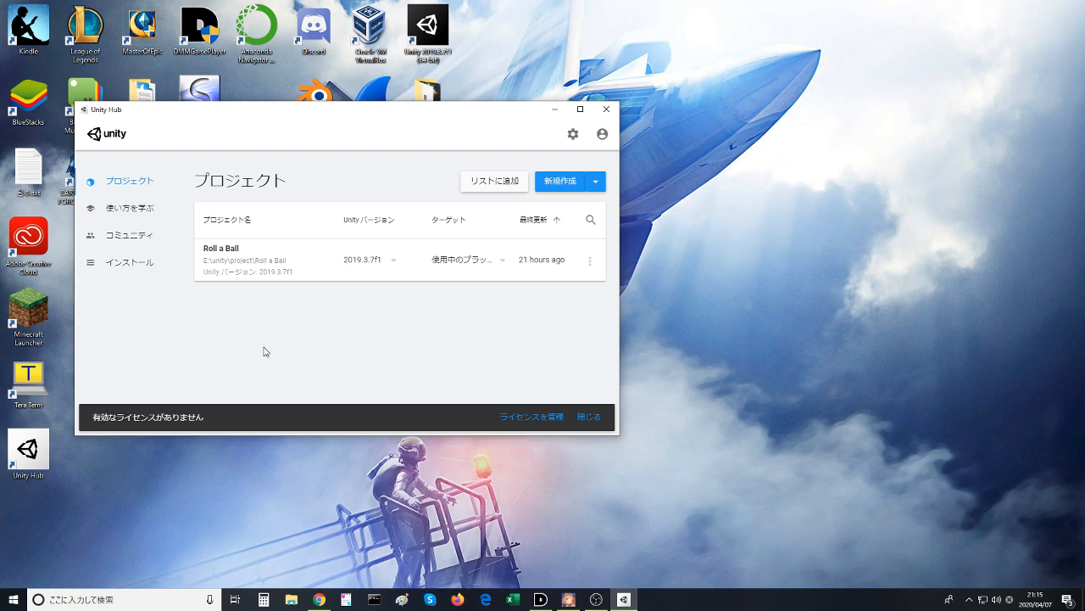
# - Sign in to the Unity account in Unity Hub and cancel saving the offline activation licence file
pyautogui.click(602, 134)
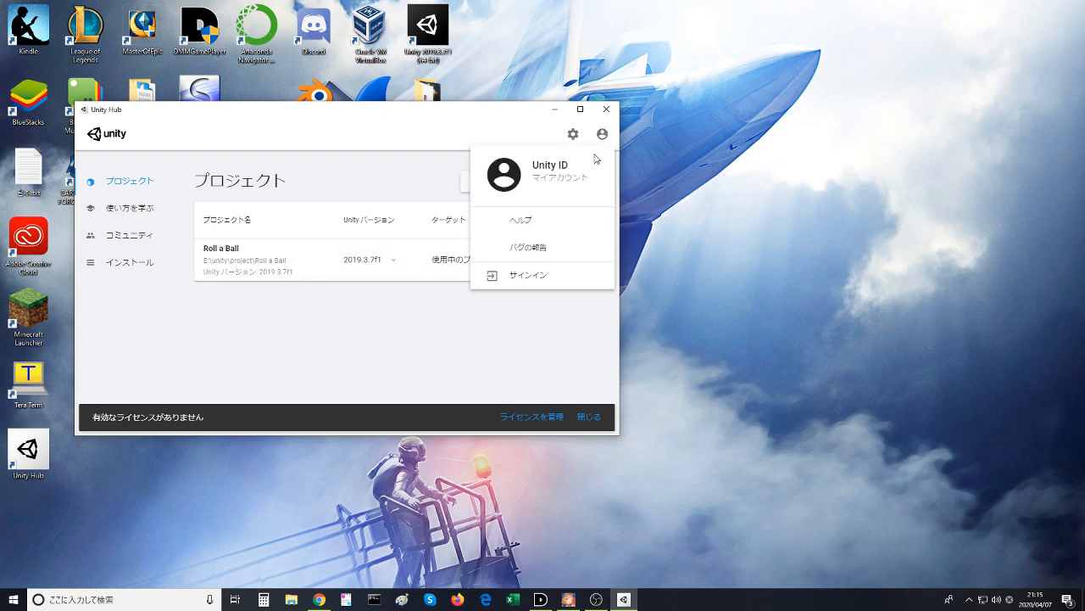
pyautogui.click(517, 274)
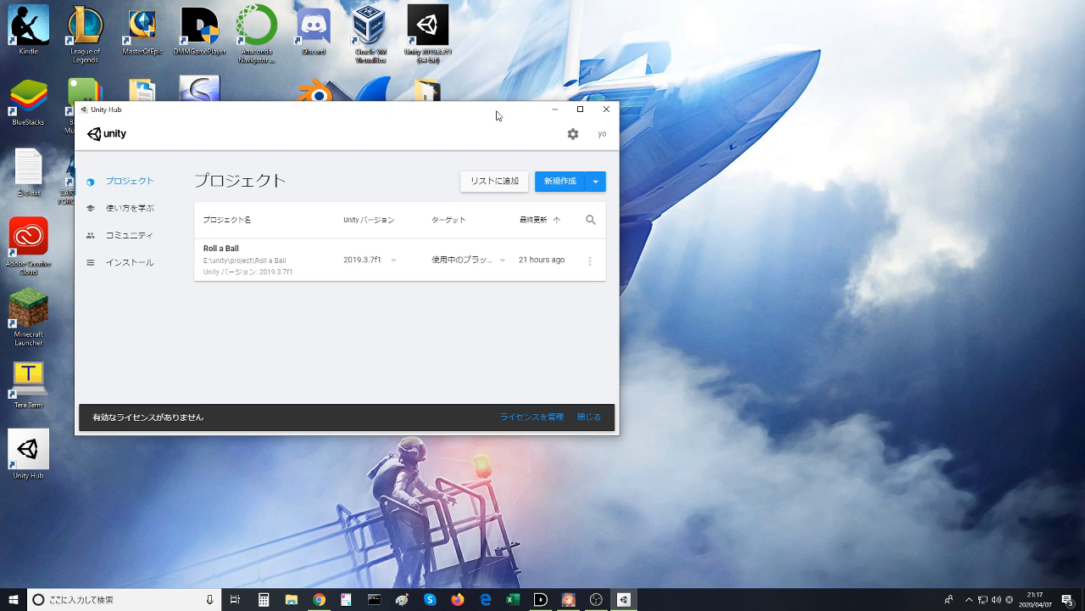
pyautogui.moveTo(496, 110); pyautogui.dragTo(0, 124)
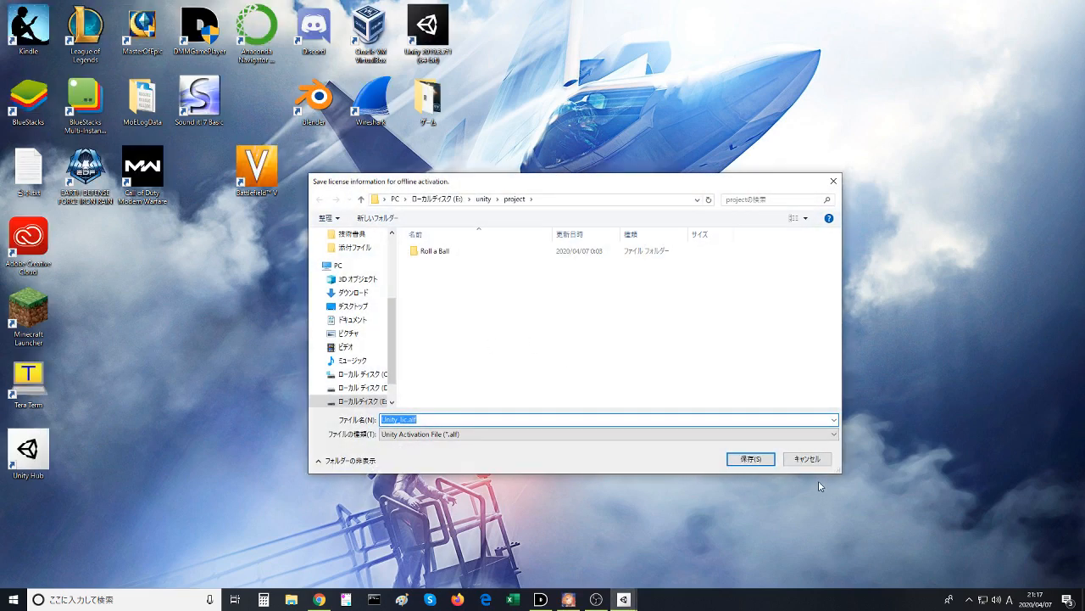
pyautogui.click(808, 458)
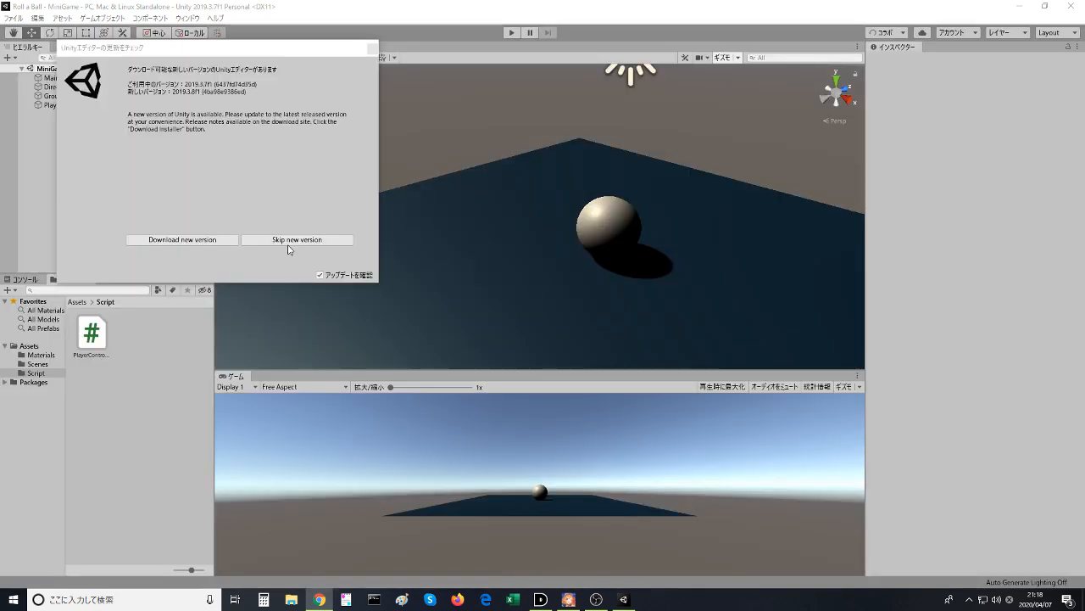
# - Turn off the editor's update check and skip the new version
pyautogui.click(318, 106)
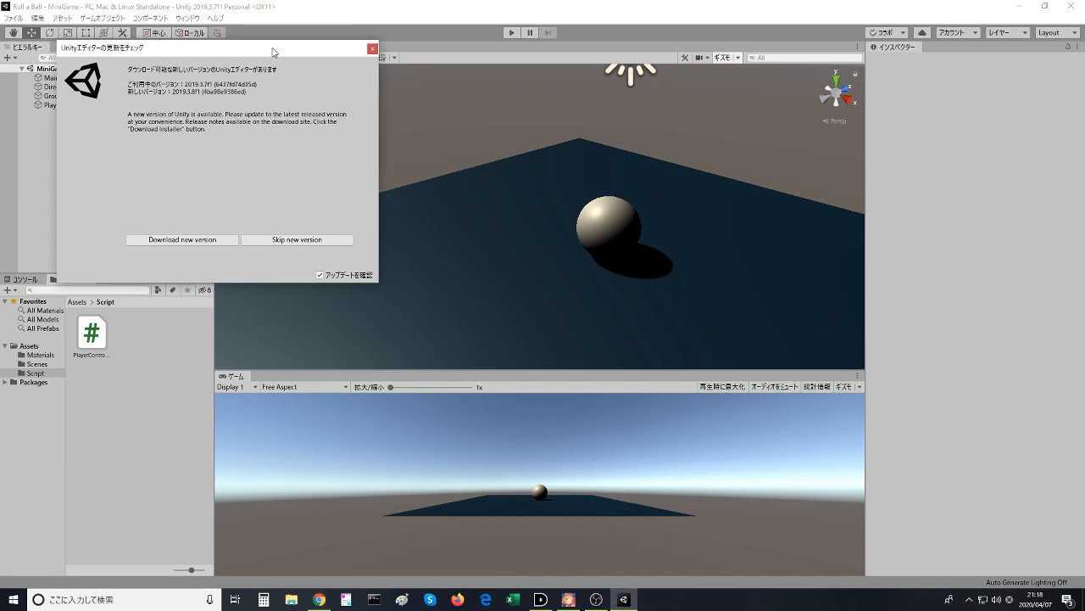
pyautogui.moveTo(273, 48); pyautogui.dragTo(581, 111)
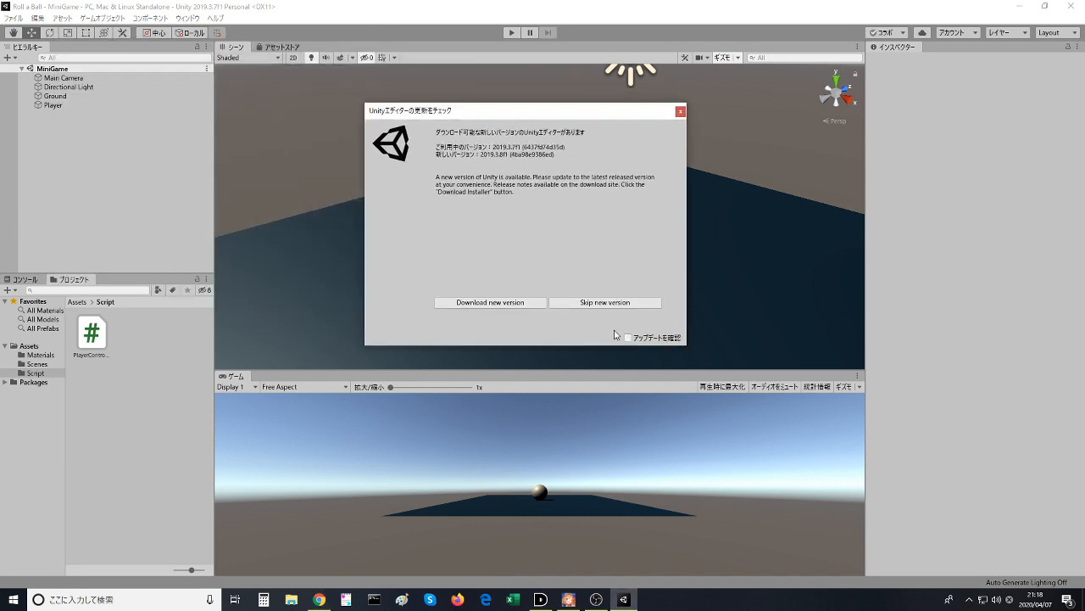
pyautogui.click(600, 306)
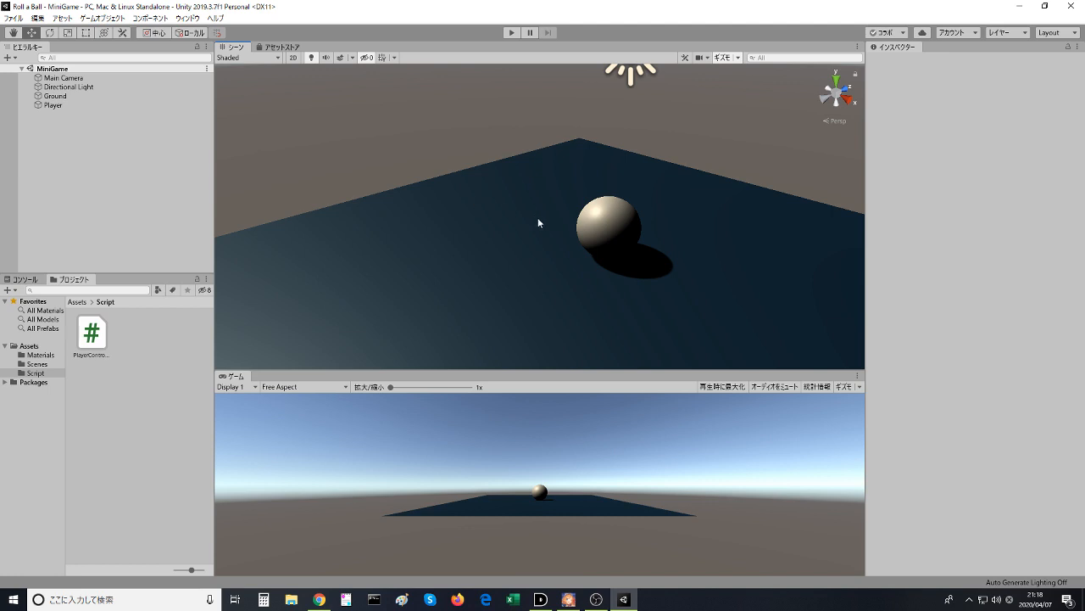
# - Examine the MiniGame scene's ground plane, player ball, camera and light from several angles
pyautogui.moveTo(538, 217); pyautogui.dragTo(439, 189, button='middle')
pyautogui.moveTo(439, 189); pyautogui.dragTo(345, 170, button='right')
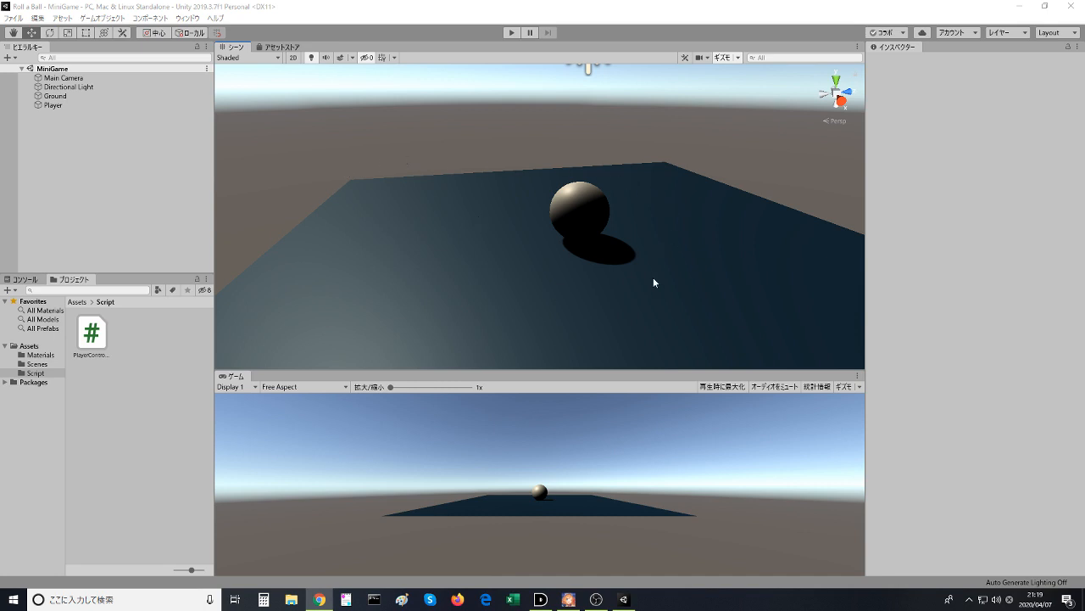
pyautogui.scroll(-6, 628, 247)
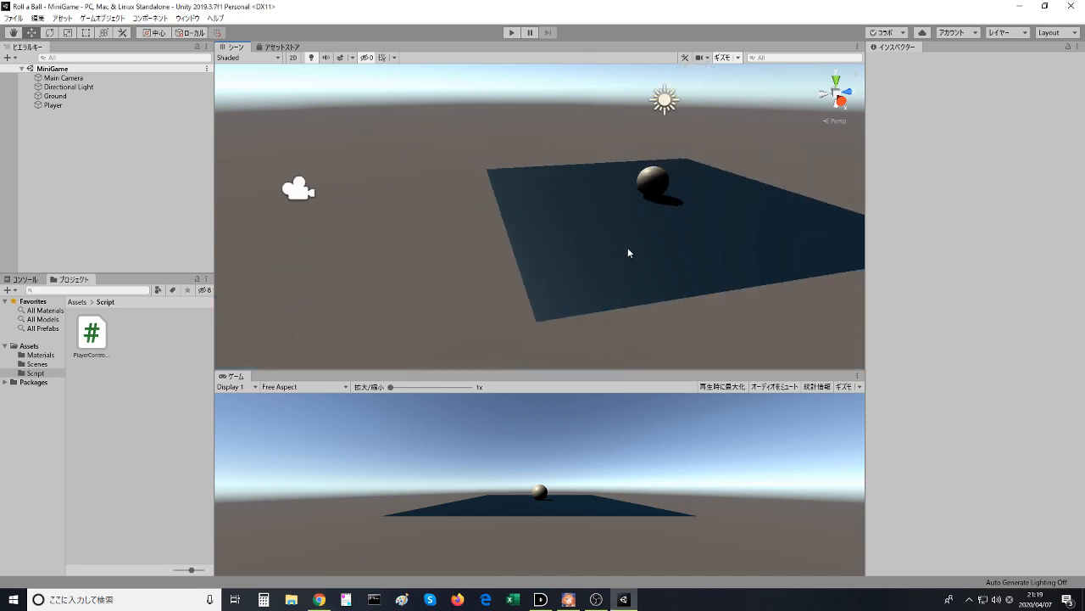
pyautogui.keyDown('alt'); pyautogui.moveTo(631, 250); pyautogui.dragTo(397, 93); pyautogui.keyUp('alt')
pyautogui.moveTo(522, 212); pyautogui.dragTo(479, 248, button='middle')
pyautogui.keyDown('alt'); pyautogui.moveTo(540, 246); pyautogui.dragTo(529, 317); pyautogui.keyUp('alt')
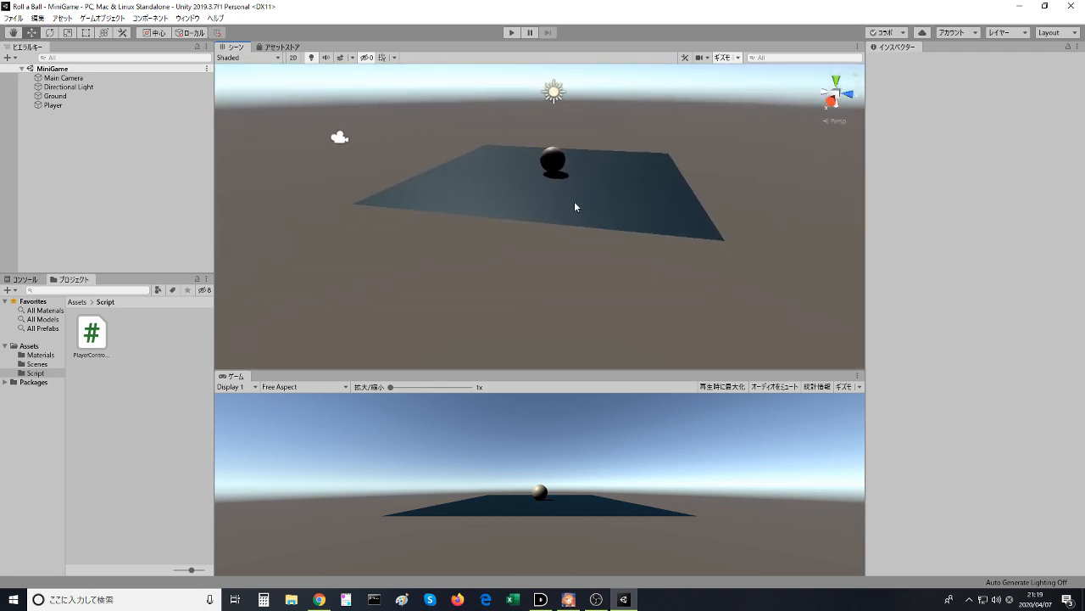
pyautogui.moveTo(575, 205); pyautogui.dragTo(511, 280, button='middle')
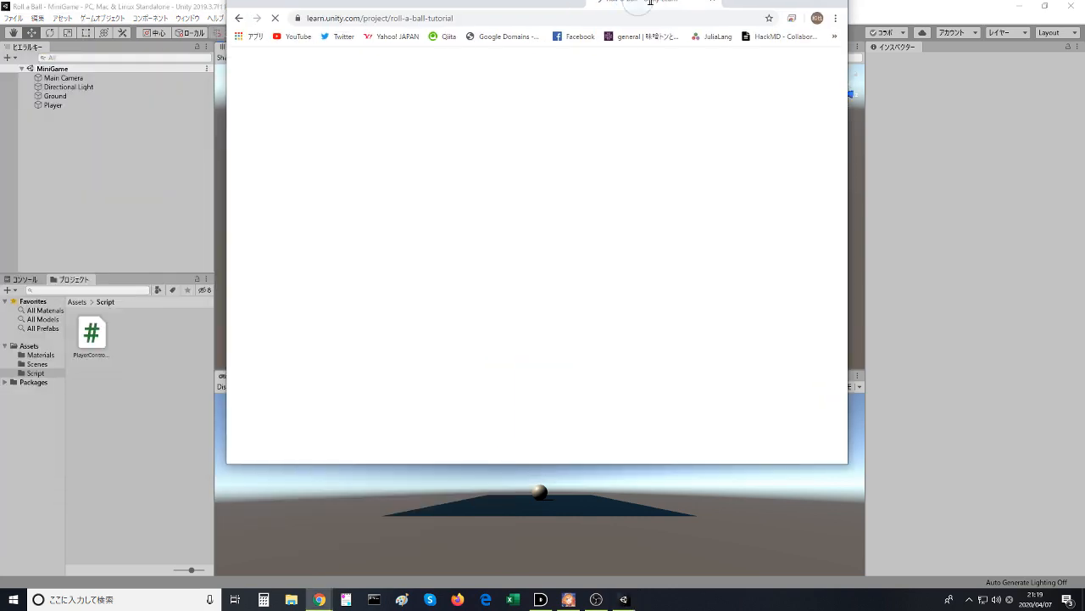
# - Switch to Chrome and sign in to Unity Learn from the Roll-a-ball project page
pyautogui.scroll(-2, 463, 185)
pyautogui.scroll(-3, 588, 356)
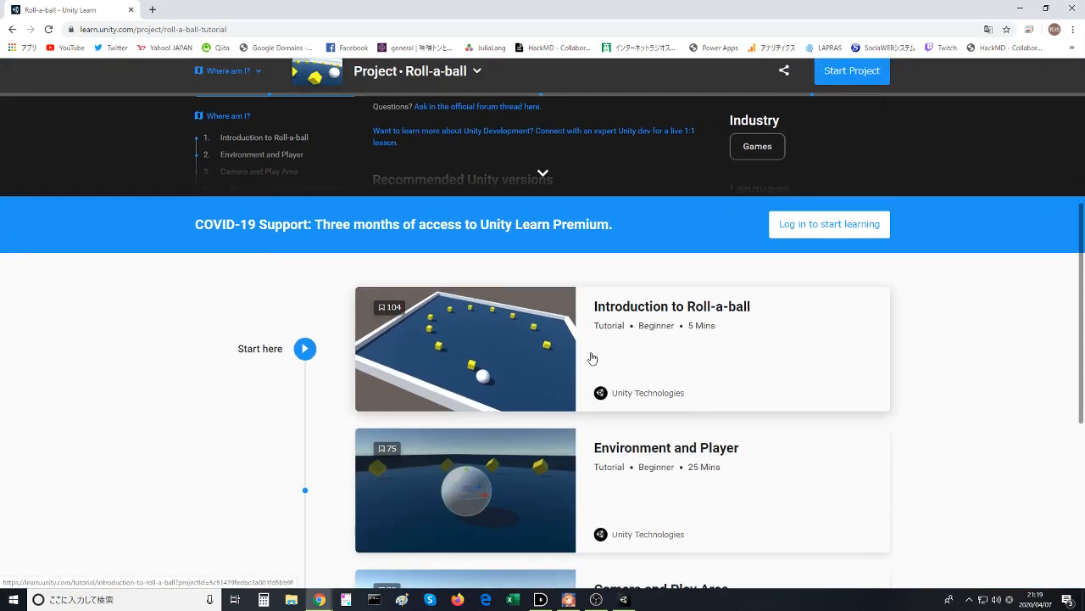
pyautogui.scroll(2, 806, 129)
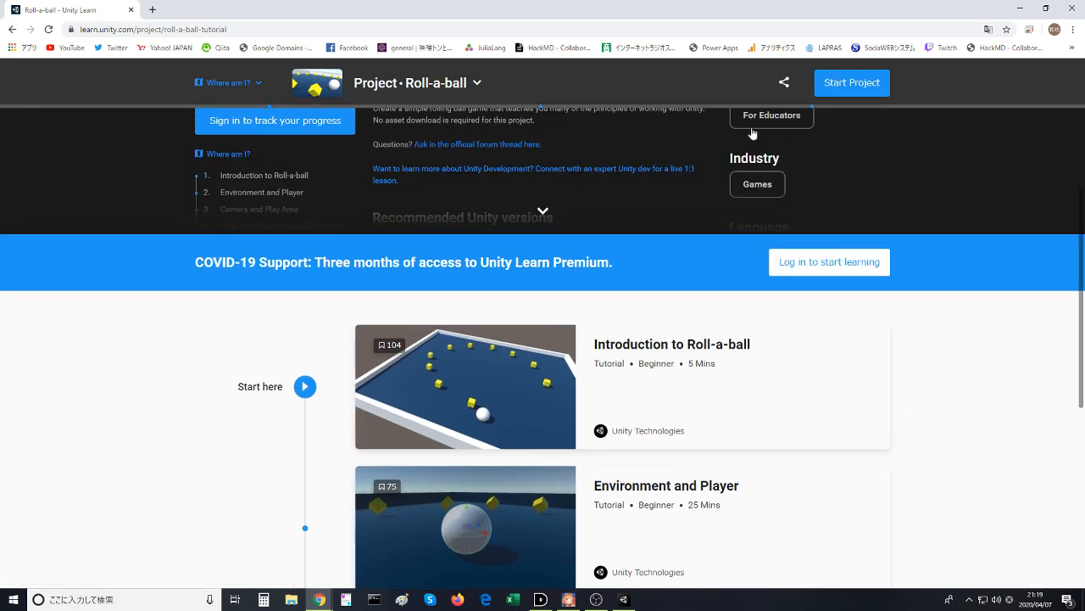
pyautogui.scroll(3, 668, 193)
pyautogui.click(881, 106)
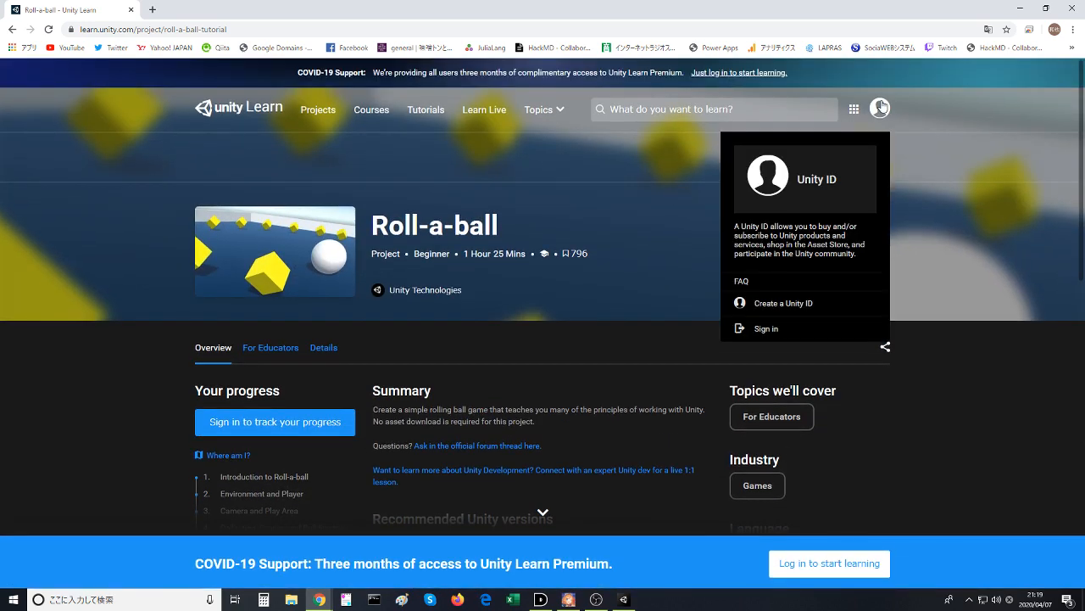
pyautogui.click(767, 328)
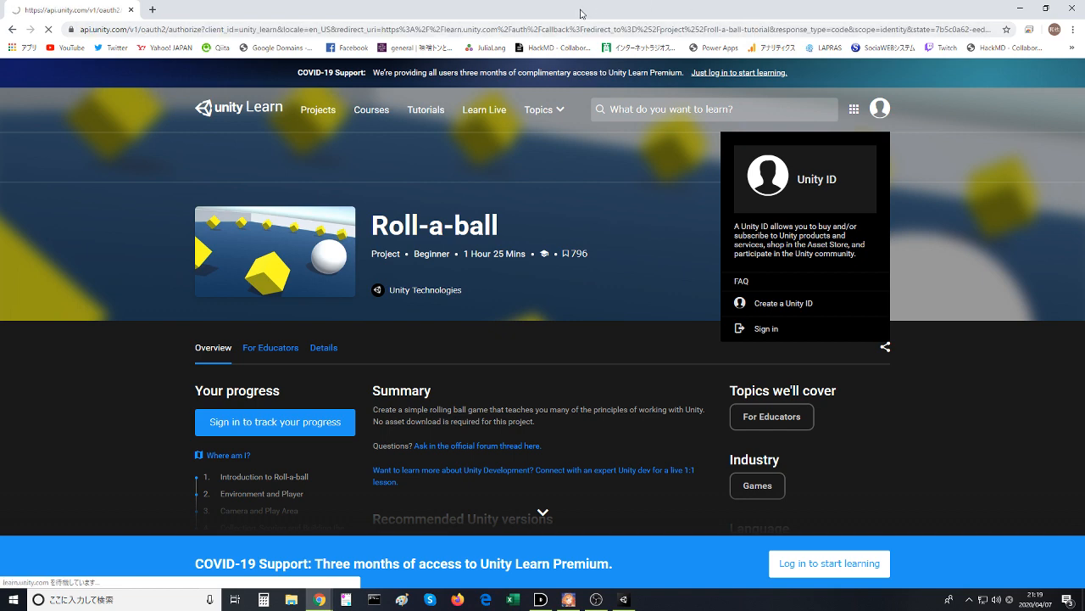
pyautogui.moveTo(582, 10); pyautogui.dragTo(612, 0)
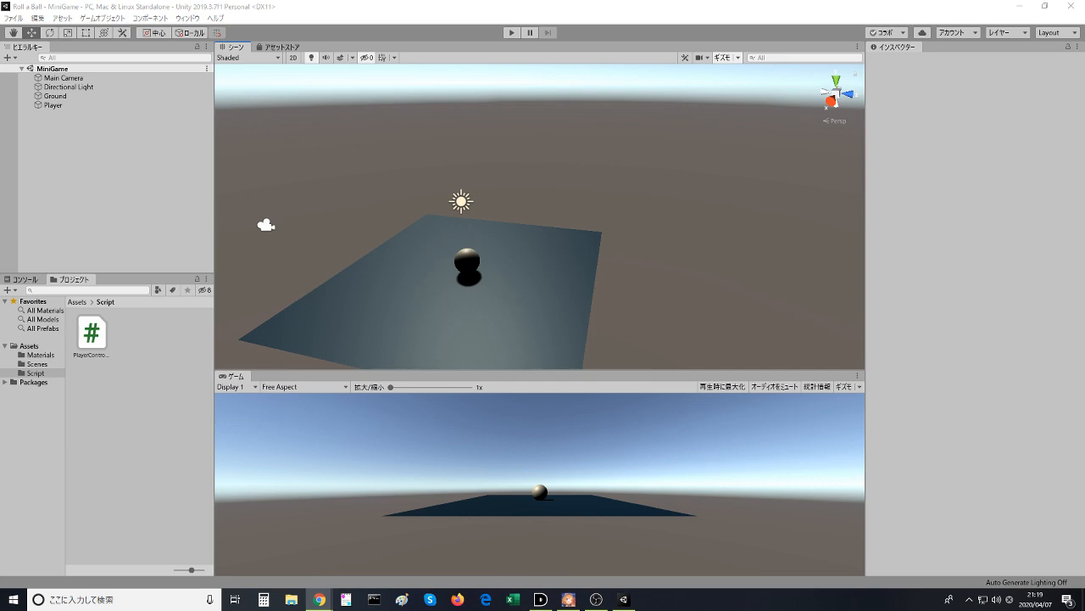
pyautogui.moveTo(611, 0); pyautogui.dragTo(607, 0)
# - Open the Introduction to Roll-a-ball tutorial from the project's tutorial list
pyautogui.scroll(-5, 506, 384)
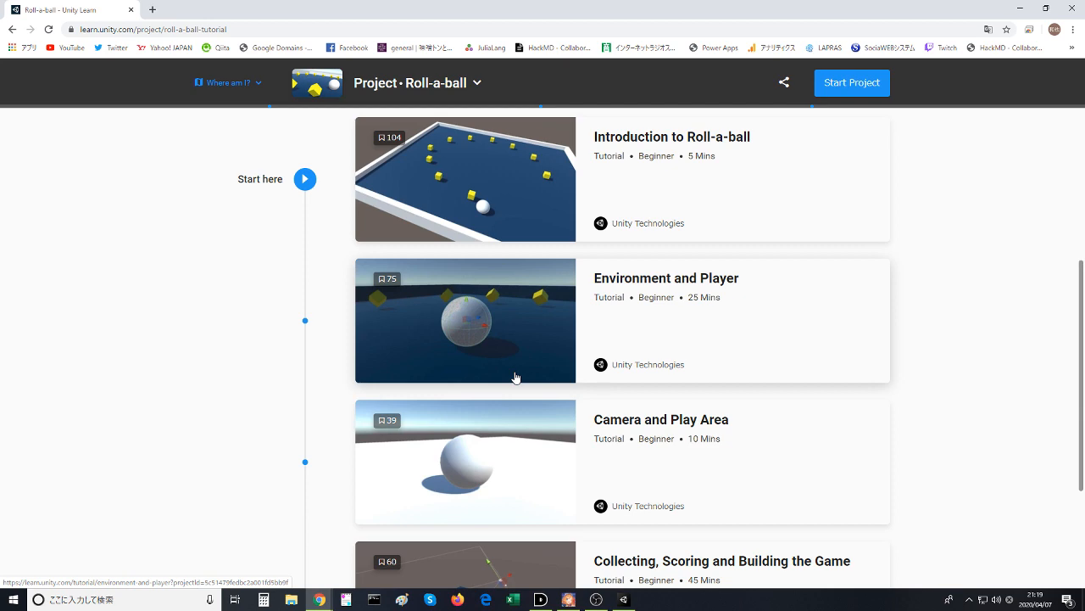
pyautogui.scroll(2, 515, 378)
pyautogui.click(516, 377)
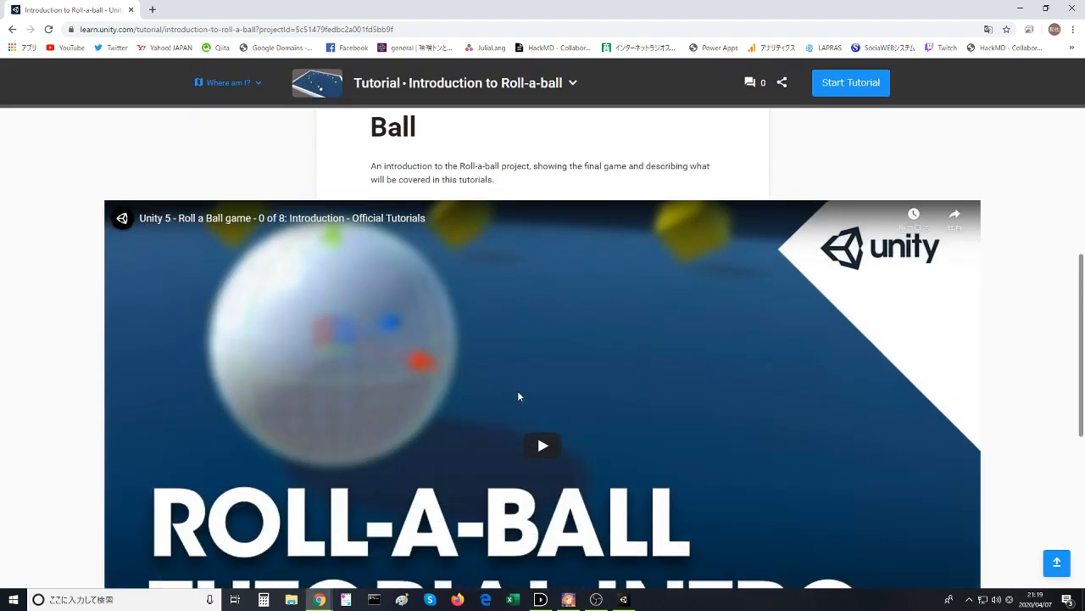
# - Play the embedded Roll-a-ball introduction video and mute its sound
pyautogui.scroll(-5, 517, 390)
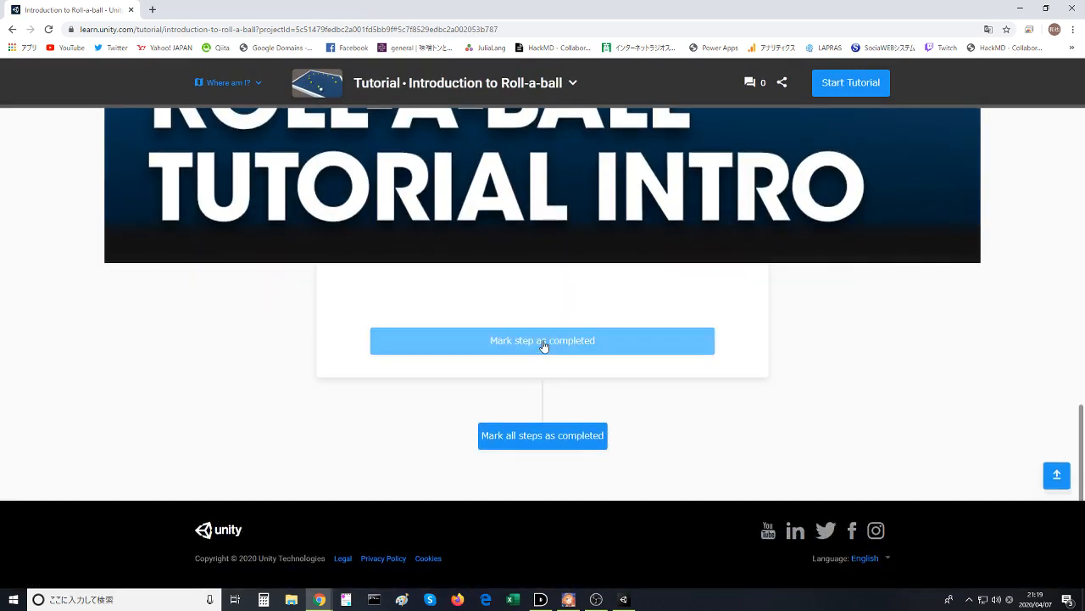
pyautogui.scroll(5, 544, 345)
pyautogui.click(545, 395)
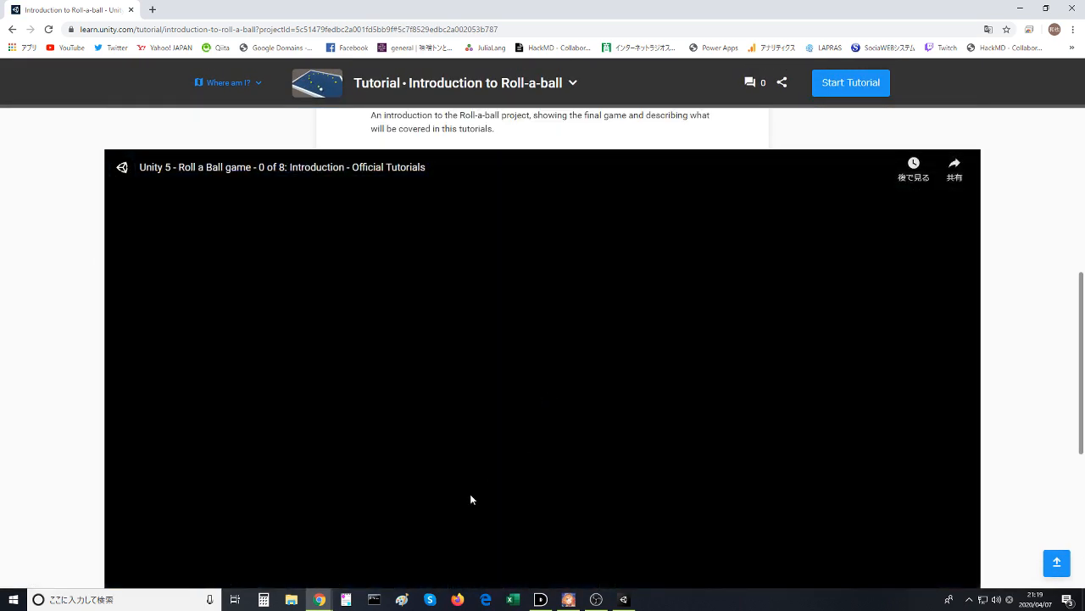
pyautogui.scroll(-4, 471, 495)
pyautogui.scroll(2, 322, 468)
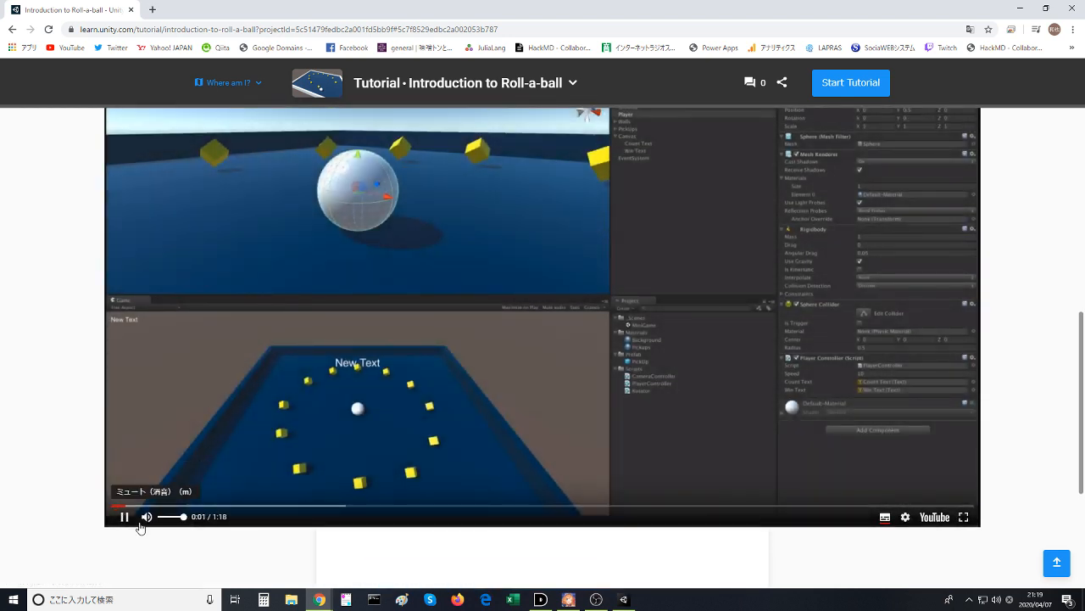
pyautogui.click(143, 523)
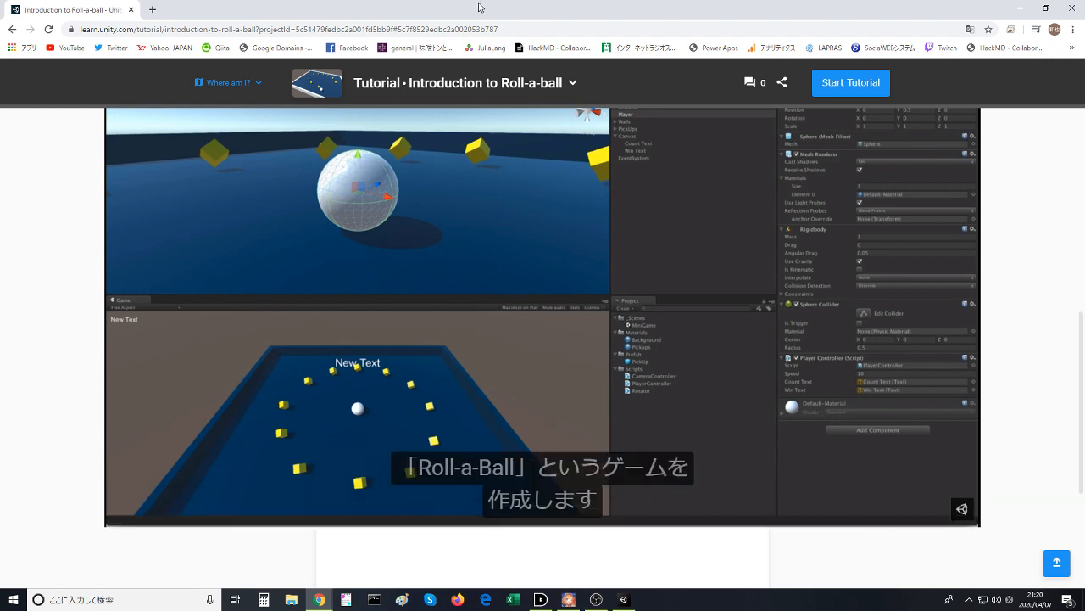
# - Skim through the introduction video by skipping forward to about 1:12
pyautogui.moveTo(480, 7); pyautogui.dragTo(0, 246)
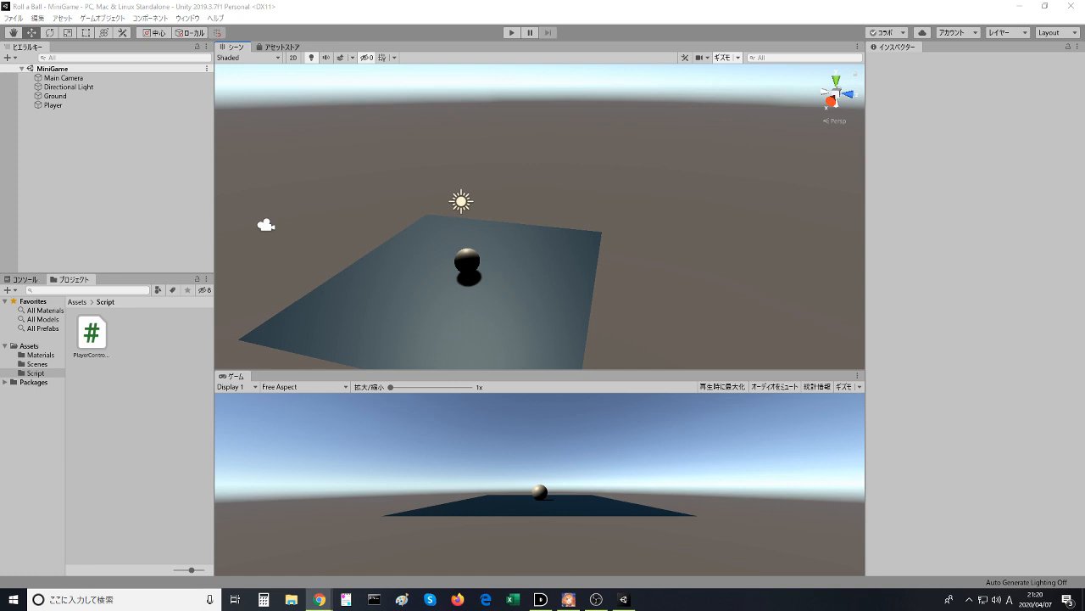
pyautogui.moveTo(569, 0); pyautogui.dragTo(569, 0)
pyautogui.scroll(2, 532, 261)
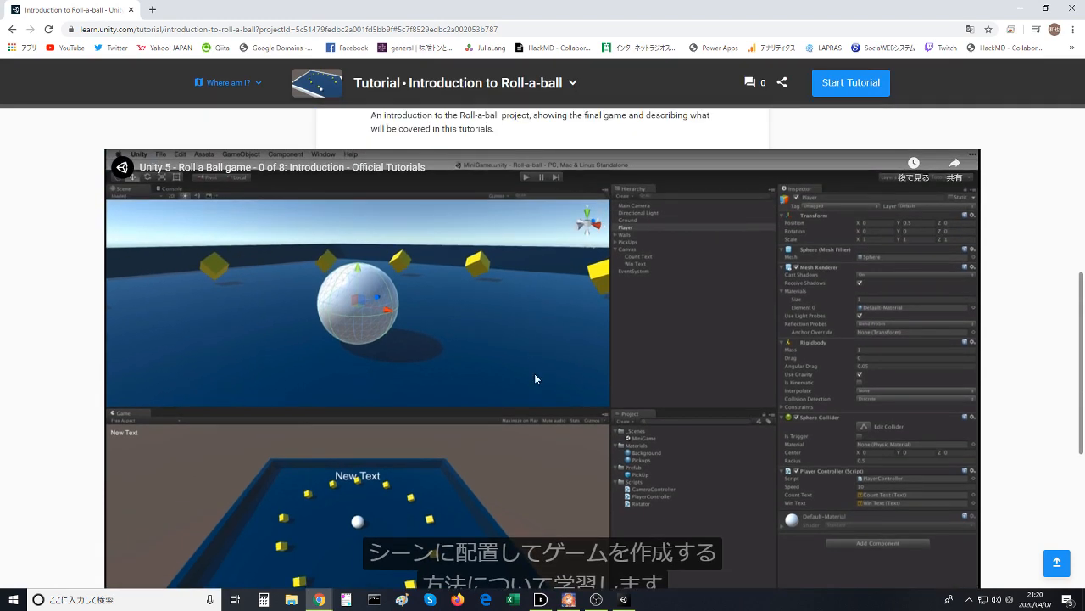
pyautogui.scroll(-1, 534, 373)
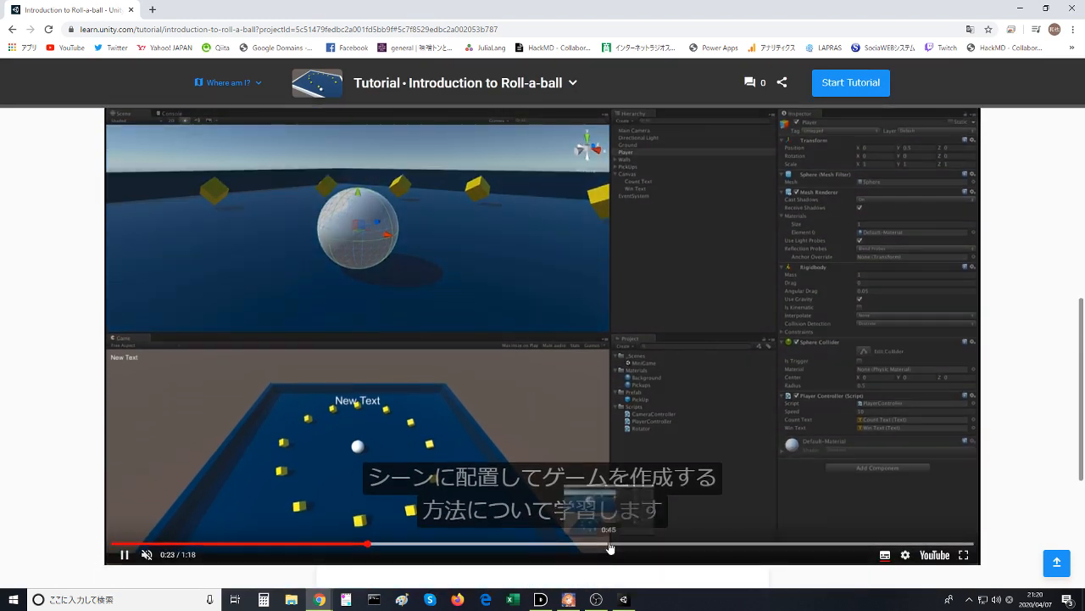
pyautogui.click(610, 547)
pyautogui.click(658, 549)
pyautogui.click(727, 550)
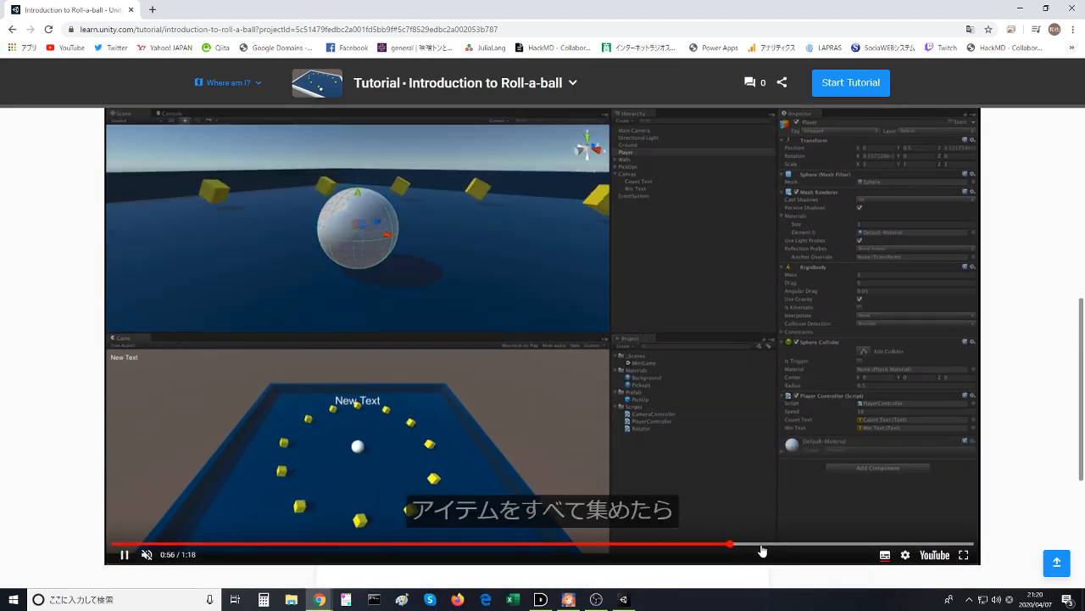
pyautogui.click(762, 549)
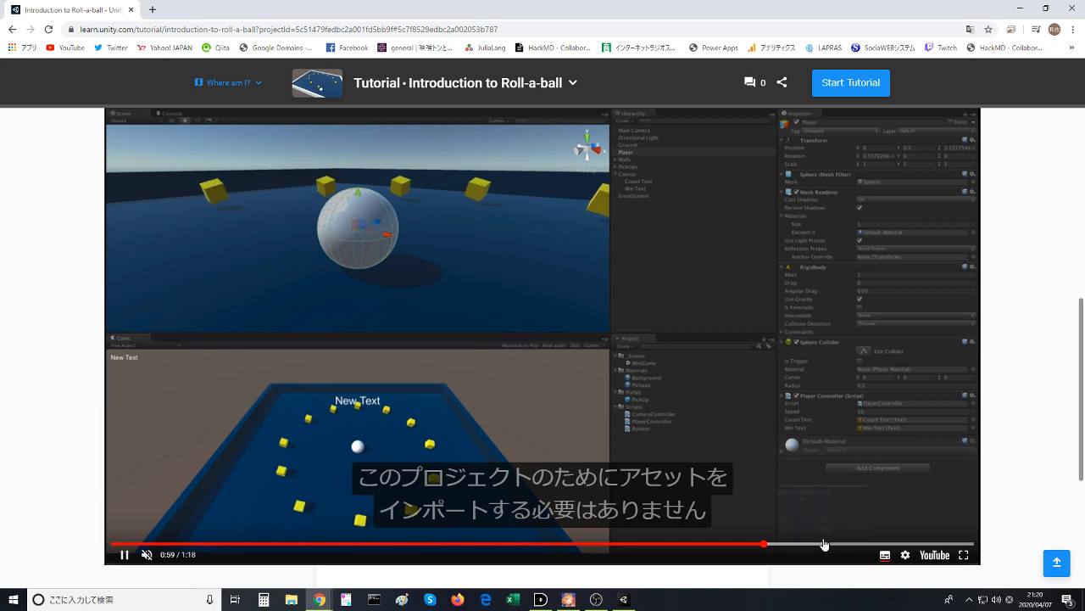
pyautogui.click(824, 546)
pyautogui.click(864, 547)
pyautogui.click(912, 548)
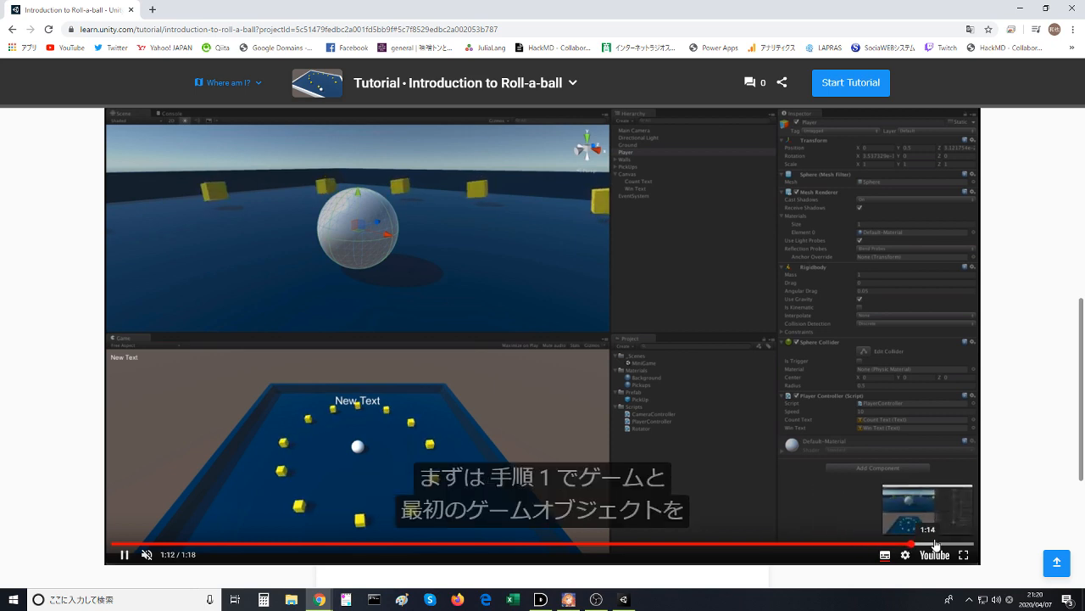
# - Mark the introduction step as completed and continue to the Environment and Player tutorial
pyautogui.scroll(-4, 438, 456)
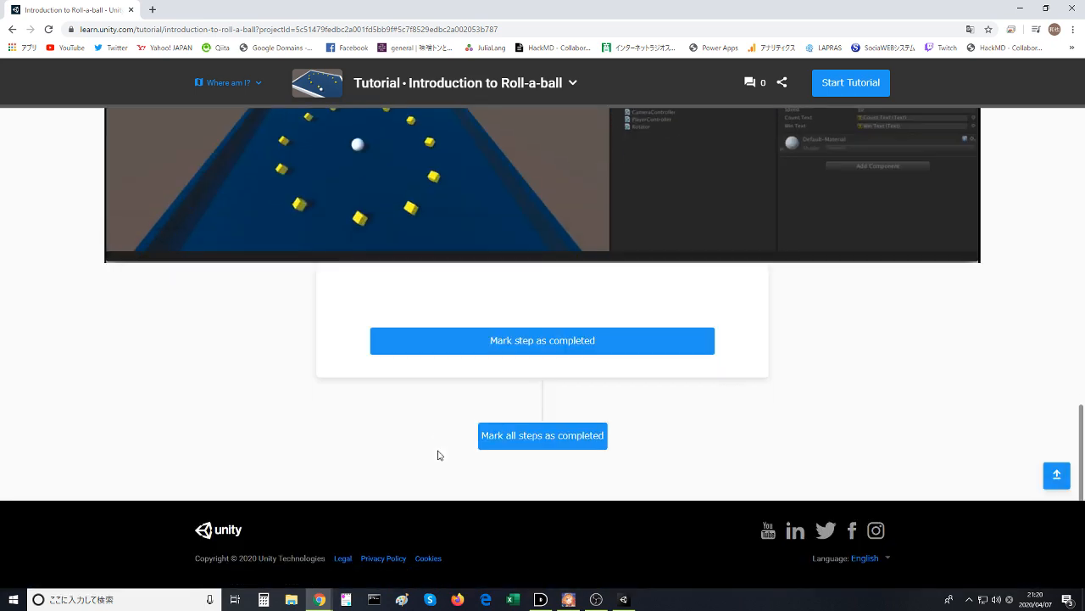
pyautogui.click(585, 344)
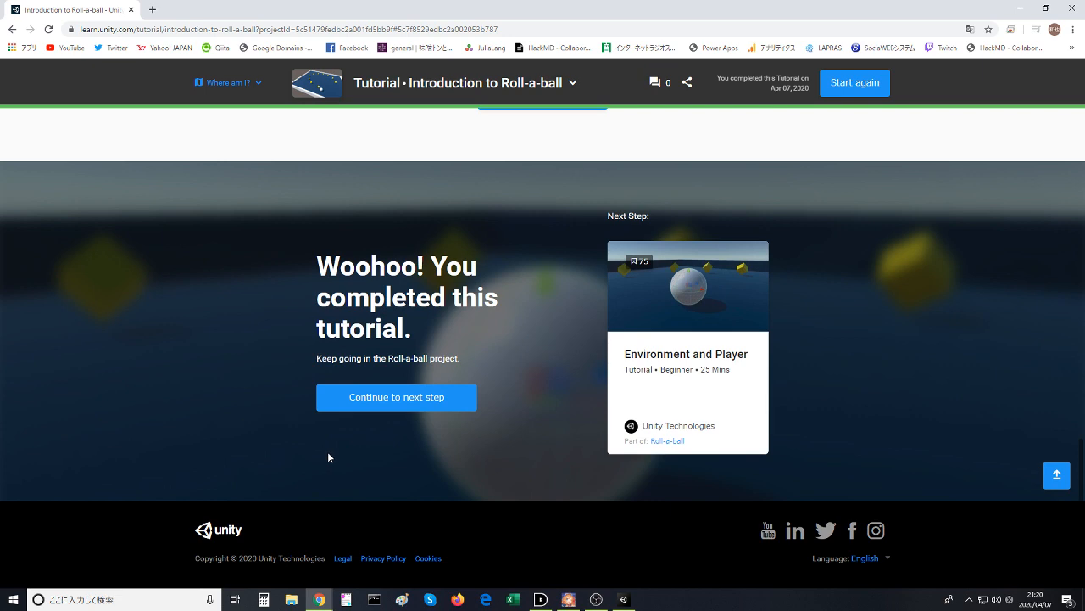
pyautogui.click(406, 408)
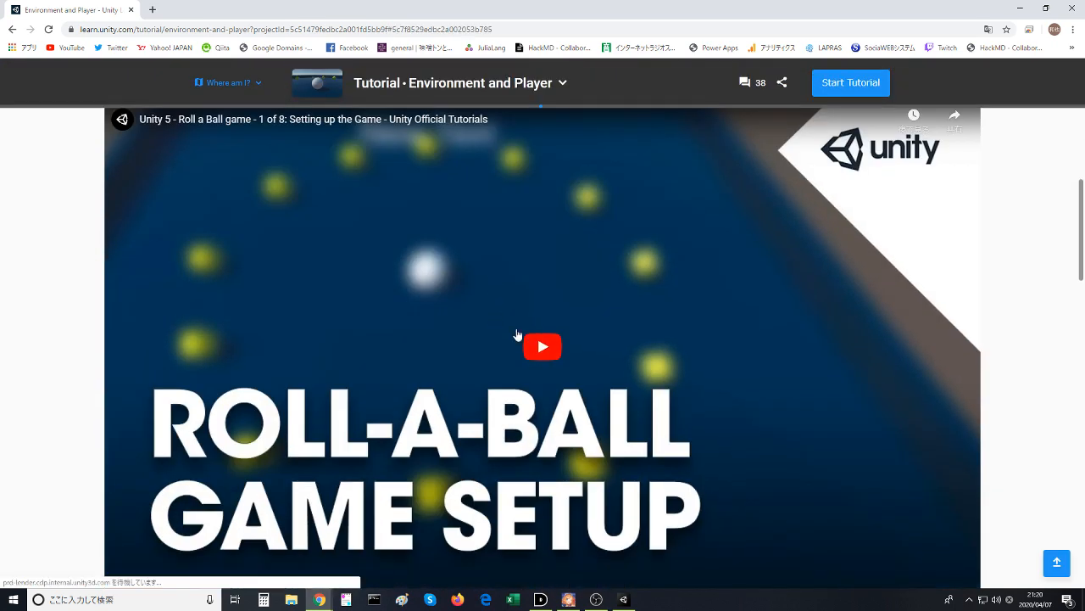
# - Play the Setting up the Game video and skim through it to about 6:42
pyautogui.click(519, 337)
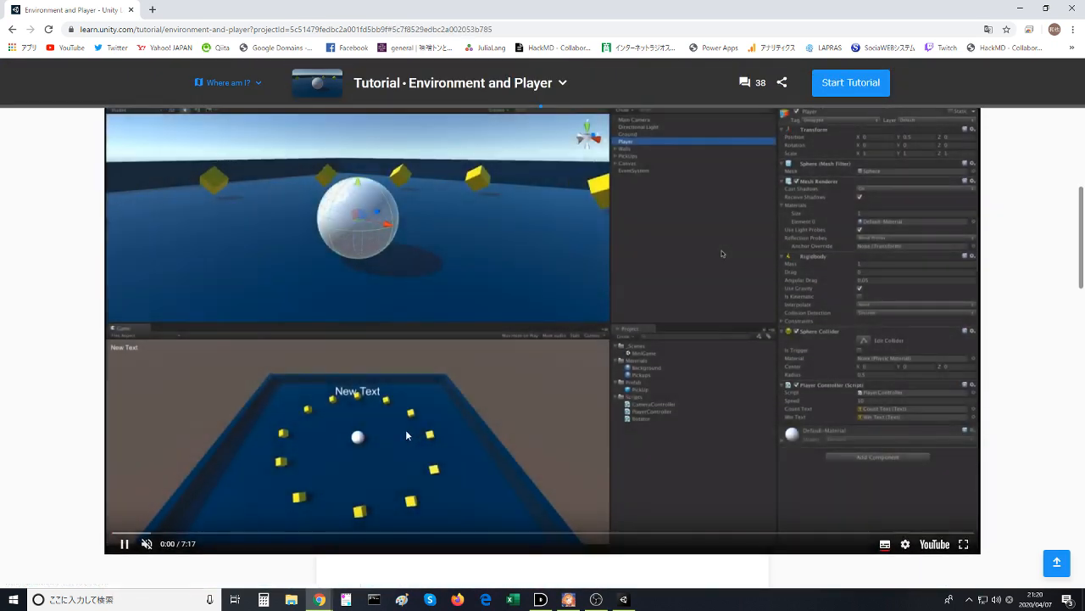
pyautogui.click(463, 534)
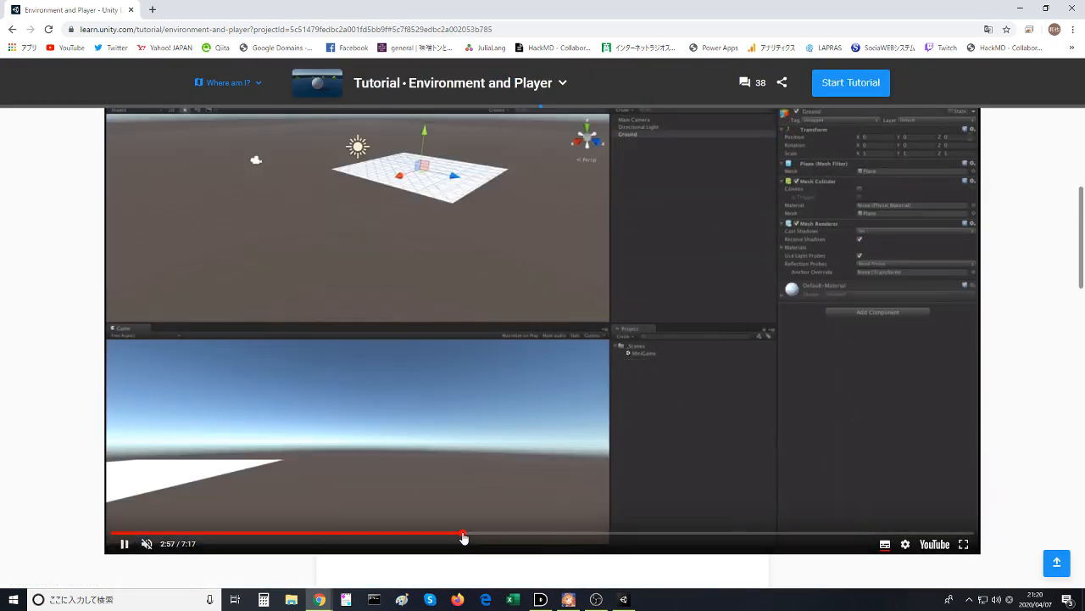
pyautogui.click(533, 533)
pyautogui.click(679, 533)
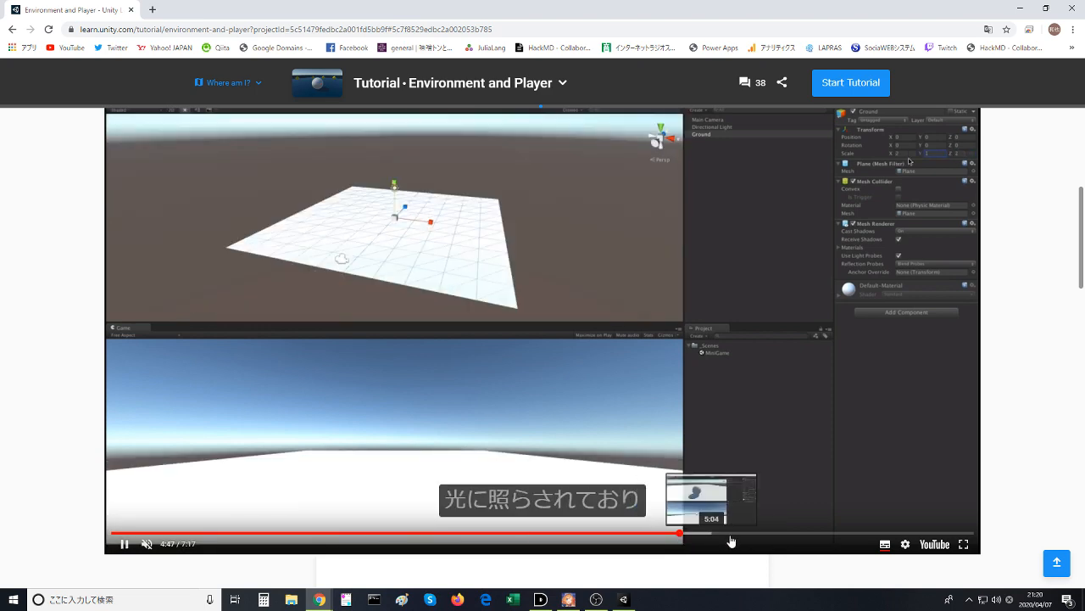
pyautogui.click(788, 534)
pyautogui.click(855, 534)
pyautogui.click(906, 534)
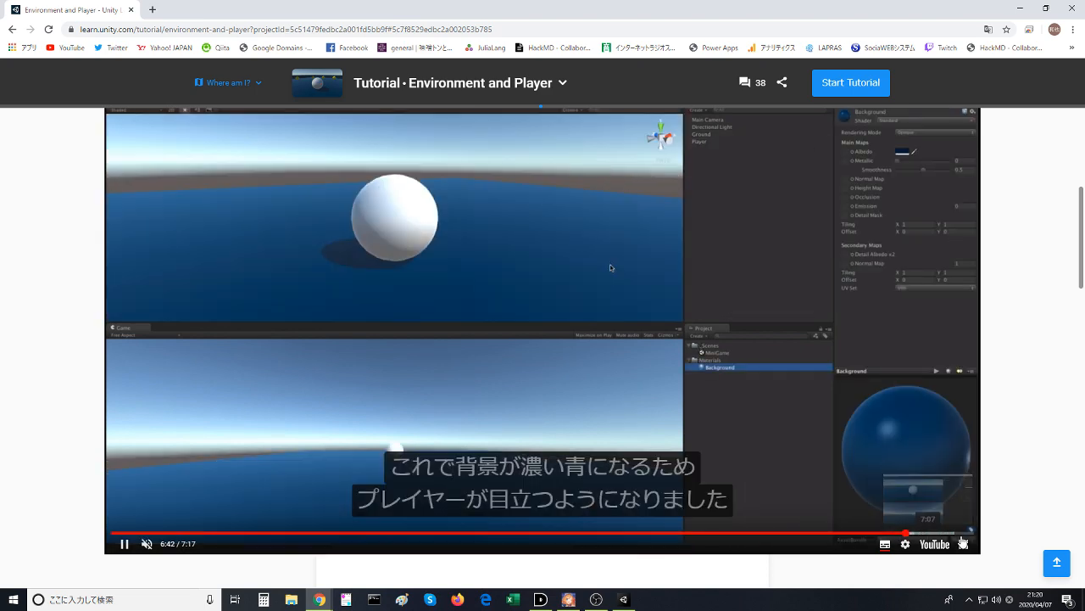
# - Mark the Setting up the Game step as completed and go on to the Moving the Player section
pyautogui.scroll(-4, 536, 339)
pyautogui.scroll(-3, 531, 354)
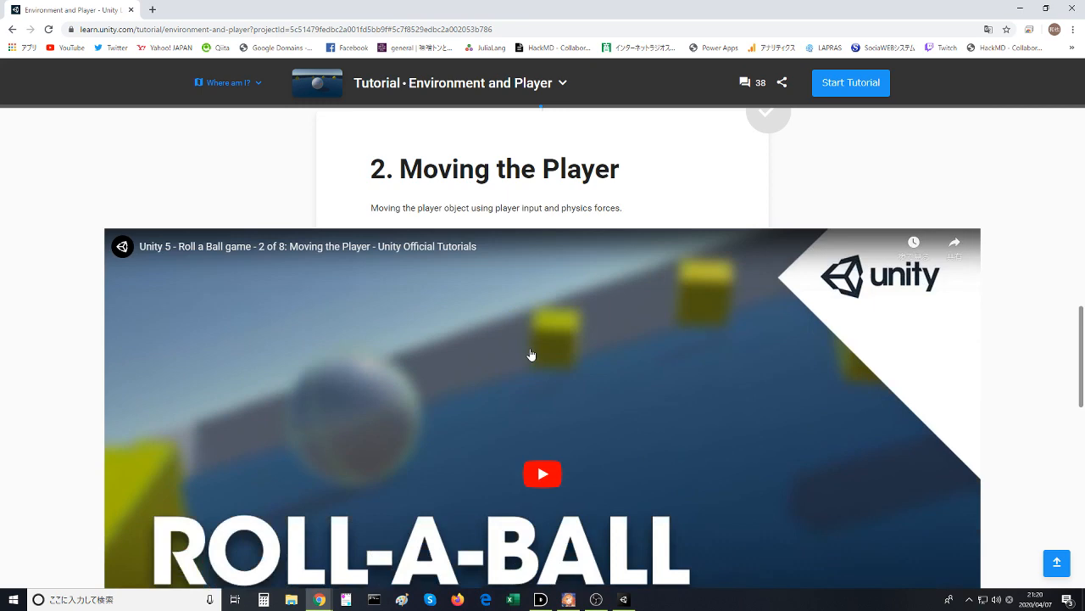
pyautogui.scroll(2, 531, 355)
pyautogui.click(532, 216)
pyautogui.scroll(-5, 241, 356)
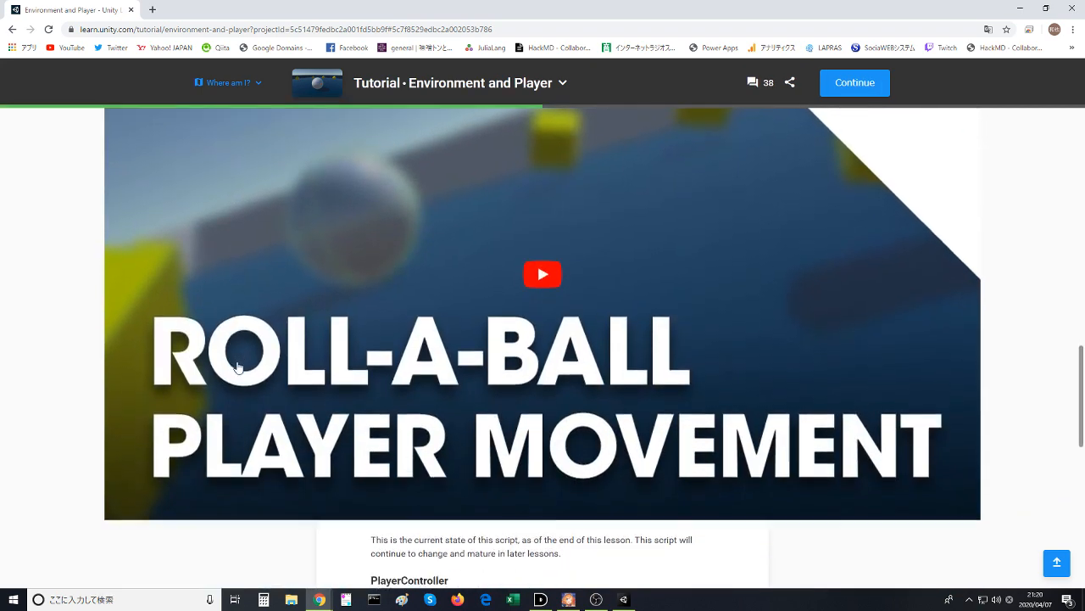
# - Play the Moving the Player video and skim forward to about 4:31, then on to the Rigidbody documentation part
pyautogui.scroll(-1, 239, 366)
pyautogui.click(535, 216)
pyautogui.scroll(1, 380, 356)
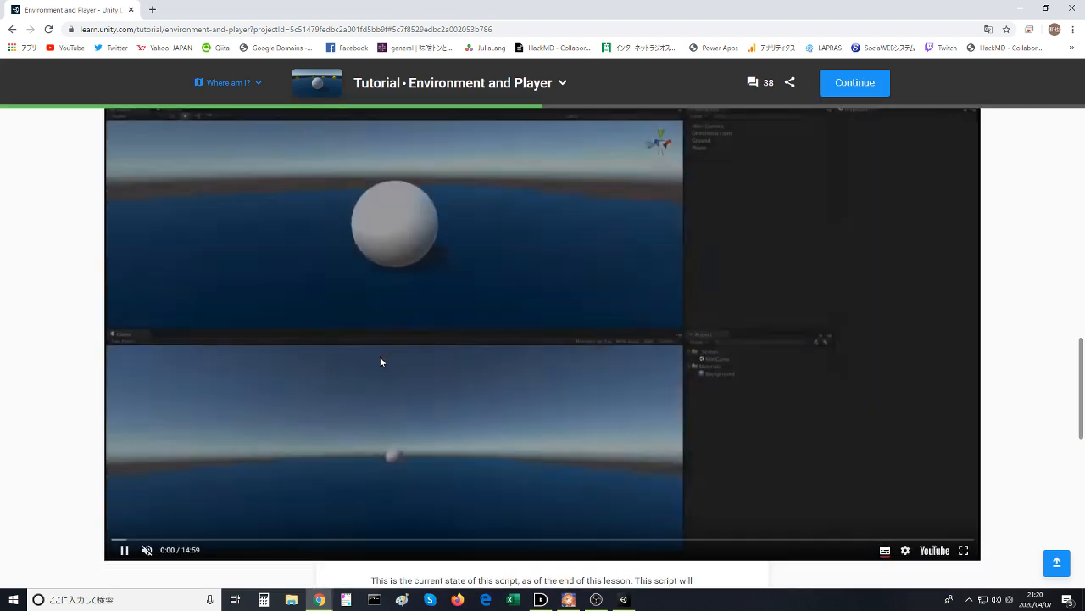
pyautogui.scroll(-1, 380, 361)
pyautogui.click(373, 508)
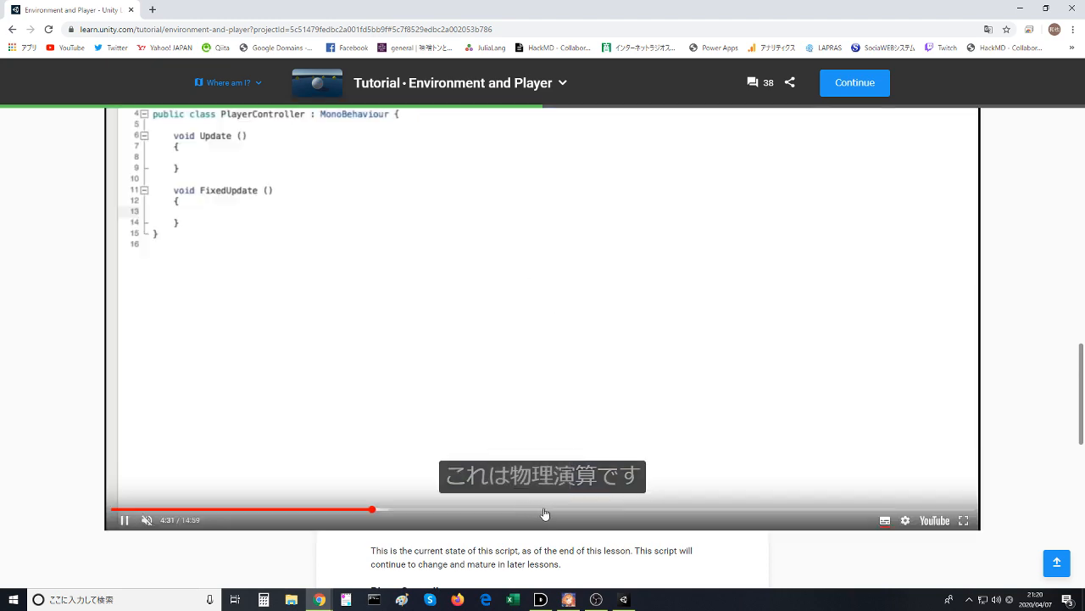
pyautogui.click(544, 511)
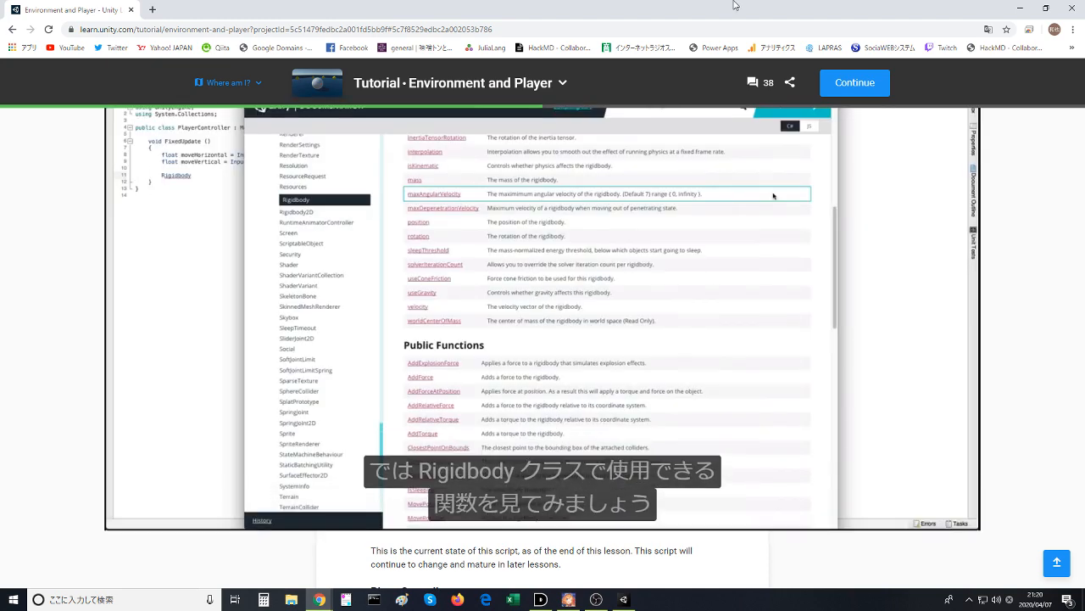
# - Look over the finished PlayerController script listing below the Moving the Player video and return to the video
pyautogui.moveTo(714, 3); pyautogui.dragTo(324, 68)
pyautogui.doubleClick(324, 68)
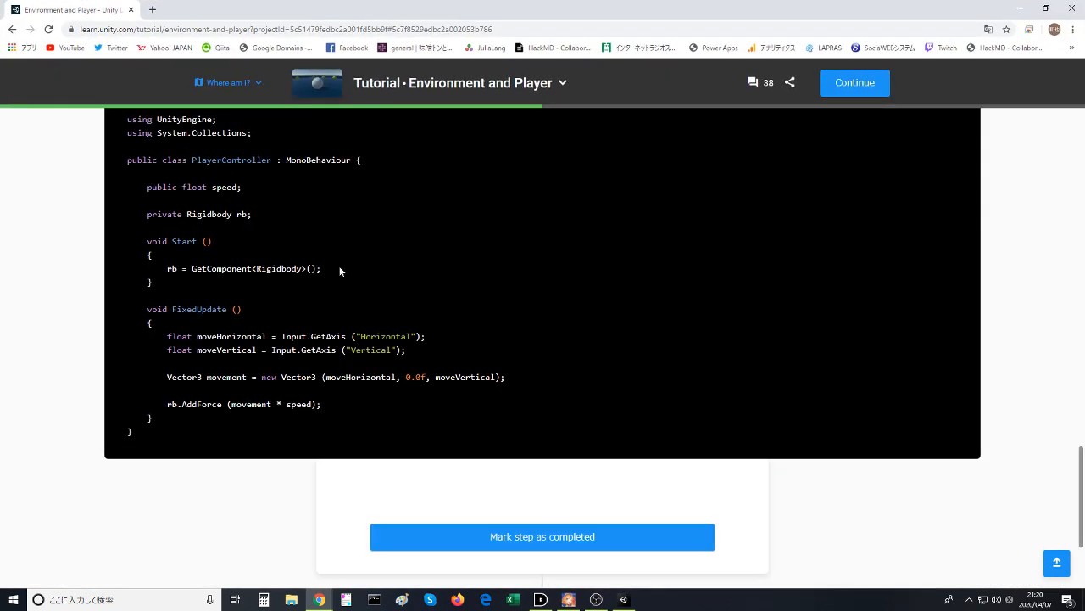
pyautogui.scroll(1, 339, 270)
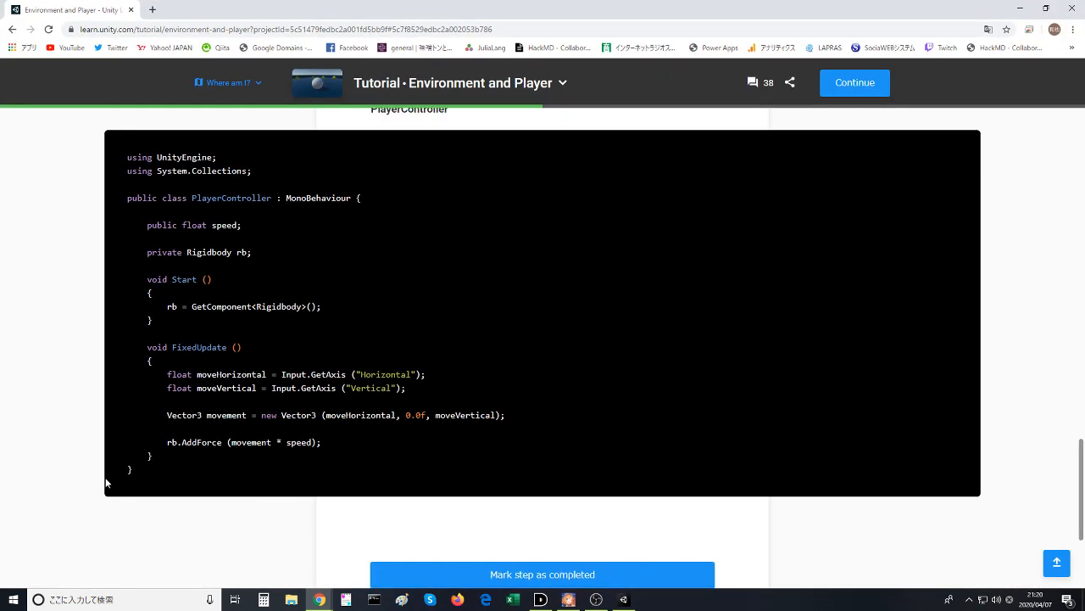
pyautogui.scroll(5, 212, 424)
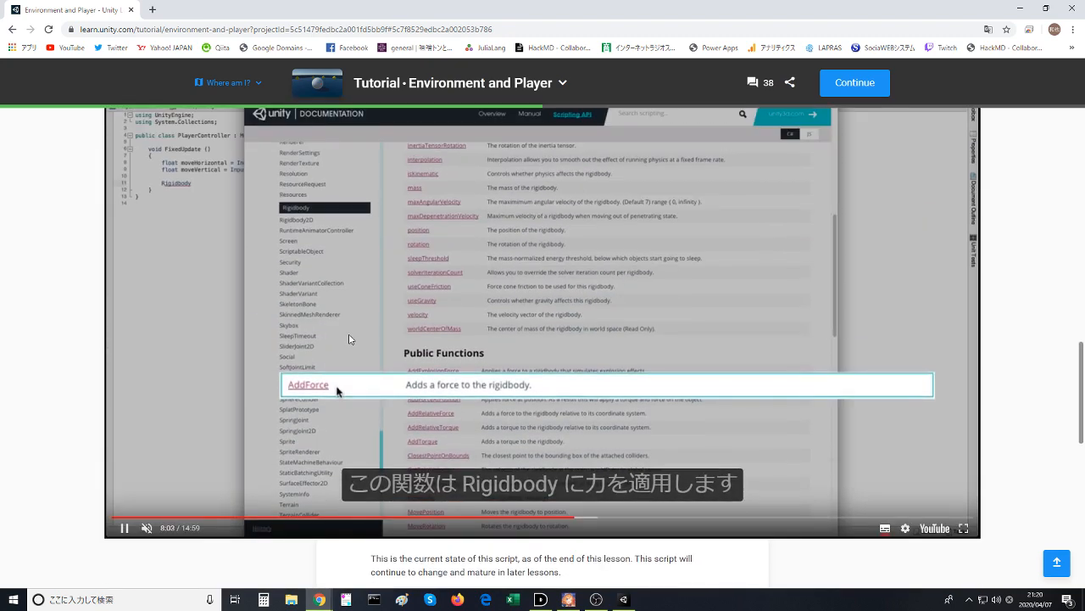
# - Rewind the Moving the Player video to about 4:49 and leave it paused there
pyautogui.click(477, 324)
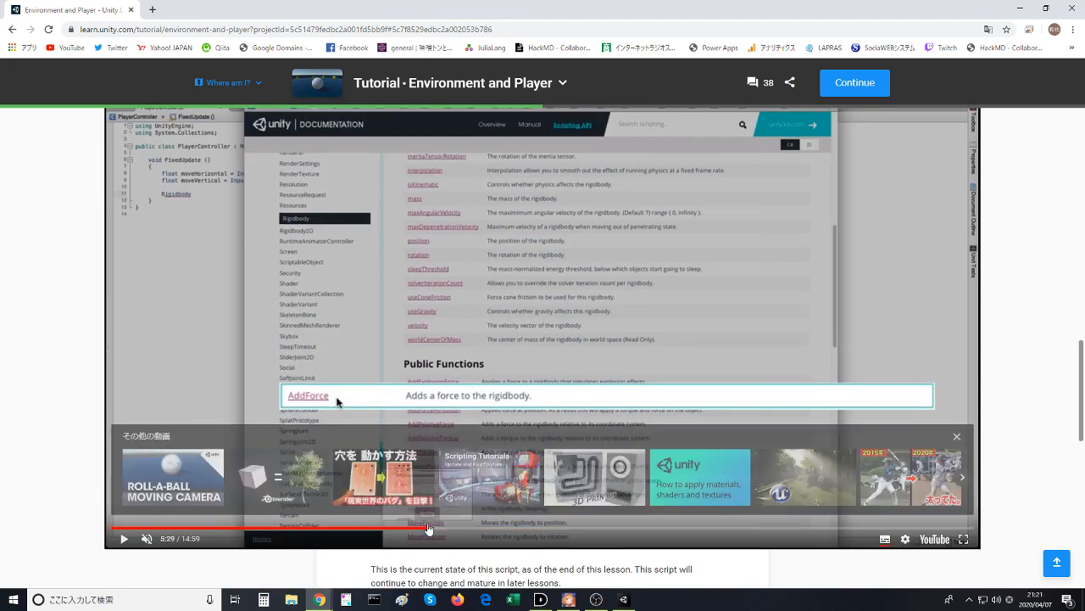
pyautogui.click(428, 527)
pyautogui.click(389, 528)
pyautogui.click(378, 284)
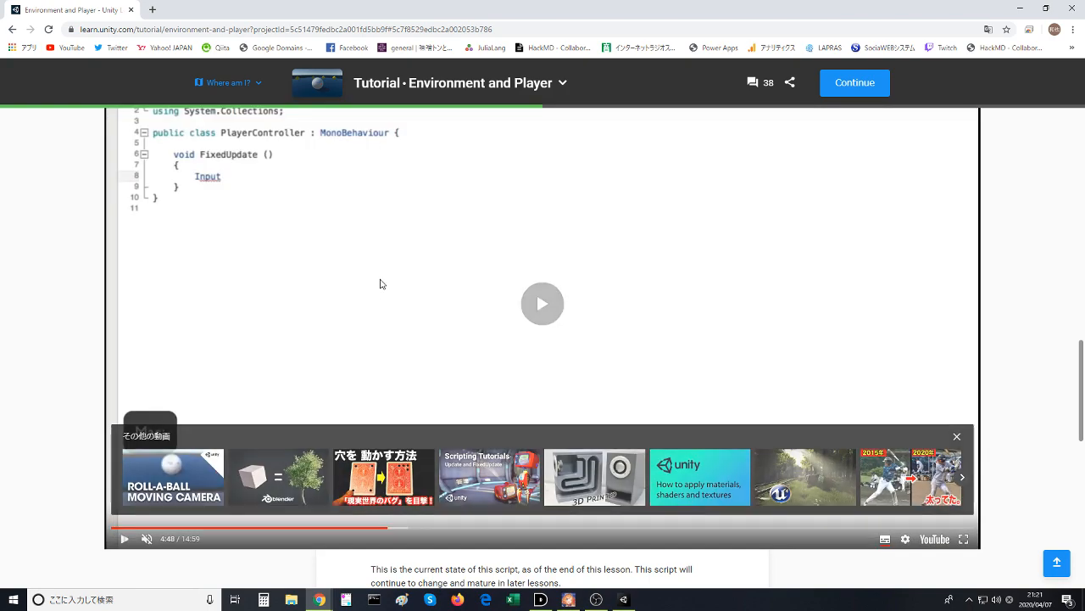
pyautogui.click(381, 281)
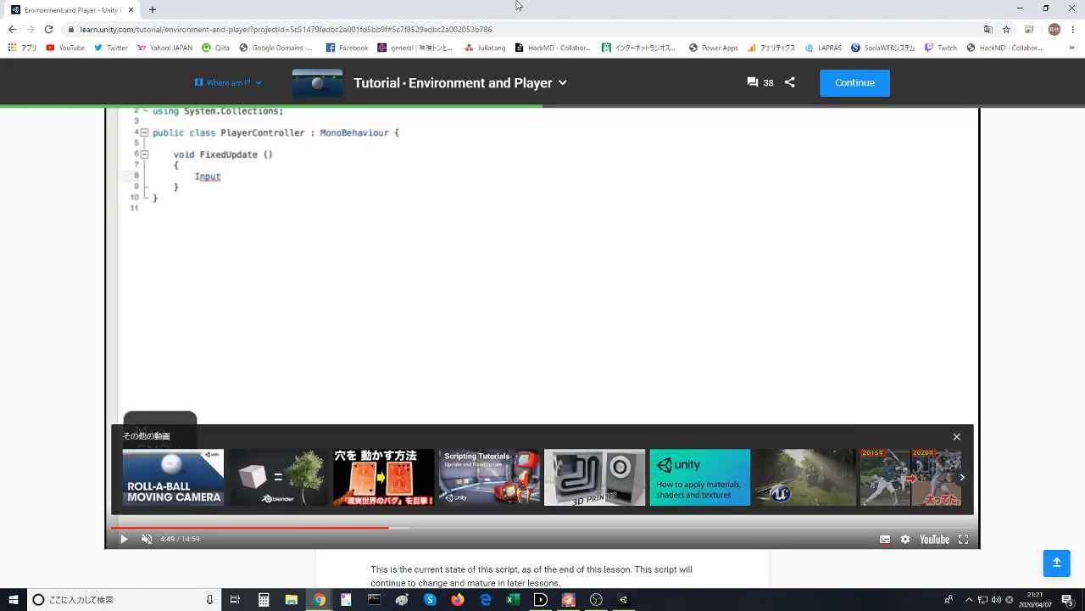
# - Arrange the tutorial browser and the Unity editor side by side and select the Player sphere in the scene
pyautogui.moveTo(440, 10); pyautogui.dragTo(0, 10)
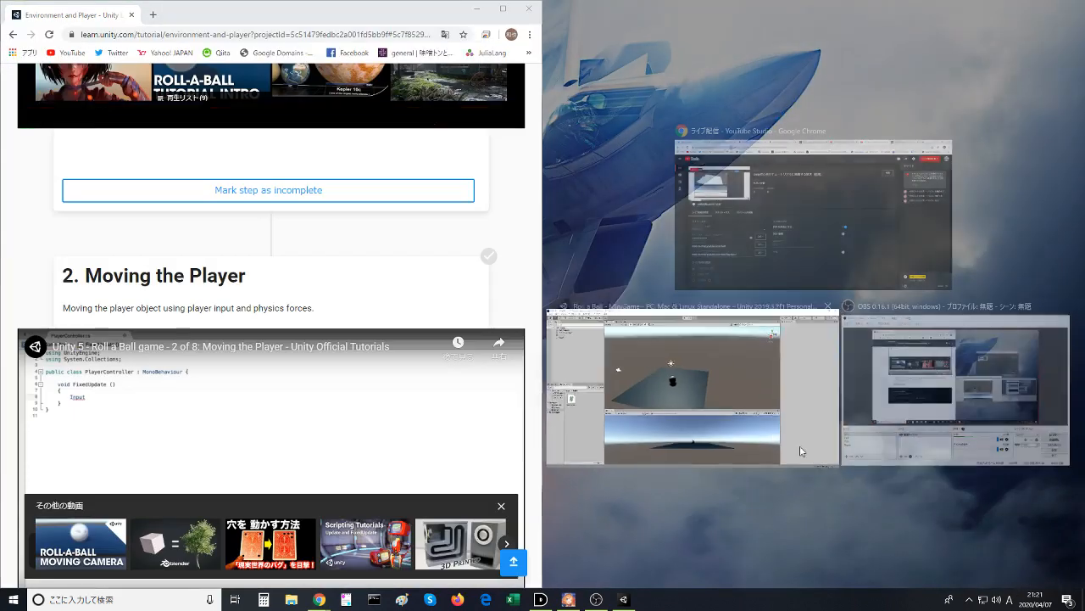
pyautogui.click(714, 452)
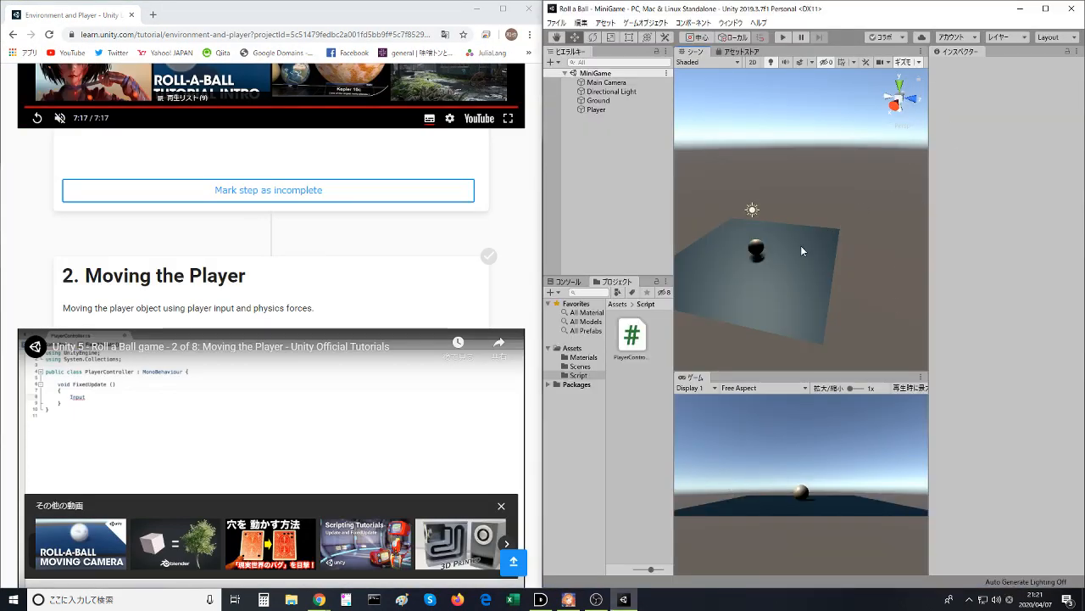
pyautogui.click(760, 250)
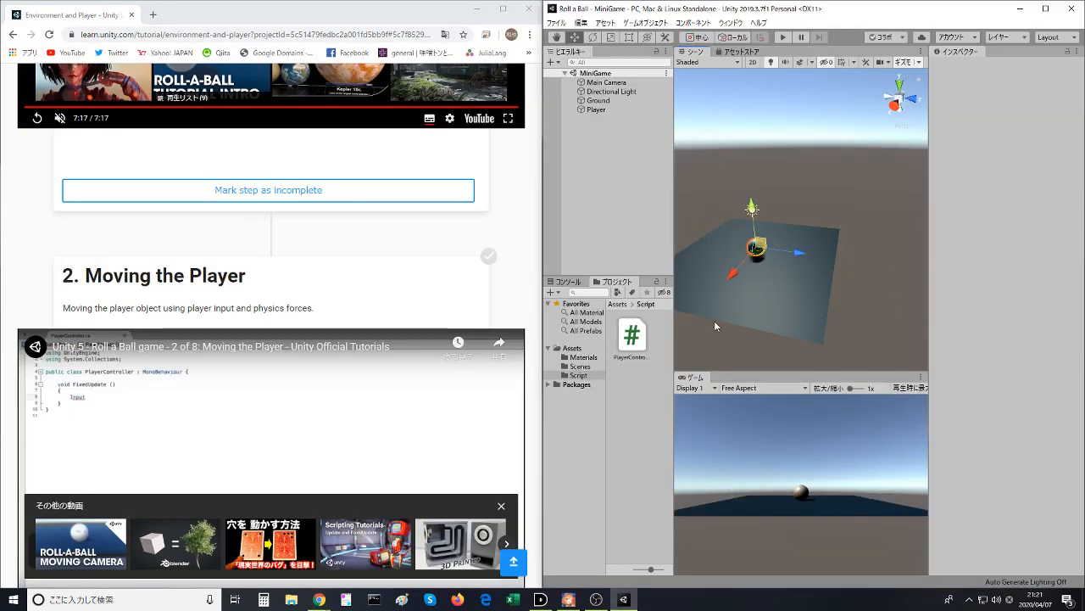
pyautogui.click(644, 394)
pyautogui.click(760, 249)
pyautogui.scroll(-2, 983, 339)
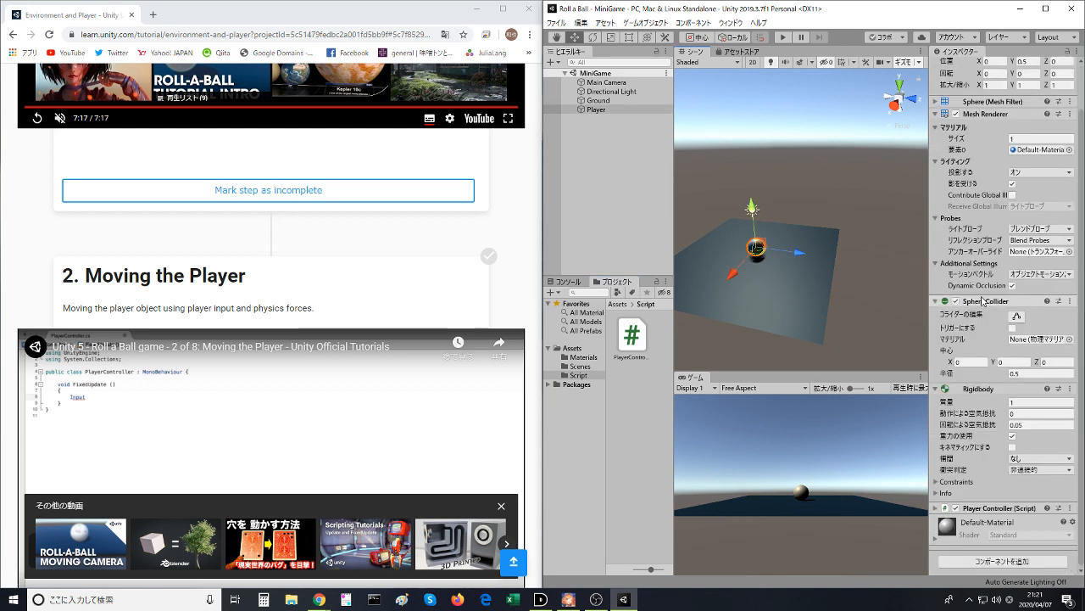
# - Open the Player Controller script for editing in Visual Studio Code, dock it beside the tutorial and hide the file explorer
pyautogui.click(997, 508)
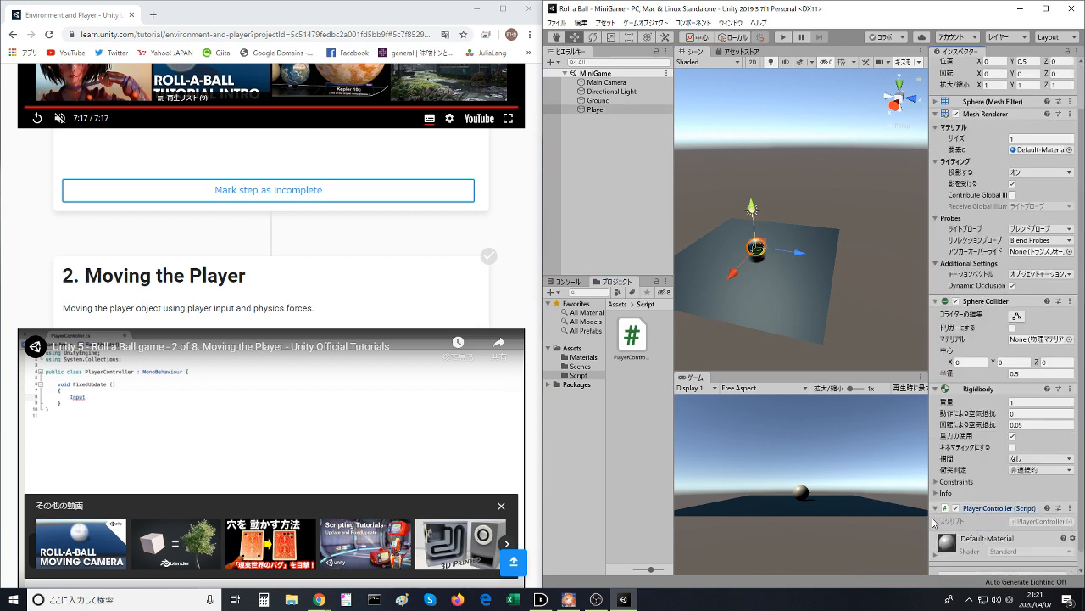
pyautogui.click(1068, 510)
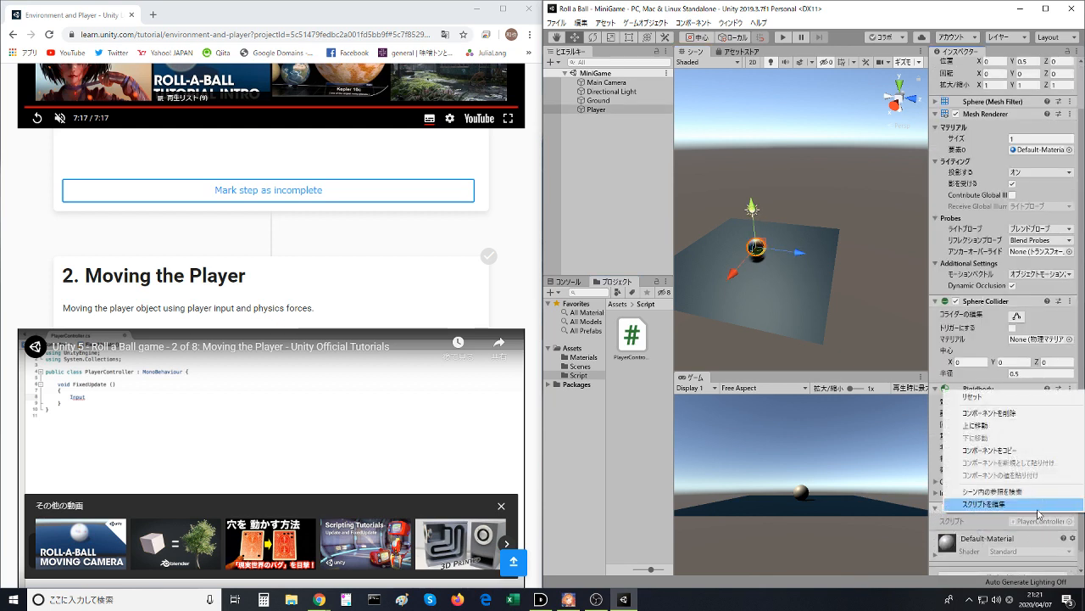
pyautogui.click(1030, 508)
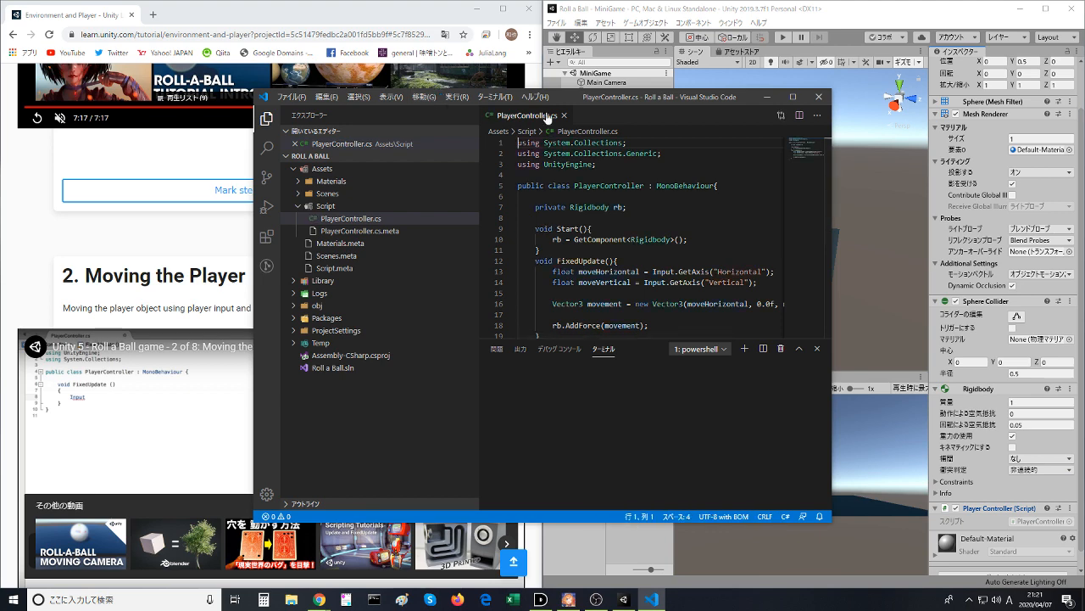
pyautogui.press('super+Right')
pyautogui.click(557, 31)
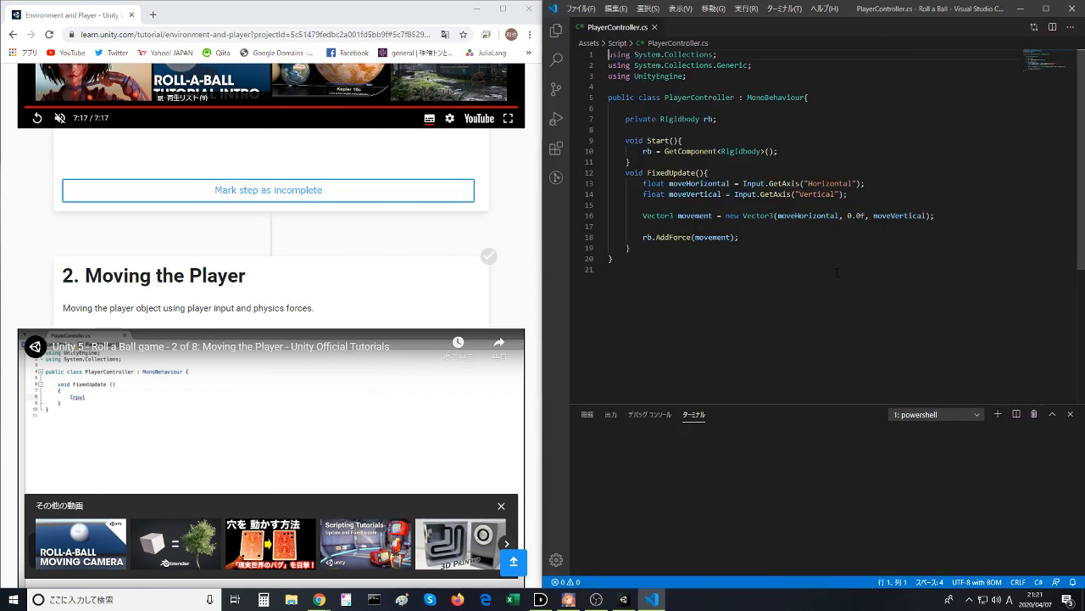
# - Examine the Input.GetAxis calls and their "Horizontal" and "Vertical" arguments in the FixedUpdate method
pyautogui.click(741, 225)
pyautogui.moveTo(745, 184); pyautogui.dragTo(749, 183)
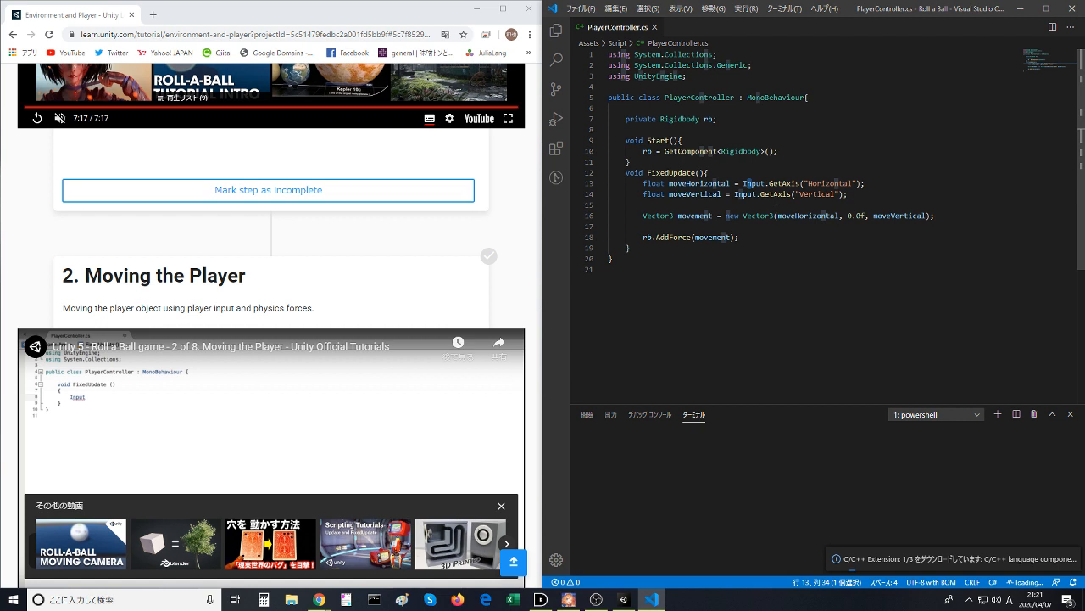
pyautogui.doubleClick(831, 183)
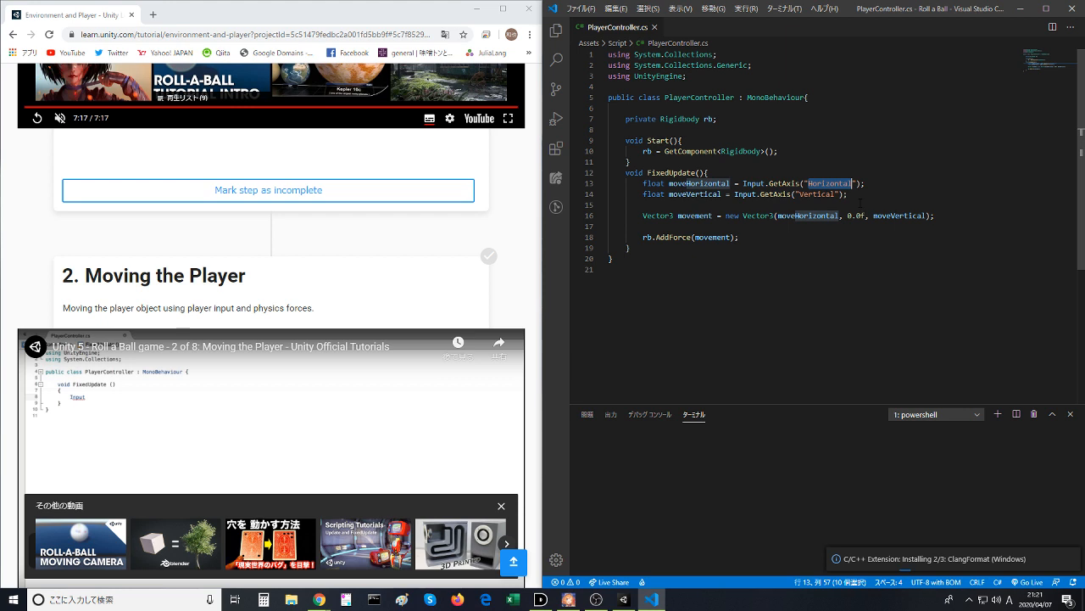
pyautogui.click(832, 184)
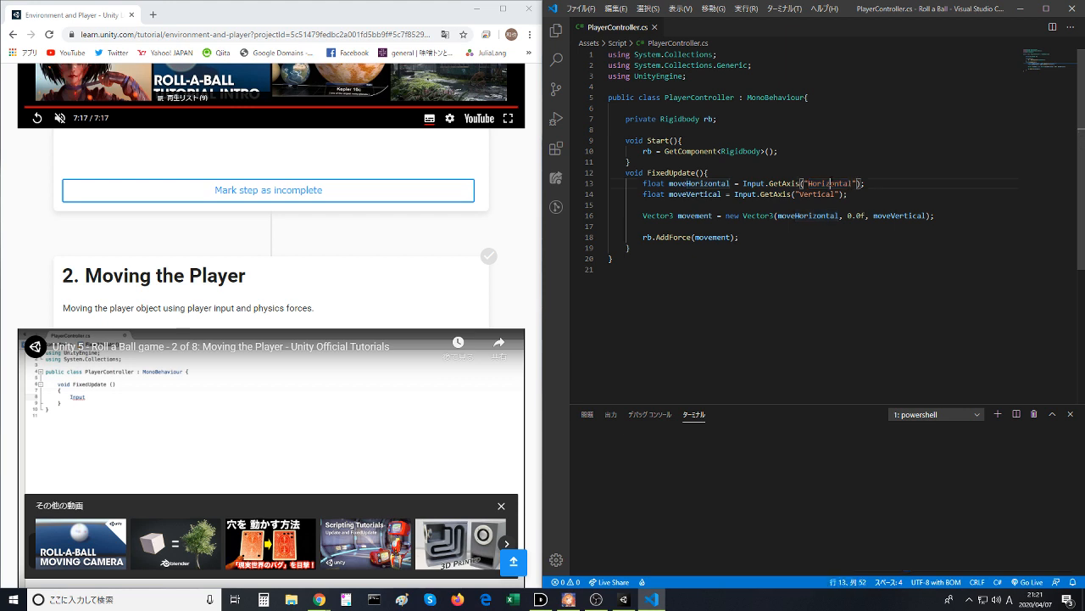
pyautogui.click(796, 194)
pyautogui.doubleClick(788, 184)
pyautogui.doubleClick(787, 194)
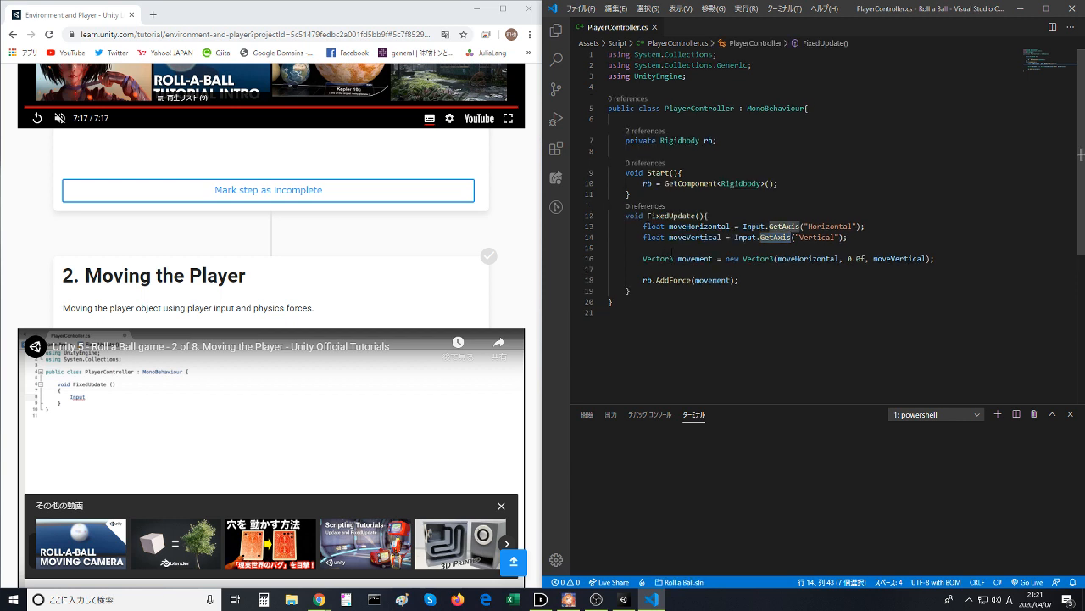
# - Examine how FixedUpdate builds the movement vector from moveHorizontal and moveVertical, and recheck the GetAxis call for the vertical axis
pyautogui.click(658, 258)
pyautogui.doubleClick(695, 258)
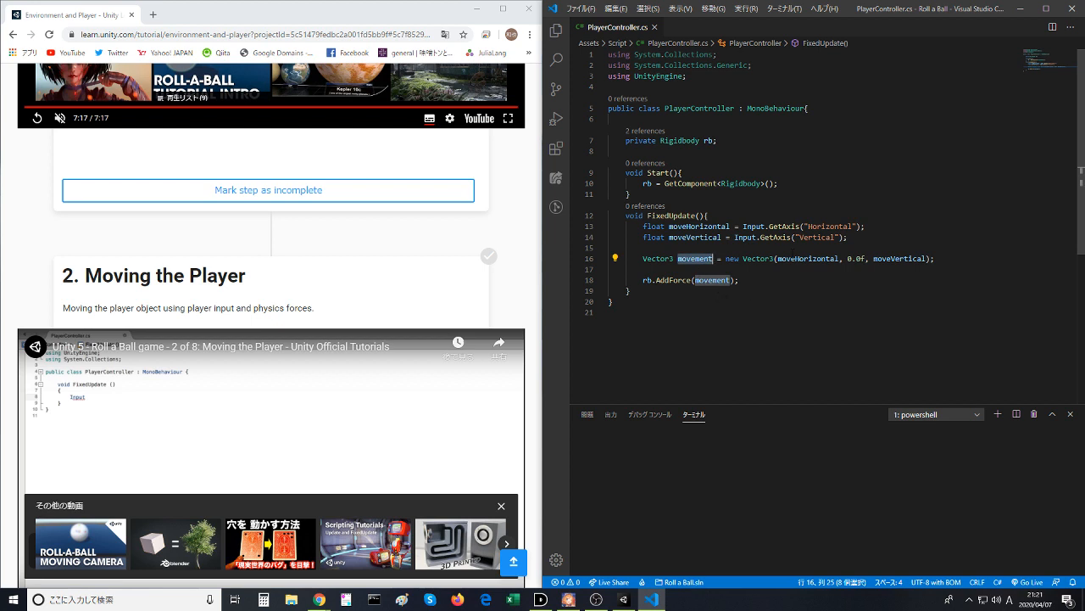
pyautogui.doubleClick(797, 258)
pyautogui.doubleClick(899, 258)
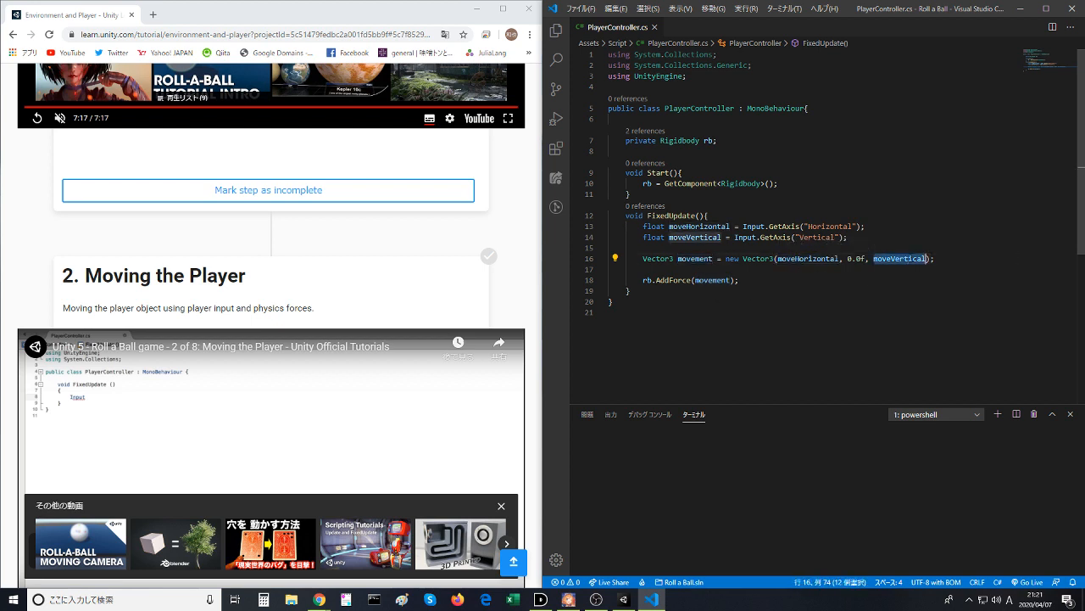
pyautogui.click(902, 279)
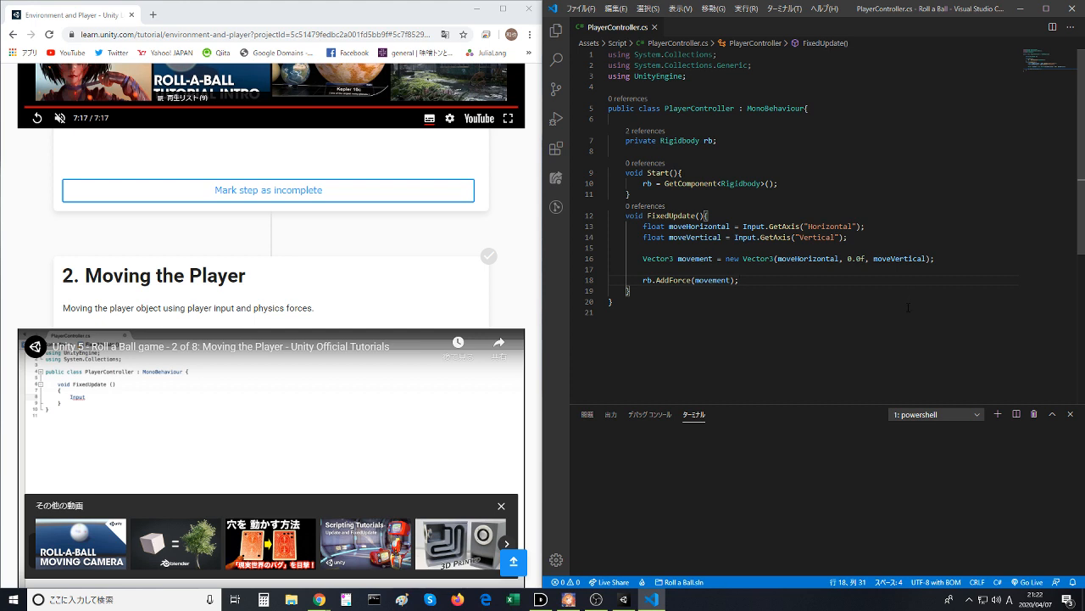
pyautogui.doubleClick(776, 236)
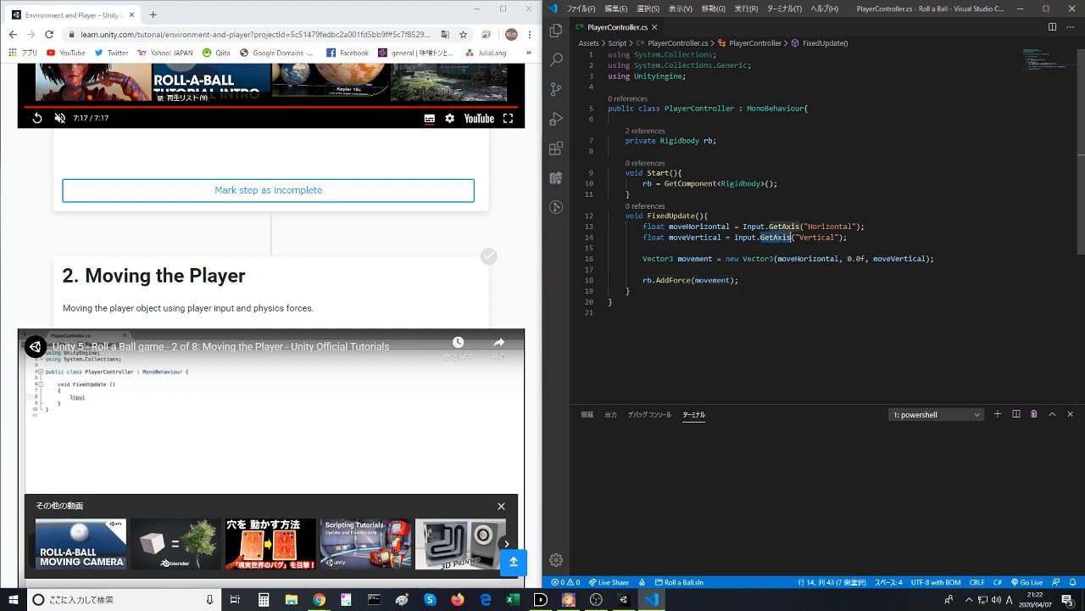
pyautogui.click(788, 270)
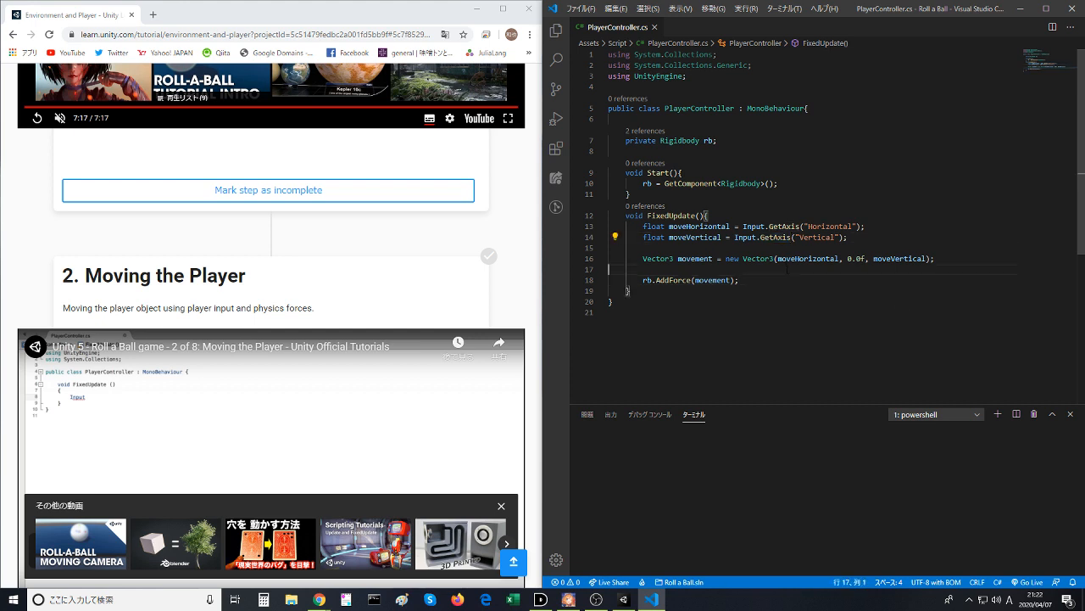
pyautogui.doubleClick(776, 237)
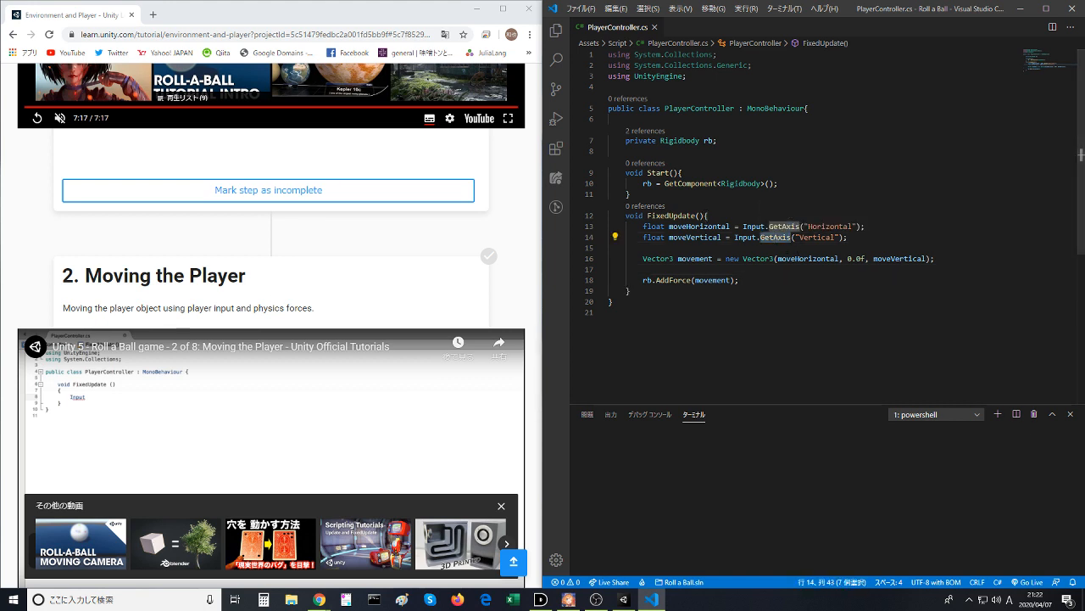
# - Review the "Horizontal" axis argument and the moveHorizontal and moveVertical variables in FixedUpdate beside the tutorial
pyautogui.scroll(-2, 747, 297)
pyautogui.scroll(-1, 378, 355)
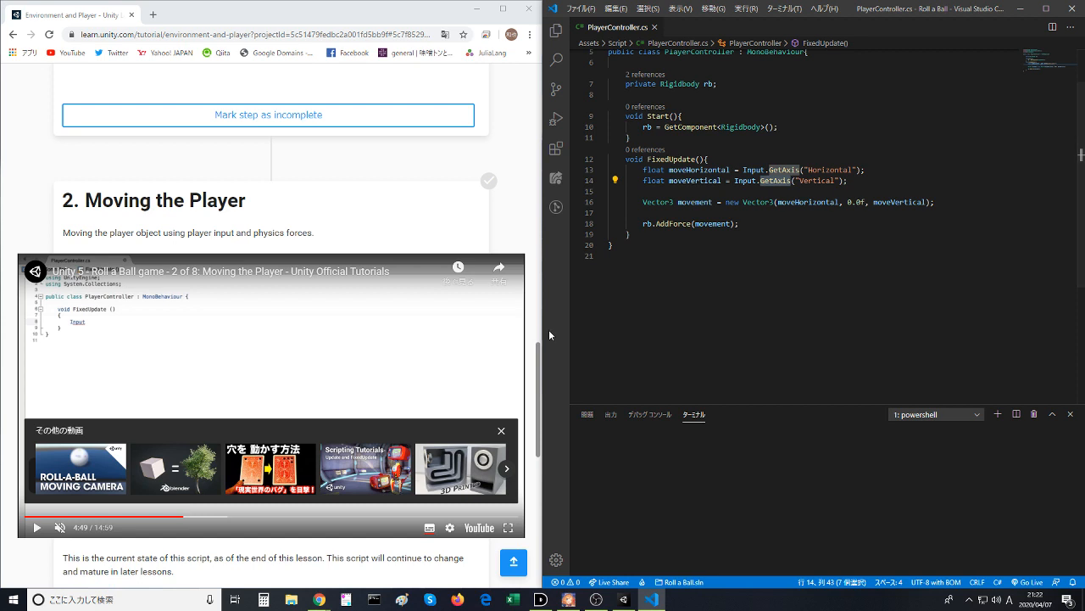
pyautogui.moveTo(678, 310); pyautogui.dragTo(678, 77)
pyautogui.click(805, 138)
pyautogui.scroll(1, 834, 167)
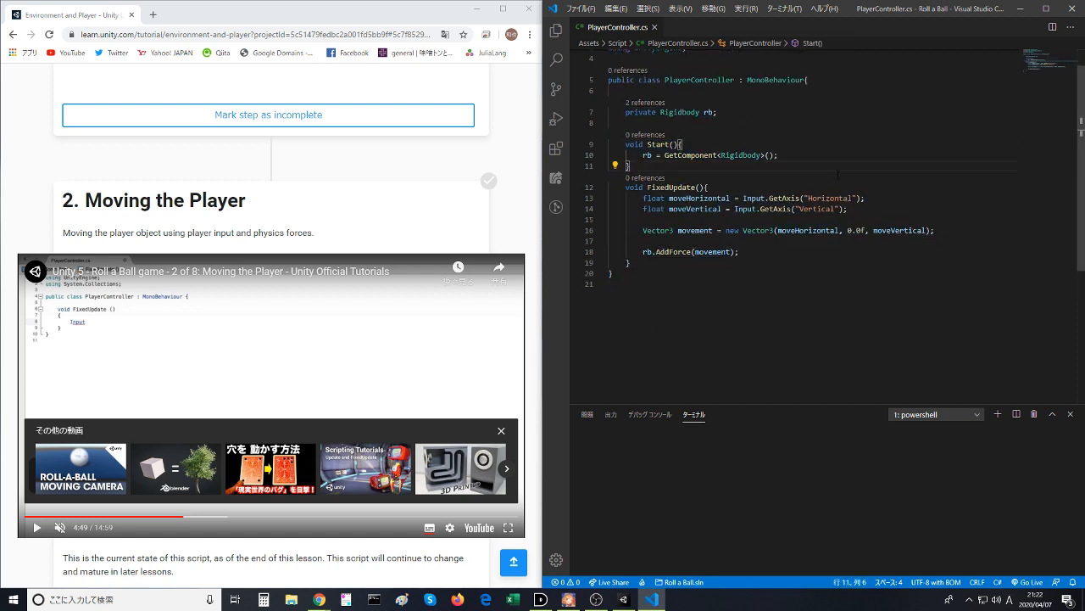
pyautogui.doubleClick(823, 197)
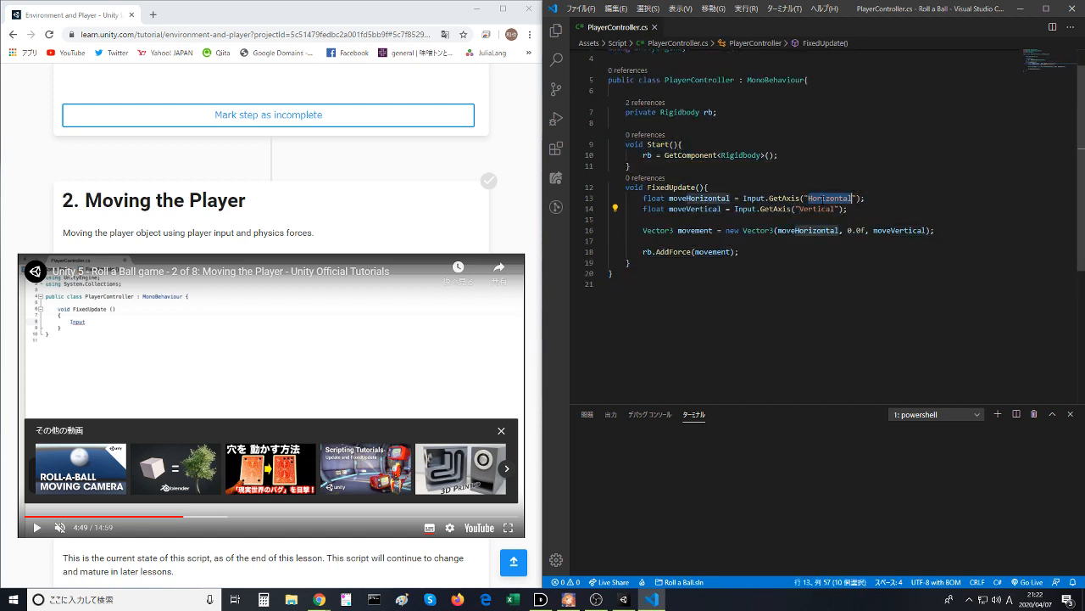
pyautogui.click(829, 248)
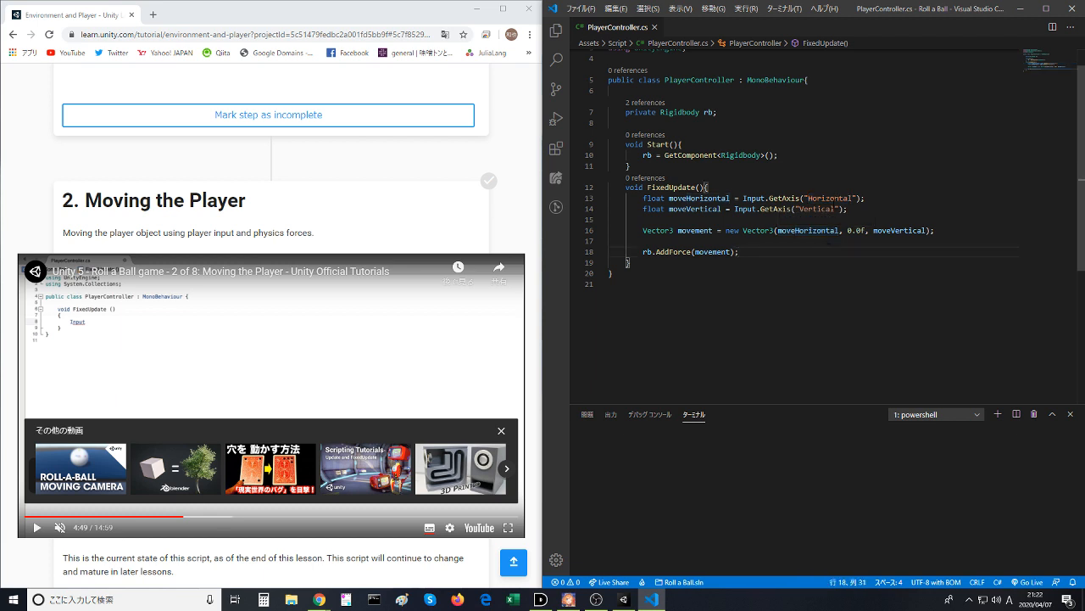
pyautogui.doubleClick(830, 198)
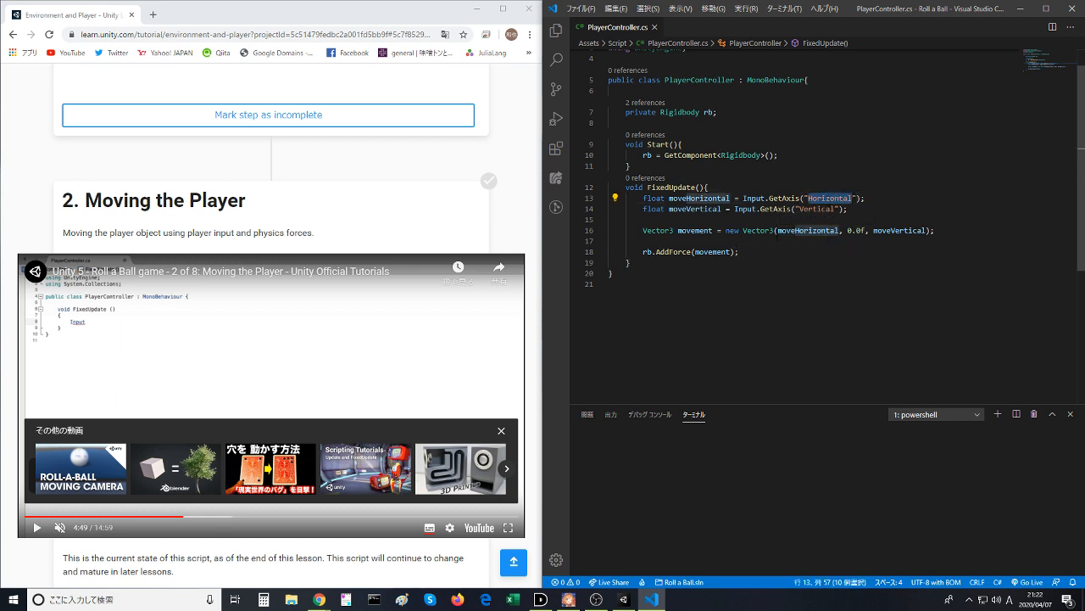
pyautogui.doubleClick(699, 197)
pyautogui.click(698, 211)
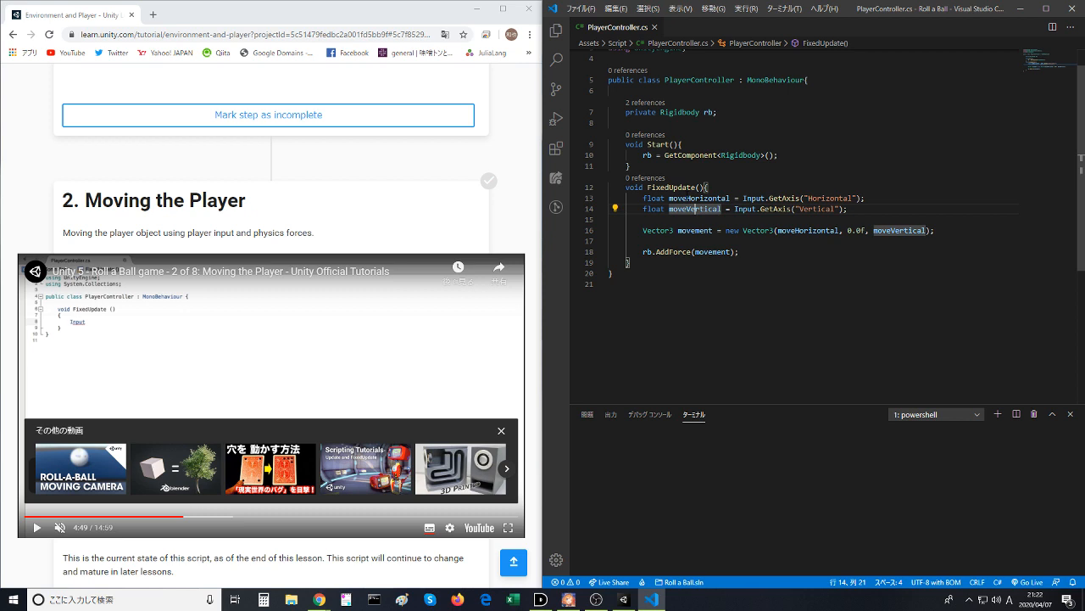
# - Copy "Horizontal" from the moveHorizontal variable and search Google for it in a new browser tab
pyautogui.moveTo(686, 198); pyautogui.dragTo(730, 199)
pyautogui.hotkey('ctrl', 'c')
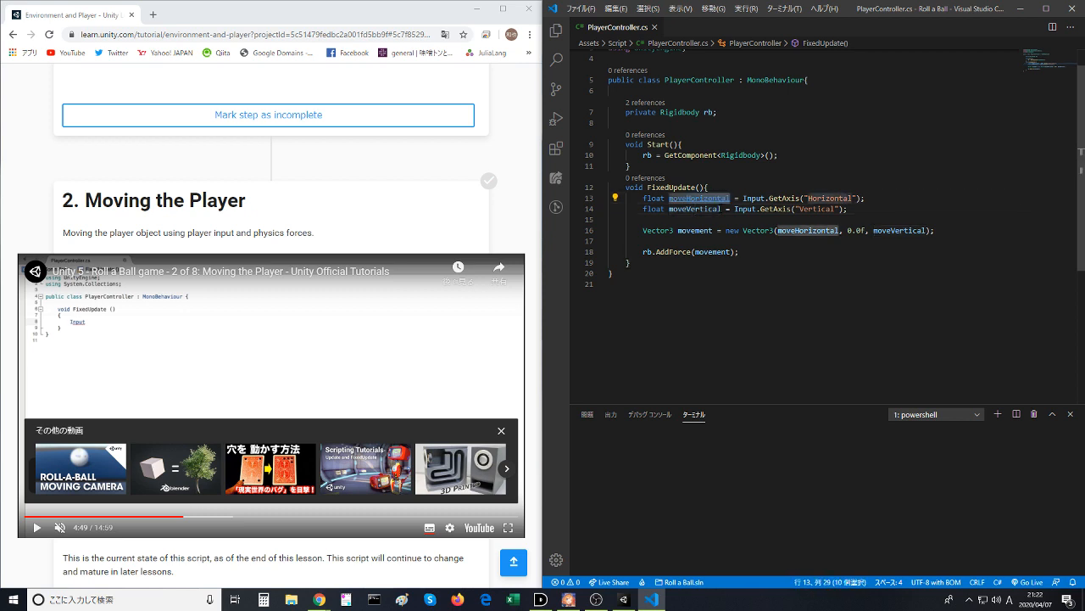
pyautogui.click(152, 14)
pyautogui.hotkey('ctrl', 'v')
pyautogui.press('Return')
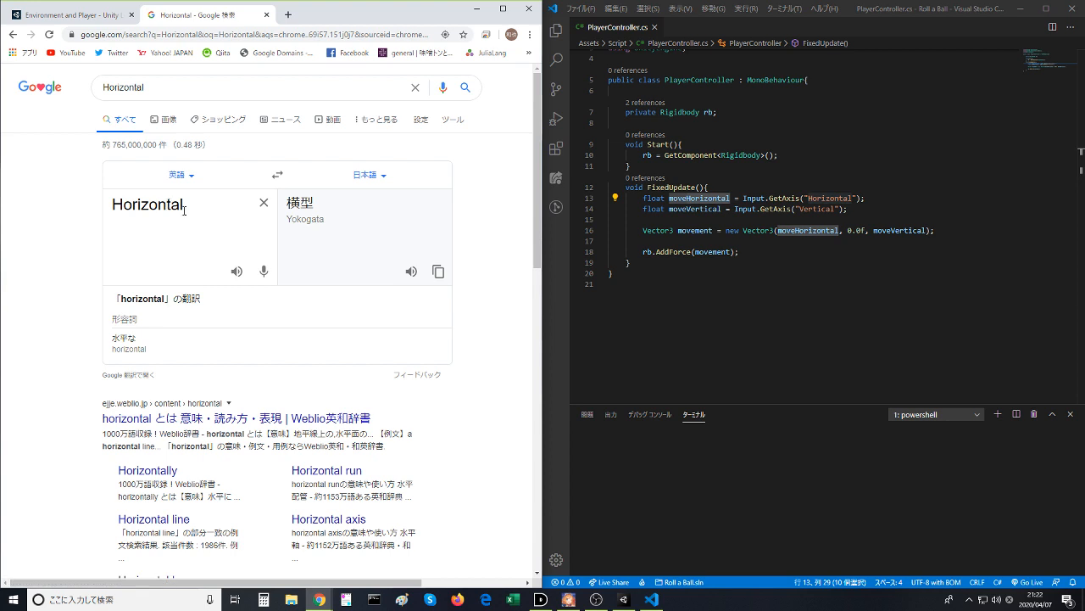
# - Translate "Vertical" from the script as well by adding it on a second line below "Horizontal" in Google's translation box
pyautogui.doubleClick(831, 209)
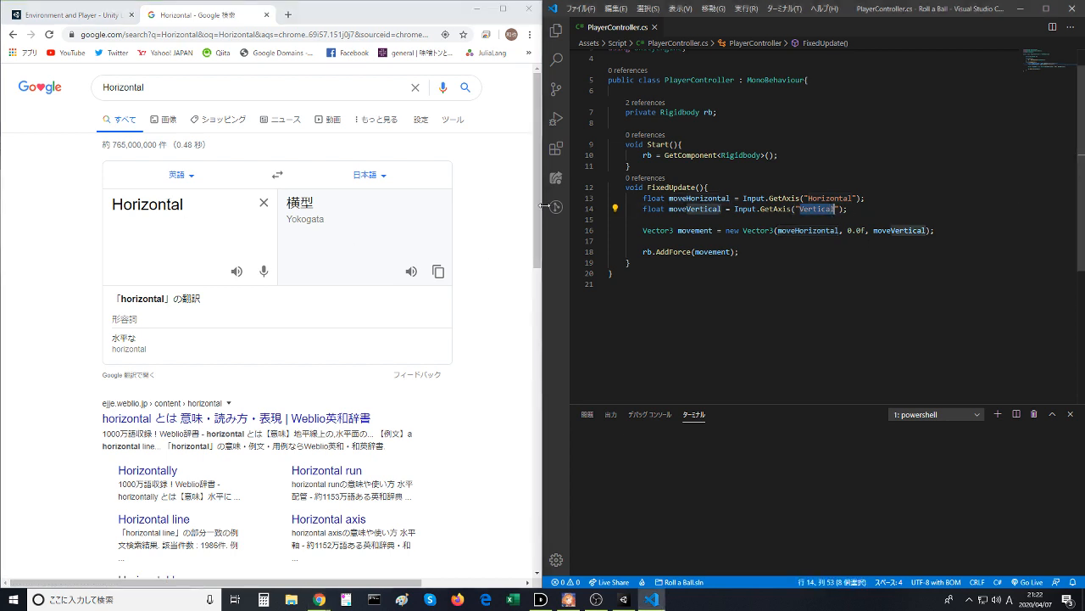
pyautogui.moveTo(158, 87); pyautogui.dragTo(32, 98)
pyautogui.click(221, 238)
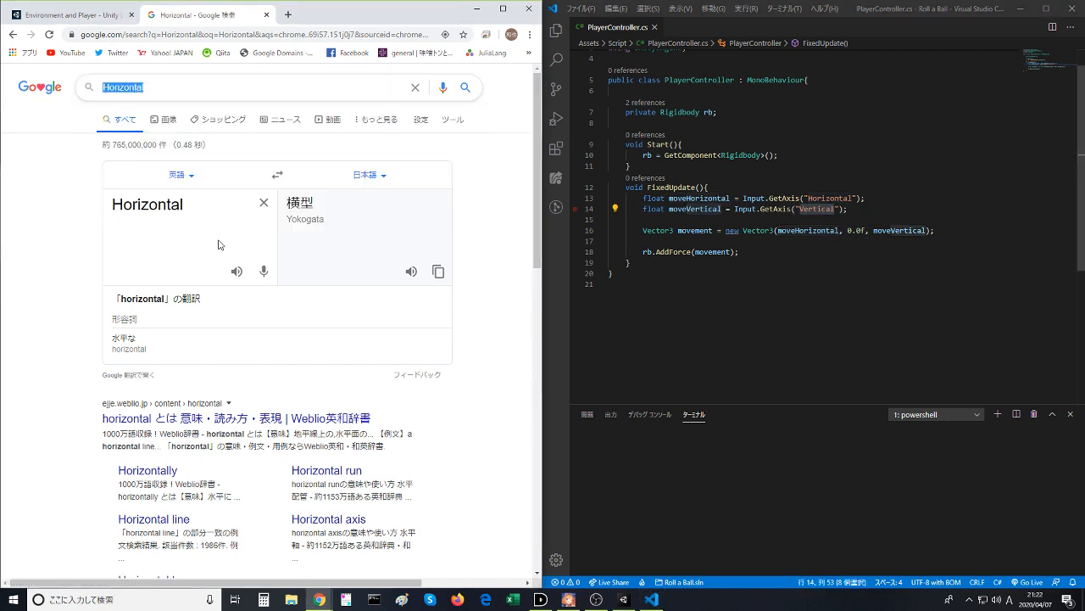
pyautogui.click(194, 205)
pyautogui.click(194, 203)
pyautogui.press('Return')
pyautogui.hotkey('ctrl', 'v')
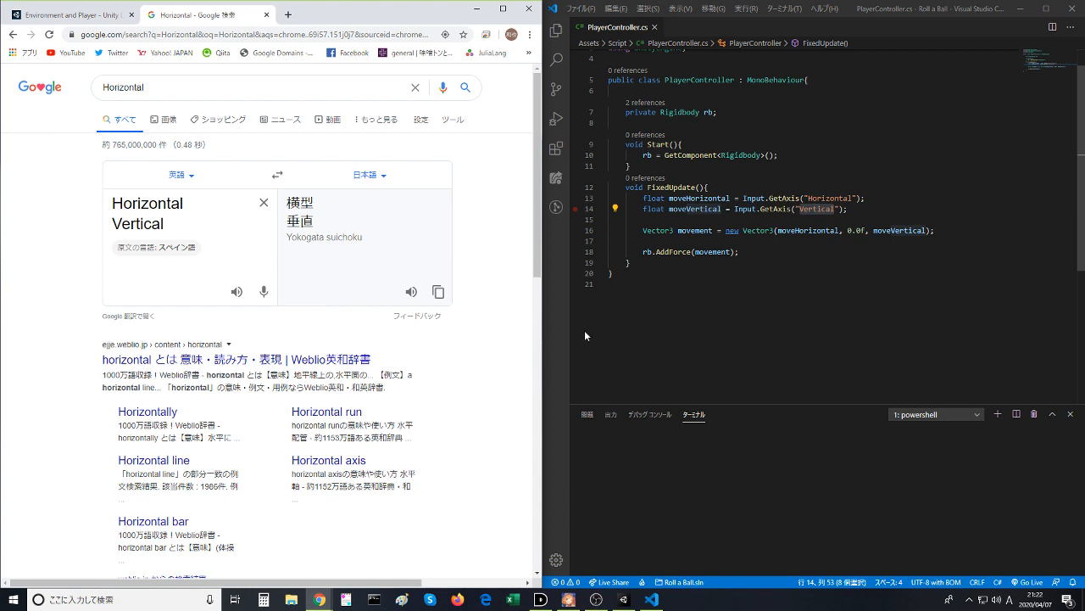
# - Review the FixedUpdate method and its "Horizontal" and "Vertical" axis arguments against their Japanese translations
pyautogui.moveTo(822, 287); pyautogui.dragTo(626, 188)
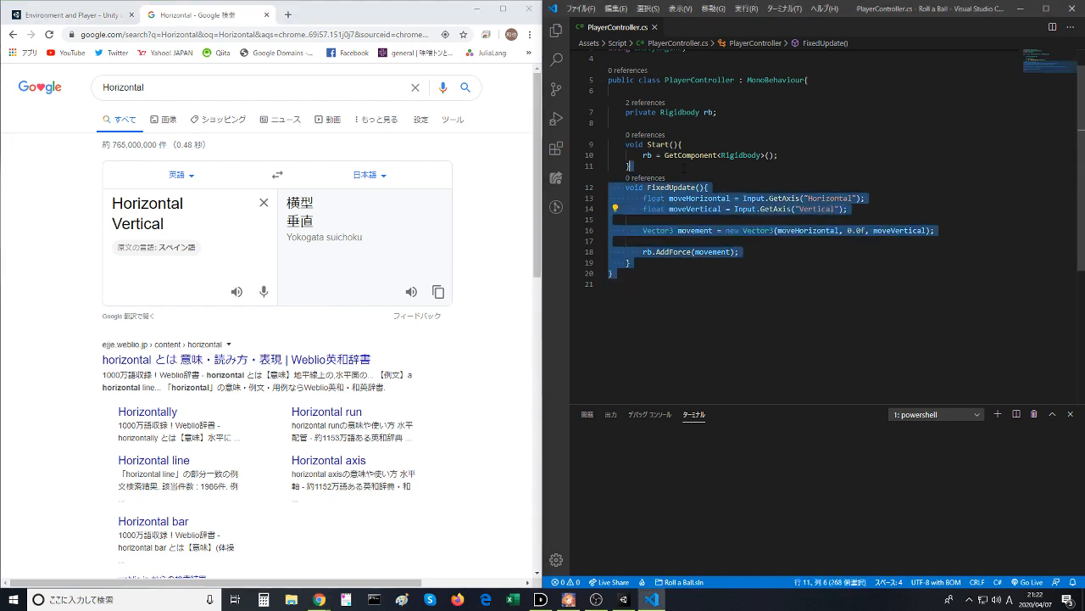
pyautogui.click(759, 188)
pyautogui.doubleClick(817, 209)
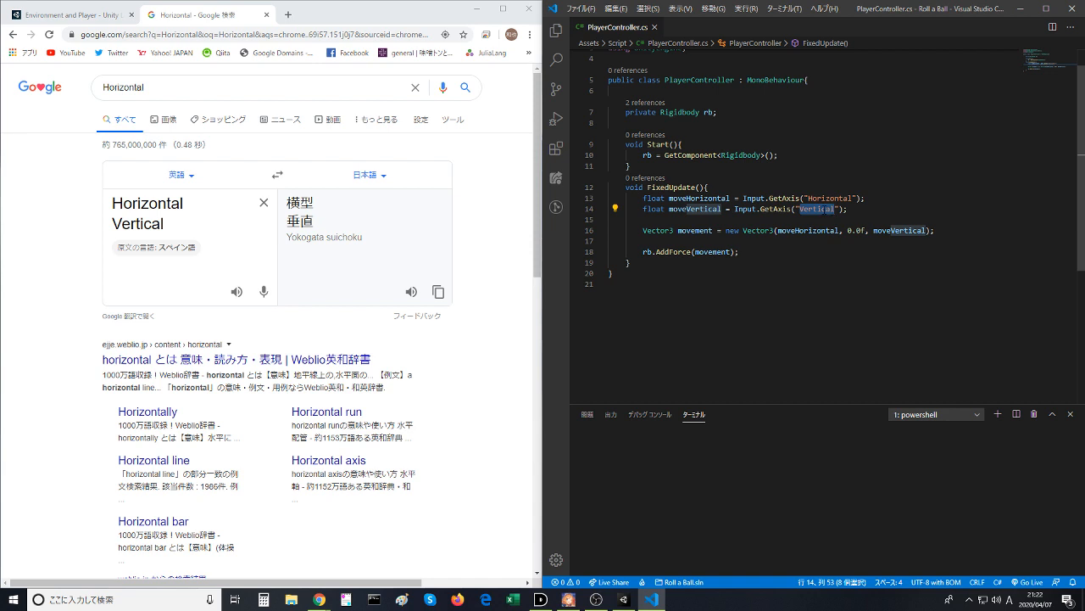
pyautogui.doubleClick(823, 198)
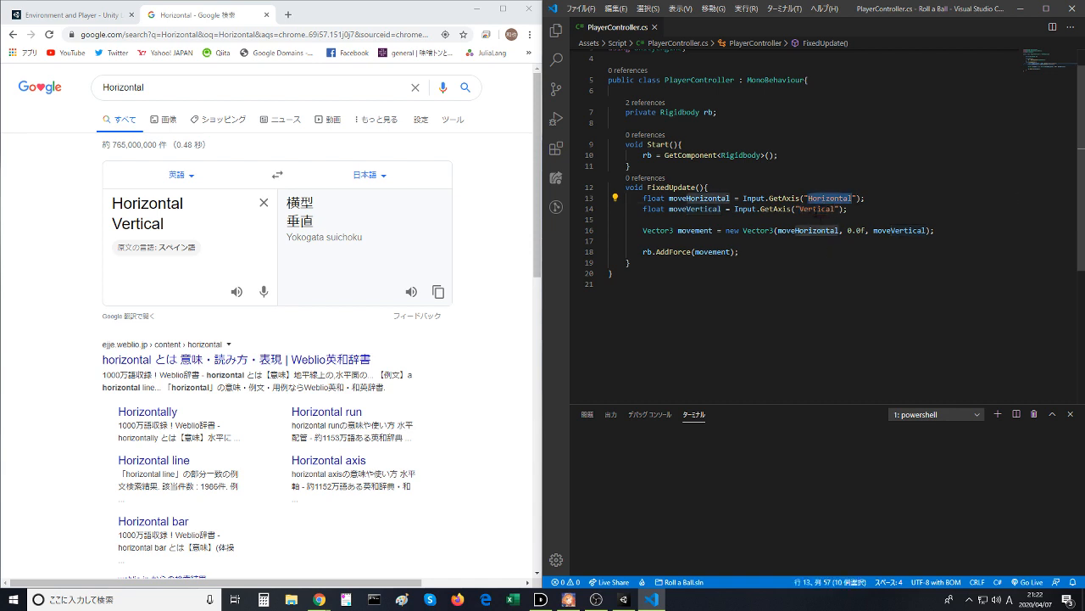
pyautogui.doubleClick(817, 209)
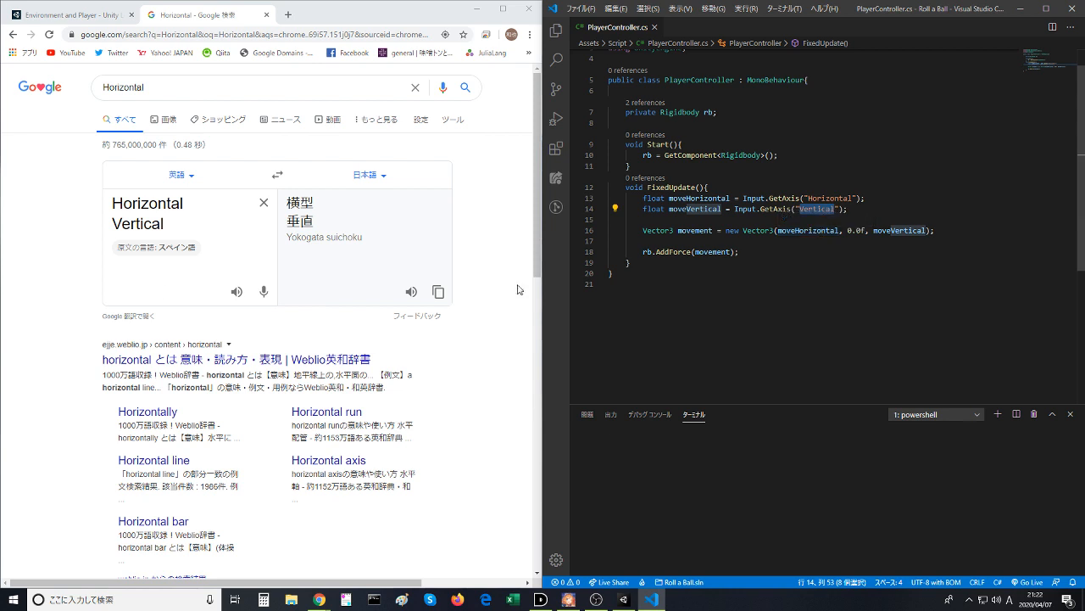
pyautogui.click(710, 266)
pyautogui.moveTo(750, 291); pyautogui.dragTo(577, 156)
pyautogui.click(688, 187)
# - Examine how the Vector3 movement combines moveHorizontal, 0.0f and moveVertical, how AddForce uses it, and the script as a whole
pyautogui.doubleClick(658, 229)
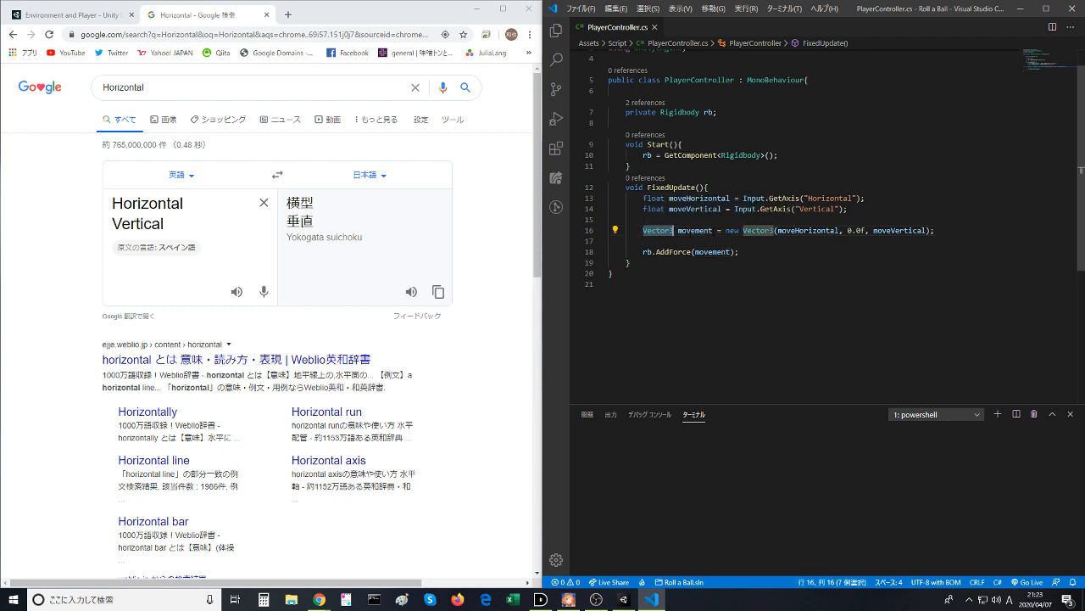
pyautogui.click(877, 230)
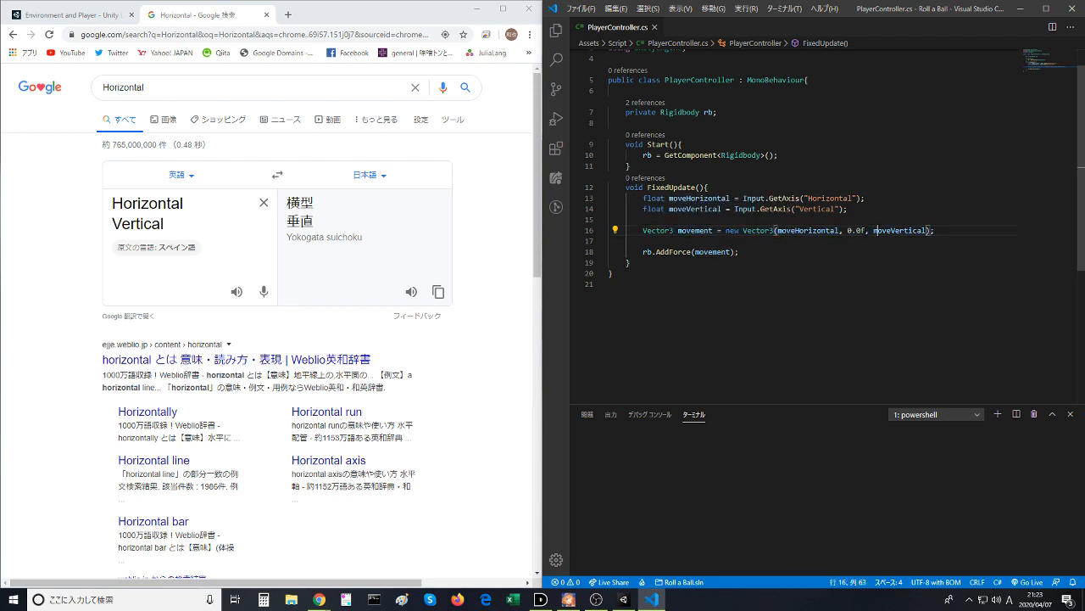
pyautogui.click(814, 231)
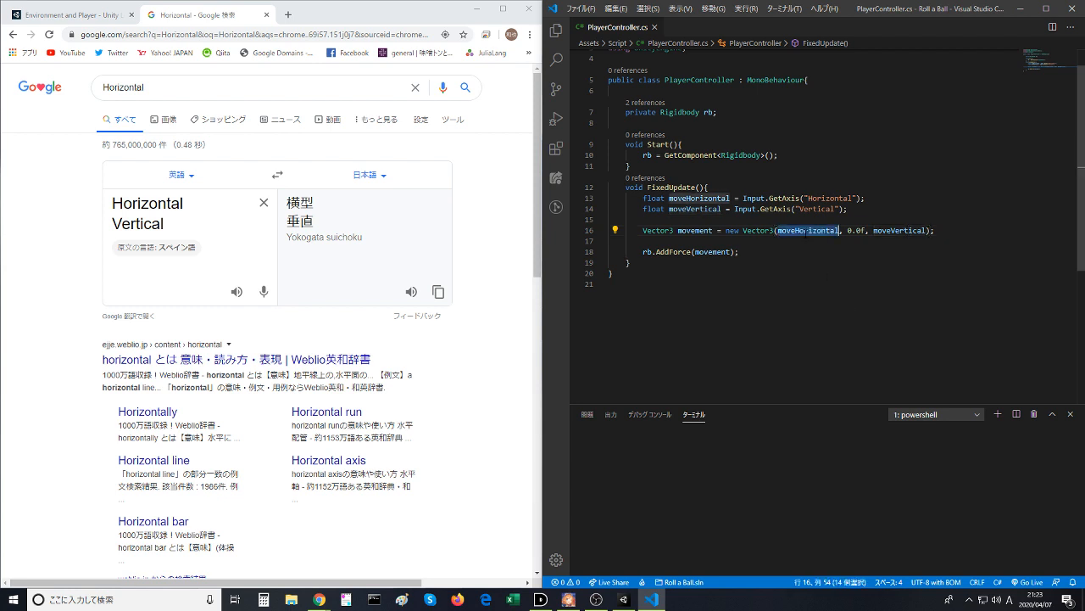
pyautogui.click(862, 229)
pyautogui.click(894, 245)
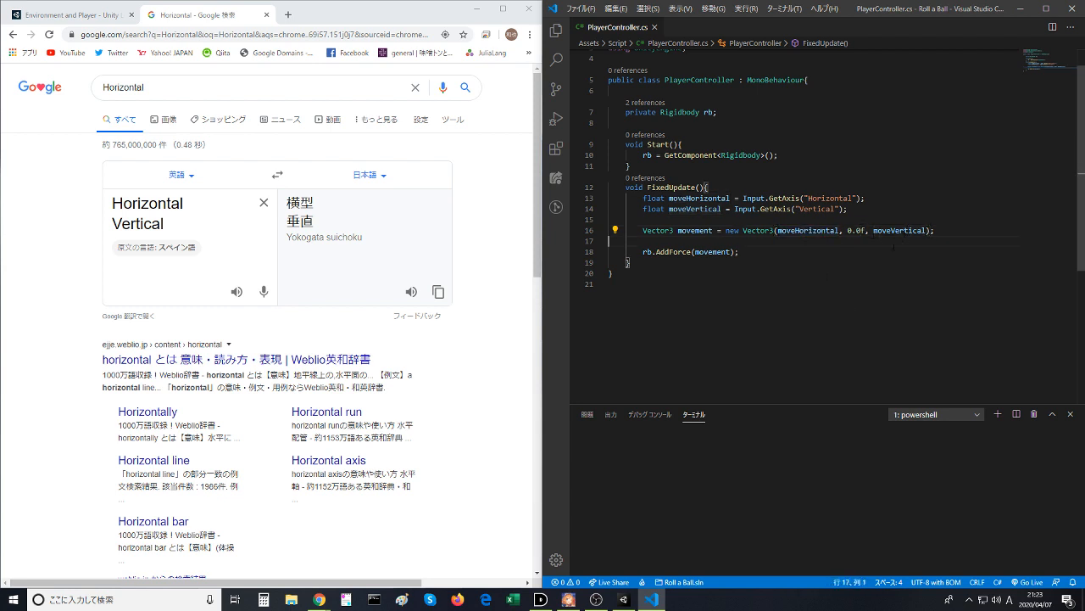
pyautogui.doubleClick(695, 229)
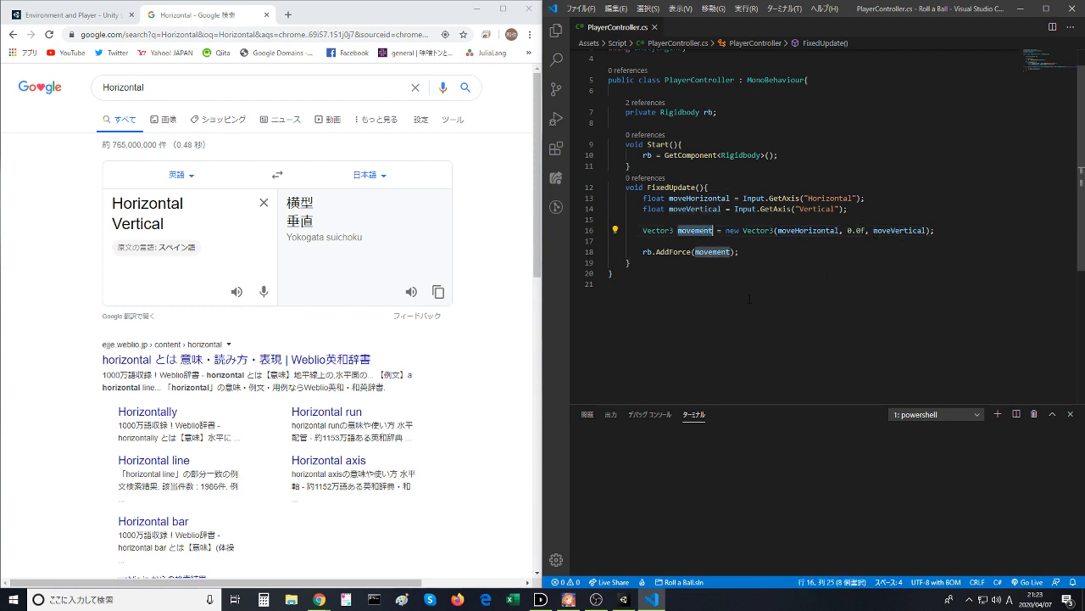
pyautogui.doubleClick(717, 252)
pyautogui.moveTo(732, 291); pyautogui.dragTo(569, 13)
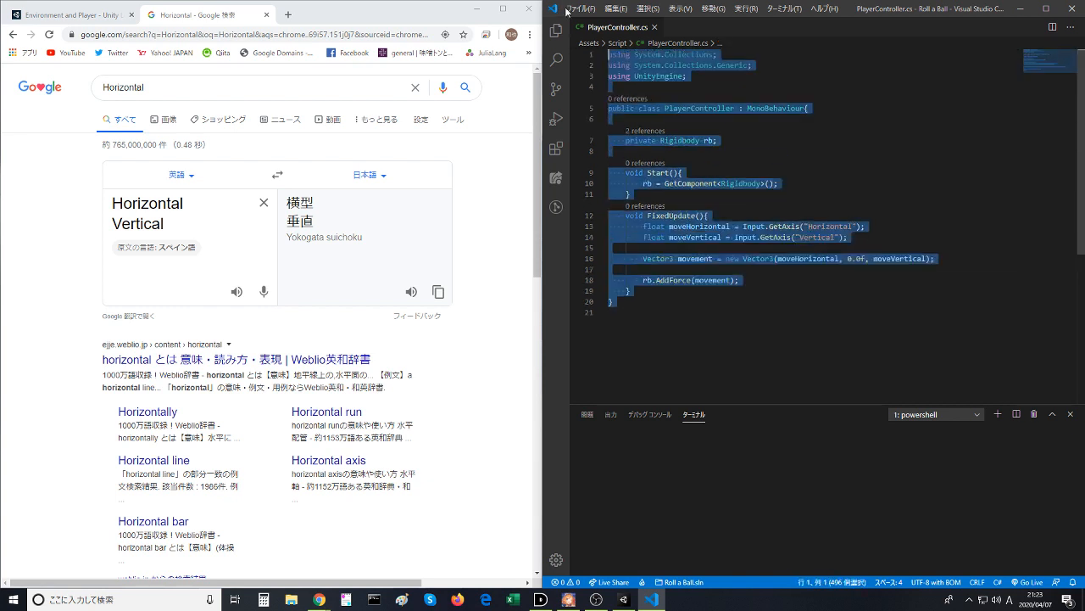
pyautogui.click(788, 203)
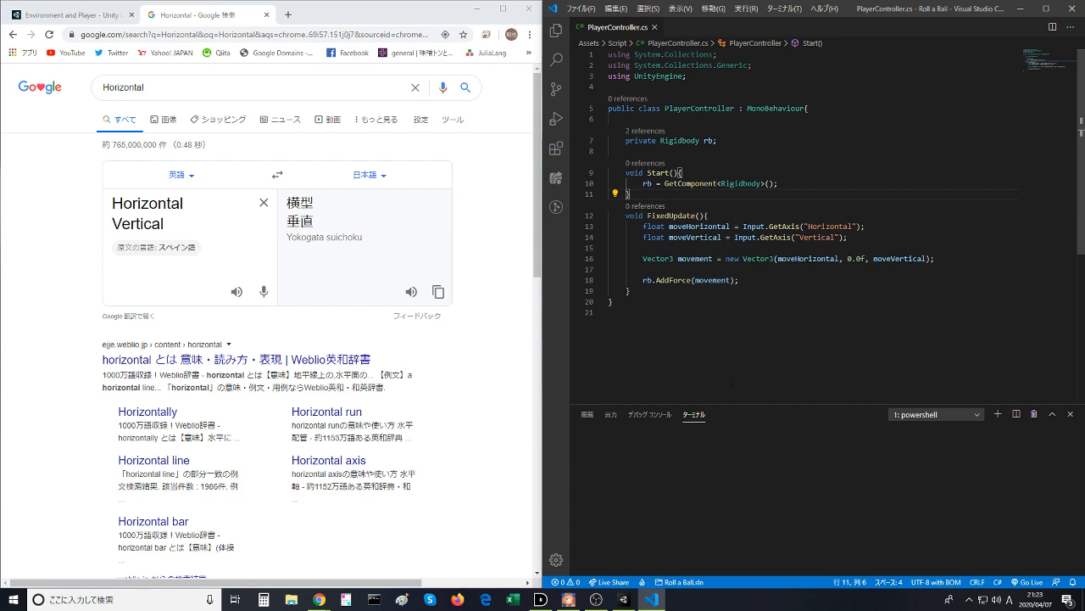
# - Switch to Unity, playtest the MiniGame scene by rolling the ball sideways and forward, stop the game and minimize the editor
pyautogui.click(624, 600)
pyautogui.moveTo(775, 8); pyautogui.dragTo(441, 1)
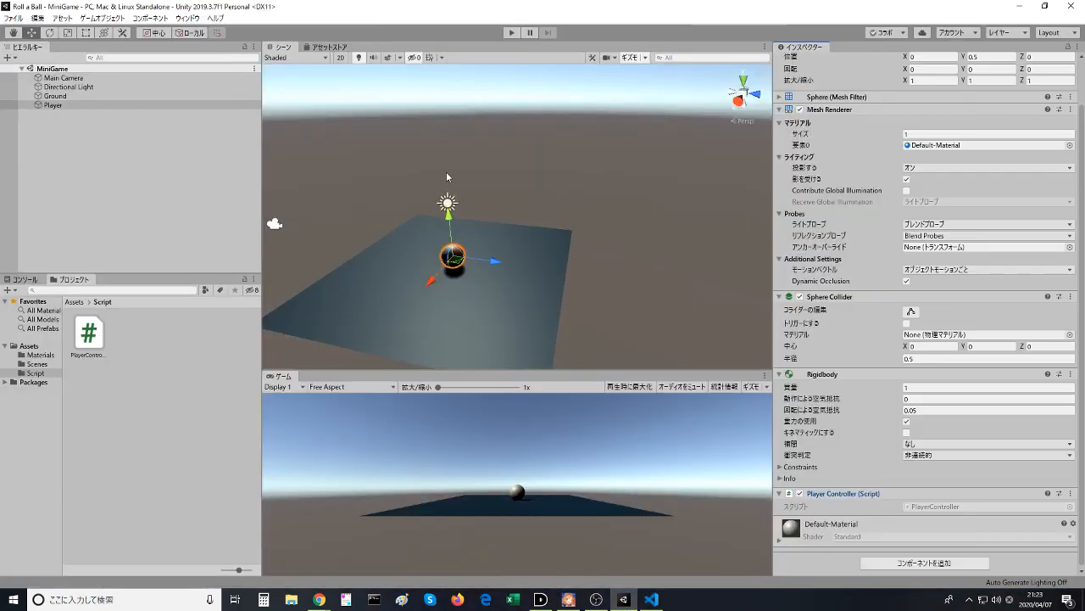
pyautogui.click(510, 33)
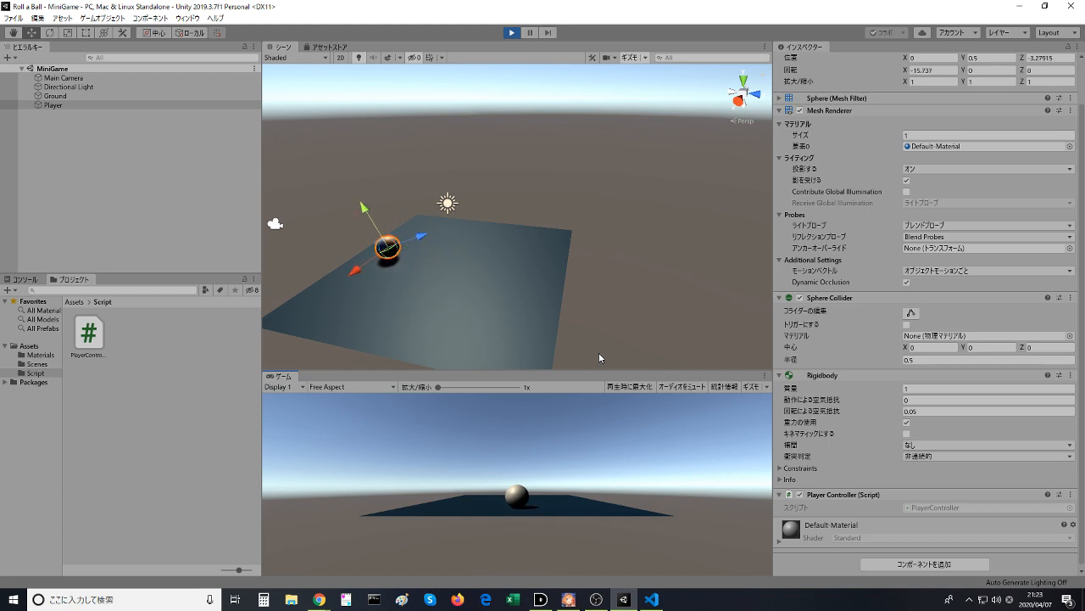
pyautogui.press('Right')
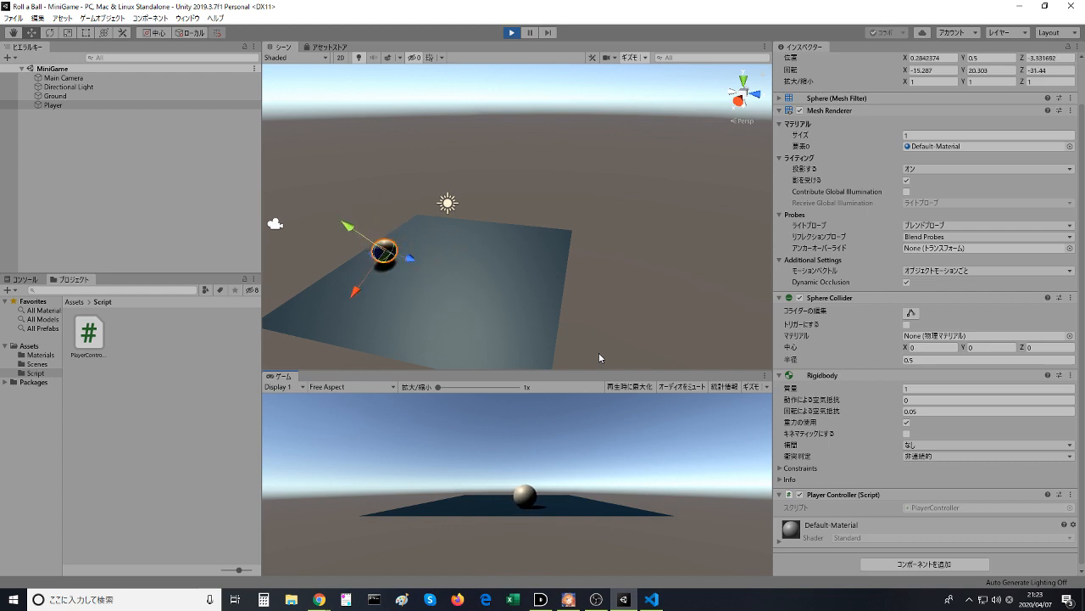
pyautogui.press('Up')
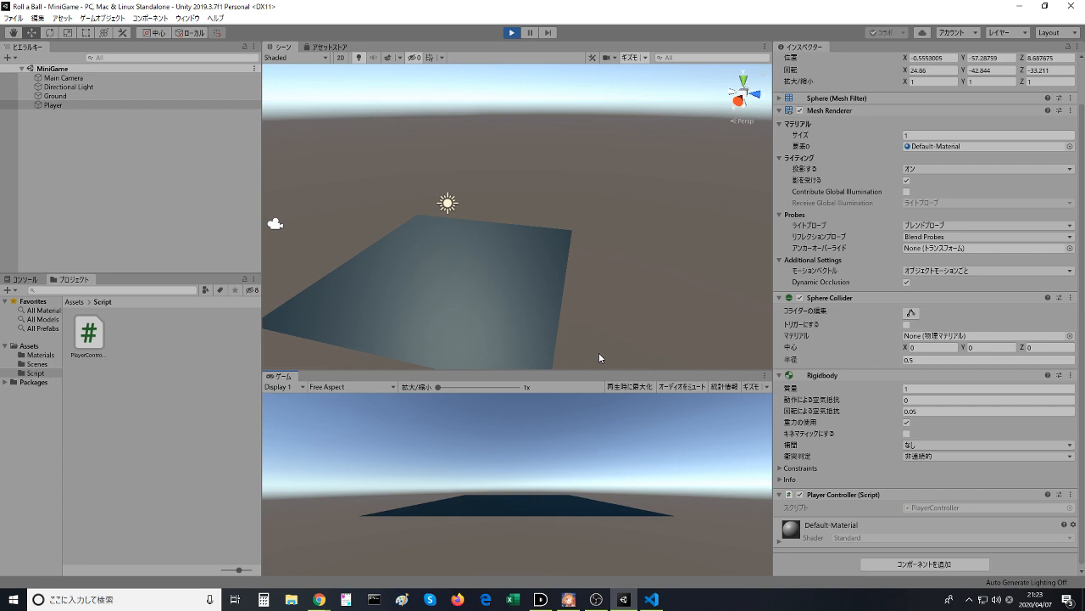
pyautogui.click(511, 32)
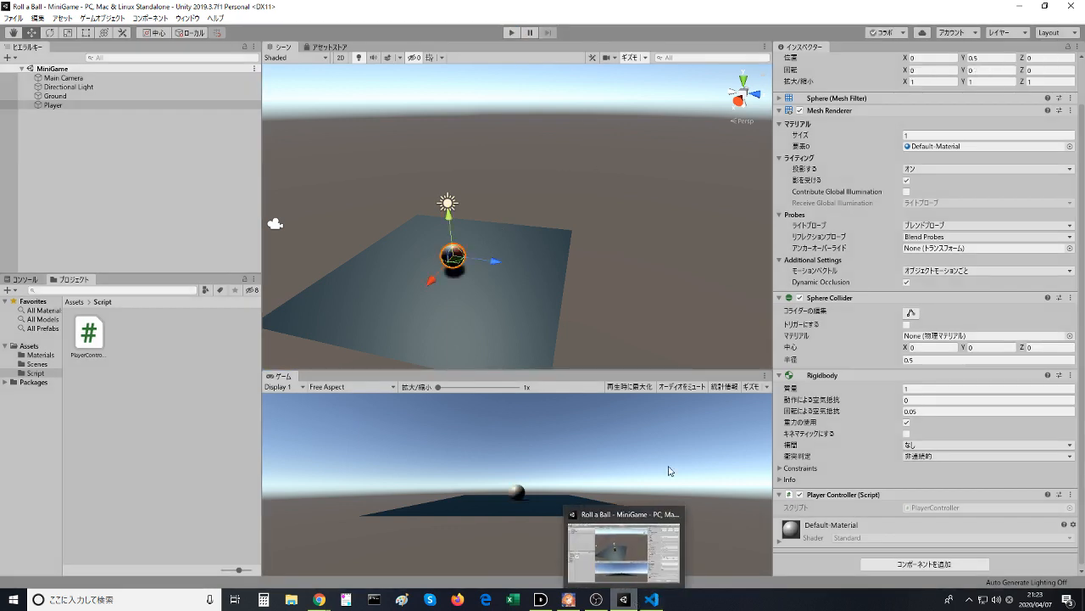
pyautogui.click(1020, 7)
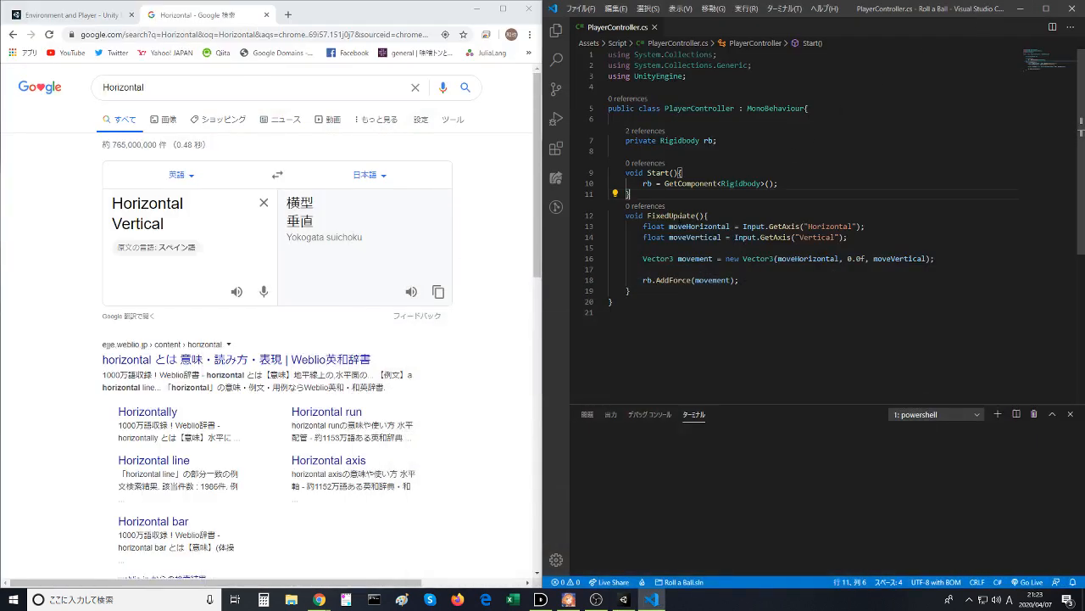
# - Return to the Moving the Player tutorial in the browser, skip its video ahead to the public float speed line and pause there
pyautogui.click(68, 14)
pyautogui.click(296, 405)
pyautogui.scroll(-1, 291, 339)
pyautogui.click(253, 442)
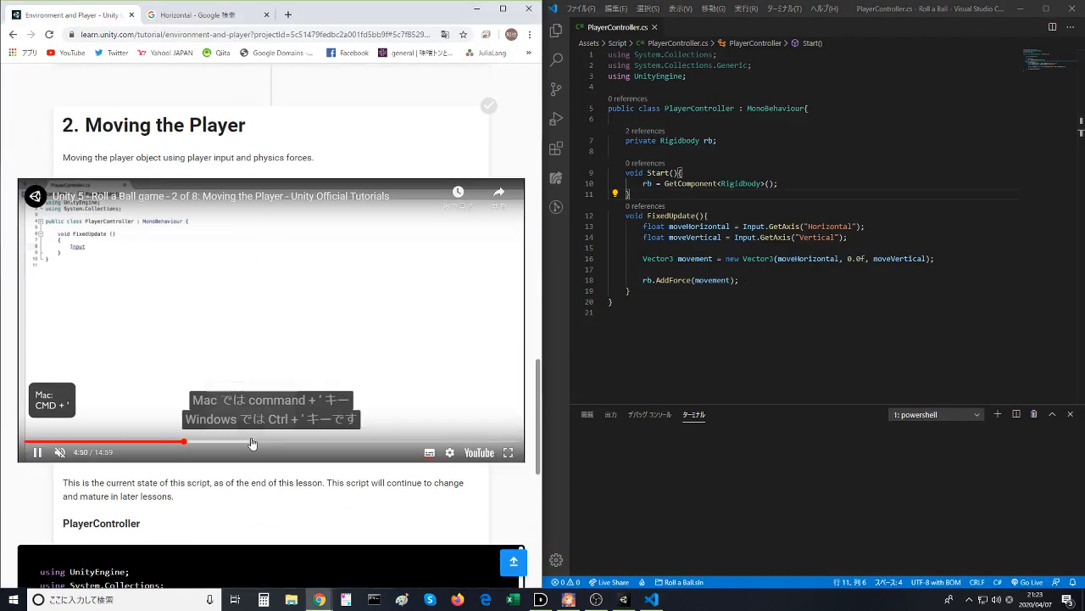
pyautogui.click(366, 442)
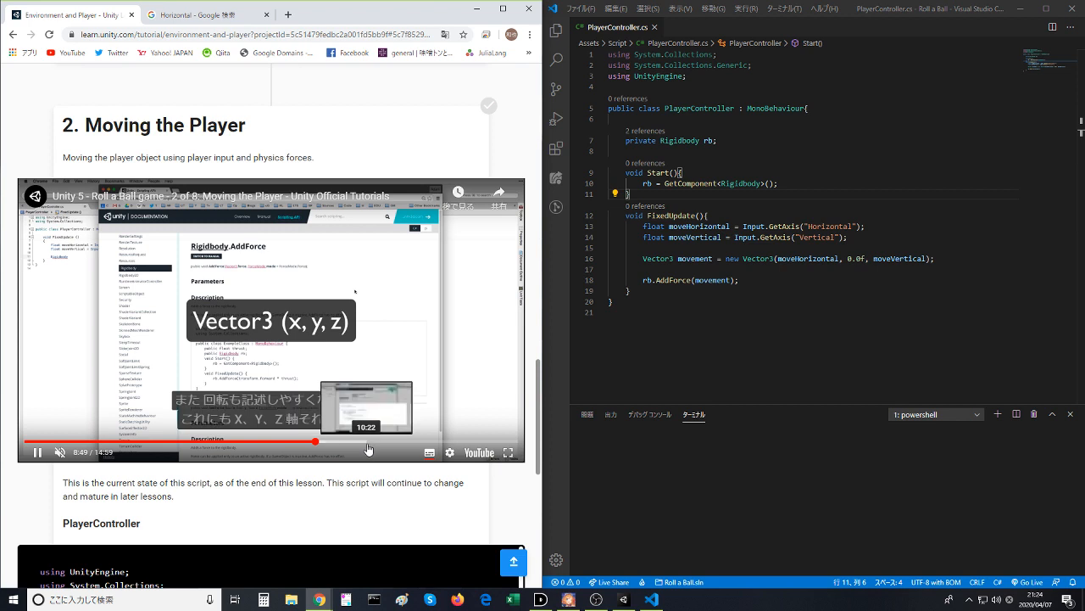
pyautogui.click(411, 442)
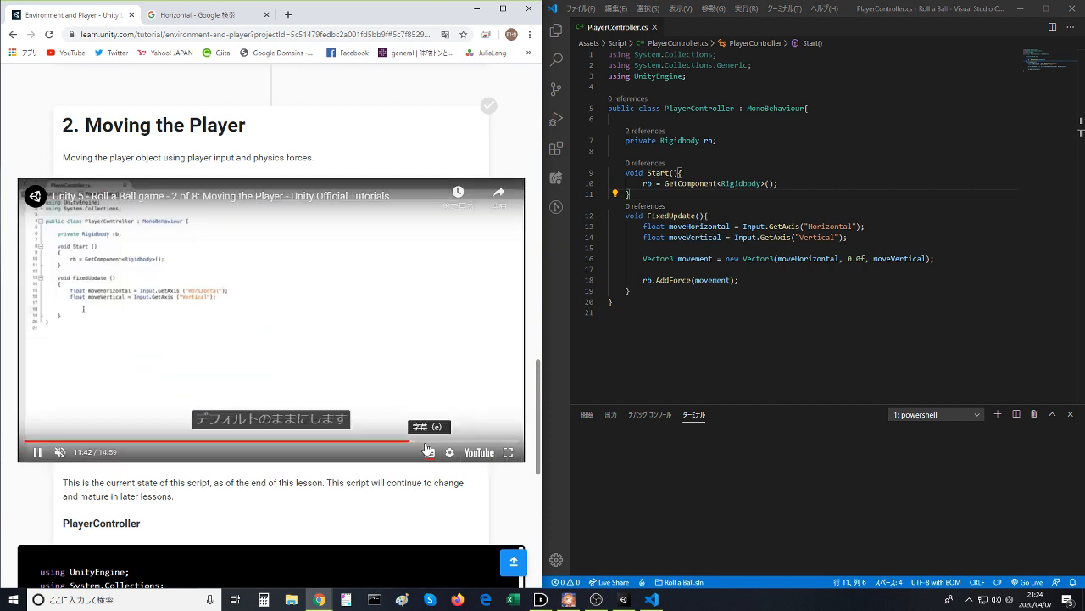
pyautogui.click(458, 441)
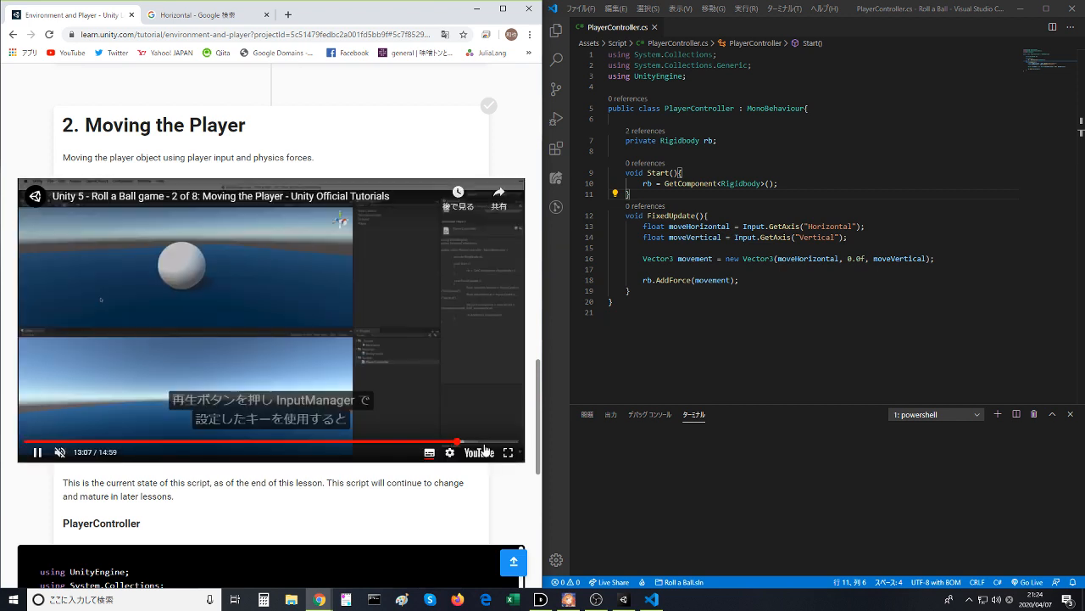
pyautogui.click(488, 443)
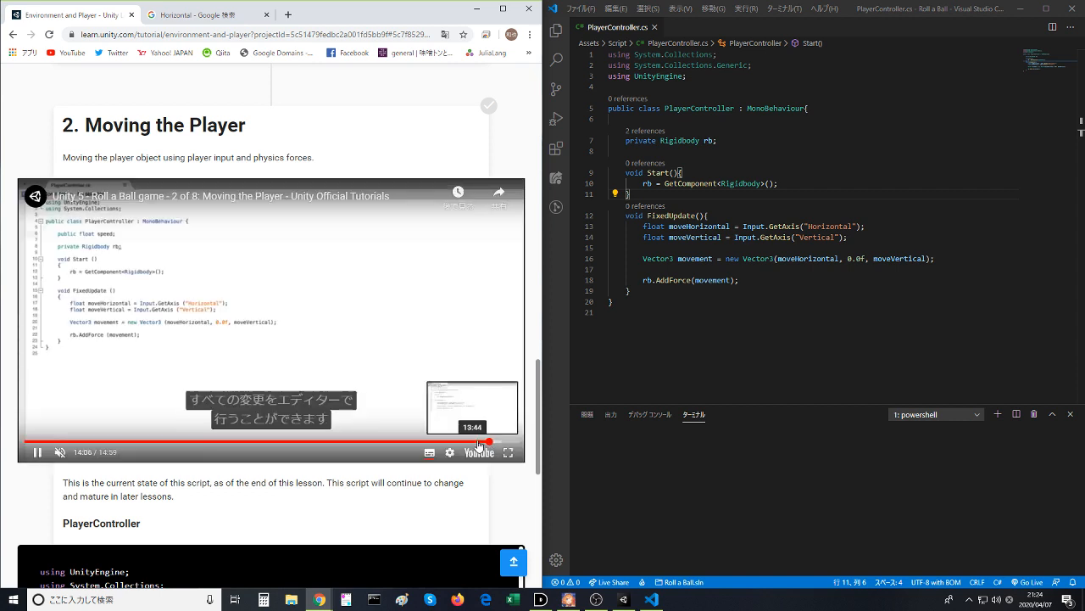
pyautogui.click(339, 343)
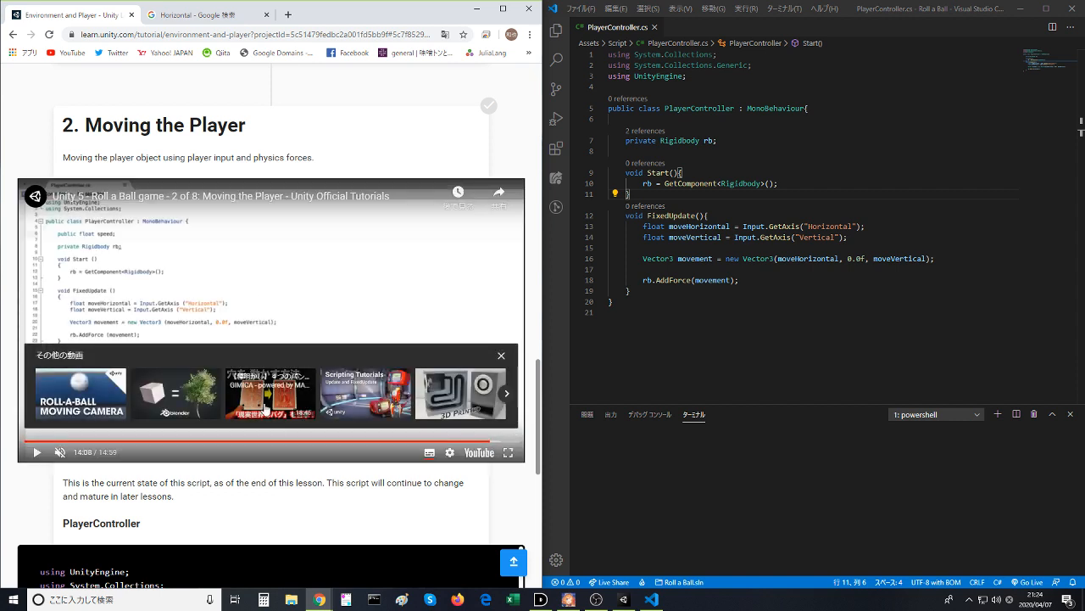
# - Rewind the tutorial video to the AddForce coding section at about 12:00, resume playback and skip slightly ahead
pyautogui.click(418, 439)
pyautogui.click(370, 340)
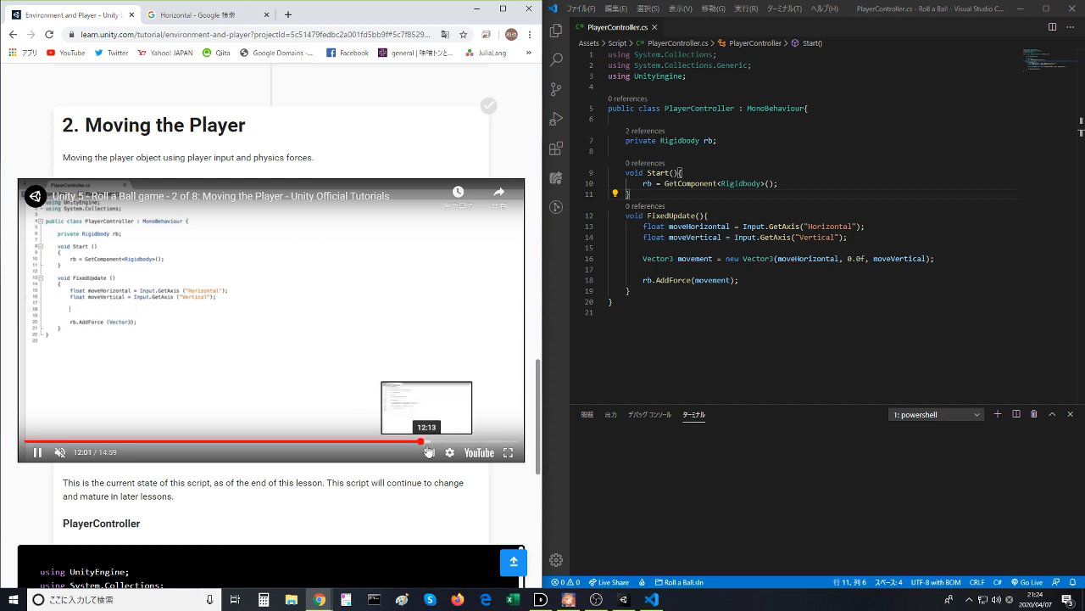
pyautogui.click(435, 440)
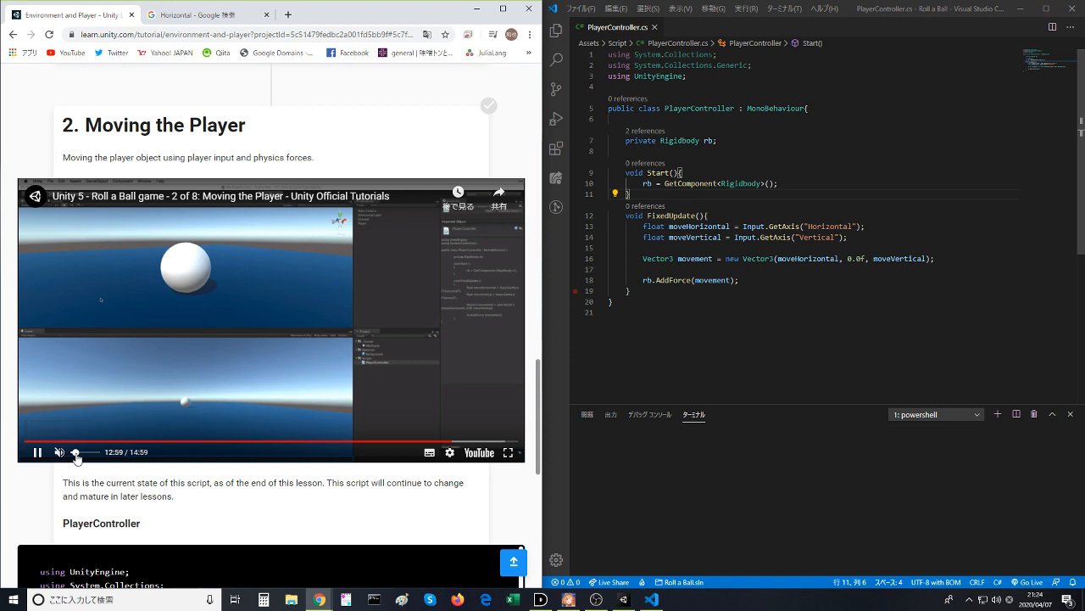
# - Skip the tutorial video to about 13:20 and play it with sound and subtitles turned on
pyautogui.click(59, 454)
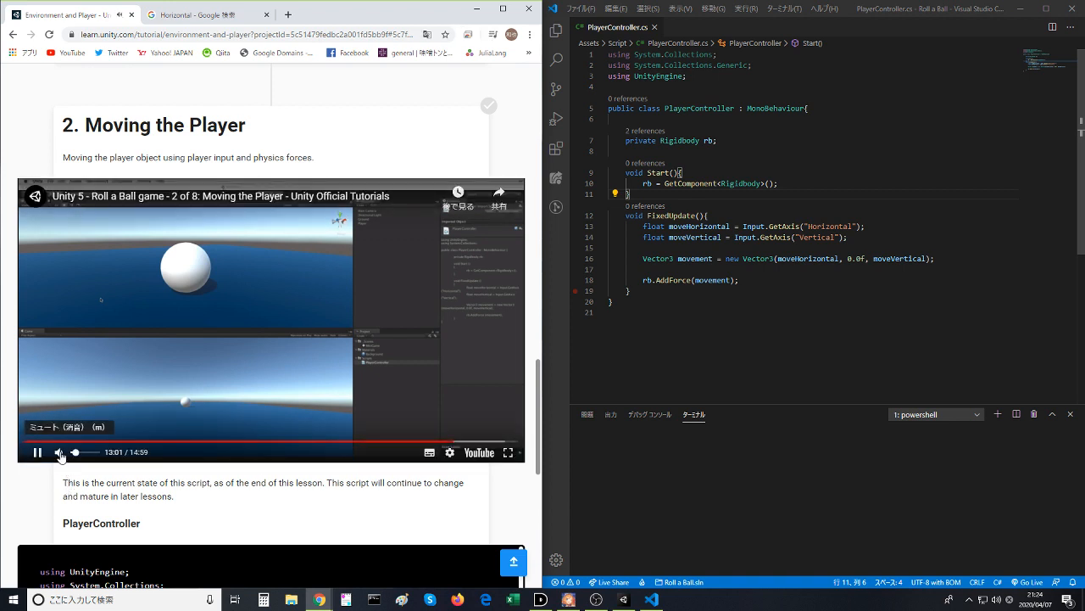
pyautogui.click(59, 454)
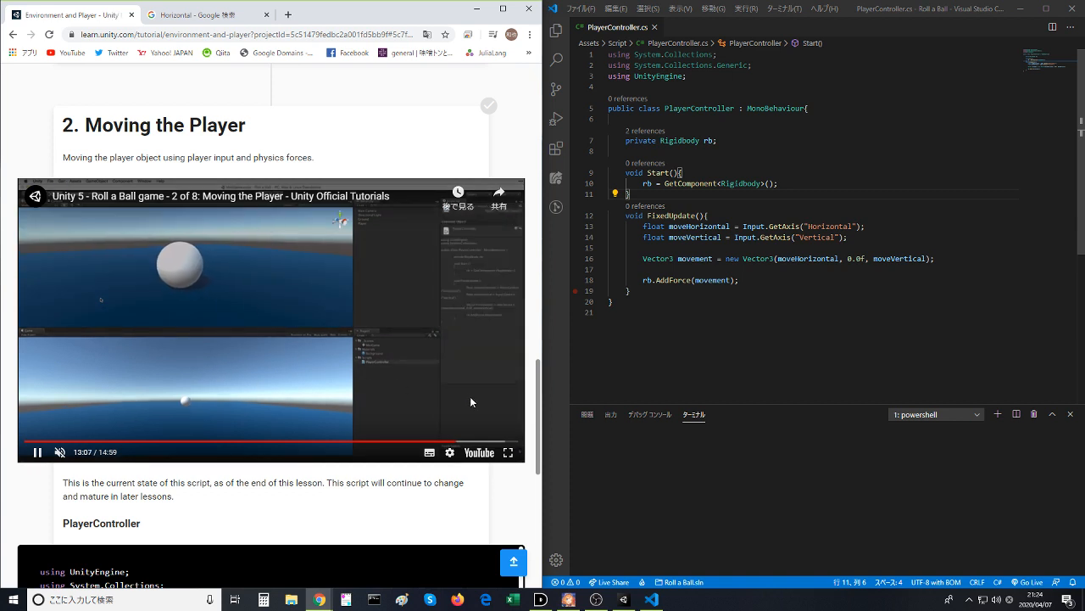
pyautogui.click(465, 441)
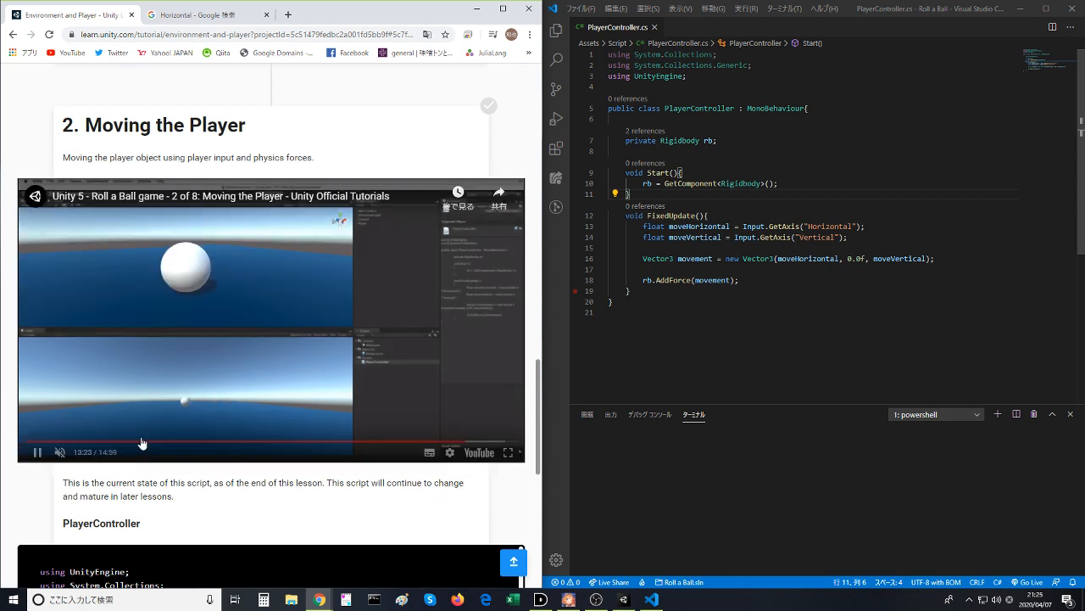
pyautogui.click(63, 456)
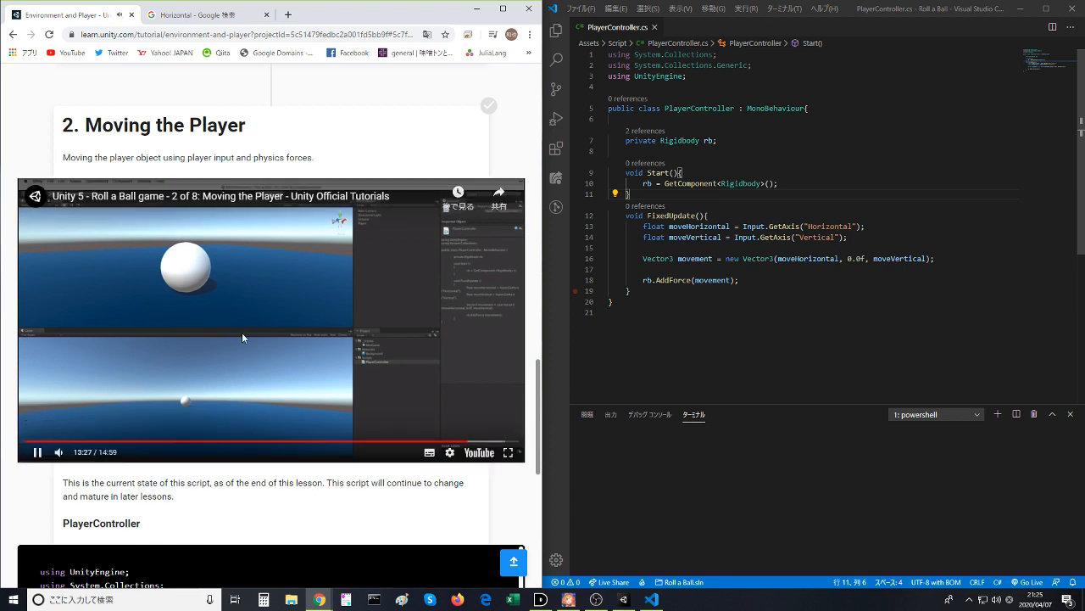
pyautogui.click(427, 450)
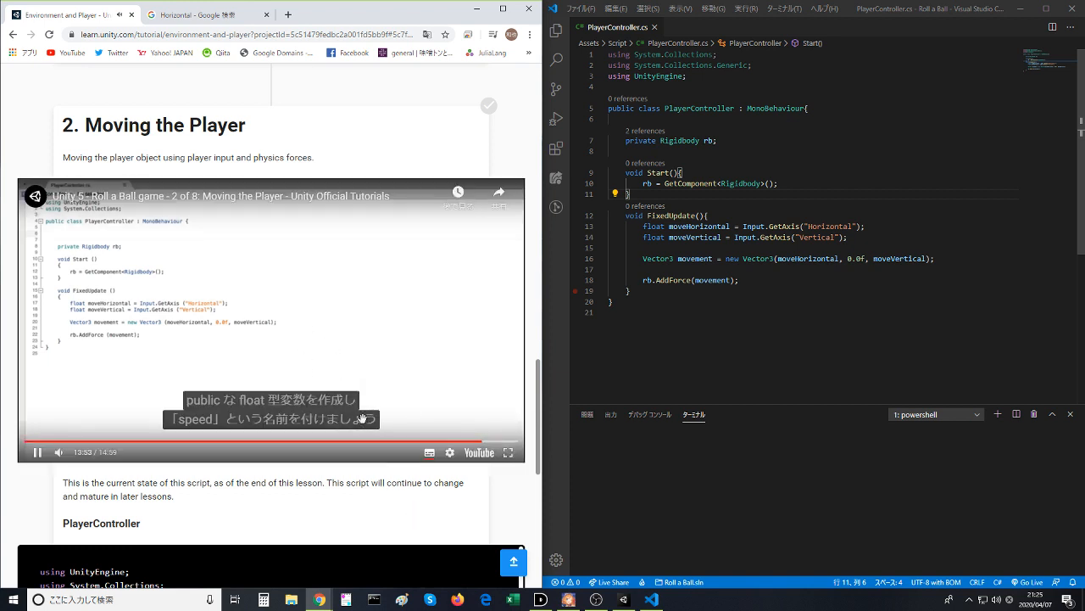
# - Pause the tutorial video and declare public float speed; above the private Rigidbody line in PlayerController.cs, saving the script
pyautogui.click(350, 378)
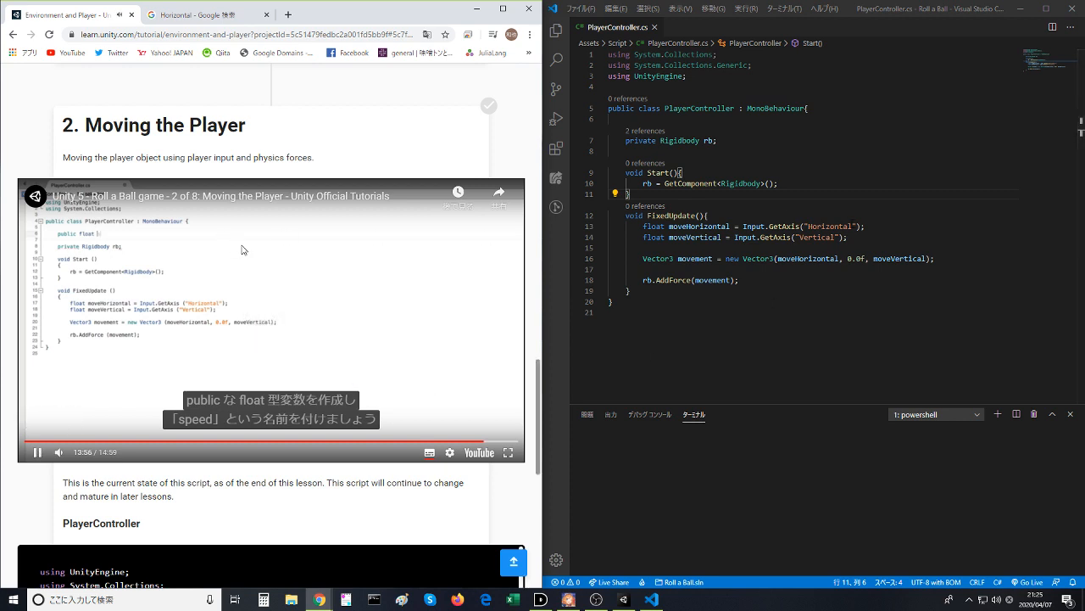
pyautogui.click(257, 276)
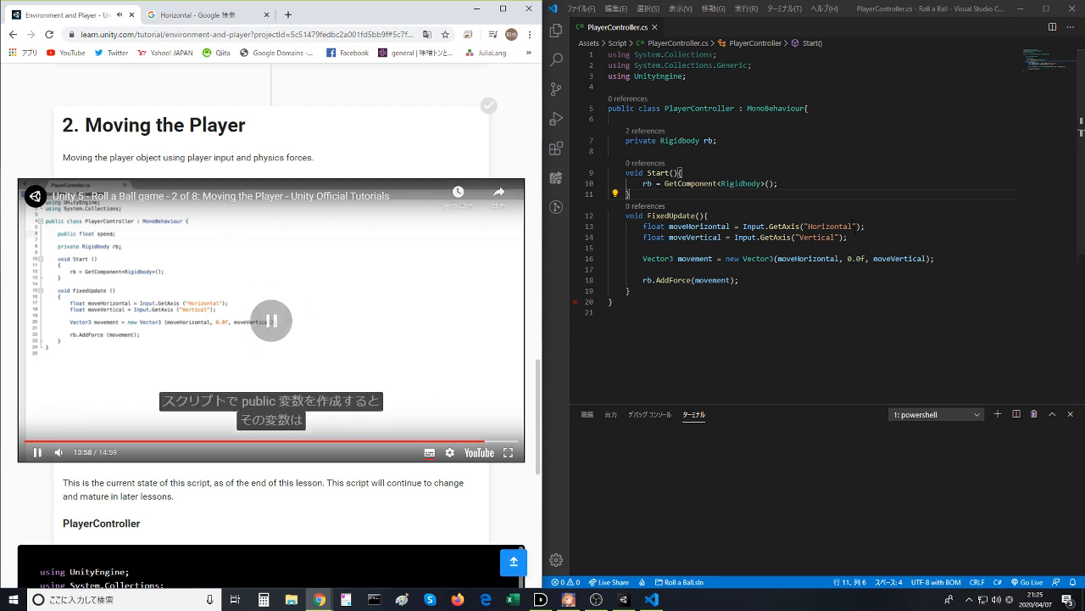
pyautogui.click(767, 140)
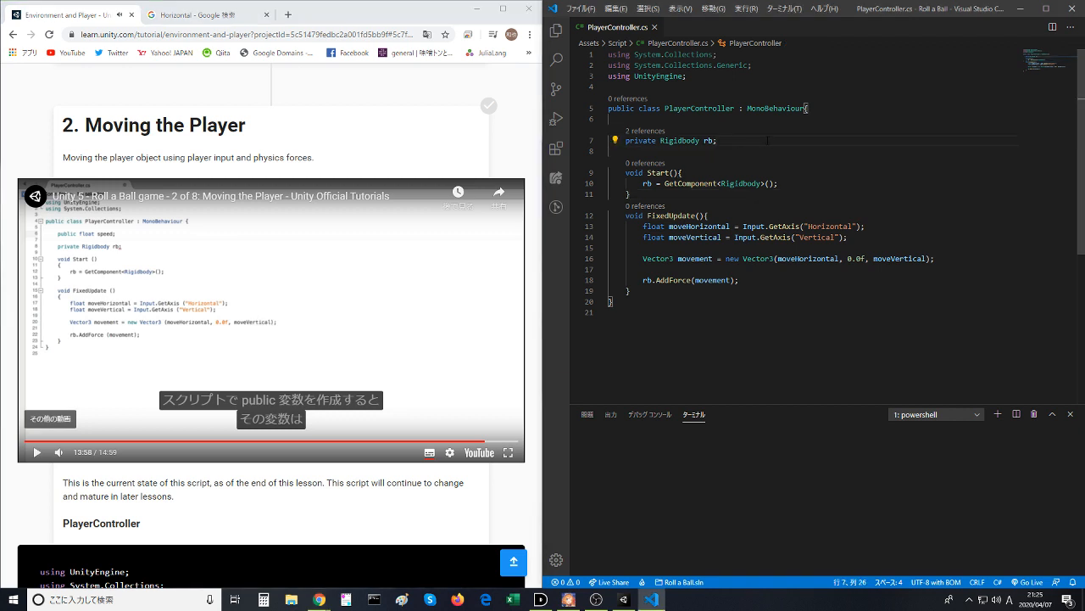
pyautogui.press('Up')
pyautogui.press('Return')
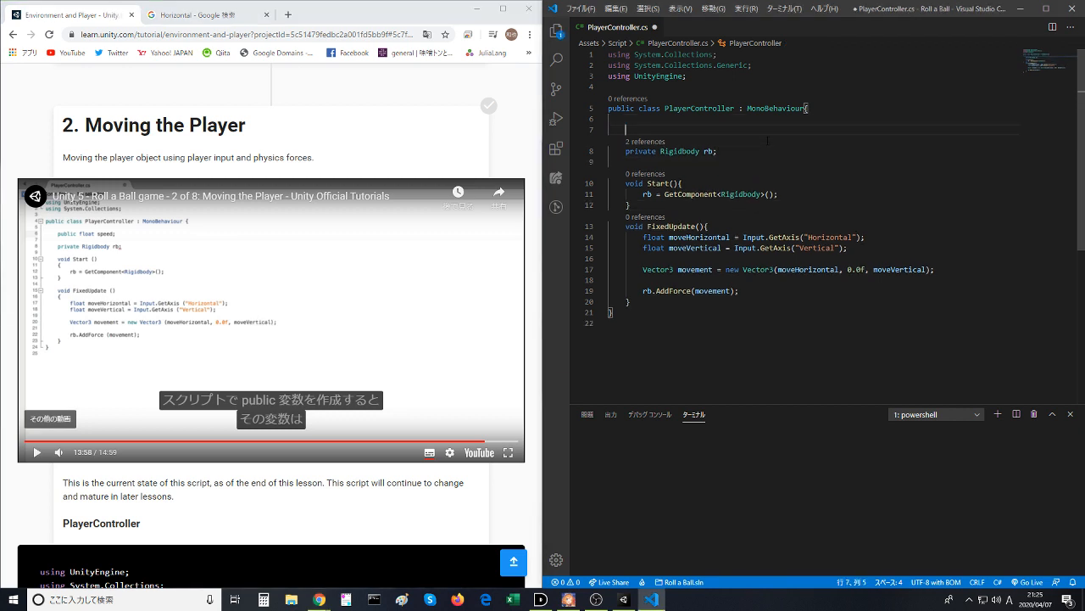
pyautogui.write('pub')
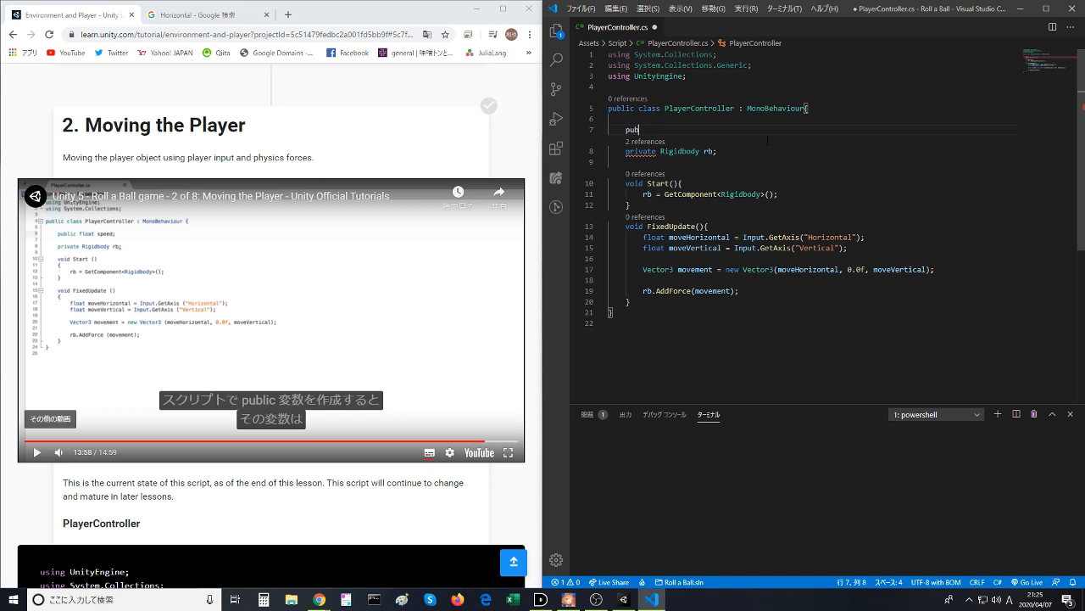
pyautogui.write('lic ')
pyautogui.write('float ')
pyautogui.write('t')
pyautogui.write('speed;')
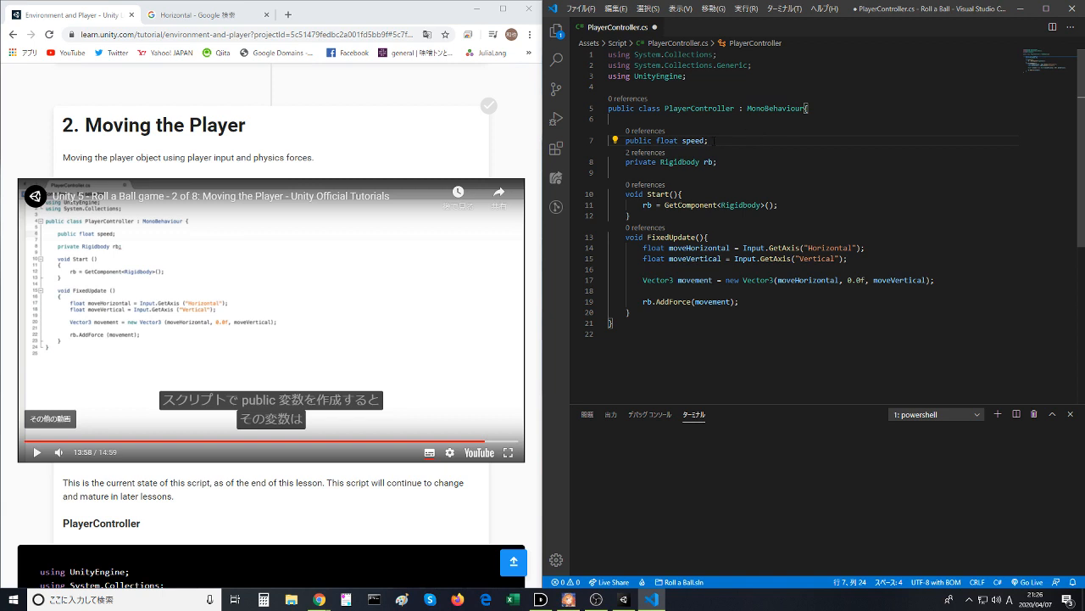
pyautogui.click(714, 120)
pyautogui.hotkey('ctrl', 's')
# - Resume the tutorial video and watch how AddForce is changed to multiply movement by speed
pyautogui.click(678, 162)
pyautogui.click(289, 326)
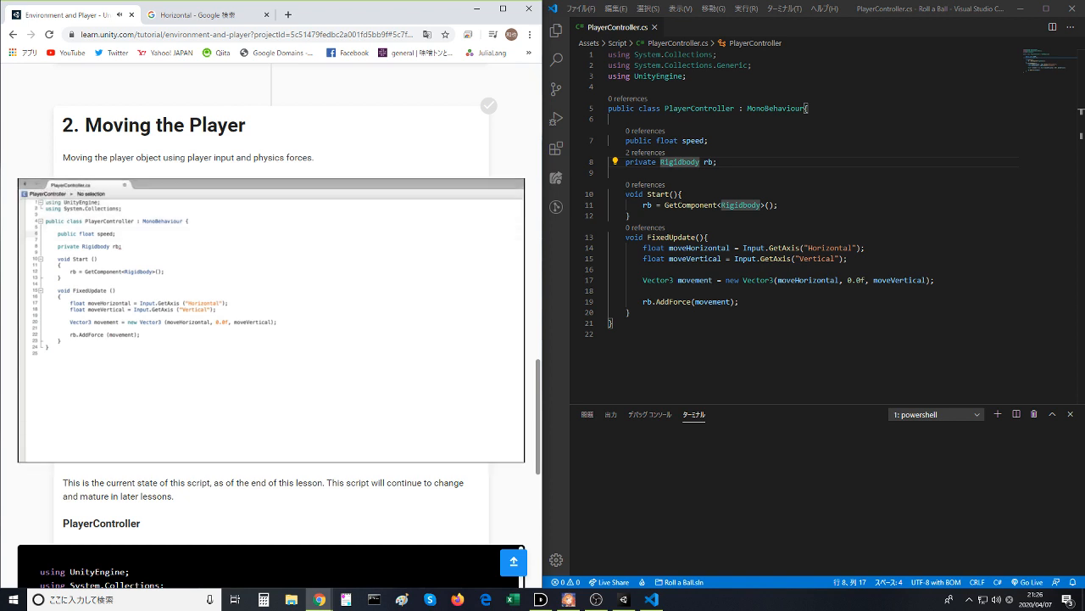
pyautogui.click(785, 258)
pyautogui.click(770, 140)
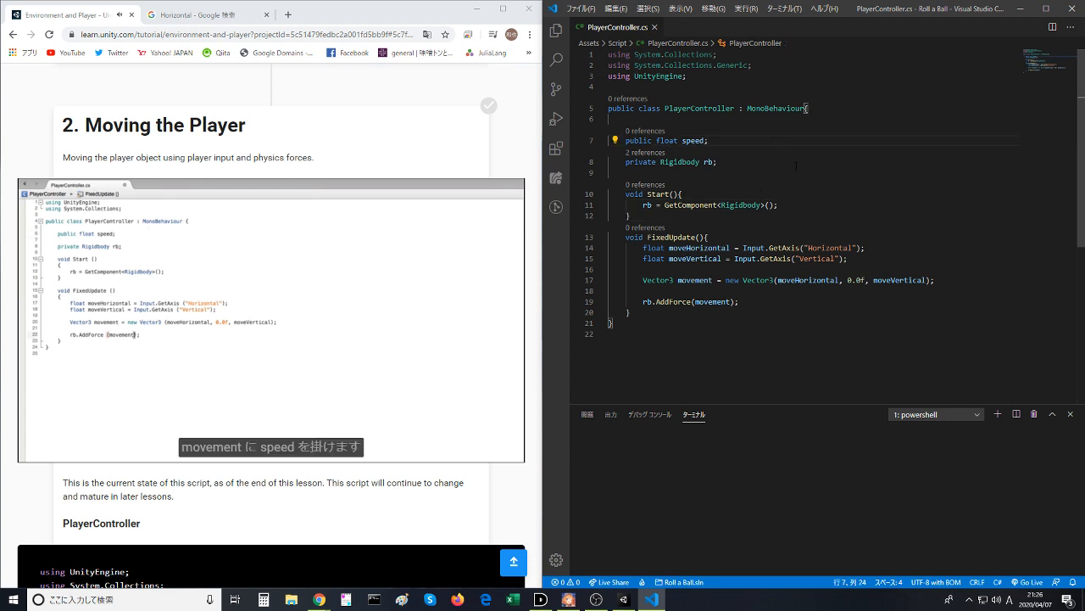
# - Change the AddForce argument in FixedUpdate to movement * speed and save the script
pyautogui.click(759, 304)
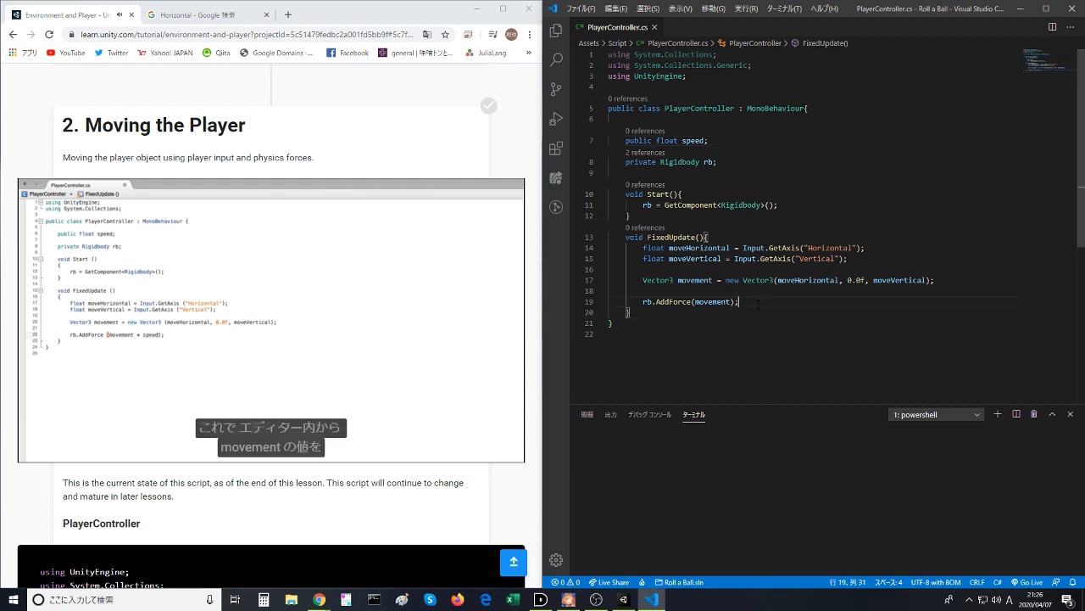
pyautogui.write('* s')
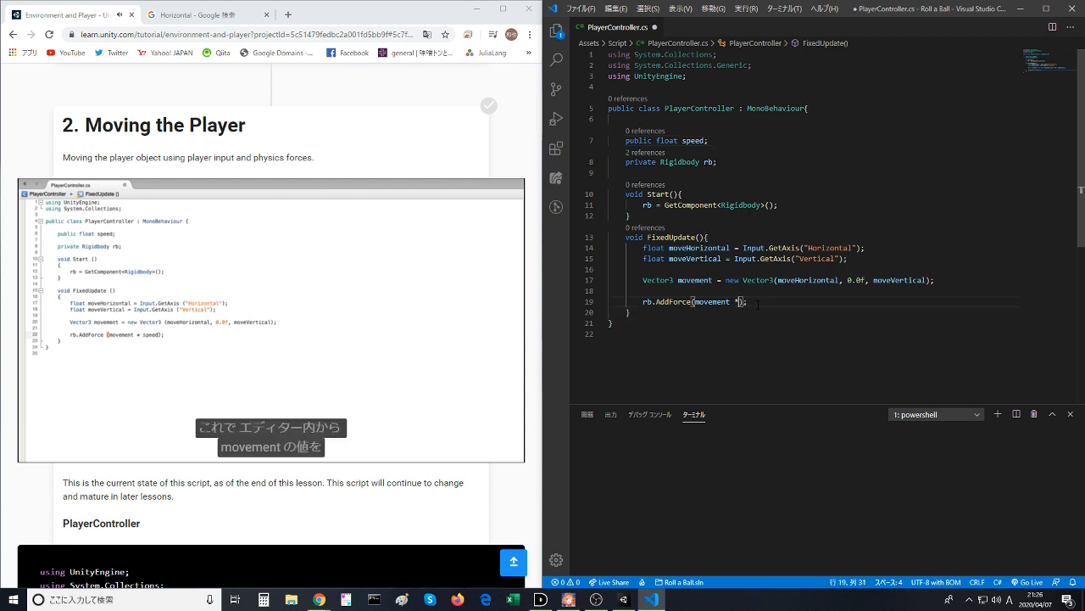
pyautogui.write('peed')
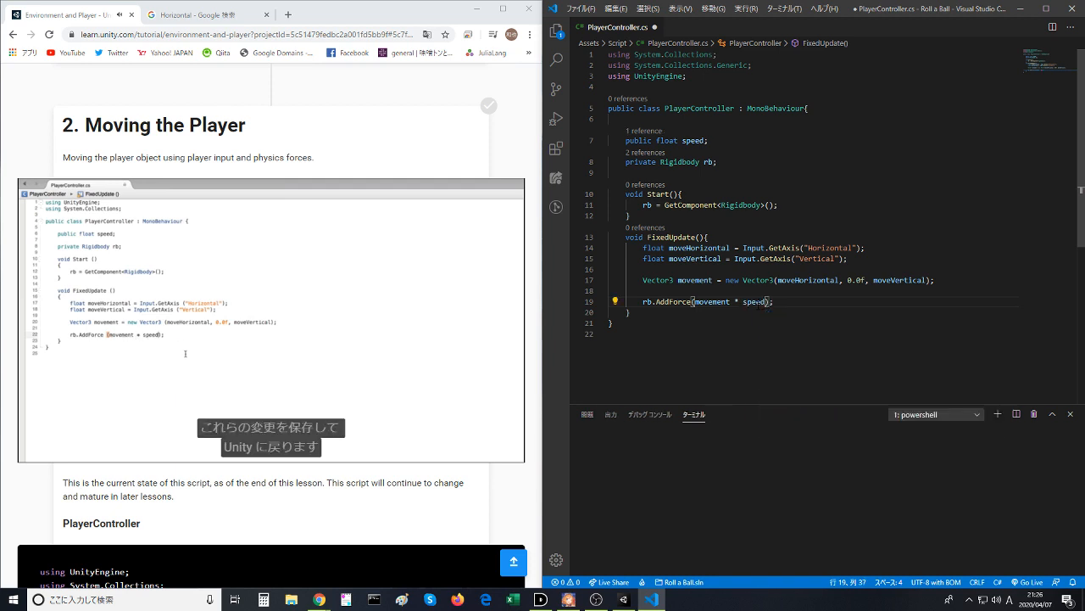
pyautogui.hotkey('ctrl', 's')
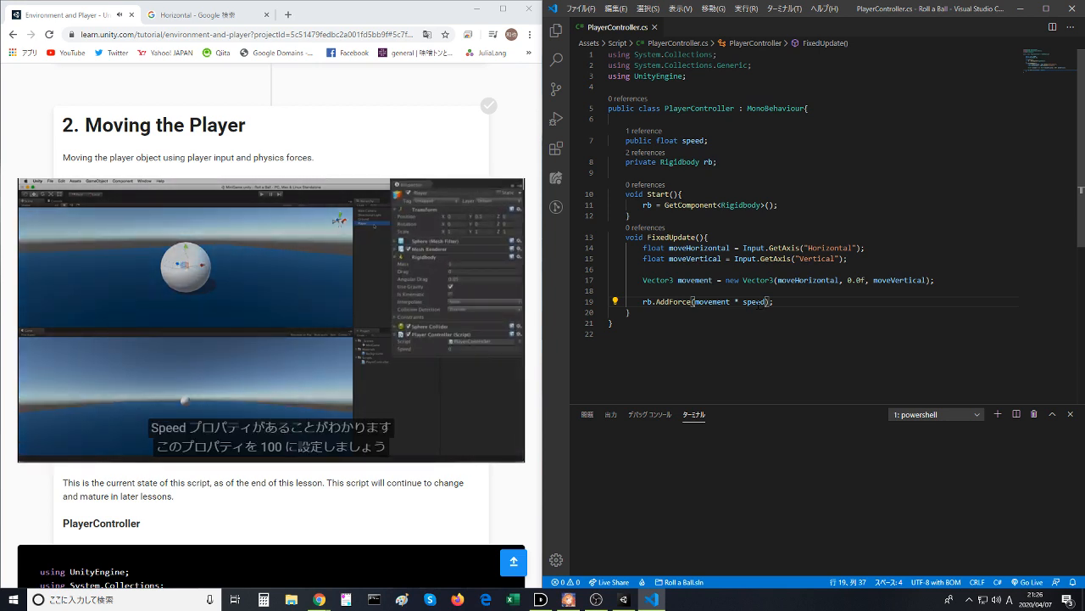
# - Pause the tutorial video, switch to Unity and inspect the Player's Player Controller component for the speed property
pyautogui.click(373, 315)
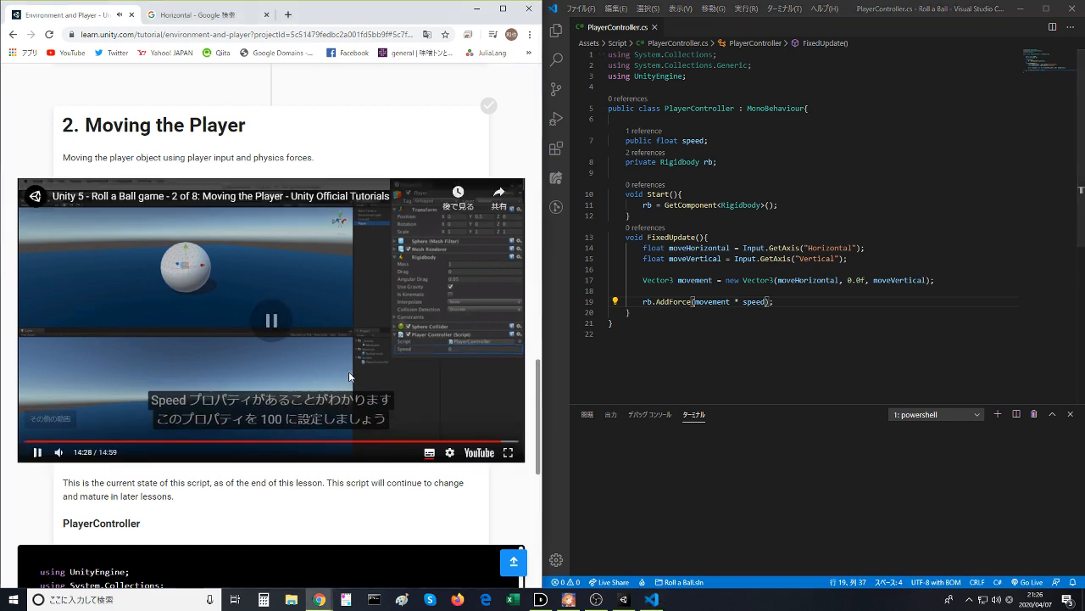
pyautogui.moveTo(611, 603)
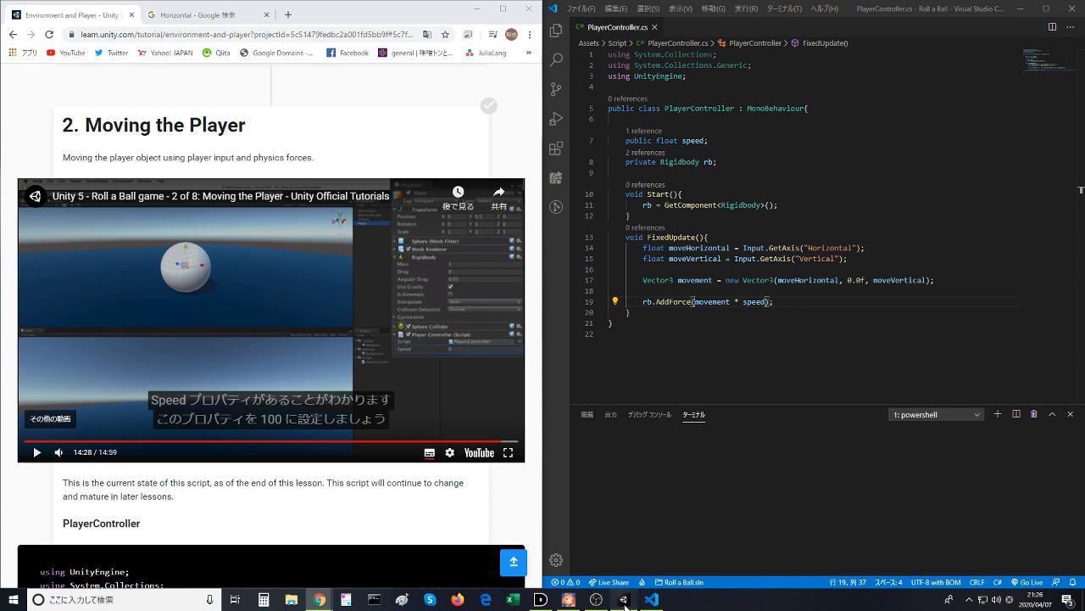
pyautogui.click(1023, 8)
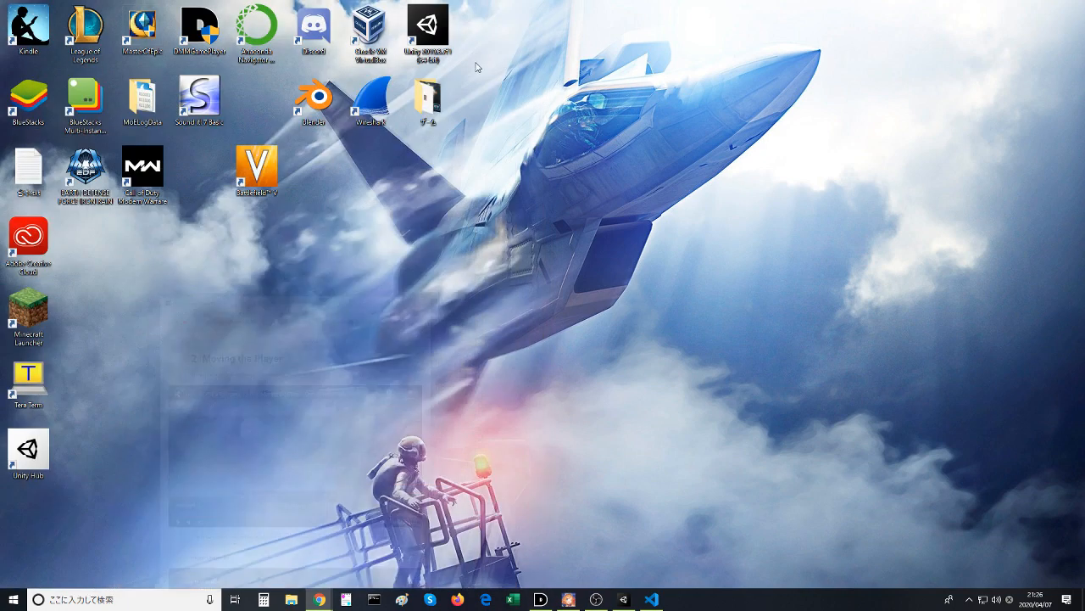
pyautogui.click(477, 8)
pyautogui.click(623, 599)
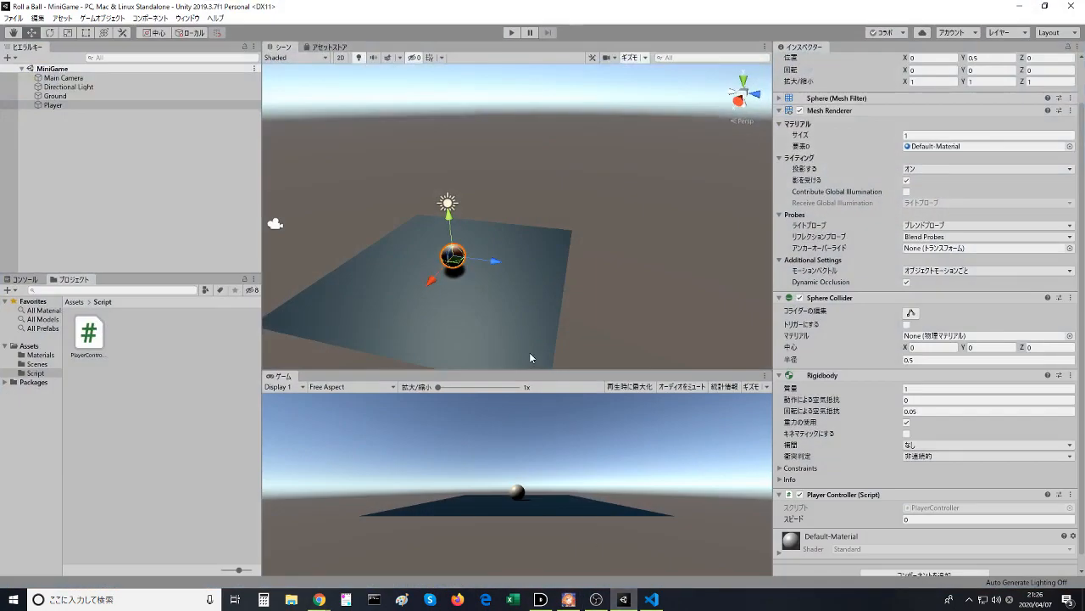
pyautogui.click(561, 223)
pyautogui.click(459, 256)
pyautogui.scroll(-3, 863, 295)
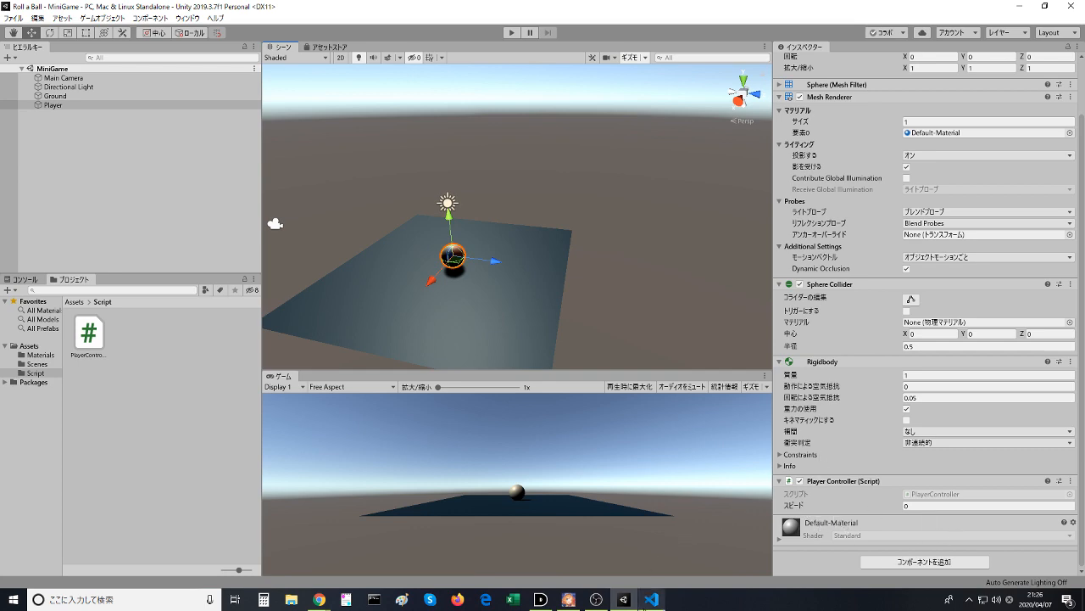
# - Compare the speed variable in the script with the Speed property of the Player object in Unity
pyautogui.click(651, 598)
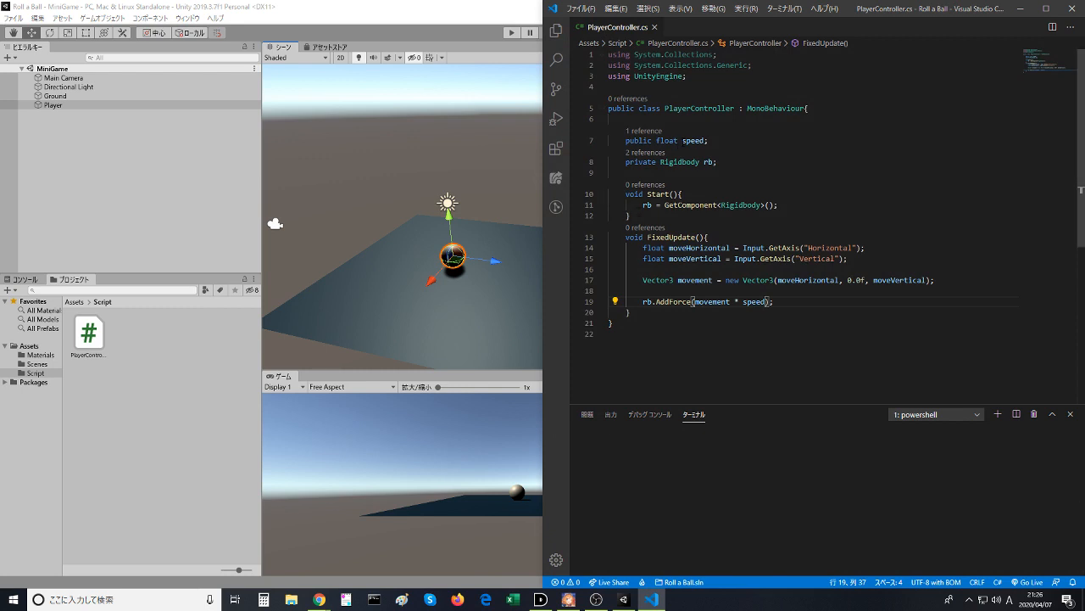
pyautogui.click(526, 349)
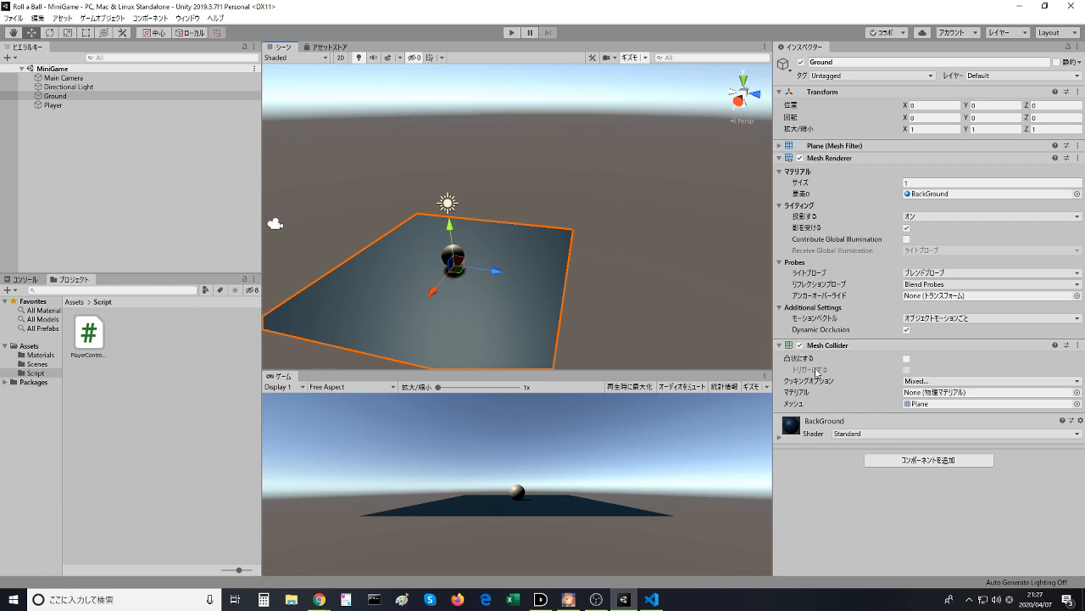
pyautogui.click(779, 437)
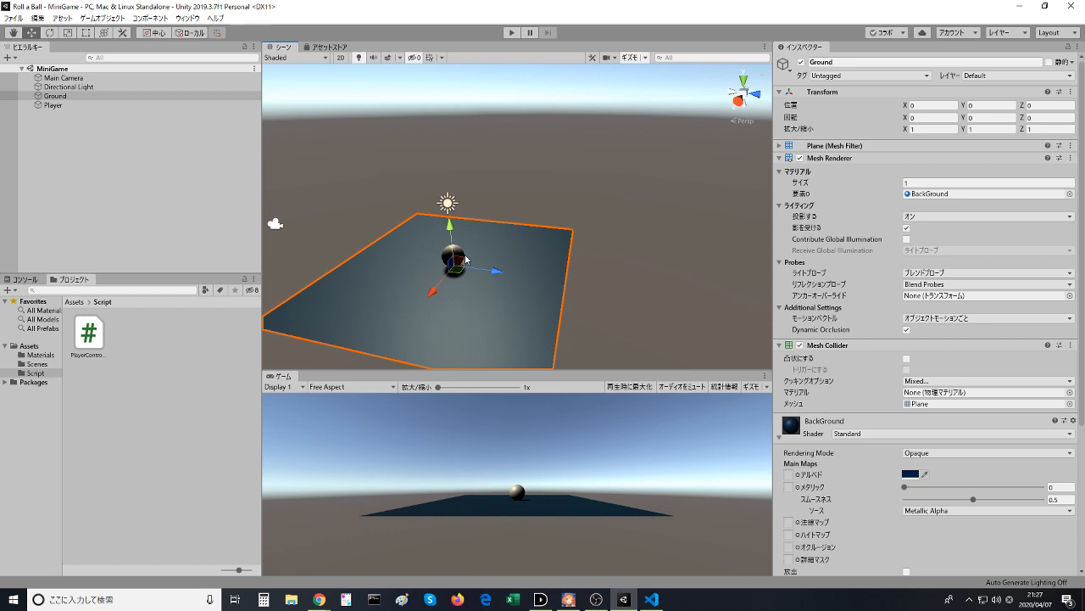
pyautogui.click(53, 105)
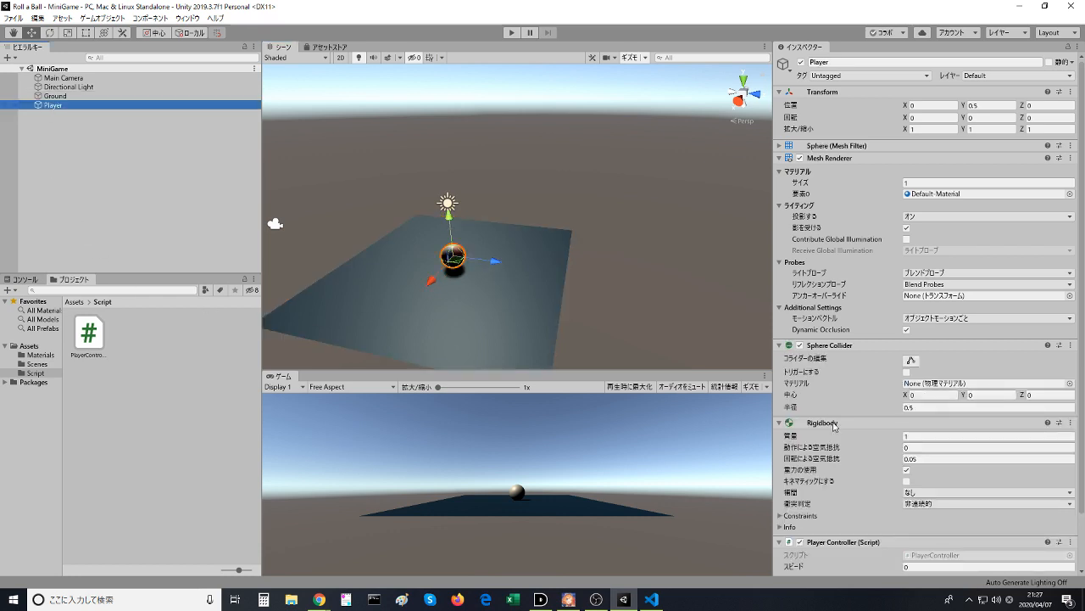
pyautogui.scroll(-3, 821, 526)
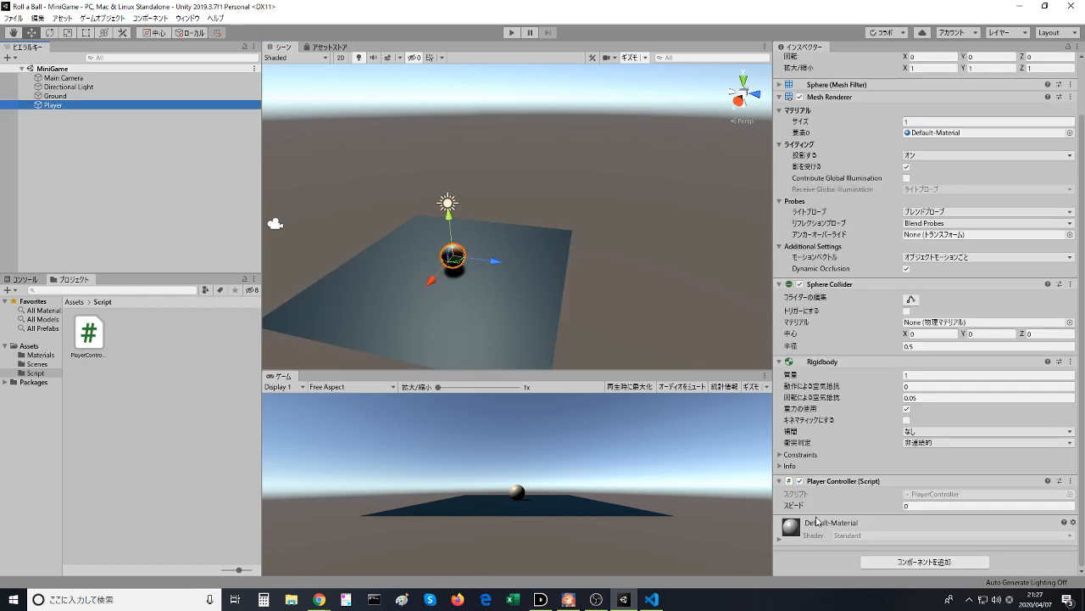
# - Nudge the Player Controller's Speed to 0.03, reset it to 0 and deselect the Player
pyautogui.click(802, 507)
pyautogui.moveTo(802, 507)
pyautogui.mouseDown()
pyautogui.moveTo(940, 506)
pyautogui.moveTo(763, 504)
pyautogui.moveTo(807, 505)
pyautogui.mouseUp()
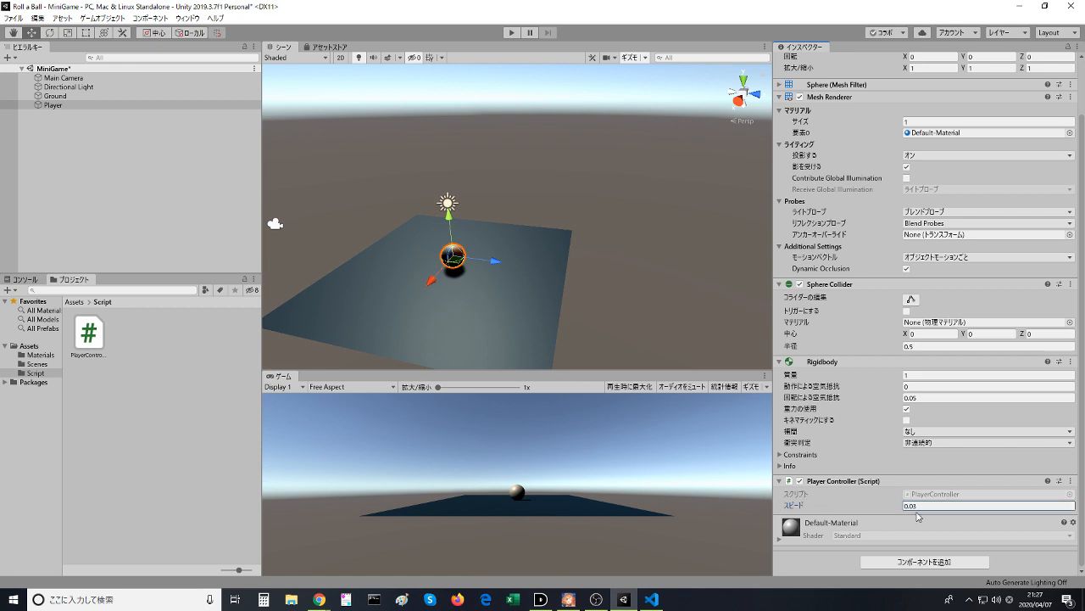
pyautogui.click(975, 505)
pyautogui.write('0')
pyautogui.click(612, 279)
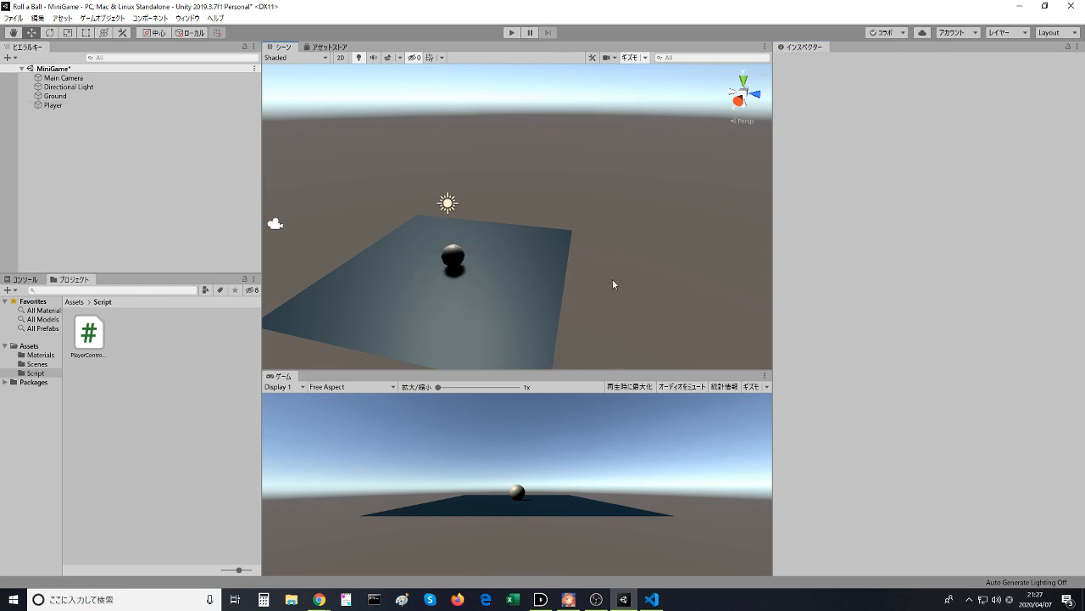
# - Review the public speed declaration in Visual Studio Code and return to the Player's Speed field in Unity
pyautogui.click(461, 258)
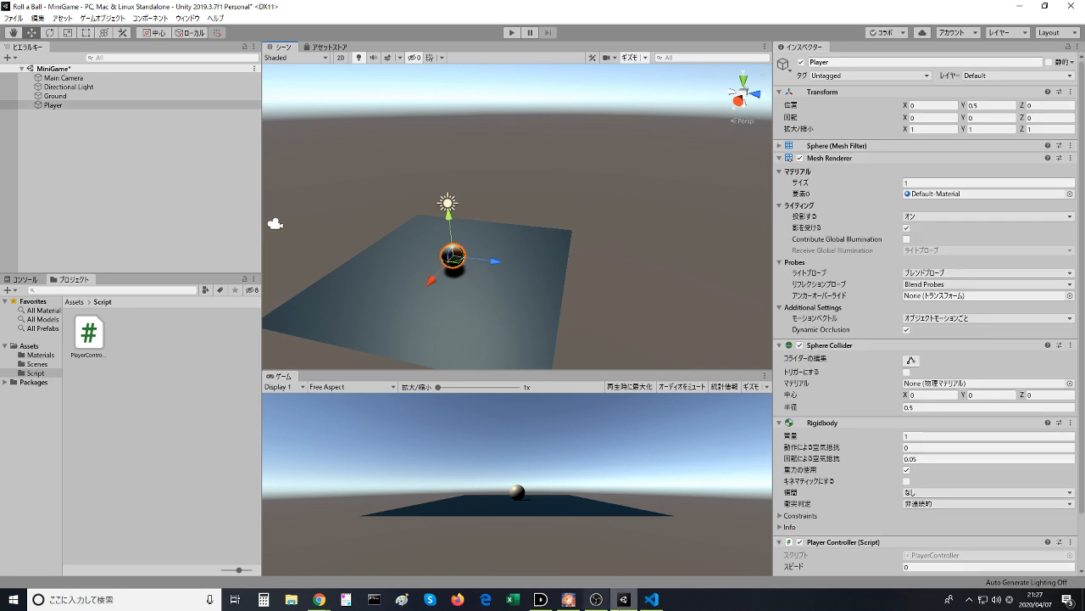
pyautogui.moveTo(641, 601)
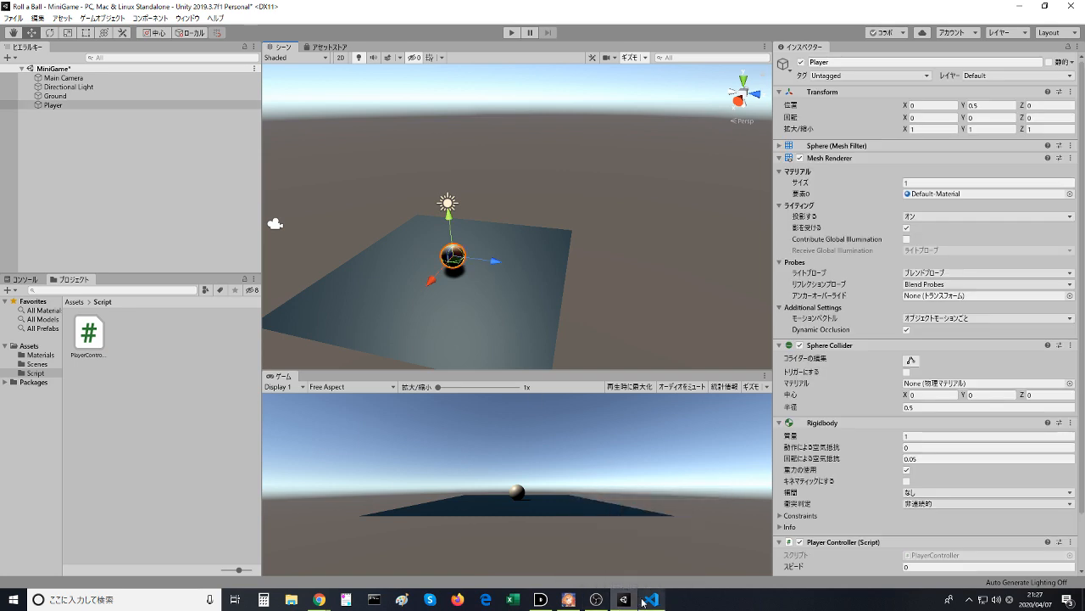
pyautogui.click(644, 600)
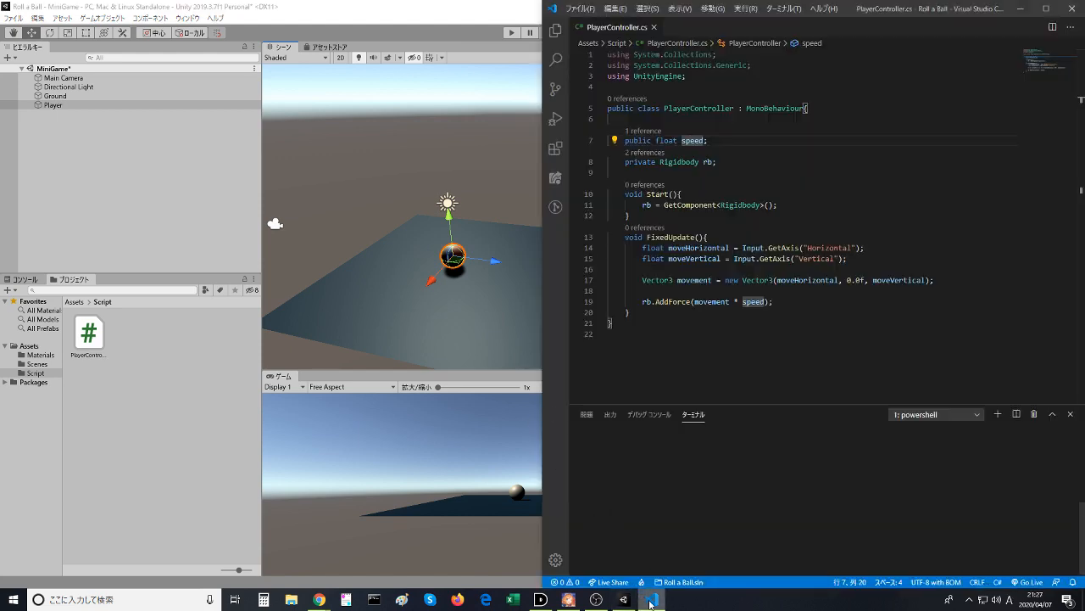
pyautogui.click(649, 600)
pyautogui.click(649, 600)
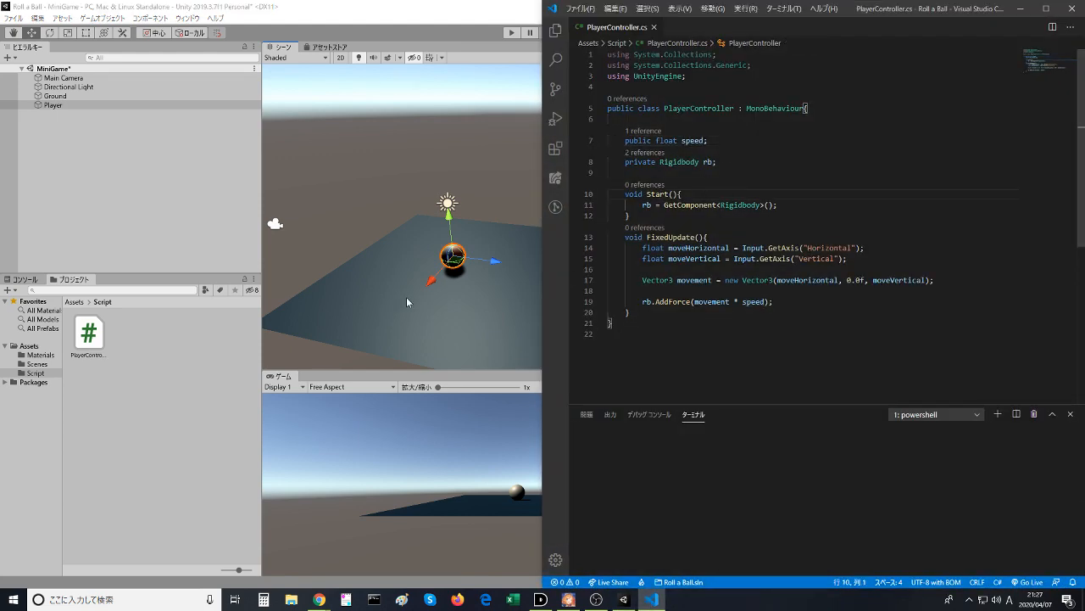
pyautogui.click(411, 304)
pyautogui.scroll(-5, 903, 437)
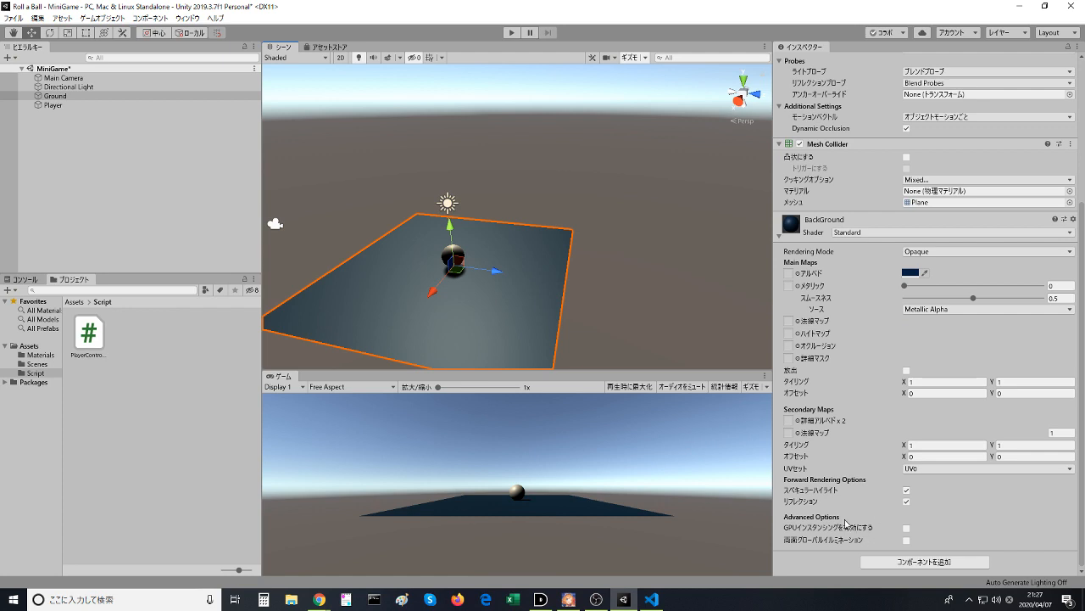
pyautogui.click(459, 253)
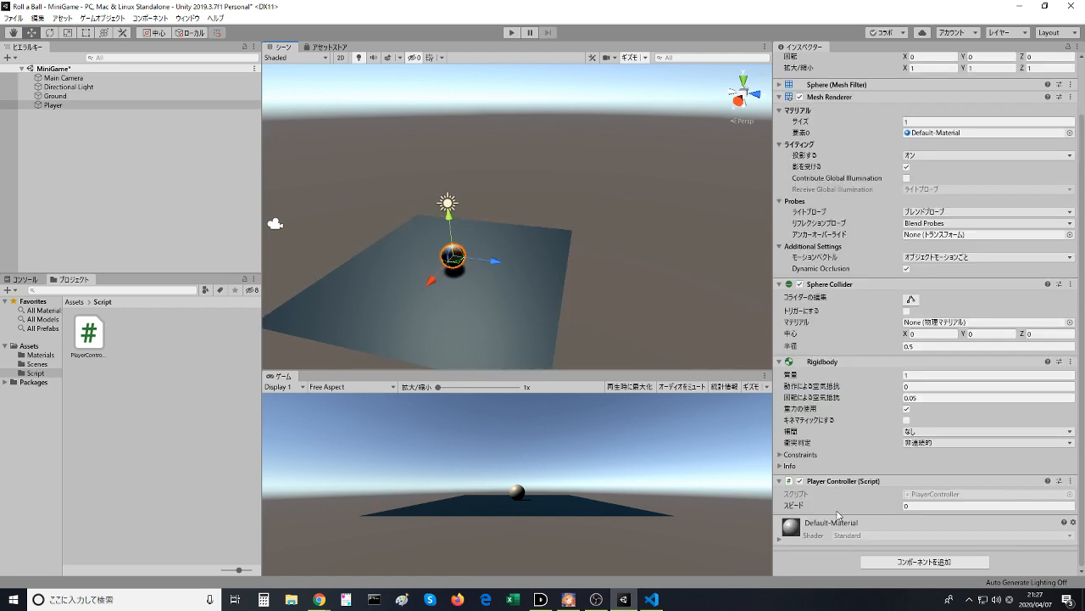
# - Rename the public speed variable to speed2 in PlayerController.cs, save the script and check the property's name in Unity
pyautogui.hotkey('alt', 'Tab')
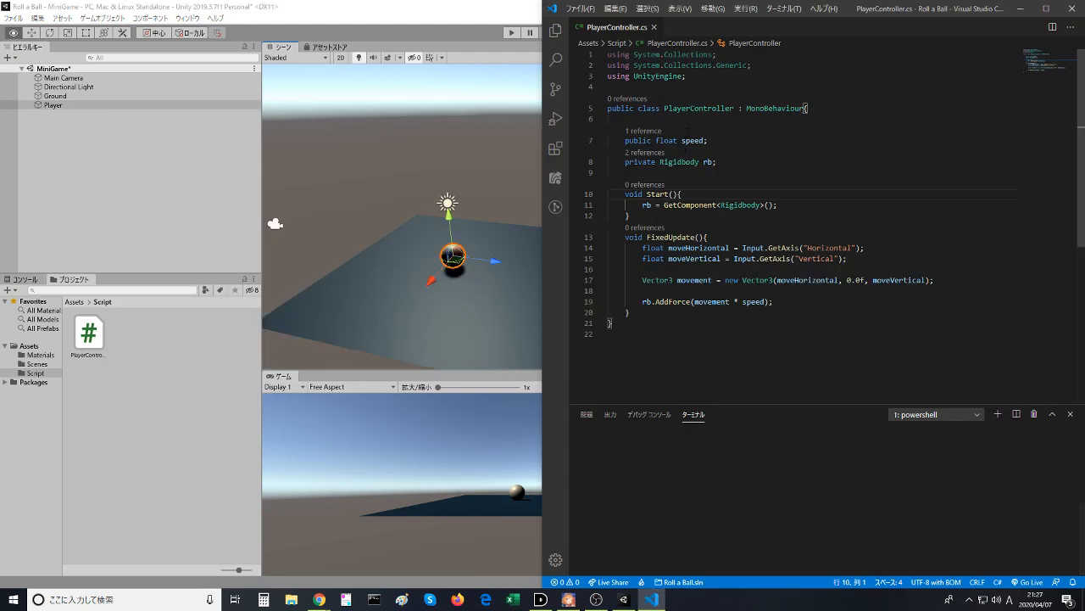
pyautogui.click(707, 141)
pyautogui.write('2')
pyautogui.click(749, 160)
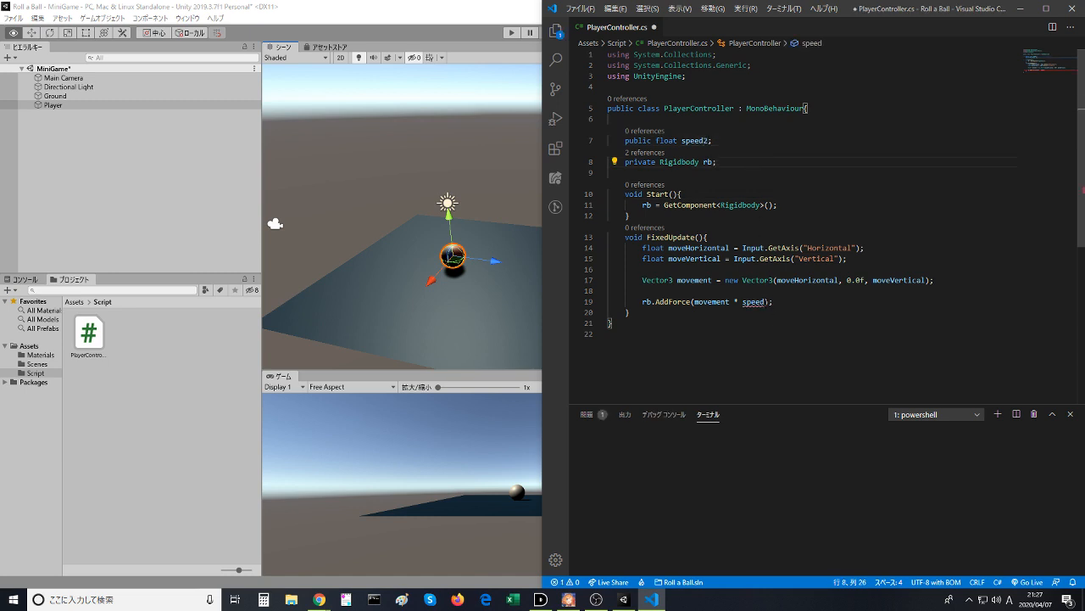
pyautogui.hotkey('ctrl', 's')
pyautogui.click(462, 8)
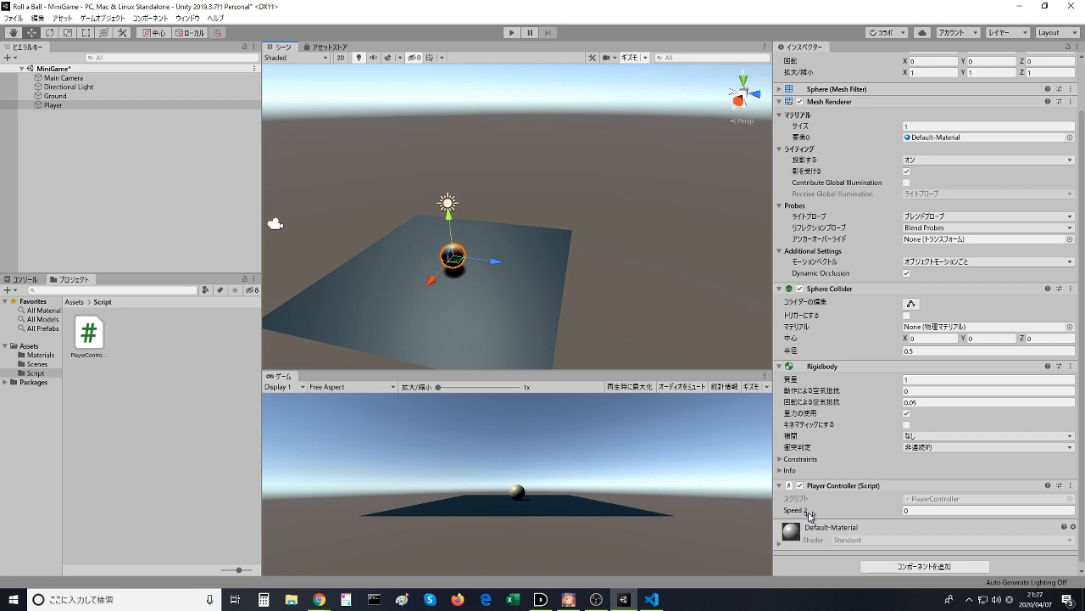
# - Rename speed2 back to speed in PlayerController.cs, both in the declaration and in the AddForce call, and save the script
pyautogui.click(651, 598)
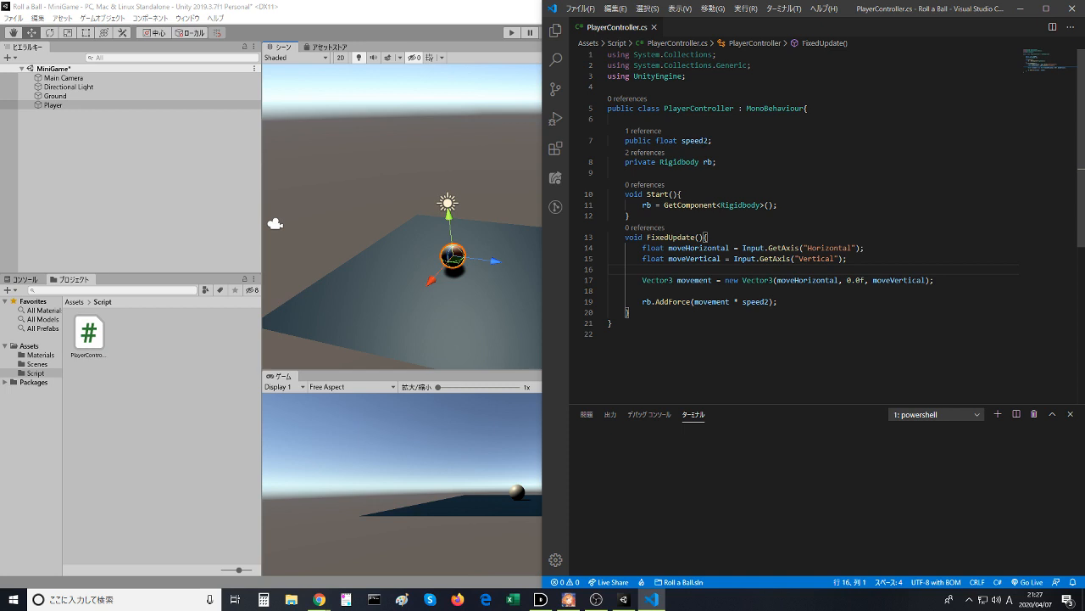
pyautogui.click(704, 140)
pyautogui.press('BackSpace')
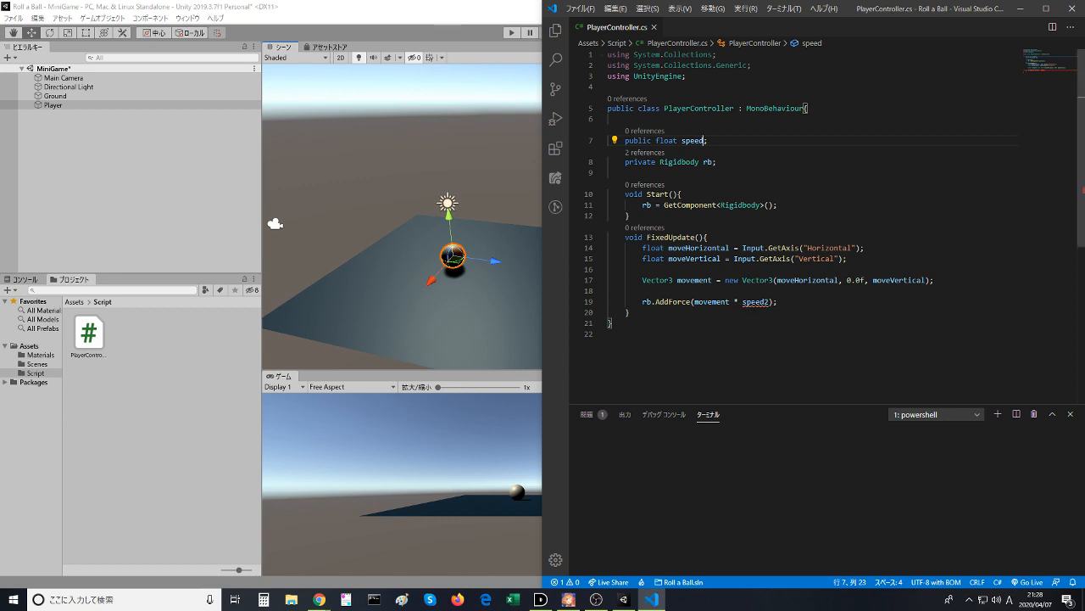
pyautogui.click(769, 301)
pyautogui.press('BackSpace')
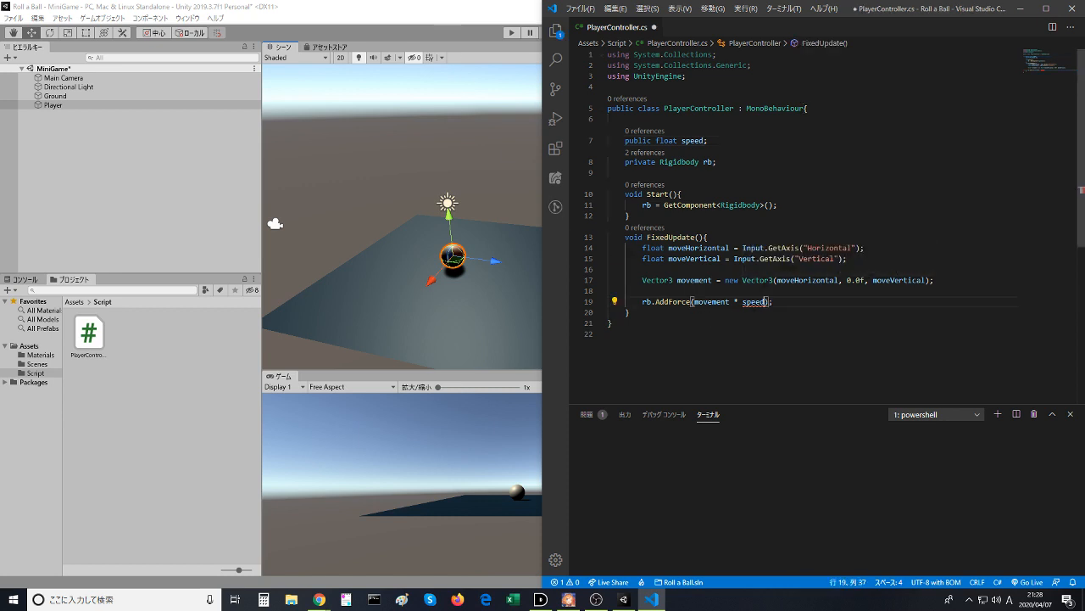
pyautogui.hotkey('ctrl', 's')
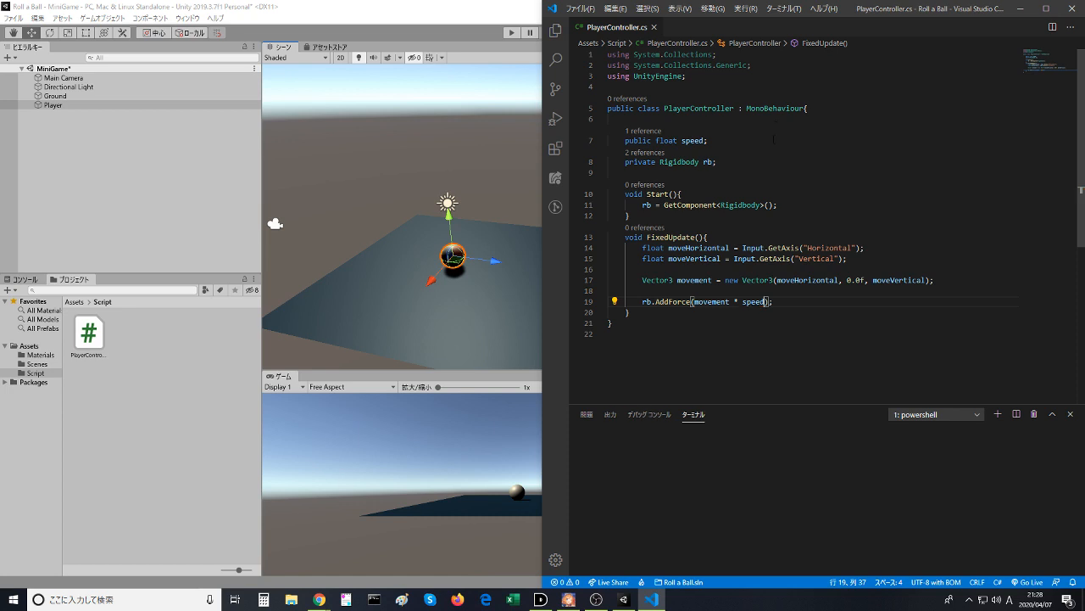
# - Declare a public float variable named position below speed in PlayerController.cs, save the script and check the Player's properties in Unity
pyautogui.click(774, 139)
pyautogui.press('Return')
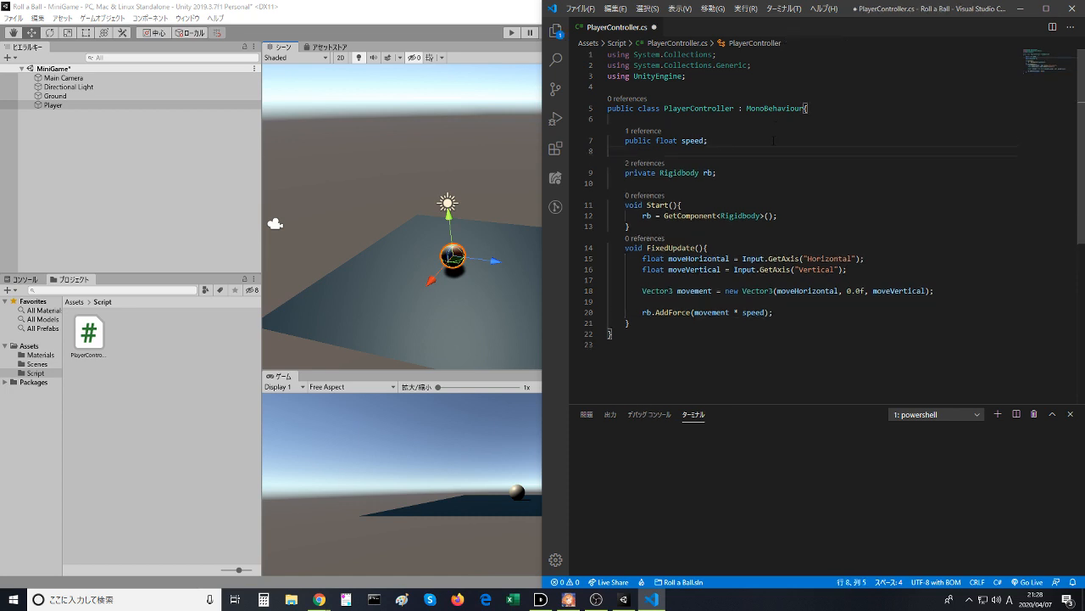
pyautogui.write('public ')
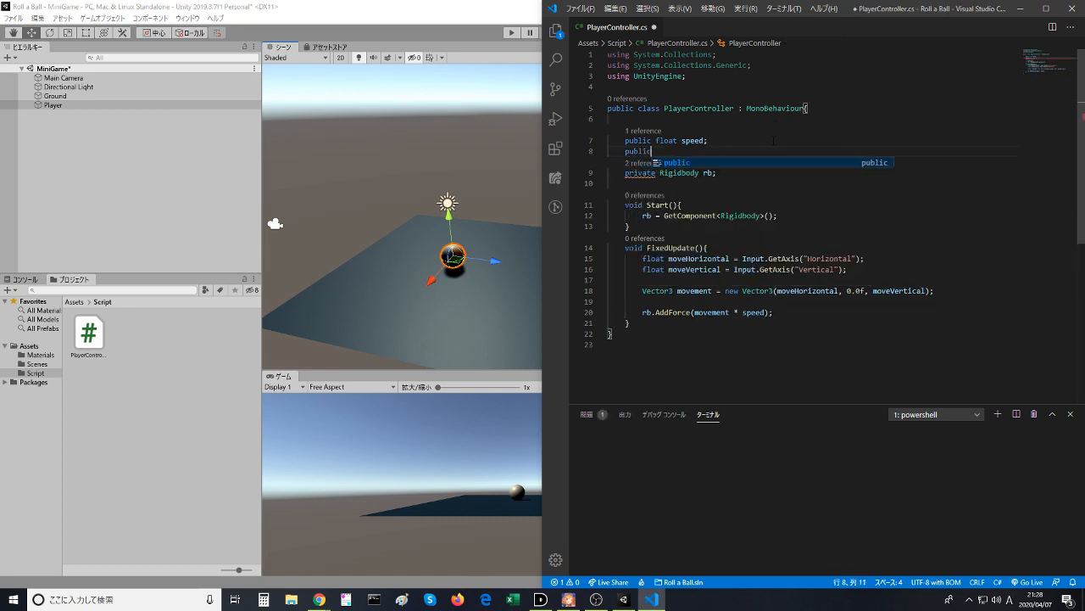
pyautogui.write('float ')
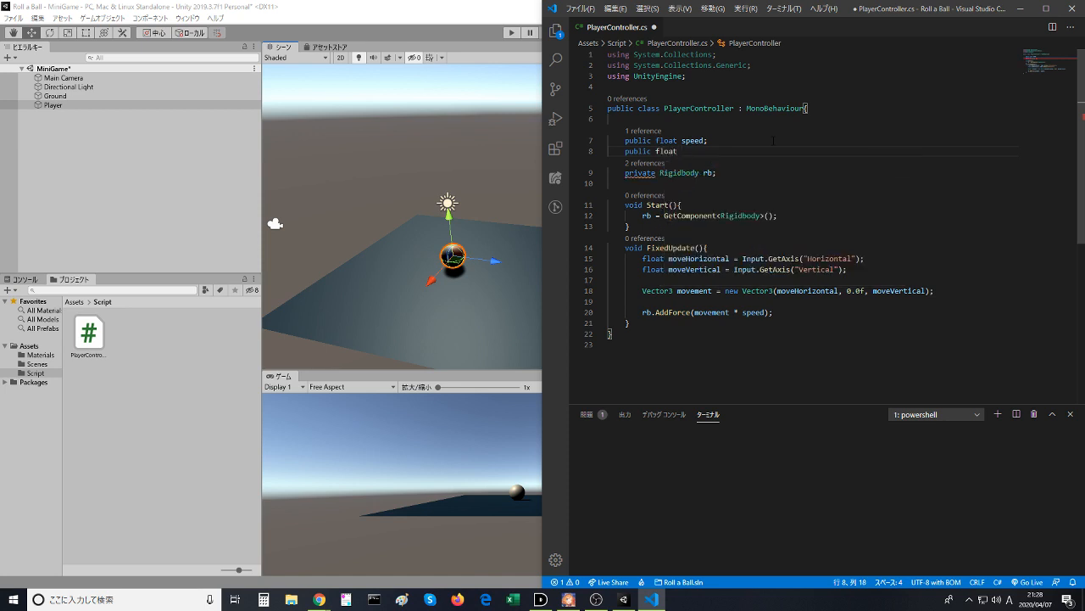
pyautogui.write('posi')
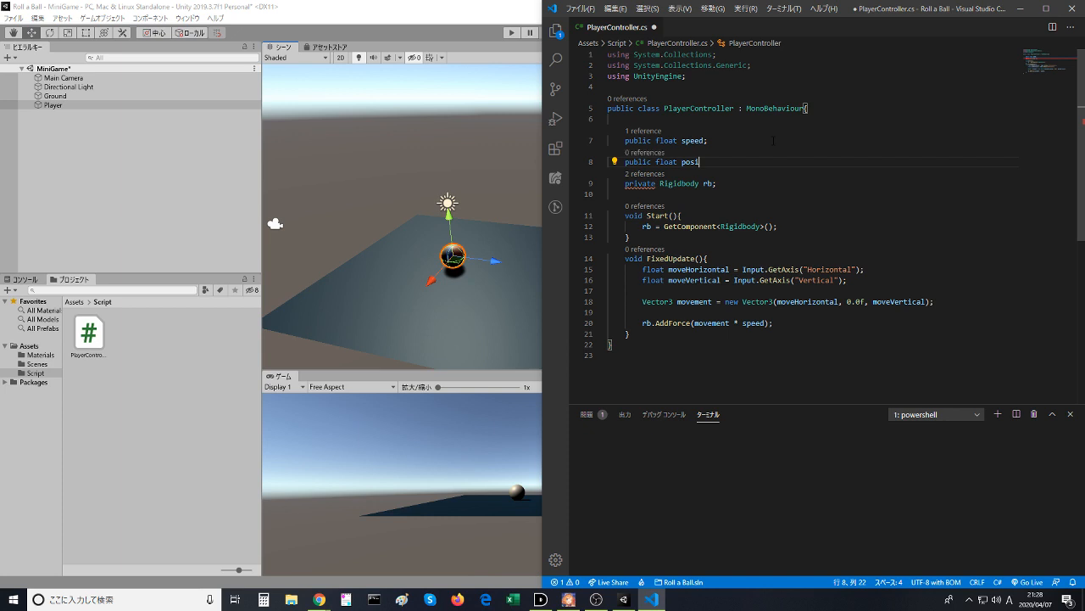
pyautogui.write('tion;')
pyautogui.click(774, 140)
pyautogui.hotkey('ctrl', 's')
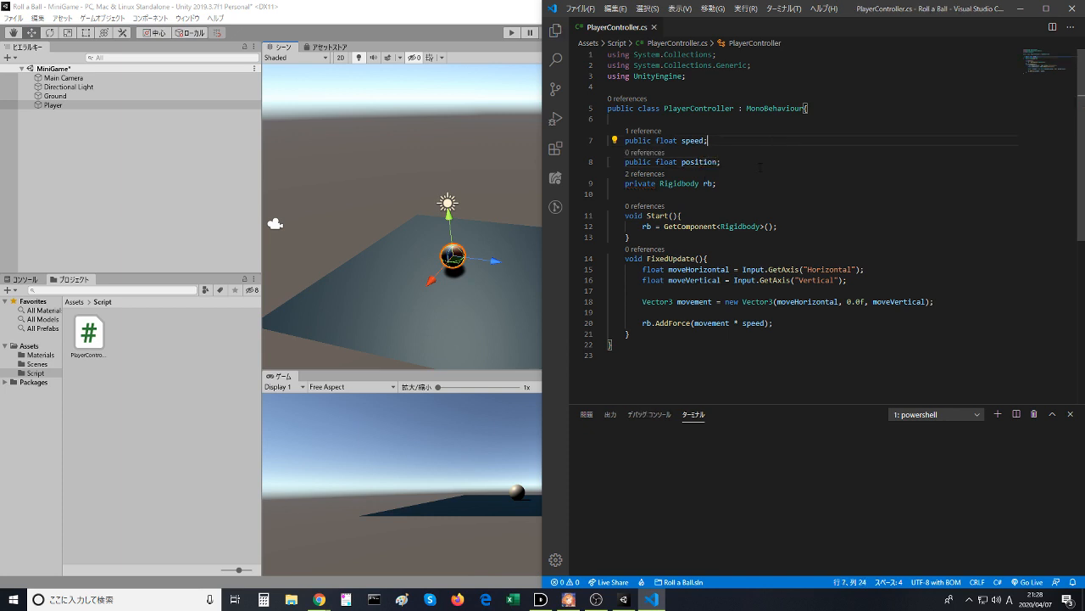
pyautogui.click(457, 6)
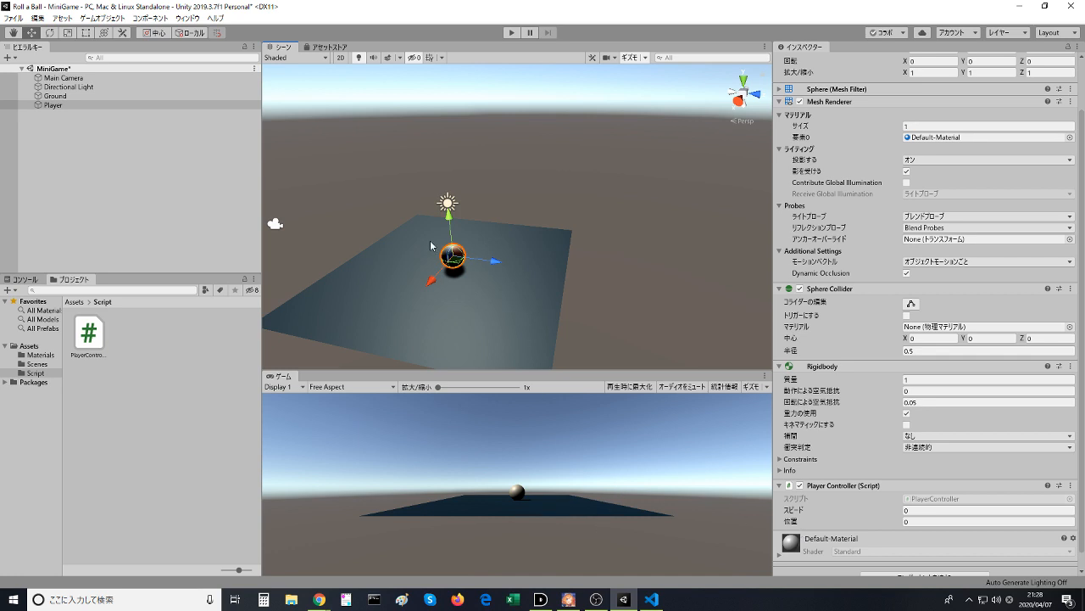
pyautogui.click(319, 599)
# - Delete the position variable declaration from PlayerController.cs, save the script and return to the Player's properties in Unity
pyautogui.click(652, 599)
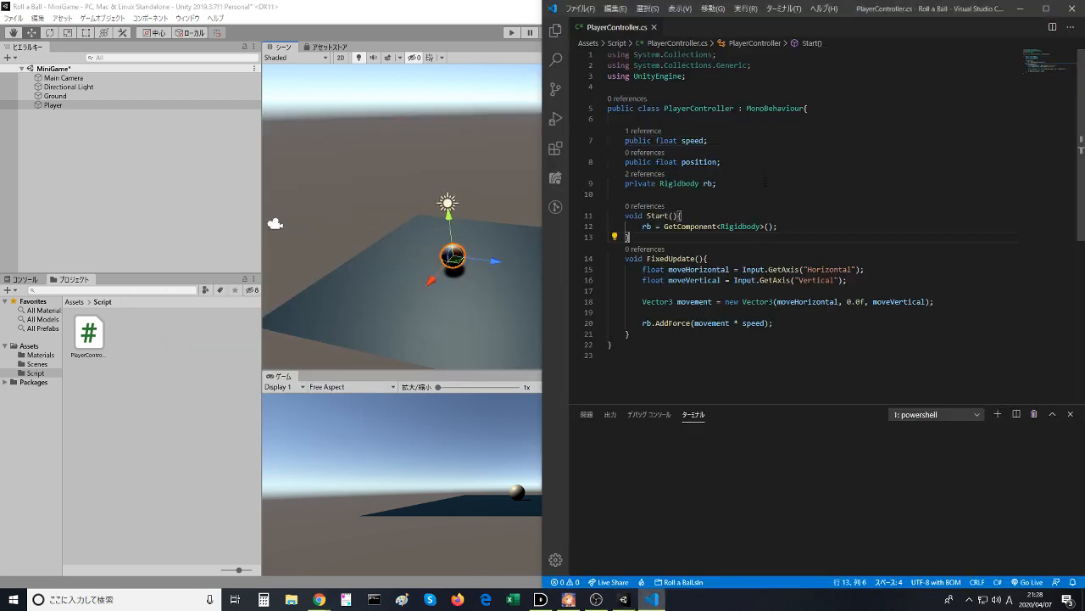
pyautogui.moveTo(752, 161); pyautogui.dragTo(751, 145)
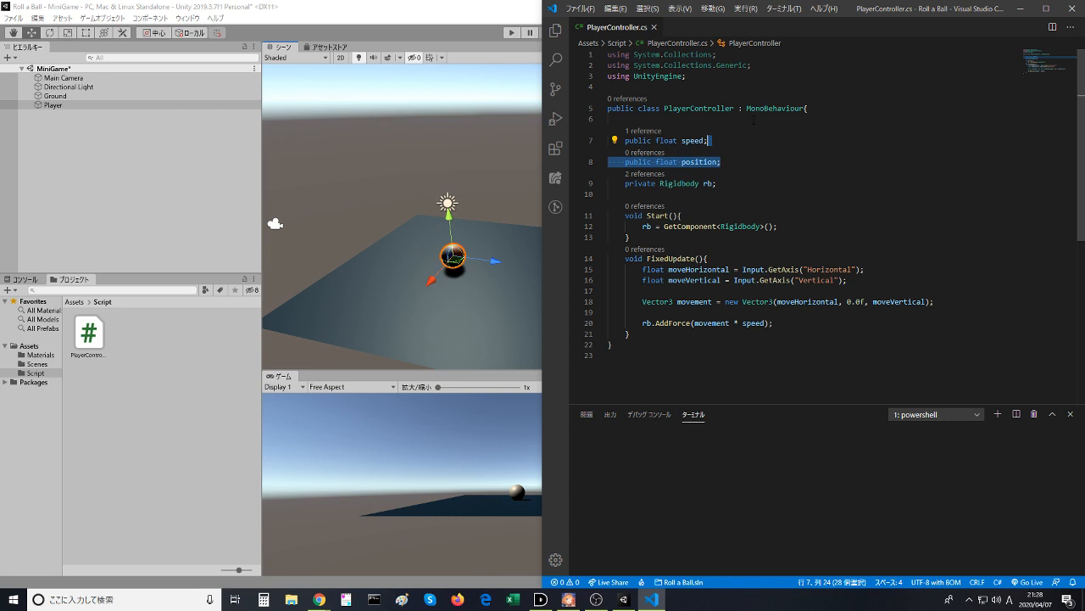
pyautogui.press('BackSpace')
pyautogui.hotkey('ctrl', 's')
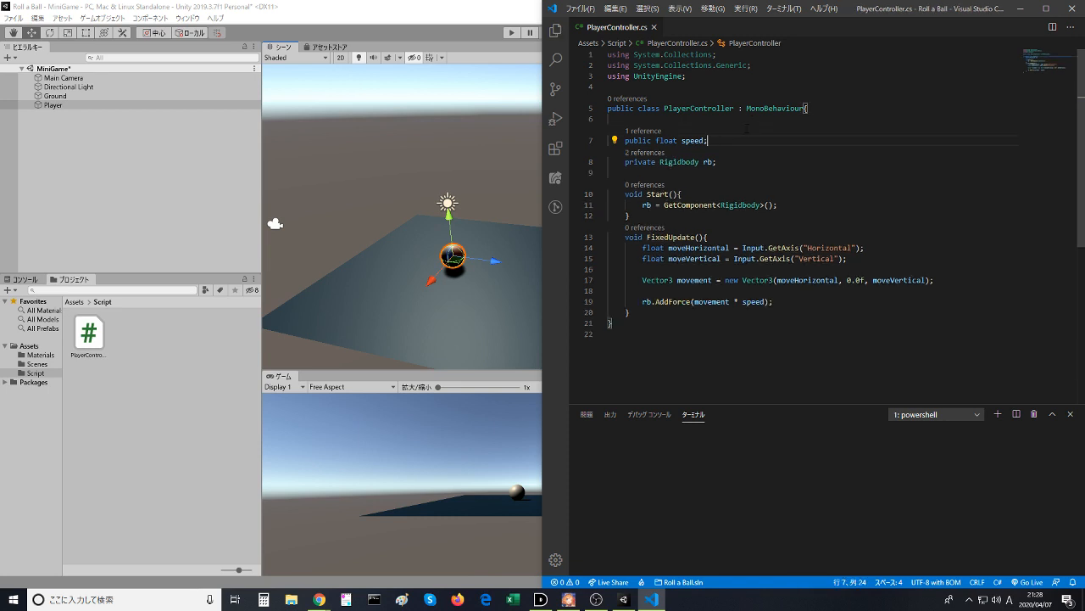
pyautogui.click(459, 169)
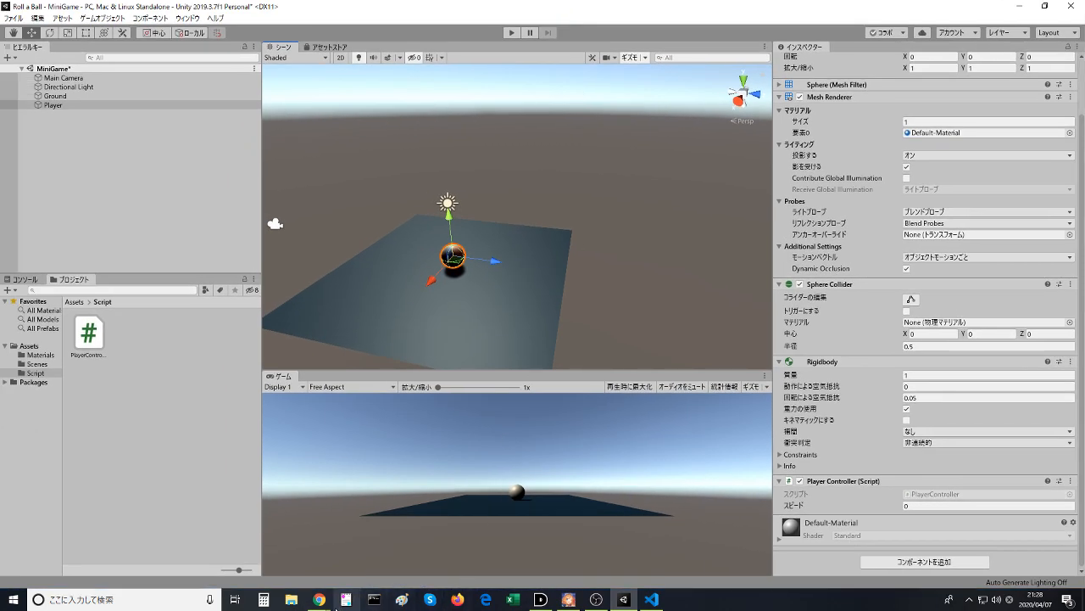
# - Switch to the Unity Learn page in the browser and play the part of the Moving the Player video about setting Speed
pyautogui.click(320, 600)
pyautogui.click(396, 557)
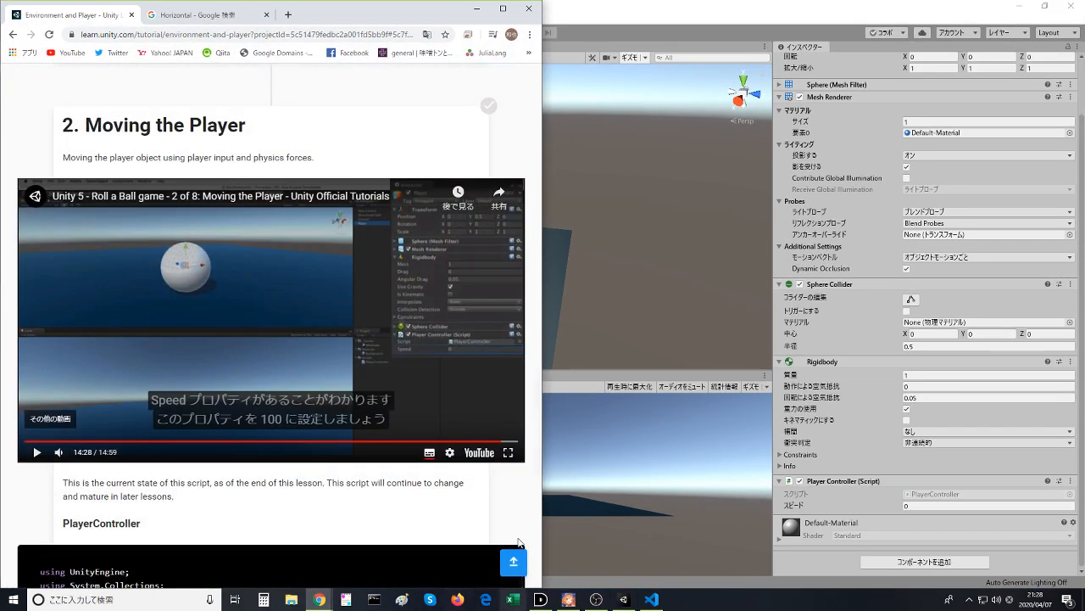
pyautogui.click(360, 343)
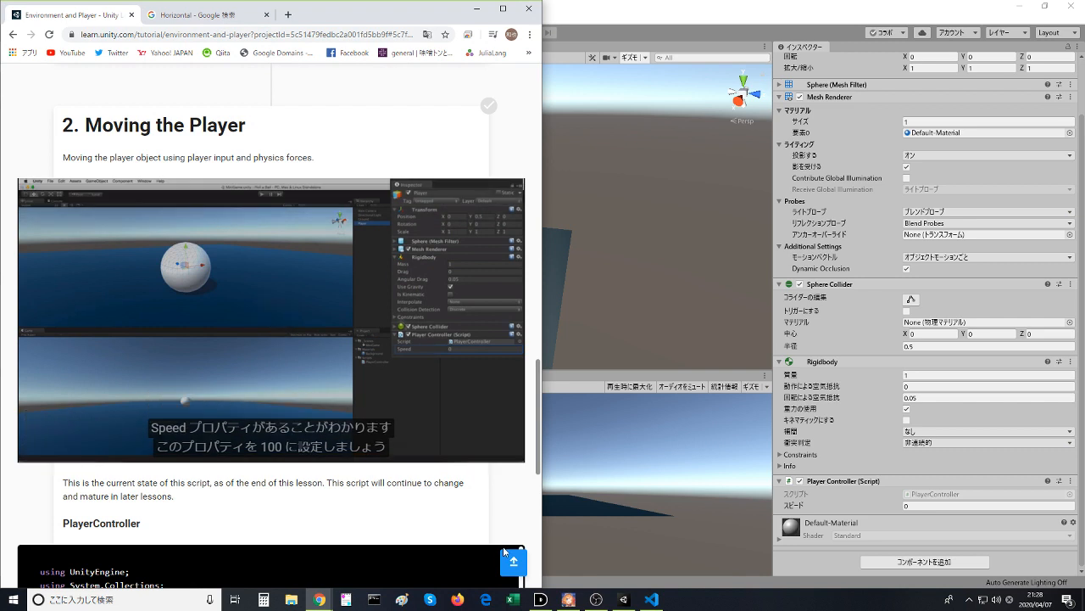
pyautogui.click(315, 350)
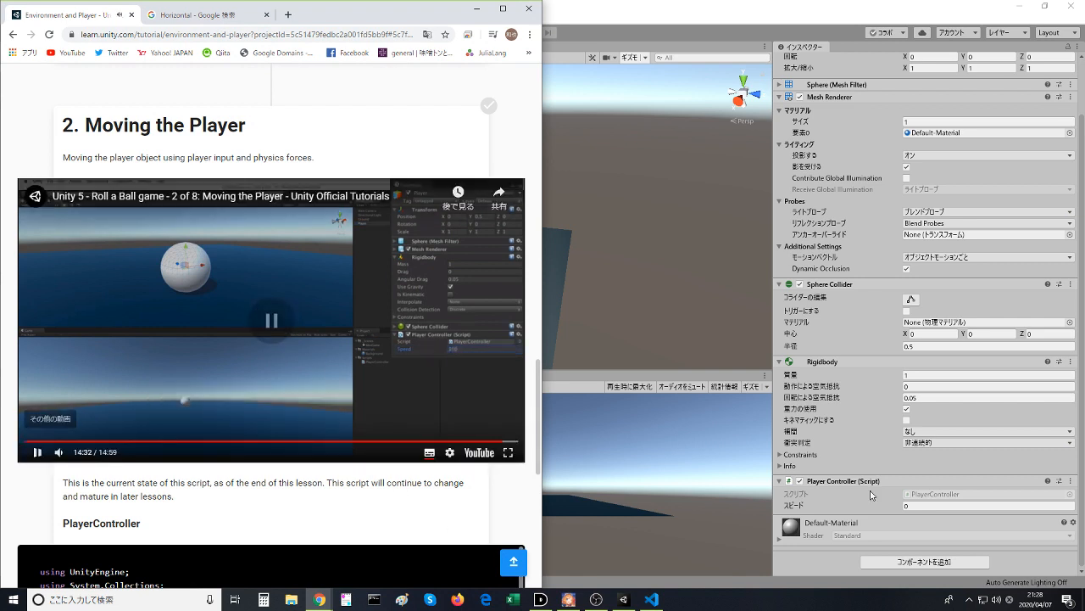
# - Set the Speed of the Player's Player Controller script to 100 in Unity and save the MiniGame scene
pyautogui.click(961, 504)
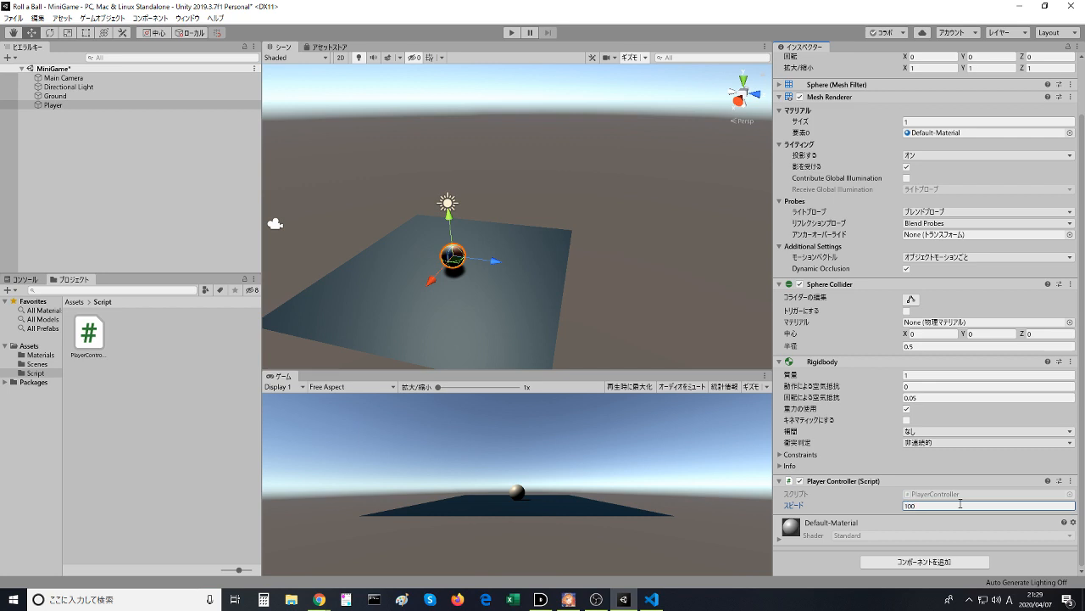
pyautogui.click(651, 598)
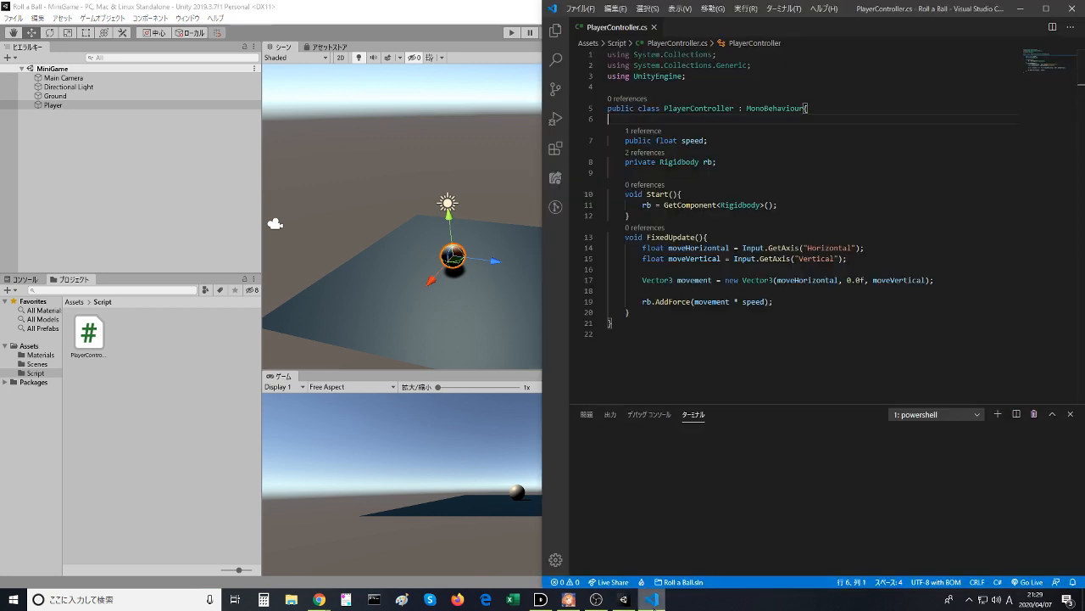
pyautogui.click(651, 598)
pyautogui.click(493, 301)
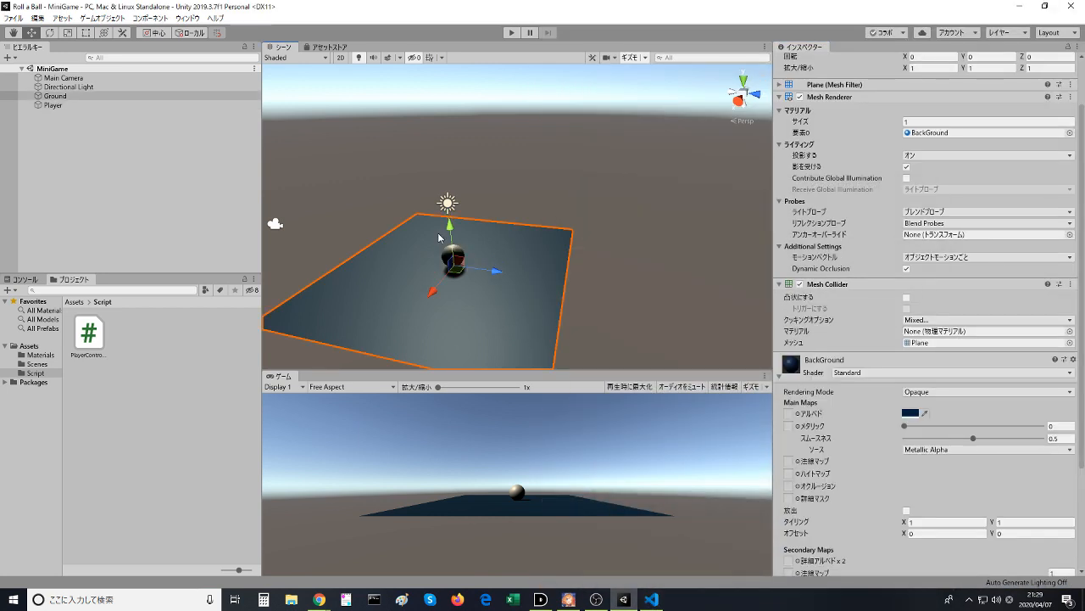
# - Run the game in Unity, steer the ball left and right to test its speed, and stop play mode
pyautogui.click(512, 33)
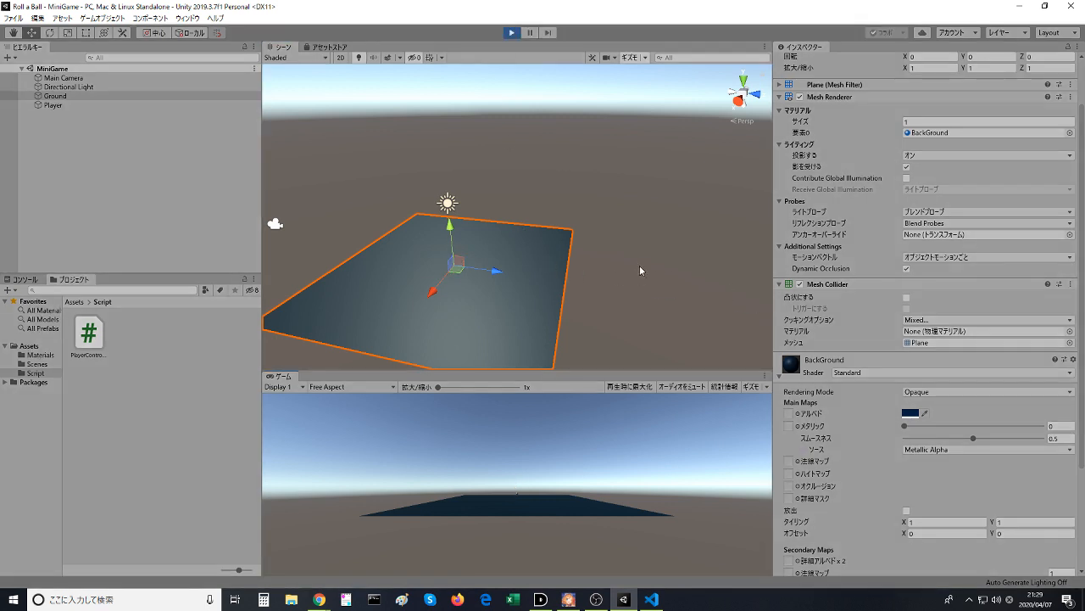
pyautogui.click(512, 32)
pyautogui.click(512, 32)
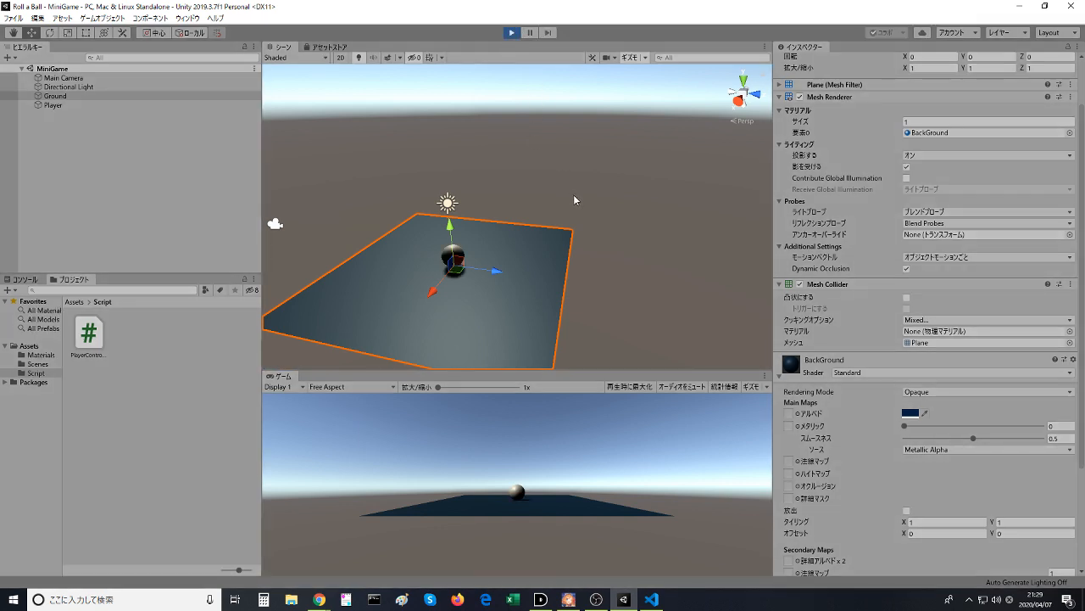
pyautogui.click(512, 33)
pyautogui.press('Left')
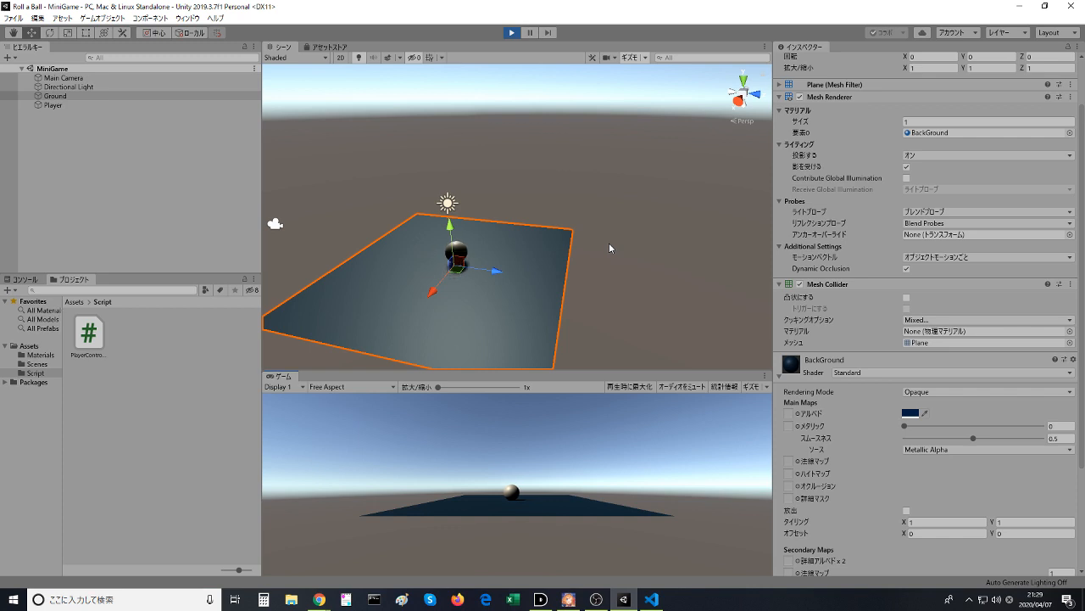
pyautogui.press('Right')
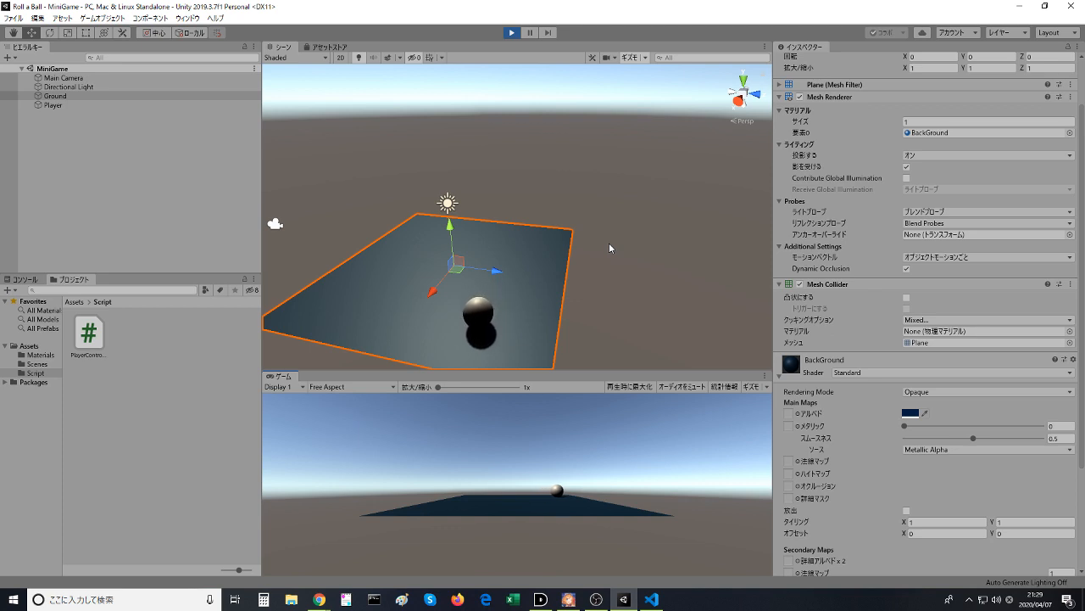
pyautogui.press('Left')
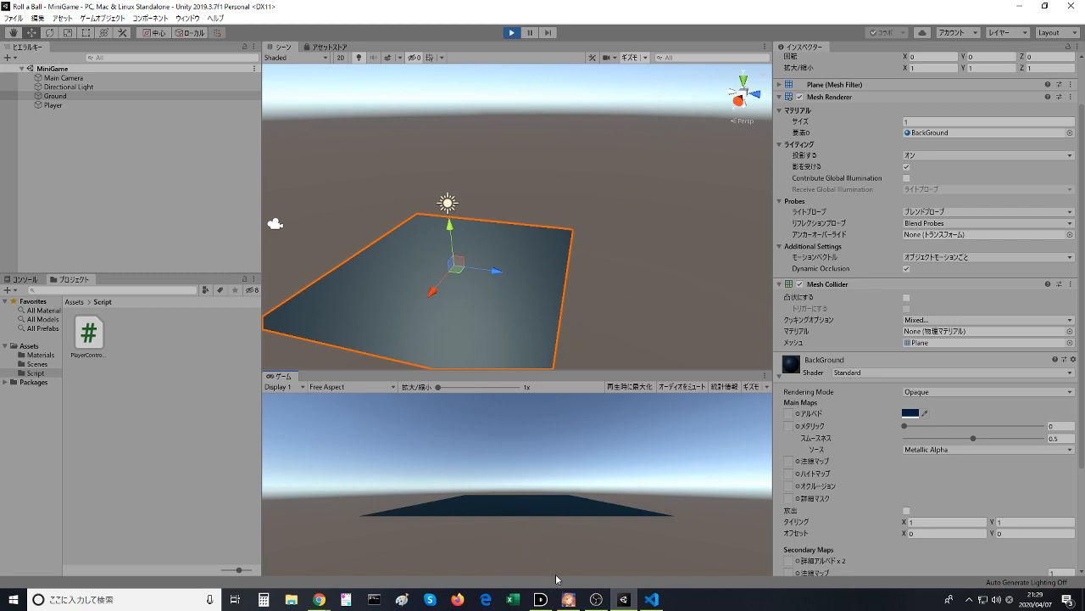
pyautogui.click(512, 33)
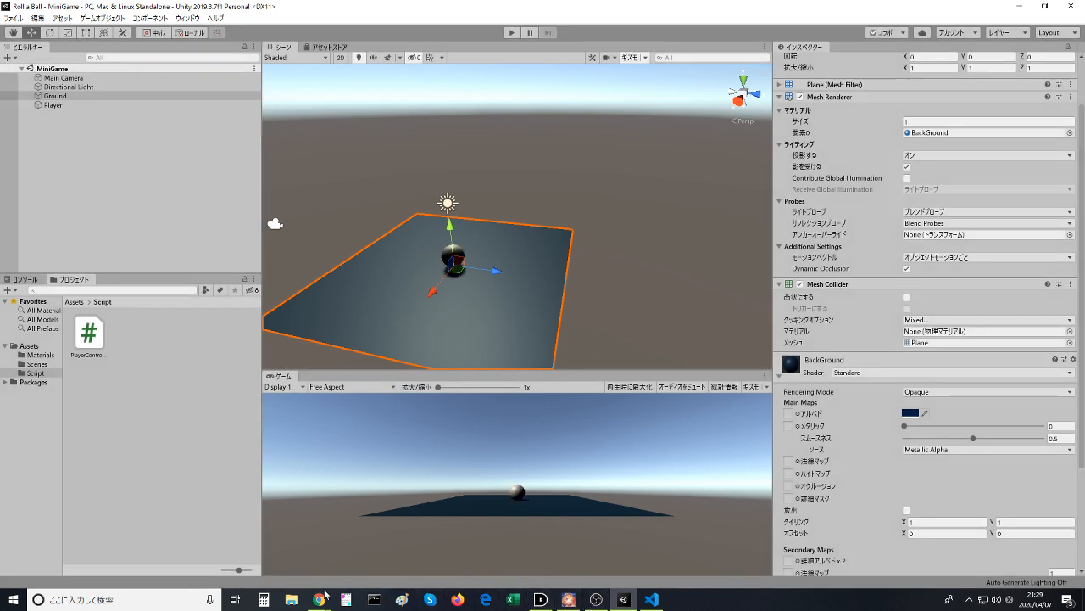
# - Resume the Unity Learn video in the browser to see the next Speed value, and pause it at the instruction
pyautogui.moveTo(323, 597)
pyautogui.click(366, 509)
pyautogui.click(293, 354)
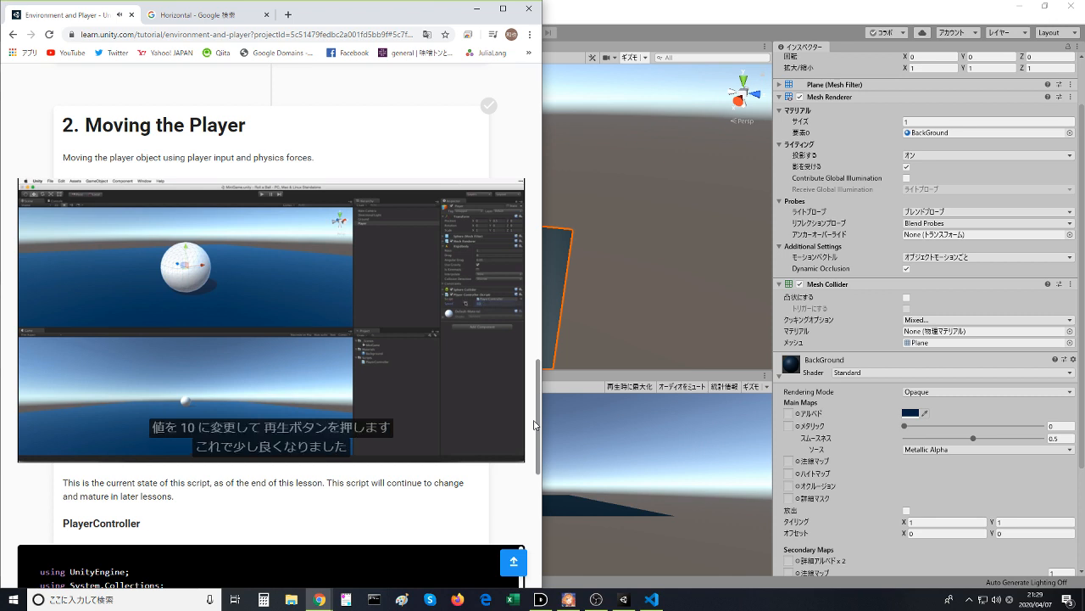
pyautogui.click(332, 384)
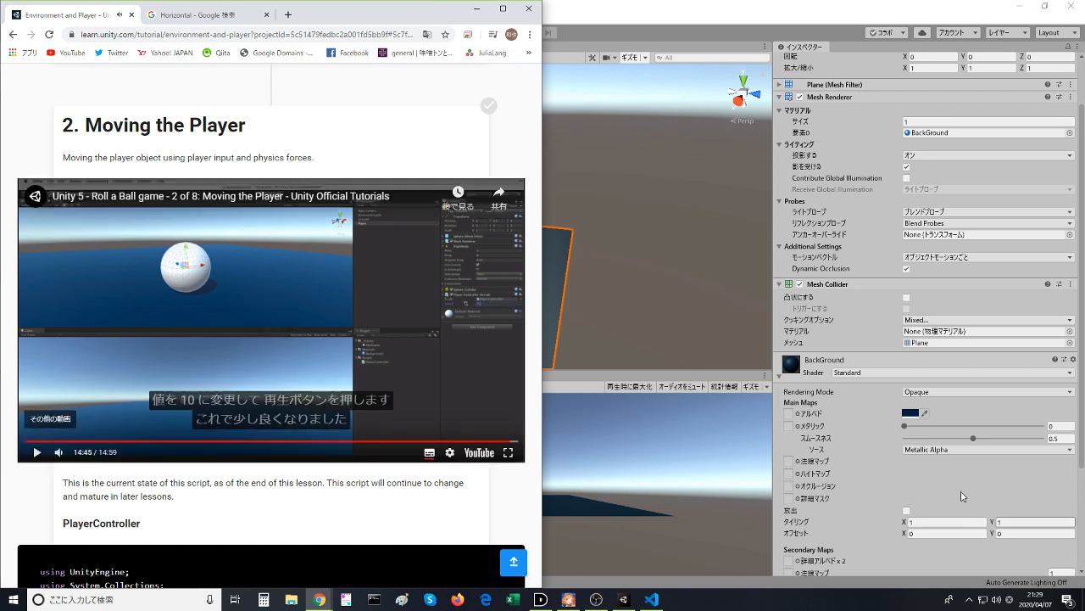
# - Select the Player object in Unity and set its Player Controller Speed to 10
pyautogui.click(626, 288)
pyautogui.click(451, 260)
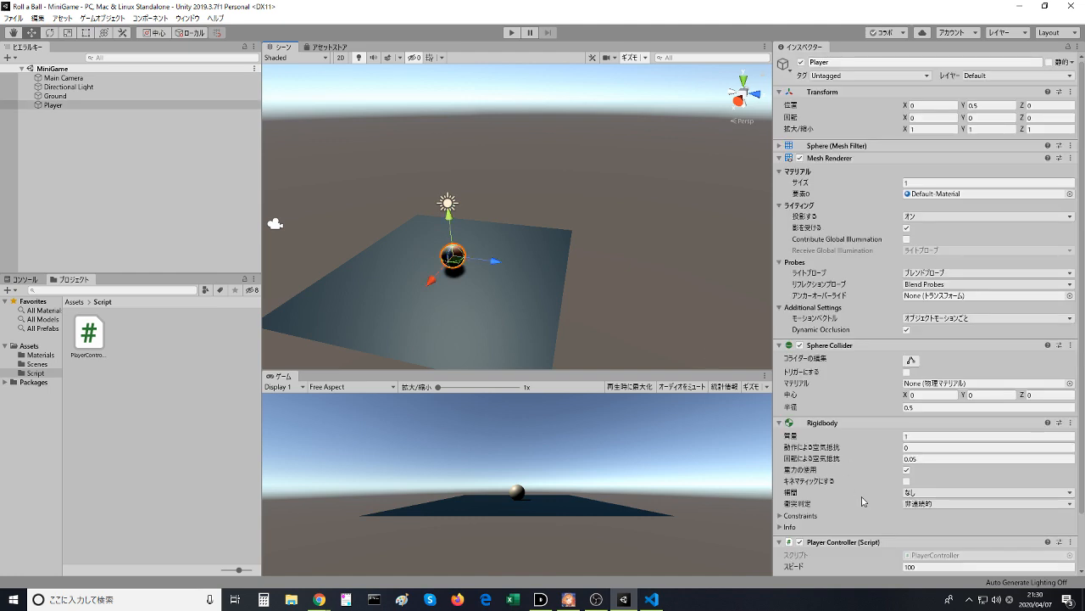
pyautogui.scroll(-3, 936, 553)
pyautogui.click(932, 505)
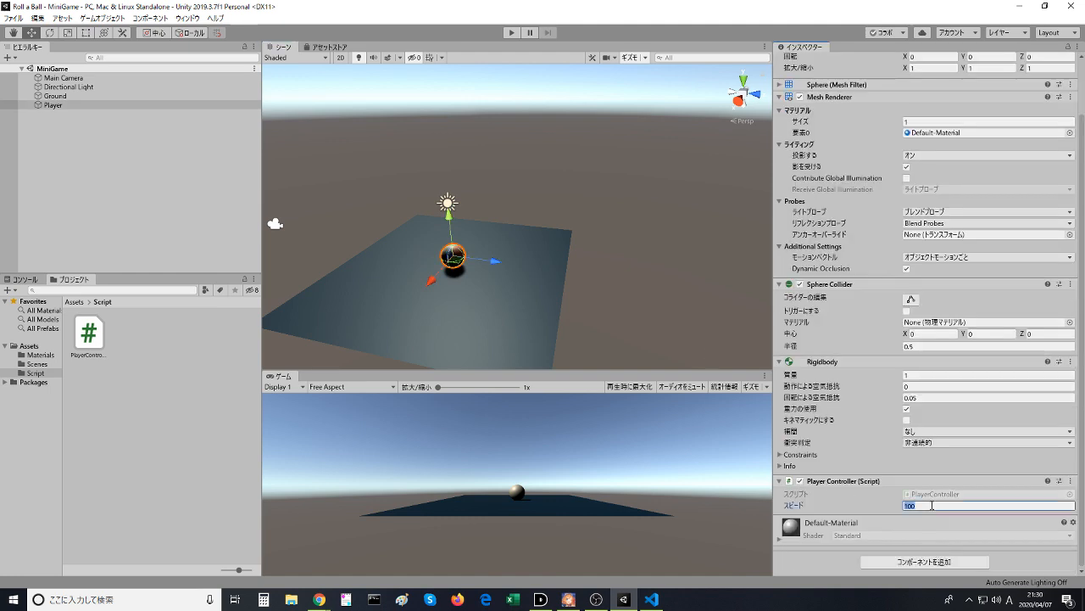
pyautogui.write('10')
# - Run the game, steer the ball forward, backward and right at the new speed, and stop play mode
pyautogui.click(511, 33)
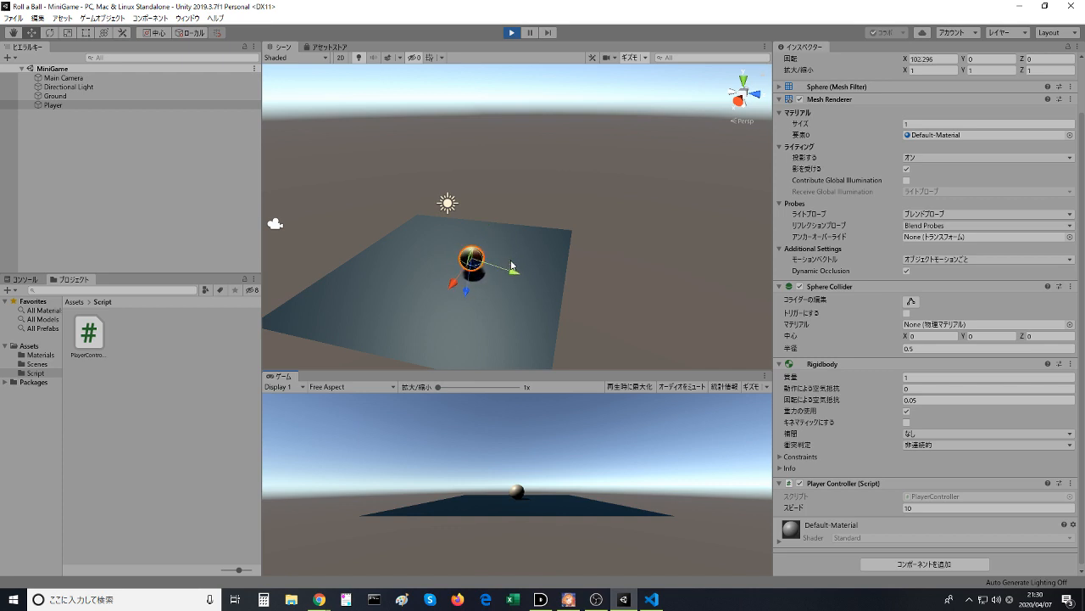
pyautogui.press('Down')
pyautogui.press('Up')
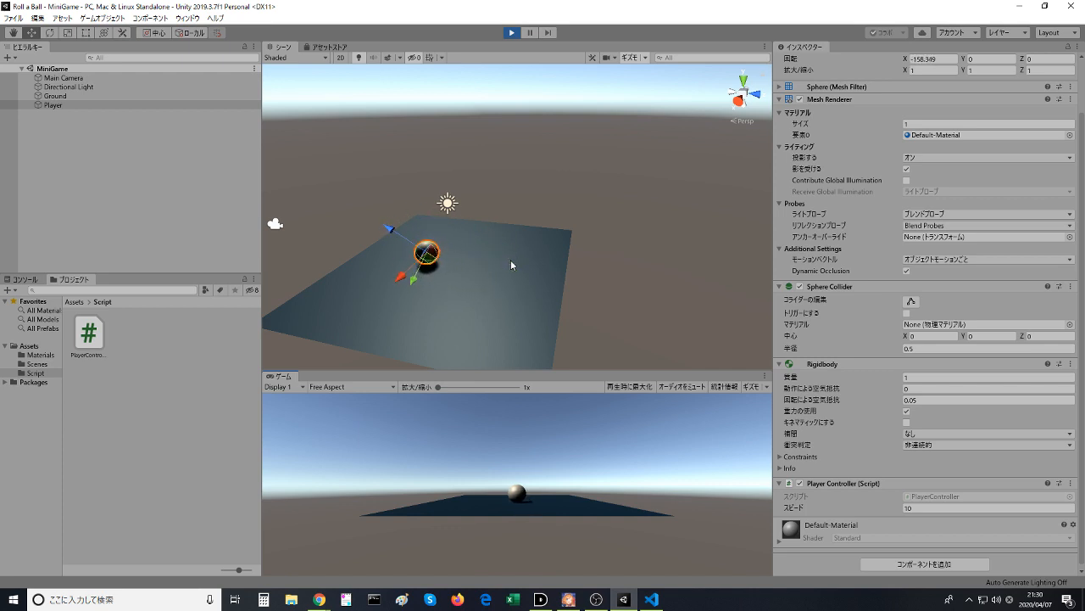
pyautogui.press('Down')
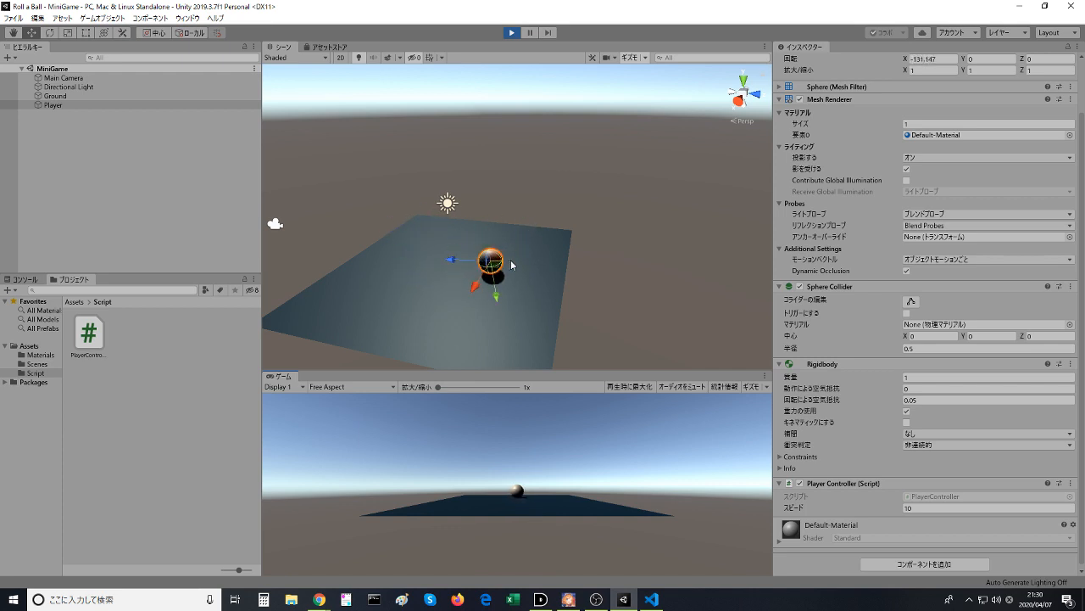
pyautogui.press('Up')
pyautogui.press('Right')
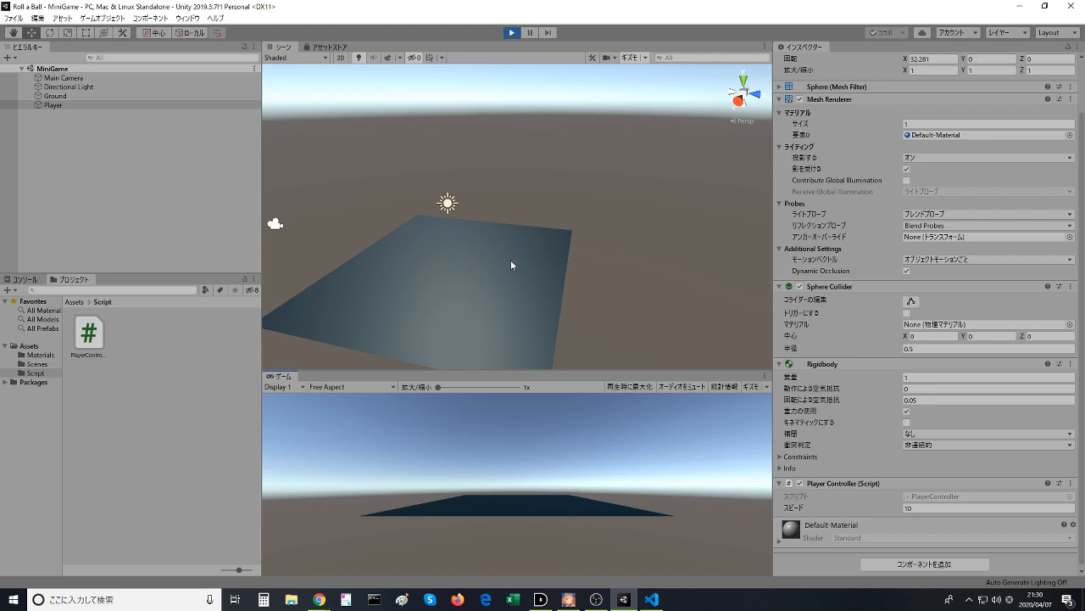
pyautogui.click(511, 33)
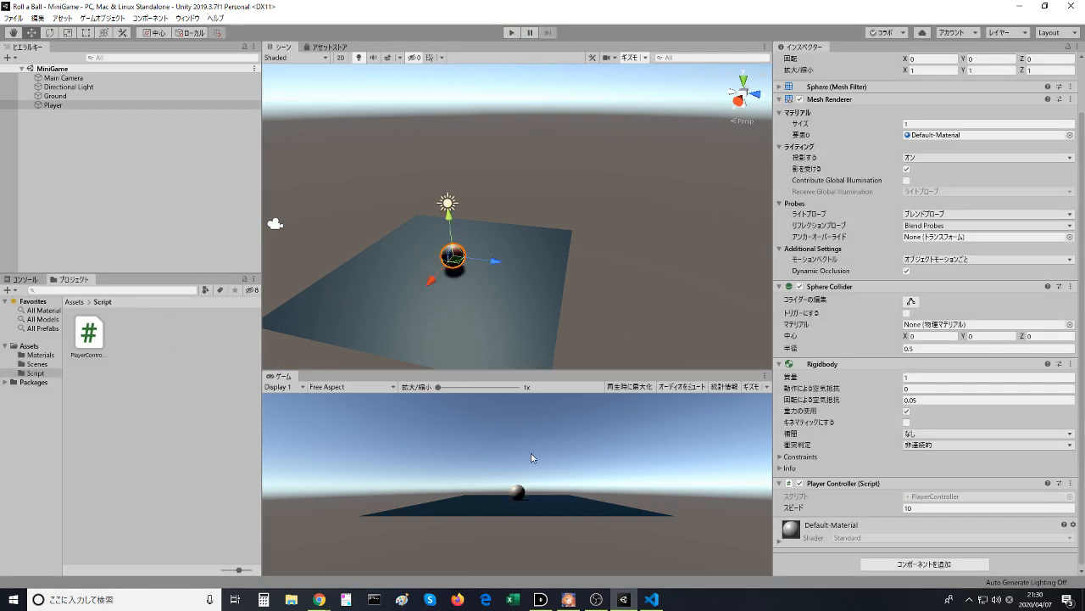
# - Switch to the Unity Learn page in the browser, play the Moving the Player video to its end, and view the PlayerController script
pyautogui.moveTo(319, 598)
pyautogui.click(394, 543)
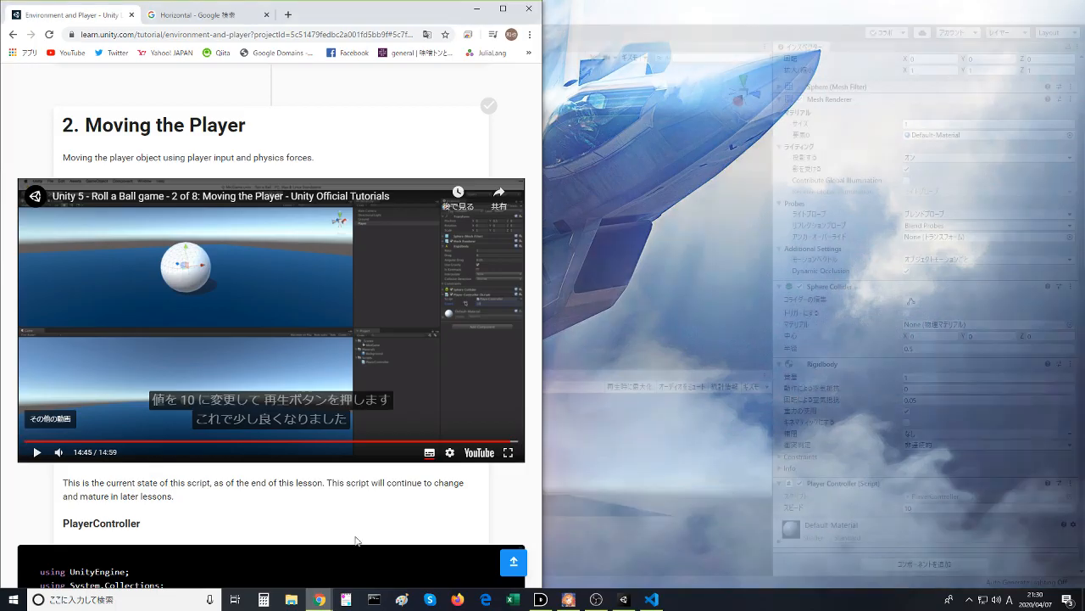
pyautogui.click(307, 293)
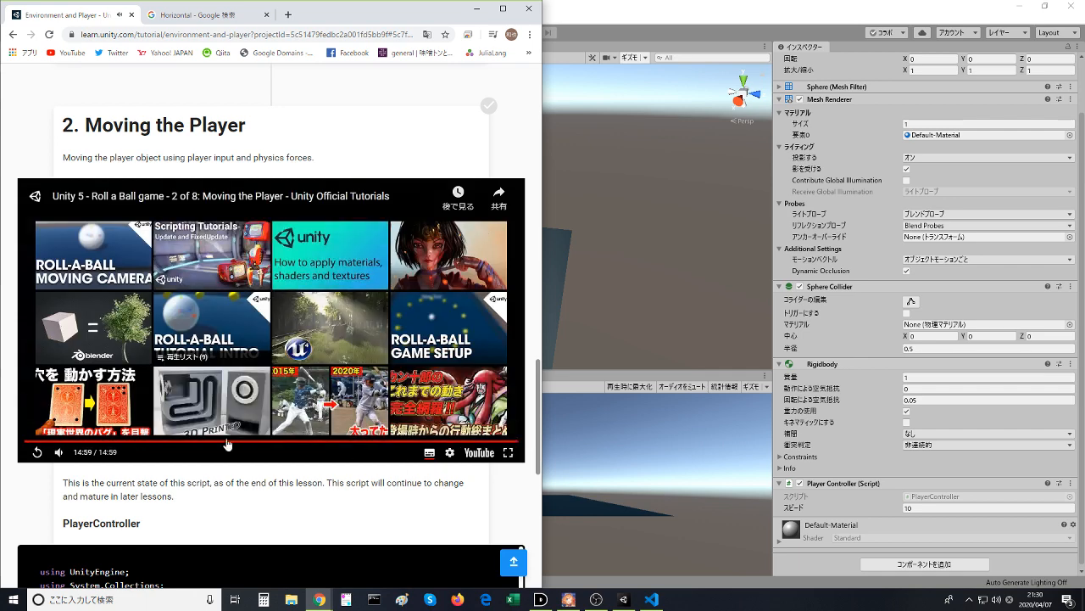
pyautogui.scroll(-1, 182, 390)
pyautogui.scroll(-5, 174, 378)
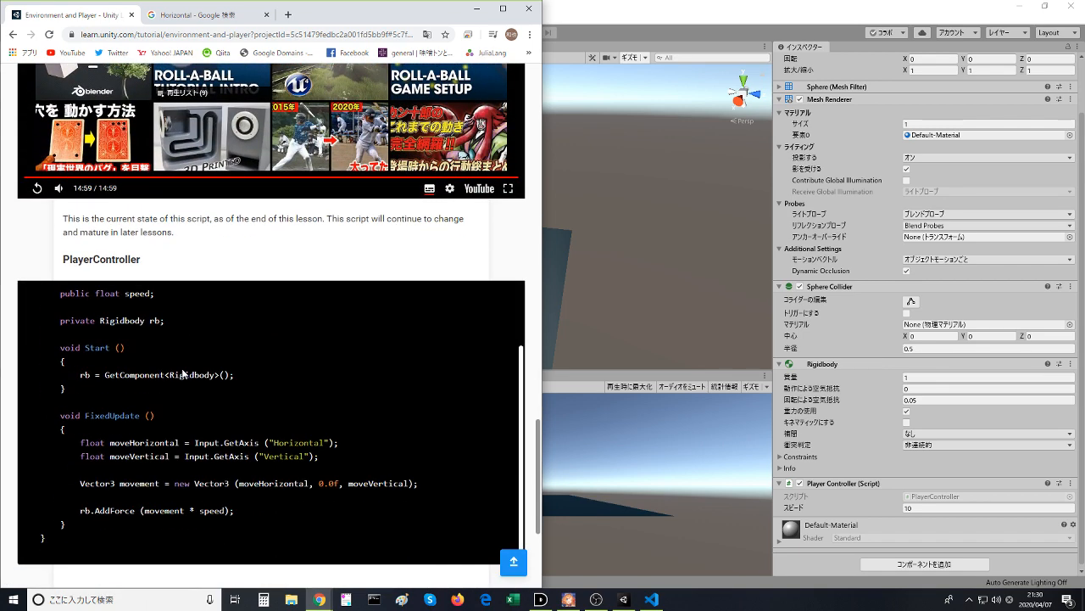
# - Review the rest of the PlayerController script and mark the Moving the Player step as completed
pyautogui.moveTo(133, 428); pyautogui.dragTo(170, 380)
pyautogui.click(252, 505)
pyautogui.click(171, 380)
pyautogui.scroll(-3, 170, 380)
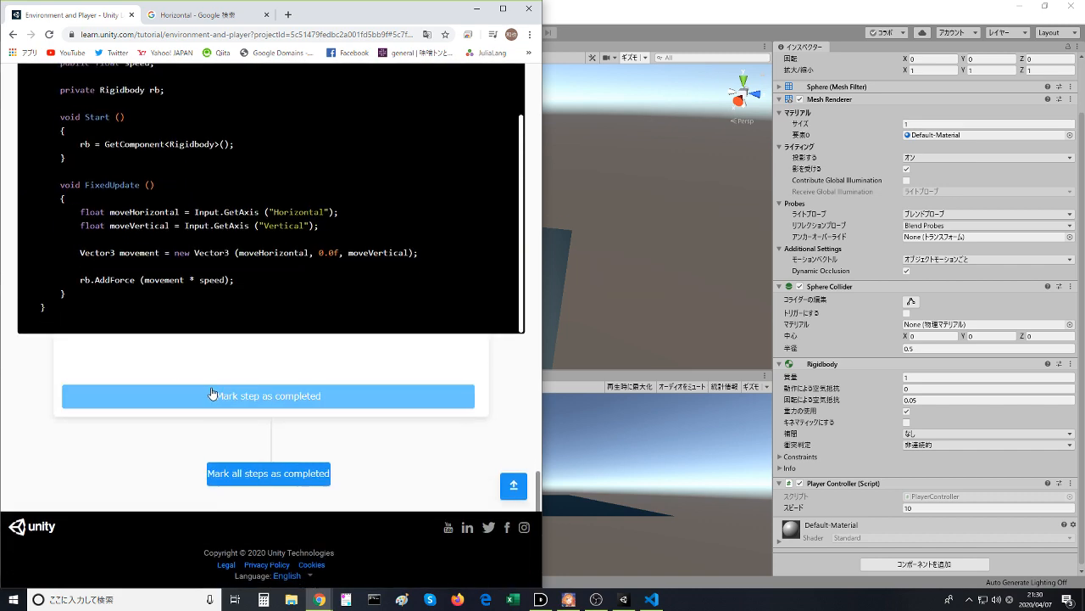
pyautogui.click(212, 395)
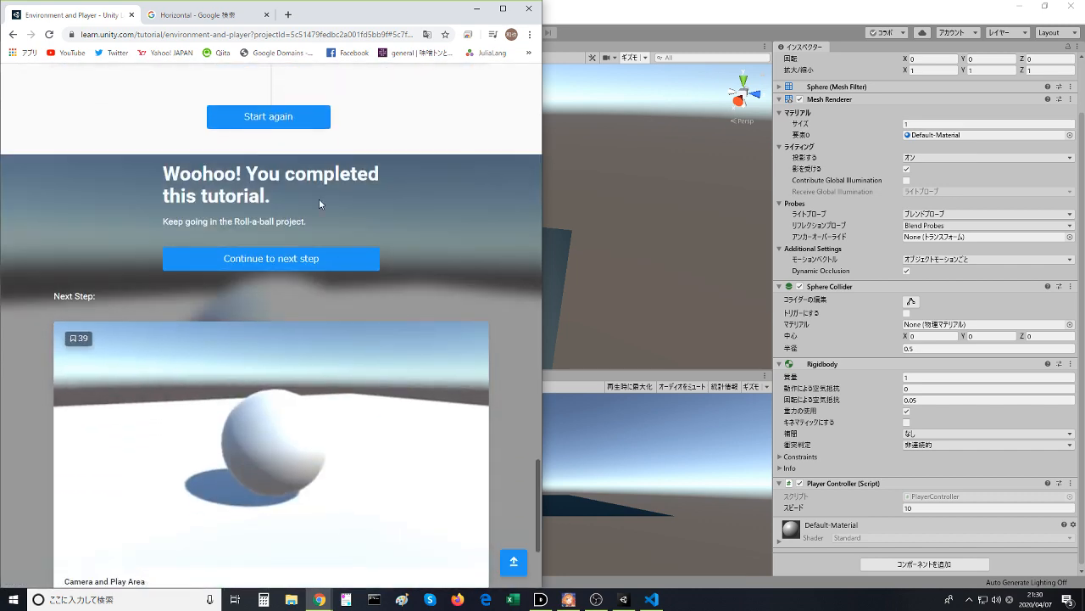
# - Continue to the next Roll-a-ball tutorial, Camera and Play Area
pyautogui.scroll(-2, 319, 204)
pyautogui.scroll(3, 305, 200)
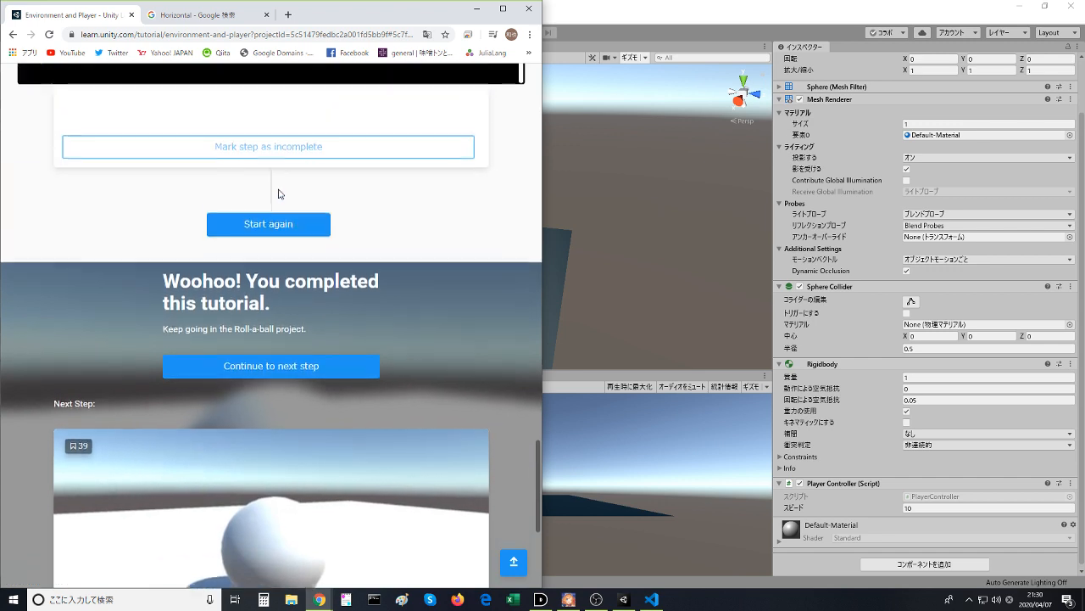
pyautogui.click(267, 380)
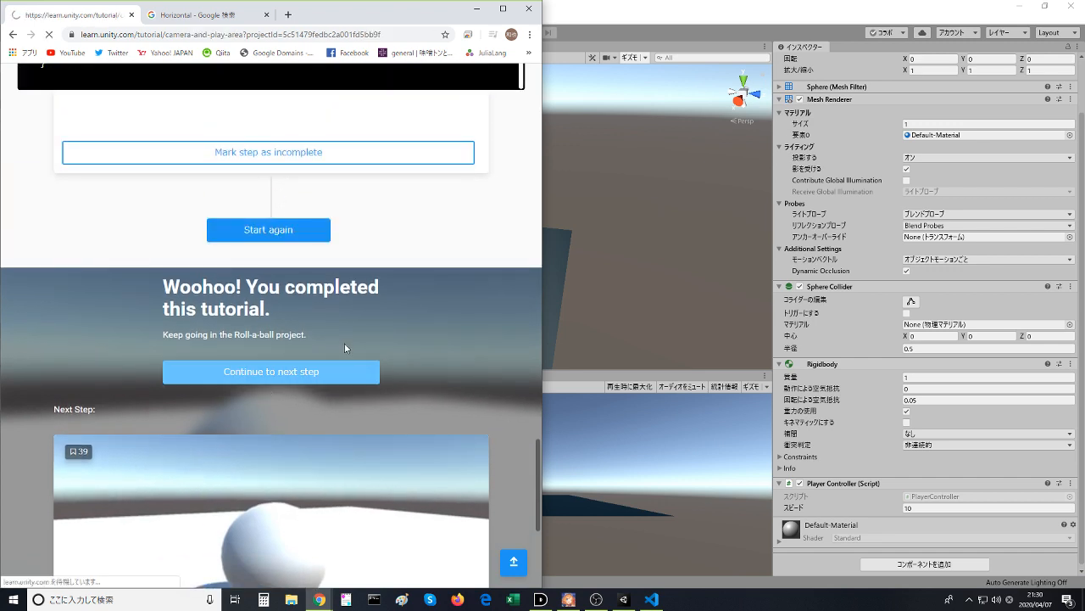
# - Play the Moving the Camera video through the camera position and tilt instructions, and pause it
pyautogui.scroll(-2, 346, 341)
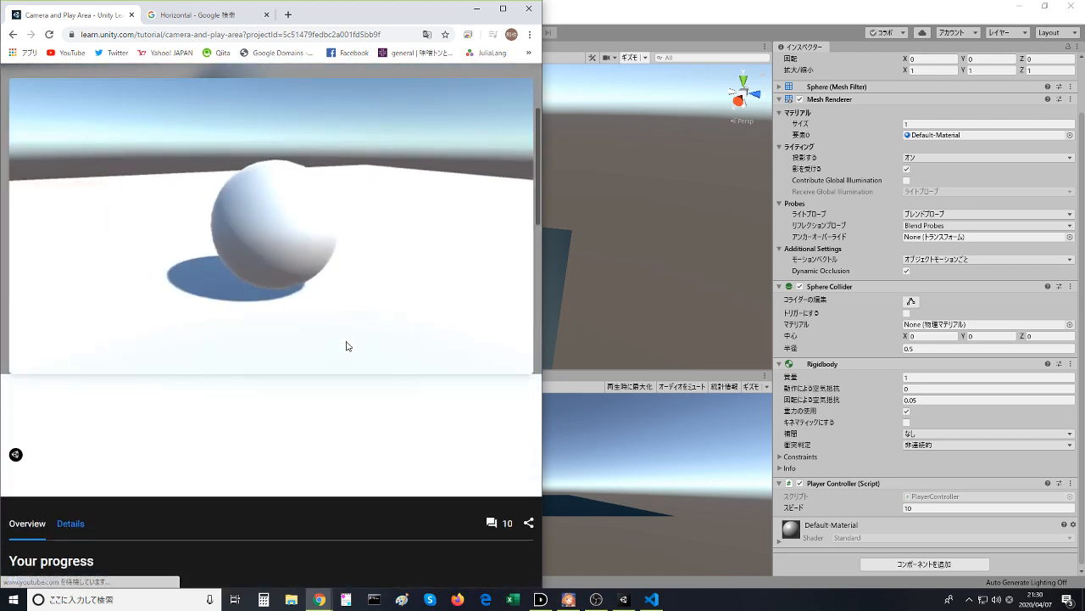
pyautogui.scroll(-5, 346, 346)
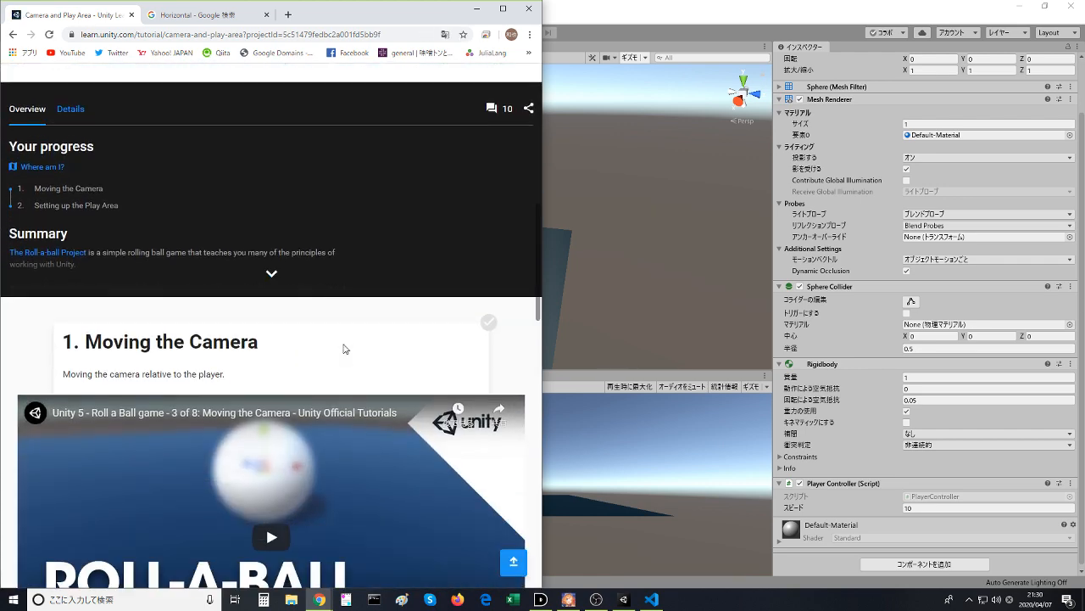
pyautogui.scroll(-1, 344, 348)
pyautogui.click(270, 454)
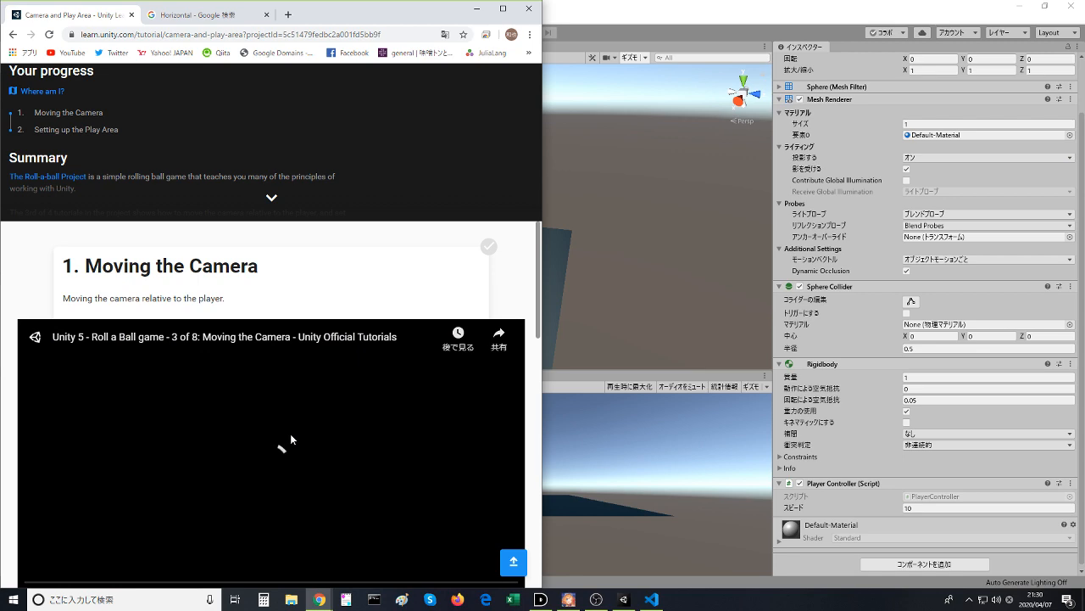
pyautogui.scroll(-1, 292, 429)
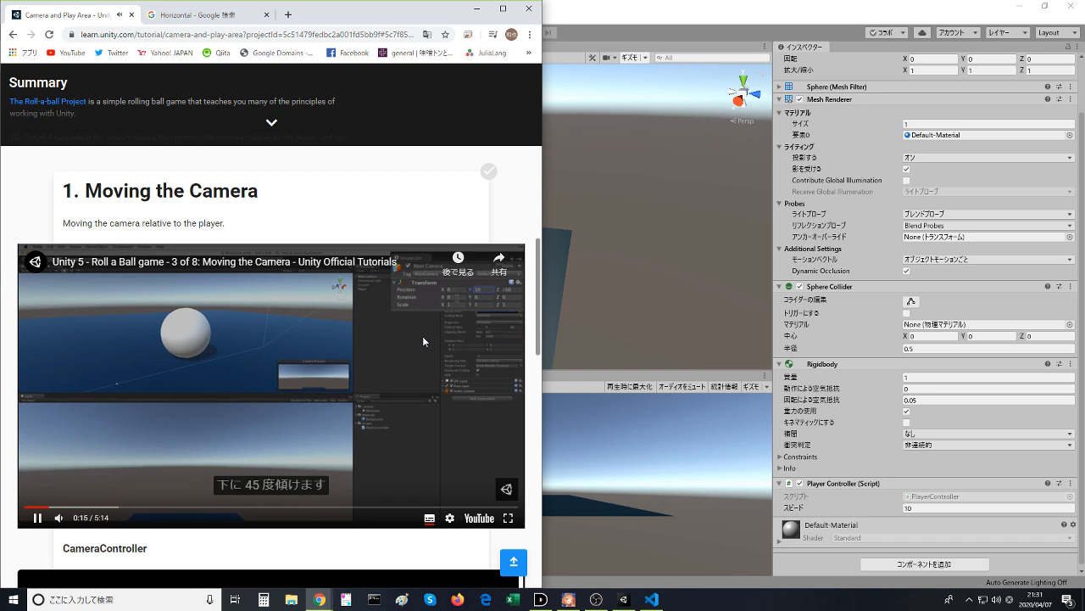
pyautogui.click(266, 382)
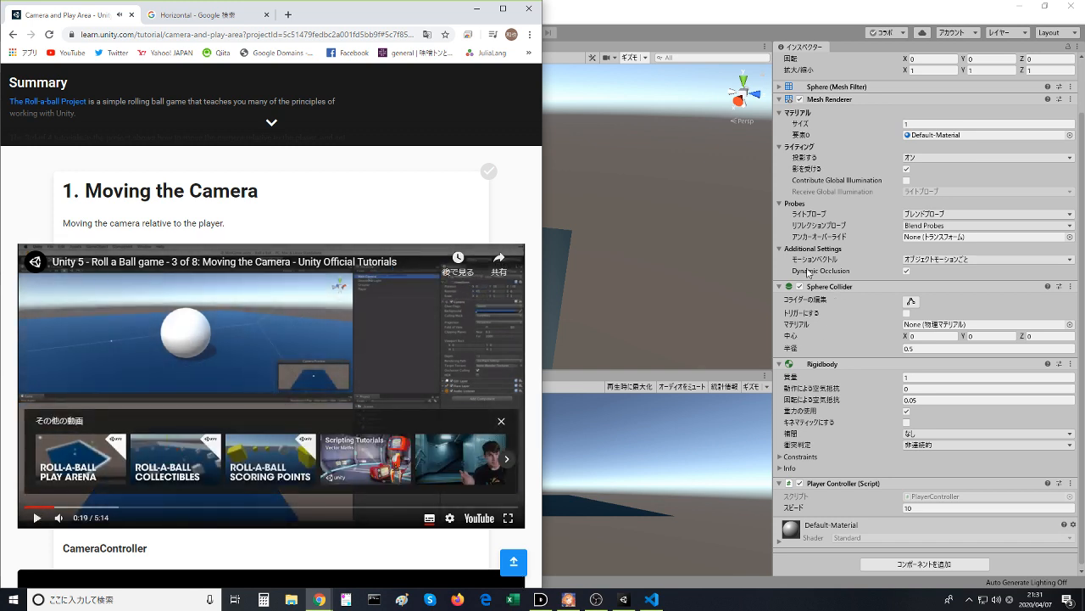
# - Switch to Unity, select the Main Camera, and set its Position Y to 10
pyautogui.hotkey('alt', 'Tab')
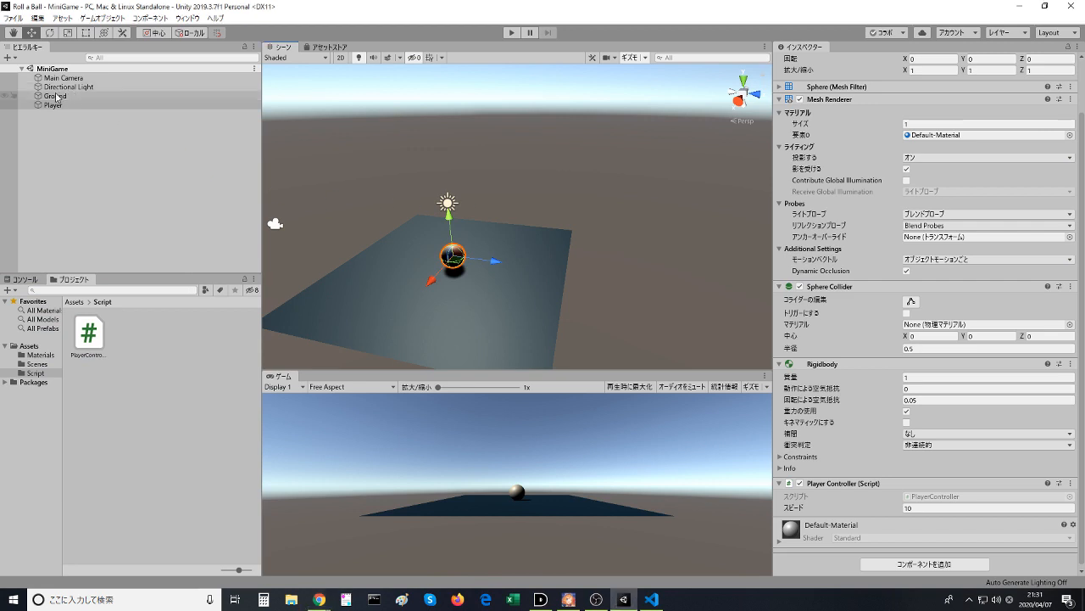
pyautogui.click(63, 78)
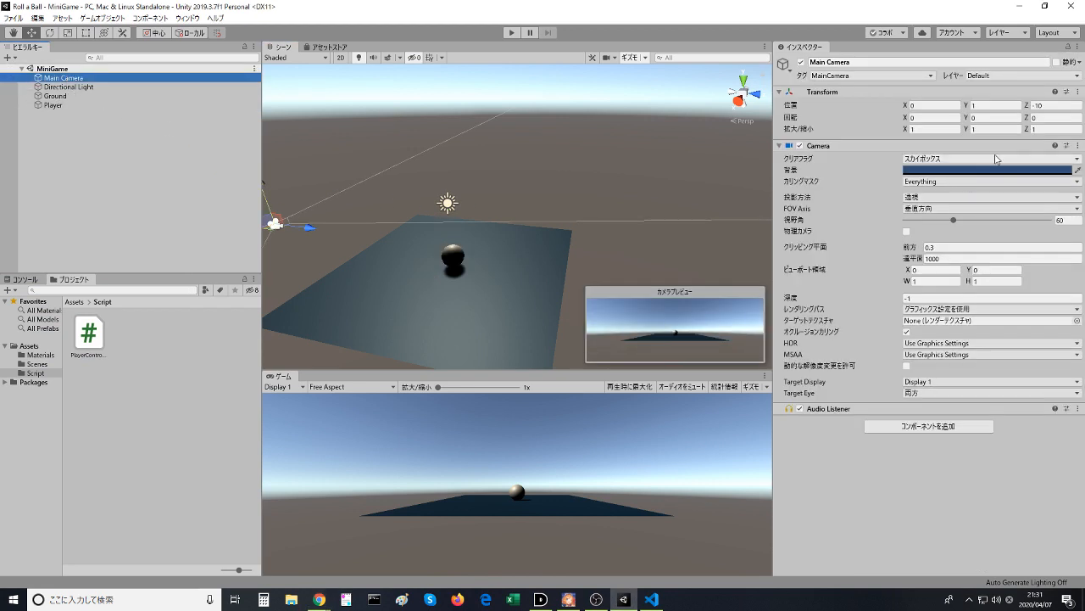
pyautogui.click(1006, 103)
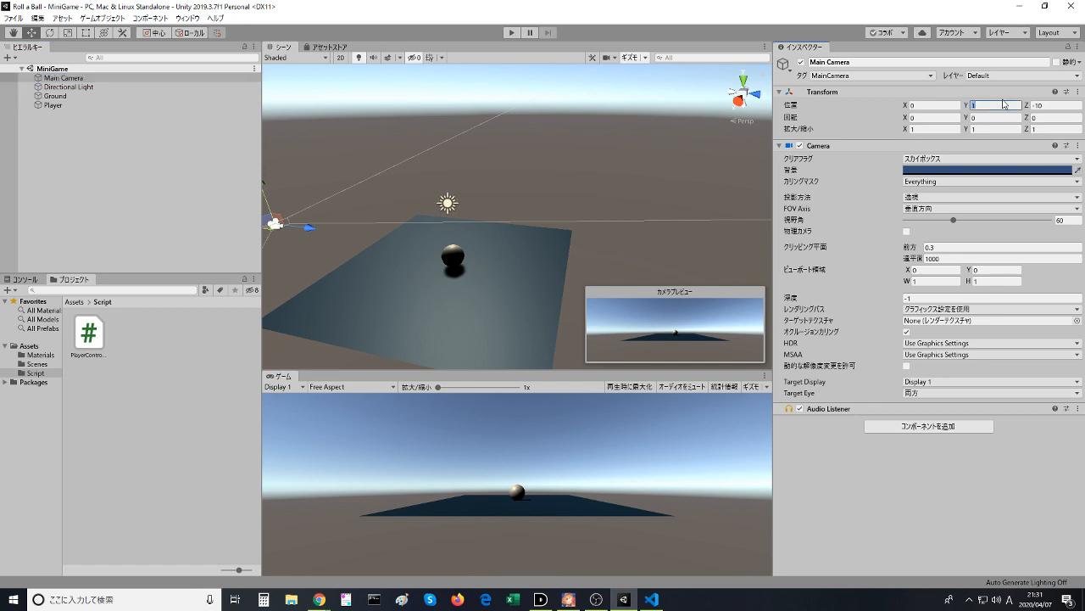
pyautogui.write('10')
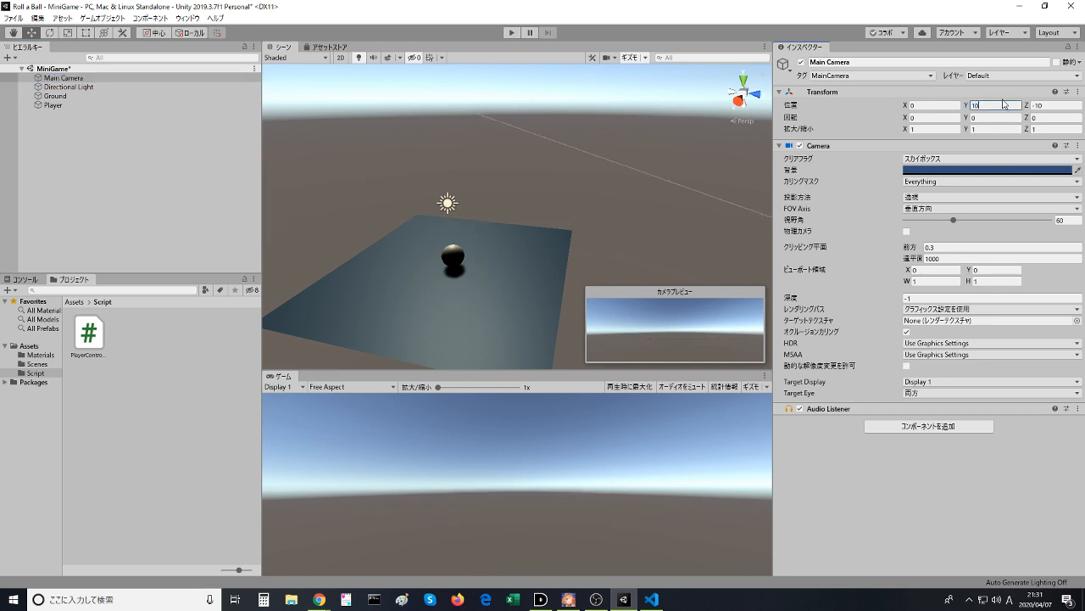
# - Try a Rotation Y of 45 on the Main Camera and replace it with -45
pyautogui.click(984, 118)
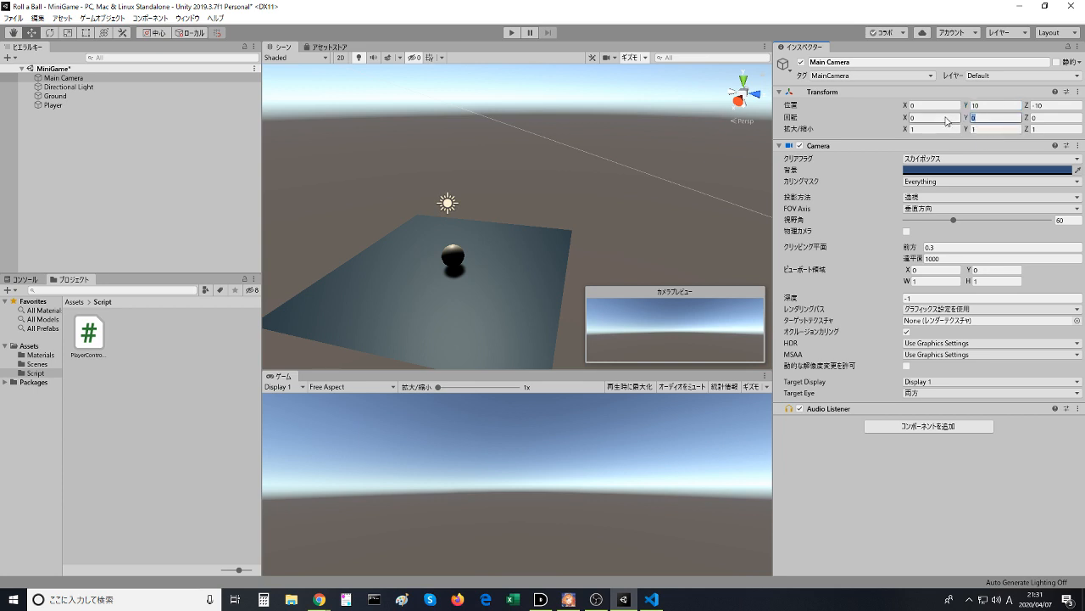
pyautogui.write('45')
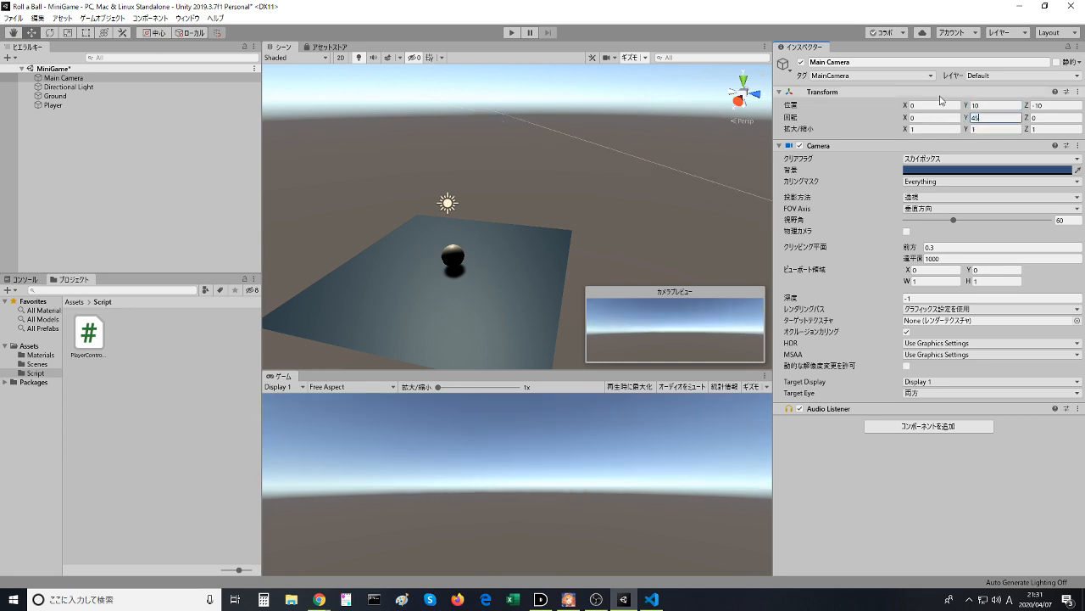
pyautogui.press('BackSpace')
pyautogui.press('BackSpace')
pyautogui.write('-')
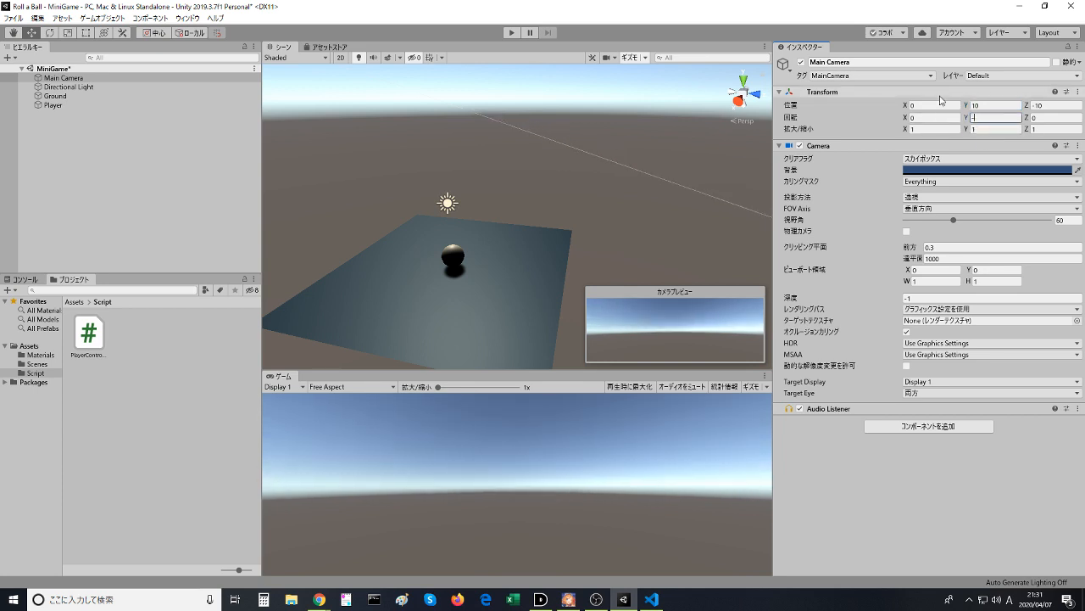
pyautogui.write('45')
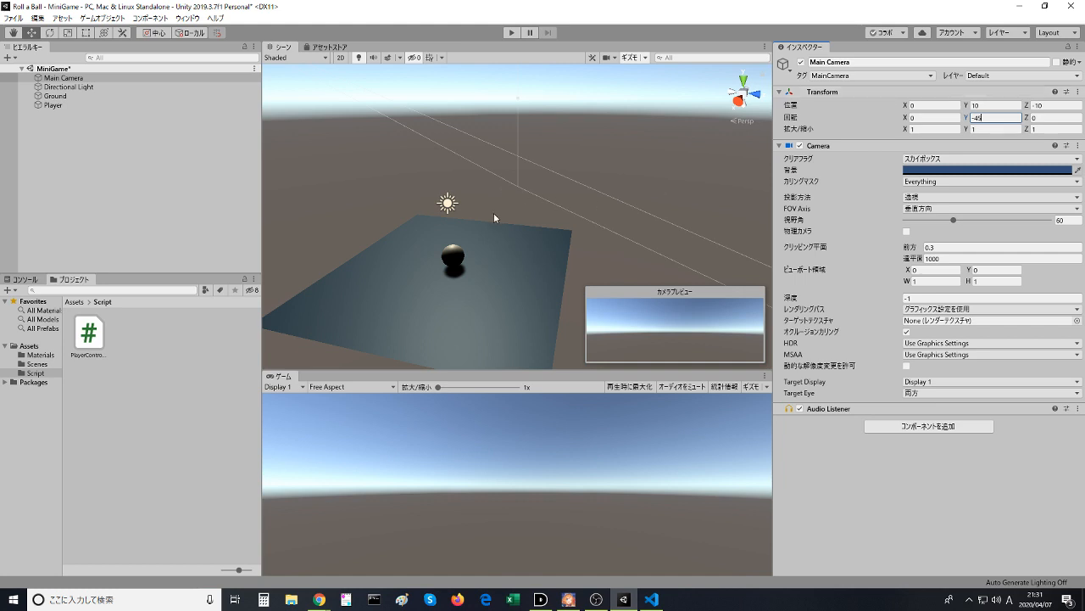
# - Move the Main Camera closer to the ball in the Scene view, to about X 1.18, Y 4.16, Z -6.06
pyautogui.moveTo(436, 194); pyautogui.dragTo(556, 305, button='middle')
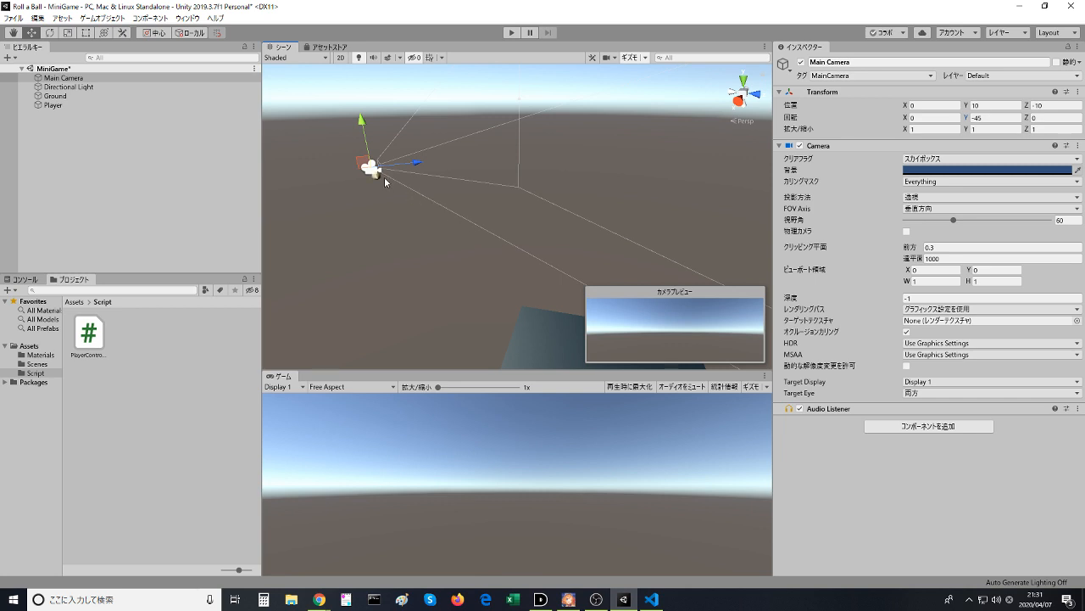
pyautogui.moveTo(385, 176); pyautogui.dragTo(314, 226)
pyautogui.moveTo(383, 170); pyautogui.dragTo(406, 328)
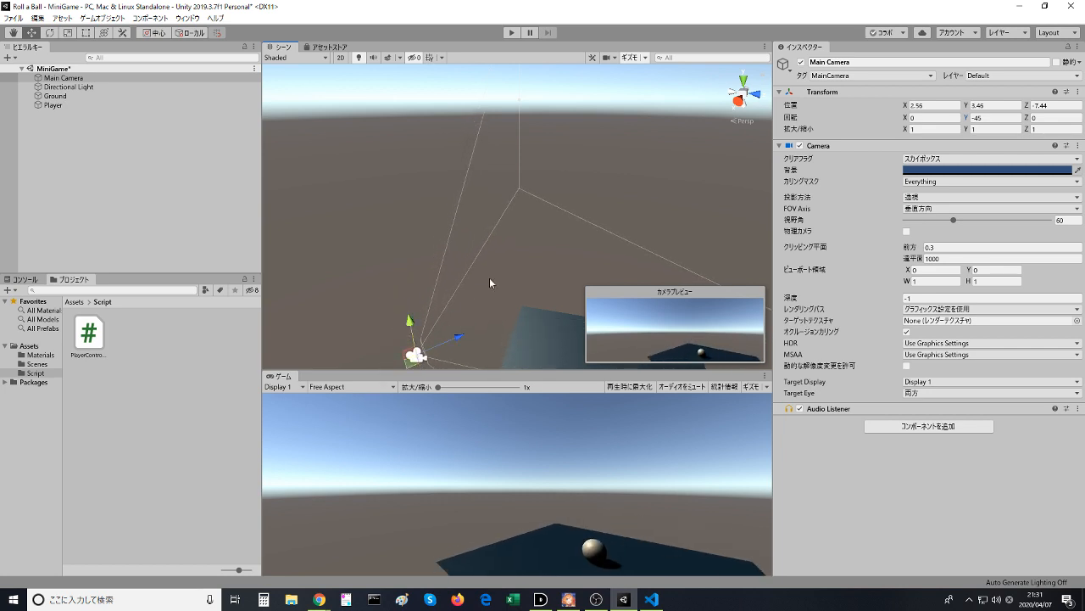
pyautogui.moveTo(489, 277); pyautogui.dragTo(591, 287, button='middle')
pyautogui.moveTo(497, 186); pyautogui.dragTo(395, 163, button='middle')
pyautogui.moveTo(297, 144)
pyautogui.mouseDown()
pyautogui.moveTo(312, 212)
pyautogui.moveTo(305, 155)
pyautogui.mouseUp()
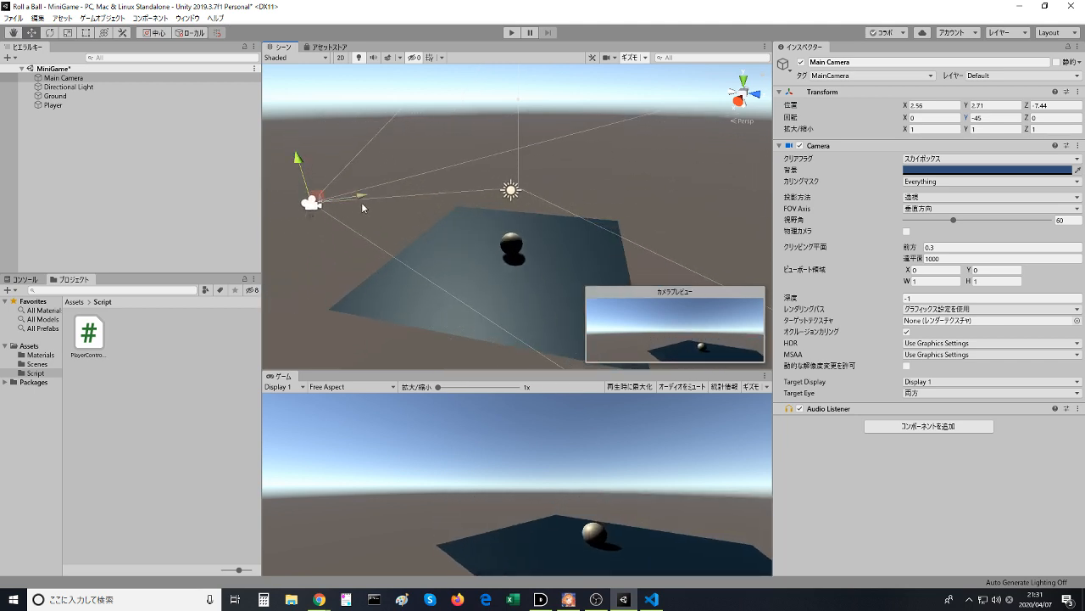
pyautogui.moveTo(361, 202); pyautogui.dragTo(417, 190)
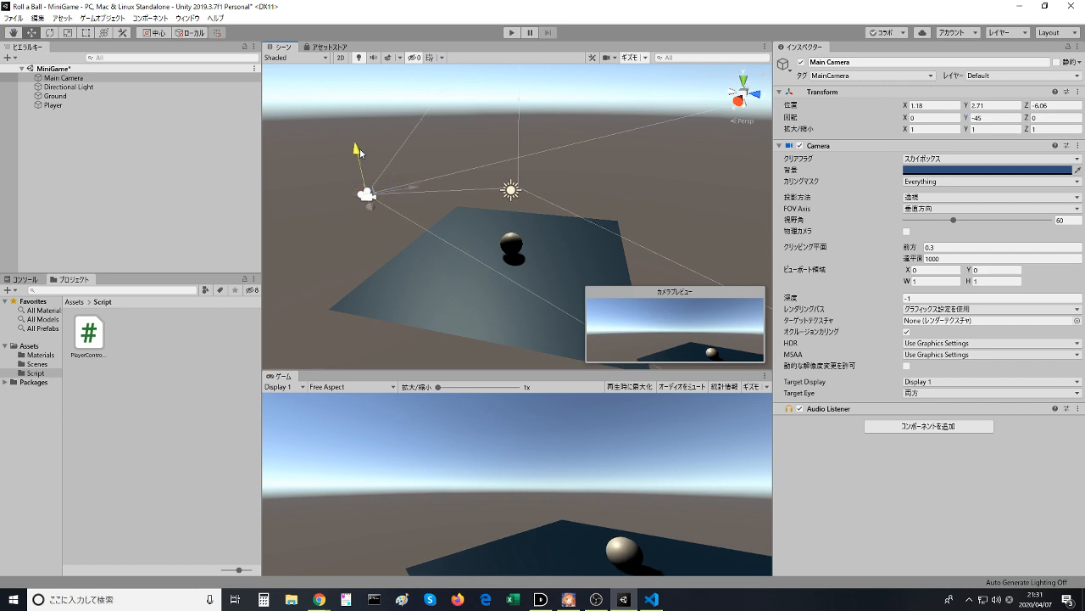
pyautogui.moveTo(360, 149); pyautogui.dragTo(351, 116)
# - Try a Rotation Y of 45 on the Main Camera, and reset its Transform component
pyautogui.click(984, 117)
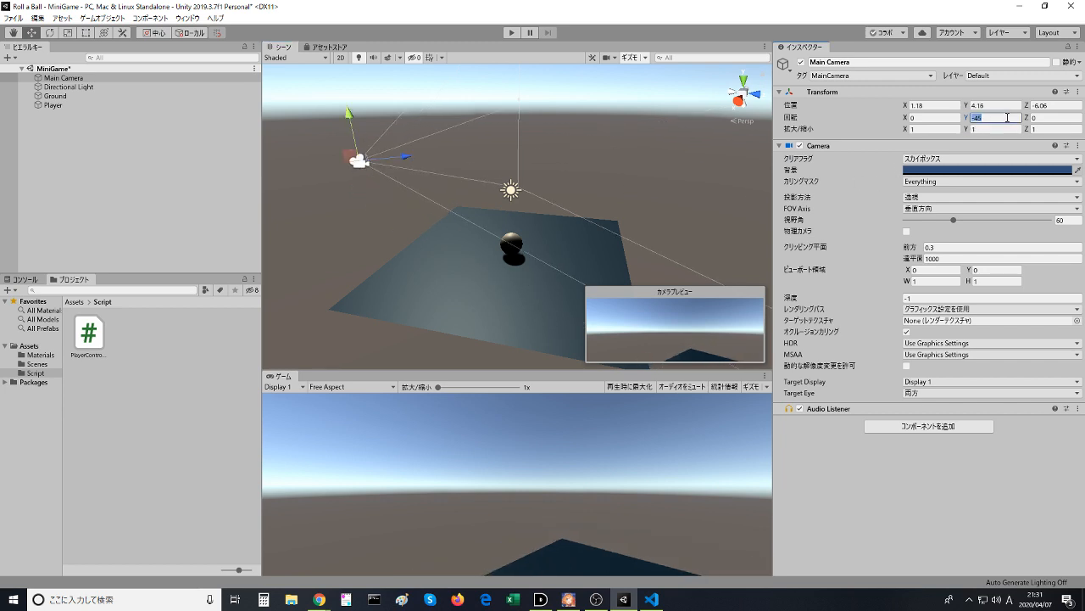
pyautogui.write('45')
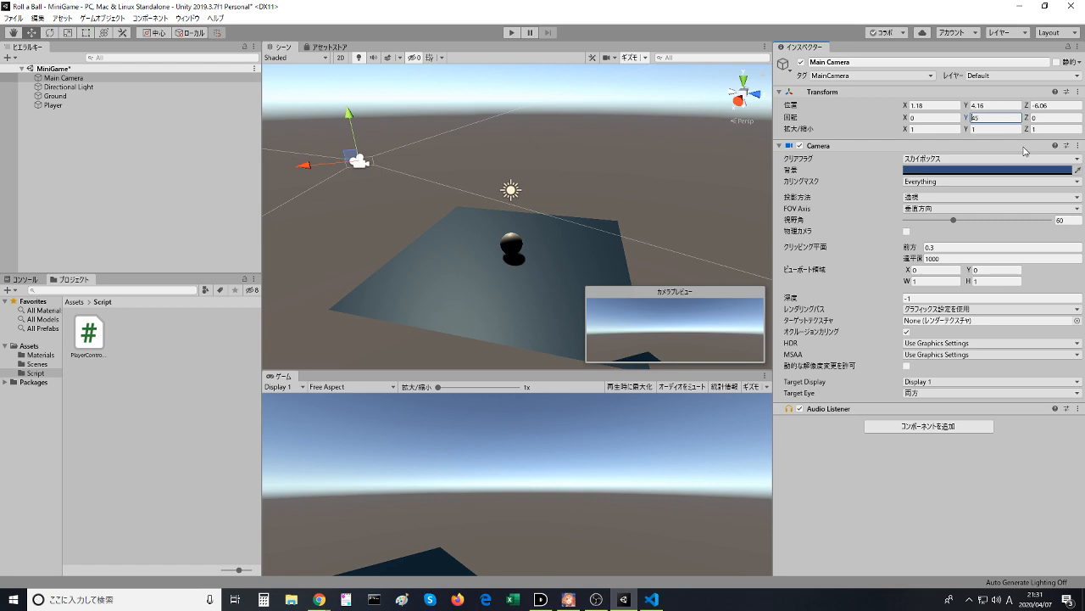
pyautogui.click(1077, 92)
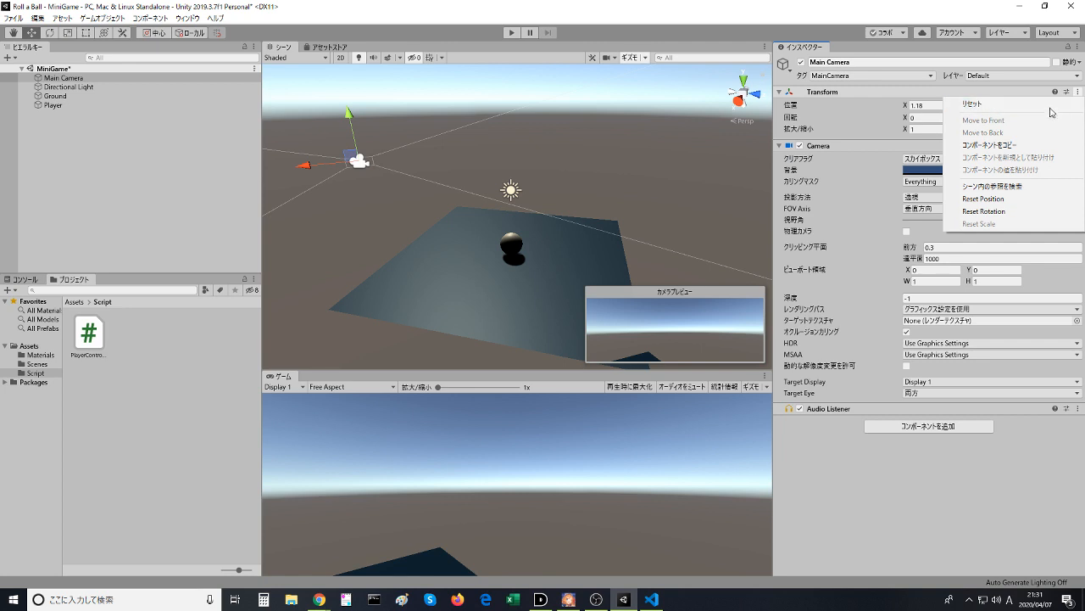
pyautogui.click(1050, 105)
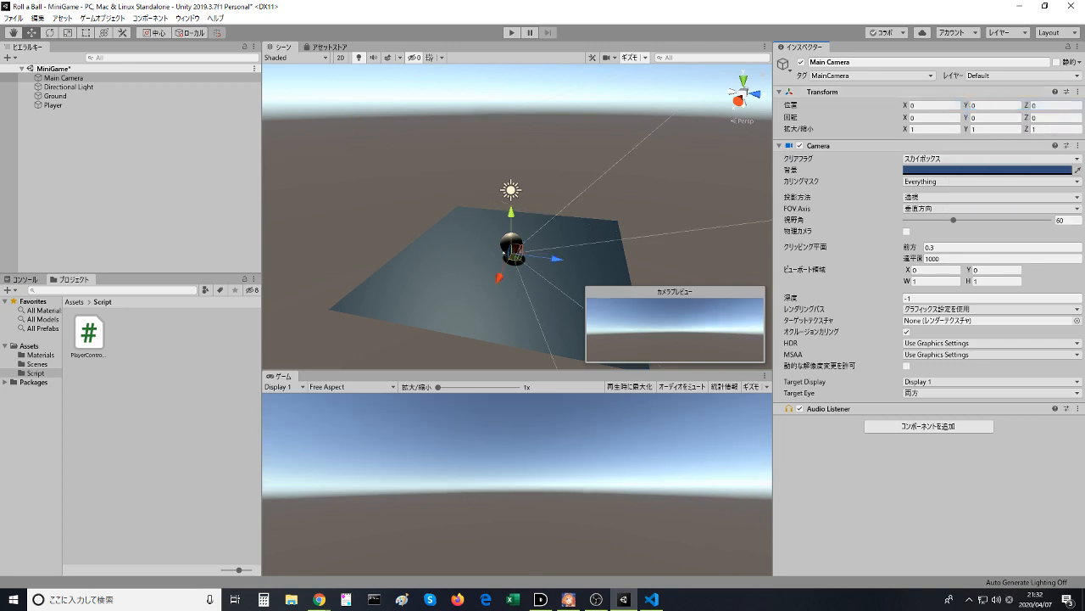
# - Return to the Moving the Camera video in the browser, rewind to the camera position instruction, and pause it there
pyautogui.hotkey('alt', 'Tab')
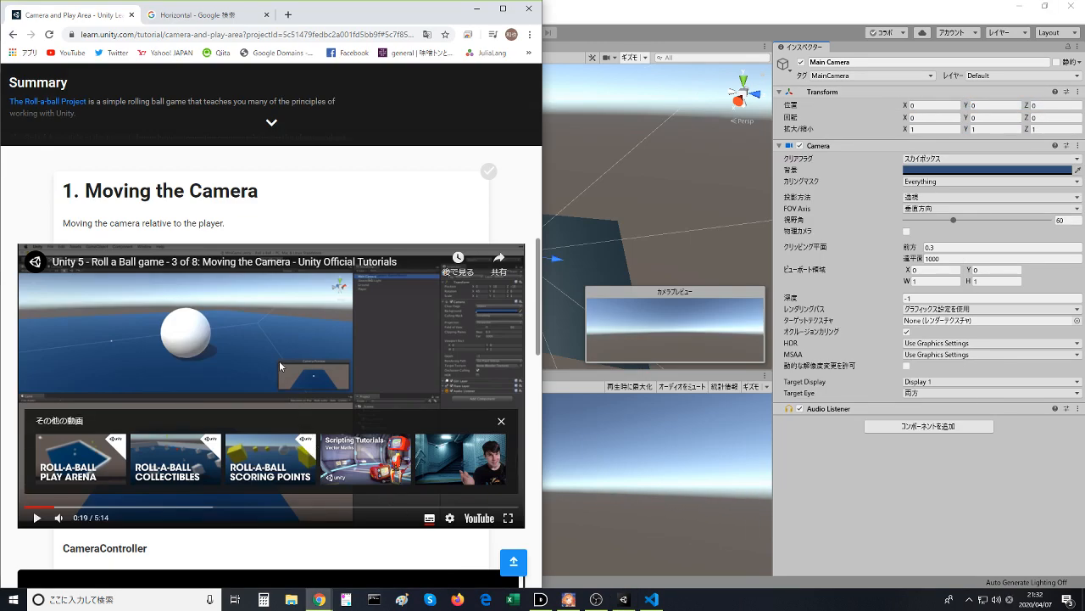
pyautogui.click(279, 360)
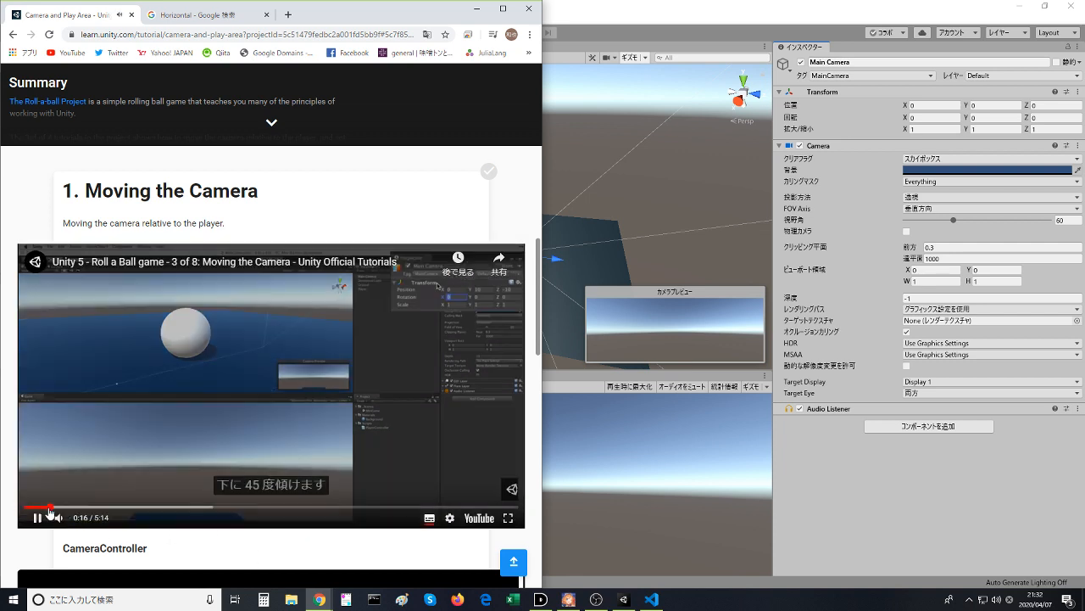
pyautogui.click(40, 506)
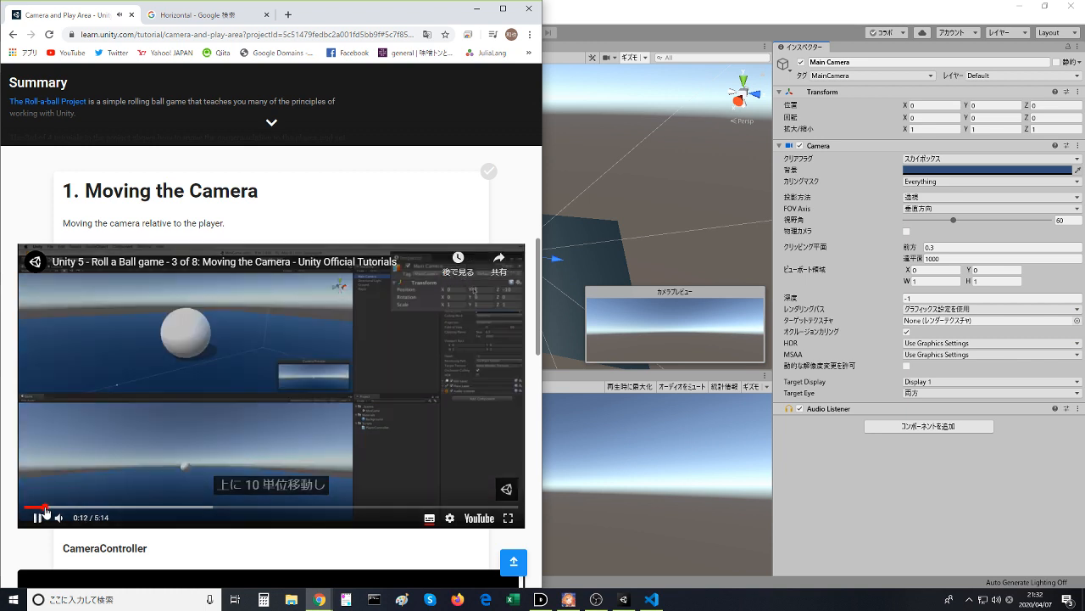
pyautogui.click(180, 391)
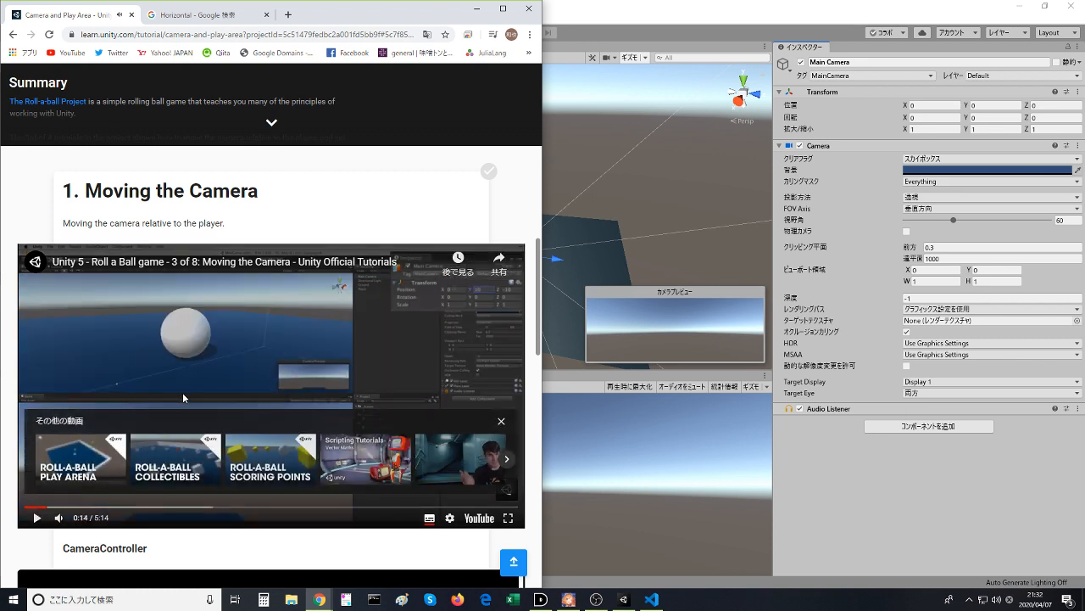
# - Switch to Unity and set the Main Camera's Position Z to -10 and Position Y to 10
pyautogui.click(1056, 104)
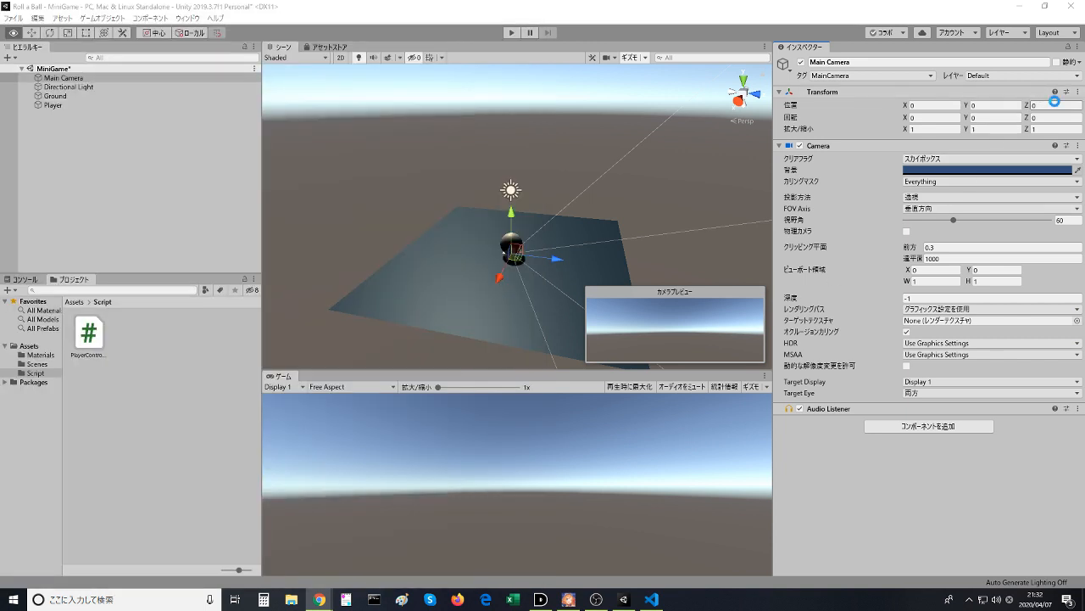
pyautogui.hotkey('alt', 'Tab')
pyautogui.hotkey('alt', 'Tab')
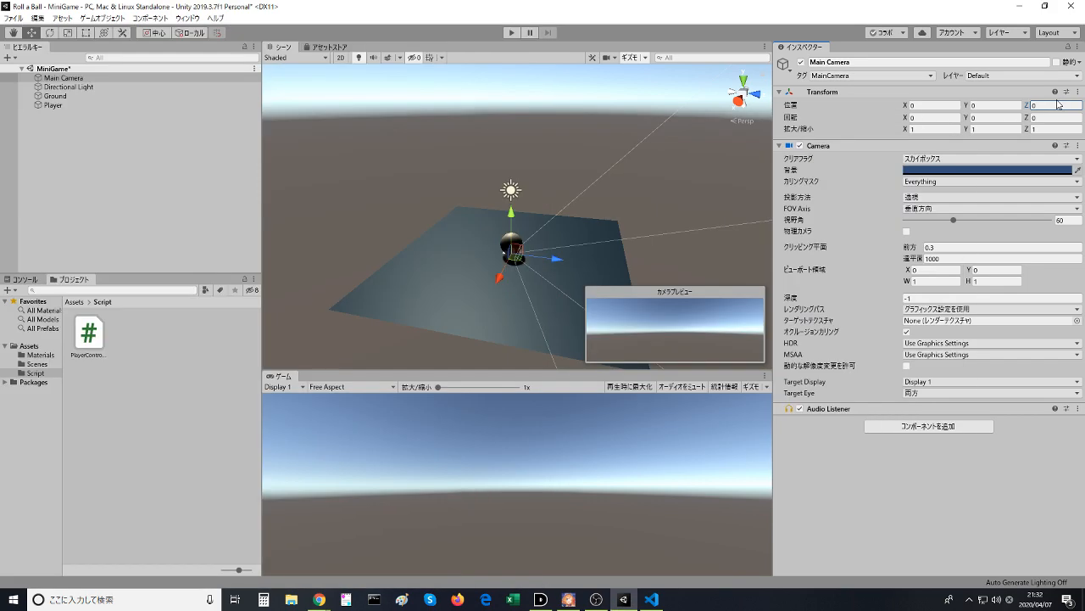
pyautogui.write('-10')
pyautogui.click(994, 106)
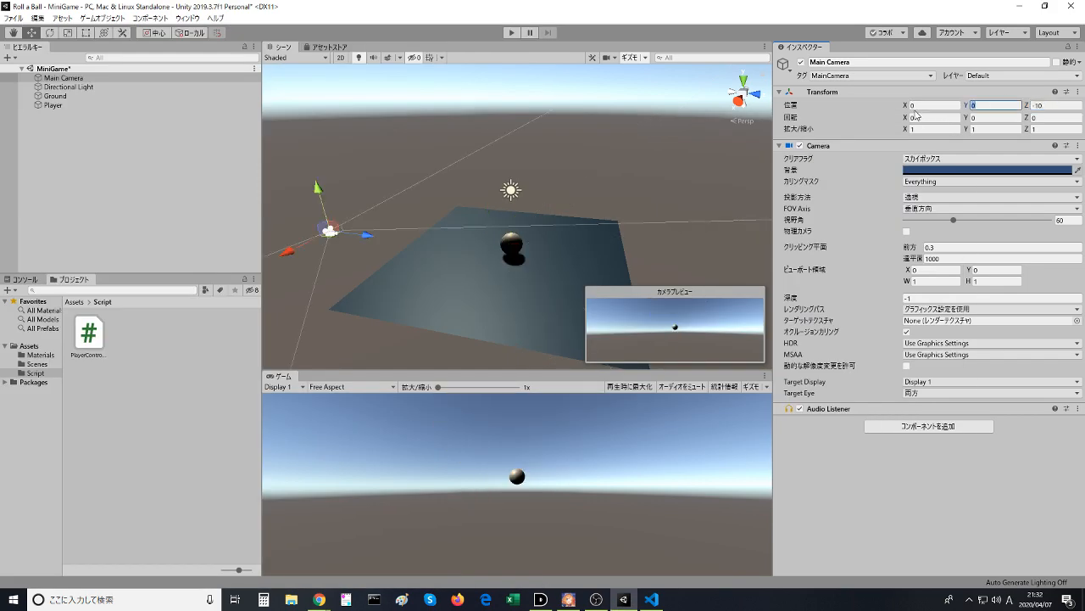
pyautogui.write('10')
# - Play the browser tutorial video through the camera tilt instruction, and set the Main Camera's Rotation X to 45 in Unity
pyautogui.hotkey('alt', 'Tab')
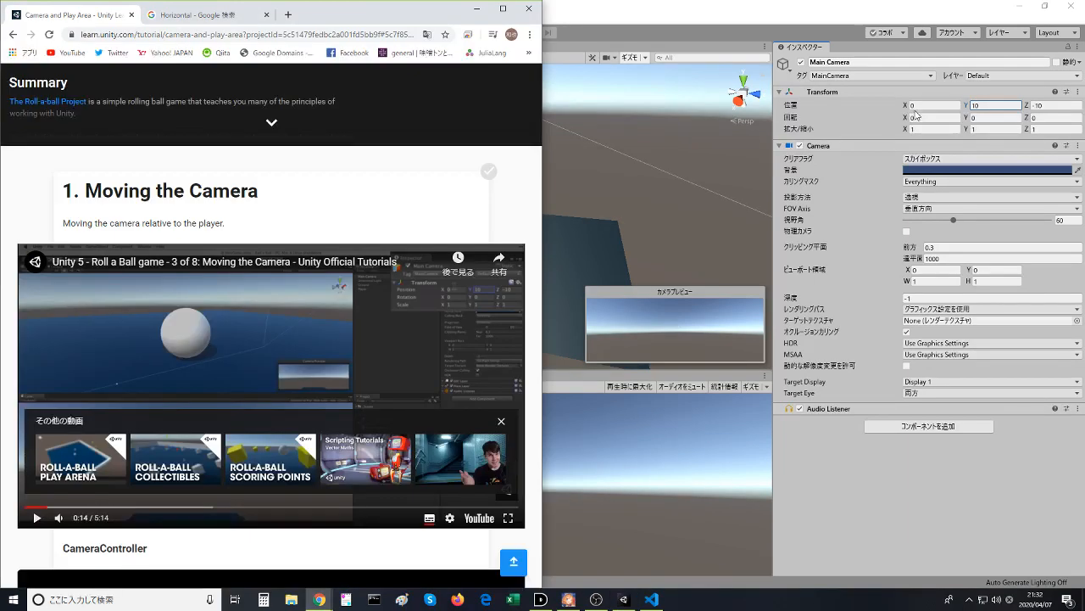
pyautogui.click(368, 410)
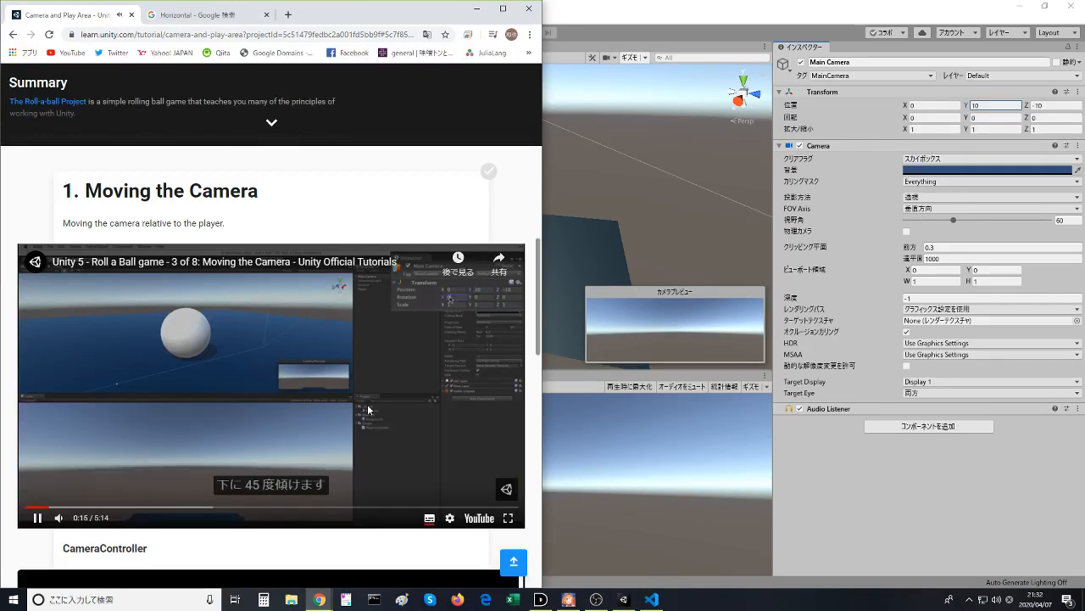
pyautogui.click(368, 409)
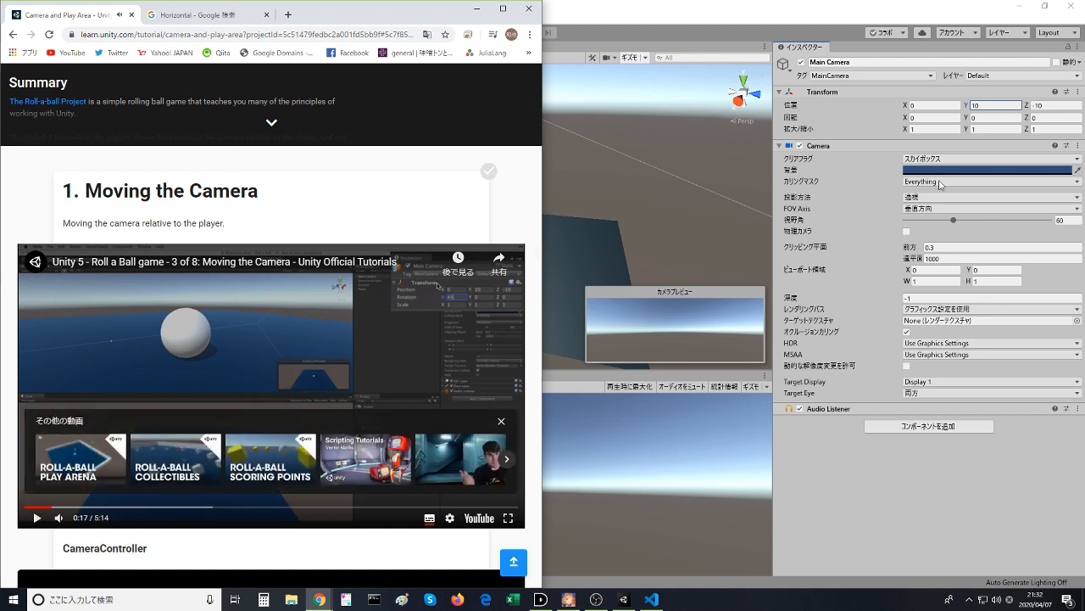
pyautogui.hotkey('alt', 'Tab')
pyautogui.click(927, 117)
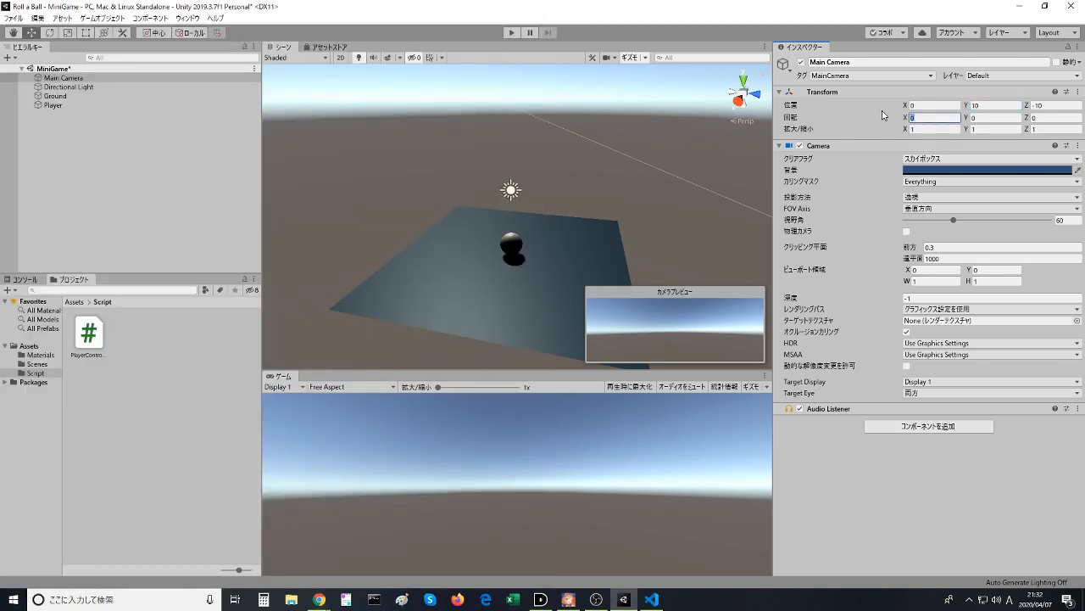
pyautogui.write('45')
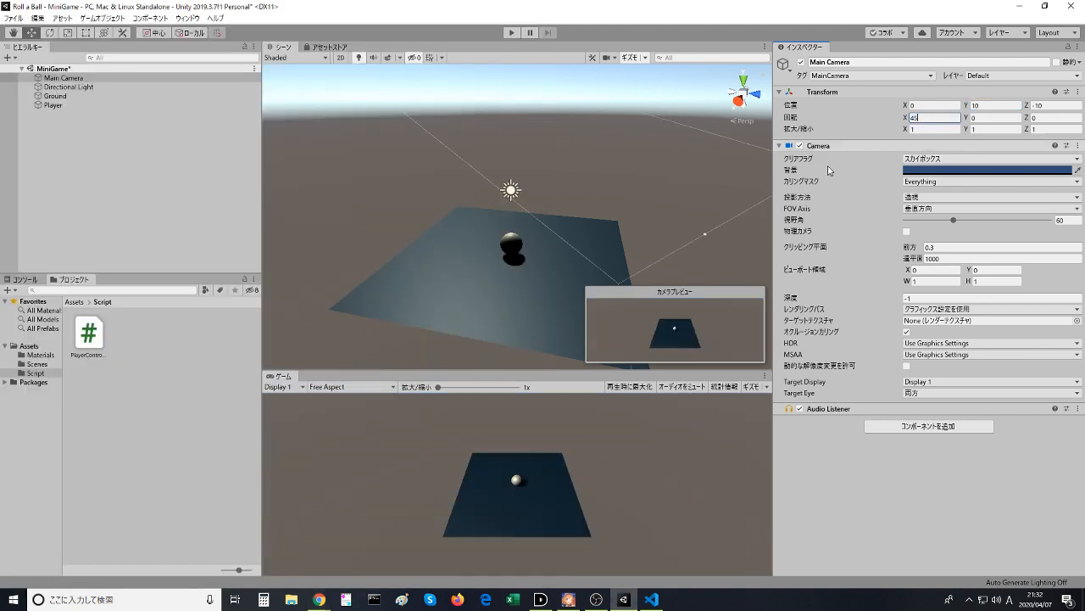
# - Continue the browser tutorial video through the parenting instruction, and make the Main Camera a child of the Player in Unity
pyautogui.hotkey('alt', 'Tab')
pyautogui.click(312, 342)
pyautogui.click(443, 434)
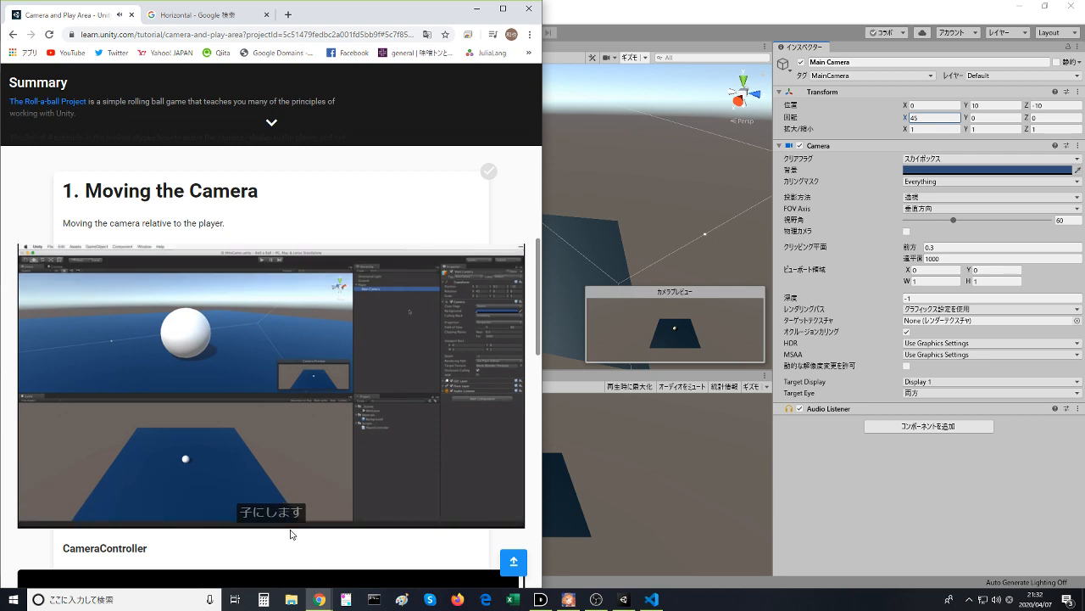
pyautogui.click(346, 392)
pyautogui.click(728, 175)
pyautogui.moveTo(59, 78); pyautogui.dragTo(59, 111)
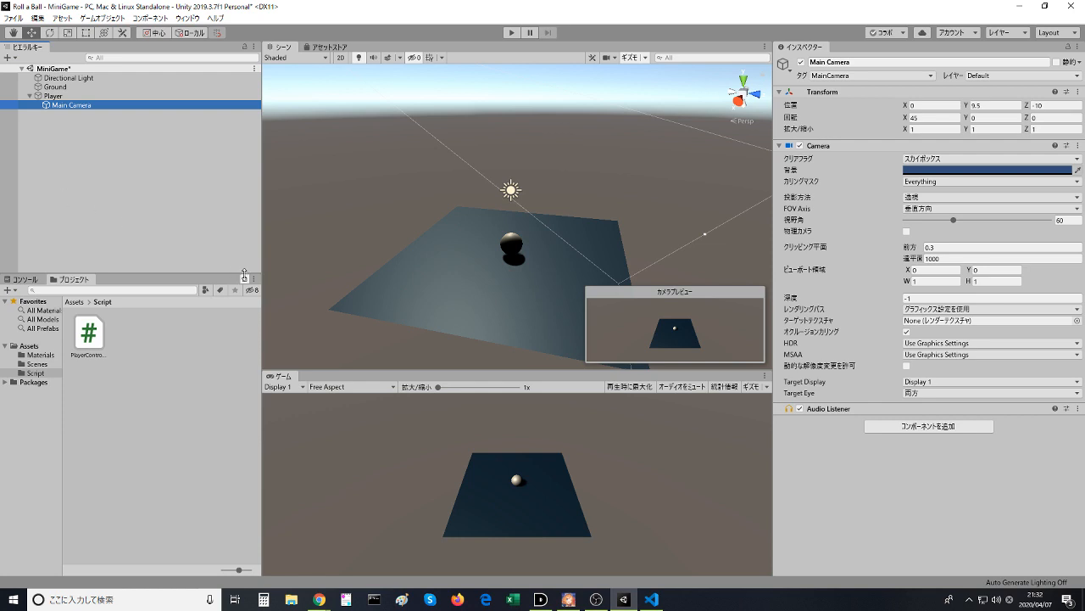
# - Return to the browser and resume the Moving the Camera video
pyautogui.hotkey('alt', 'Tab')
pyautogui.click(300, 370)
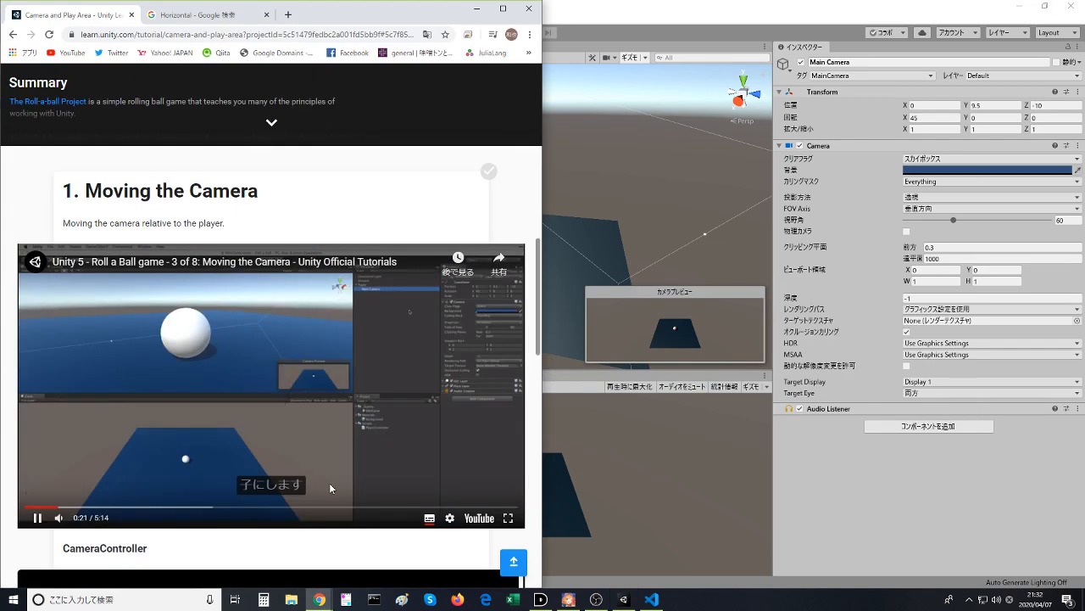
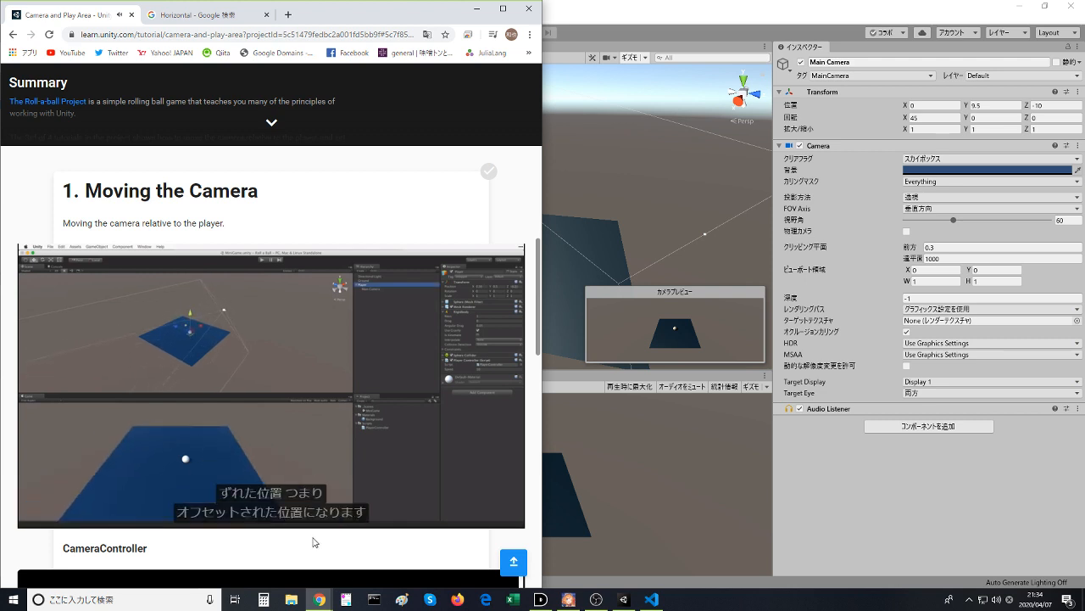
# - Switch to Unity, detach the Main Camera from the Player by moving it above Directional Light in the hierarchy, and return to the browser
pyautogui.moveTo(329, 511)
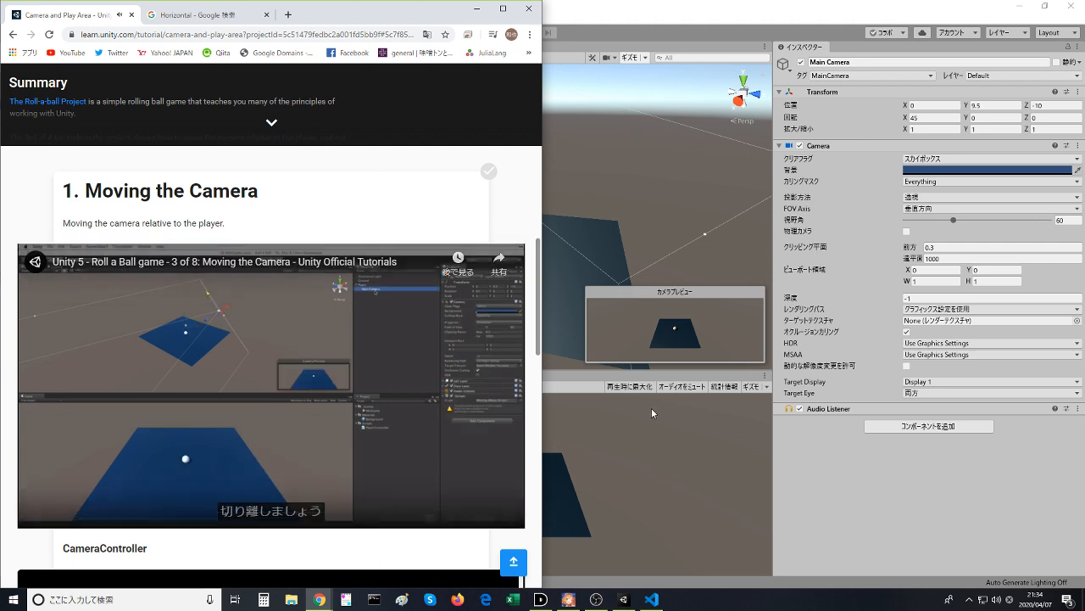
pyautogui.click(673, 193)
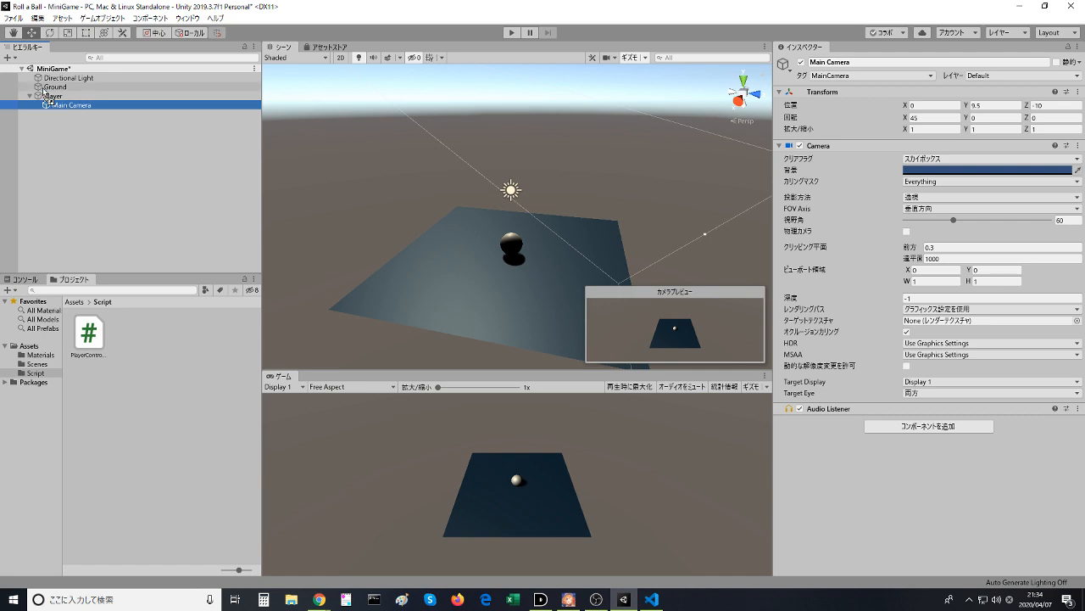
pyautogui.moveTo(46, 93); pyautogui.dragTo(47, 74)
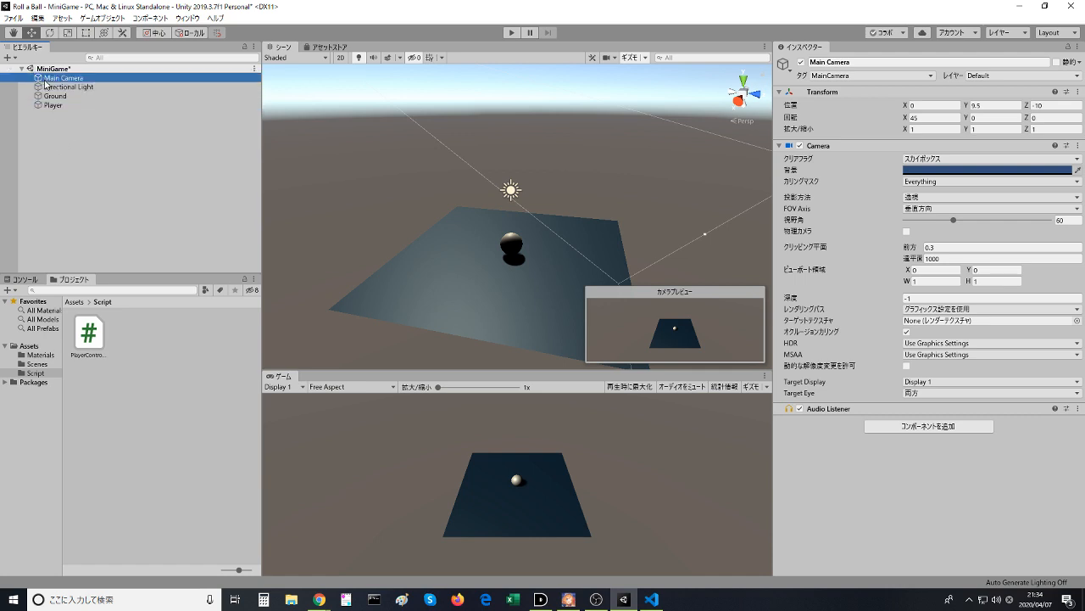
pyautogui.hotkey('alt', 'Tab')
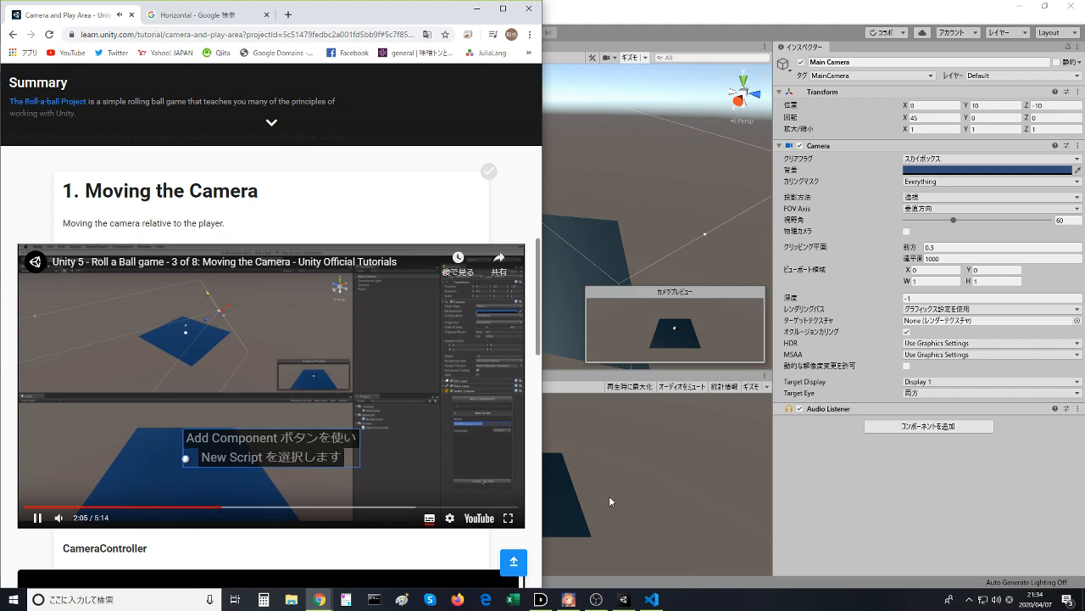
# - Play the Moving the Camera video through the instruction on naming the new script
pyautogui.click(958, 446)
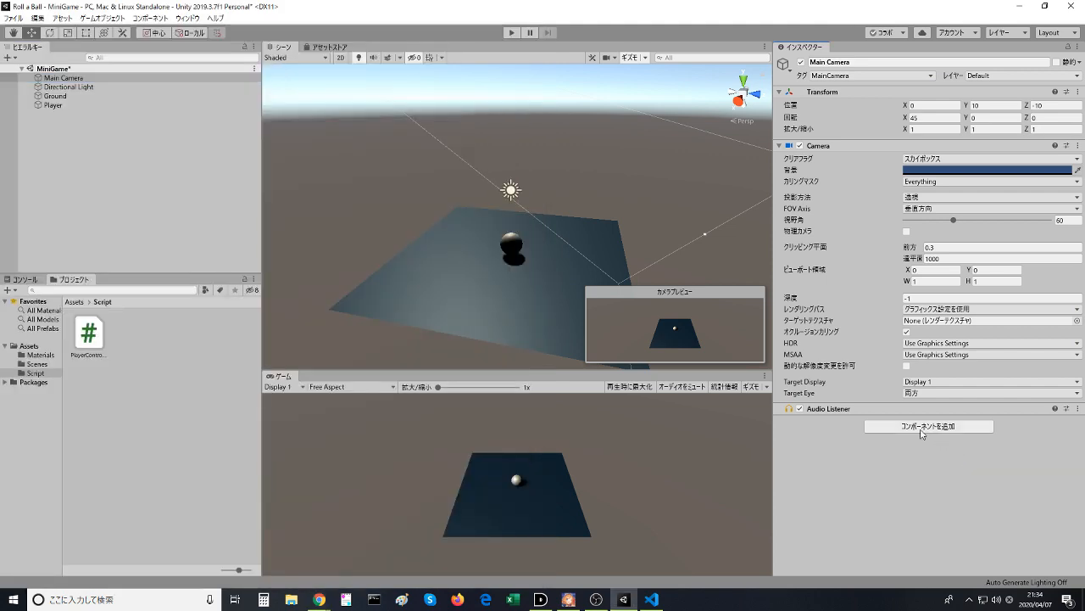
pyautogui.hotkey('alt', 'Tab')
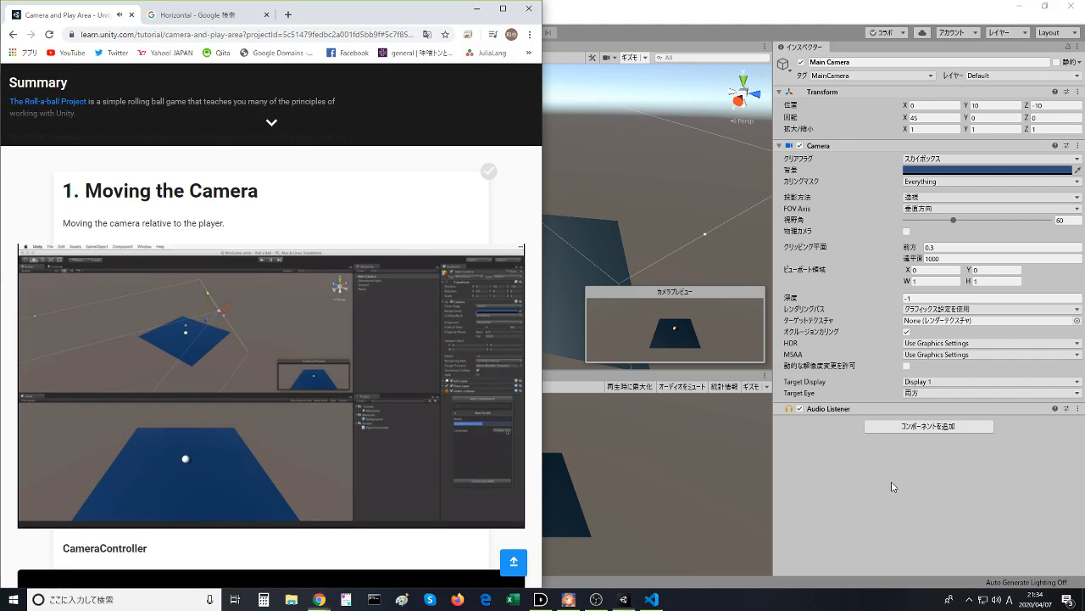
pyautogui.click(271, 405)
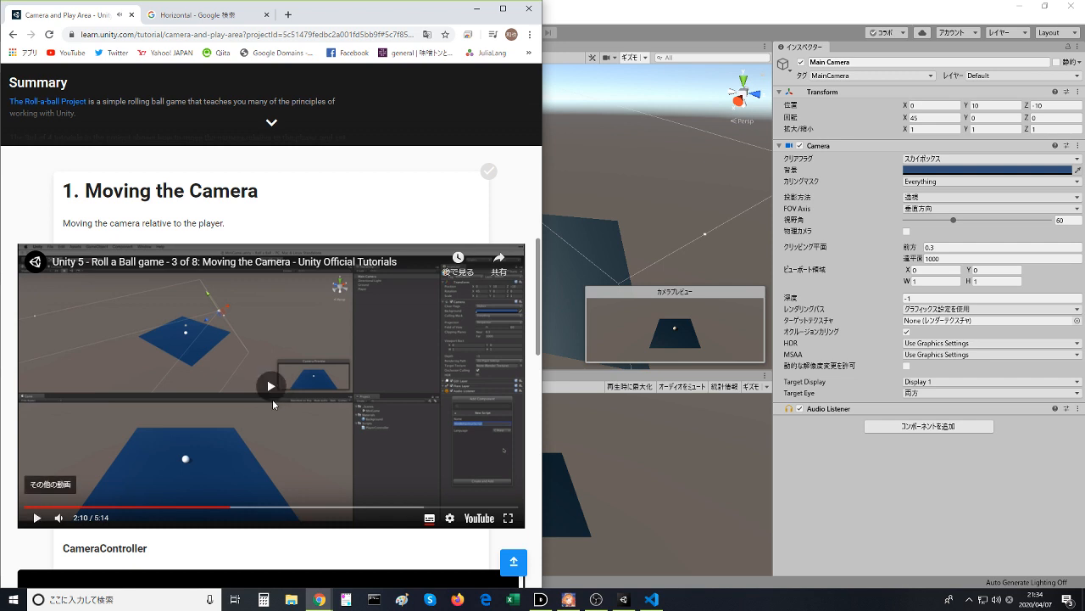
pyautogui.click(272, 399)
pyautogui.click(278, 396)
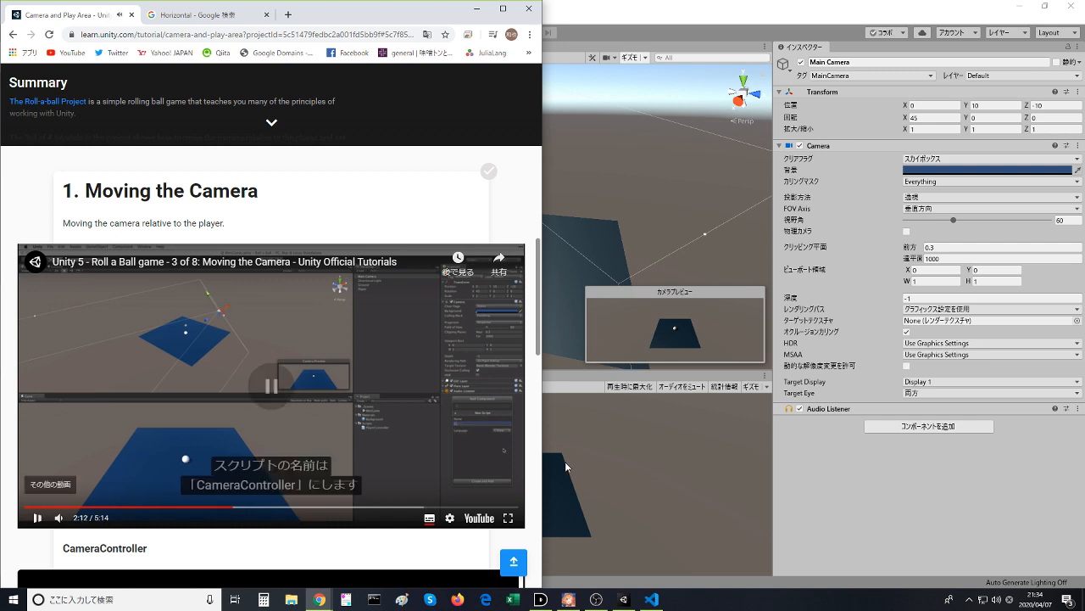
pyautogui.click(933, 426)
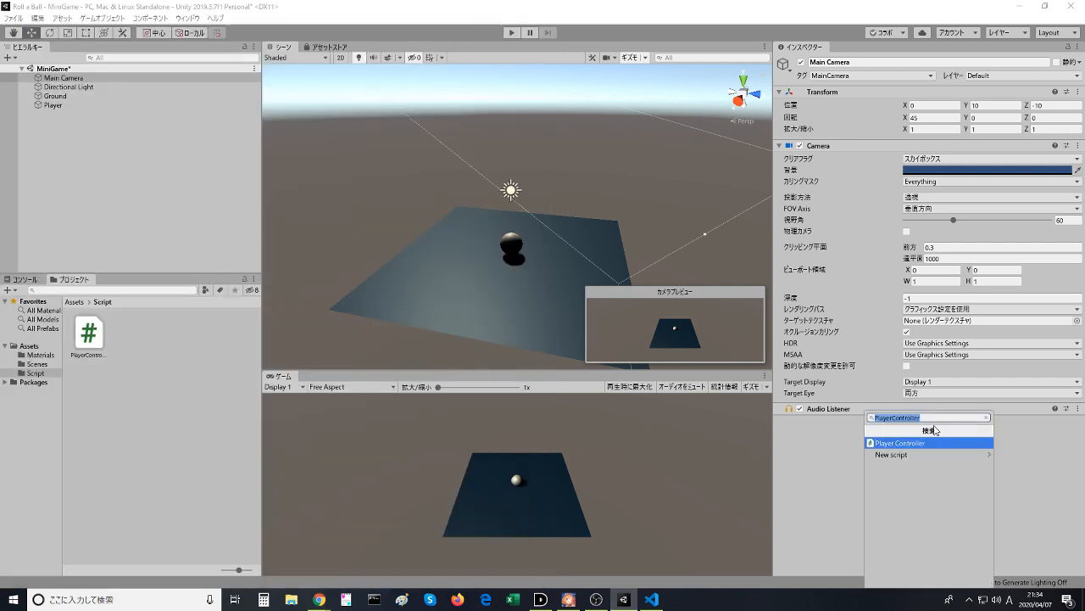
pyautogui.click(892, 455)
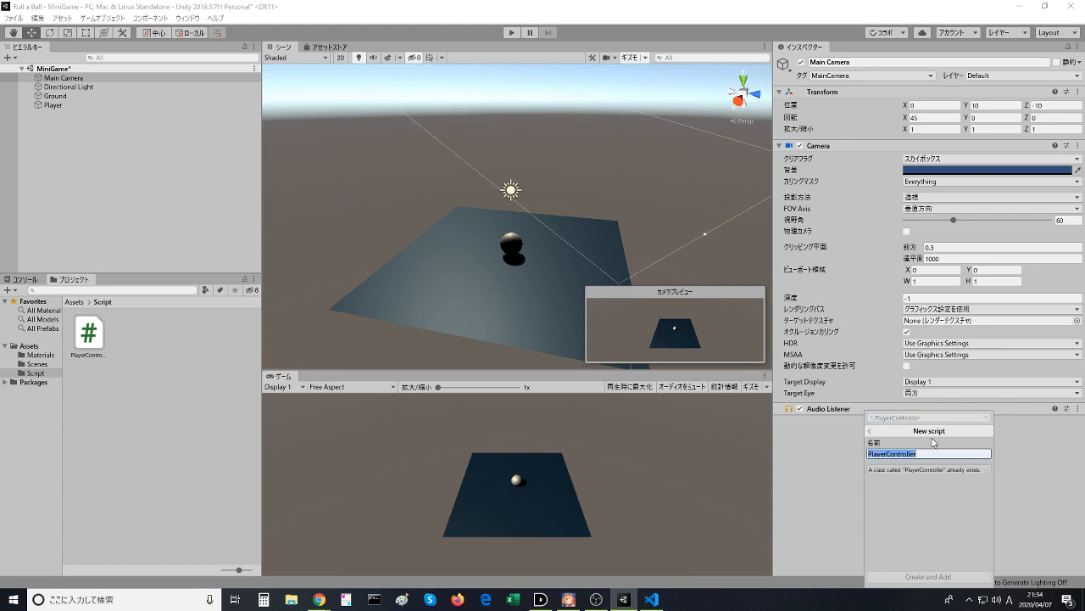
pyautogui.write('Camera')
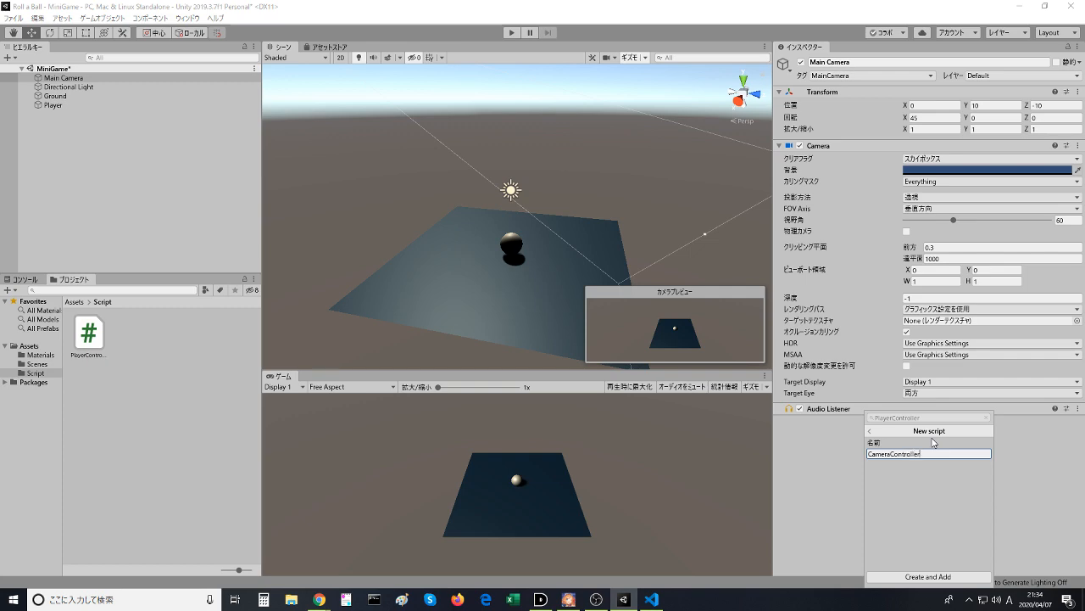
pyautogui.hotkey('alt', 'Tab')
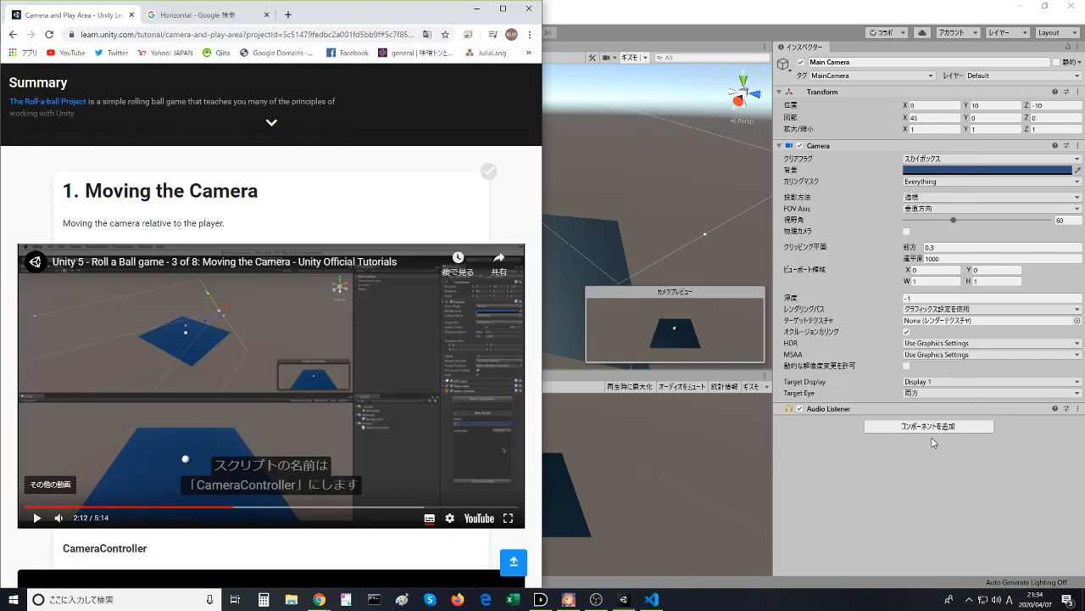
pyautogui.hotkey('alt', 'Tab')
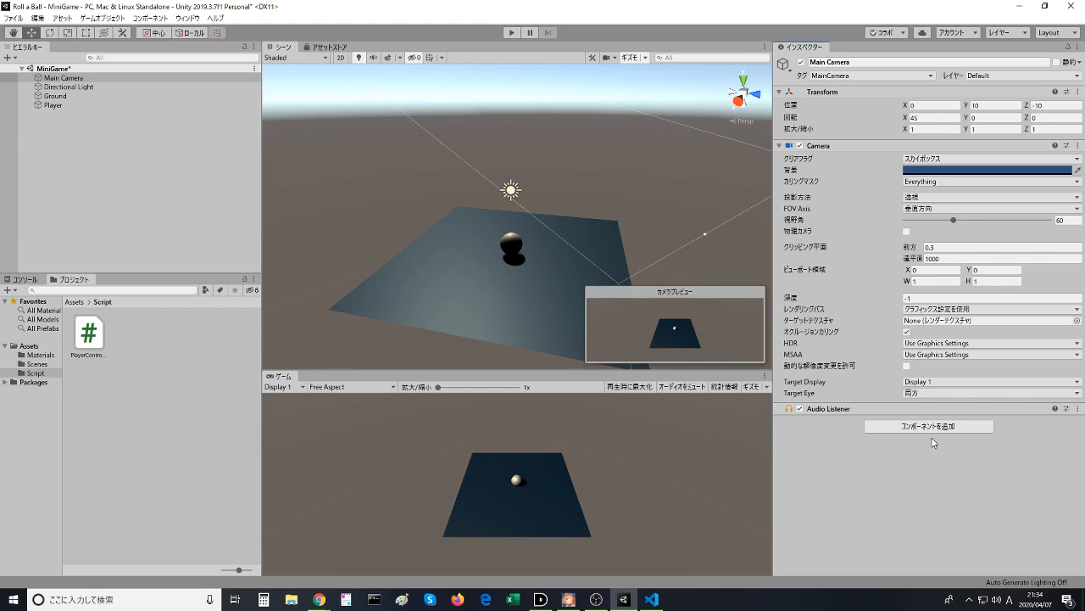
# - Place the Unity window beside the browser and add a new script named CameraController to the Main Camera
pyautogui.hotkey('alt', 'Tab')
pyautogui.moveTo(727, 10); pyautogui.dragTo(1083, 73)
pyautogui.click(1013, 441)
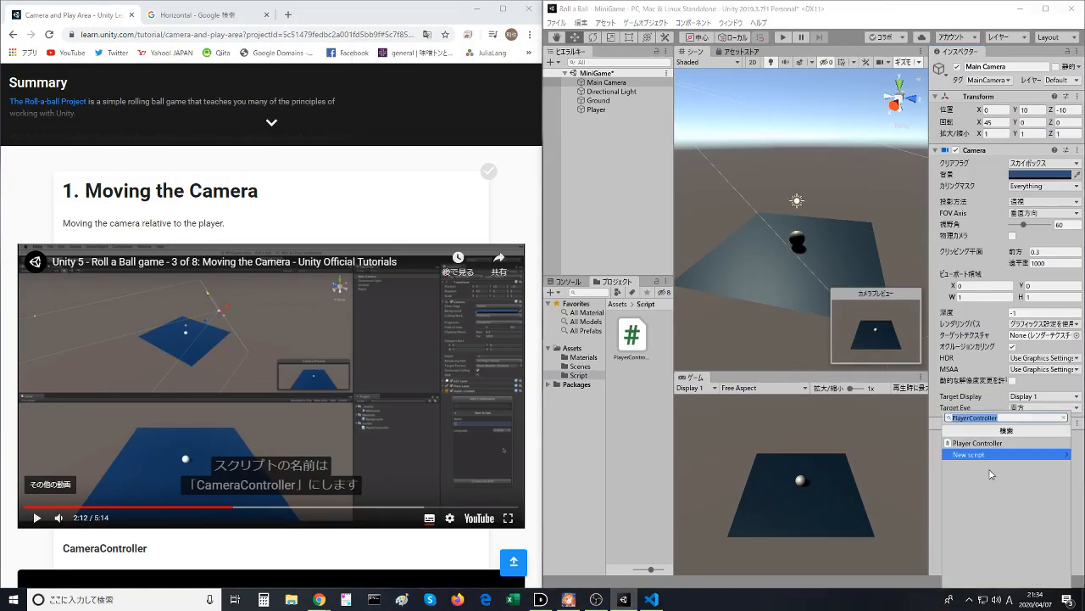
pyautogui.click(986, 456)
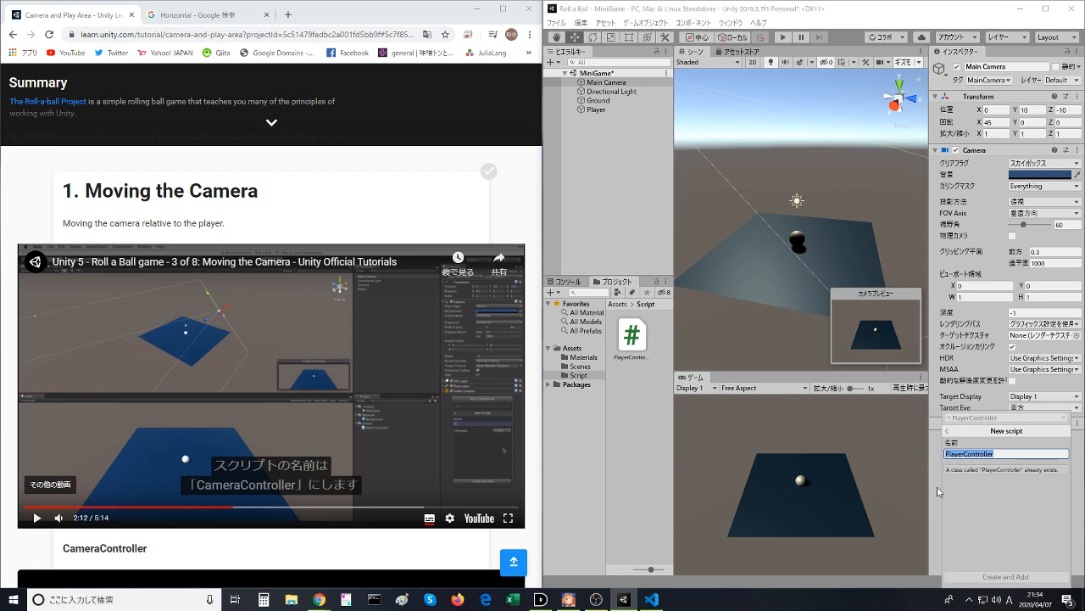
pyautogui.write('Camera')
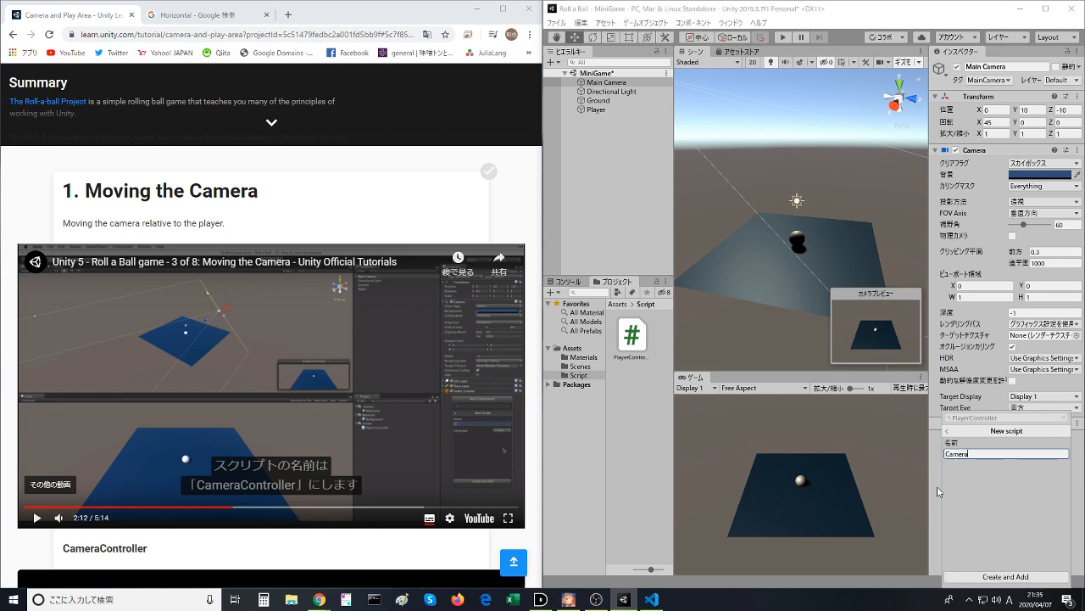
pyautogui.write('or')
pyautogui.press('Return')
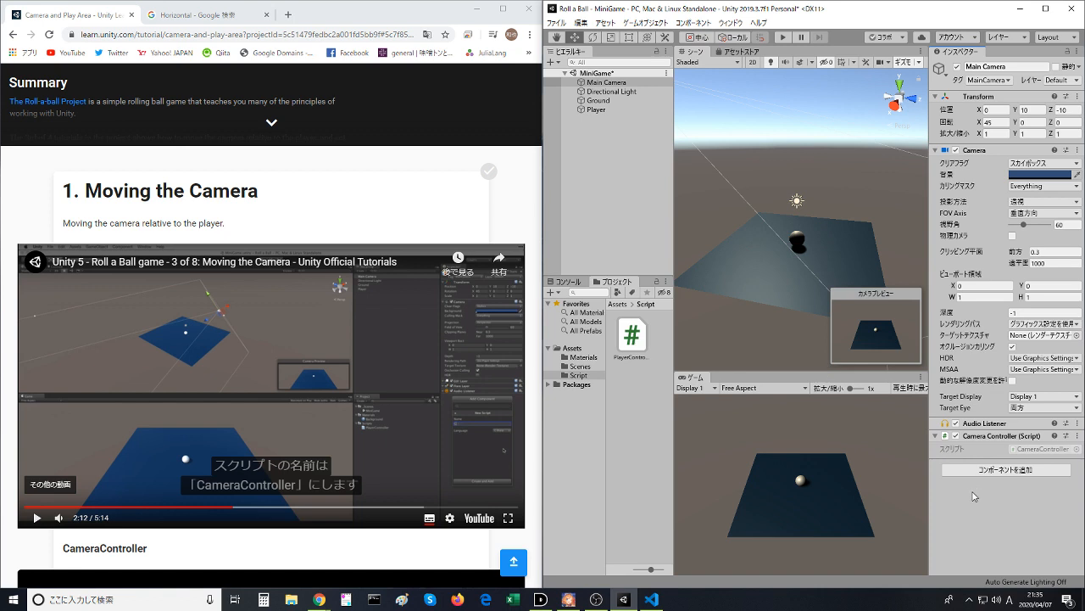
# - Open the Main Camera's Camera Controller script for editing in Visual Studio Code
pyautogui.click(1076, 436)
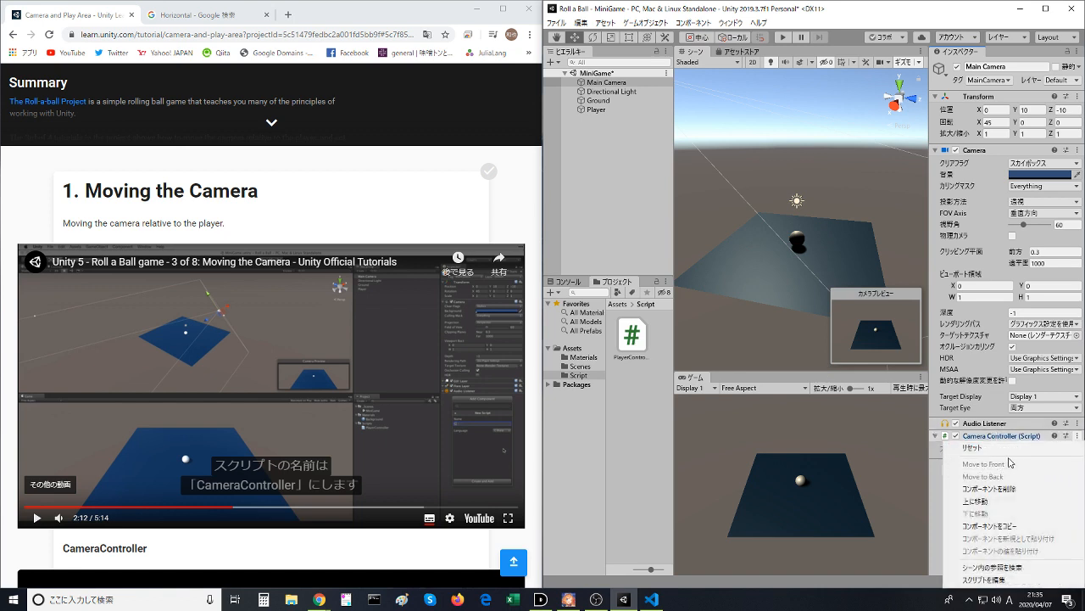
pyautogui.click(997, 580)
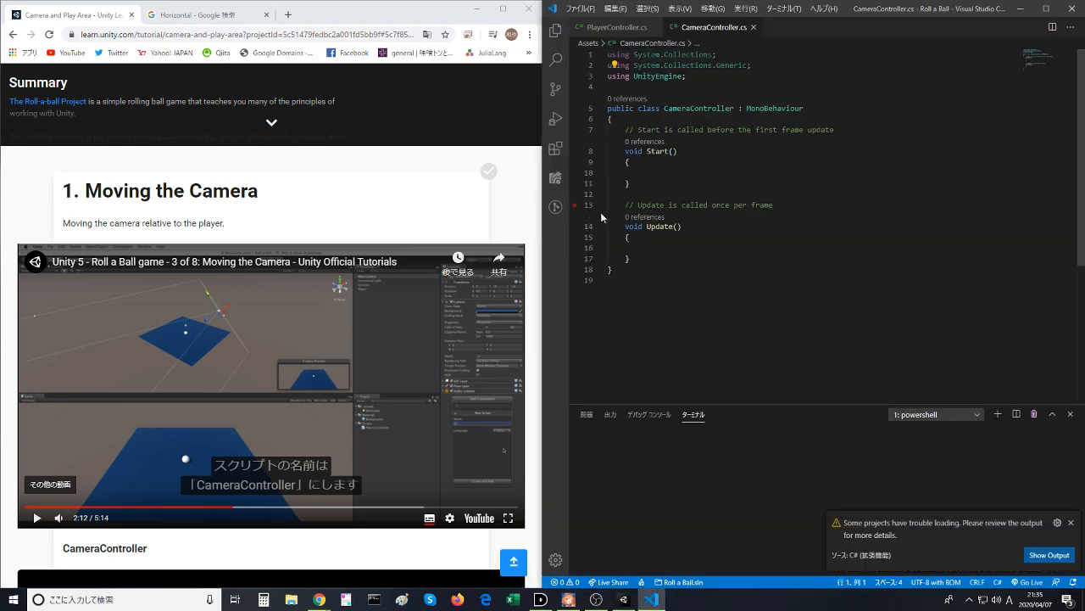
pyautogui.click(642, 248)
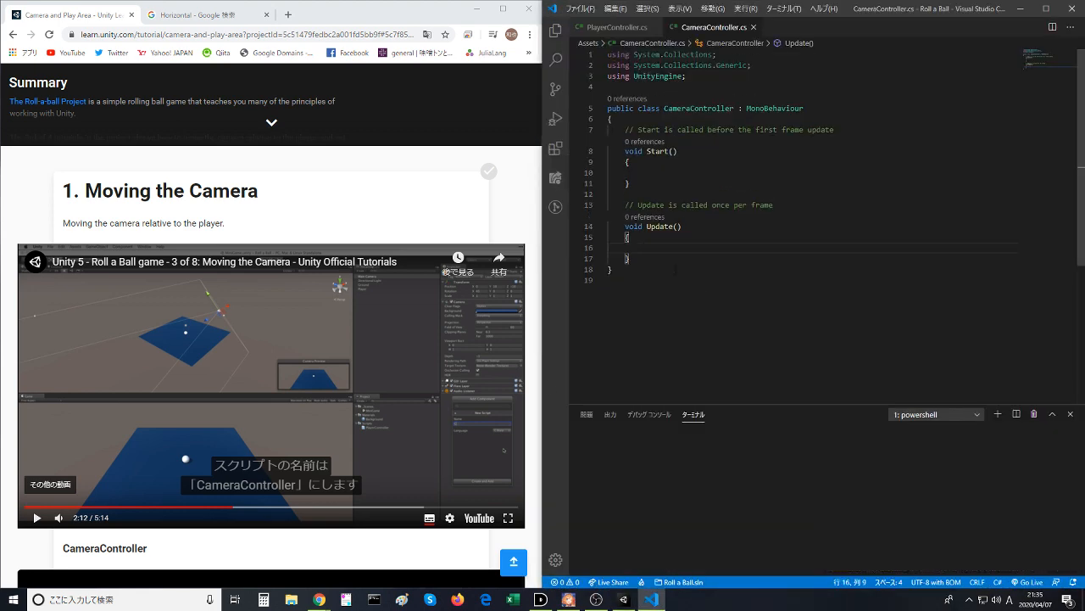
# - Delete the default Start and Update methods with their comments from the CameraController class and start a blank line in its body
pyautogui.click(664, 267)
pyautogui.moveTo(665, 259); pyautogui.dragTo(681, 124)
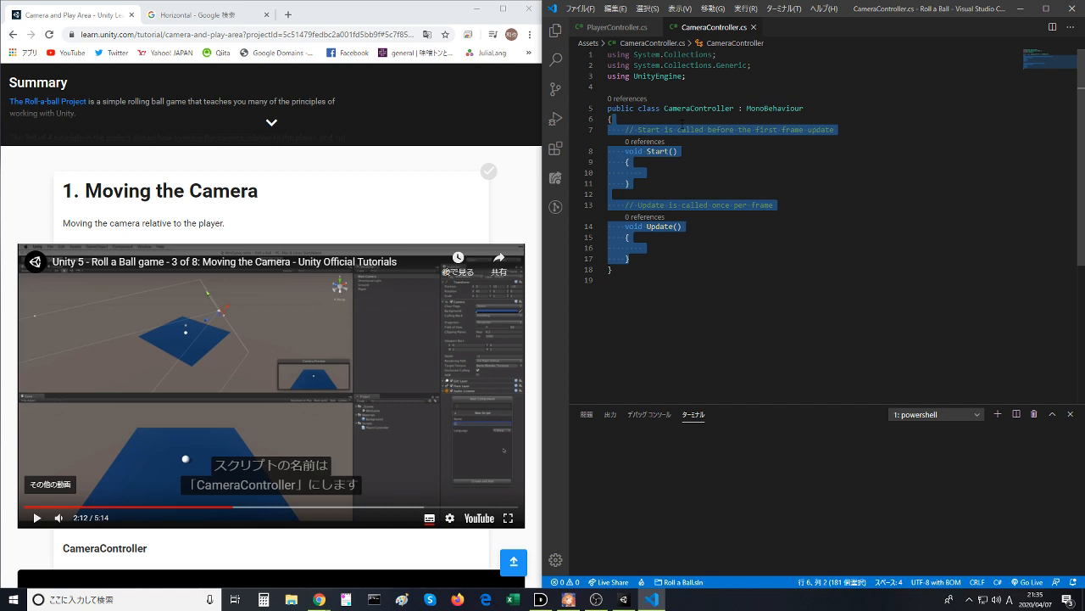
pyautogui.press('BackSpace')
pyautogui.press('Return')
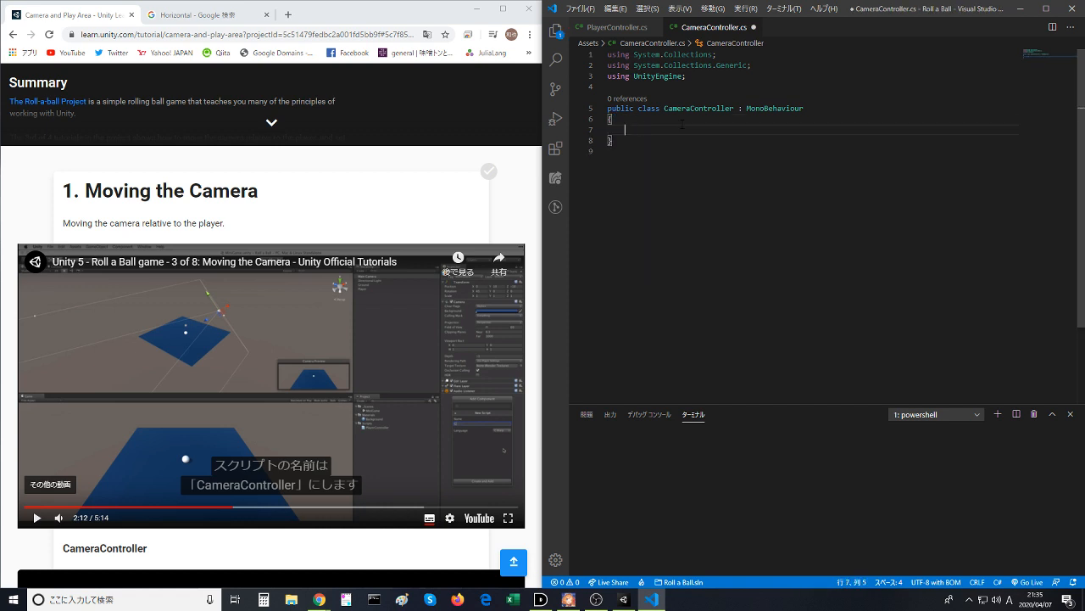
pyautogui.hotkey('ctrl', 'z')
pyautogui.hotkey('ctrl', 'z')
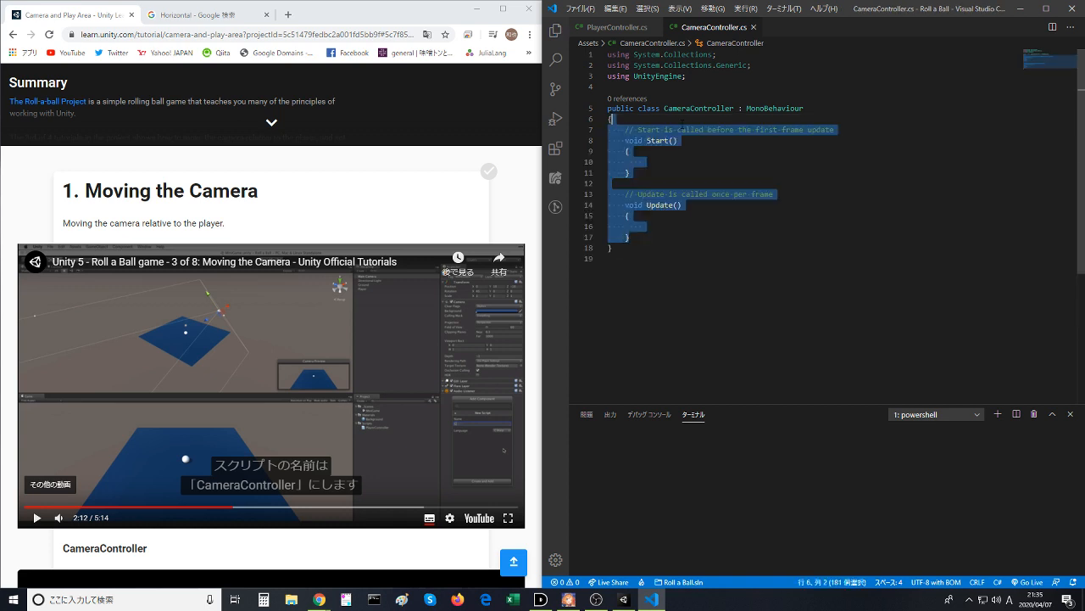
pyautogui.press('BackSpace')
pyautogui.press('Return')
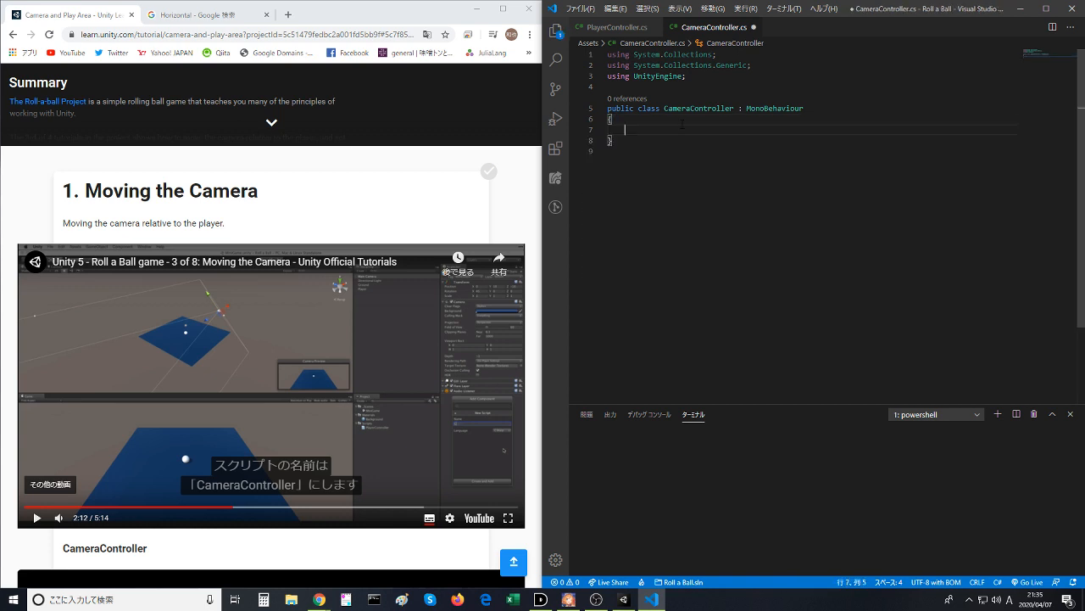
# - Write an empty void FixUpdate() method in the CameraController class and save the script
pyautogui.write('void')
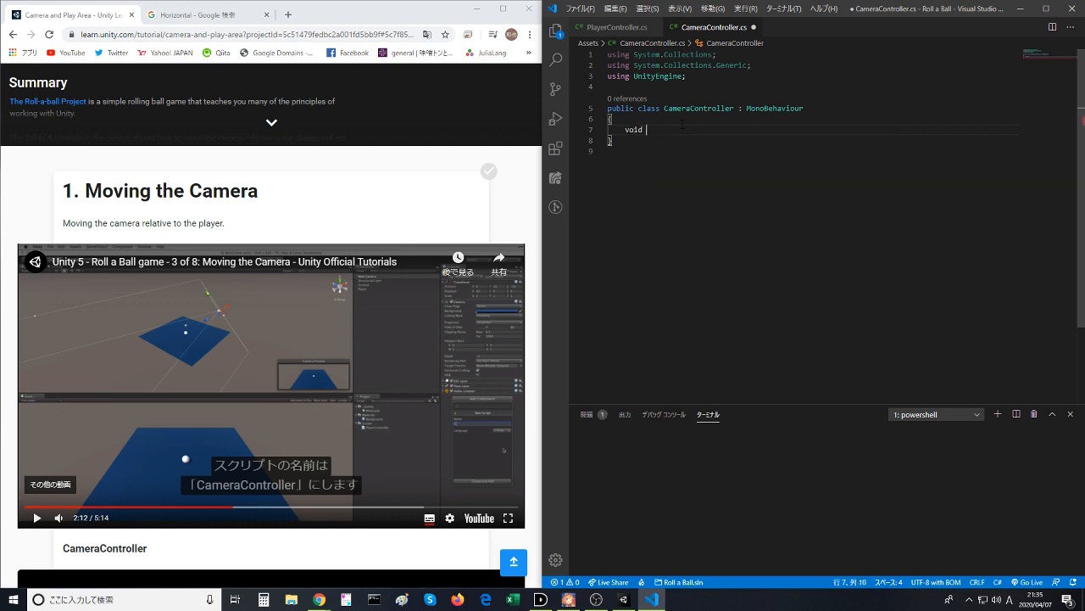
pyautogui.press('BackSpace')
pyautogui.press('BackSpace')
pyautogui.press('BackSpace')
pyautogui.write('id FixUpdate()')
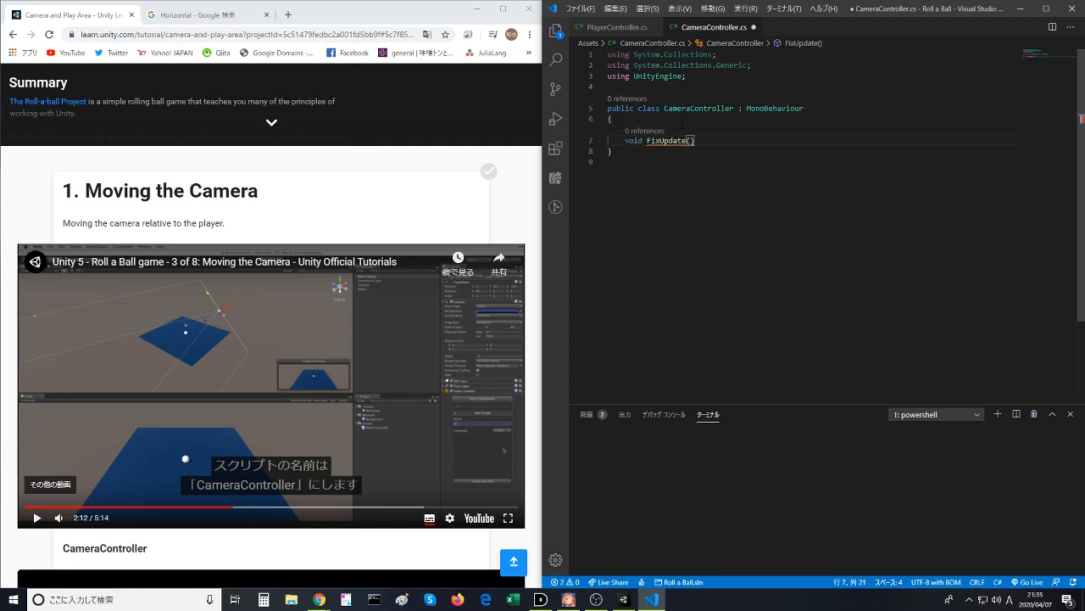
pyautogui.press('Return')
pyautogui.write('{')
pyautogui.press('Return')
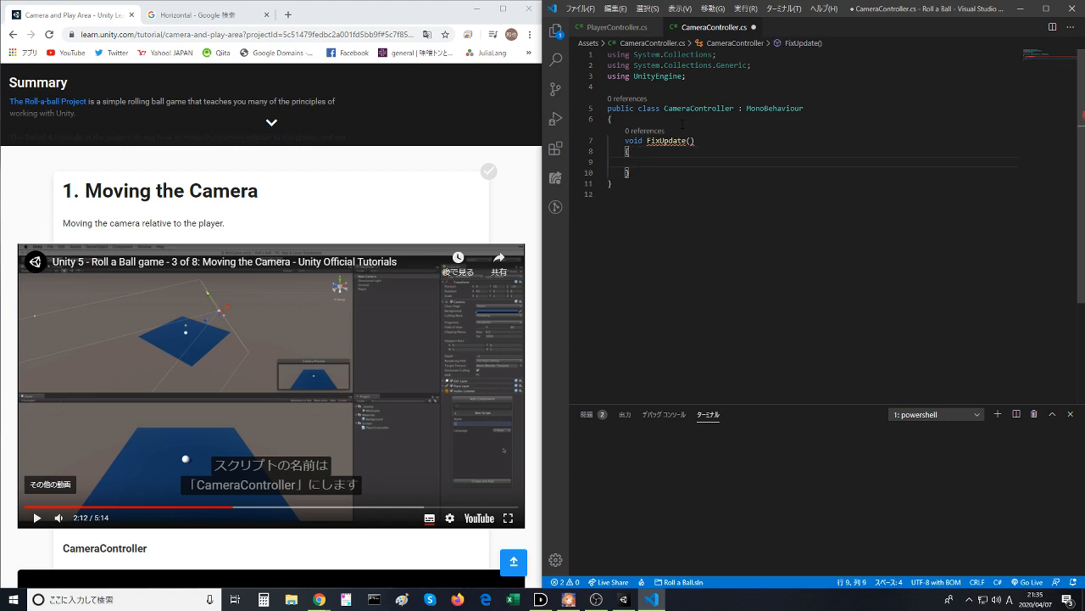
pyautogui.click(682, 125)
pyautogui.hotkey('ctrl', 's')
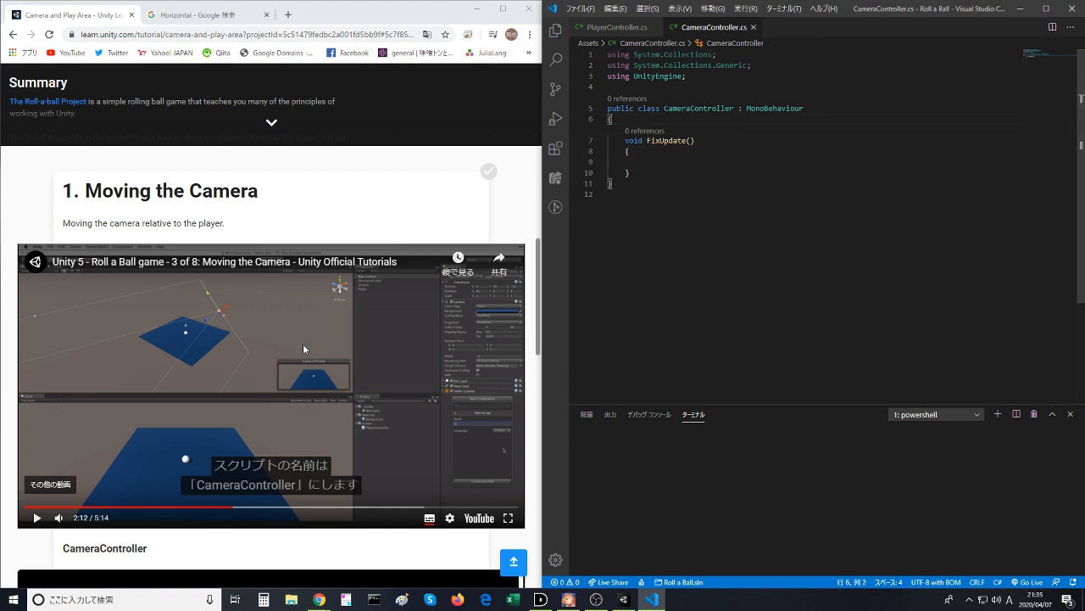
# - Move CameraController.cs from the Assets folder into its Script subfolder in the project tree
pyautogui.click(263, 356)
pyautogui.click(661, 240)
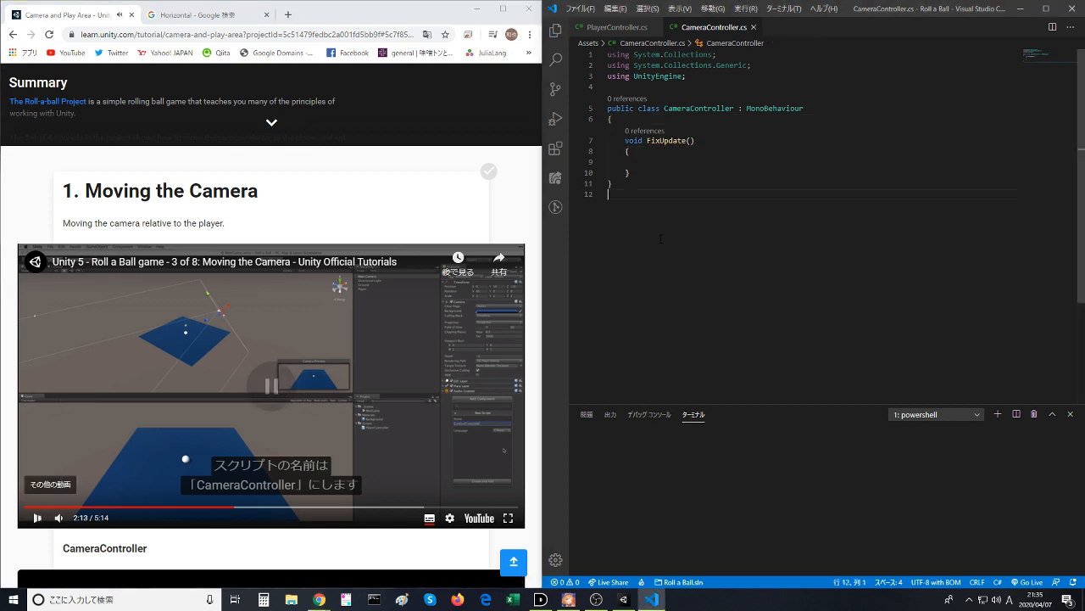
pyautogui.click(556, 30)
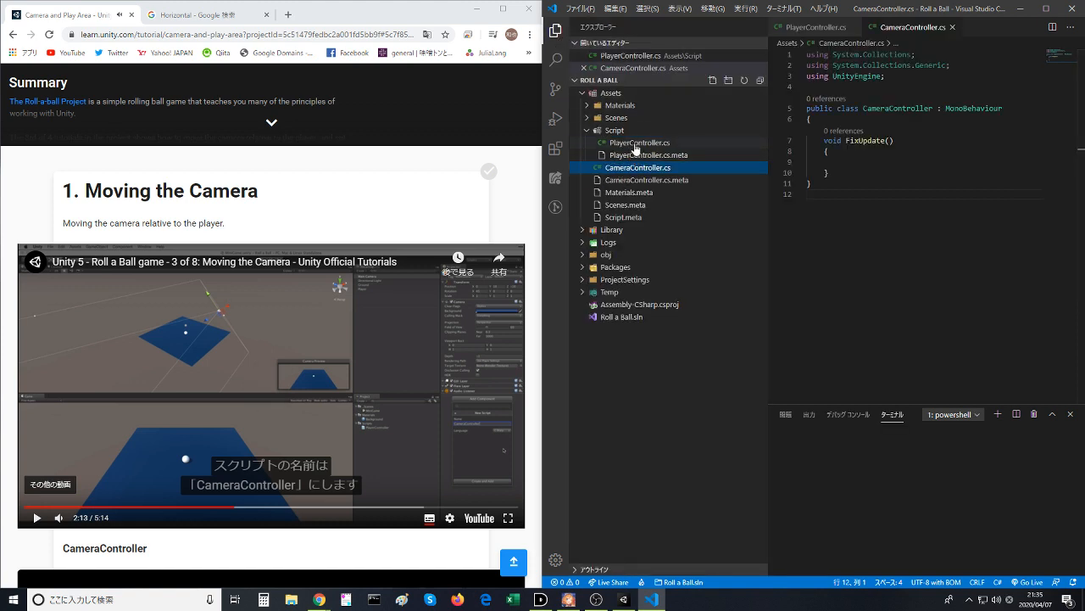
pyautogui.click(637, 144)
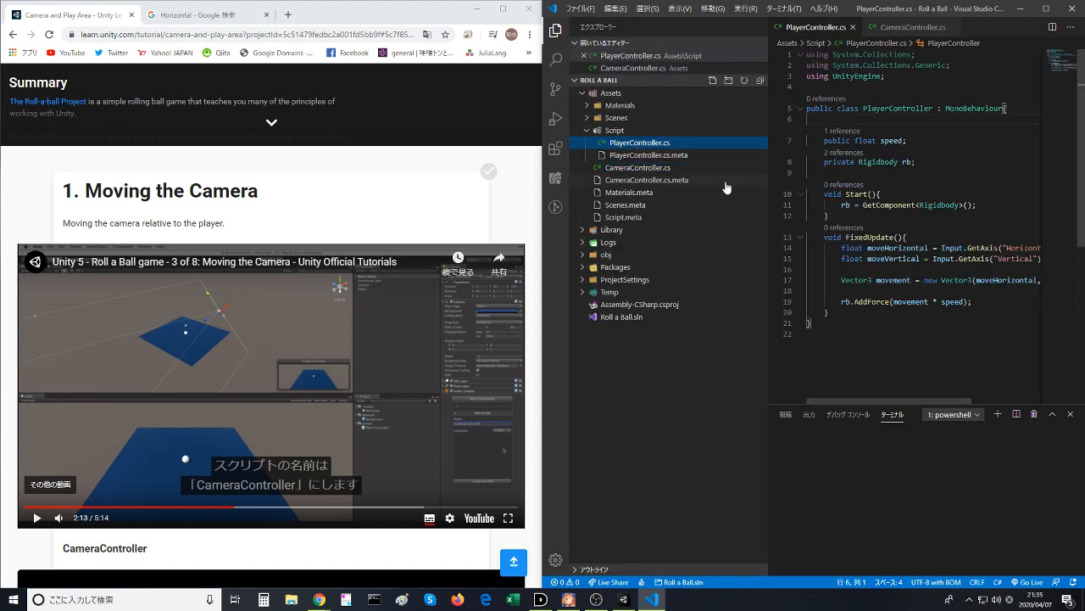
pyautogui.moveTo(637, 167); pyautogui.dragTo(632, 134)
pyautogui.click(563, 300)
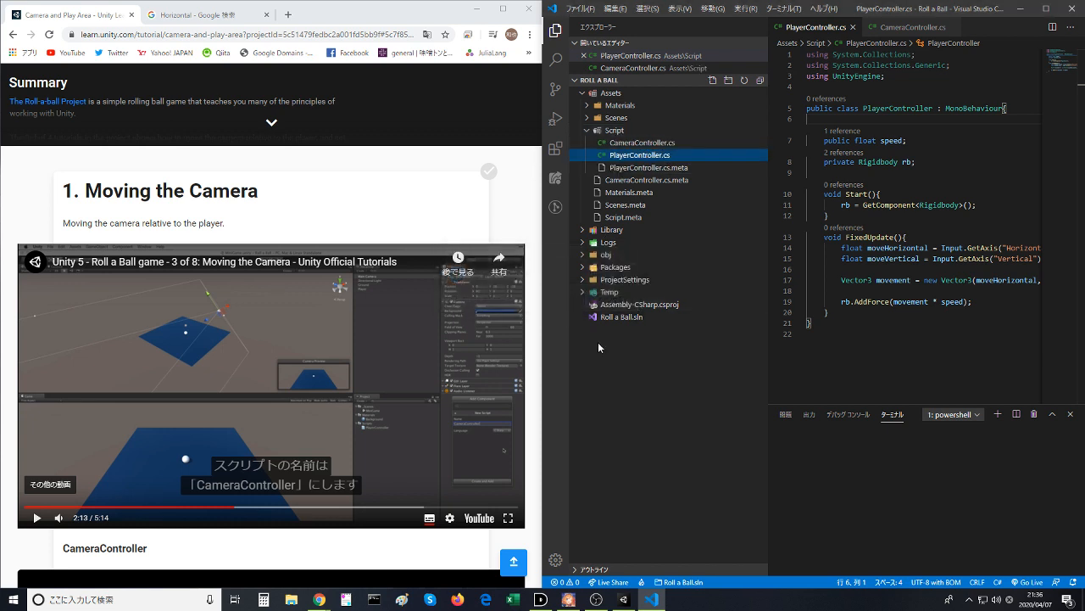
# - Examine the Start method in PlayerController.cs and switch back to CameraController.cs
pyautogui.click(880, 195)
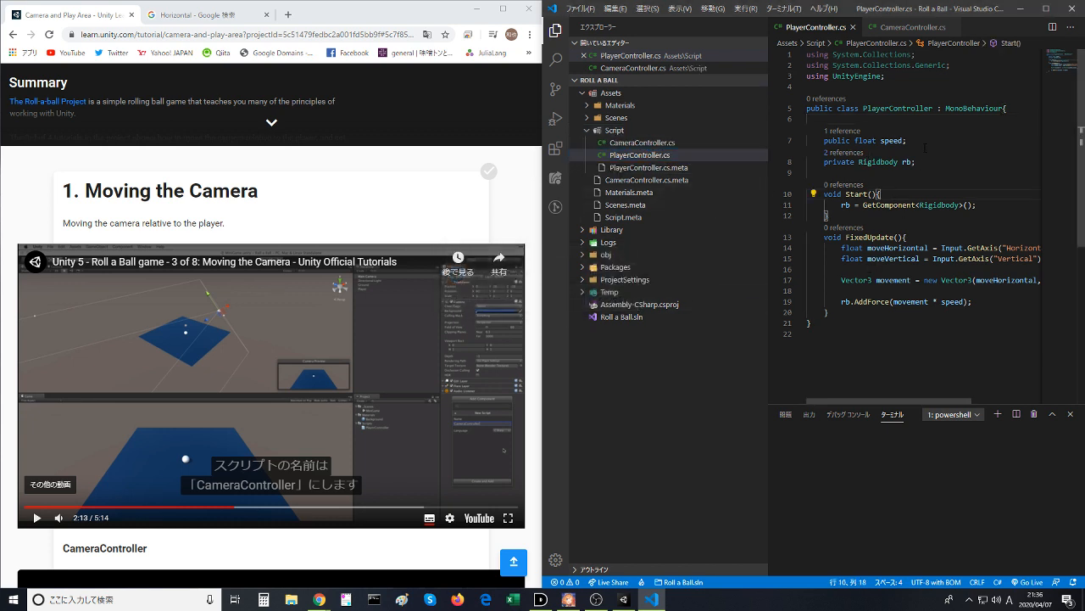
pyautogui.click(864, 194)
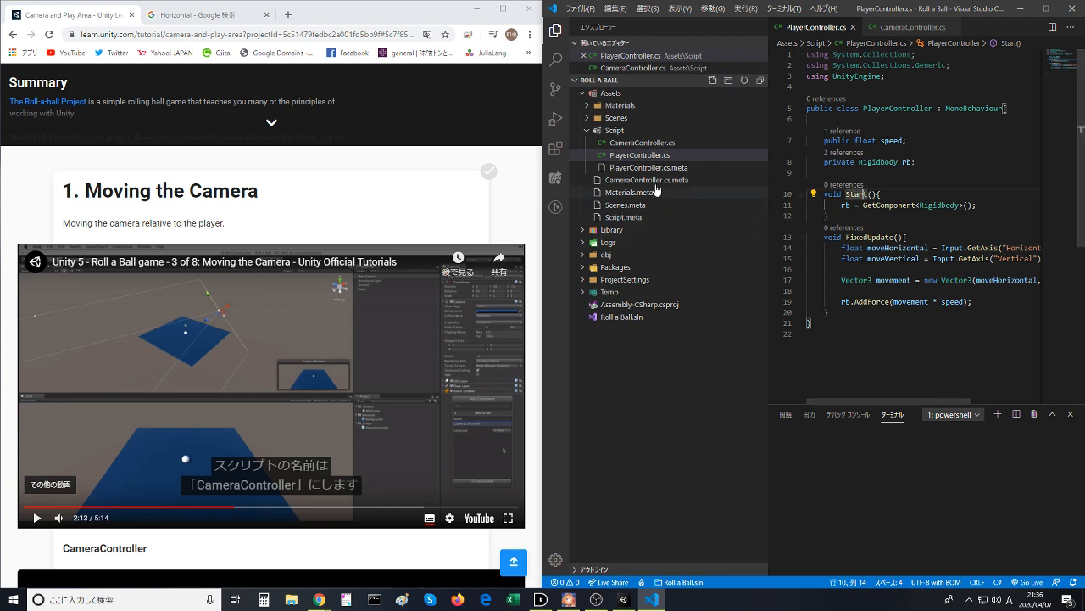
pyautogui.click(638, 143)
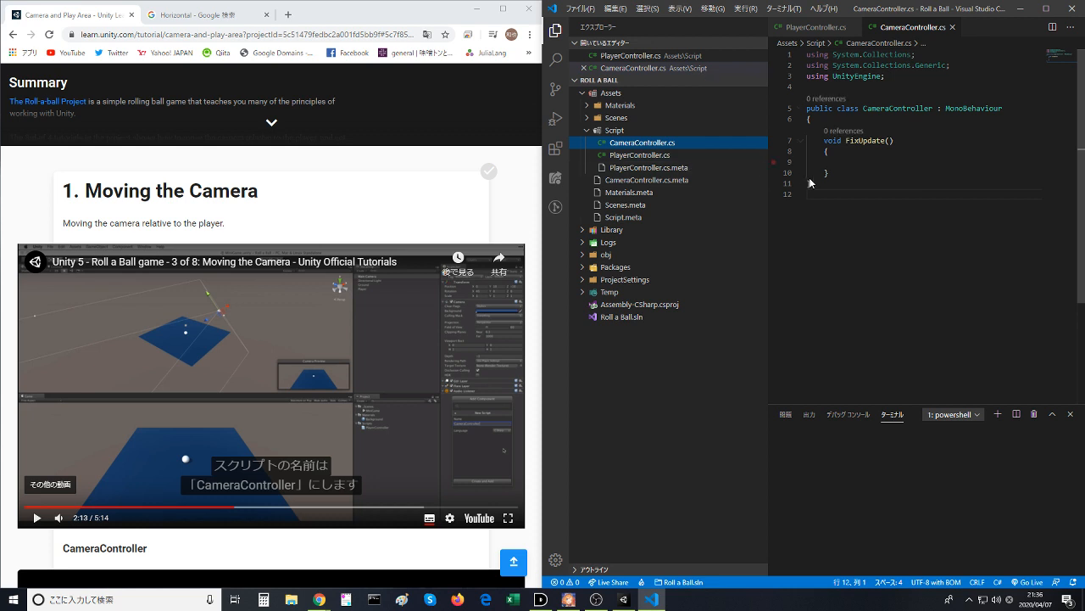
# - Continue the lesson video and move CameraController.cs.meta from the Assets folder into its Script subfolder
pyautogui.click(234, 419)
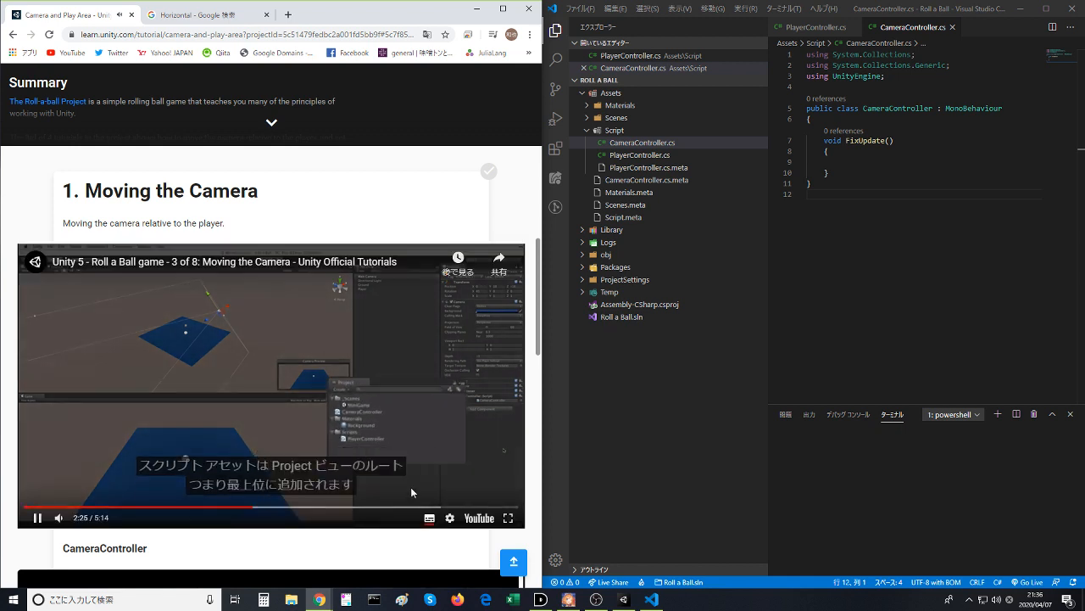
pyautogui.click(389, 394)
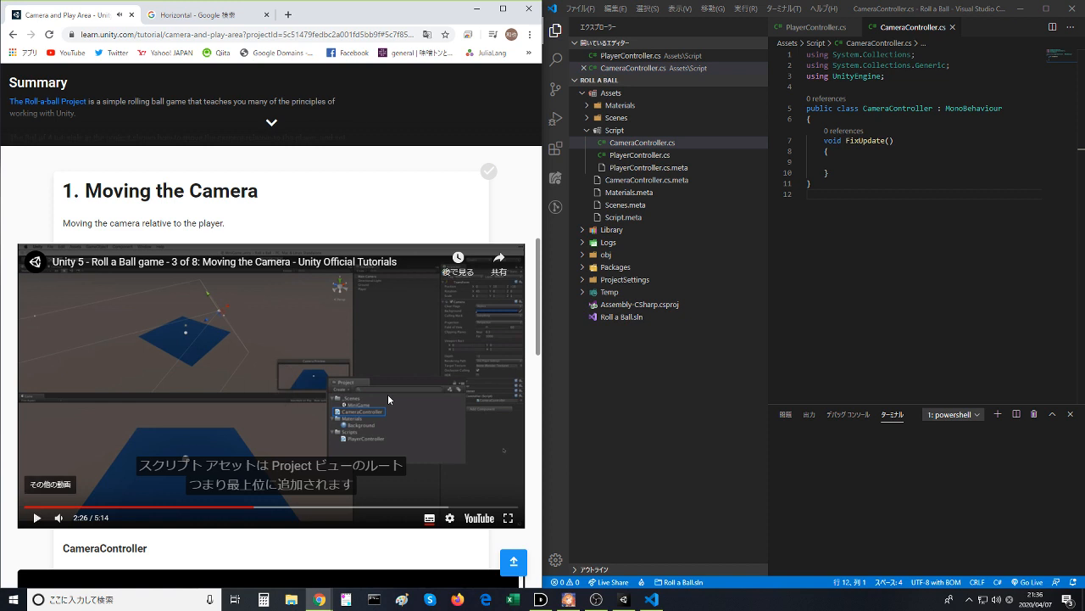
pyautogui.click(388, 394)
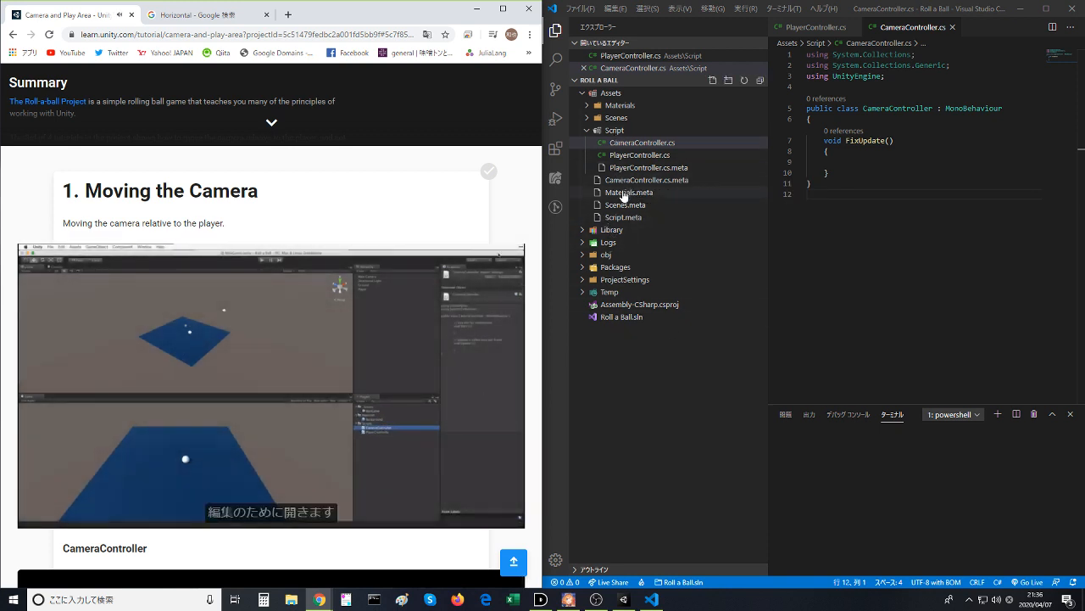
pyautogui.moveTo(634, 180); pyautogui.dragTo(616, 133)
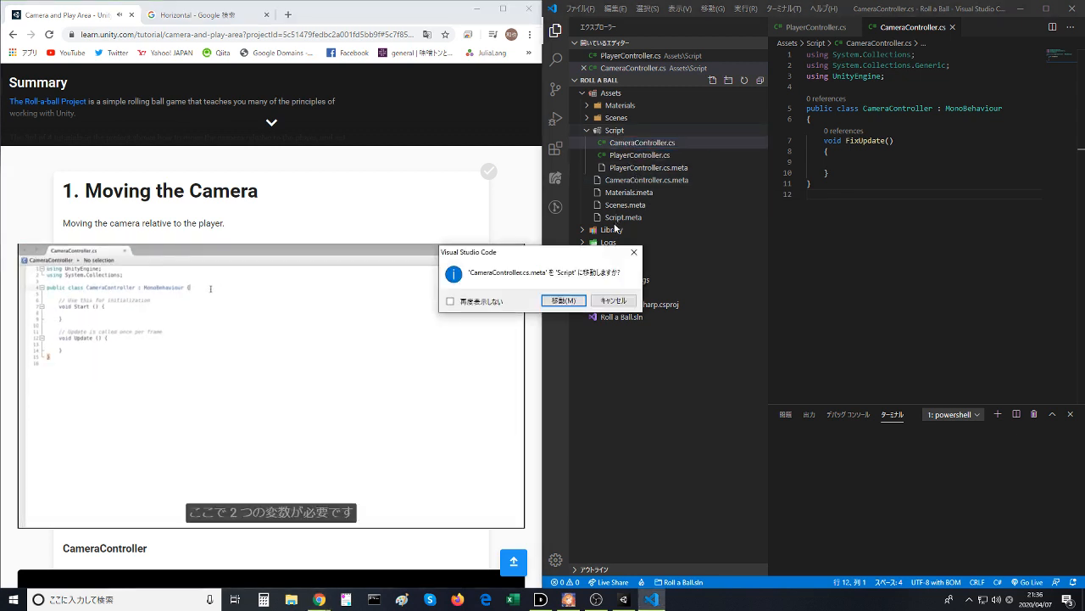
pyautogui.click(573, 301)
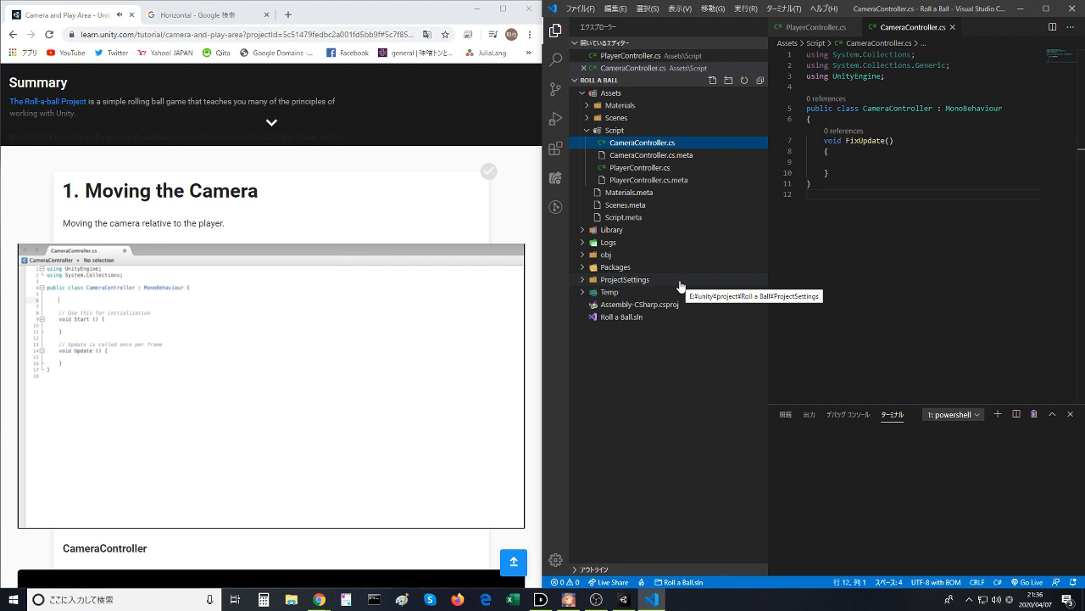
# - Pause the lesson video, declare public GameObject player; at the start of the CameraController class, and save the script
pyautogui.click(349, 399)
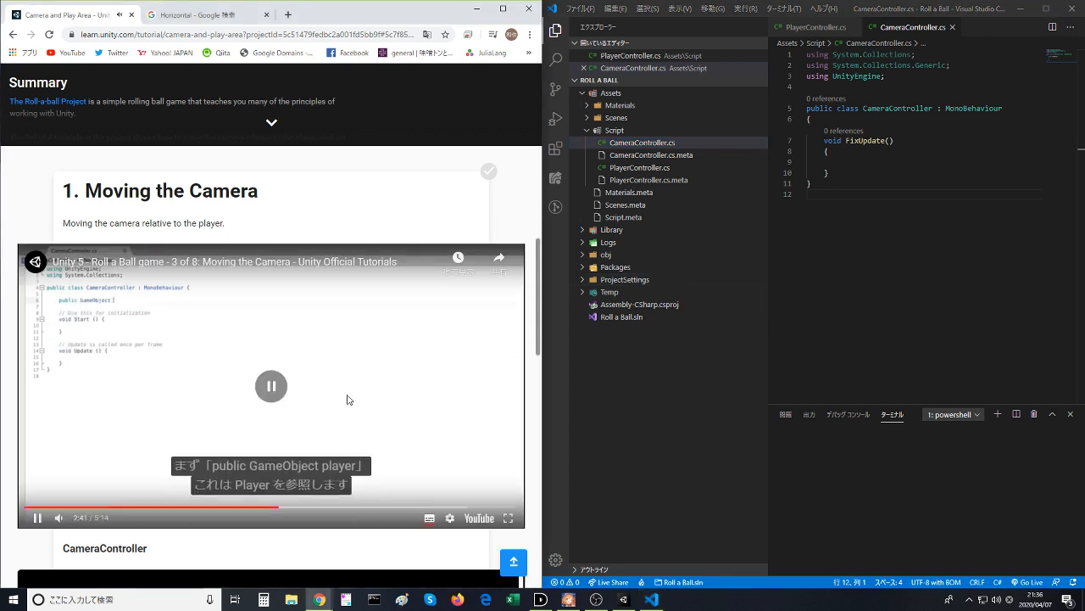
pyautogui.click(346, 399)
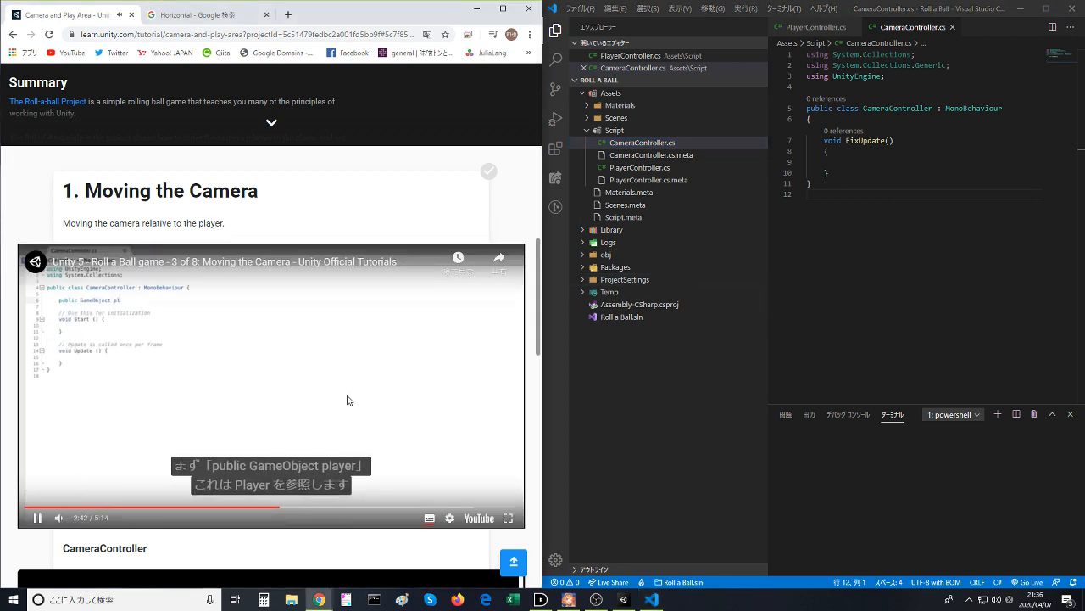
pyautogui.click(346, 399)
pyautogui.click(914, 236)
pyautogui.click(867, 118)
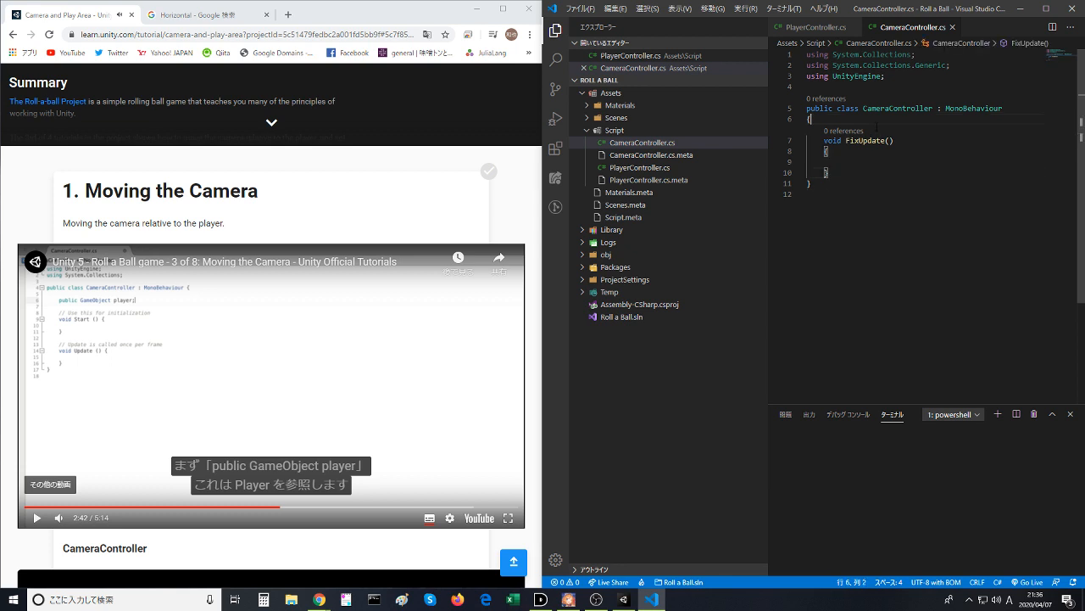
pyautogui.press('Return')
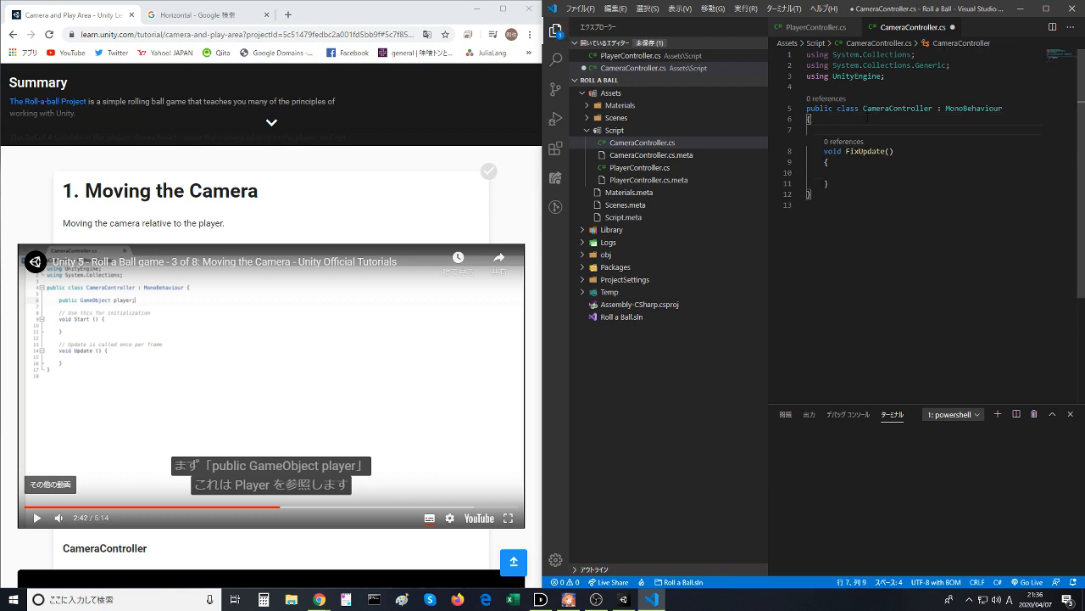
pyautogui.write('public GameObject')
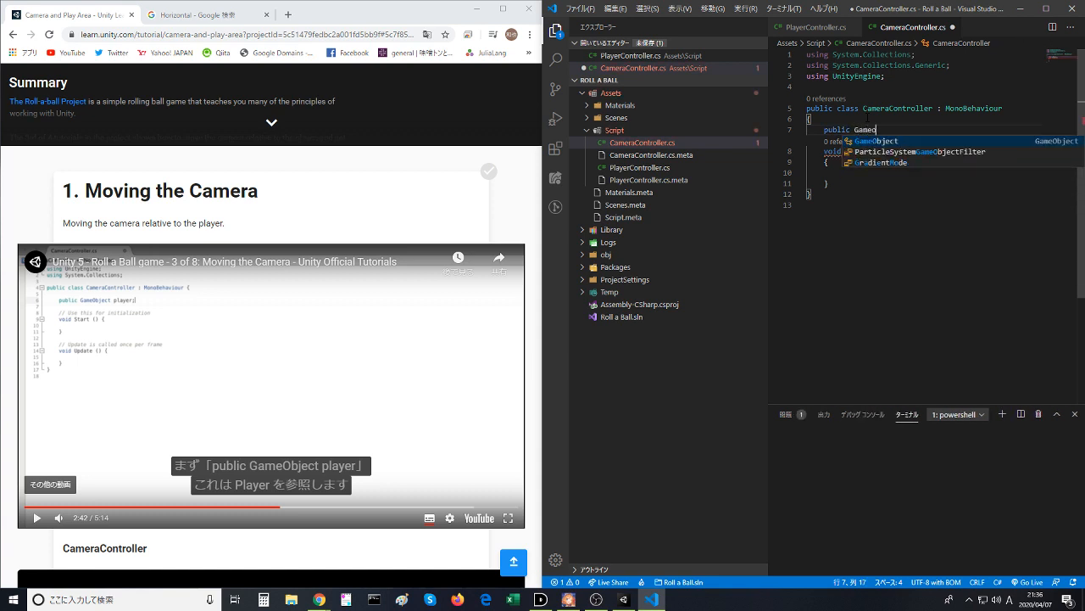
pyautogui.write(' play')
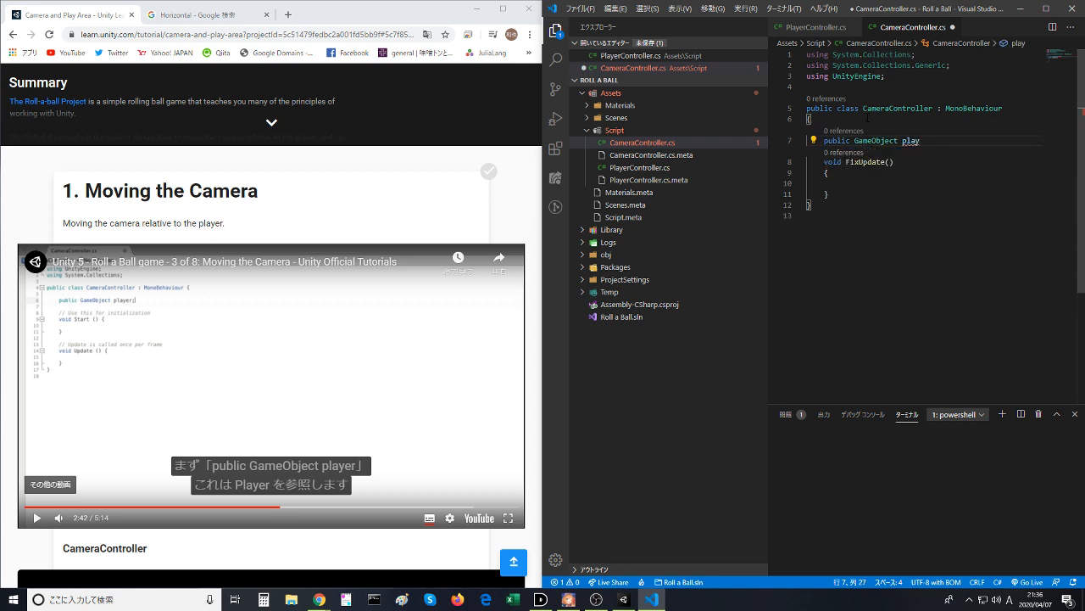
pyautogui.write('er;')
pyautogui.click(867, 119)
pyautogui.hotkey('ctrl', 's')
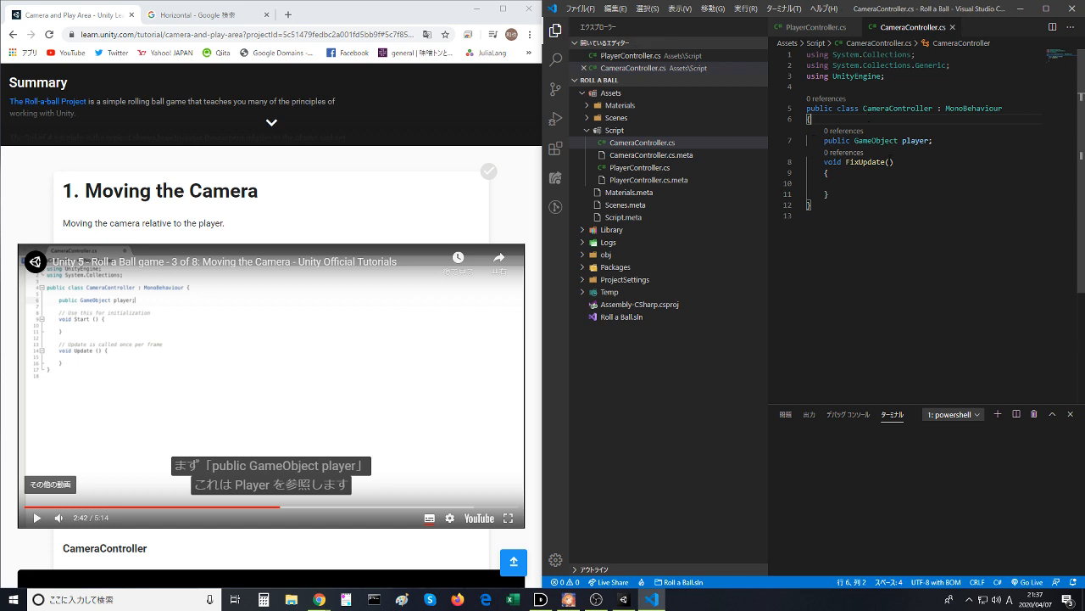
# - Check the Main Camera's Camera Controller component in the Unity editor and return to Visual Studio Code
pyautogui.doubleClick(915, 141)
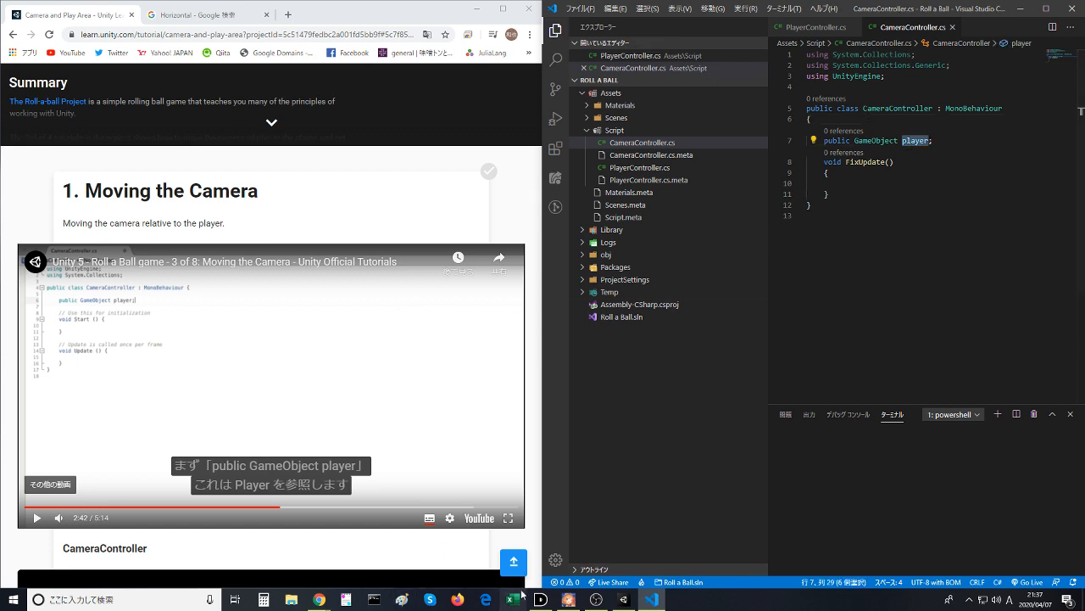
pyautogui.click(624, 599)
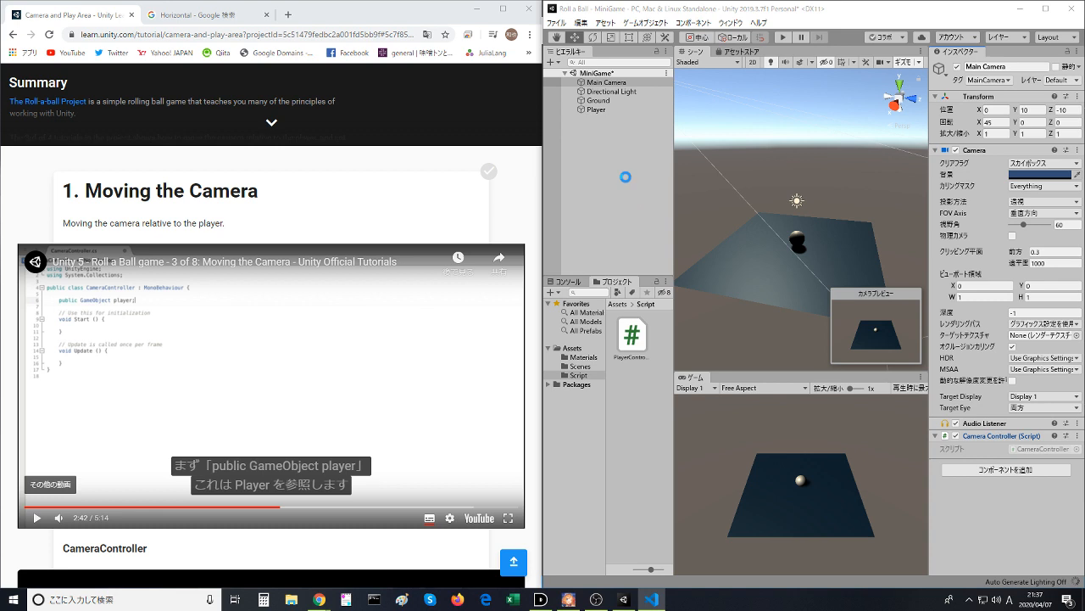
pyautogui.hotkey('alt', 'Tab')
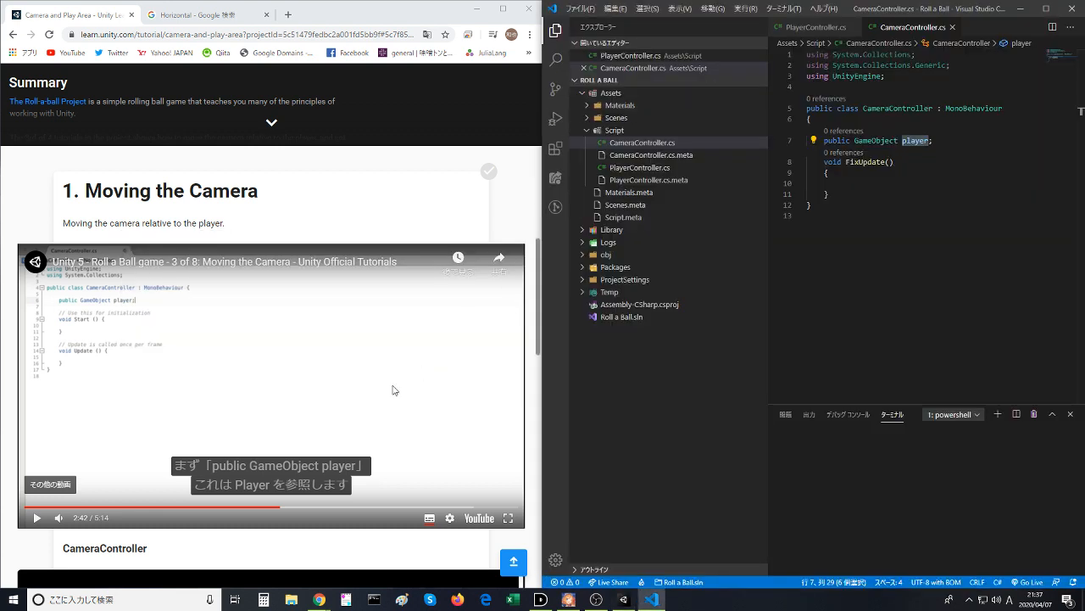
# - Follow the lesson video to the second variable, declare private Vector3 offset; below the player field, and save the script
pyautogui.click(345, 404)
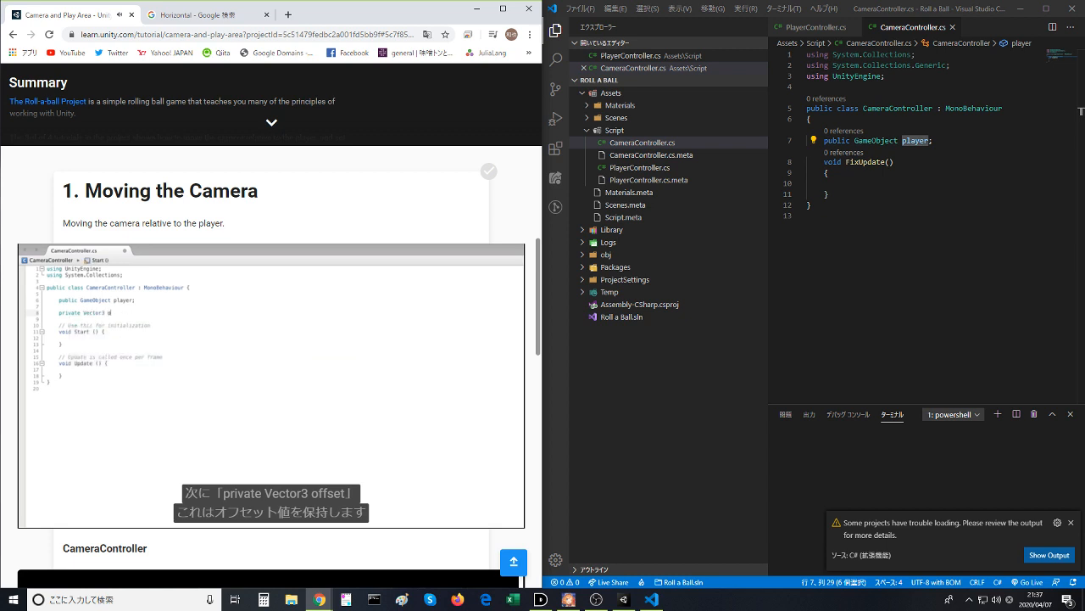
pyautogui.click(345, 403)
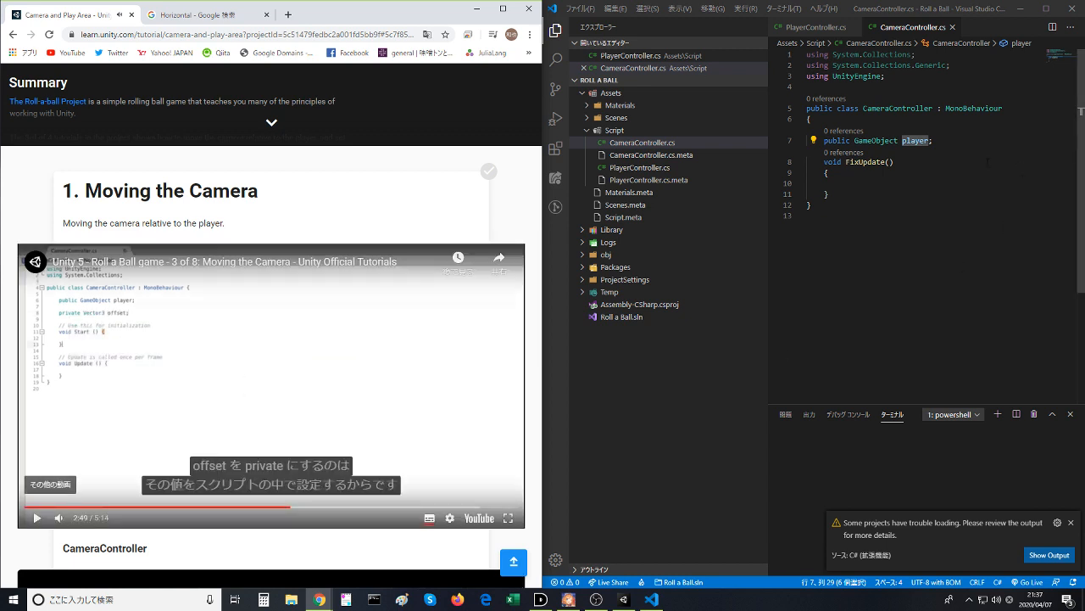
pyautogui.click(971, 143)
pyautogui.press('Return')
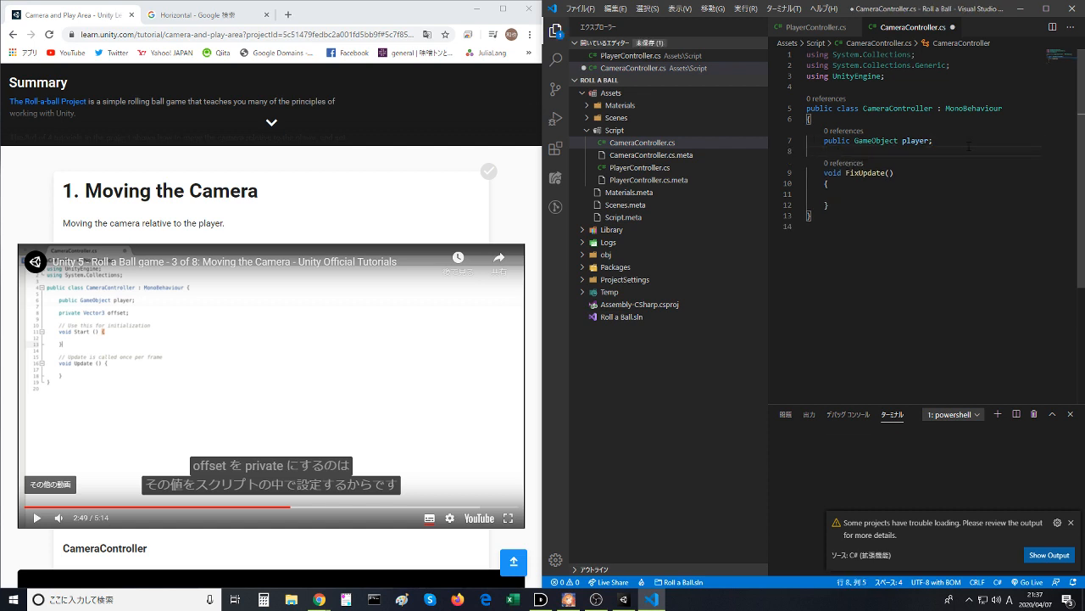
pyautogui.write('private V3')
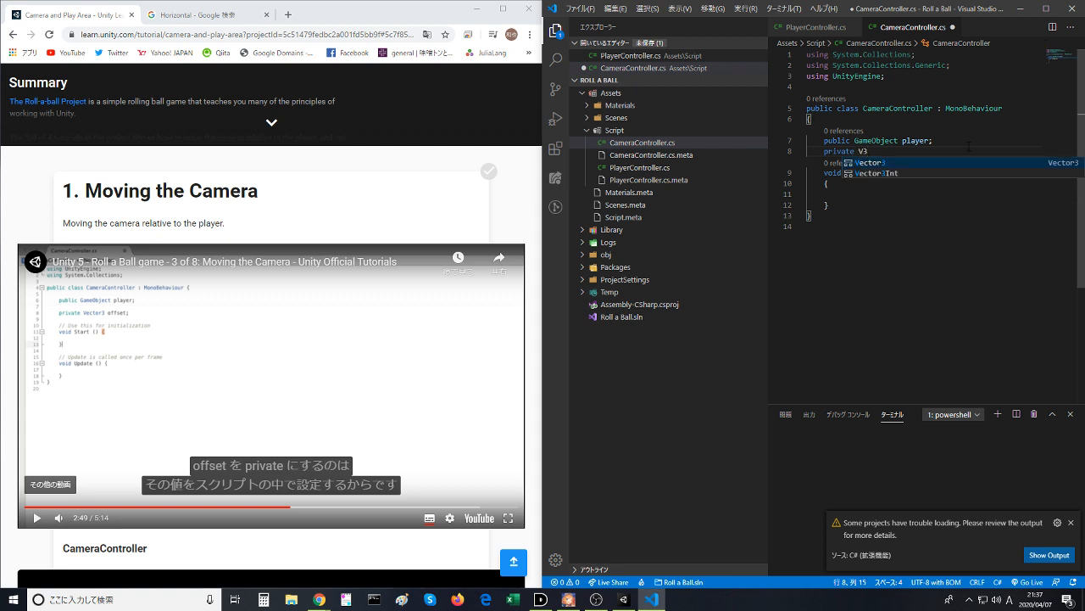
pyautogui.press('Return')
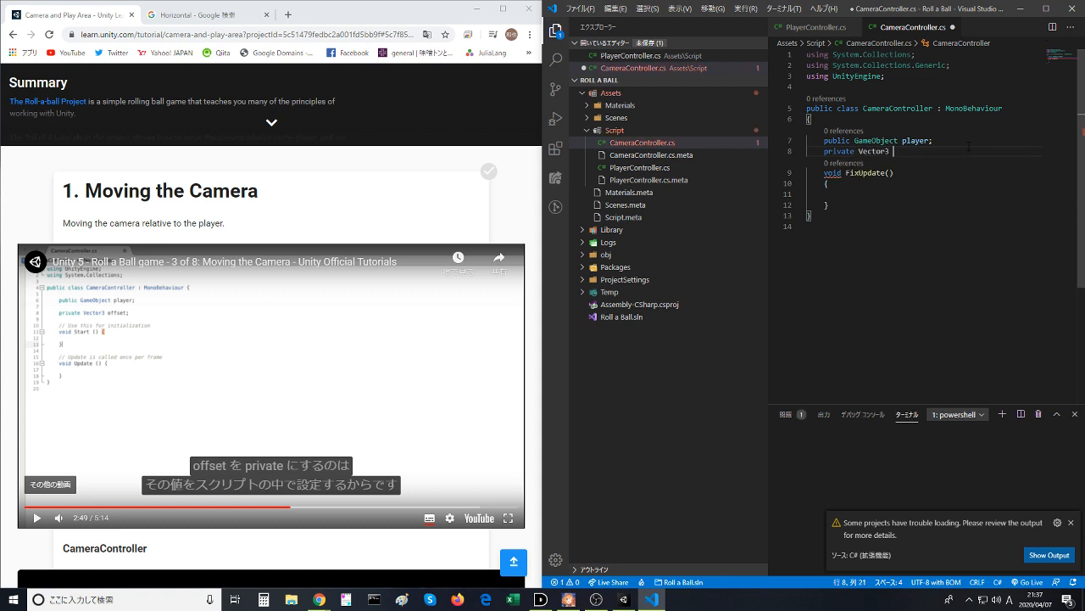
pyautogui.write('off')
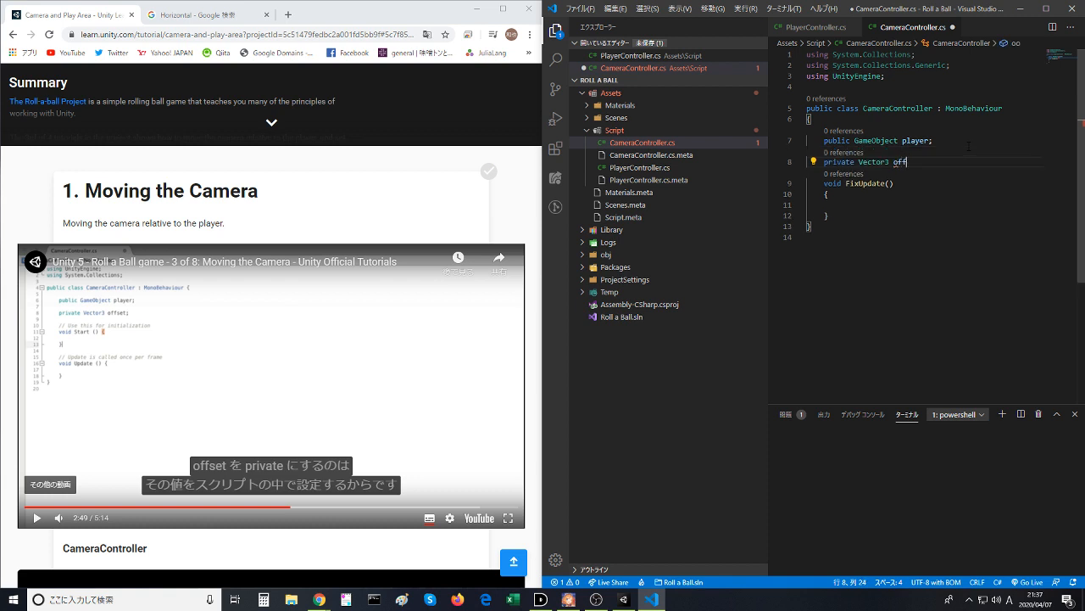
pyautogui.write('set;')
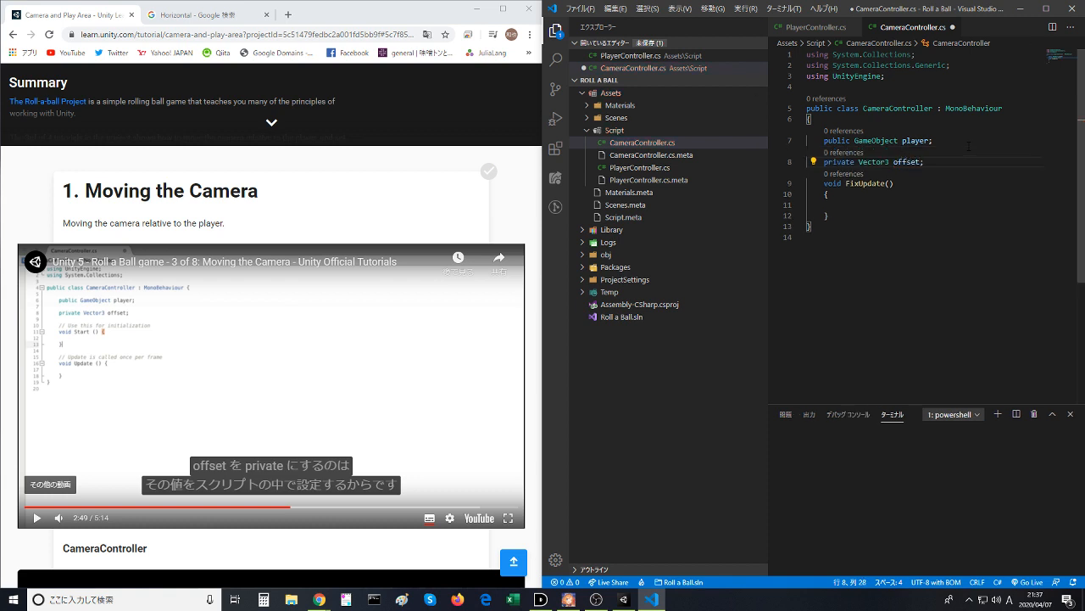
pyautogui.press('Up')
pyautogui.hotkey('ctrl', 's')
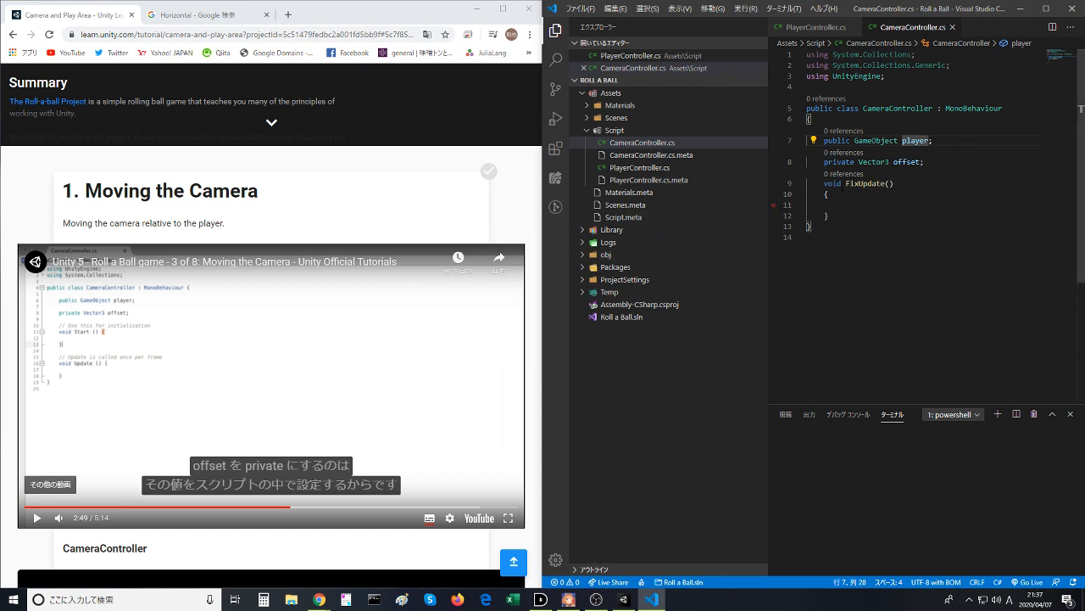
# - Insert a blank line between the offset declaration and the FixUpdate method and save the script
pyautogui.hotkey('shift', 'End')
pyautogui.press('Down')
pyautogui.press('Return')
pyautogui.click(843, 216)
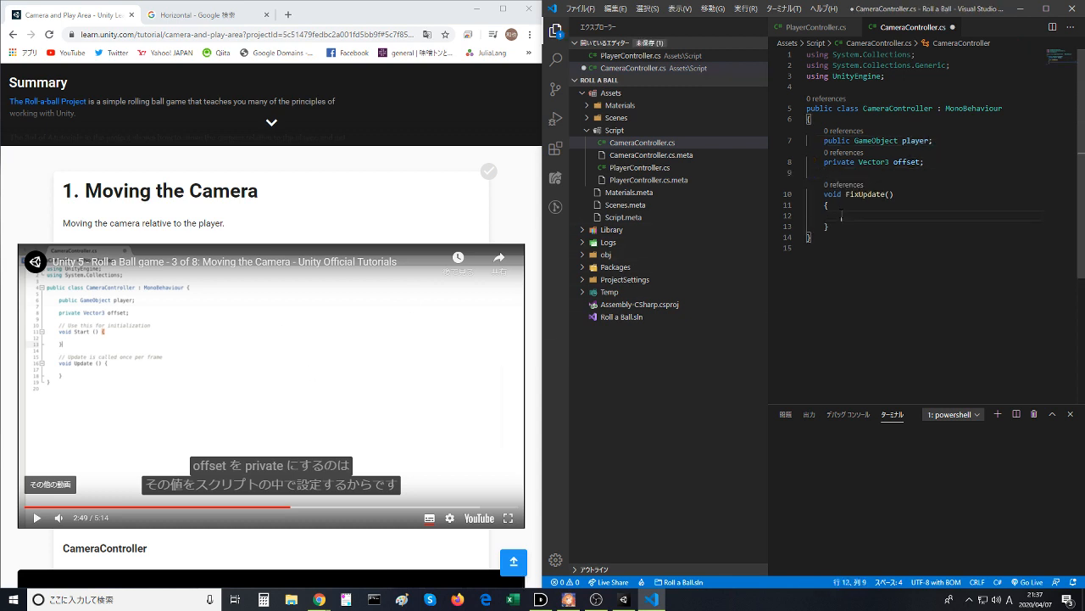
pyautogui.hotkey('ctrl', 's')
# - Watch the lesson video's explanation of the camera offset up to its assignment in Start() and pause it there
pyautogui.click(294, 403)
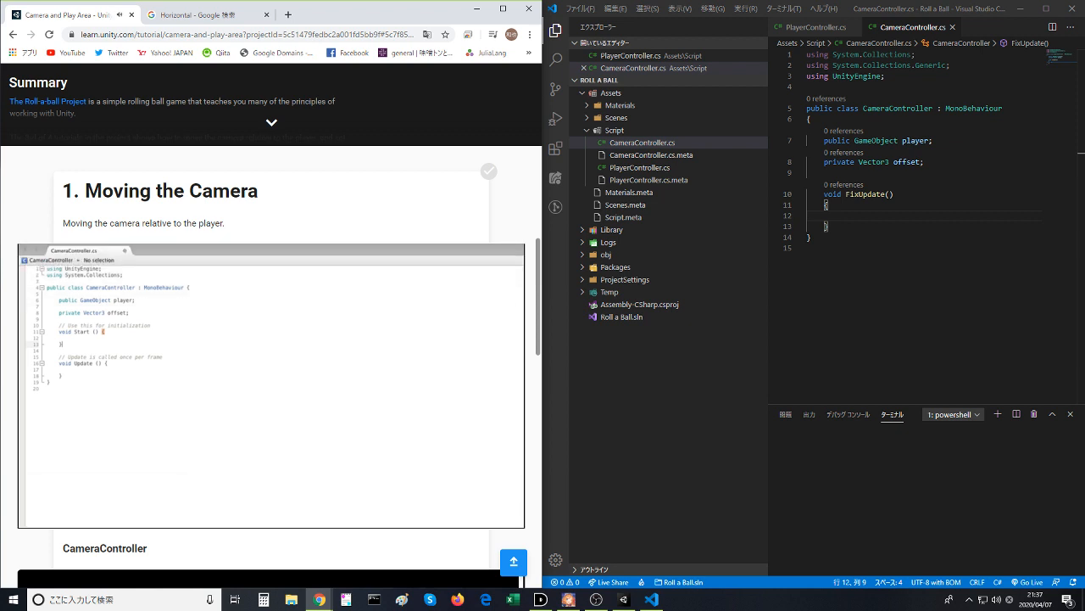
pyautogui.click(230, 366)
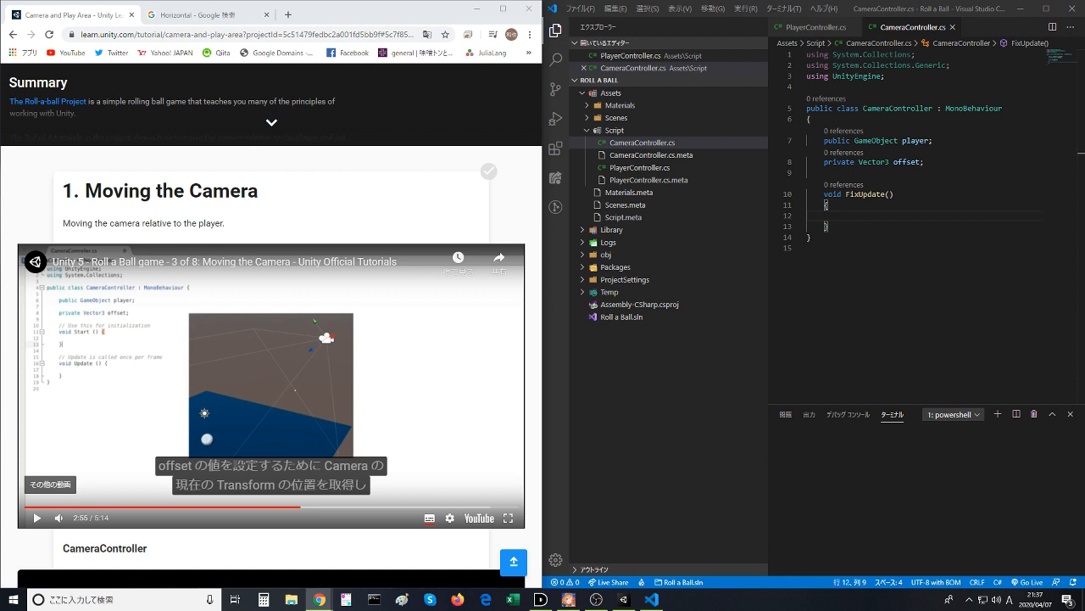
pyautogui.click(340, 365)
pyautogui.click(857, 216)
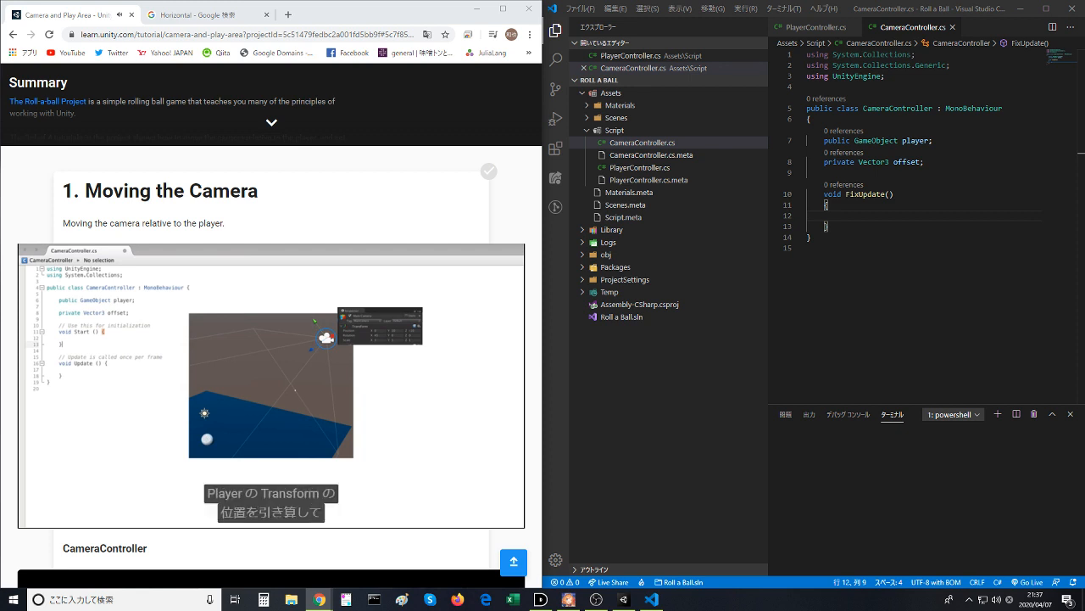
pyautogui.moveTo(263, 346)
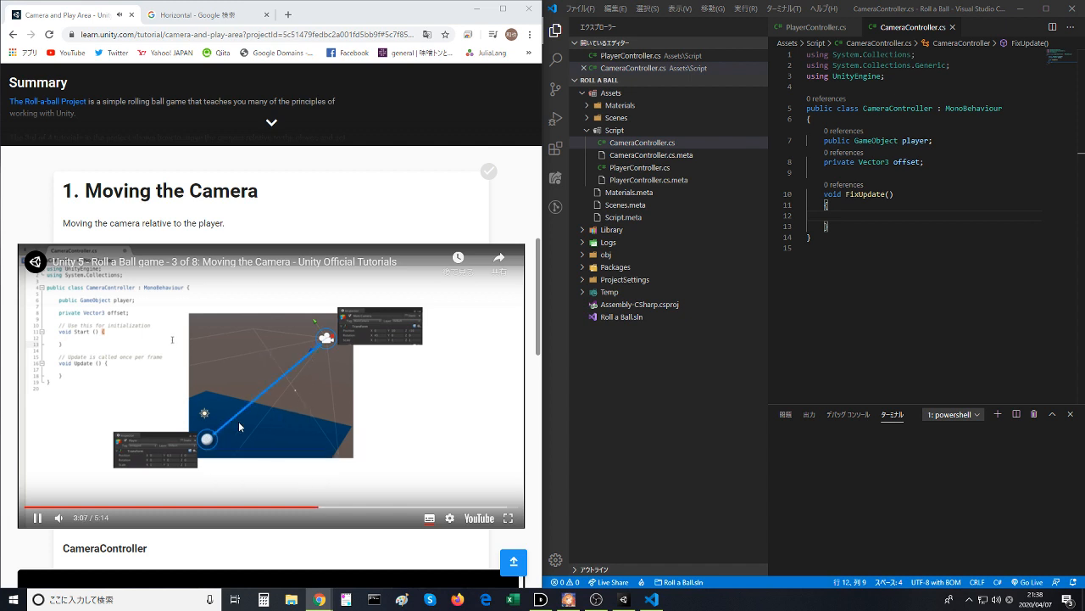
pyautogui.click(191, 441)
# - Add an empty void Start() method between the offset declaration and the FixUpdate method
pyautogui.click(948, 173)
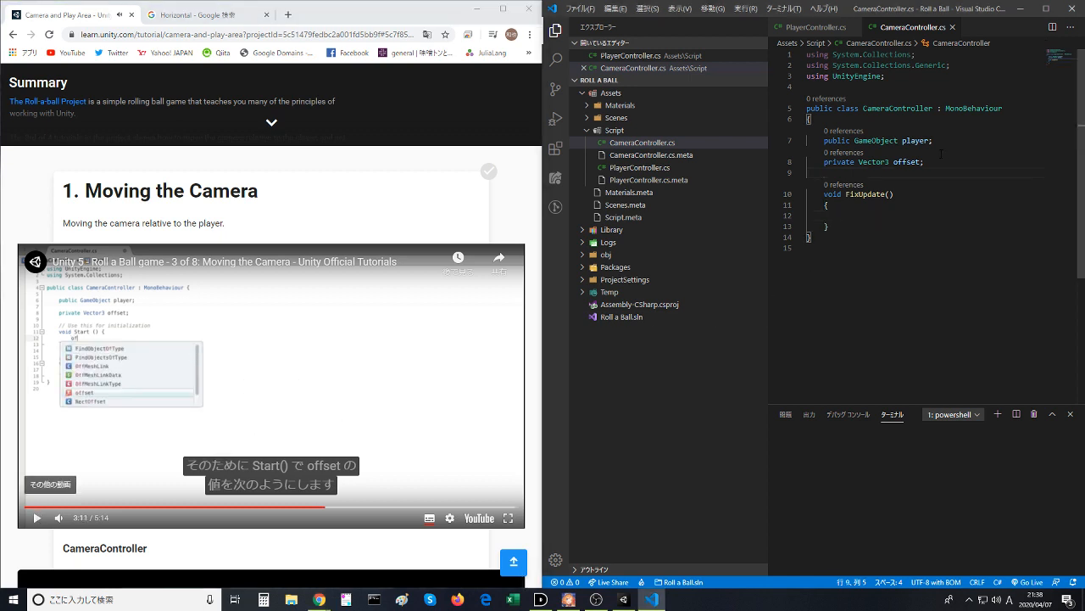
pyautogui.write('void ')
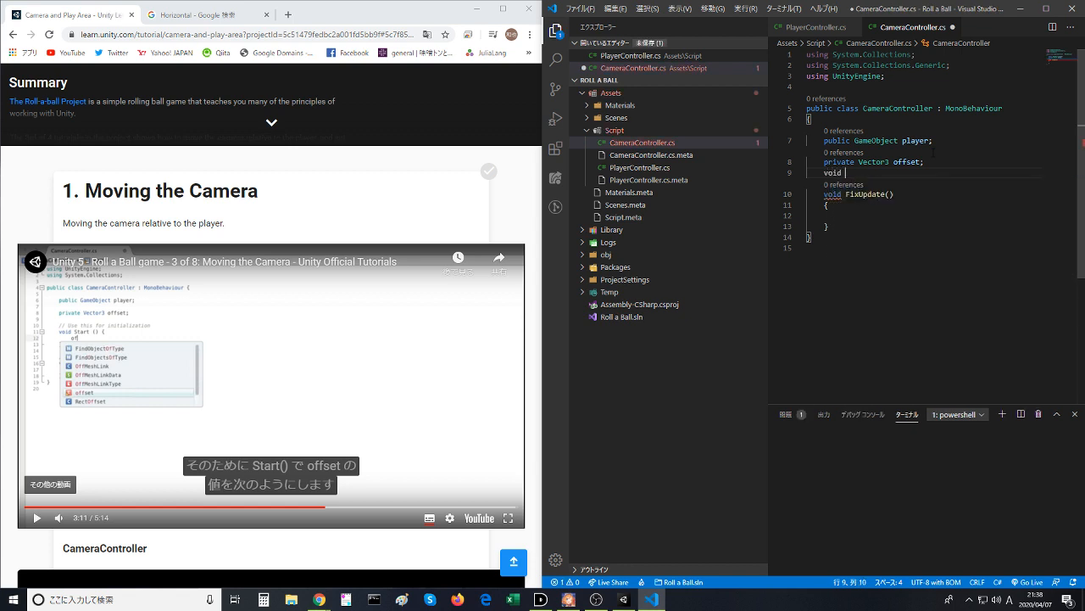
pyautogui.write('Start')
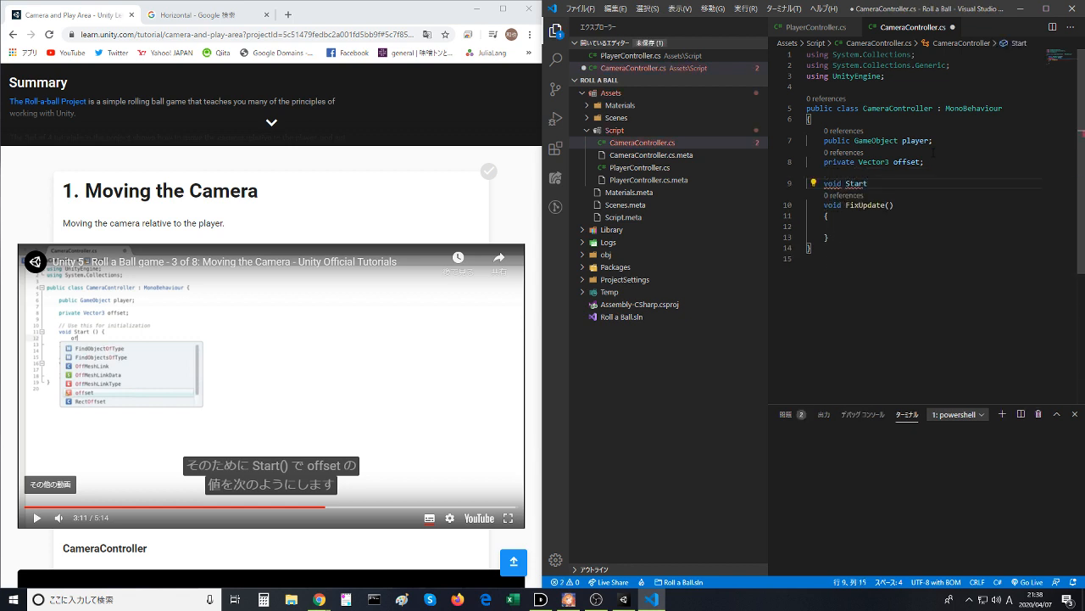
pyautogui.write('(){')
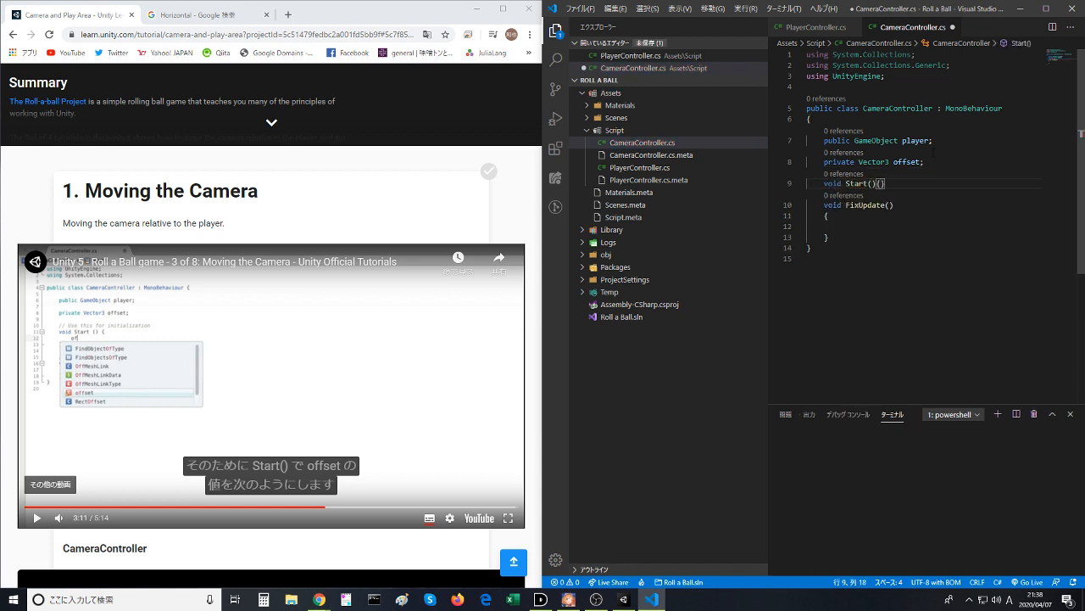
pyautogui.press('Return')
pyautogui.write('{')
pyautogui.press('Return')
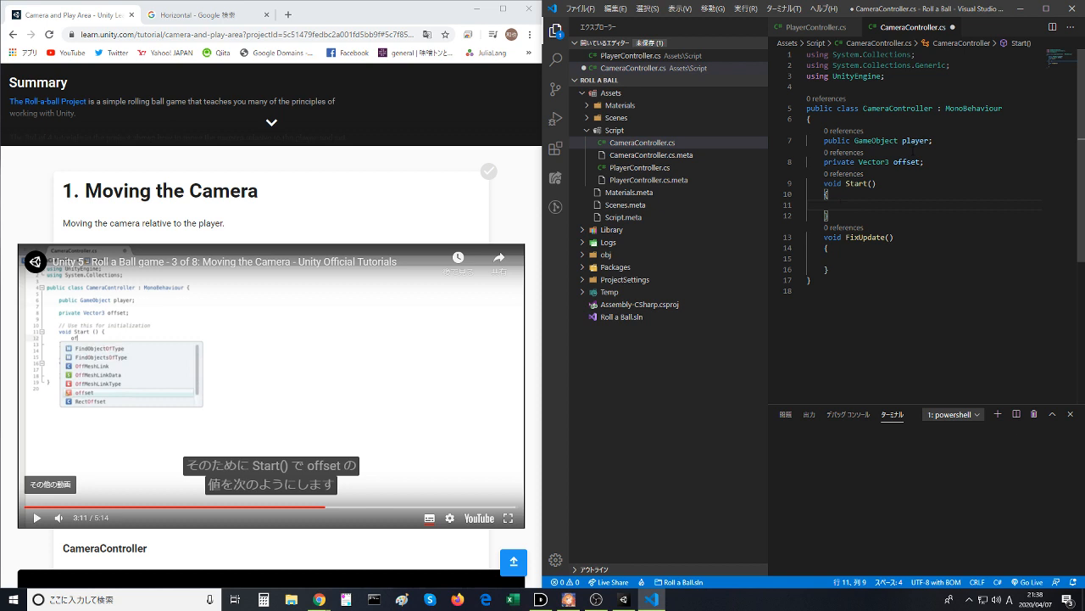
# - Begin an assignment statement in the Start() body with offset =
pyautogui.write('offst')
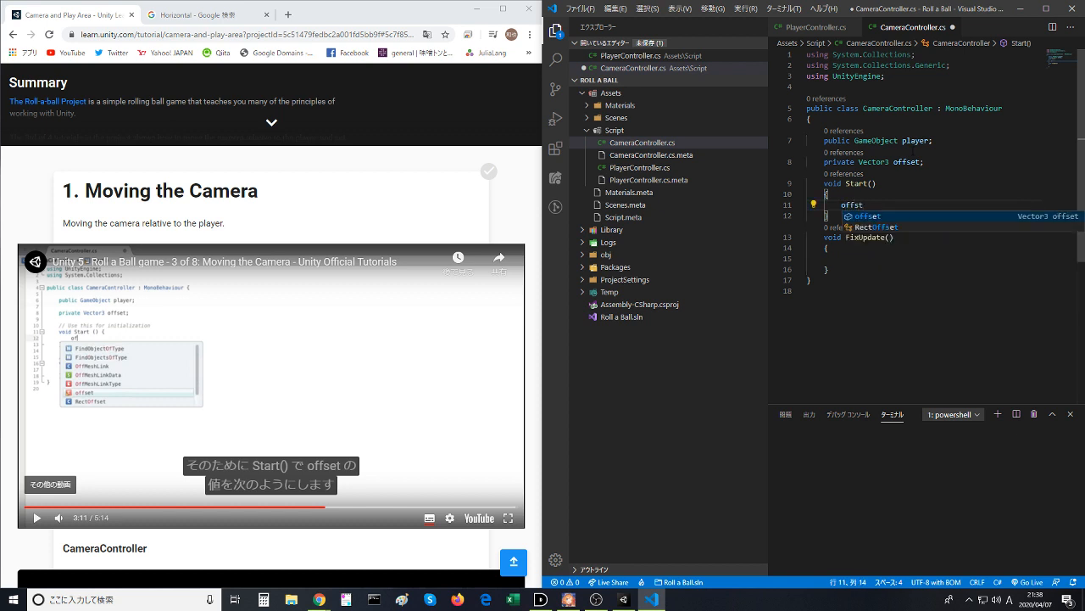
pyautogui.press('Tab')
pyautogui.write('=')
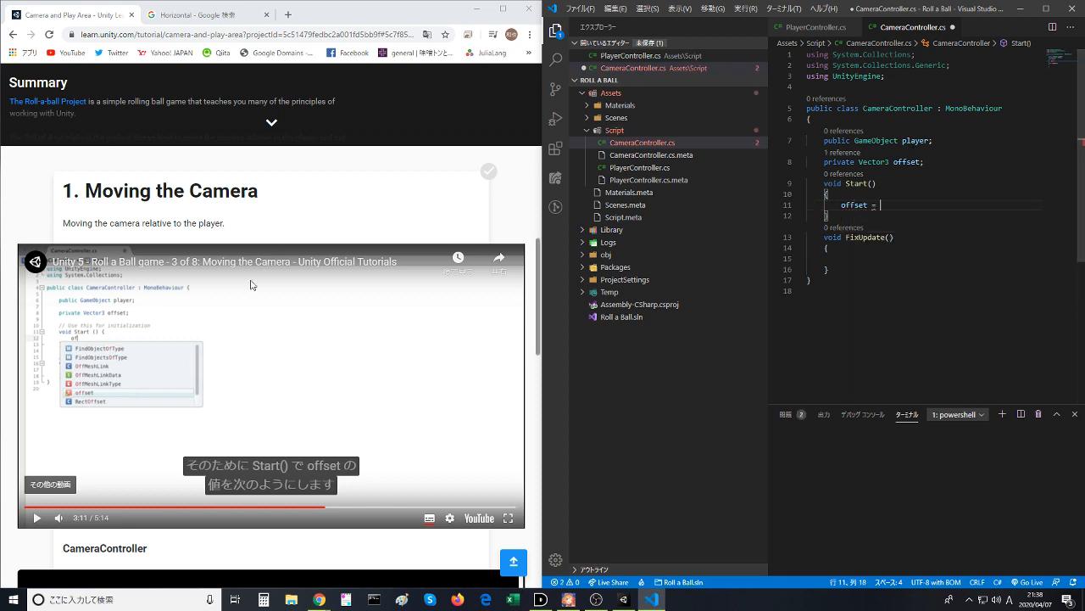
# - Play the lesson video up to its completed offset assignment in Start() and pause it there
pyautogui.click(251, 286)
pyautogui.click(905, 202)
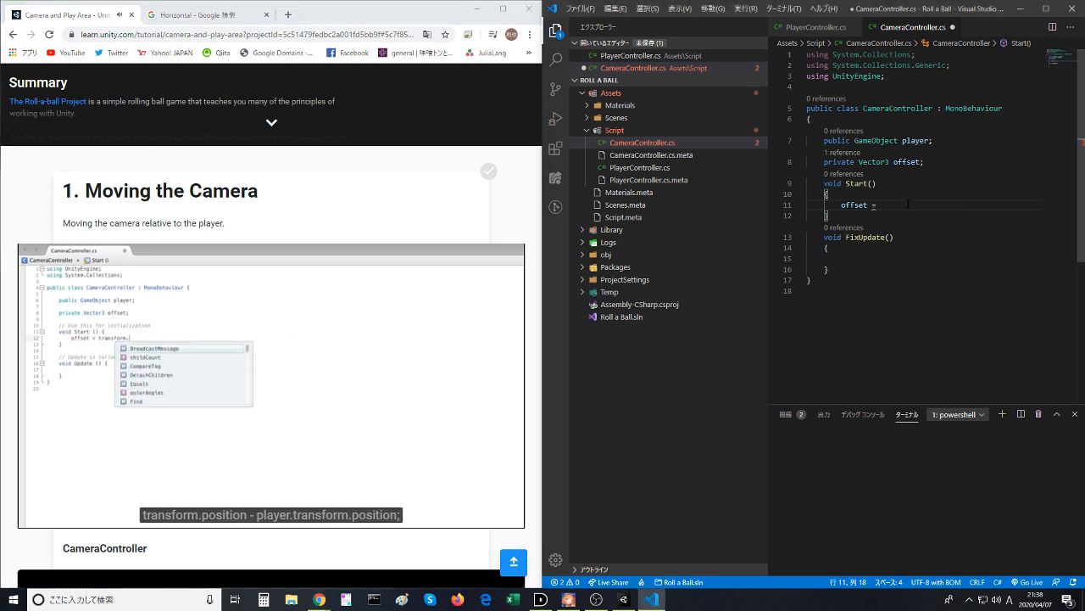
pyautogui.write('player')
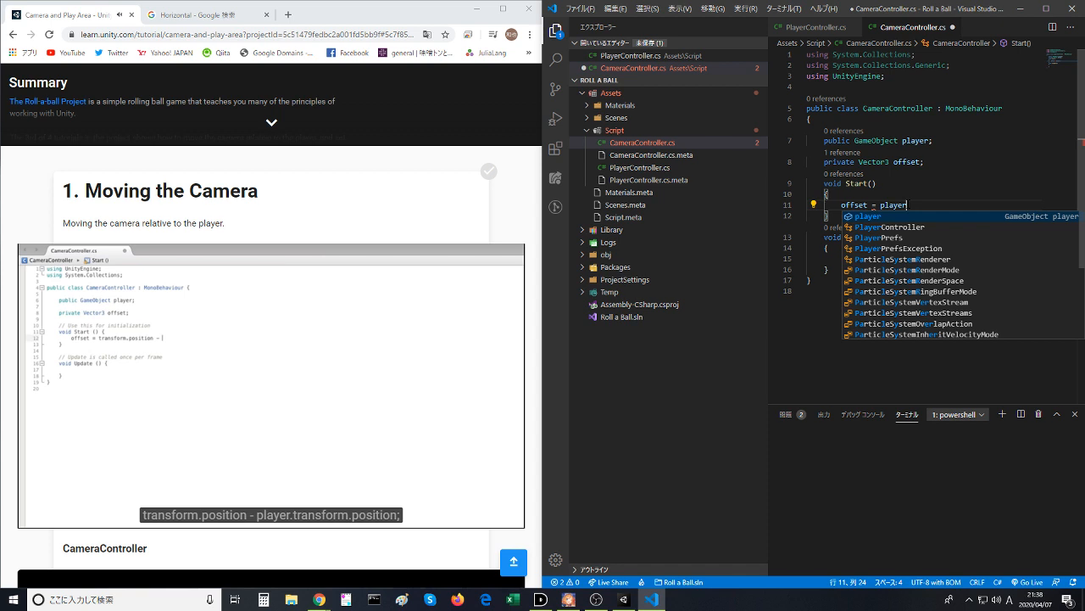
pyautogui.press('BackSpace')
pyautogui.press('BackSpace')
pyautogui.press('BackSpace')
pyautogui.press('BackSpace')
pyautogui.press('BackSpace')
pyautogui.press('BackSpace')
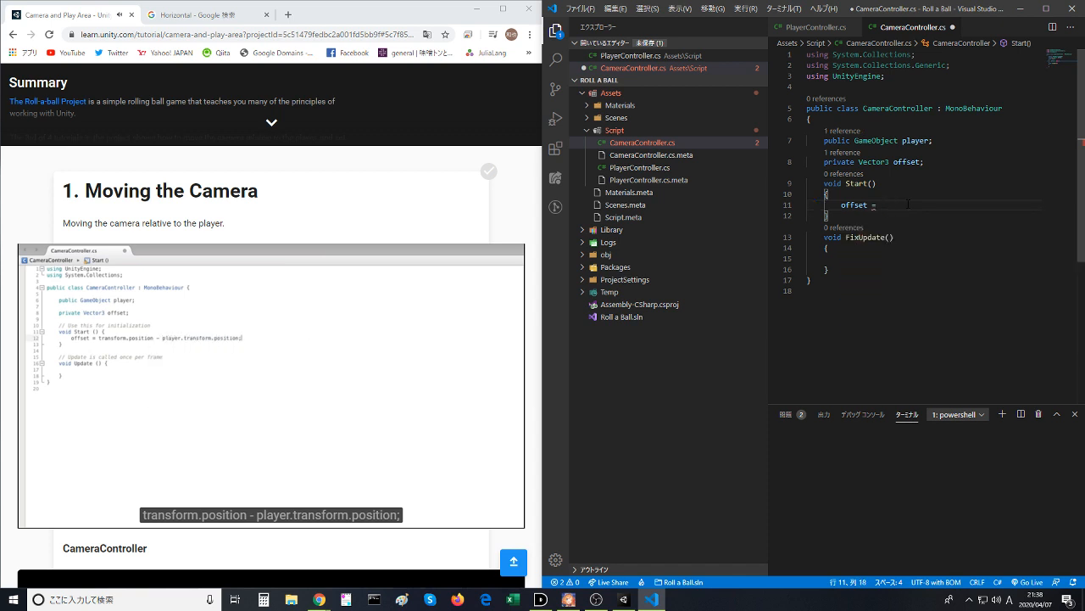
pyautogui.click(190, 368)
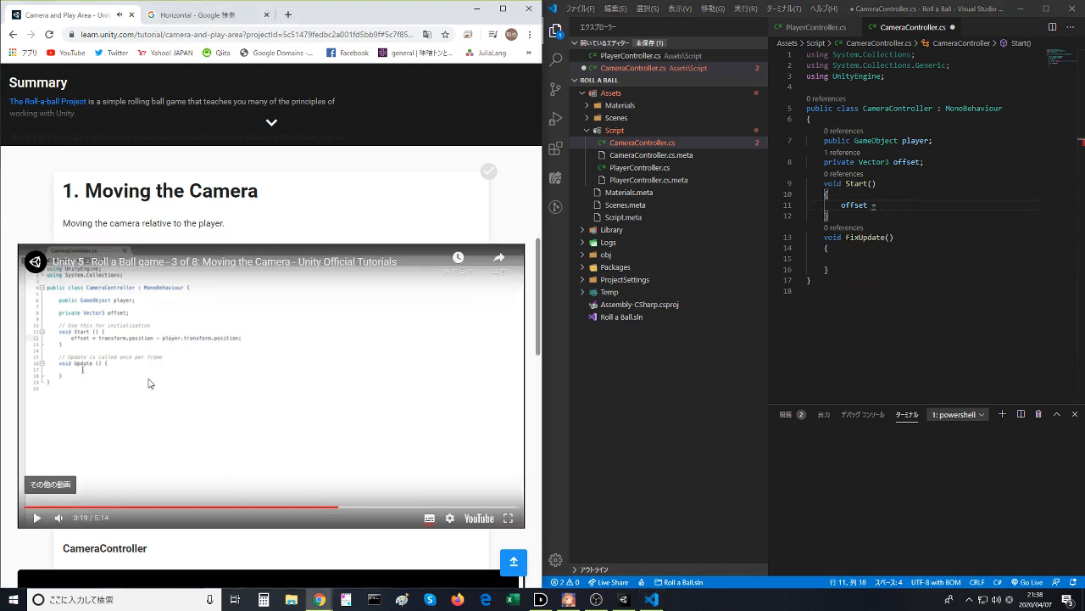
# - Enter transform.position as the first term of the offset assignment in Start()
pyautogui.click(885, 203)
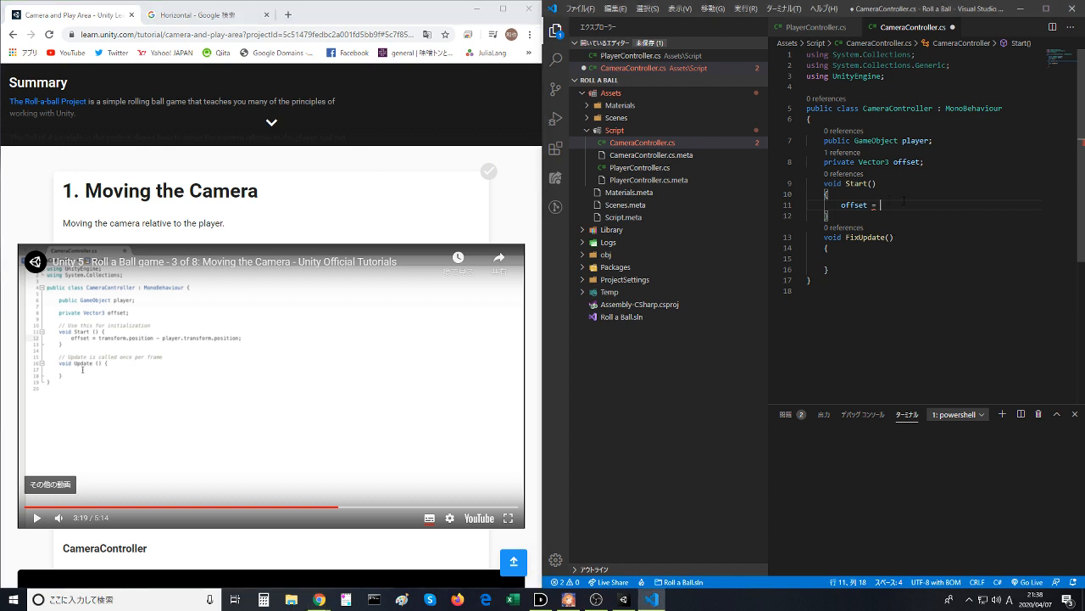
pyautogui.write('transform.p')
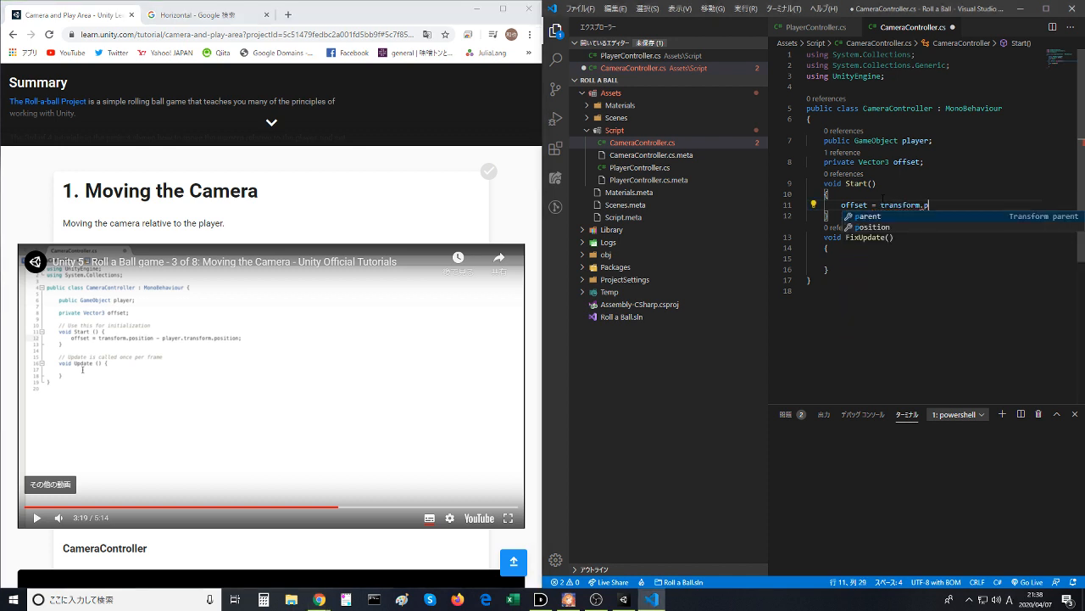
pyautogui.write('osi')
pyautogui.press('Tab')
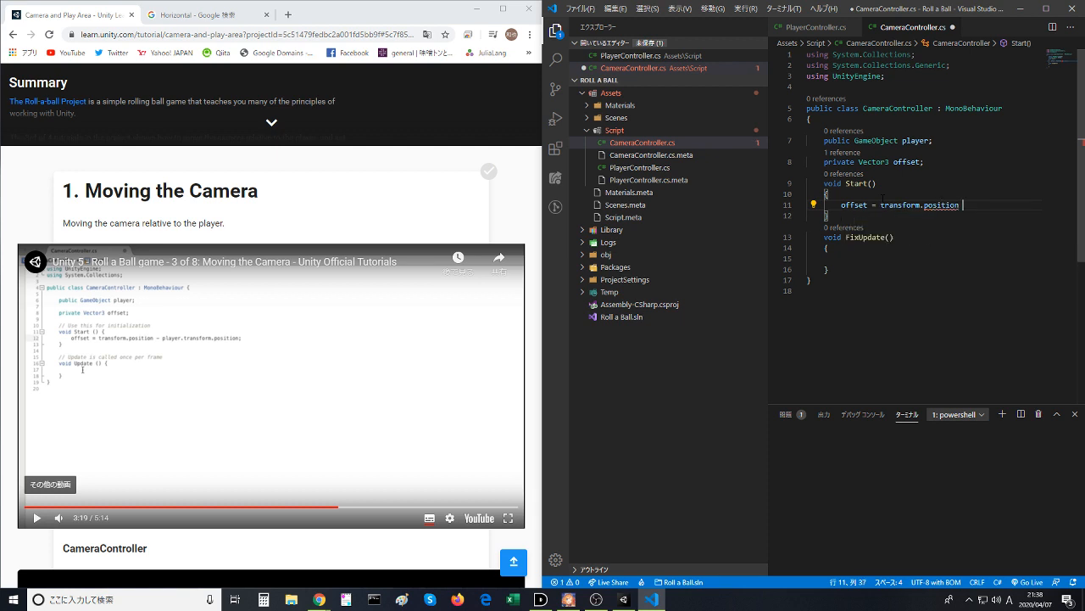
pyautogui.write('=')
pyautogui.press('BackSpace')
pyautogui.press('BackSpace')
# - Complete the offset assignment by subtracting player.transform.position, ending it with a semicolon, and save the script
pyautogui.write('- player.tra')
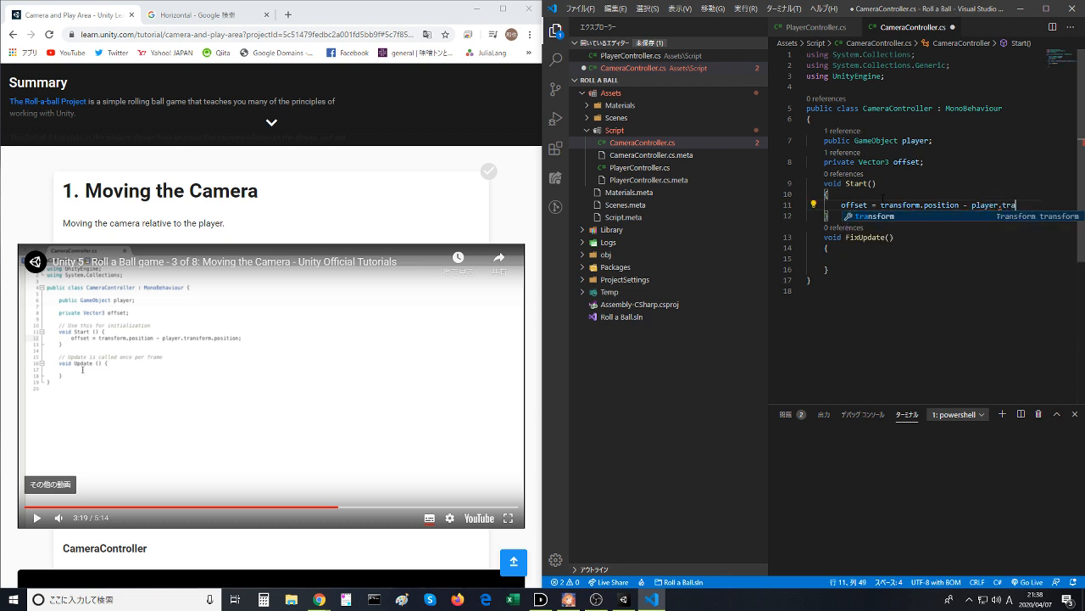
pyautogui.press('Tab')
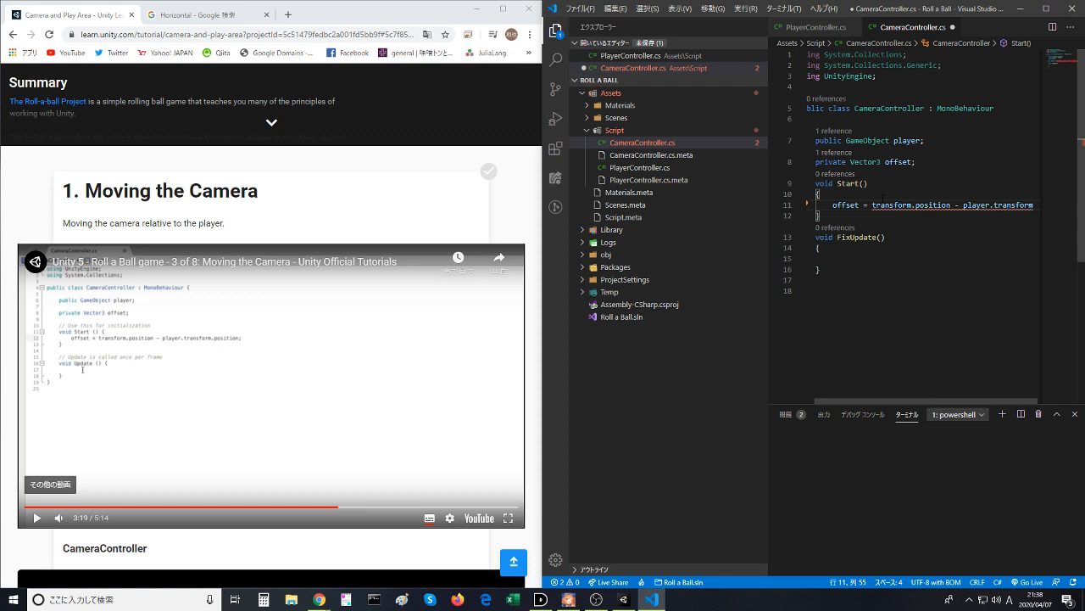
pyautogui.write('.positio')
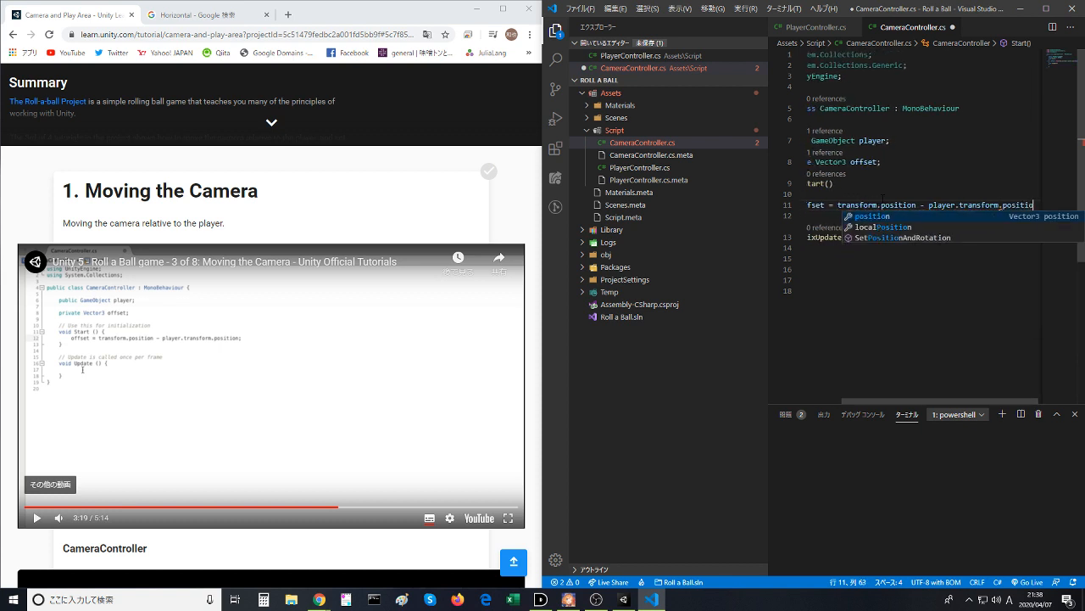
pyautogui.press('Tab')
pyautogui.write(';')
pyautogui.click(882, 198)
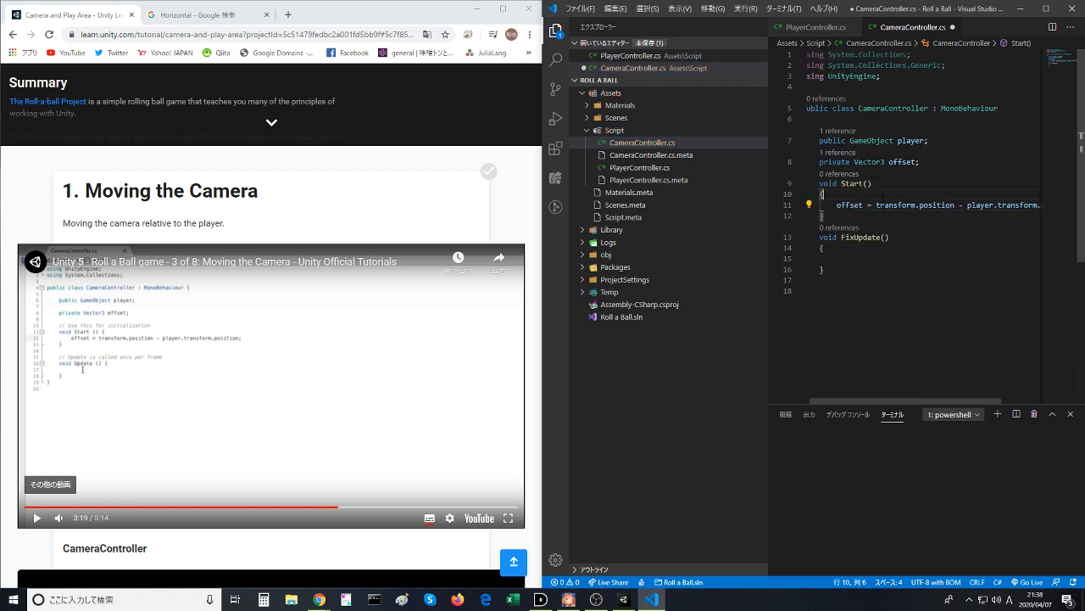
pyautogui.hotkey('ctrl', 's')
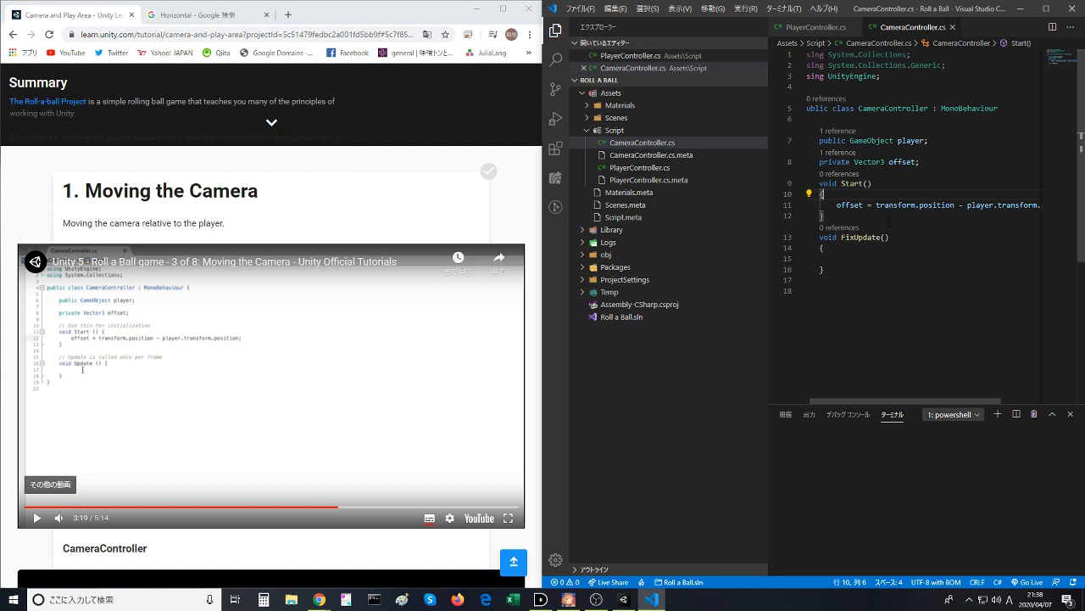
# - Examine the Vector3 offset declaration and its assignment in Start() alongside the Main Camera's Transform in the Unity editor
pyautogui.moveTo(807, 237); pyautogui.dragTo(891, 221)
pyautogui.click(984, 270)
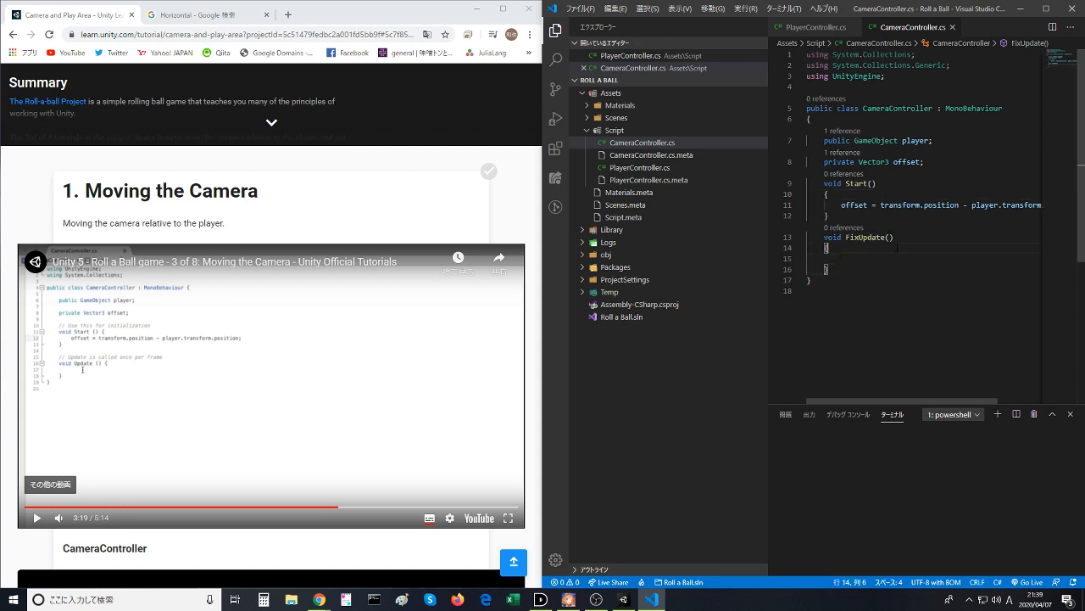
pyautogui.click(881, 204)
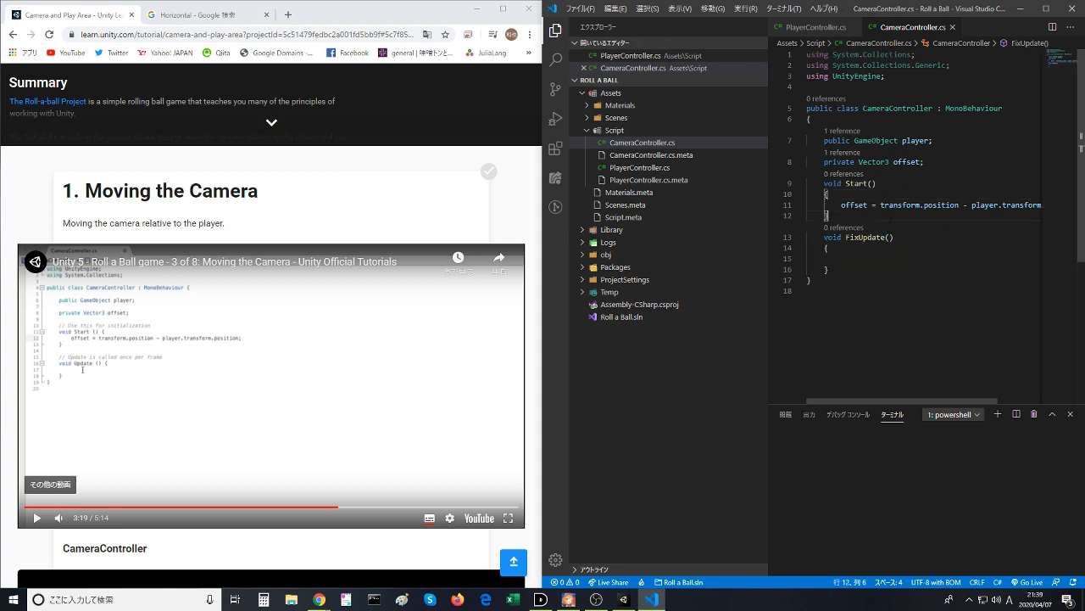
pyautogui.doubleClick(873, 161)
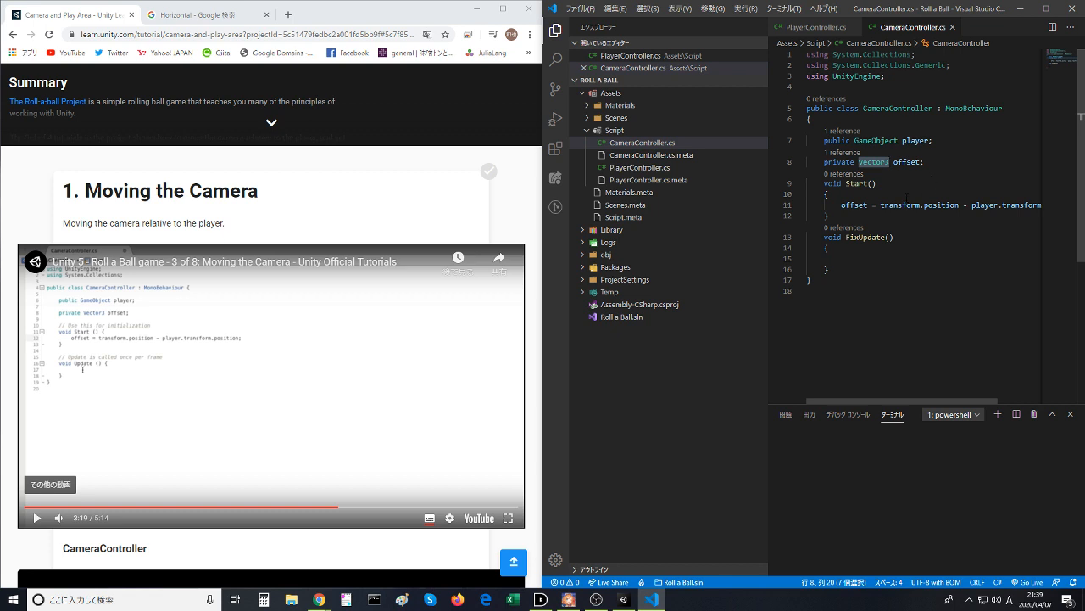
pyautogui.click(903, 204)
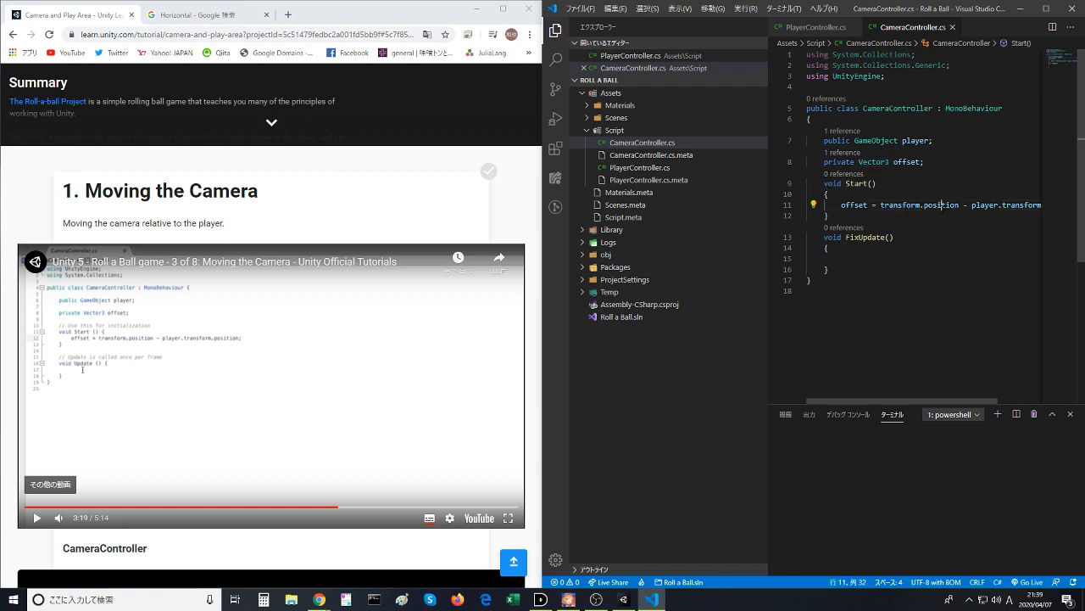
pyautogui.doubleClick(941, 204)
pyautogui.hotkey('alt', 'Tab')
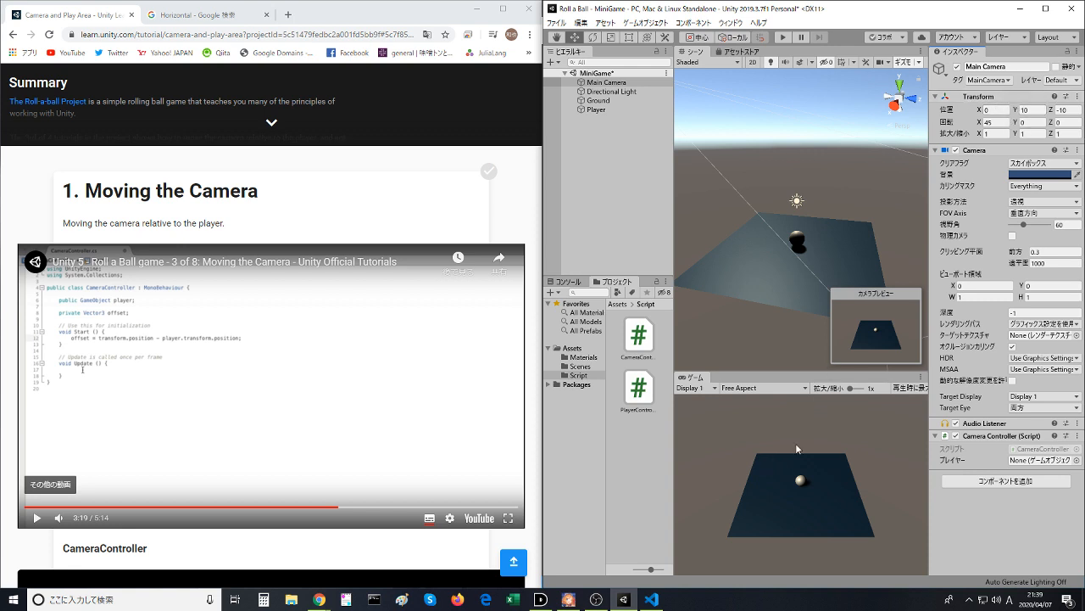
pyautogui.click(651, 598)
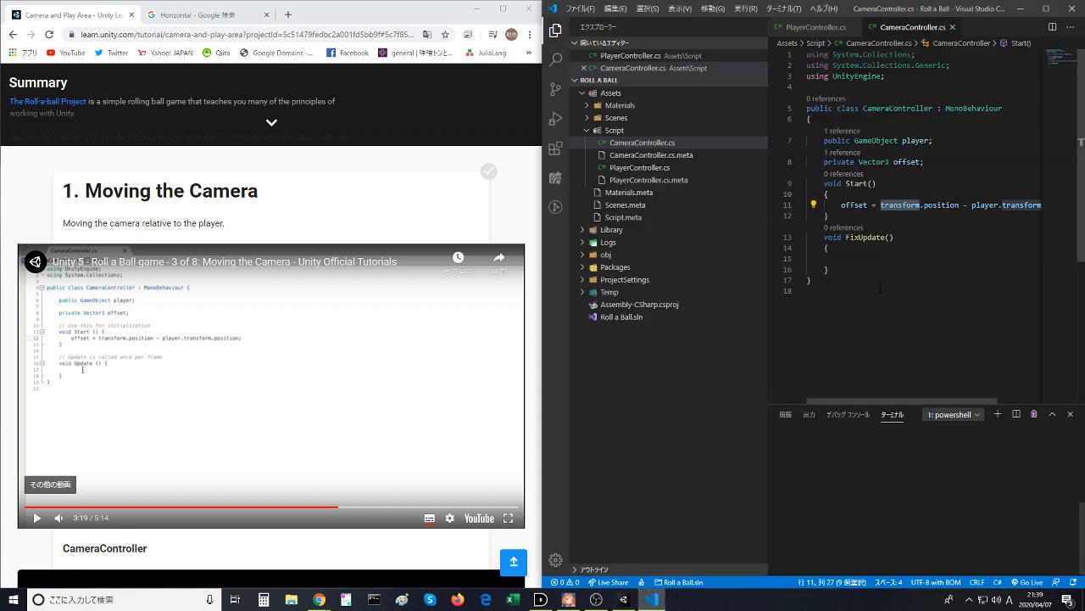
pyautogui.moveTo(889, 278); pyautogui.dragTo(956, 199)
pyautogui.click(916, 217)
pyautogui.click(956, 205)
pyautogui.click(954, 286)
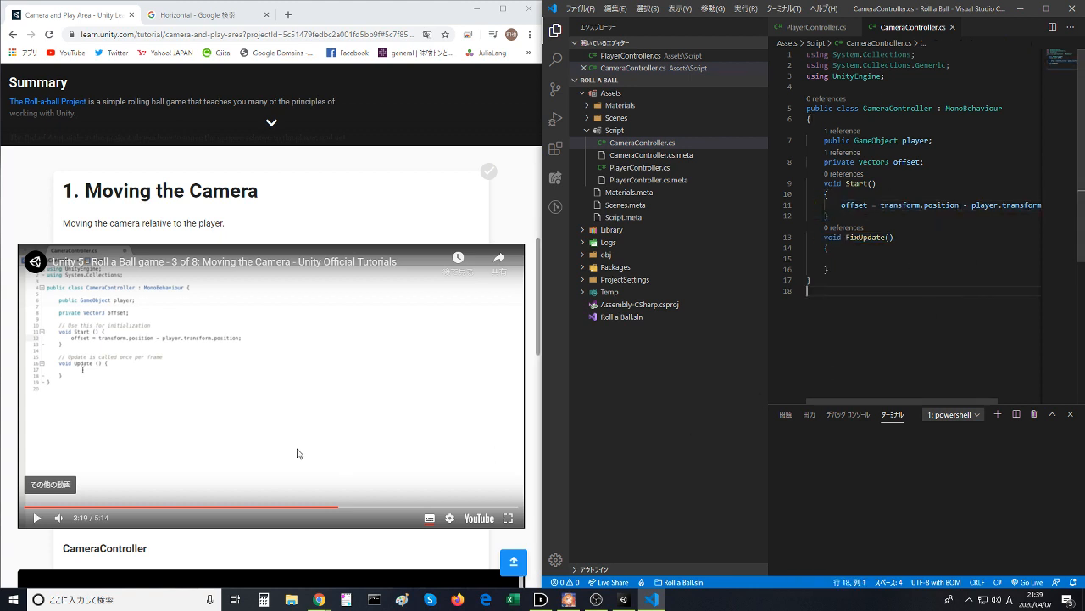
# - Follow the lesson video to its Update() assignment and begin the matching line inside FixUpdate() with transform.position =
pyautogui.click(290, 449)
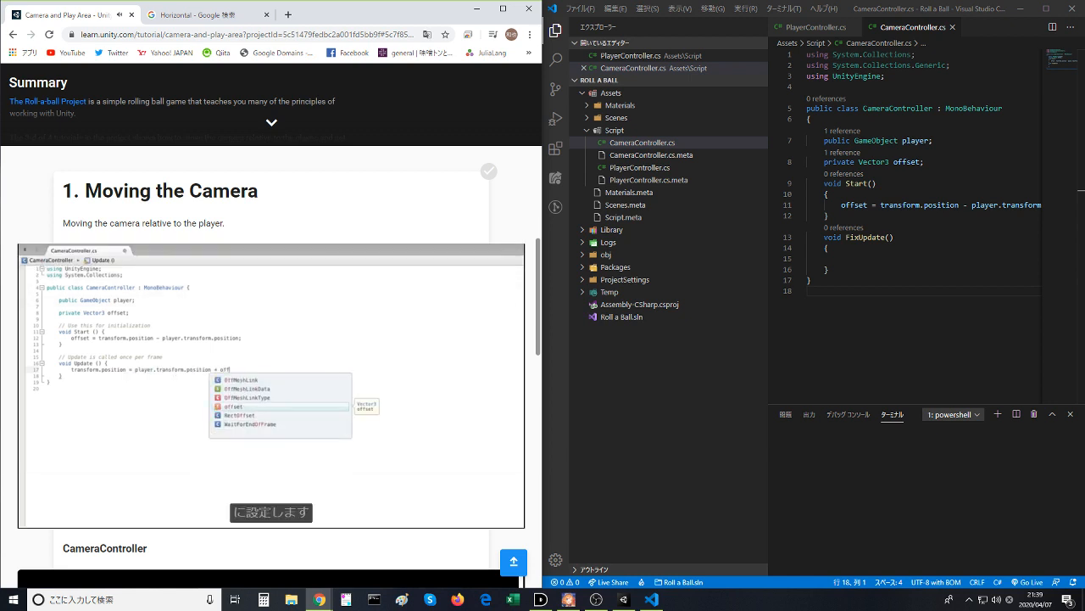
pyautogui.click(317, 457)
pyautogui.click(905, 260)
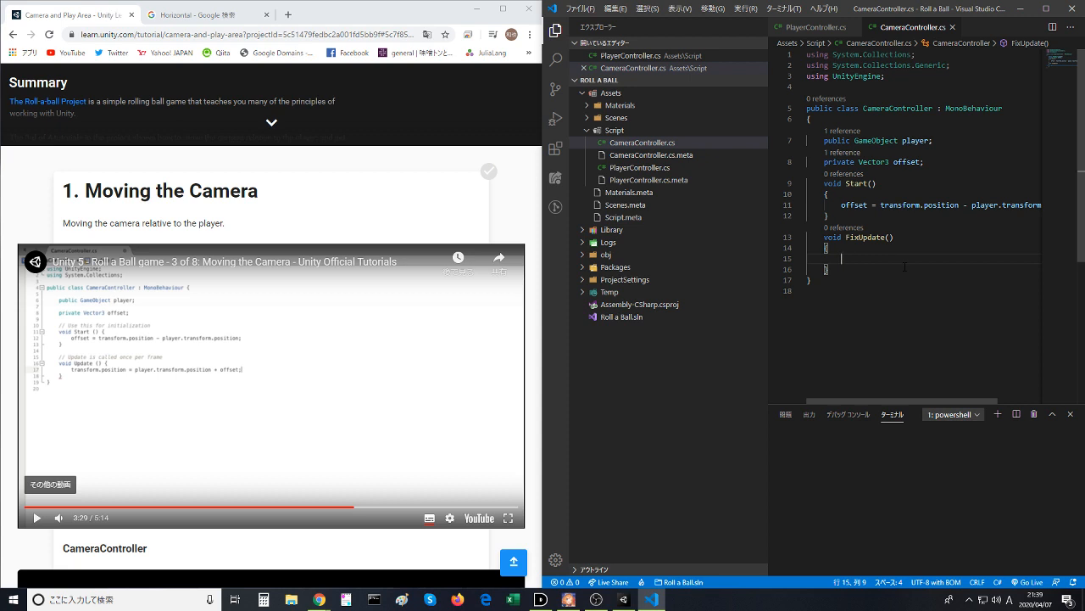
pyautogui.write('tra')
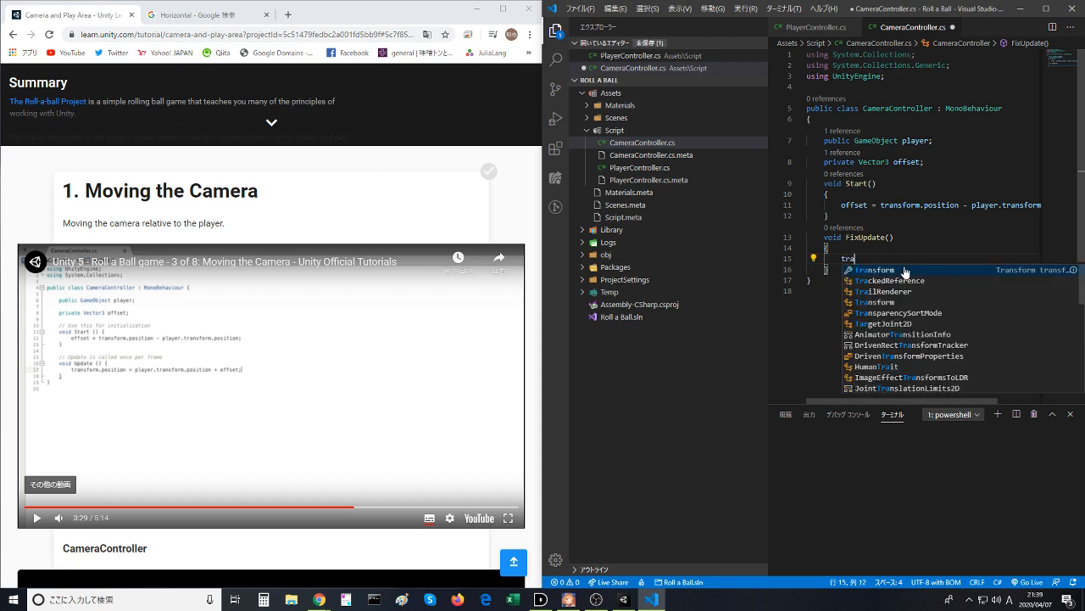
pyautogui.write('nsform.posi')
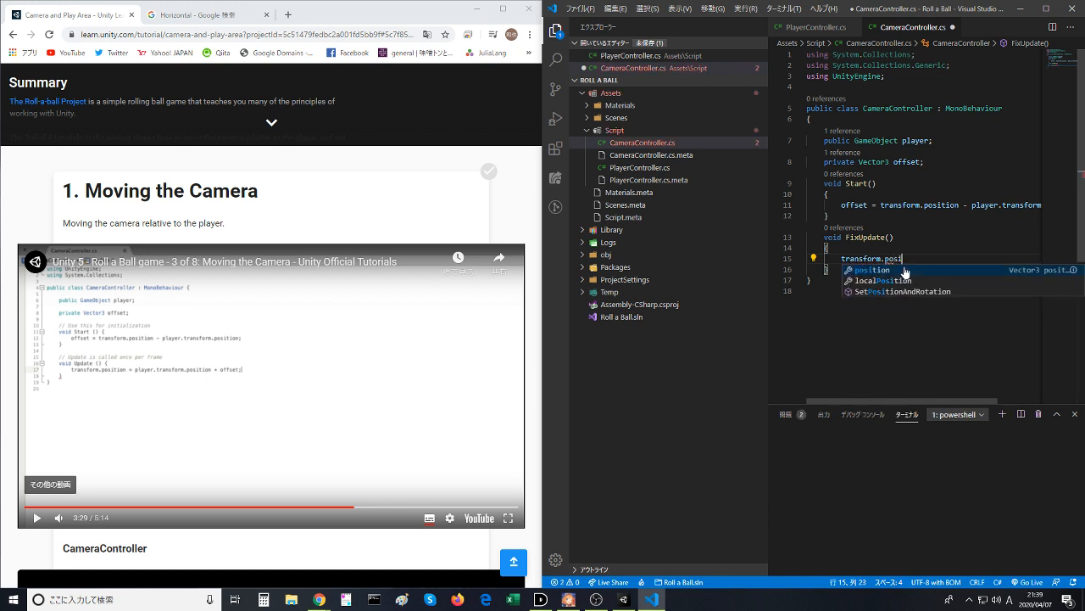
pyautogui.press('Tab')
pyautogui.write('= ')
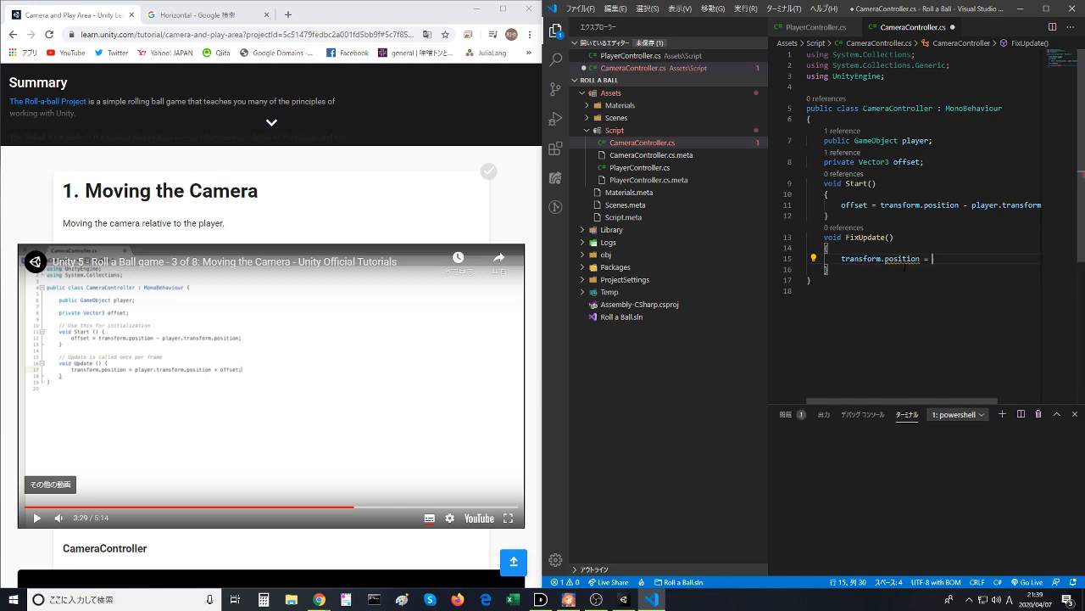
pyautogui.write('play')
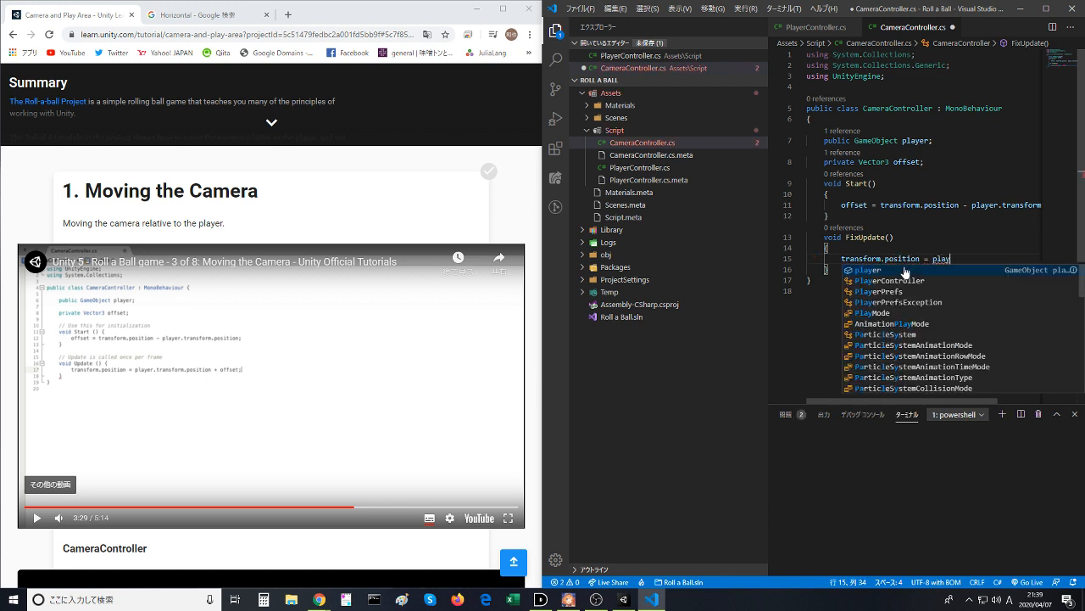
pyautogui.write('er.tran')
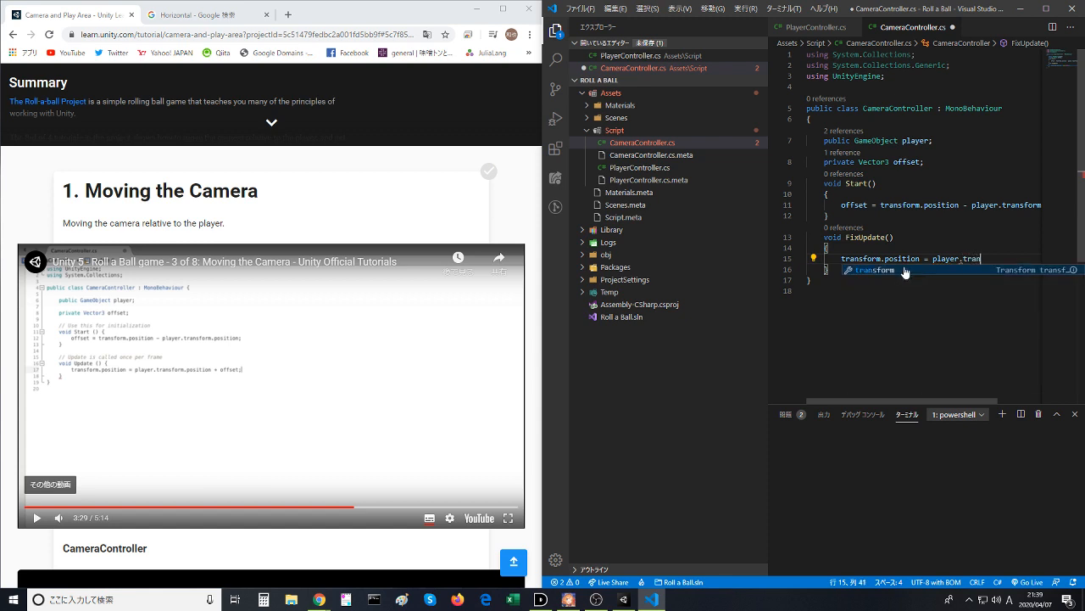
pyautogui.write('sform.')
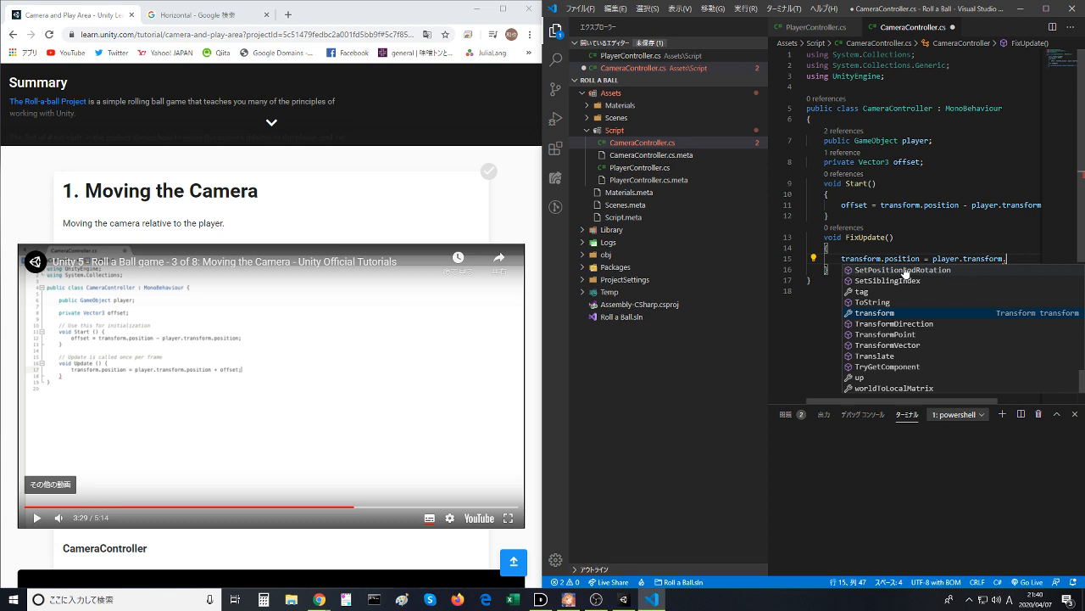
pyautogui.write('position ')
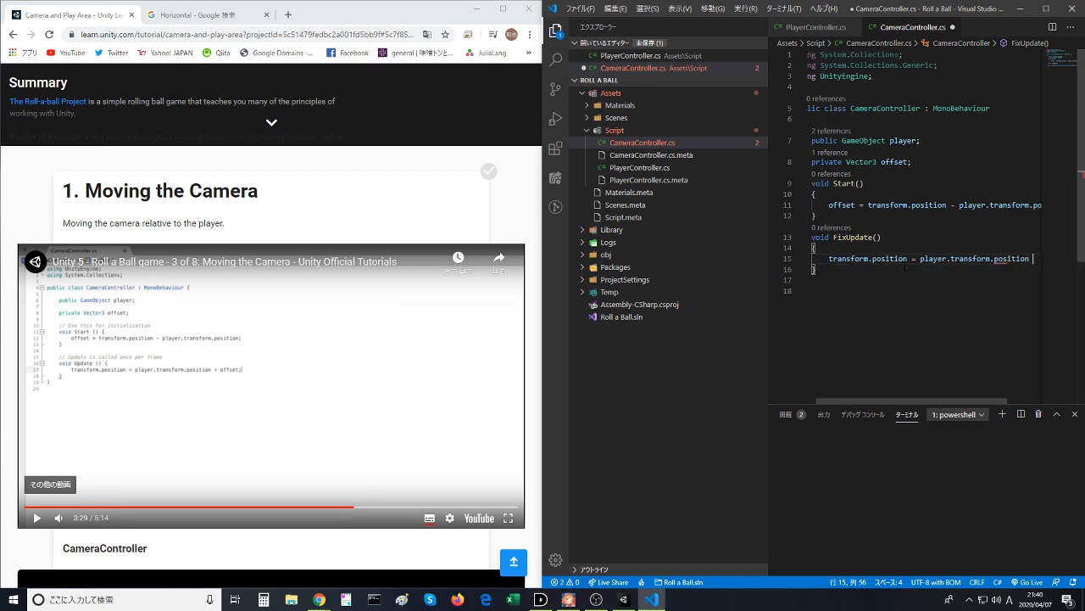
pyautogui.write('+ offs')
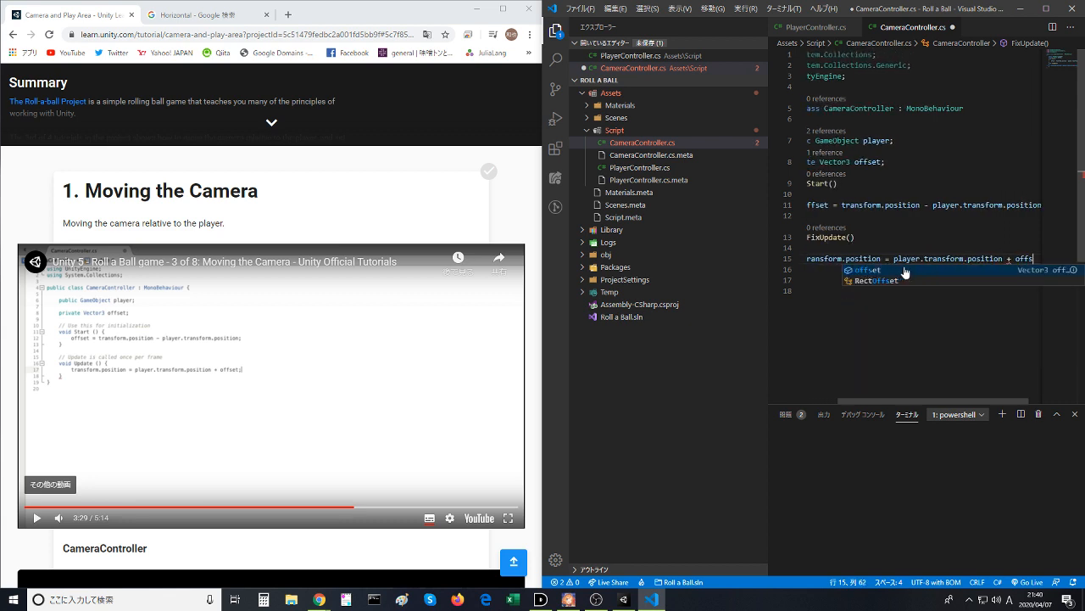
pyautogui.write('et')
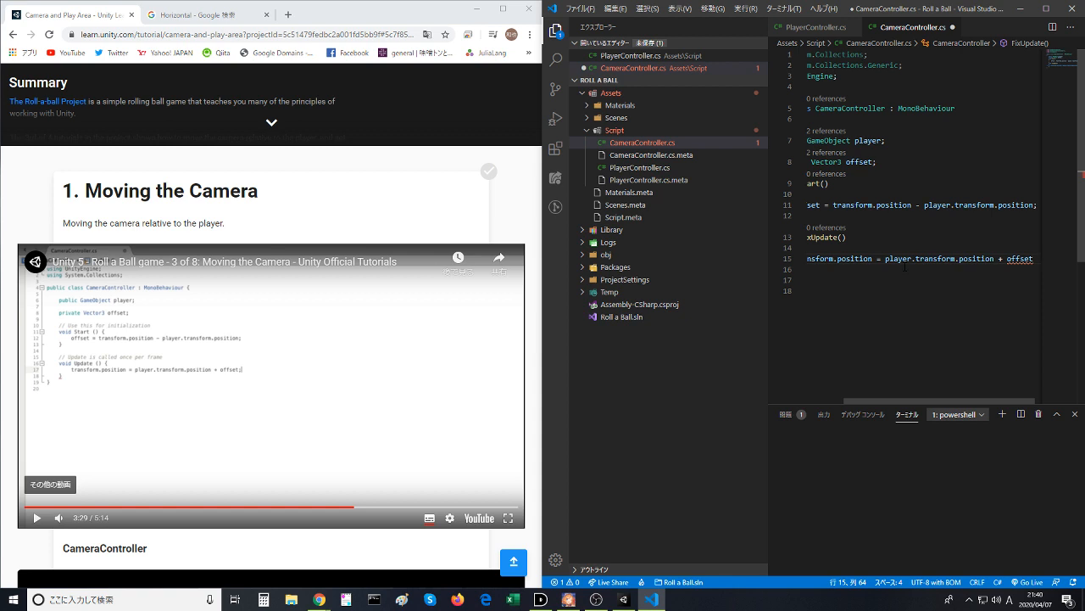
# - Complete the assignment in FixUpdate() with player.transform.position + offset; and save the script
pyautogui.press('Up')
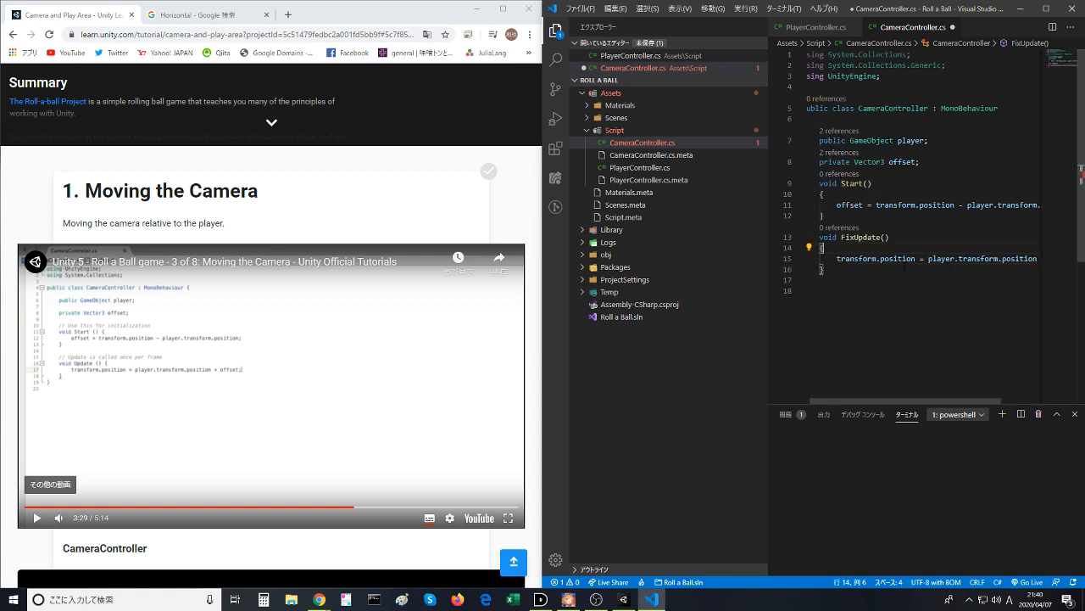
pyautogui.press('Down')
pyautogui.write('-;')
pyautogui.hotkey('ctrl', 's')
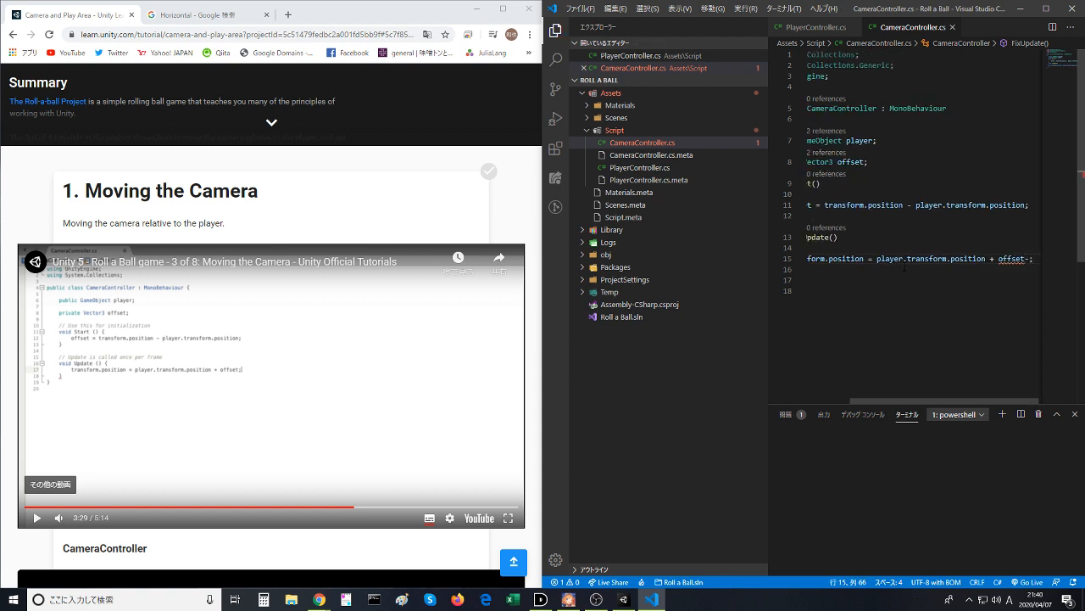
pyautogui.press('Up')
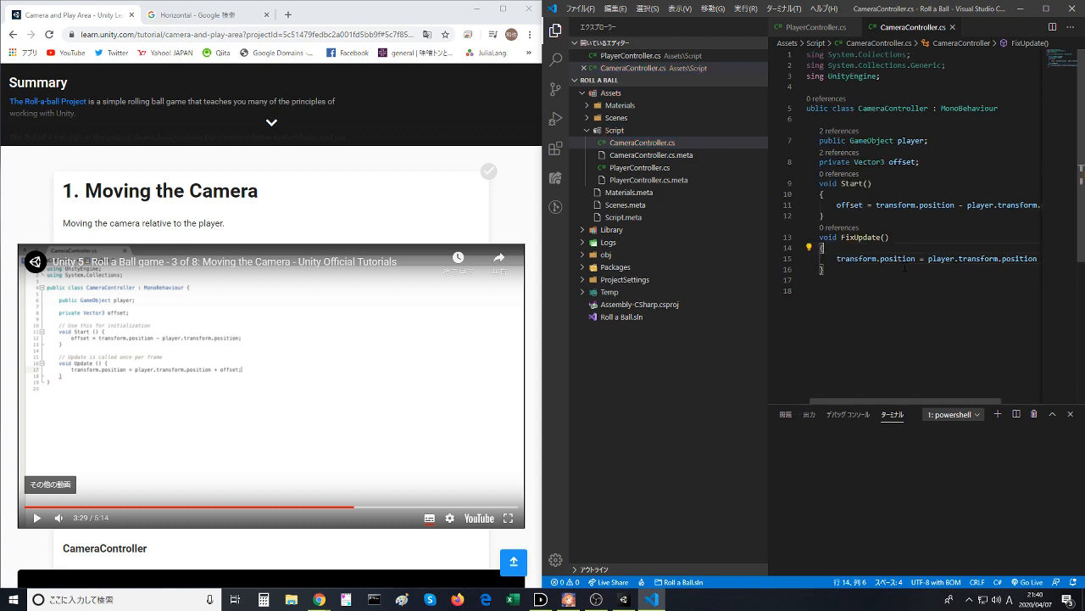
# - Follow the lesson video to its LateUpdate() change and rename FixUpdate() to LateUpdate() in CameraController.cs
pyautogui.click(417, 402)
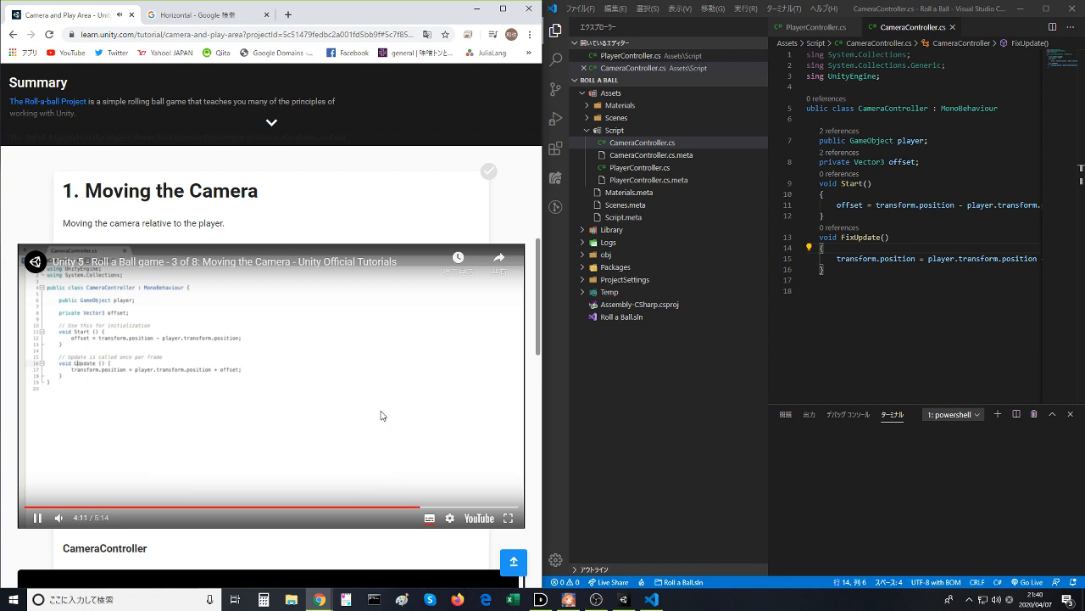
pyautogui.click(324, 468)
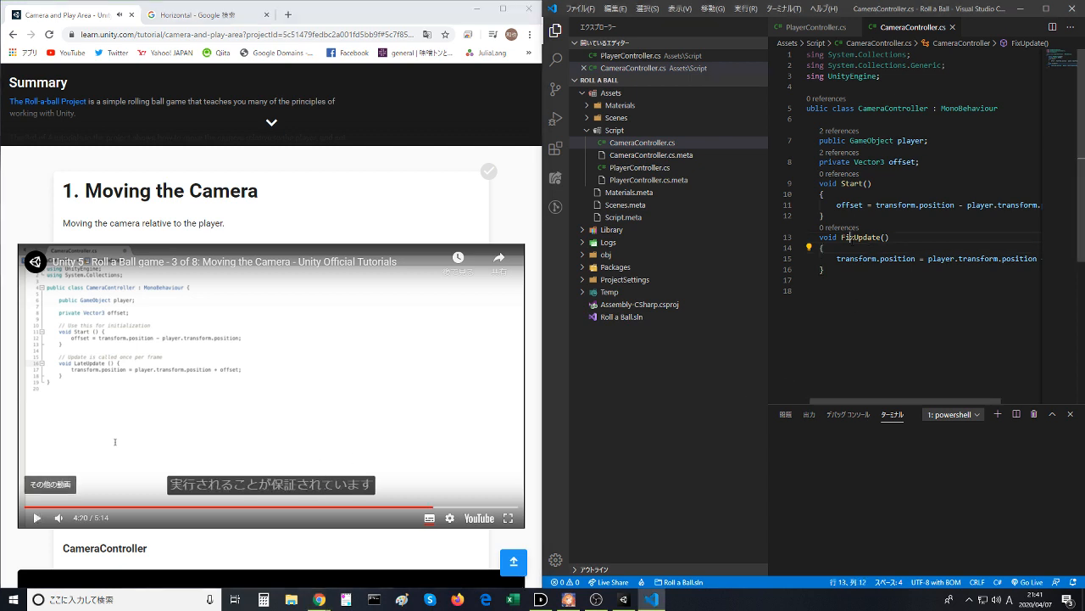
pyautogui.doubleClick(861, 238)
pyautogui.write('LateUp')
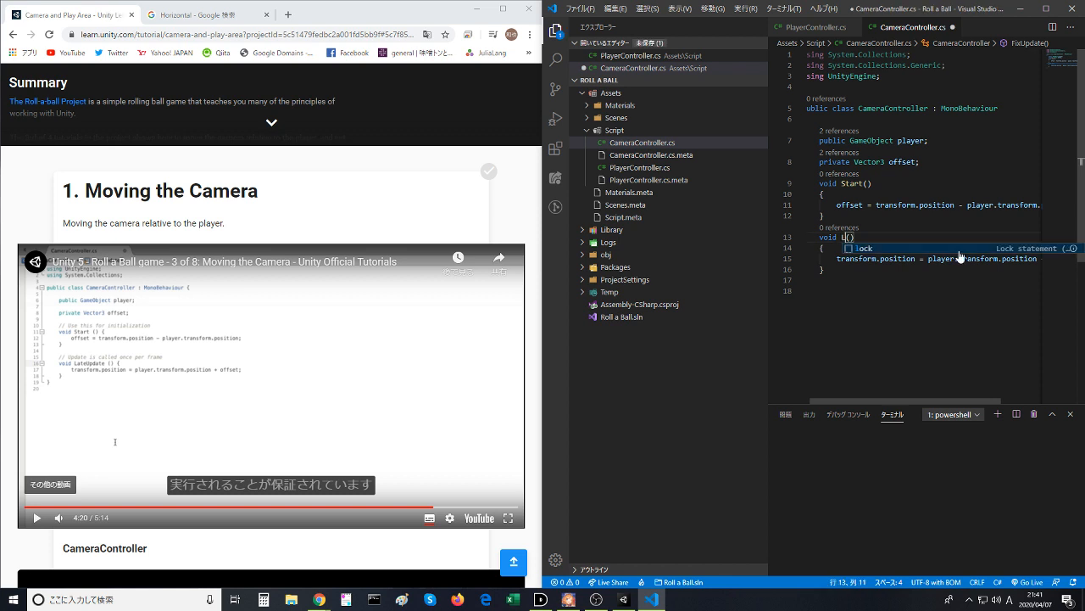
pyautogui.write('date')
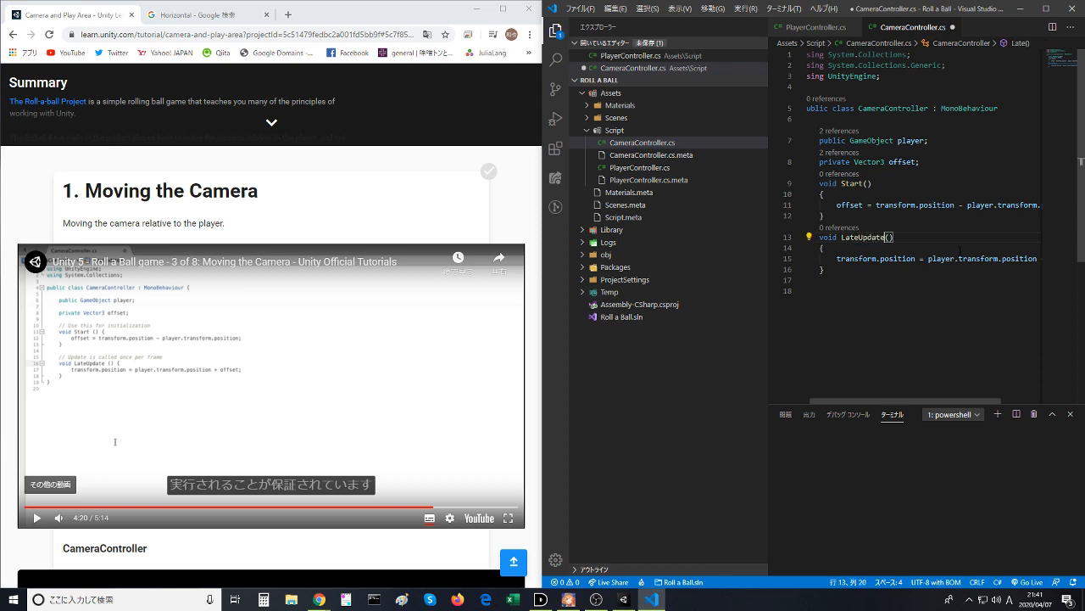
pyautogui.scroll(-2, 983, 217)
pyautogui.click(989, 219)
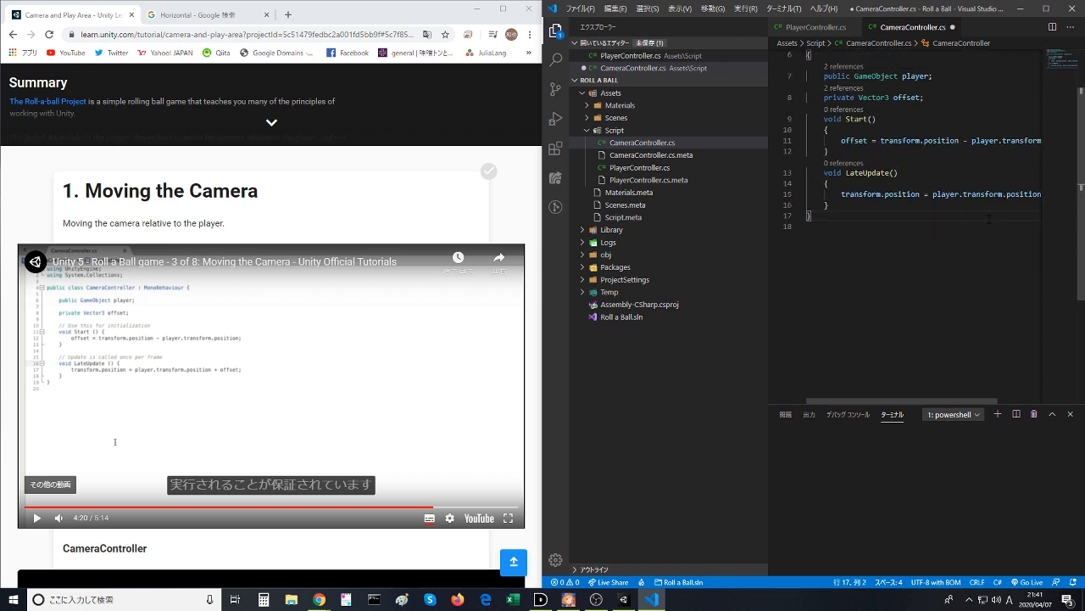
# - Continue the lesson video to its return to Unity for testing, then switch to the Unity editor and maximize its window
pyautogui.click(252, 380)
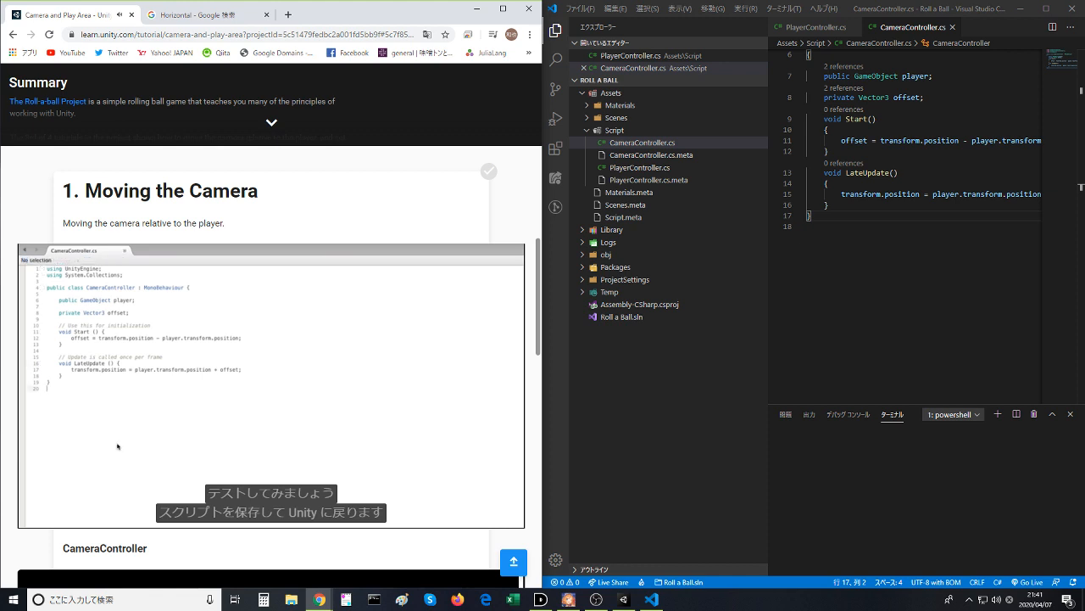
pyautogui.click(305, 441)
pyautogui.click(306, 441)
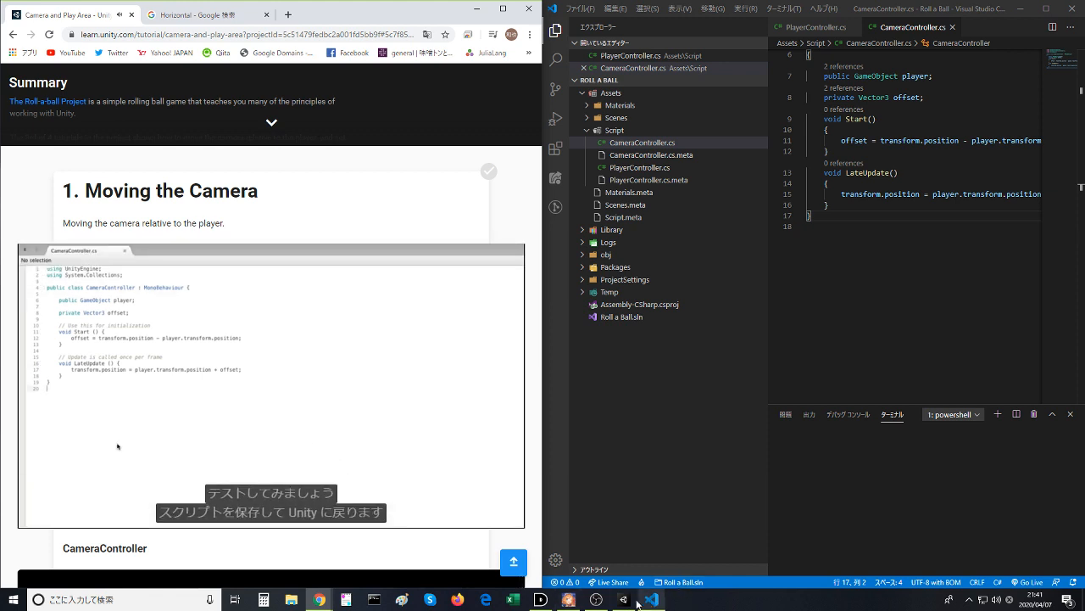
pyautogui.click(378, 450)
pyautogui.click(623, 600)
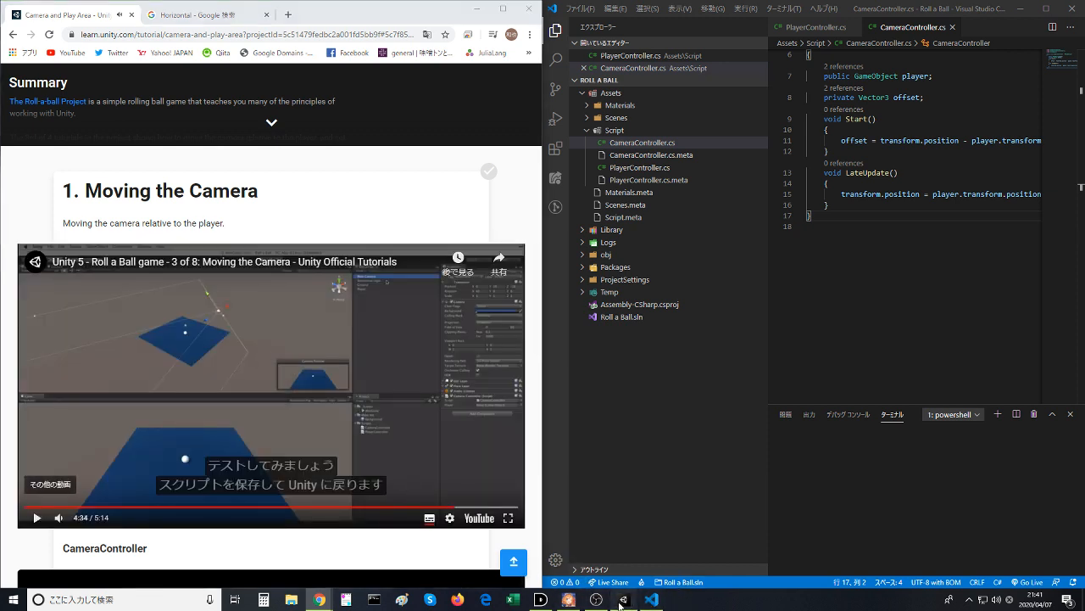
pyautogui.click(786, 38)
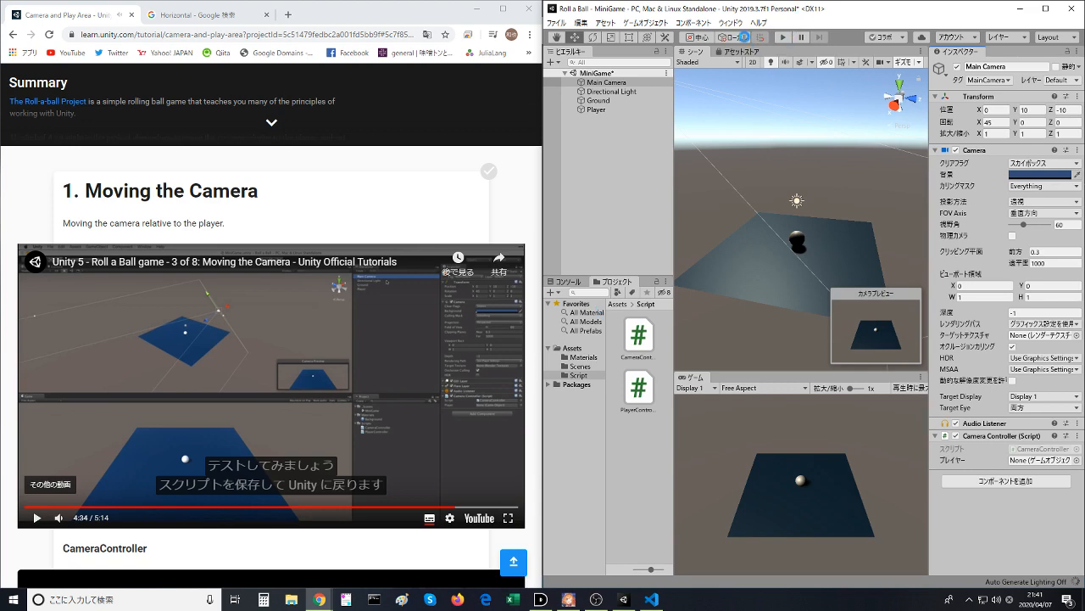
pyautogui.doubleClick(816, 19)
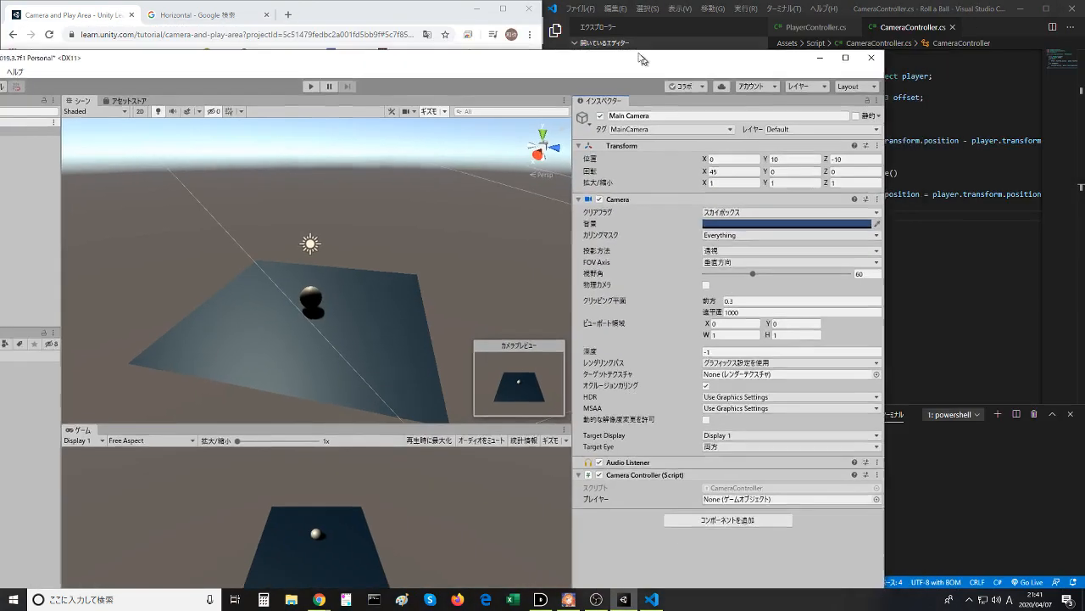
# - Select the Player sphere, run the game in play mode, roll the ball forward and backward, and stop play mode
pyautogui.click(513, 248)
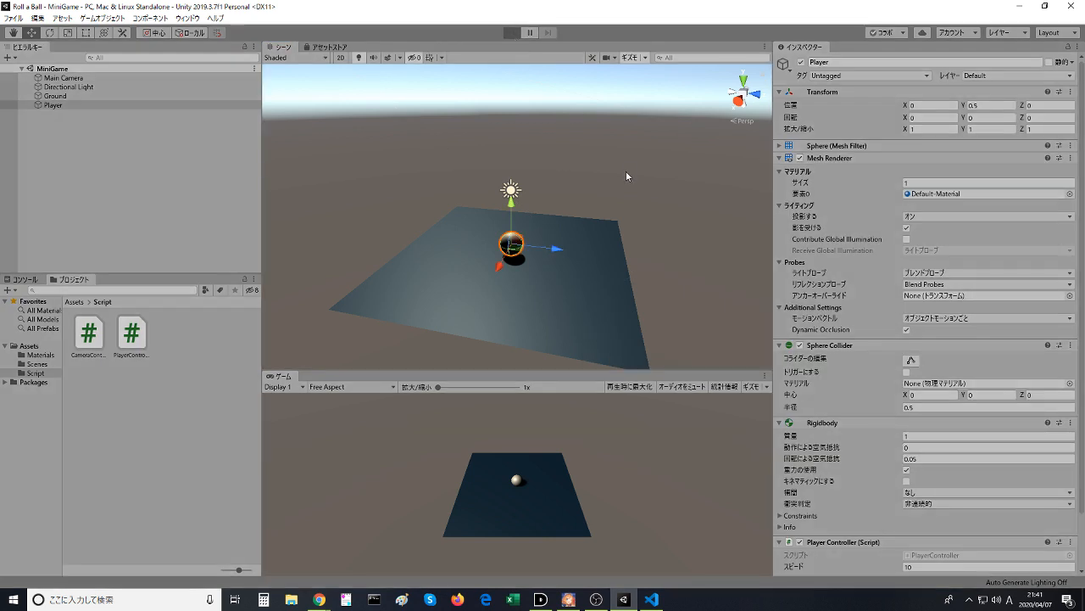
pyautogui.press('Down')
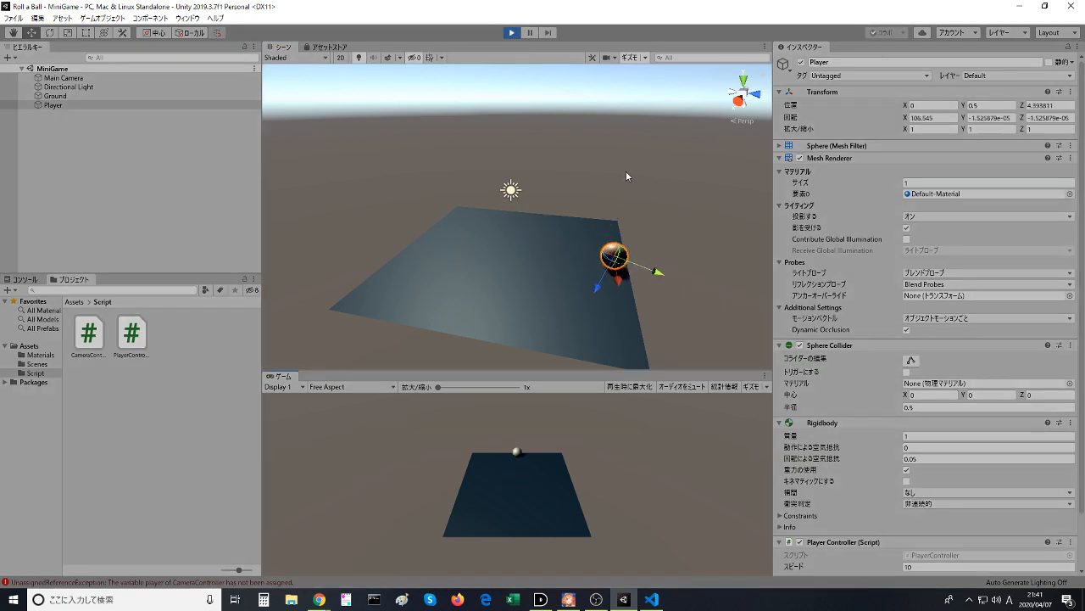
pyautogui.press('Up')
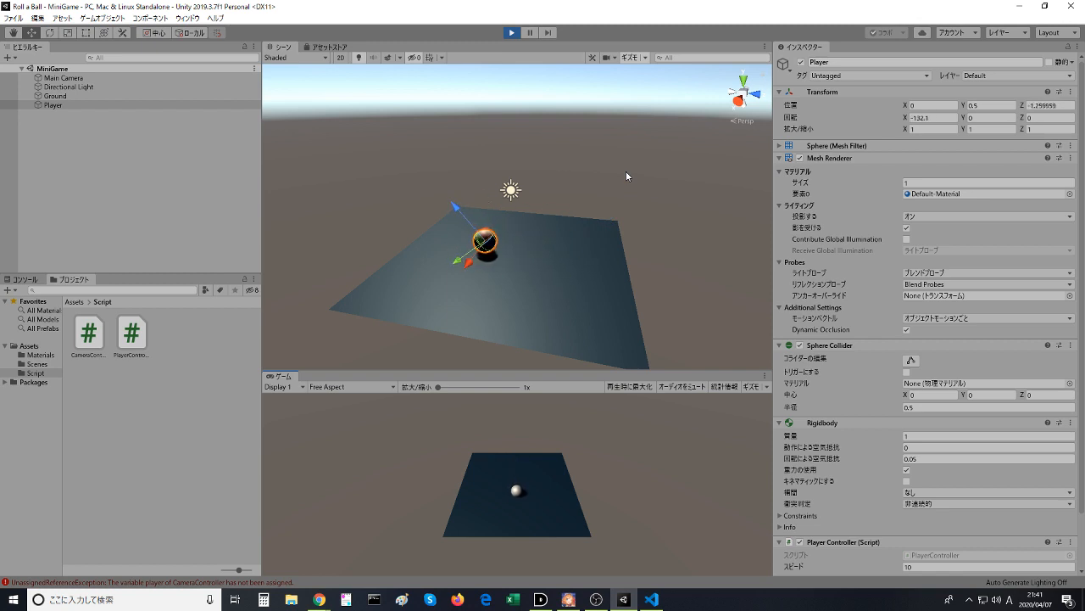
pyautogui.press('Down')
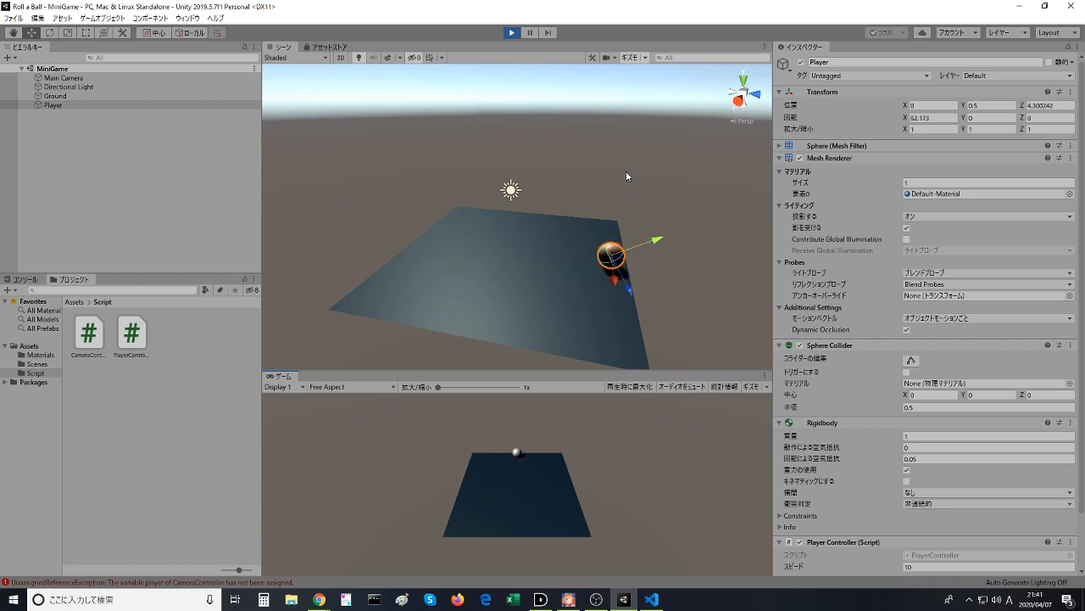
pyautogui.press('Up')
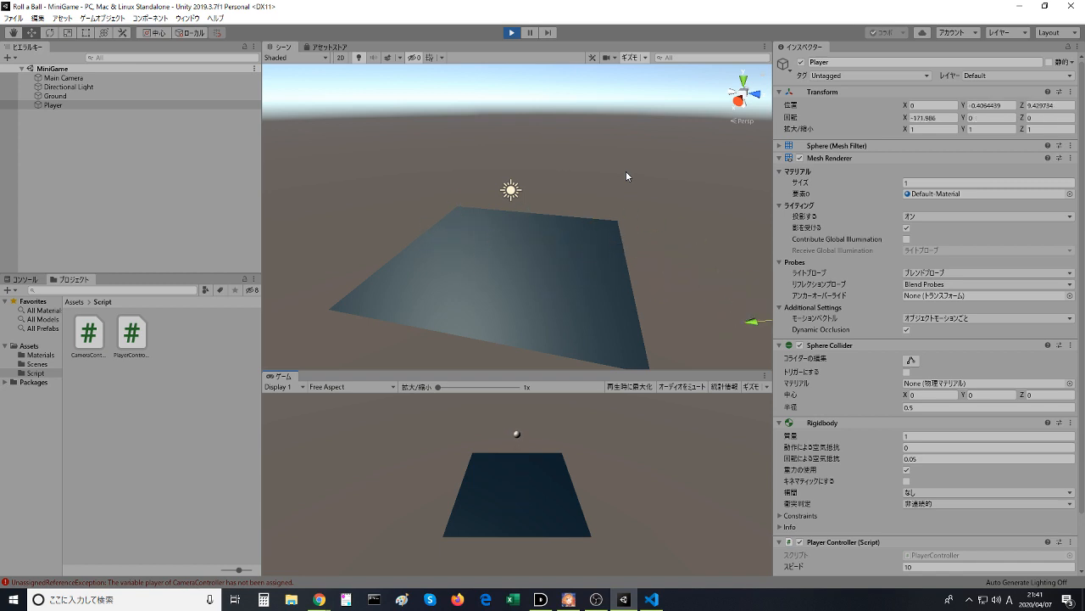
pyautogui.click(512, 32)
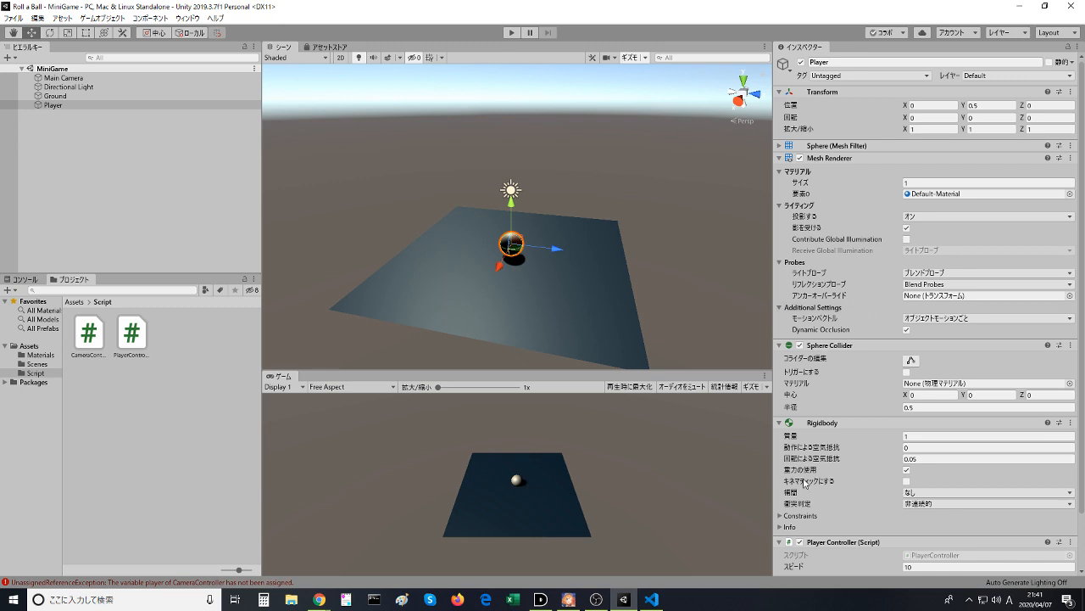
# - Assign the Player object to the player reference of Main Camera's Camera Controller script and save the MiniGame scene
pyautogui.scroll(-3, 823, 490)
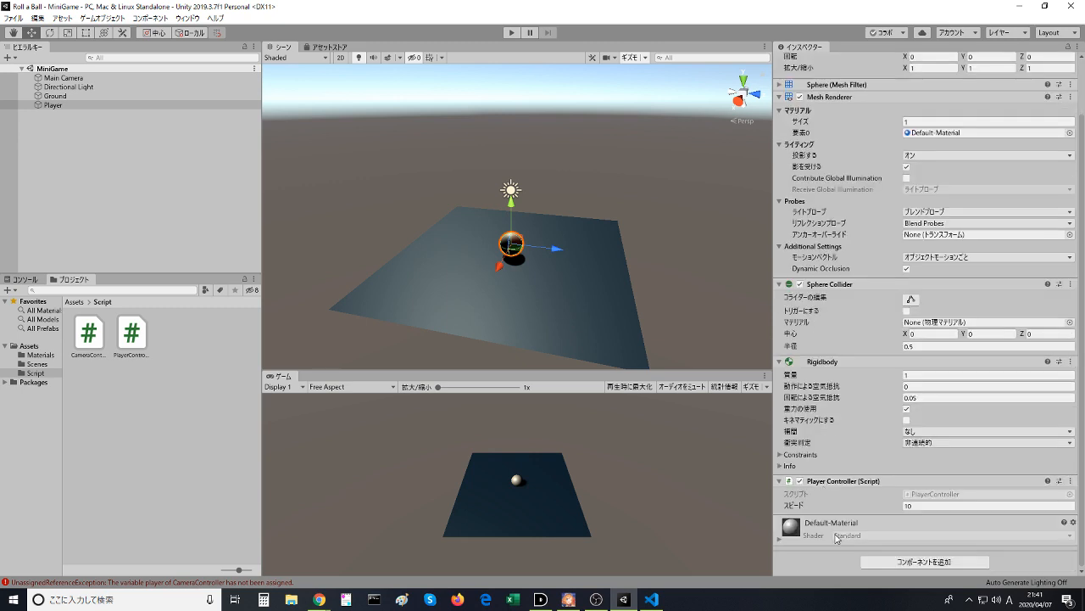
pyautogui.click(61, 77)
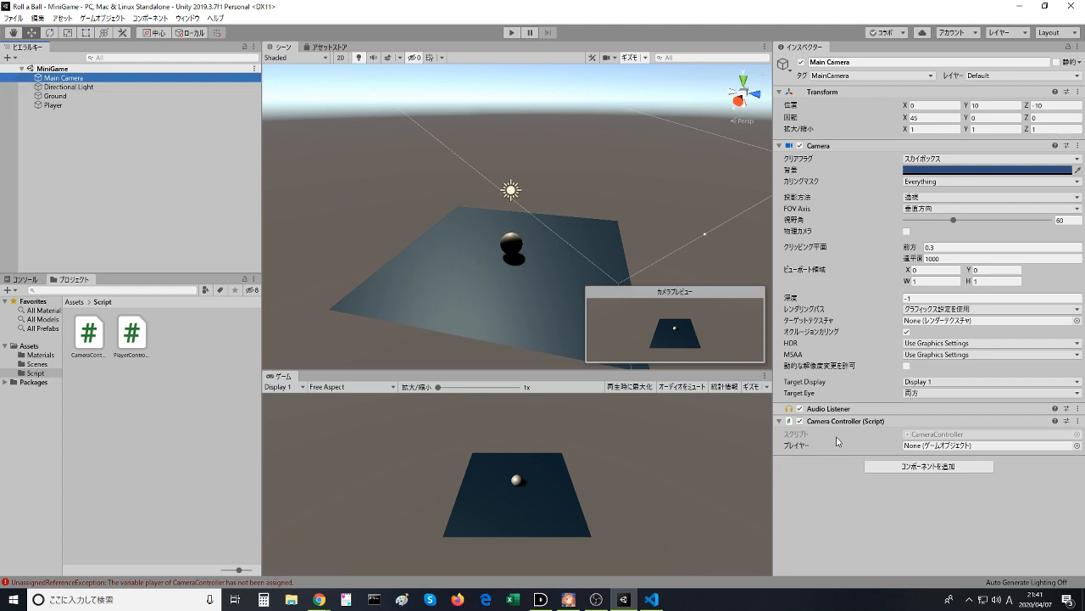
pyautogui.click(923, 445)
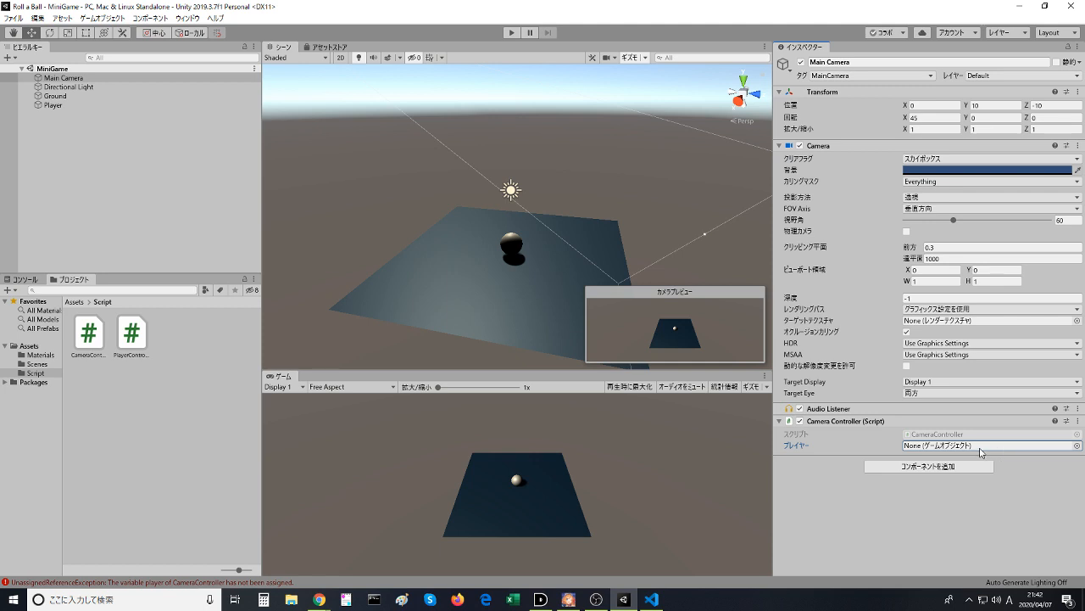
pyautogui.click(905, 435)
pyautogui.click(925, 447)
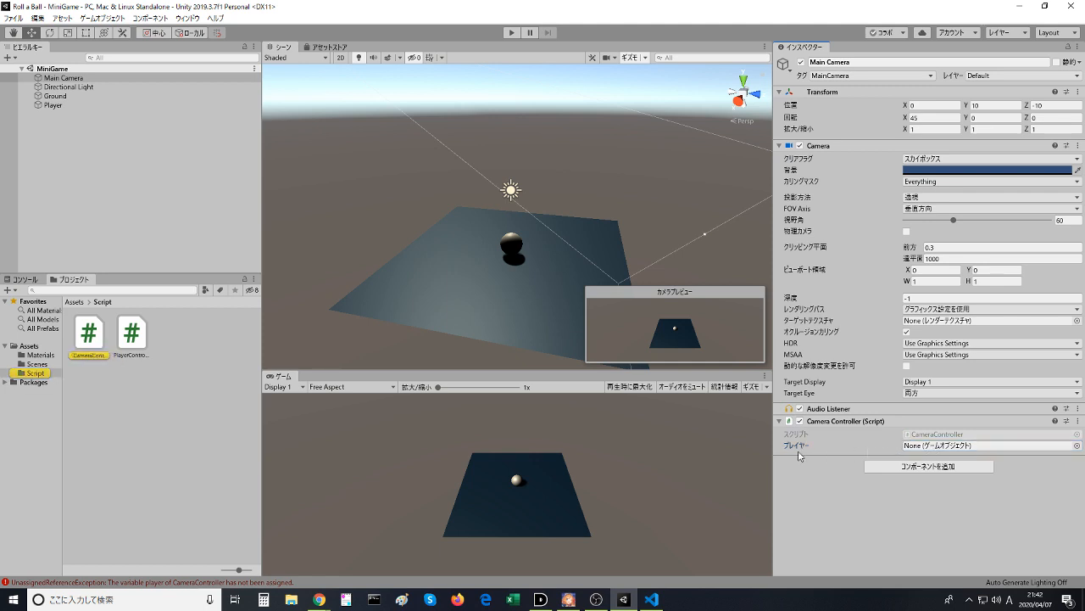
pyautogui.click(1077, 446)
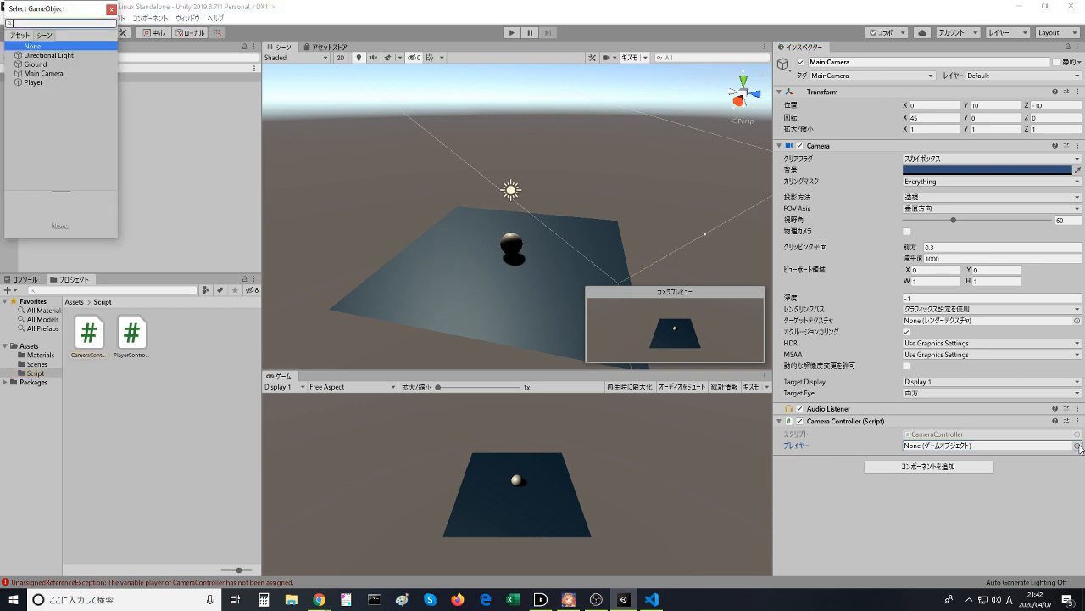
pyautogui.click(36, 83)
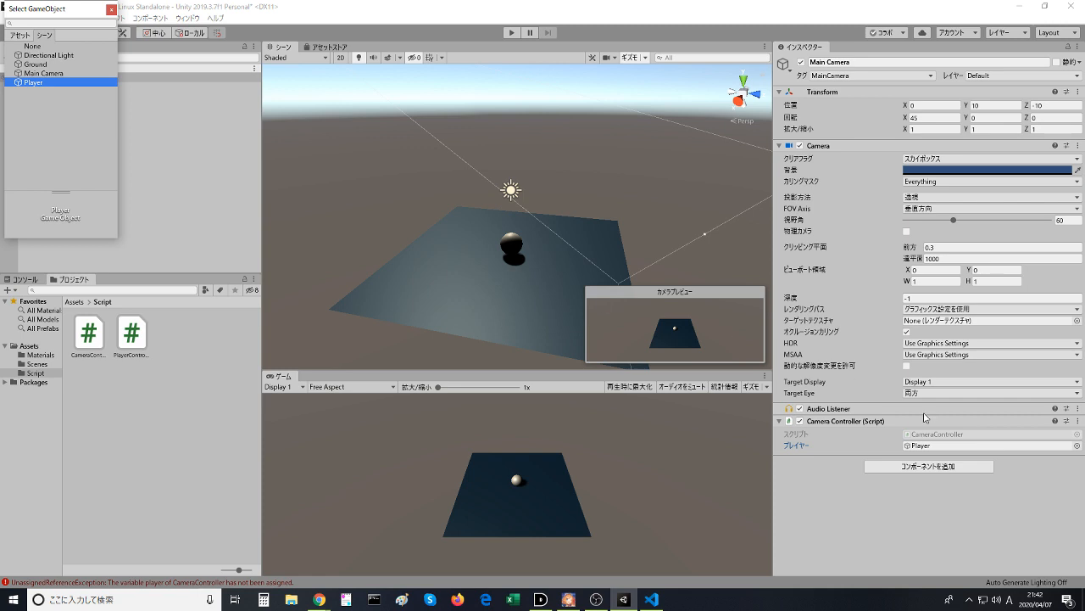
pyautogui.click(879, 453)
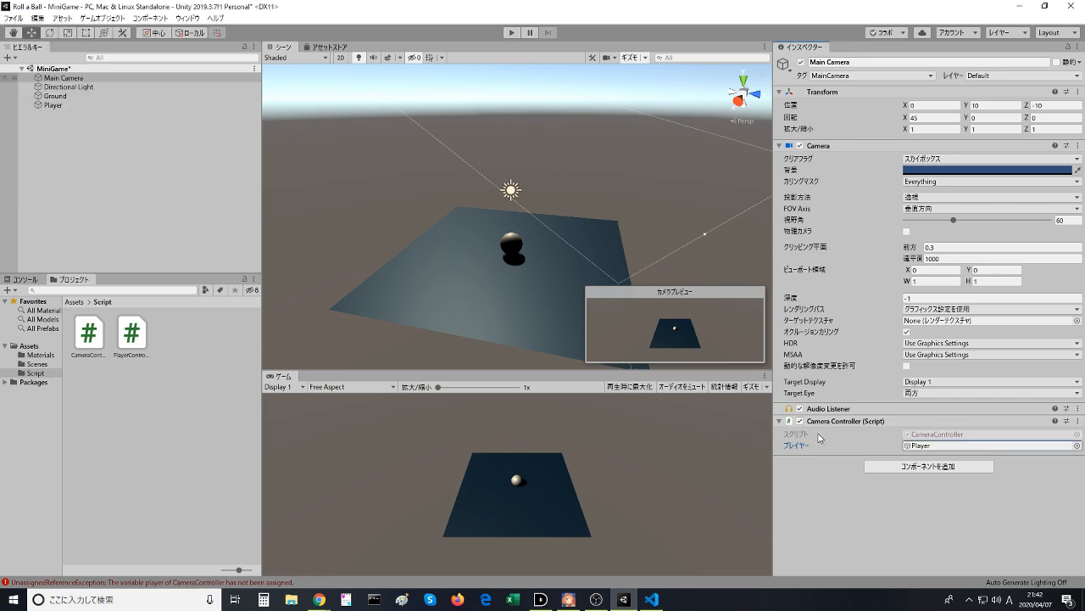
pyautogui.click(788, 465)
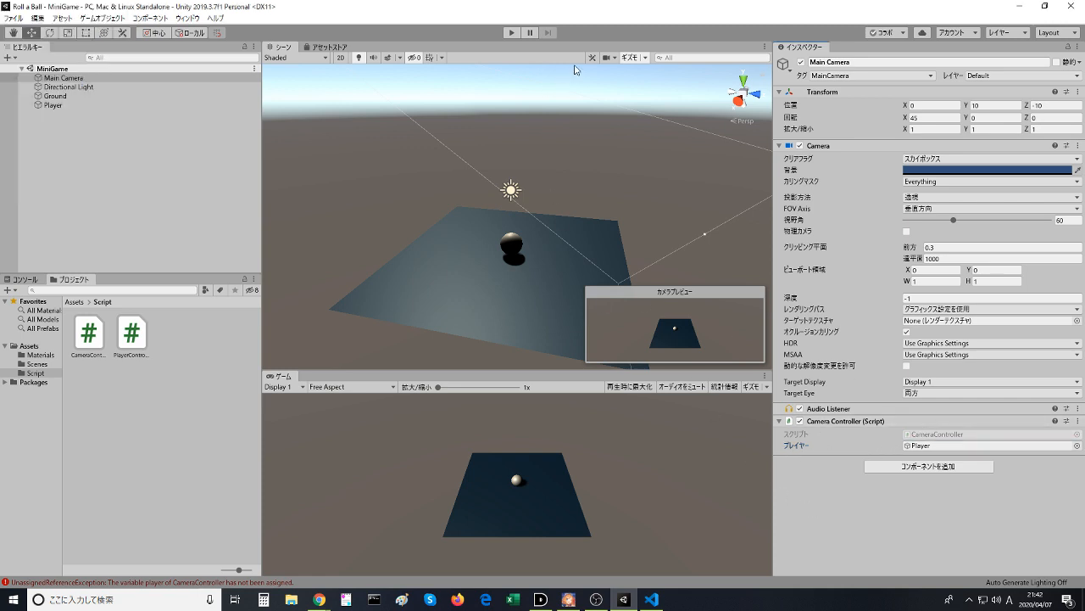
# - Run the game again, roll the ball in all directions to test the camera following it, and stop play mode
pyautogui.click(512, 33)
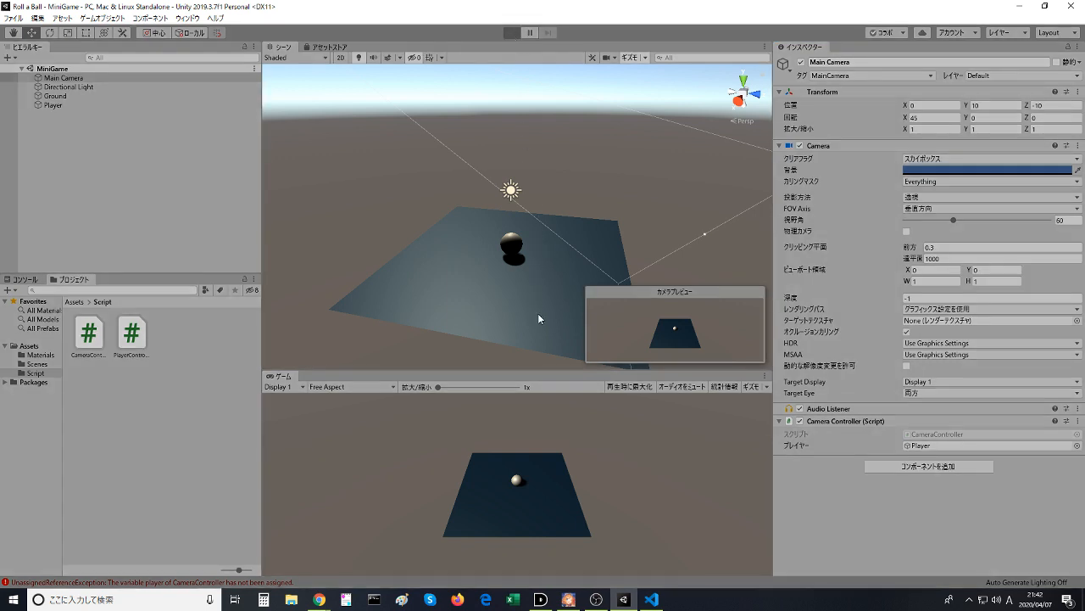
pyautogui.press('Up')
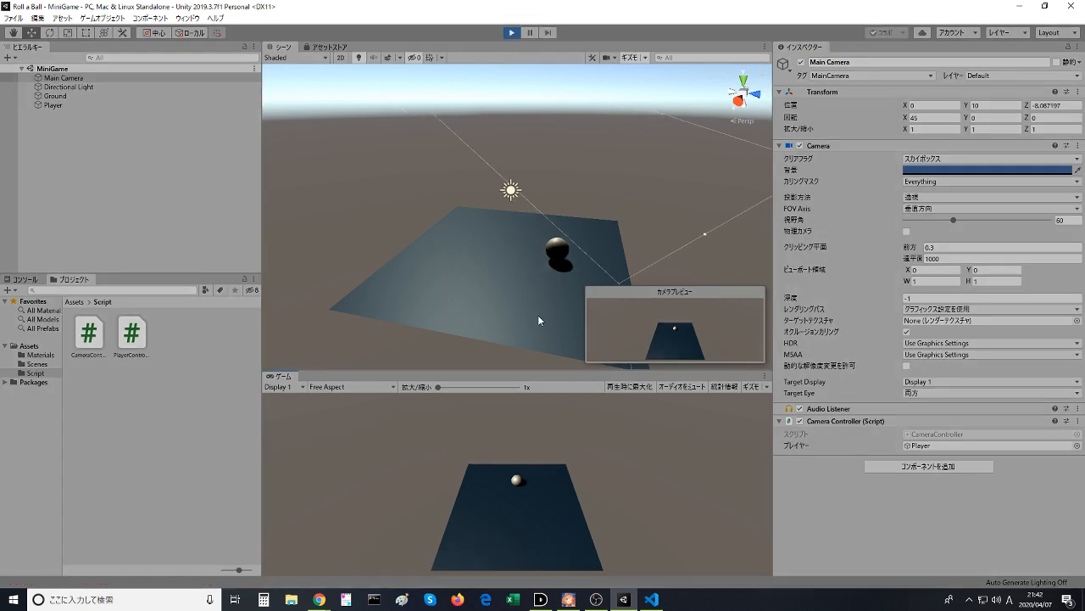
pyautogui.press('Down')
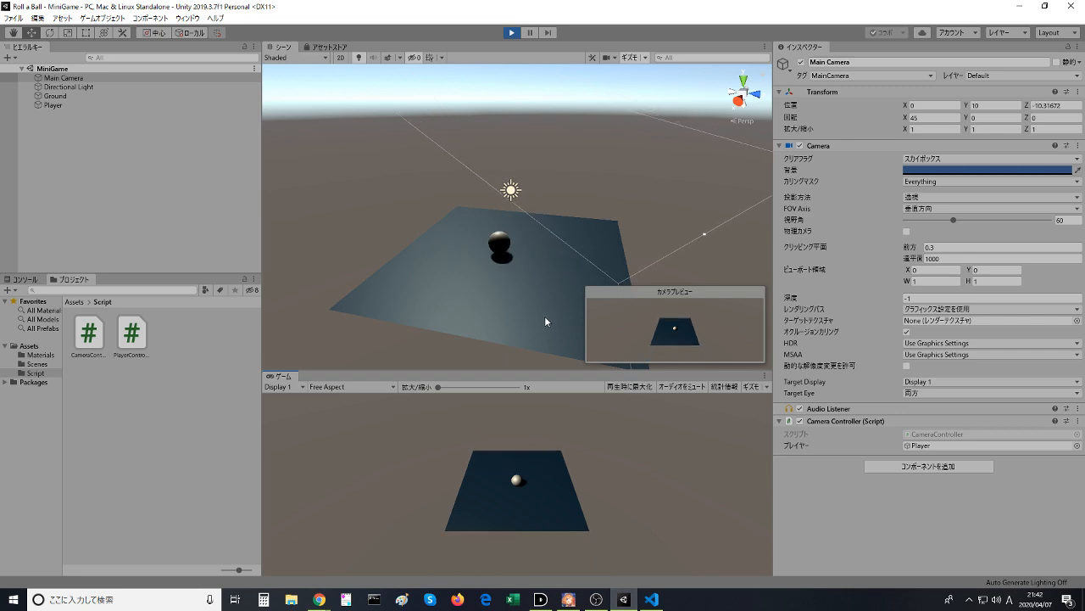
pyautogui.press('Up')
pyautogui.press('Left')
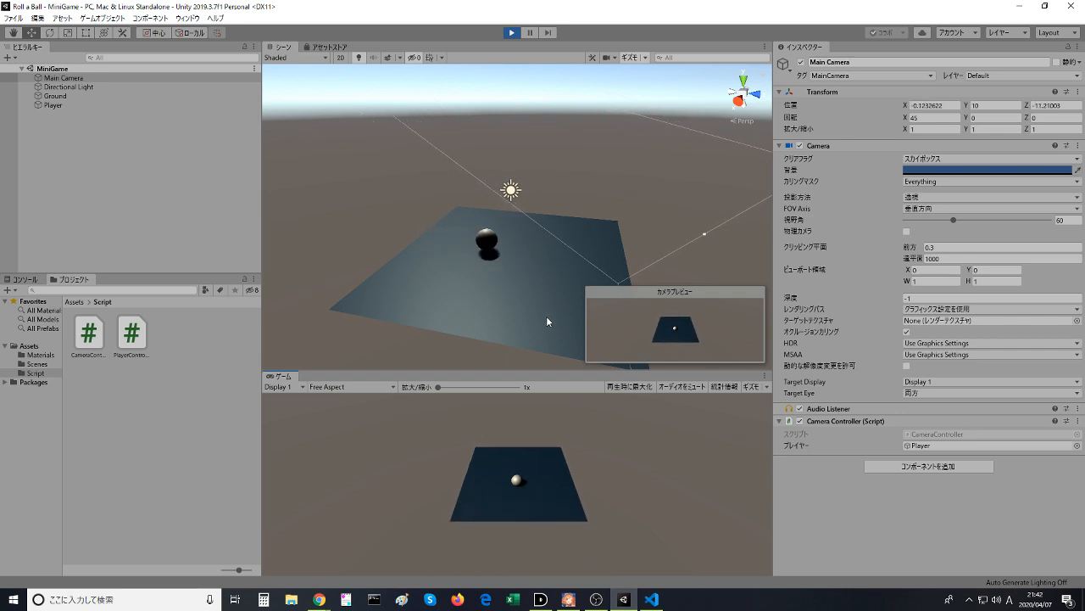
pyautogui.press('Right')
pyautogui.press('Down')
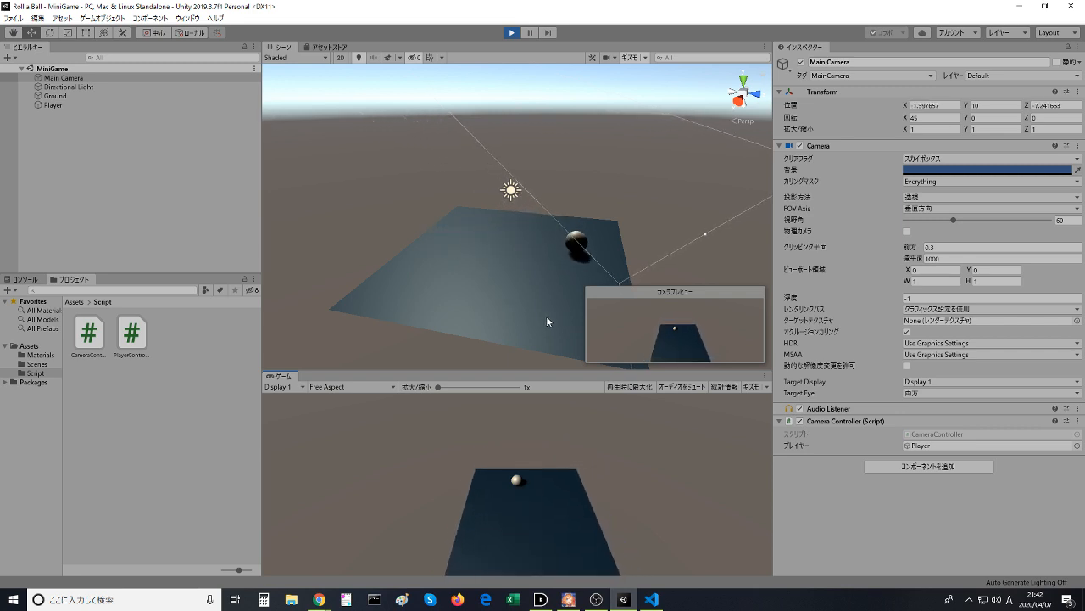
pyautogui.press('Left')
pyautogui.press('Up')
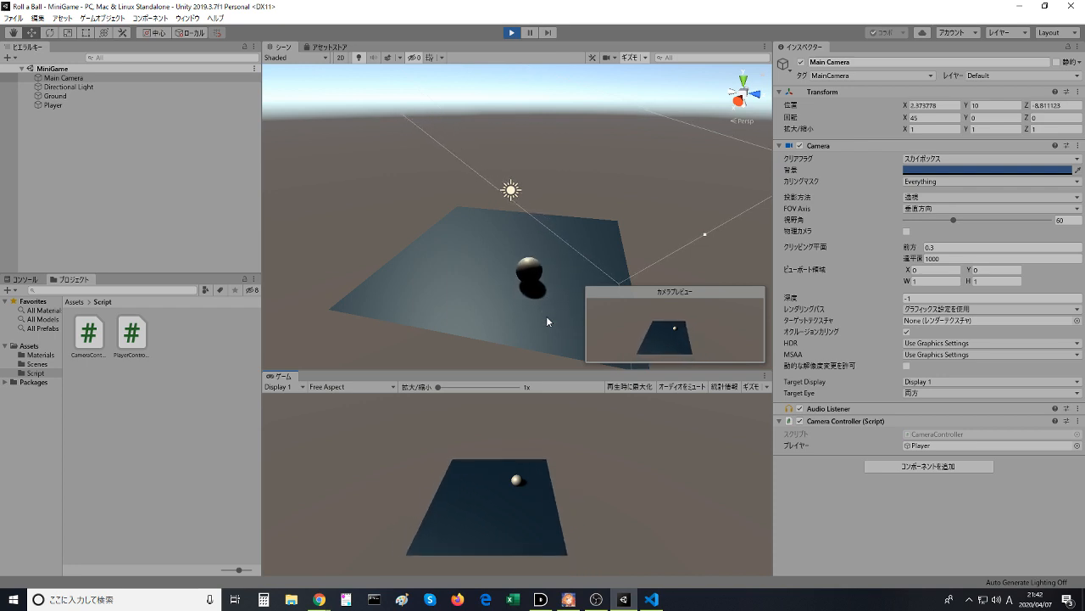
pyautogui.press('Right')
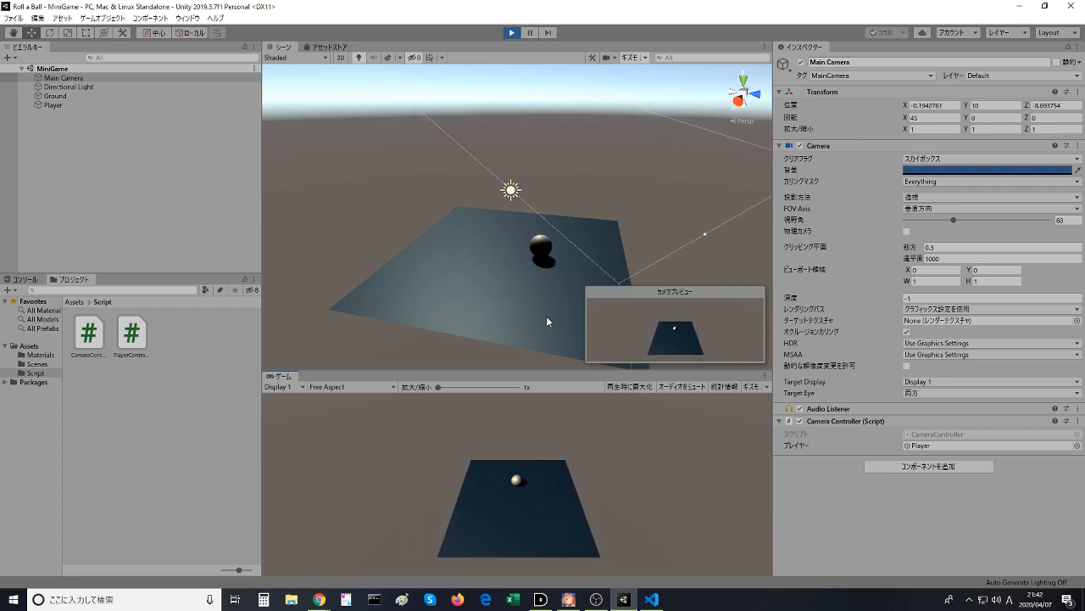
pyautogui.press('Down')
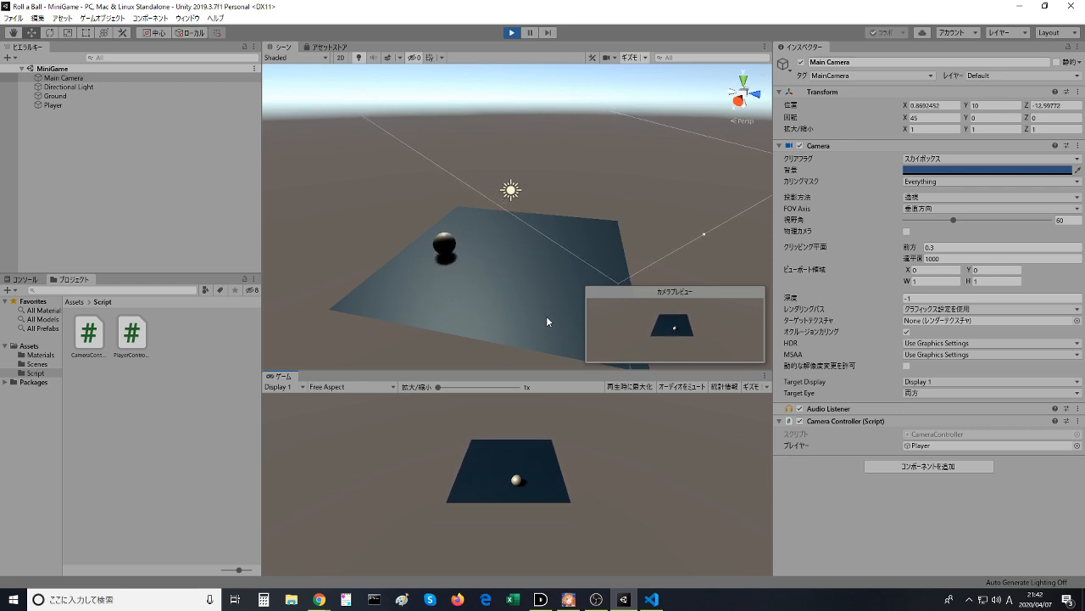
pyautogui.press('Up')
pyautogui.press('Right')
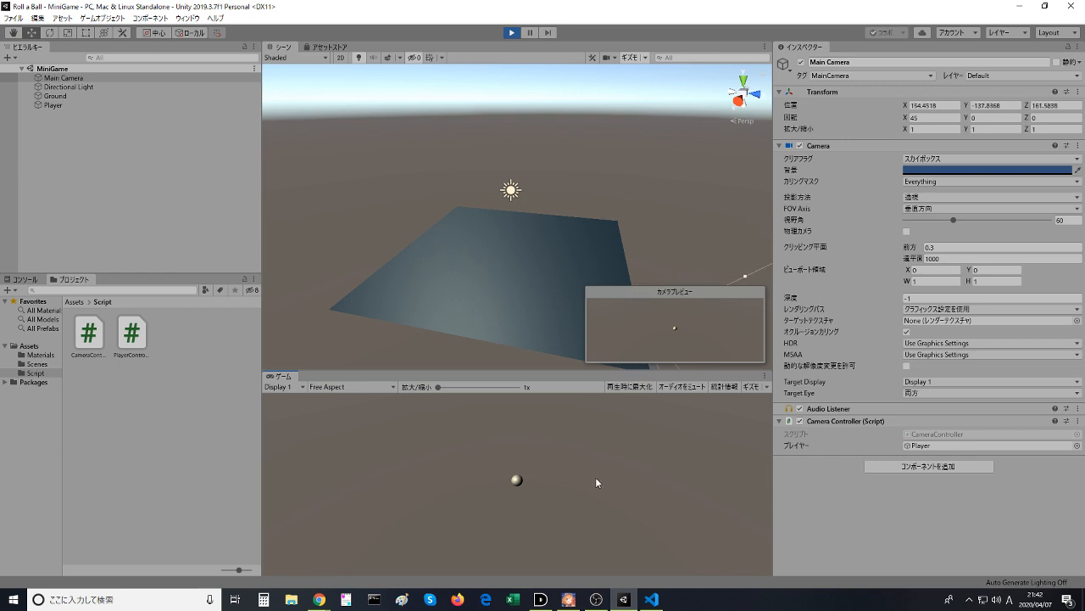
pyautogui.click(511, 32)
# - Switch to the browser and skip through the rest of the Moving the Camera lesson video to its end
pyautogui.hotkey('alt', 'Tab')
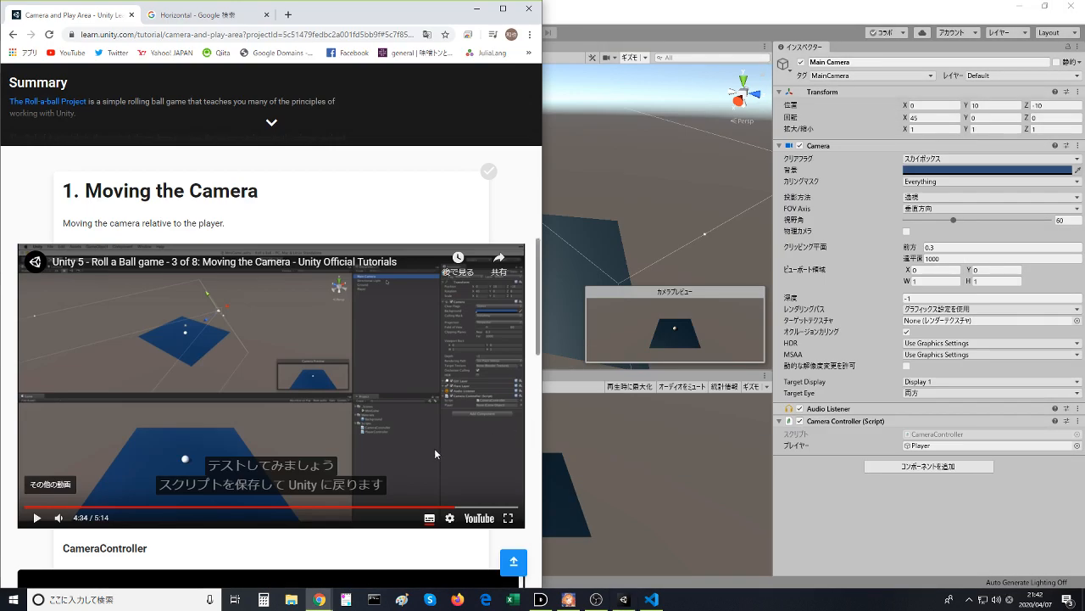
pyautogui.click(301, 426)
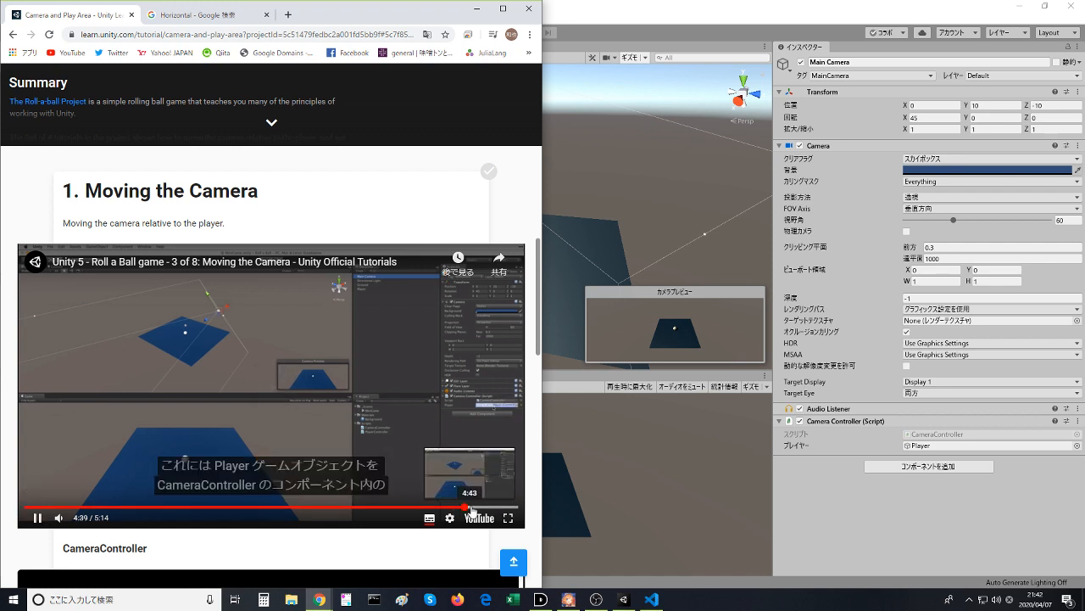
pyautogui.click(491, 507)
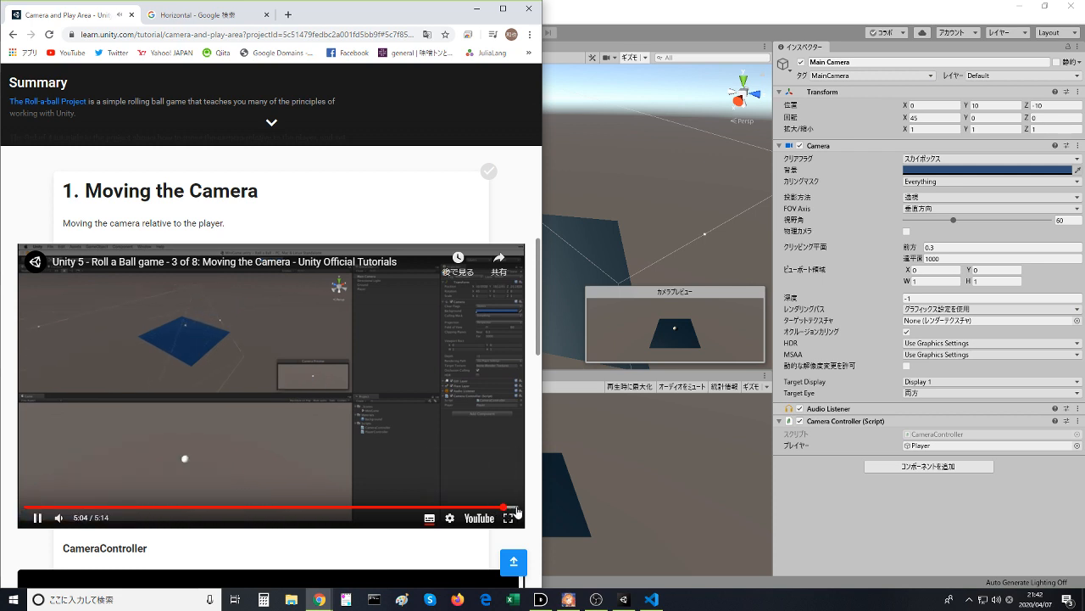
pyautogui.click(516, 507)
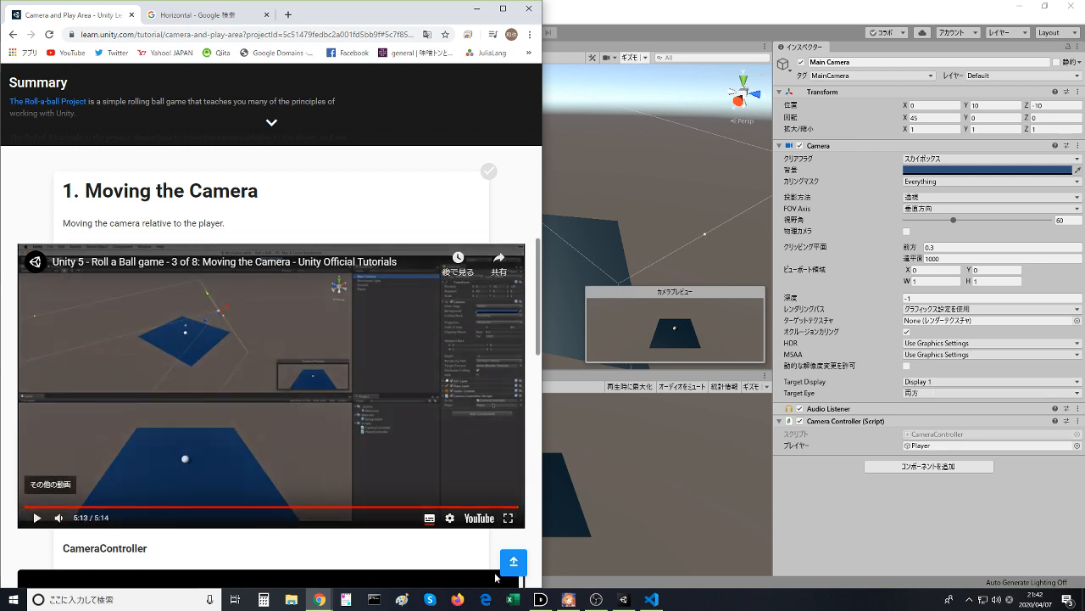
# - Switch to Visual Studio Code and examine the public GameObject player declaration in CameraController.cs
pyautogui.click(651, 599)
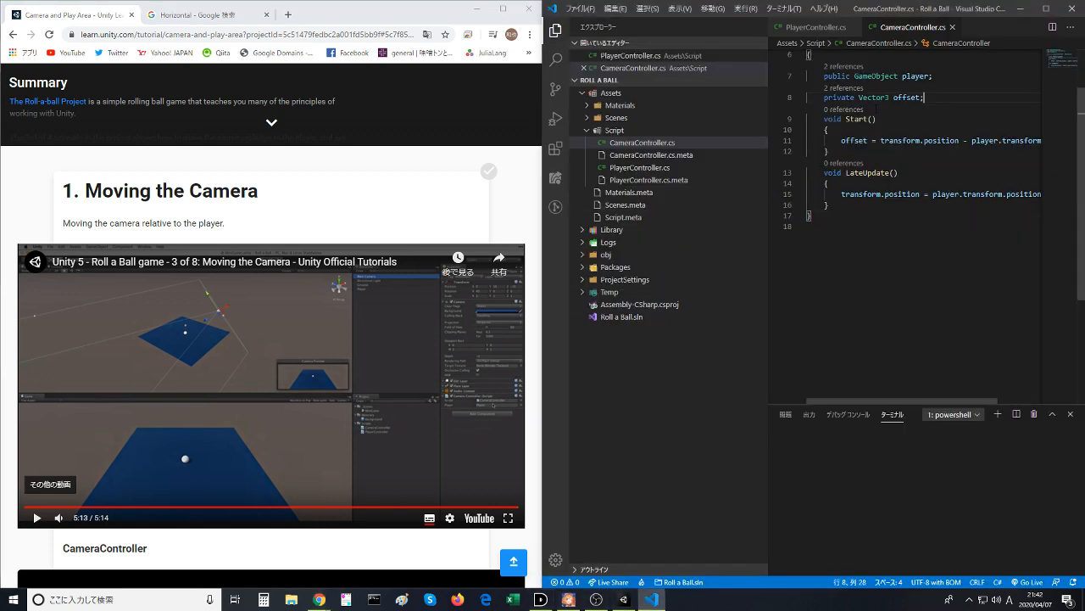
pyautogui.doubleClick(876, 75)
pyautogui.doubleClick(915, 75)
pyautogui.moveTo(920, 173); pyautogui.dragTo(884, 44)
pyautogui.click(885, 141)
pyautogui.doubleClick(915, 141)
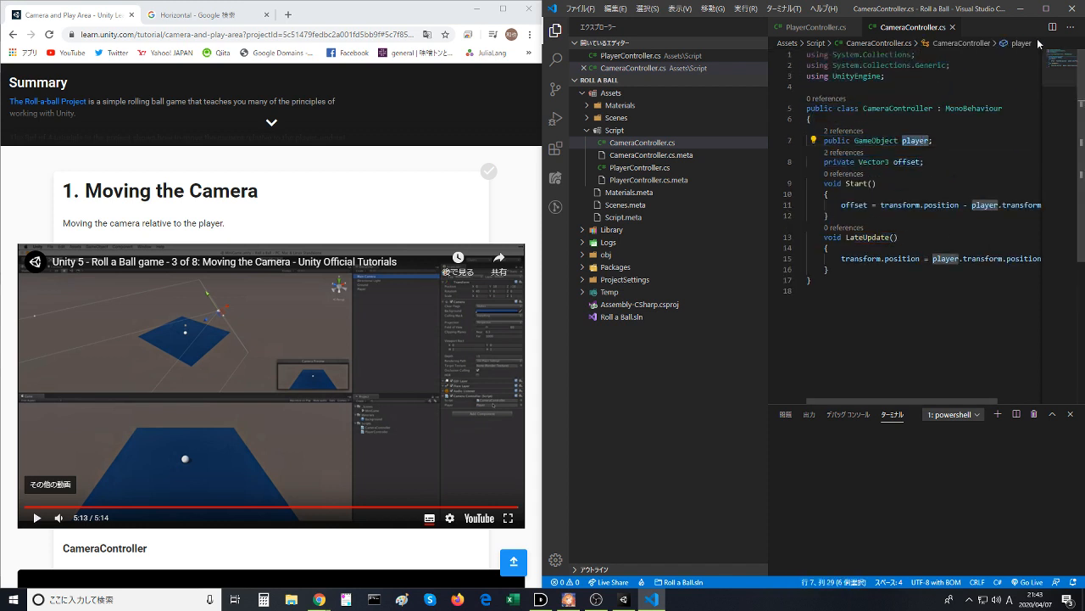
# - Compare the script's player variable with the player reference in Main Camera's Camera Controller component, finishing in the Unity editor
pyautogui.click(1021, 10)
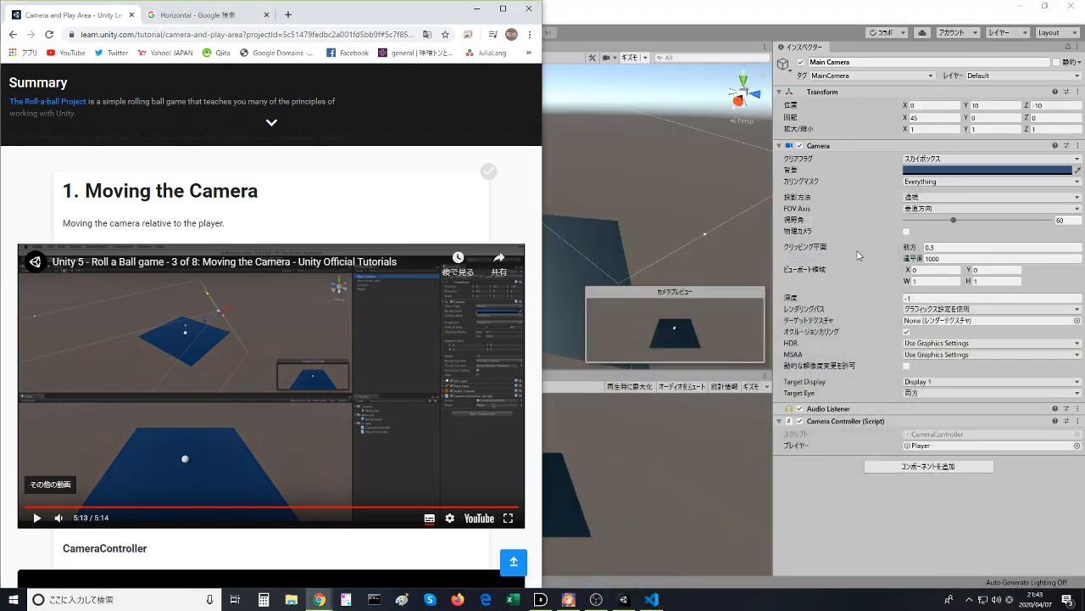
pyautogui.click(651, 600)
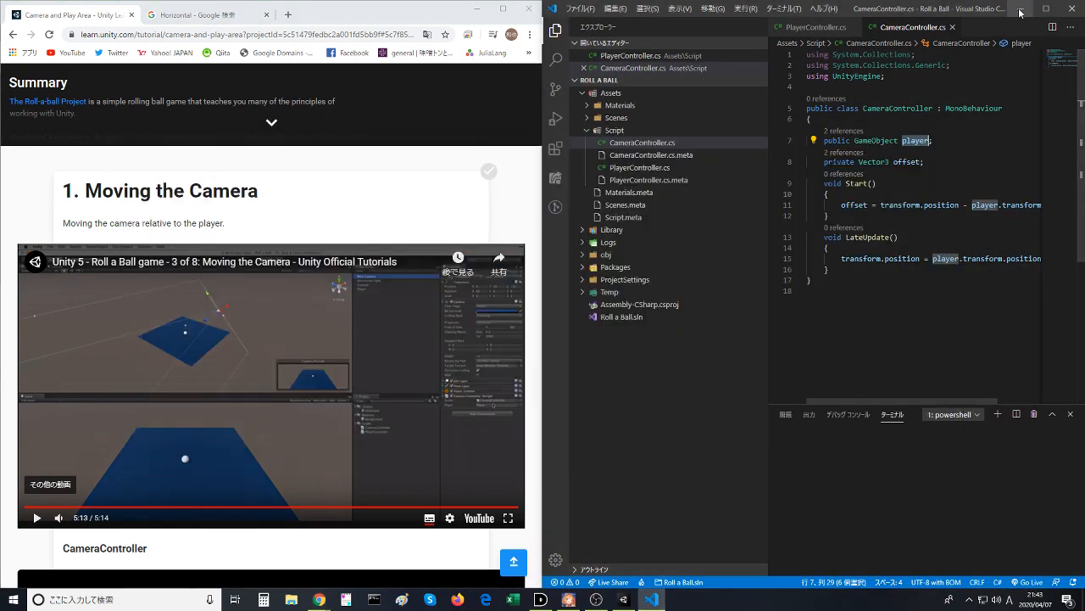
pyautogui.click(1021, 11)
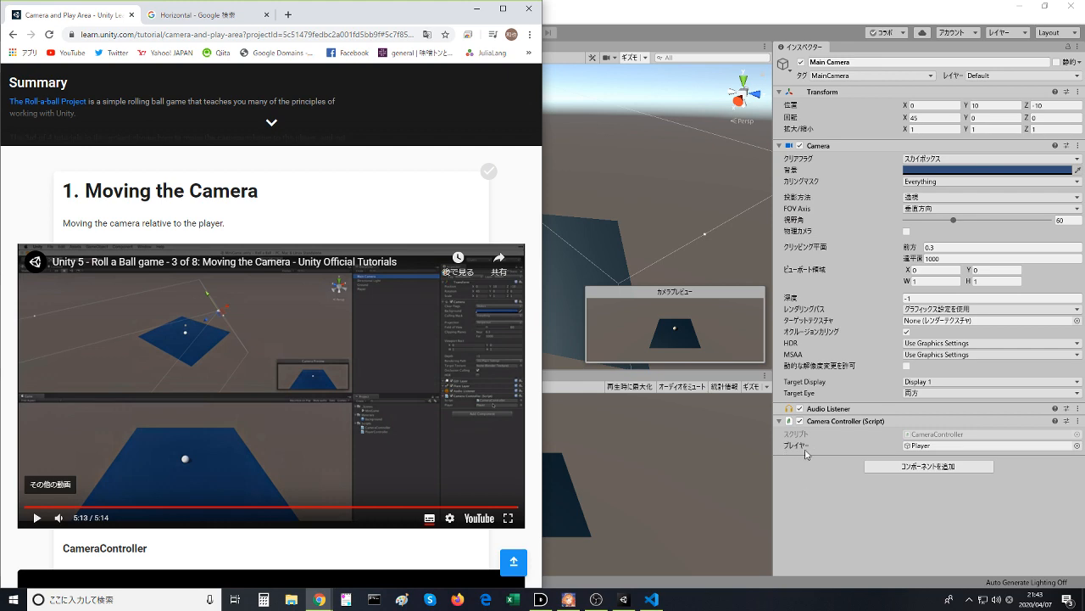
pyautogui.click(651, 599)
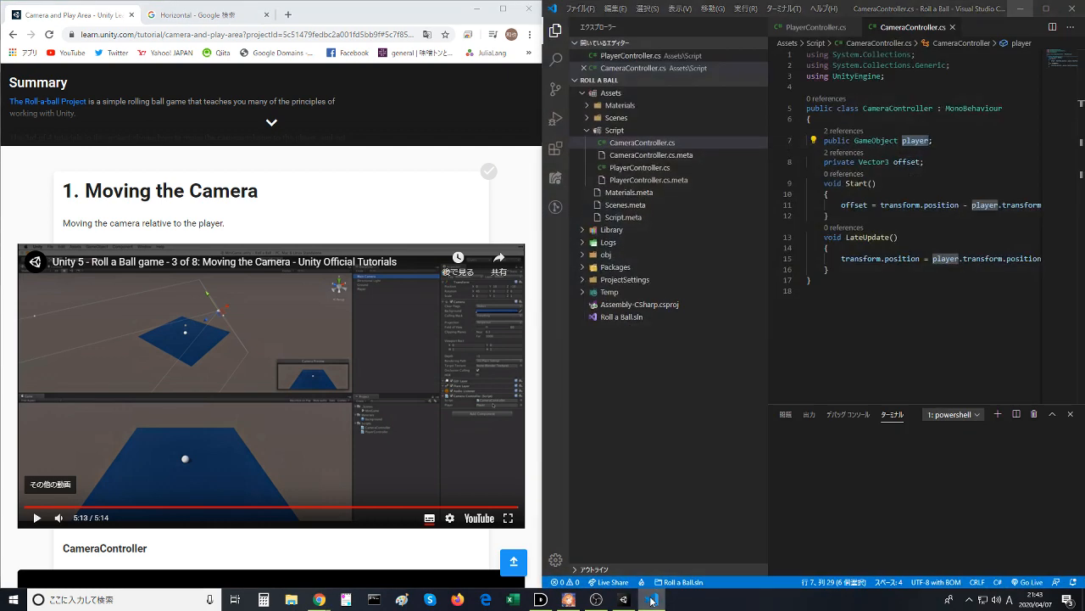
pyautogui.click(652, 599)
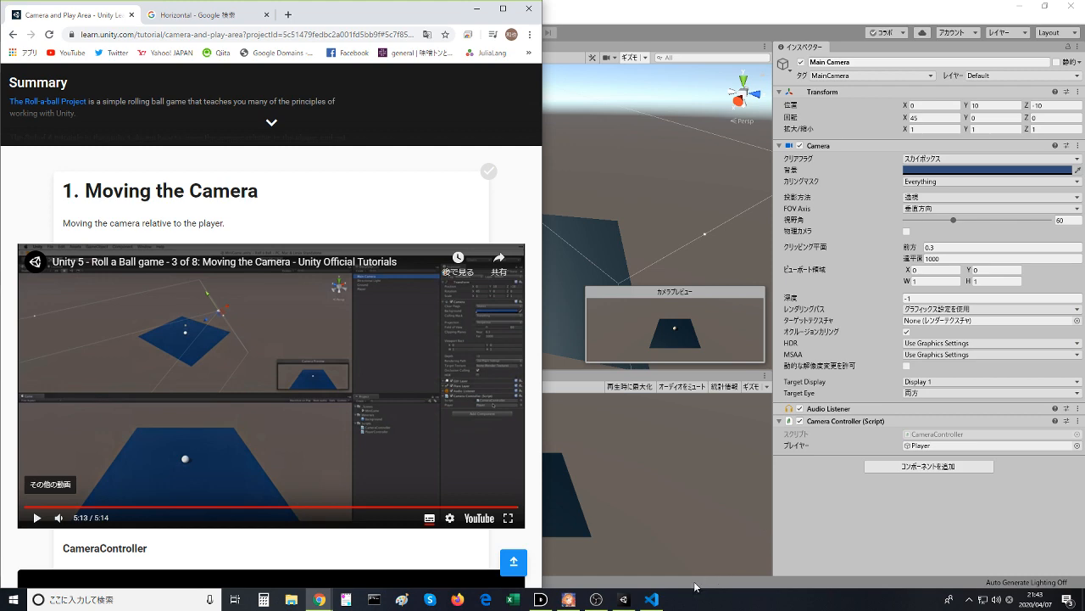
pyautogui.click(651, 599)
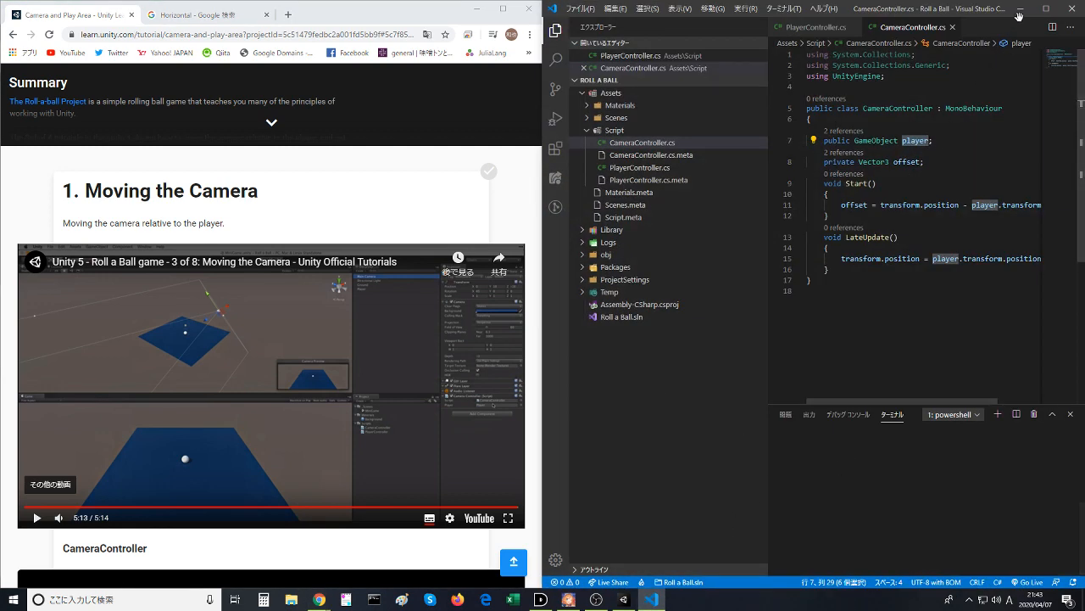
pyautogui.click(1021, 10)
pyautogui.click(741, 4)
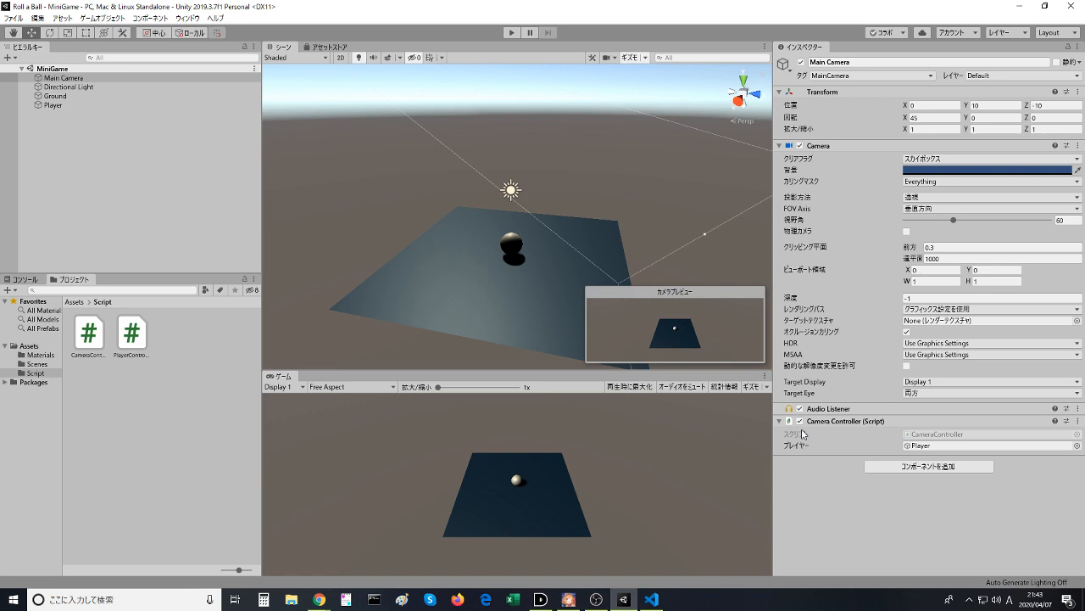
# - Return to the browser, play the Moving the Camera video to its end and mark that lesson step as completed
pyautogui.hotkey('alt', 'Tab')
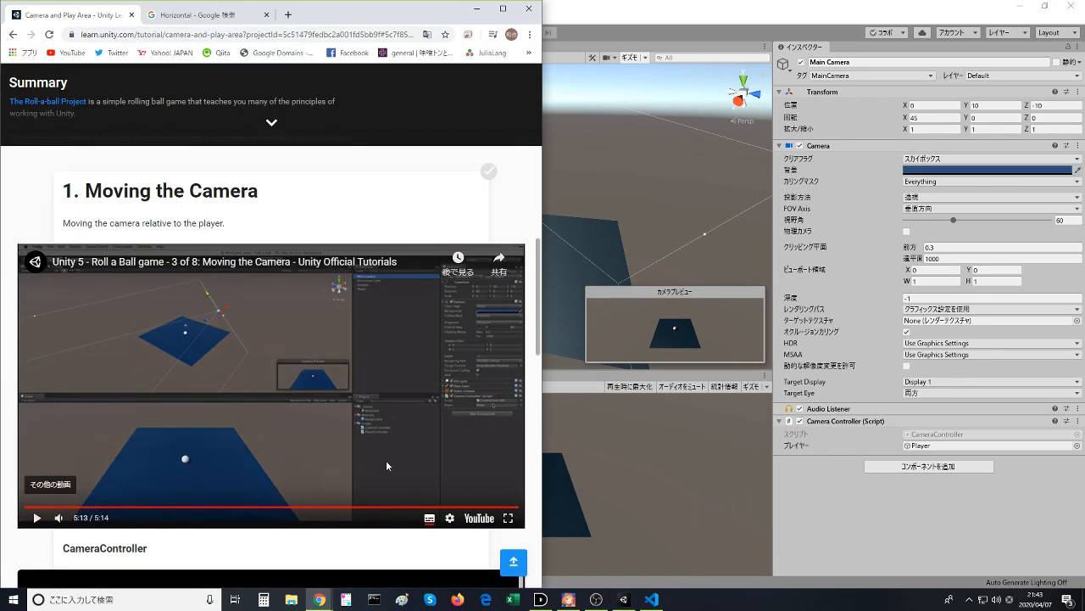
pyautogui.click(386, 460)
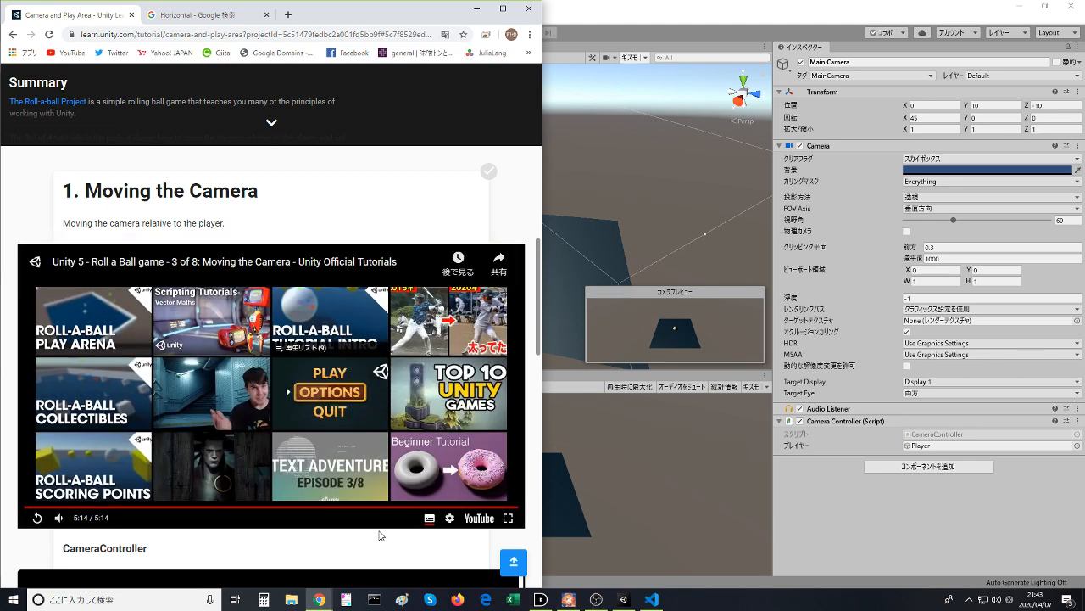
pyautogui.scroll(-2, 380, 535)
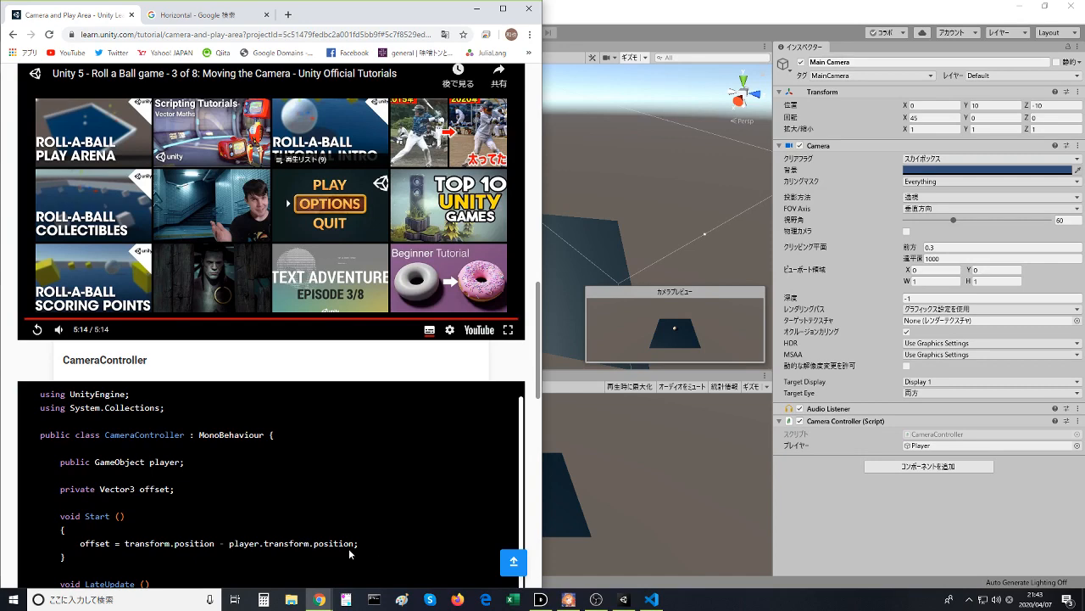
pyautogui.scroll(-3, 116, 424)
pyautogui.scroll(-1, 99, 432)
pyautogui.click(258, 390)
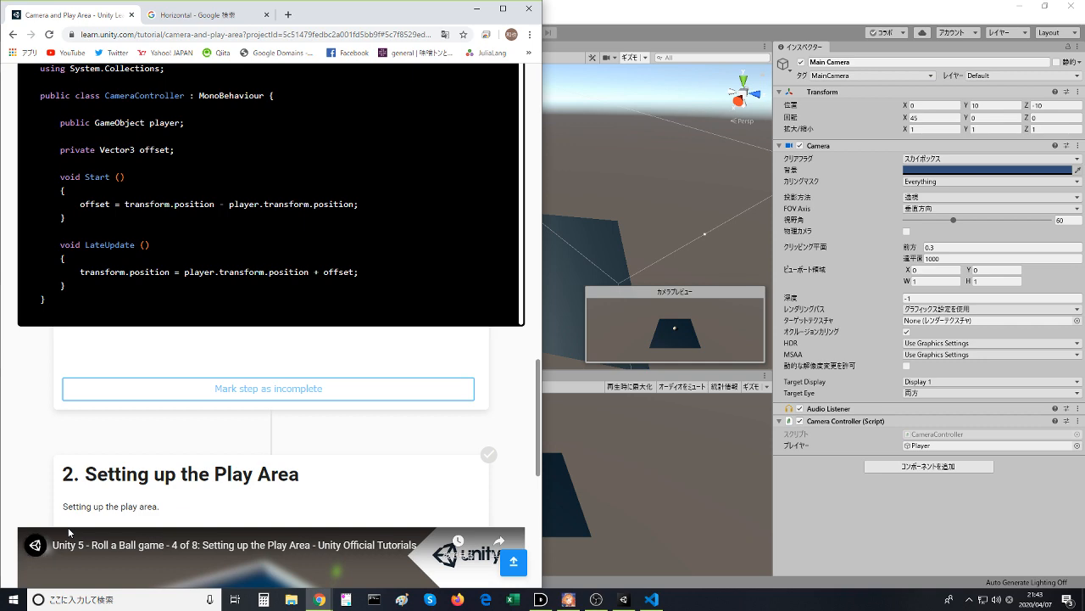
# - Watch the Setting up the Play Area lesson video, dismissing the related-video suggestions, and pause it at 1:00
pyautogui.scroll(-3, 68, 532)
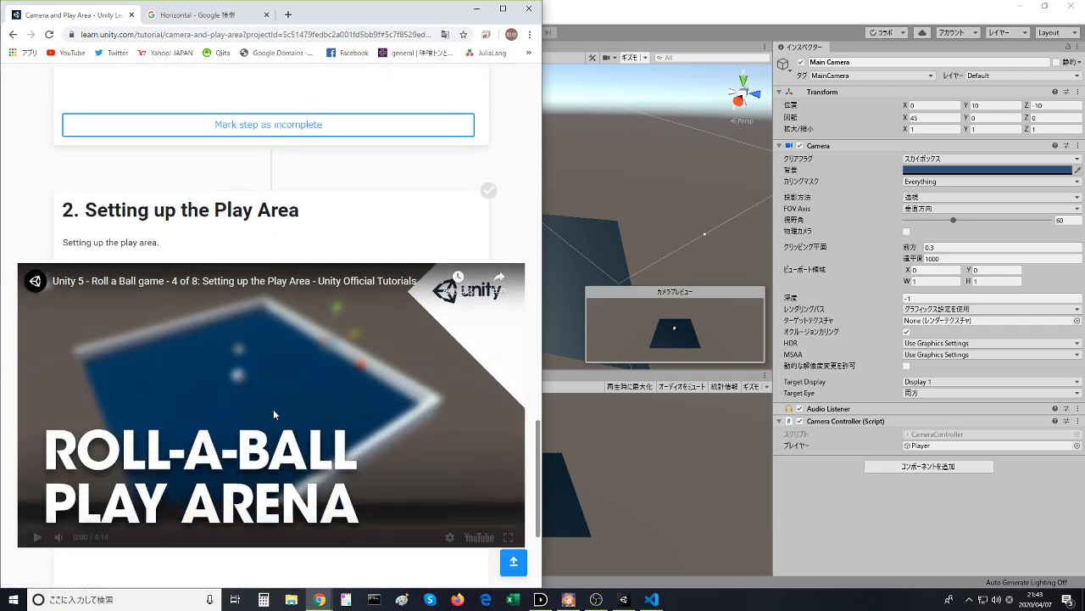
pyautogui.click(273, 409)
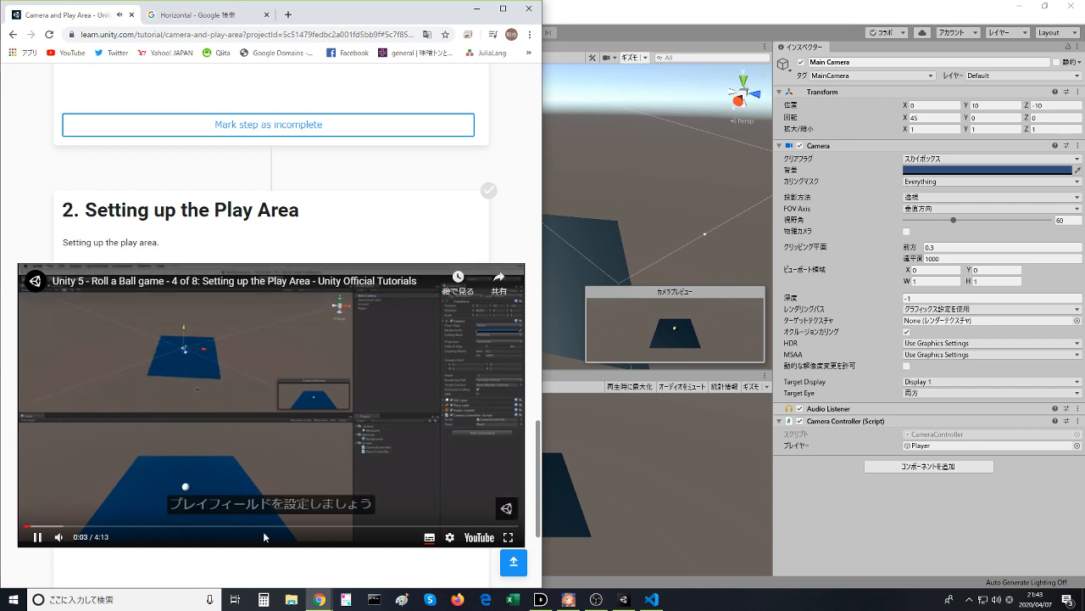
pyautogui.click(366, 494)
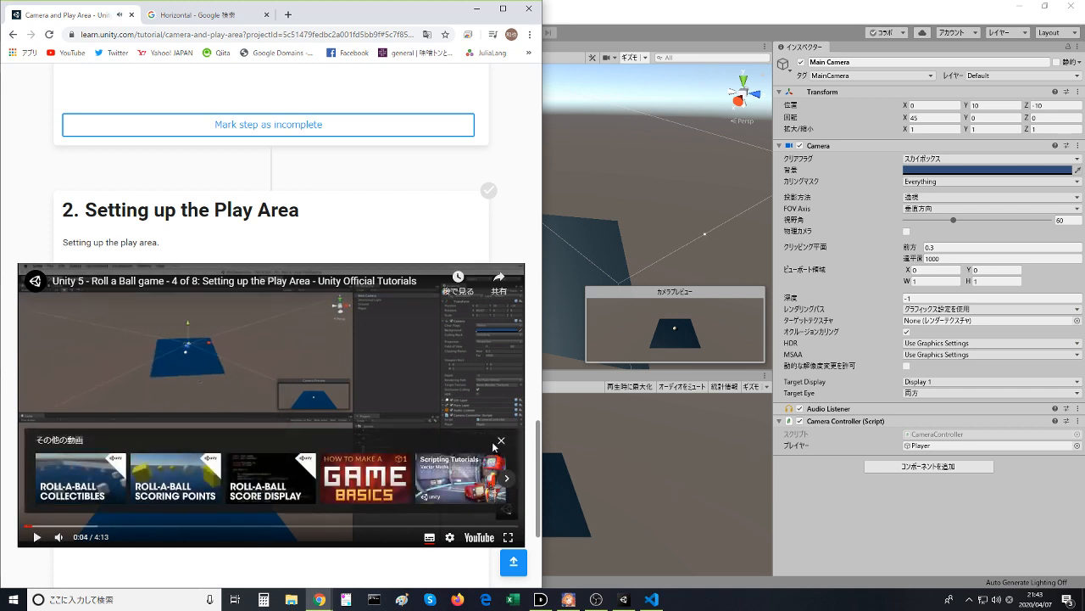
pyautogui.click(500, 441)
pyautogui.click(343, 382)
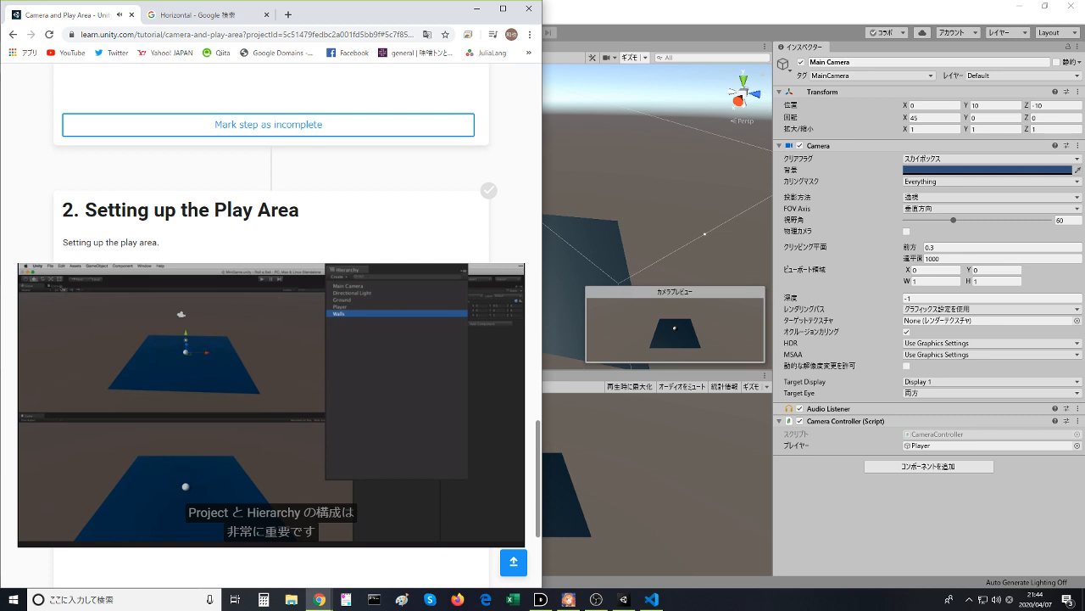
pyautogui.moveTo(260, 482)
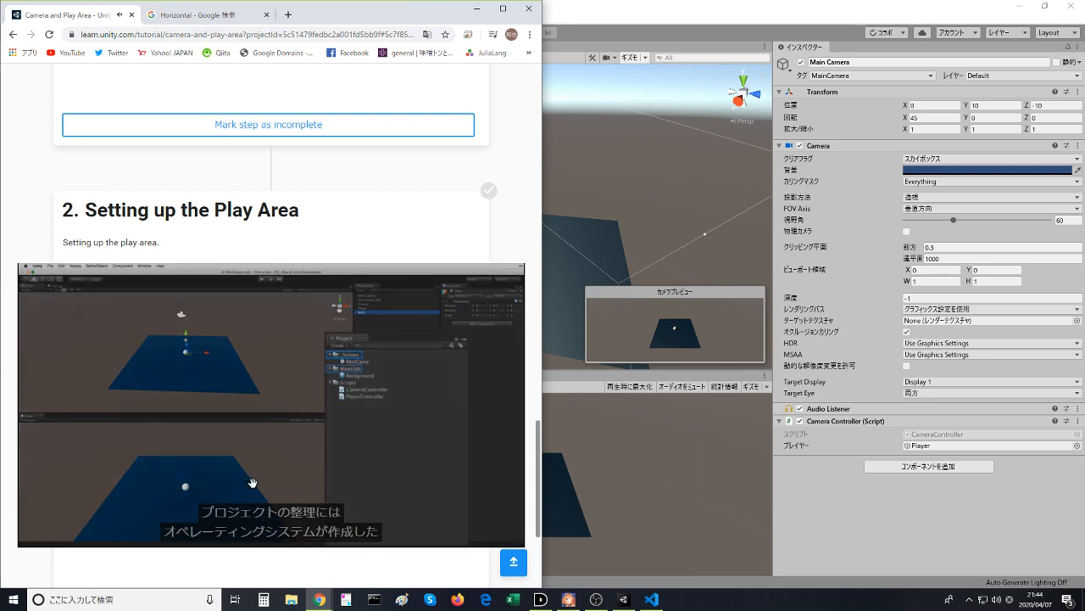
pyautogui.scroll(-1, 253, 483)
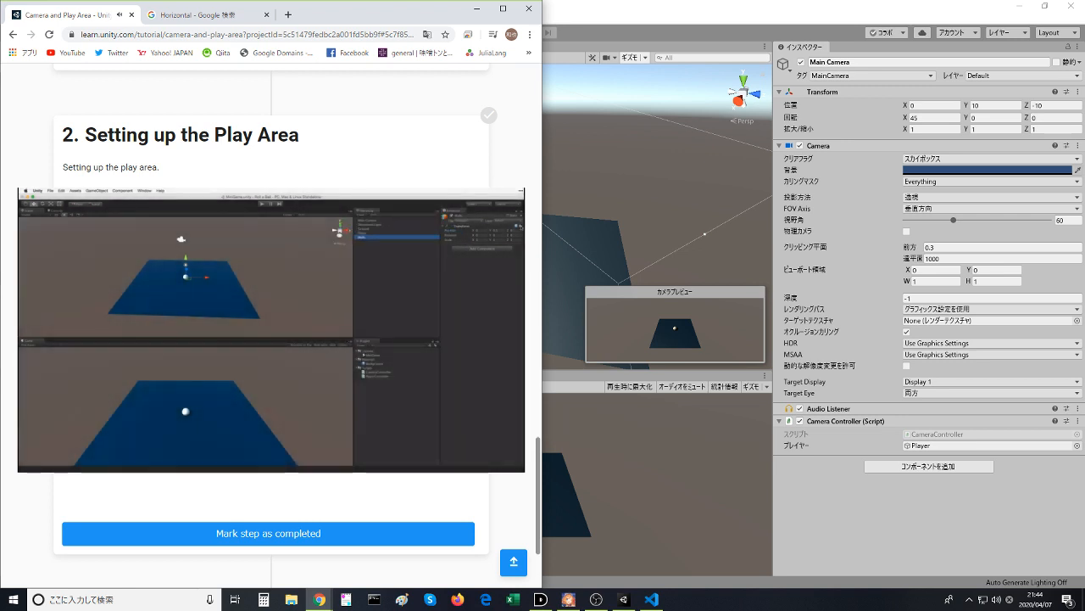
pyautogui.click(325, 410)
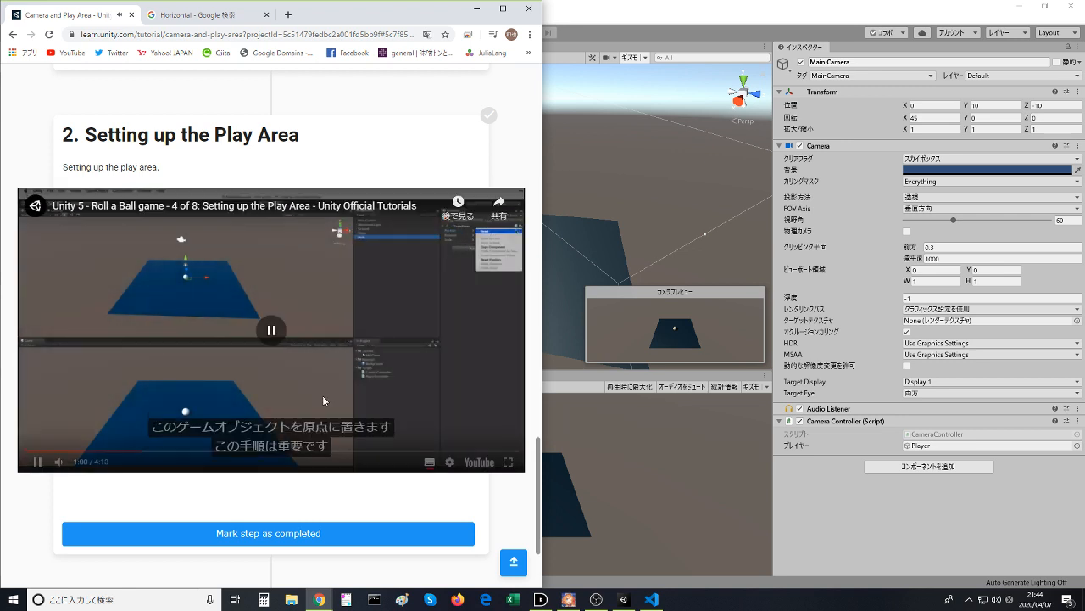
# - Rewind the video to review the creation of the Walls game object and pause it at 0:19
pyautogui.click(55, 450)
pyautogui.click(52, 451)
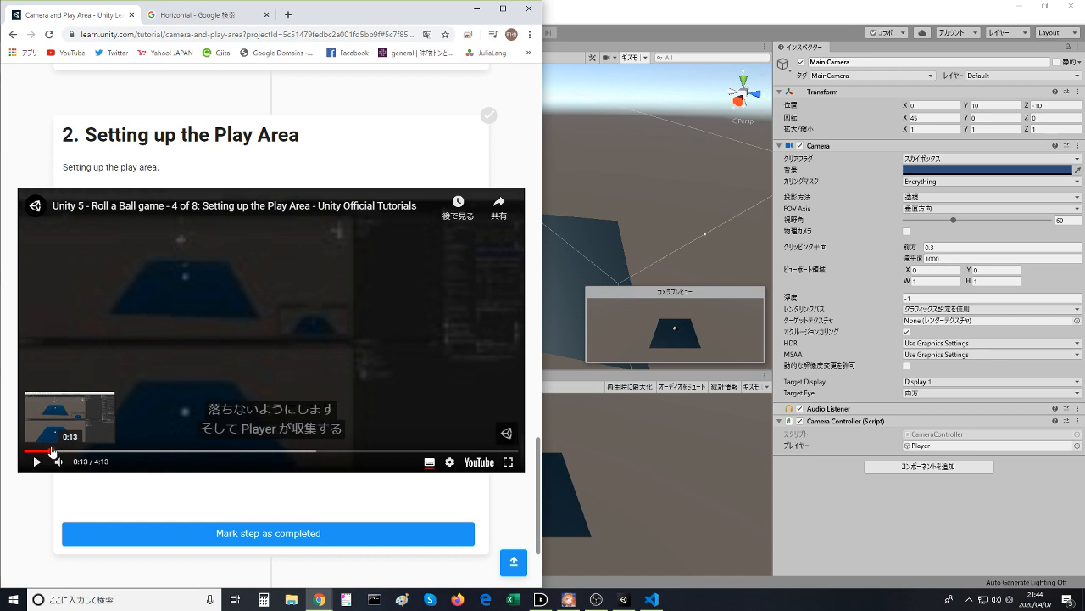
pyautogui.click(55, 450)
pyautogui.click(60, 451)
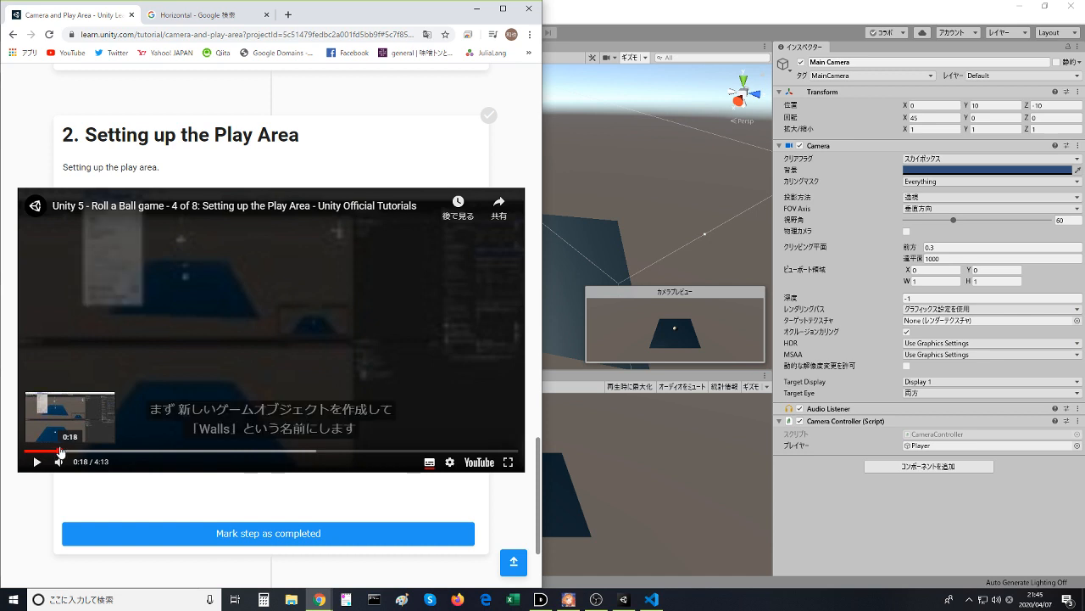
pyautogui.click(62, 451)
pyautogui.moveTo(68, 456); pyautogui.dragTo(60, 458)
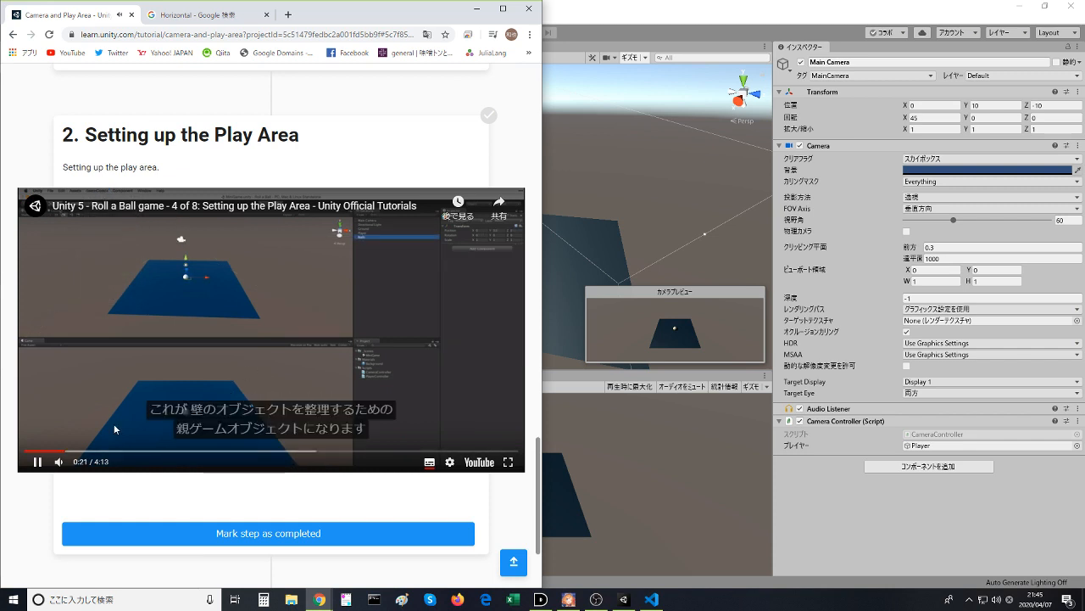
pyautogui.click(47, 451)
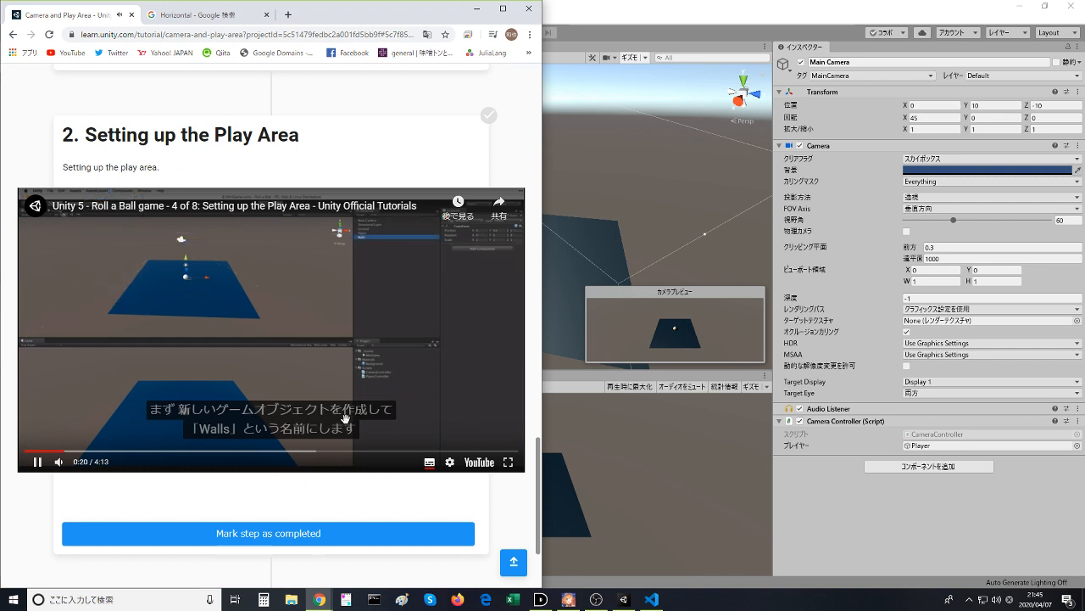
pyautogui.click(365, 431)
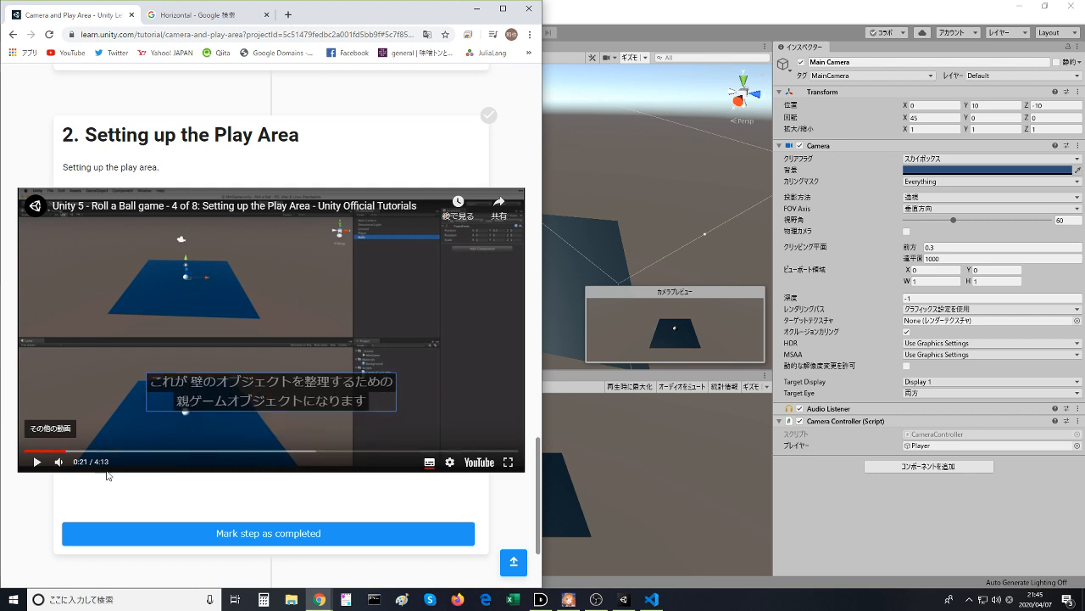
pyautogui.click(52, 452)
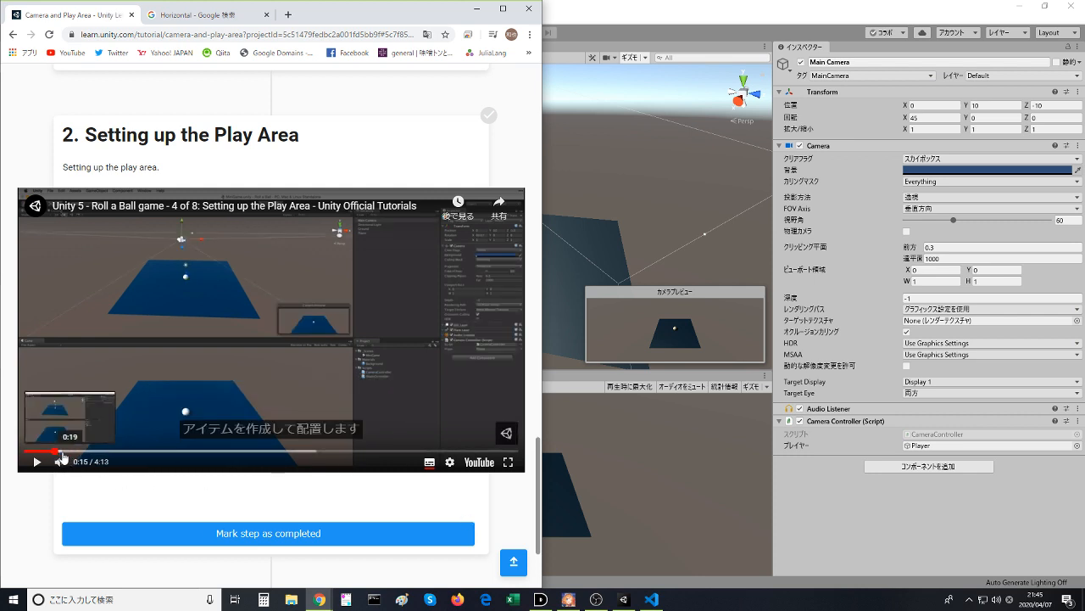
pyautogui.click(61, 452)
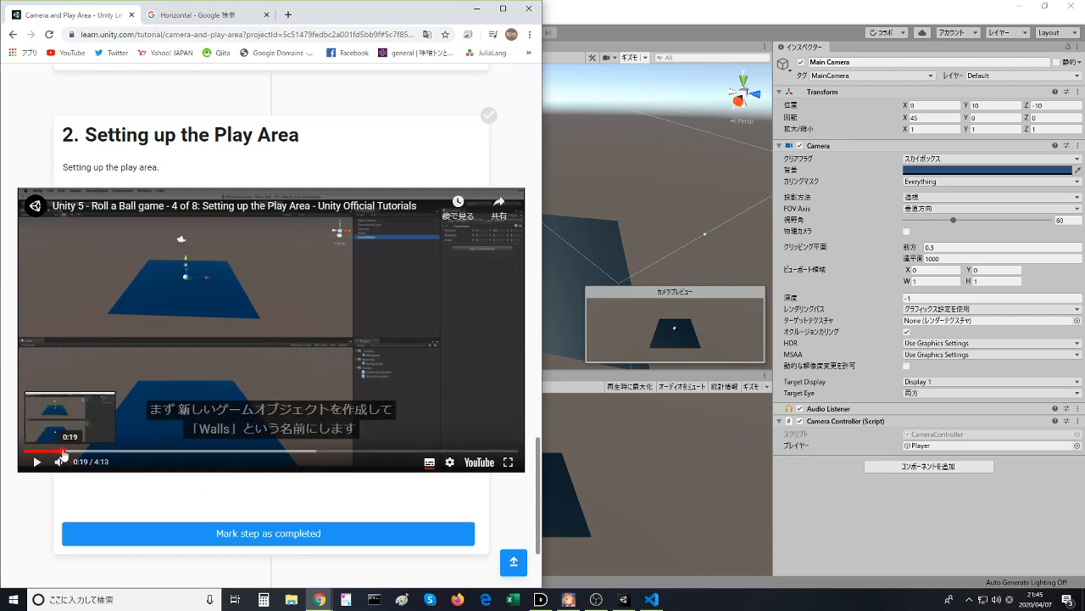
pyautogui.click(56, 452)
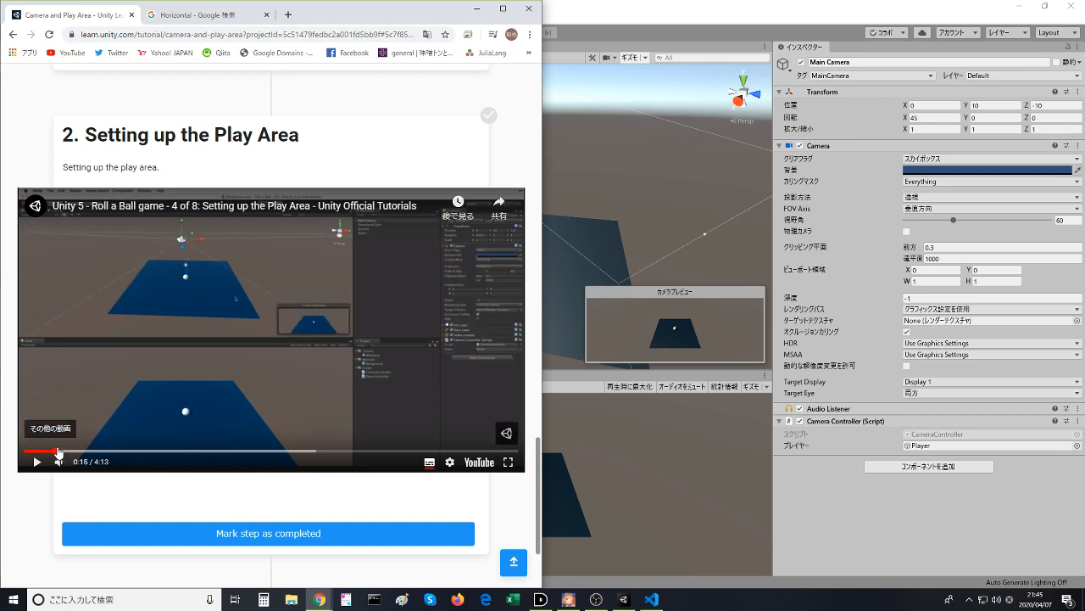
pyautogui.click(160, 373)
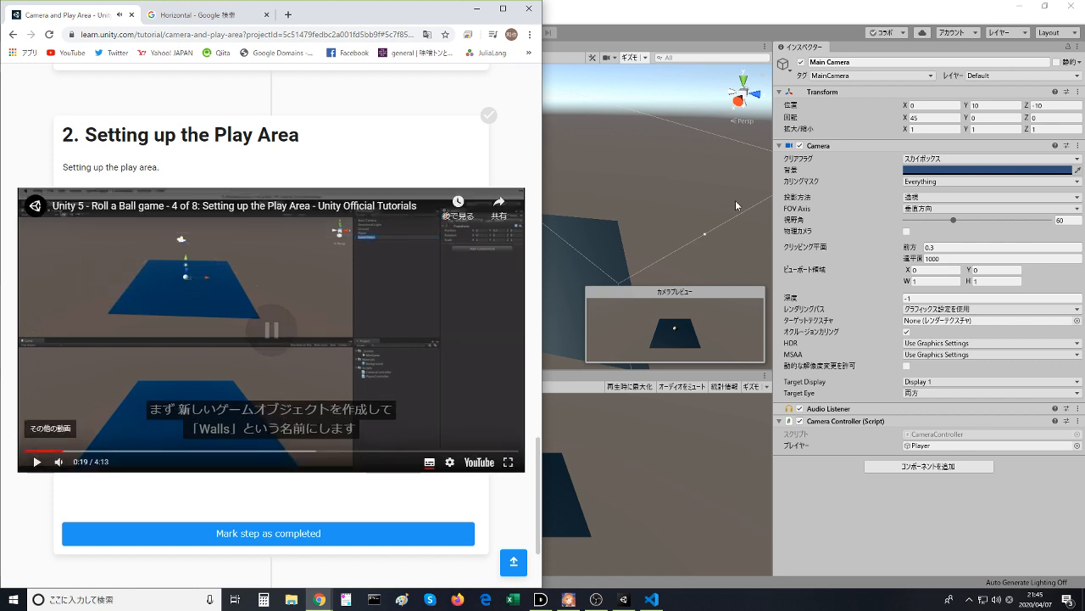
# - Switch to the Unity editor and create an empty game object in the MiniGame scene
pyautogui.hotkey('alt', 'Tab')
pyautogui.click(103, 18)
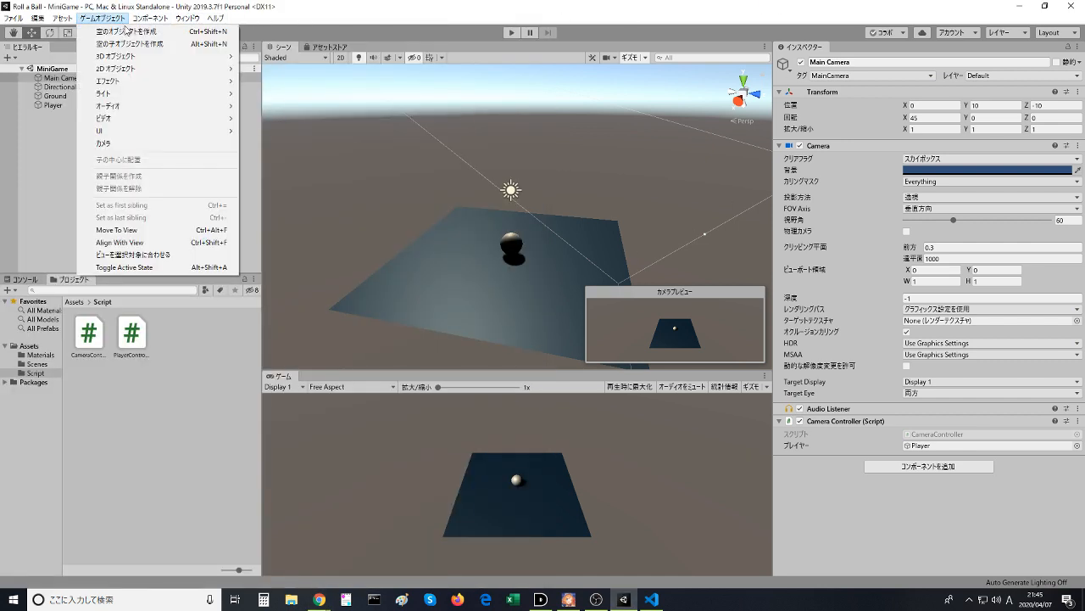
pyautogui.click(131, 36)
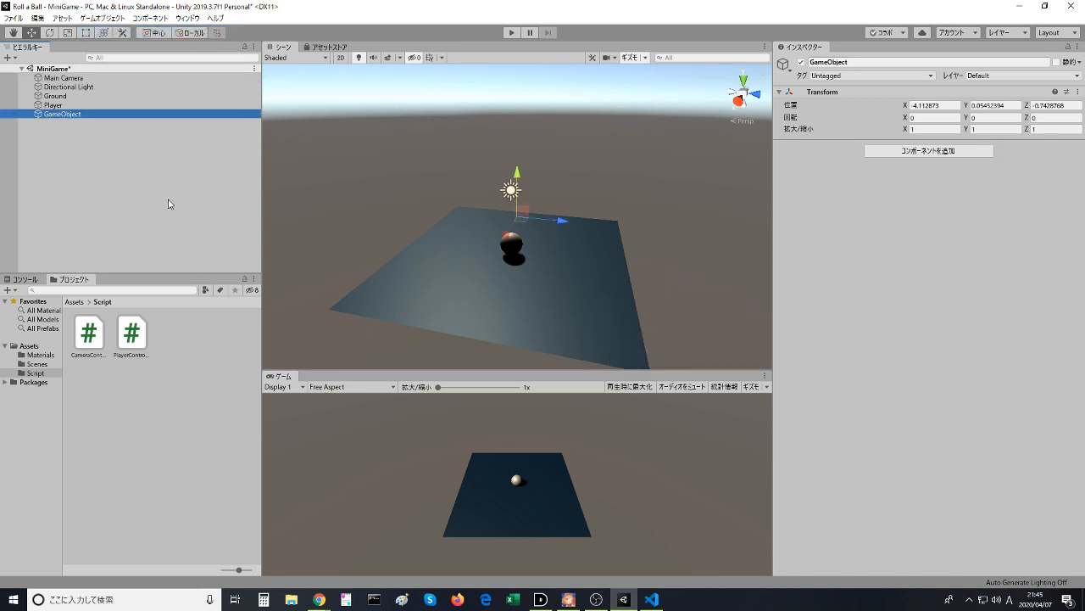
# - Check the object name given in the browser's tutorial video and rename the new empty game object in Unity as Walls
pyautogui.hotkey('alt', 'Tab')
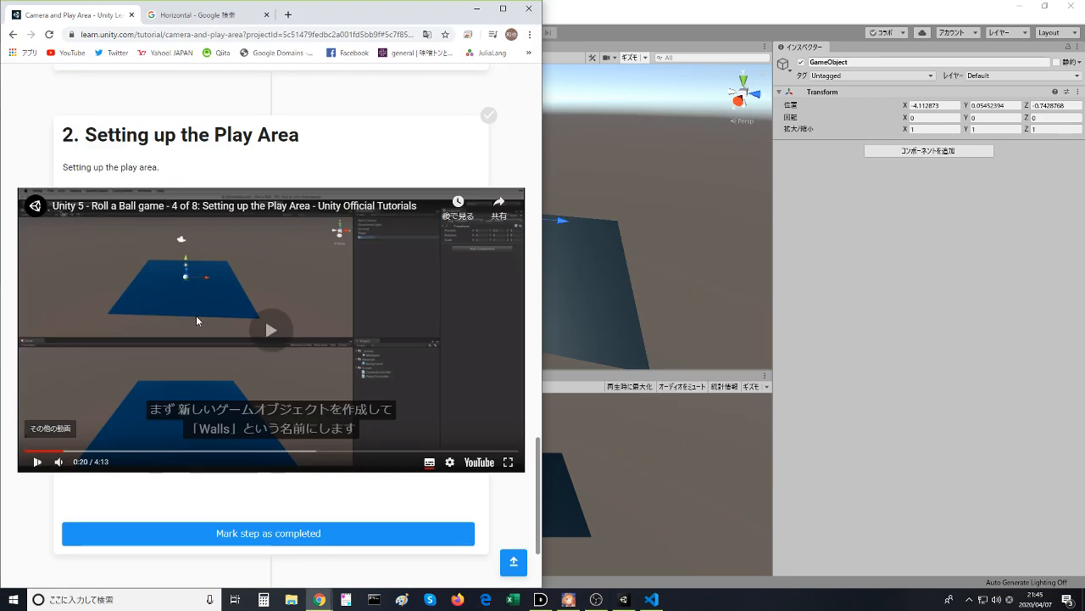
pyautogui.hotkey('alt', 'Tab')
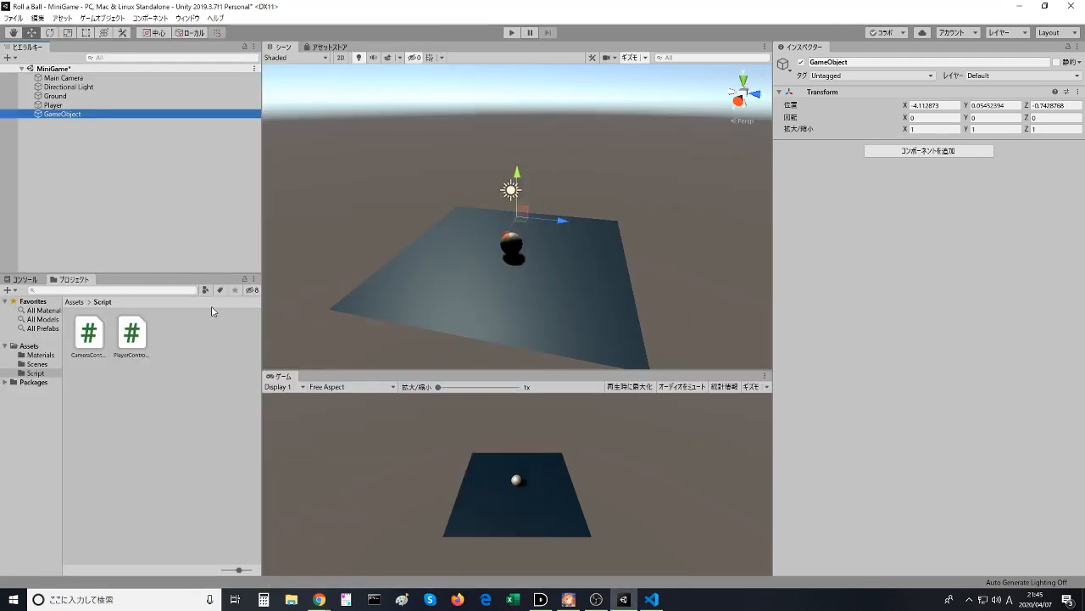
pyautogui.hotkey('alt', 'Tab')
pyautogui.hotkey('alt', 'Tab')
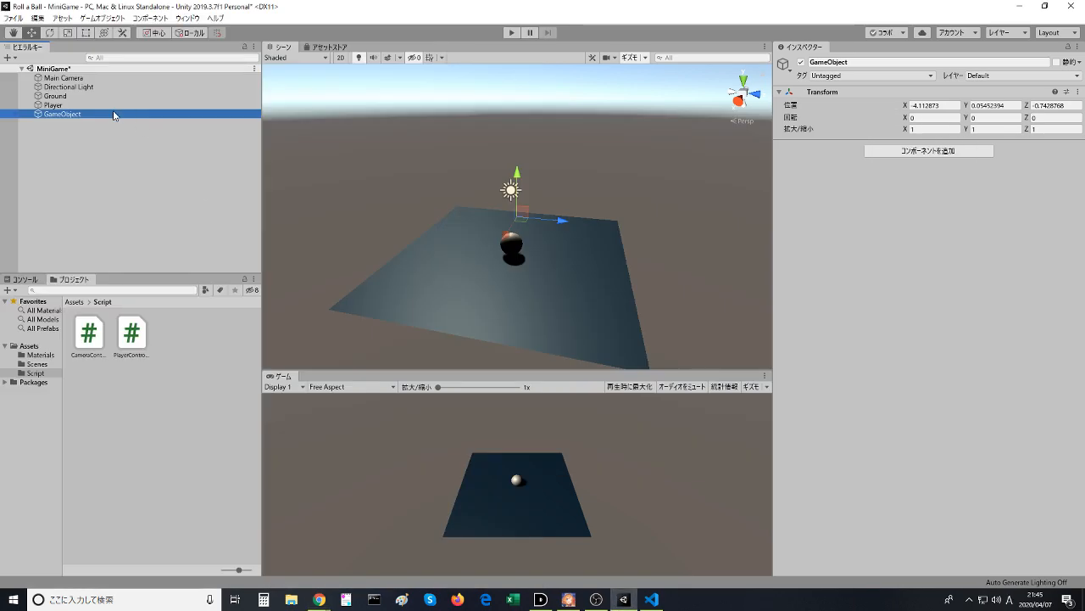
pyautogui.click(104, 115)
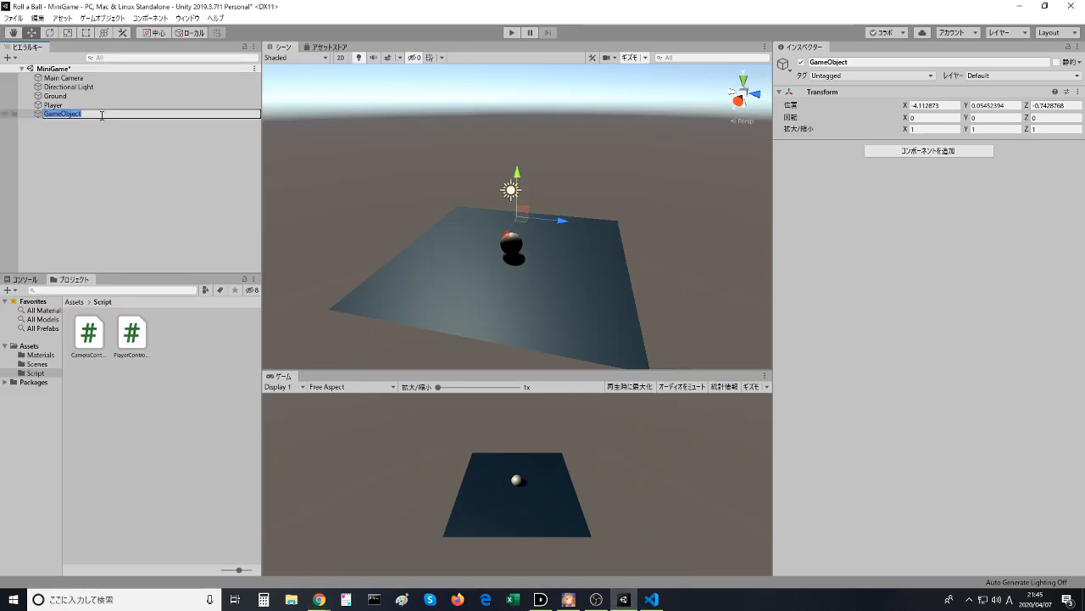
pyautogui.write('Walls')
pyautogui.press('Return')
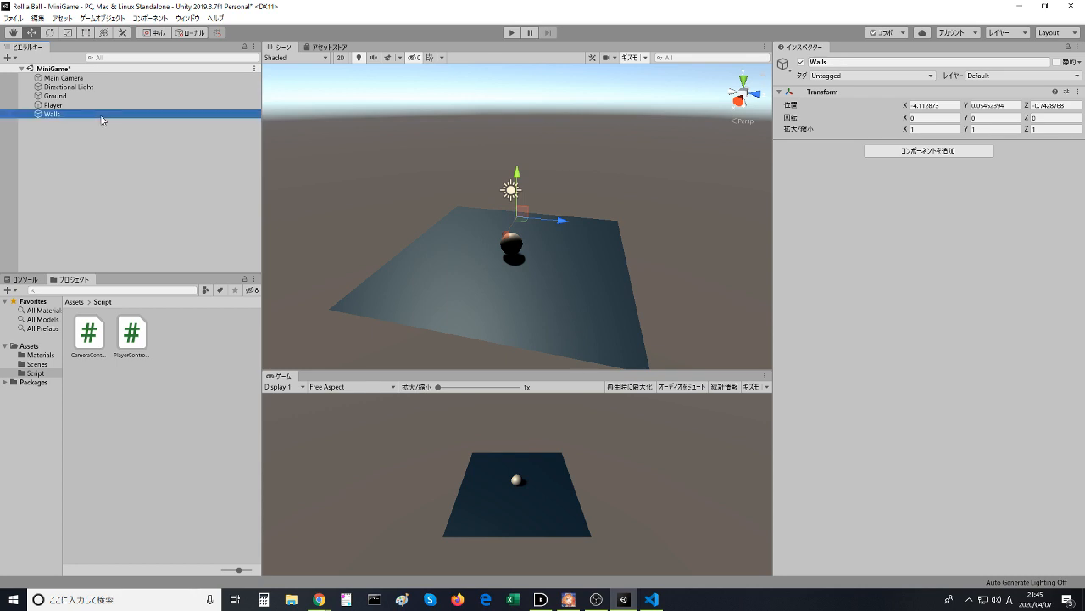
# - Switch to the browser, resume the Setting up the Play Area video and pause it at 1:21, after the West Wall naming
pyautogui.hotkey('alt', 'Tab')
pyautogui.click(187, 339)
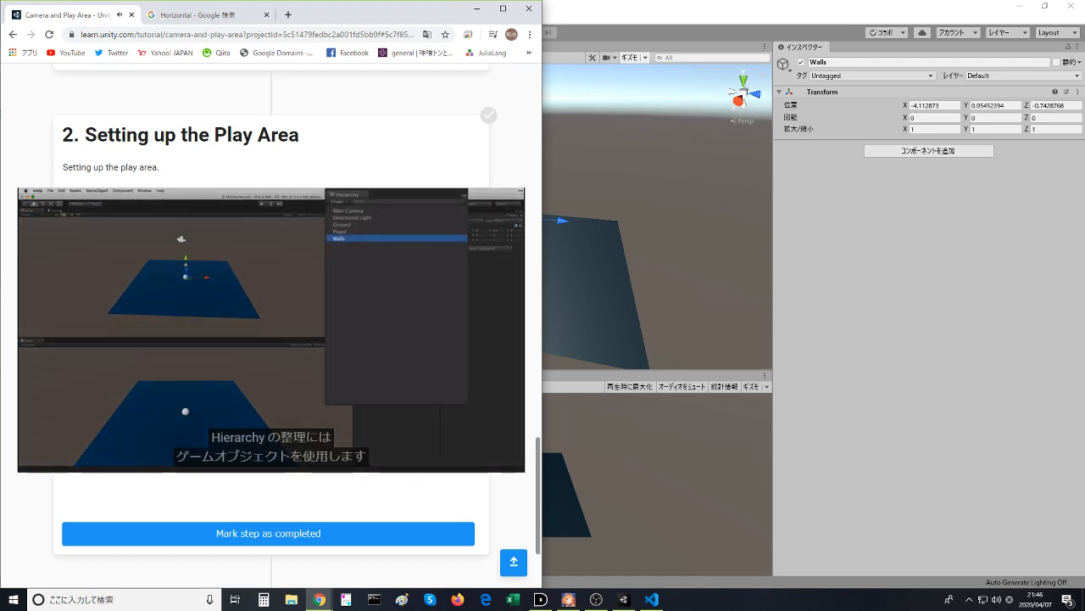
pyautogui.moveTo(361, 232)
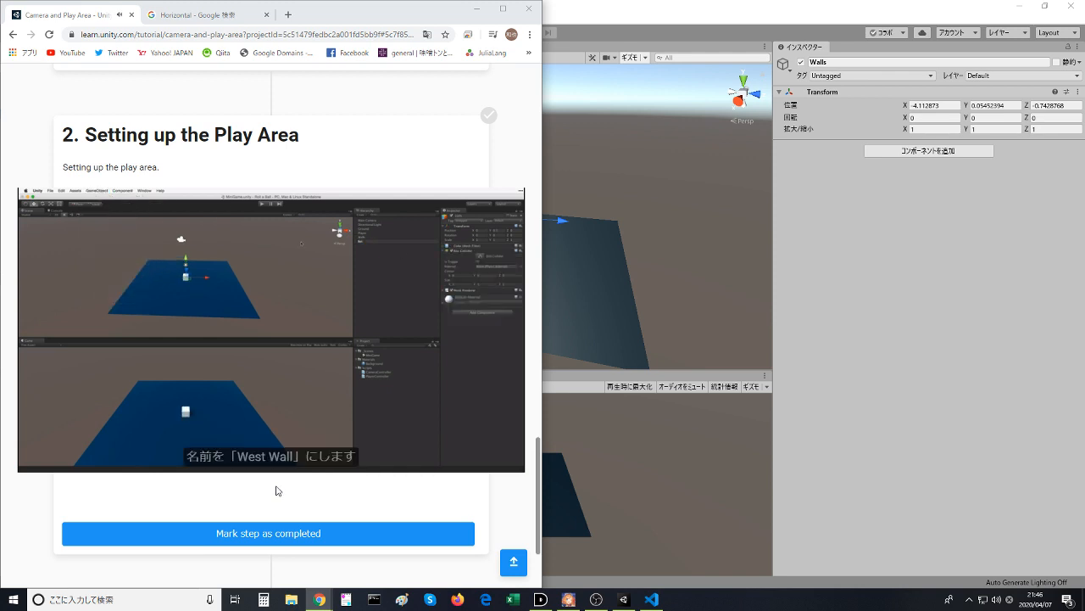
pyautogui.click(260, 357)
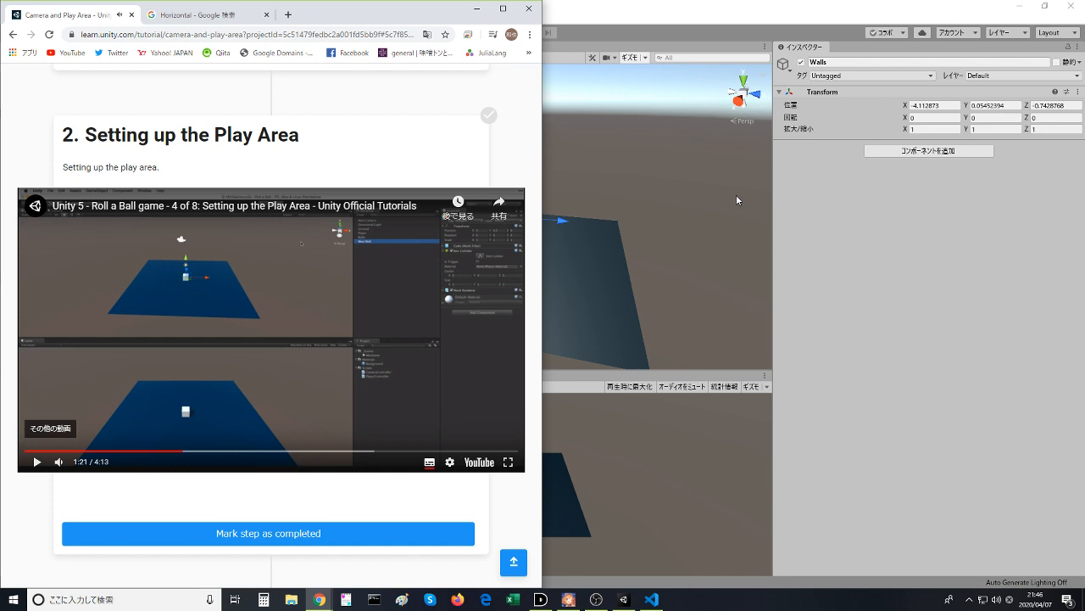
# - Switch to the Unity editor, create a 3D cube in the MiniGame scene and rename it WestWall
pyautogui.click(660, 2)
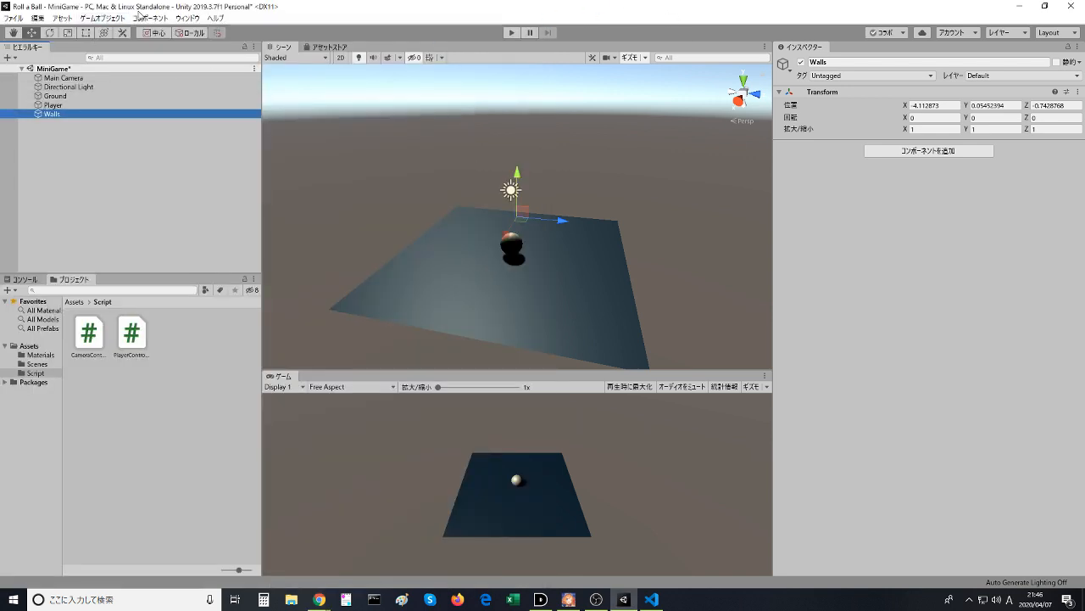
pyautogui.click(118, 19)
pyautogui.moveTo(133, 57)
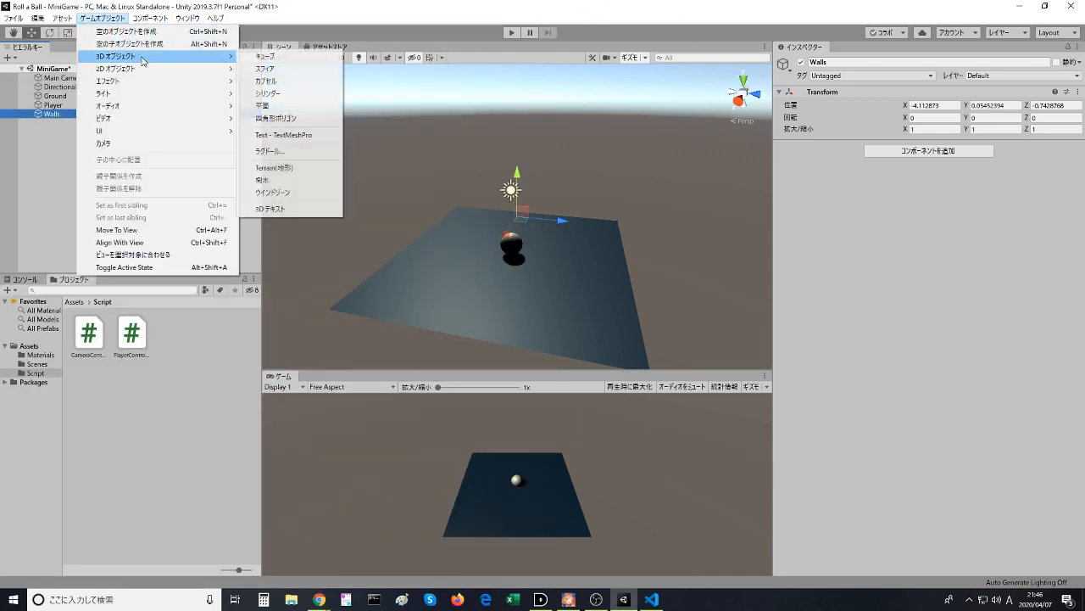
pyautogui.click(261, 57)
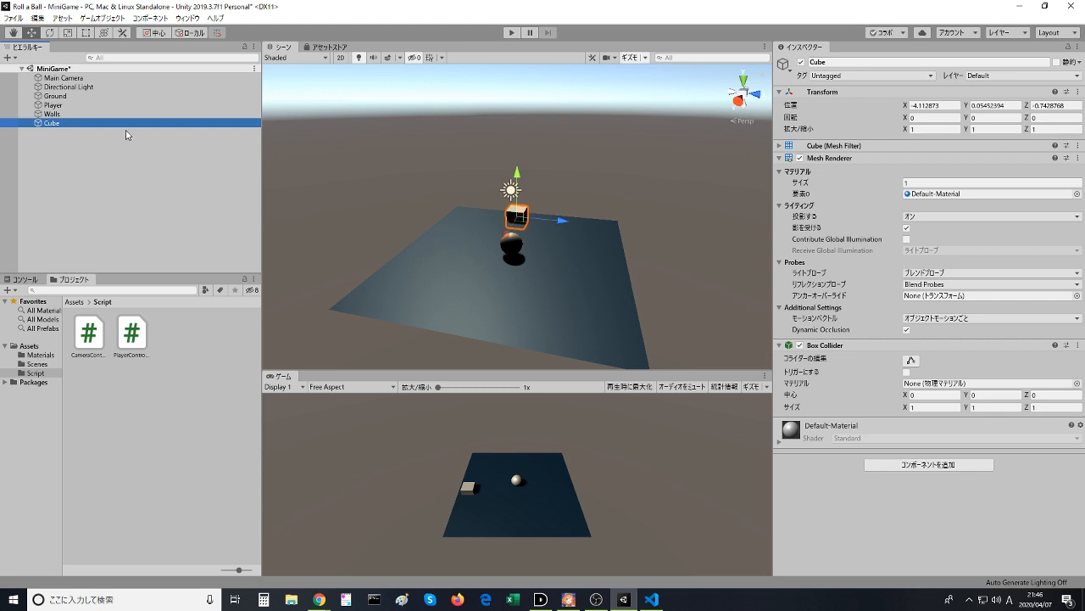
pyautogui.click(78, 124)
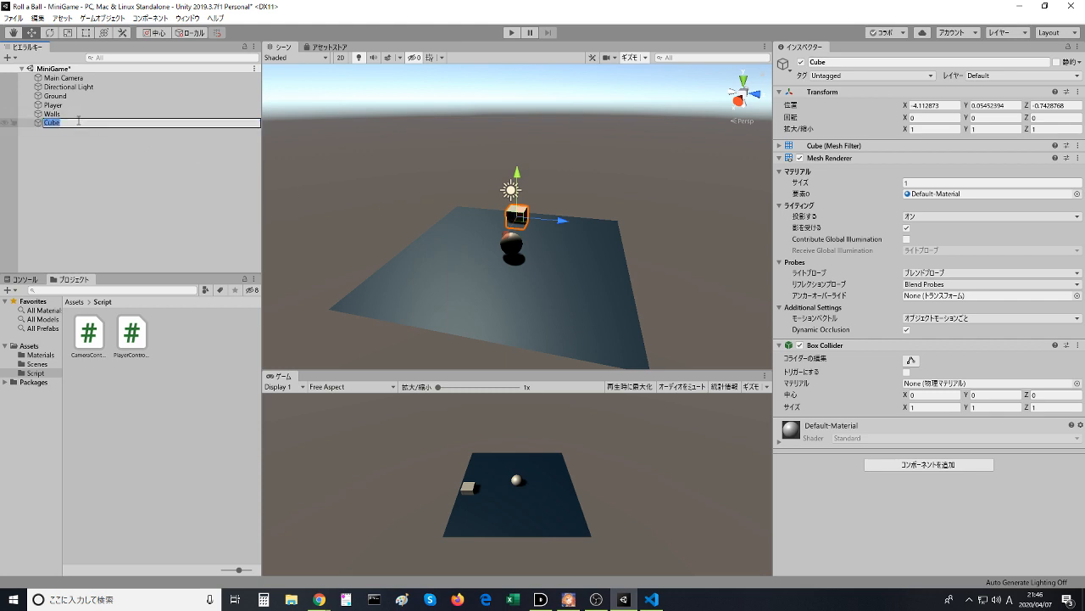
pyautogui.write('WestWall')
pyautogui.press('Return')
# - Check the video up to 1:27, reset WestWall's Transform in Unity and make WestWall a child of Walls
pyautogui.hotkey('alt', 'Tab')
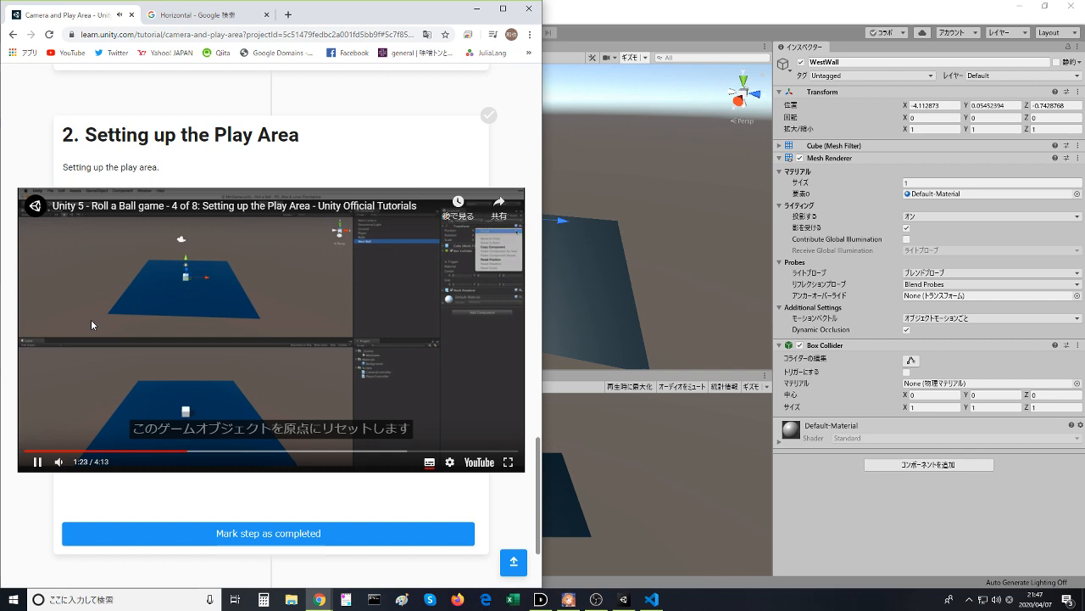
pyautogui.hotkey('alt', 'Tab')
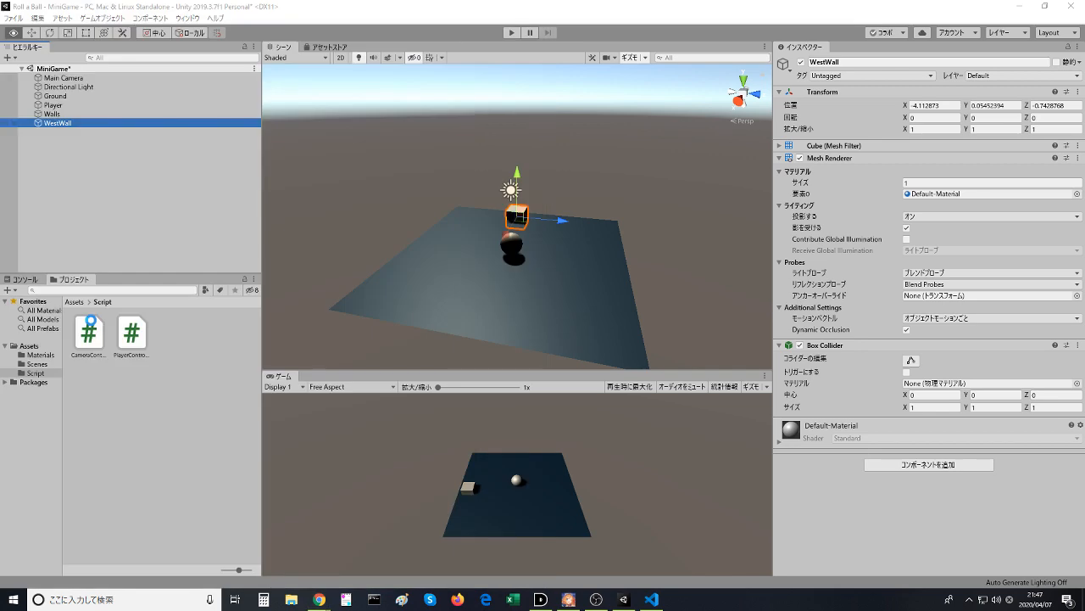
pyautogui.hotkey('alt', 'Tab')
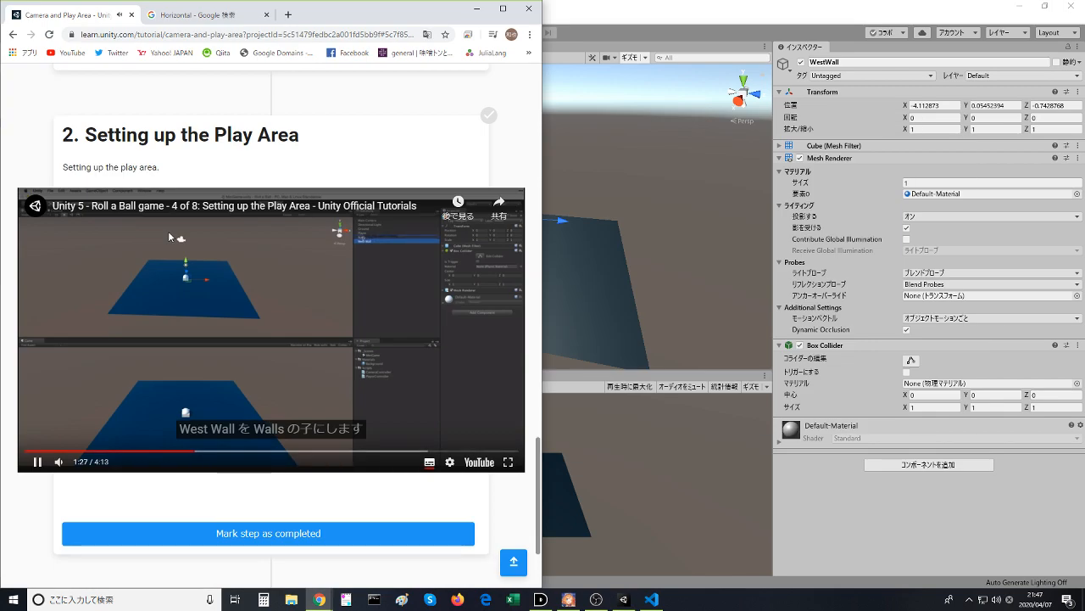
pyautogui.hotkey('alt', 'Tab')
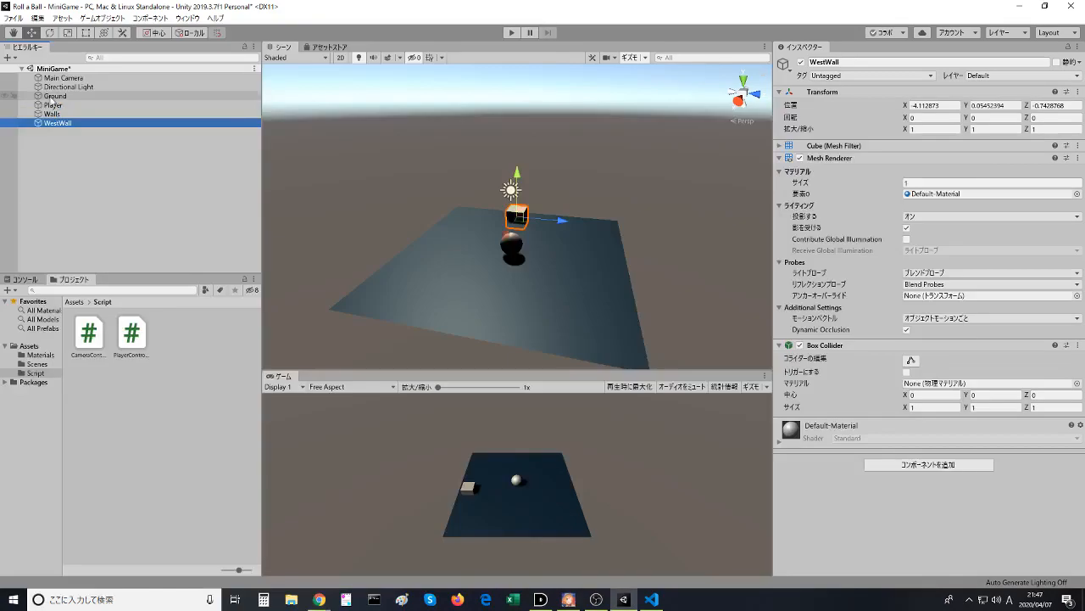
pyautogui.click(1078, 90)
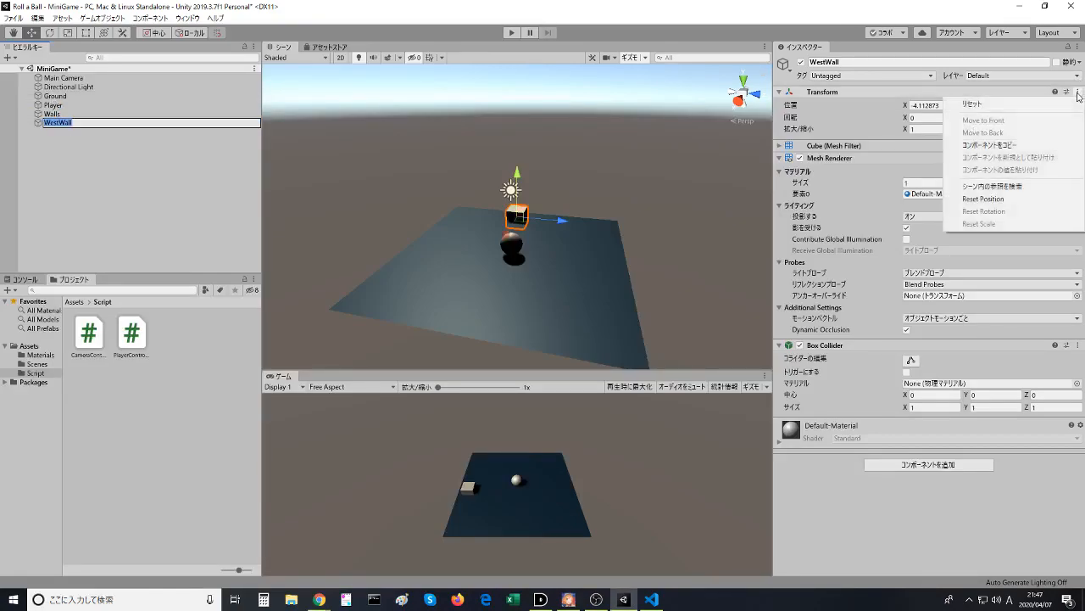
pyautogui.click(984, 103)
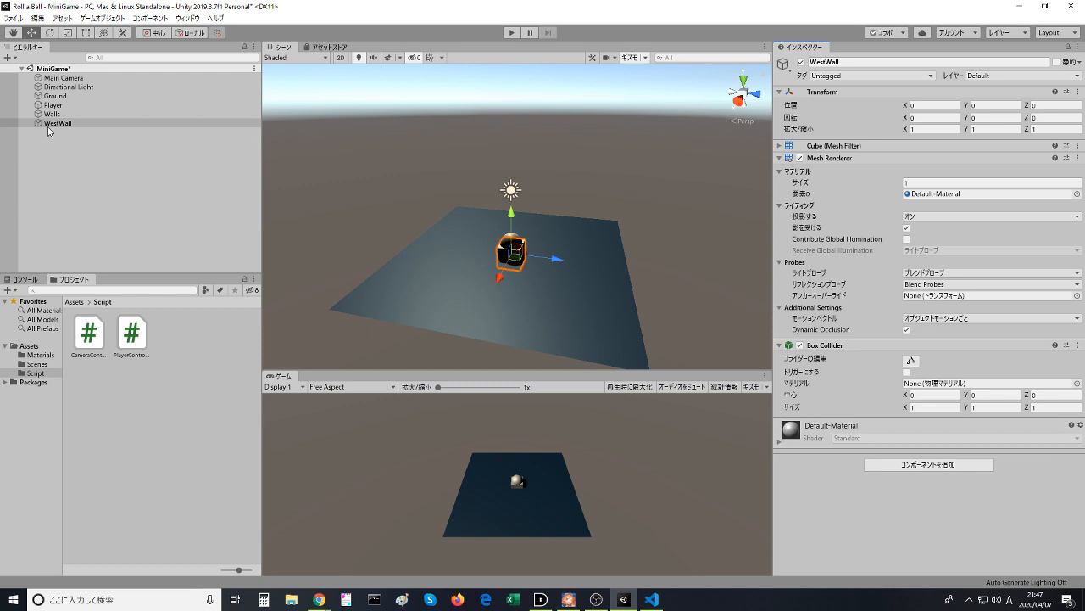
pyautogui.moveTo(49, 124); pyautogui.dragTo(61, 118)
# - Watch the browser video's explanation of framing the selected object, pause it at 1:40 and return to Unity
pyautogui.hotkey('alt', 'Tab')
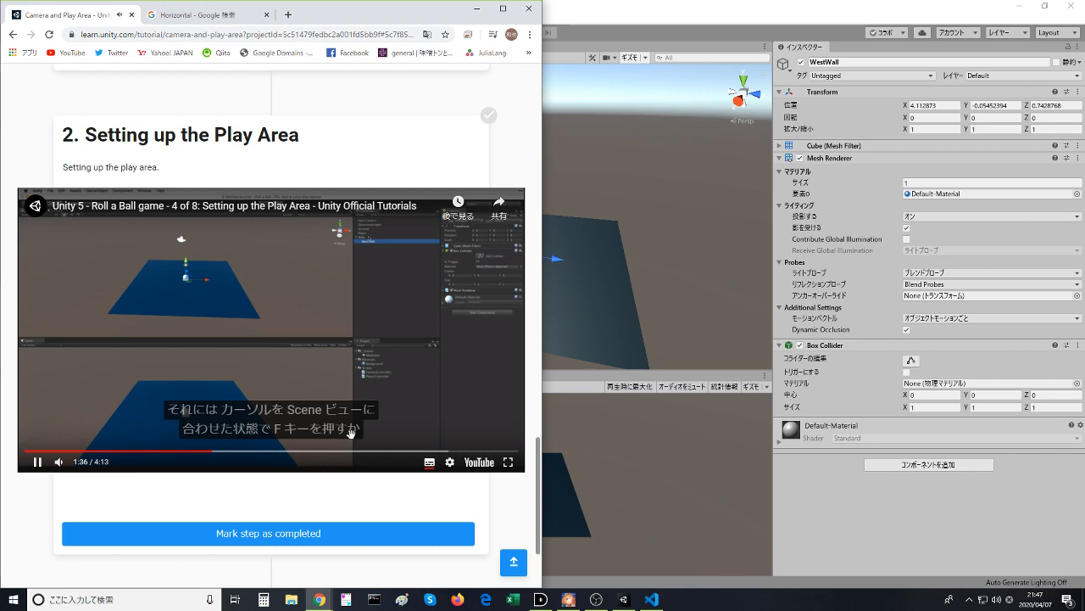
pyautogui.click(359, 345)
pyautogui.hotkey('alt', 'Tab')
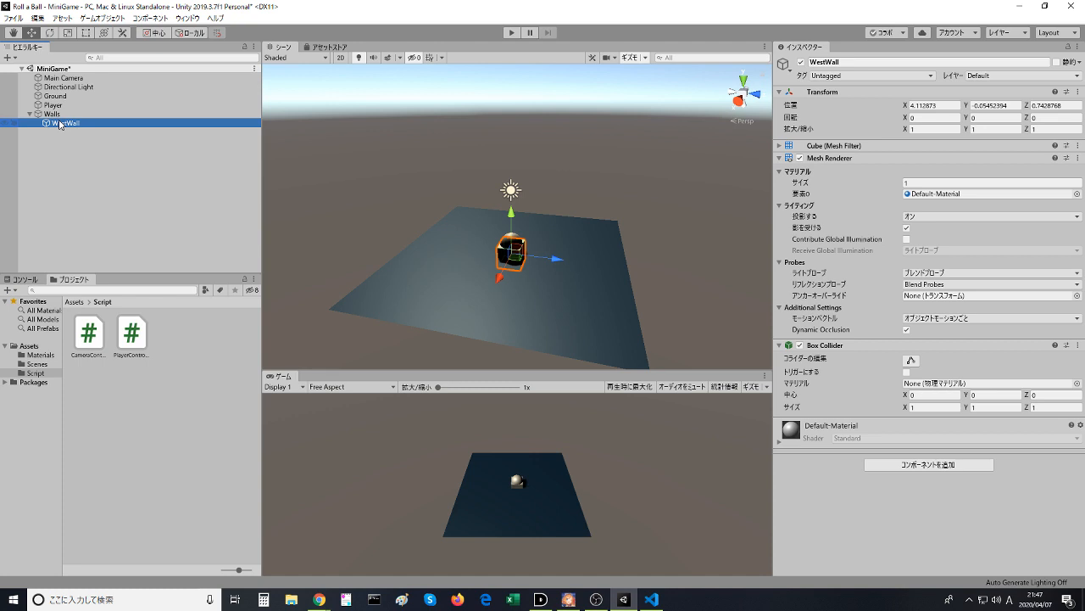
pyautogui.moveTo(341, 218); pyautogui.dragTo(317, 138, button='right')
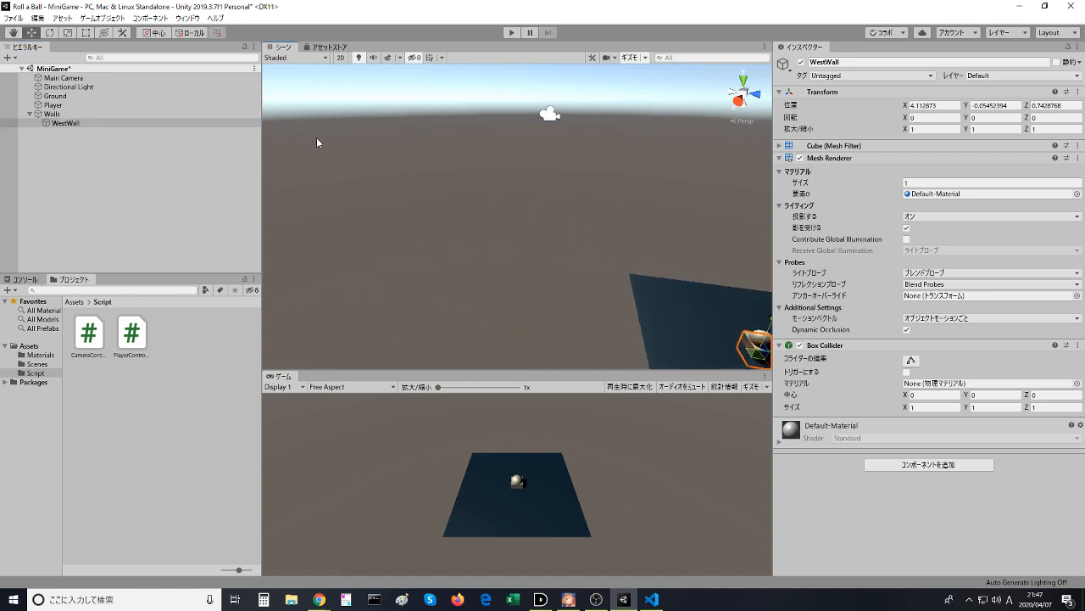
pyautogui.click(72, 124)
pyautogui.rightClick(72, 126)
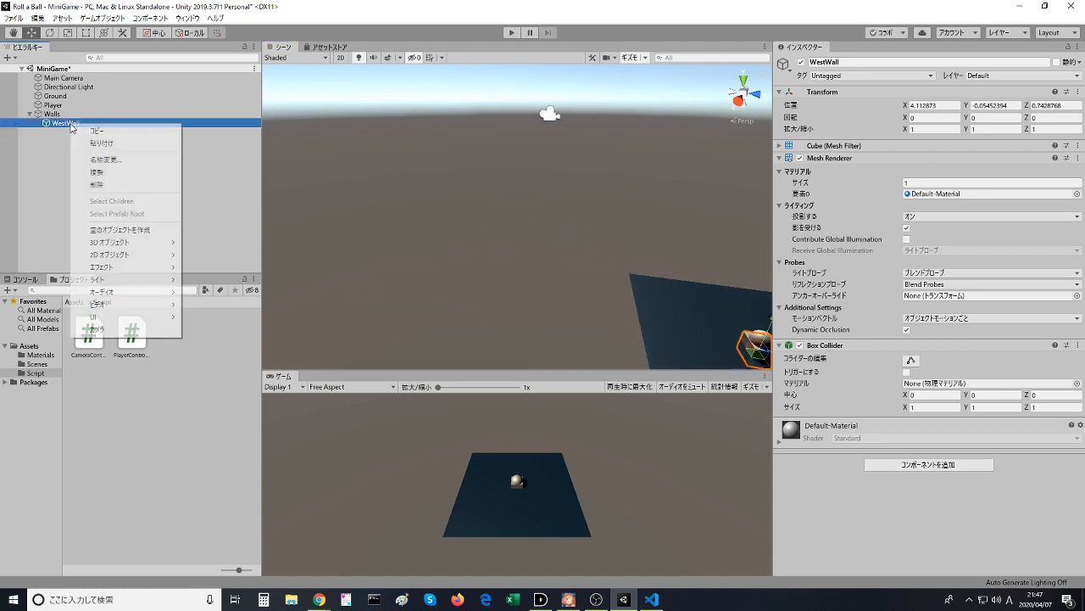
pyautogui.press('Escape')
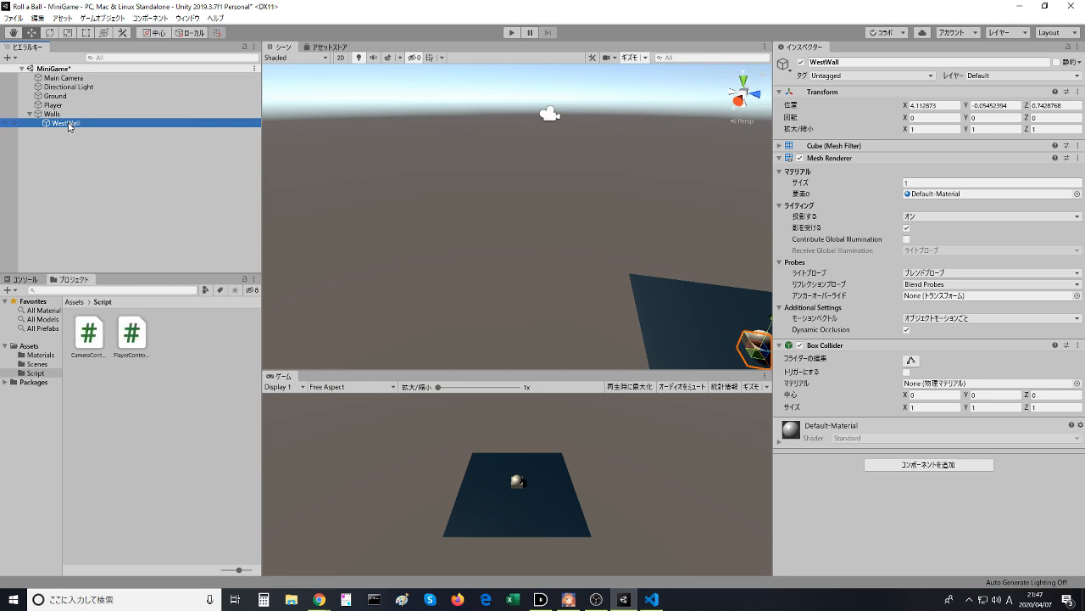
pyautogui.click(53, 114)
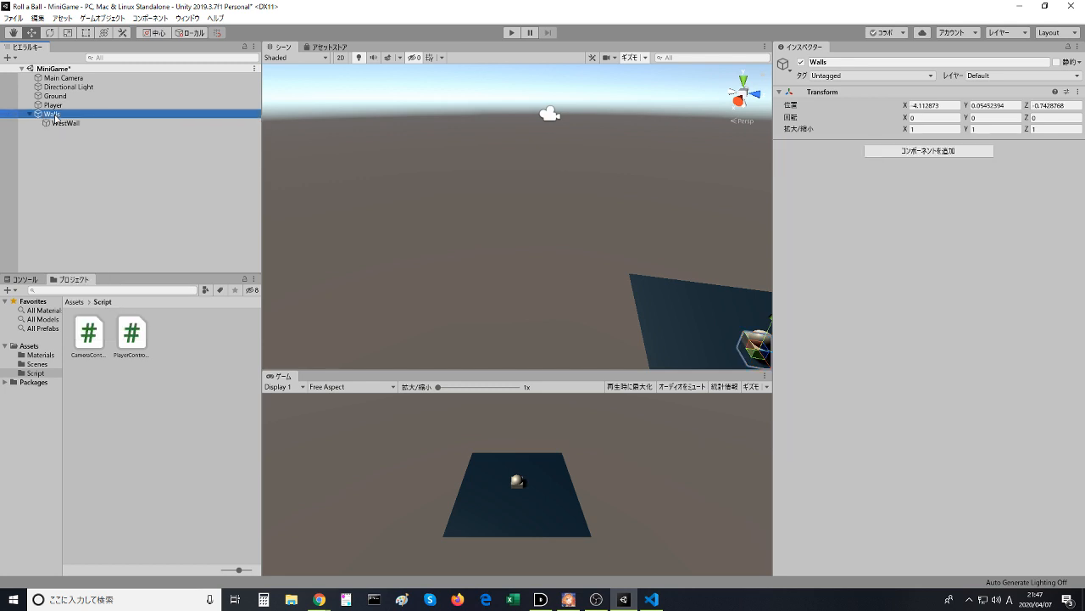
pyautogui.click(60, 124)
# - Replay the video's Frame Selected explanation from 1:36 to 1:38 in the browser, and frame WestWall in Unity's Scene view
pyautogui.hotkey('alt', 'Tab')
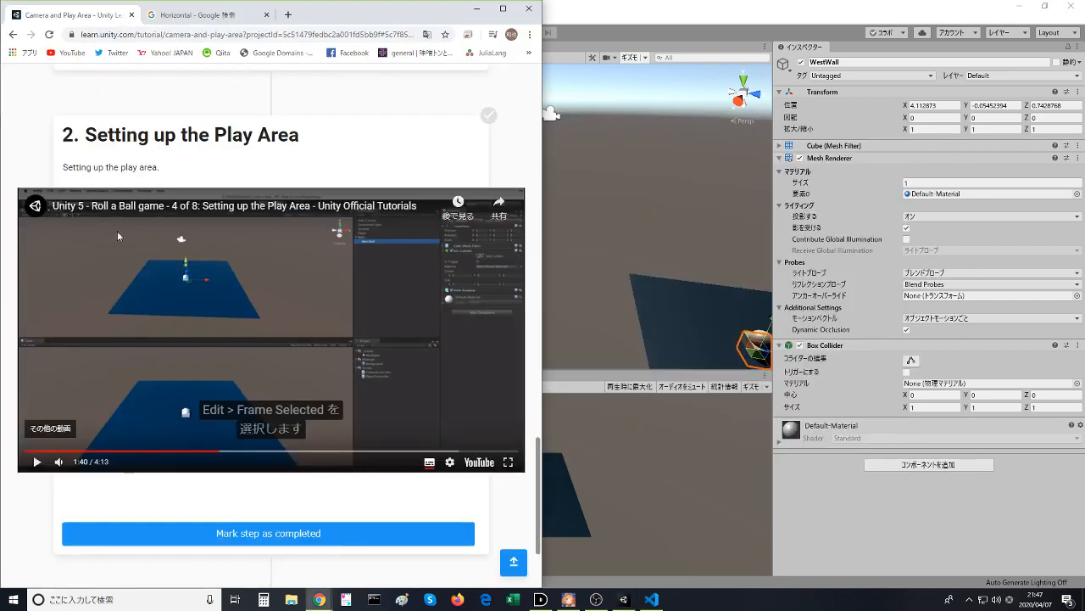
pyautogui.click(214, 451)
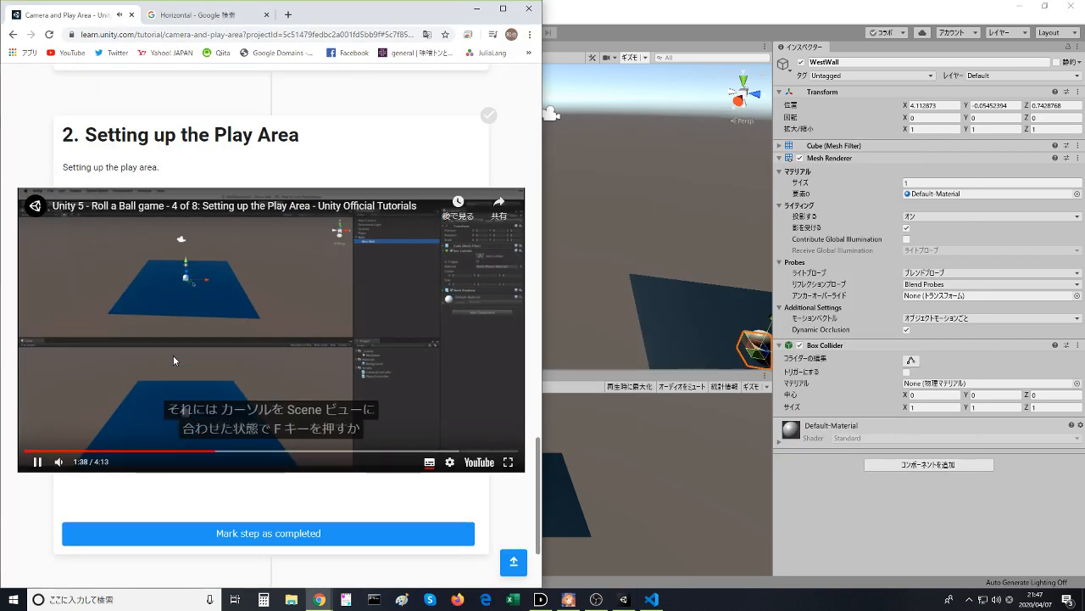
pyautogui.click(173, 355)
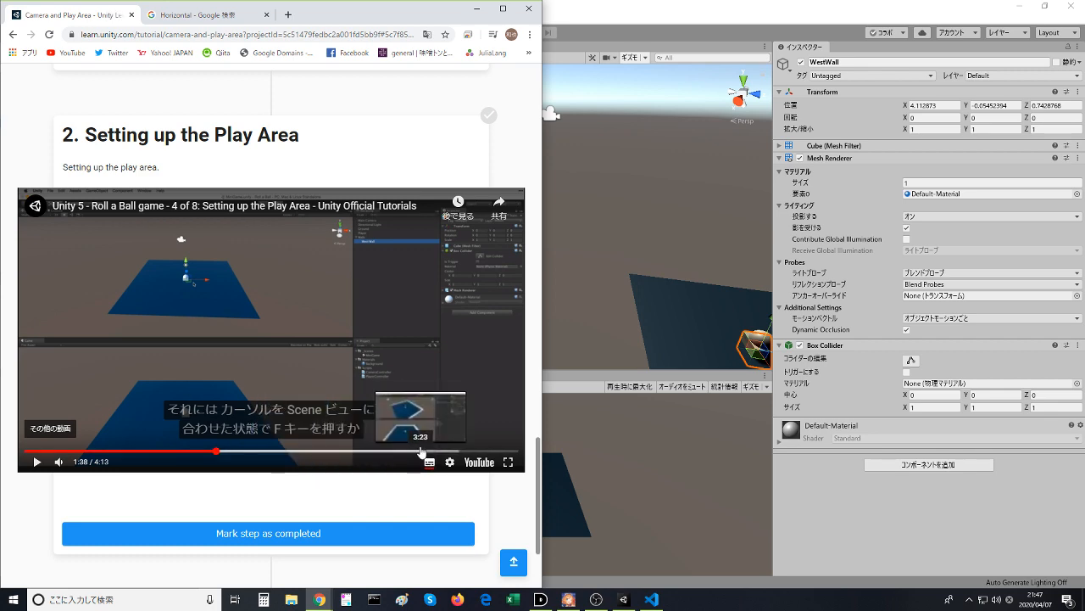
pyautogui.hotkey('alt', 'Tab')
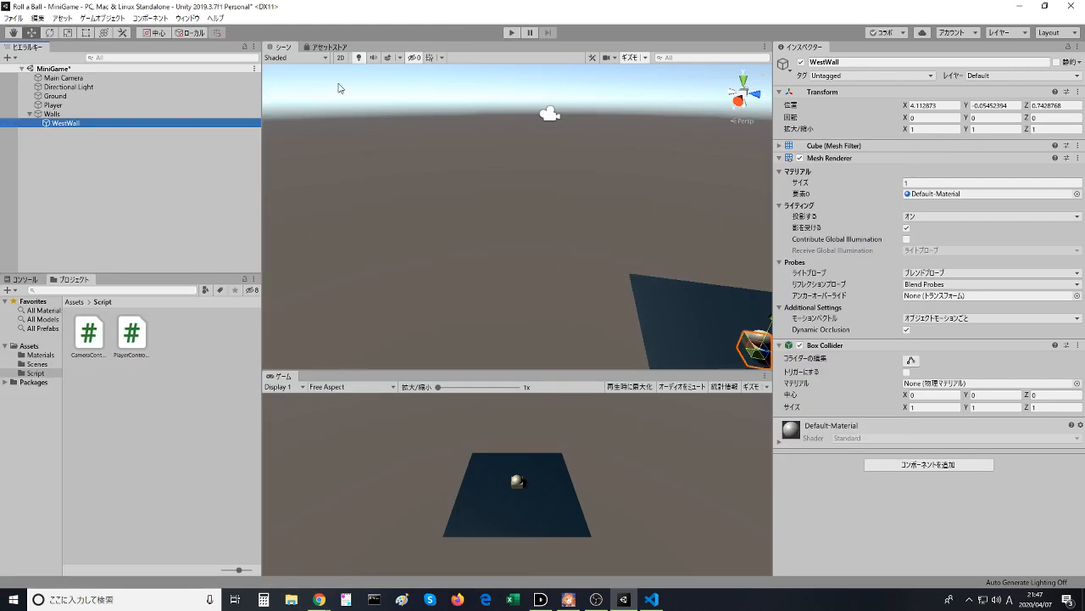
pyautogui.click(280, 49)
pyautogui.press('f')
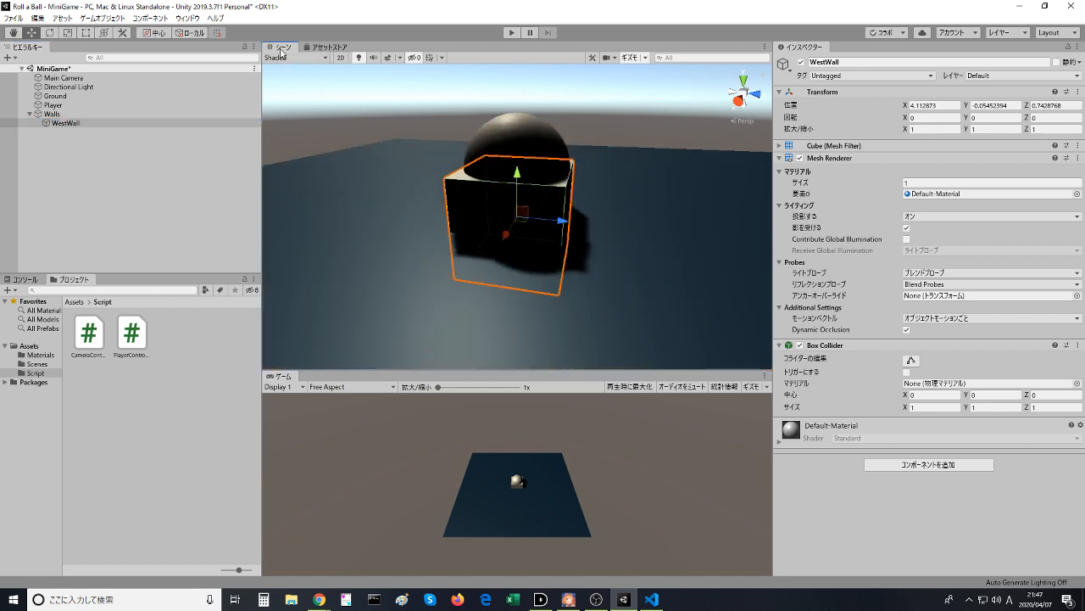
# - Return to the browser and play the video through the wall scaling instructions, pausing it at 1:56
pyautogui.hotkey('alt', 'Tab')
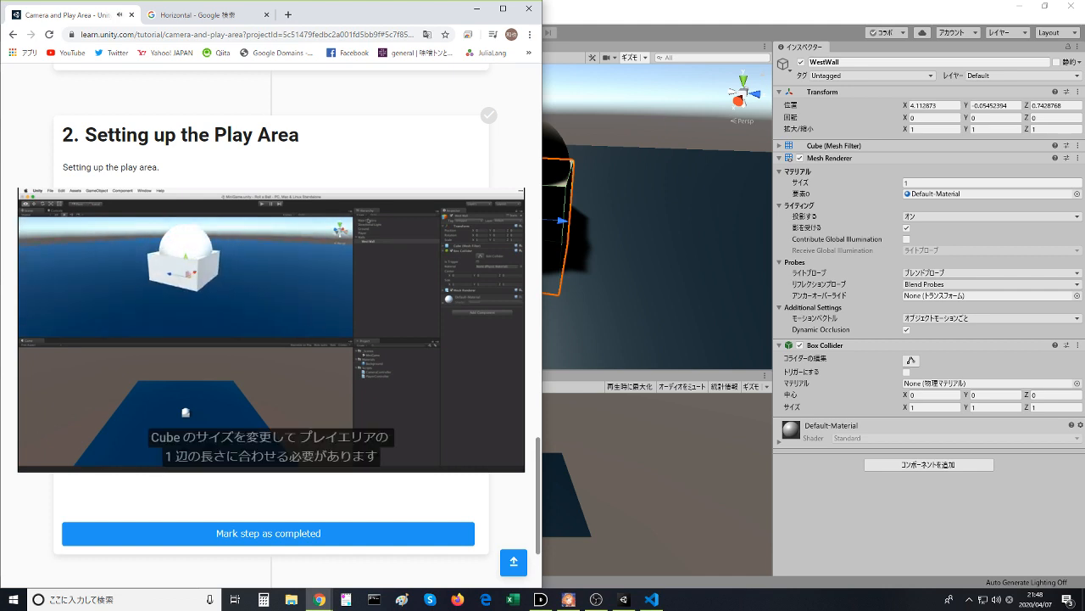
pyautogui.moveTo(335, 300)
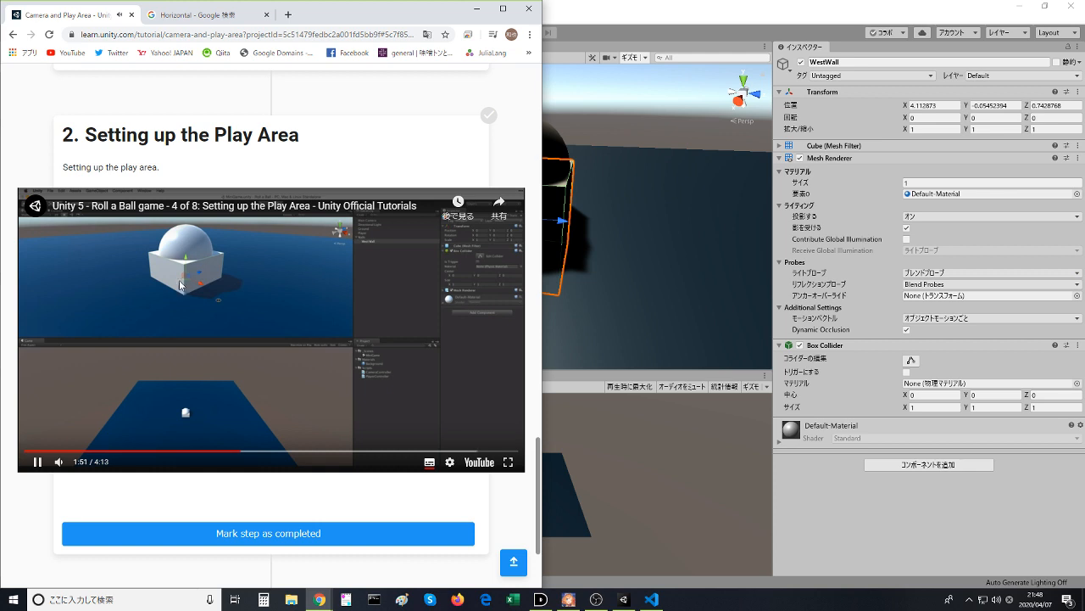
pyautogui.click(236, 327)
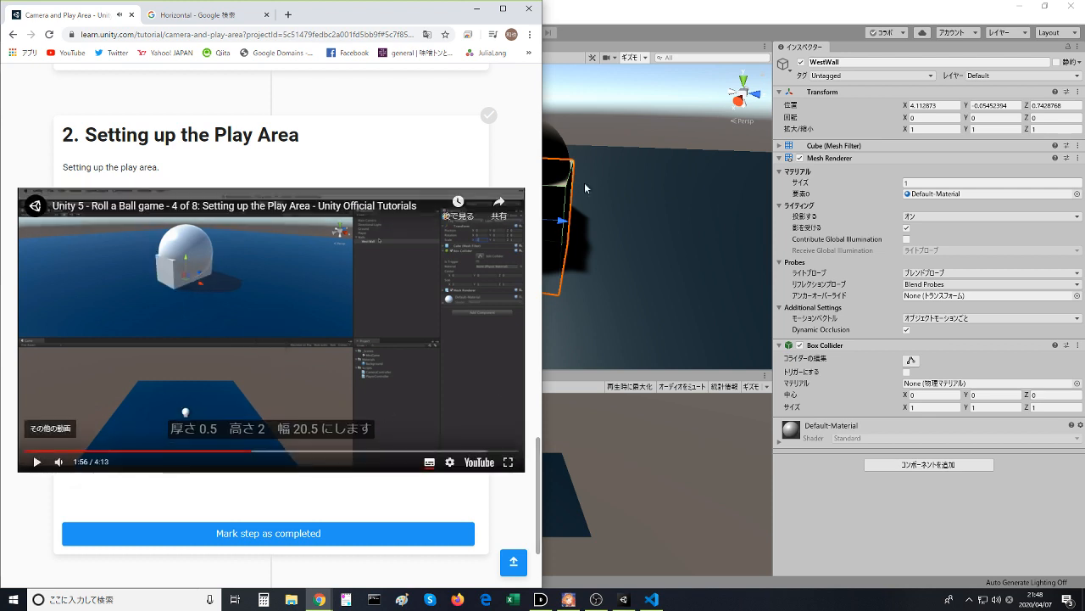
# - Switch to Unity, try stretching WestWall along X to a scale of about 11.87, and restore its X scale to 1
pyautogui.click(623, 31)
pyautogui.scroll(-6, 514, 187)
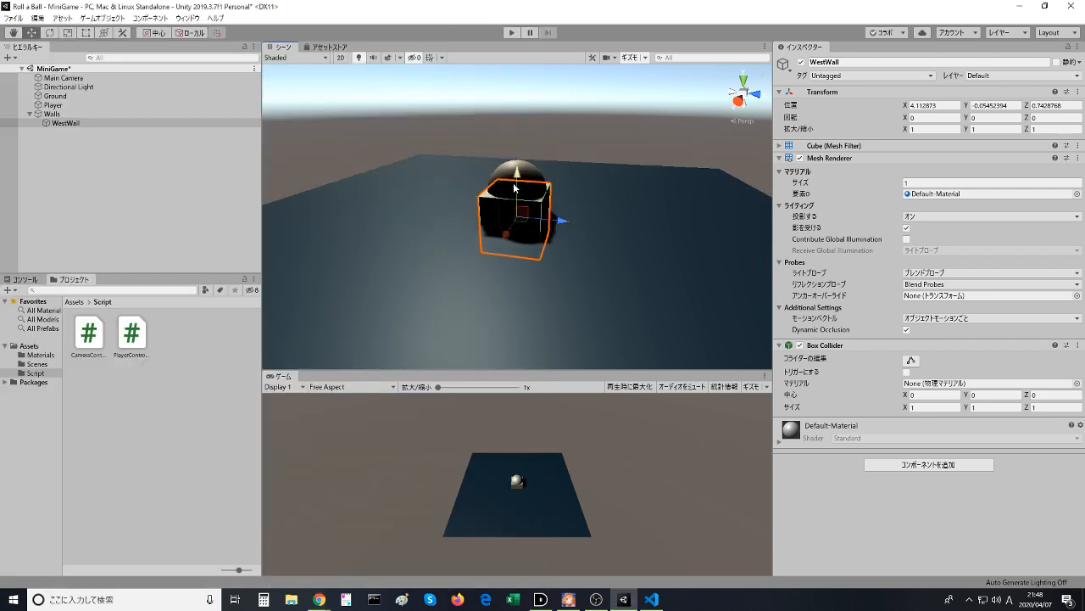
pyautogui.scroll(-2, 517, 183)
pyautogui.moveTo(530, 154)
pyautogui.mouseDown(button='middle')
pyautogui.moveTo(556, 161)
pyautogui.moveTo(532, 174)
pyautogui.mouseUp(button='middle')
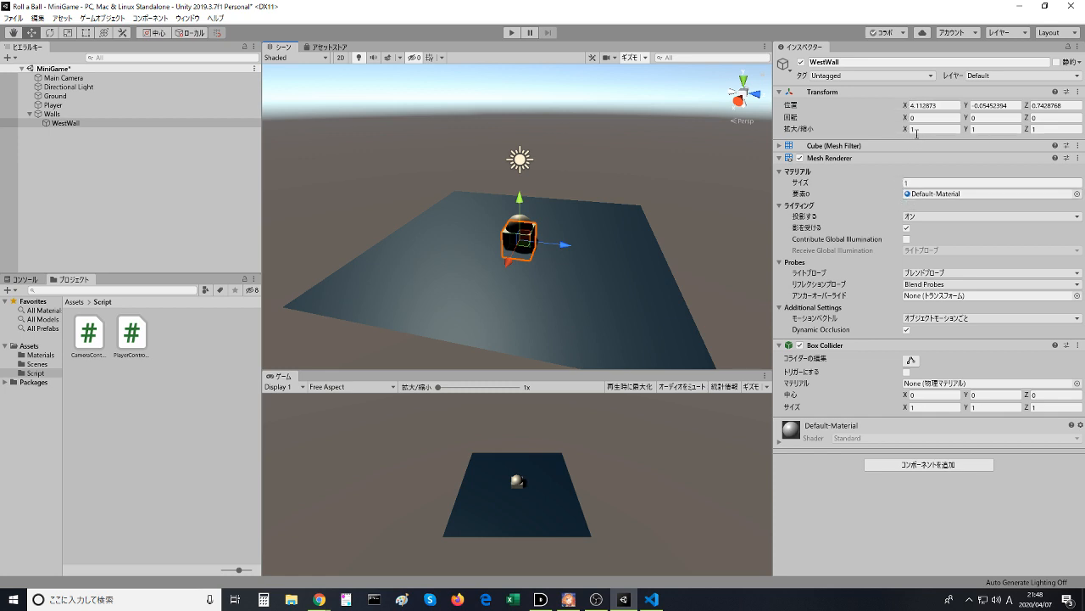
pyautogui.moveTo(907, 130); pyautogui.dragTo(39, 130)
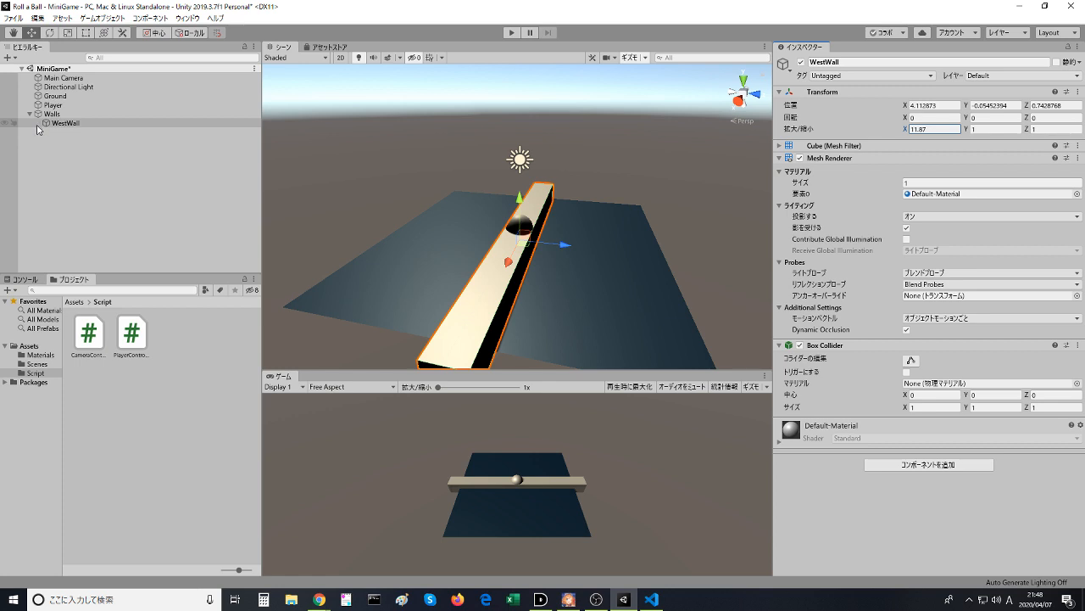
pyautogui.write('1')
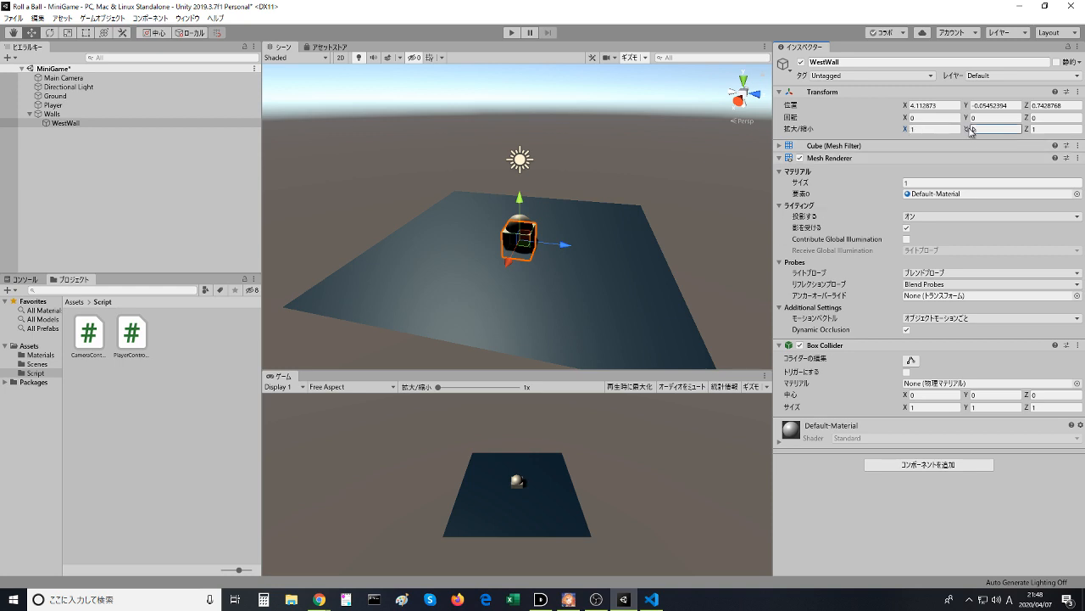
# - Try stretching WestWall along Y and undo it, and stretch its Z scale to about 12.22
pyautogui.moveTo(970, 130); pyautogui.dragTo(1033, 133)
pyautogui.hotkey('ctrl', 'z')
pyautogui.moveTo(1031, 134); pyautogui.dragTo(168, 123)
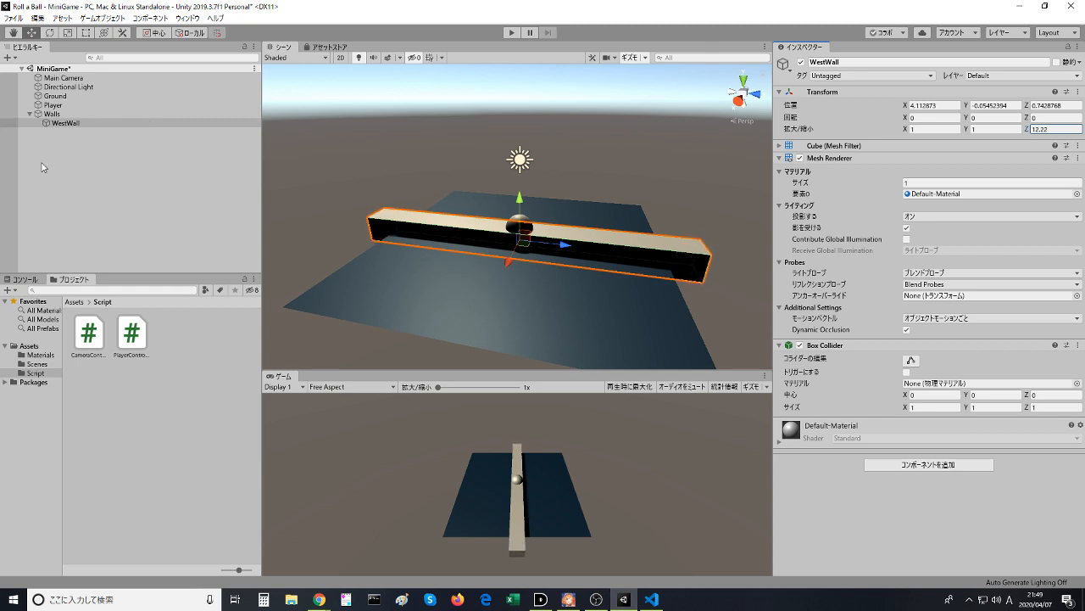
# - Recheck the browser video up to 1:57, and set WestWall's scale in Unity to X 0.5, Y 2 and Z 20.5
pyautogui.hotkey('alt', 'Tab')
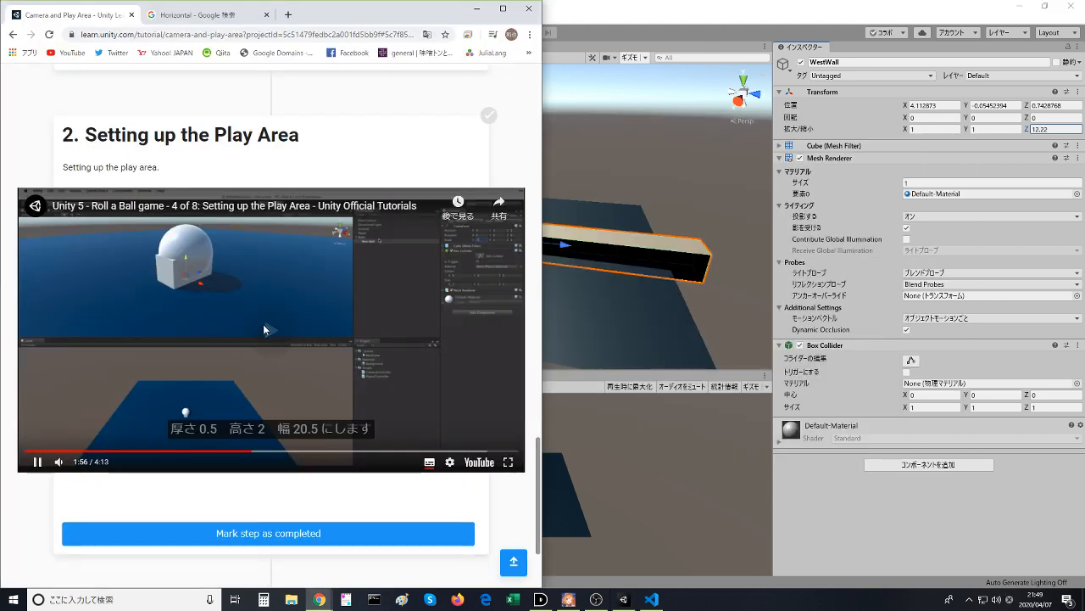
pyautogui.click(263, 324)
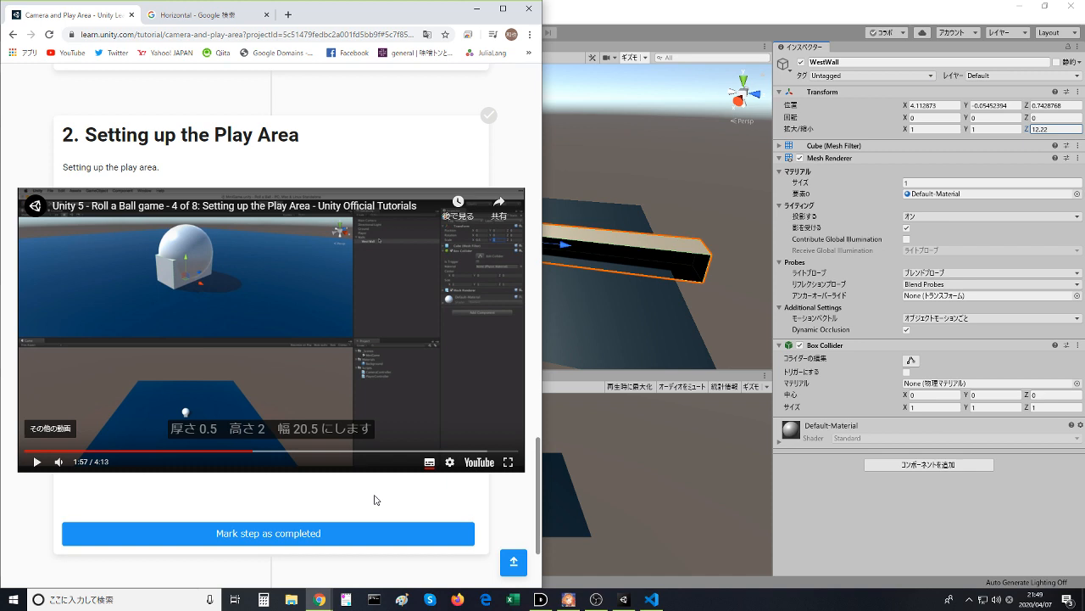
pyautogui.click(988, 128)
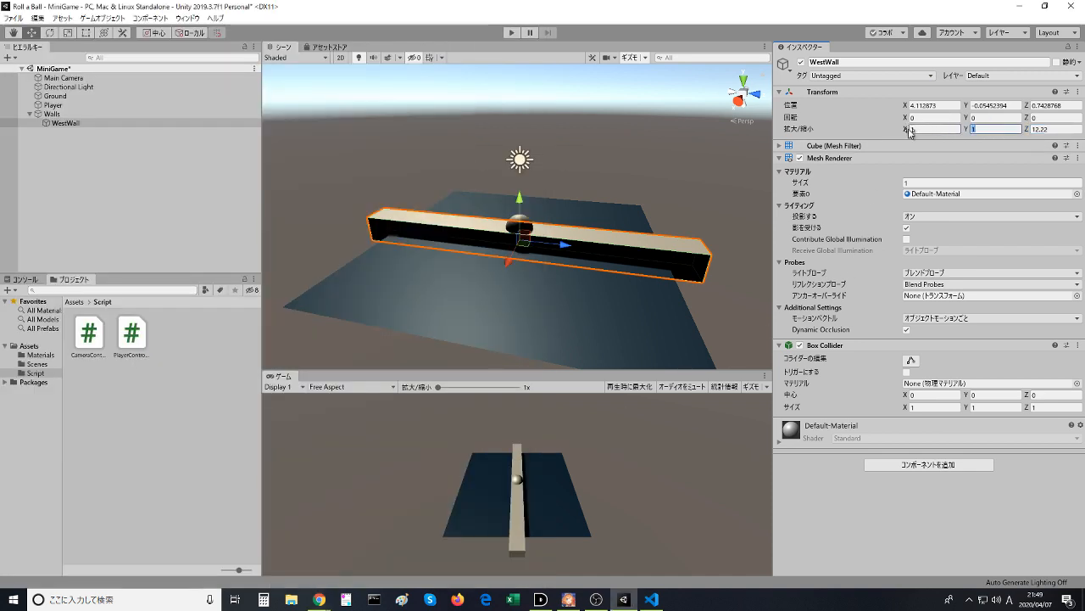
pyautogui.write('2')
pyautogui.hotkey('alt', 'Tab')
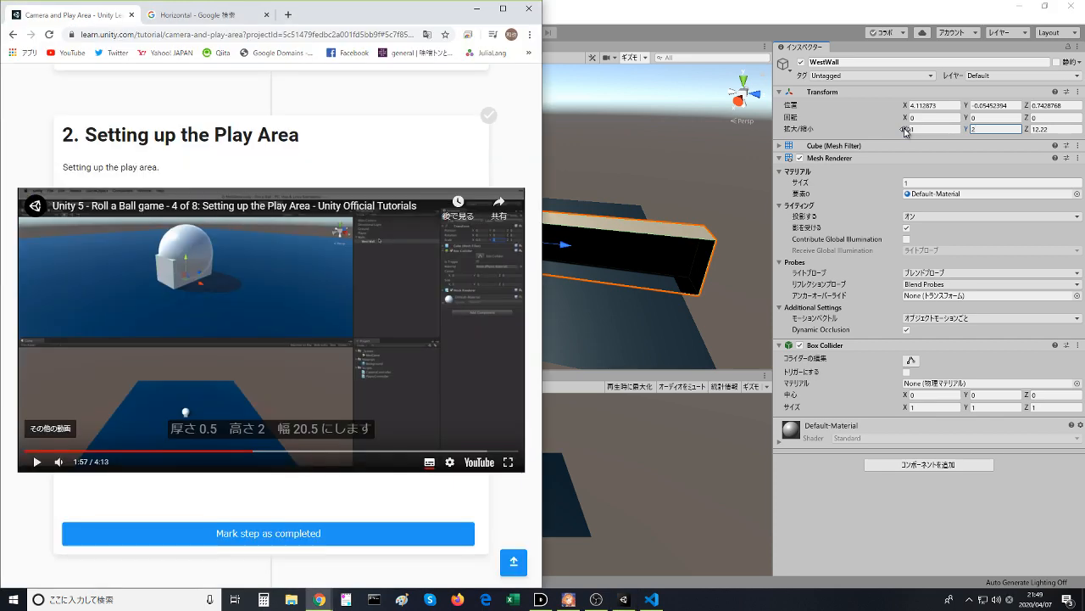
pyautogui.click(931, 114)
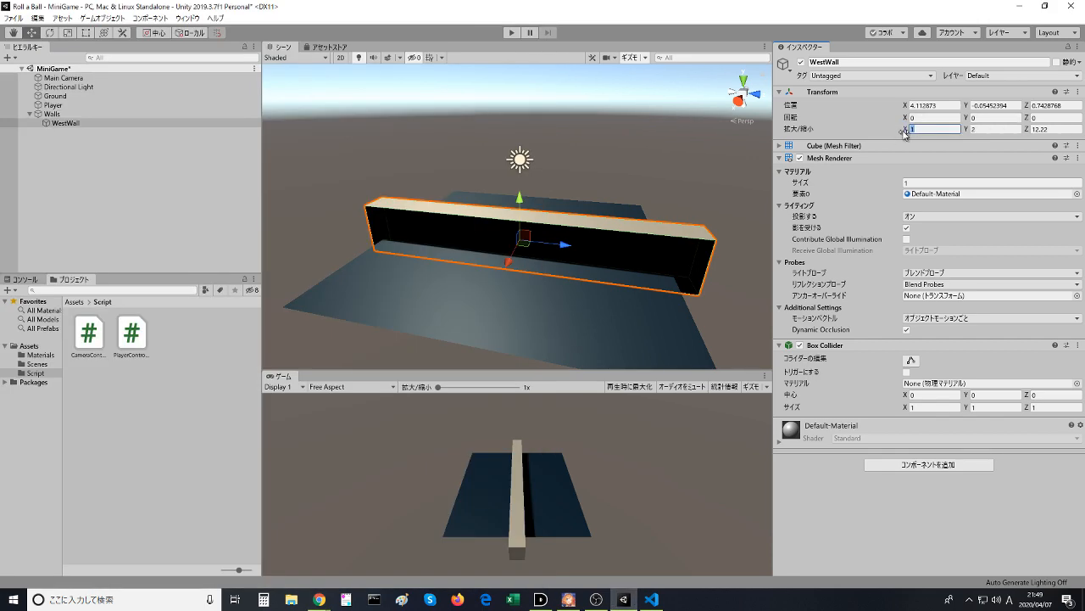
pyautogui.write('0.5')
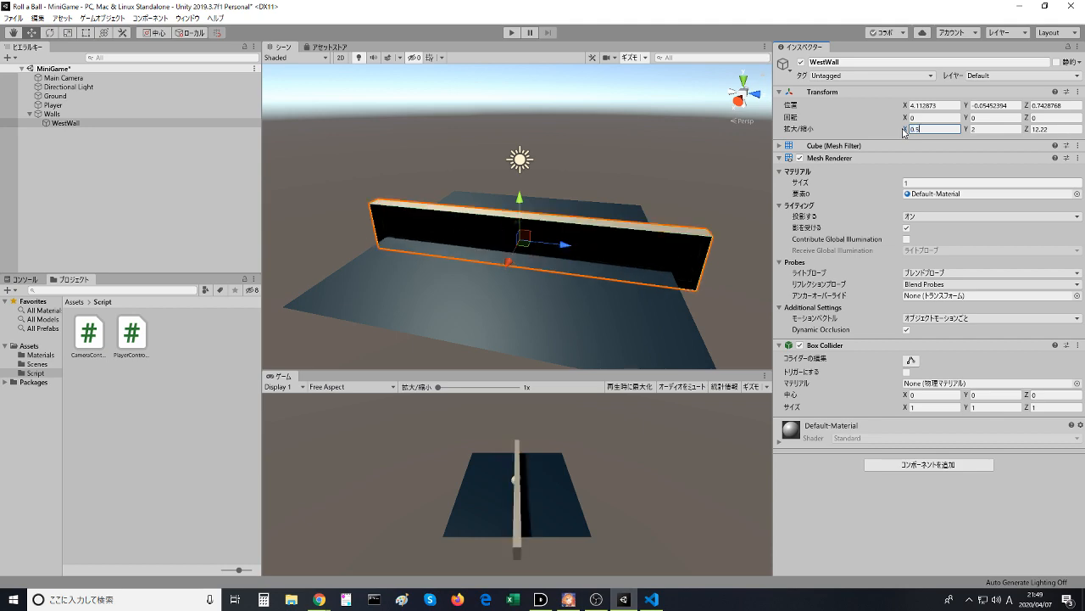
pyautogui.hotkey('alt', 'Tab')
pyautogui.hotkey('alt', 'Tab')
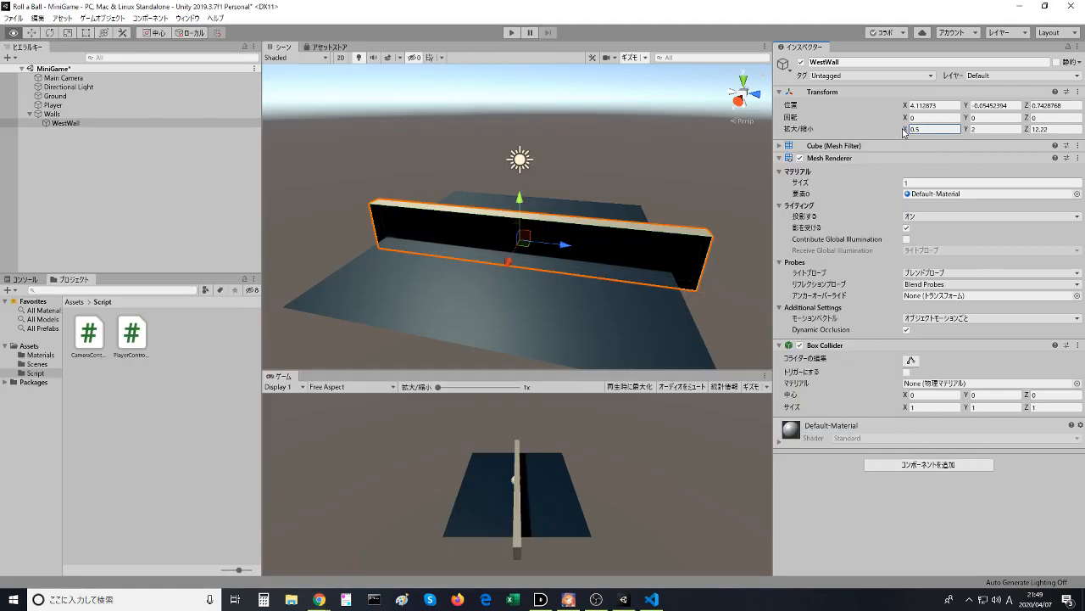
pyautogui.click(1052, 129)
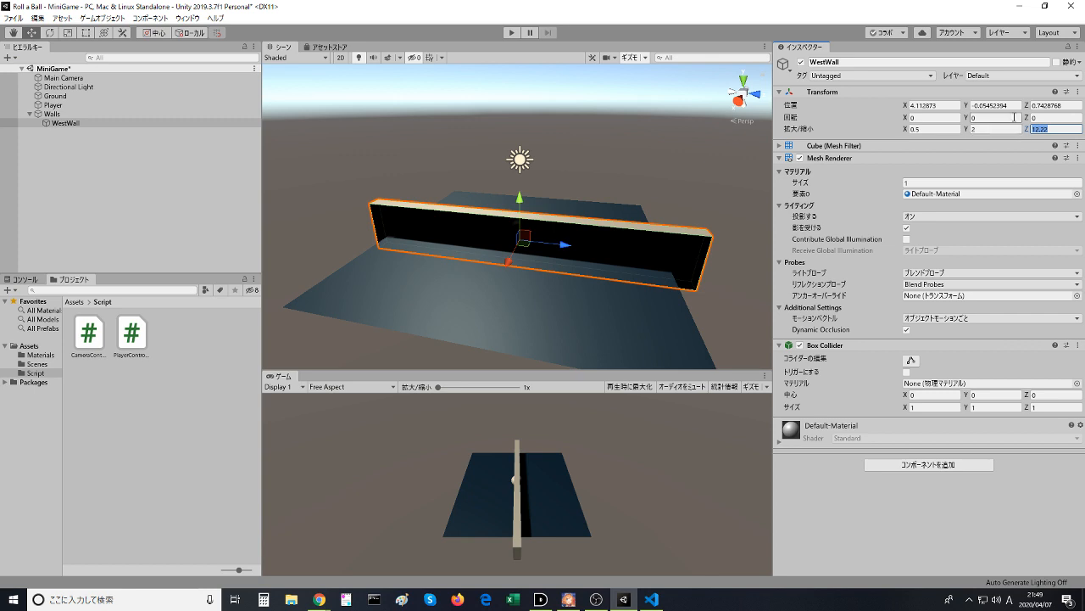
pyautogui.write('20.5')
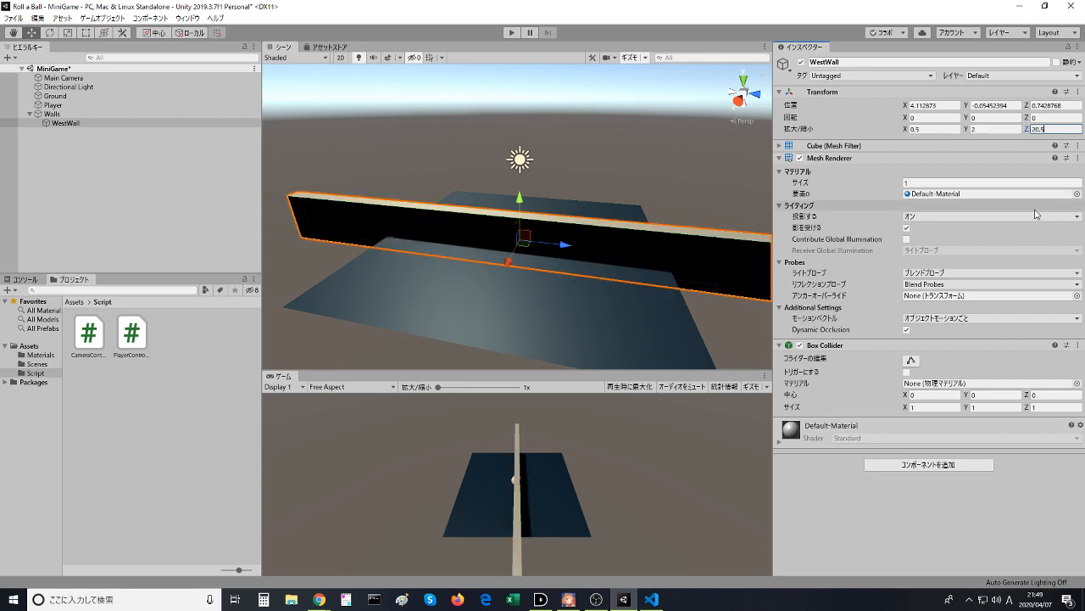
# - Return to the browser and resume the Play Area video from 1:57
pyautogui.hotkey('alt', 'Tab')
pyautogui.click(344, 325)
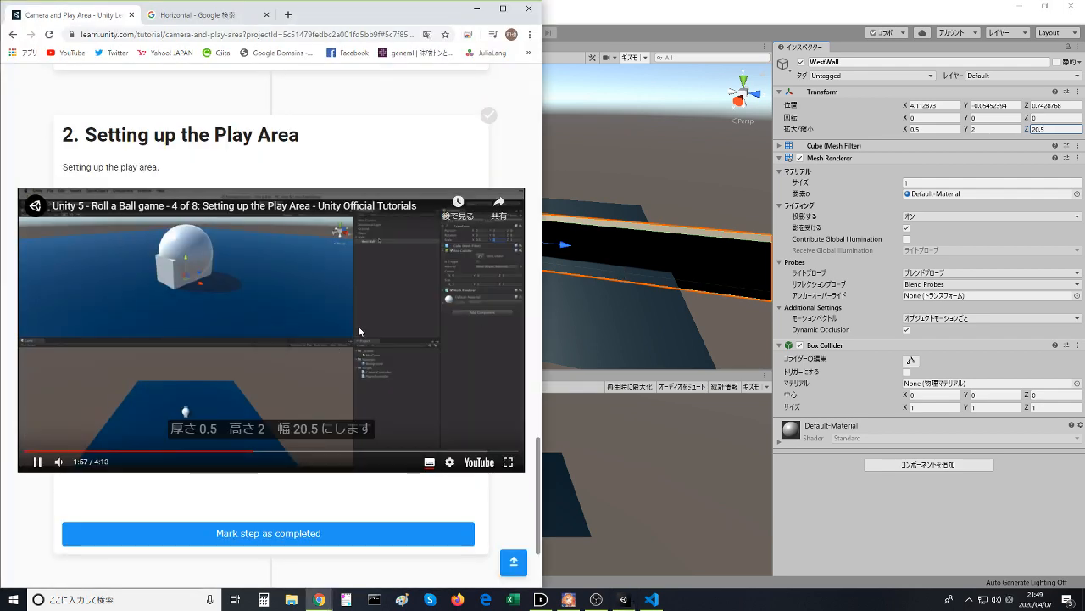
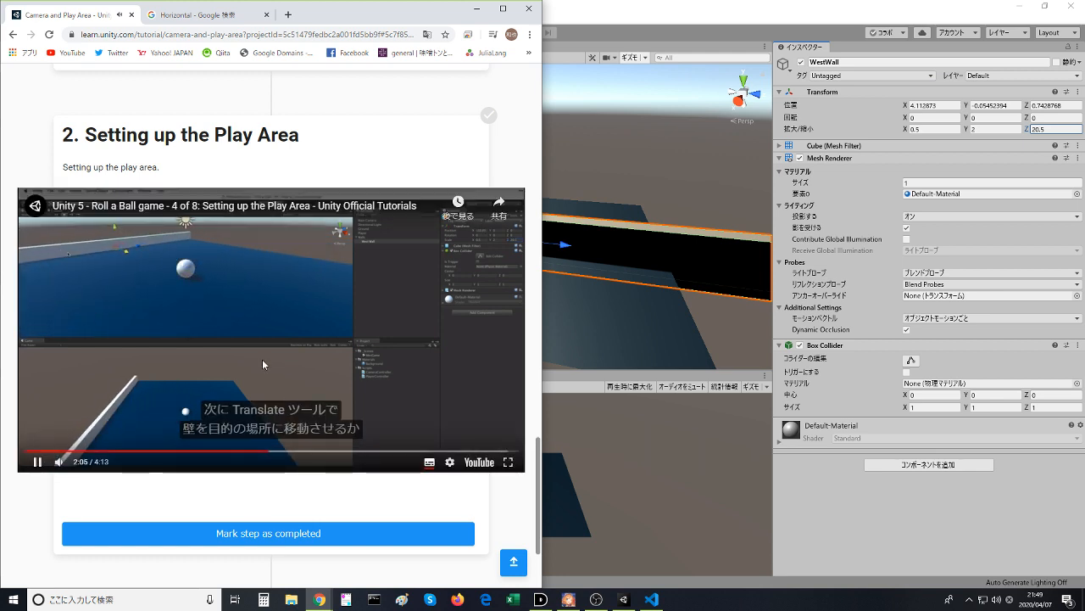
# - Pause the video, switch to Unity, and move WestWall along X to about -1.16, near the ground's west edge
pyautogui.click(231, 327)
pyautogui.hotkey('alt', 'Tab')
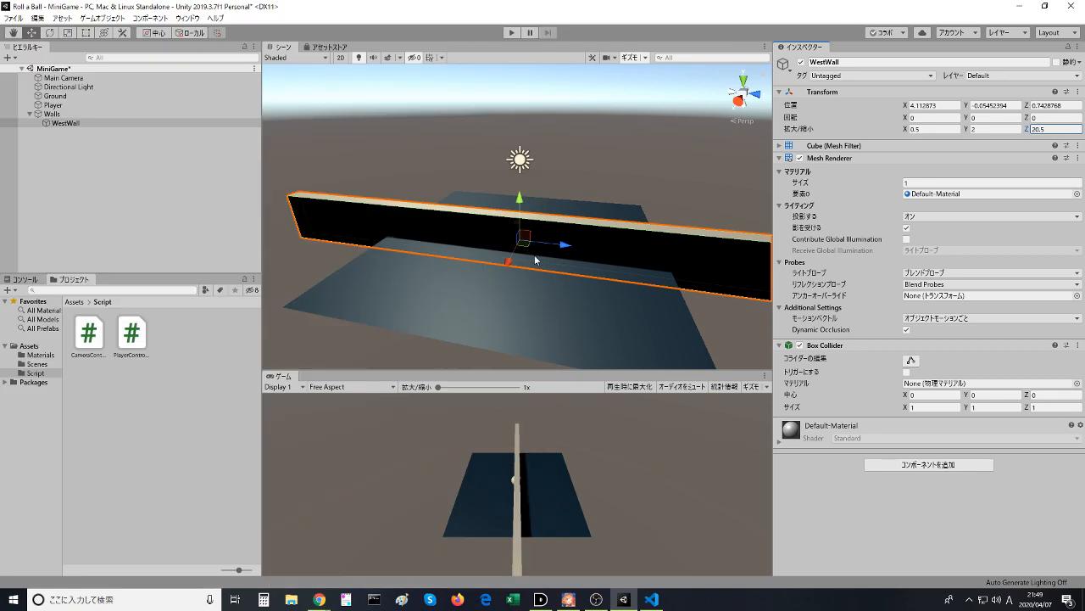
pyautogui.moveTo(512, 264); pyautogui.dragTo(605, 238)
pyautogui.moveTo(462, 115); pyautogui.dragTo(633, 172, button='middle')
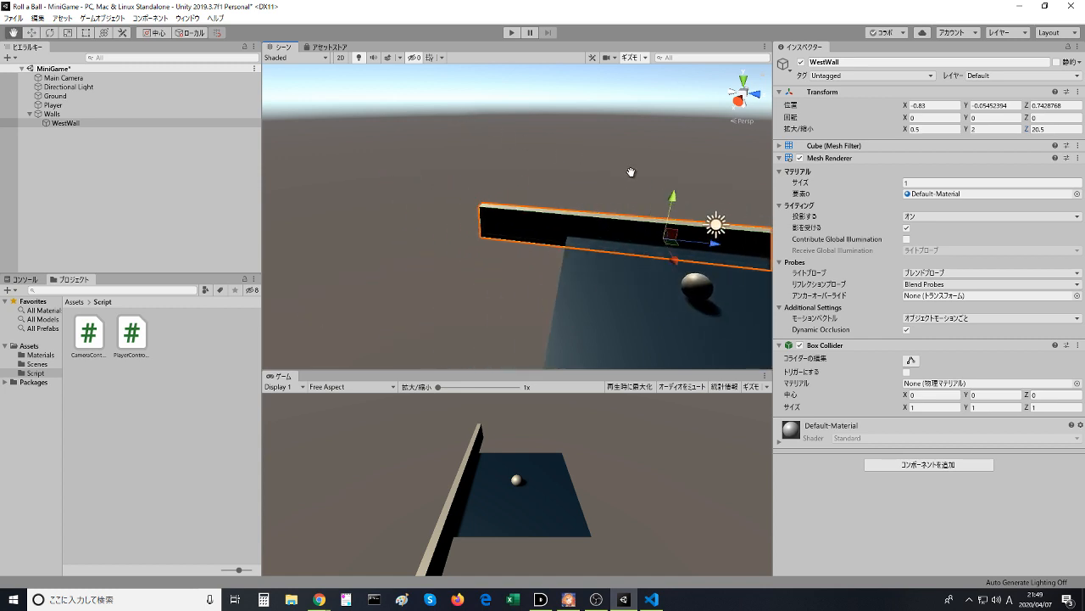
pyautogui.moveTo(633, 172); pyautogui.dragTo(710, 241, button='right')
pyautogui.moveTo(492, 240); pyautogui.dragTo(543, 169, button='middle')
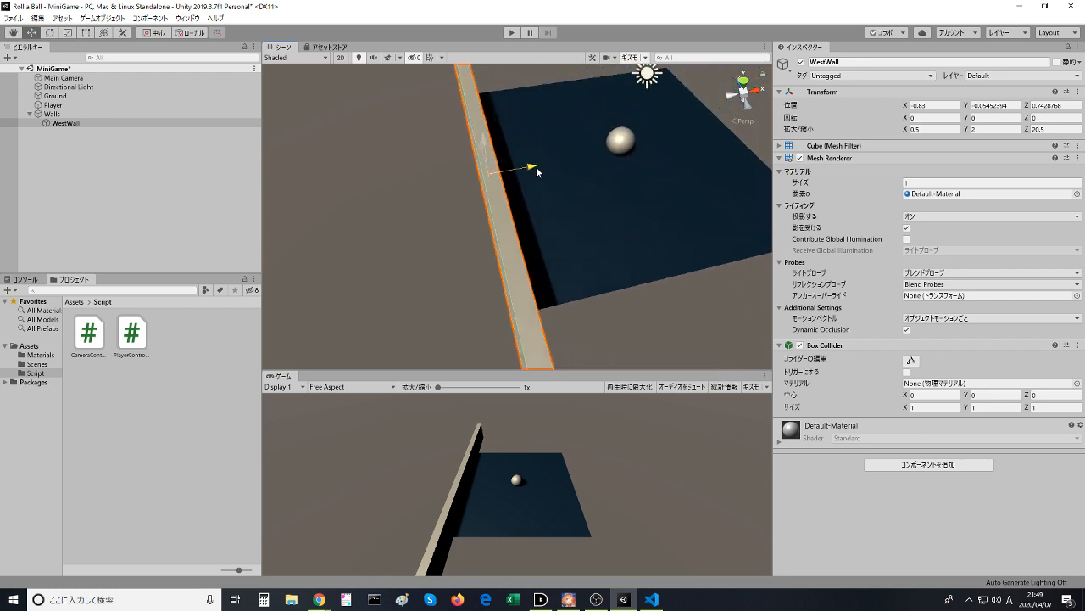
pyautogui.moveTo(536, 166); pyautogui.dragTo(512, 171)
pyautogui.moveTo(553, 174); pyautogui.dragTo(456, 175, button='right')
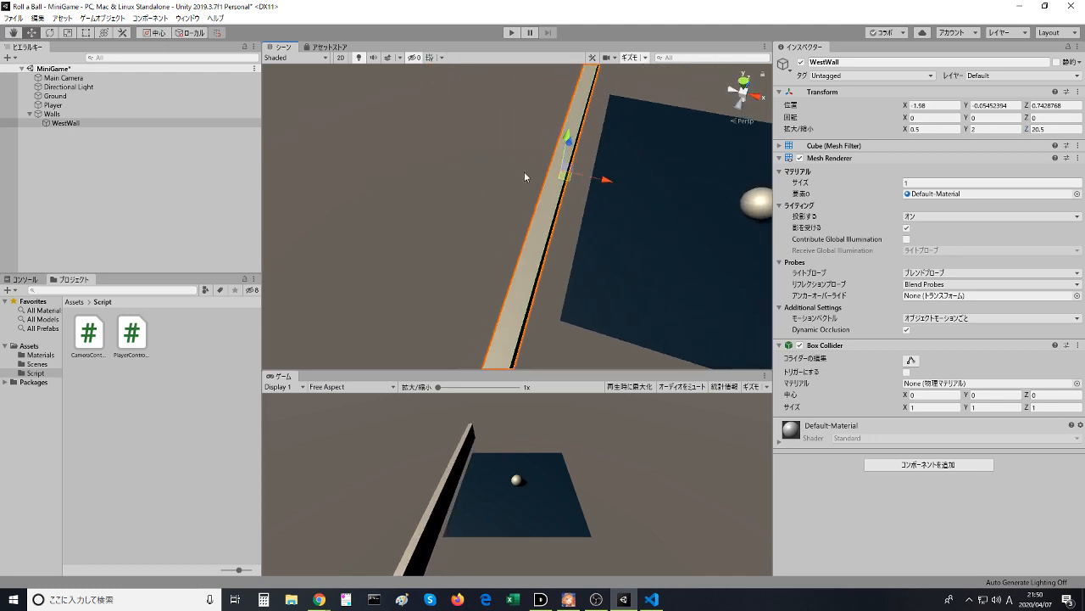
pyautogui.moveTo(600, 183); pyautogui.dragTo(626, 191)
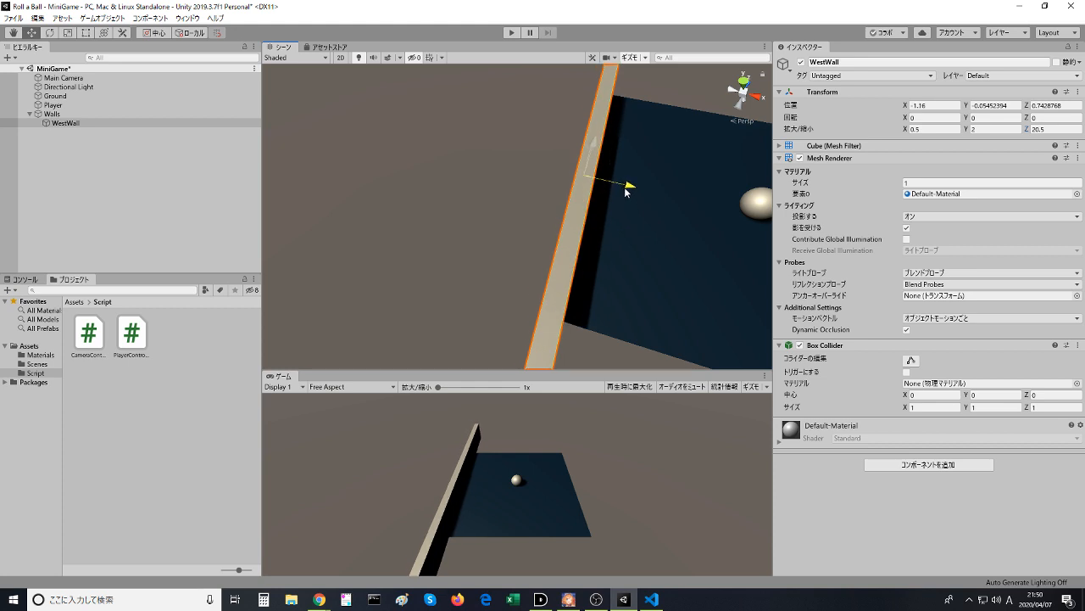
pyautogui.moveTo(626, 191); pyautogui.dragTo(391, 301, button='right')
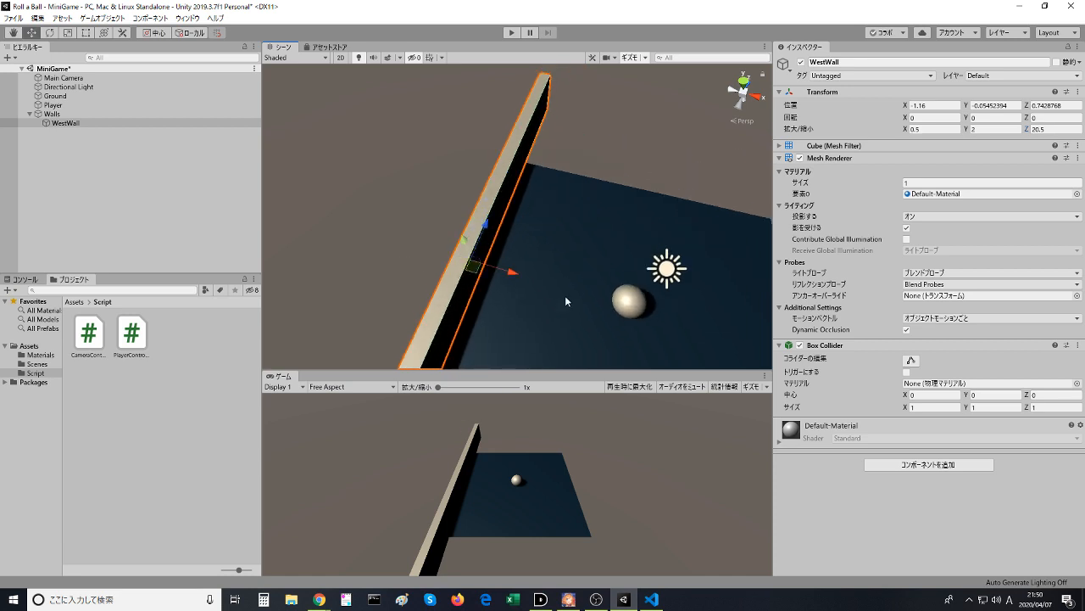
# - Set the Ground plane's scale to 2 on both Z and X
pyautogui.click(573, 284)
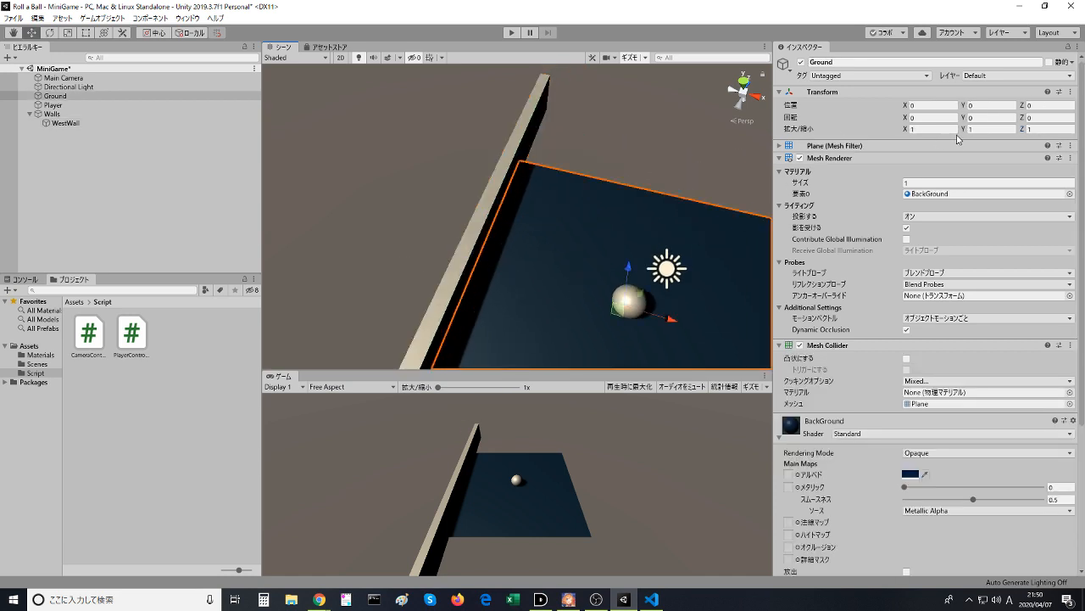
pyautogui.click(1050, 129)
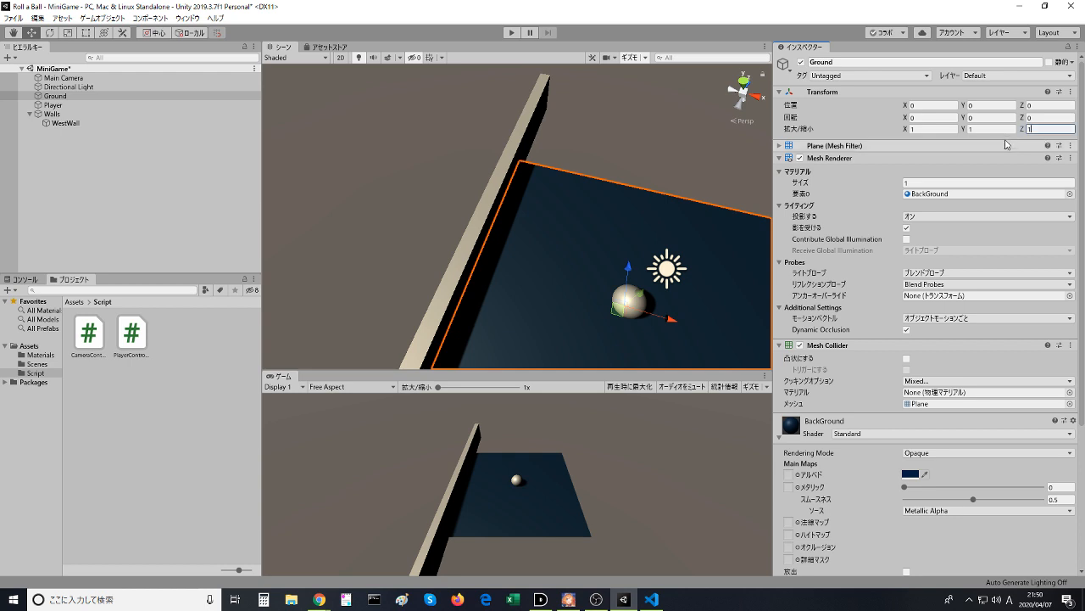
pyautogui.write('2')
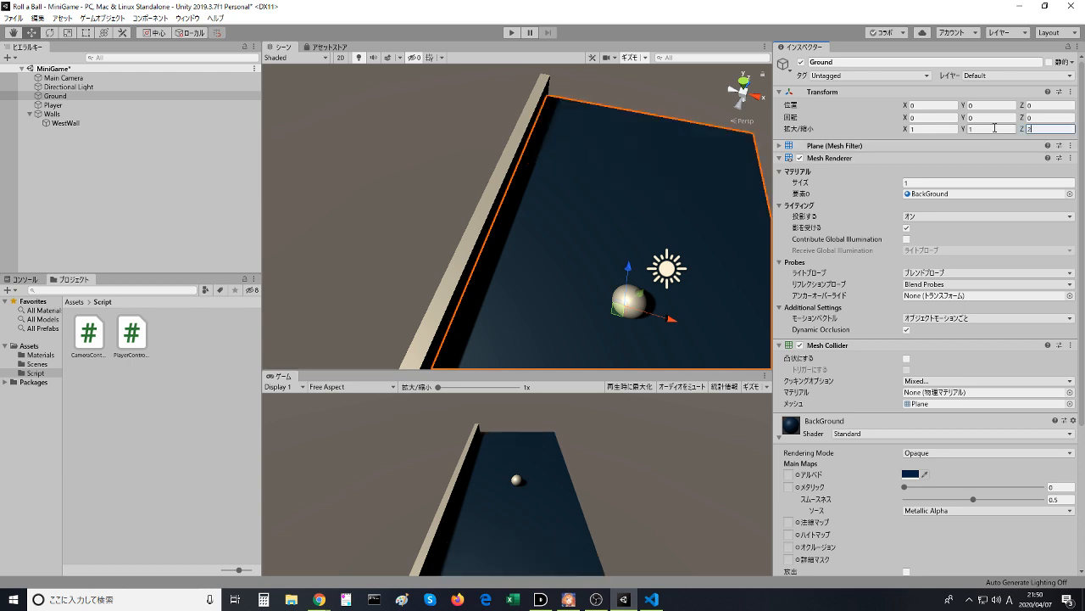
pyautogui.click(924, 128)
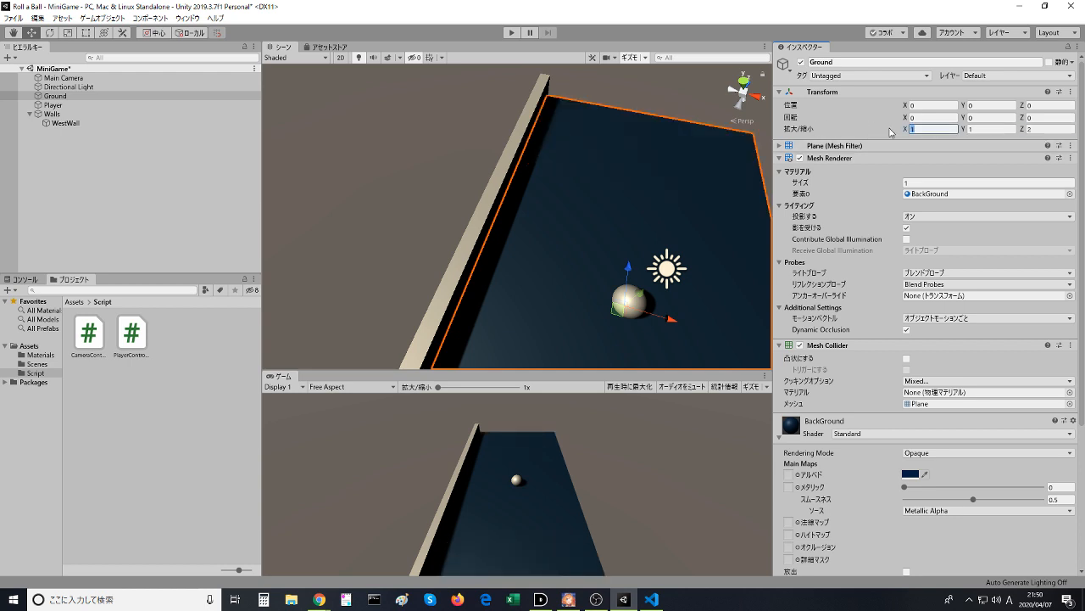
pyautogui.write('2')
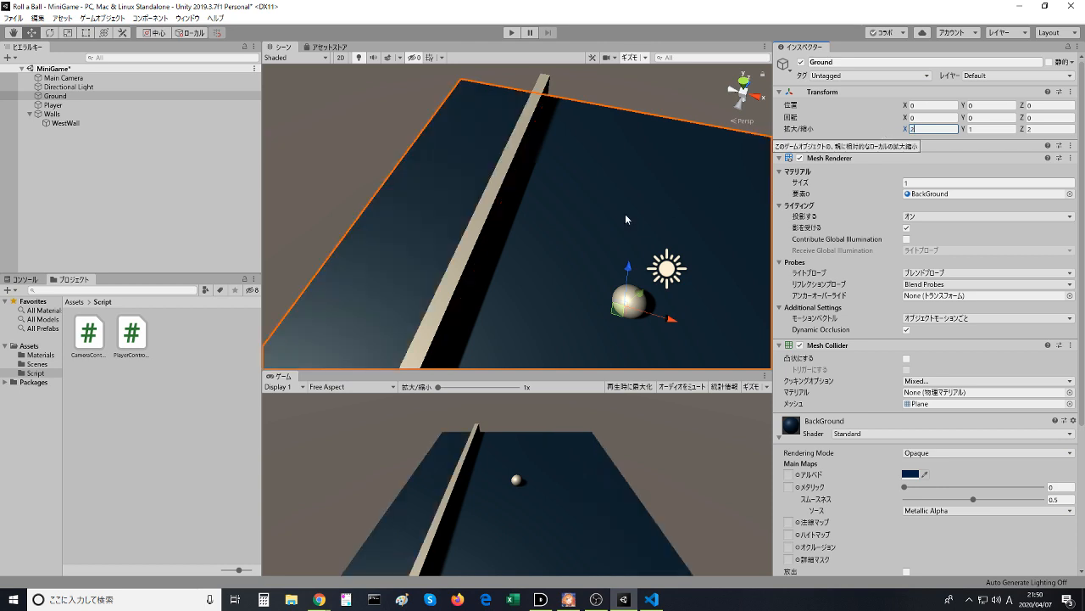
# - Move WestWall along X to about -6.93 and fine-tune it against the enlarged ground's west edge
pyautogui.click(468, 261)
pyautogui.moveTo(511, 268); pyautogui.dragTo(411, 225)
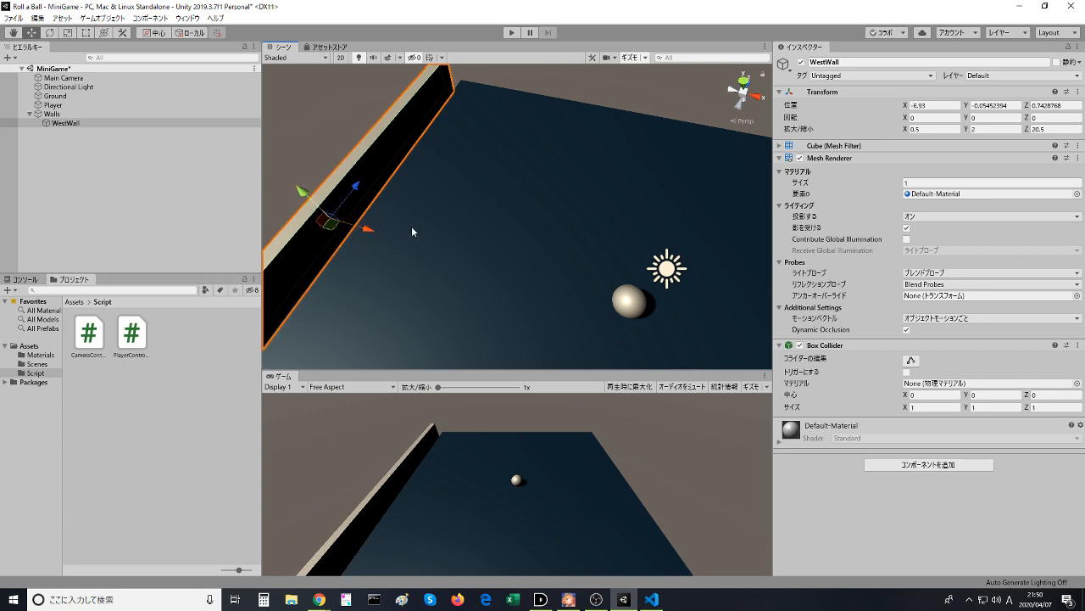
pyautogui.press('f')
pyautogui.moveTo(513, 329); pyautogui.dragTo(535, 346)
pyautogui.click(452, 261)
pyautogui.moveTo(452, 261); pyautogui.dragTo(382, 129, button='middle')
pyautogui.scroll(-4, 381, 130)
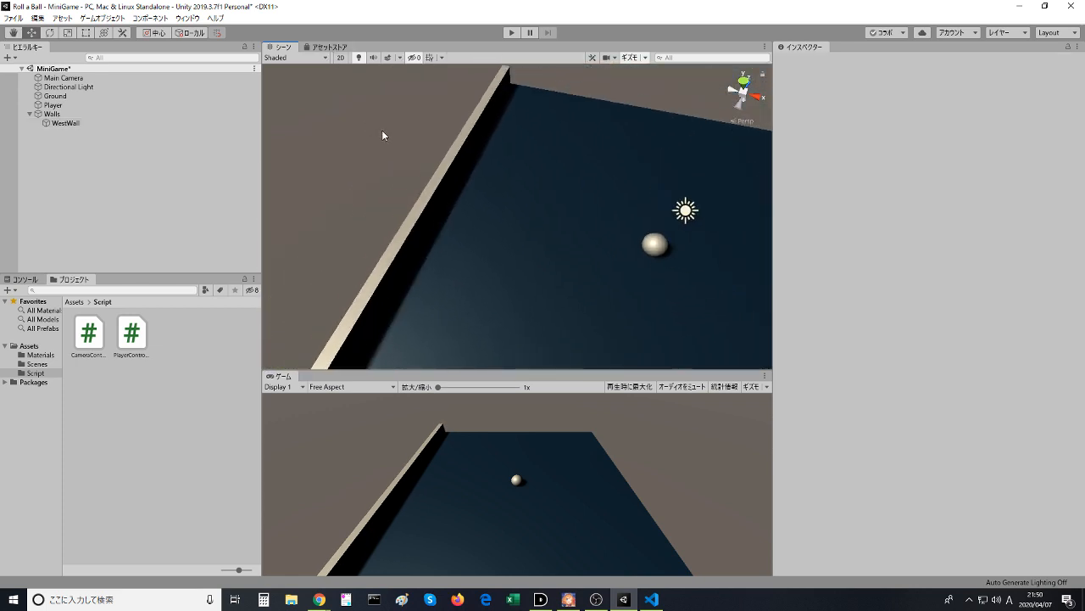
# - Realign WestWall with the ground's west edge by moving it along X to about -6.2
pyautogui.moveTo(355, 174); pyautogui.dragTo(351, 141, button='middle')
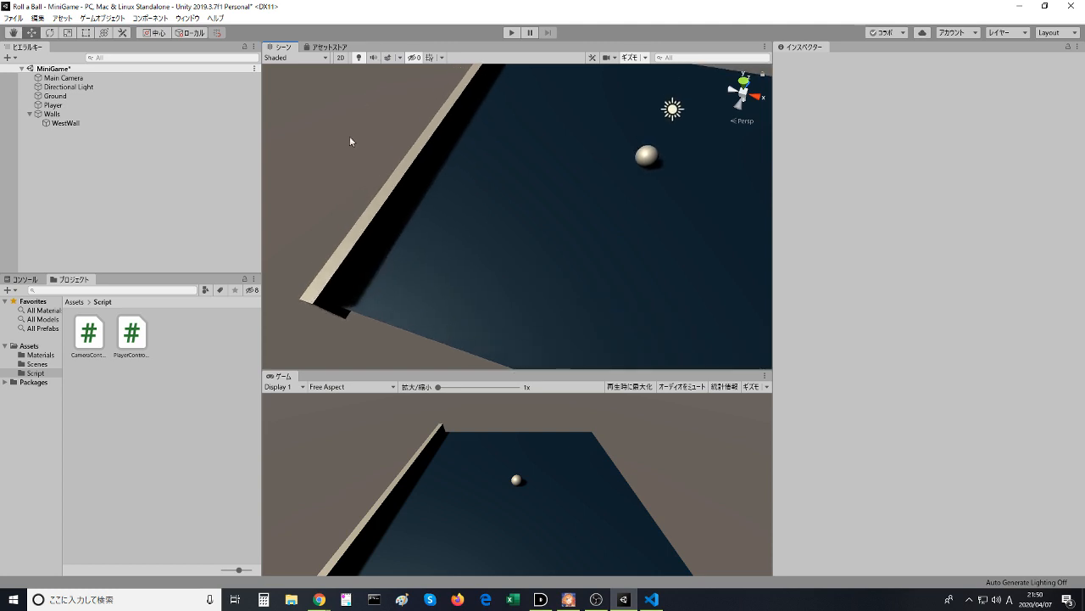
pyautogui.moveTo(351, 140); pyautogui.dragTo(455, 75, button='right')
pyautogui.moveTo(385, 172); pyautogui.dragTo(468, 146, button='middle')
pyautogui.moveTo(502, 161)
pyautogui.mouseDown(button='right')
pyautogui.moveTo(460, 65)
pyautogui.moveTo(521, 142)
pyautogui.moveTo(501, 128)
pyautogui.moveTo(496, 155)
pyautogui.mouseUp(button='right')
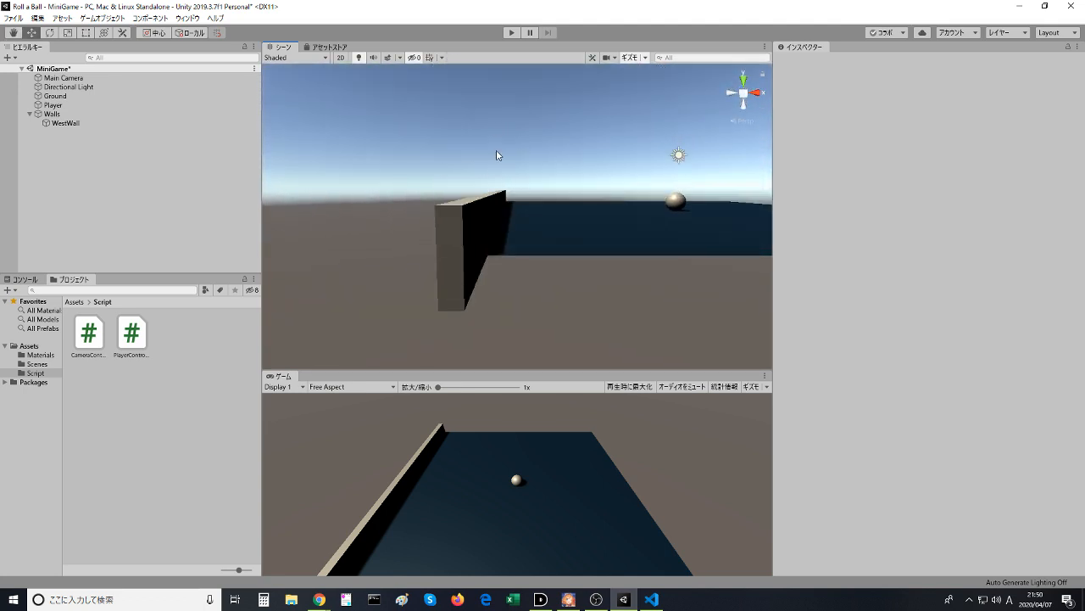
pyautogui.click(461, 212)
pyautogui.moveTo(532, 211); pyautogui.dragTo(516, 208)
pyautogui.moveTo(487, 255); pyautogui.dragTo(550, 231, button='middle')
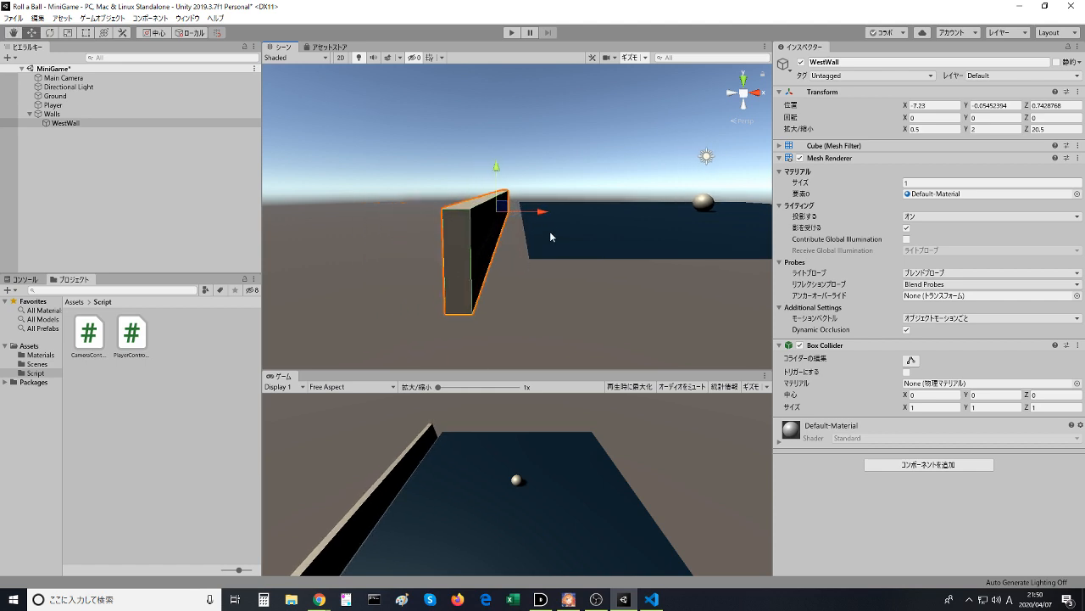
pyautogui.moveTo(545, 213); pyautogui.dragTo(563, 221)
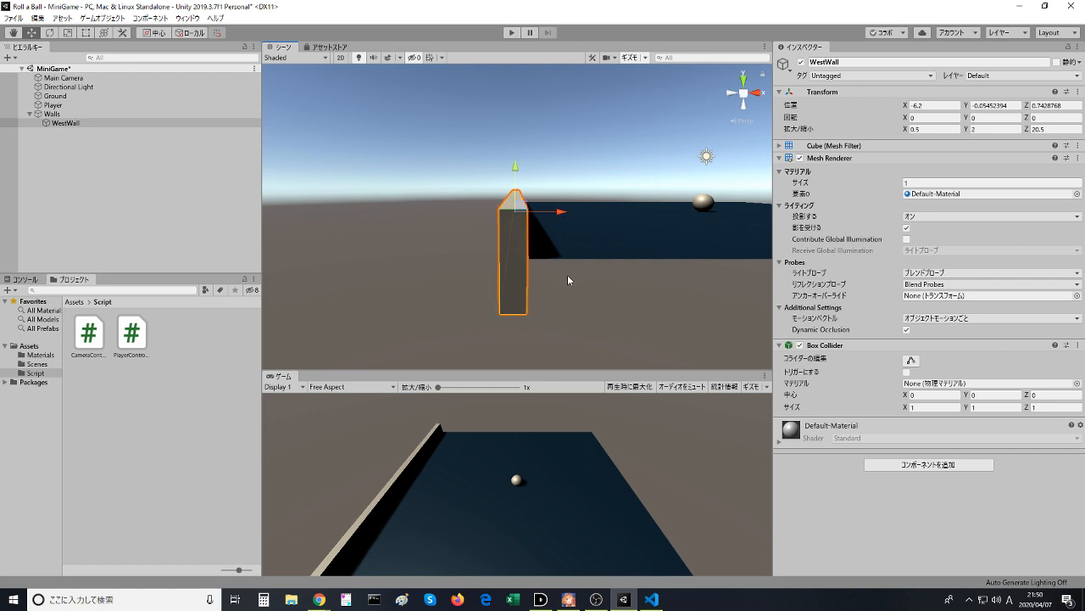
# - Check the joint between WestWall and the ground up close, and nudge the wall along X to about -6.13
pyautogui.click(568, 294)
pyautogui.scroll(6, 533, 311)
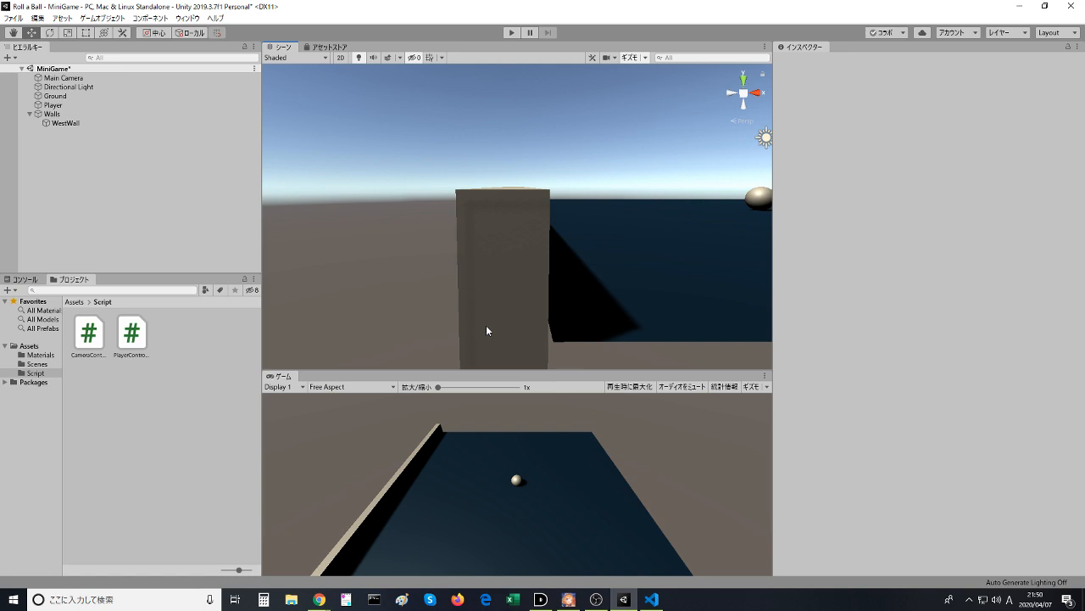
pyautogui.scroll(-2, 488, 325)
pyautogui.moveTo(513, 297)
pyautogui.mouseDown(button='middle')
pyautogui.moveTo(484, 298)
pyautogui.moveTo(492, 305)
pyautogui.moveTo(514, 291)
pyautogui.mouseUp(button='middle')
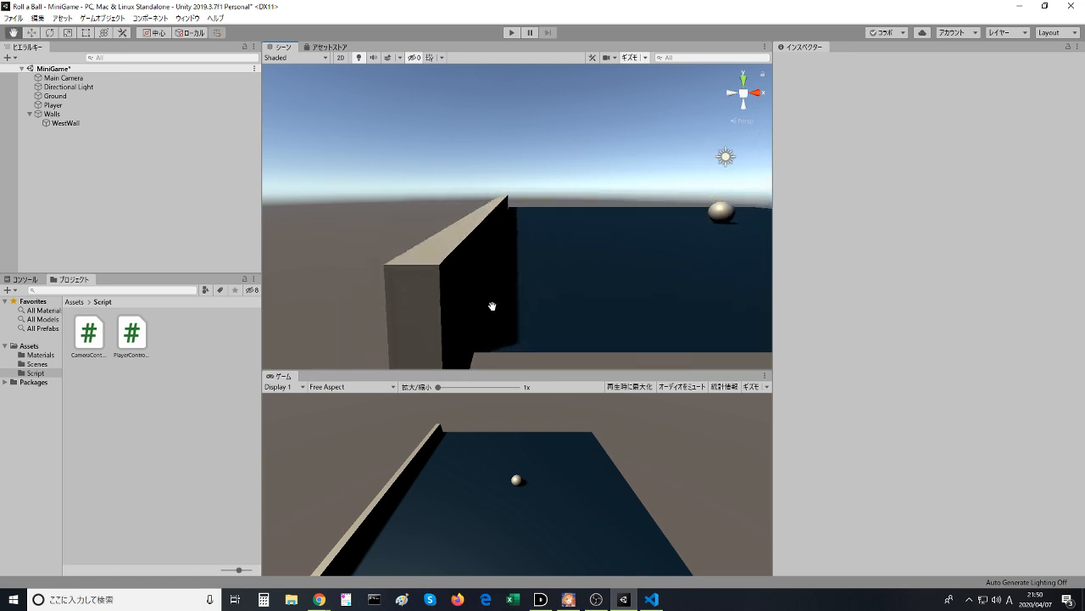
pyautogui.moveTo(545, 298); pyautogui.dragTo(477, 334, button='right')
pyautogui.moveTo(588, 293)
pyautogui.mouseDown(button='middle')
pyautogui.moveTo(566, 306)
pyautogui.moveTo(591, 303)
pyautogui.mouseUp(button='middle')
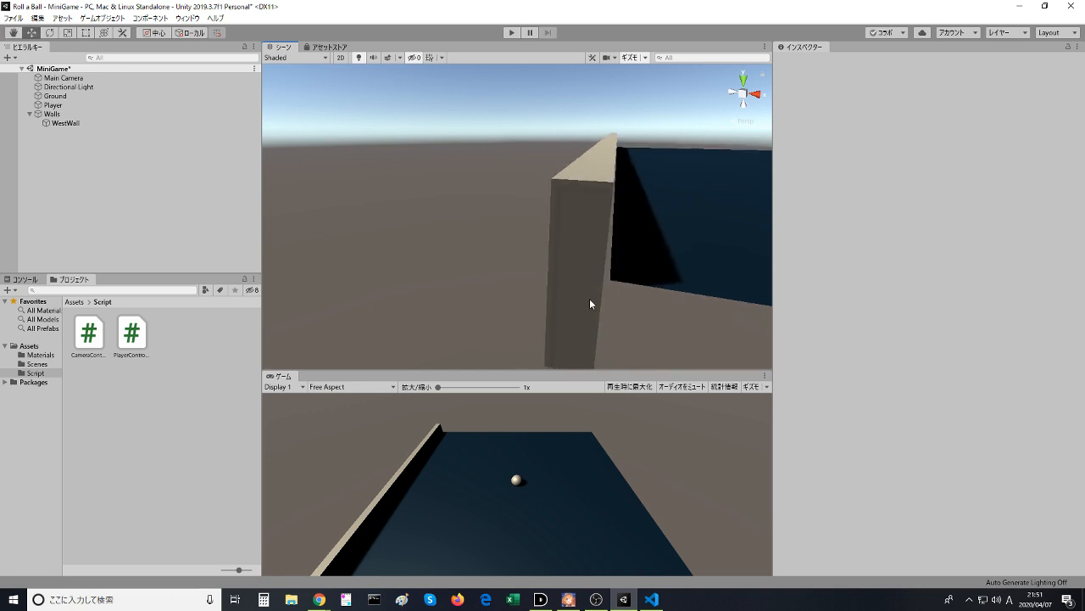
pyautogui.click(618, 207)
pyautogui.moveTo(651, 169); pyautogui.dragTo(653, 171)
pyautogui.click(528, 235)
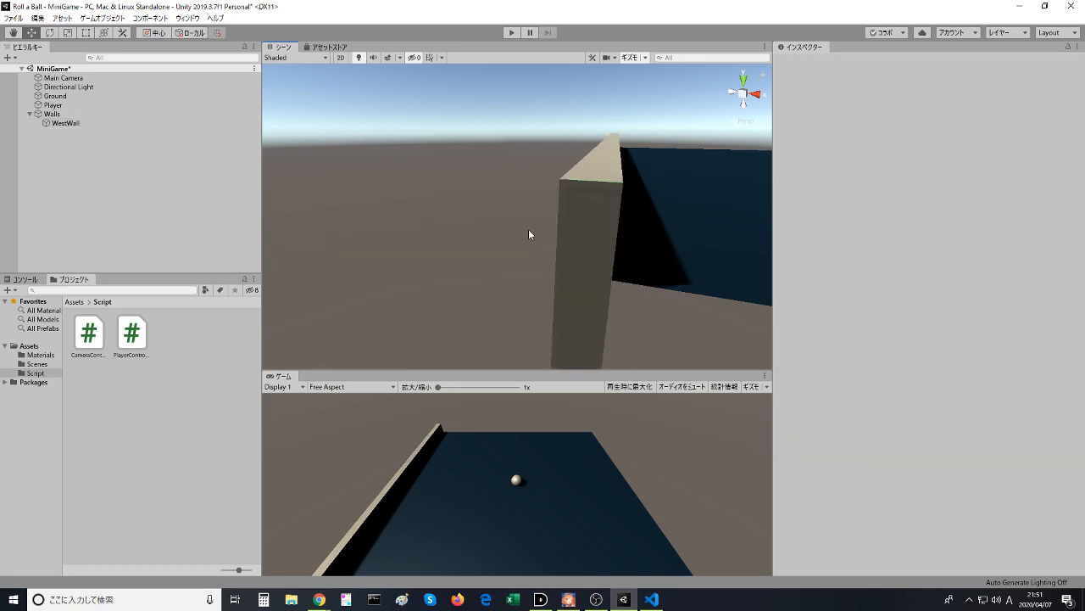
pyautogui.scroll(-5, 509, 237)
pyautogui.scroll(-2, 490, 254)
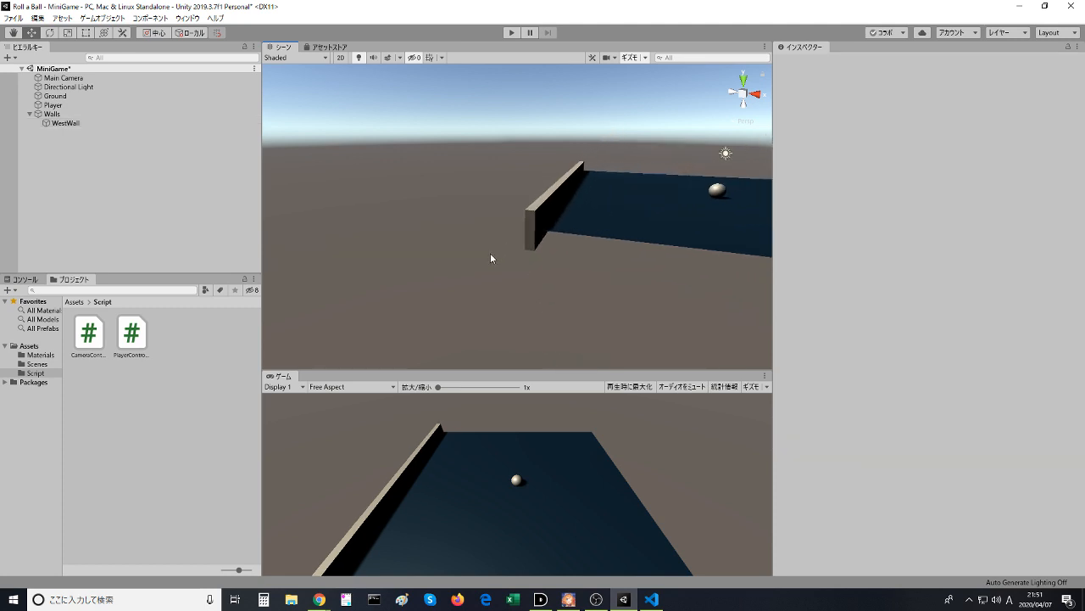
pyautogui.click(529, 224)
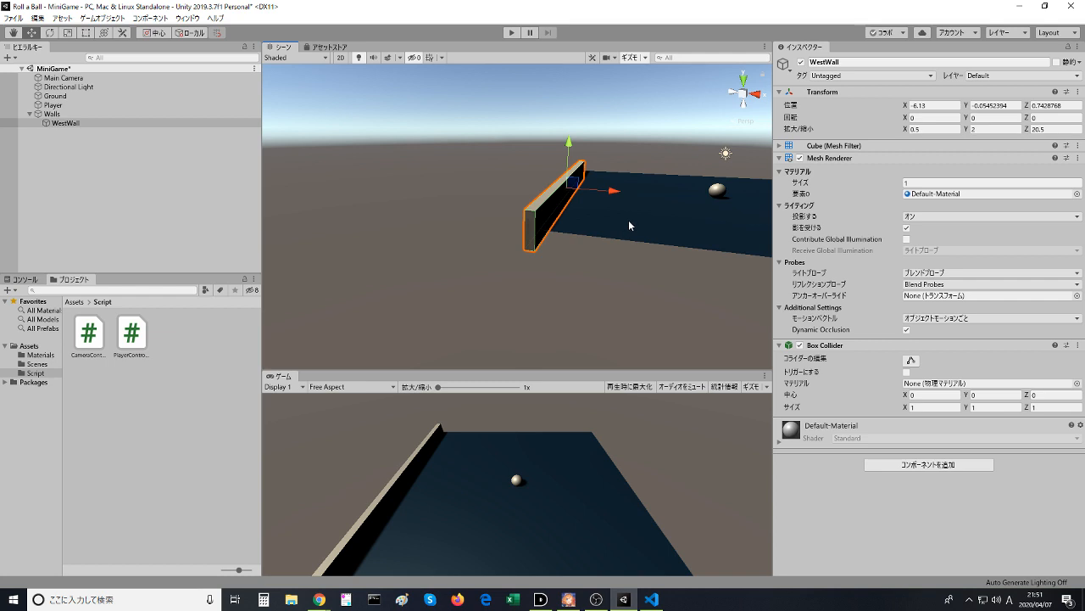
# - Deselect WestWall, return to the browser and resume the Play Area video from 2:06
pyautogui.click(580, 297)
pyautogui.moveTo(586, 308); pyautogui.dragTo(368, 359, button='middle')
pyautogui.moveTo(502, 173); pyautogui.dragTo(601, 117, button='middle')
pyautogui.click(319, 599)
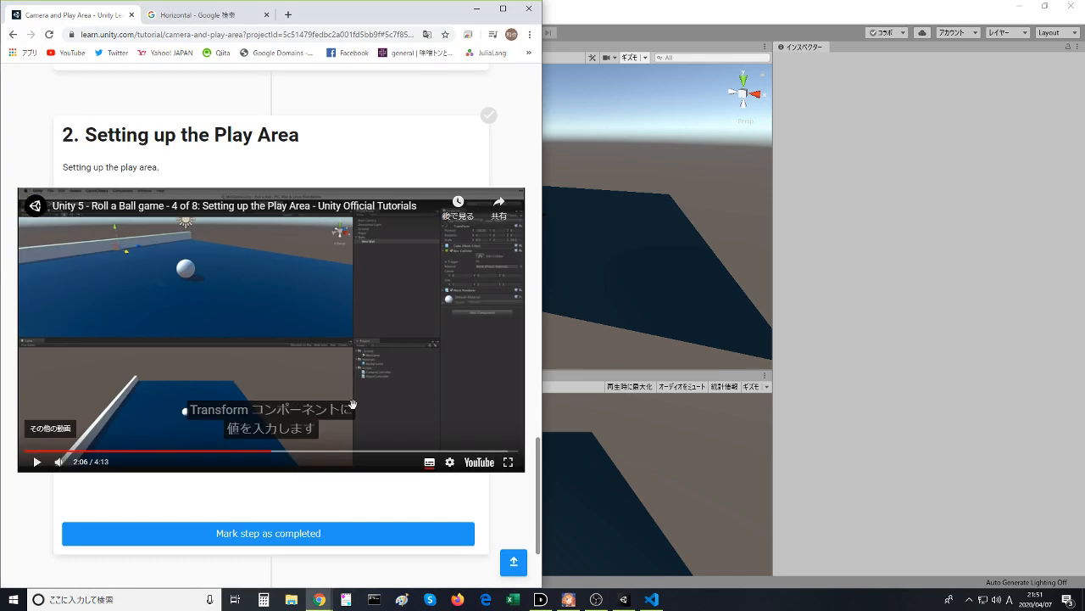
pyautogui.click(352, 404)
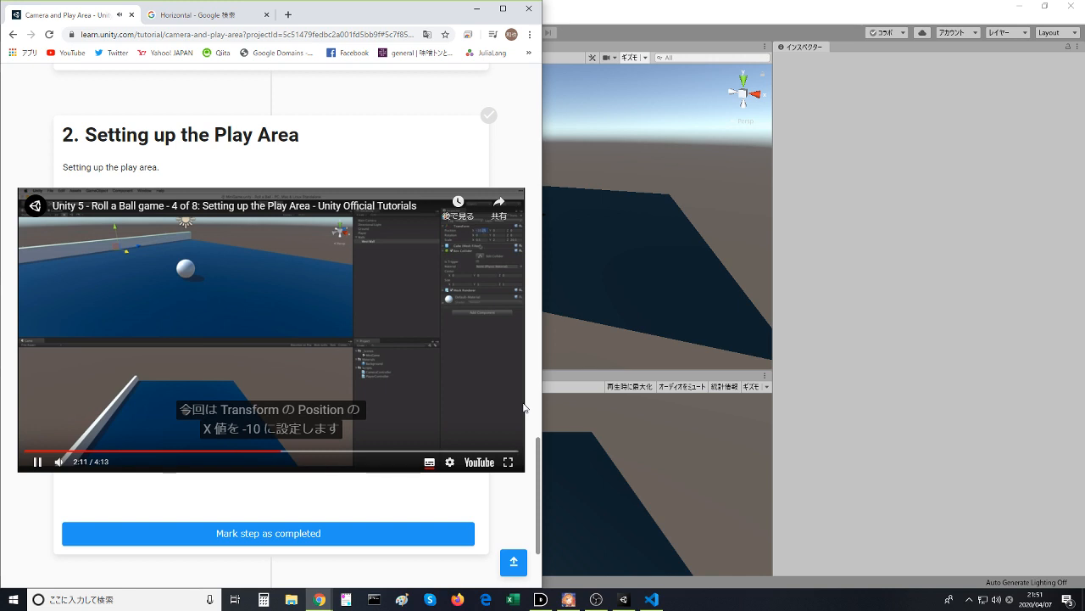
# - Switch back to Unity and set WestWall's X position to -10
pyautogui.hotkey('alt', 'Tab')
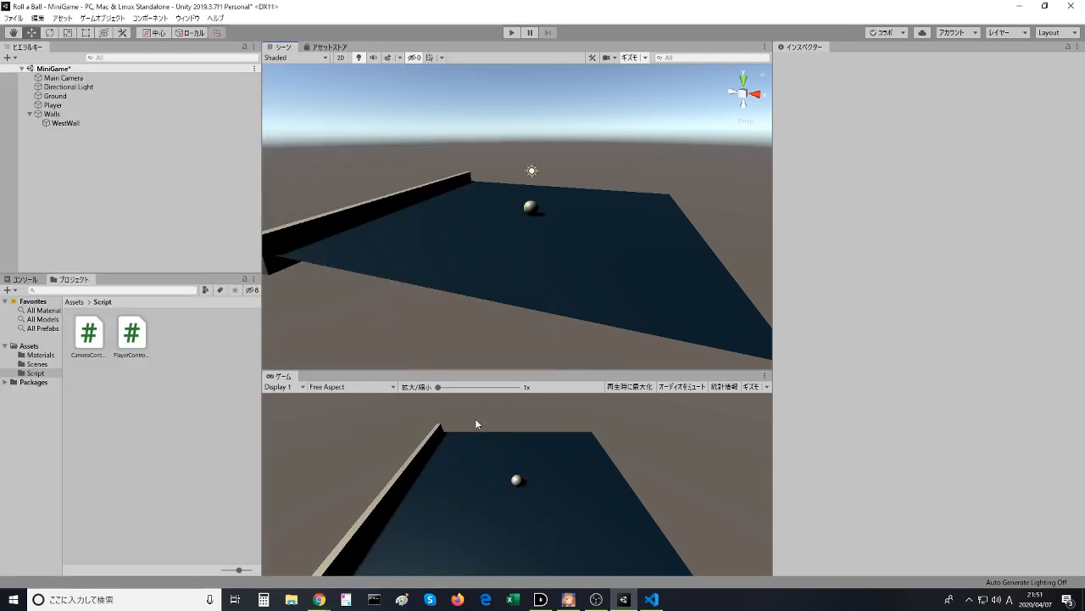
pyautogui.click(376, 202)
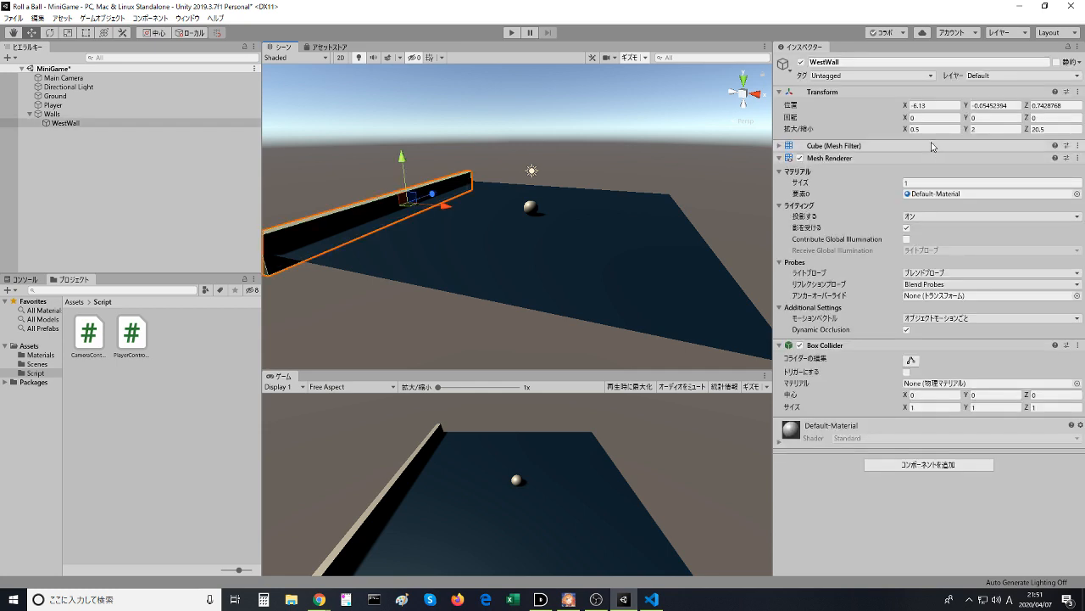
pyautogui.click(925, 106)
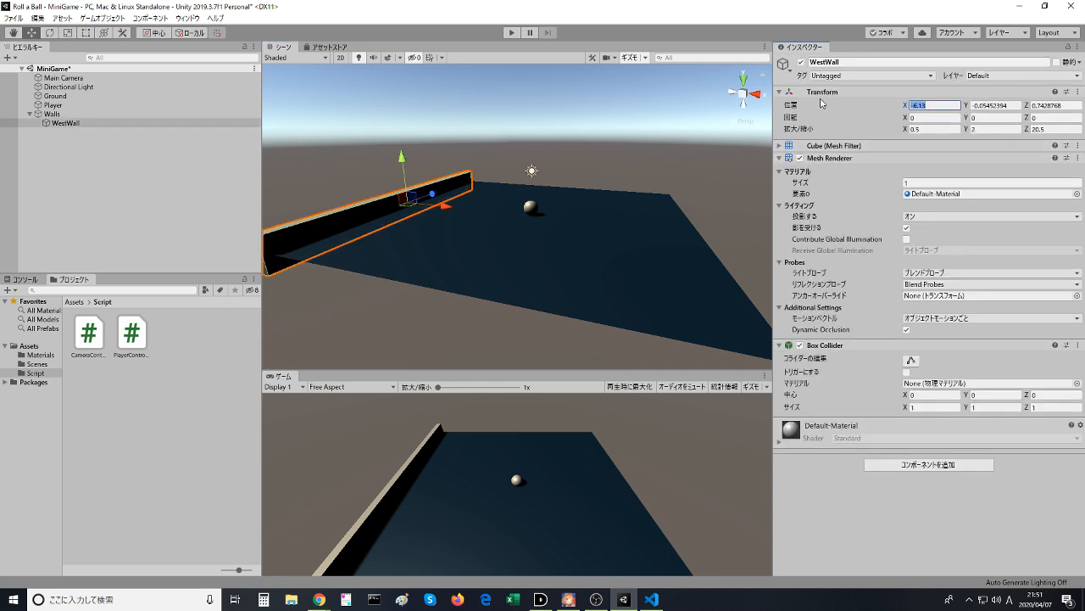
pyautogui.write('-10')
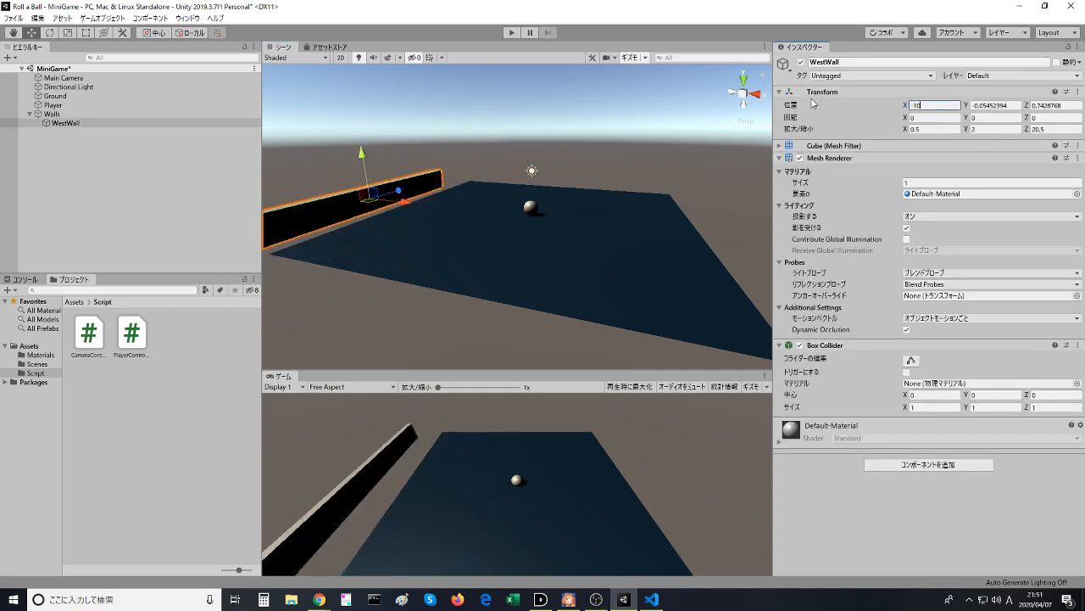
pyautogui.moveTo(467, 144); pyautogui.dragTo(590, 239, button='middle')
pyautogui.moveTo(500, 179); pyautogui.dragTo(476, 171, button='middle')
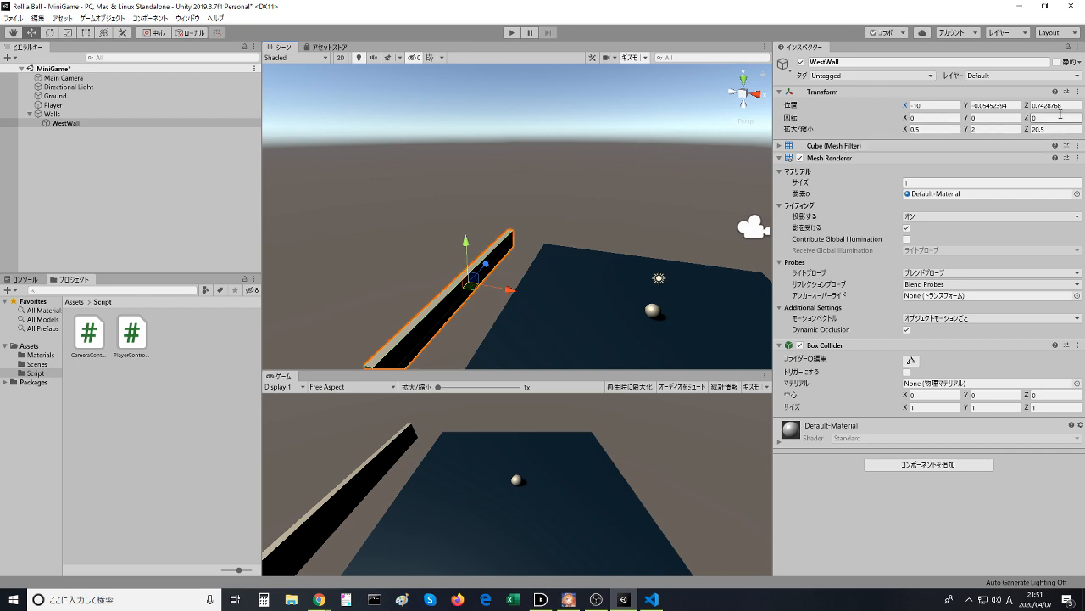
# - Try resetting WestWall's Transform component and undo the reset
pyautogui.click(1078, 91)
pyautogui.click(1067, 105)
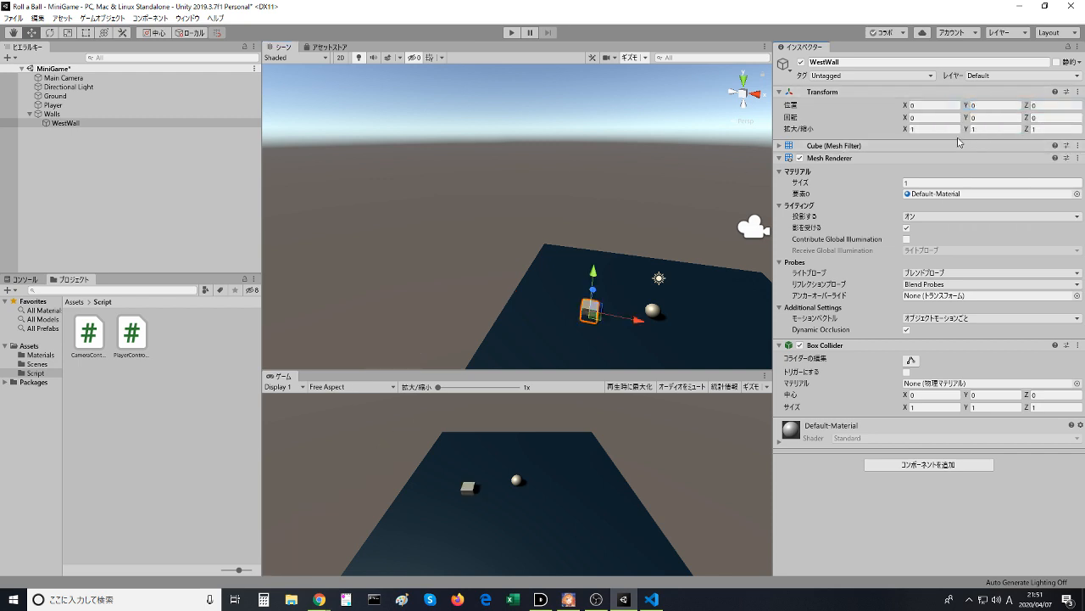
pyautogui.hotkey('alt', 'Tab')
pyautogui.hotkey('alt', 'Tab')
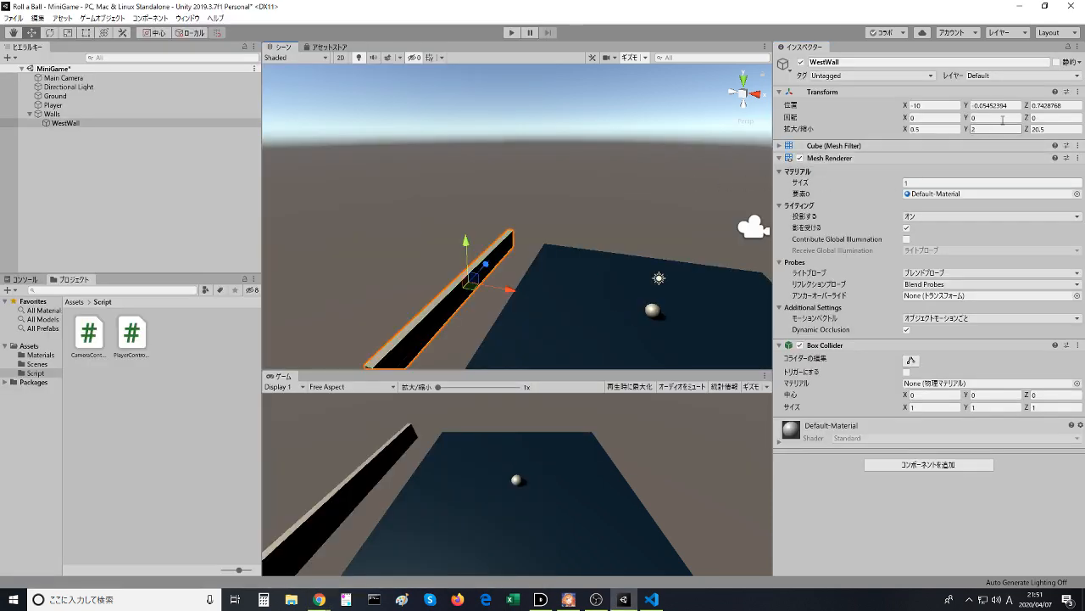
# - Set WestWall's Y position to 0, adjust its Z position as well, and deselect the wall
pyautogui.moveTo(1017, 106); pyautogui.dragTo(954, 107)
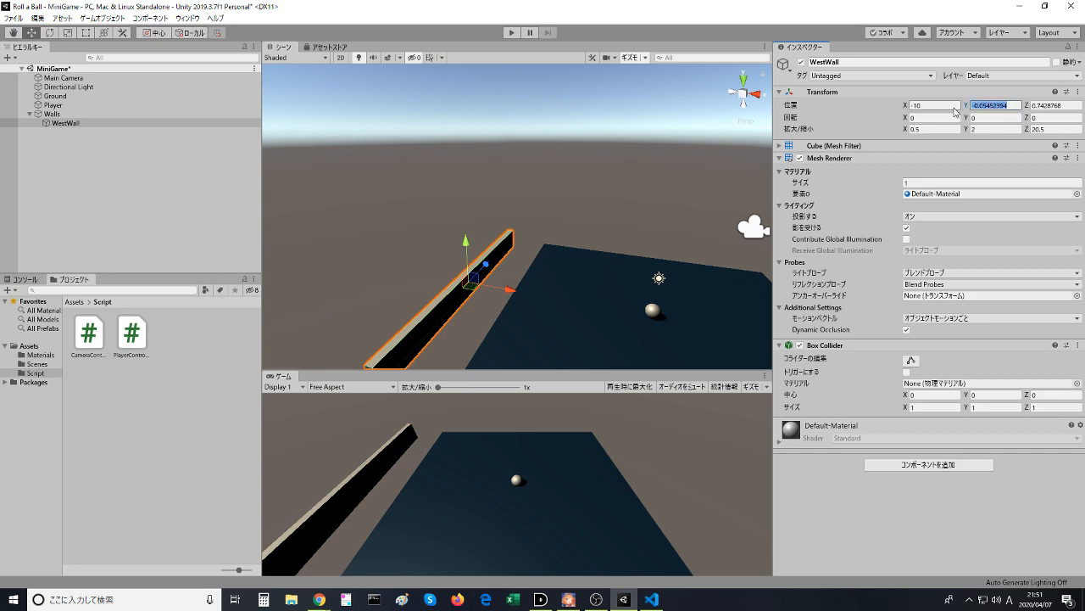
pyautogui.write('0')
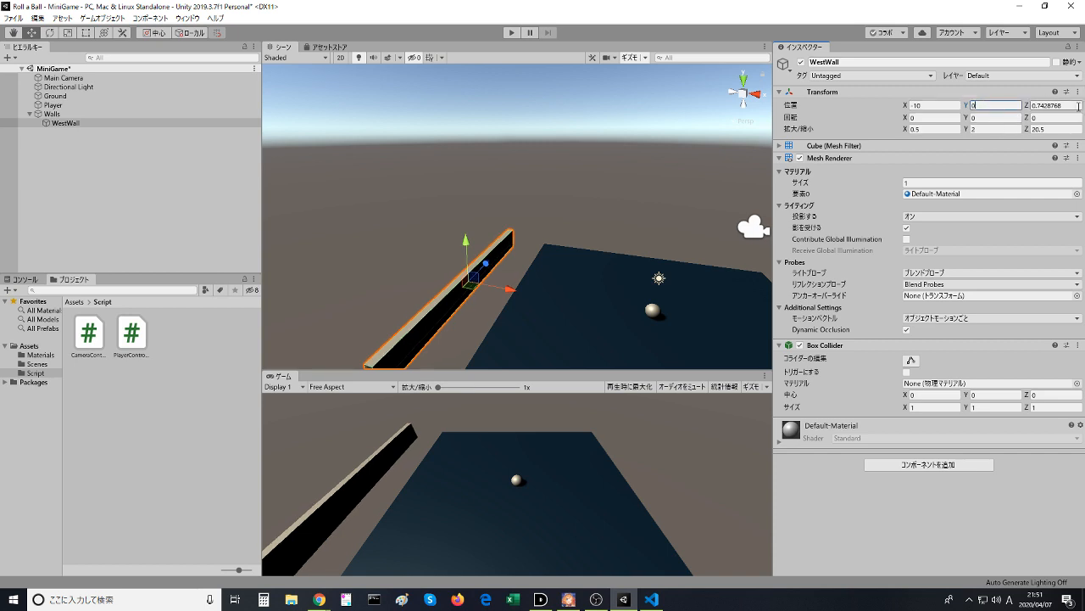
pyautogui.click(601, 192)
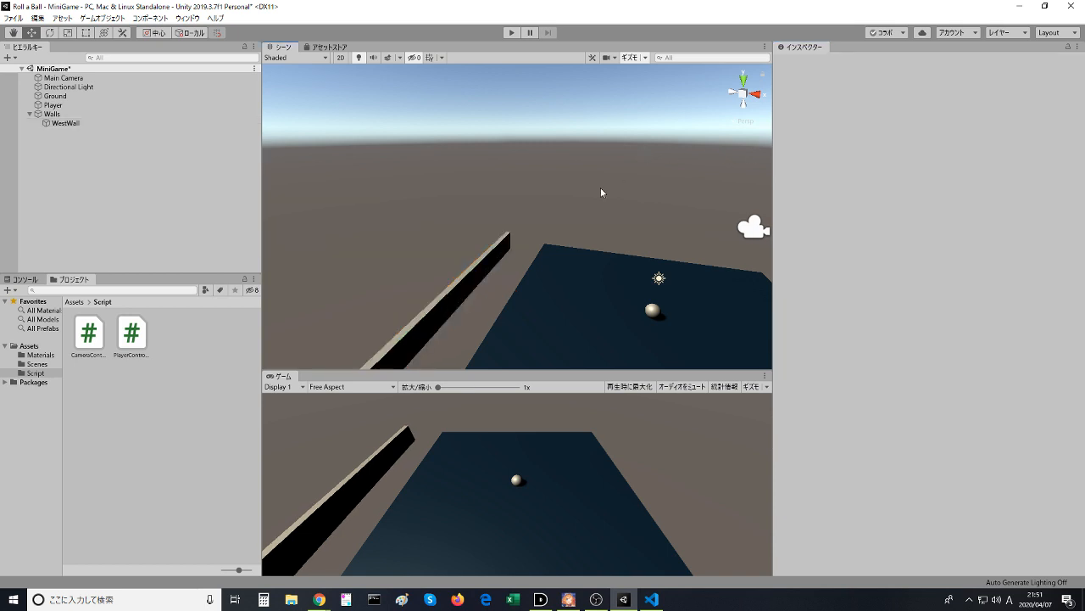
pyautogui.moveTo(601, 193); pyautogui.dragTo(467, 153, button='middle')
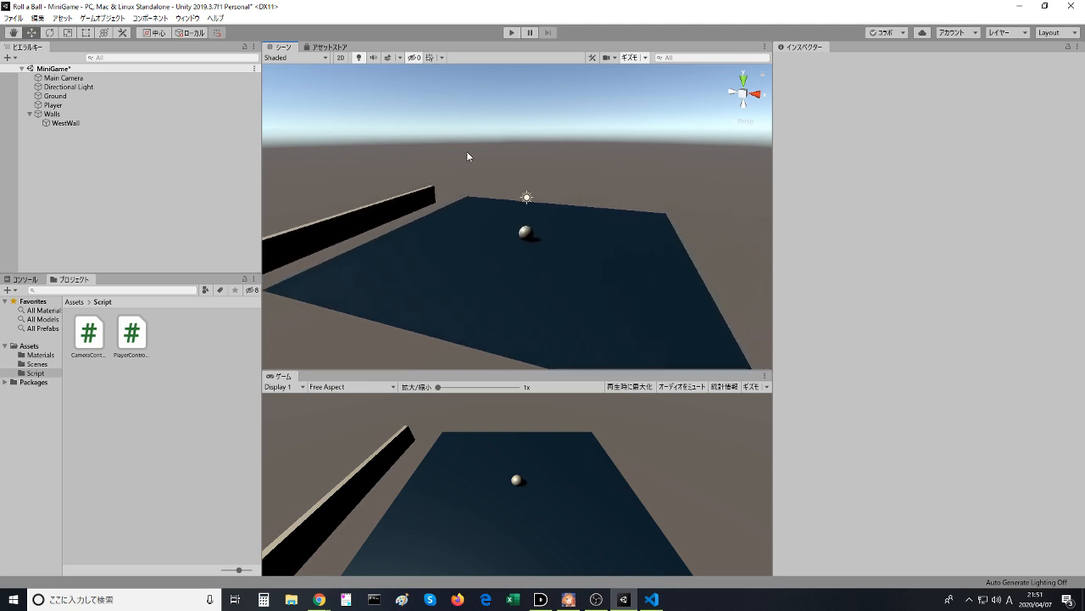
pyautogui.moveTo(467, 153); pyautogui.dragTo(132, 205, button='right')
pyautogui.moveTo(368, 203); pyautogui.dragTo(590, 256, button='middle')
pyautogui.moveTo(589, 256); pyautogui.dragTo(766, 258, button='right')
pyautogui.moveTo(632, 242); pyautogui.dragTo(750, 170, button='right')
pyautogui.moveTo(560, 208); pyautogui.dragTo(613, 199, button='middle')
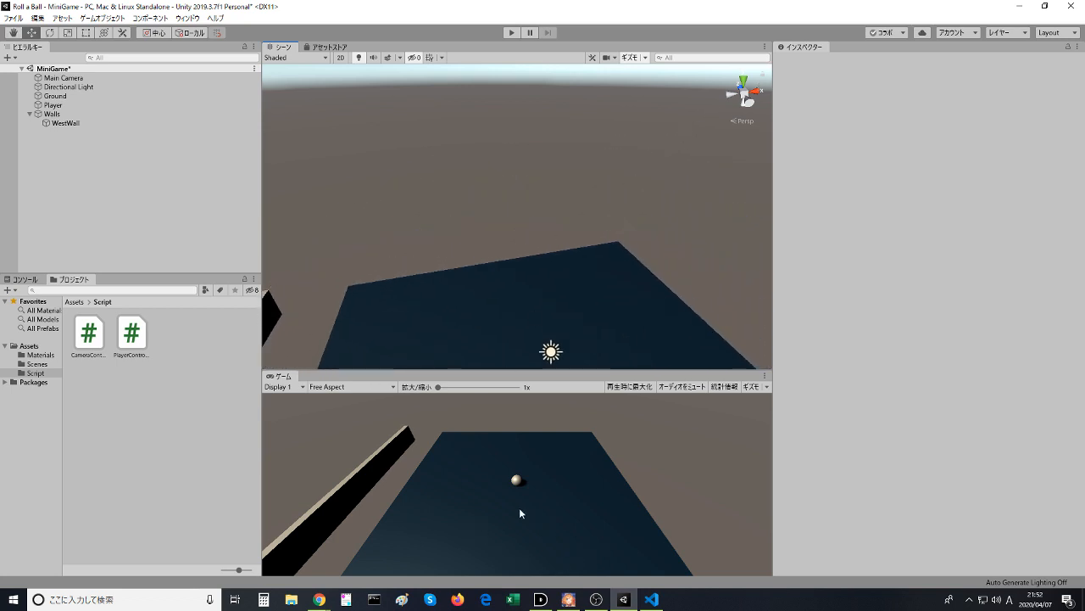
# - Switch to the browser, resume the Play Area video from 2:12 to check the wall placement, and return to Unity
pyautogui.hotkey('alt', 'Tab')
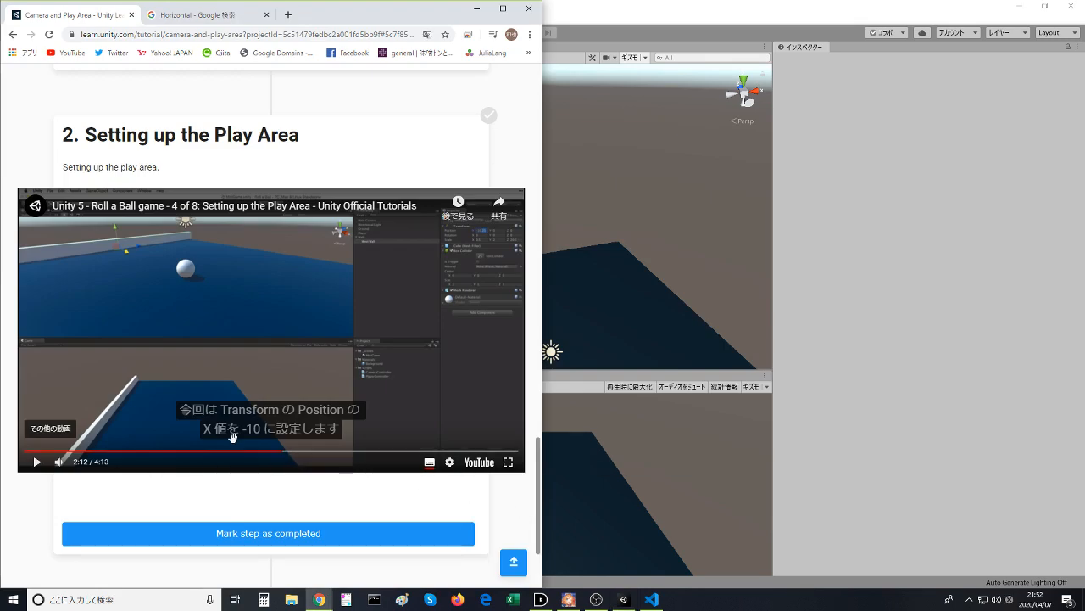
pyautogui.scroll(7, 227, 432)
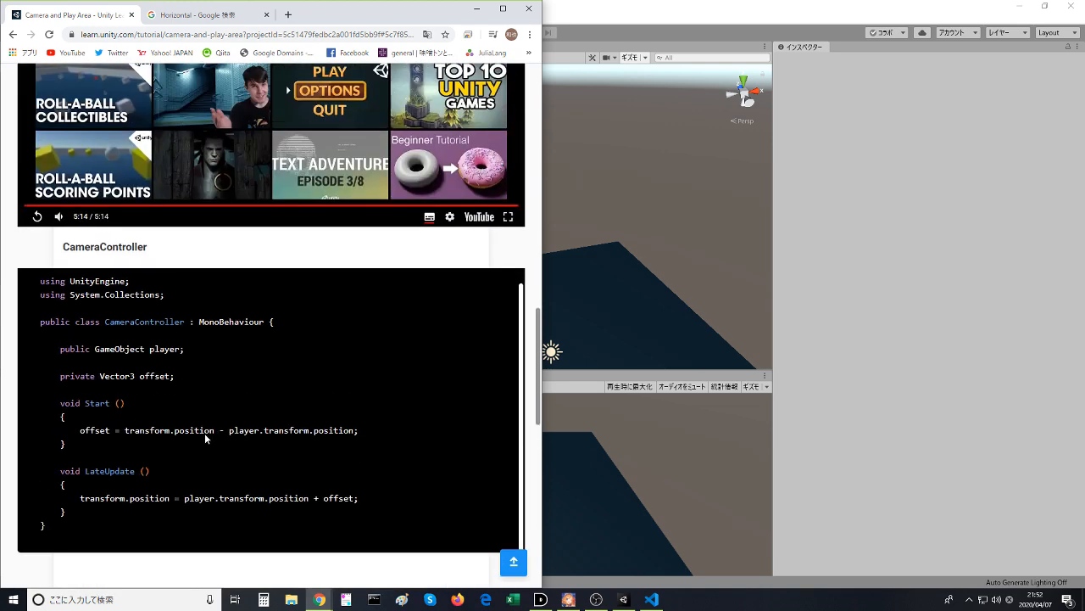
pyautogui.scroll(-6, 204, 438)
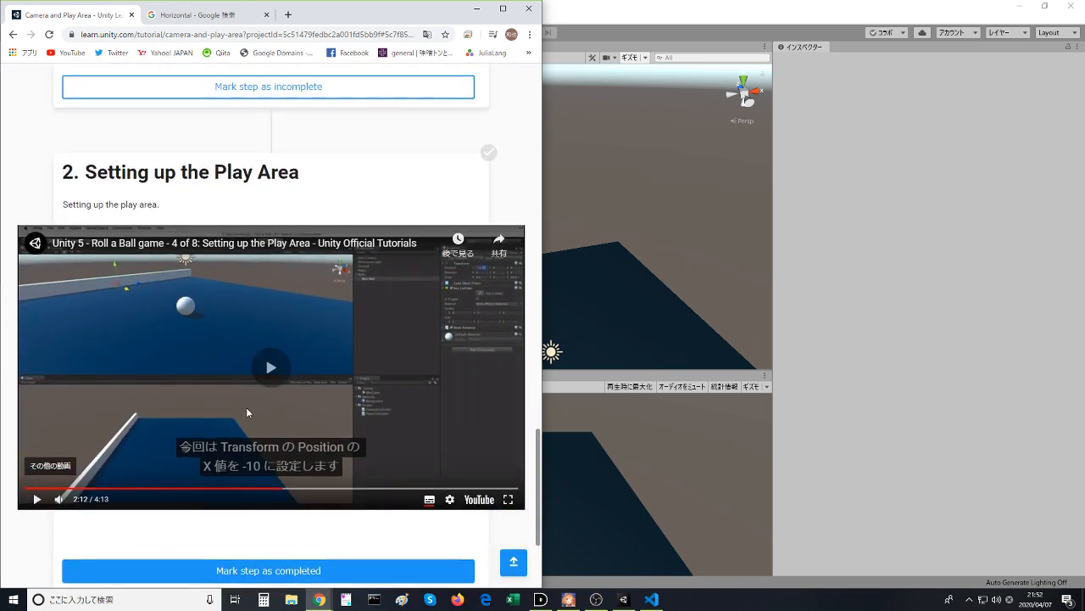
pyautogui.click(247, 412)
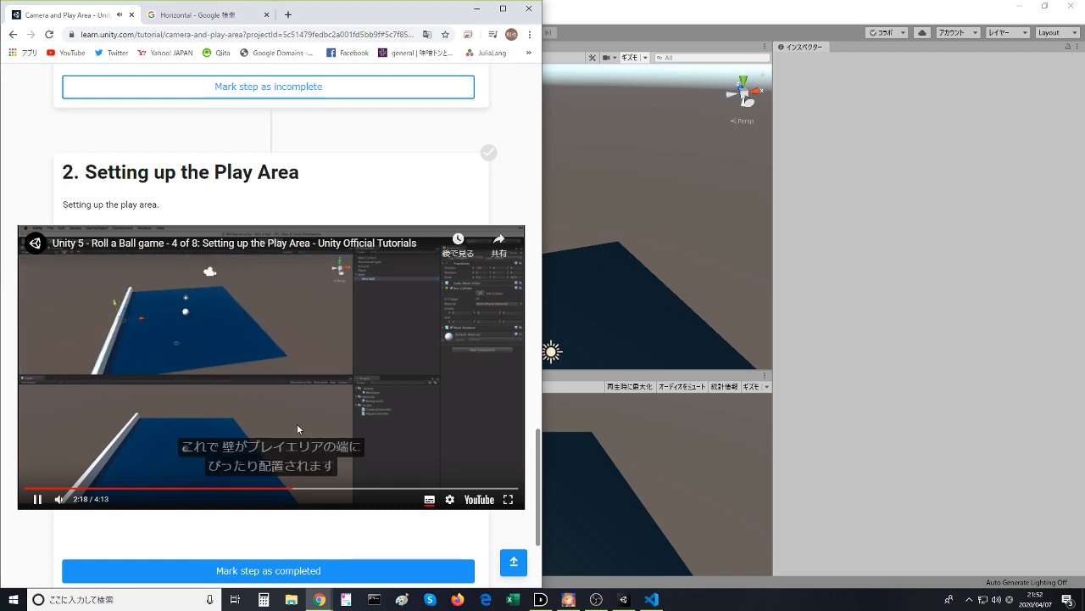
pyautogui.hotkey('alt', 'Tab')
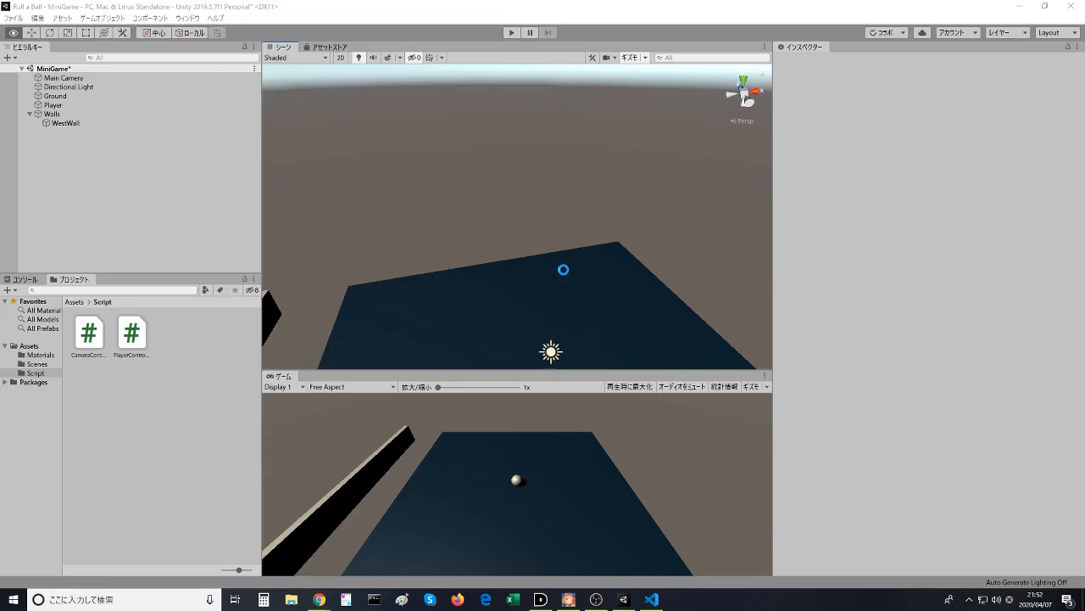
# - Select the Ground plane and set its X scale to 3
pyautogui.click(540, 288)
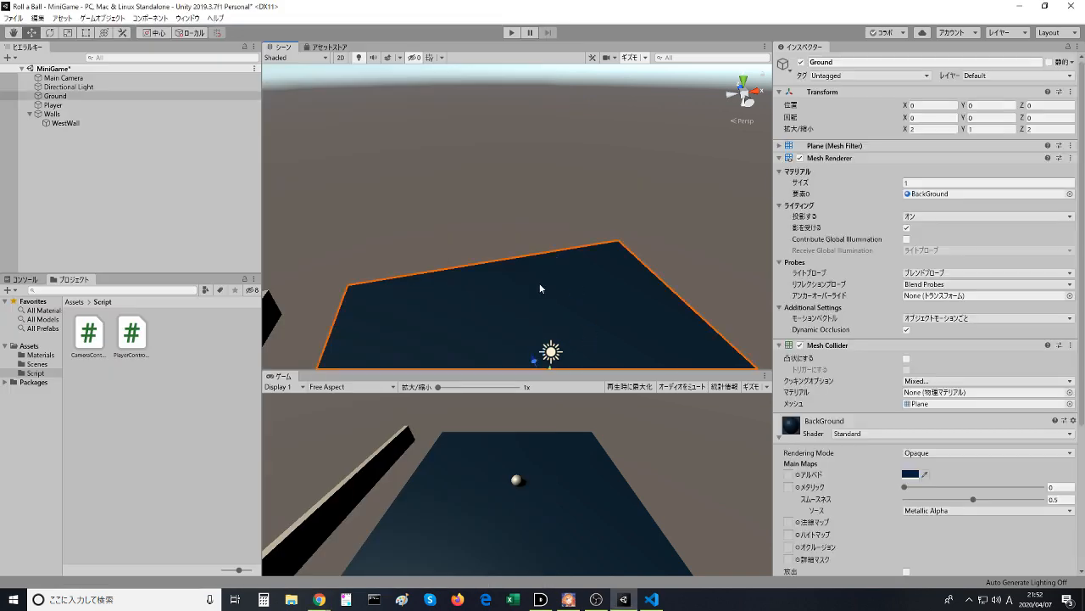
pyautogui.click(940, 132)
pyautogui.doubleClick(912, 129)
pyautogui.write('.55')
pyautogui.press('BackSpace')
pyautogui.press('BackSpace')
pyautogui.press('BackSpace')
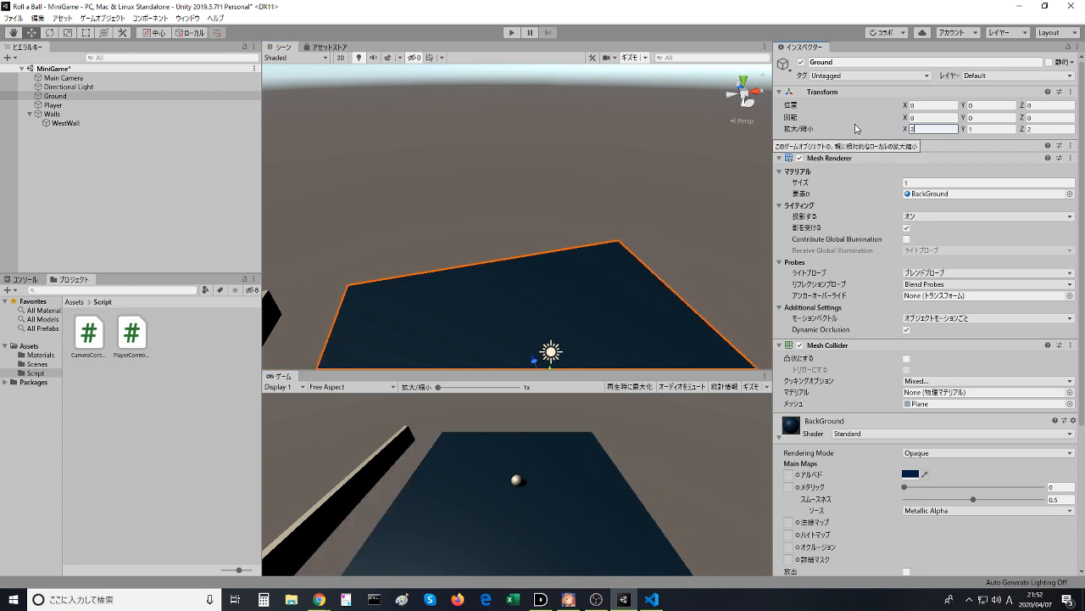
pyautogui.press('BackSpace')
pyautogui.write('3')
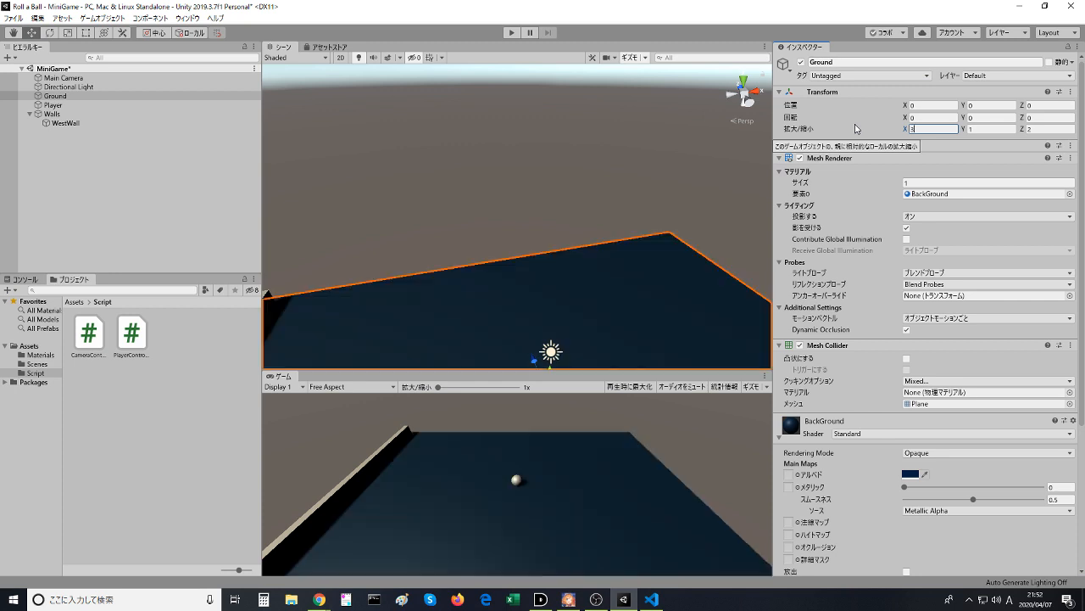
# - Set the Ground's Z scale to 3 and view the corner beside WestWall
pyautogui.click(1057, 132)
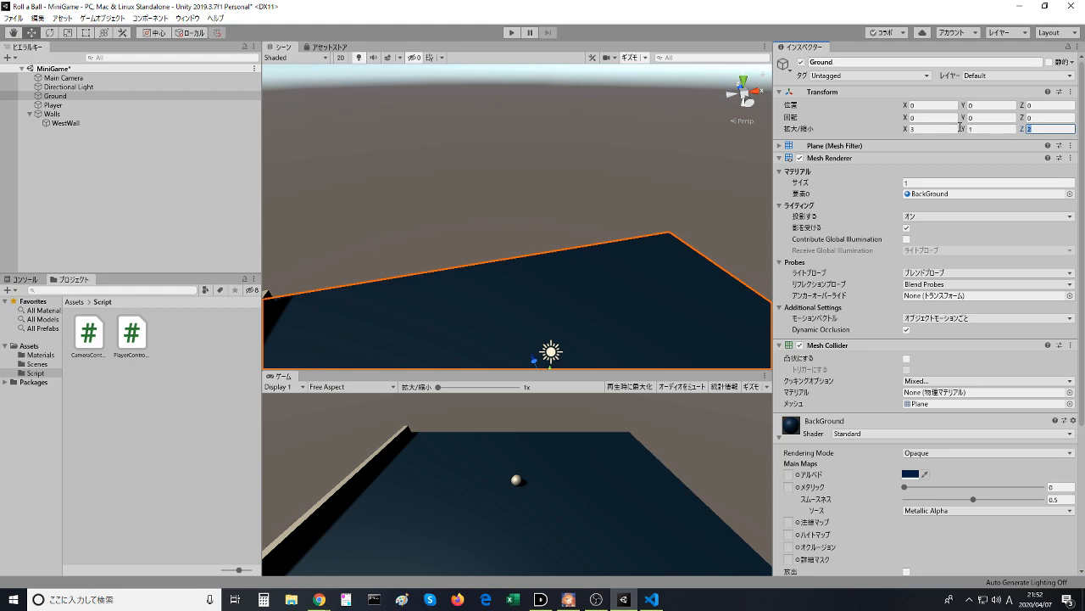
pyautogui.write('3')
pyautogui.click(627, 160)
pyautogui.moveTo(627, 159); pyautogui.dragTo(684, 102, button='middle')
pyautogui.click(582, 200)
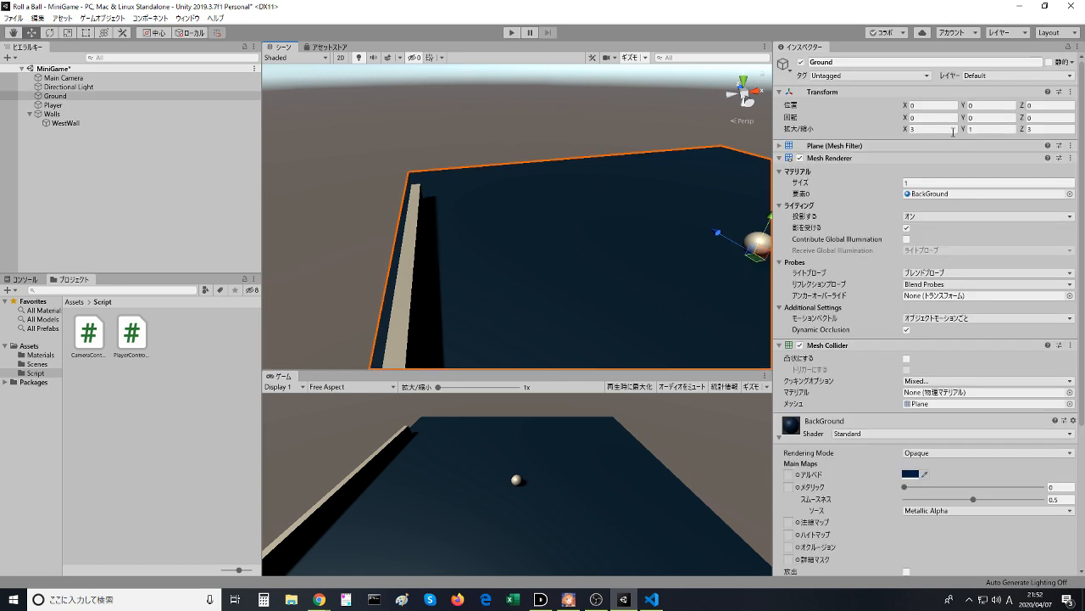
# - Try Ground X scale values of 2, 3, 2.5, 2.7 and 2.9 to match its edge to WestWall
pyautogui.click(900, 129)
pyautogui.write('2')
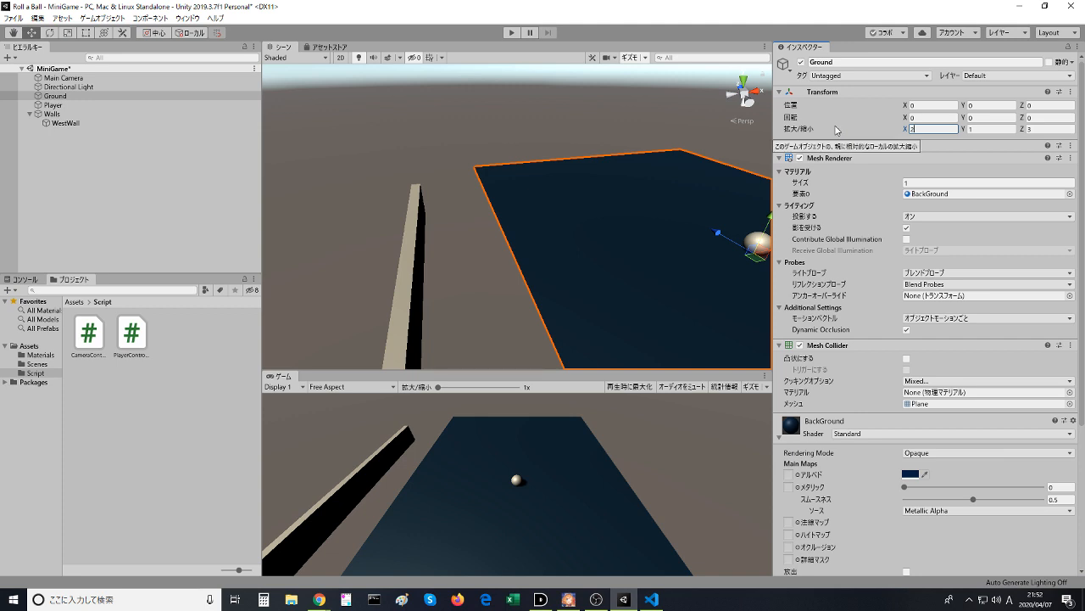
pyautogui.press('BackSpace')
pyautogui.write('3')
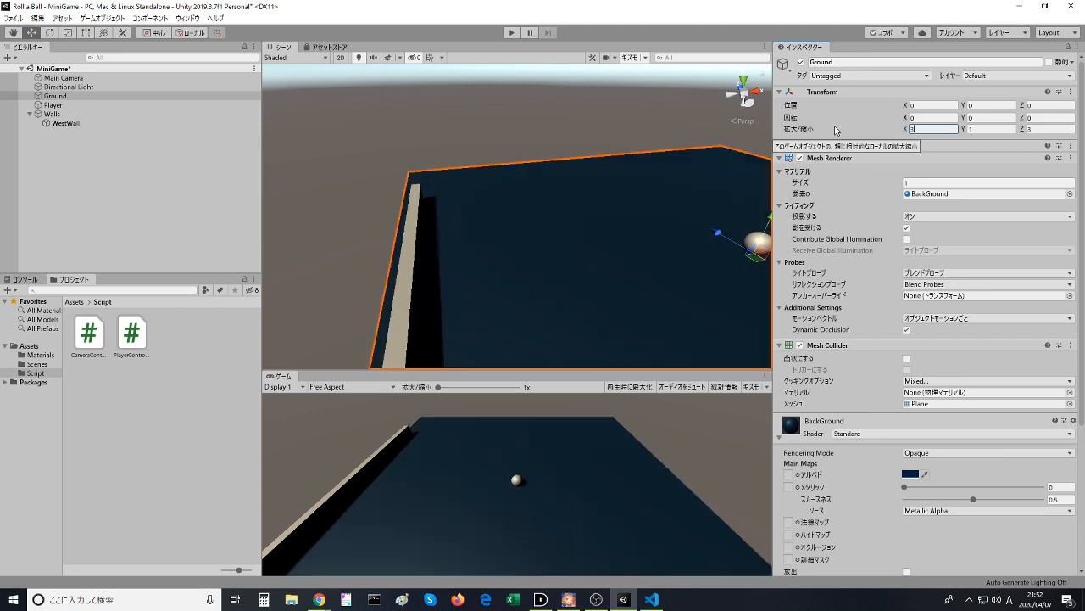
pyautogui.press('BackSpace')
pyautogui.write('2.5')
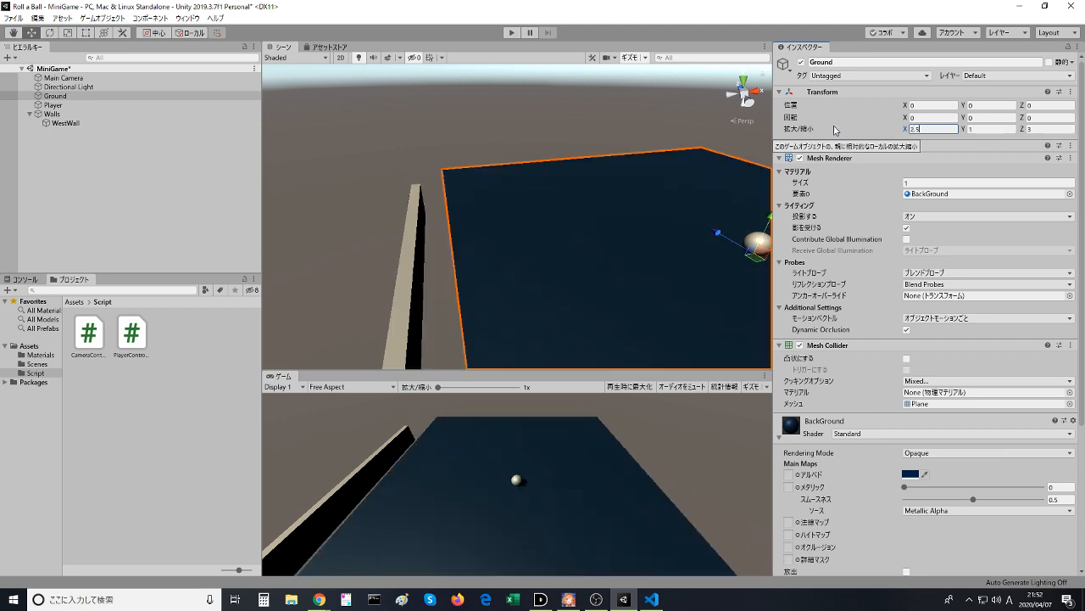
pyautogui.press('BackSpace')
pyautogui.write('7')
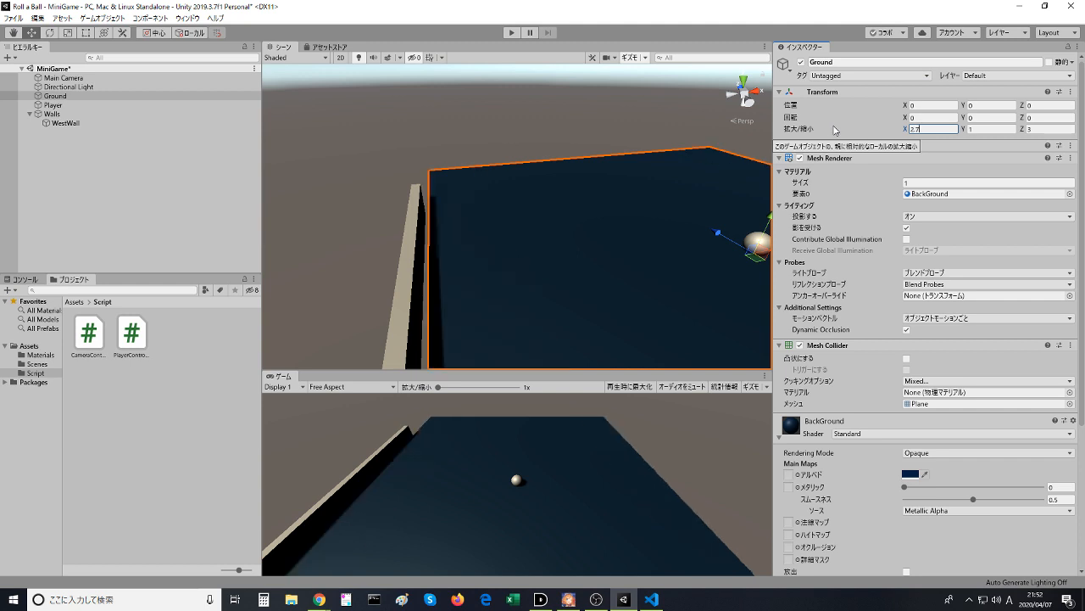
pyautogui.press('BackSpace')
pyautogui.write('9')
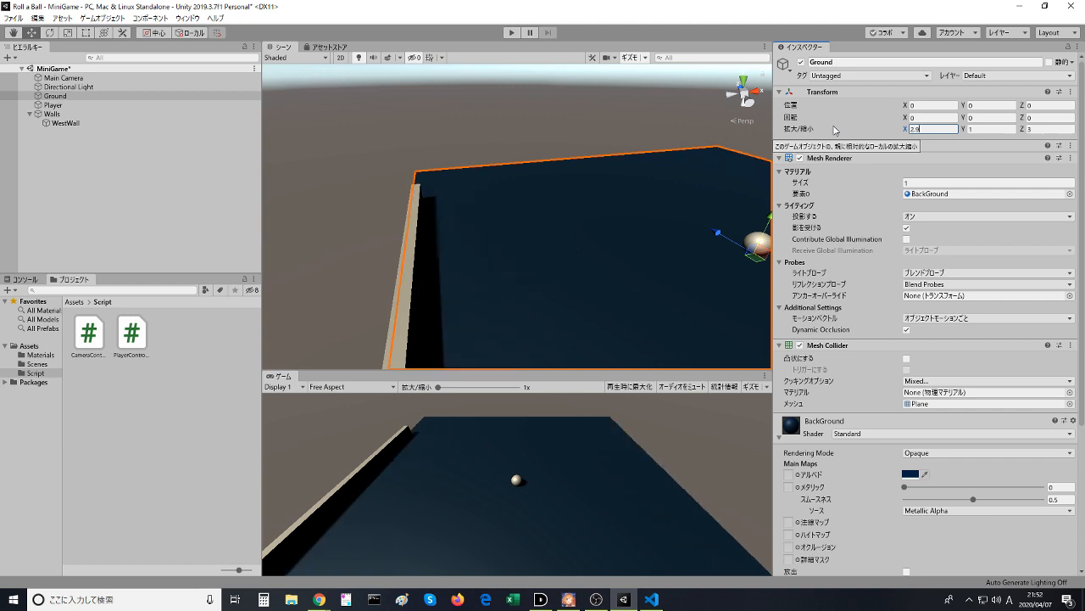
# - Set the Ground's X scale to 2.8 and deselect it
pyautogui.moveTo(385, 210); pyautogui.dragTo(419, 206, button='middle')
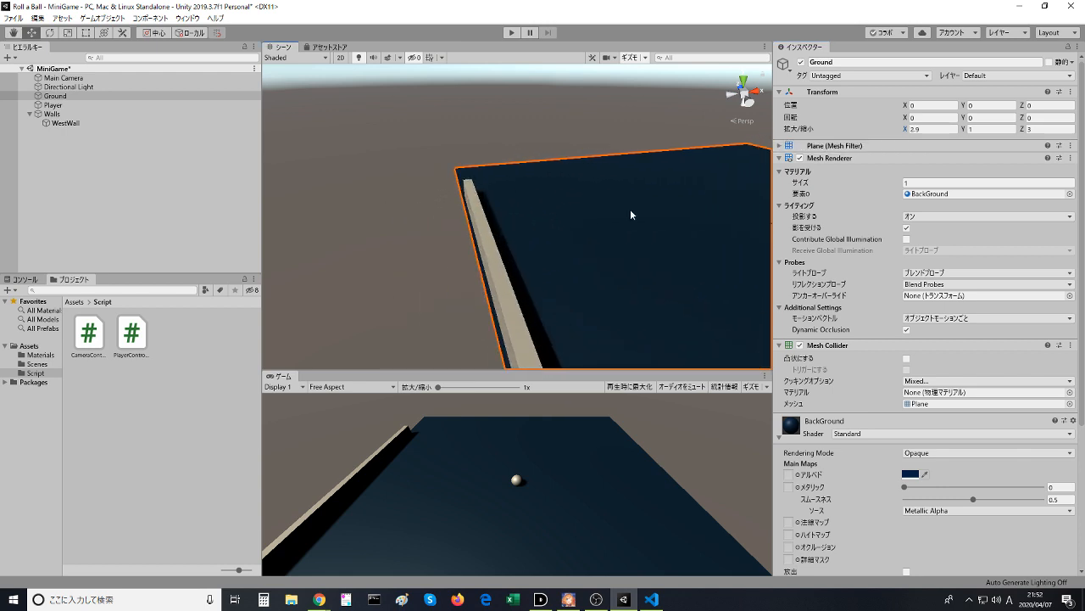
pyautogui.click(928, 129)
pyautogui.press('BackSpace')
pyautogui.write('.8')
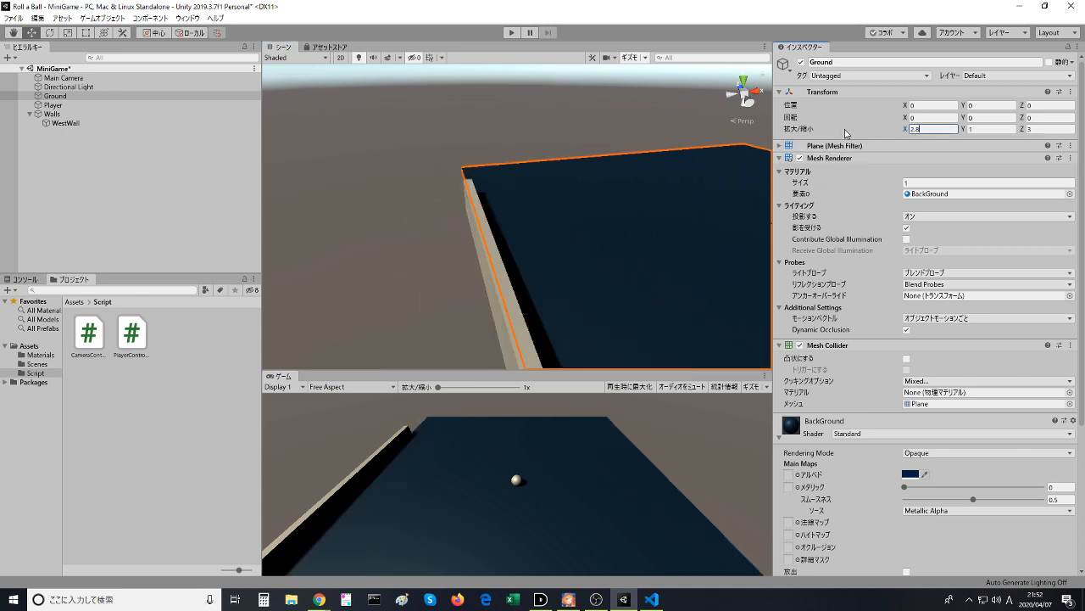
pyautogui.click(399, 206)
pyautogui.moveTo(399, 206); pyautogui.dragTo(309, 202, button='middle')
pyautogui.scroll(-5, 399, 184)
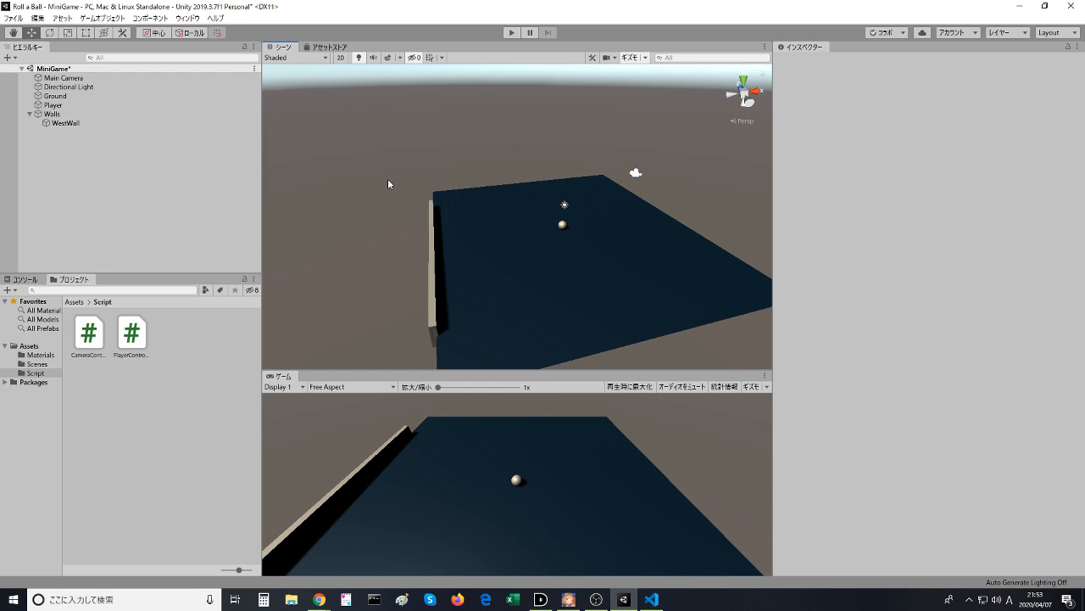
# - Try Ground Z scale values of 2.8 and 2.5 against WestWall's length
pyautogui.moveTo(552, 276); pyautogui.dragTo(519, 290, button='middle')
pyautogui.click(563, 284)
pyautogui.click(1041, 129)
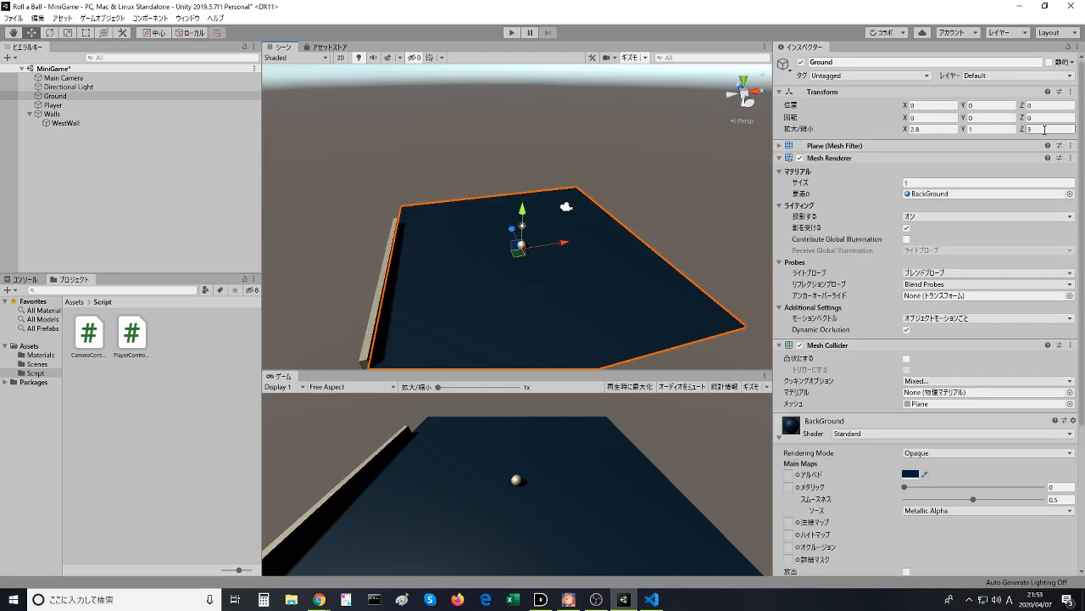
pyautogui.write('2.8')
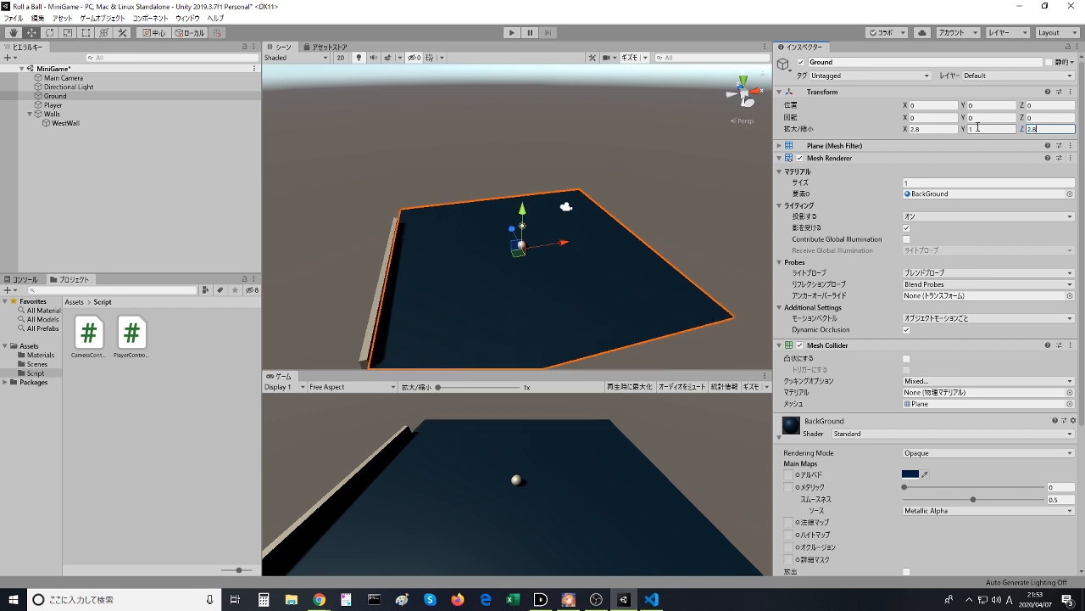
pyautogui.scroll(3, 483, 277)
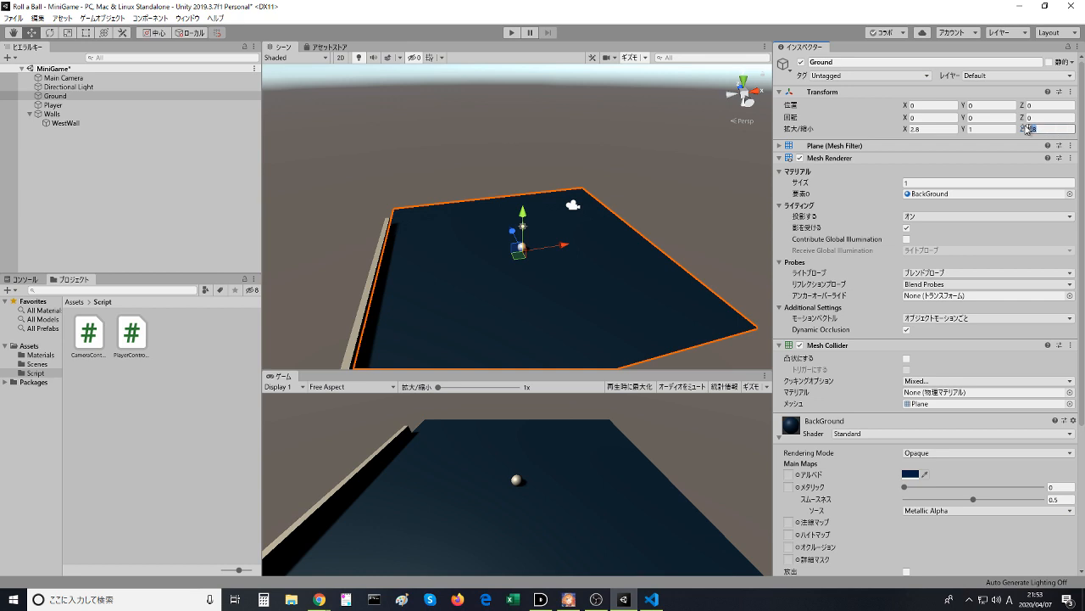
pyautogui.press('BackSpace')
pyautogui.write('5')
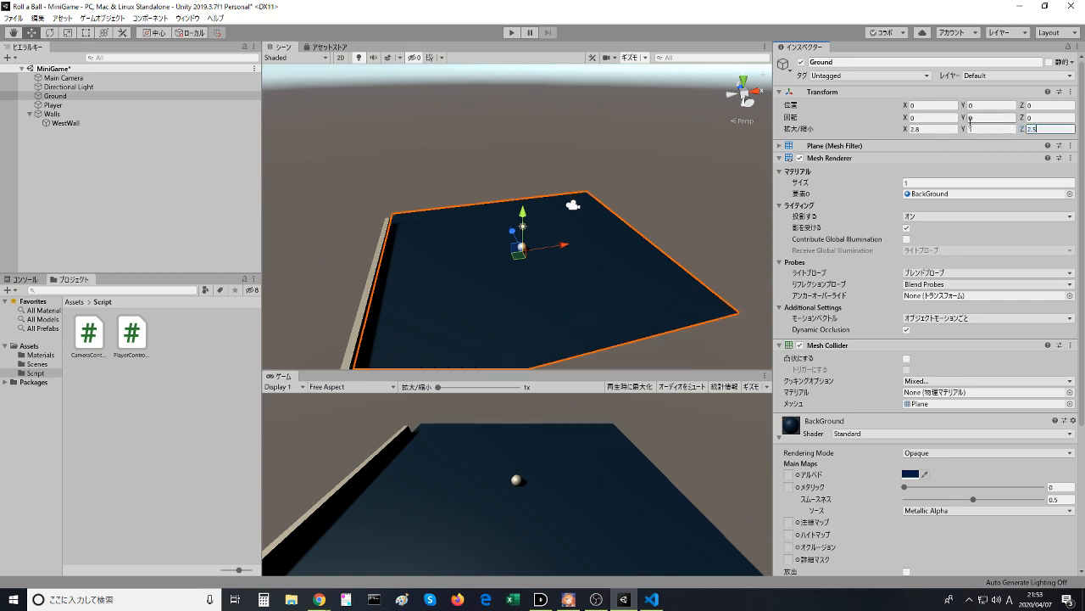
# - Set the Ground's Z scale to 2 and deselect it
pyautogui.press('BackSpace')
pyautogui.press('BackSpace')
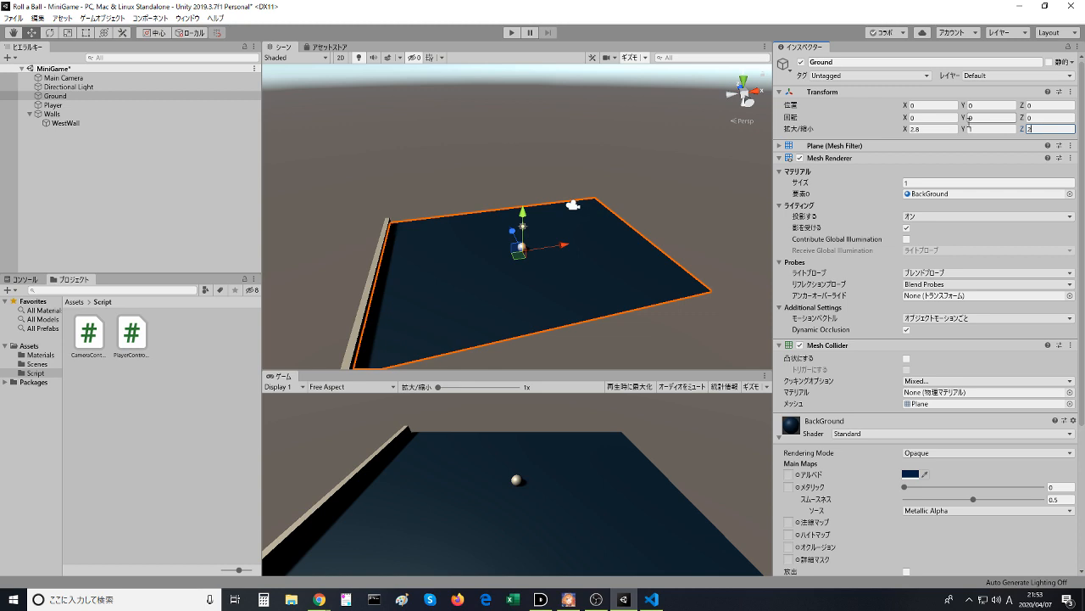
pyautogui.click(701, 173)
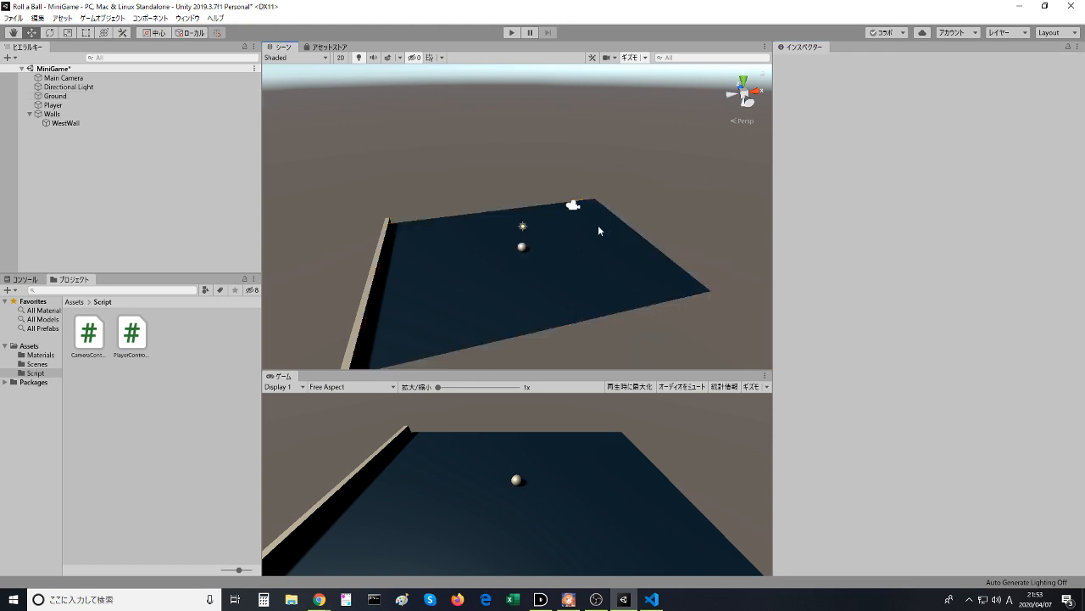
# - Compare WestWall with the Ground's edge by selecting each in turn and examining their junction from several angles
pyautogui.click(518, 290)
pyautogui.click(370, 289)
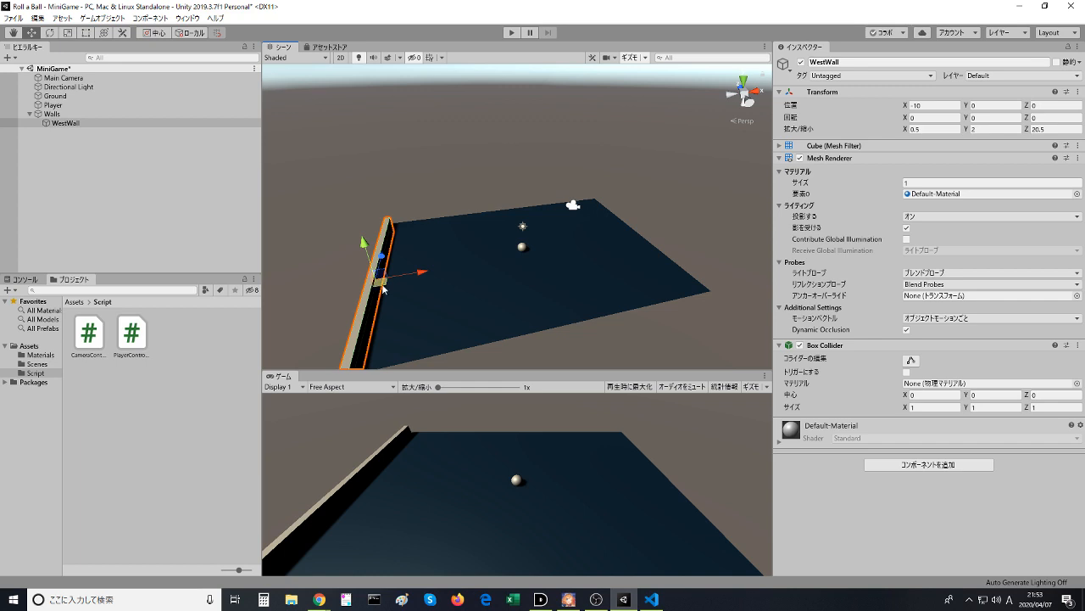
pyautogui.click(418, 290)
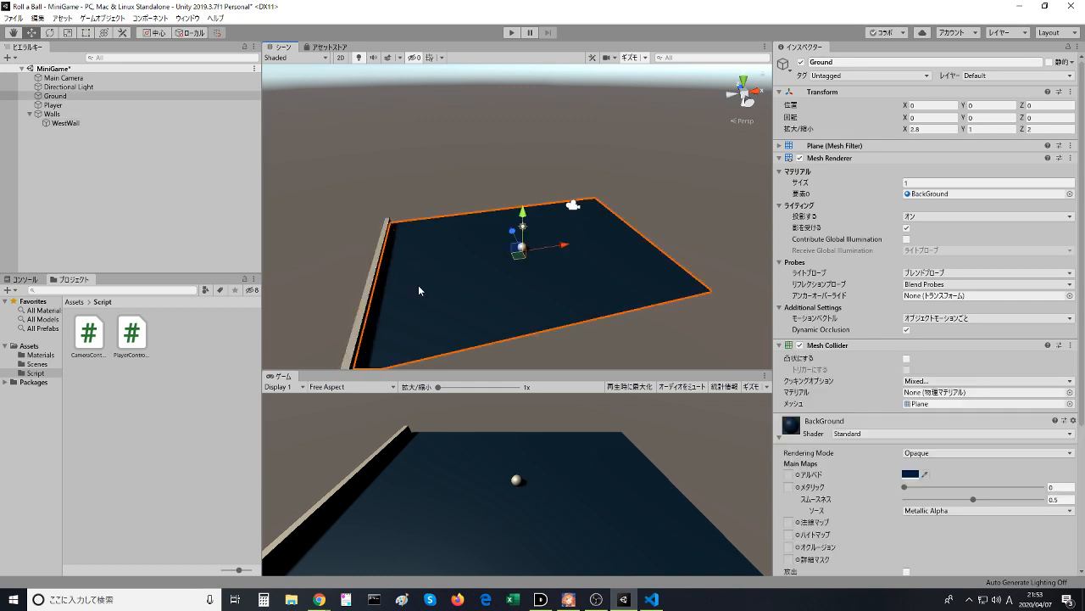
pyautogui.click(370, 293)
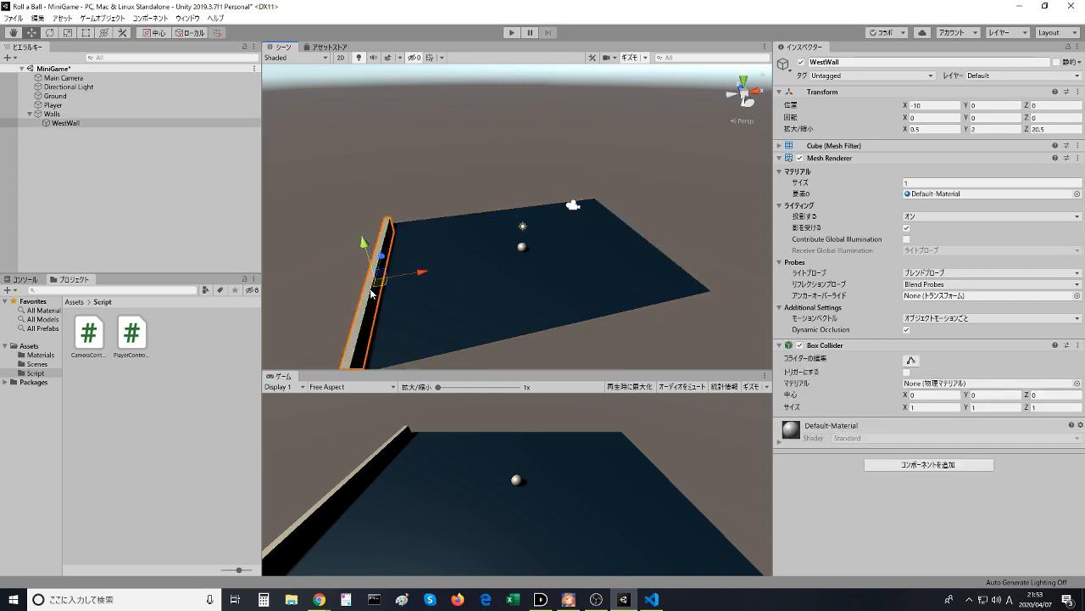
pyautogui.click(429, 293)
pyautogui.click(520, 171)
pyautogui.moveTo(541, 216); pyautogui.dragTo(568, 196, button='middle')
pyautogui.moveTo(432, 324); pyautogui.dragTo(374, 270, button='middle')
pyautogui.moveTo(445, 248); pyautogui.dragTo(204, 287, button='right')
pyautogui.moveTo(572, 225); pyautogui.dragTo(623, 206, button='middle')
pyautogui.click(624, 208)
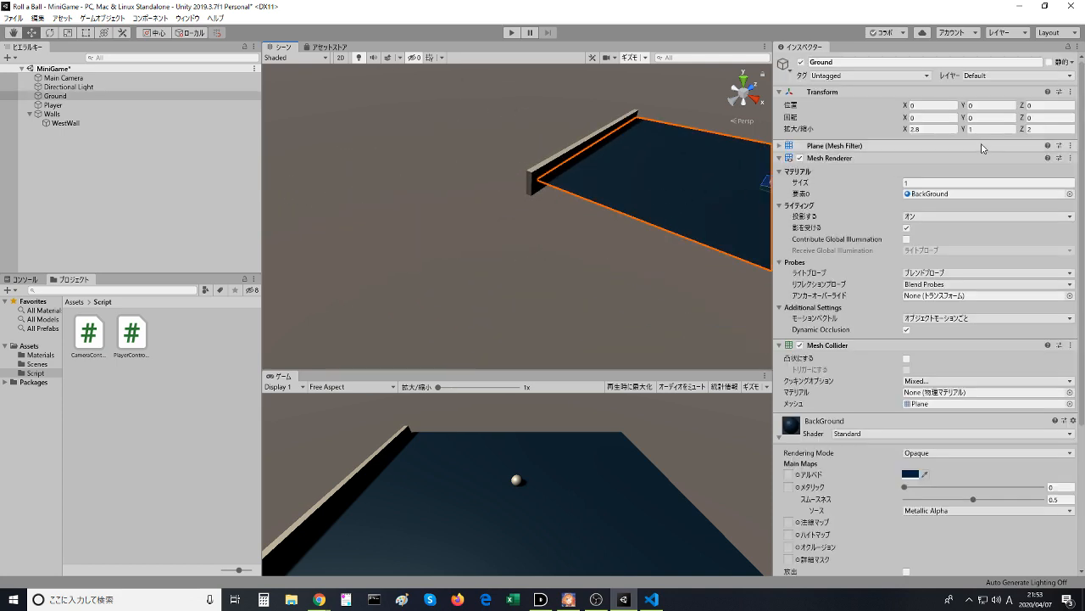
pyautogui.click(733, 286)
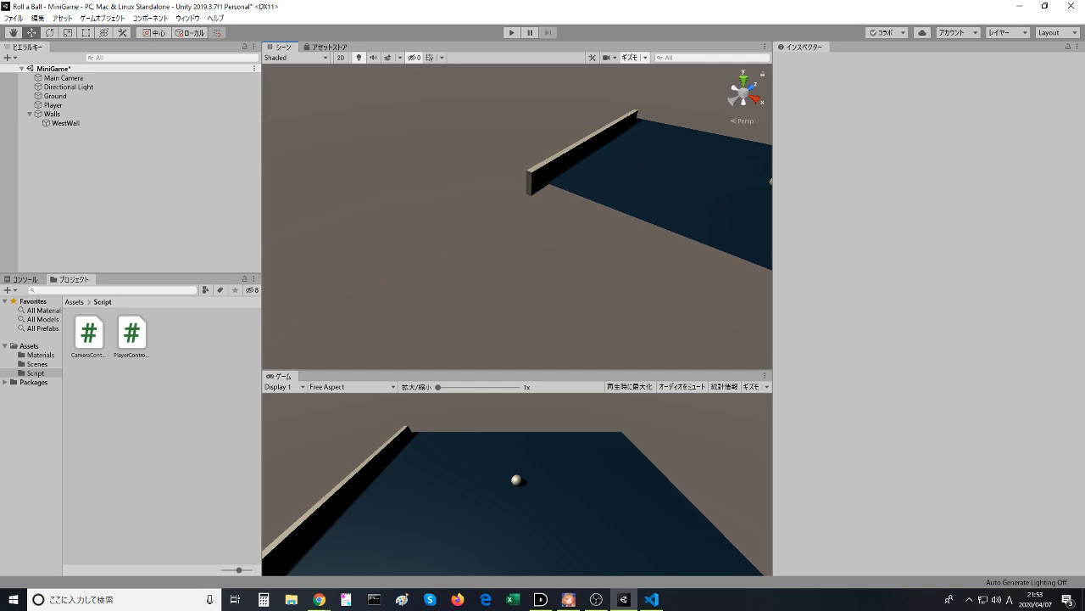
# - Watch the Play Area video in the browser up to the West Wall duplication, pause it, and return to Unity
pyautogui.hotkey('alt', 'Tab')
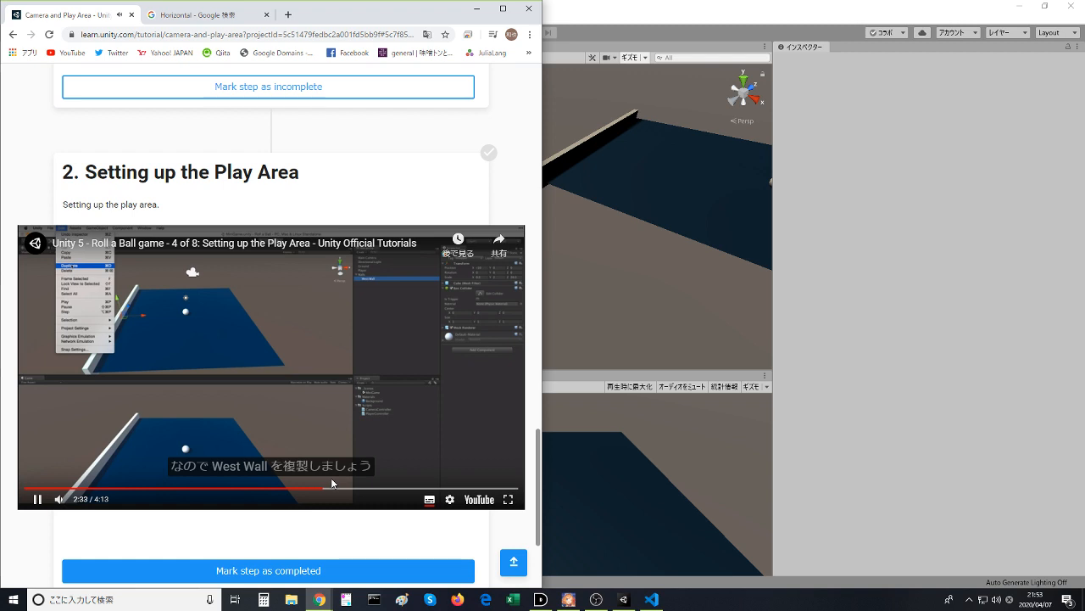
pyautogui.click(286, 457)
pyautogui.click(835, 305)
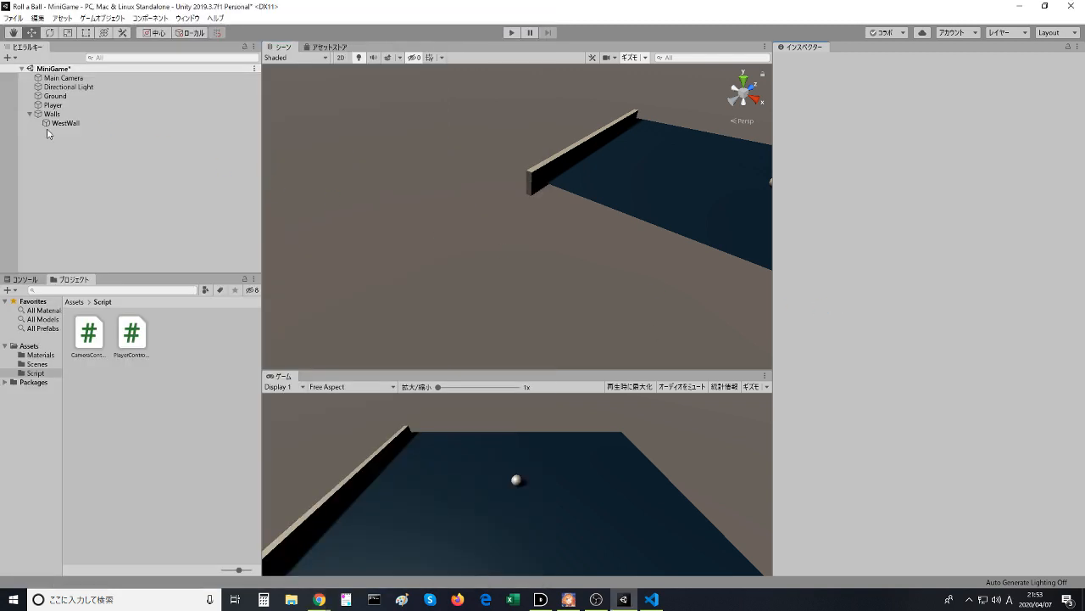
# - Duplicate WestWall under the Walls parent and rename the copy EastWall
pyautogui.click(53, 123)
pyautogui.rightClick(56, 124)
pyautogui.click(95, 174)
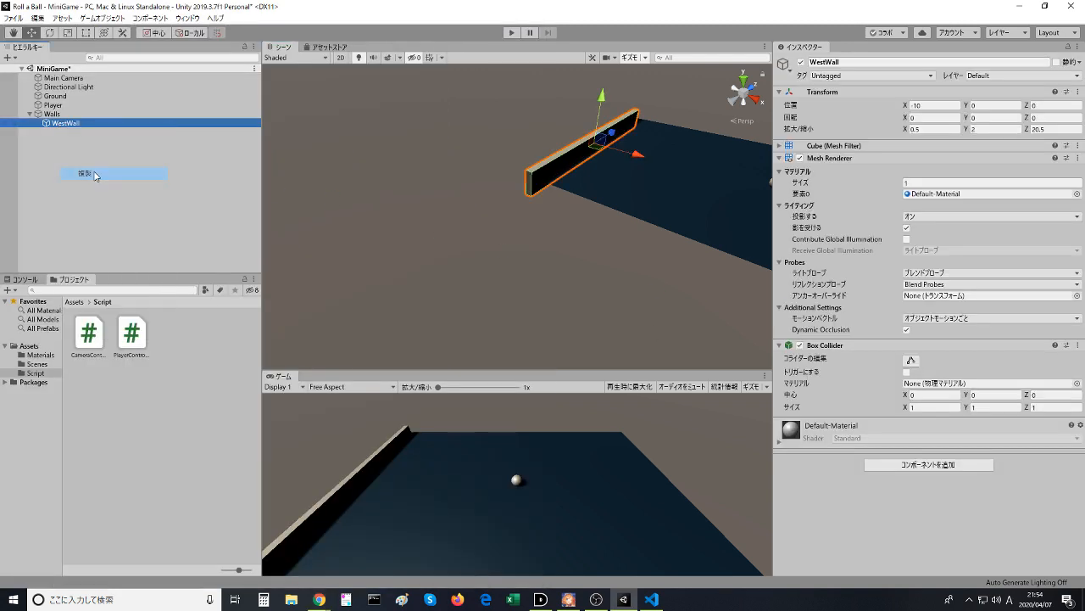
pyautogui.press('F2')
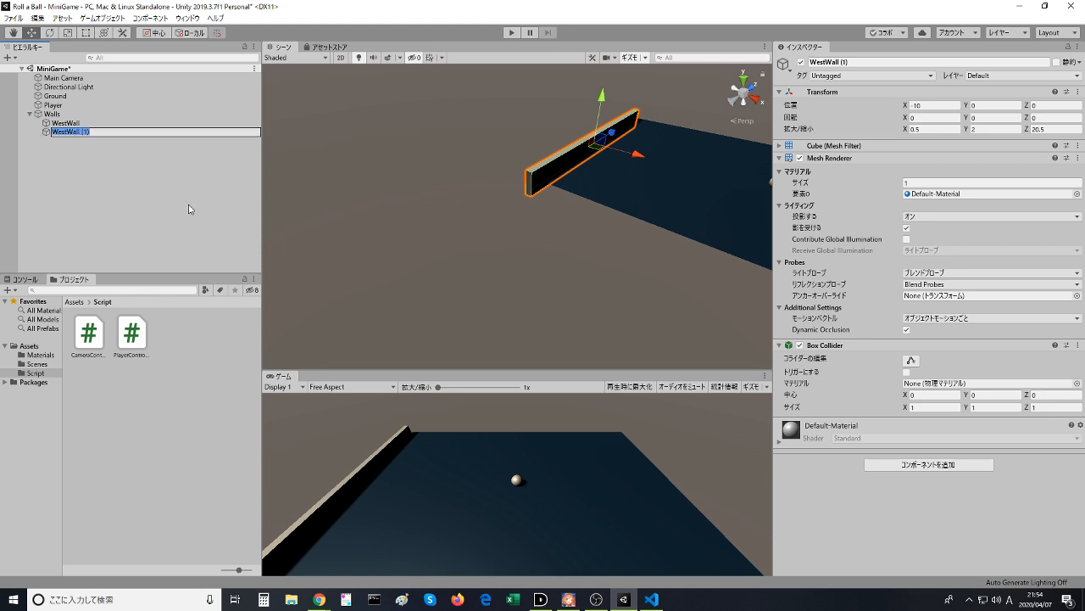
pyautogui.press('End')
pyautogui.press('Delete')
pyautogui.press('Delete')
pyautogui.write('Ea')
pyautogui.press('Return')
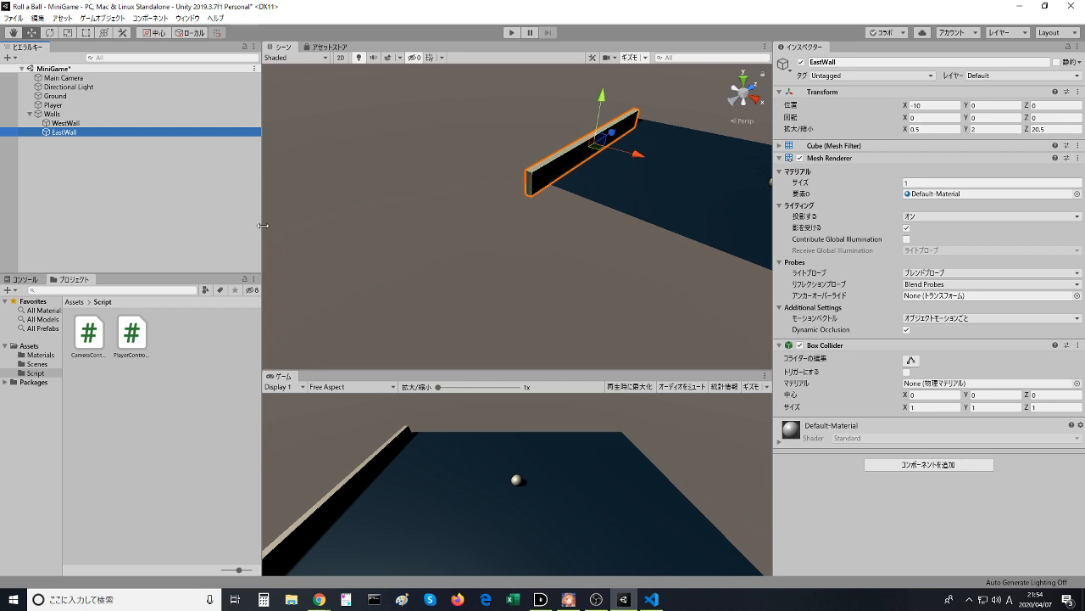
# - Move EastWall along X to the Ground's opposite edge, at about X 18.47, and deselect it
pyautogui.moveTo(571, 175); pyautogui.dragTo(455, 249, button='middle')
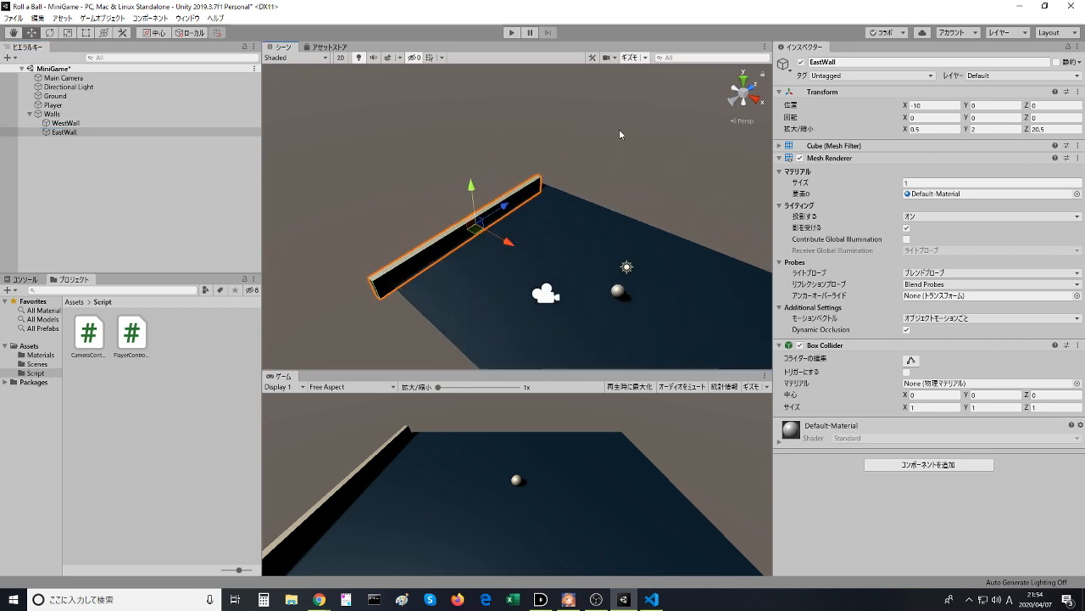
pyautogui.moveTo(629, 132); pyautogui.dragTo(601, 126, button='middle')
pyautogui.moveTo(601, 126); pyautogui.dragTo(346, 247, button='right')
pyautogui.moveTo(343, 202); pyautogui.dragTo(451, 186, button='middle')
pyautogui.moveTo(363, 270); pyautogui.dragTo(733, 233)
pyautogui.moveTo(605, 136); pyautogui.dragTo(382, 132, button='middle')
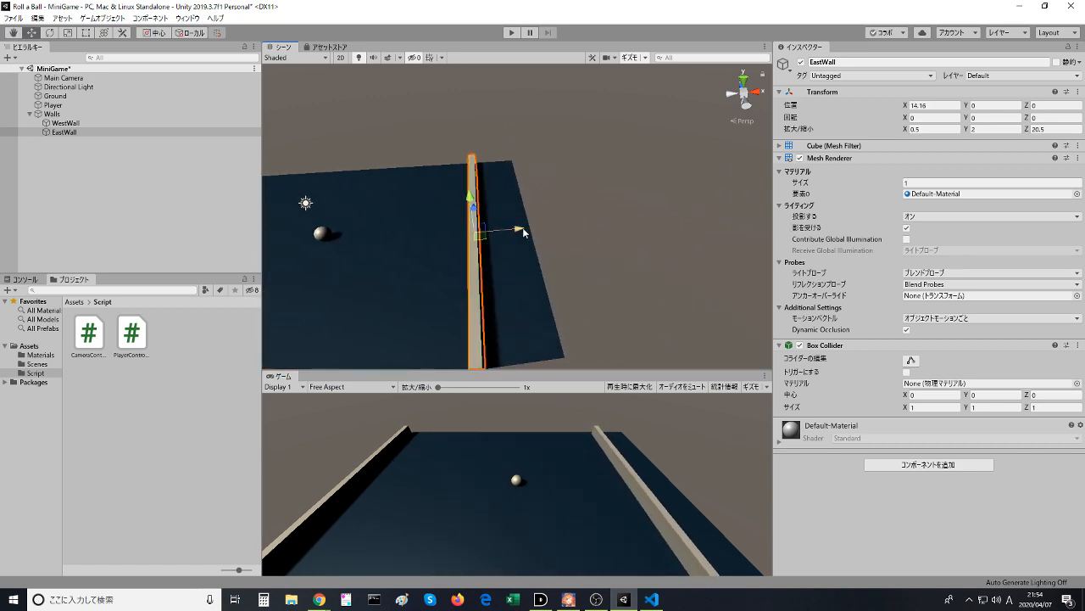
pyautogui.moveTo(522, 227); pyautogui.dragTo(644, 202)
pyautogui.click(624, 175)
pyautogui.scroll(-4, 647, 193)
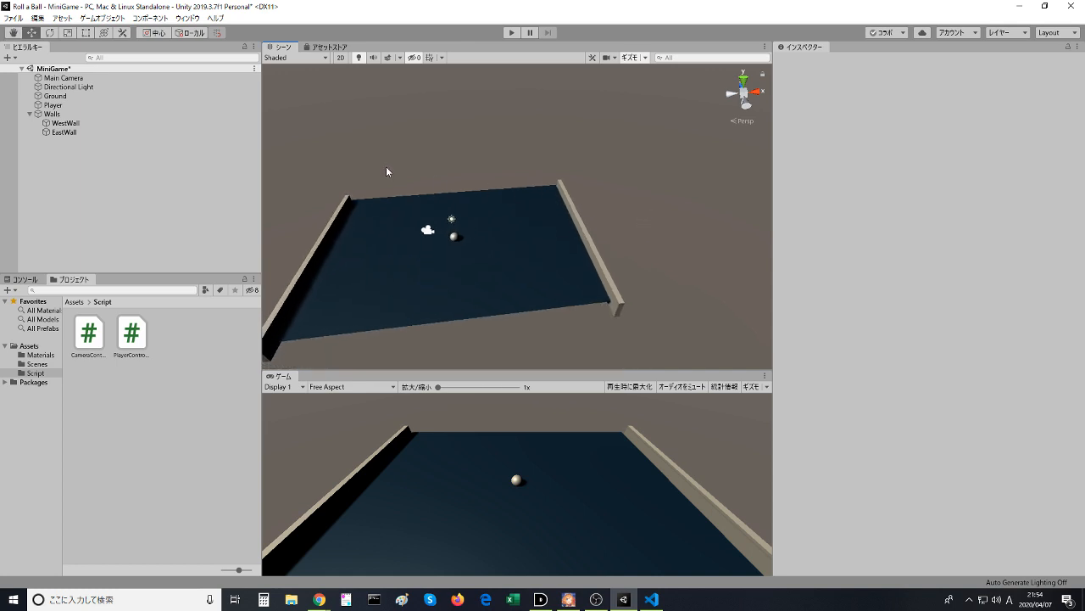
# - Watch the Play Area video in the browser through the East Wall placement, pause it, and return to Unity
pyautogui.hotkey('alt', 'Tab')
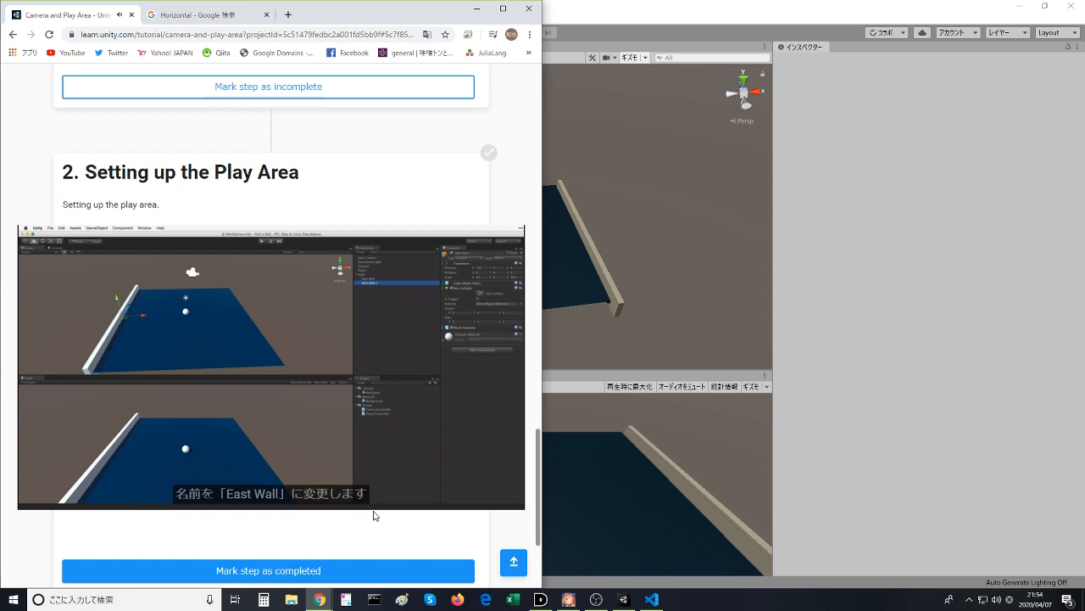
pyautogui.moveTo(359, 497)
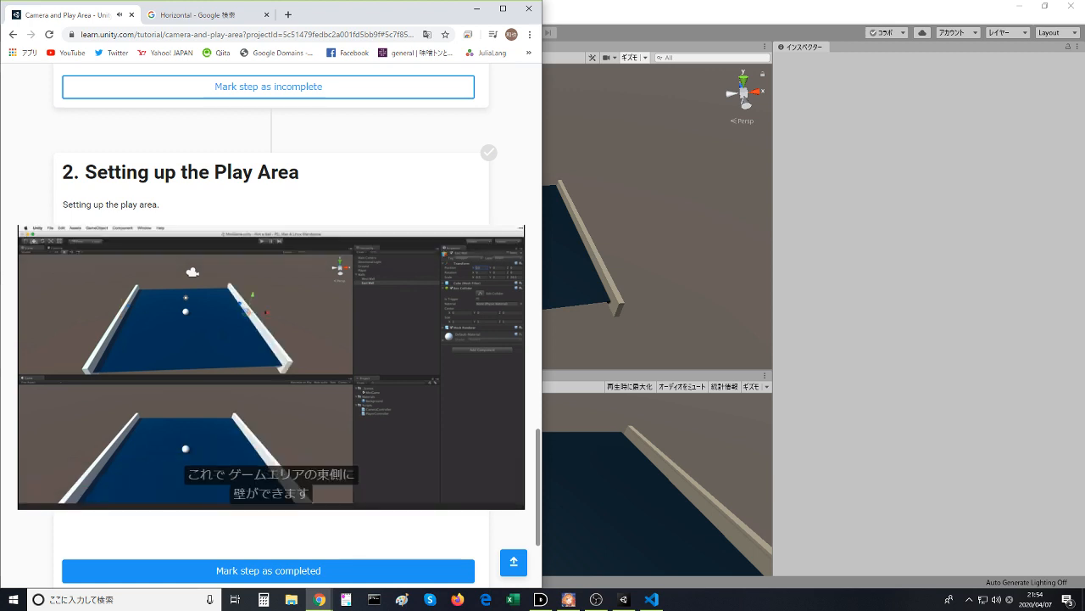
pyautogui.click(290, 412)
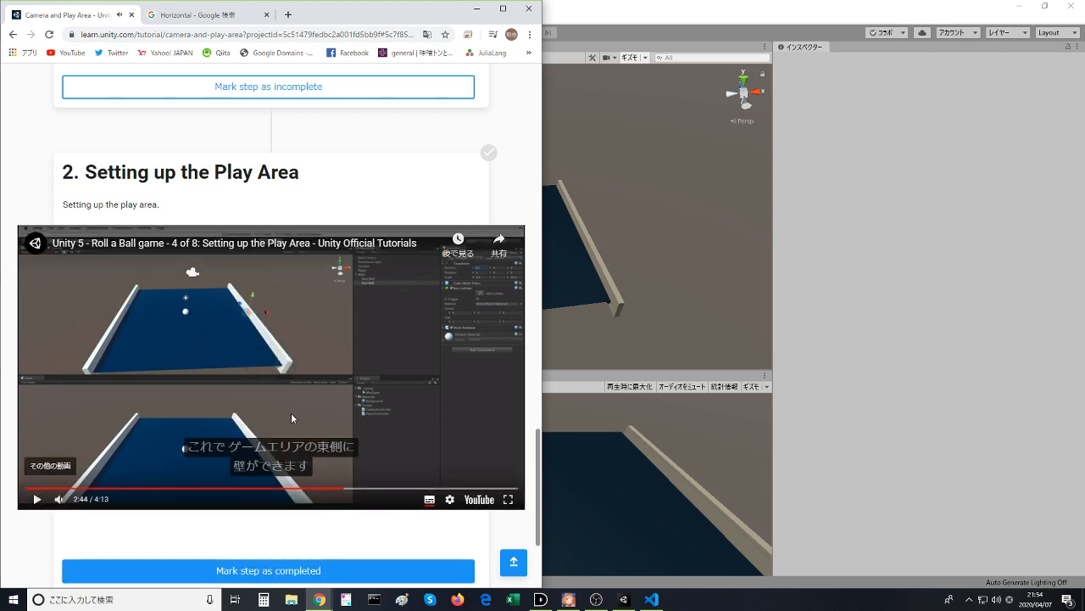
pyautogui.hotkey('alt', 'Tab')
# - Set EastWall's X position to 10 and compare its transform with WestWall's
pyautogui.click(596, 258)
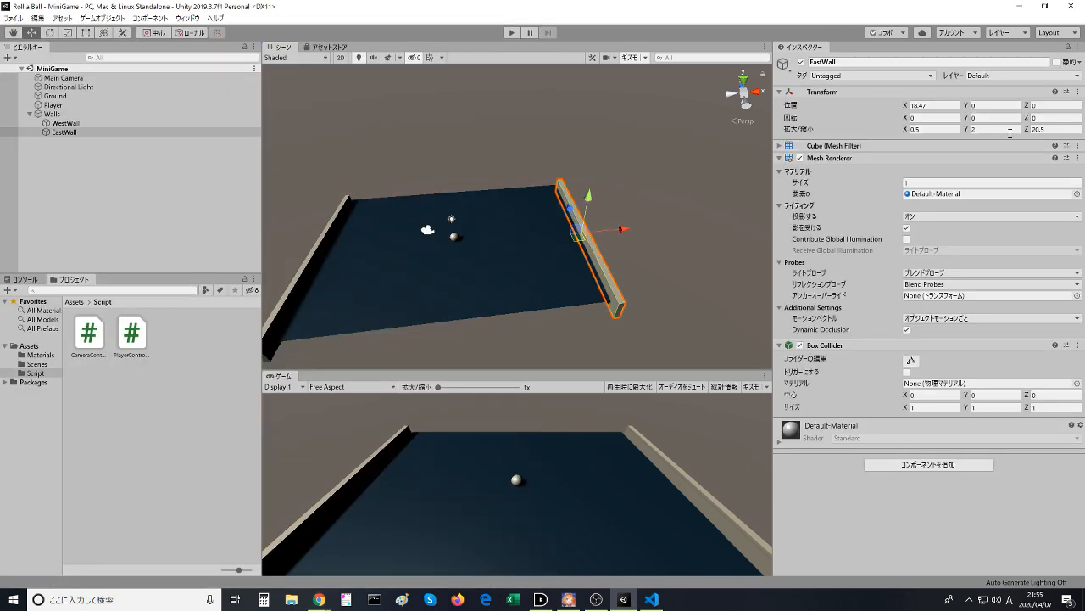
pyautogui.click(931, 105)
pyautogui.write('10')
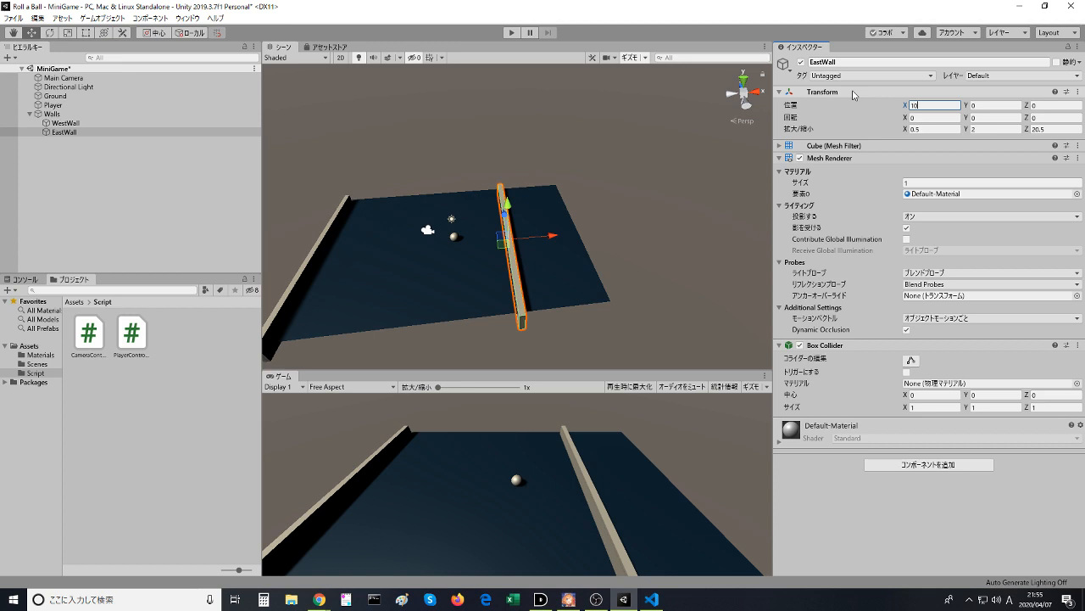
pyautogui.click(79, 122)
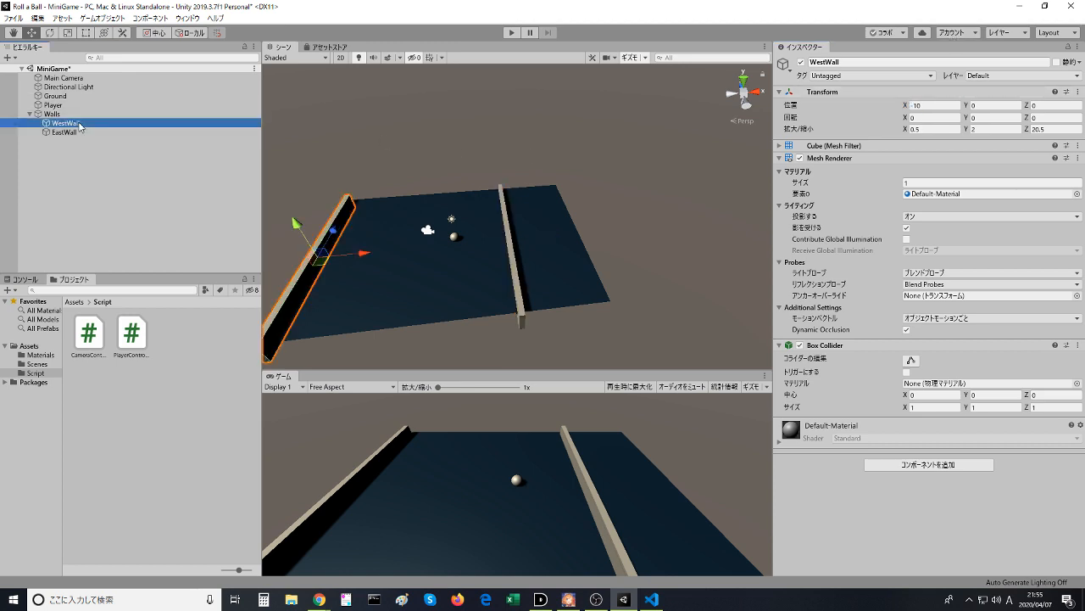
pyautogui.click(74, 133)
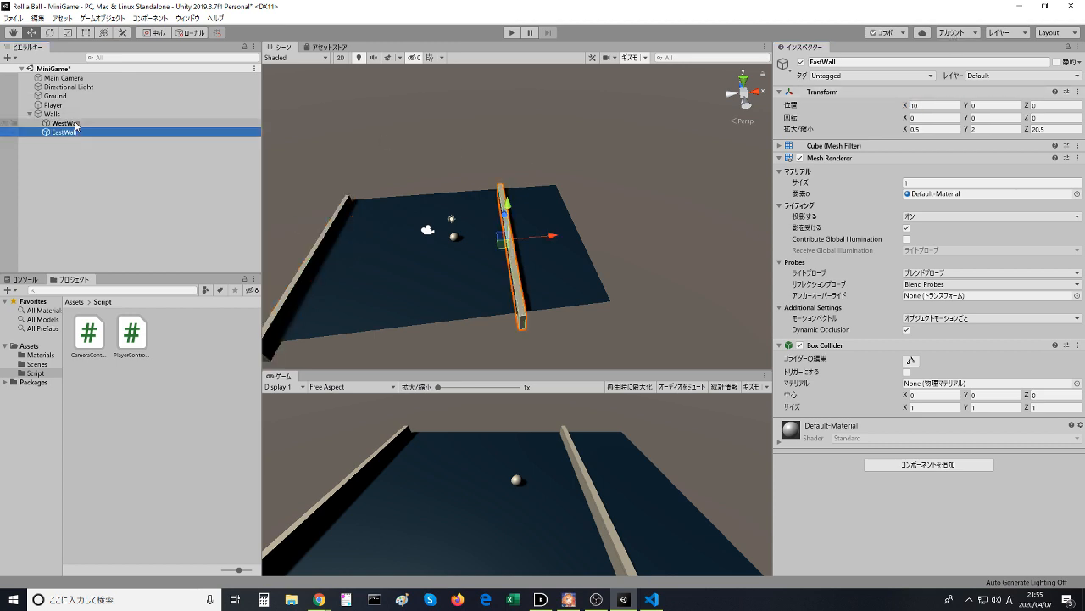
pyautogui.click(74, 123)
pyautogui.click(74, 133)
pyautogui.click(74, 123)
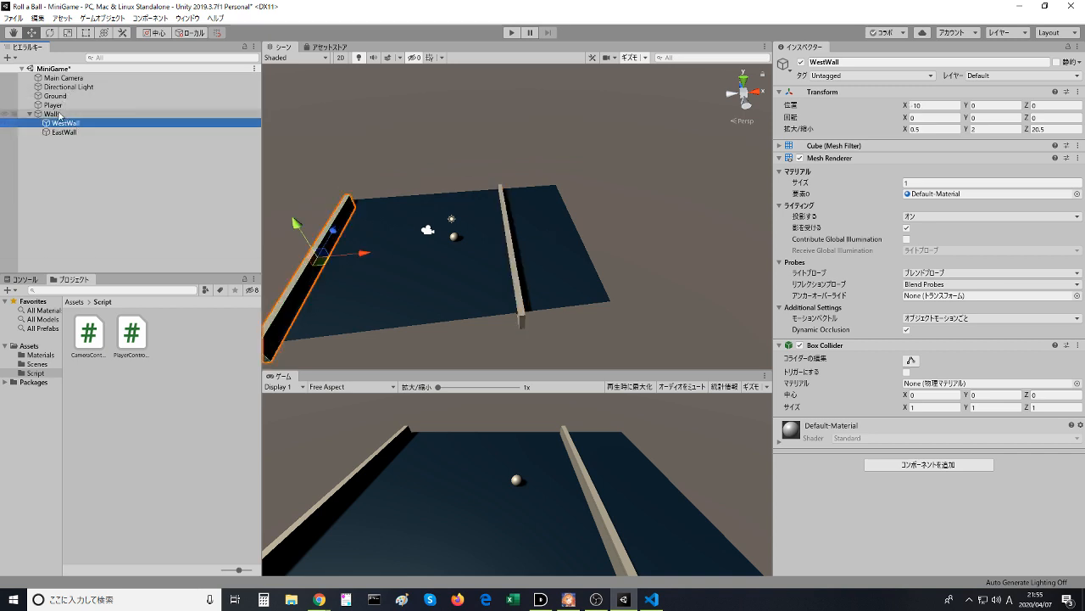
# - Reset the Walls parent's transform and check the positions of both child walls
pyautogui.click(57, 114)
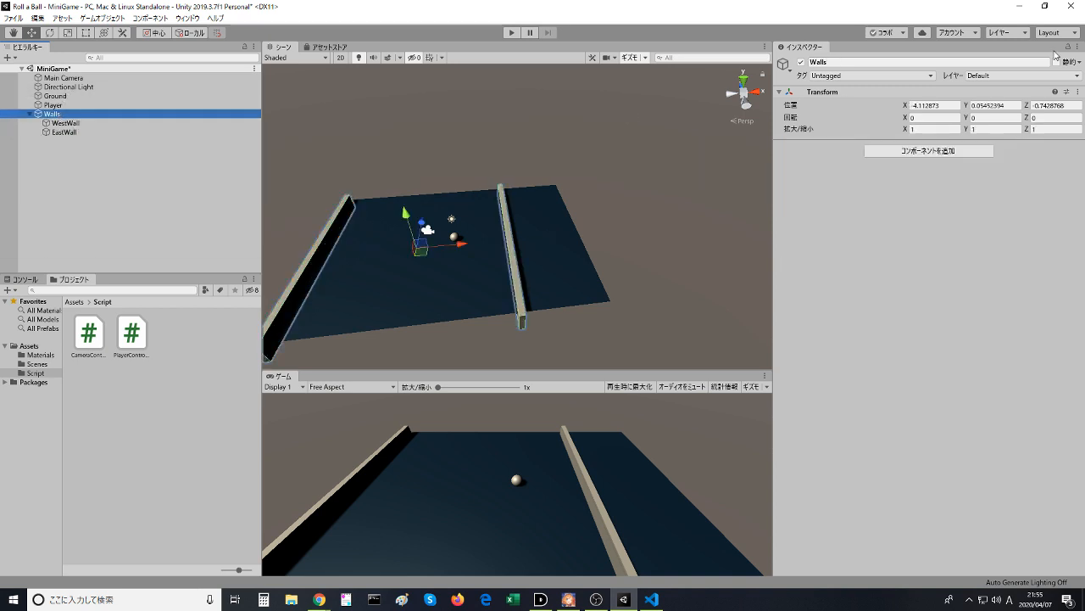
pyautogui.click(1075, 91)
pyautogui.click(1052, 104)
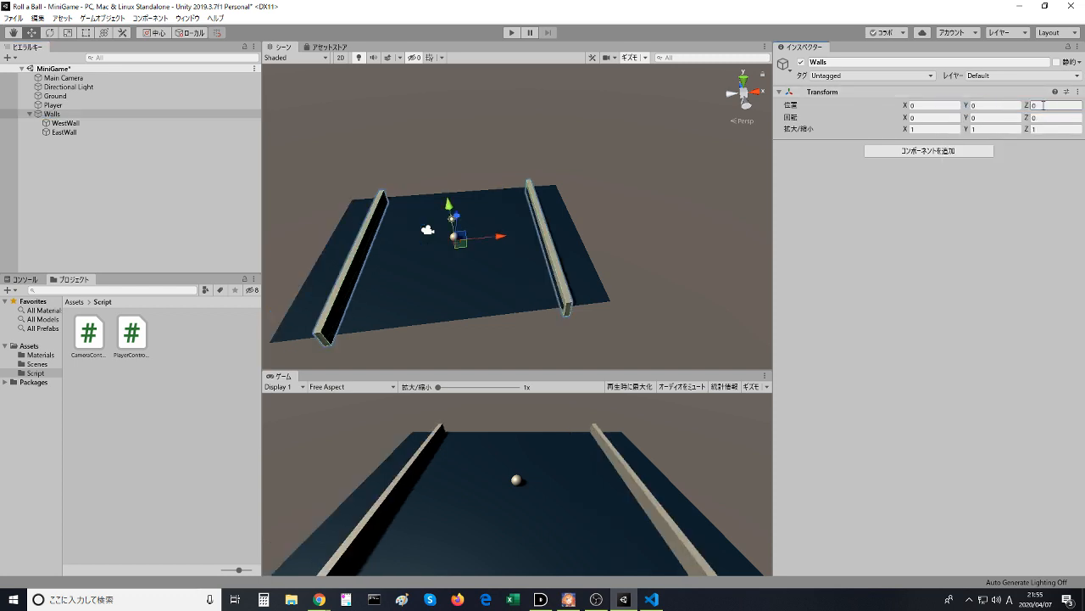
pyautogui.click(53, 114)
pyautogui.click(61, 134)
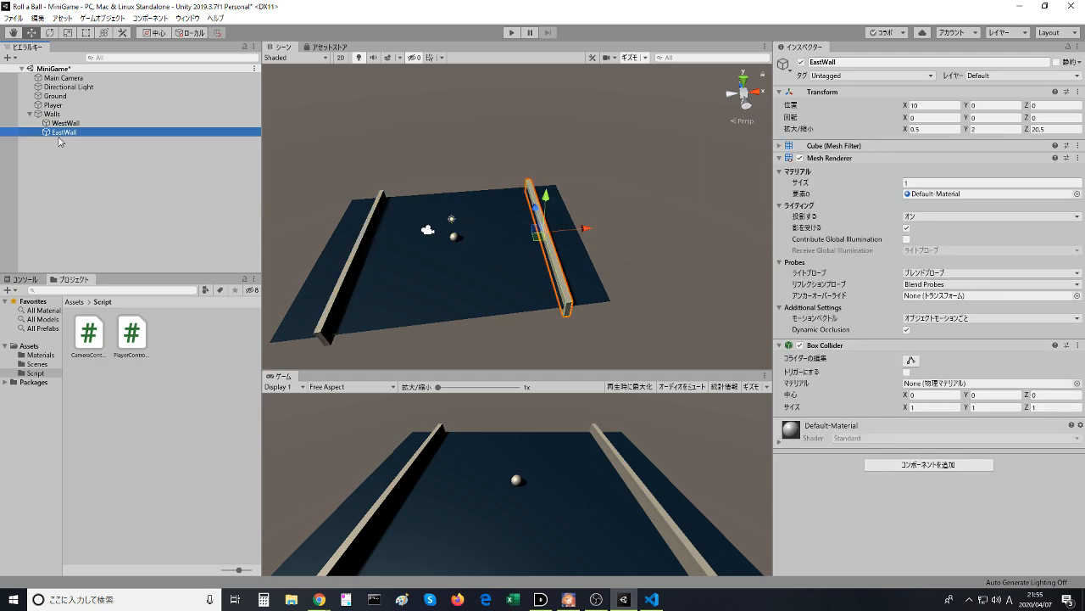
pyautogui.click(61, 123)
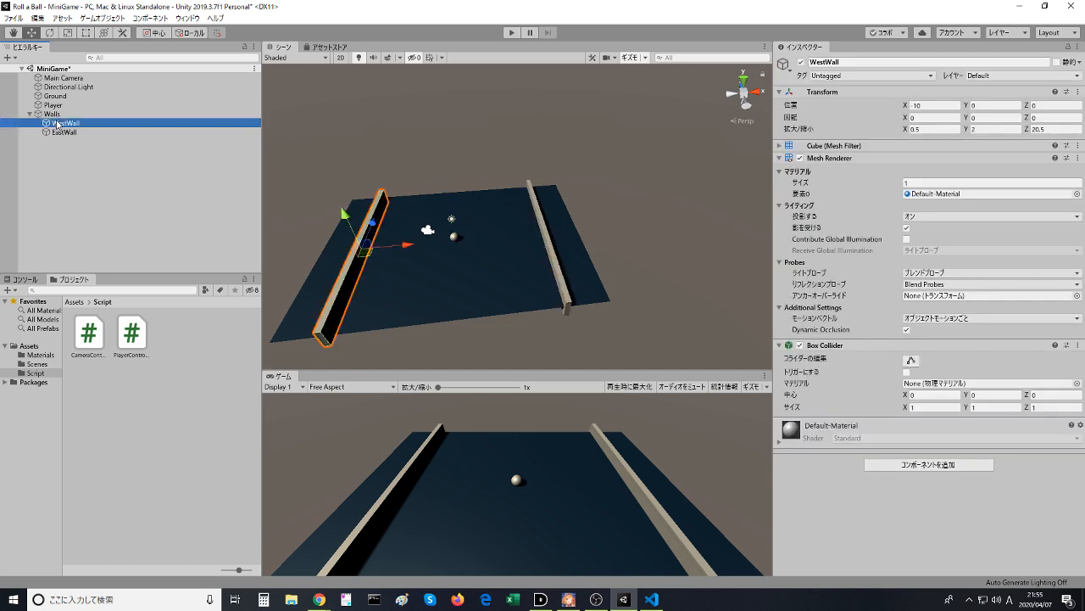
pyautogui.click(56, 114)
pyautogui.moveTo(451, 224); pyautogui.dragTo(485, 197)
pyautogui.click(332, 180)
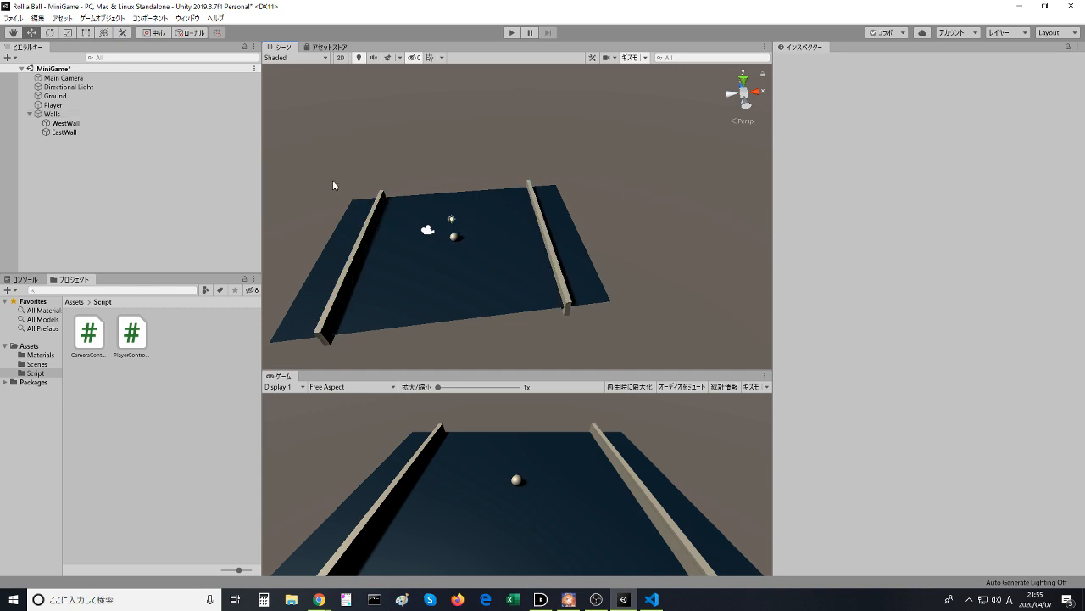
# - Set the Ground's X scale to 2, deselect it, and save the scene
pyautogui.click(318, 270)
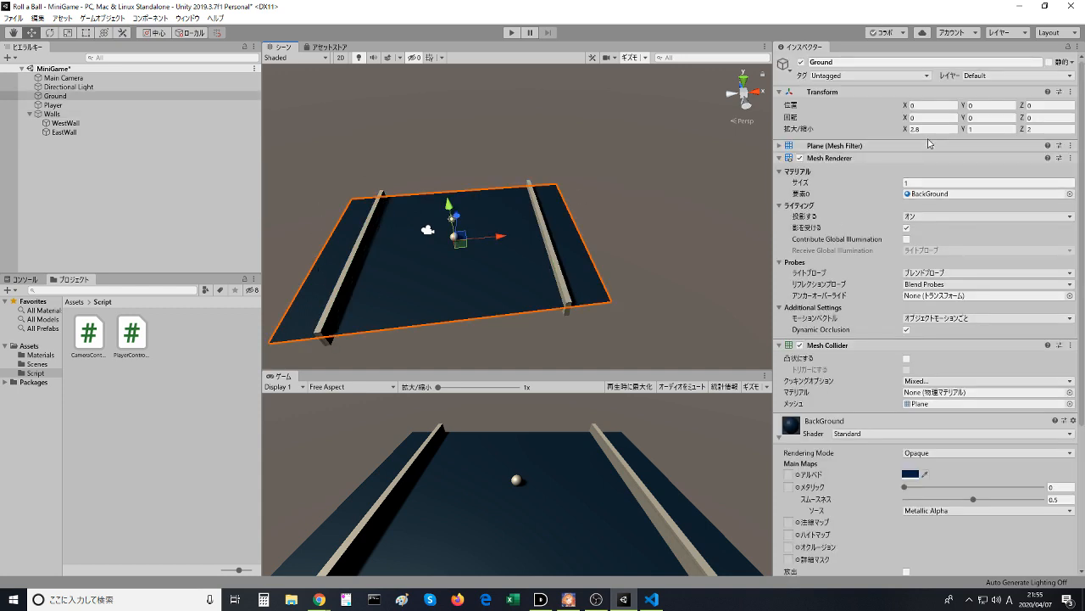
pyautogui.click(930, 129)
pyautogui.write('2')
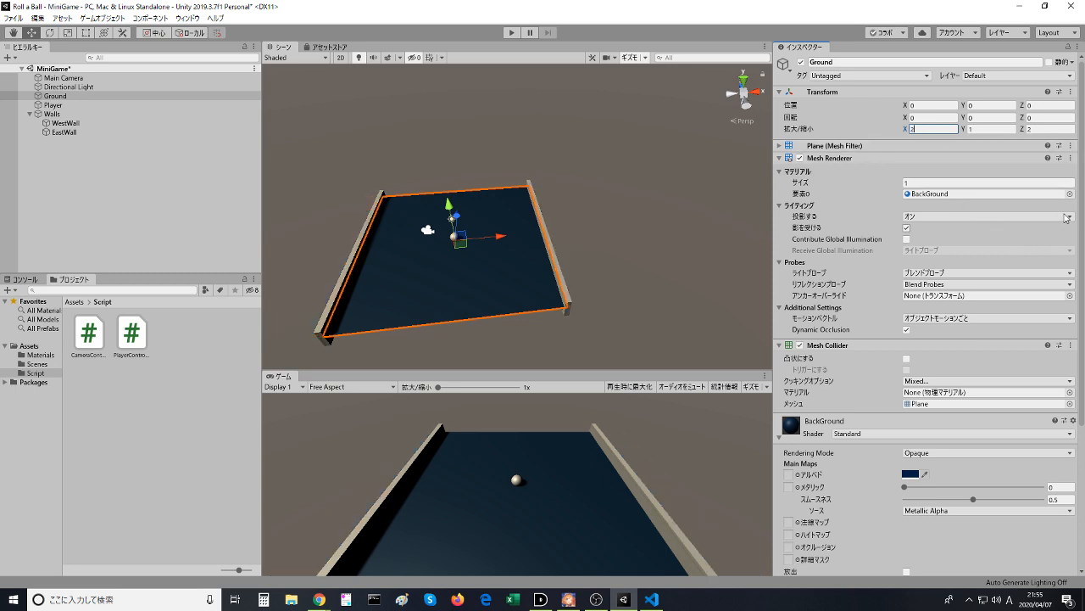
pyautogui.click(704, 178)
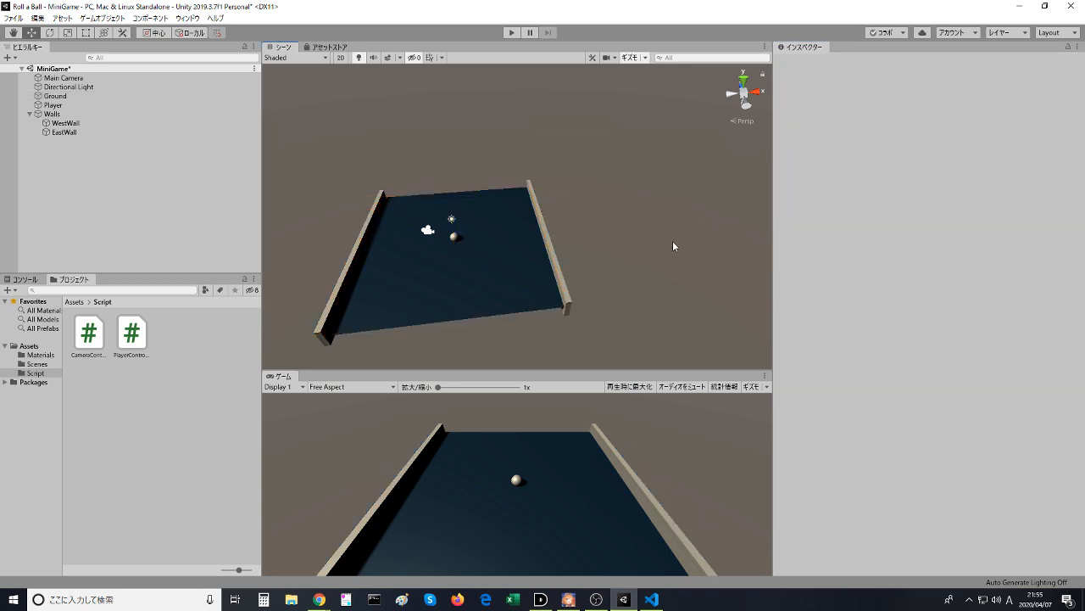
pyautogui.moveTo(670, 241); pyautogui.dragTo(638, 206, button='middle')
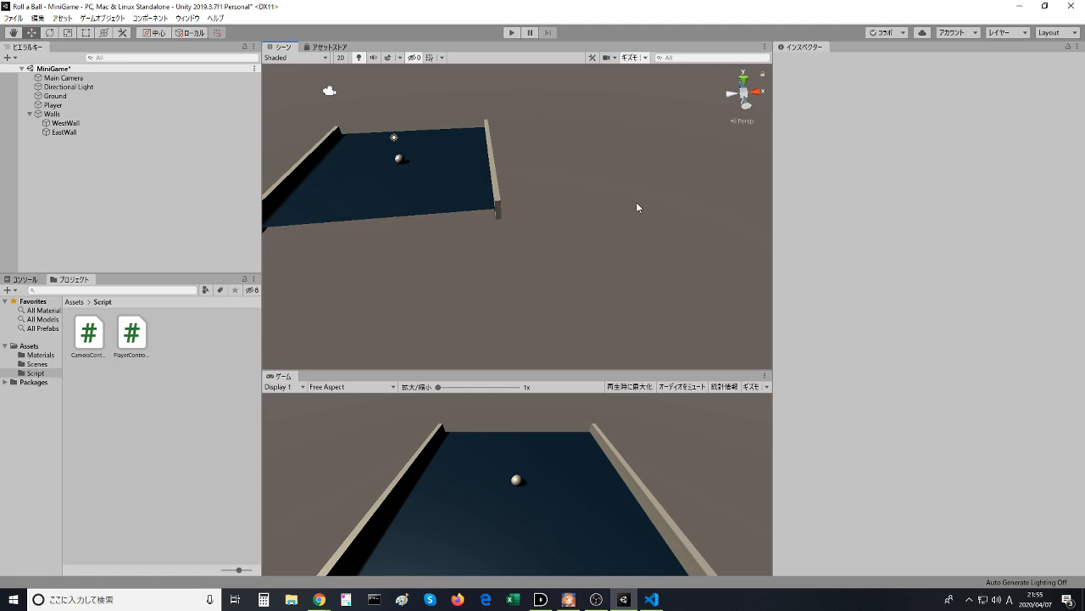
pyautogui.hotkey('ctrl', 's')
# - Watch the Play Area video in the browser up to the North Wall naming, pause it, and return to Unity
pyautogui.hotkey('alt', 'Tab')
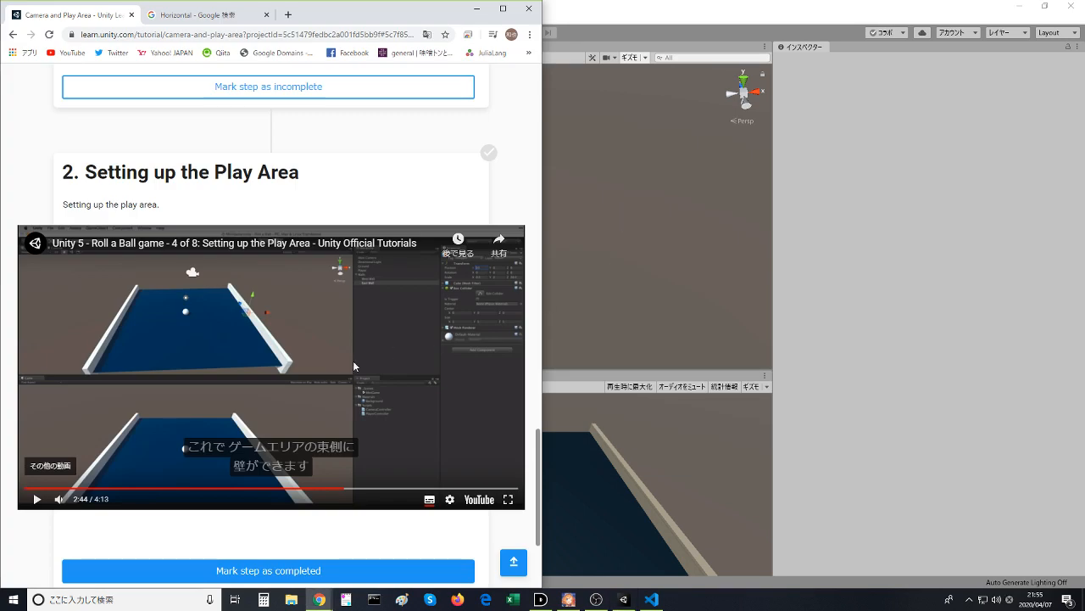
pyautogui.click(353, 363)
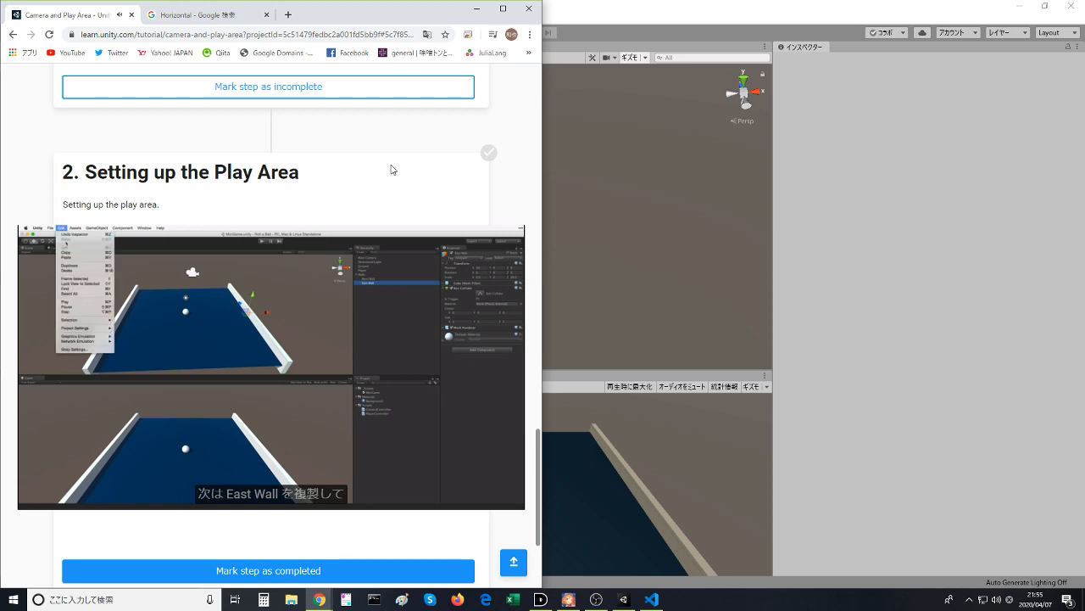
pyautogui.click(275, 361)
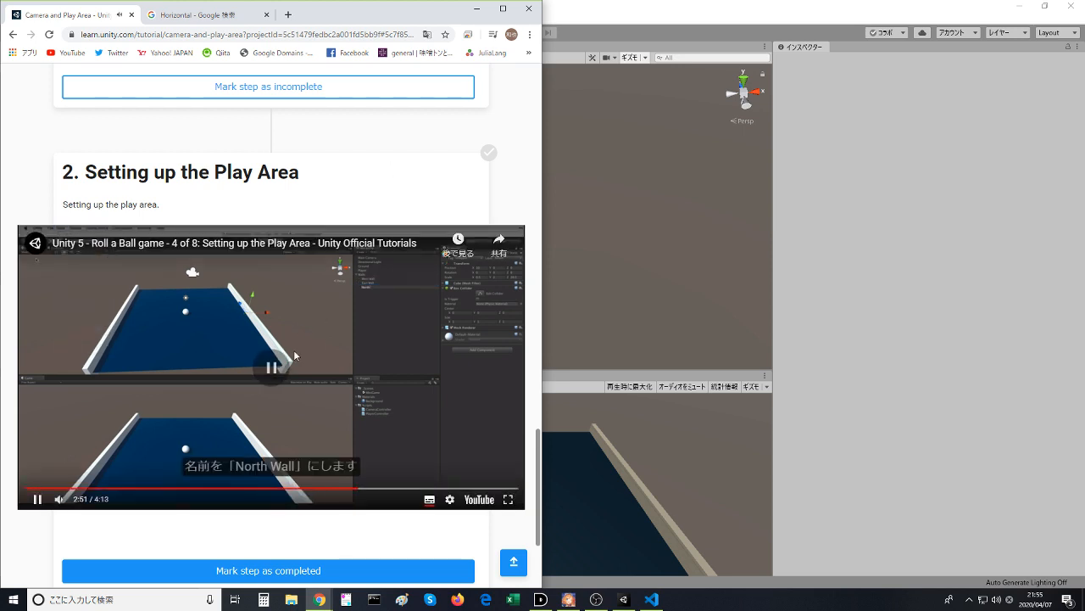
pyautogui.click(614, 213)
# - Duplicate EastWall under the Walls parent and rename the copy NorthWall
pyautogui.rightClick(79, 134)
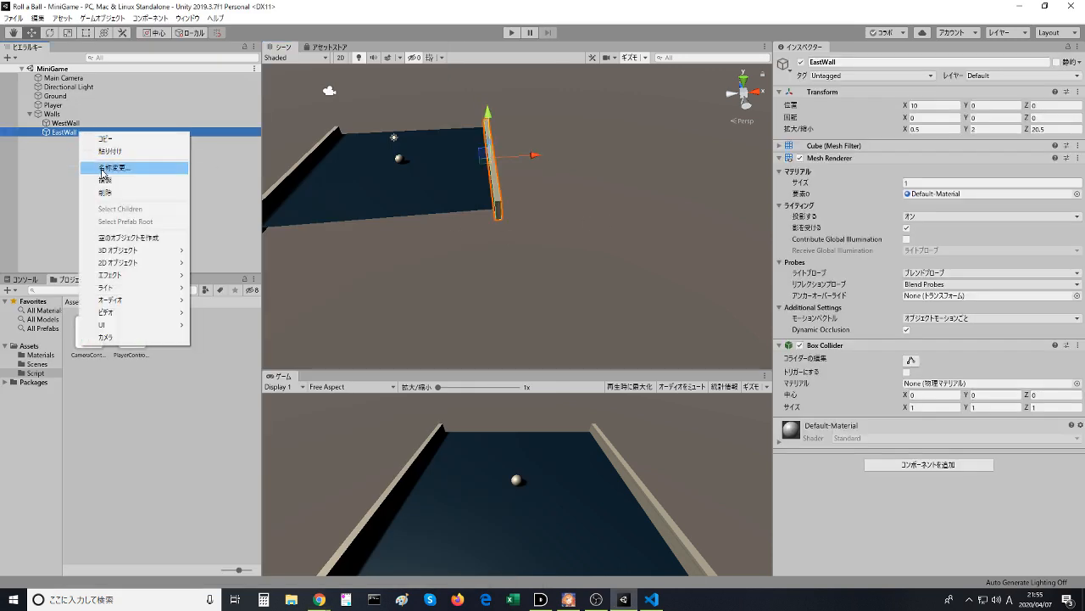
pyautogui.click(104, 179)
pyautogui.press('F2')
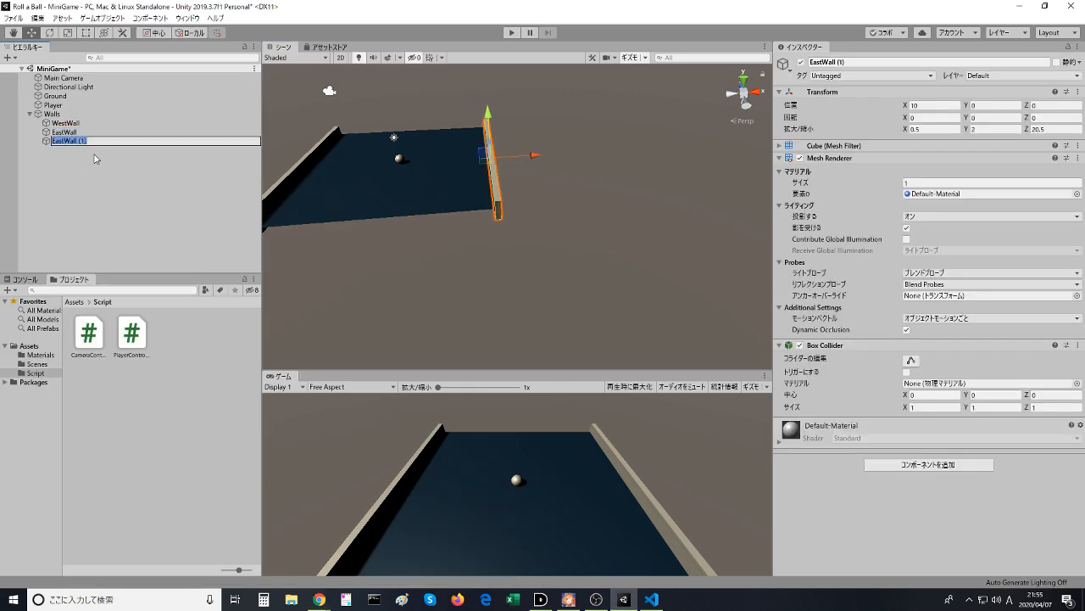
pyautogui.write('Noth')
pyautogui.hotkey('alt', 'Tab')
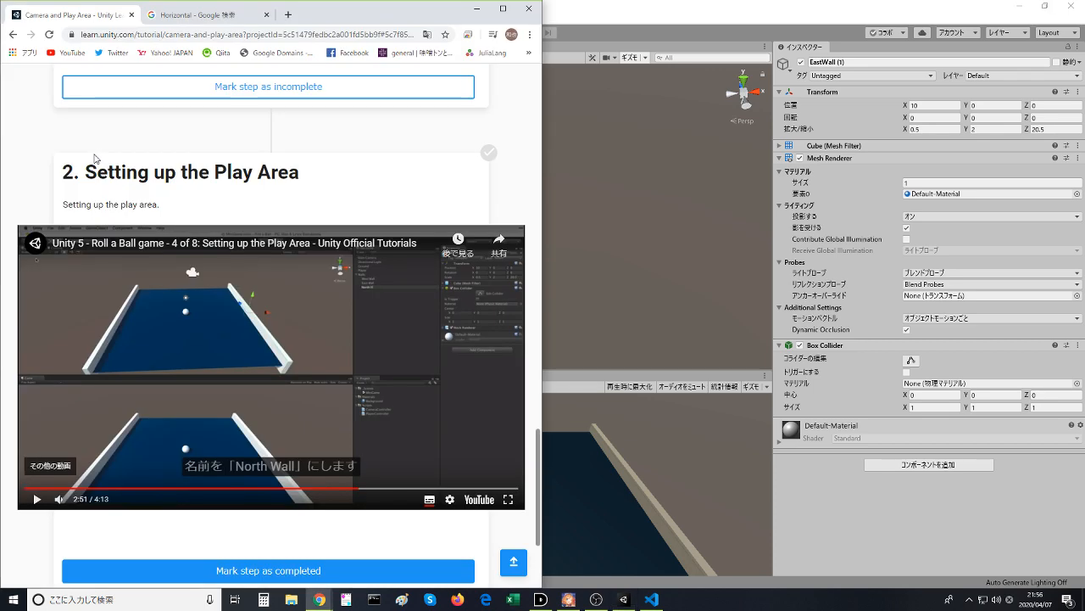
pyautogui.hotkey('alt', 'Tab')
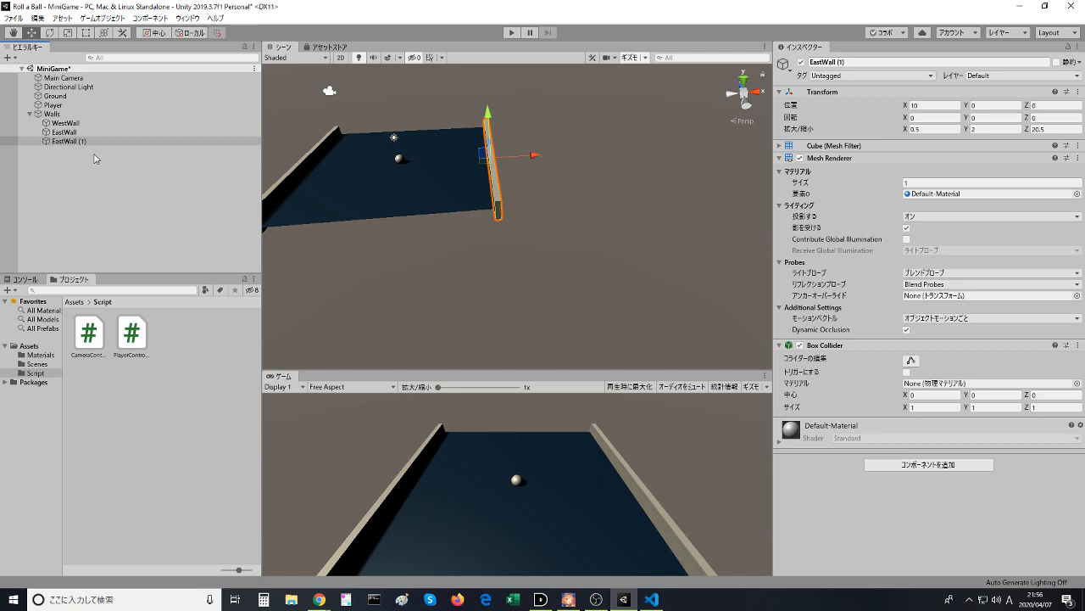
pyautogui.click(104, 141)
pyautogui.click(111, 142)
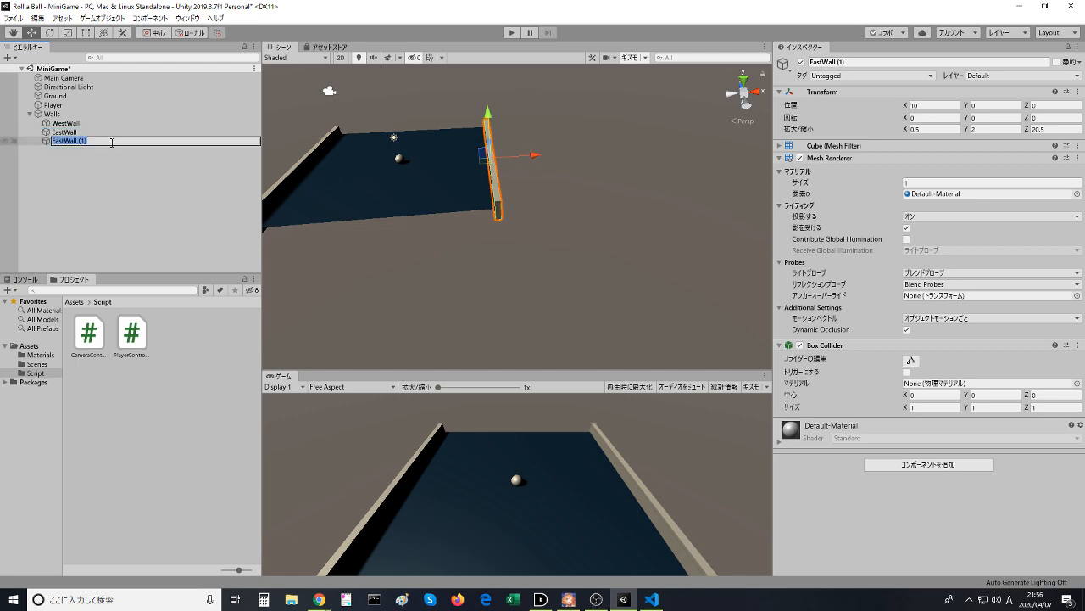
pyautogui.write('NorthWall')
pyautogui.press('Return')
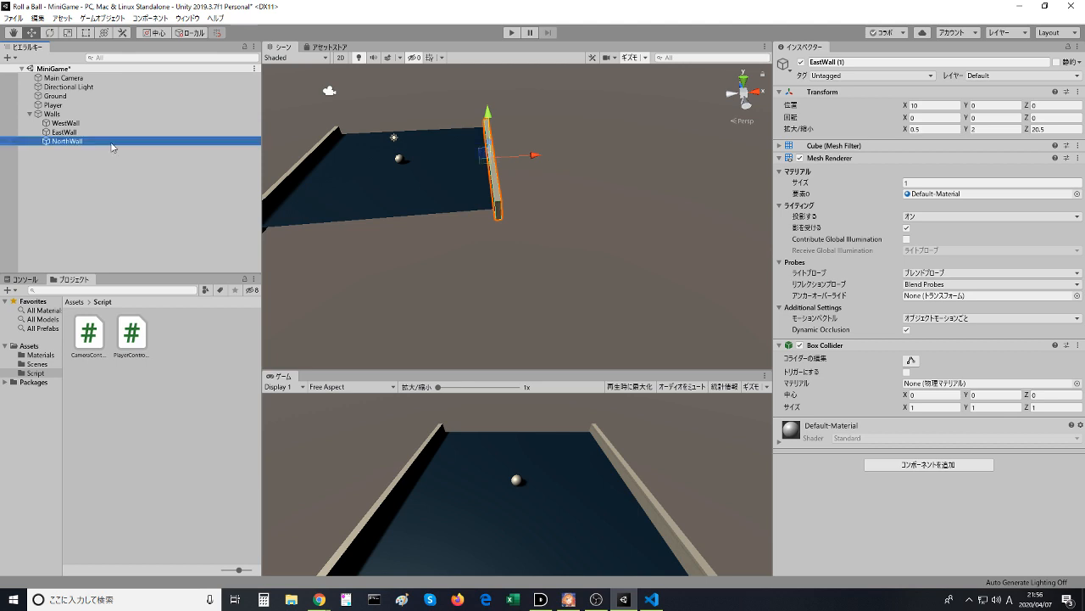
pyautogui.click(135, 176)
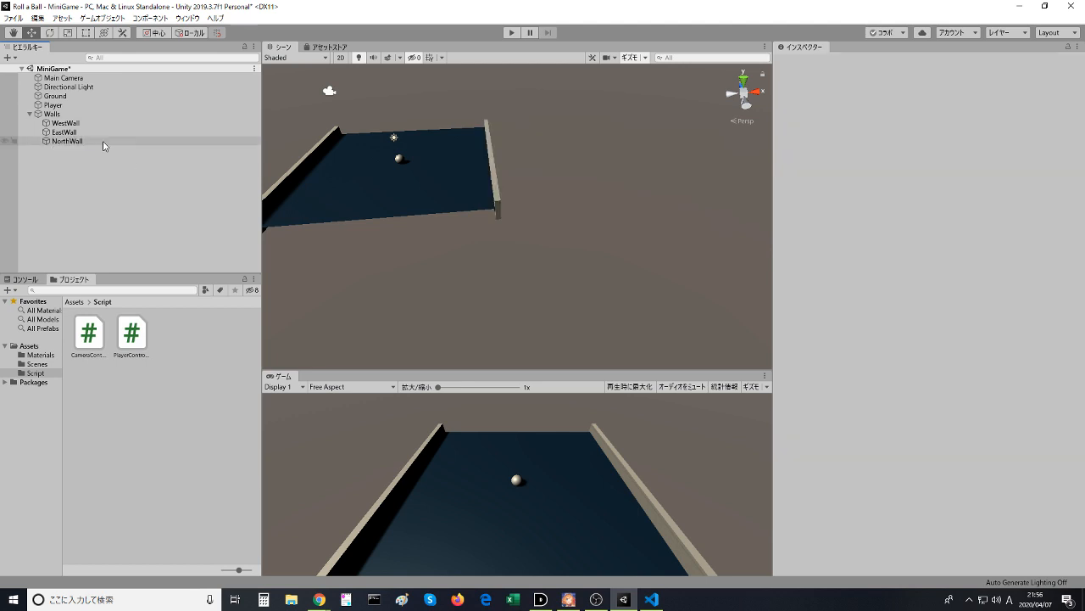
# - Try rotating NorthWall about its X, Y and Z axes in turn, undoing each rotation
pyautogui.click(104, 142)
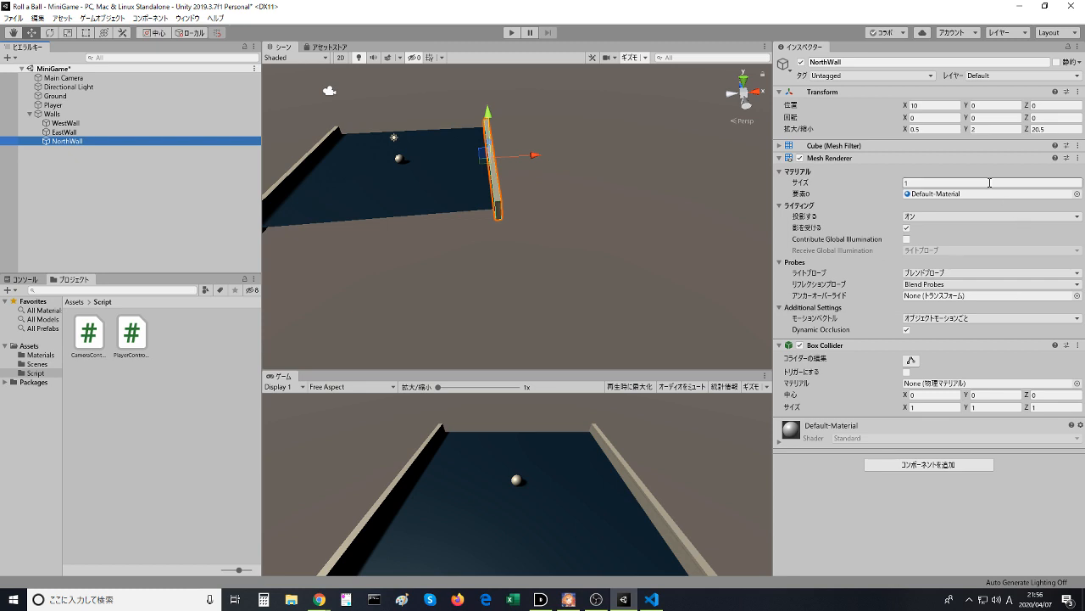
pyautogui.click(913, 118)
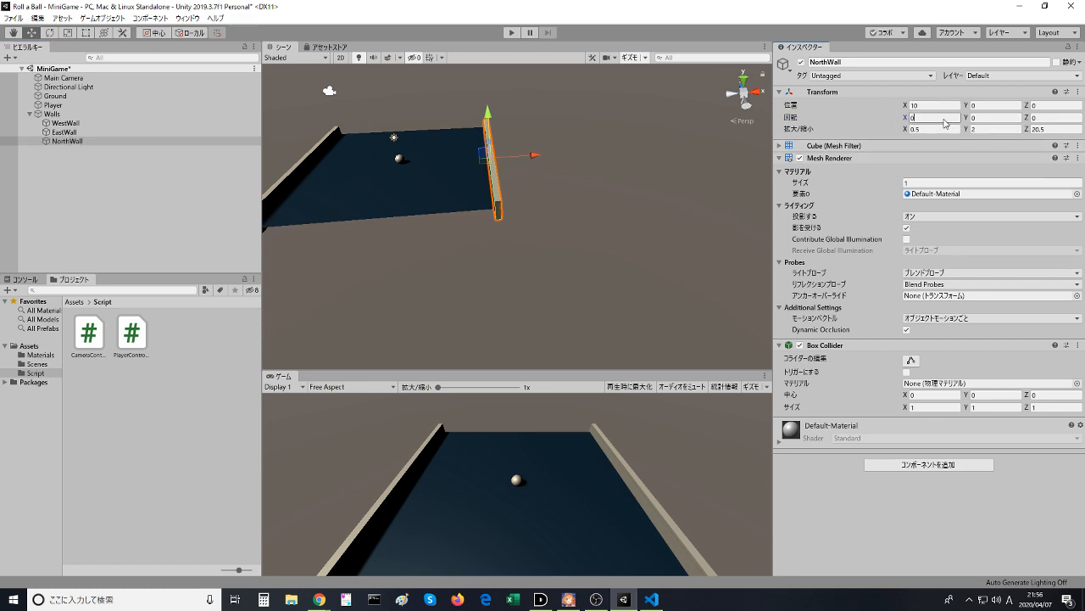
pyautogui.moveTo(906, 119); pyautogui.dragTo(56, 119)
pyautogui.hotkey('ctrl', 'z')
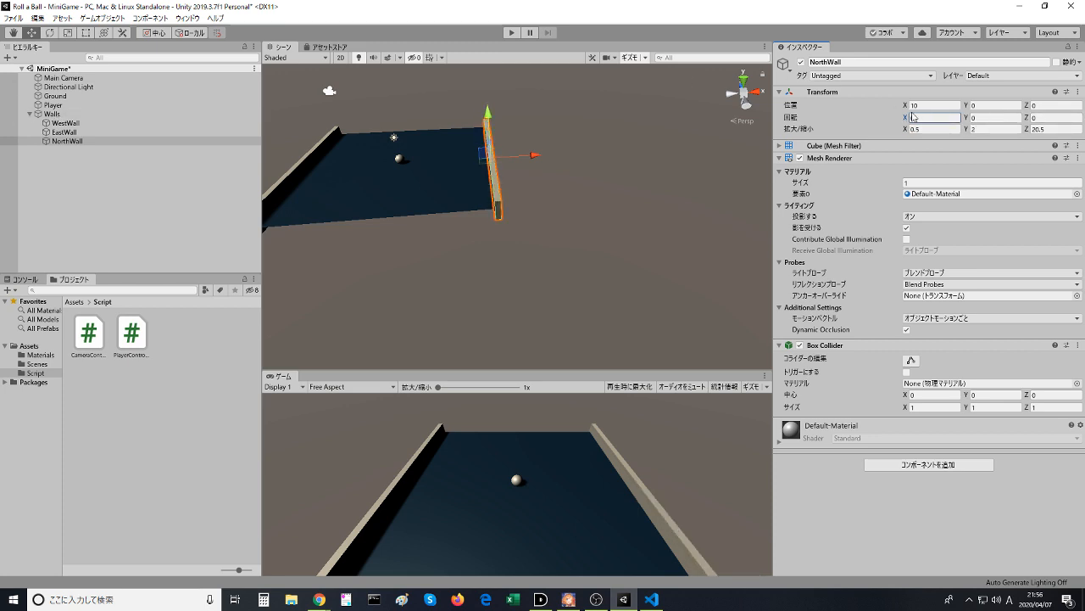
pyautogui.moveTo(967, 119); pyautogui.dragTo(475, 136)
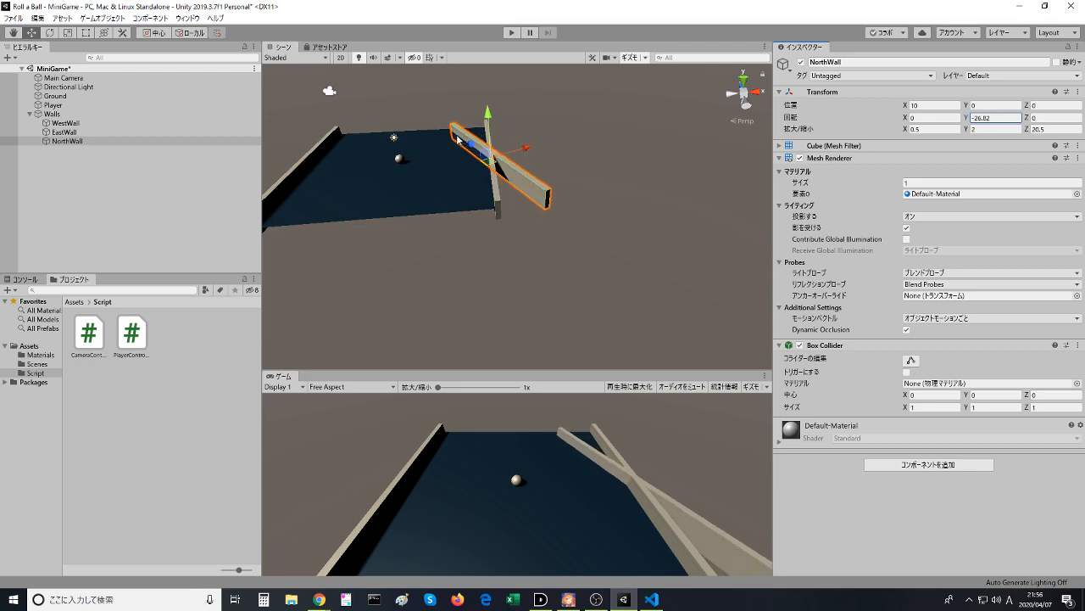
pyautogui.hotkey('ctrl', 'z')
pyautogui.moveTo(1027, 118); pyautogui.dragTo(444, 116)
pyautogui.hotkey('ctrl', 'z')
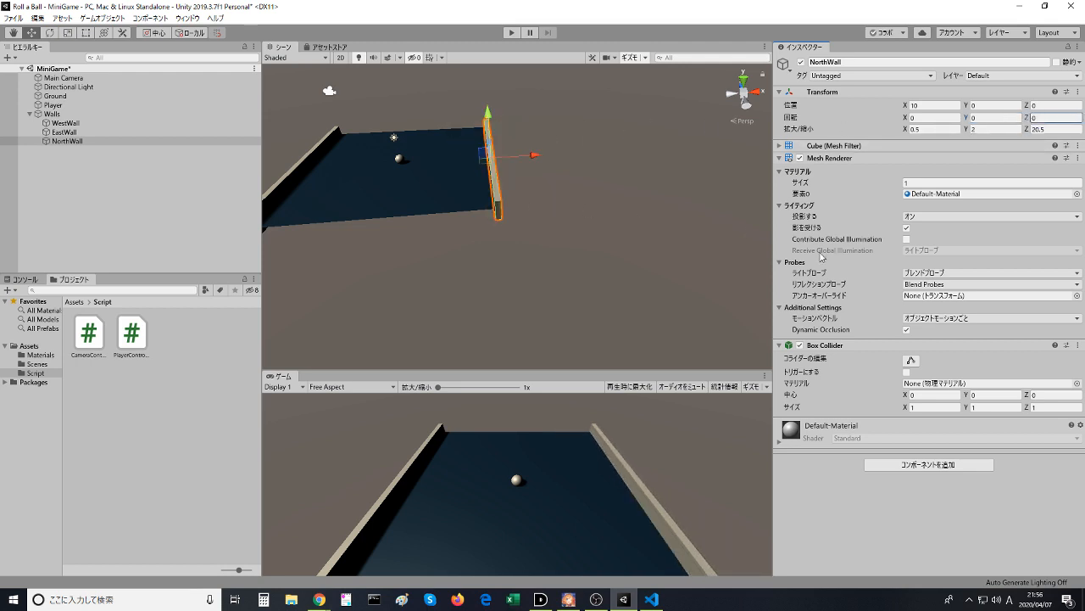
# - Try resetting NorthWall's entire Transform, undoing the reset
pyautogui.hotkey('alt', 'Tab')
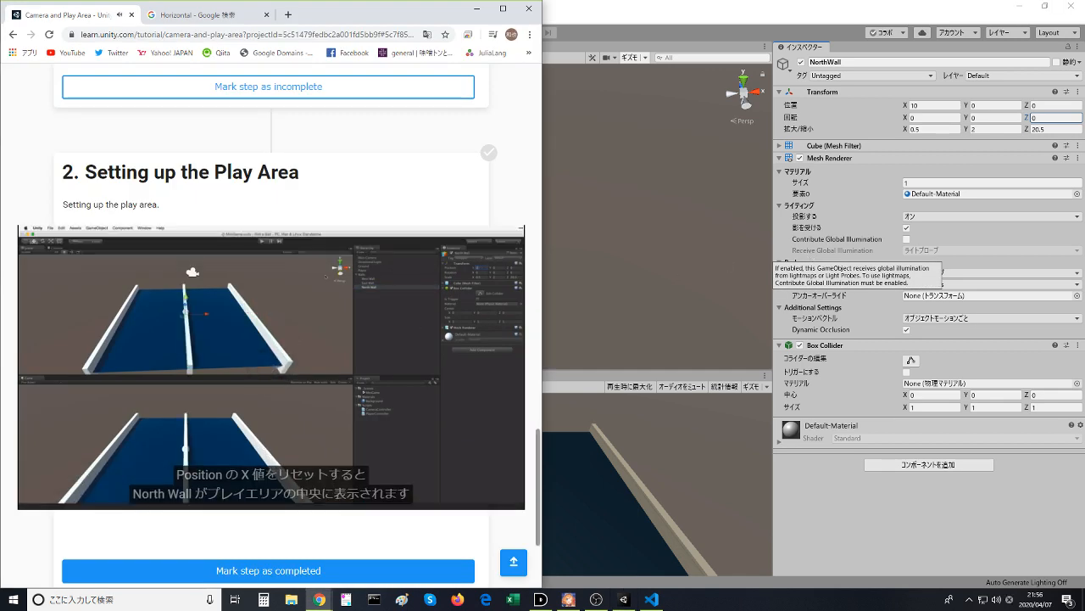
pyautogui.hotkey('alt', 'Tab')
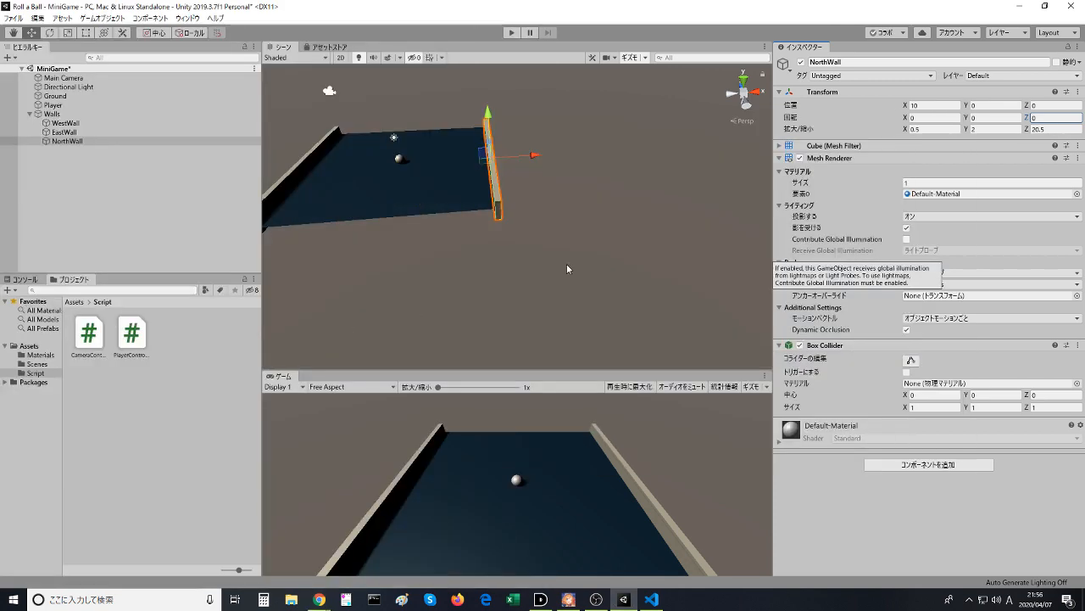
pyautogui.click(1082, 94)
pyautogui.click(1079, 93)
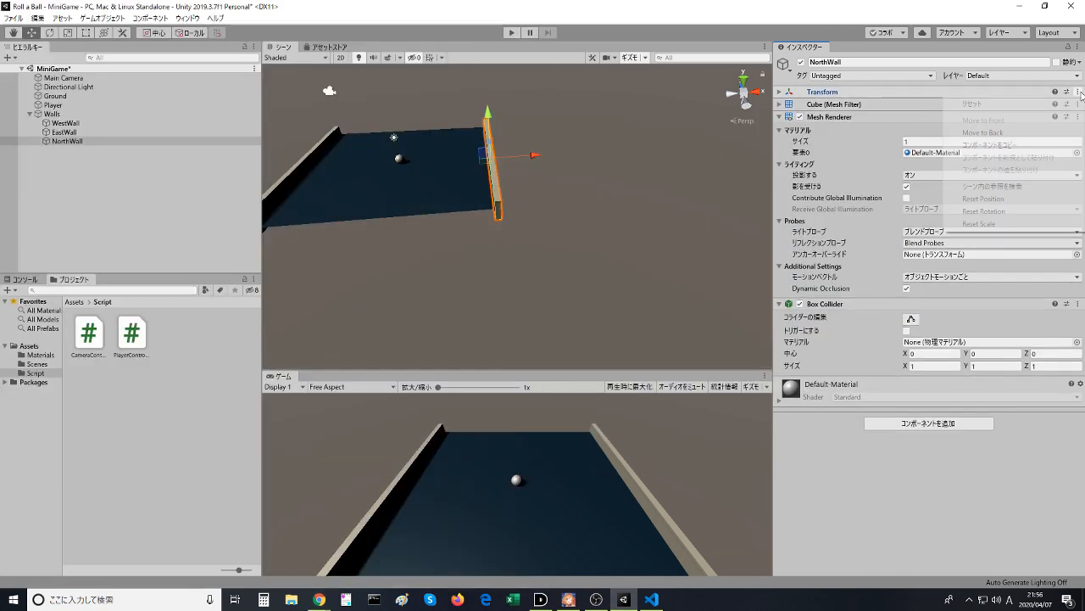
pyautogui.click(1066, 102)
pyautogui.click(1065, 103)
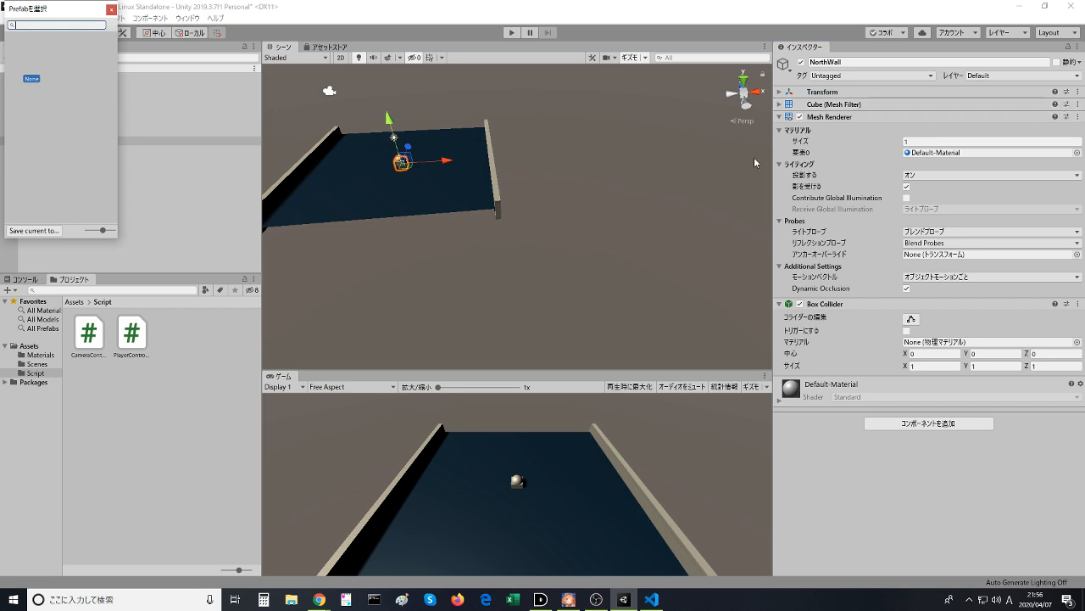
pyautogui.click(550, 224)
pyautogui.hotkey('ctrl', 'z')
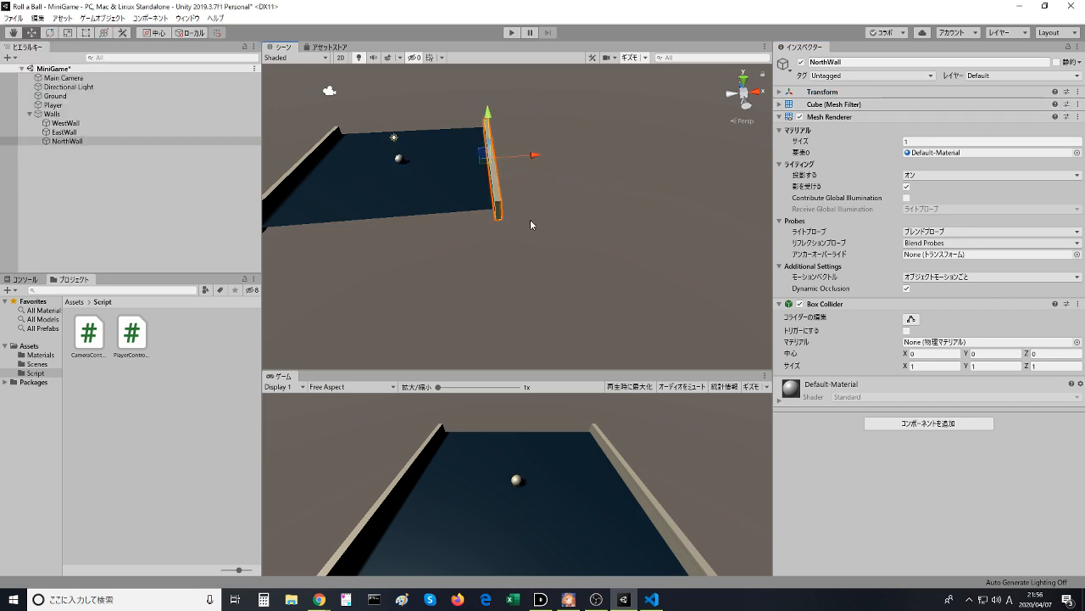
# - Check the North Wall part of the lesson video in the browser, return to Unity, and reopen NorthWall's Transform values
pyautogui.hotkey('alt', 'Tab')
pyautogui.click(256, 333)
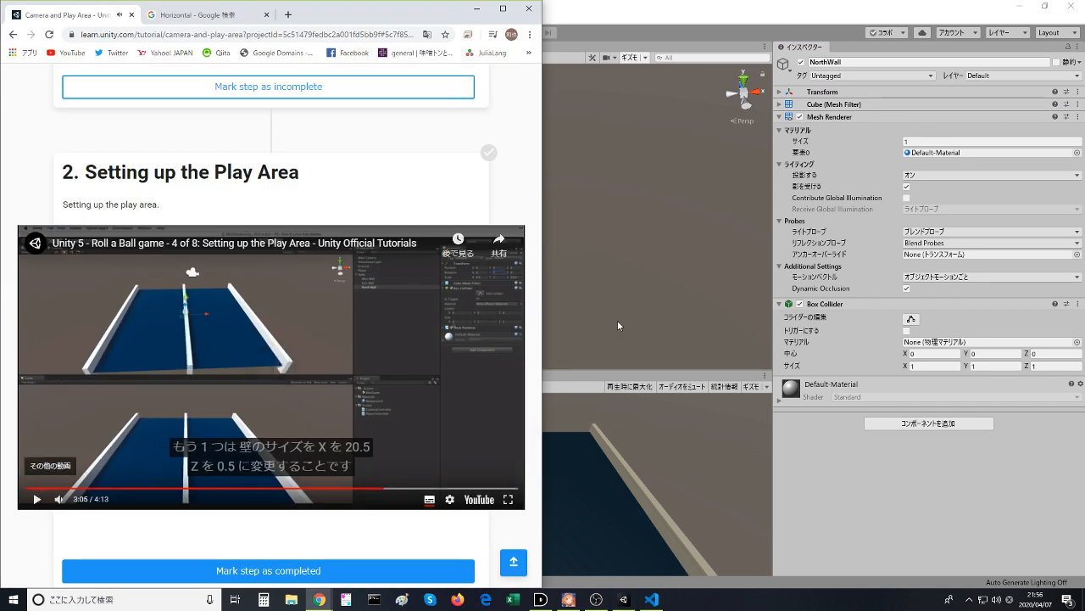
pyautogui.click(757, 141)
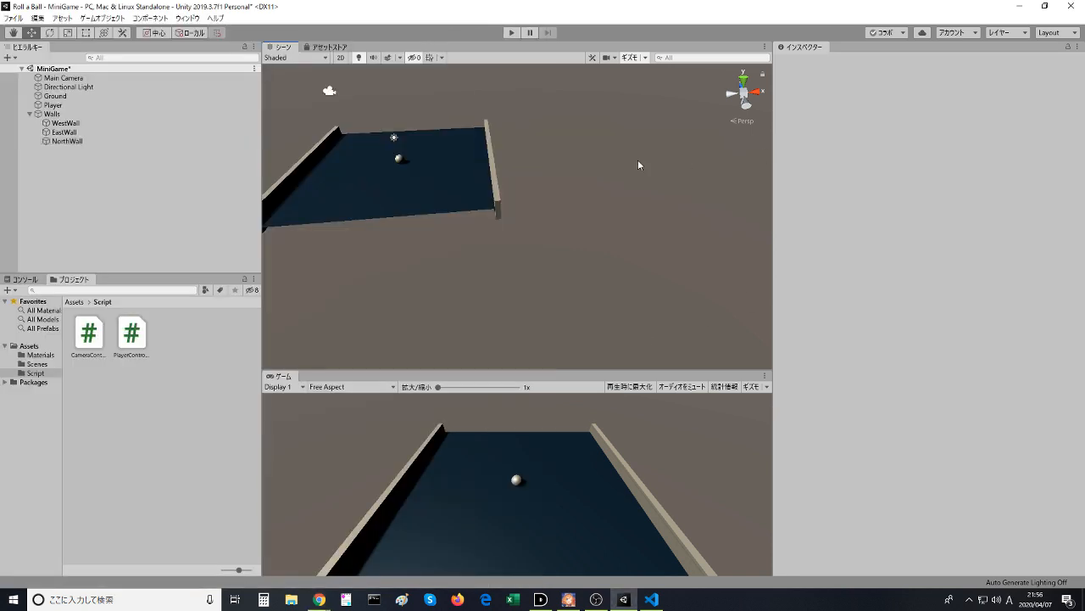
pyautogui.click(471, 168)
pyautogui.rightClick(85, 141)
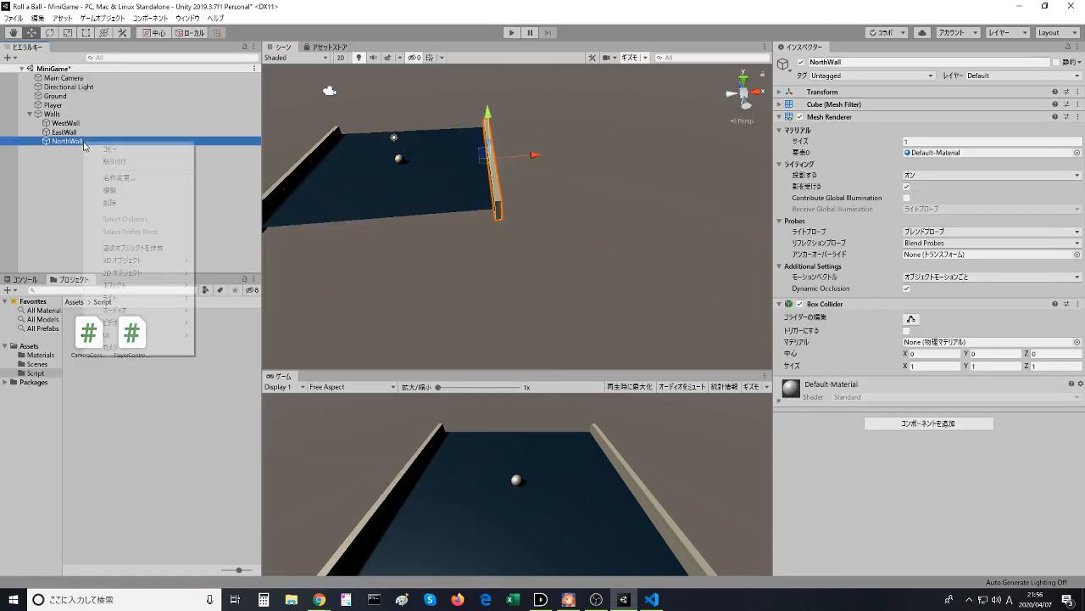
pyautogui.click(847, 93)
pyautogui.click(835, 91)
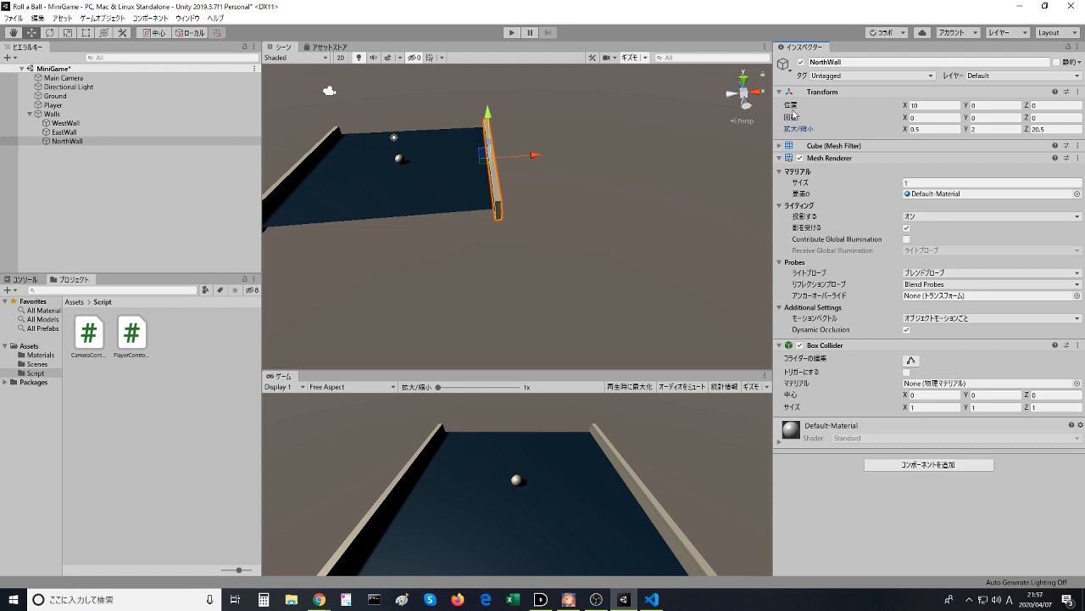
# - Try the full Transform reset on NorthWall once more and undo it
pyautogui.click(1078, 93)
pyautogui.click(1059, 104)
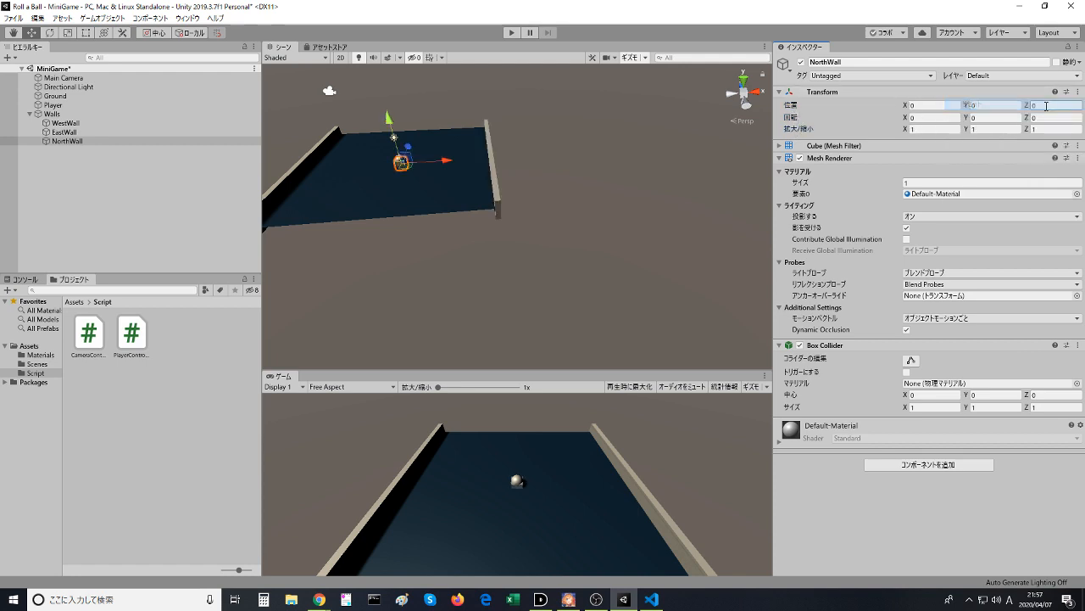
pyautogui.hotkey('ctrl', 'z')
# - Reset only NorthWall's position with Reset Position, keeping its scale
pyautogui.click(1078, 91)
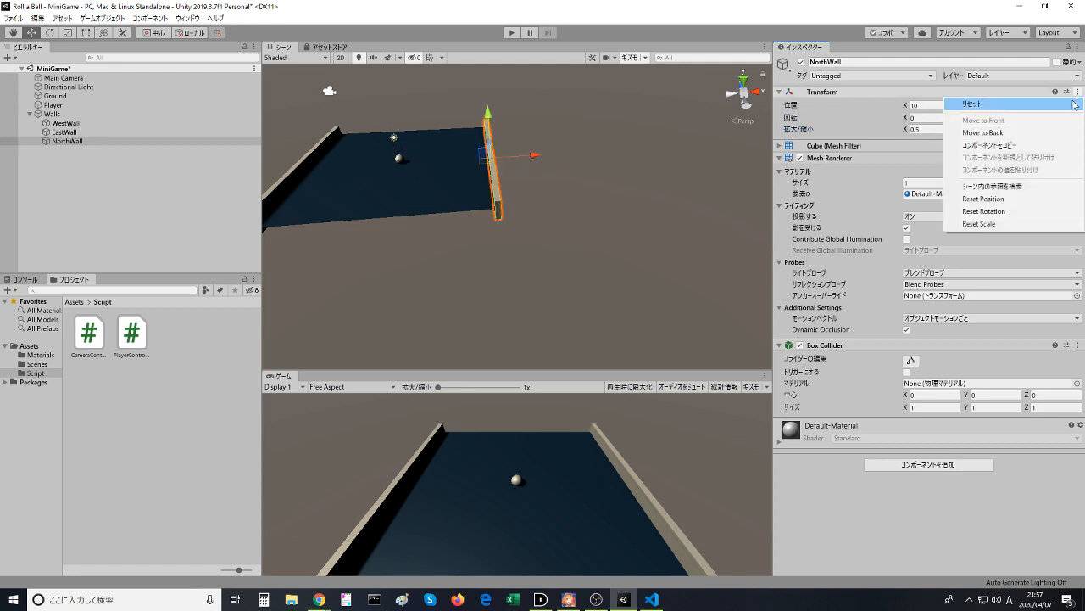
pyautogui.click(899, 113)
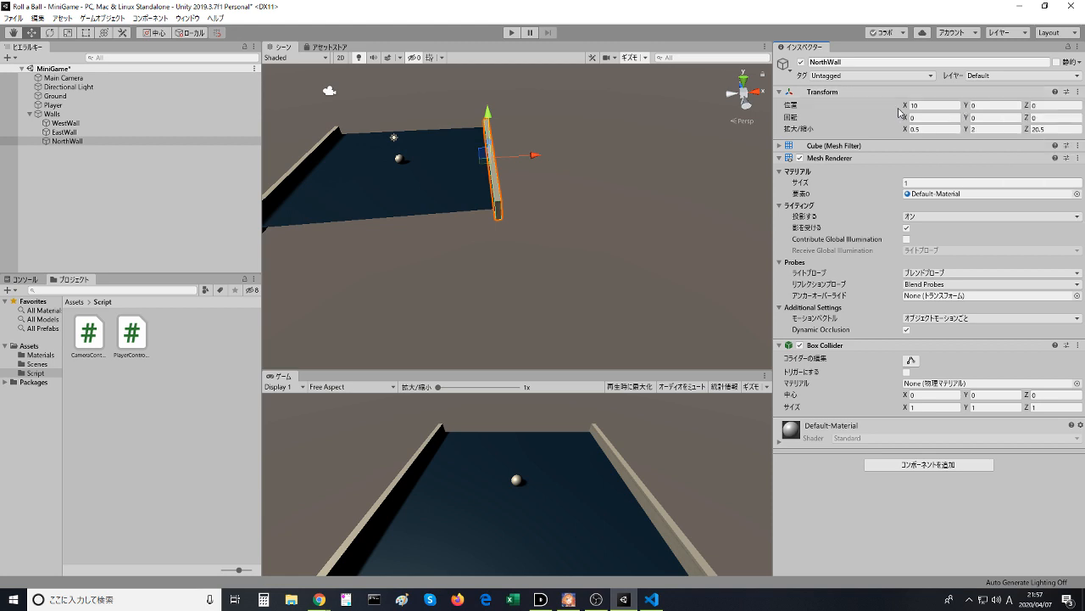
pyautogui.click(920, 105)
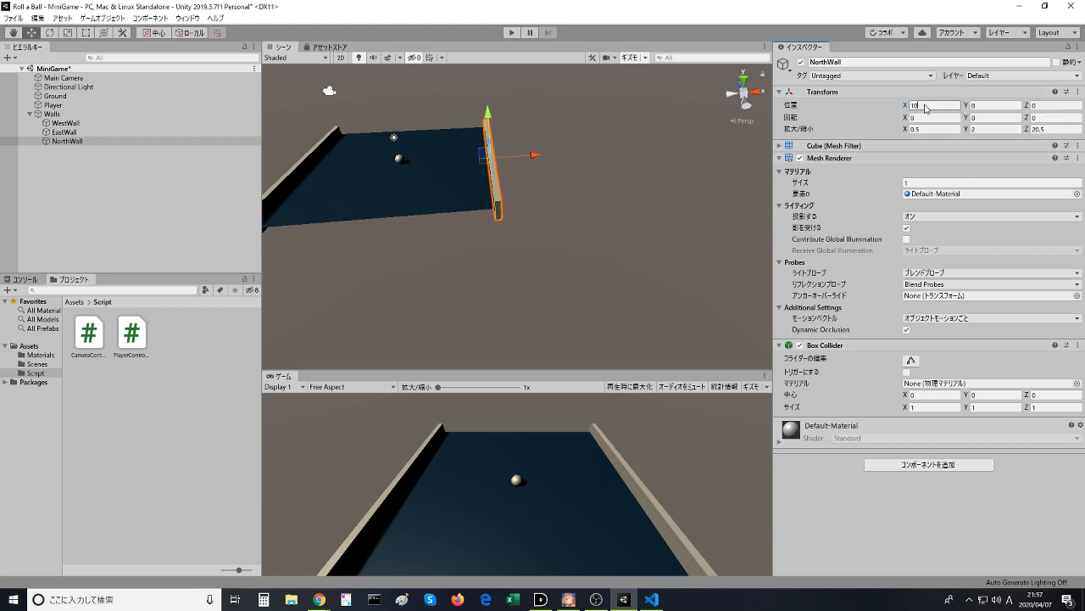
pyautogui.click(1078, 92)
pyautogui.click(1003, 199)
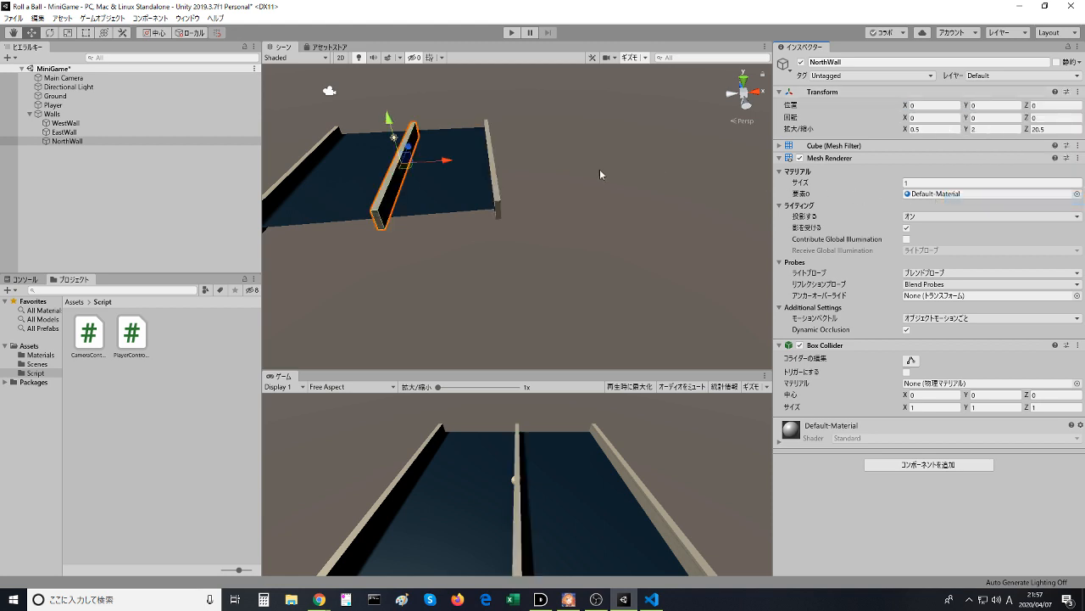
# - Watch the Play Area video through the North Wall resizing, pause it, and return to Unity
pyautogui.hotkey('alt', 'Tab')
pyautogui.click(253, 387)
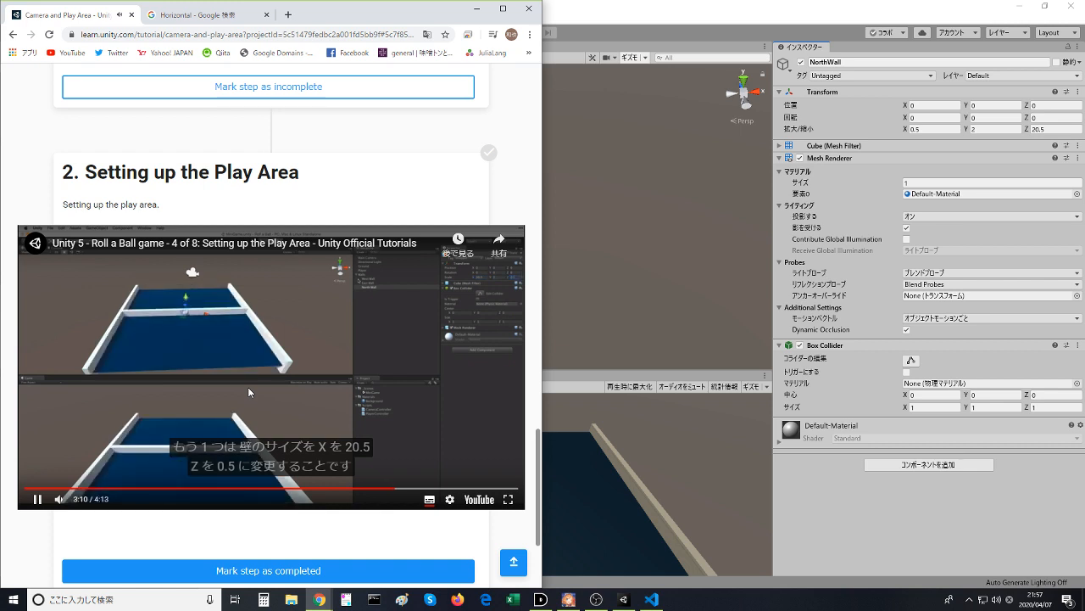
pyautogui.click(247, 386)
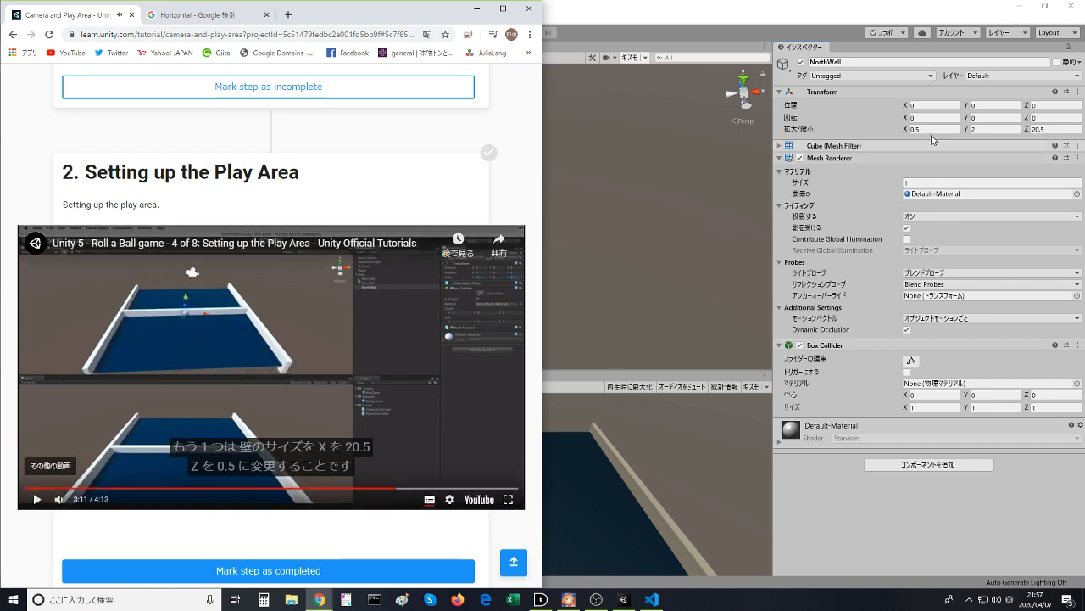
pyautogui.click(629, 171)
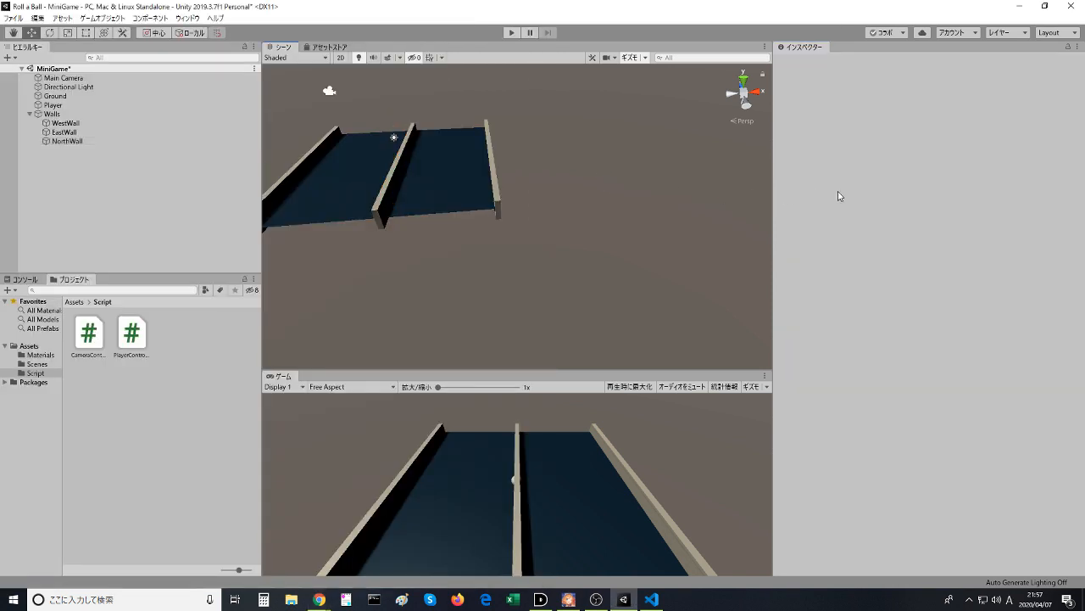
# - Set NorthWall's scale to 20.5 on X and 0.5 on Z
pyautogui.click(387, 178)
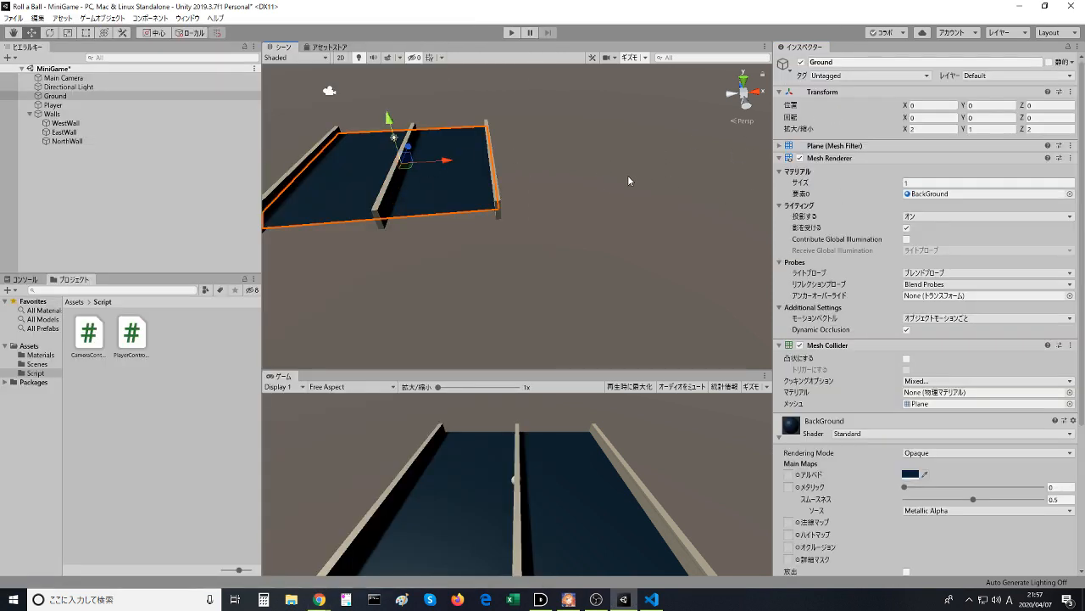
pyautogui.click(62, 141)
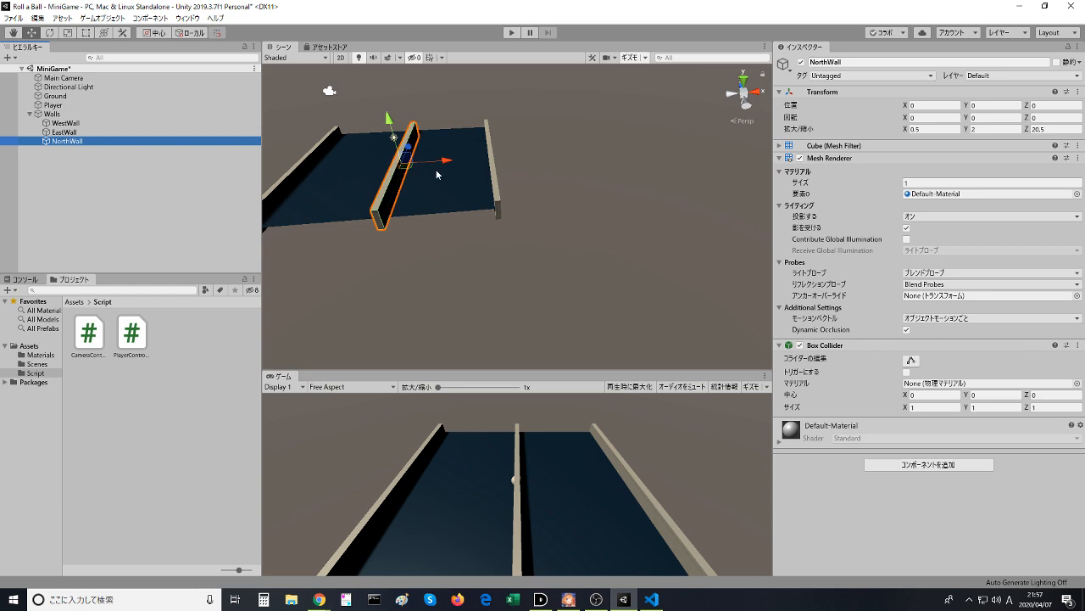
pyautogui.click(918, 130)
pyautogui.click(934, 129)
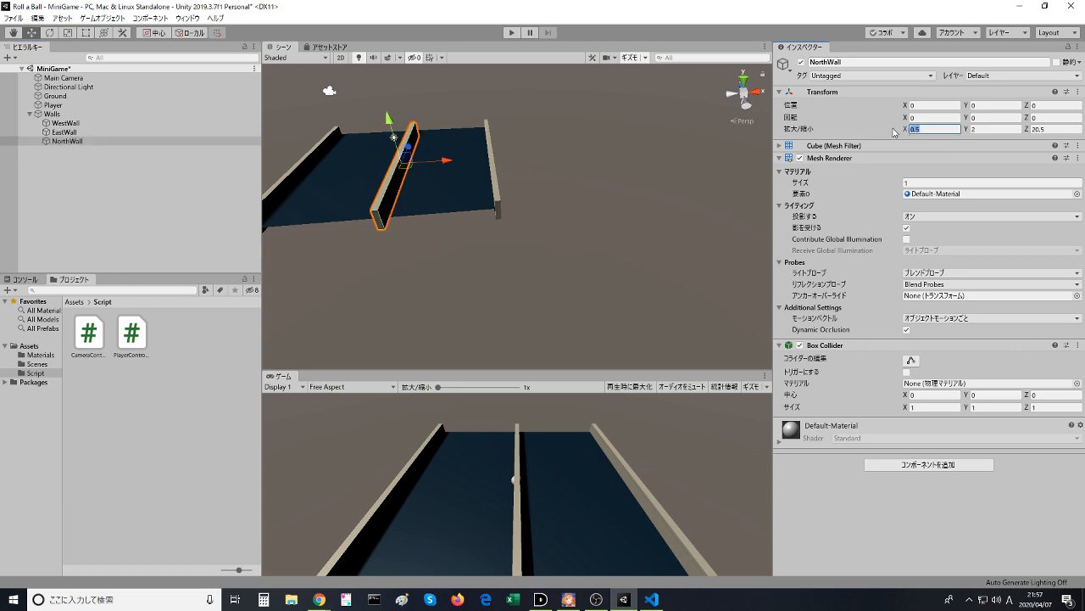
pyautogui.write('20.5')
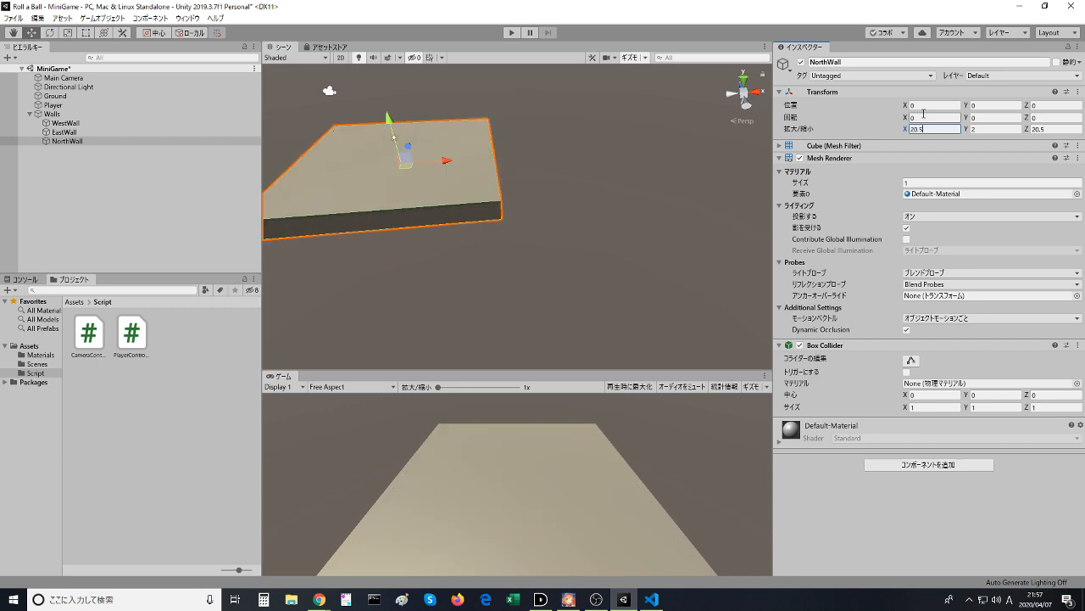
pyautogui.click(1075, 129)
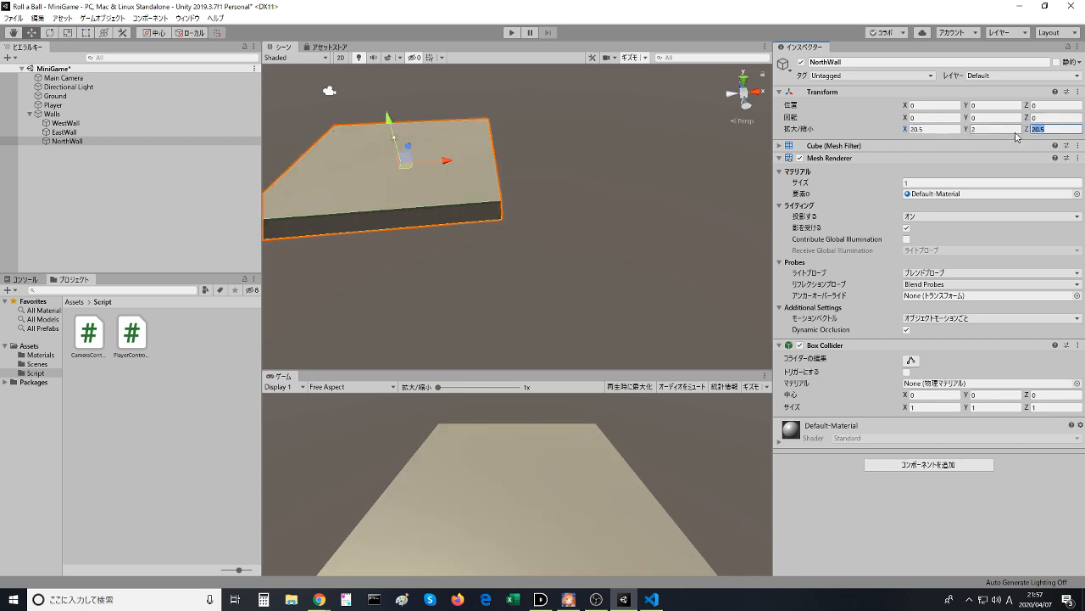
pyautogui.write('0.5')
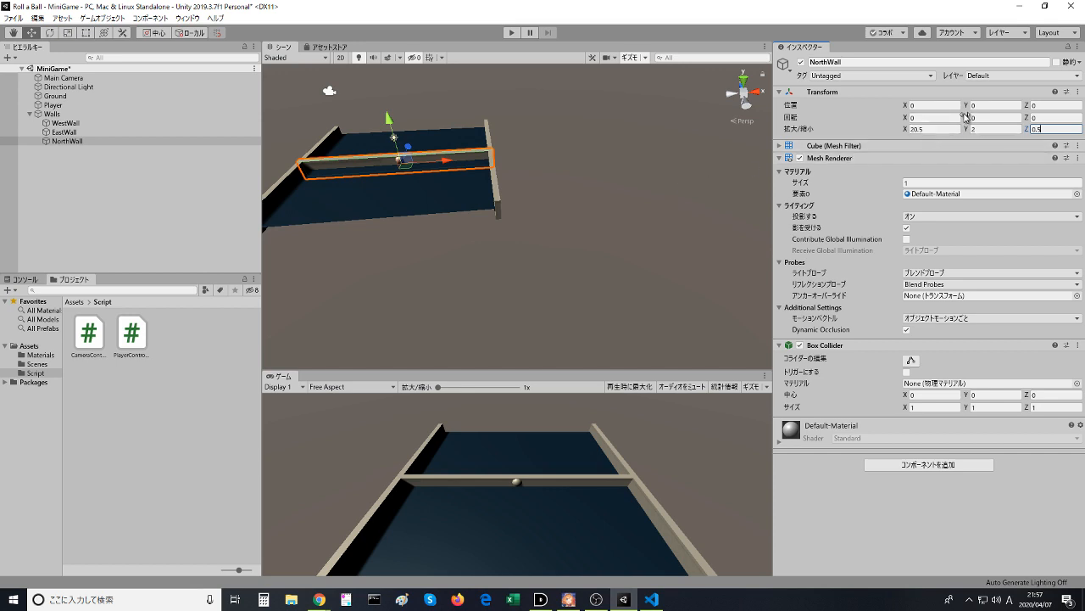
# - Set NorthWall's Z position to 10 and deselect it
pyautogui.click(994, 105)
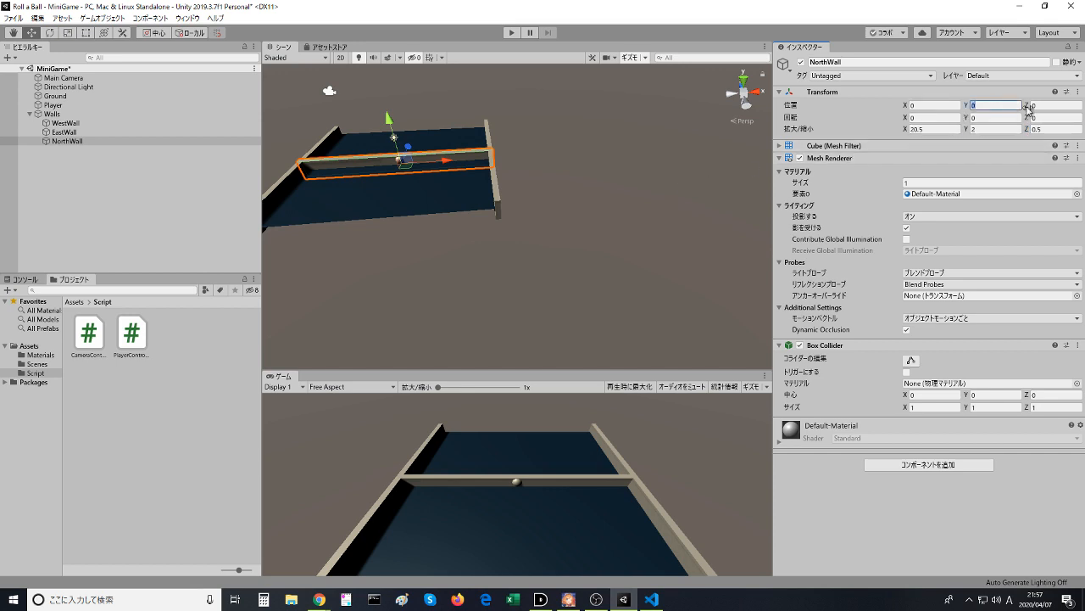
pyautogui.click(1032, 106)
pyautogui.write('10')
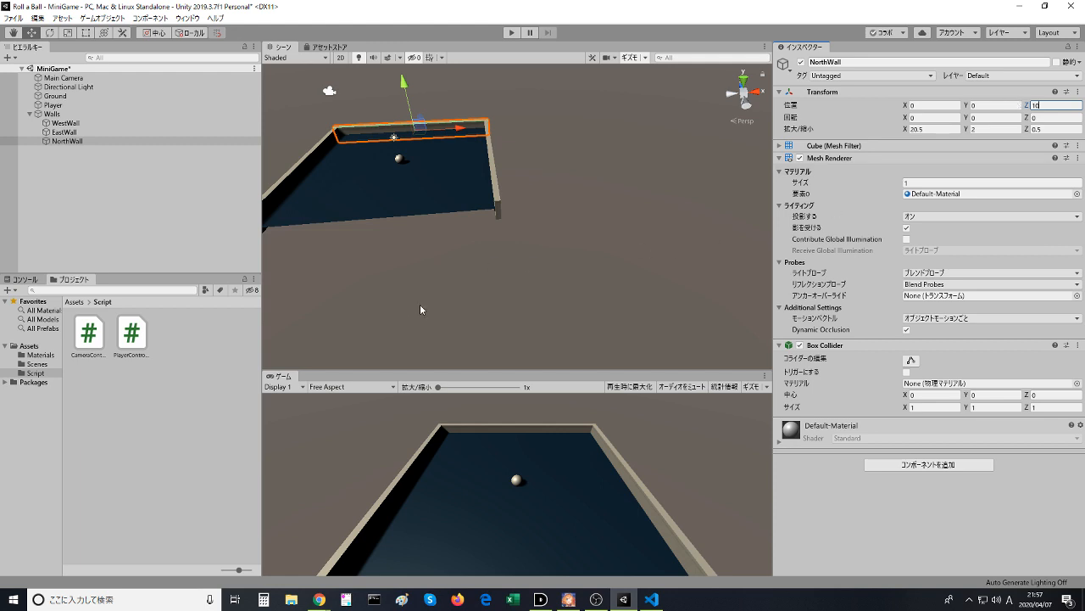
pyautogui.click(422, 128)
# - Duplicate NorthWall under the Walls parent and rename the copy SouthWall
pyautogui.rightClick(58, 140)
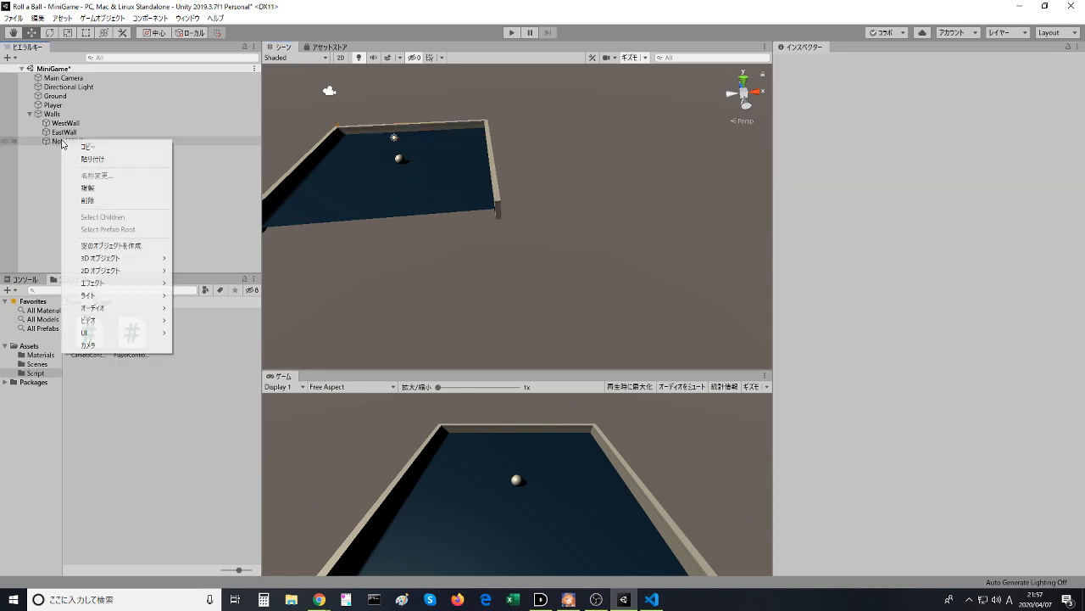
pyautogui.click(97, 190)
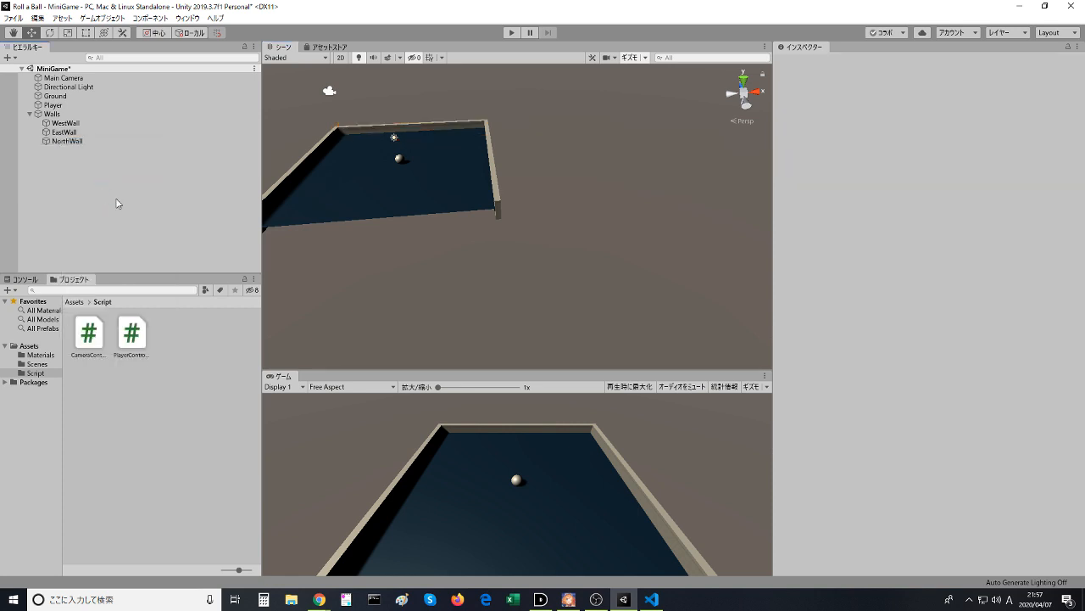
pyautogui.click(80, 143)
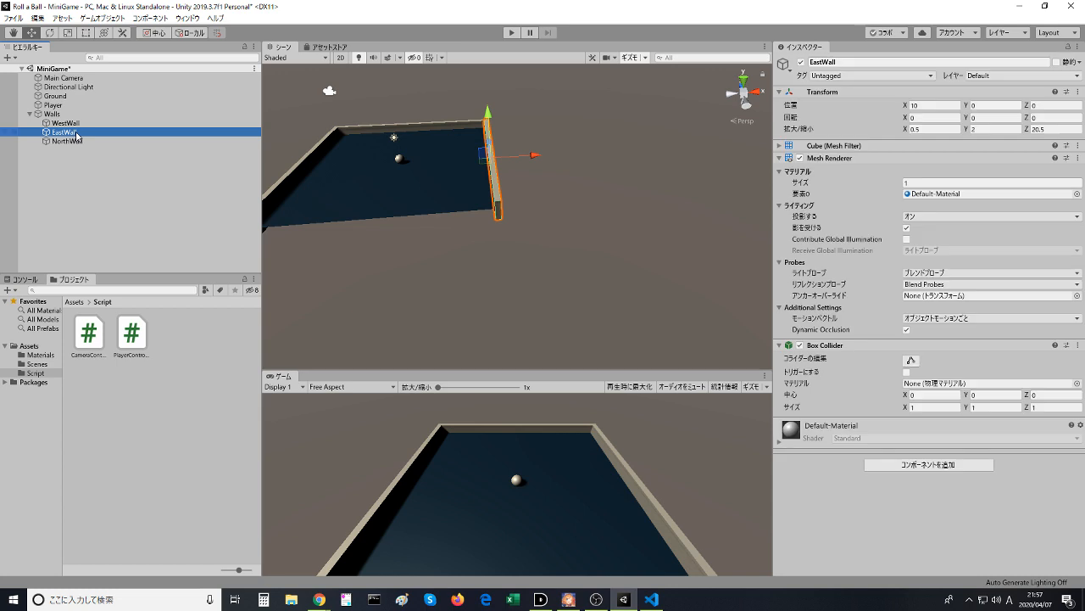
pyautogui.rightClick(81, 142)
pyautogui.click(106, 188)
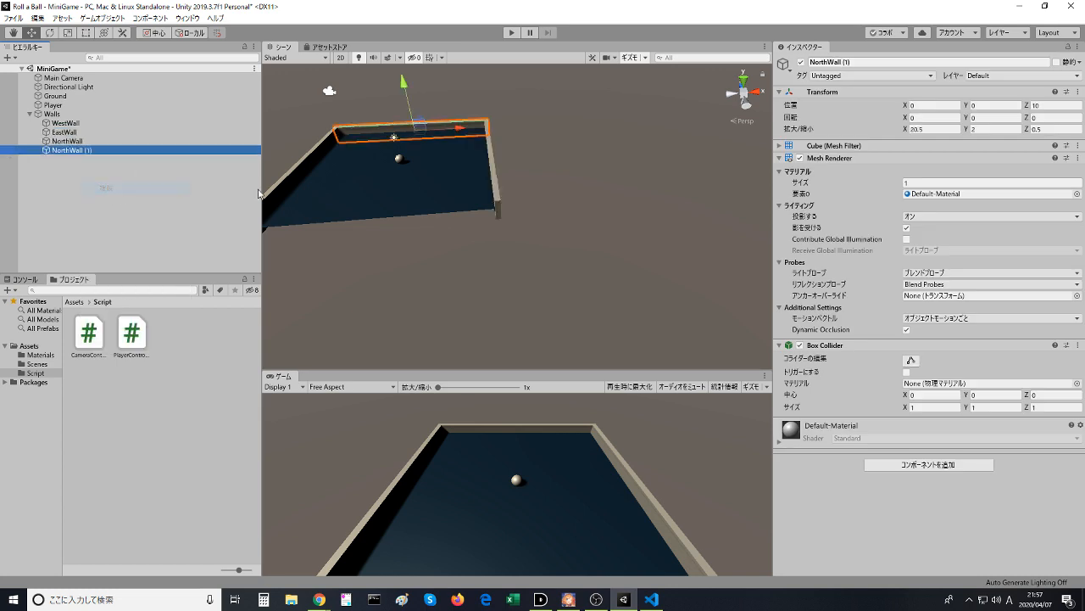
pyautogui.press('F2')
pyautogui.write('S')
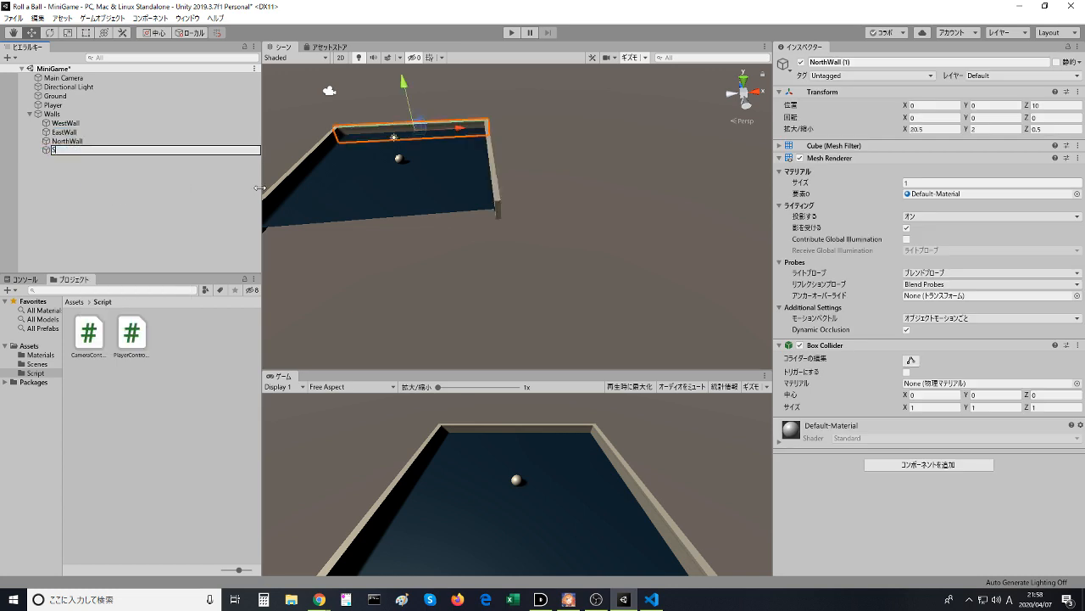
pyautogui.write('outhWall')
pyautogui.press('Return')
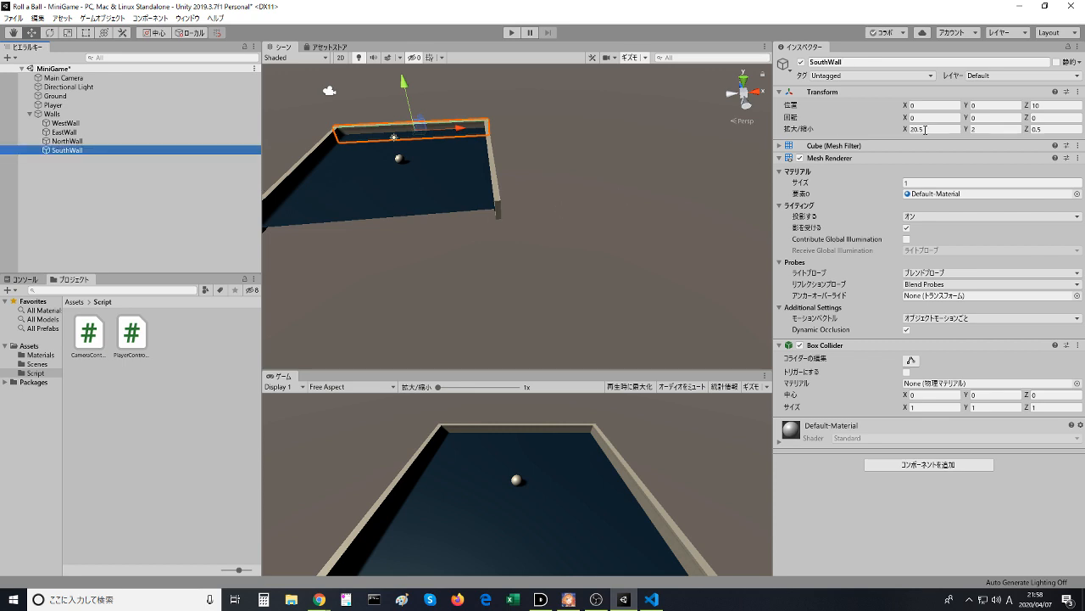
# - Set SouthWall's Z position to -10
pyautogui.click(1050, 105)
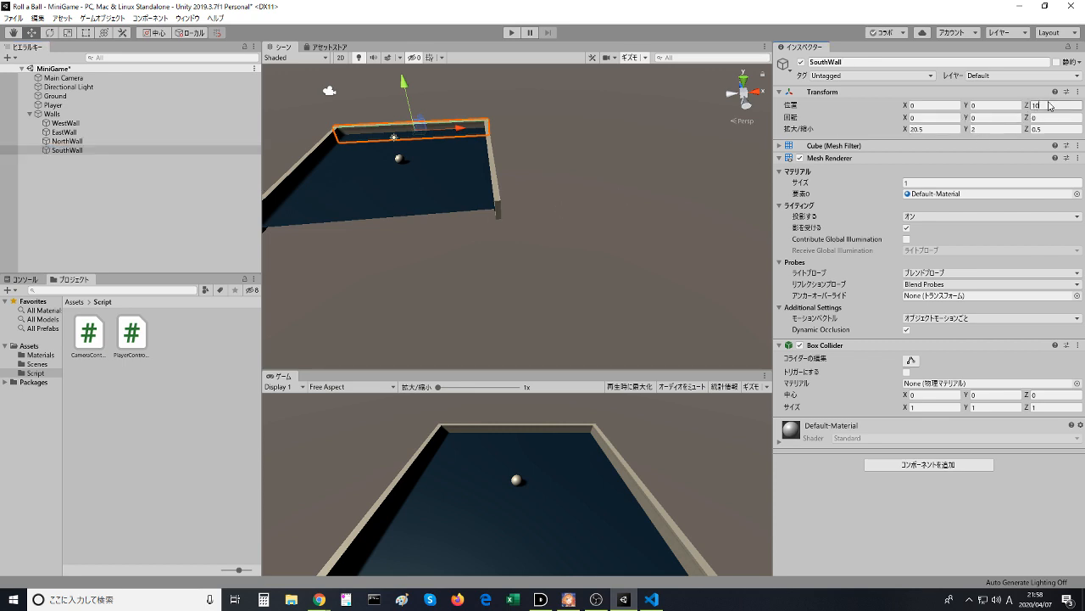
pyautogui.moveTo(1050, 105); pyautogui.dragTo(1028, 103)
pyautogui.write('-10')
pyautogui.scroll(-3, 559, 206)
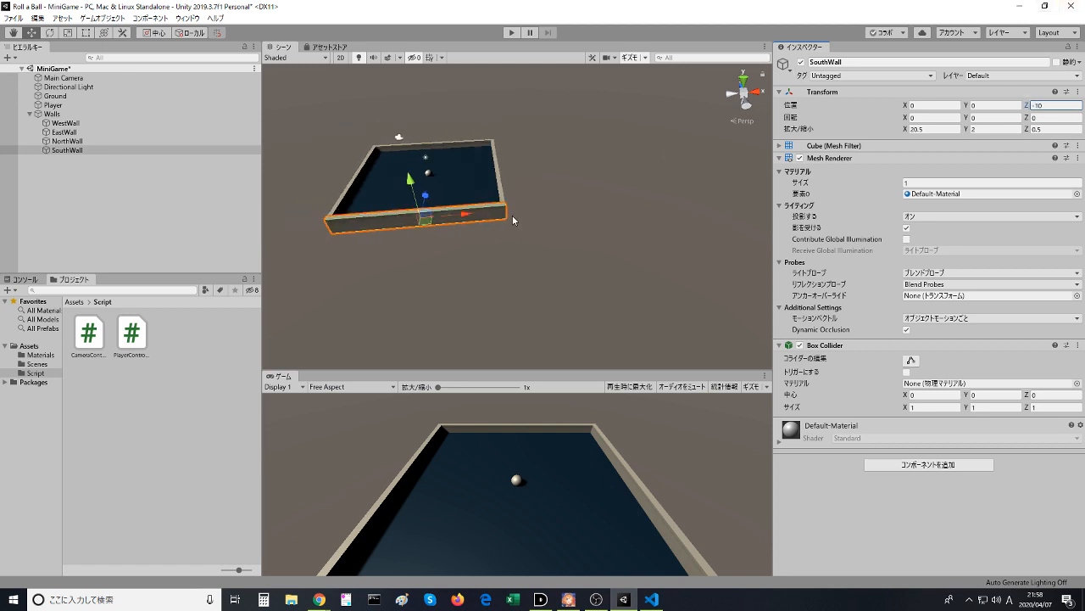
# - Deselect SouthWall and start Play mode to test the walled play area
pyautogui.click(612, 233)
pyautogui.moveTo(591, 204); pyautogui.dragTo(625, 240, button='middle')
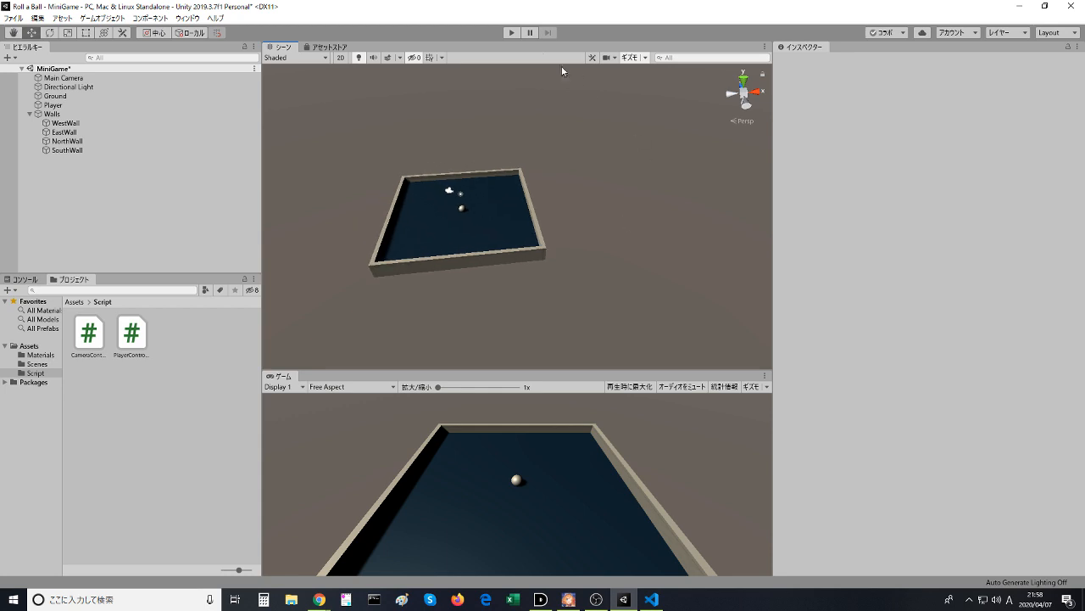
pyautogui.click(515, 34)
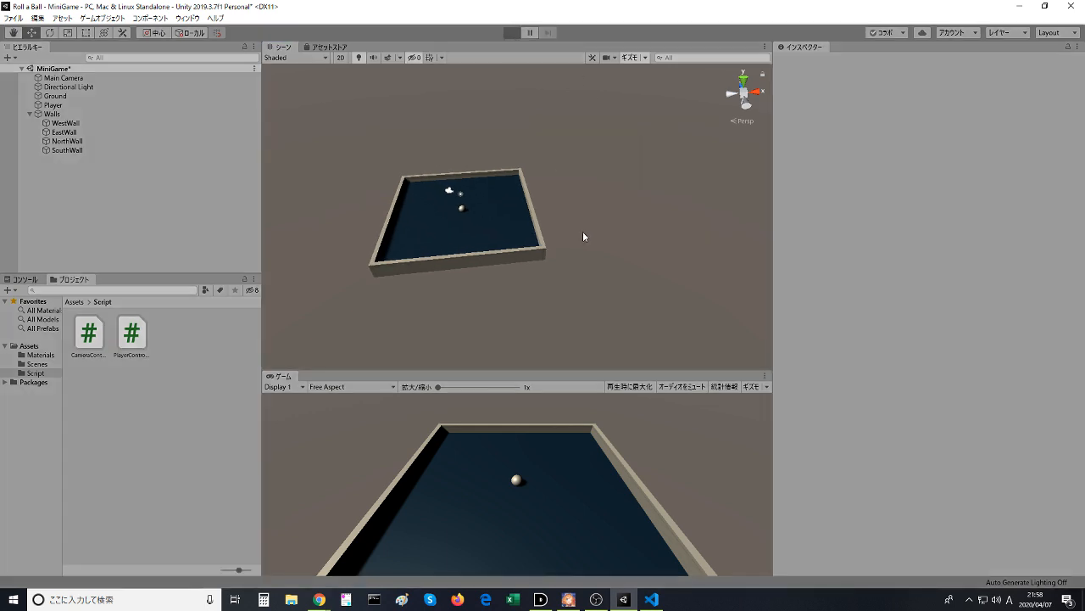
# - Roll the ball around the play area in all directions to test that the four walls contain it
pyautogui.press('Up')
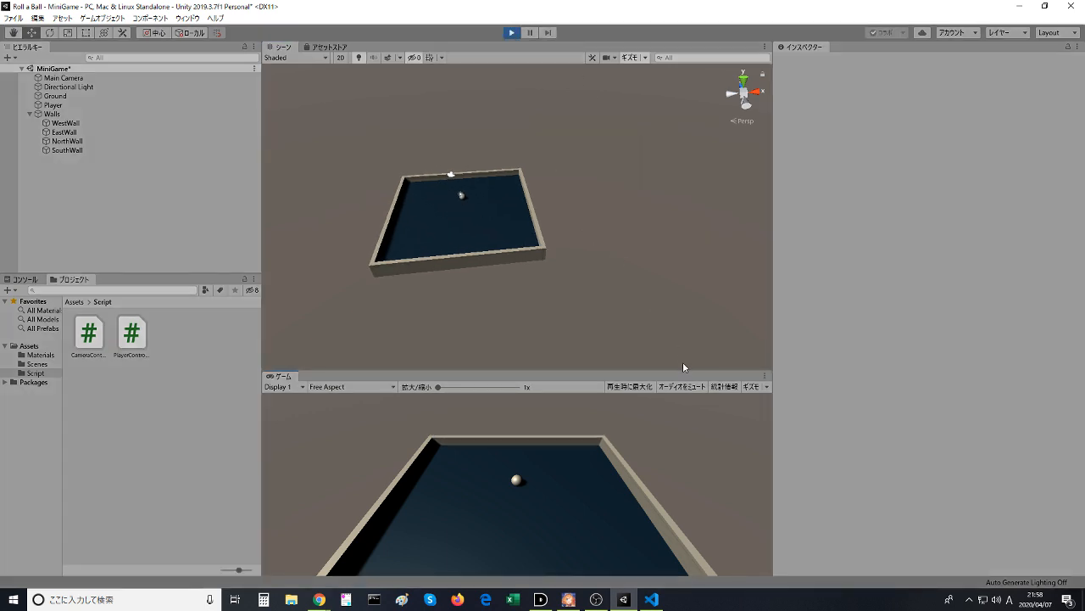
pyautogui.press('Down')
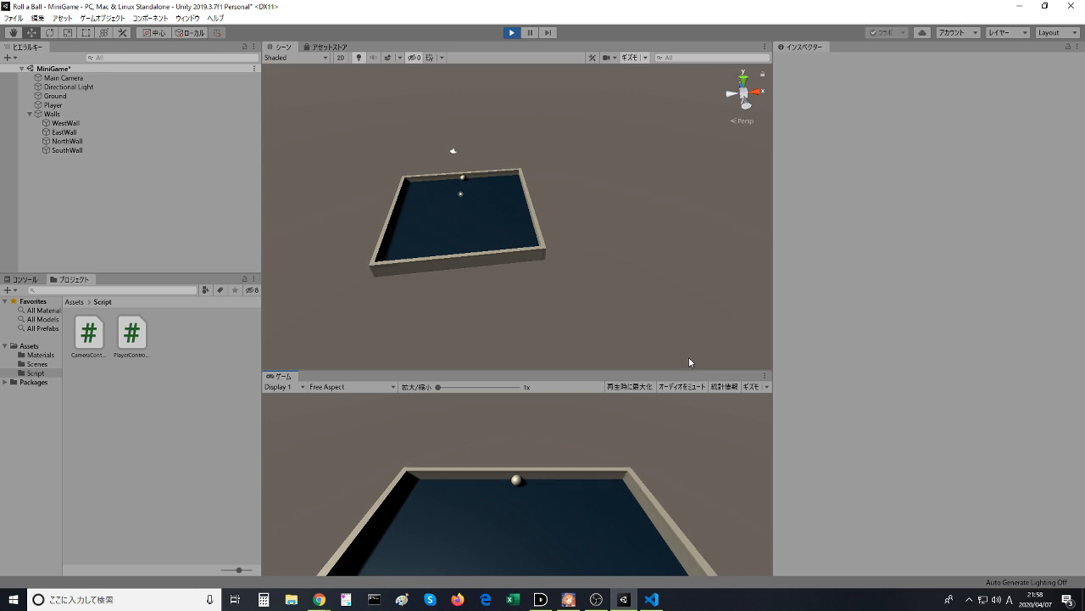
pyautogui.press('Down')
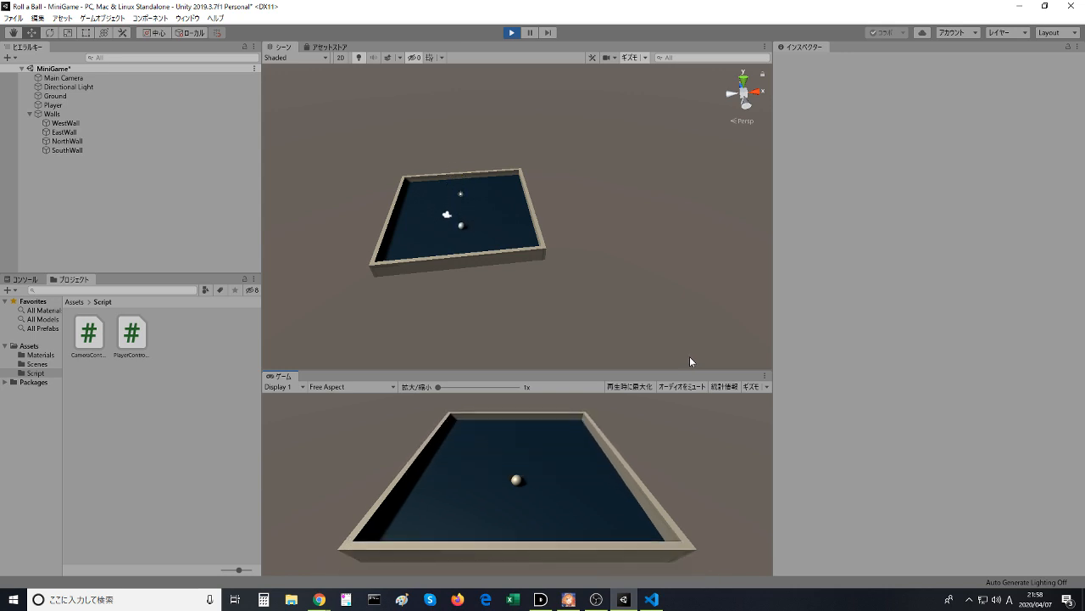
pyautogui.press('Up')
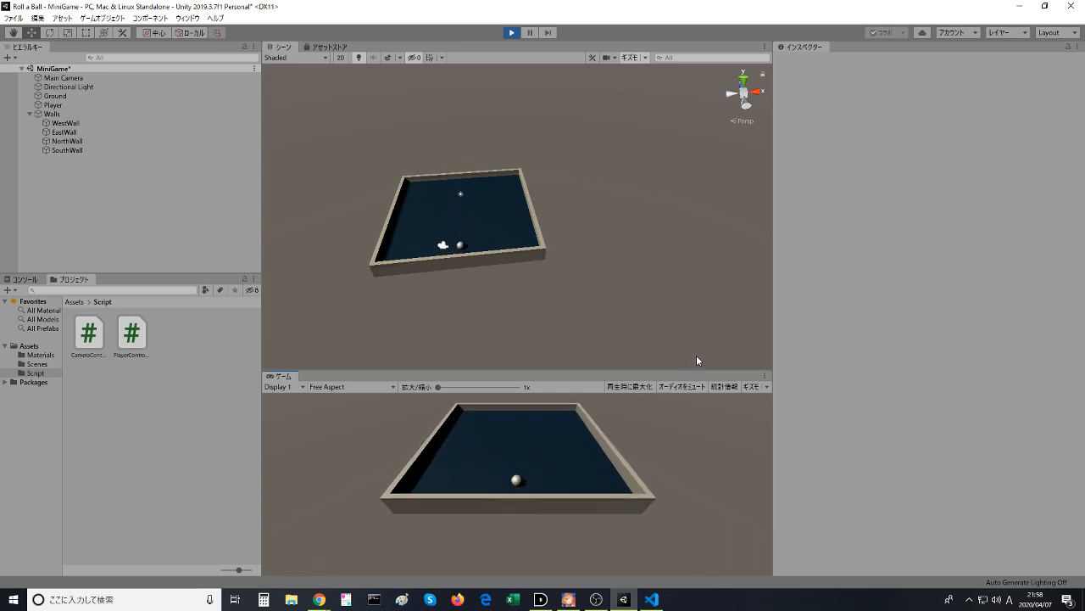
pyautogui.press('Left')
pyautogui.press('Right')
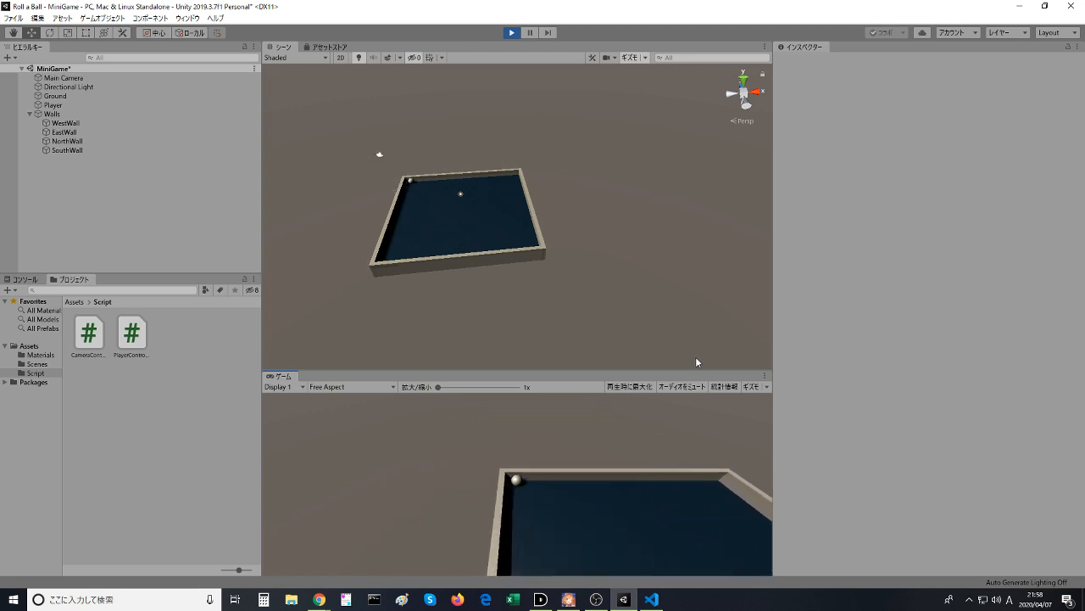
pyautogui.press('Down')
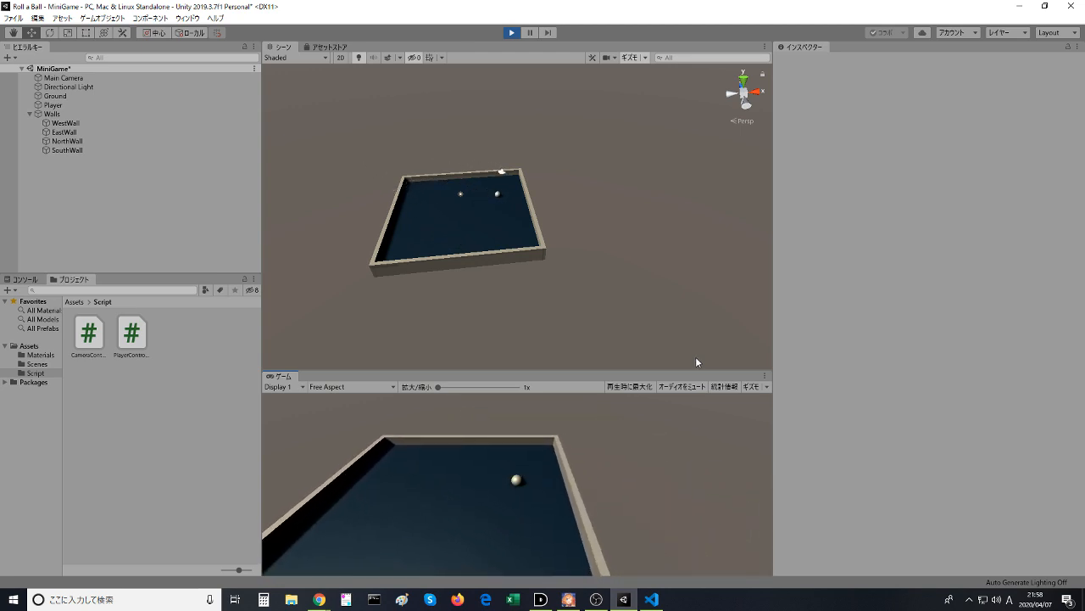
pyautogui.press('Left')
pyautogui.press('Up')
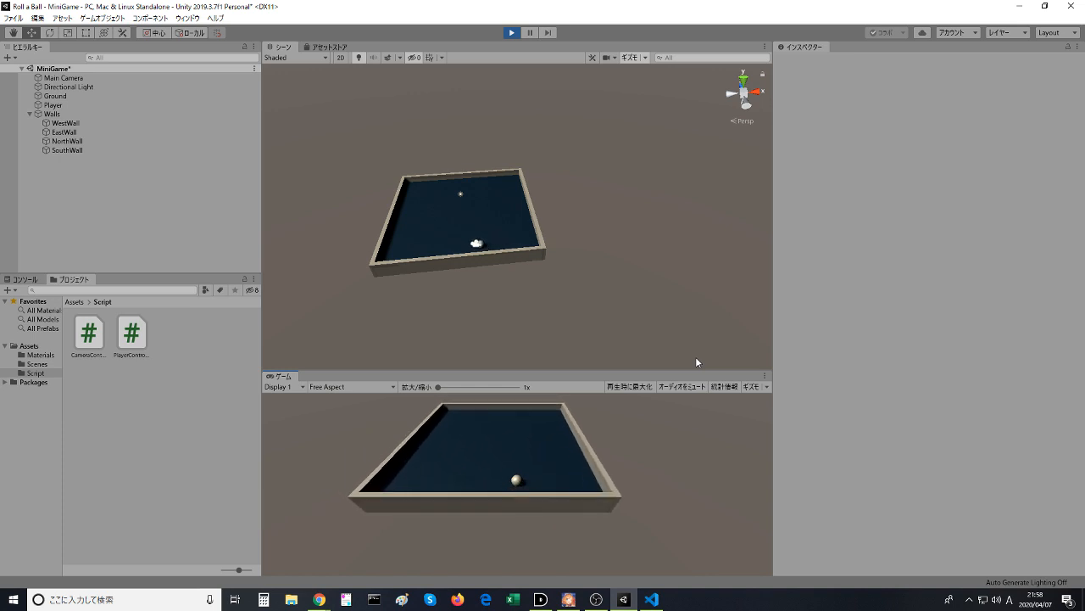
pyautogui.press('Right')
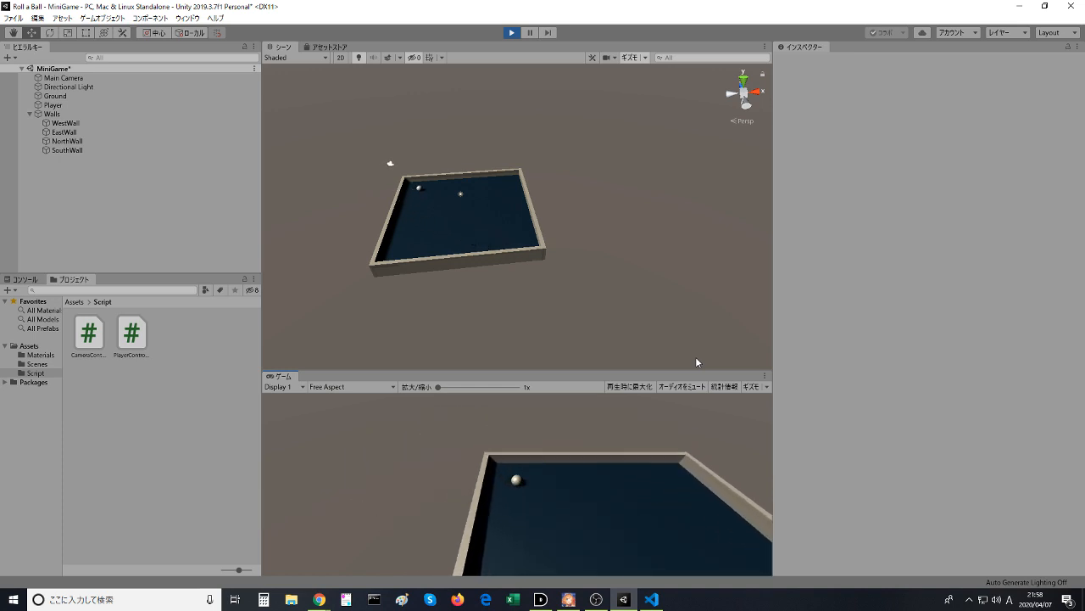
pyautogui.press('Down')
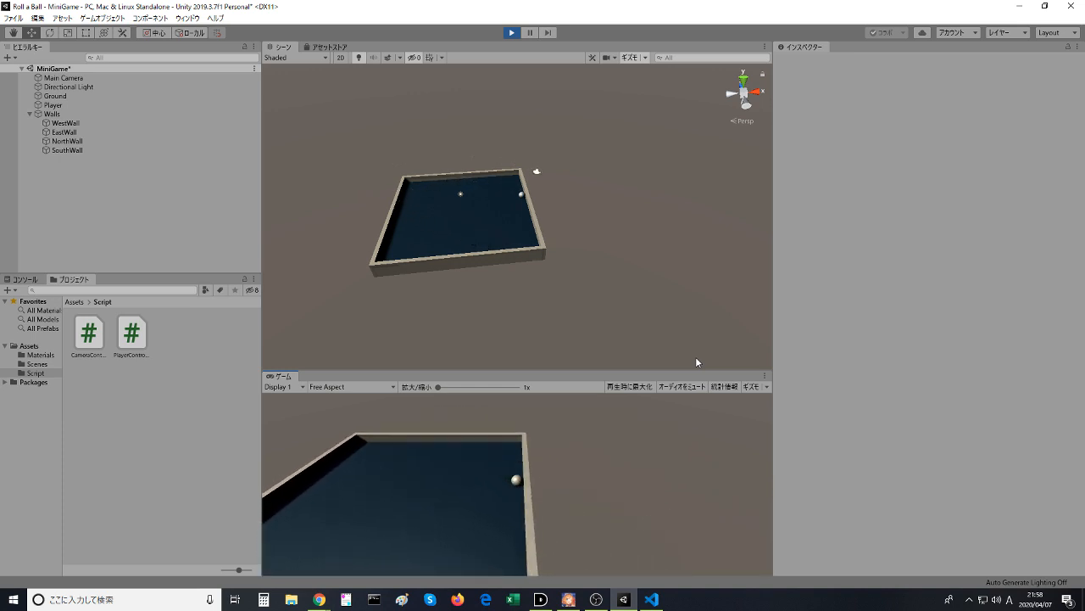
pyautogui.press('Up')
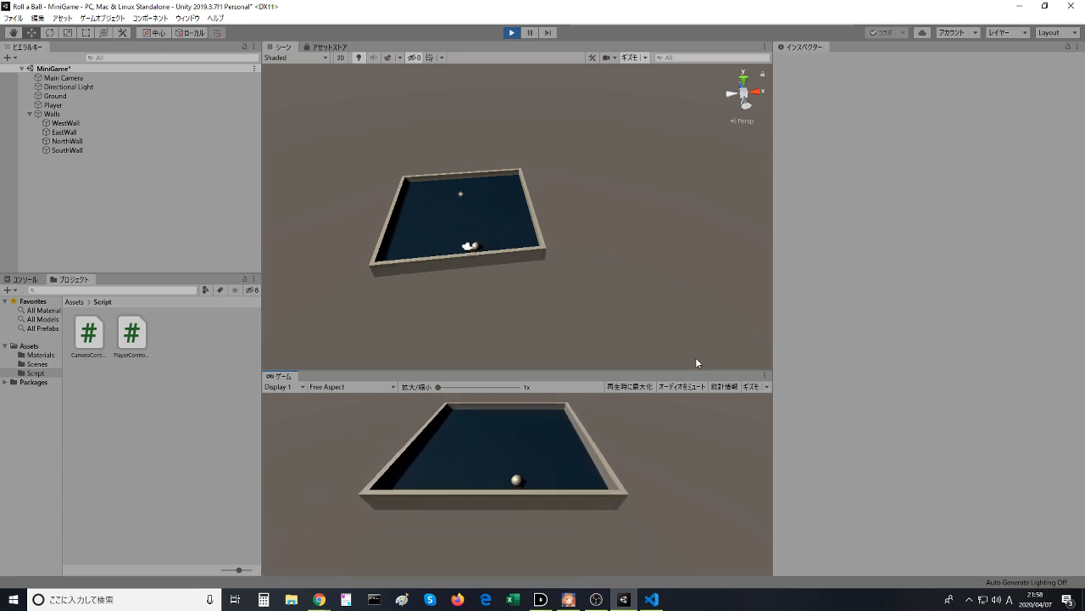
pyautogui.press('Down')
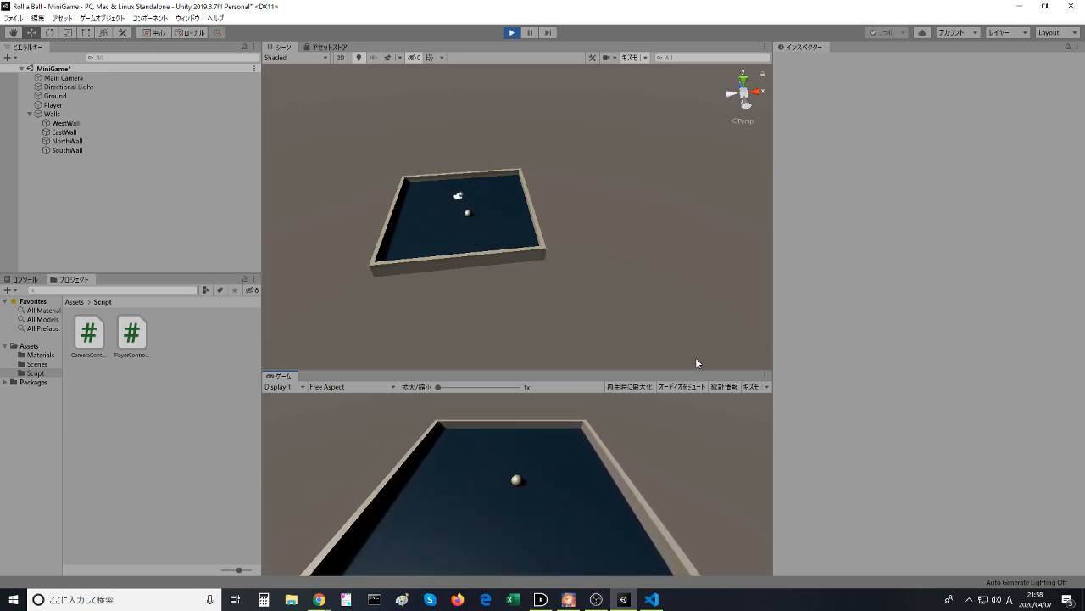
pyautogui.press('Up')
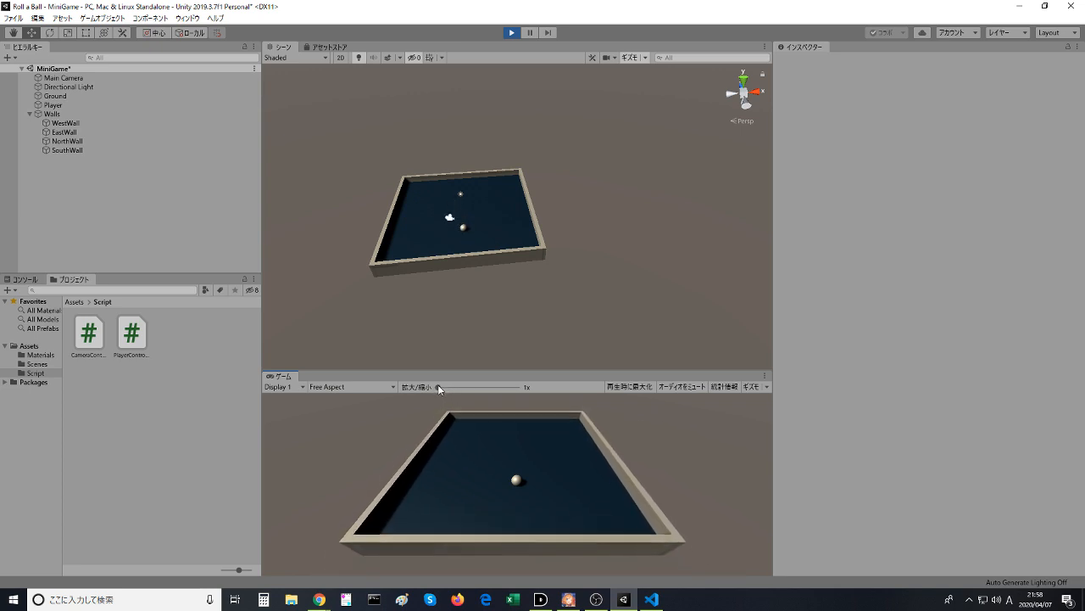
# - Zoom the Game view to 2.11x, return it to 1x and exit Play mode
pyautogui.moveTo(451, 386); pyautogui.dragTo(475, 386)
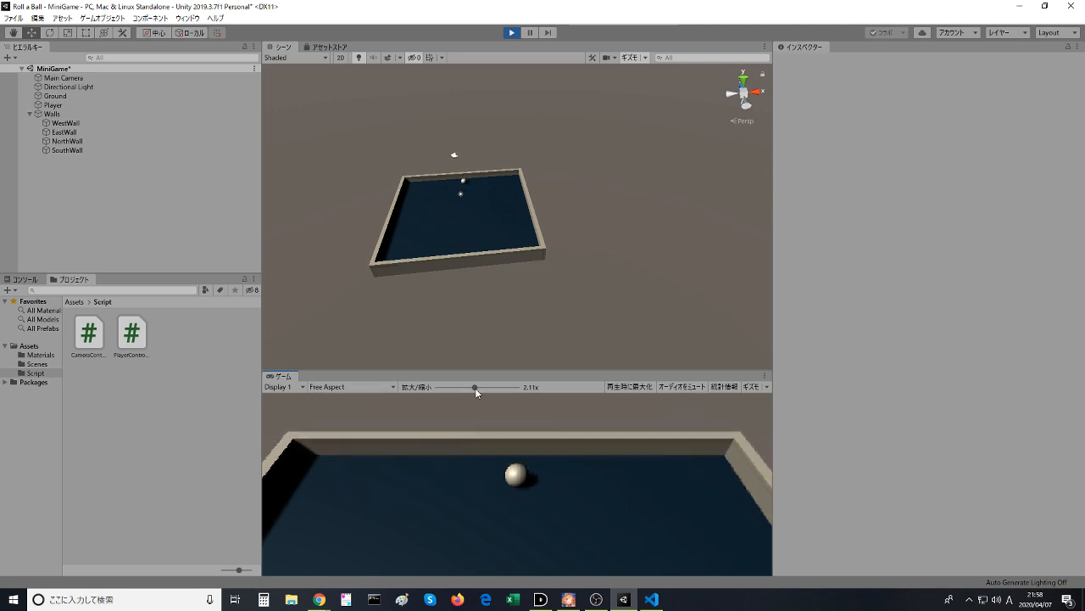
pyautogui.moveTo(474, 386); pyautogui.dragTo(424, 390)
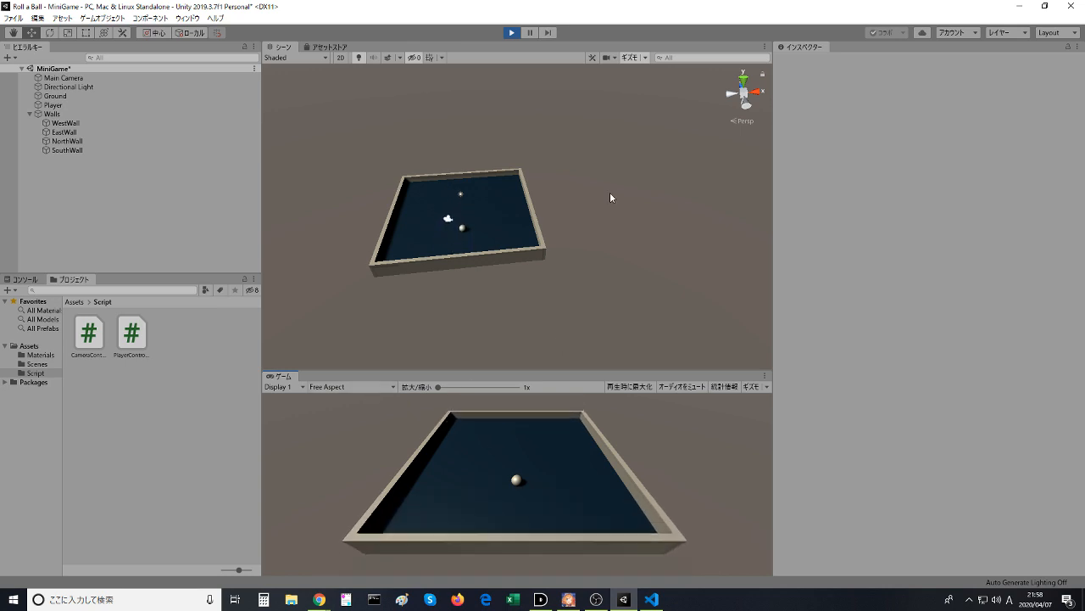
pyautogui.click(511, 32)
# - Switch to the Unity Learn page in Chrome and skim the end of the Setting up the Play Area video
pyautogui.hotkey('alt', 'Tab')
pyautogui.click(312, 352)
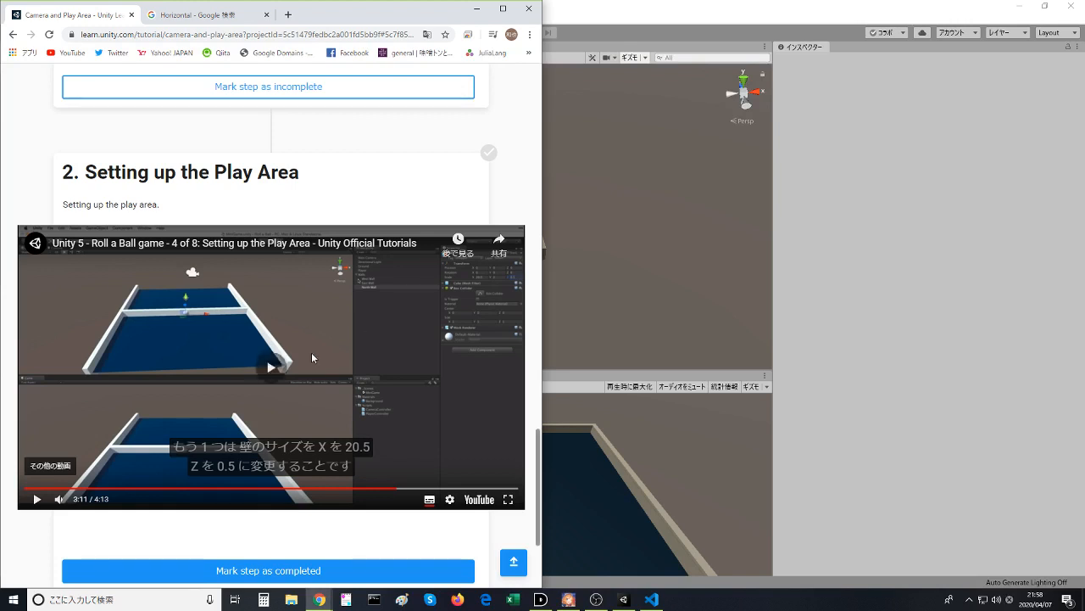
pyautogui.moveTo(415, 488); pyautogui.dragTo(498, 496)
pyautogui.click(508, 499)
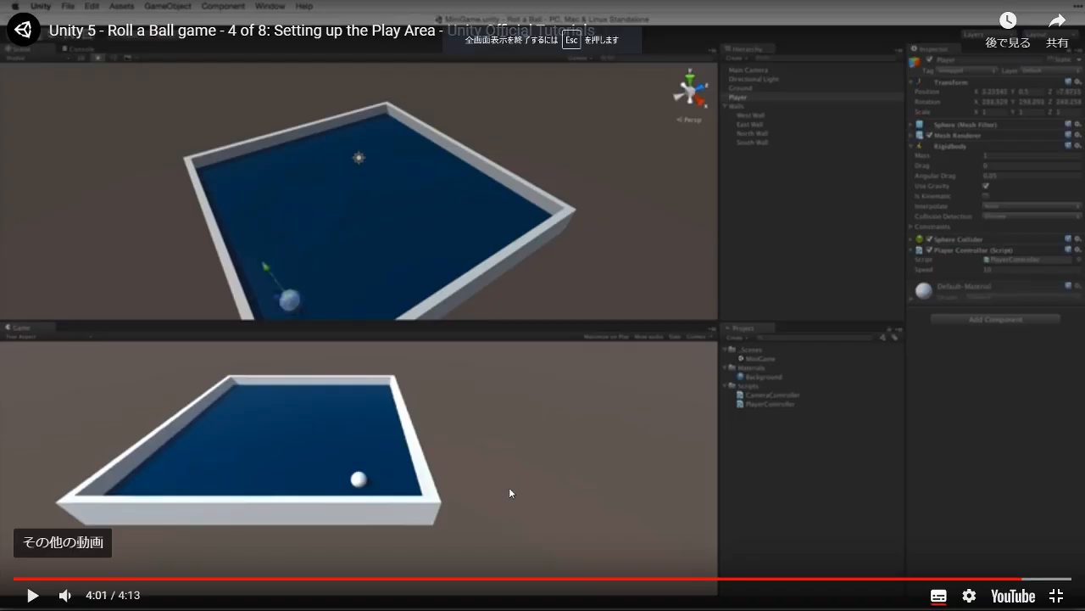
pyautogui.press('Escape')
pyautogui.click(508, 492)
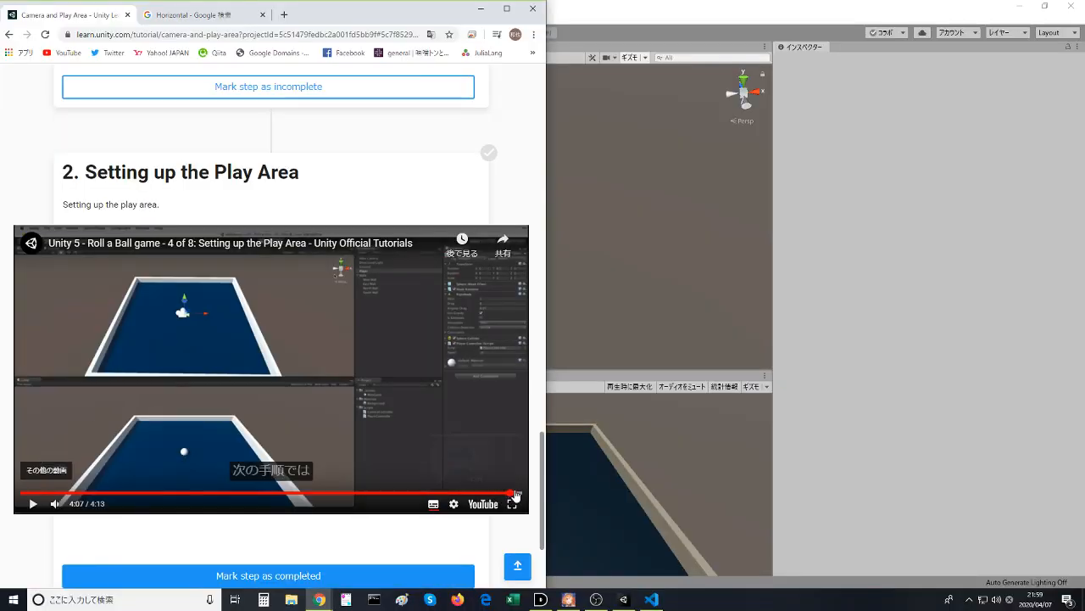
# - Mark the Setting up the Play Area step as completed and continue to the Collecting, Scoring and Building the Game tutorial
pyautogui.scroll(-2, 290, 416)
pyautogui.click(276, 410)
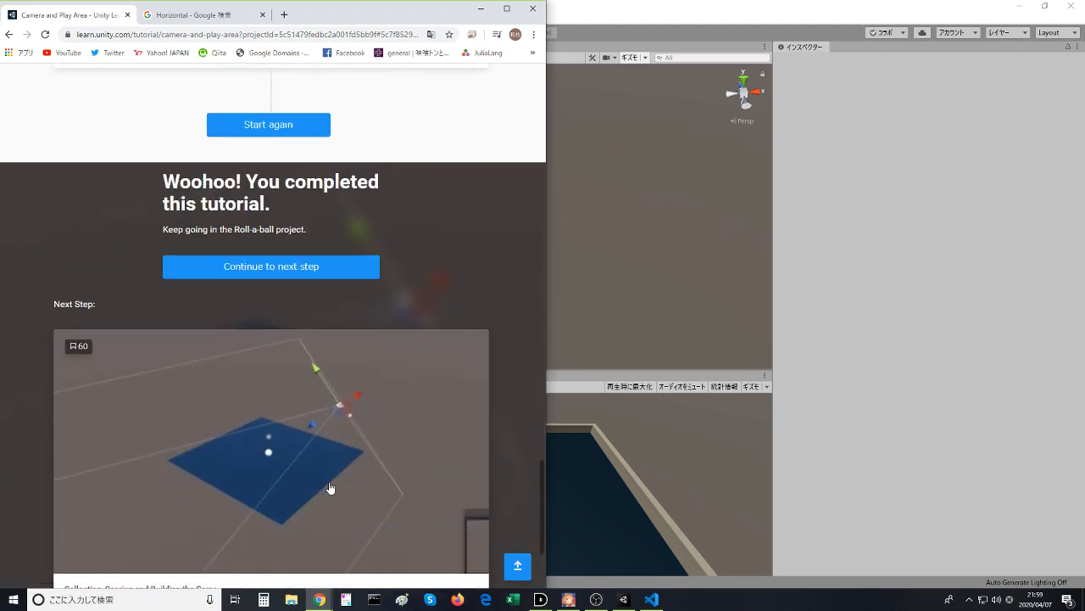
pyautogui.scroll(-2, 165, 256)
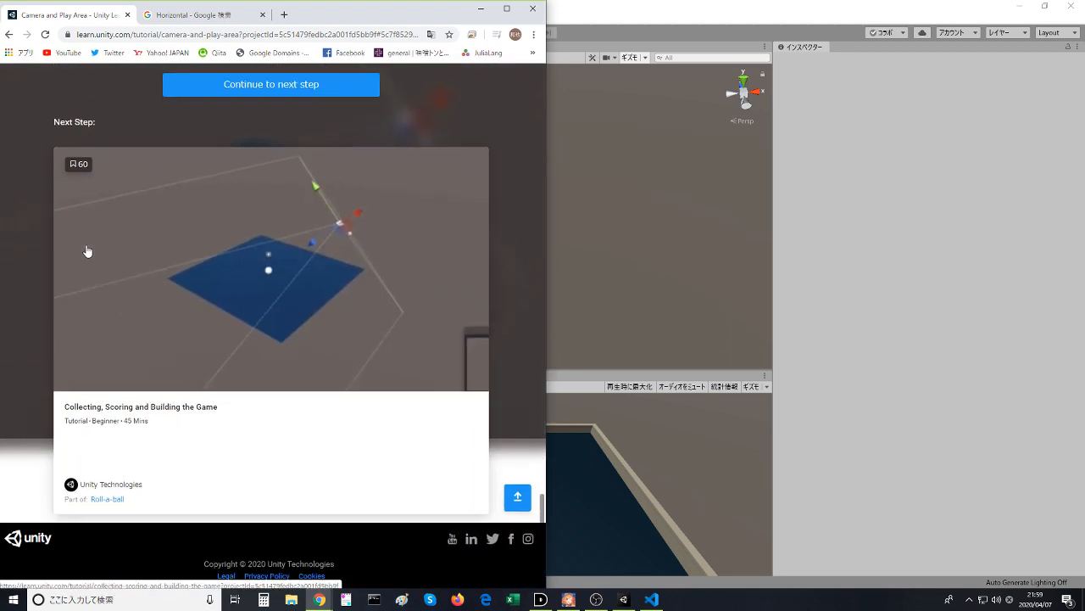
pyautogui.scroll(1, 244, 187)
pyautogui.click(266, 153)
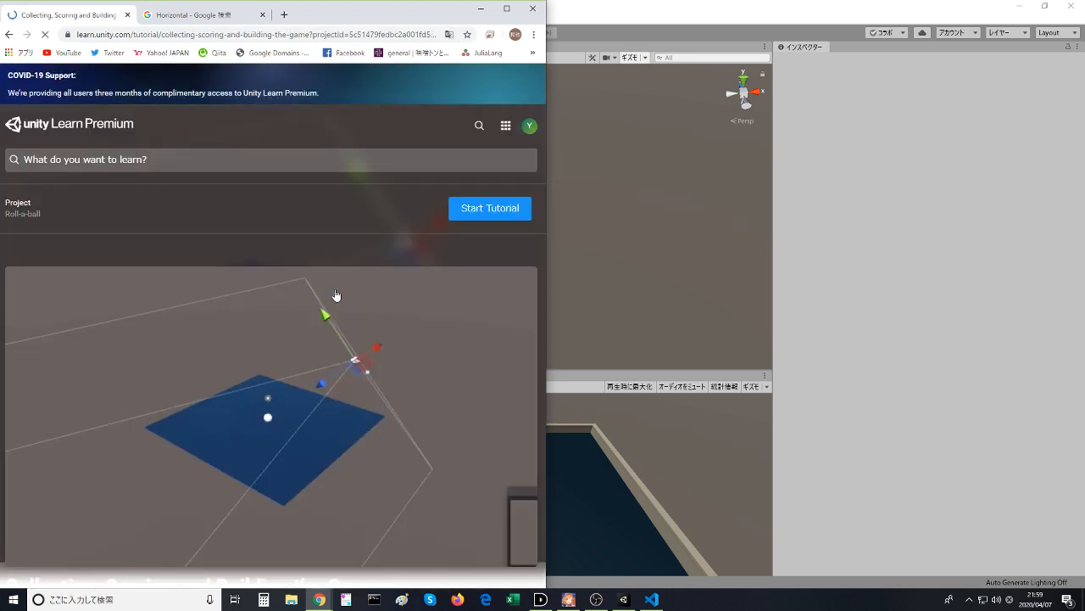
# - Watch the start of the Creating Collectable Objects video and pause it after the Pick Up cube instructions
pyautogui.scroll(-3, 335, 293)
pyautogui.scroll(-6, 334, 305)
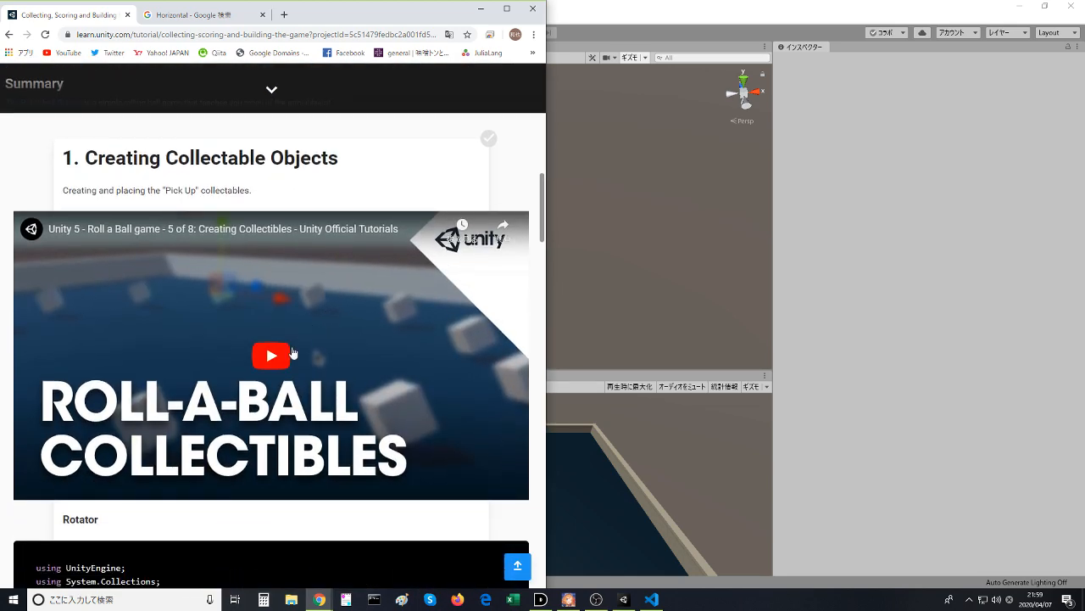
pyautogui.click(293, 352)
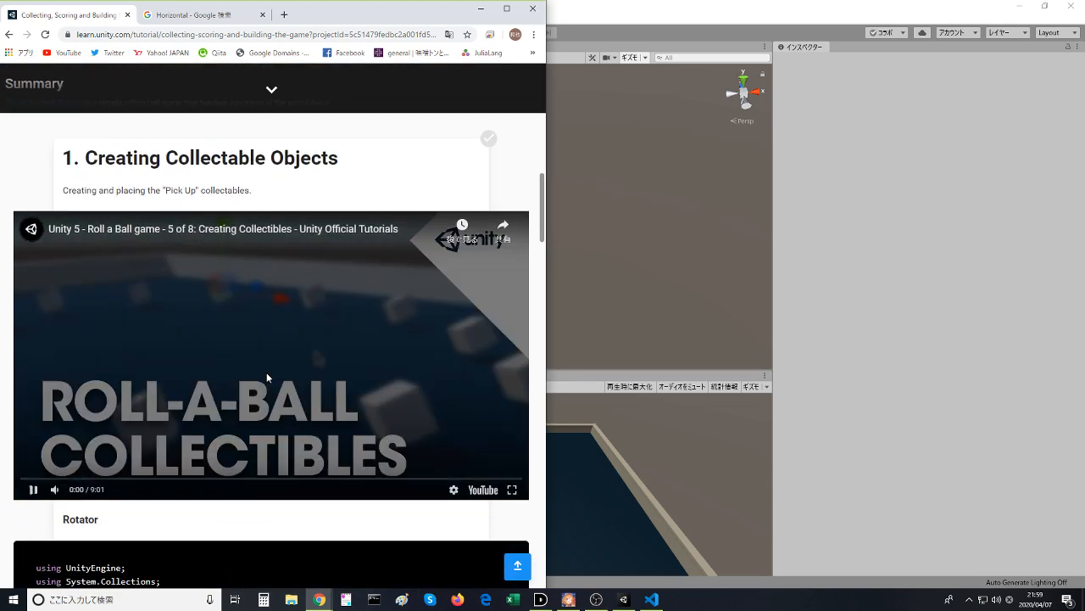
pyautogui.scroll(1, 205, 396)
pyautogui.scroll(-1, 150, 354)
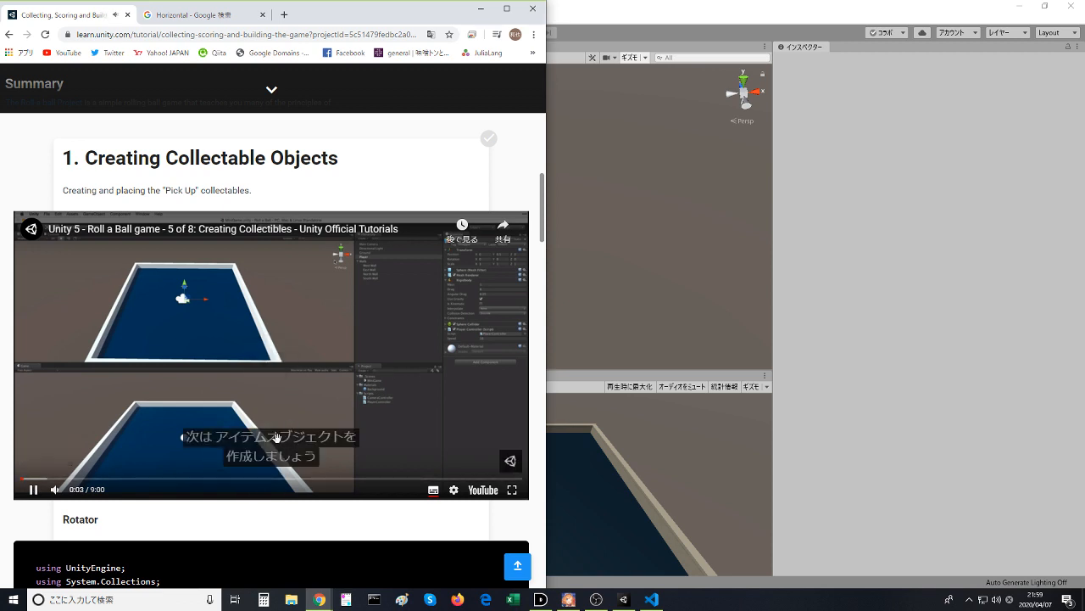
pyautogui.moveTo(62, 491)
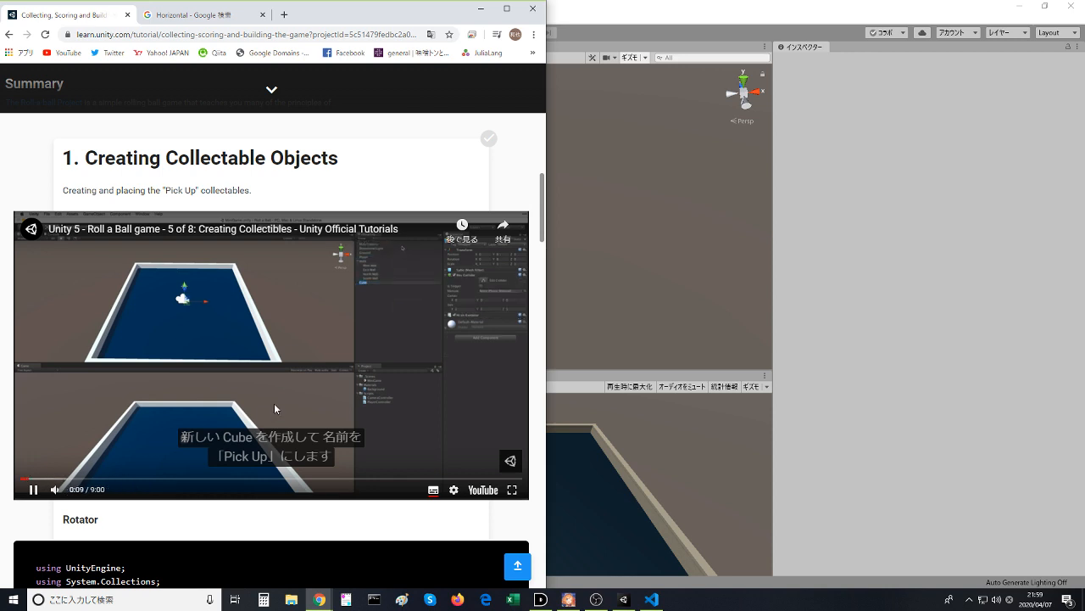
pyautogui.click(325, 401)
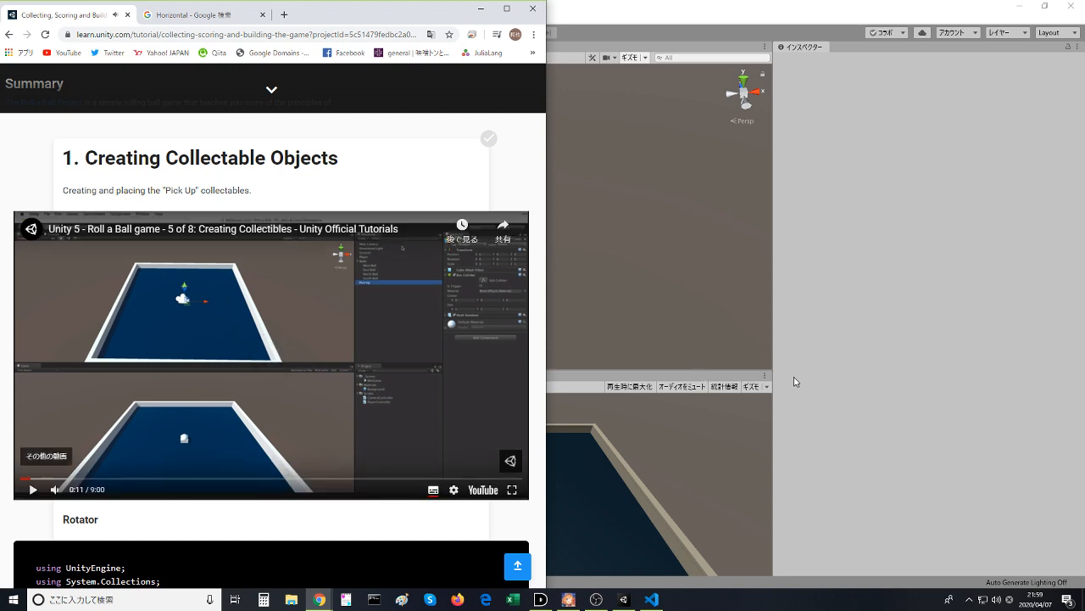
# - Switch to Unity, create a 3D cube in the MiniGame scene and rename it Pickup
pyautogui.click(795, 382)
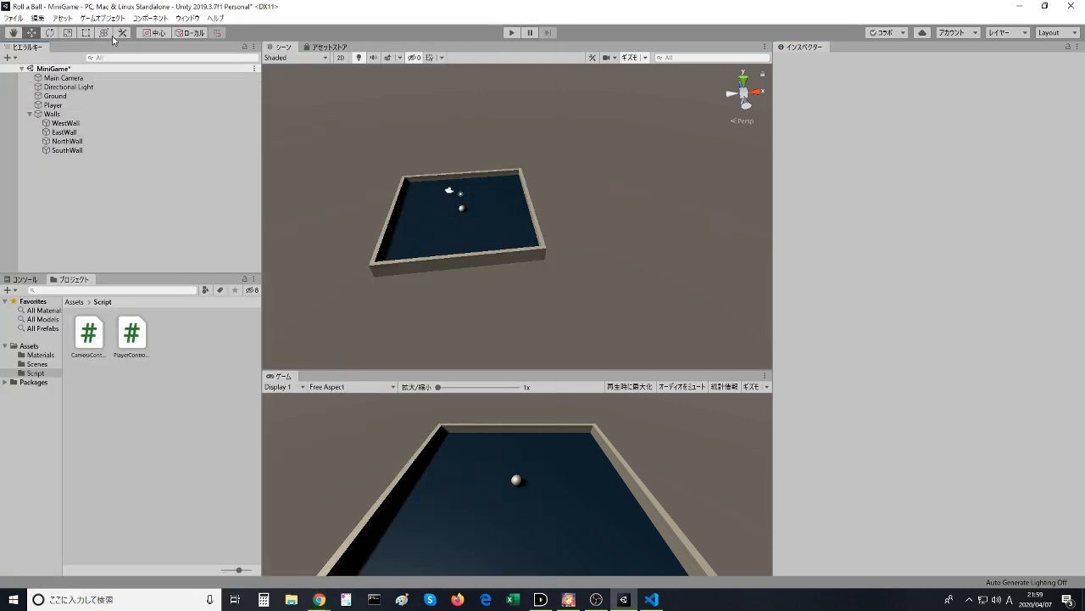
pyautogui.click(150, 18)
pyautogui.moveTo(103, 18)
pyautogui.moveTo(118, 58)
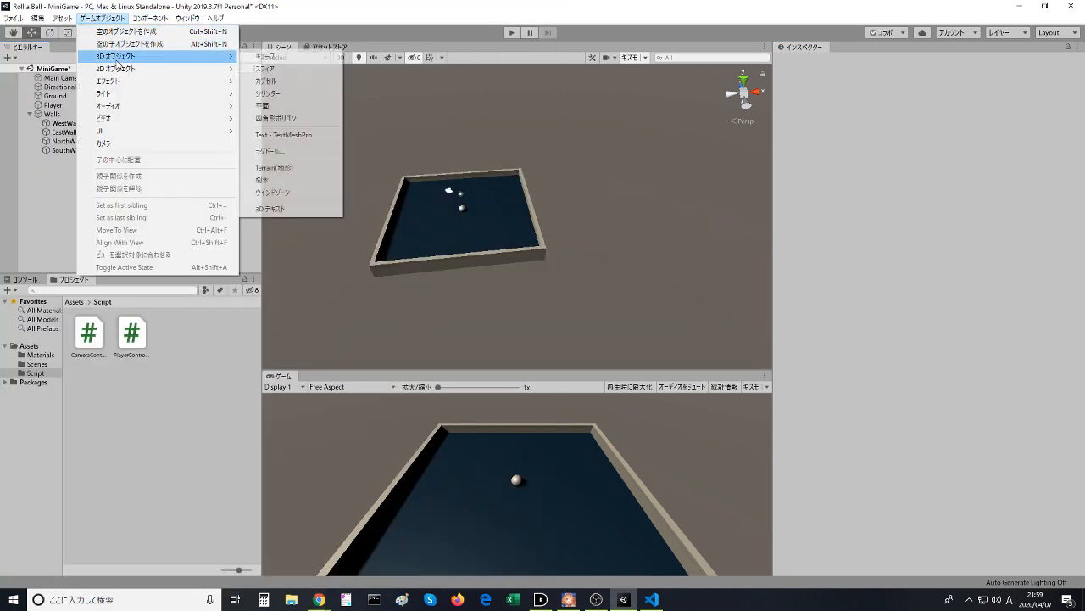
pyautogui.click(265, 56)
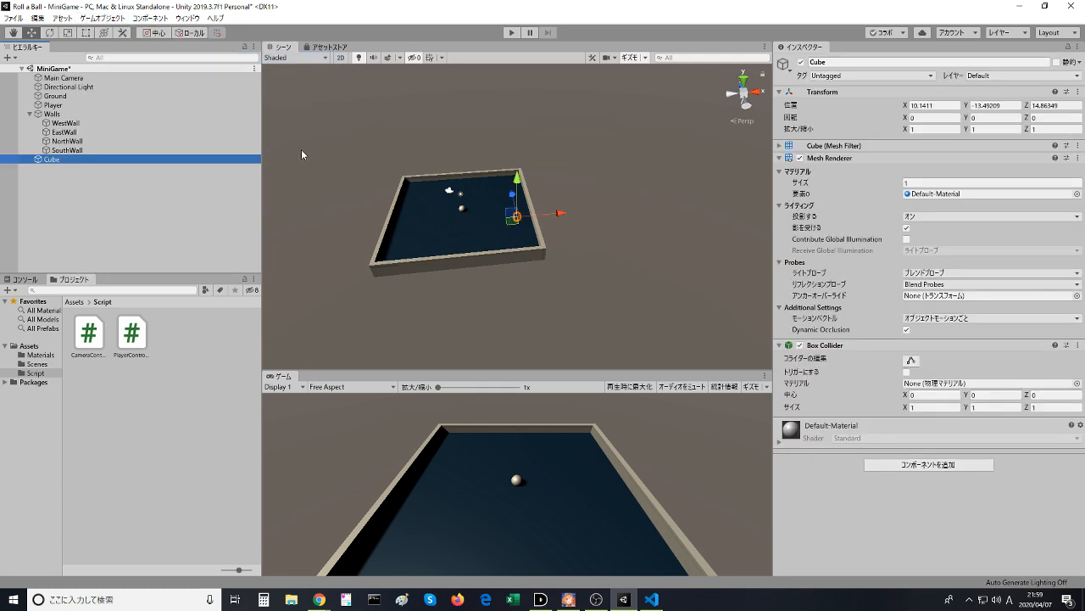
pyautogui.click(85, 158)
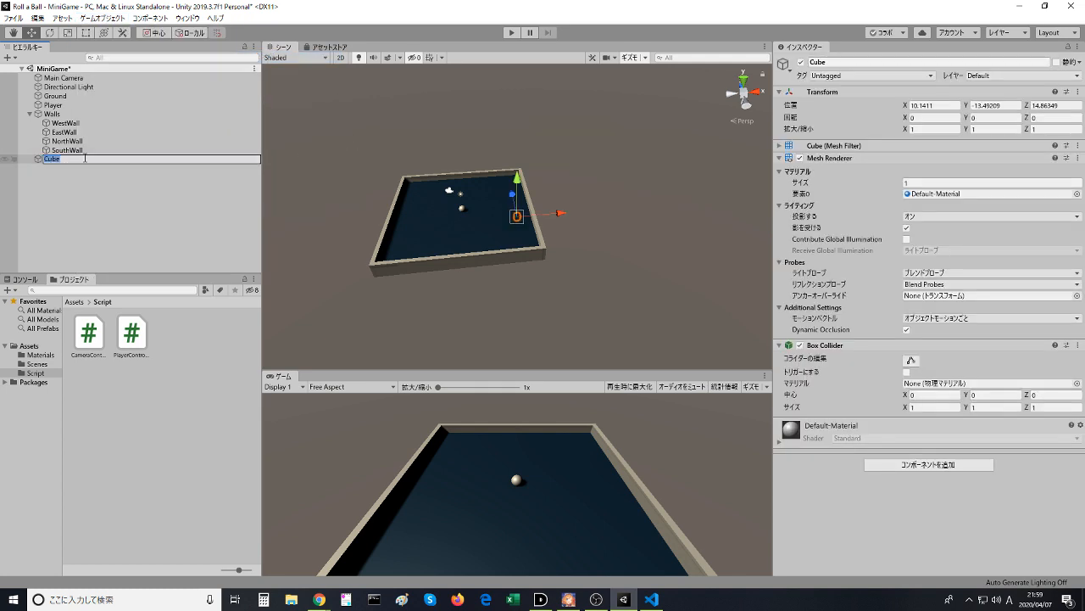
pyautogui.write('Pickup')
pyautogui.press('Return')
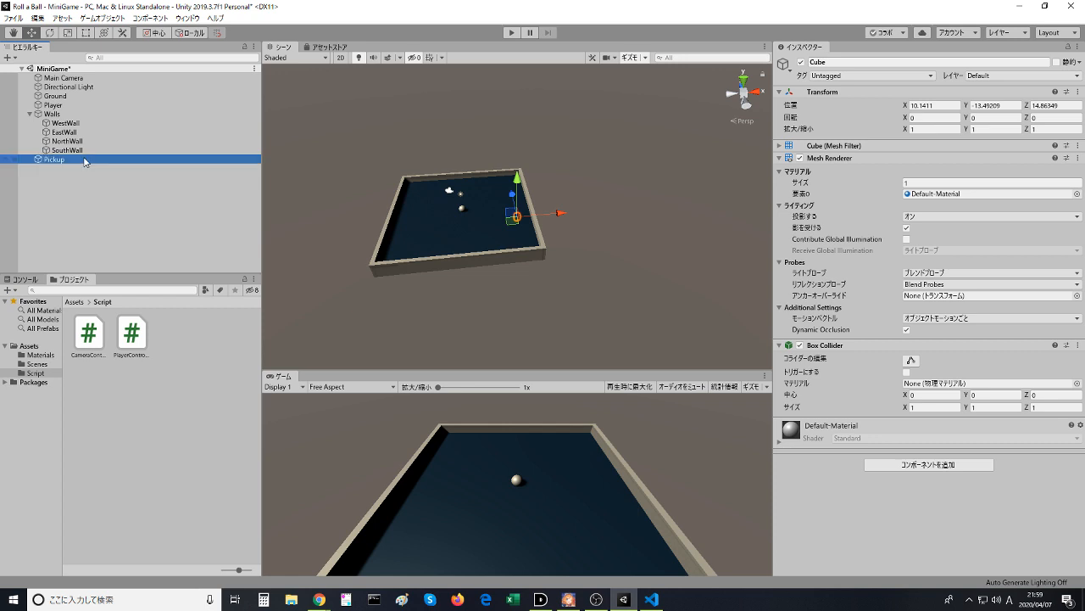
# - Check the next video instruction in Chrome, return to Unity and reset the Pickup cube's Transform
pyautogui.hotkey('alt', 'Tab')
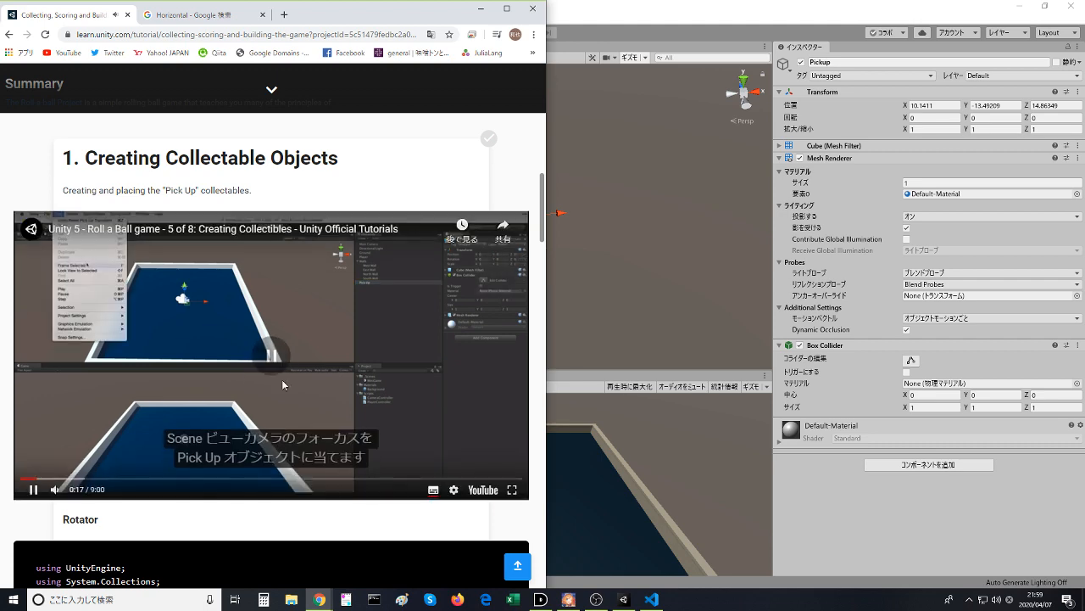
pyautogui.click(564, 36)
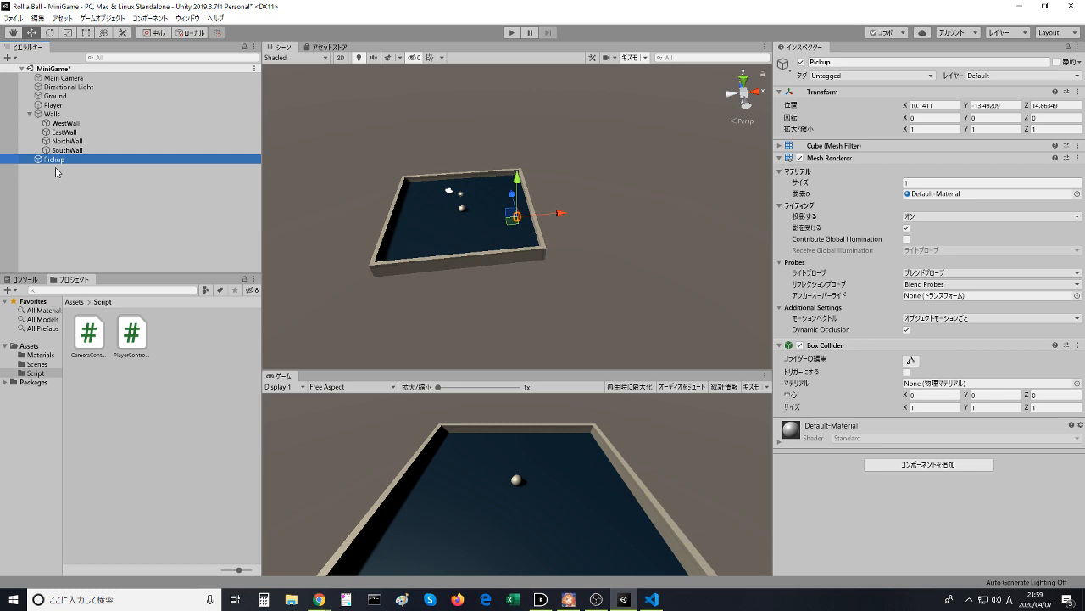
pyautogui.click(1078, 92)
pyautogui.click(1006, 201)
# - Review the video in Chrome, return to Unity and focus the Scene view on the Pickup cube
pyautogui.hotkey('alt', 'Tab')
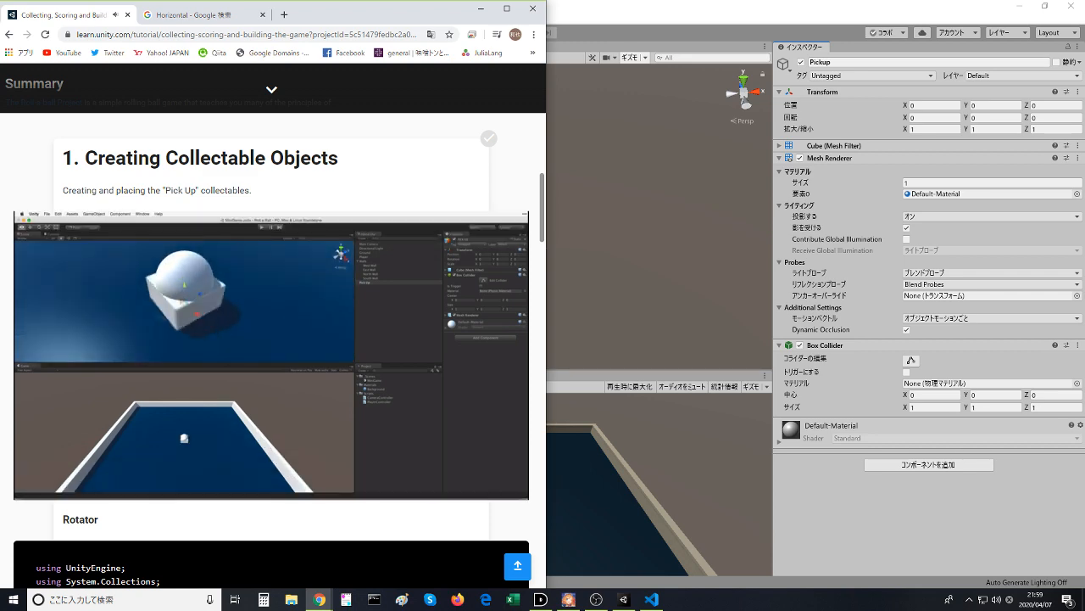
pyautogui.hotkey('alt', 'Tab')
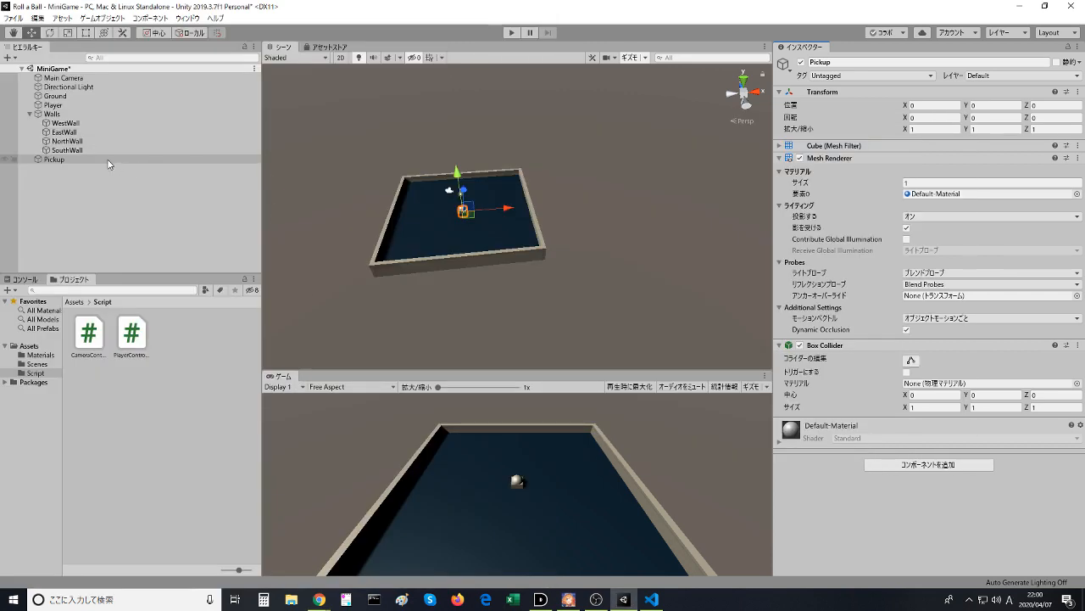
pyautogui.click(109, 159)
pyautogui.click(282, 49)
pyautogui.press('f')
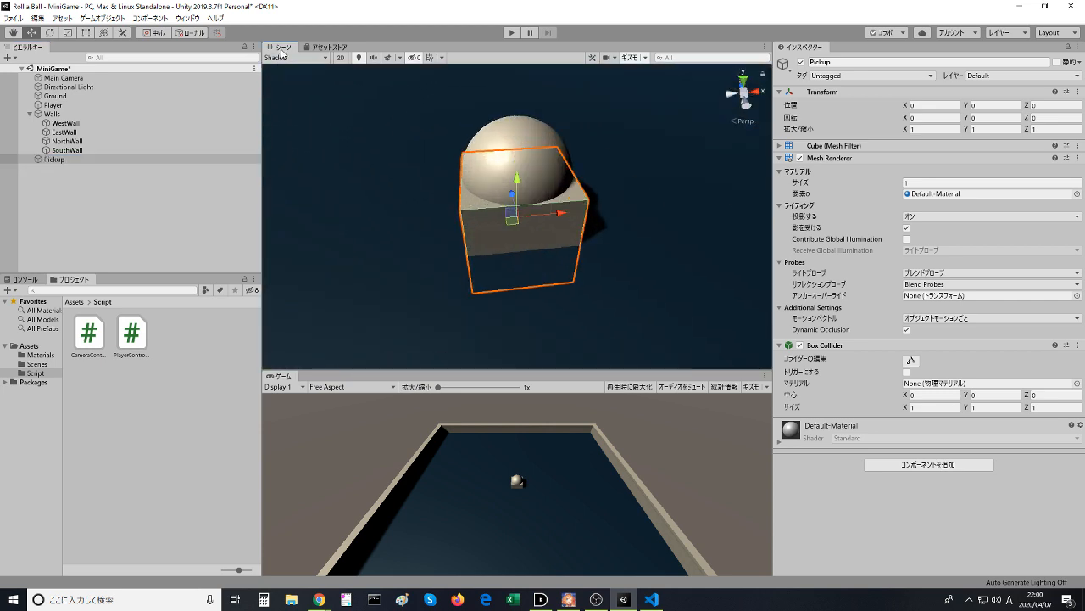
# - Check the next video instruction in Chrome, pause it, return to Unity and hide the Player sphere in the Scene view
pyautogui.hotkey('alt', 'Tab')
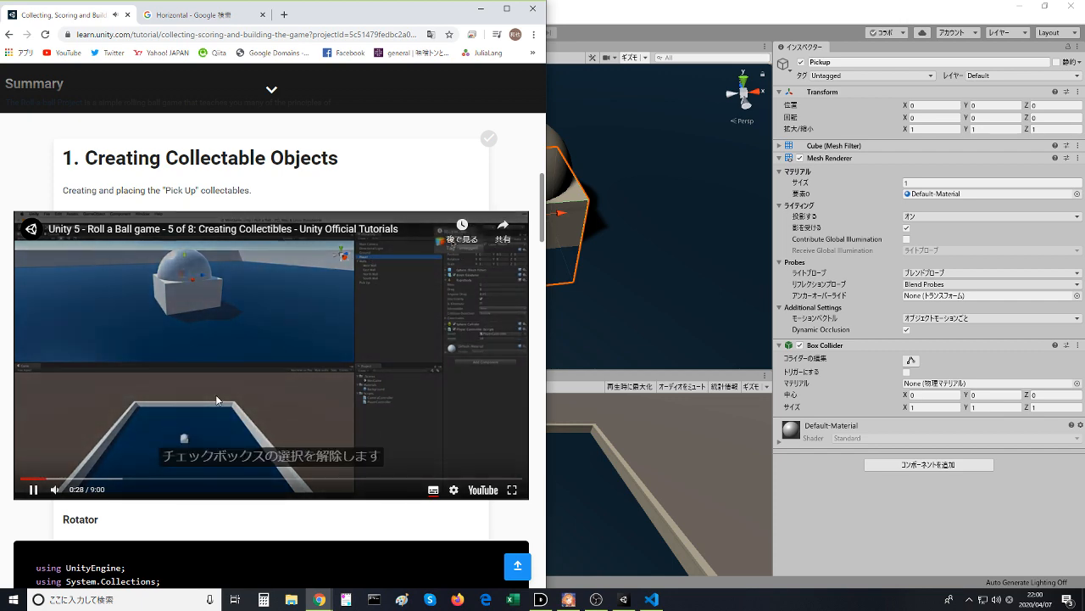
pyautogui.click(215, 394)
pyautogui.hotkey('alt', 'Tab')
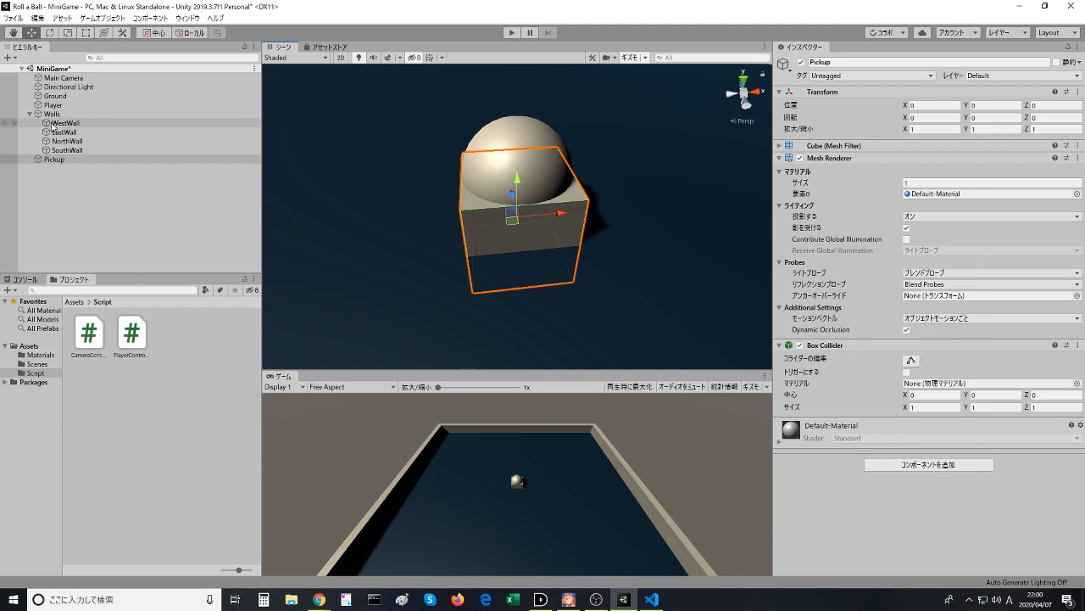
pyautogui.click(29, 105)
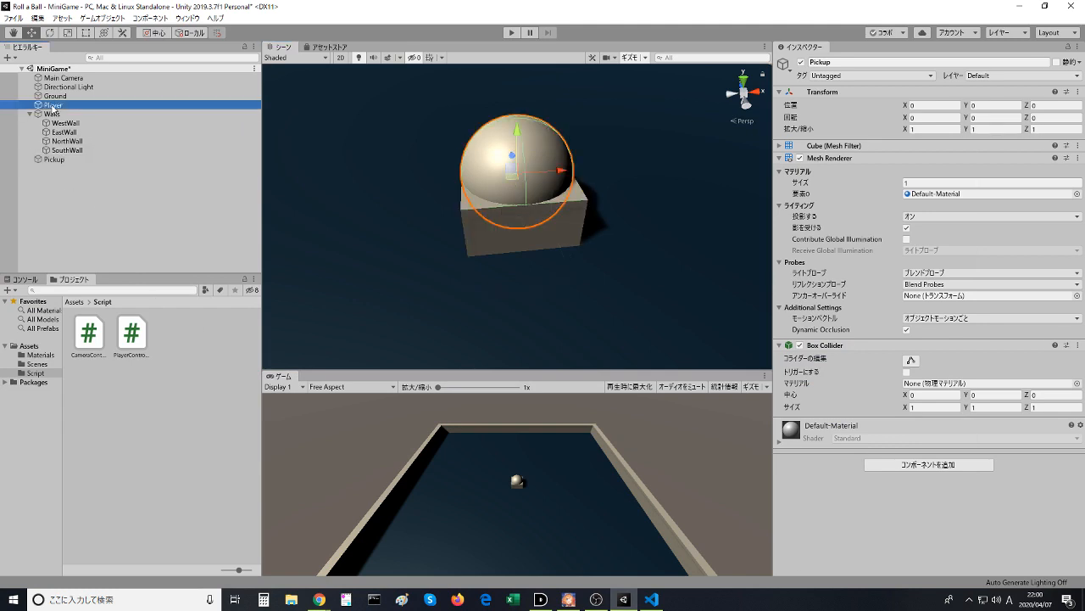
pyautogui.click(5, 105)
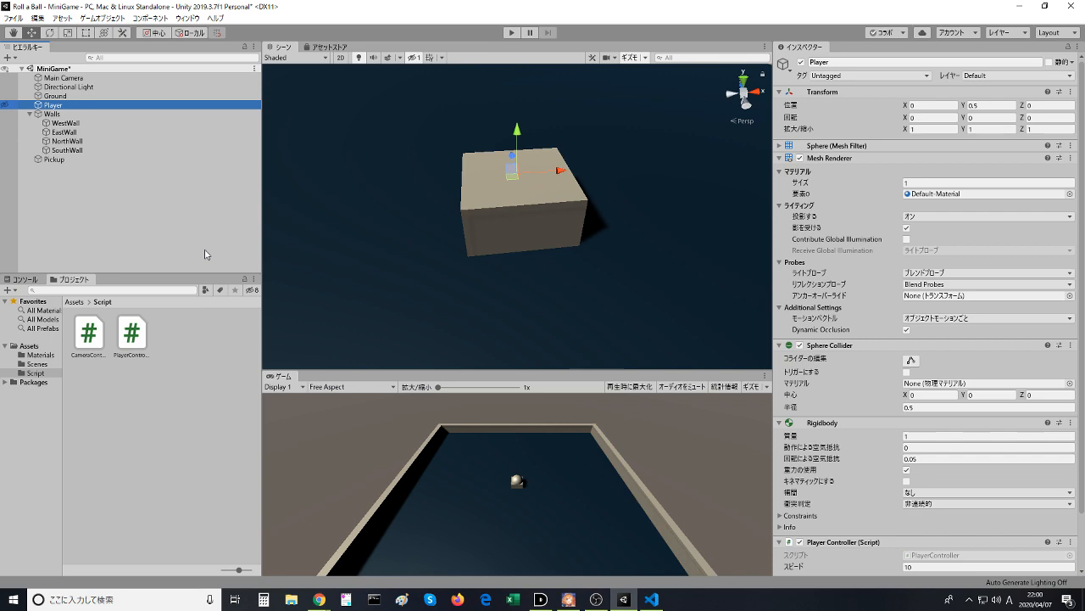
# - Switch to Chrome and watch the video's instructions on deactivating the Player and raising the cube, pausing at 0:56
pyautogui.hotkey('alt', 'Tab')
pyautogui.click(286, 360)
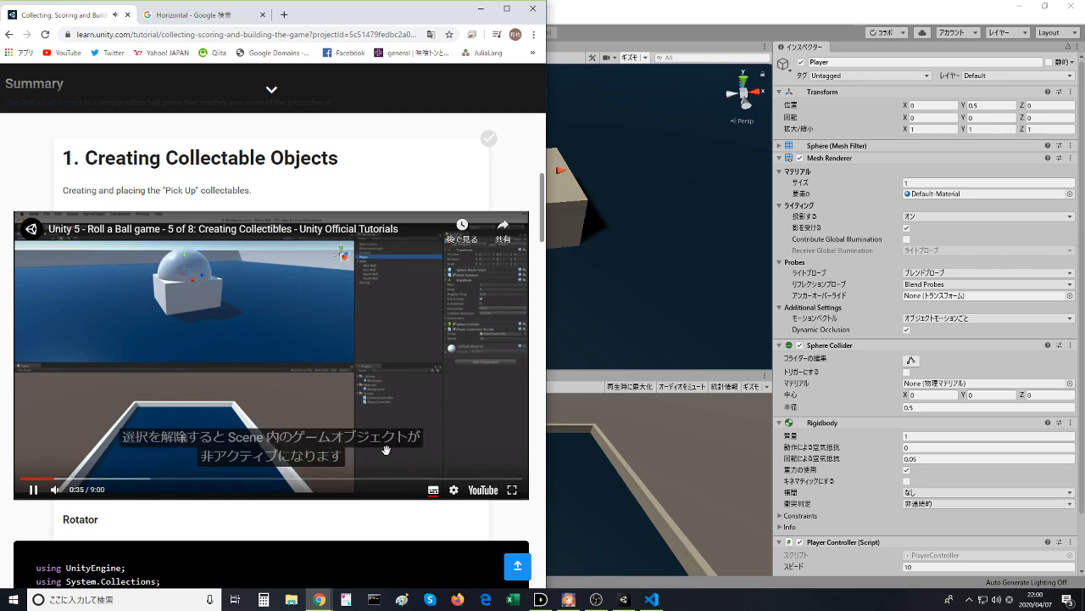
pyautogui.click(323, 394)
pyautogui.click(481, 9)
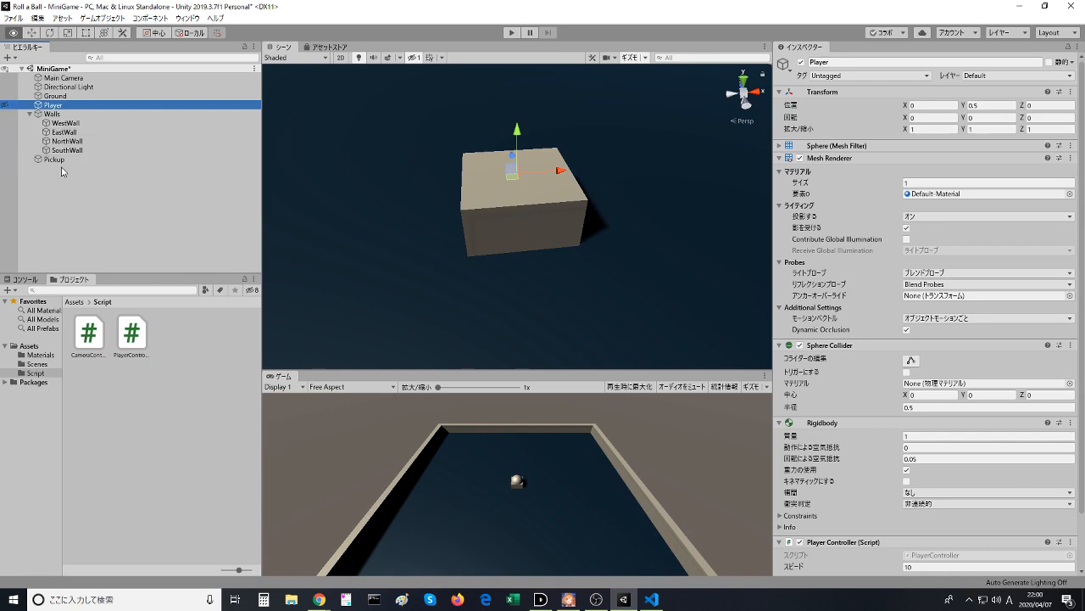
pyautogui.click(319, 599)
pyautogui.click(326, 286)
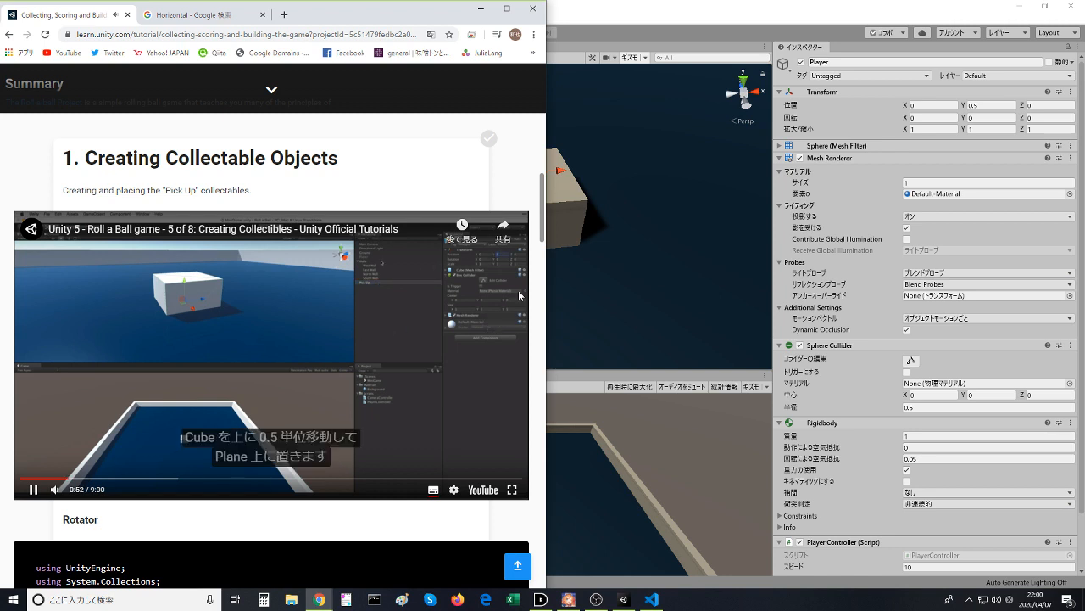
pyautogui.click(403, 358)
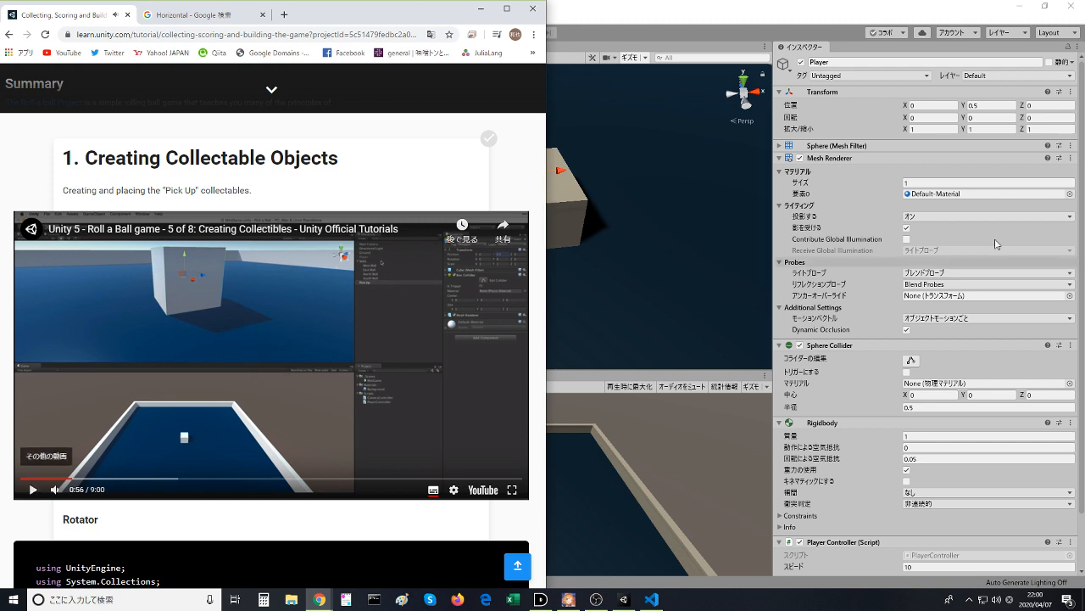
pyautogui.click(984, 129)
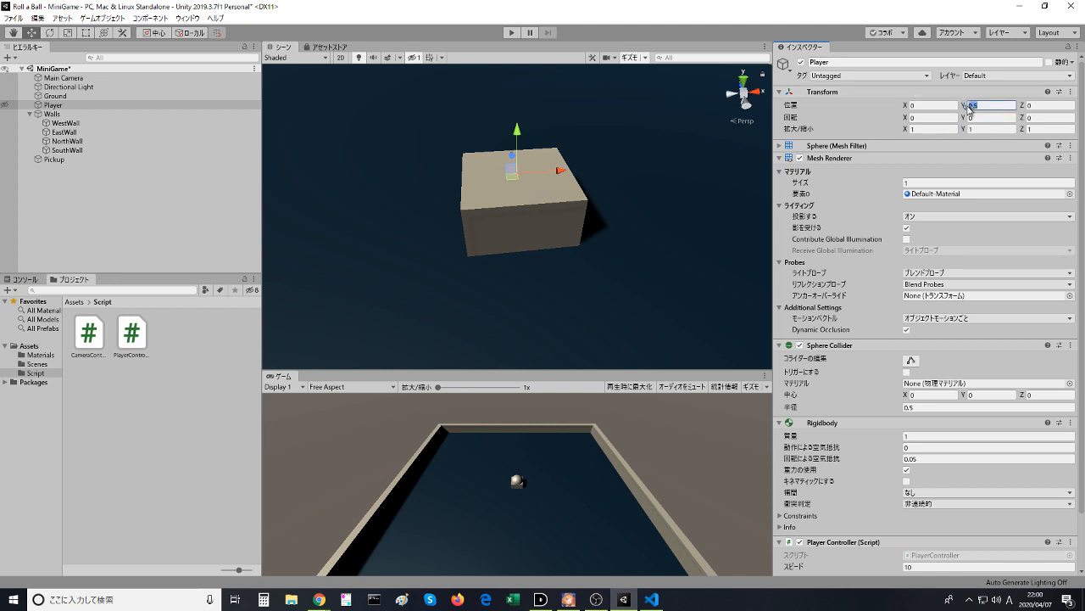
pyautogui.write('1')
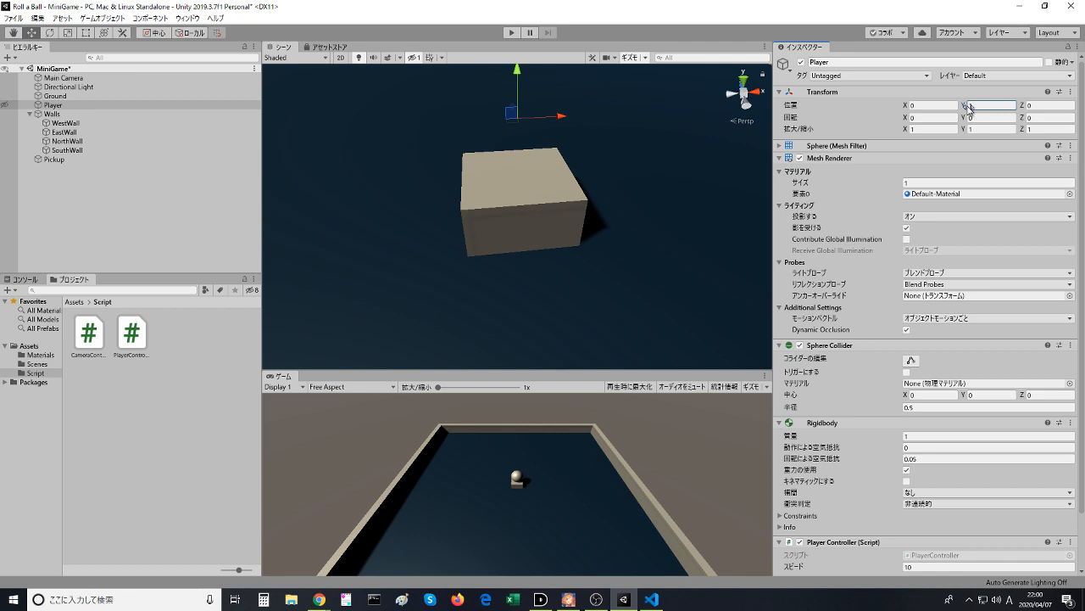
pyautogui.hotkey('ctrl', 'z')
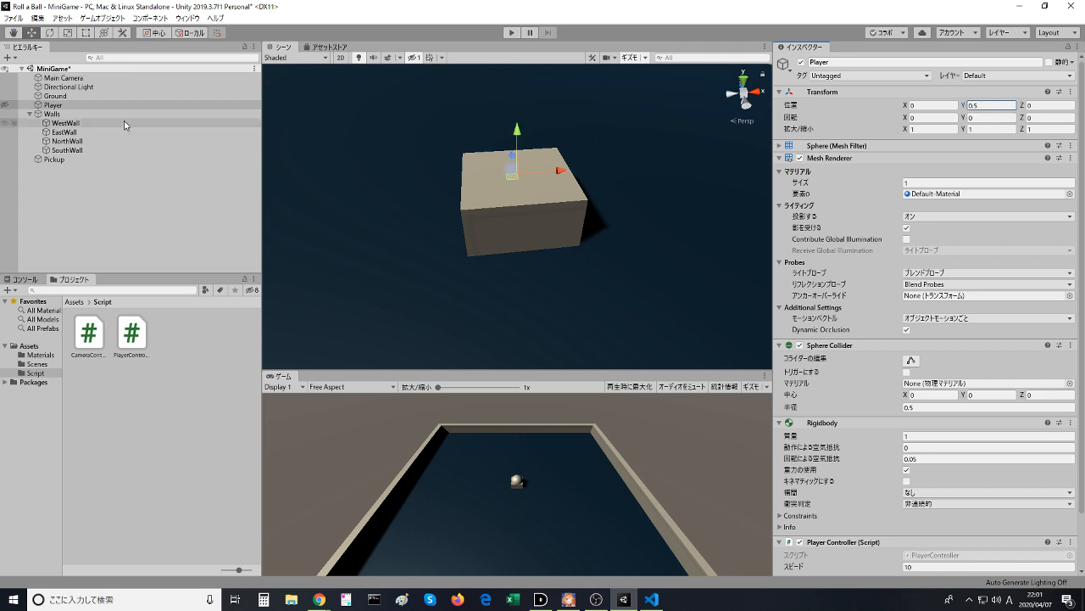
# - Set the Pickup cube's Y position to 0.5 and view it from another angle
pyautogui.click(55, 159)
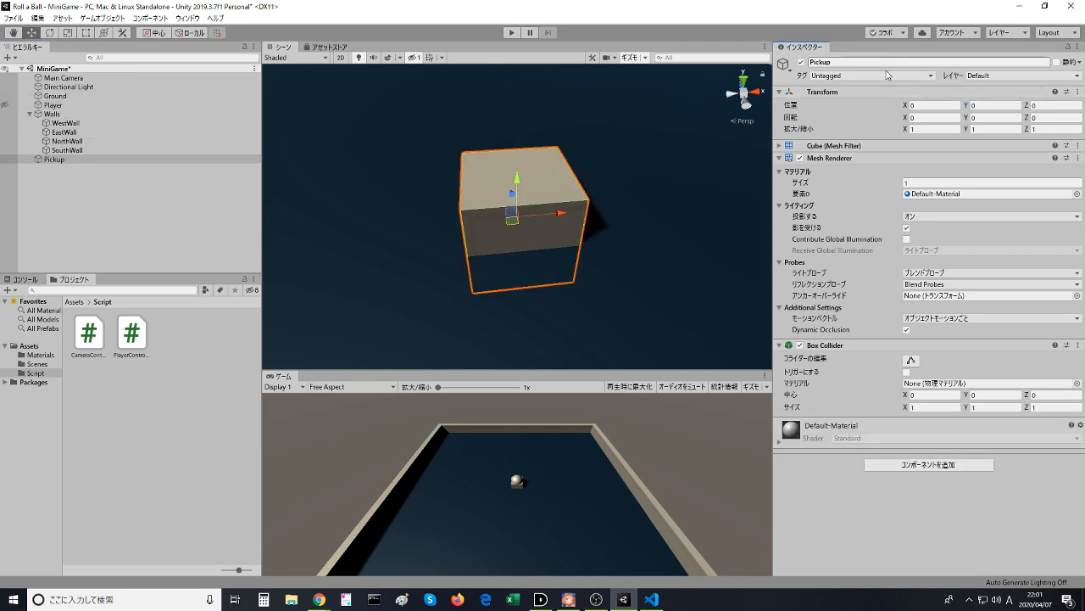
pyautogui.write('0.5')
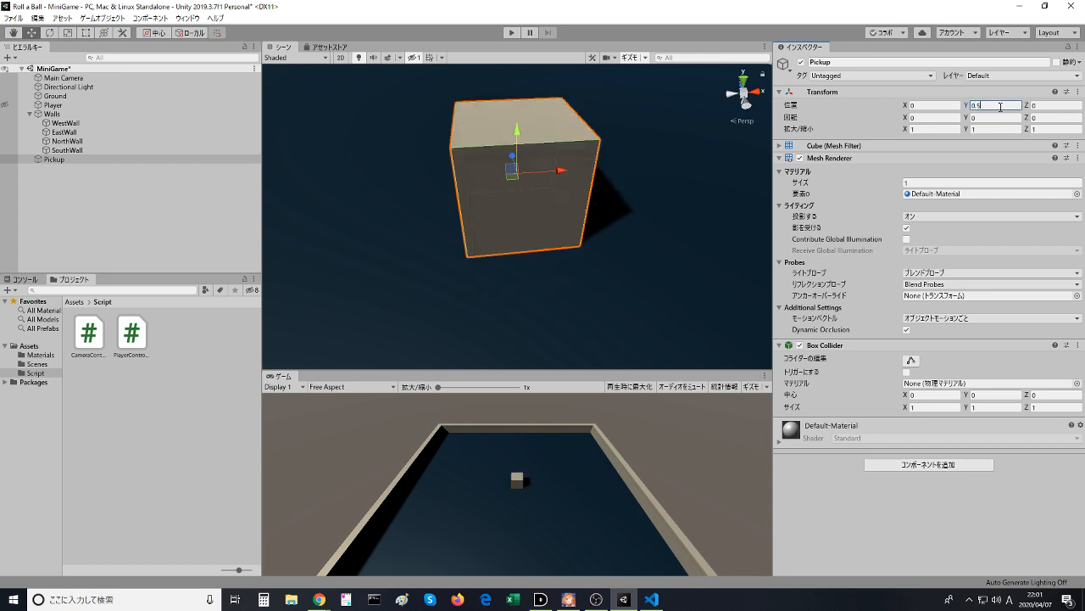
pyautogui.click(586, 255)
pyautogui.press('q')
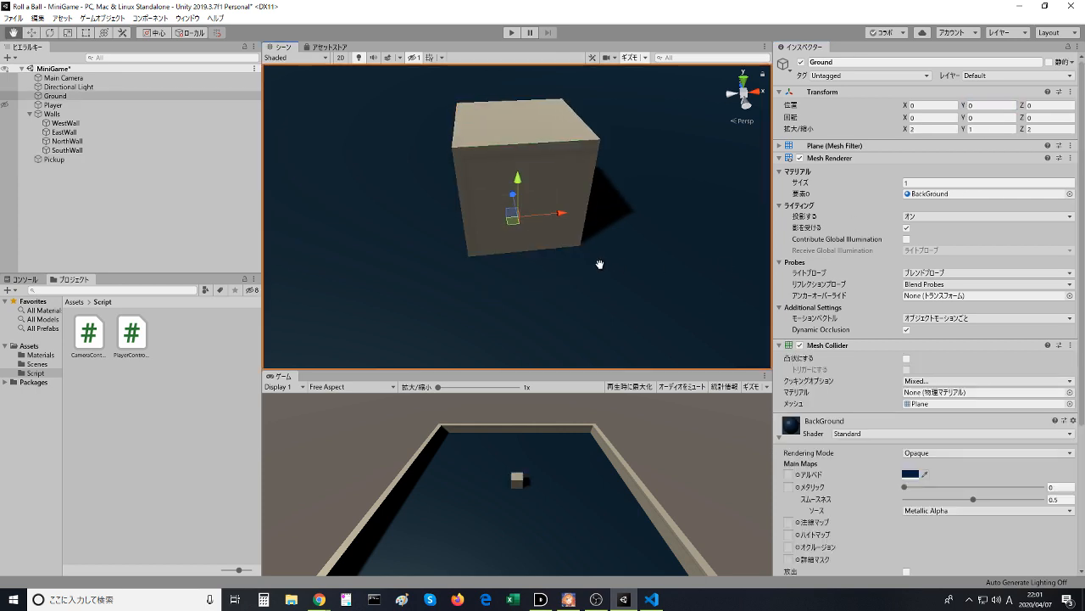
pyautogui.moveTo(598, 262); pyautogui.dragTo(504, 274)
pyautogui.press('w')
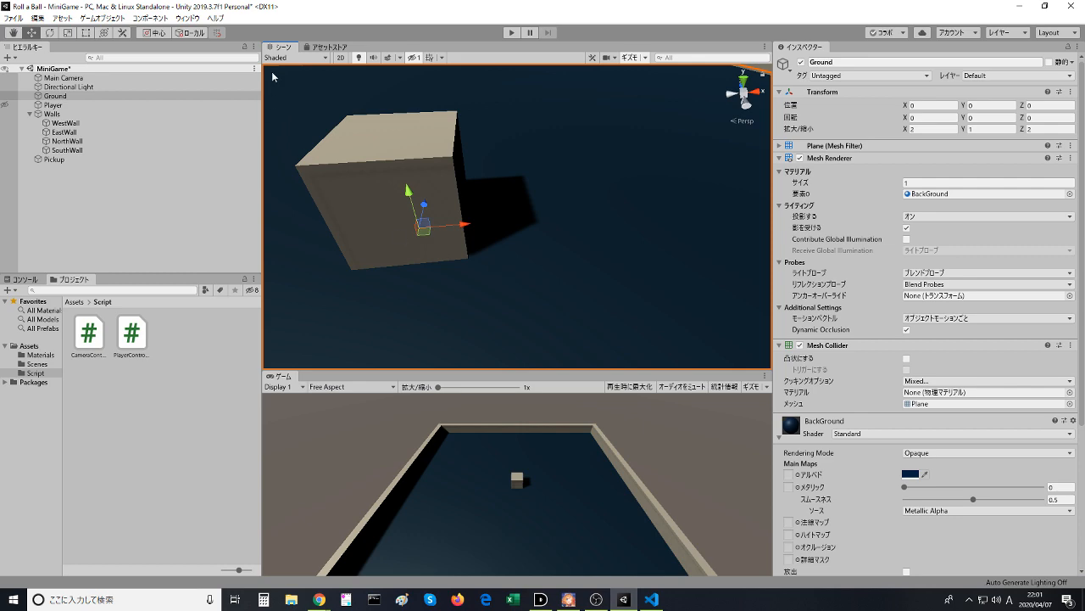
pyautogui.press('f')
# - Reselect the Pickup cube in Unity and frame it in the Scene view
pyautogui.hotkey('alt', 'Tab')
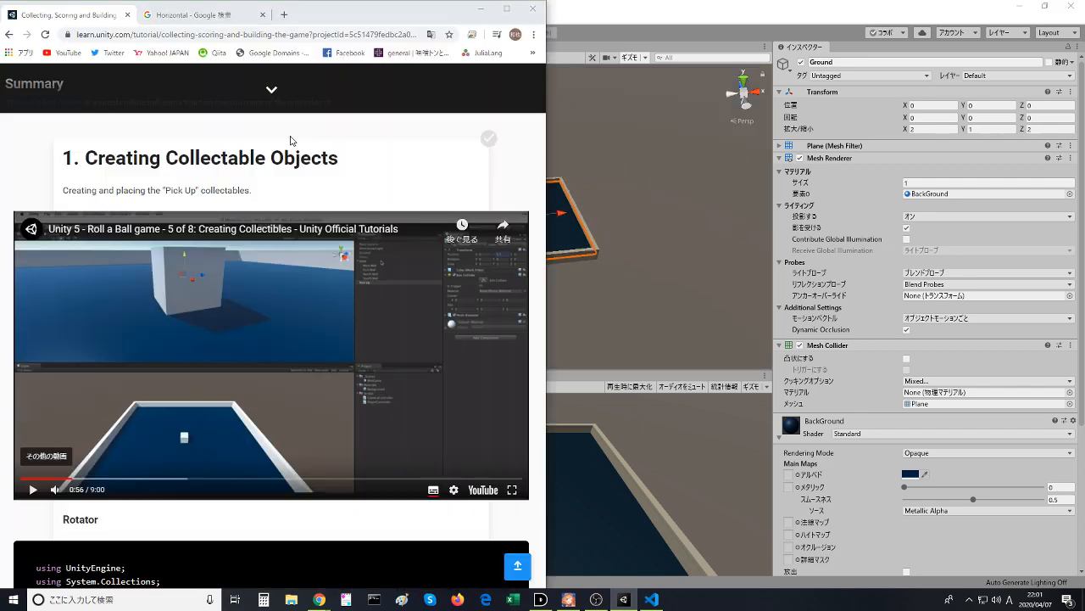
pyautogui.hotkey('alt', 'Tab')
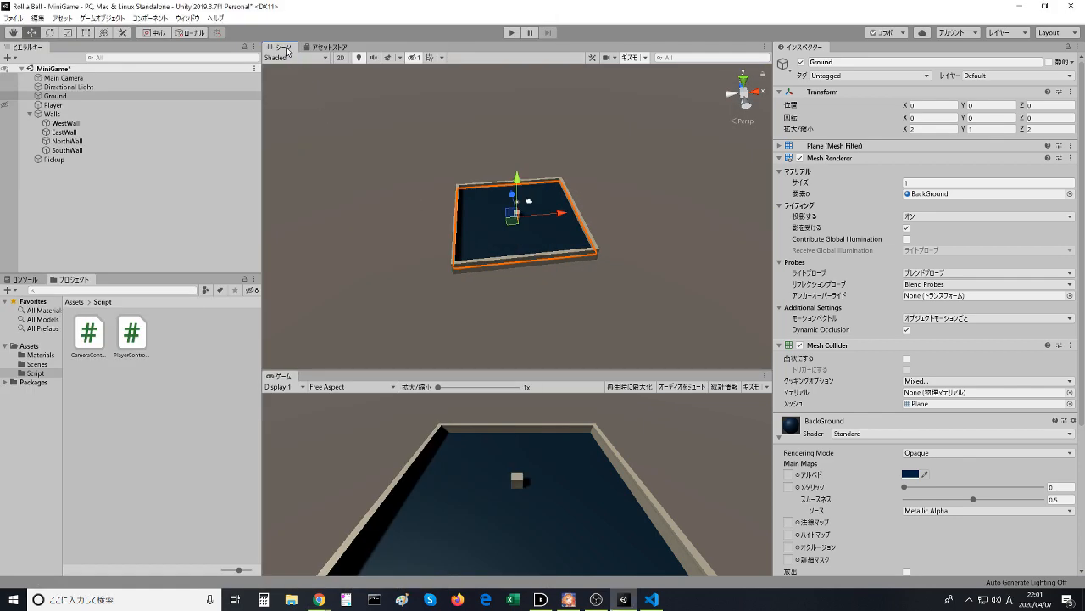
pyautogui.click(76, 160)
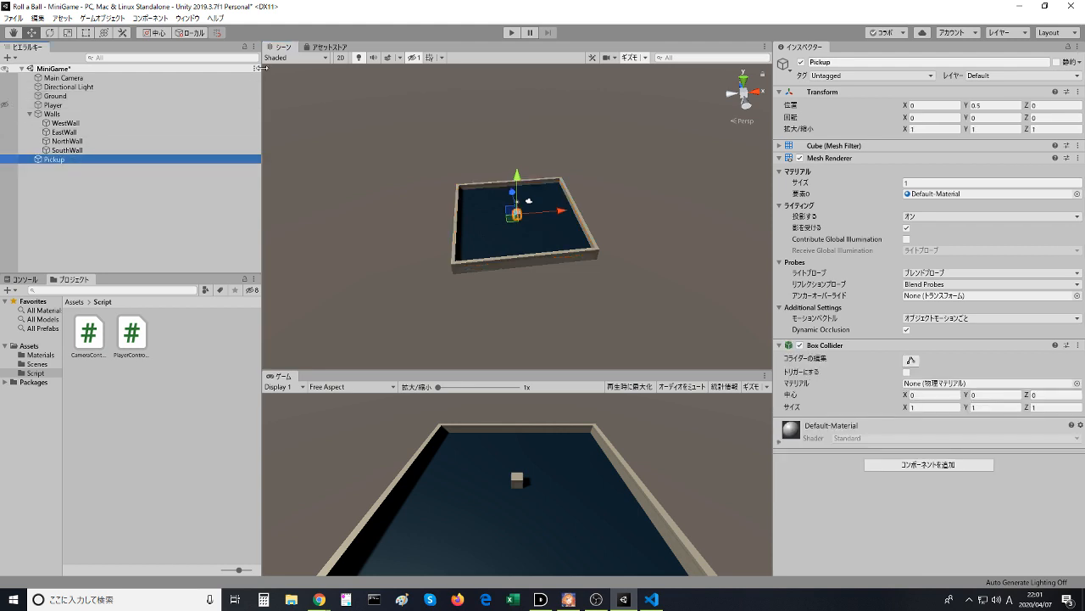
pyautogui.press('f')
# - Switch to Chrome and review the video's instructions on shrinking and rotating the cube, pausing at 1:35
pyautogui.hotkey('alt', 'Tab')
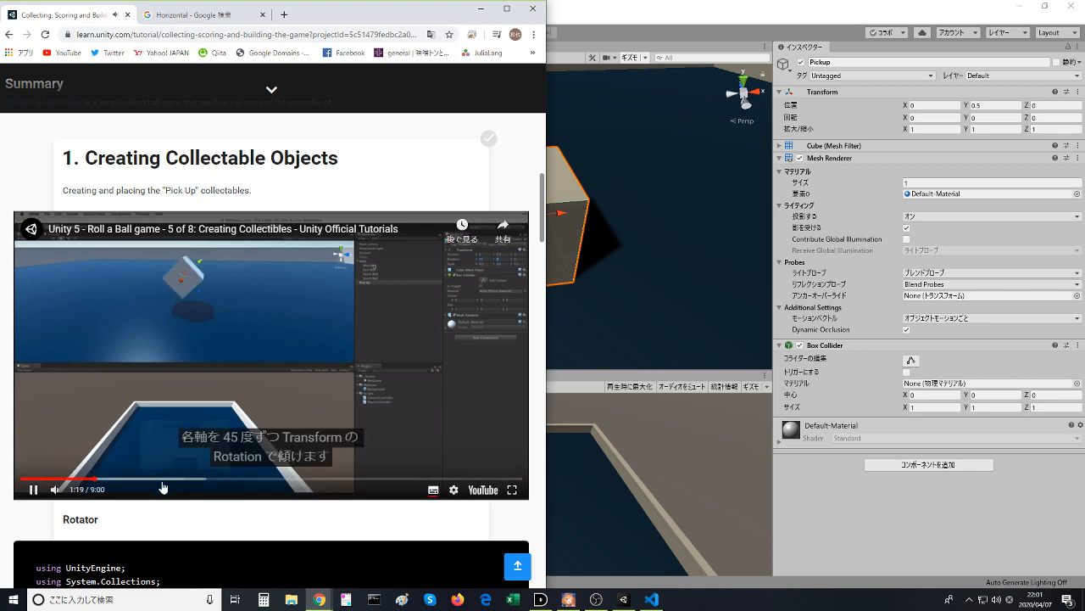
pyautogui.click(83, 480)
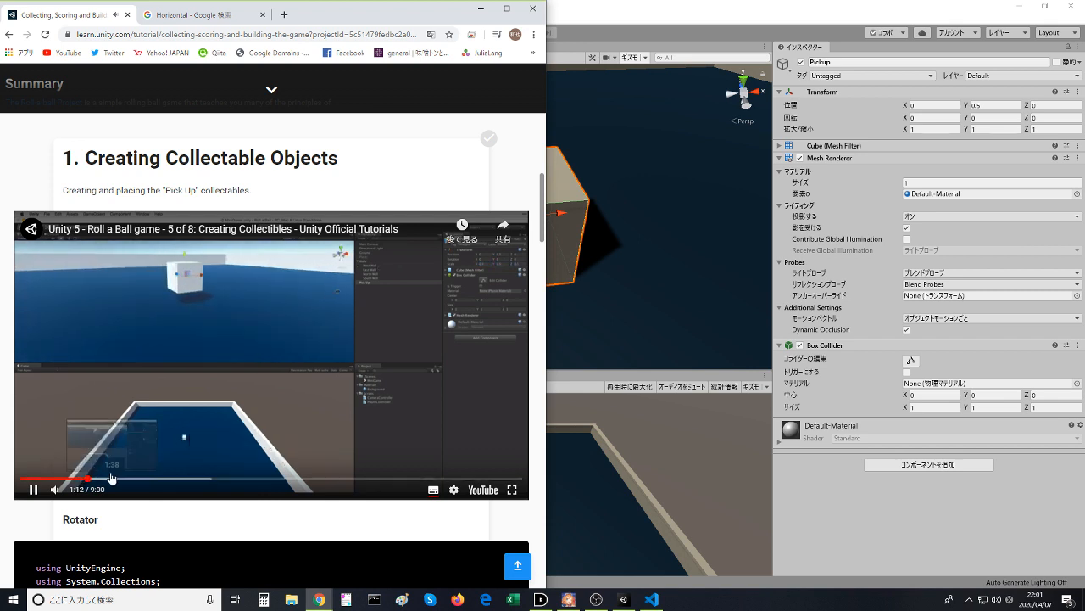
pyautogui.click(108, 479)
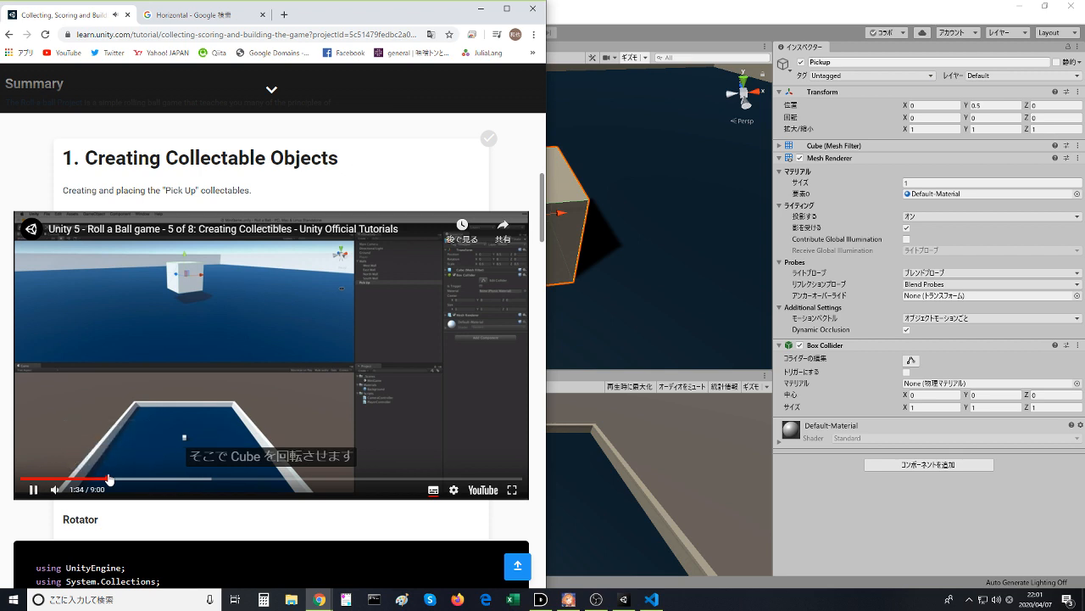
pyautogui.click(178, 399)
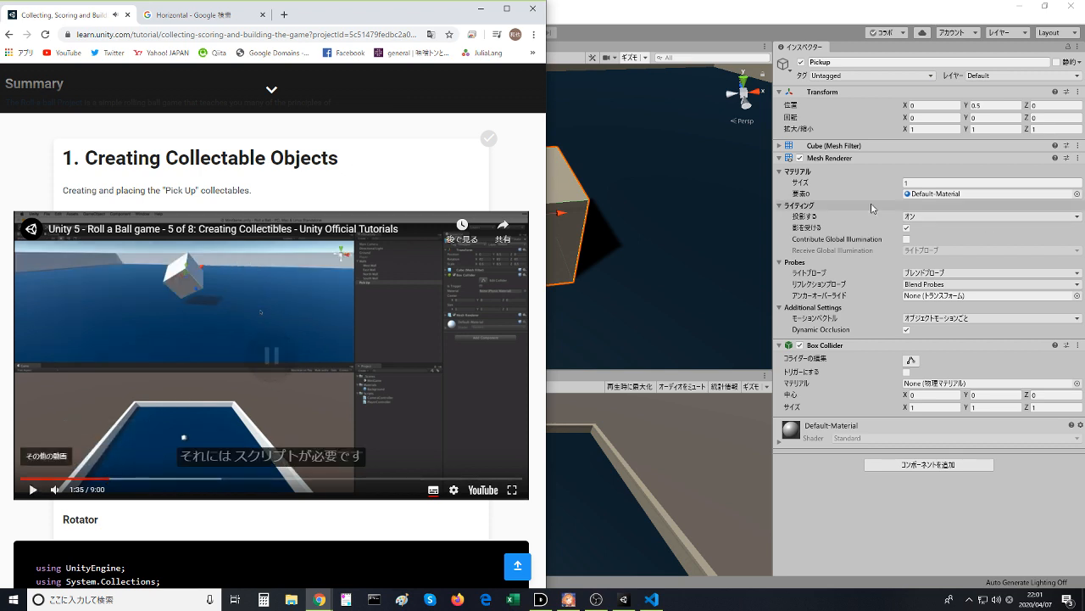
# - Return to Unity and set the Pickup cube's scale to 0.5 on X, Y and Z
pyautogui.click(872, 208)
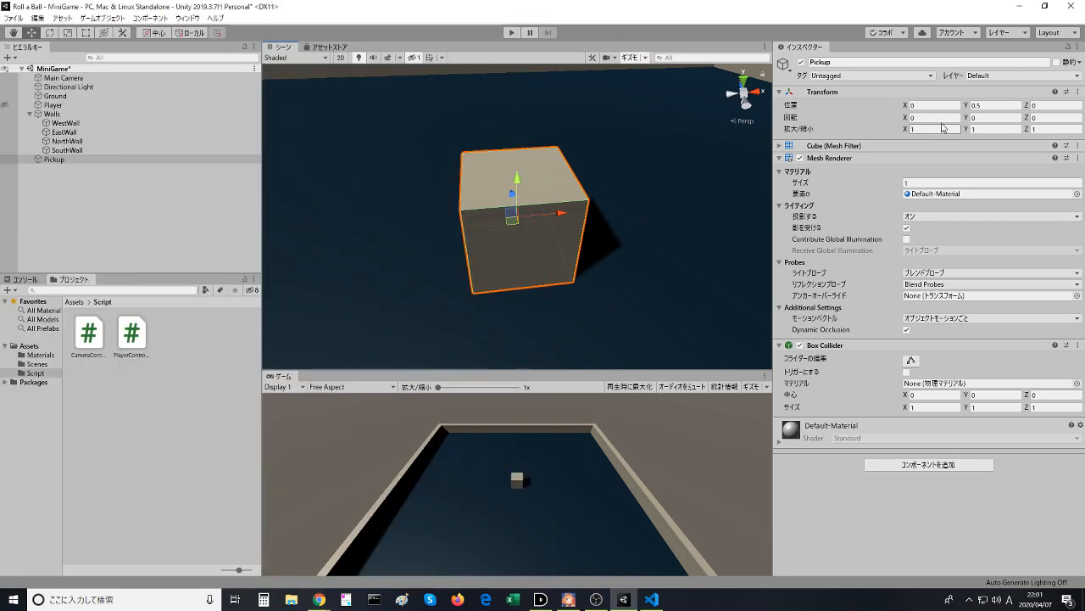
pyautogui.click(943, 127)
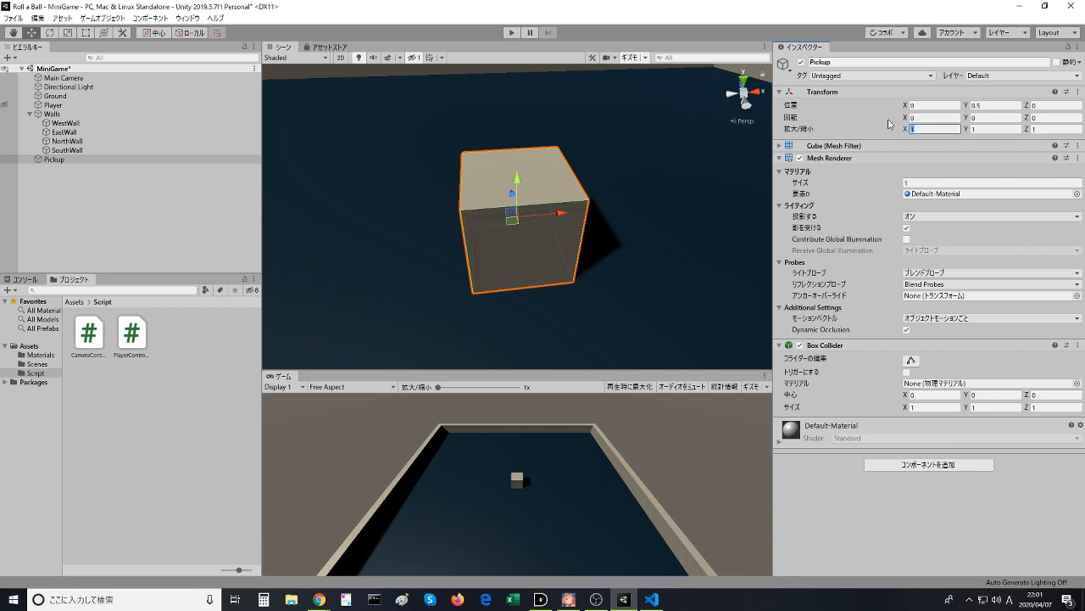
pyautogui.write('0.5')
pyautogui.press('Tab')
pyautogui.write('0.5')
pyautogui.press('Tab')
pyautogui.write('0')
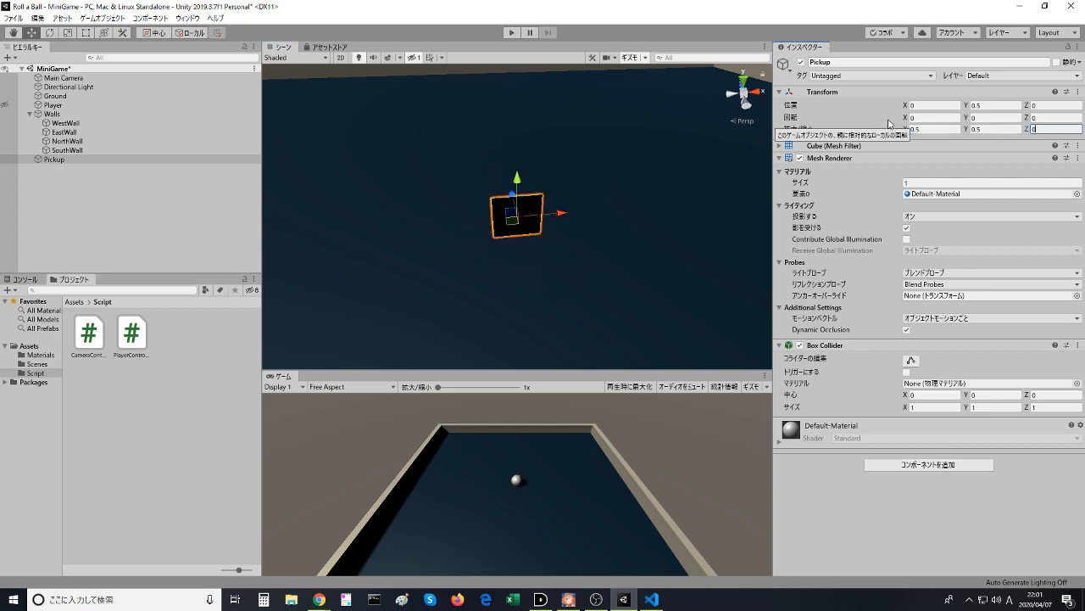
pyautogui.write('.5')
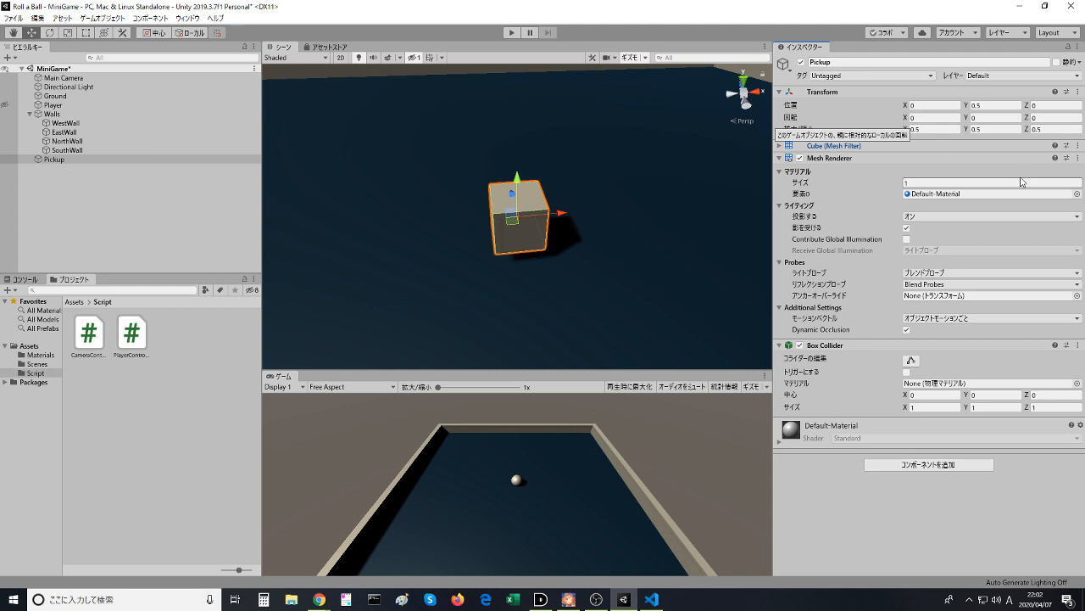
# - Set the Pickup cube's rotation to 45 on X, Y and Z
pyautogui.click(894, 121)
pyautogui.write('45')
pyautogui.press('Tab')
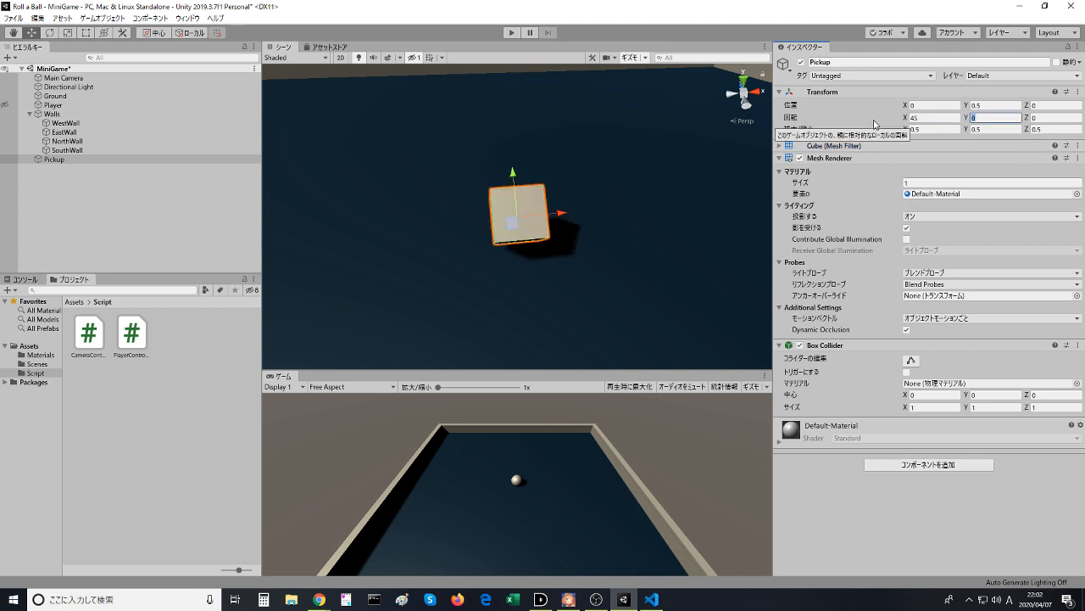
pyautogui.write('45')
pyautogui.press('Tab')
pyautogui.write('45')
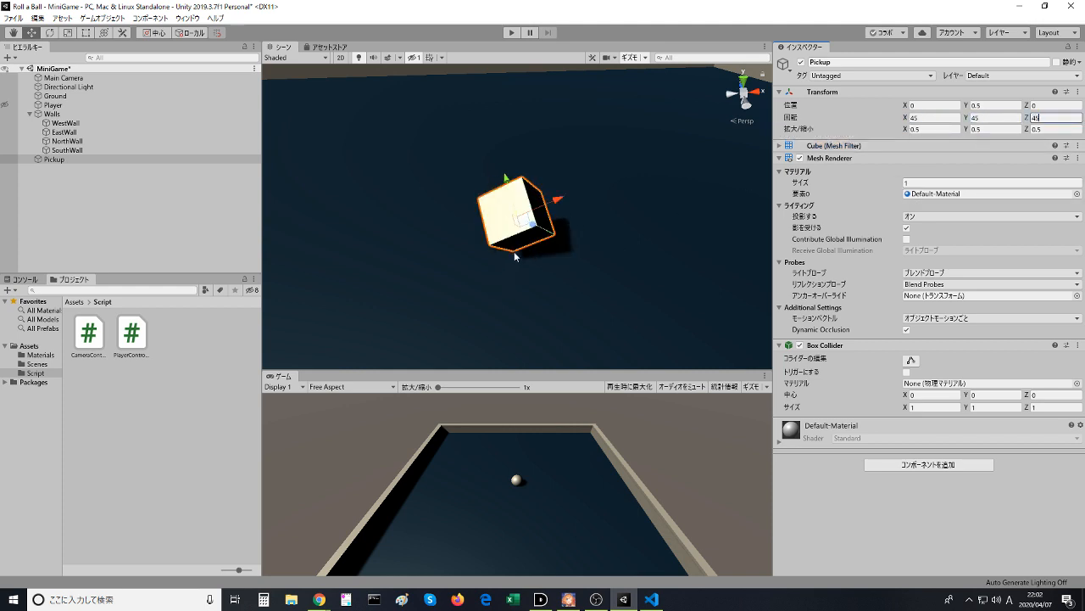
# - Examine the tilted Pickup cube in the Scene view from several angles and clear the selection
pyautogui.keyDown('alt'); pyautogui.moveTo(518, 256); pyautogui.dragTo(575, 198); pyautogui.keyUp('alt')
pyautogui.moveTo(575, 198); pyautogui.dragTo(722, 257, button='middle')
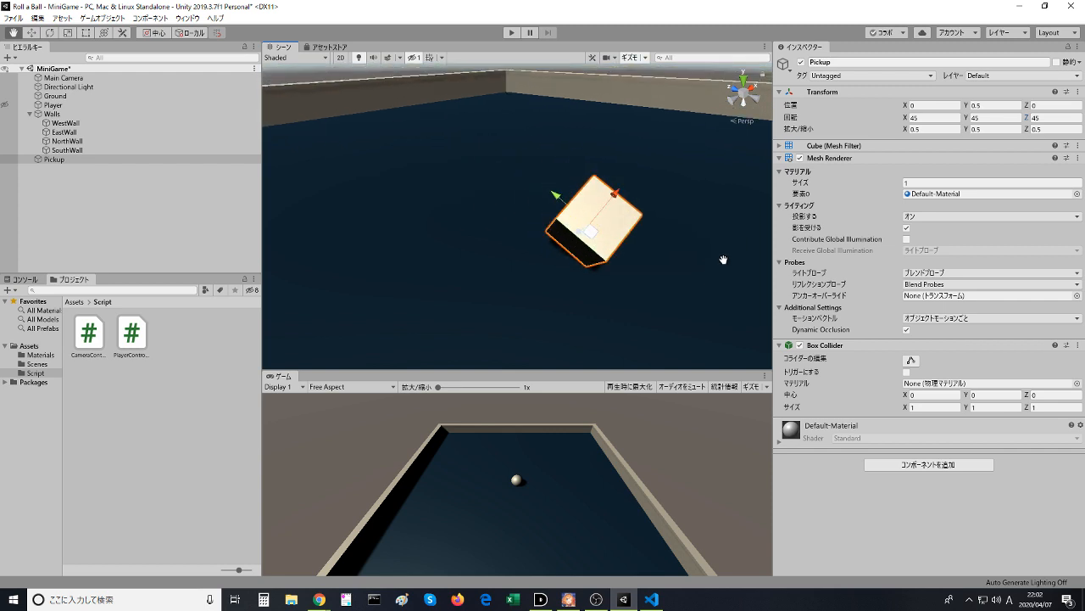
pyautogui.keyDown('alt'); pyautogui.moveTo(722, 257); pyautogui.dragTo(928, 318); pyautogui.keyUp('alt')
pyautogui.moveTo(505, 267); pyautogui.dragTo(807, 210, button='middle')
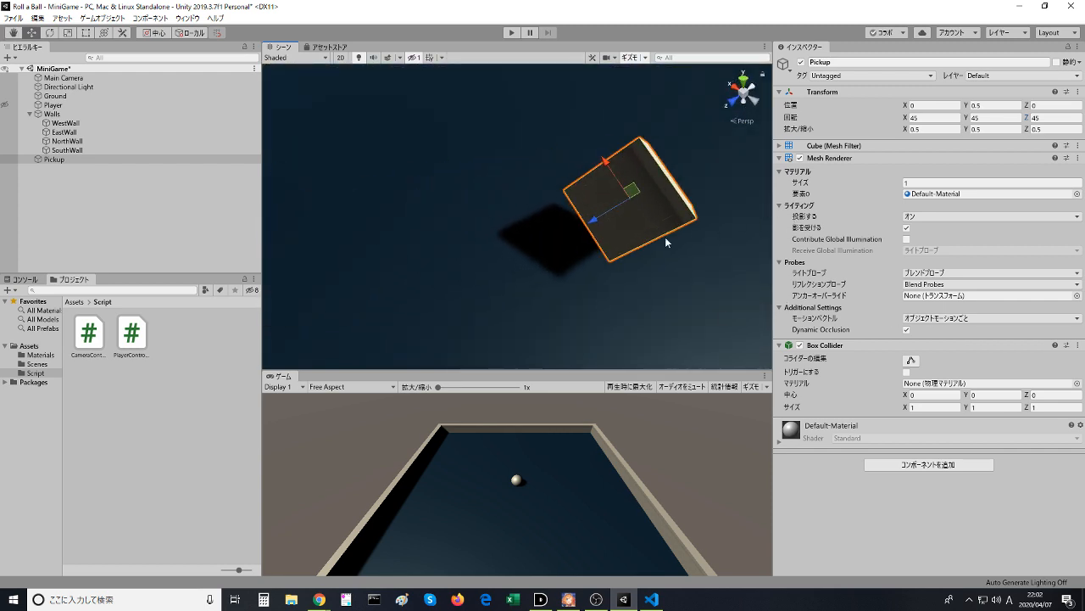
pyautogui.moveTo(668, 240); pyautogui.dragTo(731, 158, button='right')
pyautogui.moveTo(638, 219); pyautogui.dragTo(702, 138, button='middle')
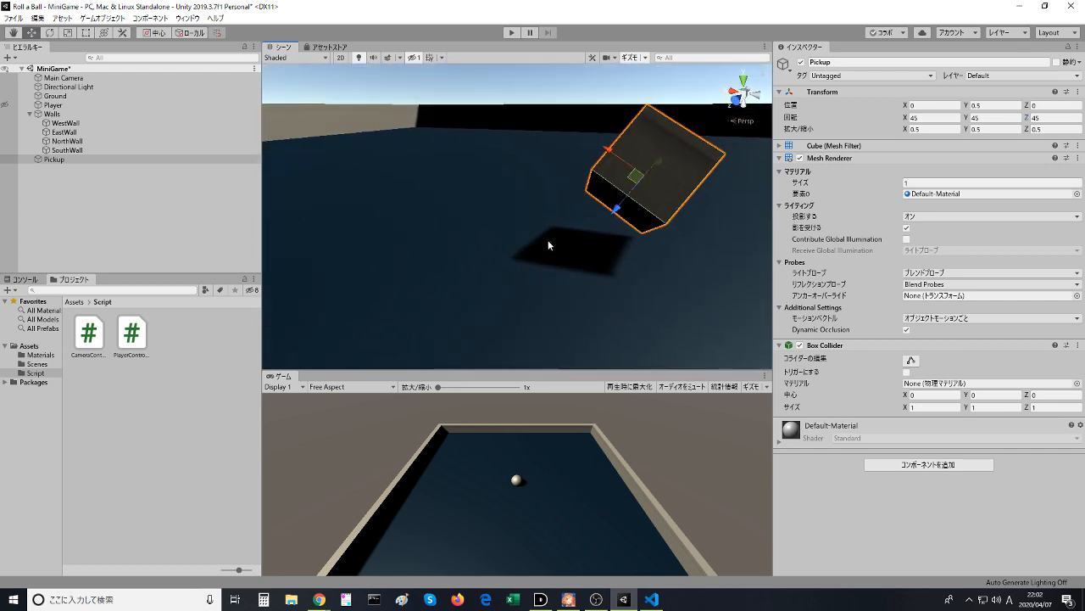
pyautogui.click(507, 208)
pyautogui.click(539, 100)
pyautogui.moveTo(572, 191); pyautogui.dragTo(408, 214, button='middle')
pyautogui.moveTo(462, 172); pyautogui.dragTo(339, 218, button='right')
pyautogui.moveTo(575, 195); pyautogui.dragTo(371, 220, button='middle')
pyautogui.moveTo(403, 179); pyautogui.dragTo(255, 227, button='right')
pyautogui.moveTo(507, 188); pyautogui.dragTo(306, 206, button='middle')
pyautogui.moveTo(424, 160); pyautogui.dragTo(310, 210, button='right')
pyautogui.moveTo(464, 165); pyautogui.dragTo(355, 211, button='middle')
# - Switch to Chrome, watch the instructions for creating the Rotator script, pause and rewind the video to 1:43
pyautogui.hotkey('alt', 'Tab')
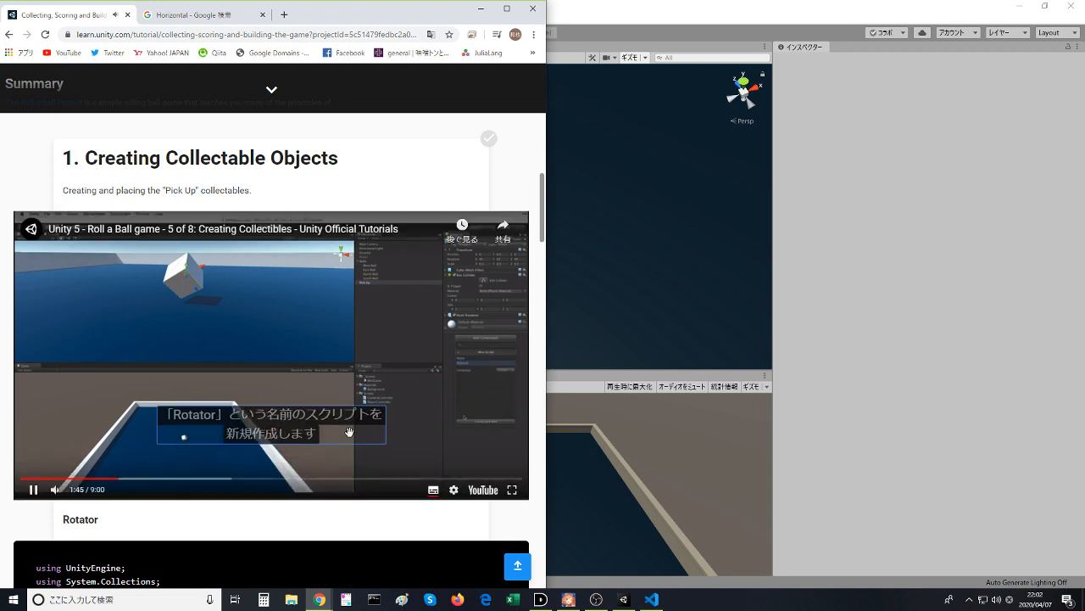
pyautogui.click(314, 382)
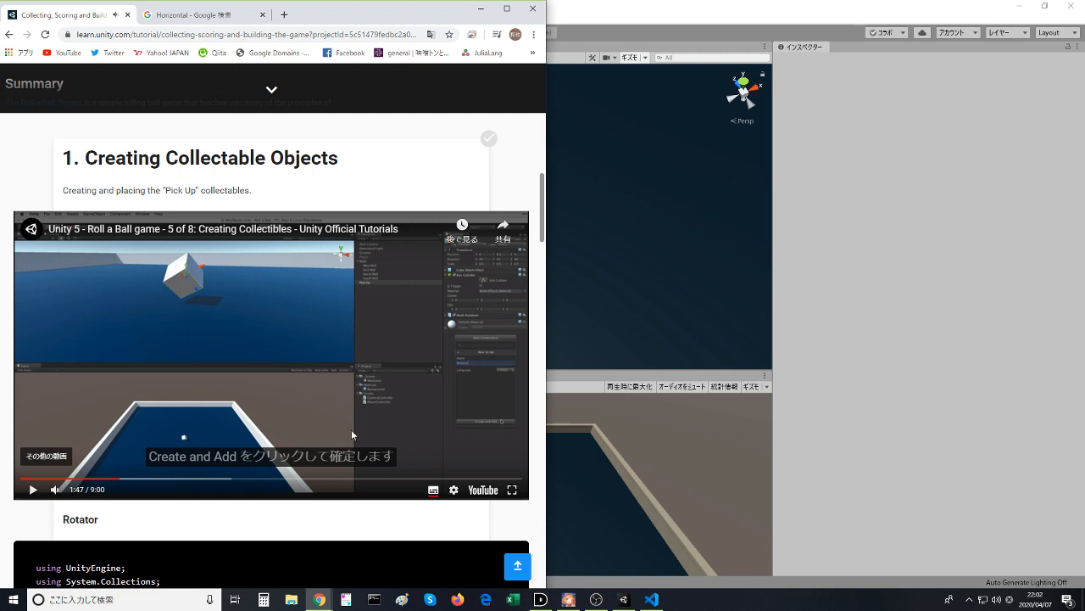
pyautogui.click(433, 490)
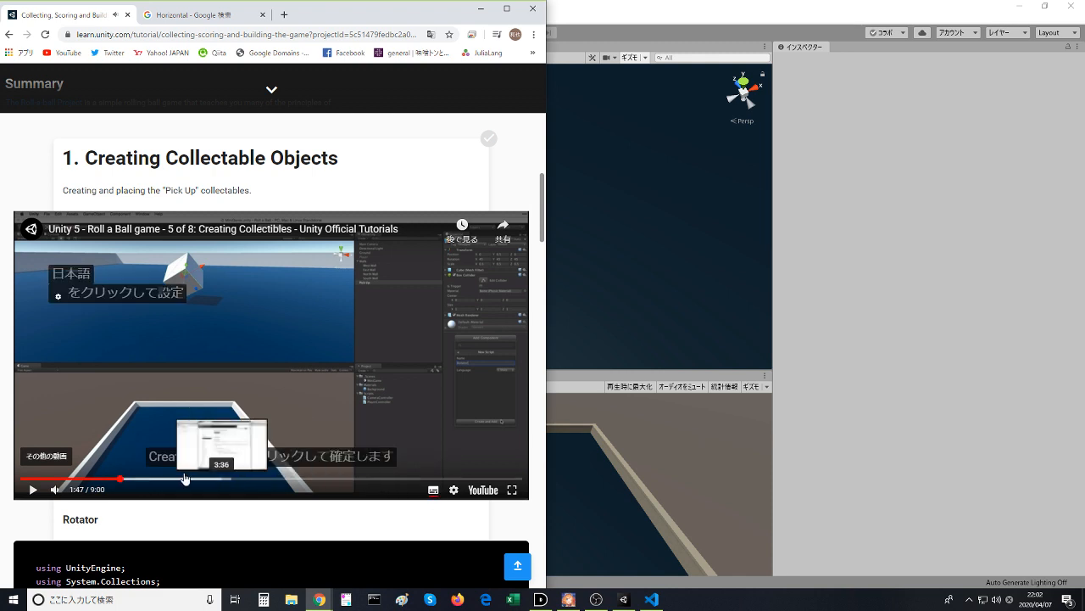
pyautogui.click(118, 479)
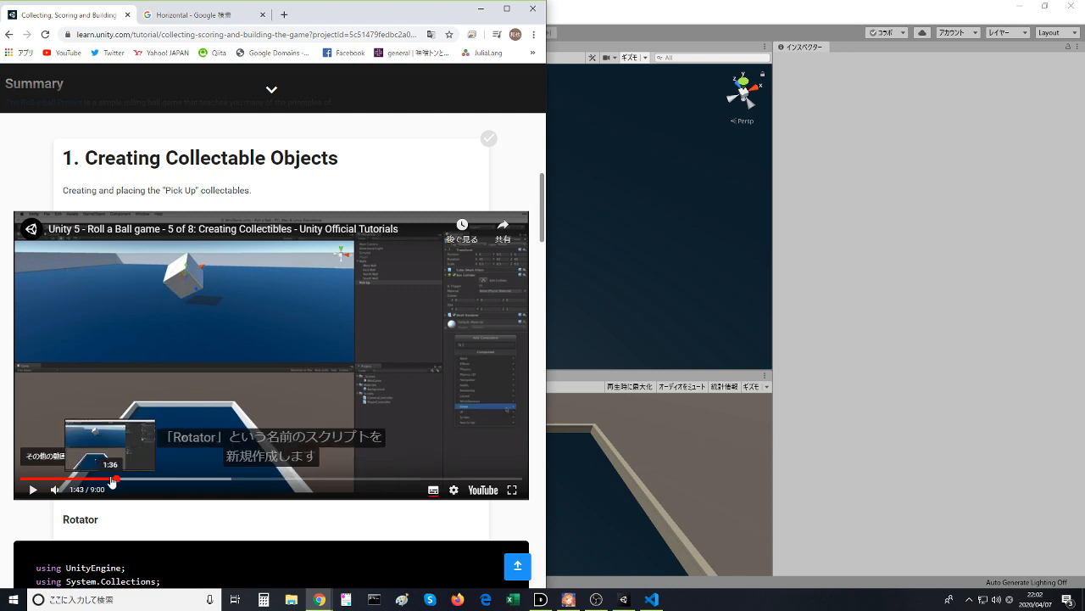
# - Play the tutorial video briefly, then return to Unity and add a new script named Rotater to the Pickup cube
pyautogui.click(184, 363)
pyautogui.click(309, 426)
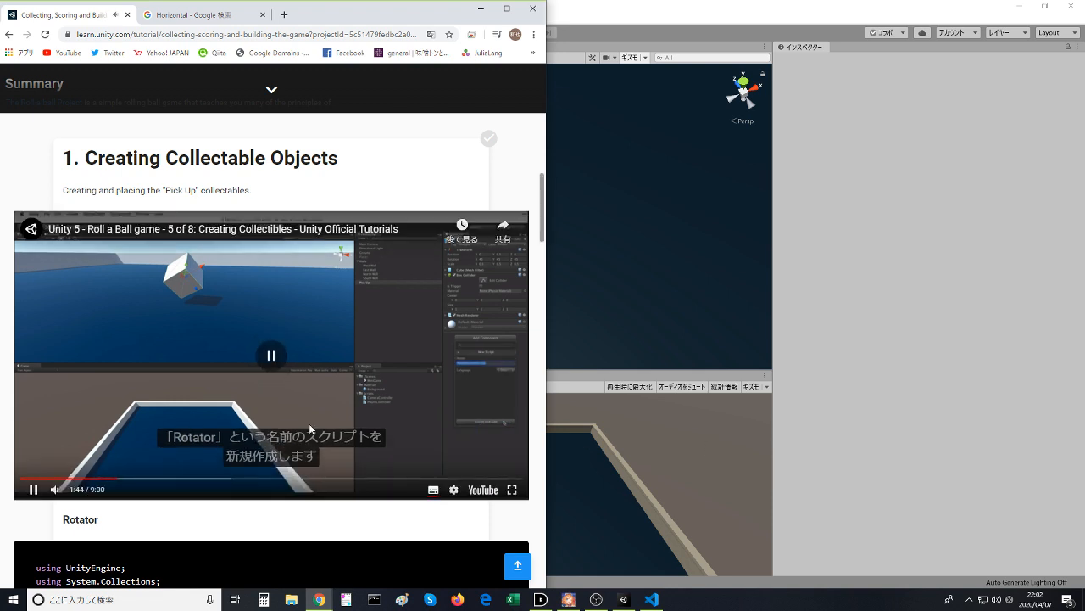
pyautogui.click(803, 432)
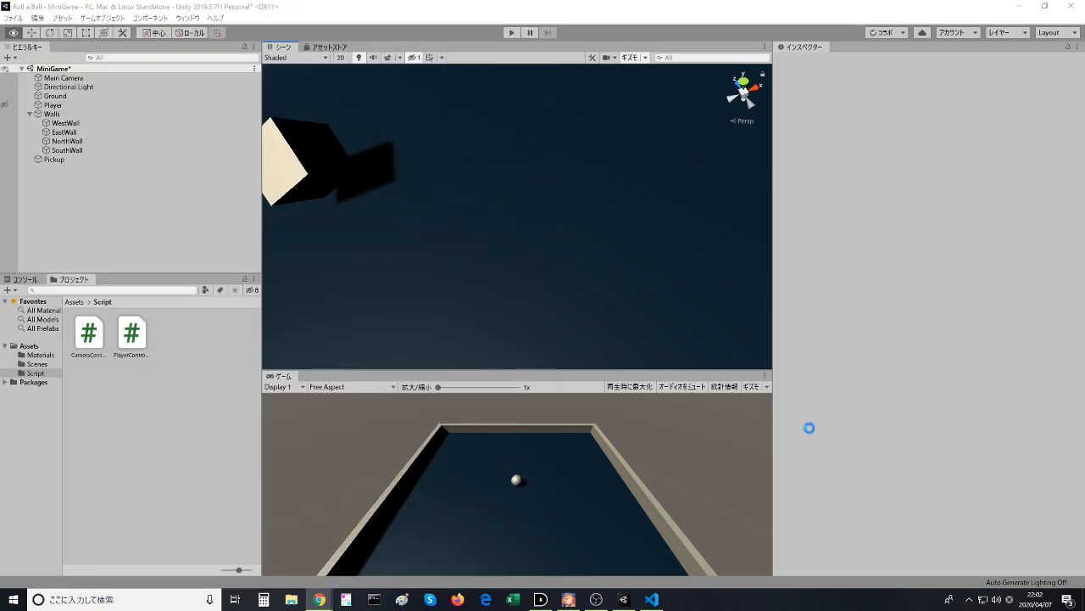
pyautogui.click(56, 159)
pyautogui.click(906, 460)
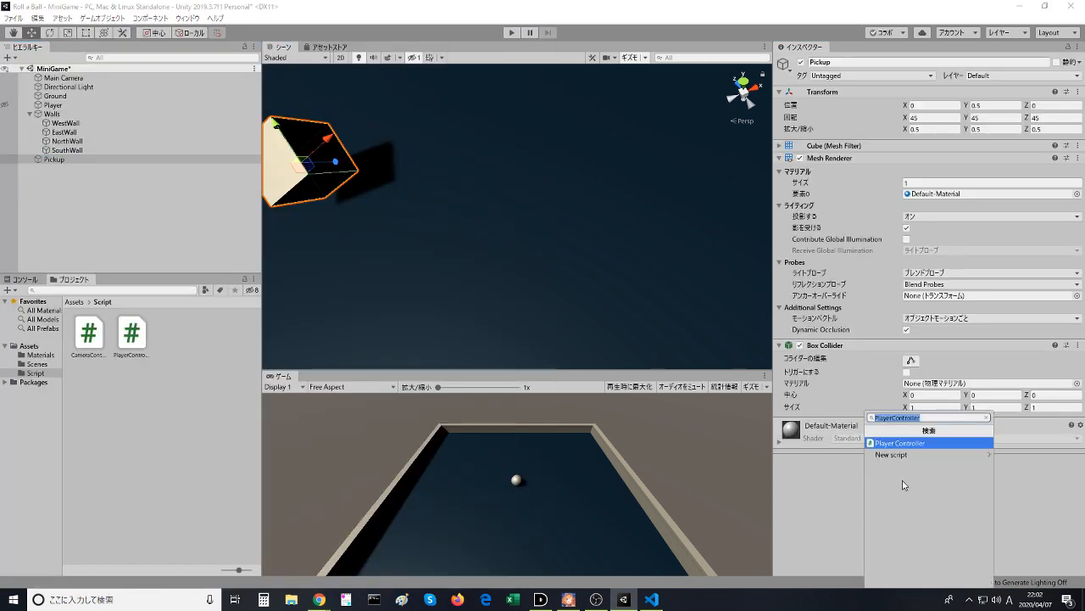
pyautogui.click(893, 456)
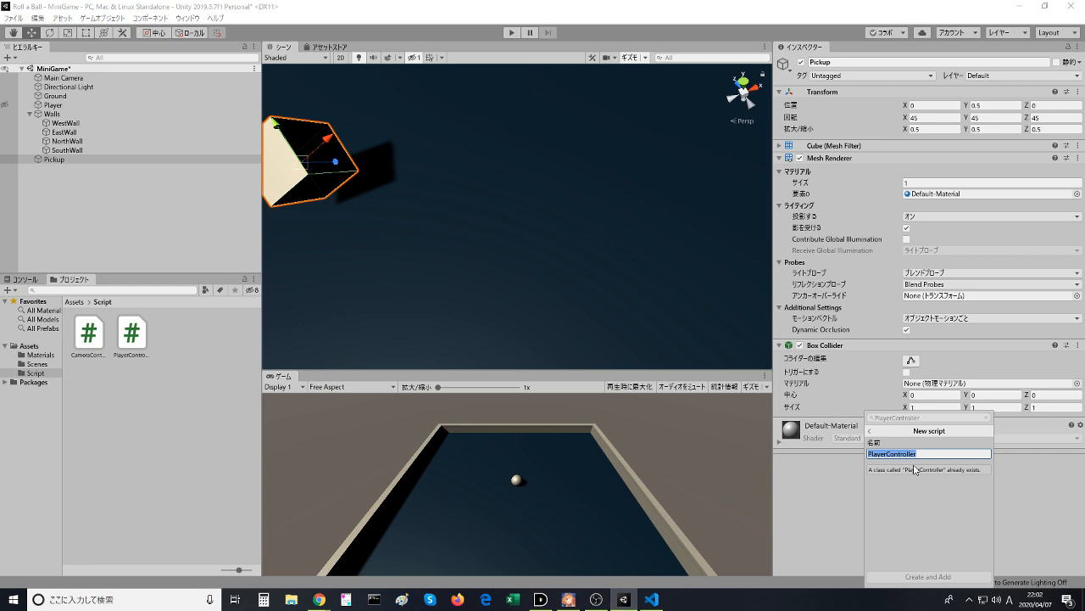
pyautogui.write('Rotater')
pyautogui.press('Return')
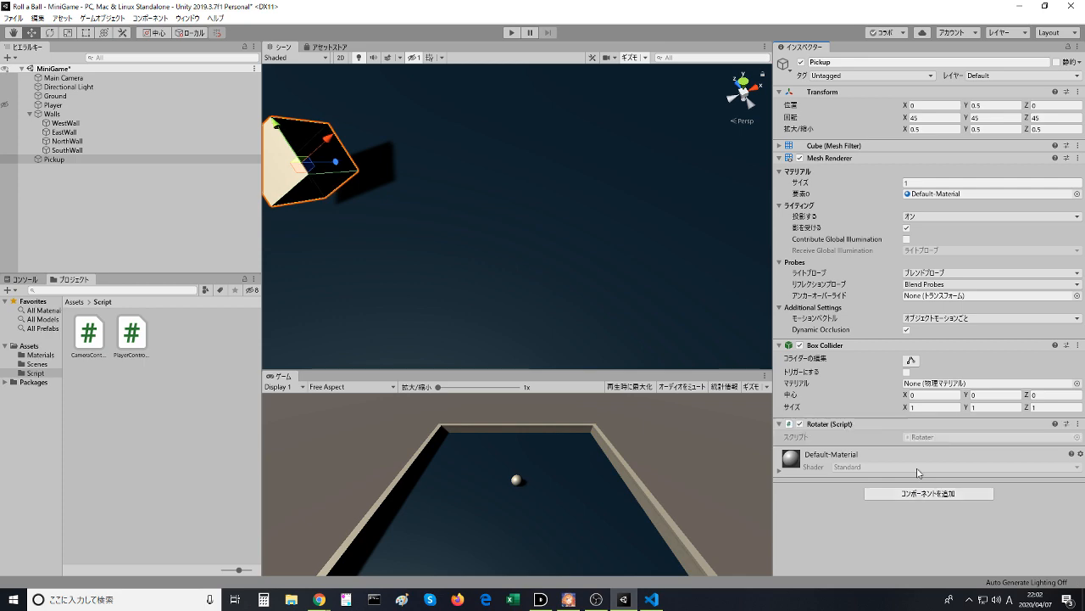
# - Open the Rotater script in Visual Studio Code and move Rotater.cs and Rotater.cs.meta into the Script folder
pyautogui.click(1072, 423)
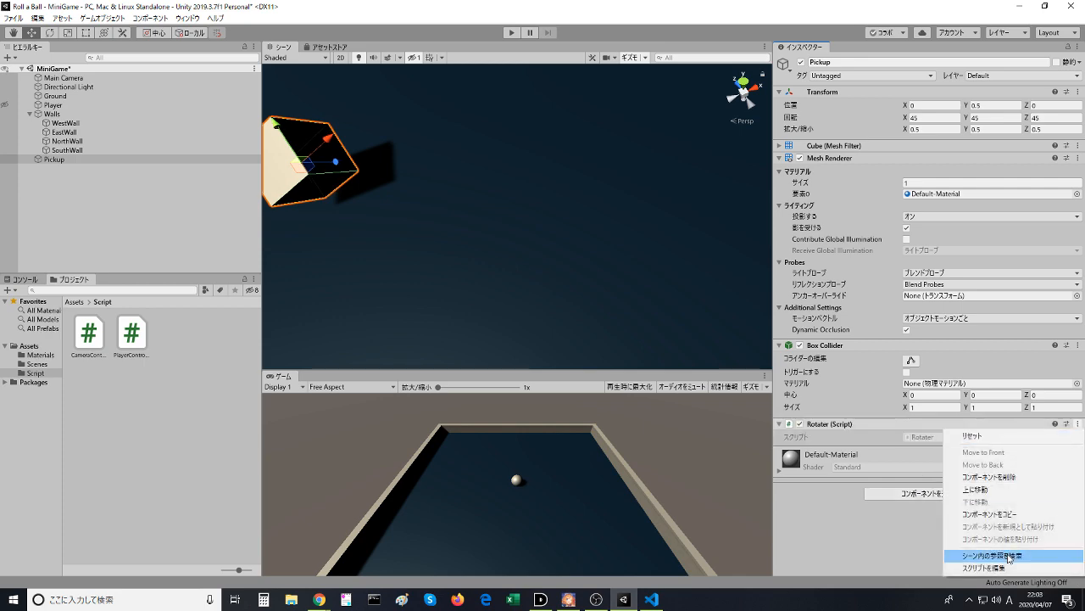
pyautogui.click(948, 566)
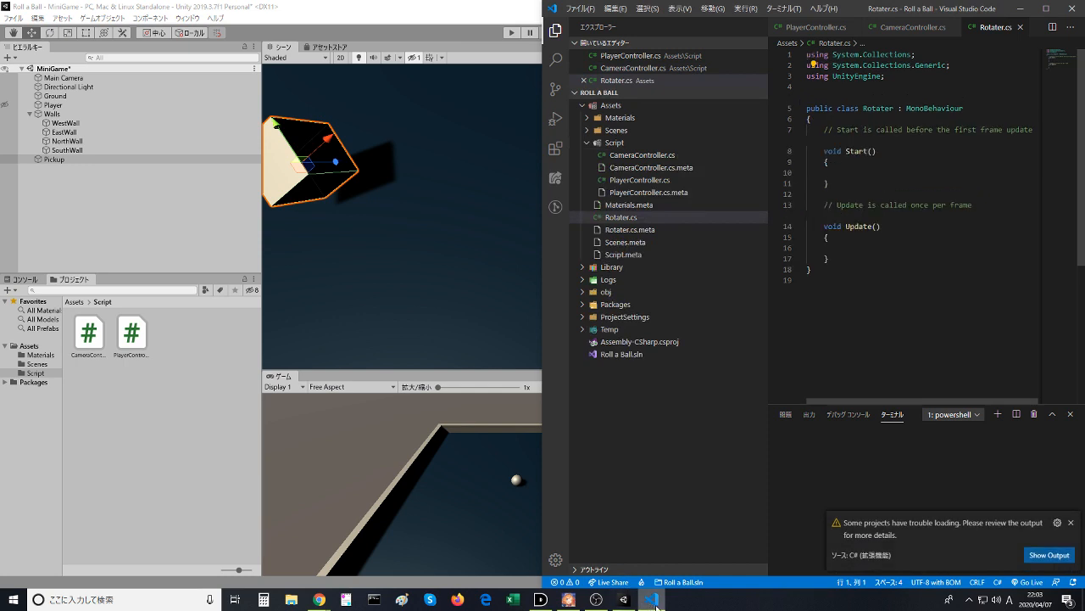
pyautogui.moveTo(623, 218); pyautogui.dragTo(632, 186)
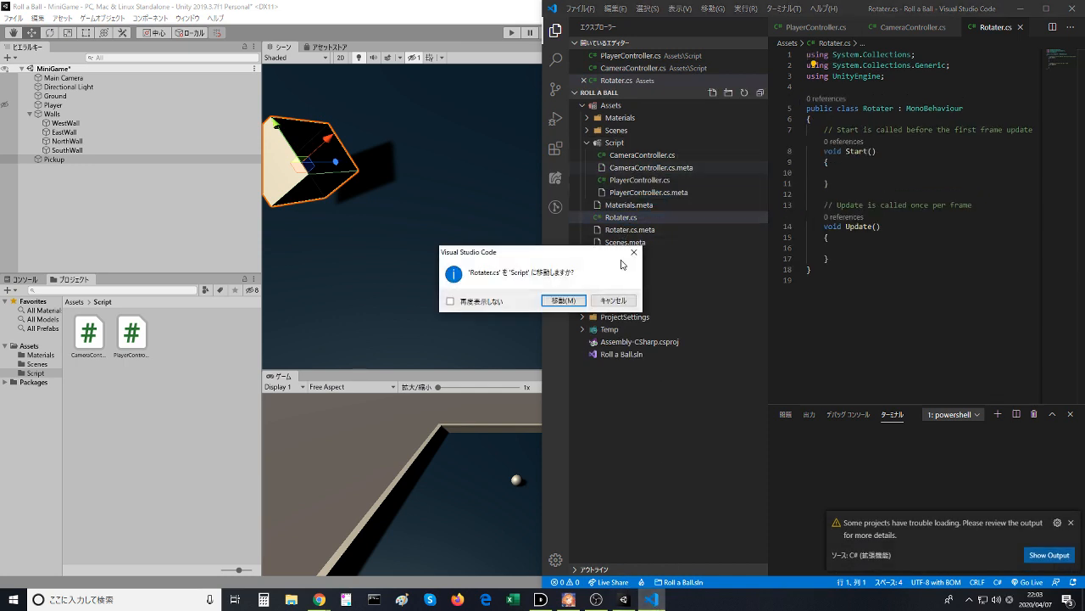
pyautogui.click(566, 300)
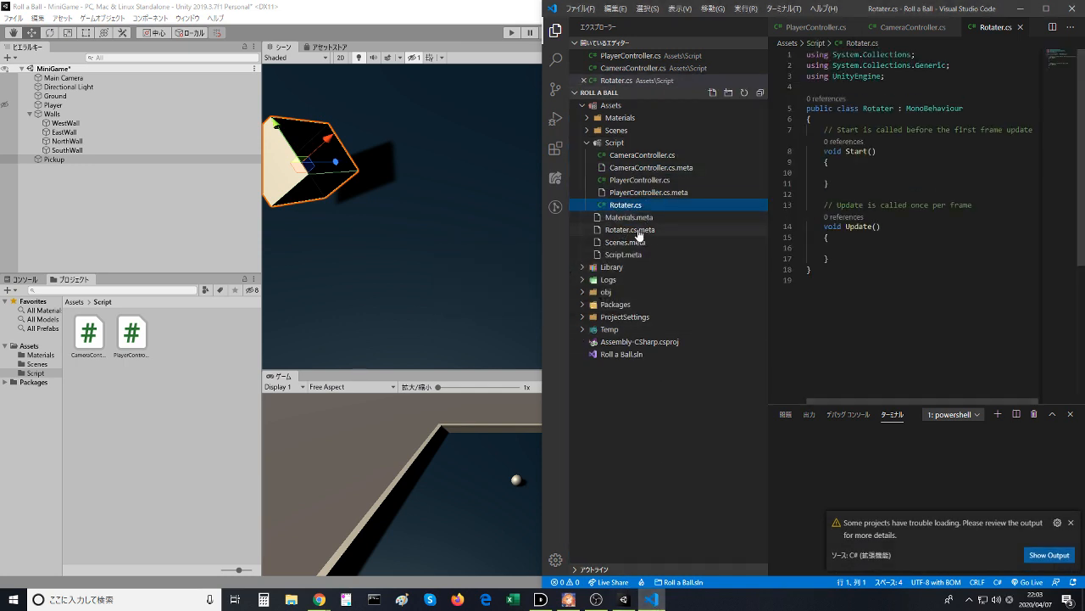
pyautogui.moveTo(642, 231); pyautogui.dragTo(654, 194)
pyautogui.click(572, 298)
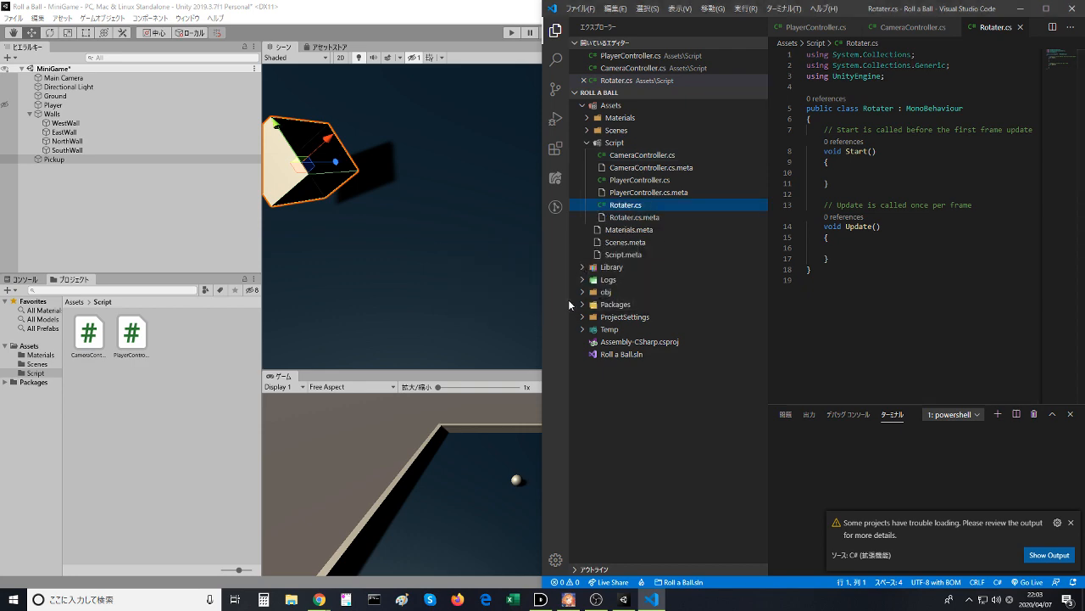
# - Switch to Chrome, resume the tutorial video on editing the script, and bring Visual Studio Code back beside it
pyautogui.hotkey('alt', 'Tab')
pyautogui.hotkey('alt', 'Tab')
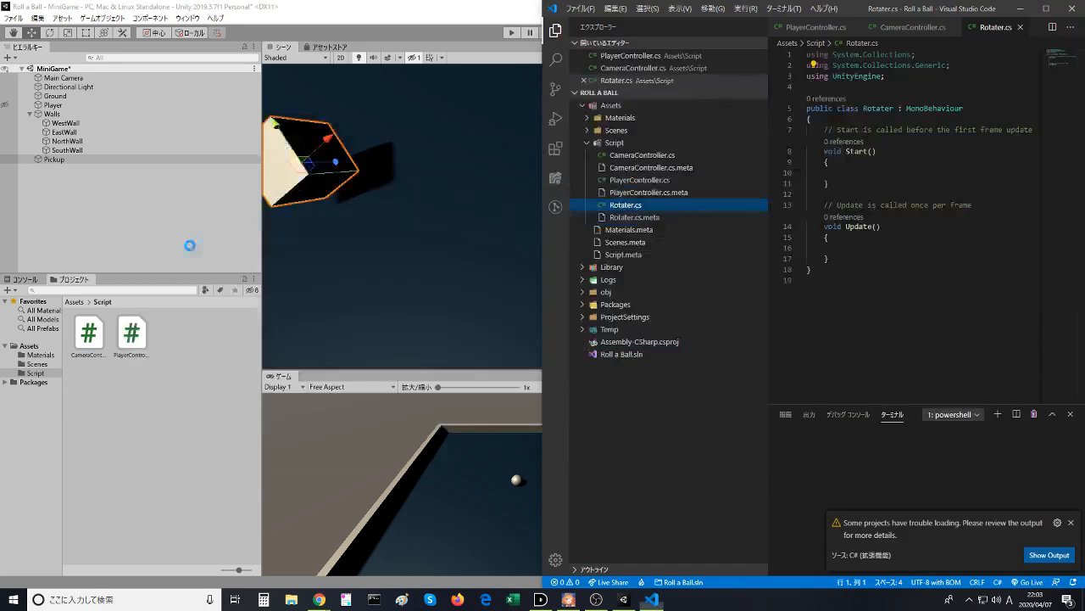
pyautogui.hotkey('alt', 'Tab')
pyautogui.press('Tab')
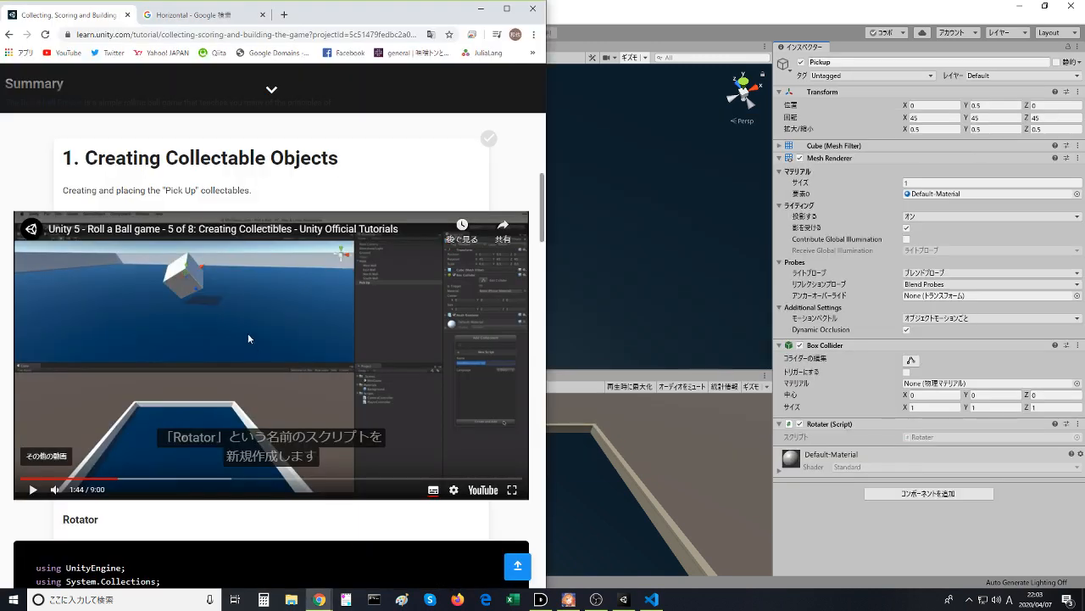
pyautogui.click(277, 405)
pyautogui.hotkey('alt', 'Tab')
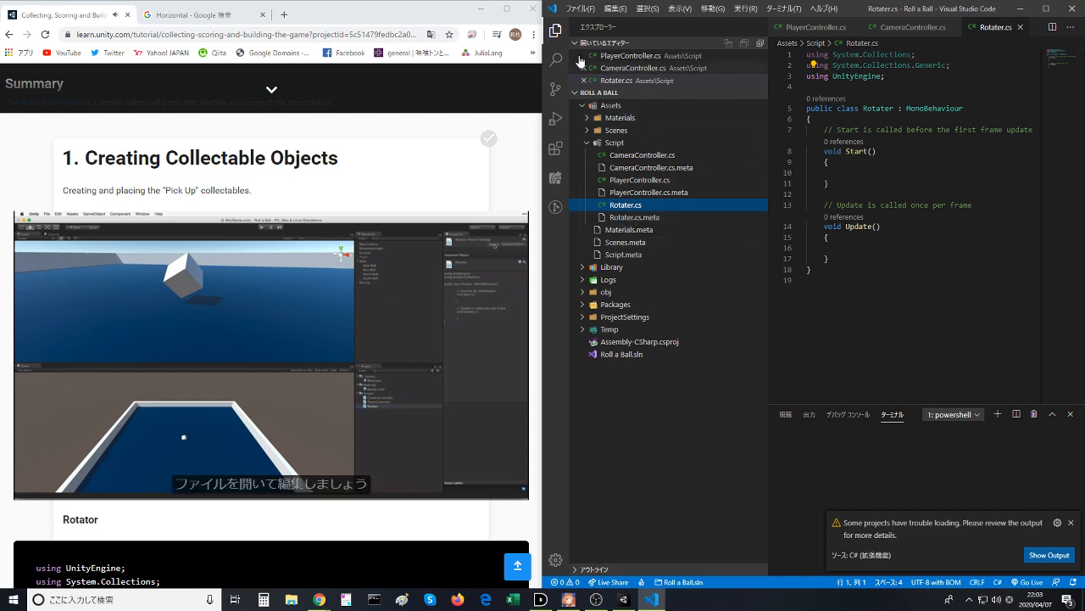
# - Hide the file explorer and delete the Start method with its comment from the Rotater class
pyautogui.click(555, 30)
pyautogui.click(717, 258)
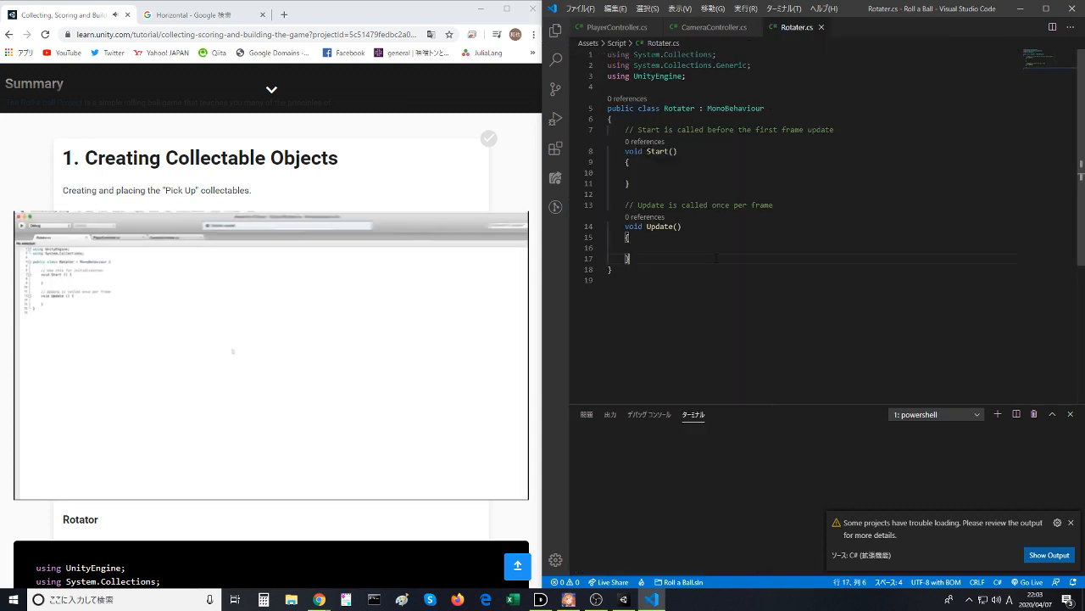
pyautogui.click(715, 227)
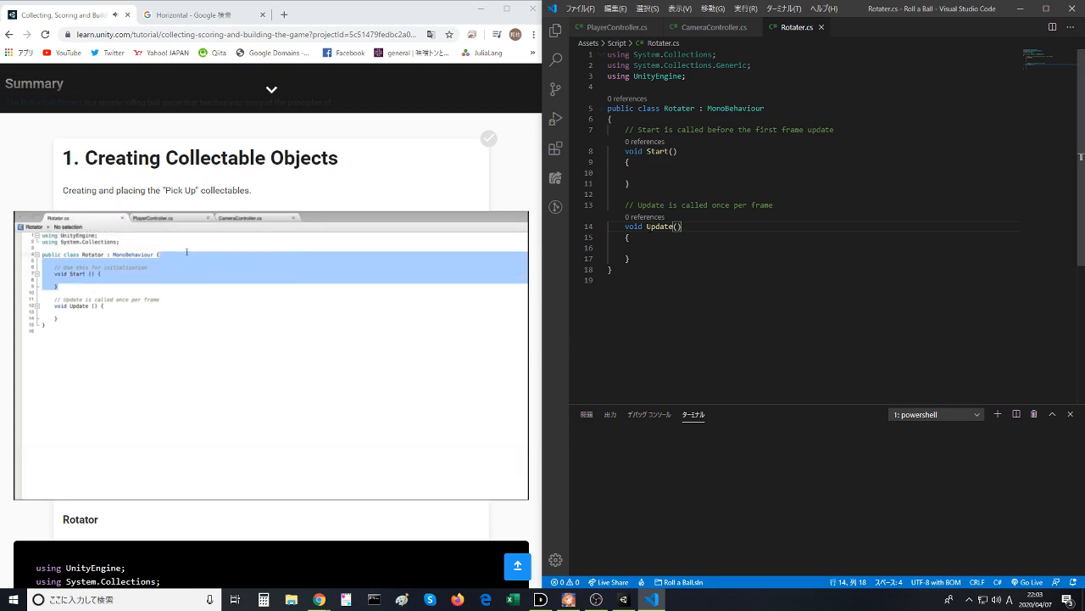
pyautogui.click(660, 179)
pyautogui.moveTo(659, 180); pyautogui.dragTo(844, 119)
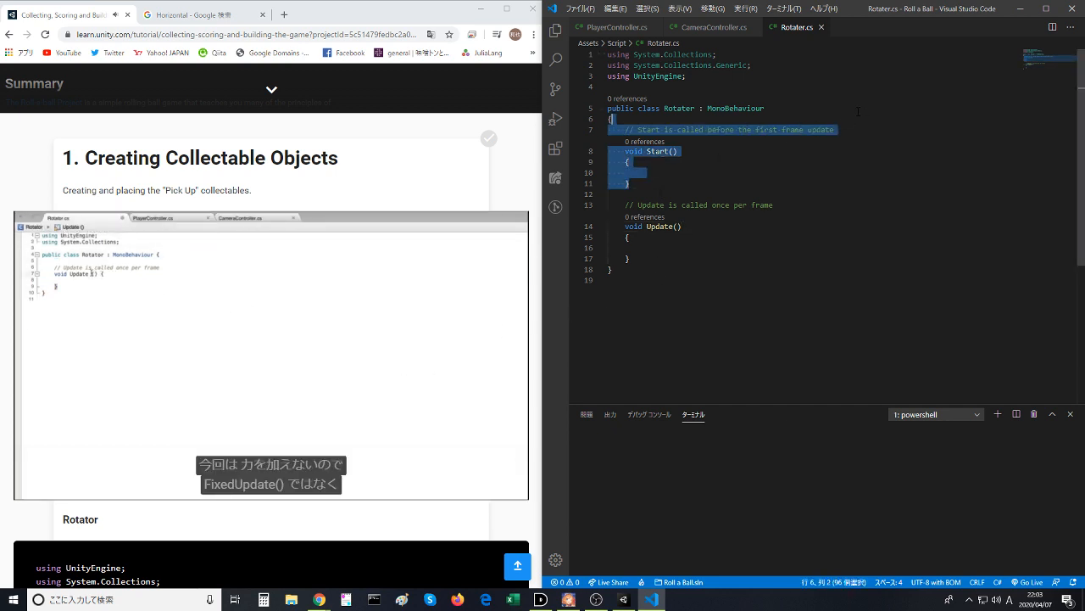
pyautogui.press('Delete')
# - Begin a statement with "transform." inside the body of the Update method
pyautogui.click(698, 170)
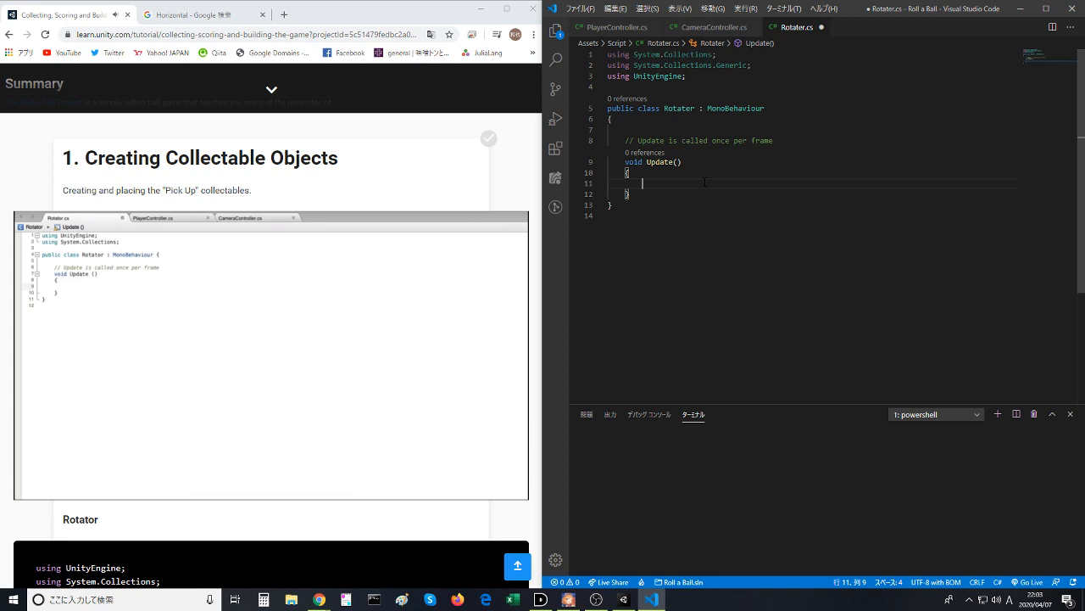
pyautogui.write('transform')
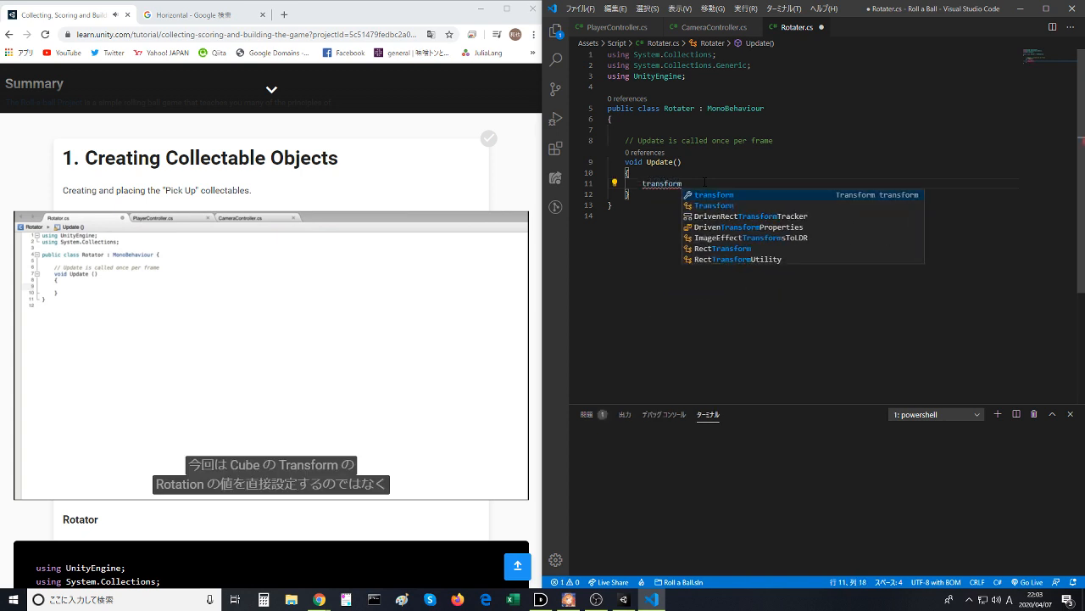
pyautogui.write('.')
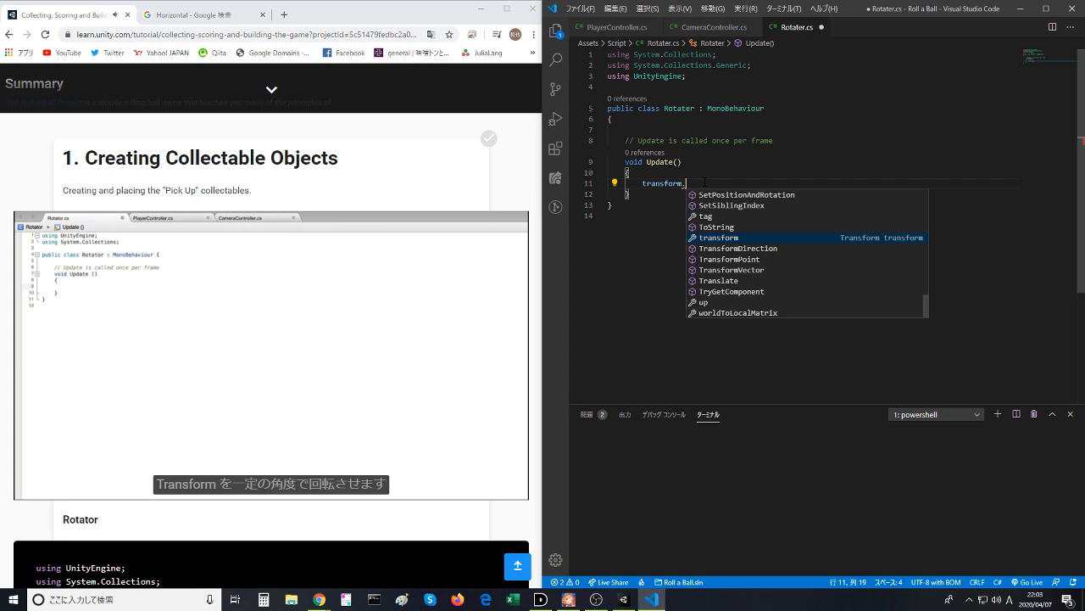
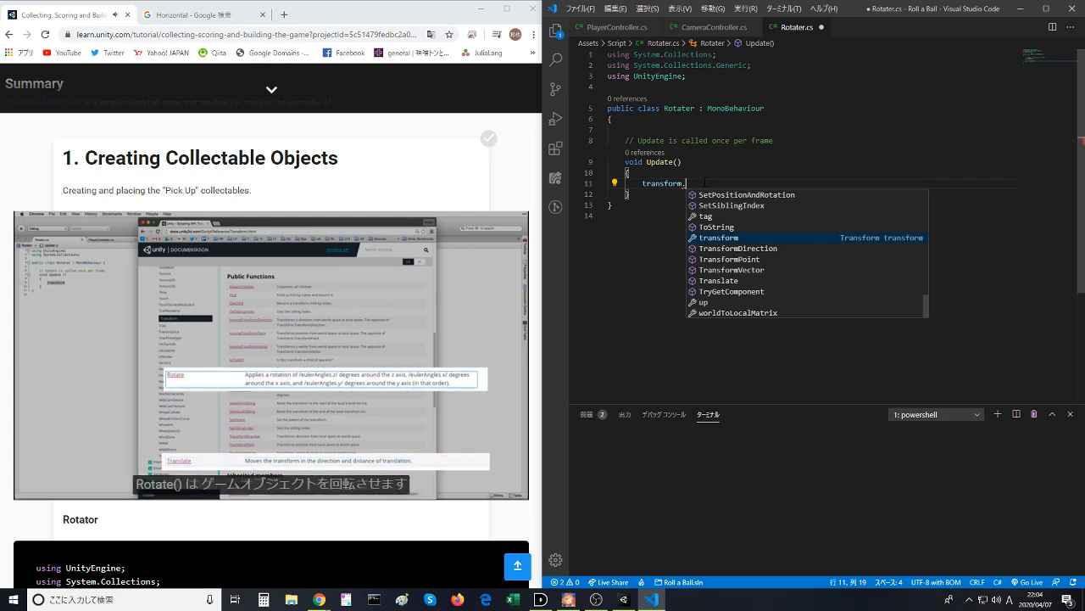
pyautogui.write('rotat')
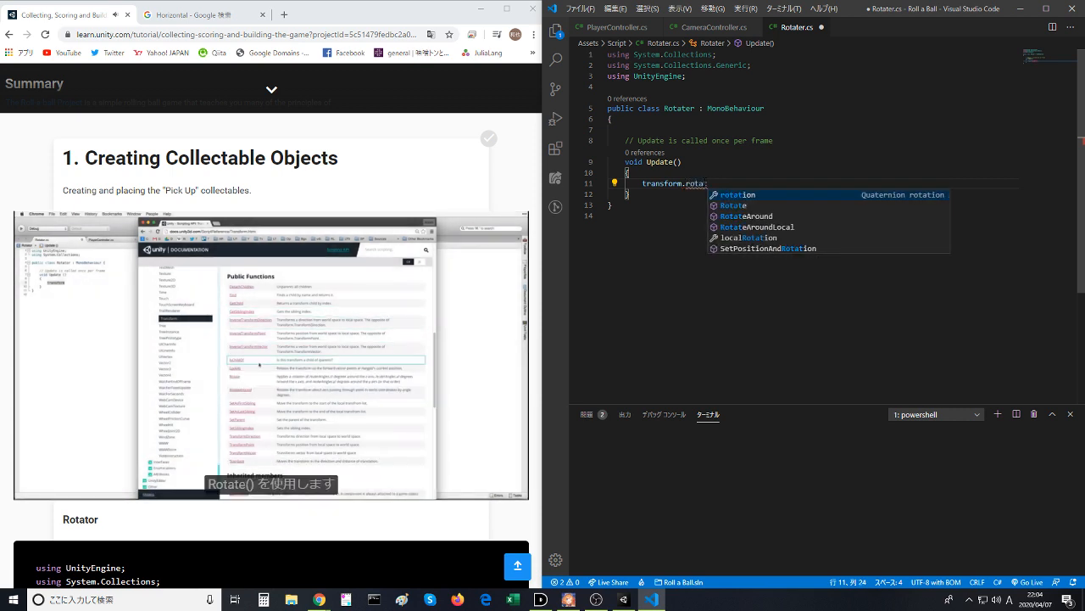
pyautogui.press('Down')
pyautogui.press('Return')
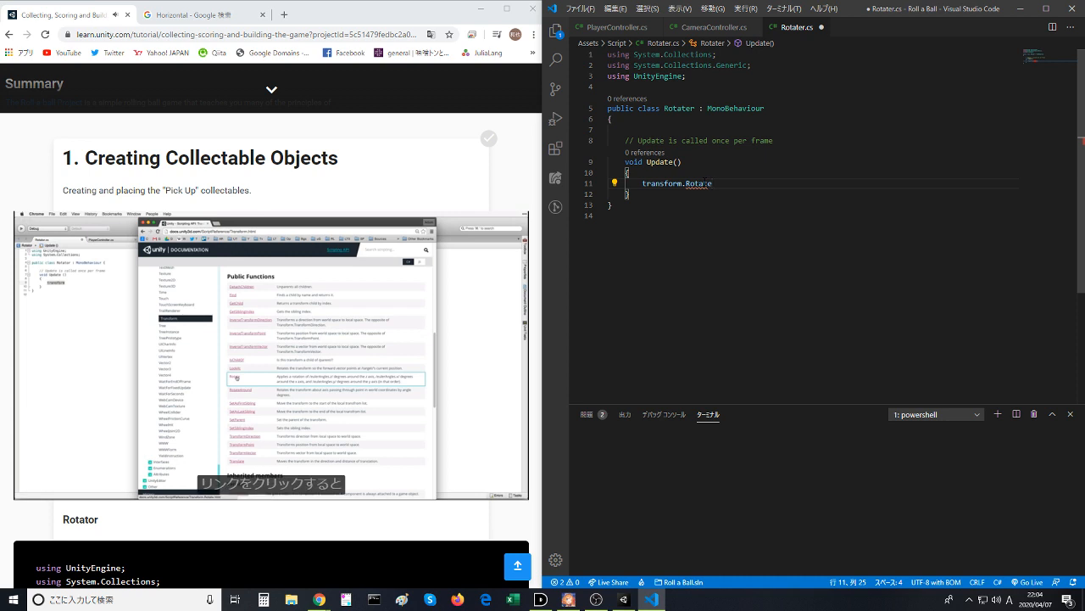
pyautogui.write('= ')
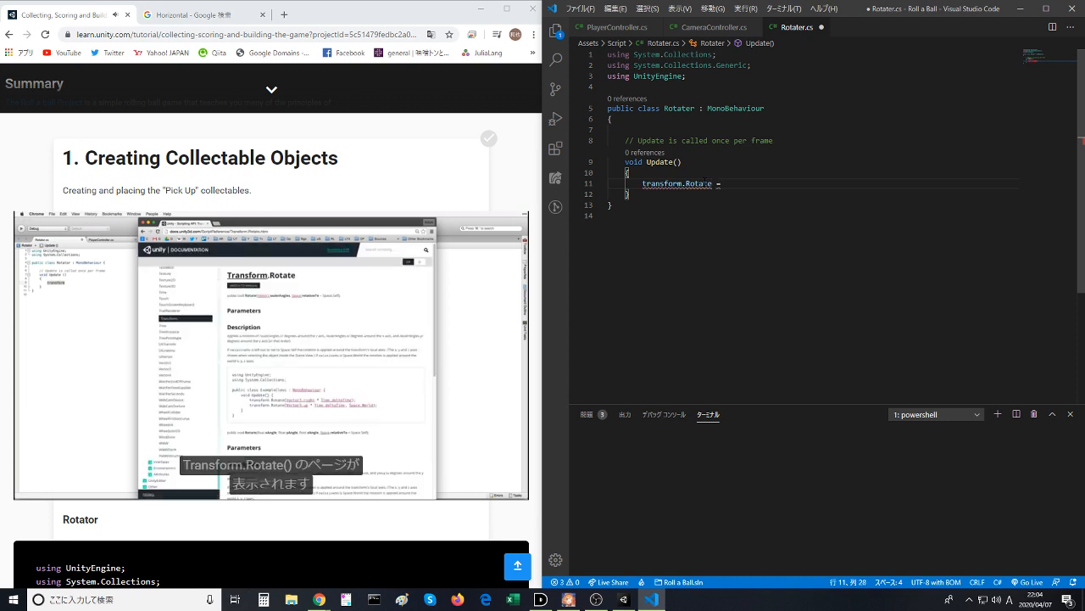
pyautogui.write('Tran')
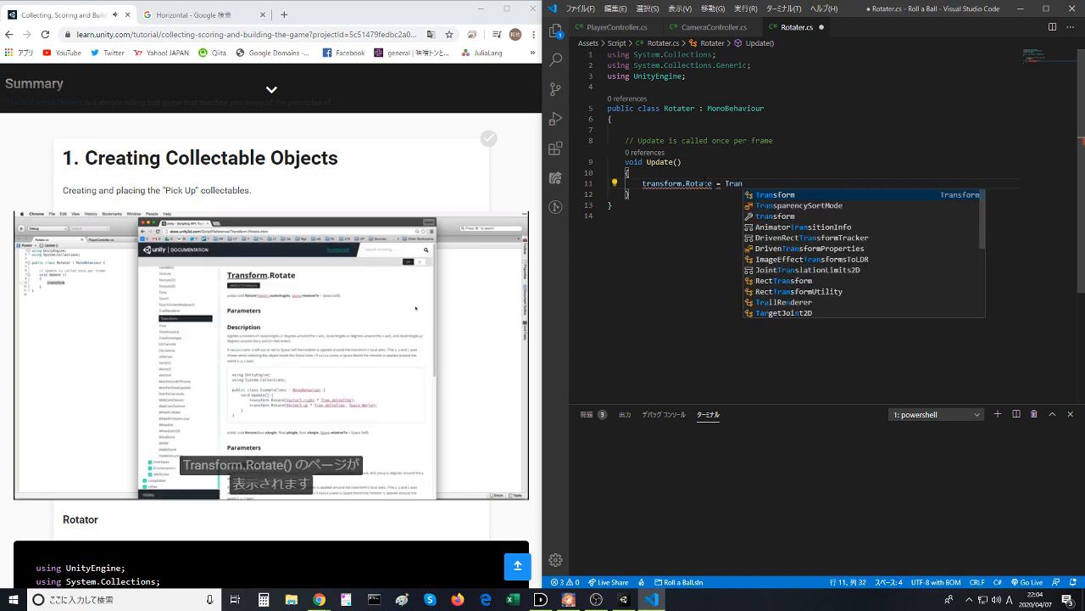
pyautogui.write('sform.')
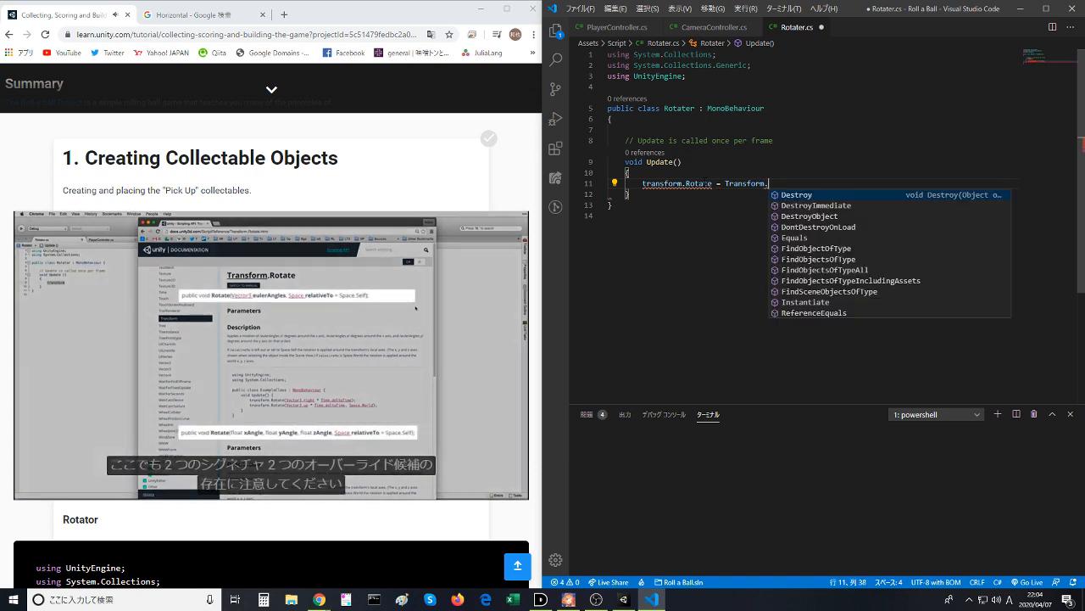
pyautogui.write('ro')
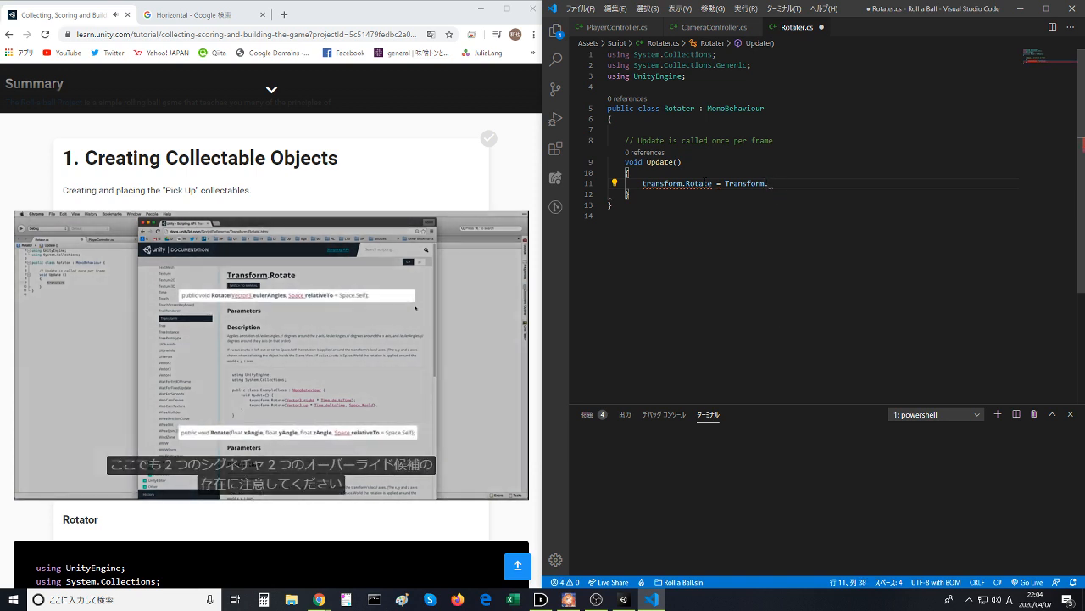
pyautogui.press('BackSpace')
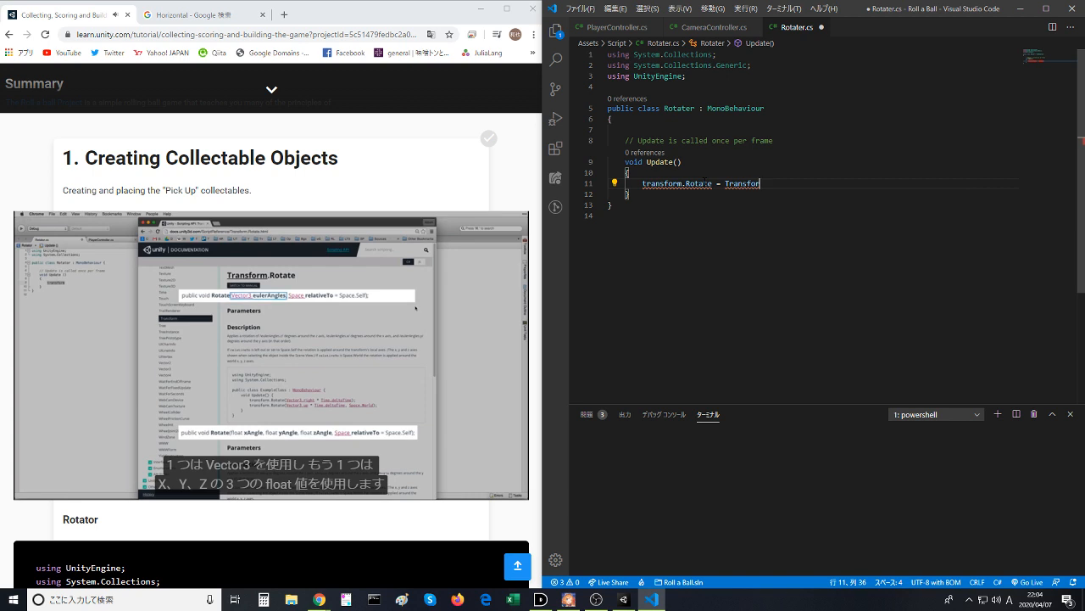
pyautogui.press('BackSpace')
pyautogui.press('BackSpace')
pyautogui.press('BackSpace')
pyautogui.press('BackSpace')
pyautogui.press('BackSpace')
pyautogui.press('BackSpace')
pyautogui.press('BackSpace')
pyautogui.press('BackSpace')
pyautogui.press('BackSpace')
pyautogui.press('BackSpace')
pyautogui.press('BackSpace')
pyautogui.press('BackSpace')
pyautogui.press('BackSpace')
pyautogui.press('BackSpace')
pyautogui.press('BackSpace')
pyautogui.press('BackSpace')
pyautogui.press('BackSpace')
pyautogui.press('BackSpace')
pyautogui.press('BackSpace')
pyautogui.press('BackSpace')
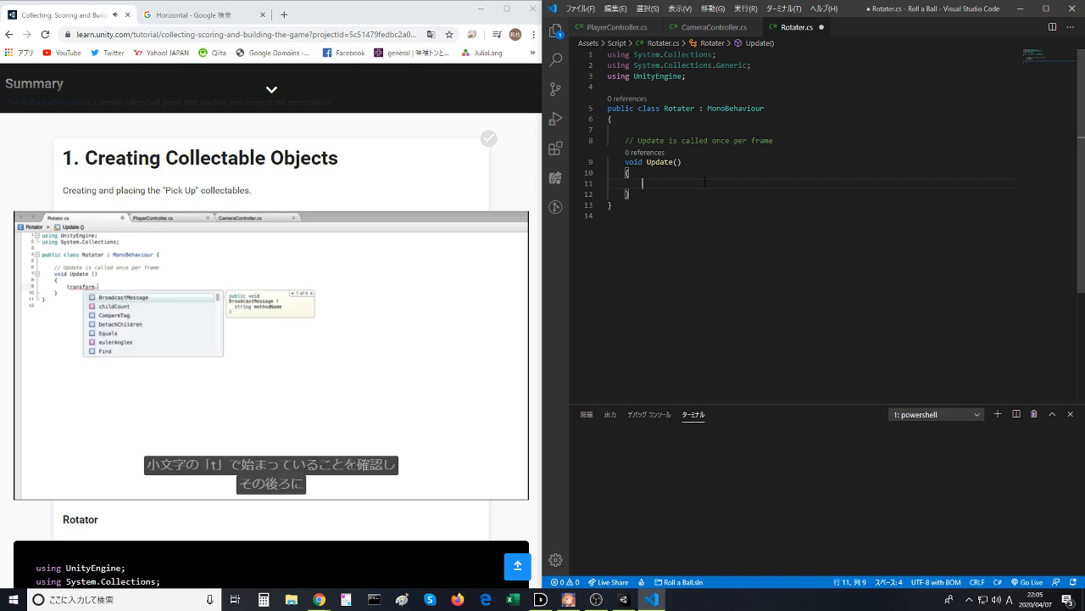
# - Write a transform.Rotate () call with empty parentheses in the body of the Update method
pyautogui.write('transform.')
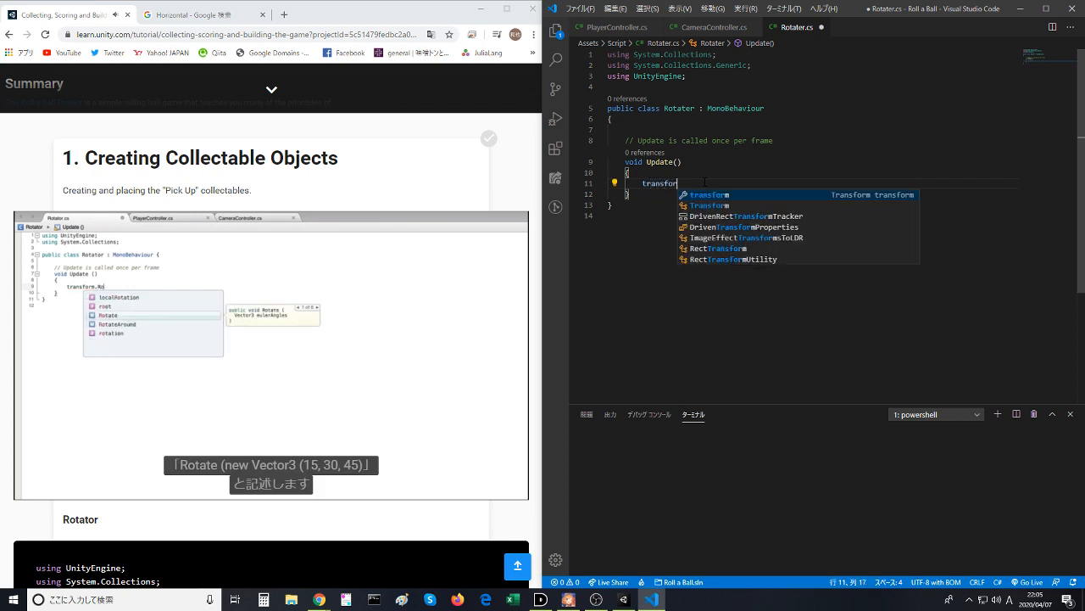
pyautogui.press('BackSpace')
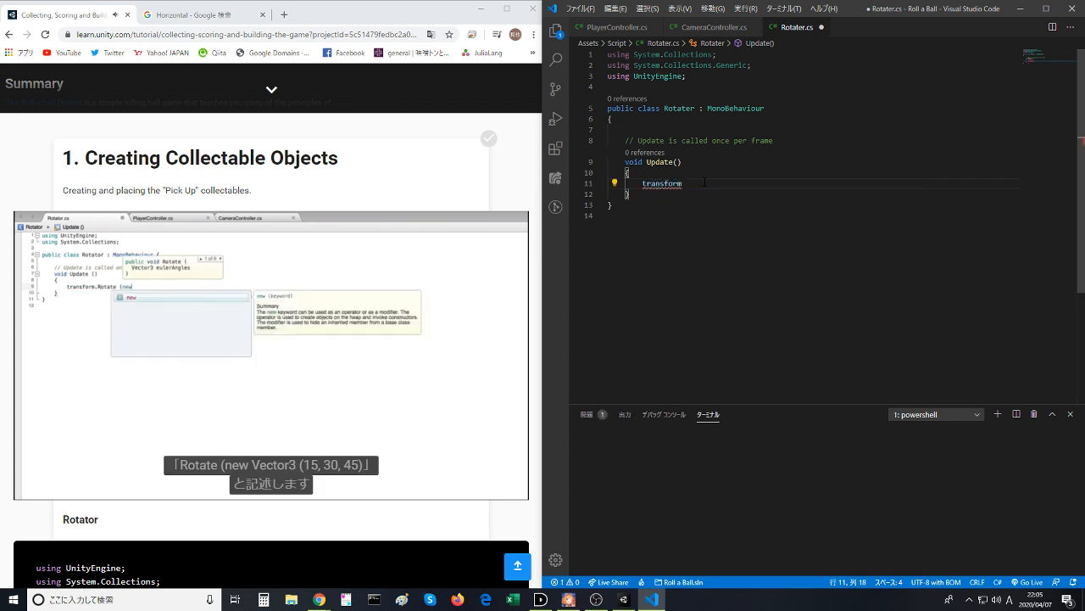
pyautogui.write('.Ro')
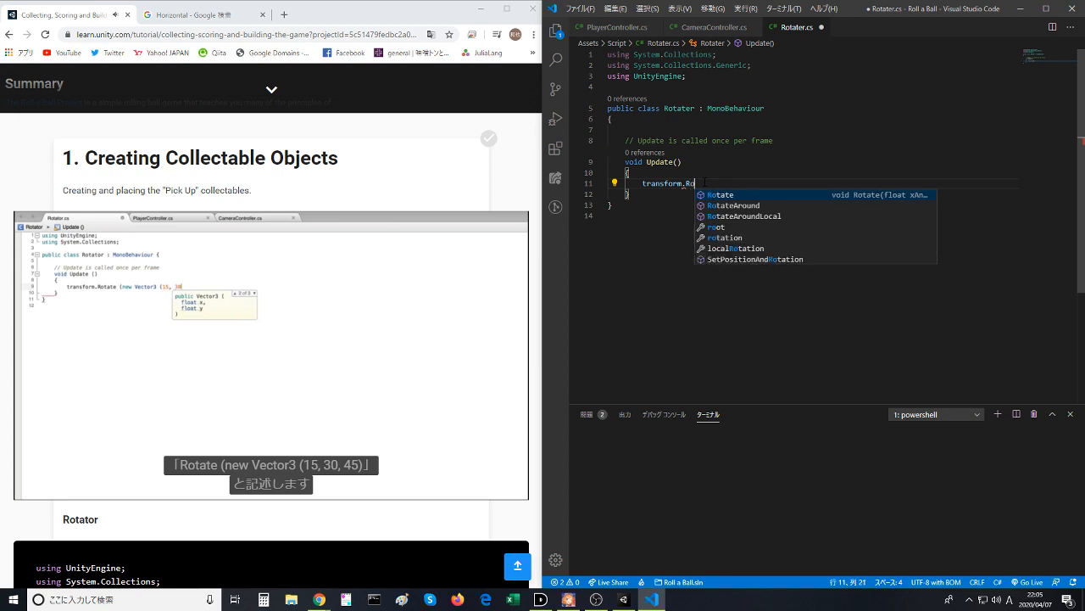
pyautogui.press('Escape')
pyautogui.write('tate')
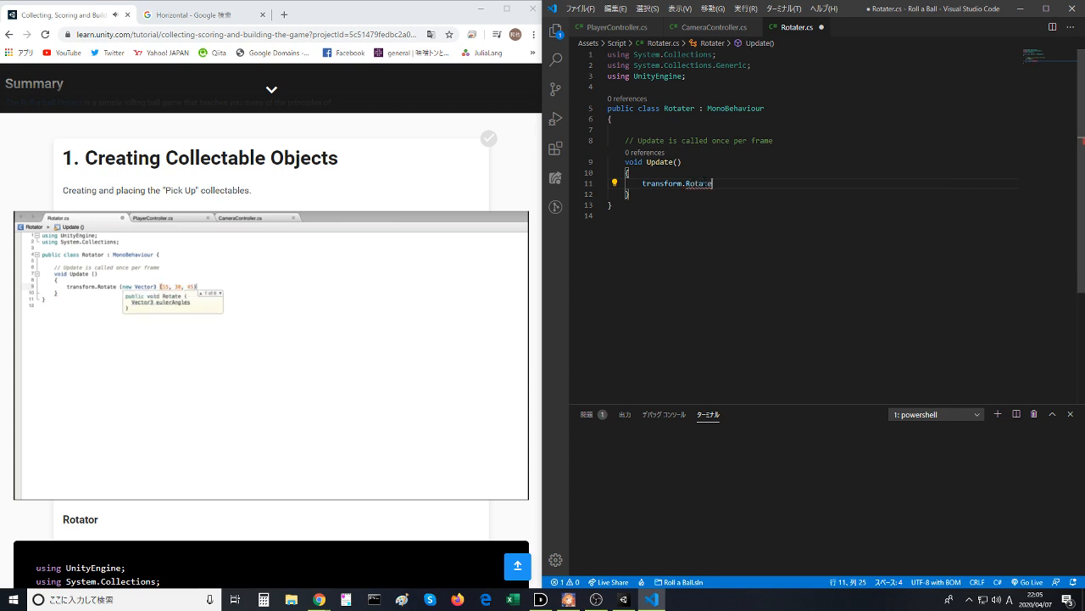
pyautogui.write(' ()')
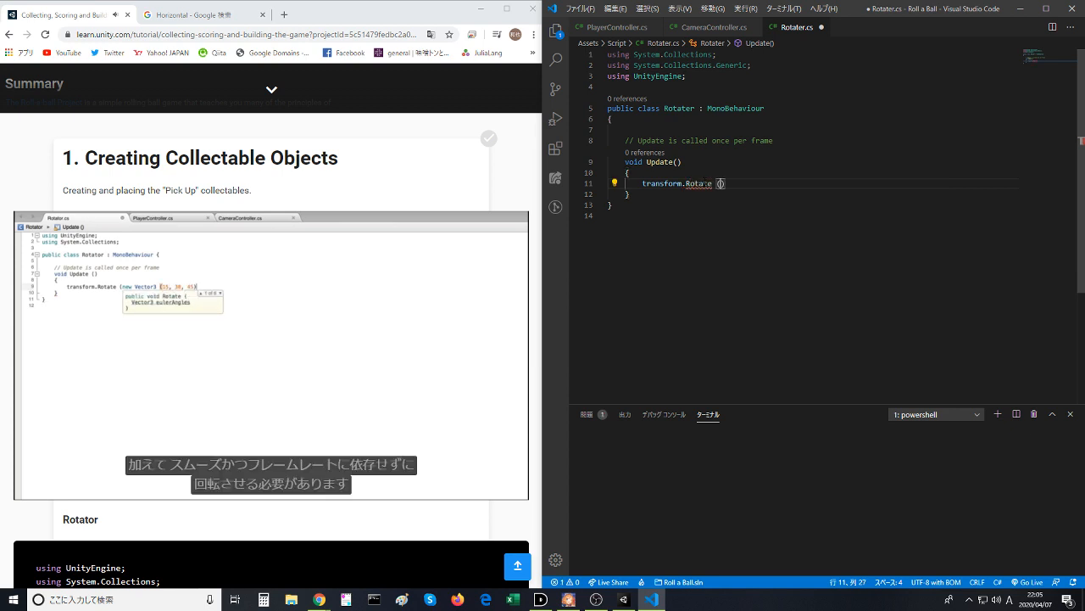
pyautogui.write('new V')
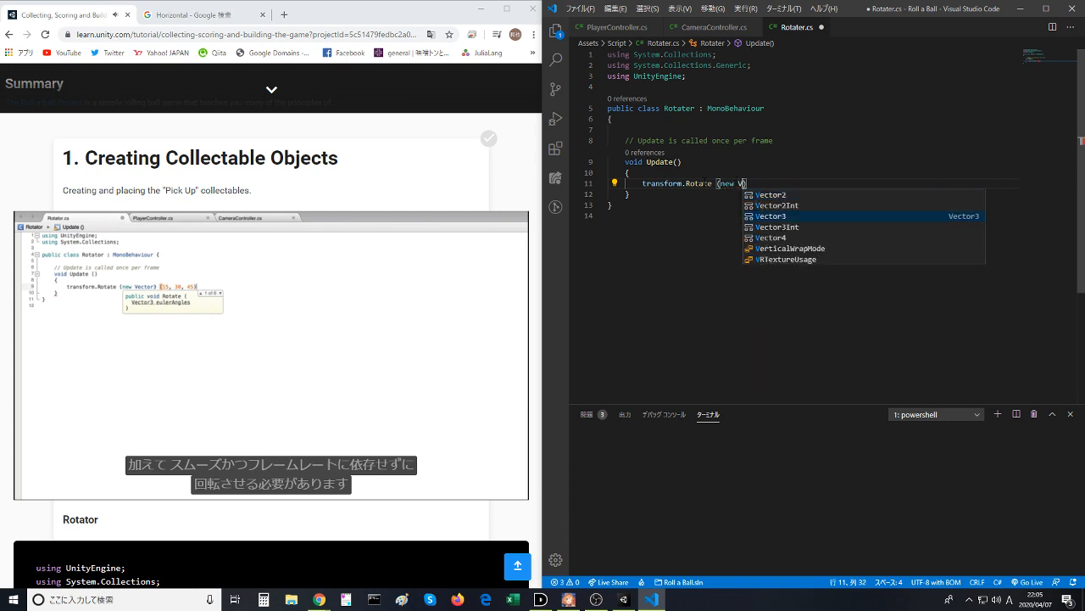
pyautogui.write('ector3')
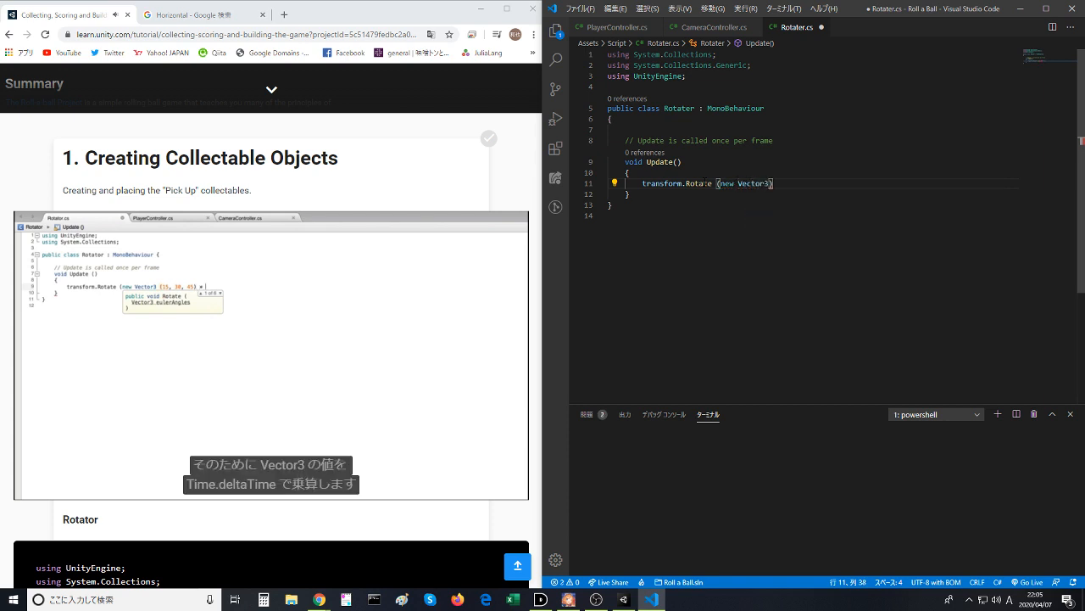
pyautogui.write('(15')
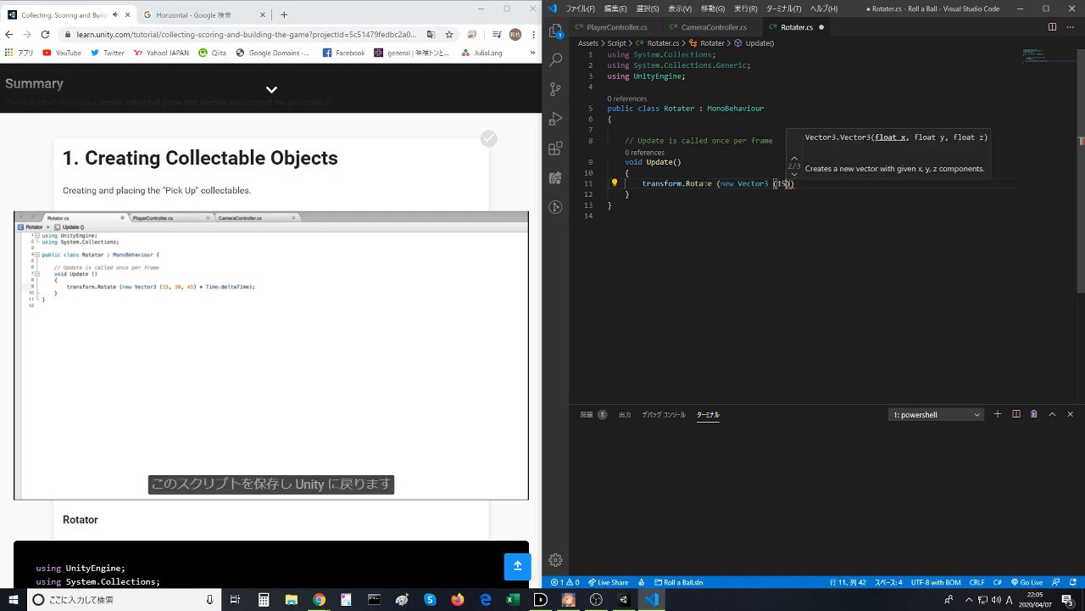
pyautogui.write(',30,45')
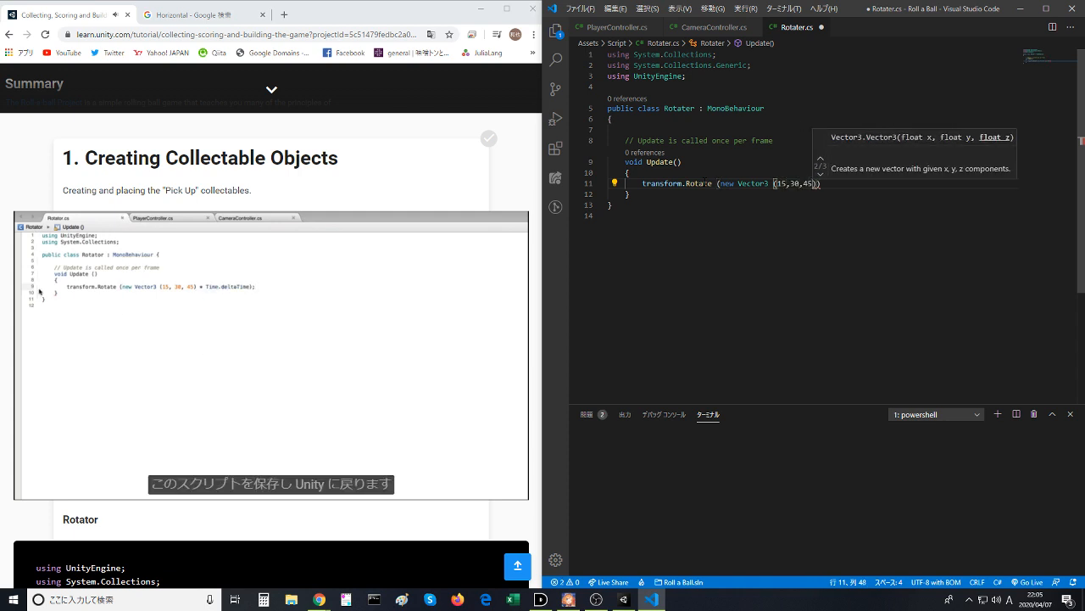
pyautogui.write('-')
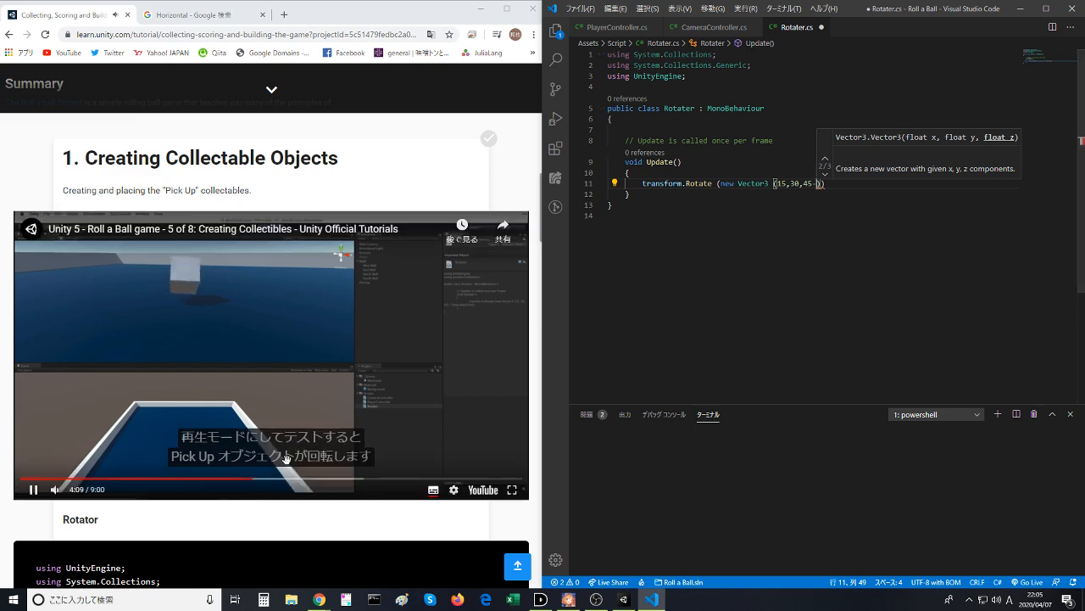
# - Rewind the tutorial video to 3:56, pause it, and bring up the Rotator code sample below it
pyautogui.click(247, 479)
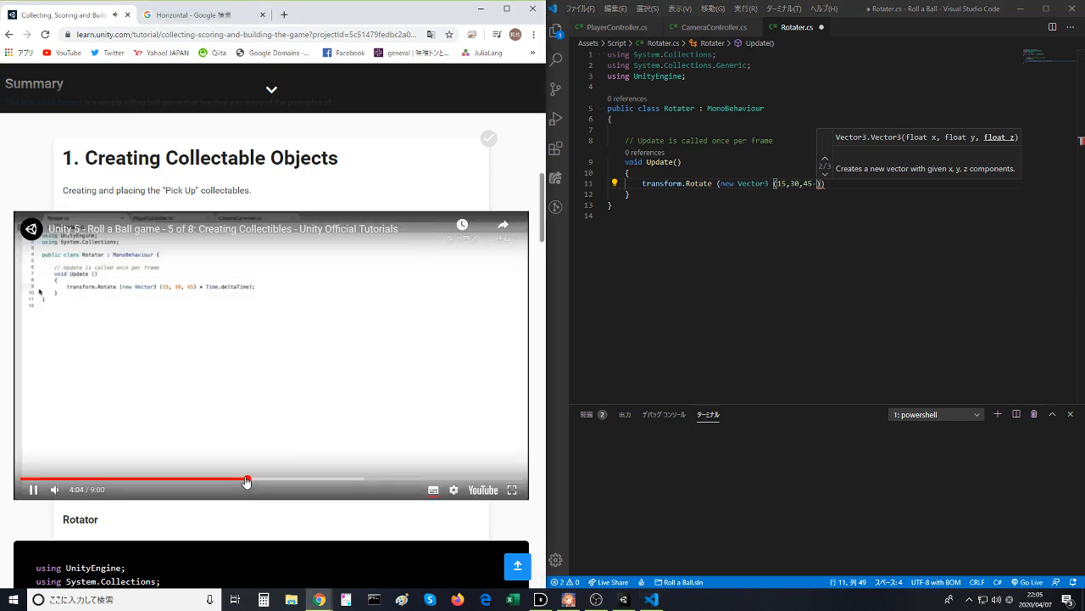
pyautogui.click(205, 404)
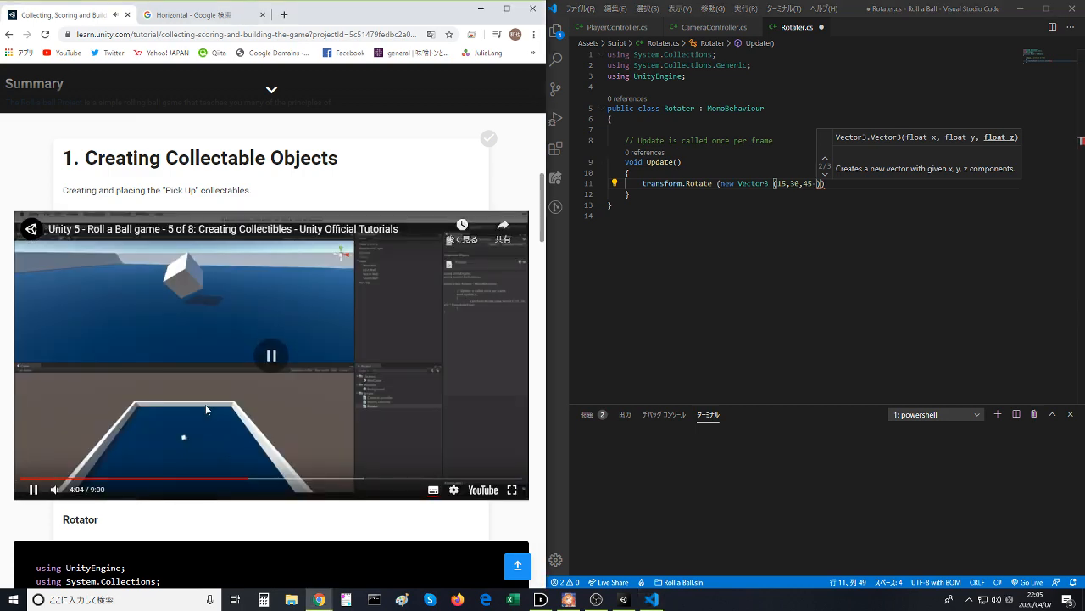
pyautogui.click(241, 479)
pyautogui.scroll(-2, 225, 479)
pyautogui.scroll(-4, 225, 477)
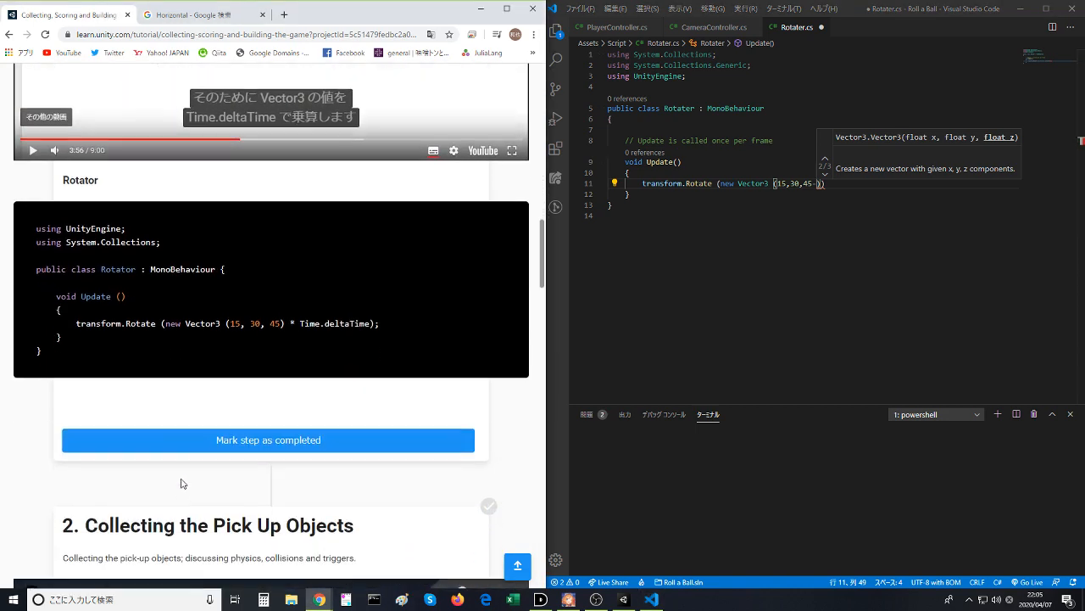
# - Remove the stray hyphen after 45 and multiply the vector by Time.deltaTime inside the Rotate call
pyautogui.click(844, 183)
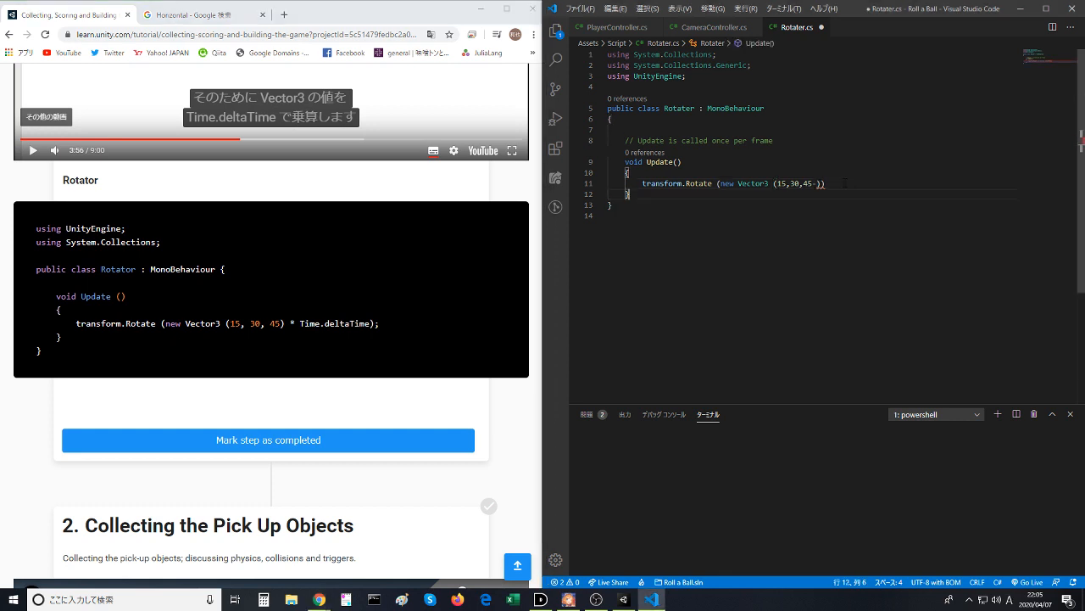
pyautogui.press('Left')
pyautogui.press('Left')
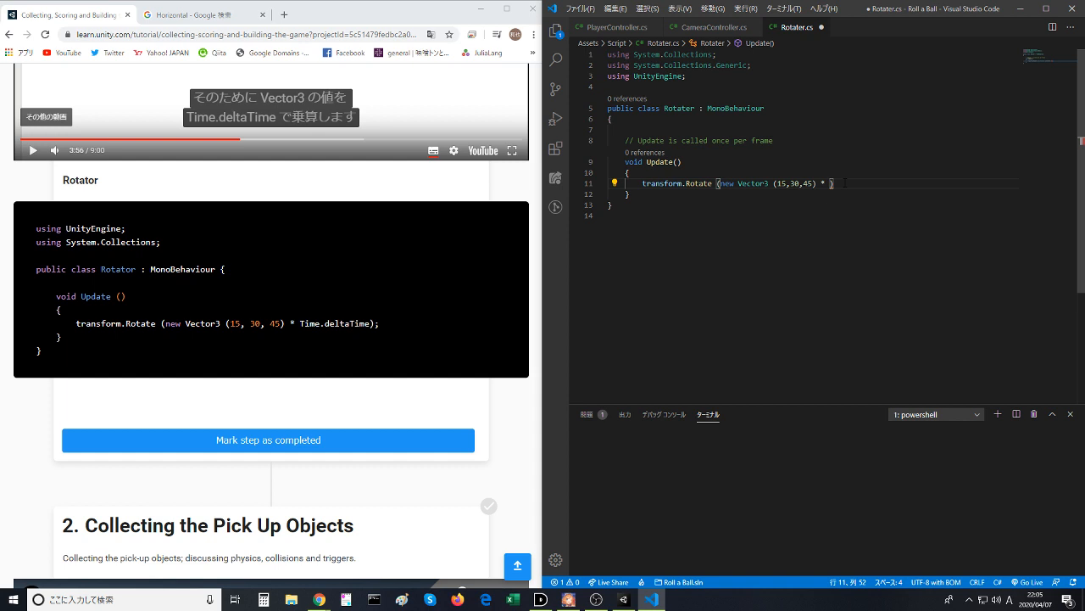
pyautogui.write('* Time.')
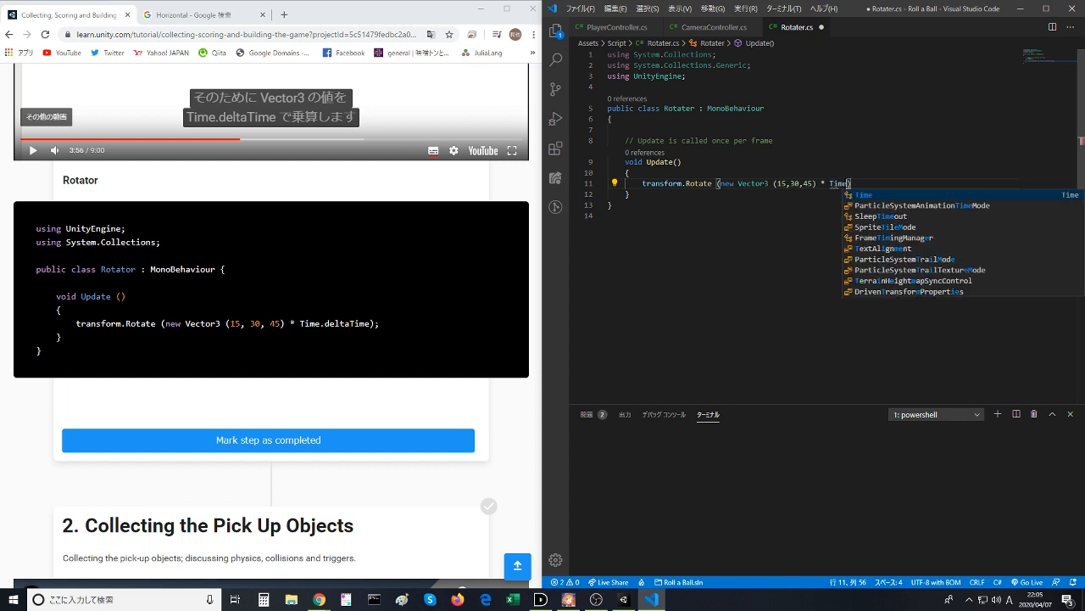
pyautogui.write('delt')
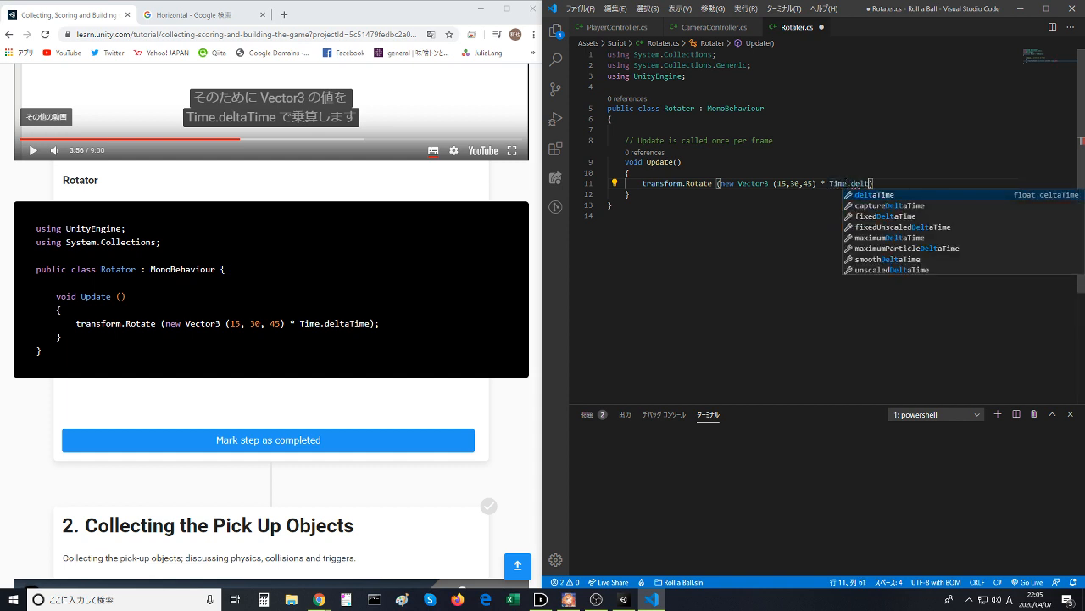
pyautogui.write('aTim')
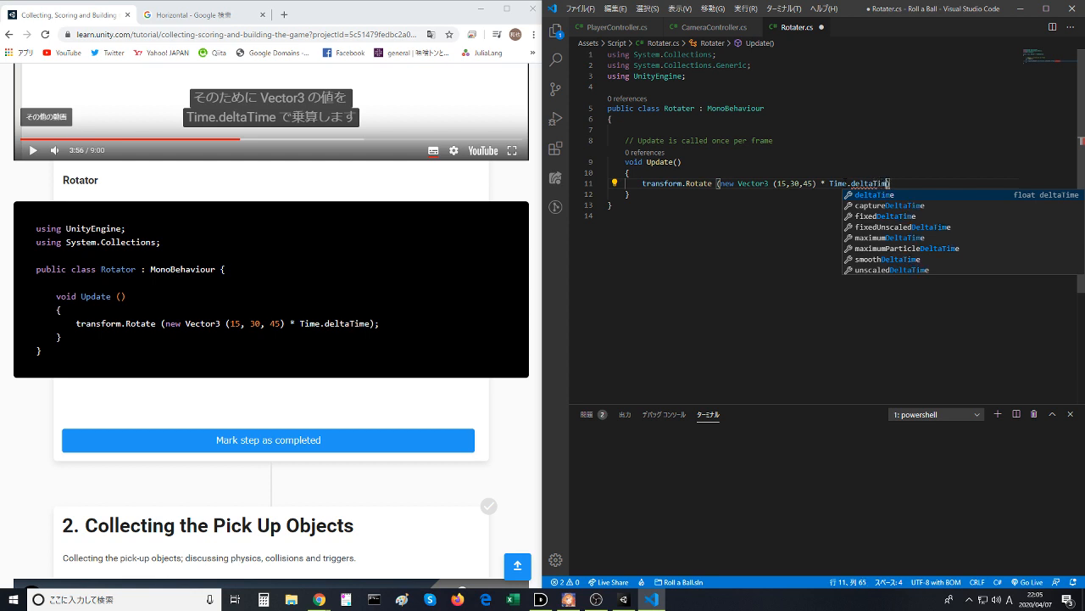
pyautogui.write('e')
pyautogui.press('Return')
pyautogui.press('Up')
# - End the transform.Rotate statement with a semicolon and save the Rotater script
pyautogui.hotkey('ctrl', 's')
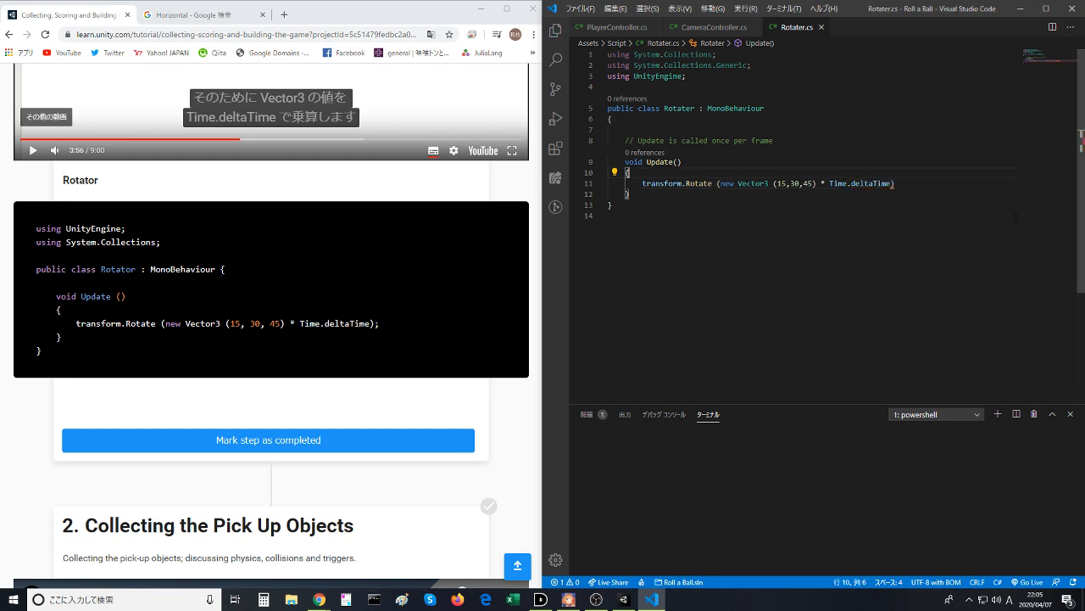
pyautogui.click(944, 185)
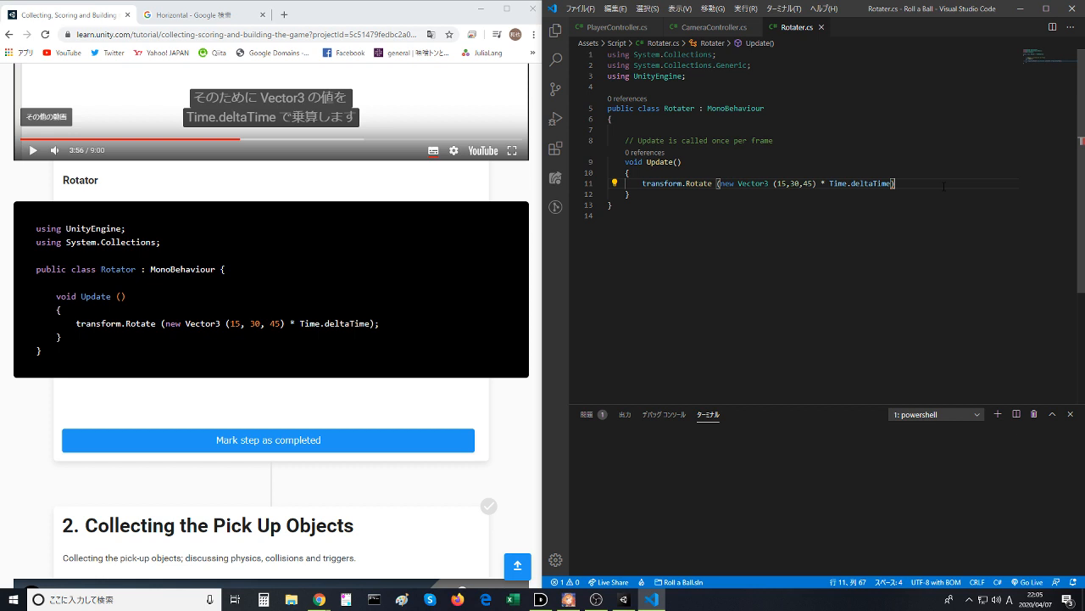
pyautogui.write(';')
pyautogui.hotkey('ctrl', 's')
pyautogui.click(927, 173)
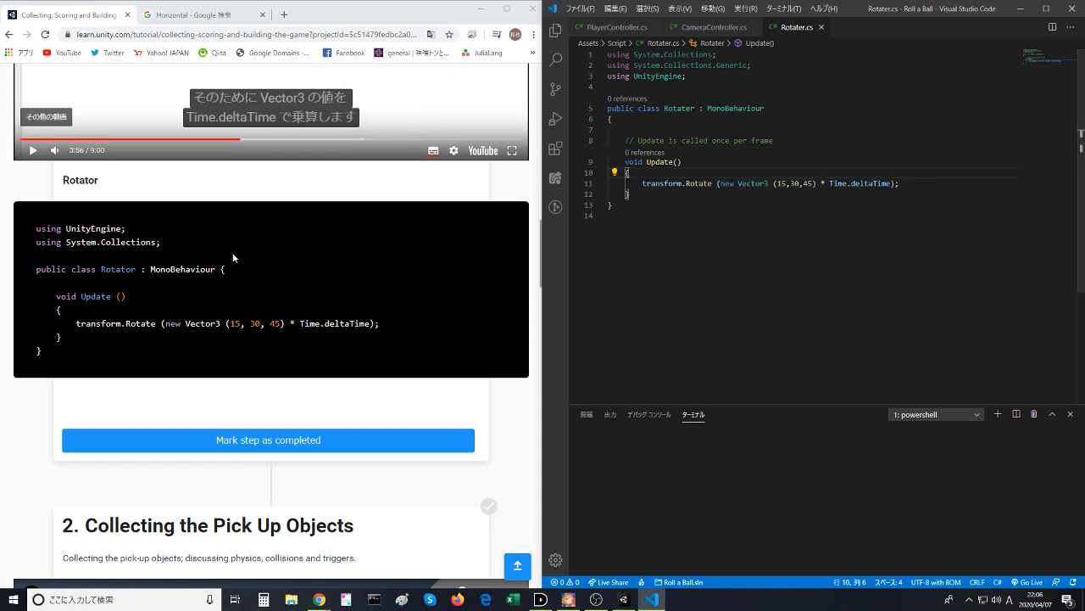
# - Switch to Unity, run the game to check the Pickup cube's rotation in the Scene view, and stop play mode
pyautogui.scroll(3, 238, 259)
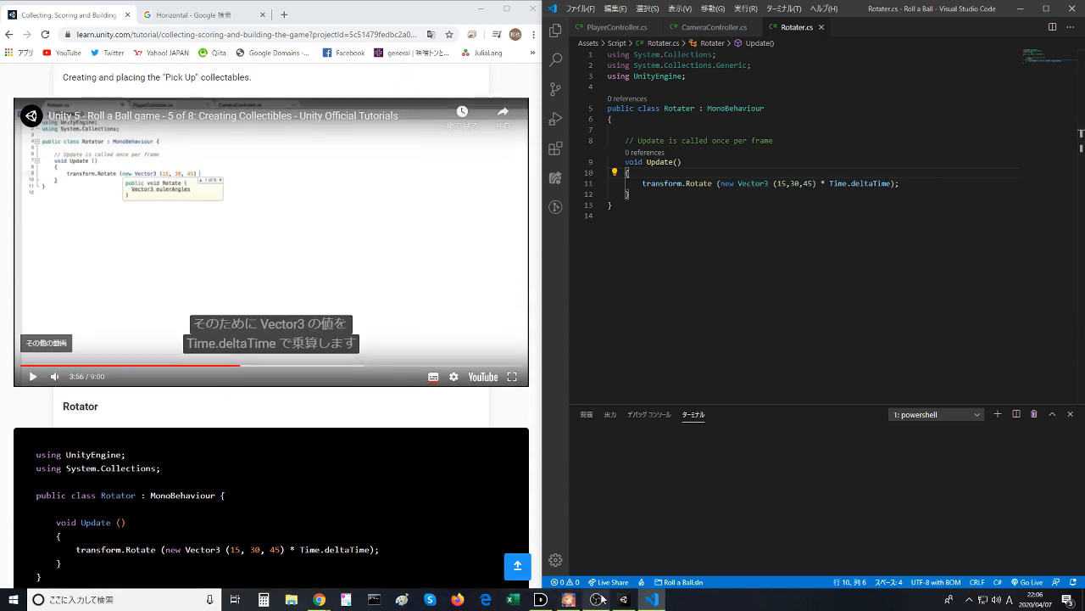
pyautogui.click(568, 599)
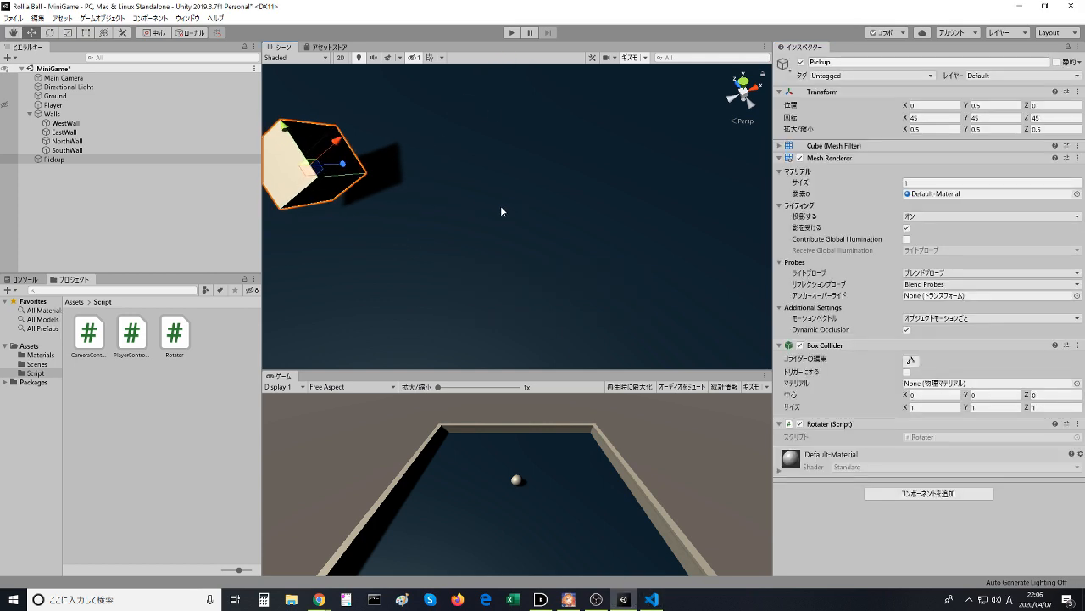
pyautogui.moveTo(504, 211); pyautogui.dragTo(600, 230, button='middle')
pyautogui.click(512, 34)
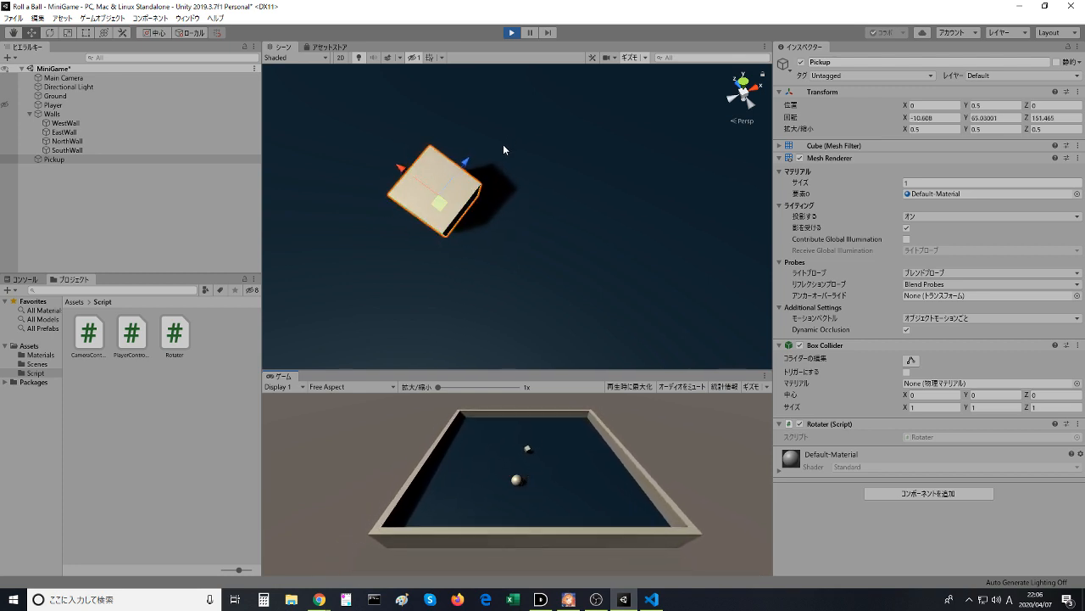
pyautogui.moveTo(458, 173); pyautogui.dragTo(449, 152, button='right')
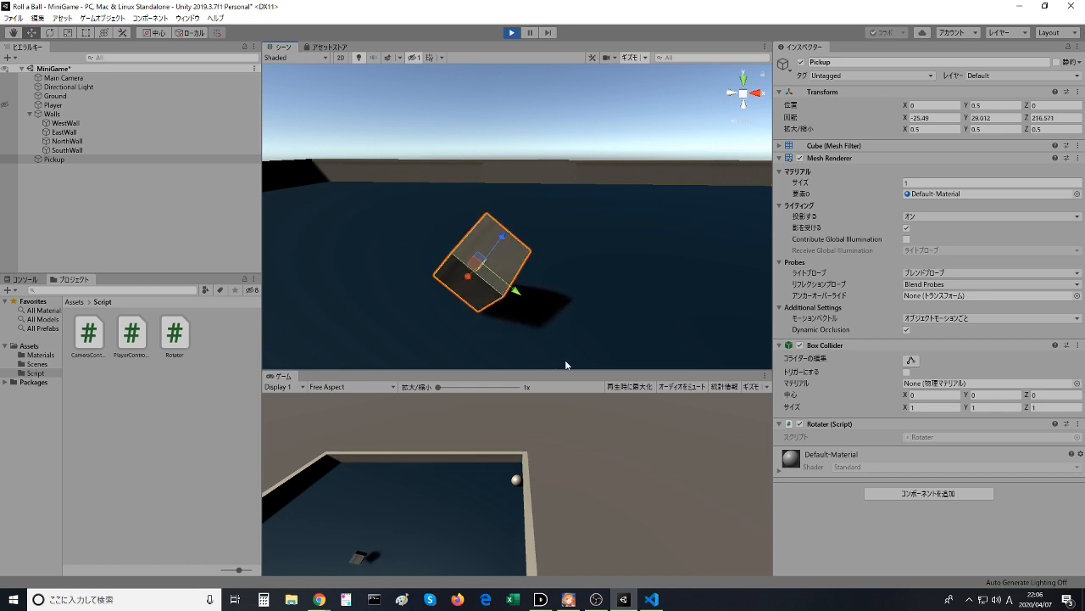
pyautogui.click(512, 33)
# - Return to Visual Studio Code and highlight Rotate in the transform.Rotate statement of the Update method
pyautogui.hotkey('alt', 'Tab')
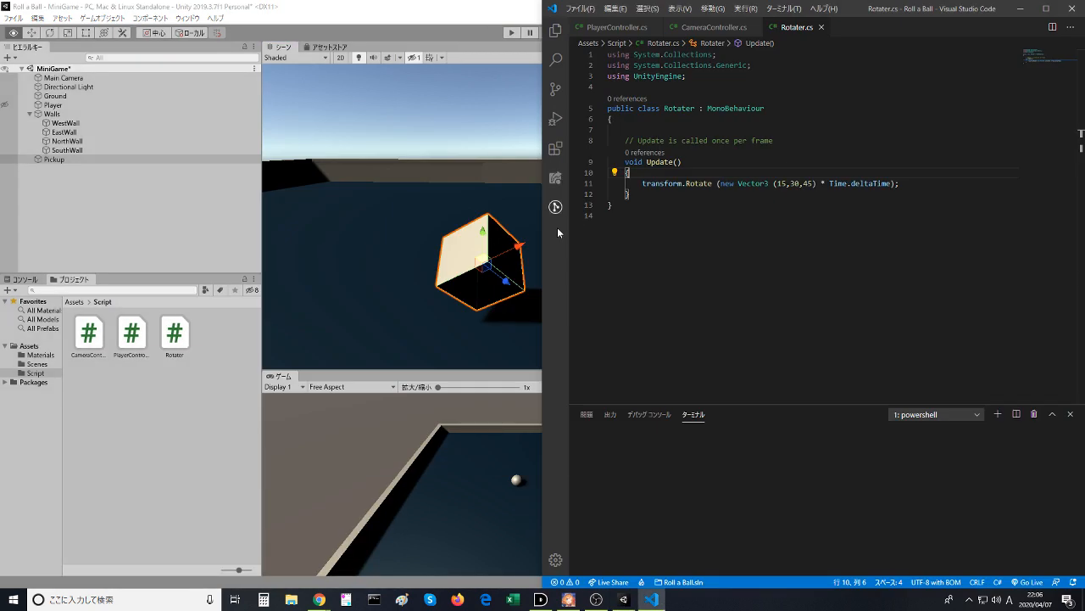
pyautogui.click(679, 205)
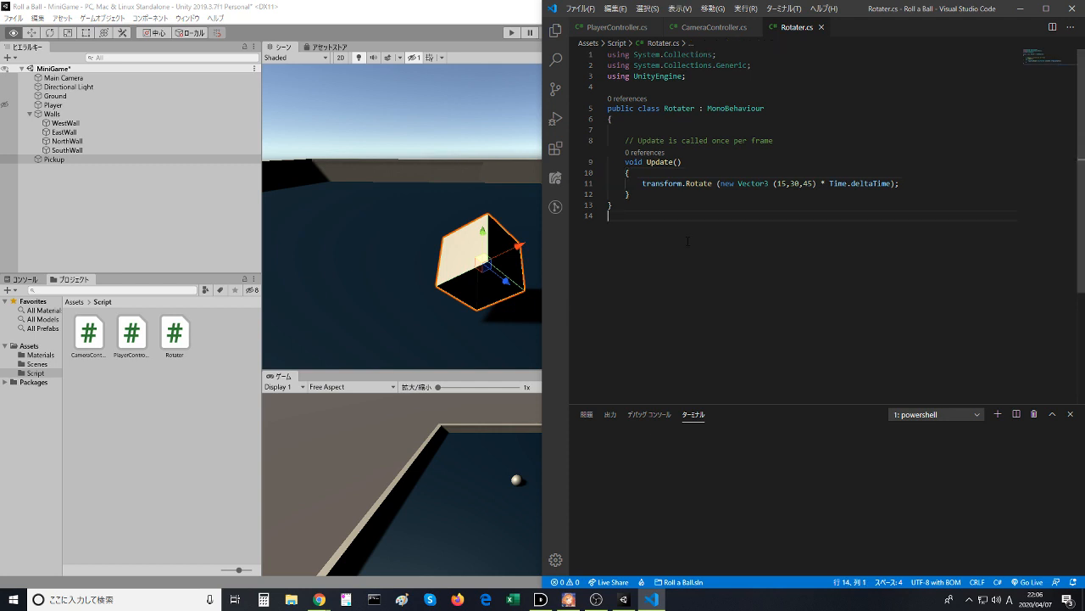
pyautogui.doubleClick(699, 184)
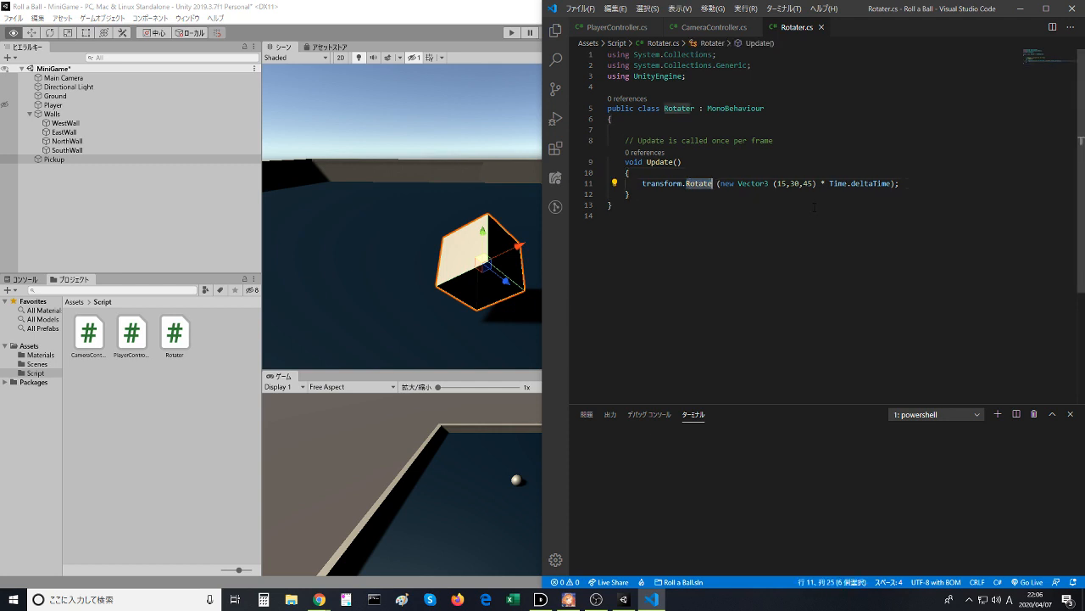
# - Highlight deltaTime in the transform.Rotate statement, switch to Unity to run the game and watch the Pickup cube rotate, and stop play mode
pyautogui.doubleClick(871, 183)
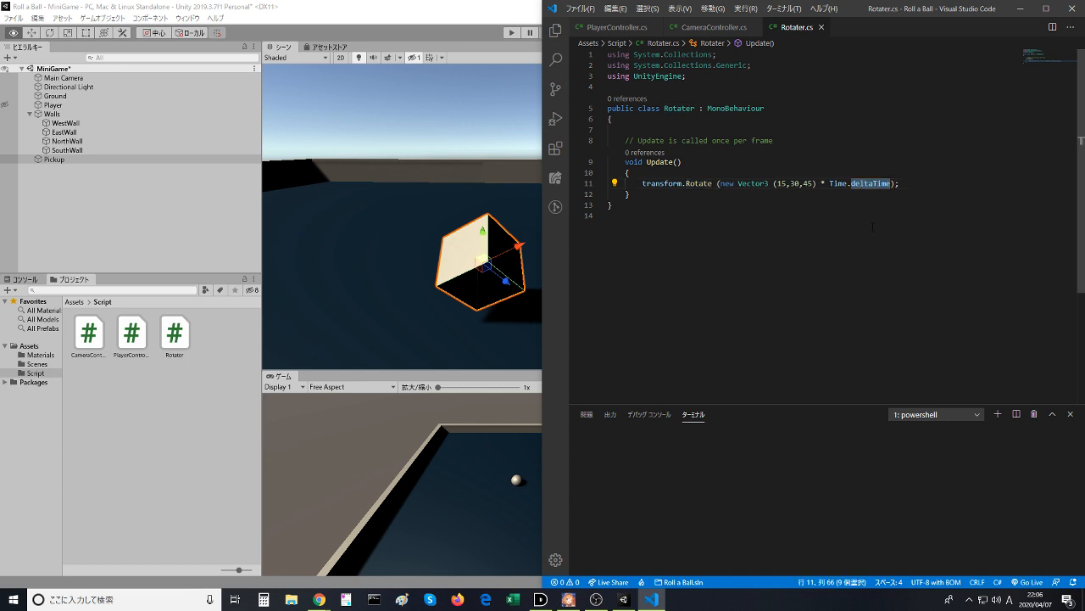
pyautogui.click(448, 182)
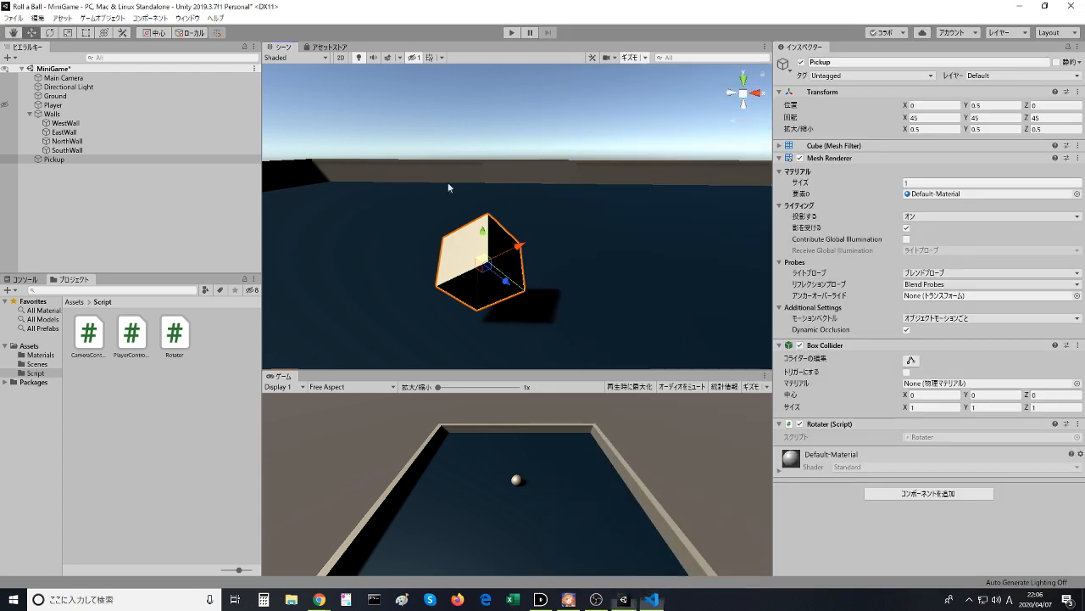
pyautogui.click(512, 33)
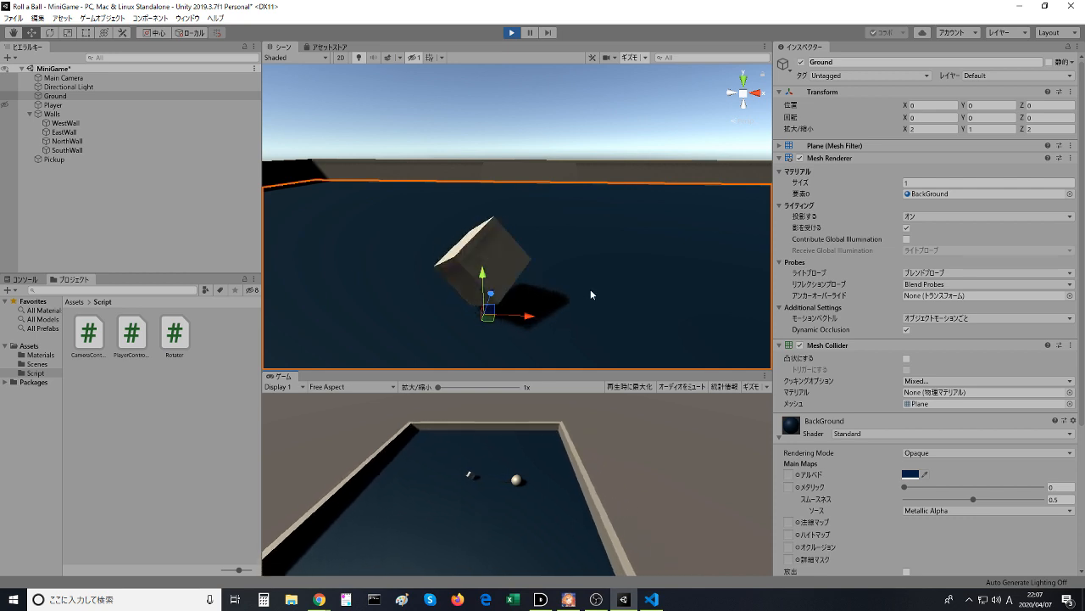
pyautogui.click(511, 34)
# - Return to Visual Studio Code, highlight the 15,30 values of the Vector3 in the Rotate call, and clear the selection
pyautogui.click(651, 598)
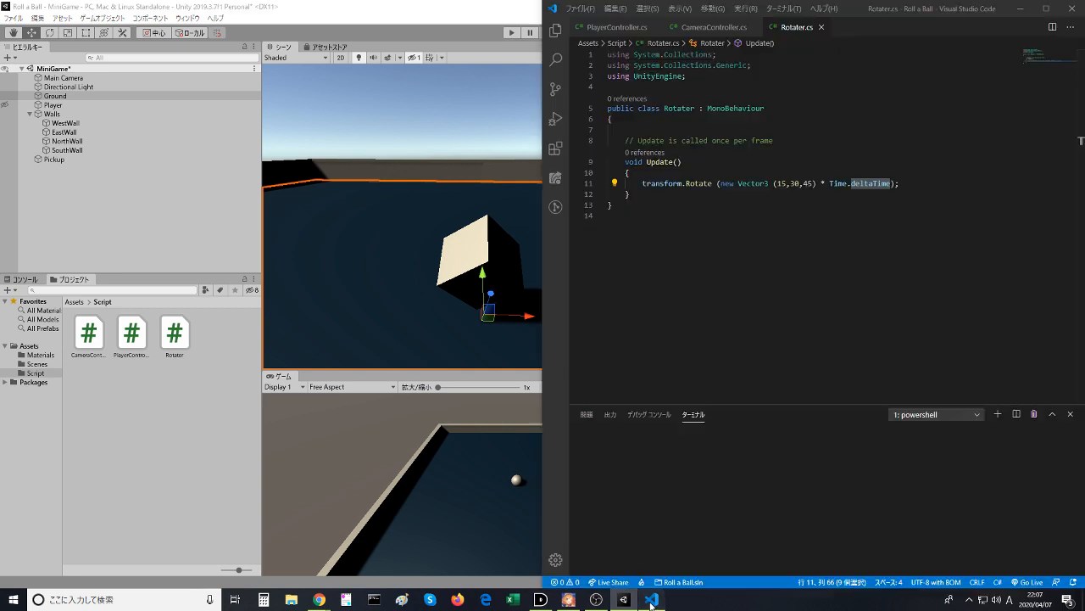
pyautogui.click(654, 183)
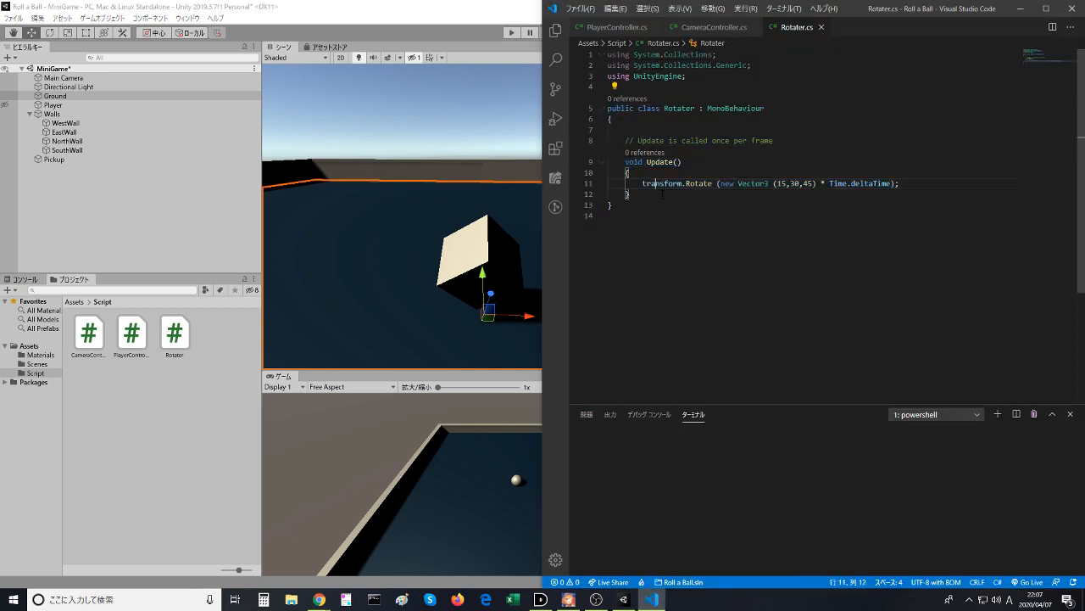
pyautogui.moveTo(777, 184); pyautogui.dragTo(805, 183)
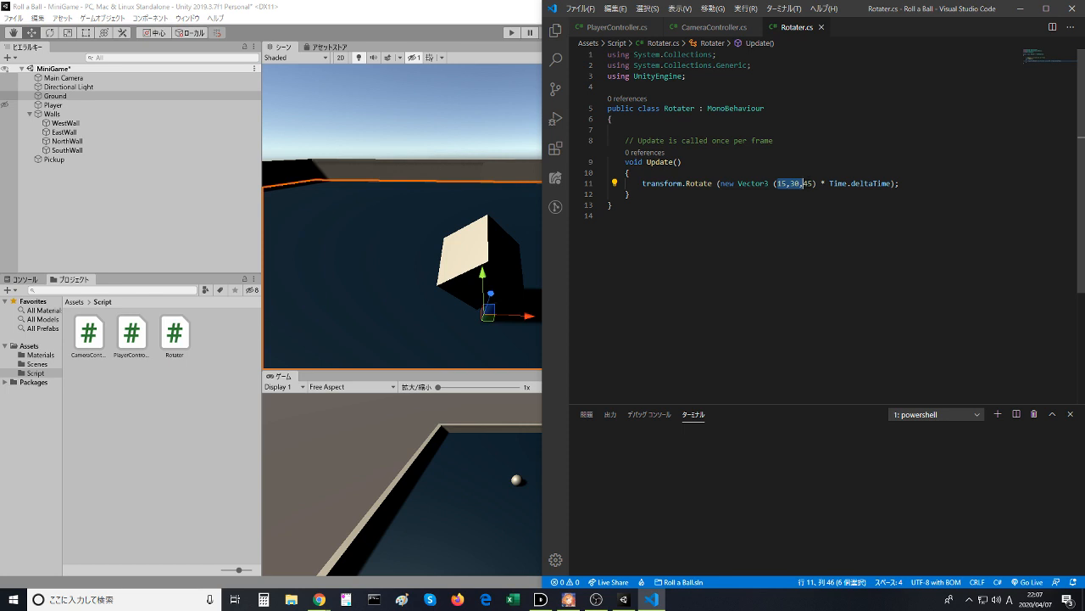
pyautogui.click(851, 193)
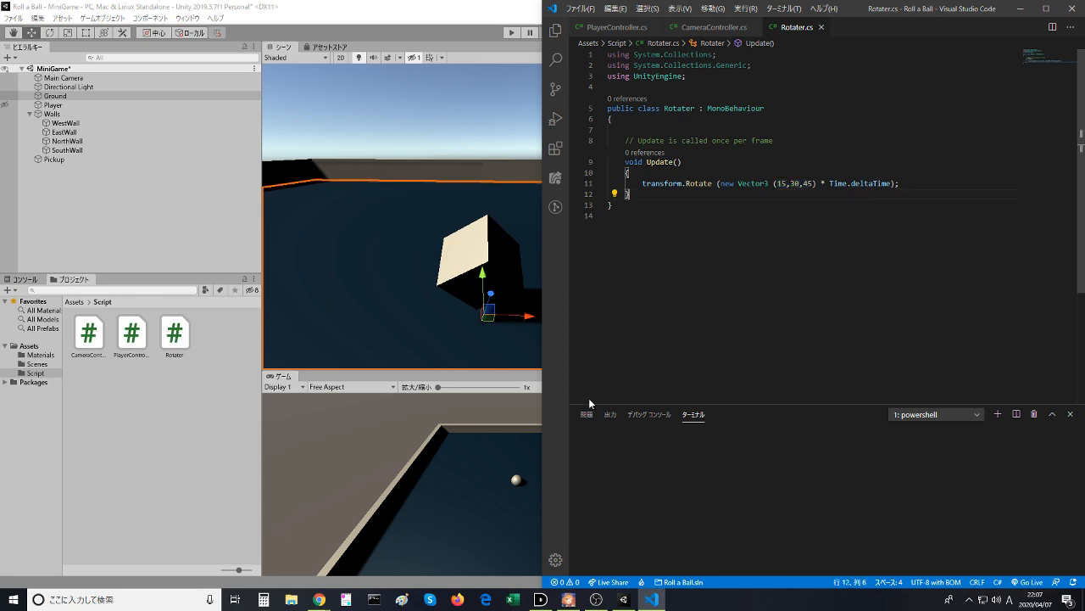
# - Switch to the Unity Learn page in Chrome, replay the video section on multiplying Vector3 by Time.deltaTime, and pause it
pyautogui.hotkey('alt', 'Tab')
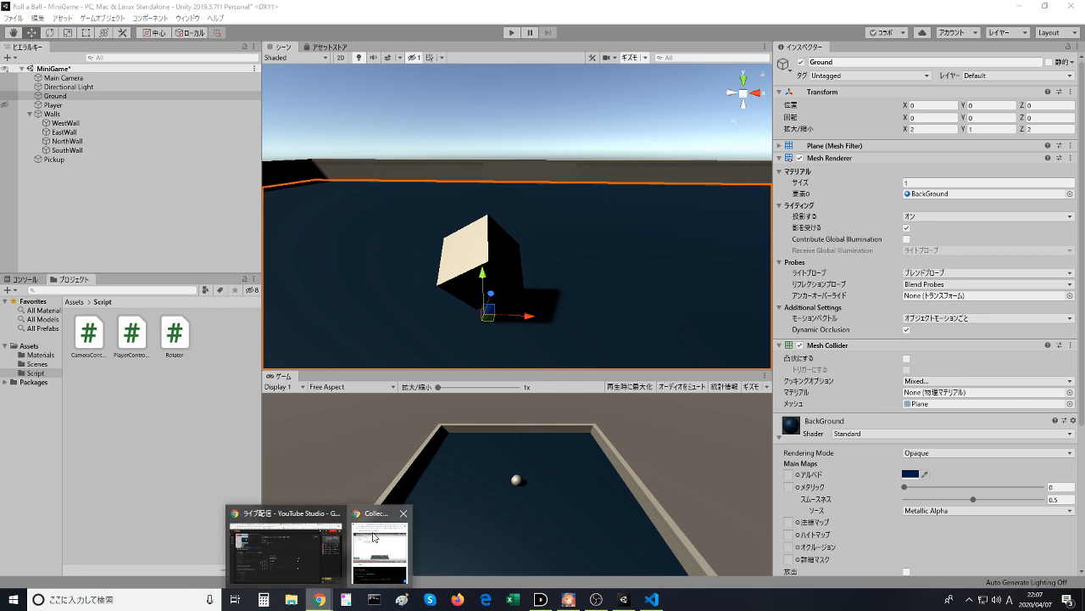
pyautogui.click(374, 535)
pyautogui.click(275, 280)
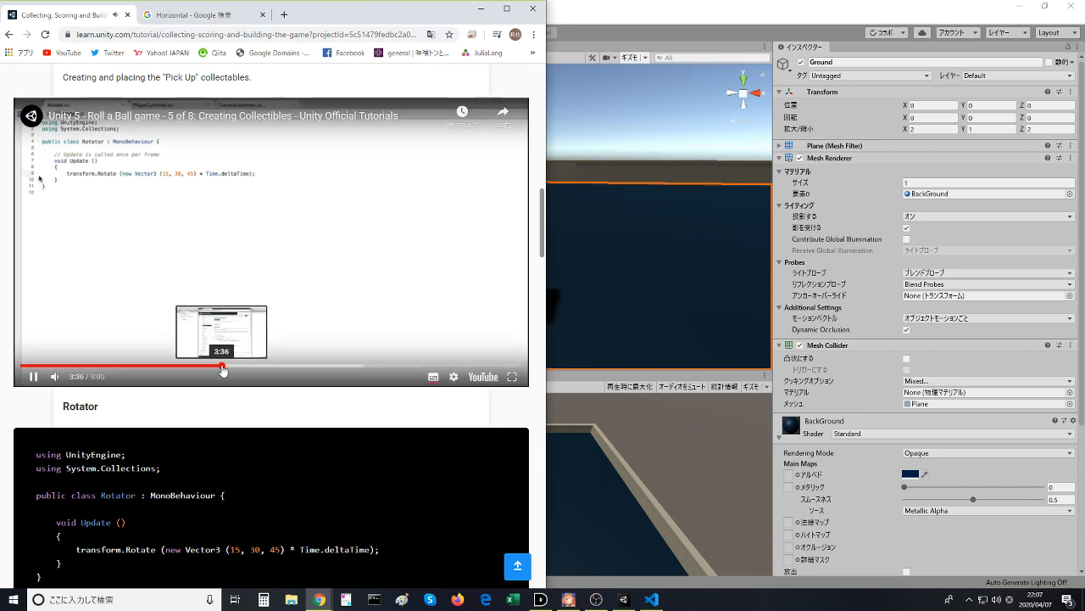
pyautogui.click(223, 366)
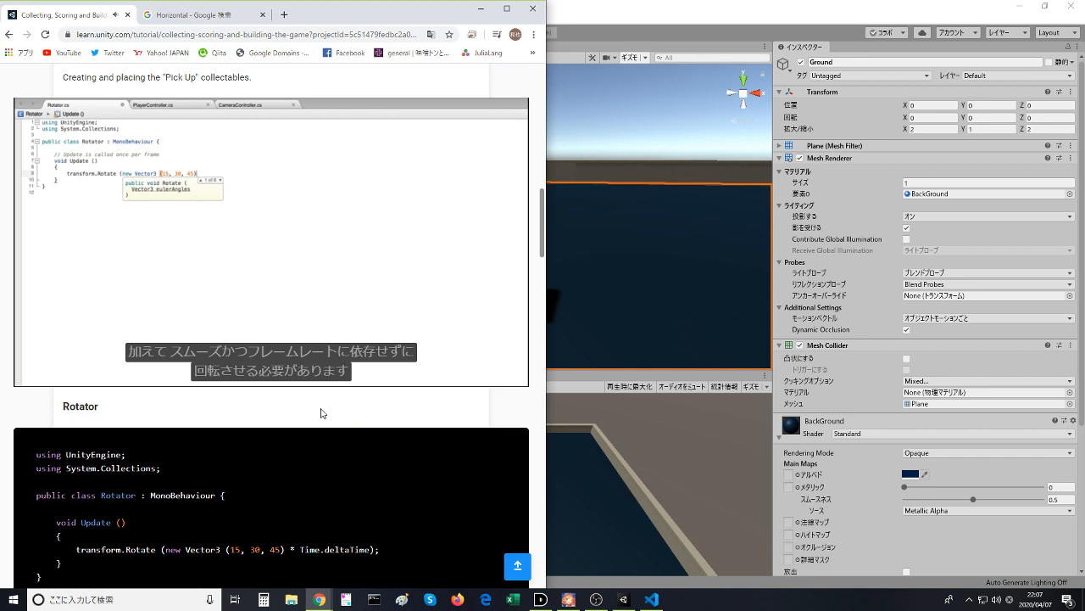
pyautogui.click(298, 307)
# - In Visual Studio Code, remove * Time.deltaTime from the transform.Rotate call and save the Rotater script
pyautogui.click(649, 598)
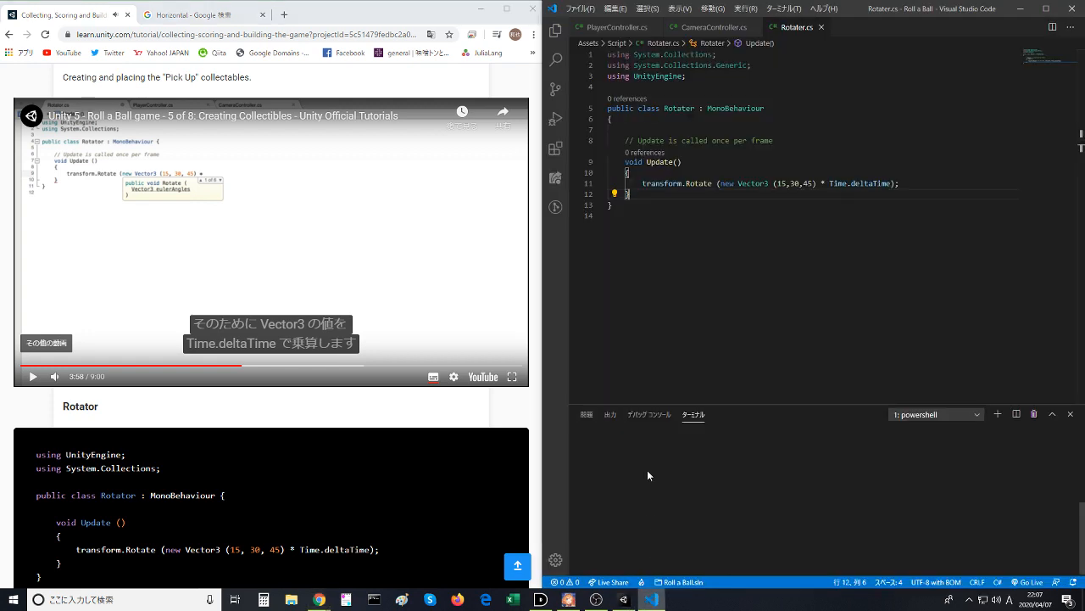
pyautogui.moveTo(889, 184); pyautogui.dragTo(833, 184)
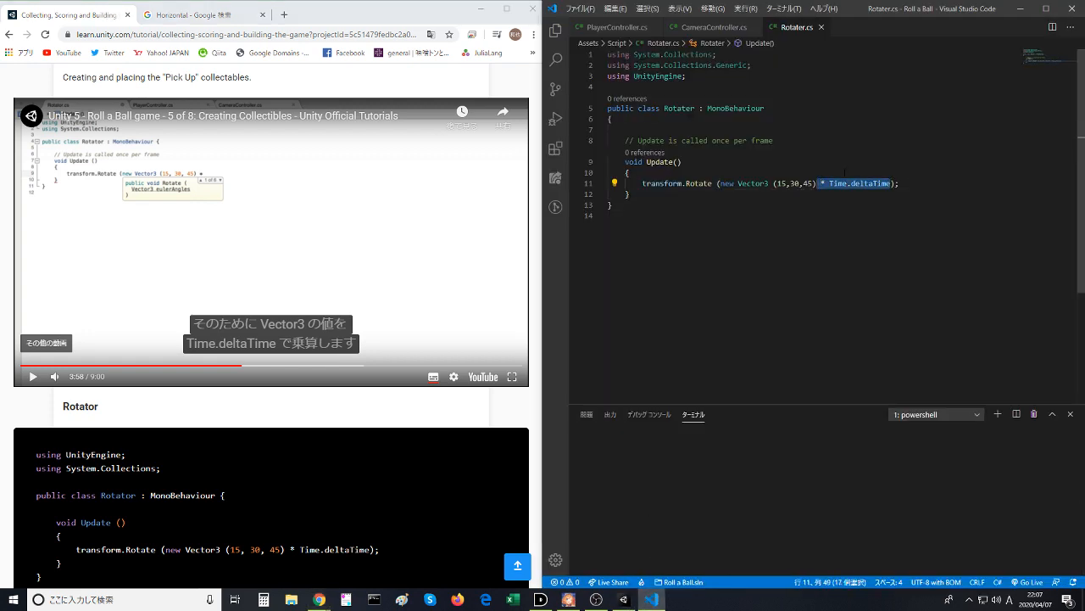
pyautogui.press('Return')
pyautogui.hotkey('ctrl', 'z')
pyautogui.press('BackSpace')
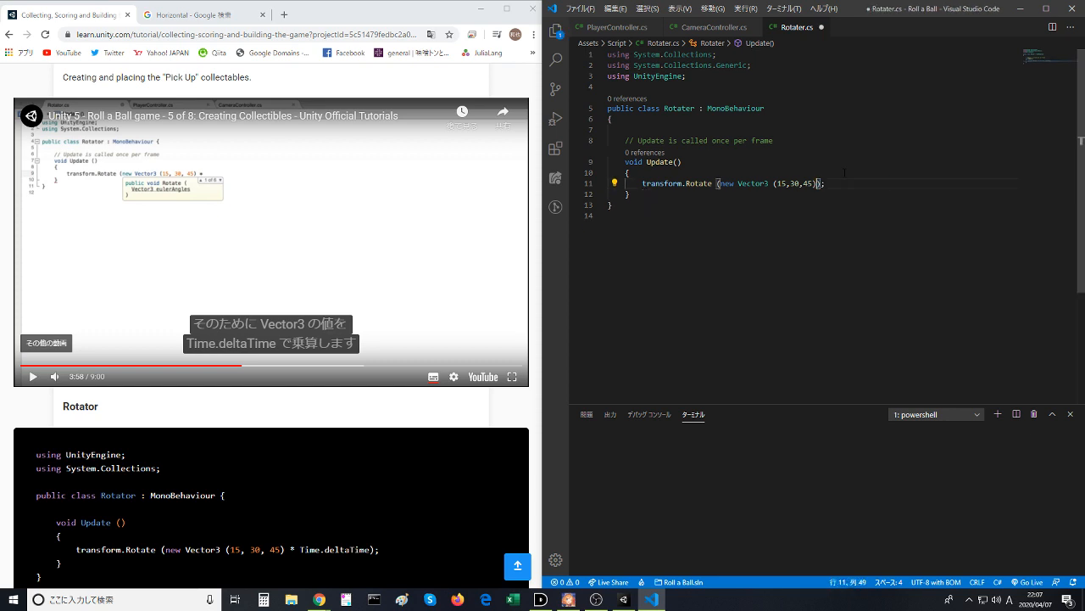
pyautogui.hotkey('ctrl', 's')
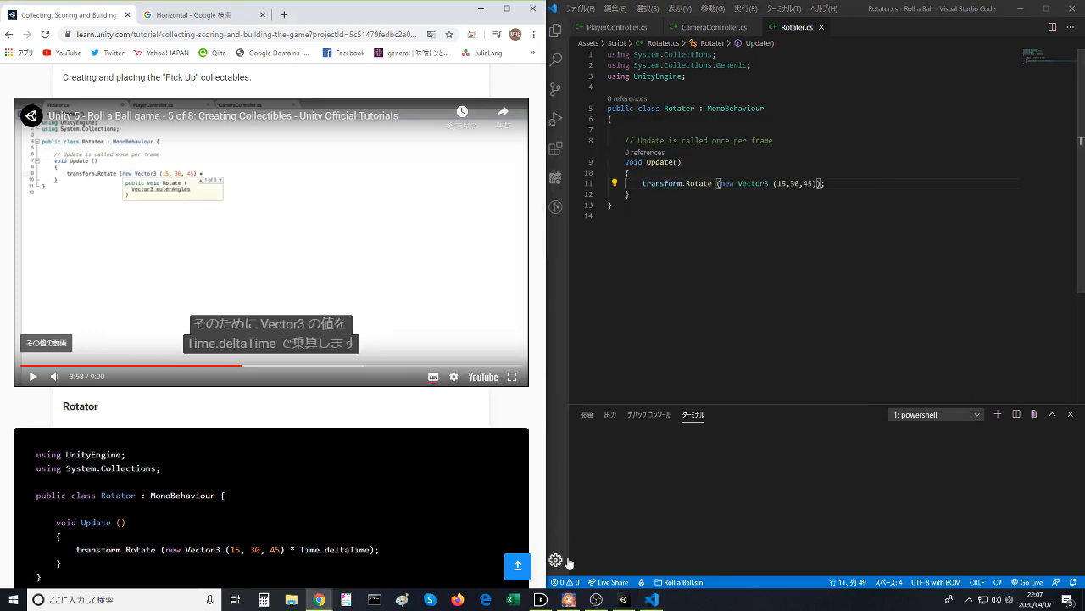
# - Switch to Unity, run the game to check how the Pickup cube rotates without Time.deltaTime, and stop play mode
pyautogui.click(627, 600)
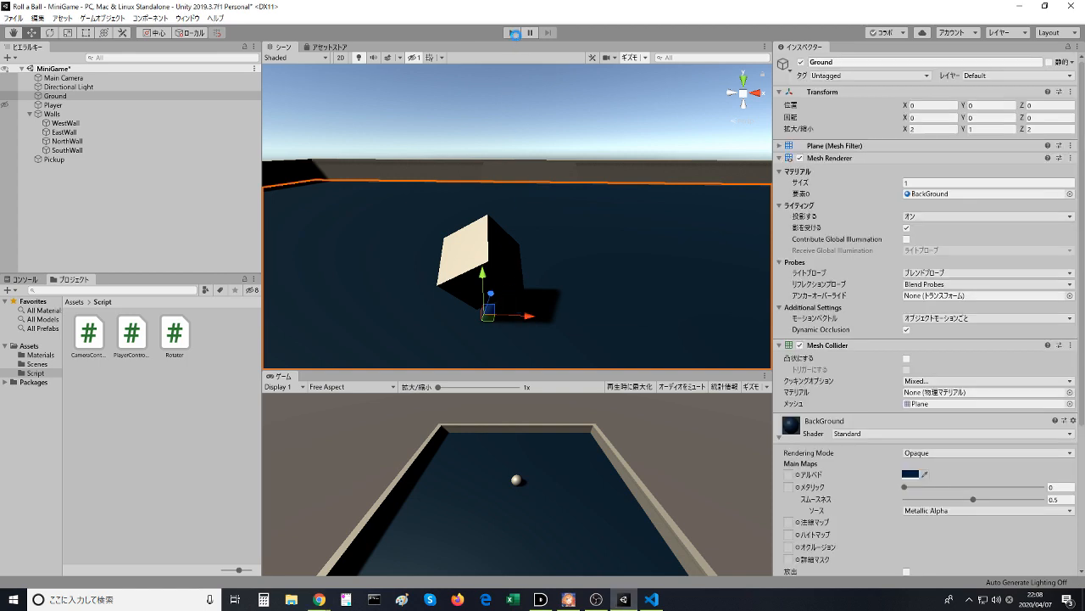
pyautogui.click(514, 33)
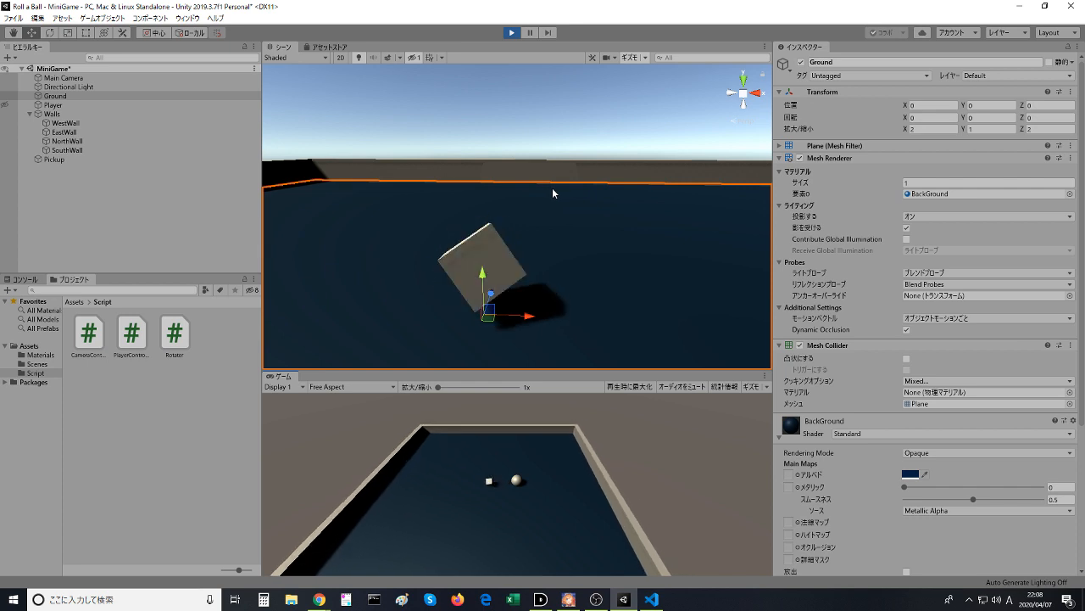
pyautogui.click(519, 34)
# - Switch to the tutorial page in Chrome, play the video through the completed Rotate statement, and pause it
pyautogui.hotkey('alt', 'Tab')
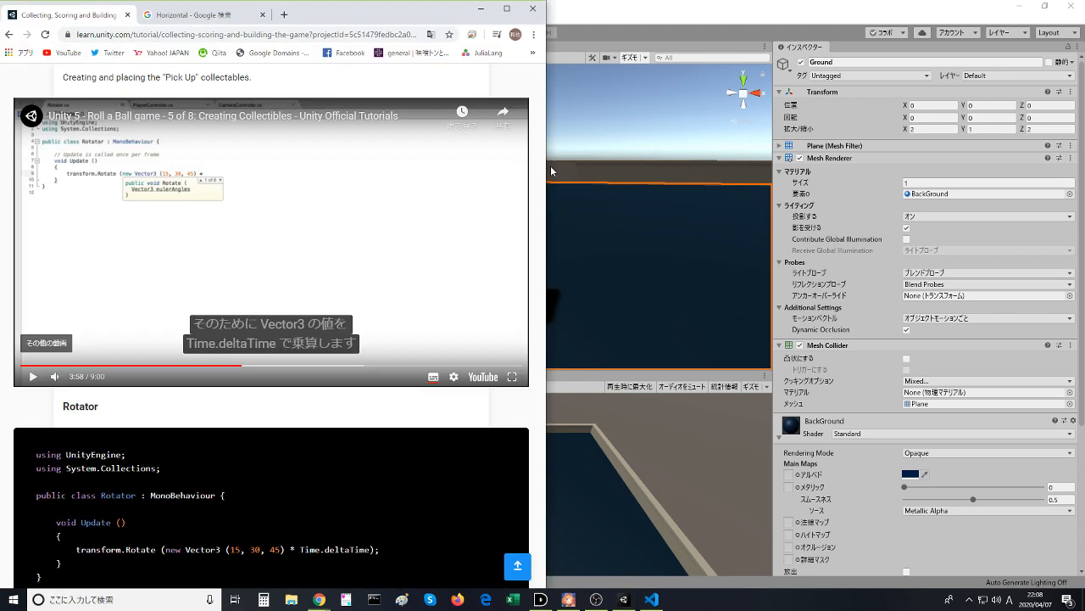
pyautogui.click(271, 242)
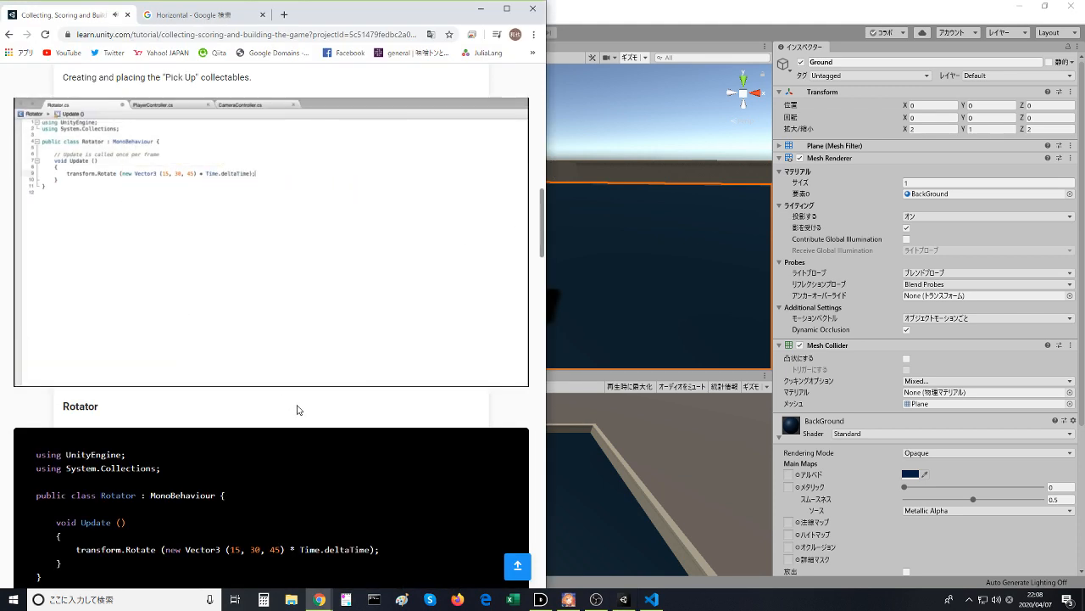
pyautogui.click(265, 284)
# - Switch to Visual Studio Code, undo the removal of * Time.deltaTime in the Rotate call, and save the Rotater script
pyautogui.click(651, 599)
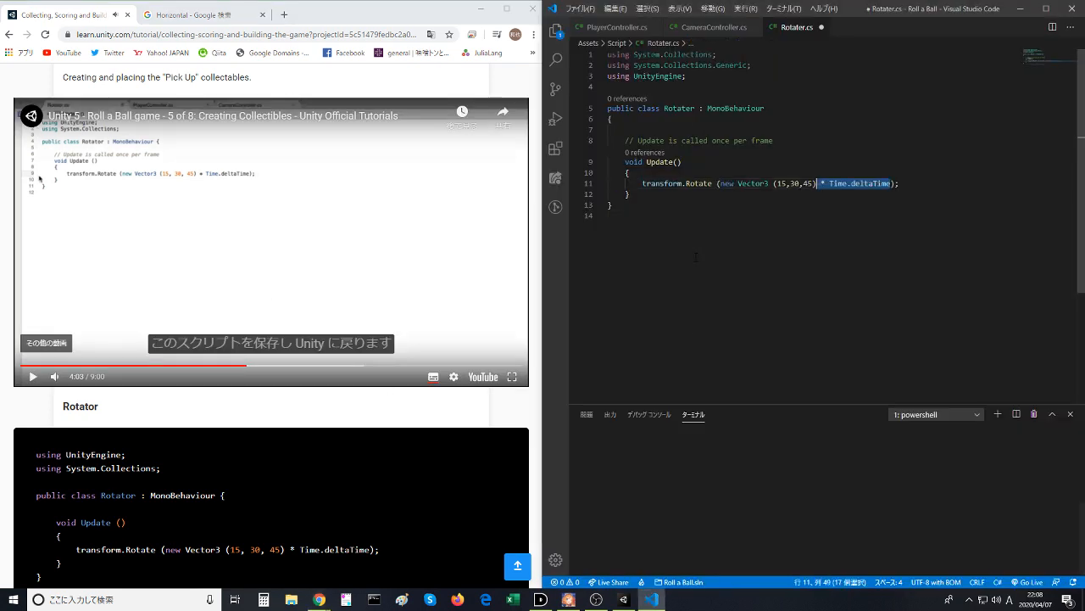
pyautogui.hotkey('ctrl', 's')
pyautogui.click(753, 183)
pyautogui.click(827, 162)
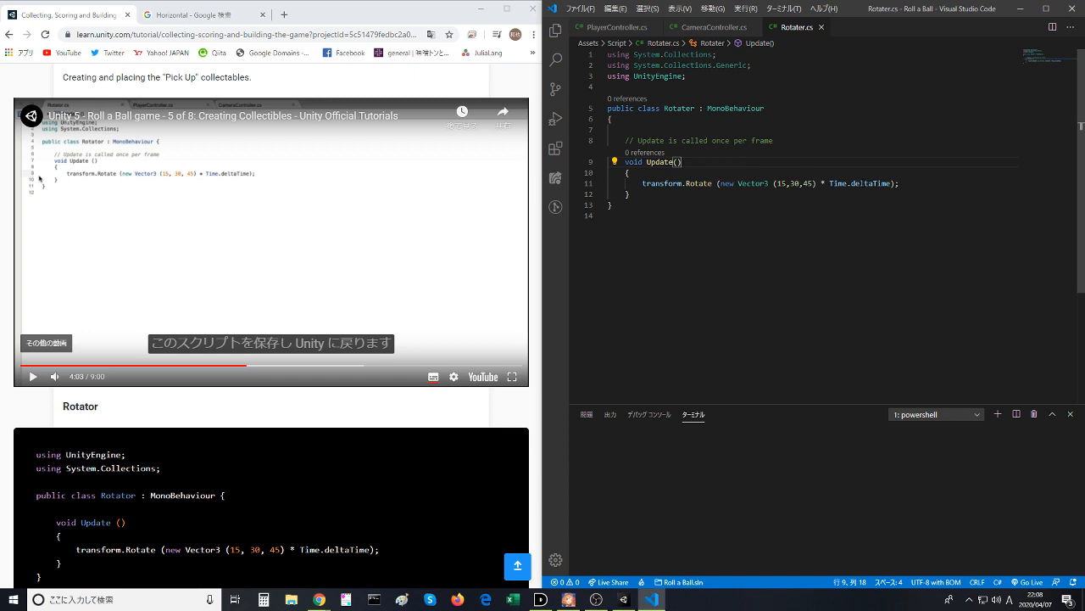
# - Search Google for unity time deltatime in a new Chrome tab
pyautogui.click(293, 25)
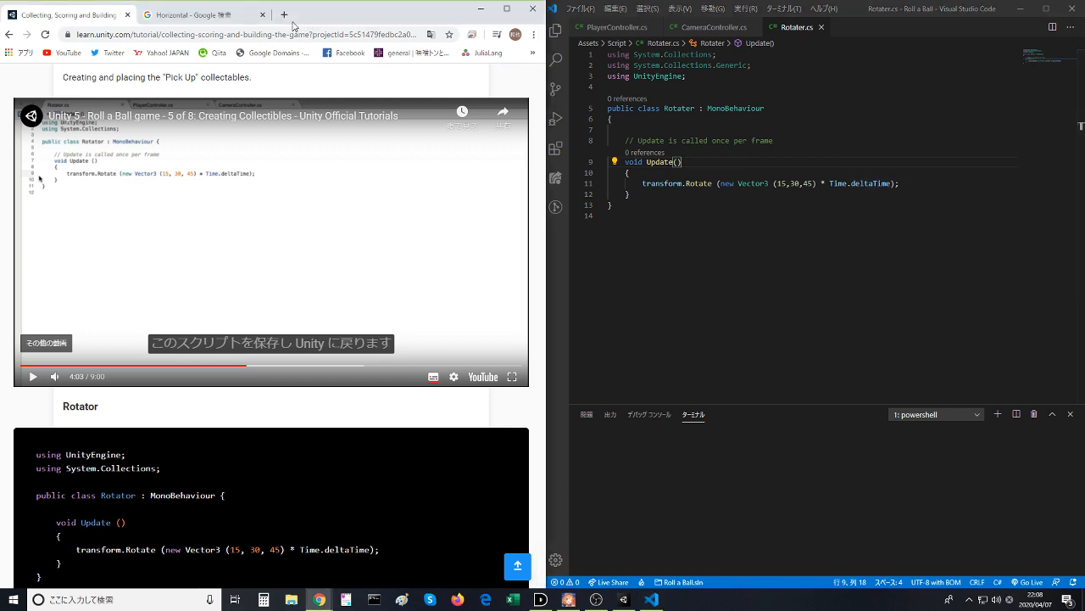
pyautogui.click(284, 15)
pyautogui.write('unity ')
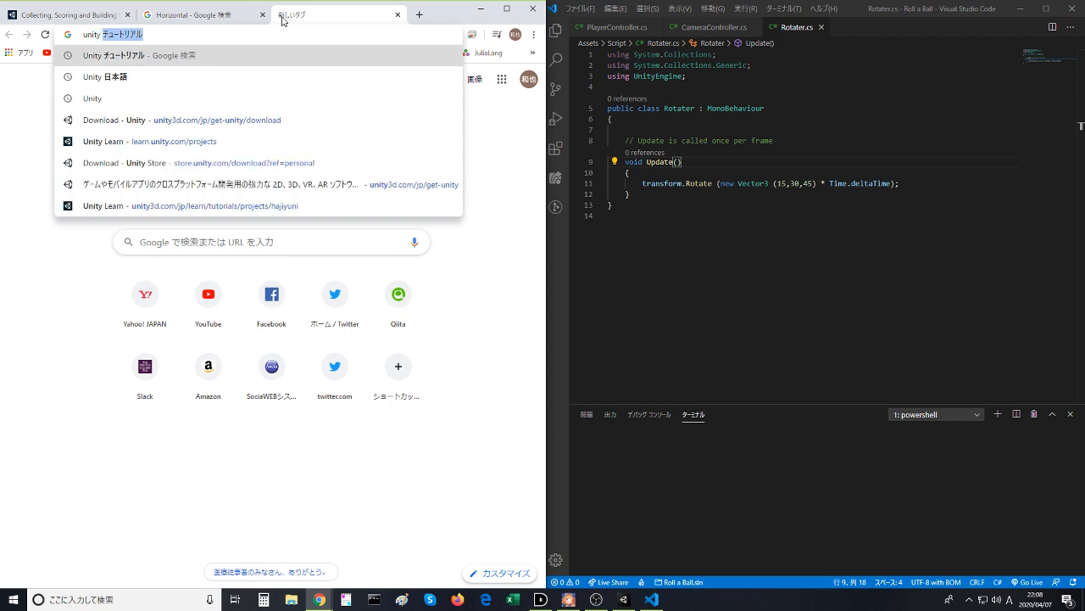
pyautogui.write('time')
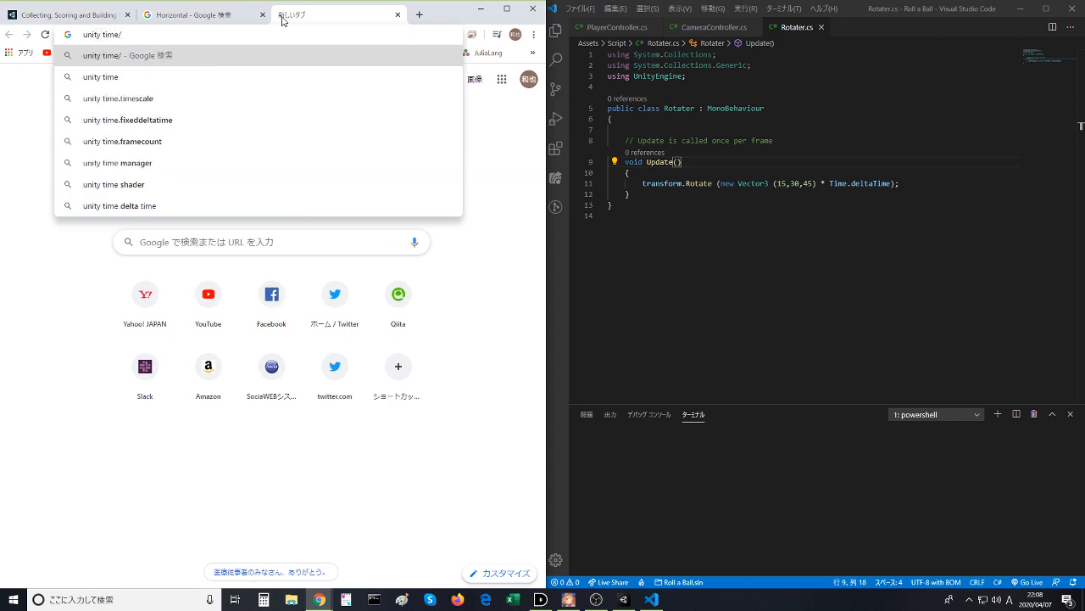
pyautogui.write('.de')
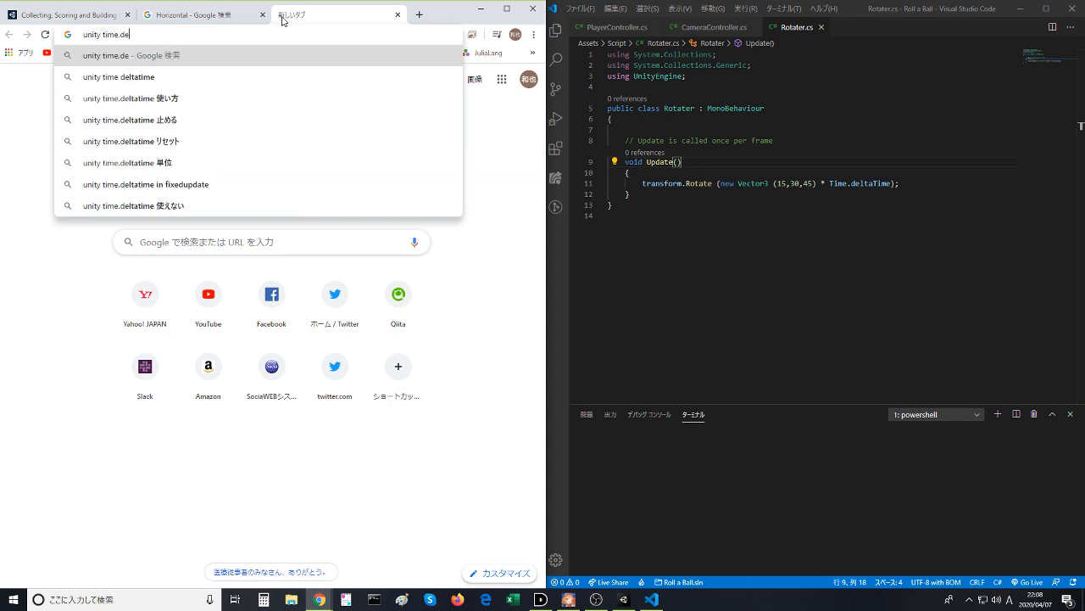
pyautogui.press('Down')
pyautogui.press('Return')
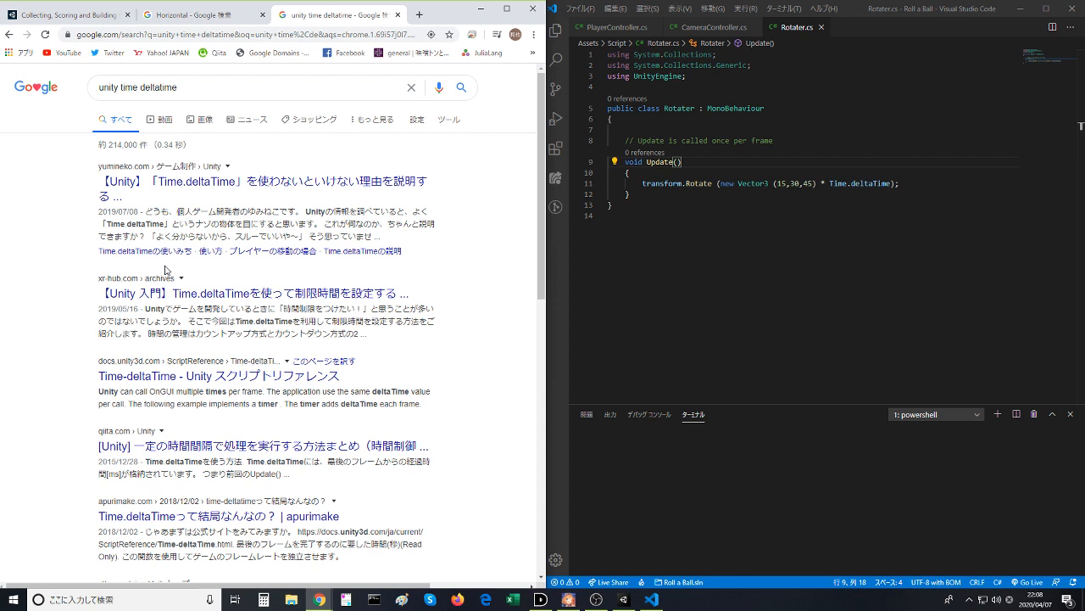
# - Open the XR-HUB article on Time.deltaTime and read its definition, highlighting the phrase that explains what a frame is
pyautogui.click(247, 293)
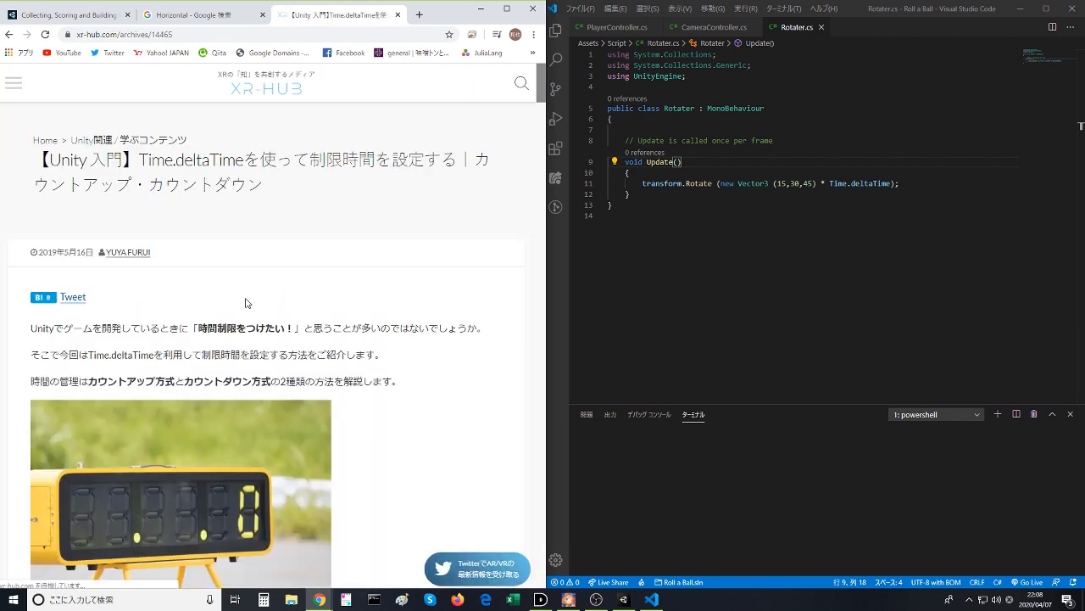
pyautogui.scroll(-3, 102, 341)
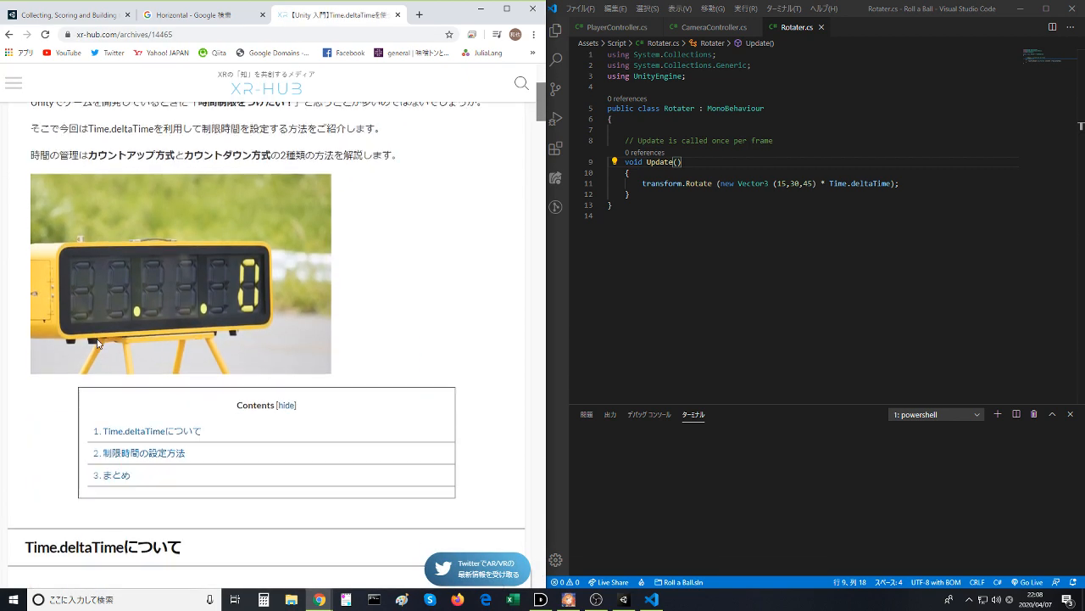
pyautogui.scroll(-3, 98, 343)
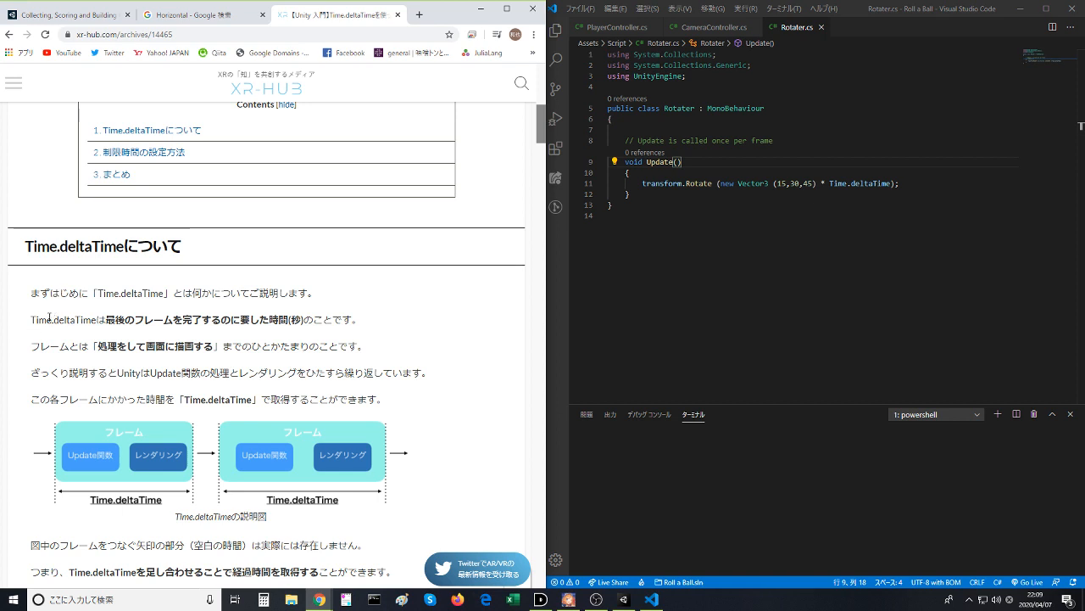
pyautogui.moveTo(47, 318); pyautogui.dragTo(61, 346)
pyautogui.click(61, 335)
pyautogui.moveTo(96, 346); pyautogui.dragTo(207, 351)
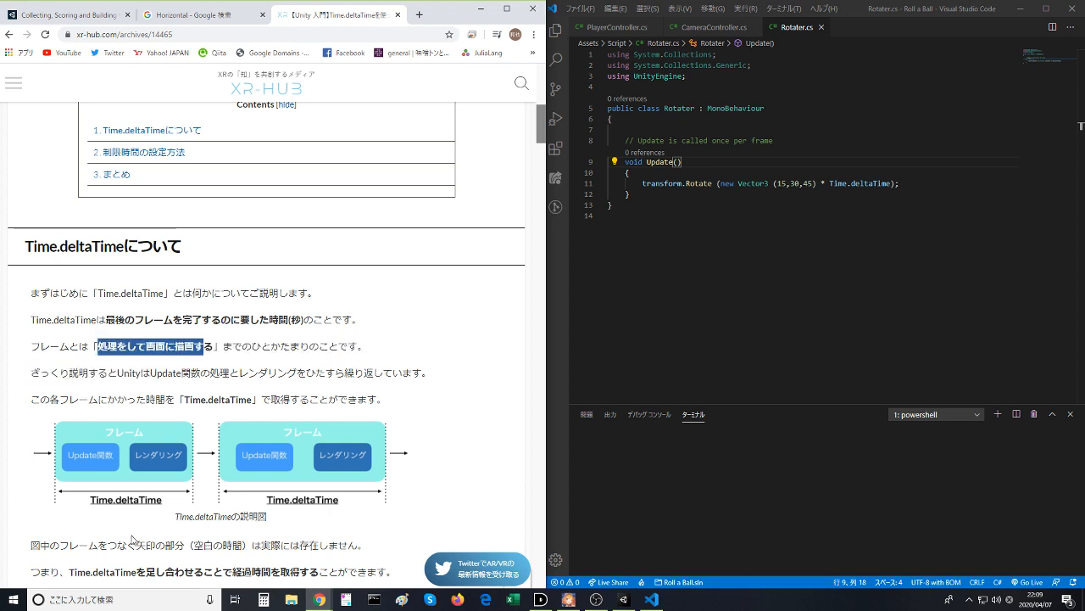
# - Examine the article's frame diagram, deltaTime console log and time-limit section, and return to the search results
pyautogui.scroll(-2, 159, 492)
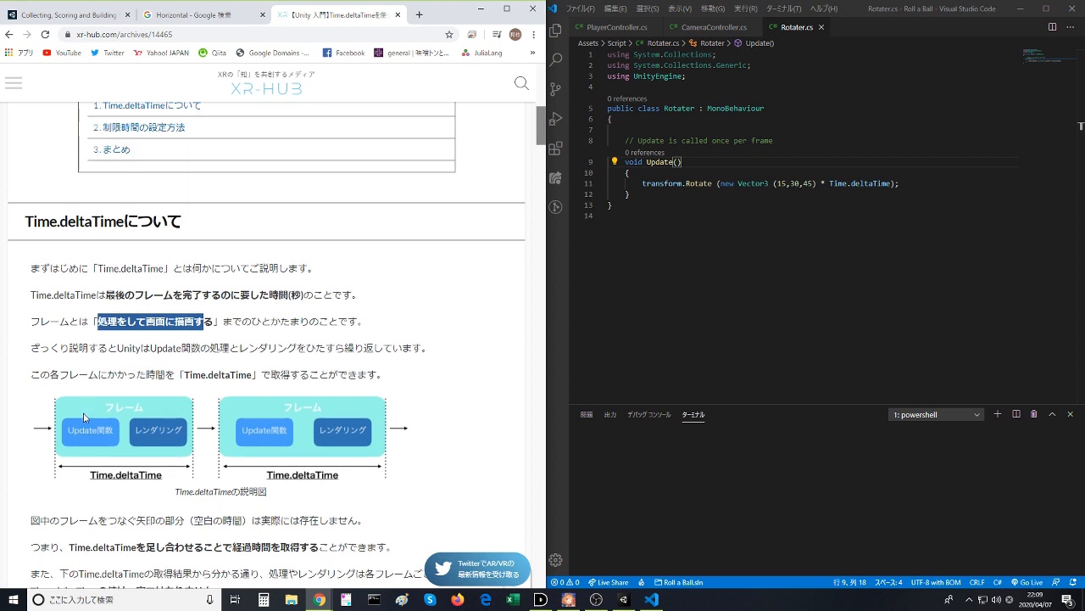
pyautogui.moveTo(40, 433); pyautogui.dragTo(258, 443)
pyautogui.click(259, 443)
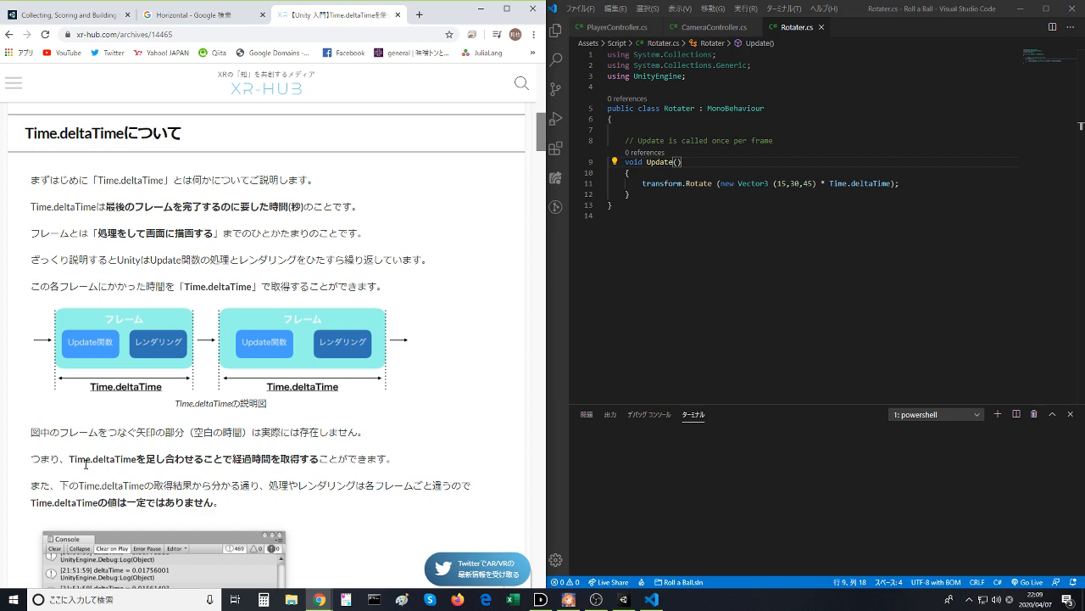
pyautogui.scroll(-4, 84, 474)
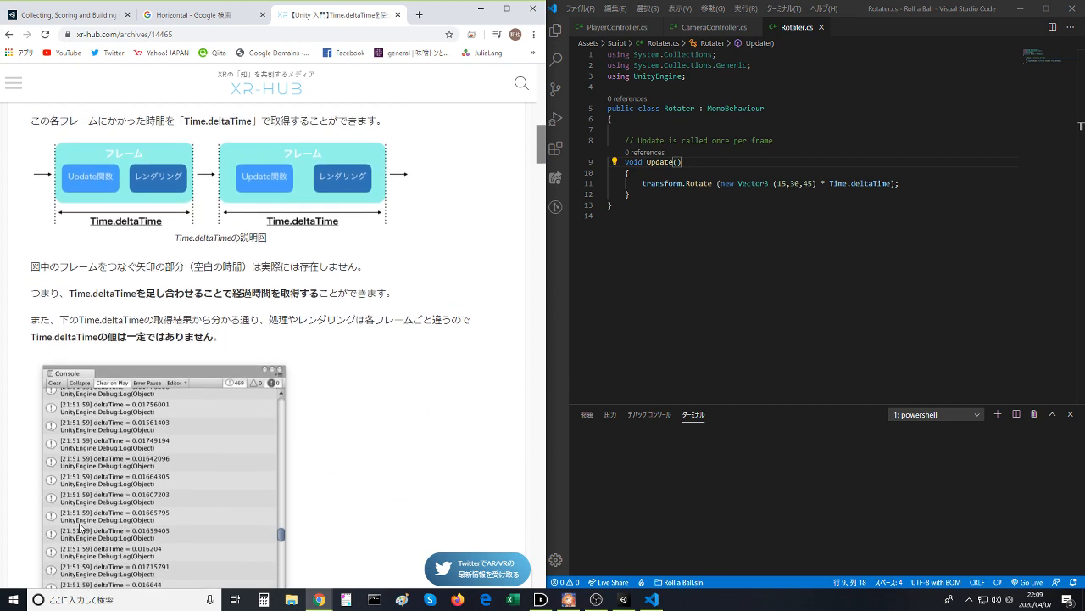
pyautogui.scroll(-3, 81, 528)
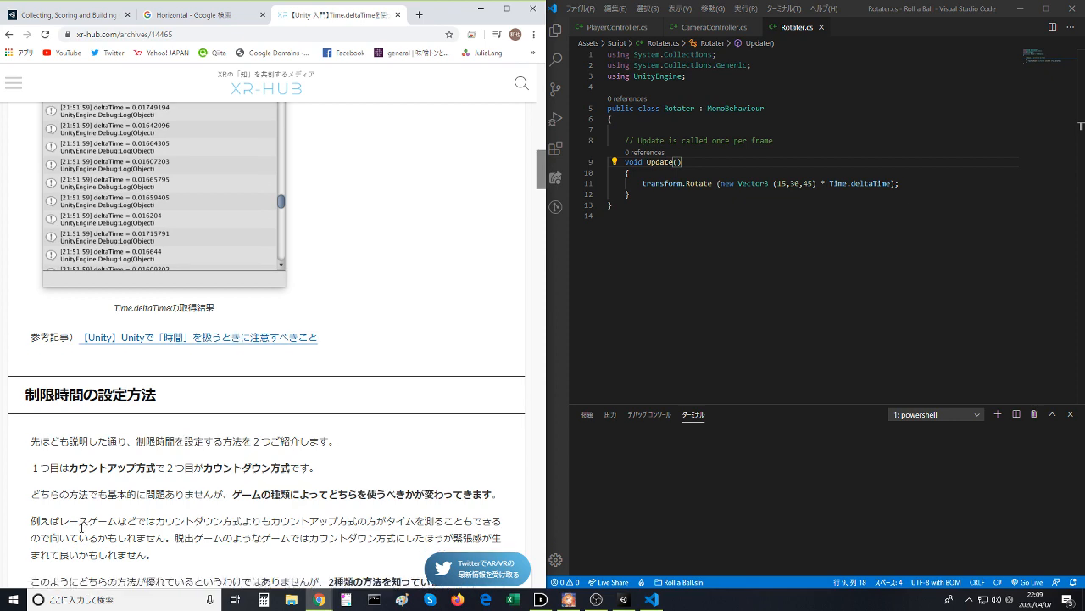
pyautogui.scroll(-8, 184, 436)
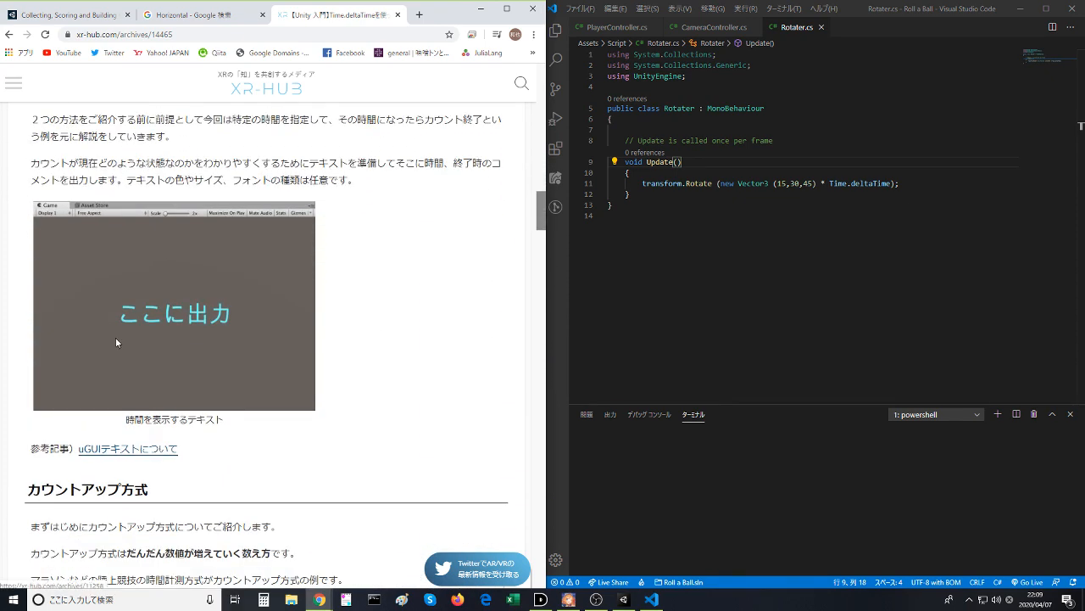
pyautogui.click(11, 34)
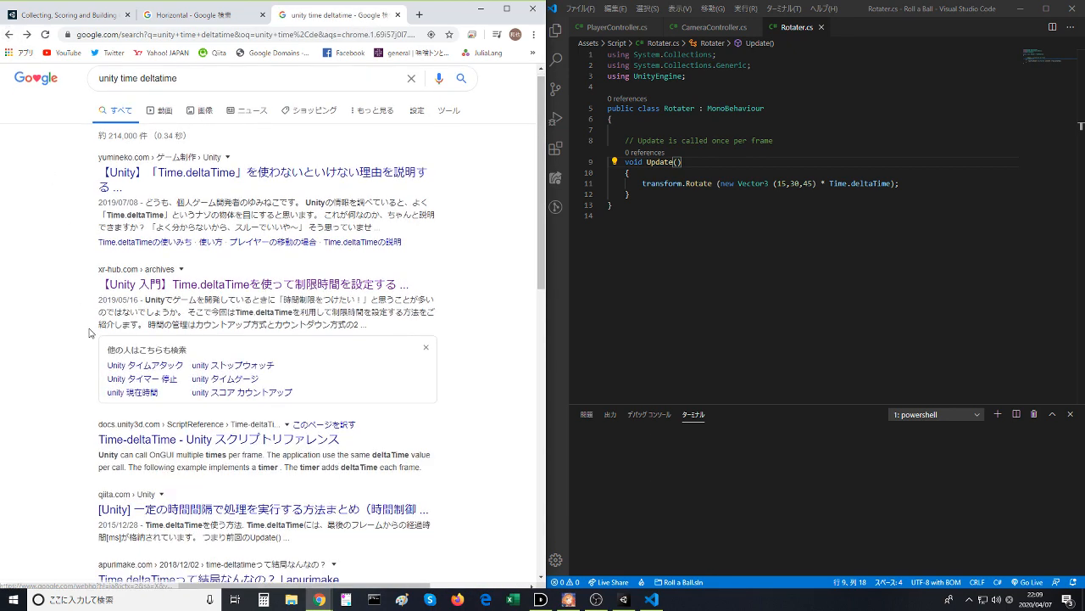
# - Open the Unity scripting reference page for Time.deltaTime, skim its description and timer example, and return to the search results
pyautogui.click(254, 405)
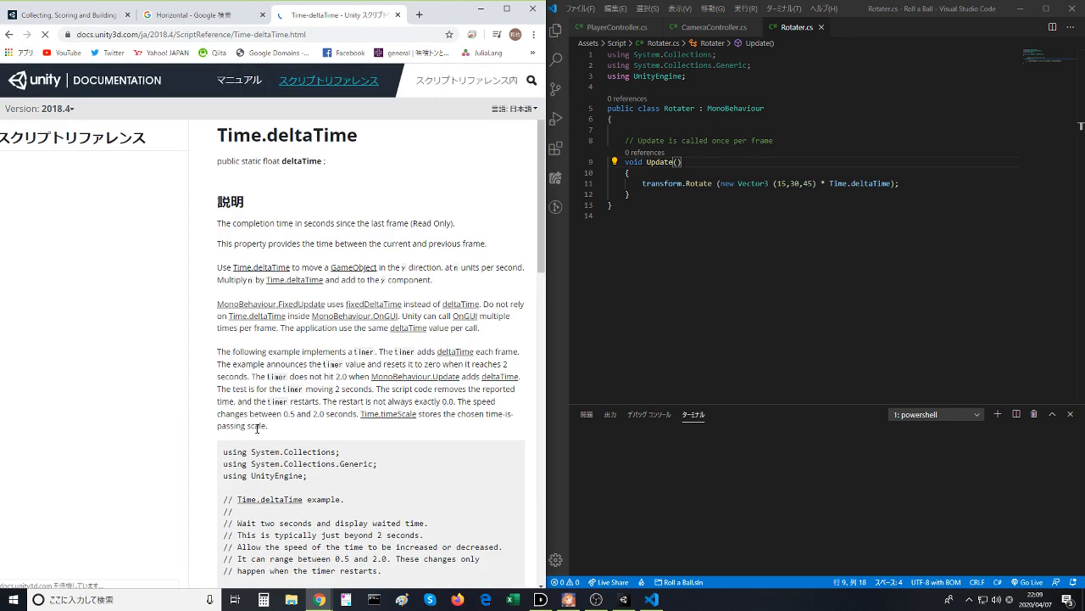
pyautogui.scroll(-1, 251, 452)
pyautogui.scroll(-2, 251, 452)
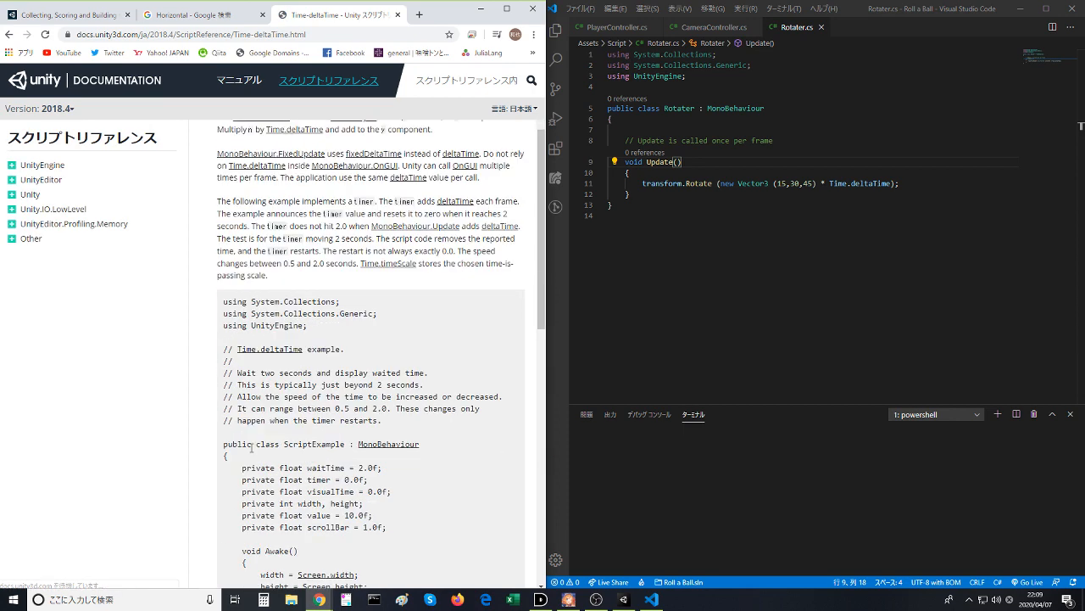
pyautogui.scroll(-2, 251, 447)
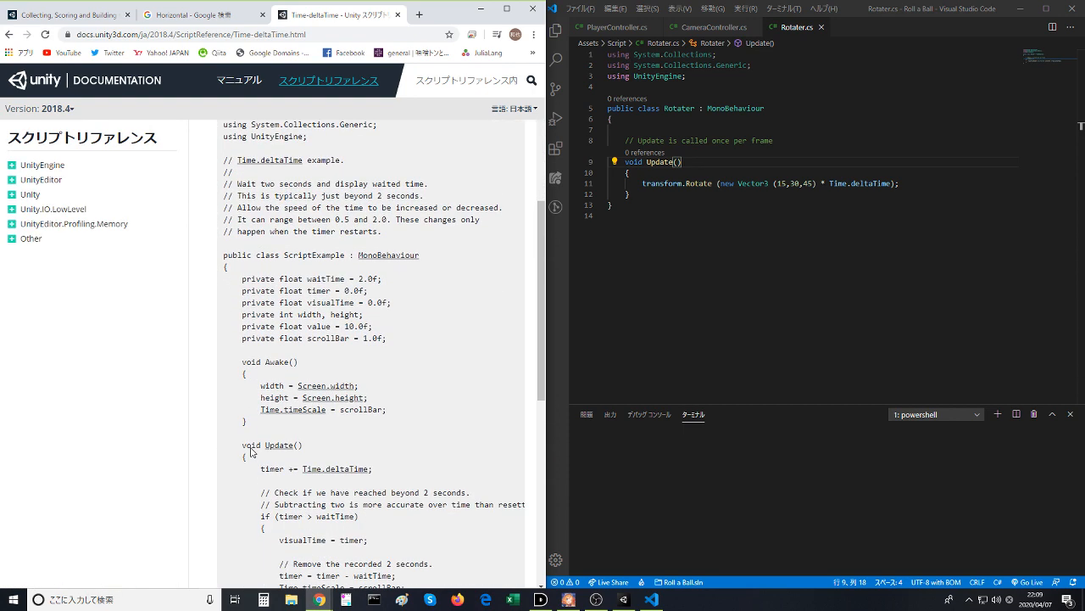
pyautogui.scroll(4, 251, 448)
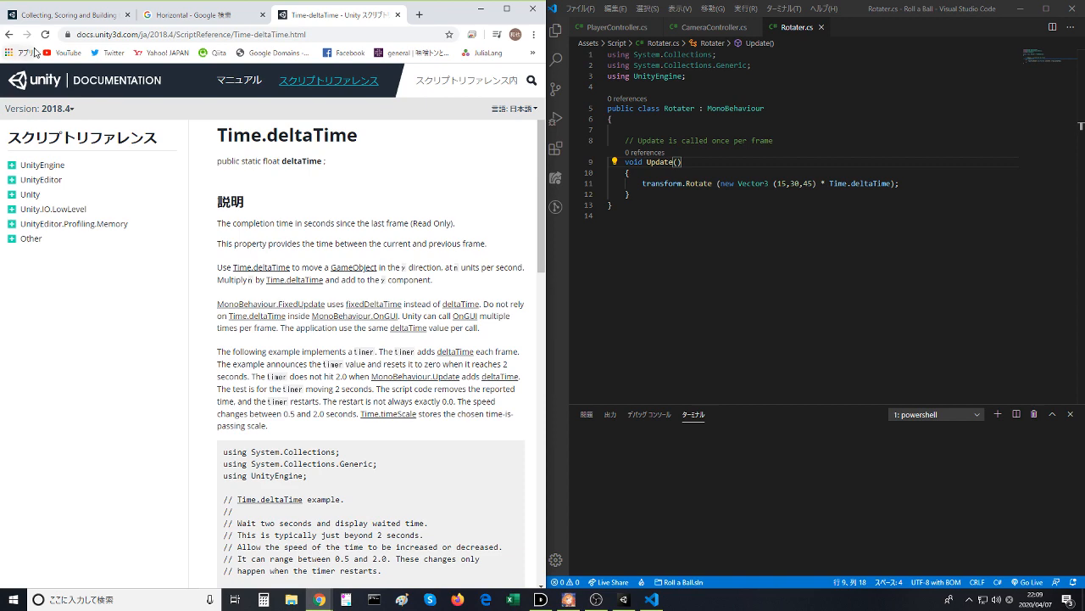
pyautogui.click(8, 34)
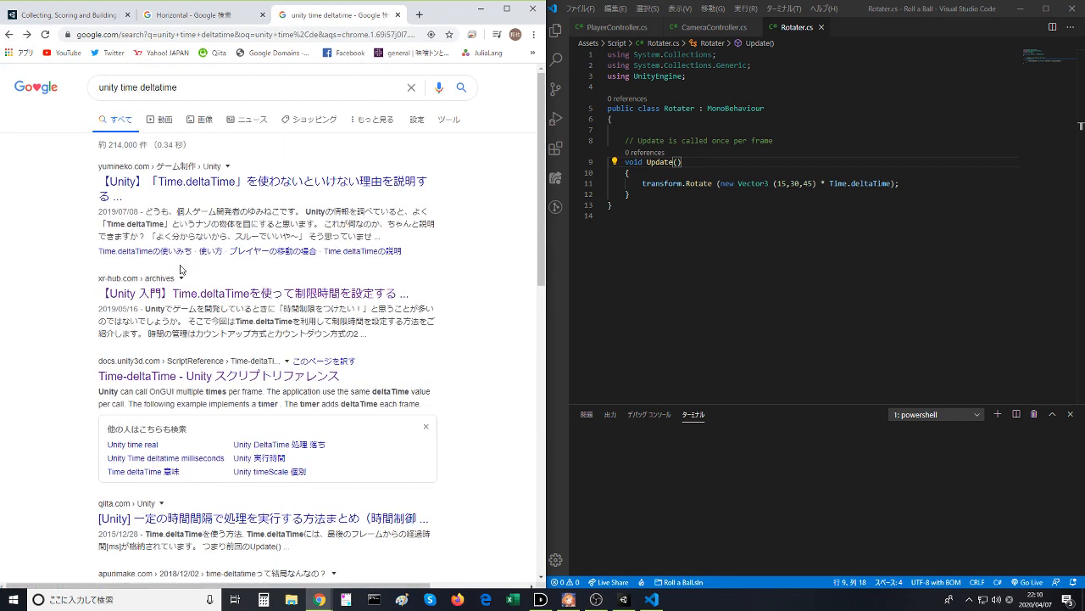
# - Open the yumineko.com article on why Time.deltaTime must be used and read its introduction and table of contents
pyautogui.click(219, 181)
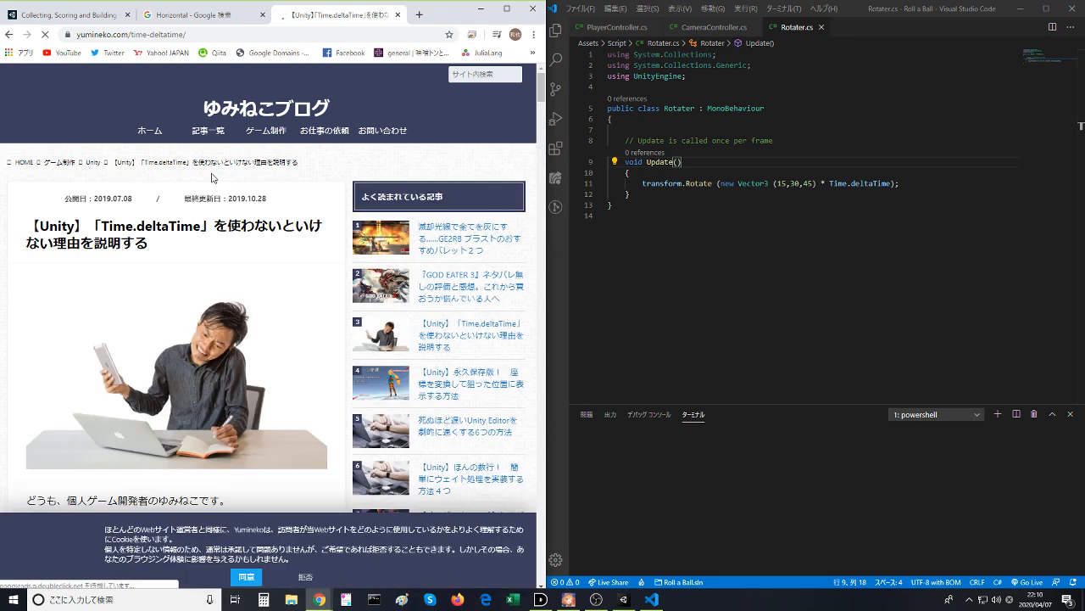
pyautogui.scroll(-3, 212, 170)
pyautogui.scroll(-1, 207, 167)
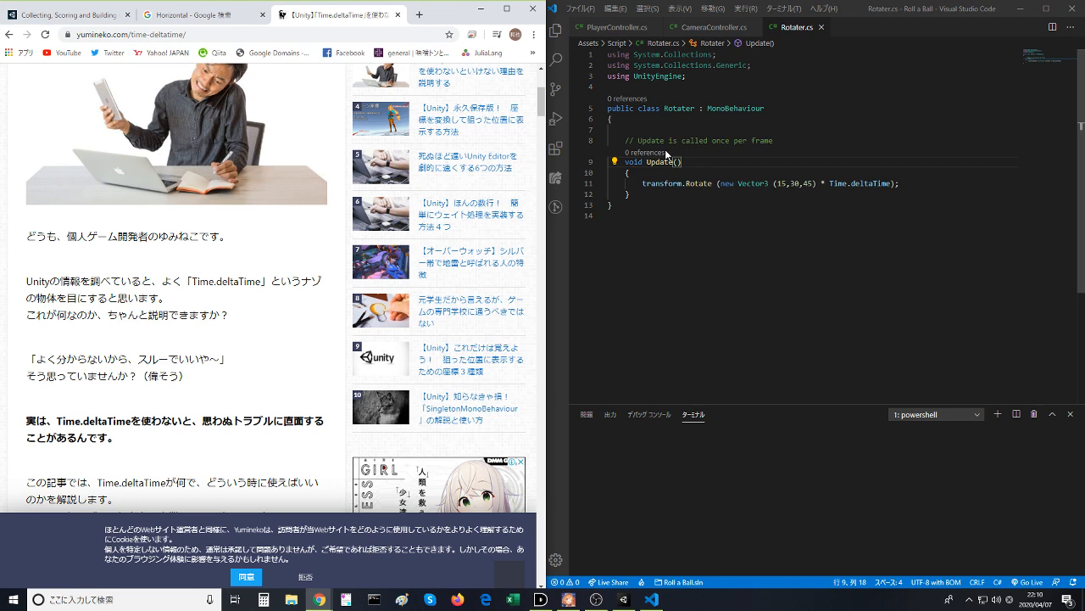
pyautogui.scroll(-1, 666, 154)
pyautogui.scroll(-2, 136, 354)
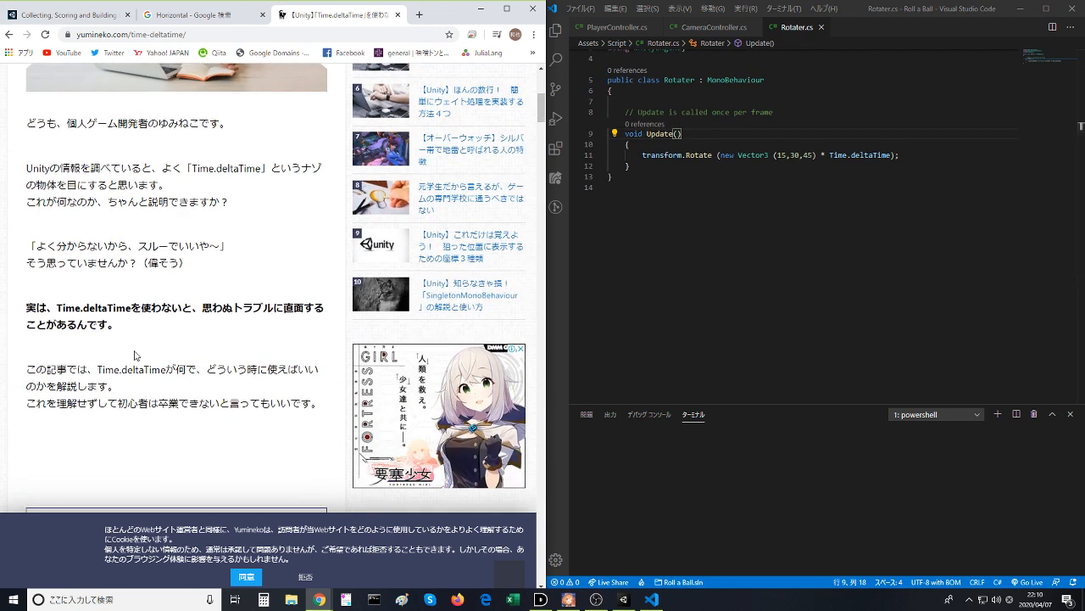
pyautogui.scroll(-3, 134, 355)
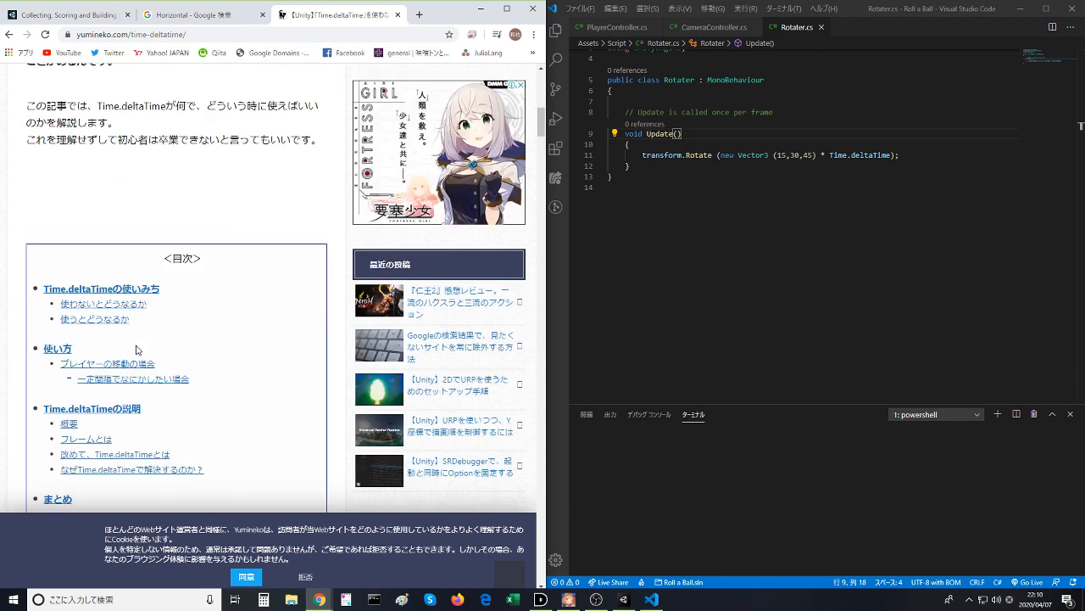
pyautogui.scroll(-1, 136, 349)
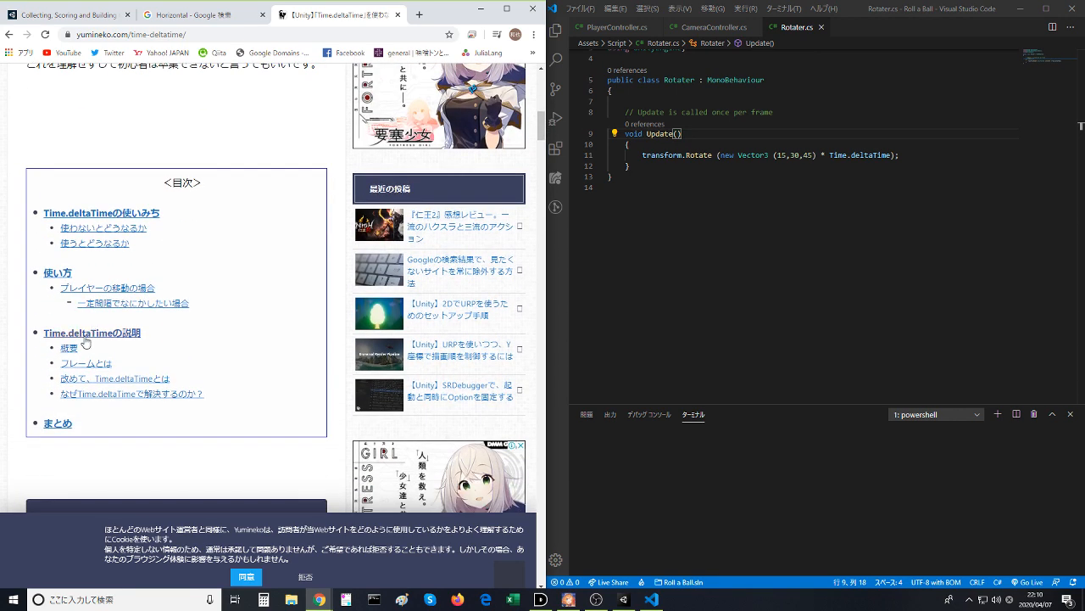
# - Go to the article's player movement section (プレイヤーの移動の場合) and compare its good and bad code examples, including the note beneath them
pyautogui.click(100, 289)
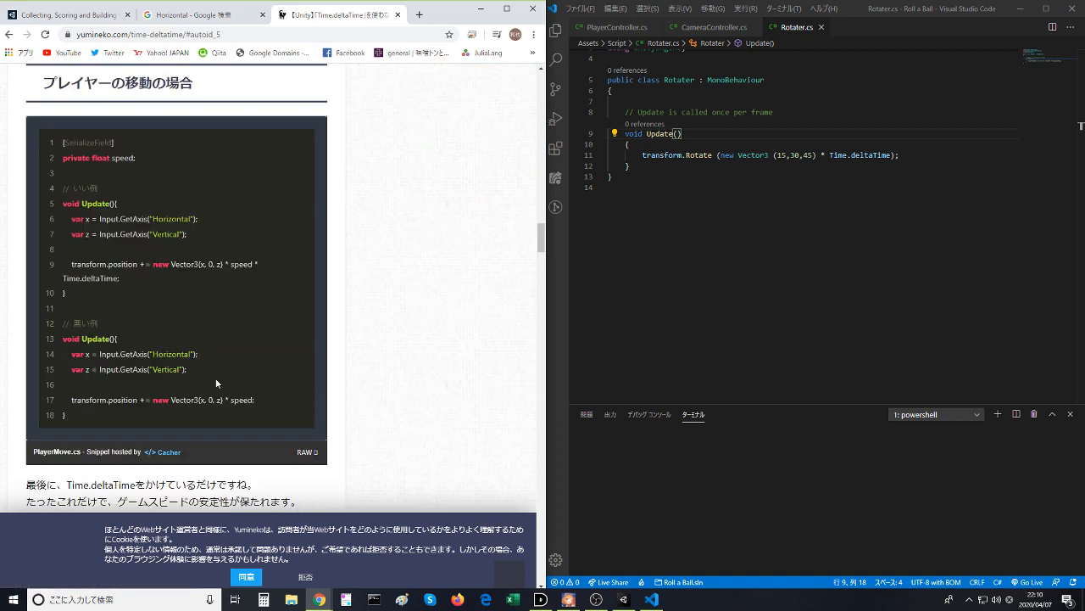
pyautogui.scroll(-2, 233, 414)
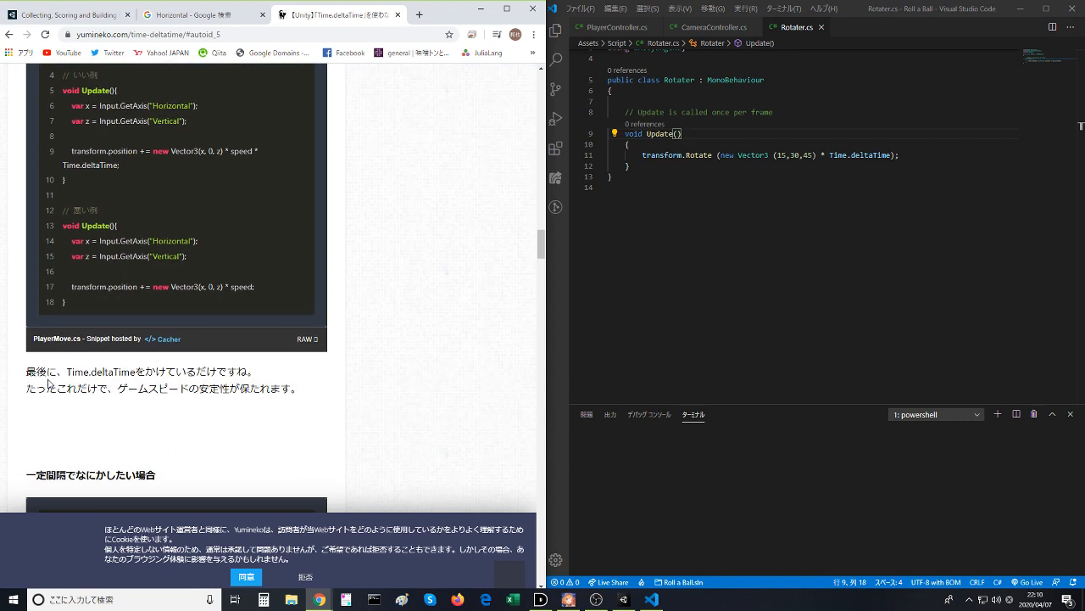
pyautogui.moveTo(27, 372); pyautogui.dragTo(161, 389)
pyautogui.click(161, 389)
pyautogui.scroll(1, 183, 413)
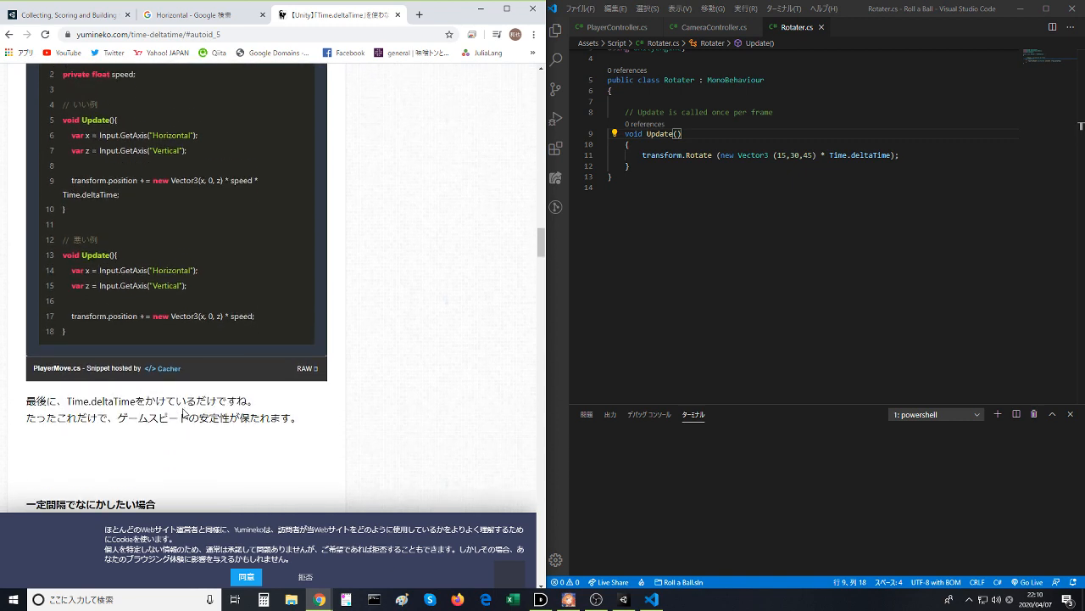
pyautogui.scroll(1, 183, 410)
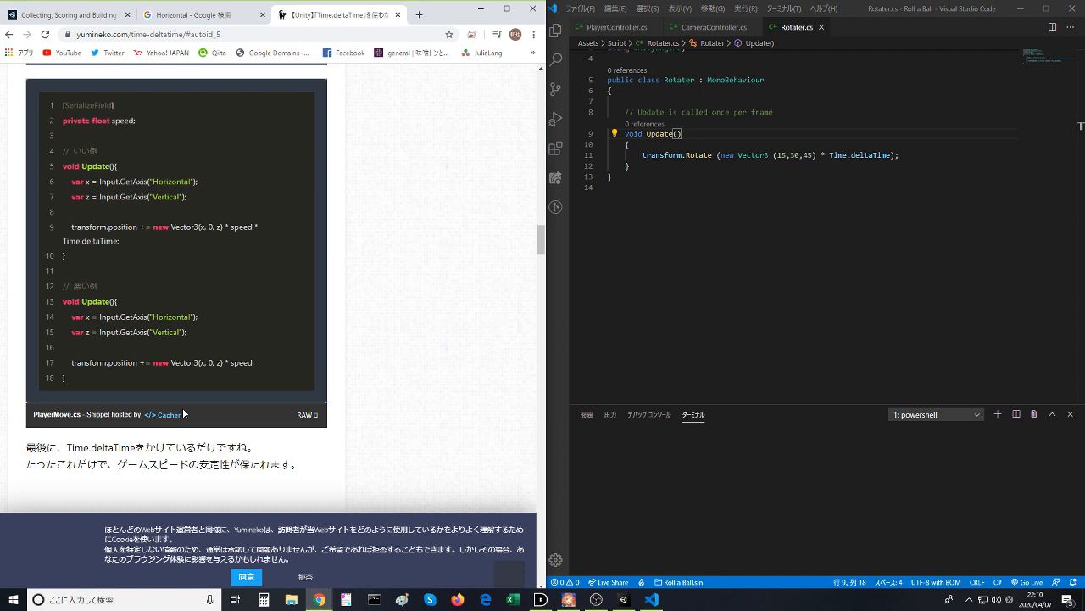
pyautogui.scroll(2, 140, 376)
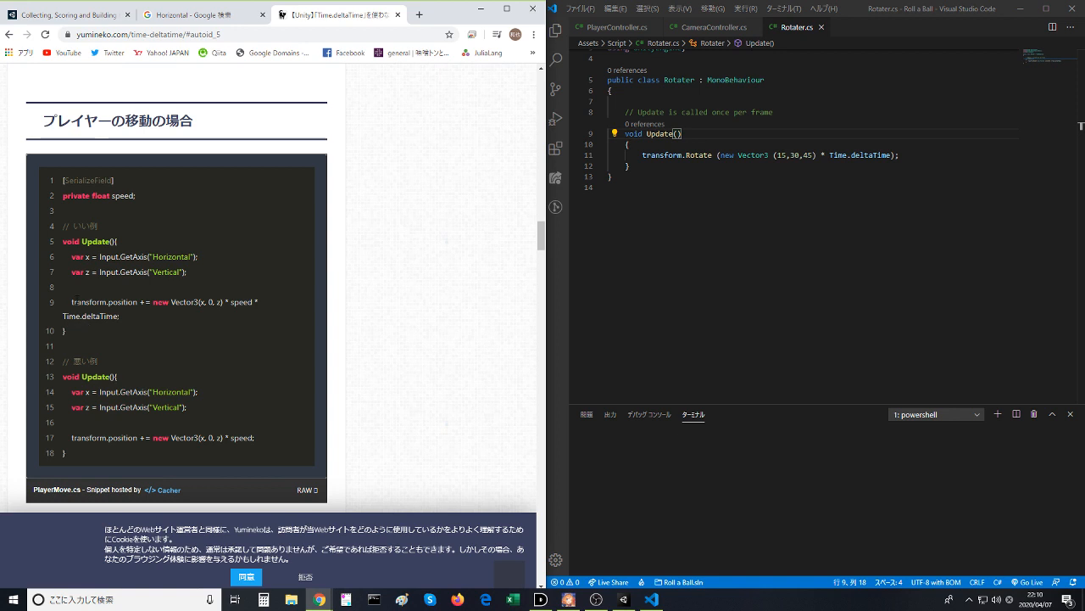
pyautogui.scroll(-5, 74, 317)
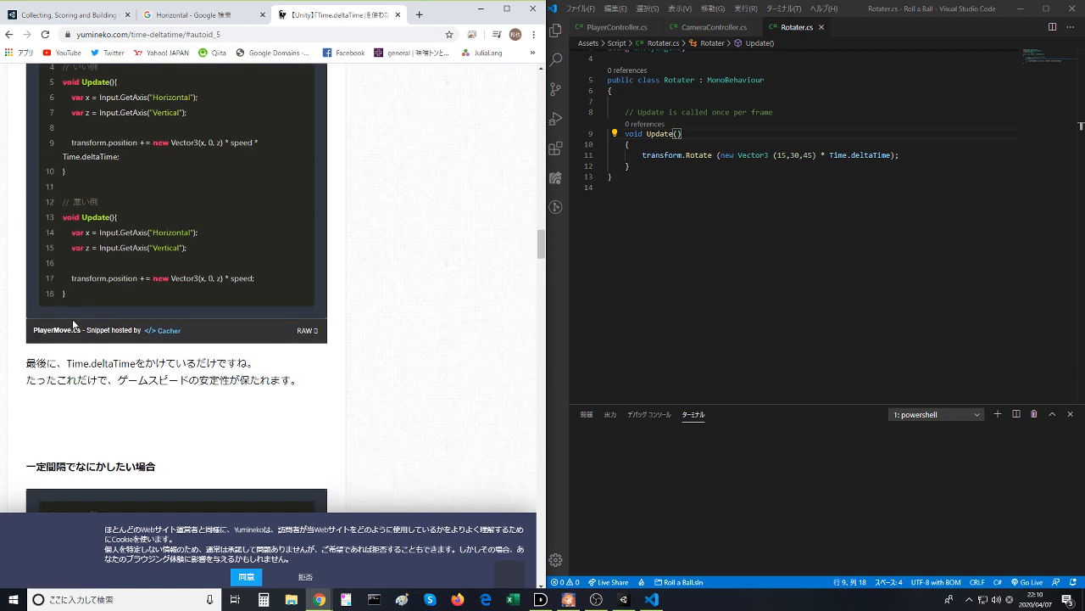
# - Examine the good and bad Timing.cs examples for running code at fixed intervals, highlighting the explanation about measuring elapsed time
pyautogui.scroll(-6, 70, 325)
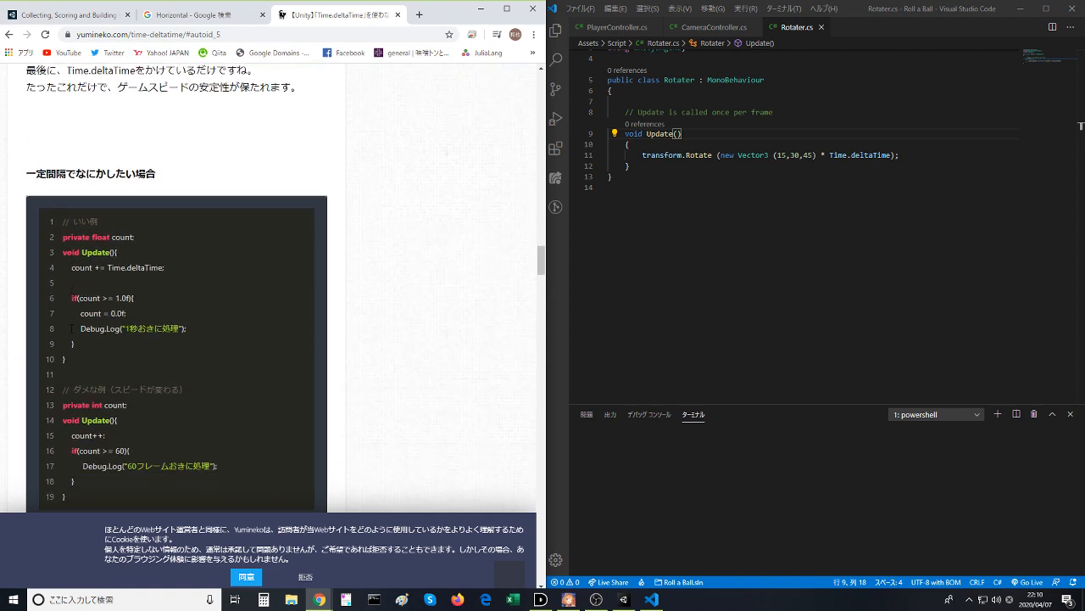
pyautogui.scroll(-4, 71, 331)
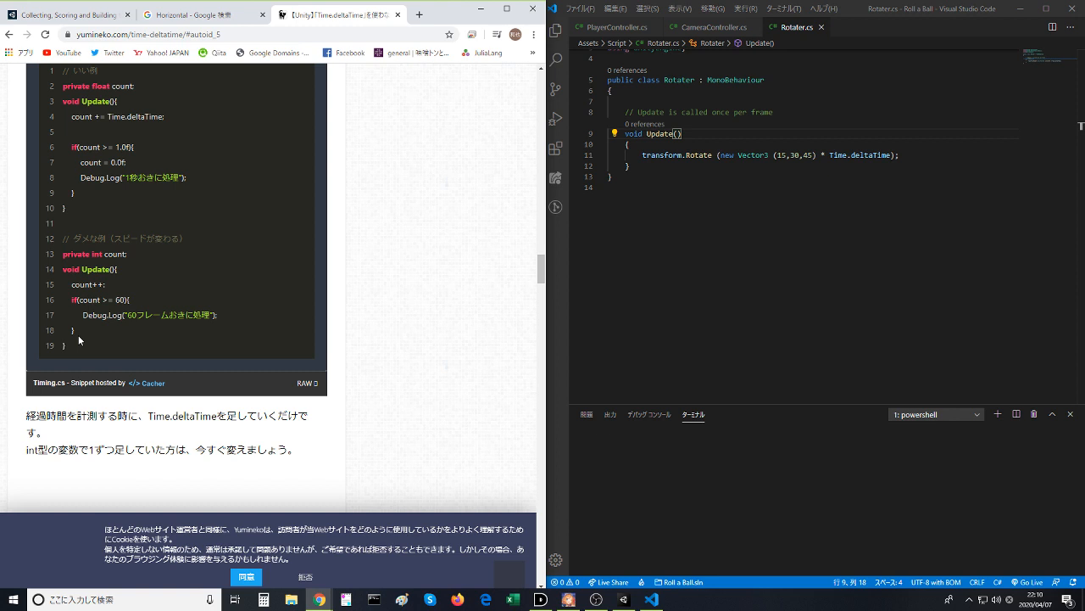
pyautogui.scroll(6, 78, 334)
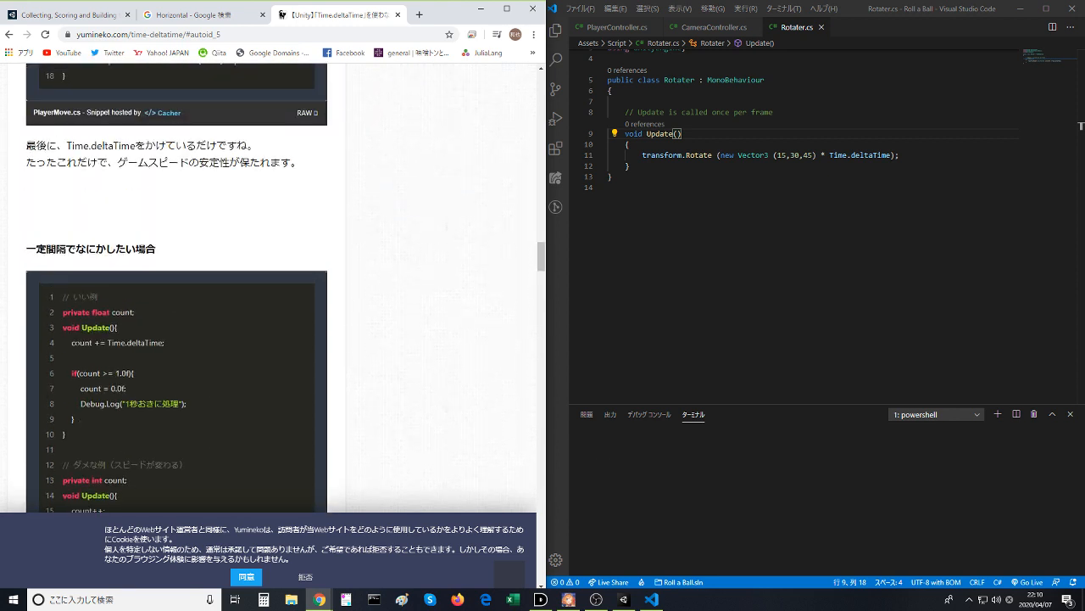
pyautogui.scroll(-1, 75, 341)
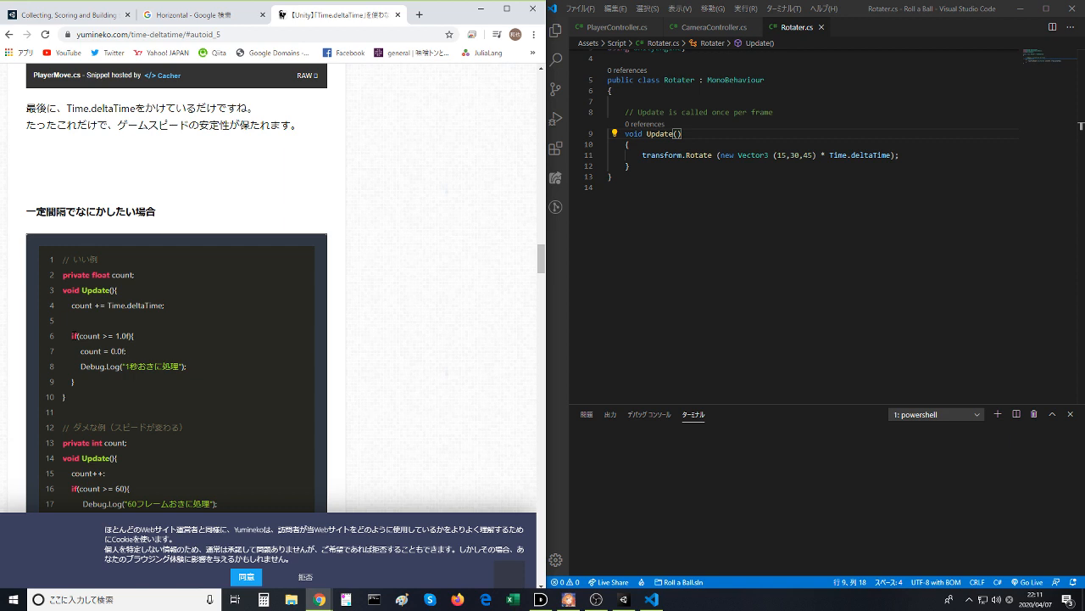
pyautogui.moveTo(73, 336); pyautogui.dragTo(103, 384)
pyautogui.click(102, 385)
pyautogui.scroll(-5, 102, 379)
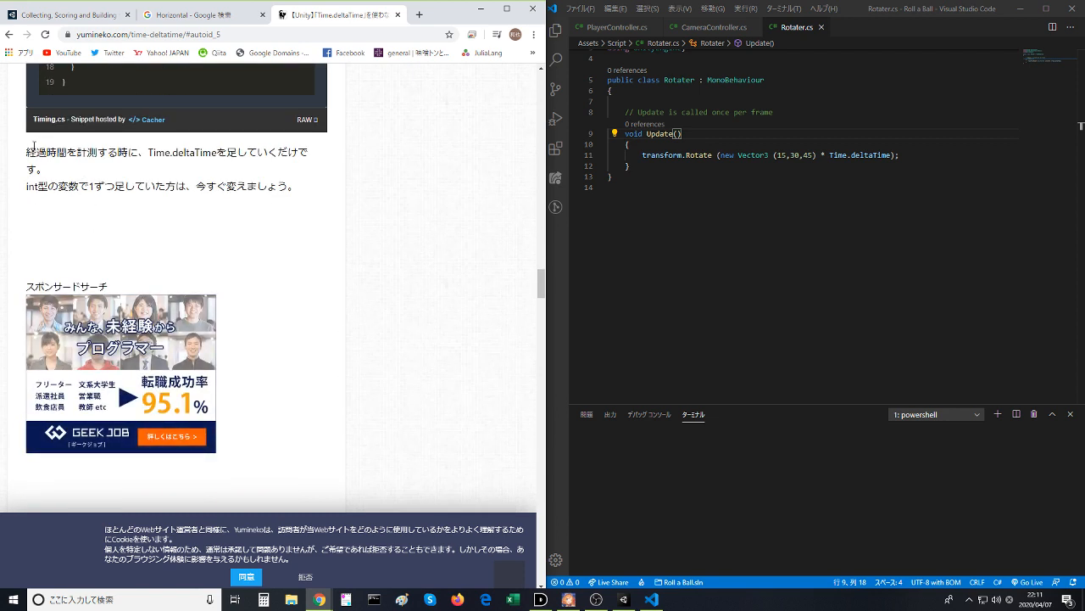
pyautogui.moveTo(27, 149); pyautogui.dragTo(251, 181)
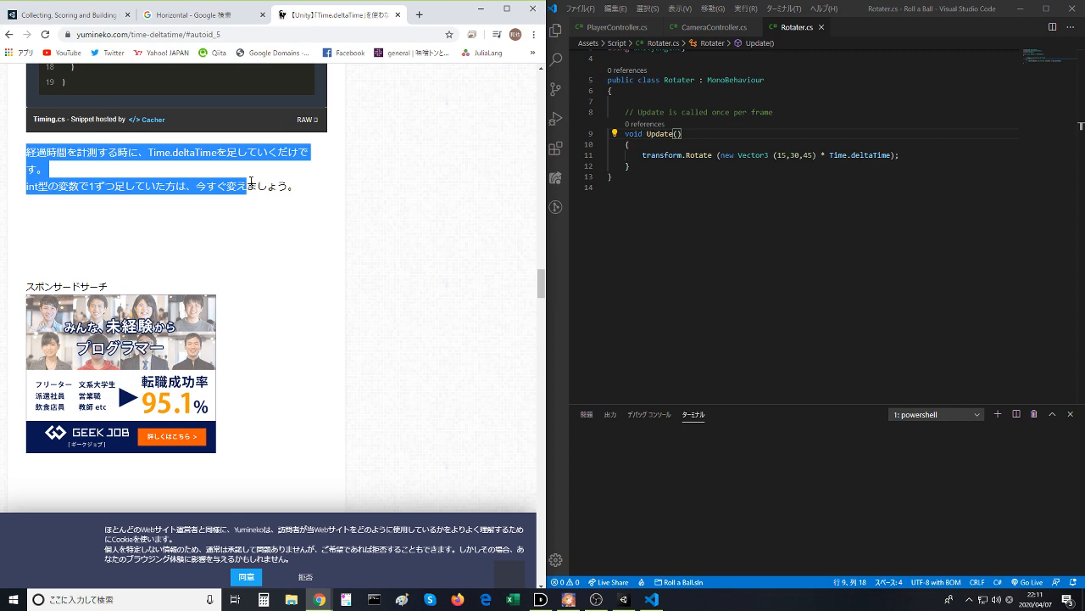
pyautogui.click(251, 181)
# - Read the Time.deltaTime explanation and overview (概要) sections, highlighting the bold remark on general game development and the one-line definition
pyautogui.scroll(-4, 233, 220)
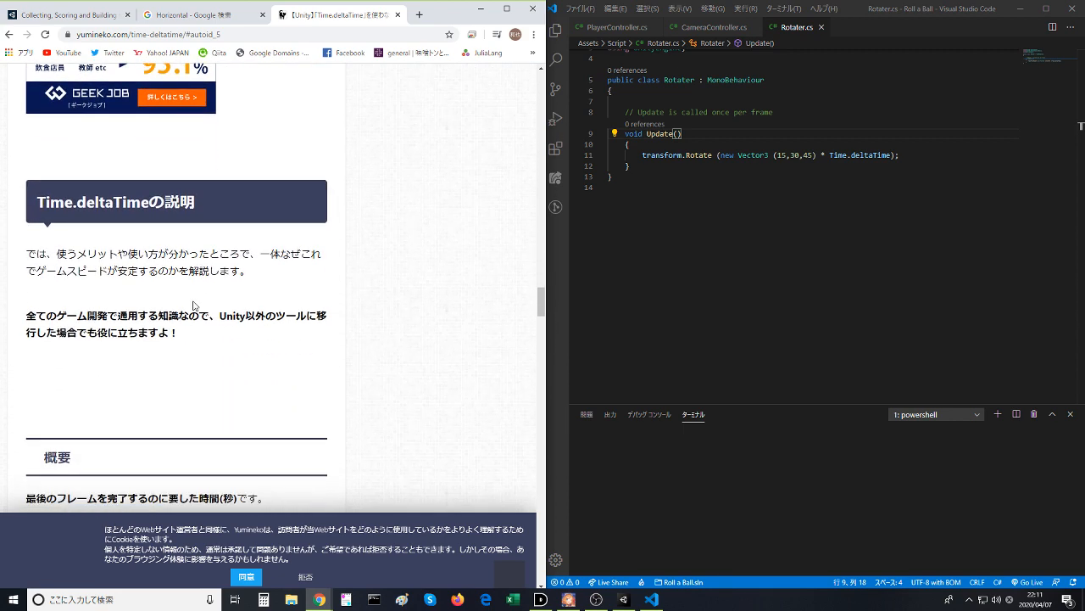
pyautogui.scroll(-1, 61, 265)
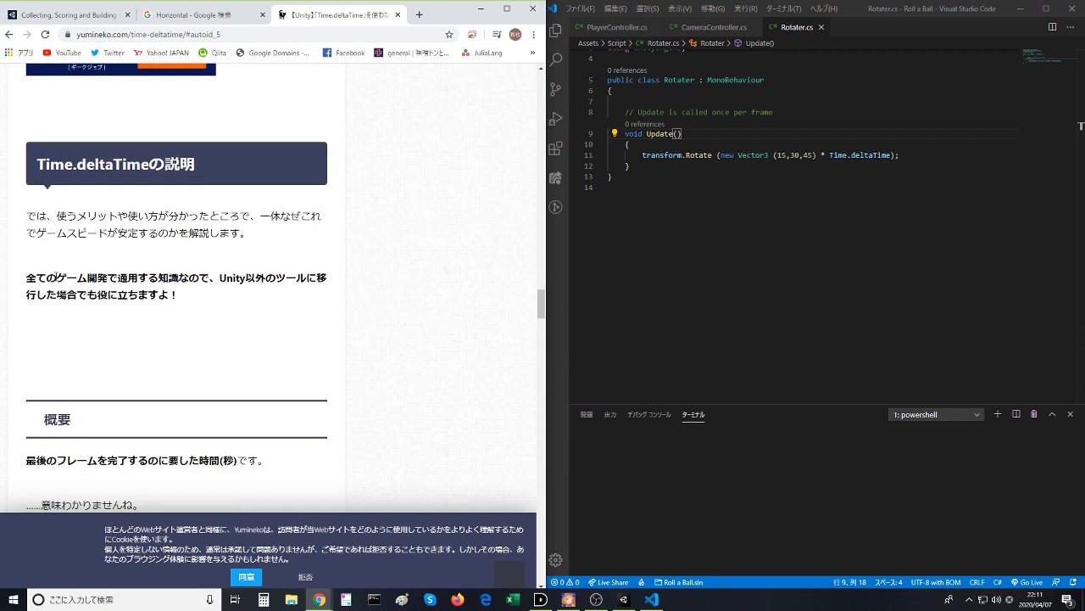
pyautogui.moveTo(27, 277); pyautogui.dragTo(253, 303)
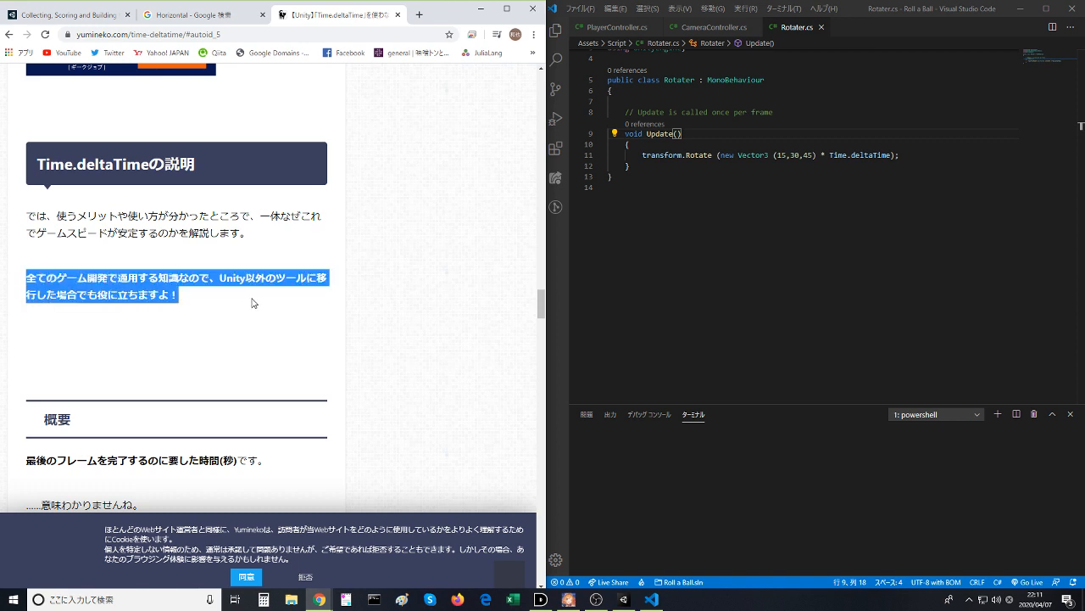
pyautogui.click(252, 303)
pyautogui.scroll(-2, 163, 321)
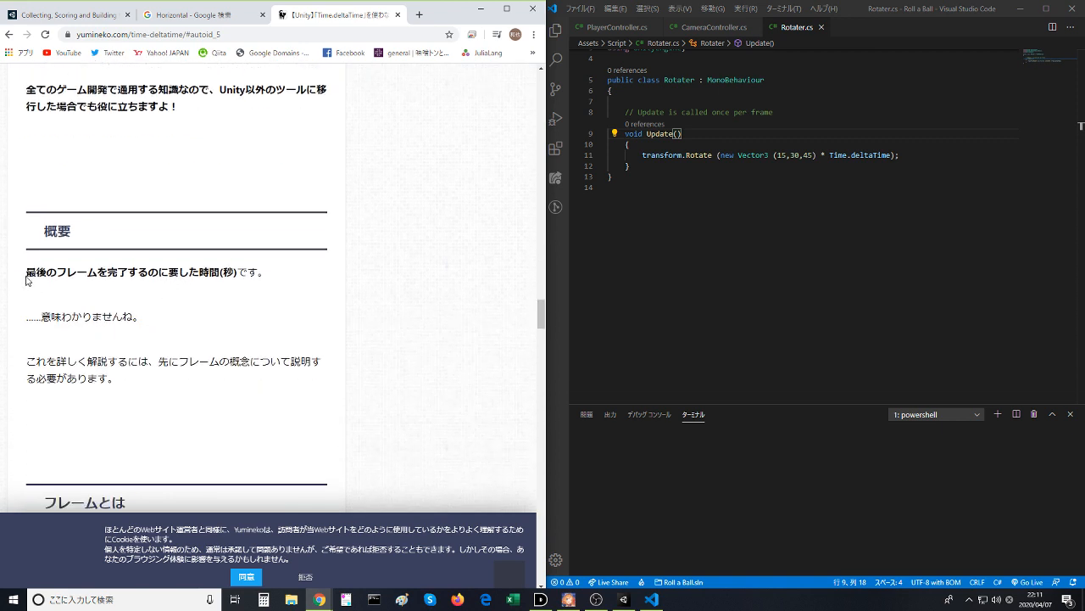
pyautogui.moveTo(27, 272); pyautogui.dragTo(239, 274)
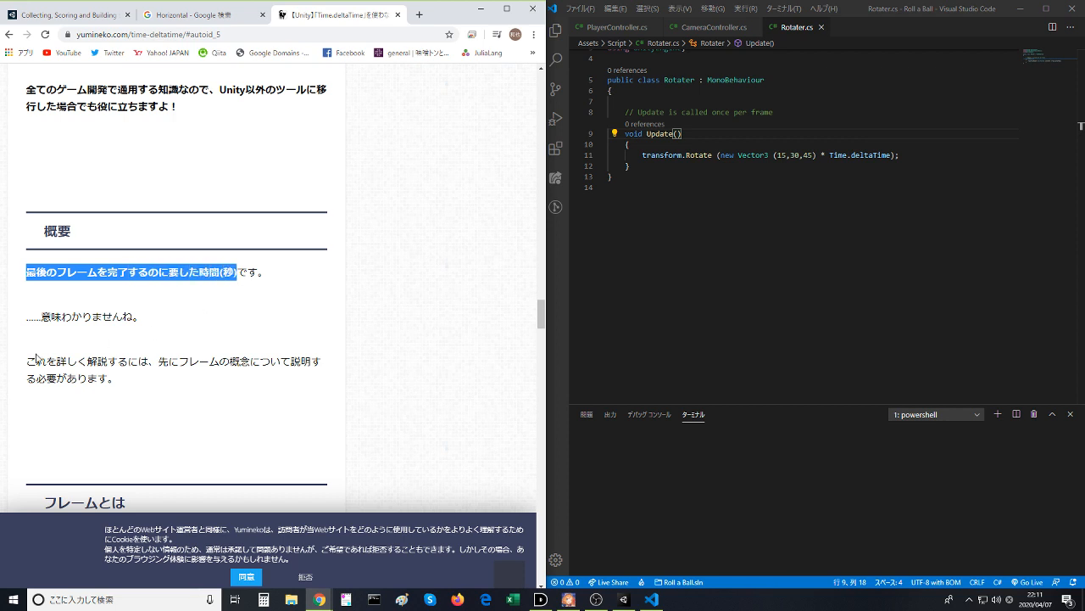
# - Read the section on what a frame is (フレームとは), highlighting its definition and the note on LateUpdate and FixedUpdate
pyautogui.scroll(-1, 36, 358)
pyautogui.scroll(-2, 35, 358)
pyautogui.moveTo(34, 354); pyautogui.dragTo(117, 354)
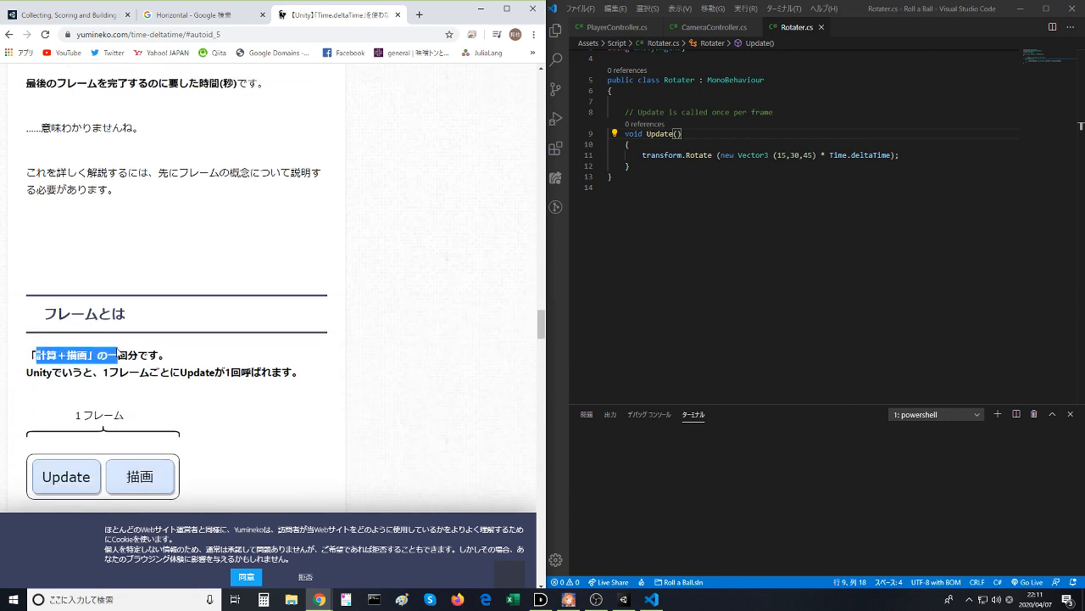
pyautogui.click(117, 354)
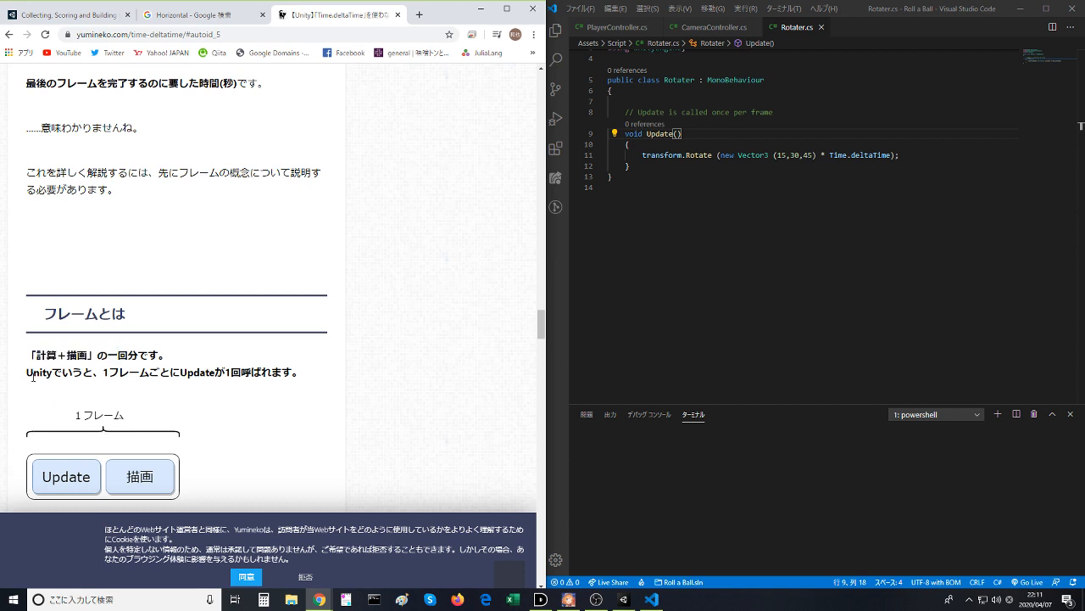
pyautogui.scroll(-2, 206, 390)
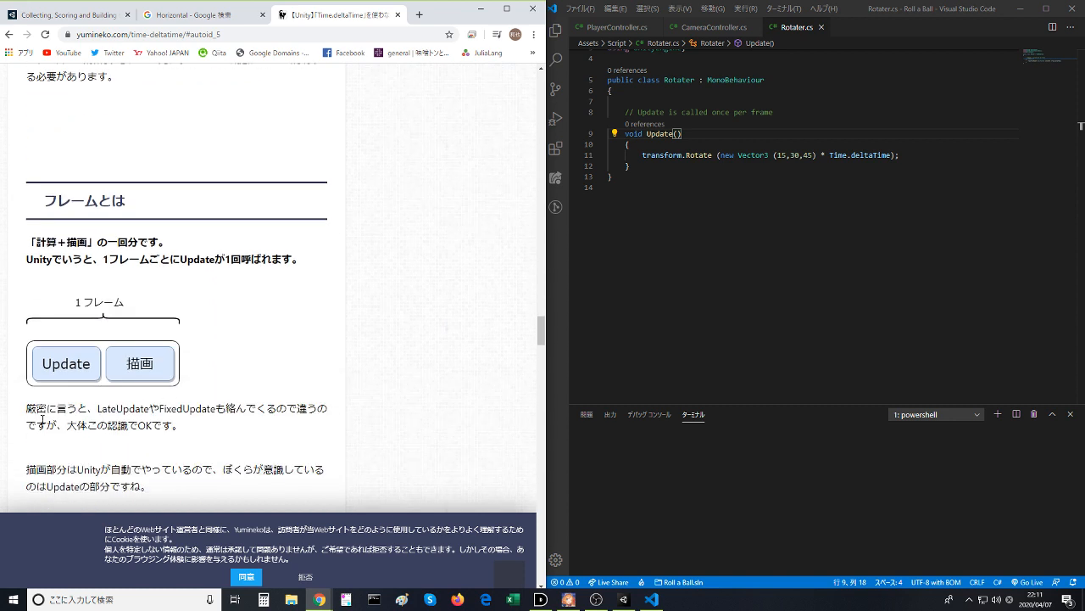
pyautogui.moveTo(36, 409); pyautogui.dragTo(159, 423)
pyautogui.scroll(-3, 169, 525)
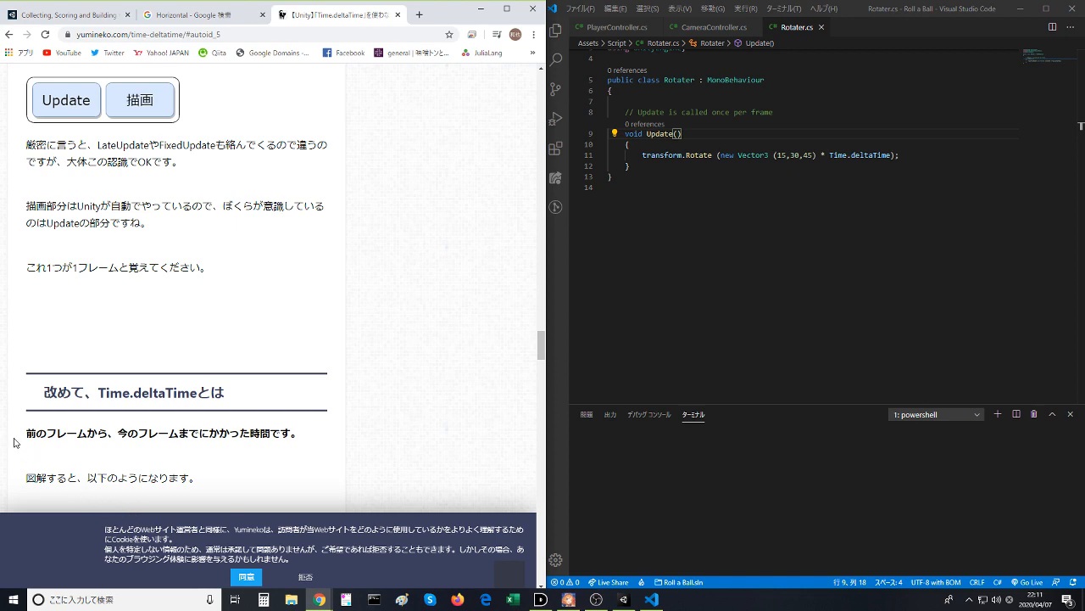
# - Examine the section redefining Time.deltaTime, its frame timing diagram and the comparison of PC and smartphone frame rates
pyautogui.scroll(-2, 19, 448)
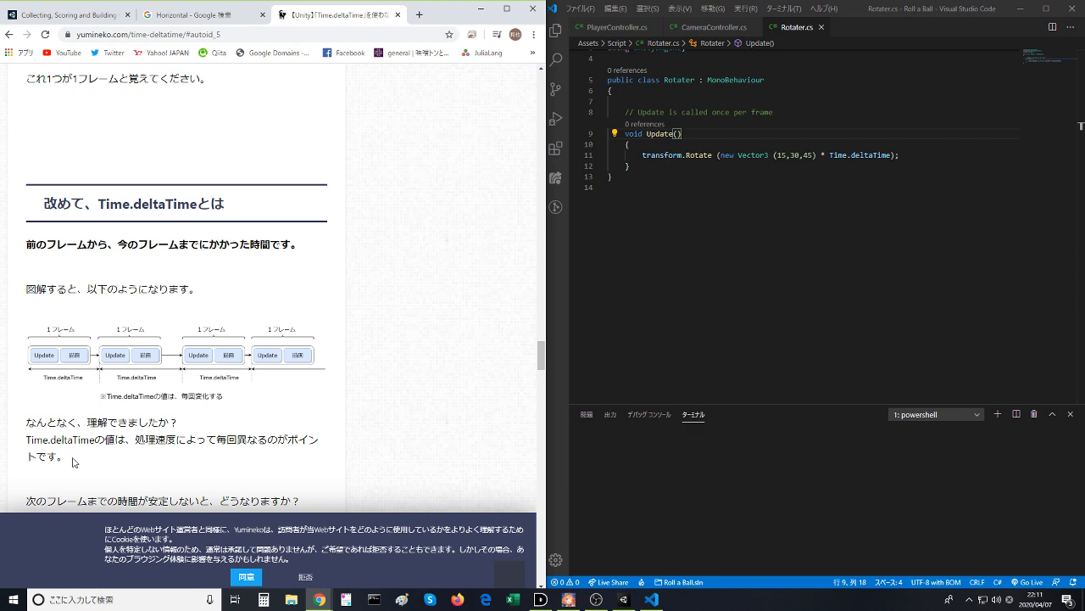
pyautogui.scroll(-1, 76, 462)
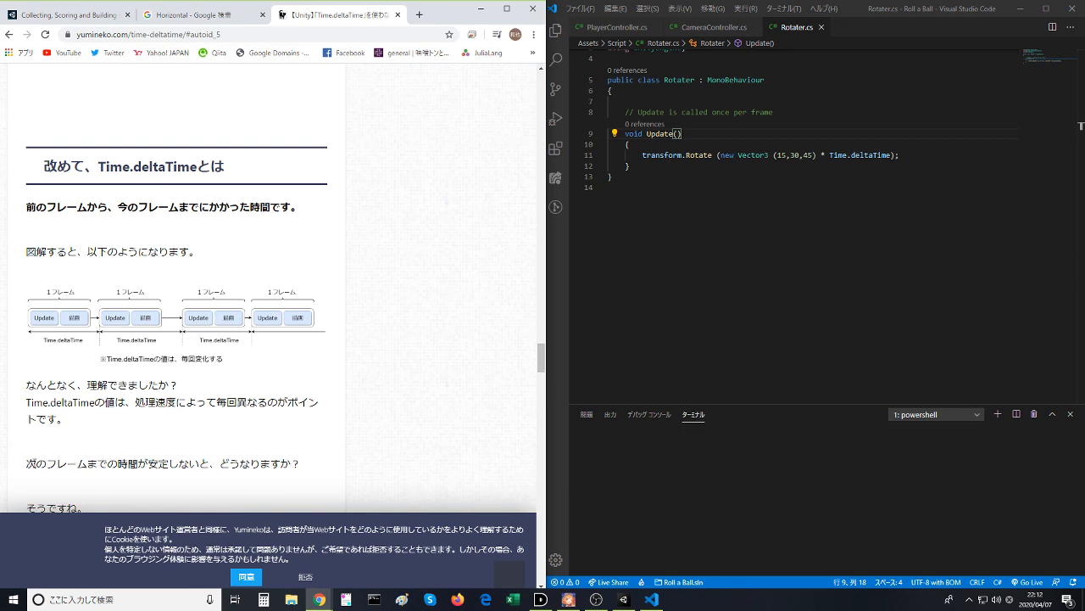
pyautogui.moveTo(35, 463); pyautogui.dragTo(70, 464)
pyautogui.click(70, 464)
pyautogui.scroll(-2, 69, 466)
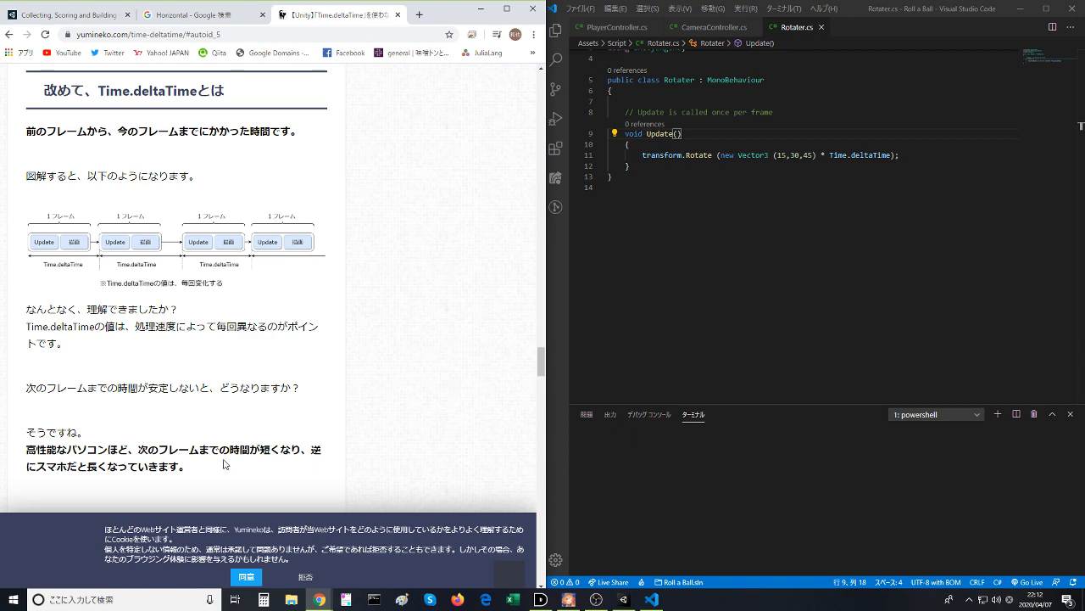
pyautogui.scroll(-4, 224, 463)
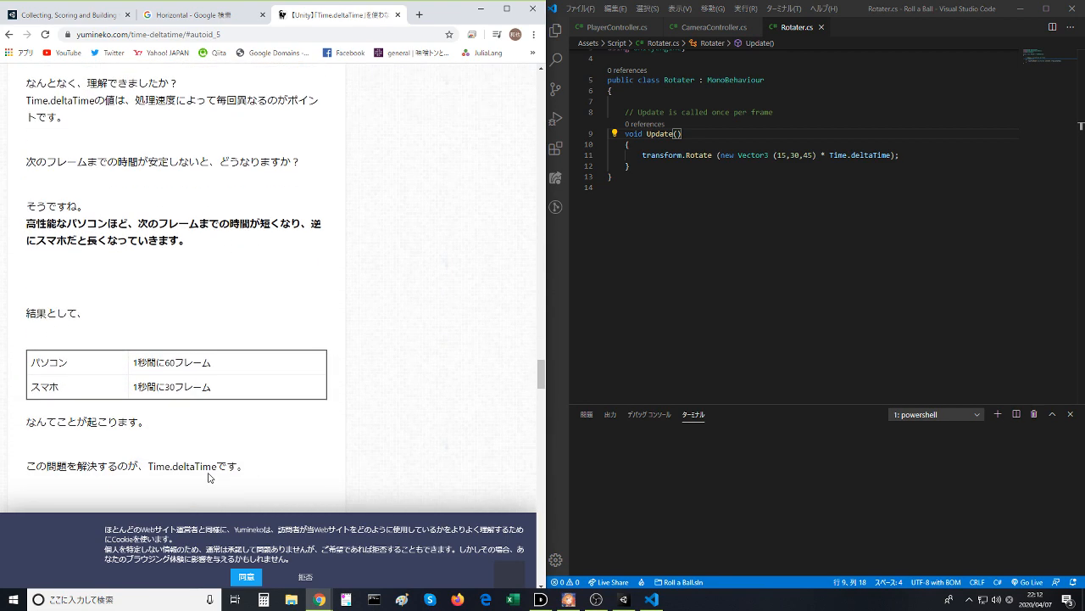
# - Read the PC and smartphone frame table and the section なぜTime.deltaTimeで解決するのか？, highlighting its opening question
pyautogui.moveTo(38, 362); pyautogui.dragTo(220, 384)
pyautogui.click(222, 386)
pyautogui.scroll(-2, 229, 392)
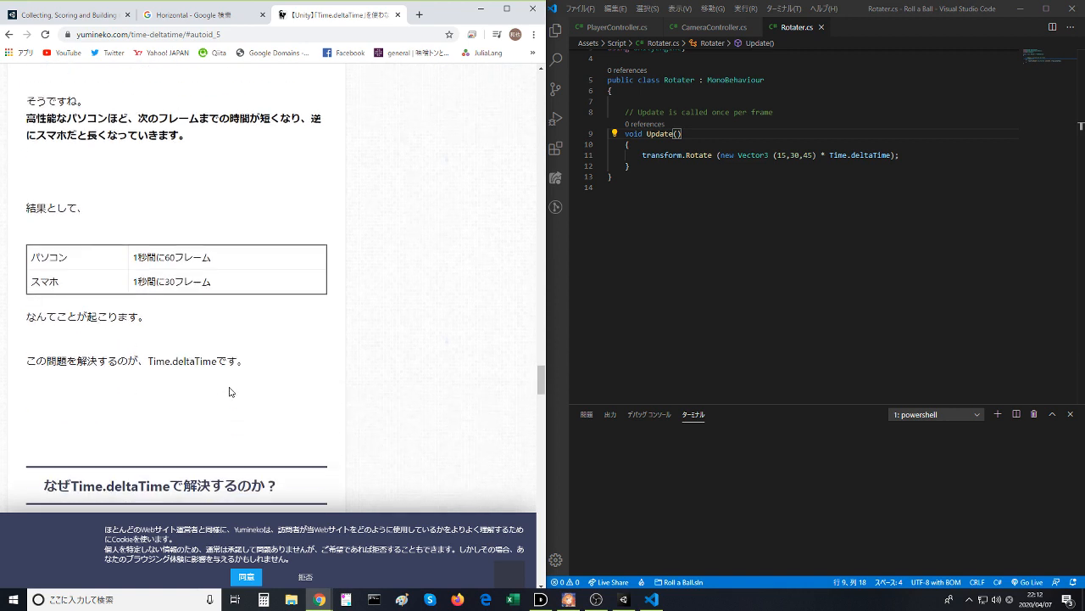
pyautogui.scroll(-3, 229, 392)
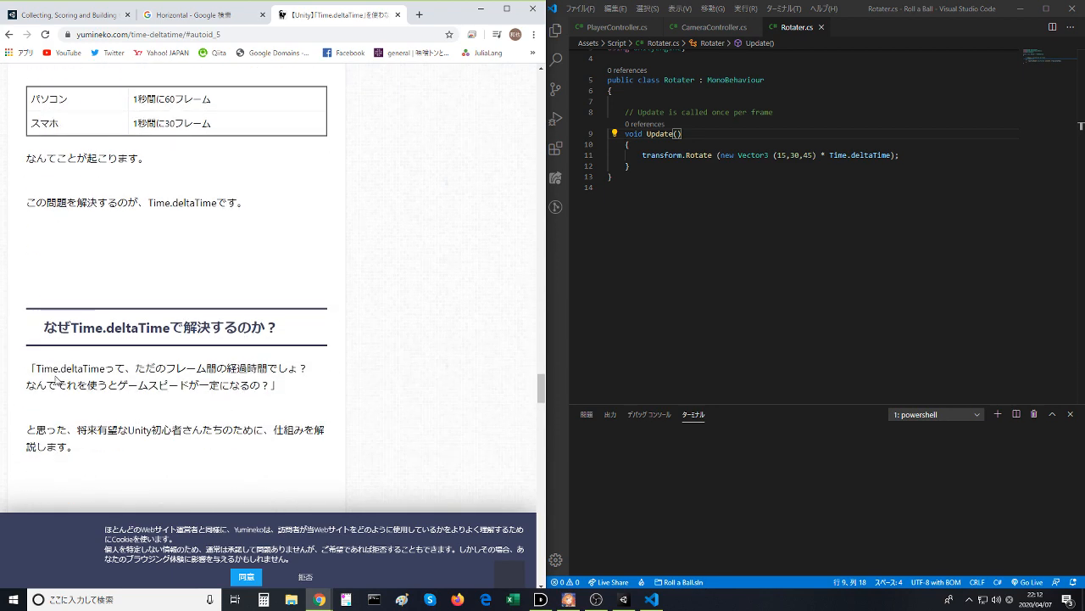
pyautogui.moveTo(30, 368); pyautogui.dragTo(280, 385)
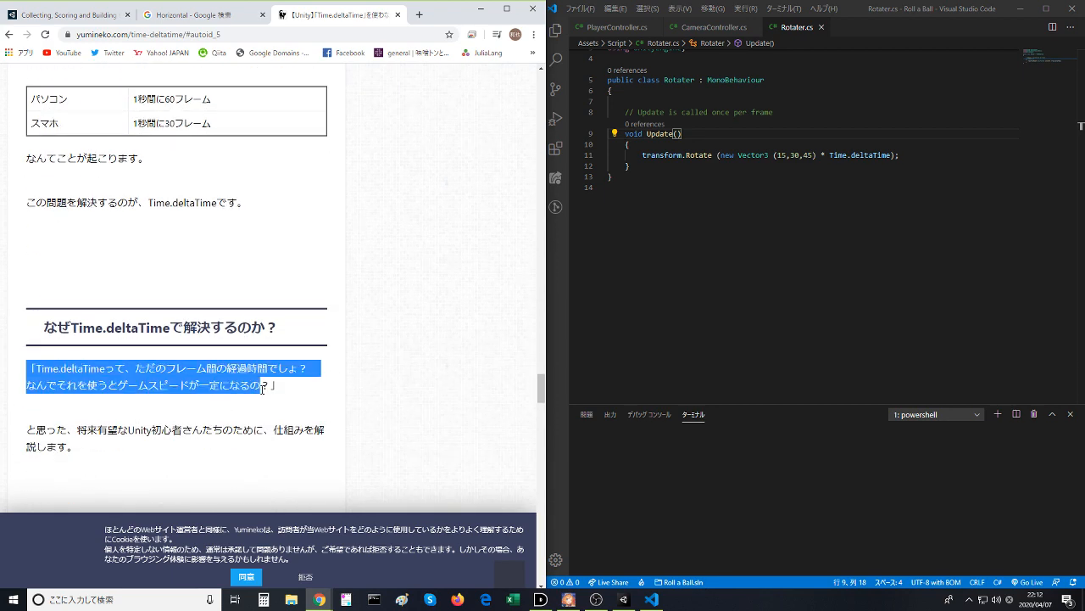
pyautogui.click(262, 390)
# - Examine the PC A and smartphone B example with the bad counter script (ダメな例), highlighting the assumption and the bold conclusion
pyautogui.scroll(-2, 262, 389)
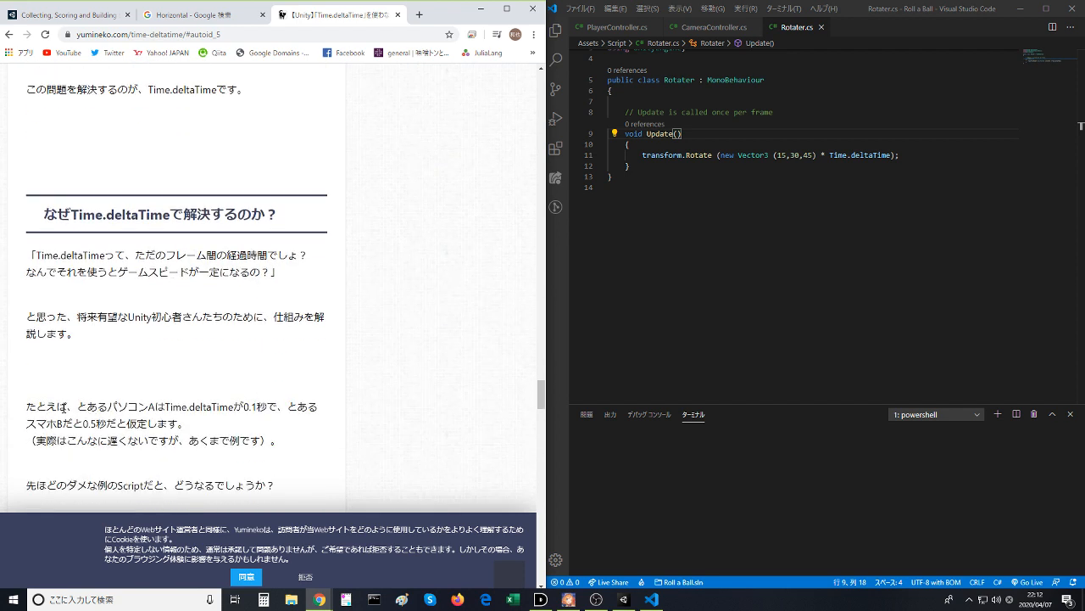
pyautogui.moveTo(17, 406); pyautogui.dragTo(271, 440)
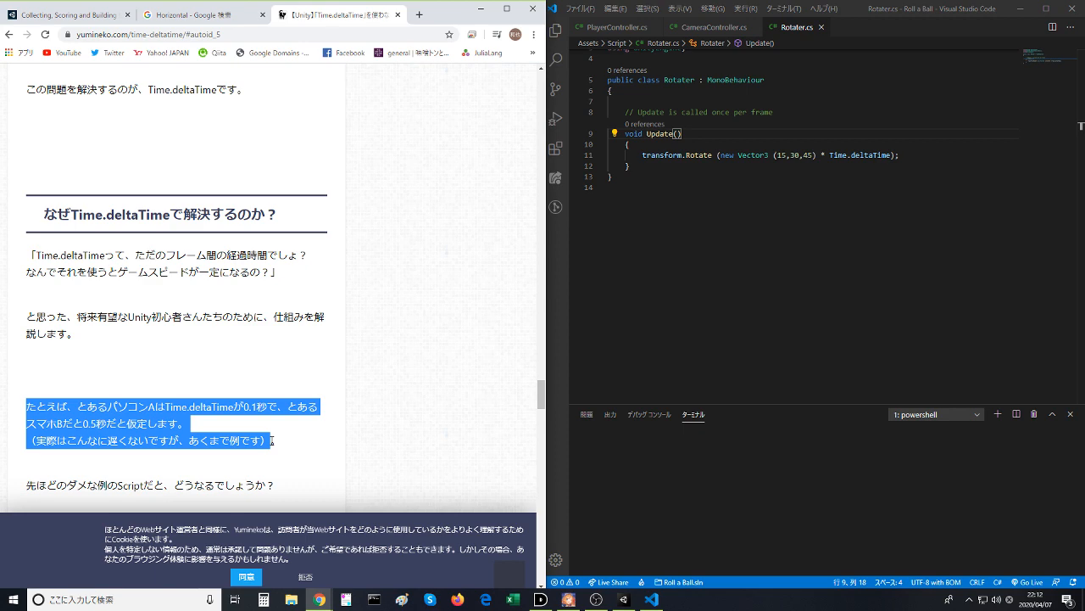
pyautogui.scroll(-1, 272, 443)
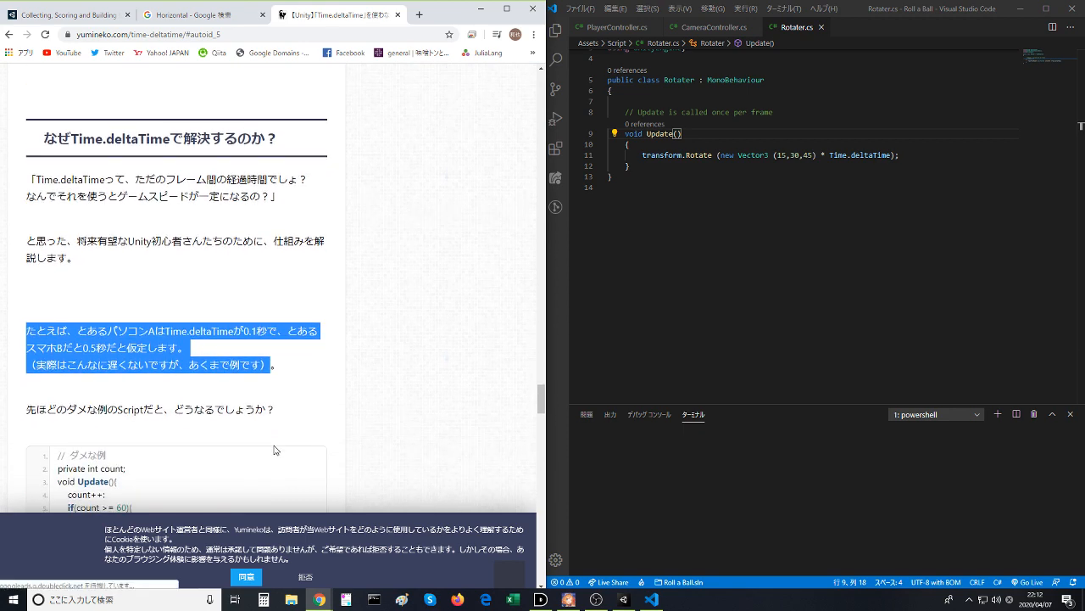
pyautogui.scroll(-1, 274, 450)
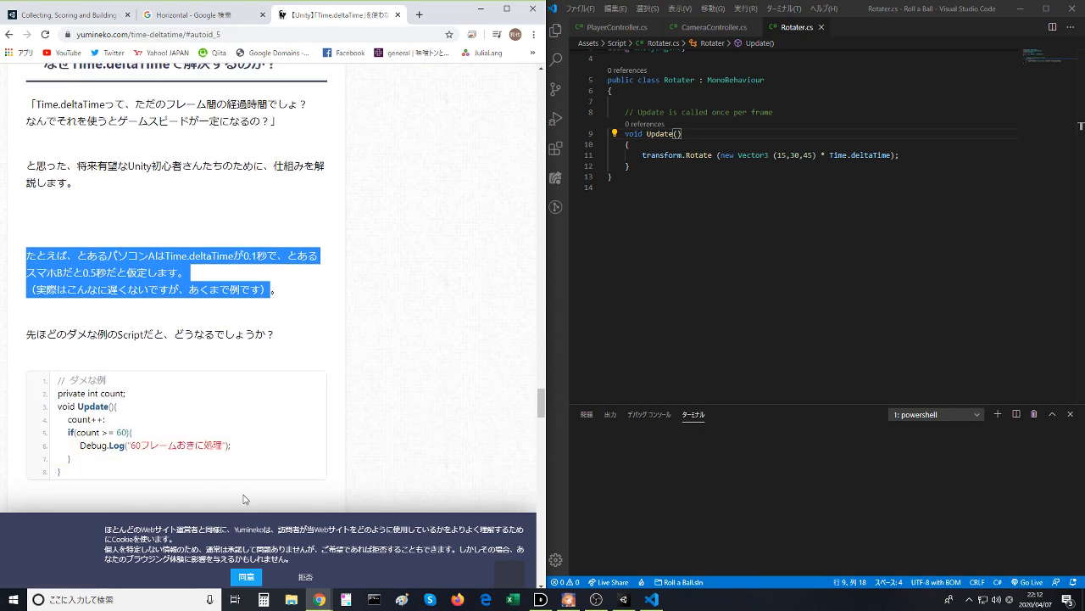
pyautogui.scroll(-2, 240, 497)
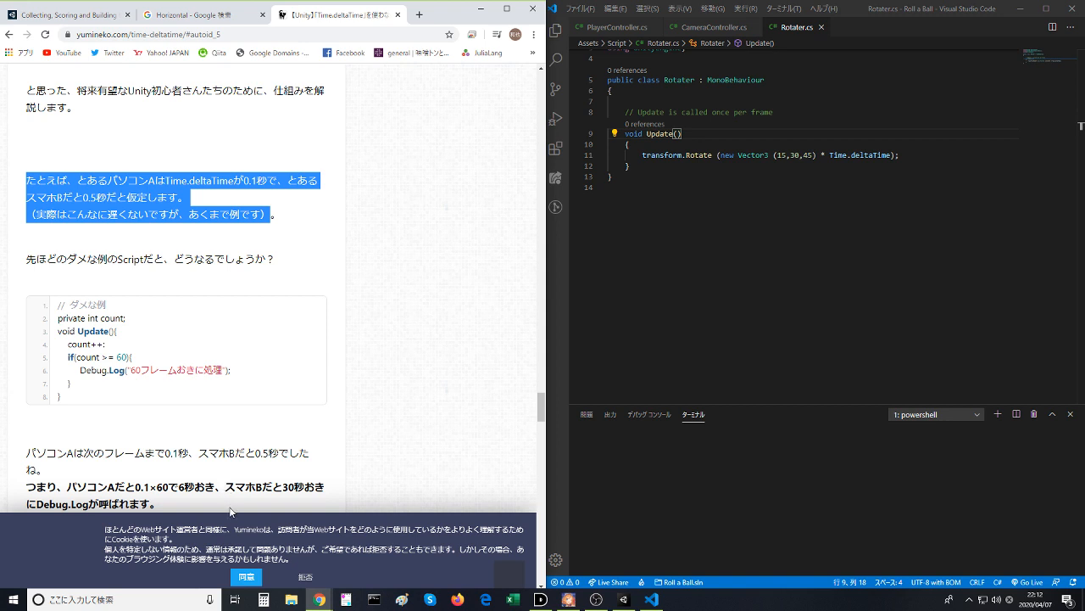
pyautogui.scroll(-1, 202, 492)
pyautogui.scroll(-1, 201, 492)
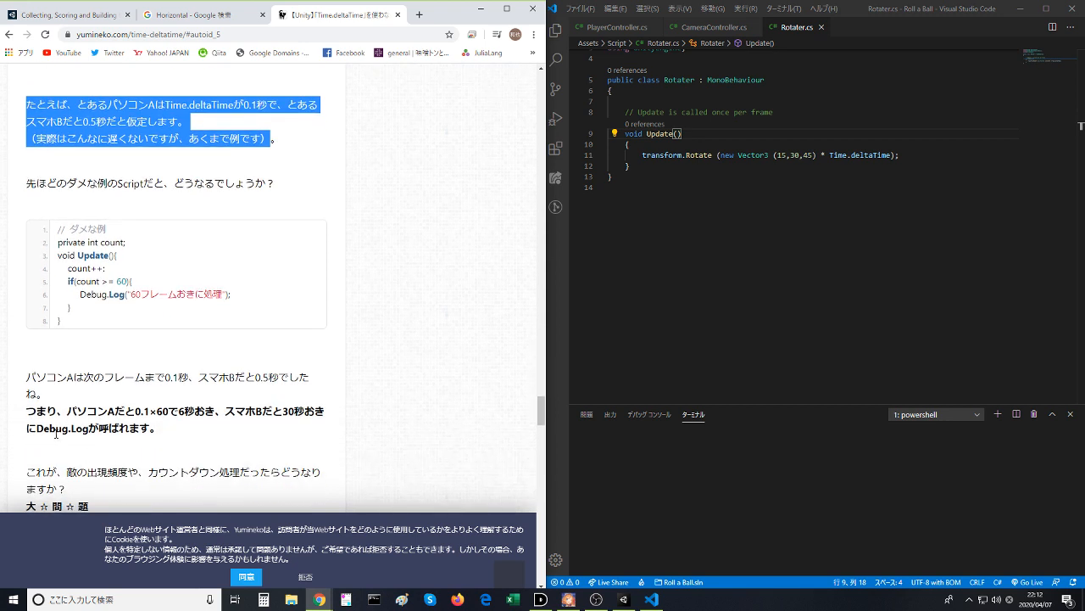
pyautogui.moveTo(17, 416); pyautogui.dragTo(100, 432)
pyautogui.click(98, 434)
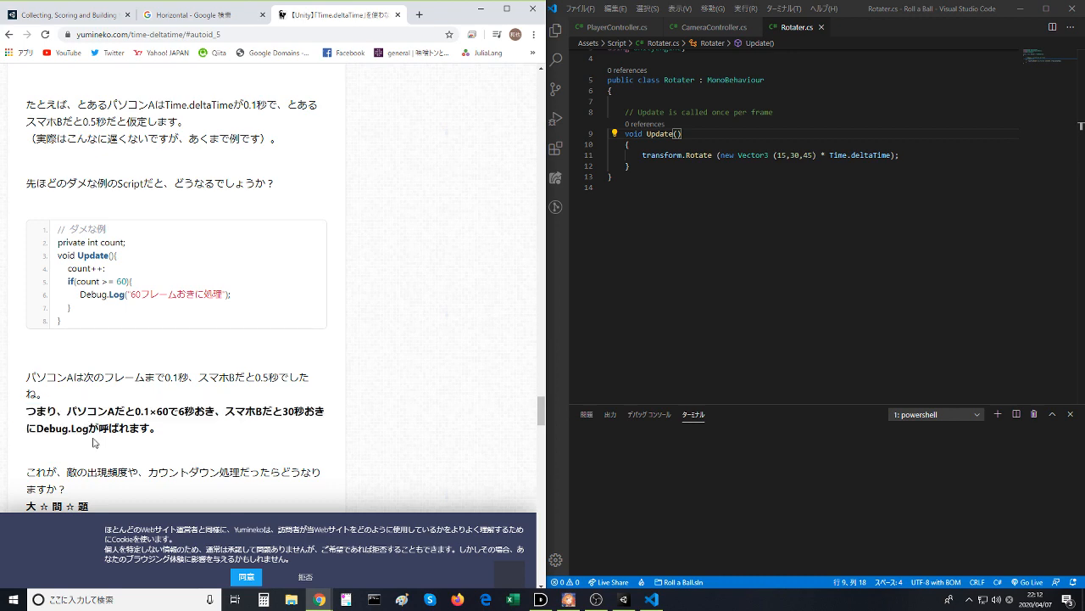
# - Examine the good example (いい例) that adds Time.deltaTime to count, and the explanation of when Debug.Log runs
pyautogui.scroll(-2, 93, 443)
pyautogui.scroll(-2, 94, 442)
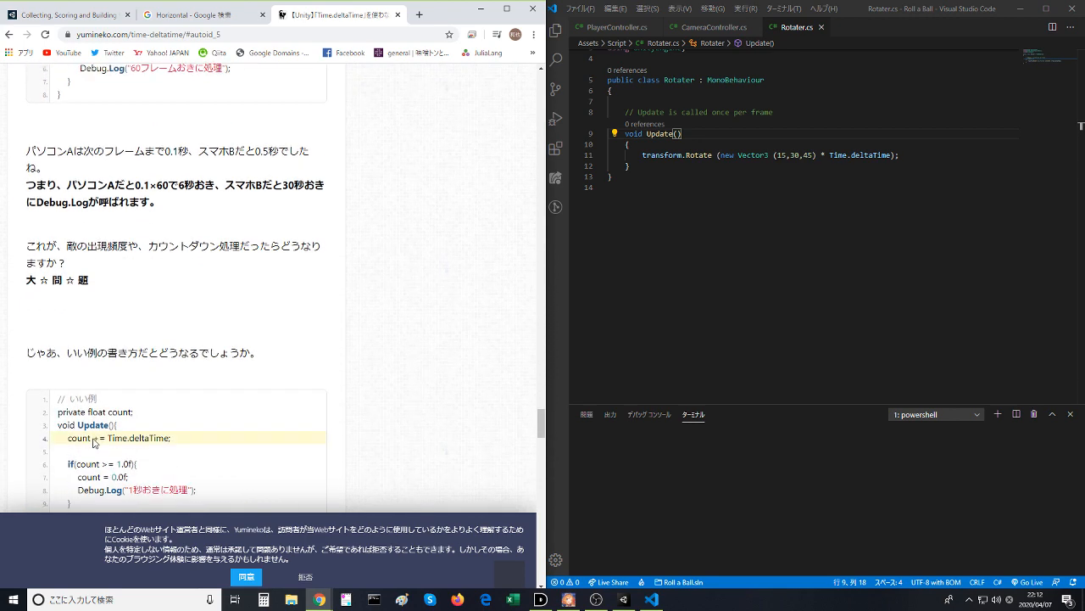
pyautogui.scroll(-1, 95, 450)
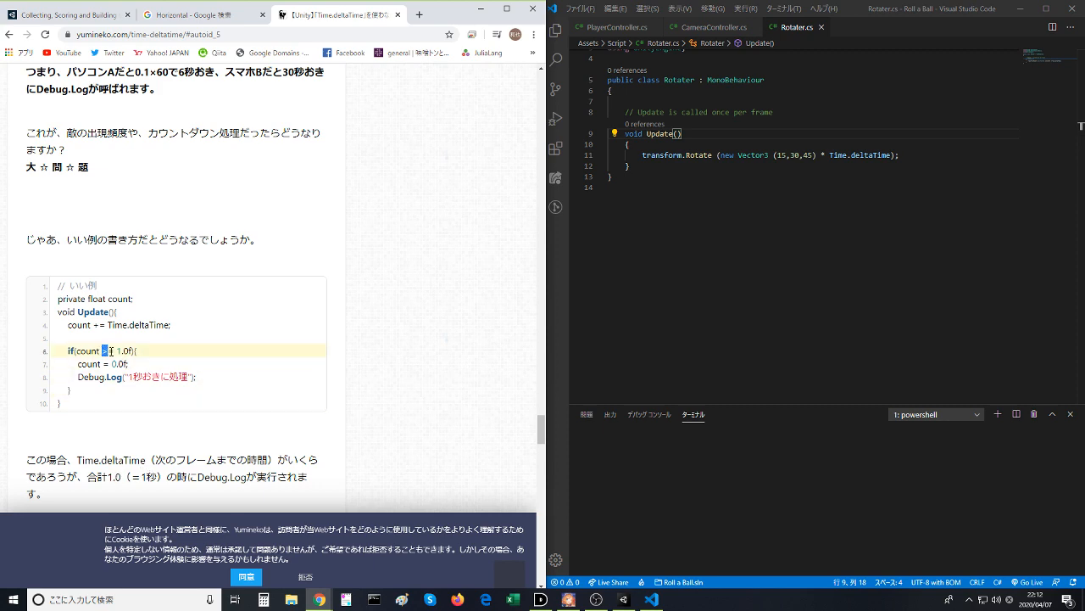
pyautogui.scroll(-2, 102, 350)
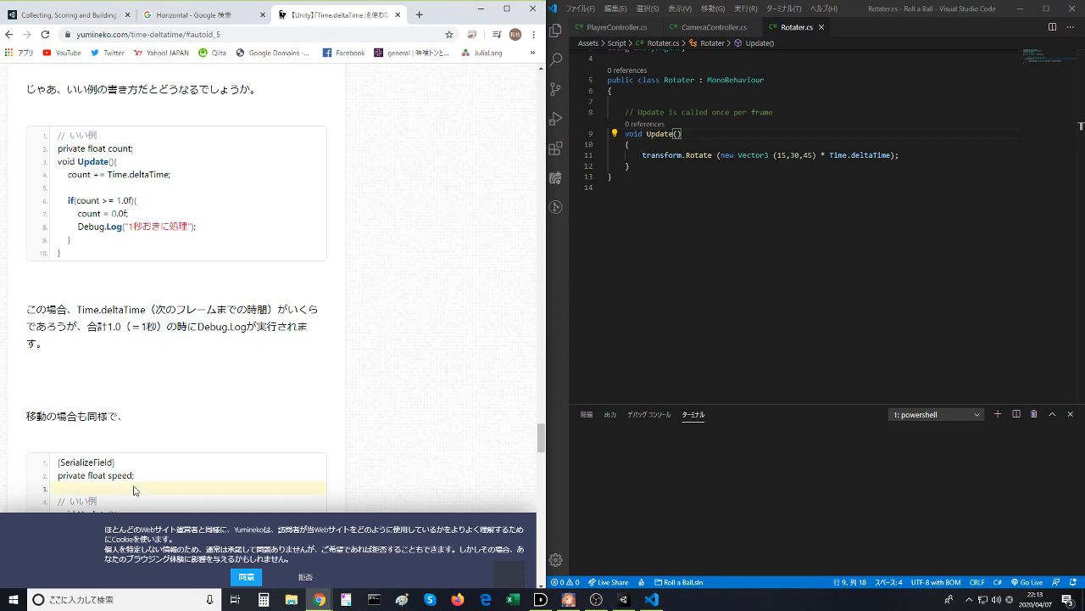
pyautogui.scroll(-2, 136, 490)
pyautogui.scroll(1, 135, 488)
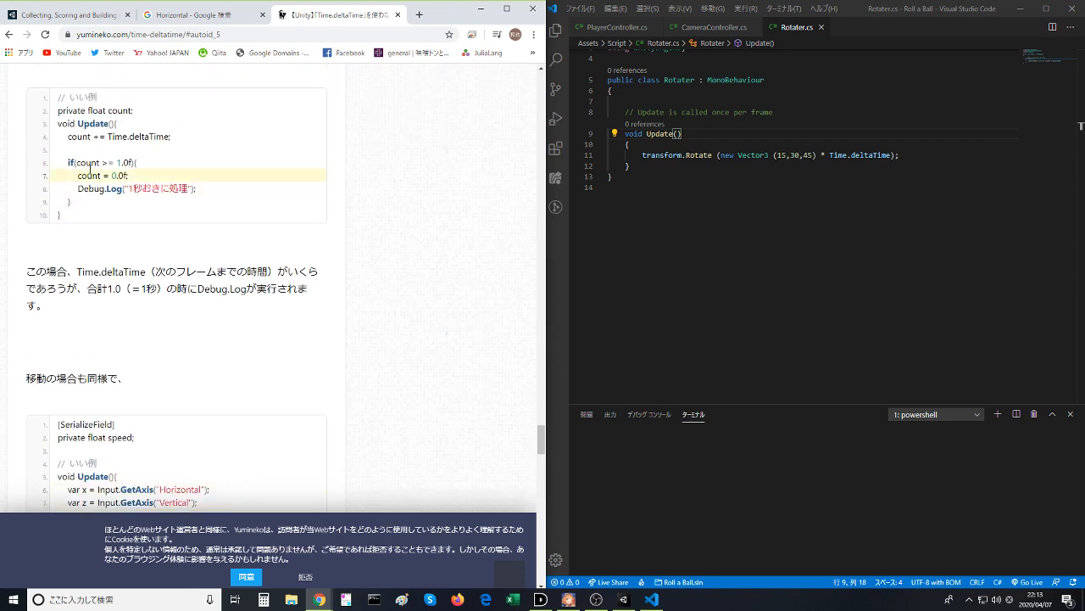
pyautogui.scroll(-1, 133, 360)
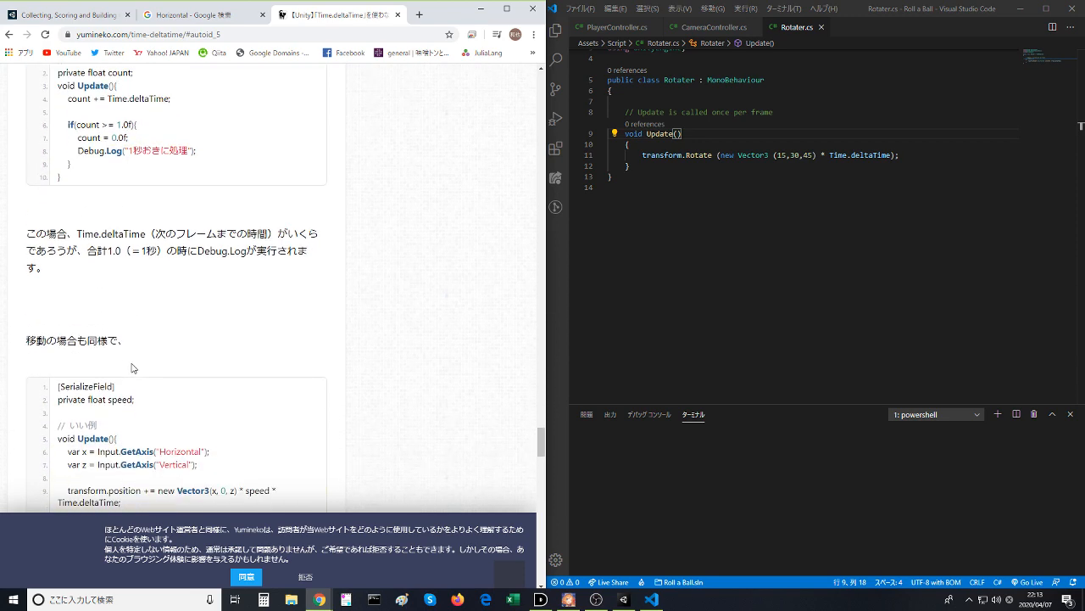
# - Examine the movement script using speed * Time.deltaTime, highlighting the explanation and bold comparison of PC A and smartphone B
pyautogui.scroll(-2, 132, 367)
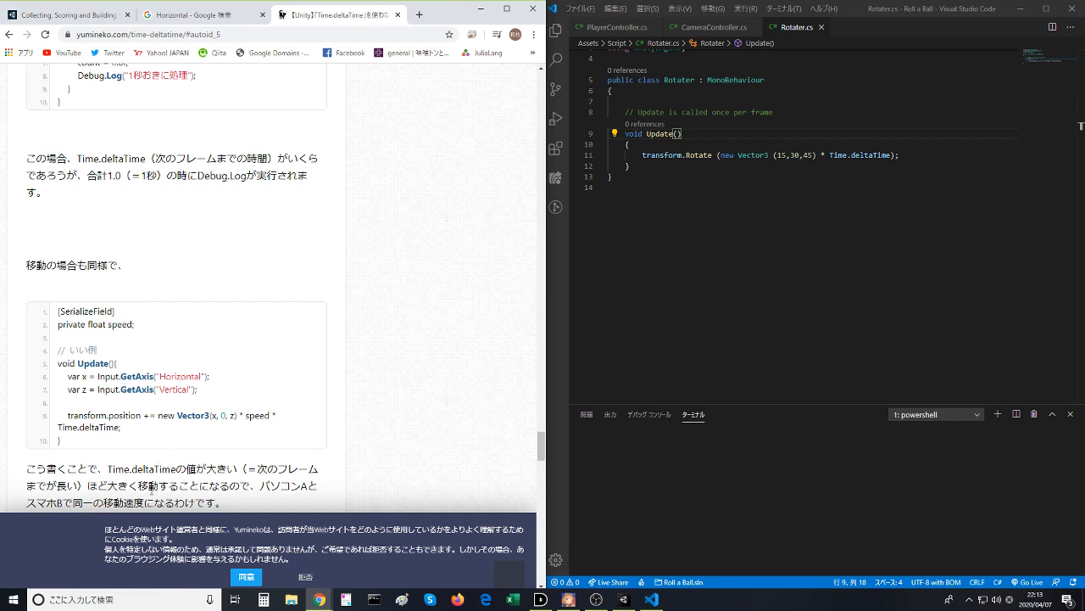
pyautogui.scroll(-1, 151, 490)
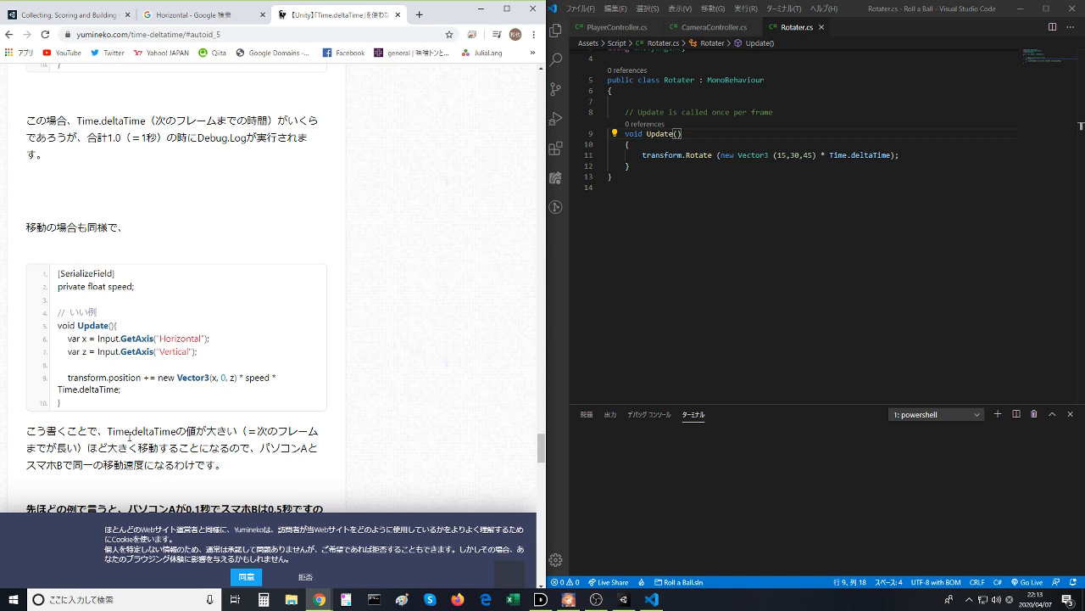
pyautogui.moveTo(107, 435); pyautogui.dragTo(147, 464)
pyautogui.click(147, 465)
pyautogui.scroll(-1, 146, 465)
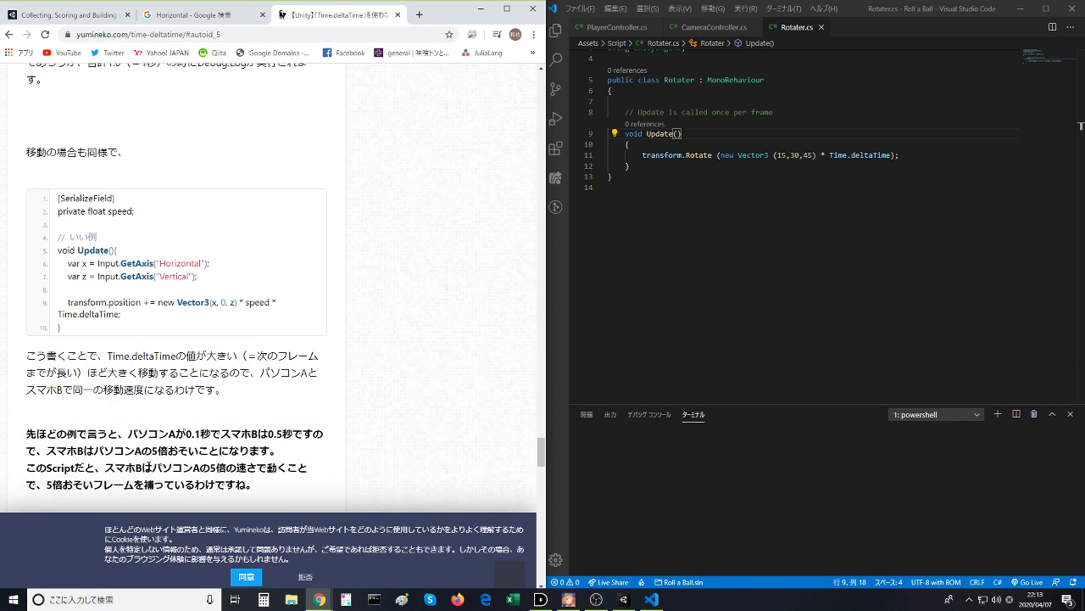
pyautogui.moveTo(83, 440); pyautogui.dragTo(133, 467)
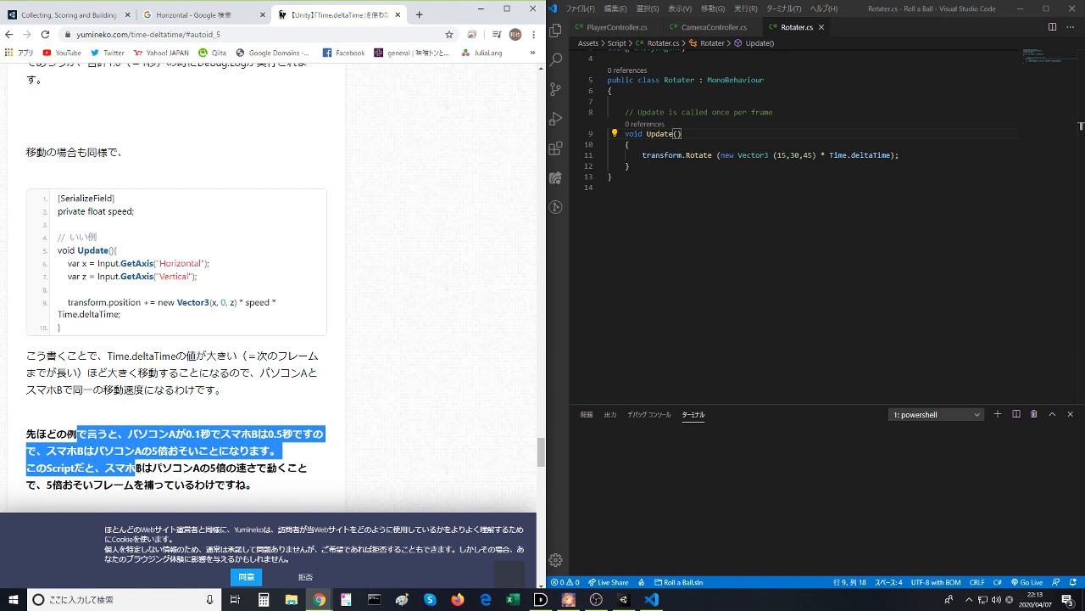
pyautogui.moveTo(134, 467); pyautogui.dragTo(144, 469)
pyautogui.click(145, 471)
pyautogui.scroll(-3, 159, 495)
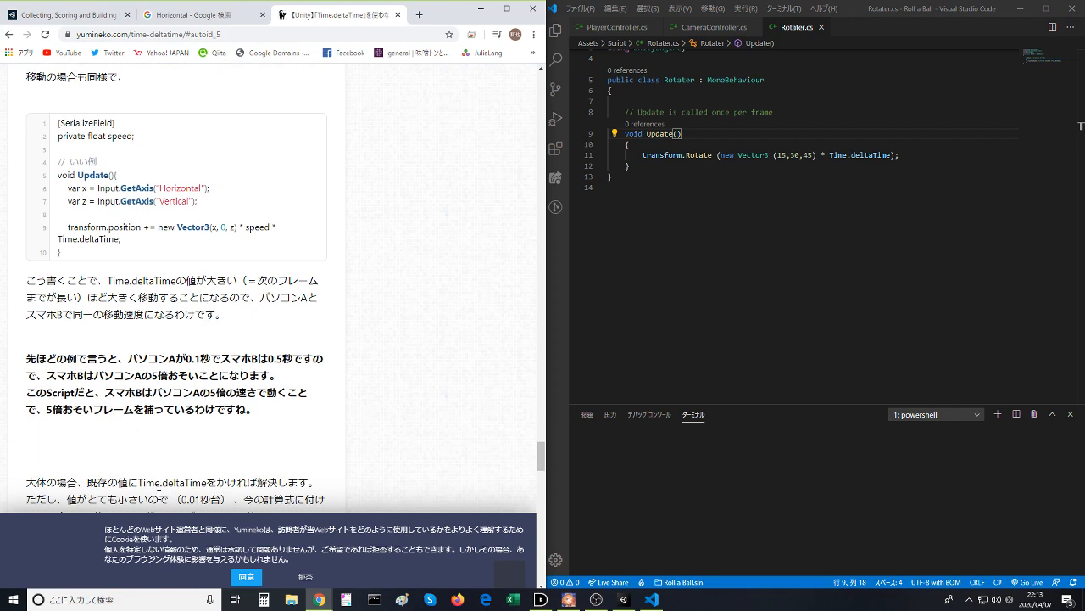
# - Read the advice on multiplying existing values by Time.deltaTime, highlighting it, and the article's summary (まとめ)
pyautogui.moveTo(35, 408); pyautogui.dragTo(161, 436)
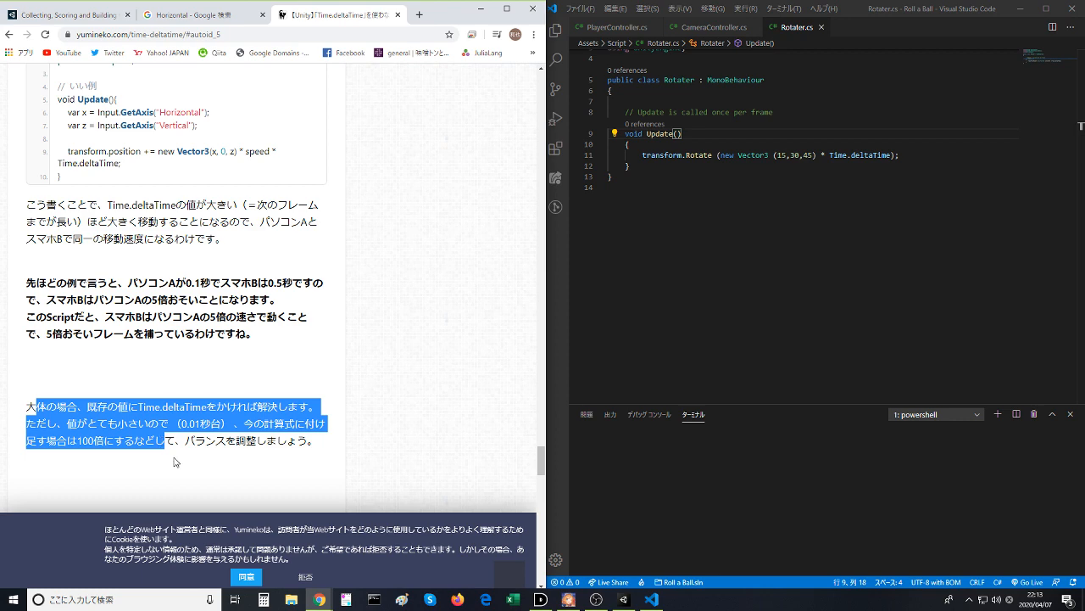
pyautogui.scroll(-6, 176, 463)
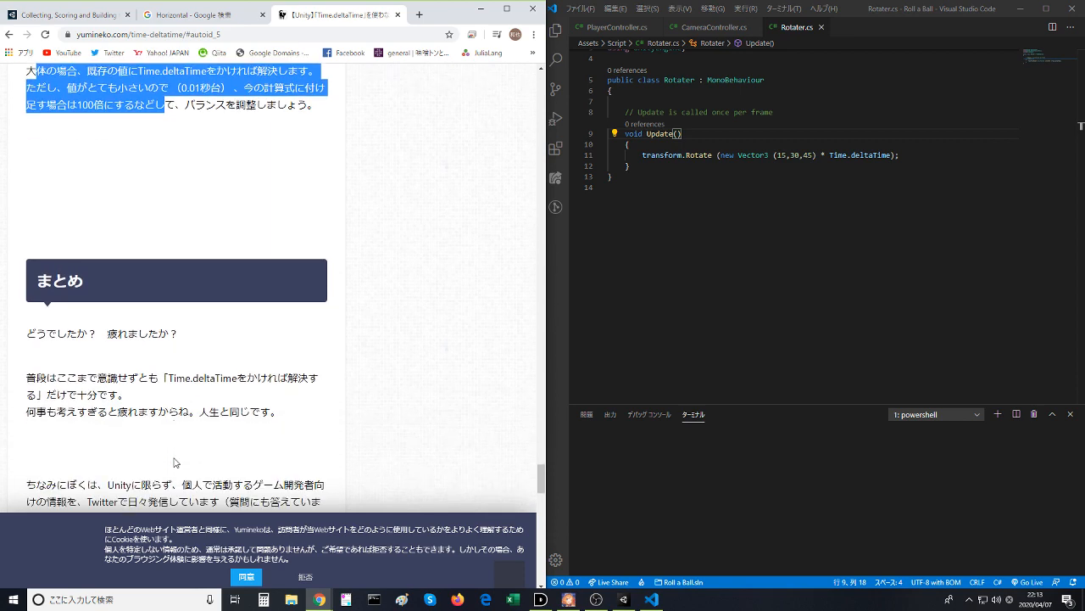
pyautogui.scroll(-1, 175, 462)
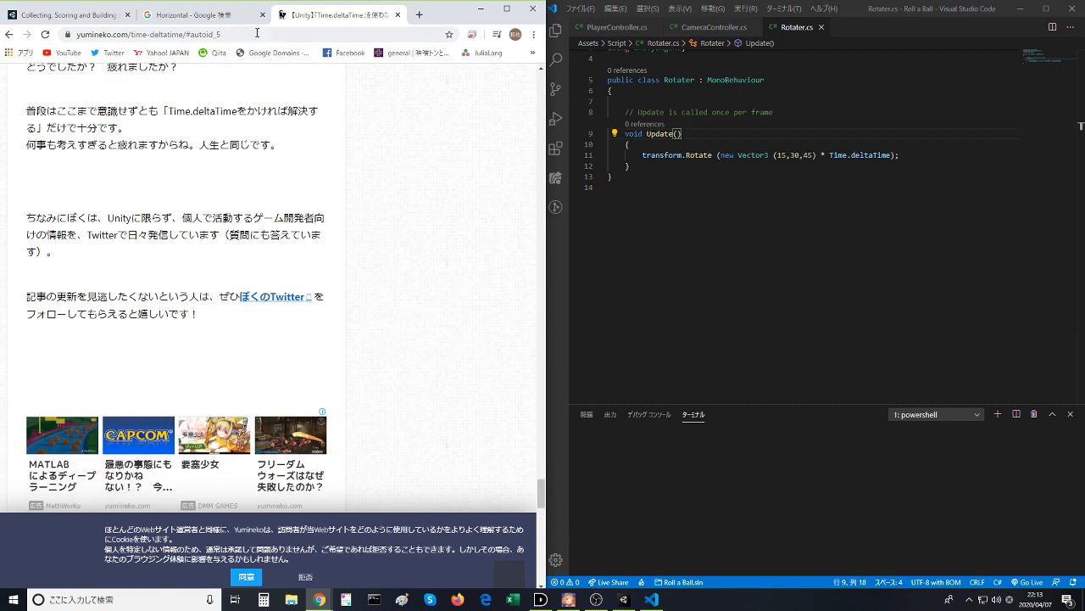
# - Close the Google search page and the Time.deltaTime article, leaving only the Unity Learn tutorial open
pyautogui.click(208, 25)
pyautogui.click(263, 15)
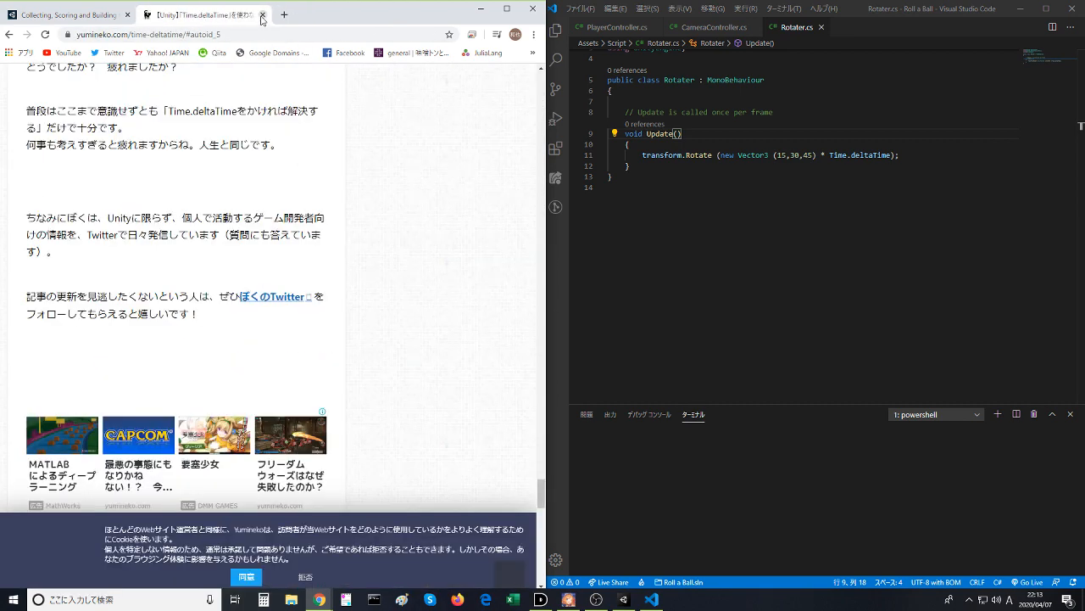
pyautogui.click(263, 15)
# - Watch the Creating Collectibles video through the creation of the Prefabs folder and pause it at 5:17
pyautogui.click(243, 225)
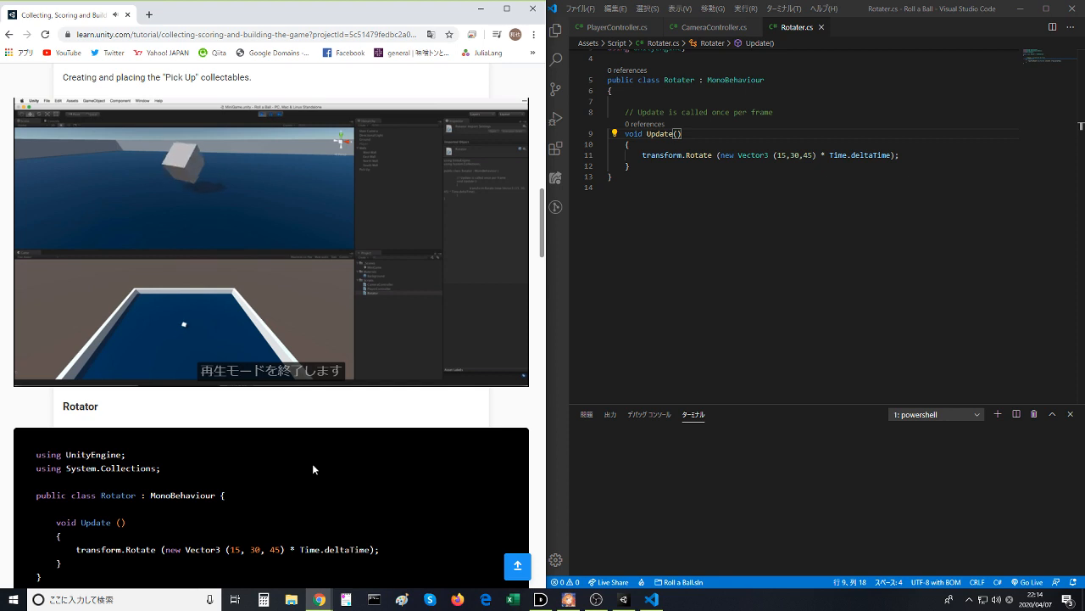
pyautogui.moveTo(203, 309)
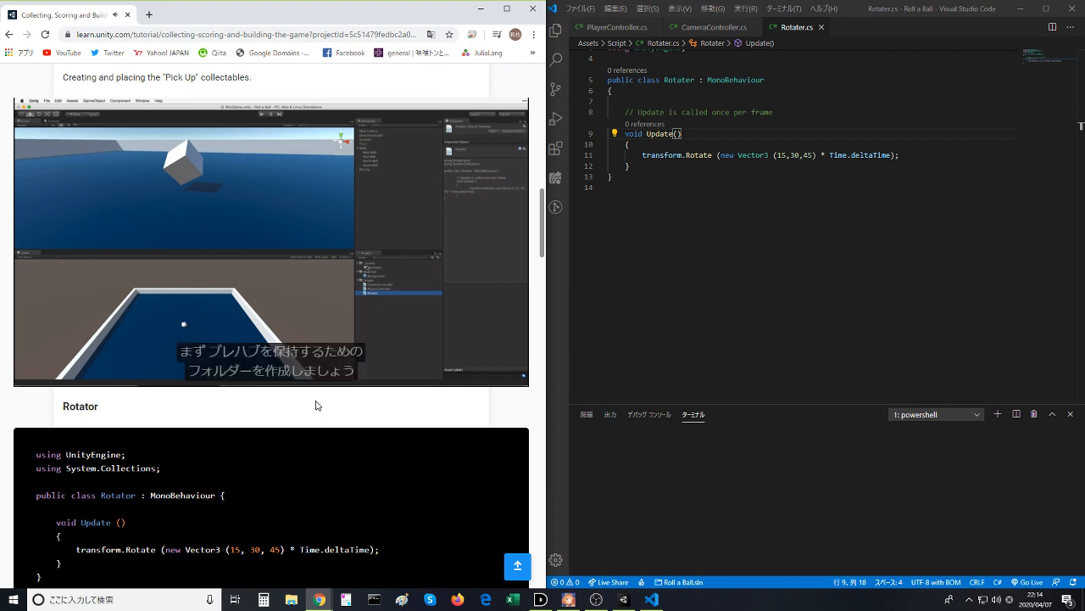
pyautogui.moveTo(335, 302)
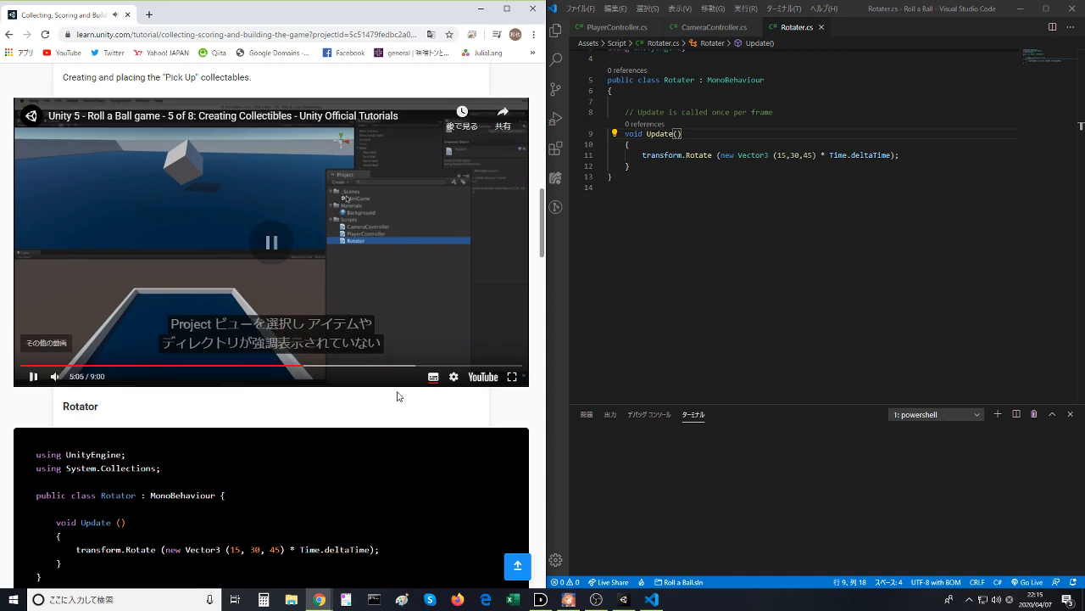
pyautogui.click(401, 273)
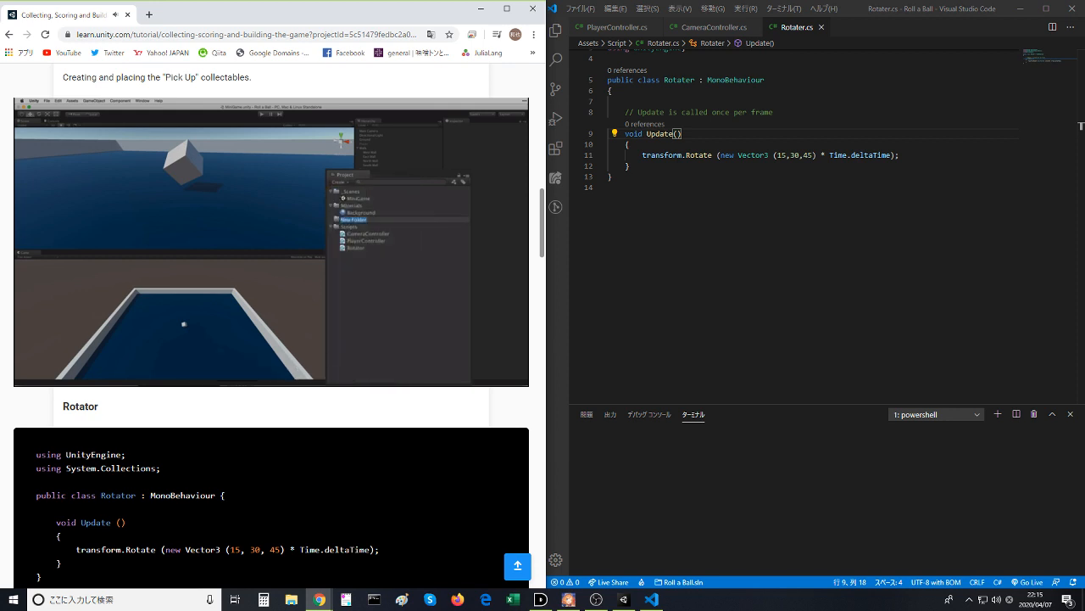
pyautogui.click(408, 293)
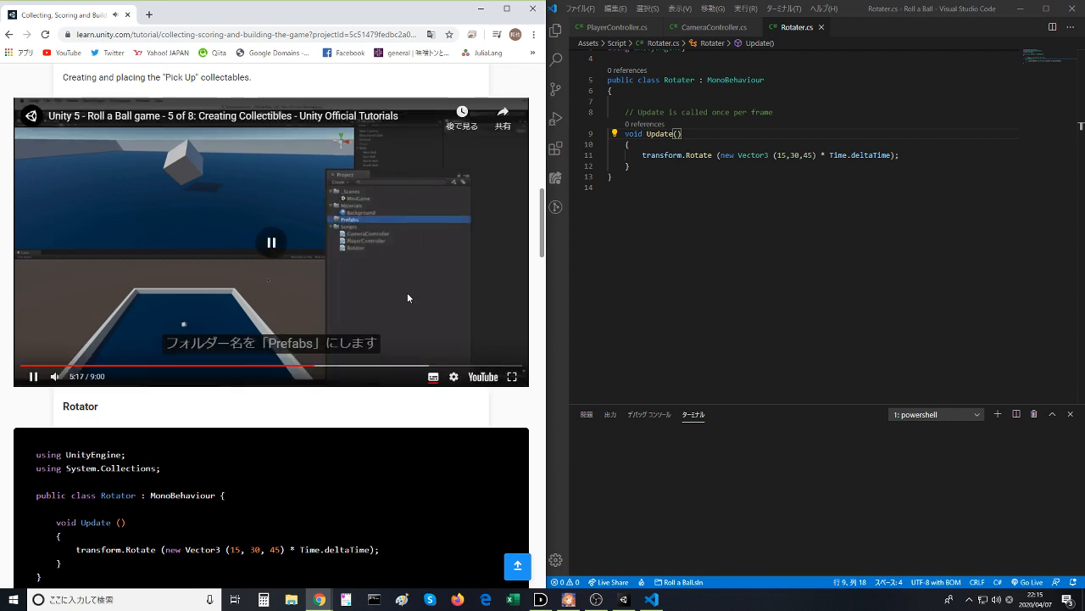
# - Switch to the Unity editor and create a folder named prefabs inside the project's Assets folder
pyautogui.click(623, 599)
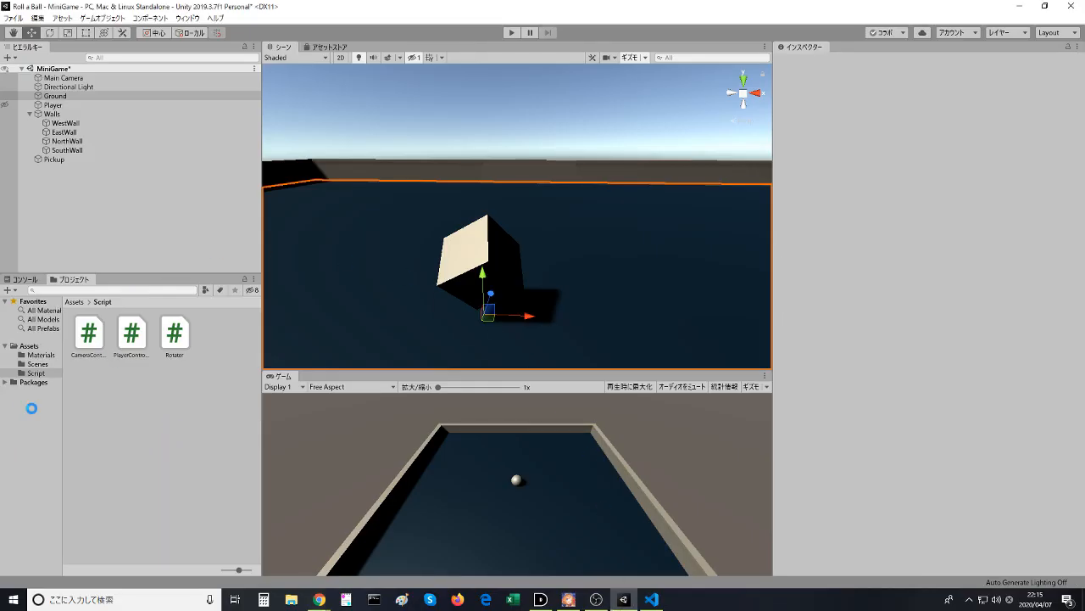
pyautogui.click(30, 346)
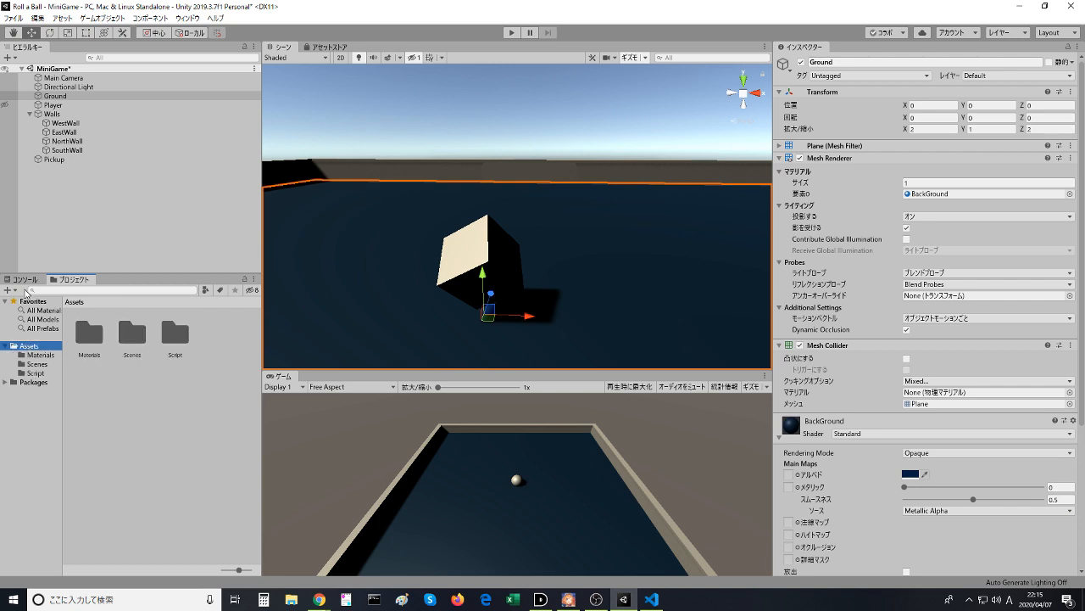
pyautogui.click(9, 289)
pyautogui.click(55, 151)
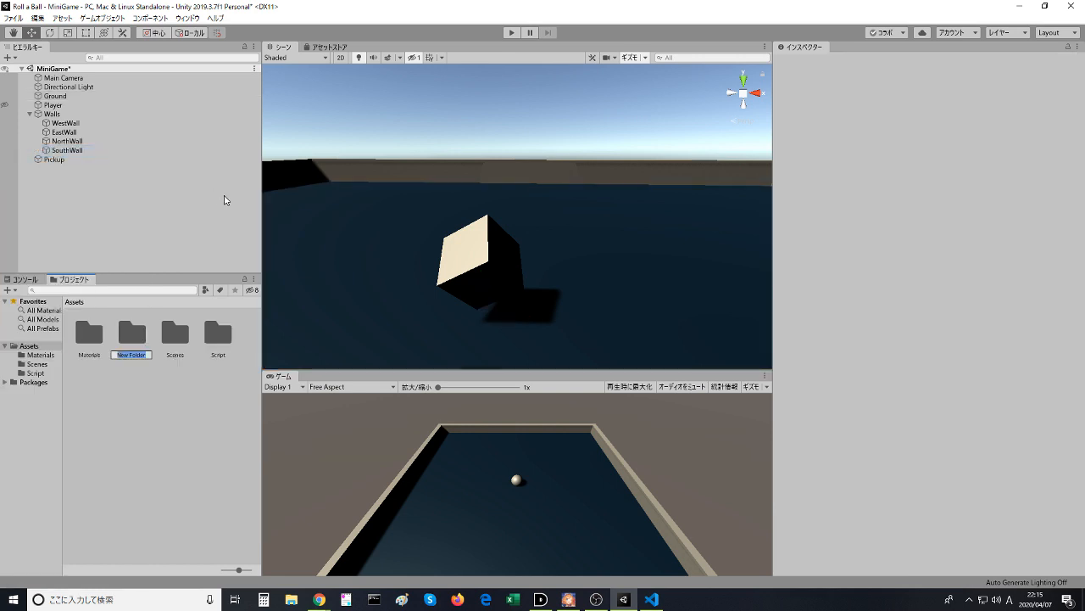
pyautogui.write('prefabs')
pyautogui.press('Return')
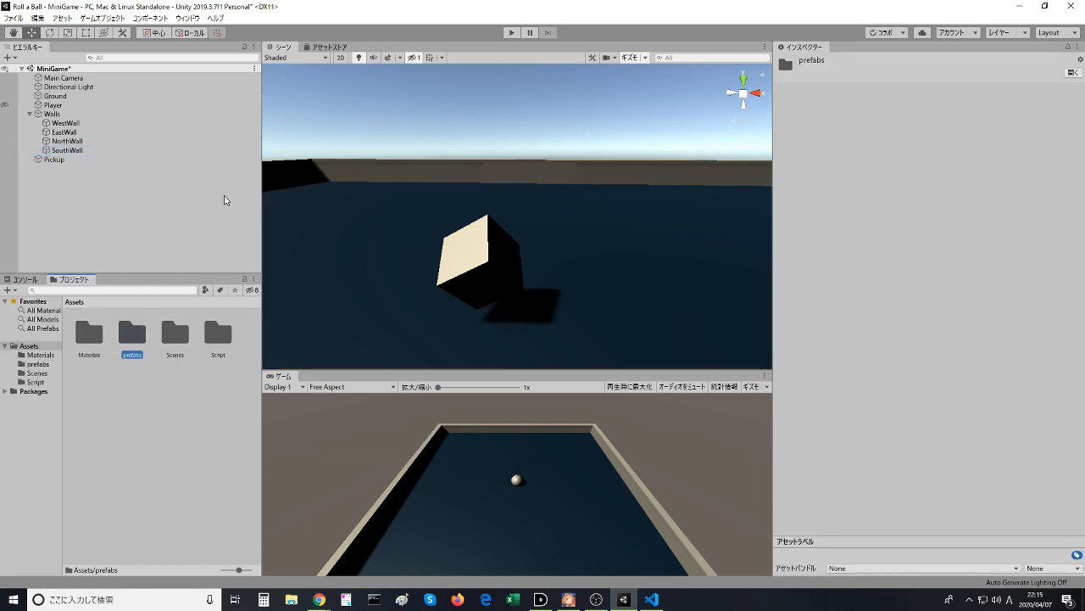
# - Start the tutorial video playing, return to the Unity editor, and rename the prefabs folder to Prefabs
pyautogui.hotkey('alt', 'Tab')
pyautogui.click(321, 263)
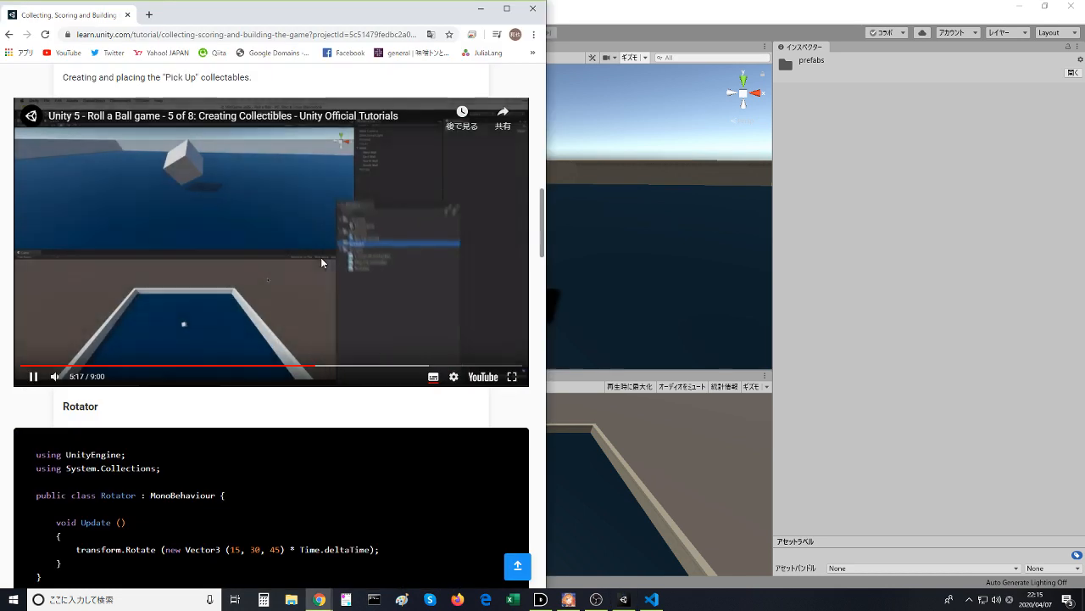
pyautogui.hotkey('alt', 'Tab')
pyautogui.click(139, 350)
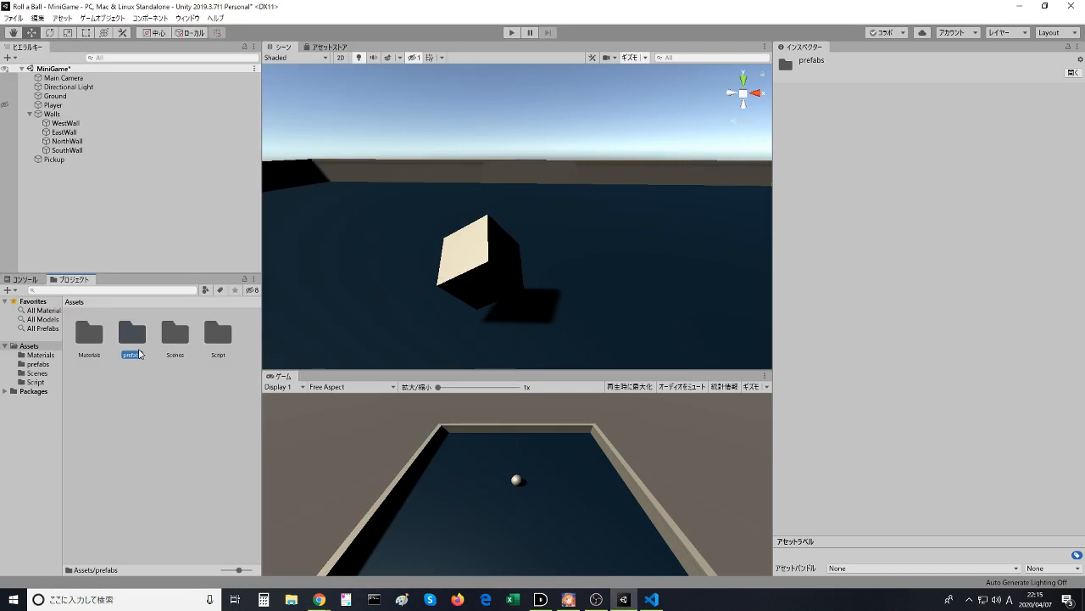
pyautogui.click(139, 350)
pyautogui.click(130, 355)
pyautogui.press('BackSpace')
pyautogui.write('P')
pyautogui.press('Return')
# - Switch to the browser, replay the Creating Collectibles video's part about moving Pick Up into the Prefabs folder, and pause at 5:22
pyautogui.hotkey('alt', 'Tab')
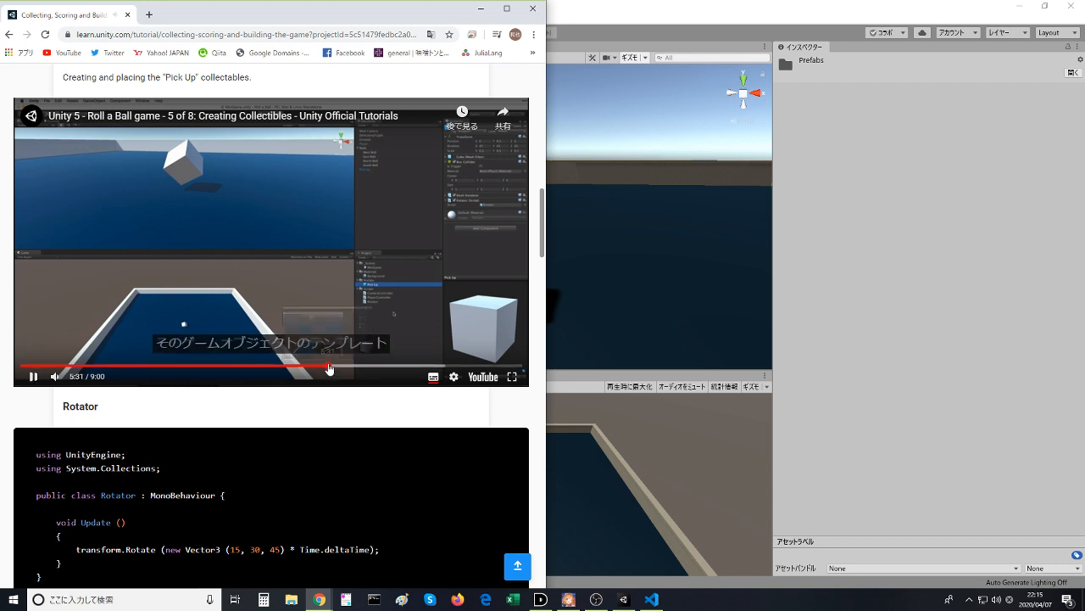
pyautogui.click(321, 366)
pyautogui.click(311, 366)
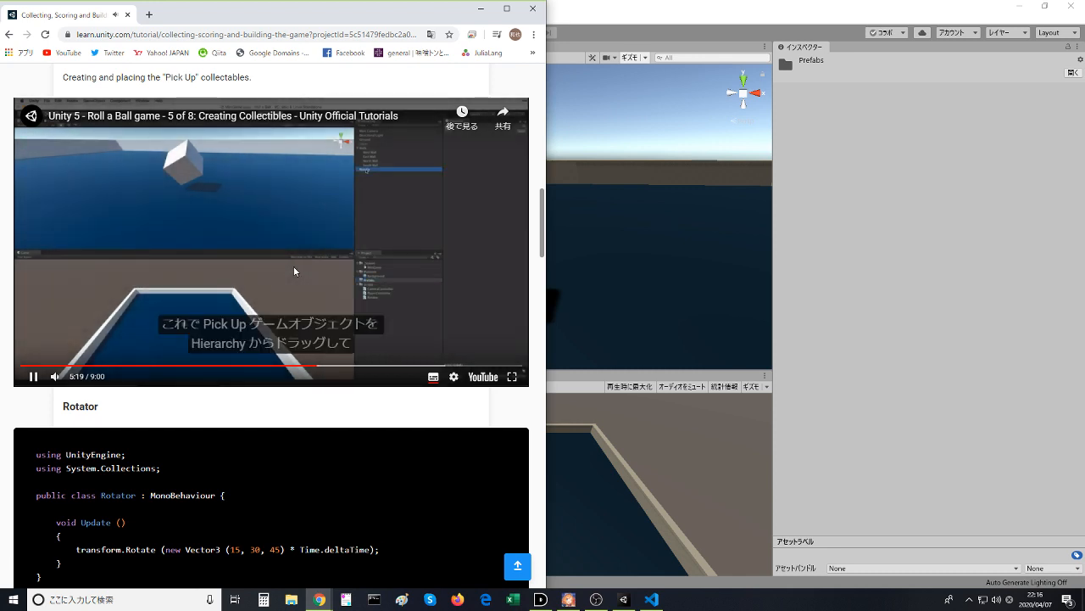
pyautogui.click(295, 272)
pyautogui.click(294, 271)
pyautogui.click(293, 265)
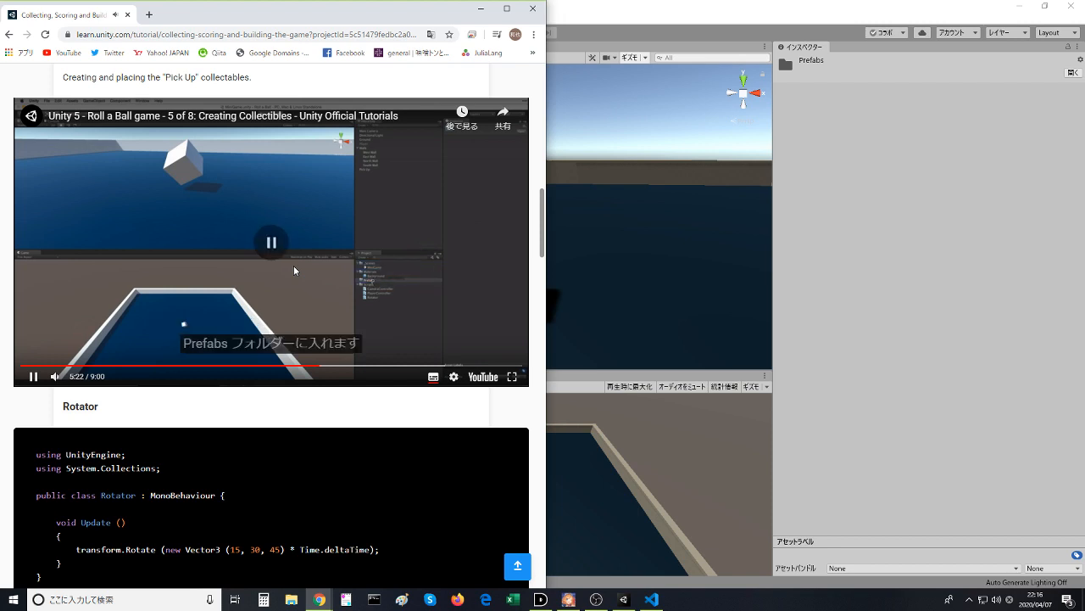
# - Return to the Unity editor and make the Pickup cube a prefab asset in the Prefabs folder
pyautogui.click(588, 80)
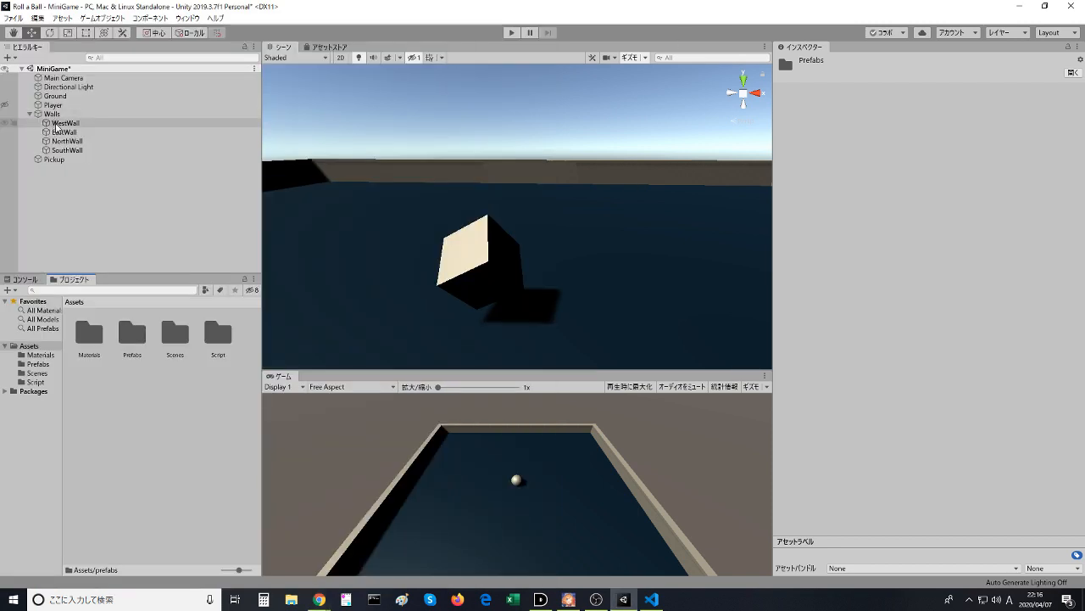
pyautogui.moveTo(53, 160); pyautogui.dragTo(142, 351)
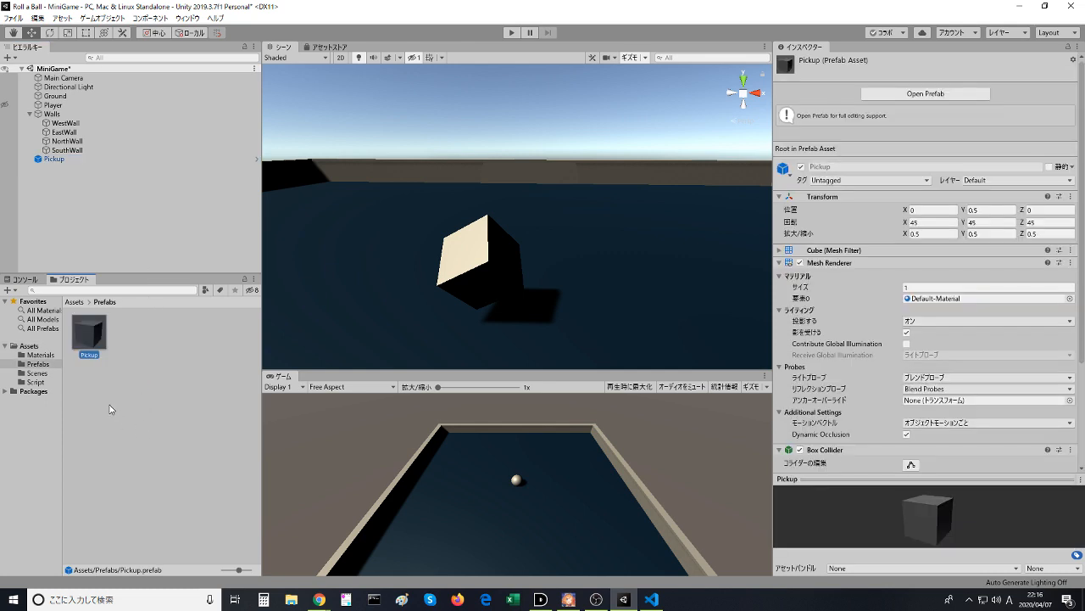
pyautogui.click(101, 378)
# - Look through the Scenes, Prefabs, Script and Materials folders, and examine the Pickup object's properties
pyautogui.click(36, 382)
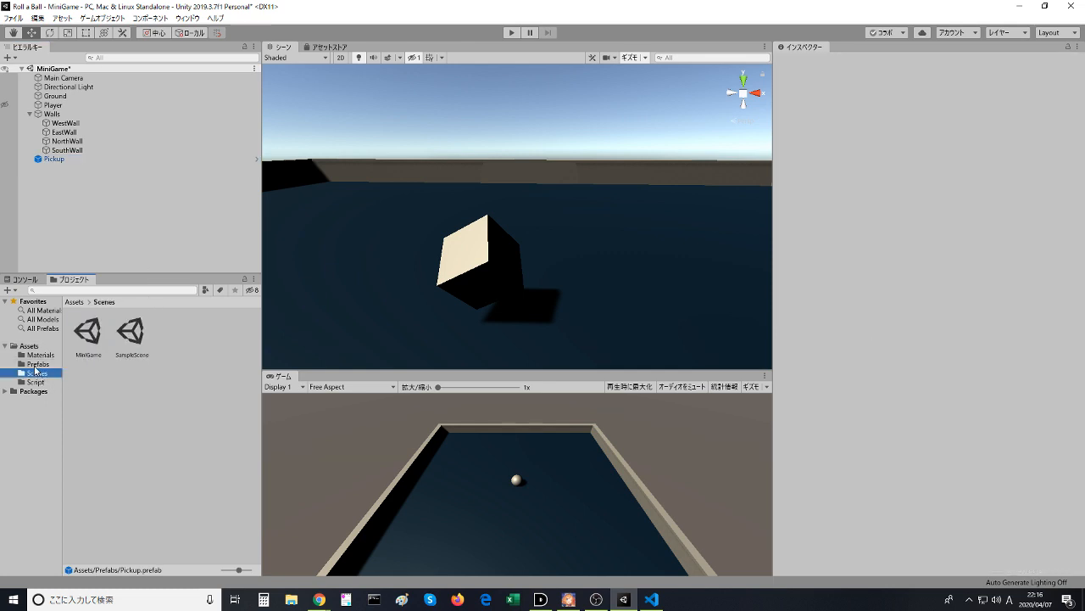
pyautogui.click(34, 355)
pyautogui.click(32, 364)
pyautogui.click(37, 382)
pyautogui.click(42, 364)
pyautogui.click(41, 356)
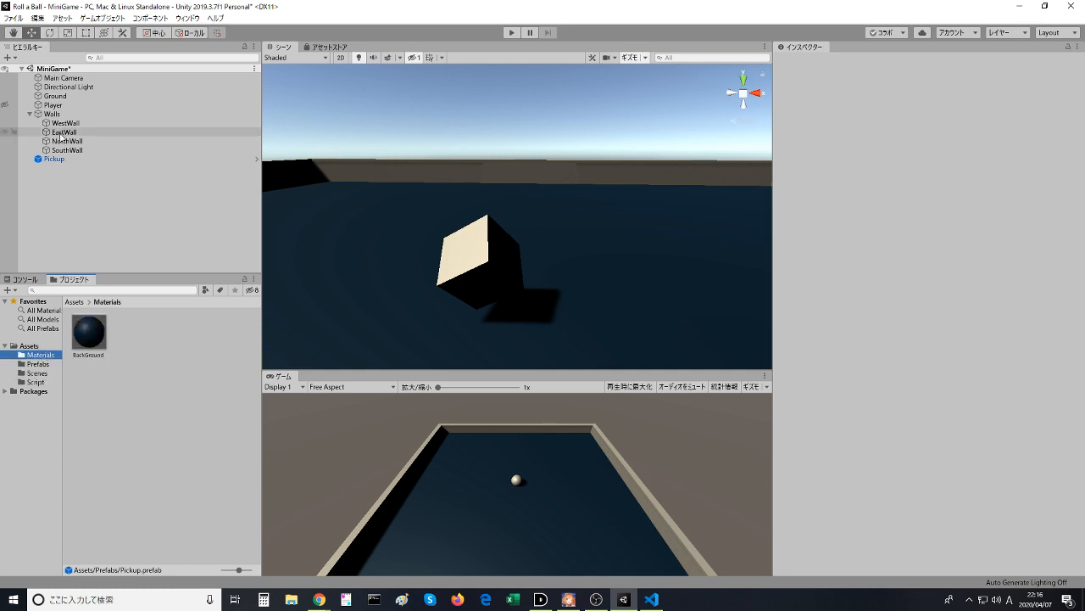
pyautogui.click(54, 160)
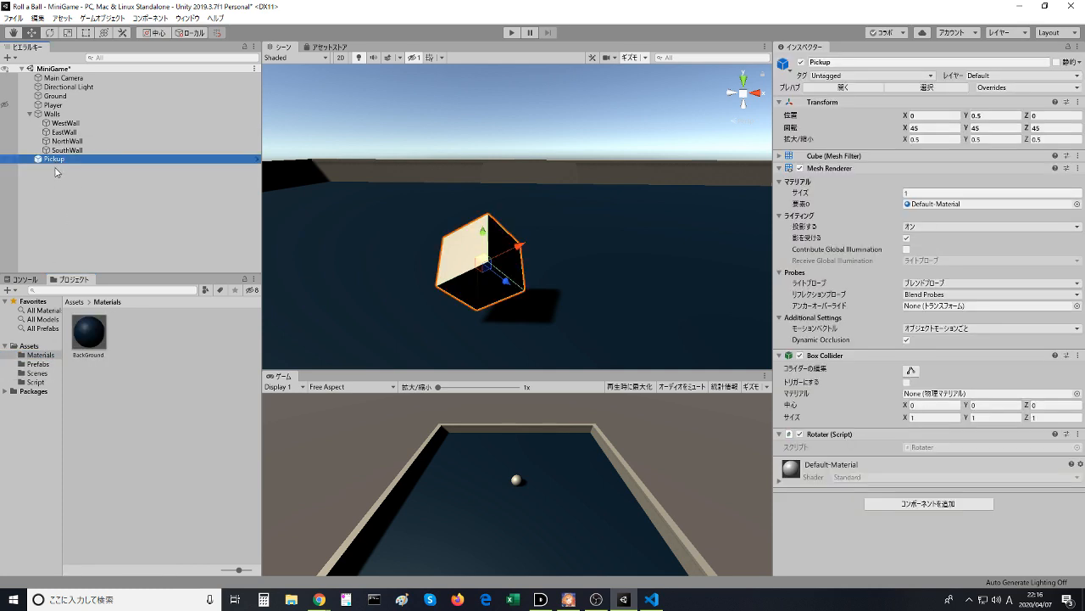
pyautogui.click(76, 197)
# - Switch to the browser and watch the Creating Collectibles video on organizing the hierarchy, pausing at 5:59
pyautogui.hotkey('alt', 'Tab')
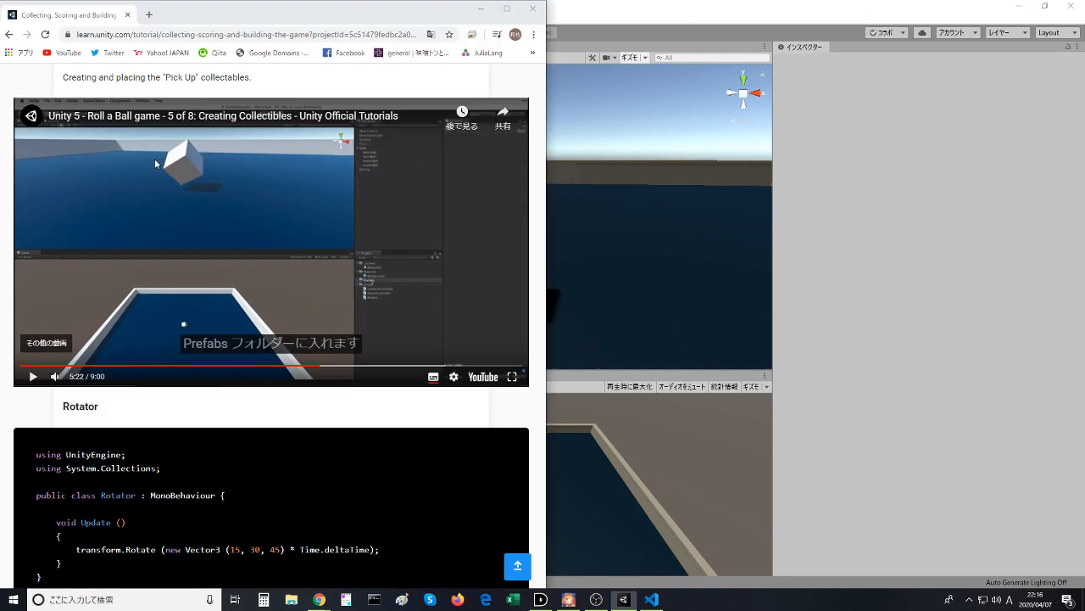
pyautogui.click(182, 277)
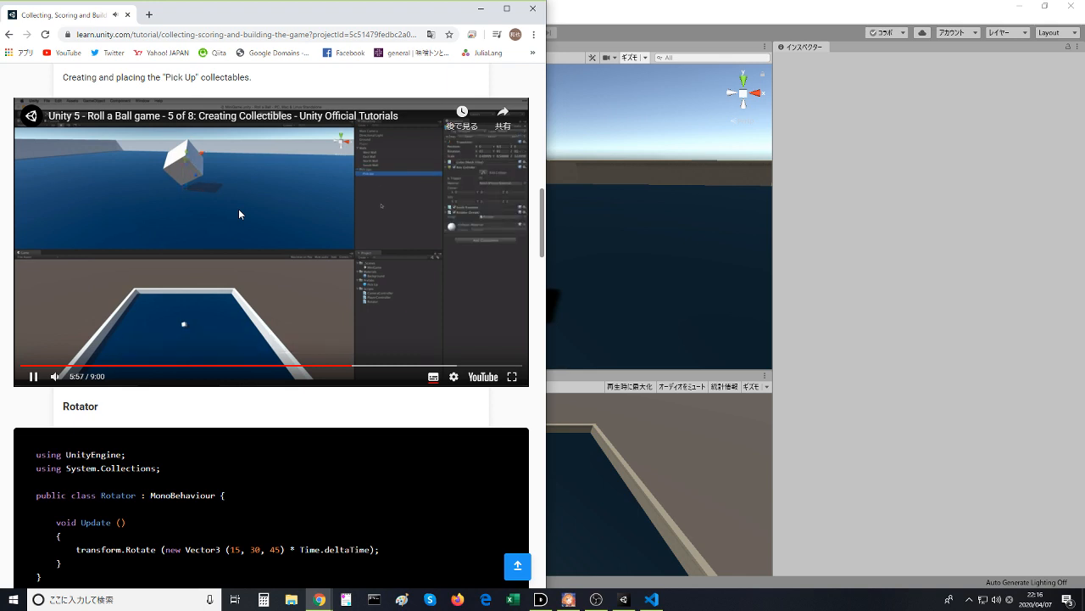
pyautogui.click(275, 159)
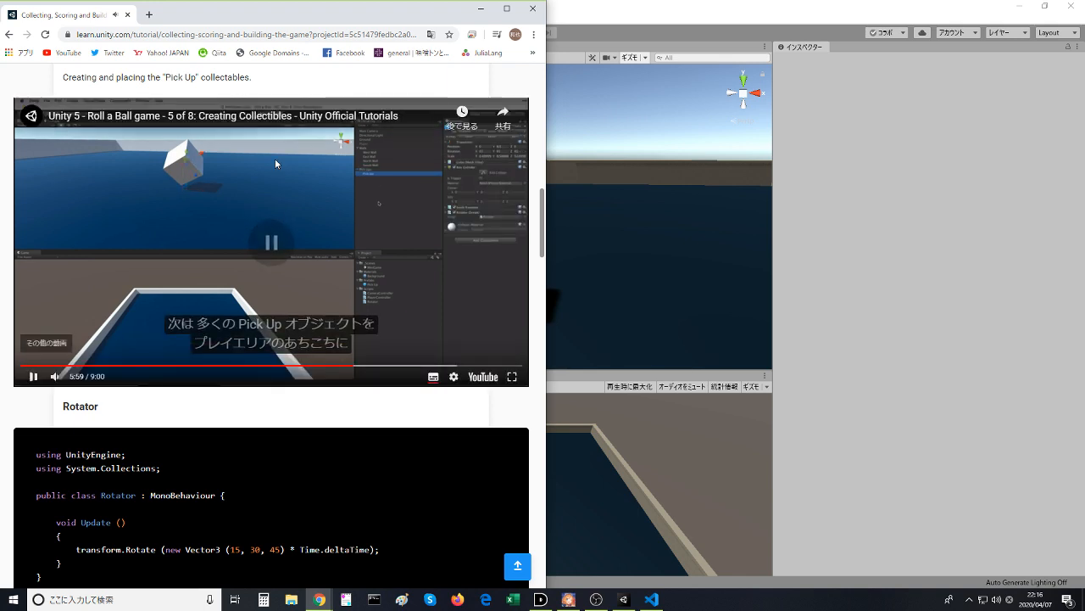
# - Return to the Unity editor and create an empty game object in the MiniGame scene
pyautogui.hotkey('alt', 'Tab')
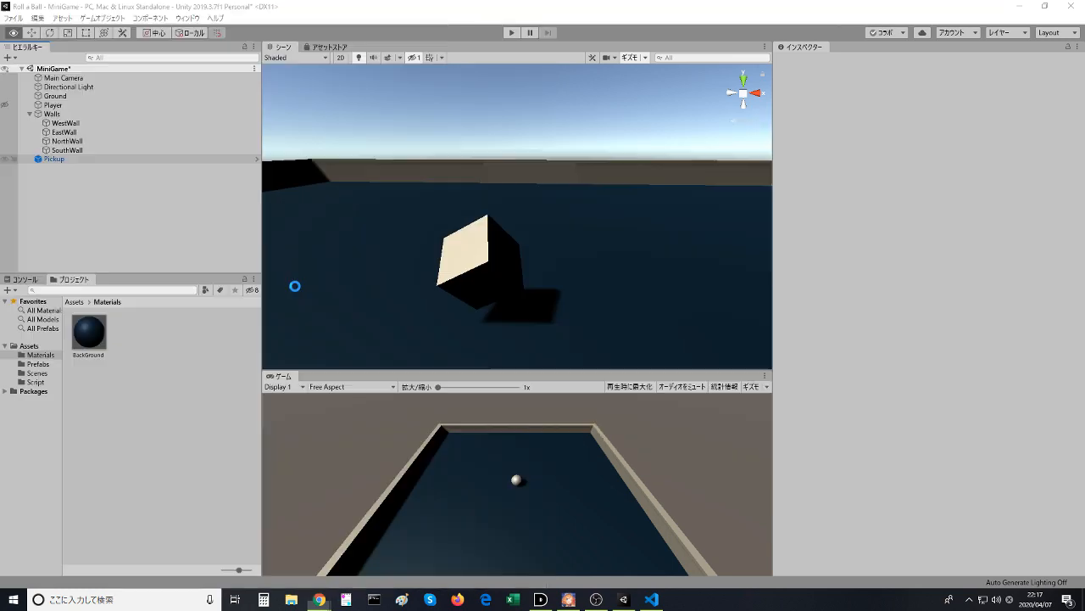
pyautogui.click(88, 158)
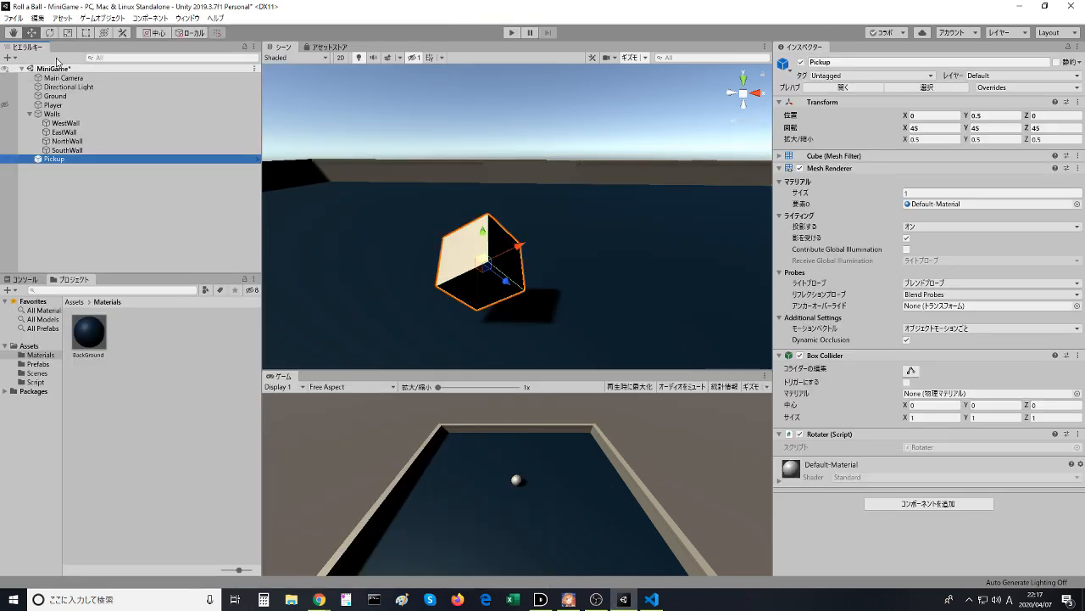
pyautogui.click(102, 18)
pyautogui.click(113, 32)
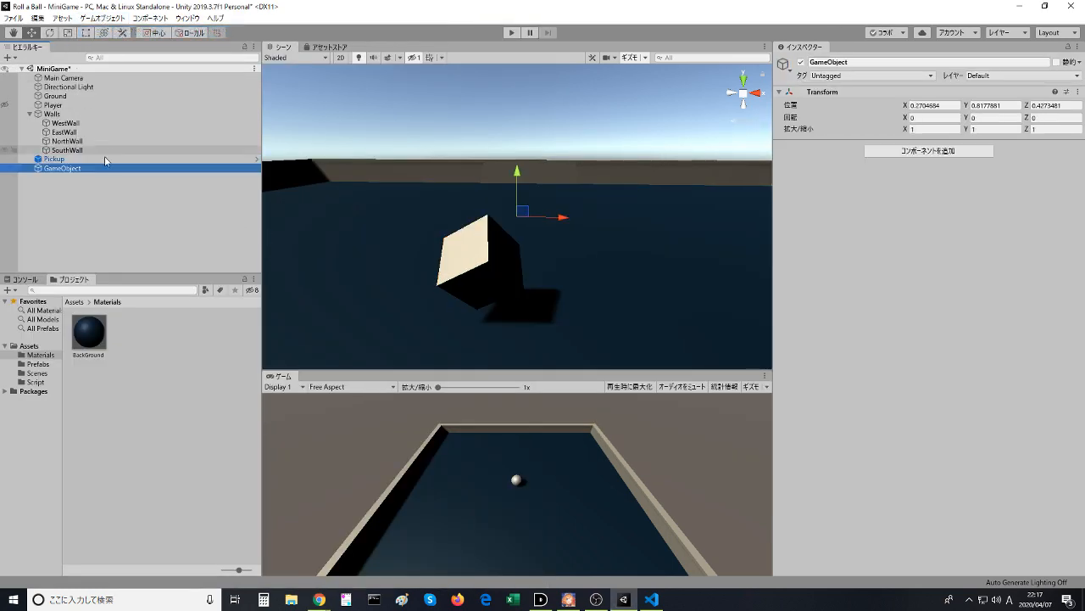
# - Nest the empty GameObject under Pickup and rename it pickup
pyautogui.moveTo(73, 169); pyautogui.dragTo(73, 161)
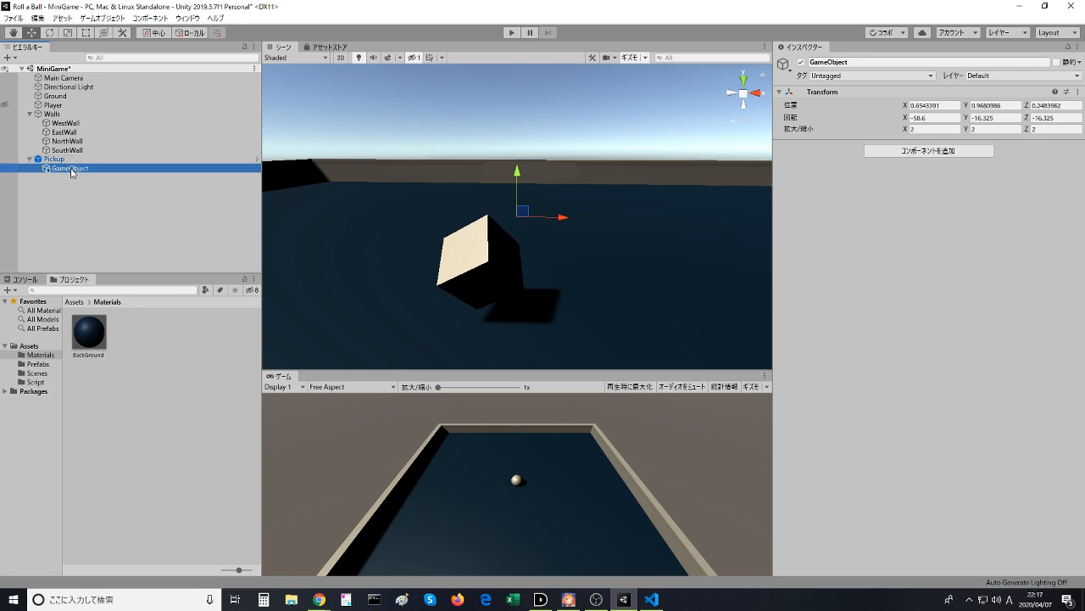
pyautogui.click(73, 169)
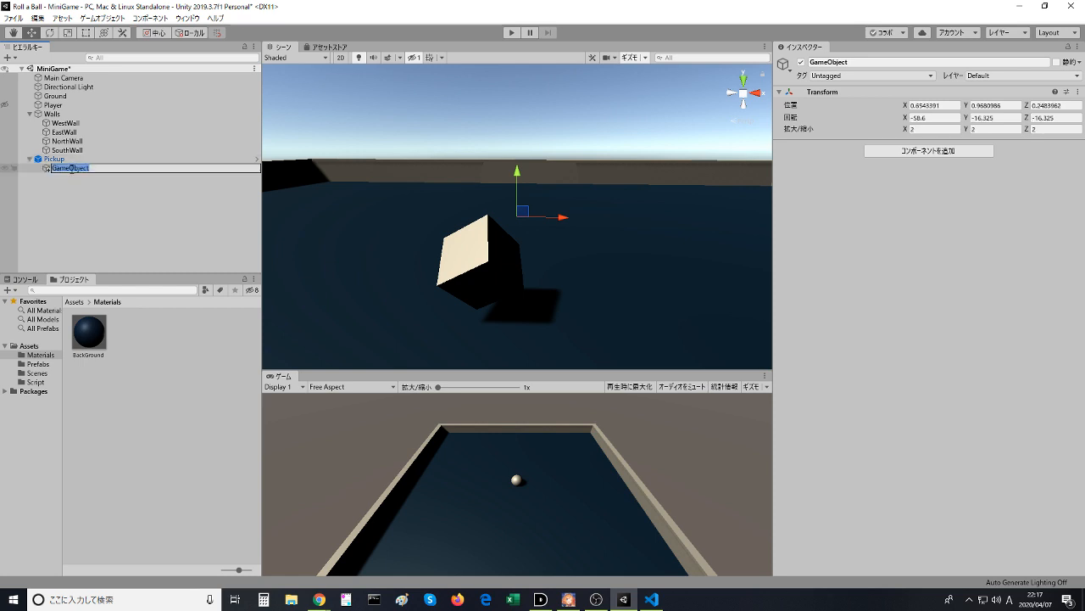
pyautogui.write('Pick')
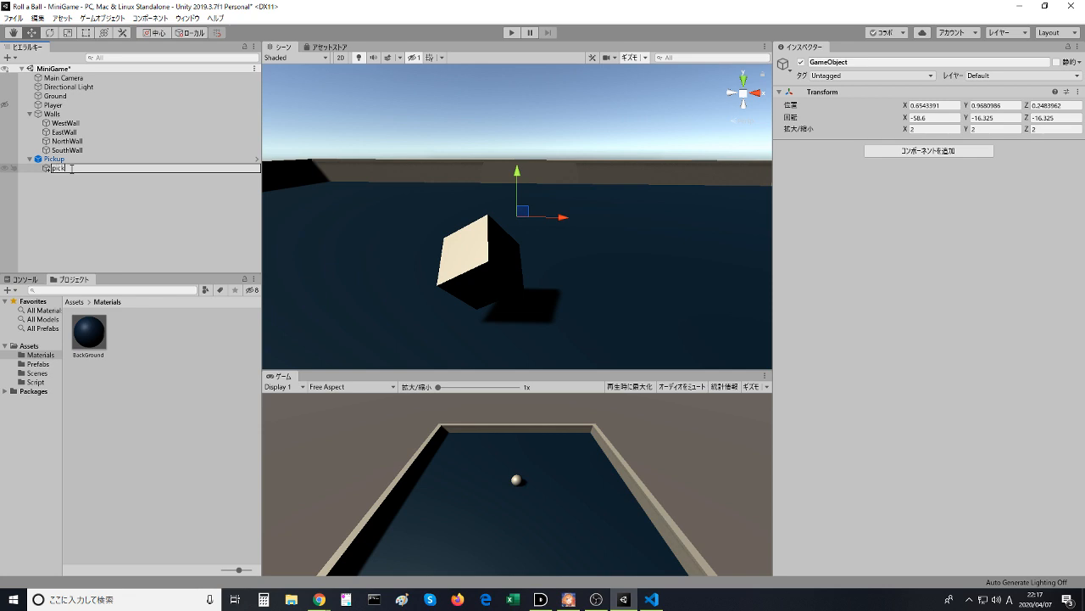
pyautogui.write('up')
pyautogui.press('Return')
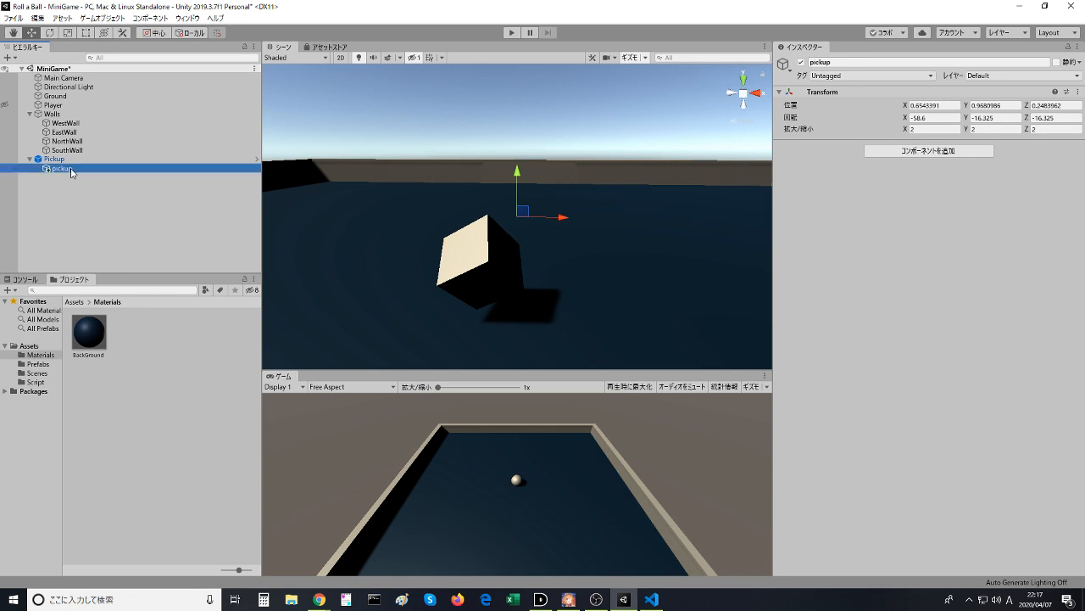
# - Check the Pickup prefab instance and its nested pickup object in the scene
pyautogui.click(91, 261)
pyautogui.click(45, 160)
pyautogui.click(47, 168)
pyautogui.click(64, 196)
pyautogui.doubleClick(58, 172)
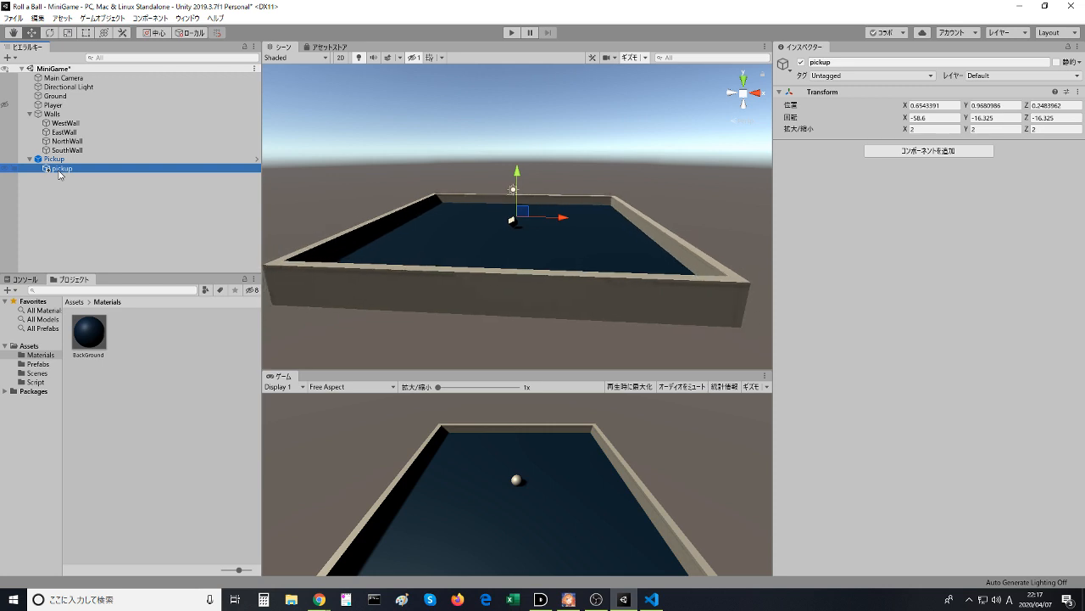
# - Switch to the browser, rewatch the video's explanation of parenting Pick Up to an empty holder object, and pause it
pyautogui.hotkey('alt', 'Tab')
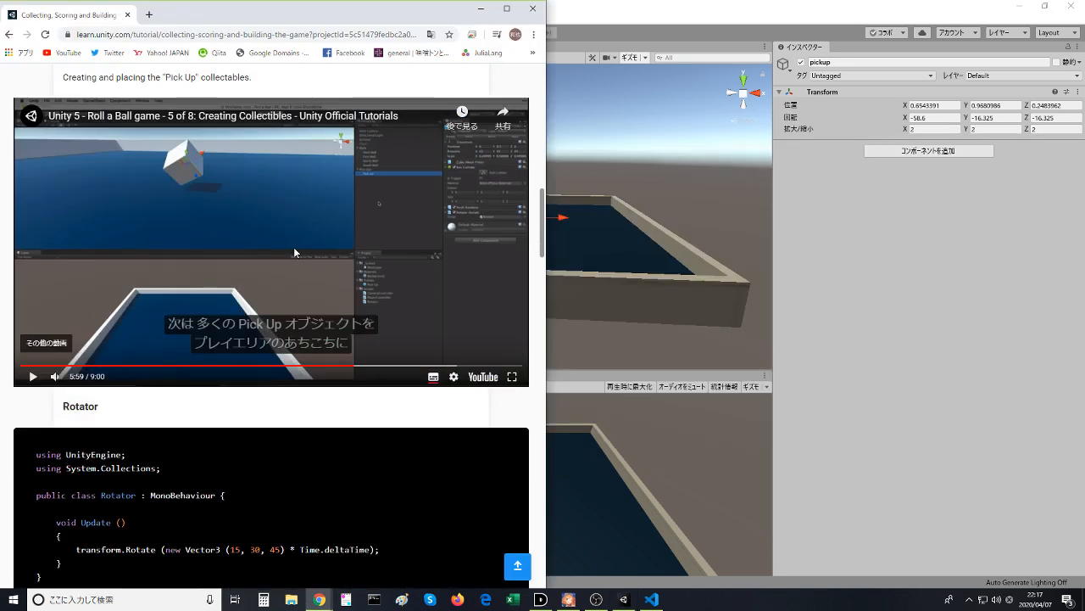
pyautogui.click(340, 366)
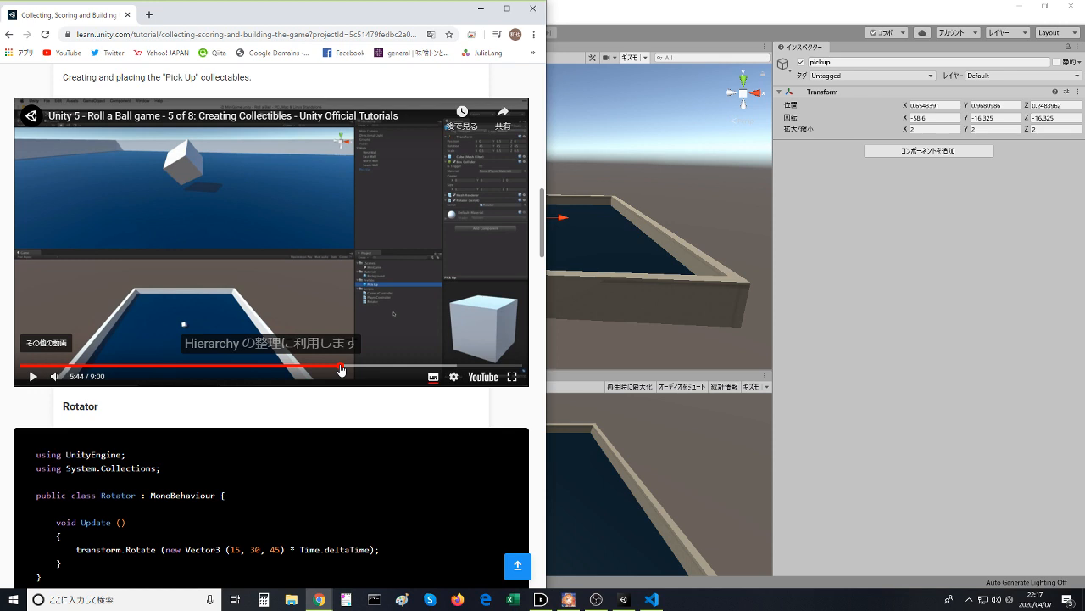
pyautogui.moveTo(341, 366)
pyautogui.mouseDown()
pyautogui.moveTo(315, 373)
pyautogui.moveTo(322, 369)
pyautogui.mouseUp()
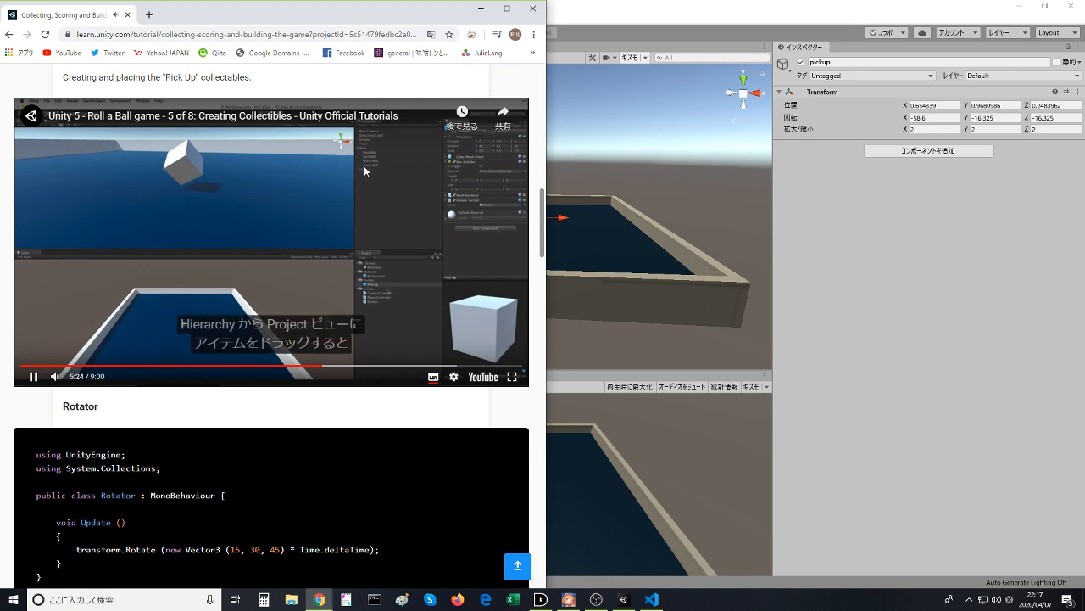
pyautogui.click(332, 229)
pyautogui.click(332, 230)
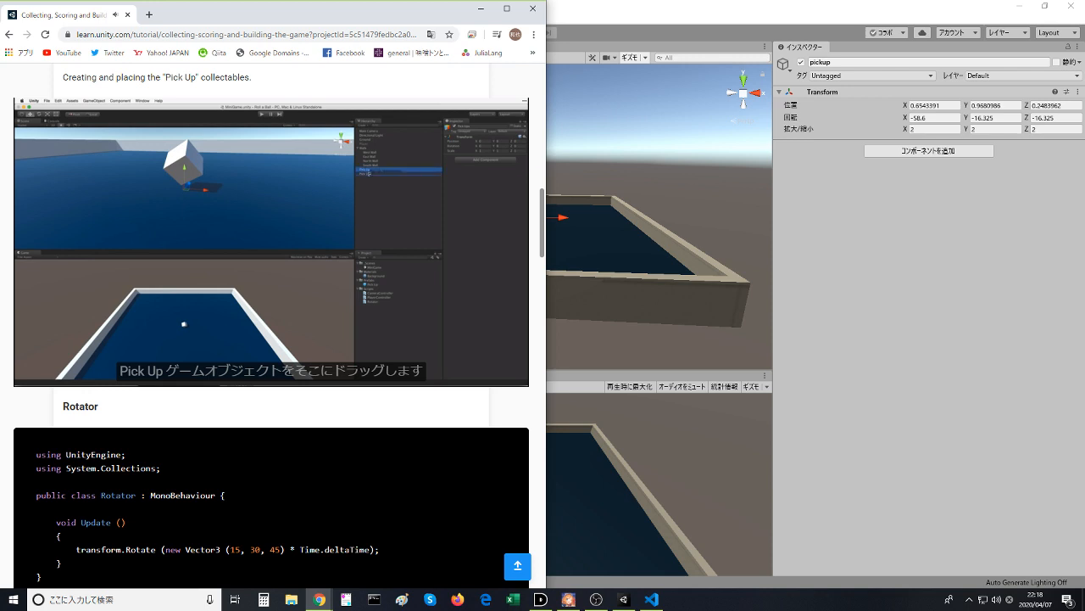
pyautogui.click(332, 226)
# - Return to the Unity editor and move the empty pickup object out of Pickup to the scene's root level
pyautogui.click(319, 598)
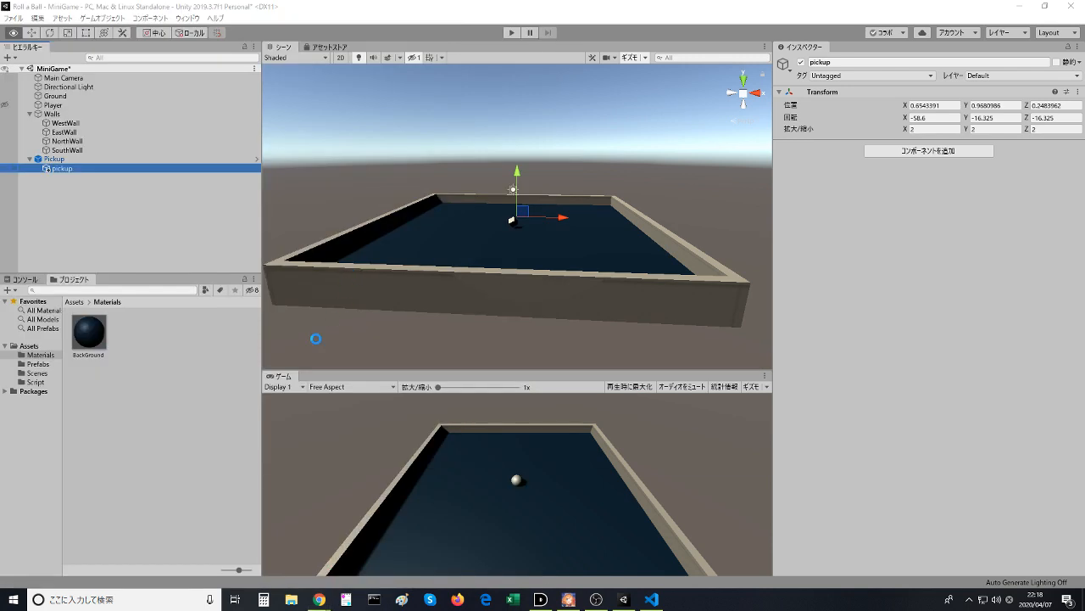
pyautogui.moveTo(76, 169); pyautogui.dragTo(38, 172)
pyautogui.click(51, 178)
# - Rename the empty pickup object to Pickups and nest the Pickup prefab instance under it
pyautogui.click(51, 168)
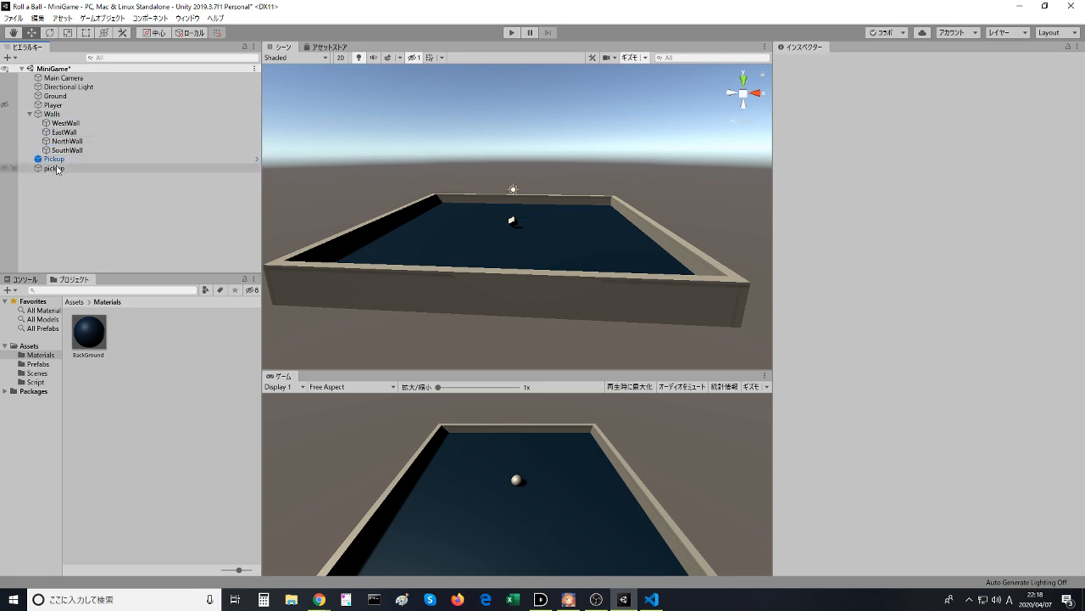
pyautogui.click(51, 168)
pyautogui.write('Pi')
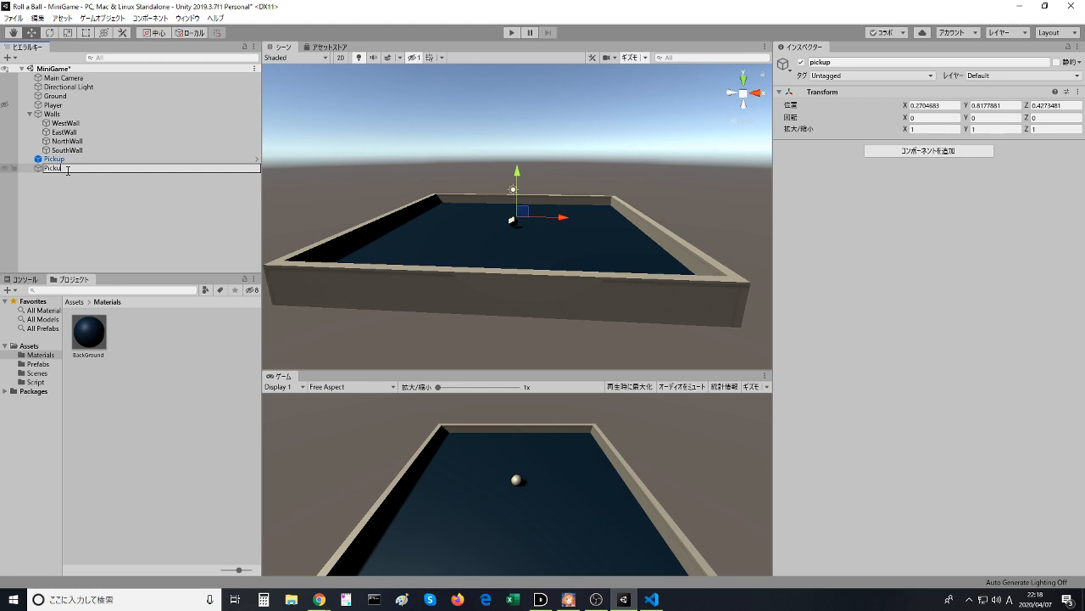
pyautogui.write('ckups')
pyautogui.press('Return')
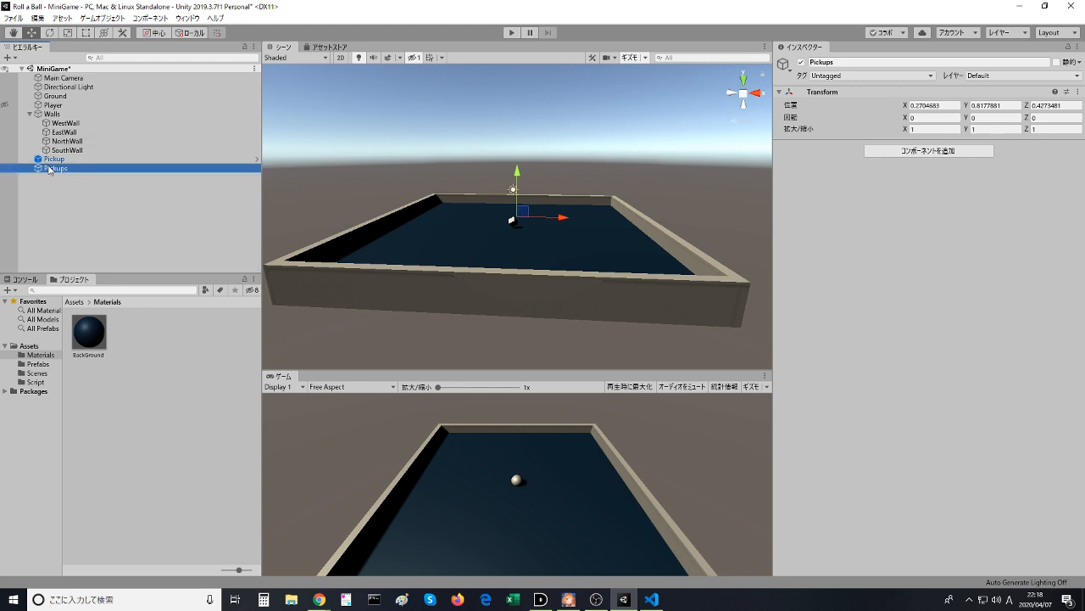
pyautogui.moveTo(49, 160); pyautogui.dragTo(56, 174)
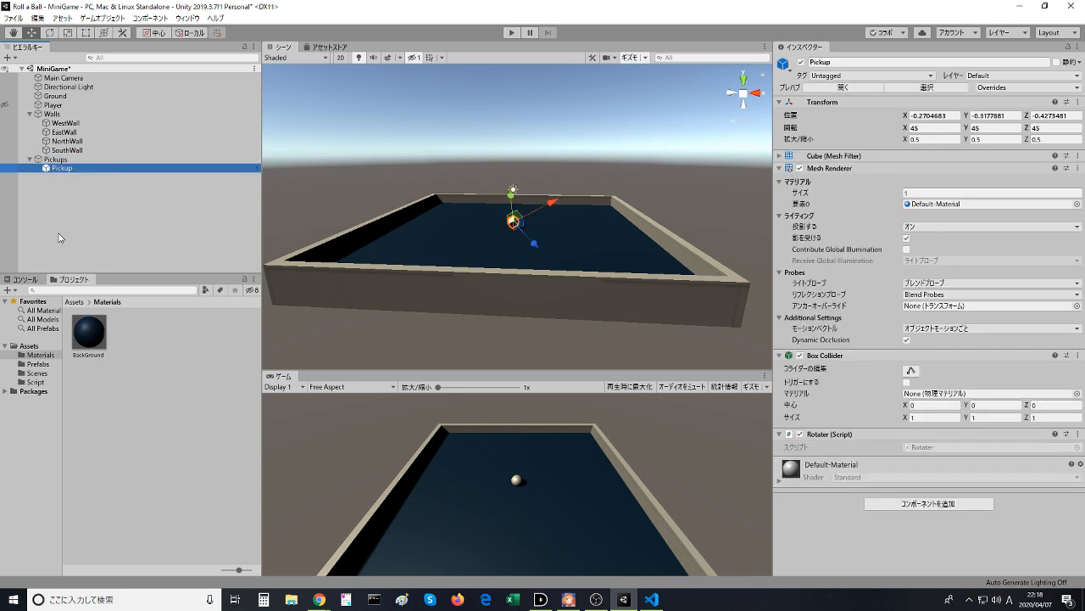
pyautogui.click(56, 246)
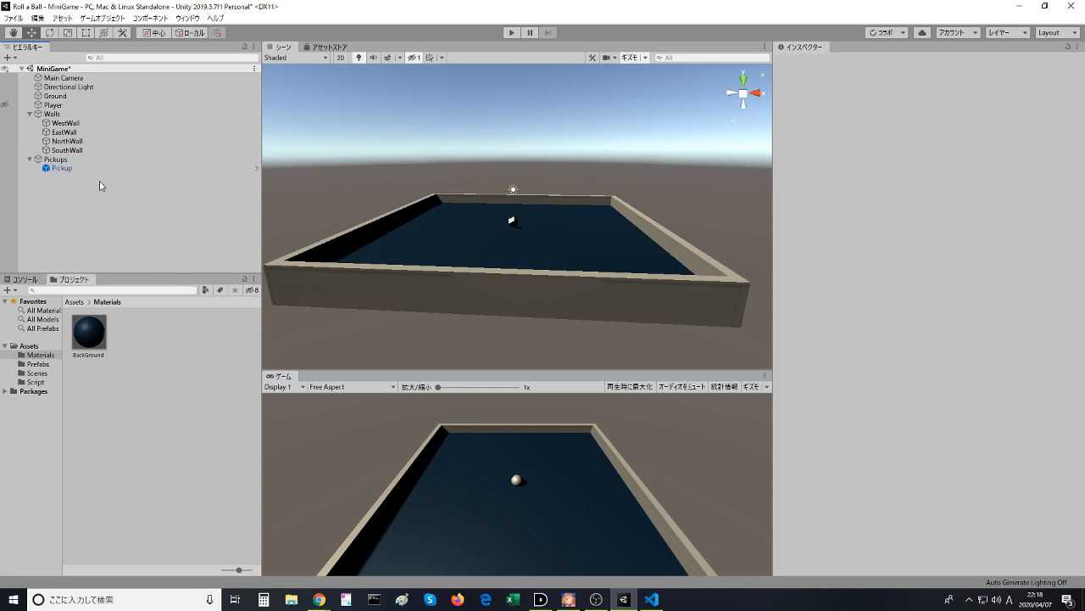
# - Watch the tutorial video up to 6:13, return to Unity, and show the scene from above with Pickup selected
pyautogui.hotkey('alt', 'Tab')
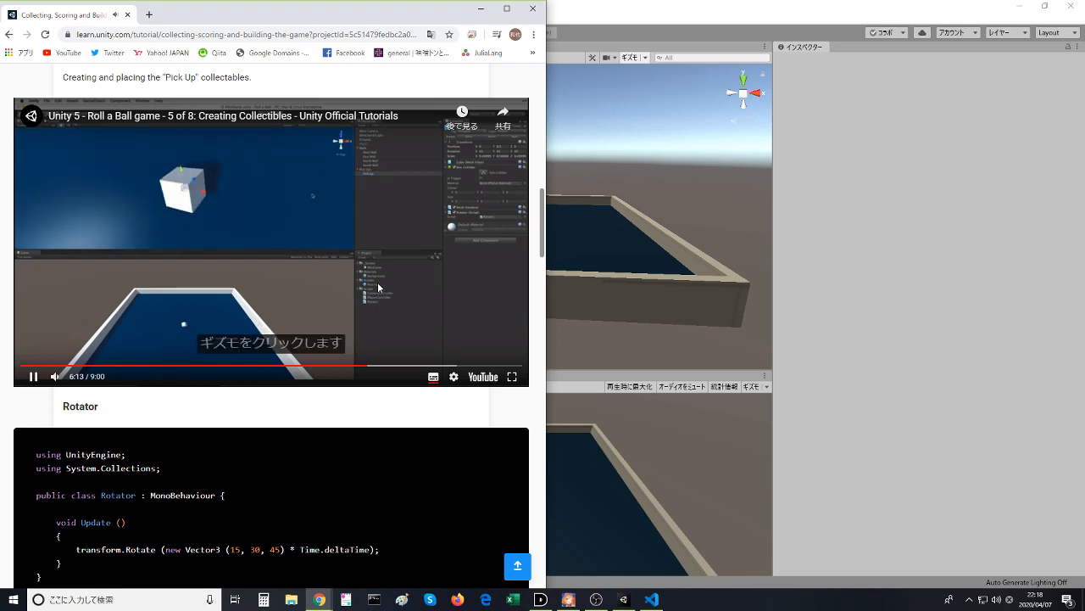
pyautogui.hotkey('alt', 'Tab')
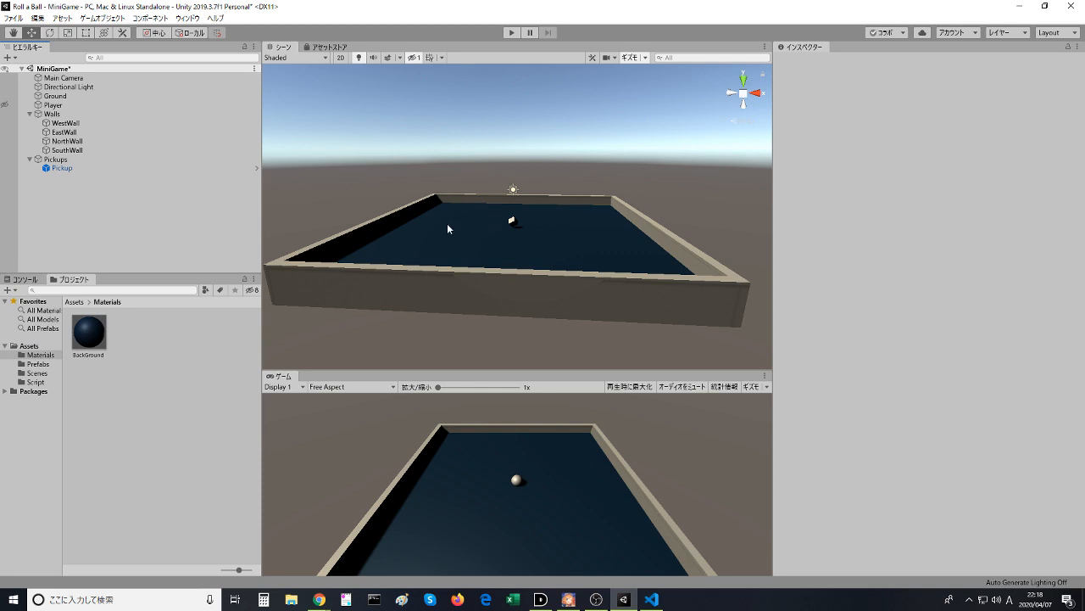
pyautogui.click(85, 169)
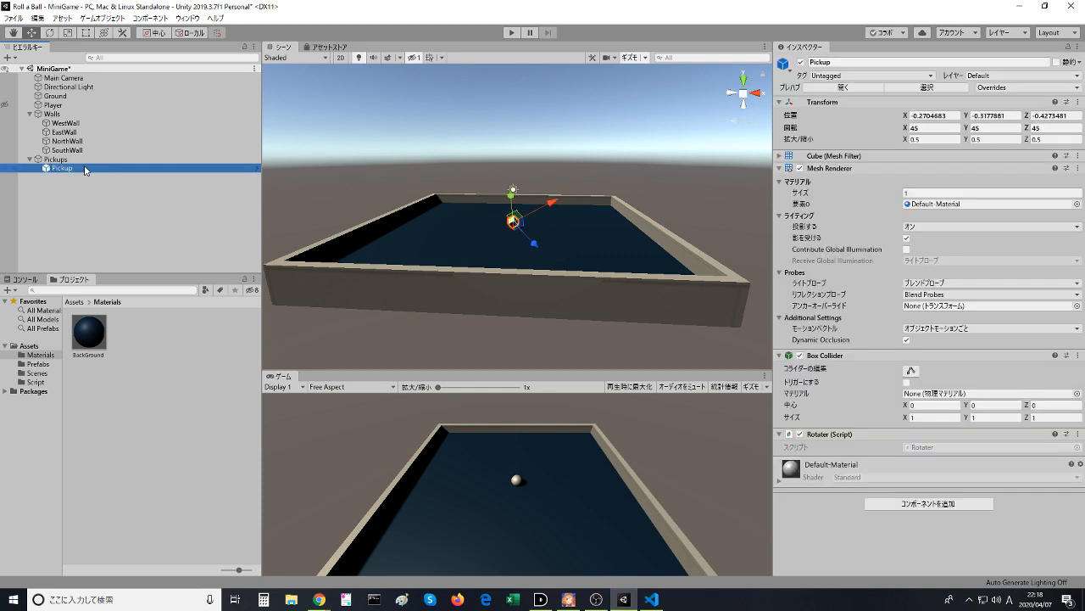
pyautogui.click(744, 94)
pyautogui.click(744, 78)
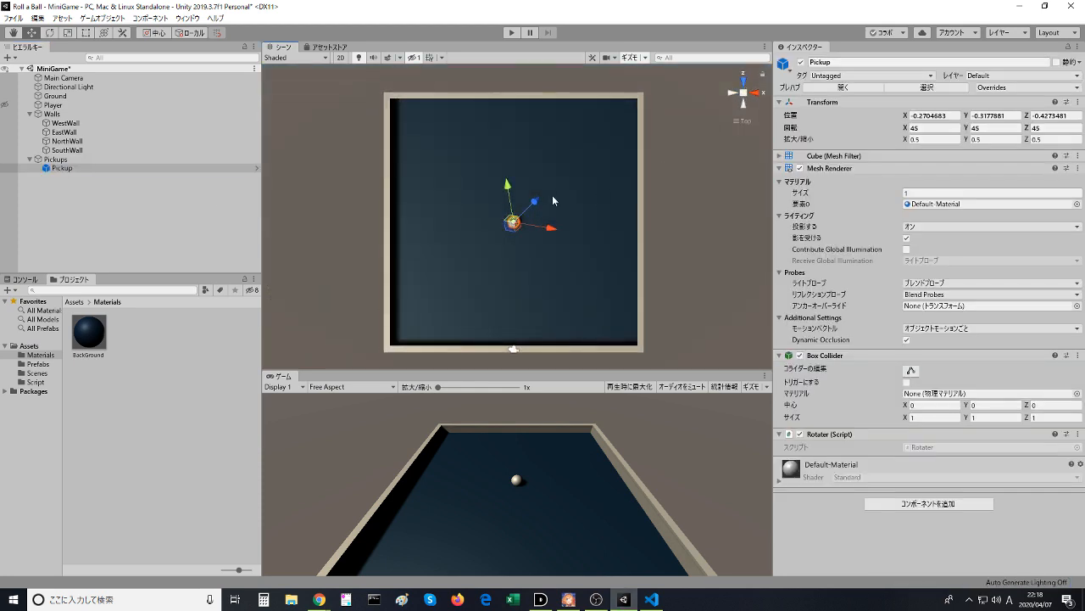
# - Watch the tutorial's explanation of gizmo directions in the browser, return to Unity, and select the Pickup instance
pyautogui.scroll(10, 553, 201)
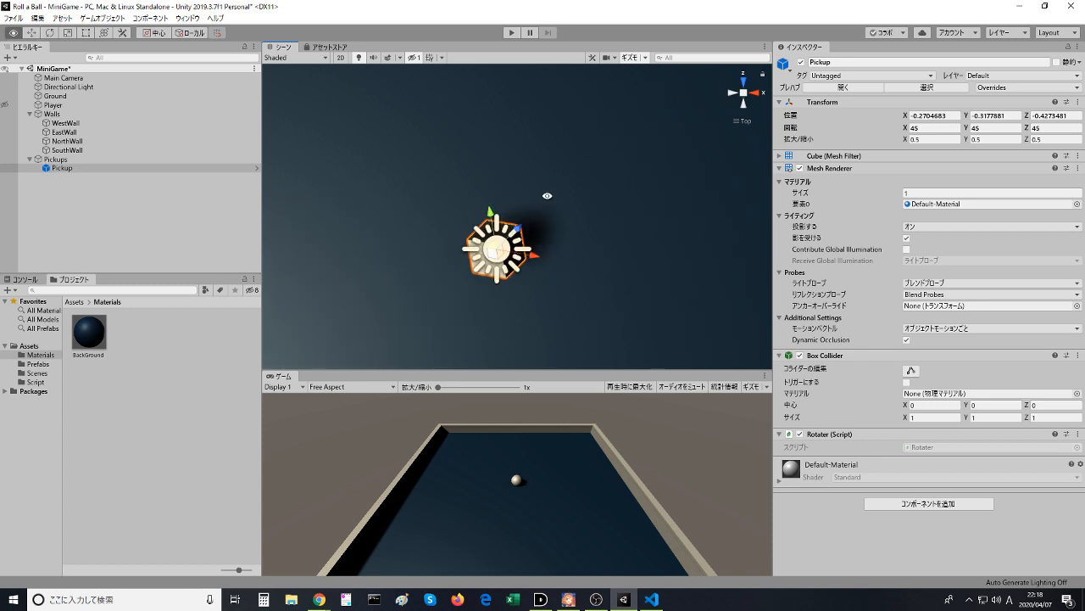
pyautogui.hotkey('alt', 'Tab')
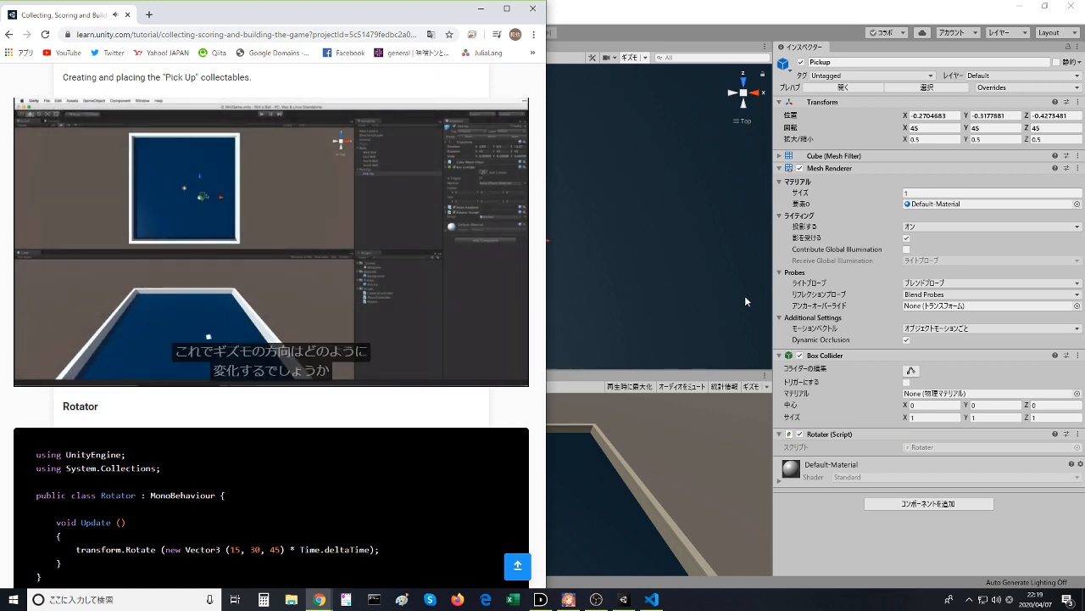
pyautogui.click(651, 213)
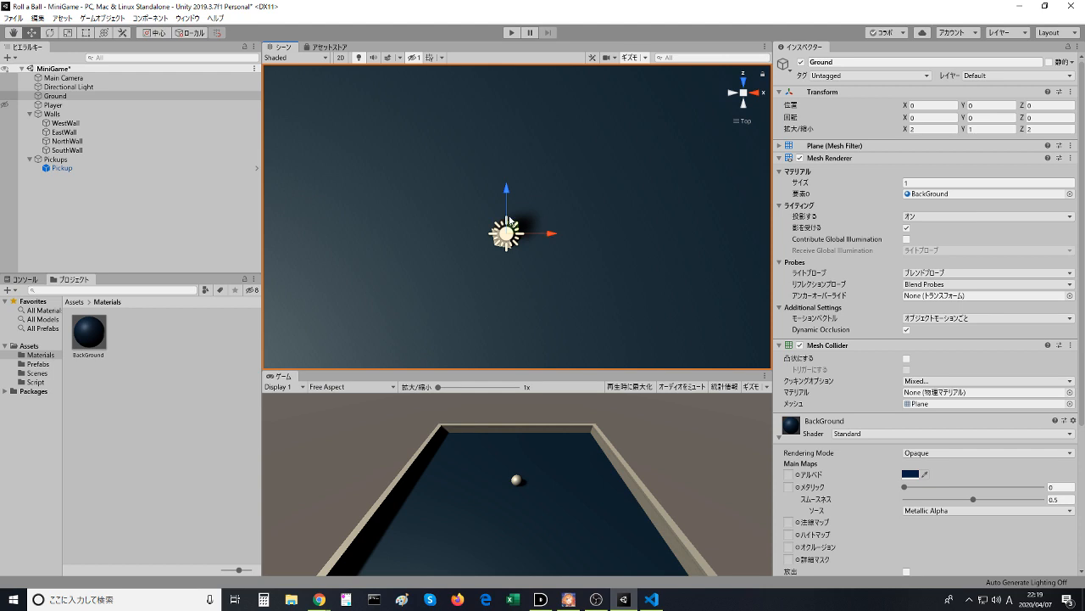
pyautogui.click(61, 169)
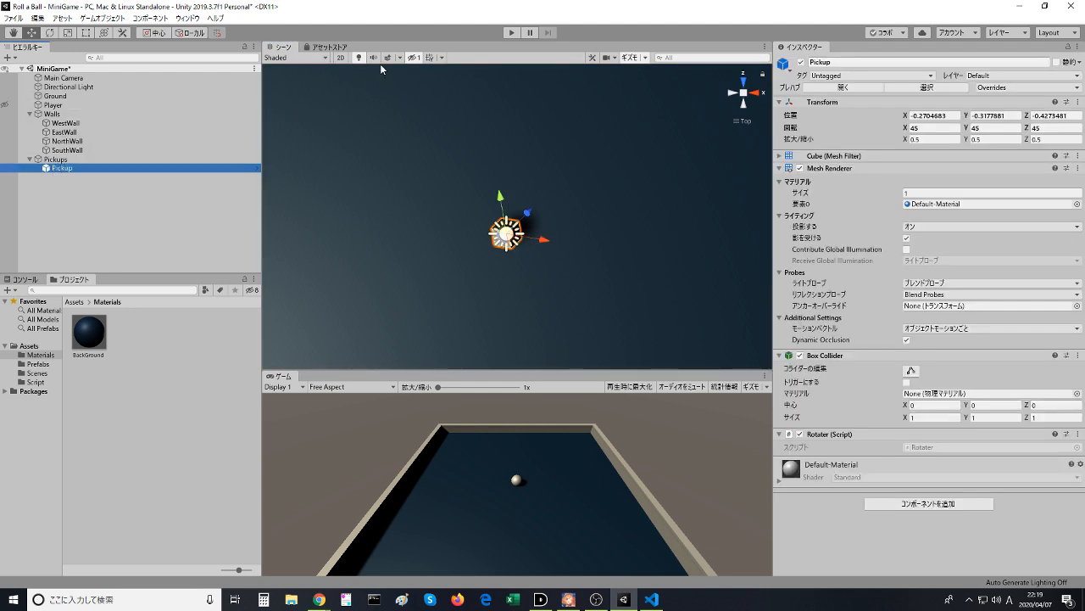
# - Look for the gizmo orientation setting among the Scene view's effects and draw-mode options
pyautogui.click(403, 56)
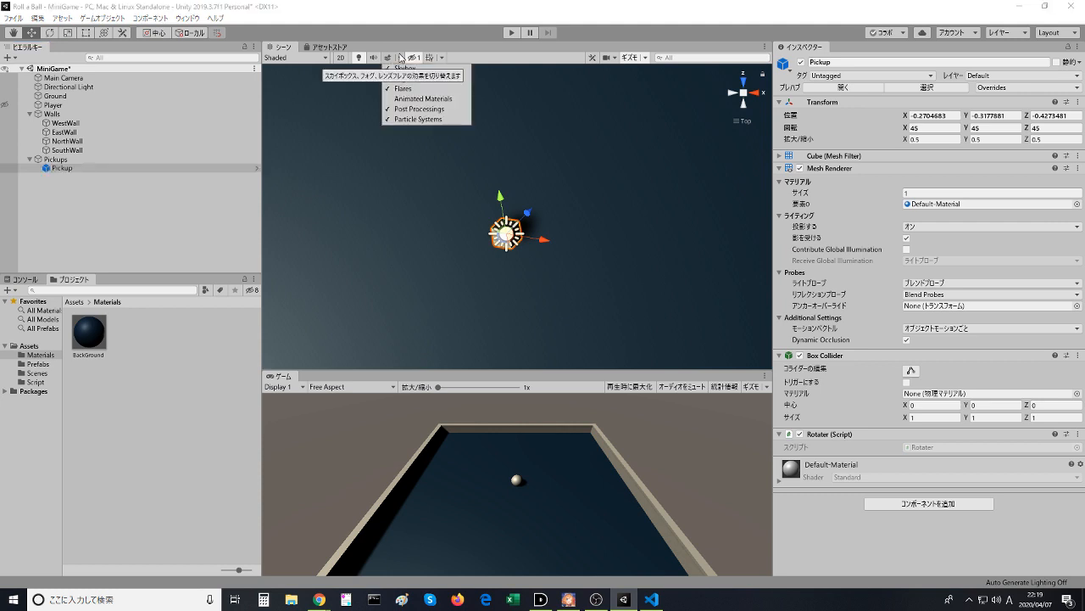
pyautogui.click(400, 58)
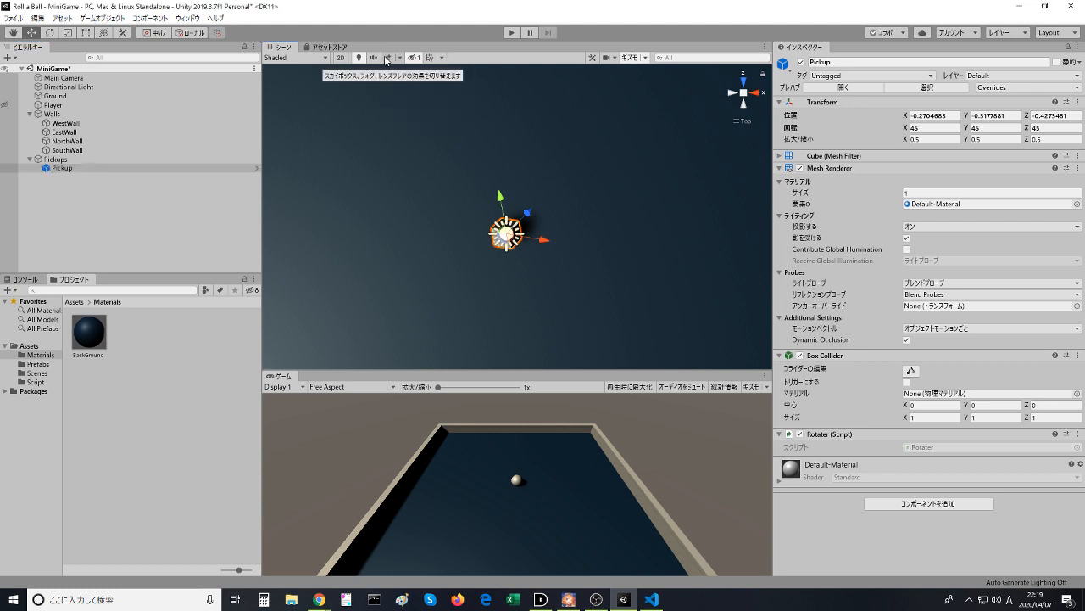
pyautogui.click(326, 59)
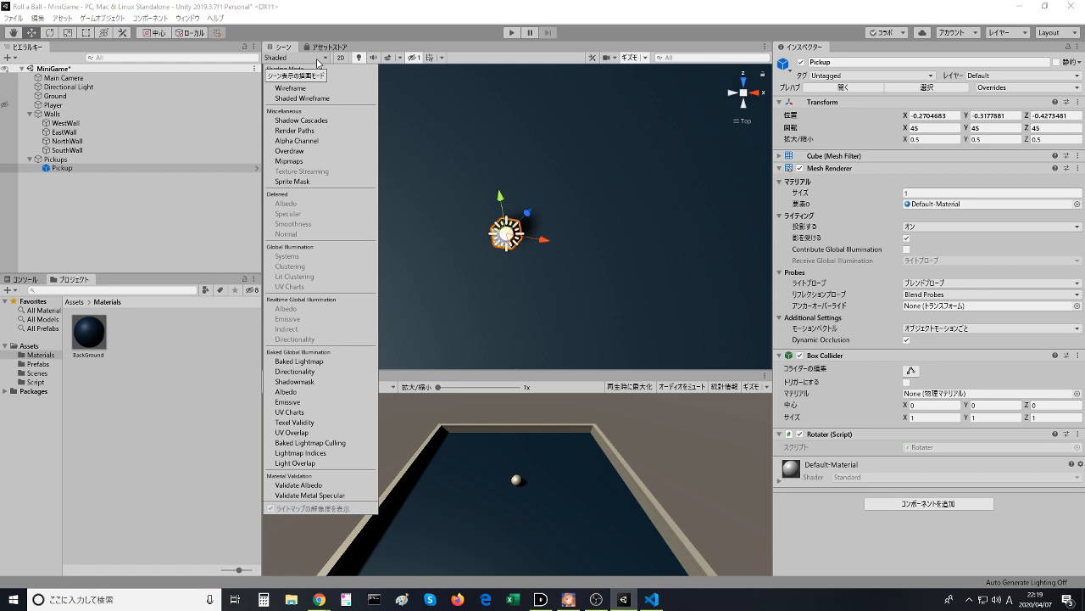
pyautogui.click(318, 61)
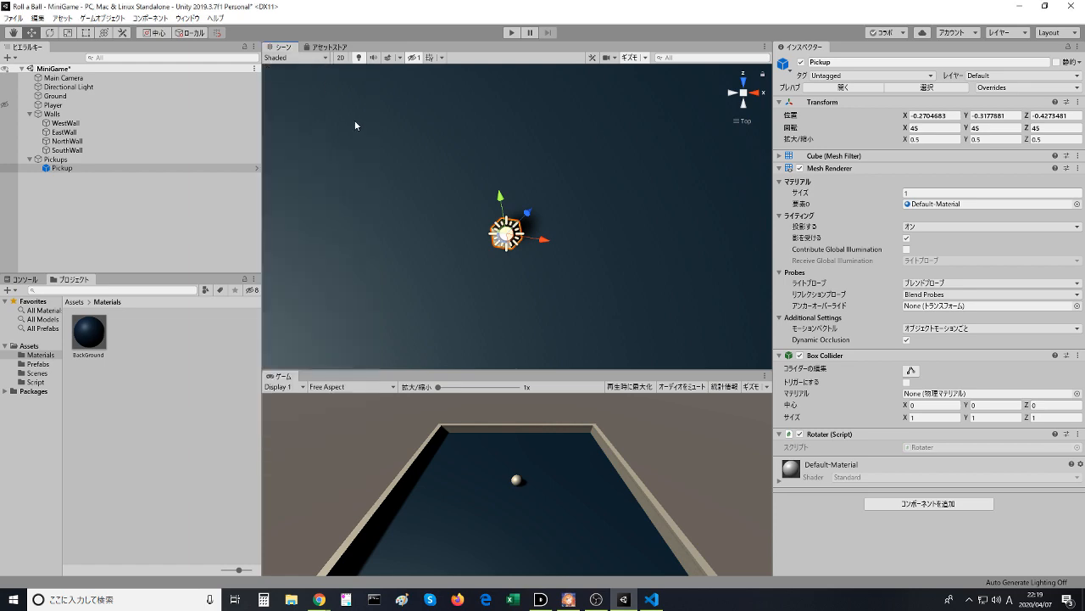
# - Rewatch the video's passage about changing the editor to Global mode, pause it at 6:39, and return to Unity
pyautogui.hotkey('alt', 'Tab')
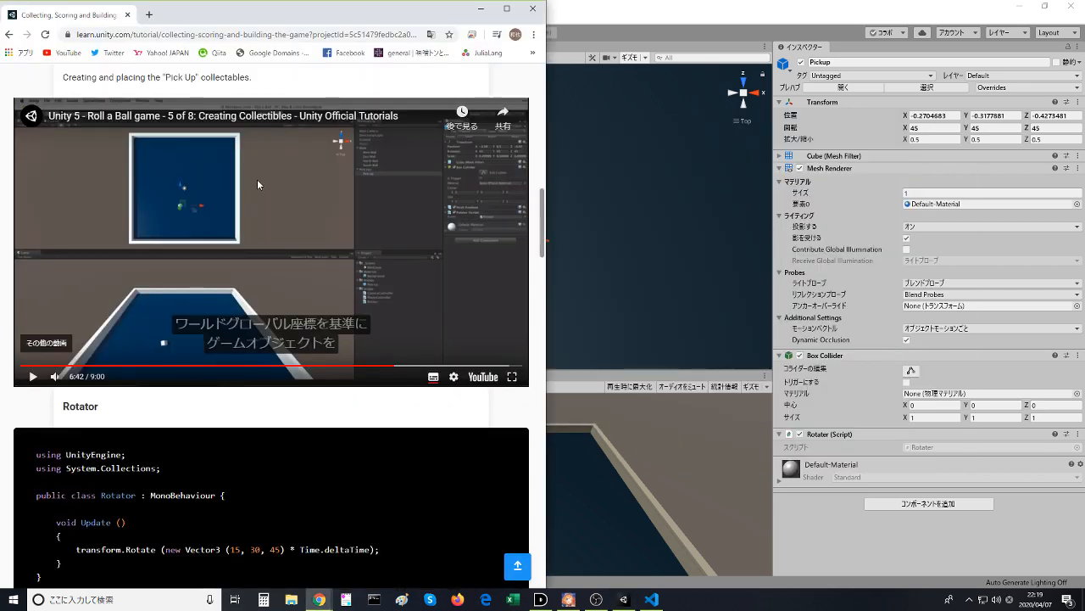
pyautogui.hotkey('alt', 'Tab')
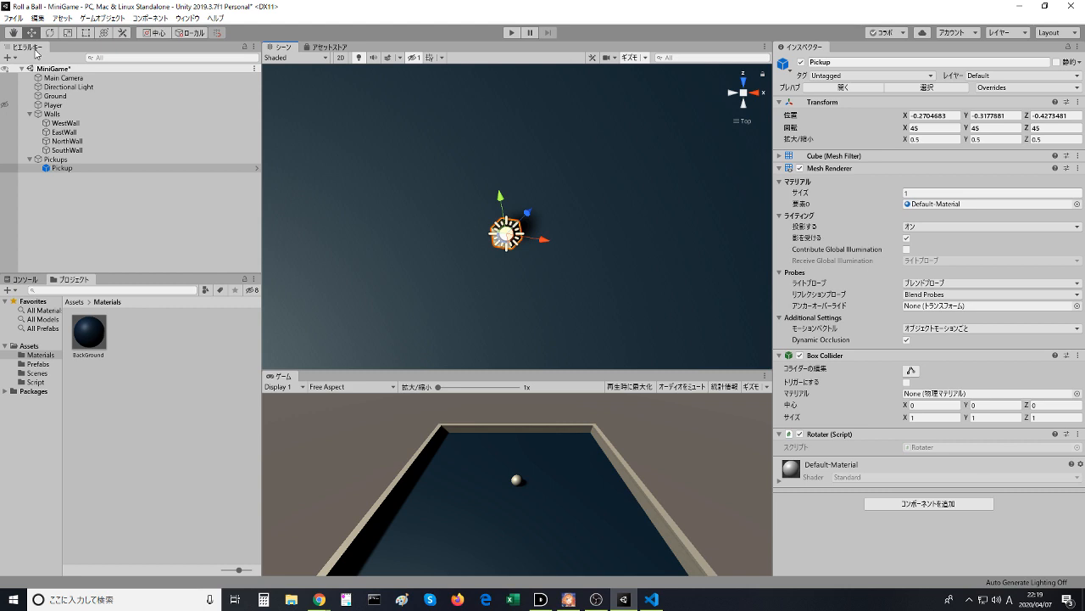
pyautogui.hotkey('alt', 'Tab')
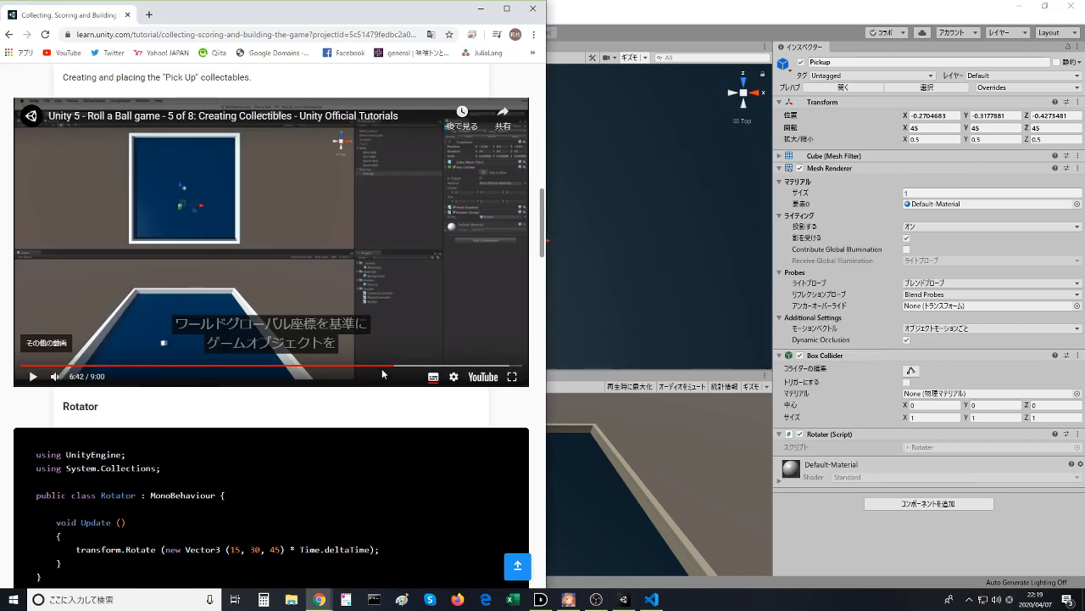
pyautogui.click(376, 366)
pyautogui.click(318, 276)
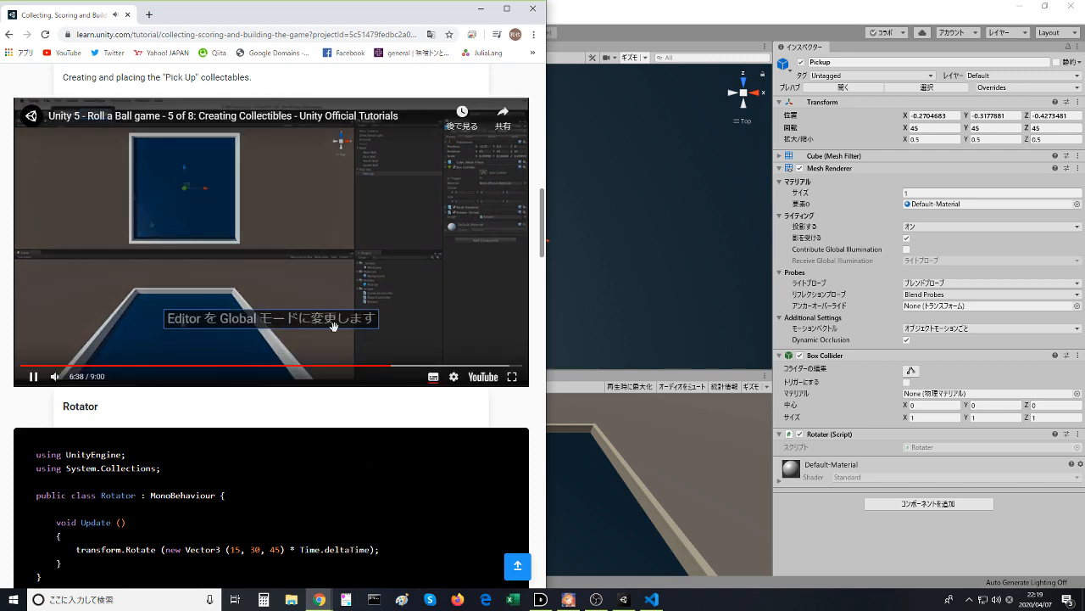
pyautogui.click(314, 277)
pyautogui.hotkey('alt', 'Tab')
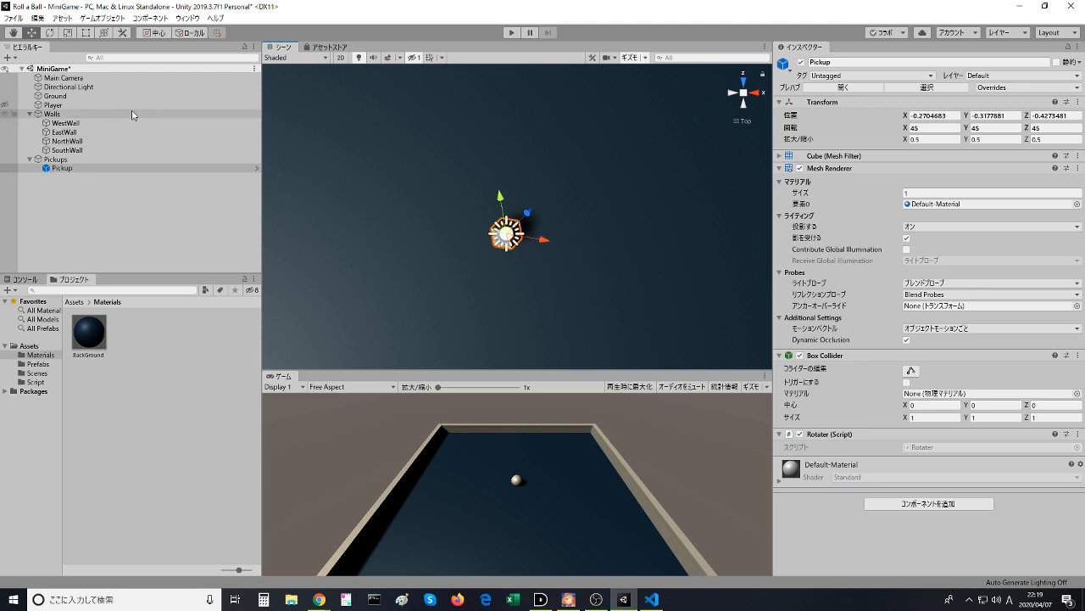
# - Search for the Global mode setting among the Scene view's draw-mode, gizmo and camera options and the Hierarchy's creation options
pyautogui.click(321, 56)
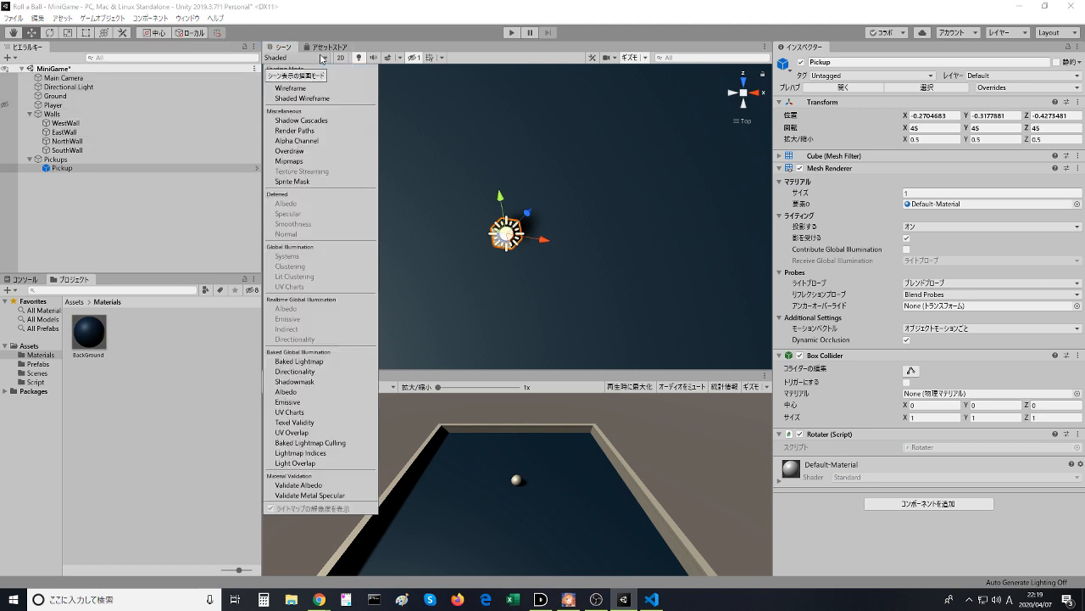
pyautogui.click(321, 57)
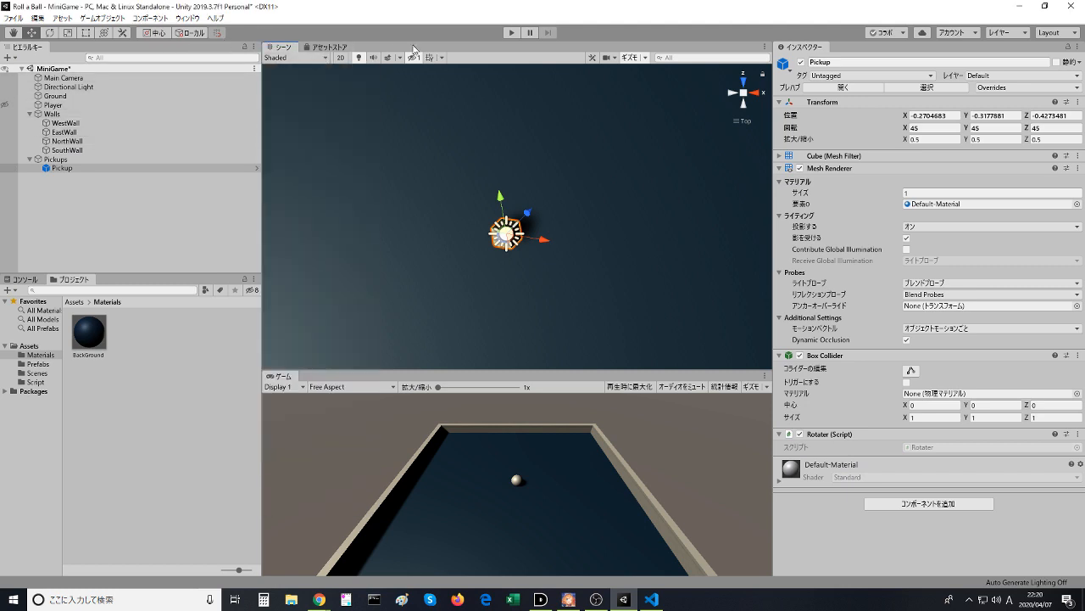
pyautogui.click(644, 58)
pyautogui.click(645, 58)
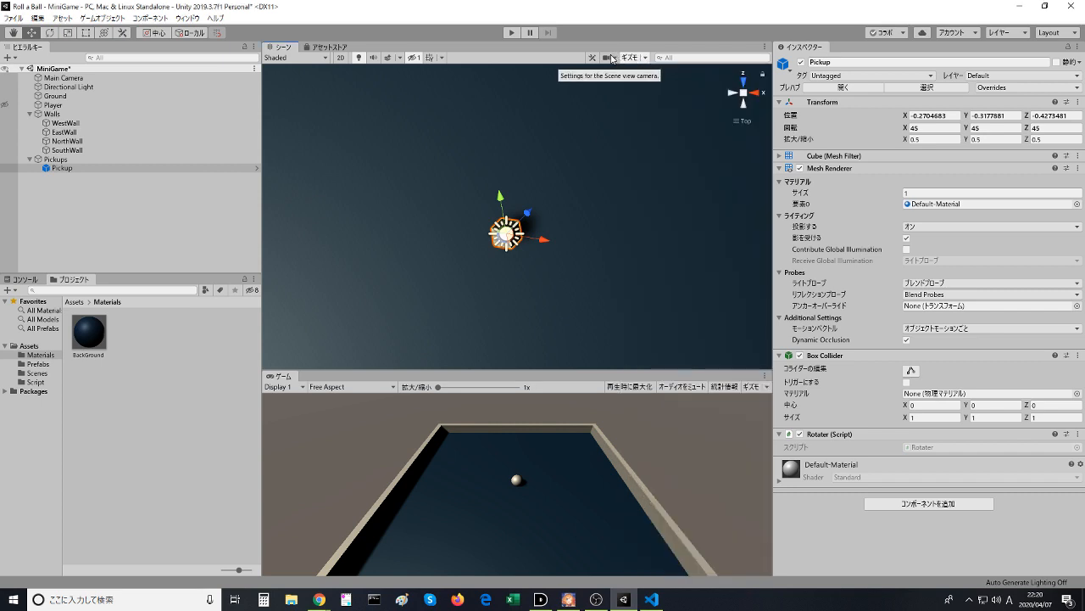
pyautogui.click(609, 57)
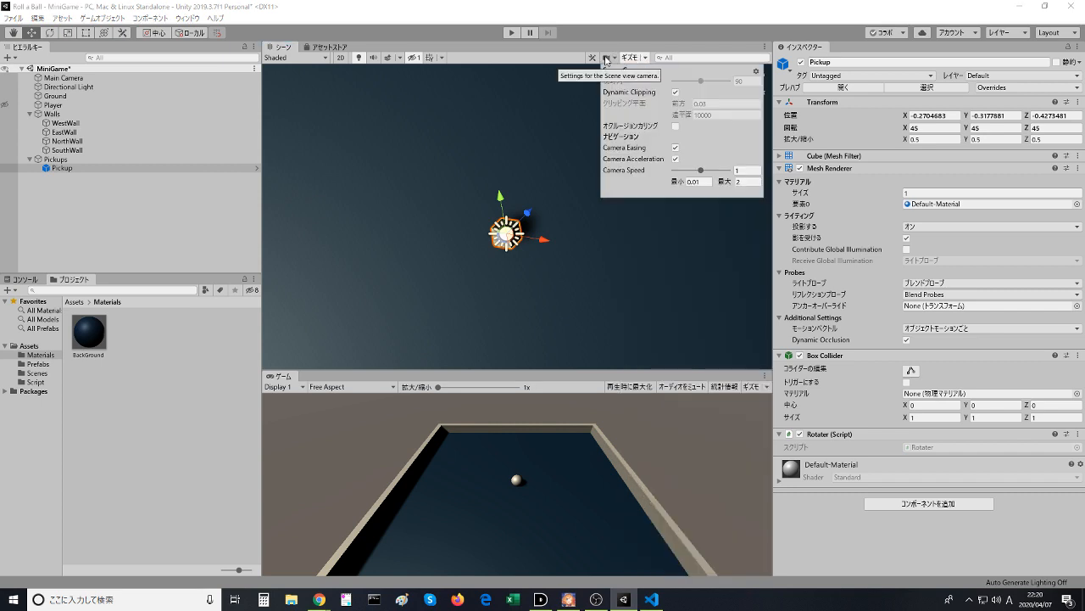
pyautogui.click(593, 58)
pyautogui.click(593, 58)
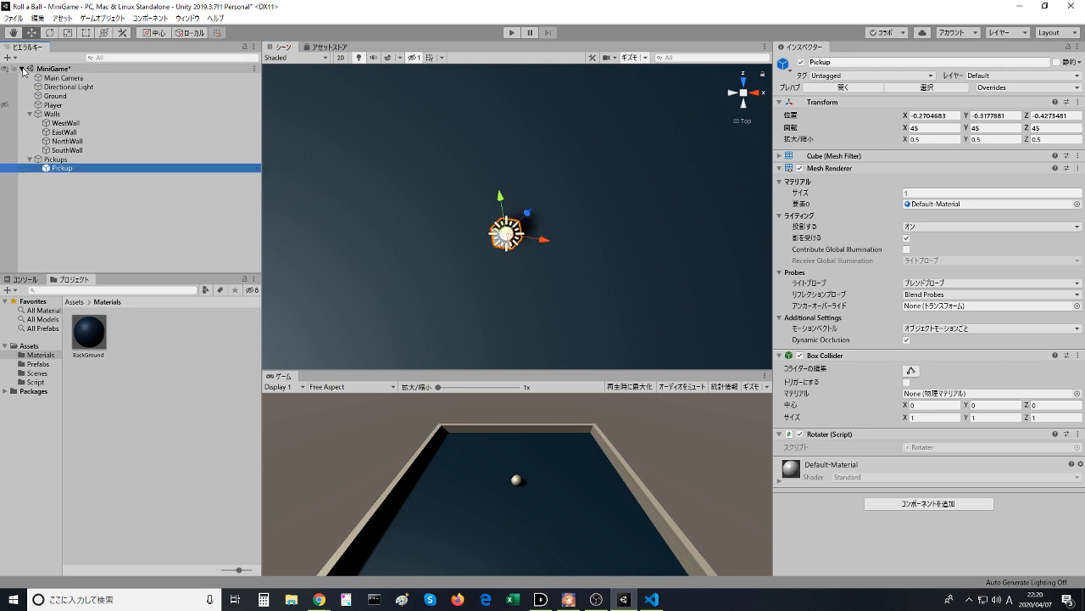
pyautogui.click(21, 68)
pyautogui.click(21, 68)
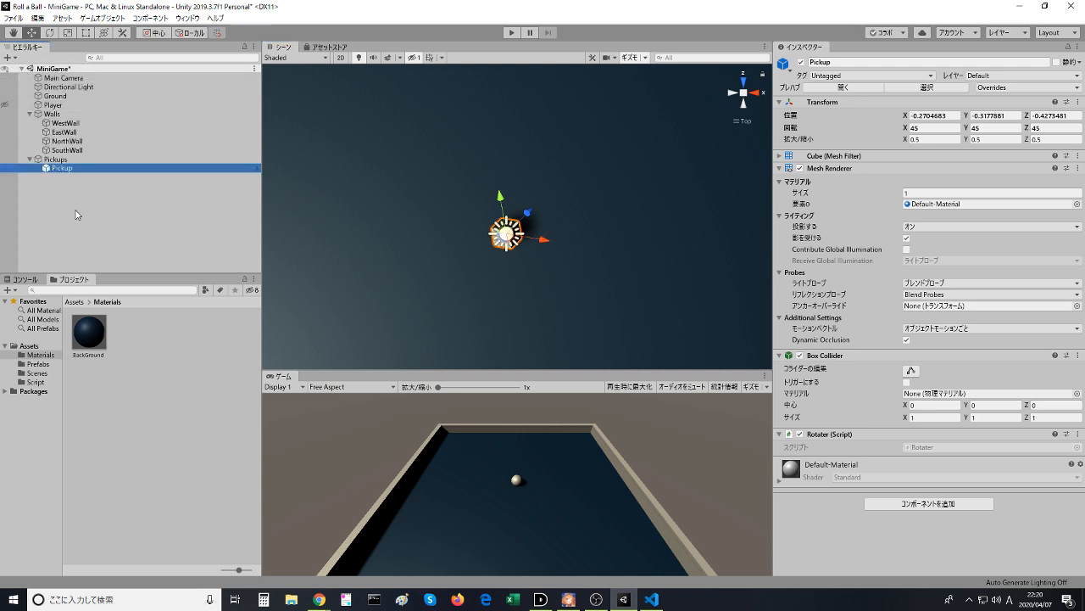
pyautogui.click(76, 212)
pyautogui.click(10, 57)
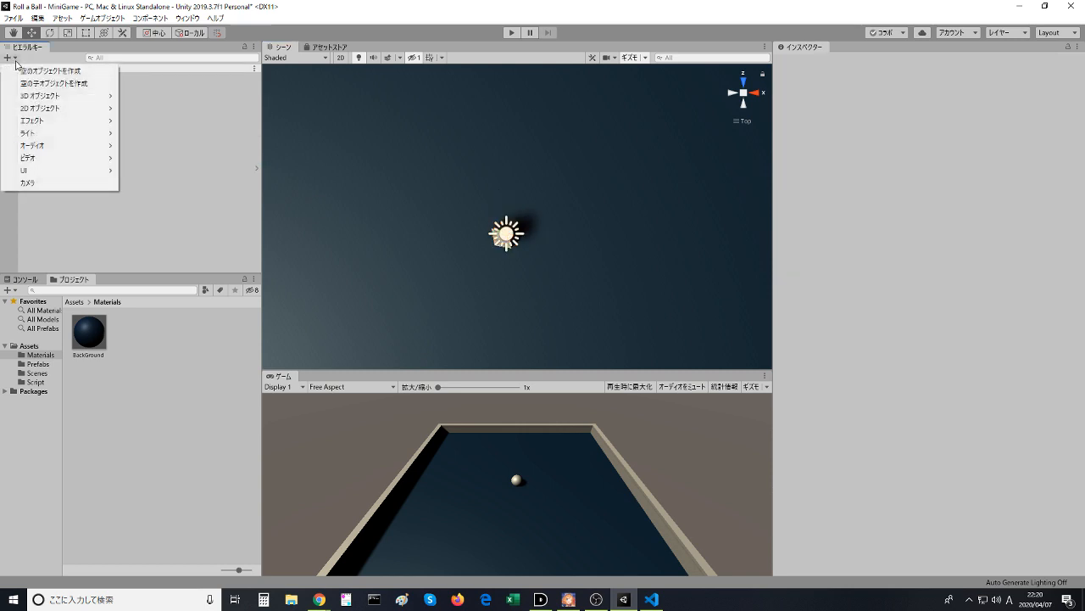
pyautogui.click(15, 62)
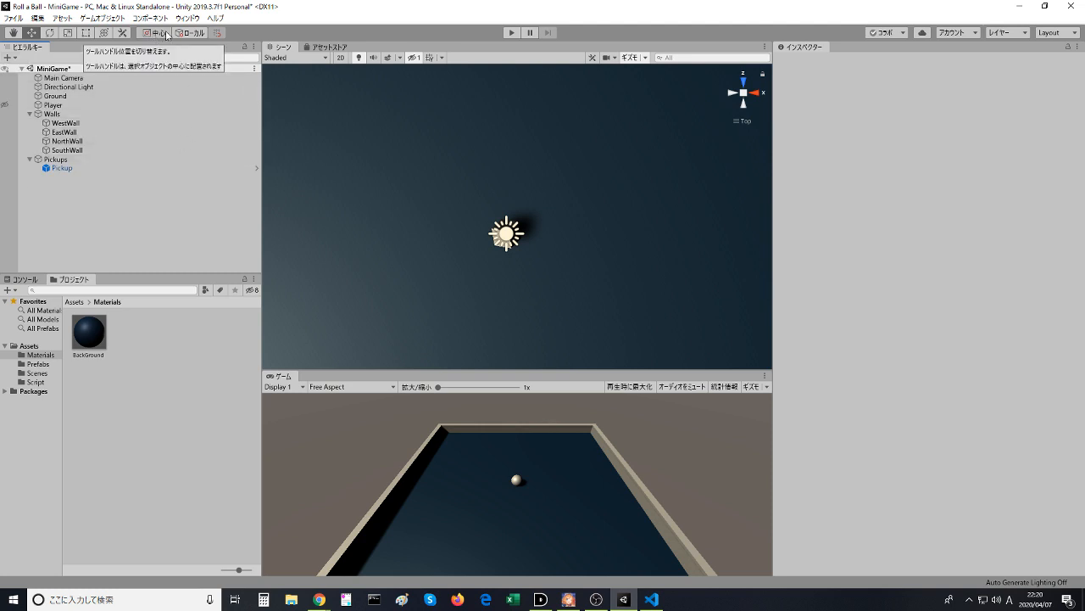
# - Switch the transform tool handles from Local to Global orientation
pyautogui.click(191, 33)
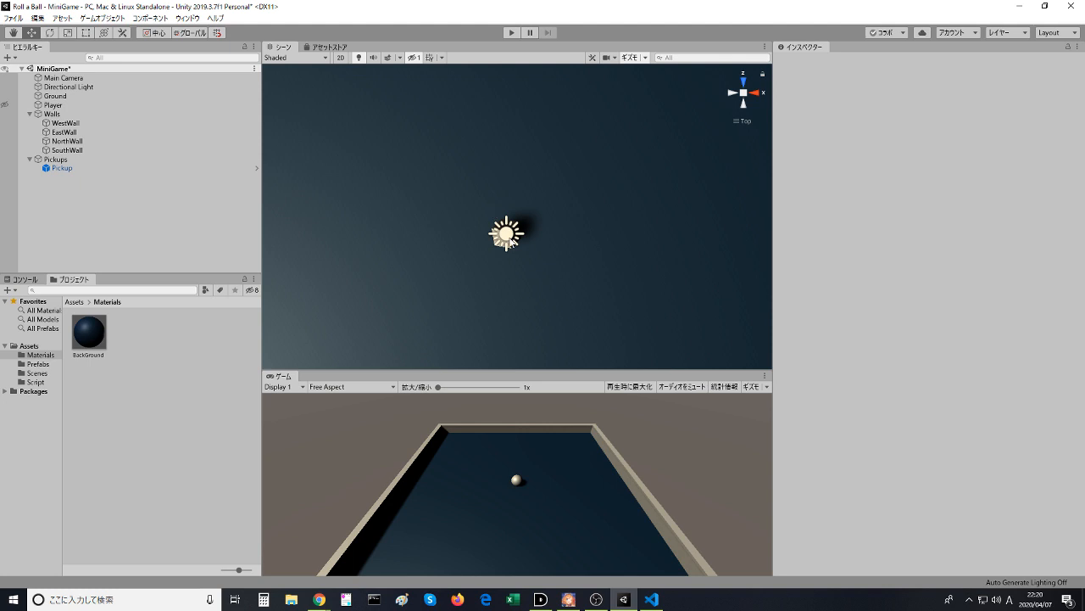
pyautogui.click(509, 238)
# - Continue the tutorial video in the browser up to the Duplicate command, pause it, and return to Unity's overhead view of the field
pyautogui.hotkey('alt', 'Tab')
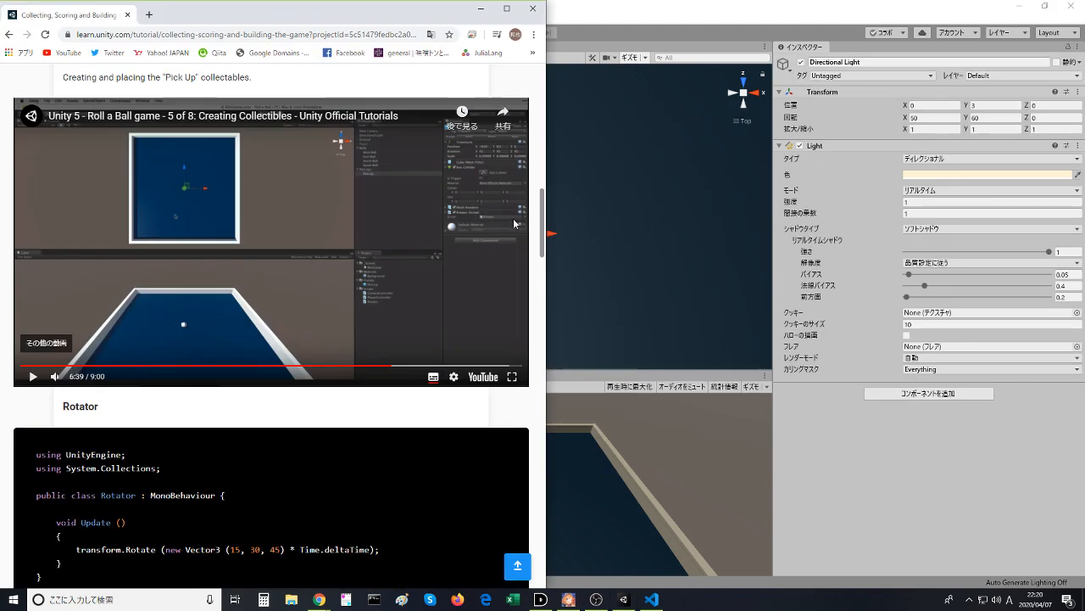
pyautogui.click(269, 240)
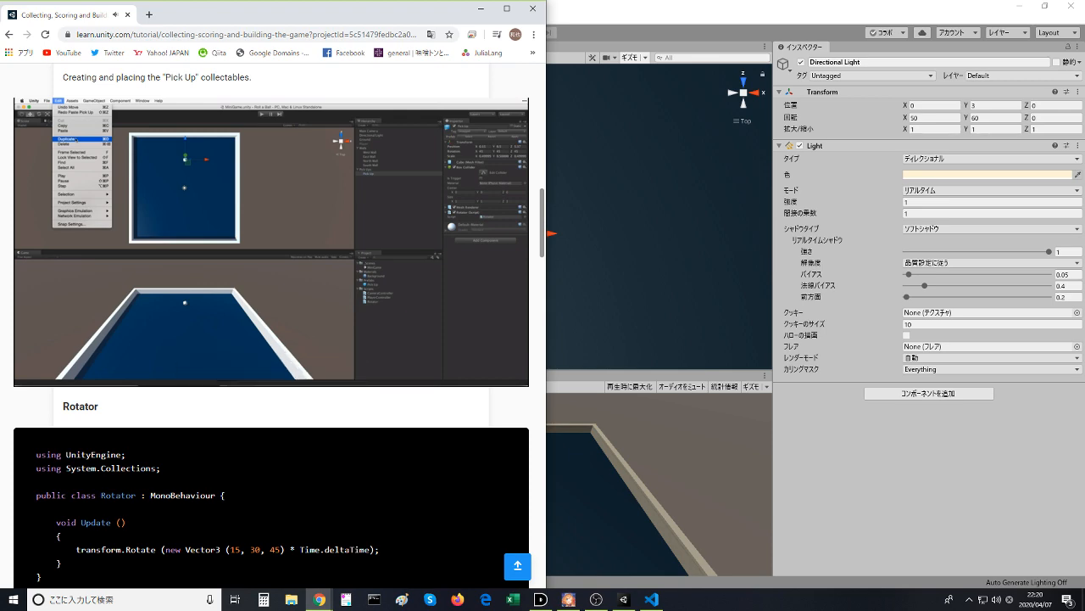
pyautogui.click(277, 290)
pyautogui.hotkey('alt', 'Tab')
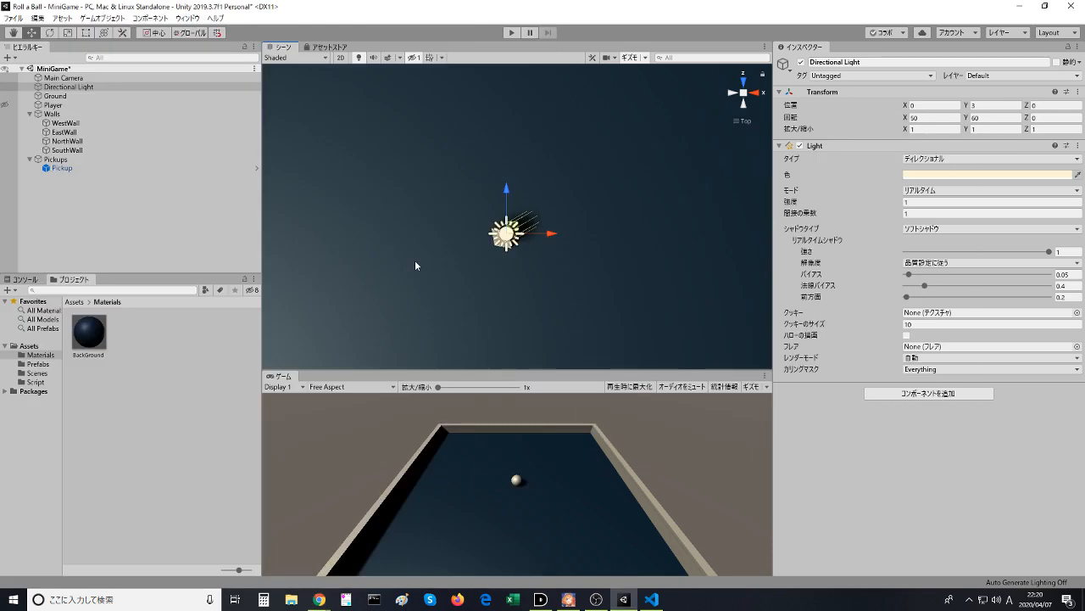
pyautogui.scroll(-3, 492, 234)
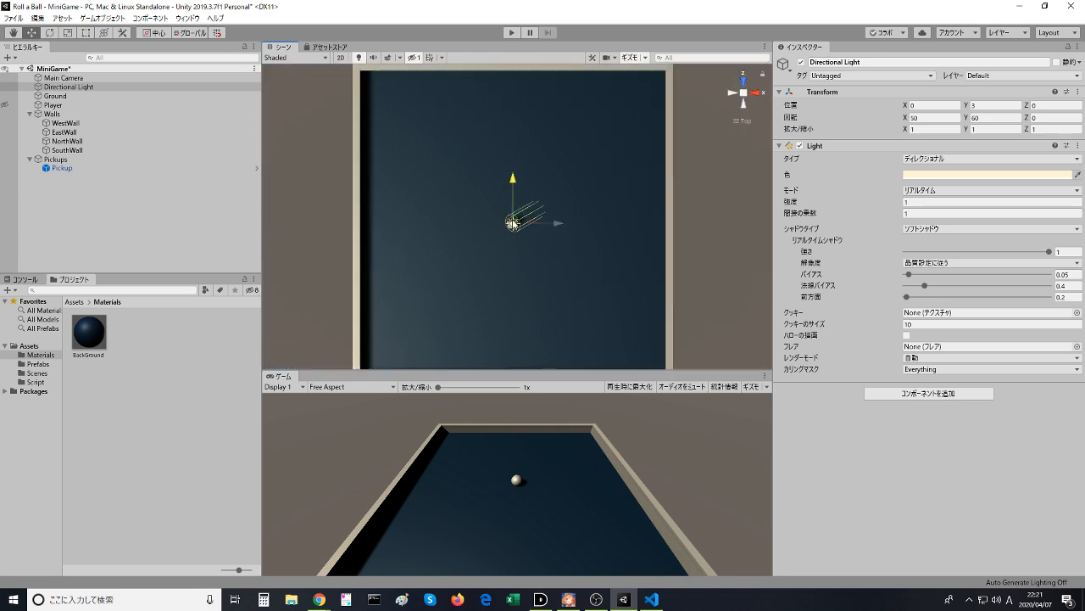
pyautogui.moveTo(516, 220); pyautogui.dragTo(469, 123)
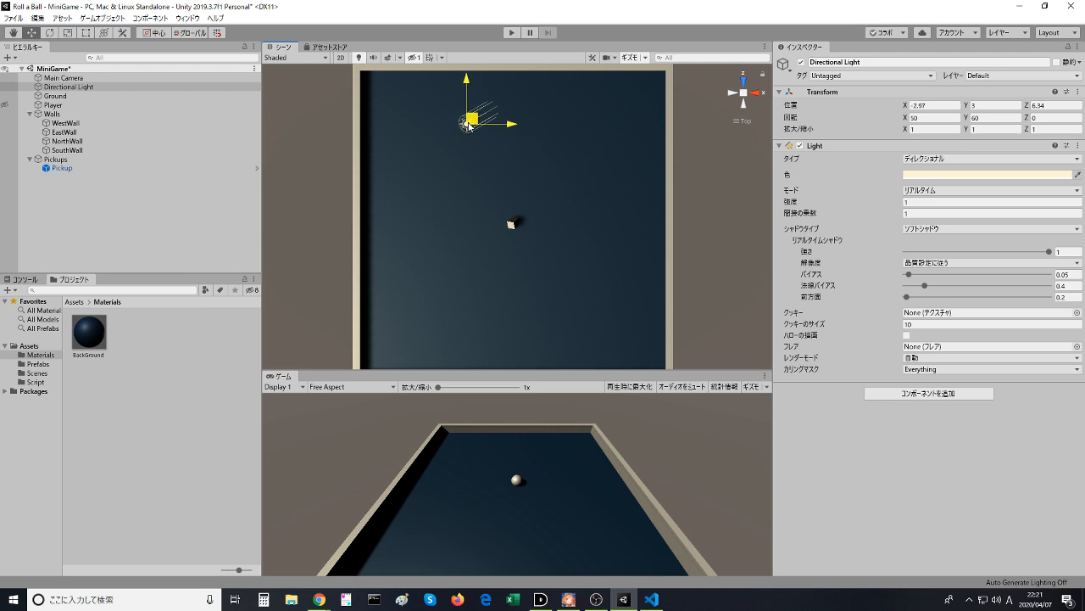
pyautogui.click(480, 157)
pyautogui.hotkey('ctrl', 'z')
pyautogui.click(513, 225)
pyautogui.hotkey('ctrl', 'z')
pyautogui.hotkey('ctrl', 'z')
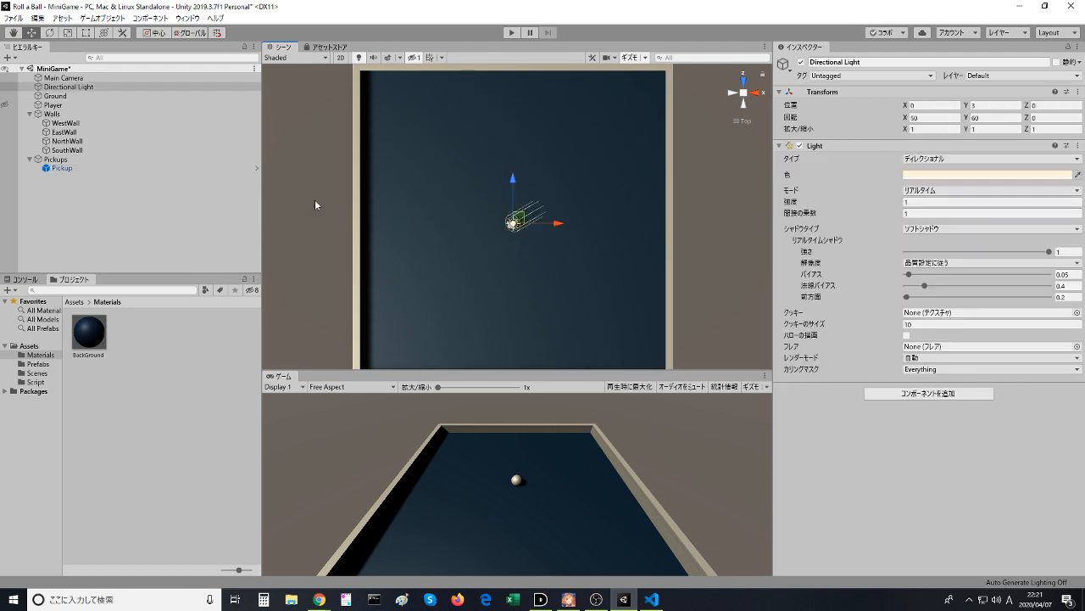
# - Move the Pickup instance close to the playing field's far wall, at about X -0.49, Z 7.11
pyautogui.click(49, 169)
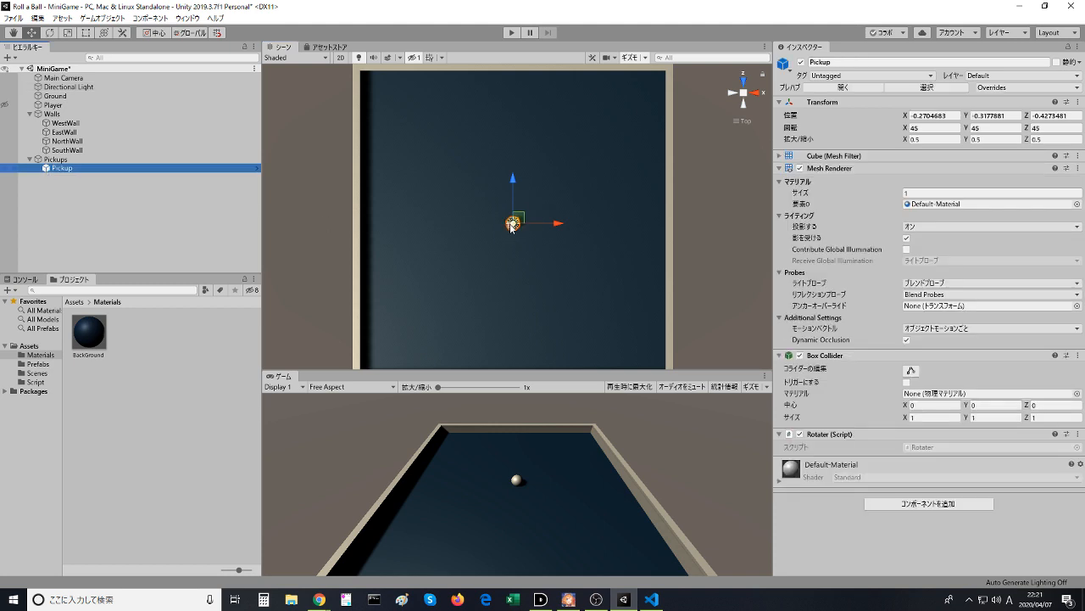
pyautogui.moveTo(511, 227); pyautogui.dragTo(511, 109)
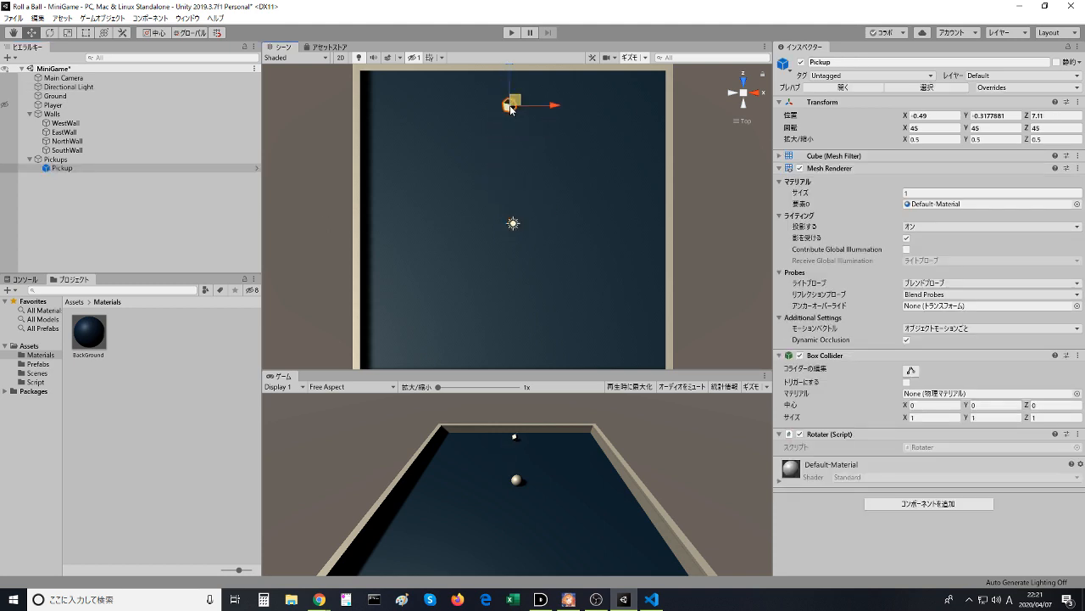
# - Duplicate the pickup eleven times within Pickups and arrange the copies in a ring around the playing field
pyautogui.hotkey('ctrl', 'd')
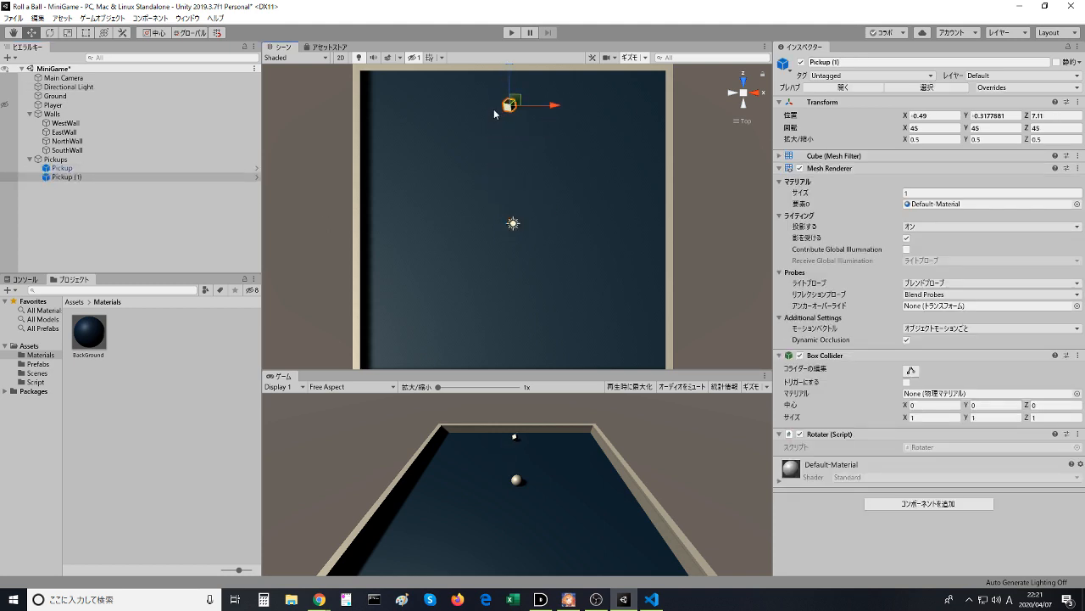
pyautogui.hotkey('ctrl', 'd')
pyautogui.moveTo(514, 100); pyautogui.dragTo(577, 151)
pyautogui.hotkey('ctrl', 'd')
pyautogui.hotkey('ctrl', 'd')
pyautogui.hotkey('ctrl', 'd')
pyautogui.hotkey('ctrl', 'd')
pyautogui.hotkey('ctrl', 'd')
pyautogui.hotkey('ctrl', 'd')
pyautogui.hotkey('ctrl', 'd')
pyautogui.click(609, 284)
pyautogui.click(607, 294)
pyautogui.hotkey('ctrl', 'd')
pyautogui.hotkey('ctrl', 'd')
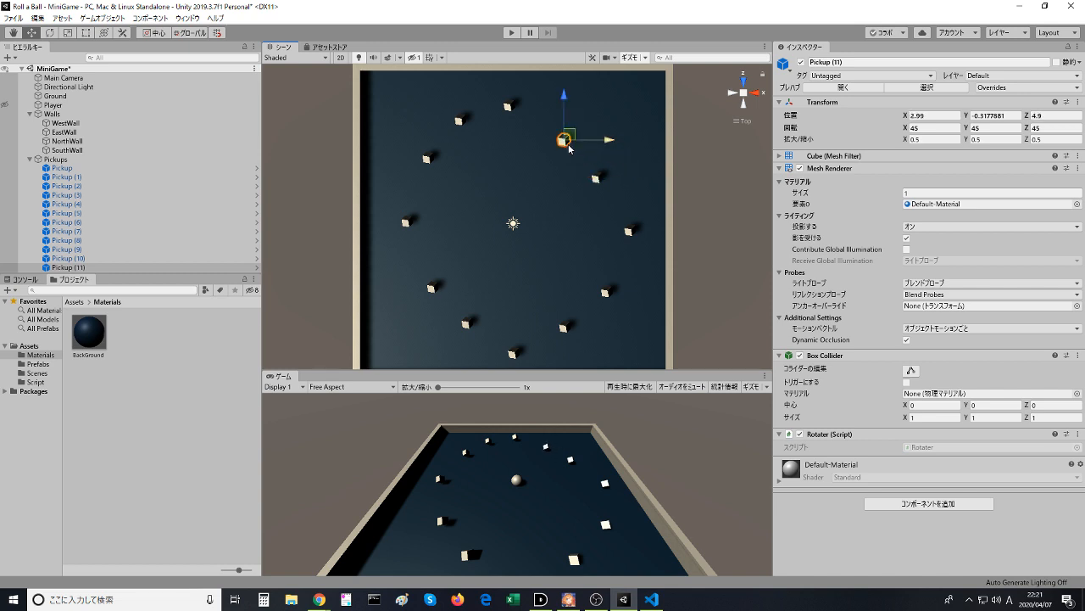
# - Even out the ring by moving Pickup (10) slightly outward and Pickup (11) to about X 2.85, Z 6.31
pyautogui.click(597, 181)
pyautogui.moveTo(599, 178); pyautogui.dragTo(608, 174)
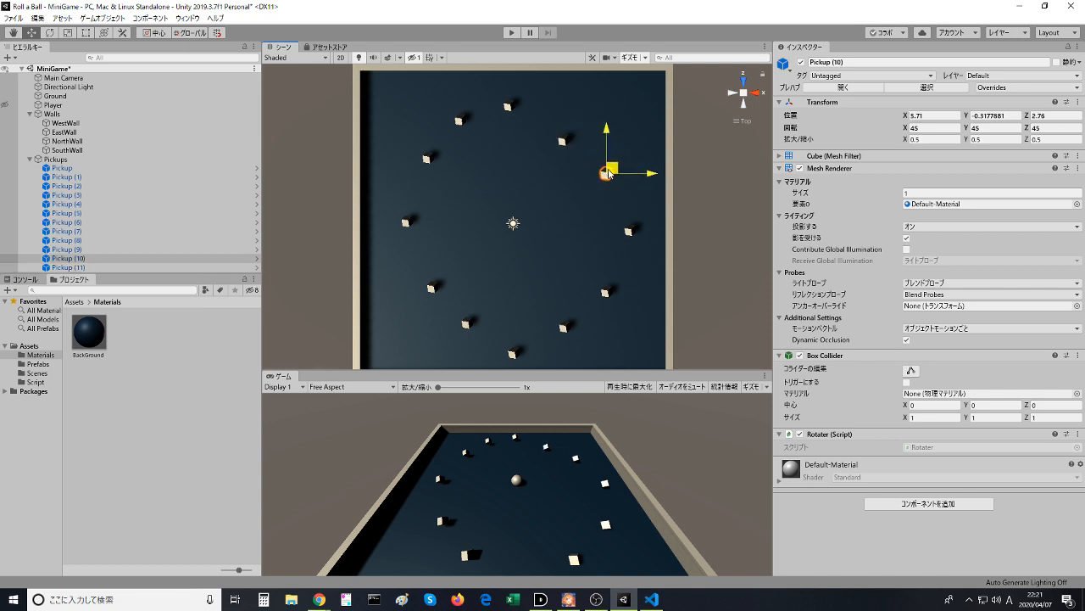
pyautogui.click(564, 144)
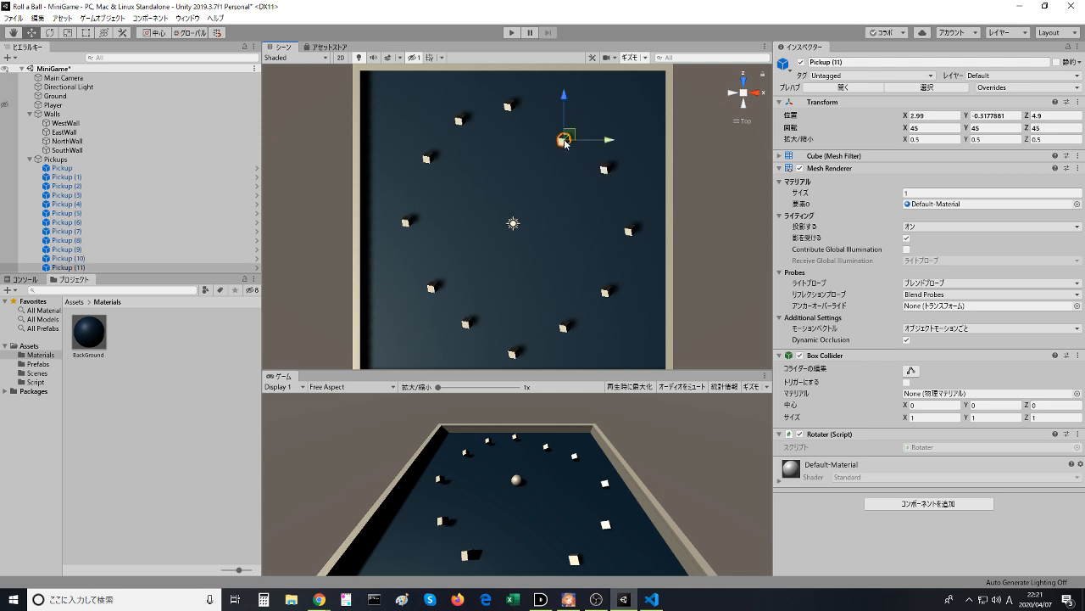
pyautogui.moveTo(565, 142); pyautogui.dragTo(568, 115)
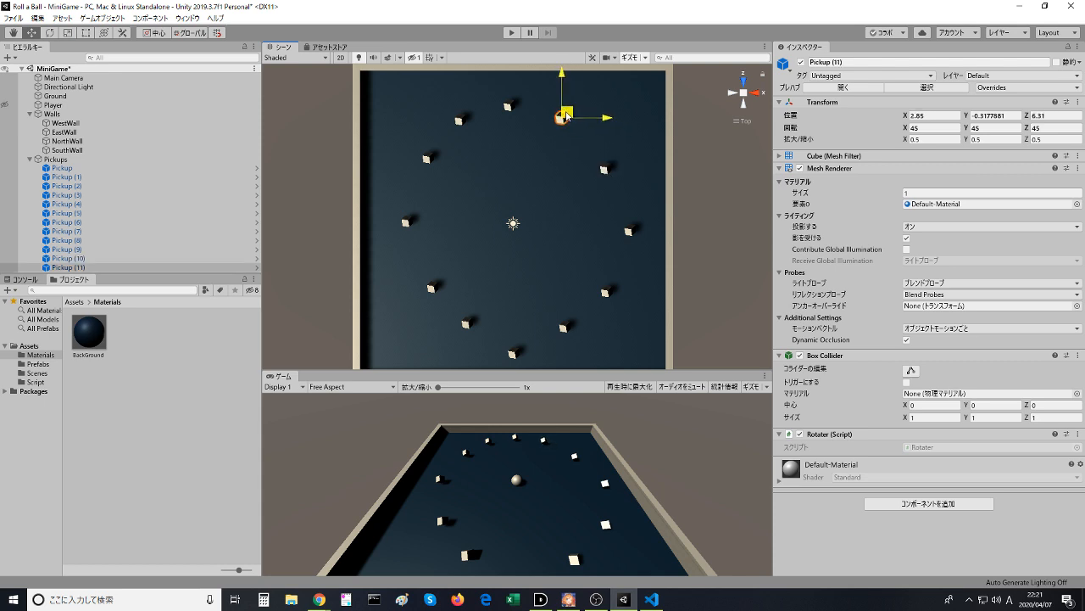
# - Move Pickup (10) outward to about X 5.96, Z 3.56 to even out the ring, and deselect it
pyautogui.click(605, 170)
pyautogui.moveTo(605, 170); pyautogui.dragTo(616, 160)
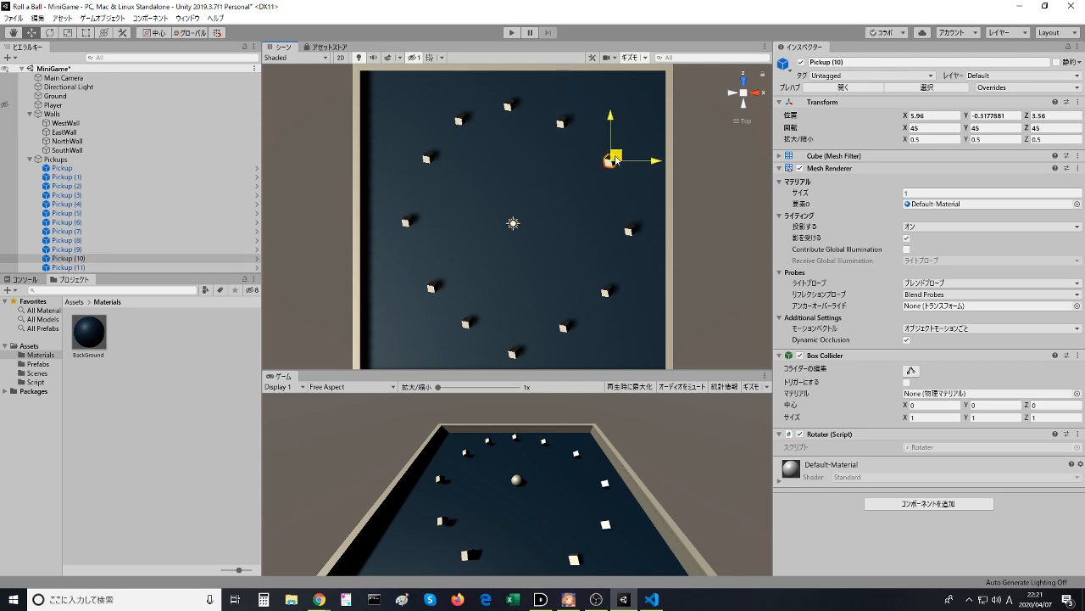
pyautogui.click(590, 231)
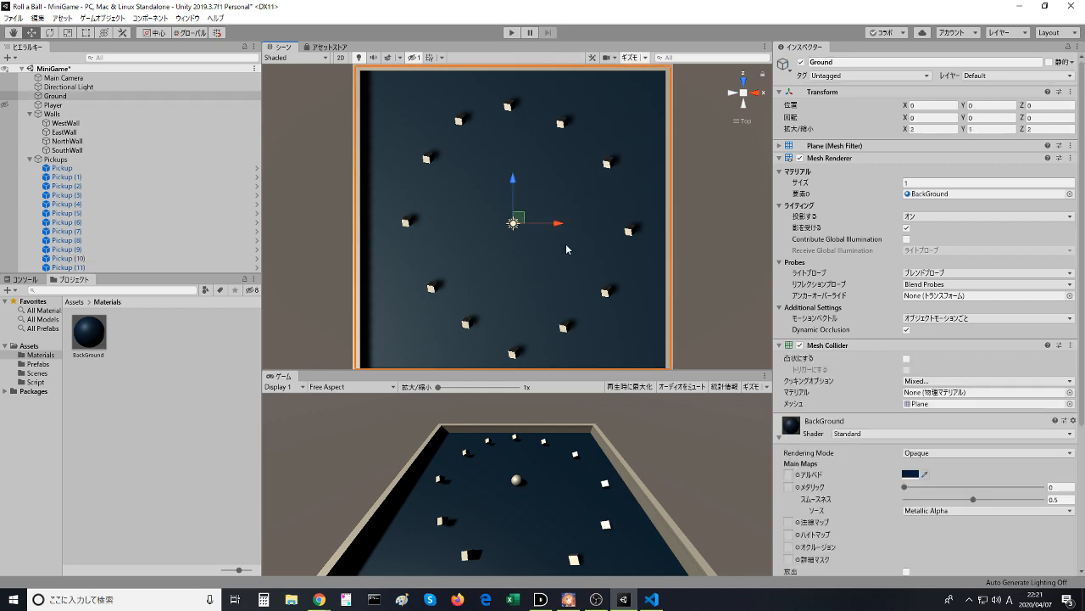
# - Switch to the browser, continue the tutorial video to about 7:33, and return to Unity
pyautogui.hotkey('alt', 'Tab')
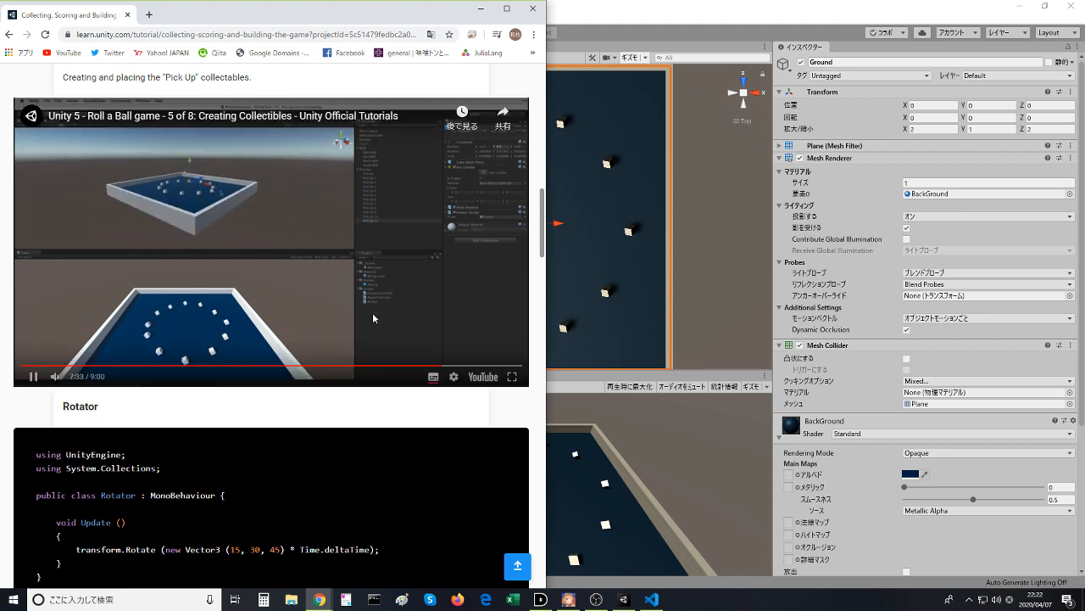
pyautogui.click(642, 136)
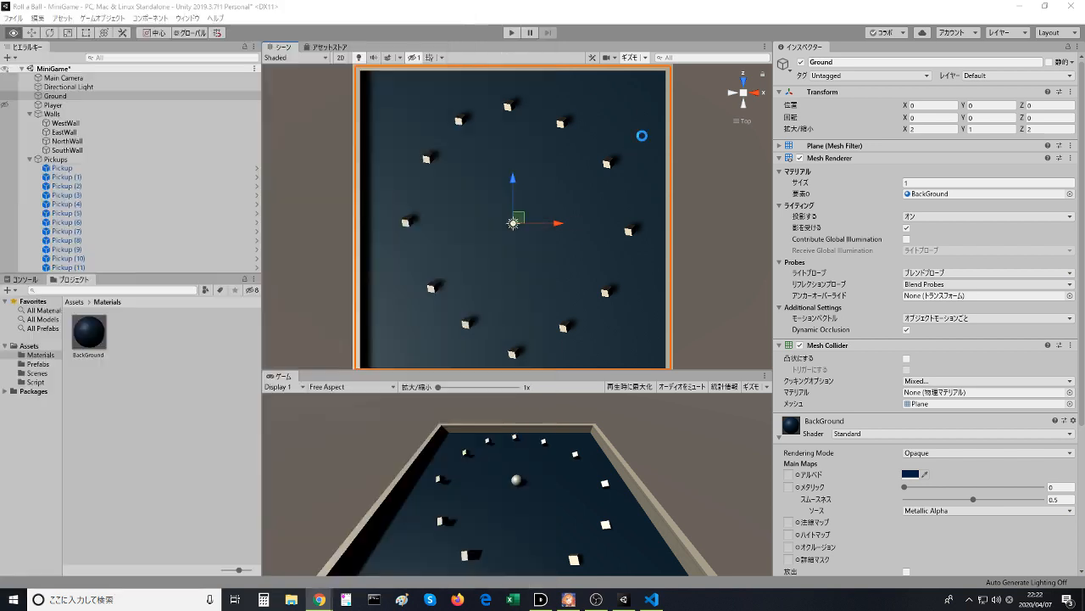
# - Run the game, examine the rotating pickups and the Player from a low, close angle in the Scene view, and stop it
pyautogui.click(511, 34)
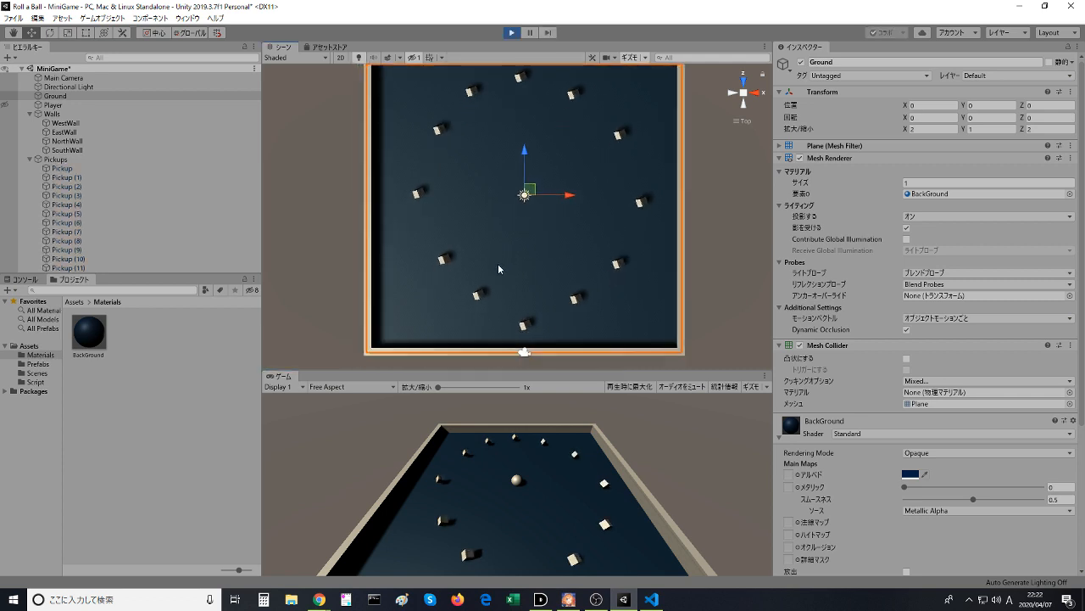
pyautogui.moveTo(498, 265); pyautogui.dragTo(516, 192, button='middle')
pyautogui.moveTo(515, 191); pyautogui.dragTo(536, 540, button='right')
pyautogui.scroll(3, 541, 185)
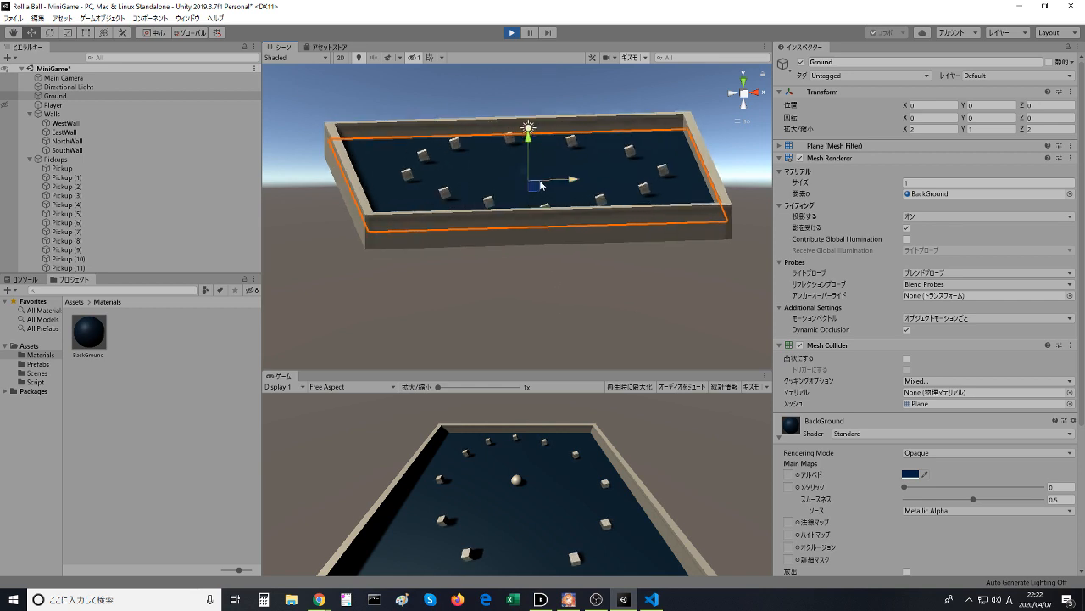
pyautogui.scroll(6, 539, 185)
pyautogui.moveTo(540, 178); pyautogui.dragTo(503, 231, button='middle')
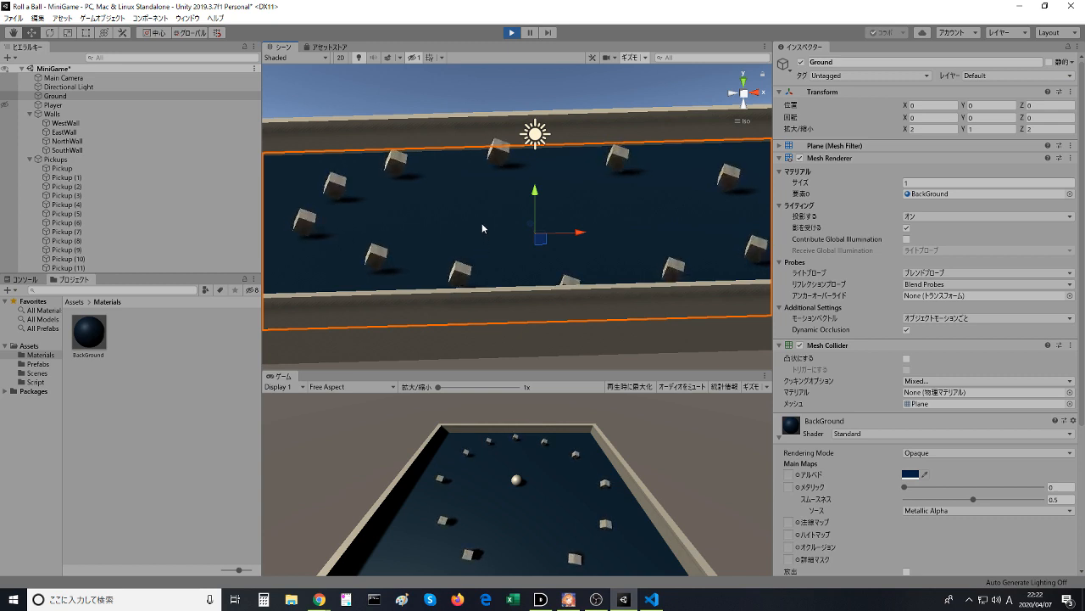
pyautogui.click(81, 105)
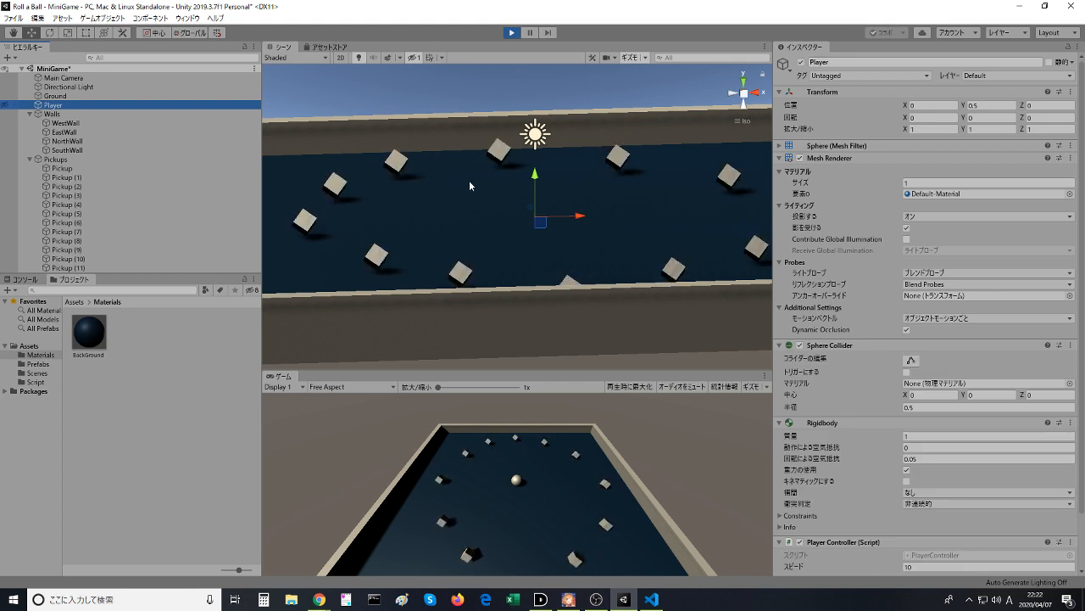
pyautogui.click(512, 35)
# - Switch to the browser and play the next moment of the tutorial video, pausing it at about 7:36
pyautogui.hotkey('alt', 'Tab')
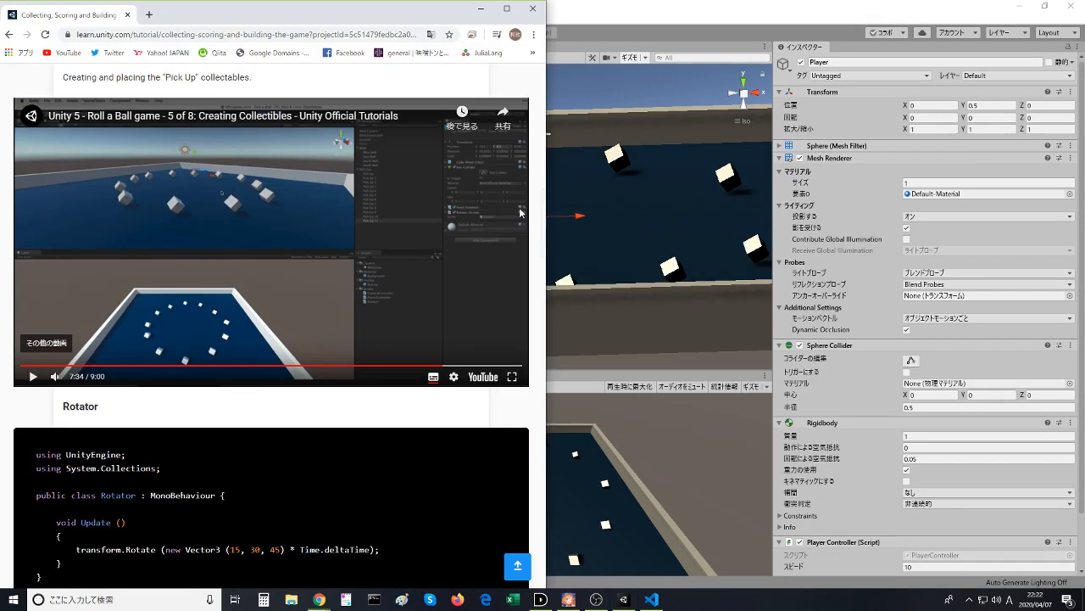
pyautogui.click(428, 305)
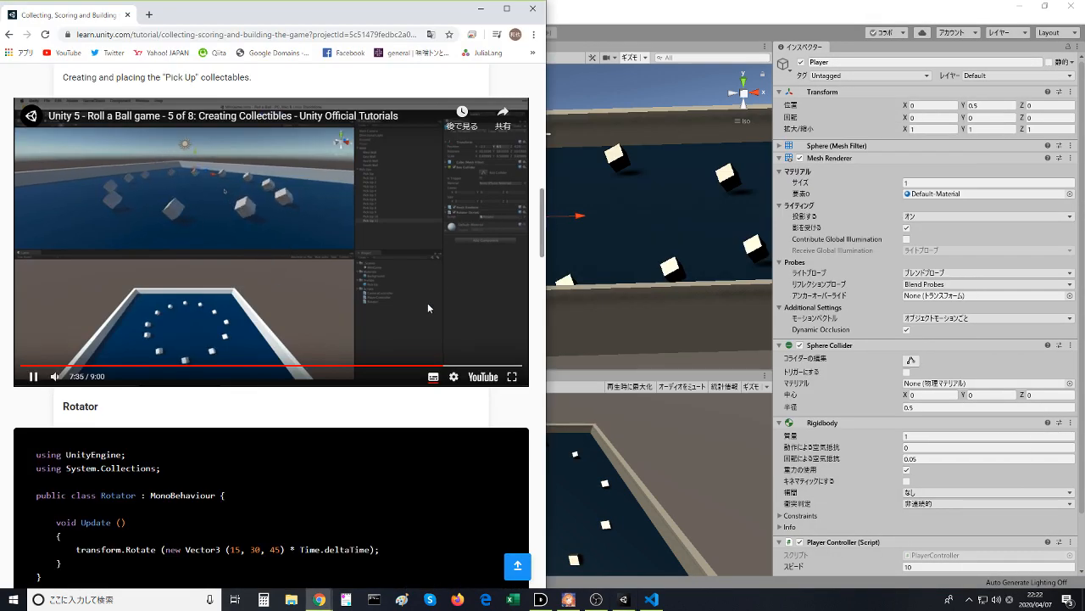
pyautogui.click(427, 303)
# - Return to Unity and make the hidden Player sphere visible in the Scene view
pyautogui.hotkey('alt', 'Tab')
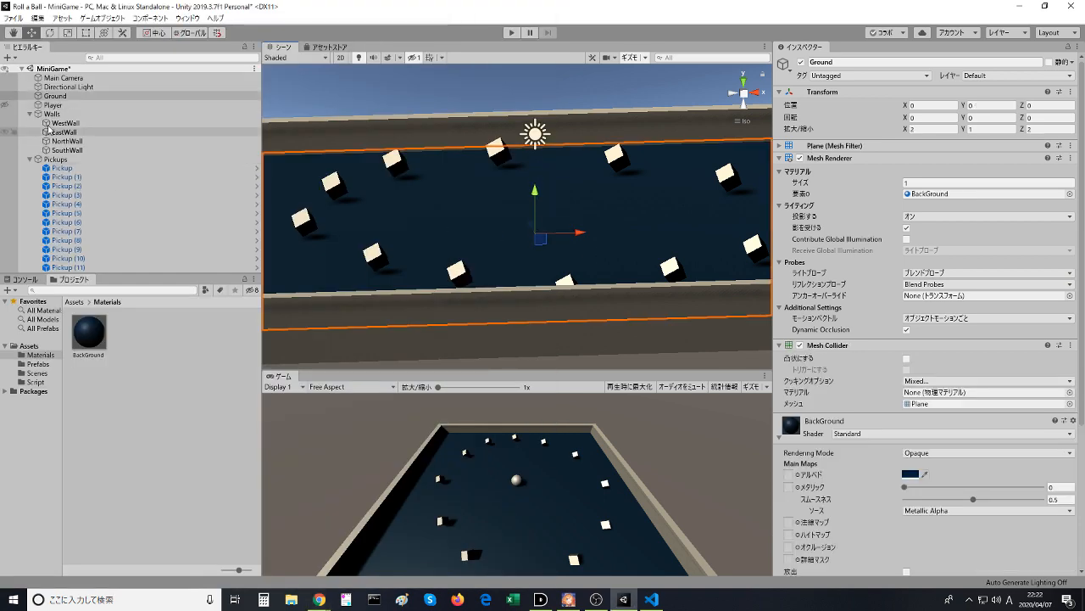
pyautogui.click(55, 96)
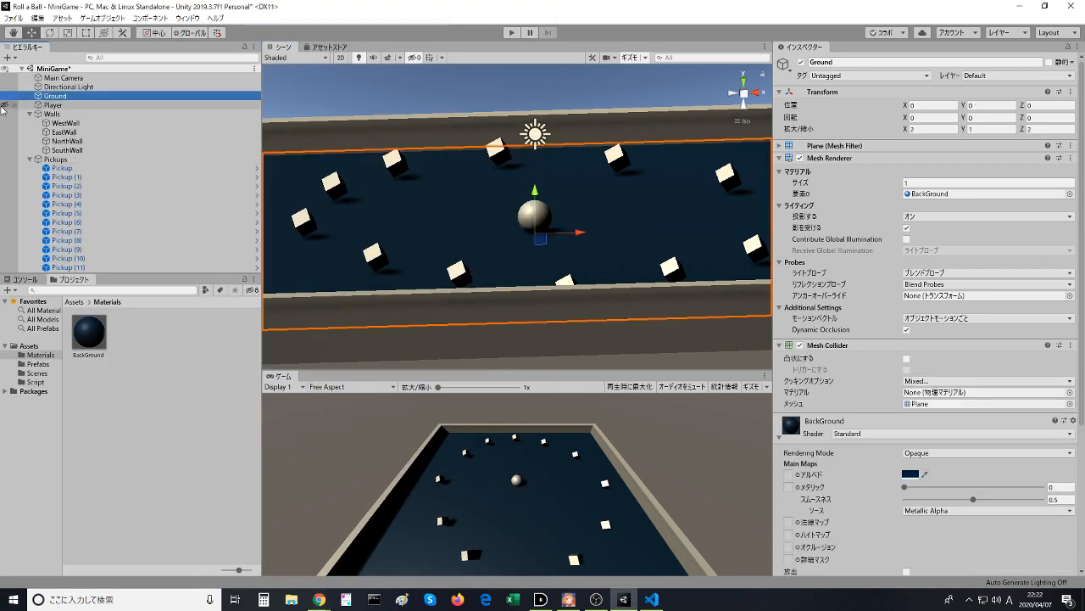
# - Test the game by rolling the ball around the playing field among the rotating pickups, and stop it
pyautogui.click(512, 33)
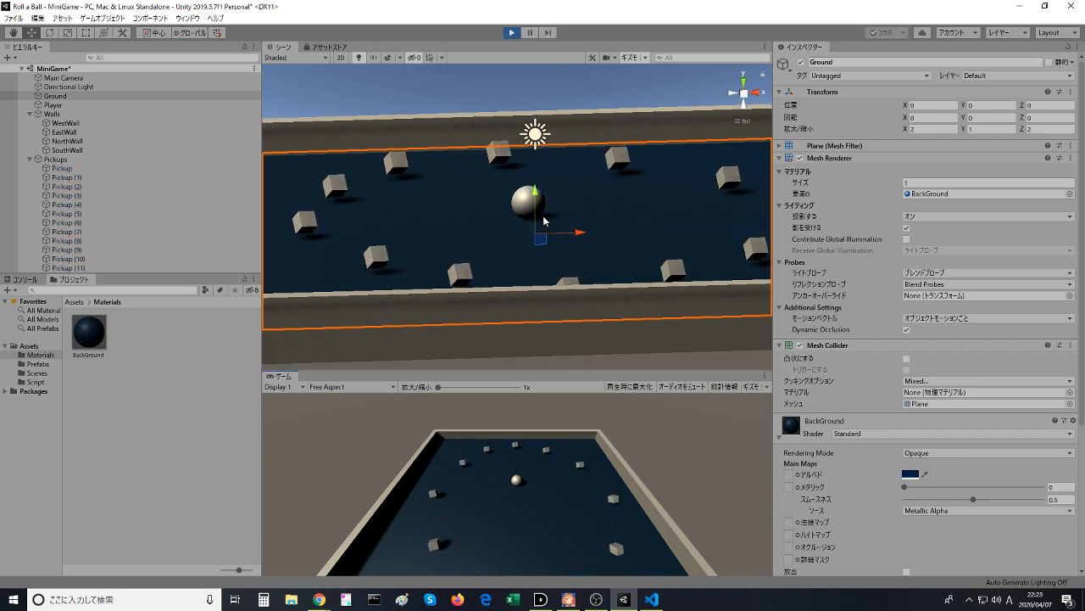
pyautogui.press('Up')
pyautogui.press('Down')
pyautogui.press('Left')
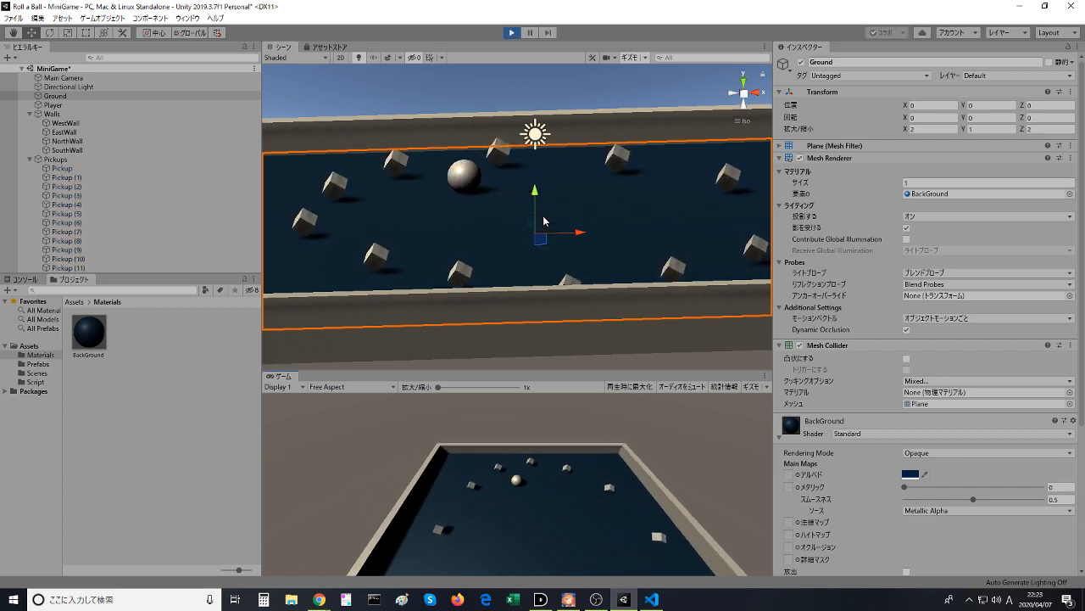
pyautogui.press('Up')
pyautogui.press('Right')
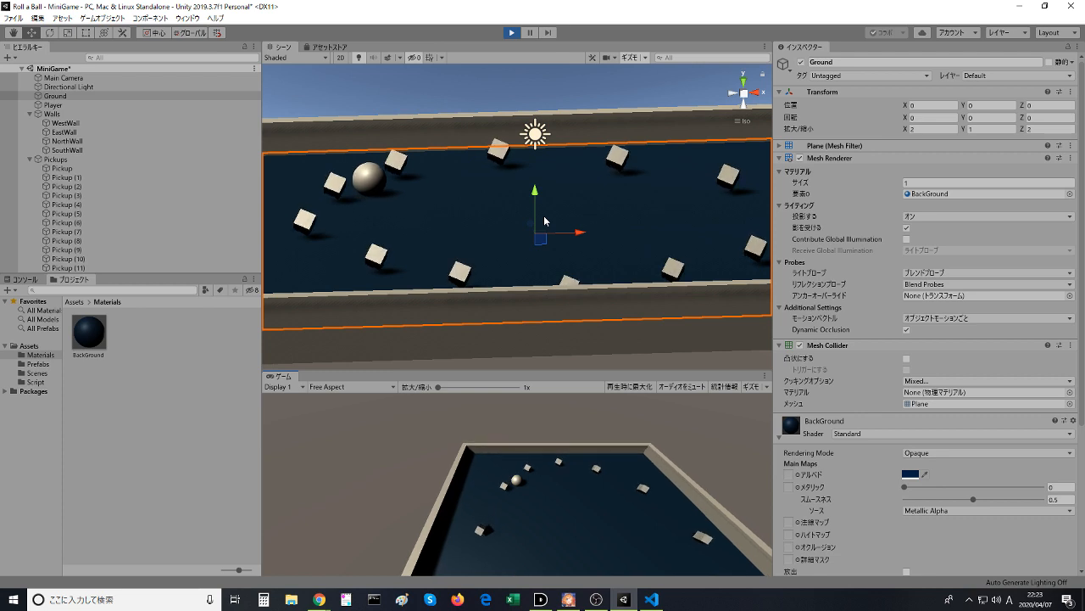
pyautogui.press('Right')
pyautogui.press('Down')
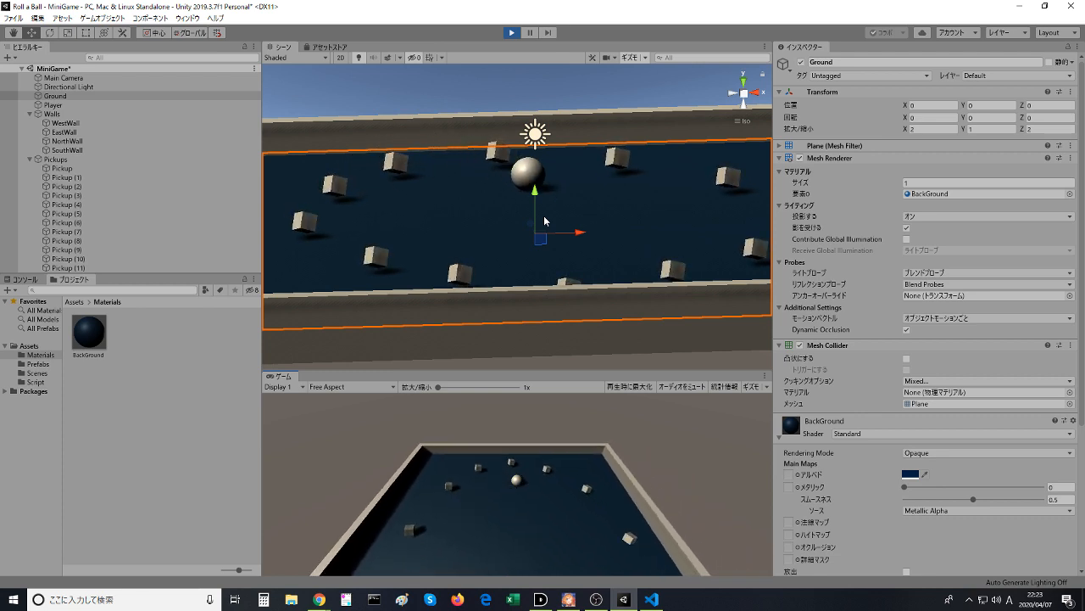
pyautogui.press('Left')
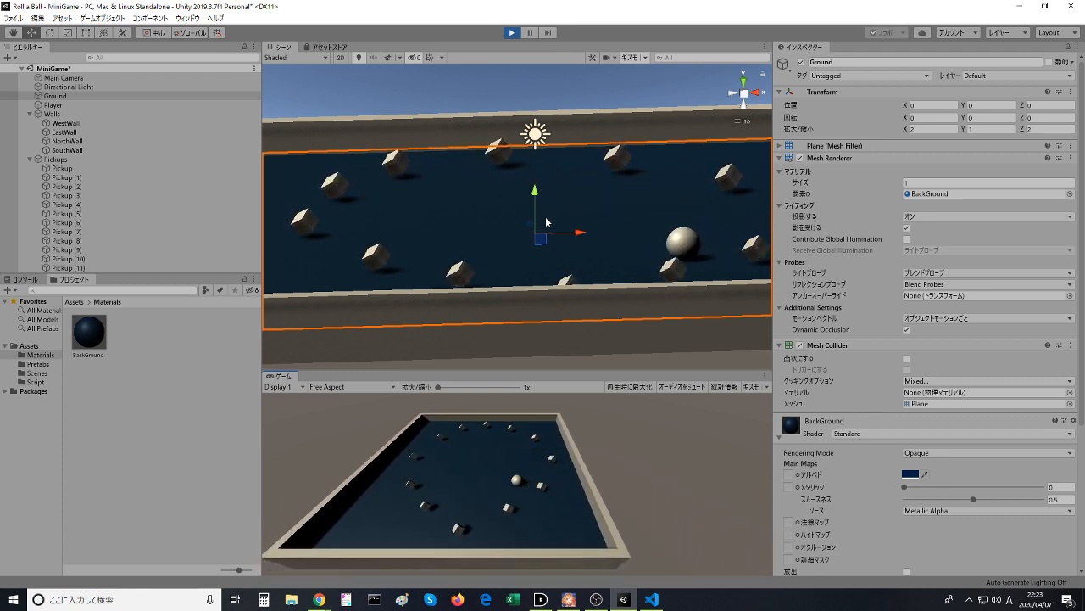
pyautogui.press('Right')
pyautogui.press('Up')
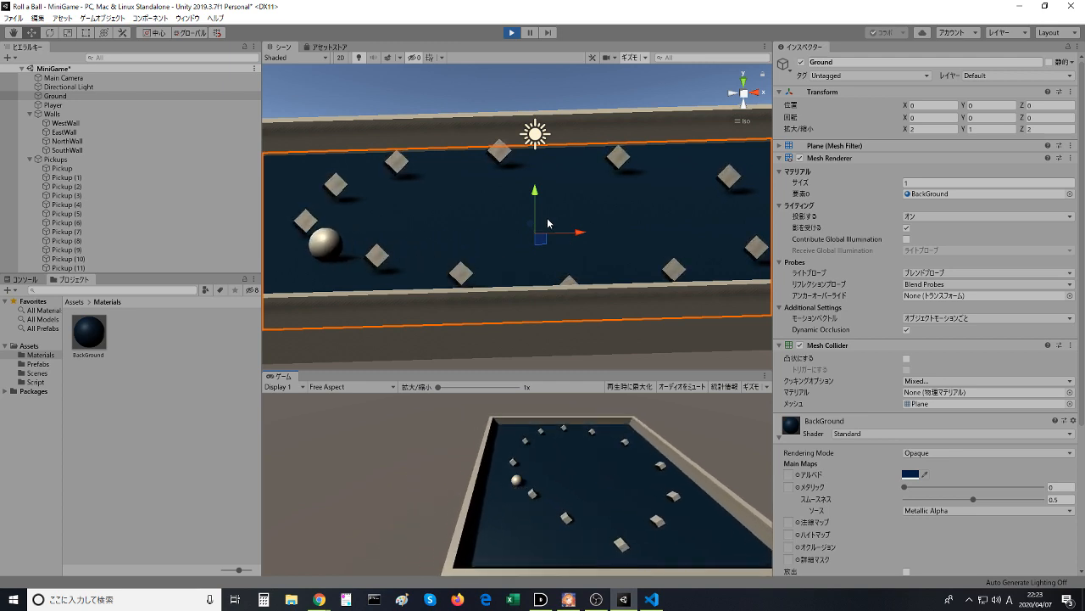
pyautogui.press('Right')
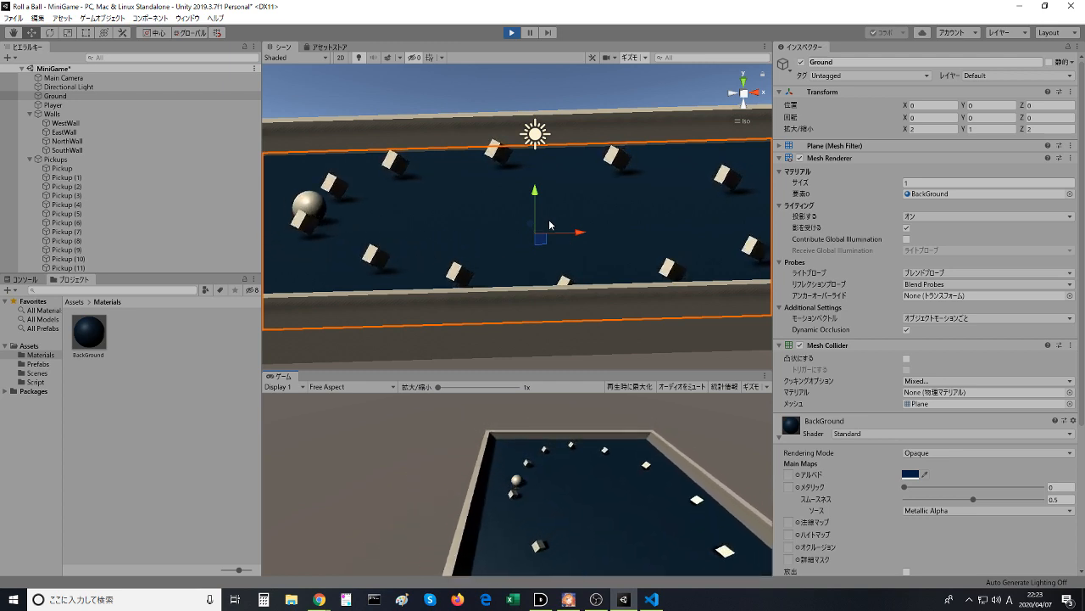
pyautogui.press('Right')
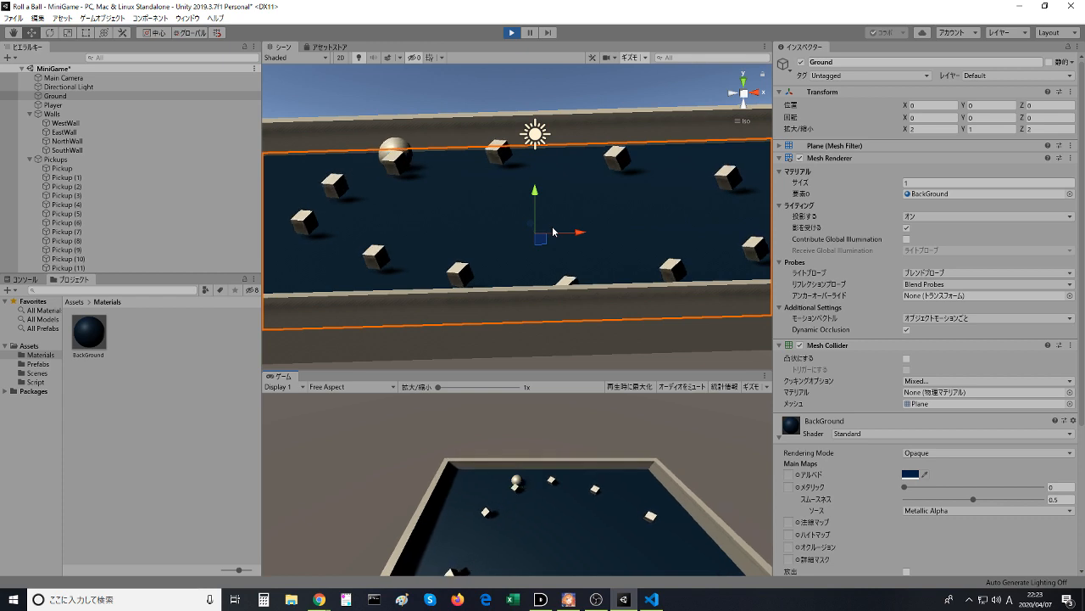
pyautogui.press('Right')
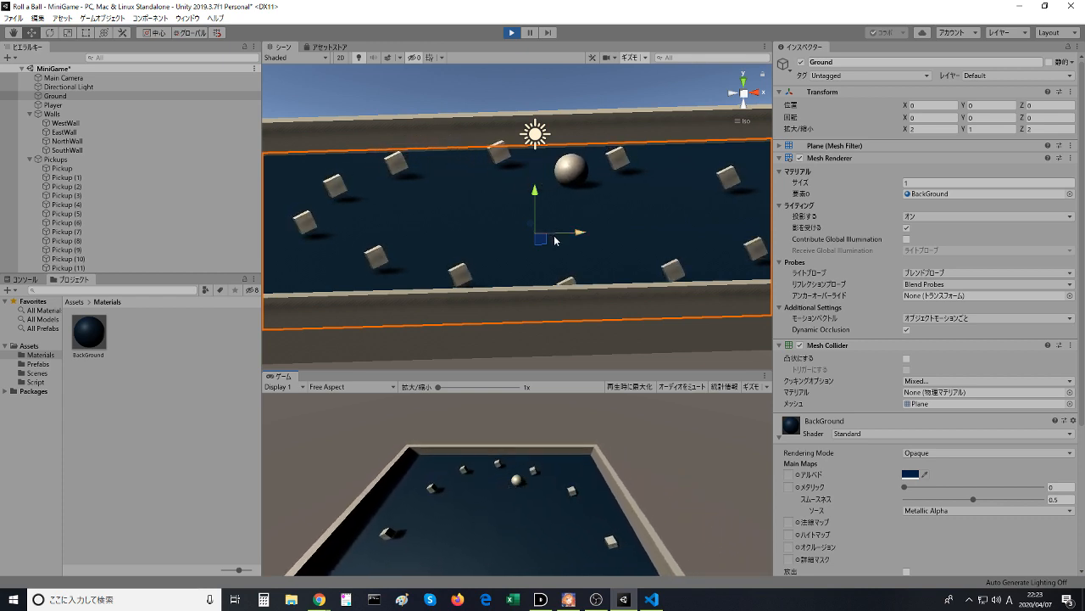
pyautogui.press('Right')
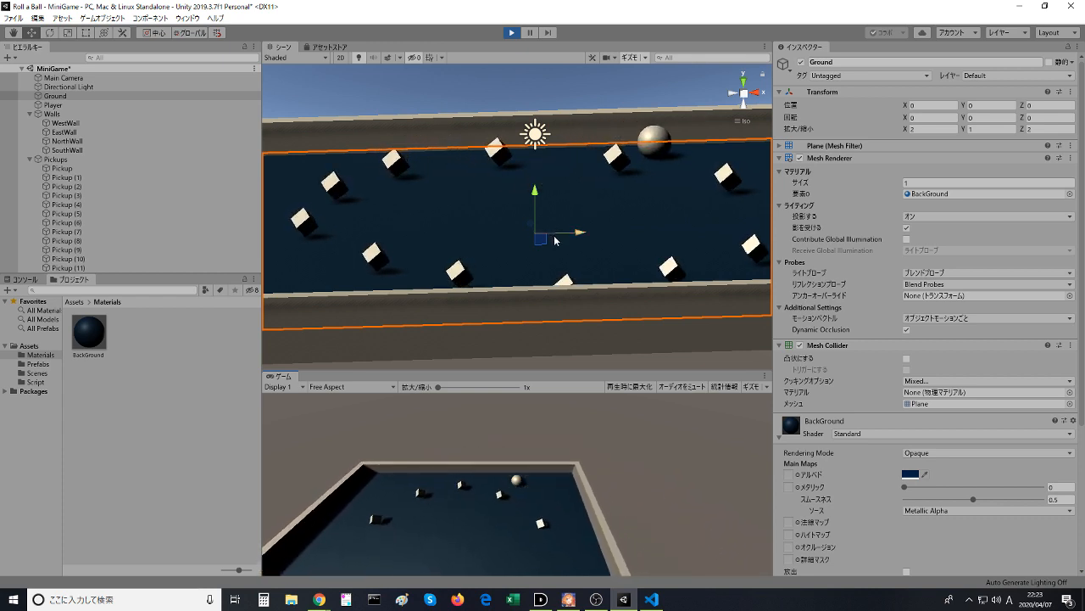
pyautogui.press('Down')
pyautogui.press('Left')
pyautogui.press('Right')
pyautogui.press('Up')
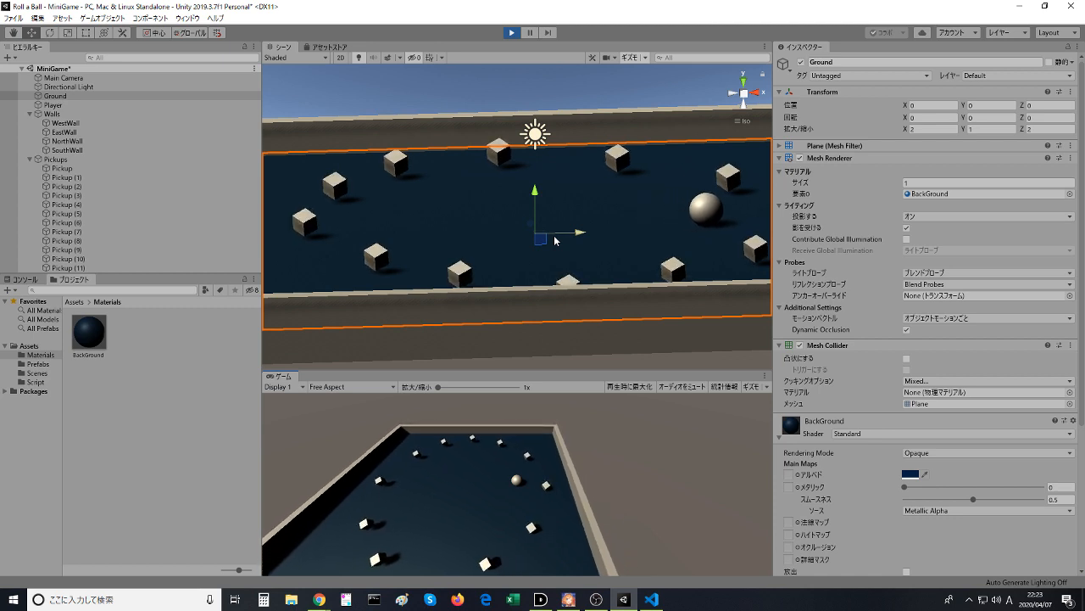
pyautogui.press('Right')
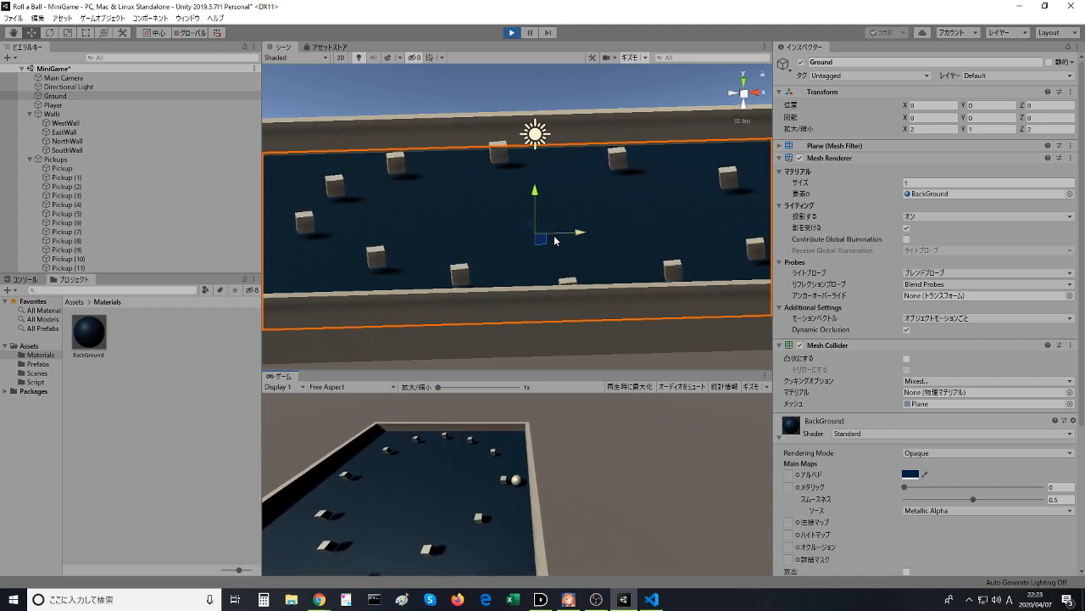
pyautogui.press('Left')
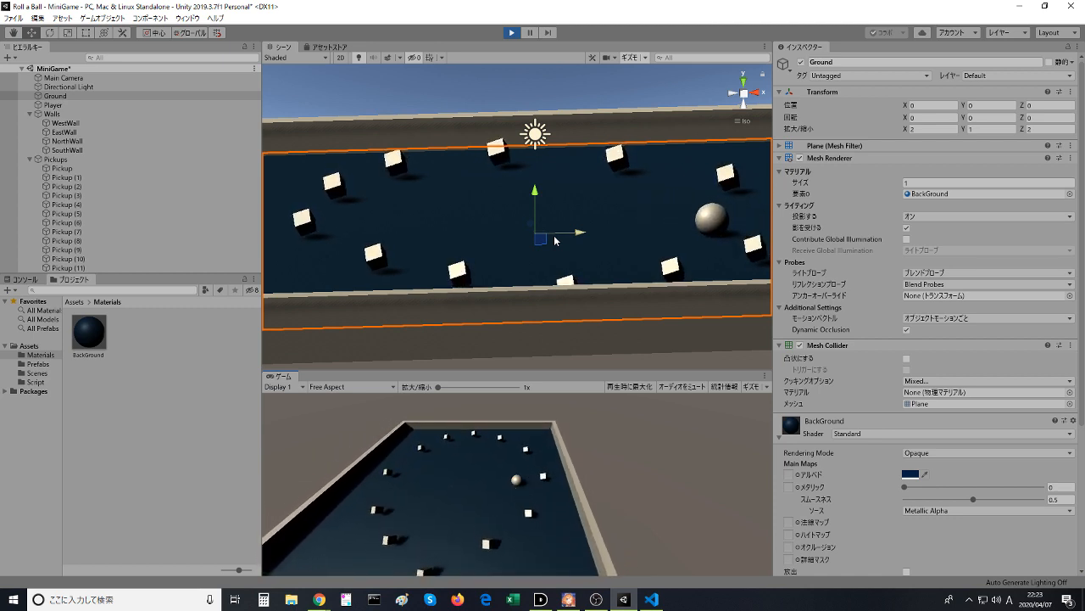
pyautogui.press('Right')
pyautogui.press('Down')
pyautogui.press('Left')
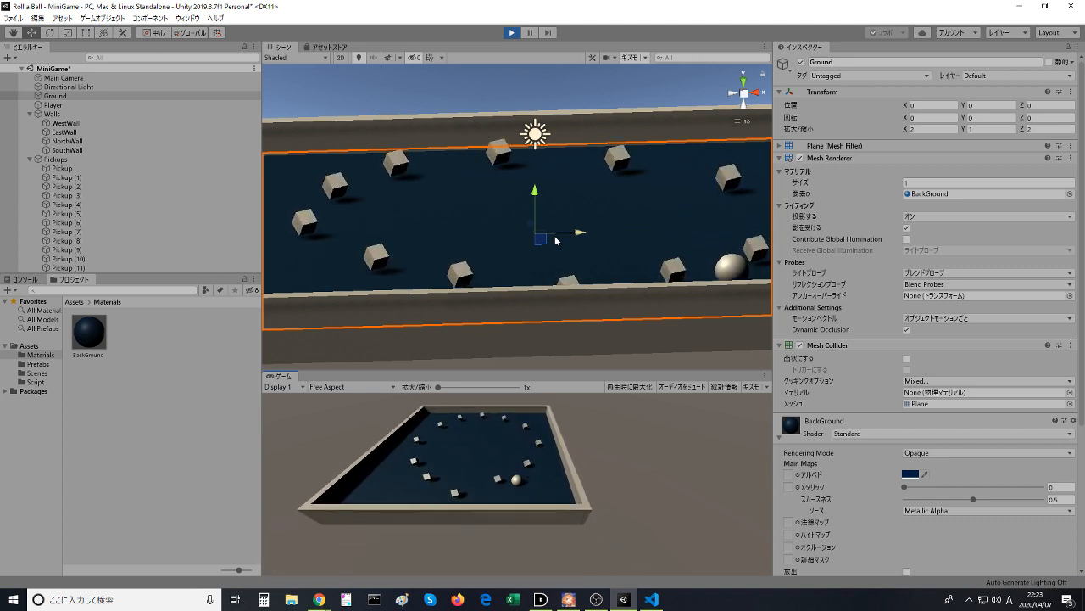
pyautogui.press('Up')
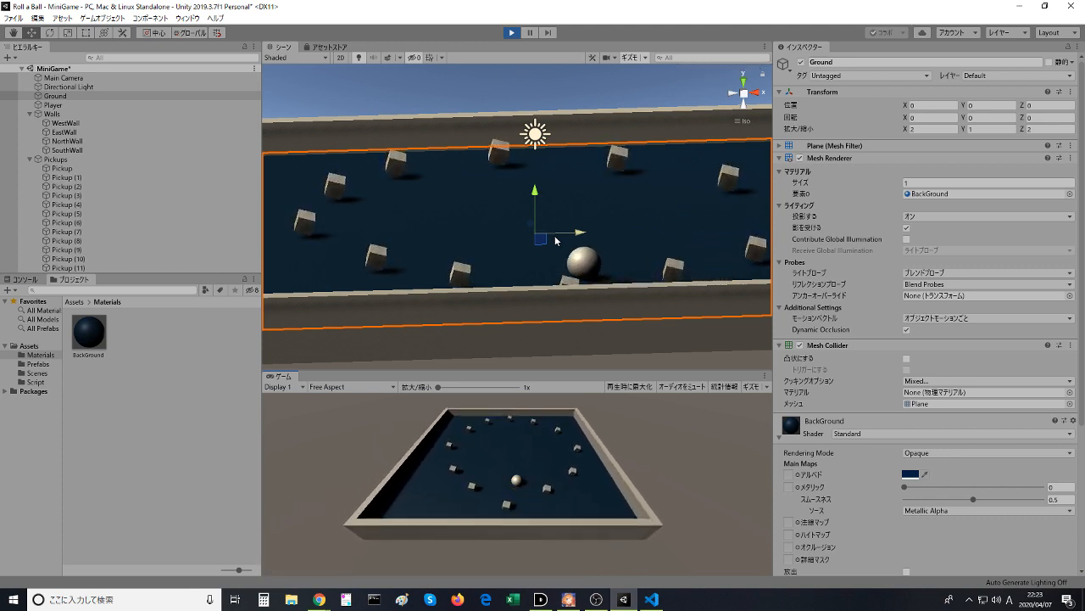
pyautogui.press('Down')
pyautogui.press('Right')
pyautogui.press('Left')
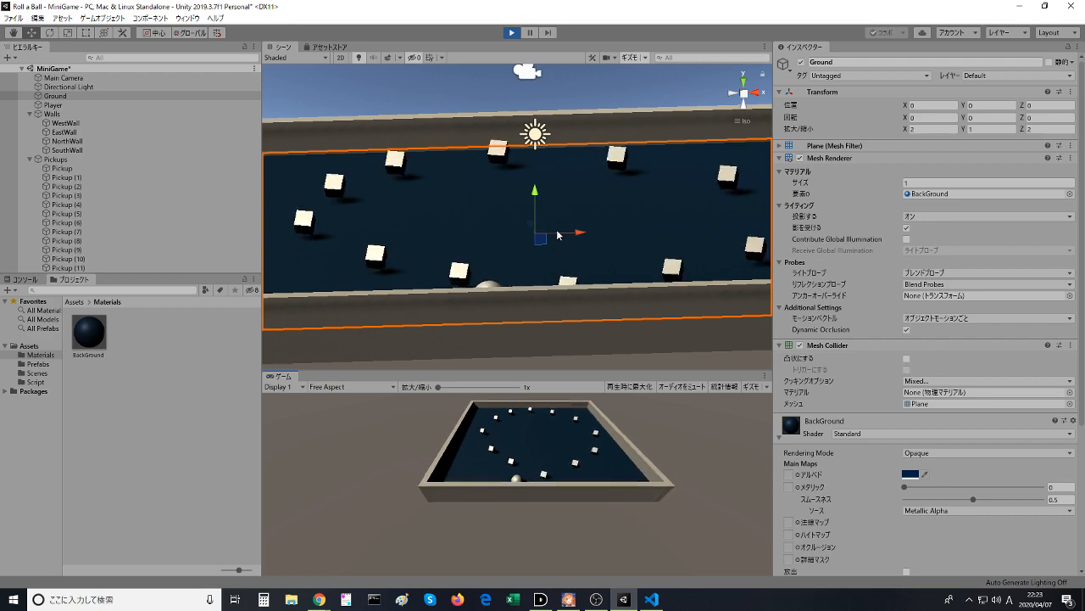
pyautogui.press('Up')
pyautogui.press('Right')
pyautogui.press('Down')
pyautogui.press('Left')
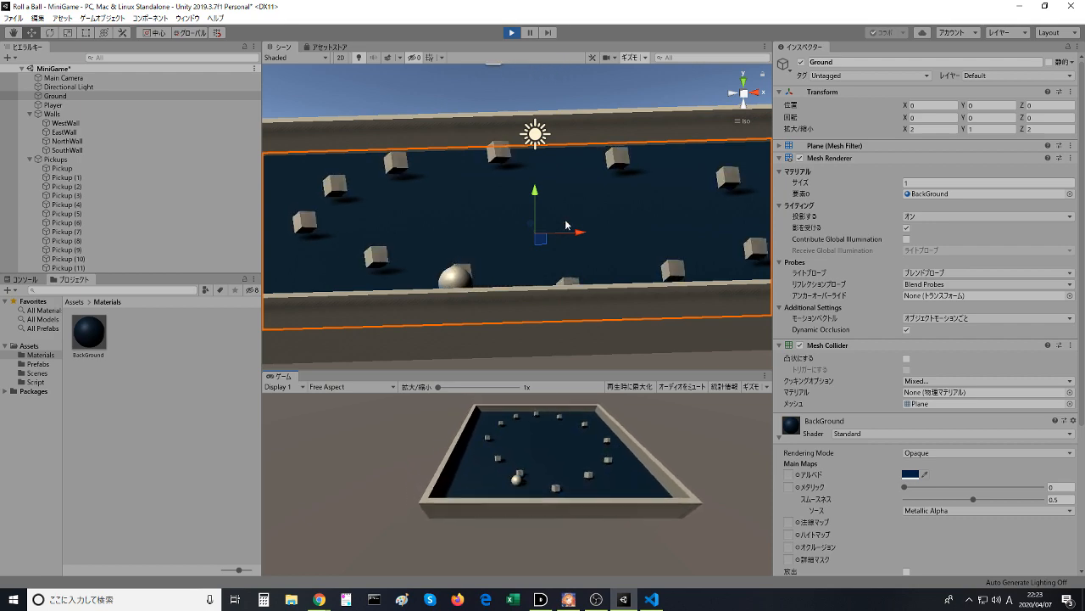
pyautogui.click(514, 34)
# - Switch to the browser and resume the tutorial video from 7:36
pyautogui.hotkey('alt', 'Tab')
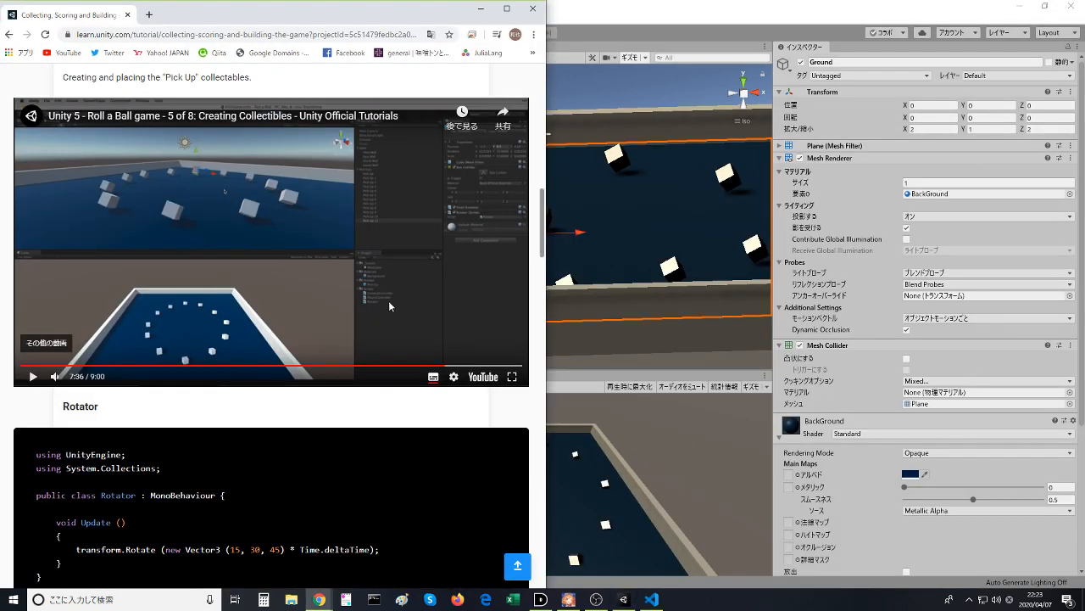
pyautogui.click(388, 301)
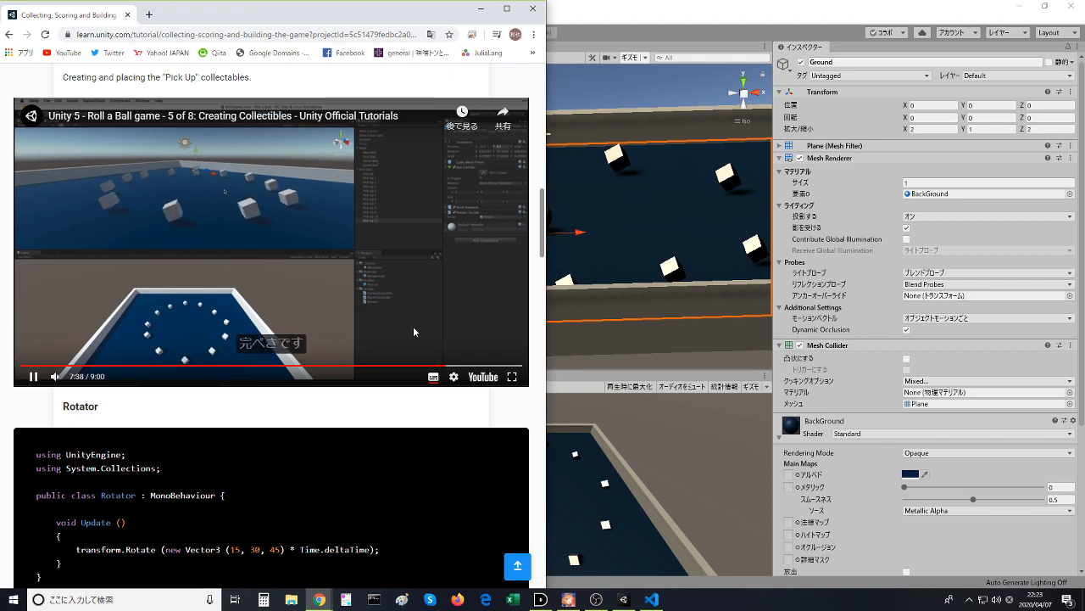
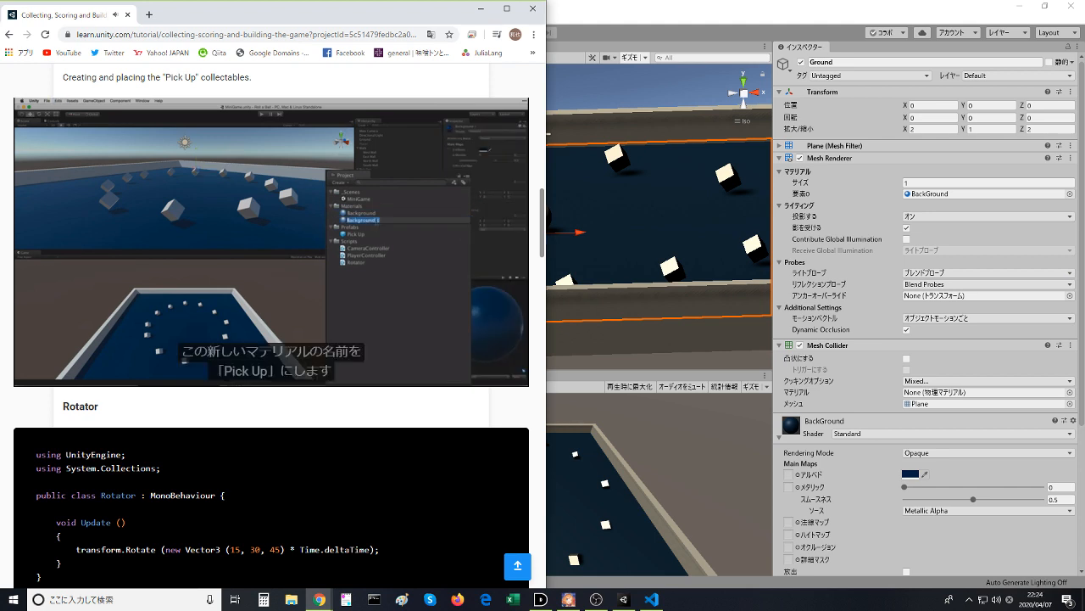
pyautogui.click(617, 322)
pyautogui.click(617, 322)
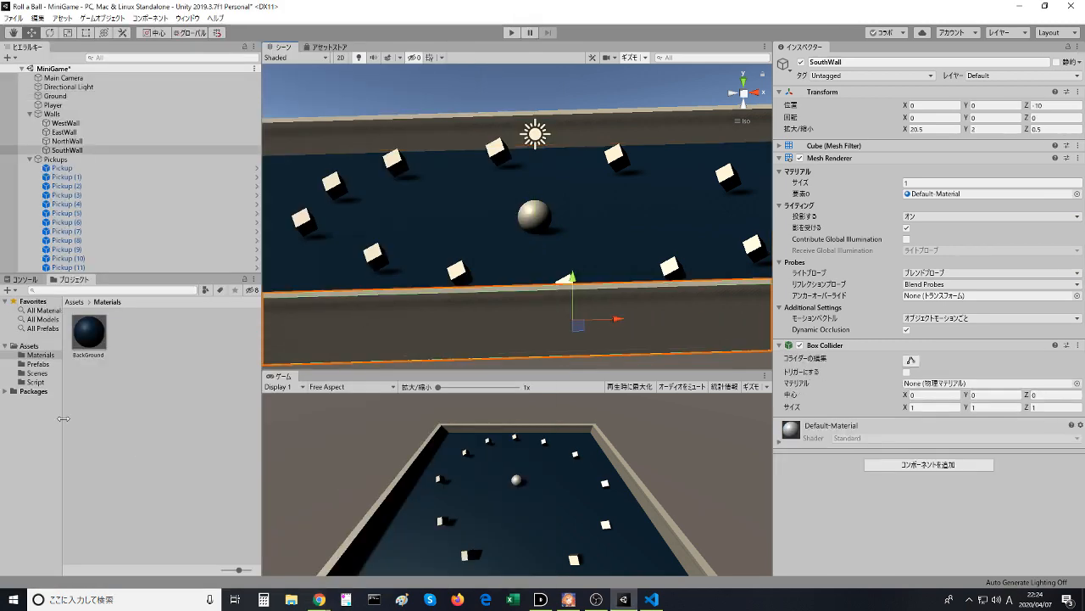
pyautogui.click(90, 335)
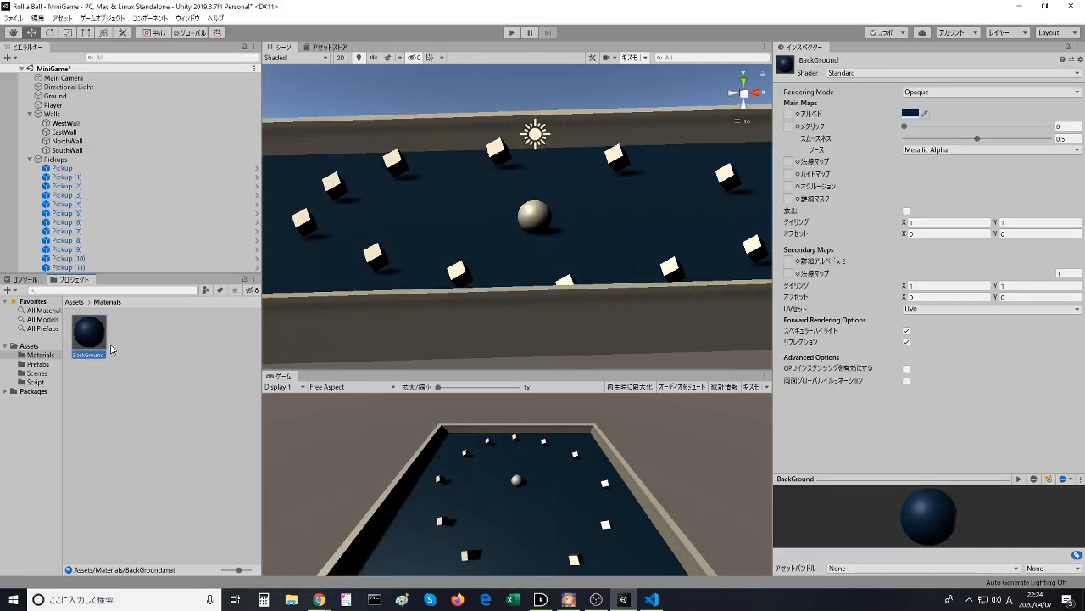
pyautogui.rightClick(100, 330)
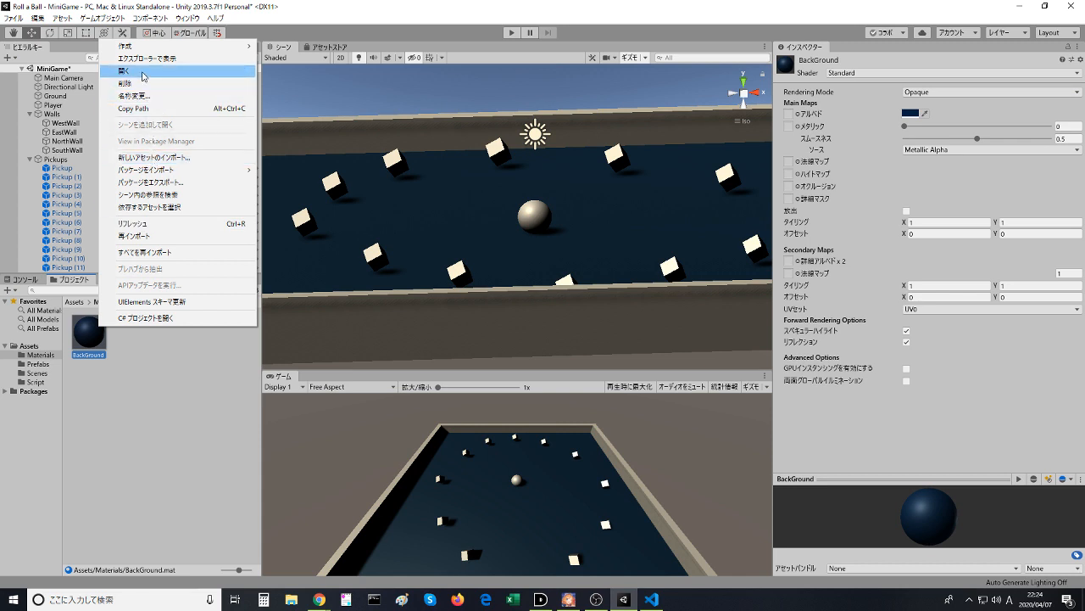
pyautogui.click(130, 365)
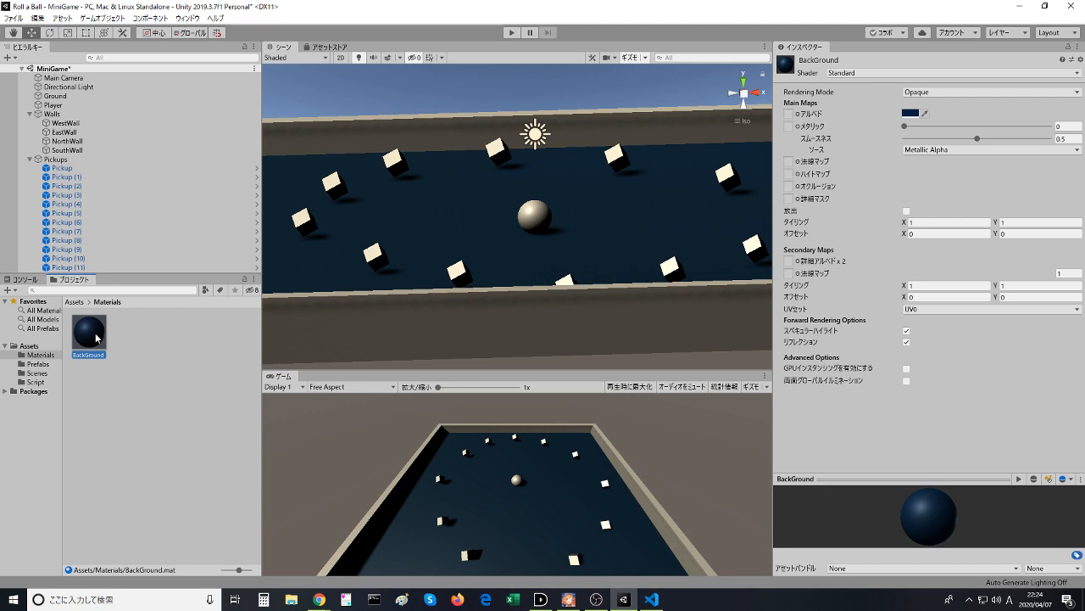
pyautogui.rightClick(96, 338)
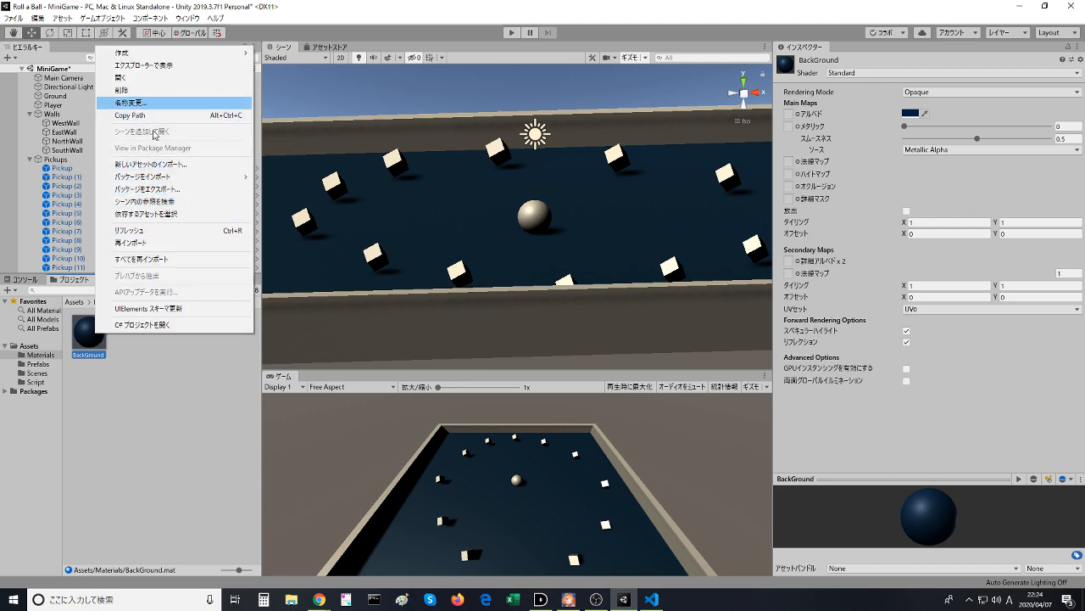
pyautogui.hotkey('alt', 'Tab')
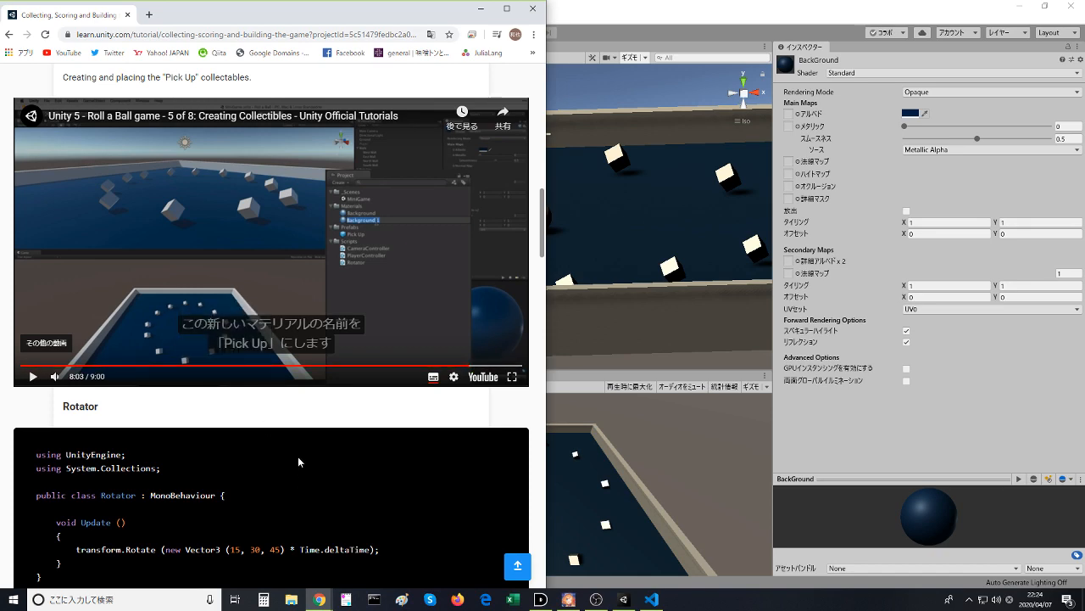
pyautogui.hotkey('alt', 'Tab')
pyautogui.rightClick(132, 326)
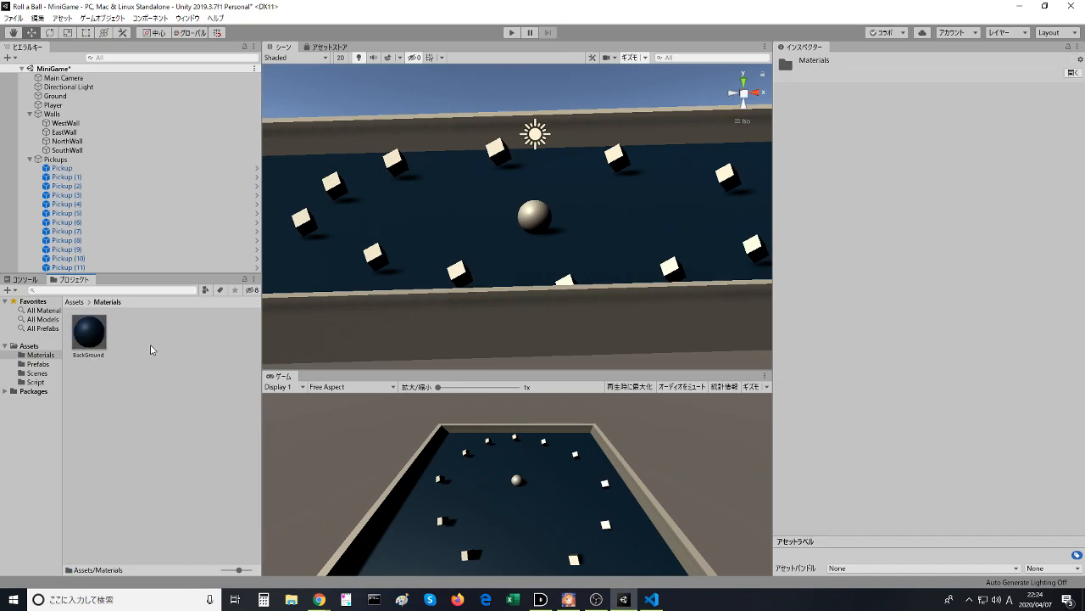
pyautogui.click(132, 326)
# - Create a new material in the Materials folder and name it PickUp
pyautogui.click(15, 292)
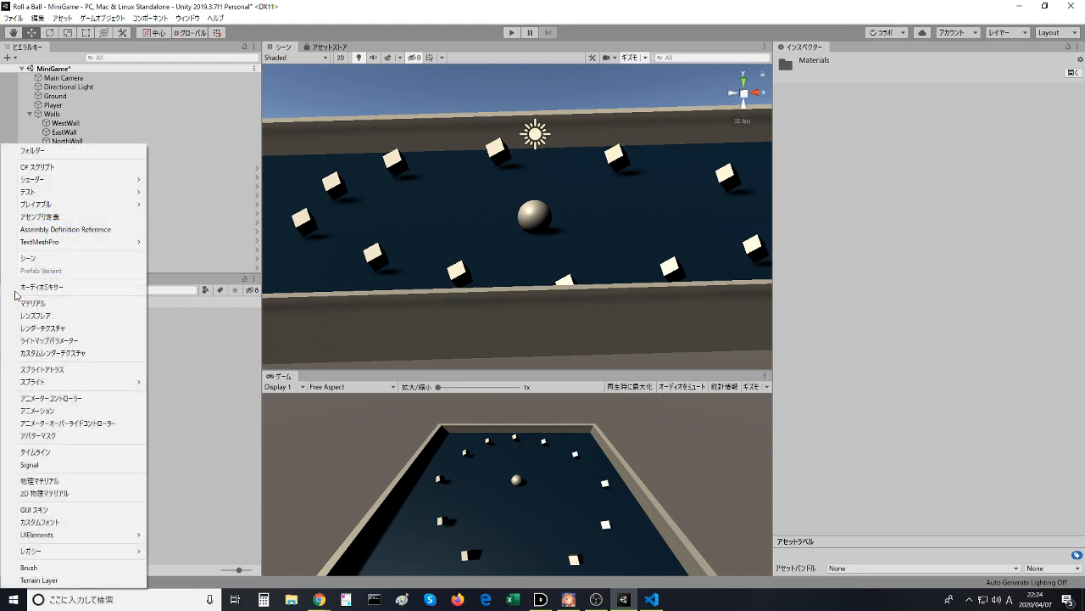
pyautogui.moveTo(38, 195)
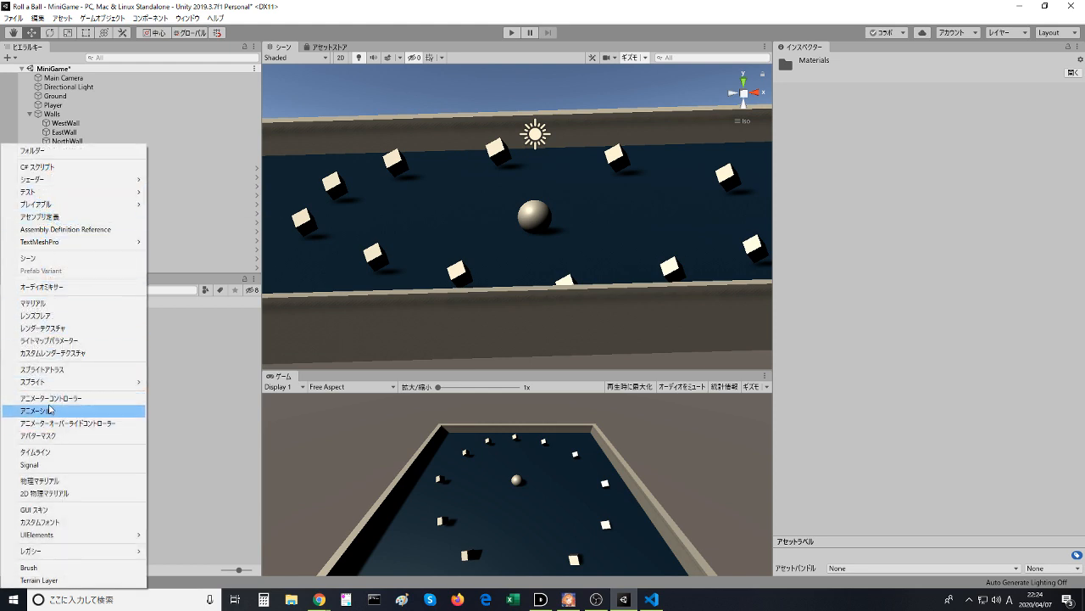
pyautogui.moveTo(51, 390)
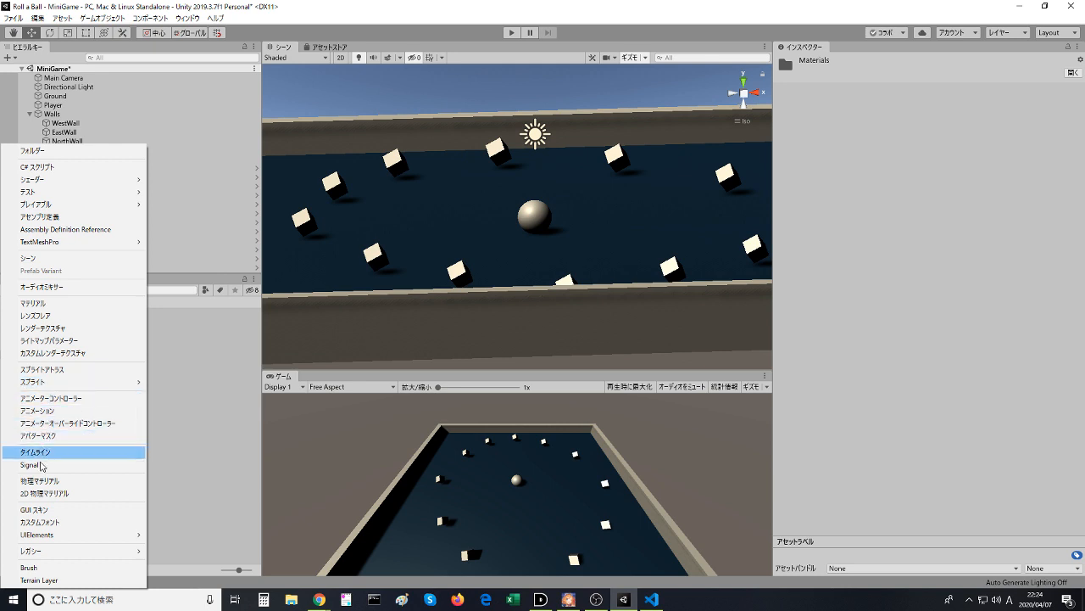
pyautogui.click(34, 303)
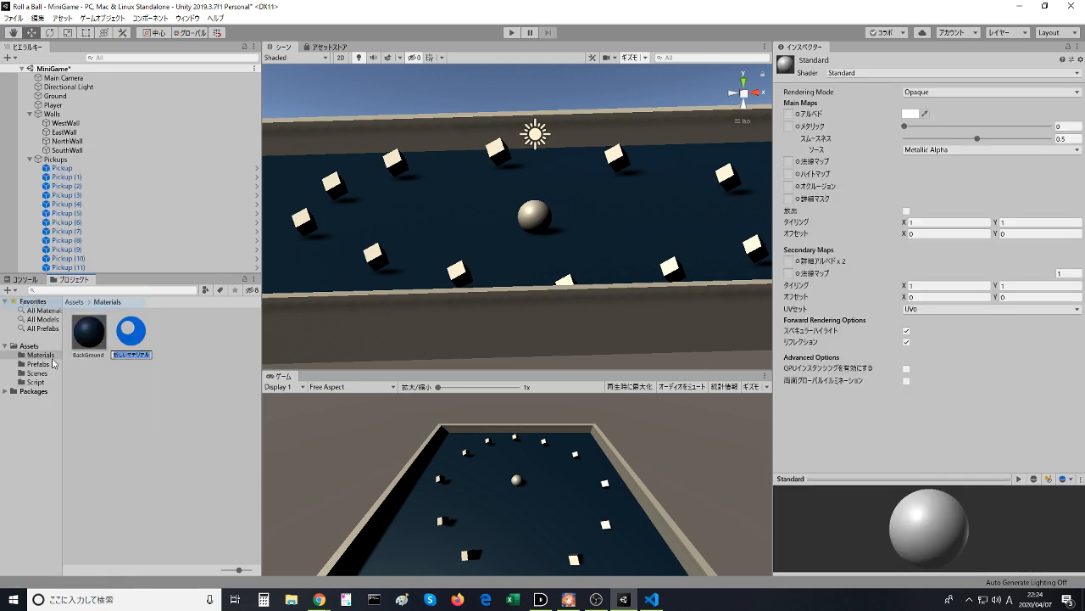
pyautogui.press('Return')
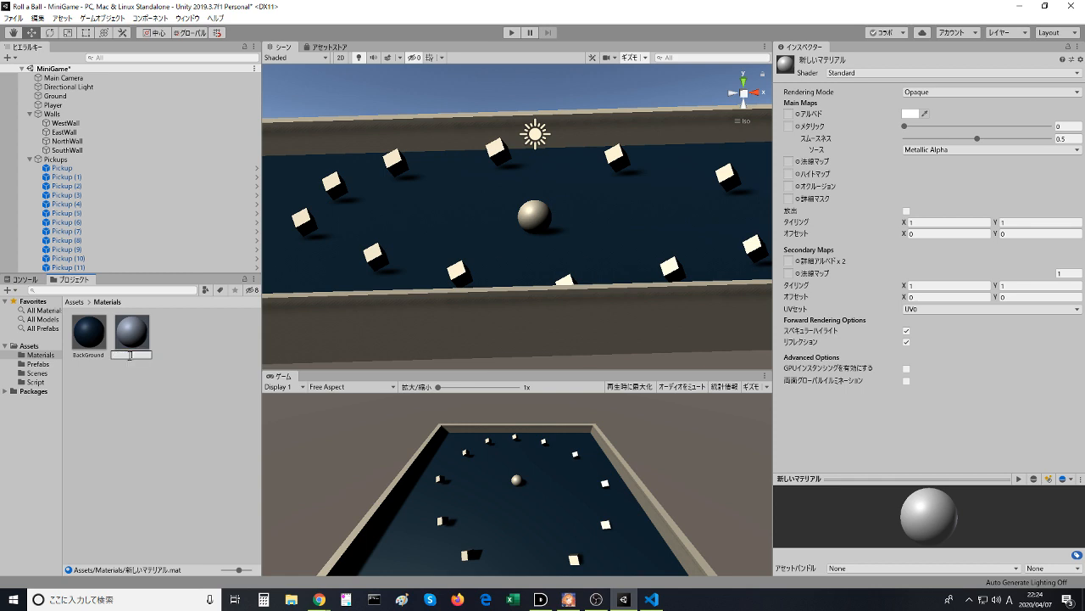
pyautogui.press('Zenkaku_Hankaku')
pyautogui.press('Zenkaku_Hankaku')
pyautogui.press('Return')
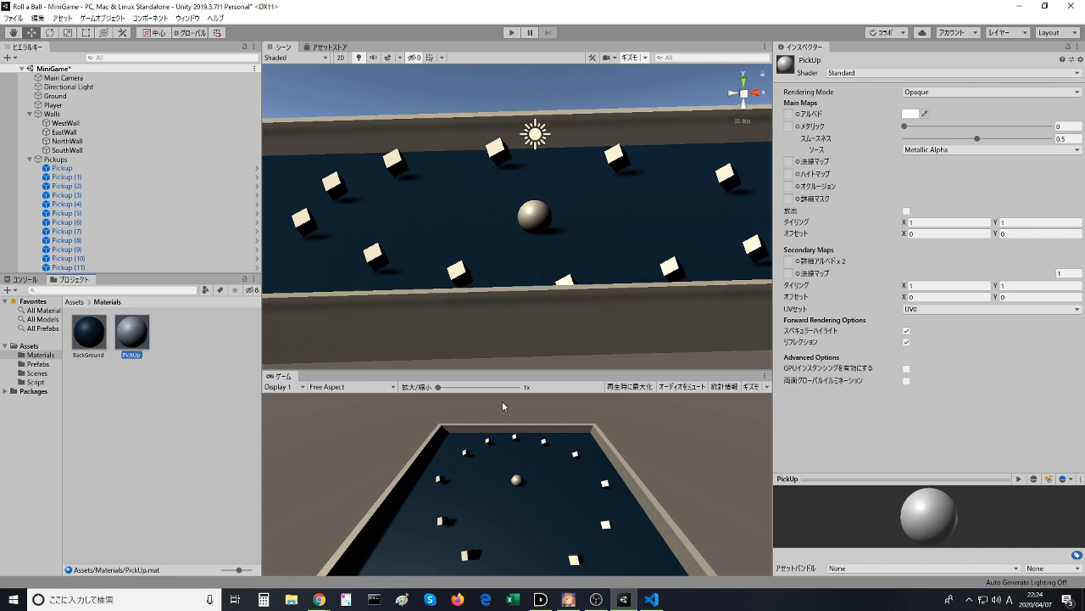
# - Set the PickUp material's albedo colour to yellow (FBFF00)
pyautogui.click(909, 114)
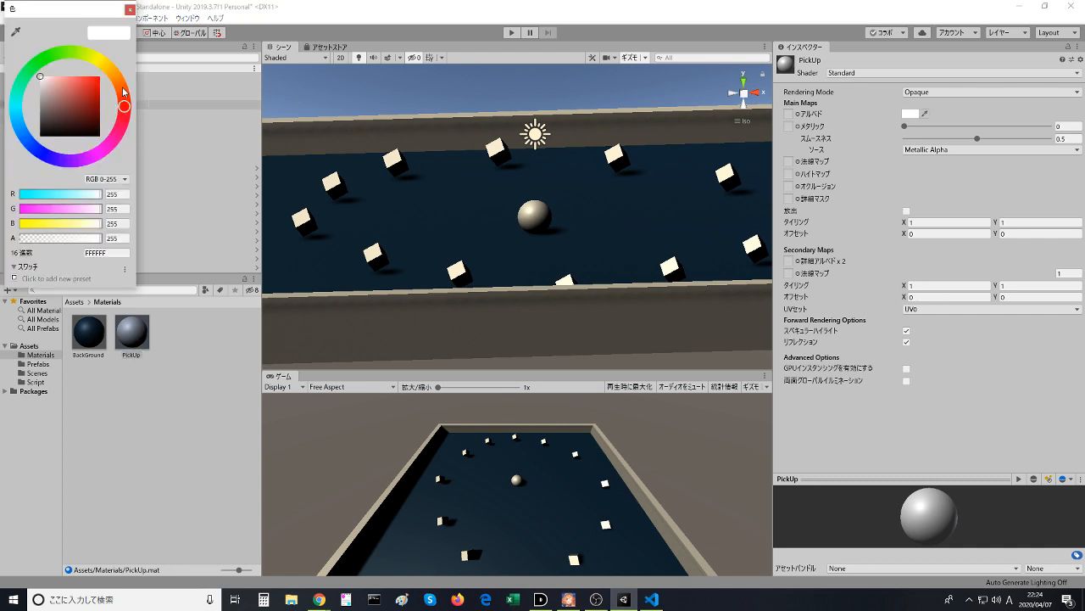
pyautogui.moveTo(100, 81); pyautogui.dragTo(103, 59)
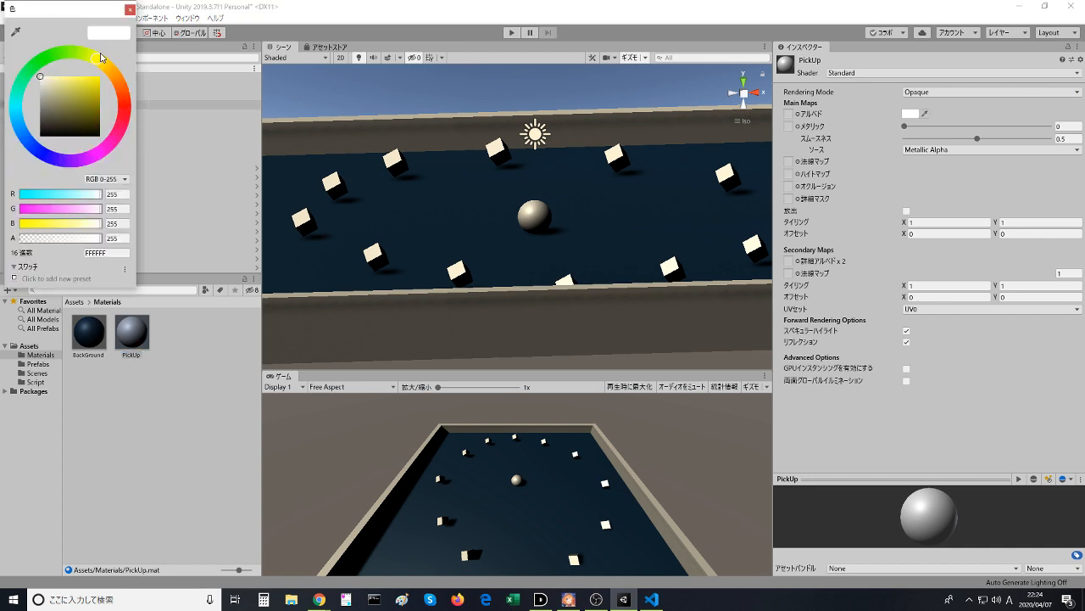
pyautogui.moveTo(55, 89); pyautogui.dragTo(129, 51)
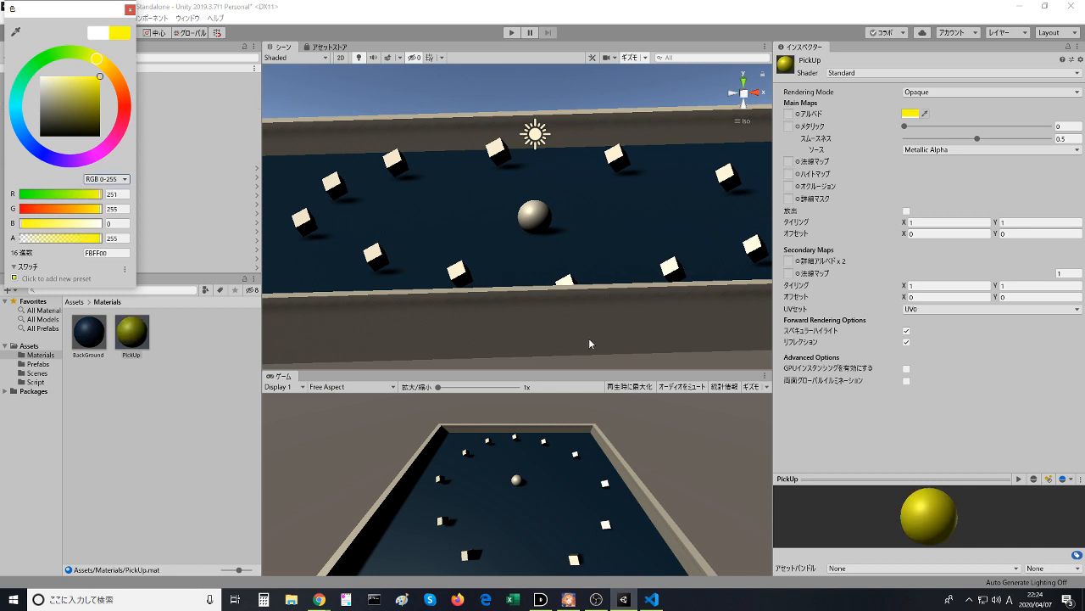
pyautogui.click(130, 11)
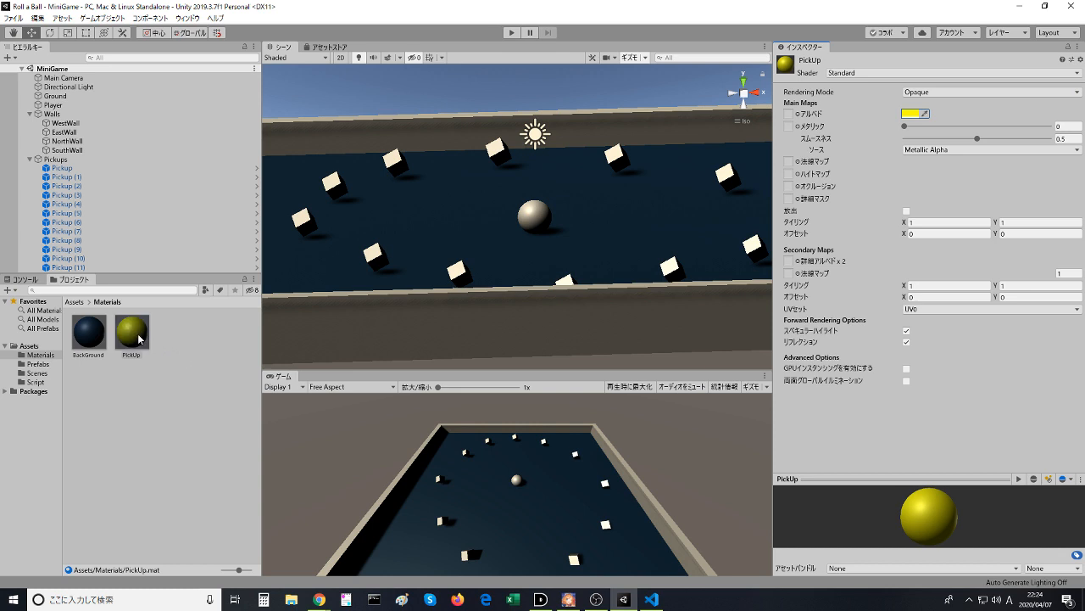
# - Select the Pickup prefab in the Prefabs folder and examine its components down to the material section
pyautogui.moveTo(133, 342)
pyautogui.mouseDown()
pyautogui.moveTo(110, 218)
pyautogui.moveTo(76, 157)
pyautogui.moveTo(126, 323)
pyautogui.mouseUp()
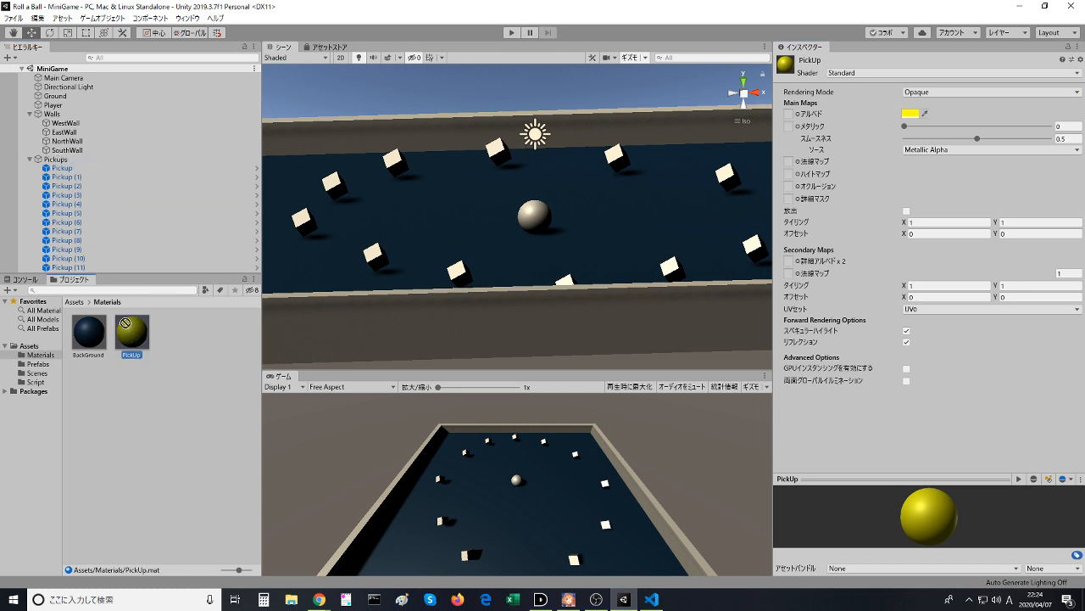
pyautogui.click(40, 373)
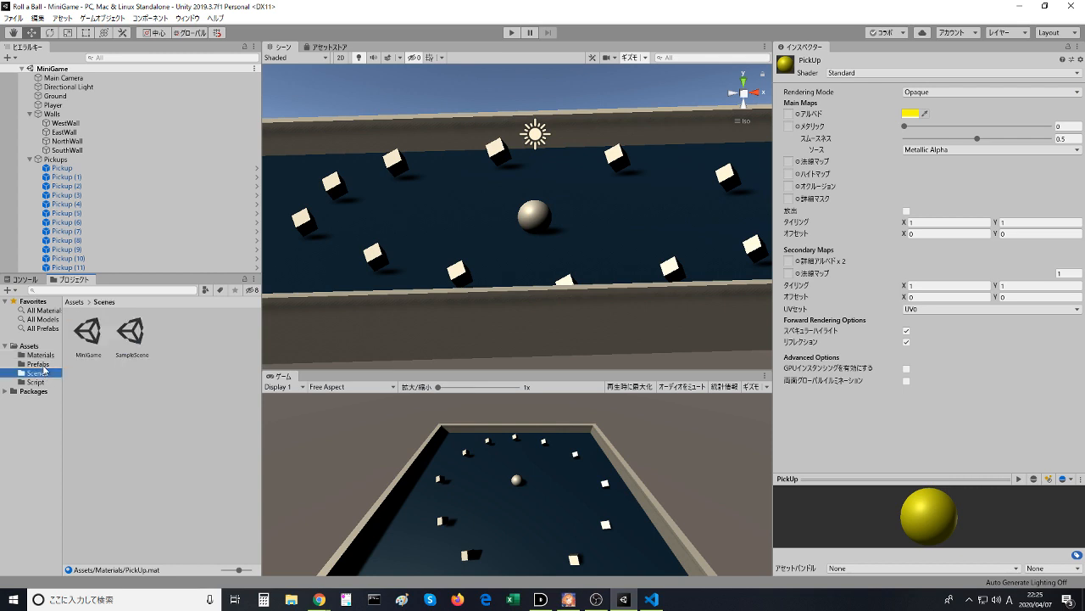
pyautogui.click(38, 364)
pyautogui.click(77, 344)
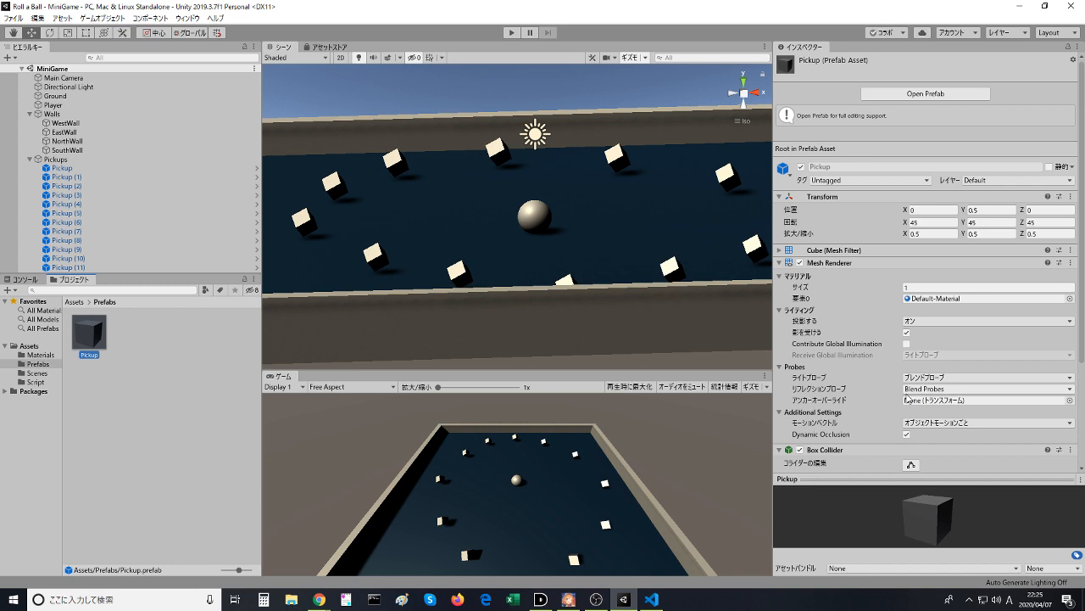
pyautogui.scroll(-4, 908, 399)
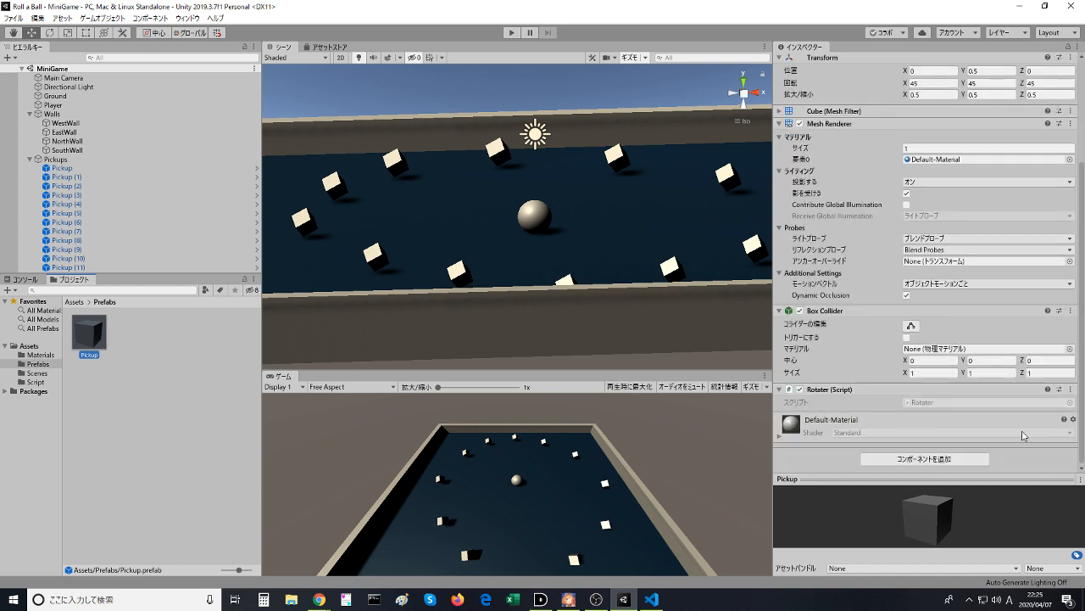
# - Try to change the Default-Material of the Pickup prefab through its material options
pyautogui.click(1060, 432)
pyautogui.click(814, 436)
pyautogui.click(771, 437)
pyautogui.click(775, 438)
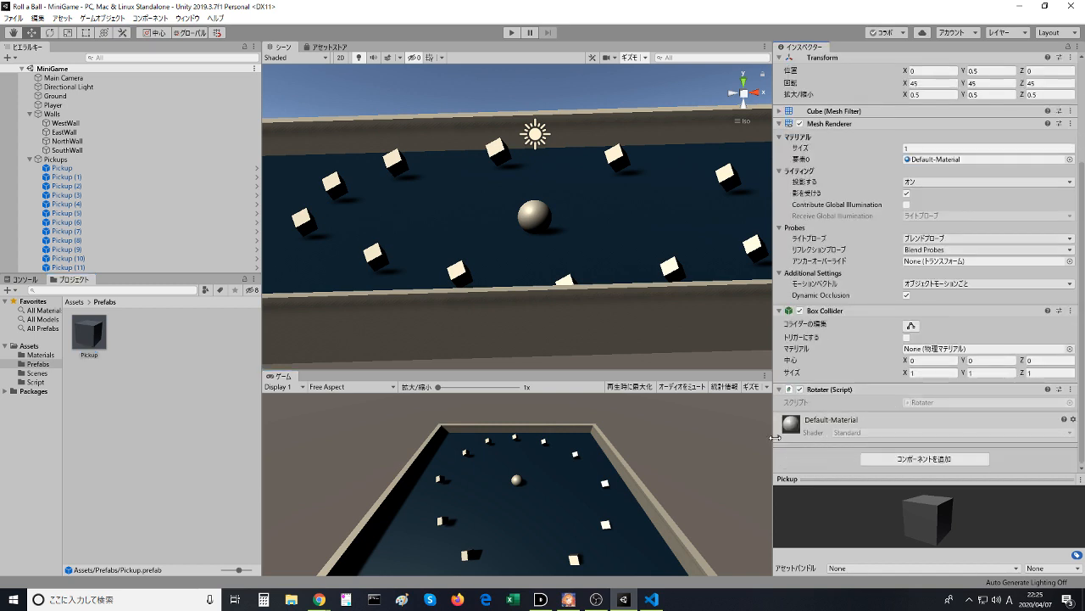
pyautogui.click(1072, 436)
pyautogui.click(1072, 436)
pyautogui.click(1072, 436)
pyautogui.hotkey('alt', 'Tab')
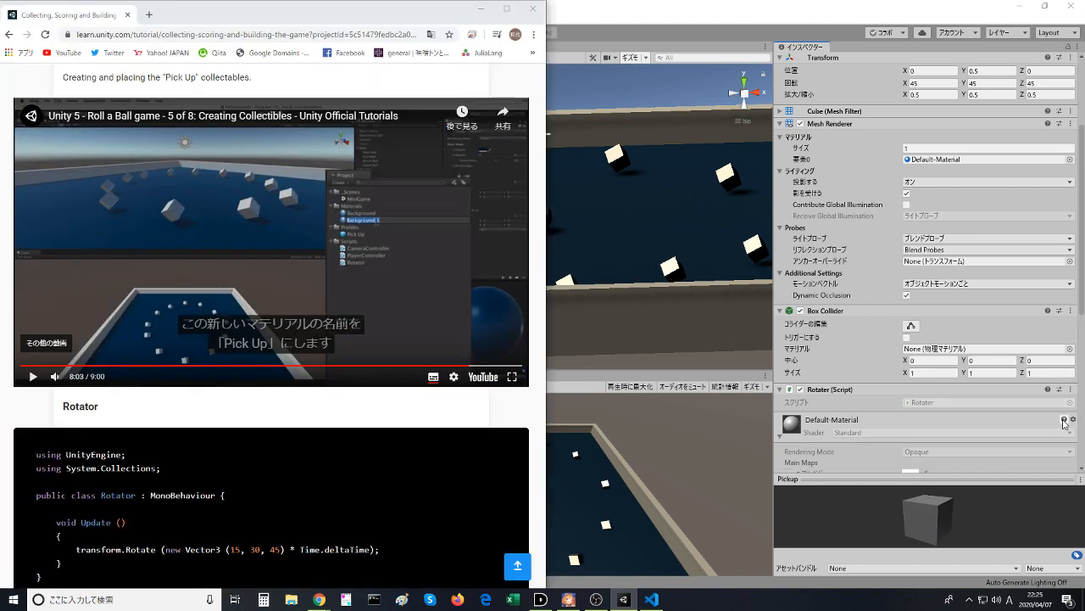
pyautogui.click(1064, 420)
pyautogui.click(1072, 419)
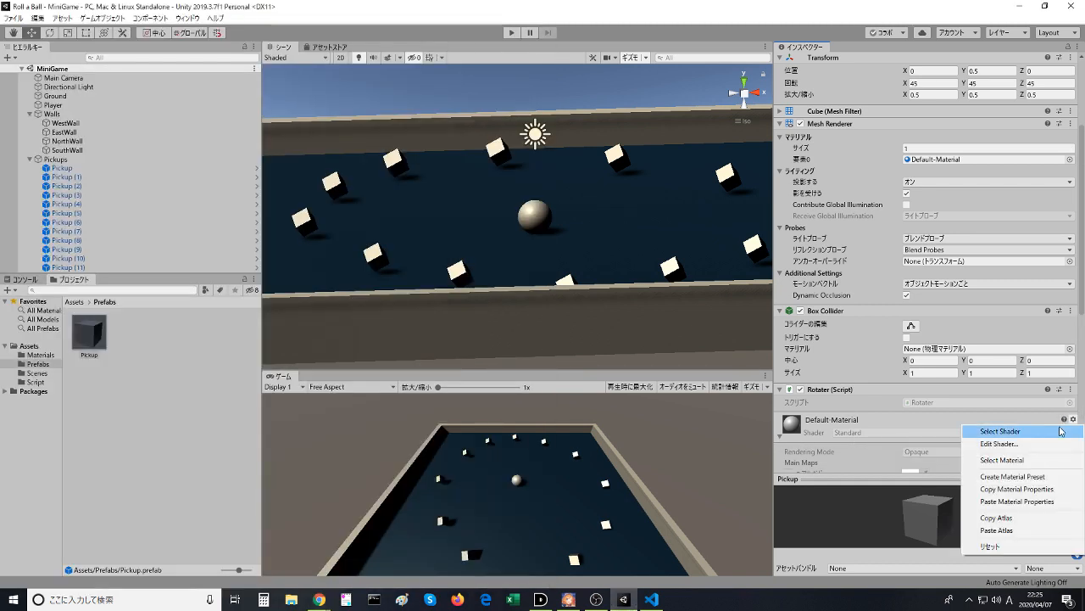
pyautogui.click(1060, 431)
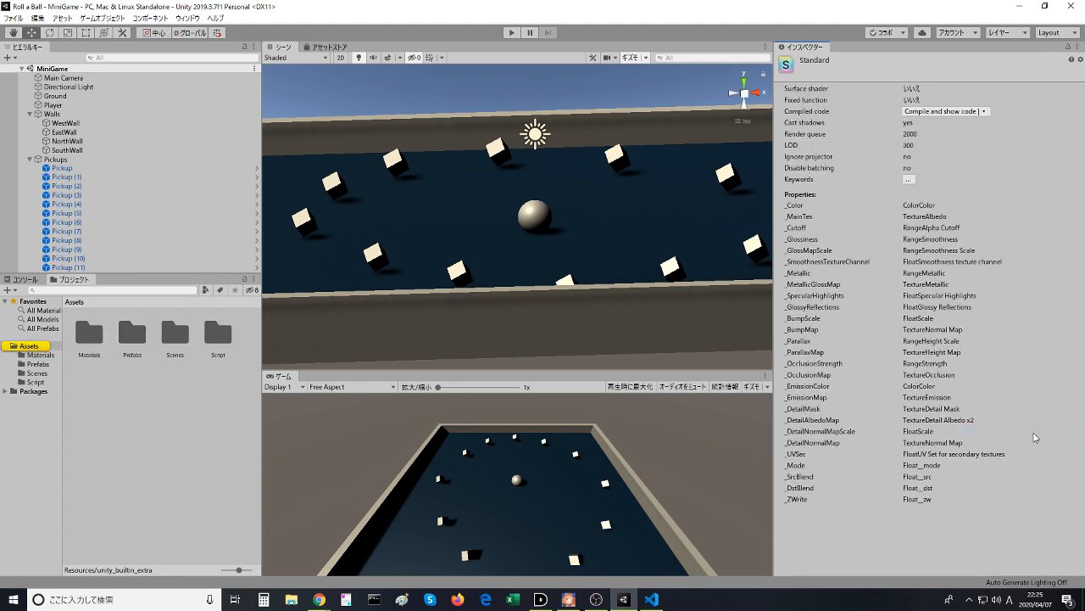
# - Show the Materials folder's contents and select the Pickups group in the scene hierarchy
pyautogui.click(41, 355)
pyautogui.click(124, 345)
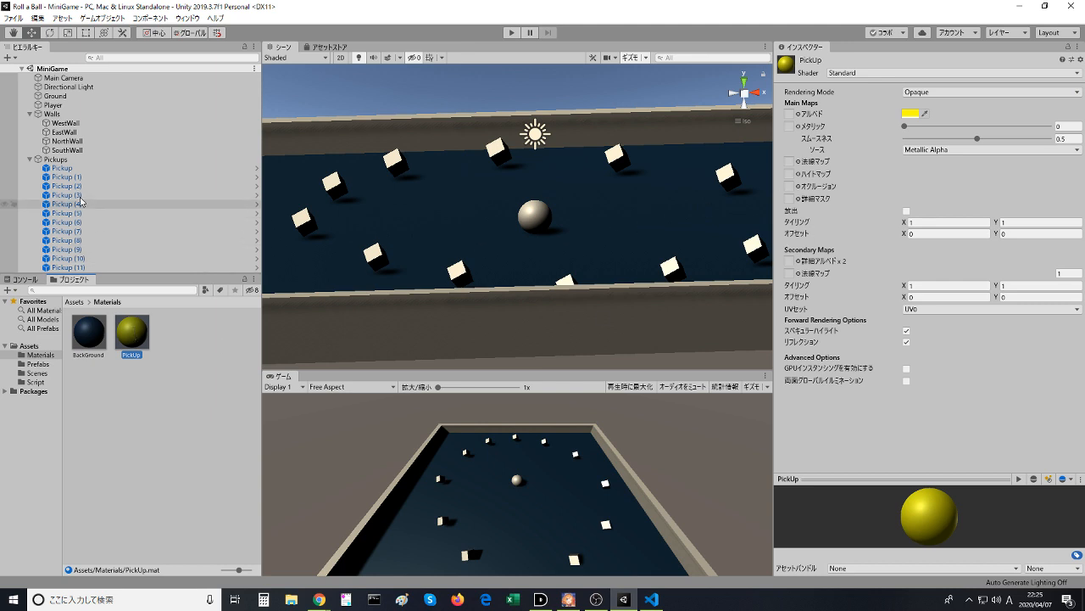
pyautogui.click(56, 159)
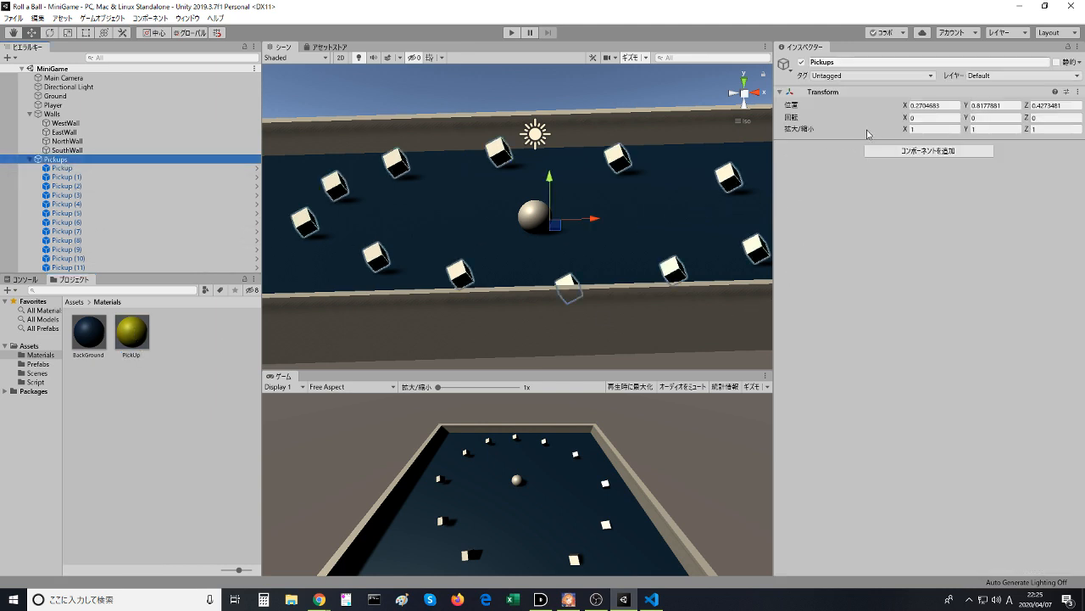
# - Switch to the browser, close the Material manual page and watch how the Pick Up tutorial applies the material to the prefab
pyautogui.hotkey('alt', 'Tab')
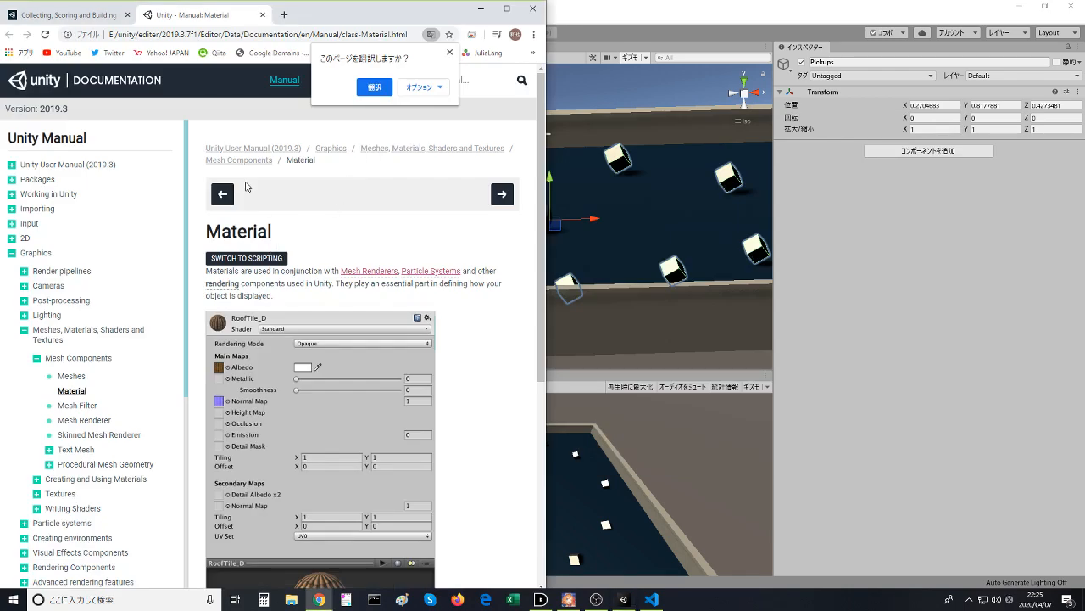
pyautogui.click(262, 14)
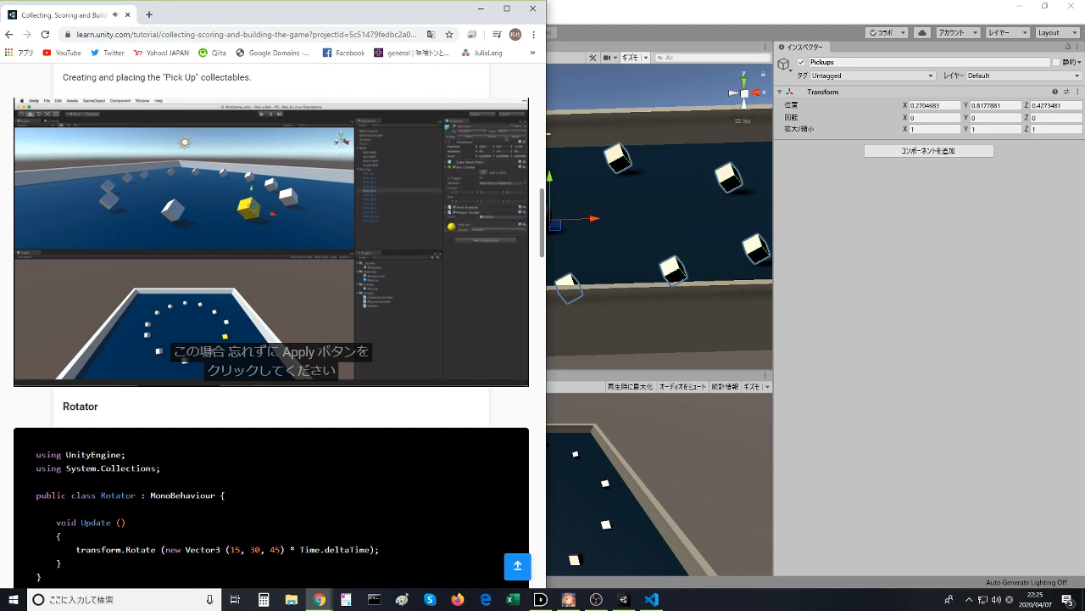
pyautogui.moveTo(351, 287)
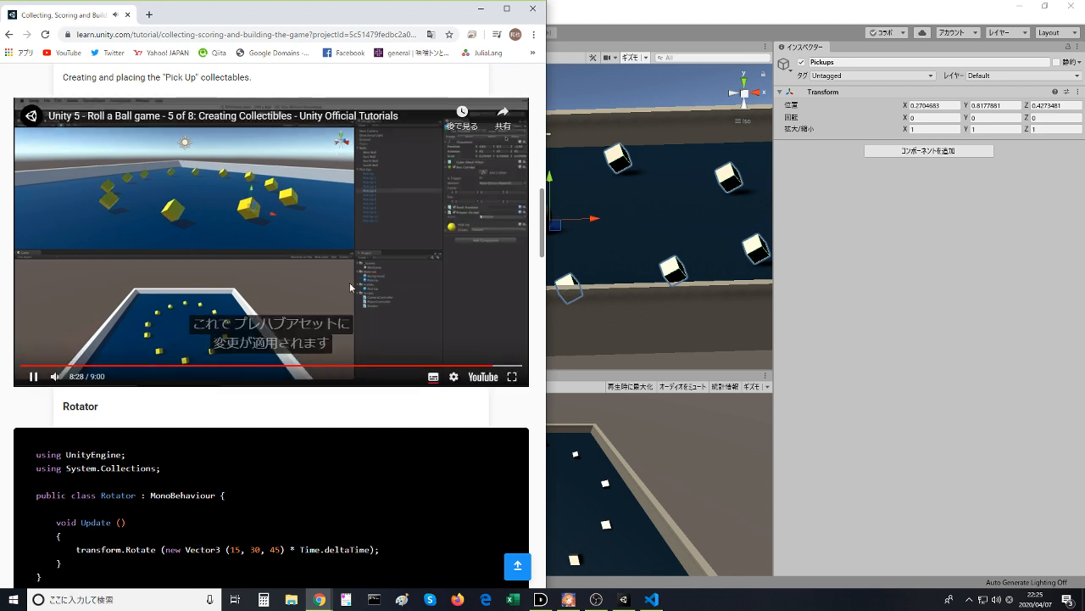
pyautogui.click(355, 317)
pyautogui.hotkey('alt', 'Tab')
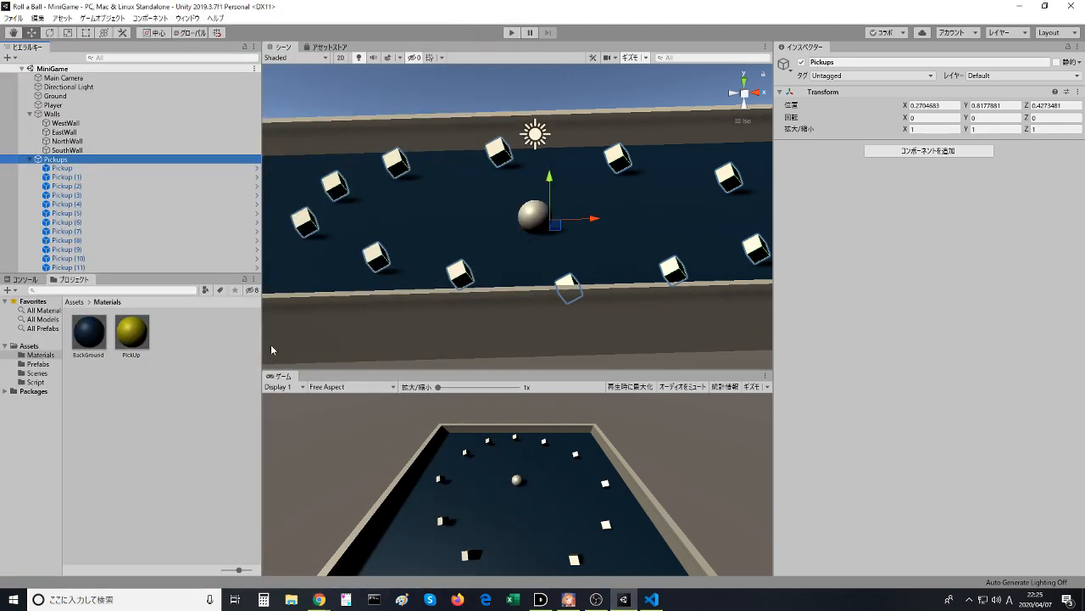
# - Apply the PickUp material to the pickup cube nearest the middle of the south wall
pyautogui.moveTo(134, 335); pyautogui.dragTo(66, 225)
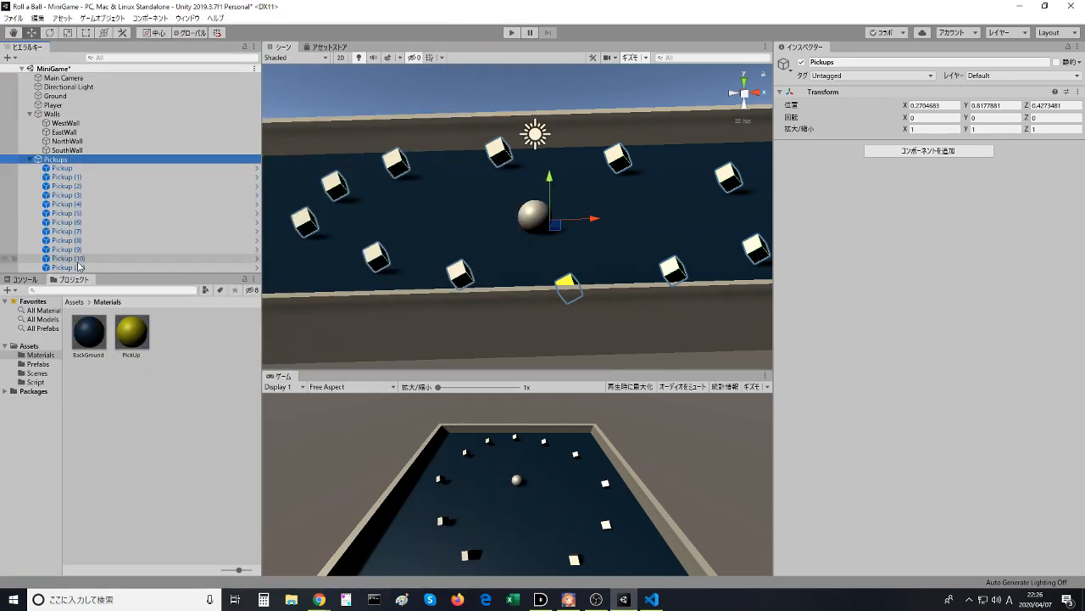
pyautogui.click(462, 199)
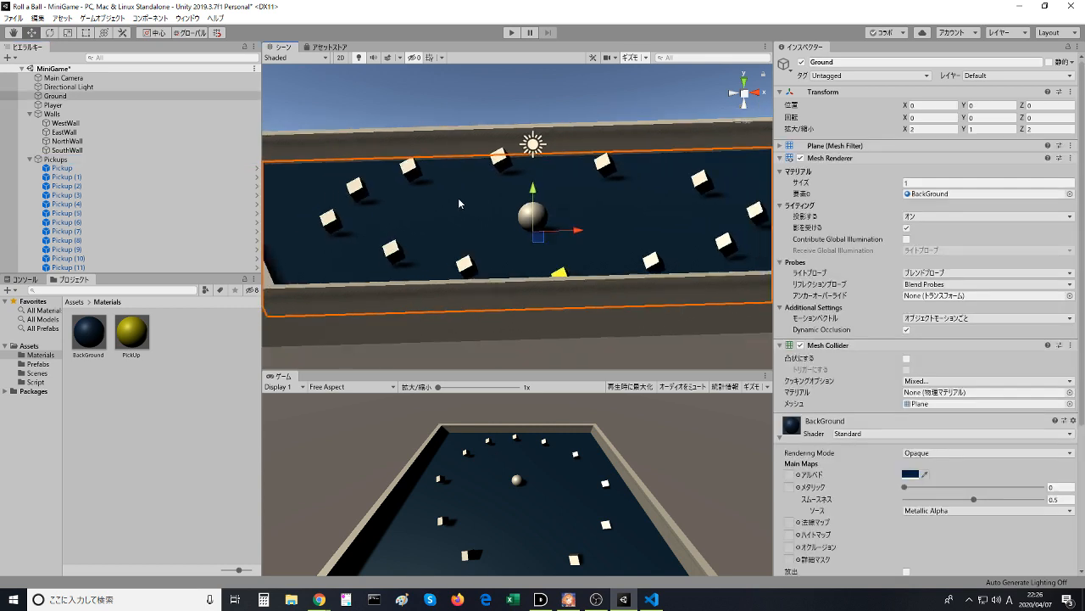
pyautogui.scroll(-4, 459, 204)
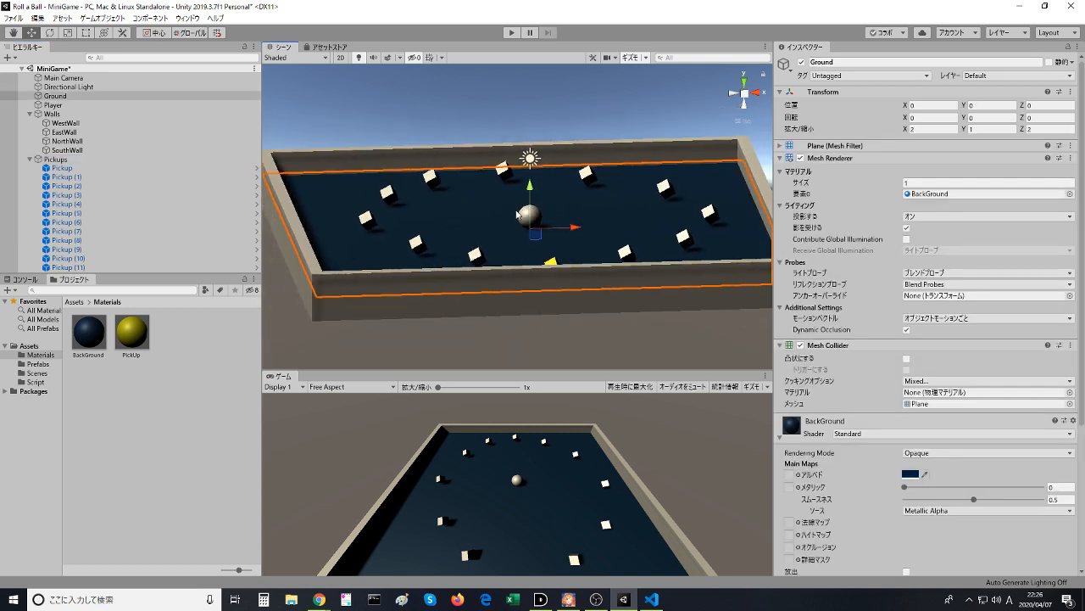
pyautogui.moveTo(454, 192); pyautogui.dragTo(483, 228, button='middle')
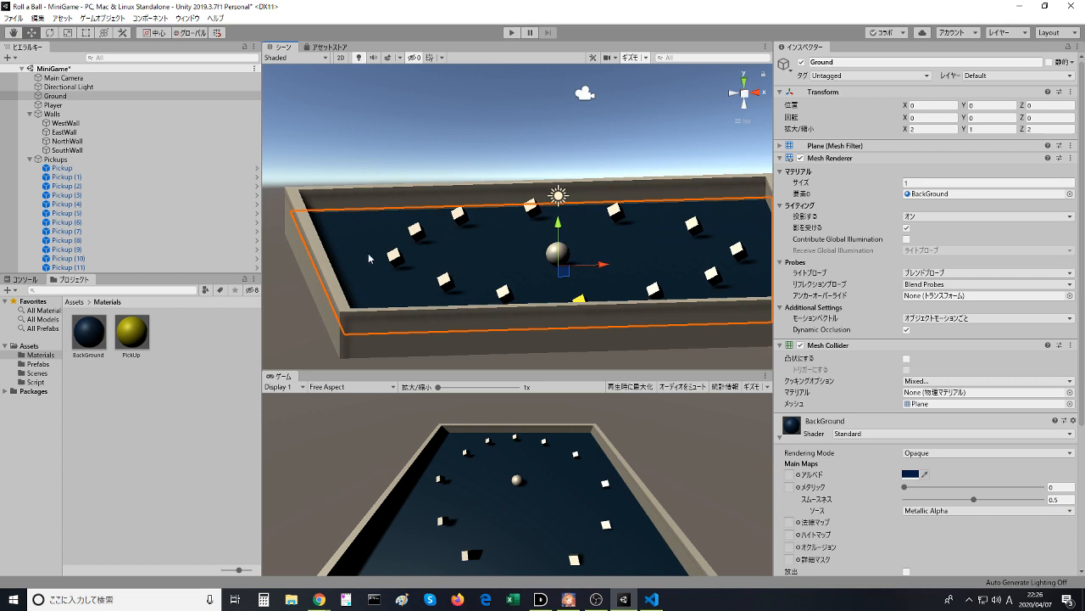
# - Go through Pickup (10) to Pickup (5) in the hierarchy to find the cube with the PickUp material, ending on Pickup (6)
pyautogui.click(77, 259)
pyautogui.click(77, 241)
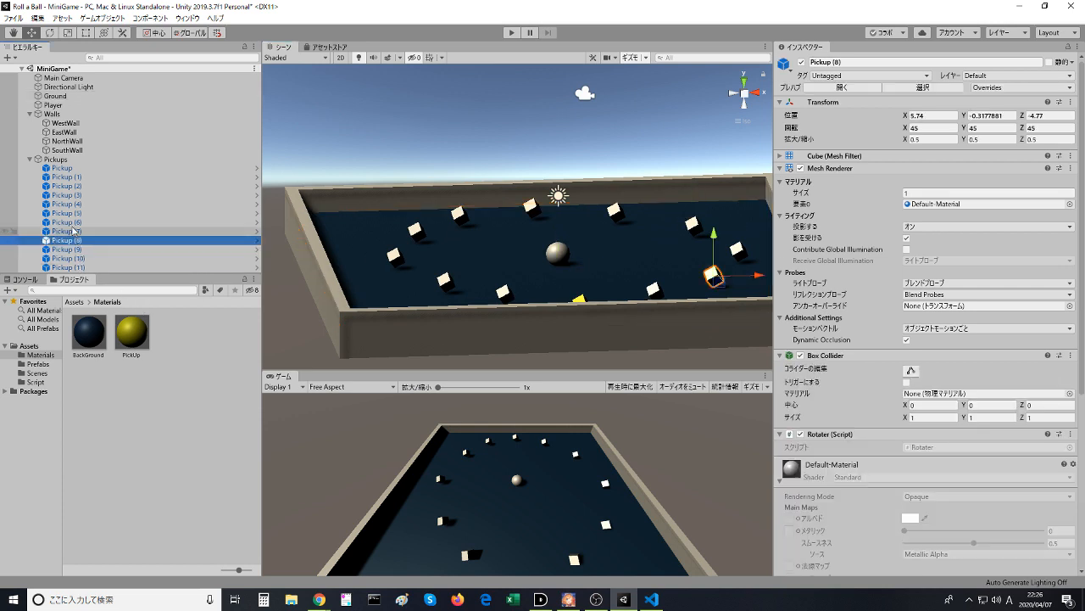
pyautogui.click(73, 222)
pyautogui.click(70, 212)
pyautogui.click(72, 221)
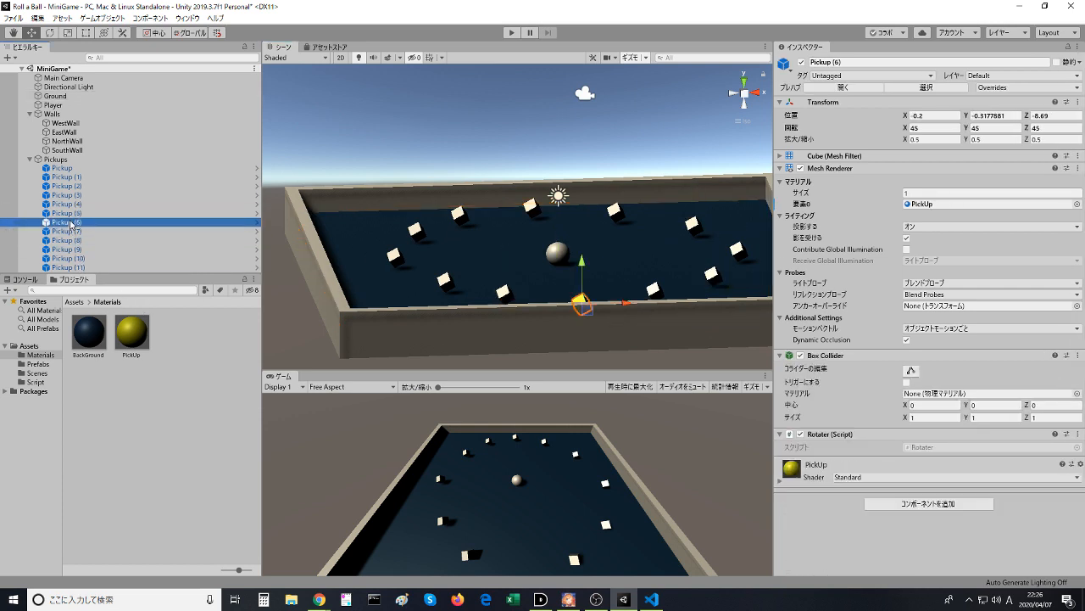
# - Switch to the browser and replay the part of the tutorial video about applying the material to the prefab from 8:18
pyautogui.hotkey('alt', 'Tab')
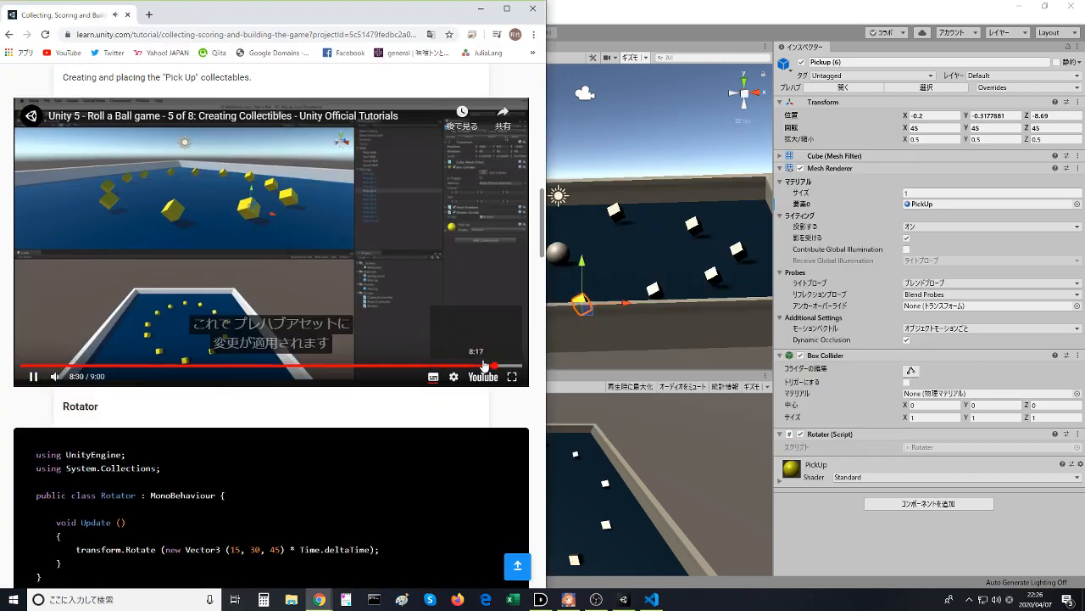
pyautogui.click(483, 365)
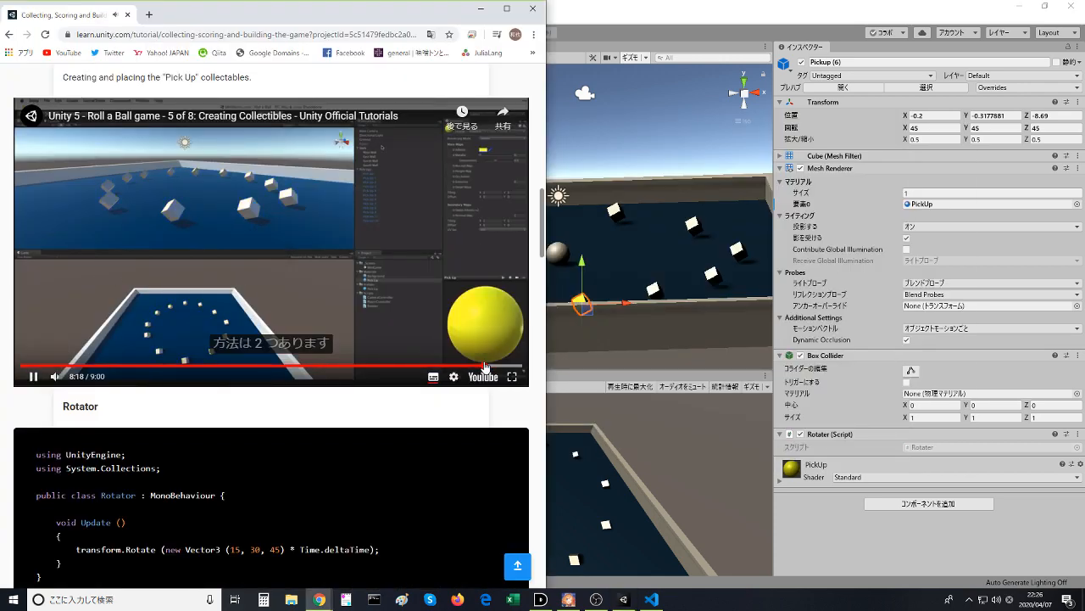
pyautogui.click(336, 257)
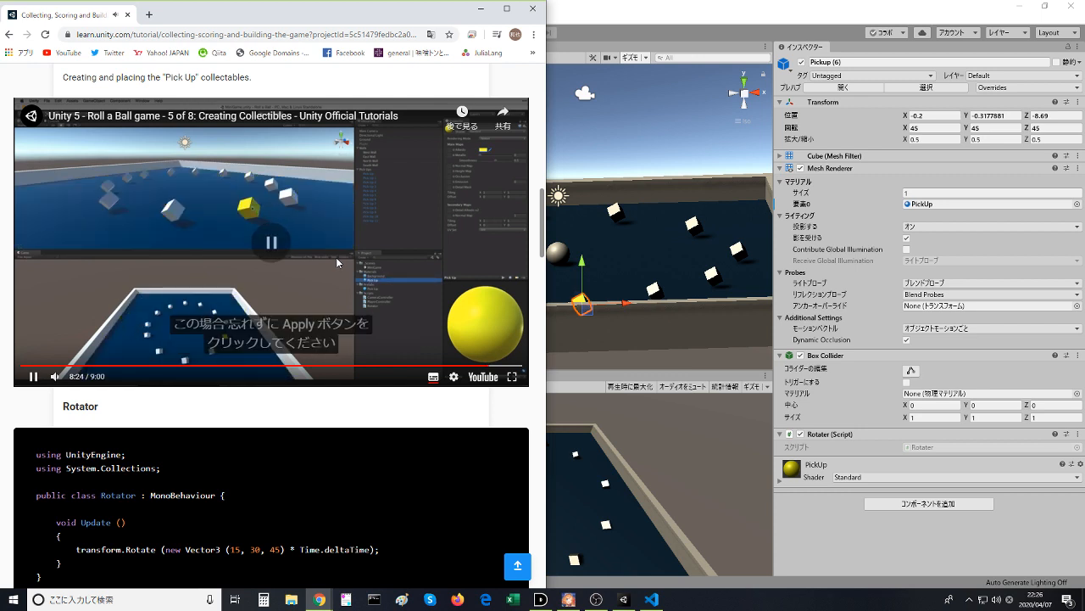
pyautogui.click(336, 257)
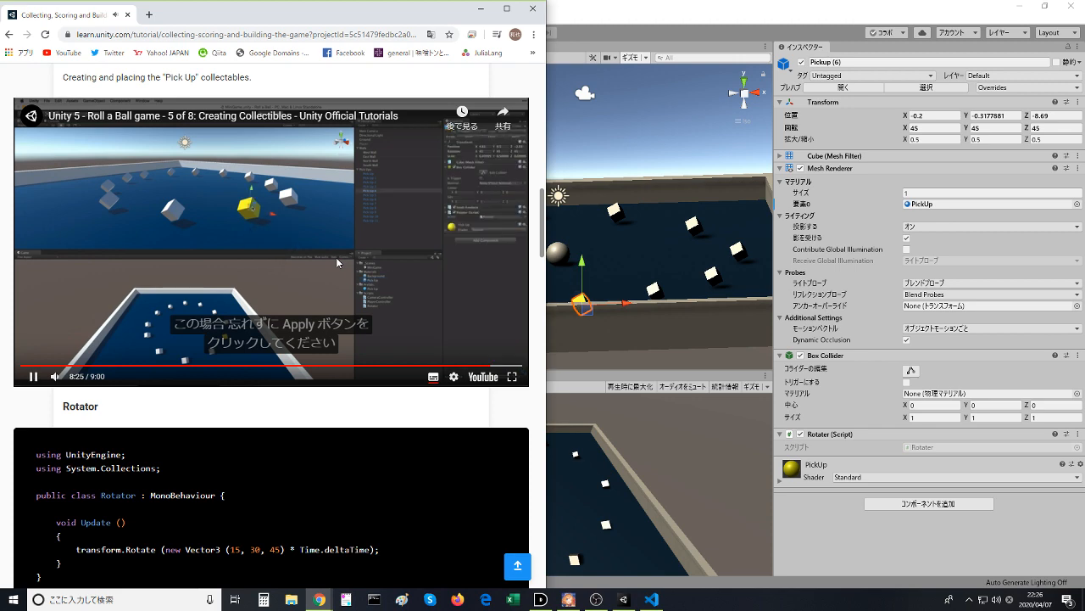
pyautogui.click(336, 254)
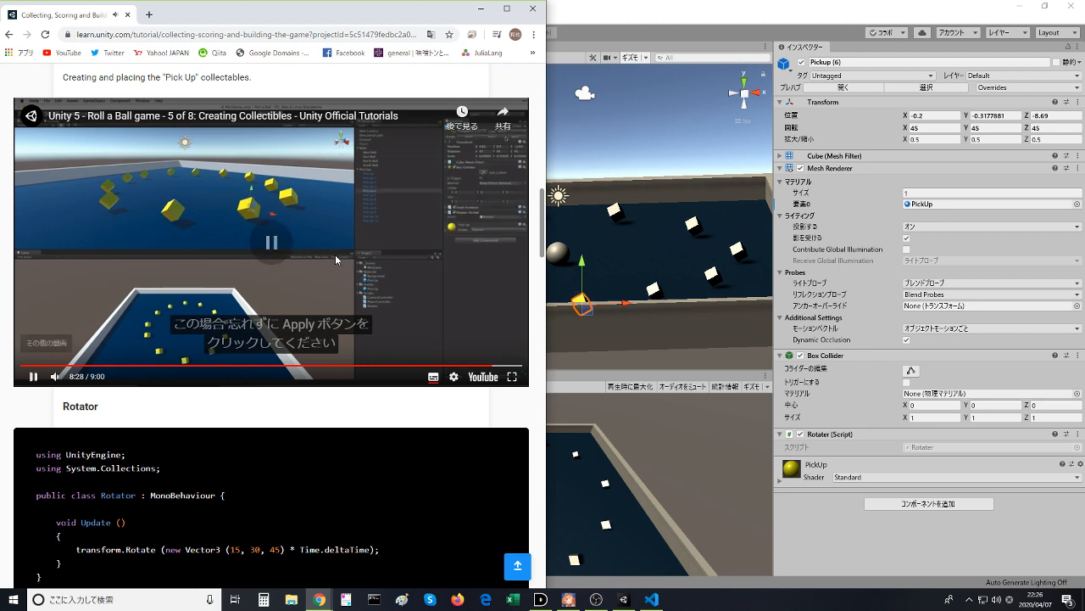
pyautogui.hotkey('alt', 'Tab')
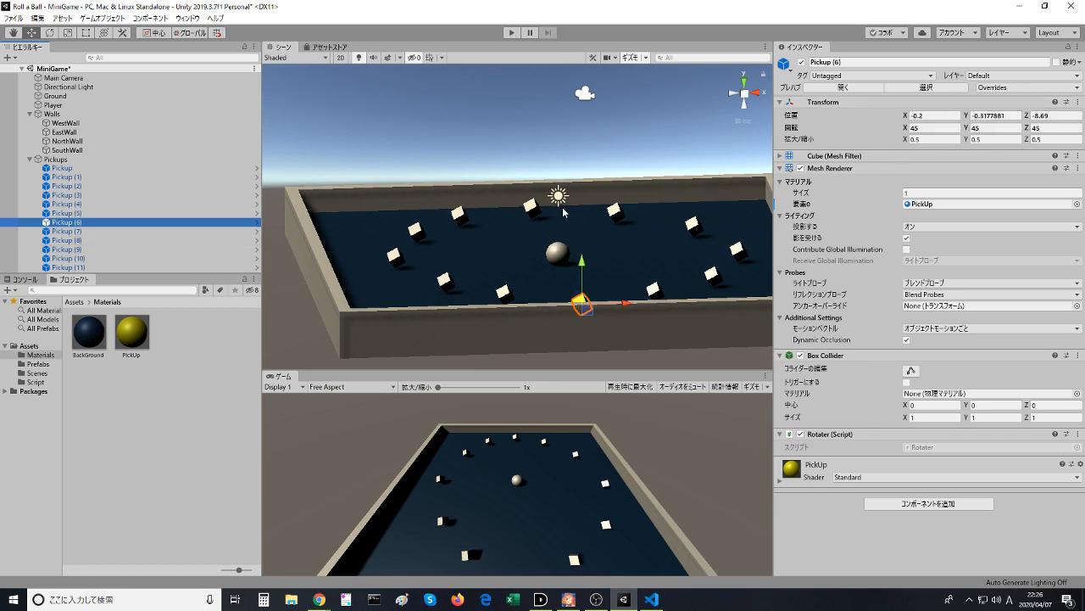
# - Apply the PickUp material to Pickup (9) in the hierarchy and select that cube
pyautogui.press('Up')
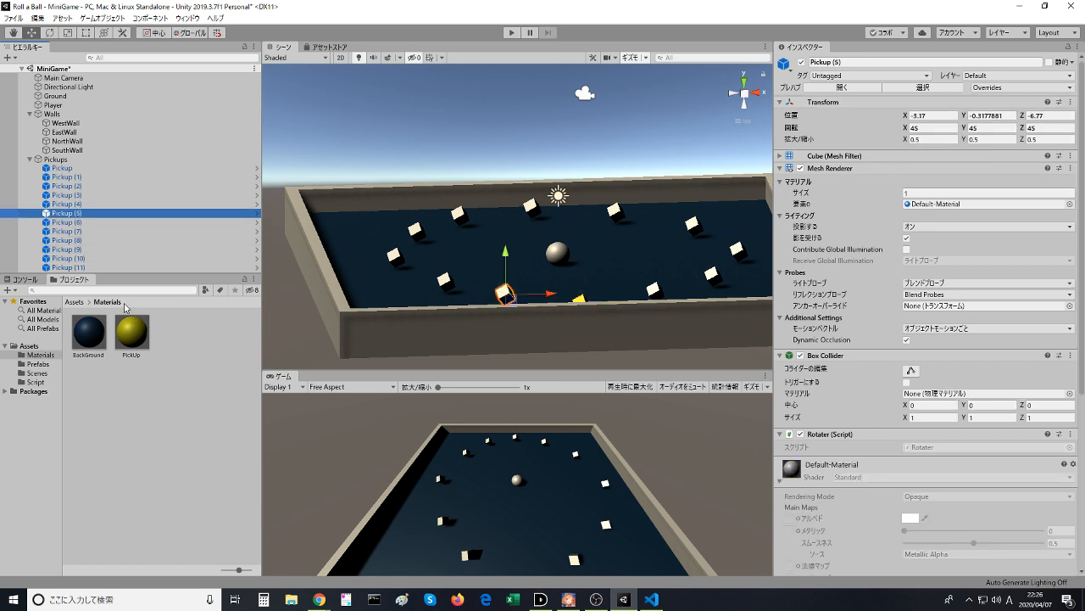
pyautogui.press('Down')
pyautogui.press('Down')
pyautogui.press('Down')
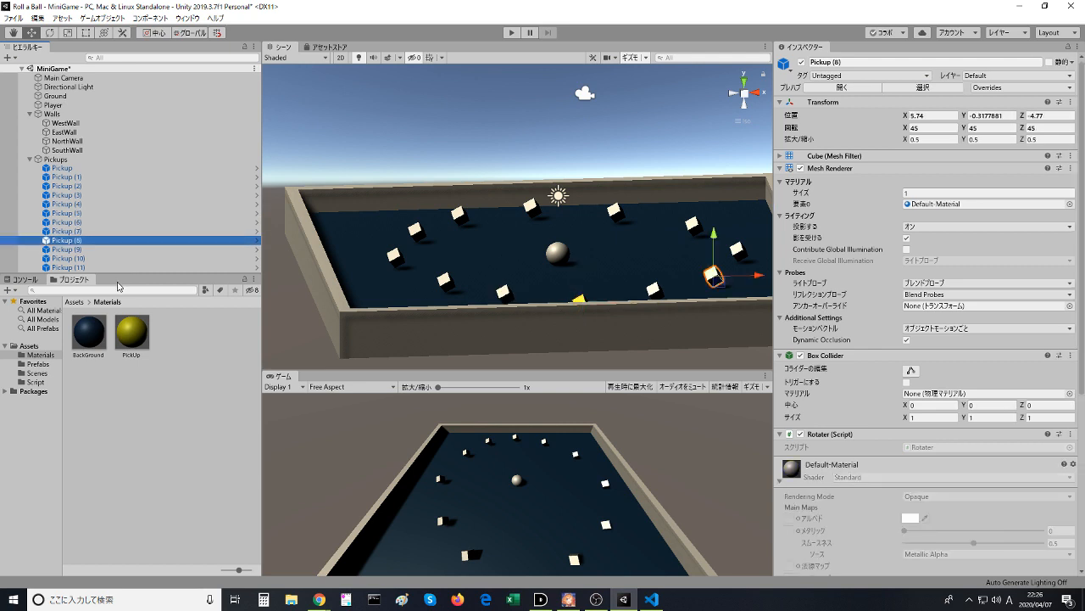
pyautogui.moveTo(131, 331); pyautogui.dragTo(82, 253)
pyautogui.click(134, 251)
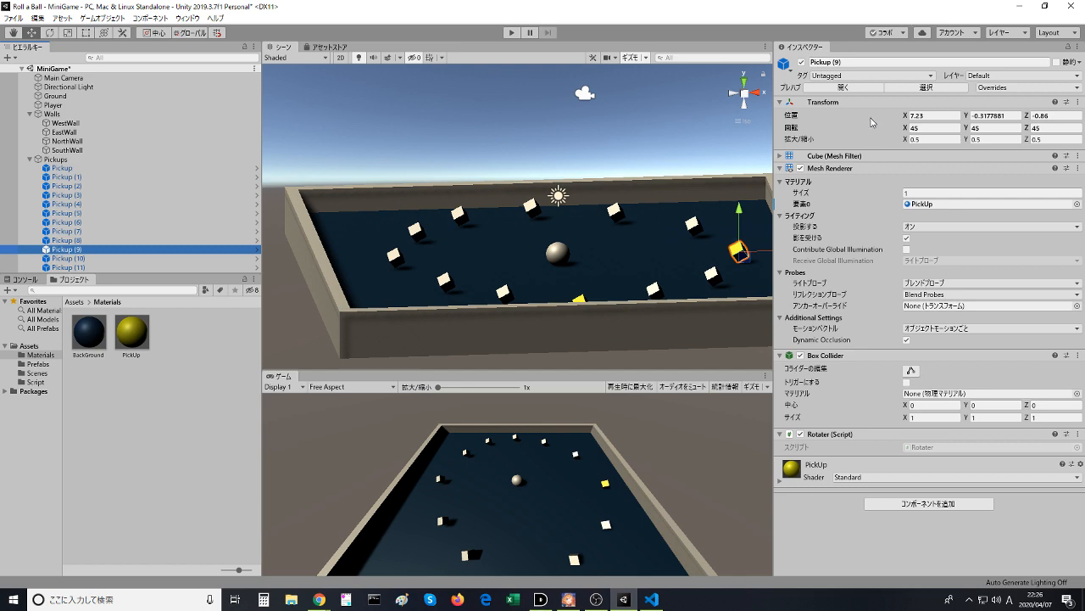
# - Open the Pickup prefab of Pickup (9) for editing and collapse its Default-Material settings, comparing with the tutorial in the browser
pyautogui.hotkey('alt', 'Tab')
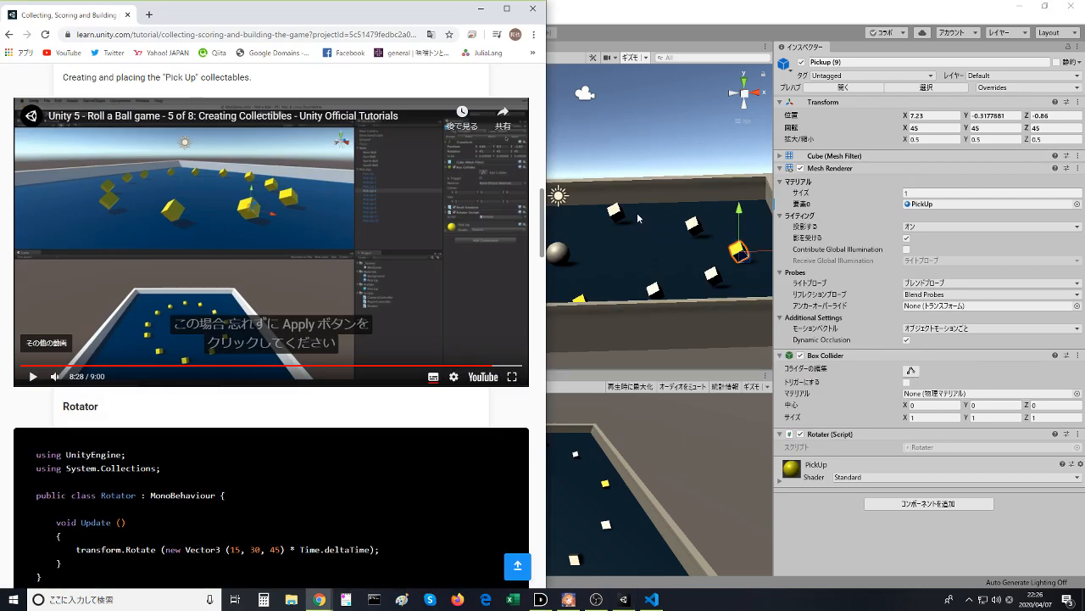
pyautogui.hotkey('alt', 'Tab')
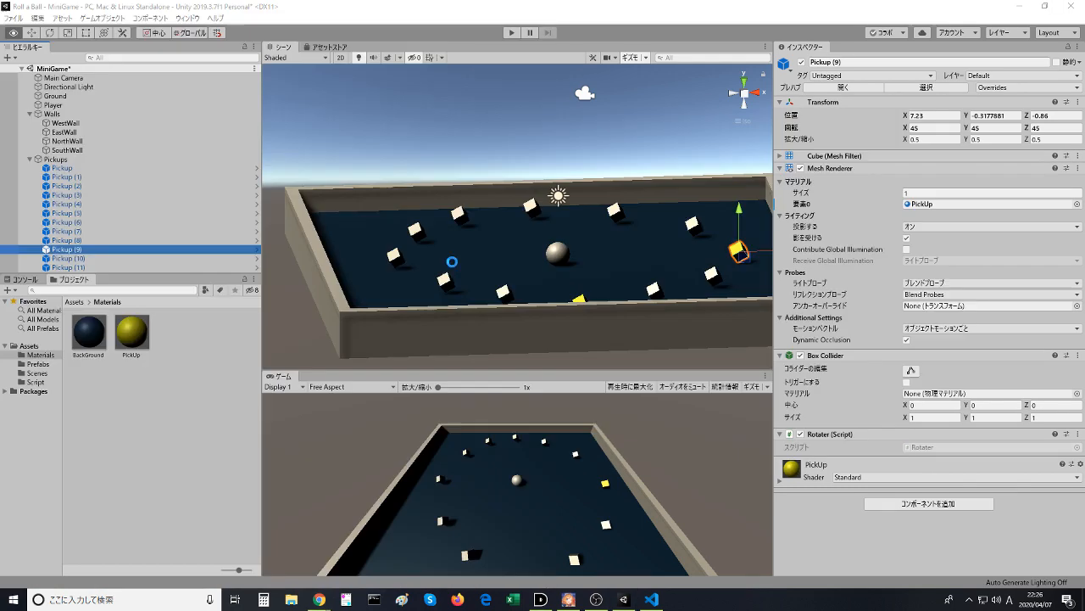
pyautogui.click(912, 87)
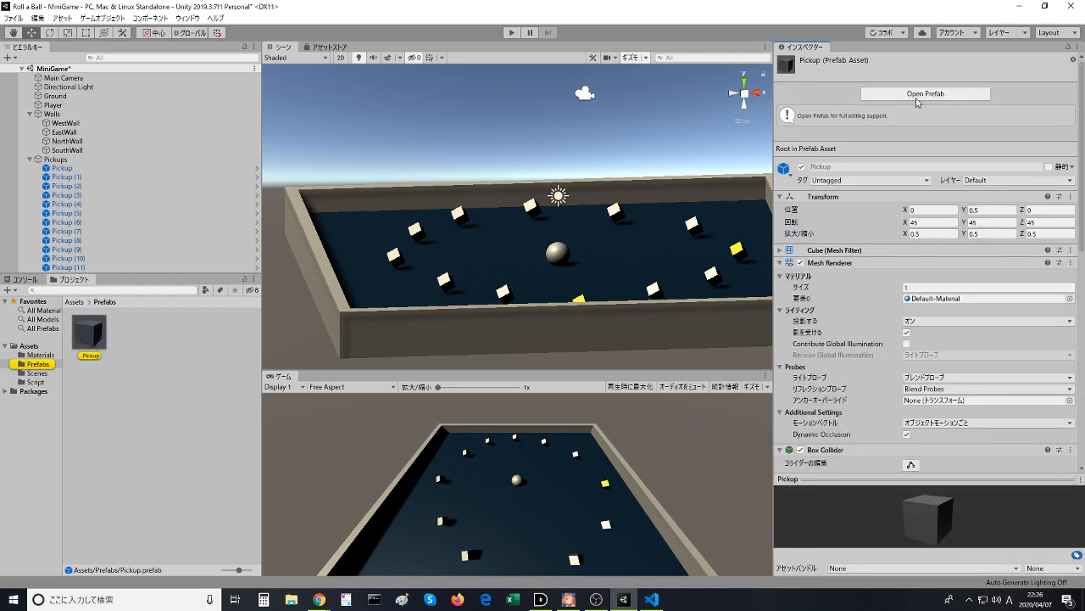
pyautogui.click(916, 94)
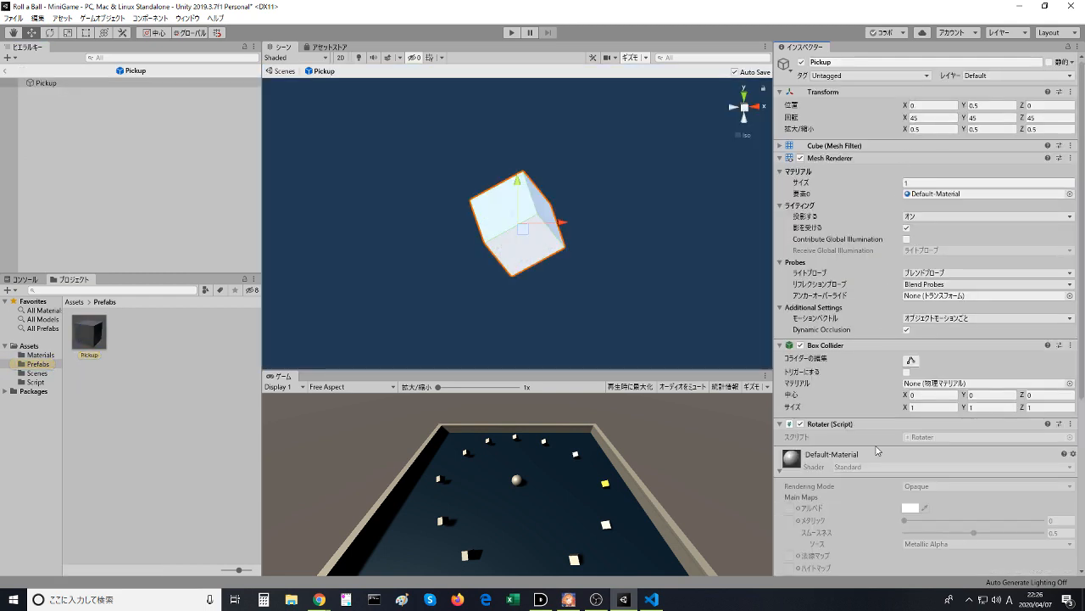
pyautogui.click(1043, 464)
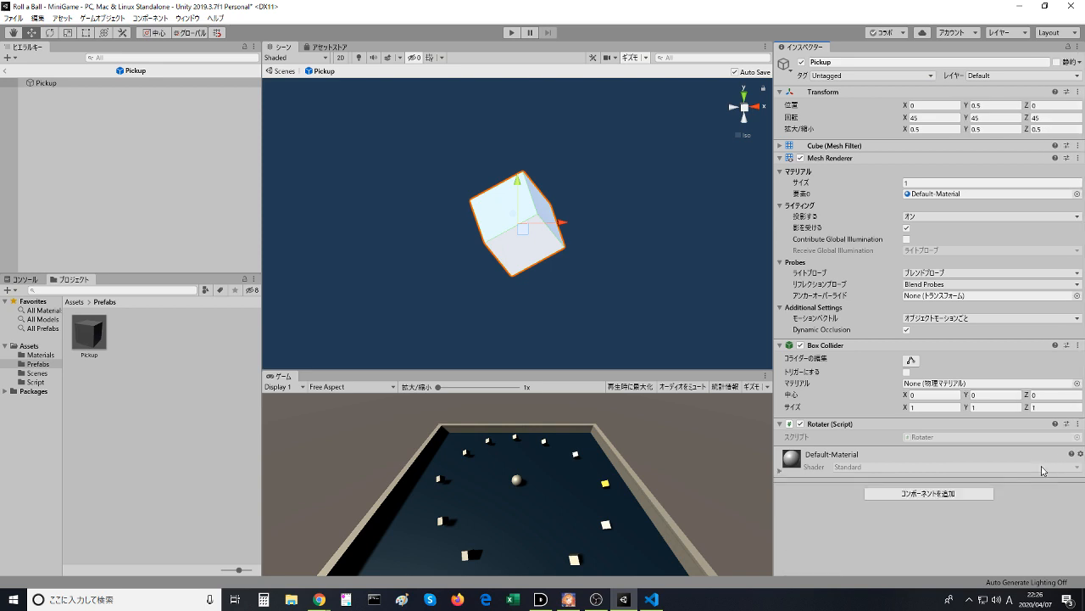
pyautogui.hotkey('alt', 'Tab')
pyautogui.hotkey('alt', 'Tab')
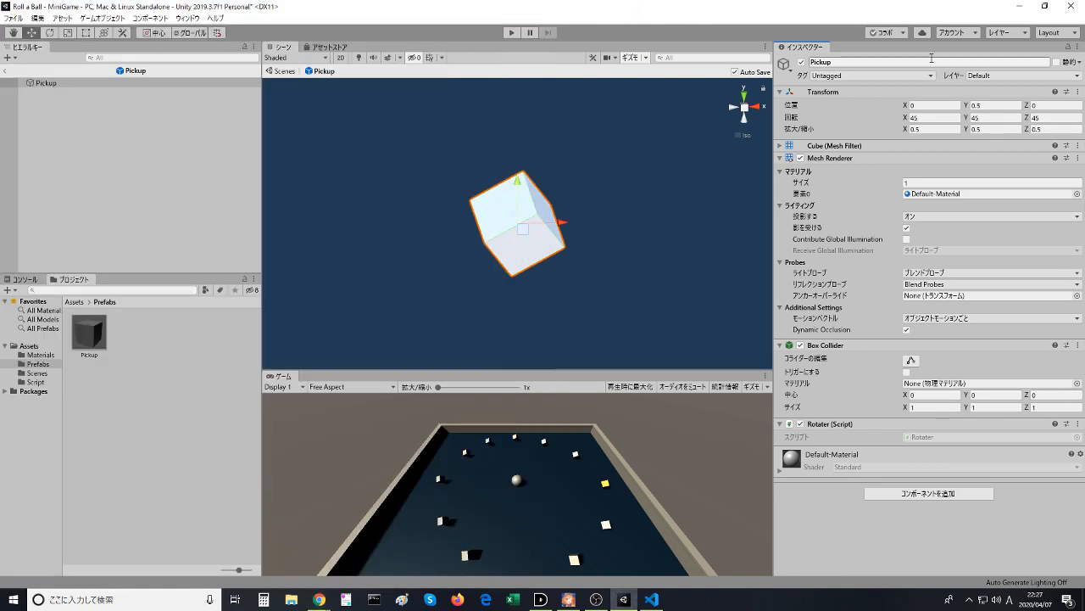
# - Leave prefab editing and inspect the materials of Pickup, Pickup (1) and Pickup (2) in the scene
pyautogui.click(36, 89)
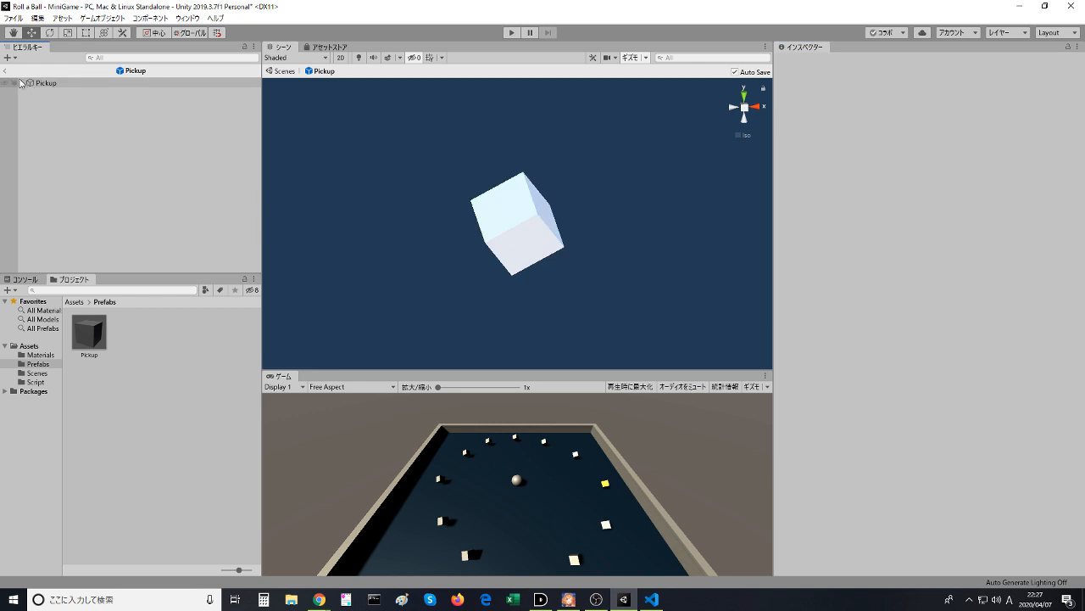
pyautogui.click(6, 72)
pyautogui.click(87, 169)
pyautogui.click(81, 161)
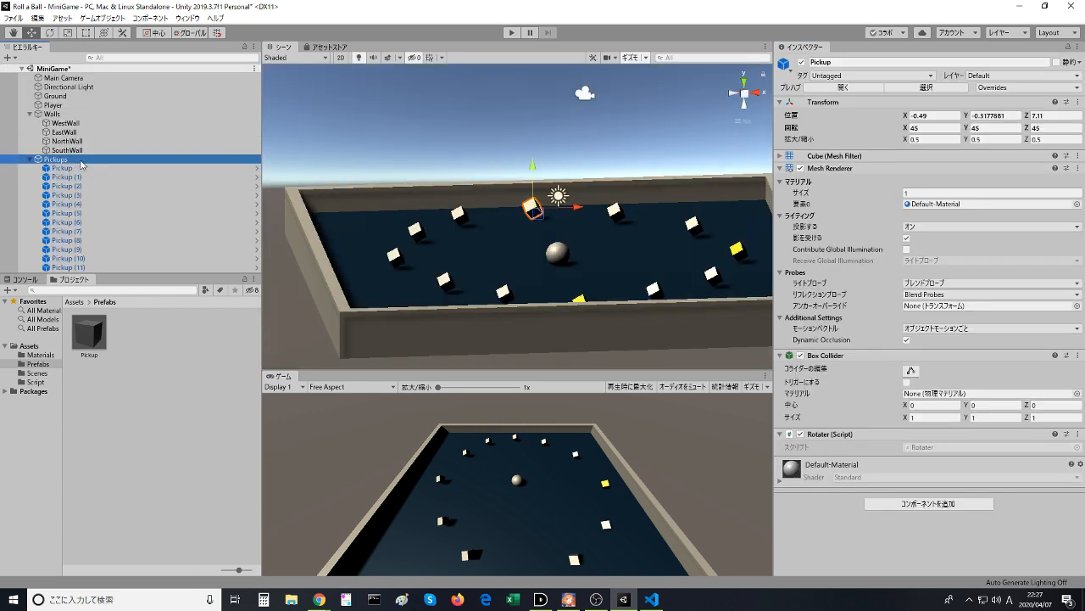
pyautogui.click(86, 176)
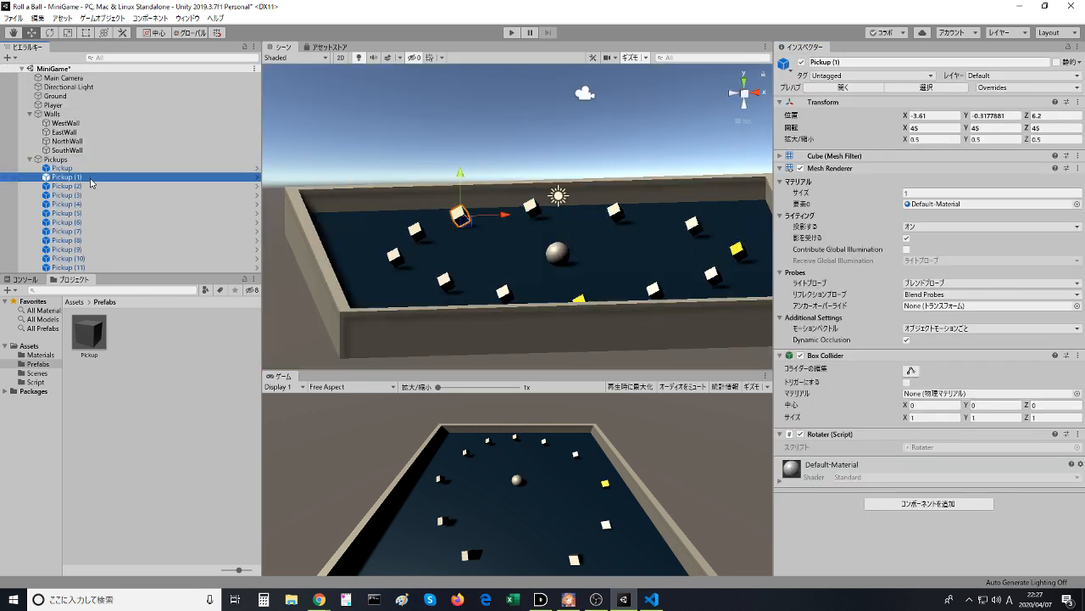
pyautogui.click(94, 185)
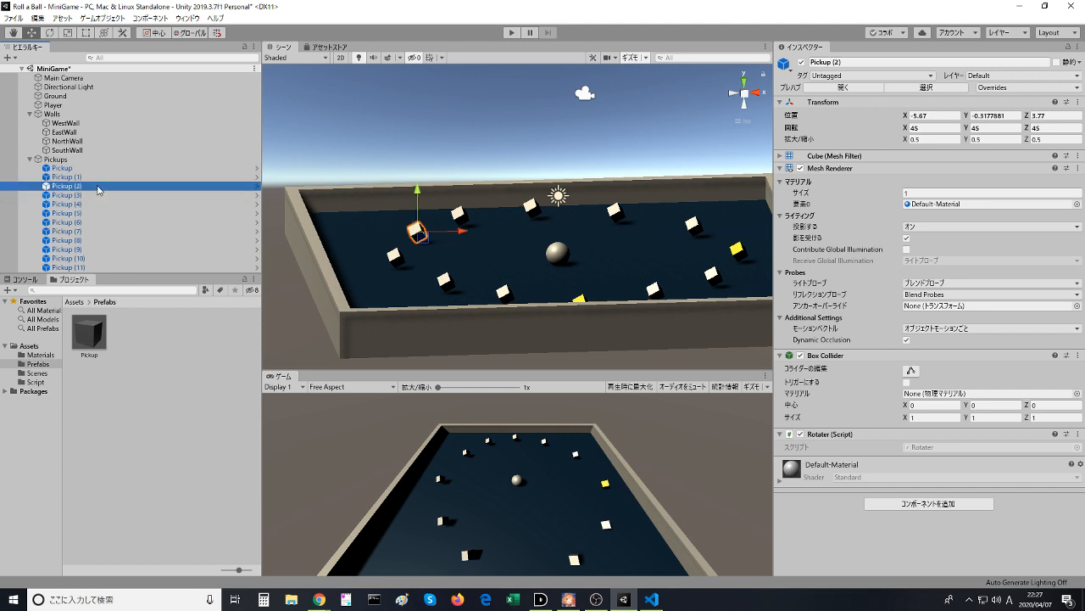
pyautogui.click(87, 177)
# - Switch to the browser and enlarge the tutorial video to full screen to examine the prefab's Apply control
pyautogui.hotkey('alt', 'Tab')
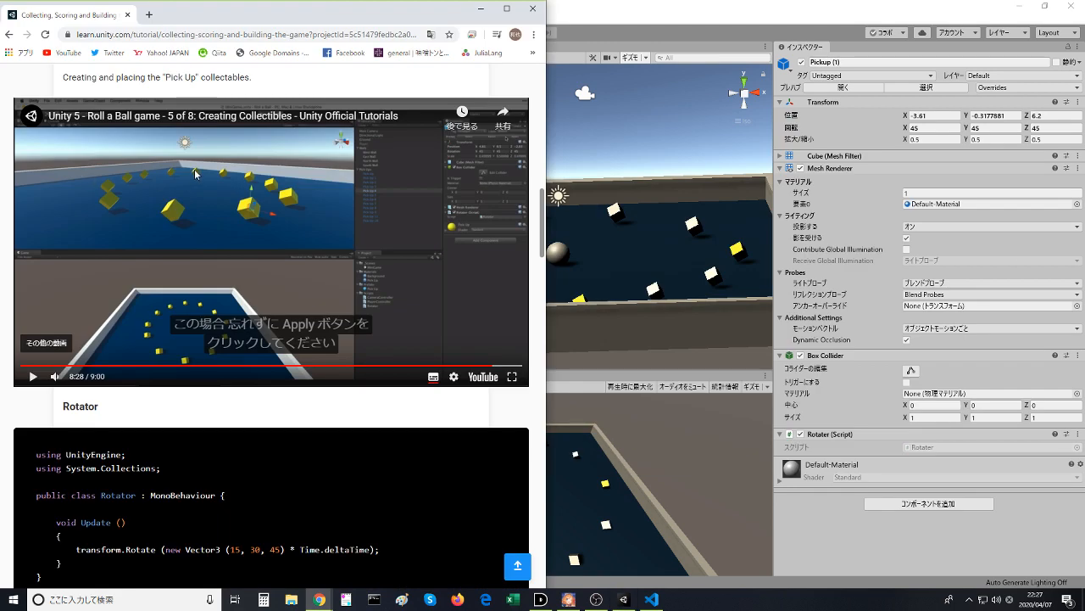
pyautogui.click(511, 376)
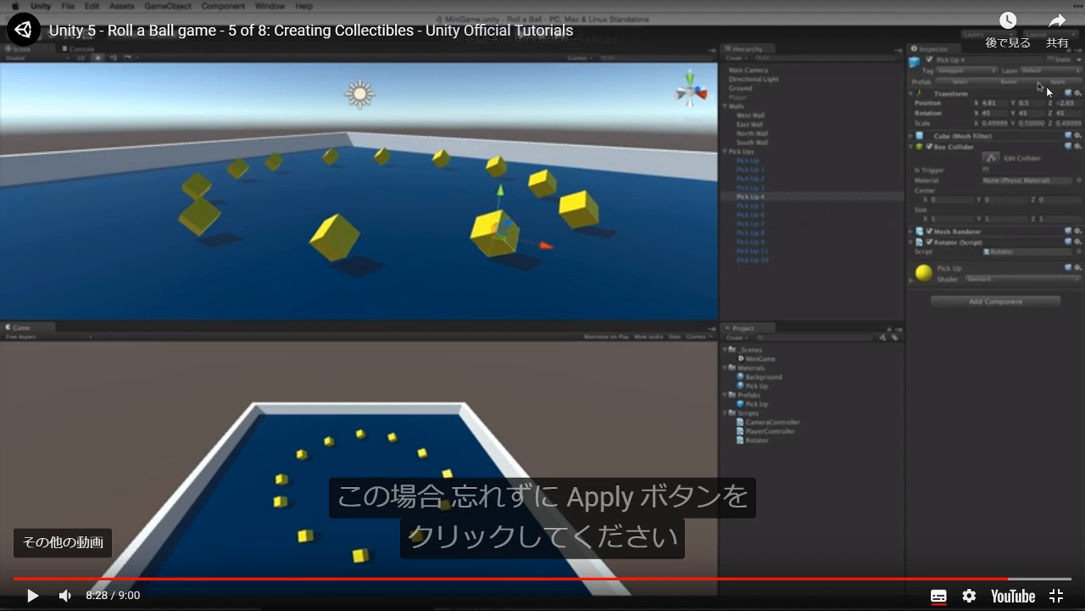
pyautogui.hotkey('alt', 'Tab')
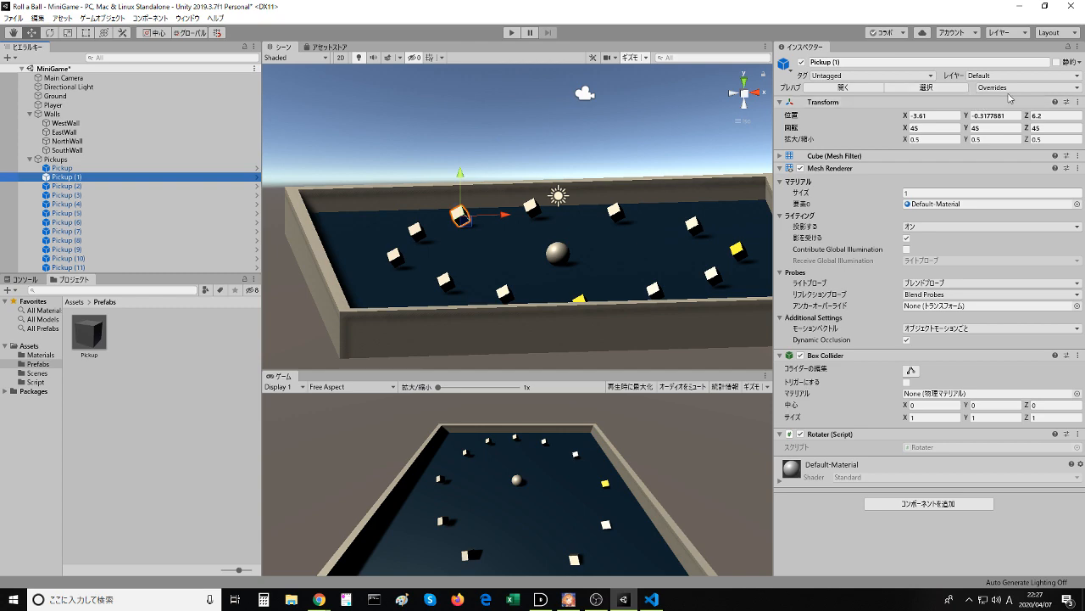
# - Check the prefab overrides of Pickup (1) and compare with the Apply option shown in the tutorial video
pyautogui.click(1001, 90)
pyautogui.click(999, 90)
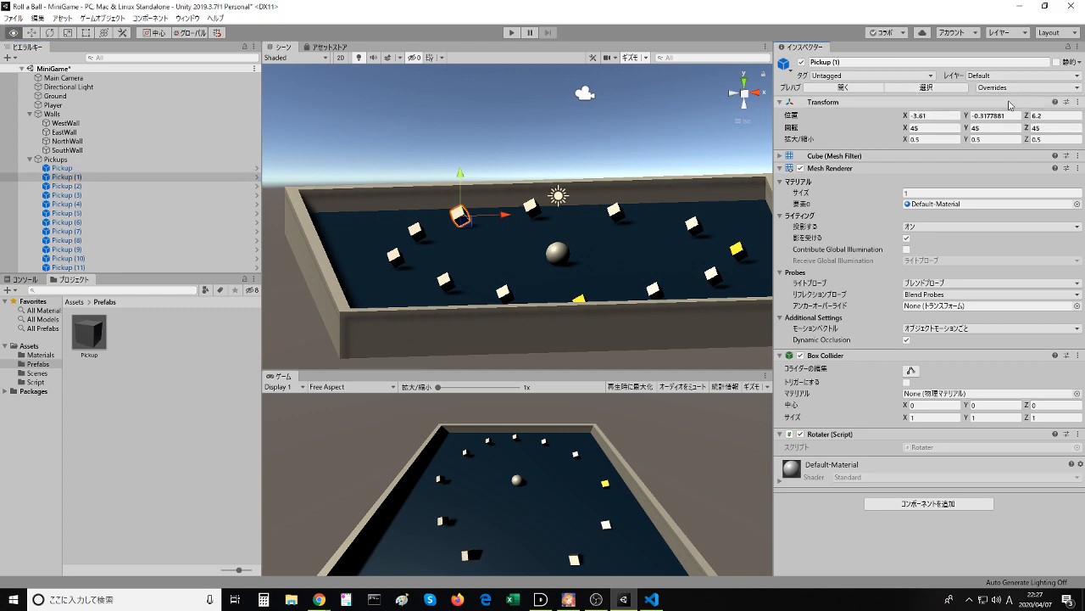
pyautogui.hotkey('alt', 'Tab')
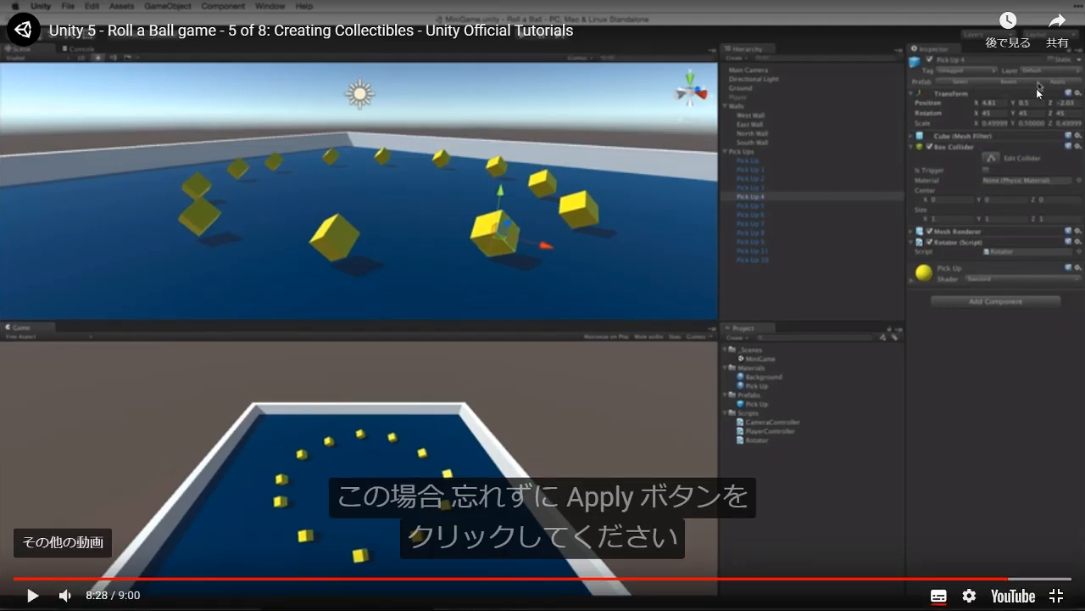
pyautogui.hotkey('alt', 'Tab')
# - Show the Materials folder's contents and apply the PickUp material to Pickup (8) in the hierarchy
pyautogui.click(158, 358)
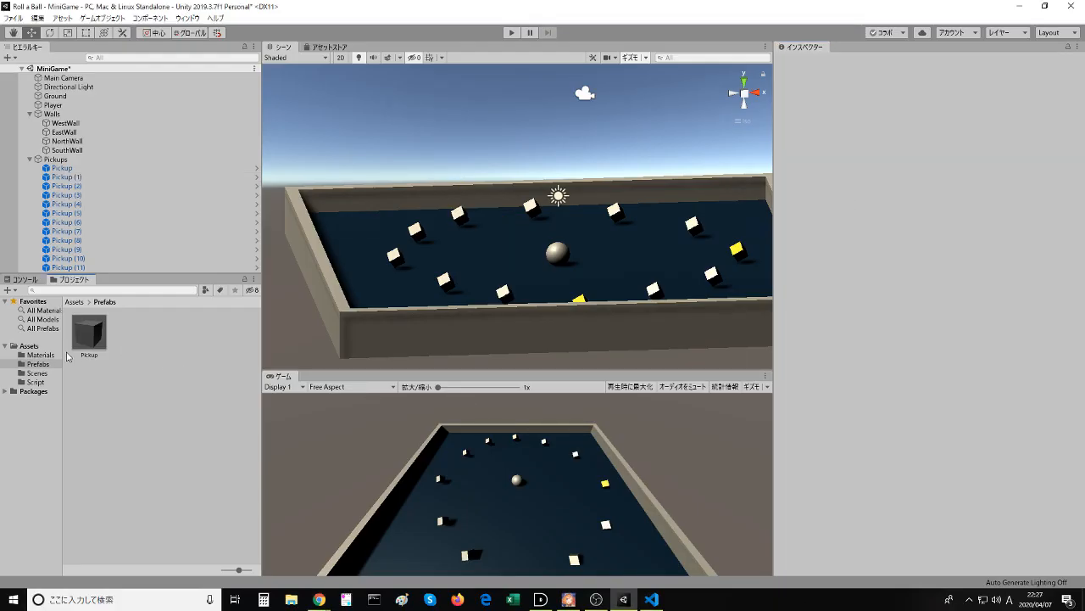
pyautogui.click(41, 355)
pyautogui.moveTo(131, 332); pyautogui.dragTo(85, 244)
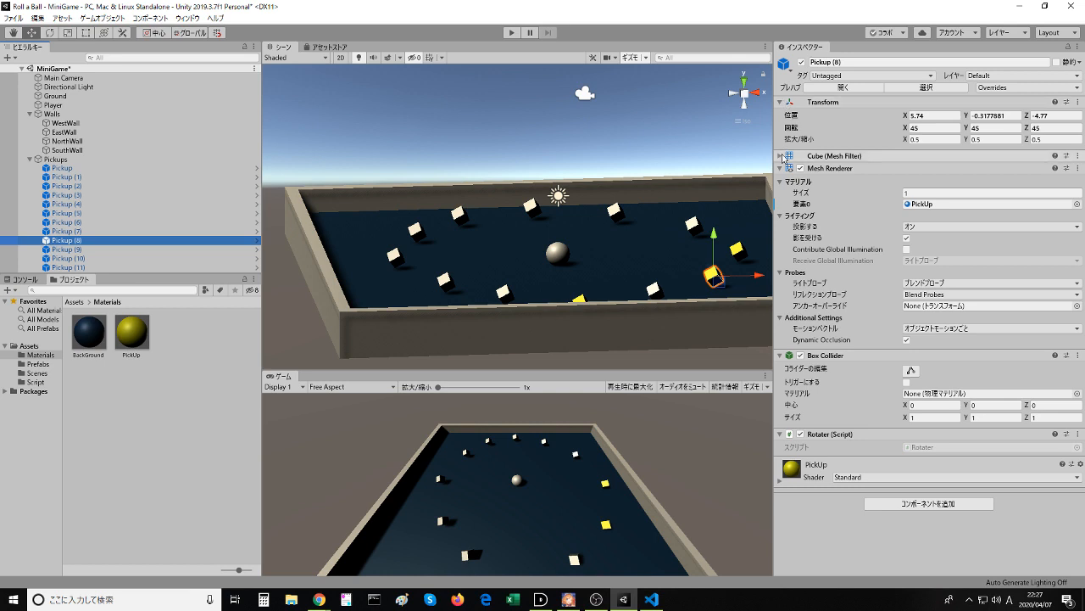
# - Open the Pickup prefab for editing from Pickup (8) and try to replace its Default-Material with the PickUp material
pyautogui.click(842, 88)
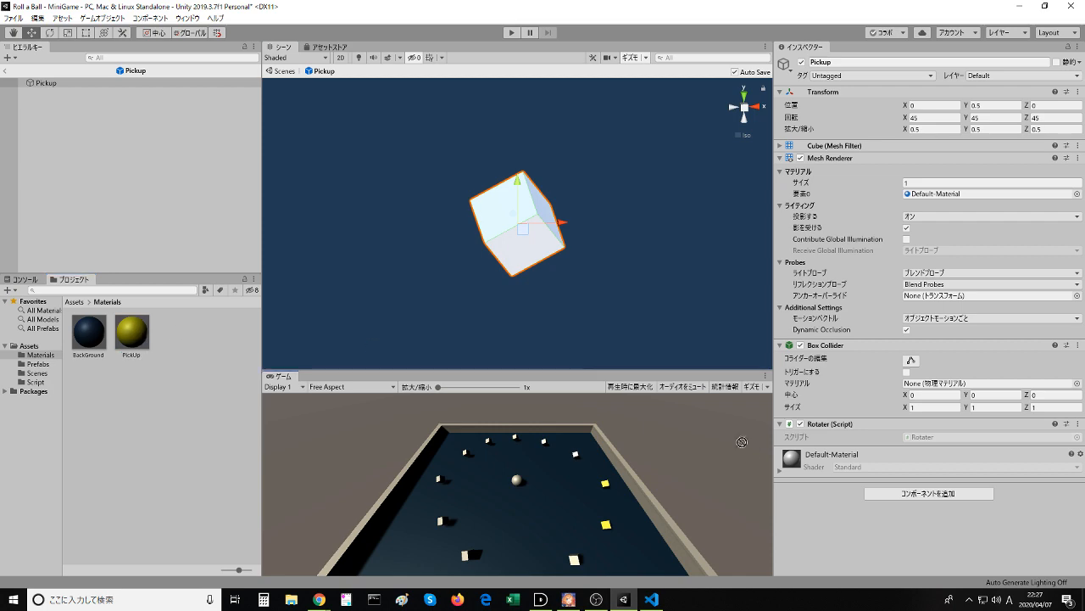
pyautogui.moveTo(742, 442); pyautogui.dragTo(854, 471)
# - Switch to the browser and watch the tutorial video up to 8:44 on putting the material onto the prefab asset
pyautogui.hotkey('alt', 'Tab')
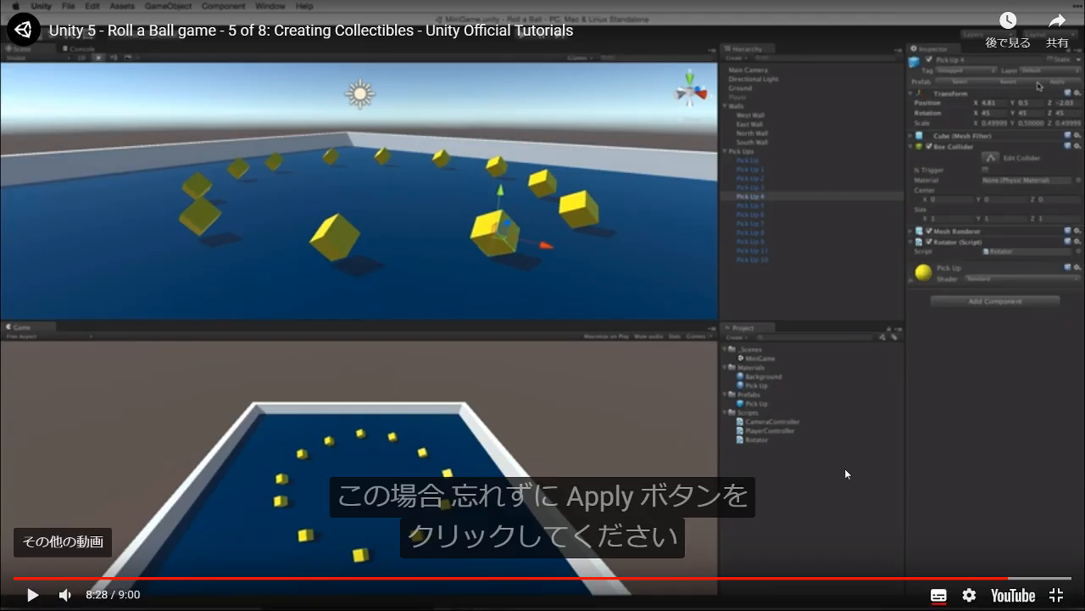
pyautogui.click(419, 388)
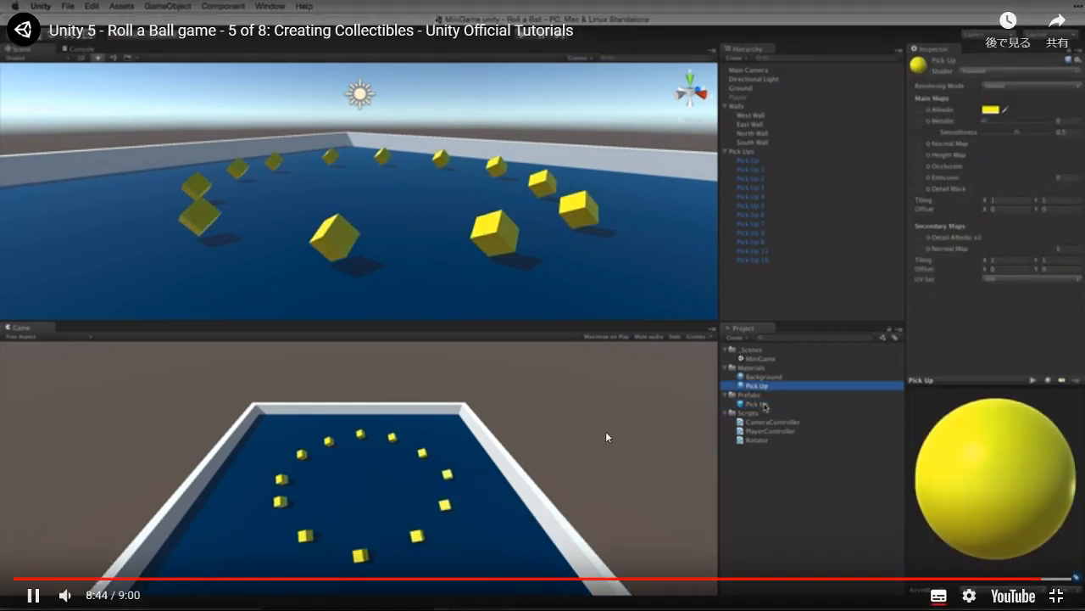
pyautogui.hotkey('alt', 'Tab')
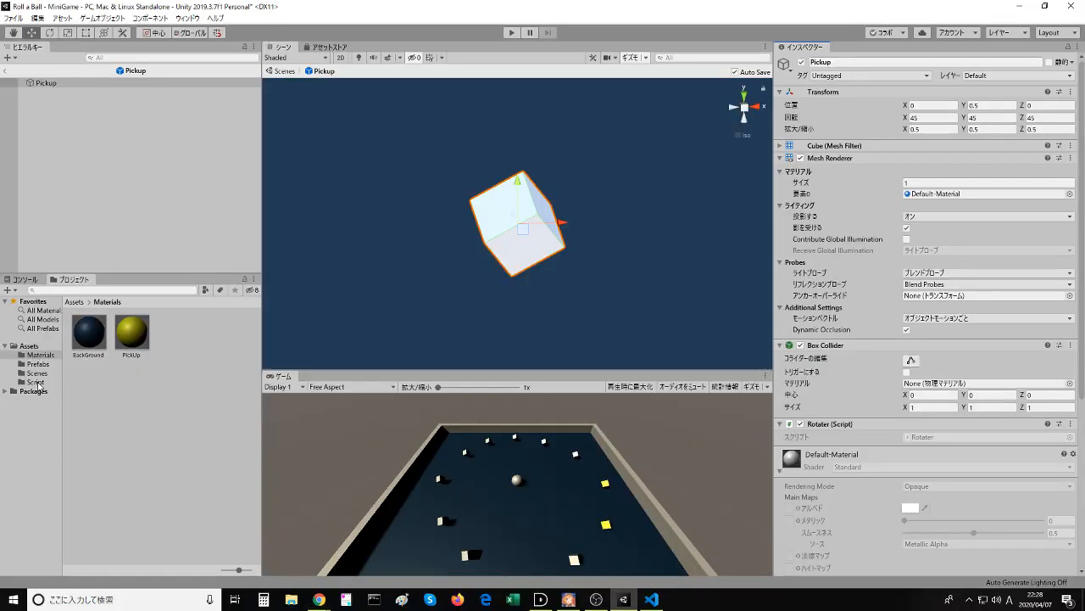
# - Try to assign the PickUp material by way of the Prefabs folder, and show that folder's contents
pyautogui.click(123, 343)
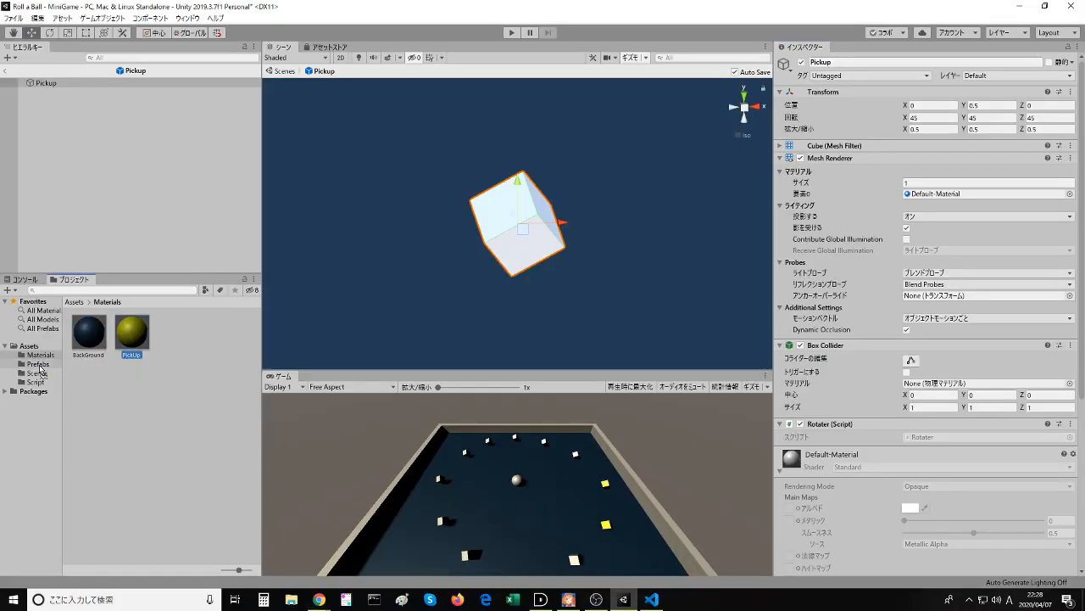
pyautogui.moveTo(39, 367); pyautogui.dragTo(143, 342)
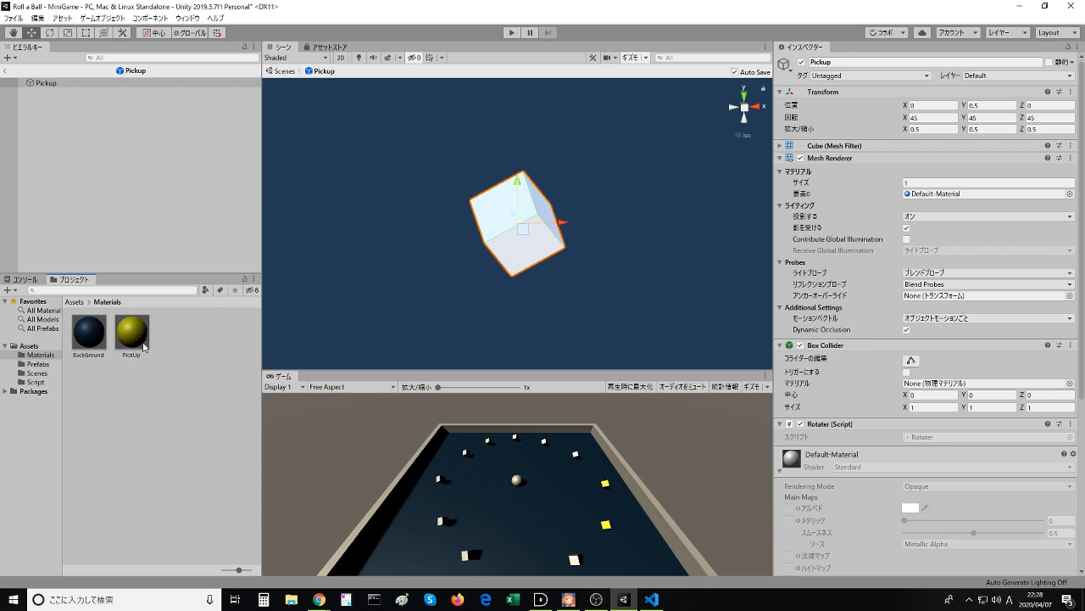
pyautogui.click(37, 363)
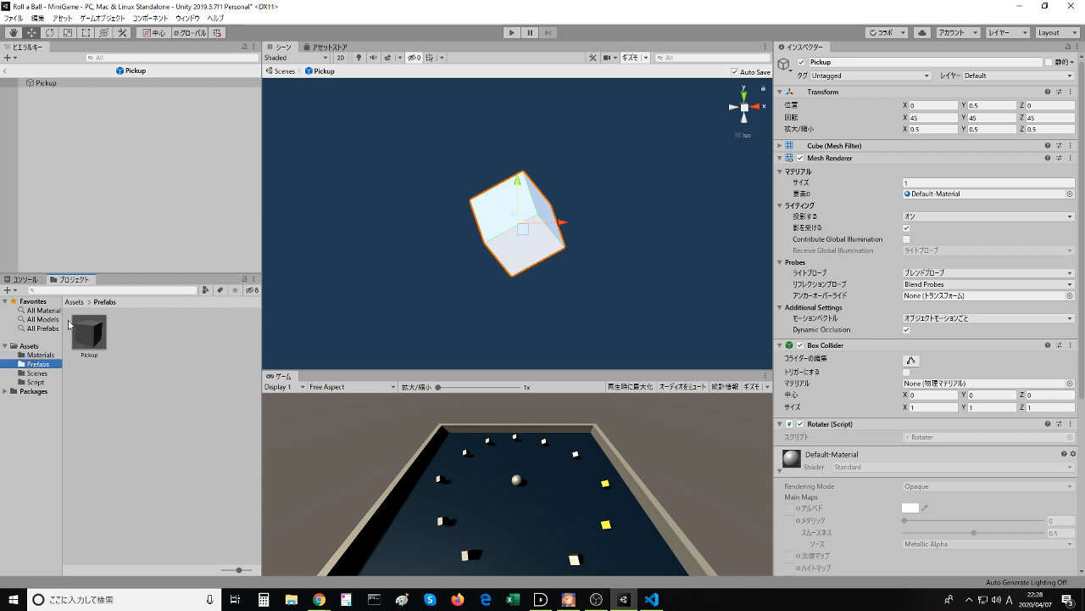
# - Try to assign the PickUp material from the Materials folder to the Prefabs folder
pyautogui.click(38, 354)
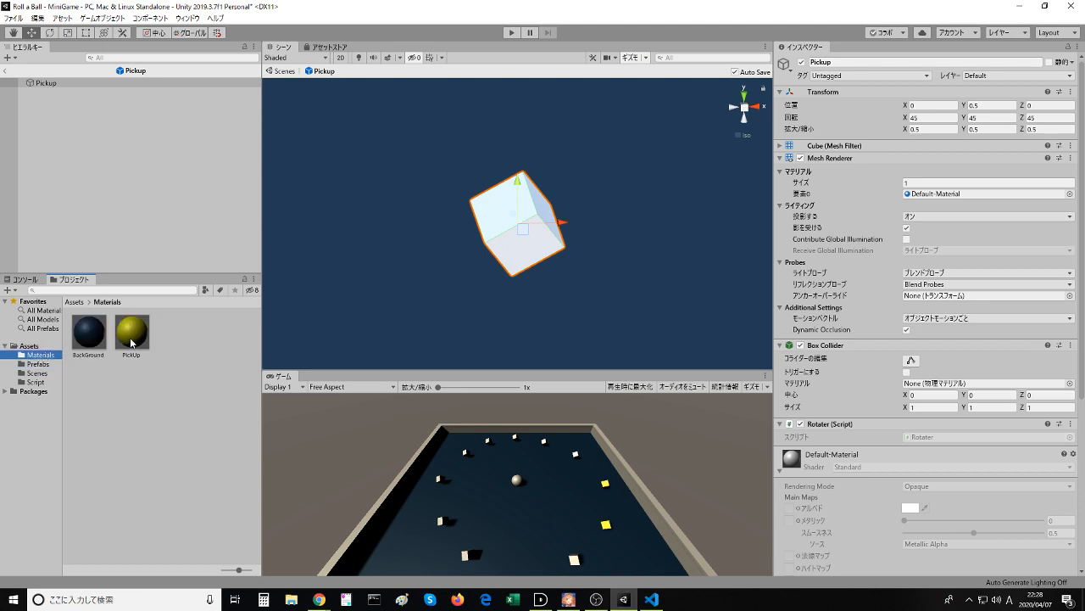
pyautogui.moveTo(132, 339); pyautogui.dragTo(40, 361)
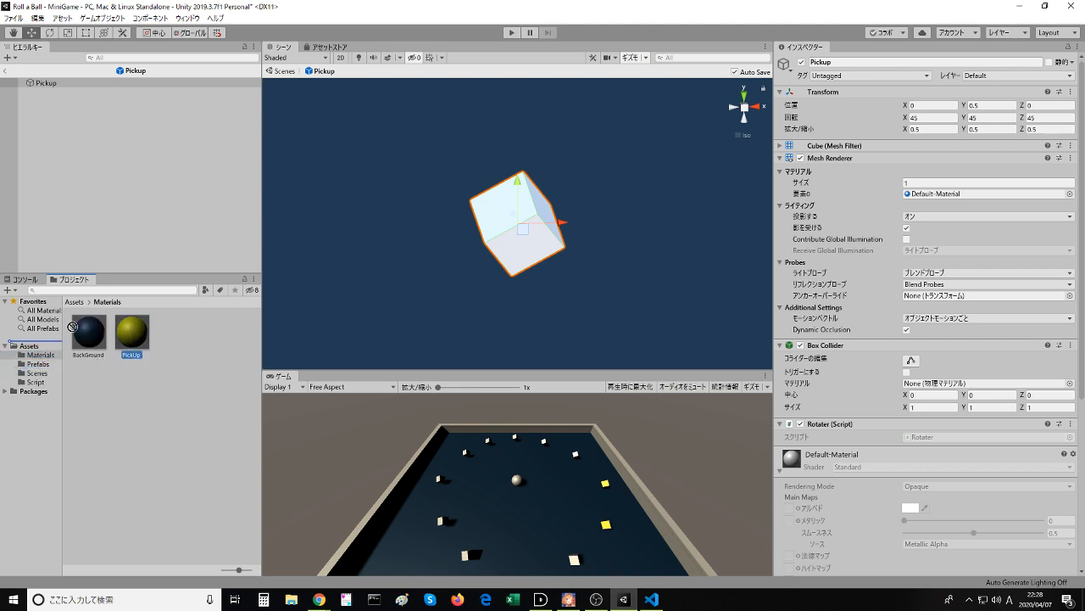
pyautogui.click(154, 375)
pyautogui.click(132, 332)
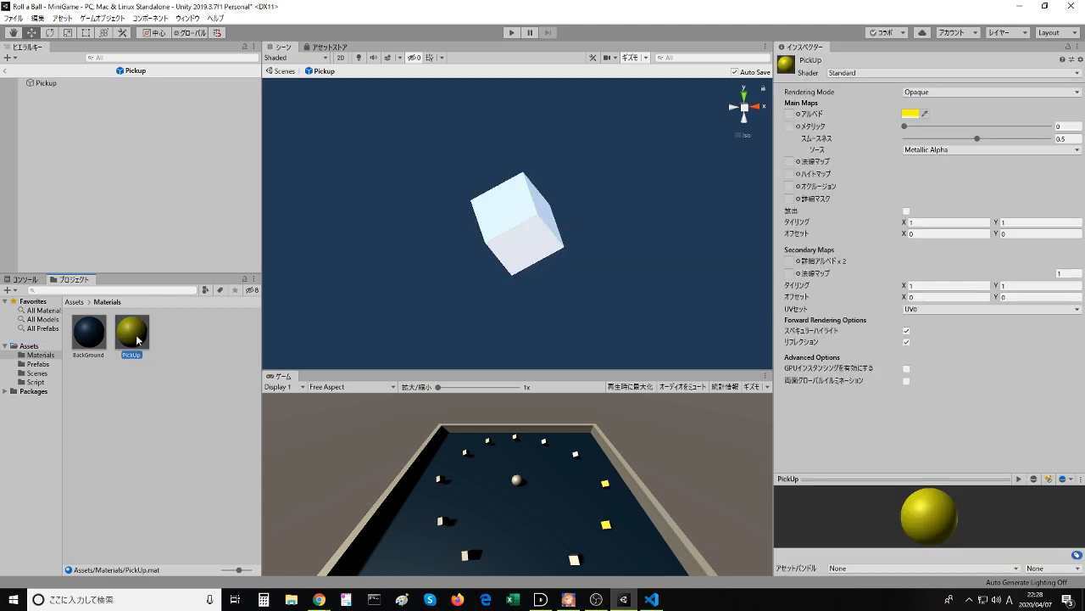
# - Move the Prefabs folder into Materials and return it to the Assets folder
pyautogui.moveTo(30, 366); pyautogui.dragTo(106, 449)
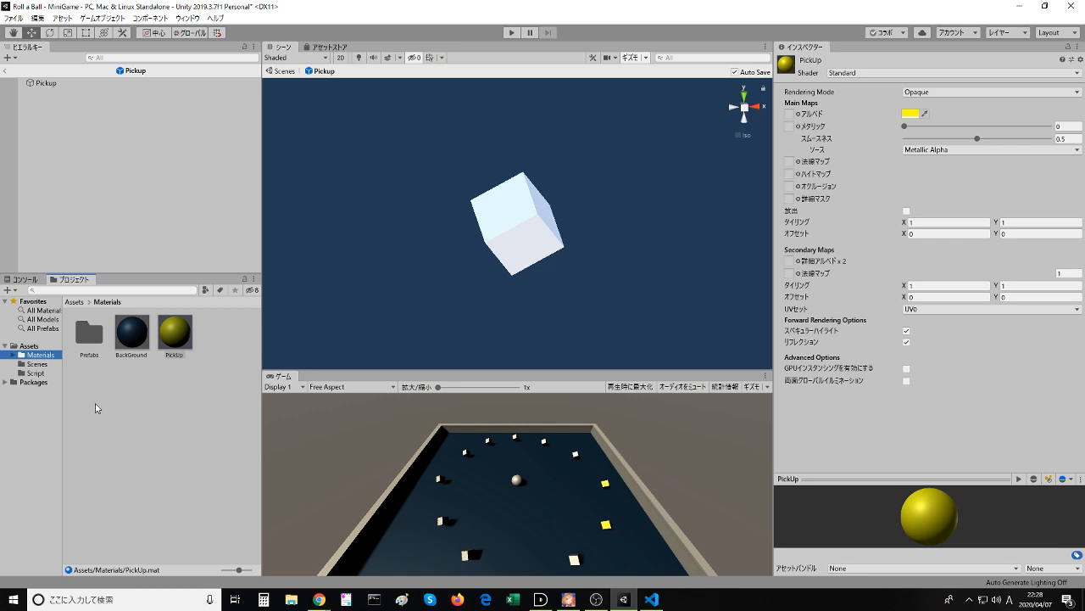
pyautogui.click(81, 339)
pyautogui.moveTo(20, 348); pyautogui.dragTo(21, 348)
pyautogui.click(41, 365)
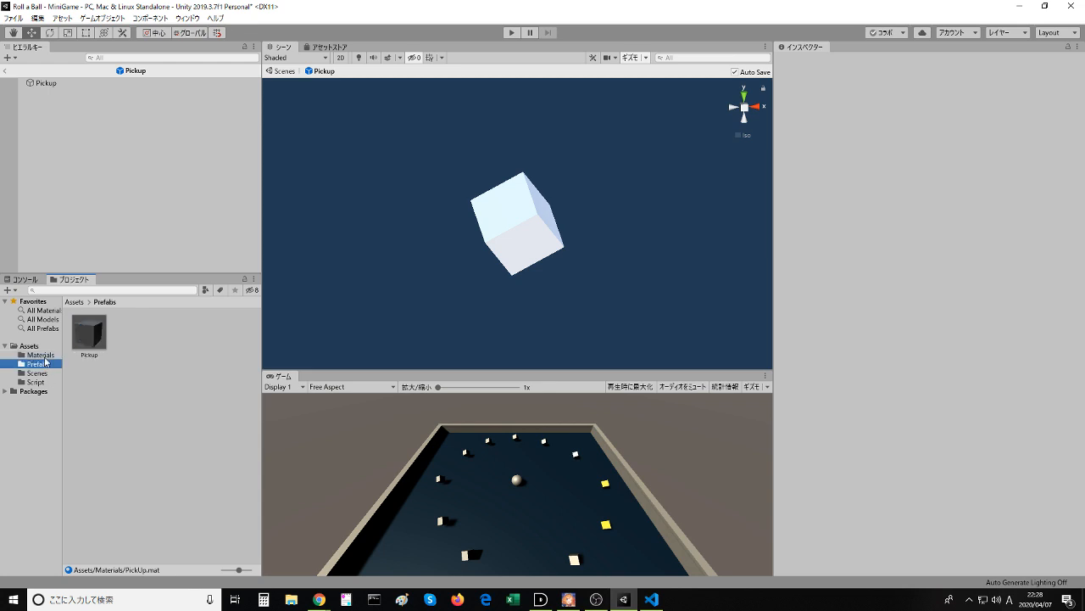
# - Look through the Prefabs, Scenes and Materials folders and examine the PickUp material's properties and available asset actions
pyautogui.click(40, 356)
pyautogui.click(39, 365)
pyautogui.click(39, 374)
pyautogui.click(40, 367)
pyautogui.click(87, 334)
pyautogui.click(40, 354)
pyautogui.click(108, 345)
pyautogui.click(132, 335)
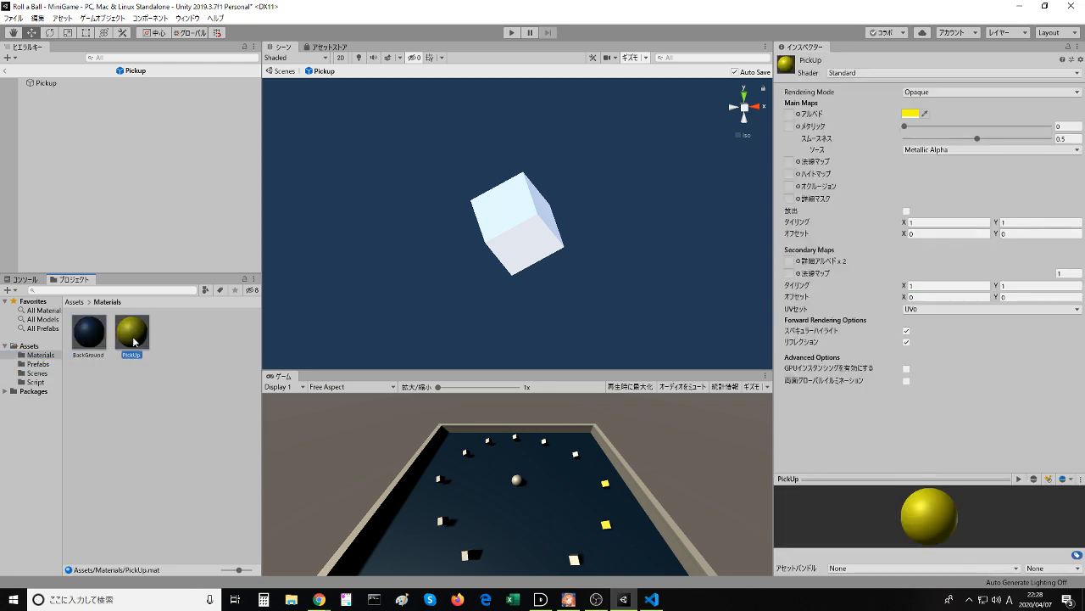
pyautogui.rightClick(133, 336)
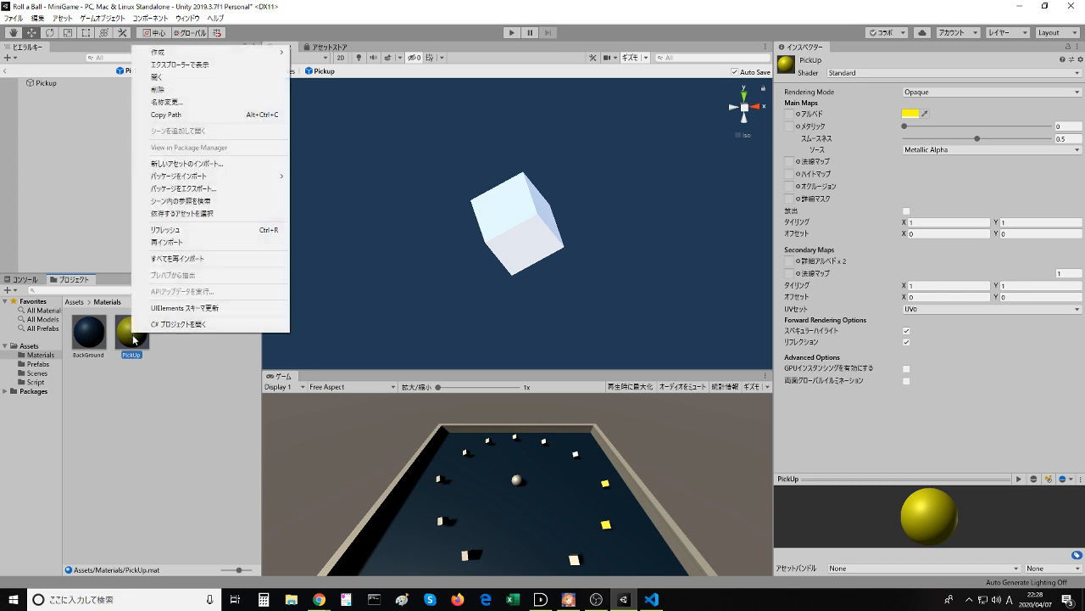
pyautogui.click(133, 339)
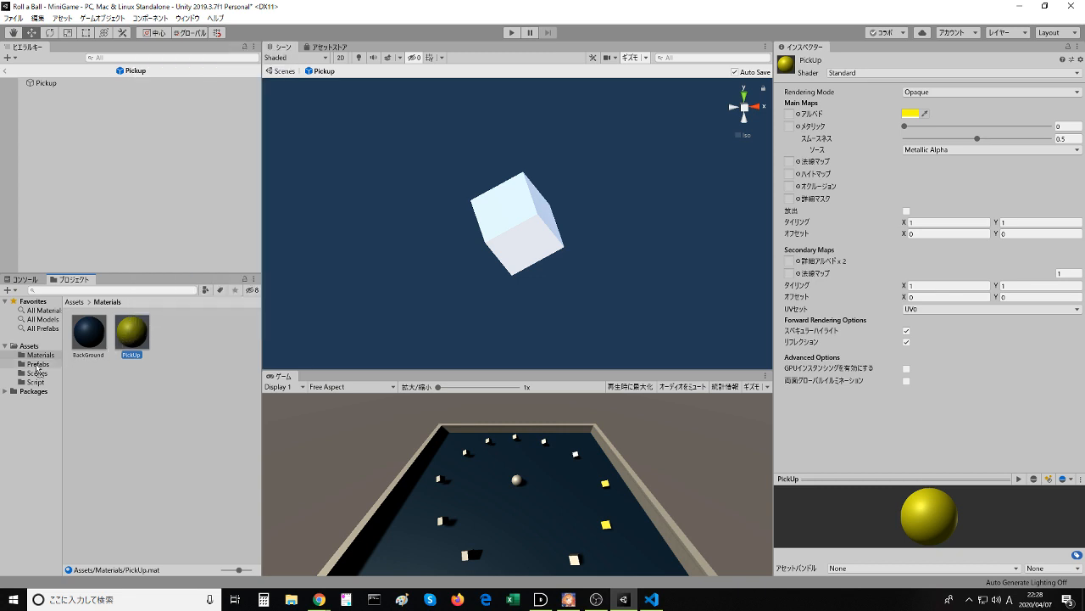
# - Examine the Pickup prefab asset in the Prefabs folder and its available actions
pyautogui.moveTo(36, 366); pyautogui.dragTo(55, 397)
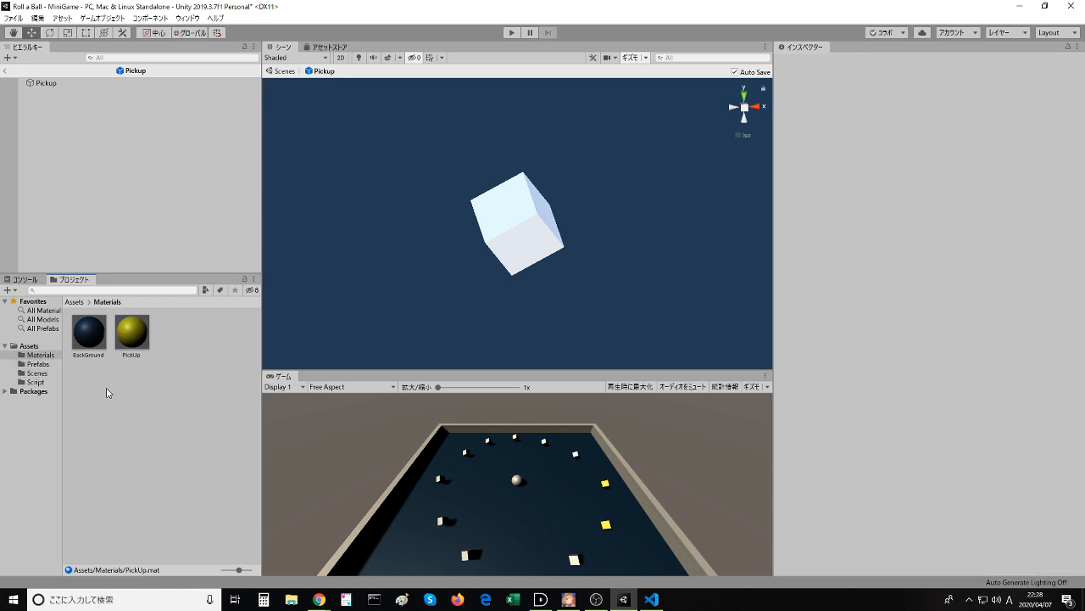
pyautogui.click(38, 363)
pyautogui.click(95, 348)
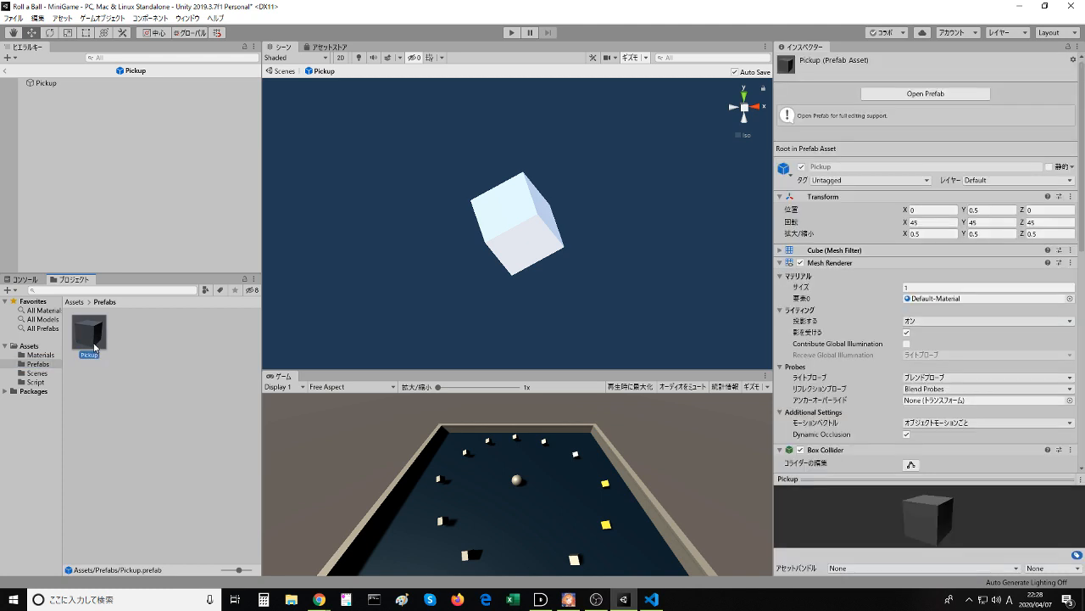
pyautogui.rightClick(95, 346)
pyautogui.click(94, 379)
# - Switch the Project window to the one-column layout and return it to the two-column layout
pyautogui.moveTo(76, 282)
pyautogui.mouseDown()
pyautogui.moveTo(83, 300)
pyautogui.moveTo(62, 285)
pyautogui.mouseUp()
pyautogui.click(254, 282)
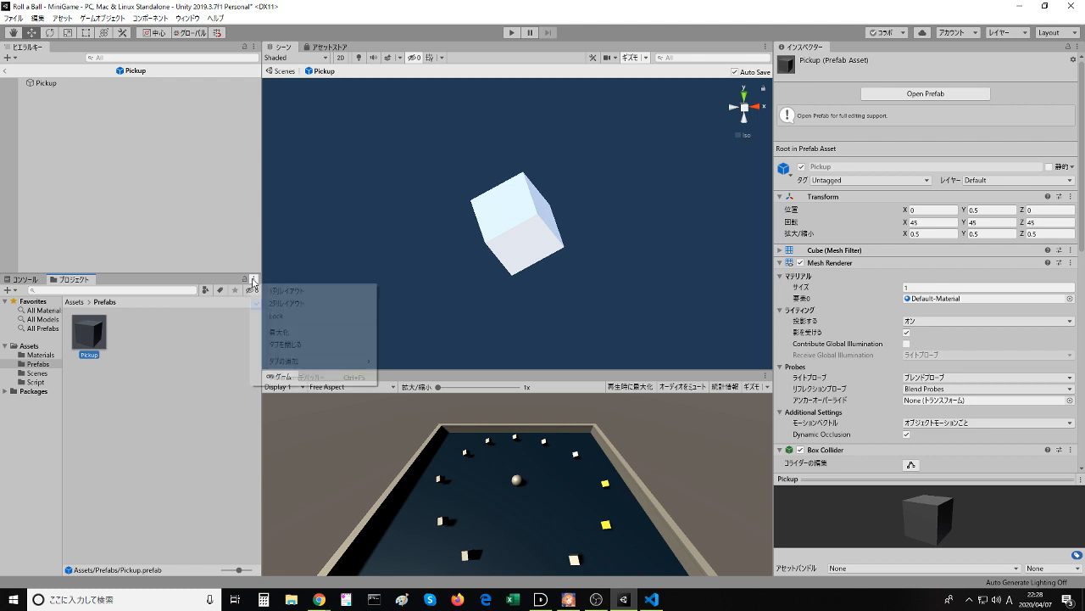
pyautogui.click(254, 283)
pyautogui.click(254, 282)
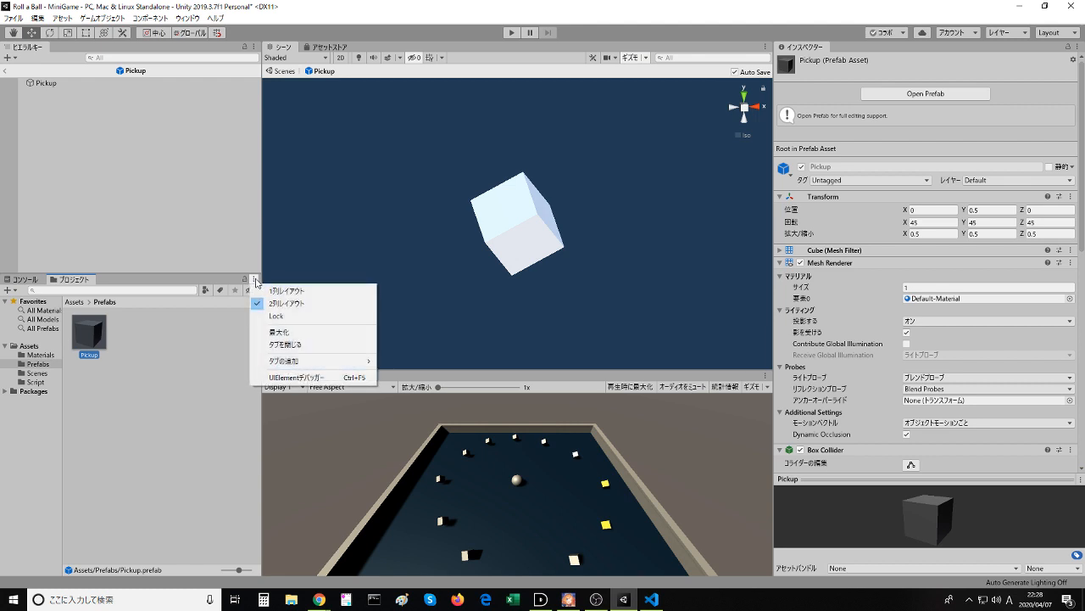
pyautogui.click(268, 290)
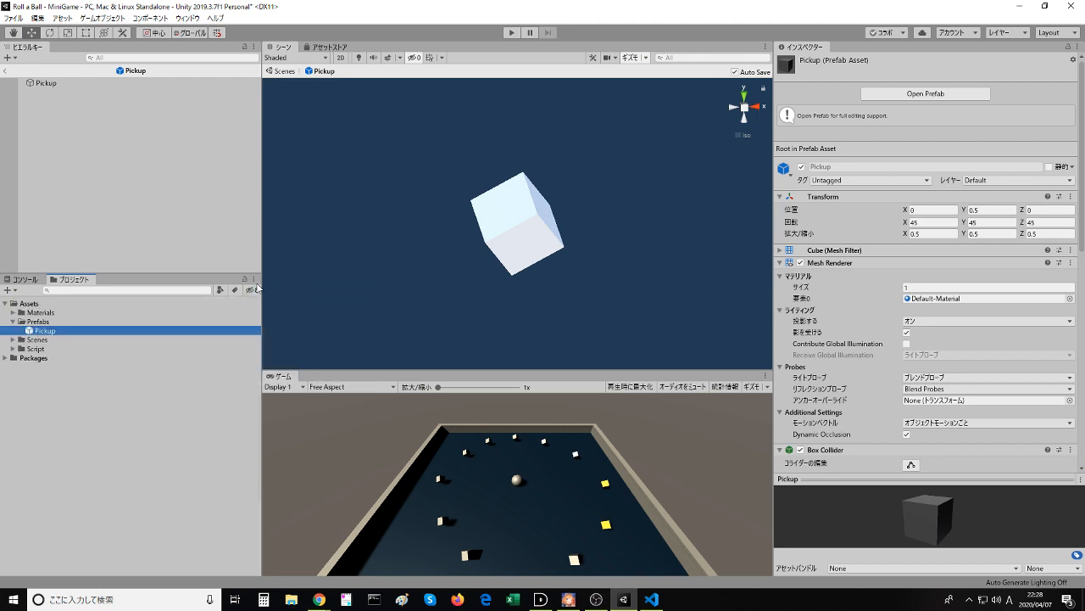
pyautogui.click(255, 282)
pyautogui.click(270, 303)
# - Maximize the Project window and restore it to its normal size
pyautogui.click(254, 282)
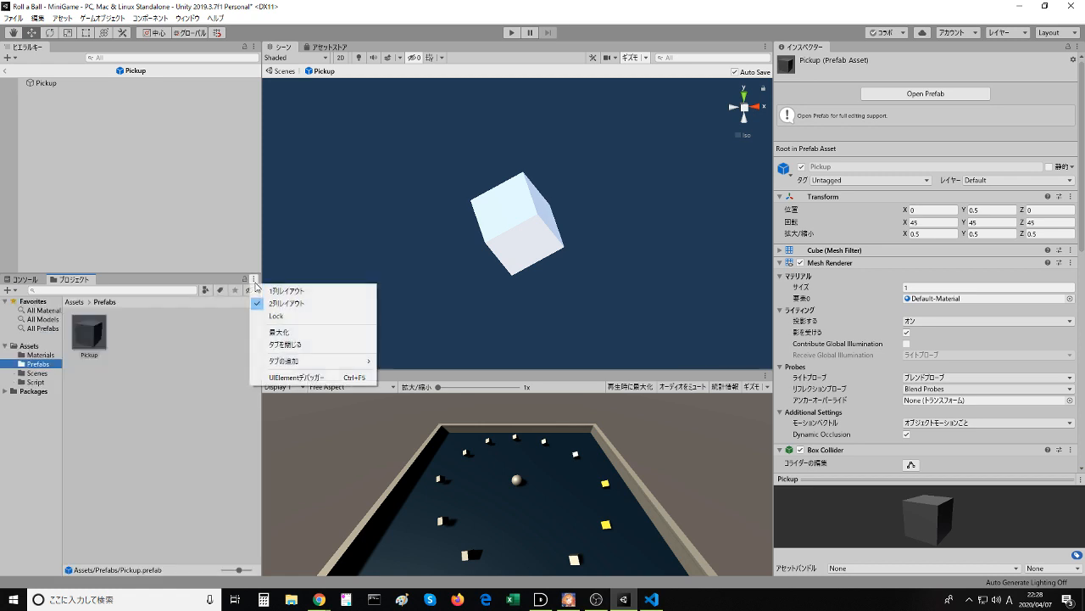
pyautogui.click(280, 332)
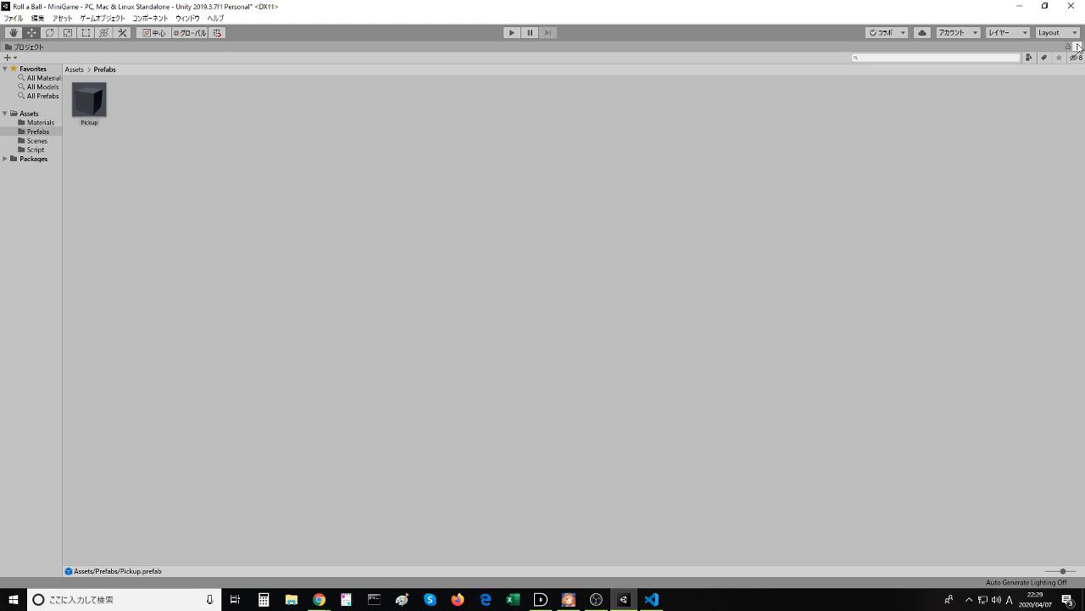
pyautogui.click(110, 70)
pyautogui.click(1077, 47)
pyautogui.click(1004, 101)
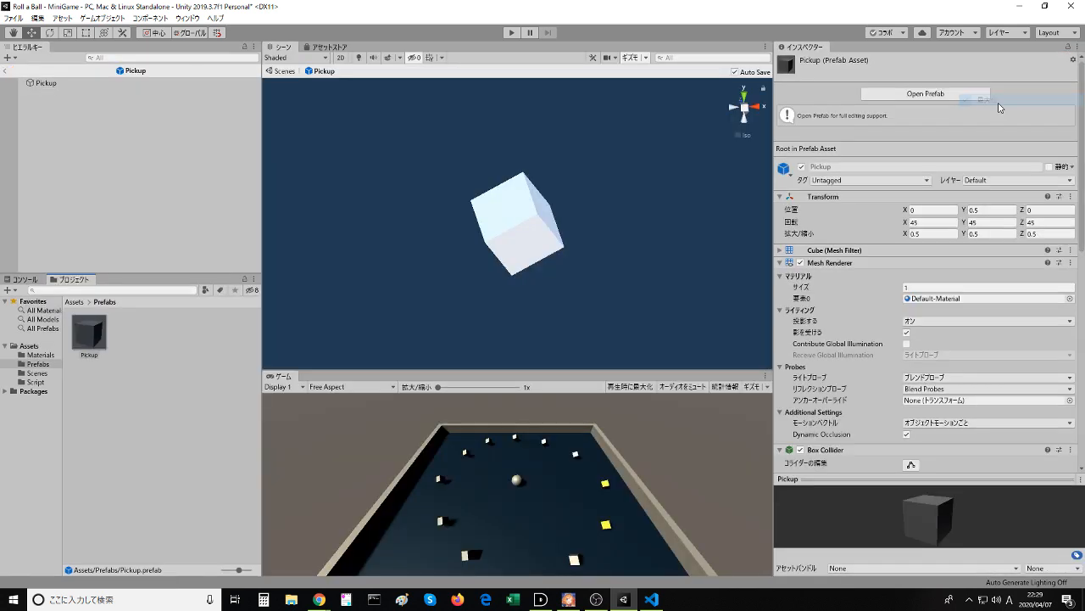
# - Try to put the PickUp material from the Materials folder onto Prefabs, and show the Prefabs folder's contents
pyautogui.click(37, 355)
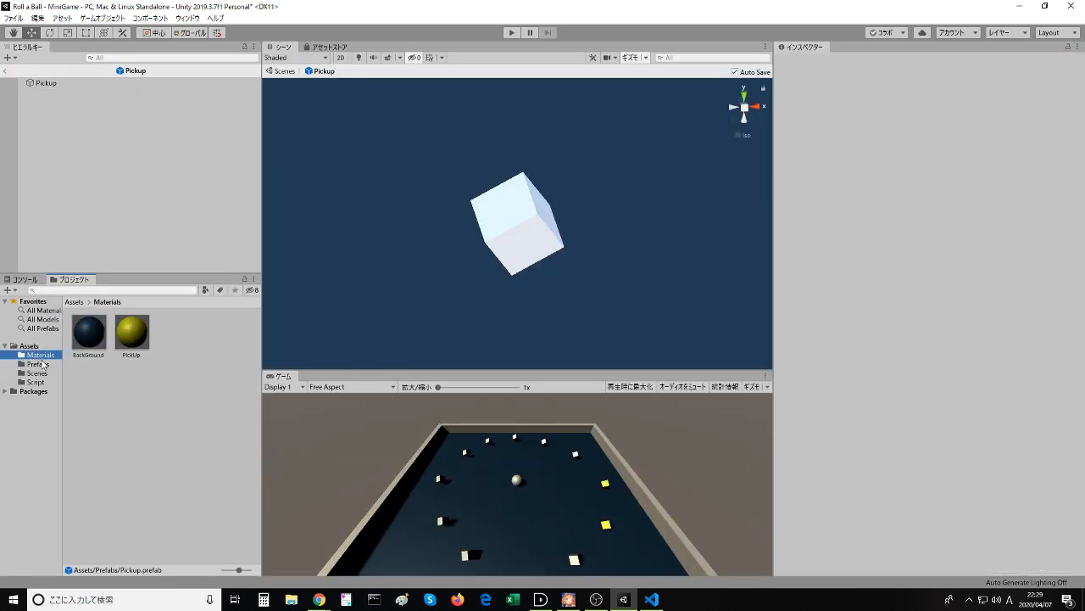
pyautogui.click(131, 337)
pyautogui.moveTo(130, 334); pyautogui.dragTo(40, 370)
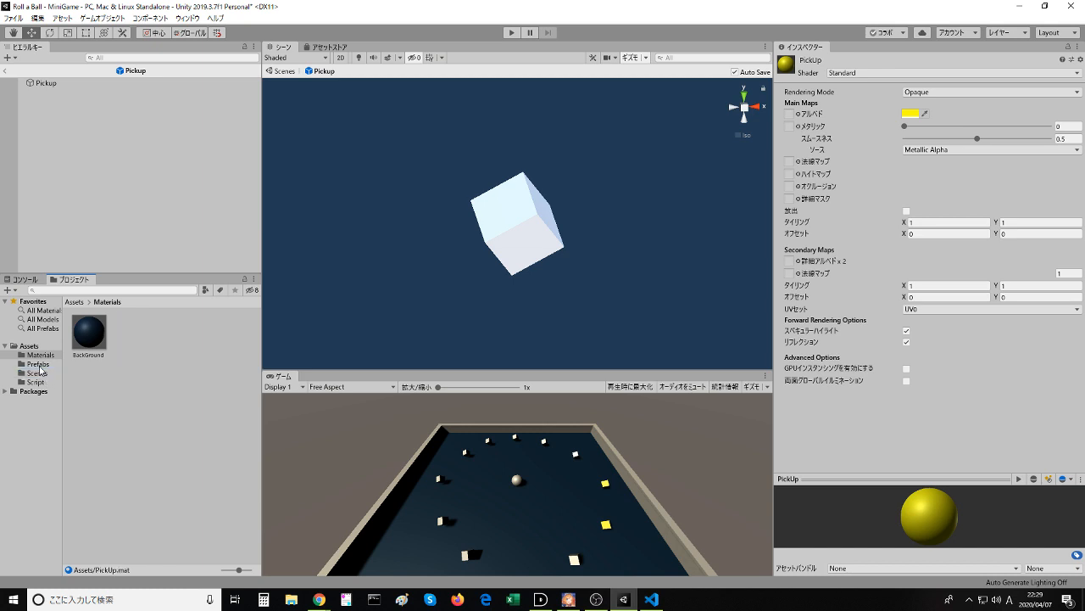
pyautogui.click(40, 367)
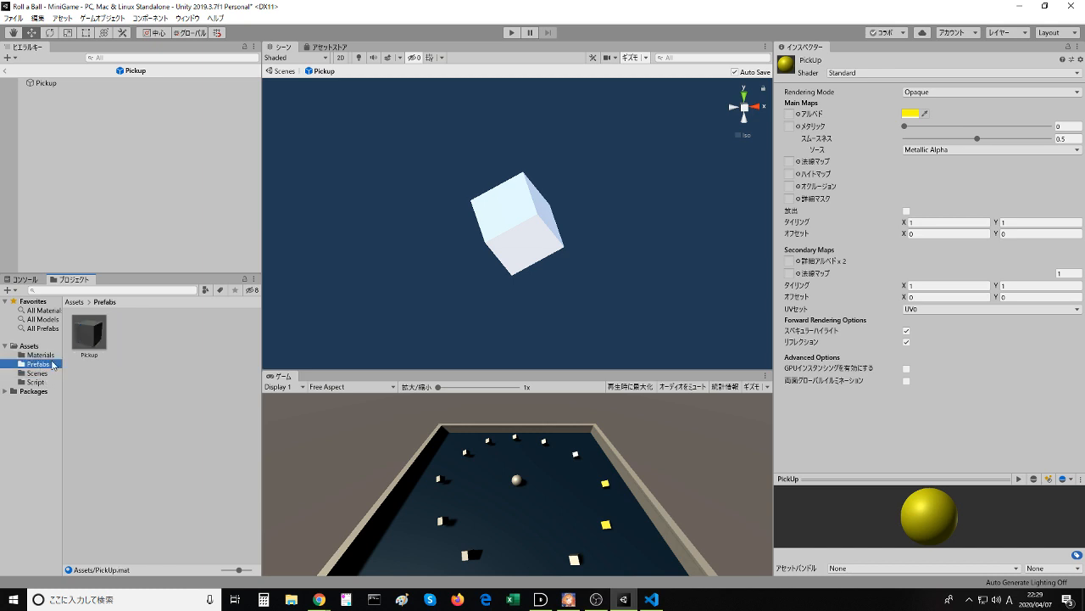
# - Search the Materials, Scenes, Script and Prefabs folders for the moved PickUp material
pyautogui.click(40, 354)
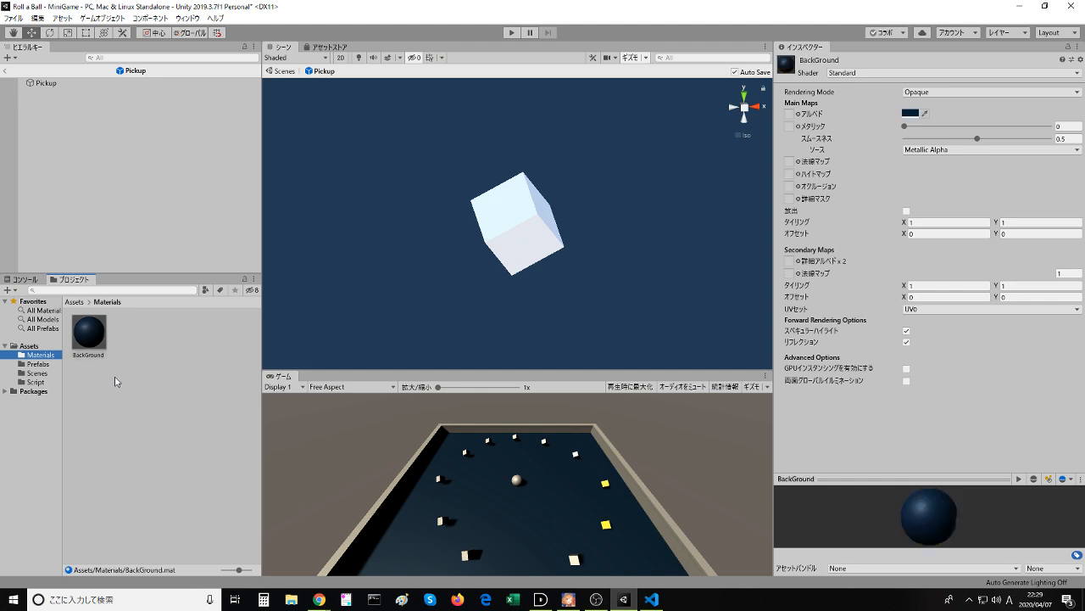
pyautogui.click(38, 373)
pyautogui.click(41, 383)
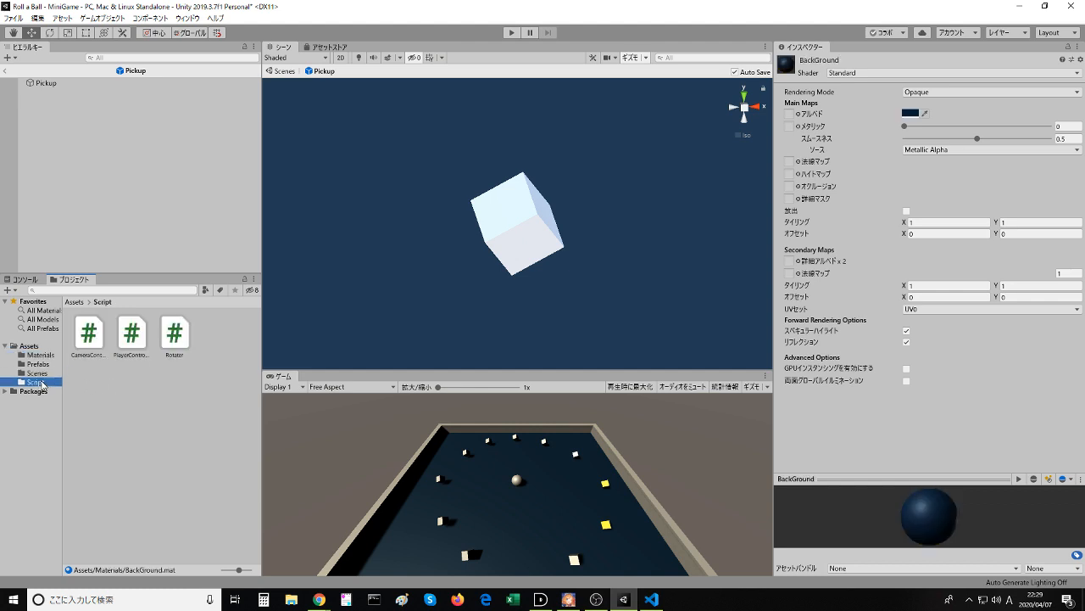
pyautogui.click(38, 373)
pyautogui.click(40, 364)
pyautogui.click(40, 355)
pyautogui.click(45, 363)
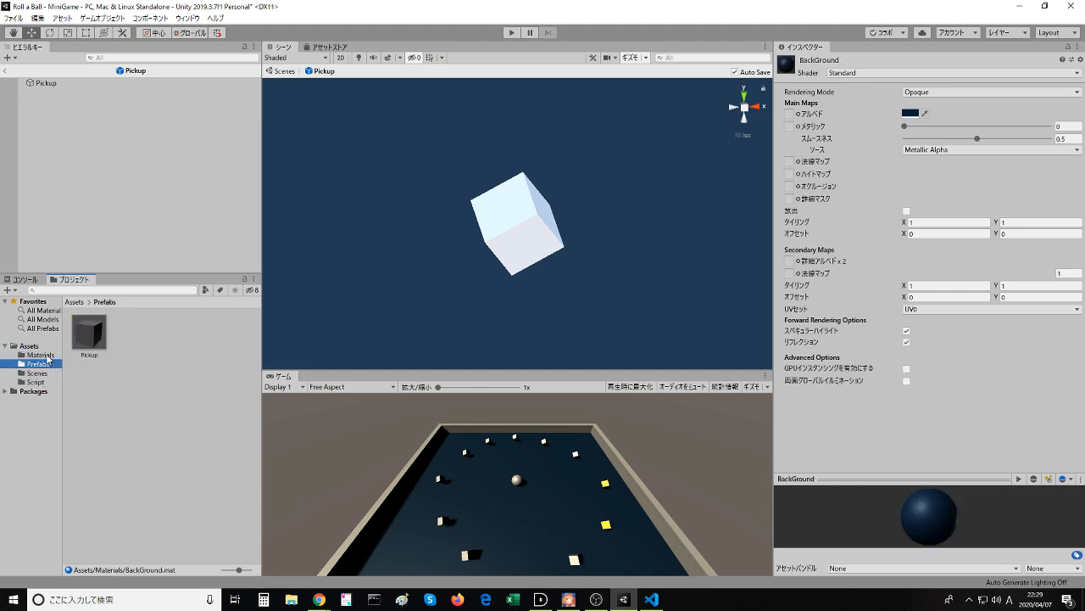
pyautogui.click(41, 355)
# - Create a new material named PickUp in the Materials folder
pyautogui.click(141, 356)
pyautogui.rightClick(141, 358)
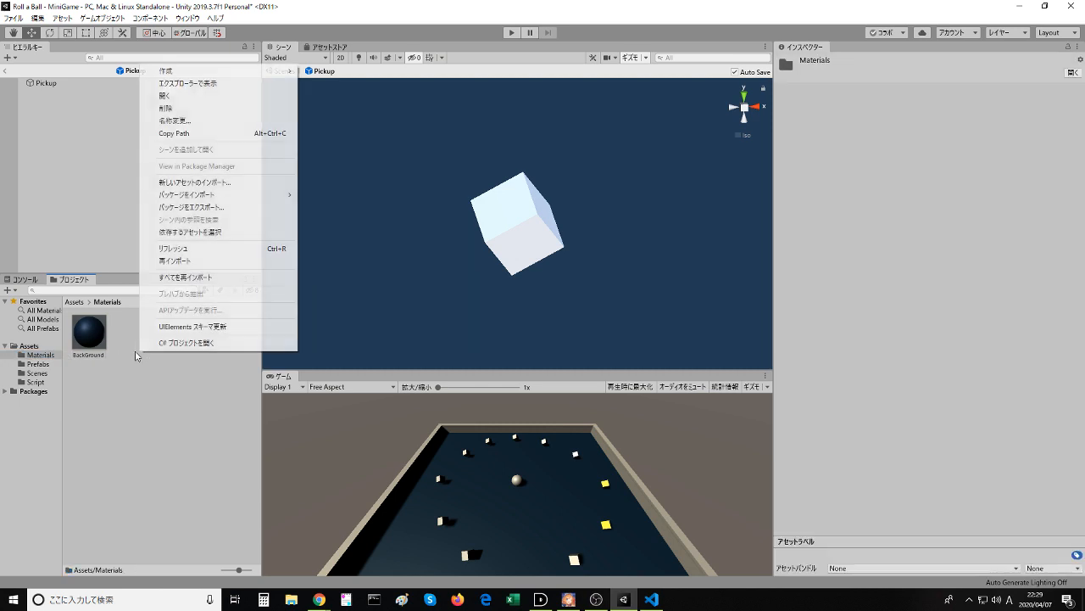
pyautogui.moveTo(217, 72)
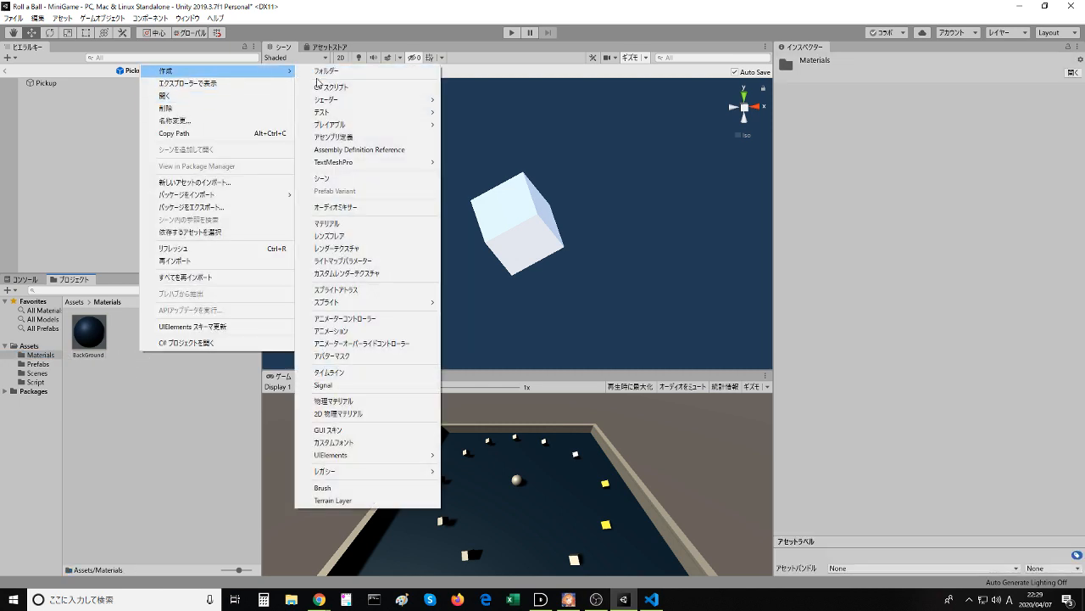
pyautogui.click(327, 223)
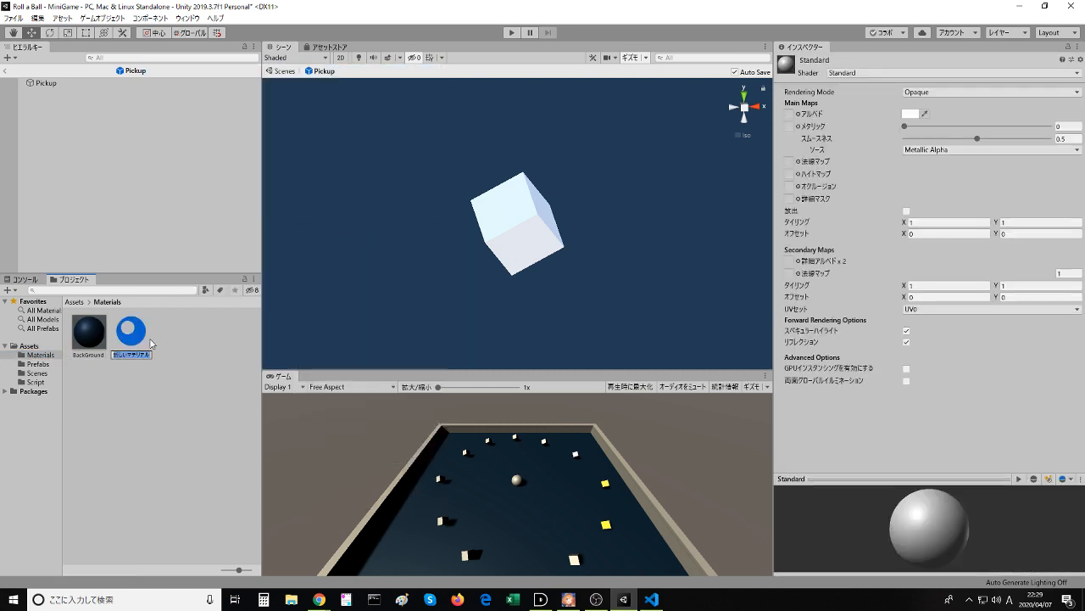
pyautogui.write('PickUp')
pyautogui.press('Return')
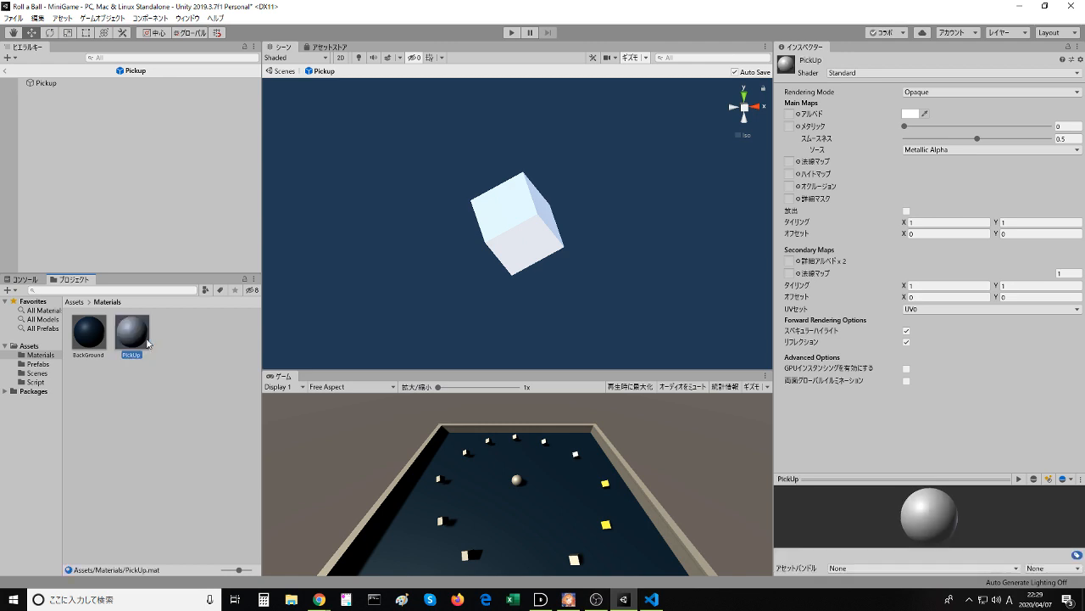
# - Set the new PickUp material's albedo colour to yellow, FFFF00
pyautogui.click(141, 356)
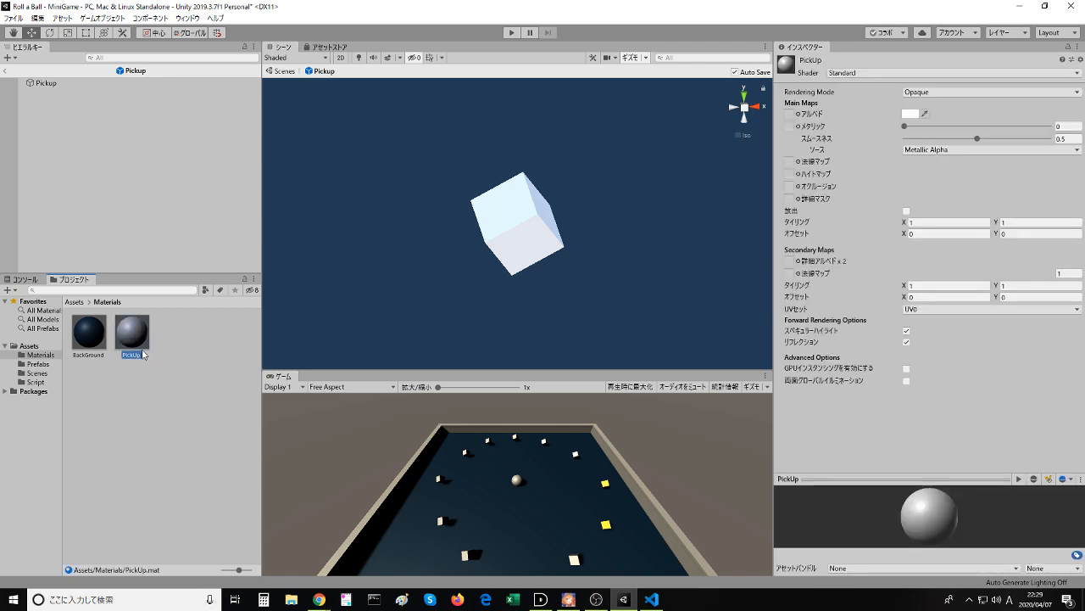
pyautogui.click(910, 113)
pyautogui.moveTo(81, 224); pyautogui.dragTo(5, 228)
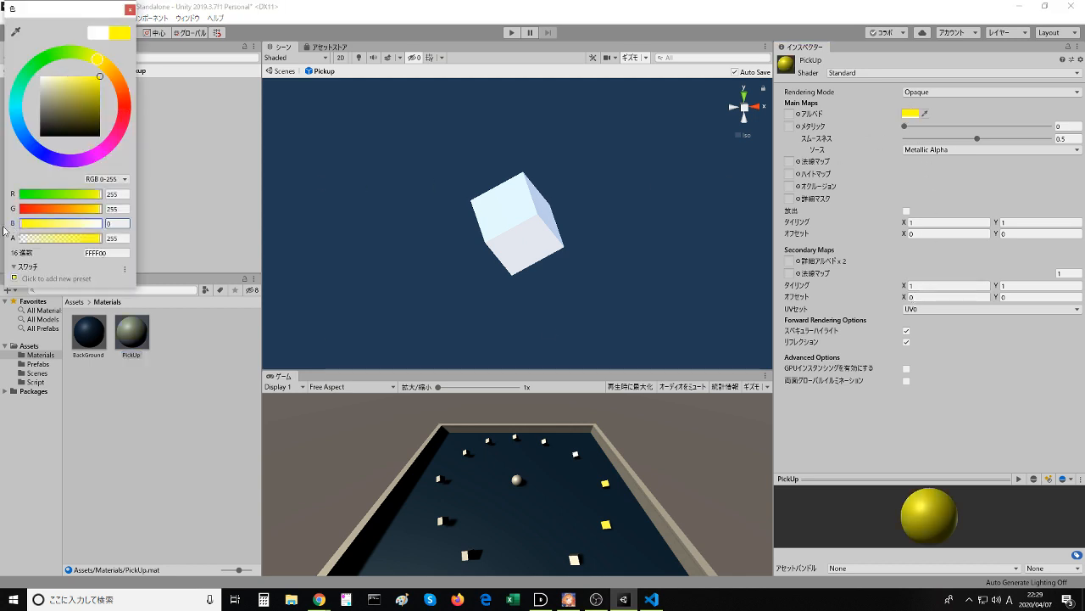
pyautogui.click(130, 10)
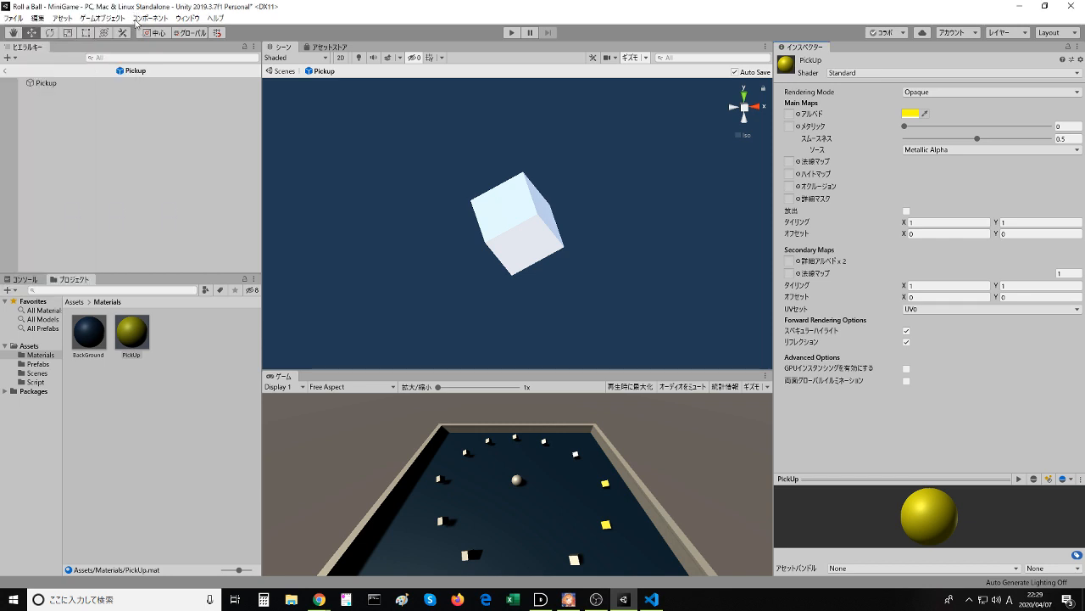
# - Apply the yellow PickUp material to the cube in the Pickup prefab and return to the MiniGame scene
pyautogui.click(170, 338)
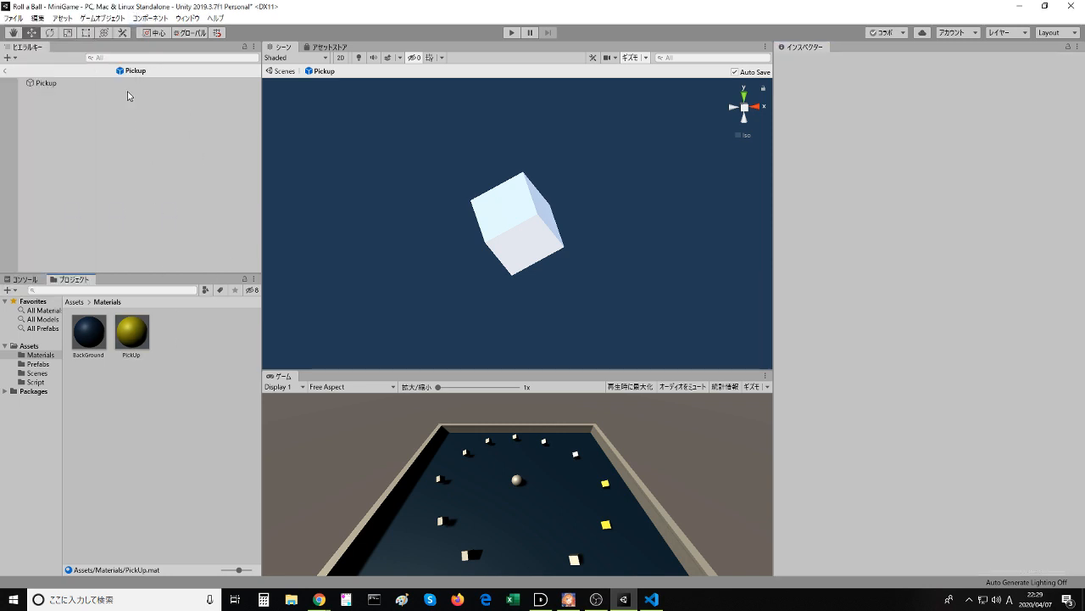
pyautogui.moveTo(131, 331); pyautogui.dragTo(515, 233)
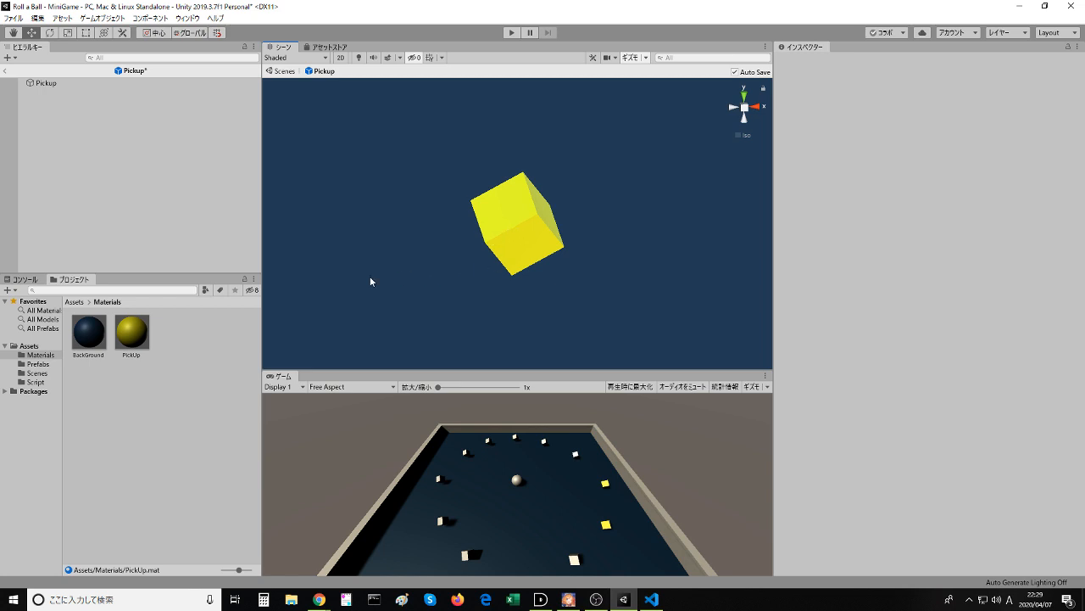
pyautogui.click(16, 72)
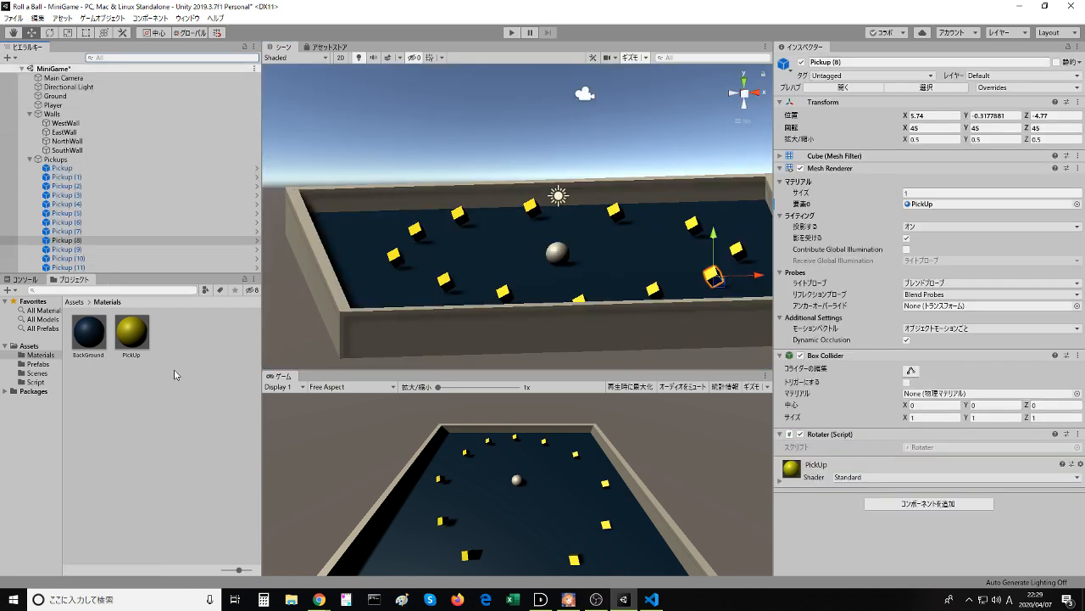
pyautogui.scroll(-2, 598, 270)
pyautogui.scroll(1, 598, 270)
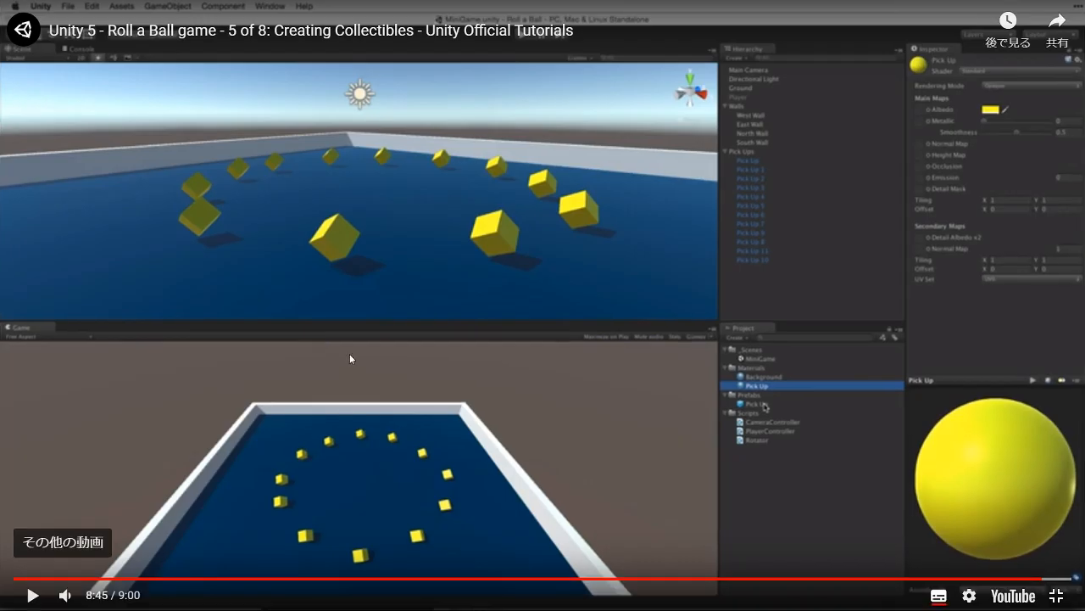
# - Switch to the browser, finish the collectibles video and go to the section "2. Collecting the Pick Up Objects"
pyautogui.click(349, 354)
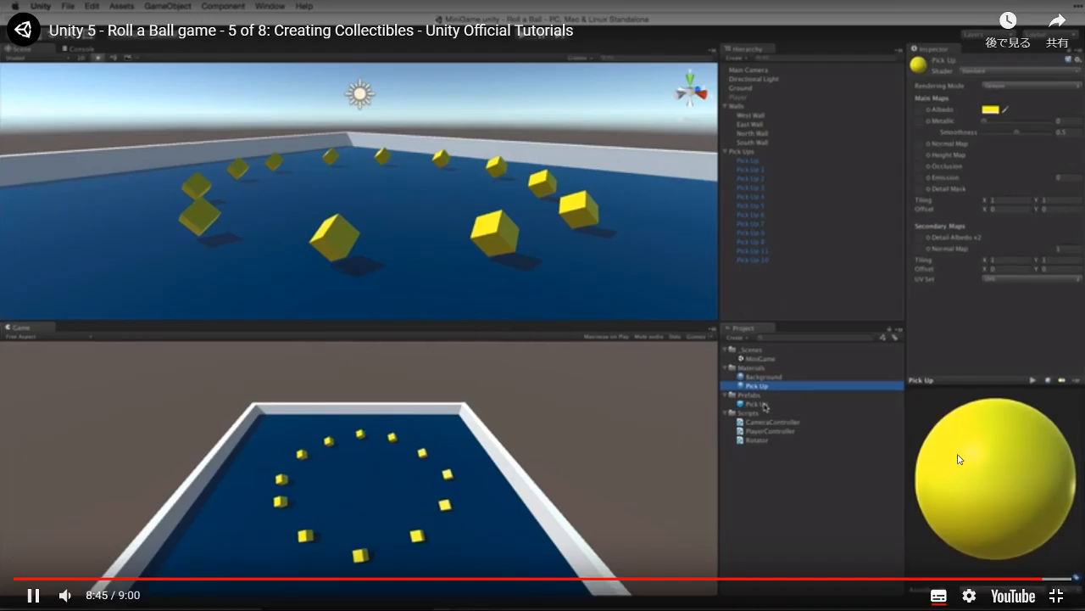
pyautogui.press('Escape')
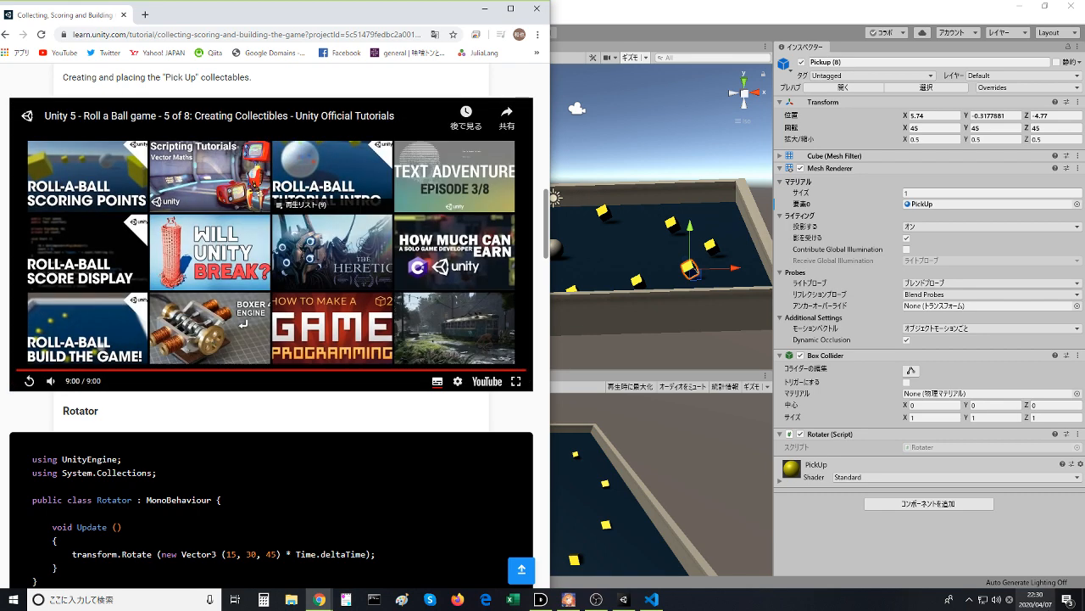
pyautogui.scroll(-5, 336, 421)
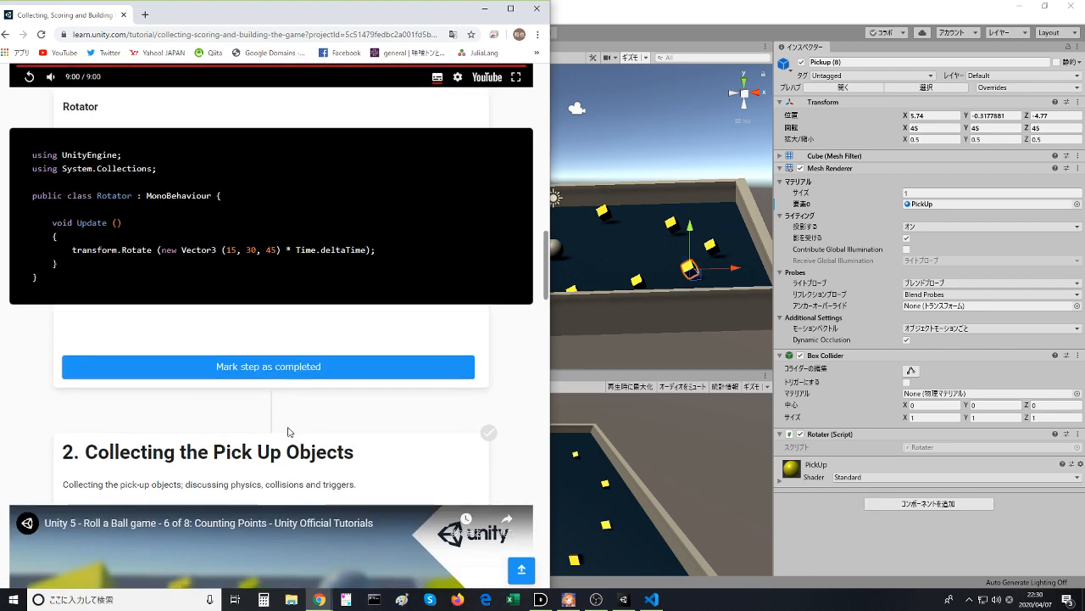
# - Mark the first tutorial step as completed and play the Counting Points video in "2. Collecting the Pick Up Objects"
pyautogui.click(206, 263)
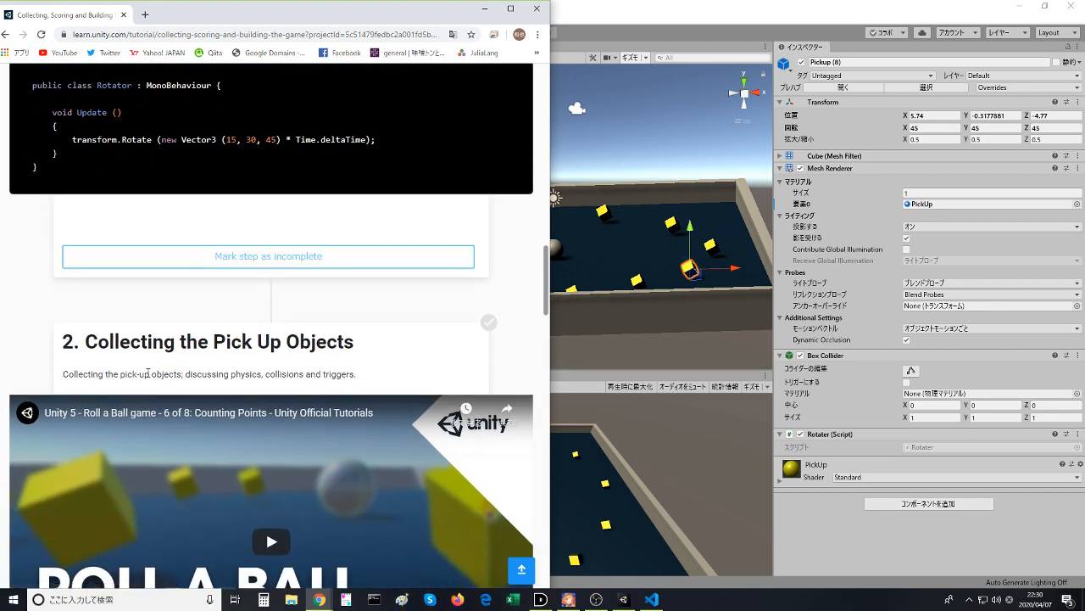
pyautogui.scroll(-2, 140, 396)
pyautogui.click(227, 381)
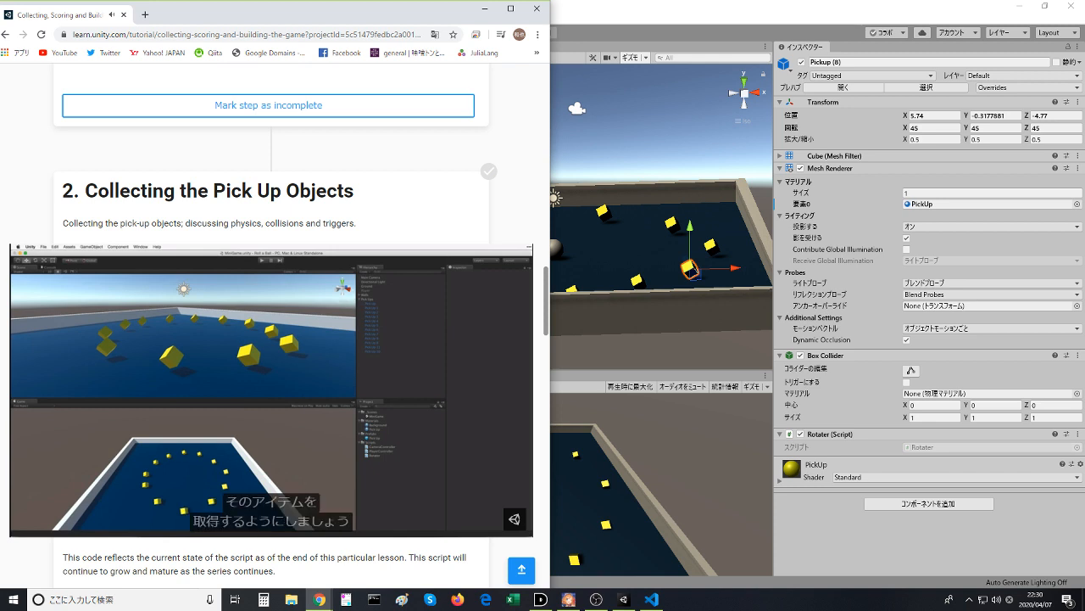
pyautogui.moveTo(245, 390)
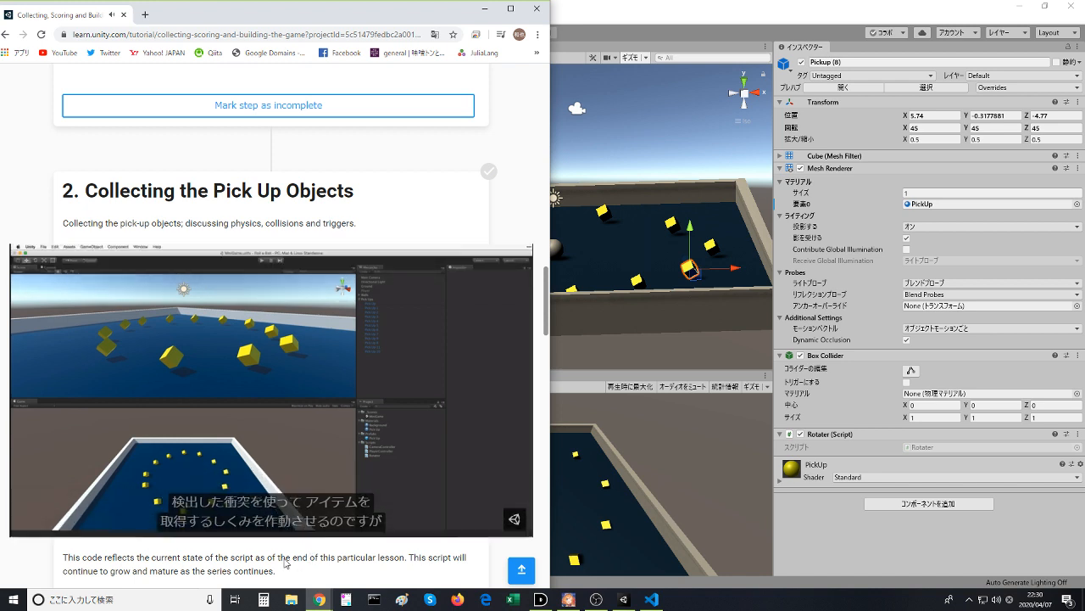
pyautogui.scroll(-1, 262, 558)
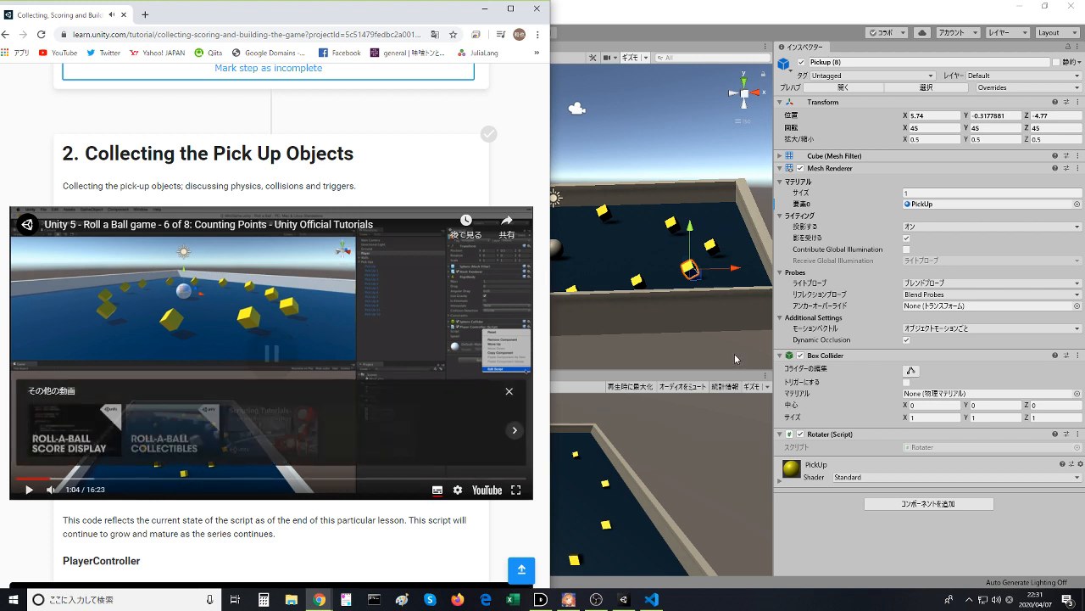
# - Switch to Unity and collapse the Pickups and Walls groups in the scene hierarchy
pyautogui.click(576, 253)
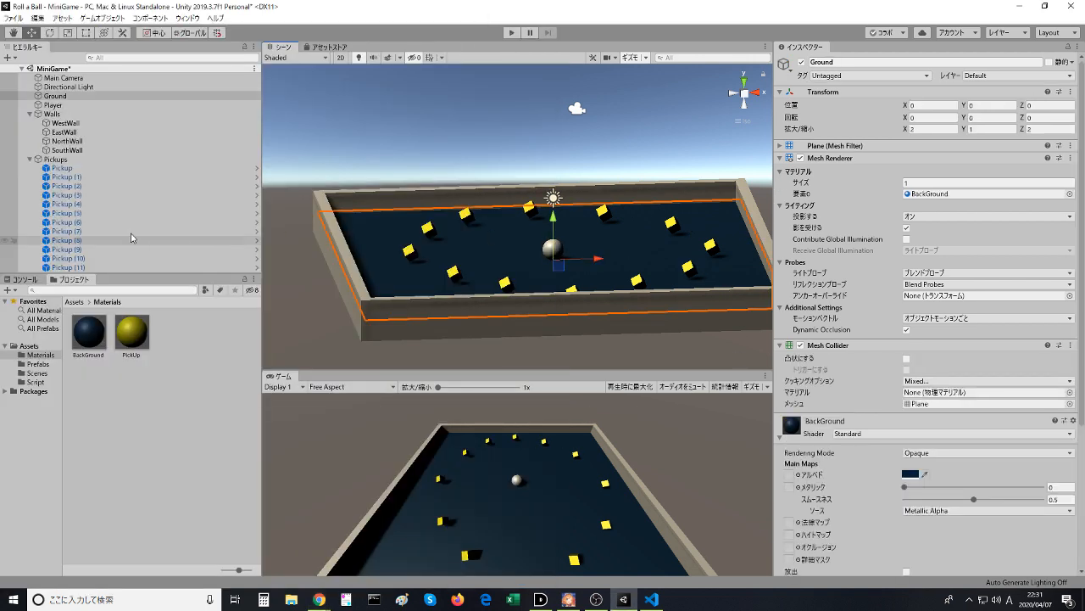
pyautogui.click(30, 158)
pyautogui.click(30, 114)
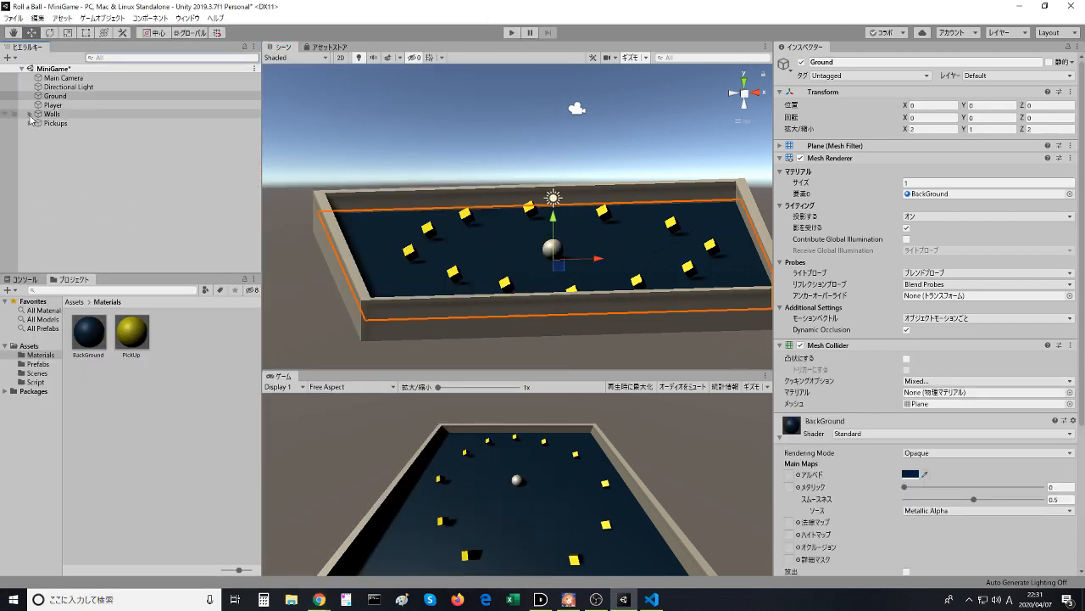
# - Select the Player object, collapse its Default-Material settings and open its PlayerController script for editing
pyautogui.click(52, 104)
pyautogui.scroll(-5, 976, 498)
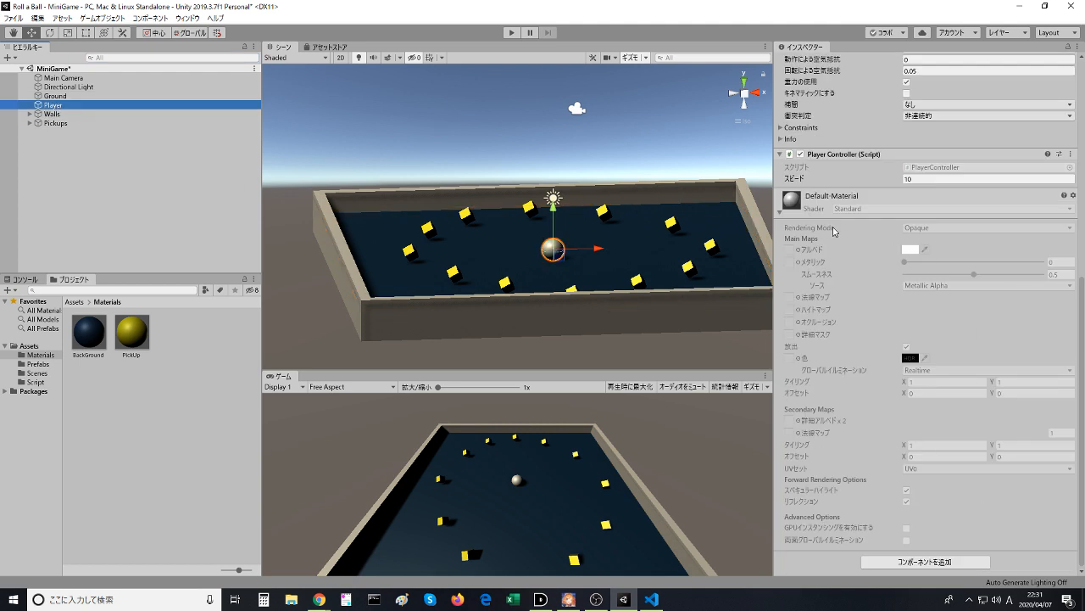
pyautogui.click(782, 212)
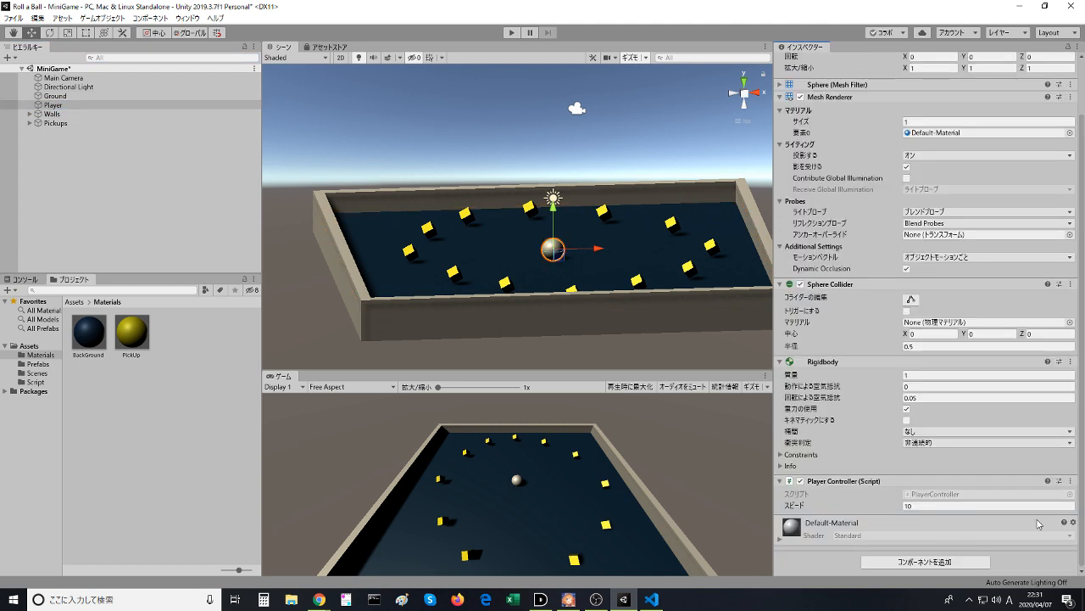
pyautogui.click(1071, 481)
pyautogui.click(1020, 480)
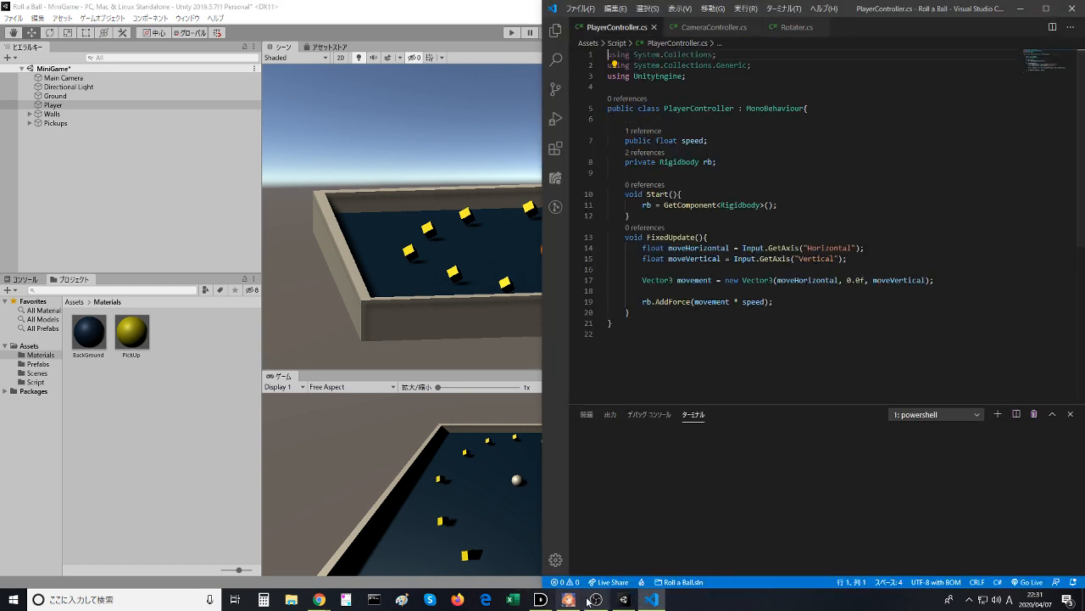
# - Return to the browser and resume the Counting Points video beside the code editor
pyautogui.moveTo(318, 599)
pyautogui.click(373, 564)
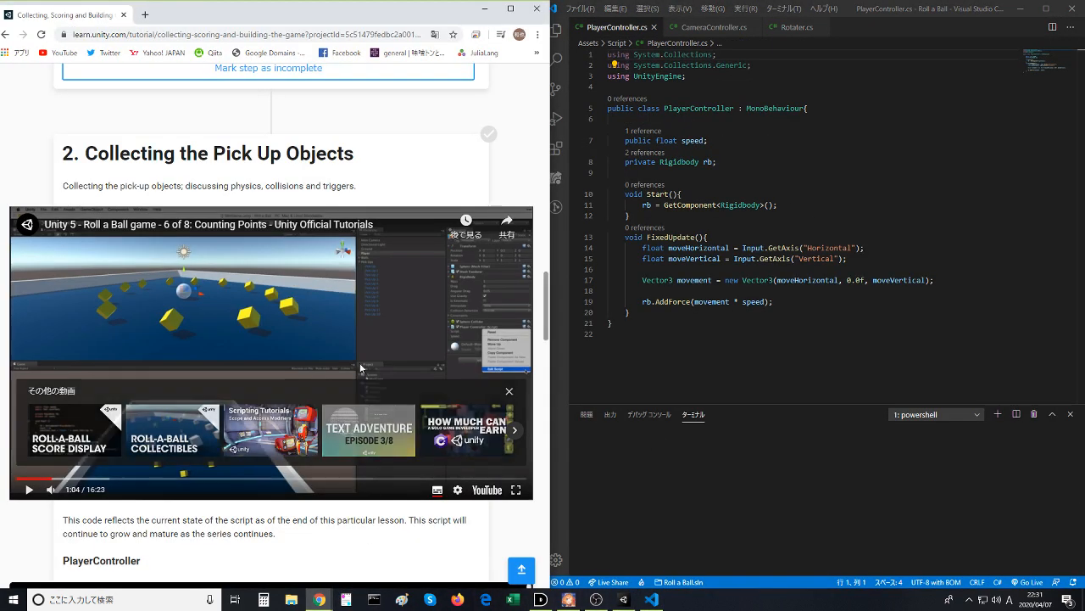
pyautogui.click(316, 268)
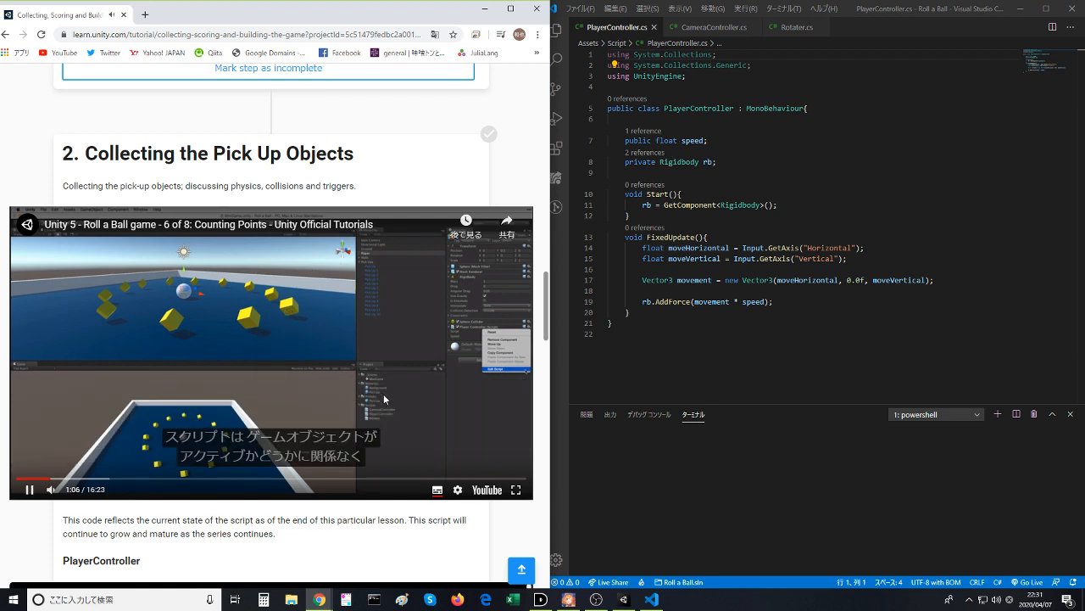
# - Insert two new lines after the FixedUpdate method in PlayerController.cs
pyautogui.click(670, 317)
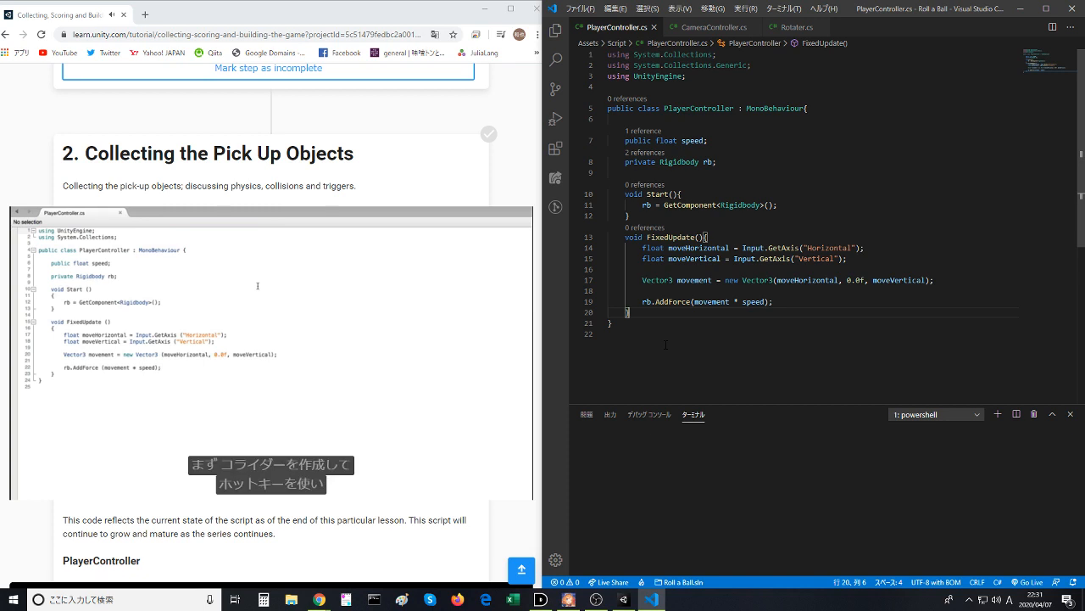
pyautogui.press('Return')
pyautogui.press('Return')
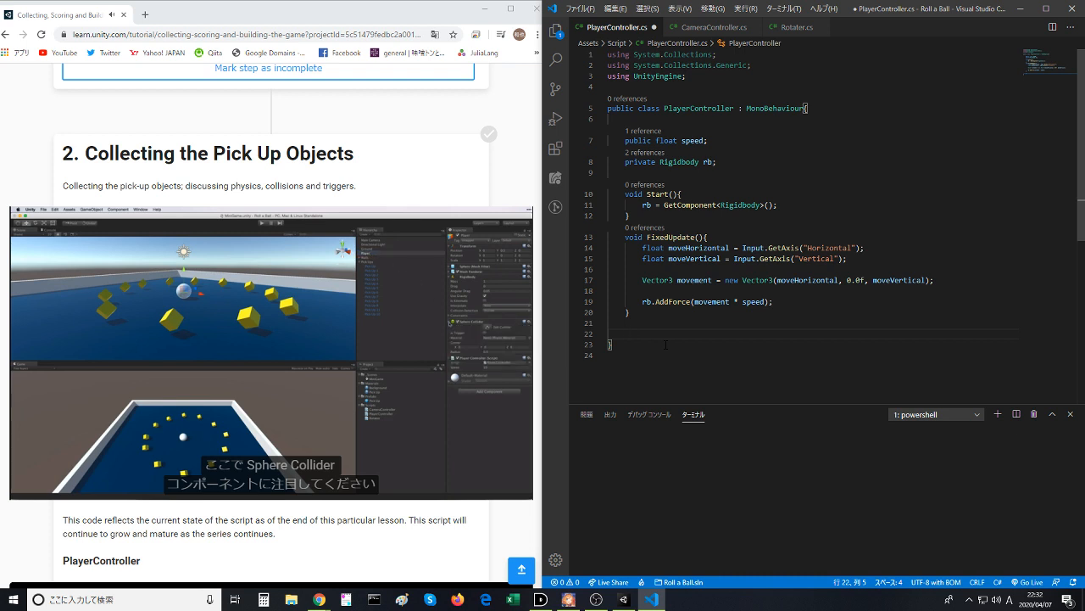
# - Pause the video, switch to Unity and examine the Player's Sphere Collider component
pyautogui.click(299, 371)
pyautogui.click(624, 599)
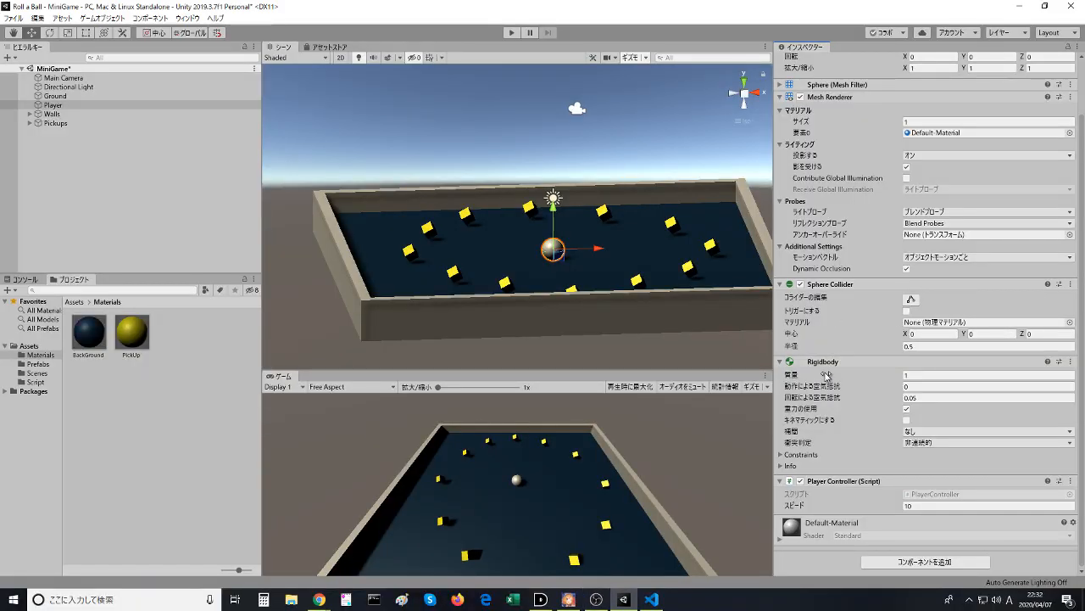
pyautogui.scroll(3, 826, 382)
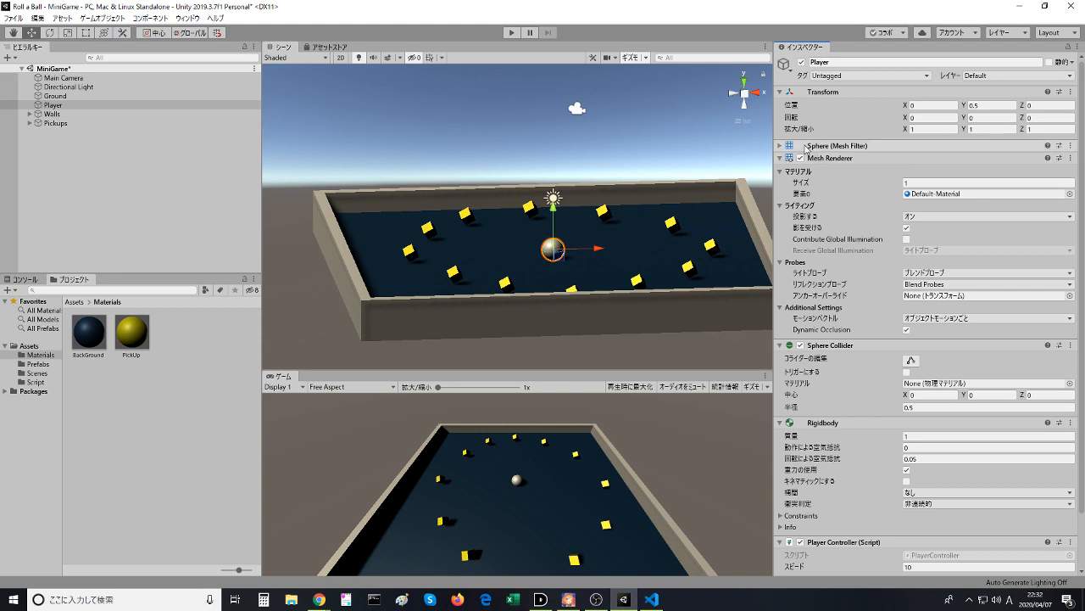
pyautogui.click(831, 346)
pyautogui.click(833, 346)
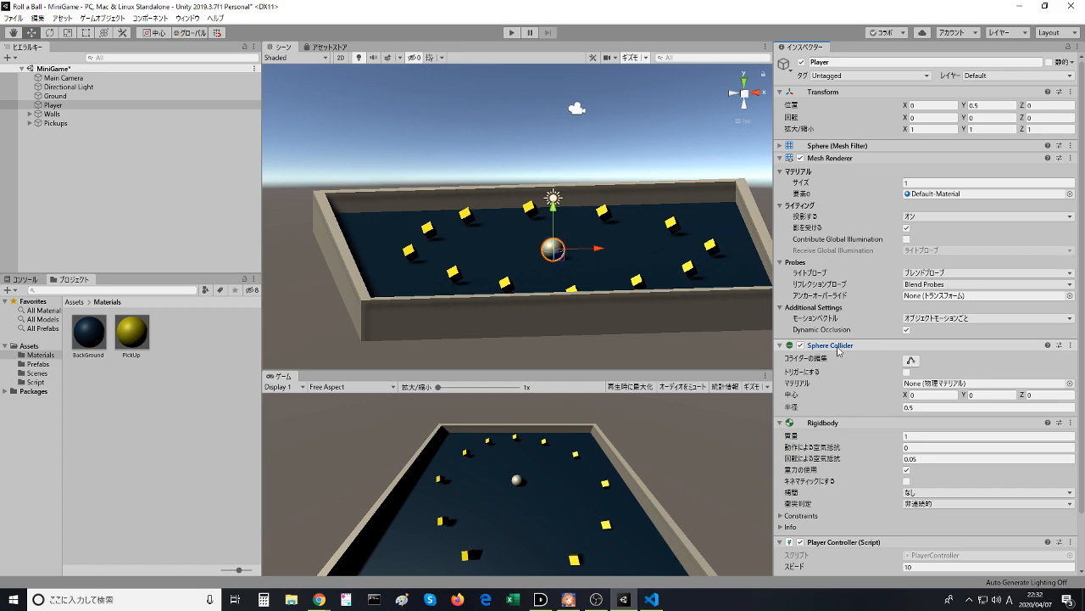
# - Go back to the browser and continue the Counting Points video up to the OnTriggerEnter code
pyautogui.press('super+Tab')
pyautogui.press('super')
pyautogui.press('super')
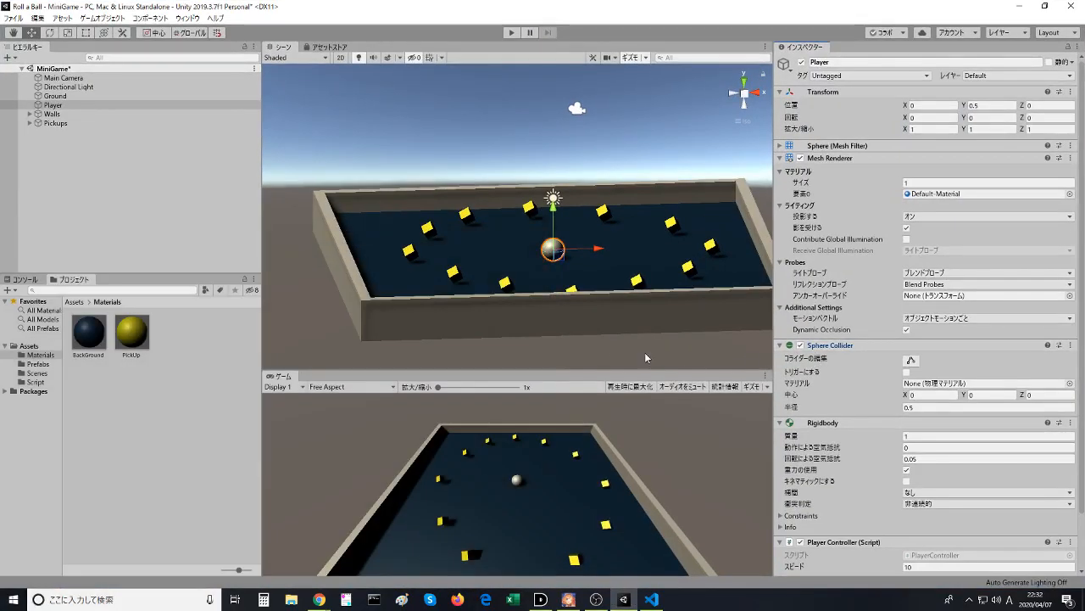
pyautogui.hotkey('alt', 'Tab')
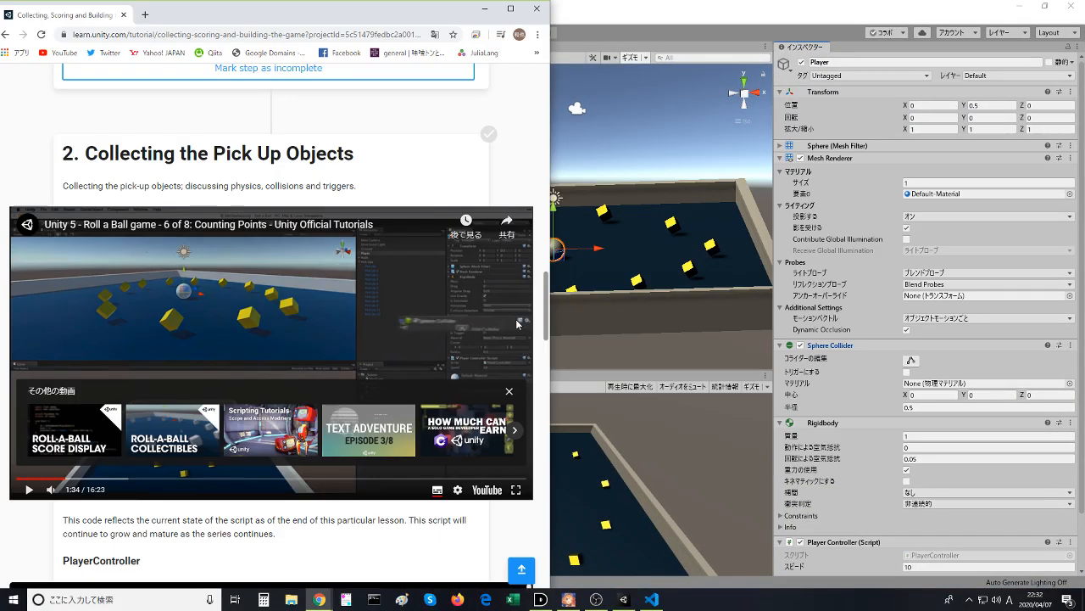
pyautogui.click(448, 305)
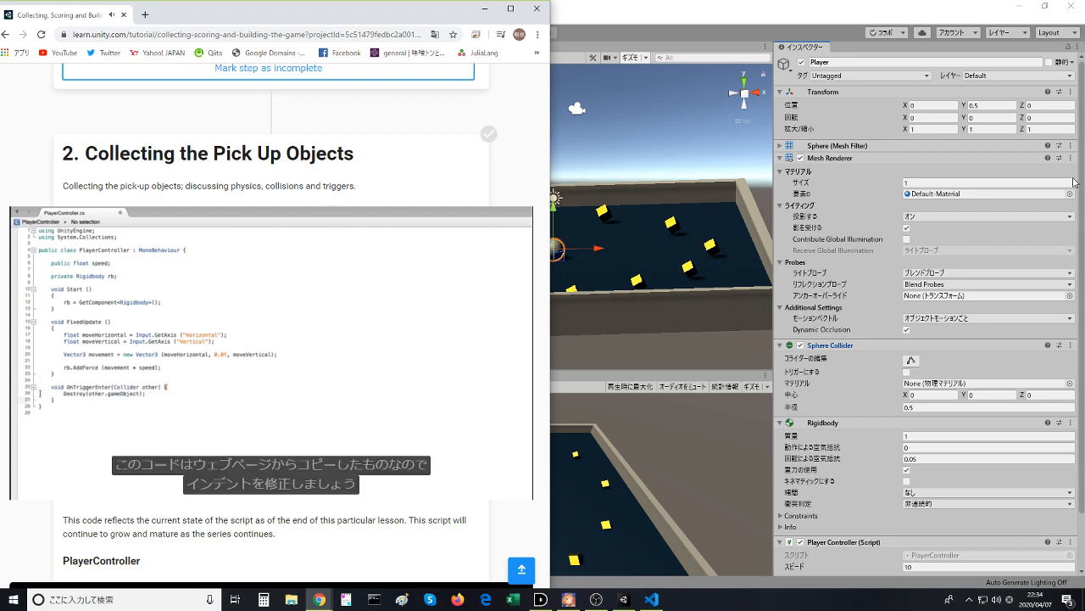
# - Pause the video and read the lesson's PlayerController sample code down to its OnTriggerEnter method
pyautogui.click(211, 394)
pyautogui.scroll(-3, 208, 403)
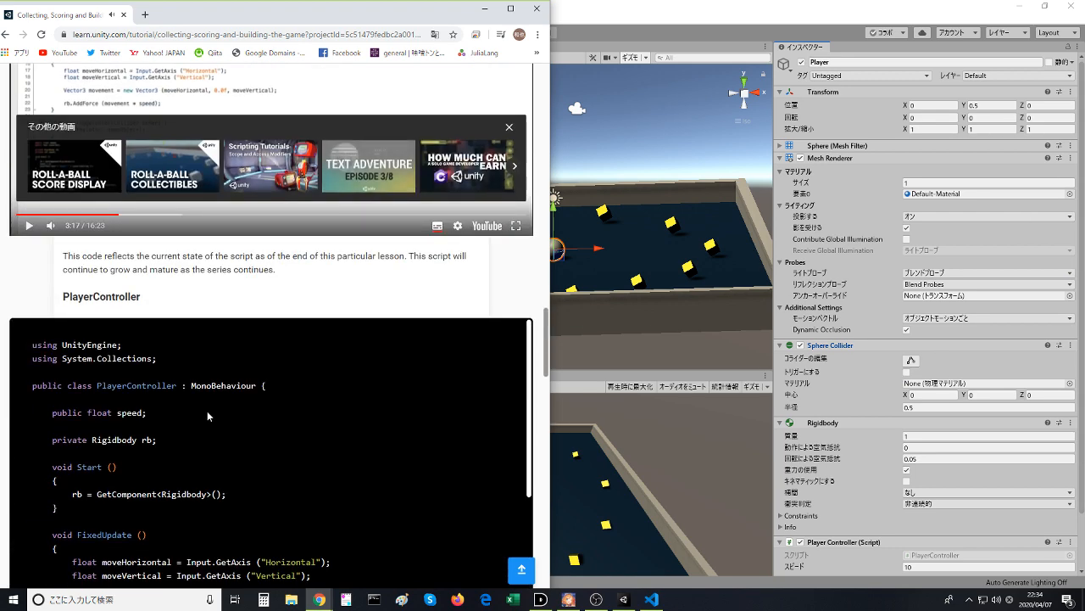
pyautogui.scroll(-3, 146, 433)
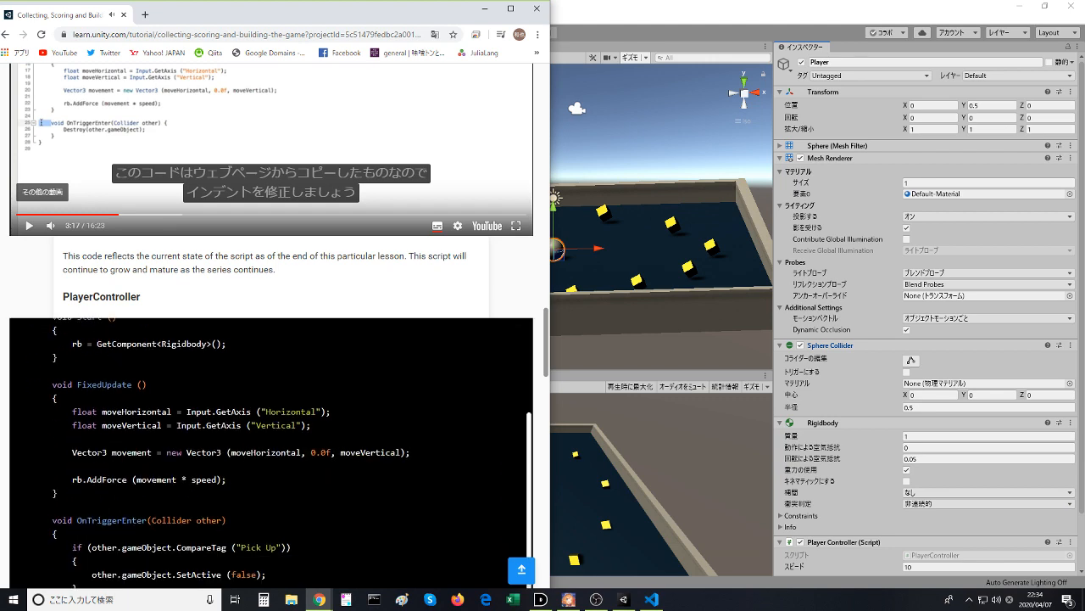
pyautogui.scroll(-1, 271, 450)
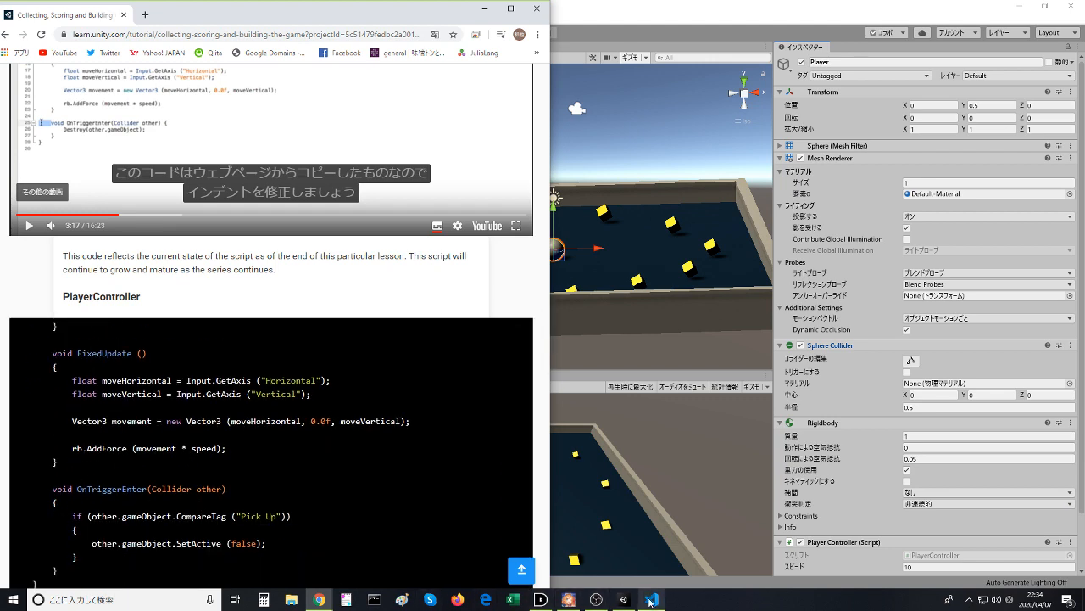
pyautogui.scroll(3, 255, 406)
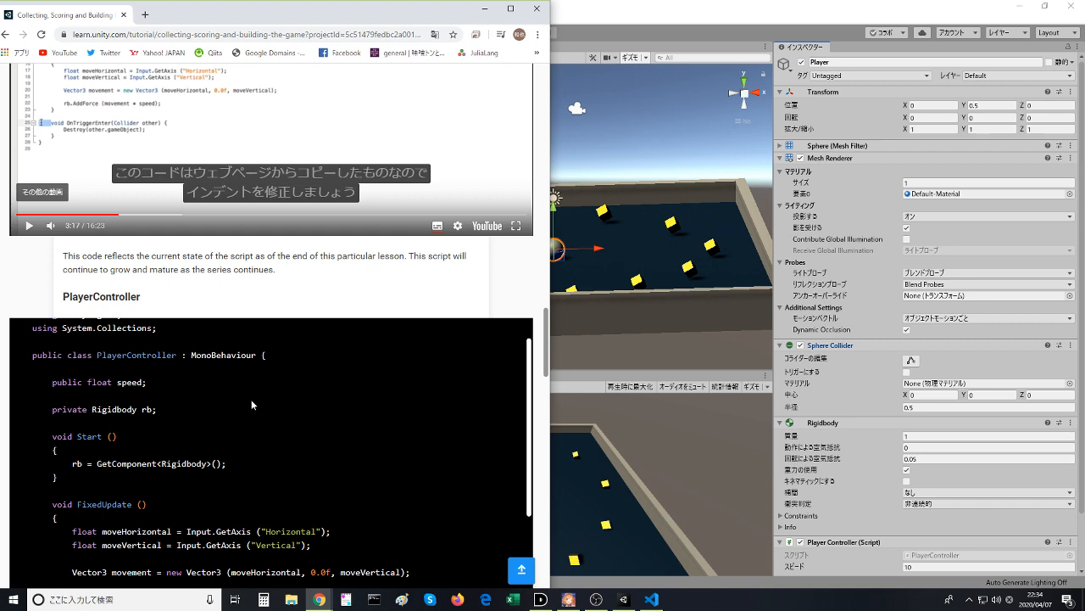
pyautogui.scroll(-4, 251, 399)
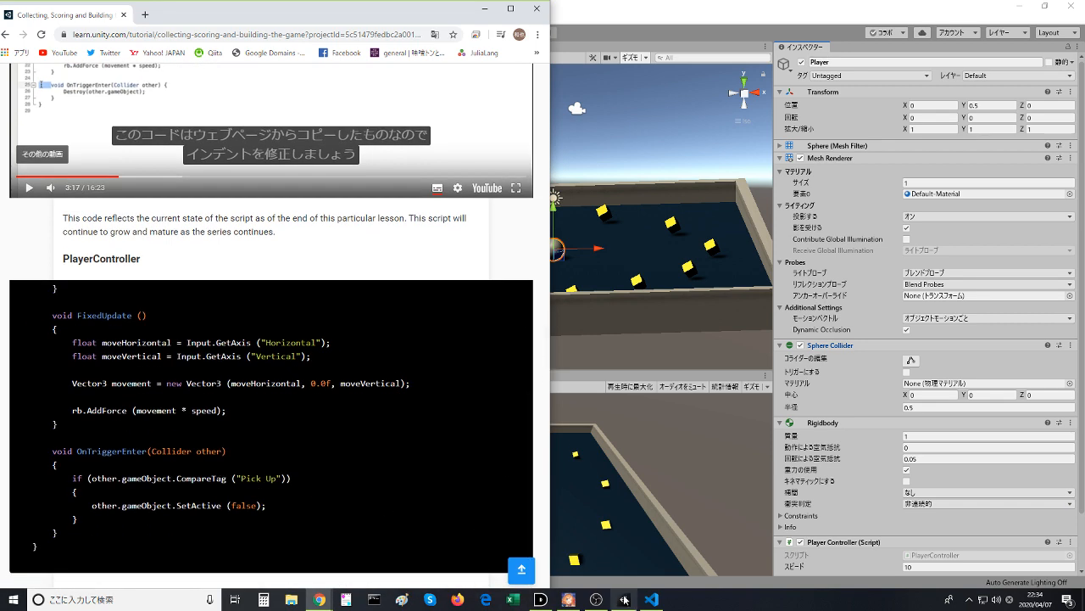
# - In the code editor, add an empty "void OnTriggerEnter(Collider other)" method below FixedUpdate in PlayerController.cs
pyautogui.click(651, 600)
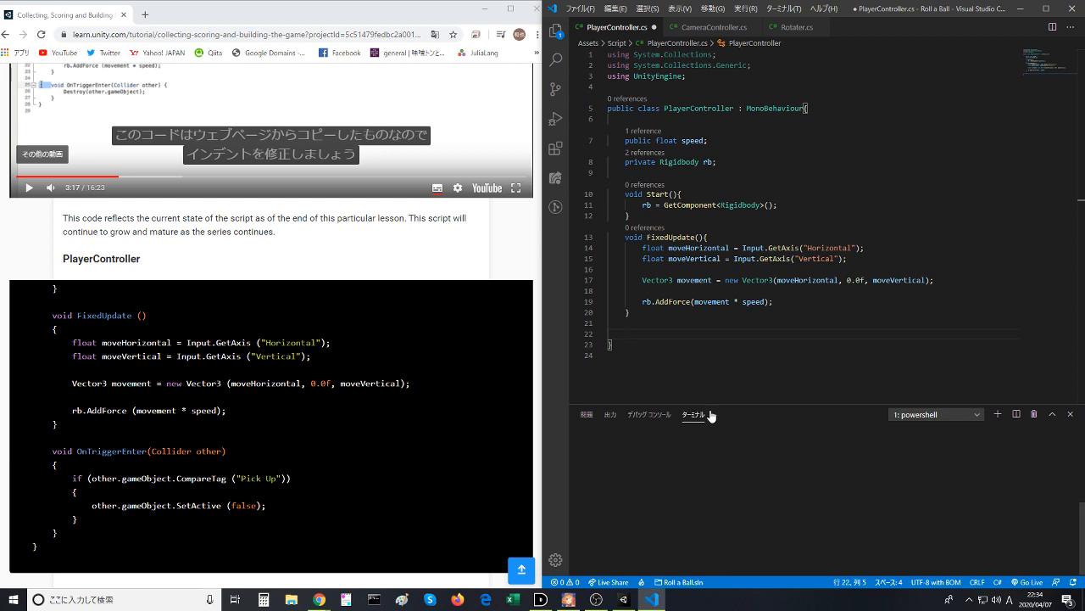
pyautogui.write('void ')
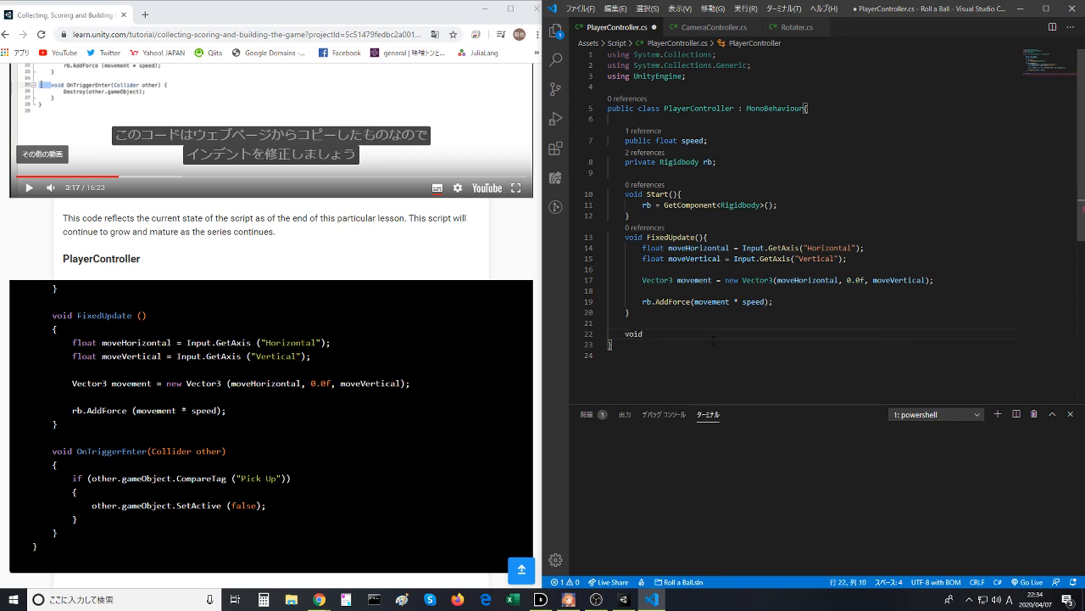
pyautogui.write('OnTrigg')
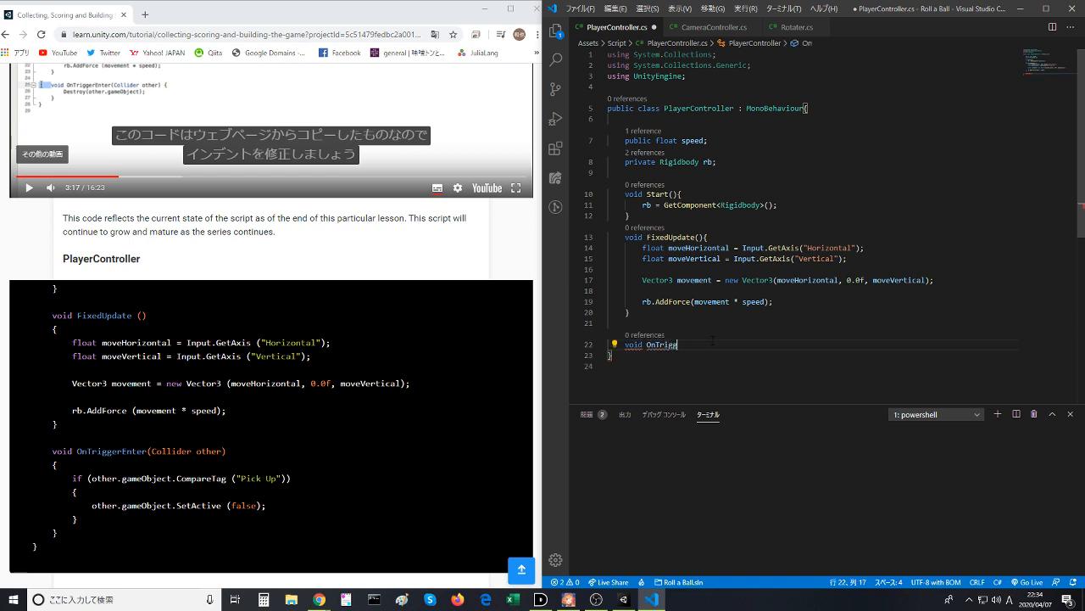
pyautogui.write('erEnter(c')
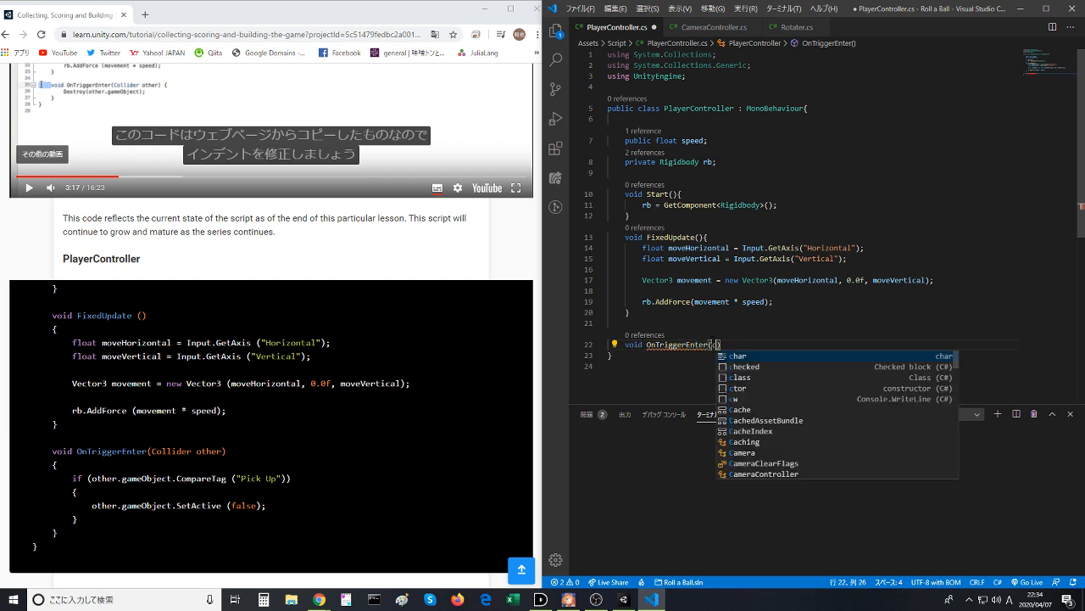
pyautogui.press('BackSpace')
pyautogui.write('Co')
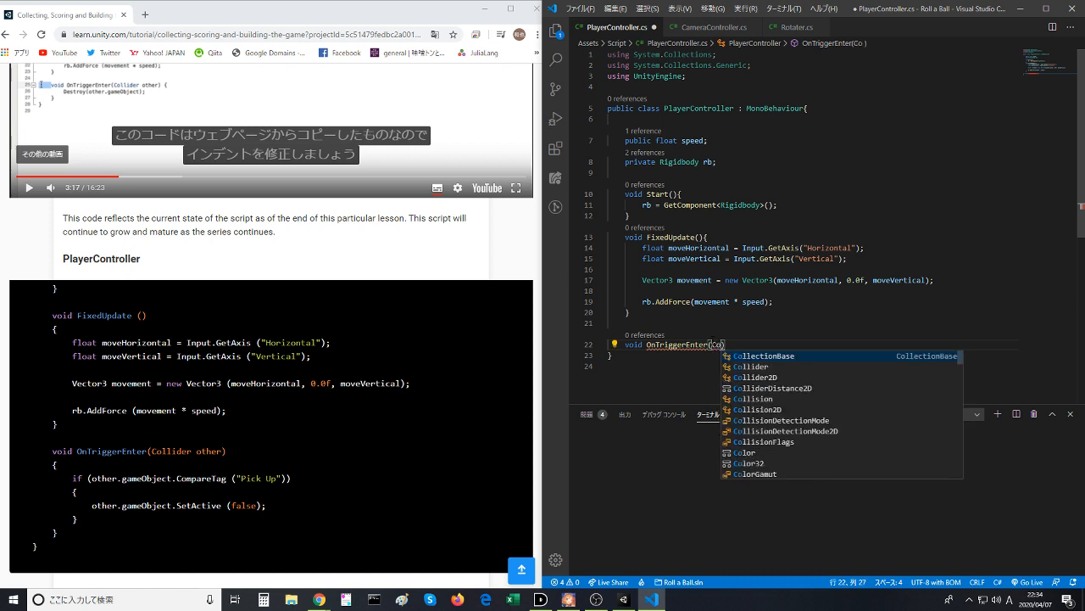
pyautogui.write('llider ')
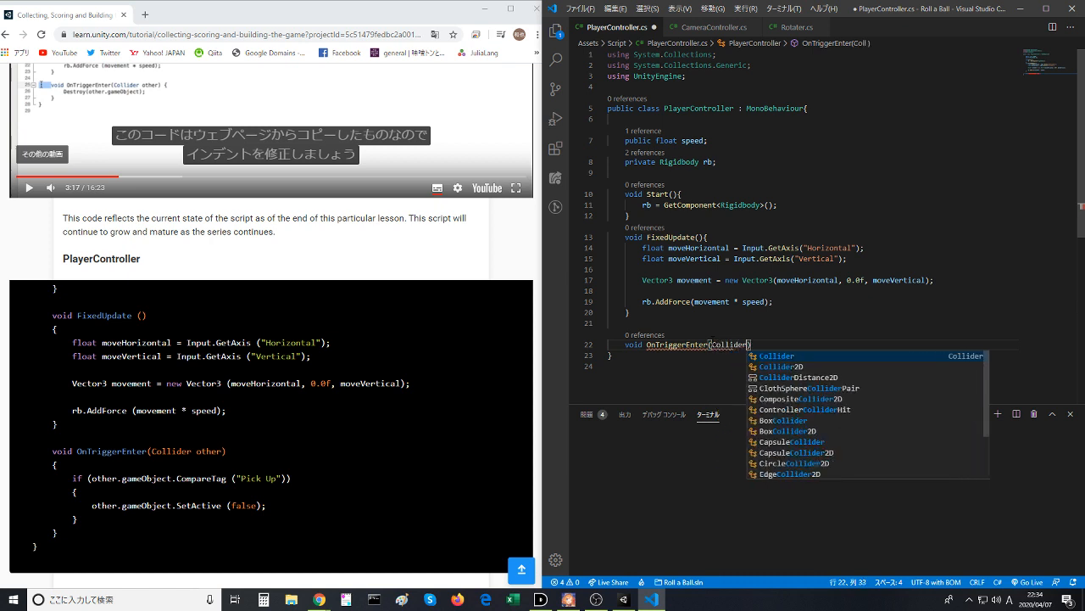
pyautogui.write('other')
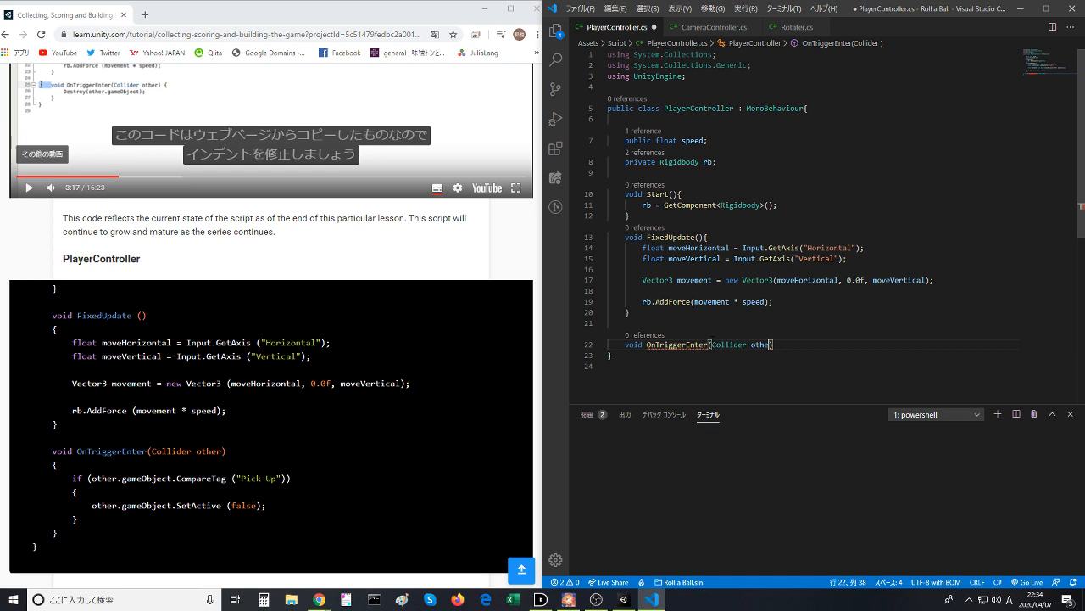
pyautogui.write(')')
pyautogui.press('Return')
pyautogui.write('{')
pyautogui.press('Return')
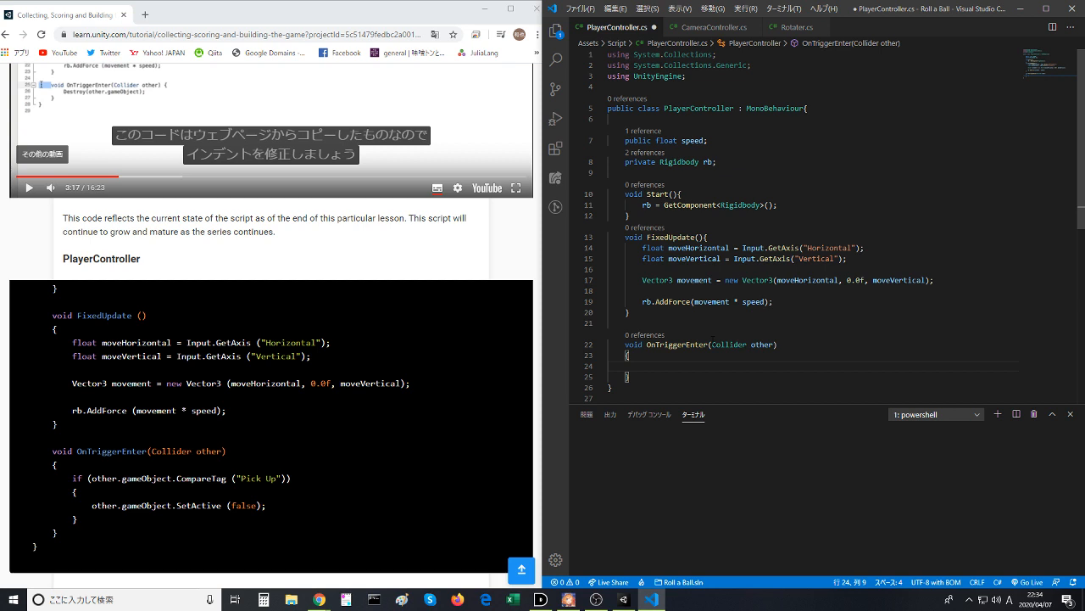
# - Write "Destroy(other.gameObject)" inside the OnTriggerEnter method of PlayerController.cs and save the script
pyautogui.write('De')
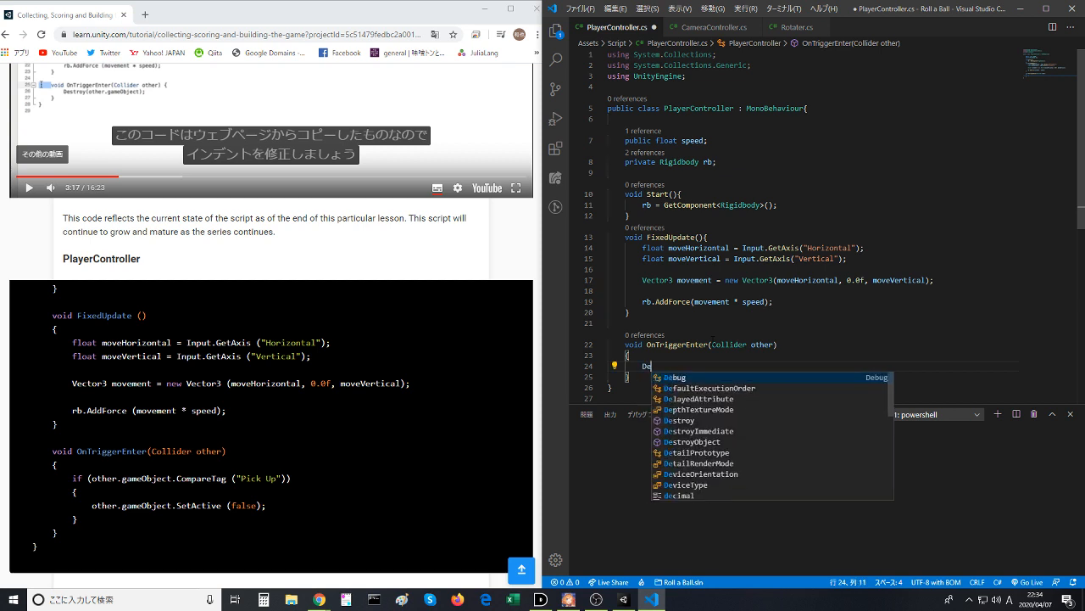
pyautogui.write('s')
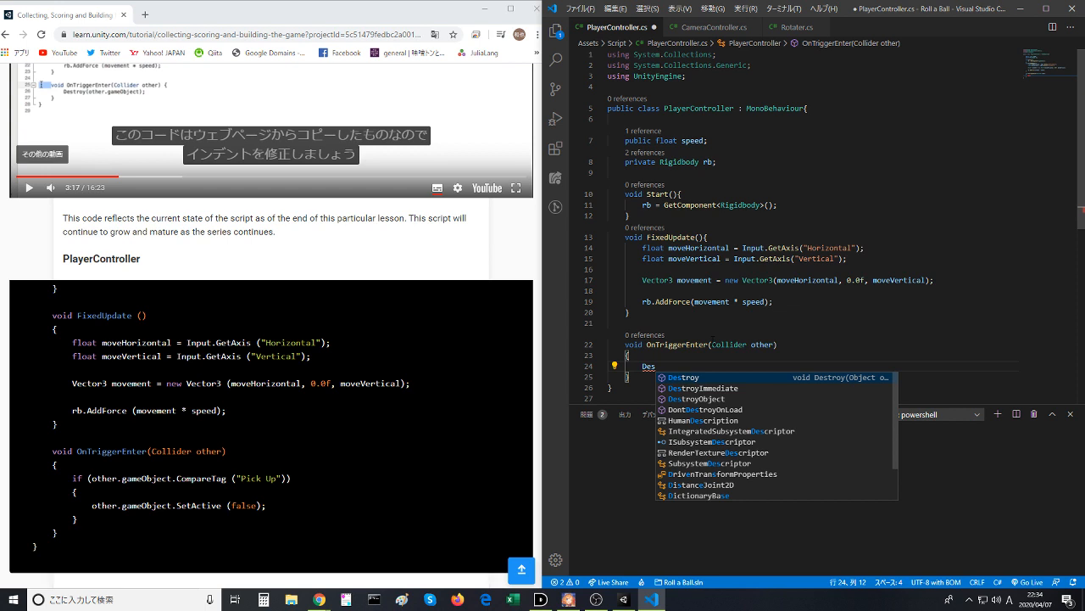
pyautogui.press('Tab')
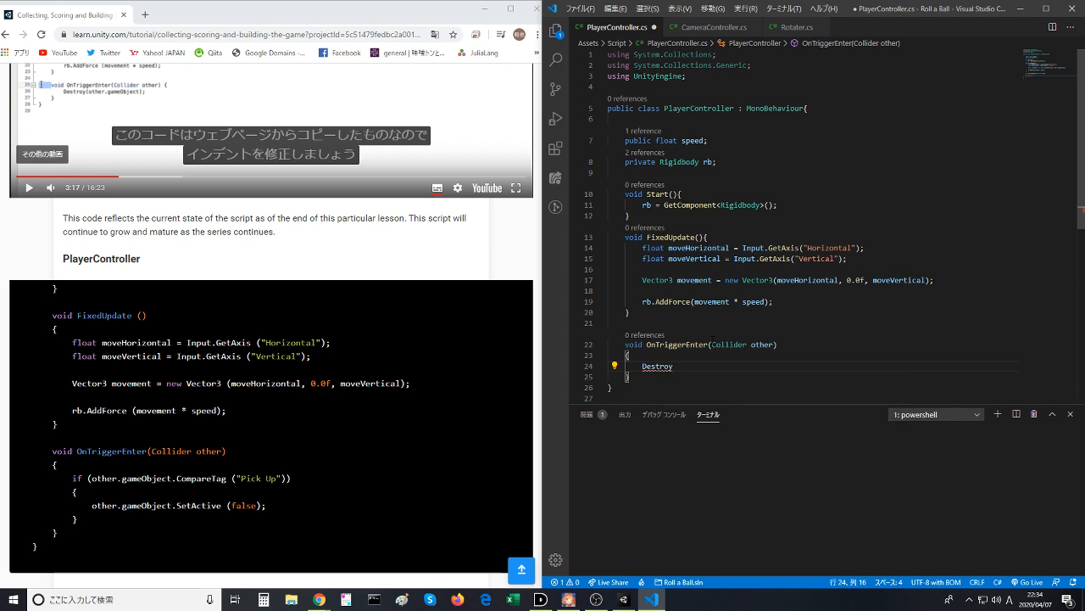
pyautogui.write('(')
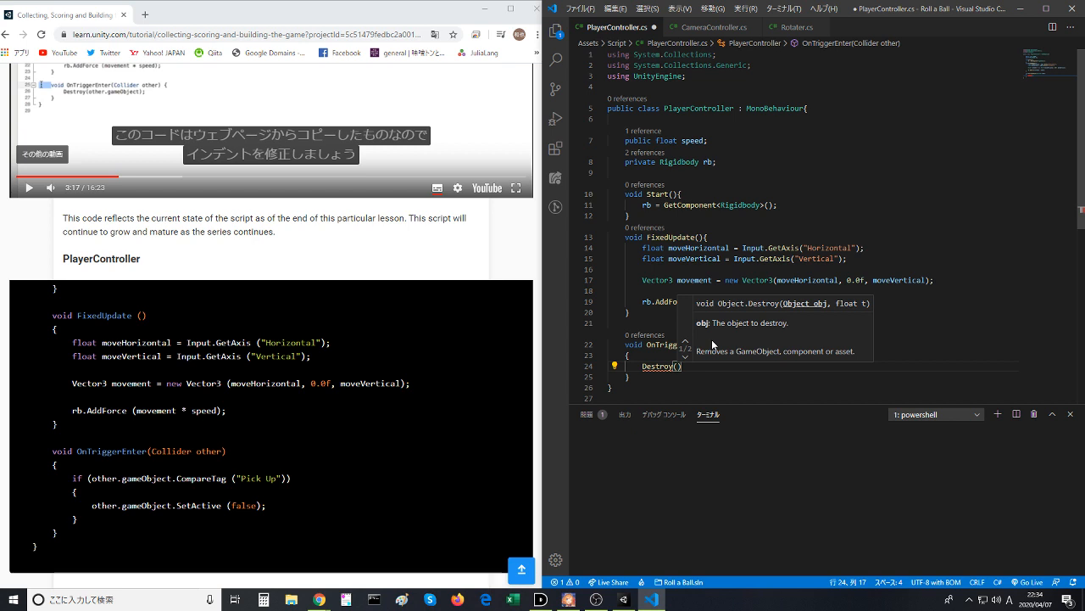
pyautogui.write('other')
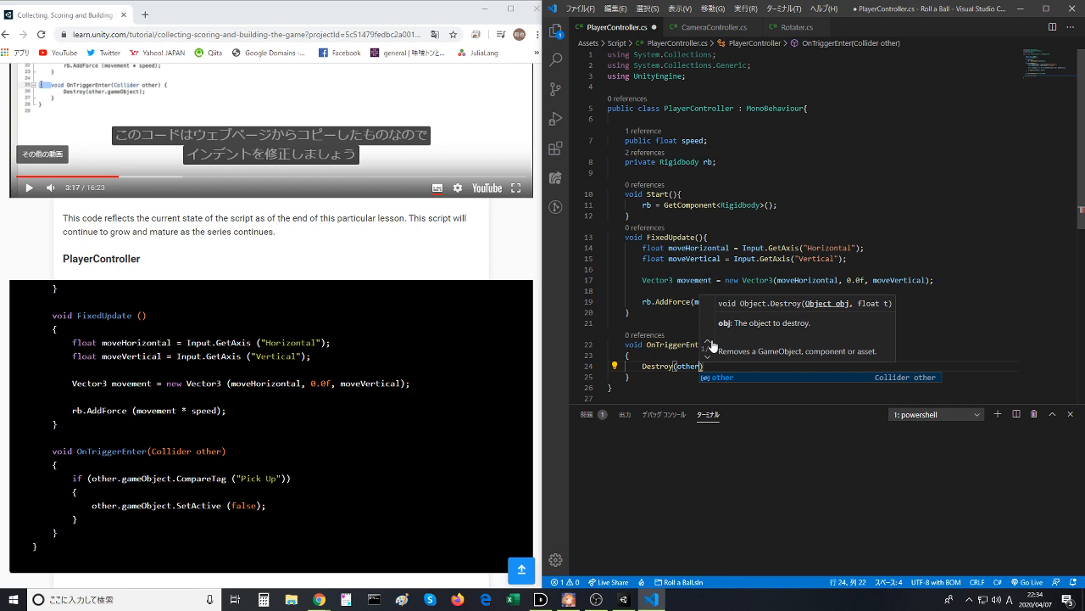
pyautogui.write('.game')
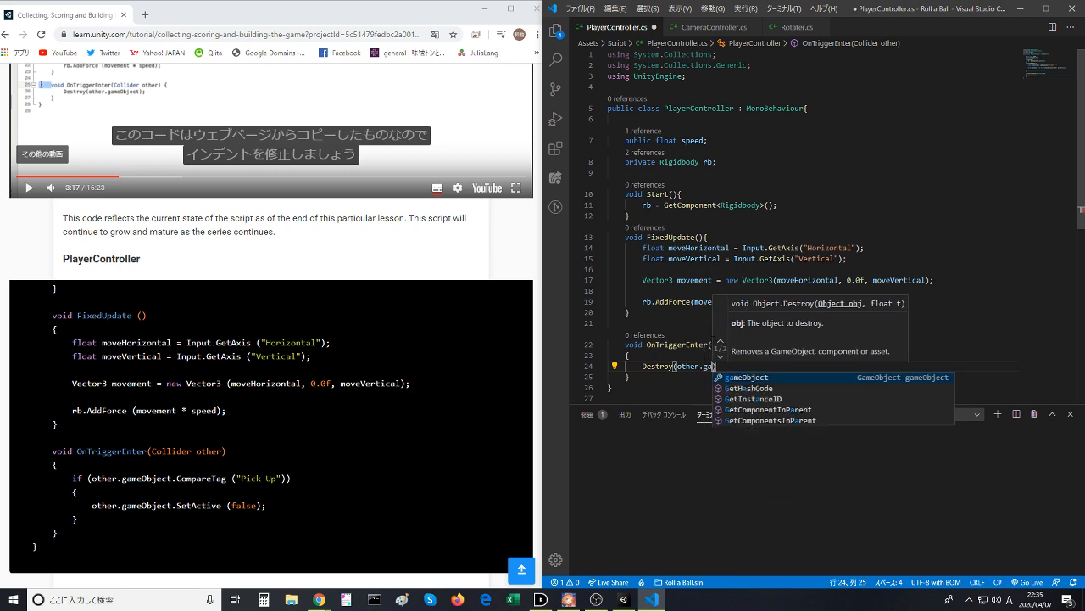
pyautogui.press('Tab')
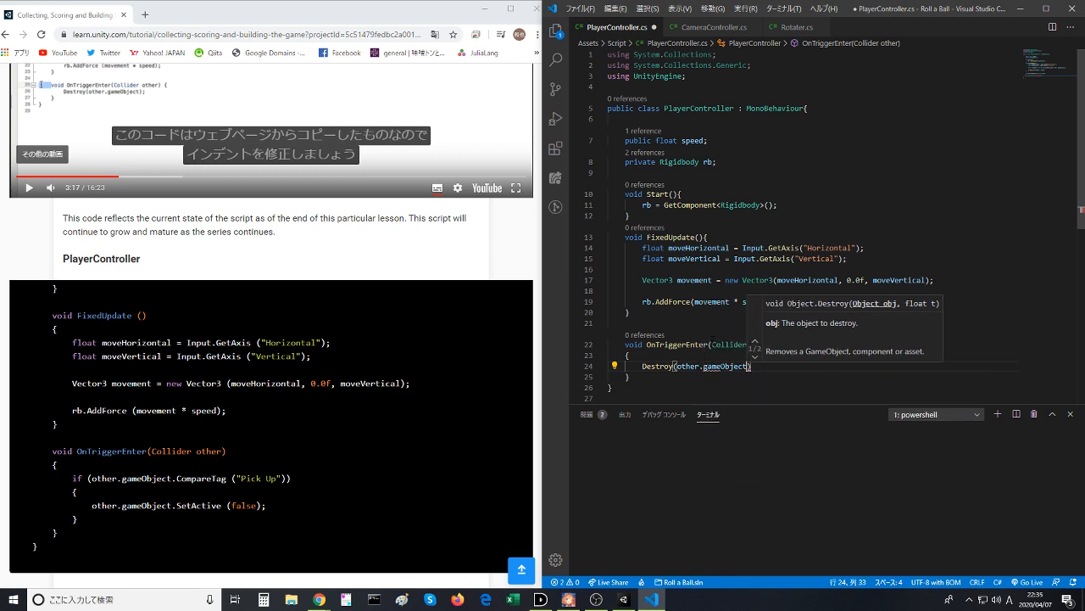
pyautogui.hotkey('ctrl', 's')
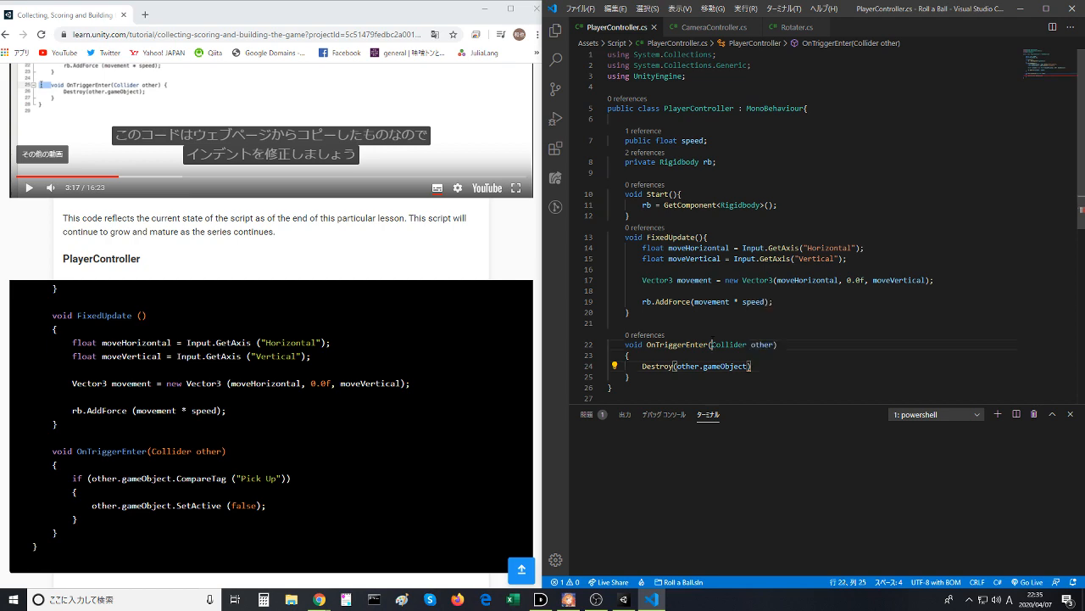
# - Return to the Counting Points video on the lesson page in the browser and resume playback
pyautogui.click(710, 344)
pyautogui.scroll(1, 339, 381)
pyautogui.click(199, 201)
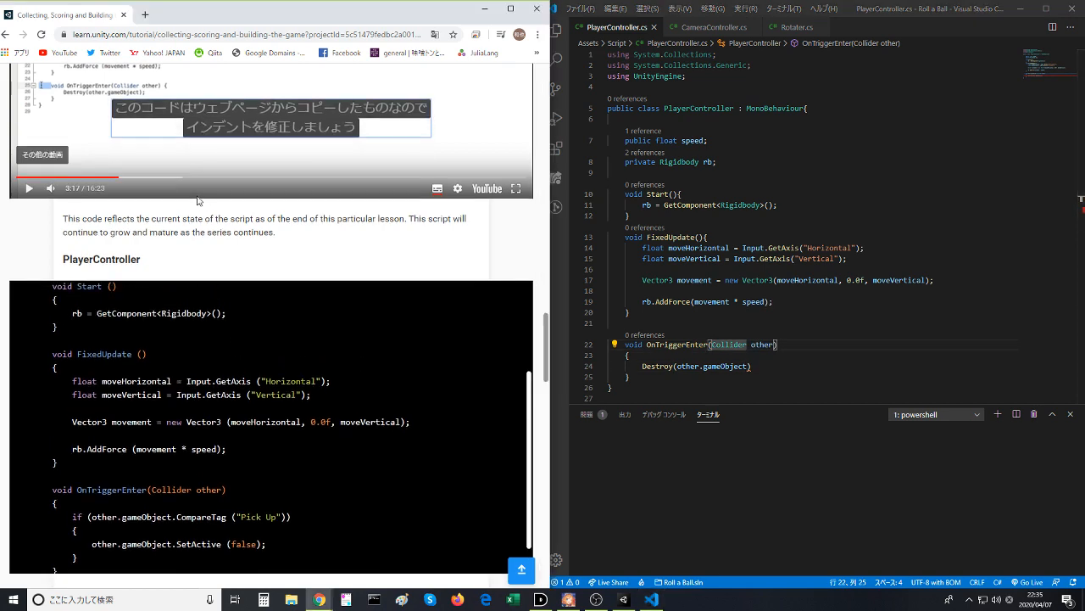
pyautogui.scroll(3, 199, 201)
pyautogui.click(205, 209)
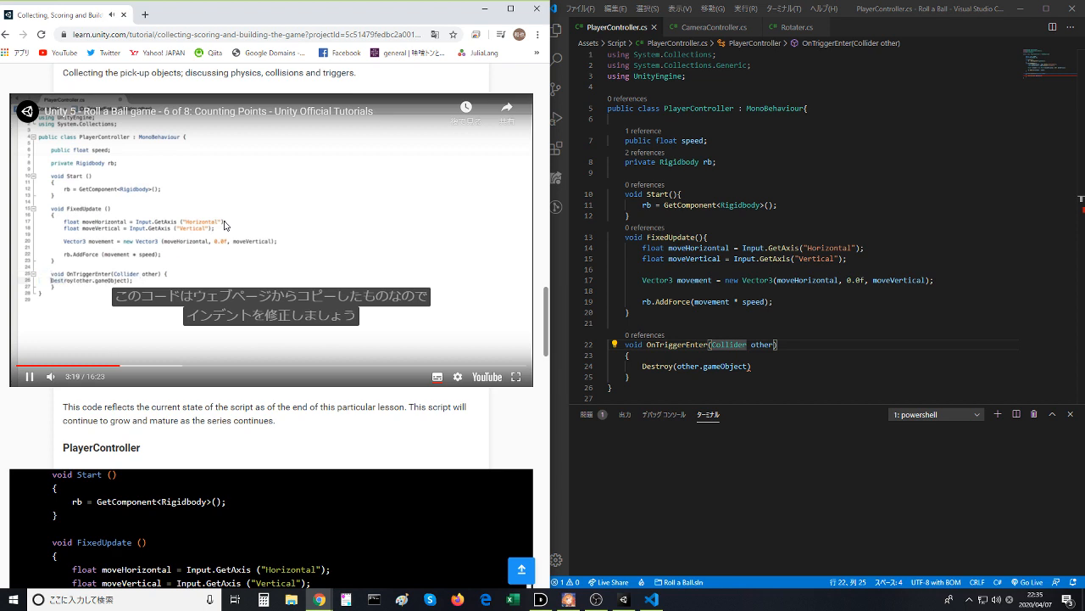
# - In the code editor, end the Destroy statement in OnTriggerEnter with a semicolon and save PlayerController.cs
pyautogui.click(770, 365)
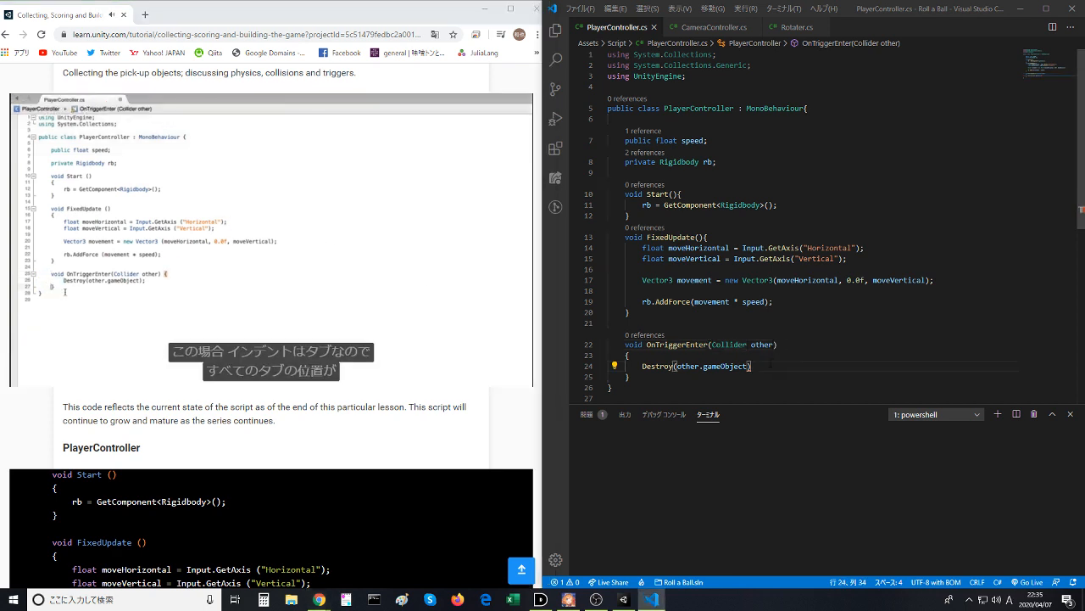
pyautogui.write(';')
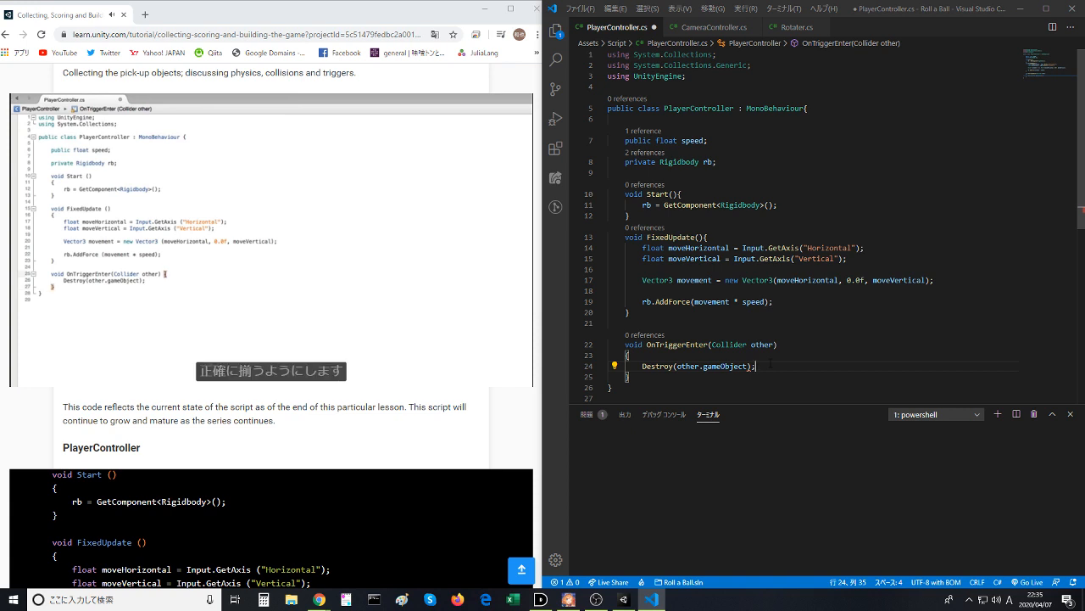
pyautogui.click(763, 324)
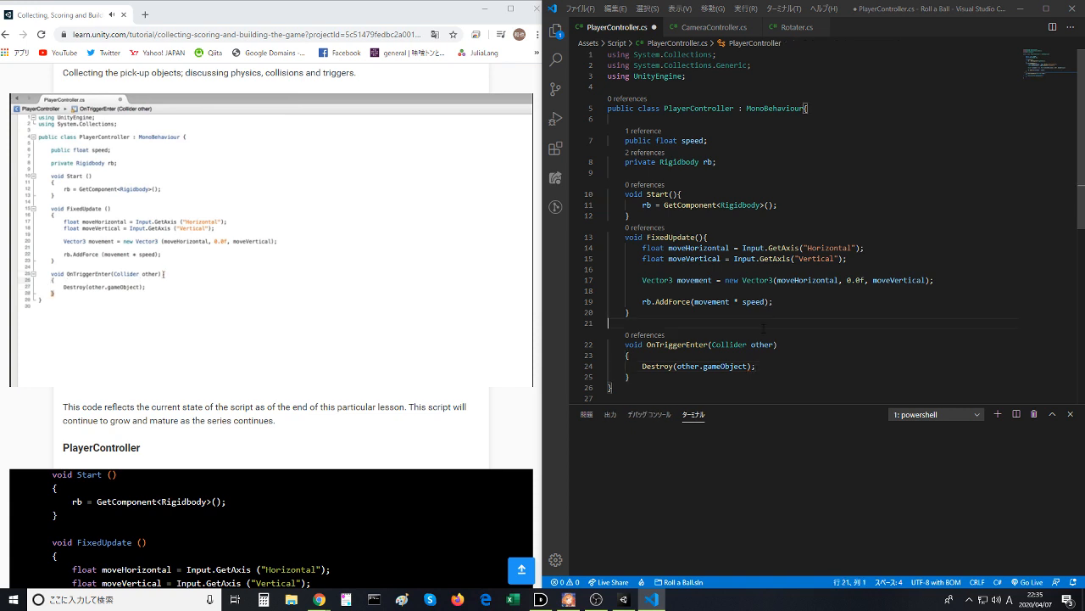
pyautogui.hotkey('ctrl', 's')
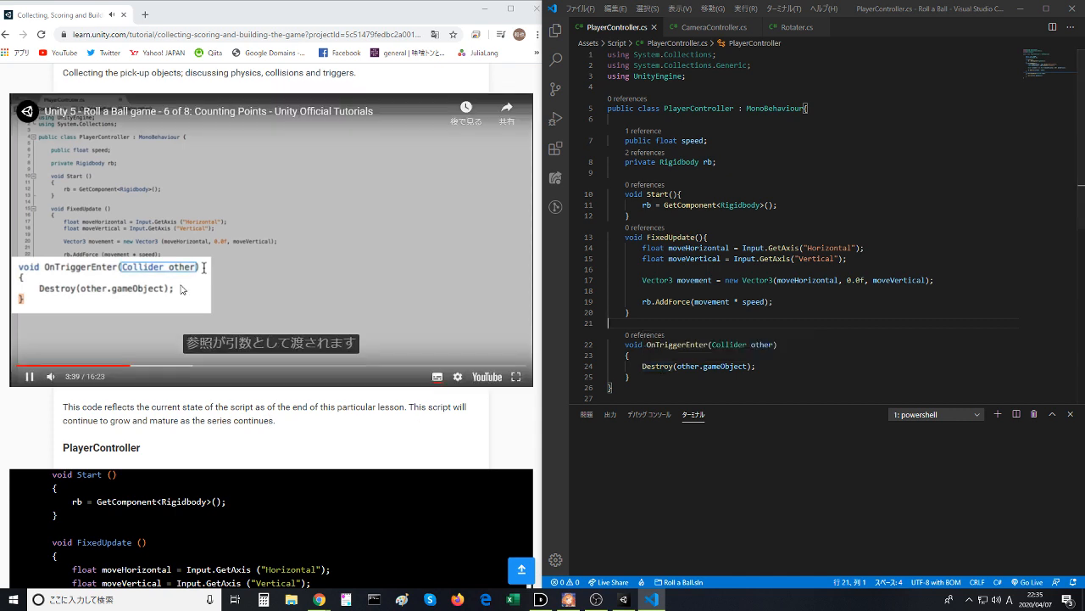
# - Pause the video, switch to Unity and play-test the game by rolling the ball around the board, then stop it
pyautogui.click(266, 273)
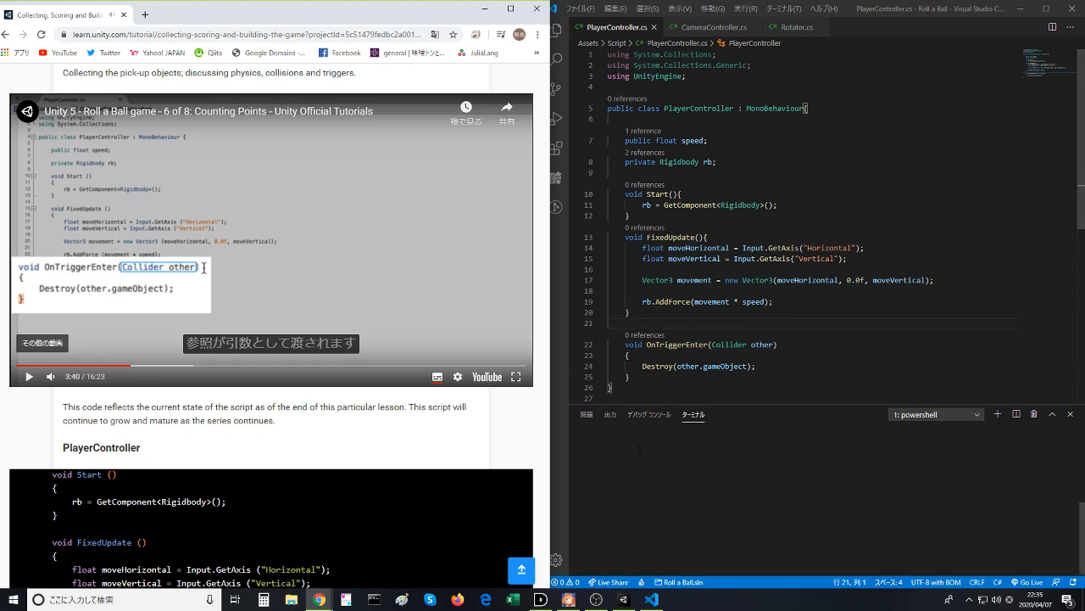
pyautogui.click(623, 598)
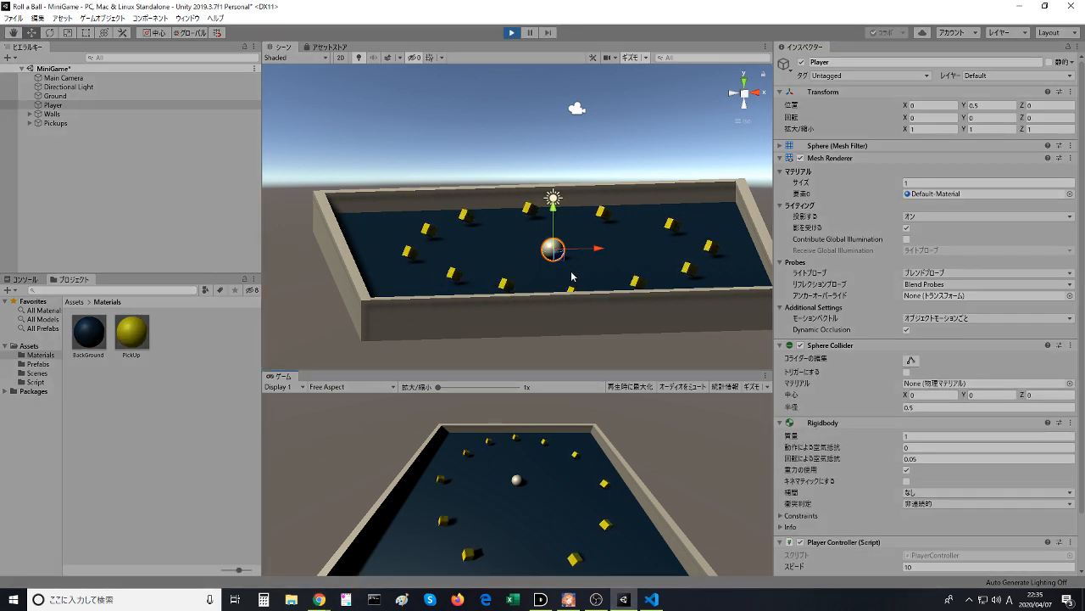
pyautogui.press('Up')
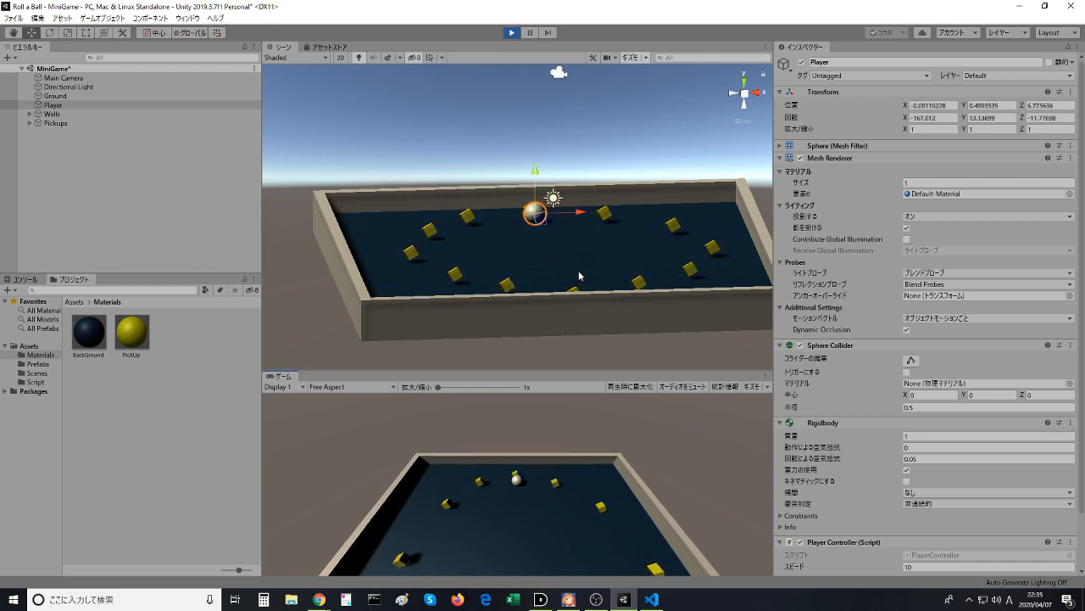
pyautogui.press('Down')
pyautogui.press('Down')
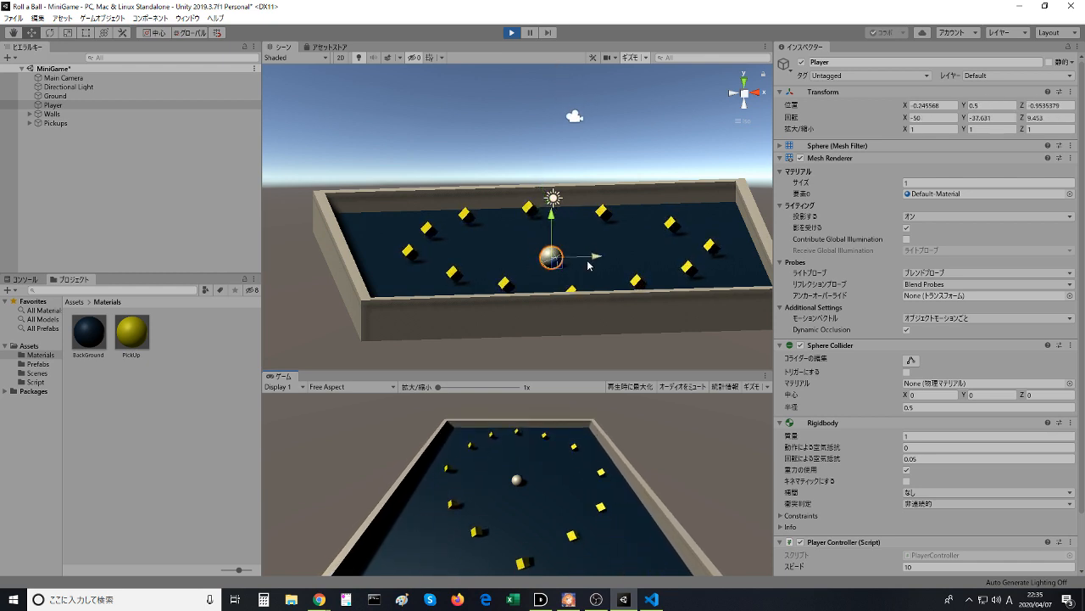
pyautogui.press('Left')
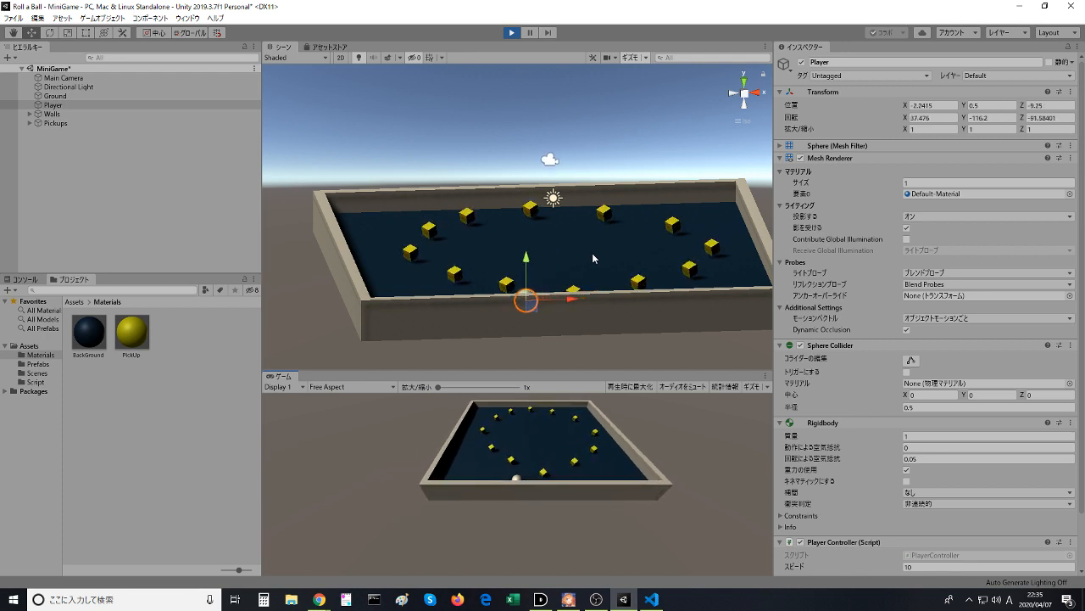
pyautogui.click(512, 33)
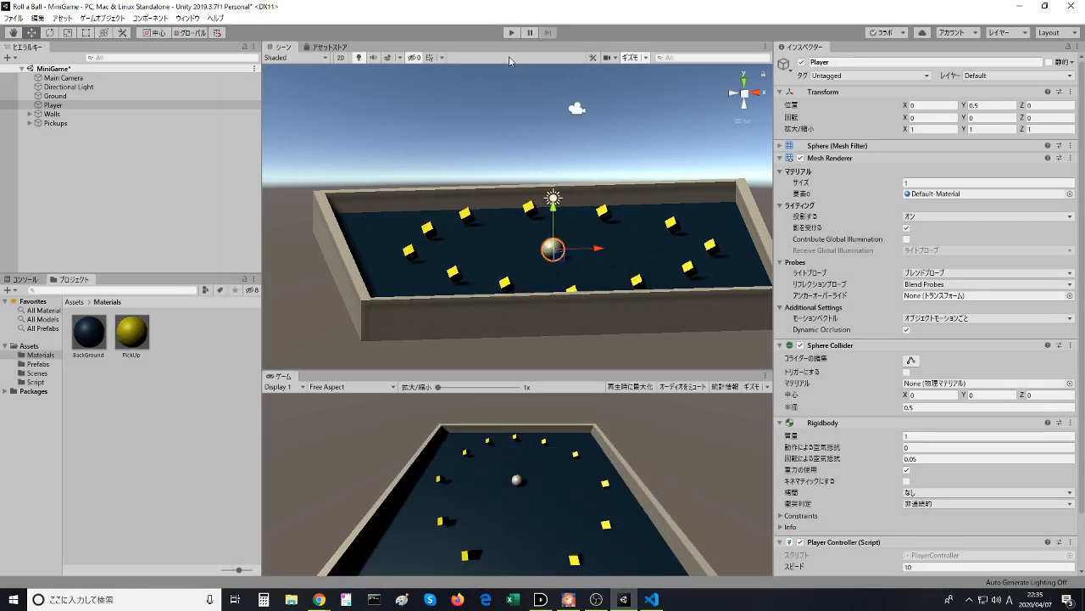
# - Watch the video's explanation of Destroy in the browser, pause it, and return to PlayerController.cs in the code editor
pyautogui.hotkey('alt', 'Tab')
pyautogui.click(407, 270)
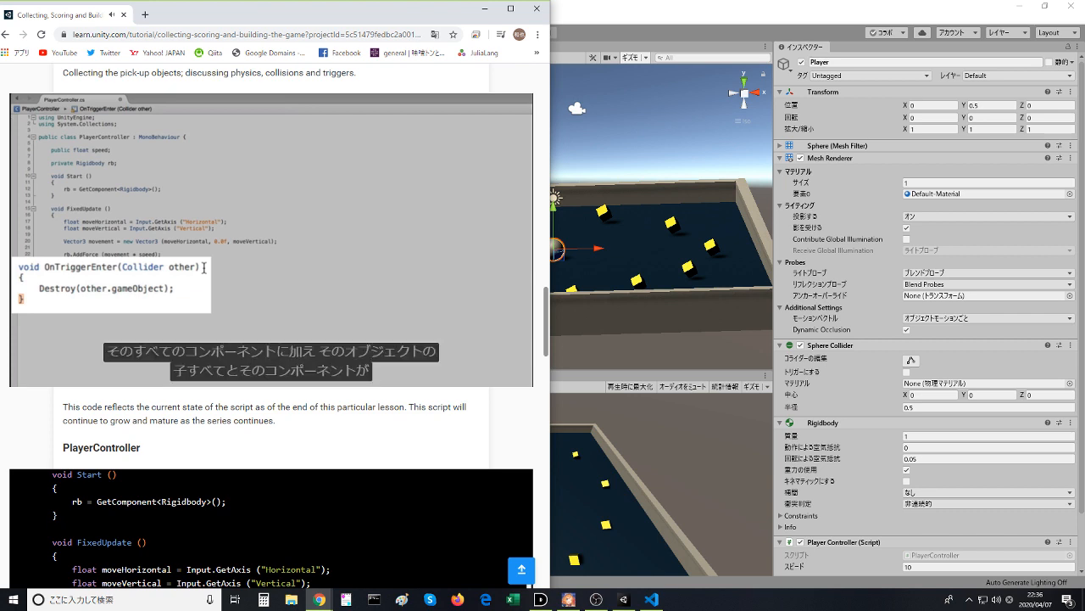
pyautogui.click(339, 254)
pyautogui.click(651, 598)
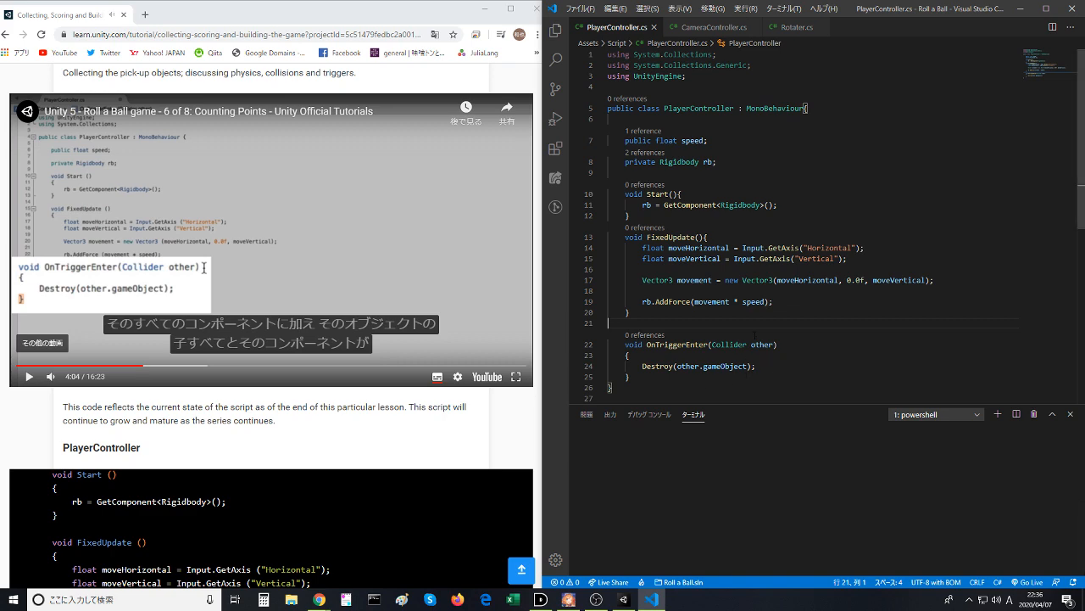
pyautogui.click(512, 415)
pyautogui.click(685, 227)
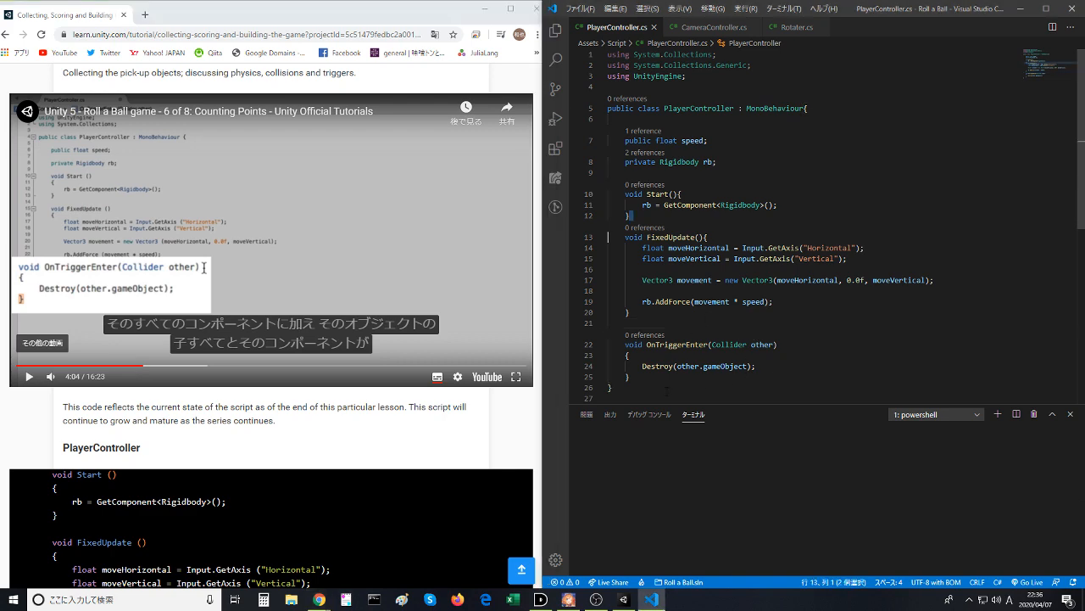
# - Switch to Unity, run the game again, roll the ball toward the east wall and stop play mode
pyautogui.click(623, 597)
pyautogui.click(512, 34)
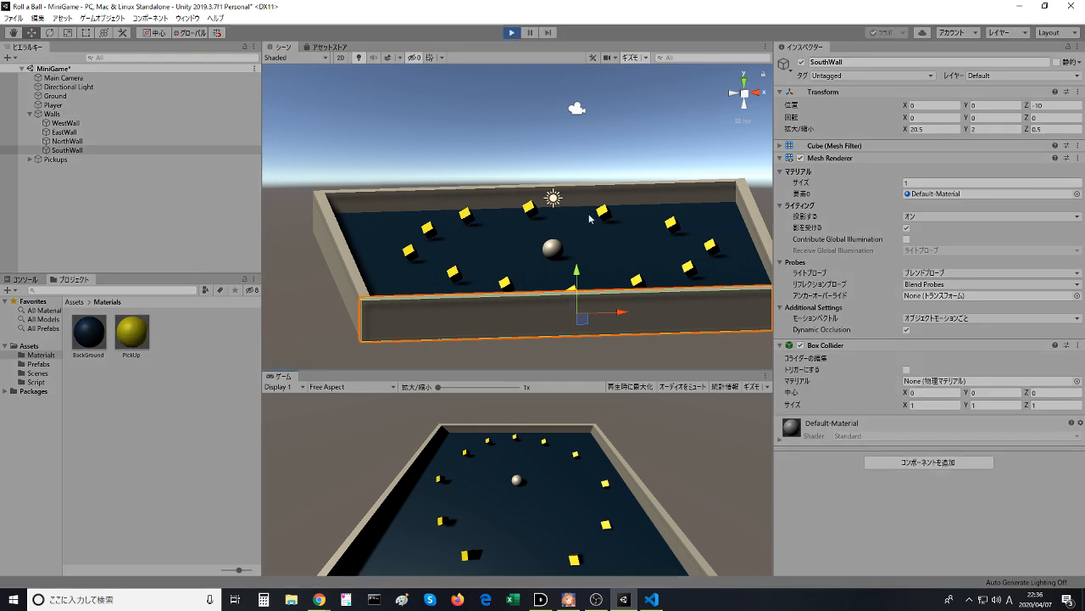
pyautogui.press('Right')
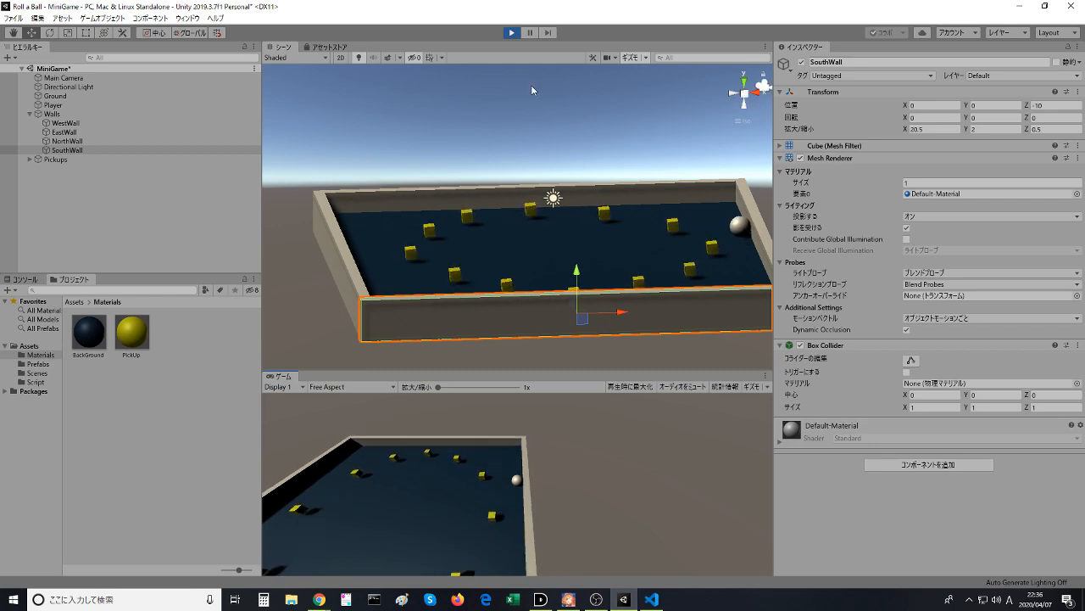
pyautogui.click(512, 33)
# - Switch back to the lesson in the browser and watch the video up to the removal of the Destroy line
pyautogui.hotkey('alt', 'Tab')
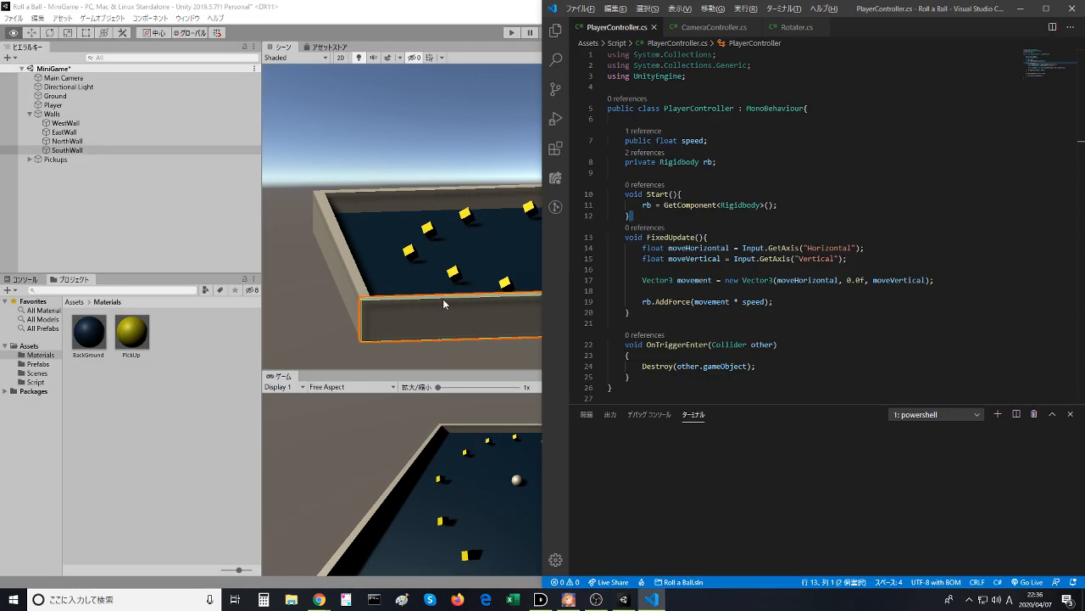
pyautogui.hotkey('alt', 'Tab')
pyautogui.moveTo(319, 599)
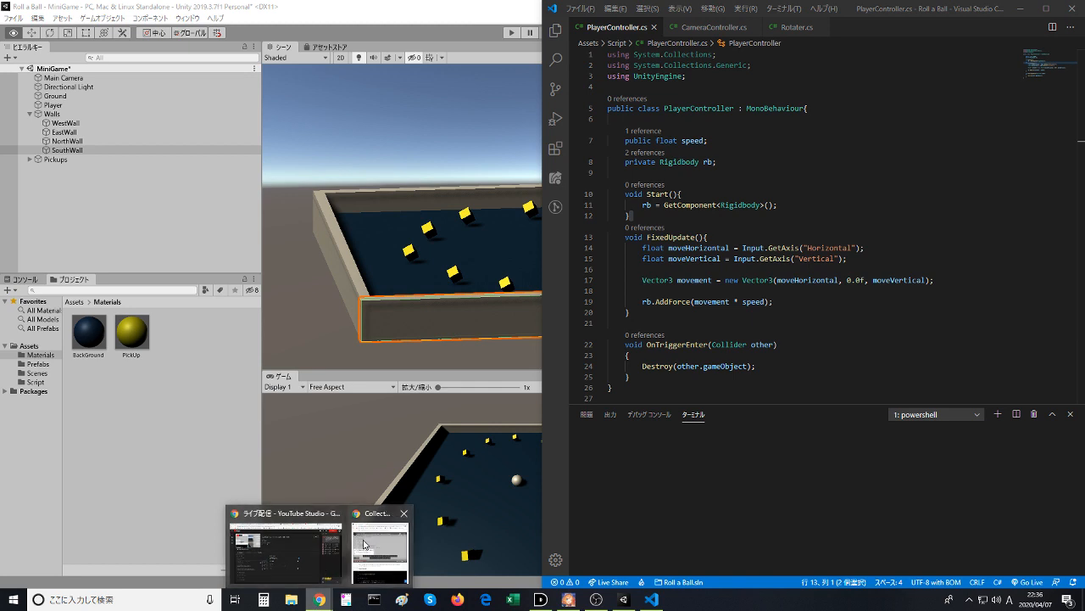
pyautogui.click(364, 543)
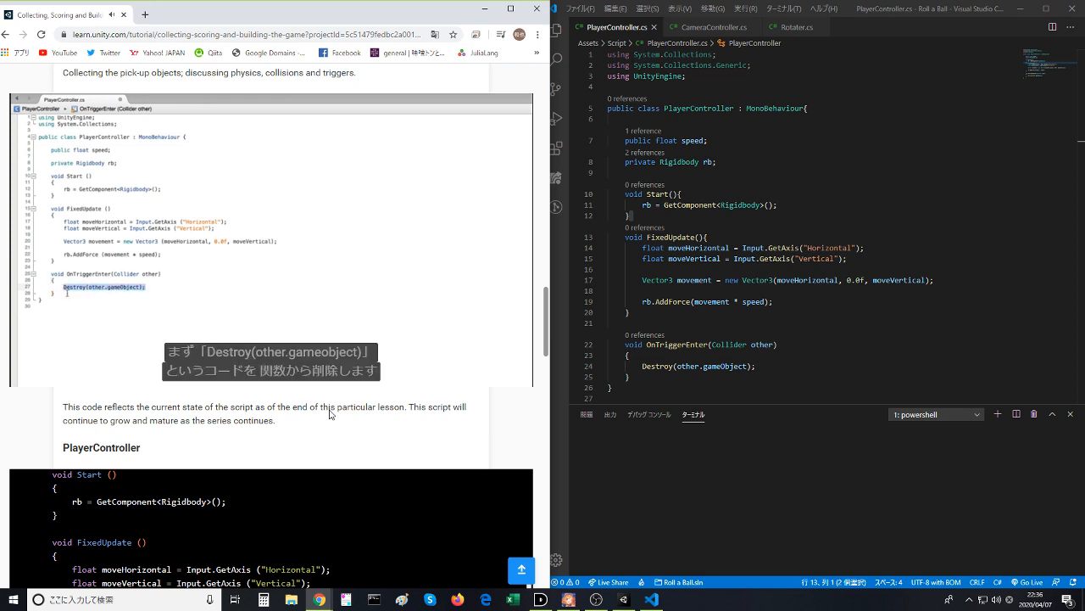
# - In the code editor, move the "Destroy(other.gameObject);" line out of OnTriggerEnter to below the class's closing brace
pyautogui.click(634, 355)
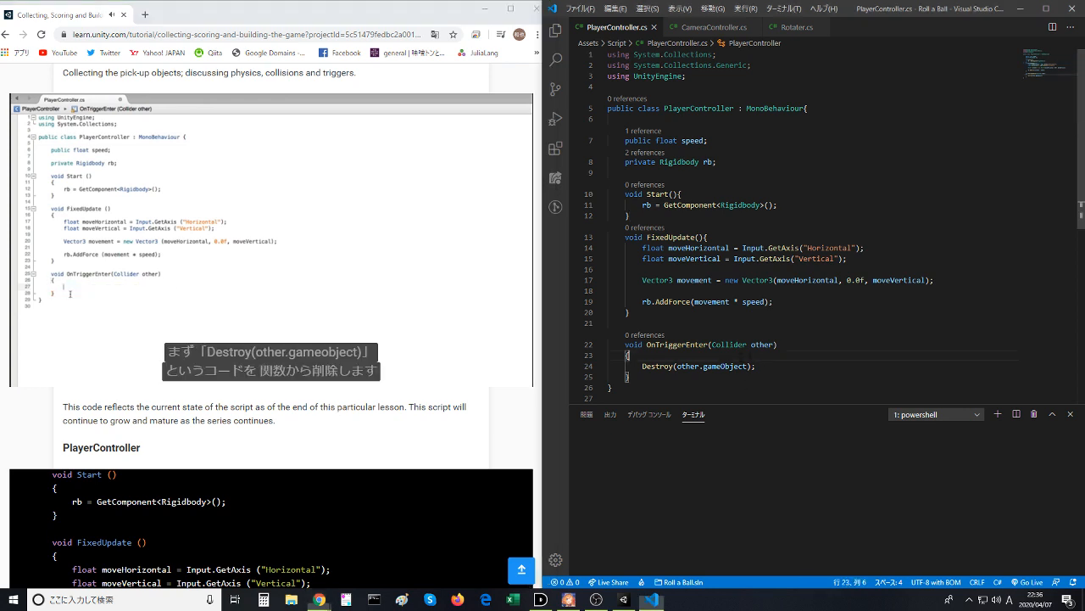
pyautogui.moveTo(643, 367); pyautogui.dragTo(757, 366)
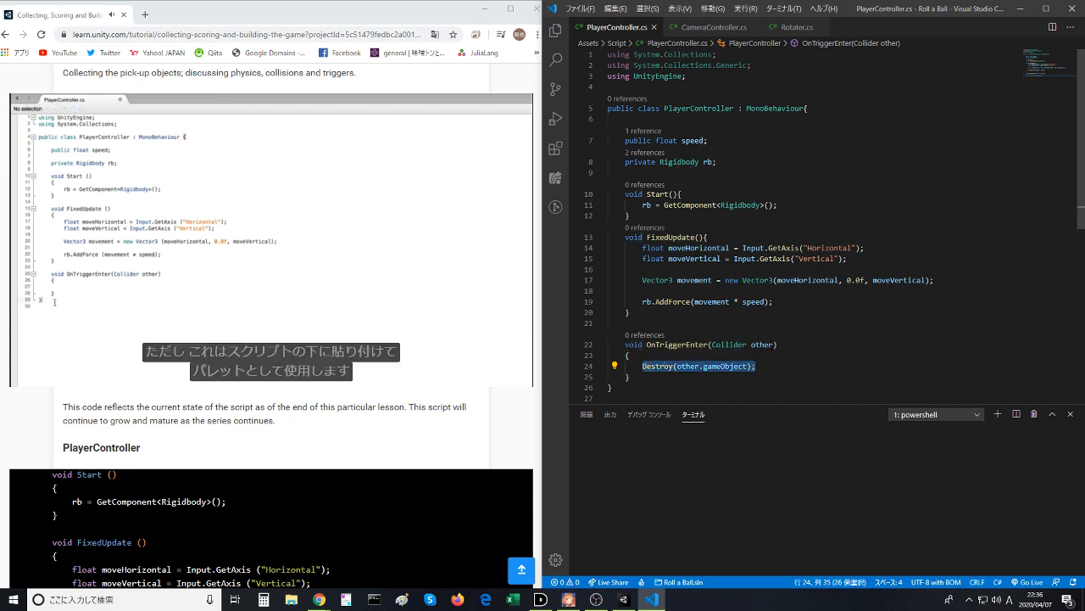
pyautogui.hotkey('ctrl', 'x')
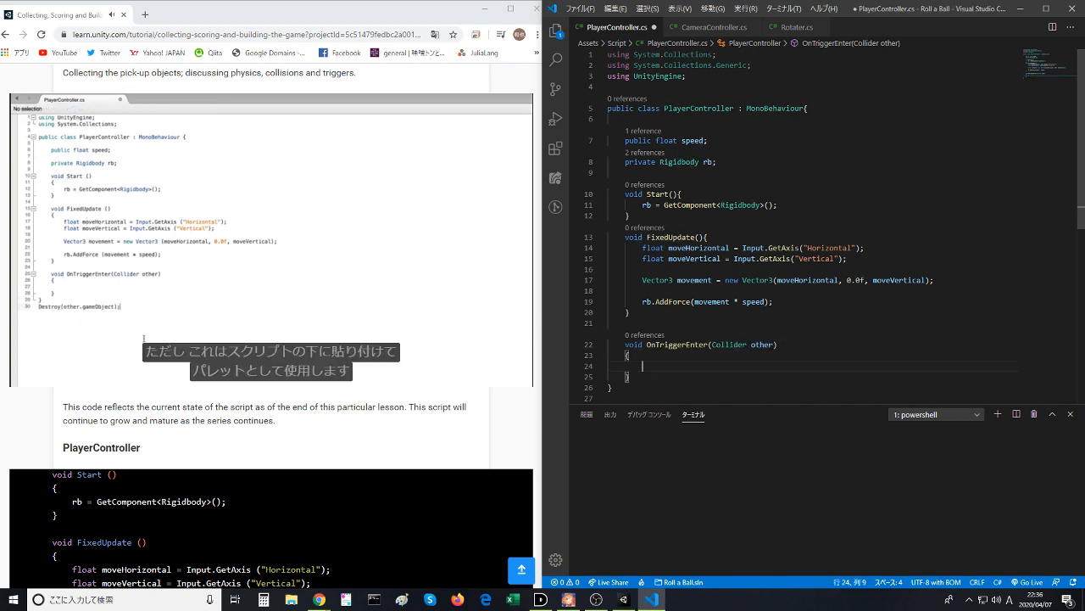
pyautogui.hotkey('ctrl', 'z')
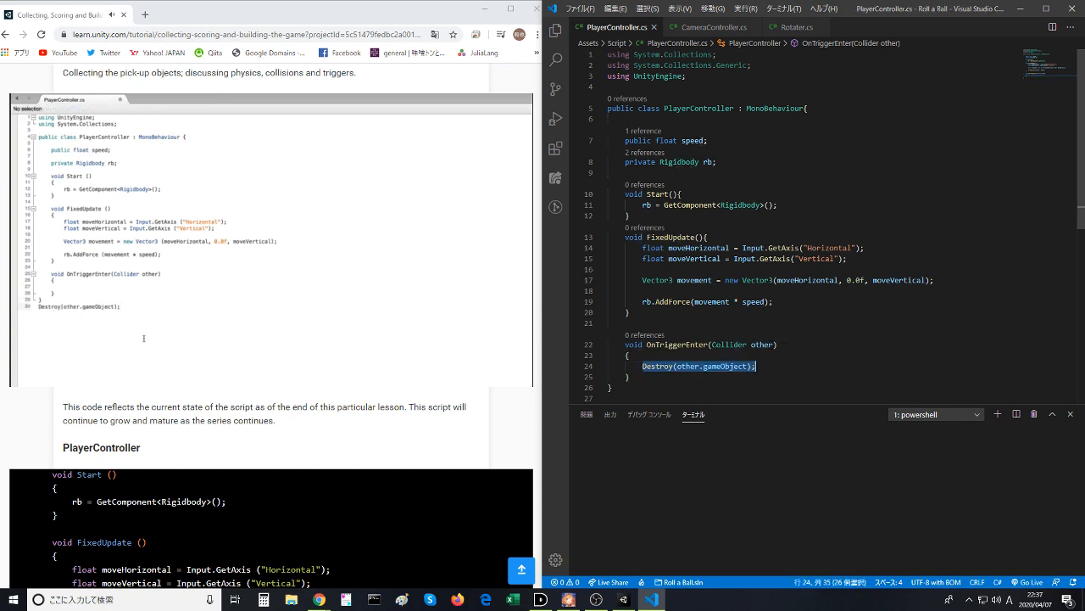
pyautogui.hotkey('ctrl', 'x')
pyautogui.click(688, 396)
pyautogui.hotkey('ctrl', 'v')
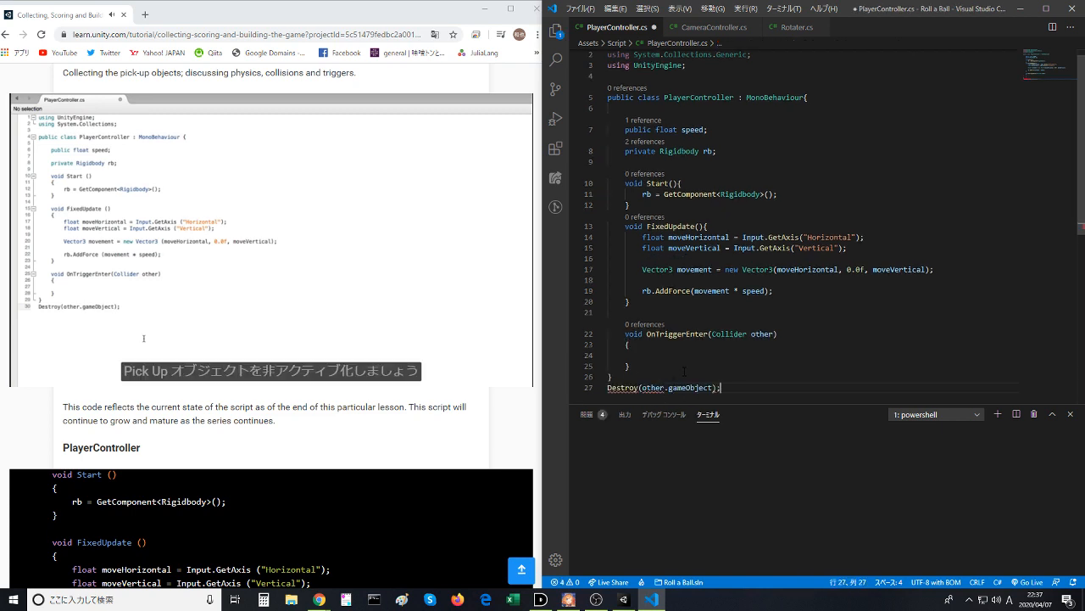
# - Write the statement other.gameObject.name = "Pickup"; inside the empty OnTriggerEnter body in PlayerController.cs
pyautogui.click(688, 362)
pyautogui.click(687, 356)
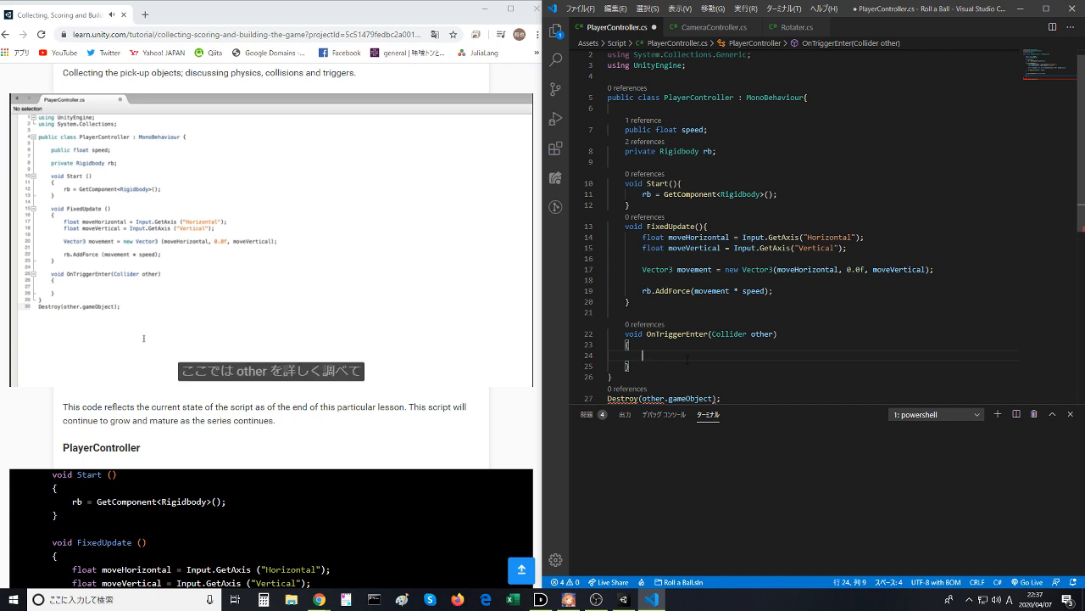
pyautogui.write('other.')
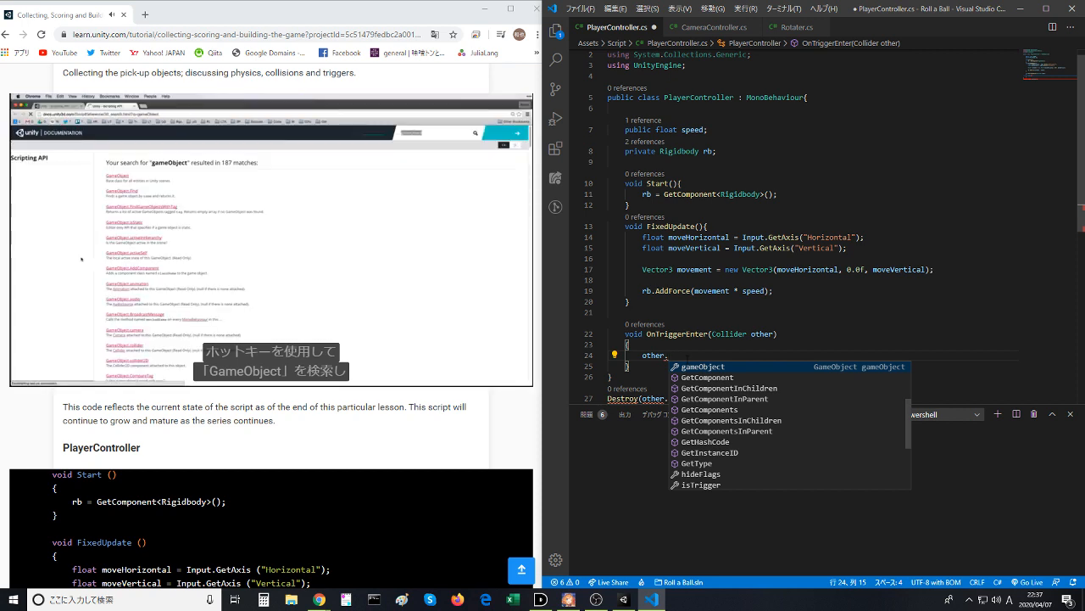
pyautogui.write('gameObject')
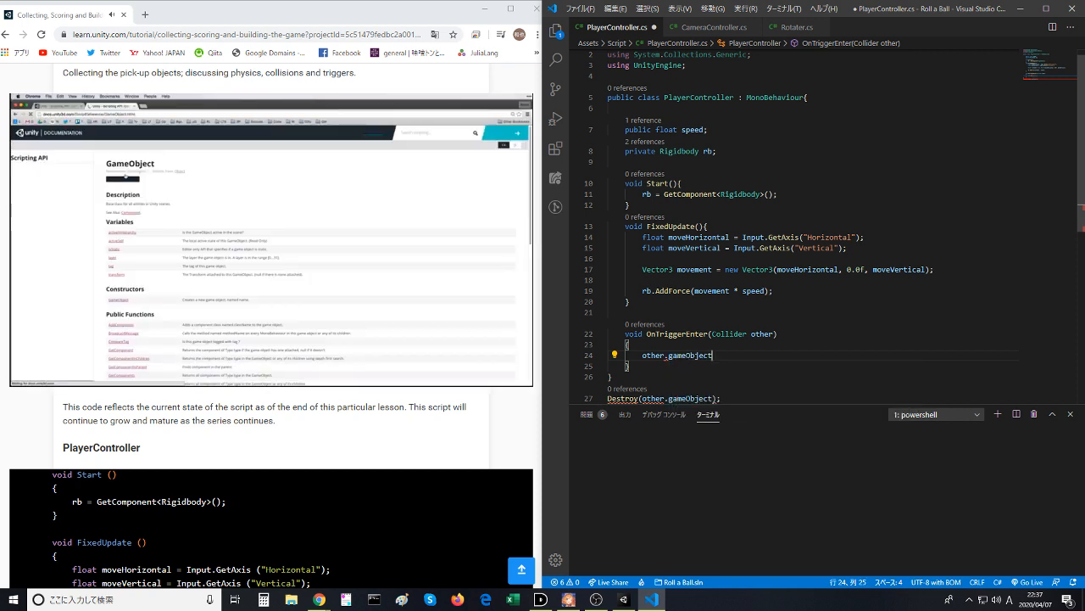
pyautogui.write('.name')
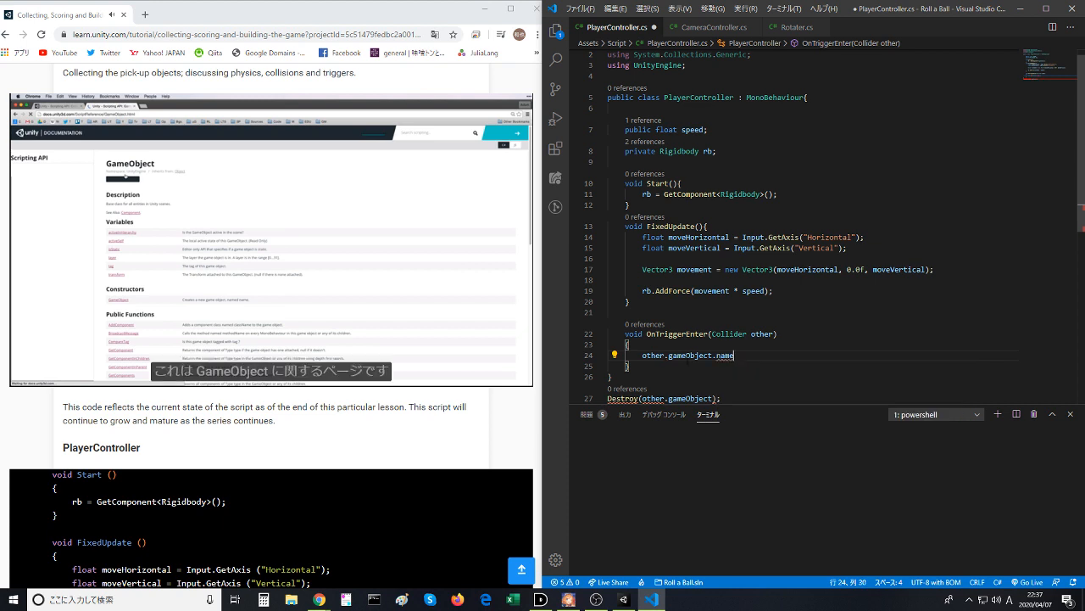
pyautogui.write(' = "";')
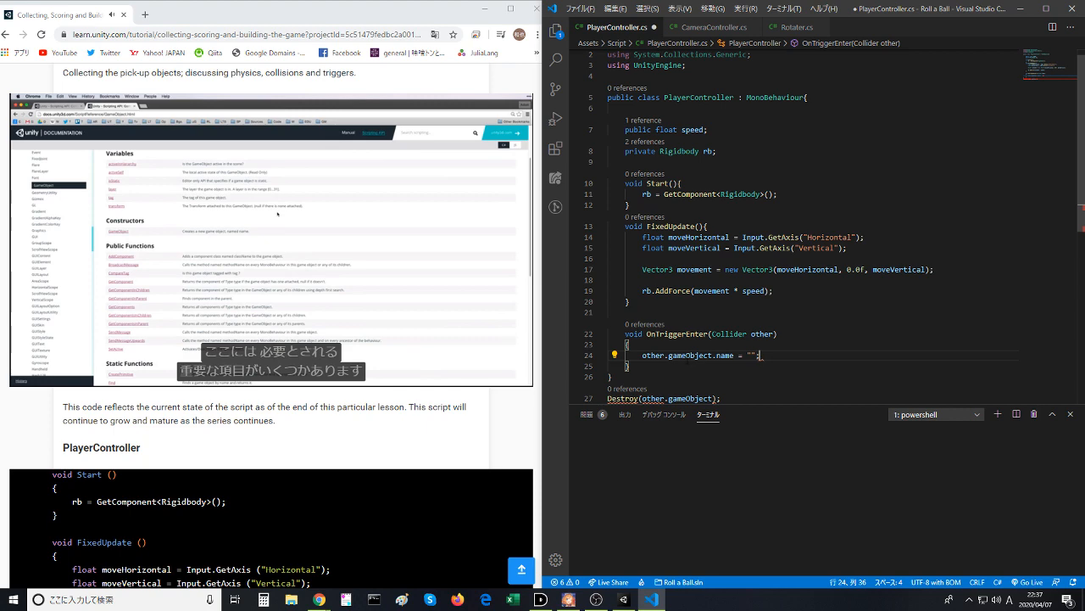
pyautogui.press('Left')
pyautogui.press('Left')
pyautogui.press('Up')
pyautogui.press('Down')
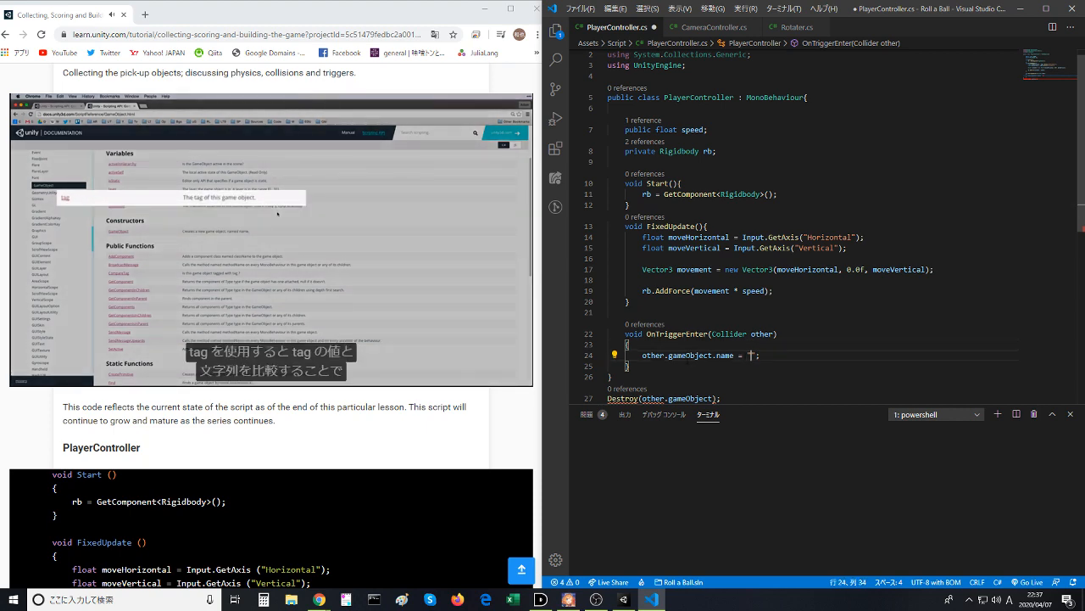
pyautogui.hotkey('ctrl', 's')
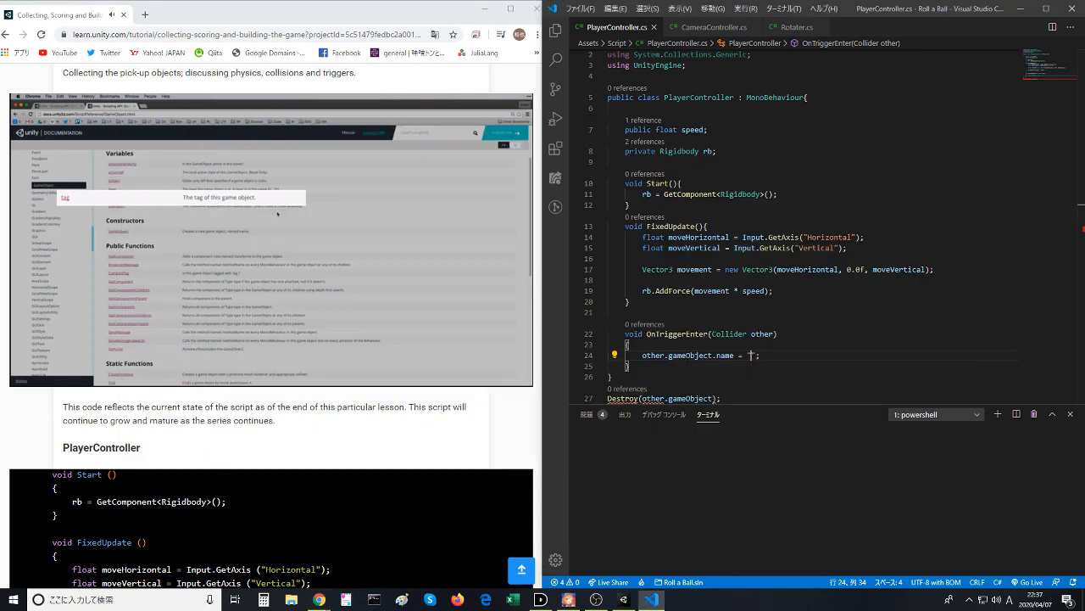
pyautogui.write('Pick')
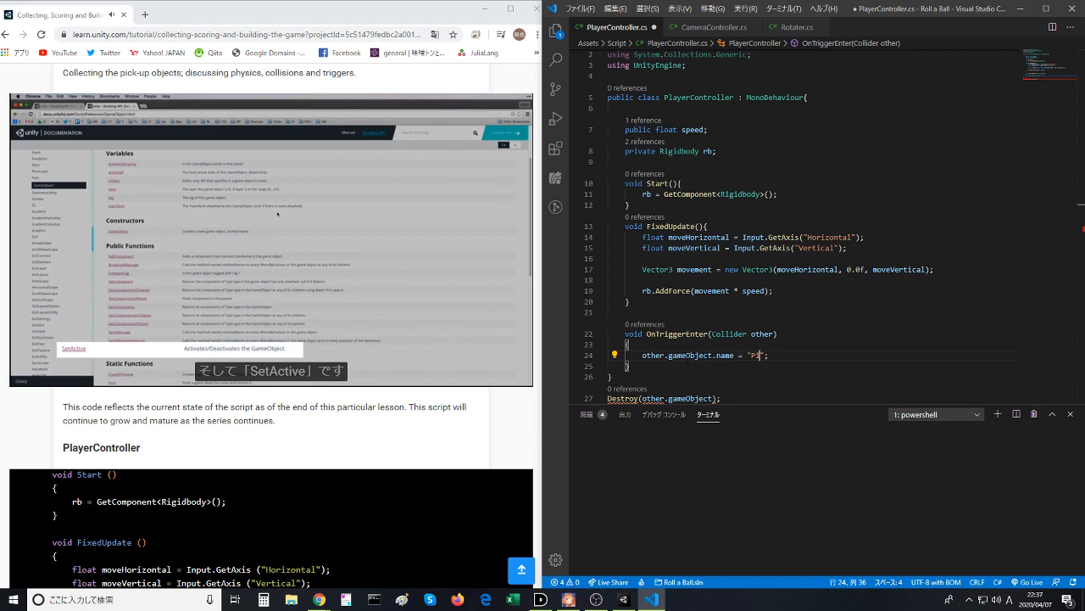
pyautogui.write('up')
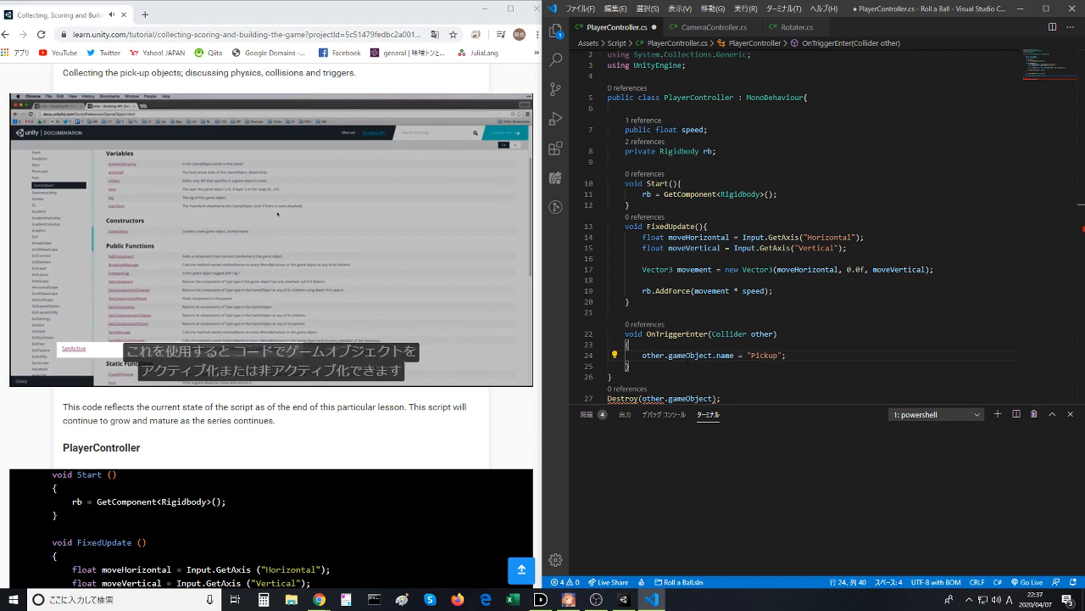
# - Switch to Unity and check the names of the objects grouped under Pickups in the scene
pyautogui.click(625, 600)
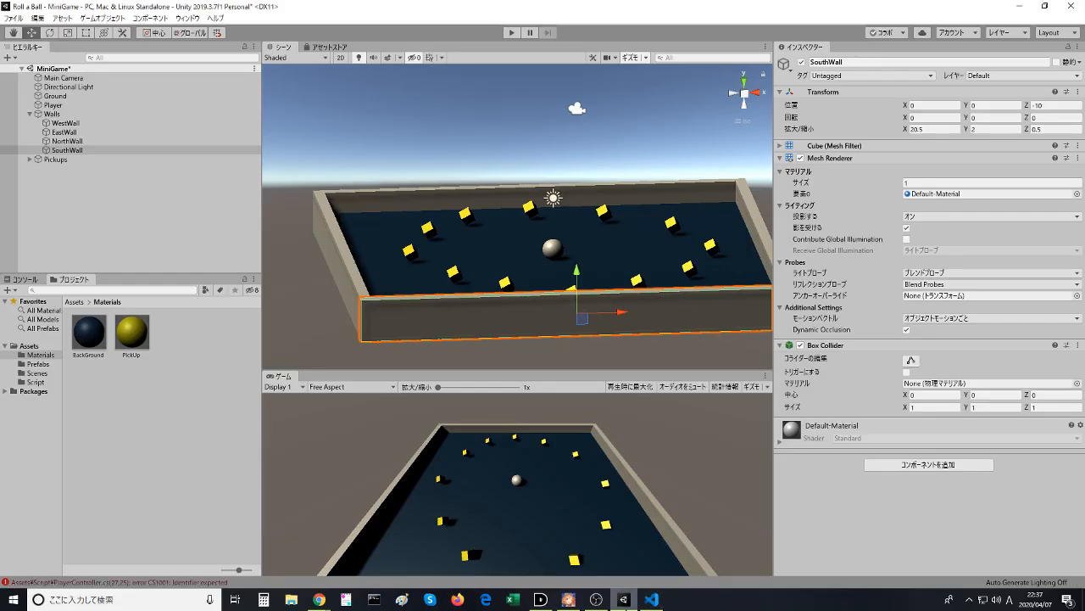
pyautogui.click(31, 160)
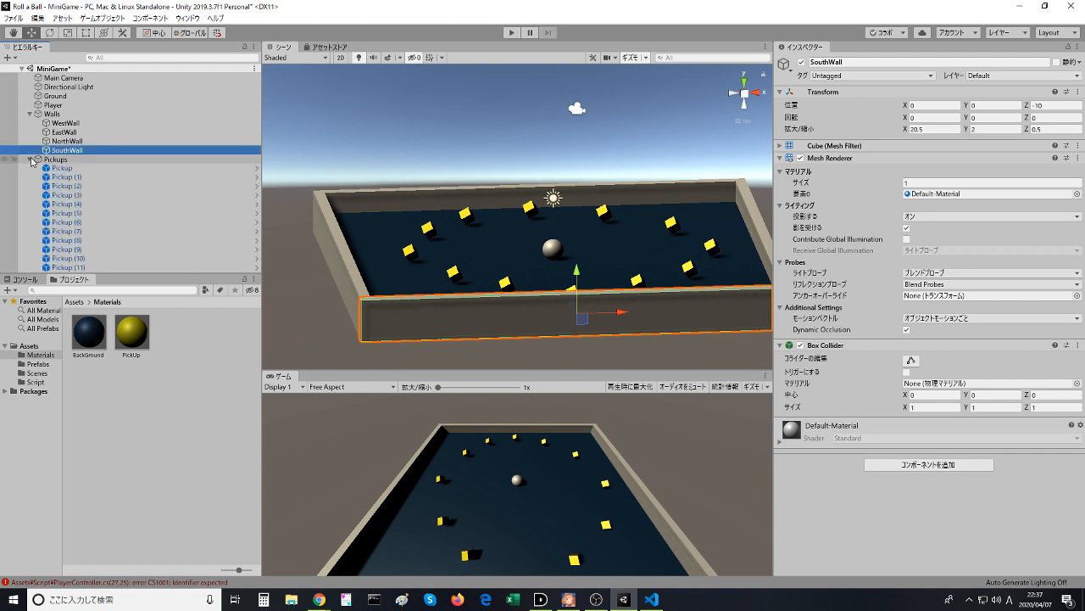
pyautogui.click(30, 160)
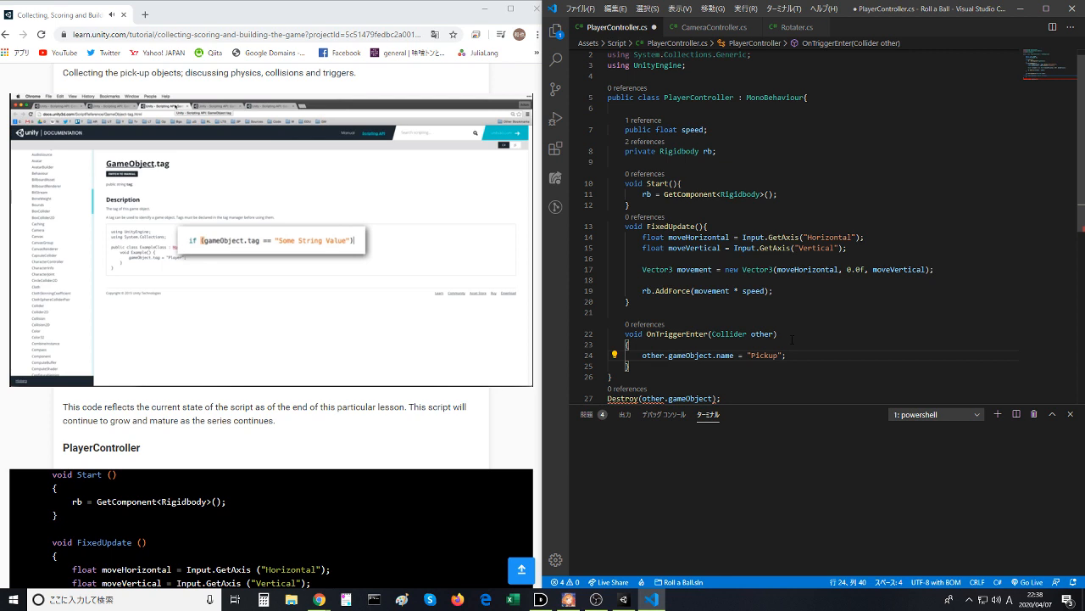
# - Pause the lesson video in the browser at the GameObject.tag comparison and resume it through the CompareTag explanation
pyautogui.moveTo(450, 306)
pyautogui.click(392, 292)
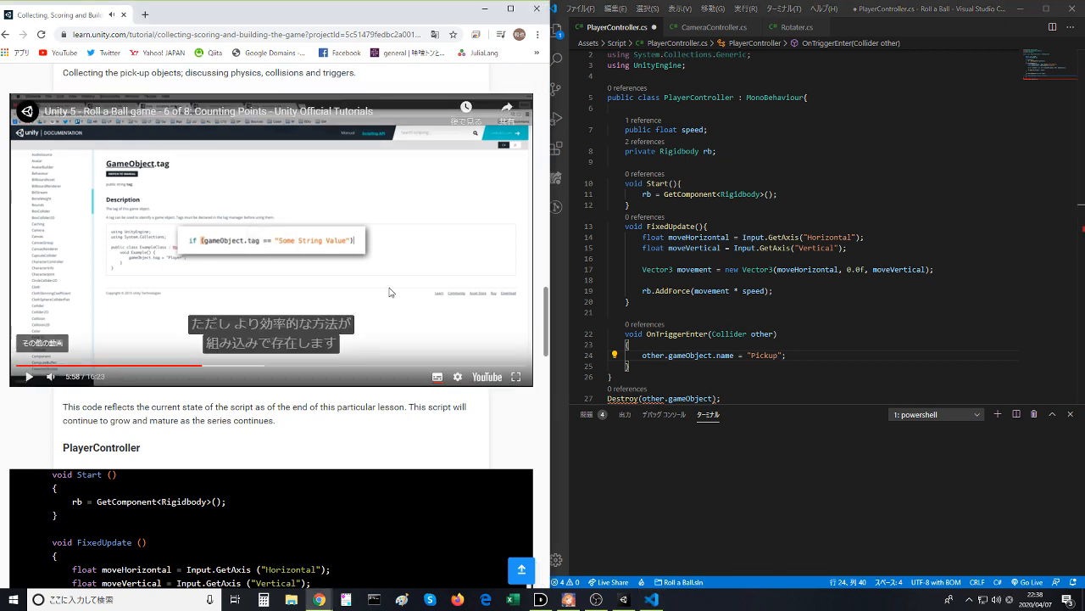
pyautogui.click(389, 292)
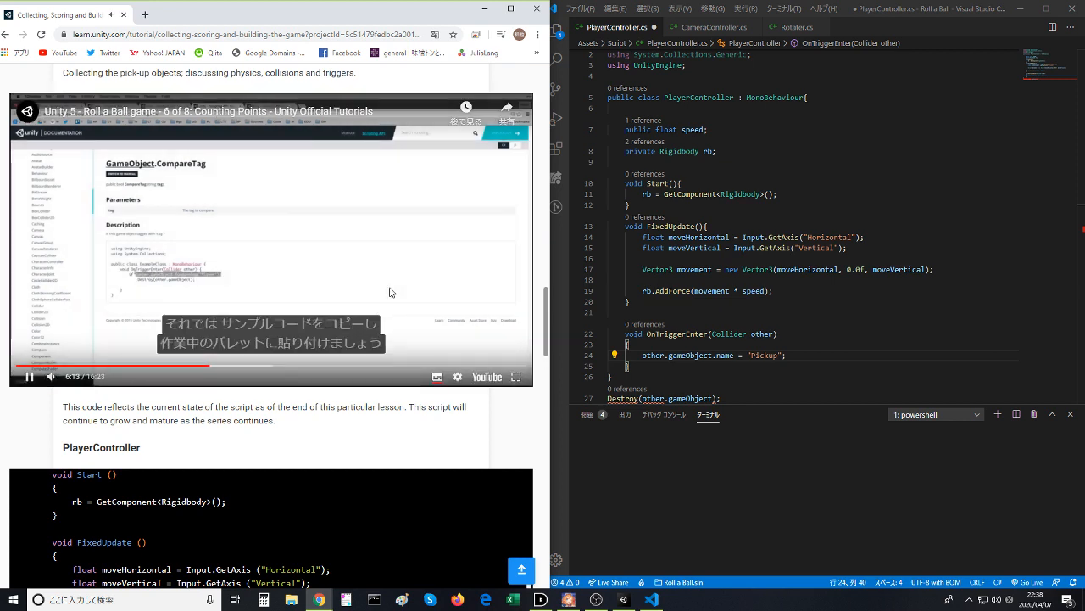
# - In the code editor, delete the other.gameObject.name = "Pickup"; statement from OnTriggerEnter, leaving its body empty
pyautogui.click(643, 354)
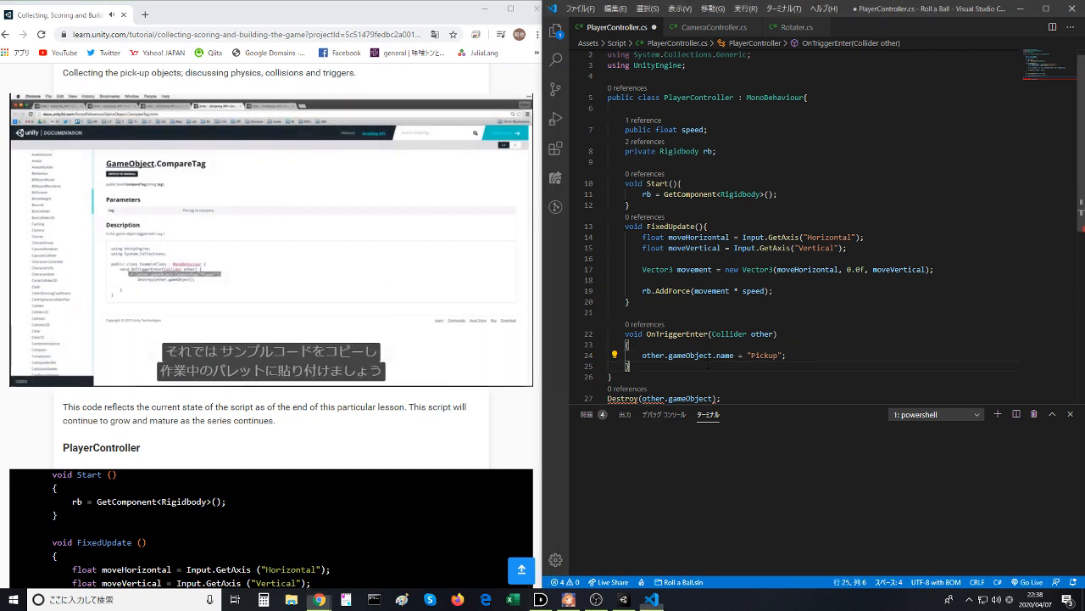
pyautogui.moveTo(642, 354); pyautogui.dragTo(797, 355)
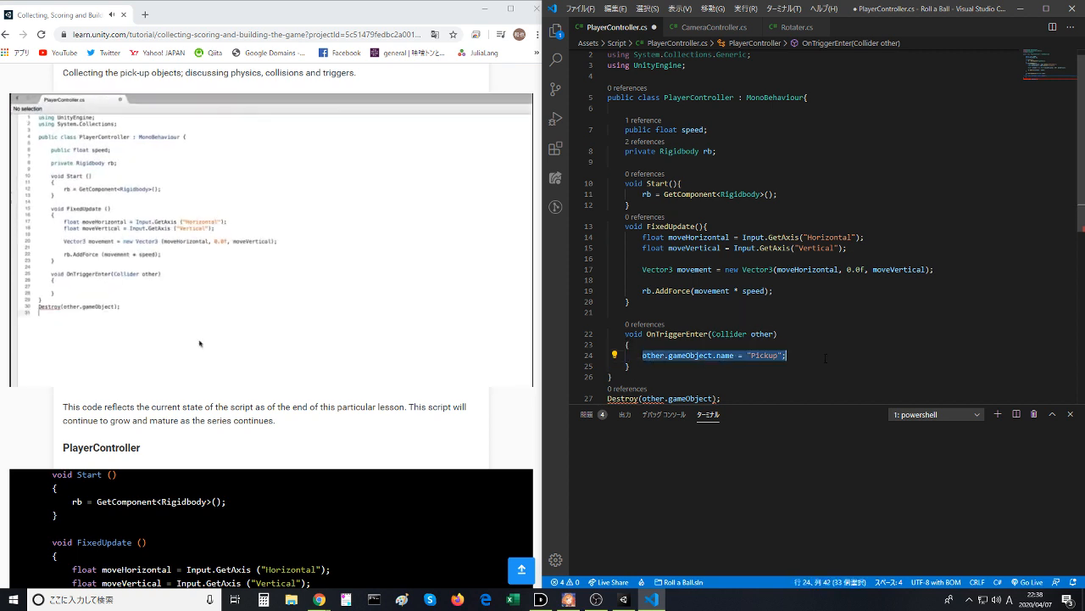
pyautogui.press('BackSpace')
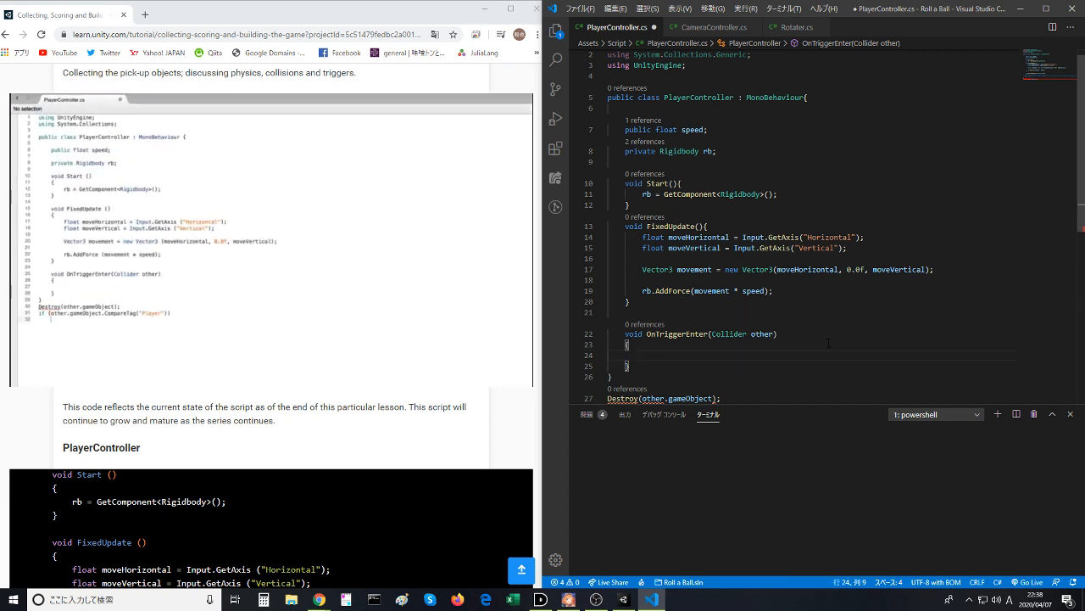
pyautogui.write('if')
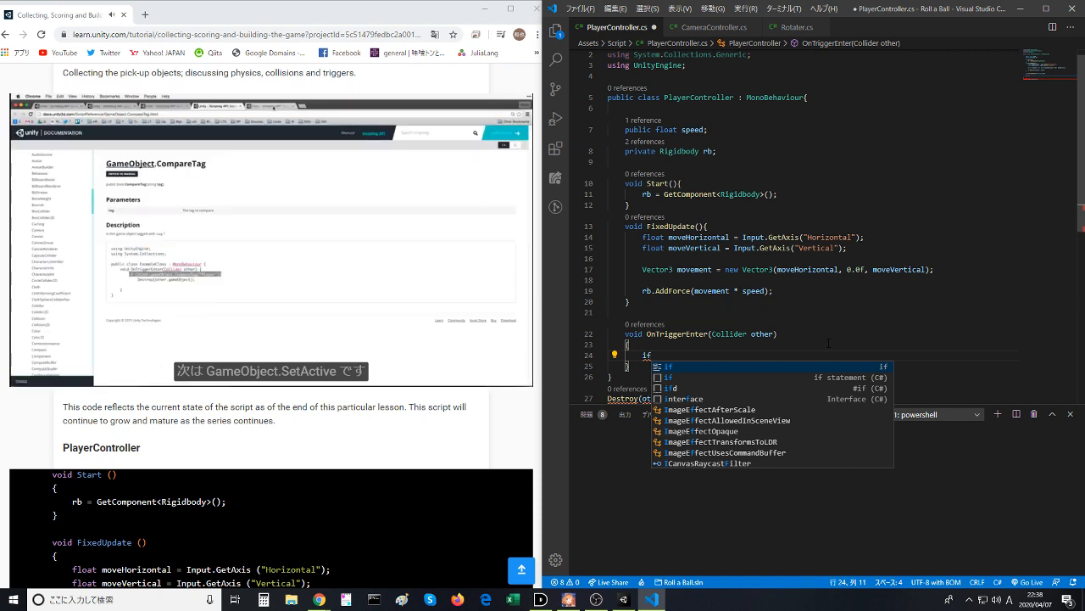
pyautogui.press('BackSpace')
pyautogui.press('BackSpace')
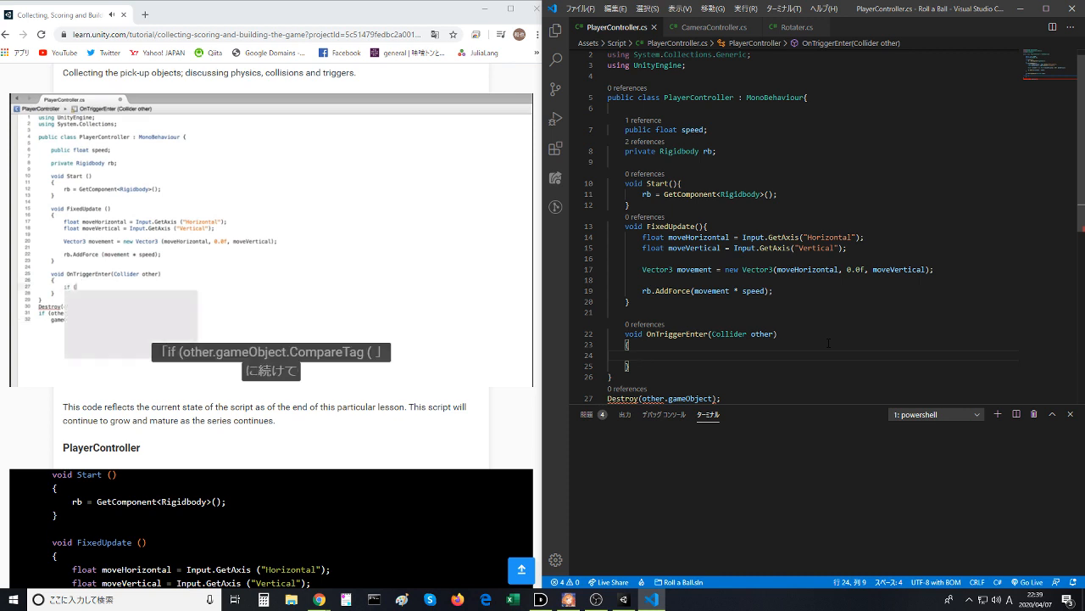
# - Add an if block inside OnTriggerEnter with the condition other.gameObject.CompareTag("Pickup") and an empty pair of braces
pyautogui.write('if ')
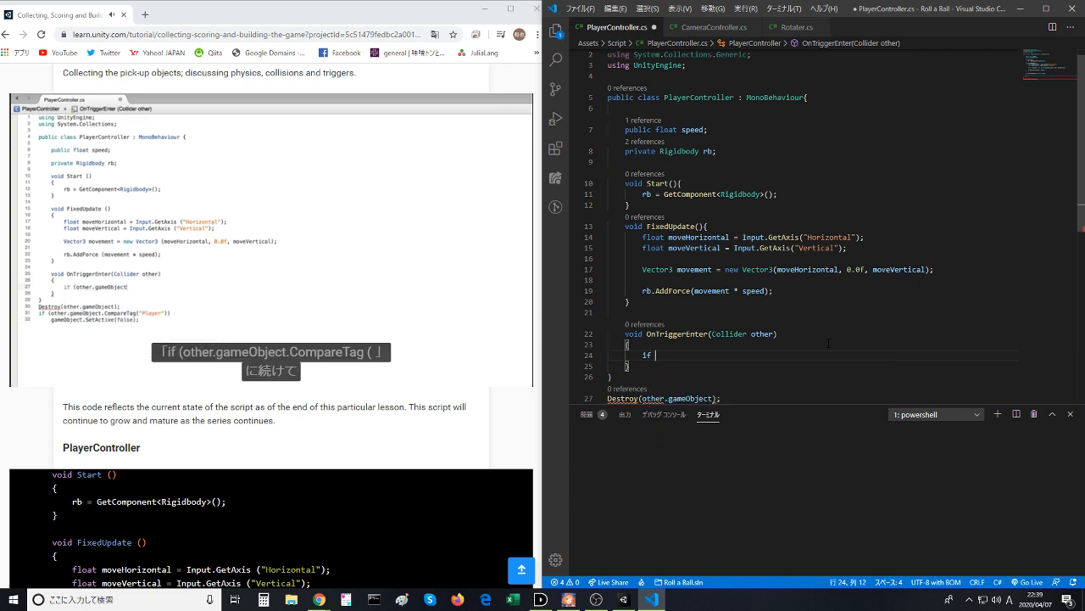
pyautogui.write('(other.')
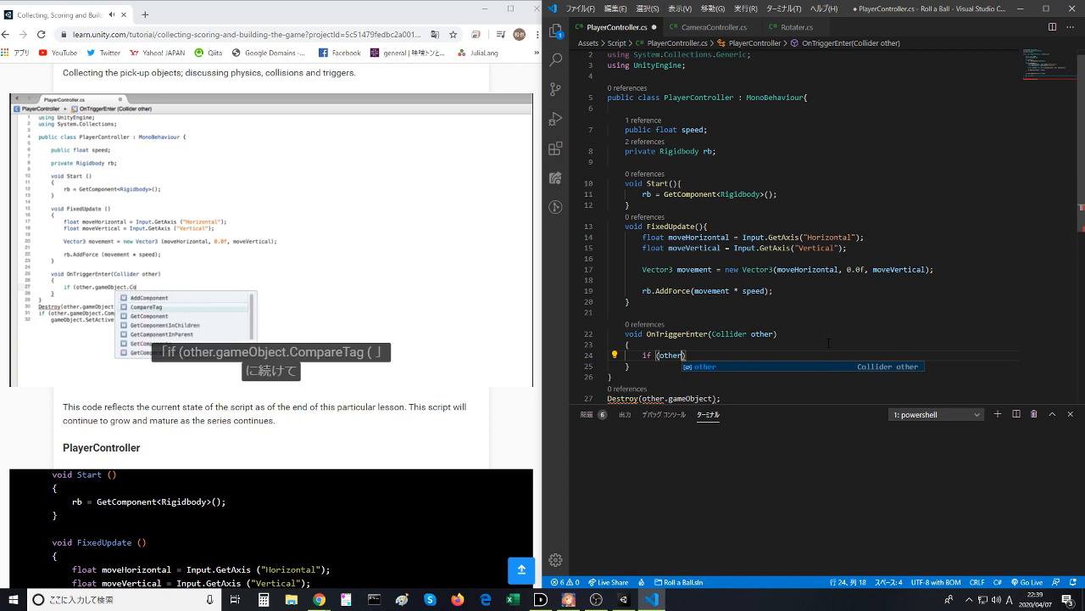
pyautogui.write('gameObject')
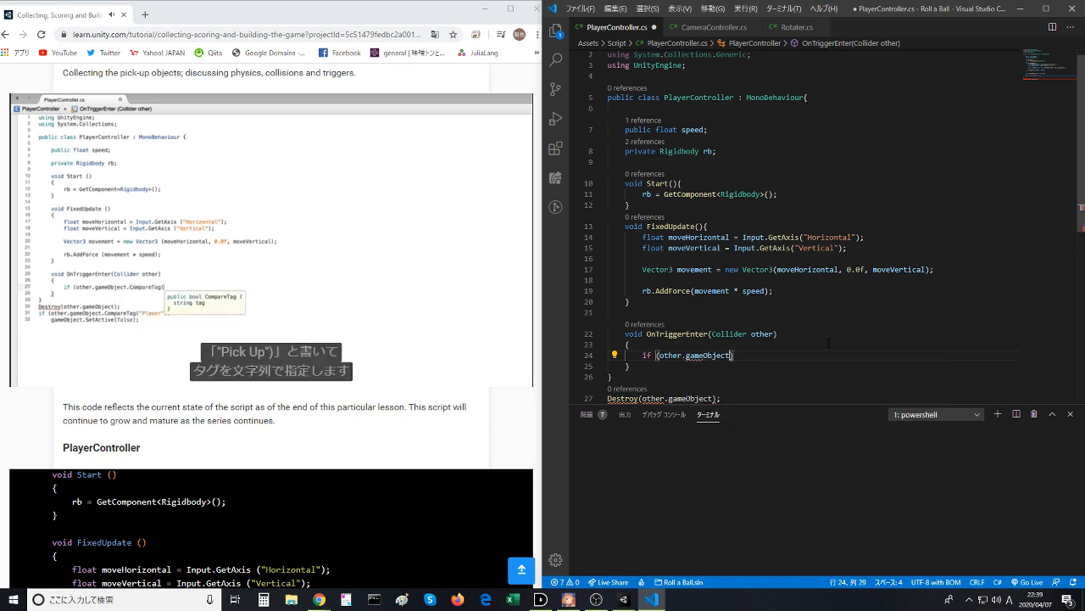
pyautogui.press('BackSpace')
pyautogui.write('.')
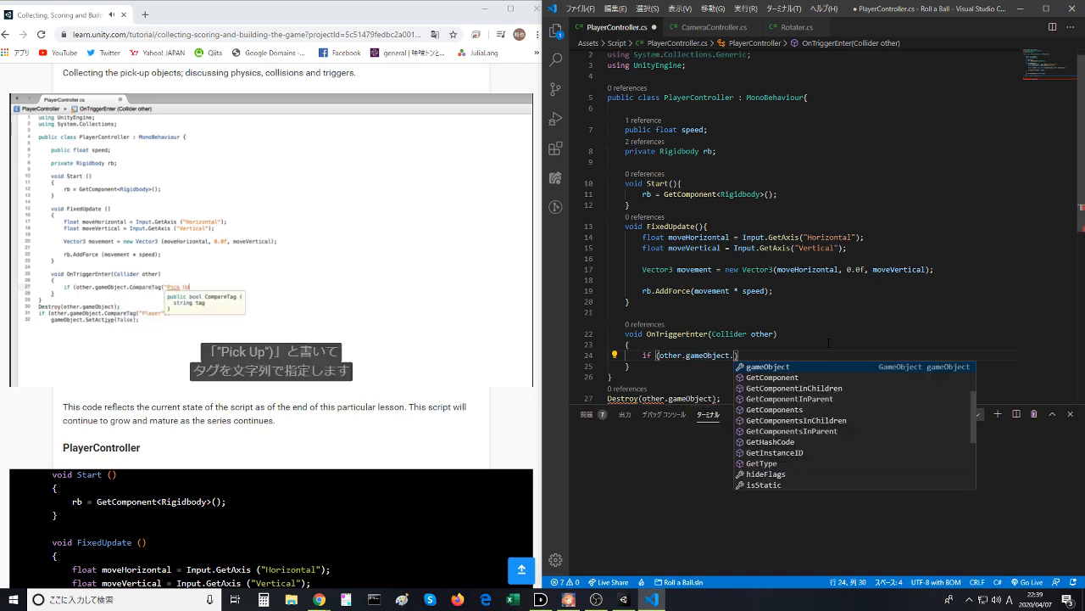
pyautogui.write('CompareTag')
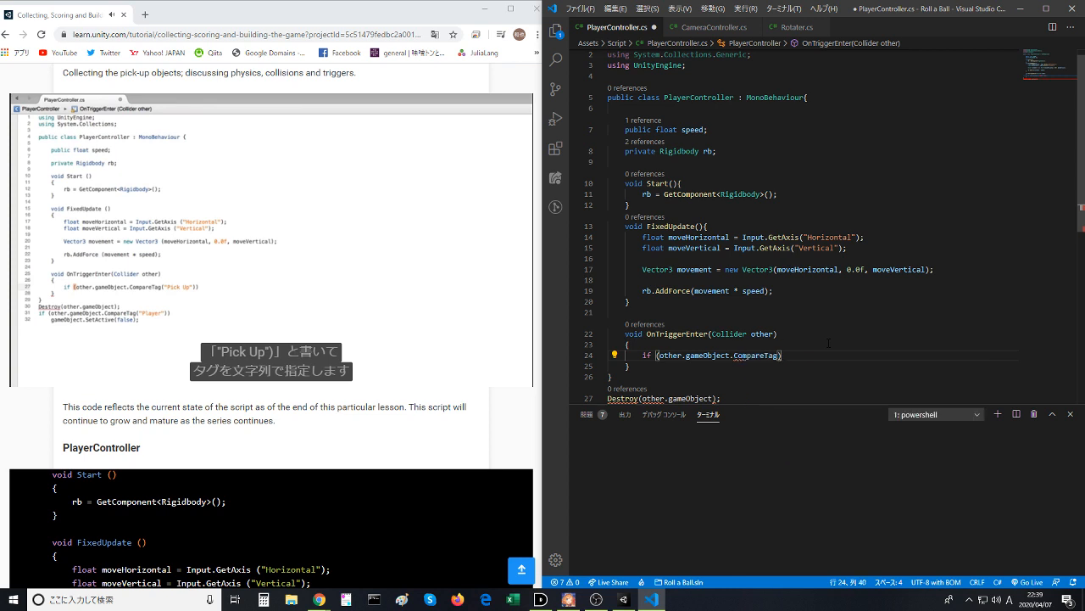
pyautogui.write('("')
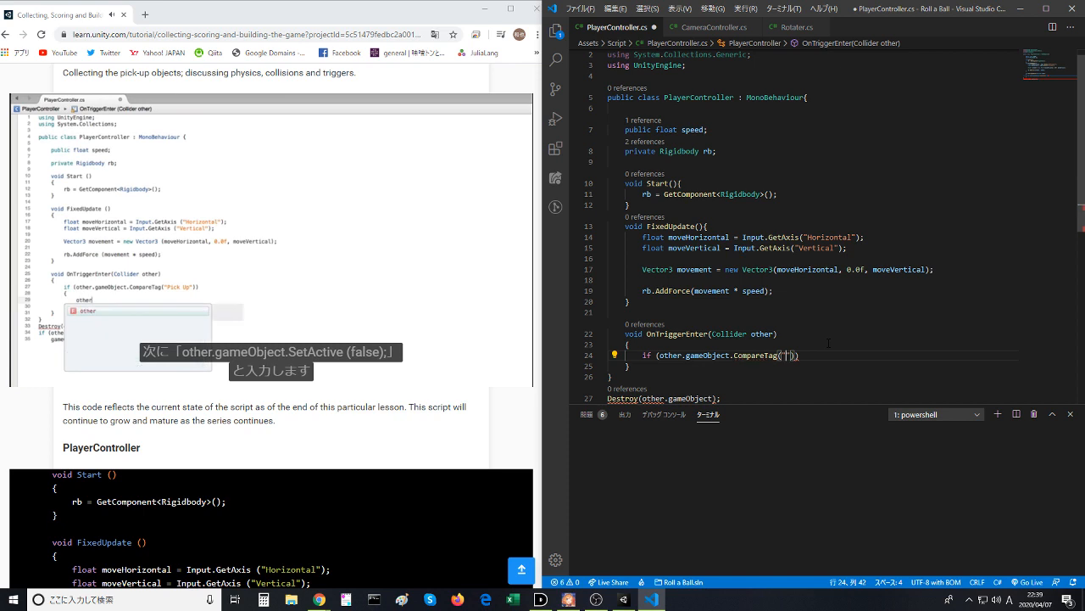
pyautogui.write('Pickup')
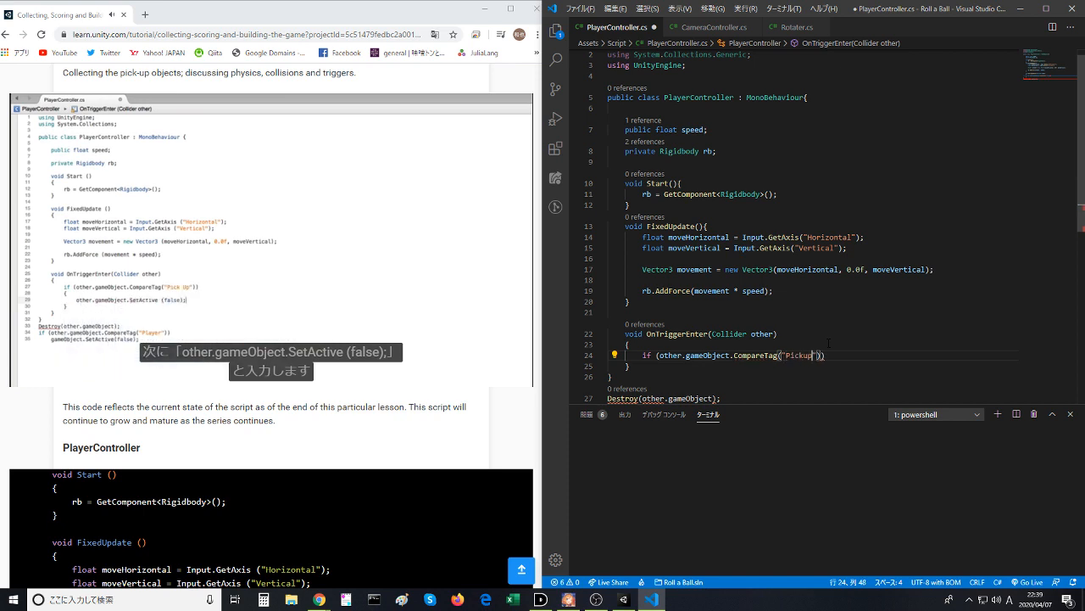
pyautogui.press('End')
pyautogui.press('Return')
pyautogui.write('{')
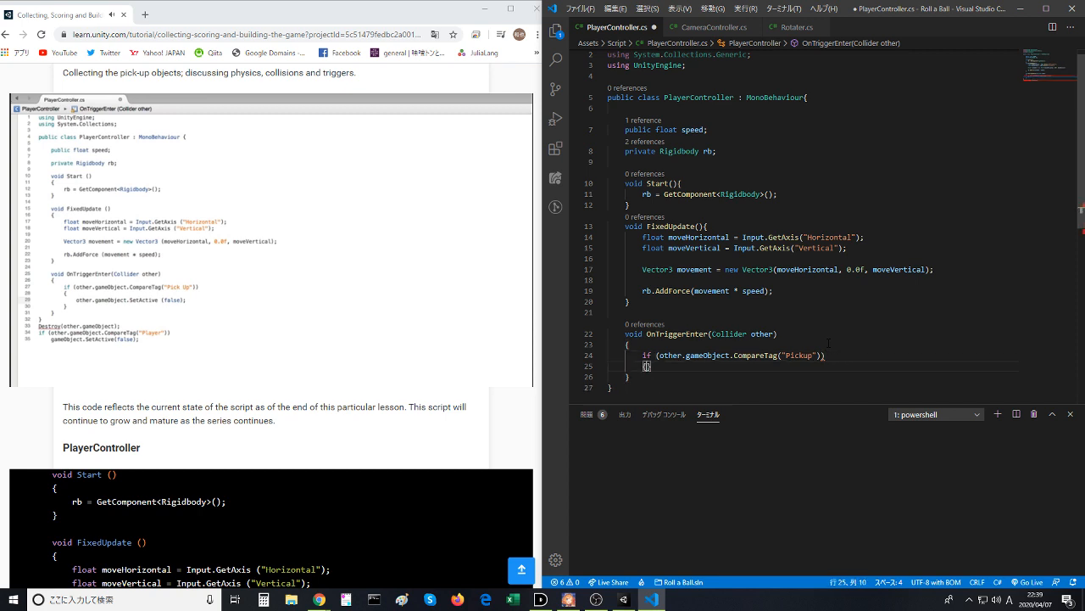
pyautogui.press('Return')
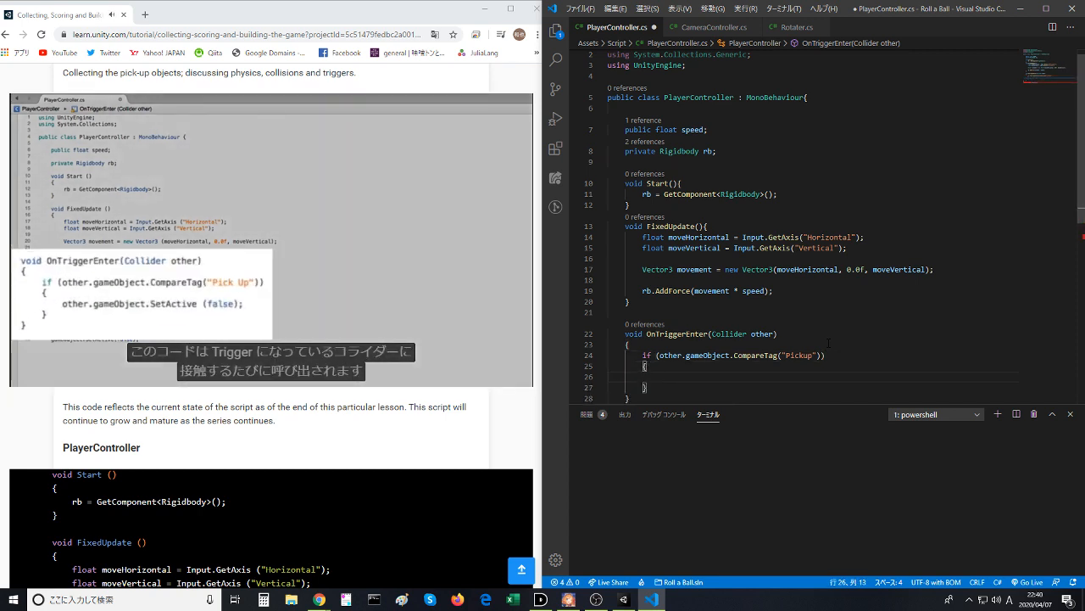
# - Write other.gameObject.SetActive(false); inside the if block and save PlayerController.cs
pyautogui.write('other.gameObject.SetActive')
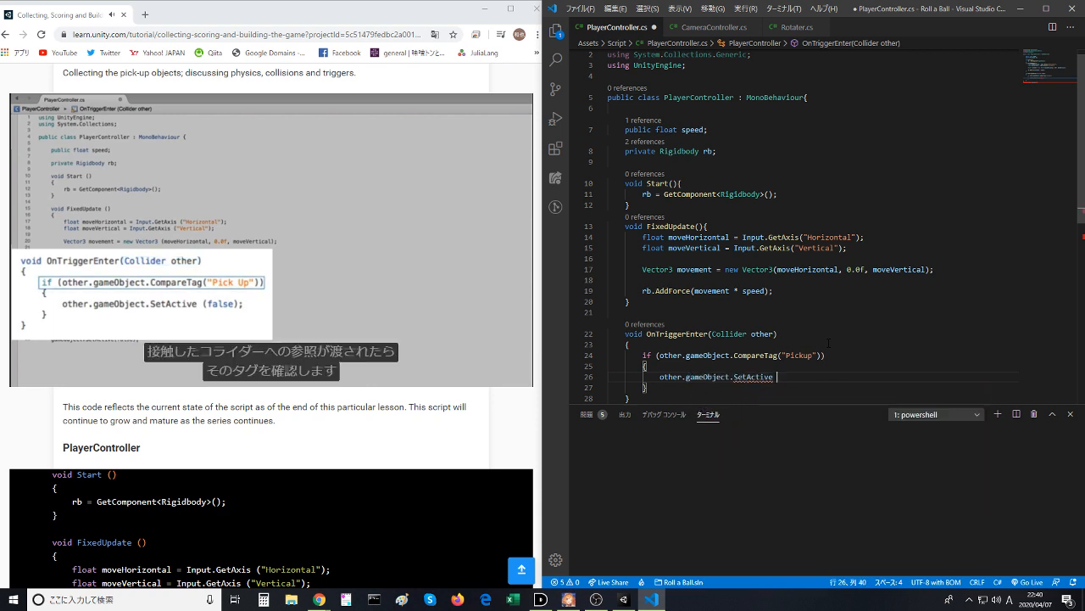
pyautogui.write(' (false')
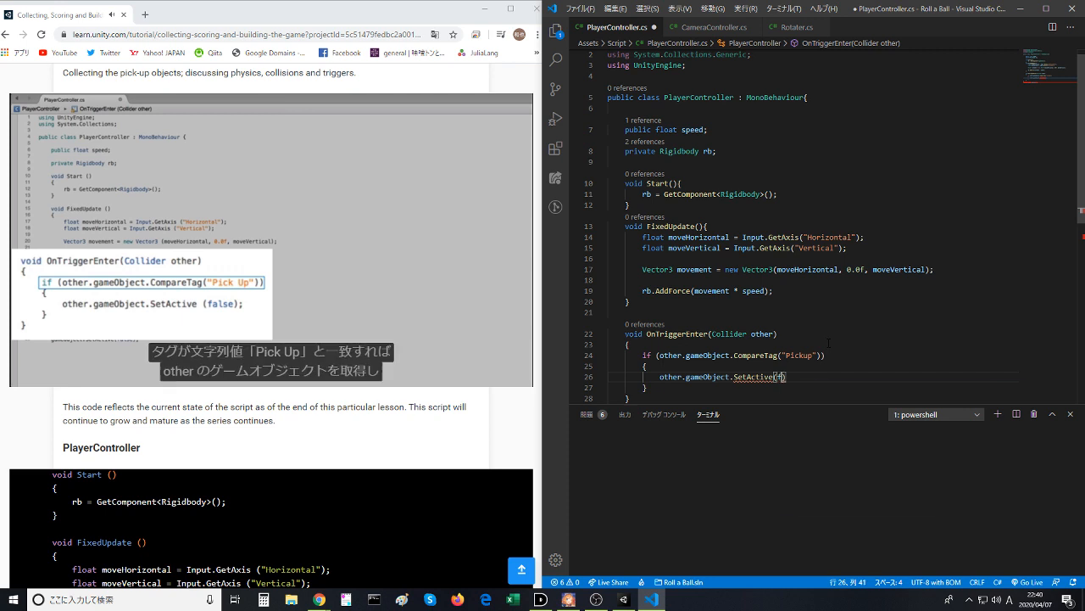
pyautogui.write(');')
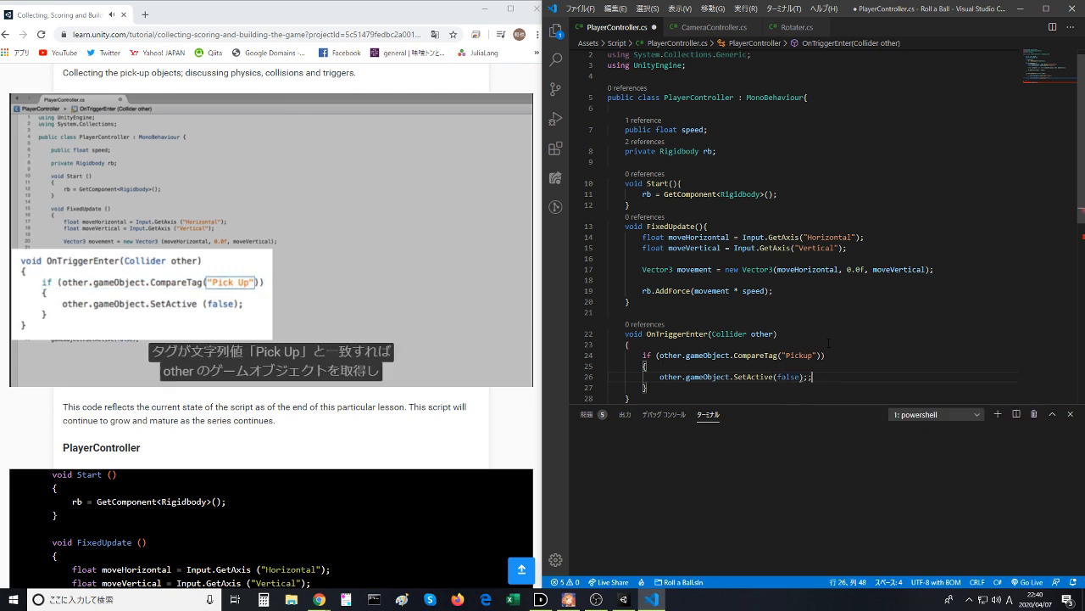
pyautogui.hotkey('ctrl', 's')
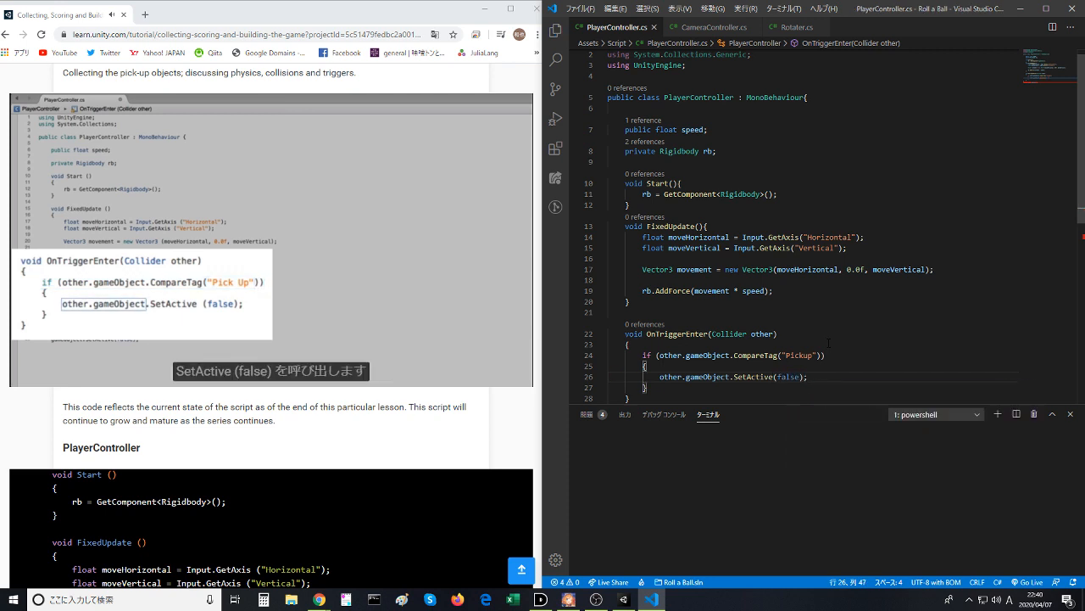
# - Pause the lesson video at the SetActive (false) explanation and switch to the Unity editor
pyautogui.click(356, 246)
pyautogui.click(786, 355)
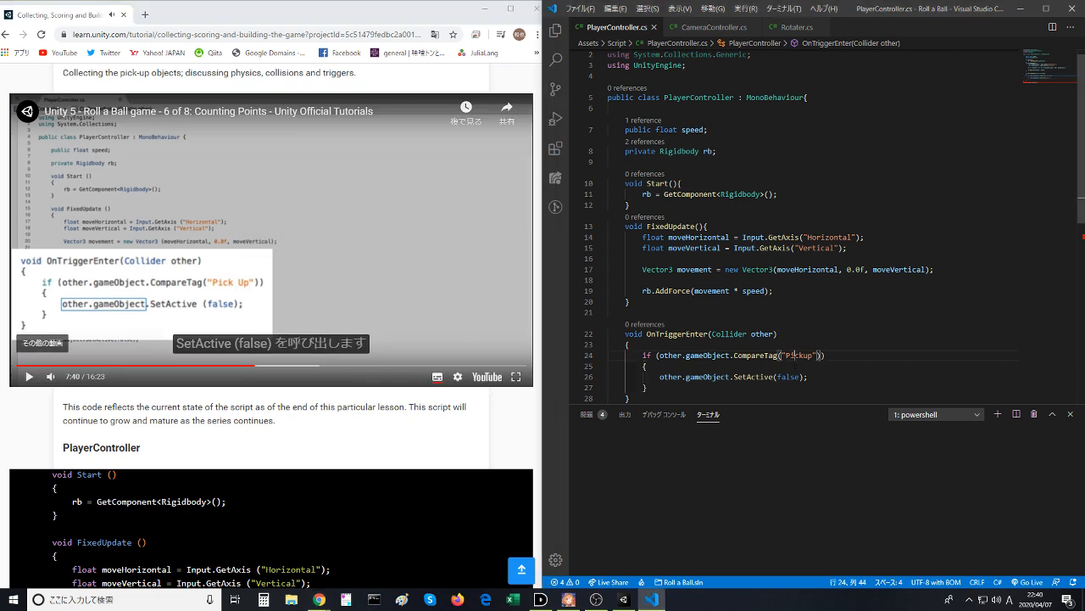
pyautogui.click(624, 599)
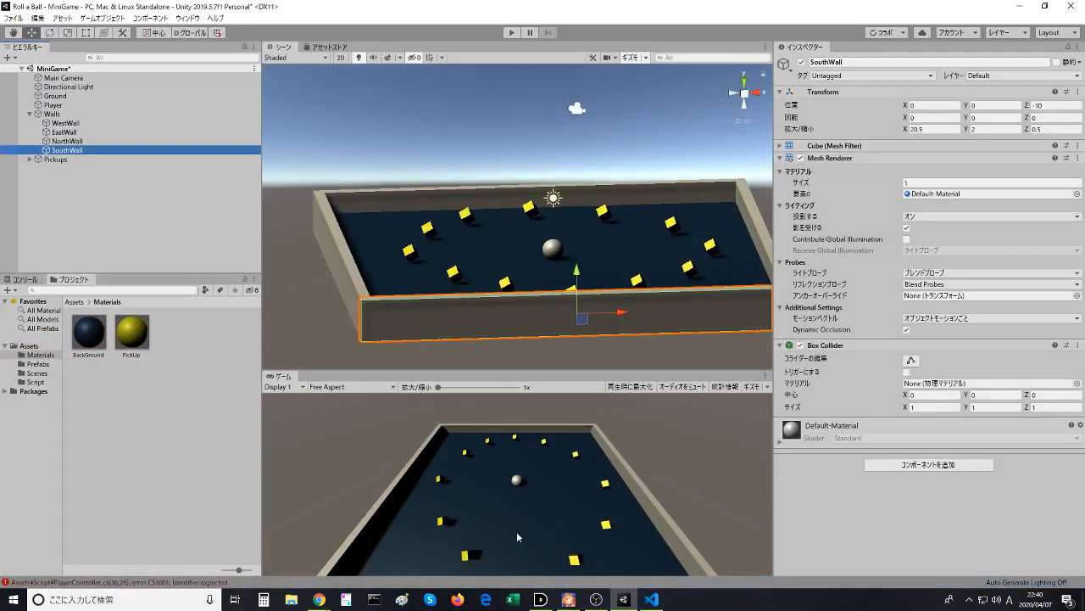
# - Expand the Pickups group in the hierarchy and rename Pickup (1) and Pickup (2) to Pickup
pyautogui.click(30, 160)
pyautogui.click(57, 177)
pyautogui.click(72, 176)
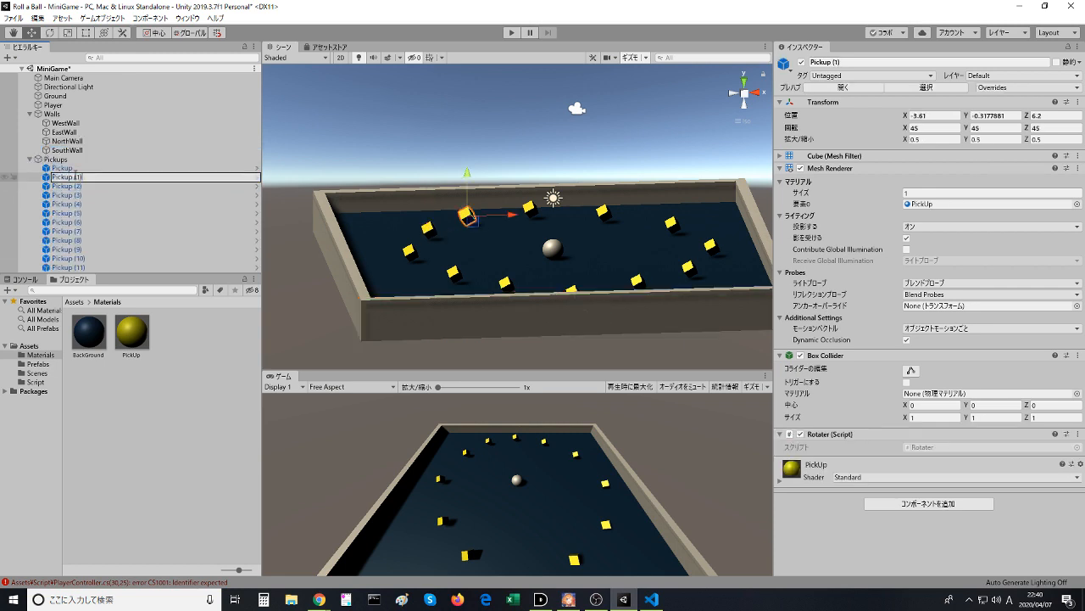
pyautogui.press('Return')
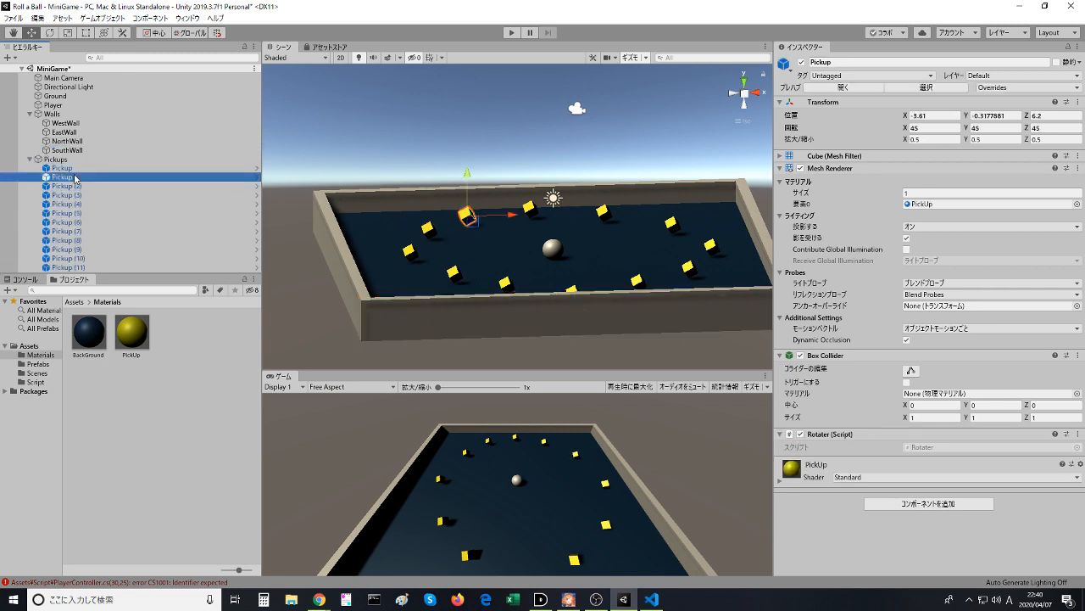
pyautogui.press('Down')
pyautogui.press('F2')
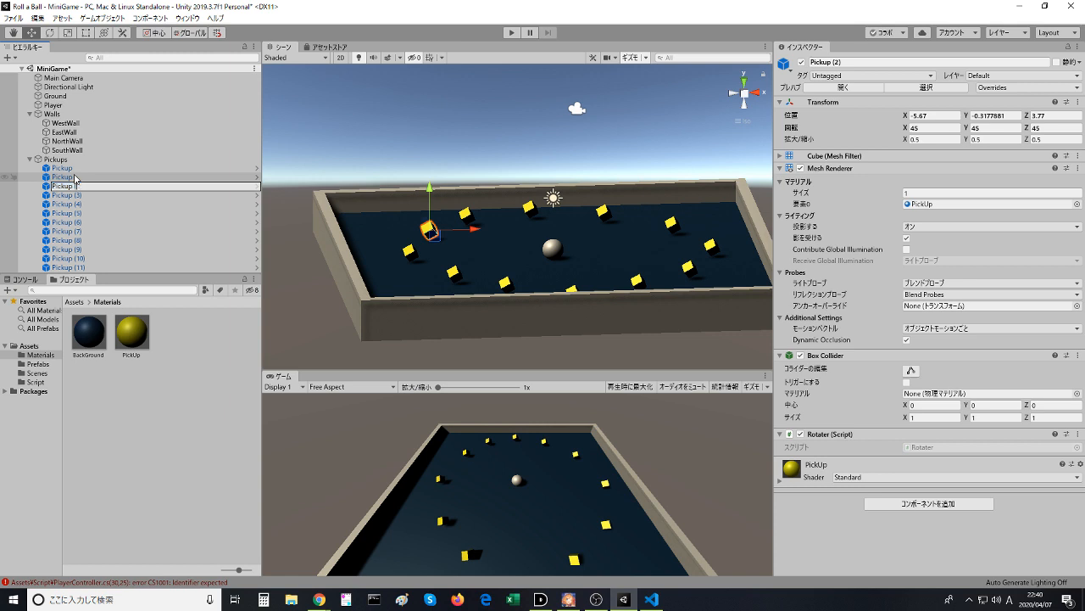
pyautogui.press('Return')
# - Rename the objects Pickup (3), Pickup (4) and Pickup (5) to Pickup
pyautogui.press('Down')
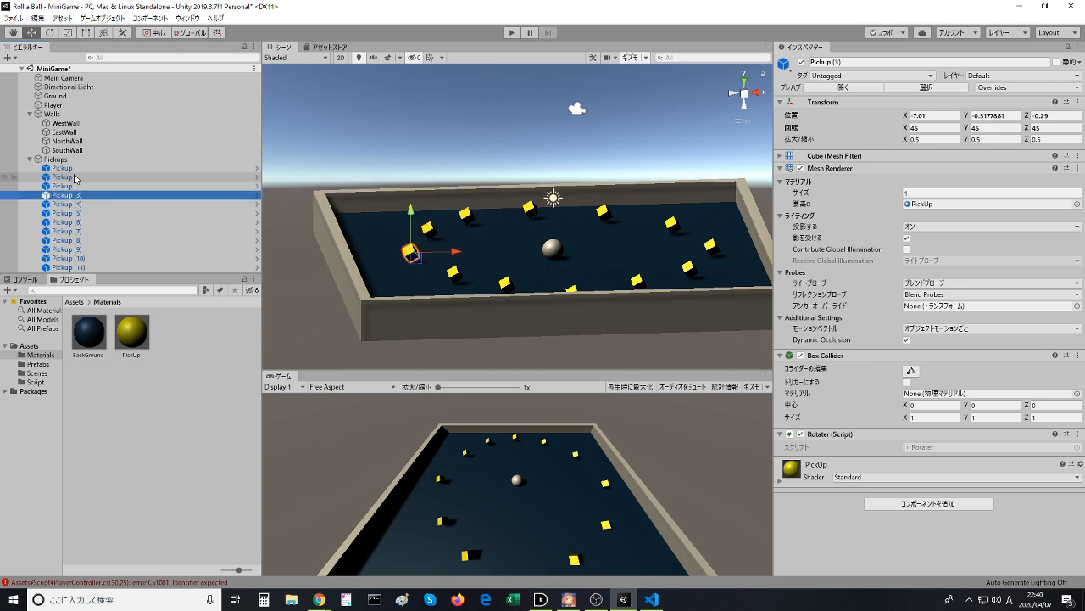
pyautogui.press('F2')
pyautogui.press('BackSpace')
pyautogui.hotkey('ctrl', 'z')
pyautogui.press('Down')
pyautogui.press('F2')
pyautogui.press('Right')
pyautogui.press('Return')
pyautogui.press('Down')
pyautogui.press('F2')
pyautogui.press('Right')
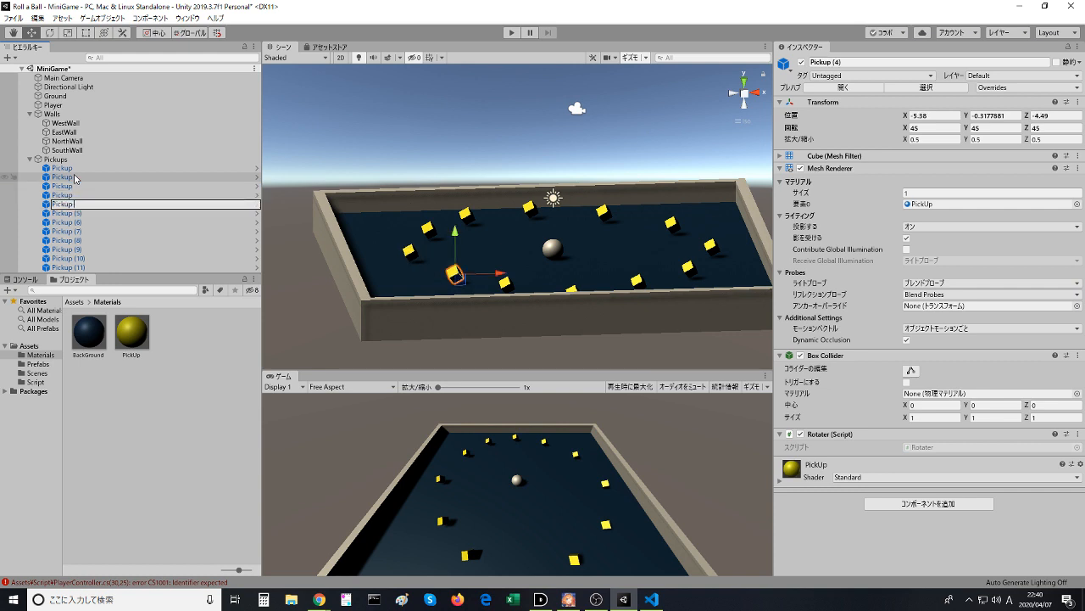
pyautogui.press('Return')
pyautogui.press('Down')
pyautogui.press('F2')
pyautogui.press('Right')
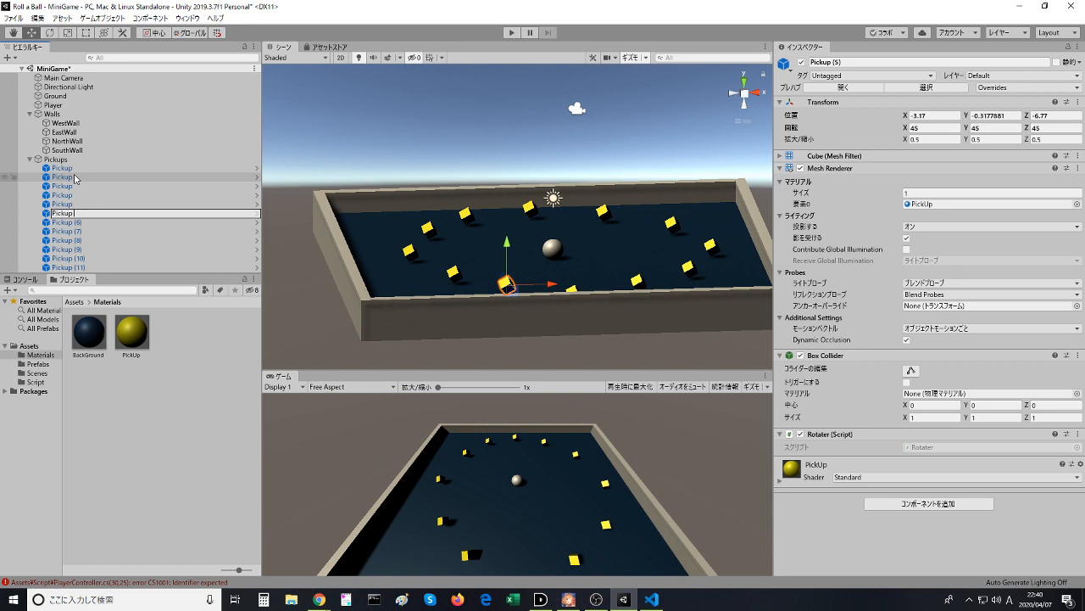
pyautogui.press('Return')
# - Rename the objects Pickup (6), Pickup (7) and Pickup (8) to Pickup
pyautogui.press('Down')
pyautogui.press('F2')
pyautogui.press('Right')
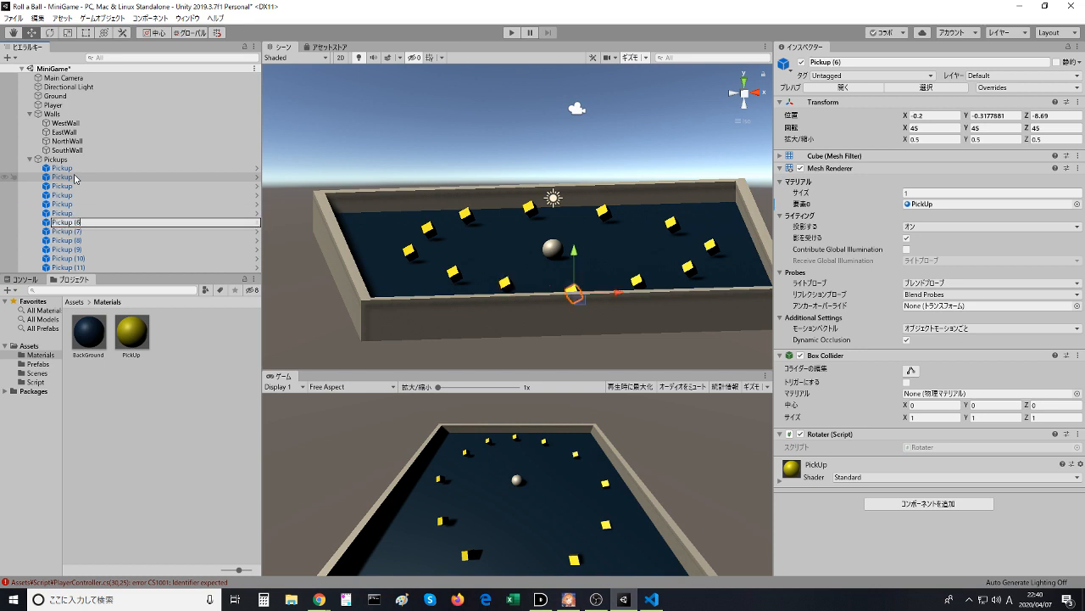
pyautogui.press('Return')
pyautogui.press('Down')
pyautogui.press('F2')
pyautogui.press('Right')
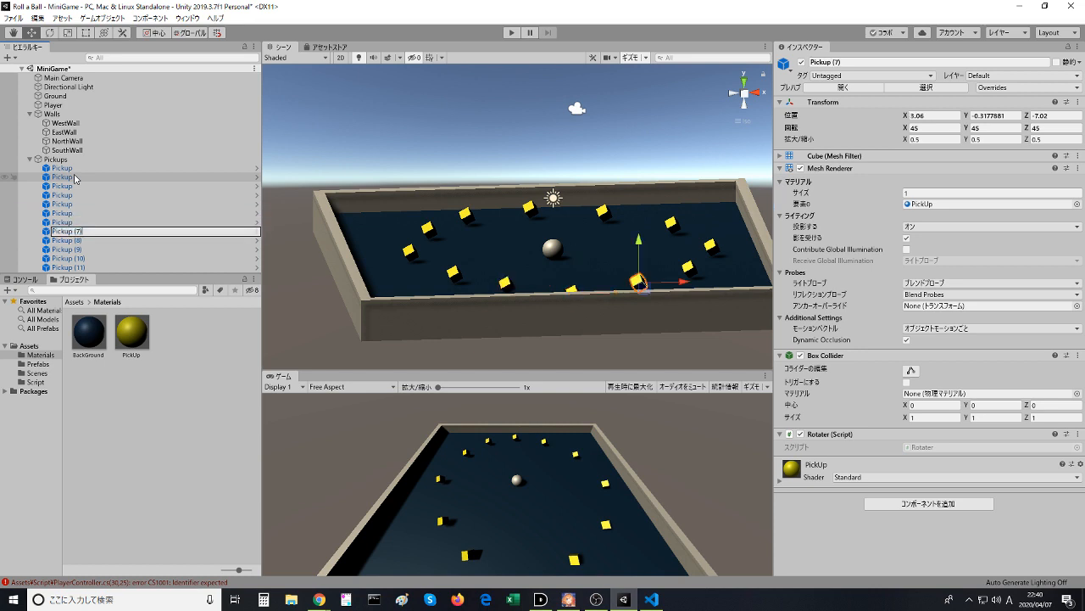
pyautogui.press('Return')
pyautogui.press('Down')
pyautogui.press('F2')
pyautogui.press('Right')
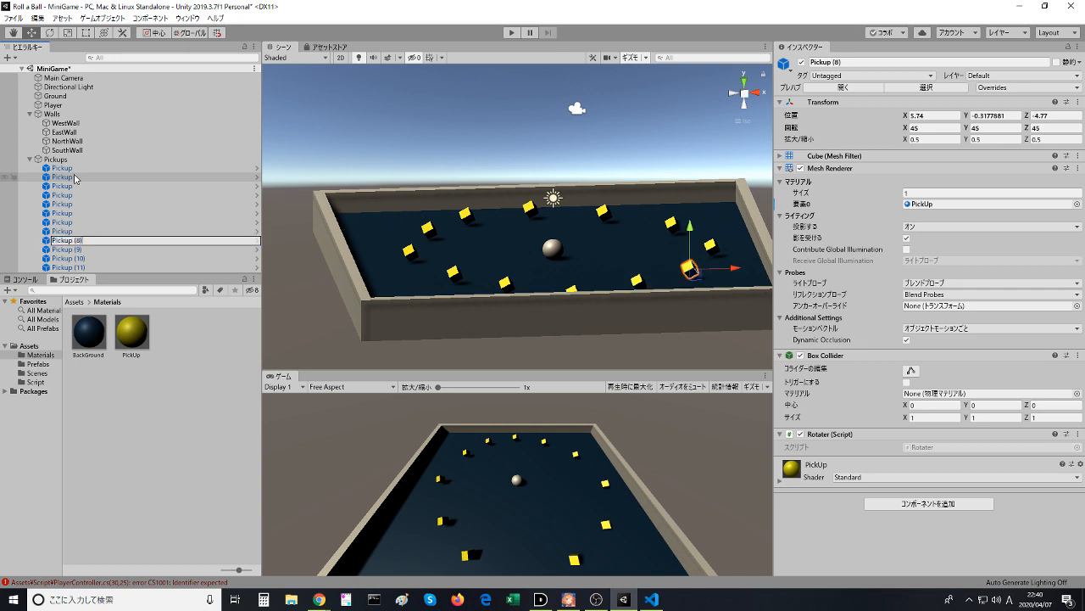
pyautogui.press('Return')
# - Rename the objects Pickup (9), Pickup (10) and Pickup (11) to Pickup
pyautogui.press('Down')
pyautogui.press('F2')
pyautogui.press('Right')
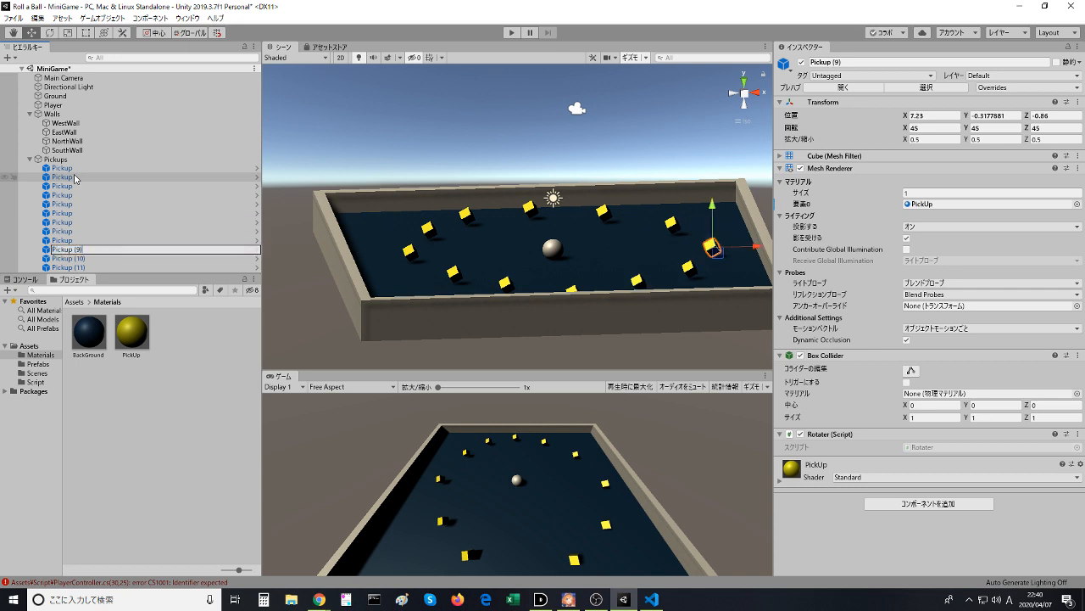
pyautogui.press('Return')
pyautogui.press('Down')
pyautogui.press('F2')
pyautogui.press('Right')
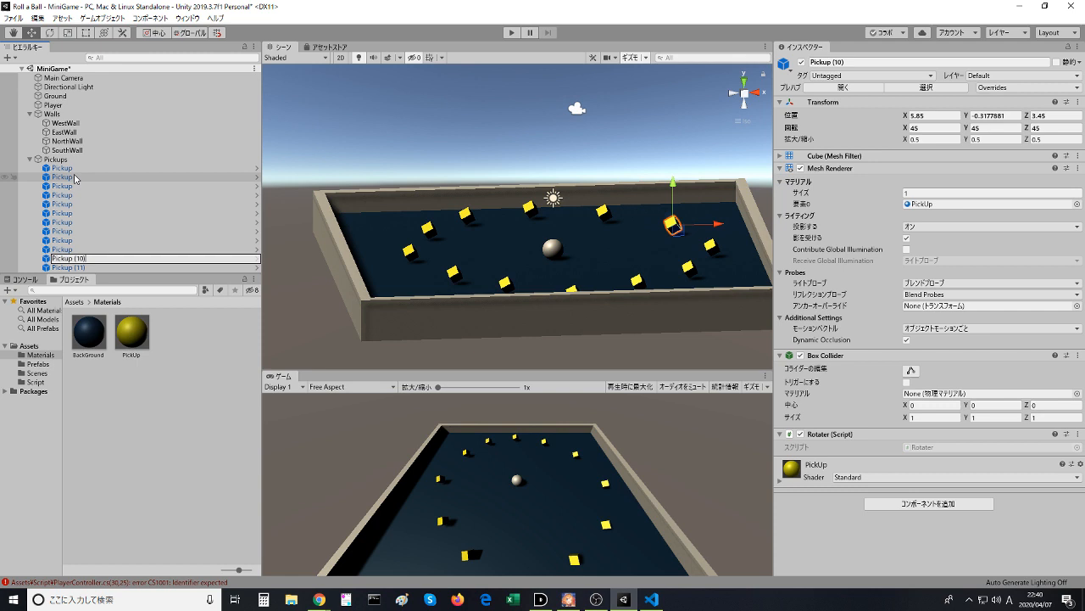
pyautogui.press('Return')
pyautogui.press('Down')
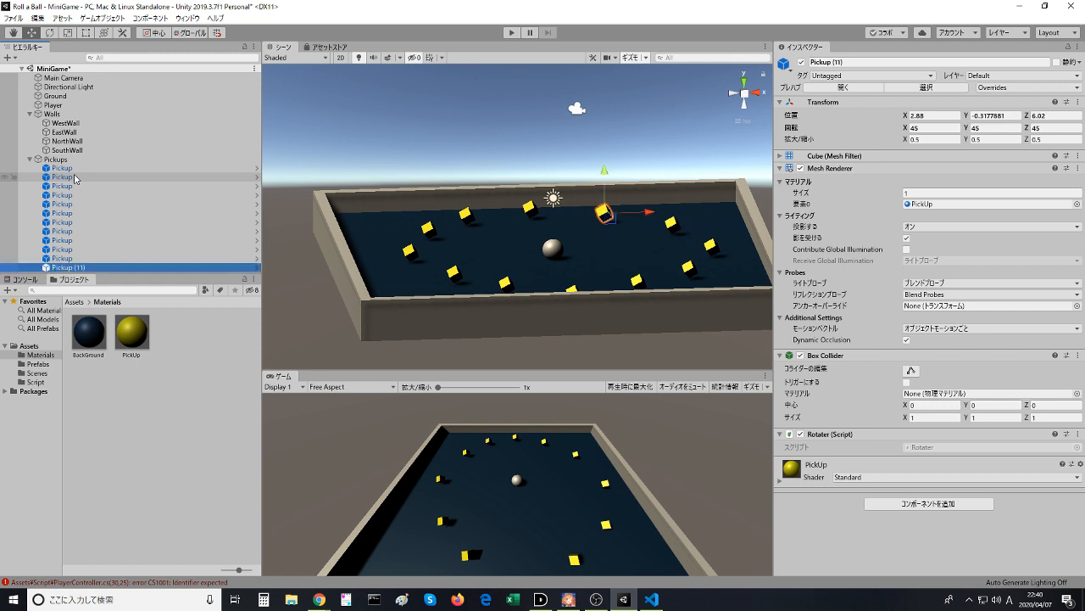
pyautogui.press('F2')
pyautogui.press('Right')
pyautogui.press('Return')
# - Save the MiniGame scene and try to enter play mode
pyautogui.click(512, 34)
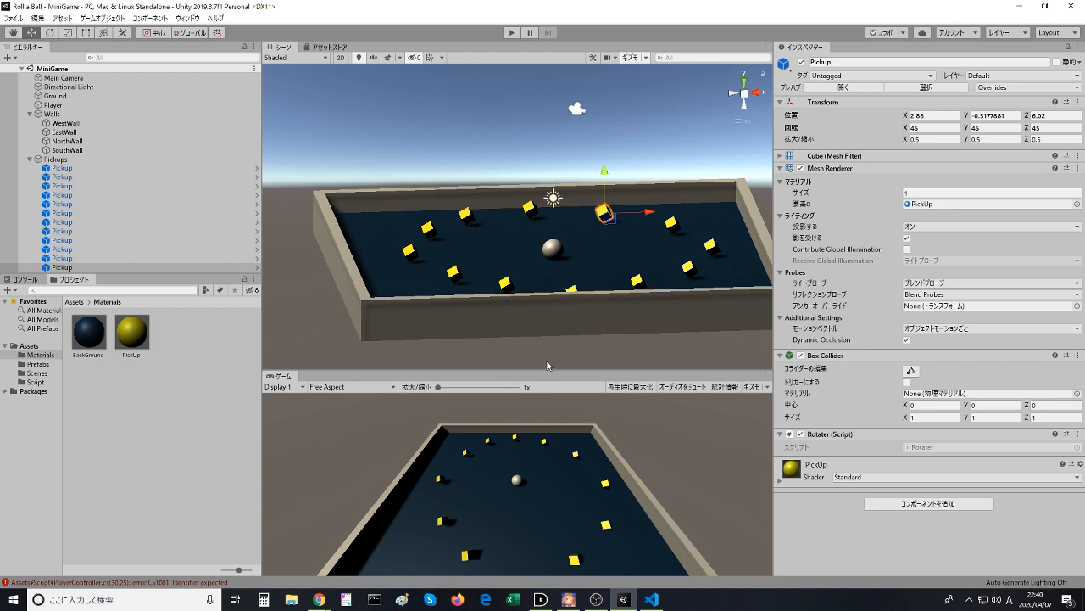
pyautogui.click(512, 33)
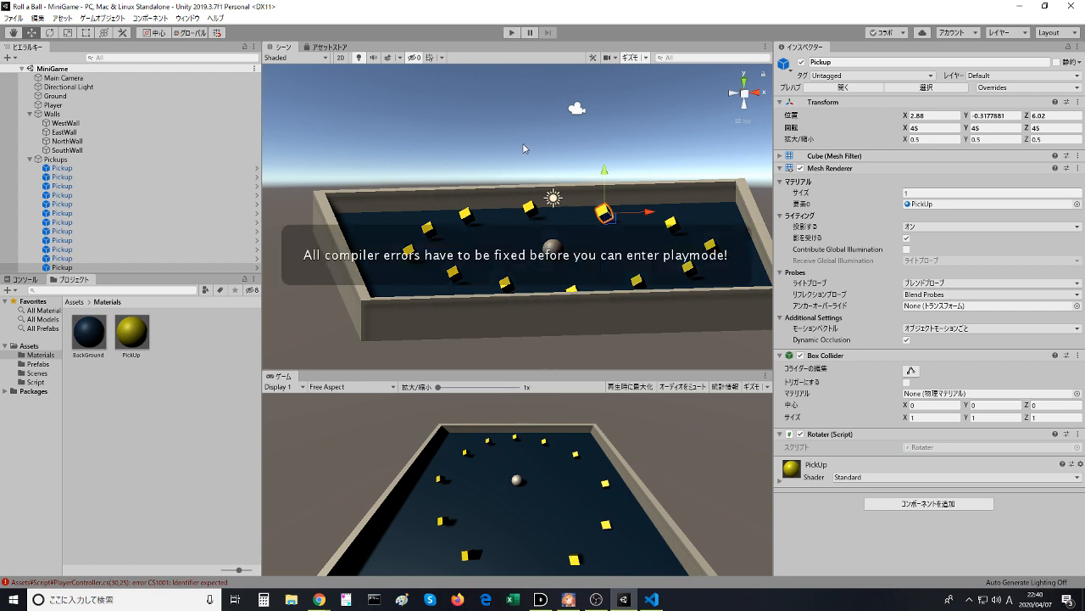
pyautogui.click(514, 33)
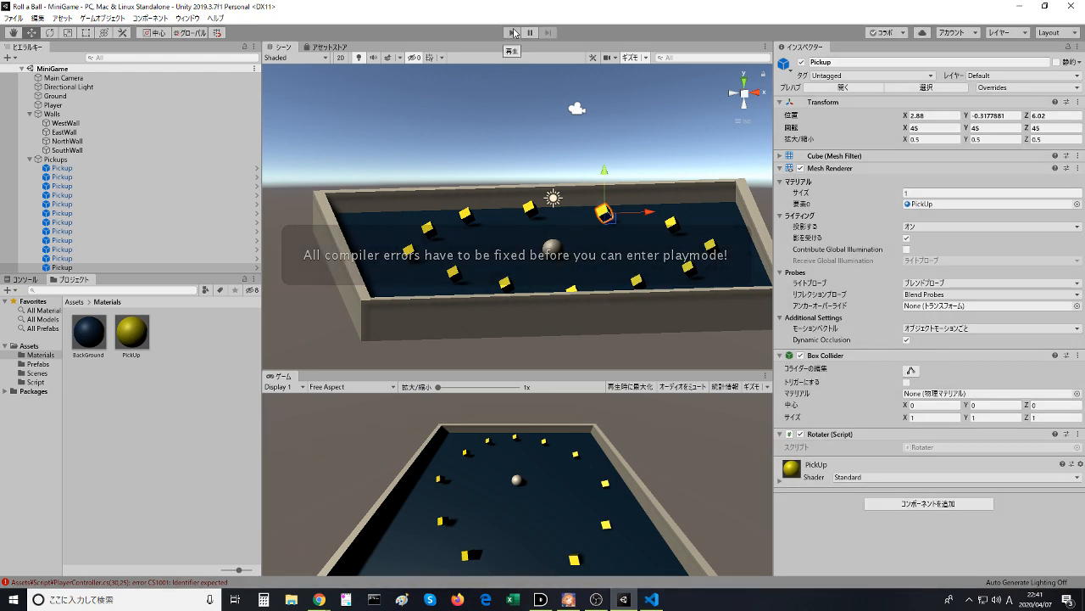
# - Delete the stray Destroy(other.gameObject); line below the class in PlayerController.cs, save the script and return to Unity
pyautogui.hotkey('alt', 'Tab')
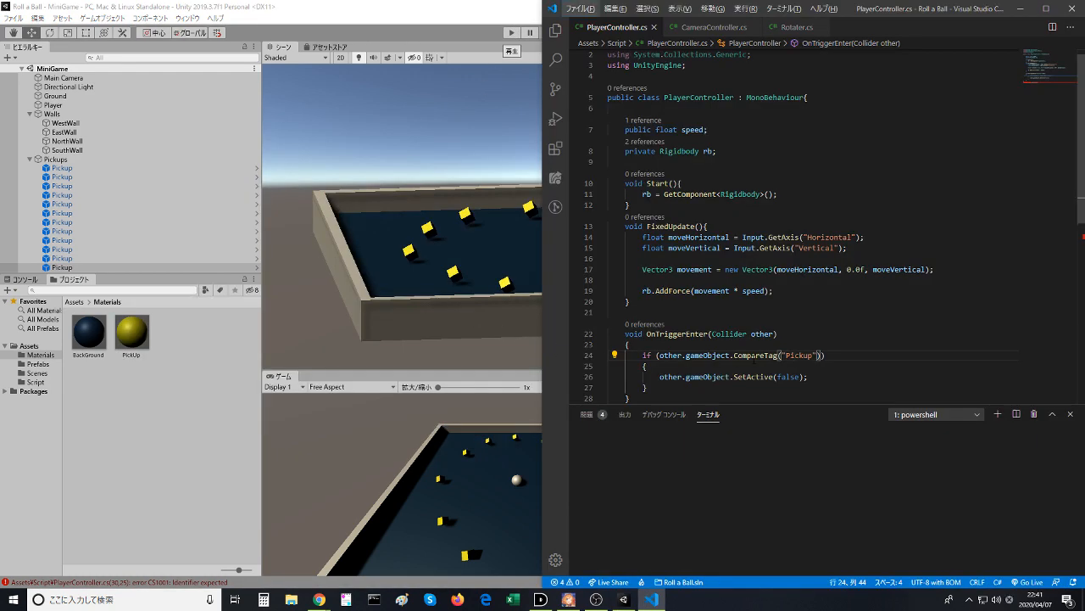
pyautogui.scroll(-2, 711, 336)
pyautogui.moveTo(713, 356); pyautogui.dragTo(711, 336)
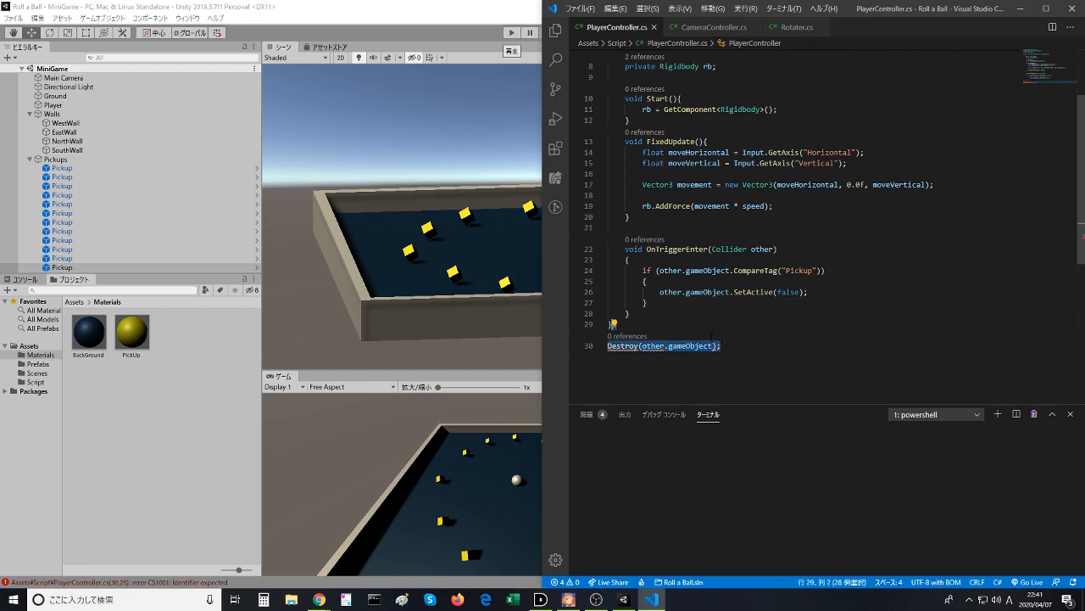
pyautogui.press('BackSpace')
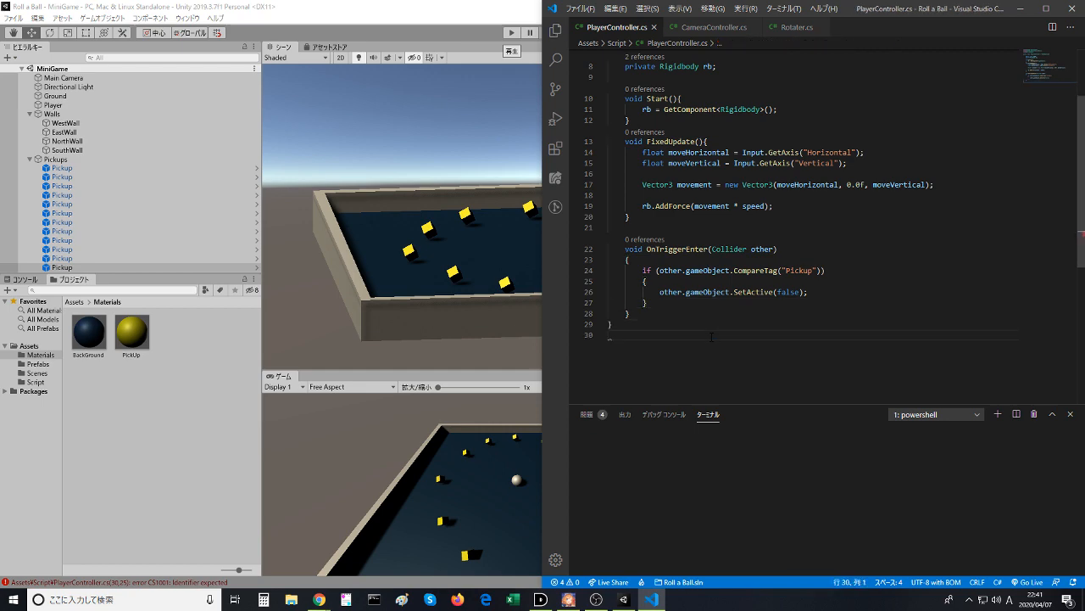
pyautogui.click(530, 255)
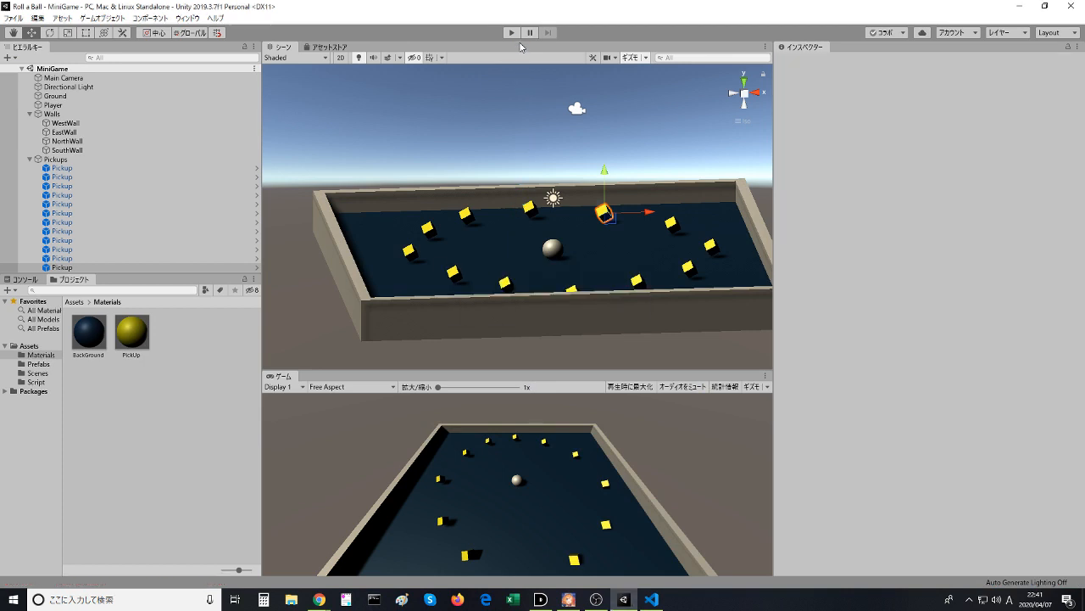
# - Run the game, roll the ball around the board into the pickup cubes to test collection, and stop play mode
pyautogui.click(513, 33)
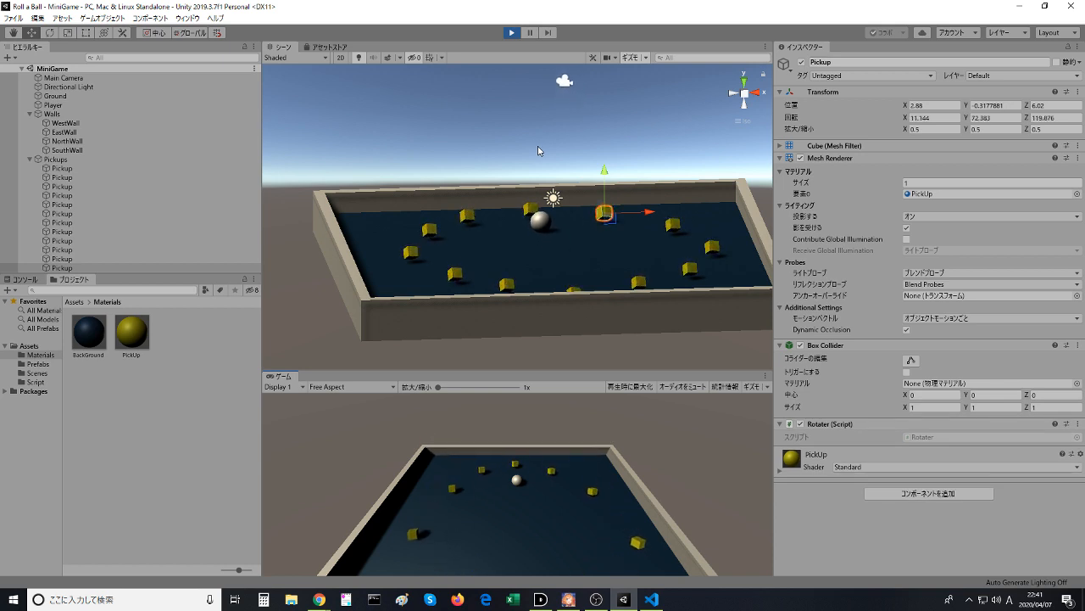
pyautogui.press('Right')
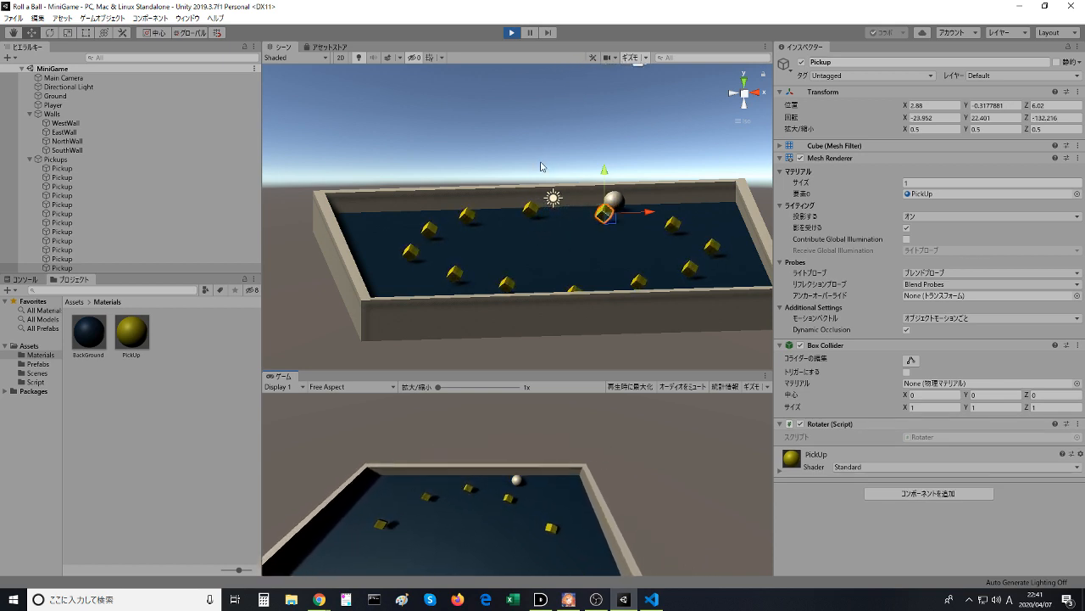
pyautogui.press('Left')
pyautogui.press('Down')
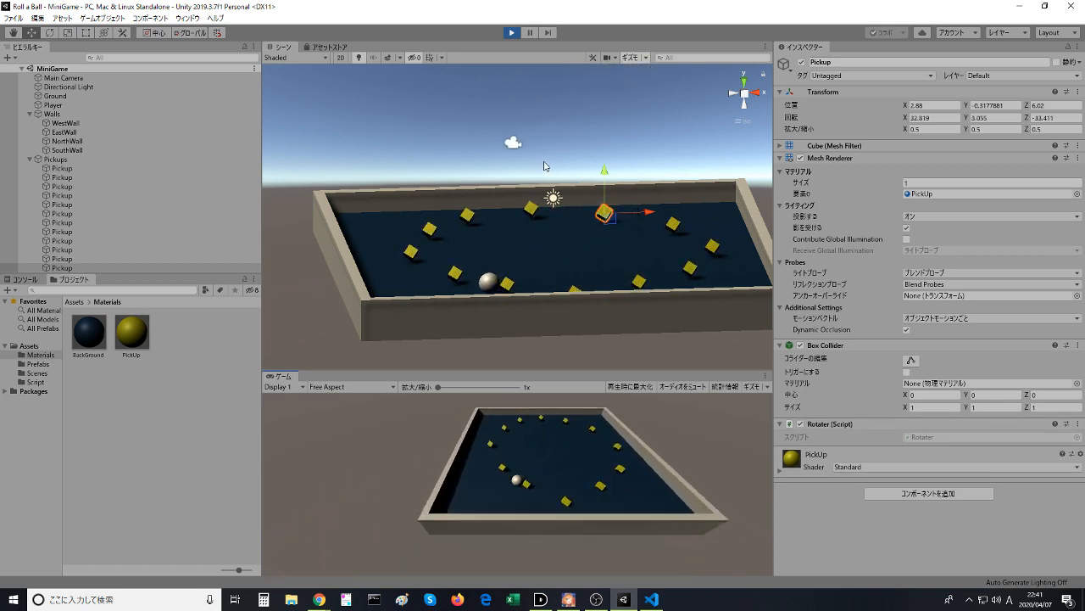
pyautogui.press('Right')
pyautogui.press('Up')
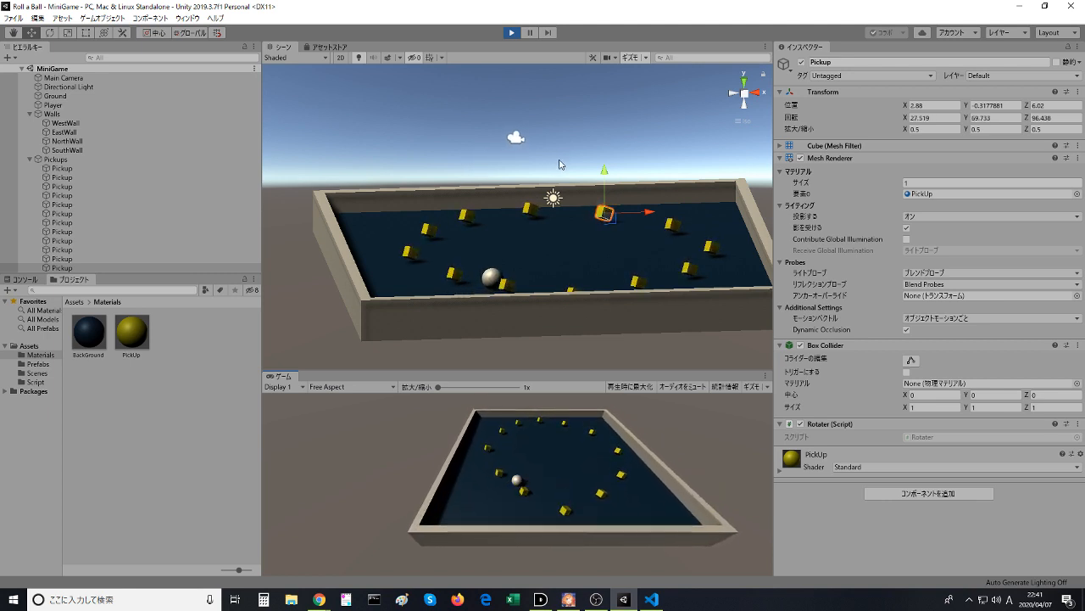
pyautogui.press('Up')
pyautogui.press('Right')
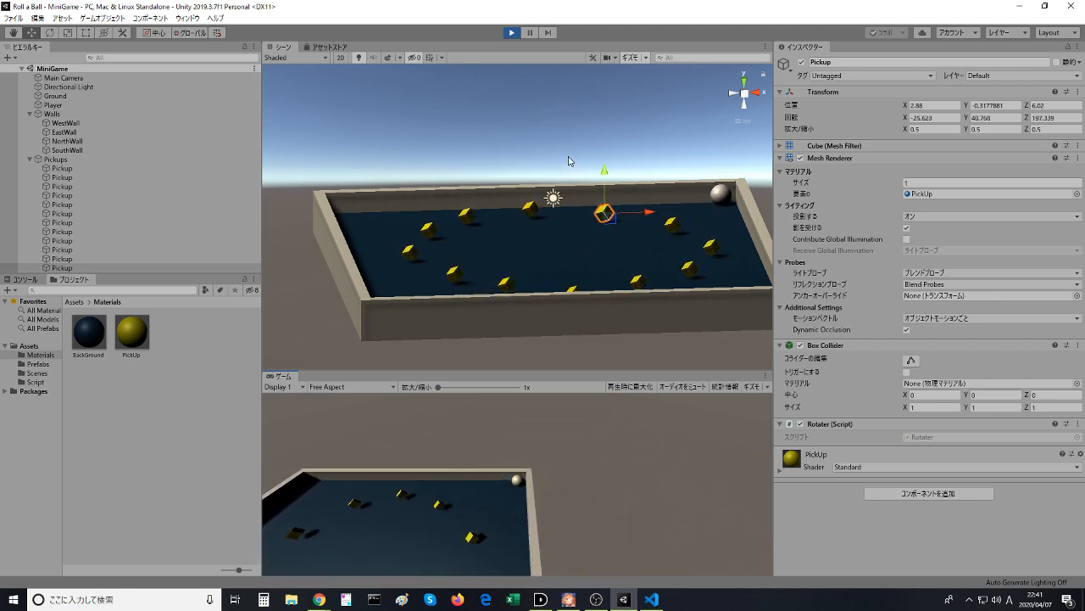
pyautogui.press('Left')
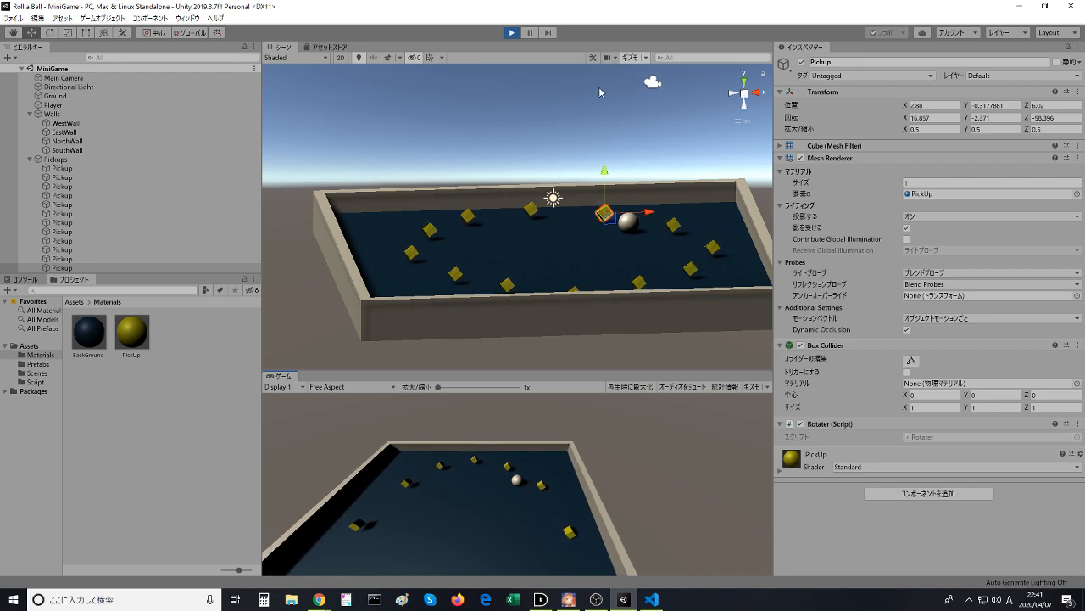
pyautogui.click(512, 32)
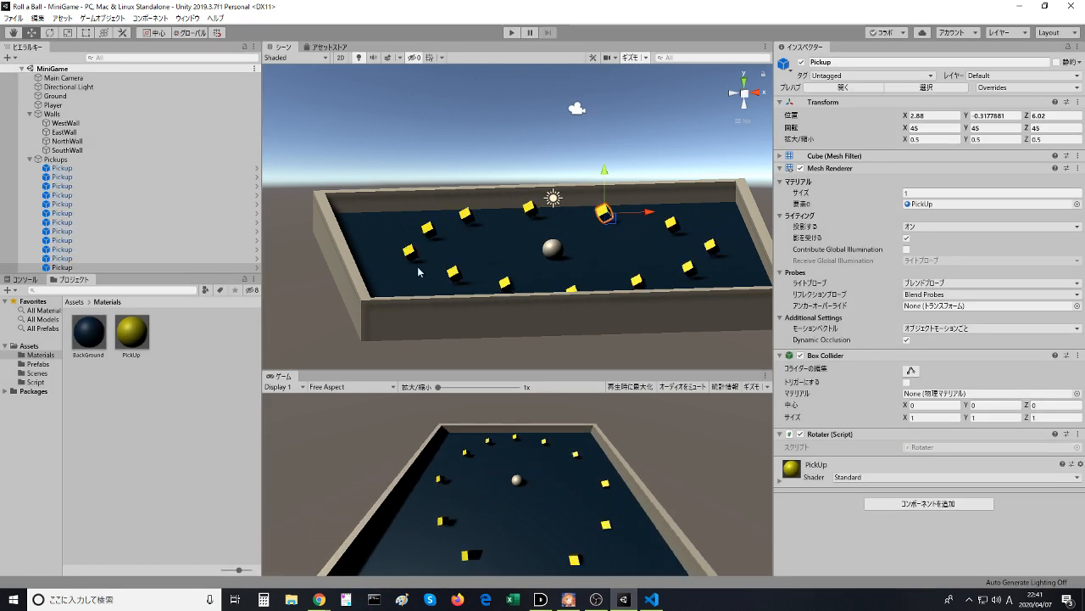
# - Examine the Player object's components, including its Player Controller script, and review the OnTriggerEnter code in PlayerController.cs
pyautogui.click(60, 105)
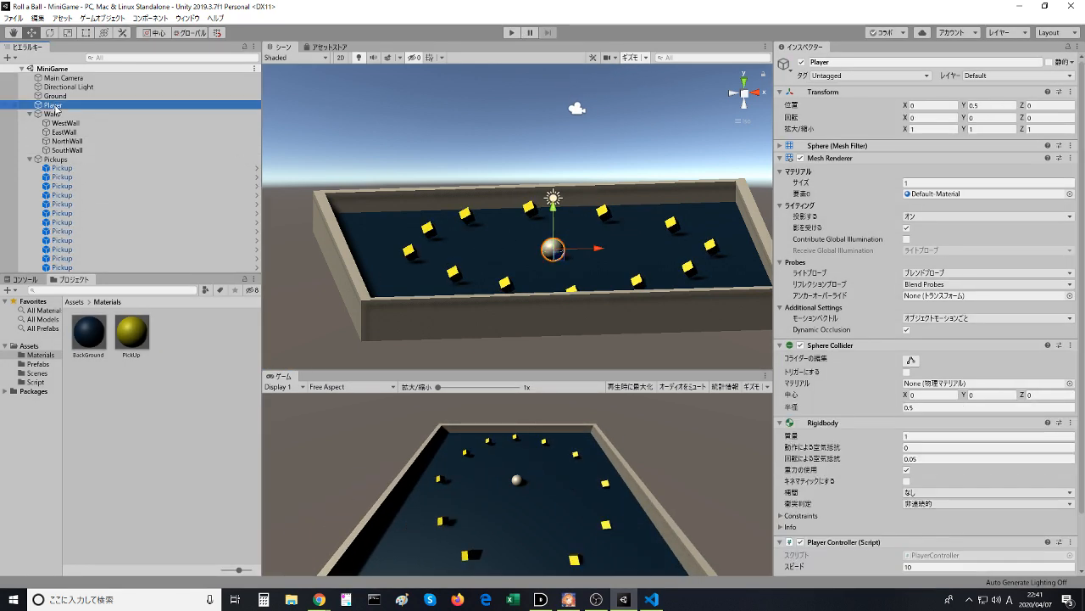
pyautogui.scroll(-3, 819, 512)
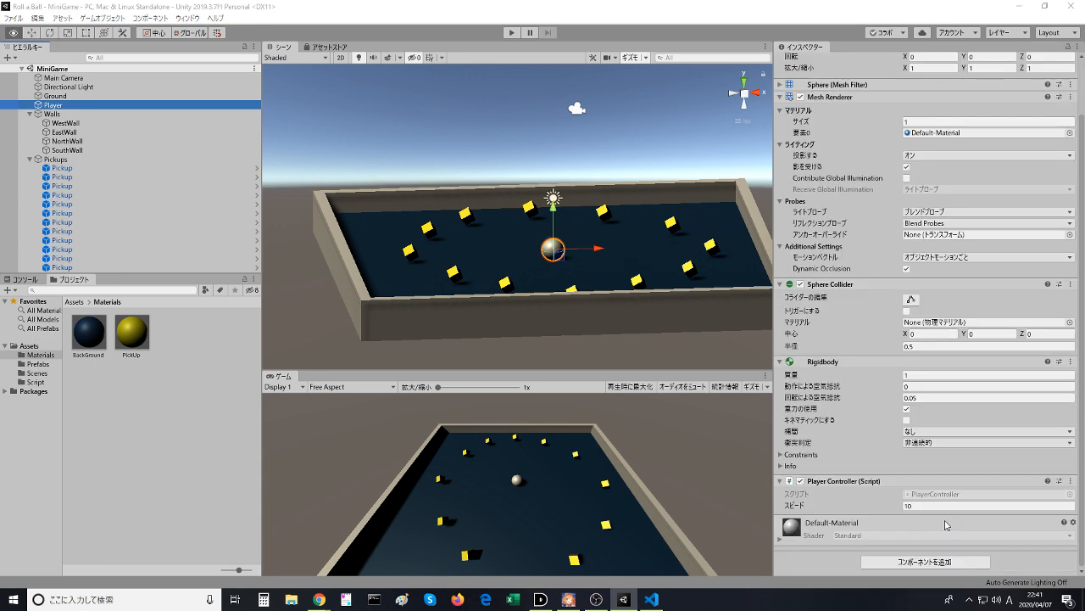
pyautogui.hotkey('alt', 'Tab')
pyautogui.moveTo(614, 336); pyautogui.dragTo(608, 207)
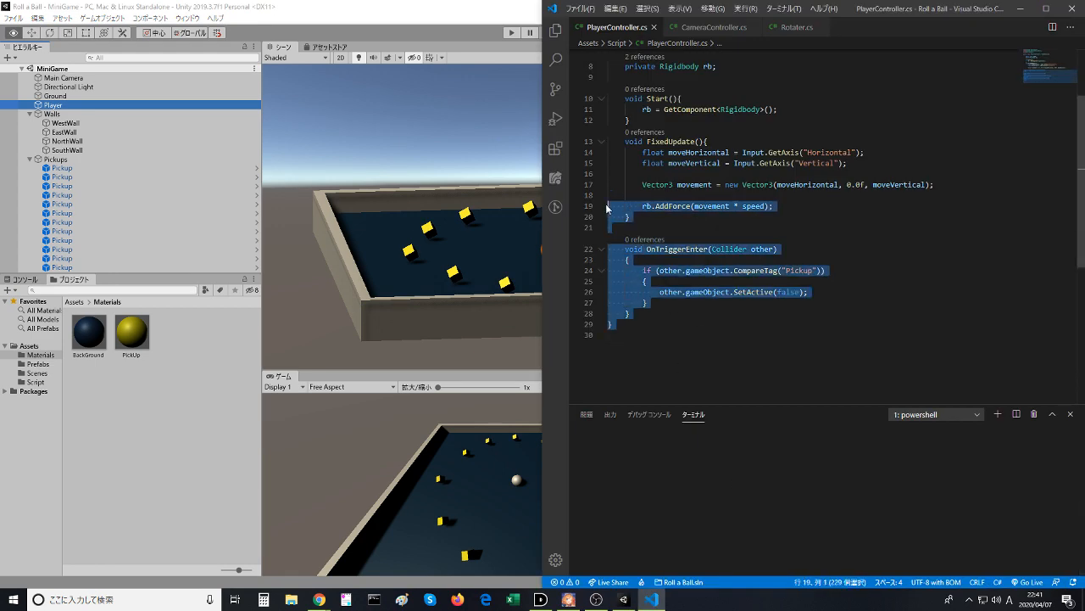
pyautogui.click(647, 250)
pyautogui.scroll(3, 663, 271)
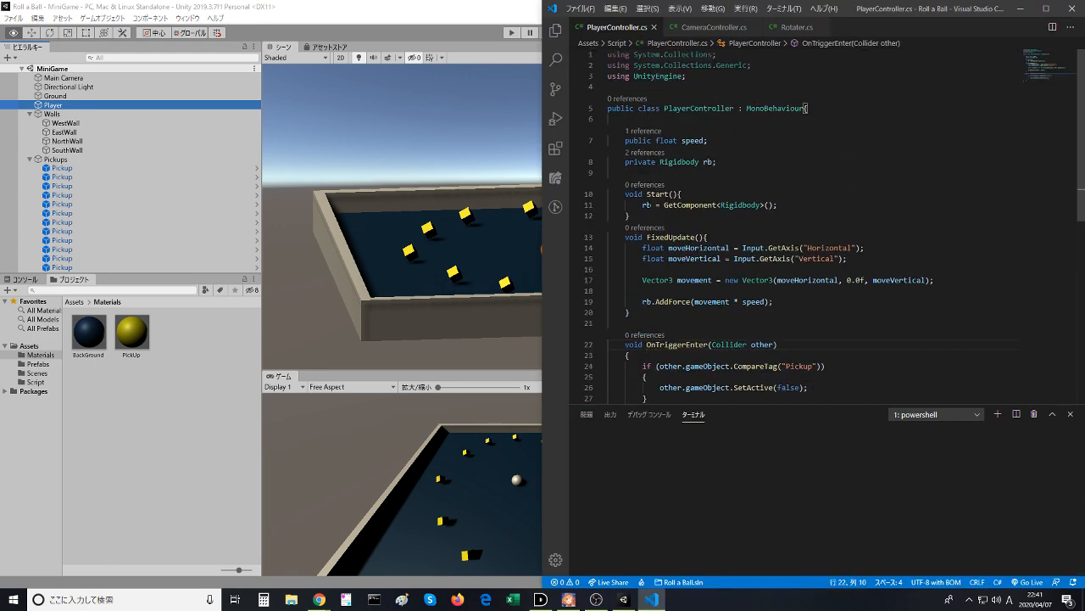
pyautogui.scroll(-3, 739, 248)
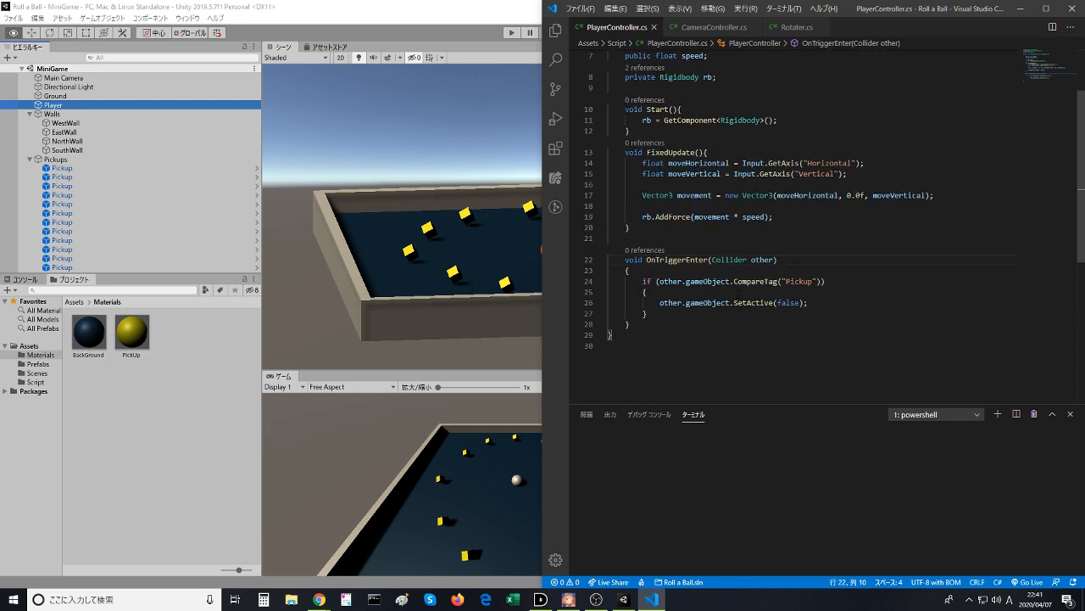
pyautogui.hotkey('alt', 'Tab')
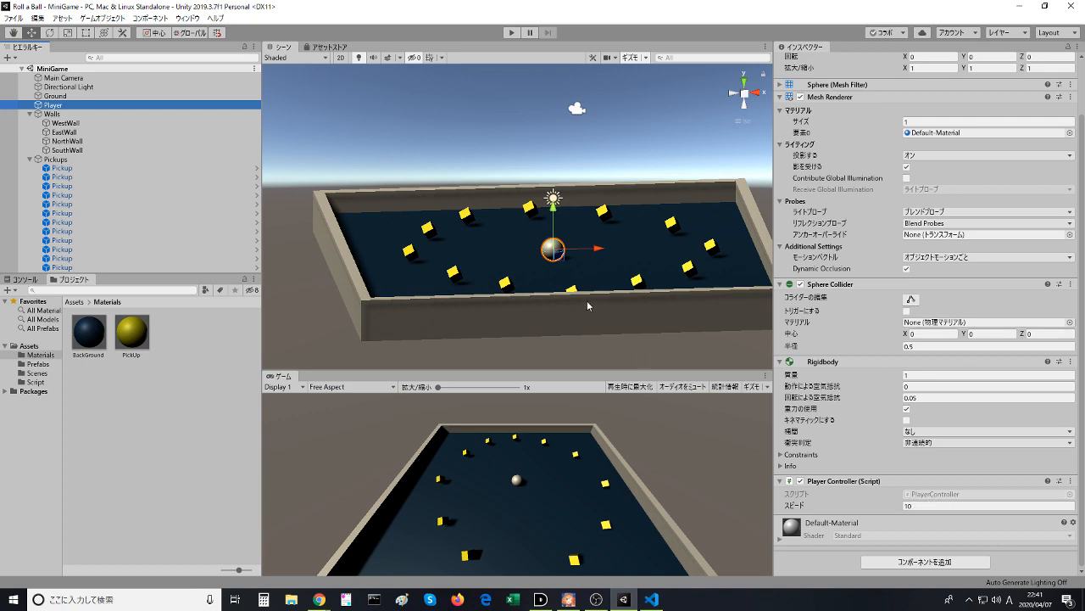
# - Return to the Unity Learn page in the browser and resume the lesson video
pyautogui.hotkey('alt', 'Tab')
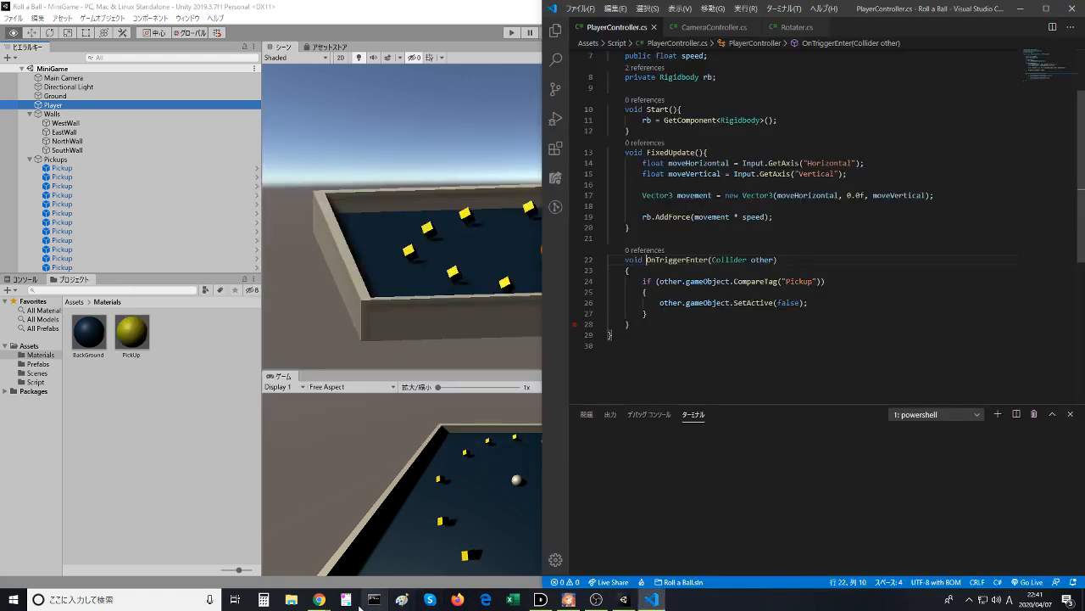
pyautogui.click(367, 540)
pyautogui.click(355, 327)
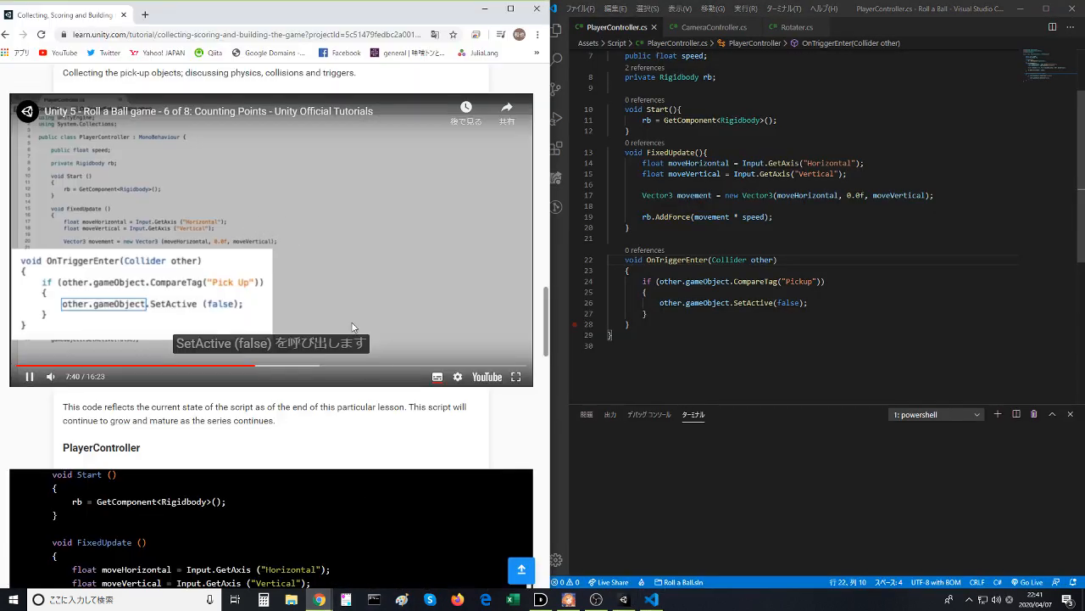
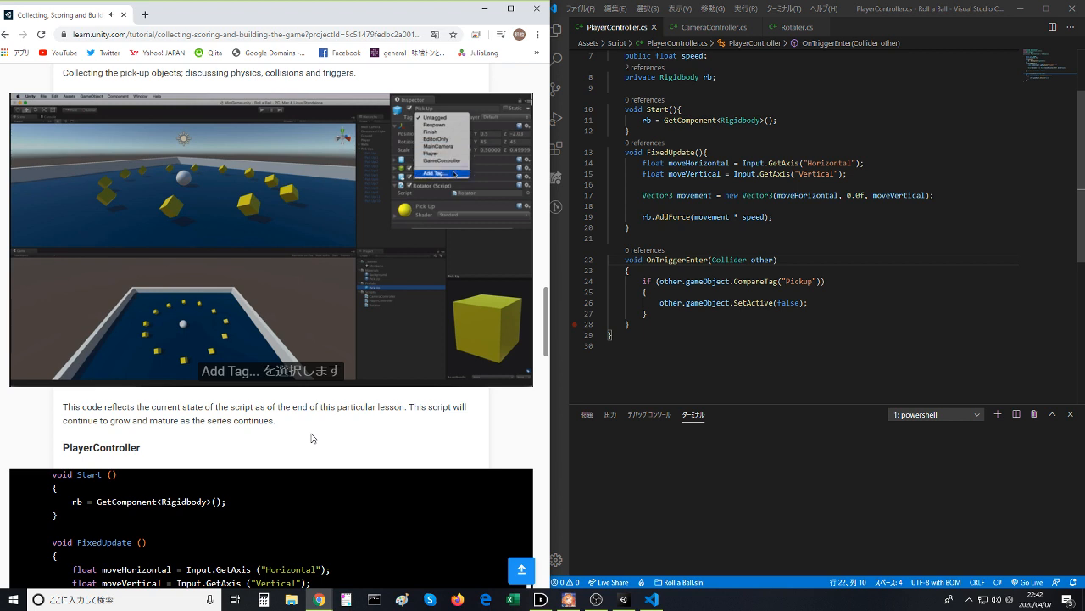
# - Pause the lesson video at the custom tag part and switch to Unity
pyautogui.click(297, 262)
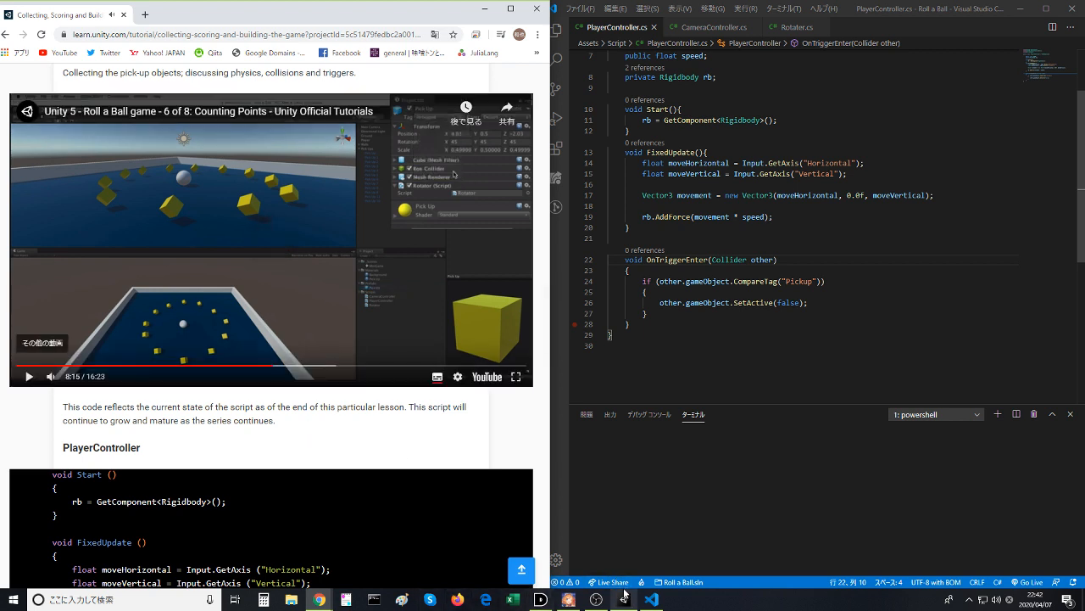
pyautogui.click(340, 247)
pyautogui.click(340, 246)
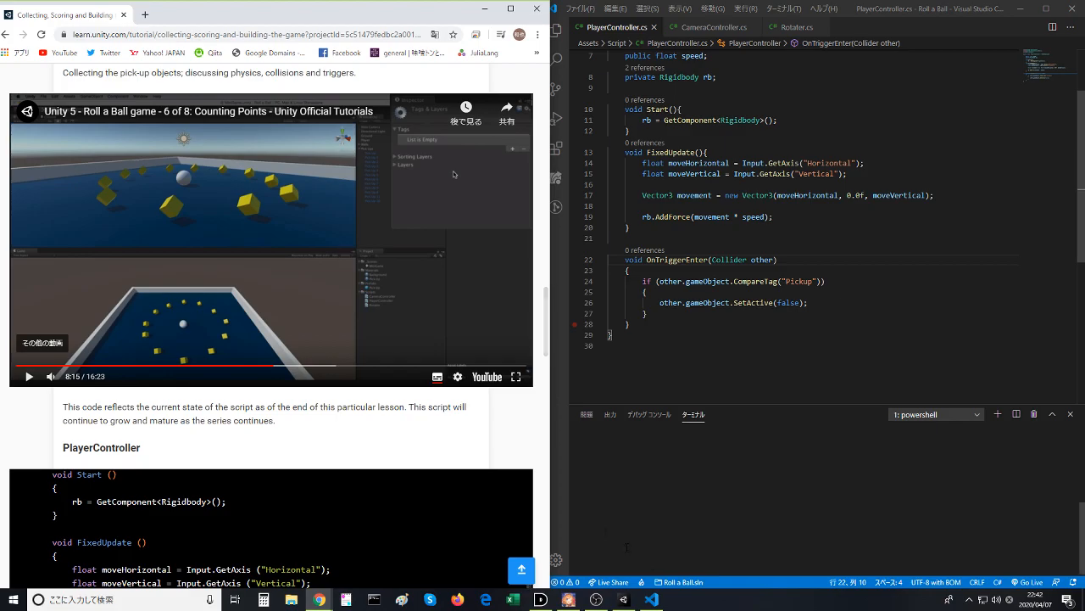
pyautogui.click(624, 598)
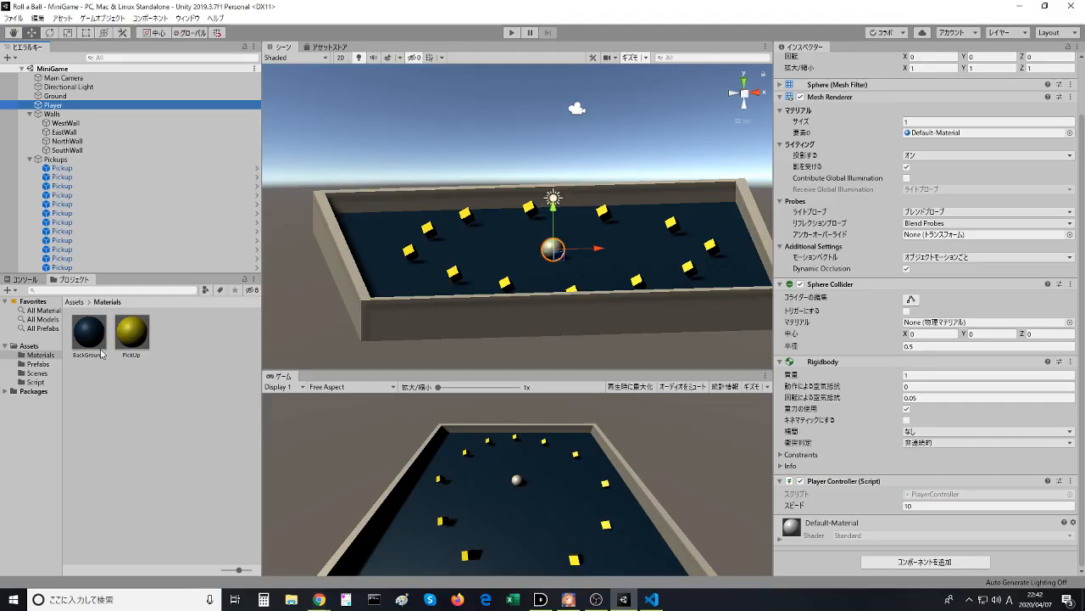
# - Create a new custom tag named Pickup, starting from the tag options of the Pickup prefab in the Prefabs folder
pyautogui.click(38, 364)
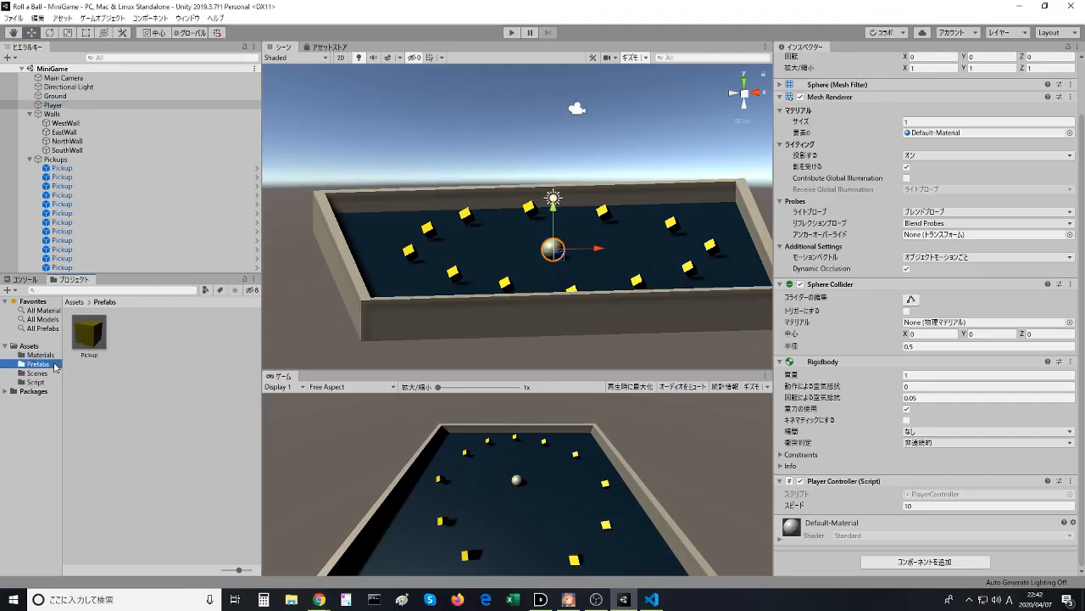
pyautogui.click(81, 342)
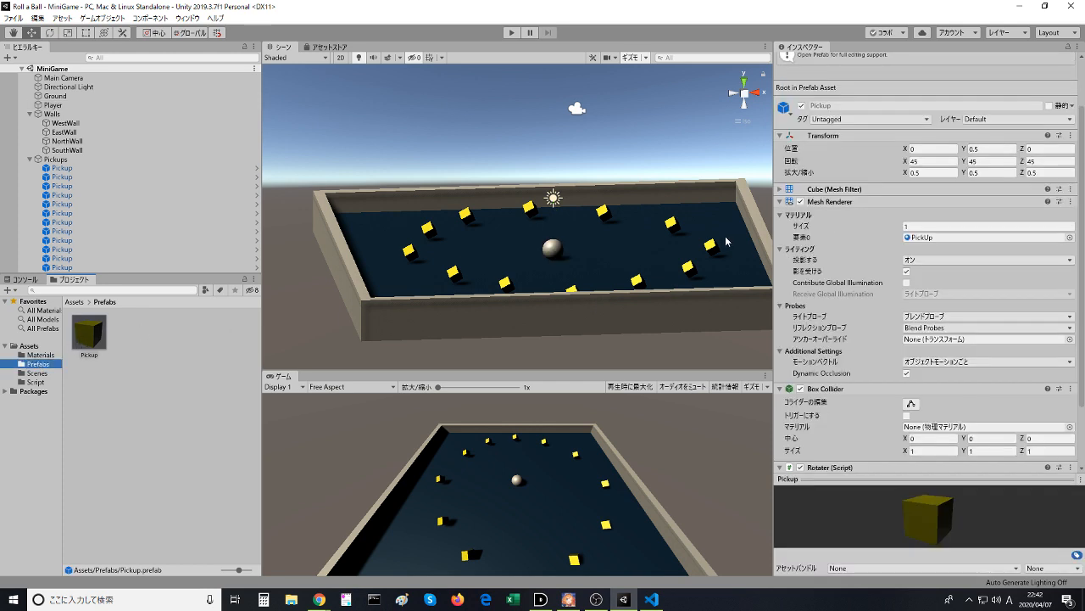
pyautogui.click(869, 118)
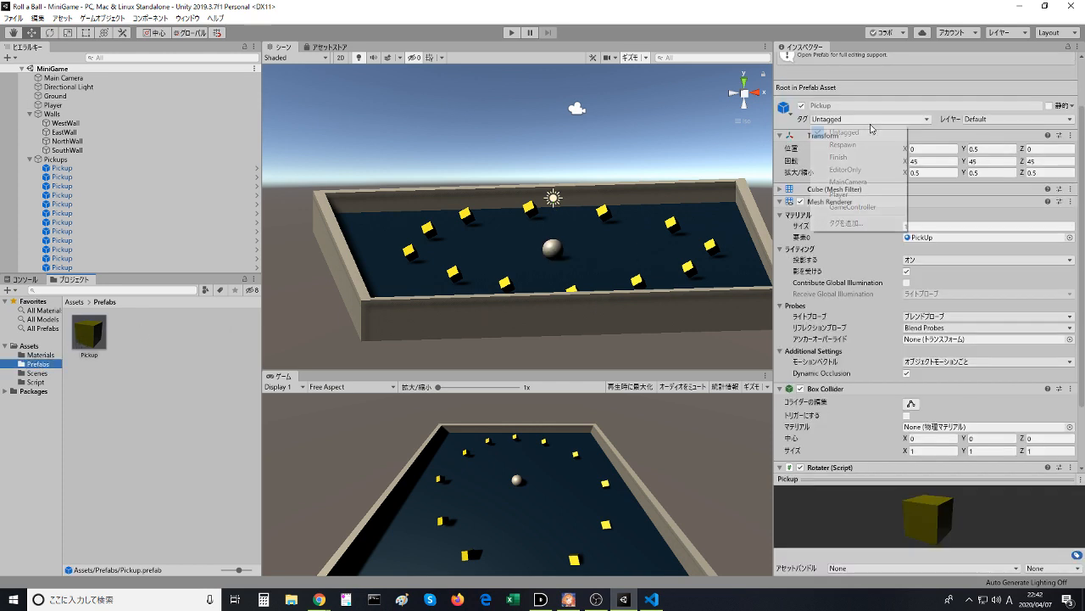
pyautogui.click(849, 222)
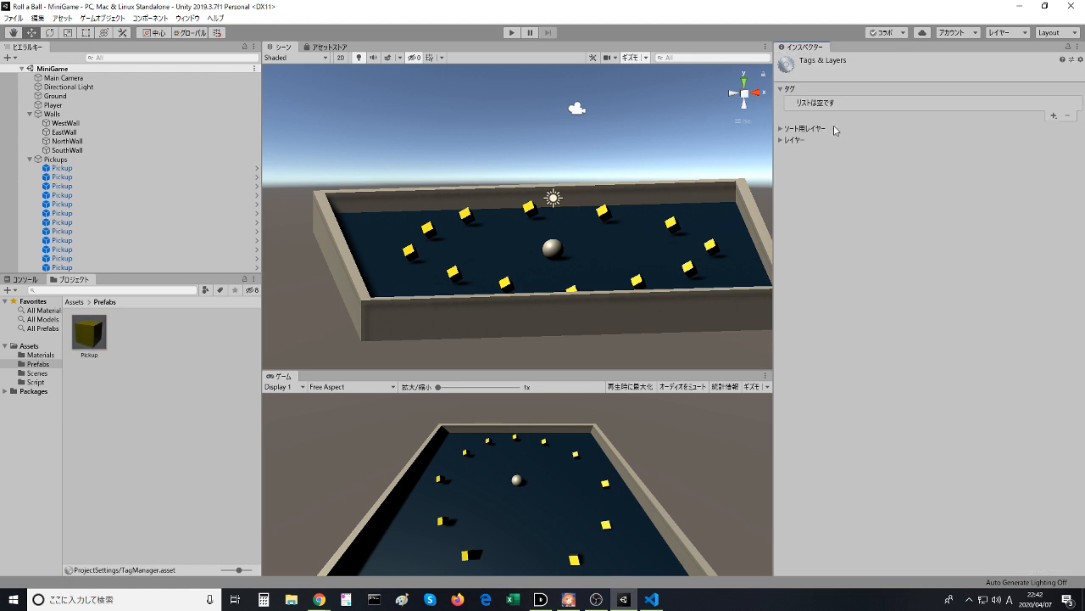
pyautogui.click(1054, 114)
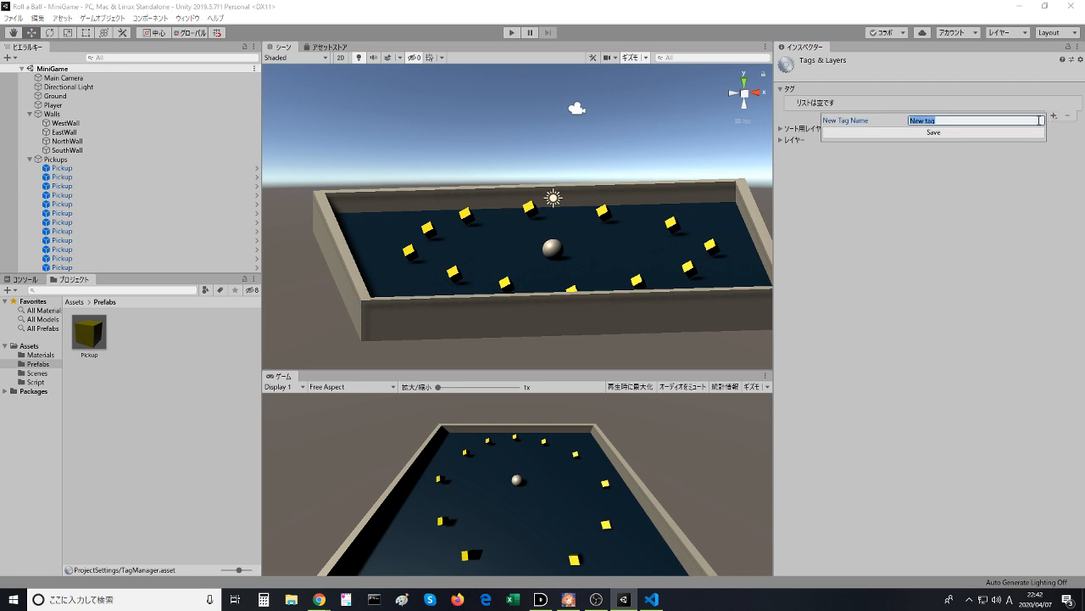
pyautogui.write('Pickup')
pyautogui.press('Return')
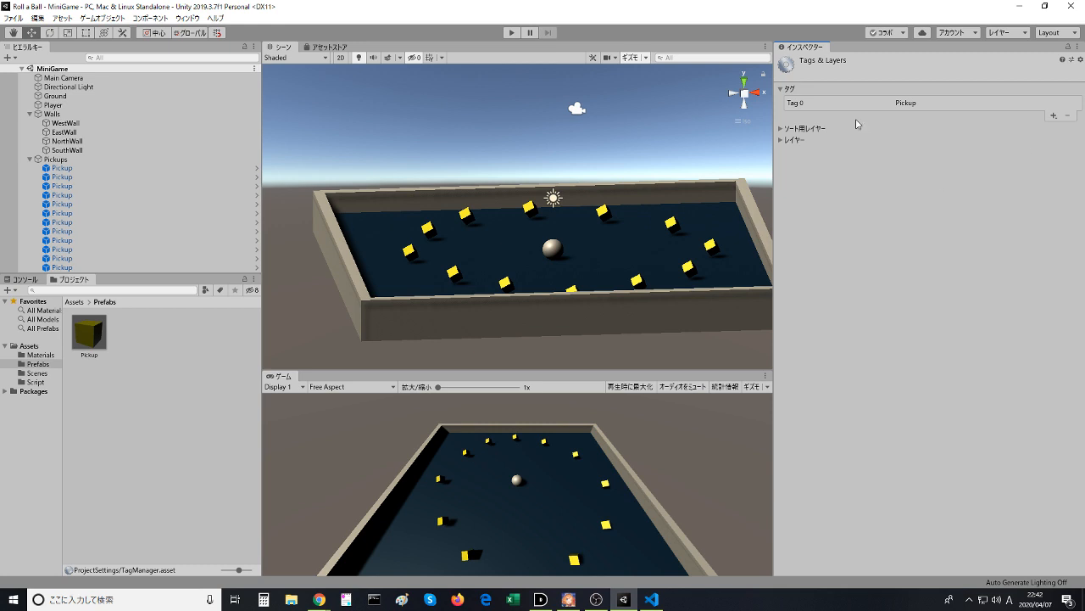
# - Open the Pickup prefab for editing and assign it the Pickup tag
pyautogui.doubleClick(87, 331)
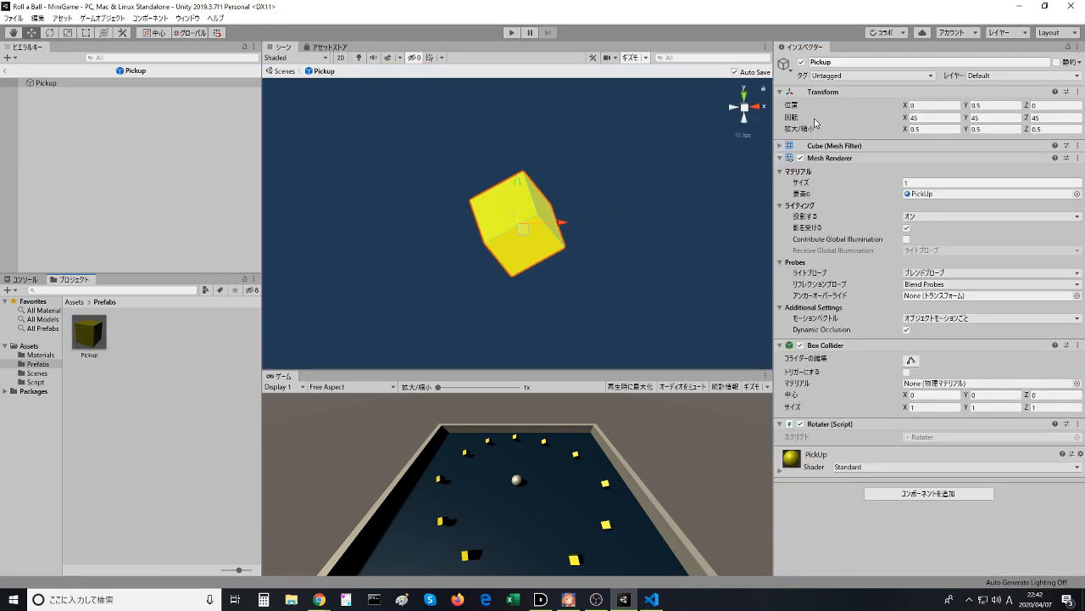
pyautogui.click(839, 76)
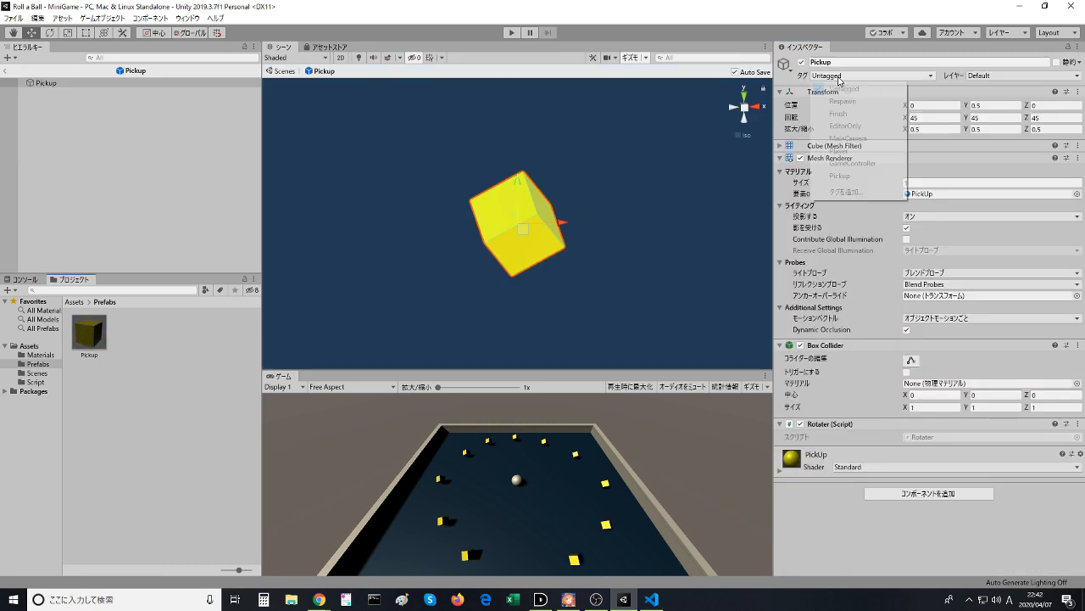
pyautogui.click(845, 176)
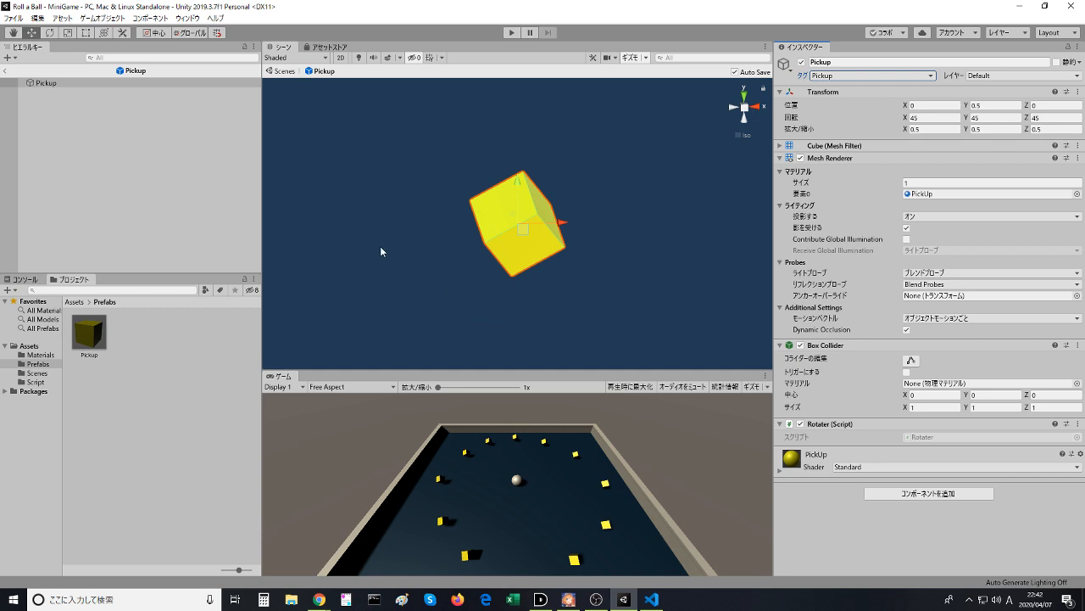
# - Run the game, roll the ball around the board into the pickup cubes to test collection, and stop it
pyautogui.click(511, 33)
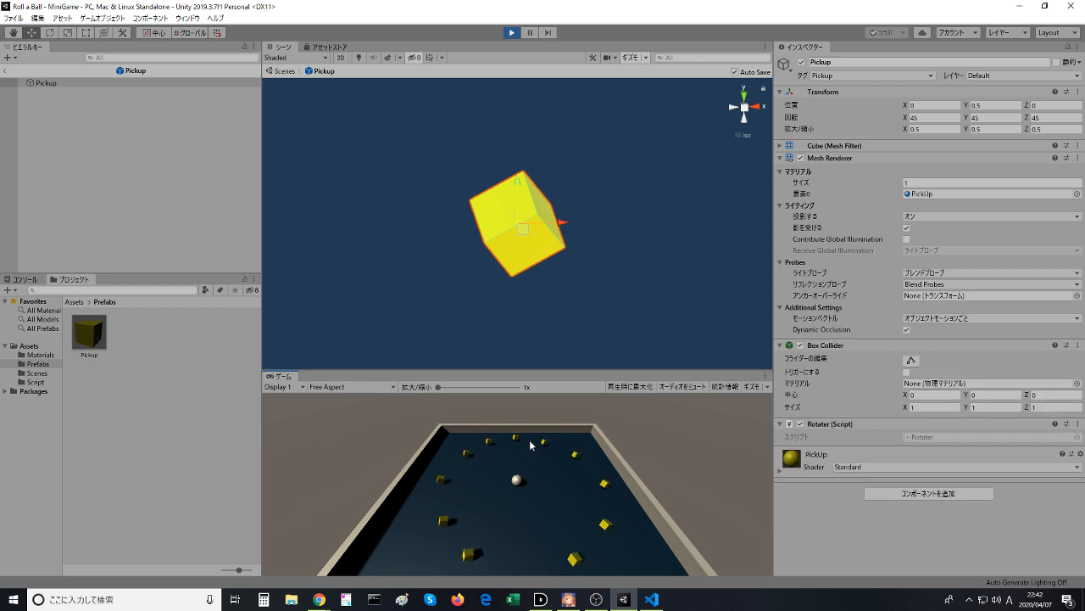
pyautogui.press('Up')
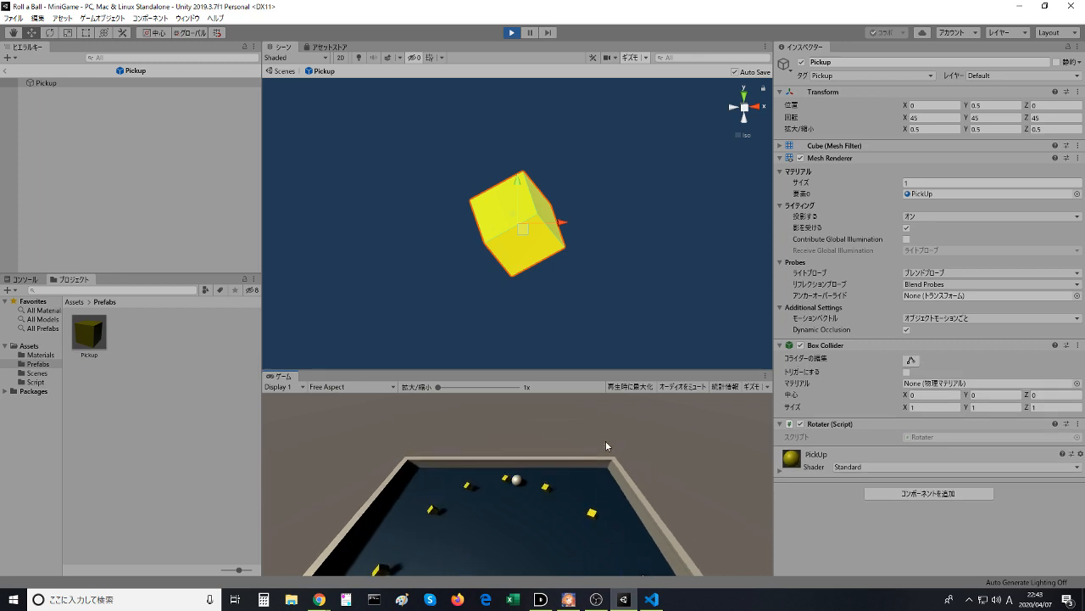
pyautogui.press('Down')
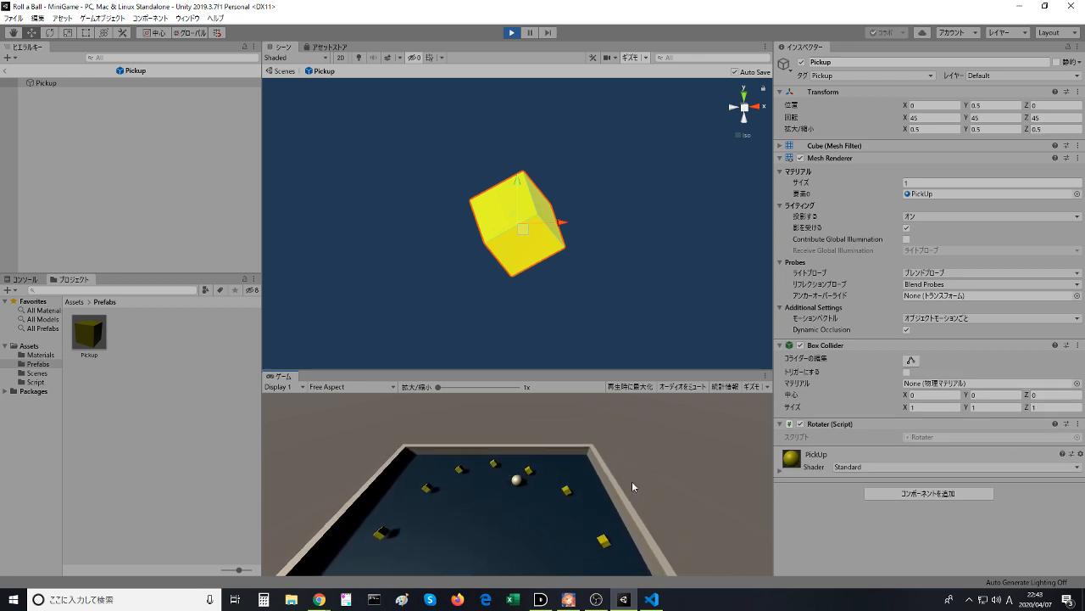
pyautogui.press('Right')
pyautogui.press('Left')
pyautogui.press('Down')
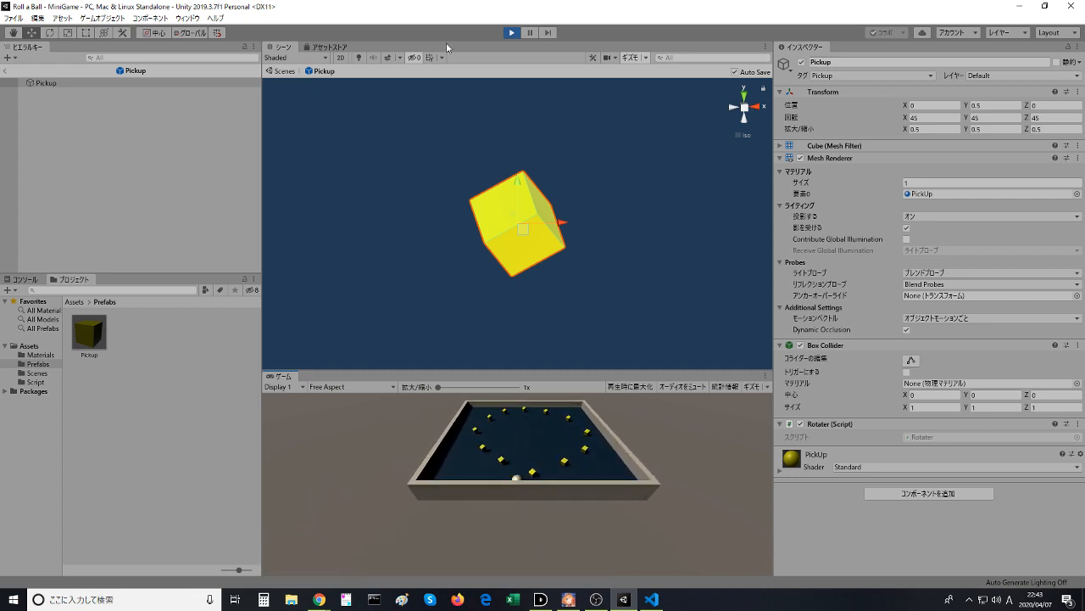
pyautogui.click(511, 32)
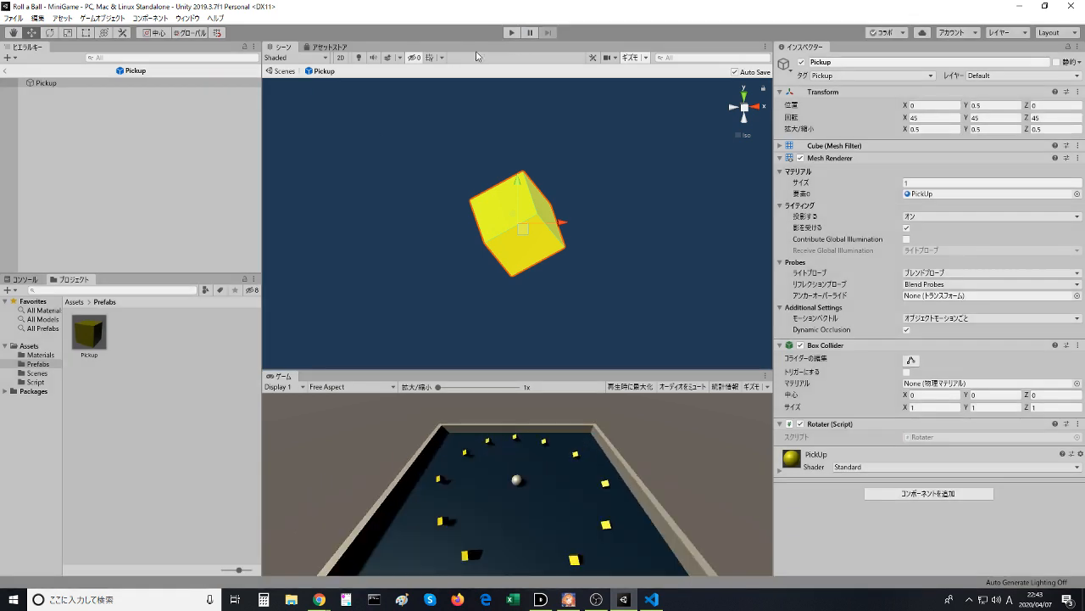
# - Leave prefab editing and check the tag on the Pickups parent and its individual Pickup objects in the MiniGame scene
pyautogui.click(8, 71)
pyautogui.click(54, 159)
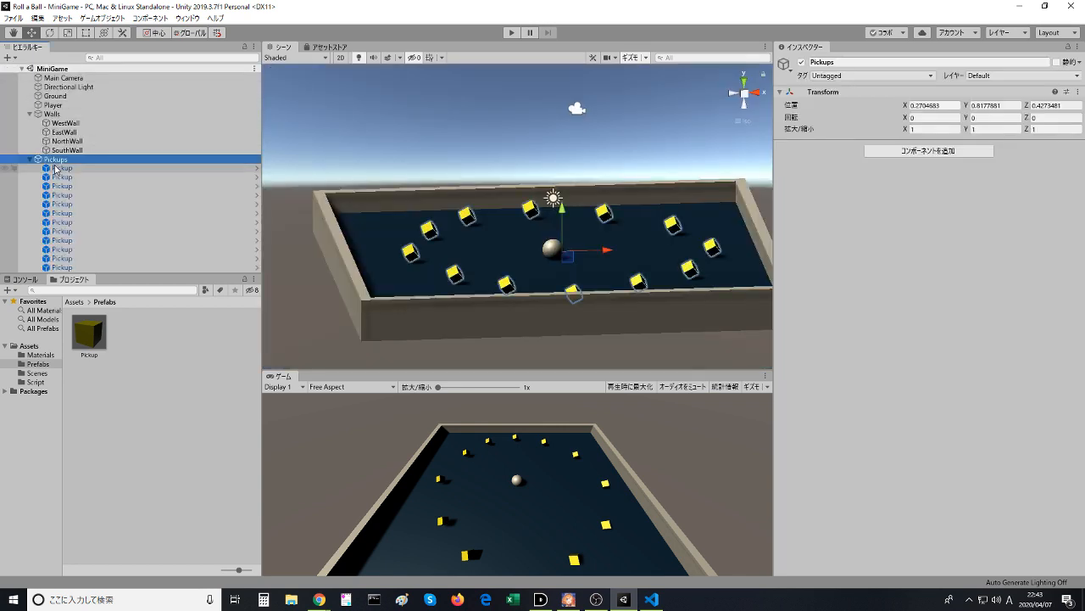
pyautogui.click(59, 171)
pyautogui.click(57, 160)
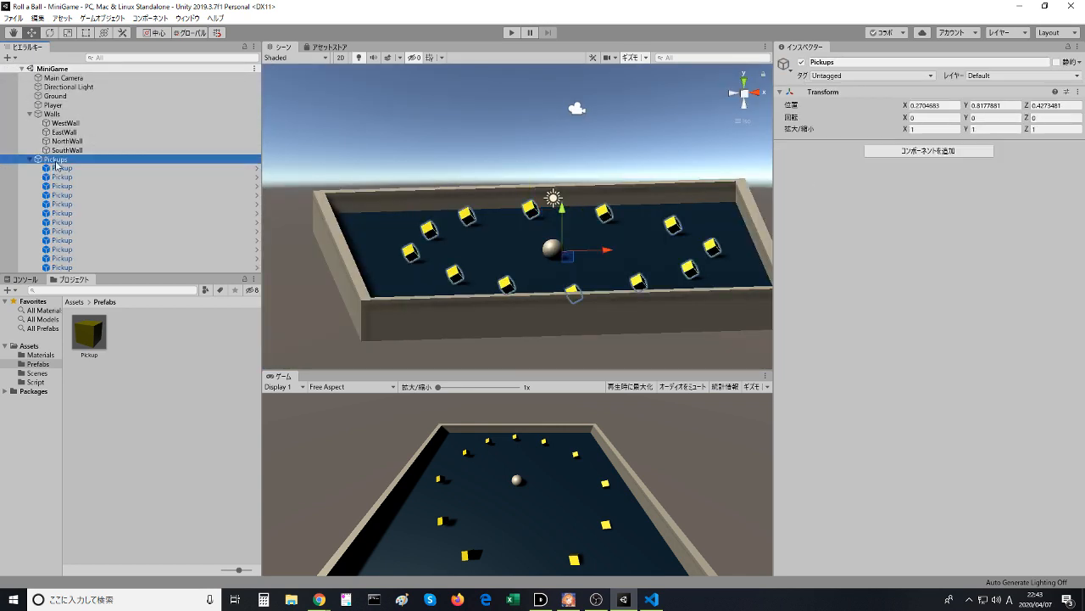
pyautogui.click(59, 170)
pyautogui.press('Down')
pyautogui.press('Down')
pyautogui.press('Down')
pyautogui.press('Down')
pyautogui.press('Down')
pyautogui.press('Down')
pyautogui.press('Down')
pyautogui.press('Down')
pyautogui.press('Down')
pyautogui.press('Down')
pyautogui.press('Down')
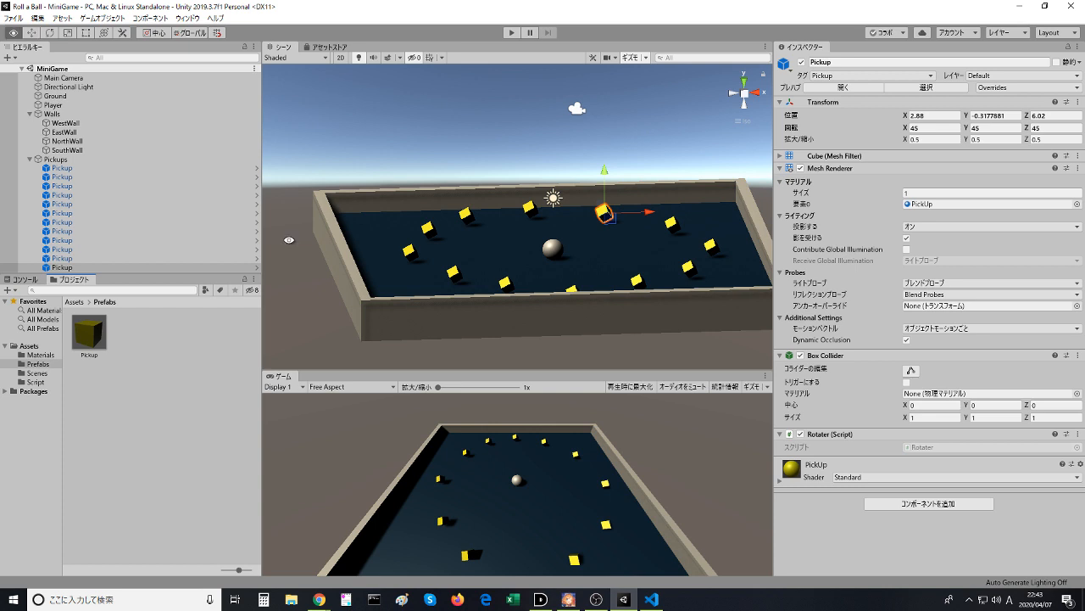
# - Replace the trigger method's name in PlayerController.cs with OnTriggerEnter copied from the lesson's PlayerController code
pyautogui.hotkey('alt', 'Tab')
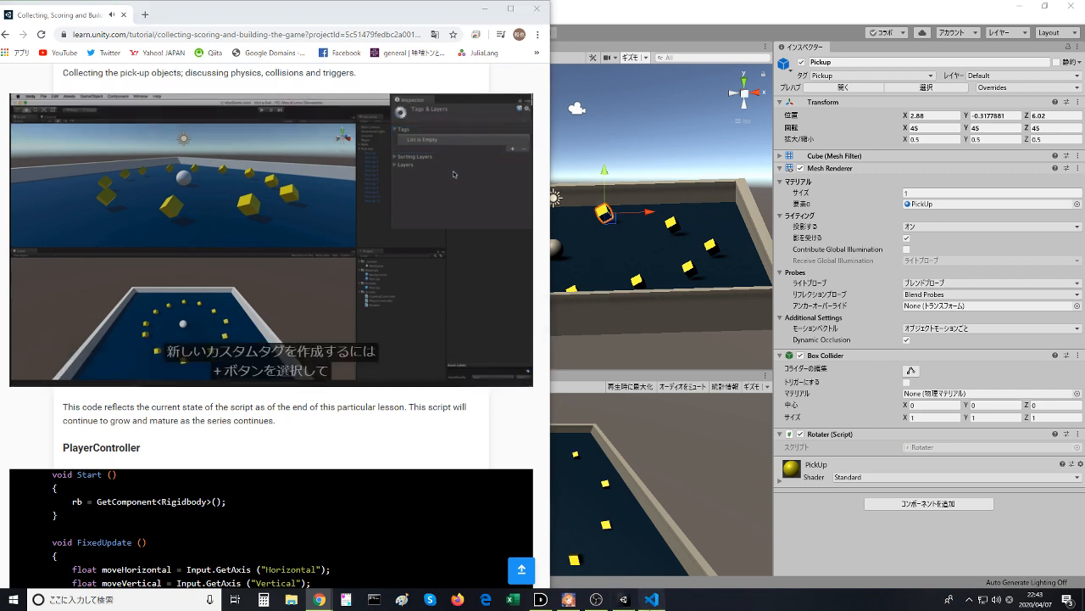
pyautogui.click(652, 599)
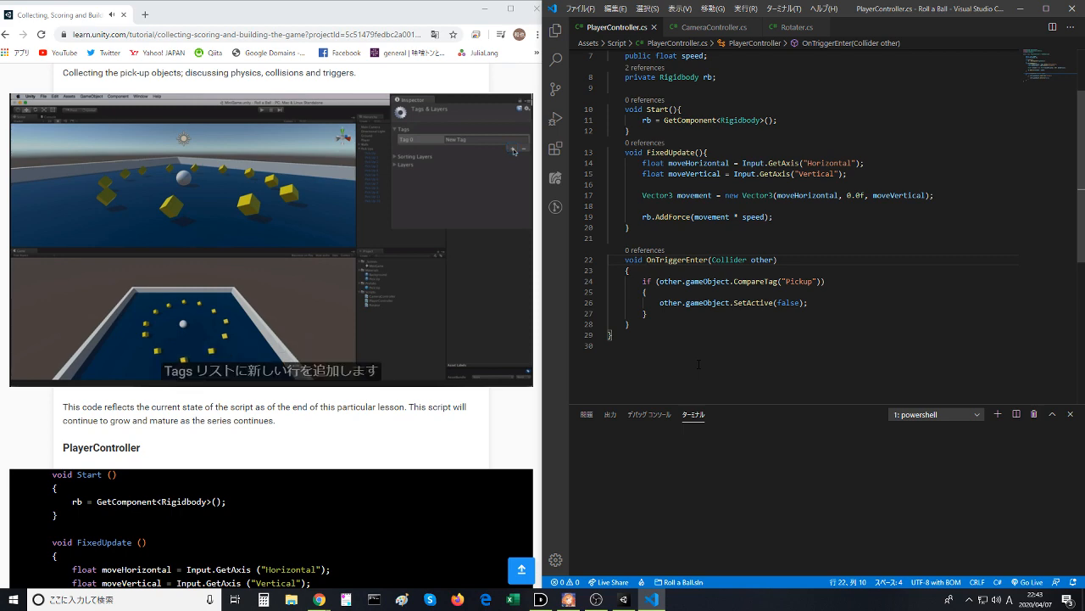
pyautogui.scroll(-3, 271, 526)
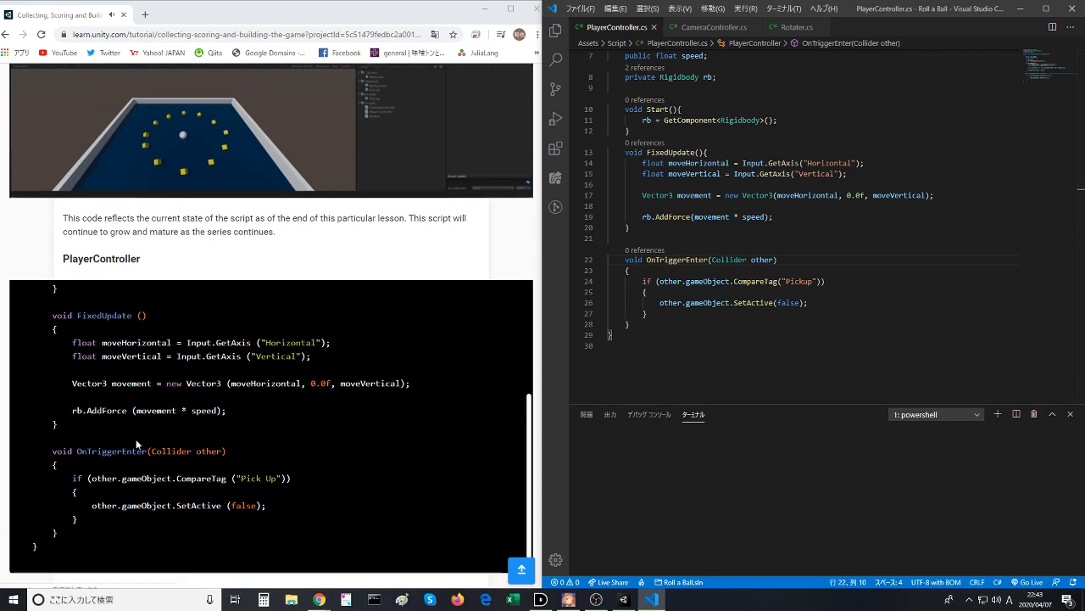
pyautogui.doubleClick(110, 452)
pyautogui.hotkey('ctrl', 'c')
pyautogui.scroll(2, 268, 400)
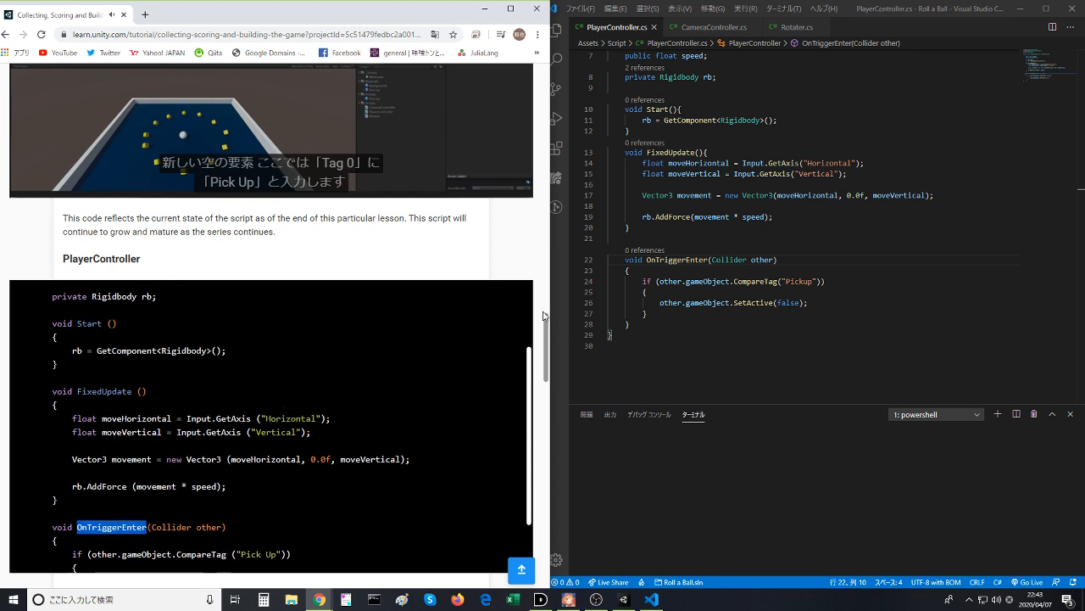
pyautogui.doubleClick(680, 261)
pyautogui.hotkey('ctrl', 'v')
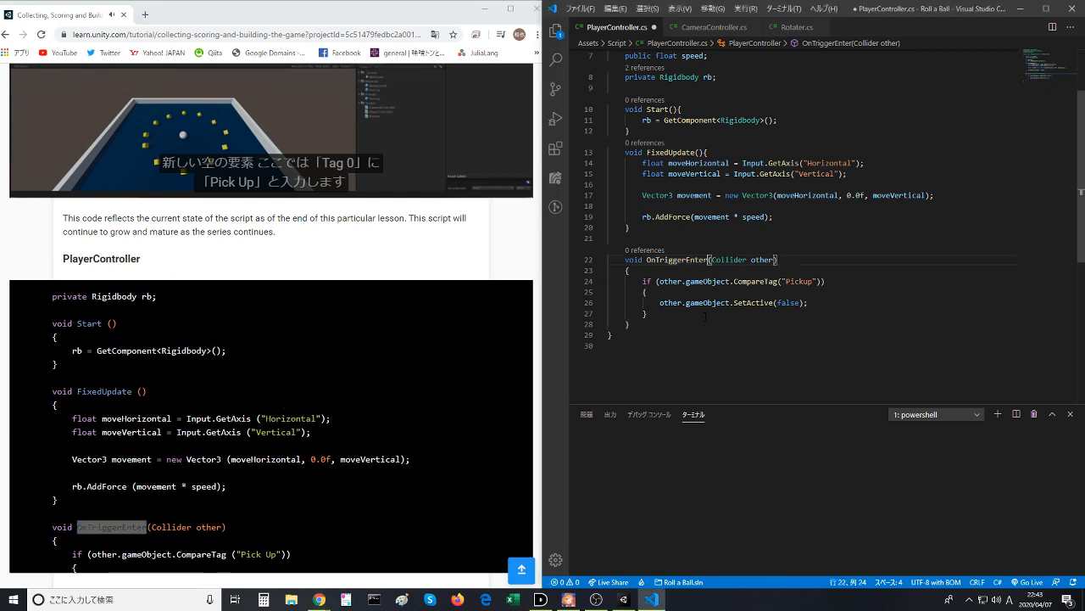
# - Compare the original and pasted OnTriggerEnter names by repeatedly undoing and re-pasting the replacement
pyautogui.hotkey('ctrl', 'z')
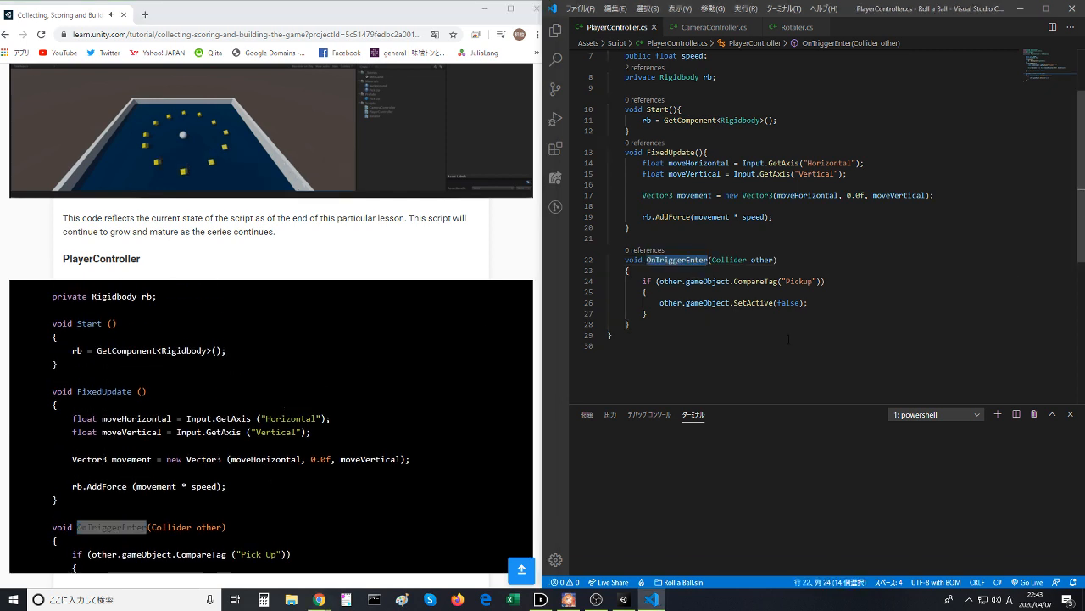
pyautogui.hotkey('ctrl', 'v')
pyautogui.hotkey('ctrl', 'z')
pyautogui.hotkey('ctrl', 'v')
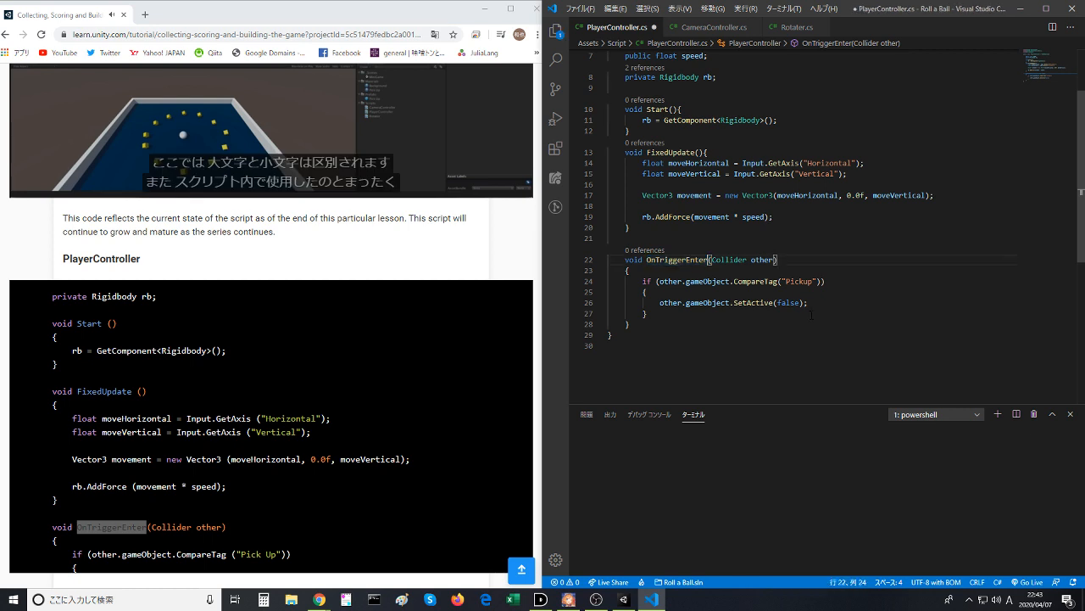
pyautogui.hotkey('ctrl', 'z')
pyautogui.hotkey('ctrl', 'v')
pyautogui.hotkey('ctrl', 'z')
pyautogui.hotkey('ctrl', 'v')
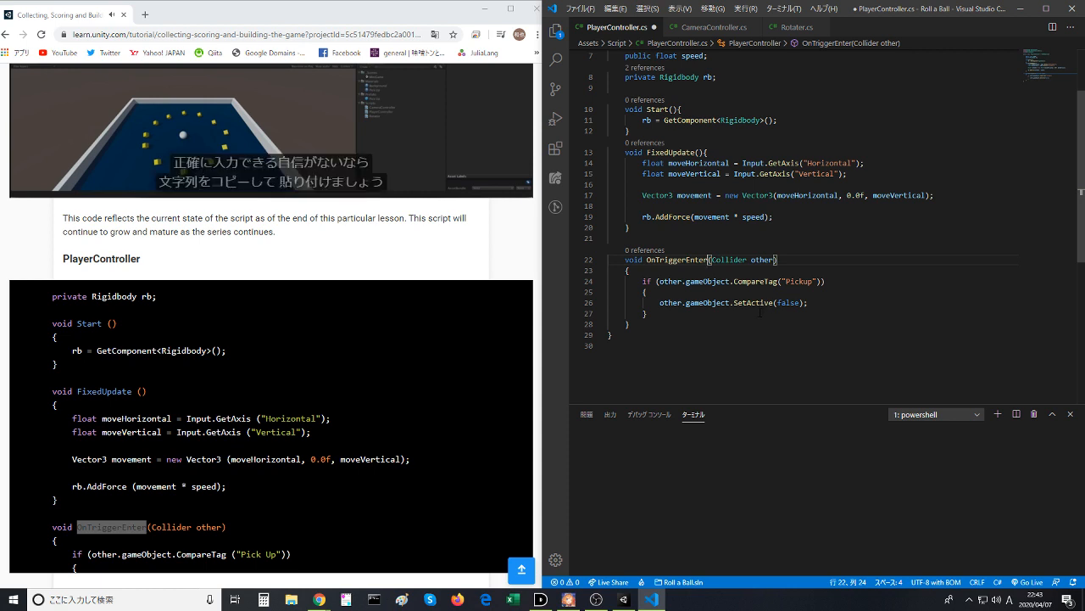
# - Replace the OnTriggerEnter parameter type with Collider copied from the lesson code and remove the extra space before other
pyautogui.click(177, 520)
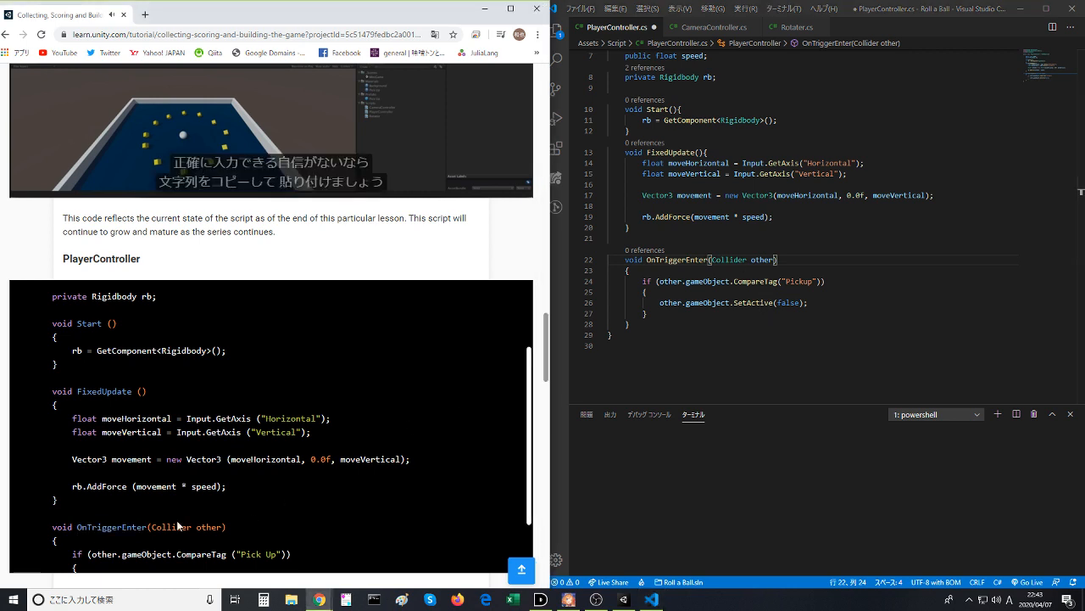
pyautogui.doubleClick(173, 527)
pyautogui.hotkey('ctrl', 'c')
pyautogui.click(634, 303)
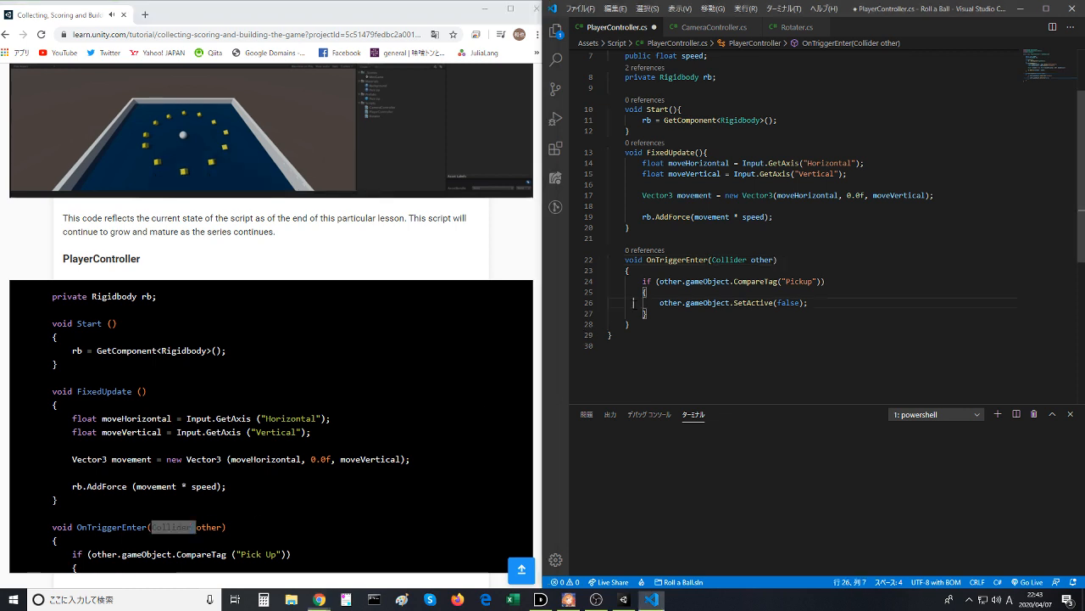
pyautogui.doubleClick(726, 259)
pyautogui.hotkey('ctrl', 'v')
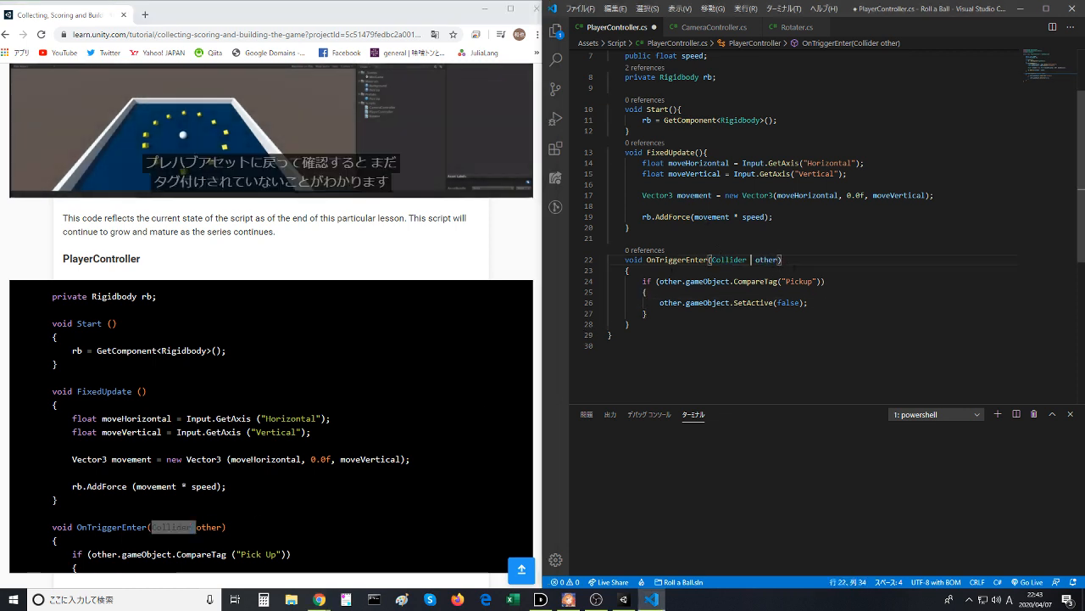
pyautogui.press('BackSpace')
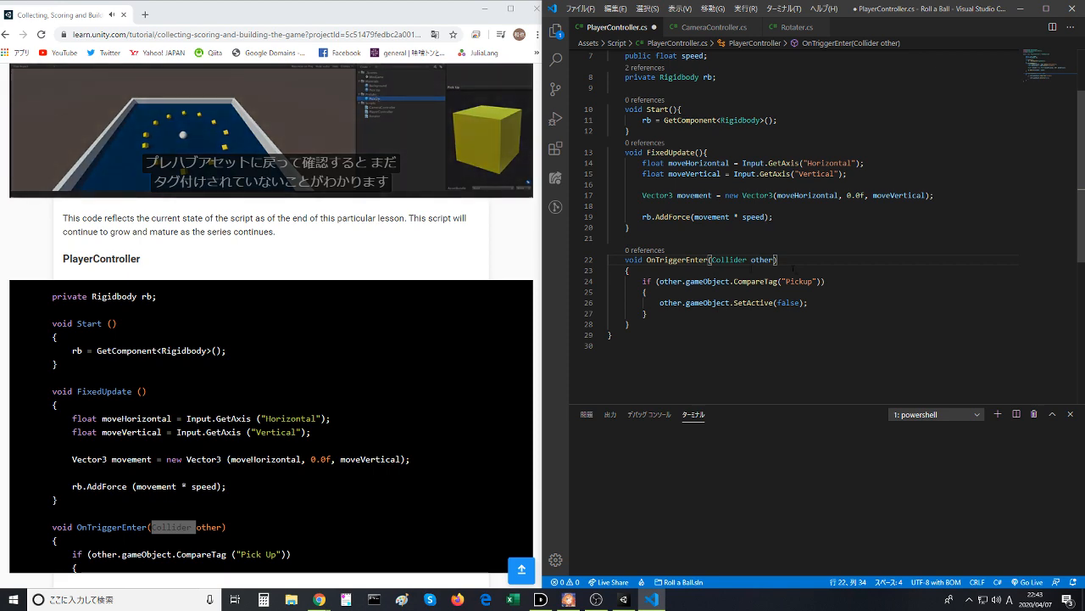
# - Save PlayerController.cs and return to the Unity Learn lesson in the browser
pyautogui.click(763, 227)
pyautogui.scroll(2, 428, 255)
pyautogui.click(823, 291)
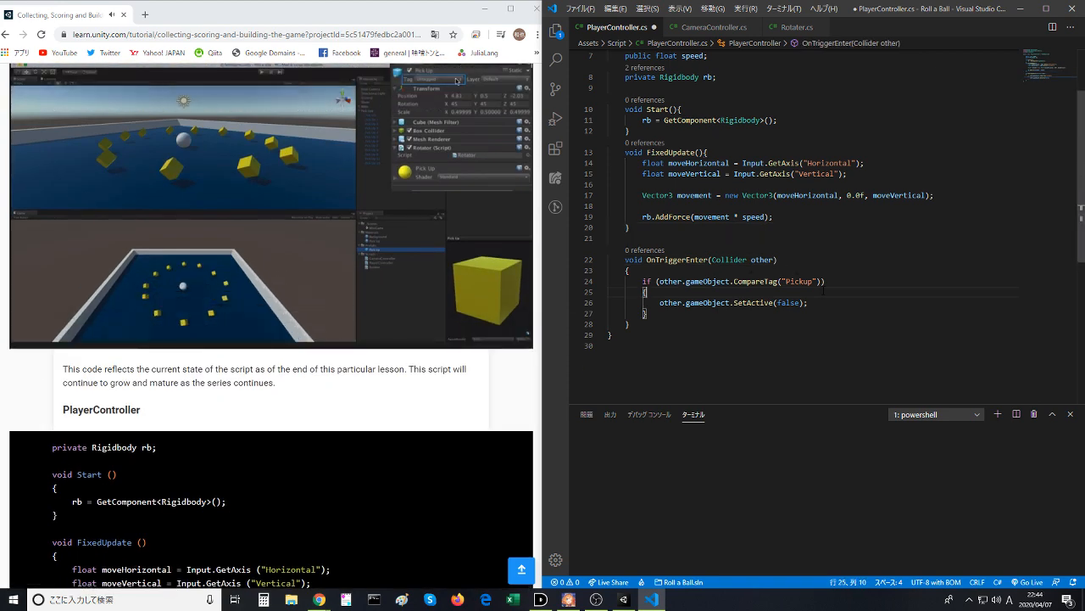
pyautogui.hotkey('ctrl', 's')
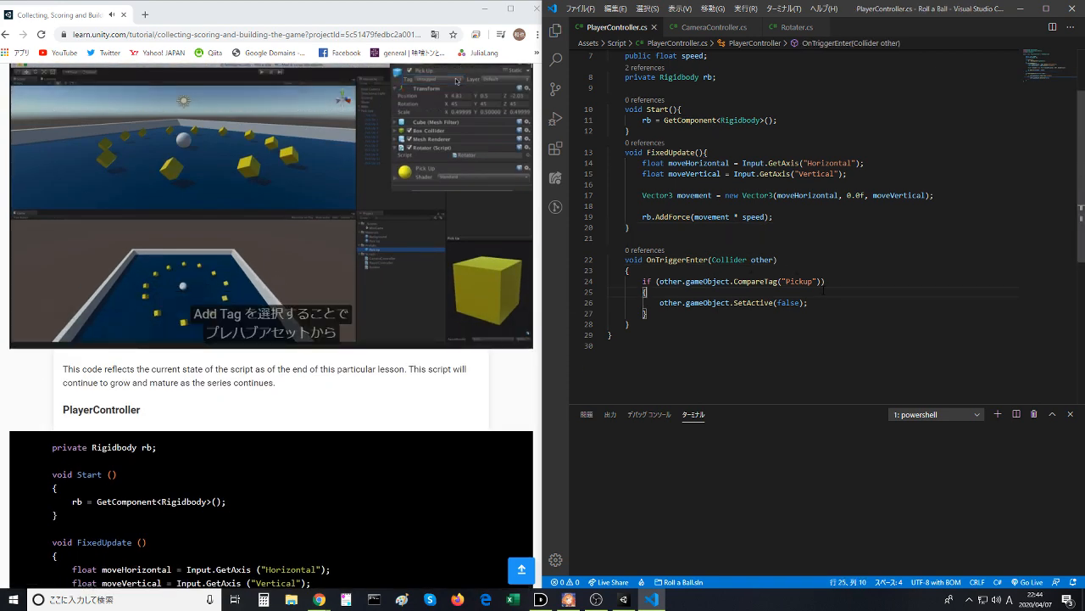
pyautogui.hotkey('alt', 'Tab')
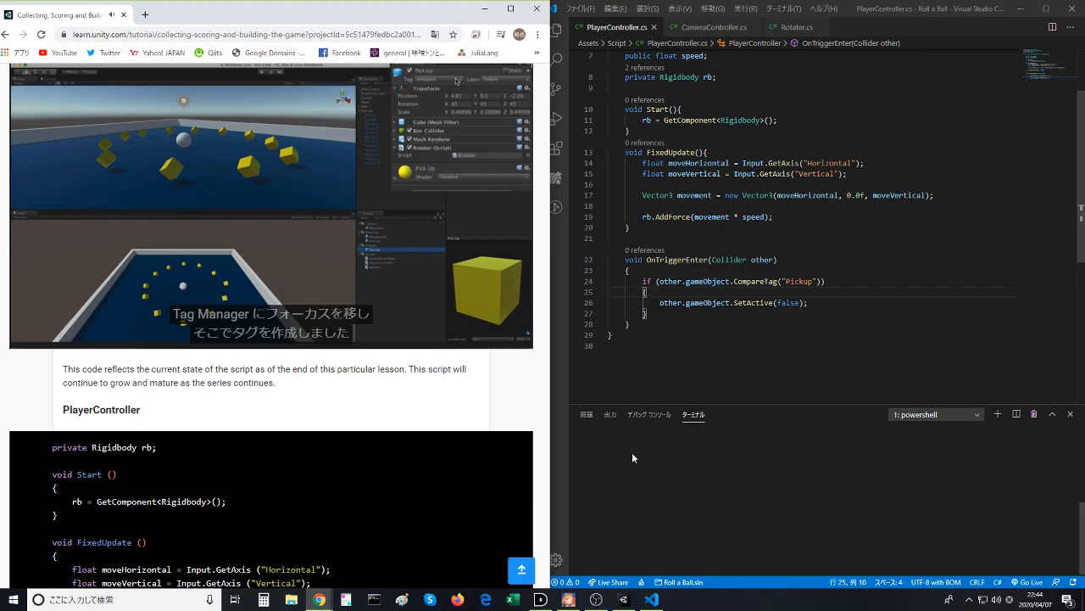
# - Switch to Unity, play-test the MiniGame scene by rolling the ball into several pickups, and stop play mode
pyautogui.hotkey('alt', 'Tab')
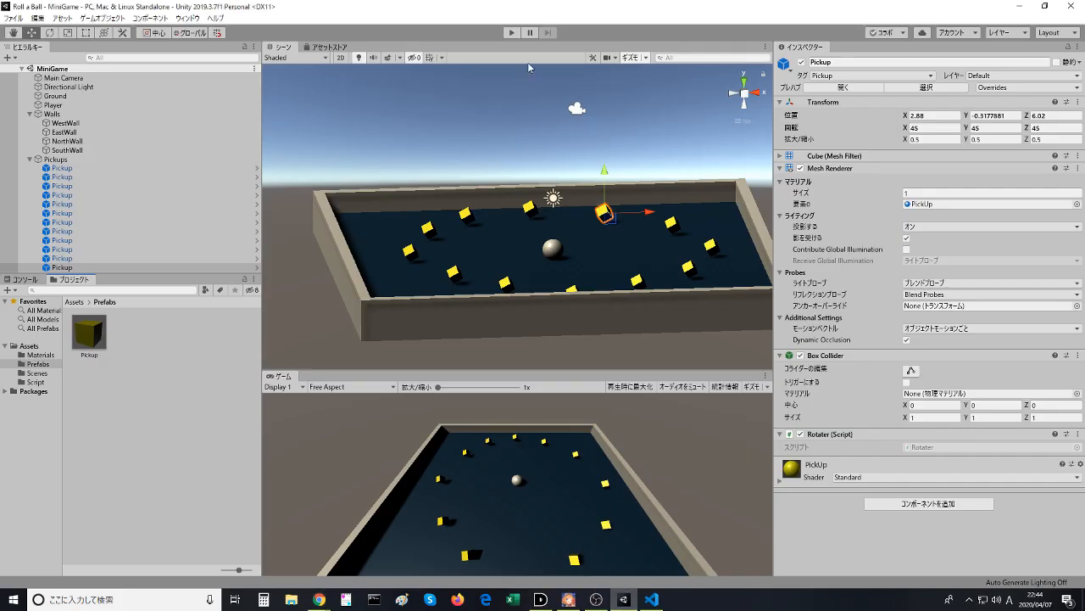
pyautogui.click(509, 33)
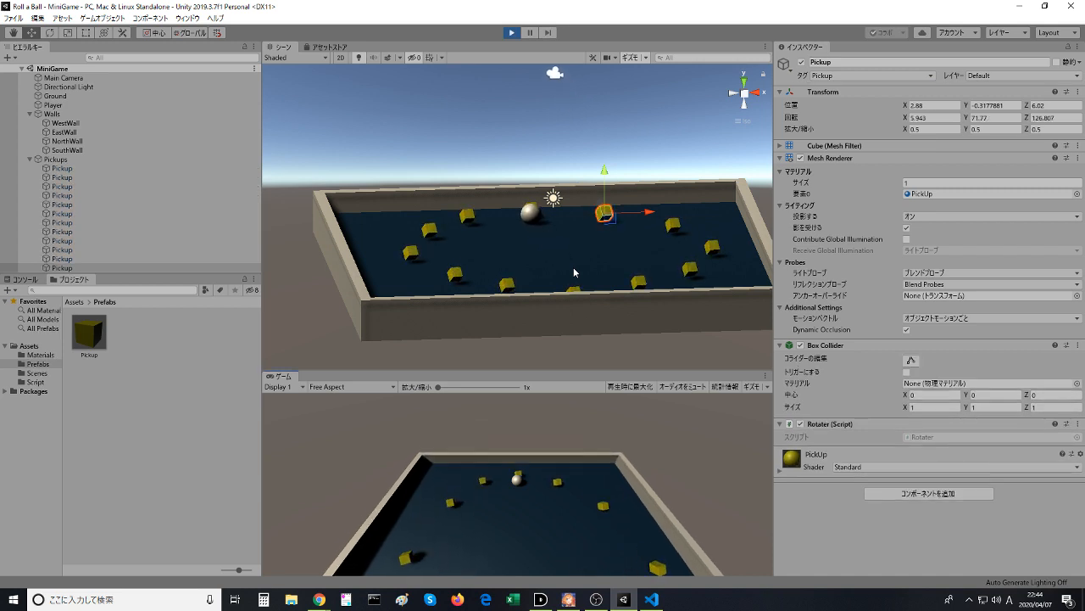
pyautogui.press('Right')
pyautogui.press('Down')
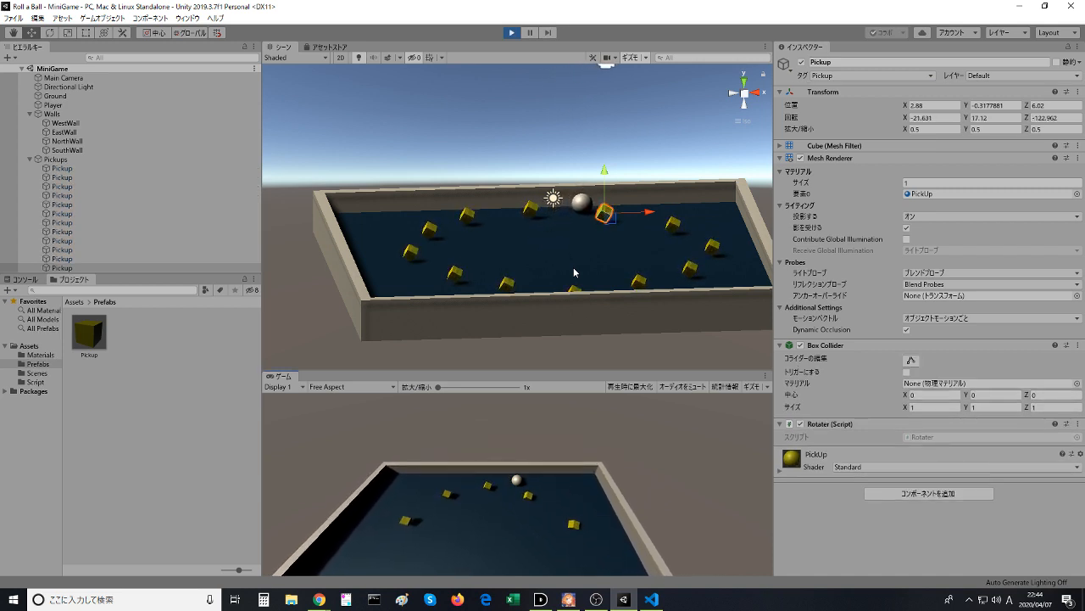
pyautogui.press('Right')
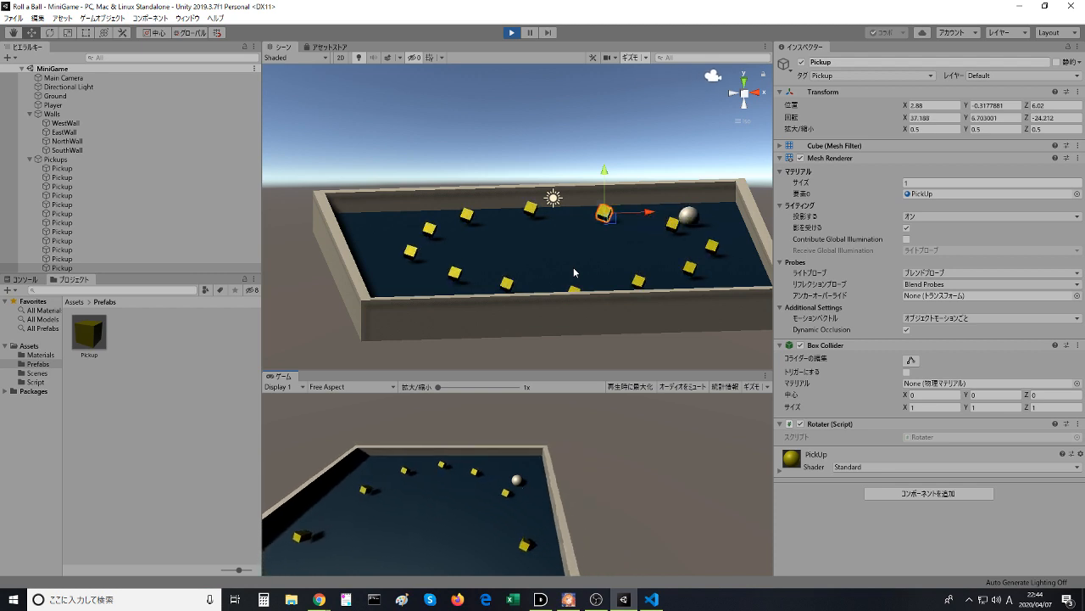
pyautogui.press('Left')
pyautogui.press('Down')
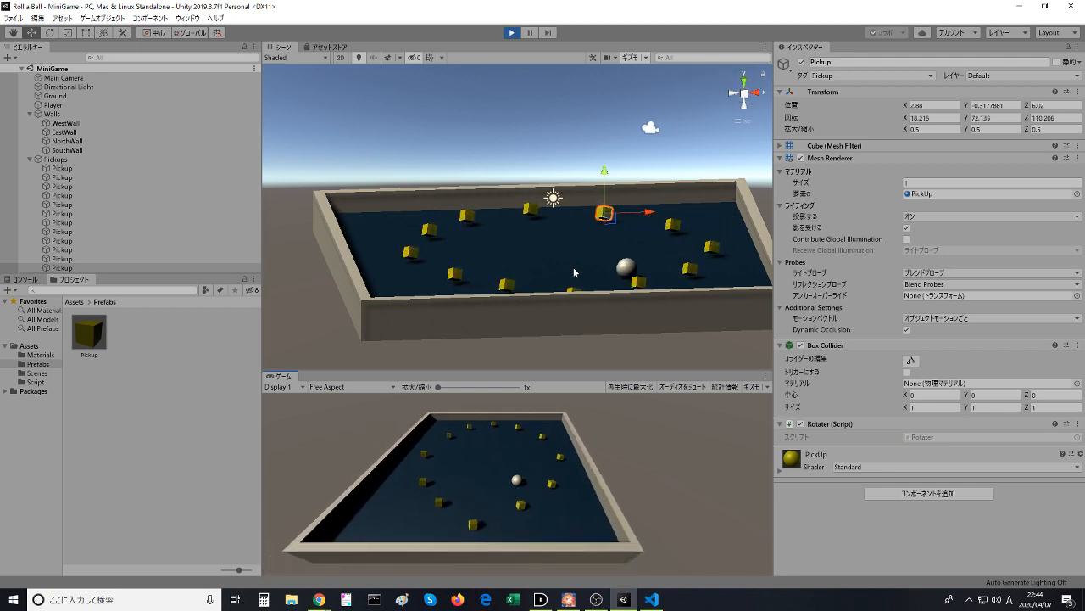
pyautogui.press('Up')
pyautogui.press('Right')
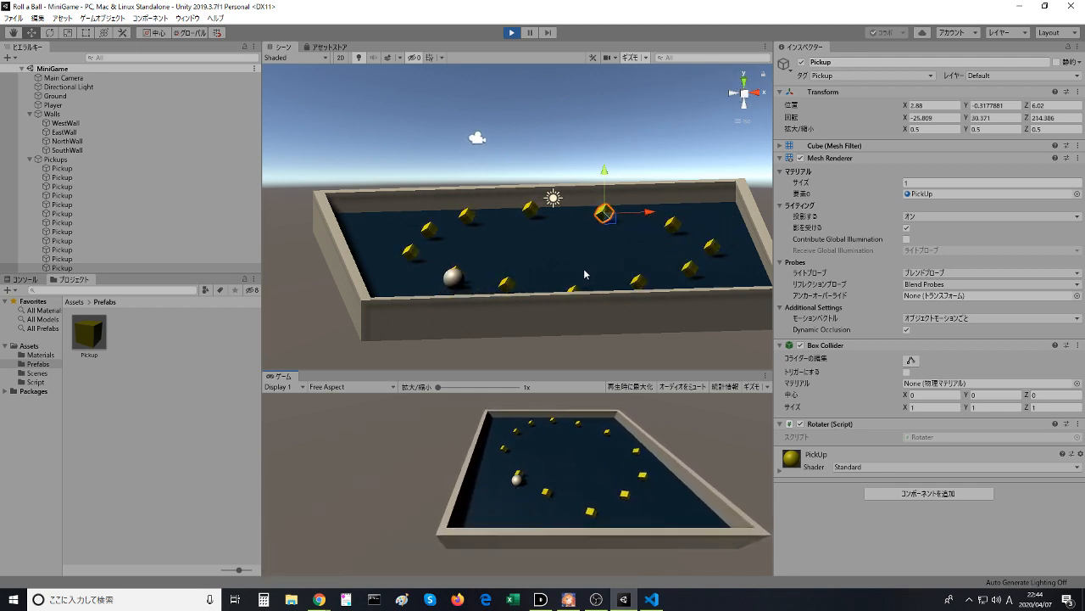
pyautogui.press('Up')
pyautogui.press('Right')
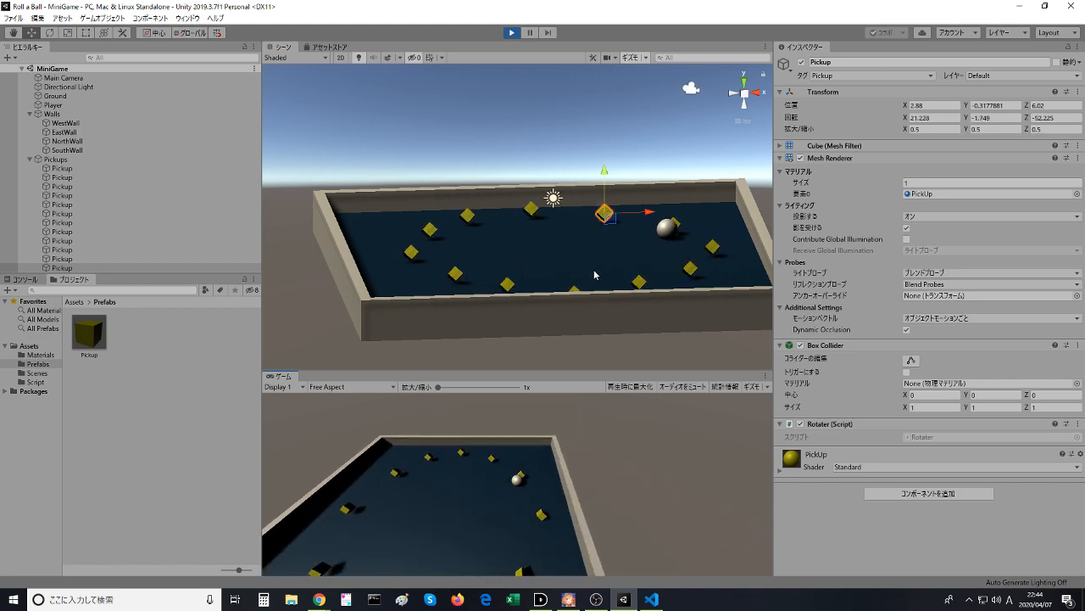
pyautogui.press('Left')
pyautogui.hotkey('alt', 'Tab')
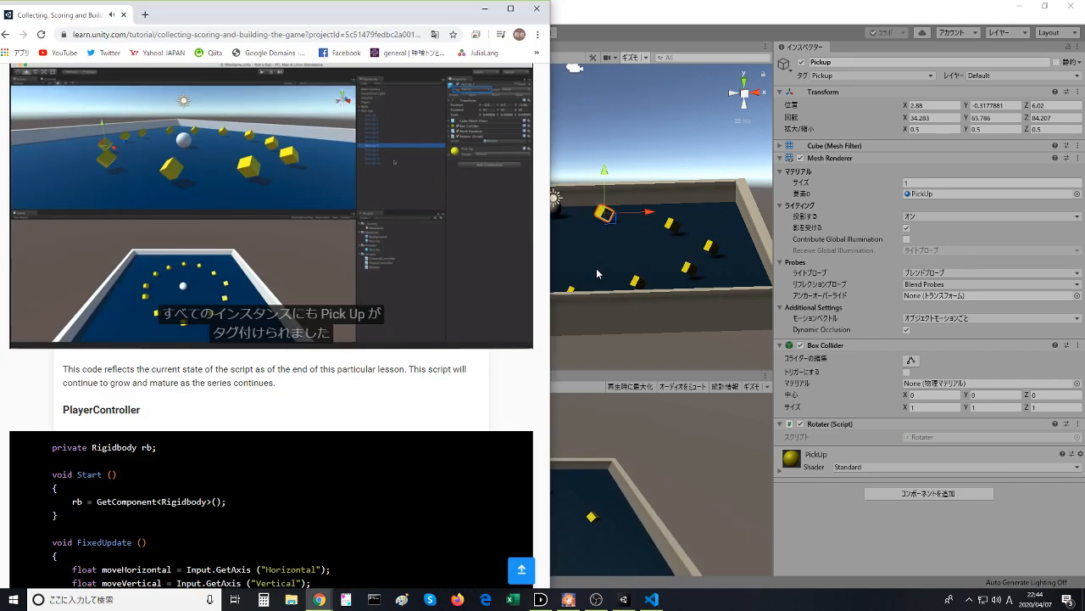
pyautogui.hotkey('alt', 'Tab')
pyautogui.click(515, 36)
# - Return to the lesson video in the browser and watch it up to the Is Trigger setting, pausing it there
pyautogui.hotkey('alt', 'Tab')
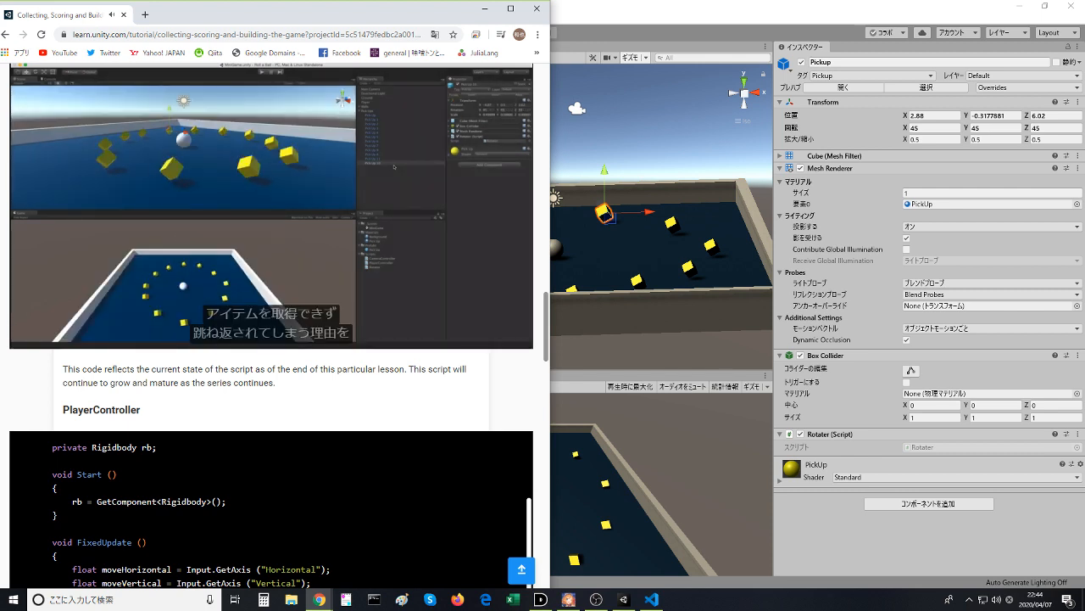
pyautogui.moveTo(457, 187)
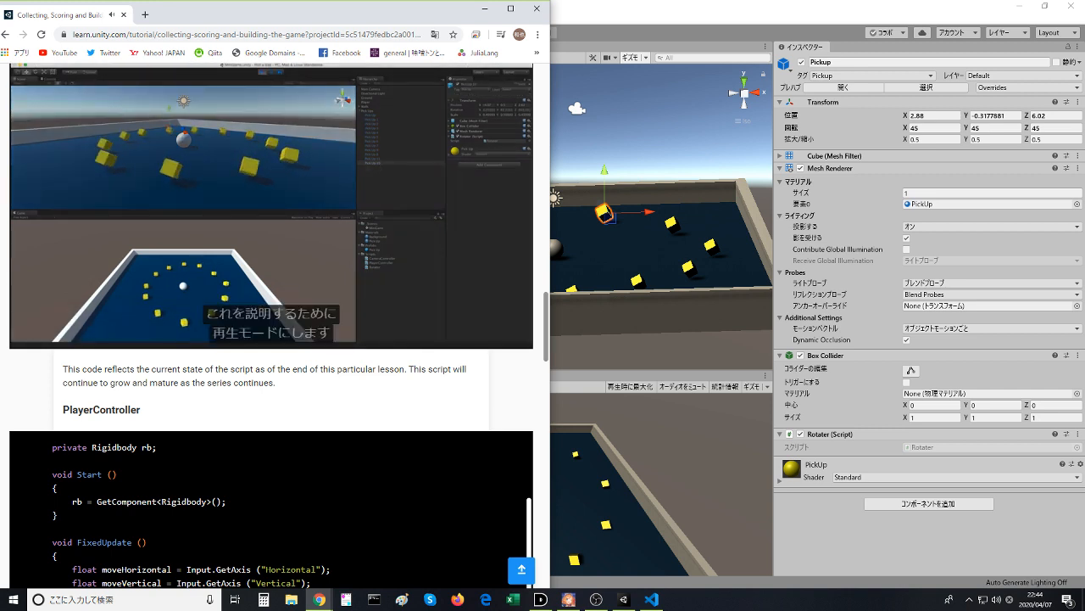
pyautogui.moveTo(433, 247)
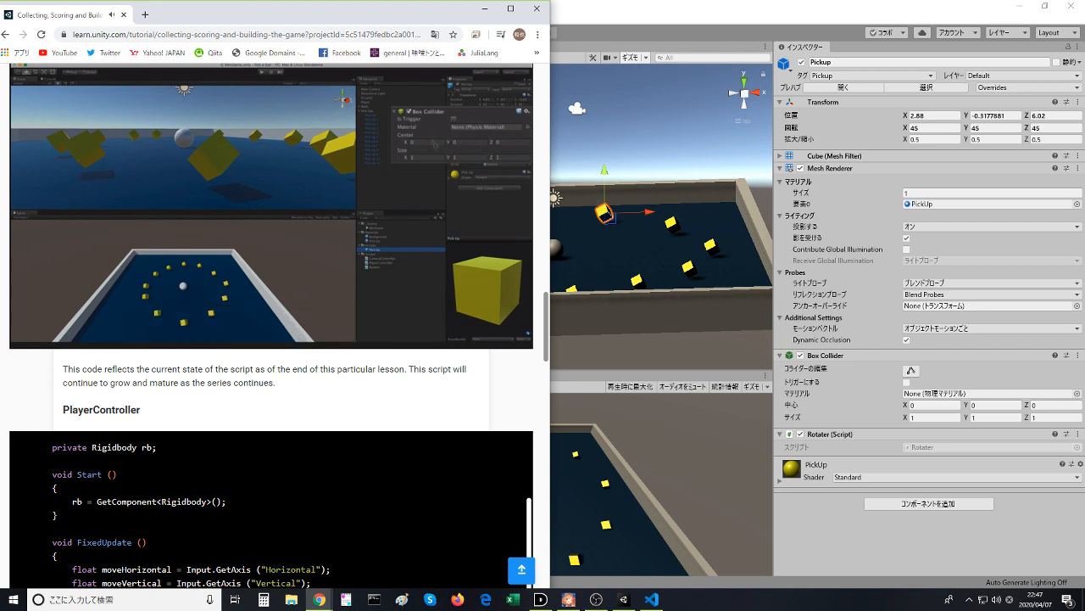
pyautogui.click(405, 204)
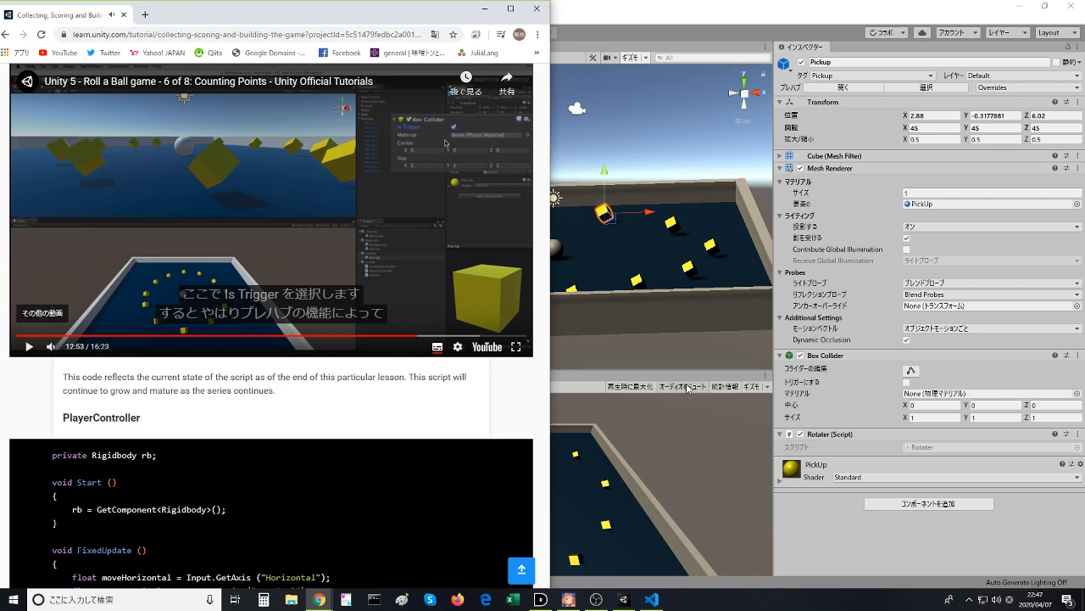
# - Select the Pickup prefab in Unity's Prefabs folder and enable Is Trigger on its Box Collider, checking the setting against the lesson video
pyautogui.click(811, 514)
pyautogui.click(89, 333)
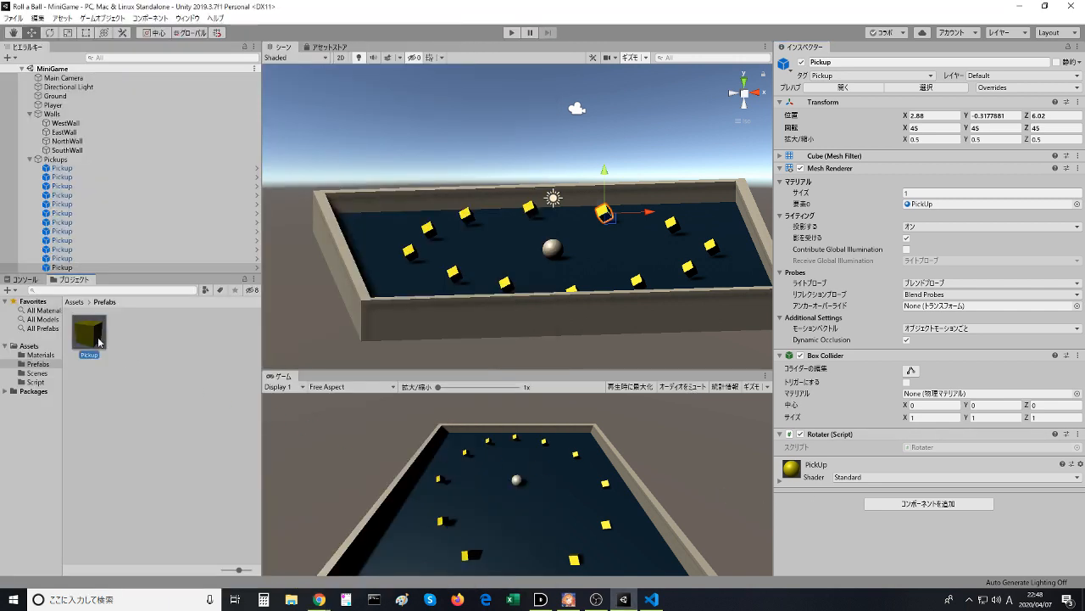
pyautogui.click(59, 159)
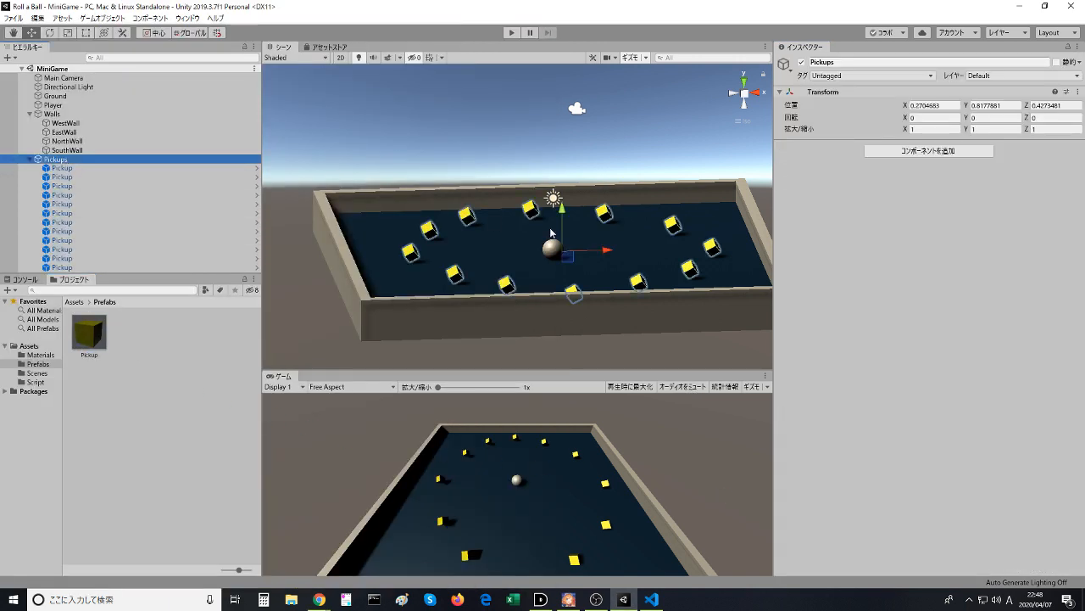
pyautogui.hotkey('alt', 'Tab')
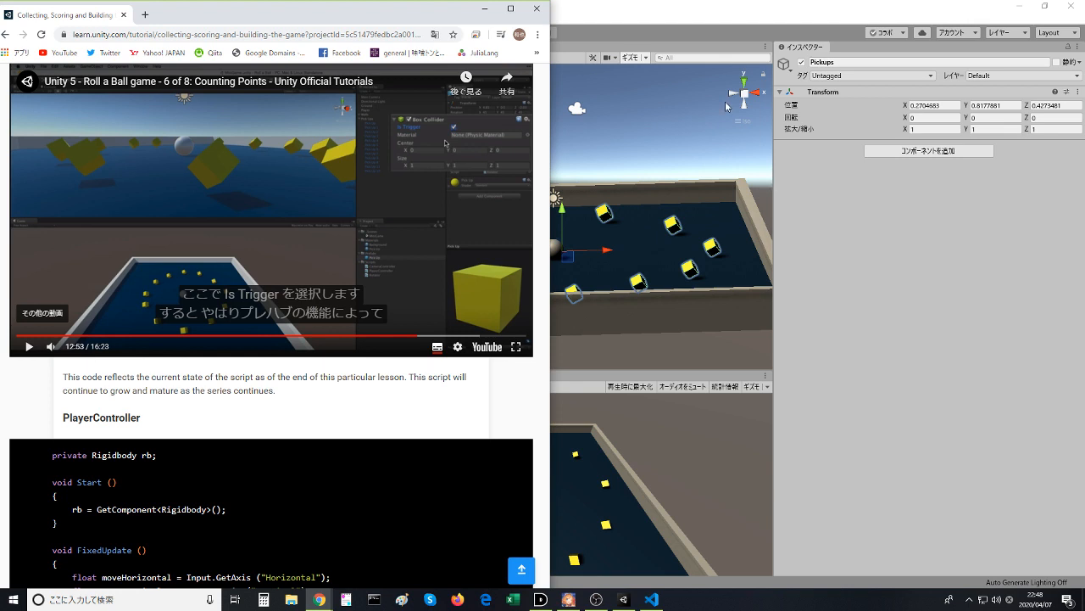
pyautogui.hotkey('alt', 'Tab')
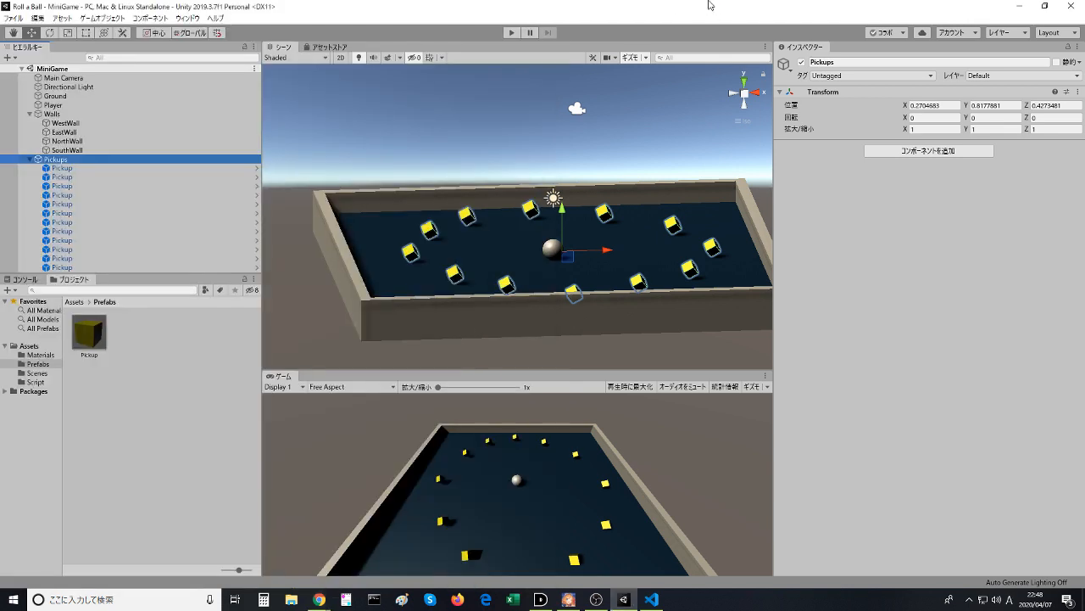
pyautogui.click(76, 185)
pyautogui.click(82, 160)
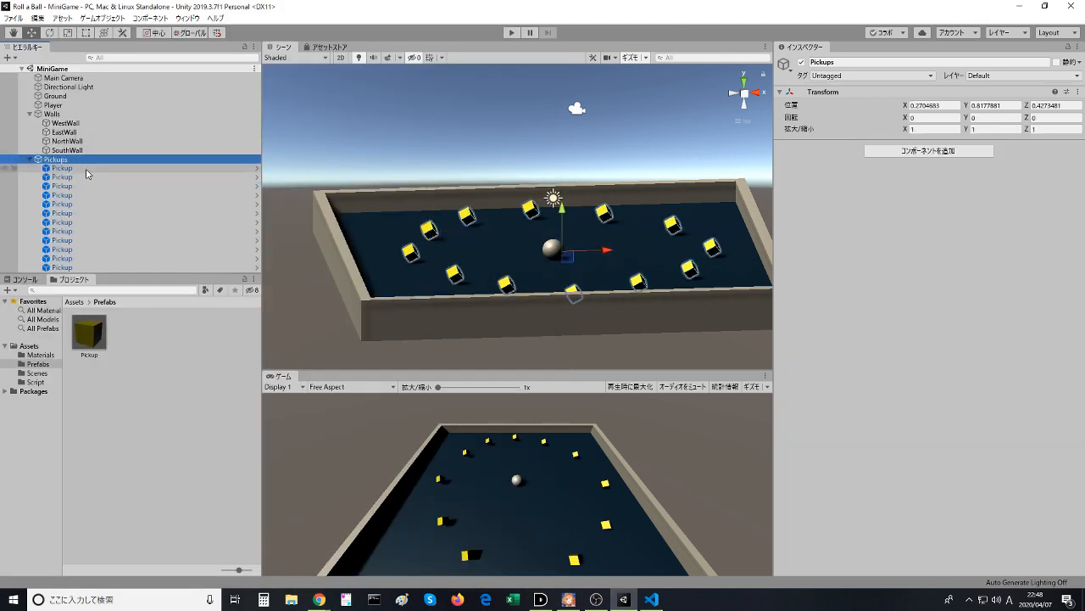
pyautogui.click(88, 332)
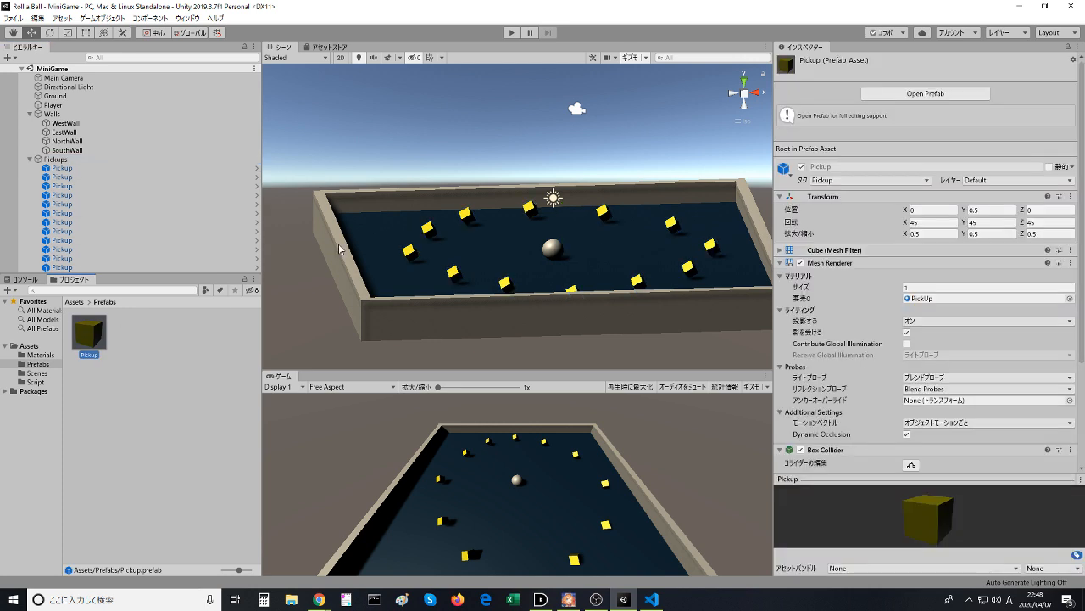
pyautogui.scroll(-4, 814, 356)
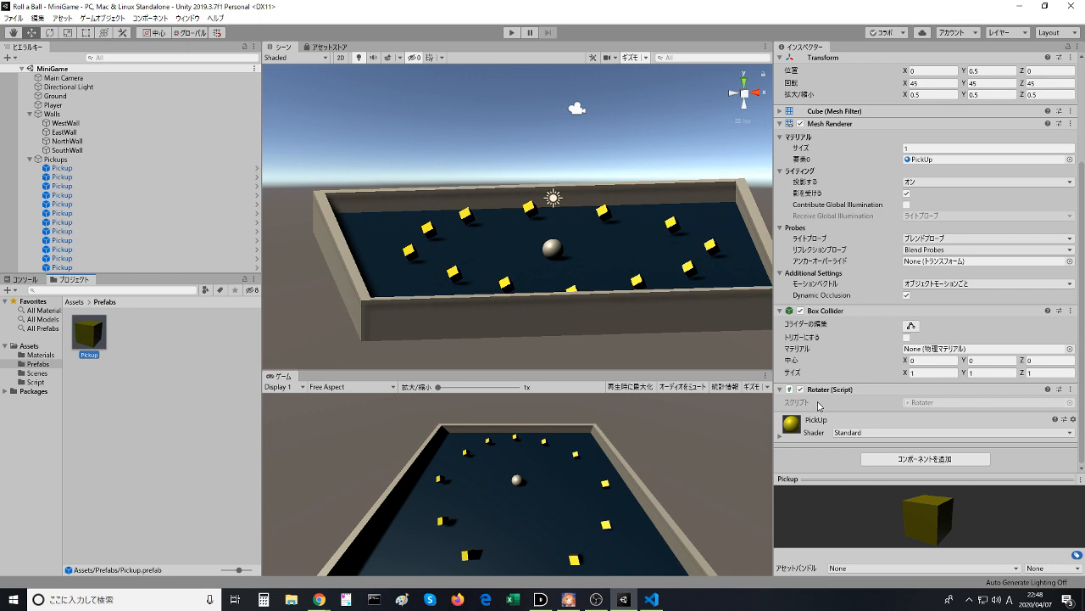
pyautogui.hotkey('alt', 'Tab')
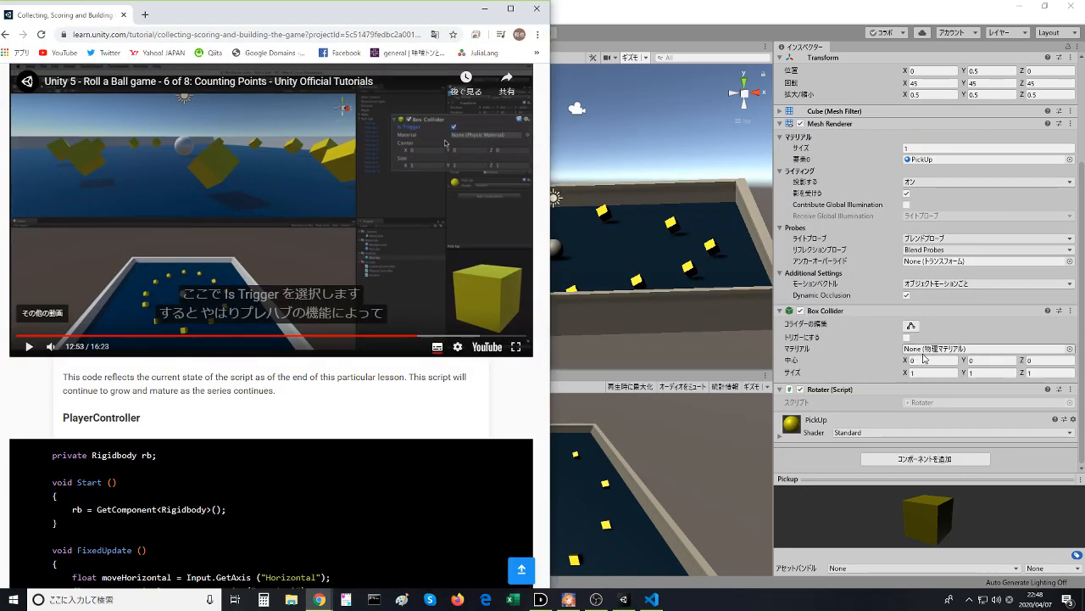
pyautogui.click(385, 233)
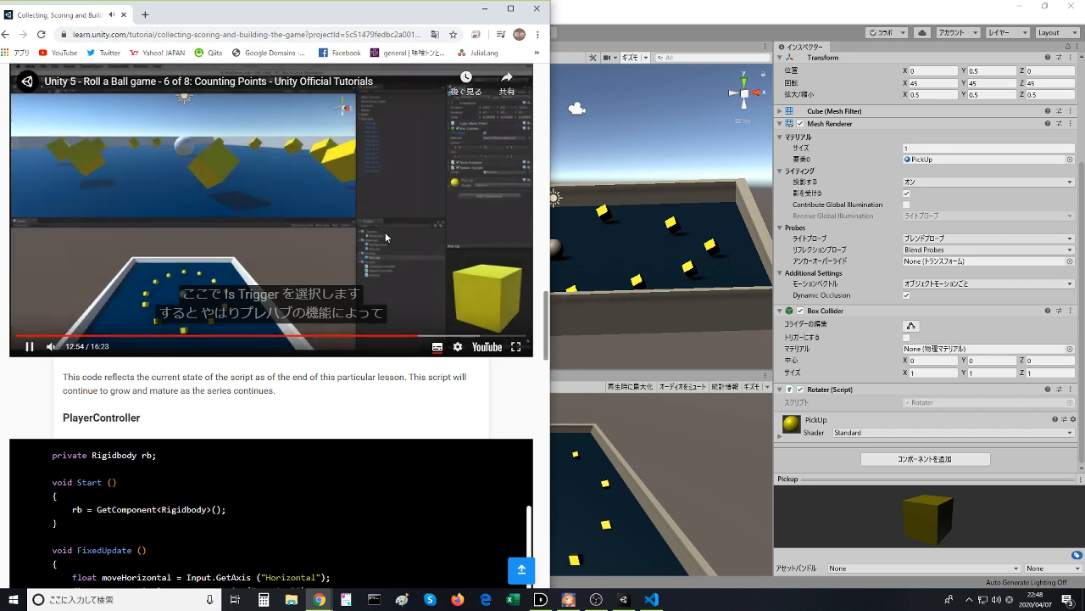
pyautogui.click(385, 232)
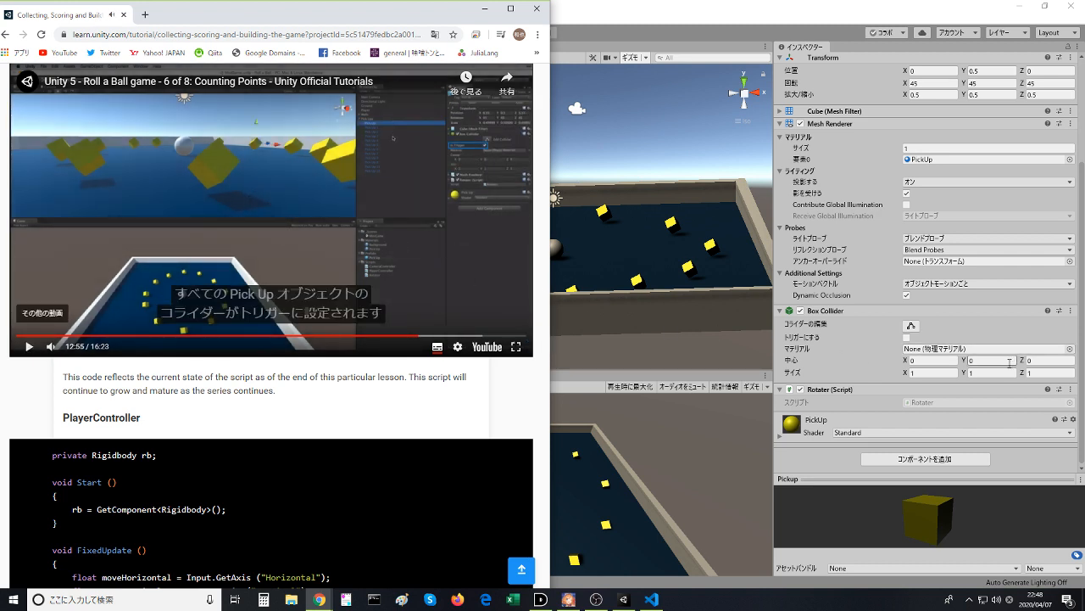
pyautogui.click(906, 336)
# - Resume the lesson video in the browser and pause it at the instruction to save the scene and test in play mode
pyautogui.hotkey('alt', 'Tab')
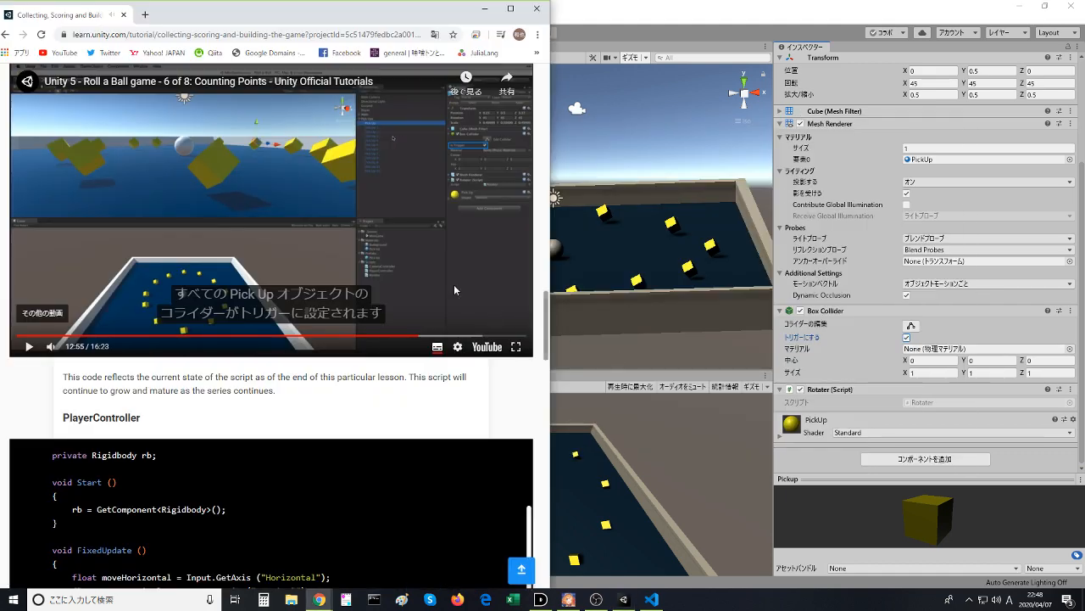
pyautogui.click(407, 265)
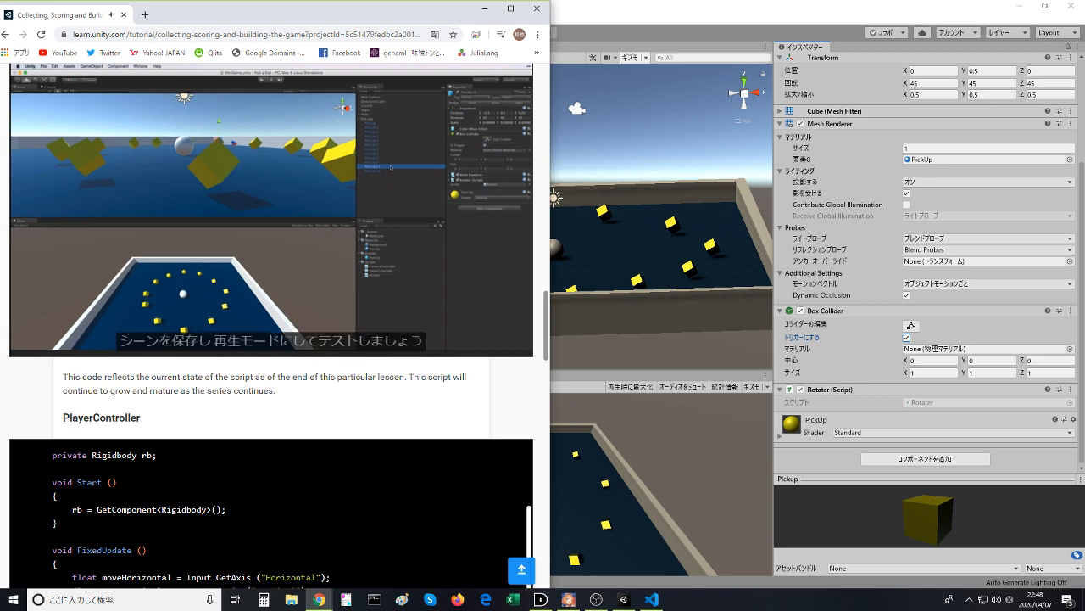
pyautogui.click(433, 258)
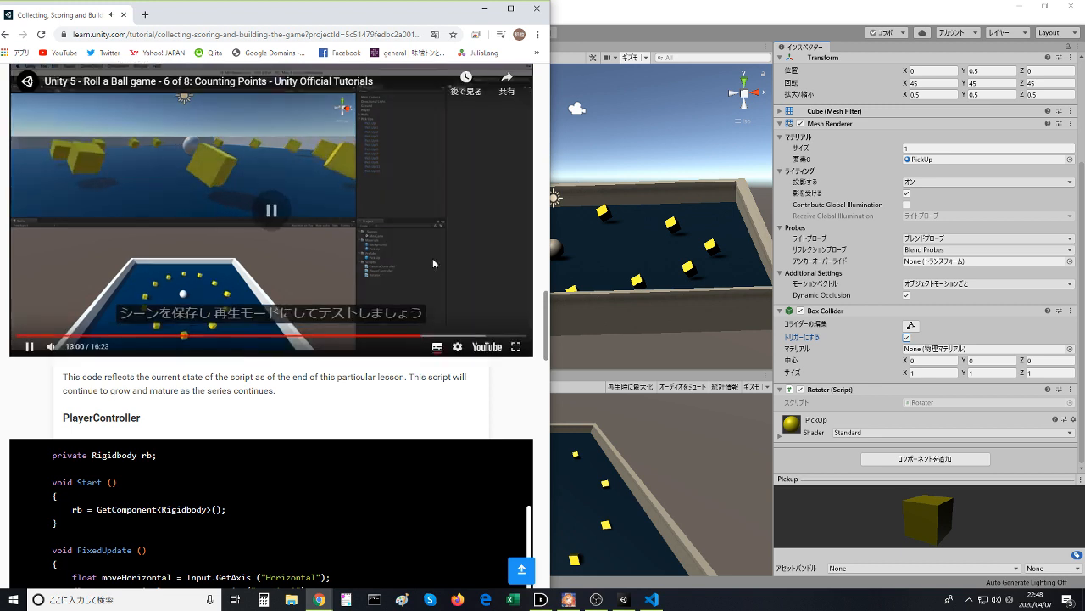
# - Switch to Unity and play-test the MiniGame scene, rolling the ball around the board until every pickup is collected
pyautogui.click(645, 56)
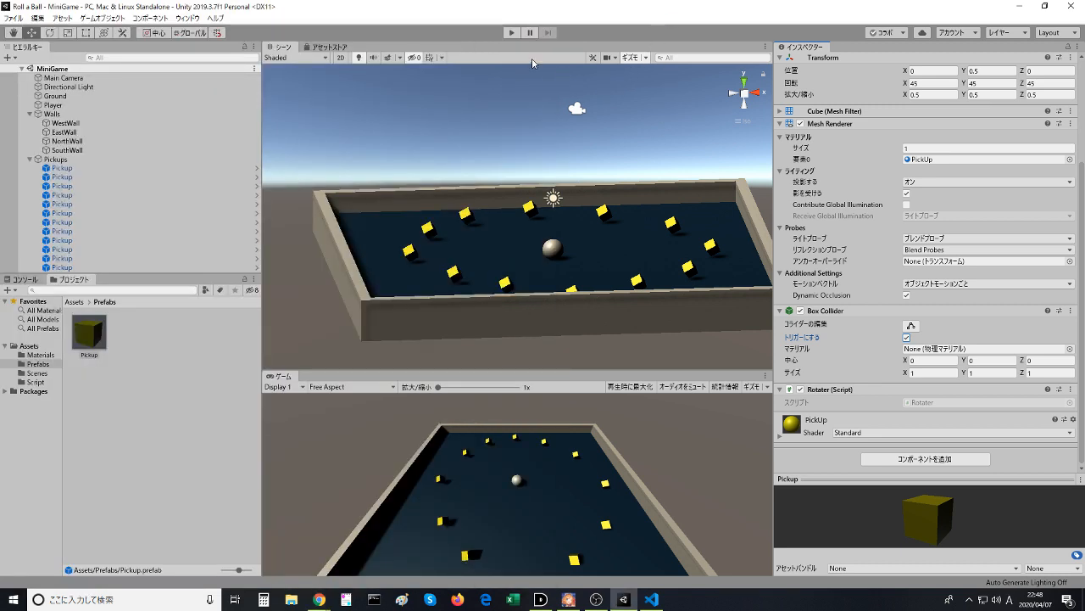
pyautogui.click(512, 32)
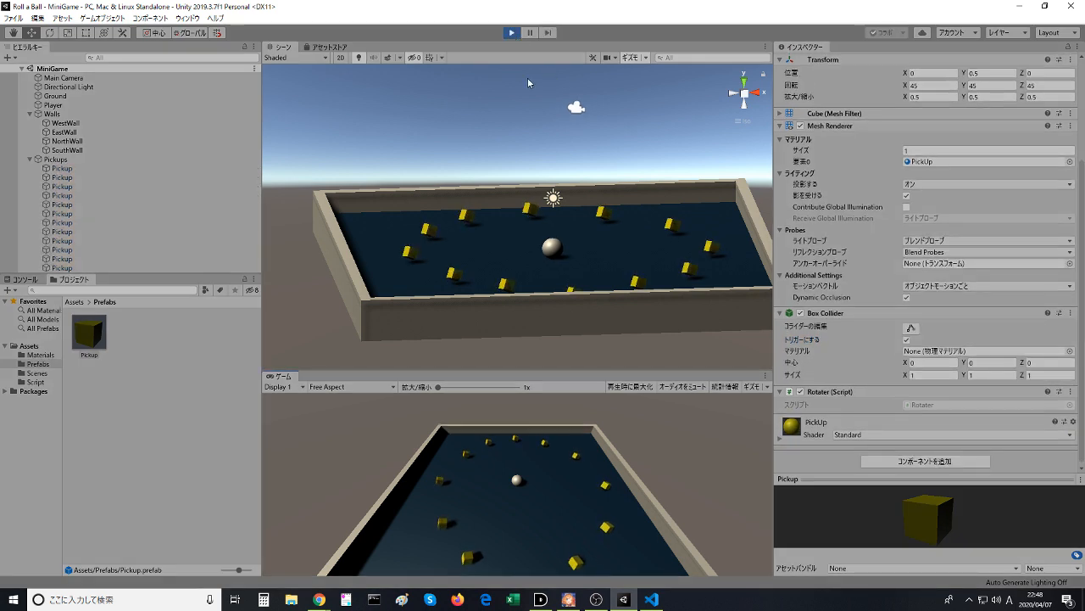
pyautogui.press('Up')
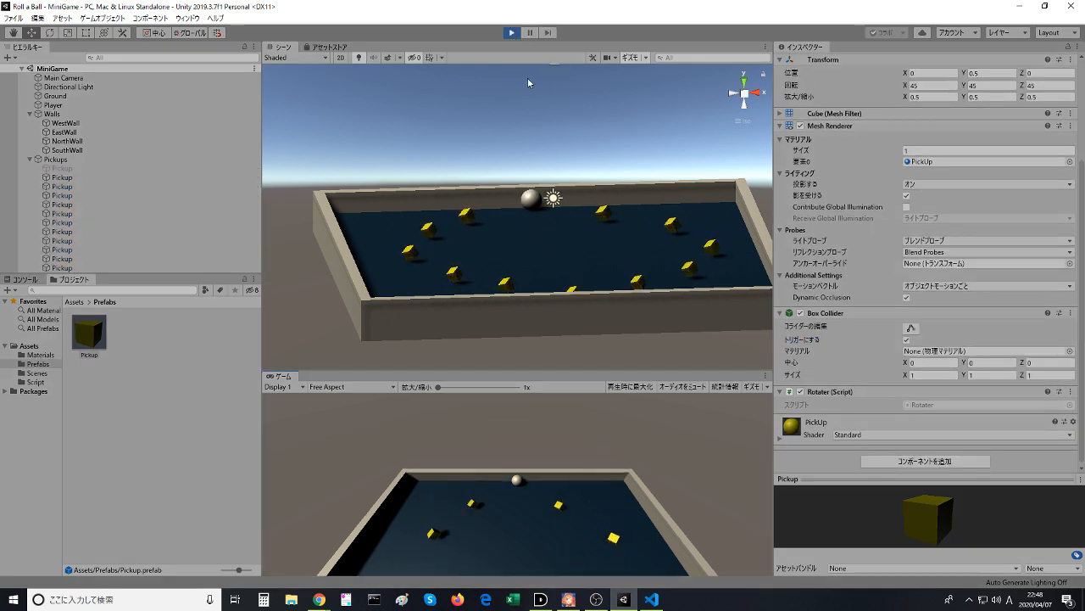
pyautogui.press('Right')
pyautogui.press('Down')
pyautogui.press('Left')
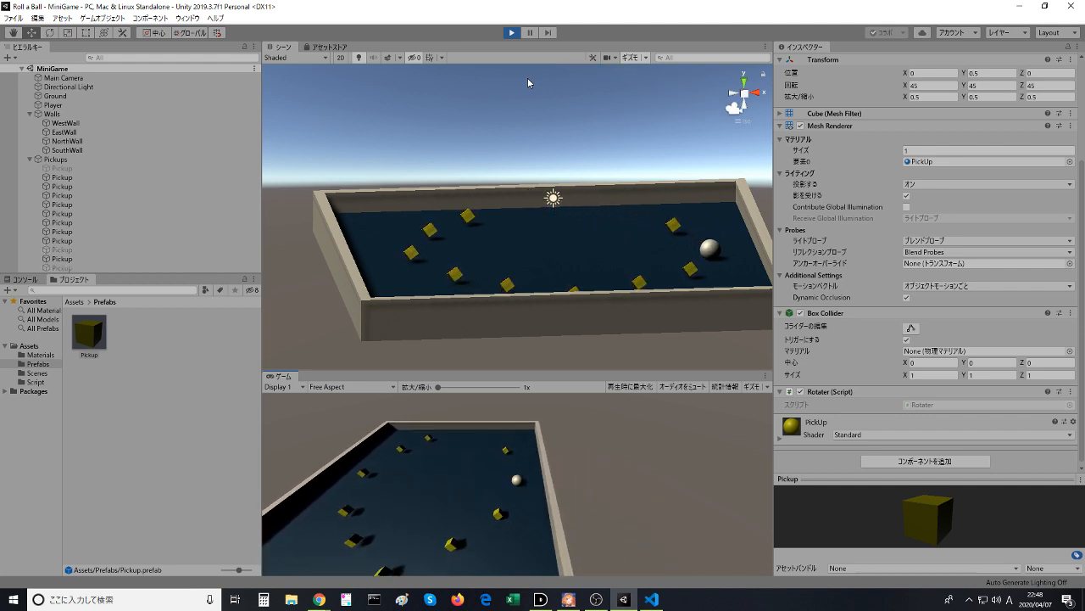
pyautogui.press('Left')
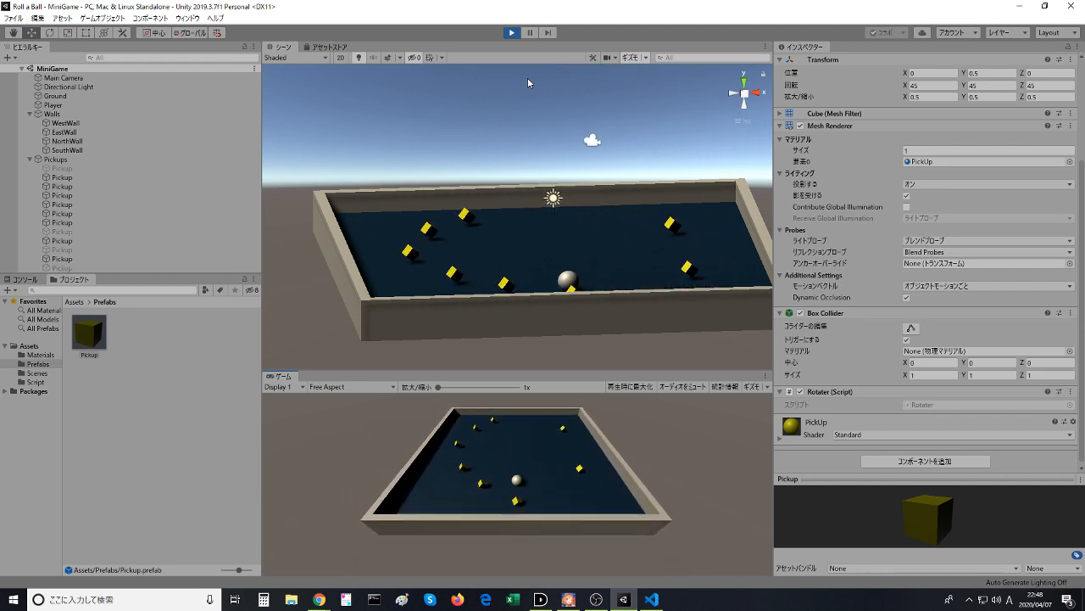
pyautogui.press('Up')
pyautogui.press('Right')
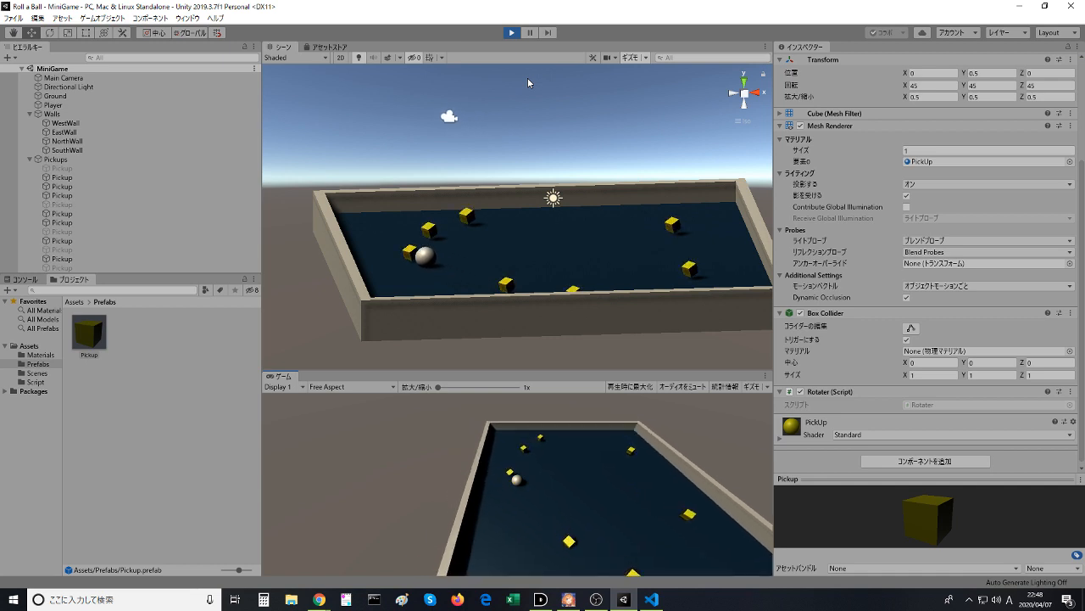
pyautogui.press('Up')
pyautogui.press('Right')
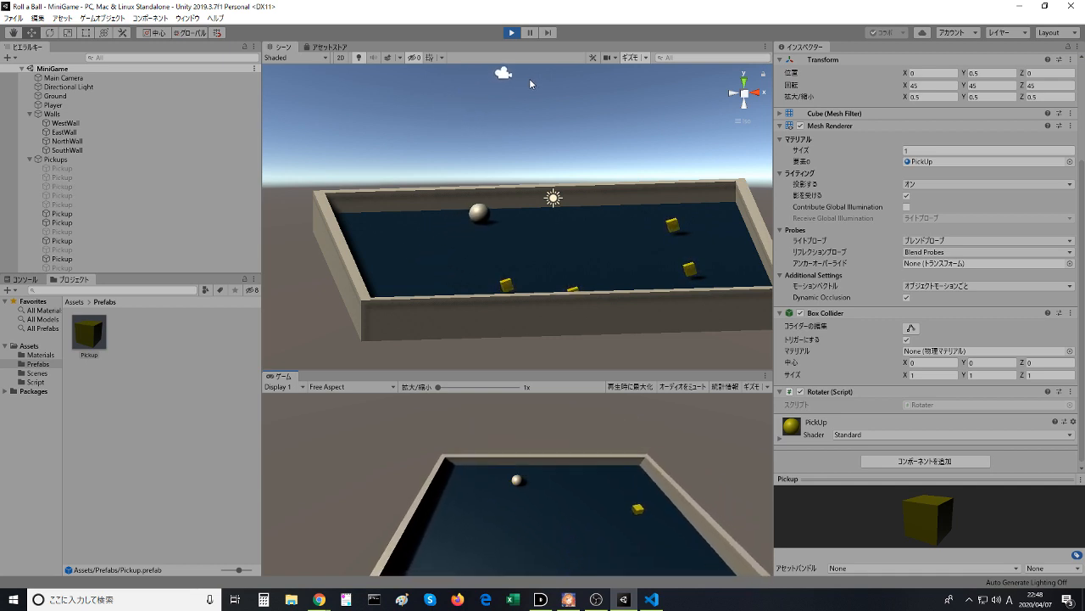
pyautogui.press('Down')
pyautogui.press('Down')
pyautogui.press('Left')
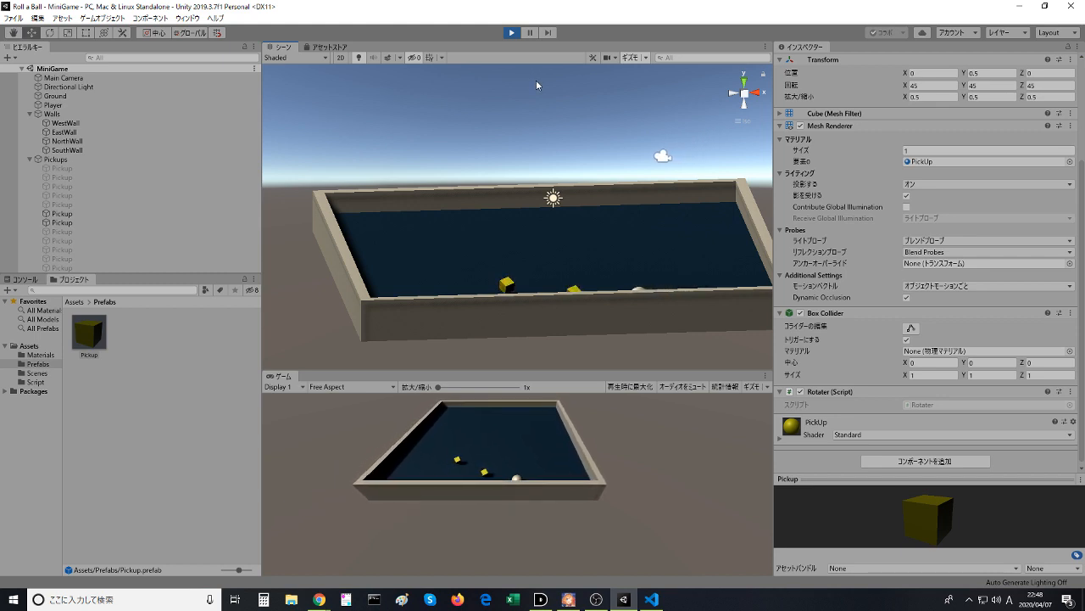
pyautogui.click(724, 211)
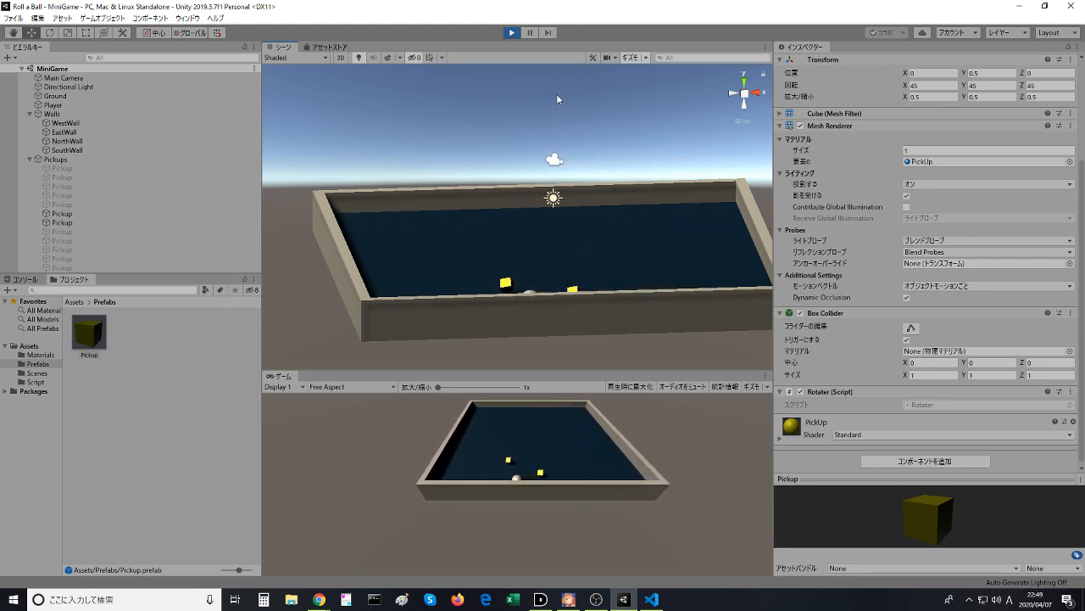
pyautogui.press('Right')
pyautogui.press('Up')
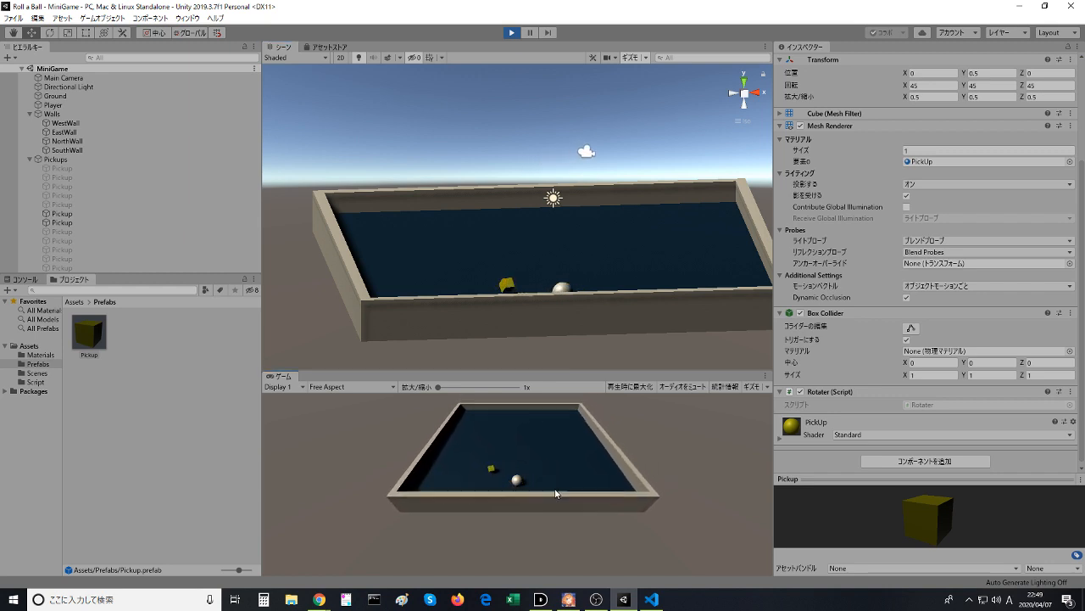
pyautogui.press('Left')
pyautogui.press('Down')
pyautogui.press('Right')
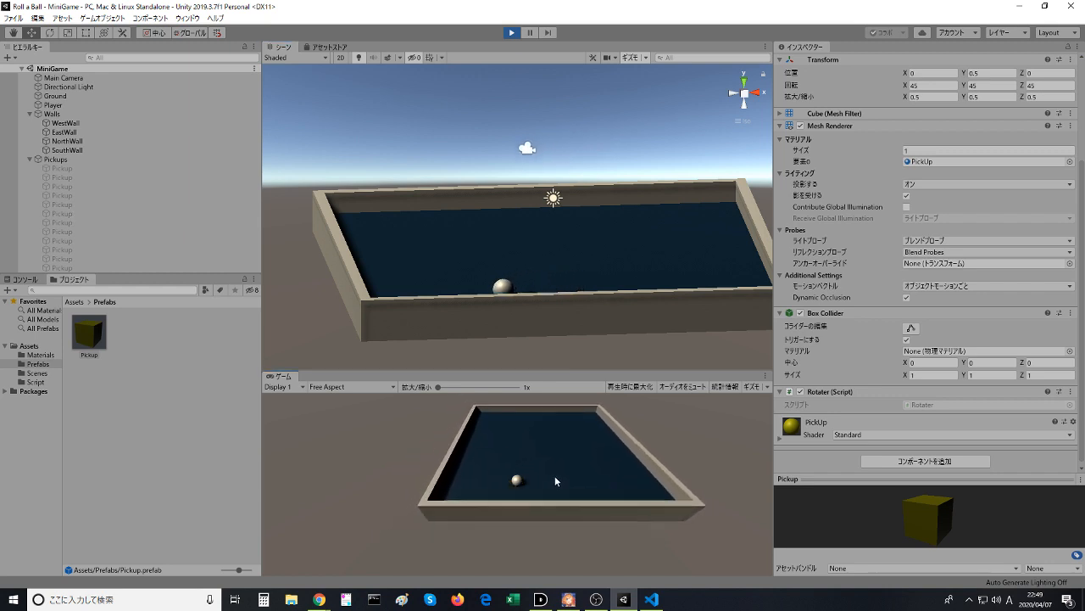
# - Roll the ball across the cleared board and stop play mode
pyautogui.press('Up')
pyautogui.press('Up')
pyautogui.press('Left')
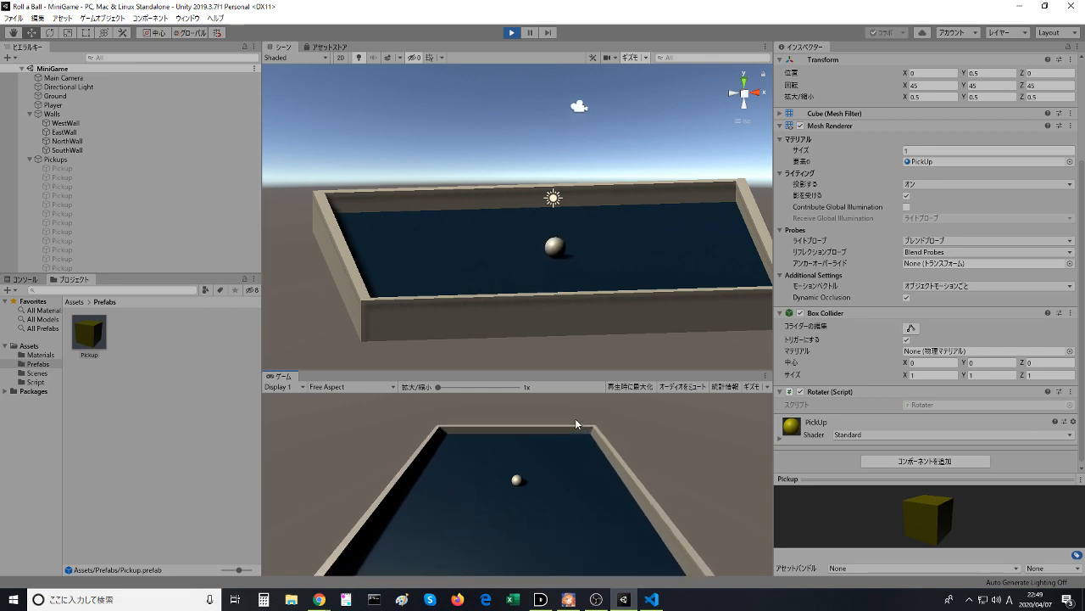
pyautogui.press('Right')
pyautogui.press('Down')
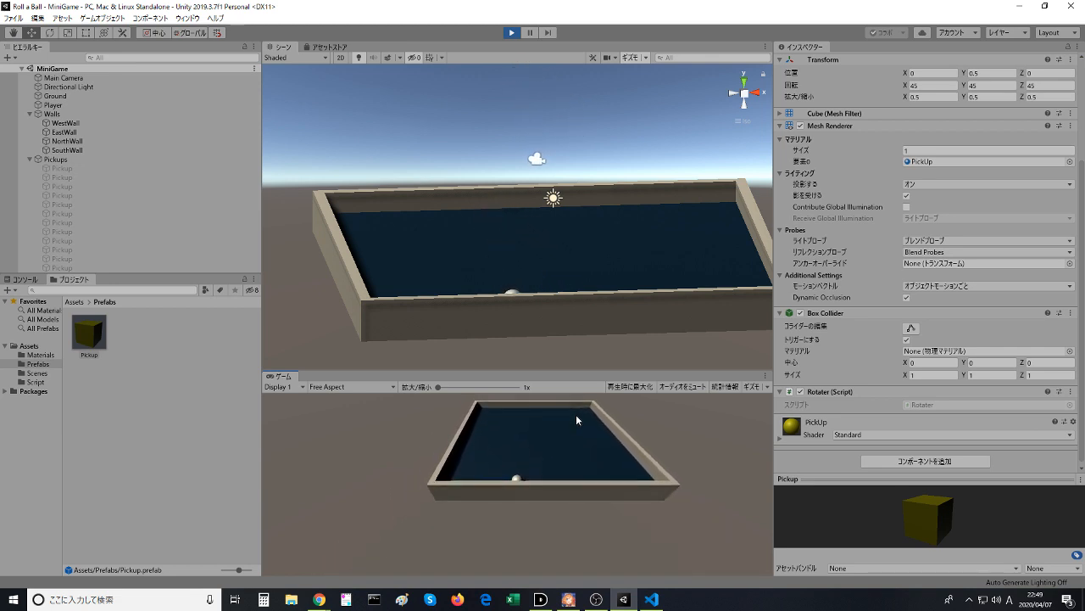
pyautogui.click(511, 34)
# - Return to the lesson video in the browser and watch it up to adding a Rigidbody to the Pick Up object, pausing it there
pyautogui.hotkey('alt', 'Tab')
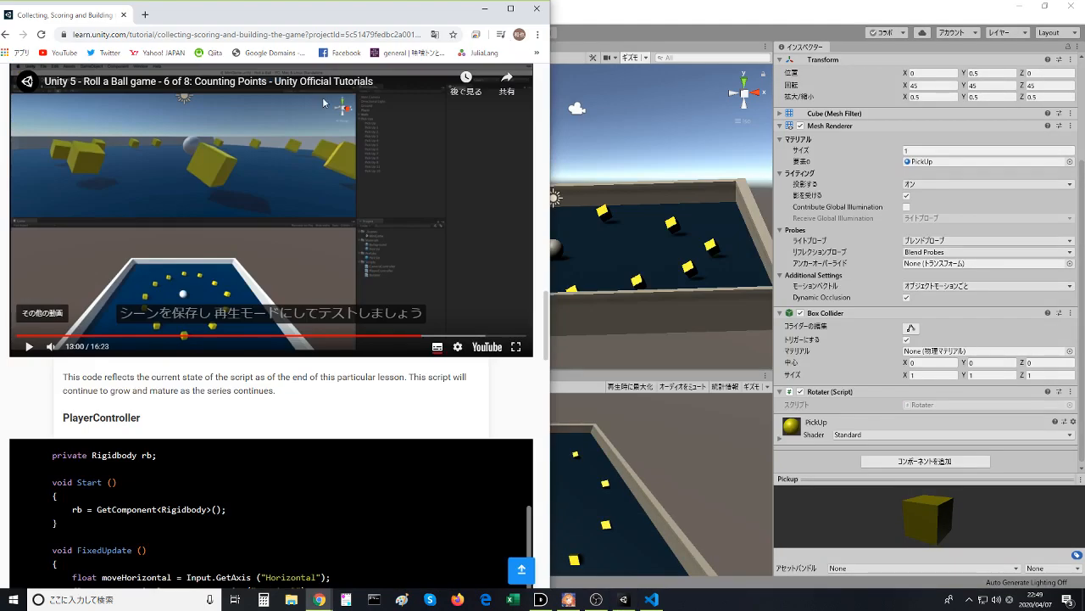
pyautogui.click(284, 218)
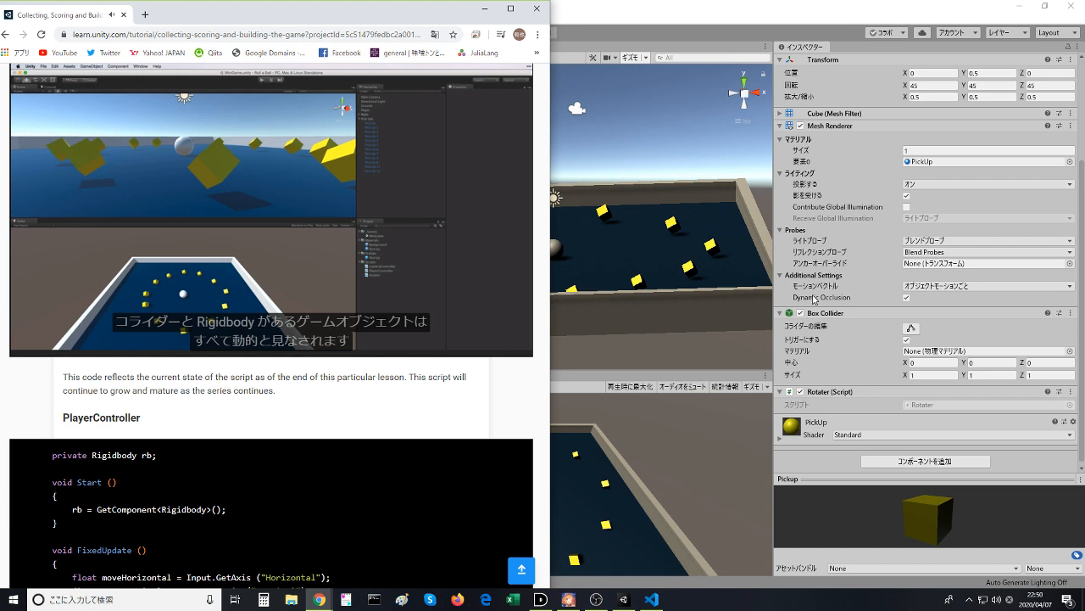
pyautogui.moveTo(312, 294)
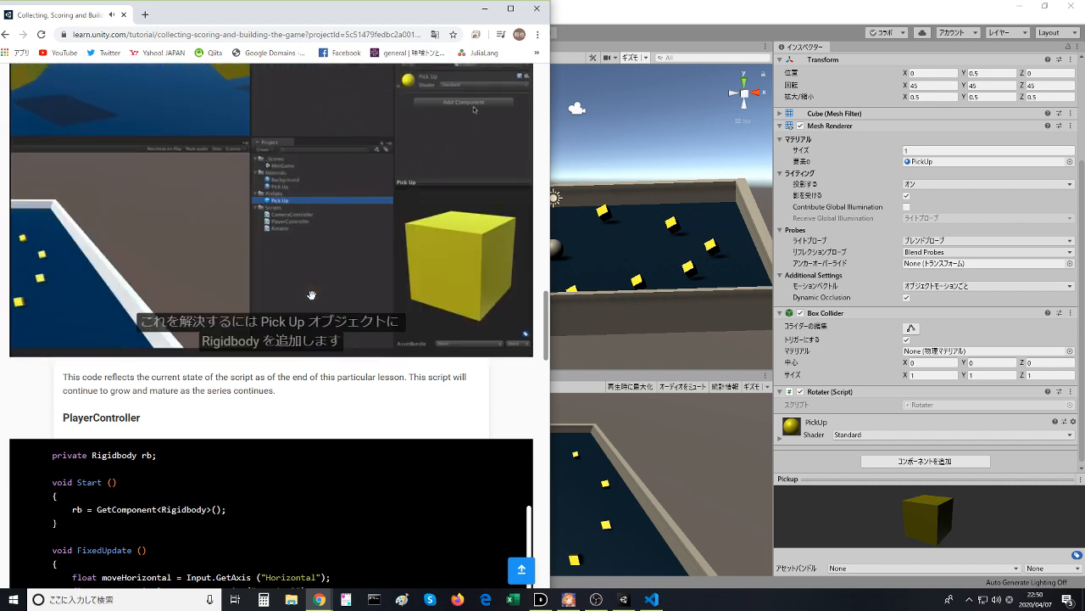
pyautogui.click(311, 294)
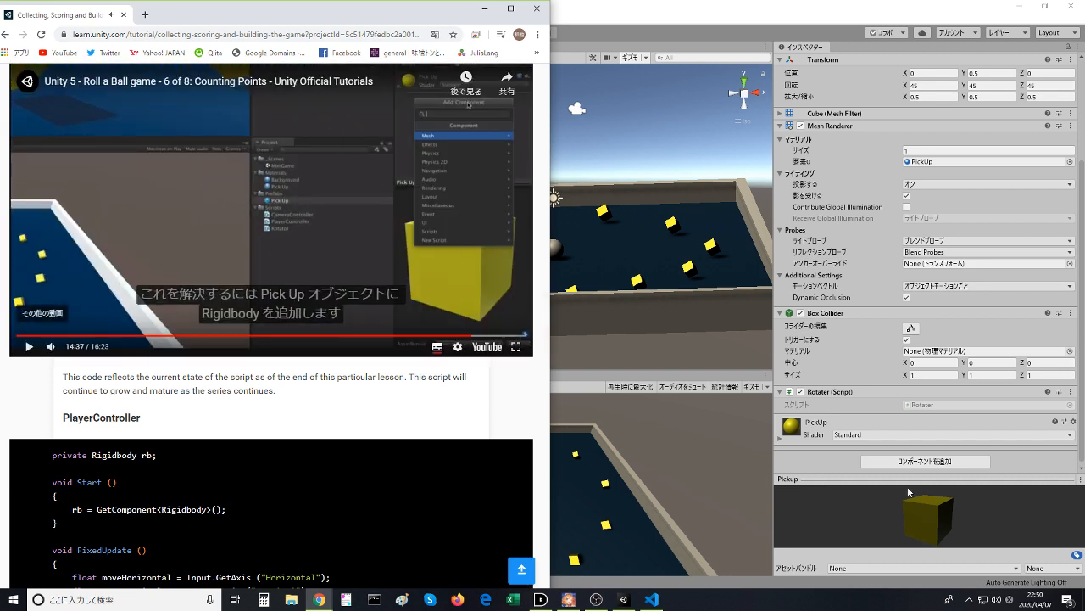
# - Switch to Unity and add a Rigidbody physics component to the Pickup prefab
pyautogui.click(554, 12)
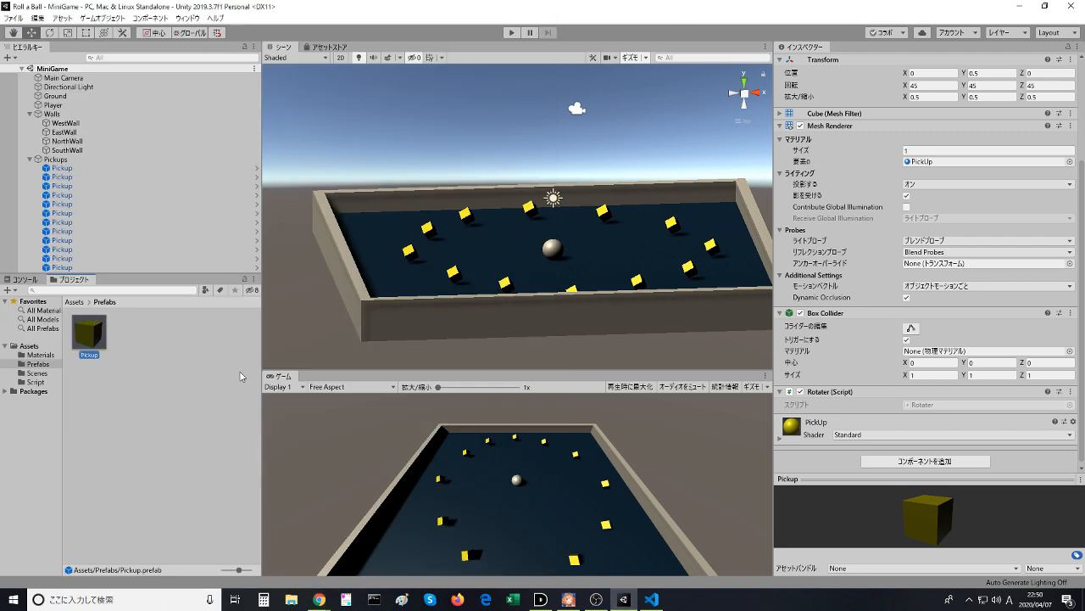
pyautogui.click(922, 462)
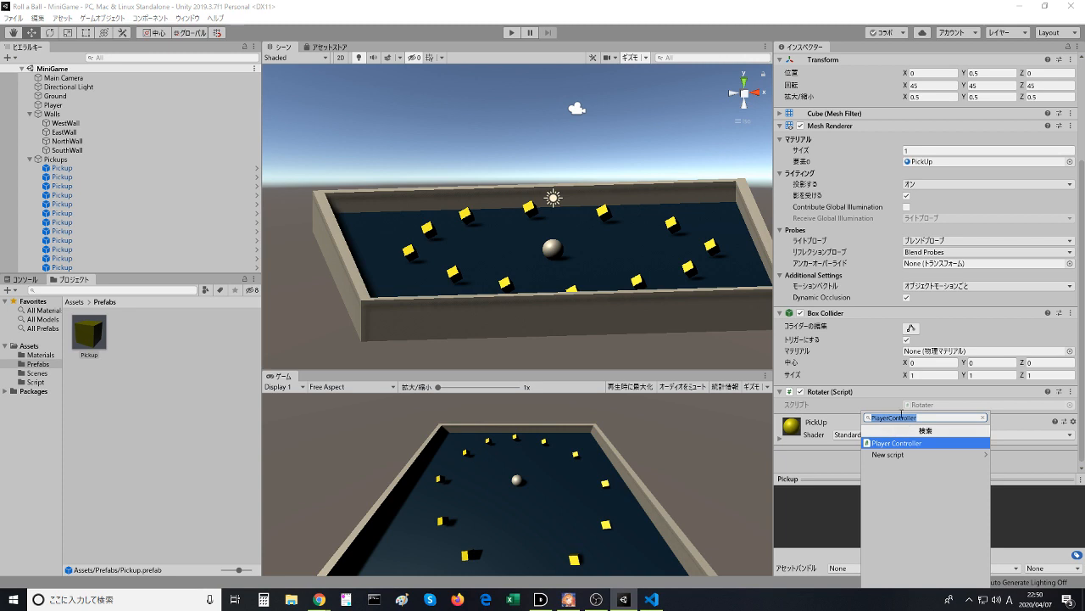
pyautogui.press('BackSpace')
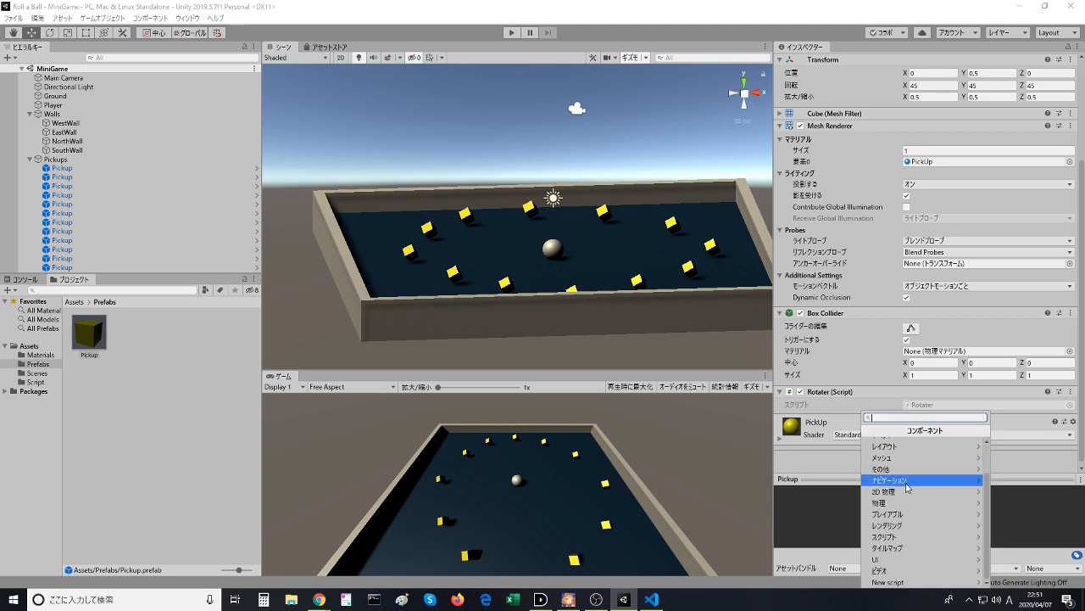
pyautogui.scroll(3, 908, 487)
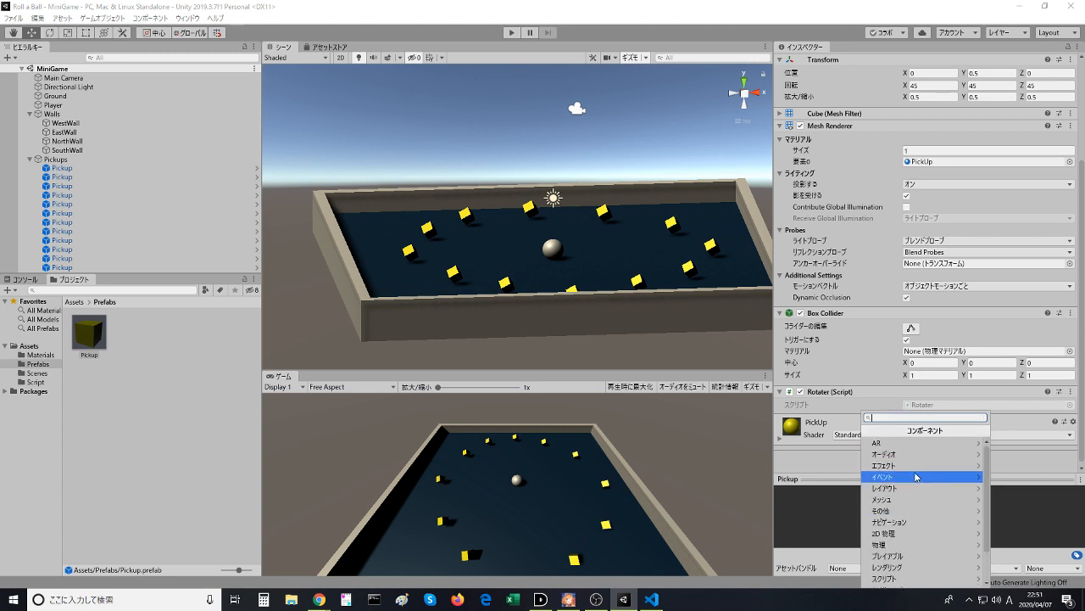
pyautogui.scroll(-3, 920, 482)
pyautogui.click(918, 518)
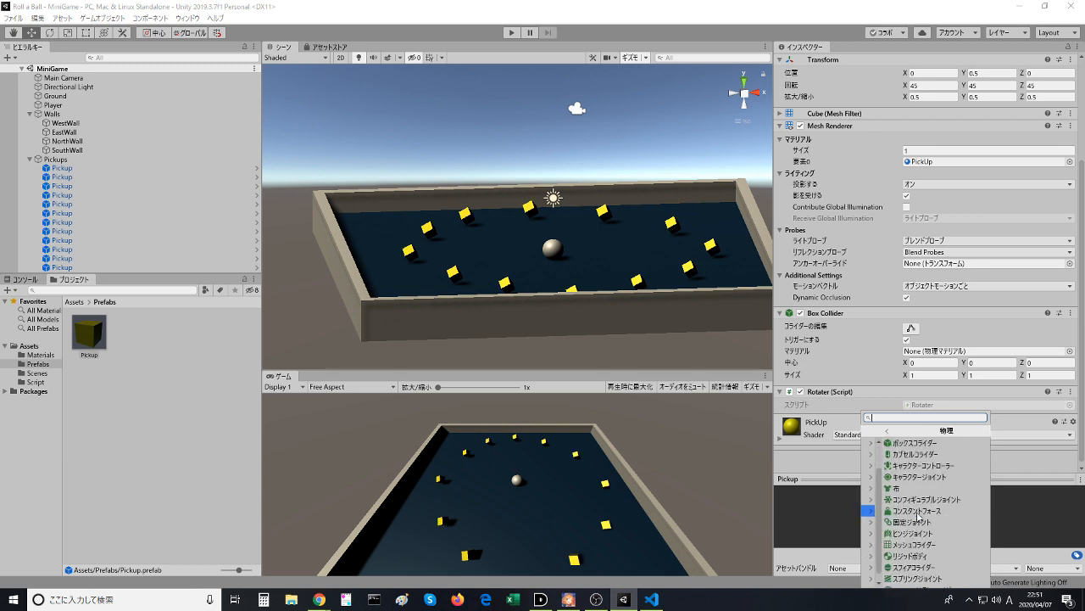
pyautogui.scroll(-2, 916, 473)
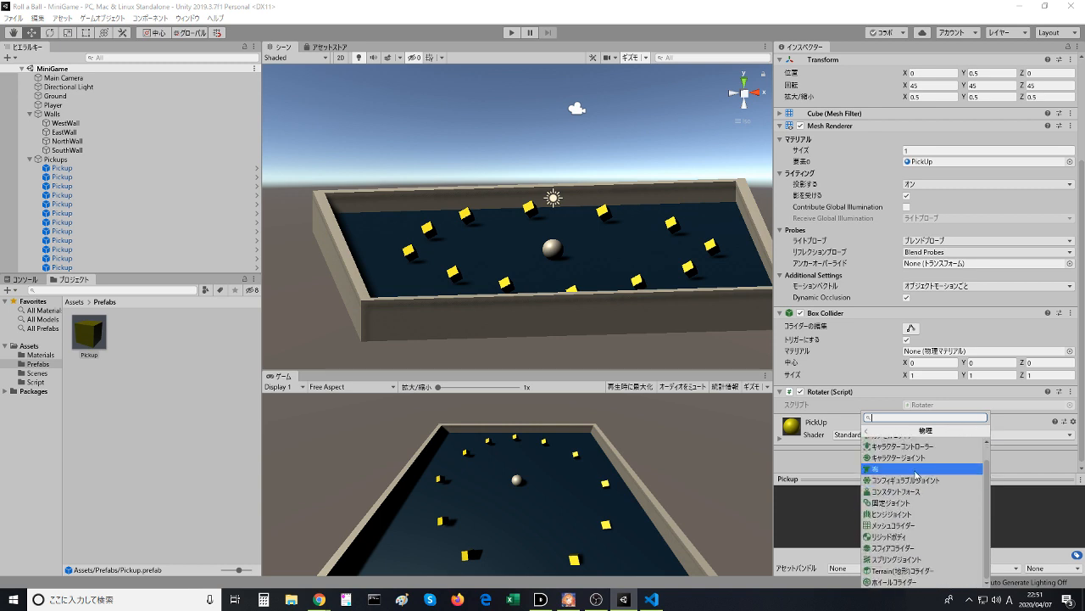
pyautogui.scroll(2, 916, 475)
pyautogui.scroll(-2, 918, 475)
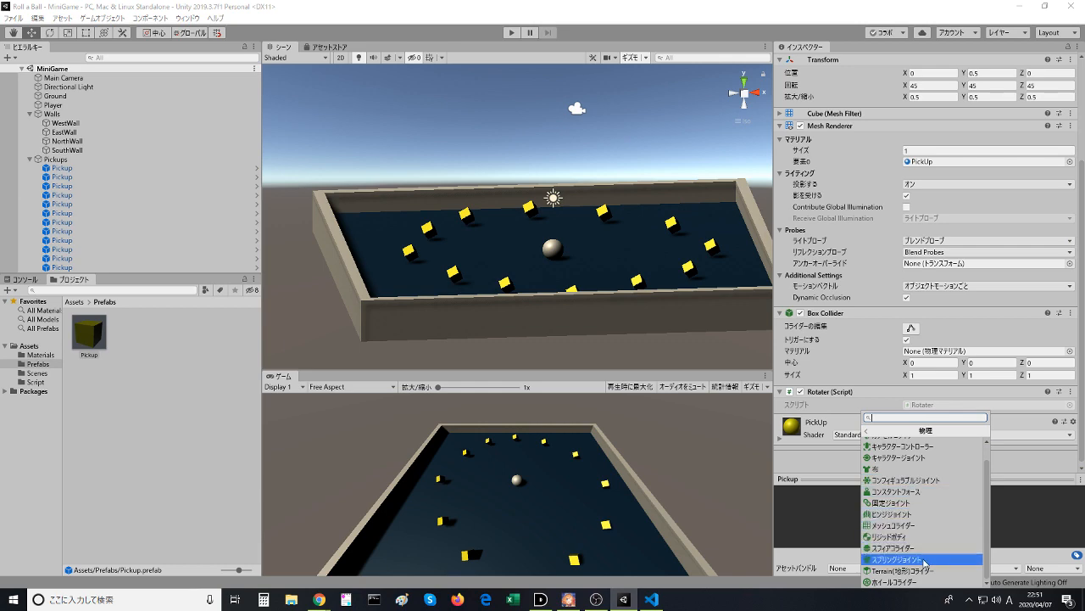
pyautogui.click(899, 536)
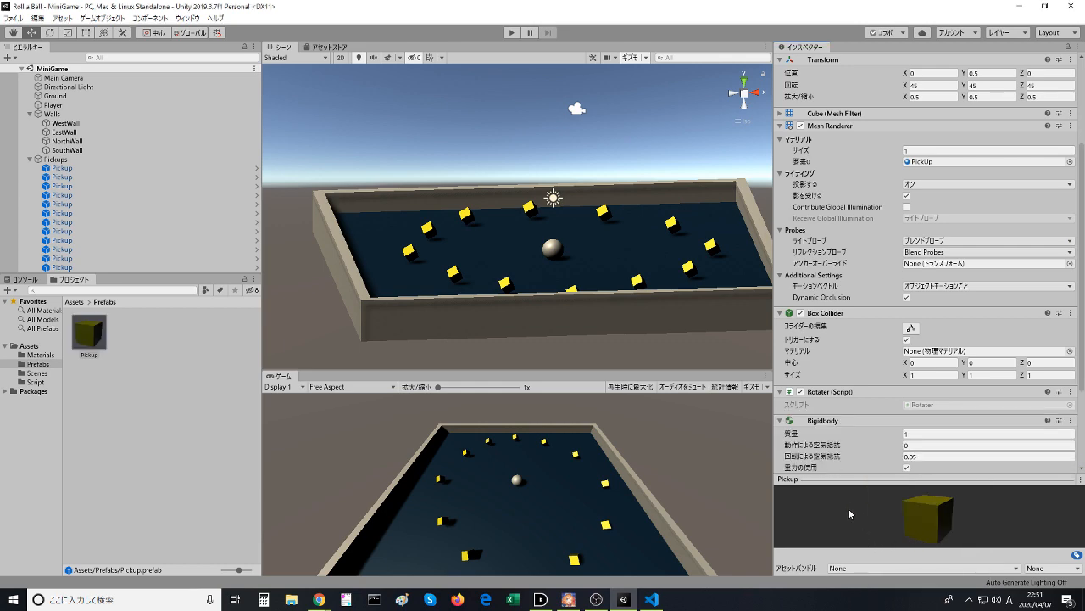
# - Resume the lesson video in the browser and disable Use Gravity on the Pickup prefab's Rigidbody
pyautogui.hotkey('alt', 'Tab')
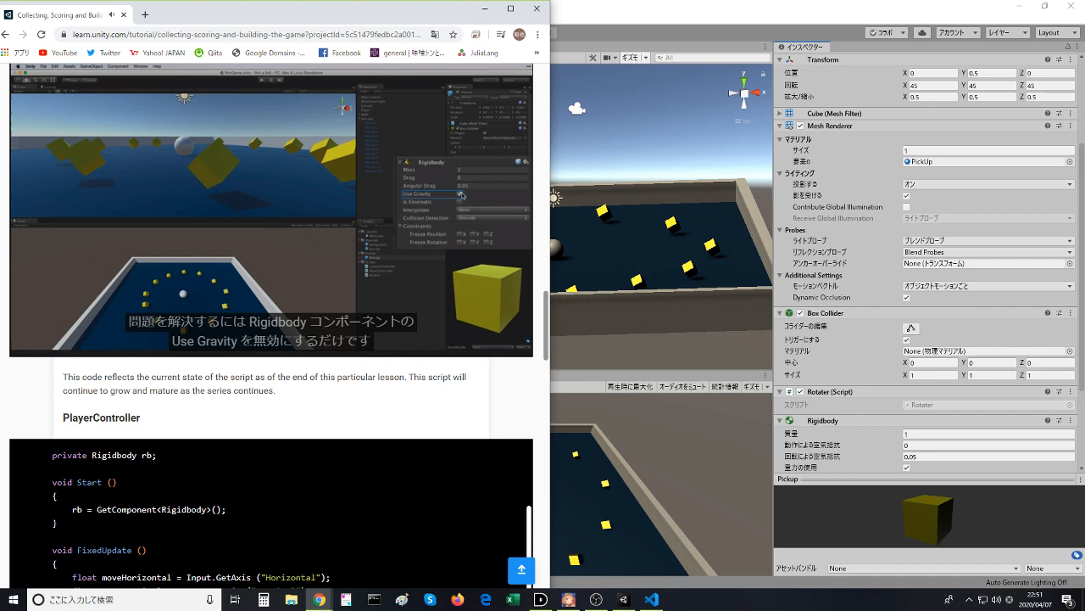
pyautogui.click(906, 467)
pyautogui.hotkey('alt', 'Tab')
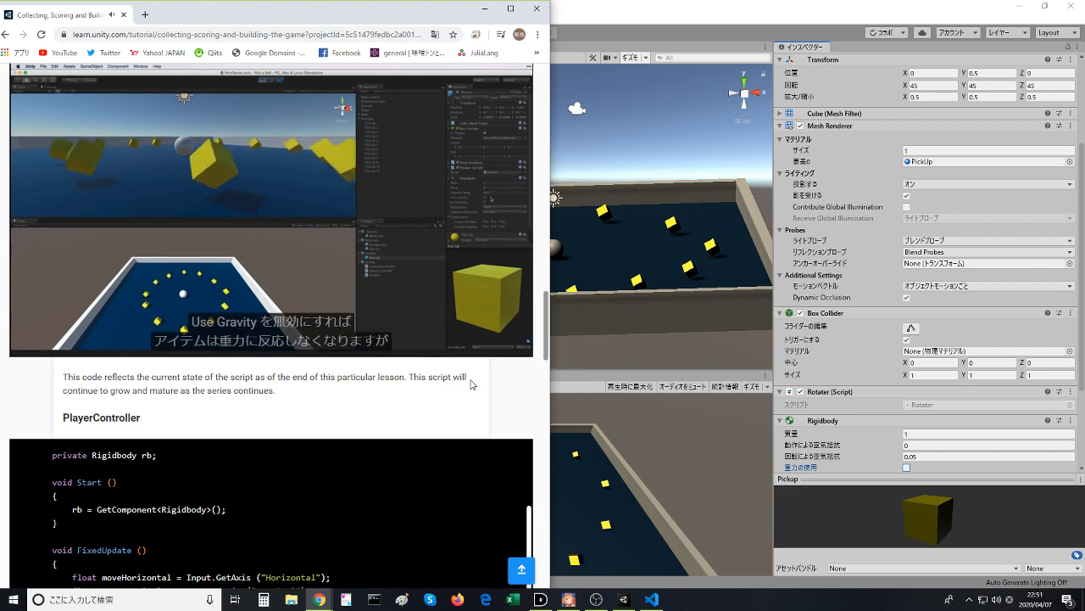
# - Pause the lesson video at the kinematic setting, and enable Is Kinematic and Use Gravity on the Pickup prefab's Rigidbody
pyautogui.moveTo(245, 357)
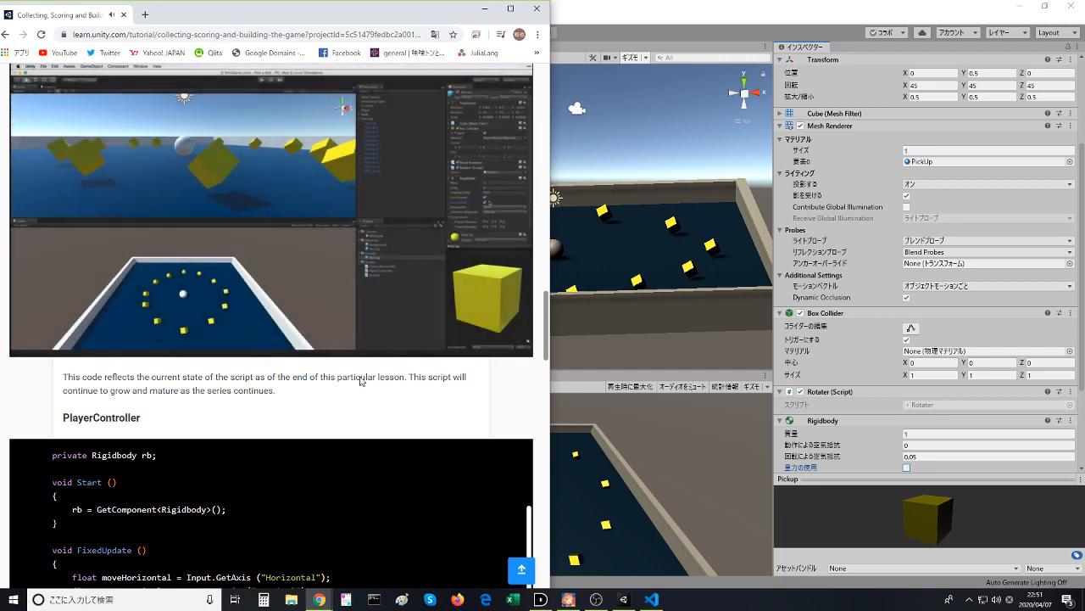
pyautogui.click(354, 267)
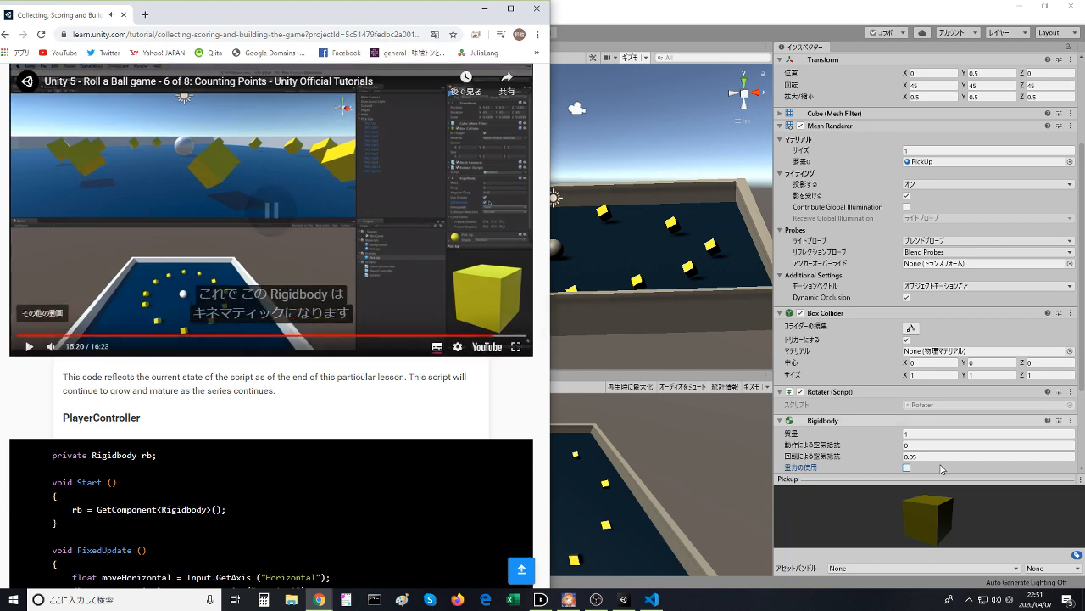
pyautogui.scroll(-3, 922, 443)
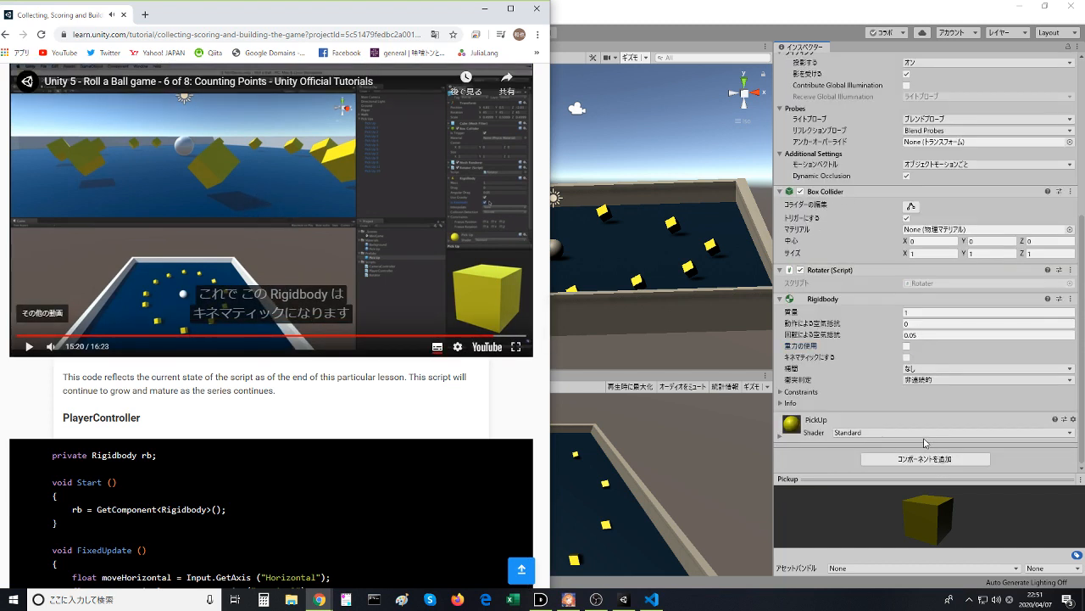
pyautogui.click(905, 354)
pyautogui.click(905, 357)
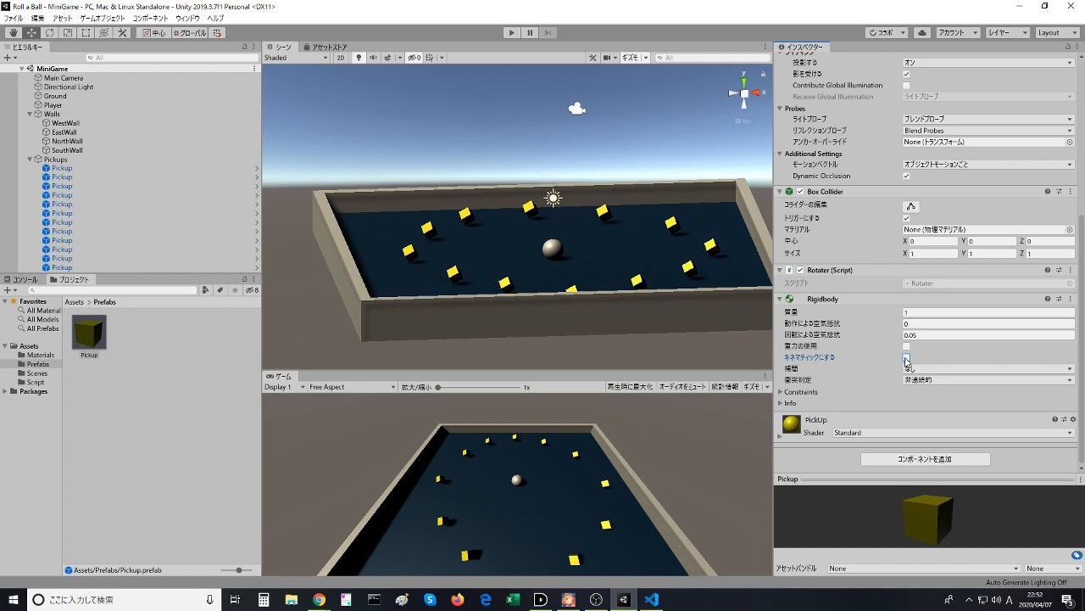
# - Watch the rest of the Counting Points lesson video in the browser and mark the lesson step as completed
pyautogui.hotkey('alt', 'Tab')
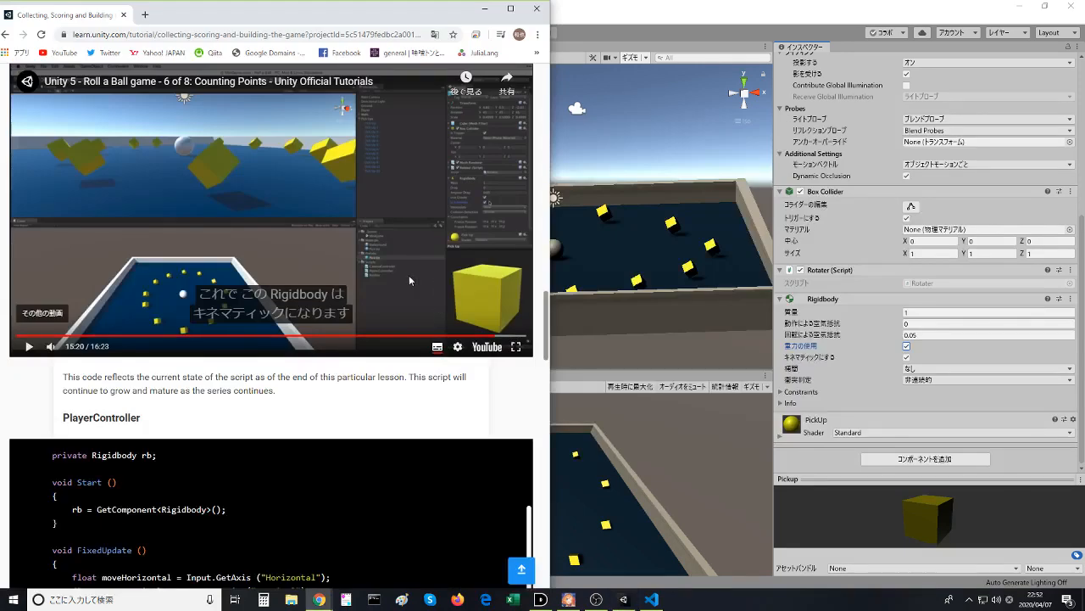
pyautogui.click(360, 223)
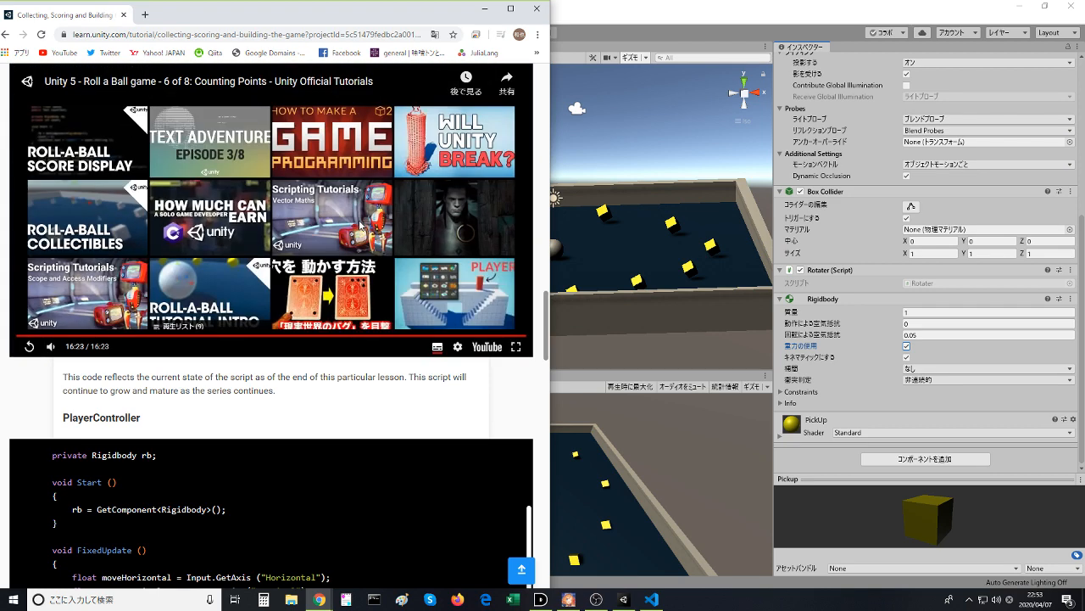
pyautogui.scroll(-9, 245, 339)
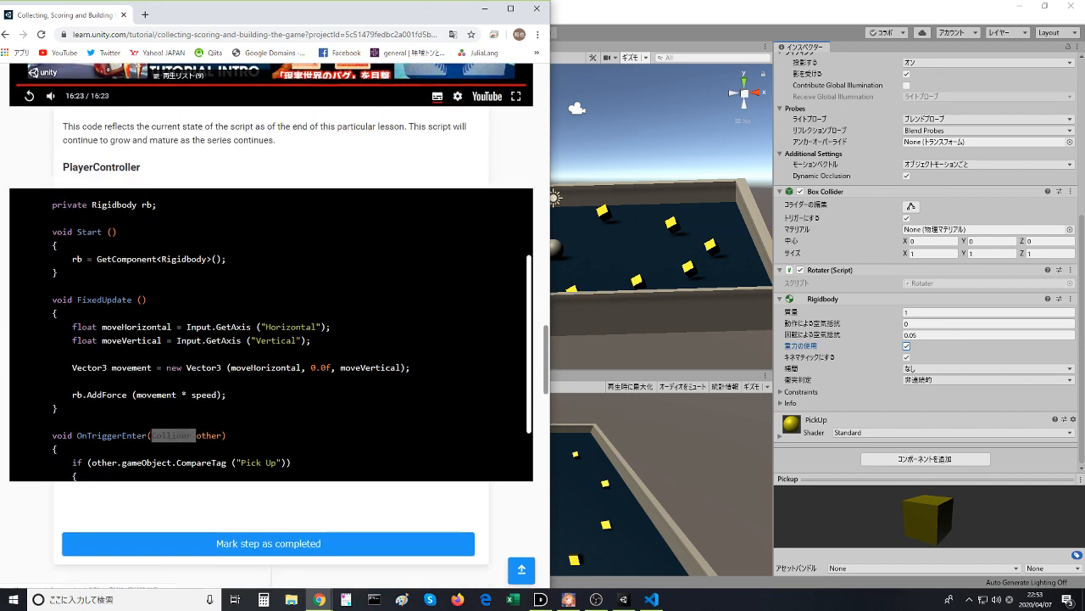
pyautogui.click(245, 339)
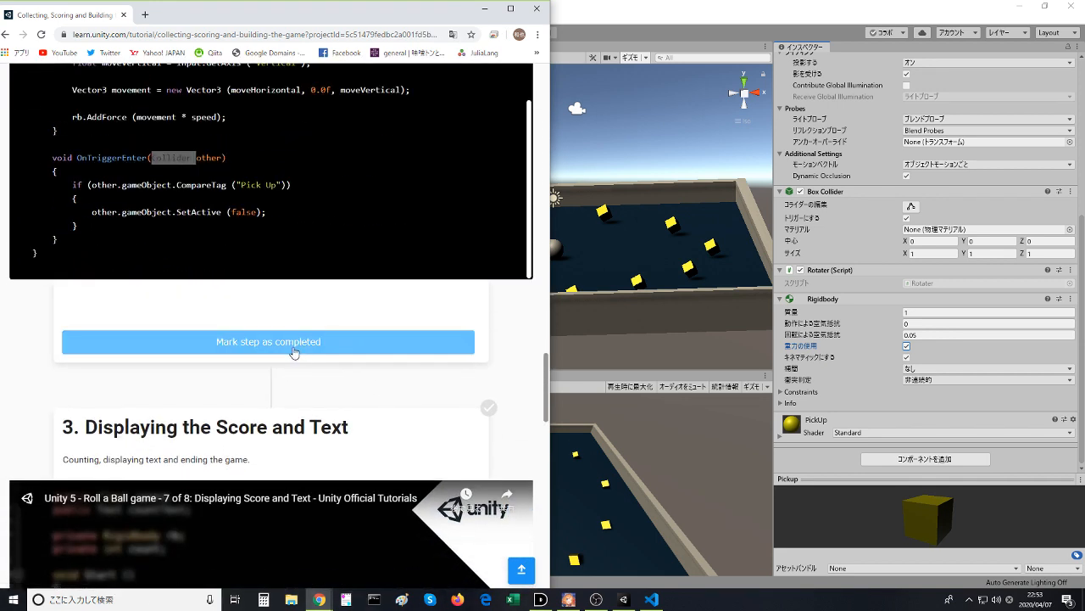
# - Look over the Displaying the Score and Text lesson and watch its video up to the declaration of the private integer
pyautogui.scroll(-1, 293, 356)
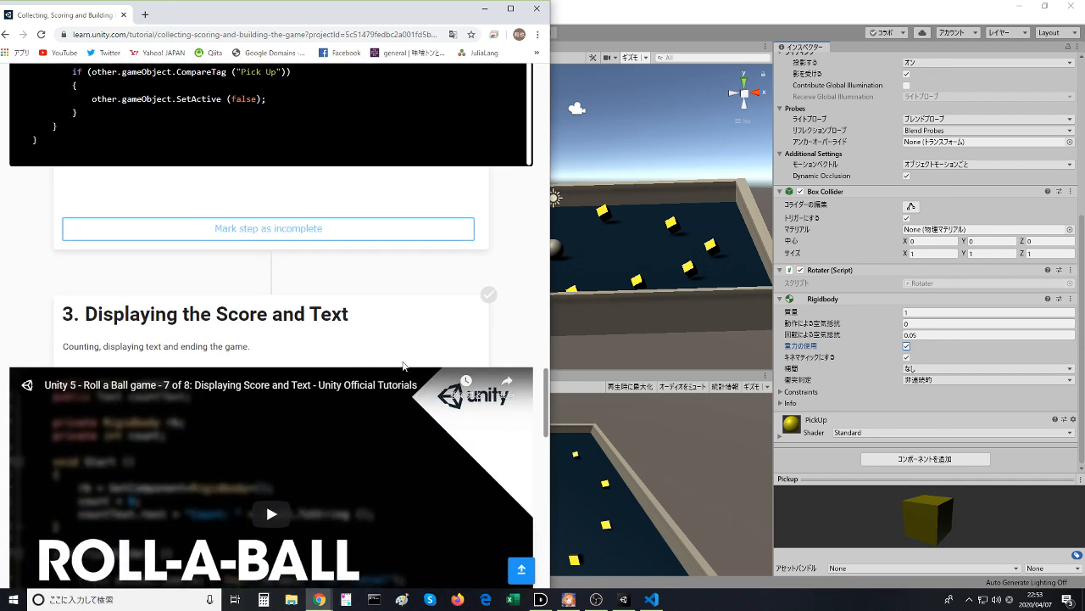
pyautogui.scroll(-5, 266, 501)
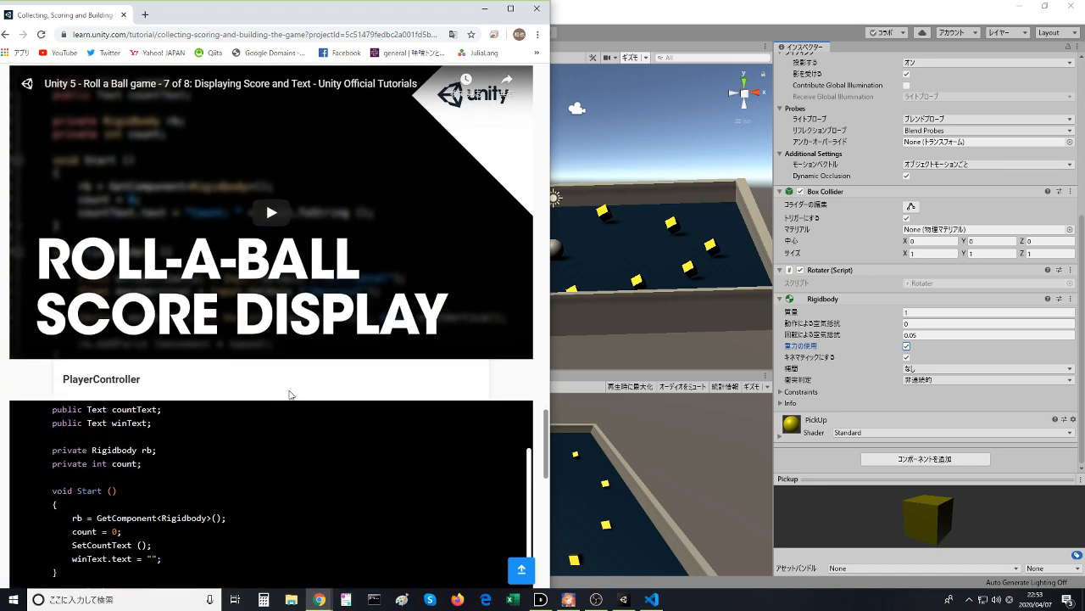
pyautogui.scroll(-7, 527, 379)
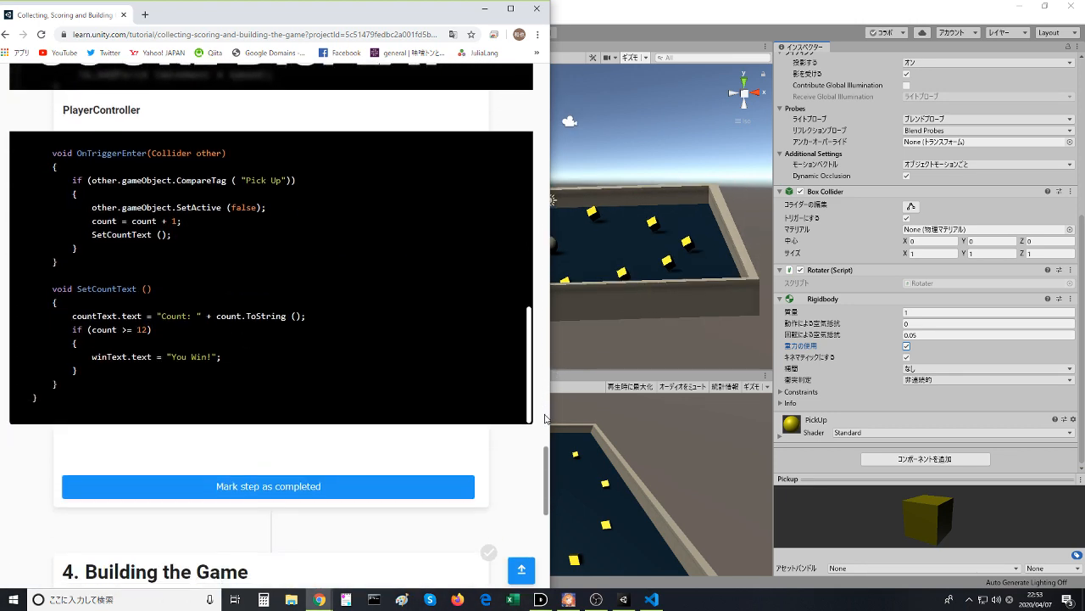
pyautogui.scroll(-7, 544, 415)
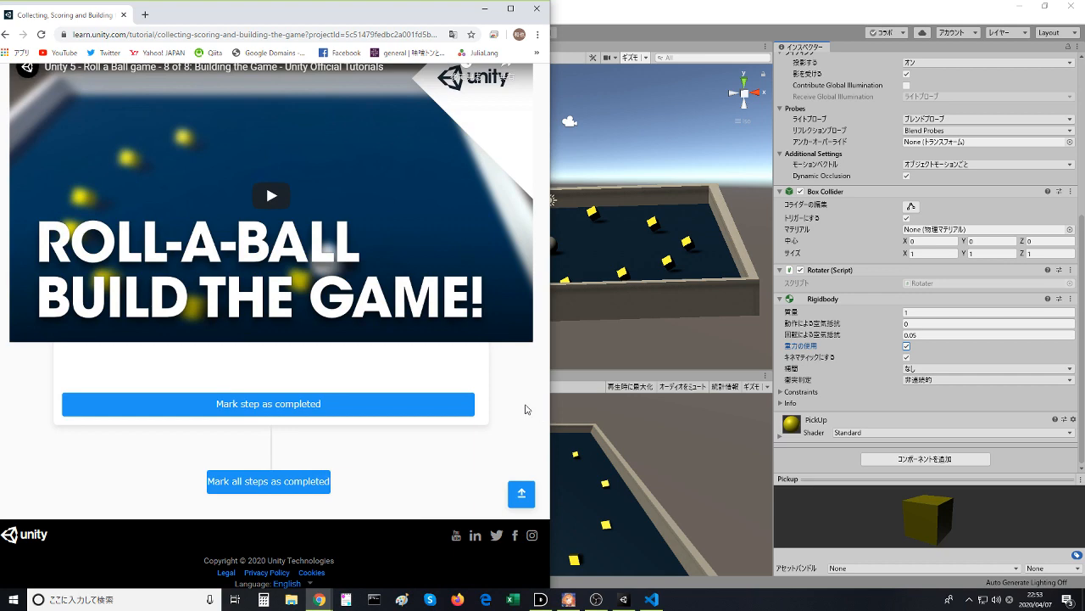
pyautogui.scroll(8, 319, 462)
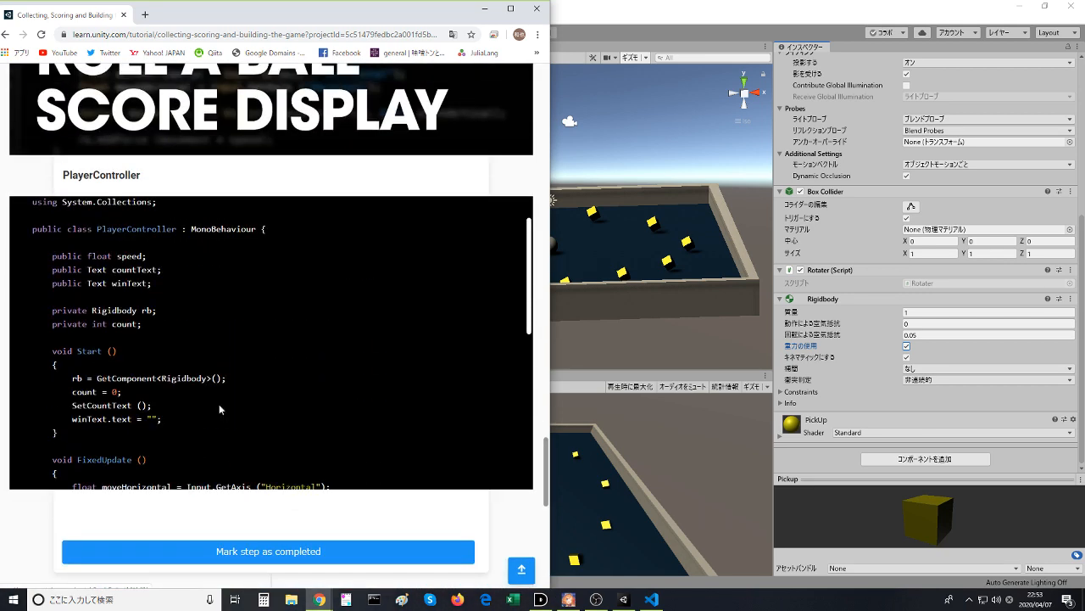
pyautogui.scroll(5, 219, 410)
pyautogui.click(237, 184)
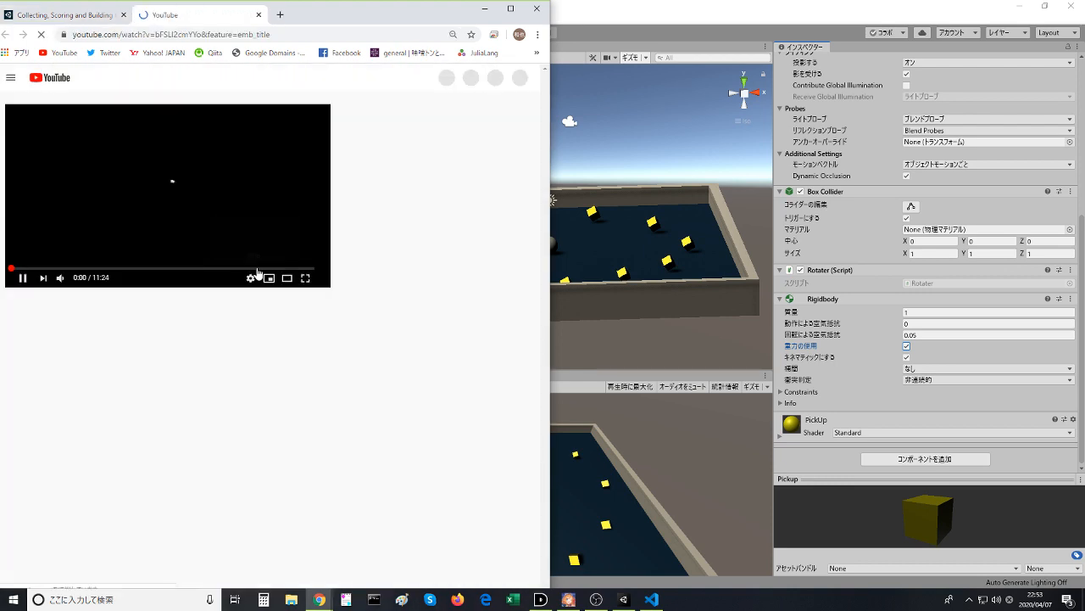
pyautogui.click(259, 14)
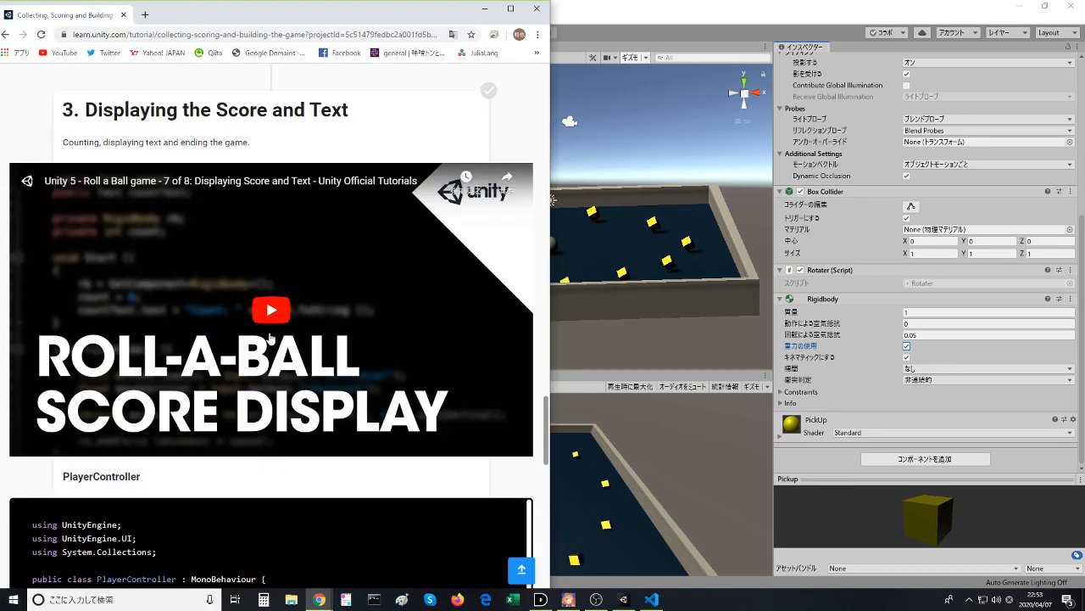
pyautogui.click(270, 337)
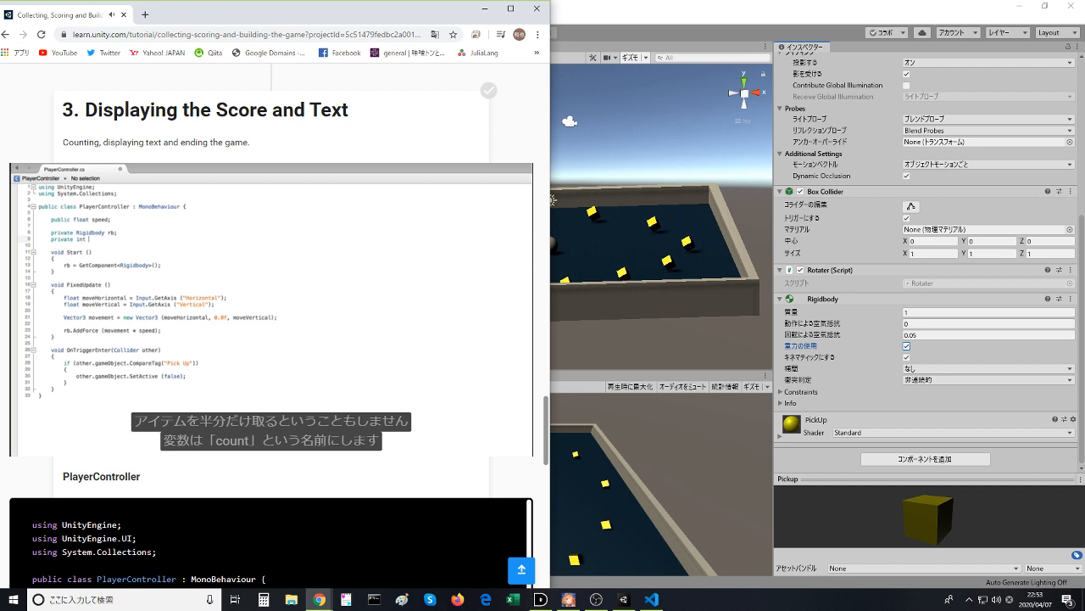
pyautogui.click(348, 379)
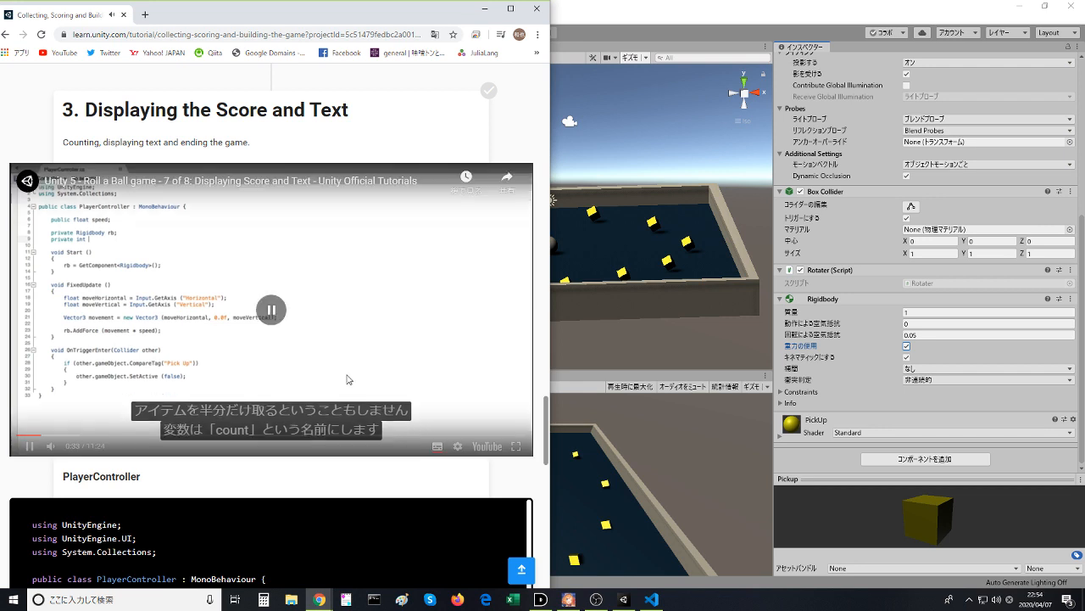
# - Switch to Visual Studio Code, declare private int count; below the Rigidbody variable in PlayerController.cs, and save the script
pyautogui.click(651, 599)
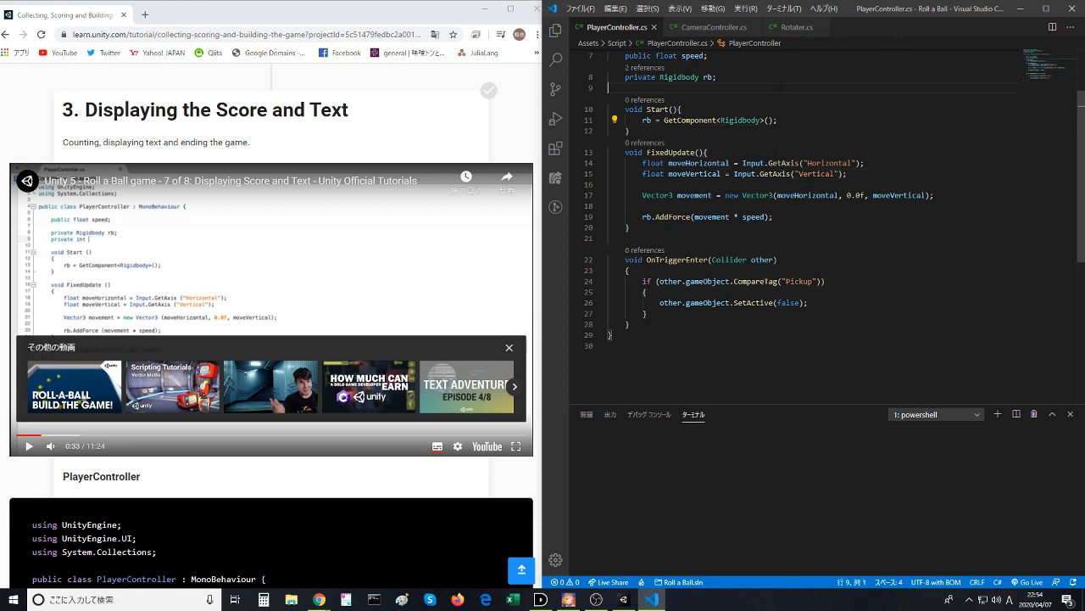
pyautogui.click(777, 77)
pyautogui.press('Return')
pyautogui.write('pri')
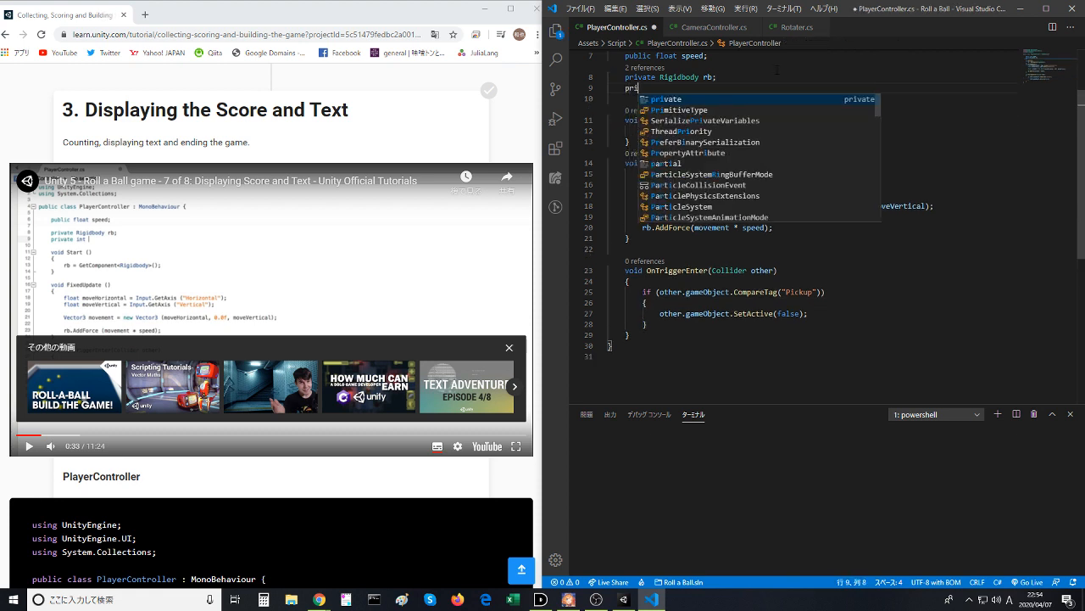
pyautogui.write('vate ')
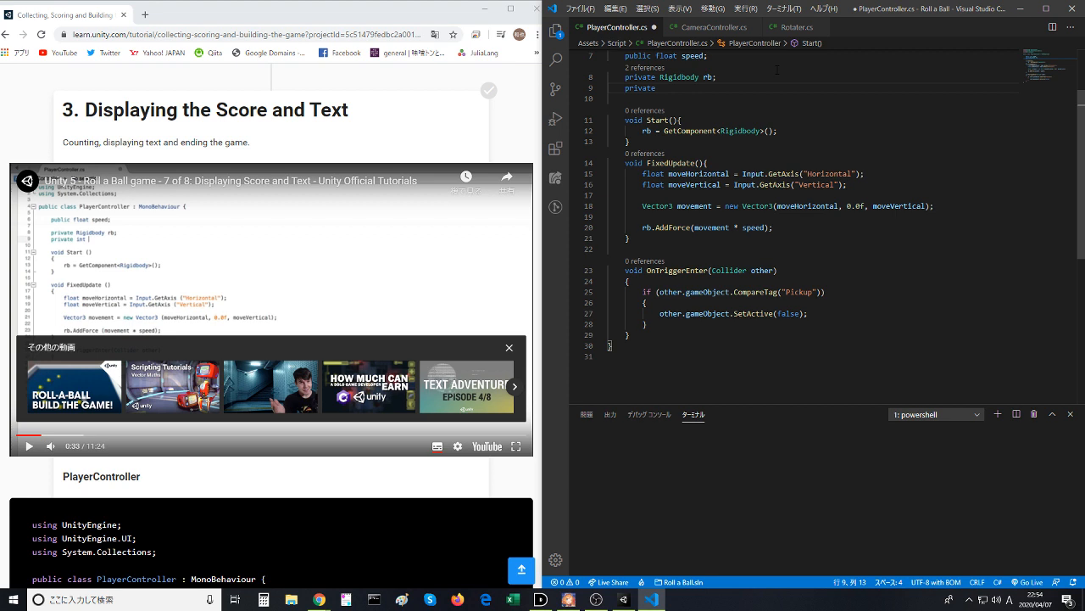
pyautogui.write('ContextMenuItemAttribute')
pyautogui.press('BackSpace')
pyautogui.press('BackSpace')
pyautogui.press('BackSpace')
pyautogui.press('BackSpace')
pyautogui.press('BackSpace')
pyautogui.press('BackSpace')
pyautogui.press('BackSpace')
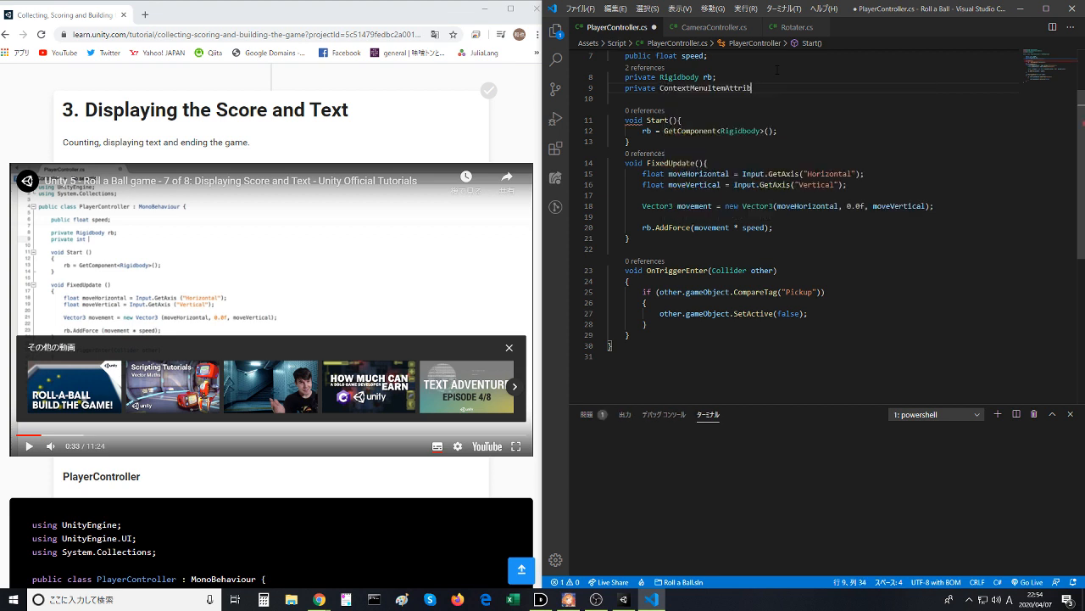
pyautogui.press('BackSpace')
pyautogui.press('BackSpace')
pyautogui.press('BackSpace')
pyautogui.press('BackSpace')
pyautogui.press('BackSpace')
pyautogui.press('BackSpace')
pyautogui.press('BackSpace')
pyautogui.press('BackSpace')
pyautogui.press('BackSpace')
pyautogui.press('BackSpace')
pyautogui.press('BackSpace')
pyautogui.press('BackSpace')
pyautogui.press('BackSpace')
pyautogui.press('BackSpace')
pyautogui.press('BackSpace')
pyautogui.press('BackSpace')
pyautogui.press('BackSpace')
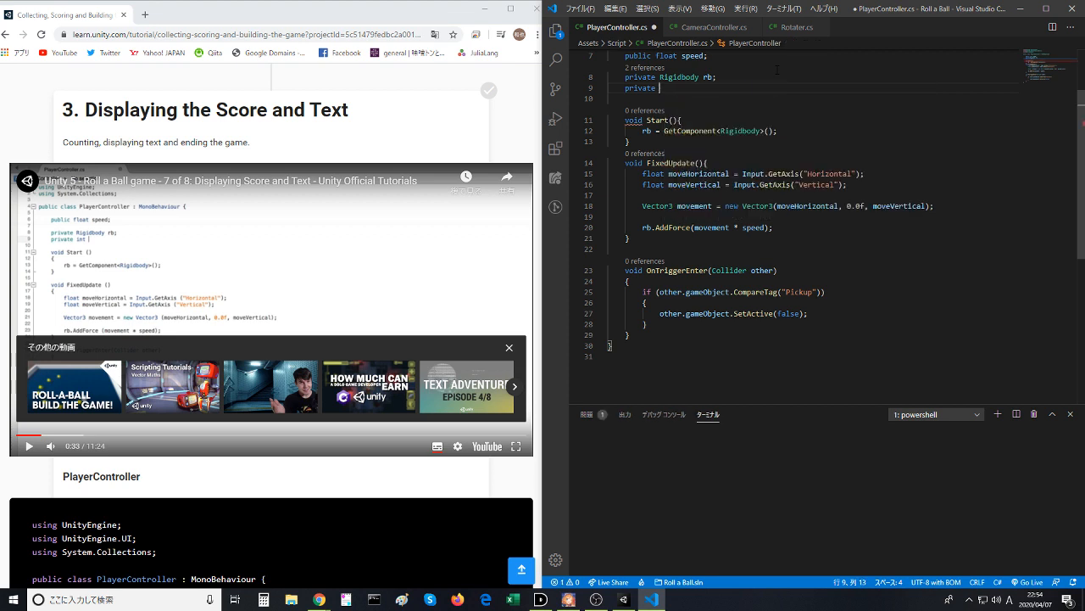
pyautogui.write('int count;')
pyautogui.hotkey('ctrl', 's')
# - Resume the lesson video, add count = 0; after the GetComponent line in the Start method, and save PlayerController.cs
pyautogui.click(268, 299)
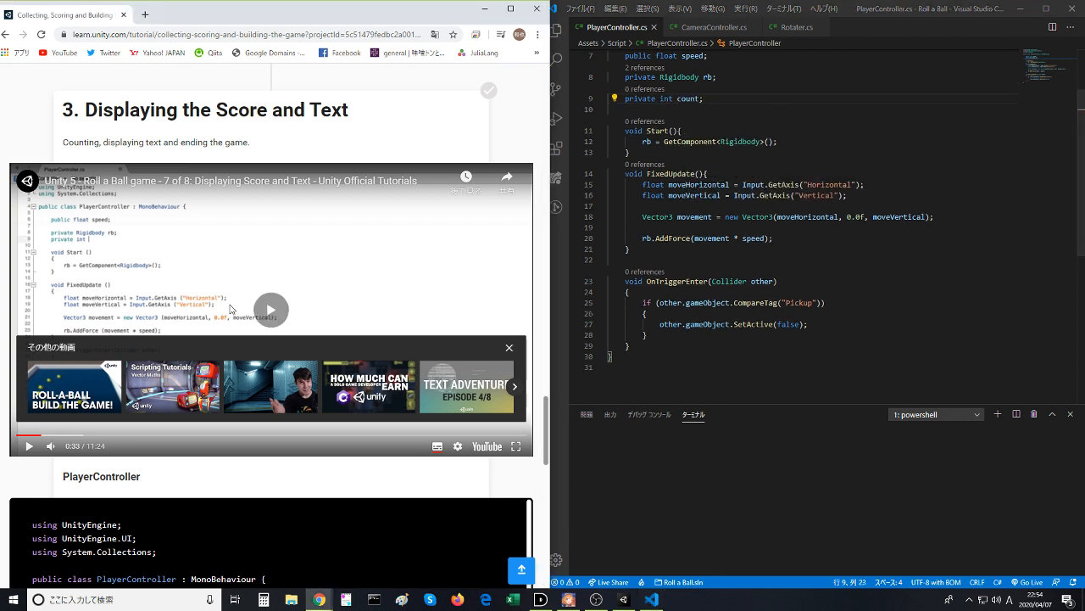
pyautogui.click(696, 173)
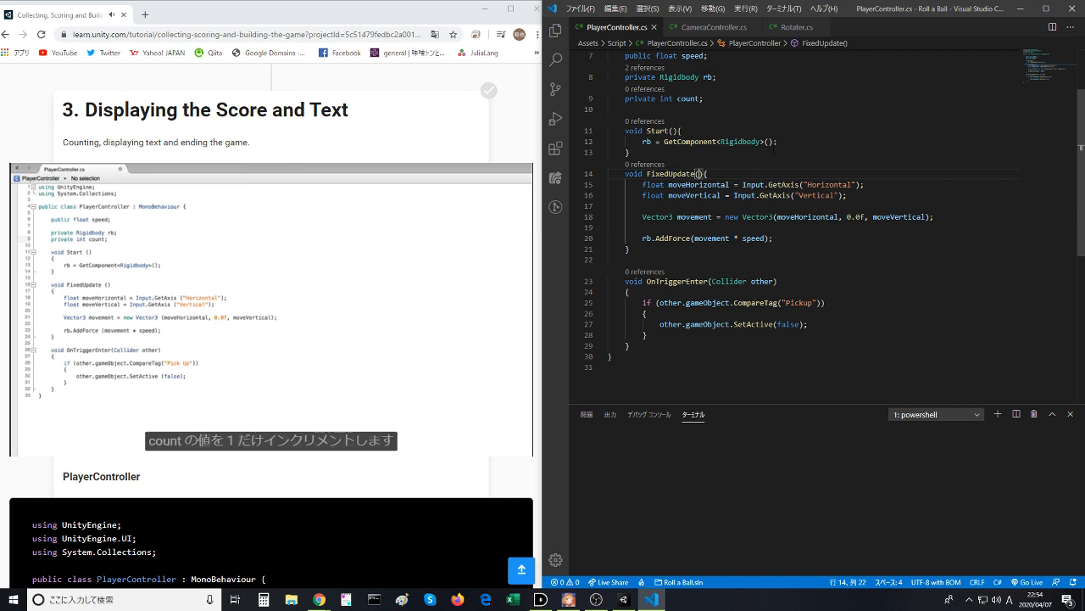
pyautogui.click(804, 141)
pyautogui.press('Return')
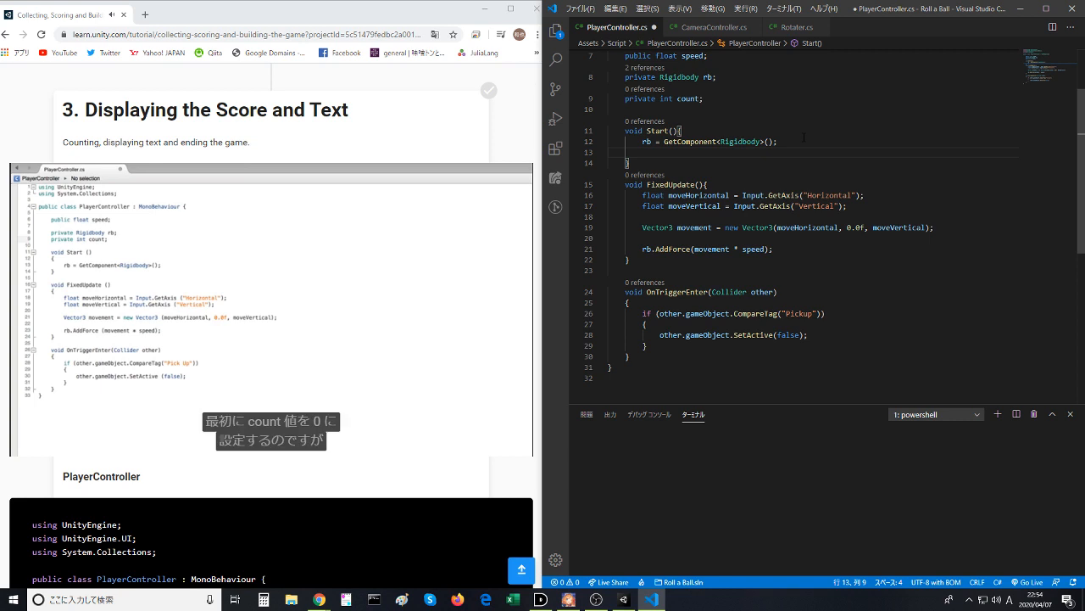
pyautogui.write('count = 0')
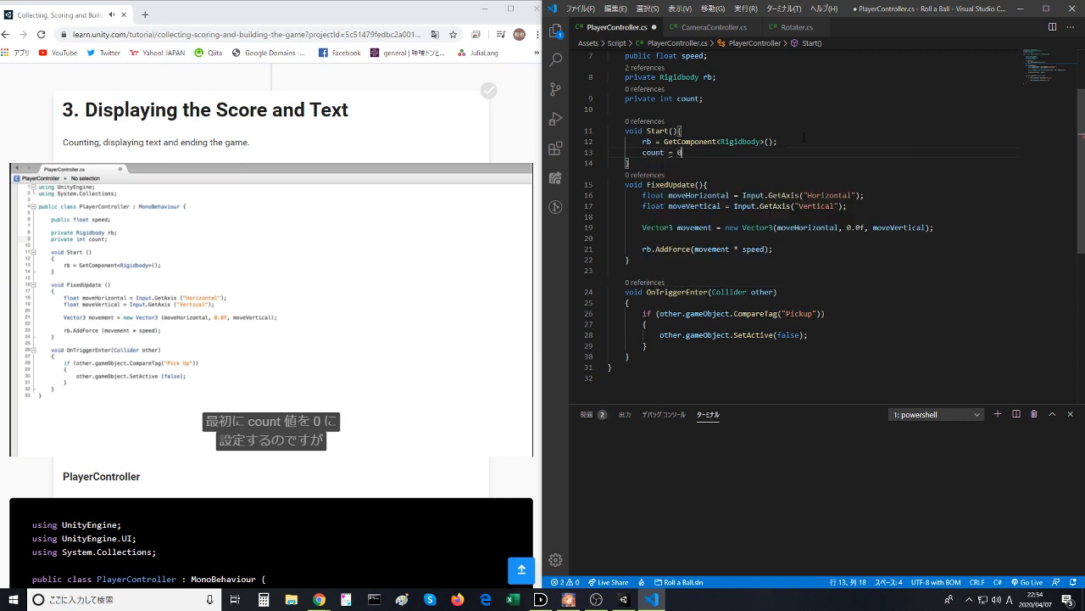
pyautogui.write(';')
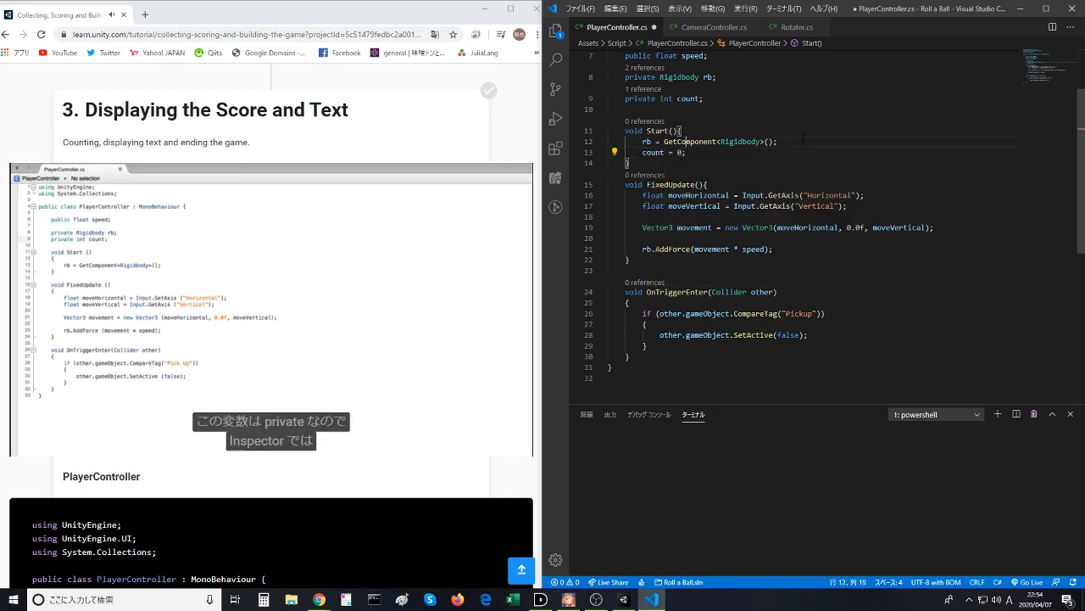
pyautogui.press('Up')
pyautogui.hotkey('ctrl', 's')
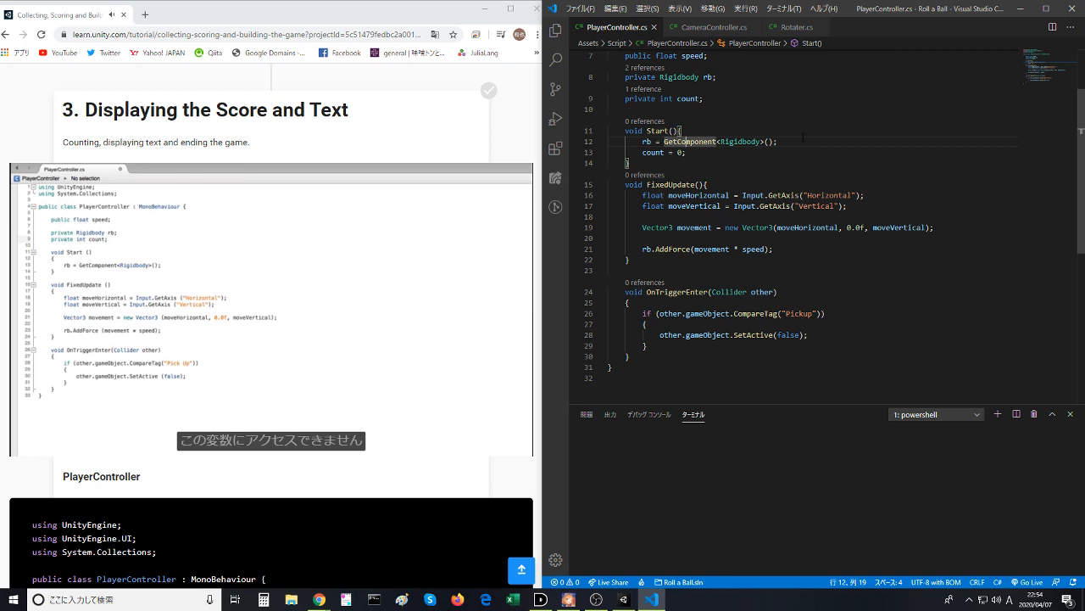
# - In OnTriggerEnter, add count += 1; after the SetActive(false) line inside the Pickup tag check, and save PlayerController.cs
pyautogui.click(765, 206)
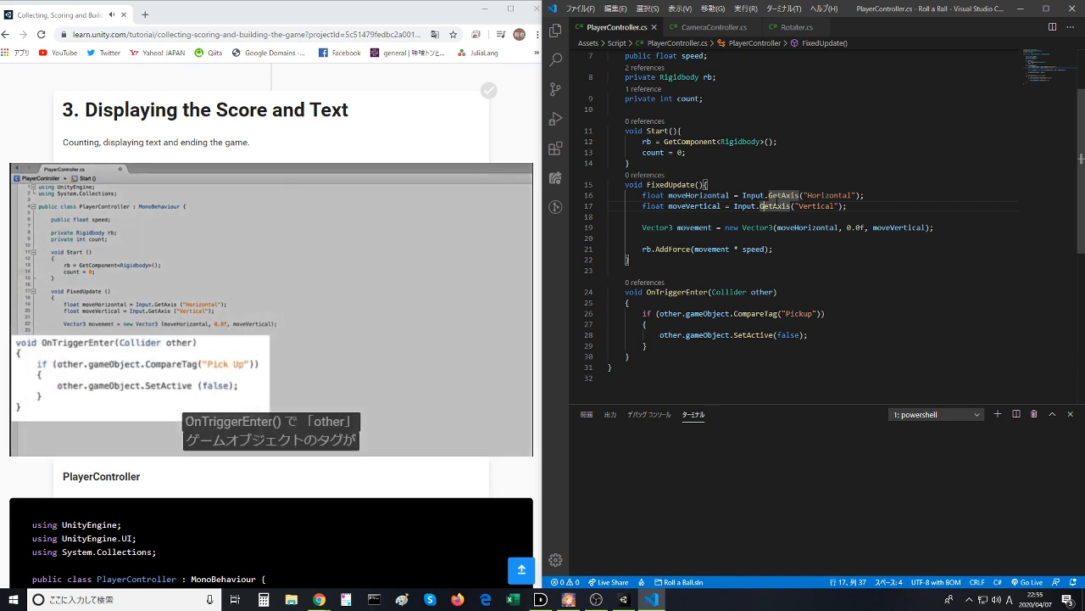
pyautogui.click(911, 338)
pyautogui.press('Return')
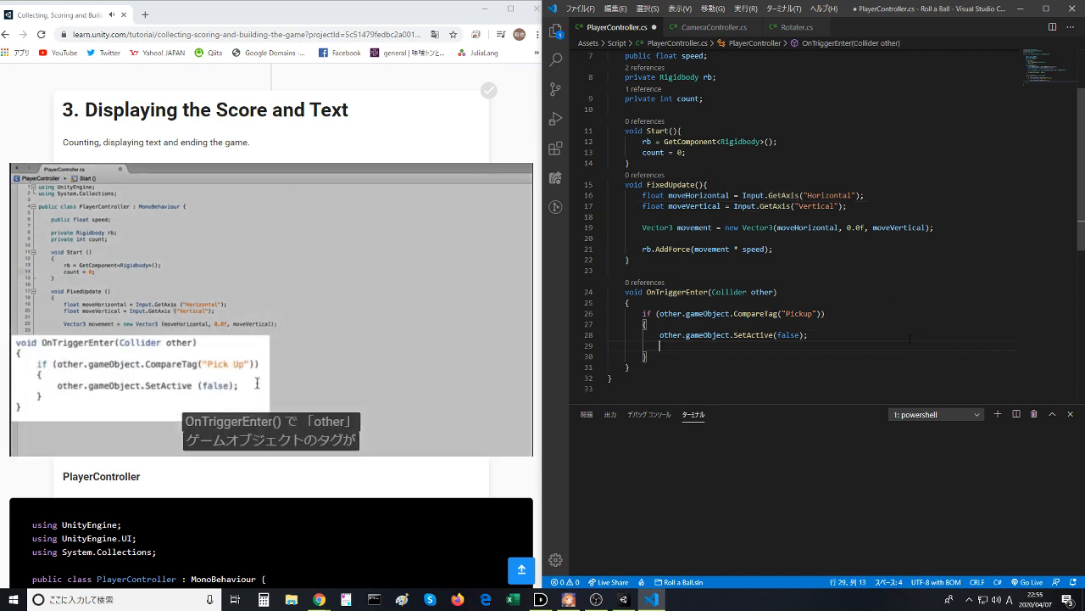
pyautogui.write('coutn')
pyautogui.write('nt ')
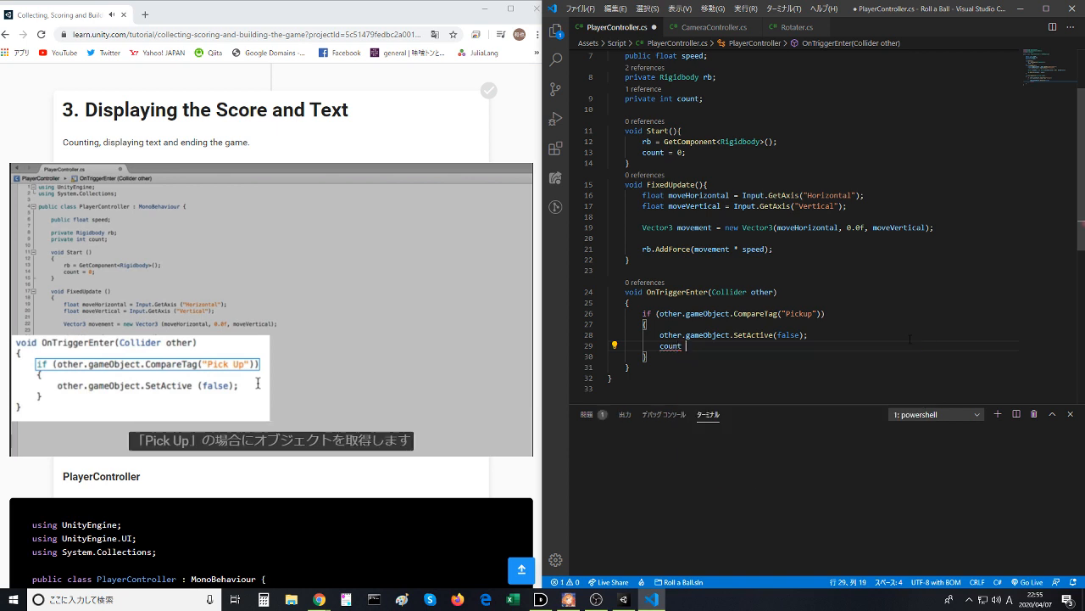
pyautogui.write('+= 1;')
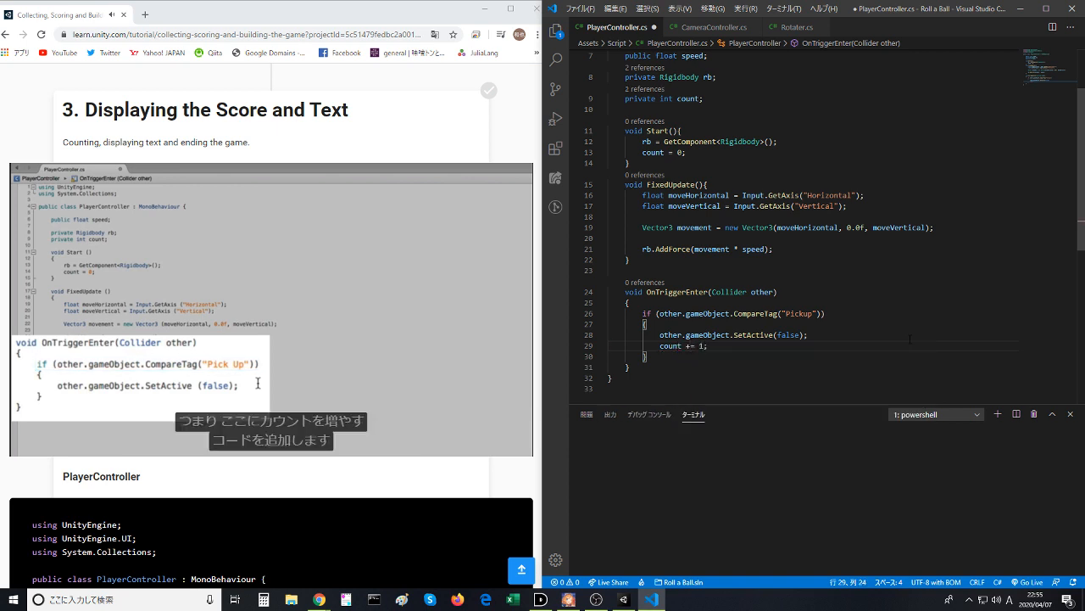
pyautogui.click(920, 323)
pyautogui.hotkey('ctrl', 's')
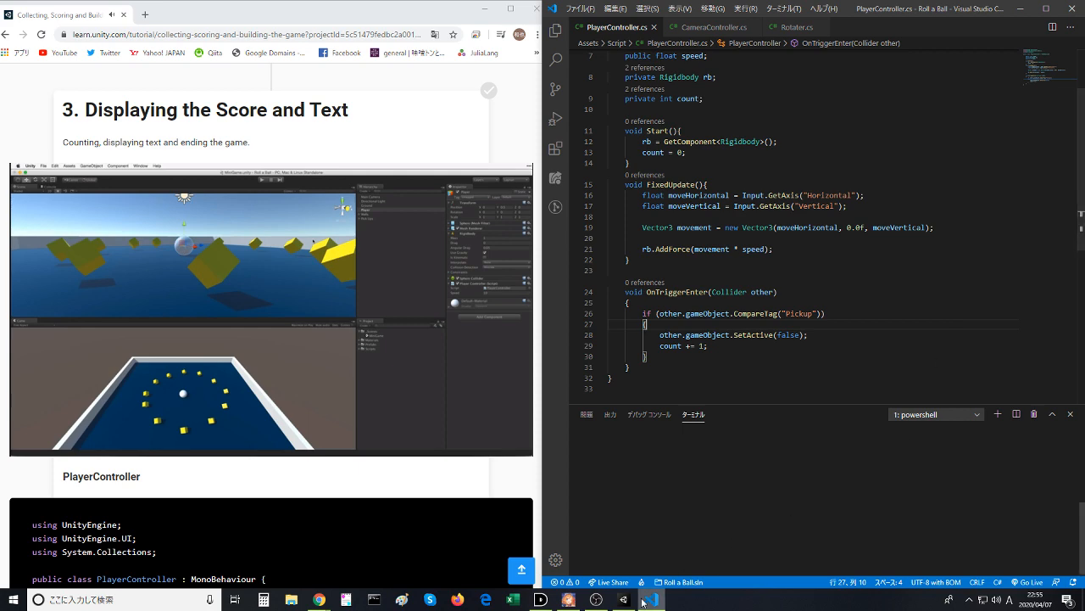
# - Pause the lesson video at the UI object creation, switch to Unity, and collapse the Pickups and Walls groups
pyautogui.moveTo(634, 604)
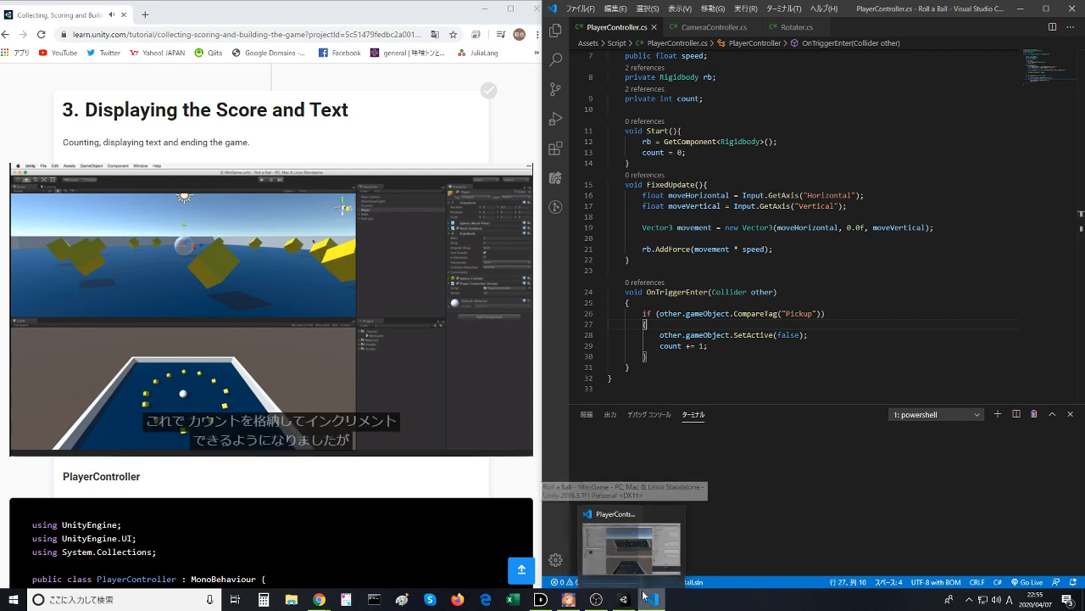
pyautogui.moveTo(658, 577)
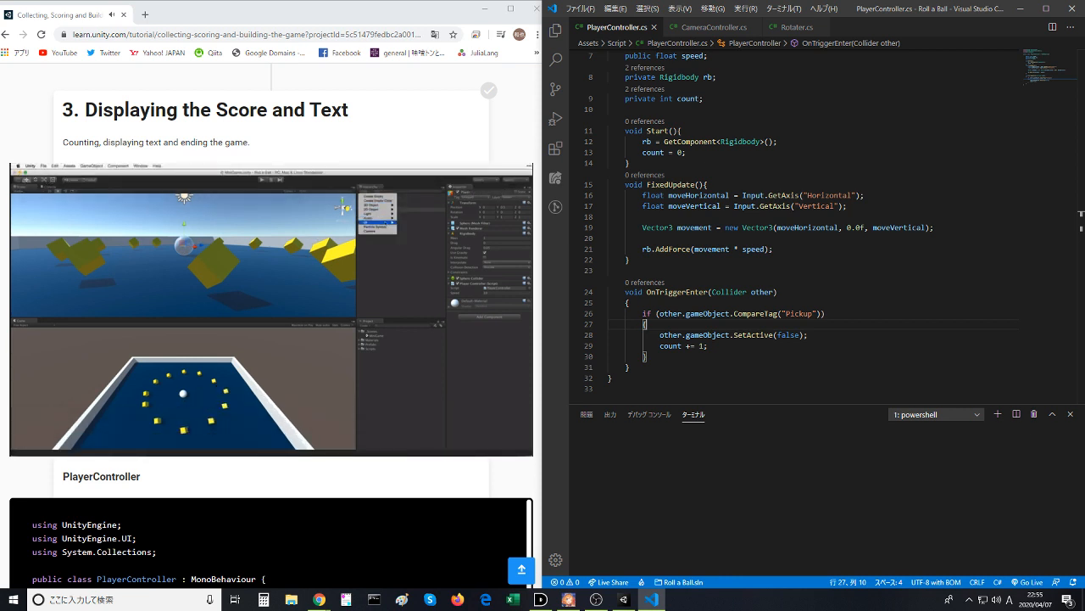
pyautogui.click(432, 411)
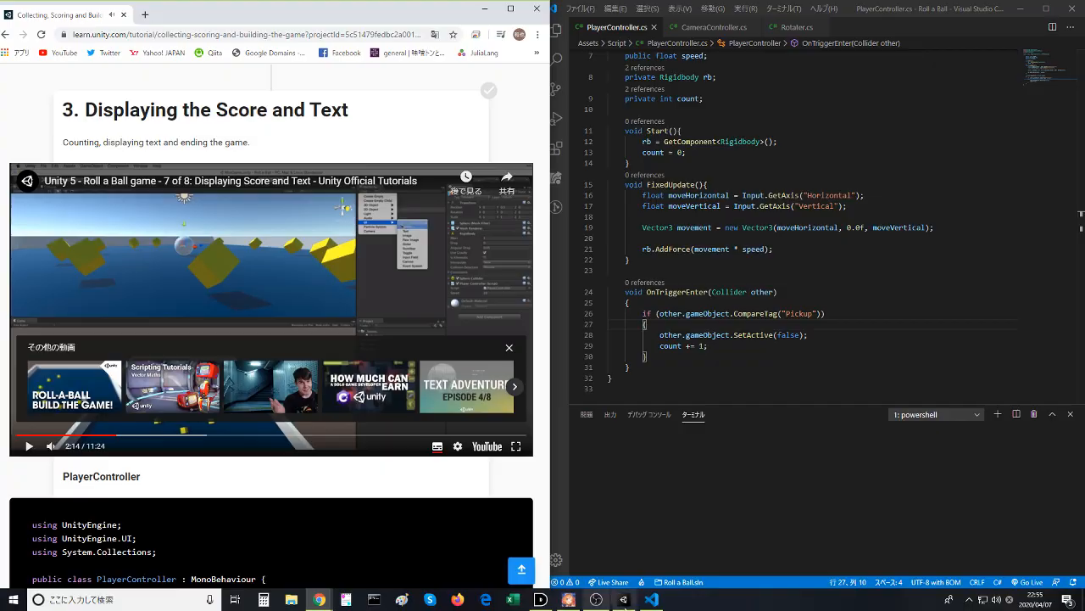
pyautogui.click(631, 603)
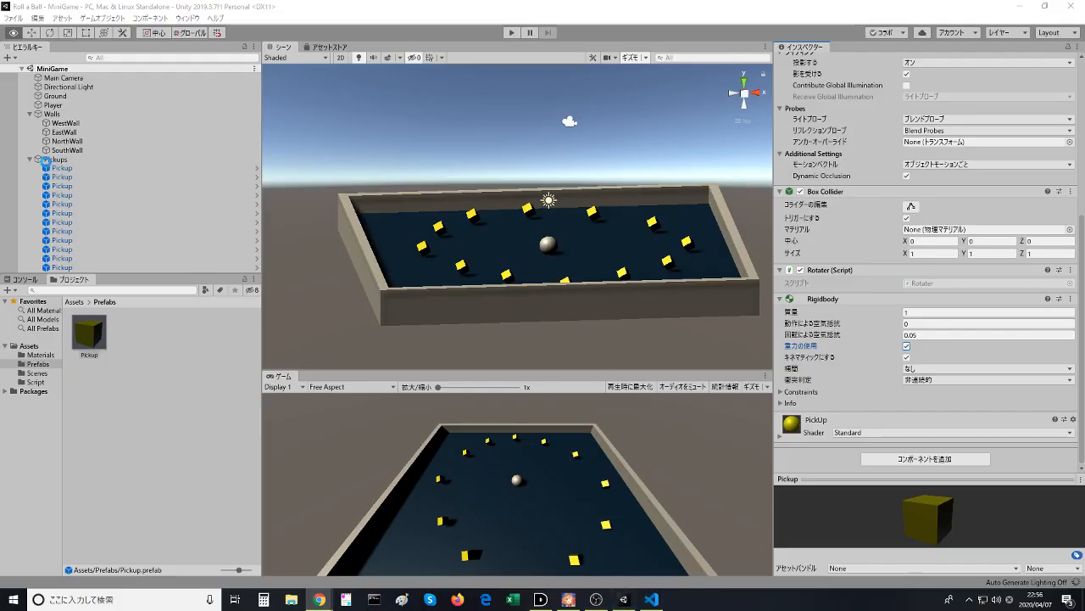
pyautogui.click(29, 160)
pyautogui.click(34, 113)
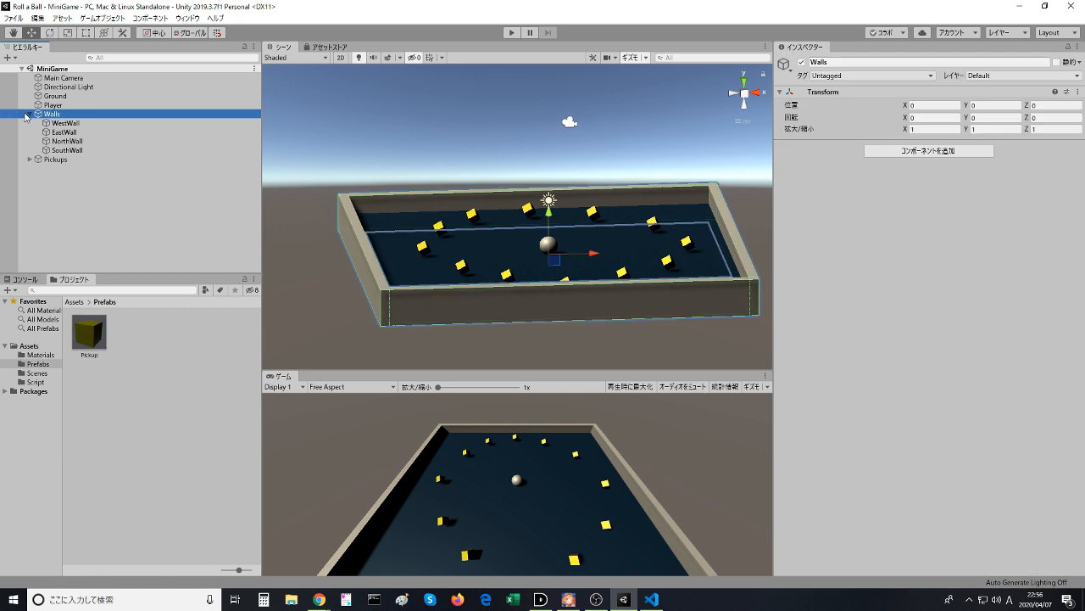
pyautogui.click(31, 113)
pyautogui.click(68, 187)
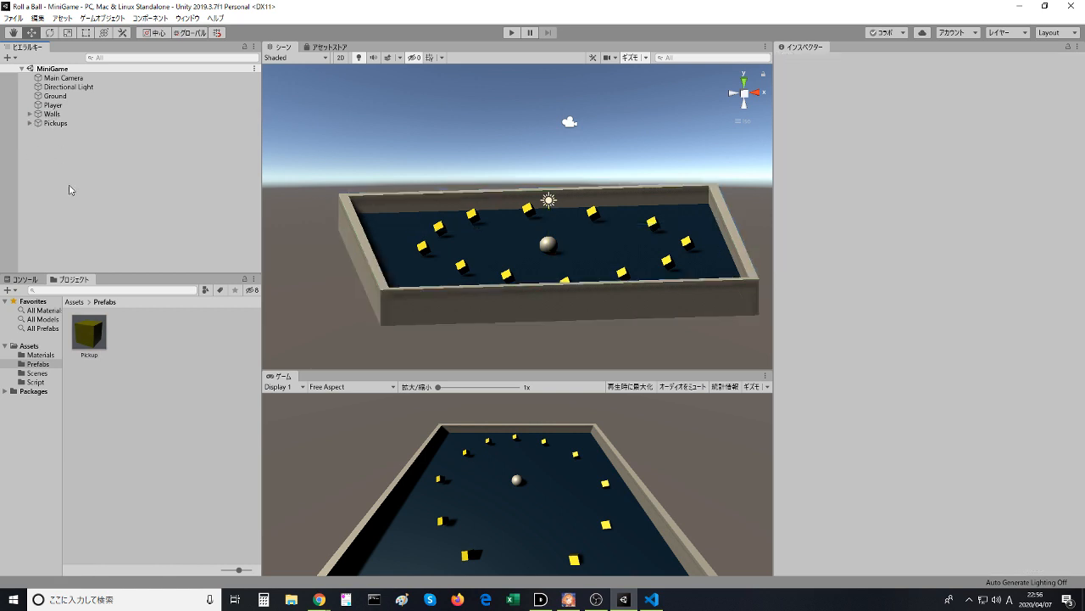
# - Try adding a UI Text object to the MiniGame scene, undo it, and return to the lesson video in the browser
pyautogui.click(8, 57)
pyautogui.moveTo(51, 169)
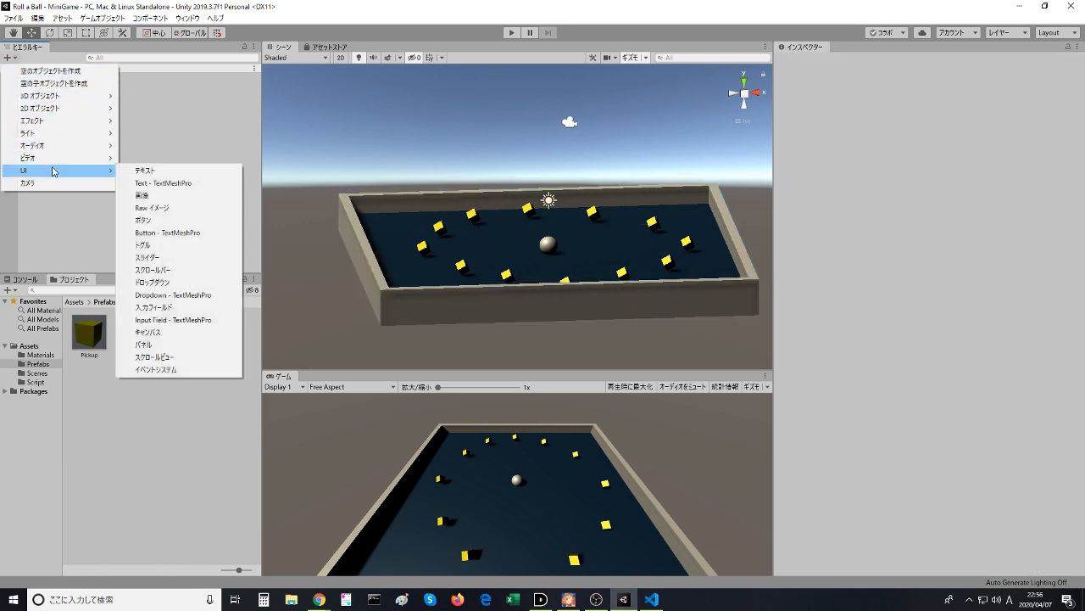
pyautogui.click(136, 171)
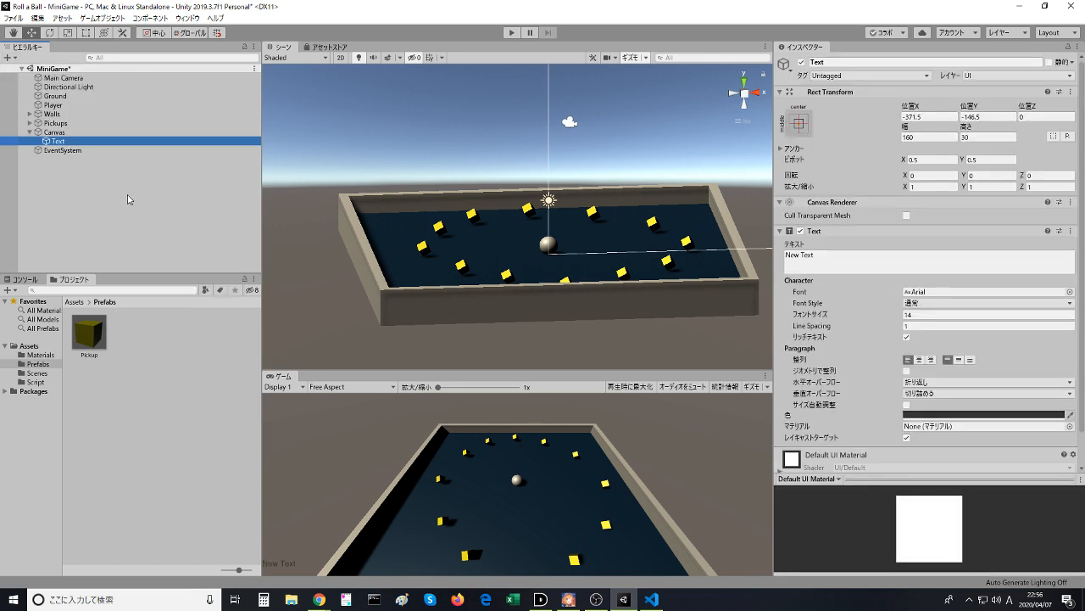
pyautogui.hotkey('ctrl', 'z')
pyautogui.hotkey('alt', 'Tab')
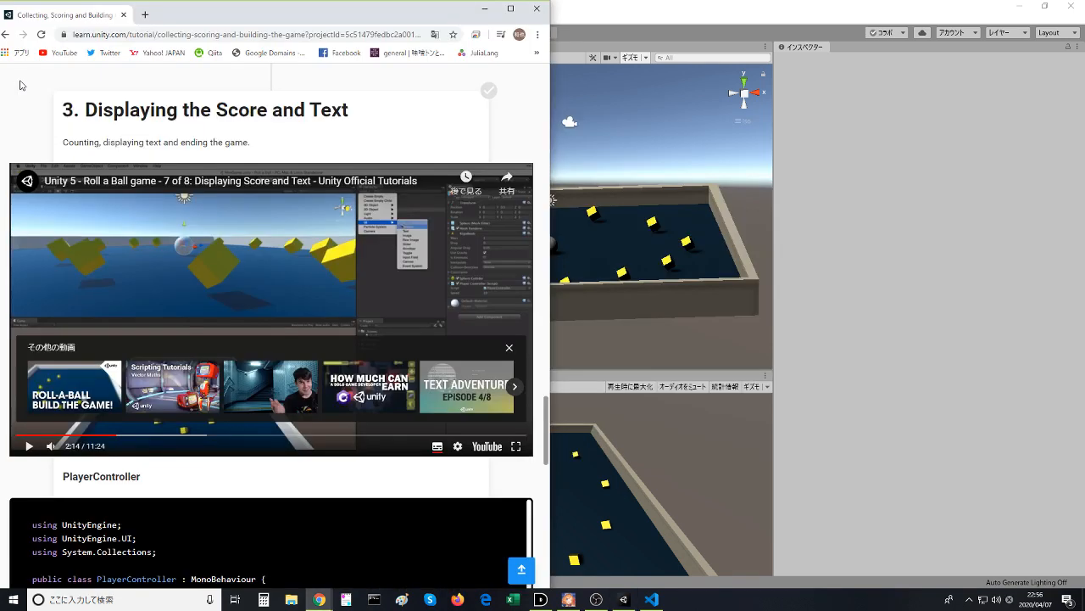
# - Resume the lesson video, switch to Unity, and add a UI Text object to the MiniGame scene
pyautogui.click(510, 349)
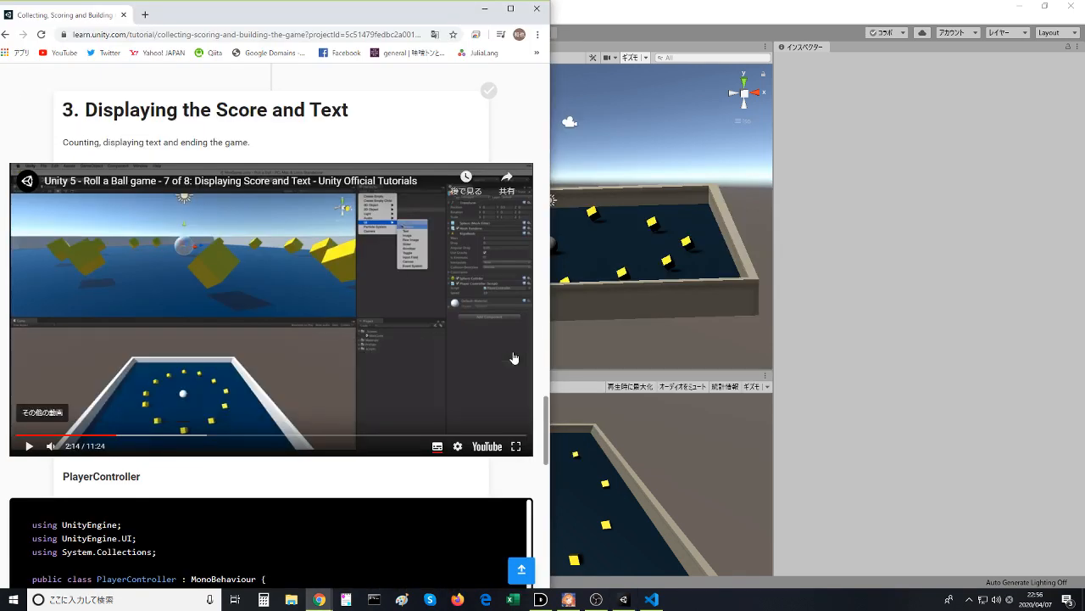
pyautogui.click(385, 269)
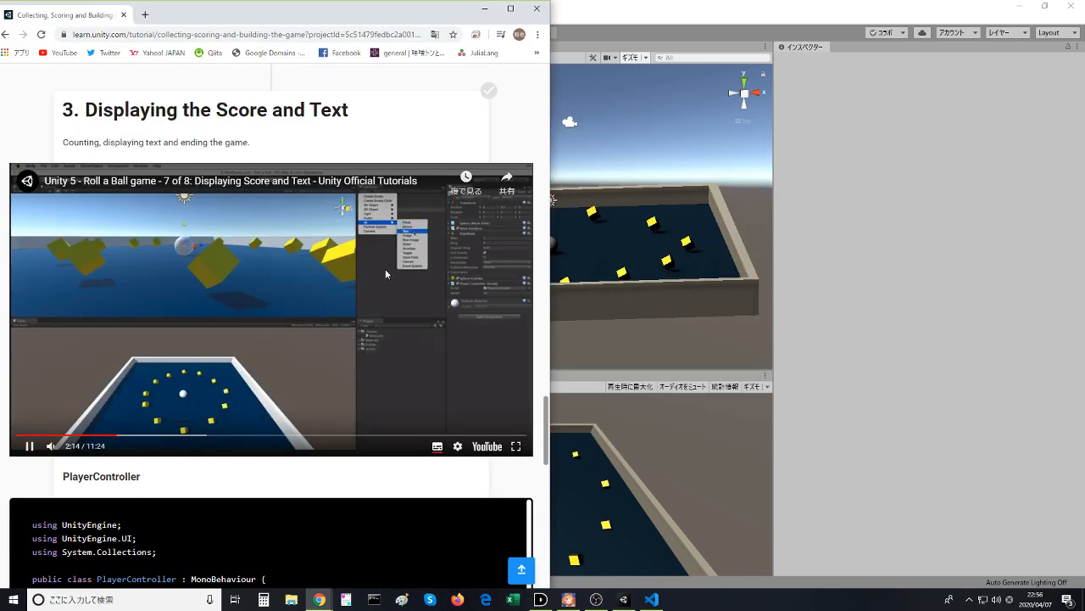
pyautogui.hotkey('alt', 'Tab')
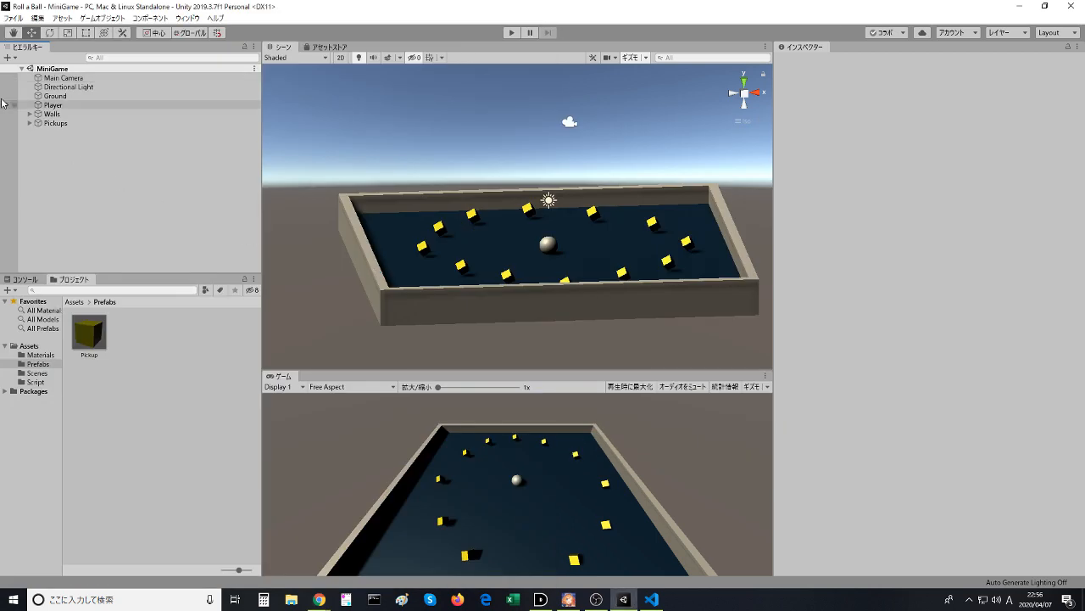
pyautogui.click(9, 57)
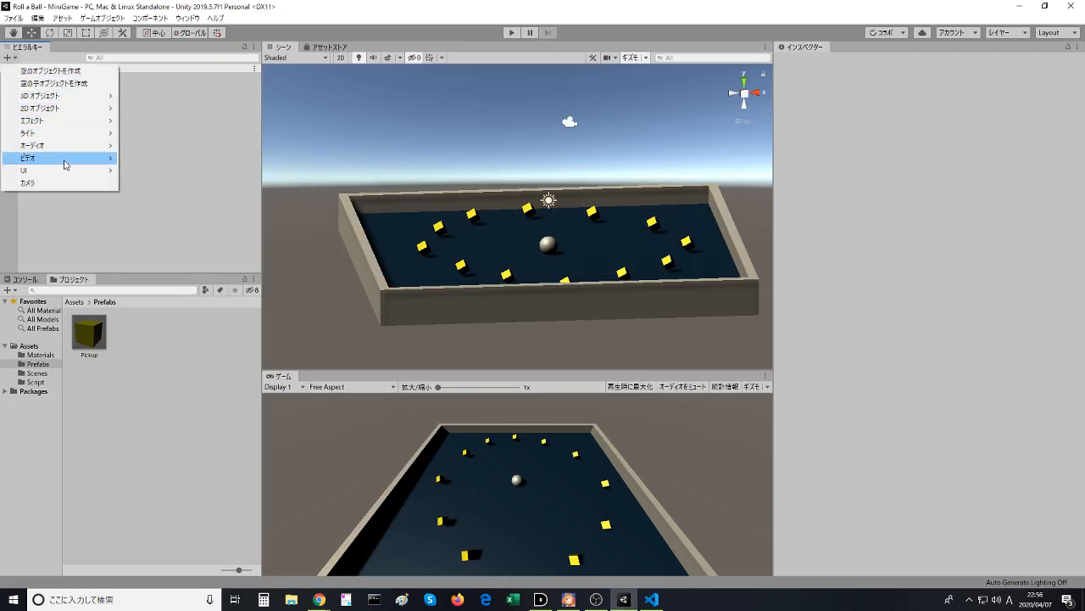
pyautogui.moveTo(64, 170)
pyautogui.click(165, 171)
# - Follow the lesson video to the text renaming part, and rename the Text object under Canvas as Count Text in Unity
pyautogui.hotkey('alt', 'Tab')
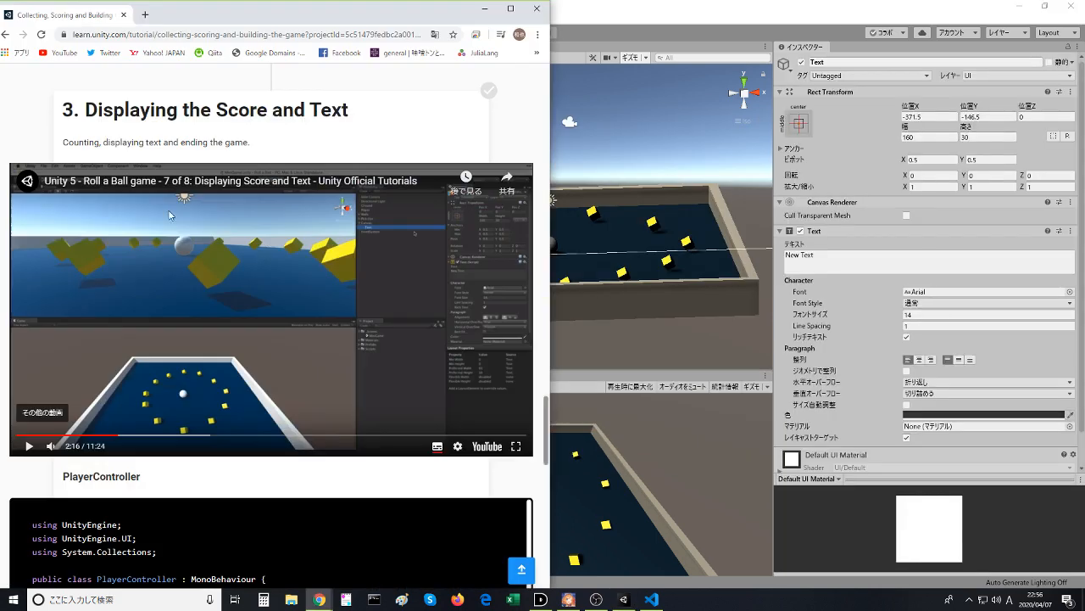
pyautogui.click(212, 263)
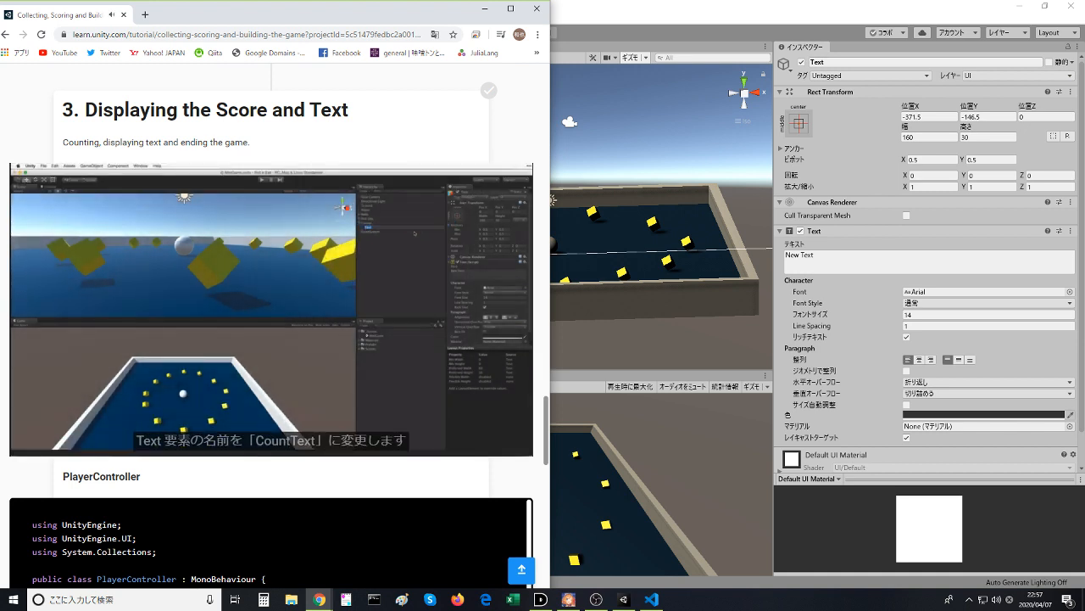
pyautogui.click(382, 237)
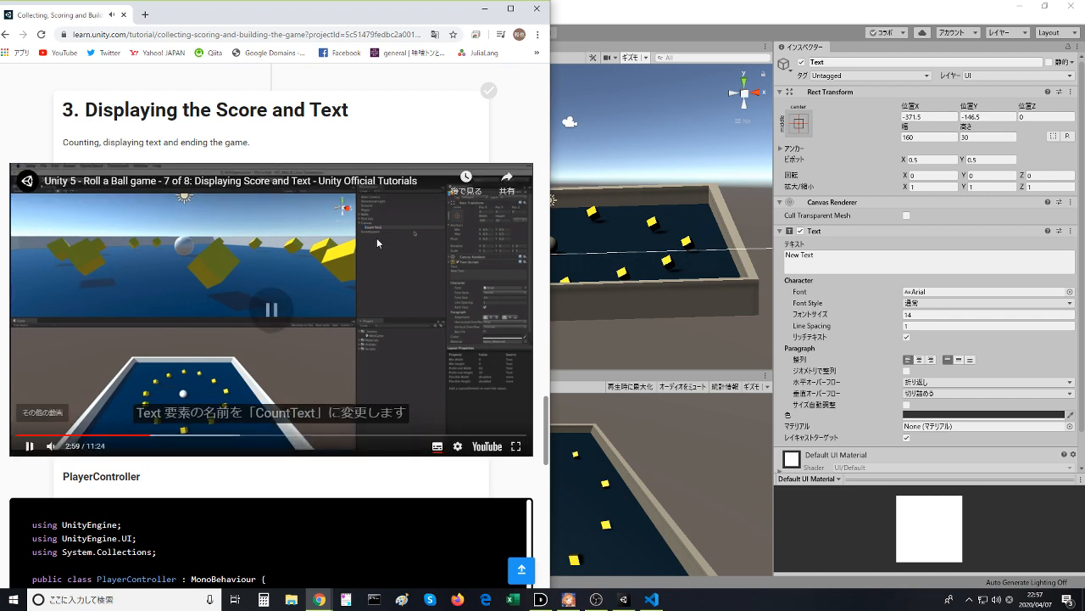
pyautogui.hotkey('alt', 'Tab')
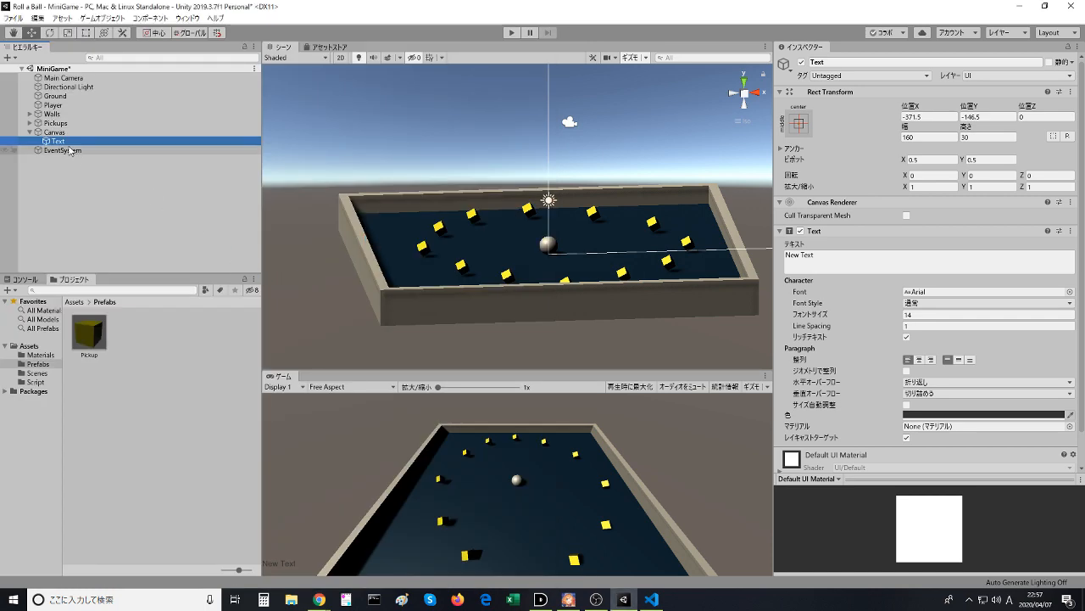
pyautogui.click(63, 142)
pyautogui.write('C')
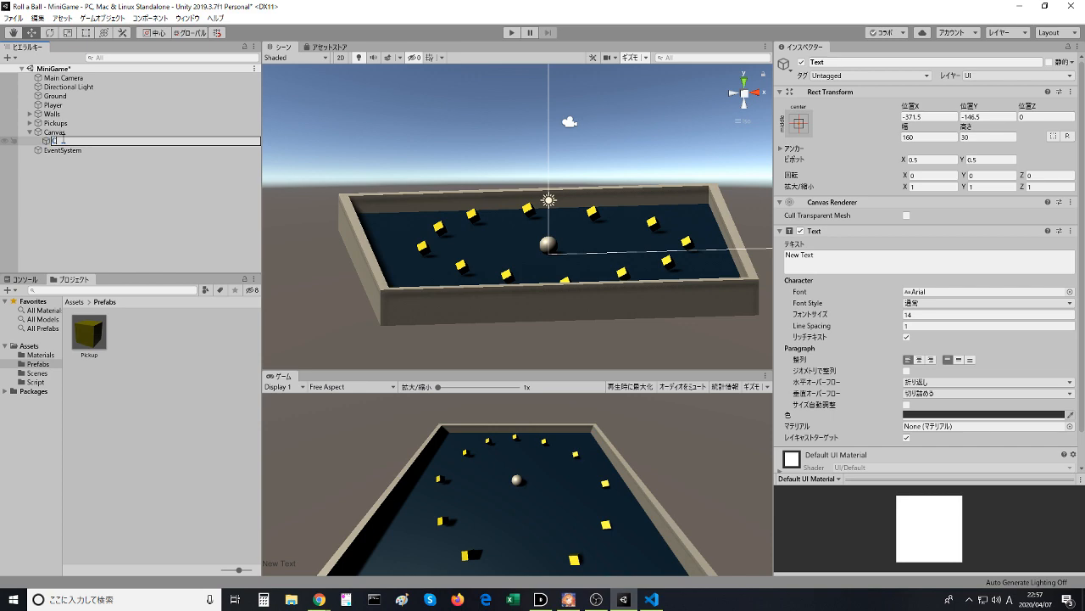
pyautogui.write('ount Text')
pyautogui.press('Return')
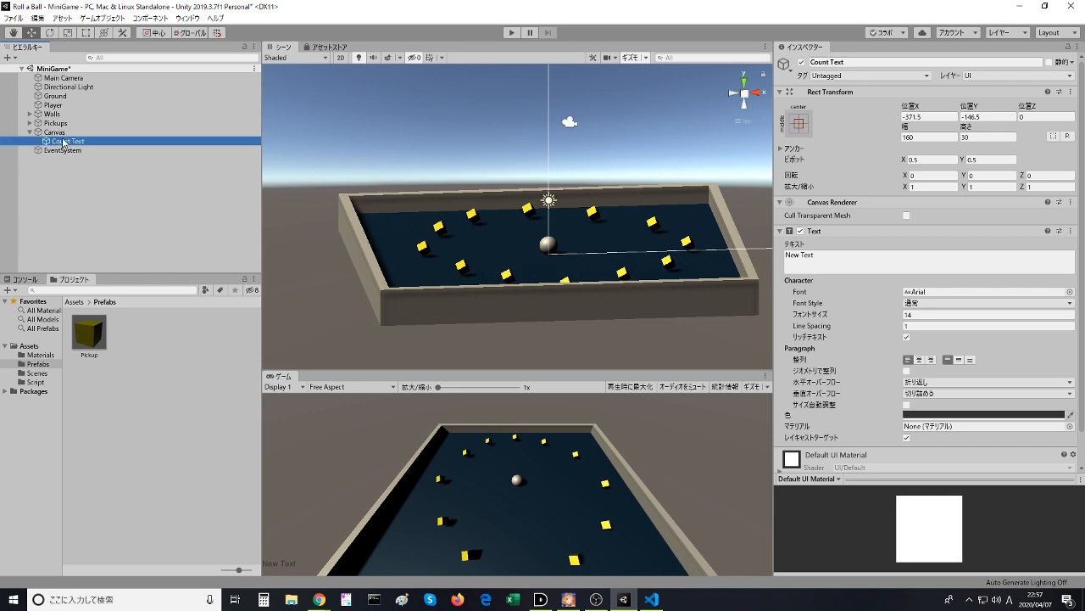
# - Follow the lesson video to the text color part, and set Count Text's color to white (FFFFFF) in Unity
pyautogui.hotkey('alt', 'Tab')
pyautogui.click(146, 262)
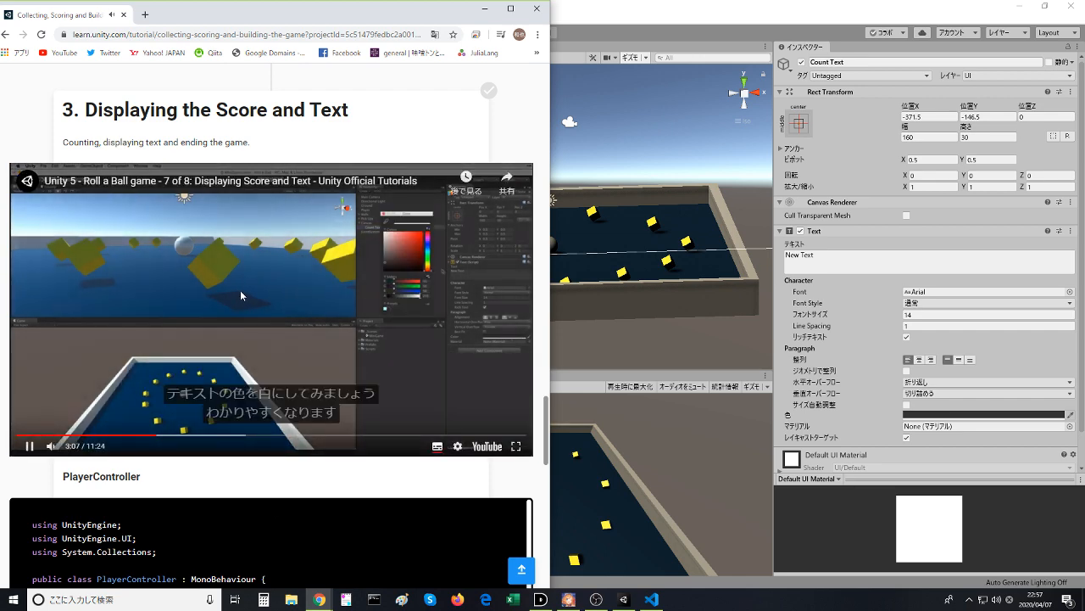
pyautogui.click(240, 290)
pyautogui.hotkey('alt', 'Tab')
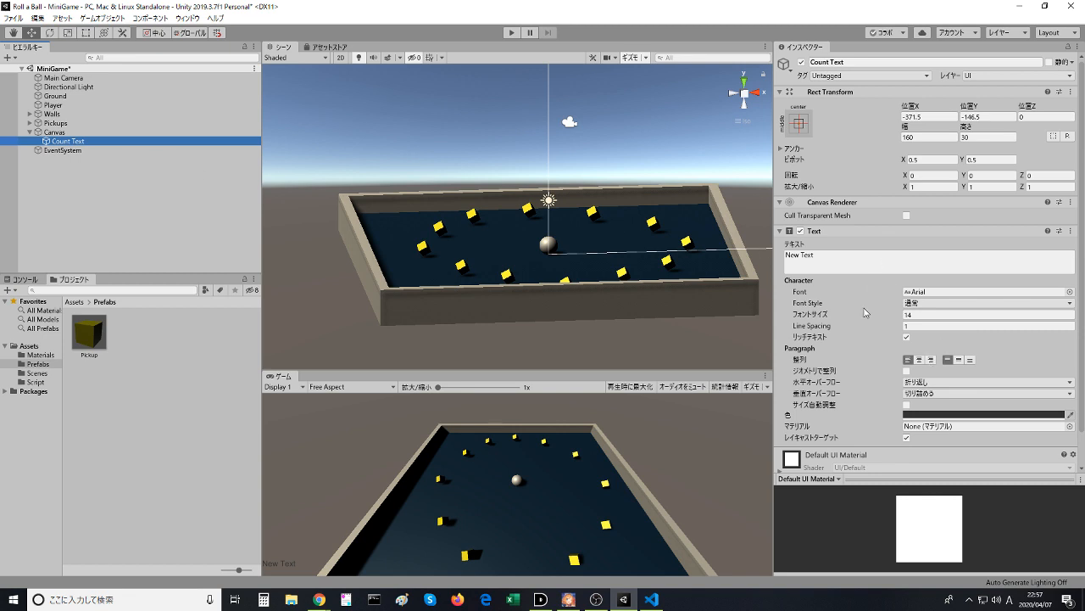
pyautogui.click(906, 415)
pyautogui.moveTo(70, 127); pyautogui.dragTo(10, 59)
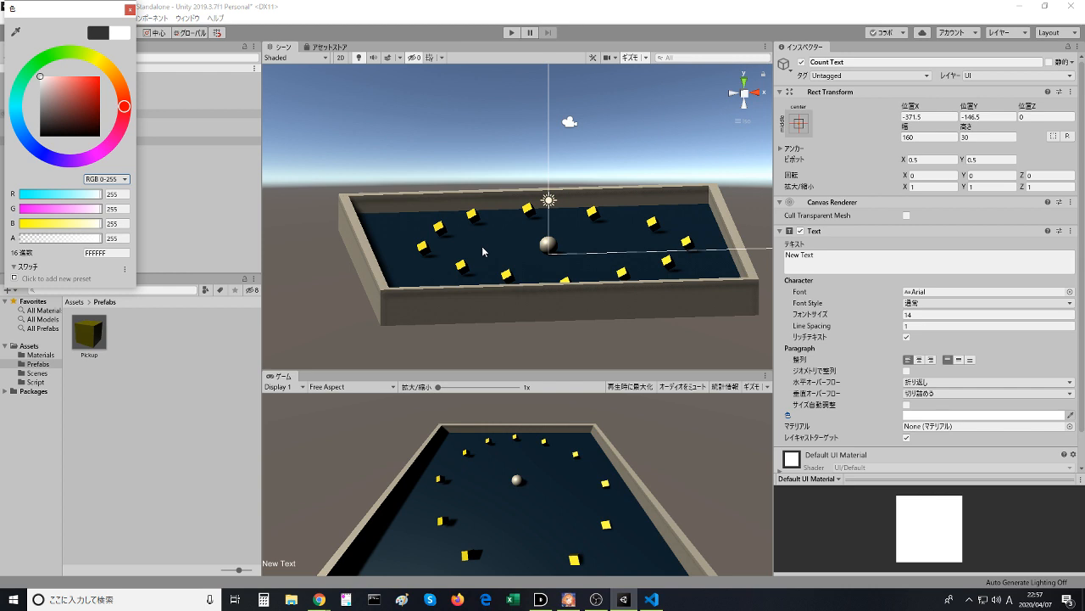
pyautogui.click(130, 12)
pyautogui.scroll(-5, 480, 190)
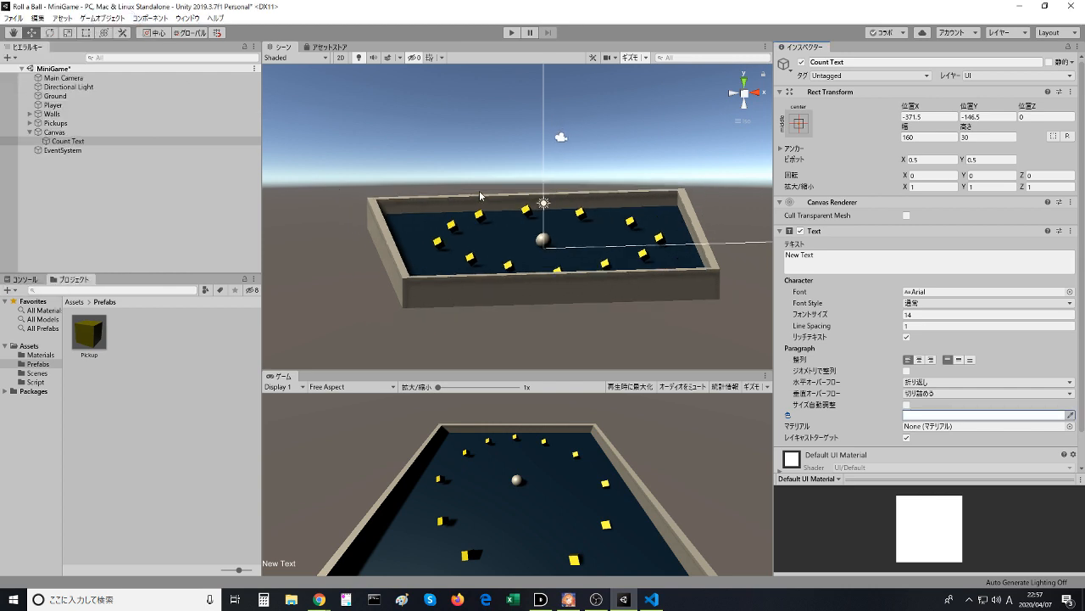
pyautogui.scroll(8, 479, 189)
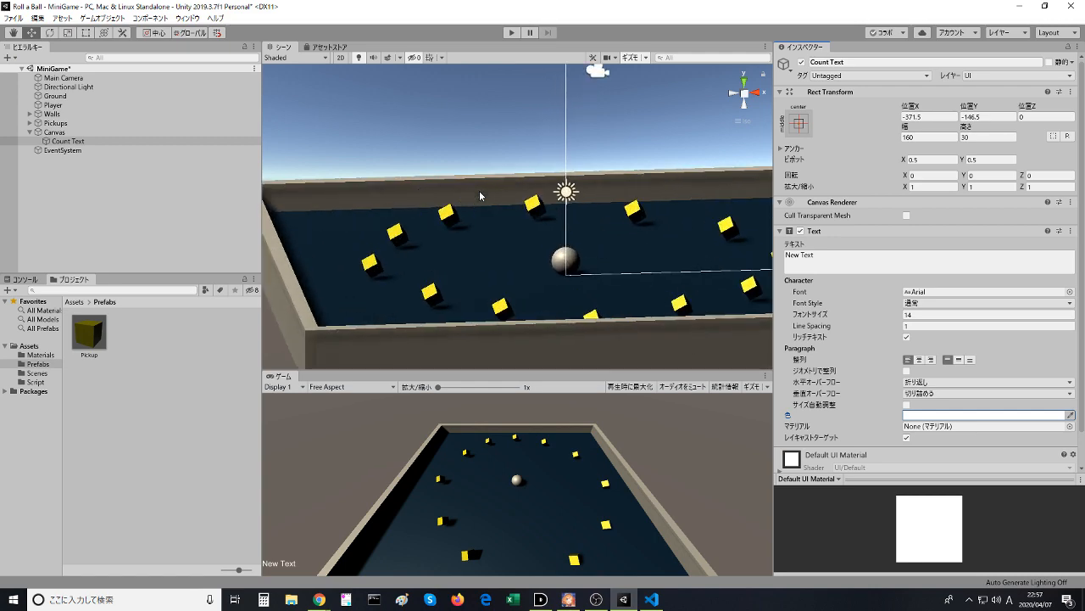
pyautogui.scroll(-3, 479, 195)
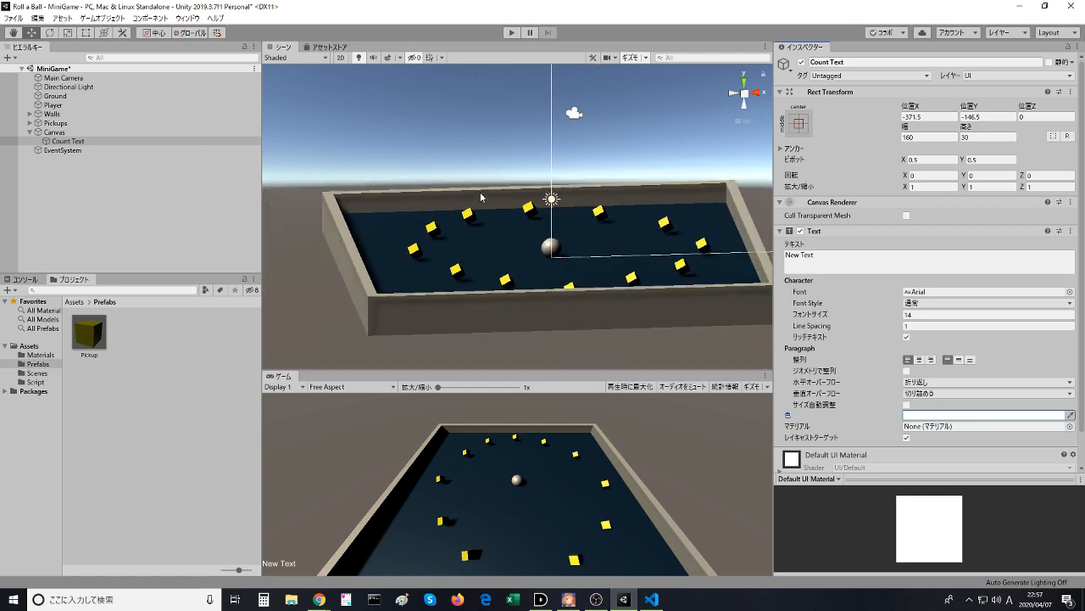
# - Watch the lesson video in the browser up to the anchor presets demonstration and pause it
pyautogui.hotkey('alt', 'Tab')
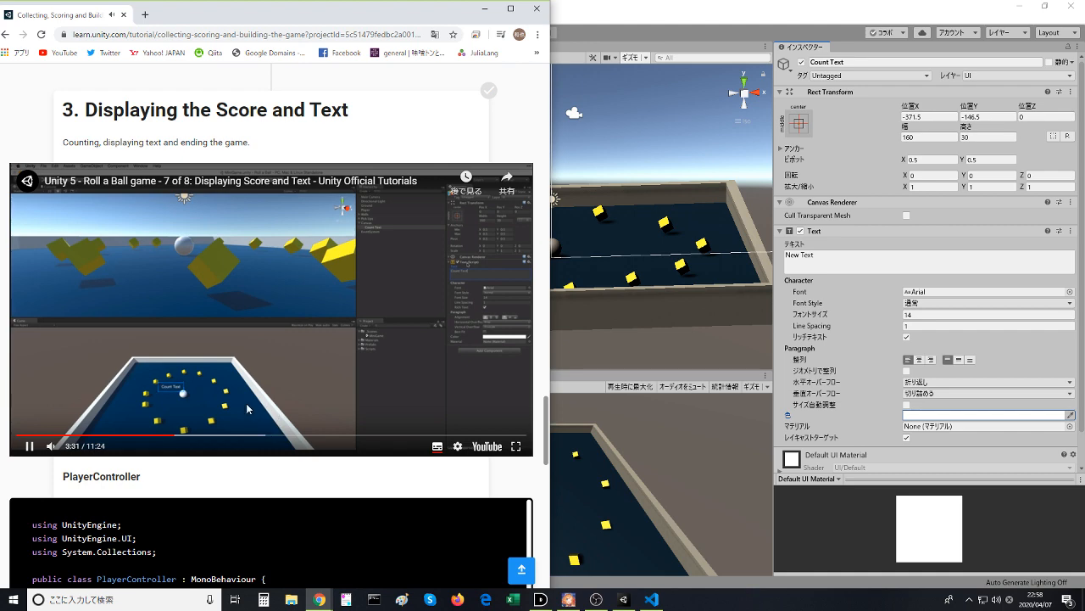
pyautogui.click(621, 438)
pyautogui.click(319, 599)
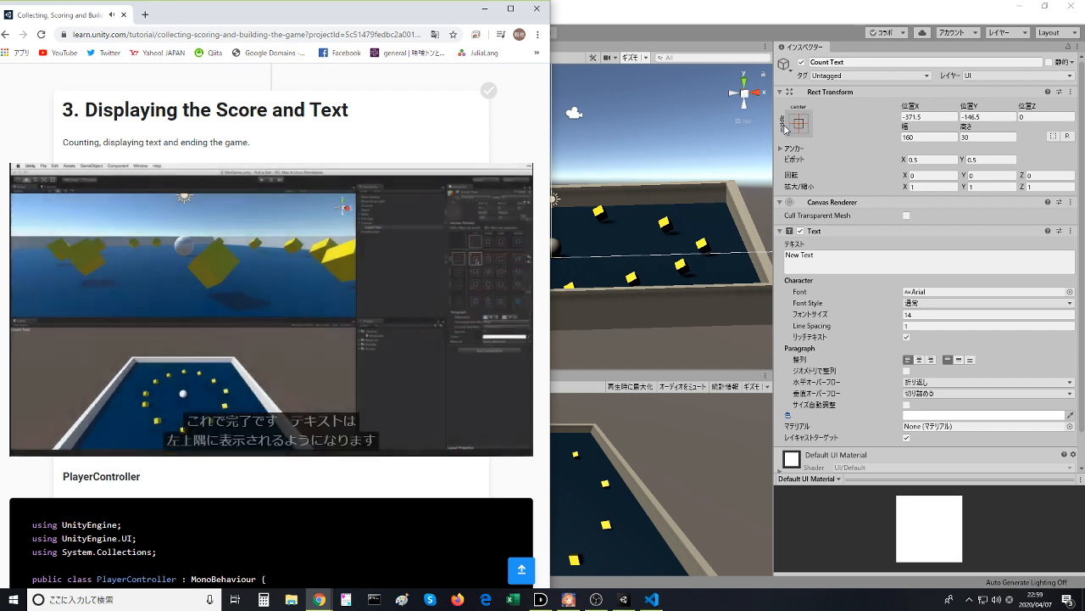
pyautogui.click(370, 245)
# - In Unity, apply the top-left anchor preset to Count Text, also setting its pivot and position
pyautogui.click(834, 31)
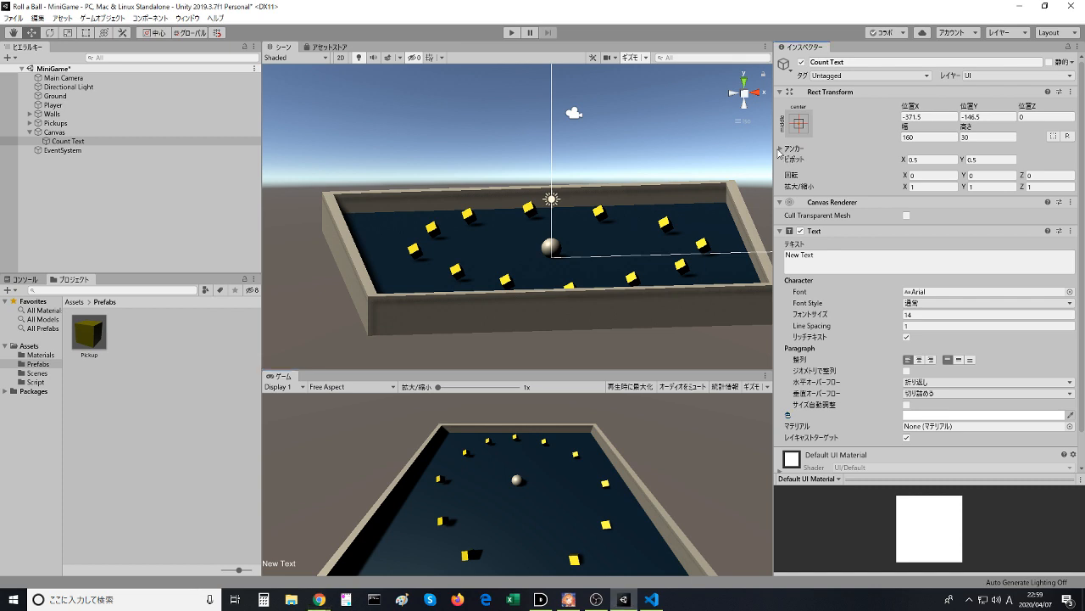
pyautogui.click(789, 147)
pyautogui.click(789, 148)
pyautogui.click(797, 127)
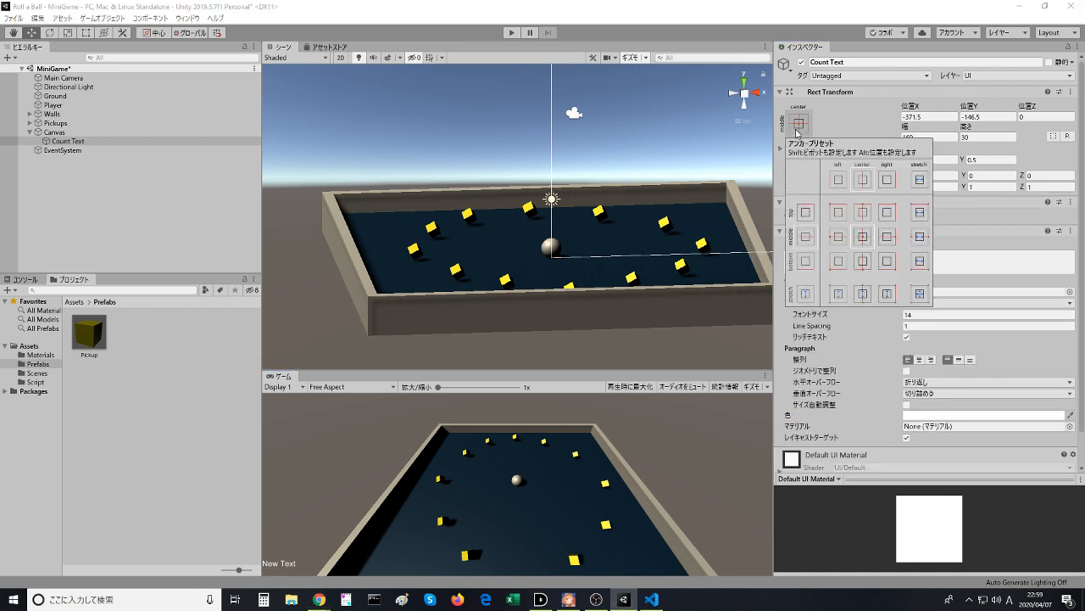
pyautogui.click(838, 212)
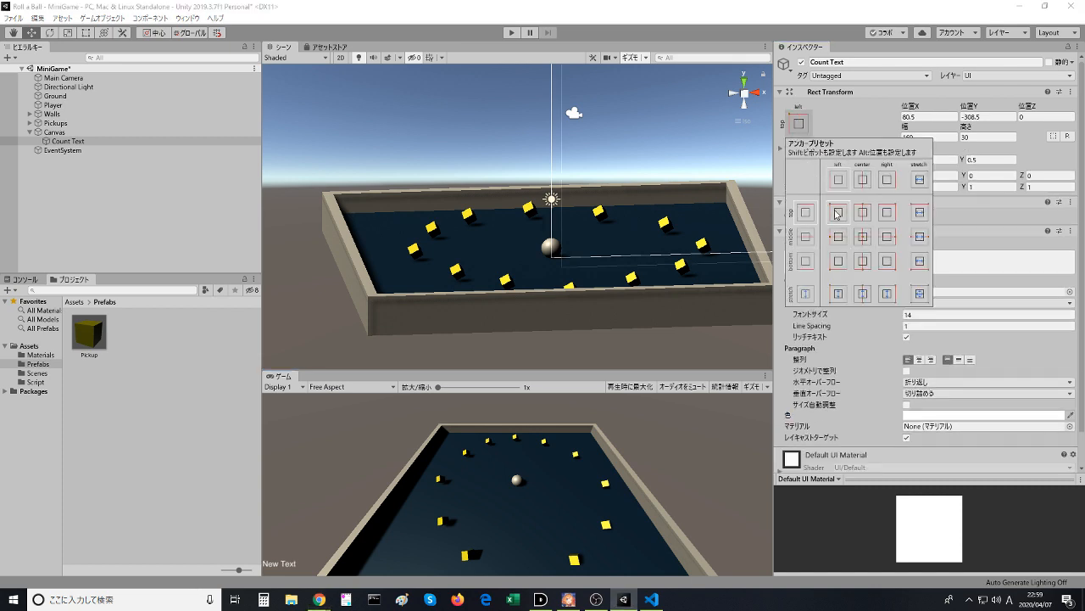
pyautogui.press('alt')
pyautogui.press('alt')
pyautogui.keyDown('alt'); pyautogui.keyDown('shift'); pyautogui.click(836, 214); pyautogui.keyUp('shift'); pyautogui.keyUp('alt')
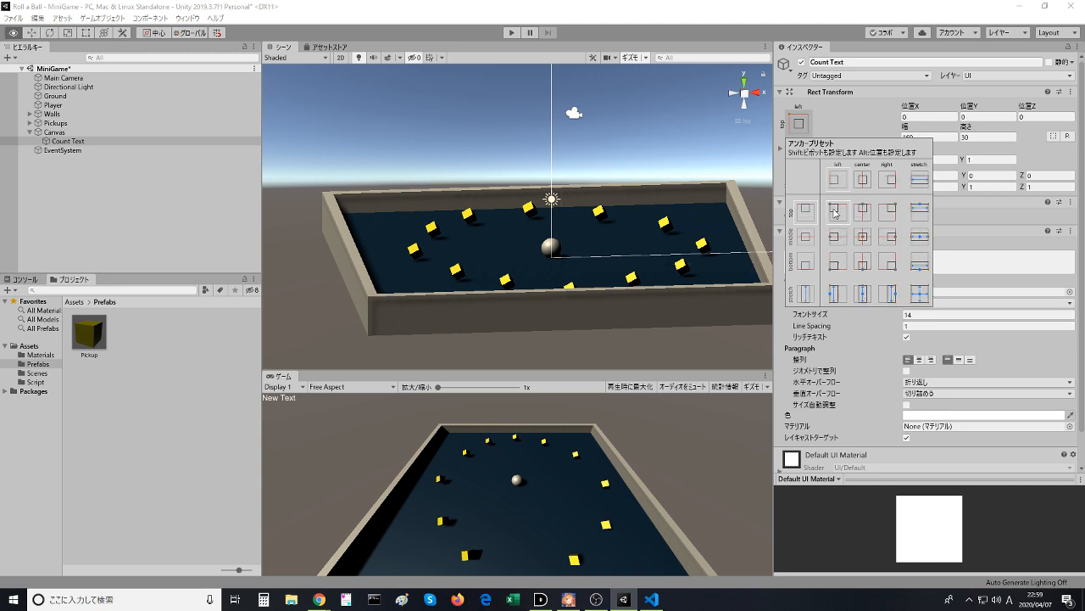
# - Try the middle-left anchor preset on Count Text, and reapply the top-left preset with its position
pyautogui.keyDown('alt'); pyautogui.keyDown('shift'); pyautogui.click(861, 236); pyautogui.keyUp('shift'); pyautogui.keyUp('alt')
pyautogui.keyDown('alt'); pyautogui.keyDown('shift'); pyautogui.click(837, 212); pyautogui.keyUp('shift'); pyautogui.keyUp('alt')
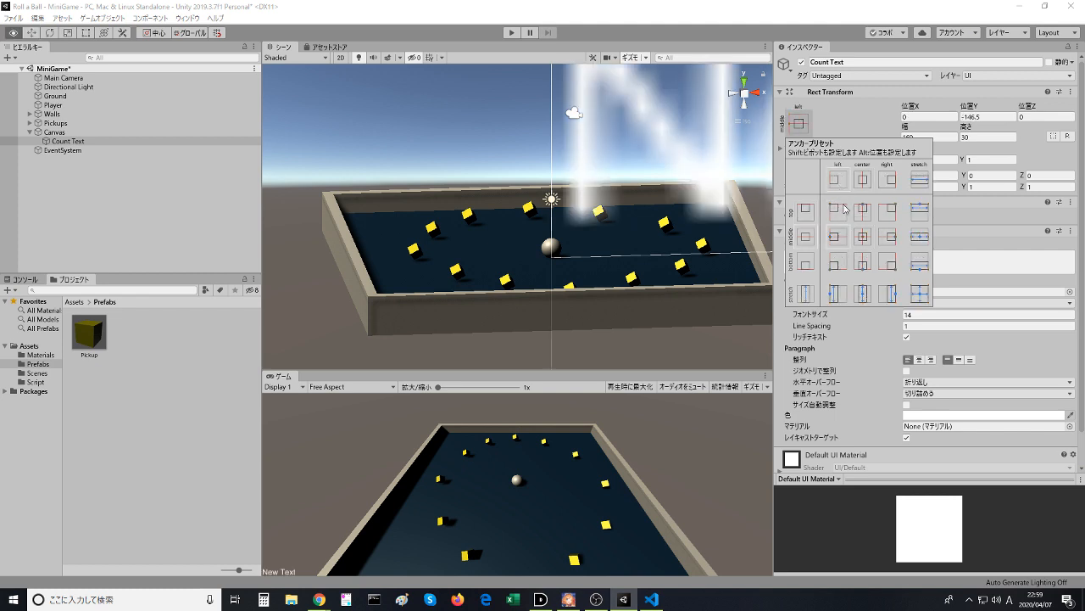
pyautogui.keyDown('alt'); pyautogui.keyDown('shift'); pyautogui.click(840, 184); pyautogui.keyUp('shift'); pyautogui.keyUp('alt')
pyautogui.keyDown('alt'); pyautogui.keyDown('shift'); pyautogui.click(838, 212); pyautogui.keyUp('shift'); pyautogui.keyUp('alt')
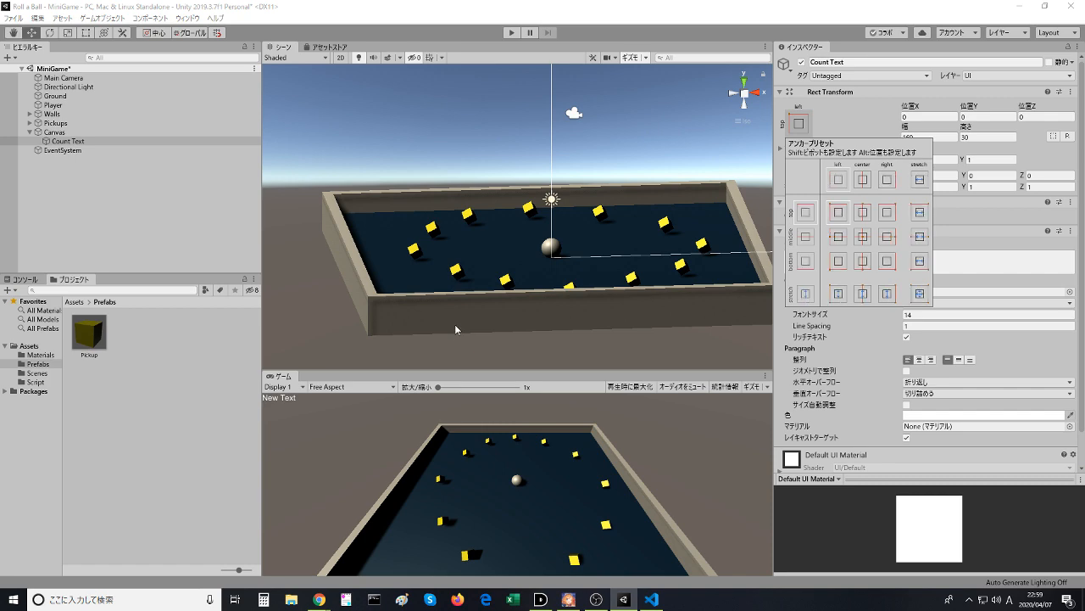
# - Follow the lesson video to the text offset part, and set Count Text's position to X 10 and Y -10 in Unity
pyautogui.hotkey('alt', 'Tab')
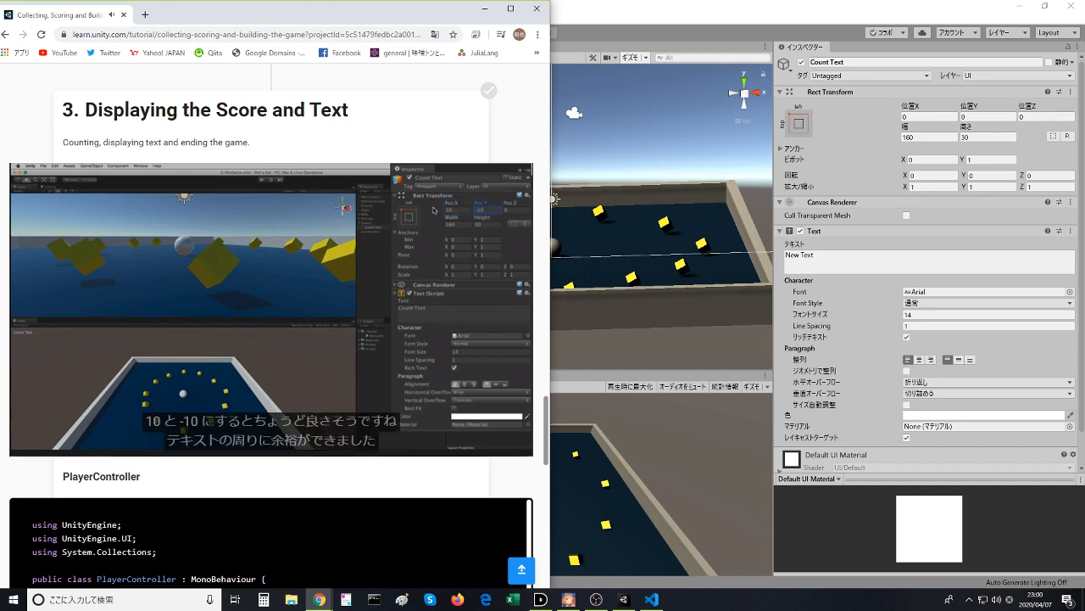
pyautogui.moveTo(371, 374)
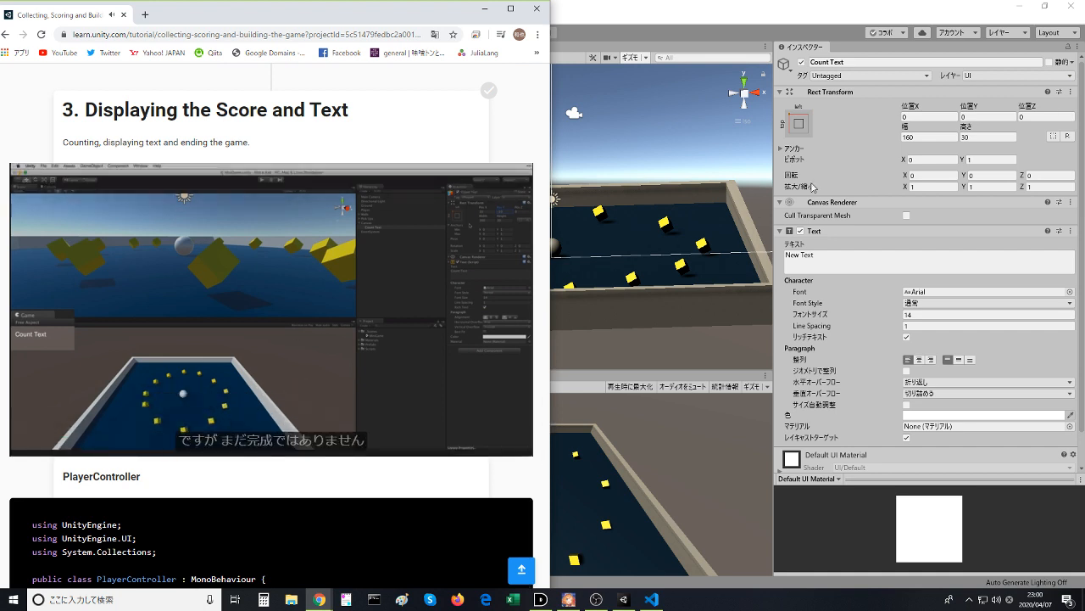
pyautogui.click(940, 116)
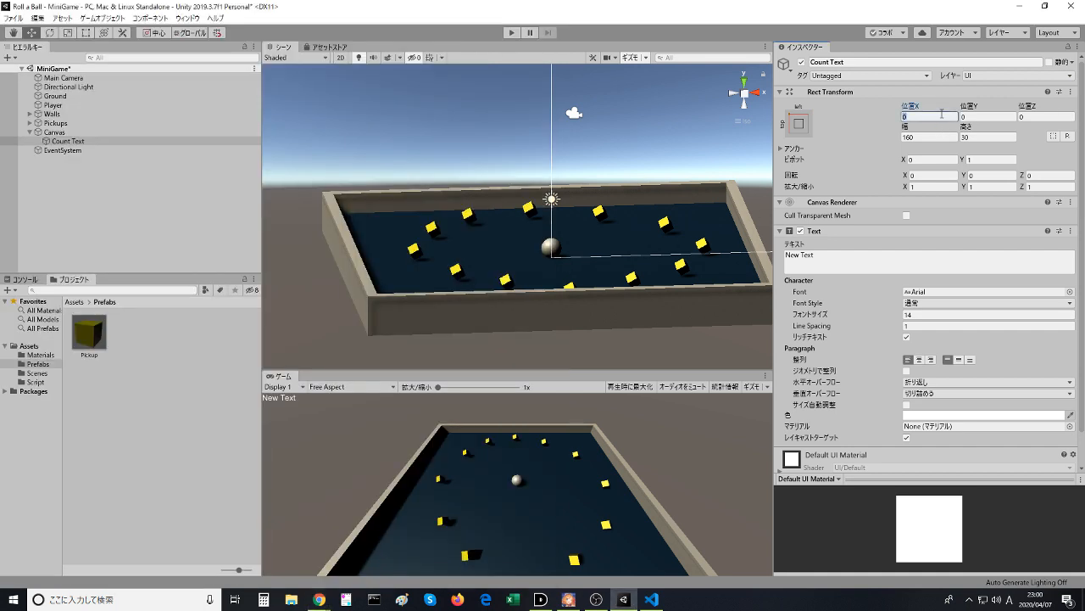
pyautogui.write('10')
pyautogui.press('Tab')
pyautogui.write('-10')
# - Follow the lesson video in the browser to the scripting part, and bring up PlayerController.cs in Visual Studio Code
pyautogui.hotkey('alt', 'Tab')
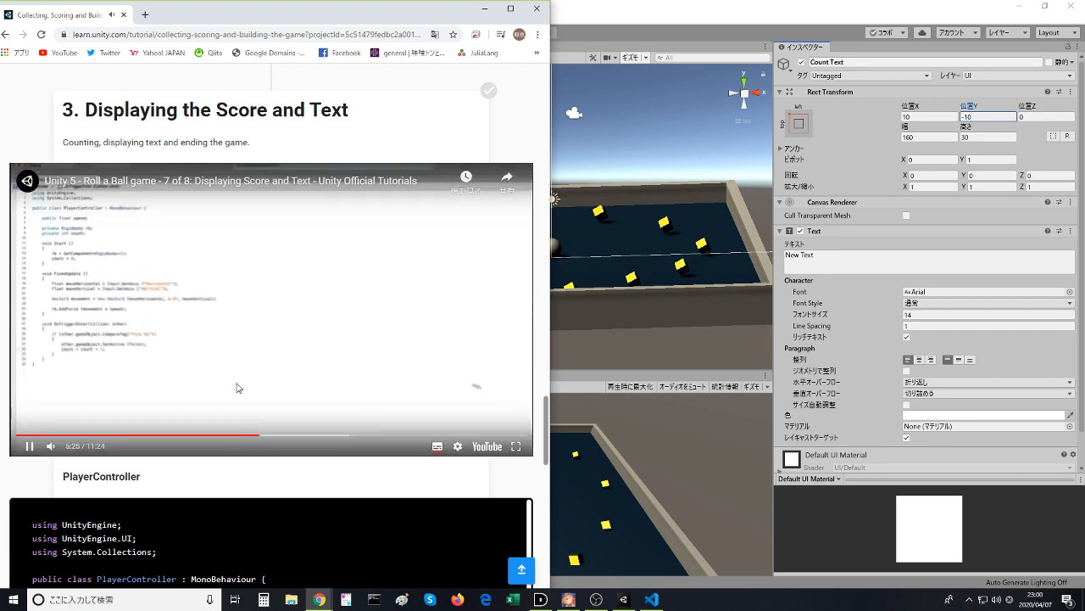
pyautogui.click(652, 599)
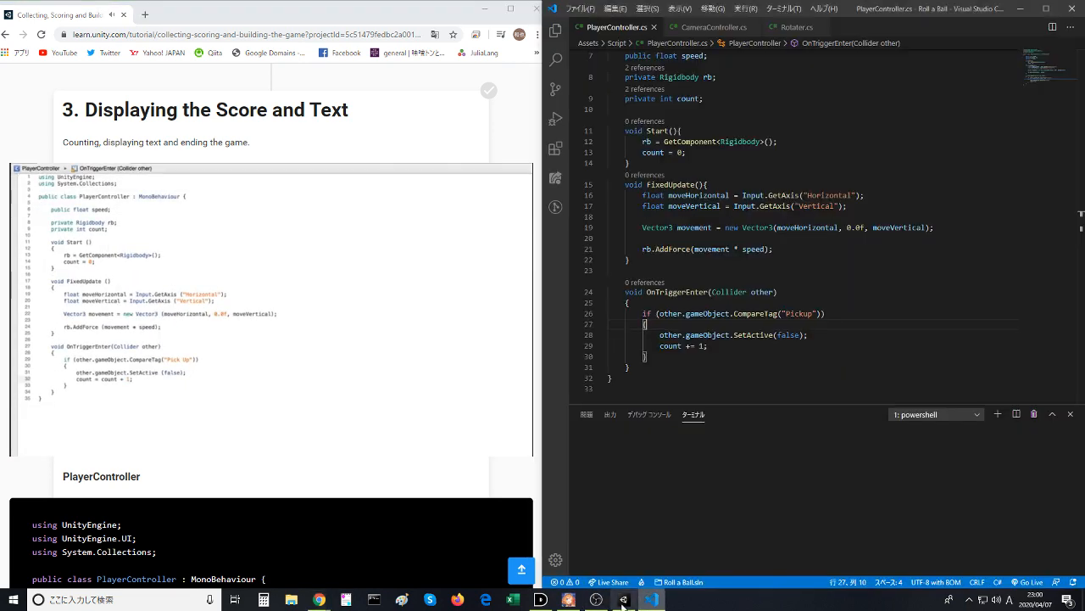
pyautogui.click(632, 303)
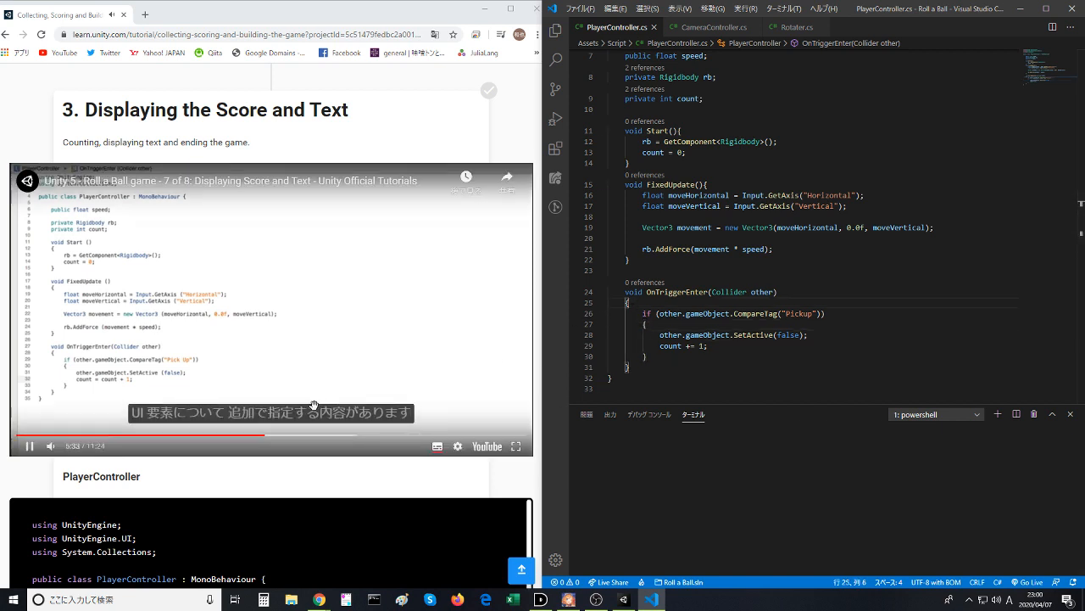
pyautogui.click(816, 271)
pyautogui.click(778, 153)
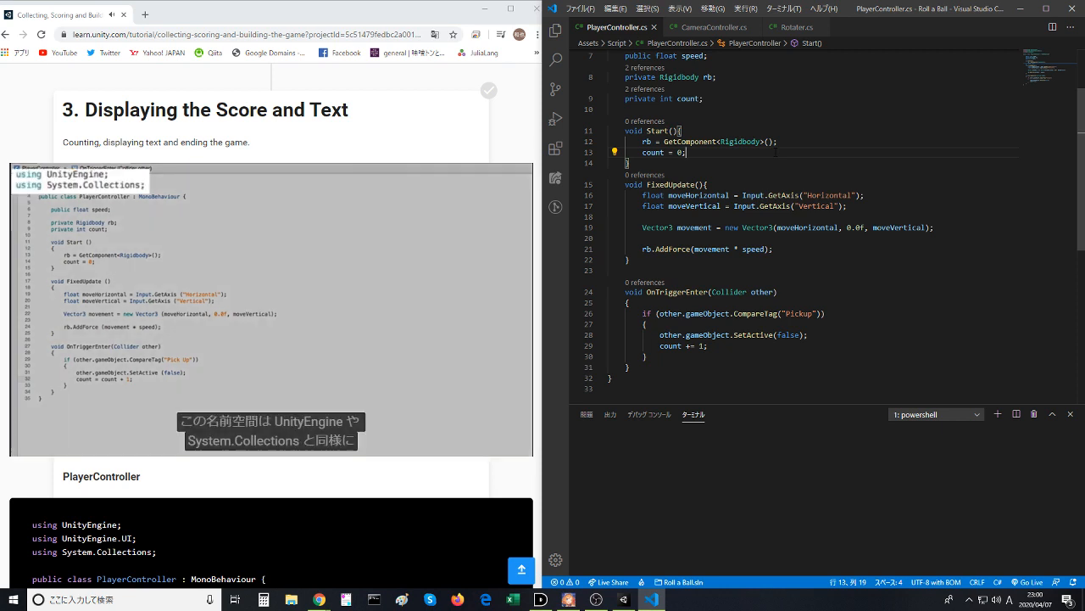
# - Add the line using UnityEngine.UIElements; below using UnityEngine; in PlayerController.cs and save the script
pyautogui.scroll(3, 723, 87)
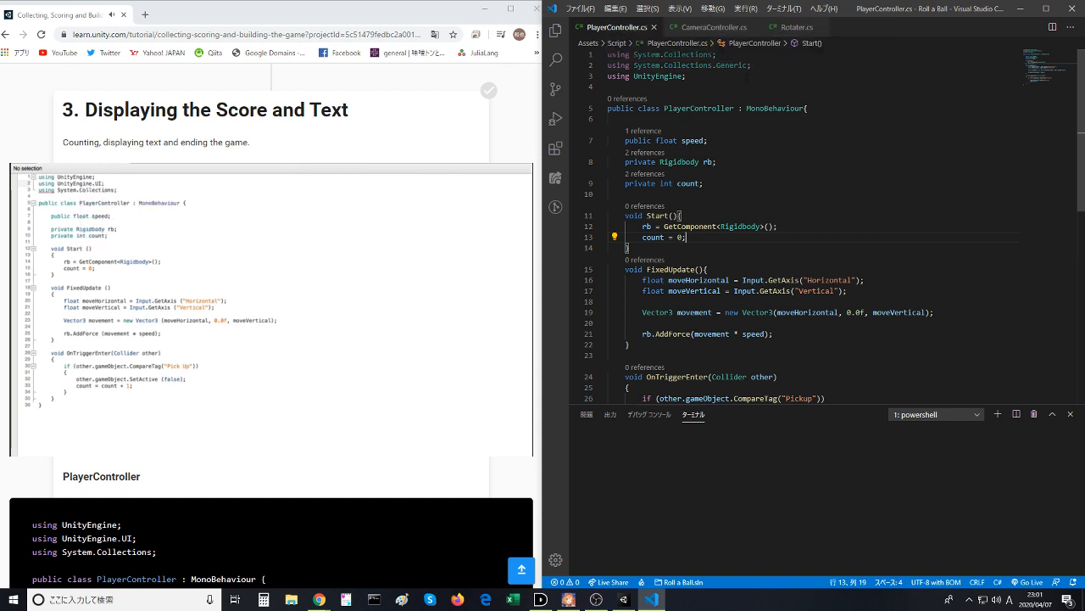
pyautogui.click(738, 79)
pyautogui.press('Return')
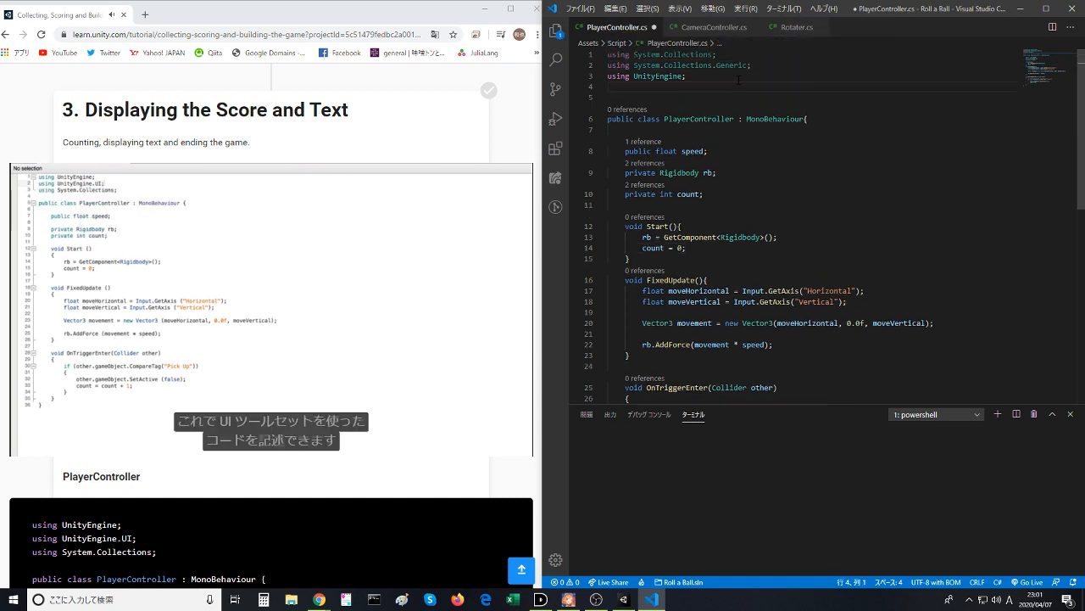
pyautogui.write('using U')
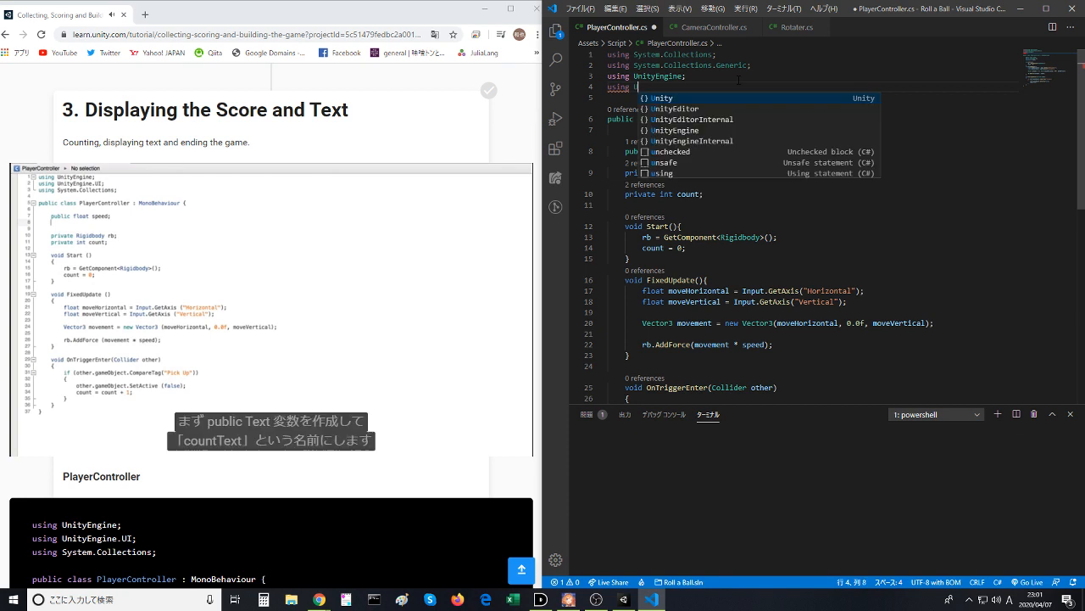
pyautogui.write('nityEn')
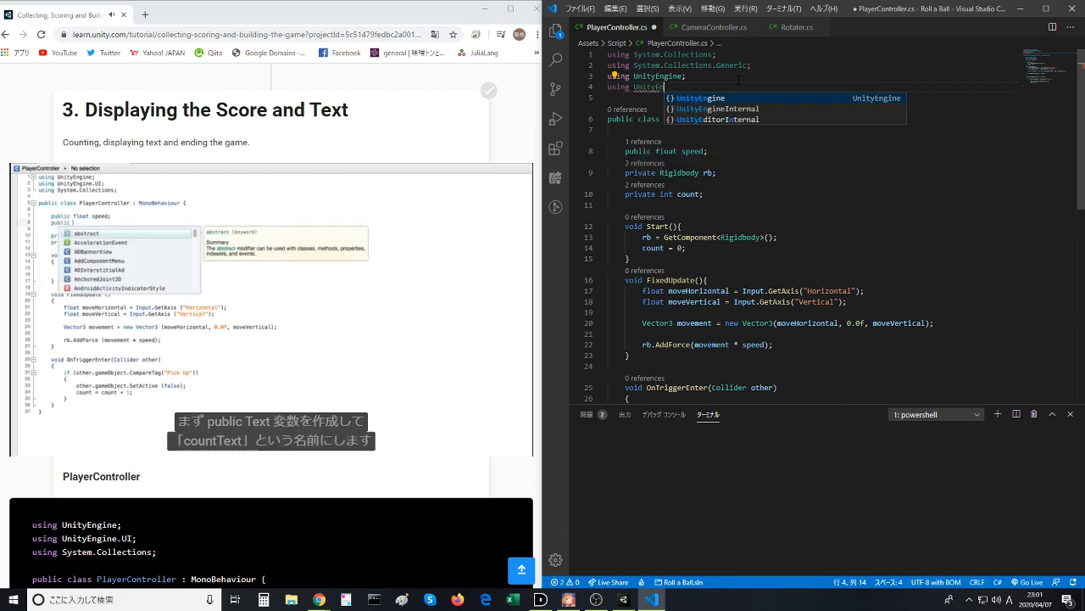
pyautogui.write('gine.UI')
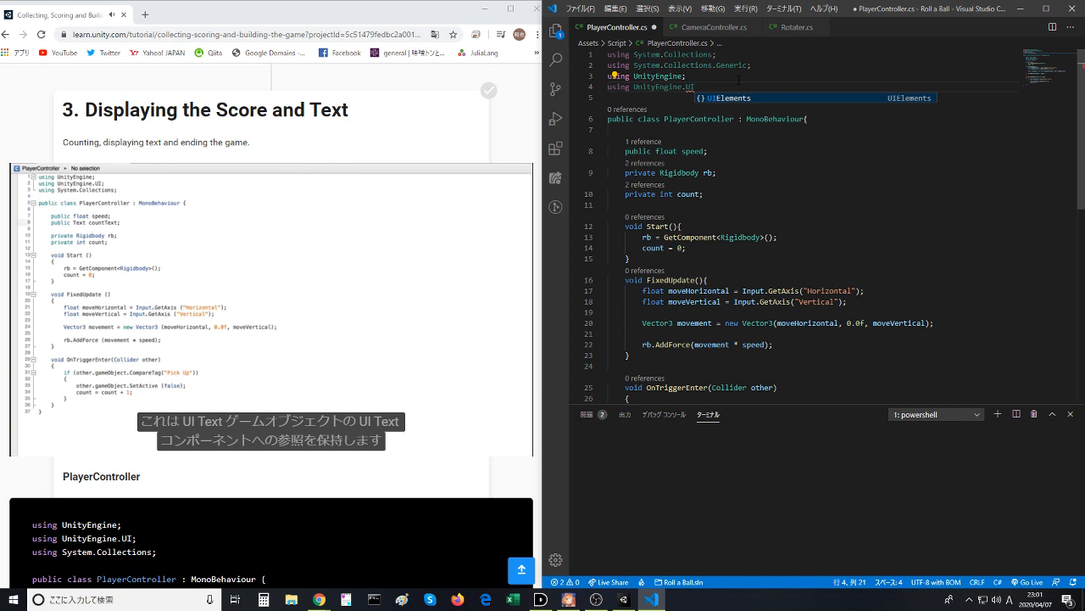
pyautogui.press('Tab')
pyautogui.write(';;')
pyautogui.press('BackSpace')
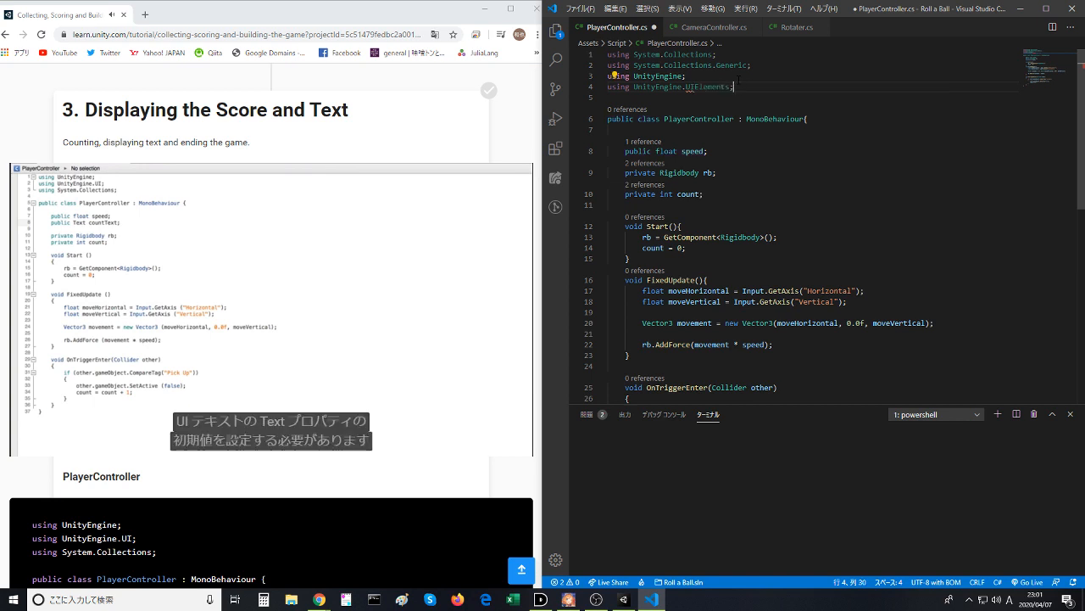
pyautogui.hotkey('ctrl', 's')
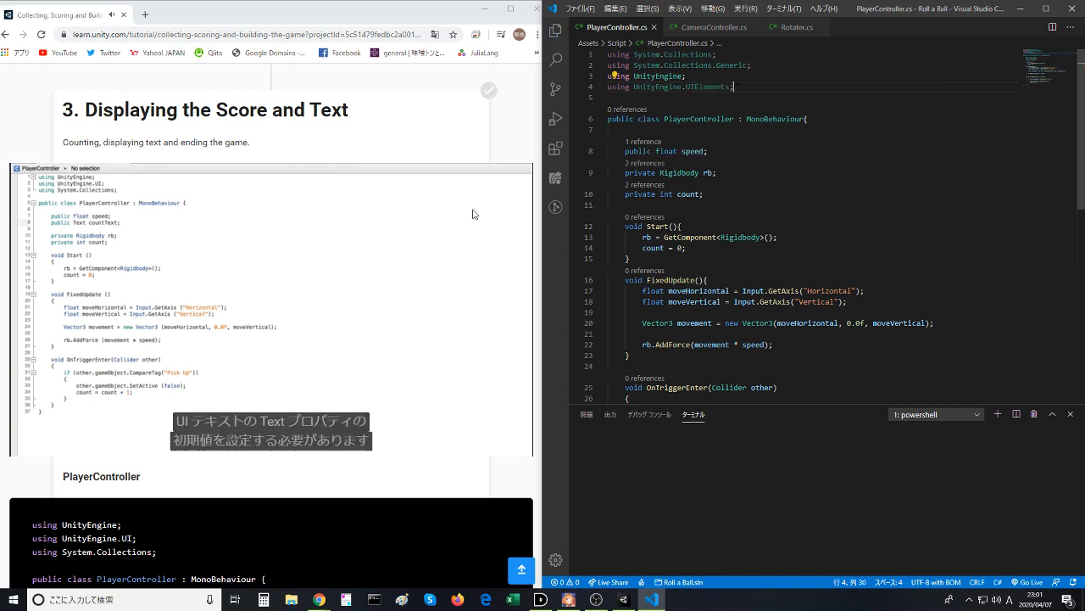
# - Replay the lesson video from the namespace explanation and pause it at the public Text variable declaration
pyautogui.click(144, 357)
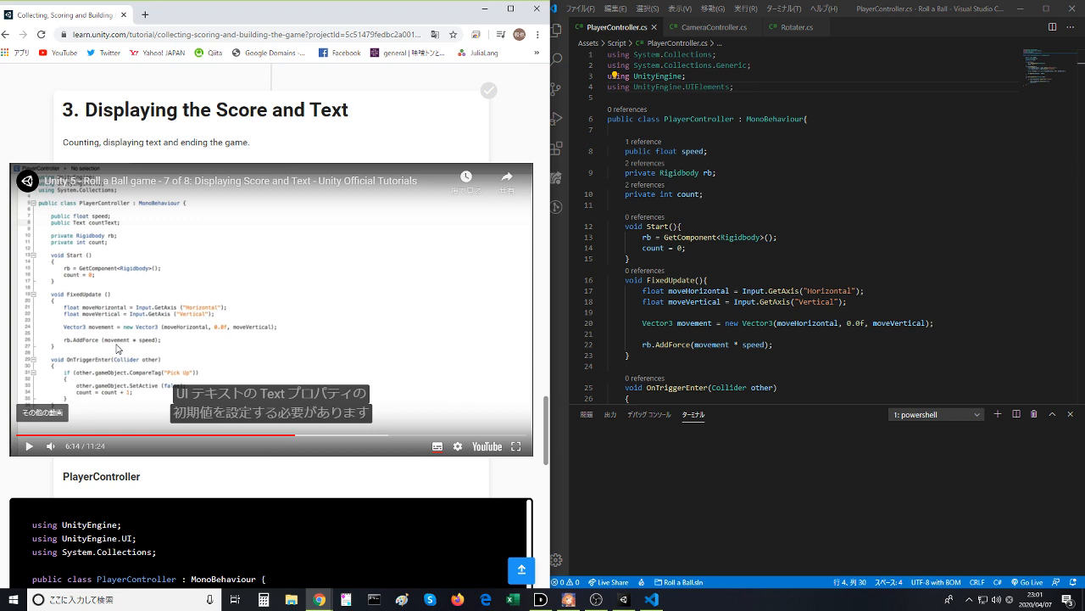
pyautogui.click(117, 348)
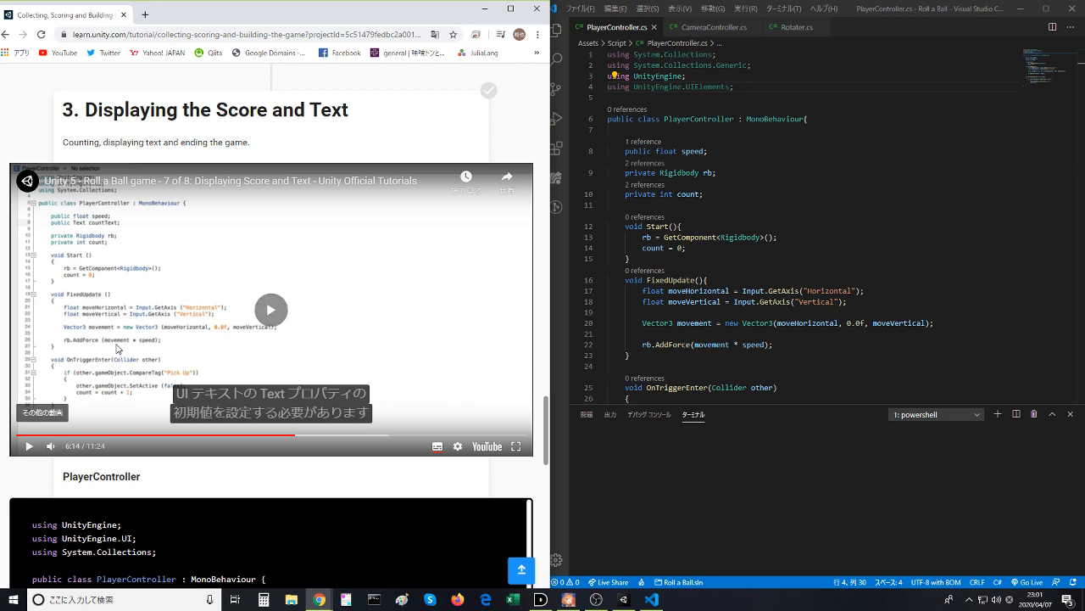
pyautogui.click(265, 435)
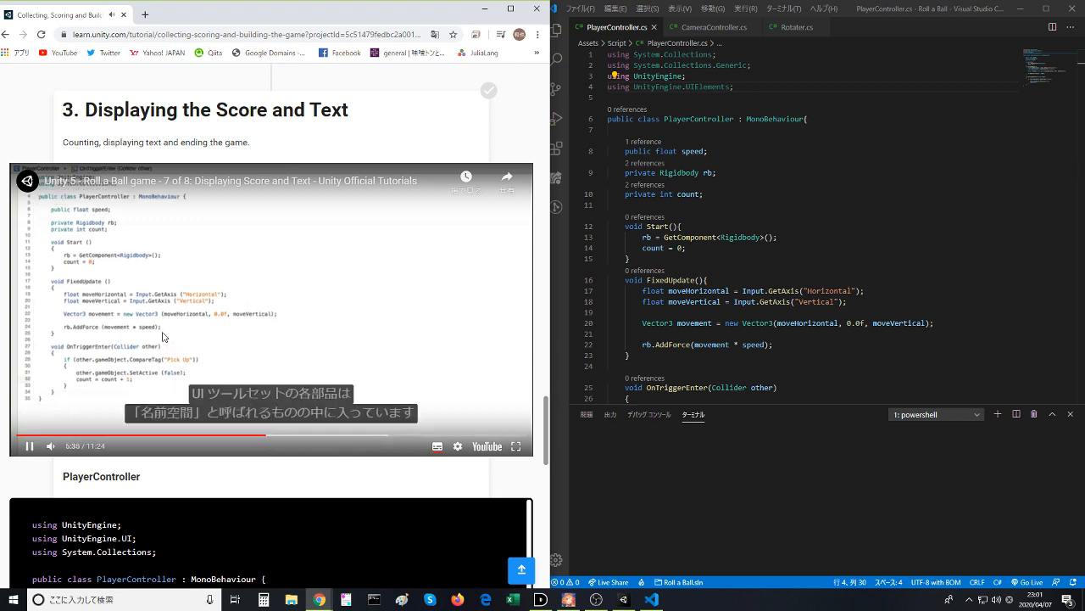
pyautogui.click(273, 435)
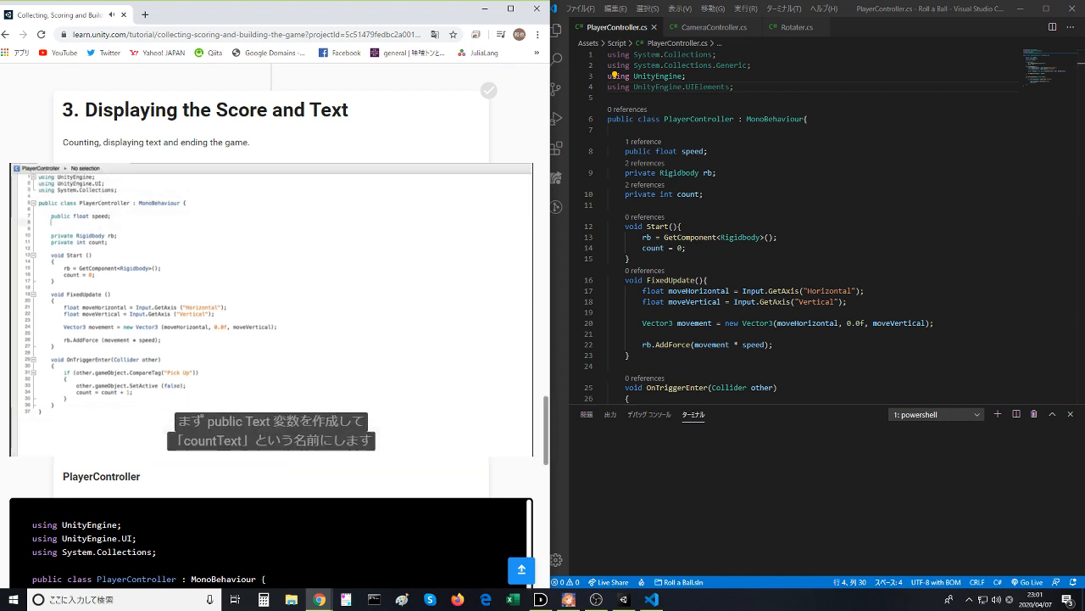
pyautogui.click(272, 309)
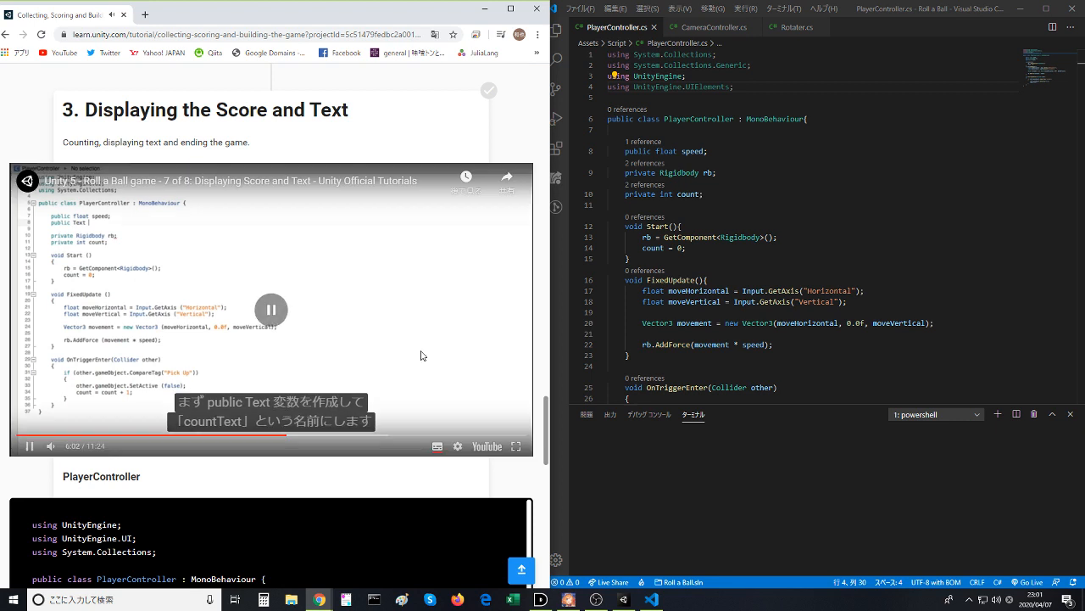
# - Start a public field of type TextAlignment below speed, and play the lesson video up to the finished countText declaration
pyautogui.click(734, 151)
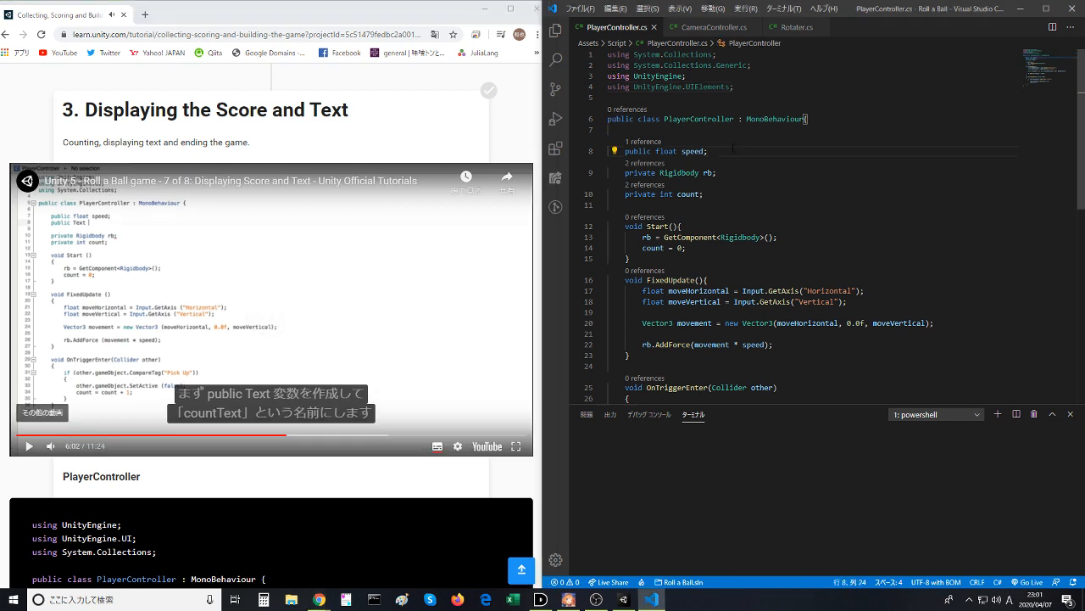
pyautogui.press('Return')
pyautogui.write('public')
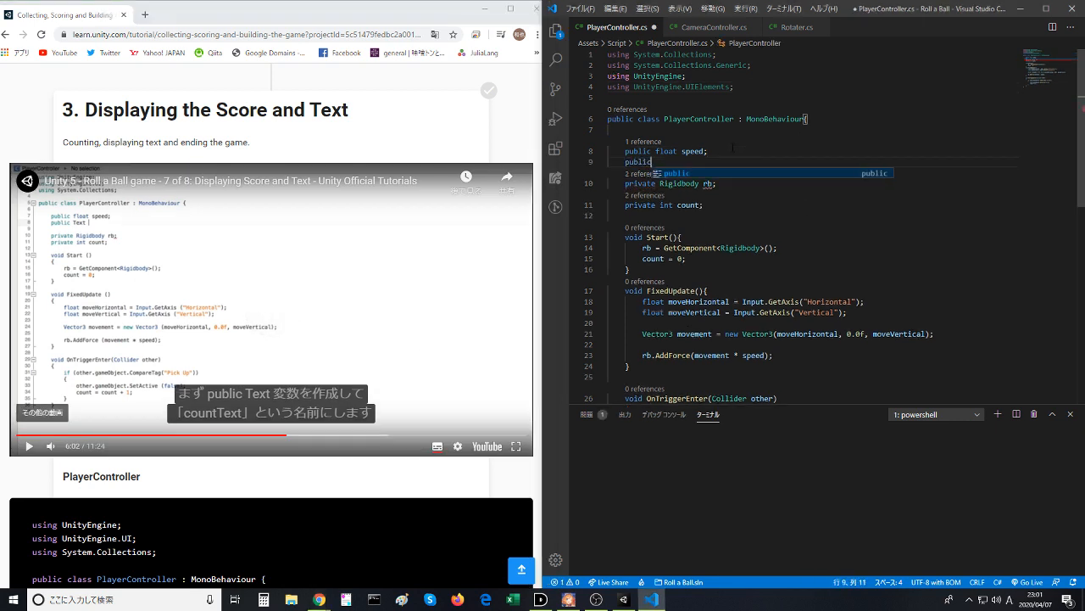
pyautogui.write(' textAlignment')
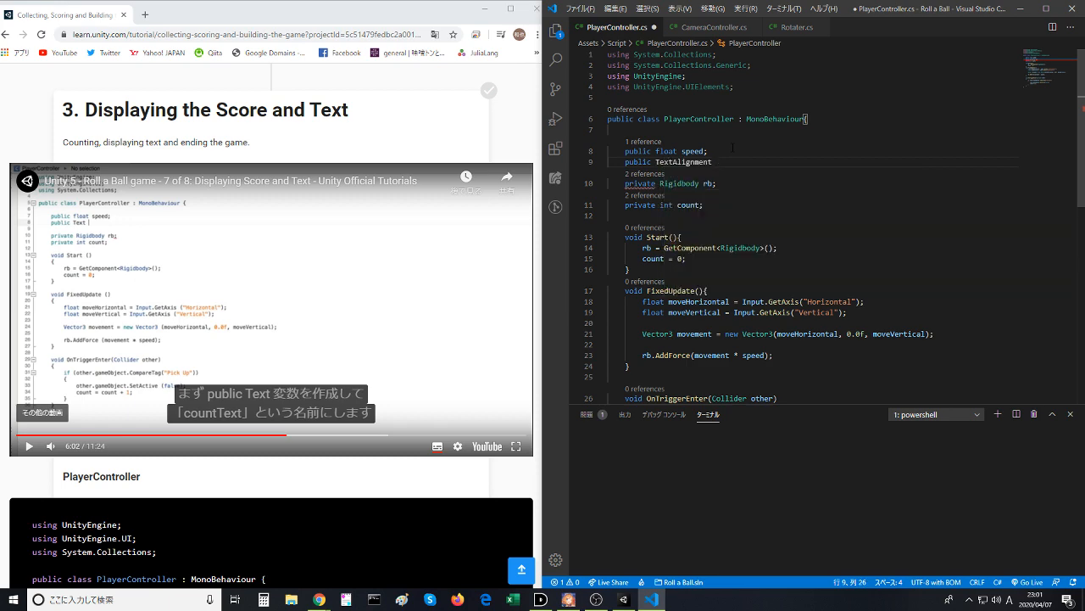
pyautogui.click(235, 345)
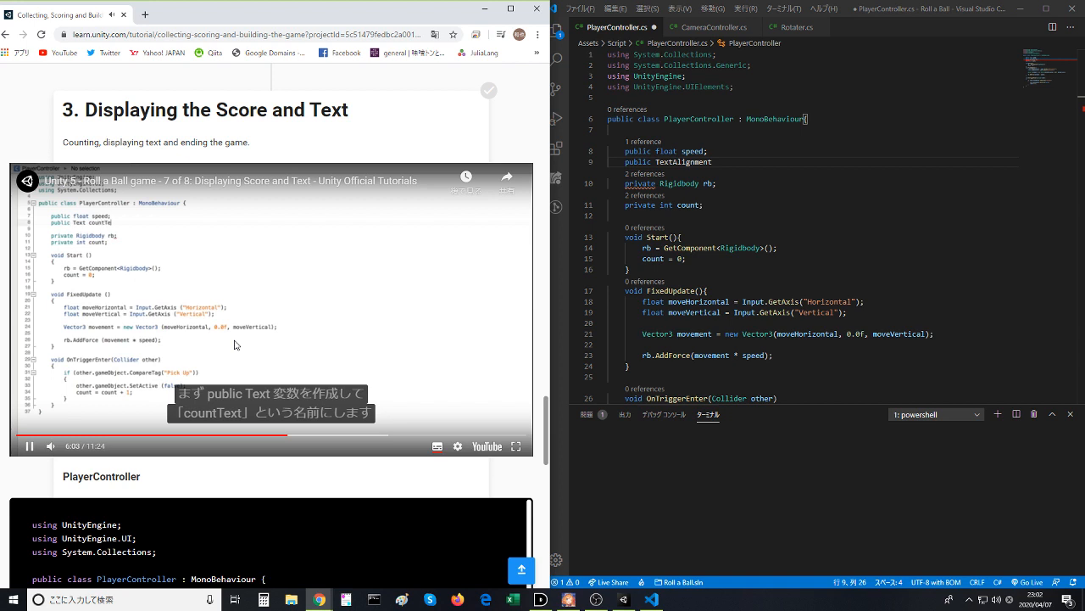
pyautogui.click(237, 346)
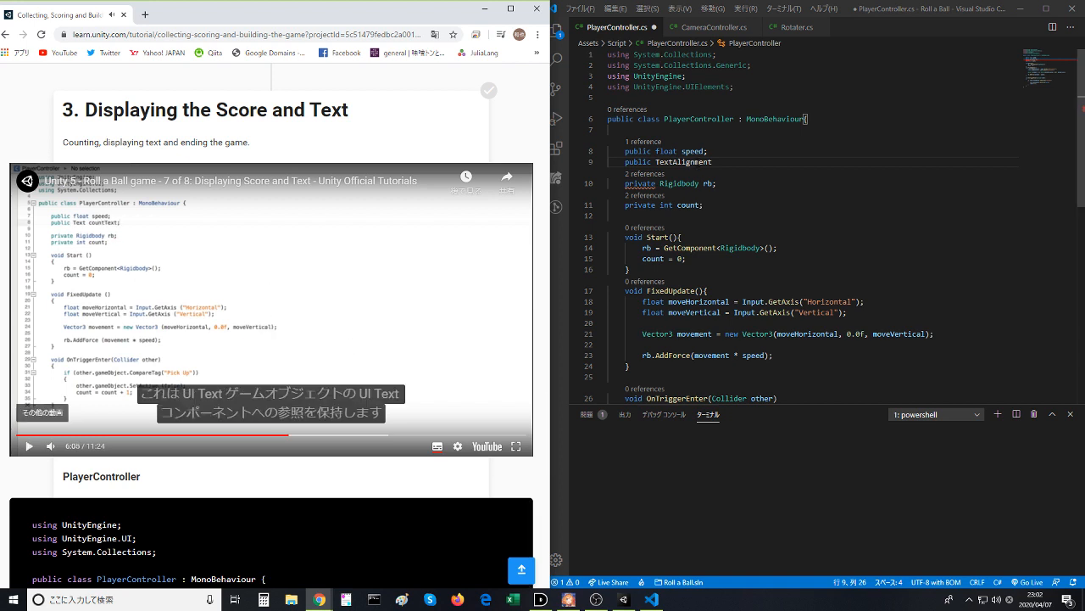
# - Clear the TextAlignment type from the new public field and enter text in its place
pyautogui.doubleClick(683, 161)
pyautogui.write('tetx')
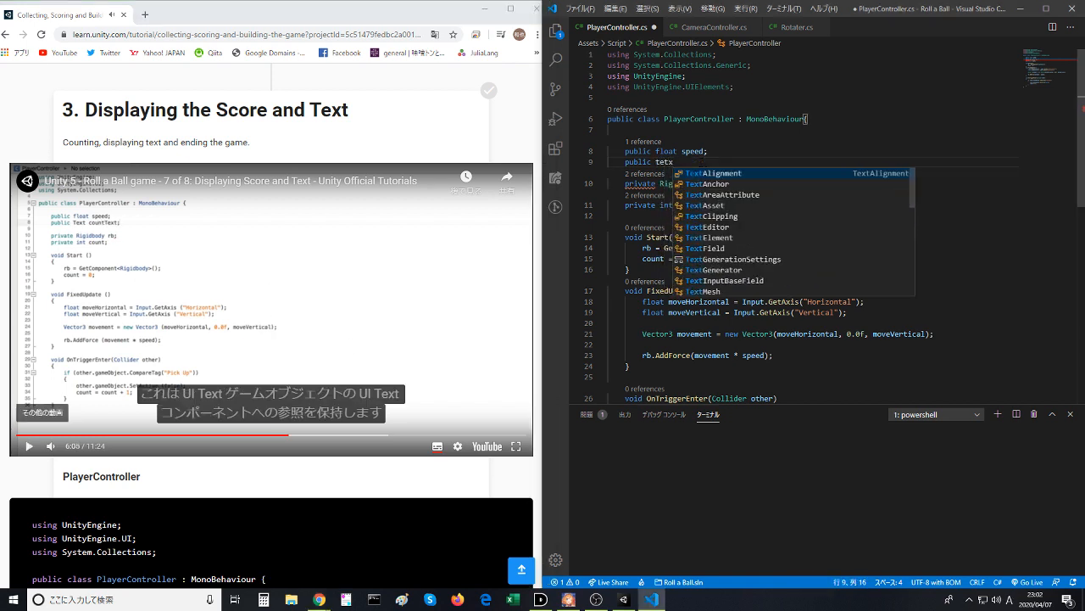
pyautogui.press('Tab')
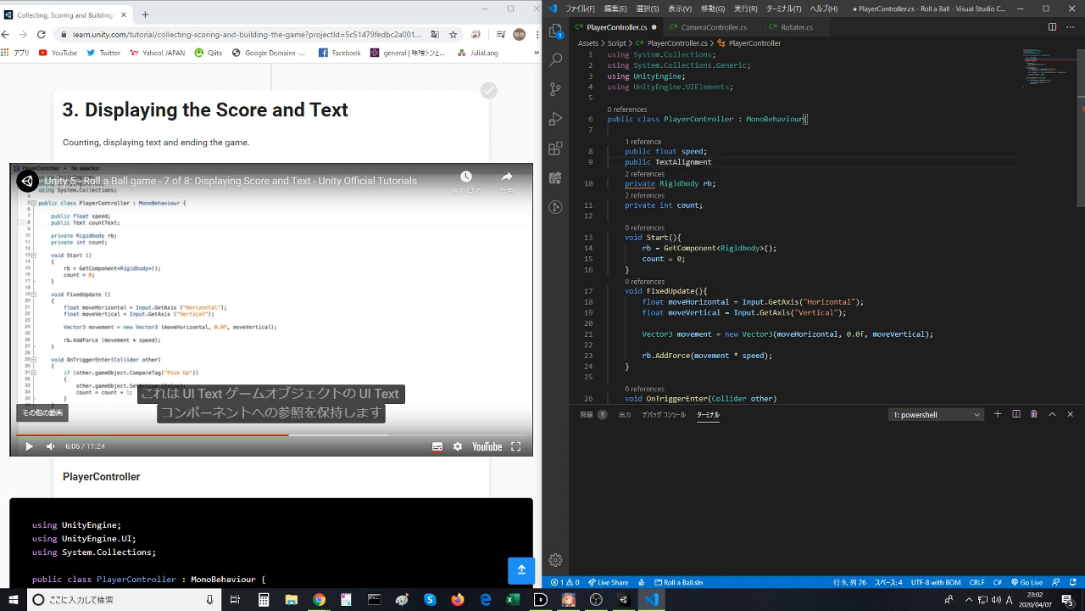
pyautogui.press('BackSpace')
pyautogui.press('BackSpace')
pyautogui.press('BackSpace')
pyautogui.press('BackSpace')
pyautogui.press('BackSpace')
pyautogui.press('BackSpace')
pyautogui.press('BackSpace')
pyautogui.press('BackSpace')
pyautogui.press('BackSpace')
pyautogui.press('BackSpace')
pyautogui.press('BackSpace')
pyautogui.press('BackSpace')
pyautogui.press('BackSpace')
pyautogui.write('text')
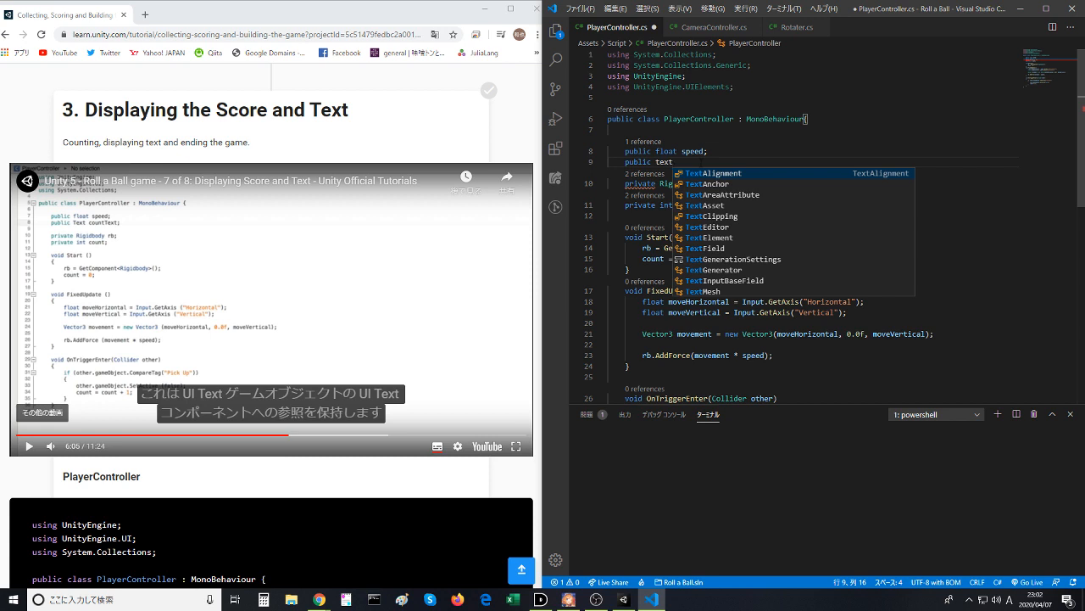
# - Look through the code completion suggestions and complete the new public field's type as TextField
pyautogui.press('Down')
pyautogui.press('Down')
pyautogui.press('Down')
pyautogui.press('Down')
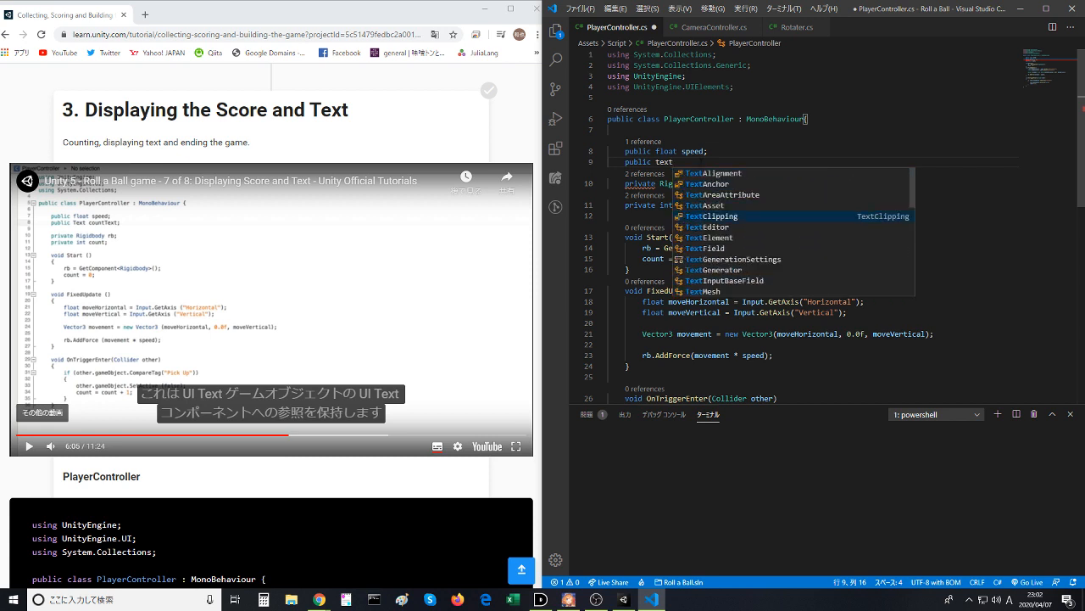
pyautogui.press('Down')
pyautogui.press('Down')
pyautogui.press('Down')
pyautogui.press('Down')
pyautogui.press('Down')
pyautogui.press('Down')
pyautogui.press('Down')
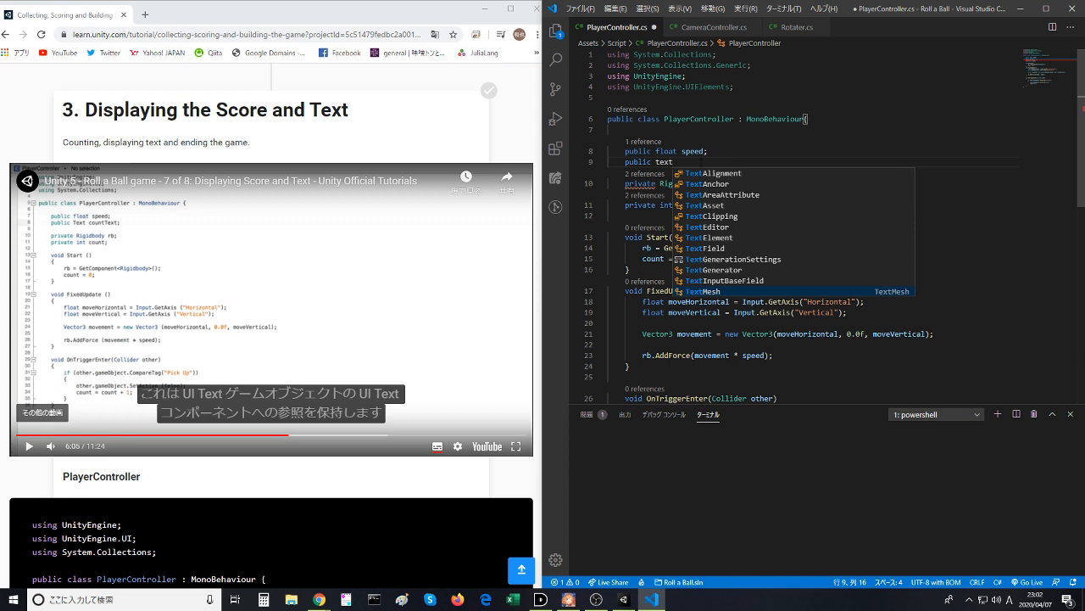
pyautogui.press('Up')
pyautogui.press('Up')
pyautogui.press('Up')
pyautogui.press('Up')
pyautogui.press('Up')
pyautogui.press('Up')
pyautogui.press('Up')
pyautogui.press('Up')
pyautogui.press('Up')
pyautogui.press('Up')
pyautogui.press('Up')
pyautogui.press('Up')
pyautogui.press('Up')
pyautogui.press('Up')
pyautogui.press('Up')
pyautogui.press('Up')
pyautogui.press('Up')
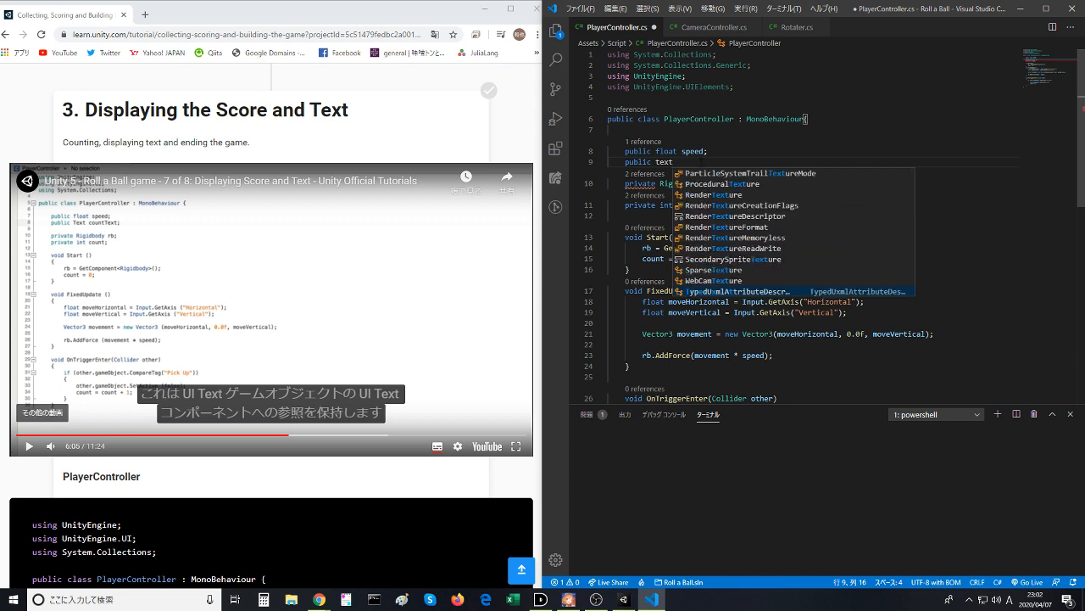
pyautogui.press('Down')
pyautogui.press('Down')
pyautogui.press('Down')
pyautogui.press('Down')
pyautogui.press('Down')
pyautogui.press('Down')
pyautogui.press('Down')
pyautogui.press('Down')
pyautogui.press('Down')
pyautogui.press('Down')
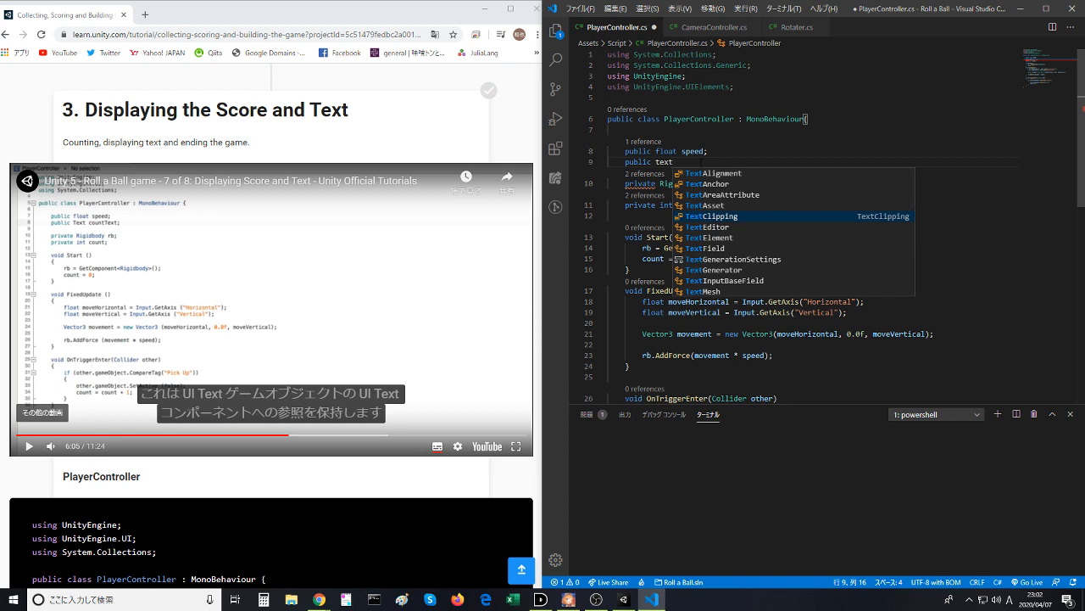
pyautogui.press('Down')
pyautogui.press('Down')
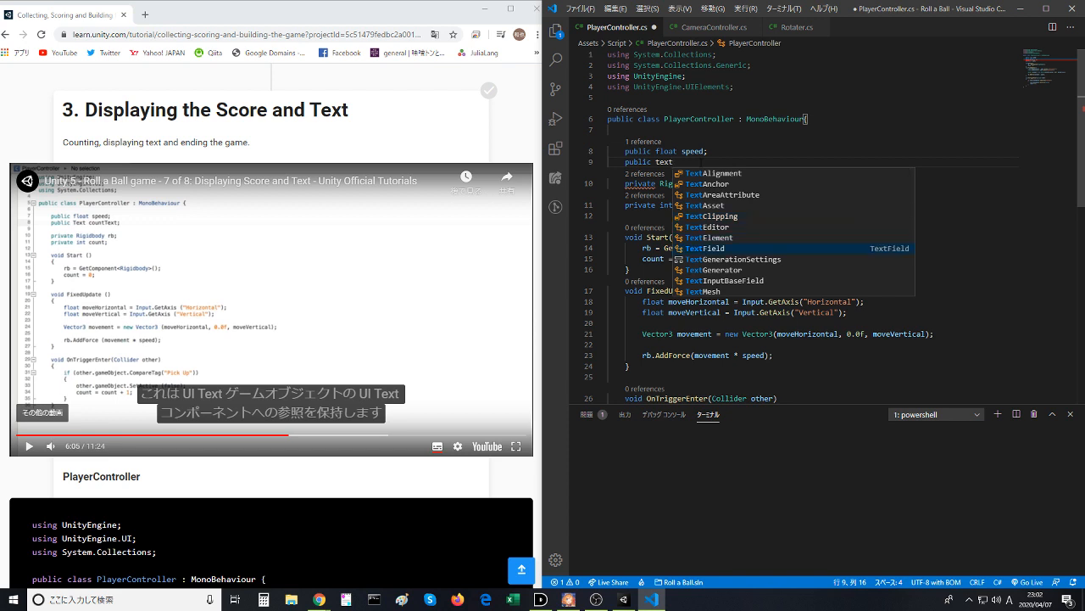
pyautogui.press('Return')
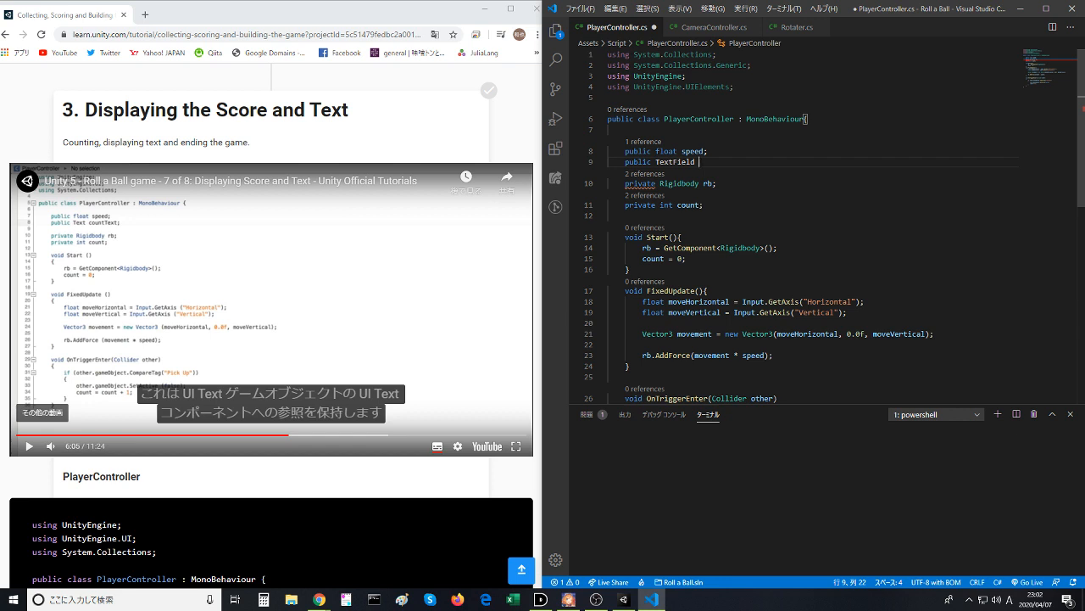
# - Name the TextField field countText, end the declaration with a semicolon, save the script and resume the lesson video
pyautogui.write('countText')
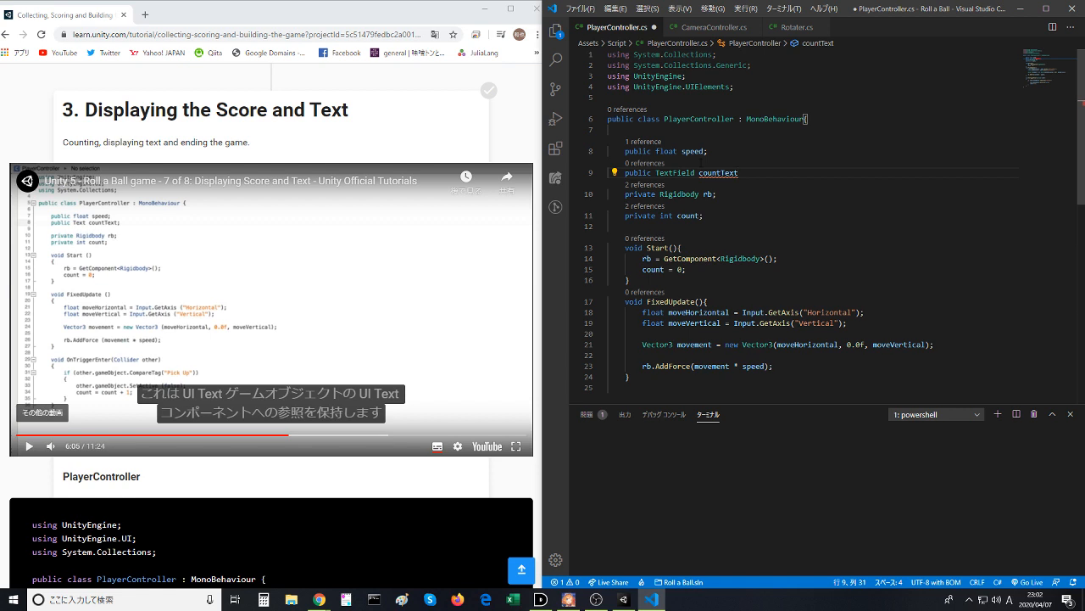
pyautogui.write(';')
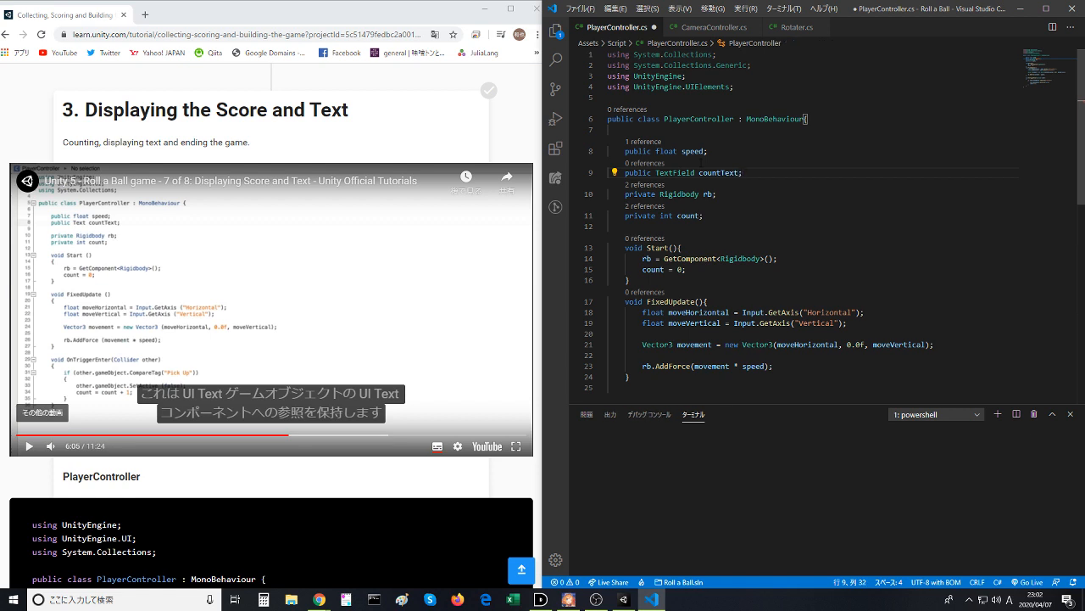
pyautogui.hotkey('ctrl', 's')
pyautogui.click(462, 269)
# - Insert a blank line between the countText declaration and the private fields, and save PlayerController.cs
pyautogui.click(812, 144)
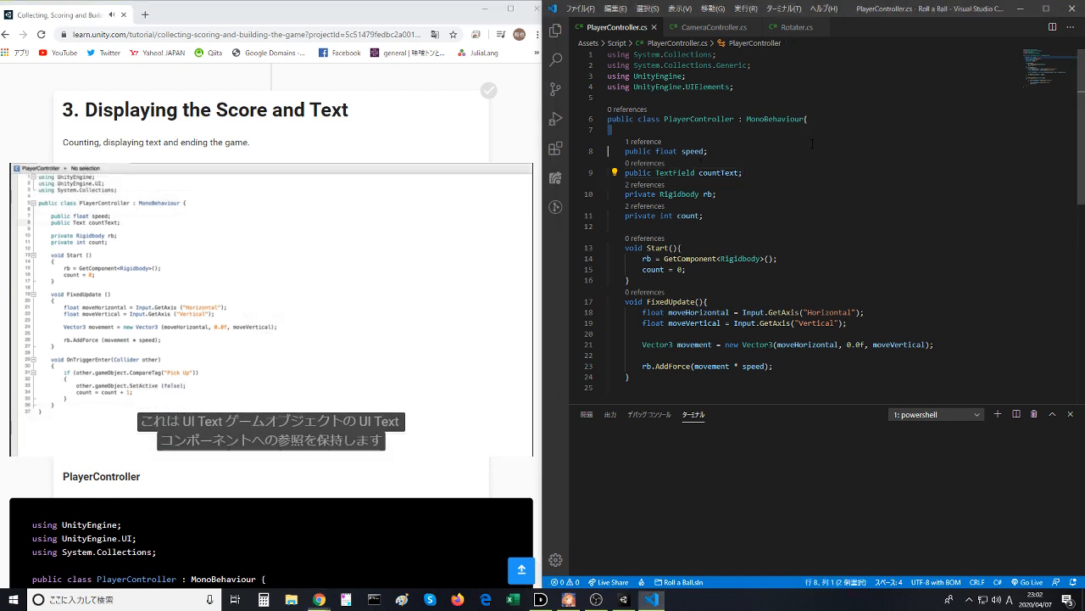
pyautogui.click(738, 148)
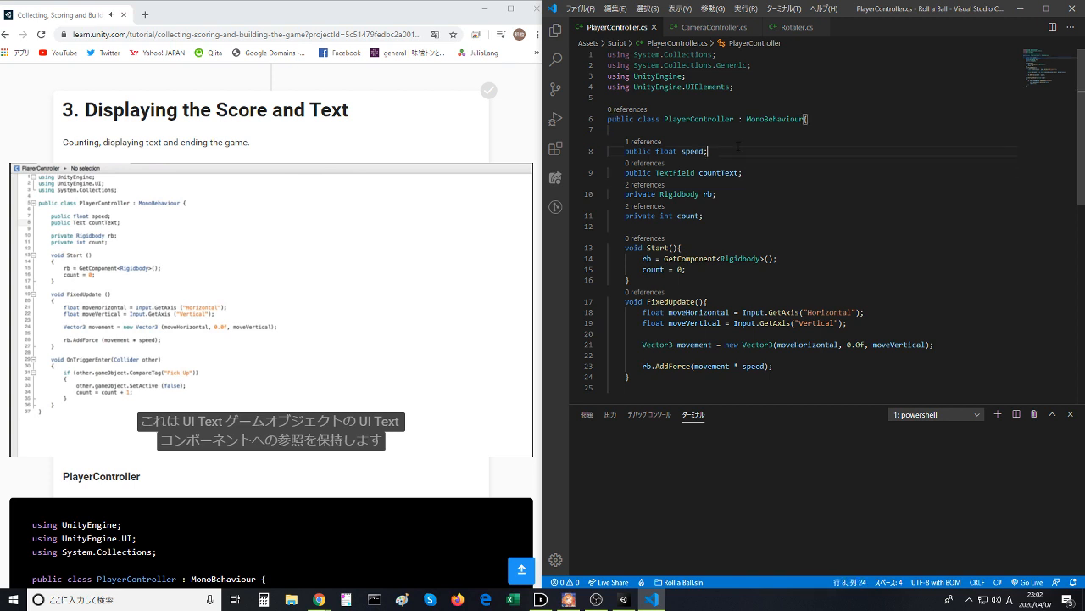
pyautogui.click(765, 171)
pyautogui.press('Return')
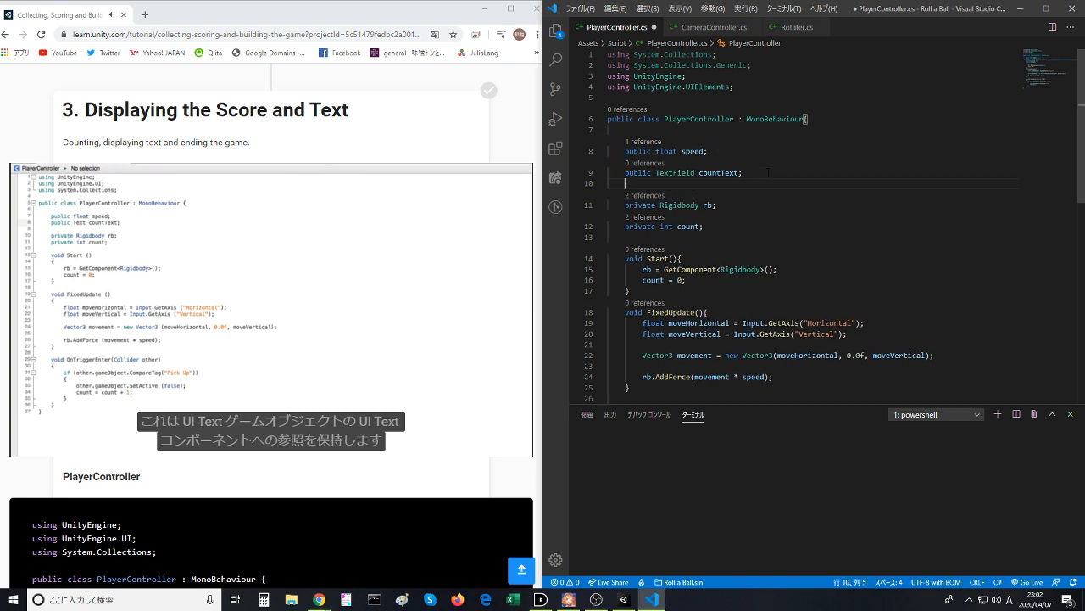
pyautogui.click(771, 172)
pyautogui.click(773, 159)
pyautogui.hotkey('ctrl', 's')
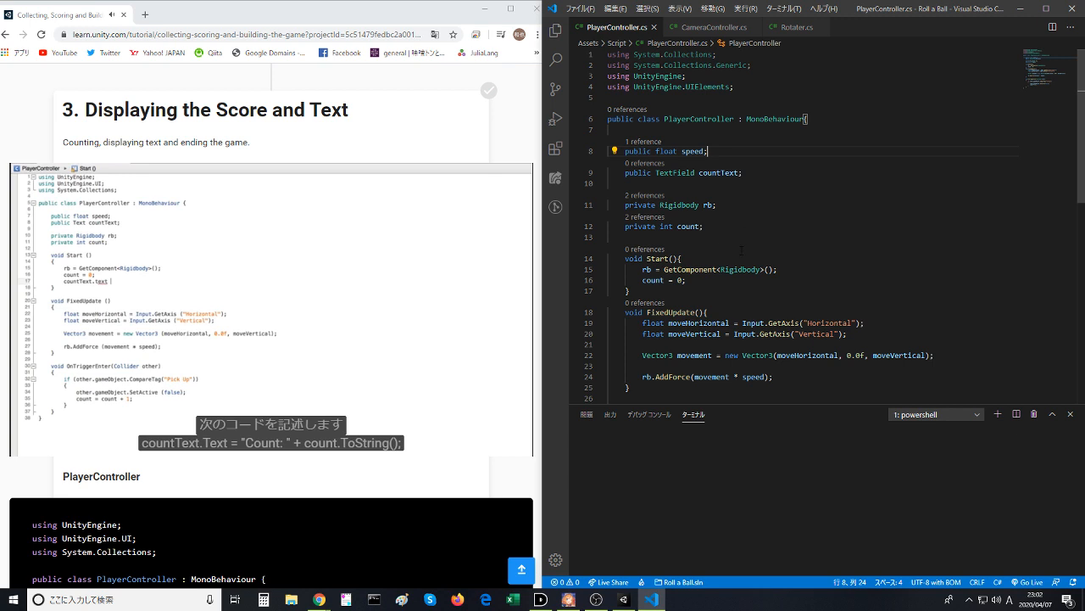
# - Pause the lesson video and add an empty line below count = 0; in the Start method
pyautogui.click(739, 282)
pyautogui.press('Return')
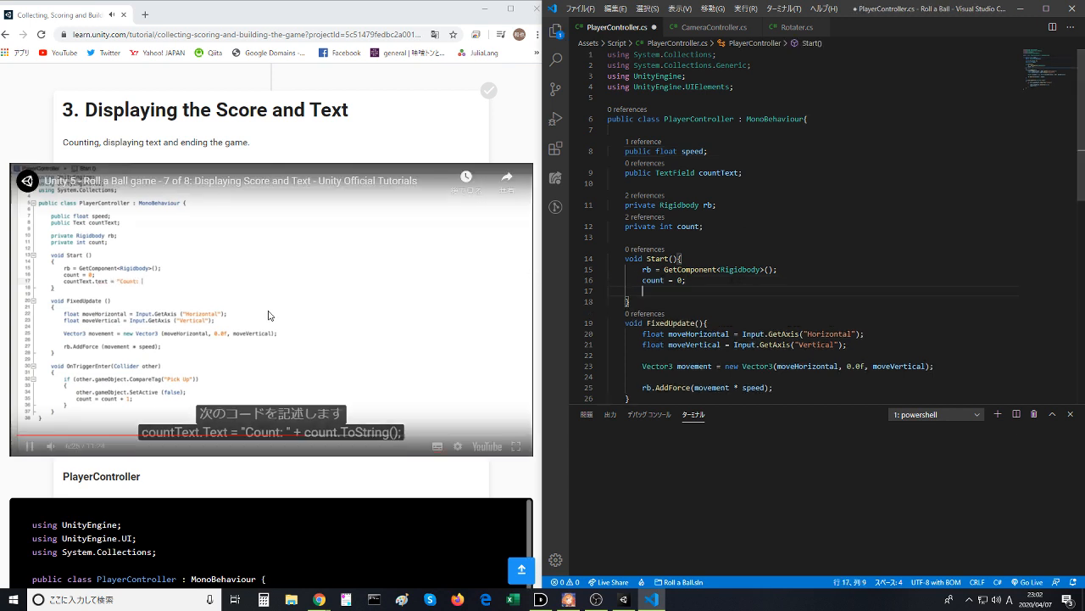
pyautogui.click(247, 345)
pyautogui.click(647, 258)
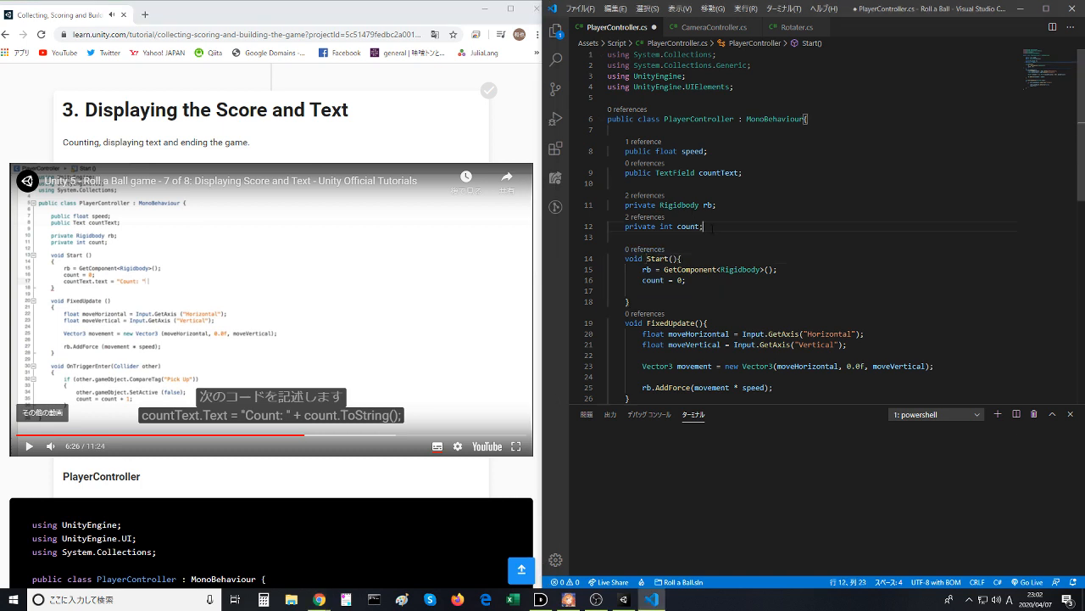
pyautogui.click(727, 225)
pyautogui.click(737, 290)
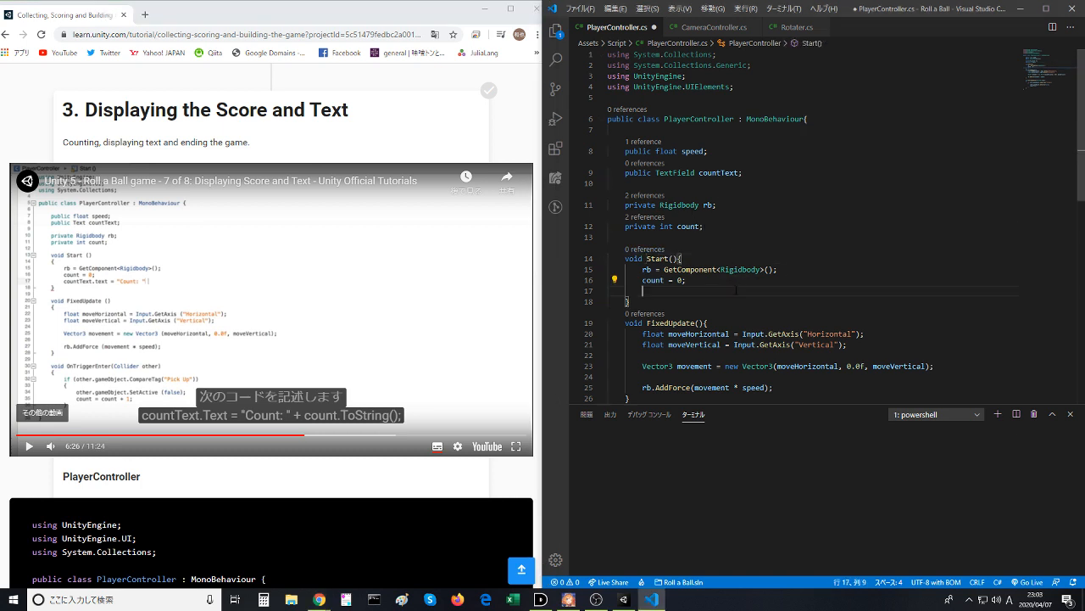
# - Write the statement countText.text = "Count: "; on the new line of the Start method
pyautogui.write('count')
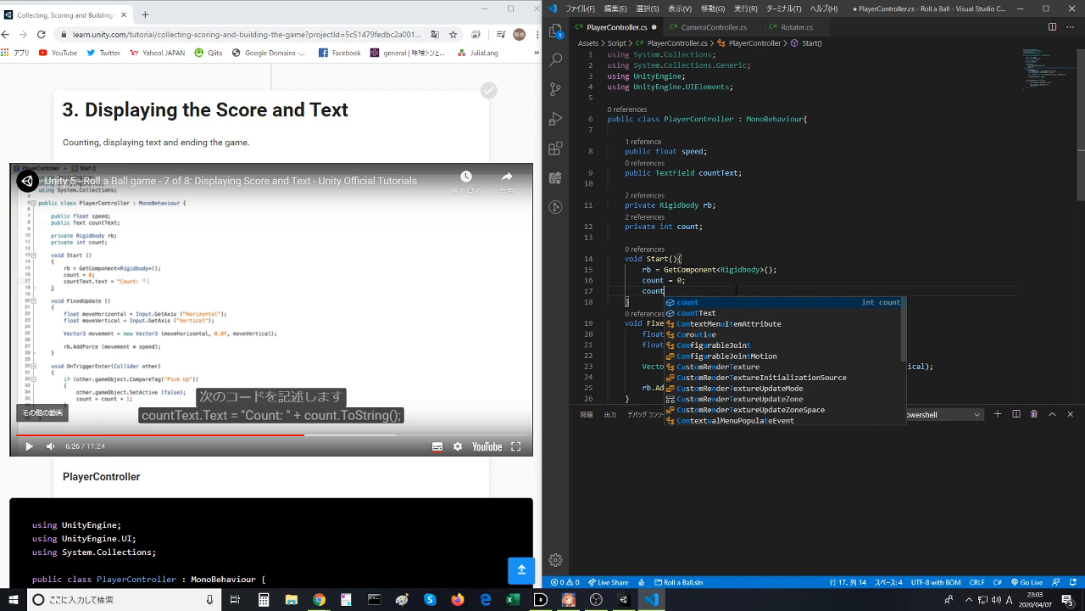
pyautogui.write('Text.text ')
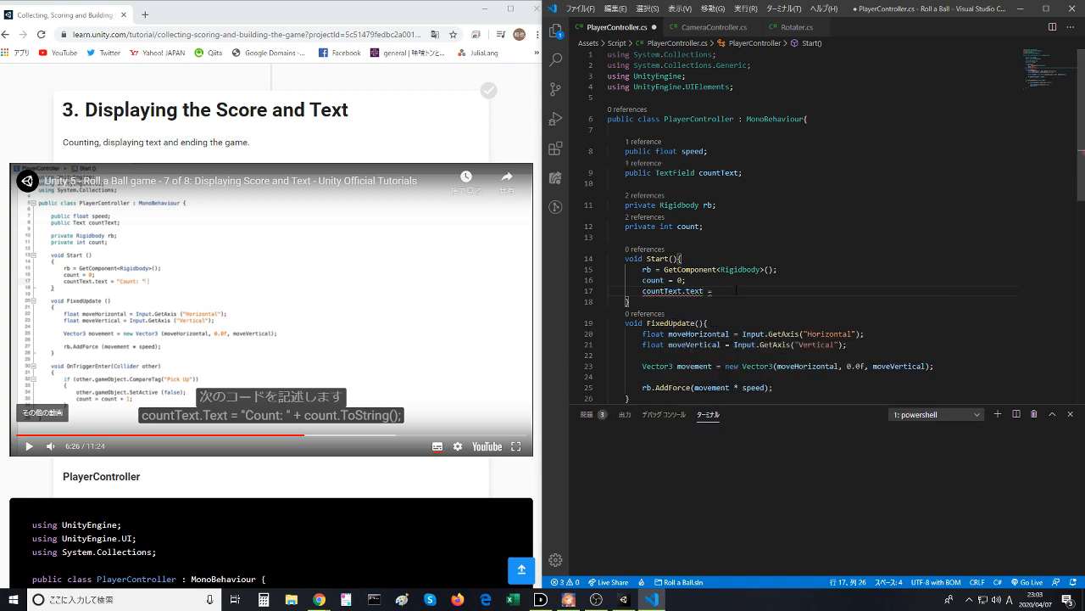
pyautogui.write('= c')
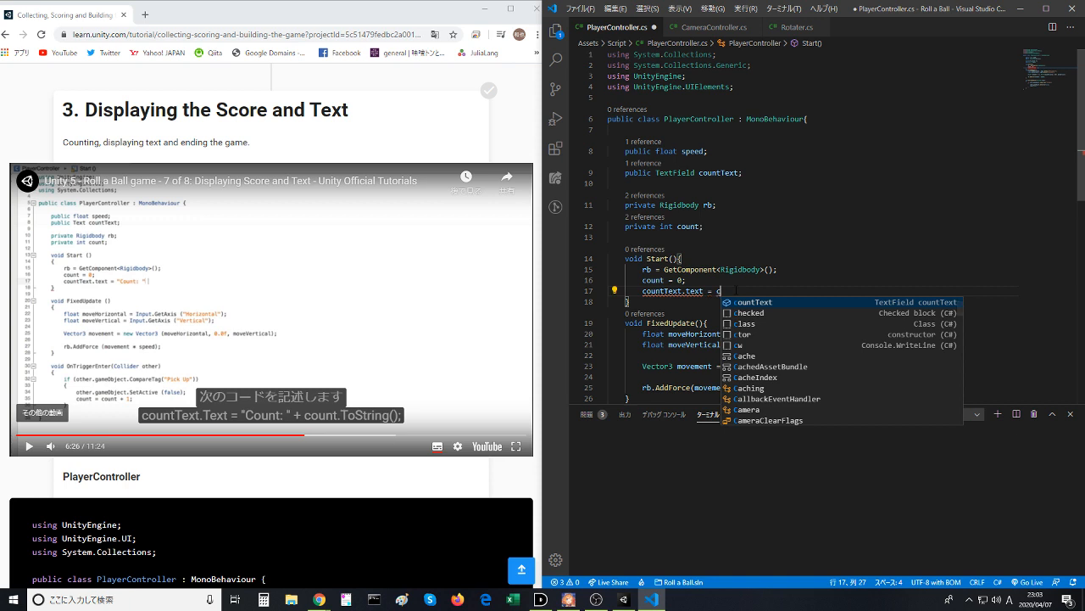
pyautogui.press('BackSpace')
pyautogui.write('""')
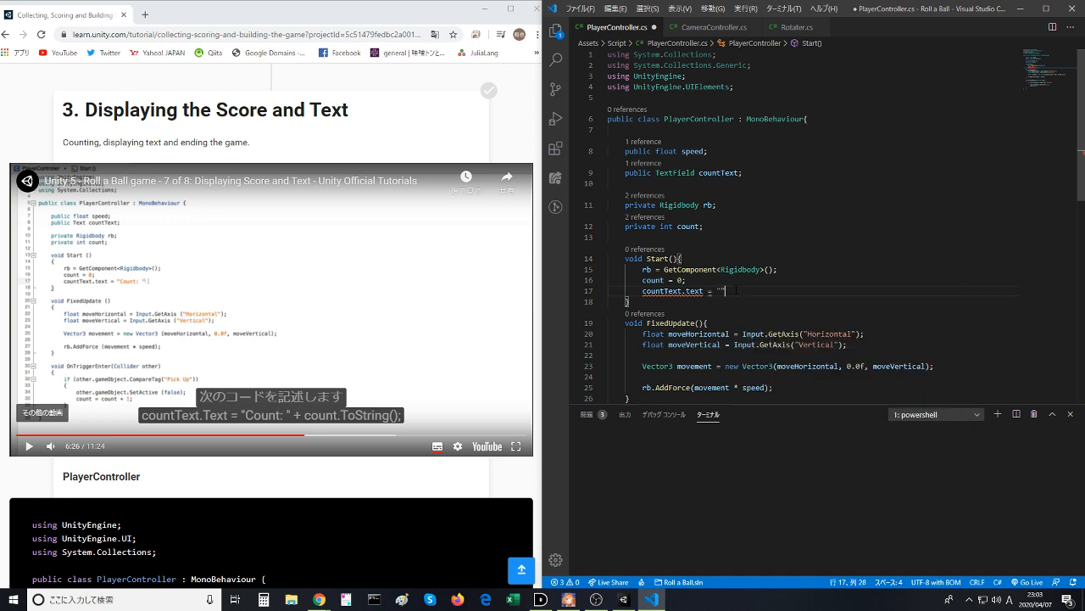
pyautogui.write('Count: ')
pyautogui.write(';')
# - Play the lesson briefly, append + count.ToString() to the countText.text assignment in Start, and save the script
pyautogui.click(299, 309)
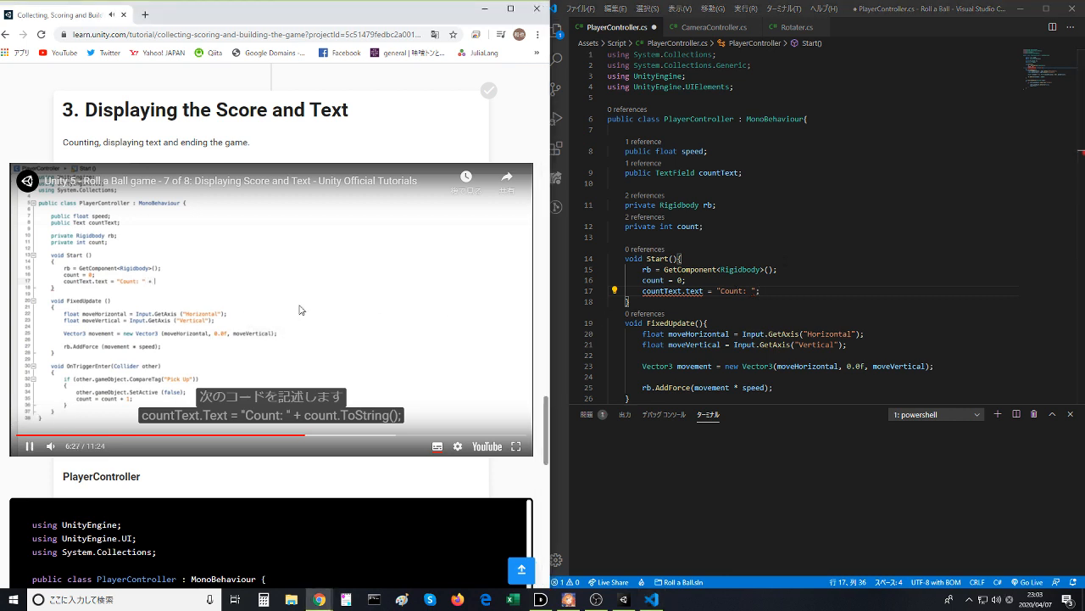
pyautogui.click(299, 310)
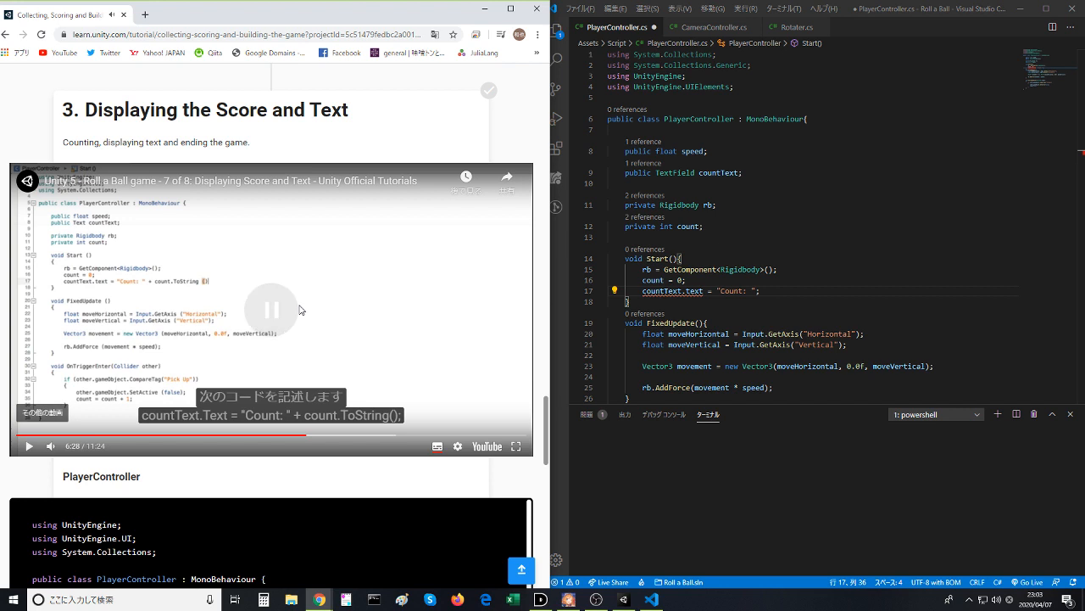
pyautogui.click(834, 291)
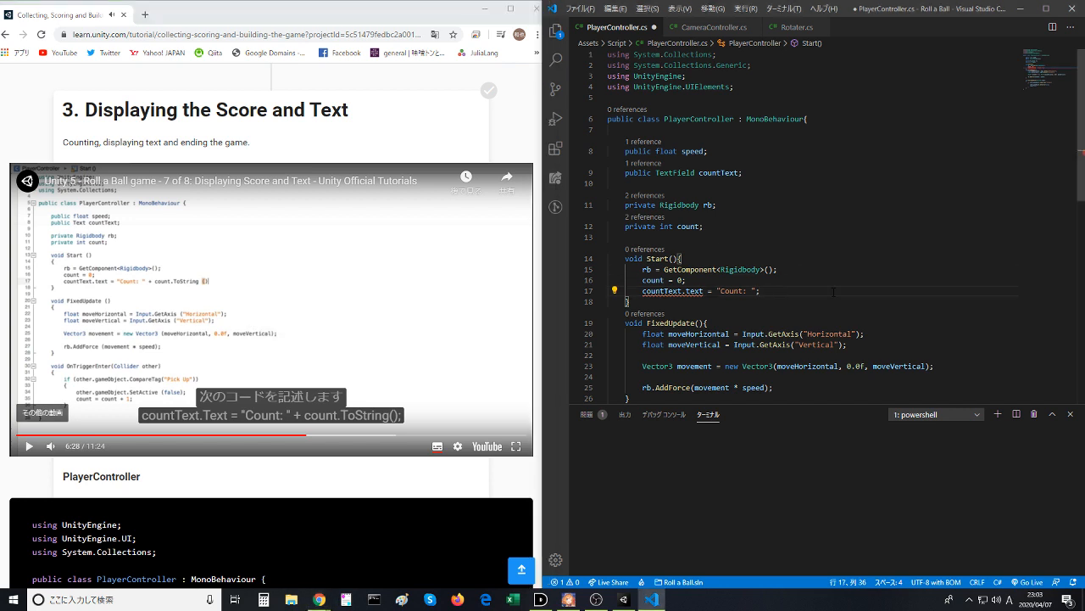
pyautogui.write('+ count/')
pyautogui.press('BackSpace')
pyautogui.write('.To')
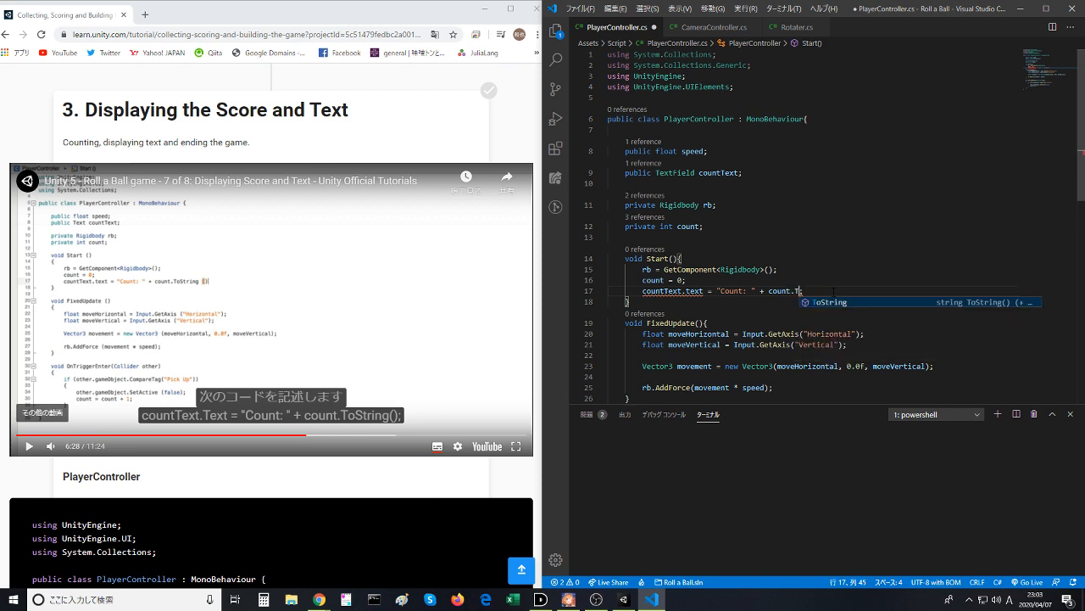
pyautogui.press('Tab')
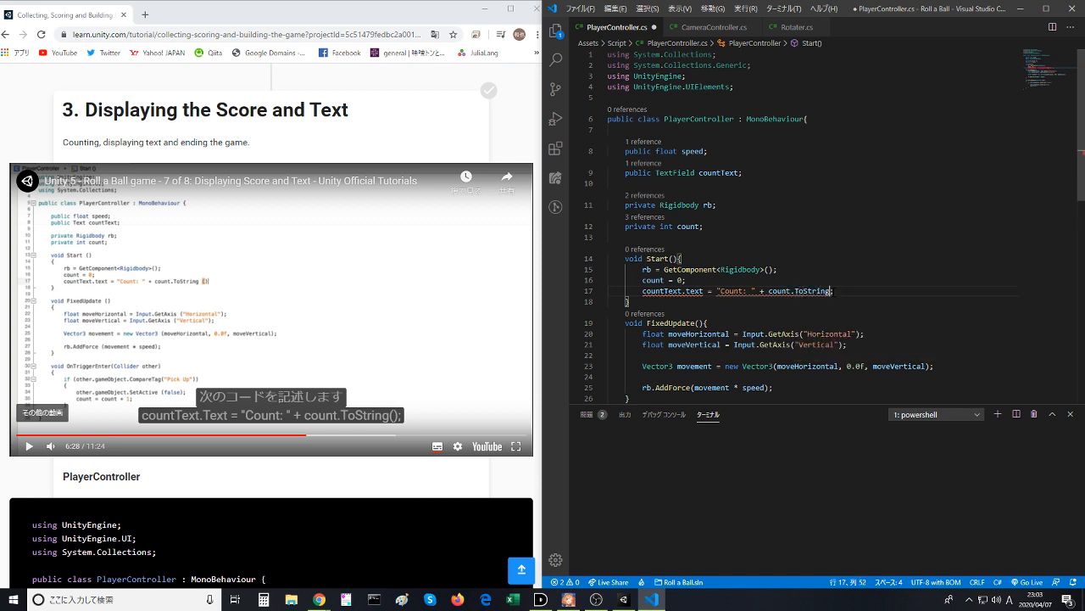
pyautogui.write('()')
pyautogui.hotkey('ctrl', 's')
pyautogui.click(912, 243)
pyautogui.click(828, 258)
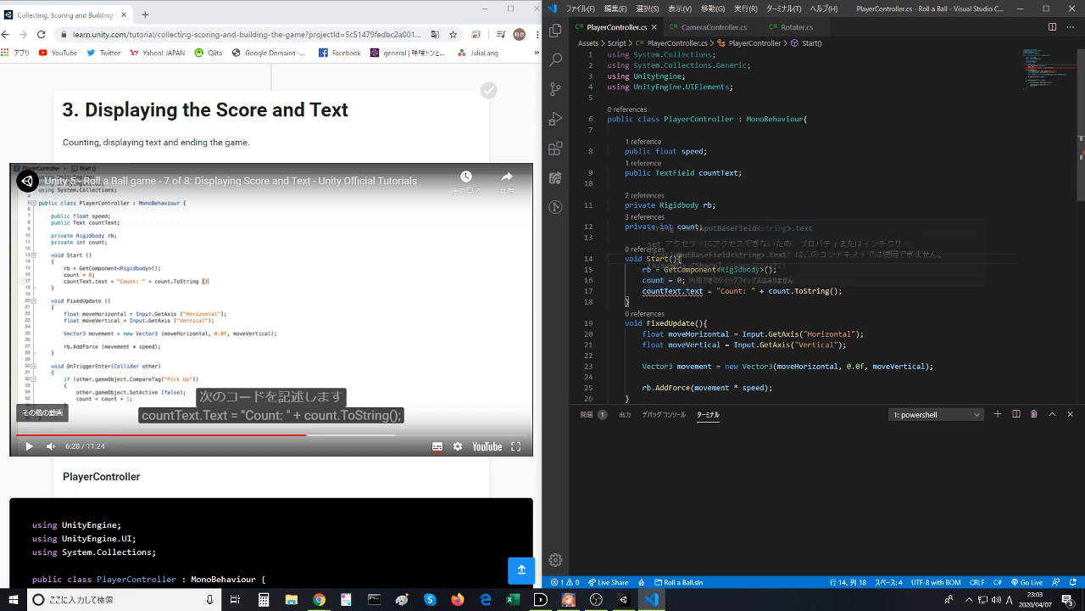
# - Examine the error reported on countText.text in Start and go back to the field declarations
pyautogui.moveTo(693, 291)
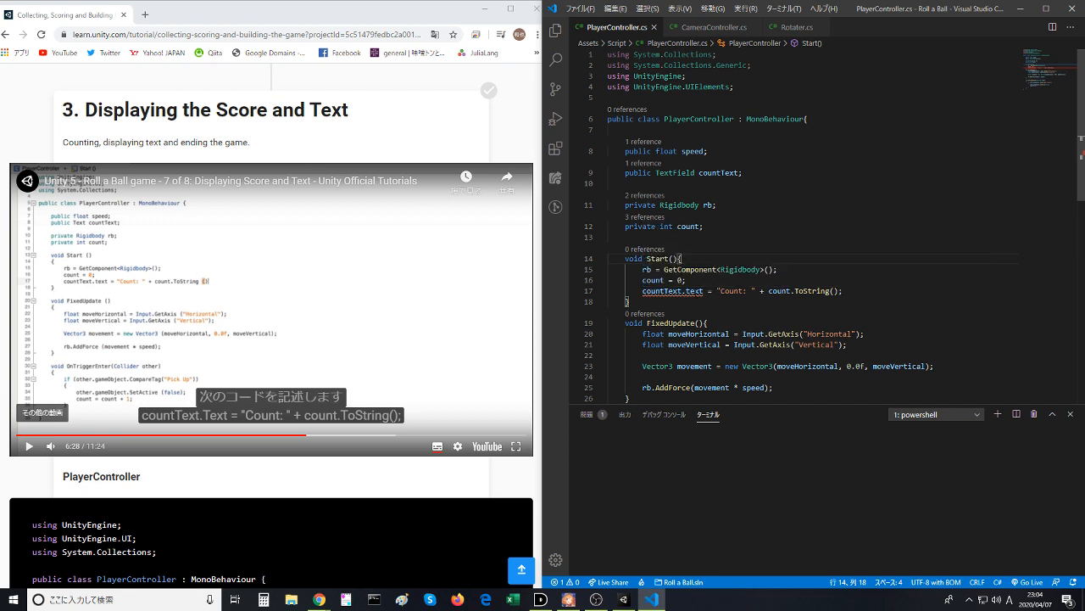
pyautogui.click(683, 280)
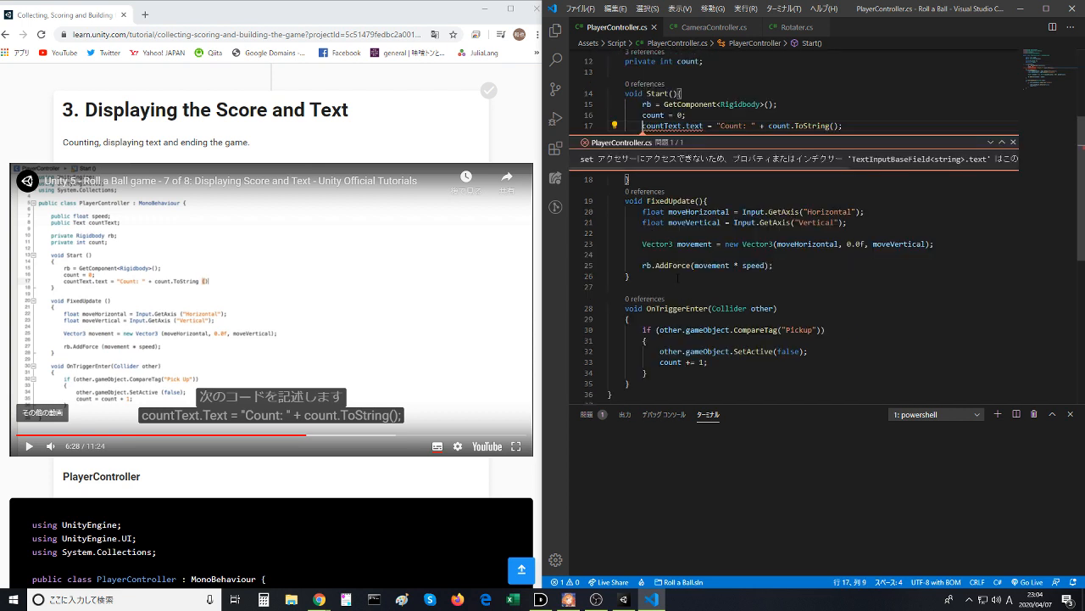
pyautogui.moveTo(710, 264)
pyautogui.click(837, 195)
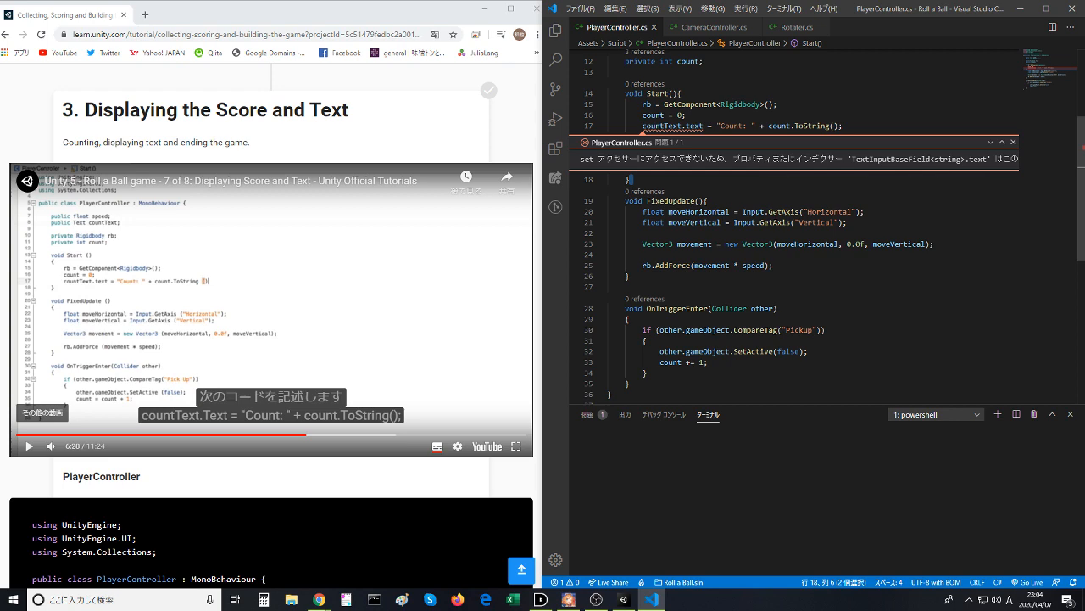
pyautogui.scroll(3, 771, 212)
pyautogui.click(716, 157)
pyautogui.scroll(3, 704, 188)
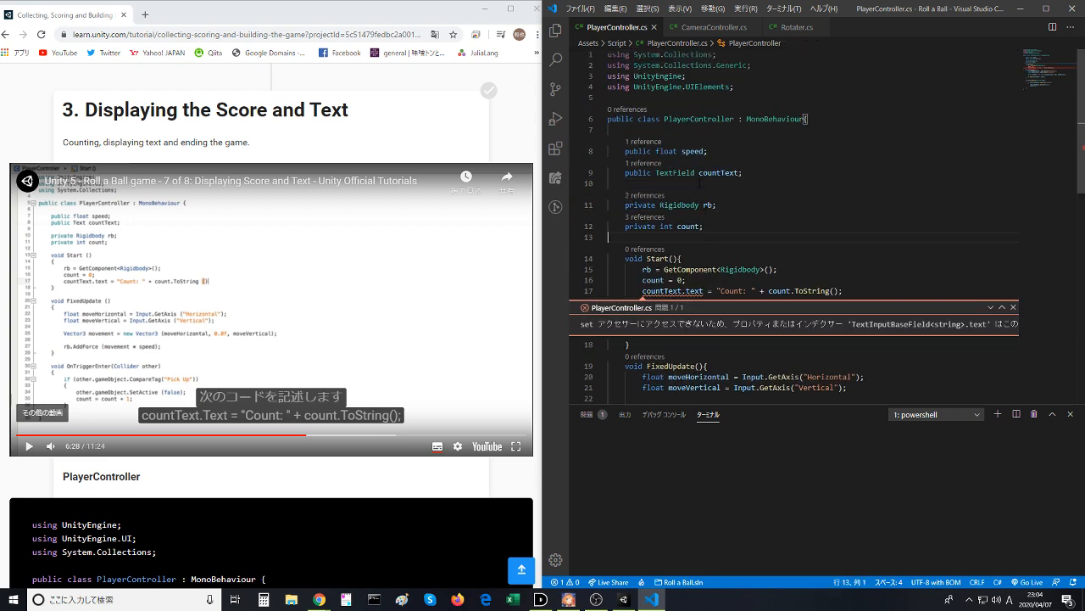
# - Change the type of the public countText field to TextElement and save the script
pyautogui.tripleClick(683, 173)
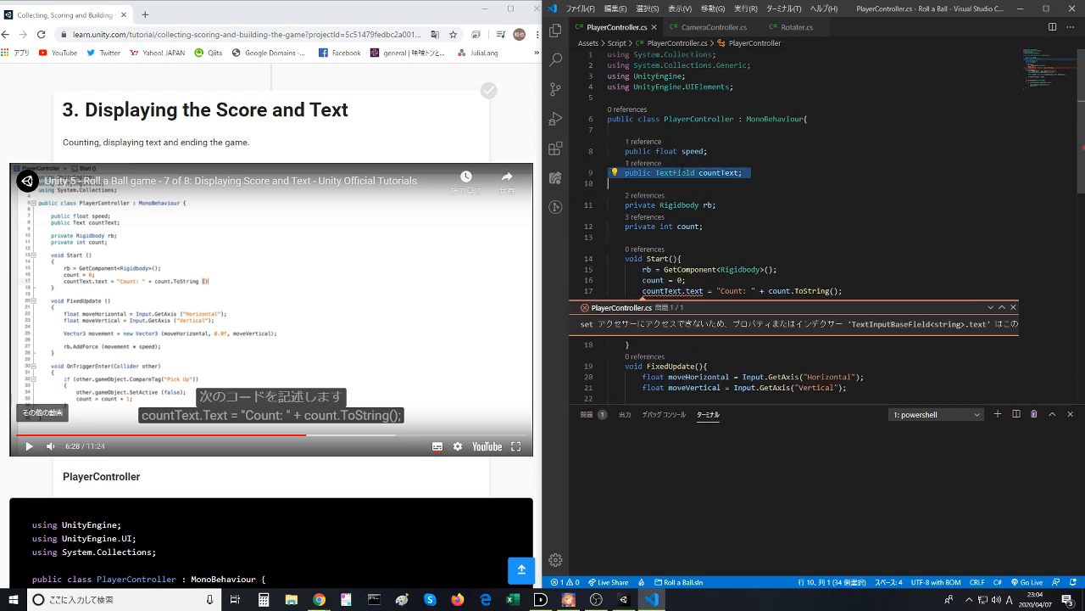
pyautogui.doubleClick(678, 173)
pyautogui.write('rwsz')
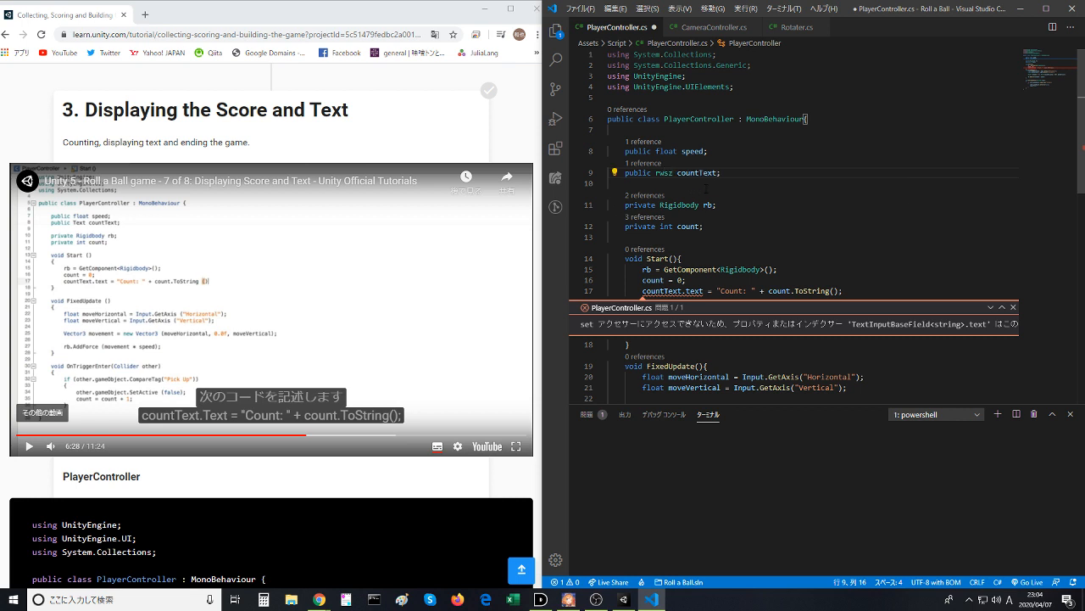
pyautogui.press('BackSpace')
pyautogui.press('BackSpace')
pyautogui.press('BackSpace')
pyautogui.press('BackSpace')
pyautogui.write('text')
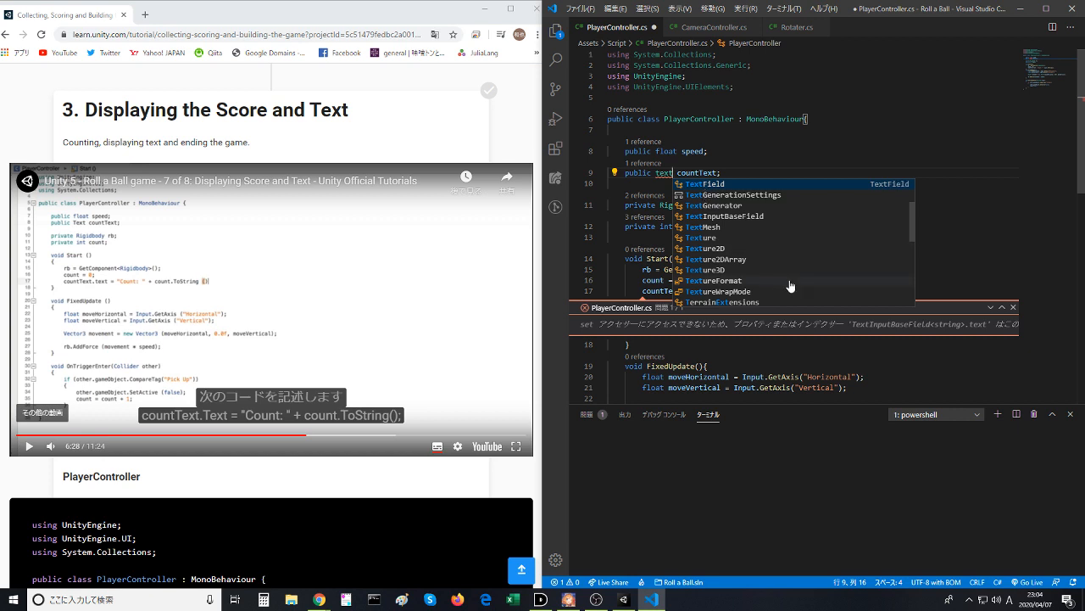
pyautogui.scroll(-1, 780, 282)
pyautogui.scroll(-4, 777, 280)
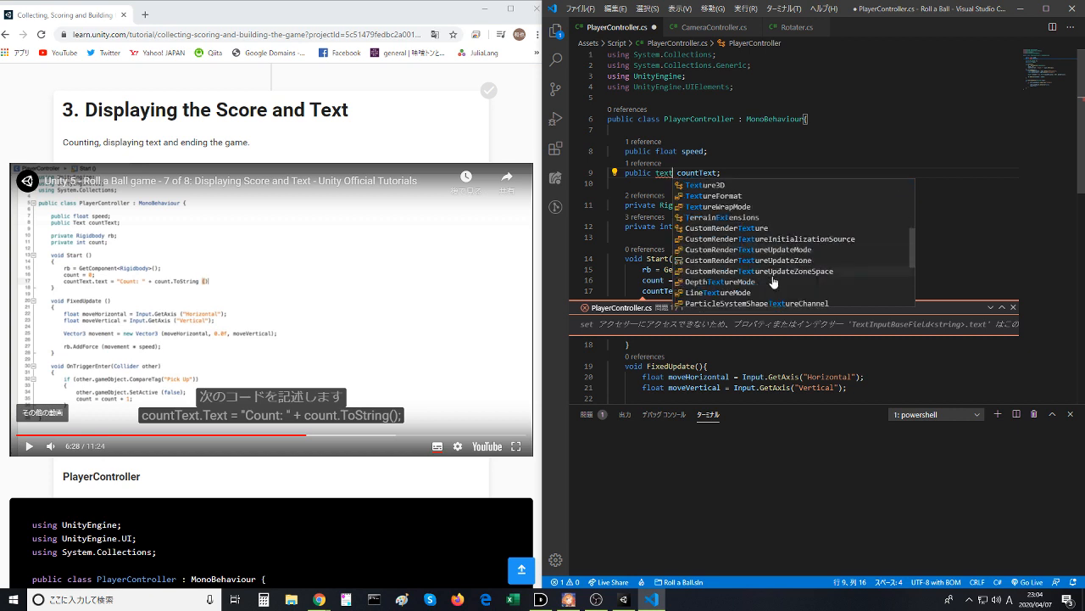
pyautogui.scroll(5, 766, 286)
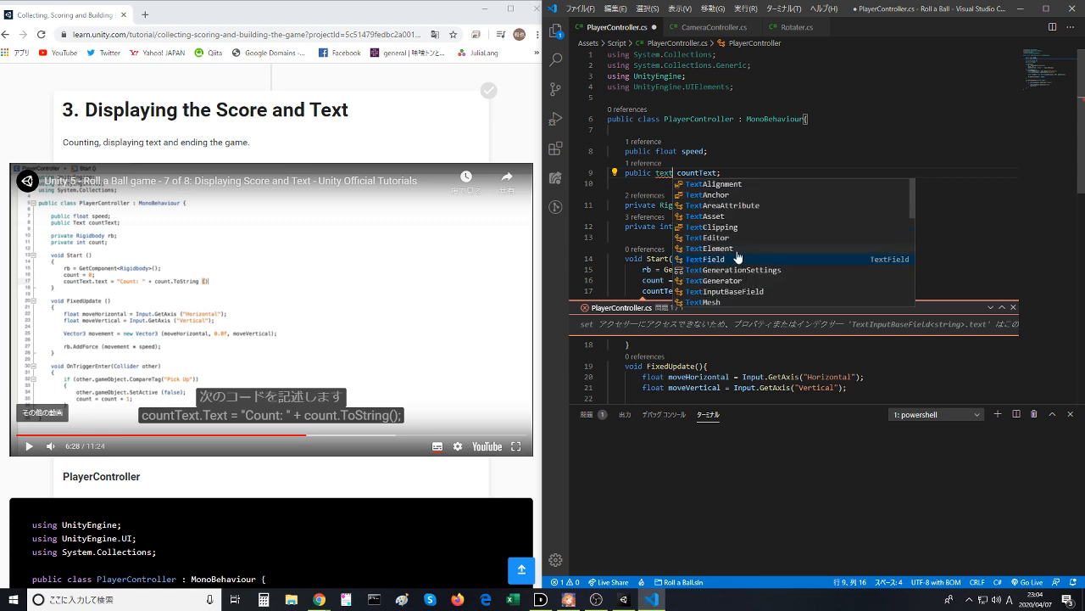
pyautogui.click(738, 249)
pyautogui.hotkey('ctrl', 'Right')
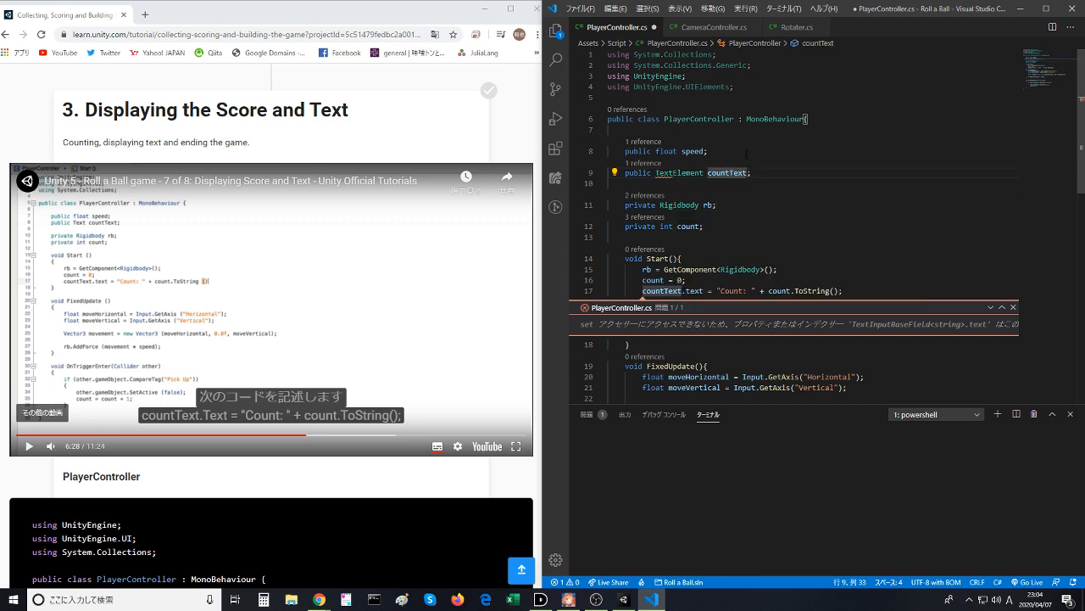
pyautogui.hotkey('ctrl', 's')
# - Close the inline error view below the countText.text assignment and resume the lesson video
pyautogui.scroll(-2, 743, 167)
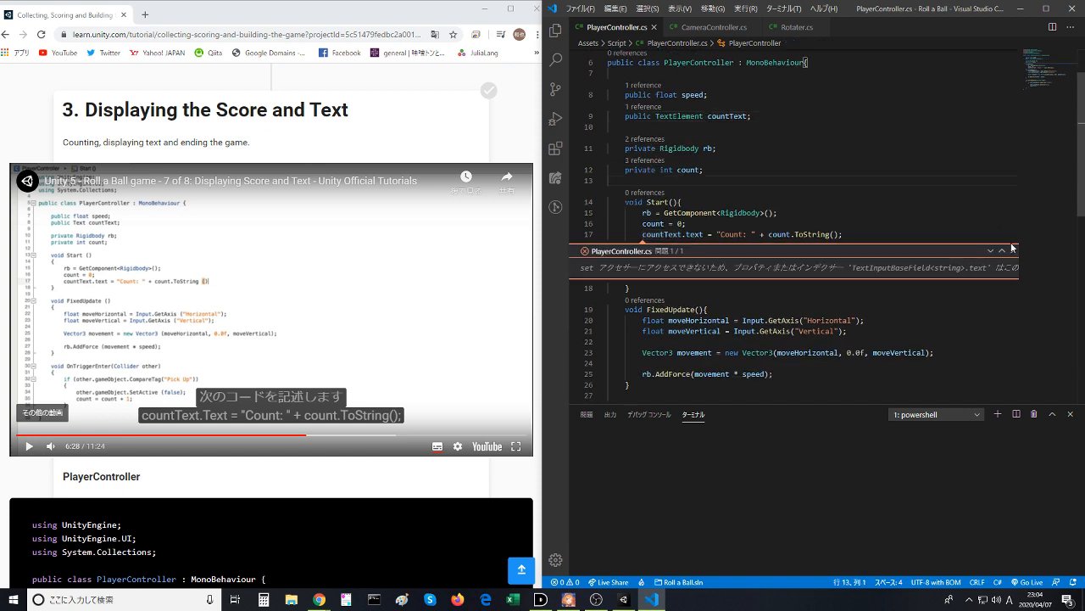
pyautogui.press('Escape')
pyautogui.click(811, 248)
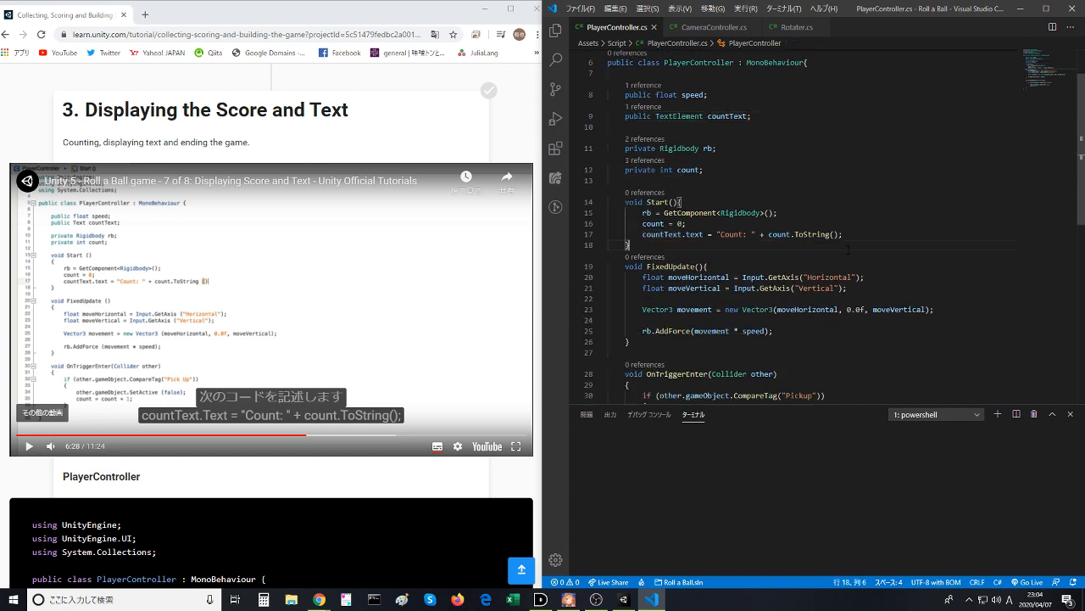
pyautogui.hotkey('shift', 'Right')
pyautogui.click(279, 288)
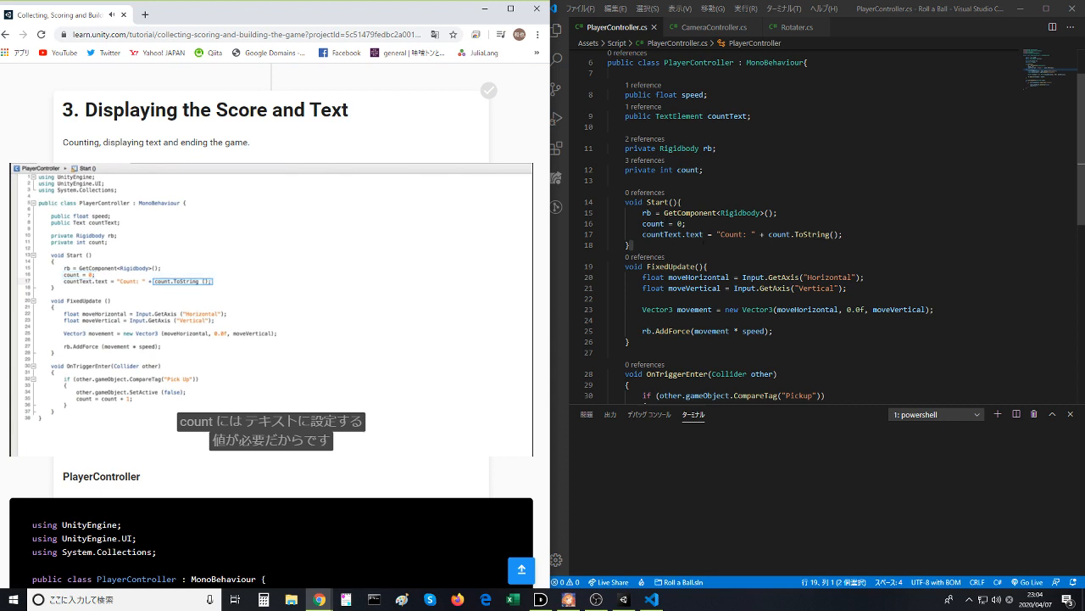
# - Copy the countText.text assignment from Start to a new line below count += 1; in OnTriggerEnter and save the script
pyautogui.moveTo(642, 234); pyautogui.dragTo(845, 234)
pyautogui.hotkey('ctrl', 'c')
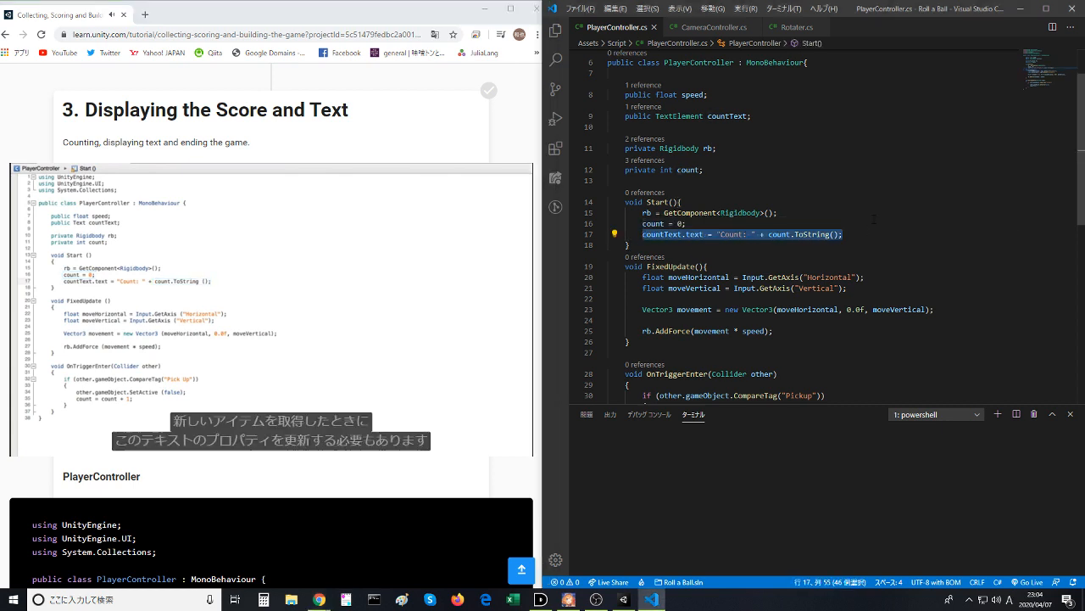
pyautogui.scroll(-2, 848, 254)
pyautogui.click(799, 303)
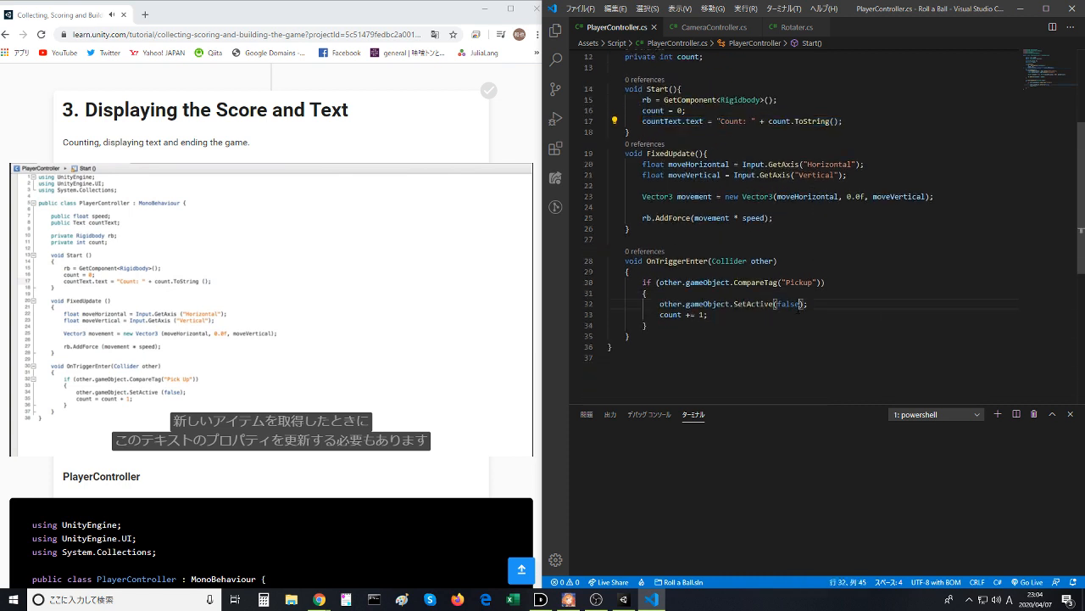
pyautogui.press('Down')
pyautogui.press('Return')
pyautogui.hotkey('ctrl', 'v')
pyautogui.hotkey('ctrl', 's')
pyautogui.press('Up')
pyautogui.press('Up')
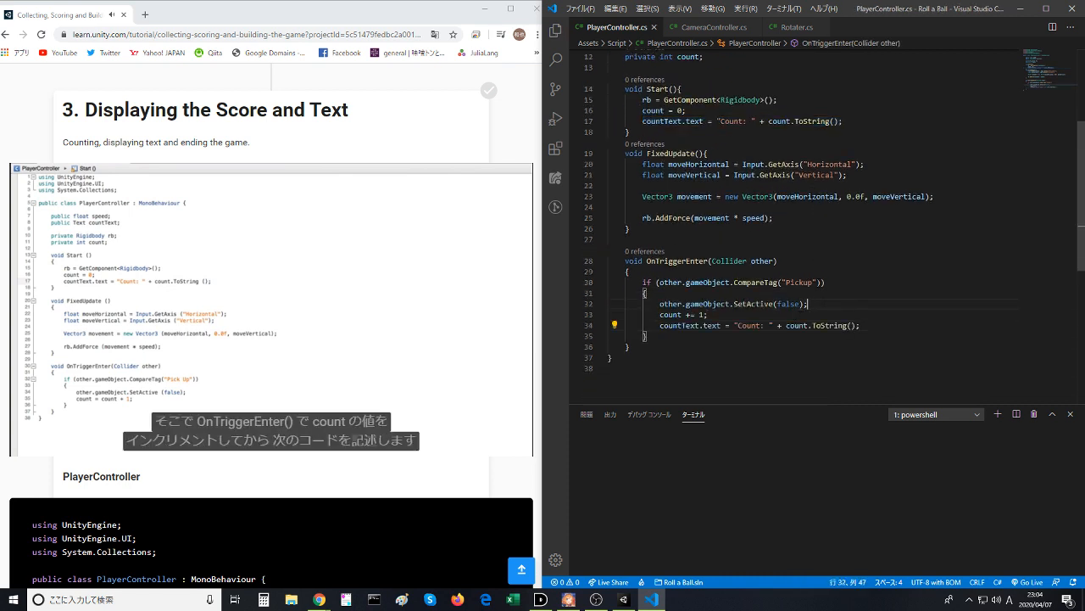
pyautogui.click(817, 281)
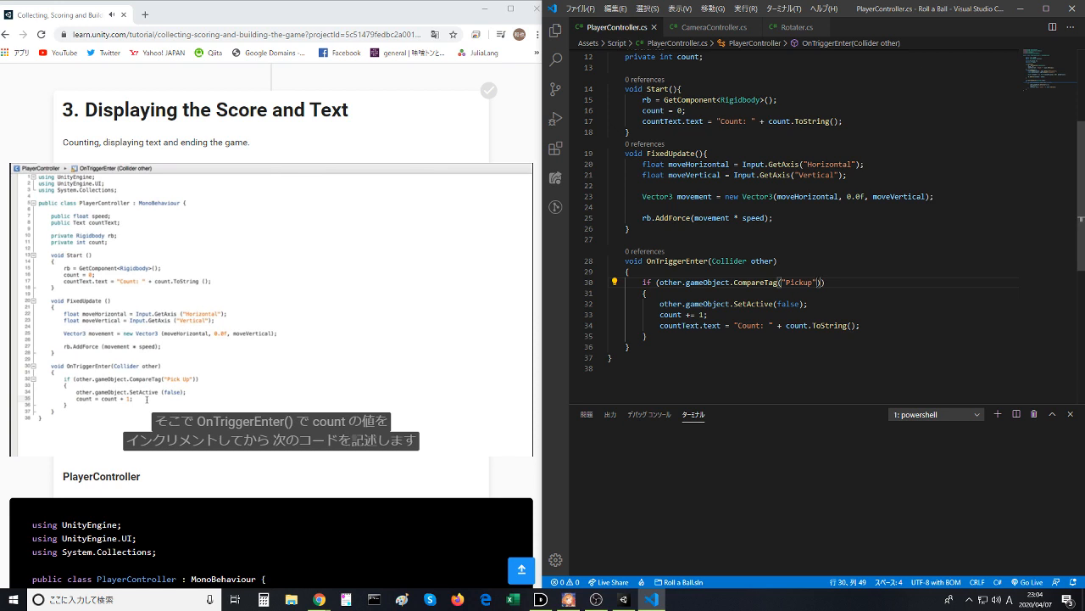
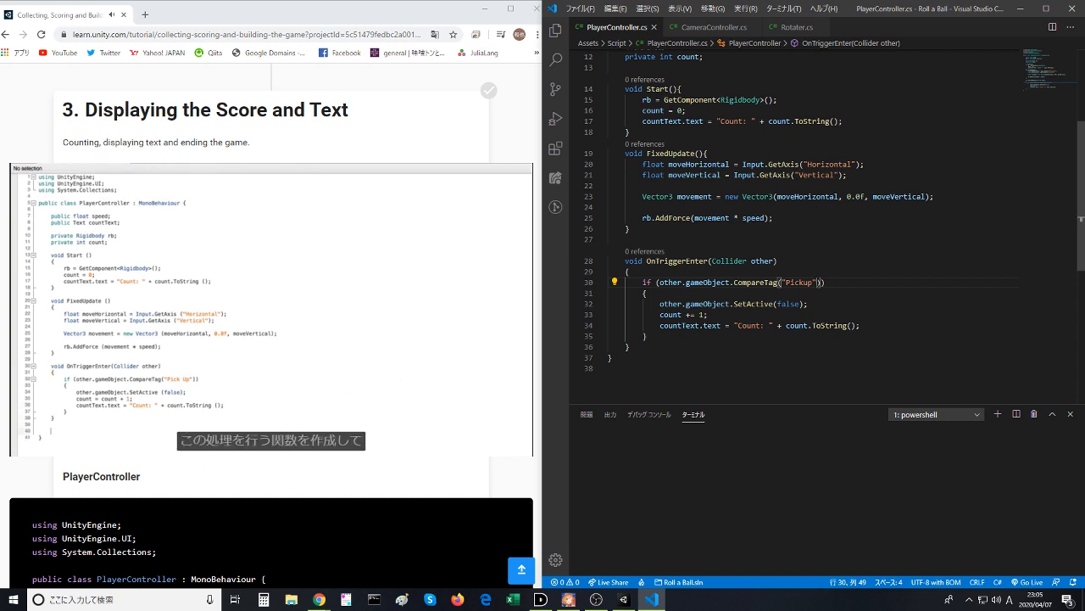
# - Open up empty lines below the closing brace of OnTriggerEnter in the PlayerController script
pyautogui.press('Return')
pyautogui.hotkey('ctrl', 'z')
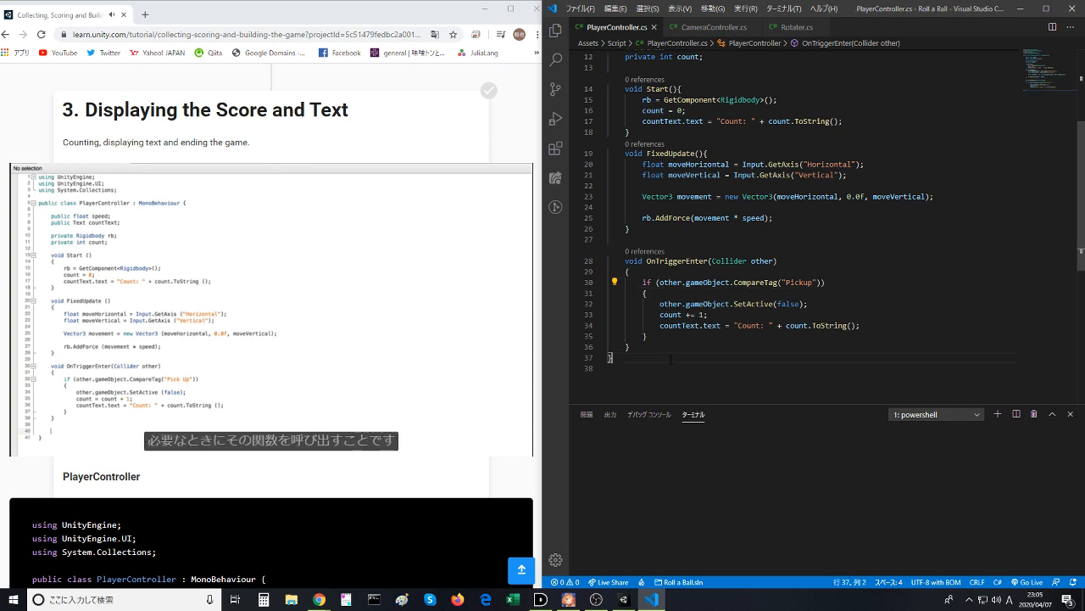
pyautogui.hotkey('ctrl', 's')
pyautogui.click(671, 346)
pyautogui.press('Return')
pyautogui.press('Return')
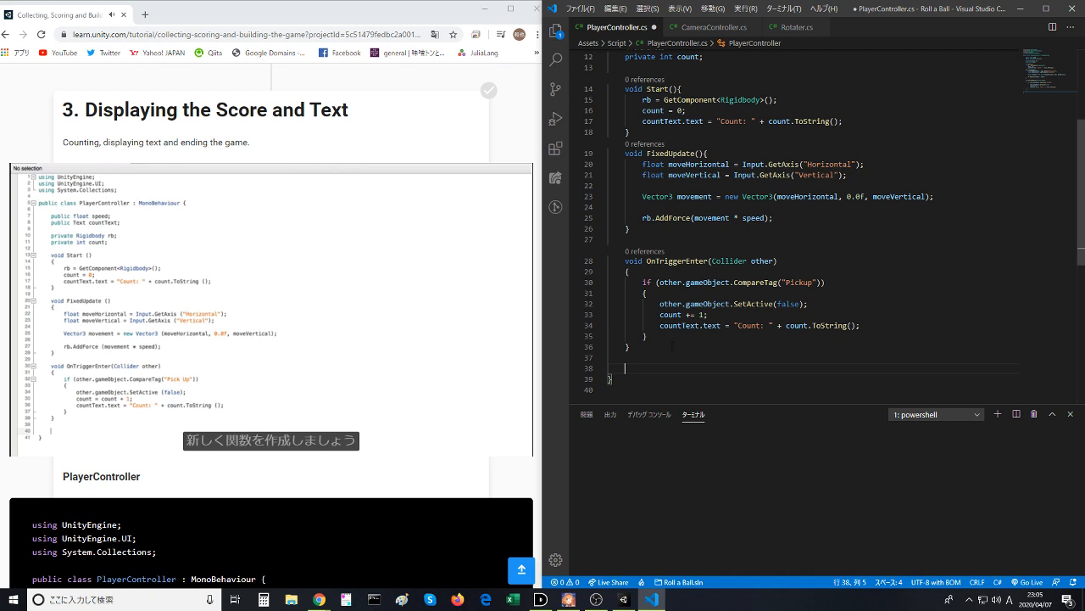
pyautogui.write('boid')
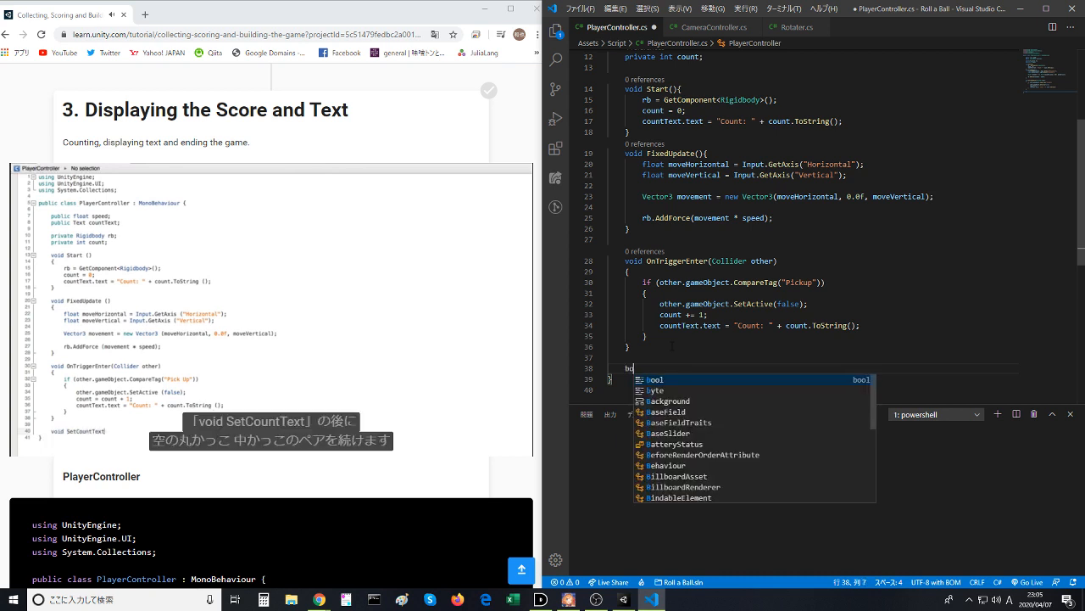
pyautogui.press('BackSpace')
pyautogui.press('BackSpace')
pyautogui.press('BackSpace')
pyautogui.press('BackSpace')
pyautogui.write('ColliderDistance2D\\')
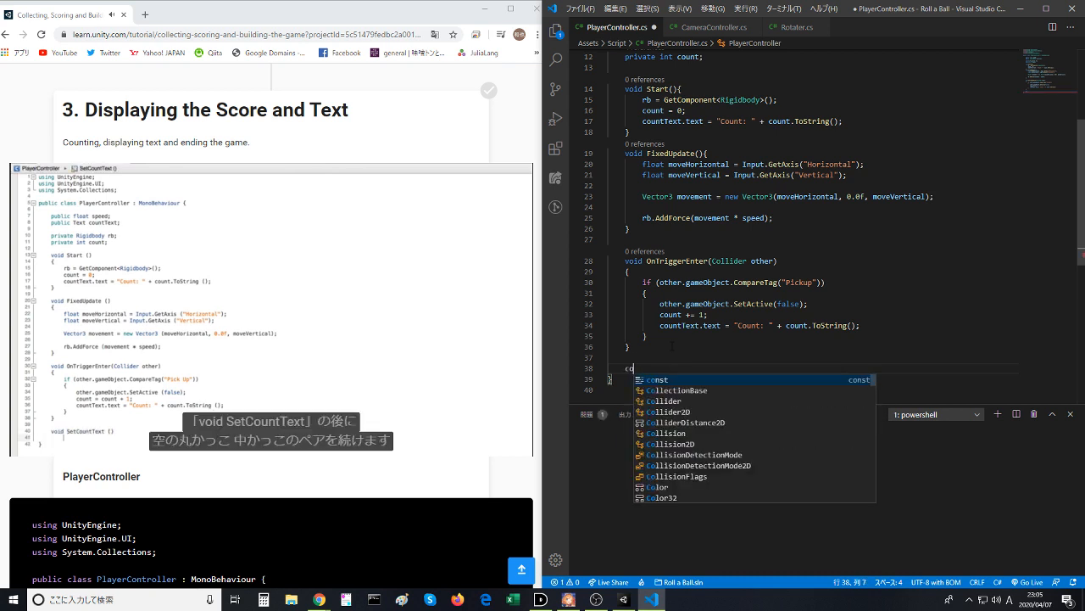
pyautogui.press('BackSpace')
pyautogui.press('BackSpace')
pyautogui.press('BackSpace')
pyautogui.press('BackSpace')
pyautogui.press('BackSpace')
pyautogui.press('BackSpace')
pyautogui.press('BackSpace')
pyautogui.press('BackSpace')
pyautogui.press('BackSpace')
pyautogui.press('BackSpace')
pyautogui.press('BackSpace')
pyautogui.press('BackSpace')
pyautogui.press('BackSpace')
pyautogui.press('BackSpace')
pyautogui.press('BackSpace')
pyautogui.press('BackSpace')
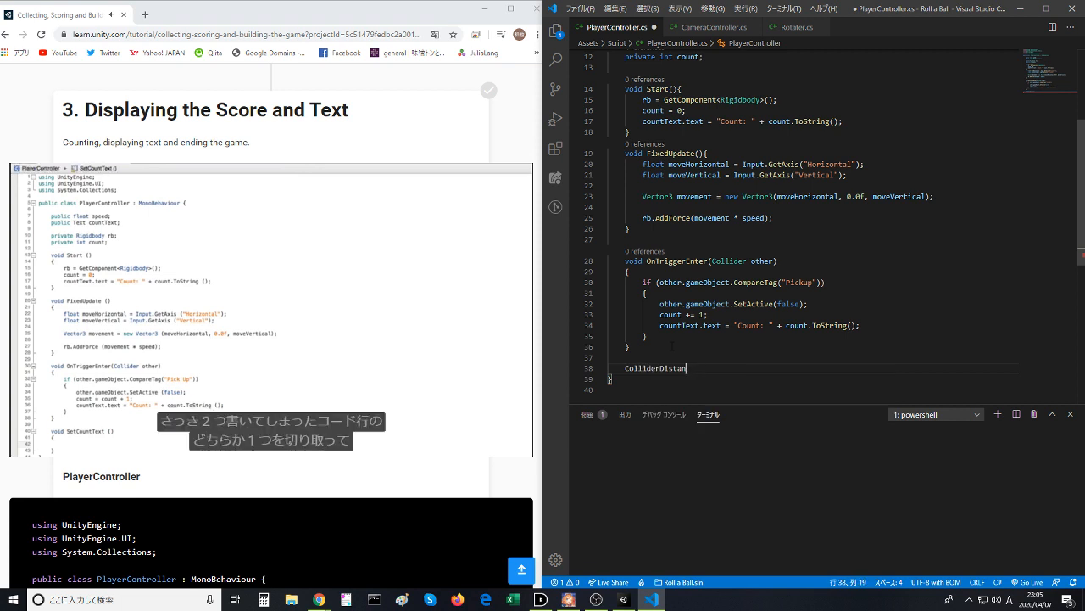
pyautogui.press('BackSpace')
pyautogui.press('BackSpace')
pyautogui.press('BackSpace')
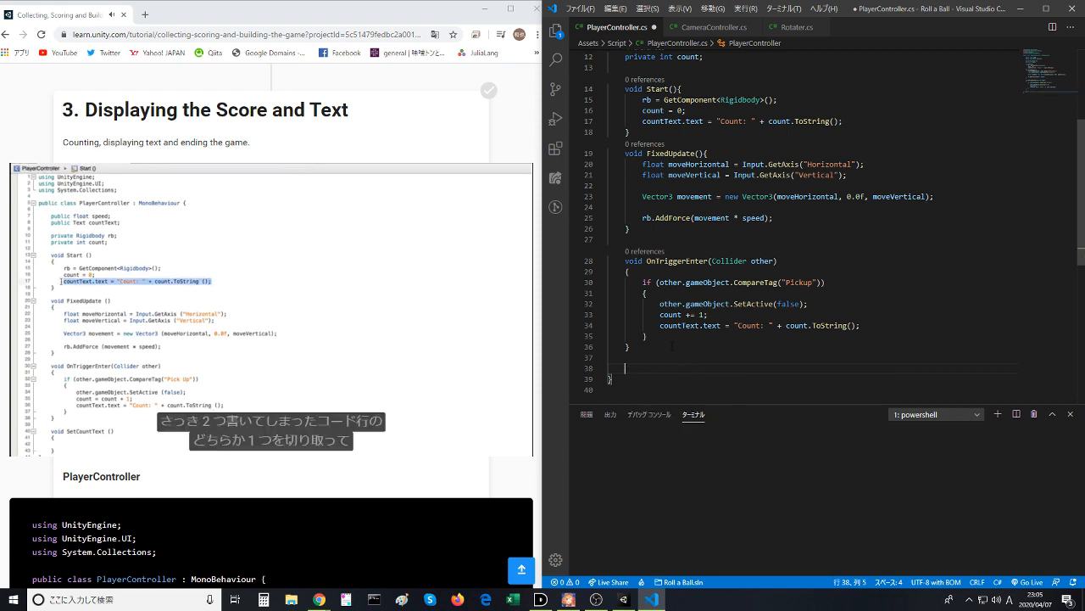
# - Declare a void SetCountText() method below OnTriggerEnter, with an empty body and its opening brace on its own line
pyautogui.write('void ')
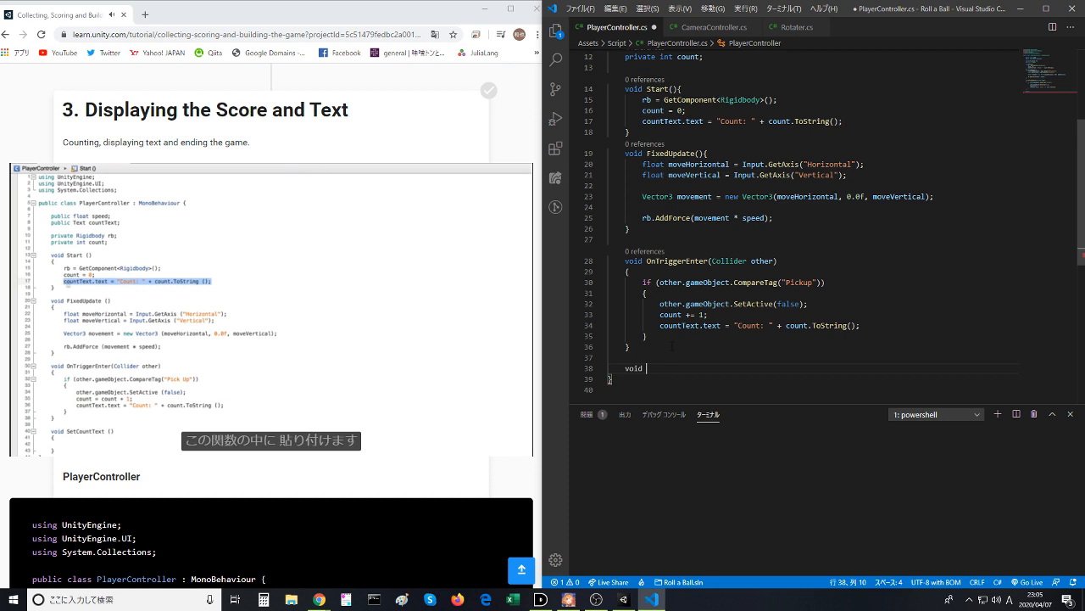
pyautogui.write('SetB')
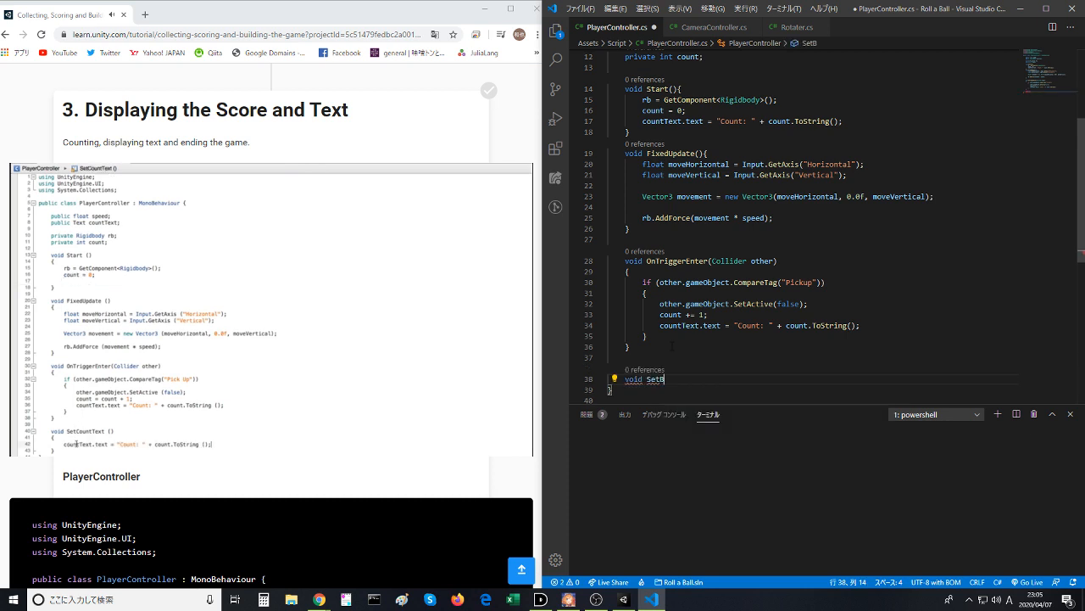
pyautogui.press('BackSpace')
pyautogui.write('Count')
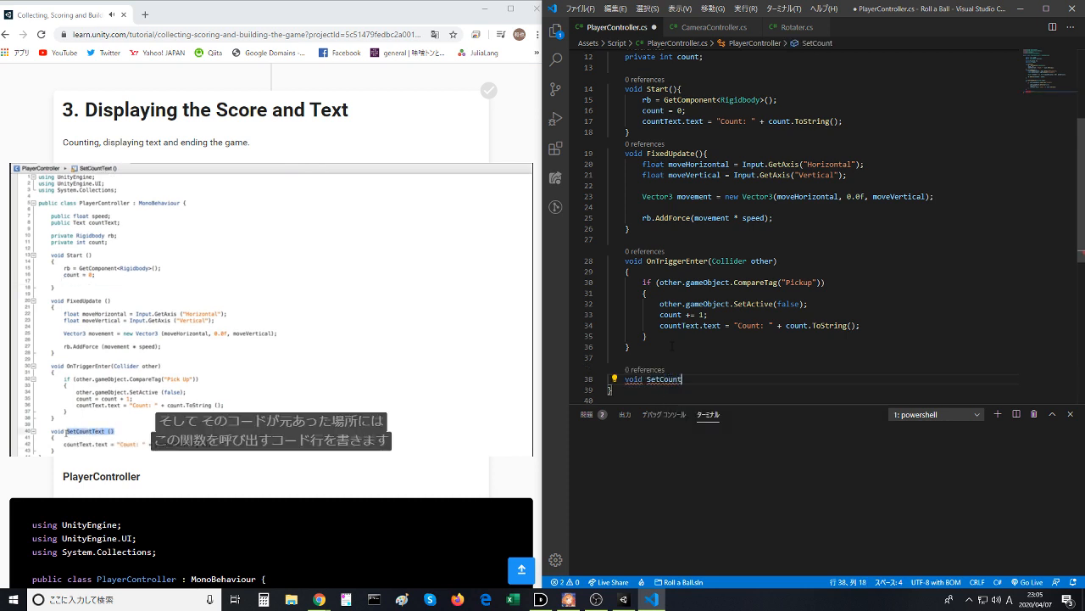
pyautogui.write('Text(){')
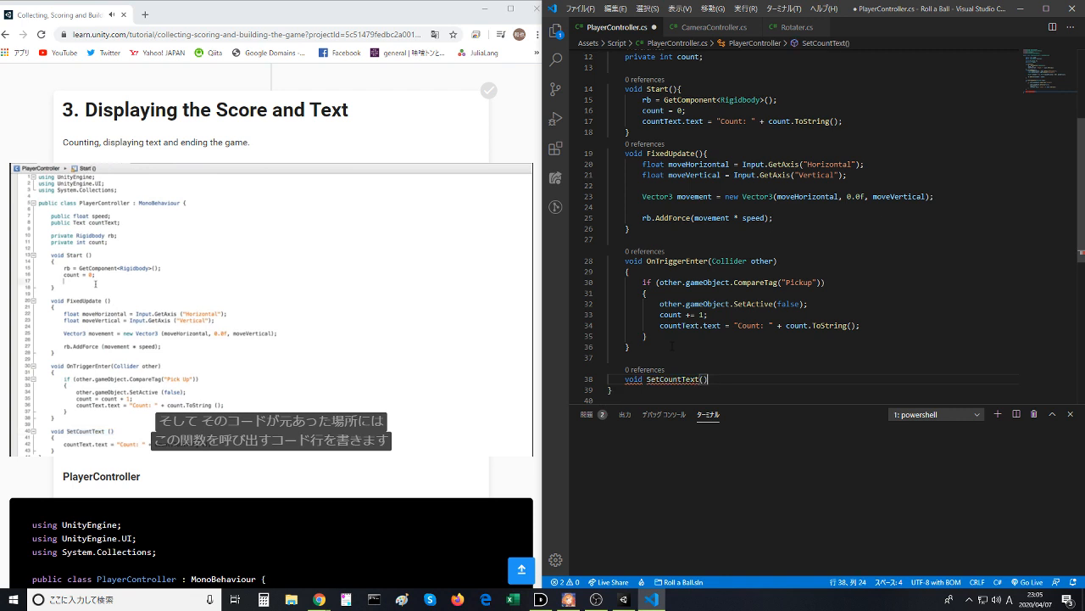
pyautogui.press('Return')
pyautogui.hotkey('ctrl', 'z')
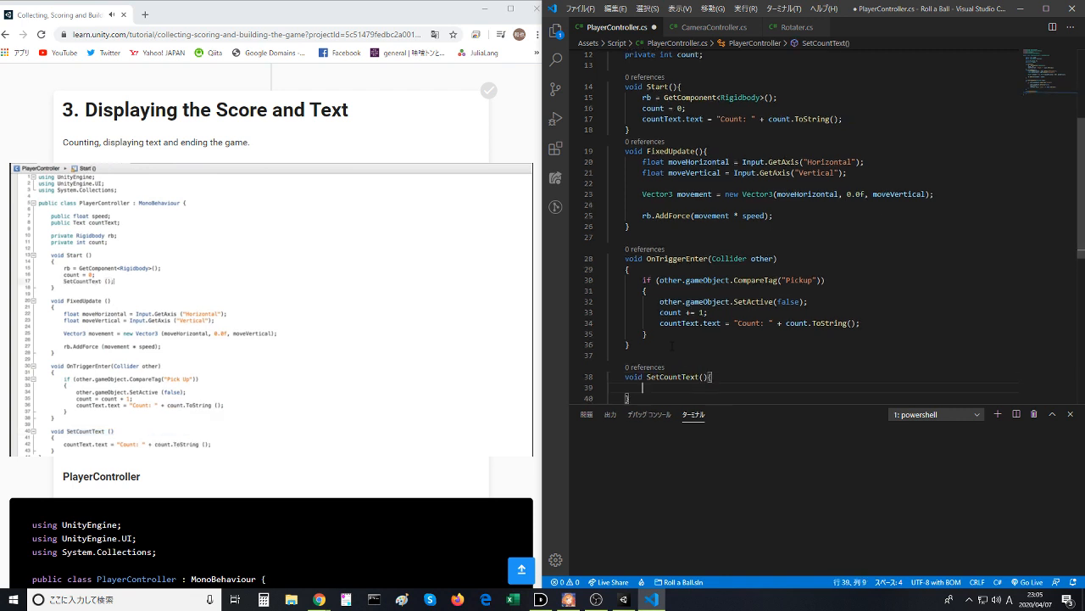
pyautogui.press('Left')
pyautogui.press('Return')
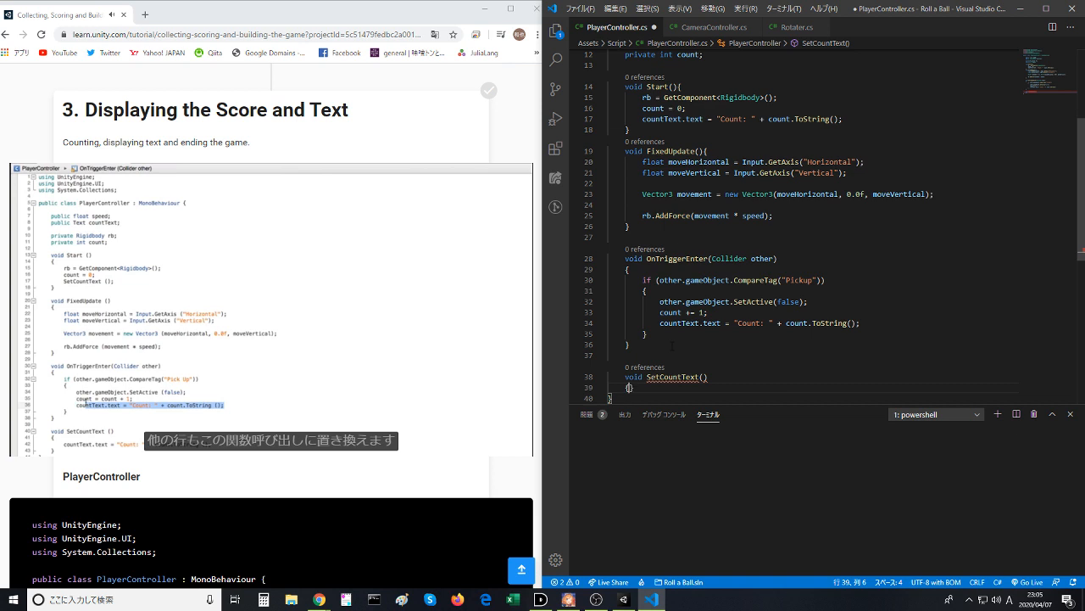
pyautogui.press('Right')
pyautogui.press('Return')
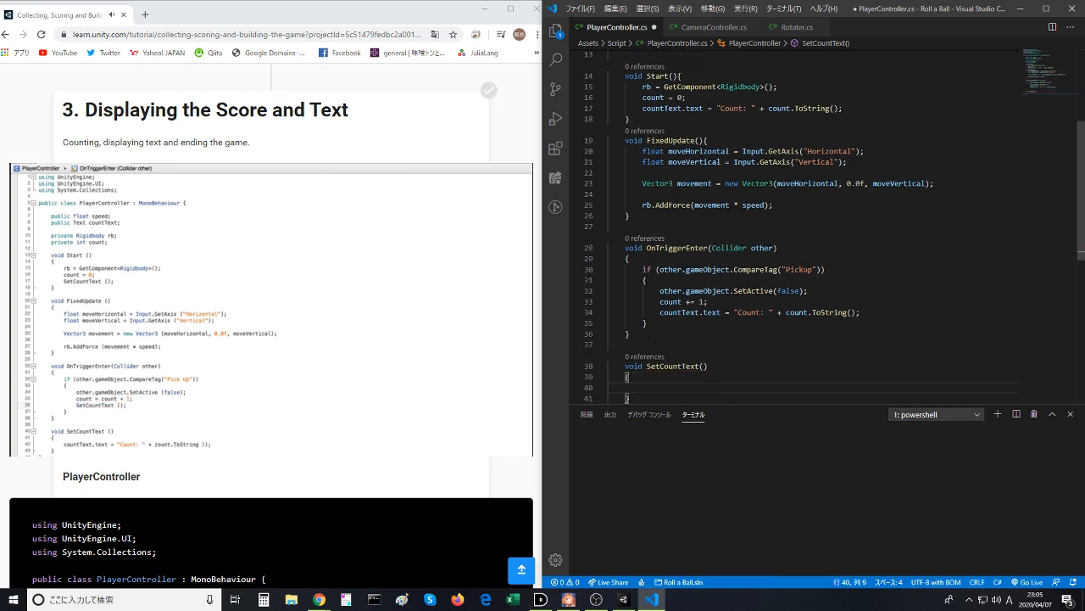
# - Move the countText.text assignment from OnTriggerEnter into the body of SetCountText
pyautogui.moveTo(660, 312); pyautogui.dragTo(860, 312)
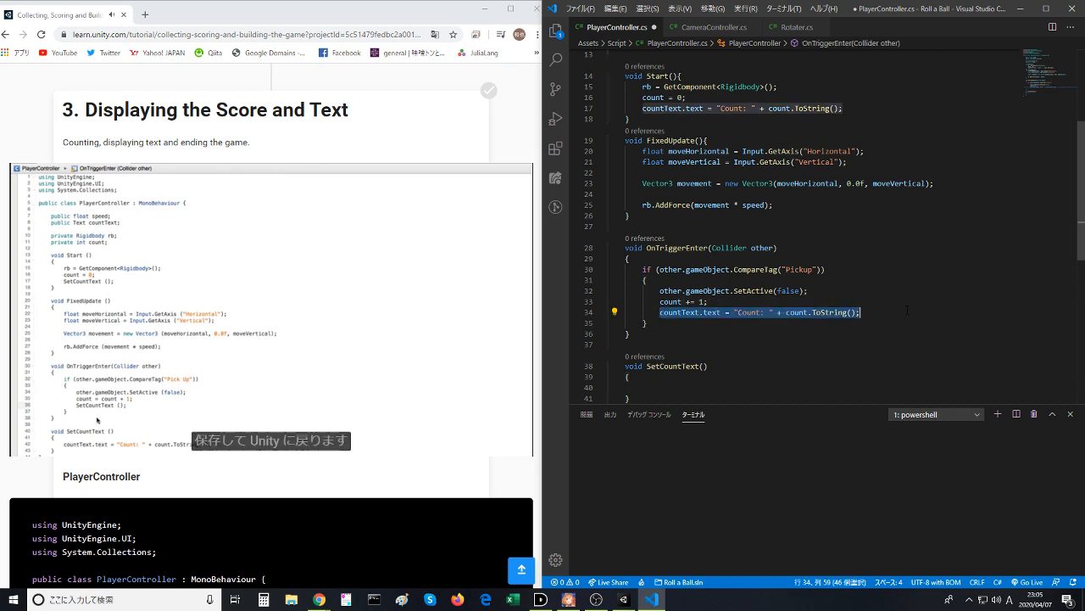
pyautogui.hotkey('ctrl', 'x')
pyautogui.click(762, 386)
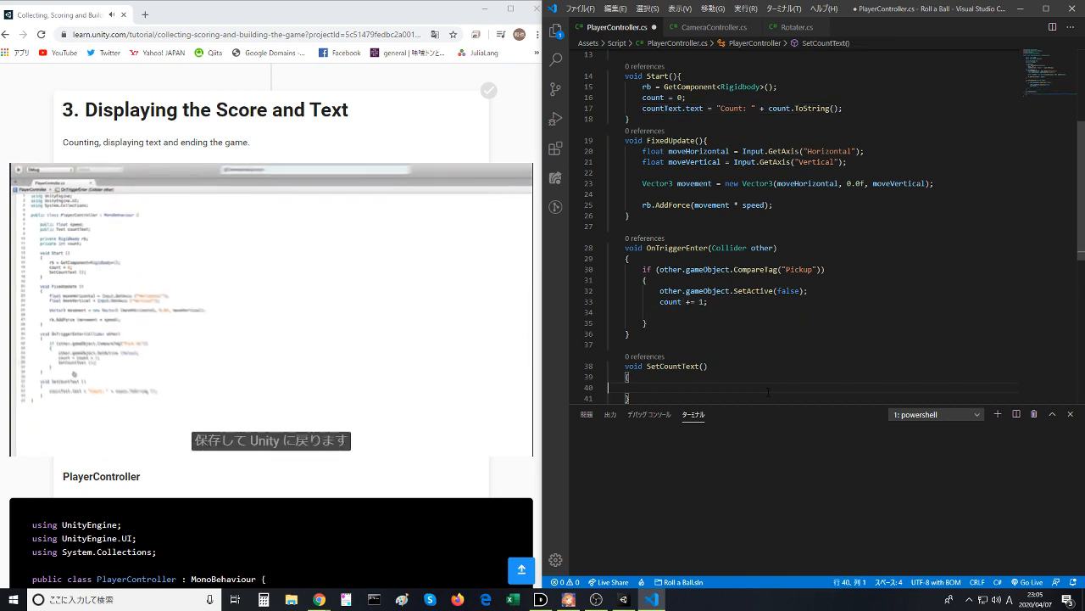
pyautogui.hotkey('ctrl', 'v')
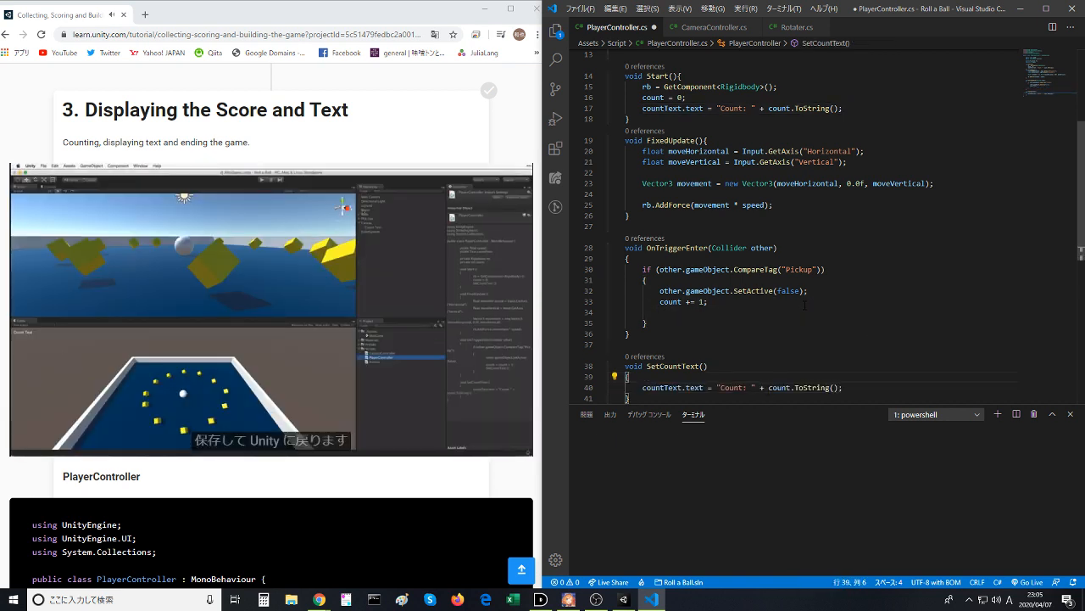
# - Rewind the lesson video to the part where the moved code is replaced by a function call
pyautogui.click(685, 323)
pyautogui.moveTo(677, 313); pyautogui.dragTo(651, 323)
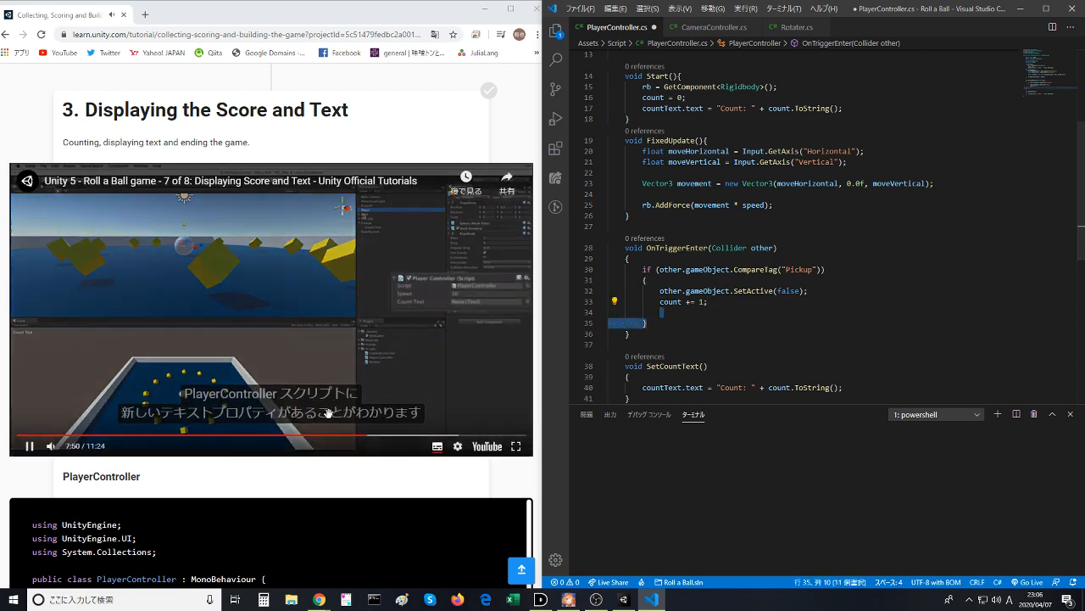
pyautogui.click(352, 436)
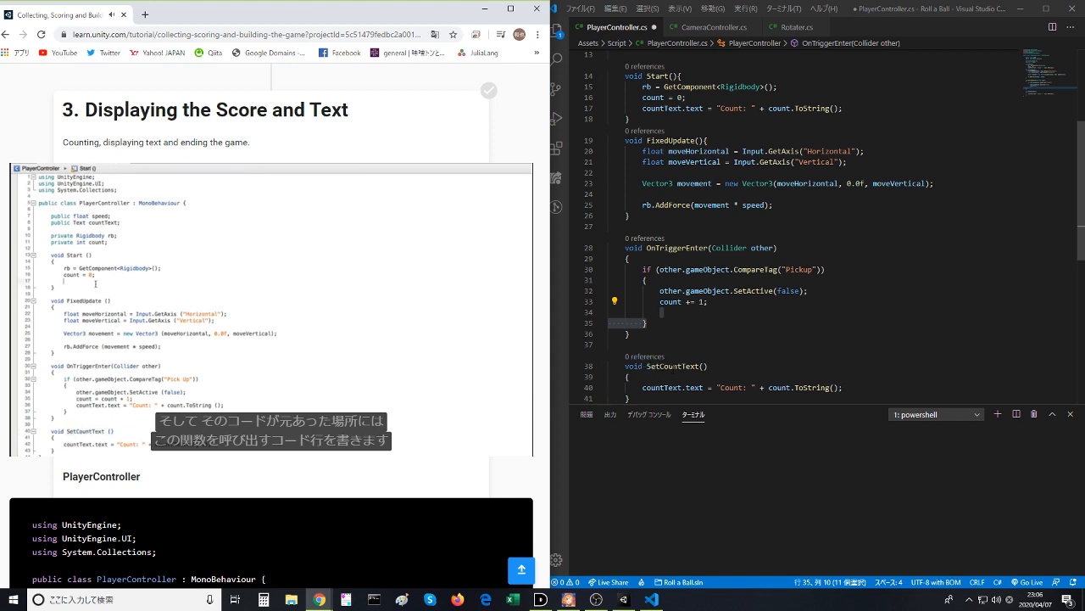
# - Add a SetCountText(); call below count += 1; in OnTriggerEnter and save the script
pyautogui.click(673, 366)
pyautogui.doubleClick(673, 366)
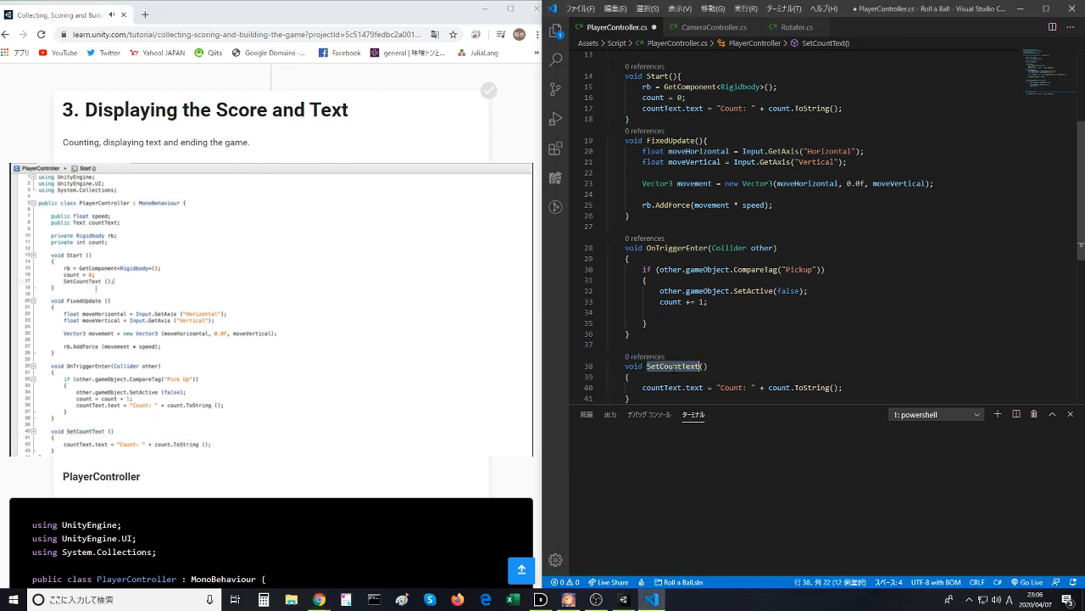
pyautogui.hotkey('ctrl', 'c')
pyautogui.click(662, 313)
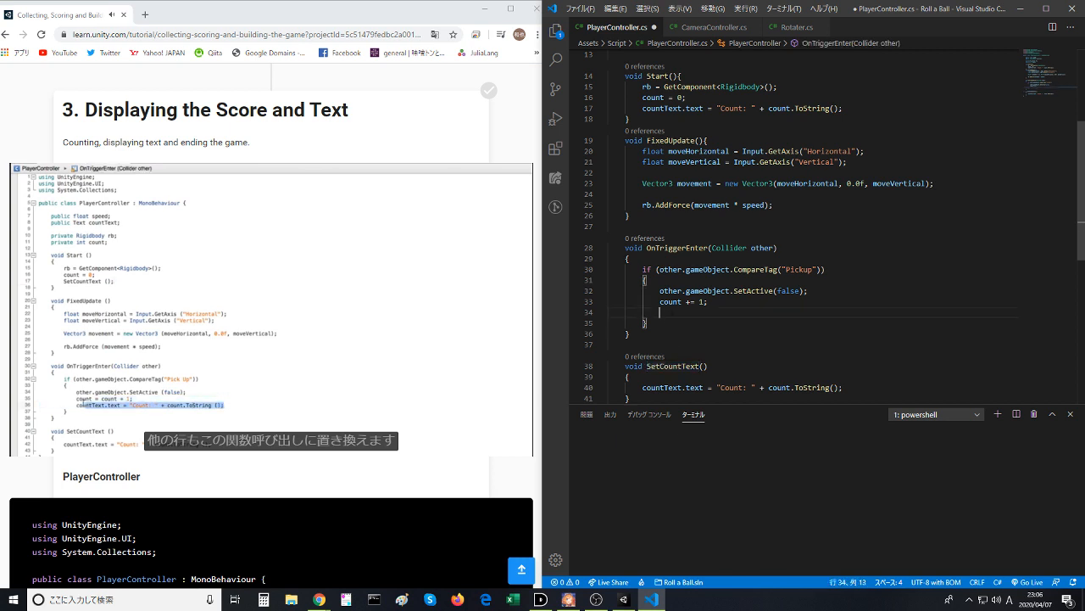
pyautogui.hotkey('ctrl', 'v')
pyautogui.write(';')
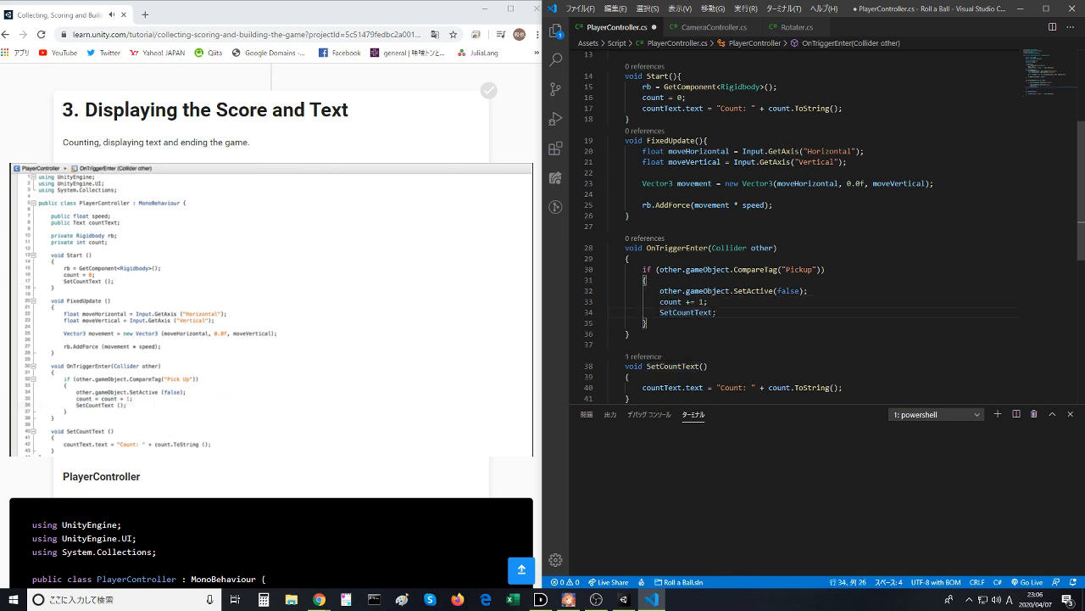
pyautogui.write('()')
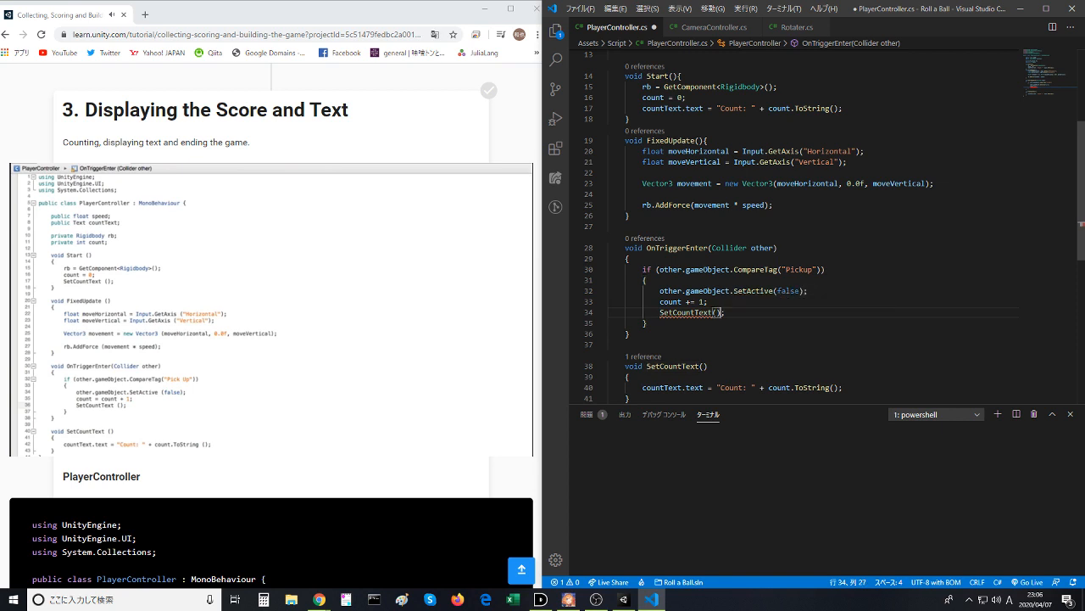
pyautogui.press('Up')
pyautogui.press('Up')
pyautogui.press('Up')
pyautogui.press('Up')
pyautogui.press('Up')
pyautogui.press('Up')
pyautogui.press('Up')
pyautogui.hotkey('ctrl', 's')
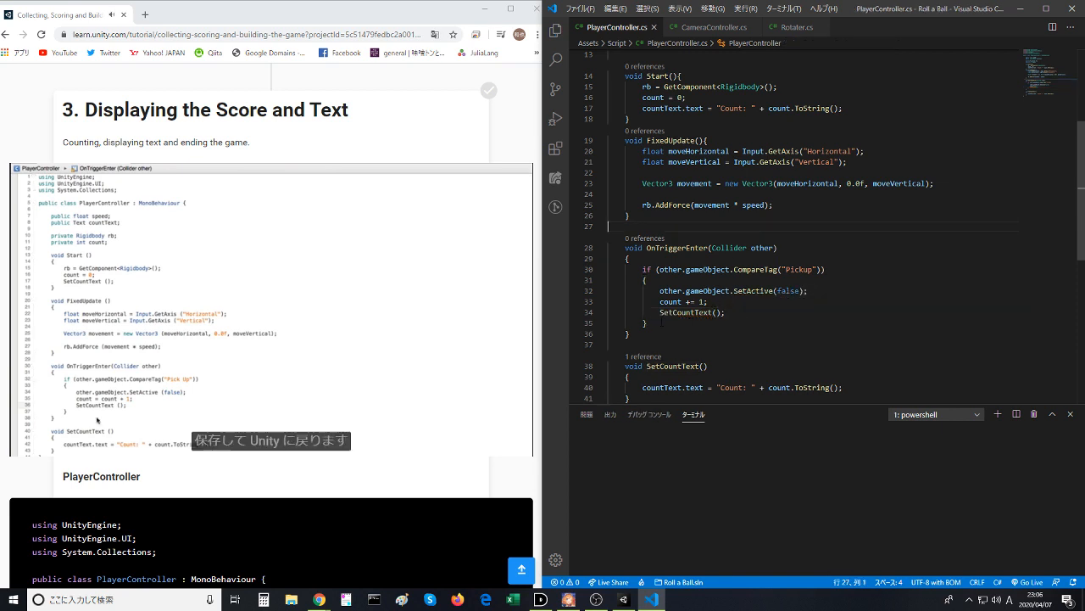
# - Replace the countText.text assignment in Start with a copy of the SetCountText(); call and save the script
pyautogui.click(657, 312)
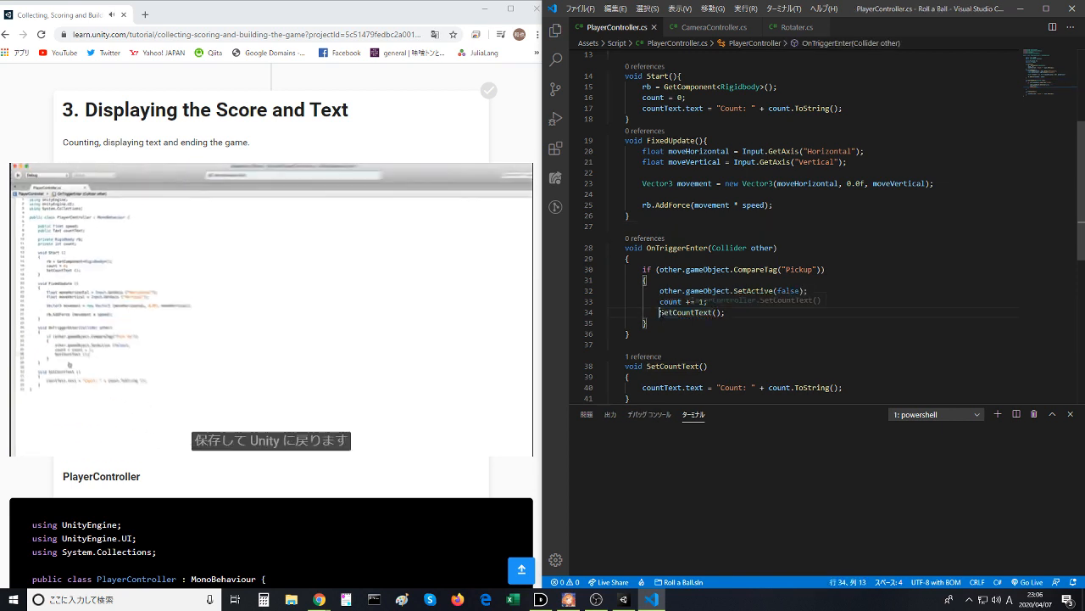
pyautogui.moveTo(658, 312); pyautogui.dragTo(761, 314)
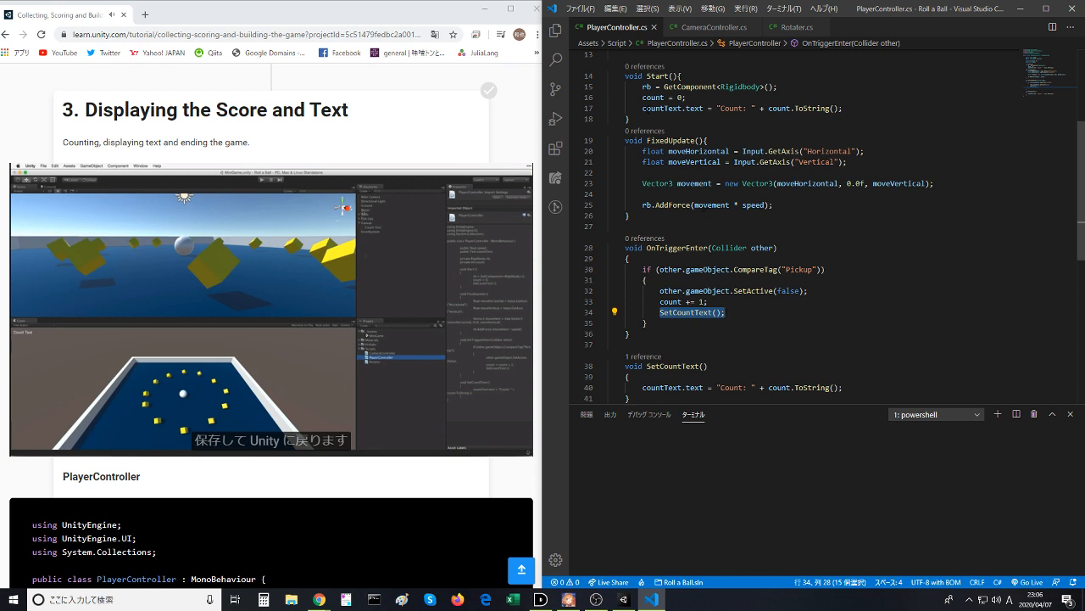
pyautogui.moveTo(642, 108); pyautogui.dragTo(844, 108)
pyautogui.hotkey('ctrl', 'v')
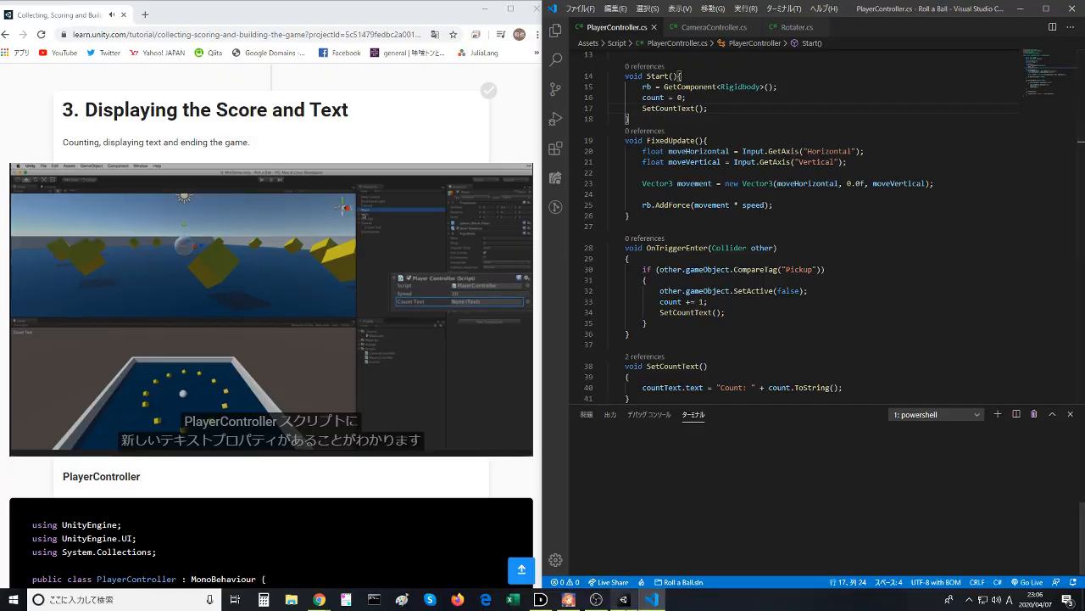
# - Pause the lesson video and switch to the Unity editor
pyautogui.click(623, 599)
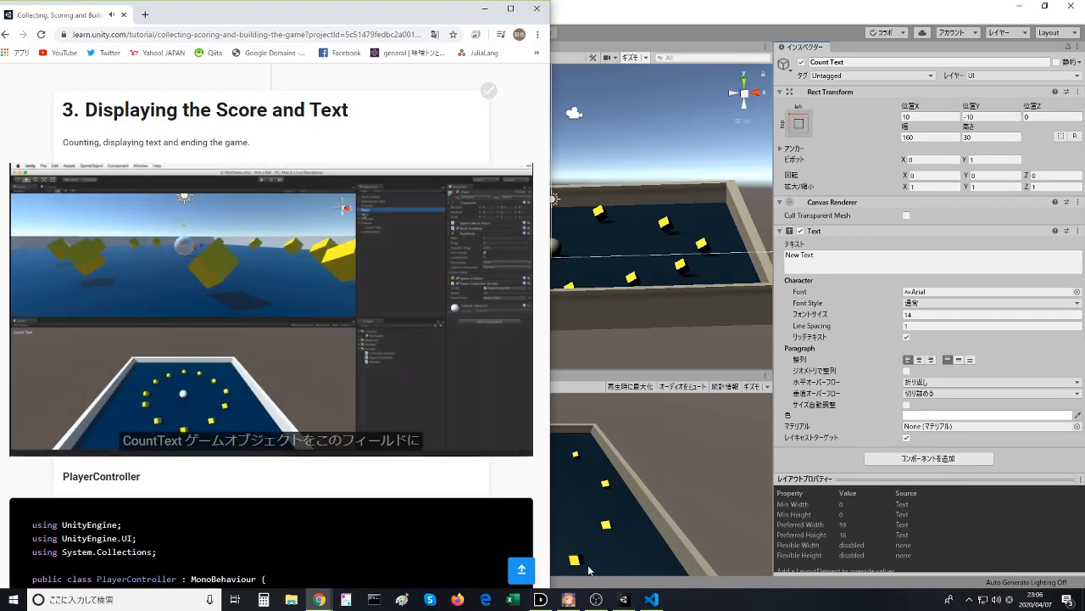
pyautogui.click(374, 330)
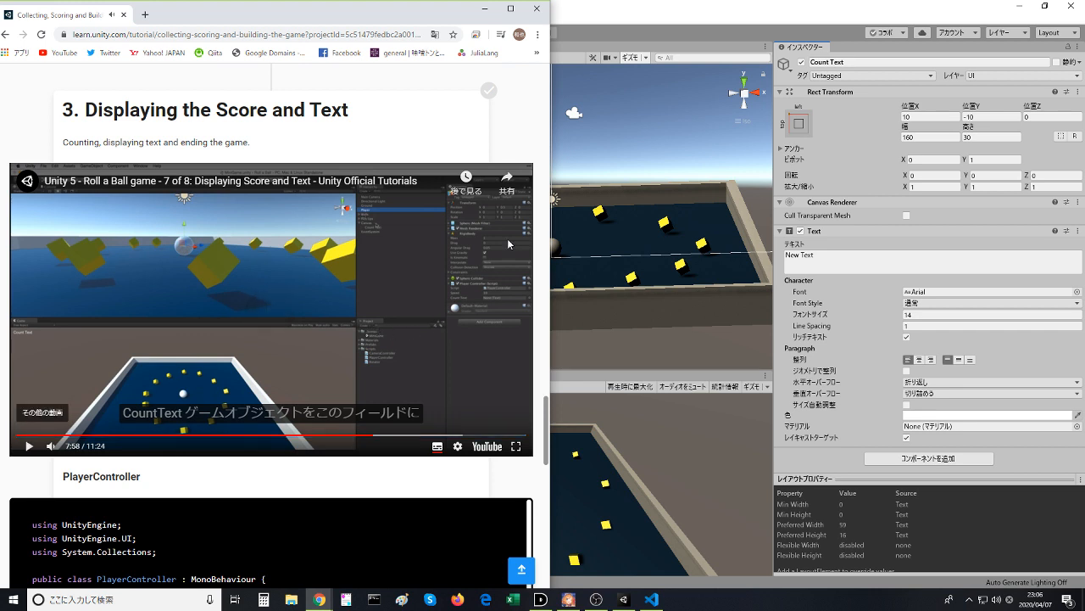
pyautogui.click(603, 6)
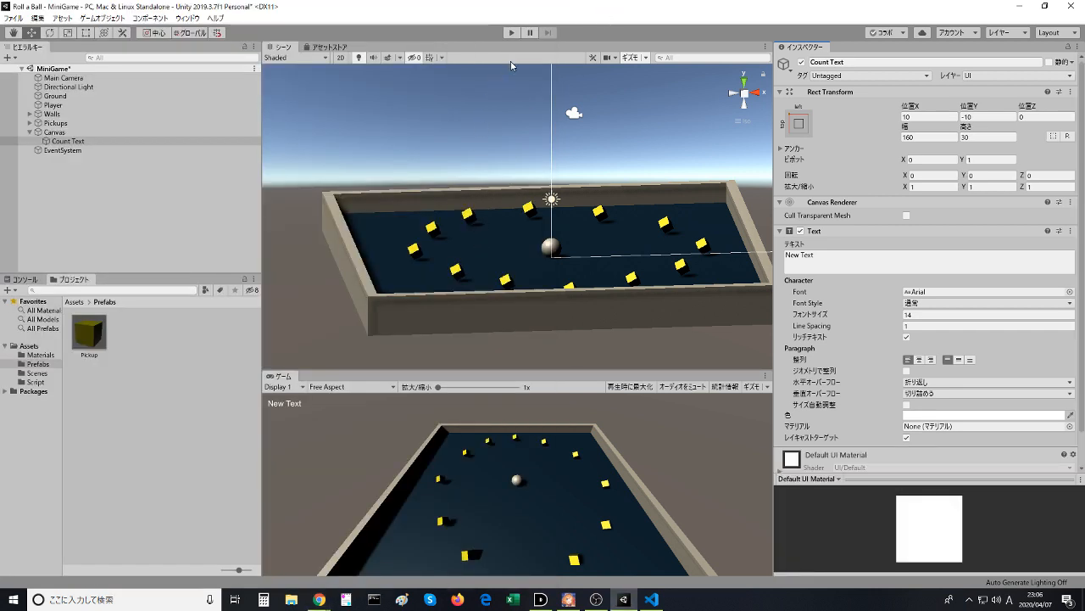
# - Run the MiniGame scene, roll the ball forward toward the far pickups, and stop the game
pyautogui.click(510, 36)
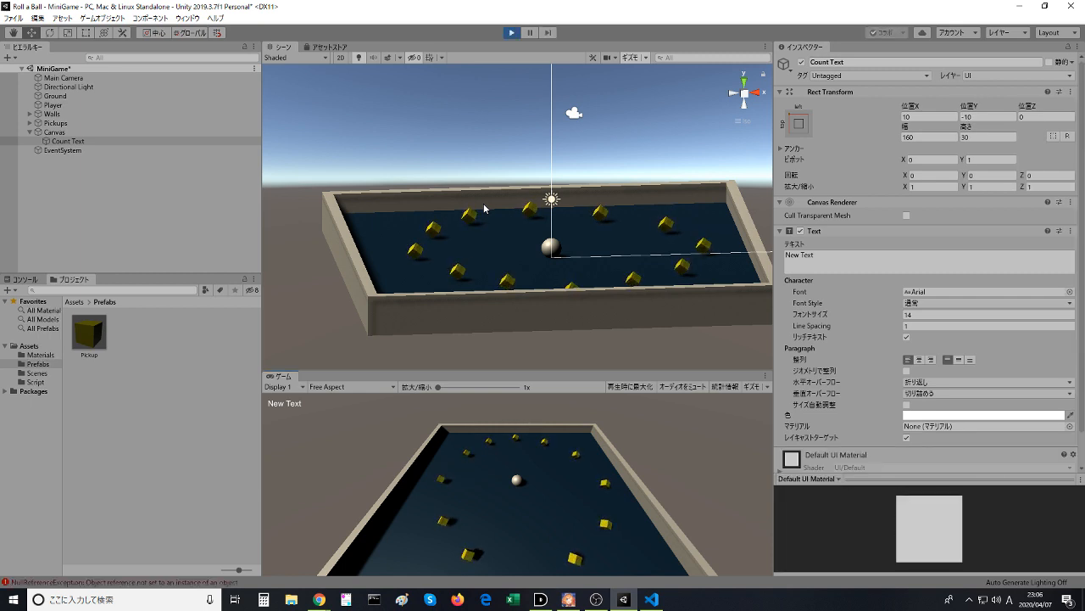
pyautogui.press('Up')
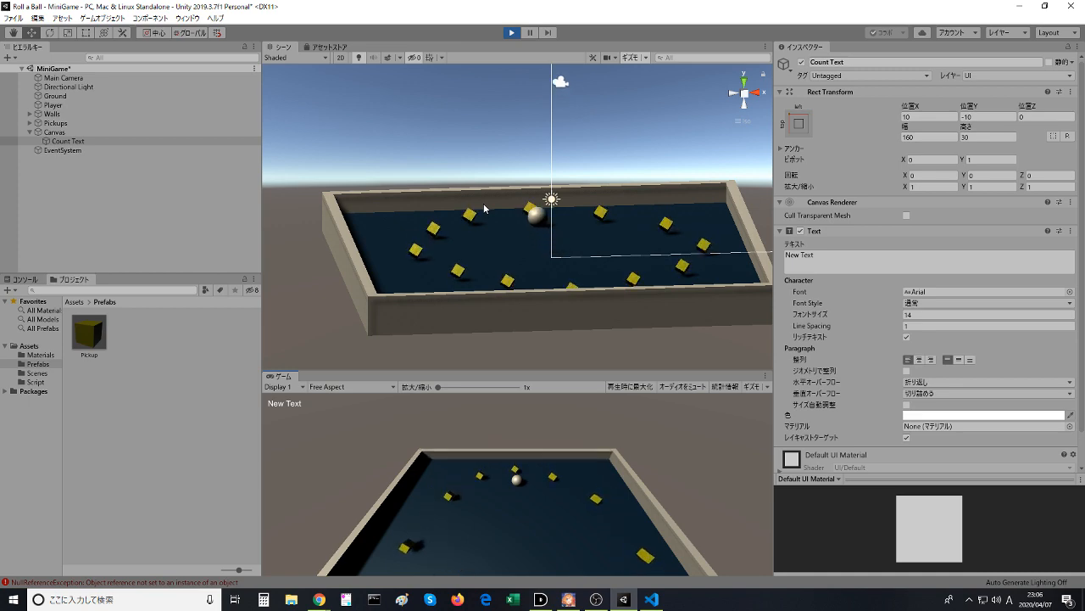
pyautogui.click(512, 32)
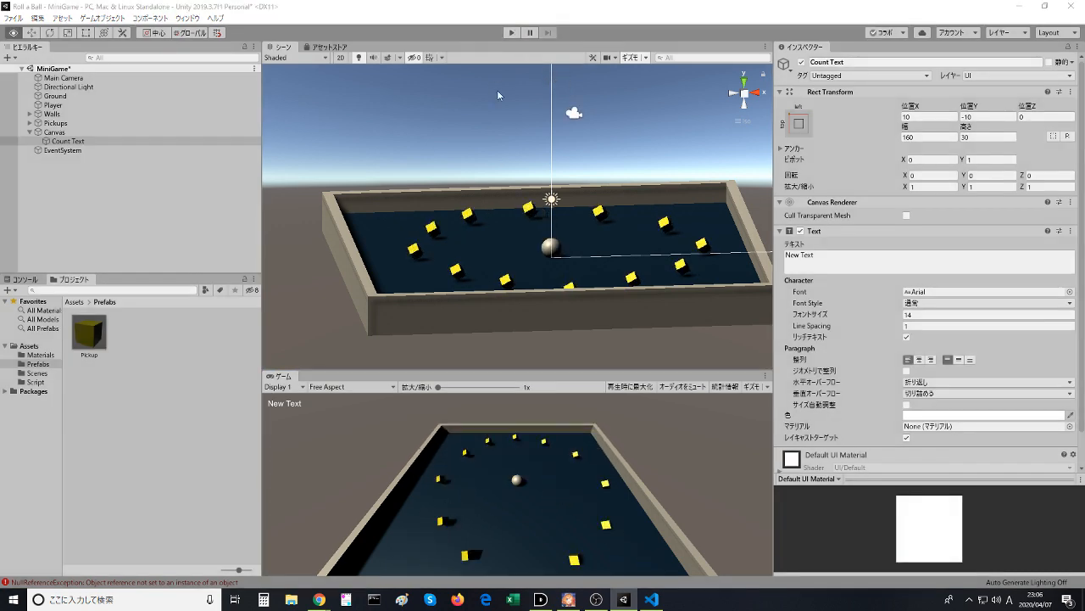
# - Watch the lesson video's part on assigning the Count Text object to the script field, and return to Unity
pyautogui.hotkey('alt', 'Tab')
pyautogui.click(316, 294)
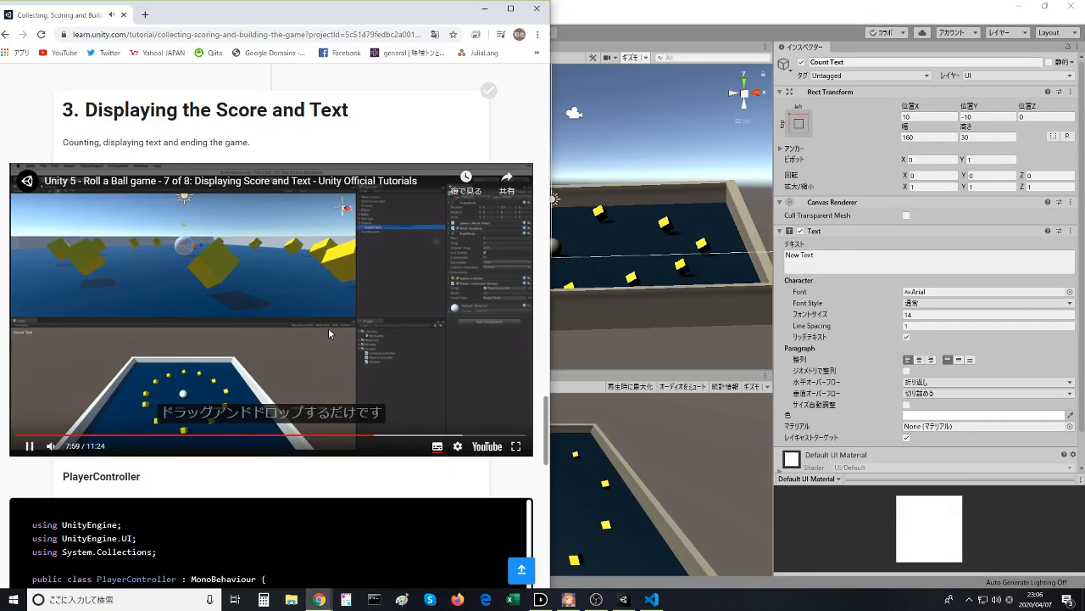
pyautogui.click(330, 327)
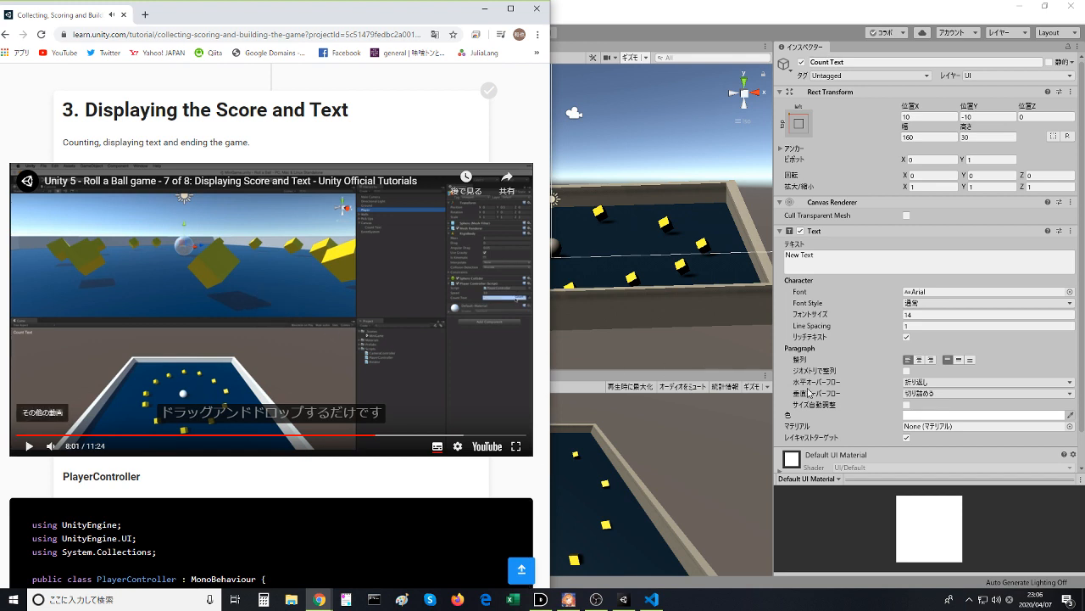
pyautogui.click(664, 252)
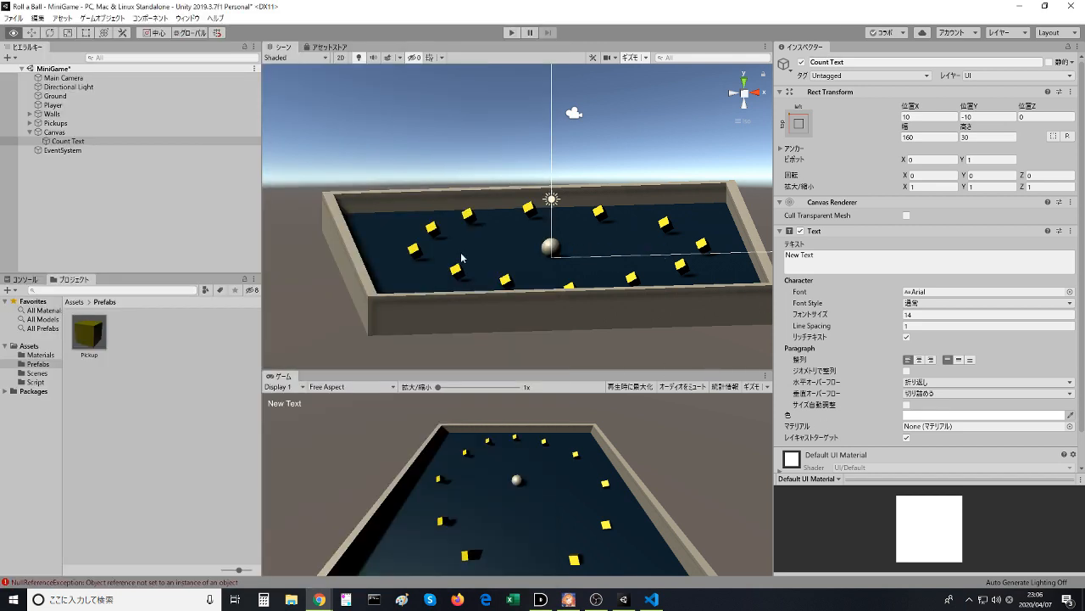
# - Inspect the Player's Player Controller component, and compare it with the PlayerController sample code on the lesson page in the browser
pyautogui.click(52, 105)
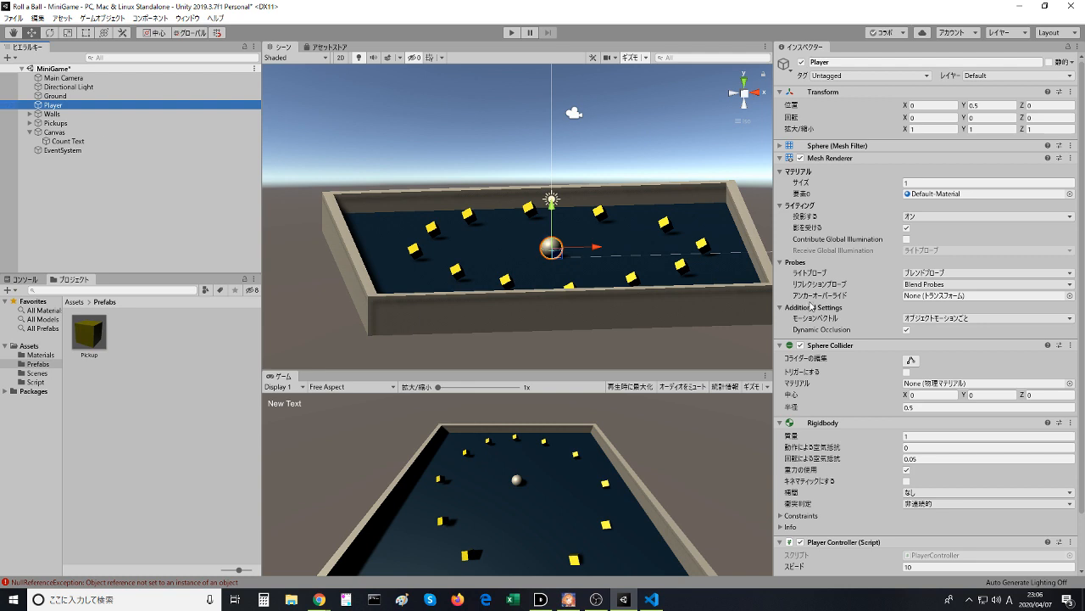
pyautogui.scroll(-3, 937, 381)
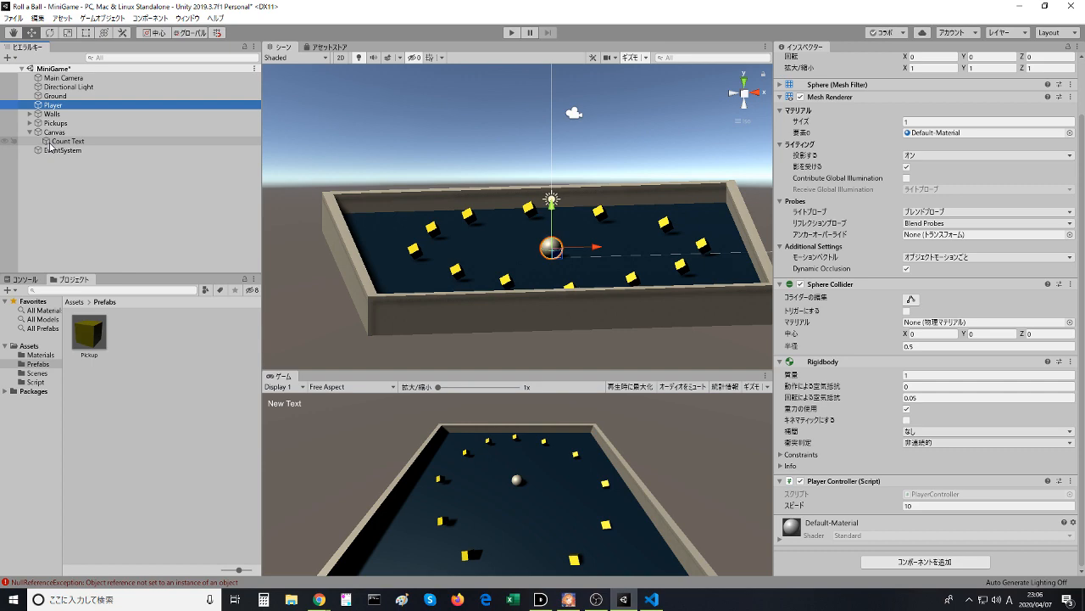
pyautogui.hotkey('alt', 'Tab')
pyautogui.scroll(-6, 151, 409)
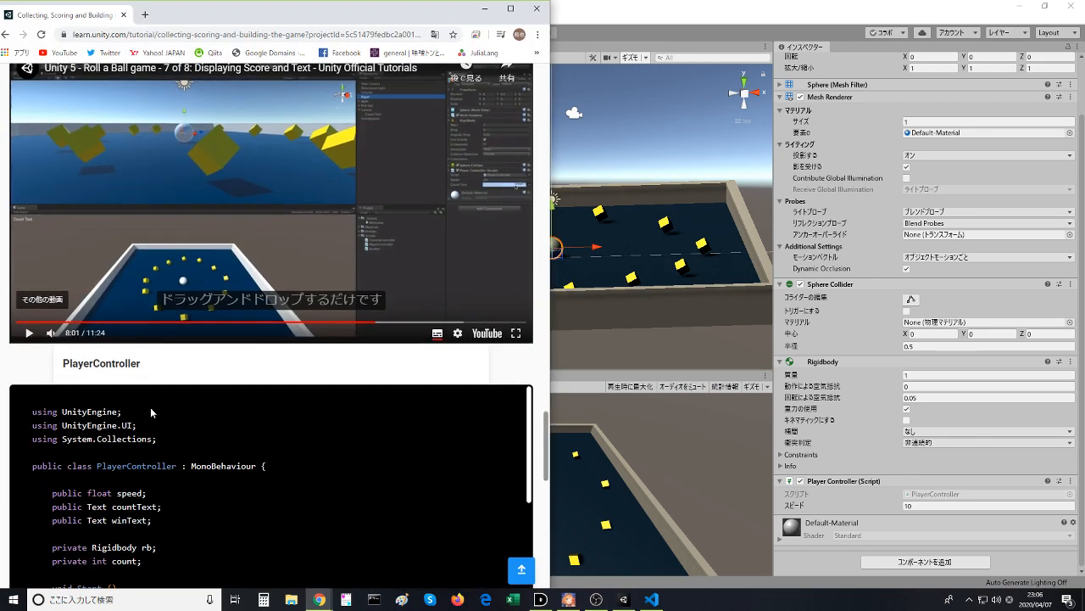
pyautogui.scroll(-3, 202, 377)
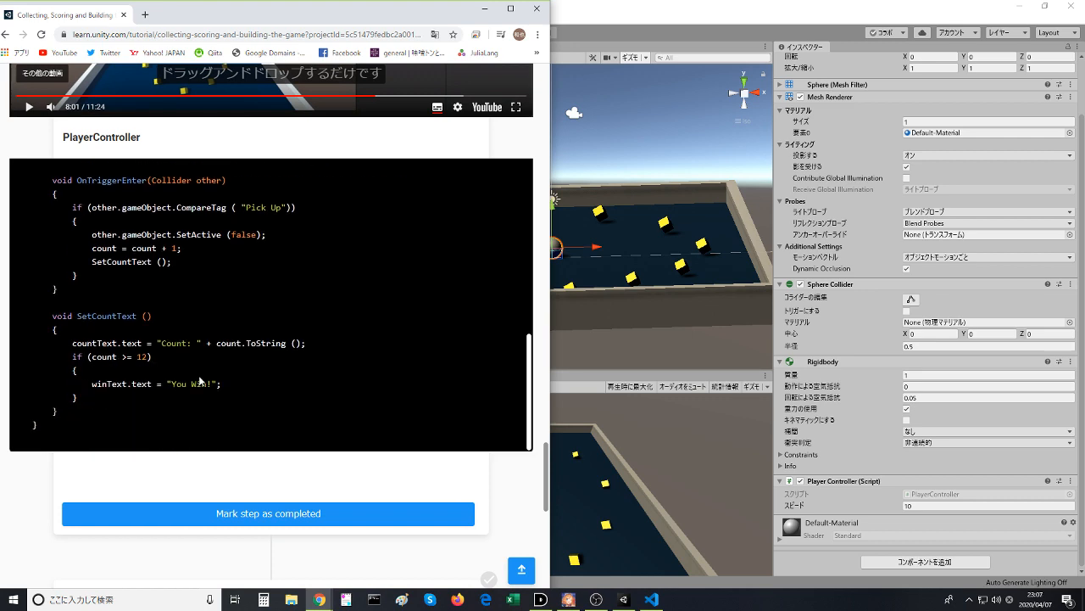
pyautogui.scroll(2, 194, 373)
pyautogui.scroll(2, 167, 297)
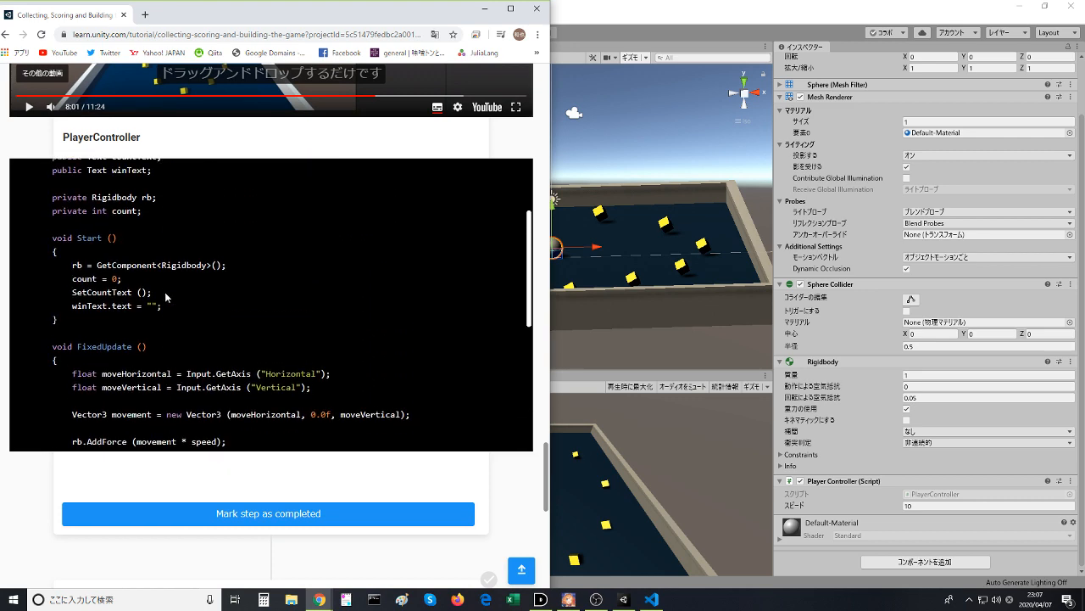
pyautogui.scroll(2, 165, 297)
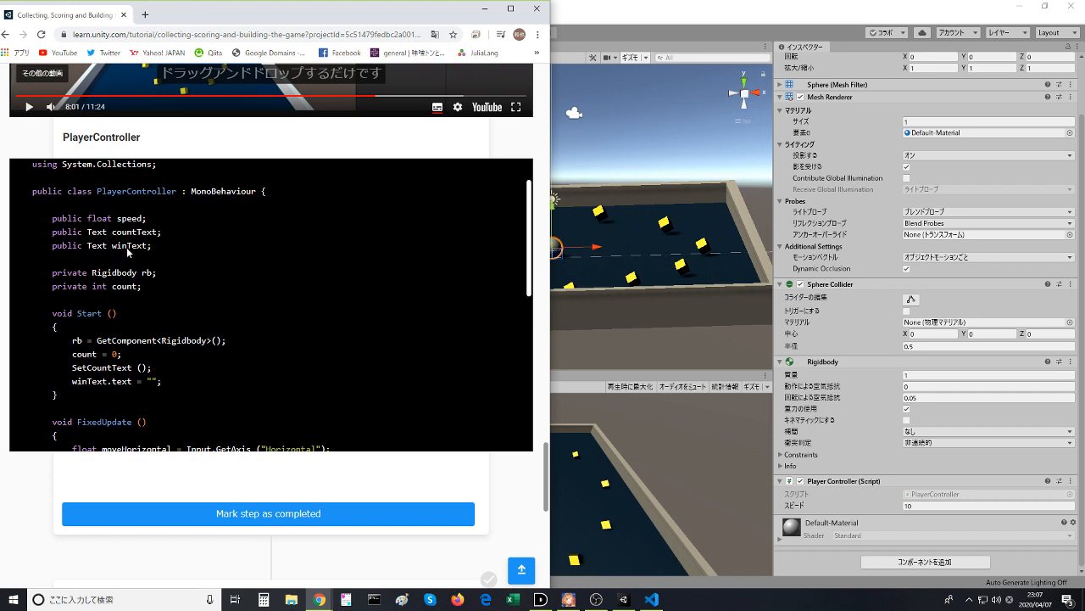
pyautogui.scroll(1, 129, 252)
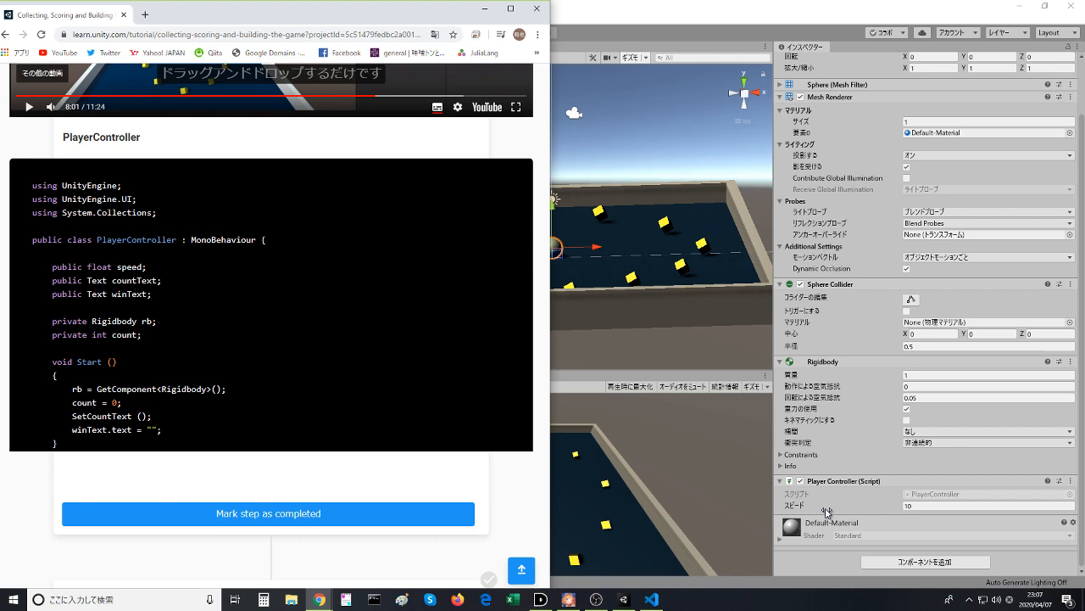
pyautogui.scroll(4, 223, 294)
pyautogui.hotkey('alt', 'Tab')
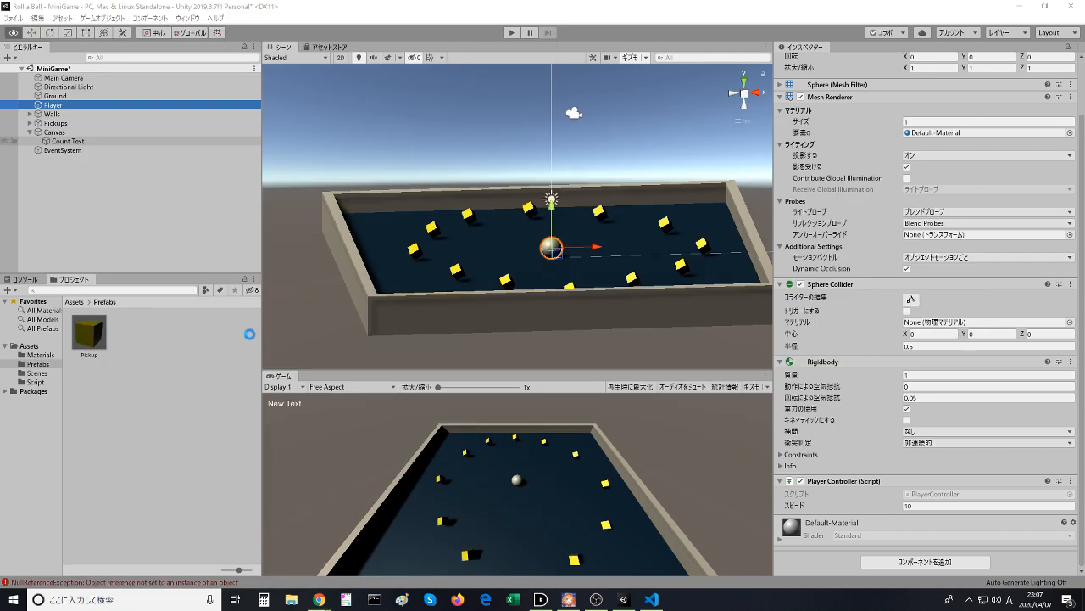
pyautogui.hotkey('alt', 'Tab')
# - Switch to Visual Studio Code, change the countText field's type to Text in PlayerController.cs, and save the script
pyautogui.click(652, 599)
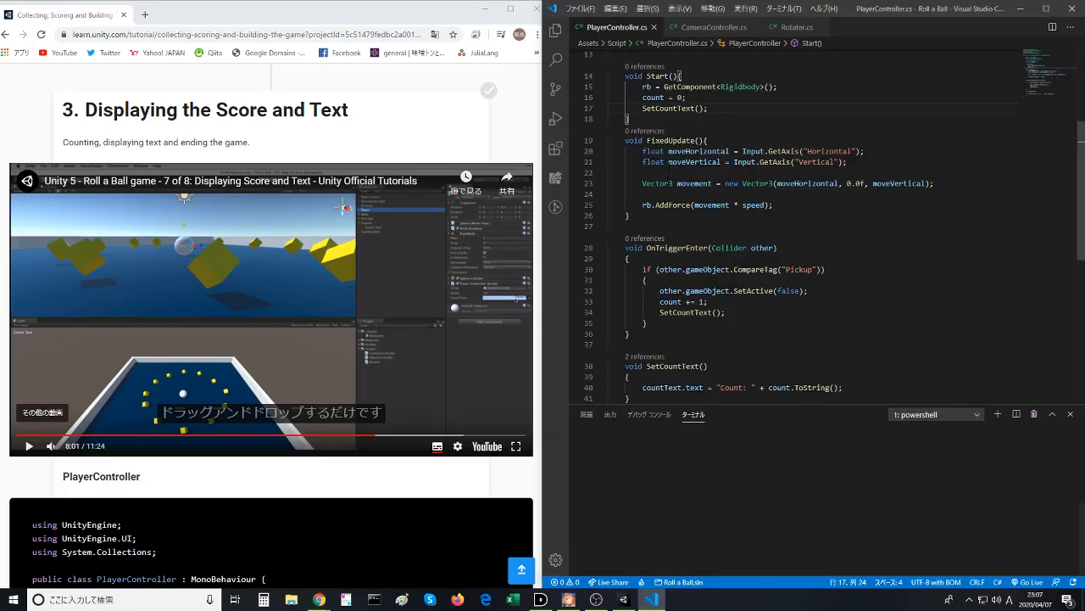
pyautogui.scroll(4, 667, 161)
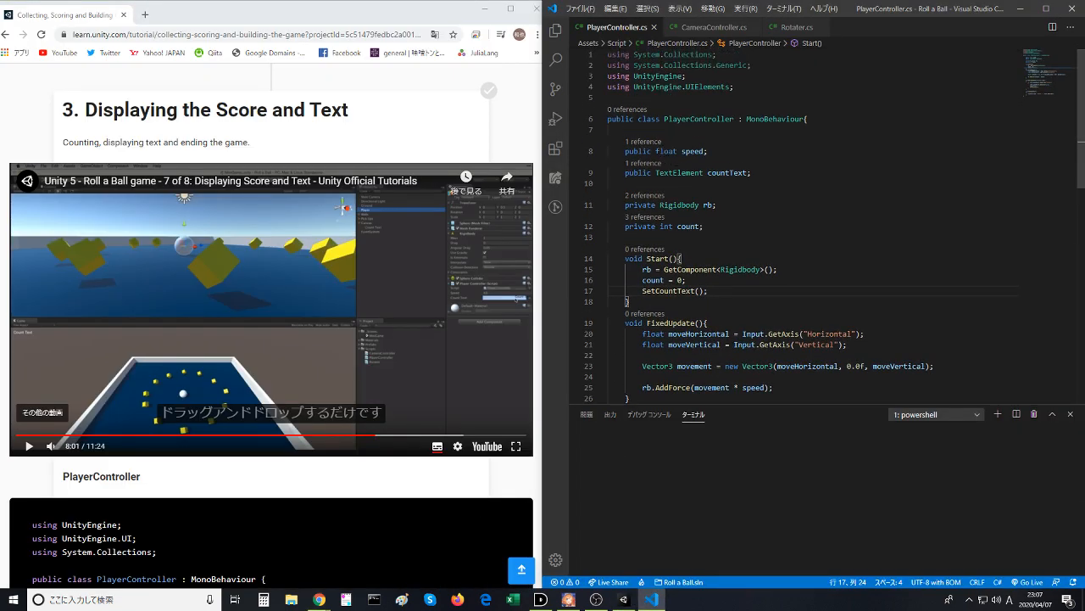
pyautogui.moveTo(672, 173)
pyautogui.mouseDown()
pyautogui.moveTo(703, 173)
pyautogui.moveTo(674, 173)
pyautogui.mouseUp()
pyautogui.press('BackSpace')
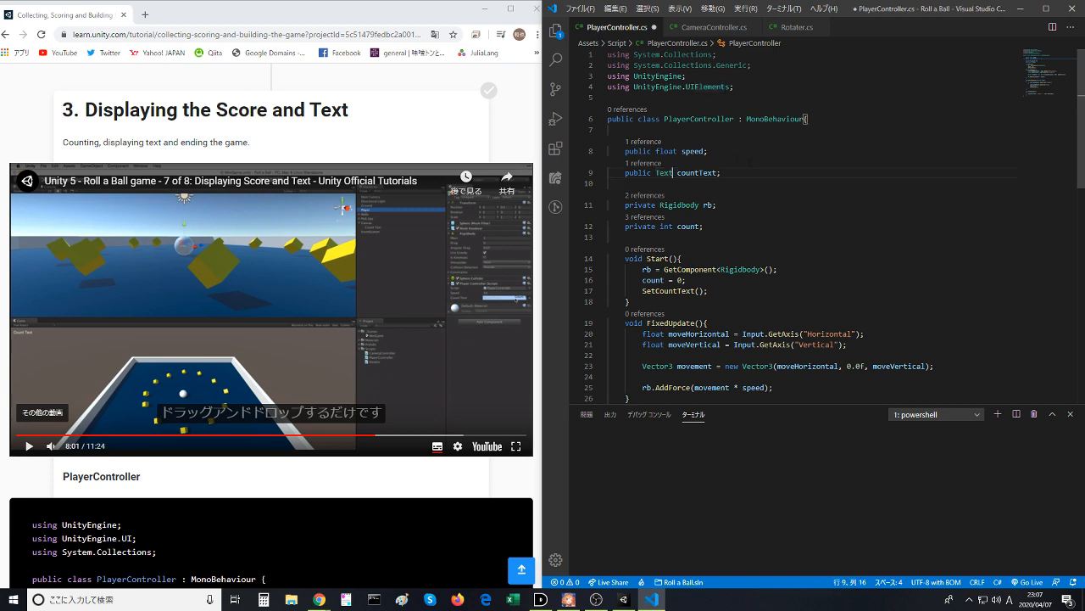
pyautogui.click(754, 135)
pyautogui.hotkey('ctrl', 's')
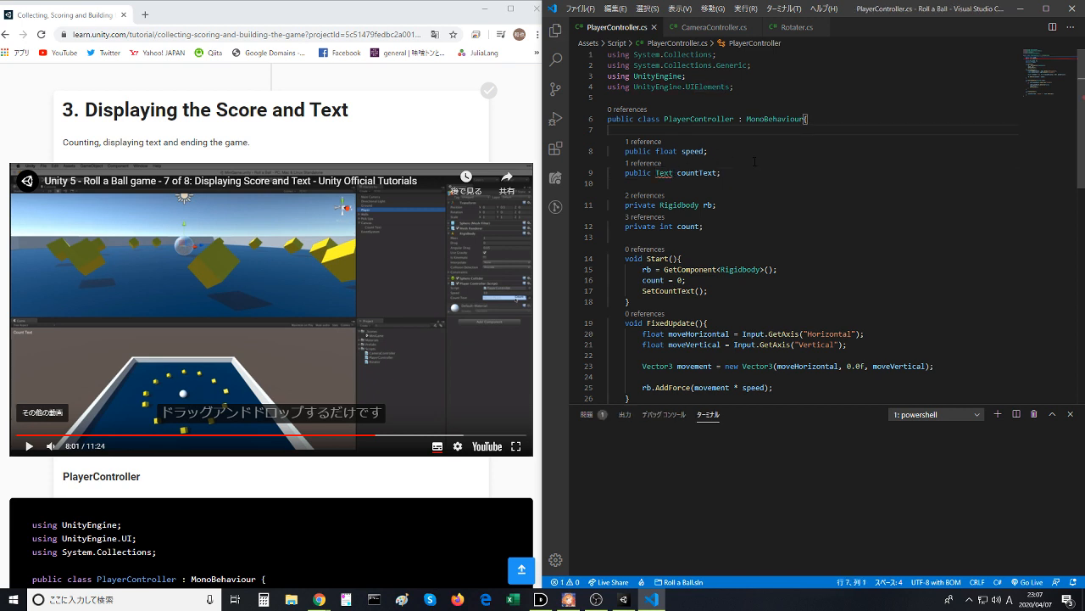
pyautogui.moveTo(665, 174)
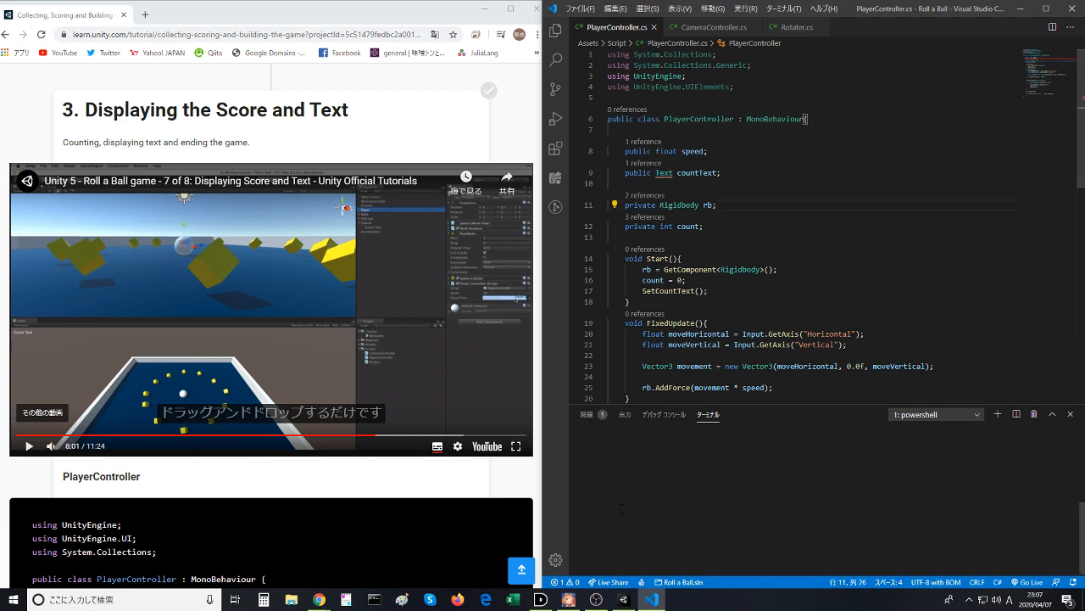
# - Return to Unity, check the Player's script component in the Inspector, and try to run the MiniGame scene
pyautogui.click(630, 597)
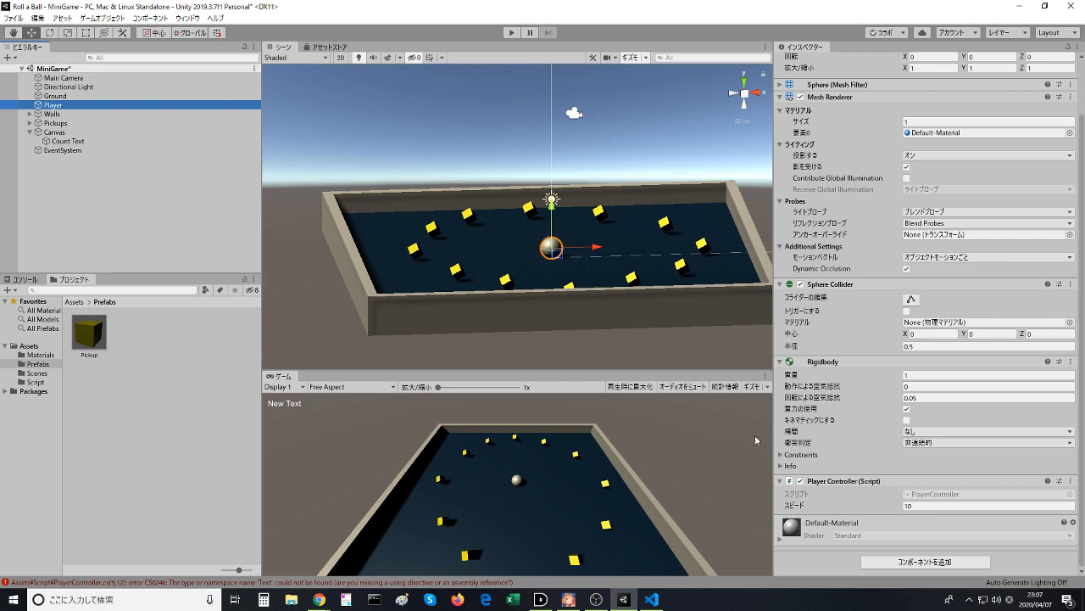
pyautogui.scroll(2, 797, 504)
pyautogui.scroll(-2, 797, 503)
pyautogui.click(512, 34)
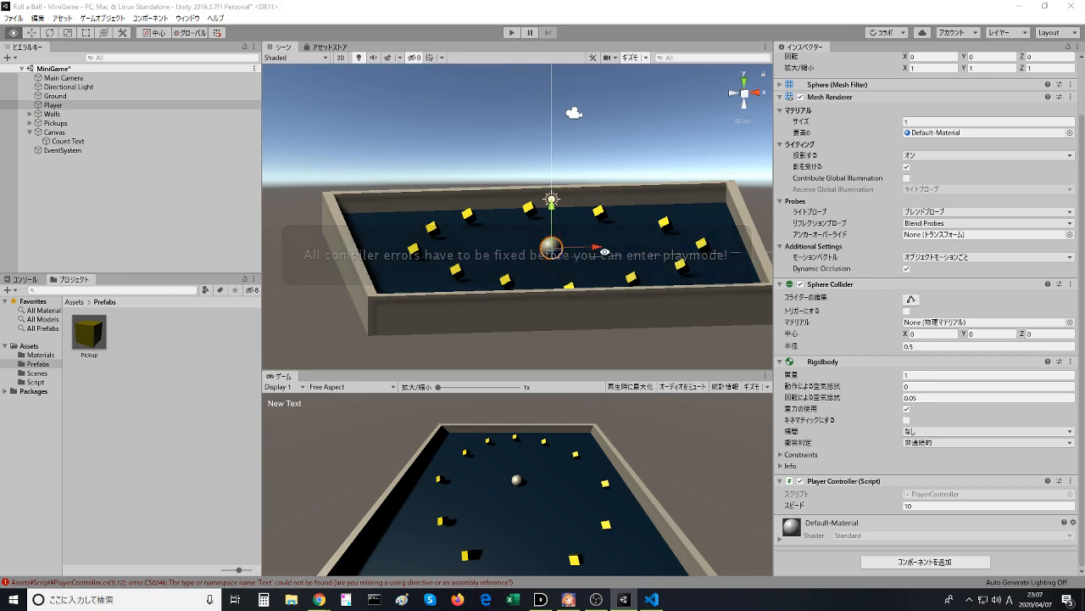
# - Switch to Visual Studio Code, undo the last type change on the countText field, and save PlayerController.cs
pyautogui.hotkey('alt', 'Tab')
pyautogui.hotkey('ctrl', 'z')
pyautogui.hotkey('ctrl', 's')
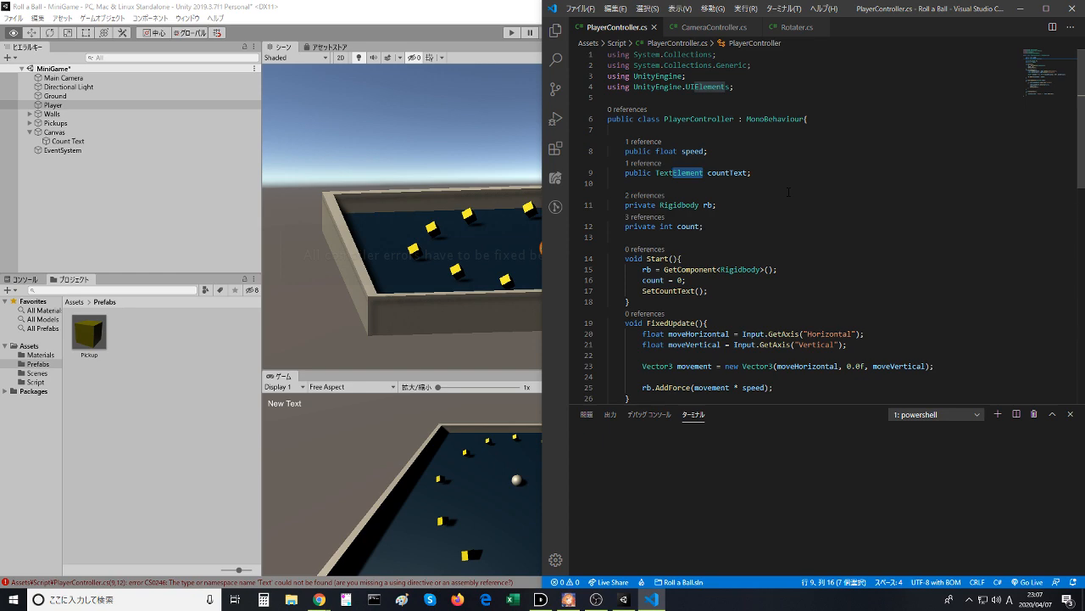
# - Compare the public fields declared in PlayerController.cs with the Player Controller component in Unity's Inspector
pyautogui.hotkey('alt', 'Tab')
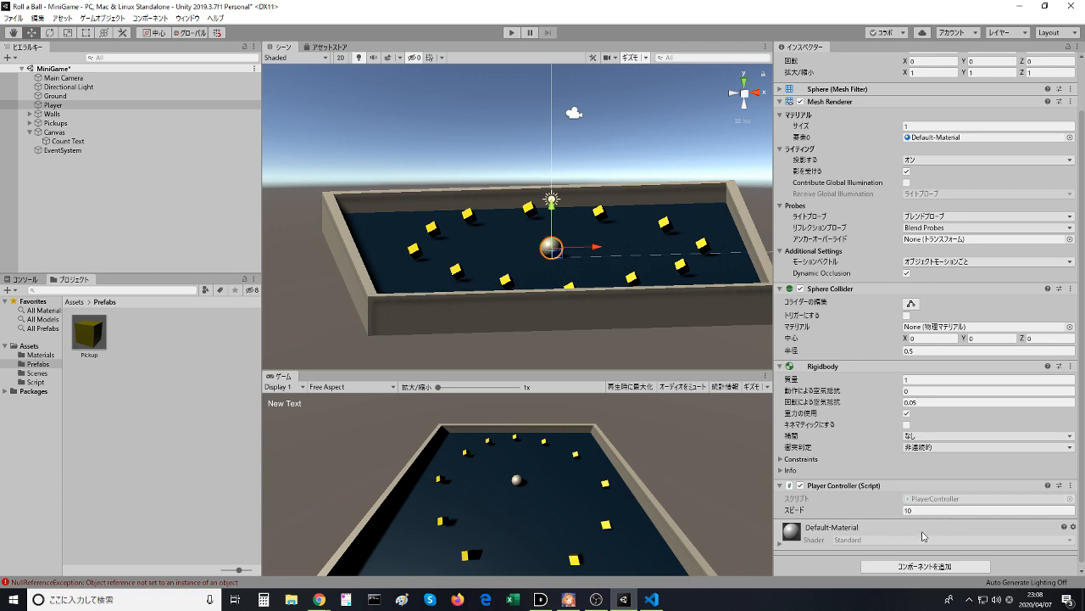
pyautogui.hotkey('alt', 'Tab')
pyautogui.click(682, 246)
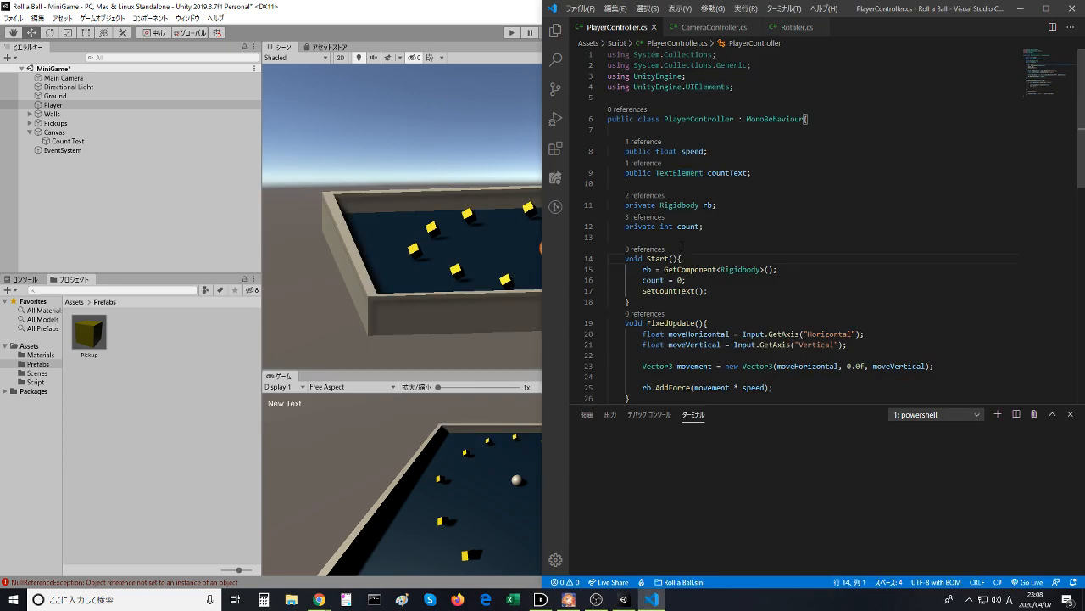
pyautogui.hotkey('alt', 'Tab')
pyautogui.hotkey('alt', 'Tab')
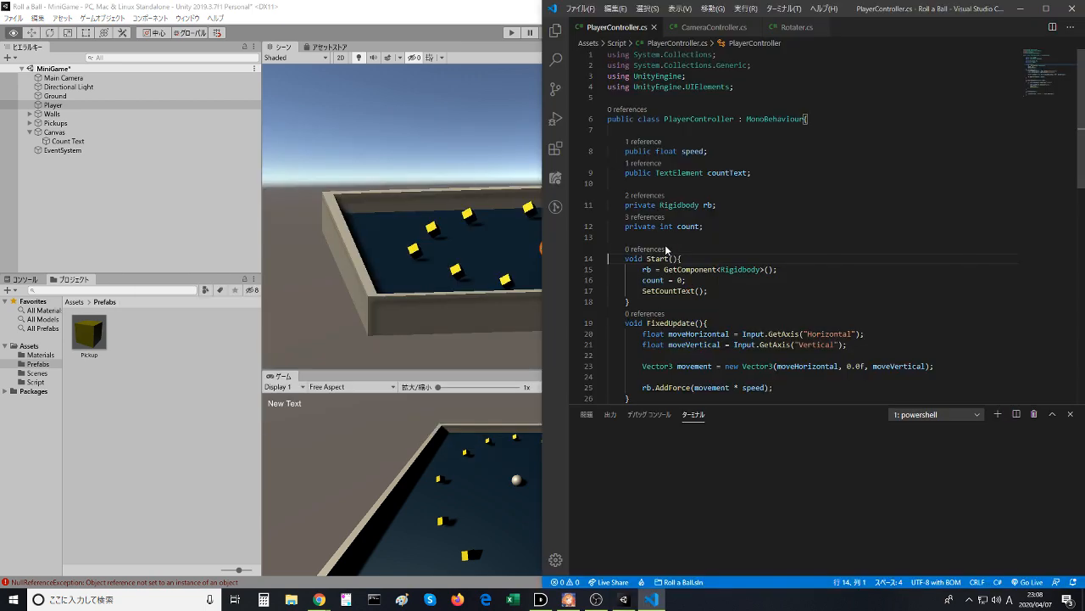
pyautogui.hotkey('alt', 'Tab')
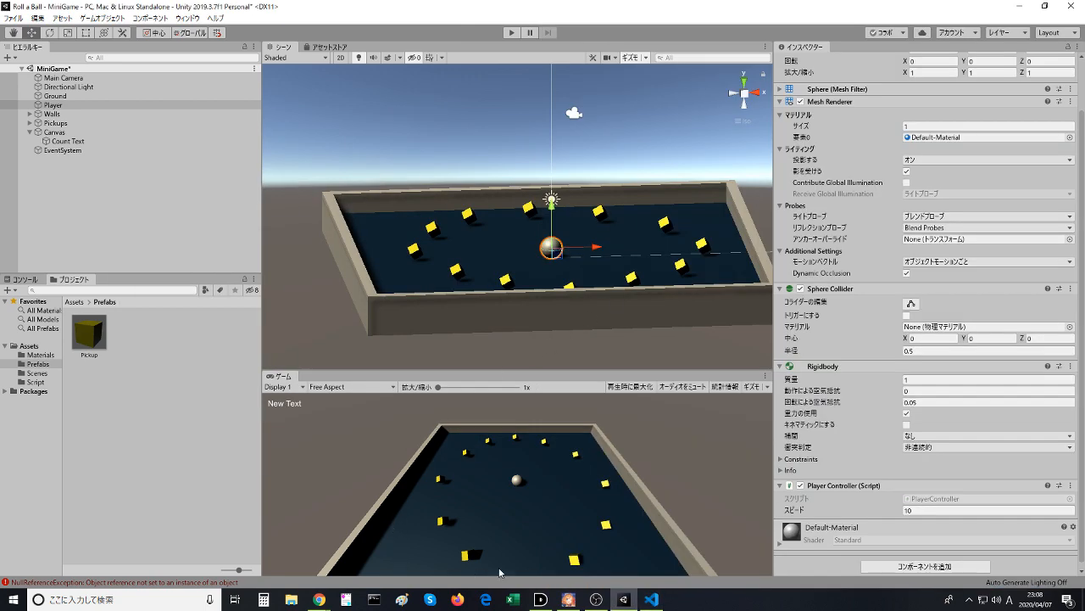
# - Replay the lesson video's part around the Count Text property in the browser, and pause it on the PlayerController code at 7:43
pyautogui.moveTo(319, 598)
pyautogui.click(374, 552)
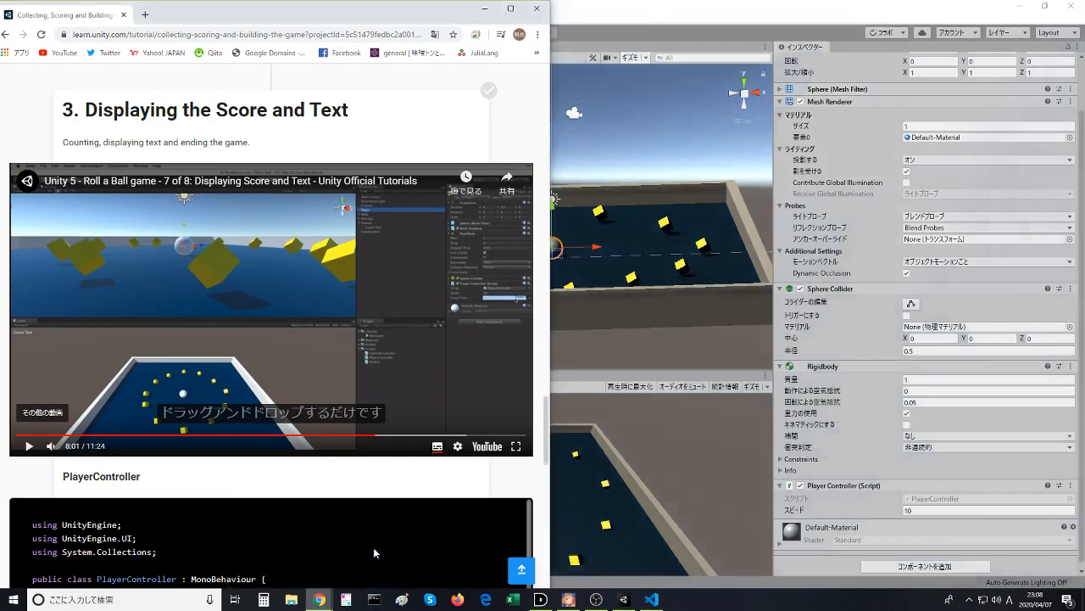
pyautogui.click(208, 327)
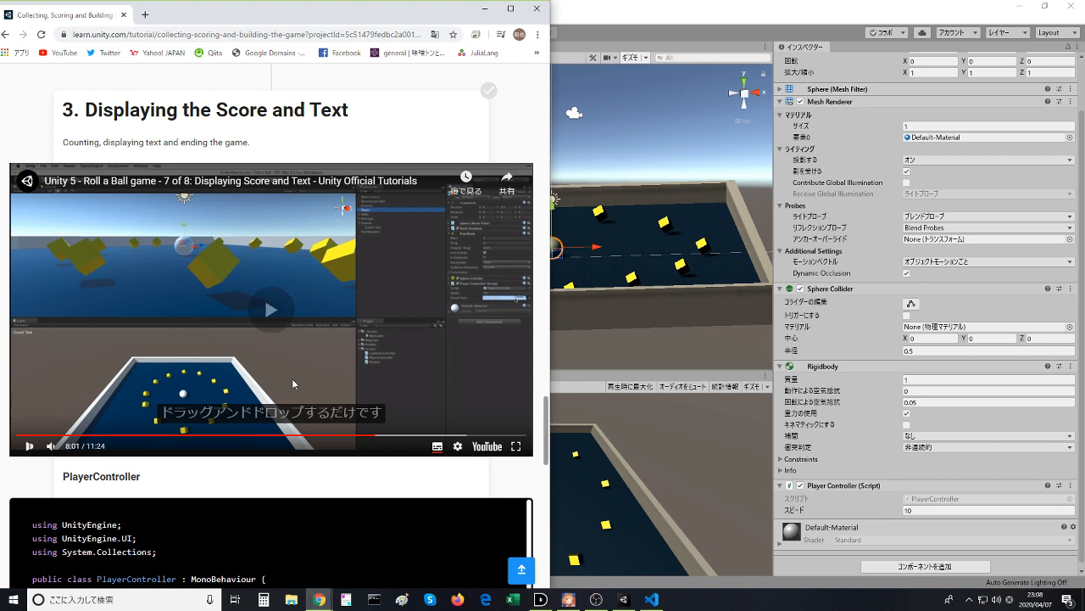
pyautogui.click(356, 435)
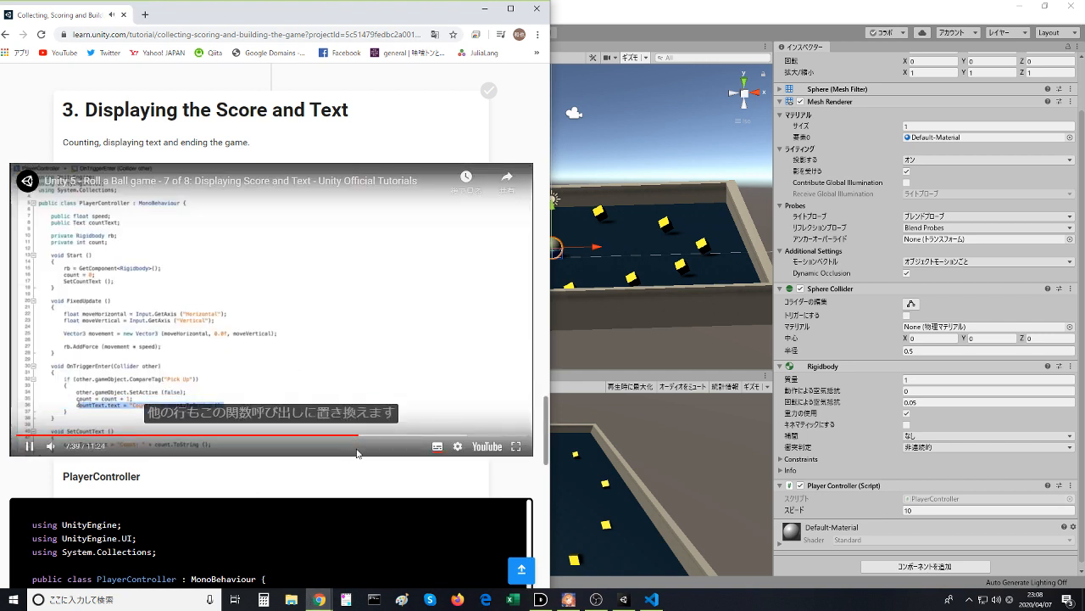
pyautogui.click(370, 436)
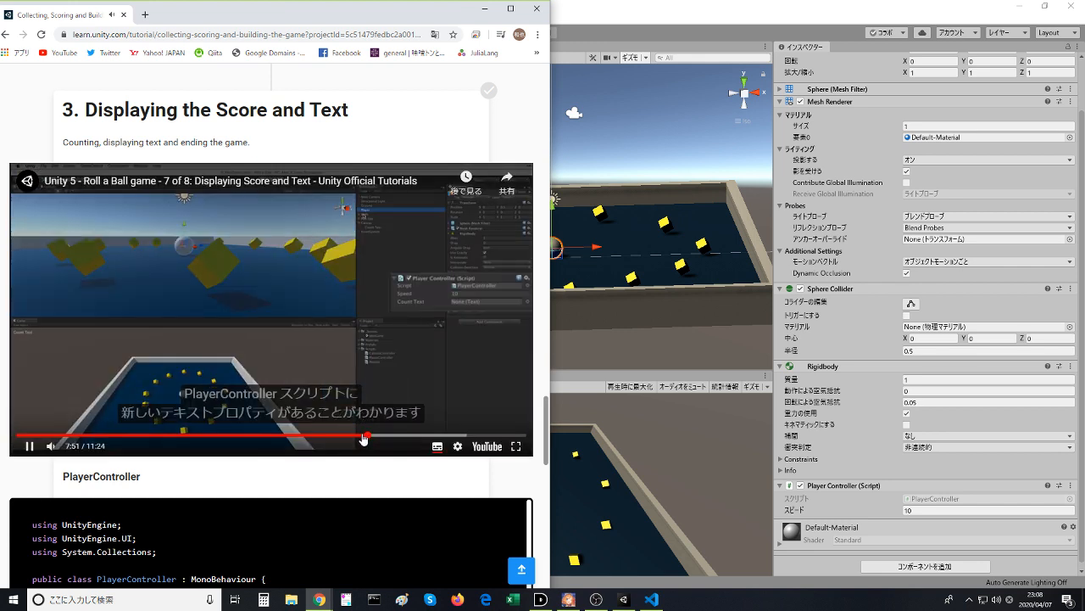
pyautogui.click(358, 436)
pyautogui.click(308, 311)
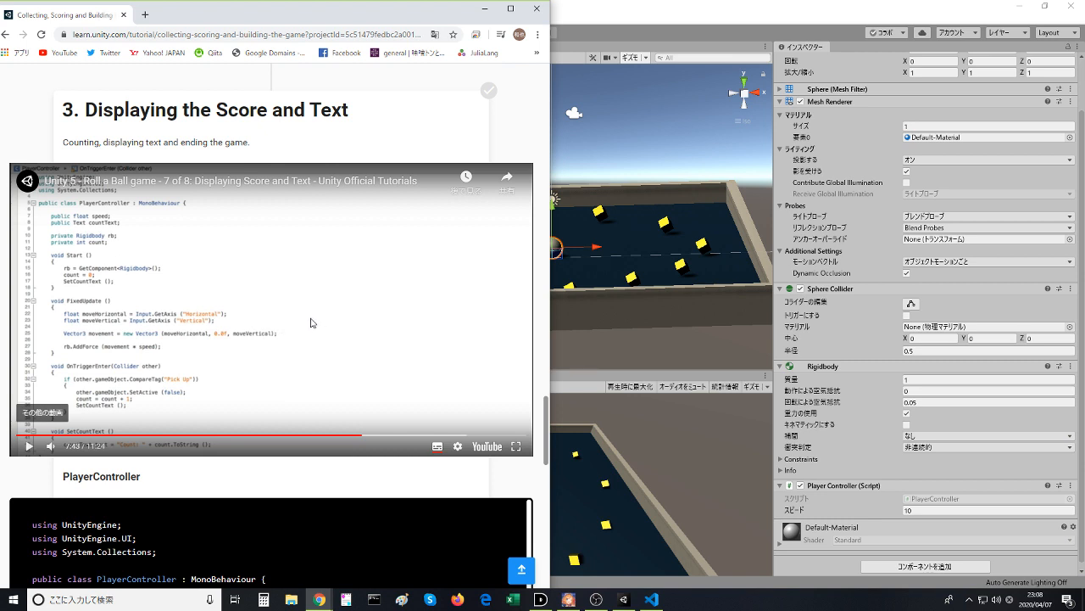
pyautogui.click(907, 171)
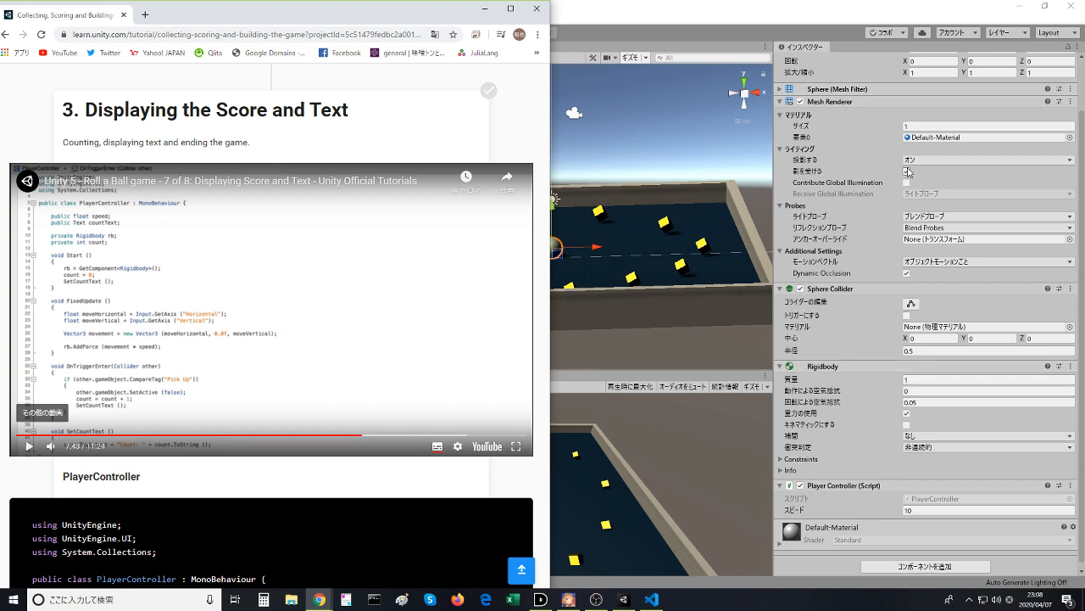
pyautogui.click(907, 171)
# - Switch to Visual Studio Code and replace the type of the countText field in PlayerController.cs with text
pyautogui.click(653, 598)
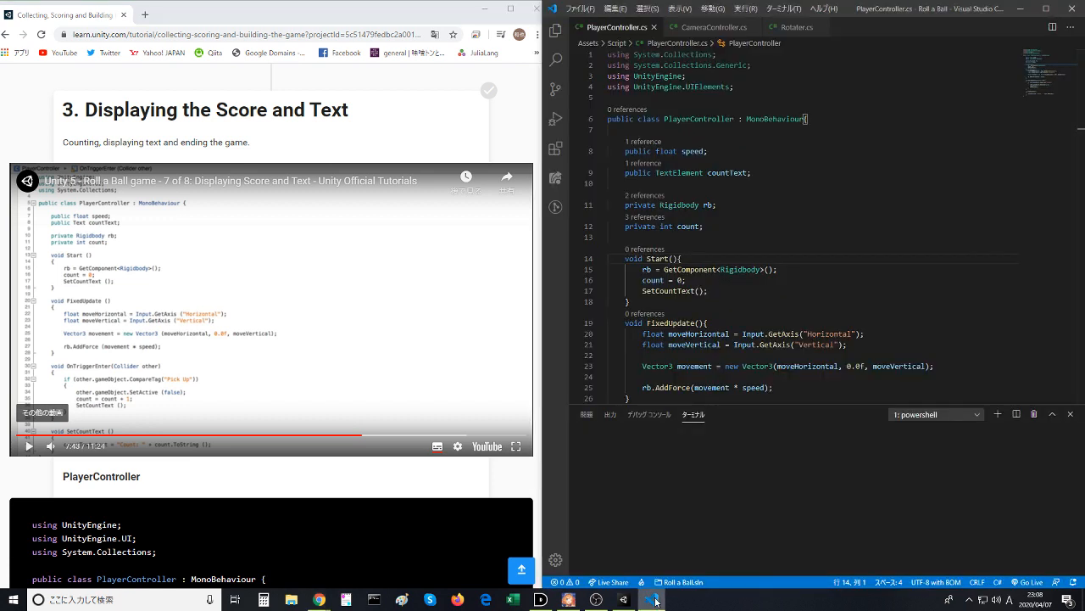
pyautogui.doubleClick(679, 172)
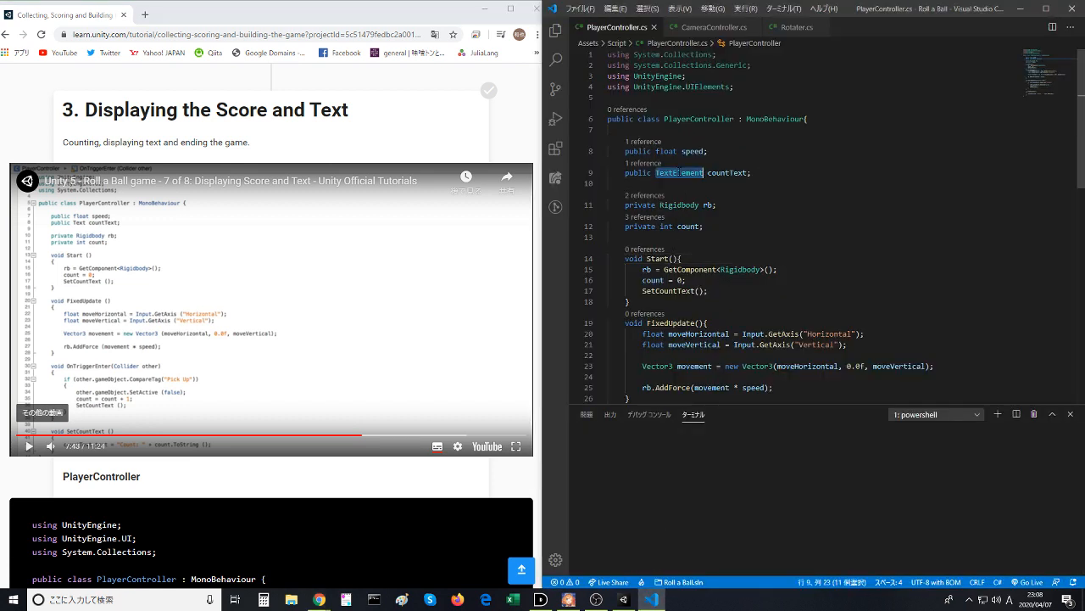
pyautogui.write('te')
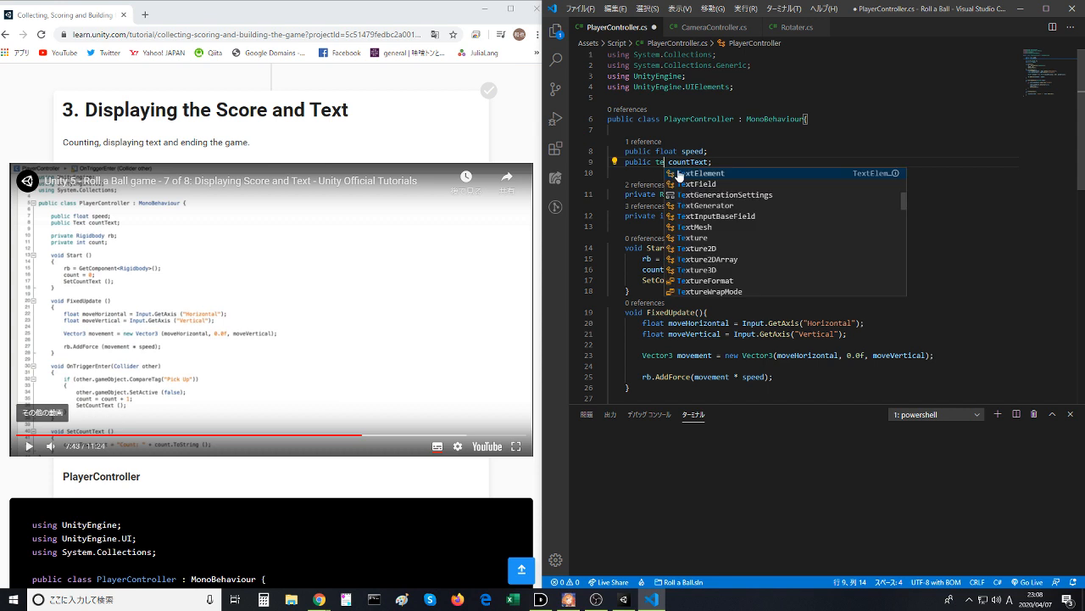
pyautogui.write('xt')
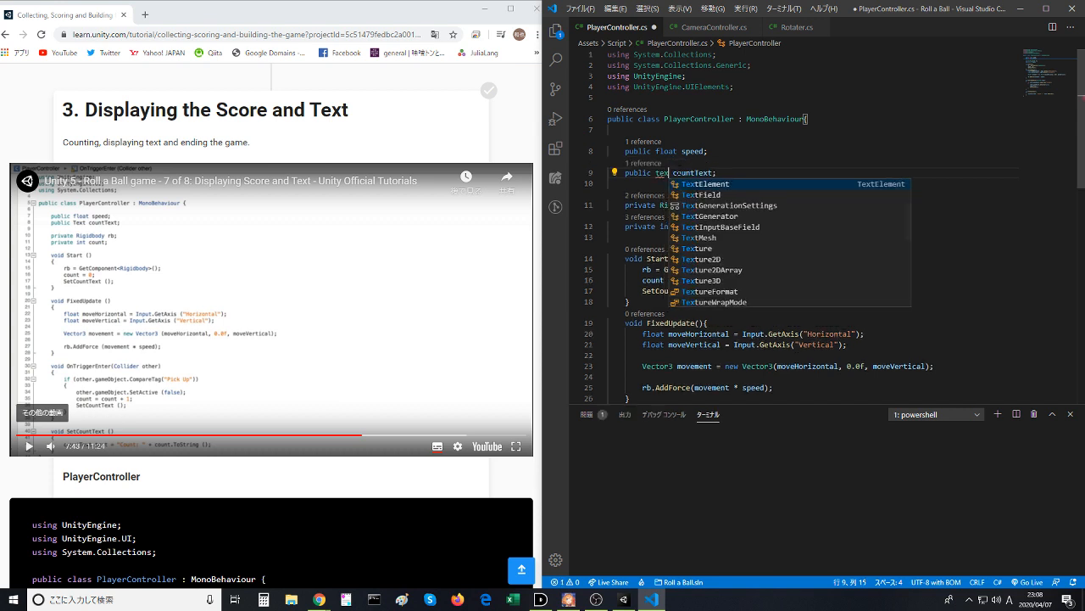
# - Look through the suggested type names matching text for the countText field in PlayerController.cs
pyautogui.press('Up')
pyautogui.press('Up')
pyautogui.press('Up')
pyautogui.press('Up')
pyautogui.press('Up')
pyautogui.press('Up')
pyautogui.press('Up')
pyautogui.press('Up')
pyautogui.press('Up')
pyautogui.press('Up')
pyautogui.press('Up')
pyautogui.press('Up')
pyautogui.press('Up')
pyautogui.press('Up')
pyautogui.press('Up')
pyautogui.press('Up')
pyautogui.press('Up')
pyautogui.press('Up')
pyautogui.press('Up')
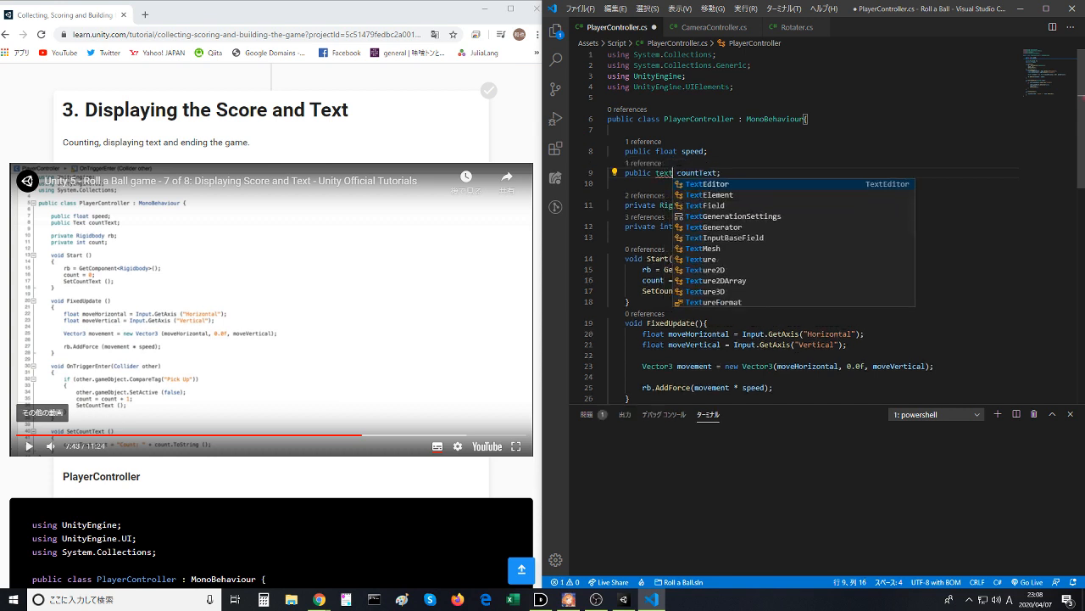
pyautogui.press('Down')
pyautogui.press('Down')
pyautogui.press('Down')
pyautogui.press('Down')
pyautogui.press('Down')
pyautogui.press('Down')
pyautogui.press('Down')
pyautogui.press('Down')
pyautogui.press('Down')
pyautogui.press('Down')
pyautogui.press('Down')
pyautogui.press('Down')
pyautogui.press('Down')
pyautogui.press('Down')
pyautogui.press('Down')
pyautogui.press('Down')
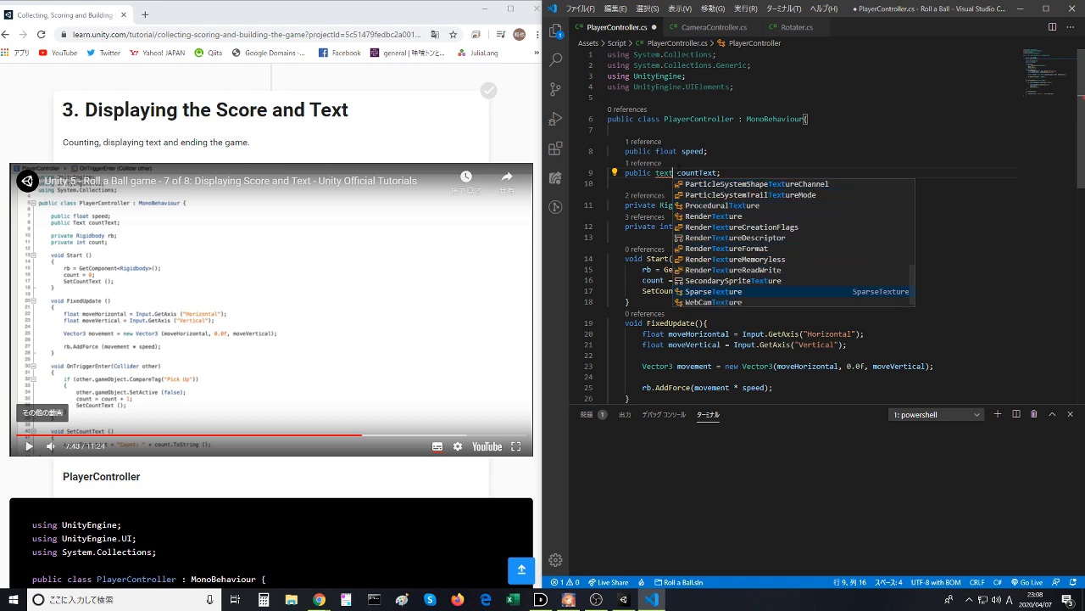
pyautogui.press('Up')
pyautogui.press('Up')
pyautogui.press('Up')
pyautogui.press('Up')
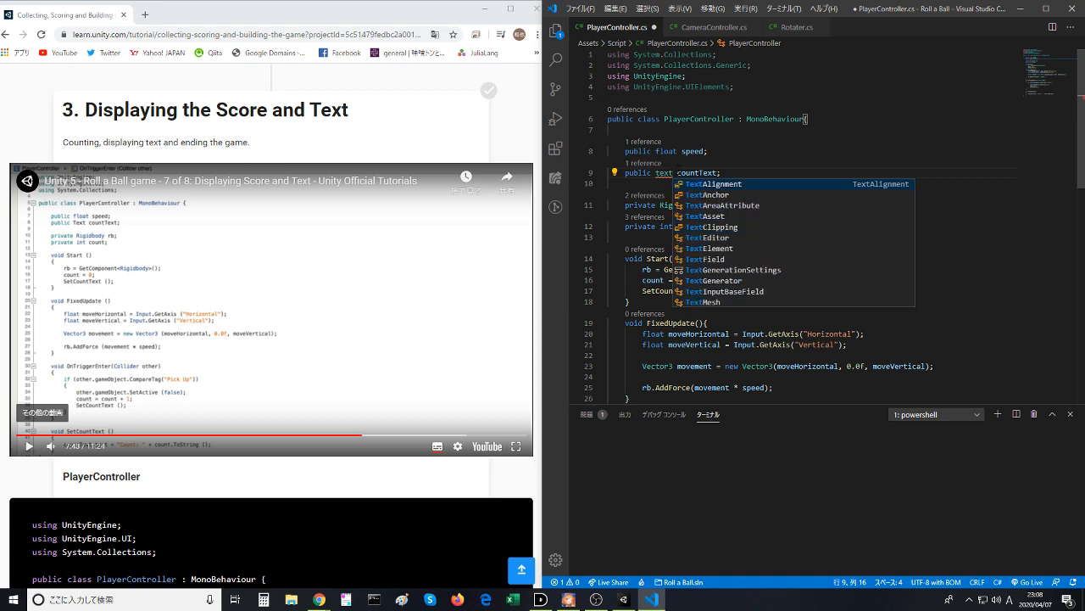
pyautogui.press('Down')
pyautogui.press('Down')
pyautogui.press('Down')
pyautogui.press('Down')
pyautogui.press('Down')
pyautogui.press('Down')
pyautogui.press('Down')
pyautogui.press('Down')
pyautogui.press('Down')
pyautogui.press('Down')
pyautogui.press('Down')
pyautogui.press('Down')
pyautogui.press('Down')
pyautogui.press('Down')
pyautogui.press('Down')
pyautogui.press('Down')
pyautogui.press('Down')
pyautogui.press('Down')
pyautogui.press('Down')
pyautogui.press('Down')
pyautogui.press('Down')
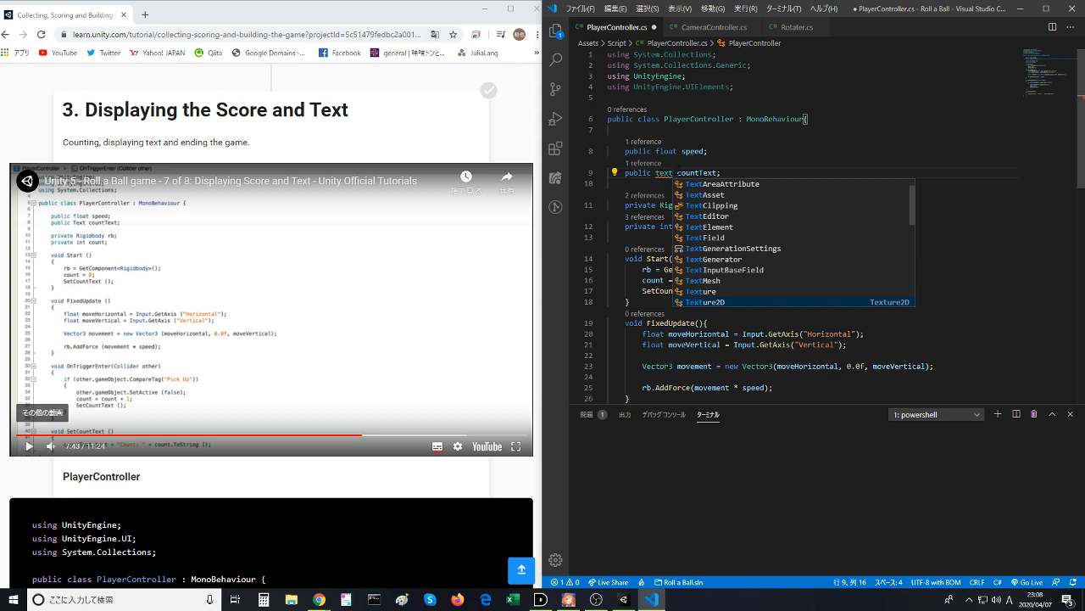
pyautogui.press('Down')
pyautogui.press('Down')
pyautogui.press('Down')
pyautogui.press('Down')
pyautogui.press('Down')
pyautogui.press('Down')
pyautogui.press('Down')
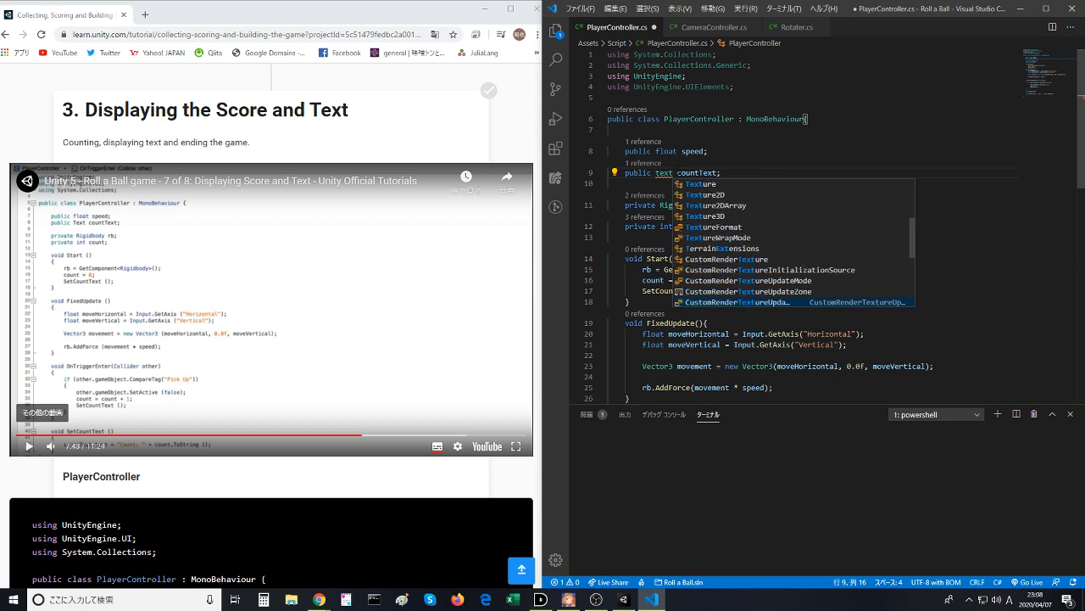
pyautogui.press('Down')
pyautogui.press('Down')
pyautogui.press('Down')
pyautogui.press('Down')
pyautogui.press('Down')
pyautogui.press('Down')
pyautogui.press('Down')
pyautogui.press('Down')
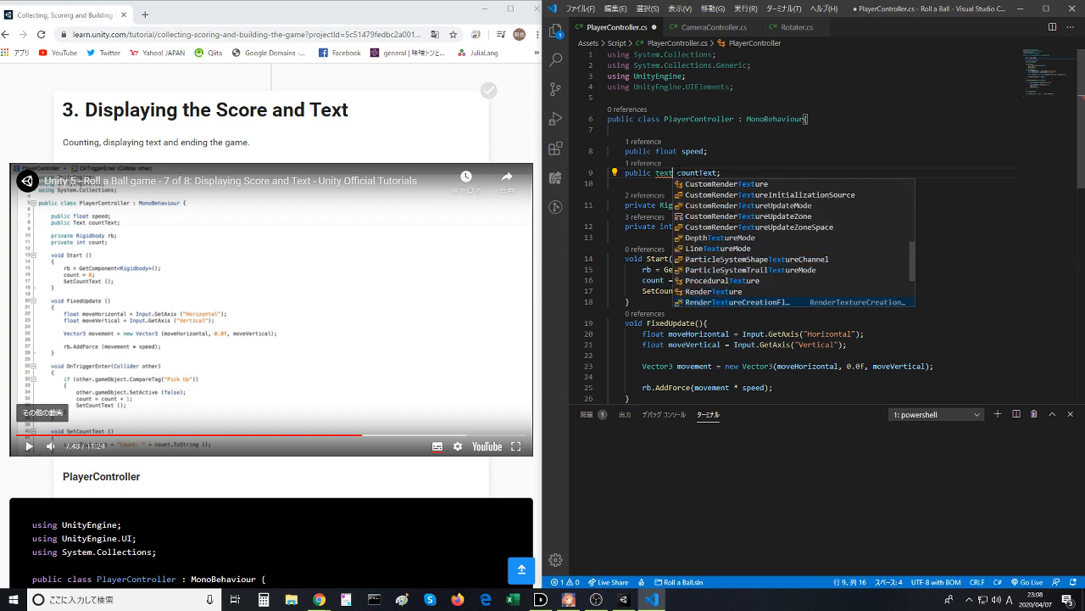
pyautogui.press('Down')
pyautogui.press('Down')
pyautogui.press('Down')
pyautogui.press('Down')
pyautogui.press('Down')
pyautogui.press('Down')
pyautogui.press('Down')
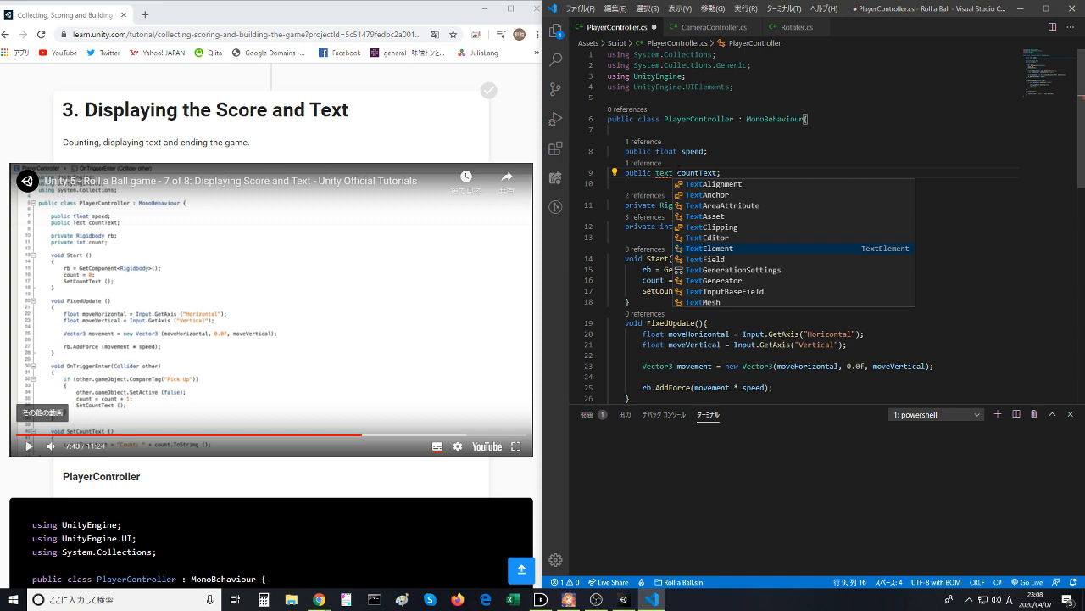
# - Set the type of the countText field to TextElement and save PlayerController.cs
pyautogui.press('Return')
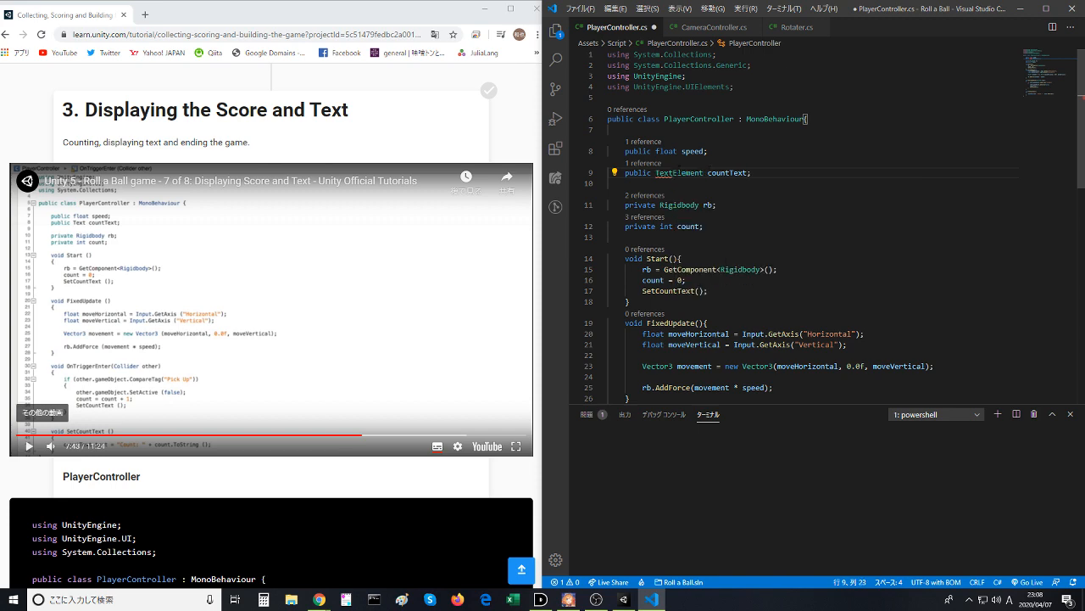
pyautogui.click(679, 171)
pyautogui.hotkey('ctrl', 's')
# - Check the Player Controller component in Unity's Inspector, and review the lesson's PlayerController code in the browser
pyautogui.hotkey('alt', 'Tab')
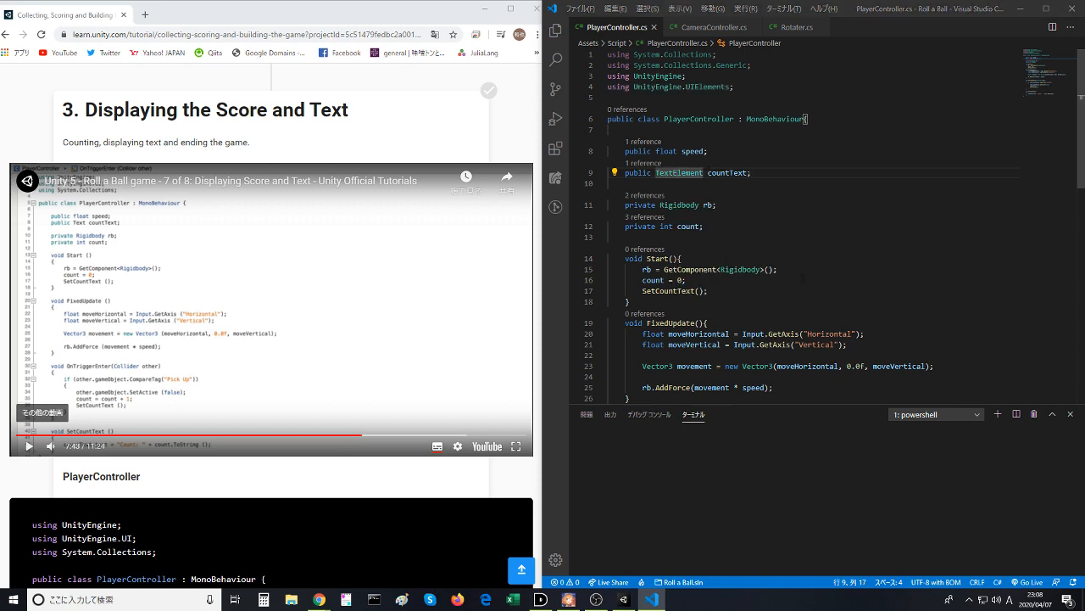
pyautogui.hotkey('alt', 'Tab')
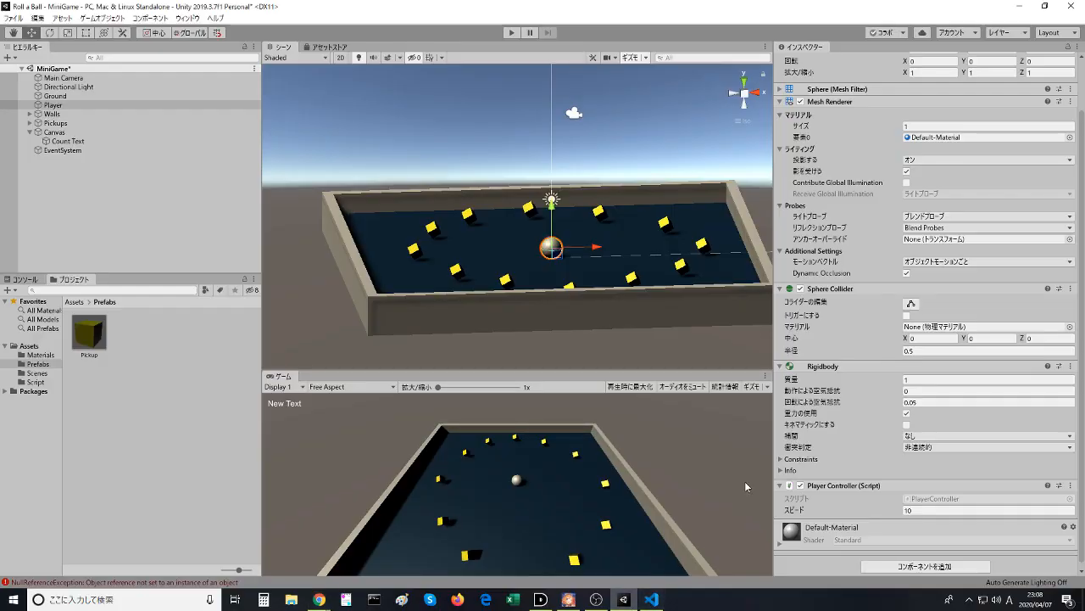
pyautogui.hotkey('alt', 'Tab')
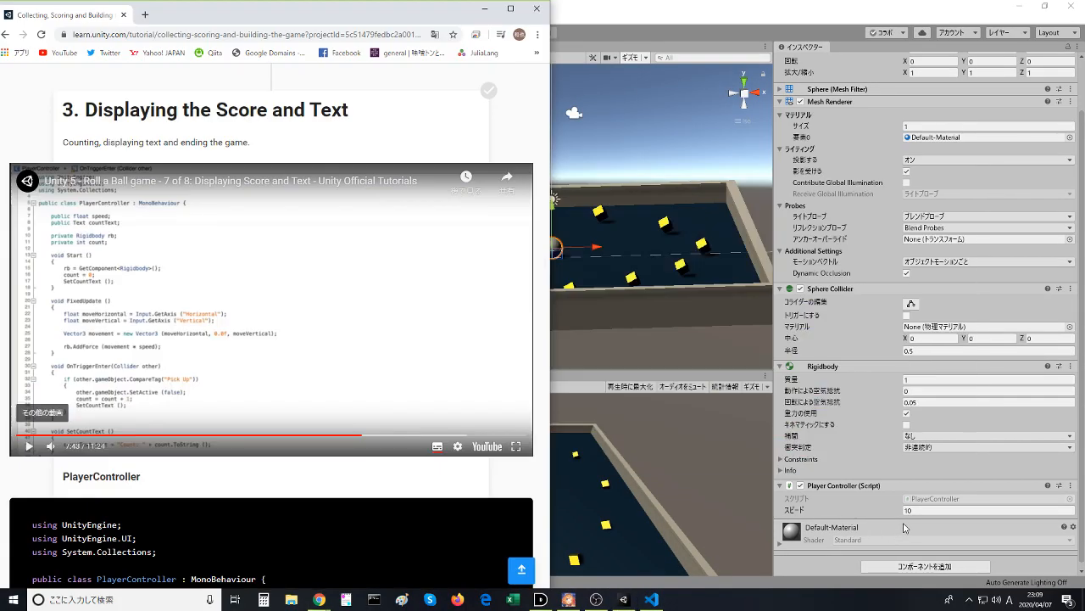
pyautogui.scroll(-4, 295, 334)
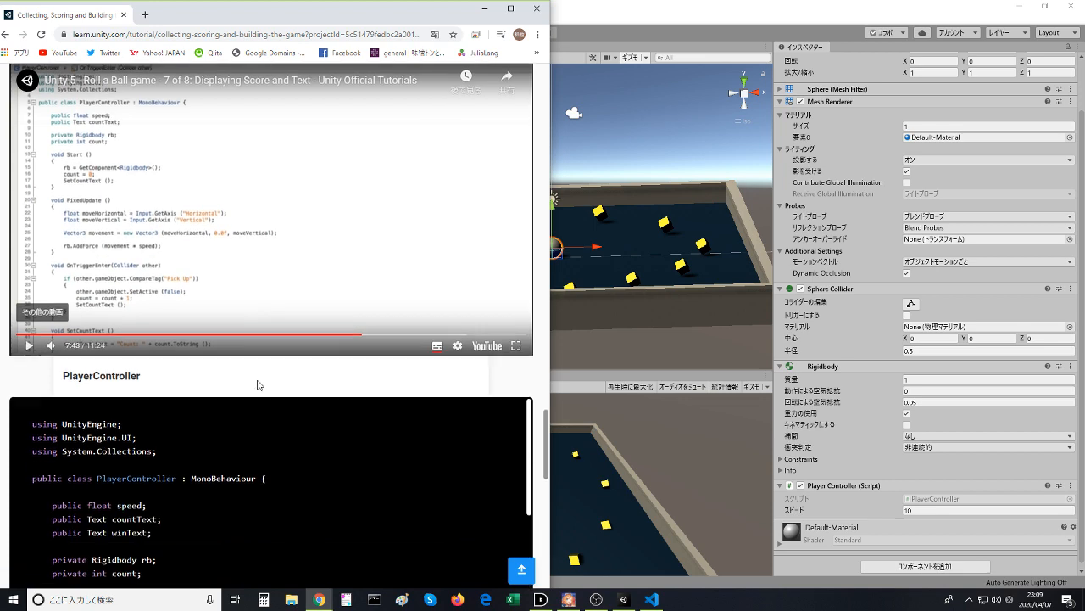
pyautogui.scroll(-3, 131, 473)
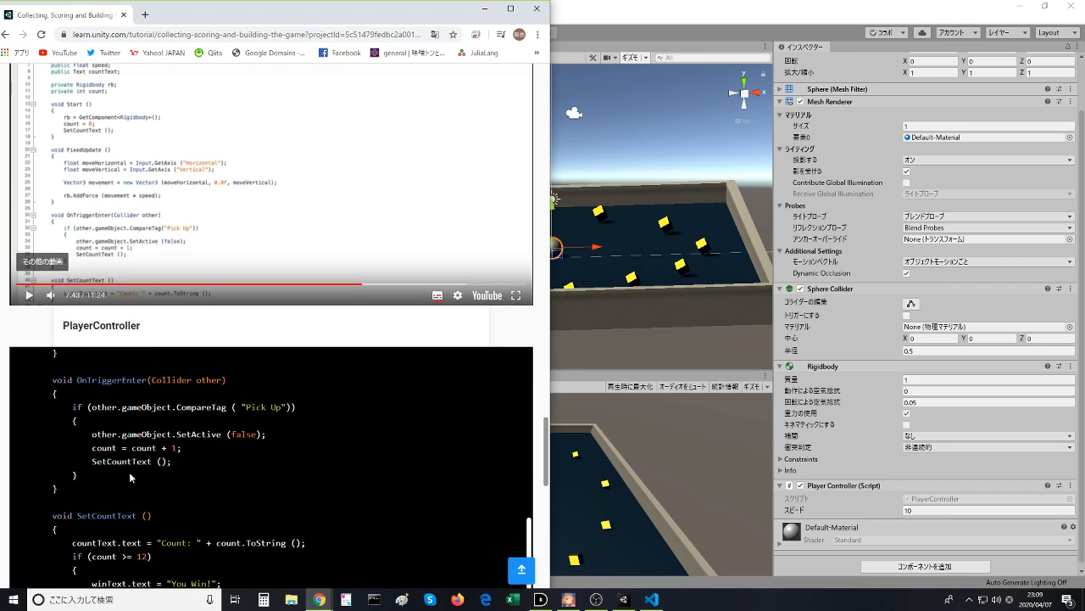
pyautogui.scroll(-2, 133, 339)
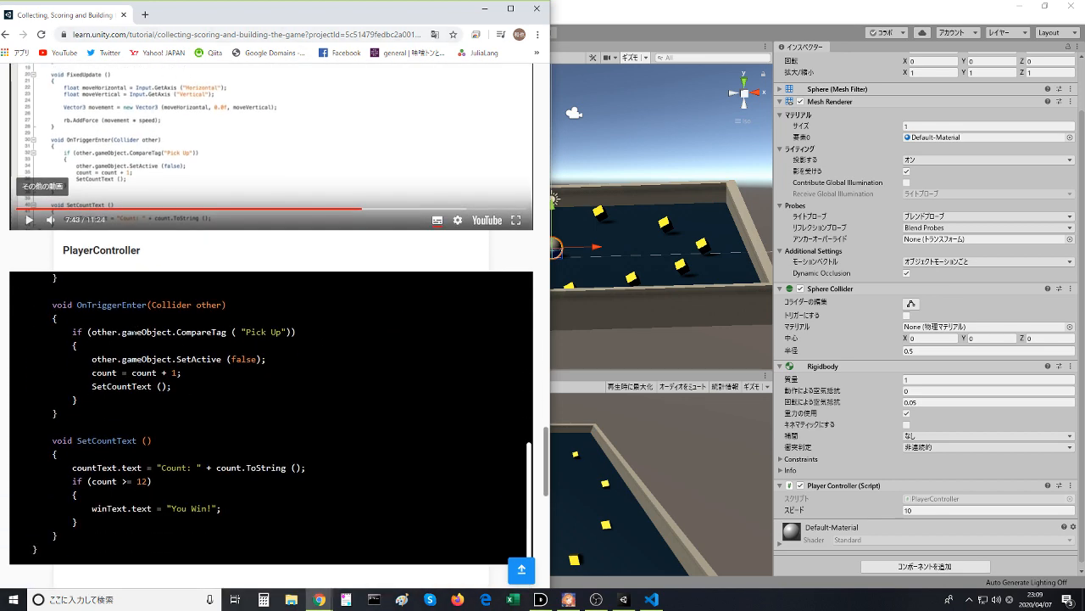
# - Search Google for "C# Text 型" in a new browser tab
pyautogui.click(145, 15)
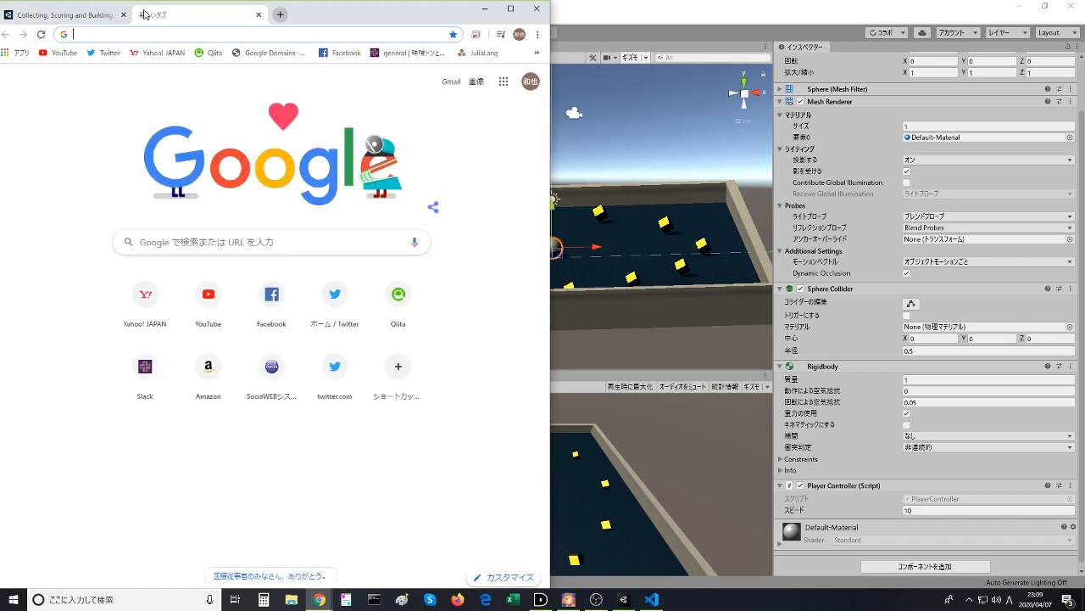
pyautogui.write('c#')
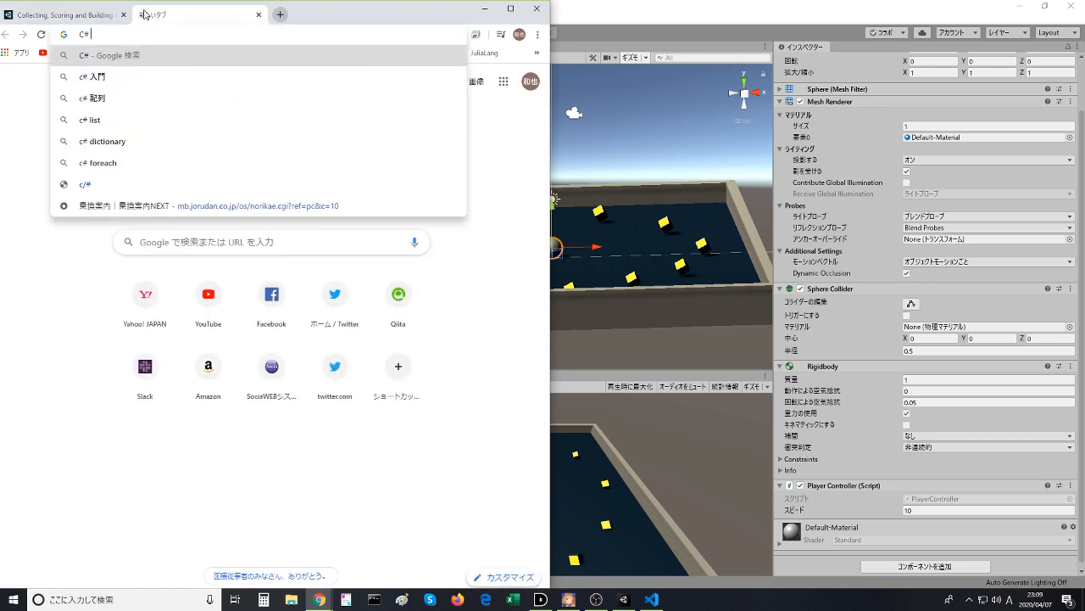
pyautogui.write(' Text')
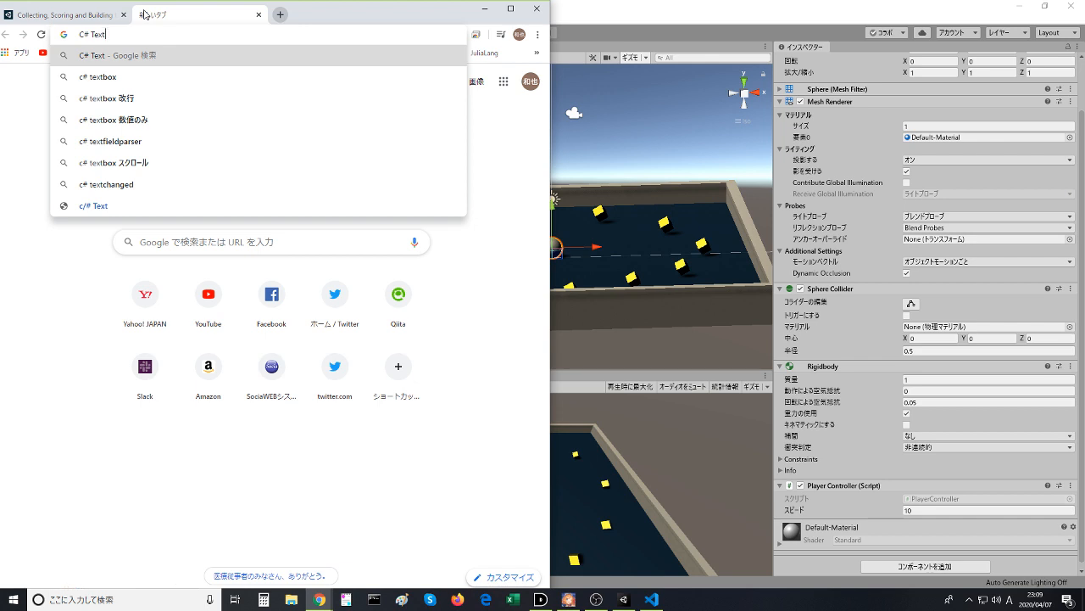
pyautogui.press('Zenkaku_Hankaku')
pyautogui.write('型')
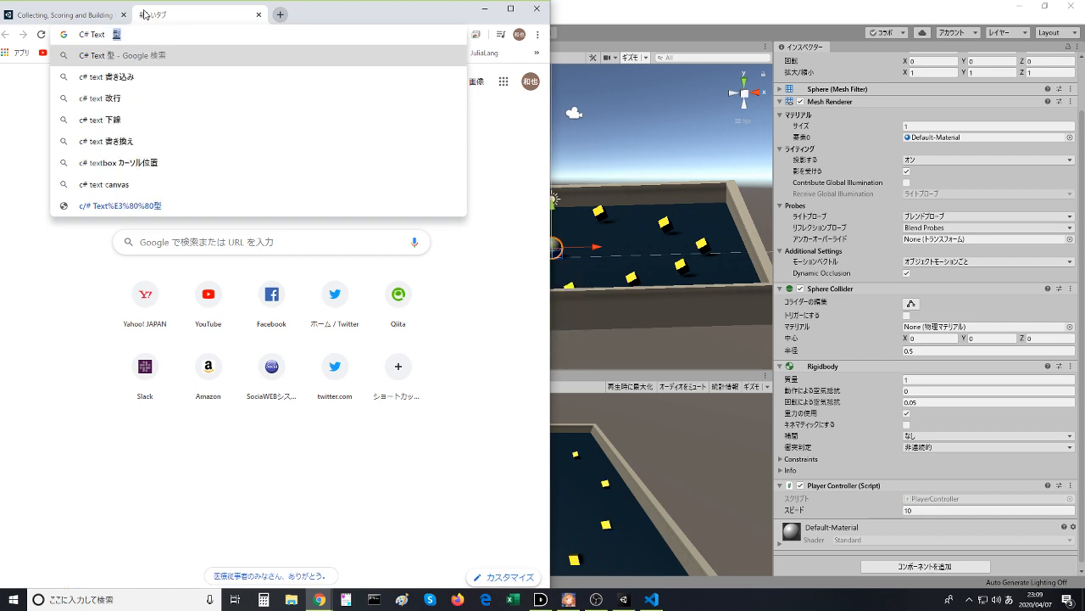
pyautogui.press('Return')
pyautogui.press('Return')
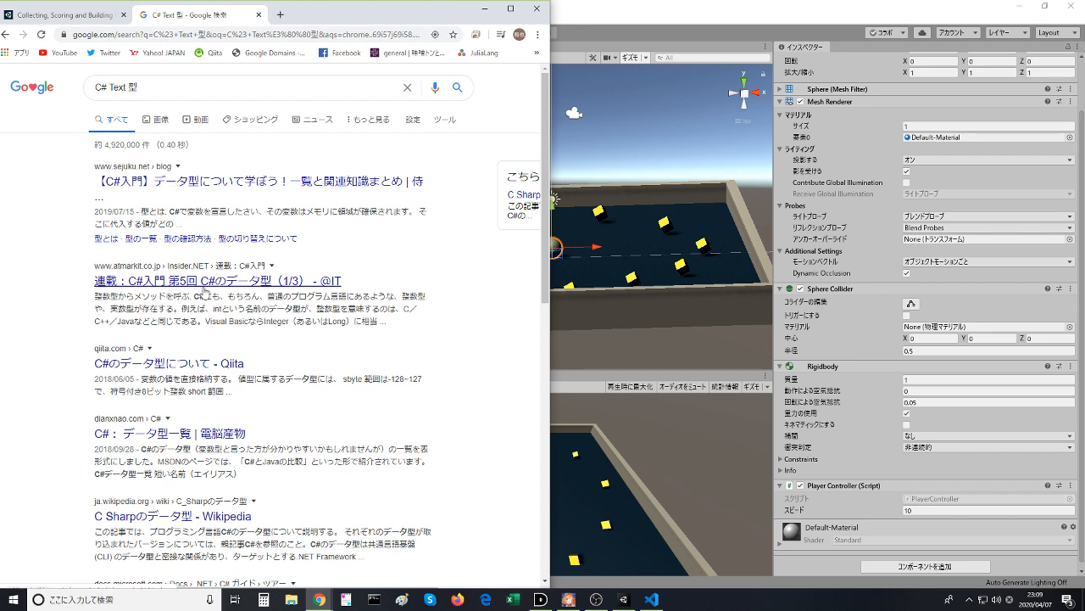
# - Open the Qiita article on C# data types from the search results and search its page for text
pyautogui.click(182, 361)
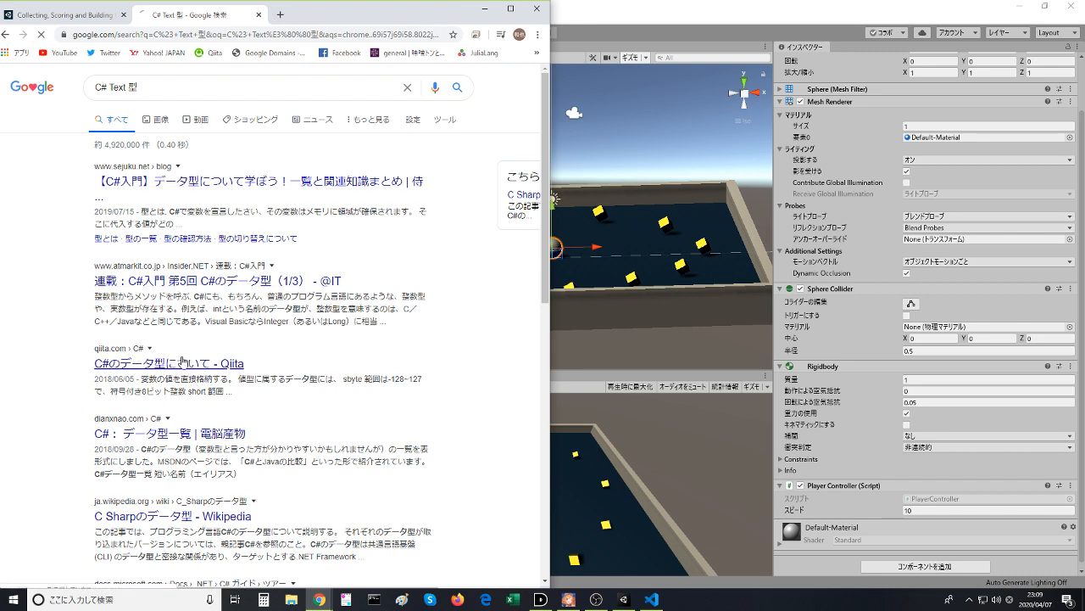
pyautogui.scroll(-4, 209, 395)
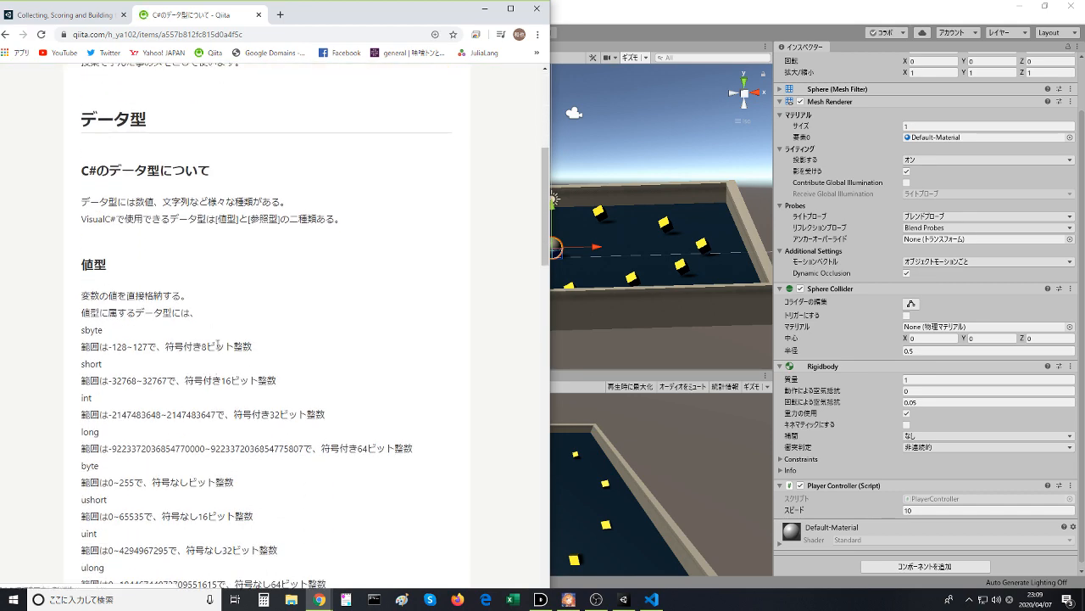
pyautogui.hotkey('ctrl', 'f')
pyautogui.write('て')
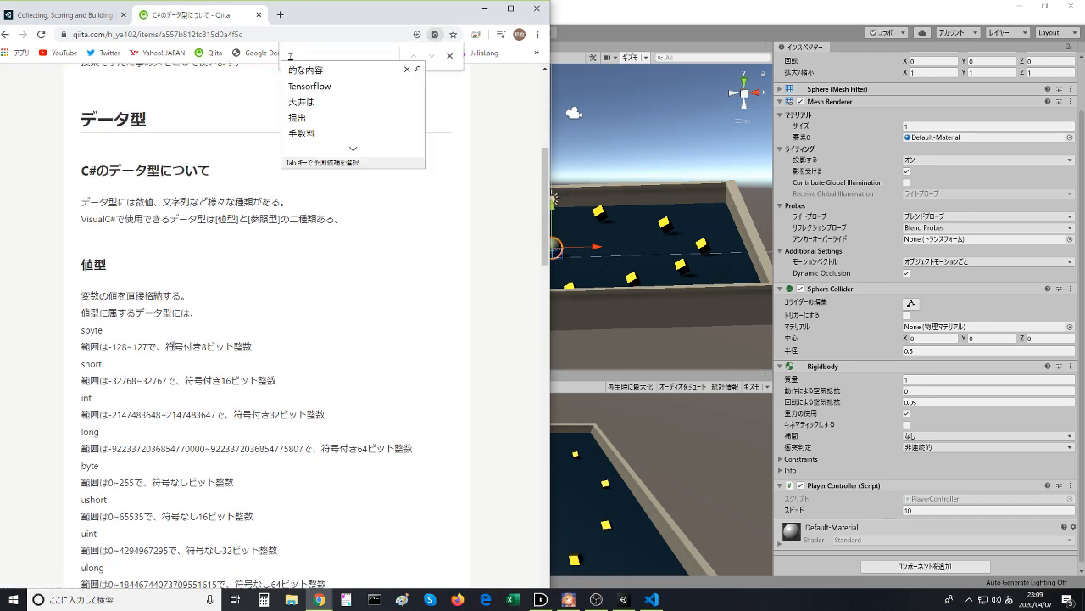
pyautogui.press('BackSpace')
pyautogui.press('Zenkaku_Hankaku')
pyautogui.write('text')
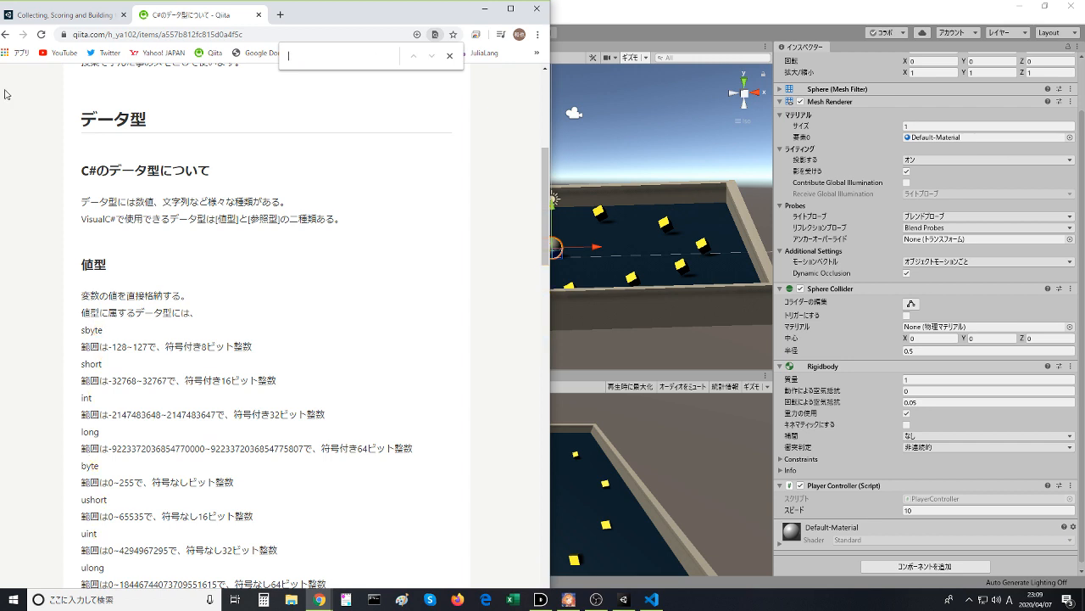
# - Return to the search results, open the sejuku.net article on C# data types, and search its page for text
pyautogui.click(12, 35)
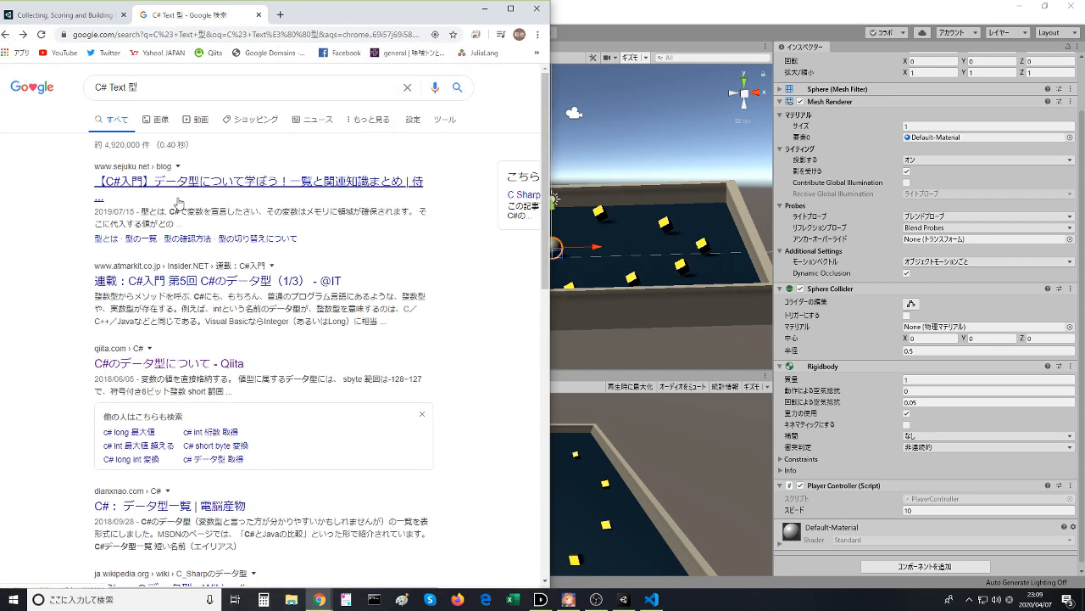
pyautogui.click(288, 240)
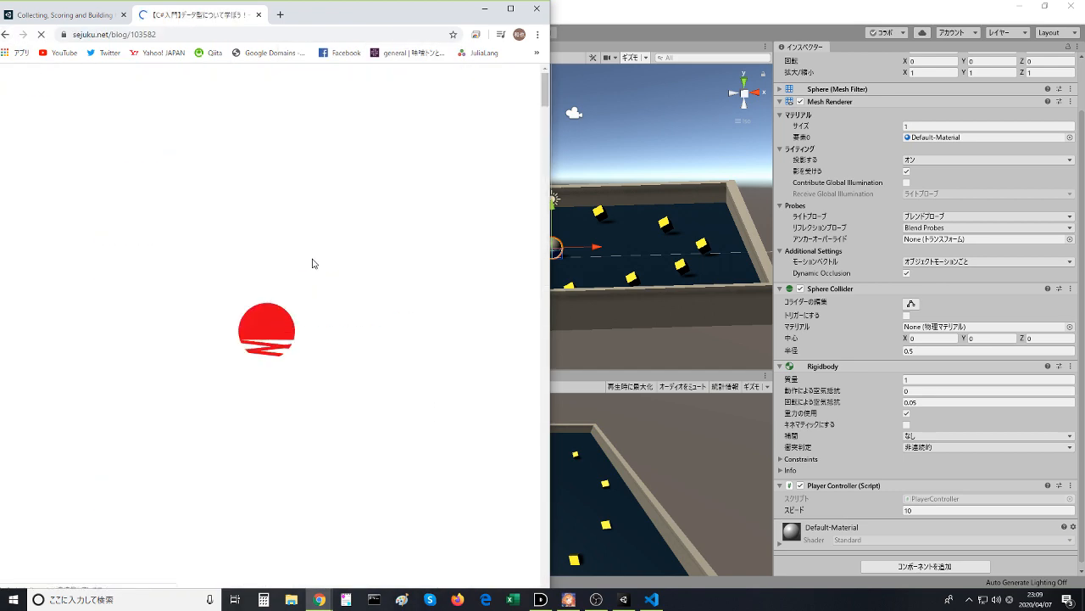
pyautogui.hotkey('ctrl', 'f')
pyautogui.write('te')
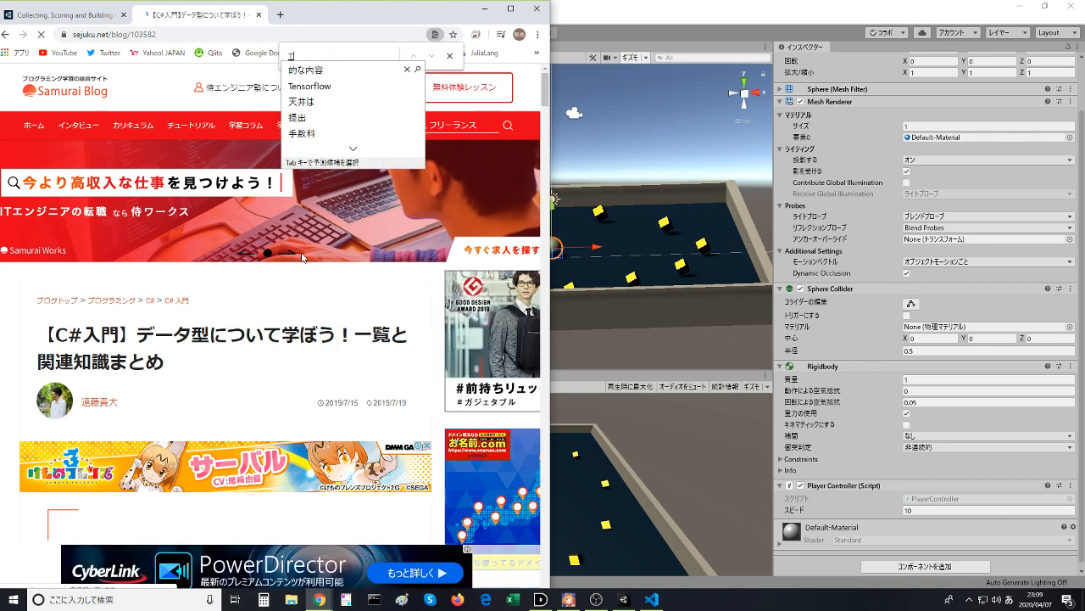
pyautogui.press('BackSpace')
pyautogui.press('Zenkaku_Hankaku')
pyautogui.write('text')
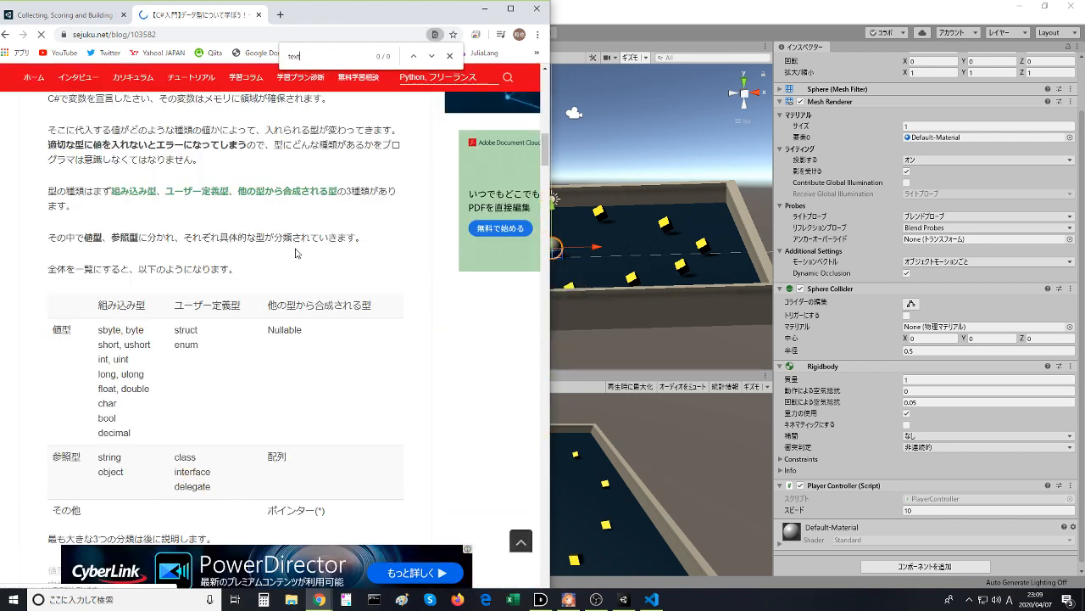
# - Close the article's tab and review the field declarations in the lesson's PlayerController code and video
pyautogui.press('BackSpace')
pyautogui.press('BackSpace')
pyautogui.press('BackSpace')
pyautogui.press('BackSpace')
pyautogui.click(256, 14)
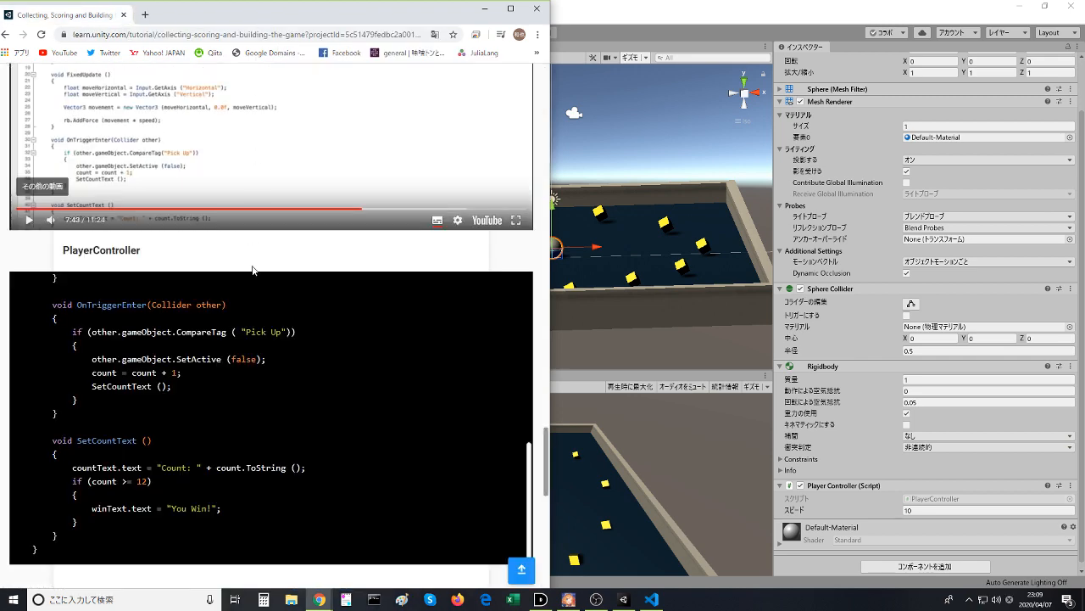
pyautogui.scroll(5, 231, 426)
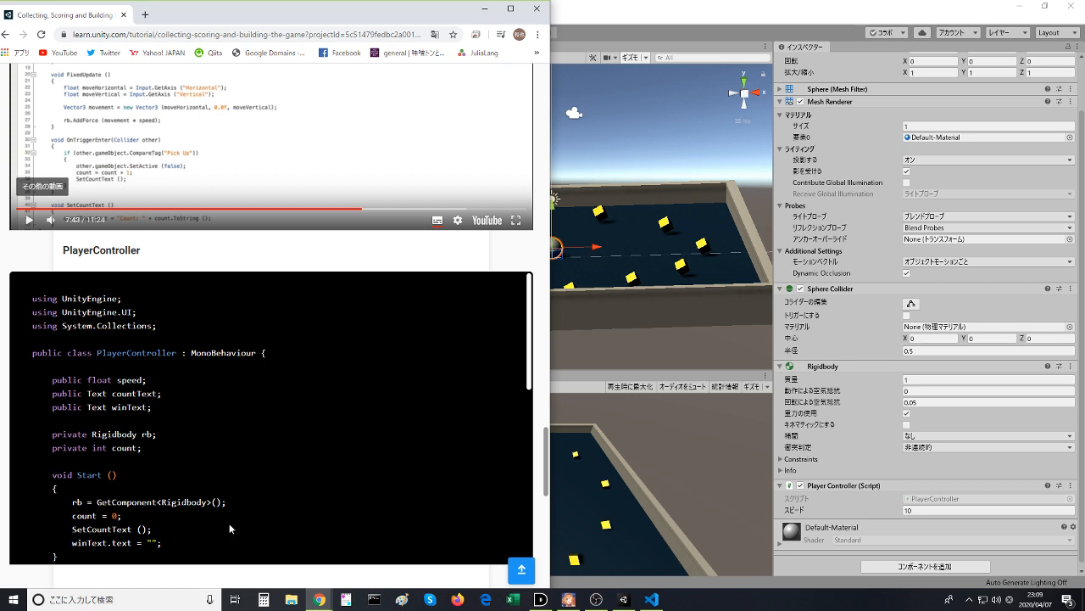
pyautogui.scroll(3, 229, 523)
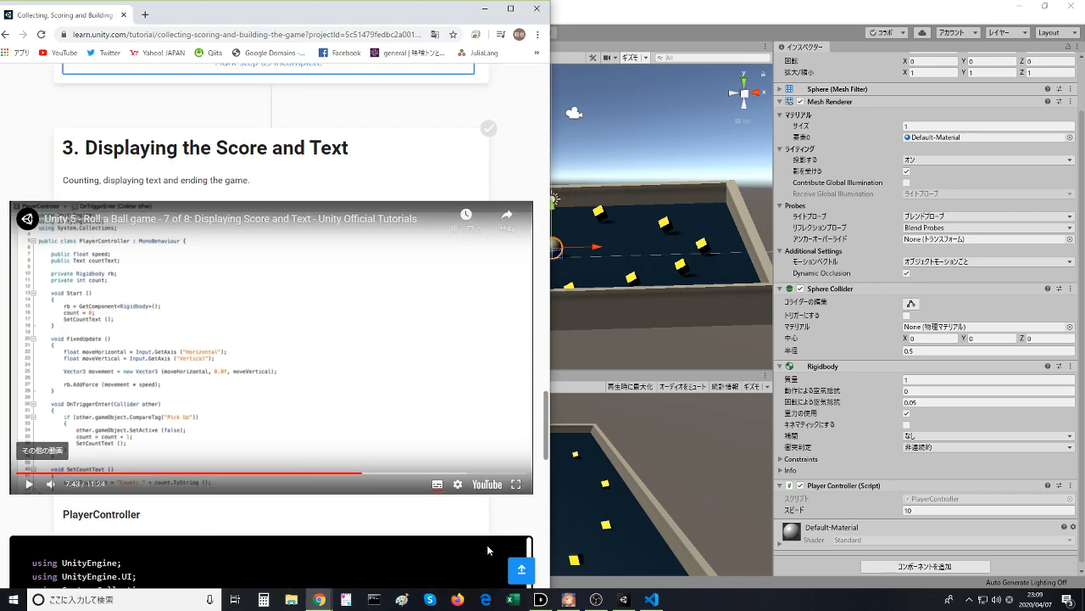
# - Switch to Visual Studio Code, set the type of the countText field to string, and save PlayerController.cs
pyautogui.click(651, 598)
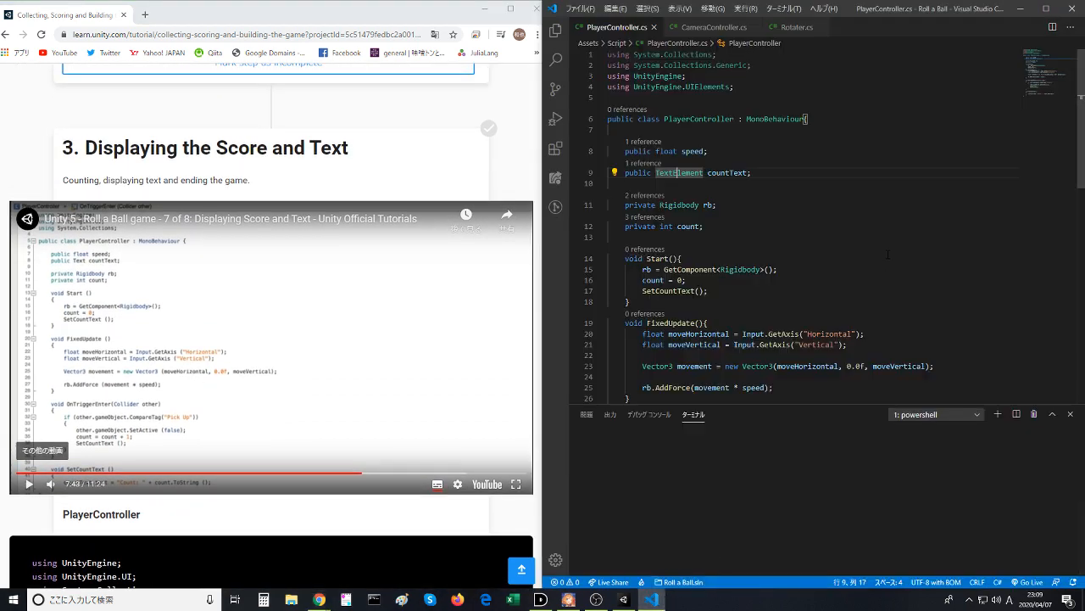
pyautogui.click(751, 173)
pyautogui.doubleClick(678, 173)
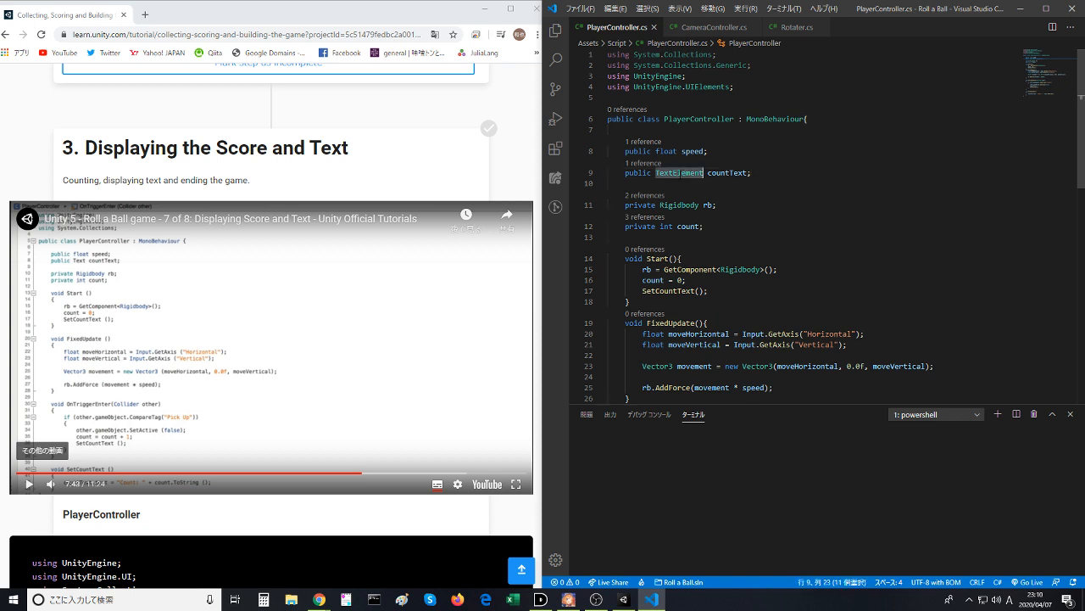
pyautogui.write('string')
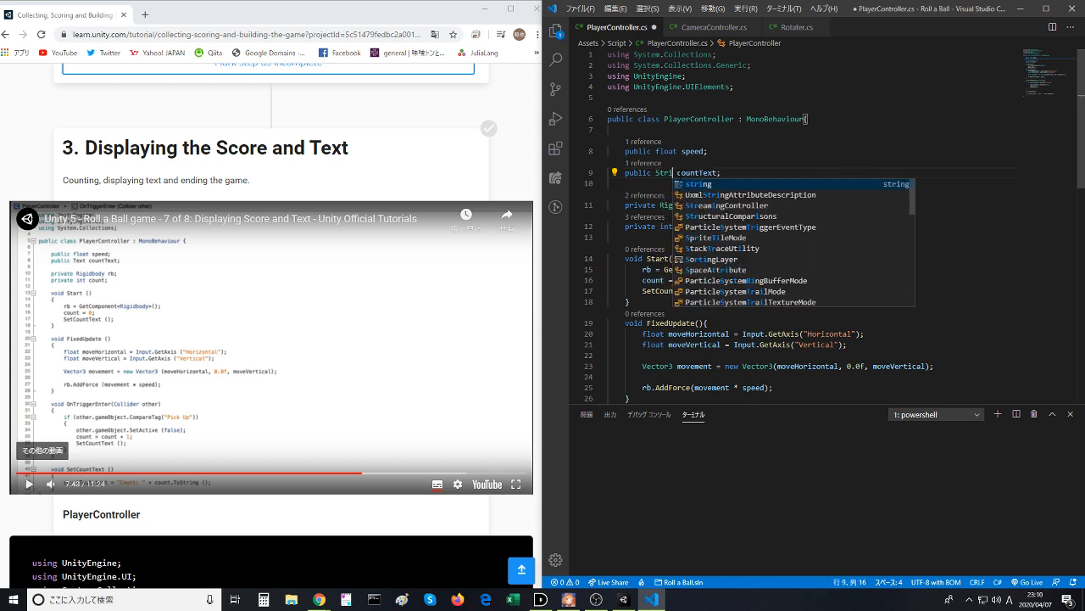
pyautogui.click(747, 135)
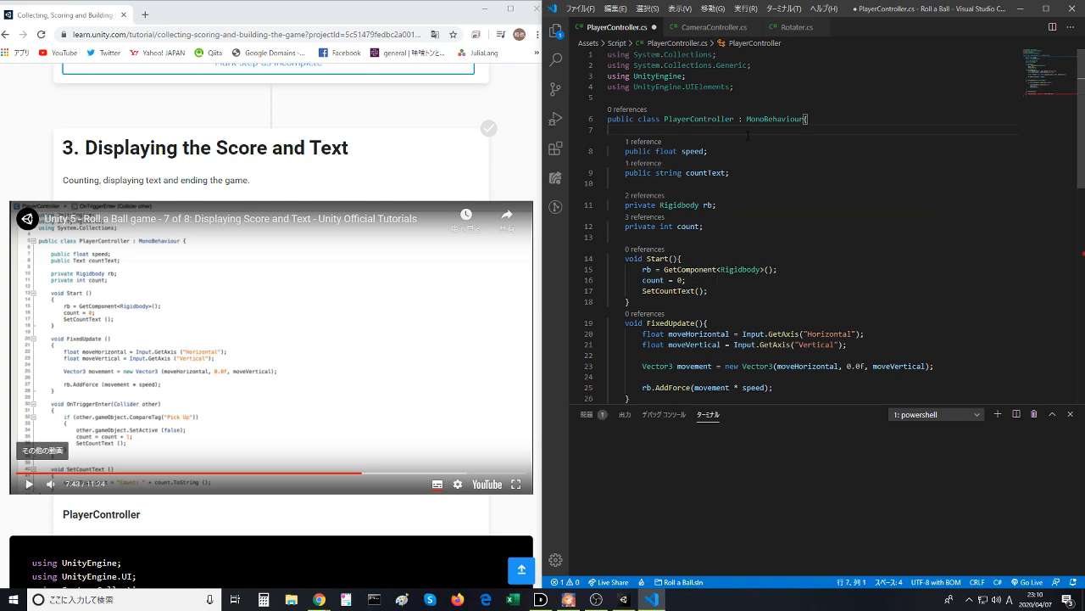
pyautogui.hotkey('ctrl', 's')
# - In SetCountText, remove the text property after countText and browse the suggested string members for a replacement
pyautogui.click(720, 183)
pyautogui.scroll(-7, 711, 212)
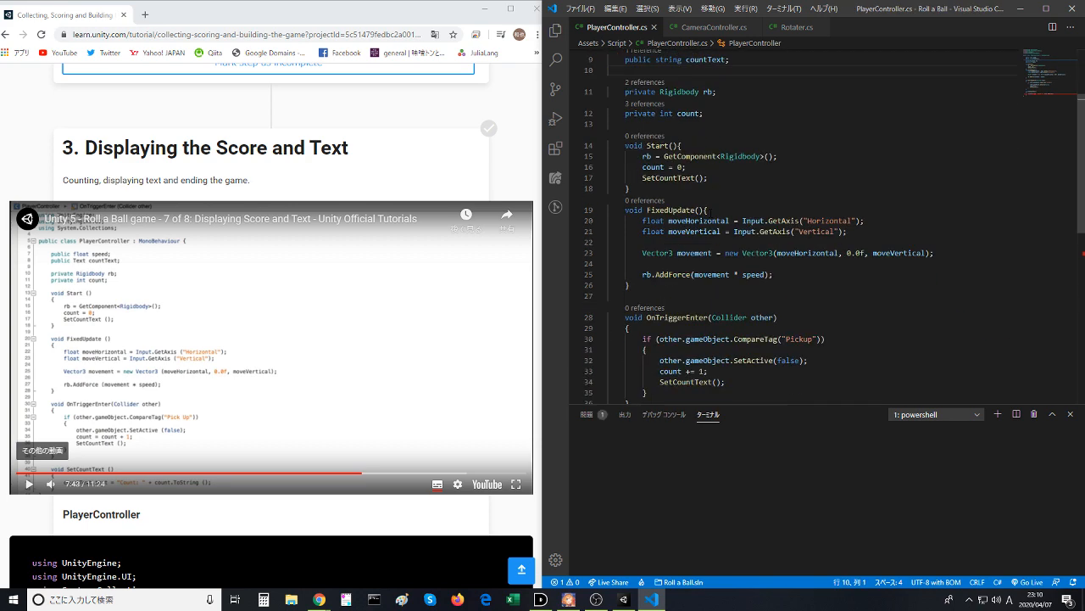
pyautogui.scroll(-2, 711, 212)
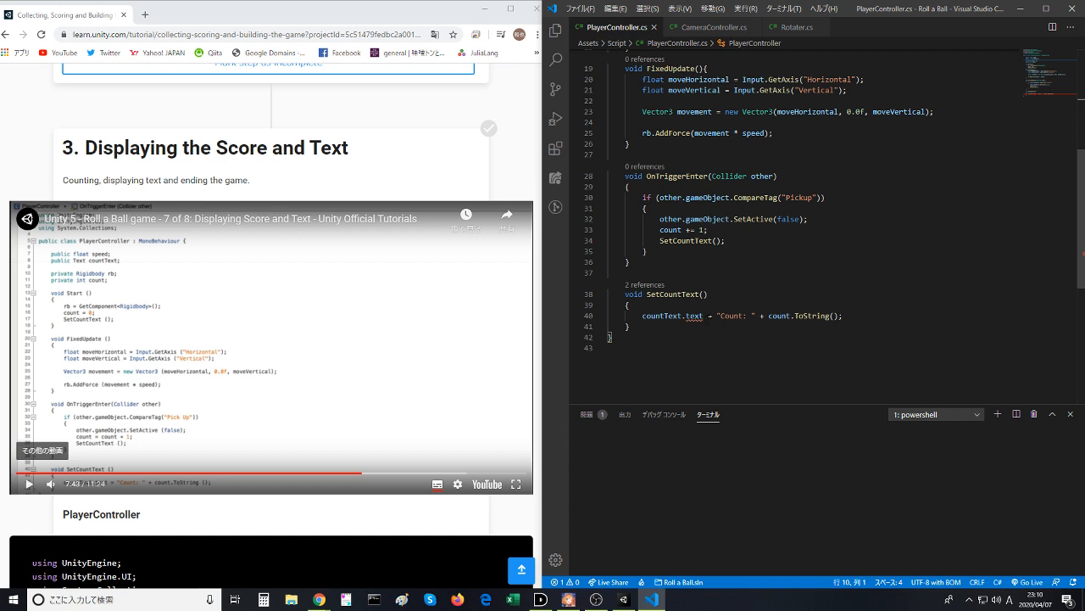
pyautogui.click(702, 315)
pyautogui.click(756, 316)
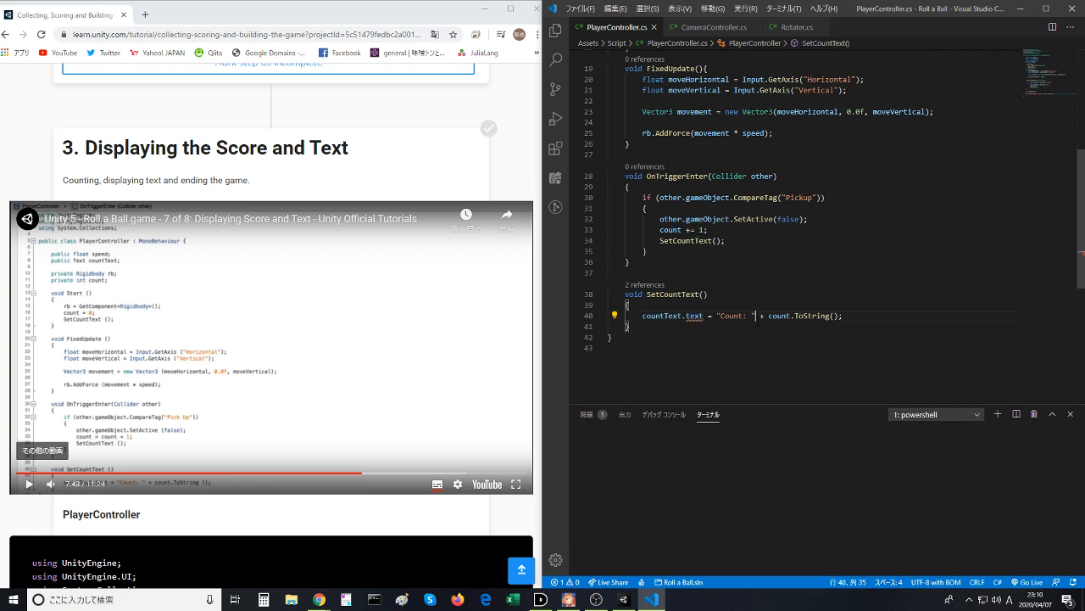
pyautogui.doubleClick(695, 315)
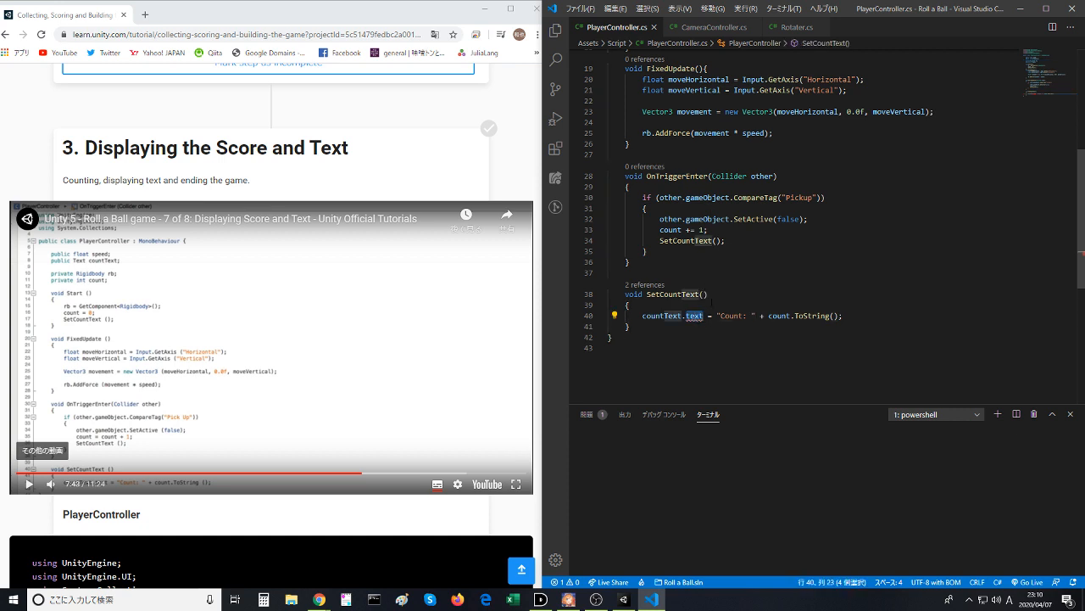
pyautogui.press('BackSpace')
pyautogui.hotkey('ctrl', 'space')
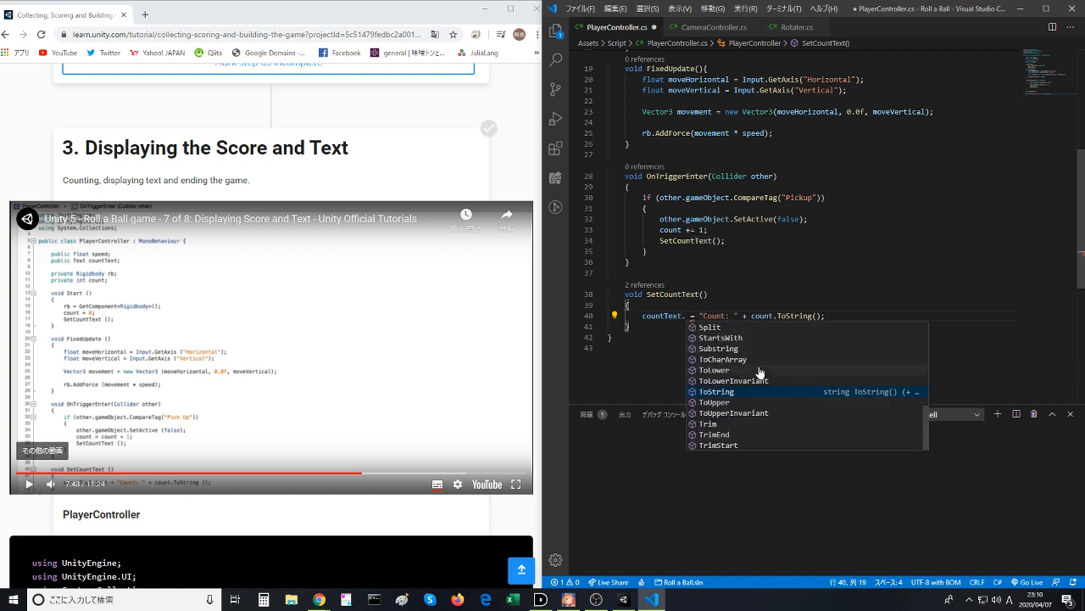
pyautogui.scroll(7, 768, 378)
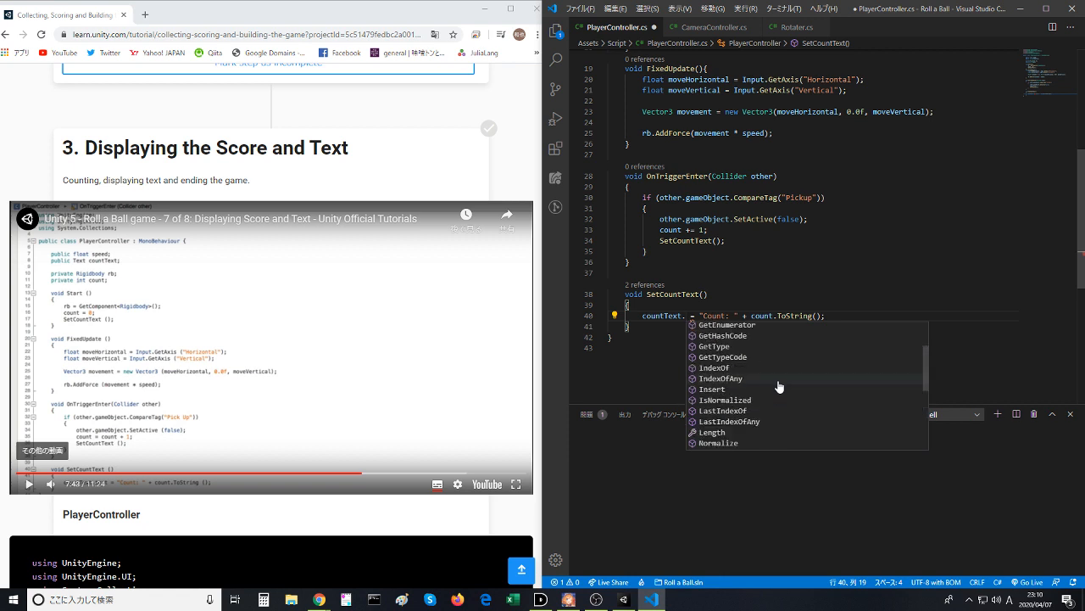
pyautogui.scroll(-5, 780, 387)
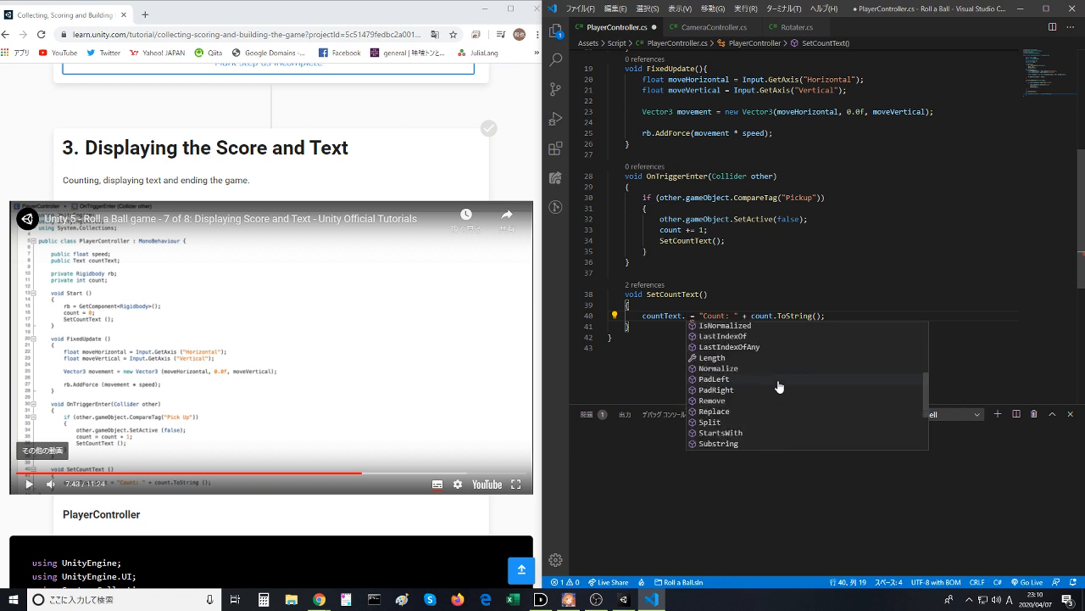
# - Filter countText's suggested members by "str", then undo the edits to restore the text property
pyautogui.write('str')
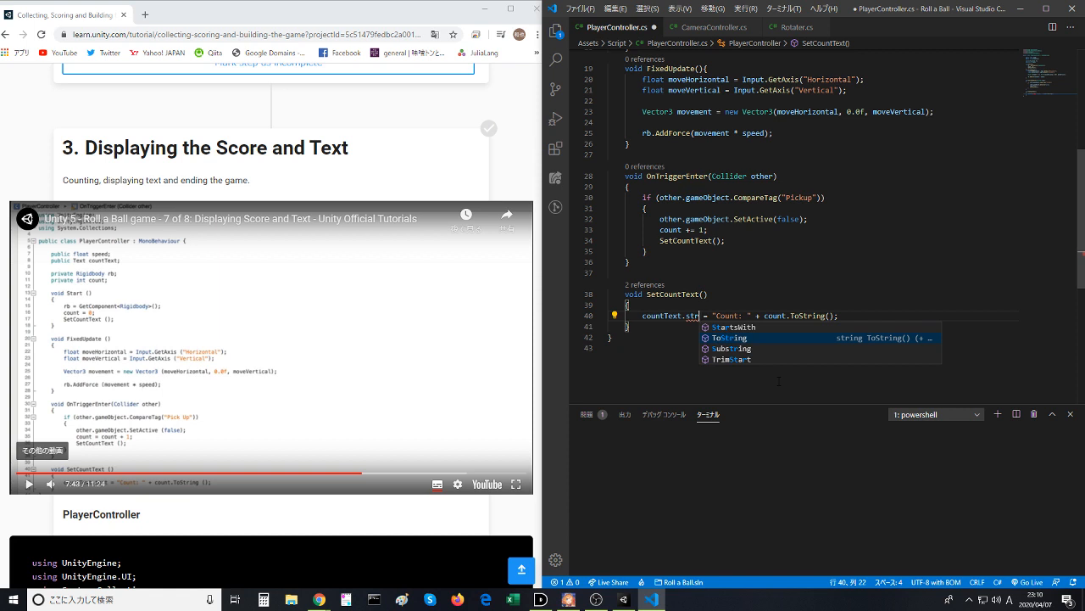
pyautogui.click(764, 268)
pyautogui.hotkey('ctrl', 'z')
pyautogui.hotkey('ctrl', 'z')
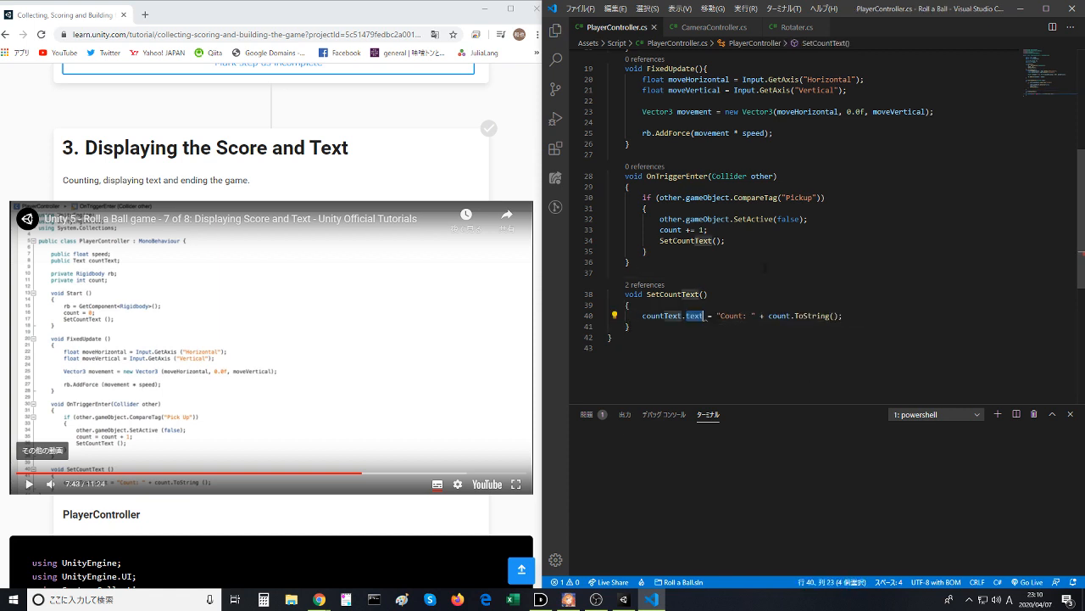
pyautogui.click(767, 268)
# - Change the type of the countText field to TextField and save PlayerController.cs
pyautogui.scroll(6, 767, 268)
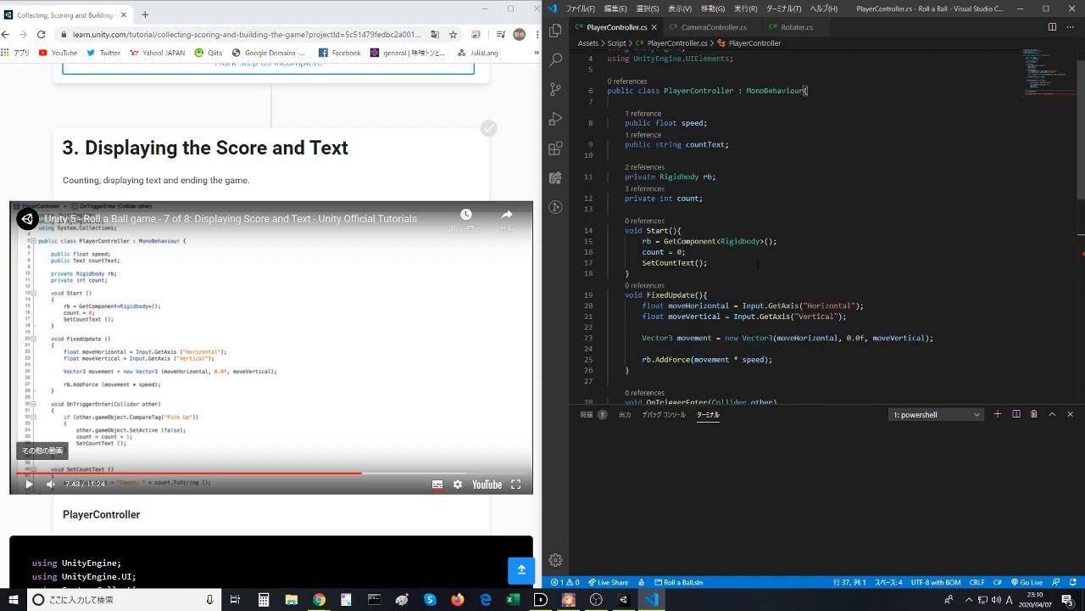
pyautogui.doubleClick(669, 173)
pyautogui.write('text')
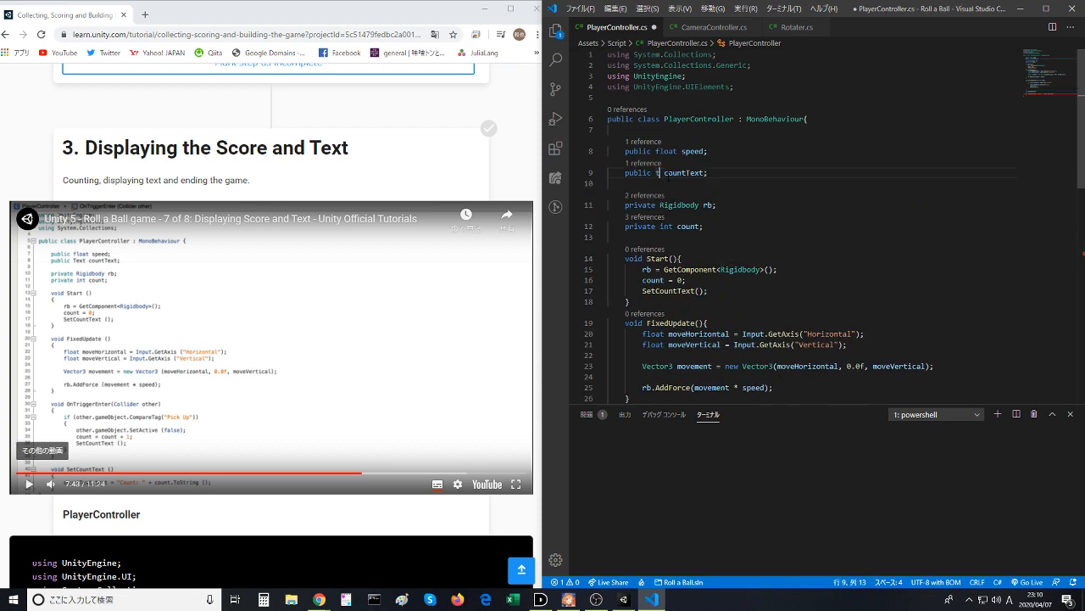
pyautogui.click(714, 196)
pyautogui.click(730, 217)
pyautogui.hotkey('ctrl', 's')
# - Inspect the error on countText.text in SetCountText, check the Player Controller component in Unity, and return to Visual Studio Code
pyautogui.scroll(-6, 732, 242)
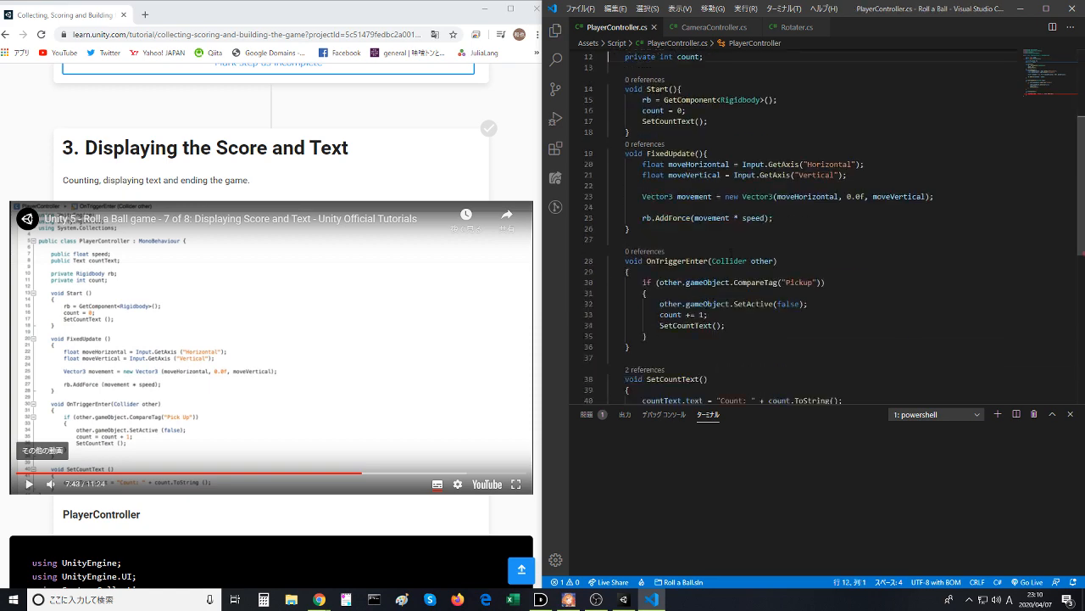
pyautogui.moveTo(693, 287)
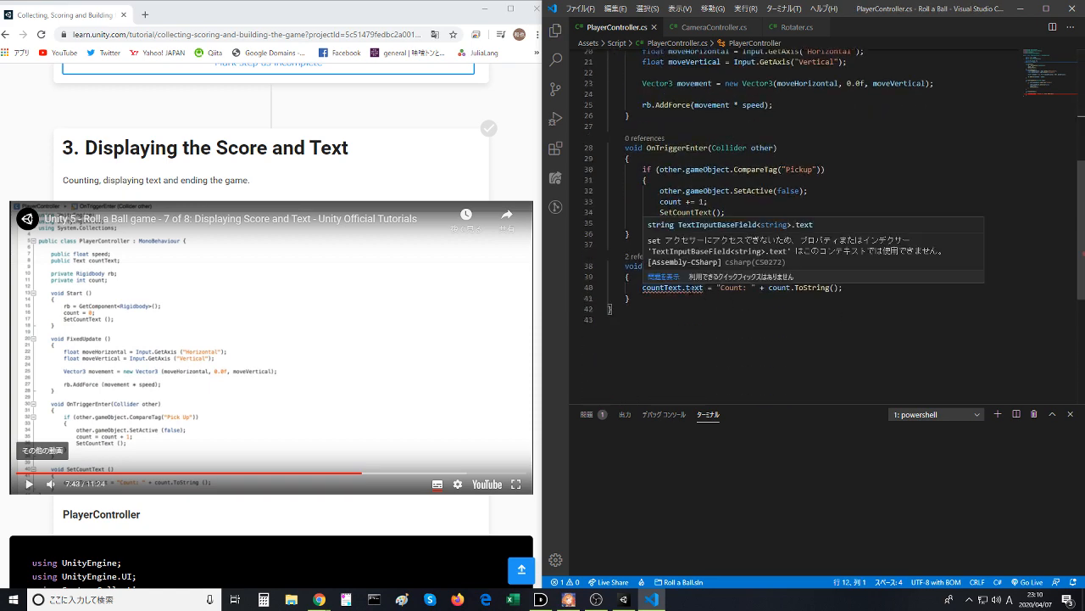
pyautogui.click(627, 599)
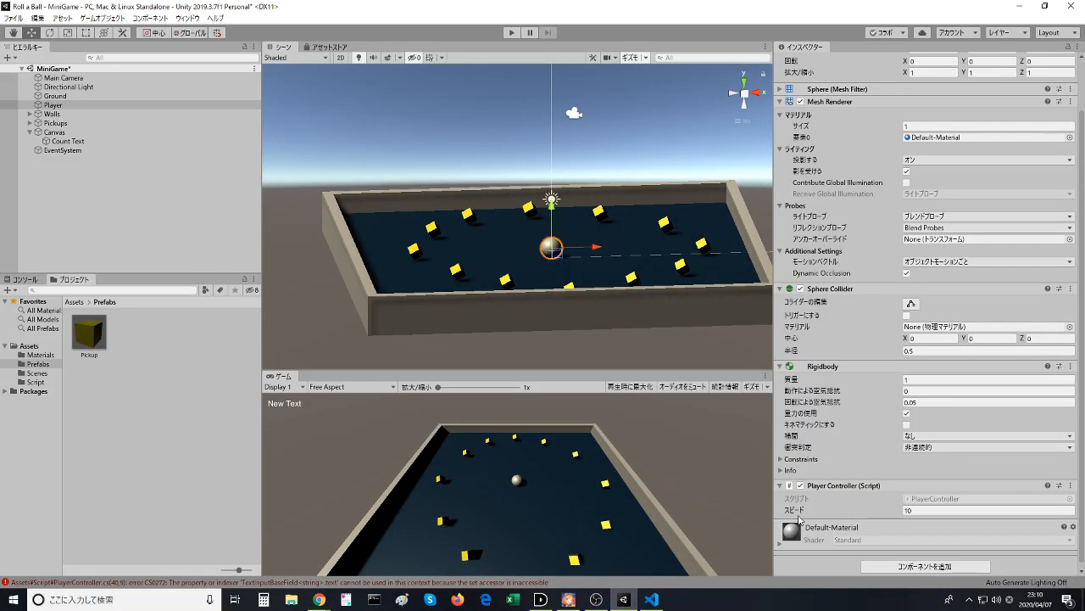
pyautogui.hotkey('alt', 'Tab')
pyautogui.click(651, 599)
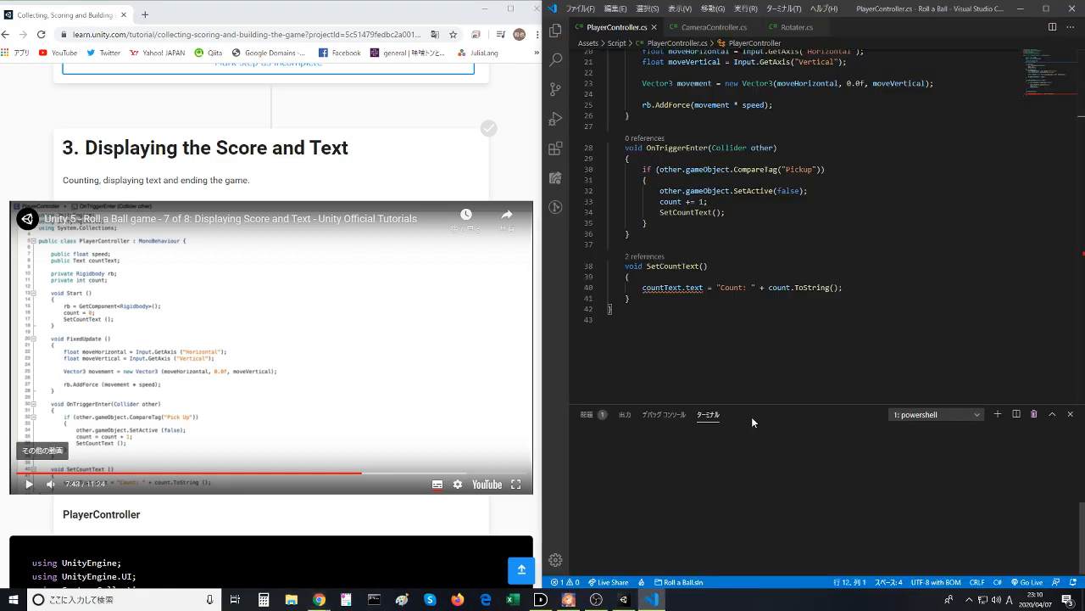
# - Replace the countText field's type with text and browse the suggested type names
pyautogui.scroll(6, 733, 288)
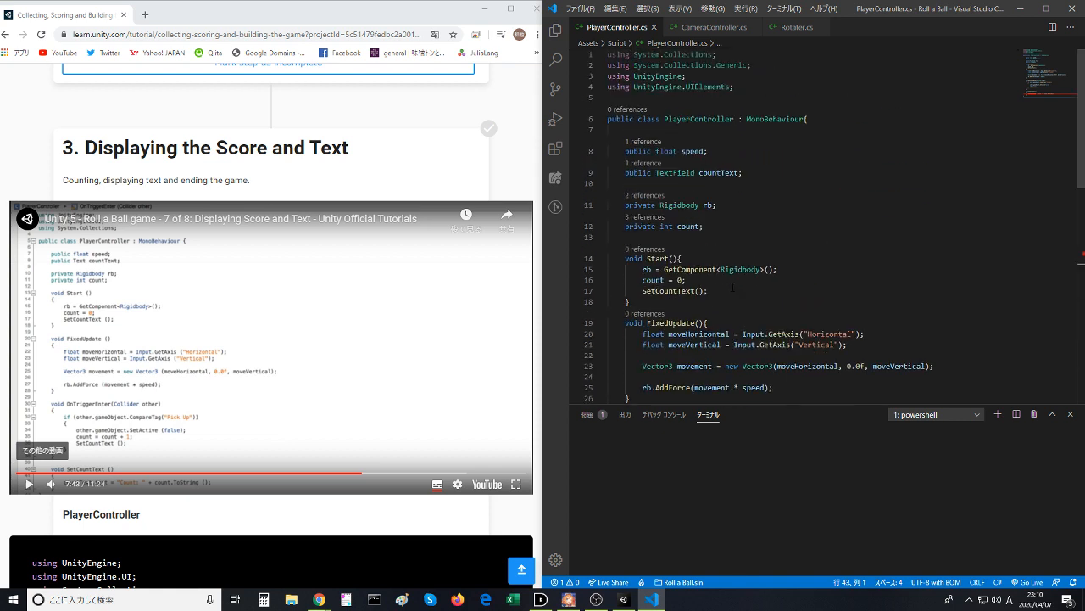
pyautogui.doubleClick(675, 172)
pyautogui.write('text')
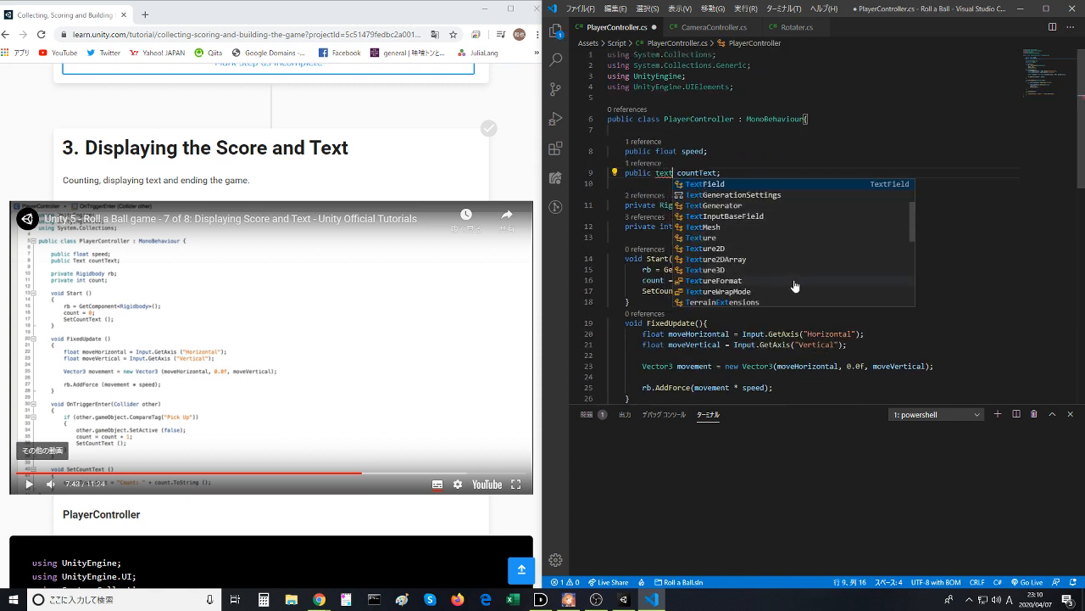
pyautogui.scroll(3, 795, 286)
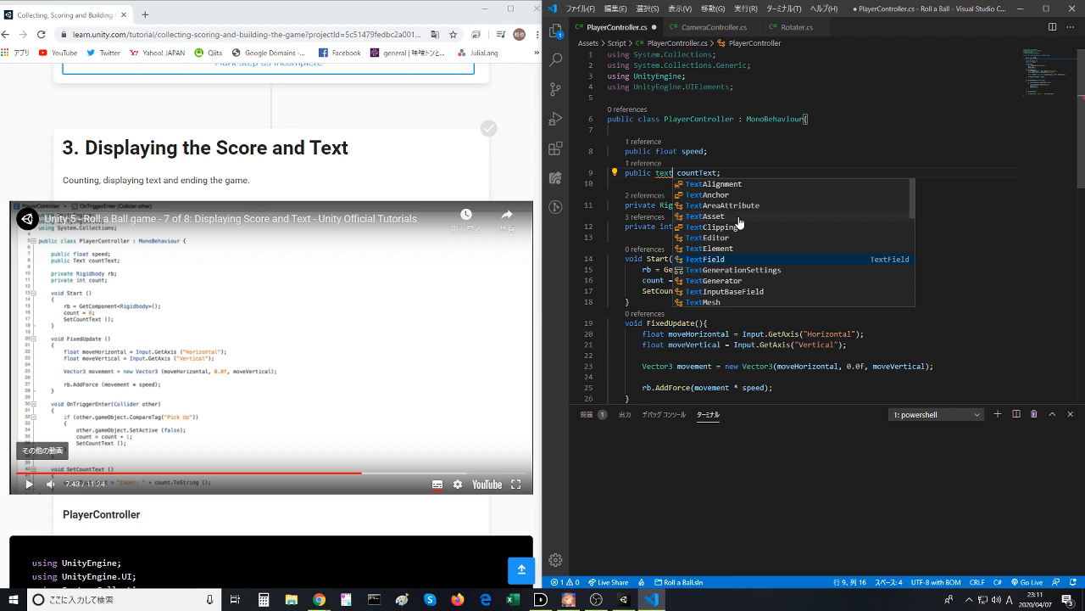
pyautogui.scroll(-6, 740, 222)
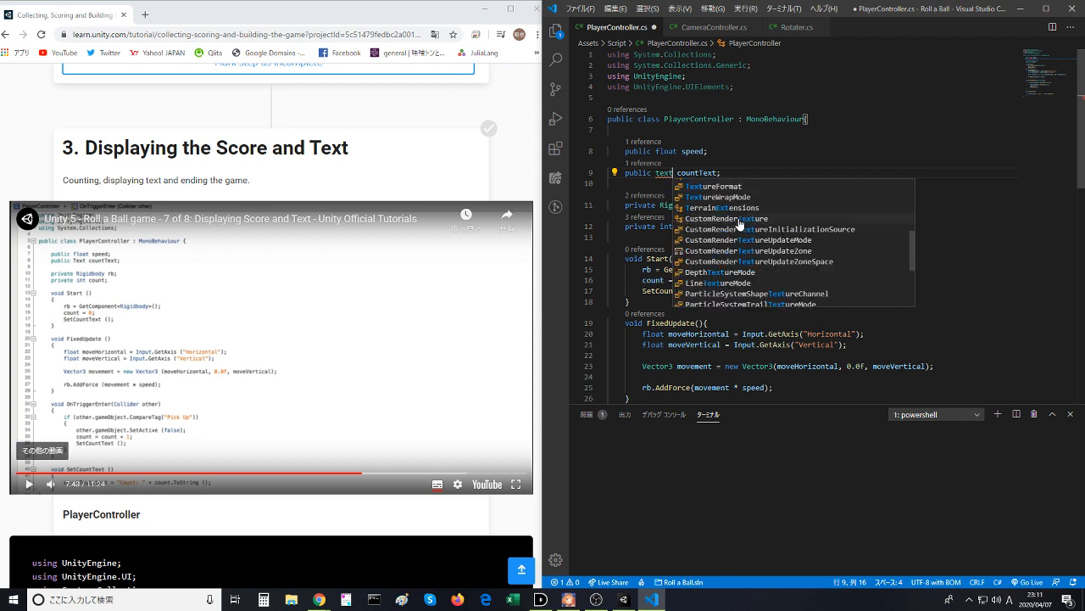
pyautogui.scroll(-4, 788, 289)
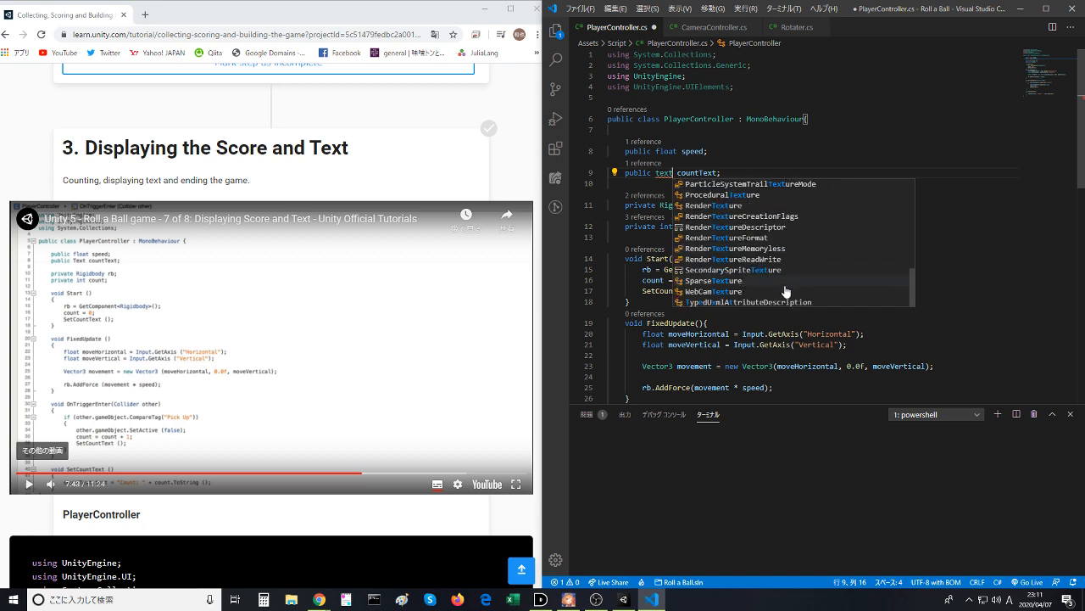
# - Switch to Chrome, search the web for "Unity UI TEXT" in a new tab, and open the UI.Text scripting reference
pyautogui.click(390, 121)
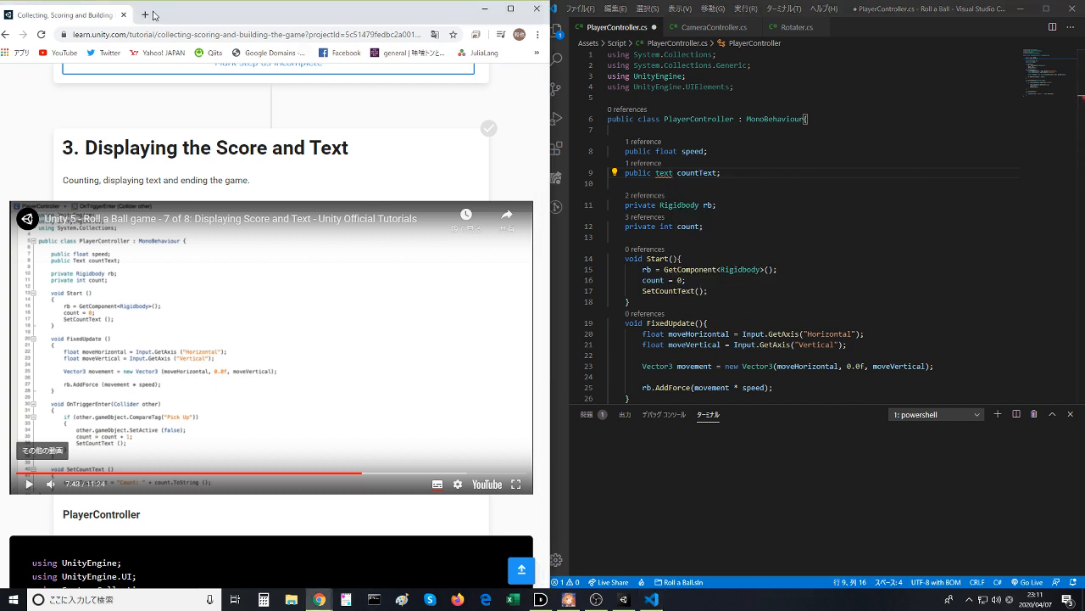
pyautogui.click(147, 14)
pyautogui.write('Uni')
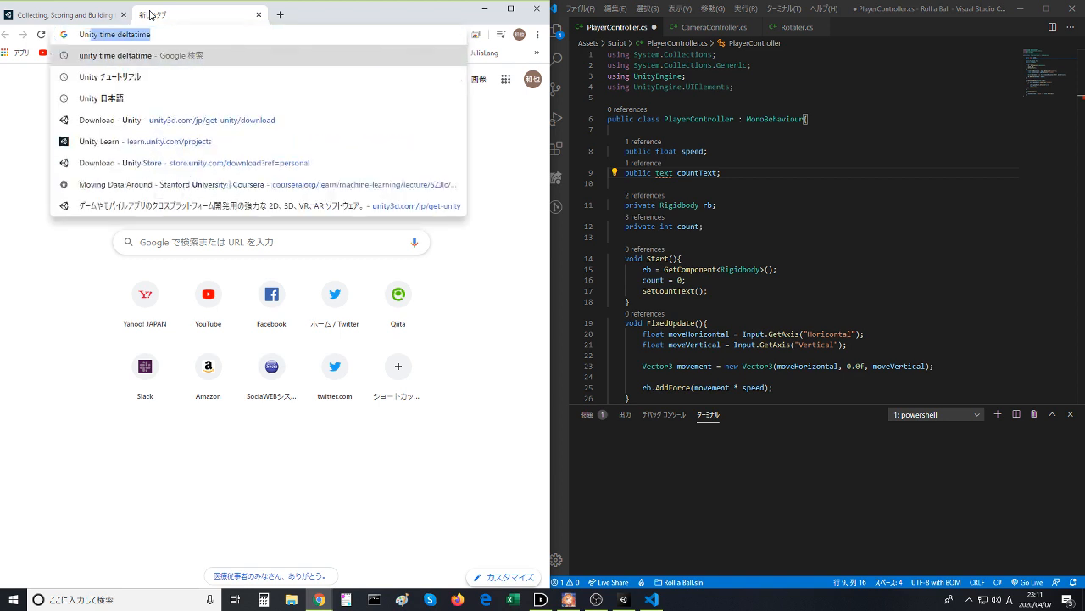
pyautogui.write('ty UI TEXT')
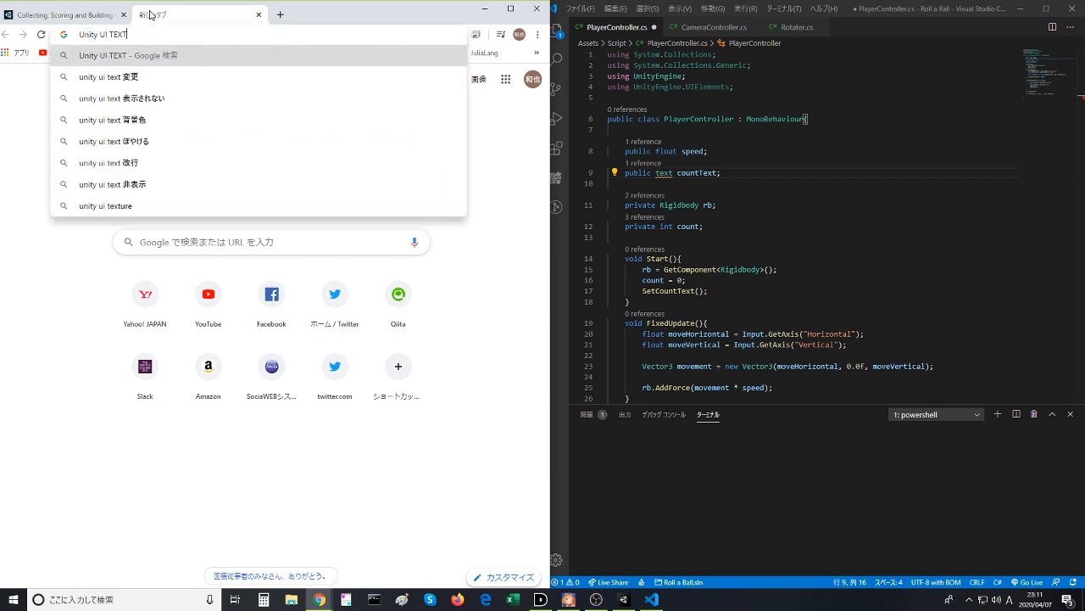
pyautogui.press('Return')
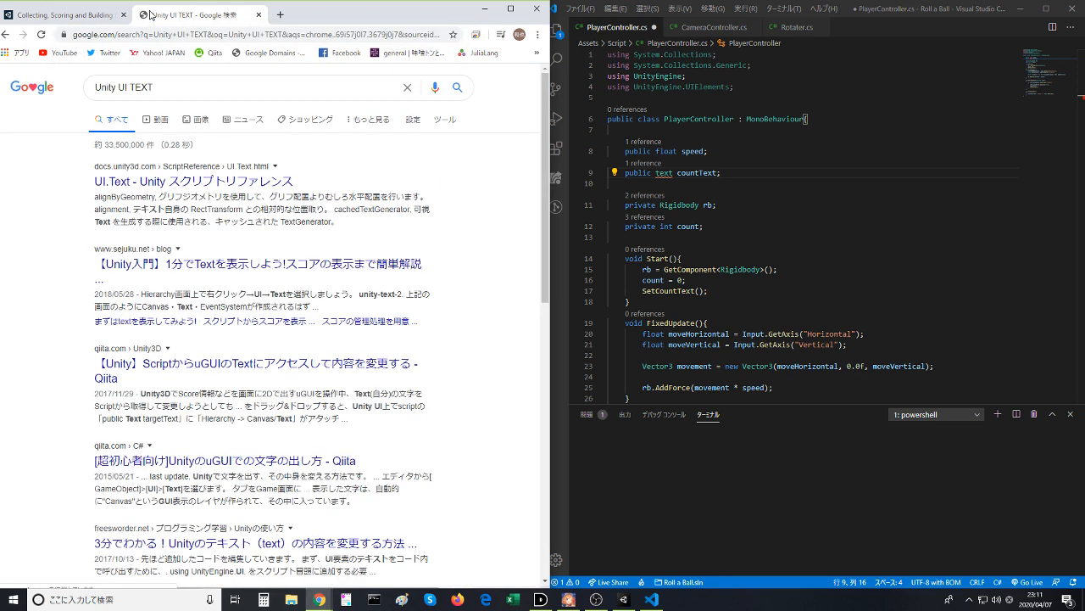
pyautogui.click(200, 185)
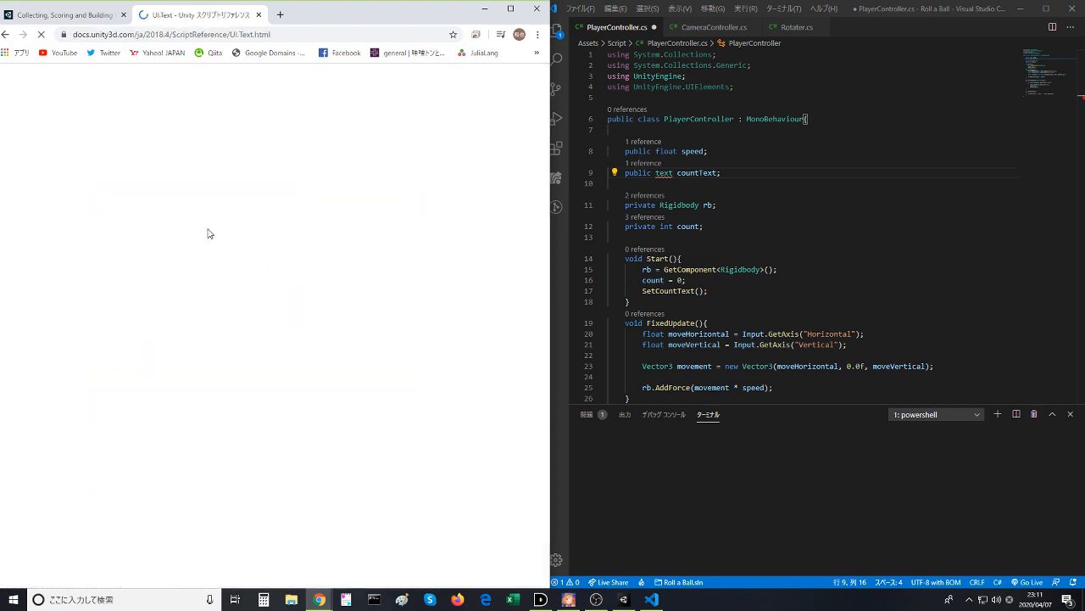
# - Examine the variables, functions and inherited members listed for the Text class in the UI.Text reference
pyautogui.scroll(-3, 214, 246)
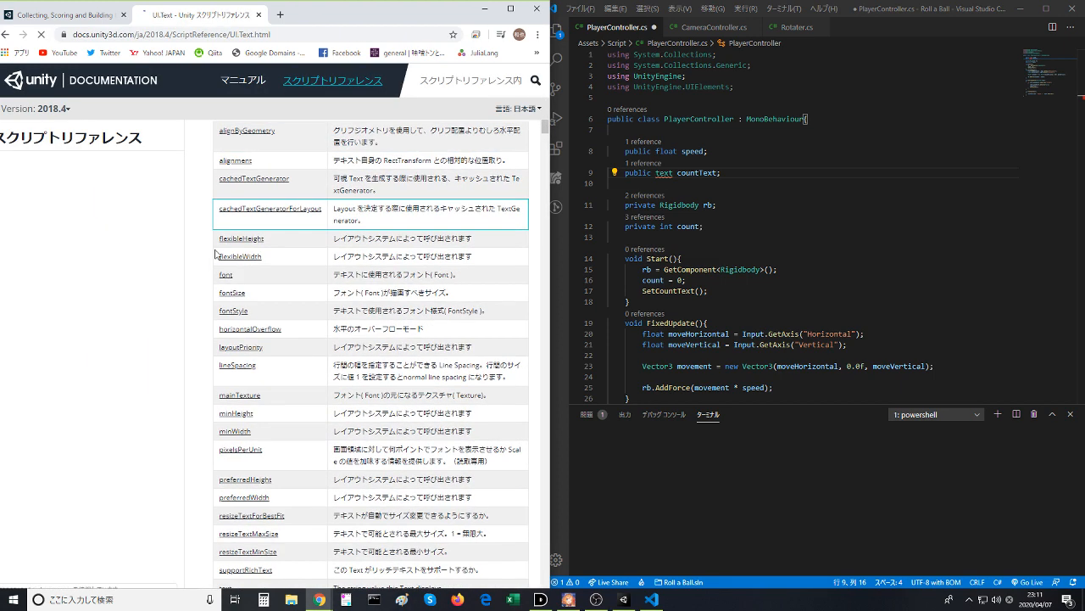
pyautogui.scroll(-2, 215, 266)
pyautogui.scroll(4, 212, 267)
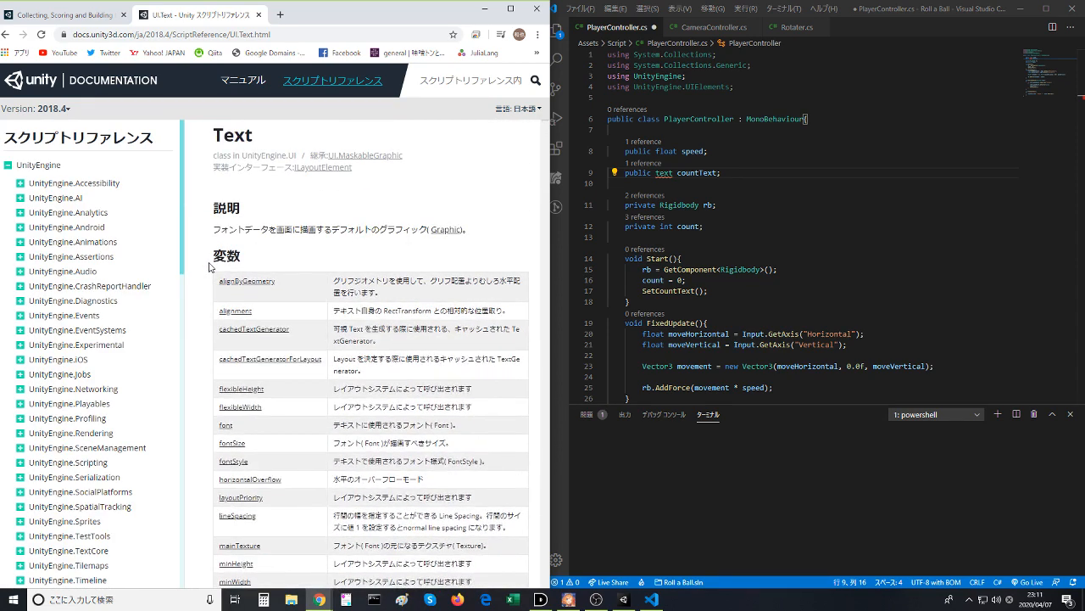
pyautogui.scroll(-1, 210, 267)
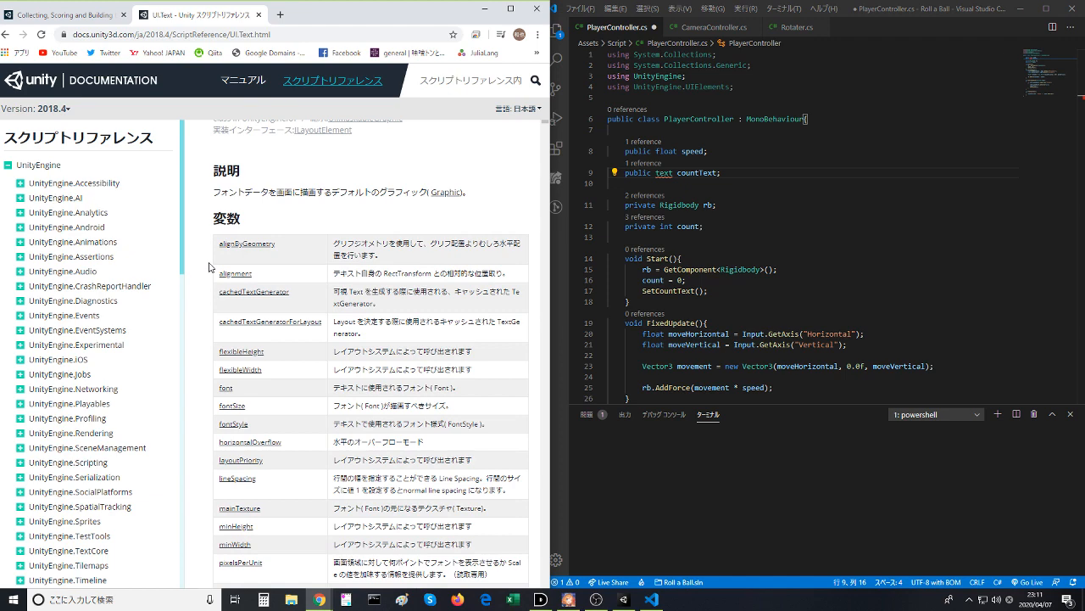
pyautogui.scroll(-5, 210, 267)
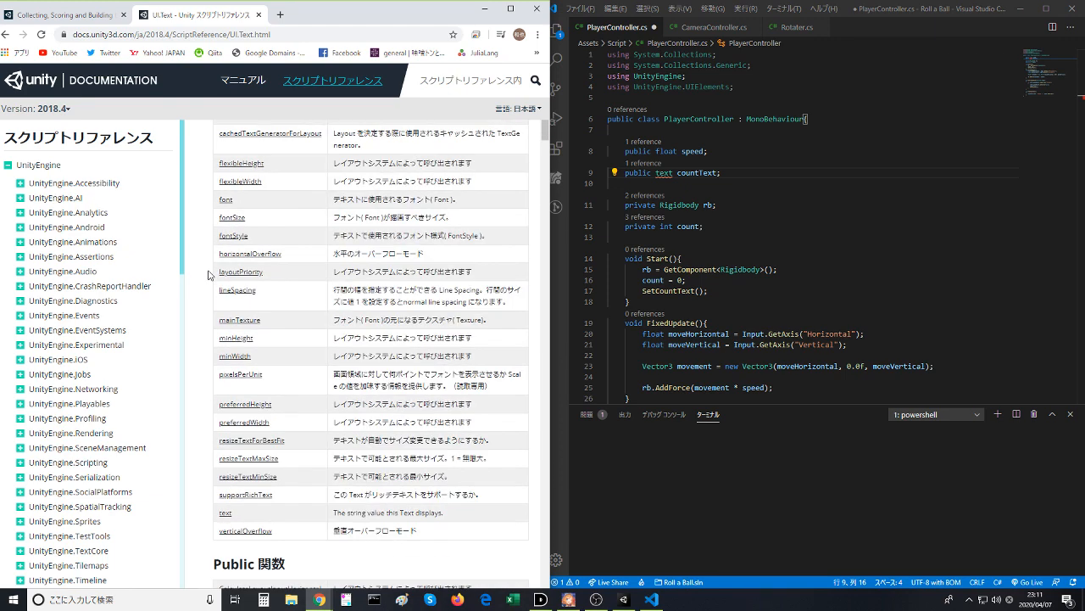
pyautogui.scroll(-2, 209, 275)
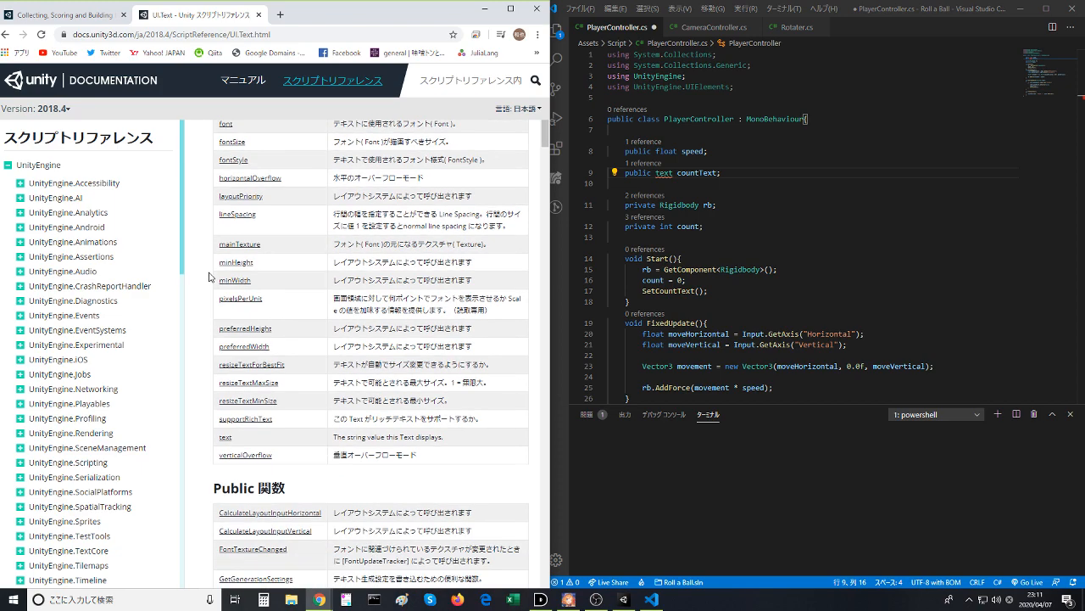
pyautogui.scroll(-6, 209, 276)
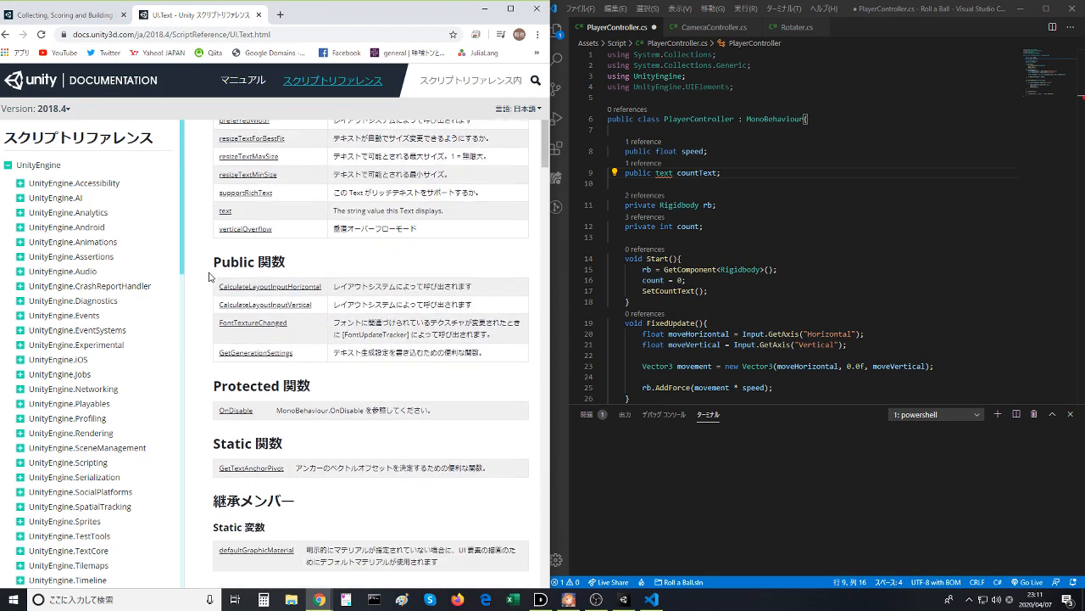
pyautogui.scroll(-1, 209, 276)
pyautogui.scroll(-4, 209, 275)
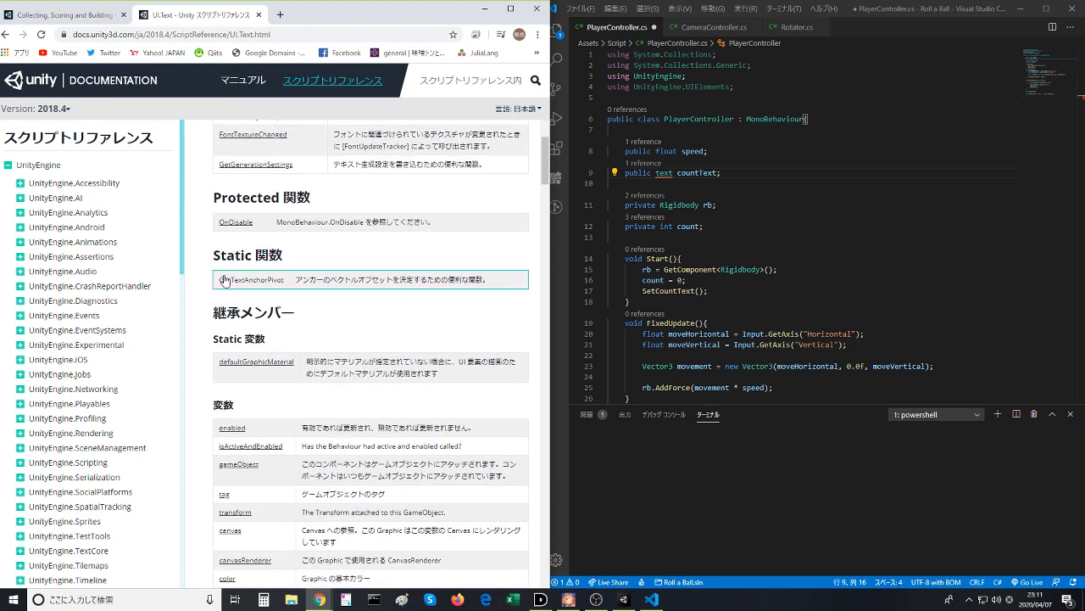
pyautogui.scroll(-6, 226, 286)
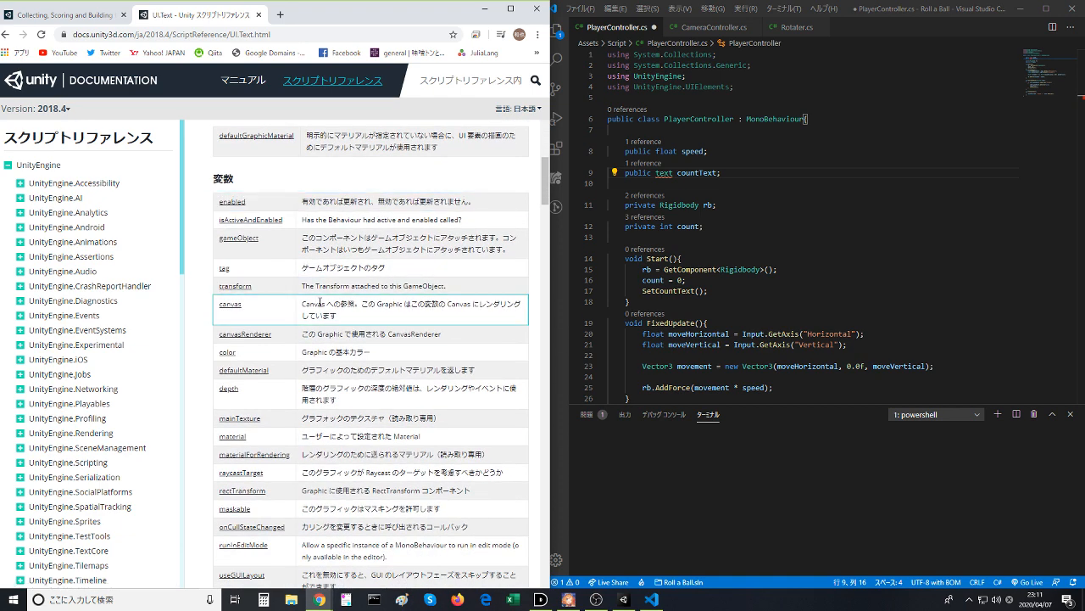
pyautogui.scroll(-3, 328, 303)
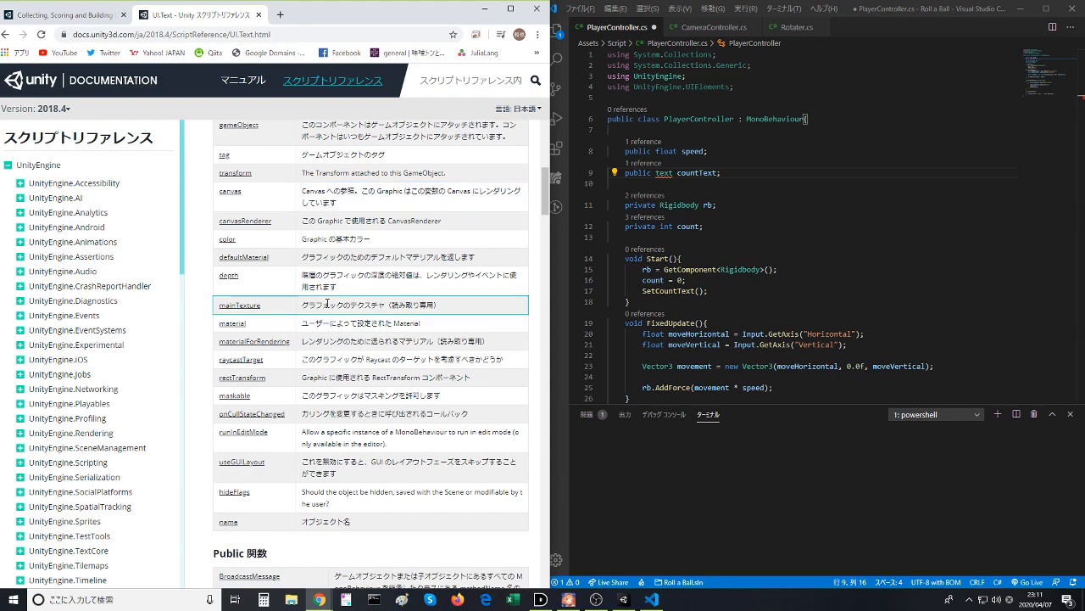
# - Switch to Unity and inspect the Text component of the Count Text object, comparing it with the countText declaration in Visual Studio Code
pyautogui.hotkey('alt', 'Tab')
pyautogui.click(623, 600)
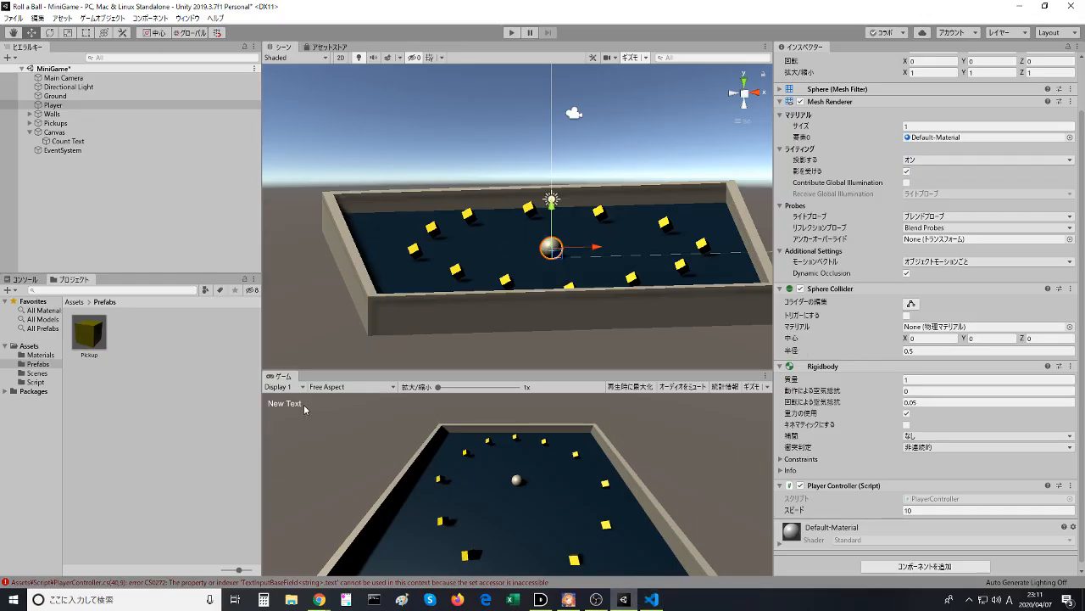
pyautogui.click(57, 140)
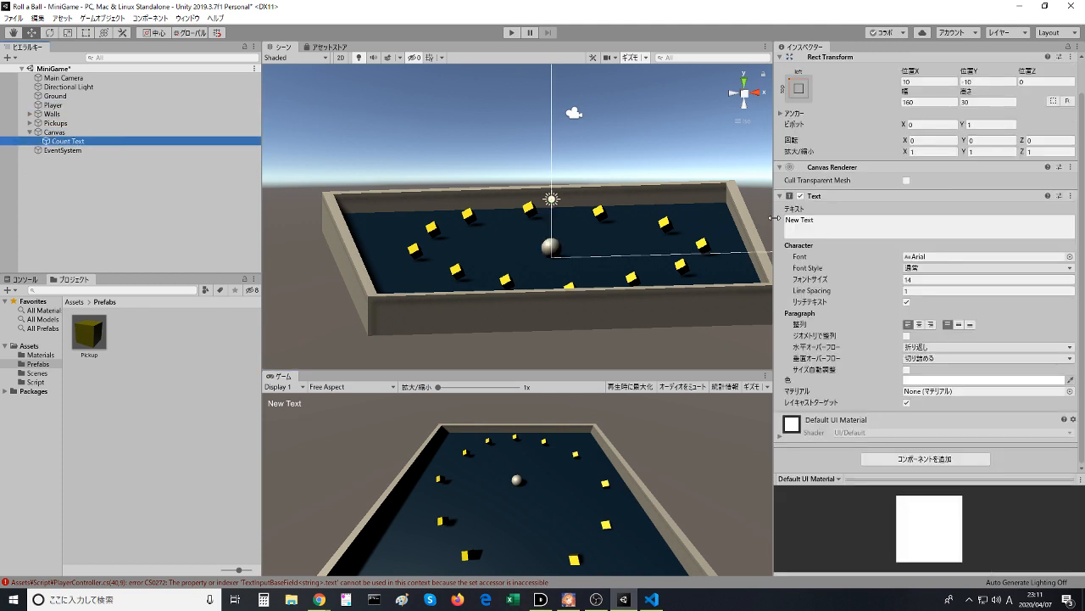
pyautogui.click(922, 230)
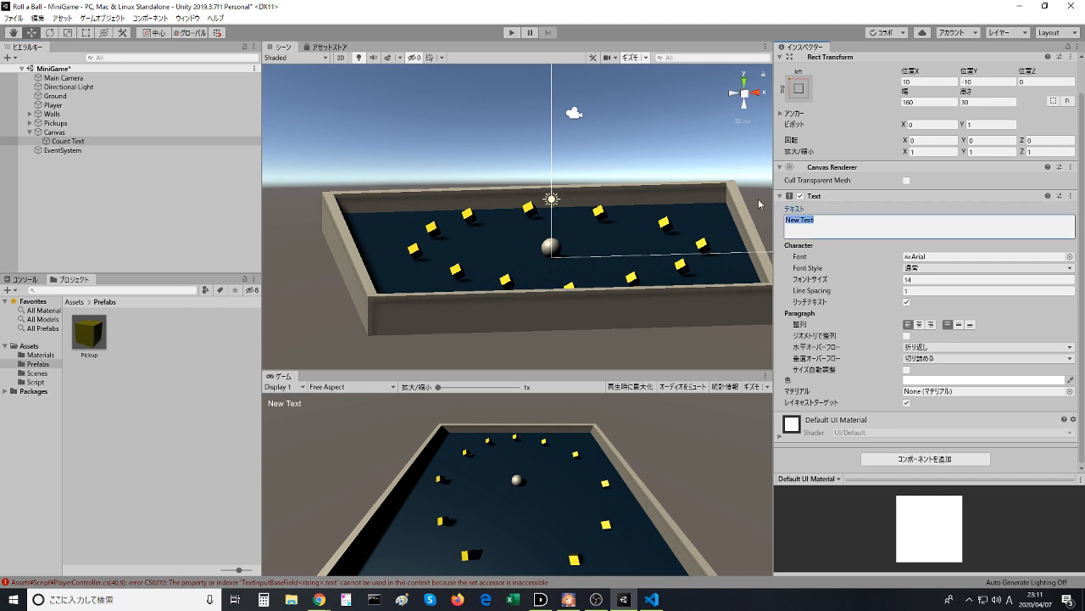
pyautogui.click(814, 217)
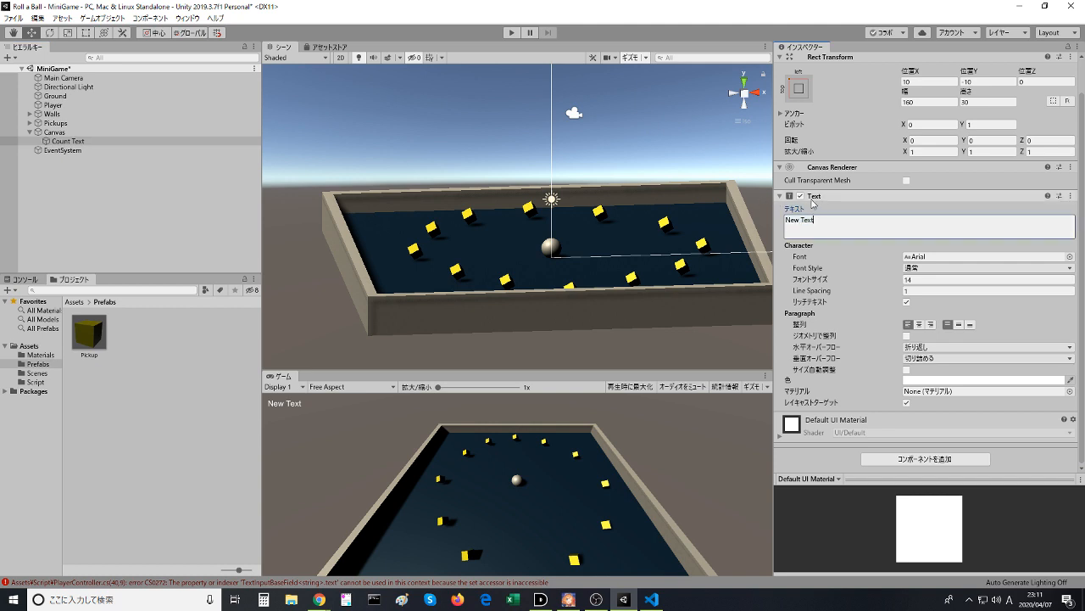
pyautogui.click(813, 200)
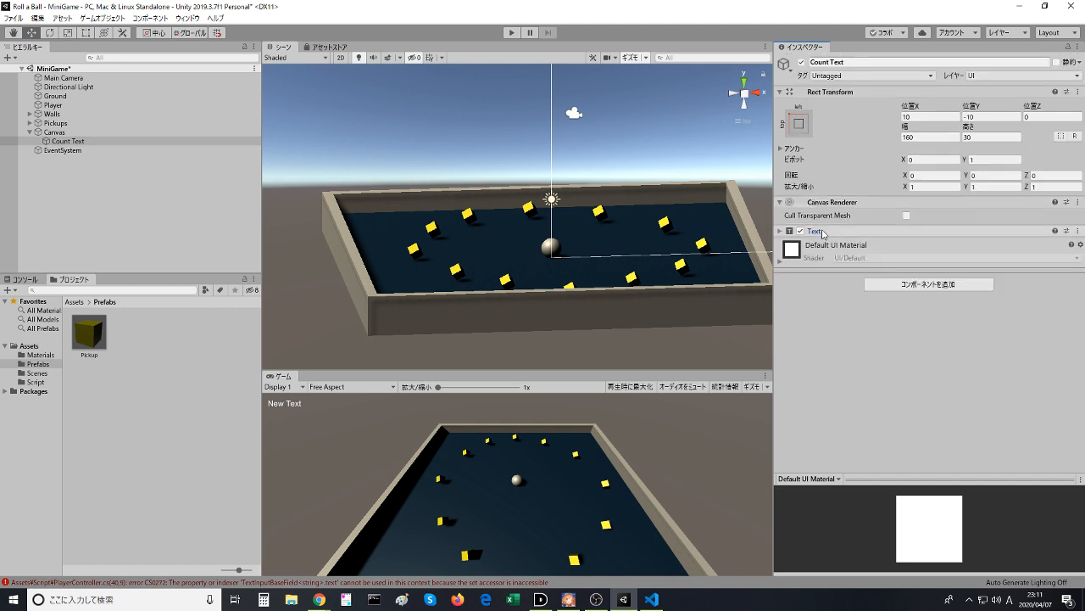
pyautogui.click(821, 231)
pyautogui.click(847, 252)
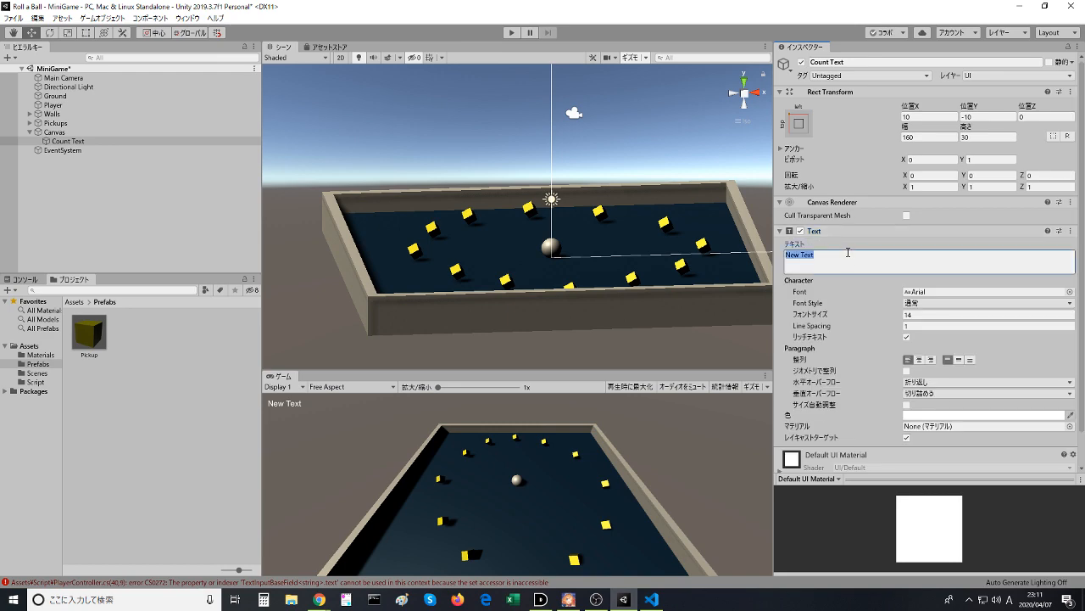
pyautogui.hotkey('alt', 'Tab')
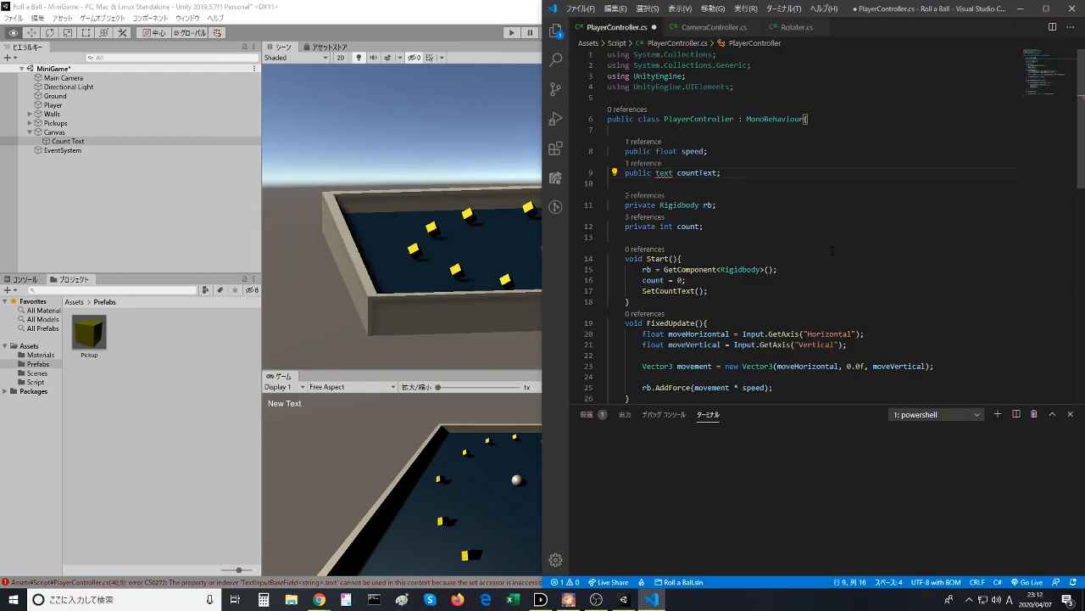
pyautogui.hotkey('alt', 'Tab')
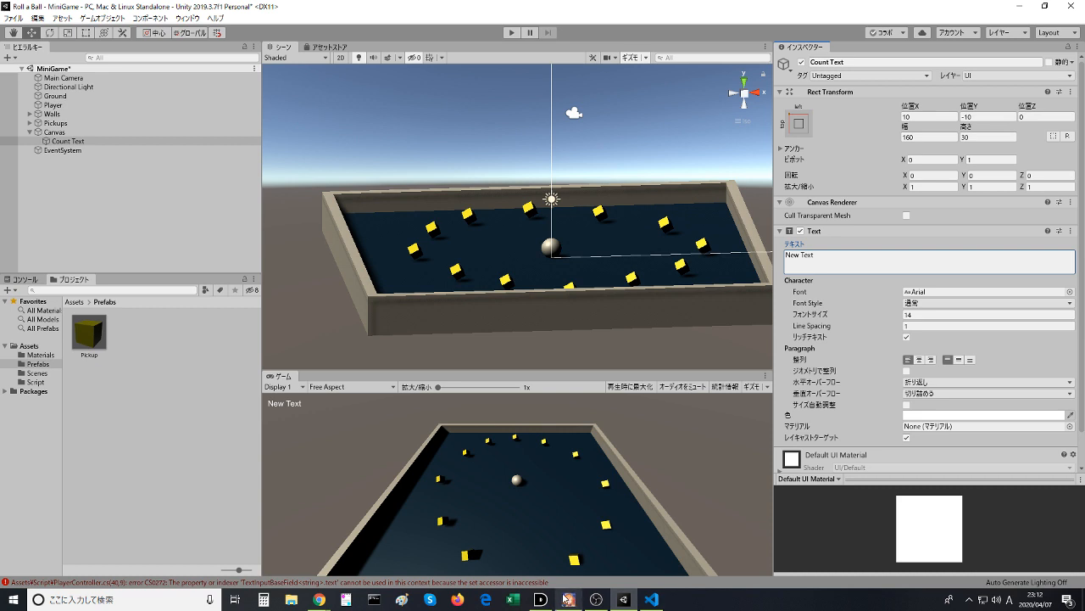
# - Switch to the UI.Text reference in Chrome, search the page for "text", and open the text variable's entry
pyautogui.moveTo(319, 598)
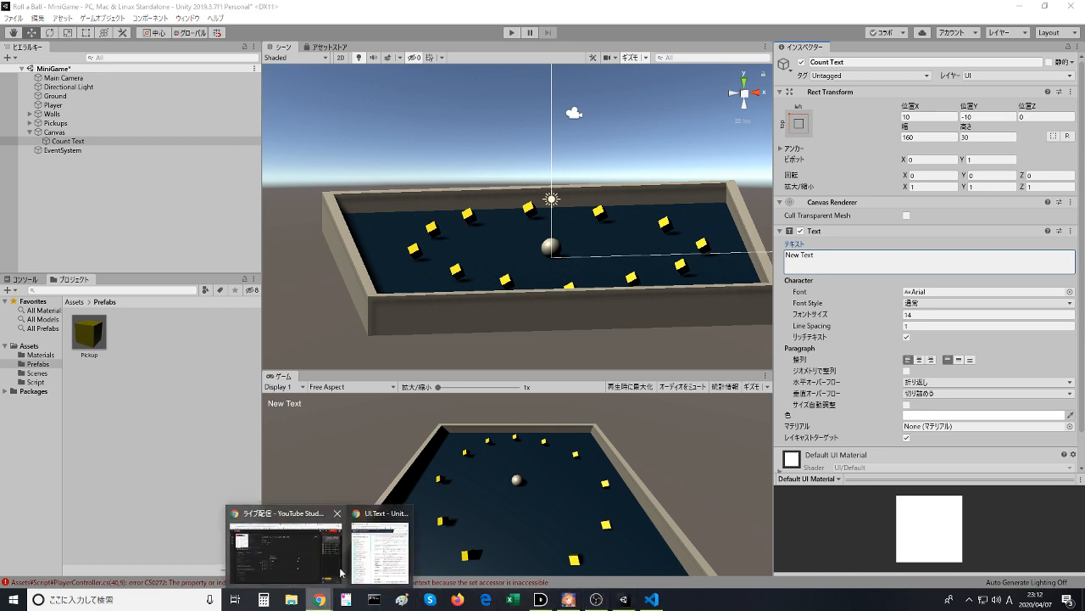
pyautogui.click(376, 567)
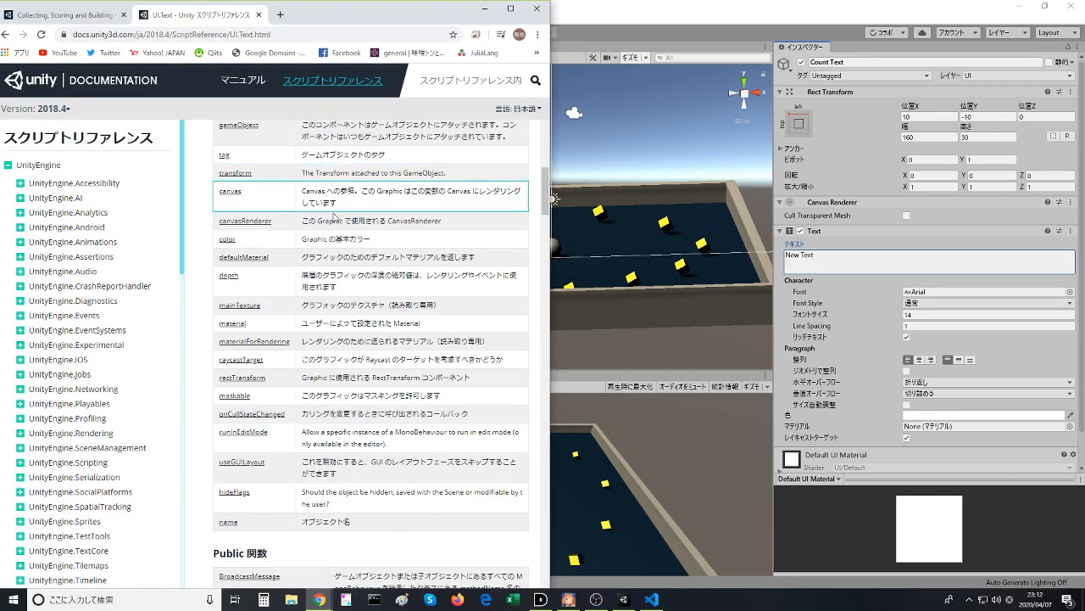
pyautogui.hotkey('ctrl', 'f')
pyautogui.write('text')
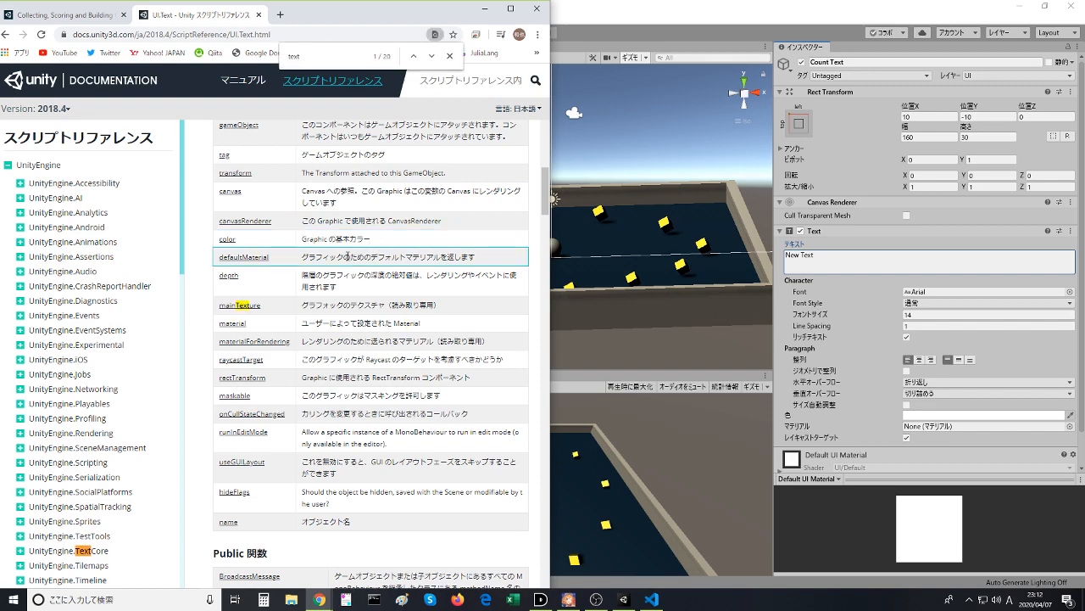
pyautogui.scroll(1, 547, 200)
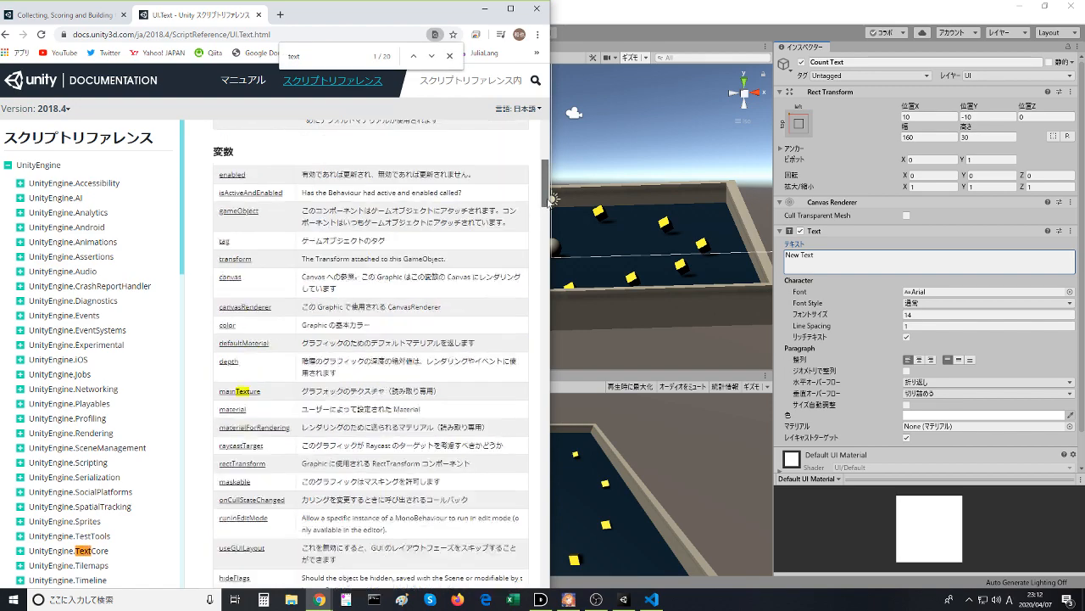
pyautogui.scroll(12, 547, 200)
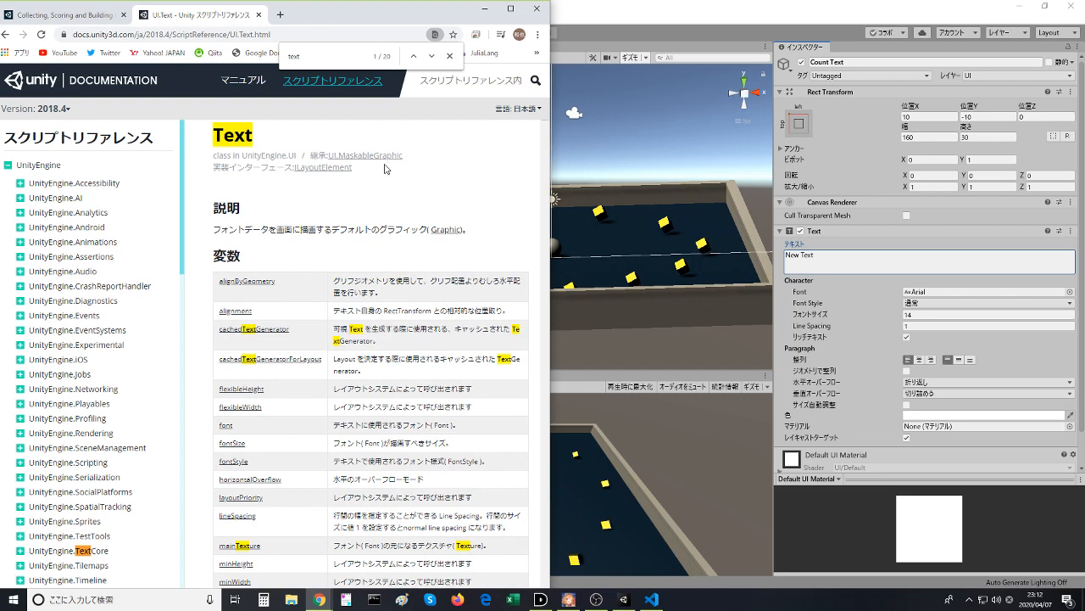
pyautogui.scroll(-1, 351, 269)
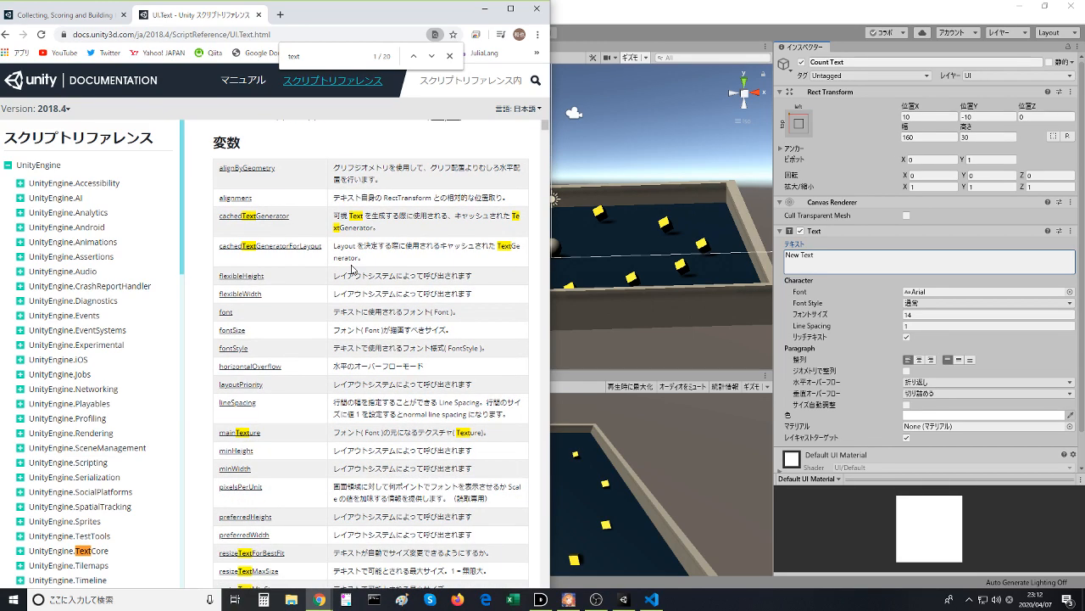
pyautogui.scroll(-1, 352, 269)
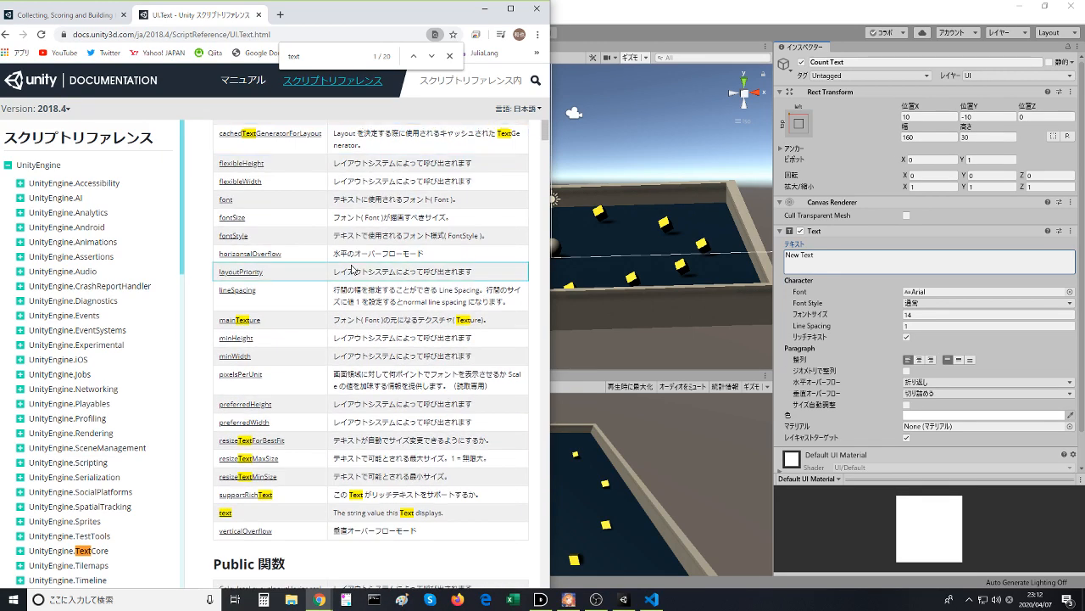
pyautogui.click(231, 516)
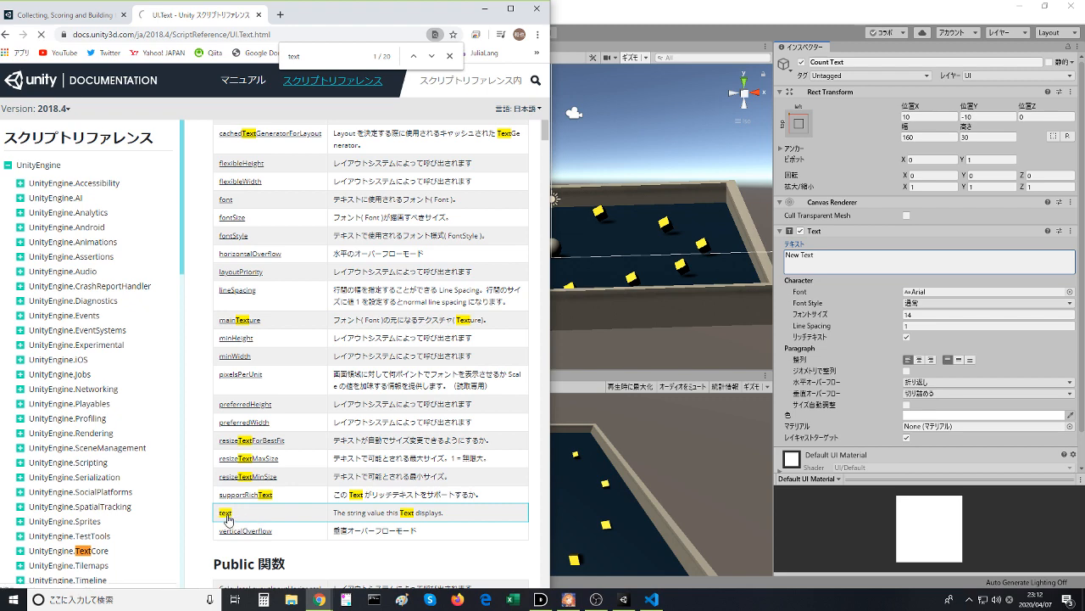
# - Examine the Text.text description and its example script, including the using directives, the Text field declaration and the text assignments
pyautogui.scroll(-1, 354, 332)
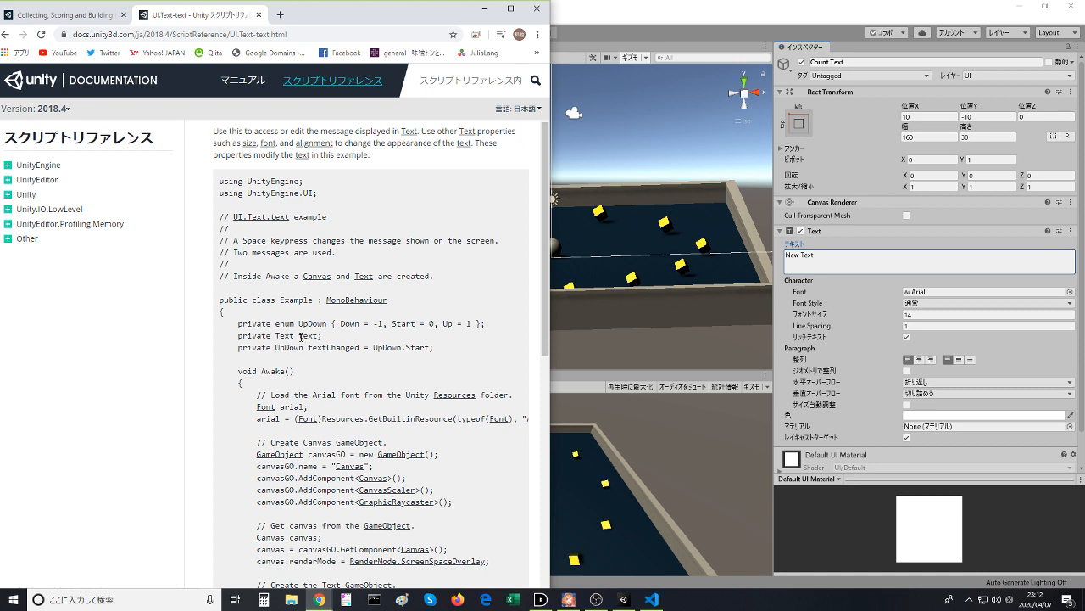
pyautogui.scroll(1, 301, 336)
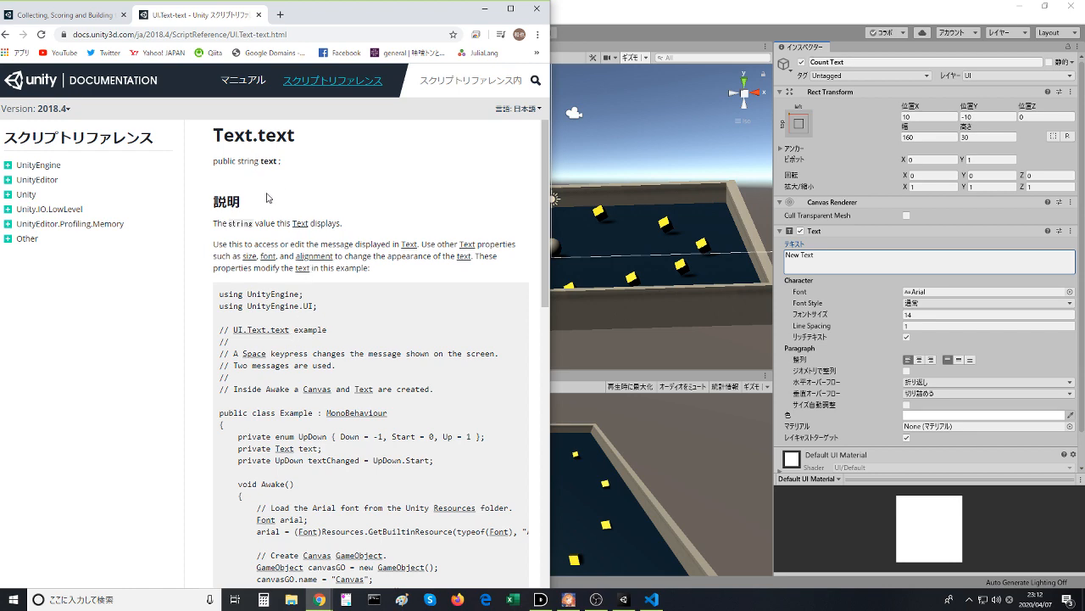
pyautogui.scroll(-1, 302, 343)
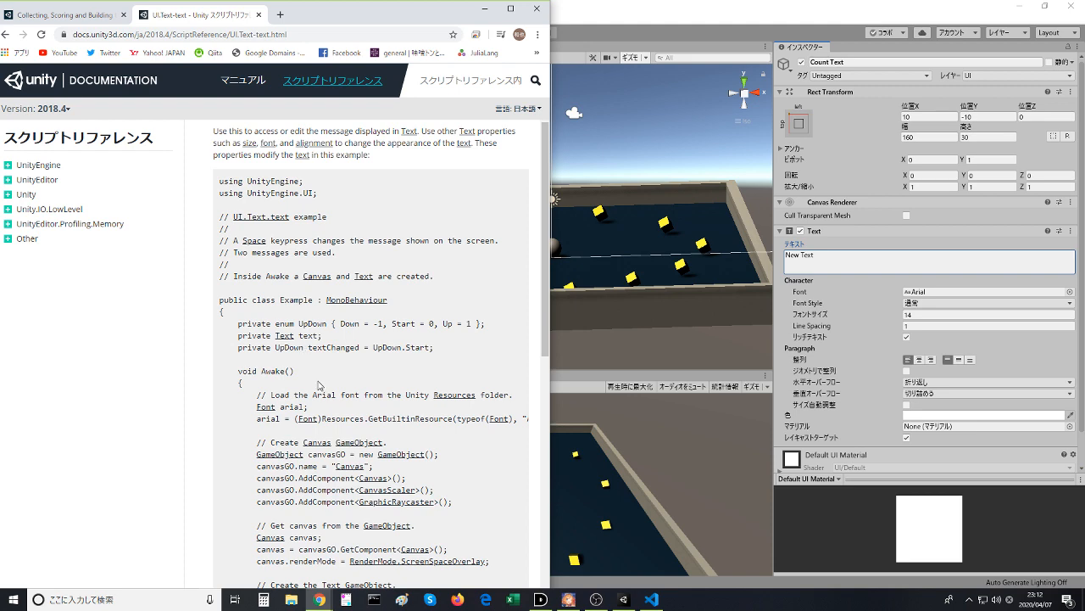
pyautogui.scroll(-3, 318, 386)
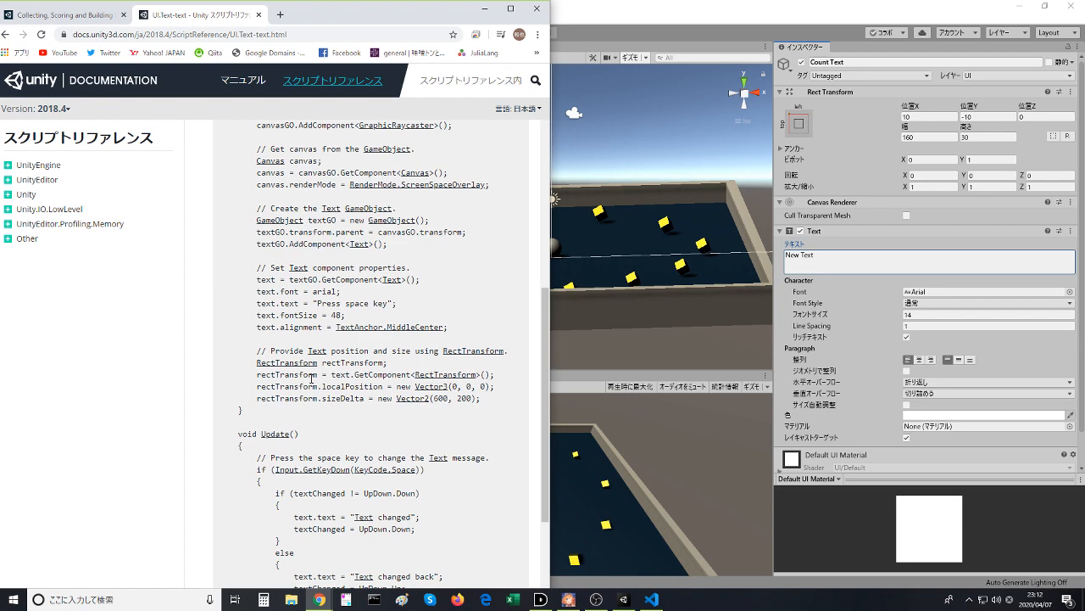
pyautogui.scroll(3, 312, 379)
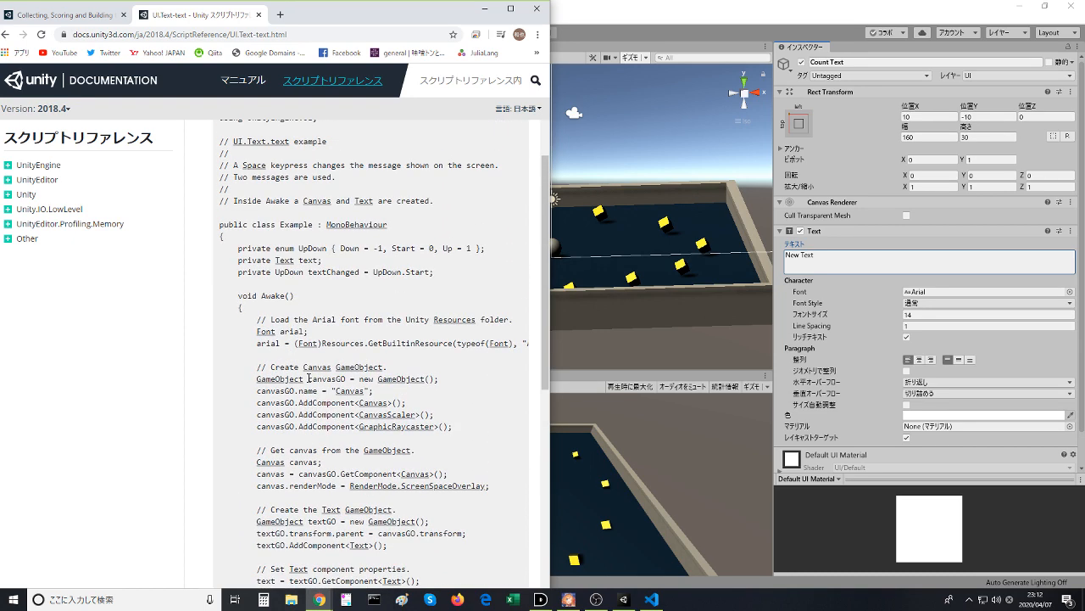
pyautogui.scroll(-1, 309, 379)
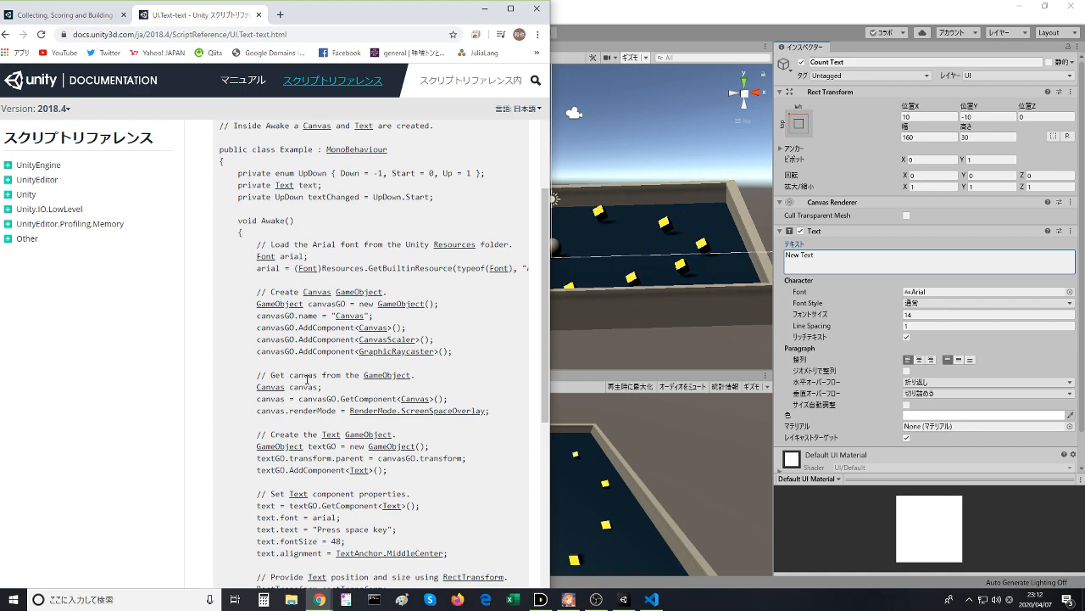
pyautogui.scroll(3, 307, 379)
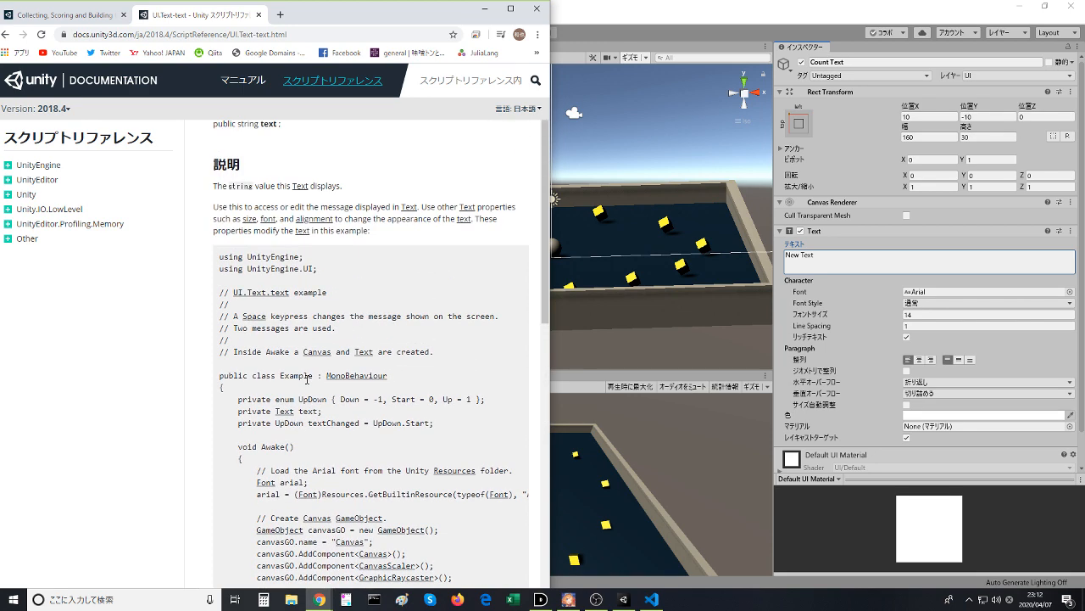
pyautogui.scroll(-3, 307, 379)
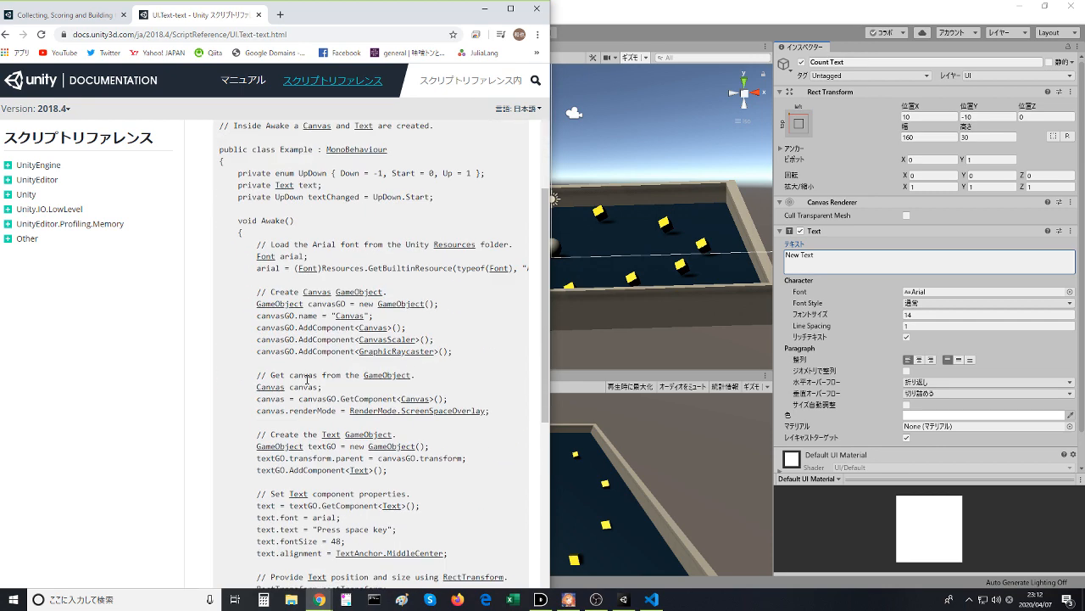
pyautogui.scroll(-5, 307, 379)
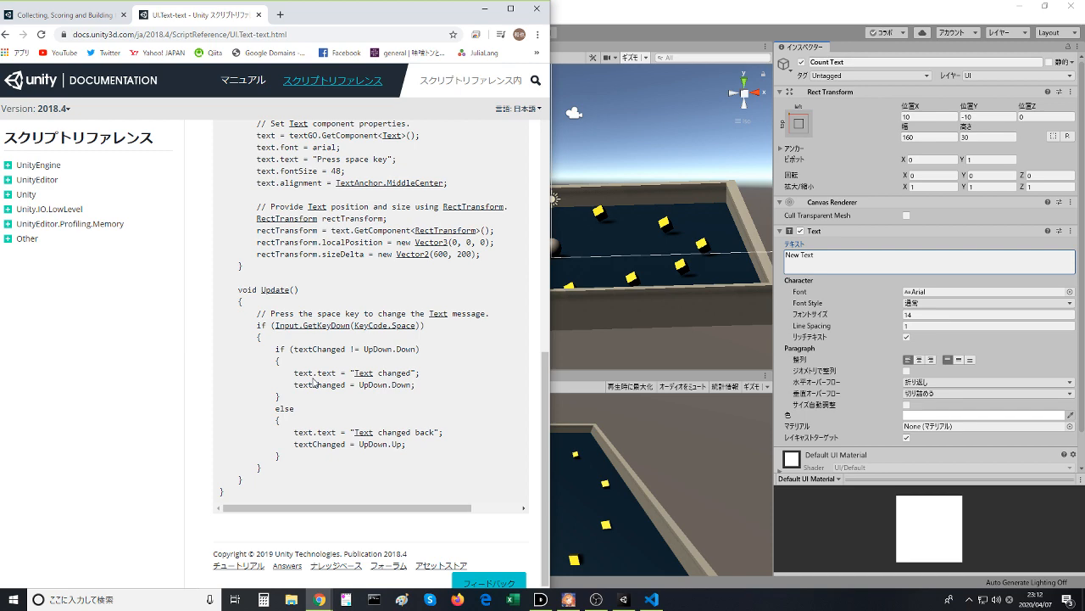
pyautogui.scroll(2, 314, 381)
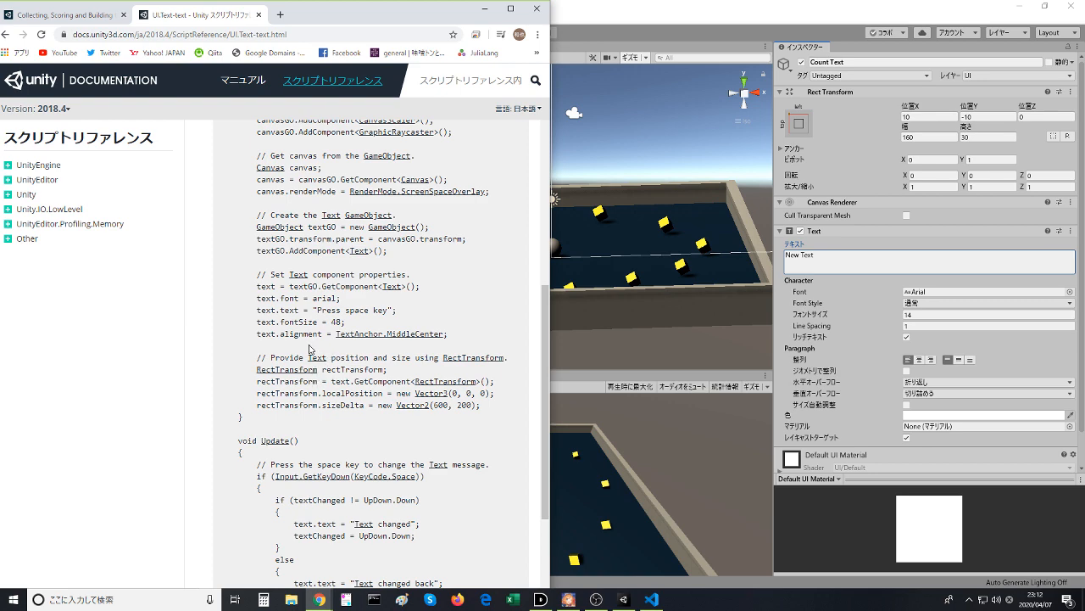
pyautogui.scroll(2, 307, 348)
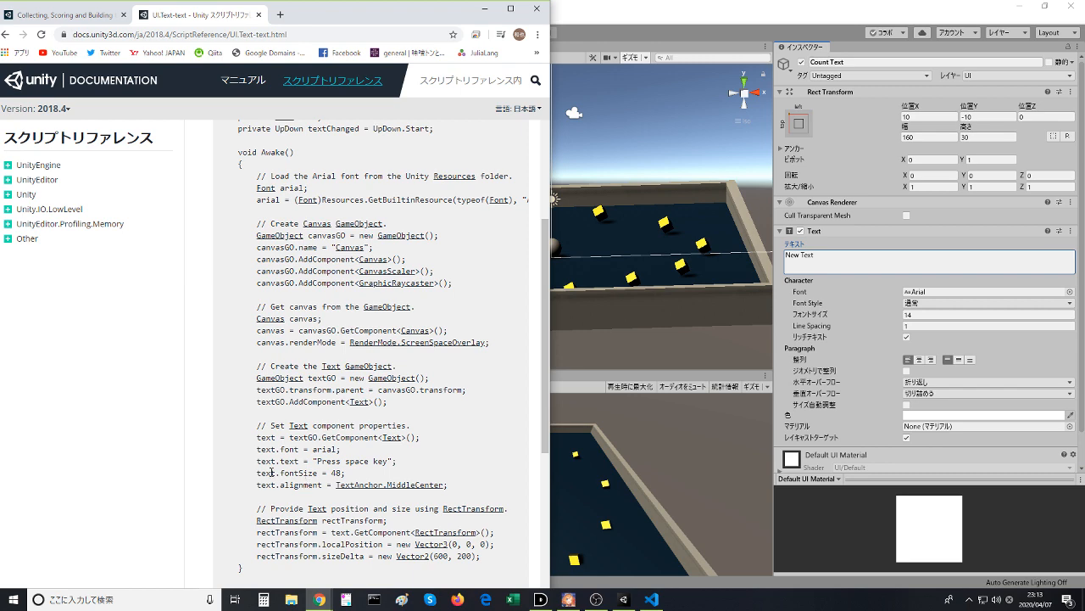
pyautogui.scroll(2, 271, 452)
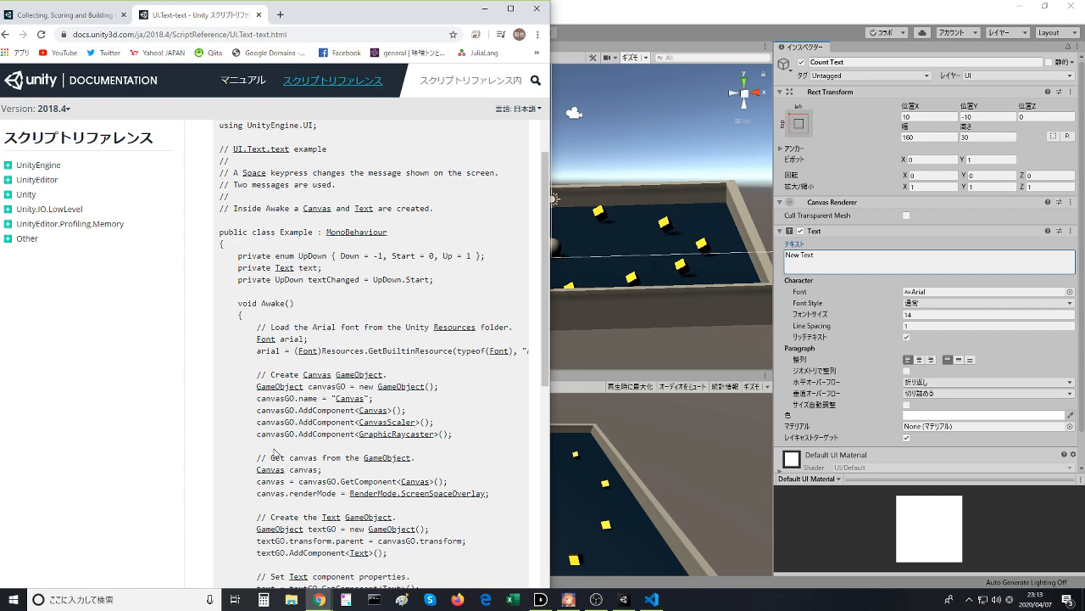
pyautogui.scroll(2, 274, 452)
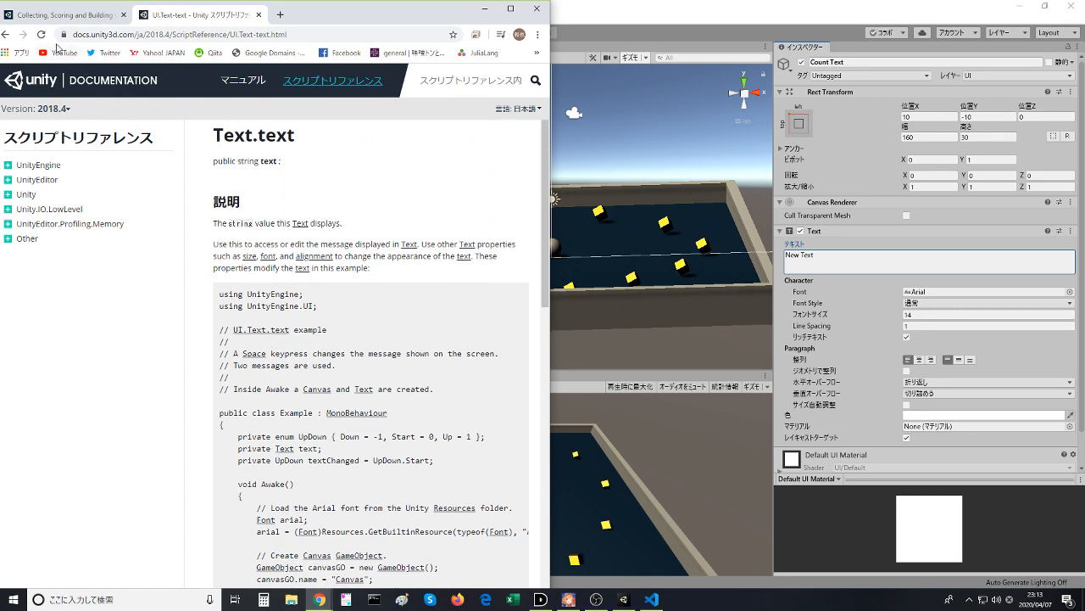
# - Return to the UI.Text class reference and review its variables, functions and inherited members
pyautogui.click(5, 34)
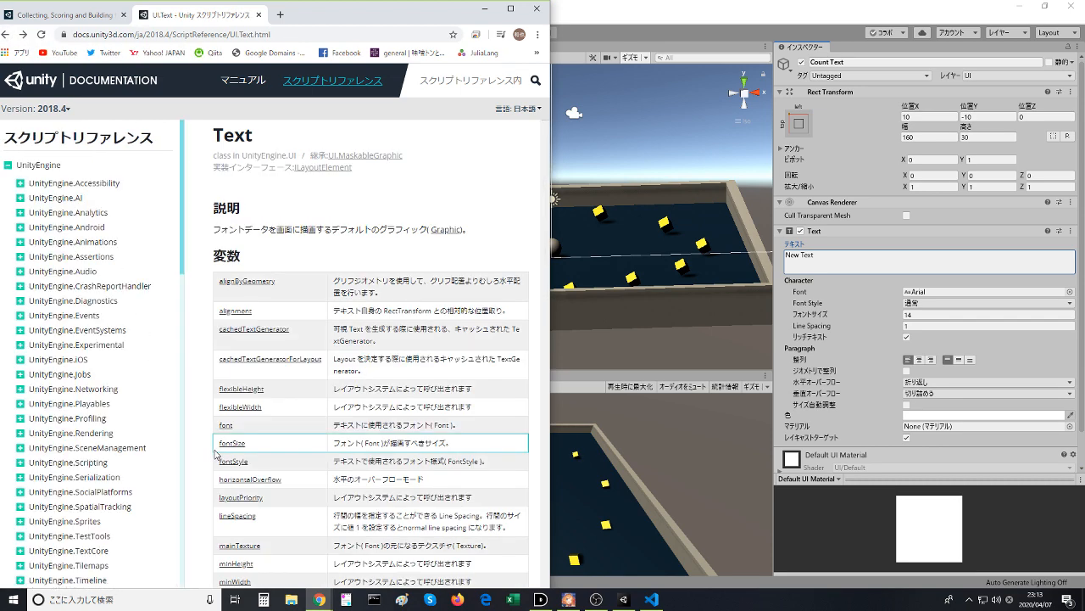
pyautogui.scroll(-2, 215, 453)
pyautogui.scroll(-3, 214, 454)
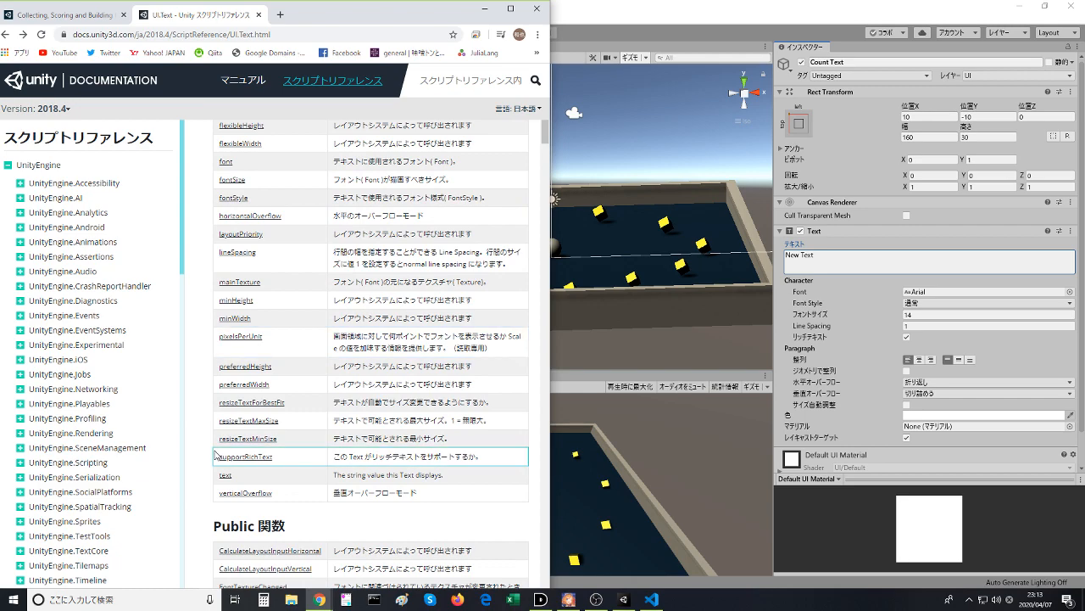
pyautogui.scroll(-2, 214, 454)
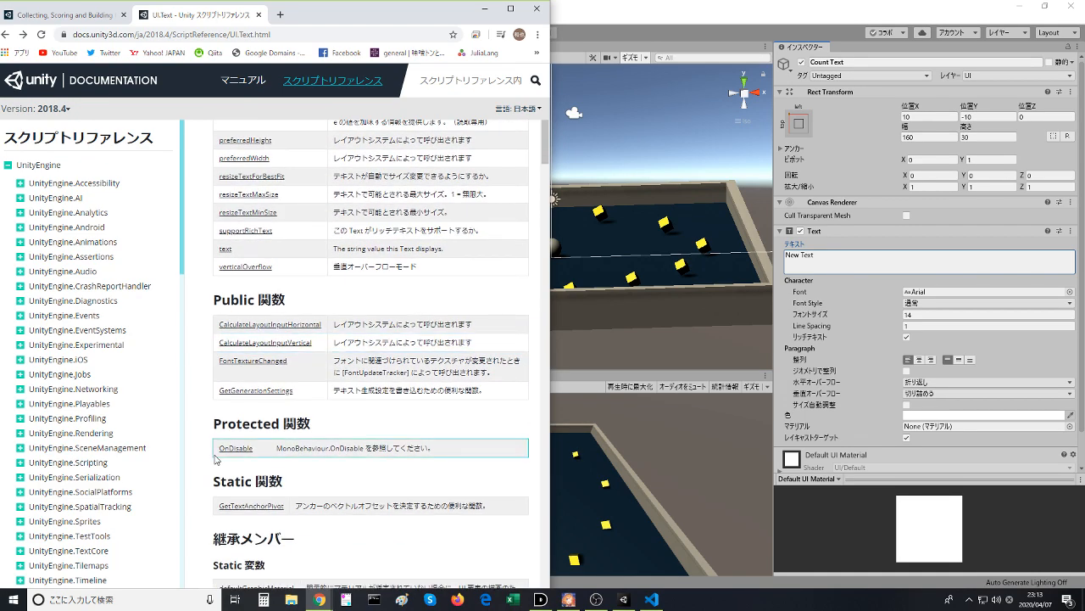
pyautogui.scroll(-5, 214, 458)
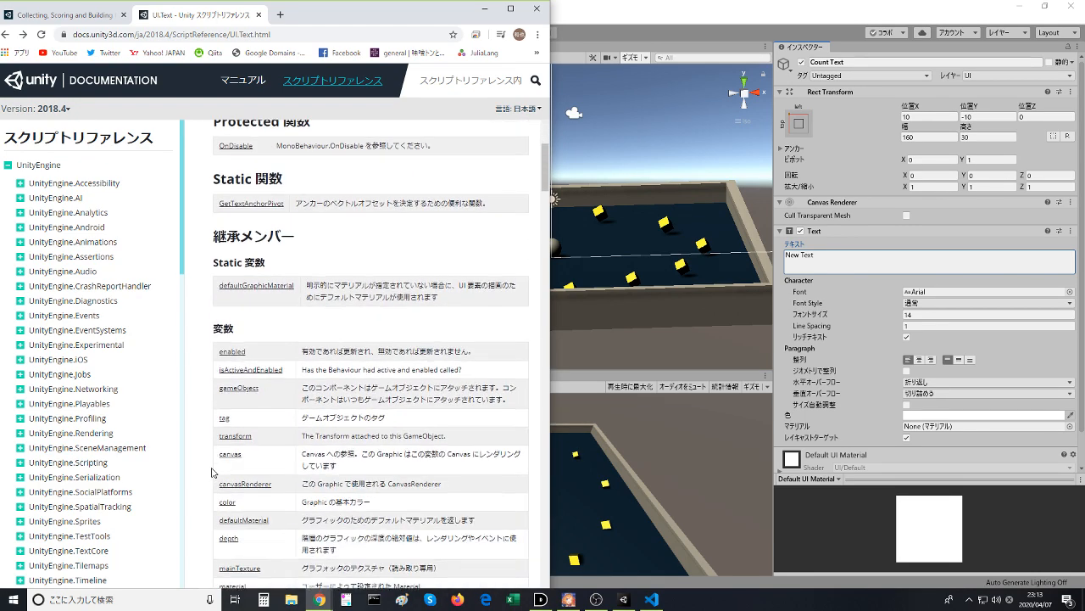
pyautogui.scroll(-2, 212, 473)
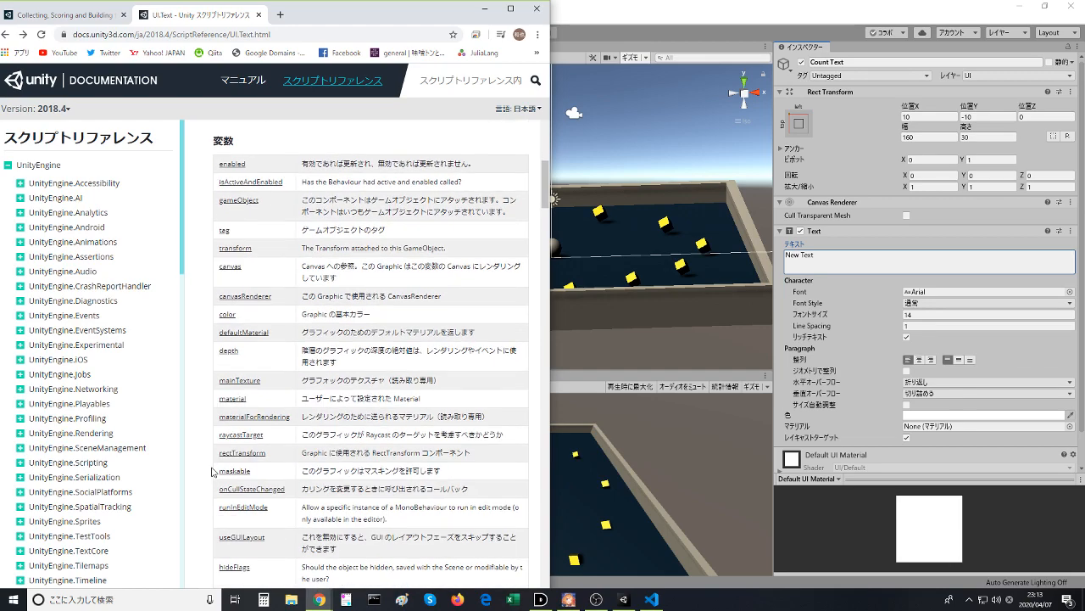
pyautogui.scroll(-2, 212, 472)
pyautogui.scroll(-4, 310, 459)
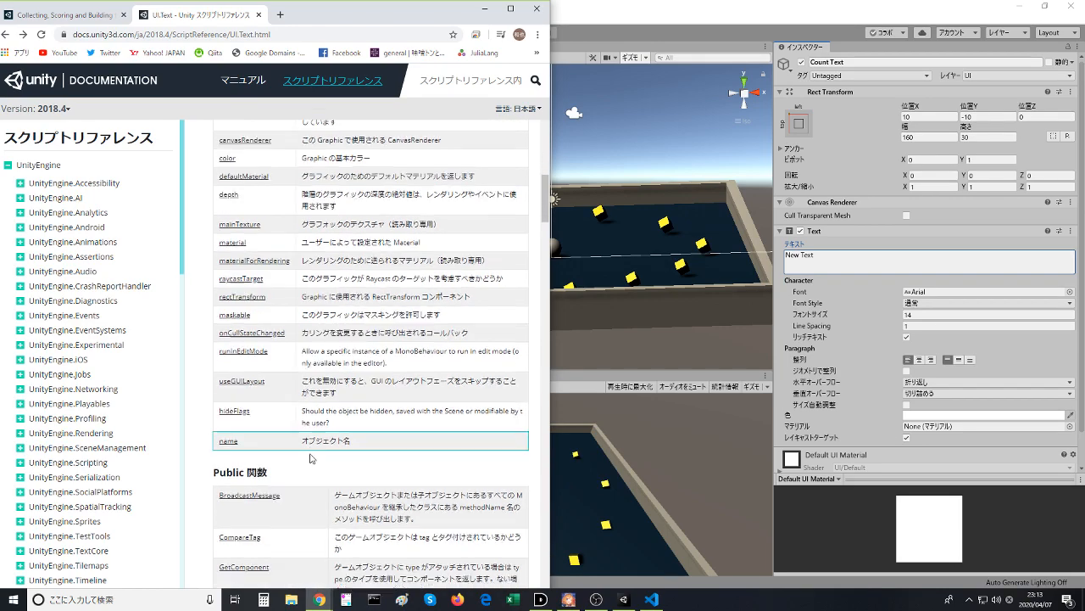
# - Search the UI.Text reference page for "text" and examine each match among its variables, functions and inherited members
pyautogui.scroll(-4, 310, 459)
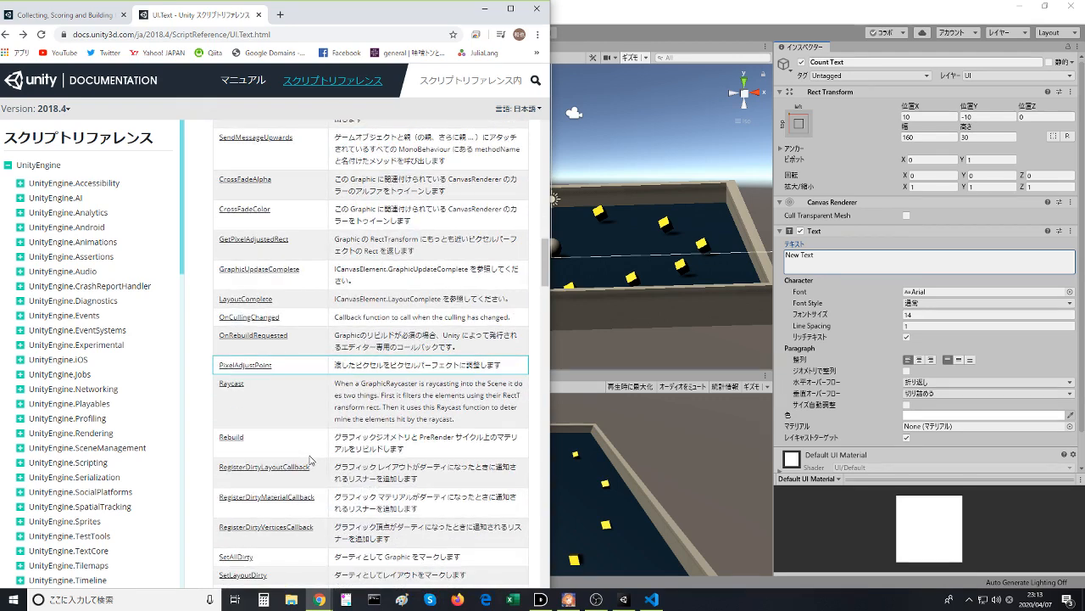
pyautogui.hotkey('ctrl', 'f')
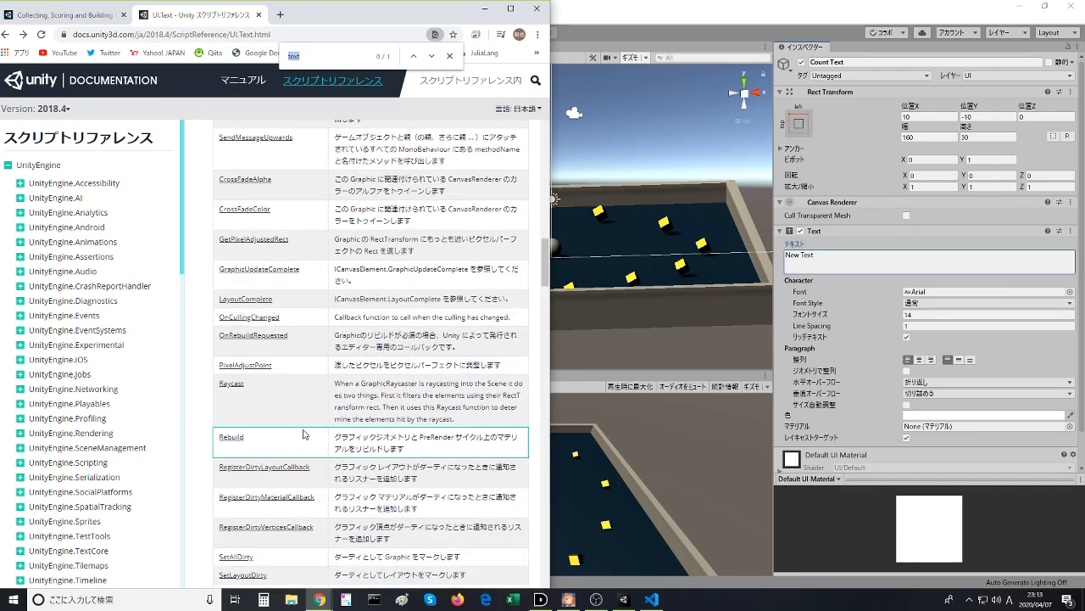
pyautogui.press('Return')
pyautogui.press('Return')
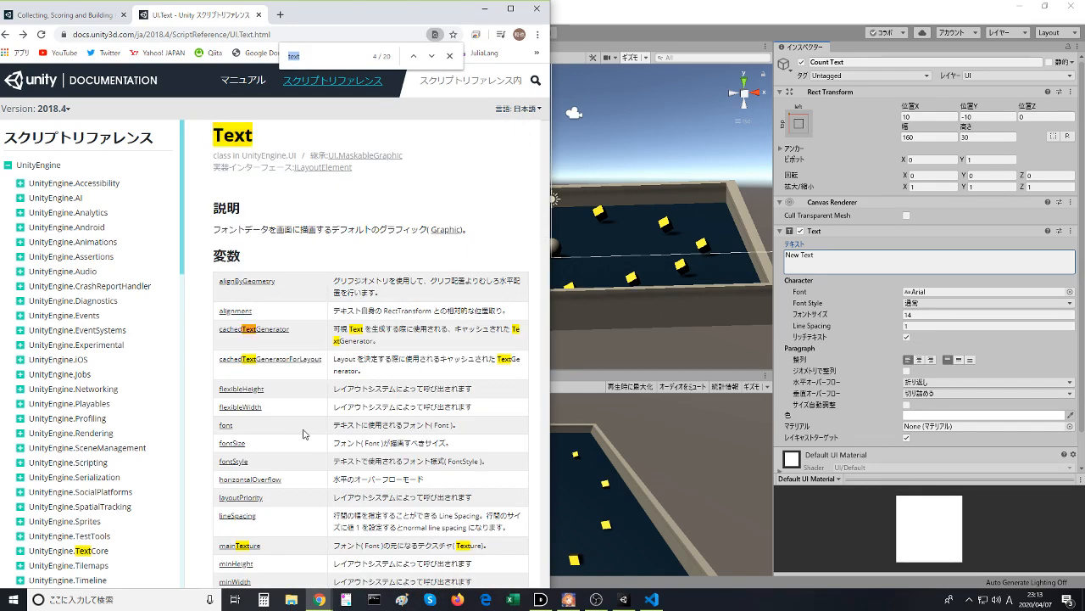
pyautogui.press('Return')
pyautogui.press('Return')
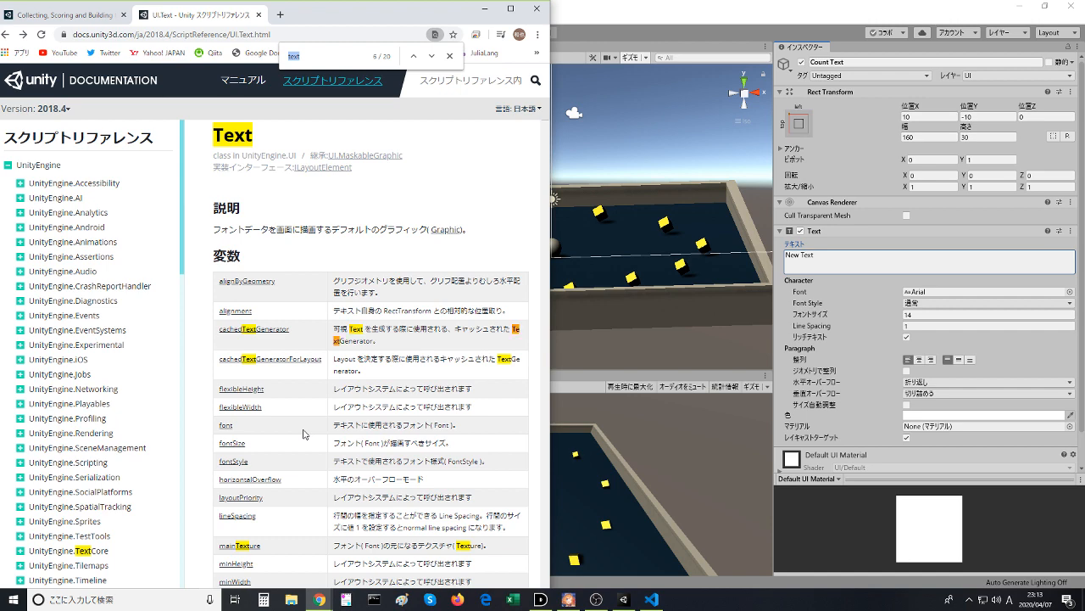
pyautogui.press('Return')
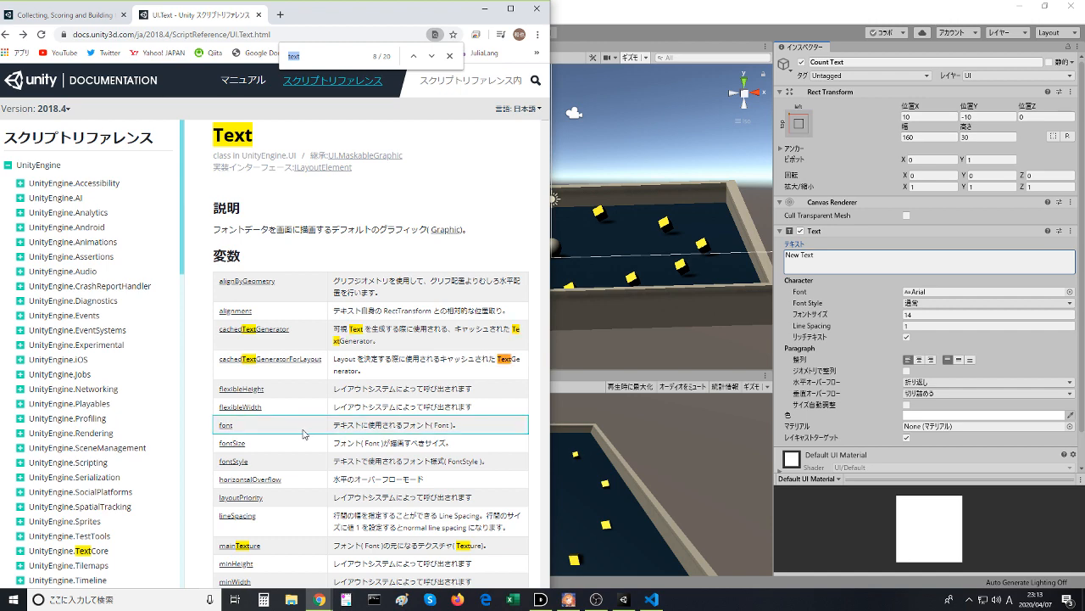
pyautogui.press('Return')
pyautogui.press('Return')
pyautogui.press('Return')
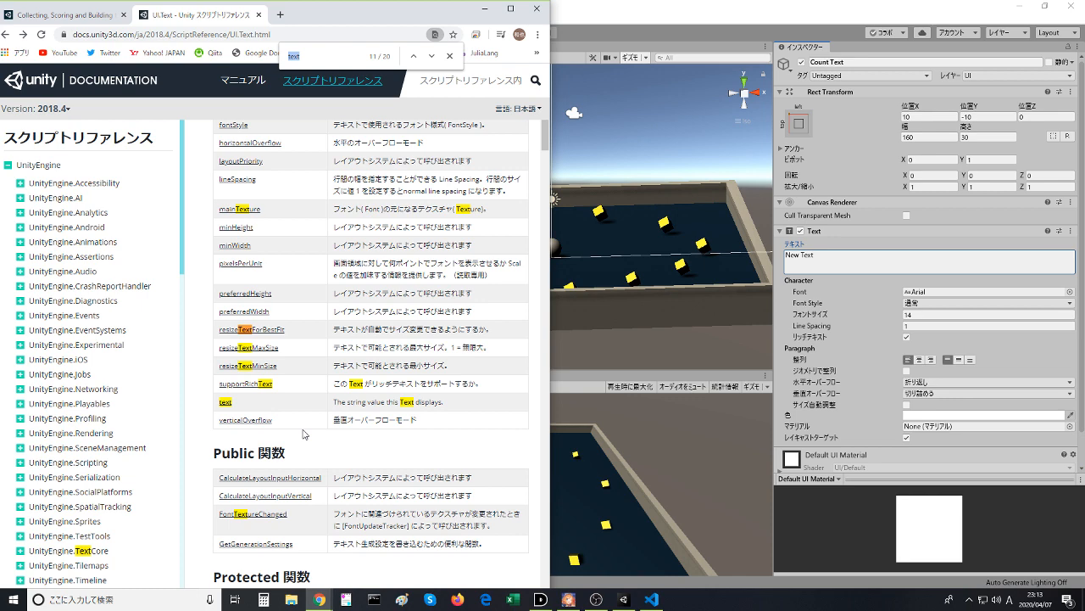
pyautogui.press('Return')
pyautogui.press('Return')
pyautogui.press('Return')
pyautogui.press('Return')
pyautogui.press('Return')
pyautogui.press('Return')
pyautogui.press('Return')
pyautogui.press('Return')
pyautogui.press('Return')
pyautogui.press('Return')
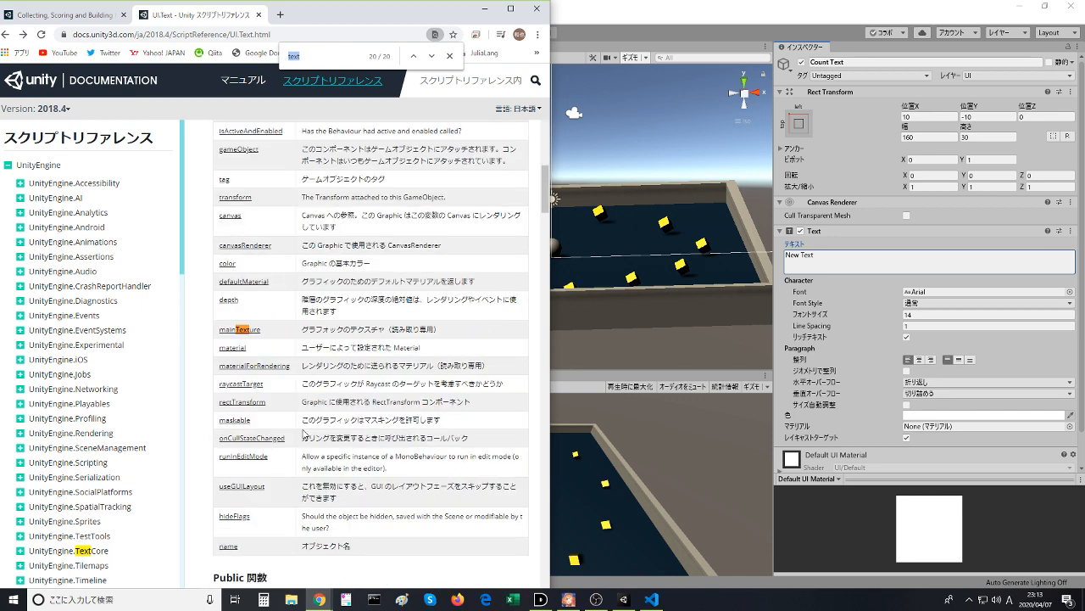
pyautogui.press('Return')
pyautogui.press('Return')
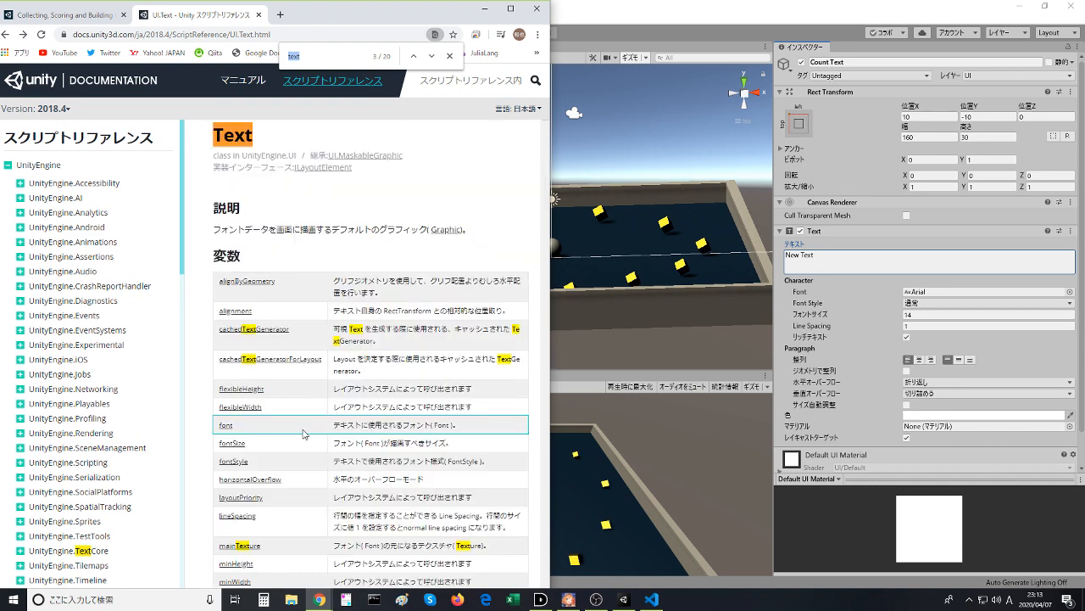
pyautogui.press('Return')
pyautogui.press('Return')
pyautogui.press('Return')
pyautogui.press('Return')
pyautogui.press('Return')
pyautogui.press('Return')
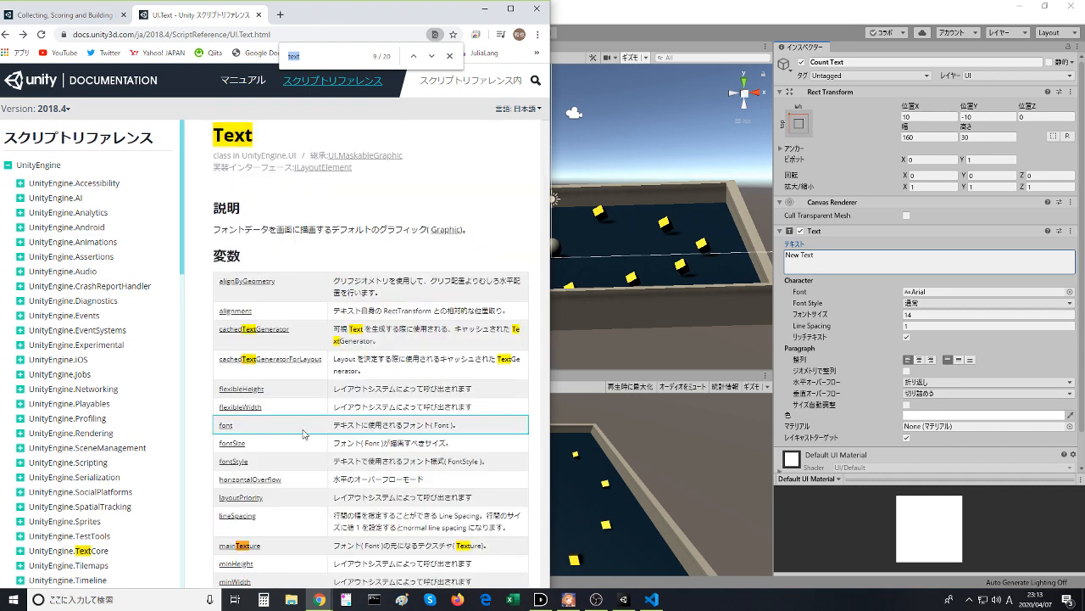
pyautogui.scroll(-1, 330, 447)
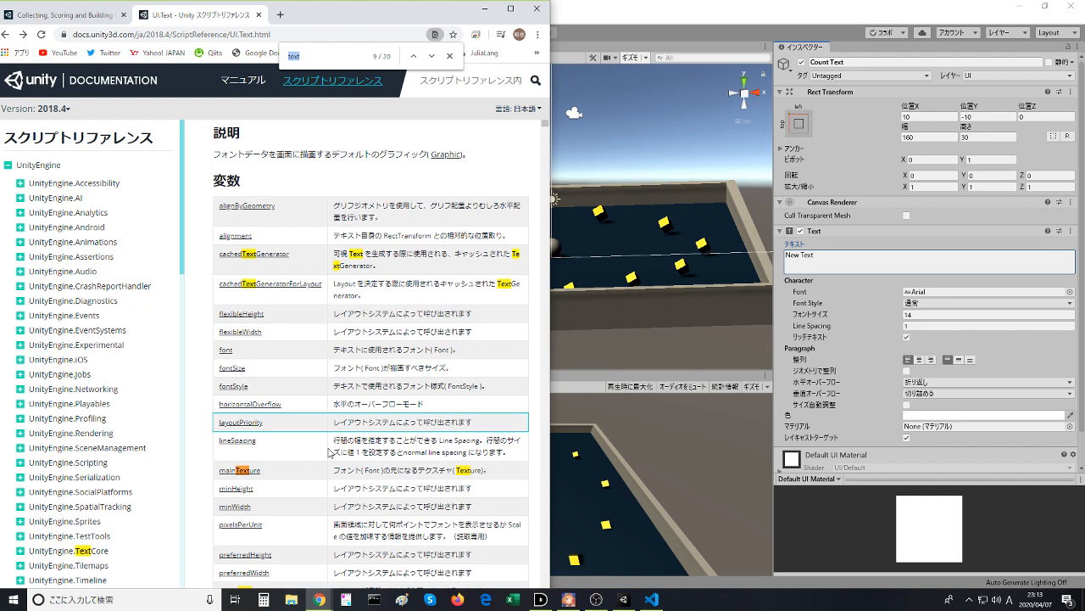
pyautogui.scroll(-3, 330, 454)
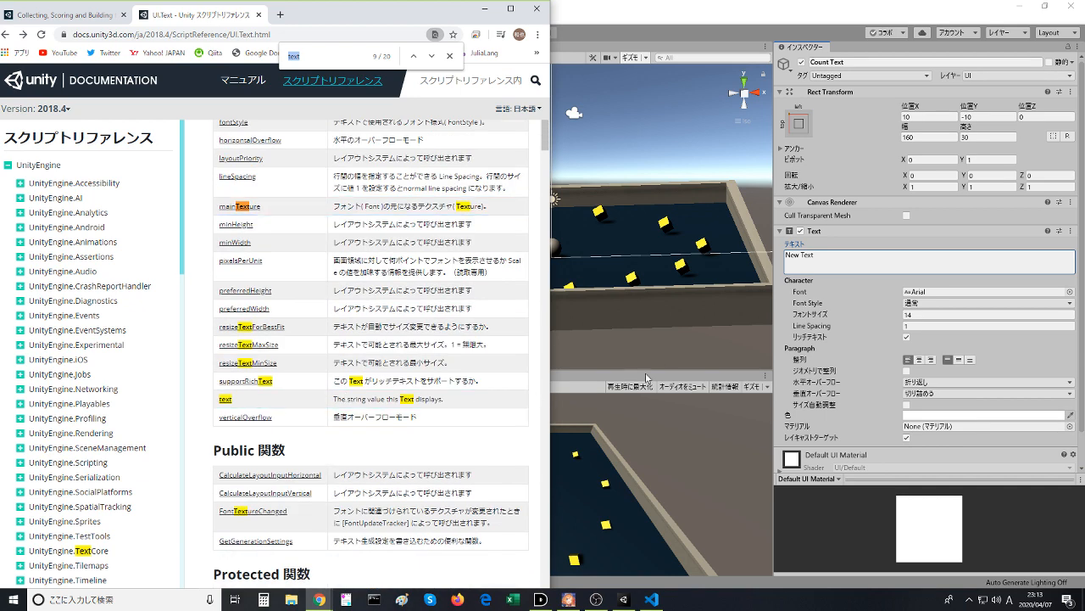
# - Switch to Visual Studio Code and try replacing the text type of countText with a type starting with UI
pyautogui.click(684, 384)
pyautogui.click(651, 599)
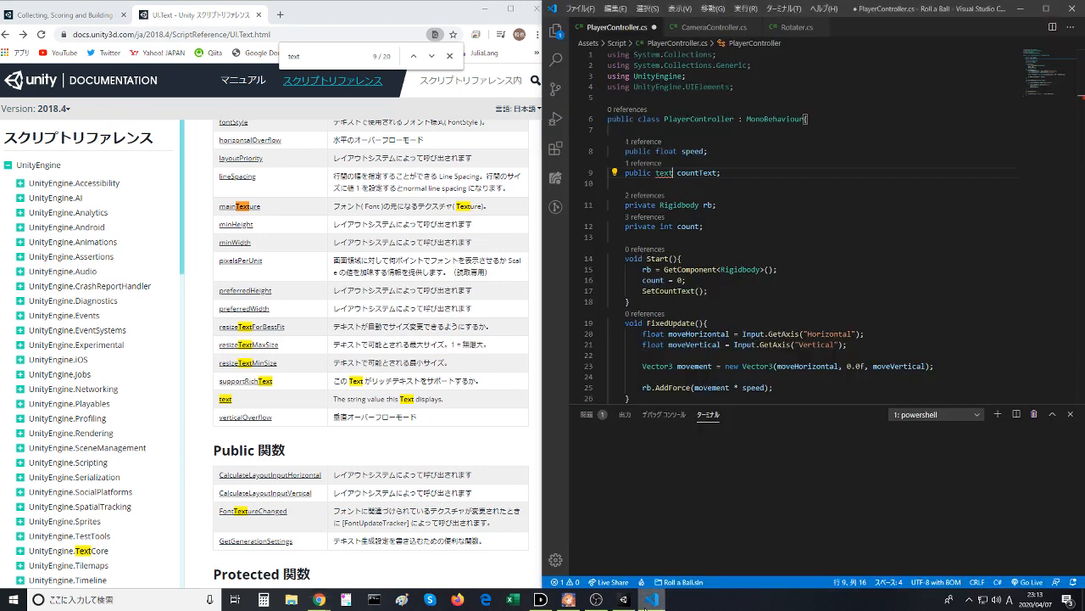
pyautogui.moveTo(651, 601)
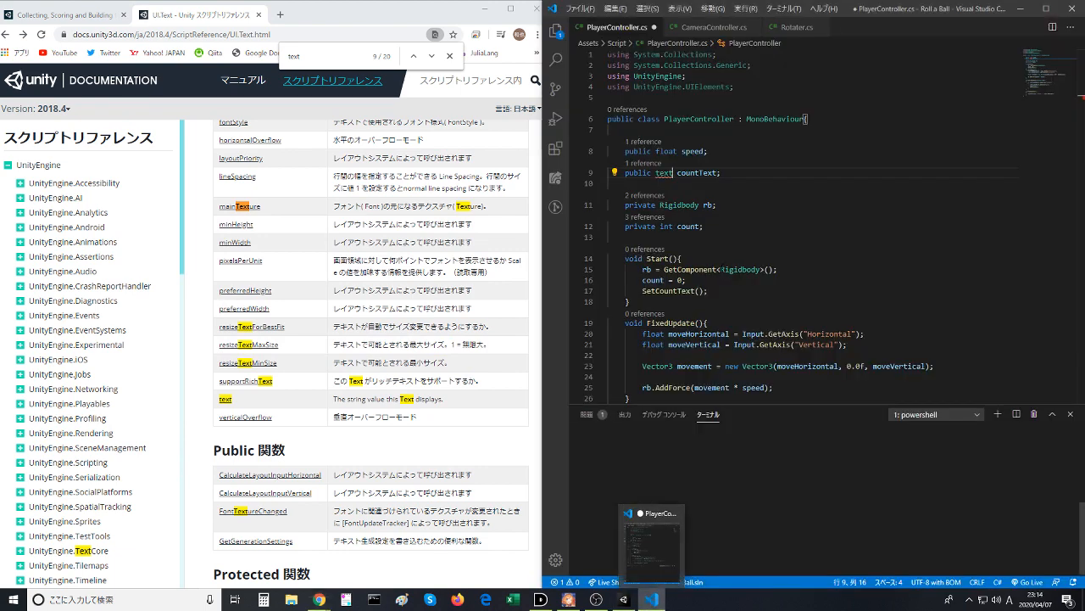
pyautogui.doubleClick(665, 173)
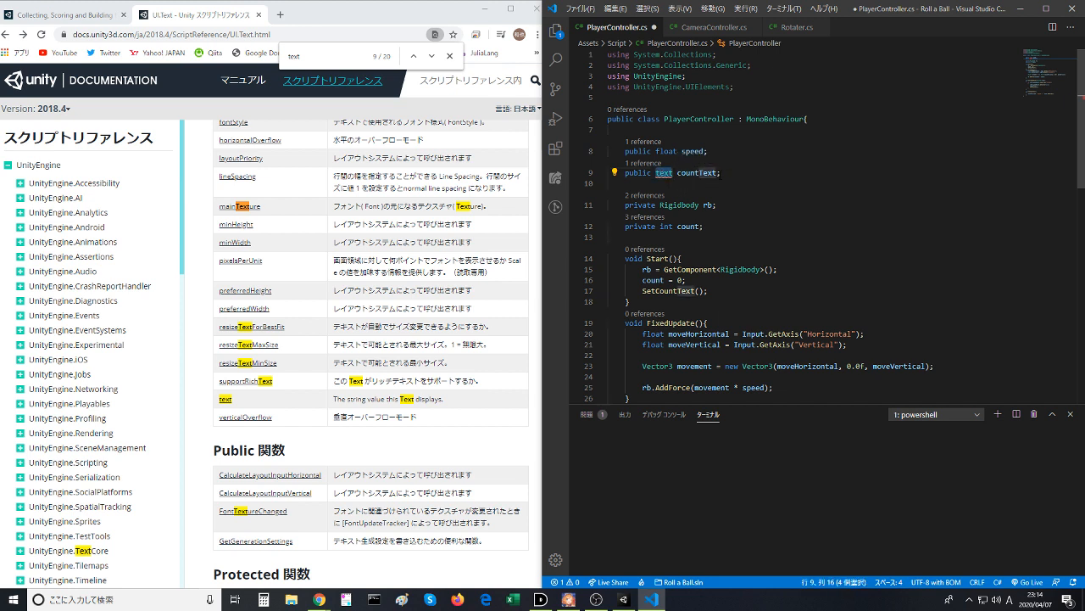
pyautogui.write('UICharInfo.')
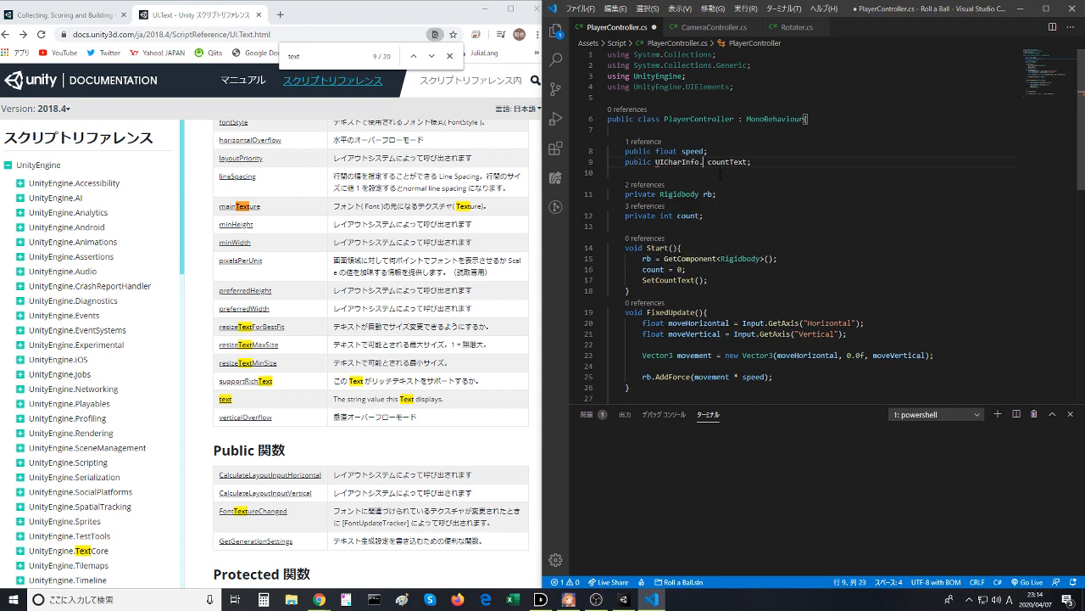
pyautogui.press('BackSpace')
pyautogui.press('BackSpace')
pyautogui.press('BackSpace')
pyautogui.press('BackSpace')
pyautogui.press('BackSpace')
pyautogui.press('BackSpace')
pyautogui.press('BackSpace')
pyautogui.press('BackSpace')
pyautogui.press('BackSpace')
pyautogui.press('BackSpace')
pyautogui.press('BackSpace')
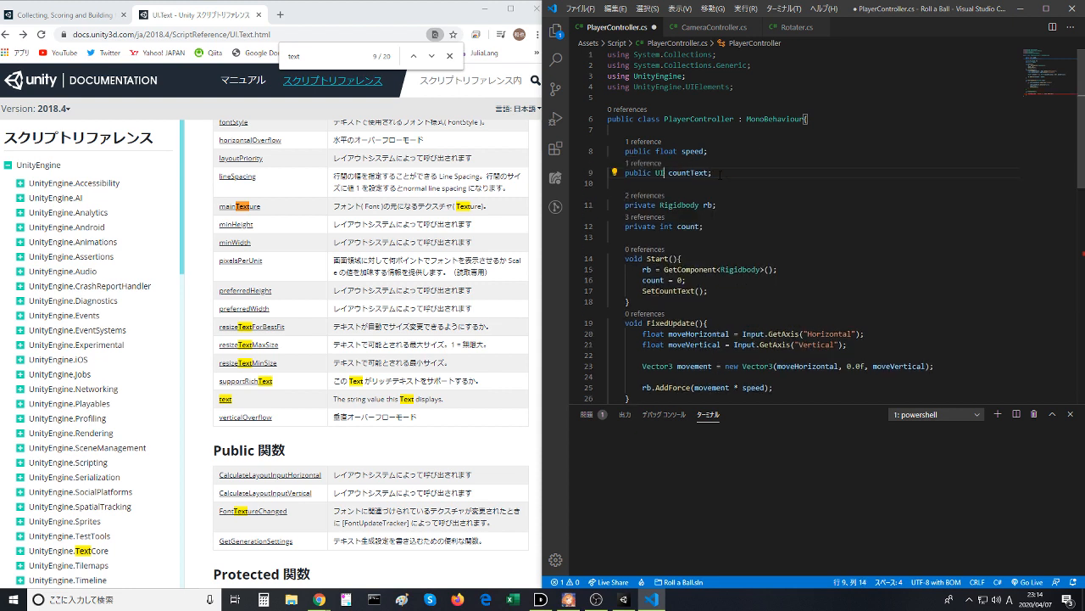
# - Try UIElements as the type of countText, and clear the type from the declaration
pyautogui.write('UIEle')
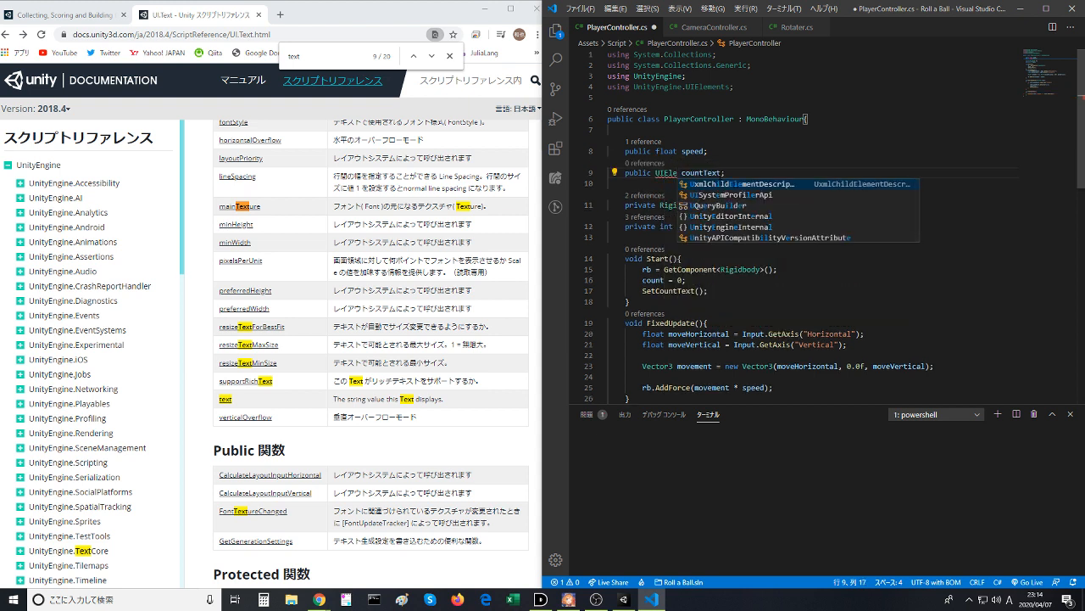
pyautogui.write('ments')
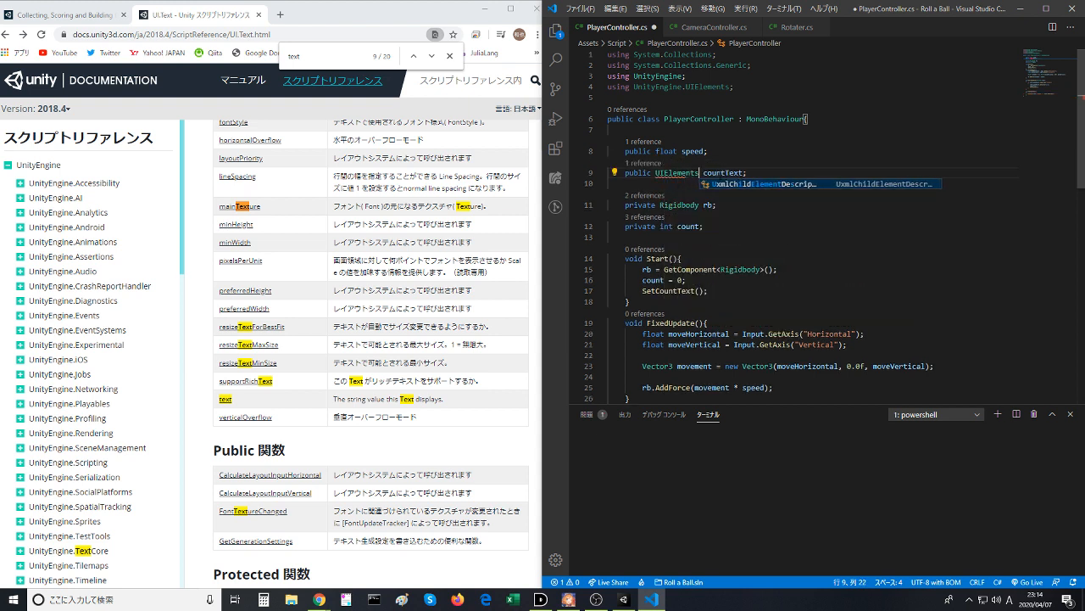
pyautogui.write('.')
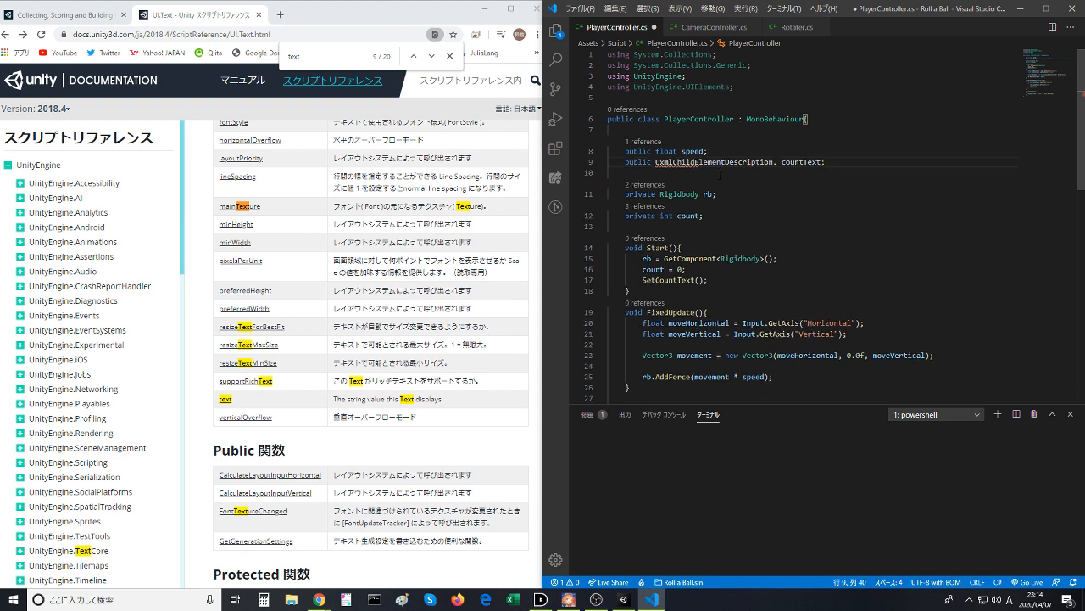
pyautogui.press('BackSpace')
pyautogui.press('BackSpace')
pyautogui.press('BackSpace')
pyautogui.press('BackSpace')
pyautogui.press('BackSpace')
pyautogui.press('BackSpace')
pyautogui.press('BackSpace')
pyautogui.press('BackSpace')
pyautogui.press('BackSpace')
pyautogui.press('BackSpace')
pyautogui.press('BackSpace')
pyautogui.press('BackSpace')
pyautogui.press('BackSpace')
pyautogui.press('BackSpace')
pyautogui.press('BackSpace')
pyautogui.press('BackSpace')
pyautogui.press('BackSpace')
pyautogui.press('BackSpace')
pyautogui.press('BackSpace')
pyautogui.press('BackSpace')
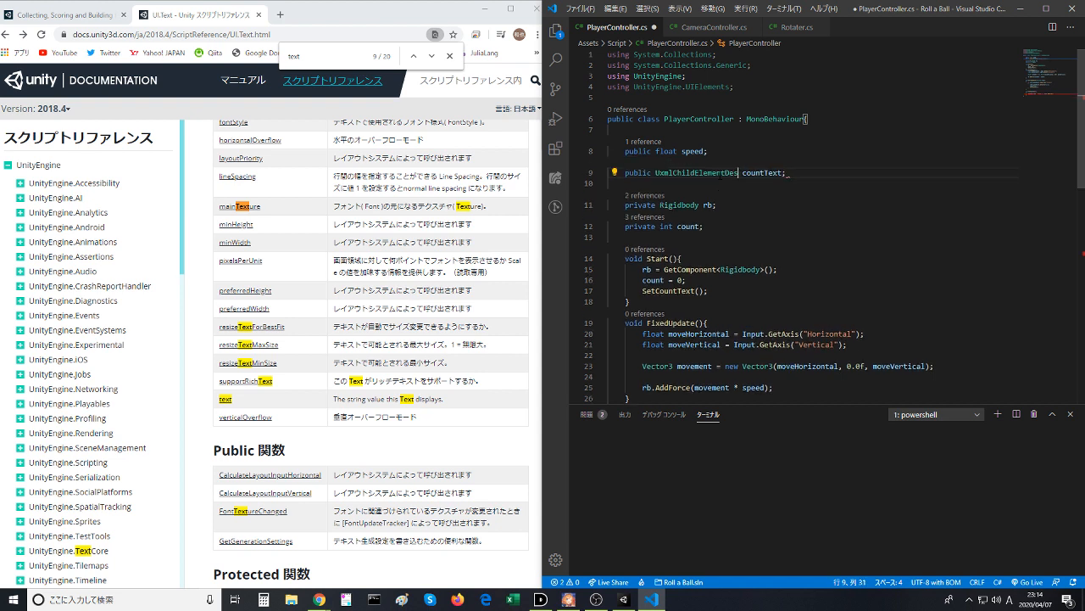
pyautogui.press('BackSpace')
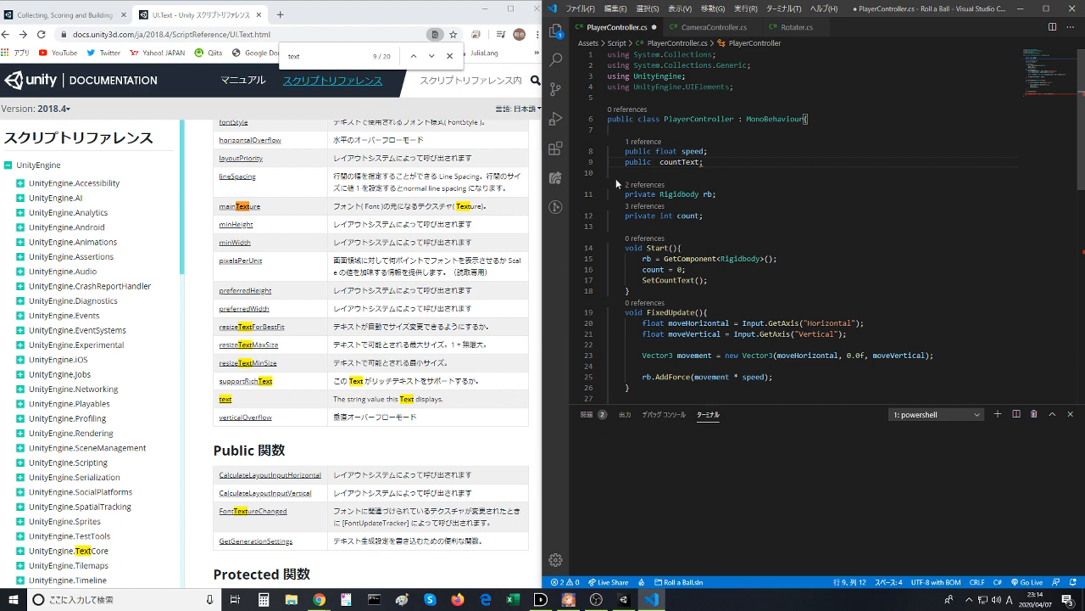
# - Switch to Chrome and search Google for "unity uielements" in a new tab
pyautogui.click(279, 14)
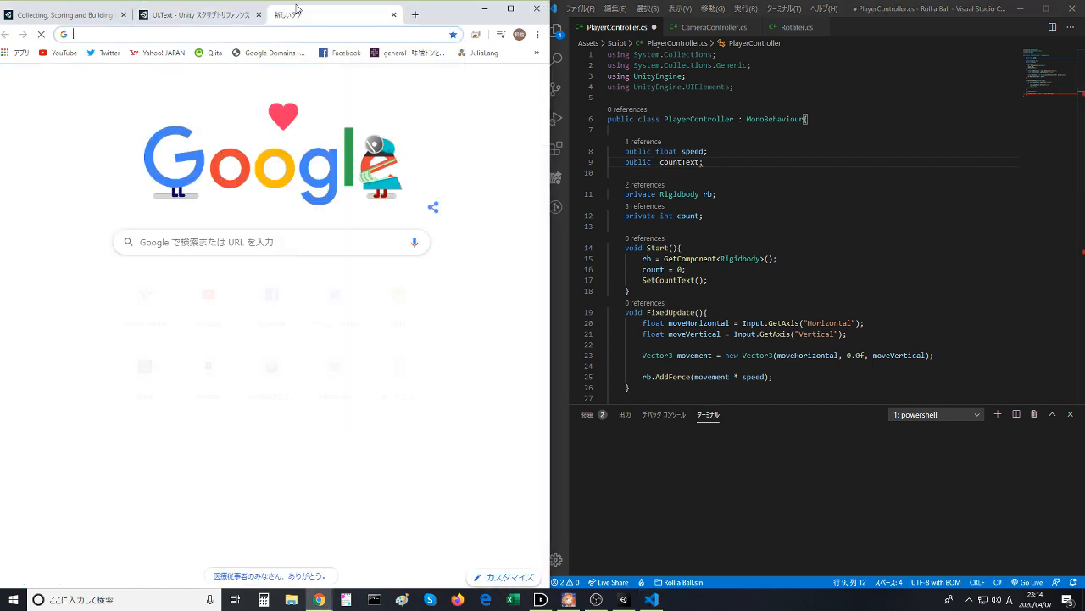
pyautogui.write('UI')
pyautogui.press('BackSpace')
pyautogui.press('BackSpace')
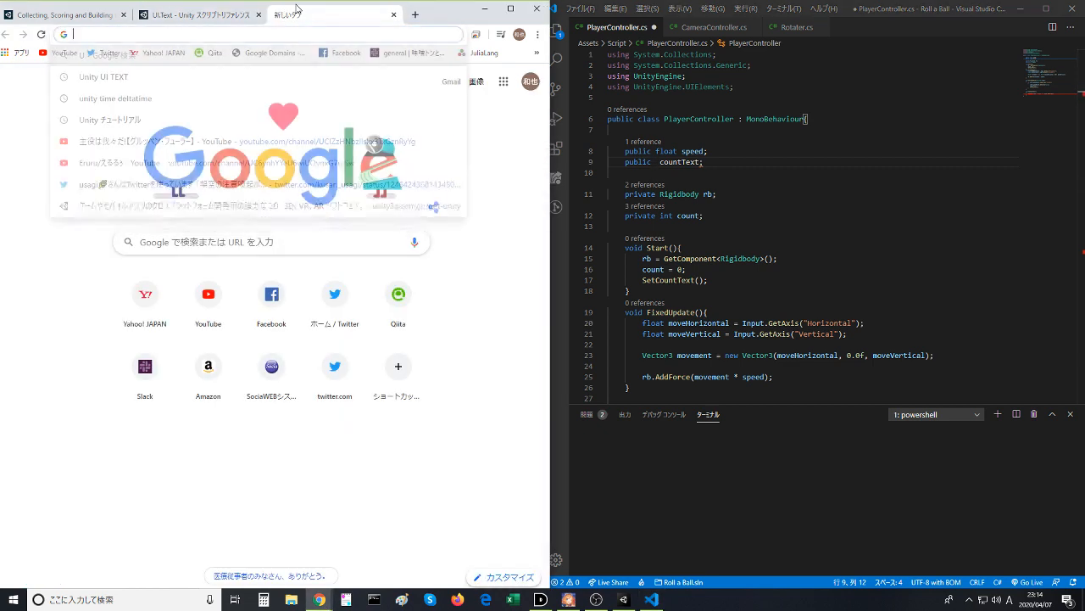
pyautogui.write('Unity UI')
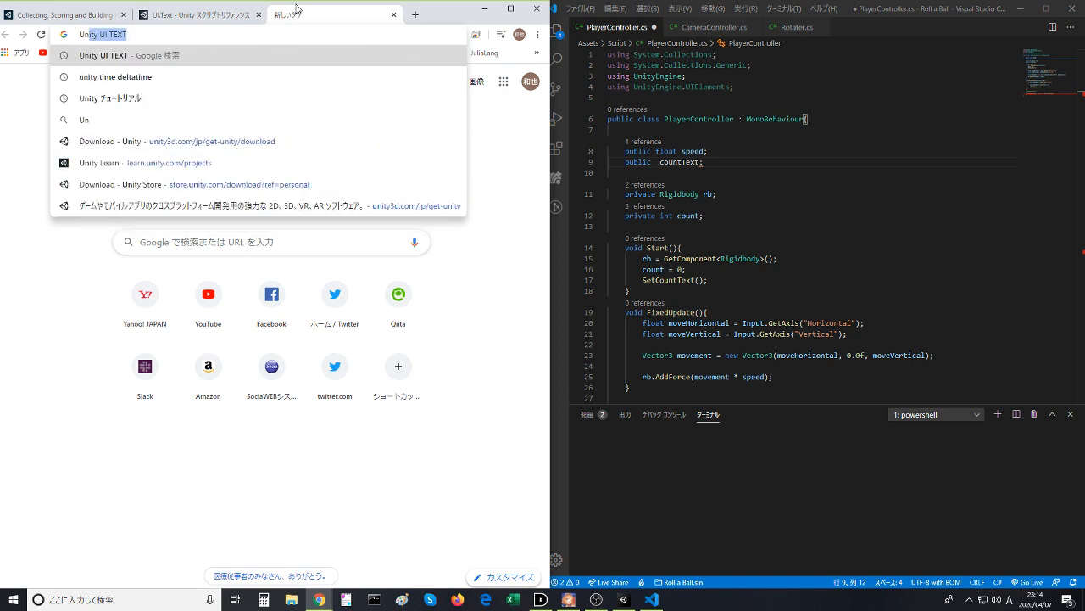
pyautogui.write('EL')
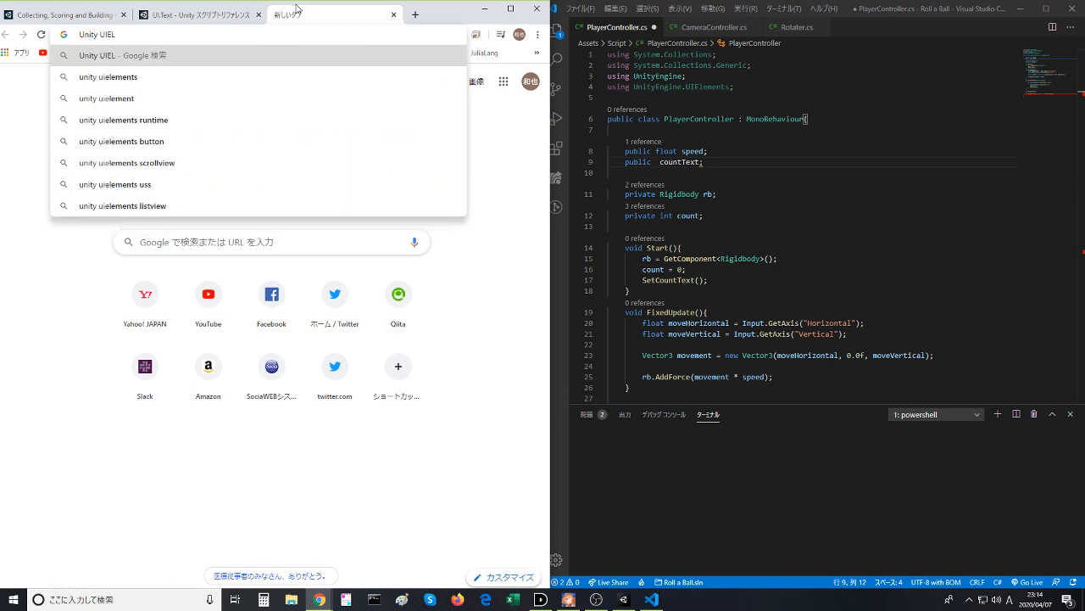
pyautogui.press('Down')
pyautogui.press('Return')
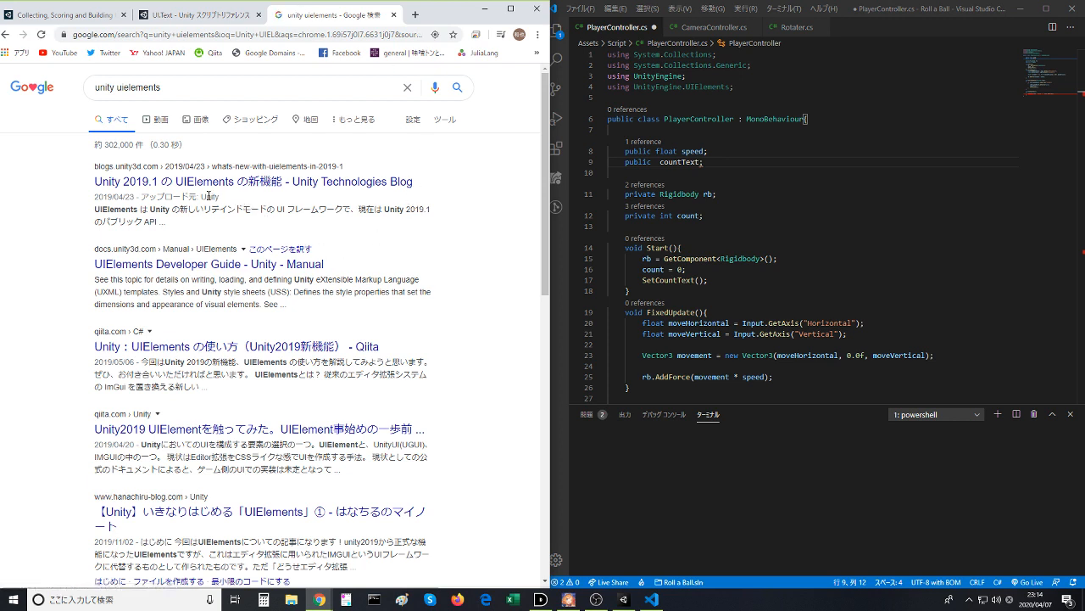
# - Open the UIElements Developer Guide from the Unity Manual, skim its section list, and return to the search results
pyautogui.click(199, 262)
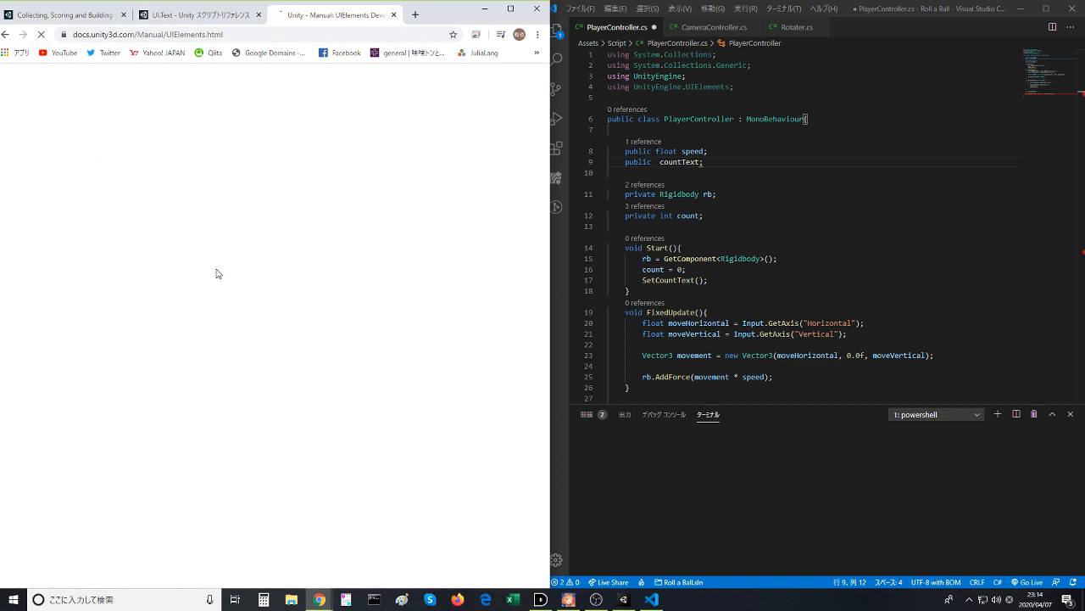
pyautogui.scroll(-3, 218, 288)
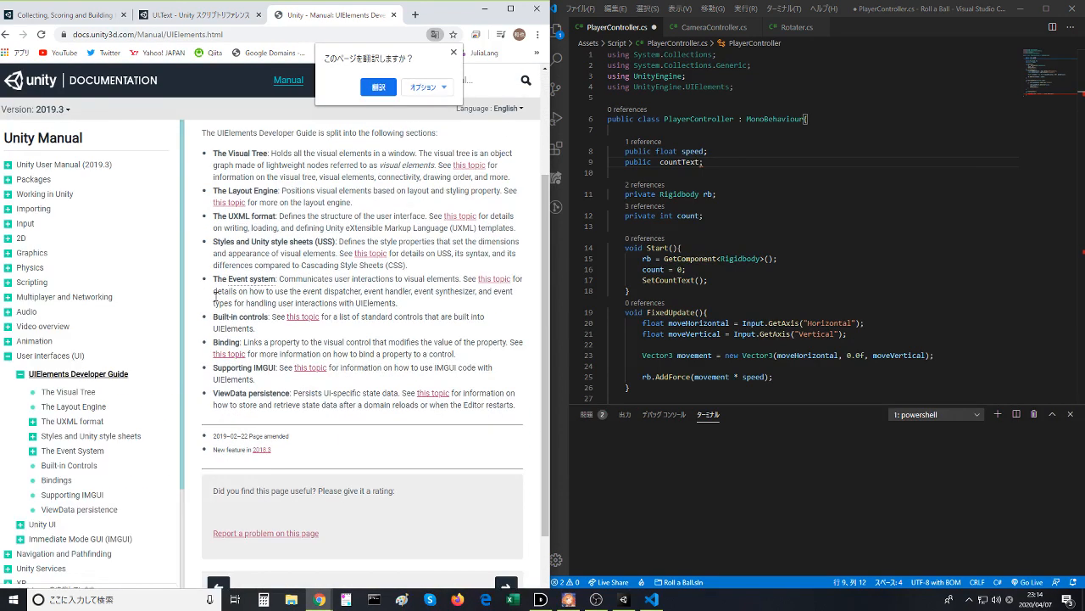
pyautogui.scroll(2, 215, 295)
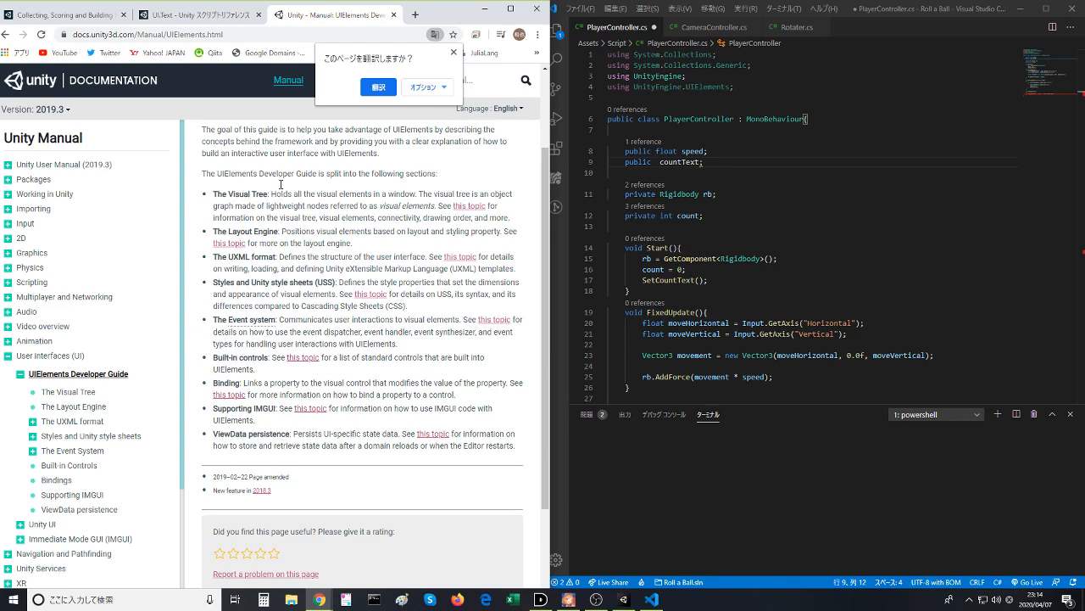
pyautogui.click(10, 35)
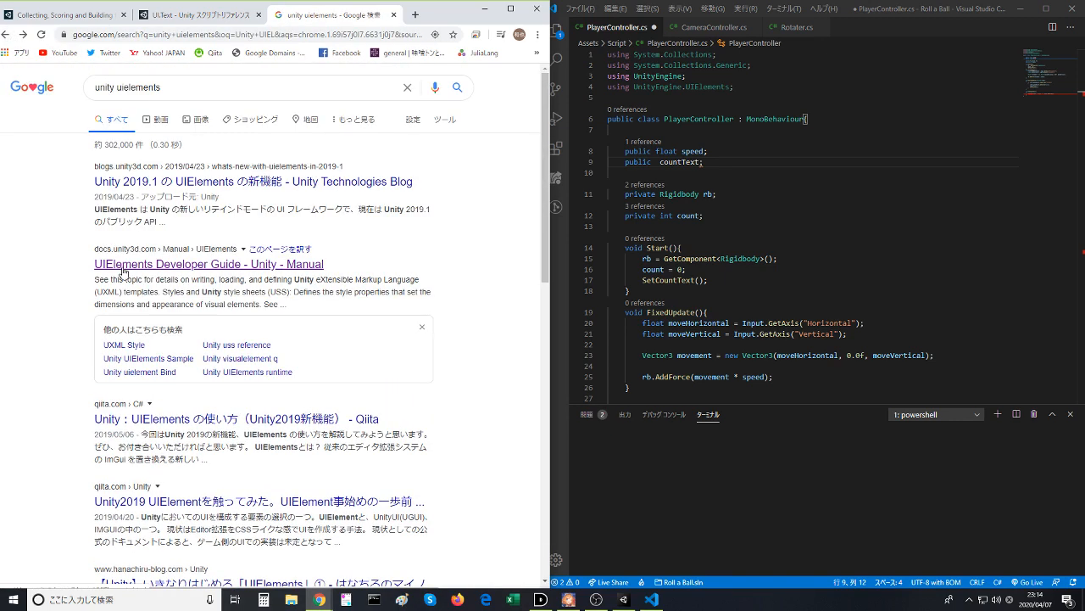
# - Read the Qiita article on how to use UIElements in Unity 2019, including its script sample, and return to the search results
pyautogui.click(203, 419)
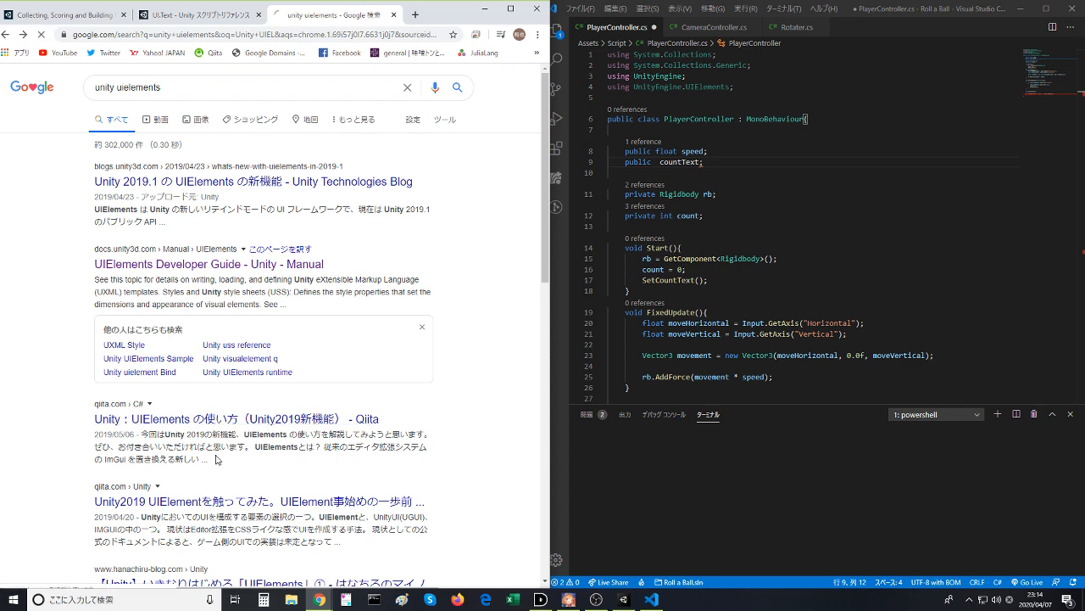
pyautogui.scroll(-3, 214, 456)
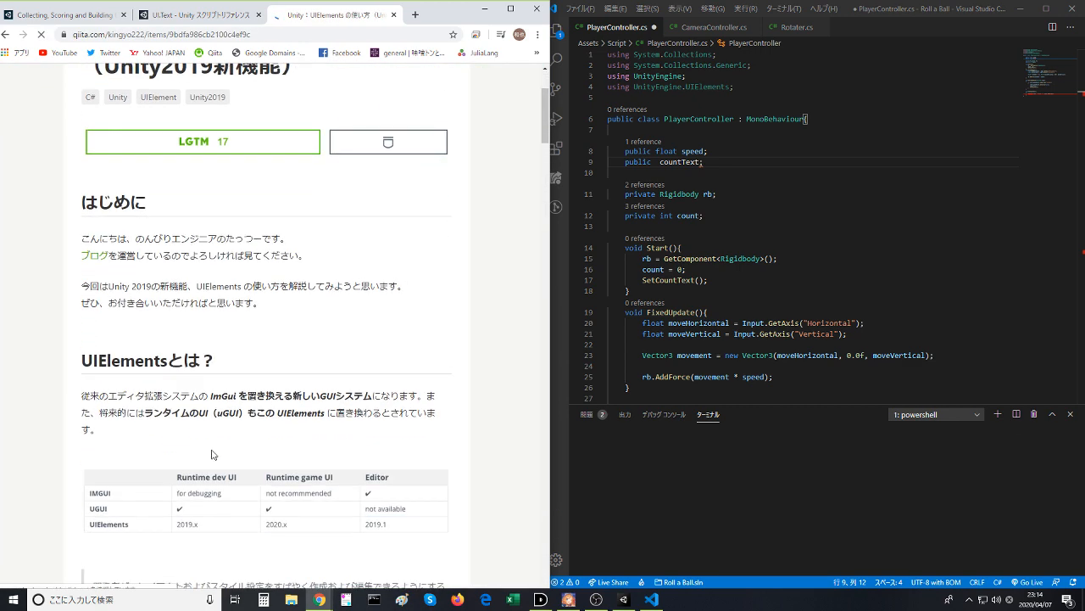
pyautogui.scroll(-6, 212, 454)
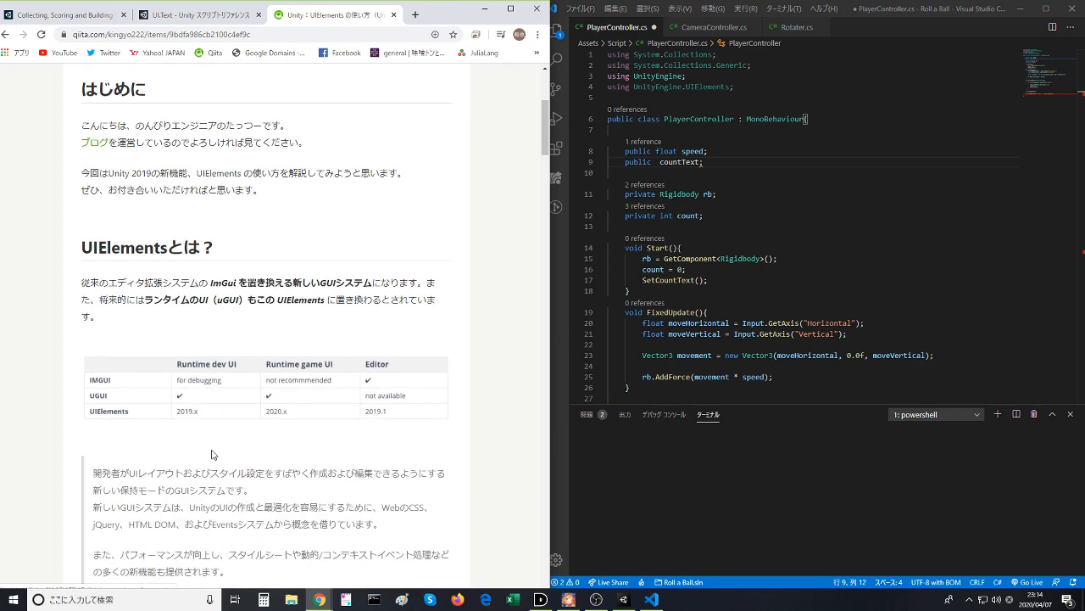
pyautogui.scroll(-2, 210, 460)
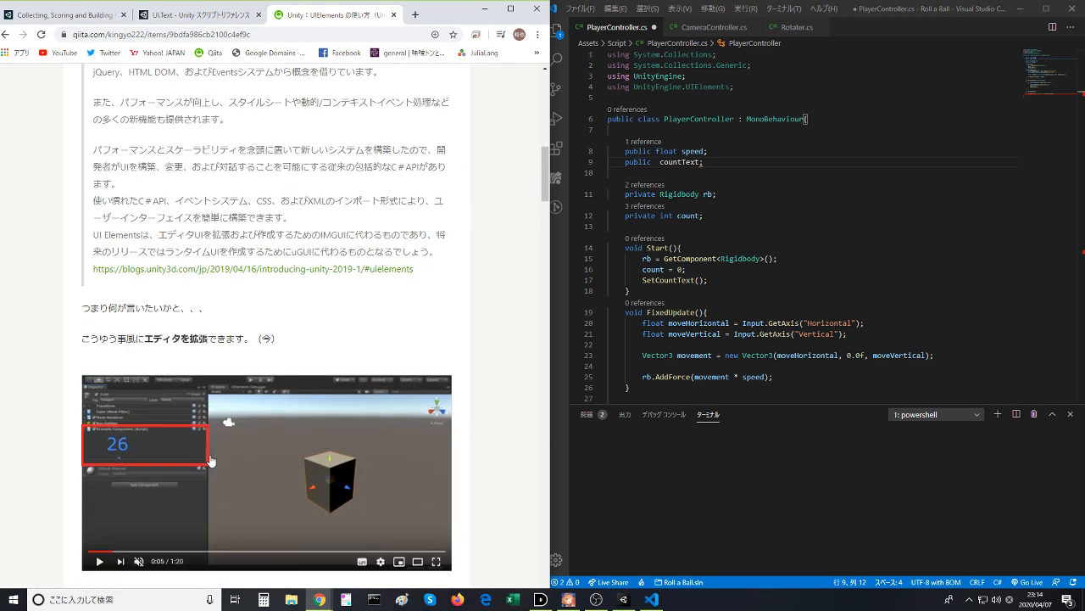
pyautogui.scroll(-5, 211, 459)
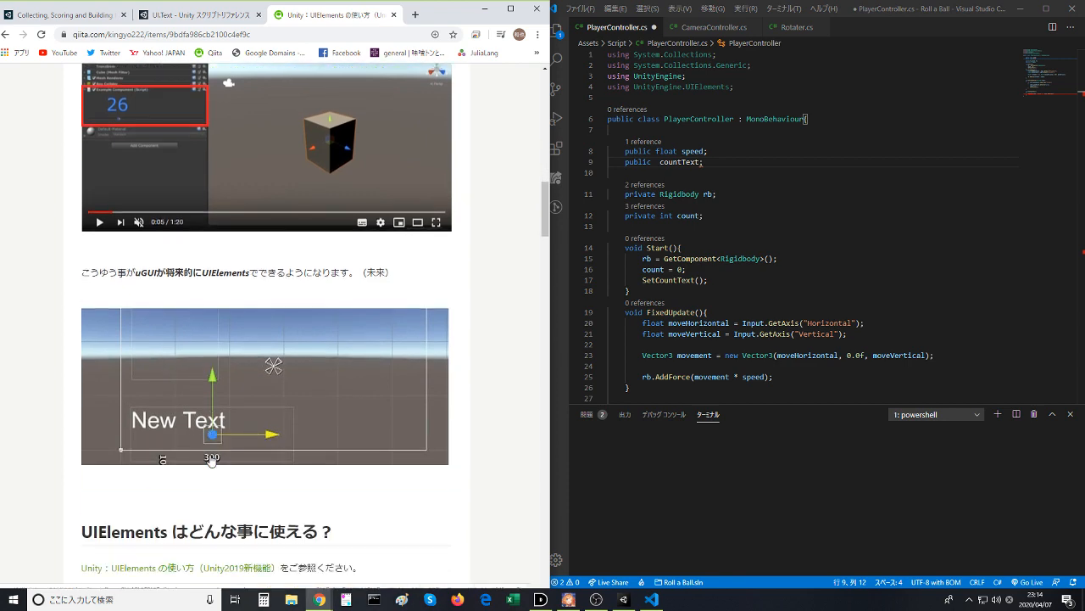
pyautogui.scroll(-2, 211, 459)
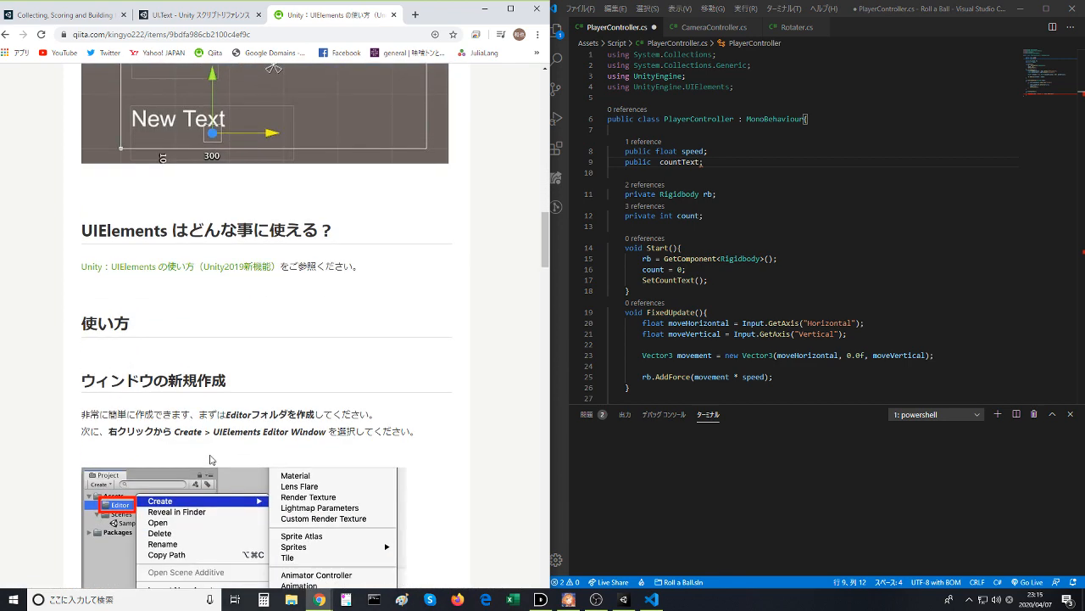
pyautogui.scroll(-5, 211, 460)
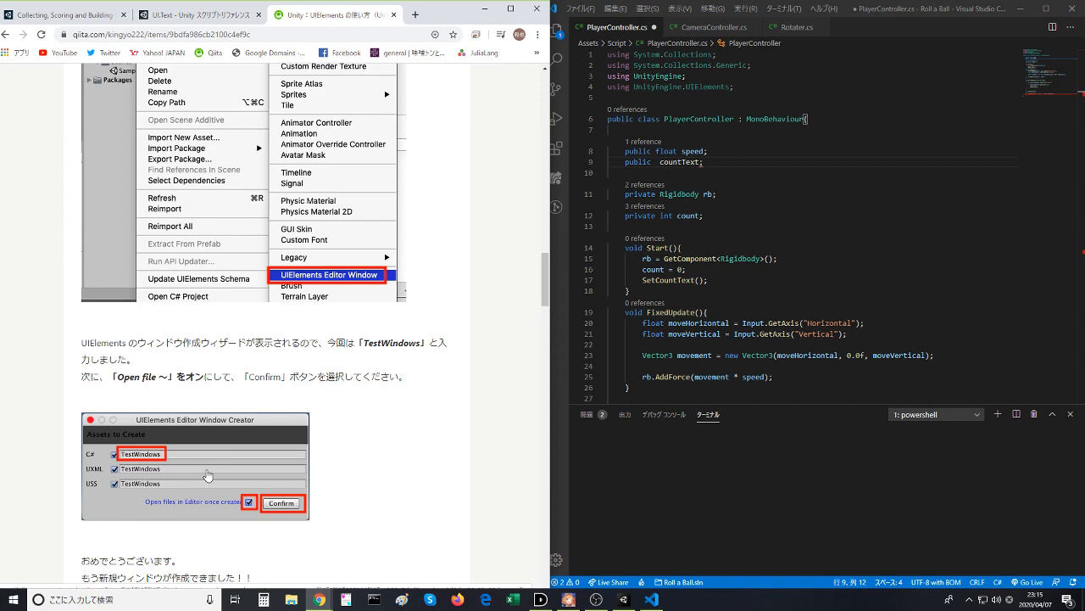
pyautogui.scroll(-3, 206, 467)
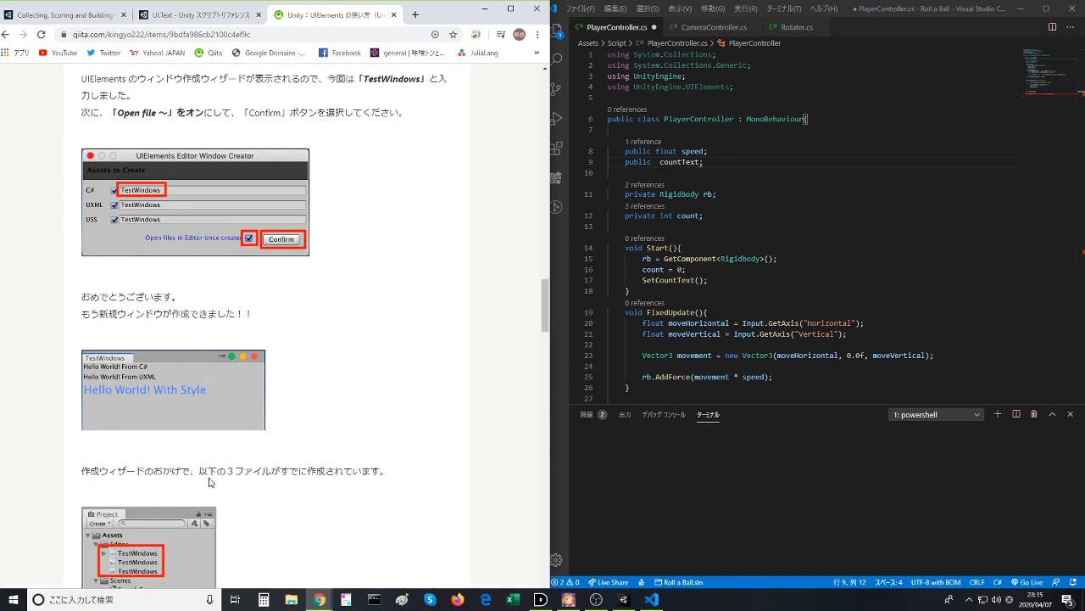
pyautogui.scroll(-5, 210, 481)
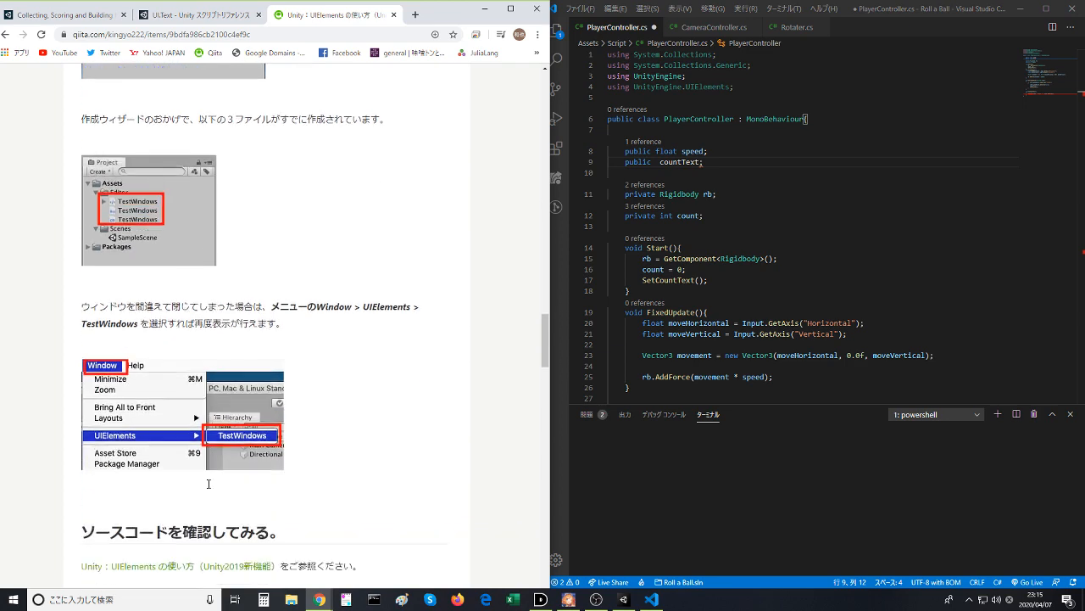
pyautogui.scroll(-3, 208, 487)
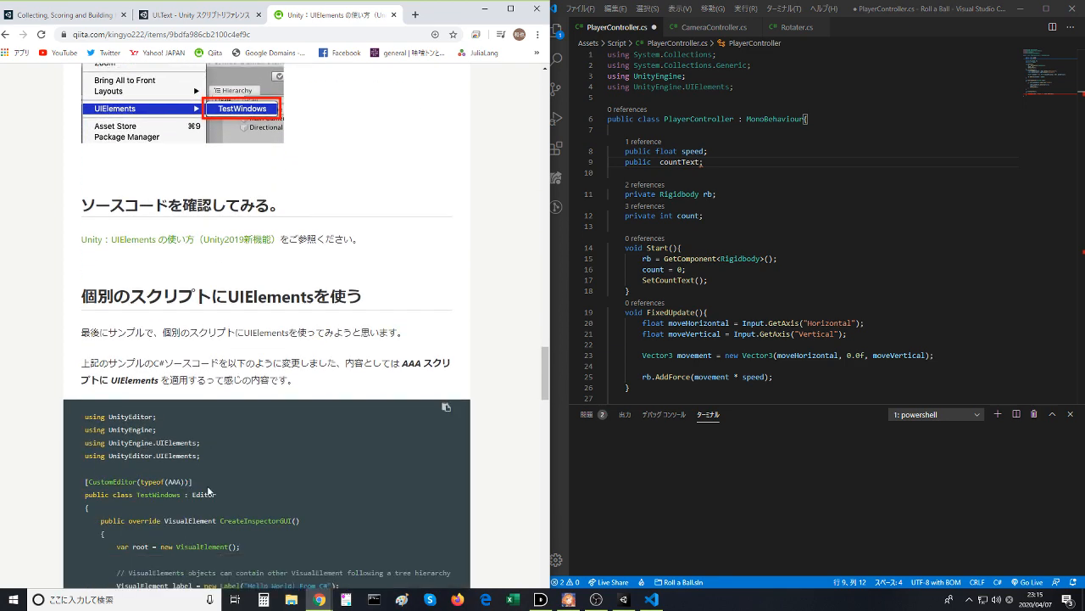
pyautogui.scroll(-2, 208, 487)
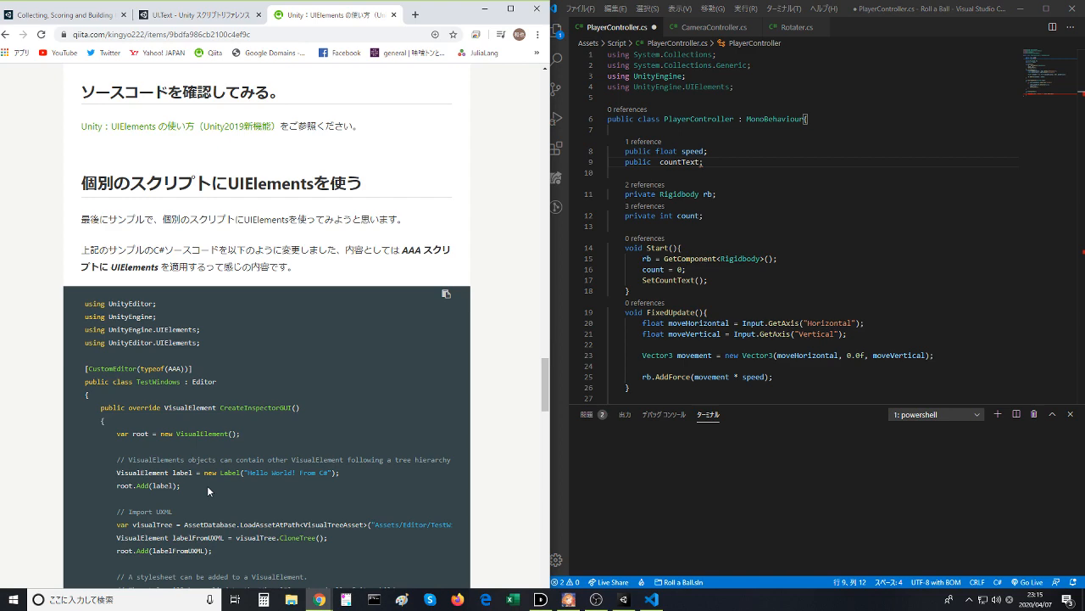
pyautogui.scroll(-6, 207, 485)
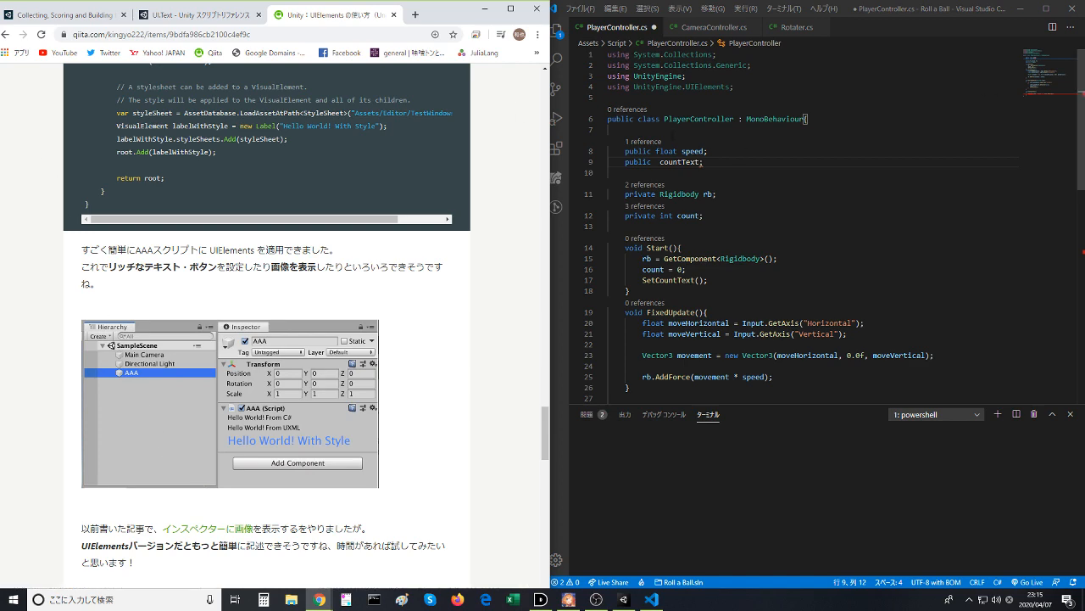
pyautogui.moveTo(545, 423); pyautogui.dragTo(573, 46)
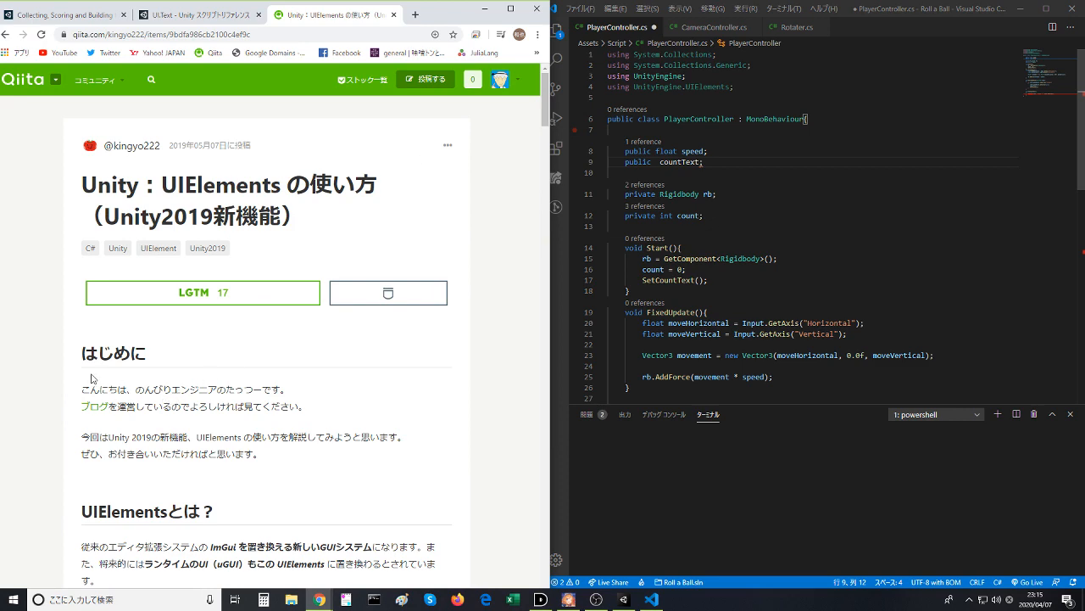
pyautogui.click(15, 34)
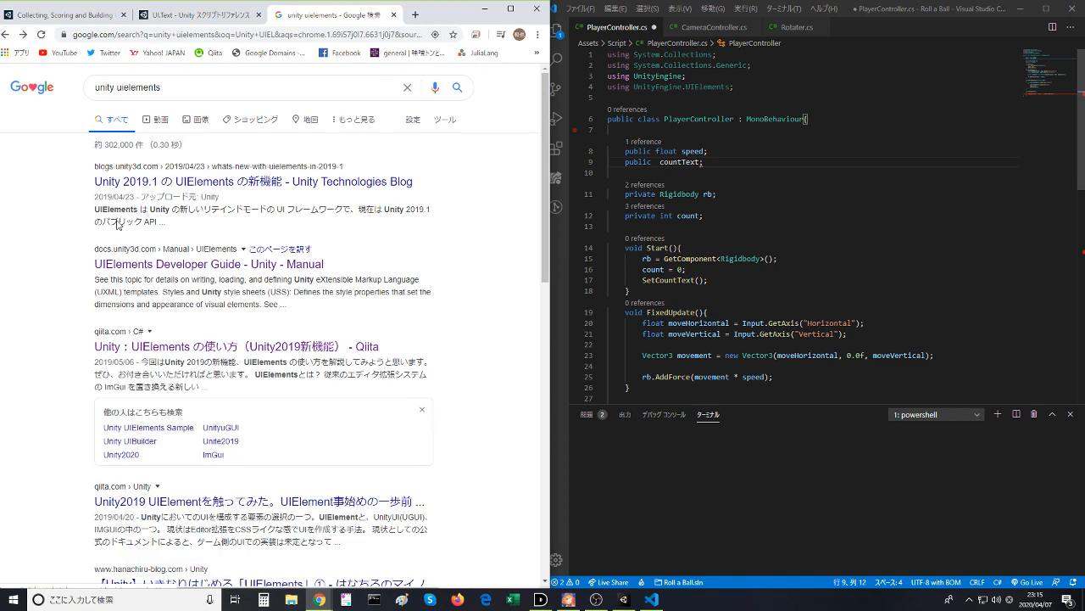
# - Read the Unity Technologies blog post on what is new in UIElements in Unity 2019.1, and return to the search results
pyautogui.click(243, 188)
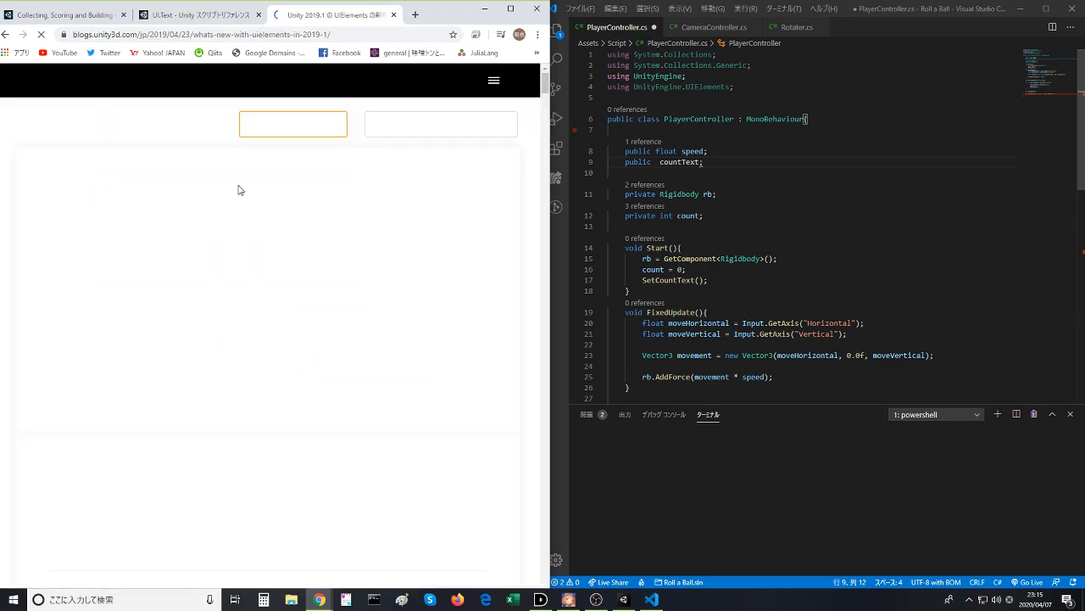
pyautogui.scroll(-5, 250, 322)
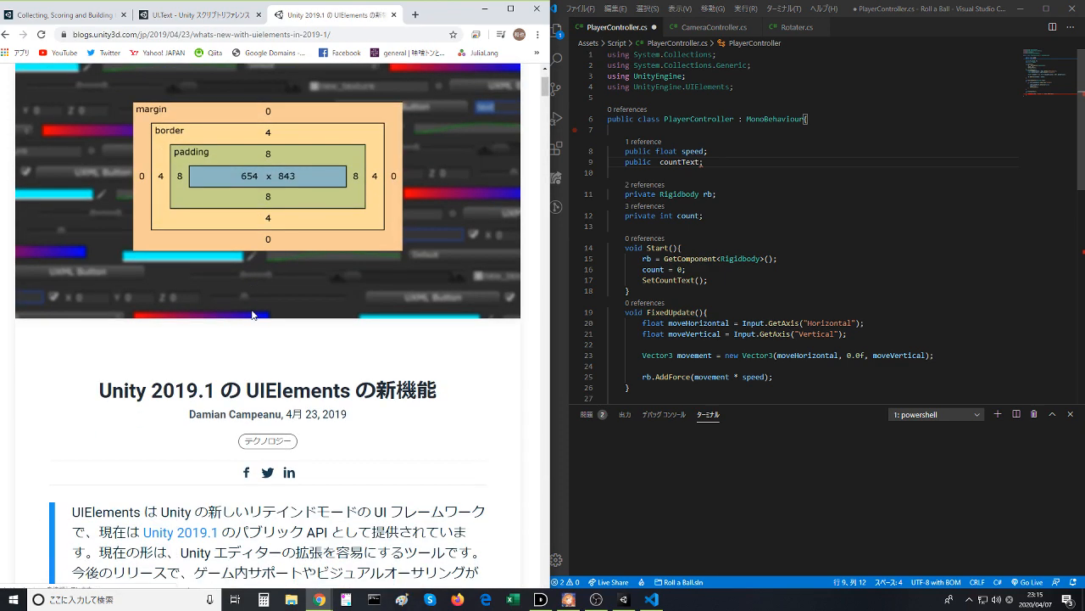
pyautogui.scroll(-3, 255, 332)
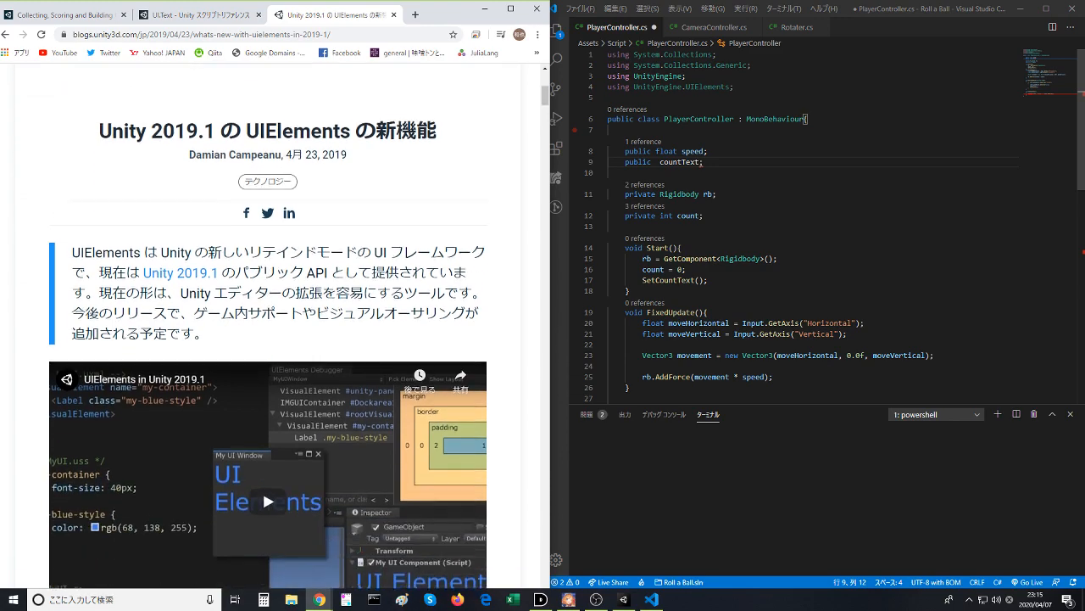
pyautogui.scroll(-6, 263, 388)
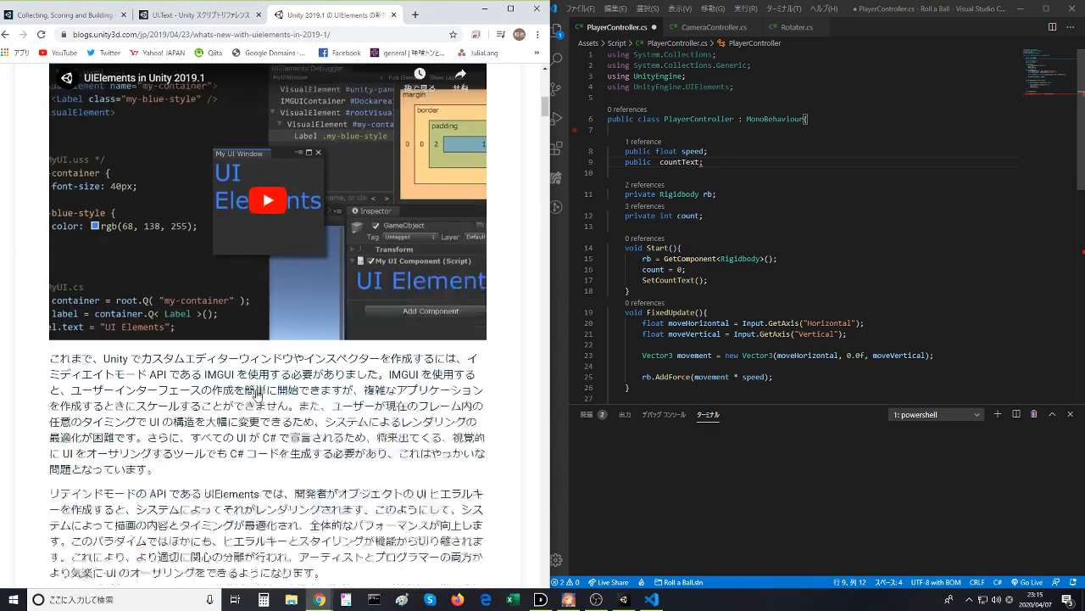
pyautogui.scroll(-12, 257, 392)
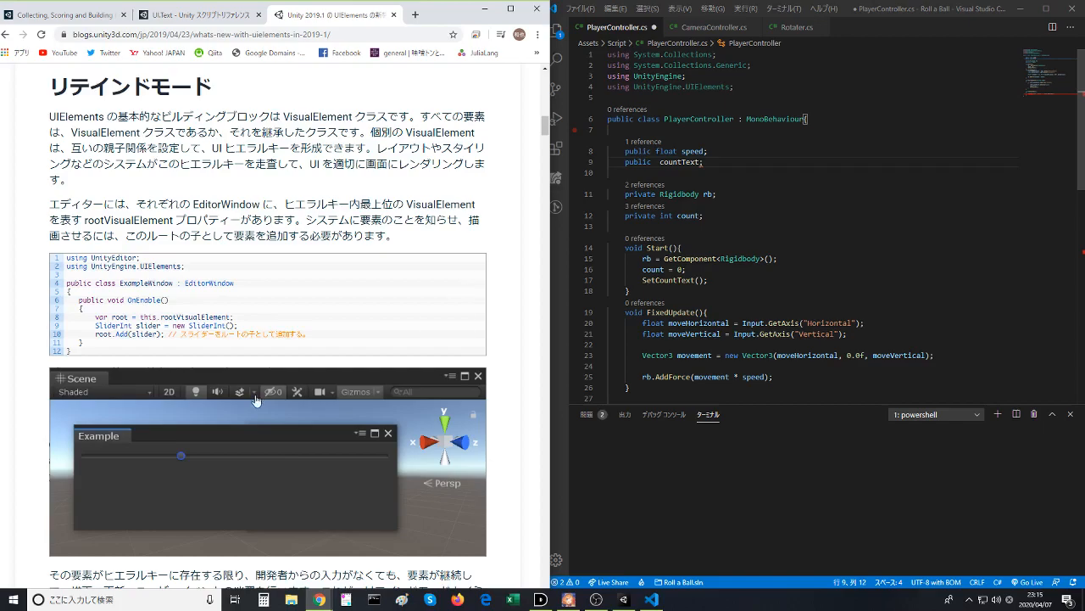
pyautogui.scroll(-12, 255, 402)
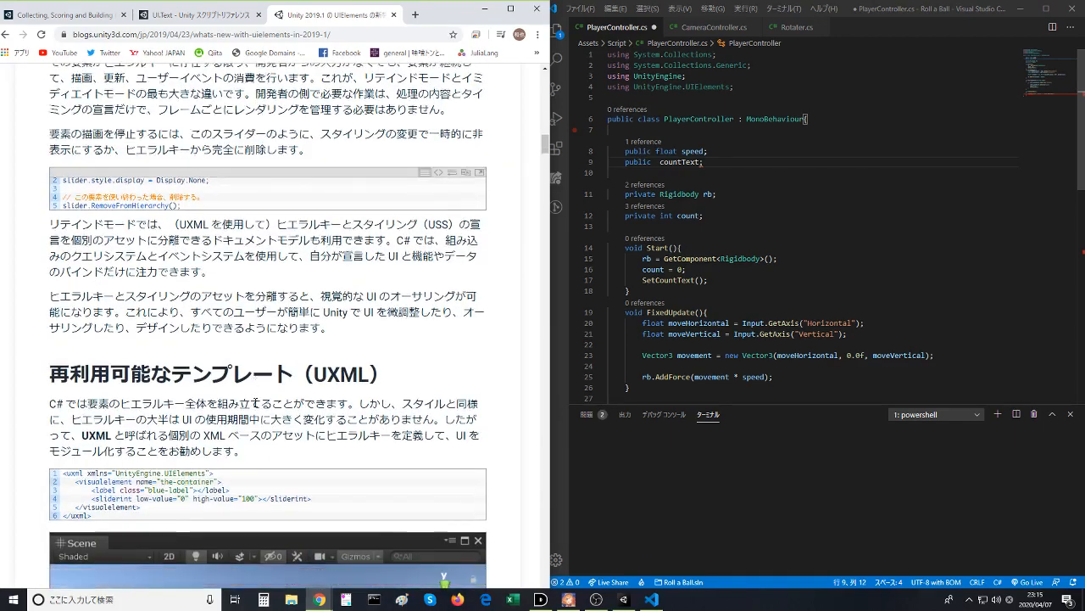
pyautogui.scroll(-12, 255, 411)
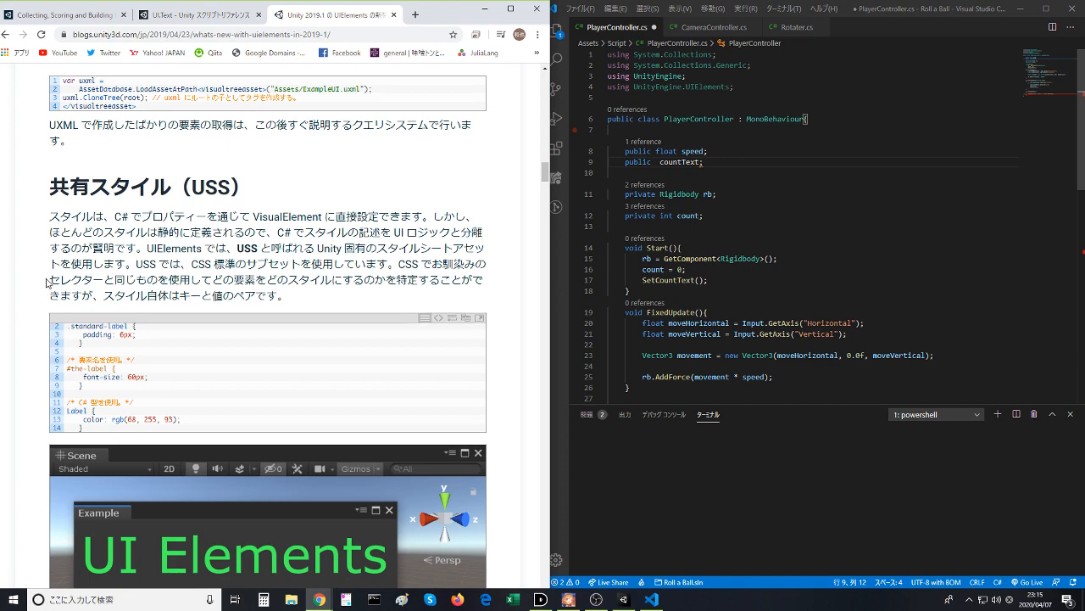
pyautogui.scroll(-6, 47, 283)
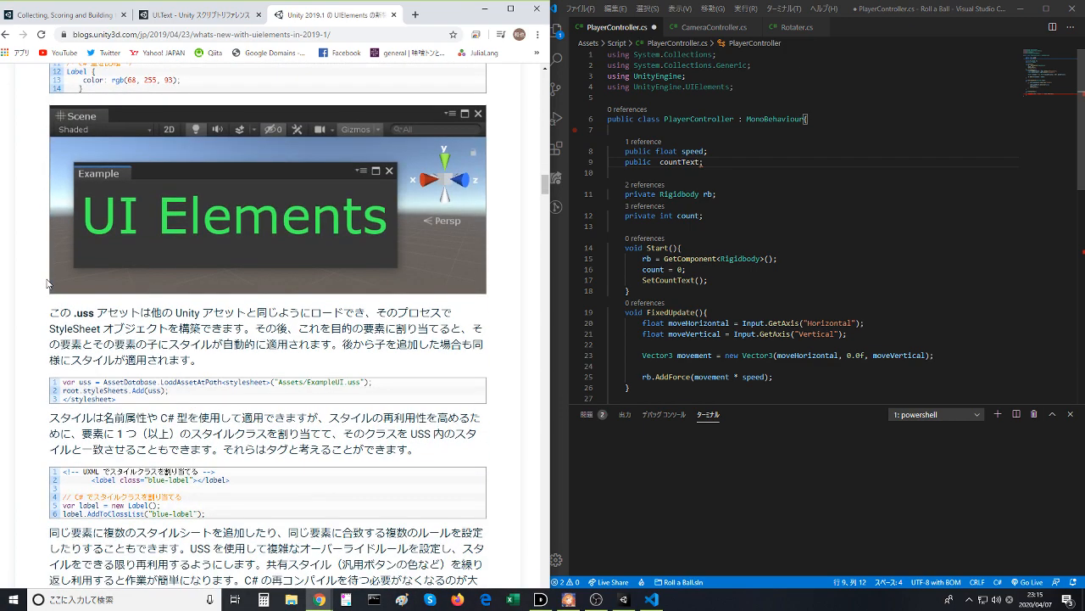
pyautogui.scroll(-3, 46, 283)
pyautogui.scroll(-10, 48, 282)
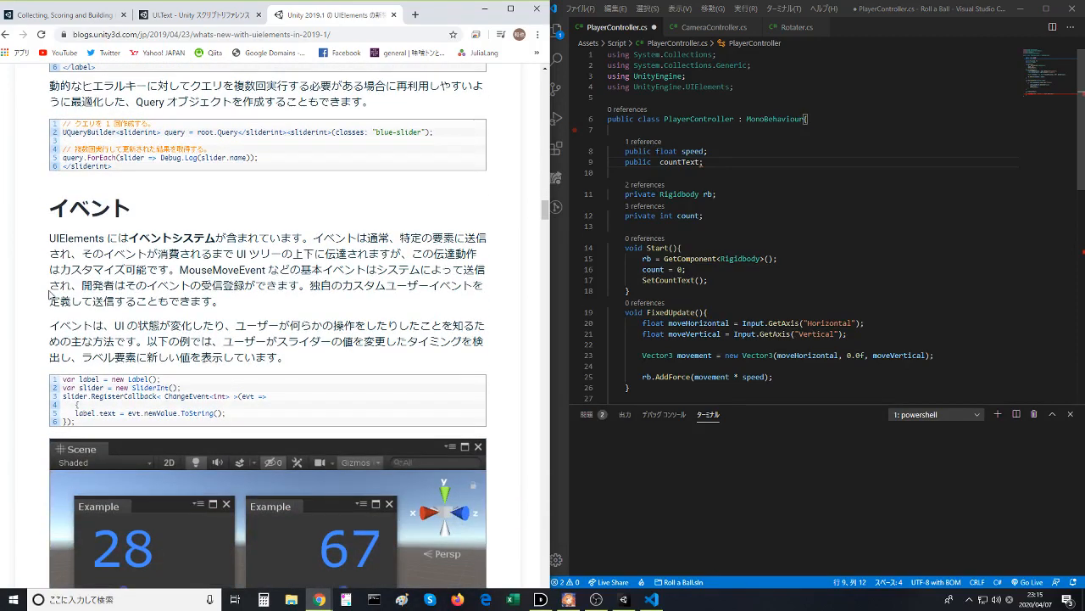
pyautogui.scroll(-5, 50, 294)
pyautogui.scroll(-6, 51, 296)
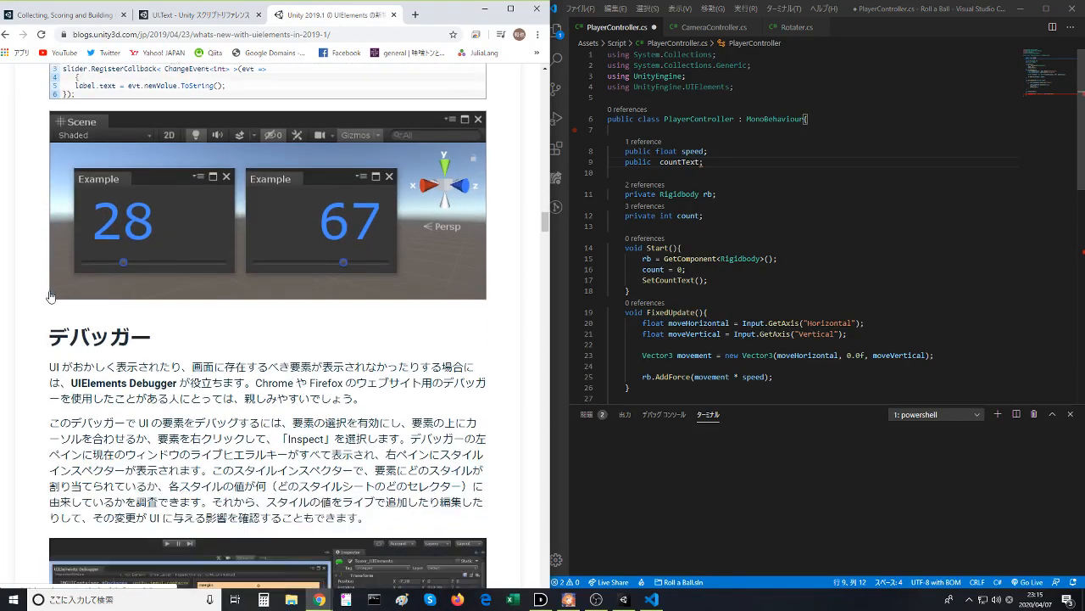
pyautogui.scroll(-7, 51, 292)
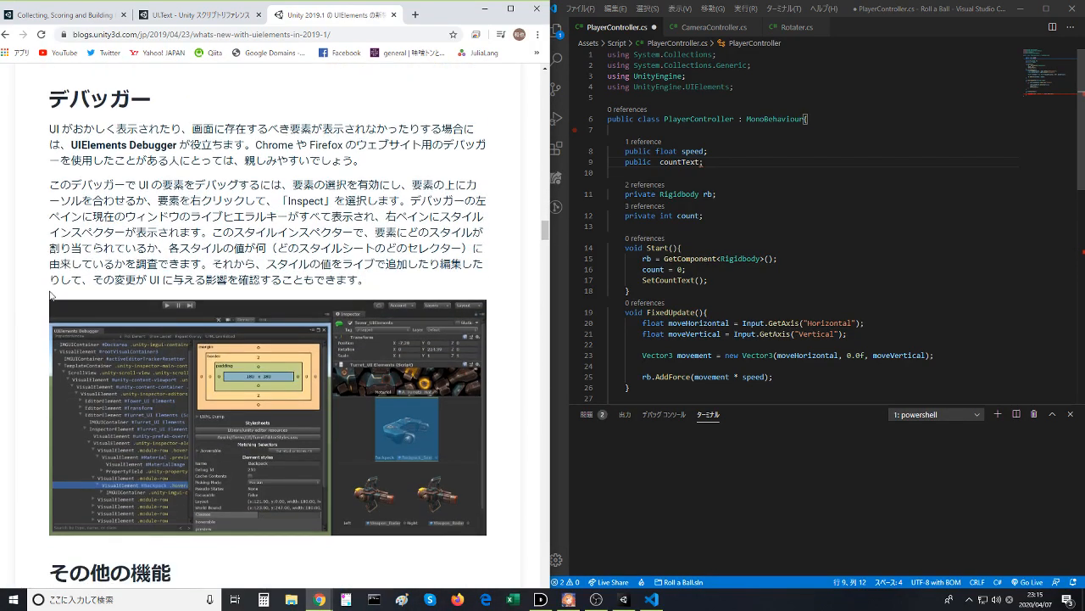
pyautogui.scroll(-2, 51, 296)
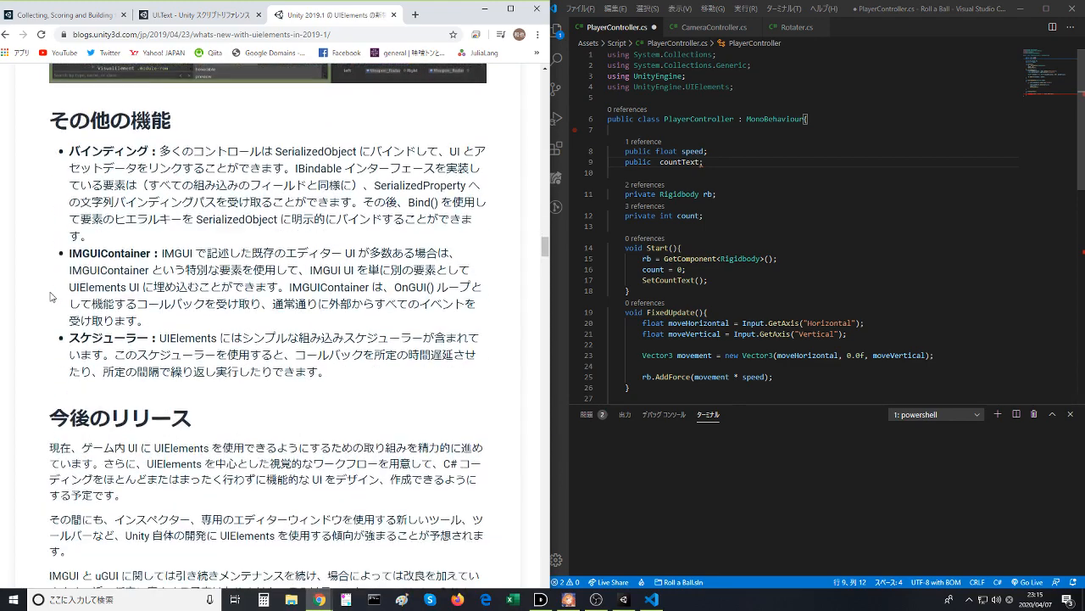
pyautogui.click(6, 34)
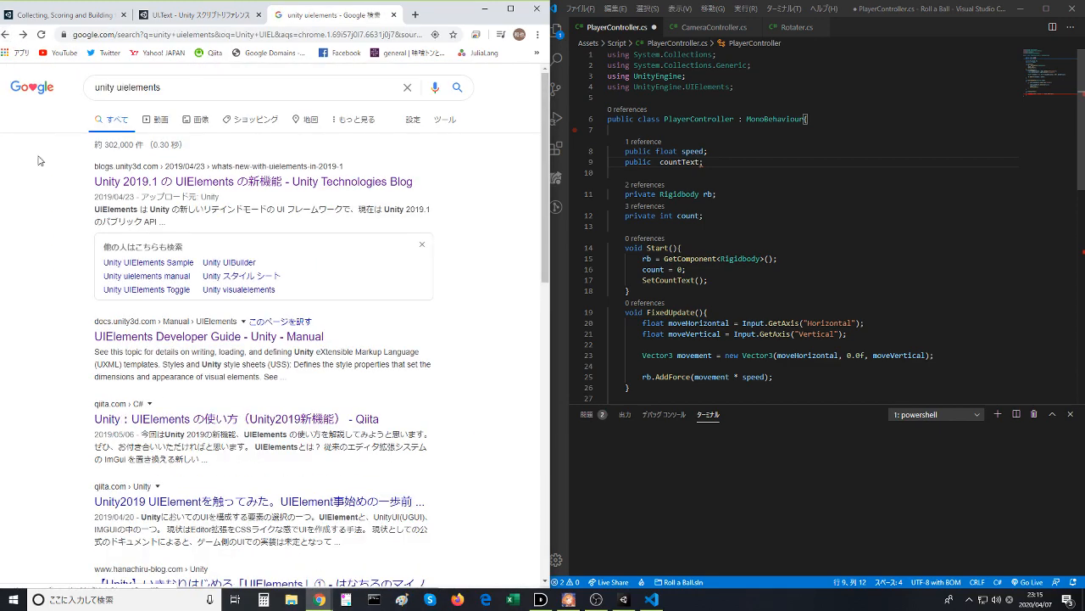
# - Skim the Qiita article on trying out UIElement in Unity 2019, and open the official Unity manual link in its references
pyautogui.scroll(-2, 109, 321)
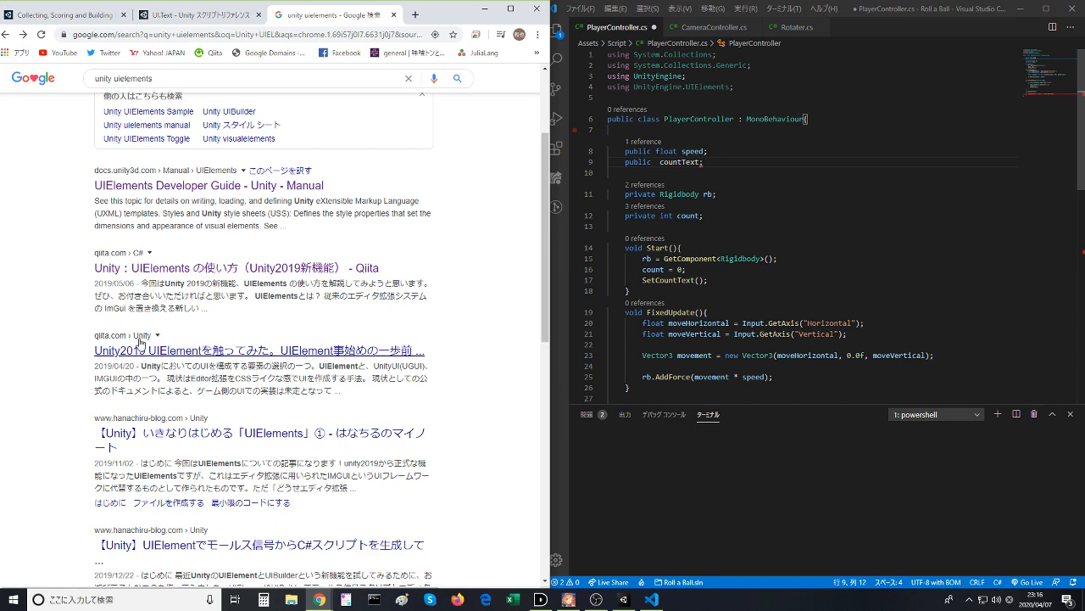
pyautogui.click(135, 348)
pyautogui.scroll(-8, 137, 334)
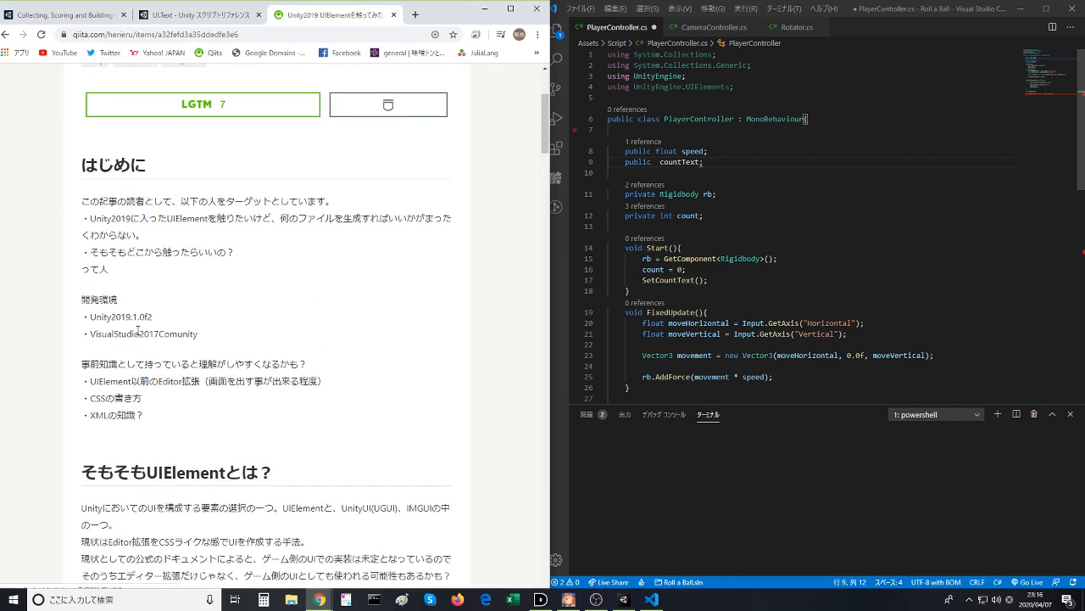
pyautogui.scroll(-2, 137, 335)
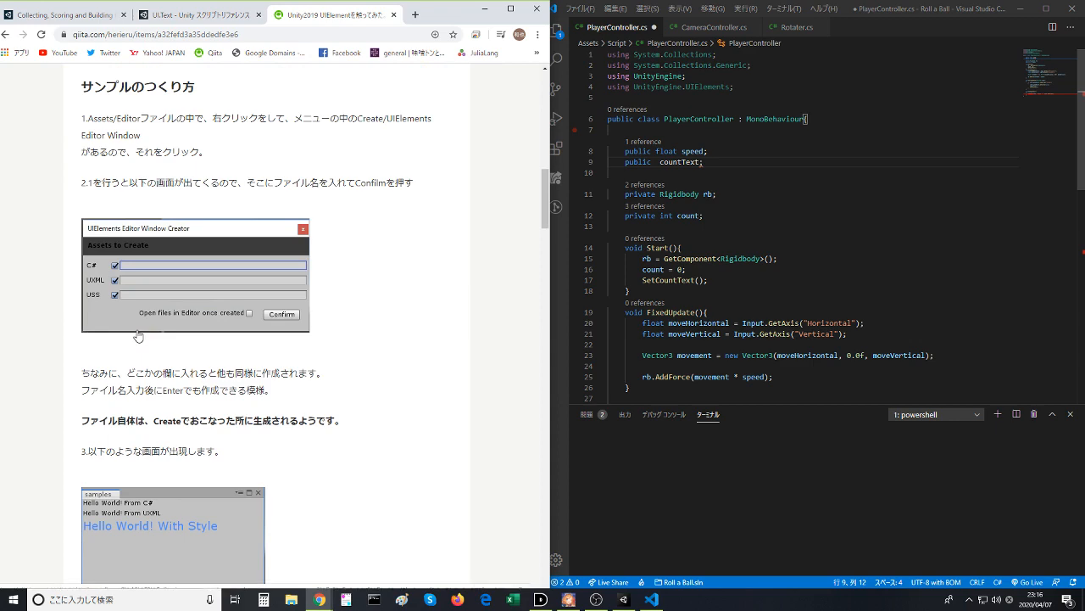
pyautogui.scroll(-4, 138, 336)
pyautogui.scroll(-3, 139, 335)
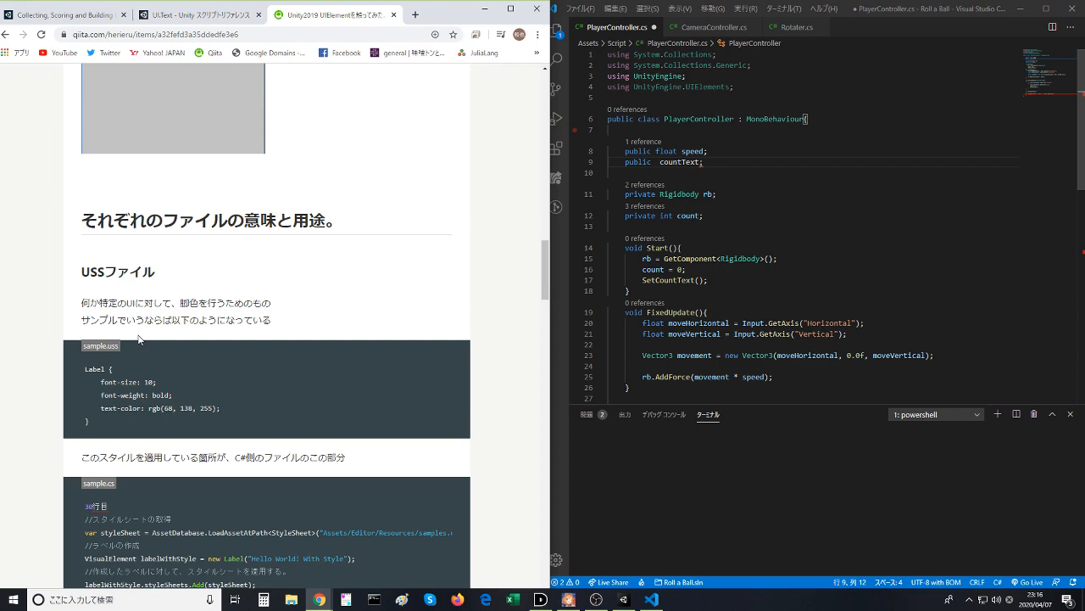
pyautogui.scroll(-7, 139, 339)
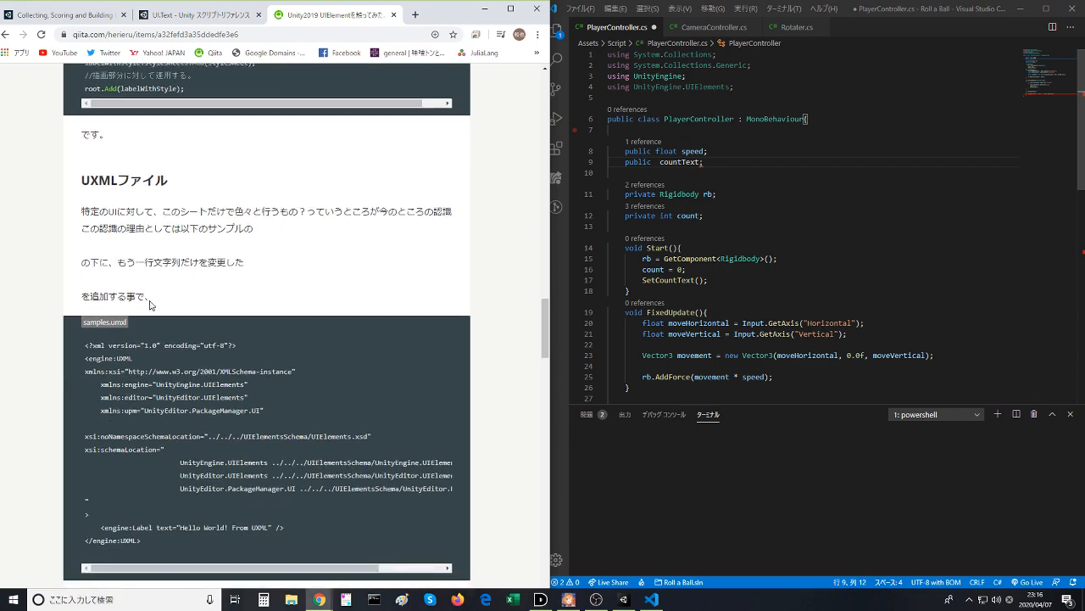
pyautogui.scroll(-7, 150, 305)
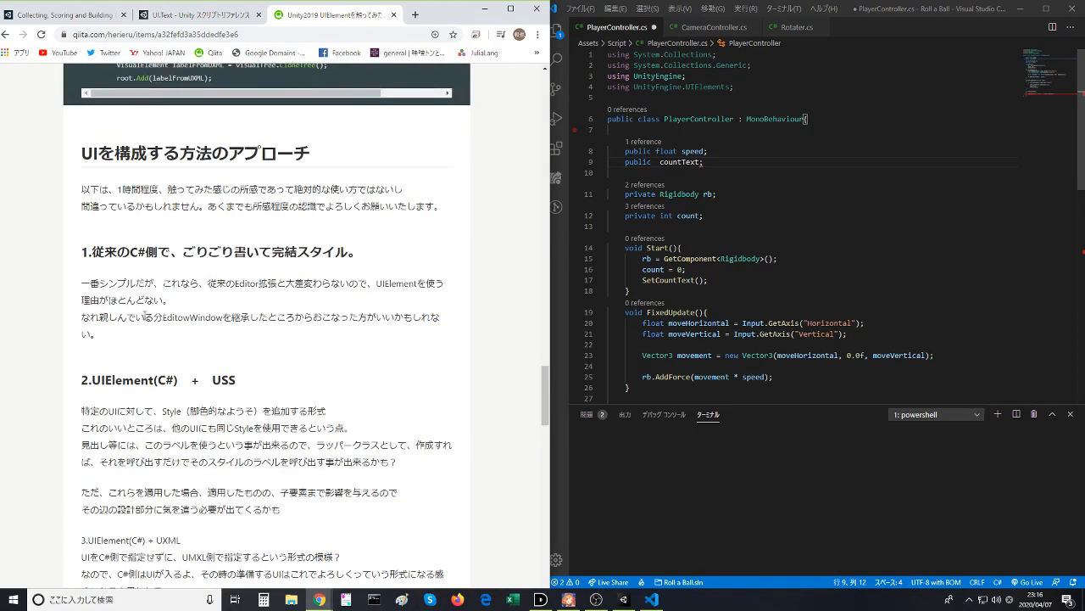
pyautogui.scroll(-2, 148, 317)
pyautogui.scroll(-3, 144, 319)
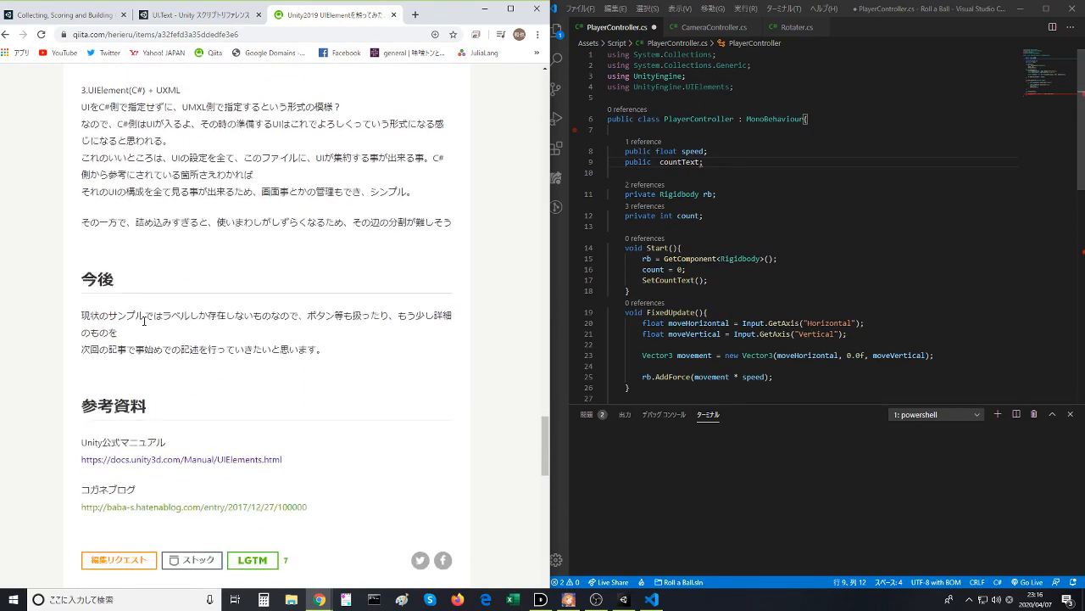
pyautogui.click(119, 459)
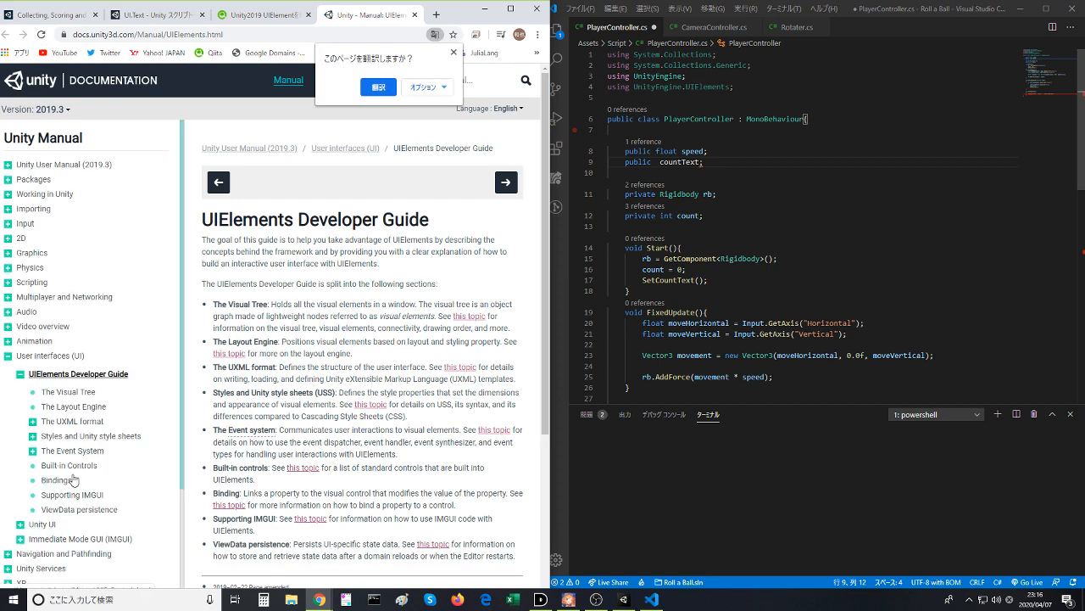
# - Expand the Unity UI section of the Unity Manual and open its UI How Tos page
pyautogui.click(22, 525)
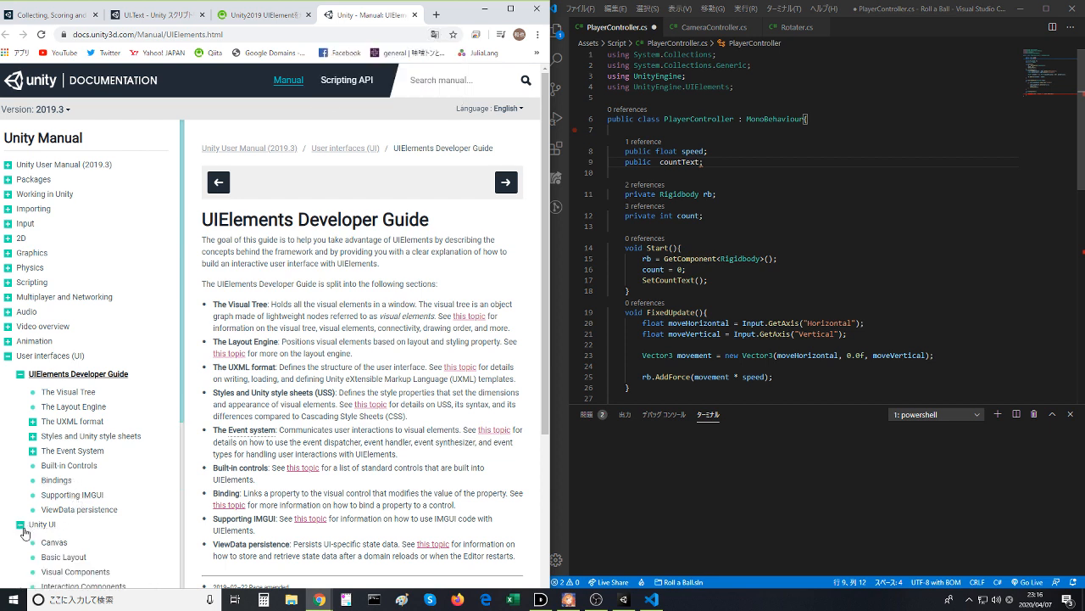
pyautogui.scroll(-1, 25, 532)
pyautogui.scroll(-1, 29, 537)
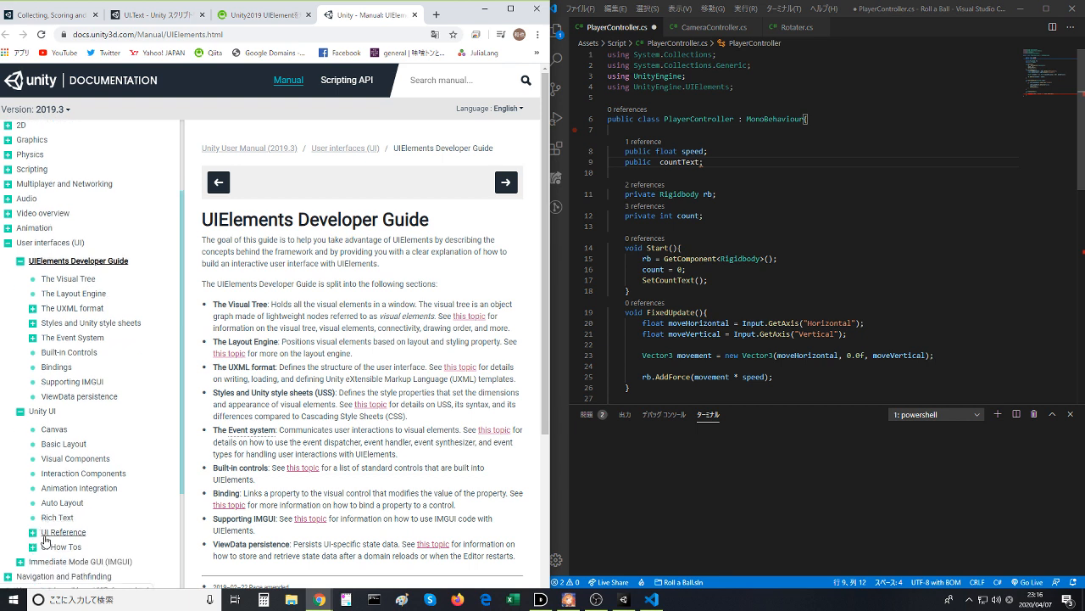
pyautogui.click(45, 548)
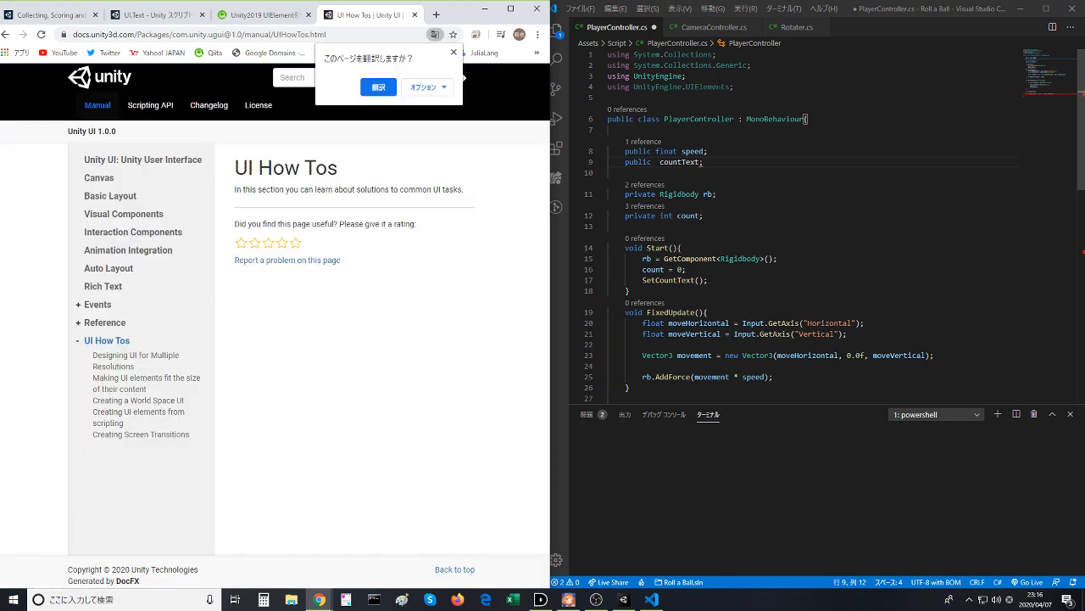
# - Try extending the UIElements using directive in PlayerController.cs to UnityEngine.UIElements.Experimental
pyautogui.click(737, 88)
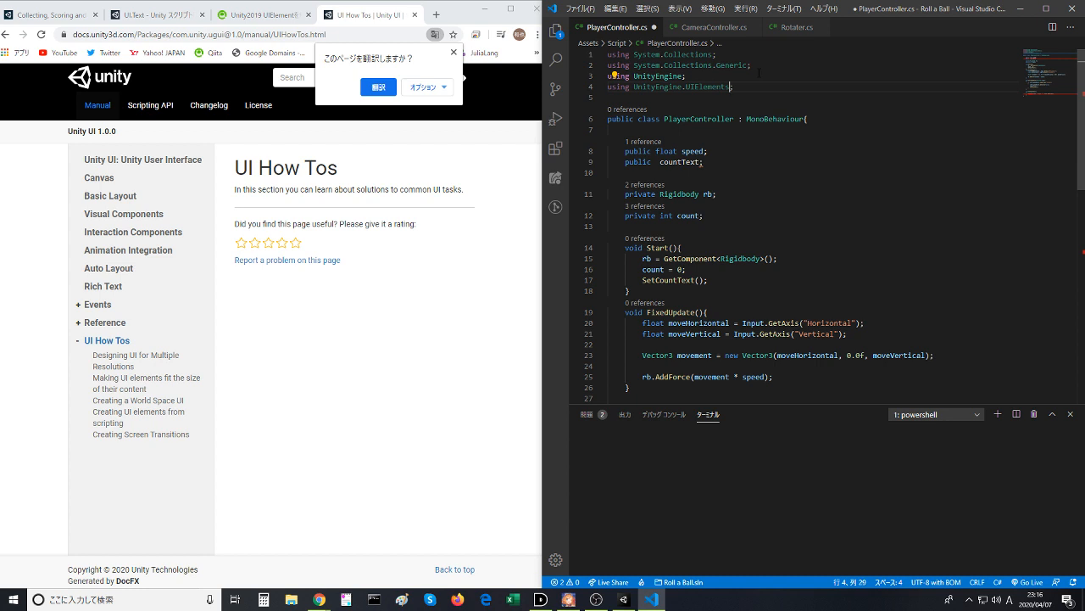
pyautogui.write('.')
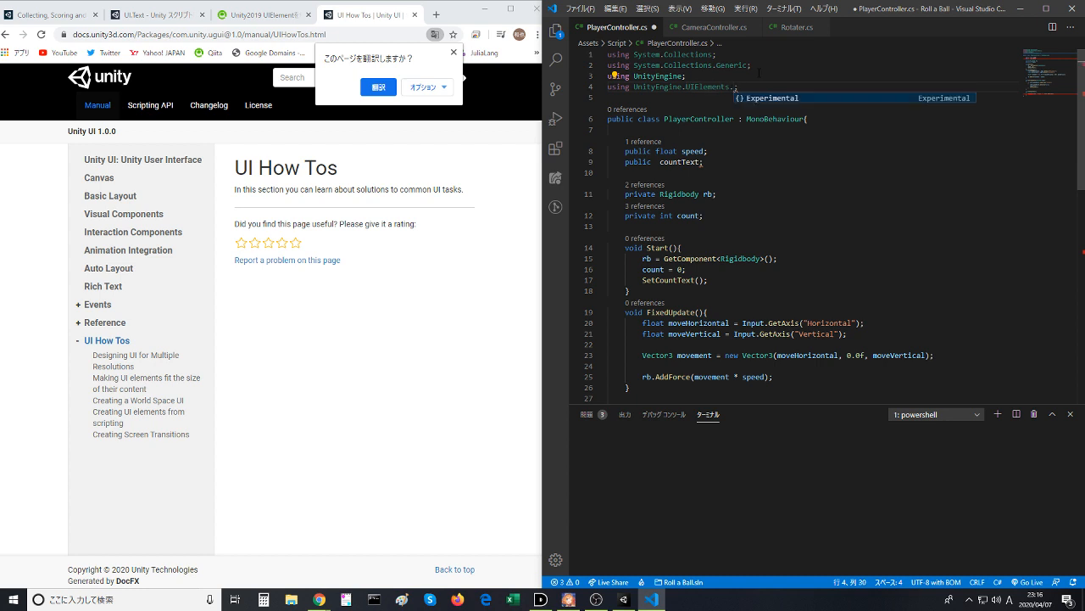
pyautogui.press('Return')
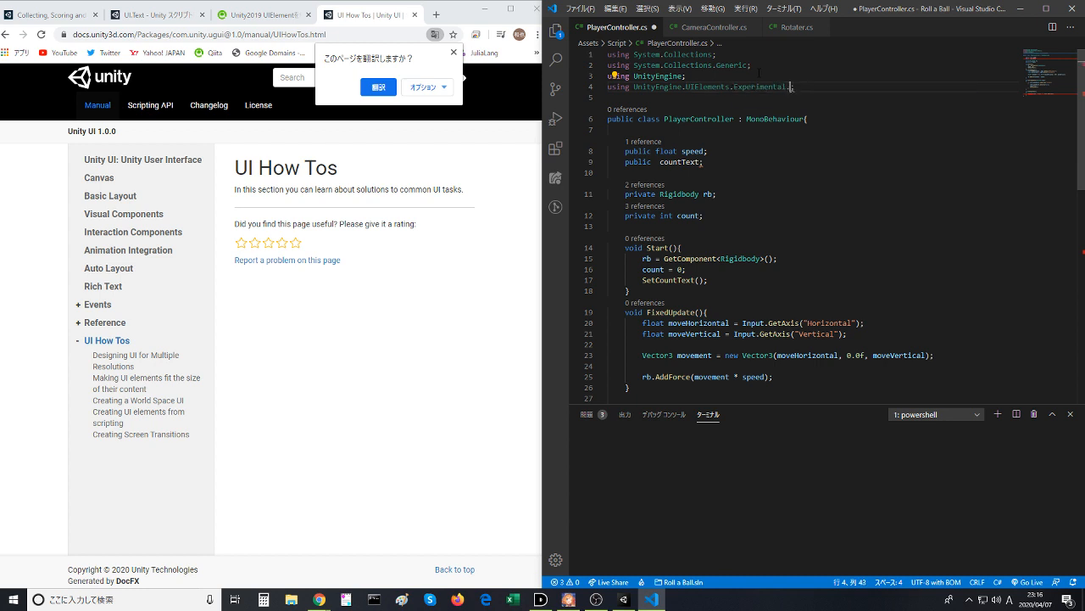
# - Try shortening the fourth using directive to UnityEngine.UI and save the script
pyautogui.press('BackSpace')
pyautogui.press('BackSpace')
pyautogui.press('BackSpace')
pyautogui.press('BackSpace')
pyautogui.press('BackSpace')
pyautogui.press('BackSpace')
pyautogui.press('BackSpace')
pyautogui.press('BackSpace')
pyautogui.press('BackSpace')
pyautogui.press('BackSpace')
pyautogui.press('BackSpace')
pyautogui.press('BackSpace')
pyautogui.press('BackSpace')
pyautogui.press('BackSpace')
pyautogui.press('BackSpace')
pyautogui.press('BackSpace')
pyautogui.press('BackSpace')
pyautogui.hotkey('ctrl', 's')
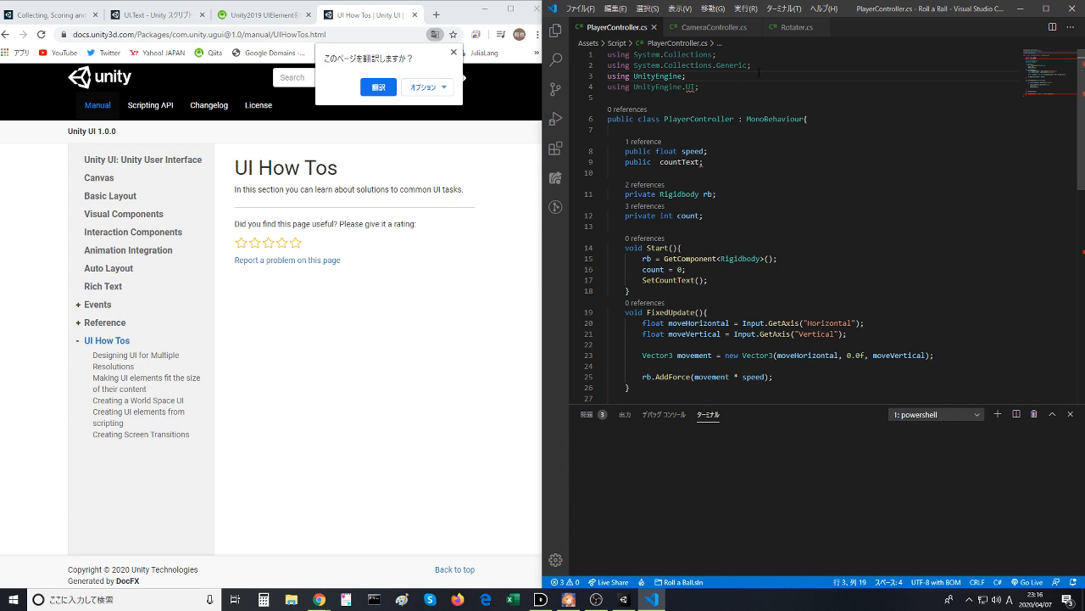
# - Undo the shortening of the using directive and remove Experimental so it reads UnityEngine.UIElements
pyautogui.hotkey('ctrl', 'z')
pyautogui.hotkey('ctrl', 'z')
pyautogui.hotkey('ctrl', 'z')
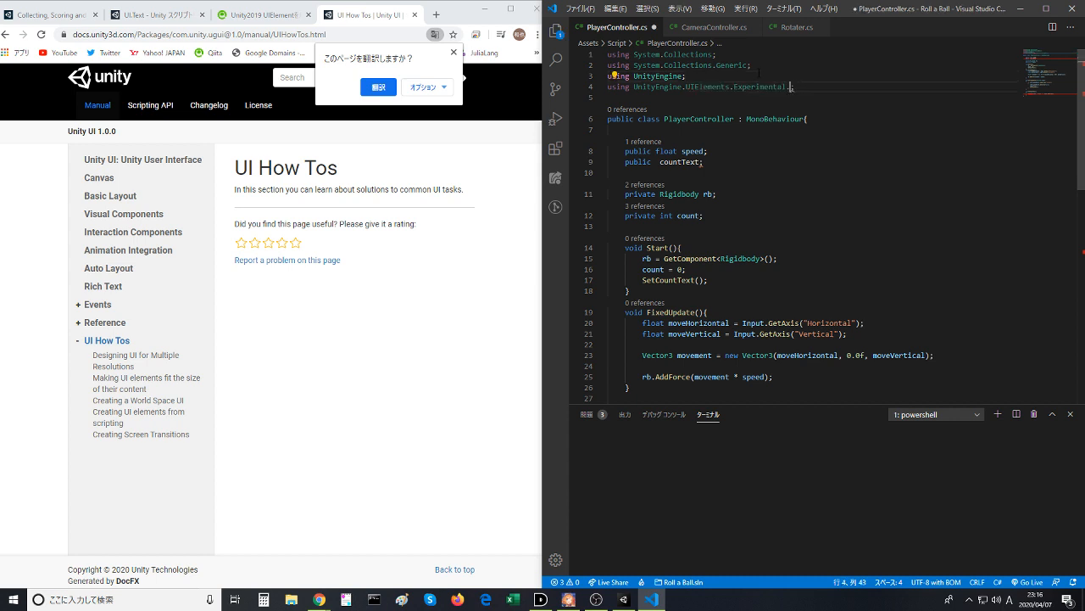
pyautogui.press('BackSpace')
pyautogui.press('BackSpace')
pyautogui.press('BackSpace')
pyautogui.press('BackSpace')
pyautogui.press('BackSpace')
pyautogui.press('BackSpace')
pyautogui.press('BackSpace')
pyautogui.press('BackSpace')
pyautogui.press('BackSpace')
pyautogui.press('BackSpace')
pyautogui.press('BackSpace')
# - Browse the namespace suggestions under UnityEngine in the third using directive, looking for a UI namespace
pyautogui.write('.')
pyautogui.press('Escape')
pyautogui.press('Up')
pyautogui.press('Left')
pyautogui.write('.')
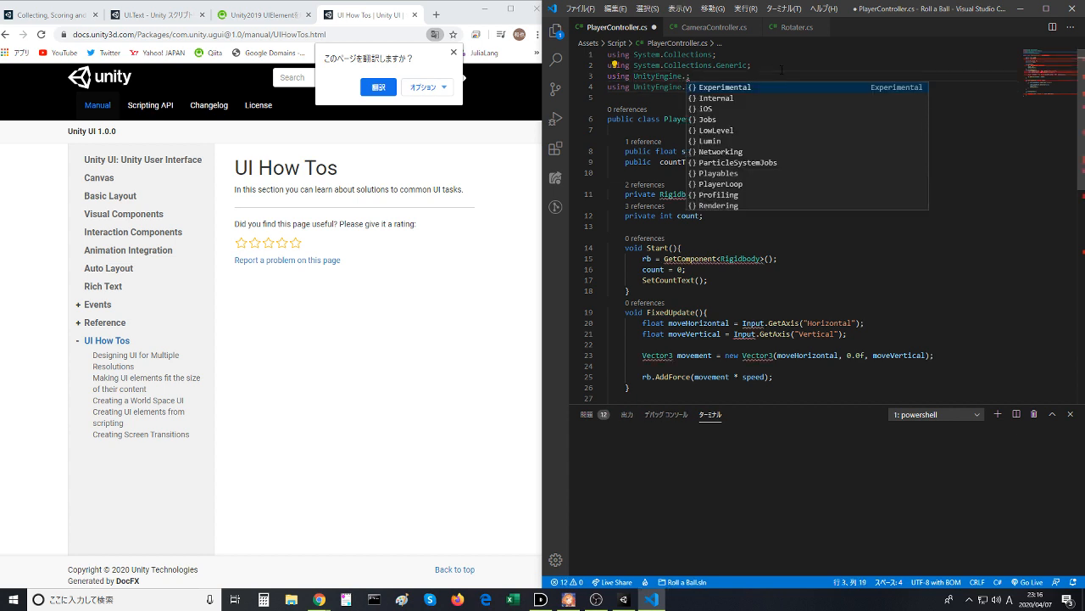
pyautogui.write('ui')
pyautogui.press('BackSpace')
pyautogui.press('BackSpace')
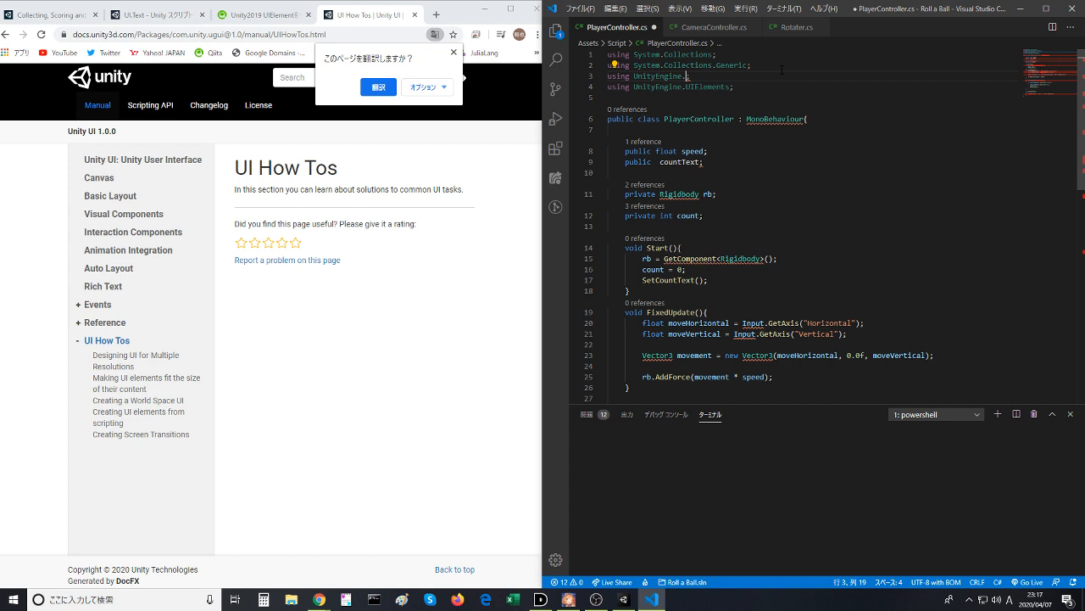
pyautogui.hotkey('ctrl', 'space')
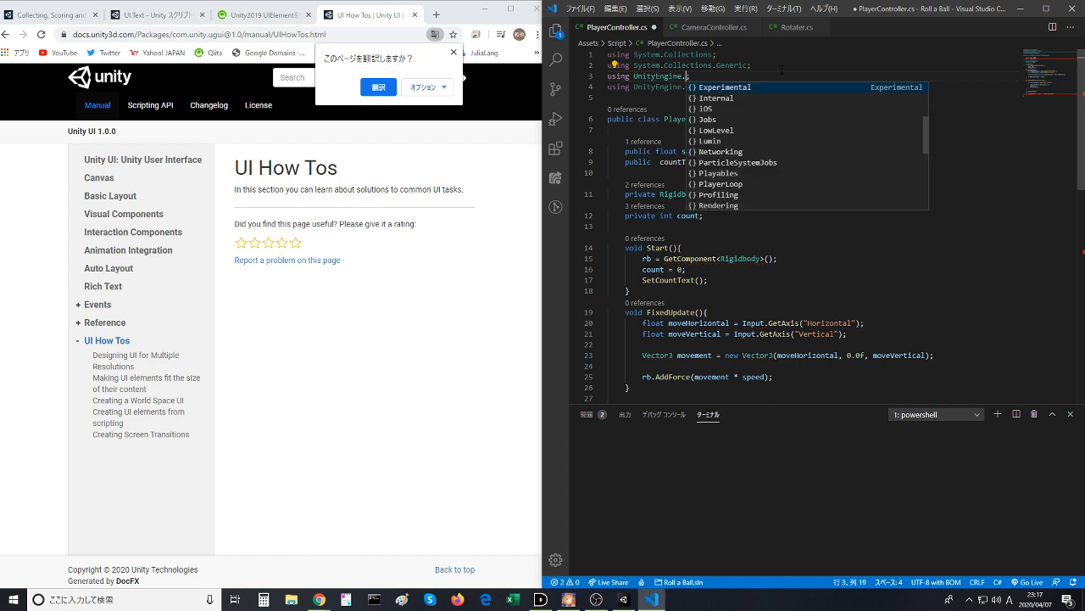
pyautogui.press('Down')
pyautogui.press('Down')
pyautogui.press('Down')
pyautogui.press('Down')
pyautogui.press('Down')
pyautogui.press('Down')
pyautogui.press('Down')
pyautogui.press('Down')
pyautogui.press('Down')
pyautogui.press('Down')
pyautogui.press('Down')
pyautogui.press('Down')
pyautogui.press('Down')
pyautogui.press('Down')
pyautogui.press('Down')
pyautogui.press('Down')
pyautogui.press('Down')
pyautogui.press('Down')
pyautogui.press('Down')
pyautogui.press('Down')
pyautogui.press('Down')
pyautogui.press('Down')
pyautogui.press('Down')
pyautogui.press('Down')
pyautogui.press('Down')
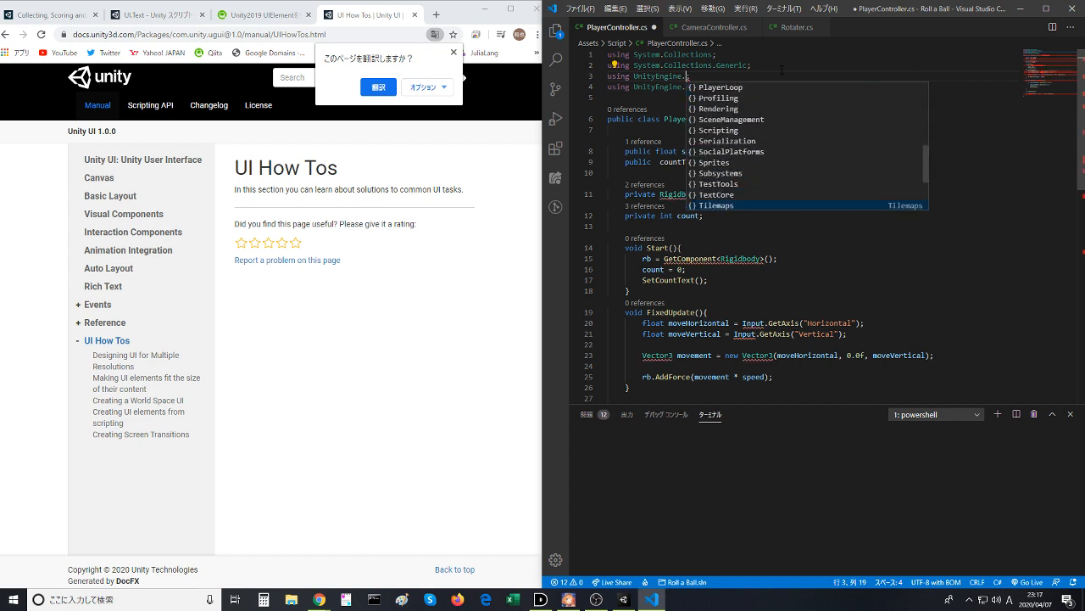
pyautogui.press('Up')
pyautogui.press('Up')
pyautogui.press('Up')
pyautogui.press('Up')
pyautogui.press('Up')
pyautogui.press('Up')
pyautogui.press('Up')
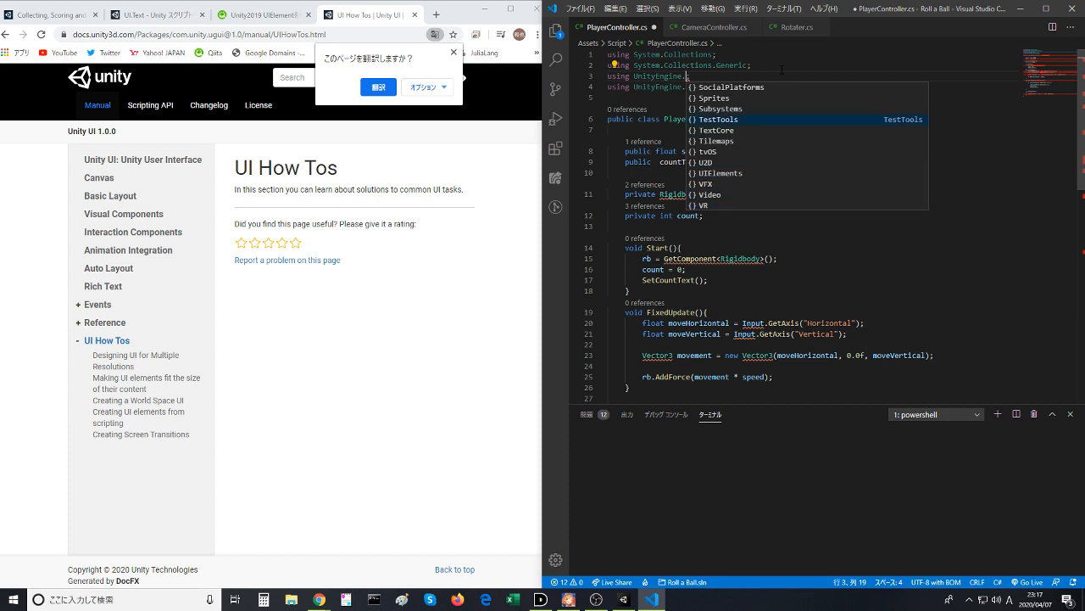
pyautogui.press('Up')
pyautogui.press('Up')
pyautogui.press('Up')
pyautogui.press('Up')
pyautogui.press('Up')
pyautogui.press('Up')
pyautogui.press('Up')
pyautogui.press('Up')
pyautogui.press('Up')
pyautogui.press('Up')
pyautogui.press('Up')
pyautogui.press('Up')
pyautogui.press('Up')
pyautogui.press('Up')
pyautogui.press('Up')
pyautogui.press('Up')
pyautogui.press('Up')
pyautogui.press('Up')
pyautogui.press('Up')
pyautogui.press('Up')
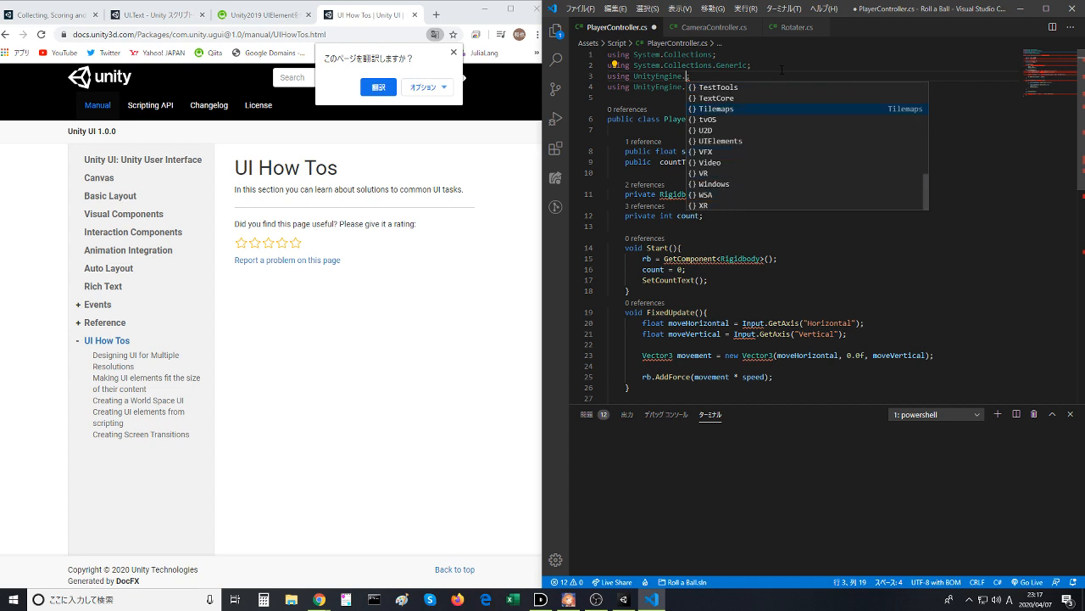
# - Remove the trailing period from the UnityEngine using directive and save PlayerController.cs
pyautogui.press('BackSpace')
pyautogui.click(782, 69)
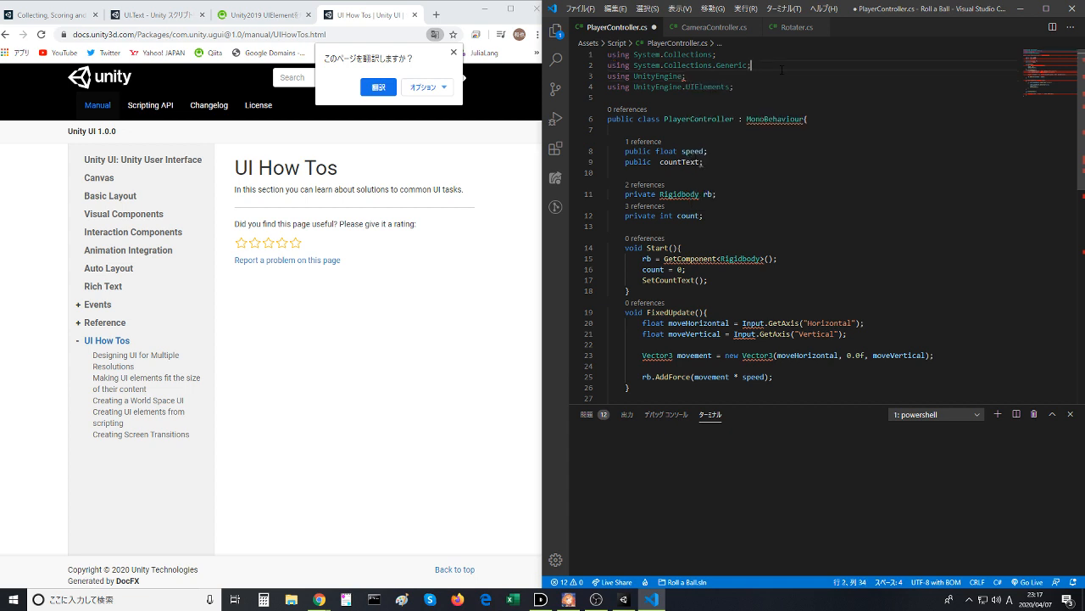
pyautogui.hotkey('ctrl', 's')
# - Leave the manual and the Qiita article, and look through further results of the unity uielements search
pyautogui.click(356, 366)
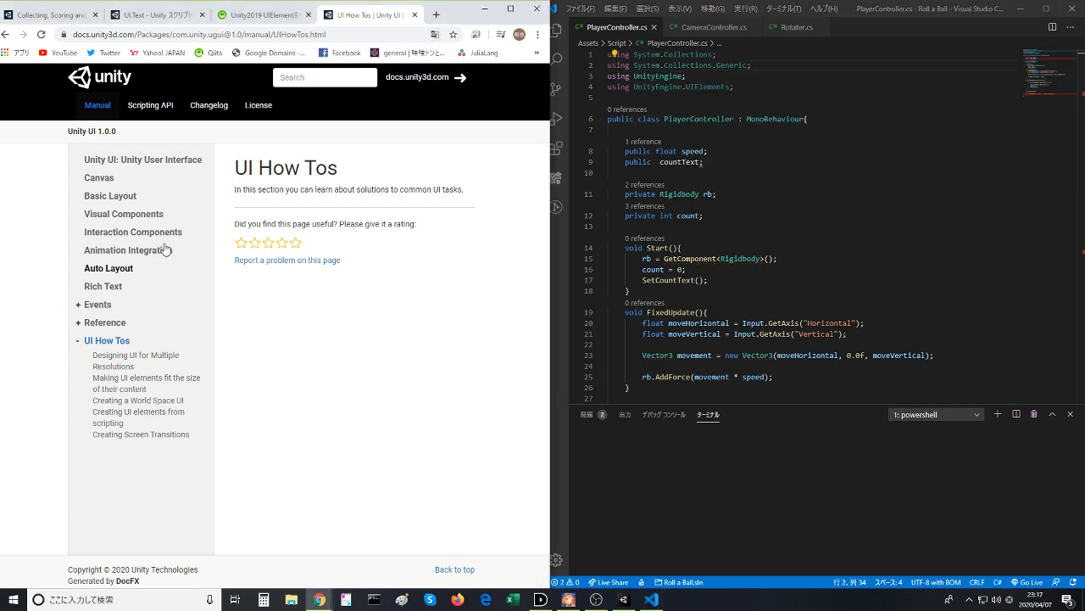
pyautogui.click(6, 34)
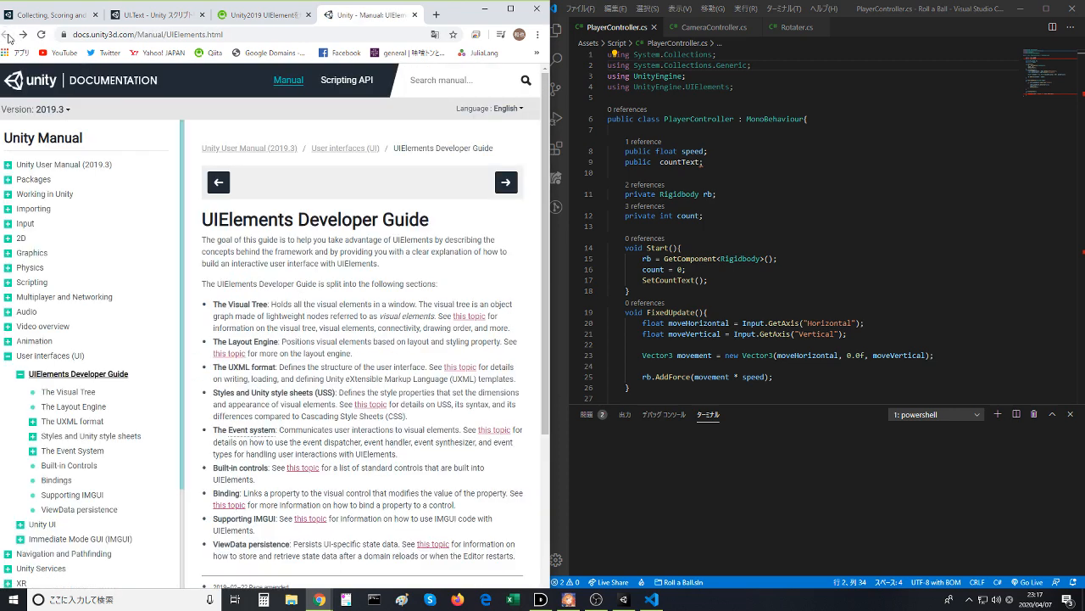
pyautogui.click(286, 18)
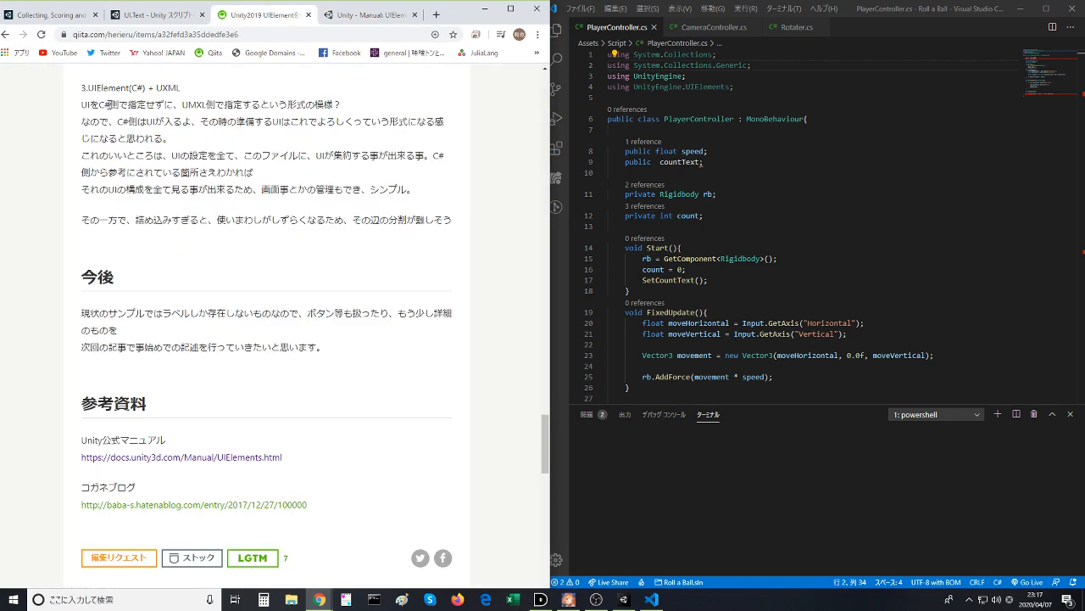
pyautogui.click(7, 34)
pyautogui.scroll(-2, 269, 390)
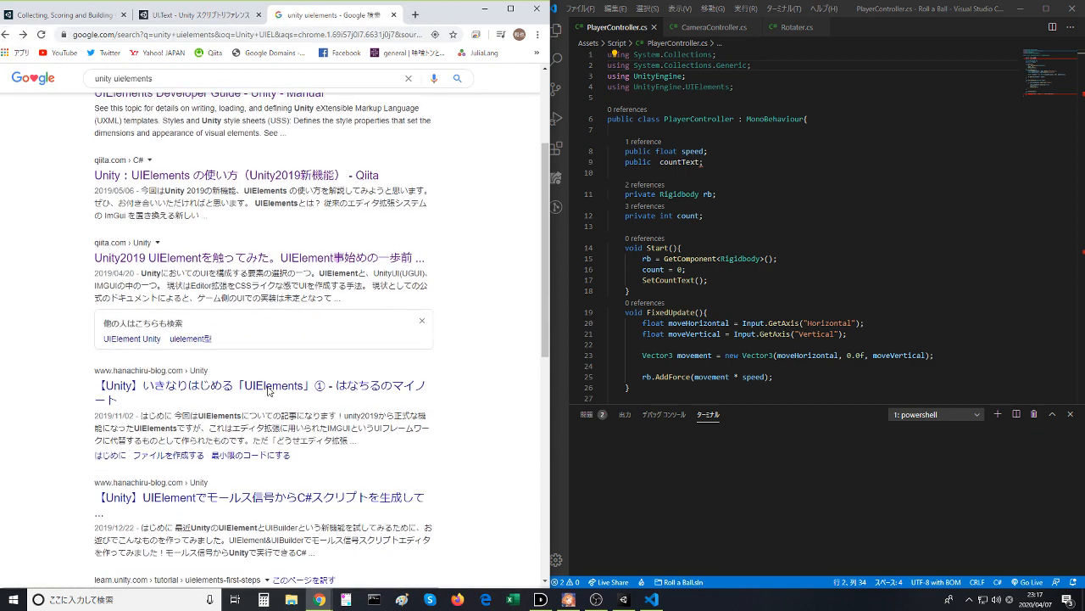
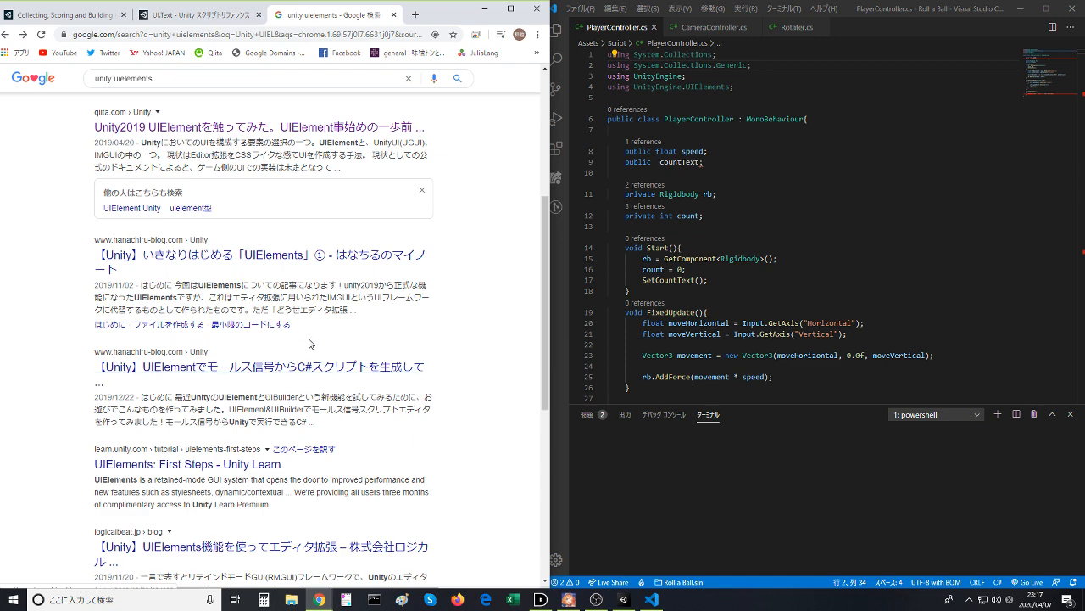
# - Read the introductory UIElements blog article, examine the using directives in its Test.cs sample, and return to the search results
pyautogui.click(280, 257)
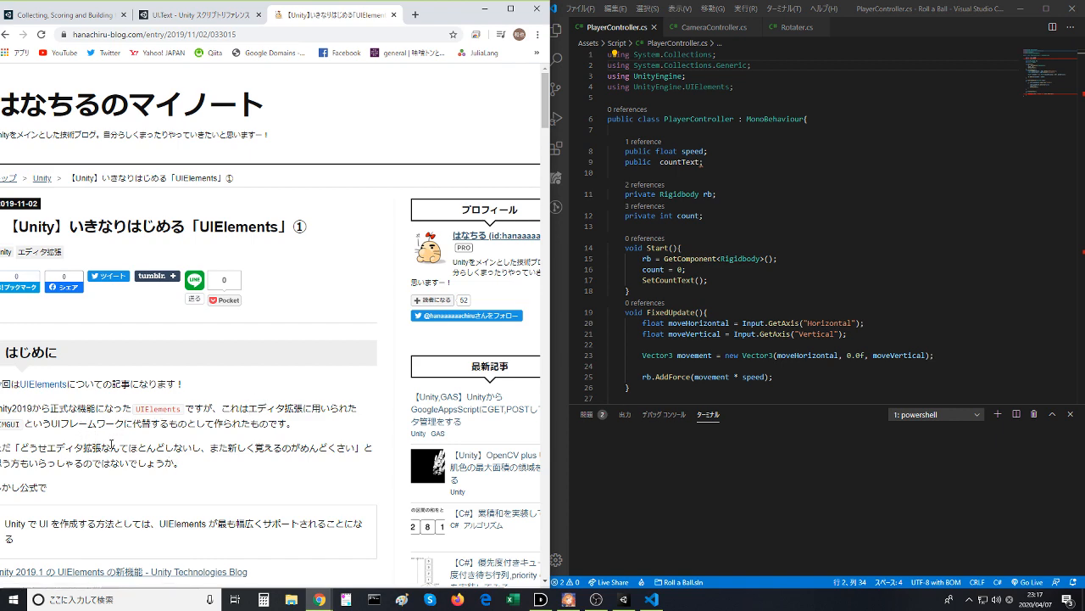
pyautogui.scroll(-1, 111, 444)
pyautogui.moveTo(442, 23); pyautogui.dragTo(452, 17)
pyautogui.scroll(-4, 296, 326)
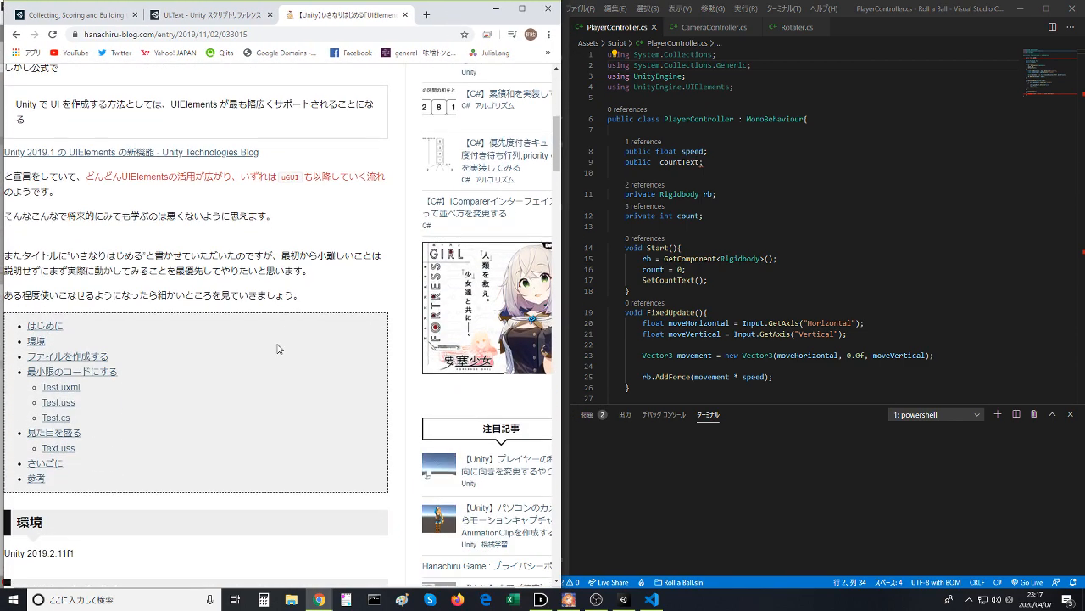
pyautogui.scroll(-1, 282, 344)
pyautogui.click(64, 310)
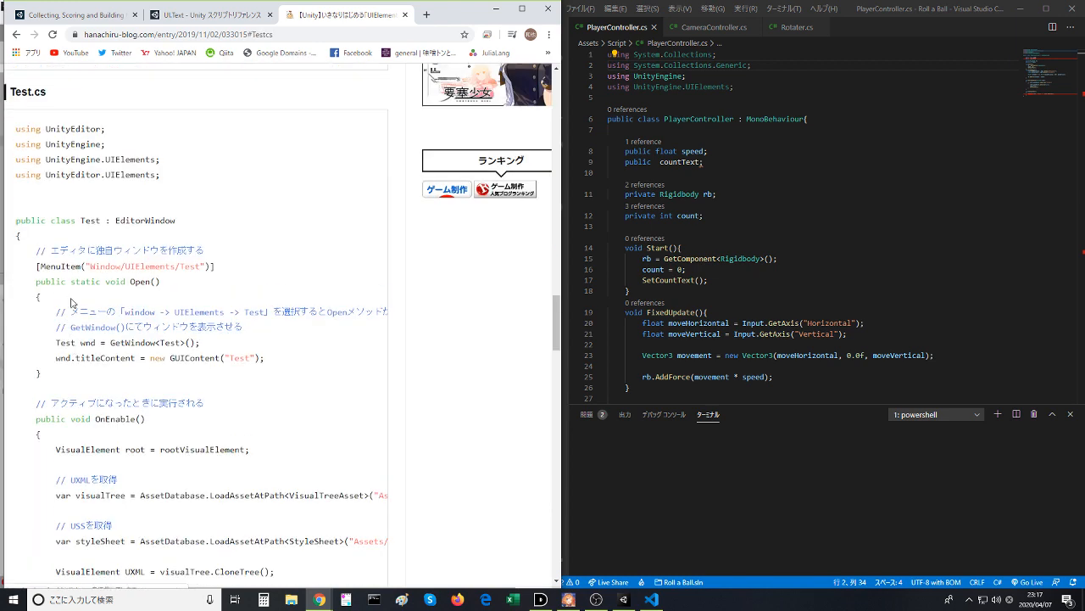
pyautogui.scroll(-3, 69, 263)
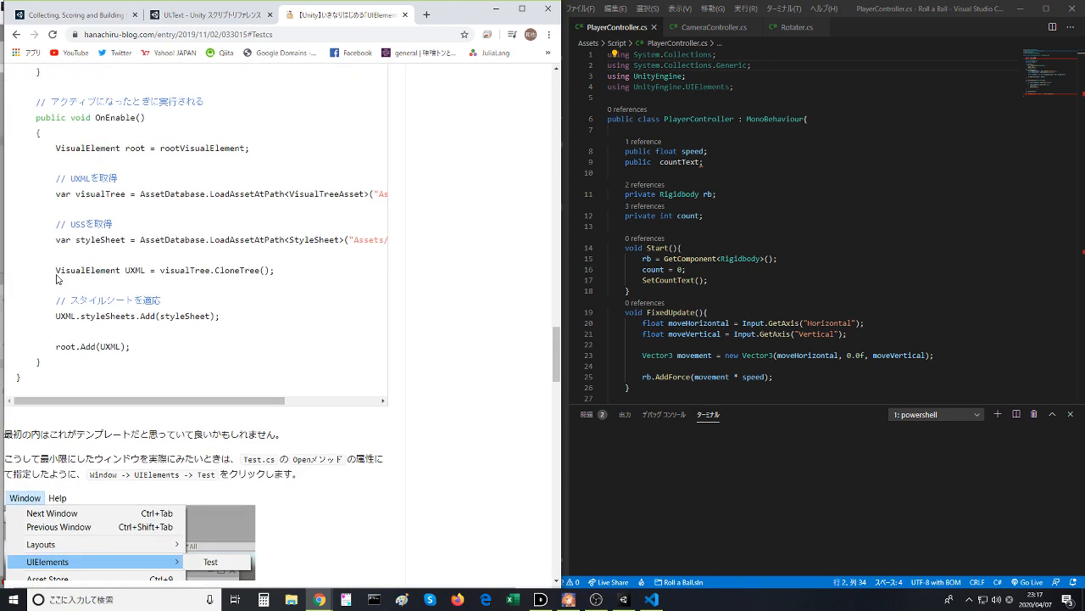
pyautogui.scroll(7, 57, 273)
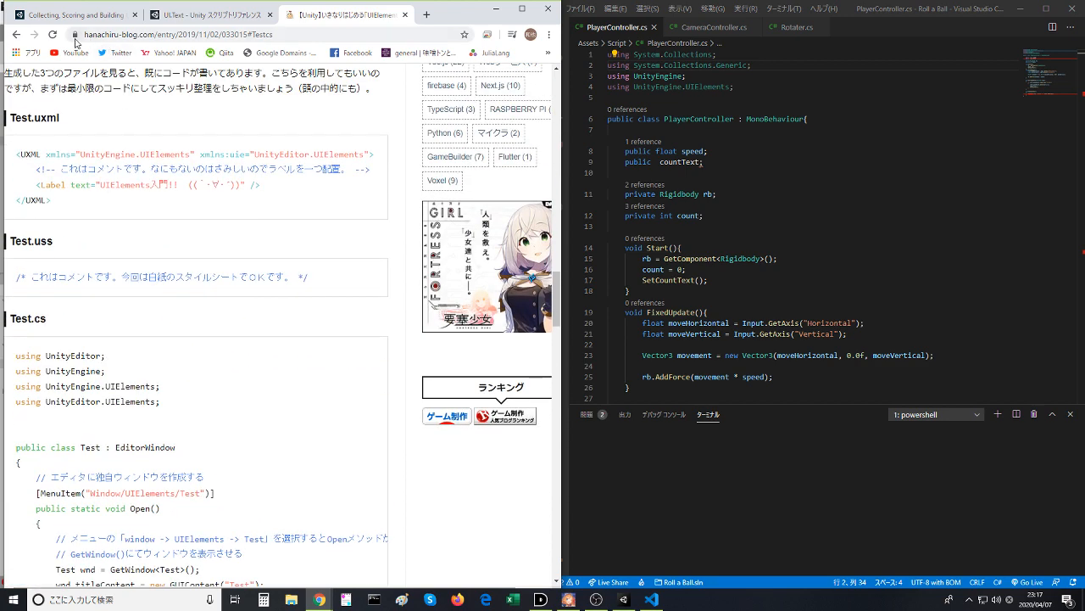
pyautogui.click(16, 34)
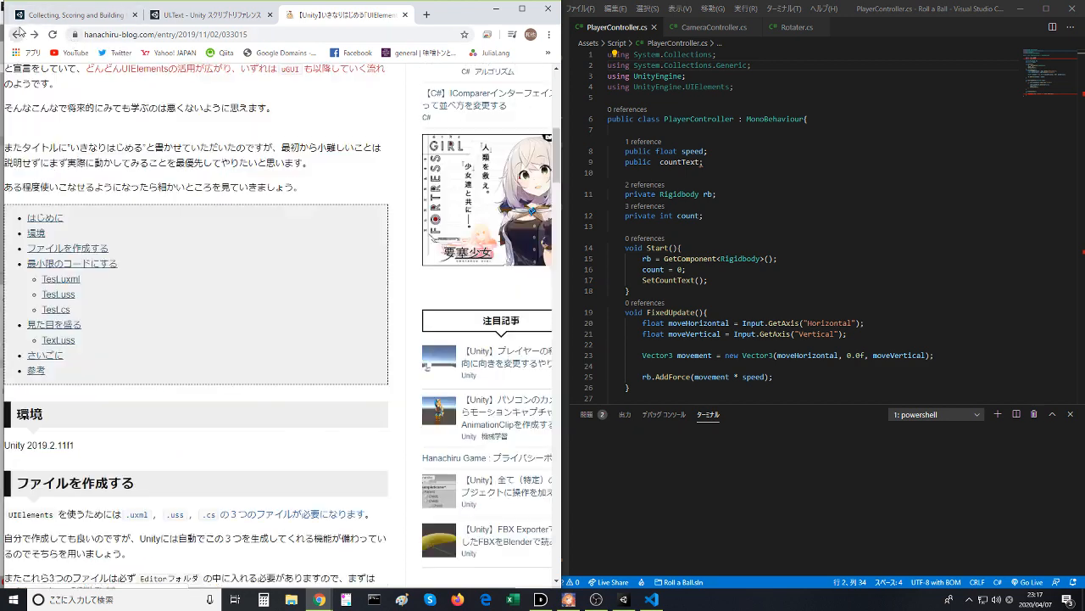
pyautogui.click(17, 34)
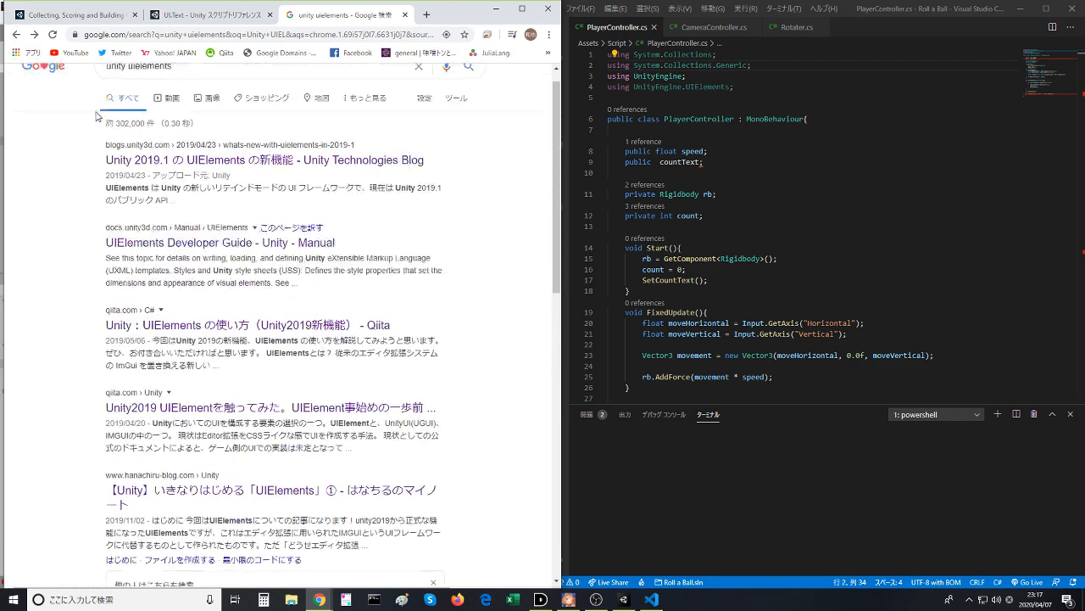
# - Search Google for "unity ui text 変更" instead
pyautogui.doubleClick(249, 86)
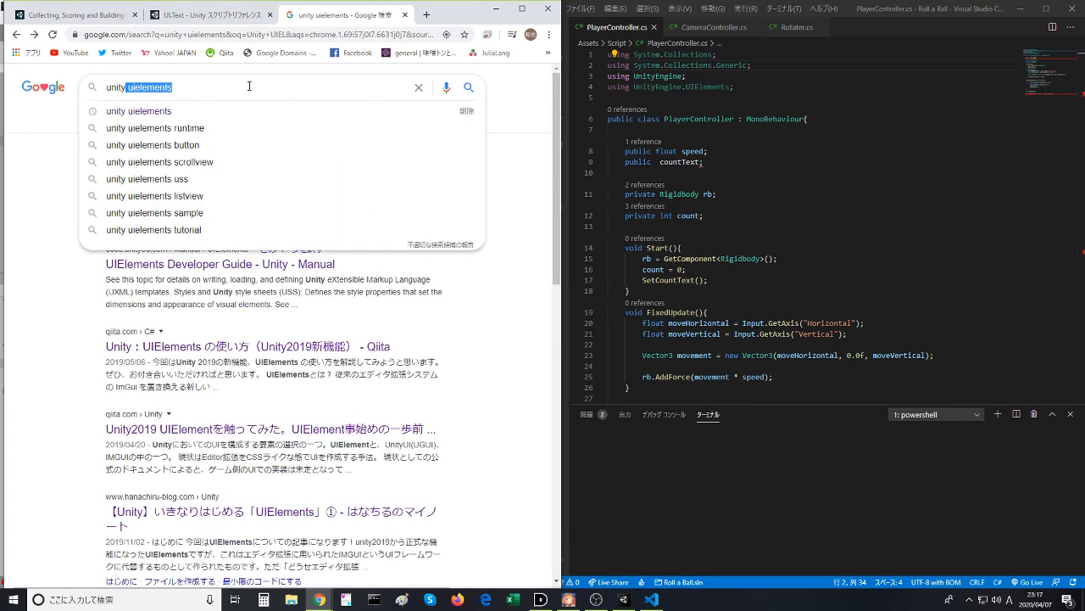
pyautogui.press('BackSpace')
pyautogui.write('UI ')
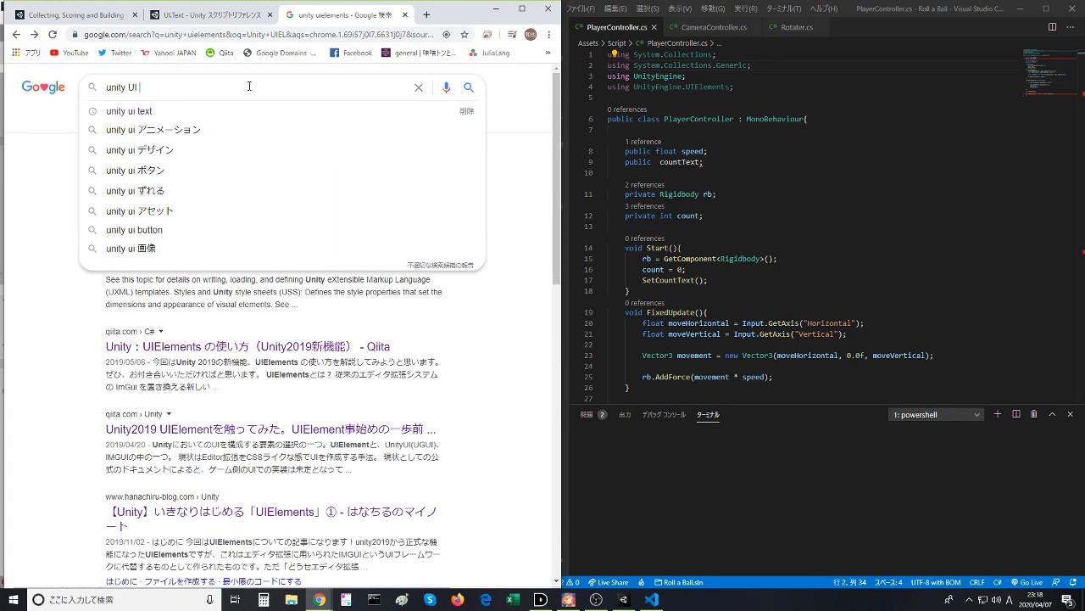
pyautogui.write('texdt')
pyautogui.press('Down')
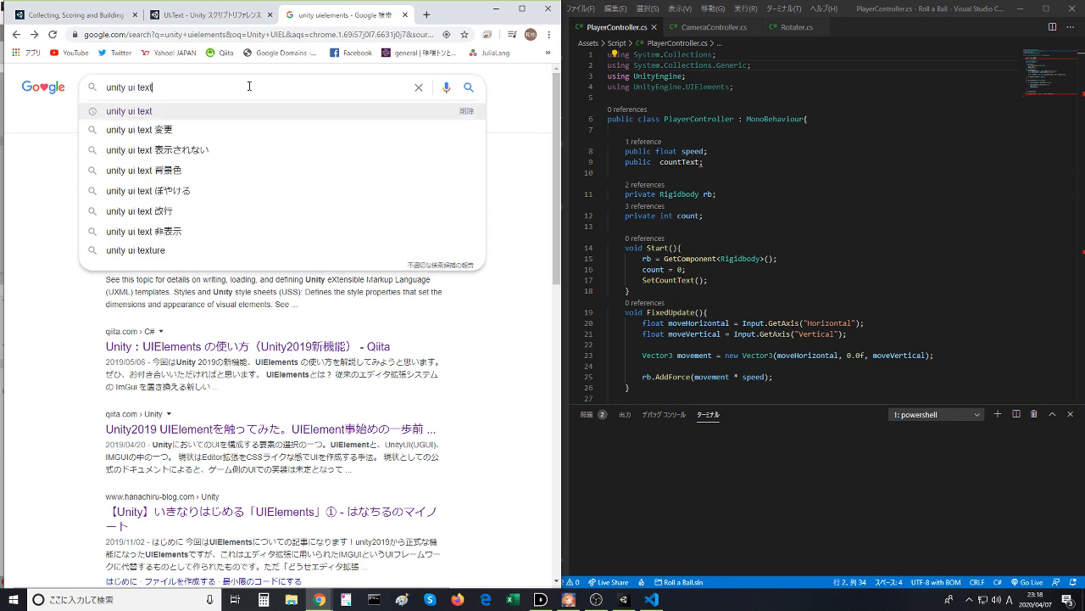
pyautogui.press('Down')
pyautogui.press('Return')
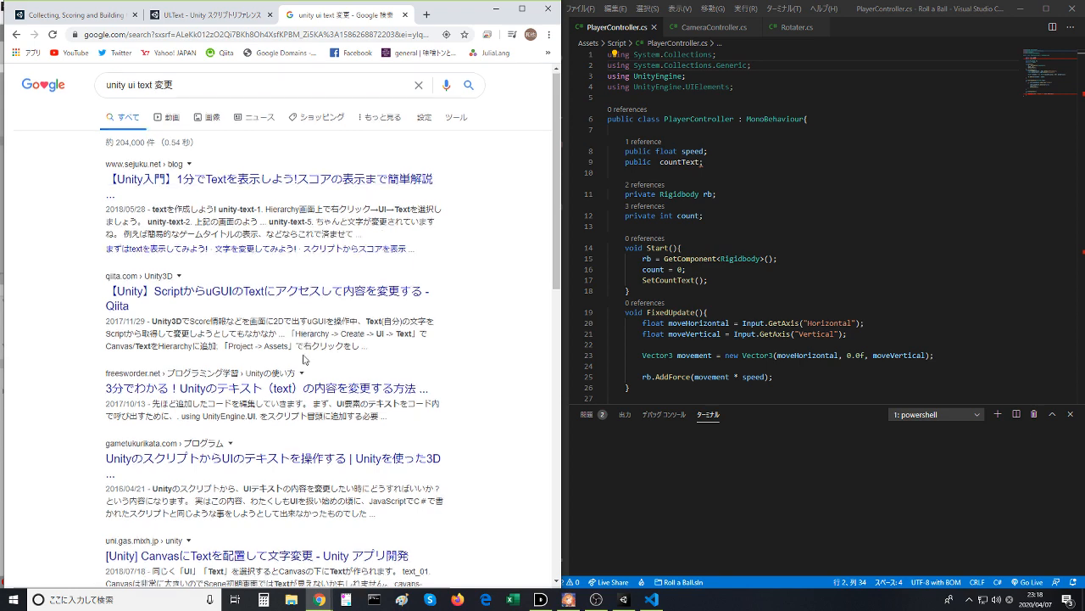
# - Look through the search results and open the UI.Text page of the Unity script reference
pyautogui.scroll(-3, 304, 363)
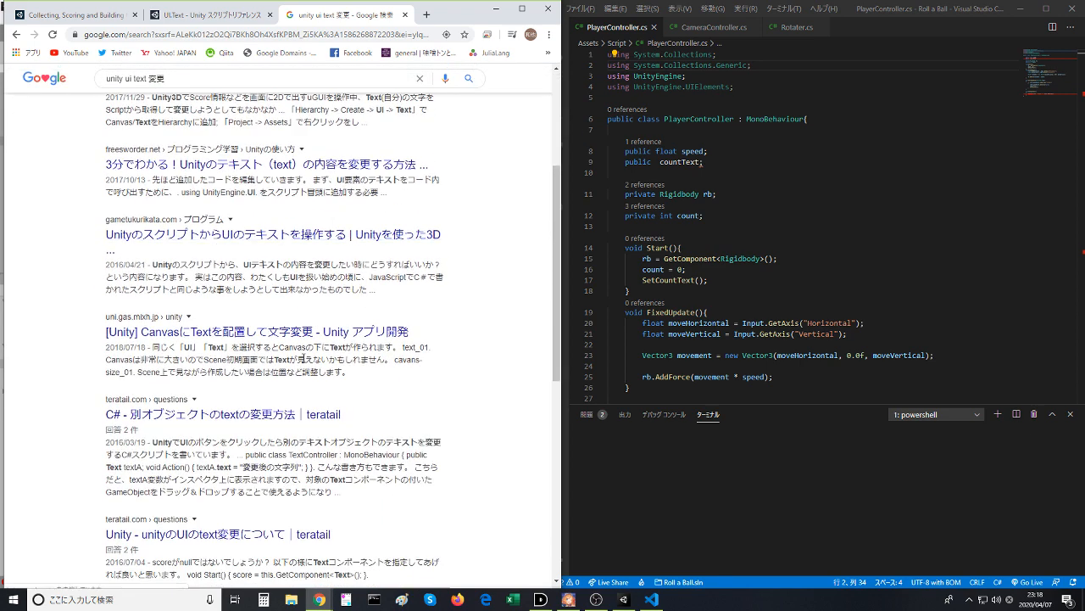
pyautogui.scroll(-1, 304, 359)
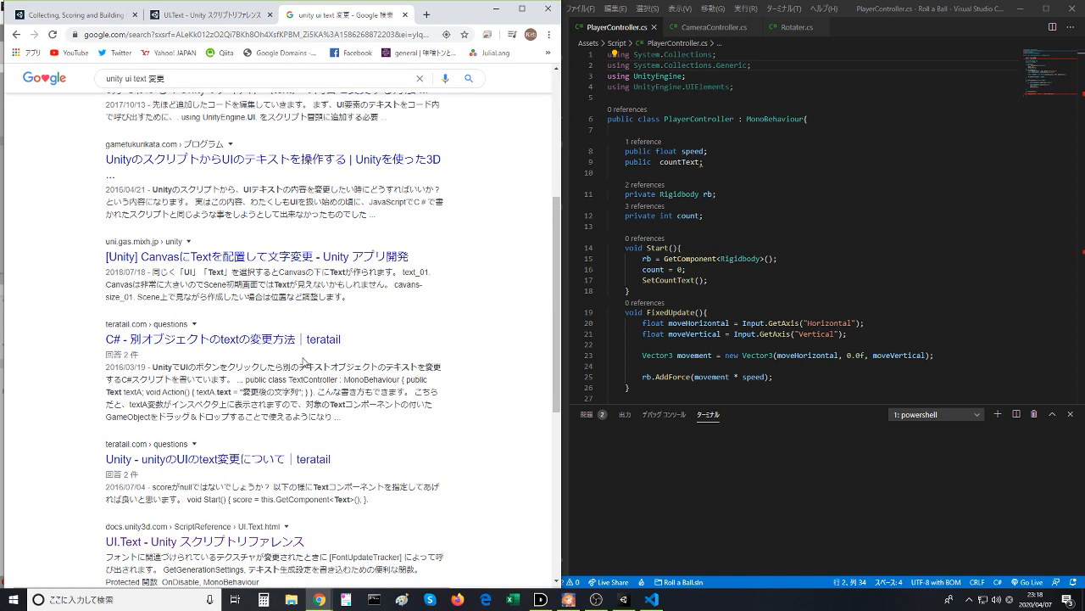
pyautogui.scroll(-3, 304, 360)
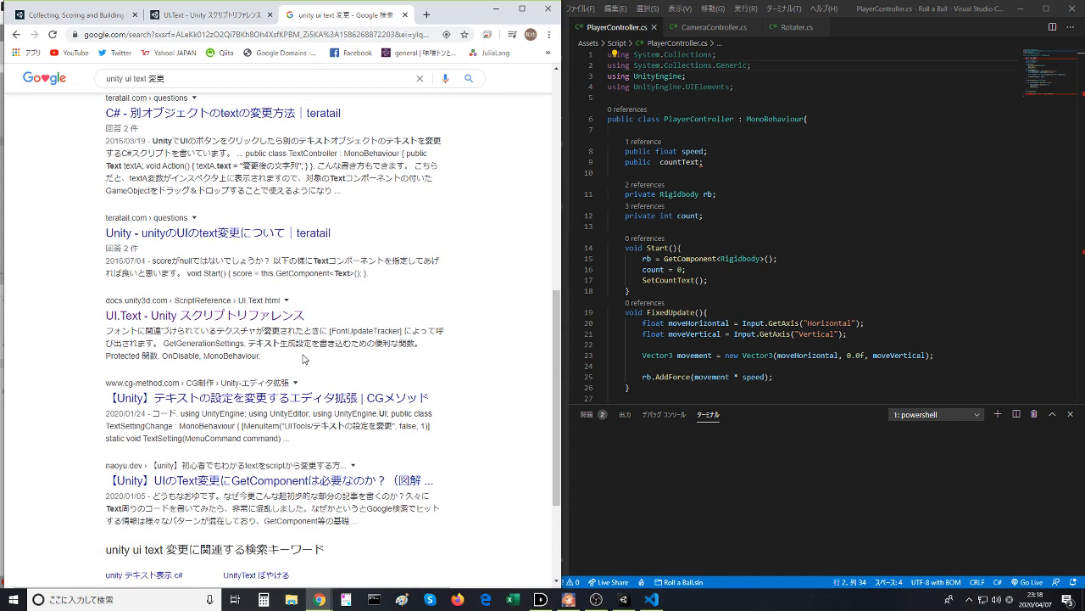
pyautogui.click(274, 314)
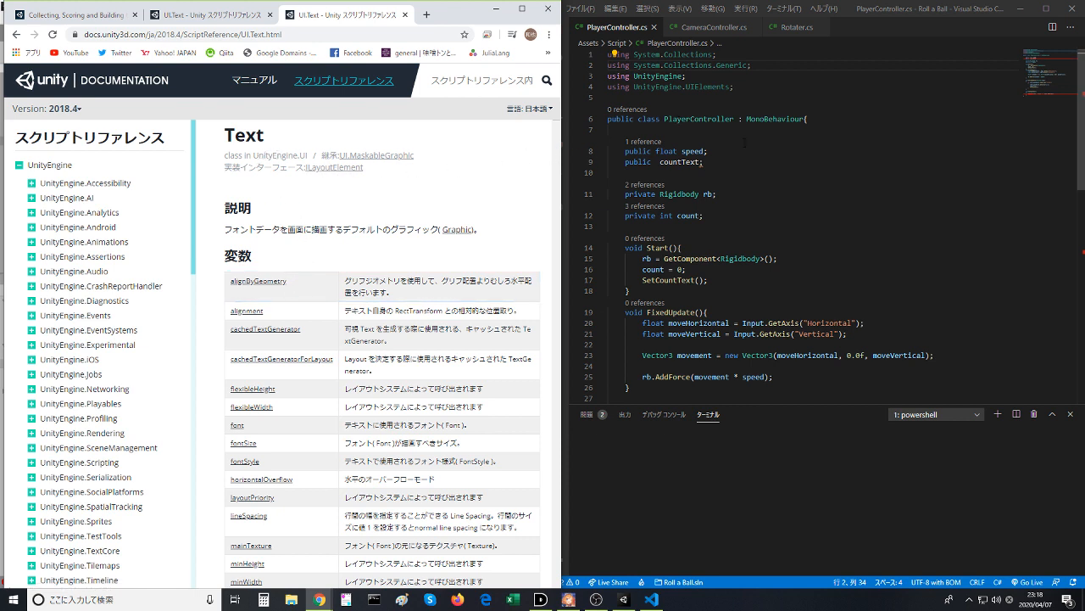
# - In PlayerController.cs, change the UIElements using directive to UnityEngine.UI and save the file
pyautogui.doubleClick(708, 86)
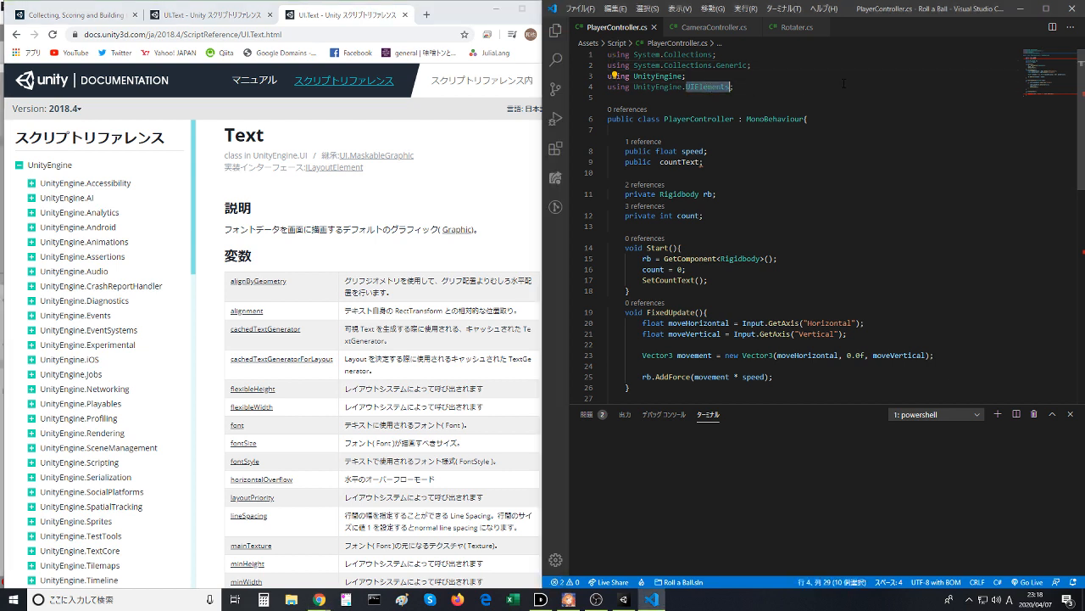
pyautogui.write('UI')
pyautogui.press('Escape')
pyautogui.press('Up')
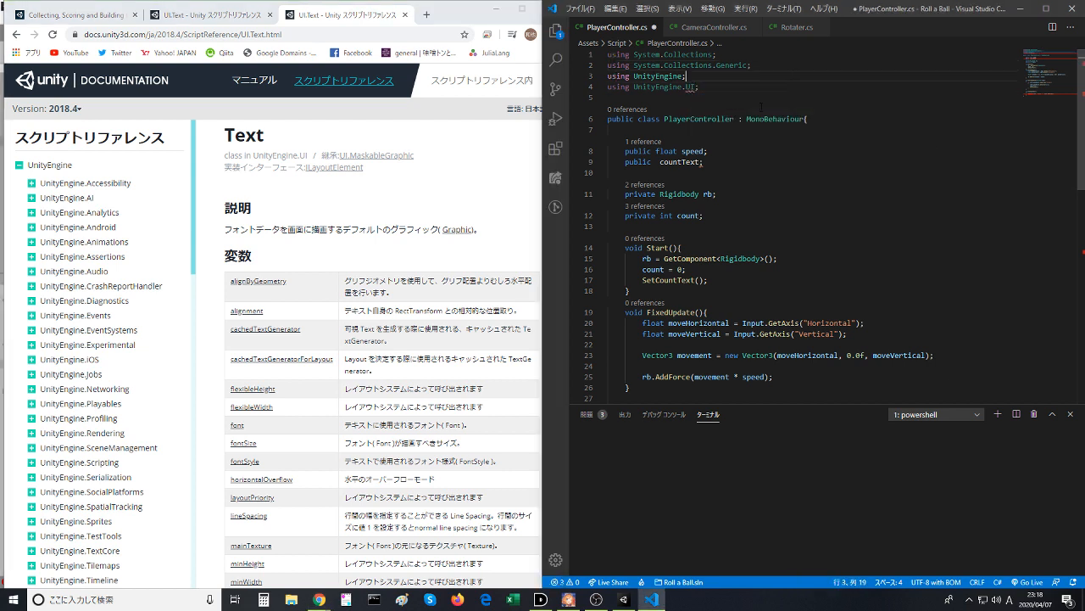
pyautogui.hotkey('ctrl', 's')
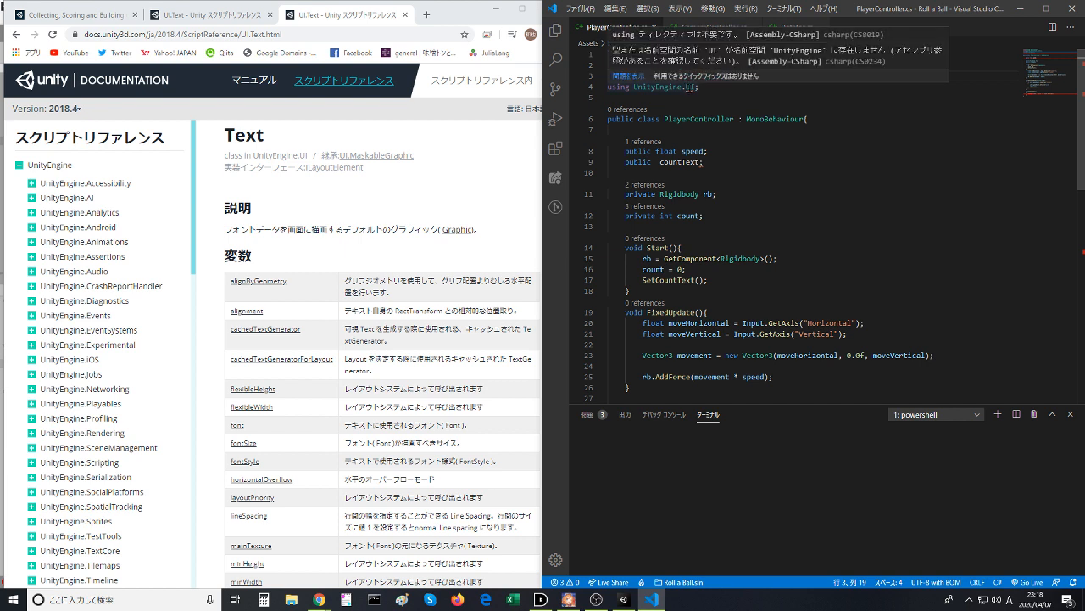
# - Declare the public countText variable with the type Text and save the script
pyautogui.click(652, 161)
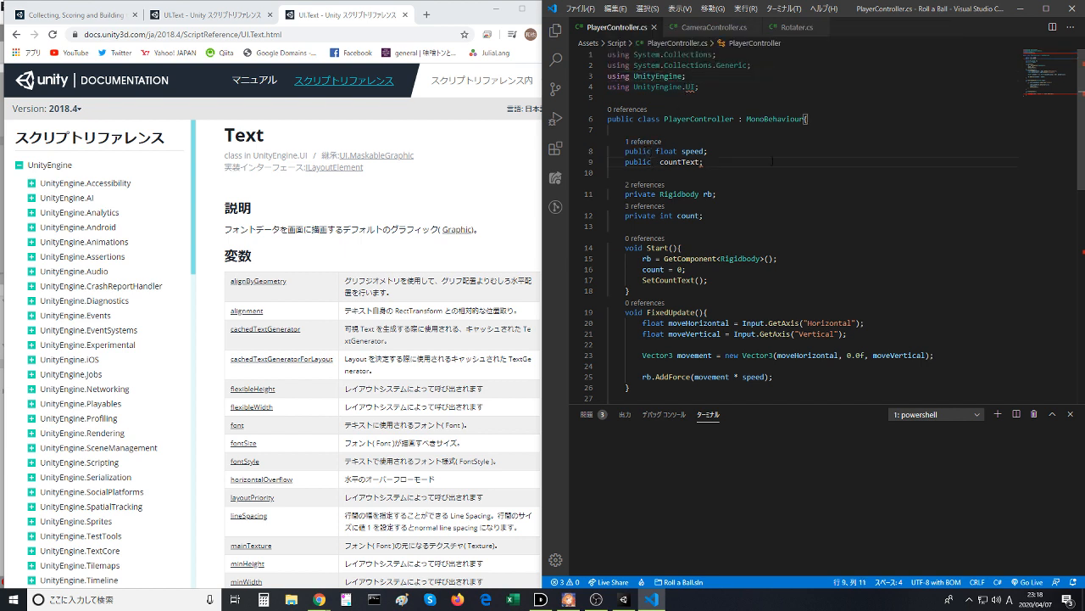
pyautogui.write('Text')
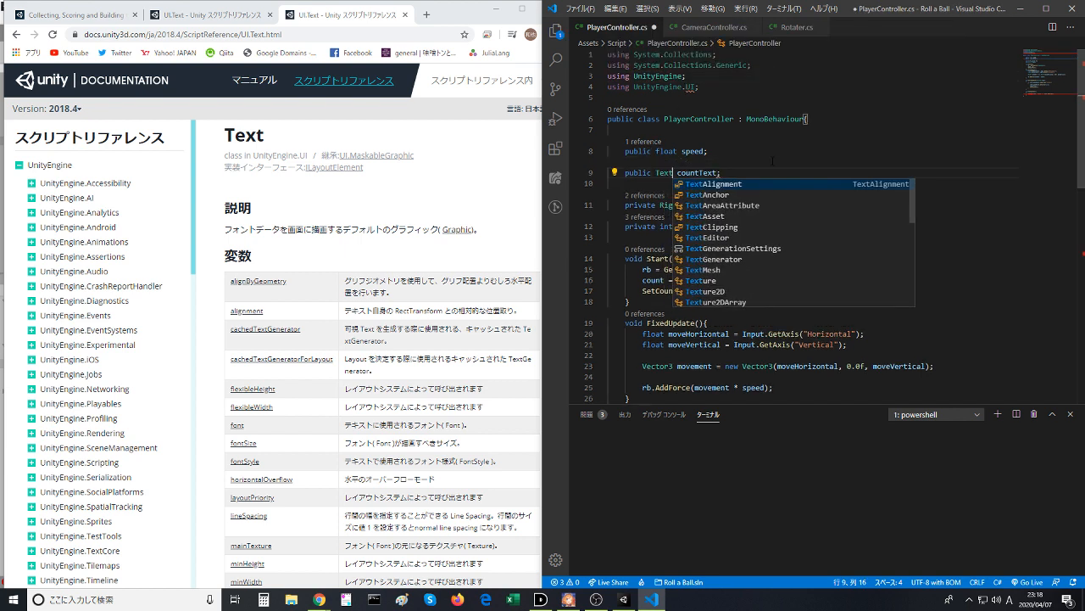
pyautogui.click(736, 145)
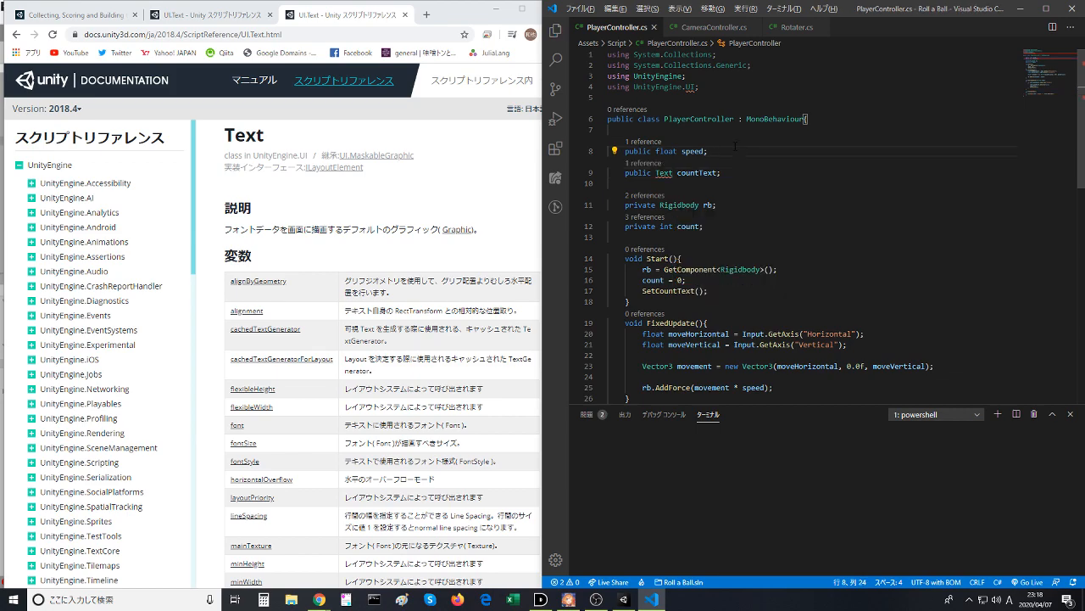
# - Switch to Unity, run the game, roll the ball forward to test the script, and stop playing
pyautogui.click(623, 599)
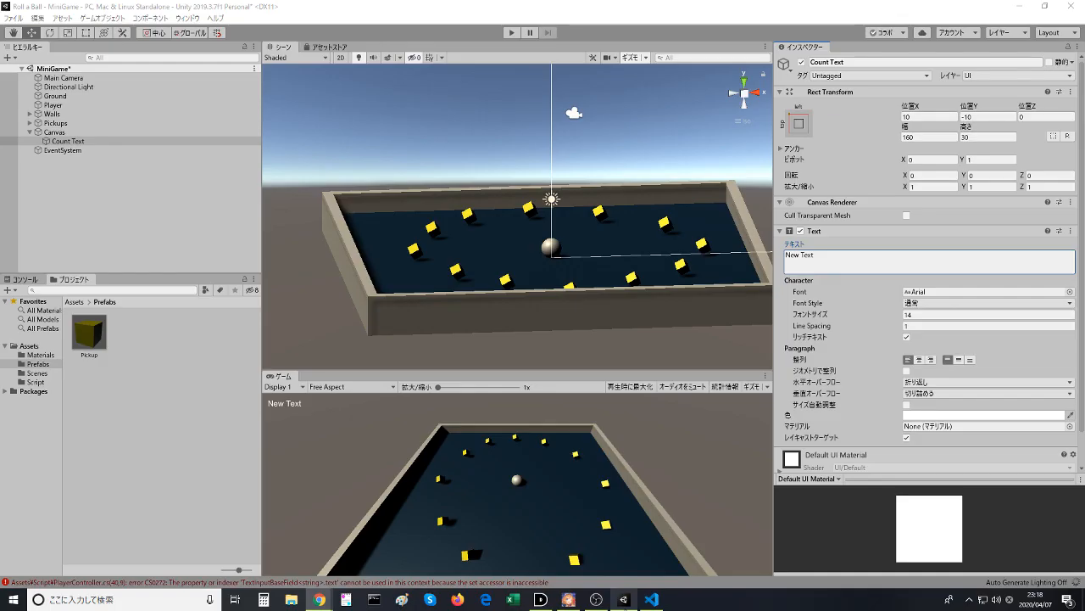
pyautogui.click(511, 33)
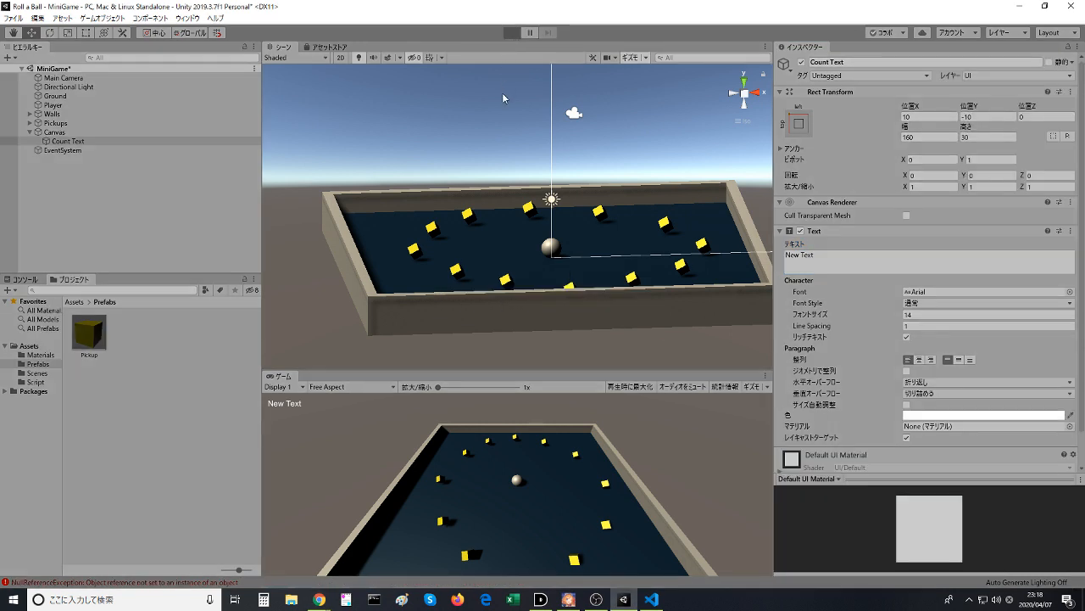
pyautogui.press('Up')
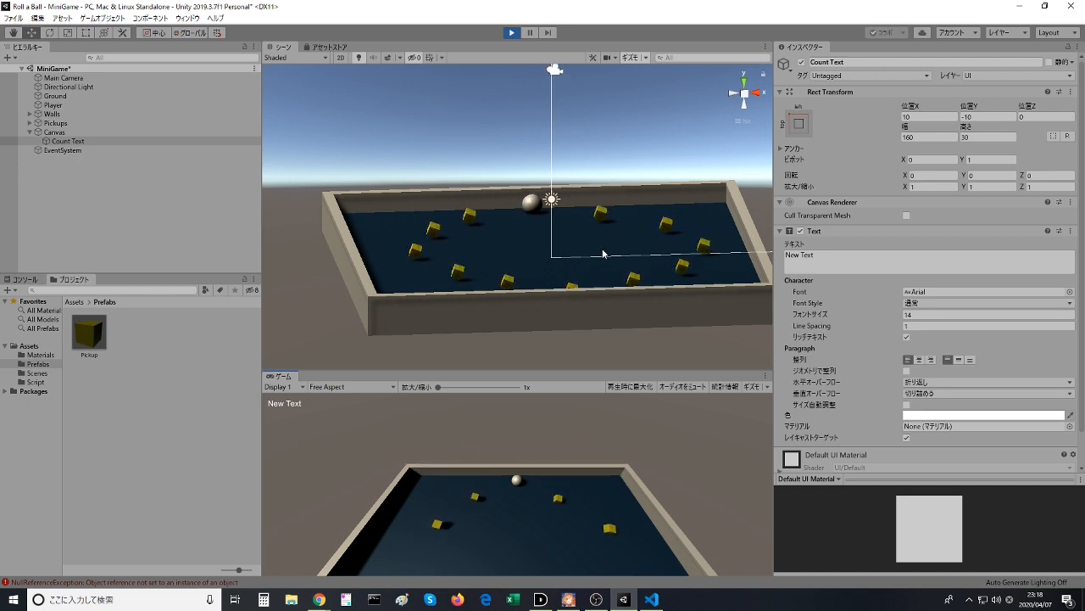
pyautogui.hotkey('ctrl', 'p')
# - Return to PlayerController.cs in Visual Studio Code and check where countText is declared and used
pyautogui.hotkey('alt', 'Tab')
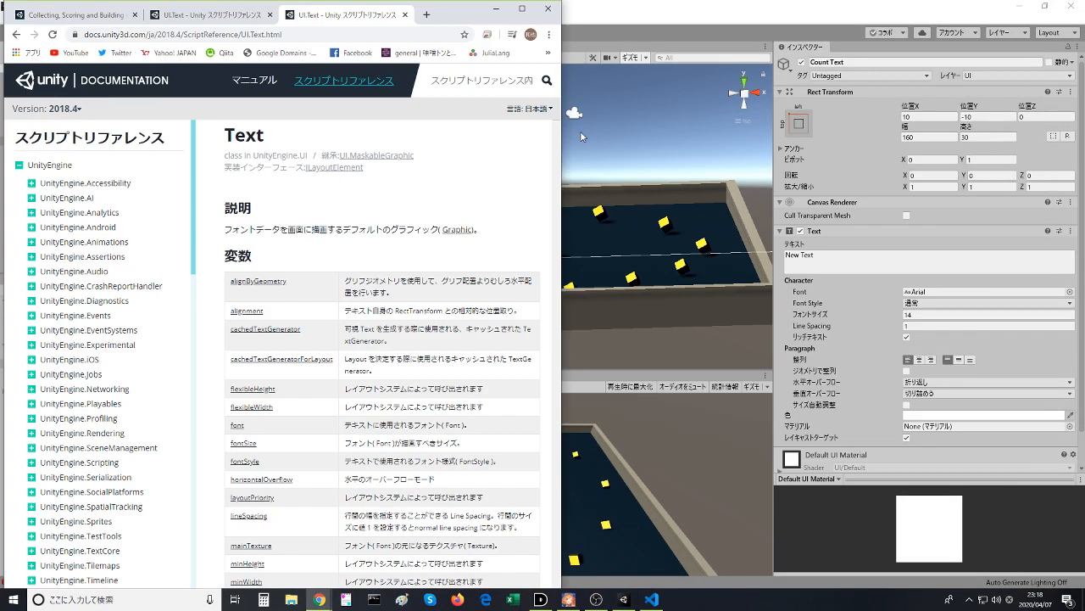
pyautogui.click(651, 599)
pyautogui.scroll(-5, 661, 322)
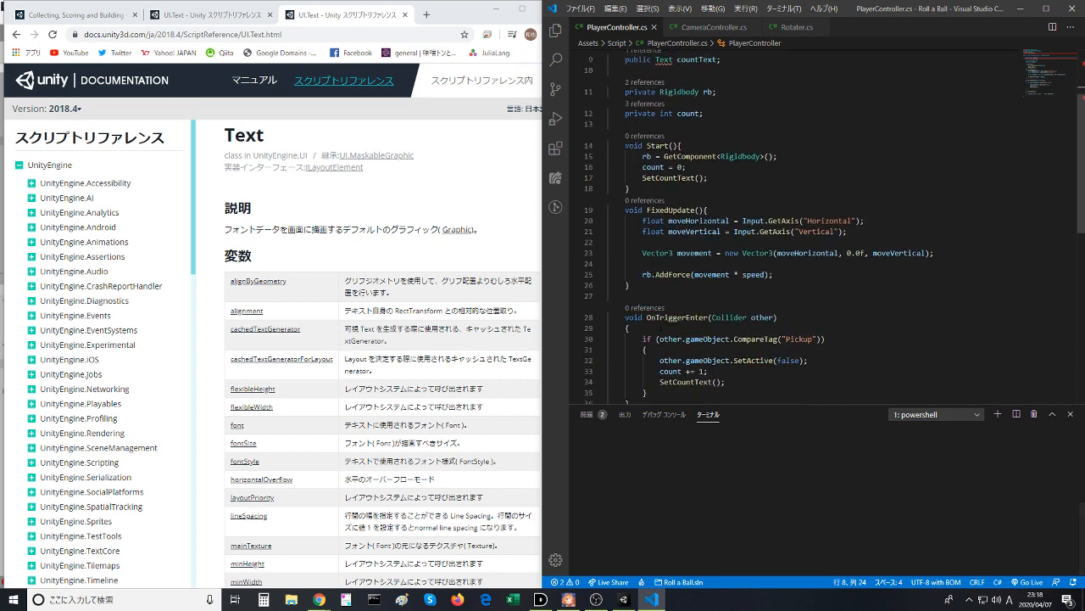
pyautogui.scroll(5, 662, 323)
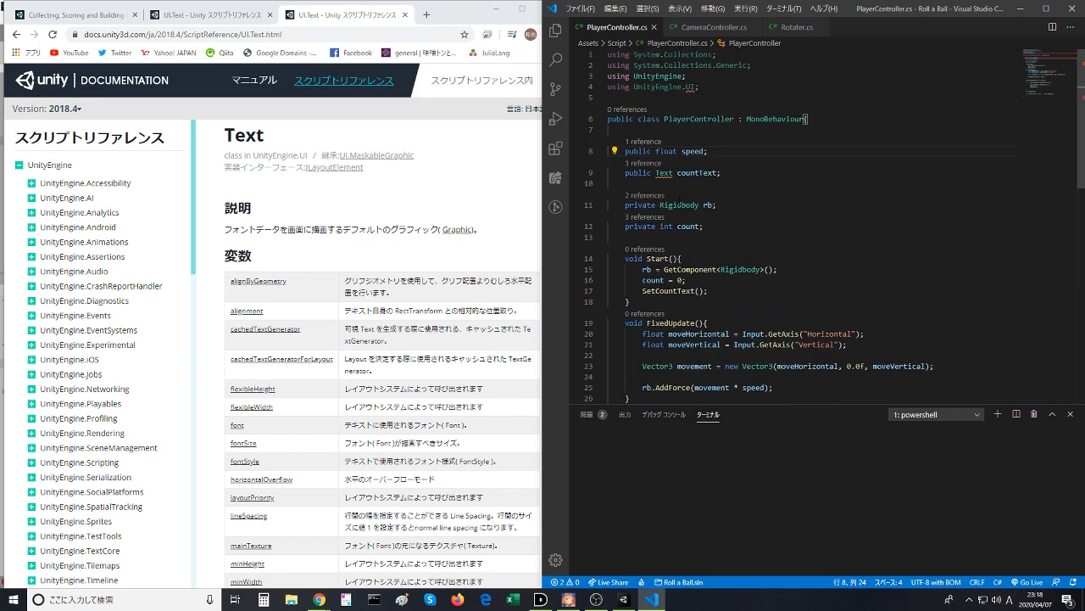
pyautogui.click(681, 184)
pyautogui.doubleClick(695, 172)
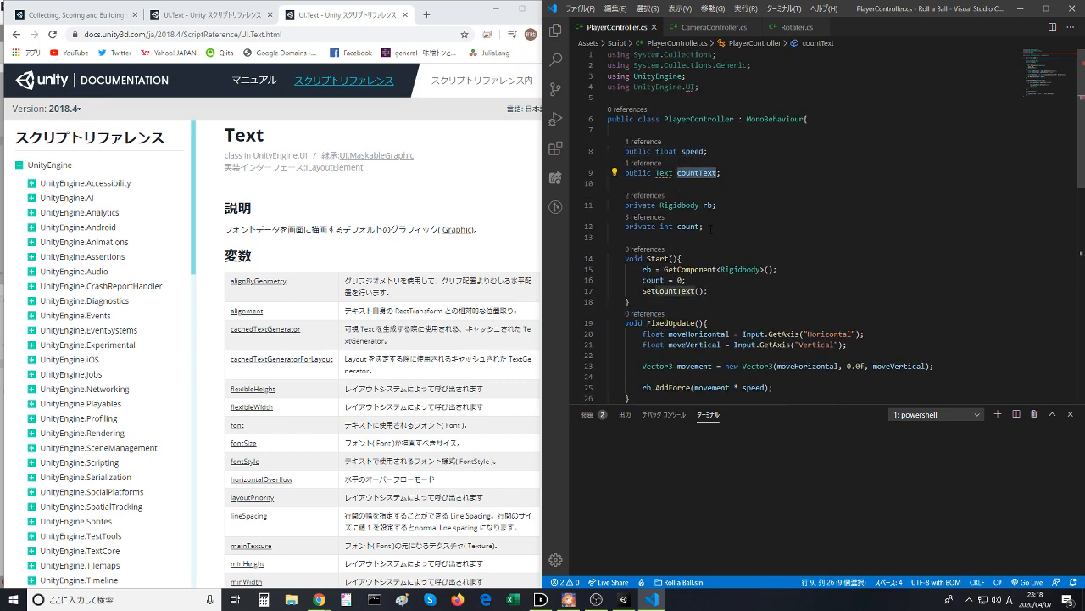
pyautogui.scroll(-5, 711, 228)
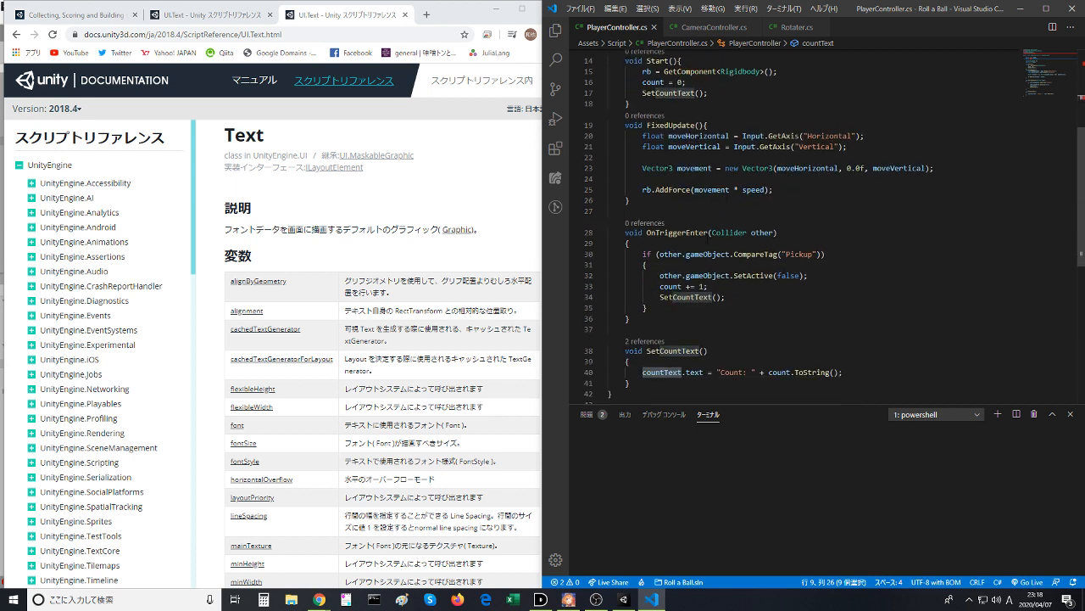
pyautogui.scroll(5, 708, 238)
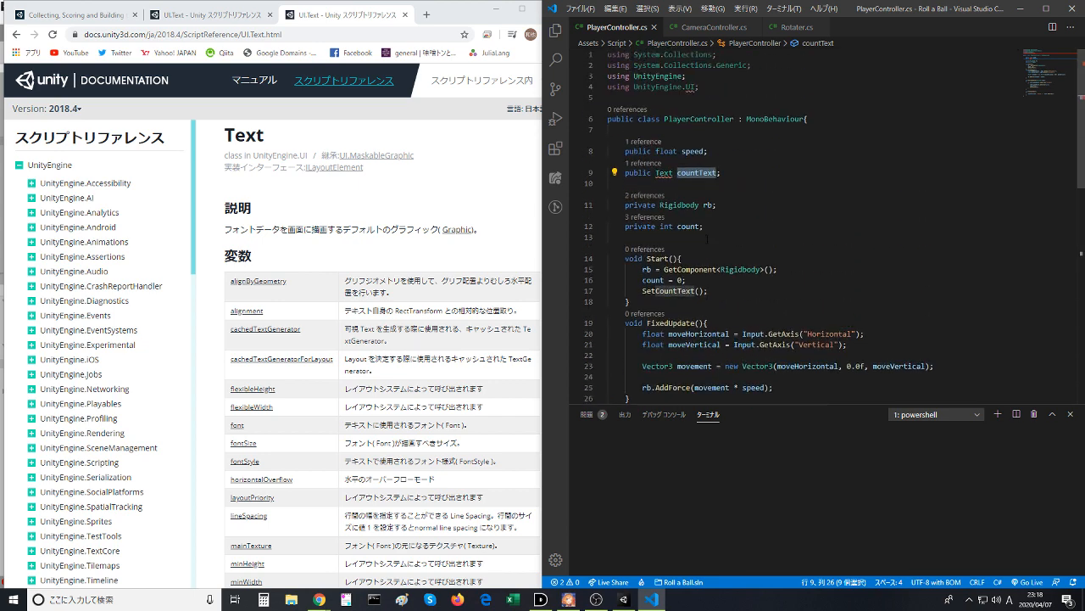
pyautogui.click(718, 224)
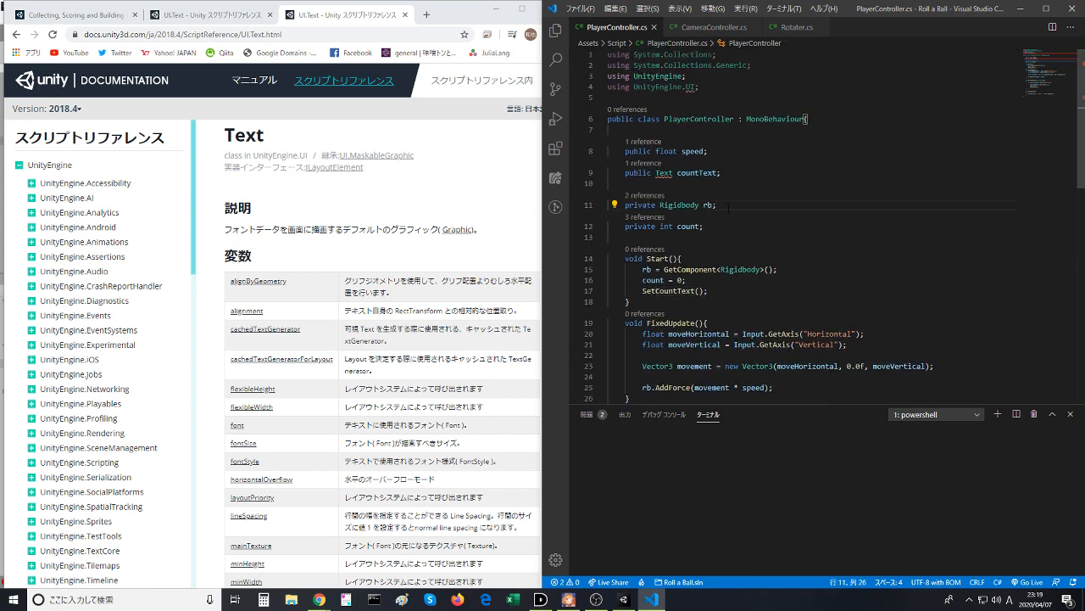
# - Switch to Unity and assign the Count Text object to the Count Text slot of the Player's Player Controller script
pyautogui.click(631, 601)
pyautogui.scroll(-1, 795, 365)
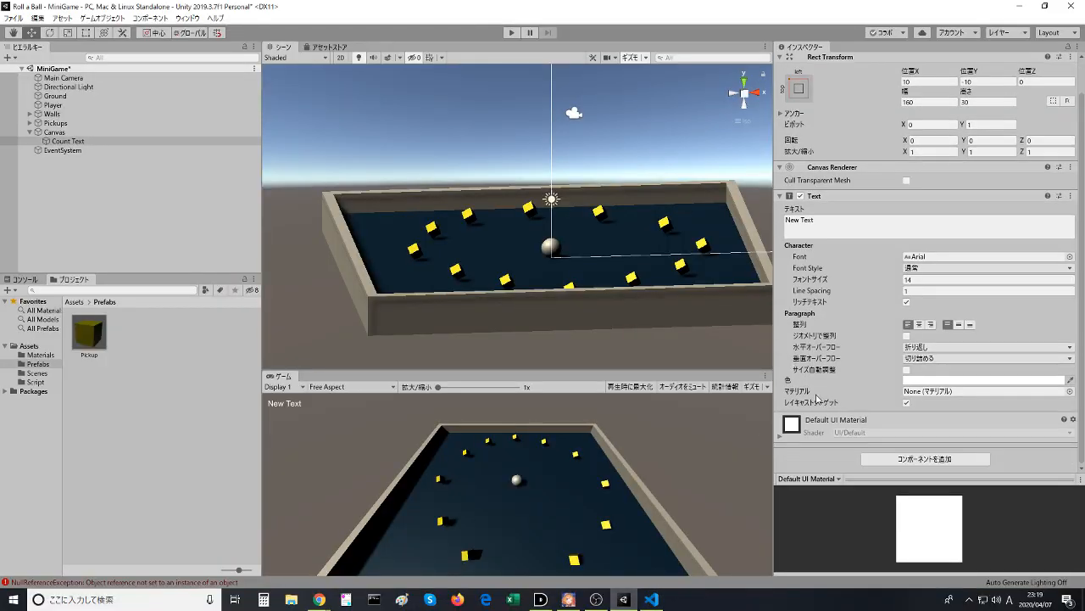
pyautogui.scroll(1, 827, 426)
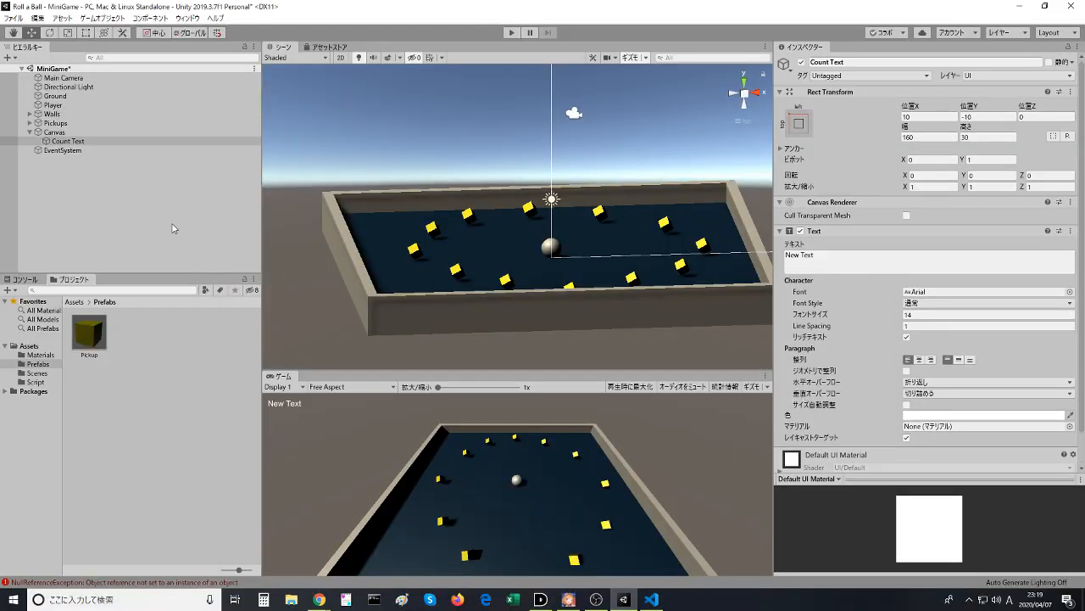
pyautogui.click(52, 105)
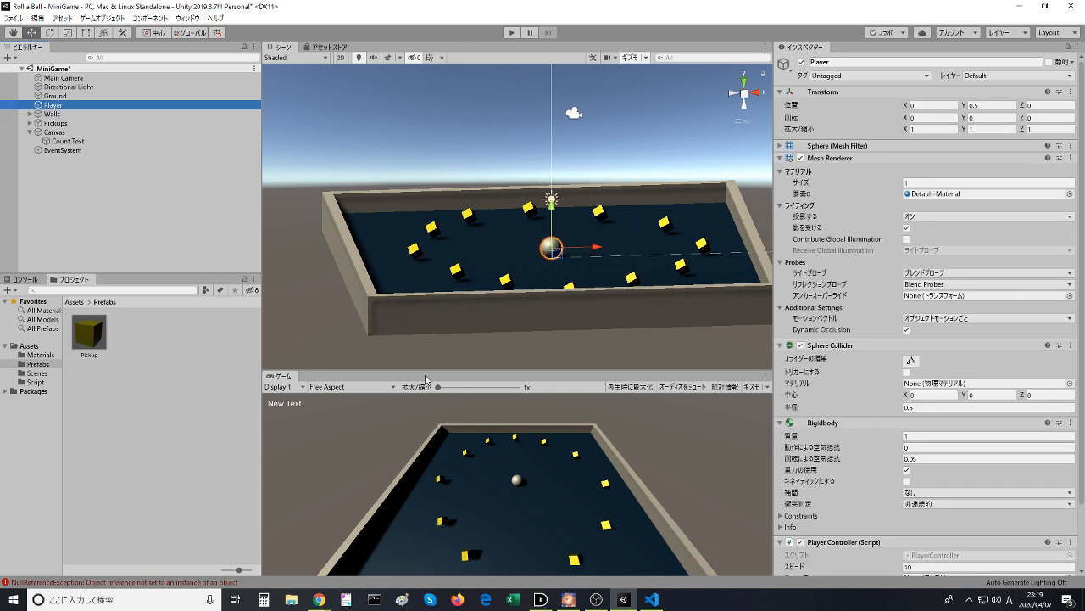
pyautogui.scroll(-2, 811, 458)
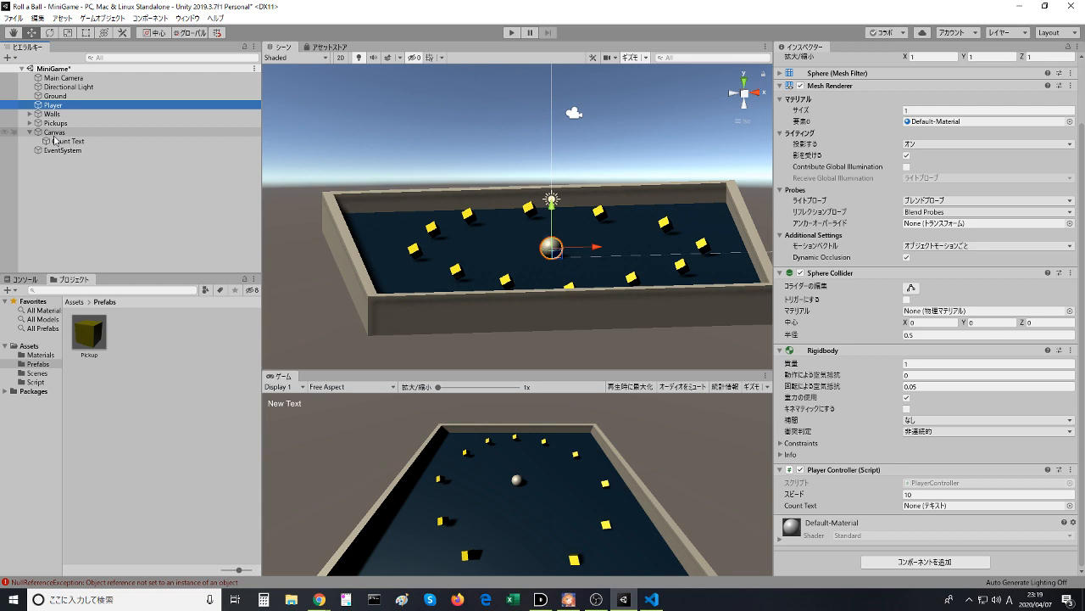
pyautogui.moveTo(56, 141); pyautogui.dragTo(928, 507)
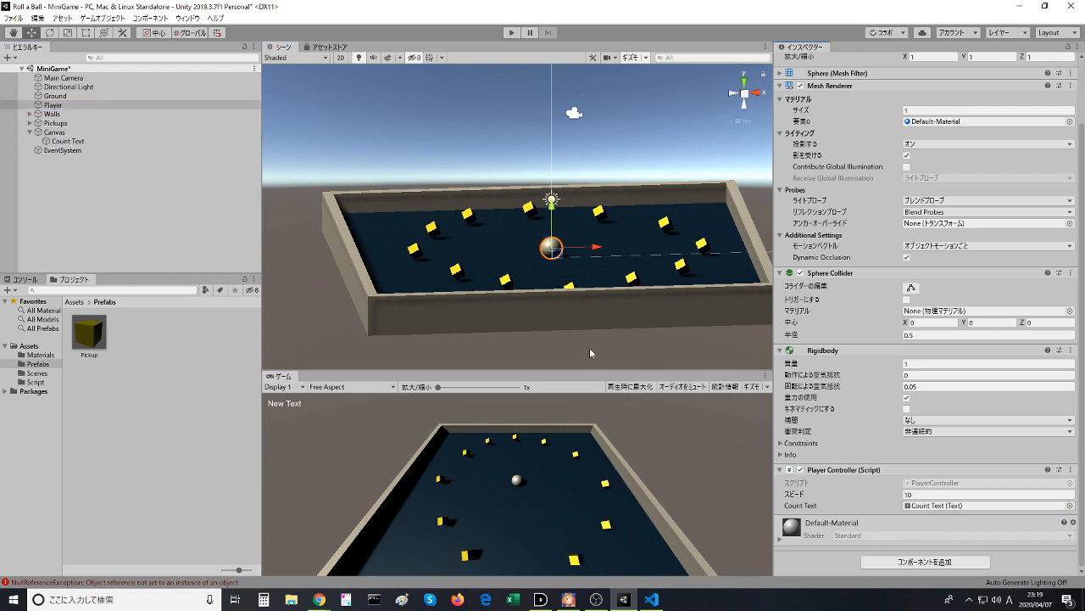
# - Run the game, roll the ball around the board to collect pickups and test the count display, and stop playing
pyautogui.click(511, 33)
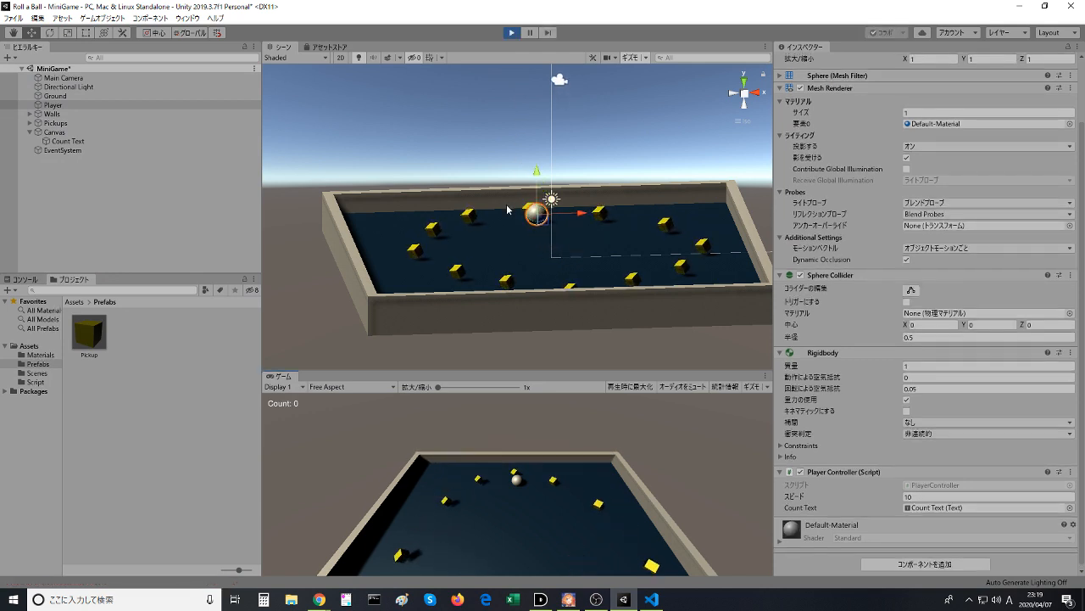
pyautogui.press('Right')
pyautogui.press('Down')
pyautogui.press('Down')
pyautogui.press('Left')
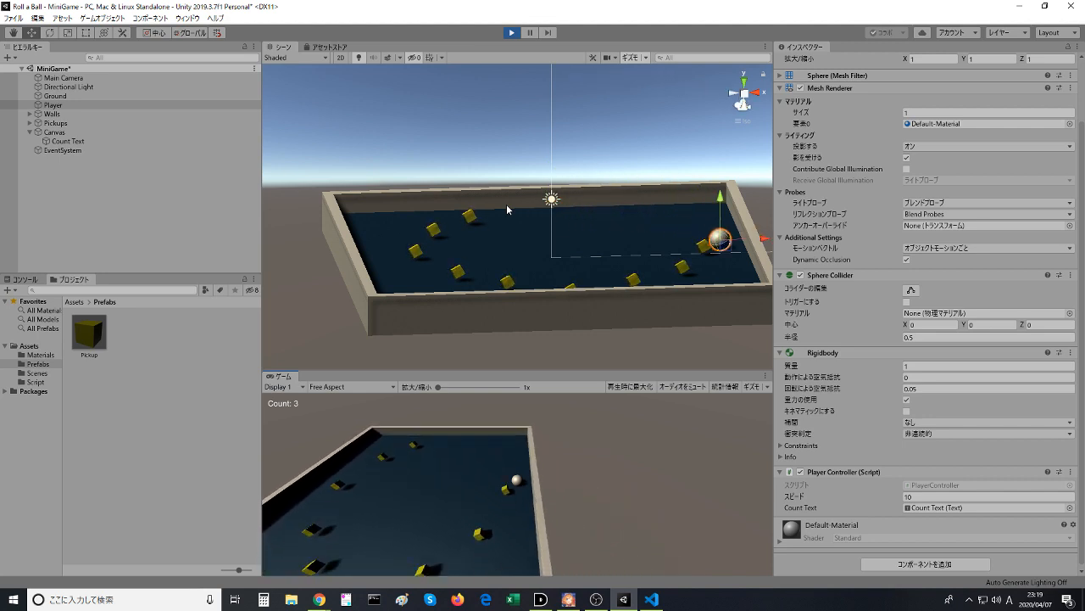
pyautogui.press('Left')
pyautogui.press('Up')
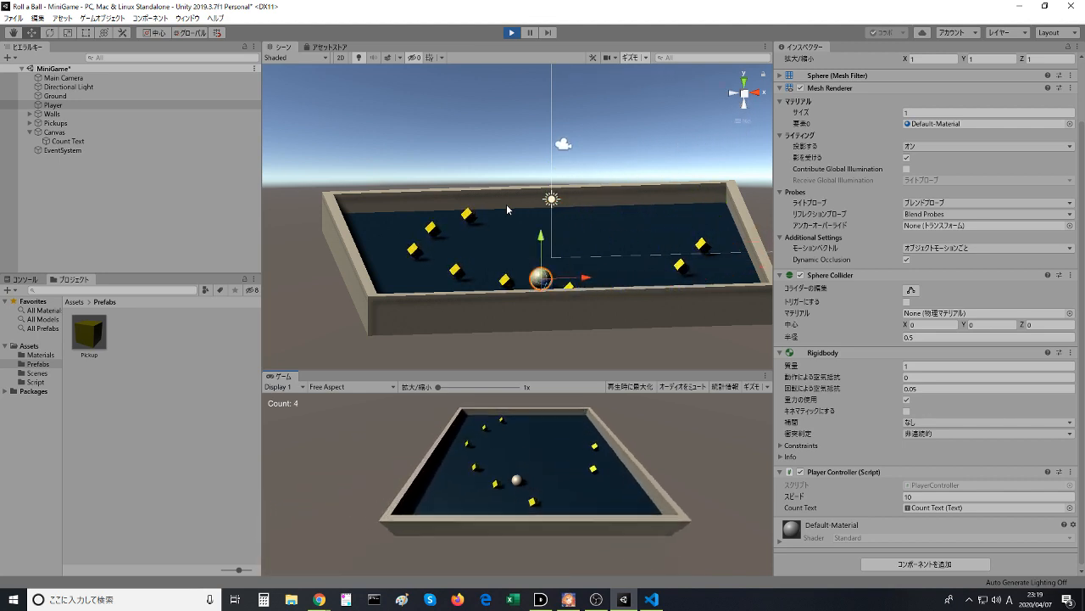
pyautogui.press('Right')
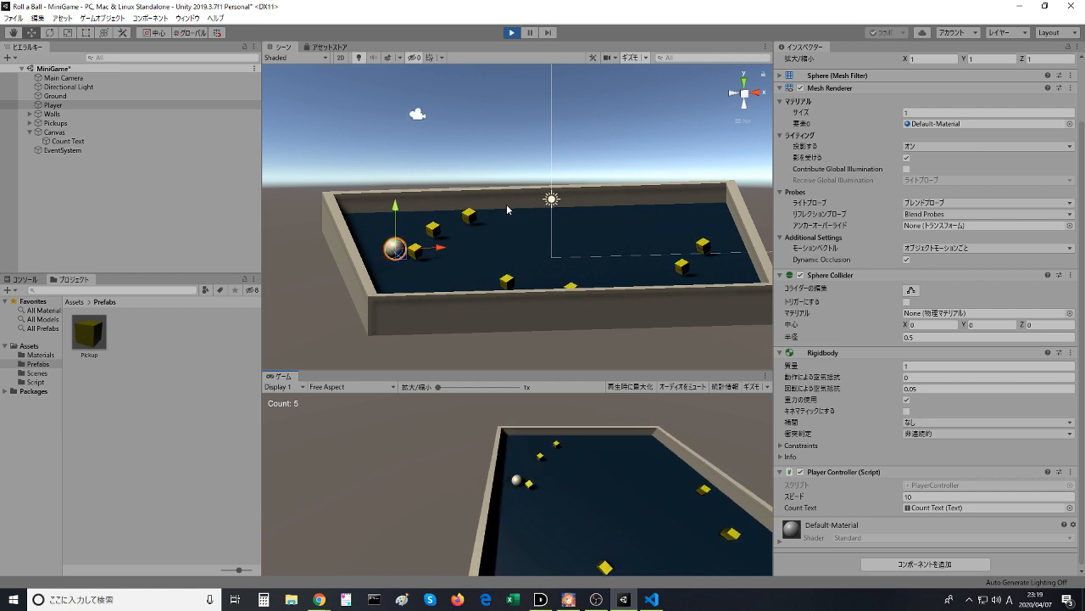
pyautogui.press('Left')
pyautogui.press('Up')
pyautogui.press('Right')
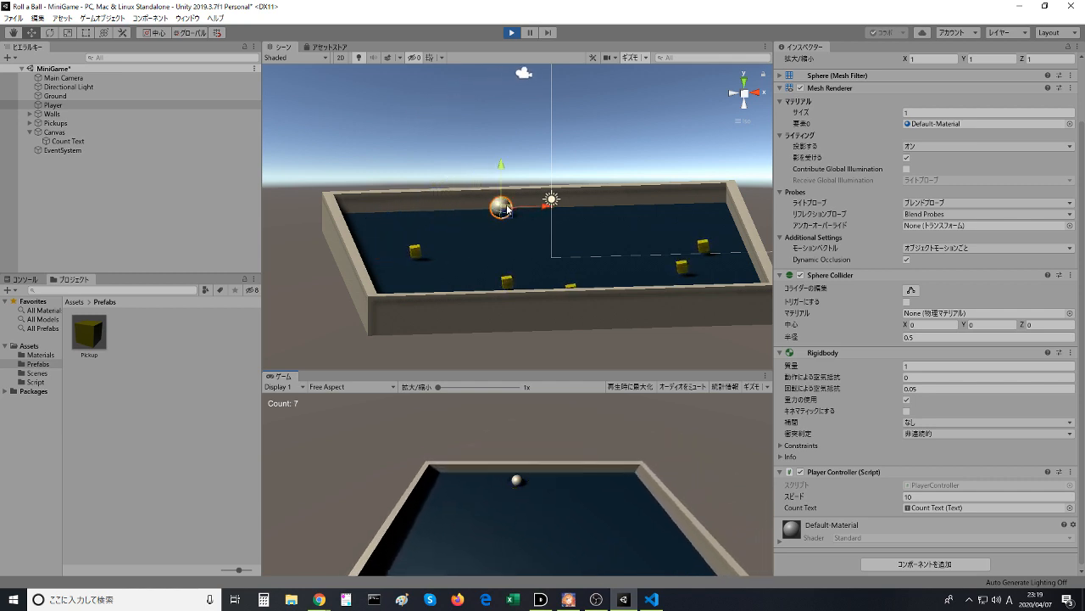
pyautogui.press('Right')
pyautogui.press('Down')
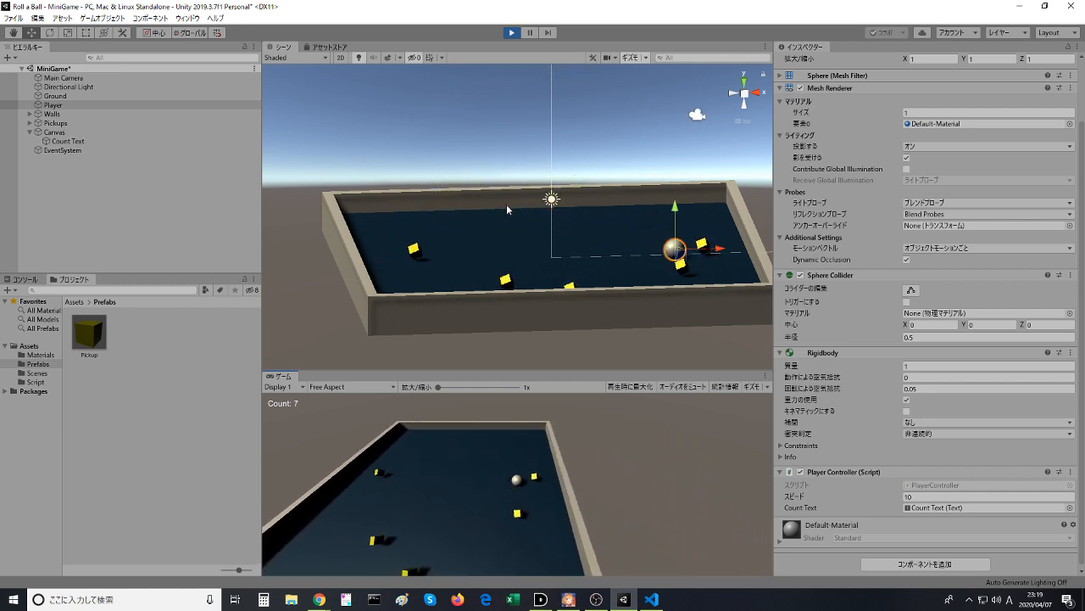
pyautogui.press('Left')
pyautogui.press('Up')
pyautogui.press('Left')
pyautogui.press('Down')
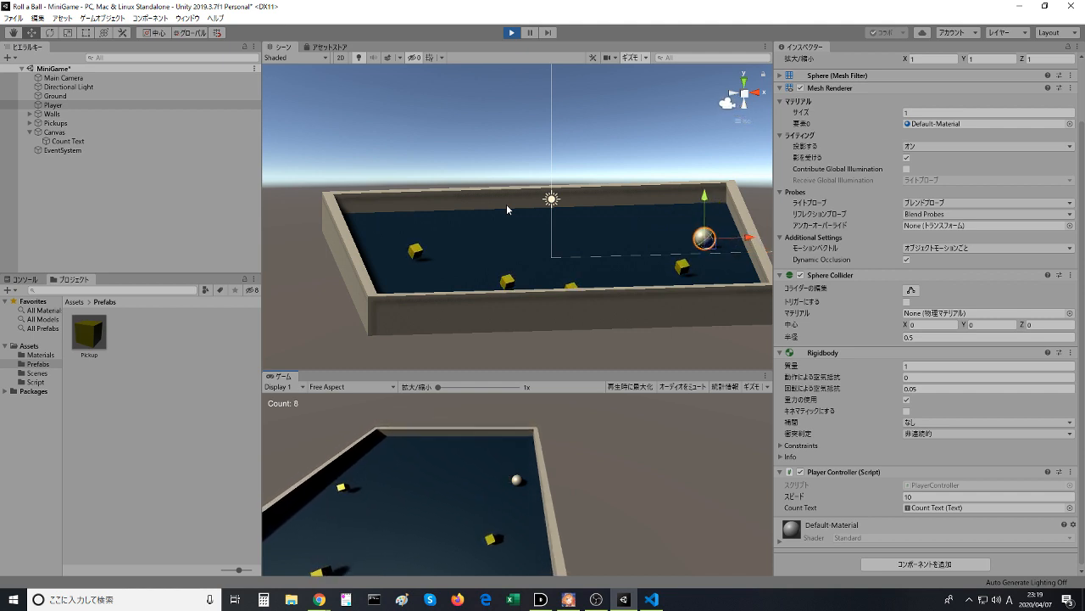
pyautogui.press('Left')
pyautogui.press('Up')
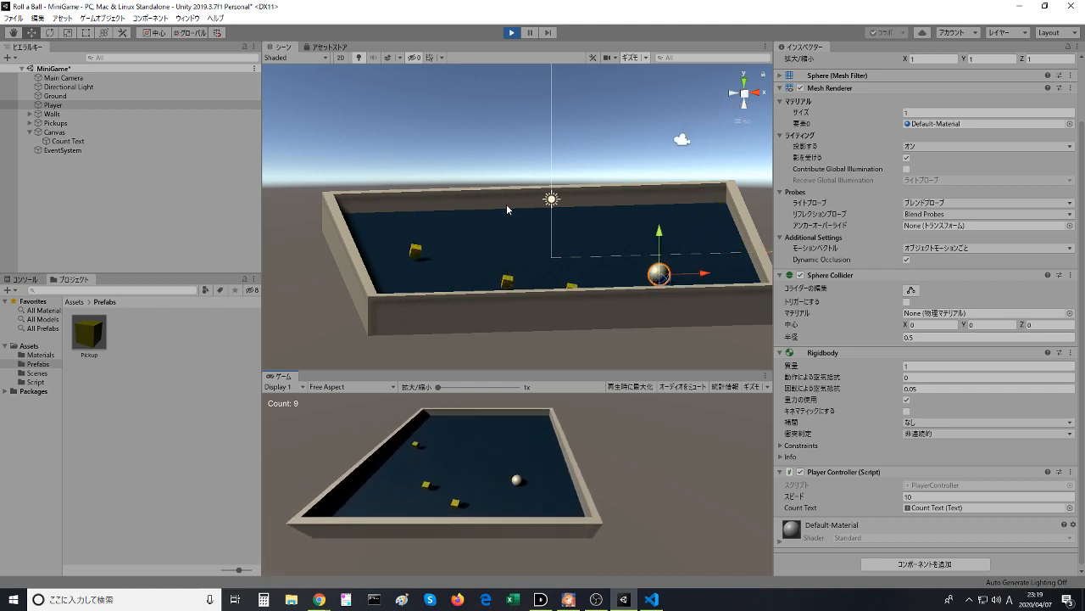
pyautogui.press('Right')
pyautogui.press('Left')
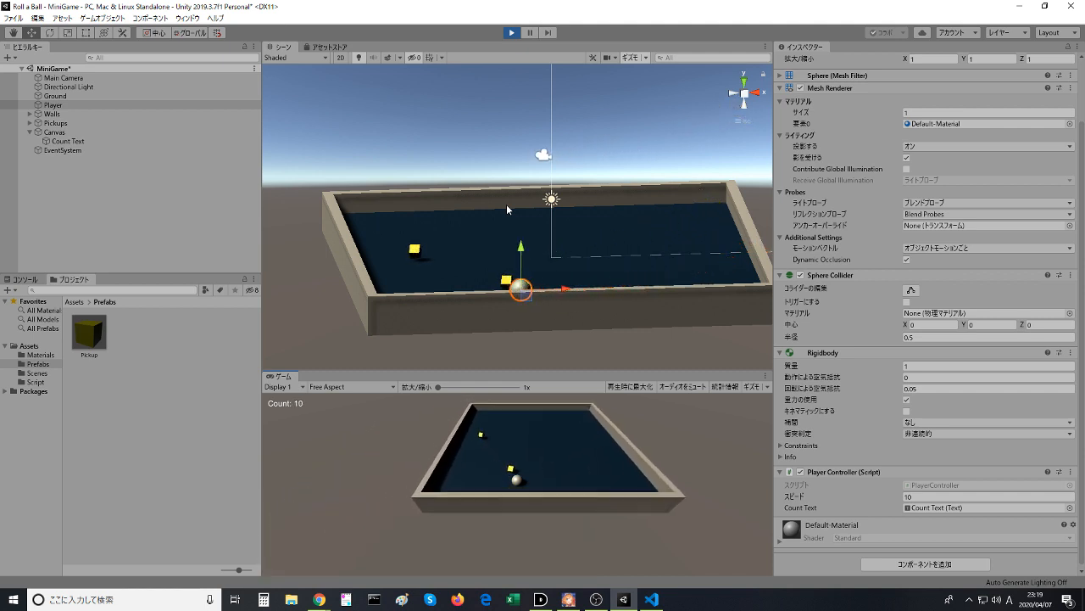
pyautogui.press('Up')
pyautogui.press('Left')
pyautogui.press('Down')
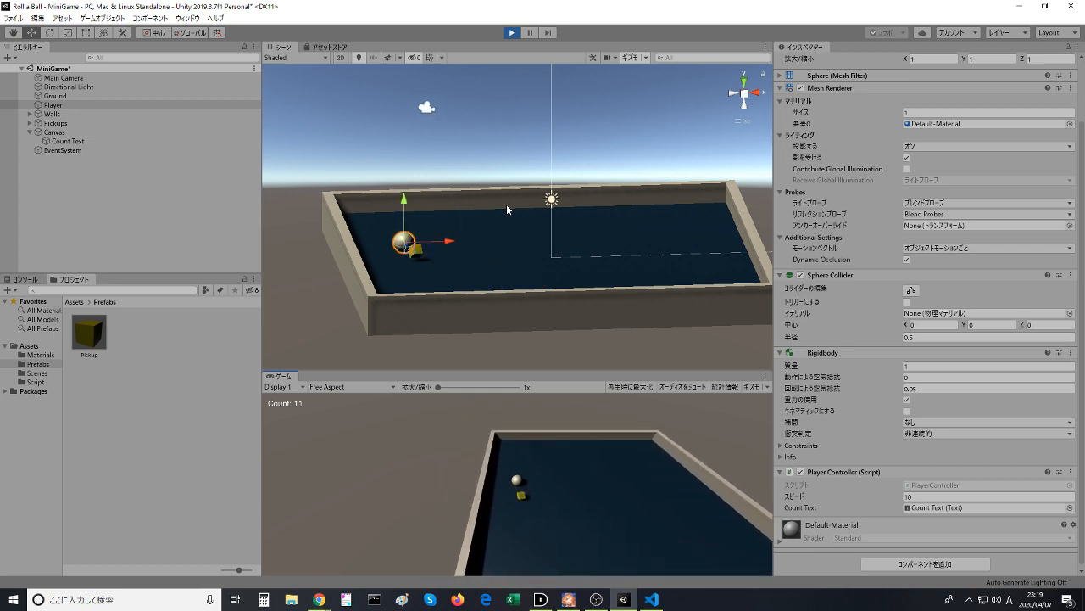
pyautogui.press('Right')
pyautogui.press('Down')
pyautogui.press('Left')
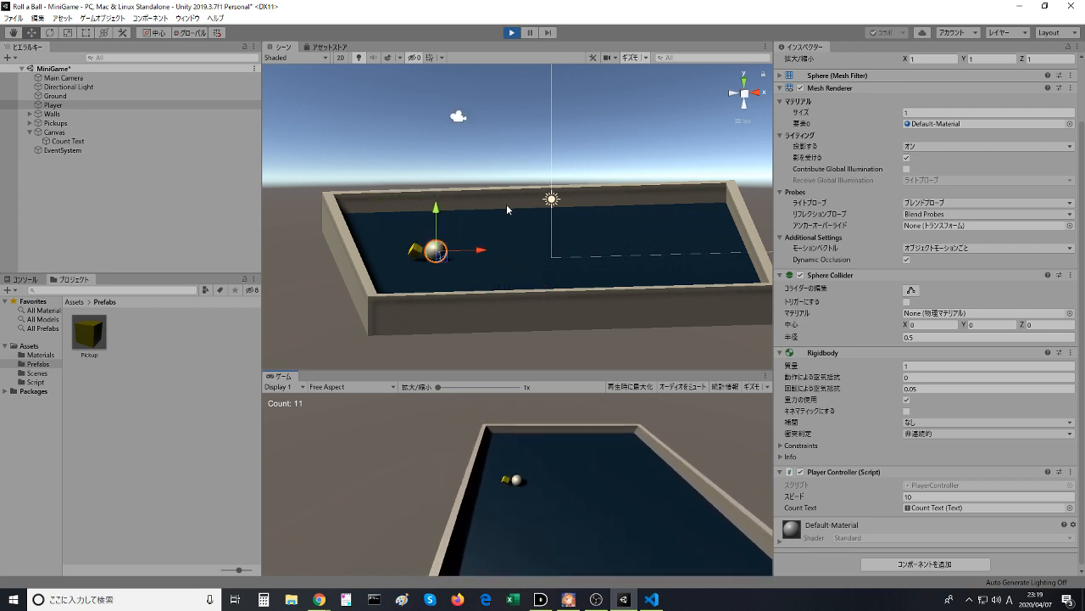
pyautogui.press('Up')
pyautogui.click(512, 33)
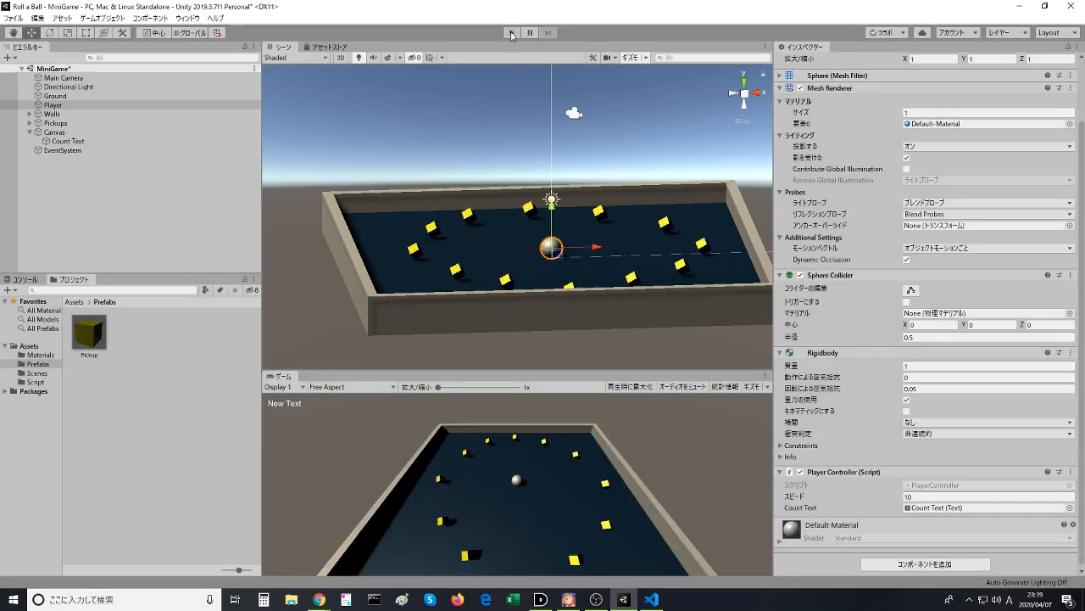
# - Switch to Visual Studio Code, maximize its window, and look through the list of installed extensions
pyautogui.click(651, 598)
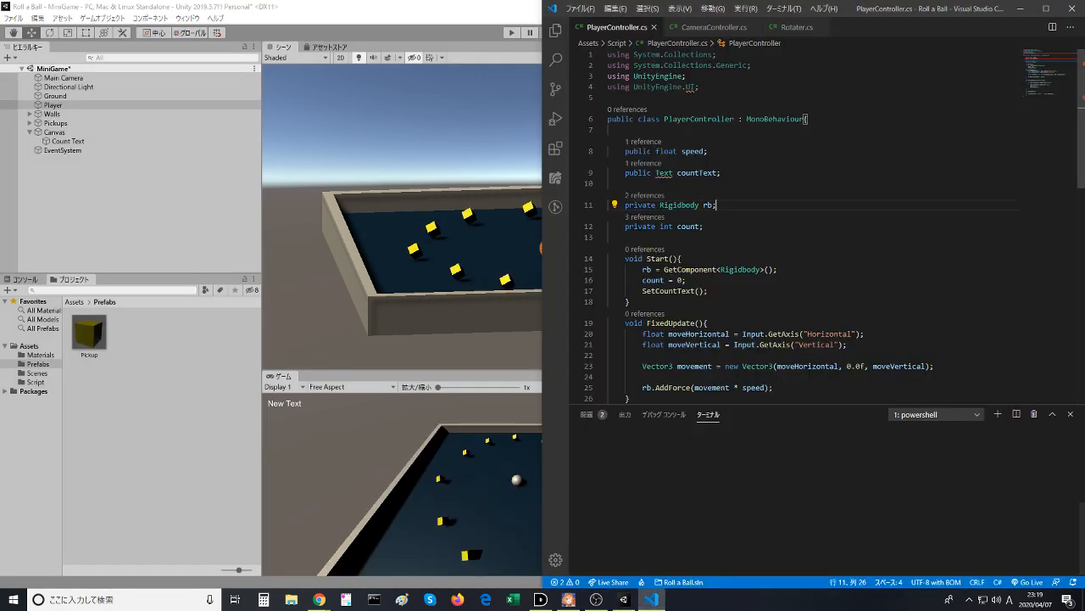
pyautogui.doubleClick(929, 8)
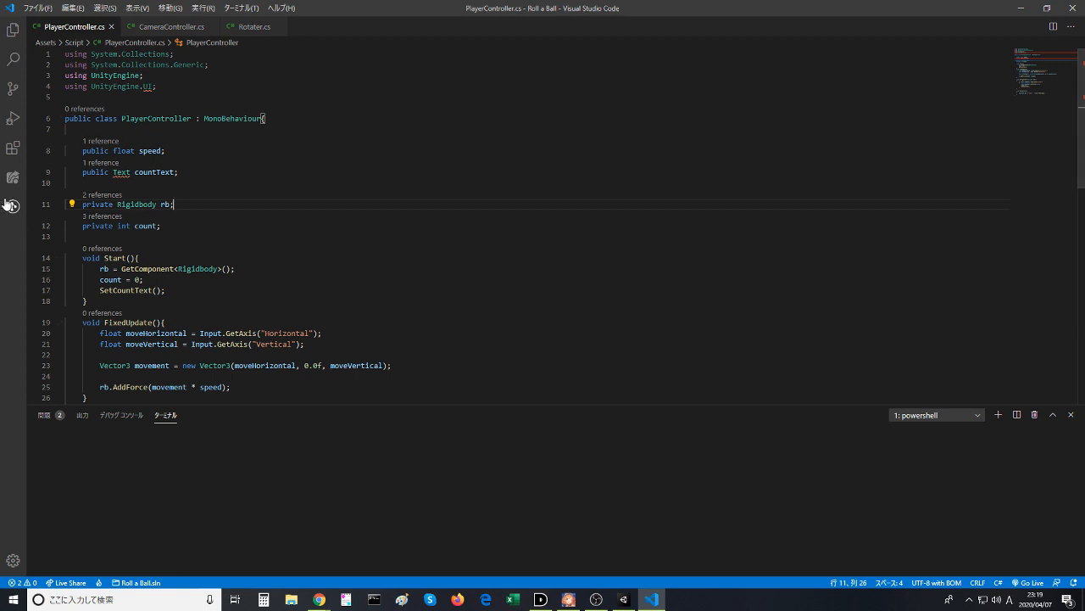
pyautogui.click(13, 147)
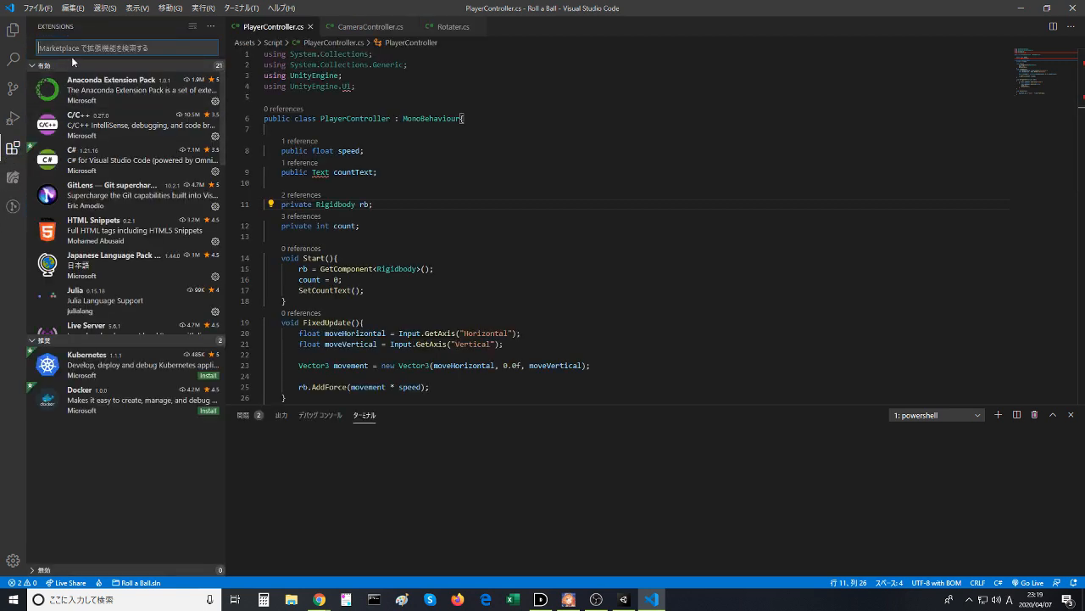
pyautogui.scroll(-2, 99, 265)
pyautogui.scroll(-3, 99, 266)
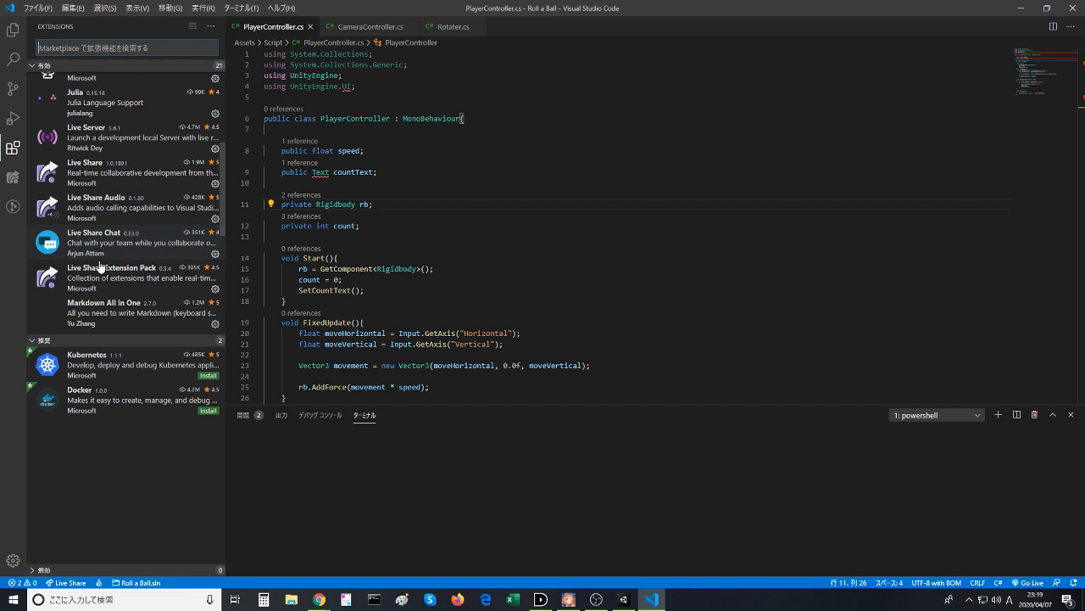
pyautogui.scroll(5, 99, 265)
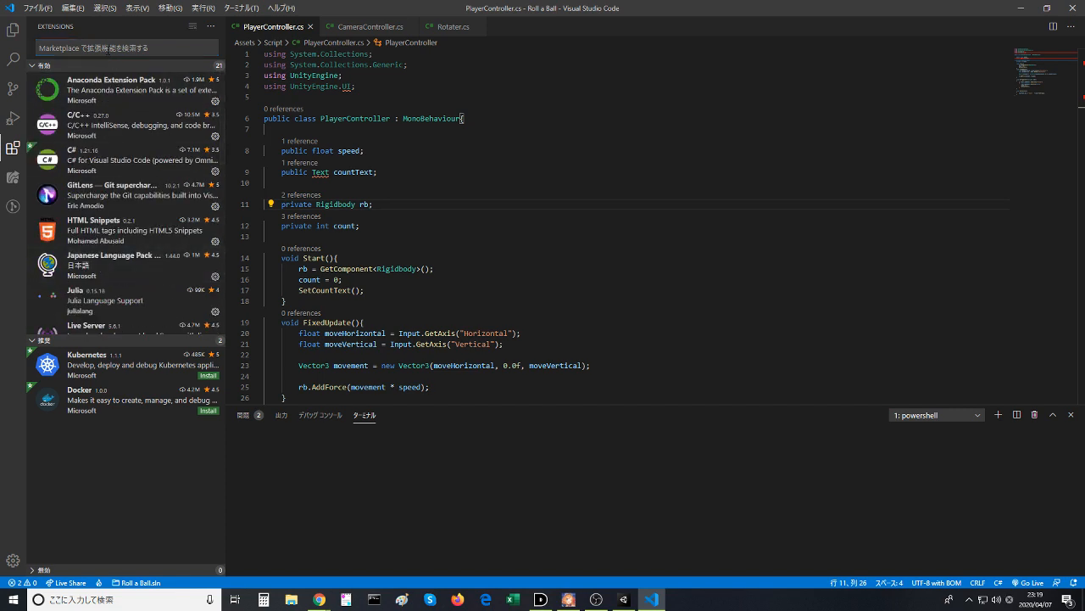
pyautogui.scroll(-6, 103, 235)
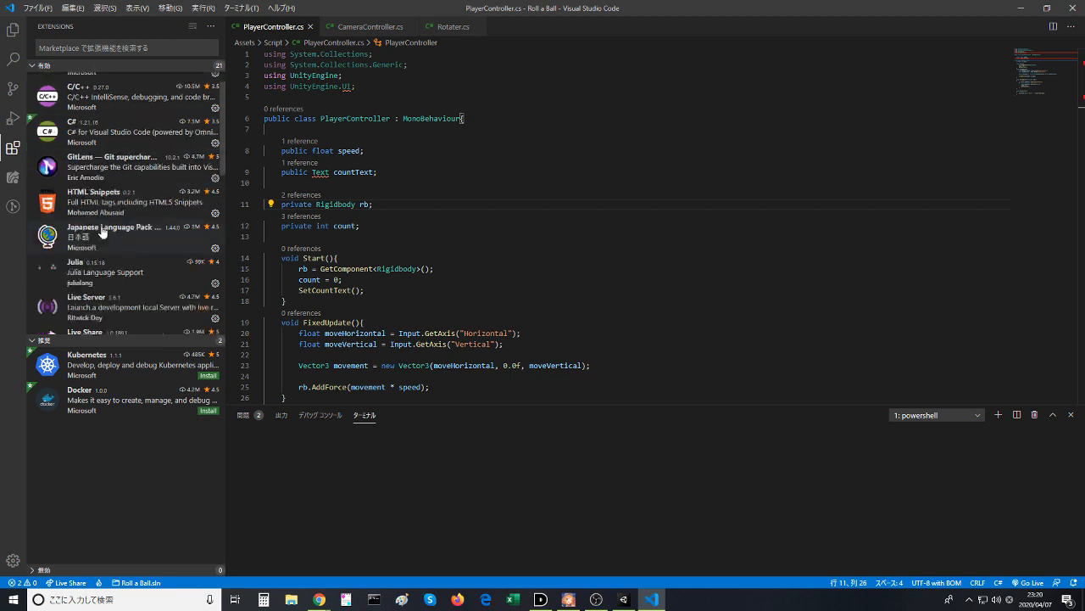
pyautogui.scroll(-5, 104, 235)
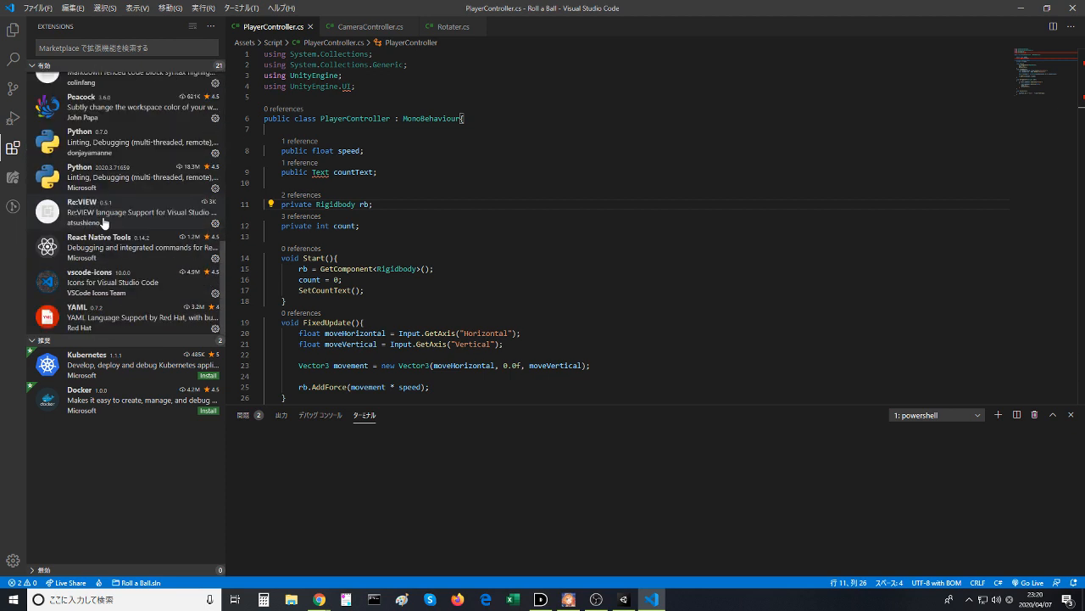
# - Search the extension marketplace for "unity" and read the description of Debugger for Unity
pyautogui.click(106, 52)
pyautogui.write('unity')
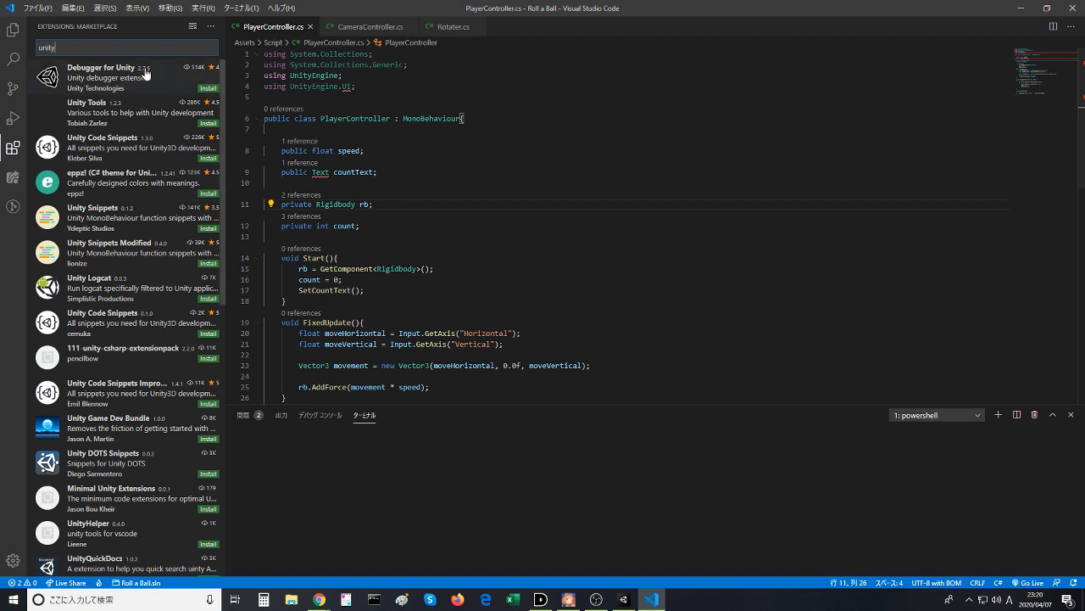
pyautogui.click(145, 73)
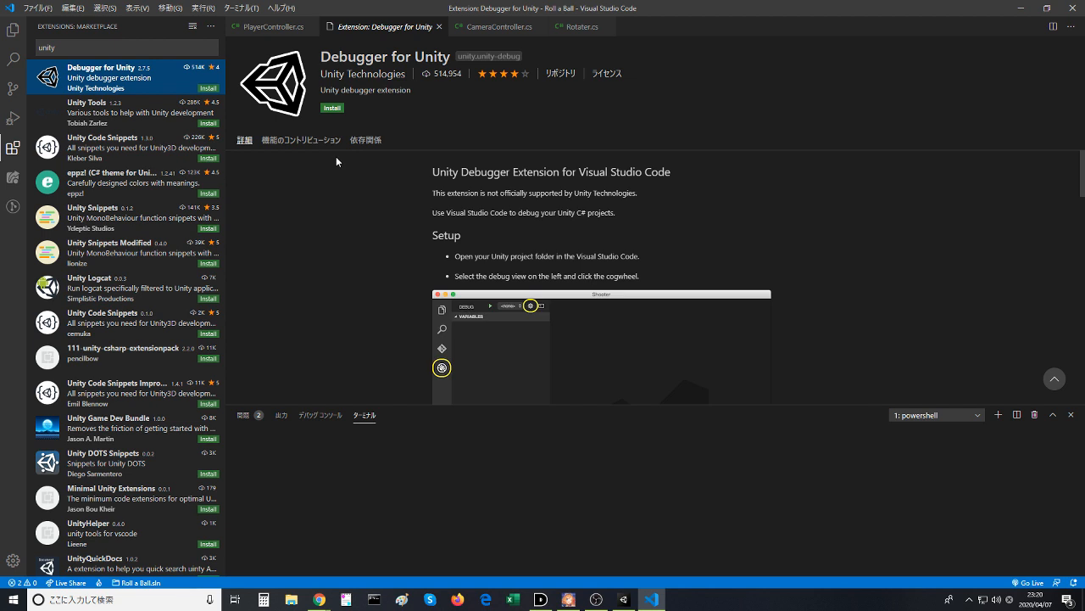
pyautogui.scroll(-5, 340, 170)
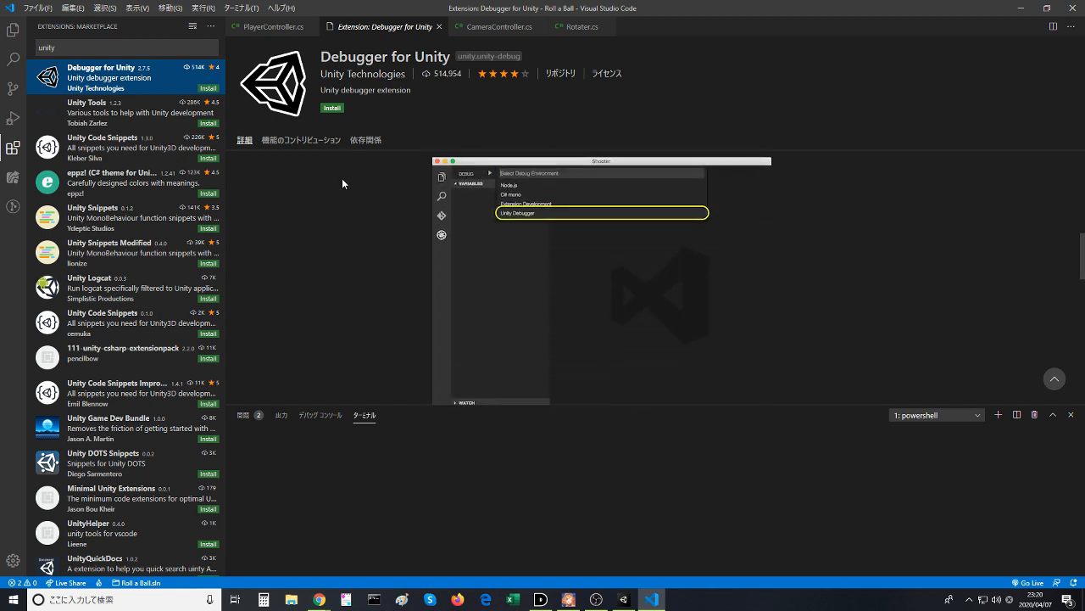
pyautogui.scroll(-2, 343, 183)
pyautogui.scroll(-5, 343, 183)
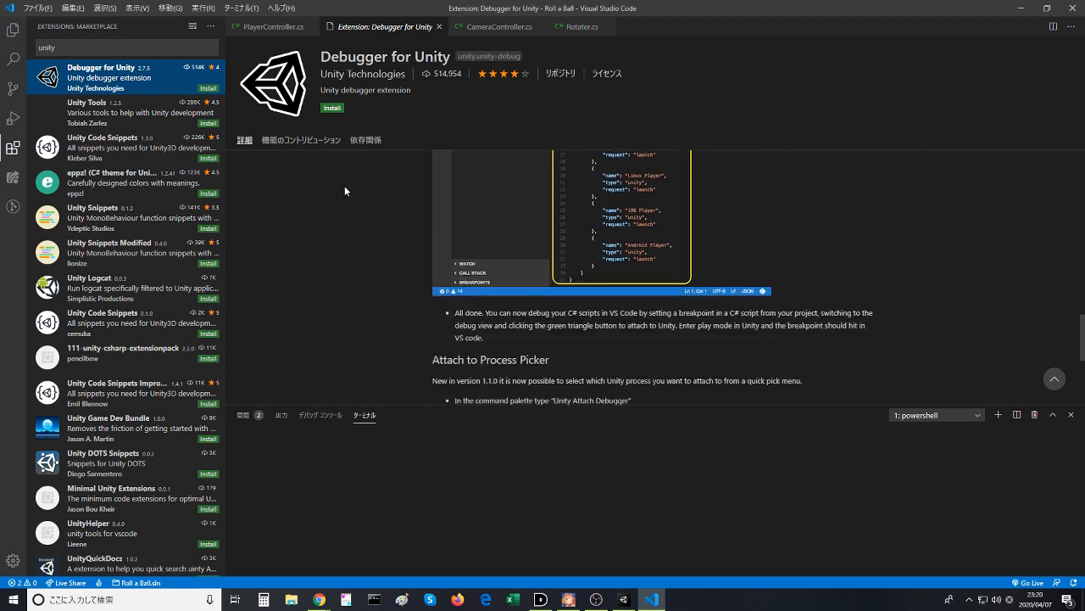
# - Search the extension marketplace for "unity C#" and read the descriptions of Debugger for Unity and C# FixFormat
pyautogui.click(104, 52)
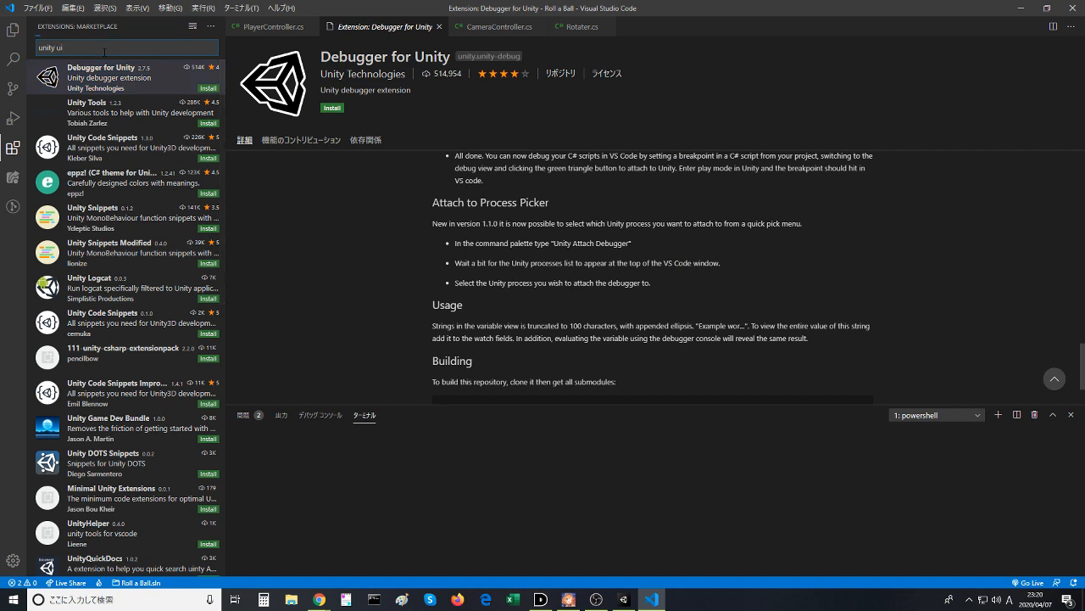
pyautogui.write('ui')
pyautogui.press('BackSpace')
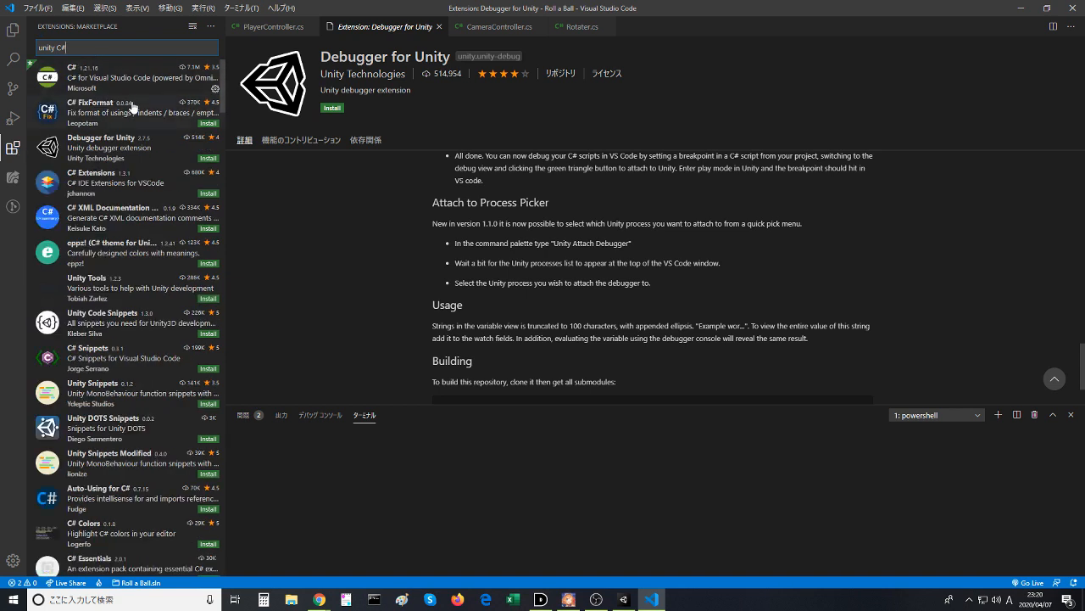
pyautogui.click(131, 153)
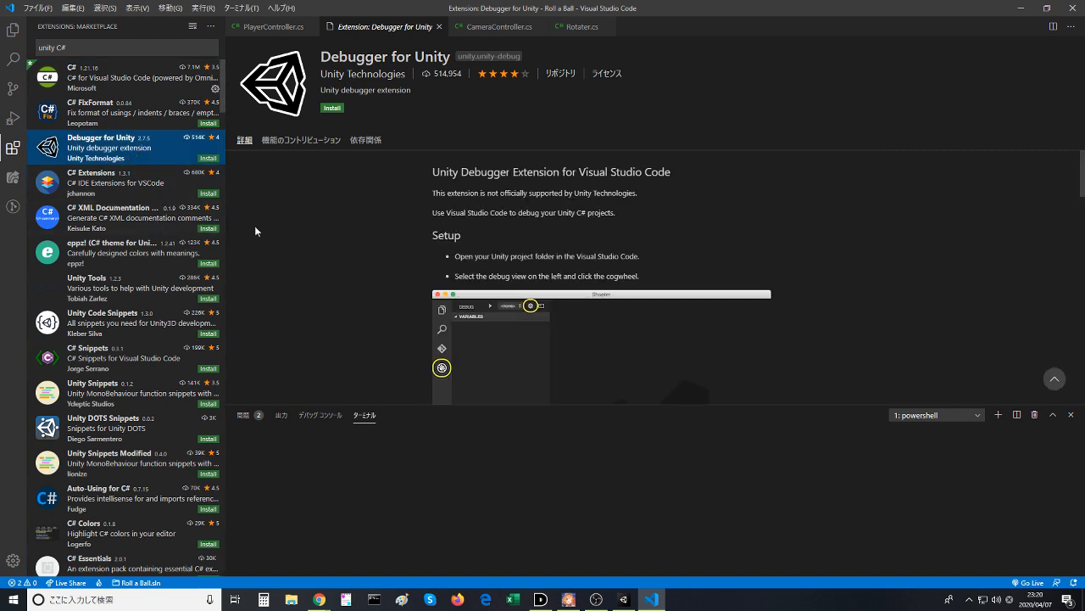
pyautogui.scroll(-10, 445, 242)
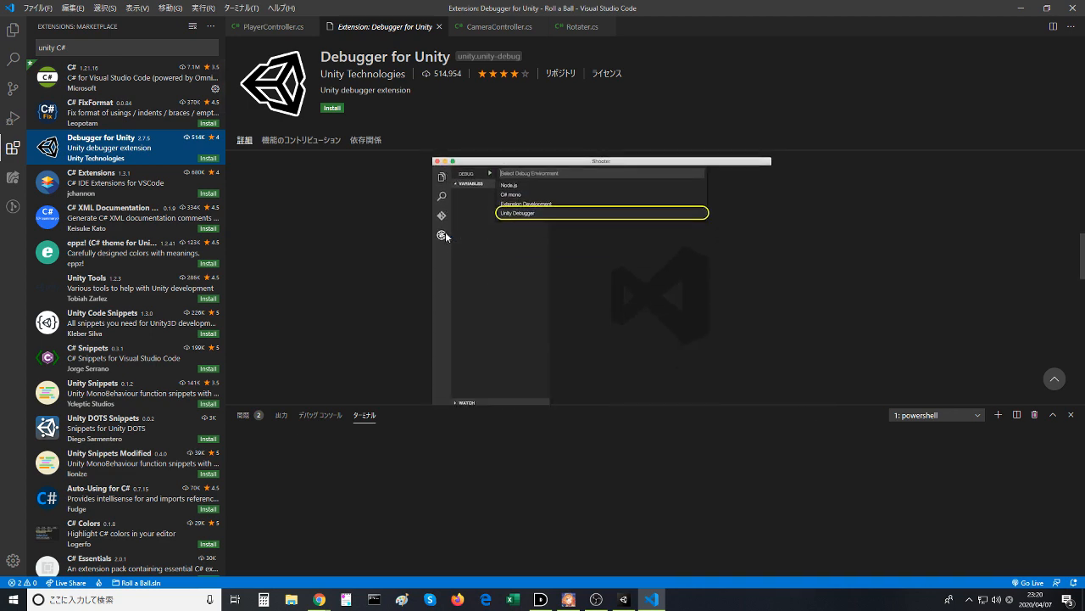
pyautogui.scroll(-8, 445, 232)
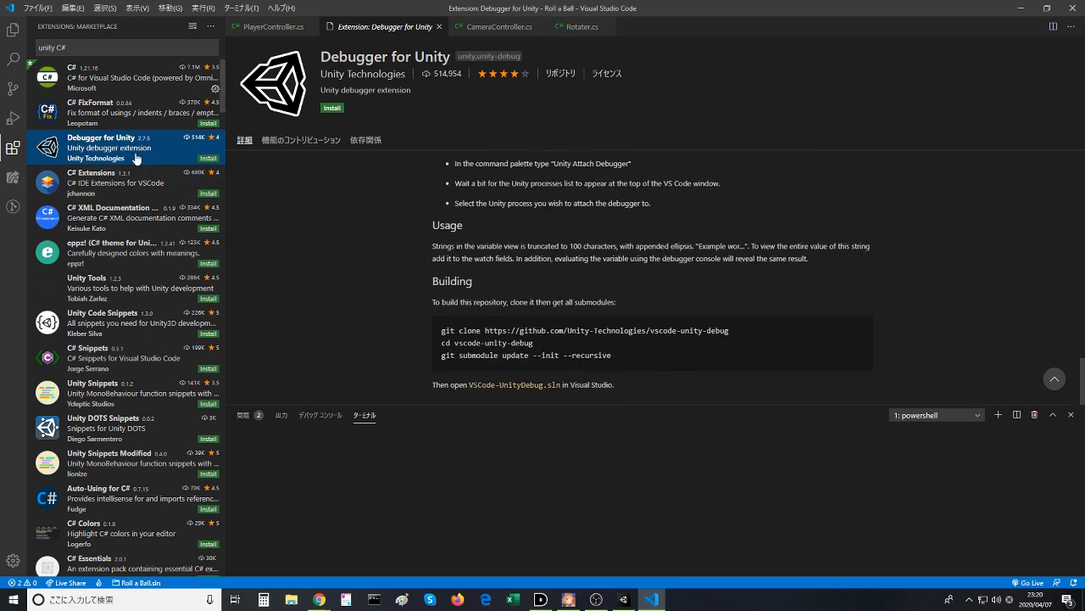
pyautogui.click(111, 127)
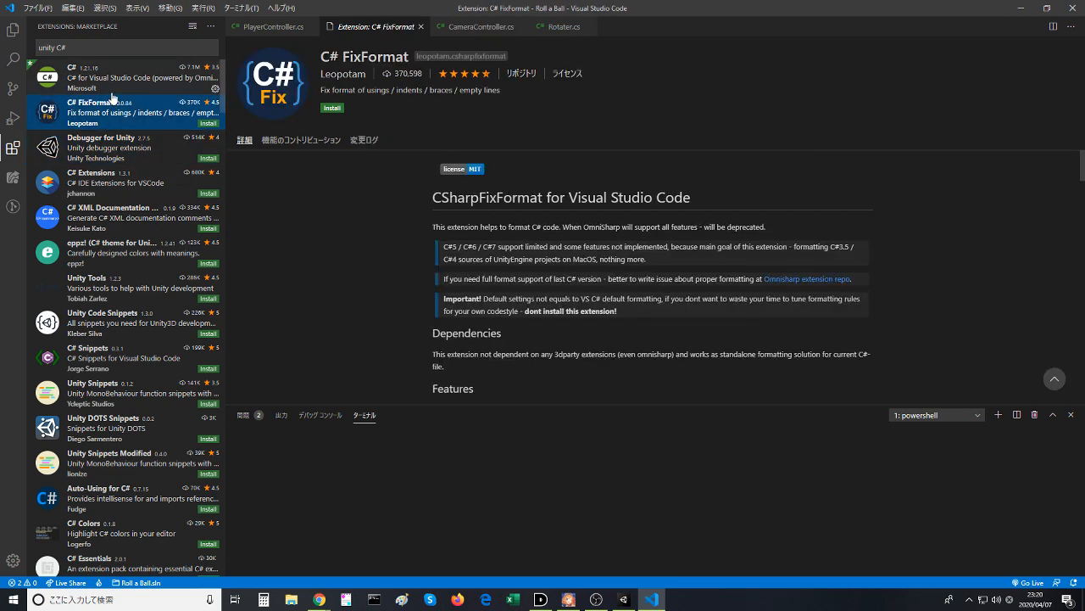
pyautogui.scroll(-15, 490, 267)
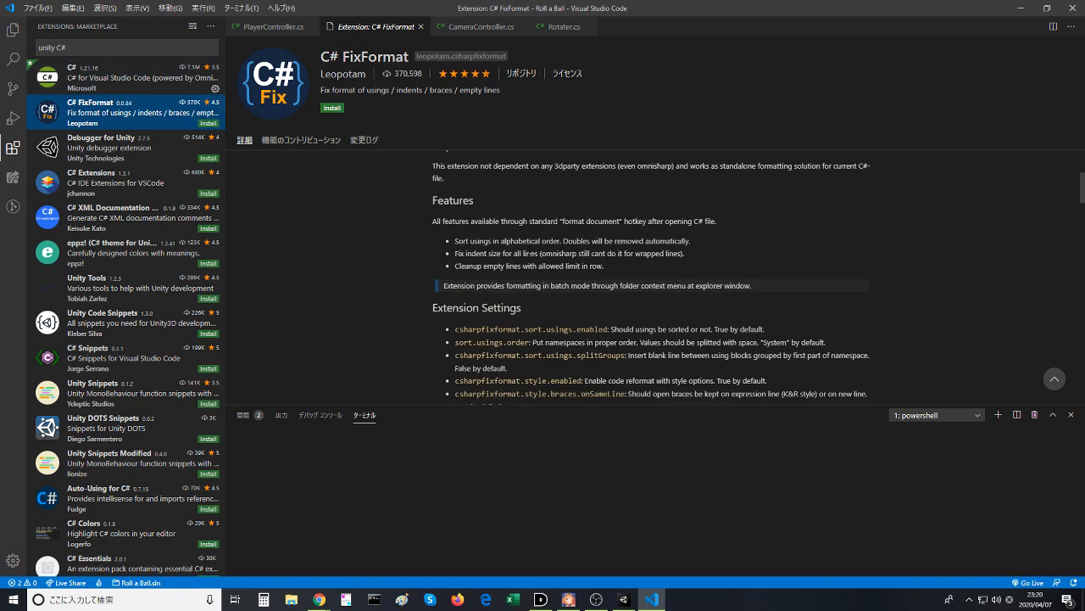
# - Read the rest of the C# FixFormat description and open the details of Microsoft's C# extension
pyautogui.scroll(-1, 489, 266)
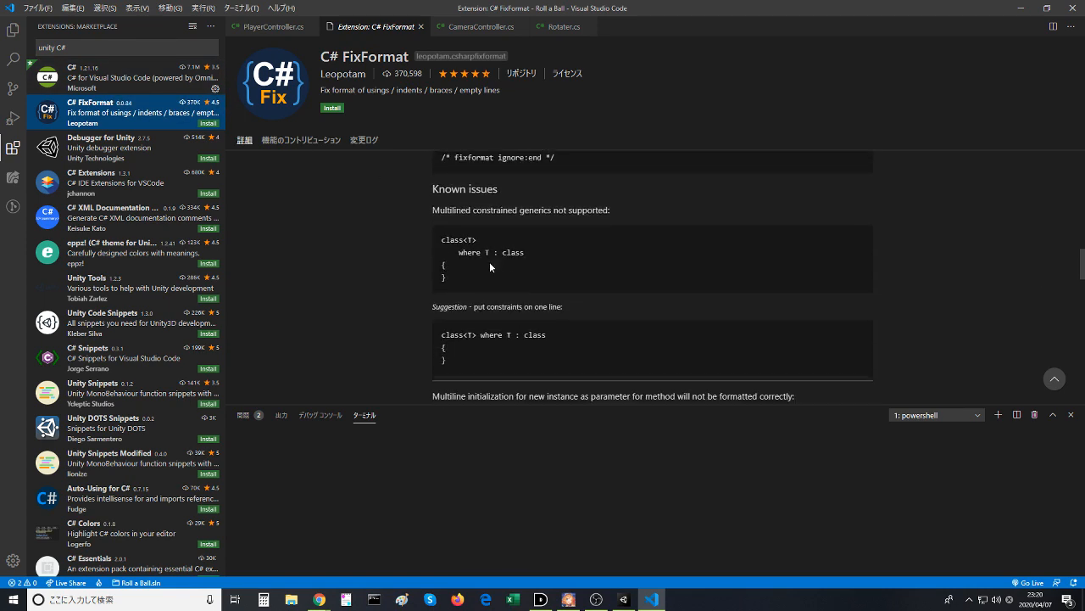
pyautogui.scroll(3, 489, 266)
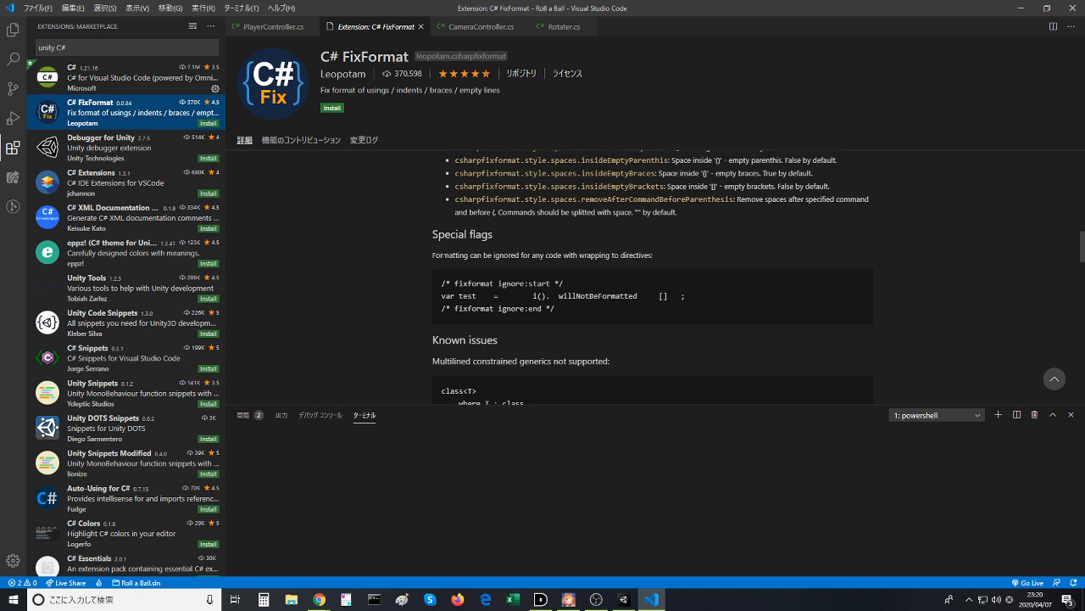
pyautogui.click(93, 83)
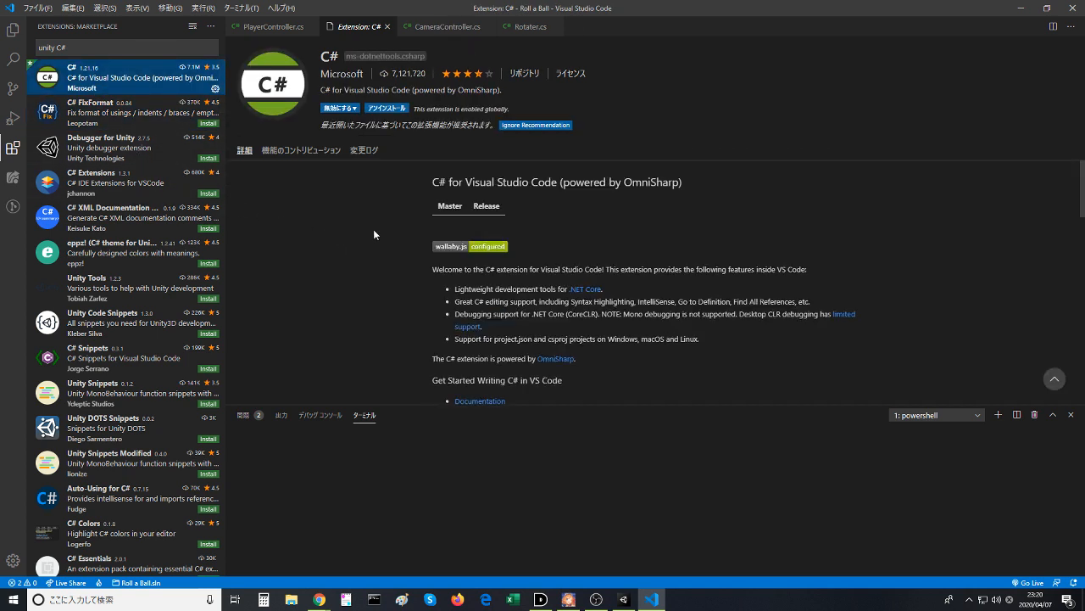
# - Switch to Chrome and search Google for "VS Code Unity" in a new tab
pyautogui.click(344, 606)
pyautogui.click(325, 601)
pyautogui.click(324, 600)
pyautogui.click(387, 553)
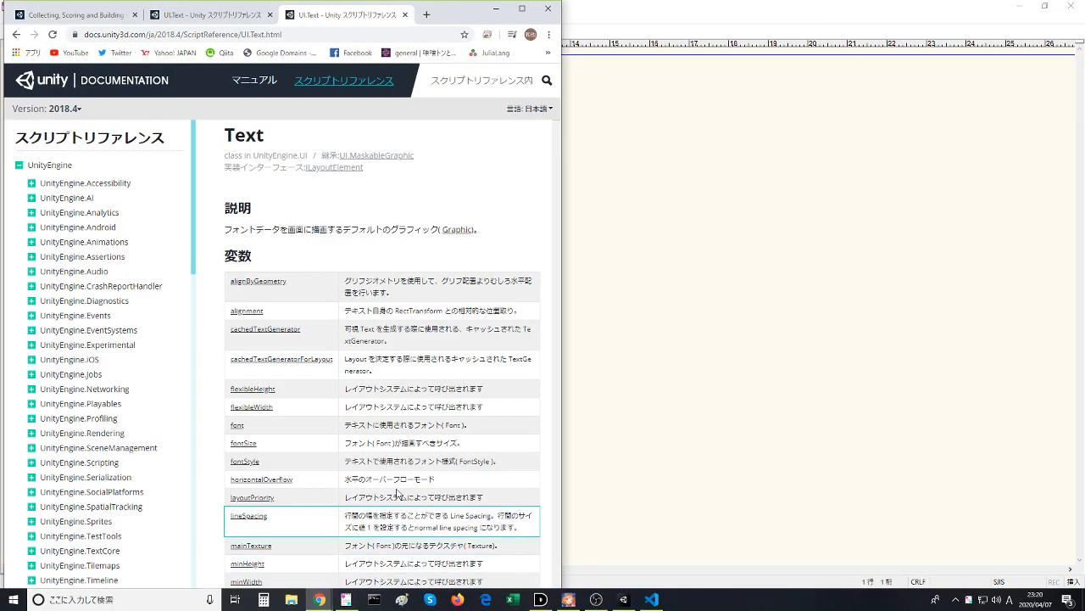
pyautogui.click(1071, 6)
pyautogui.click(426, 17)
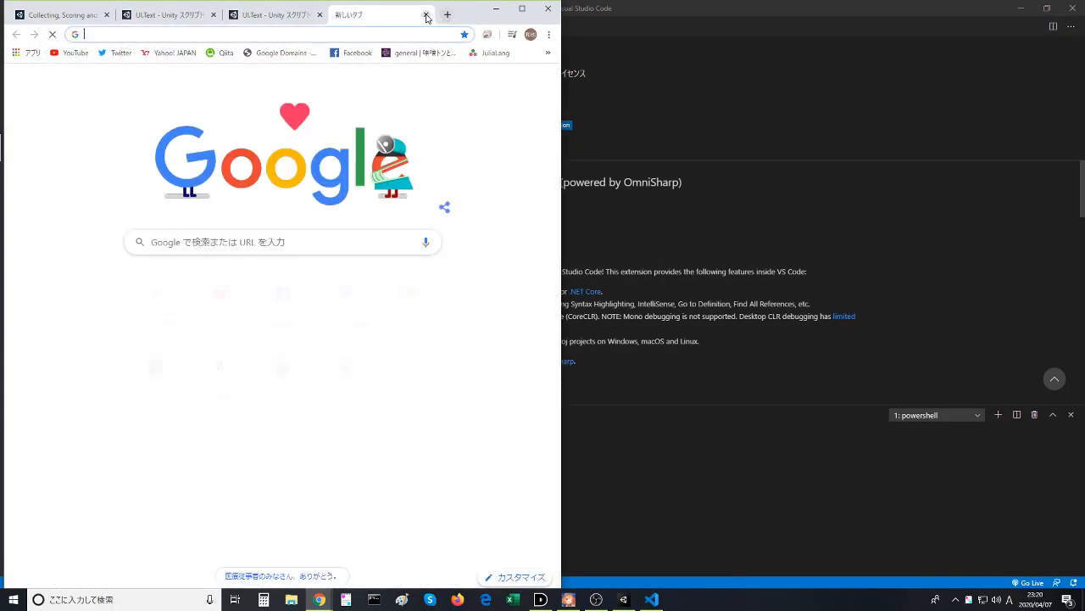
pyautogui.write('VS Code')
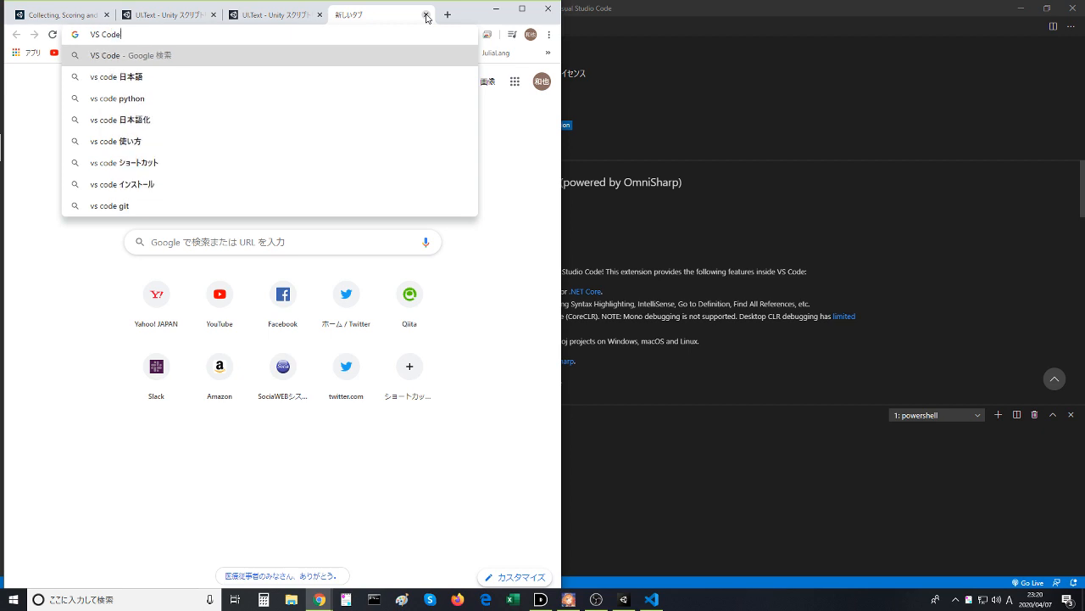
pyautogui.write(' Unity')
pyautogui.press('Return')
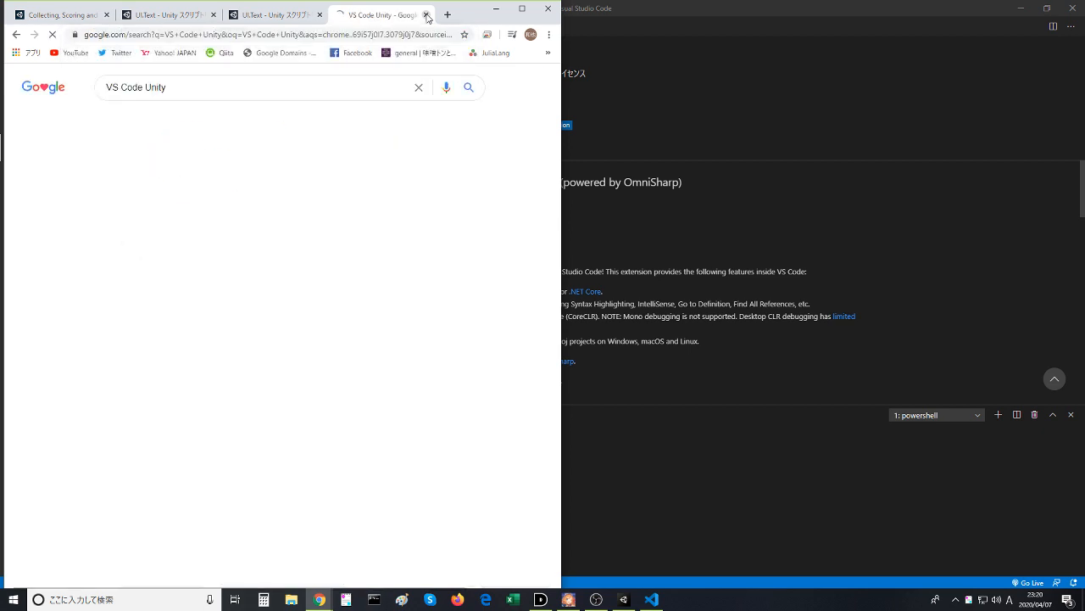
# - Open the first Qiita result on comfortable development with Unity and Visual Studio Code and read its Unity setup instructions
pyautogui.click(263, 181)
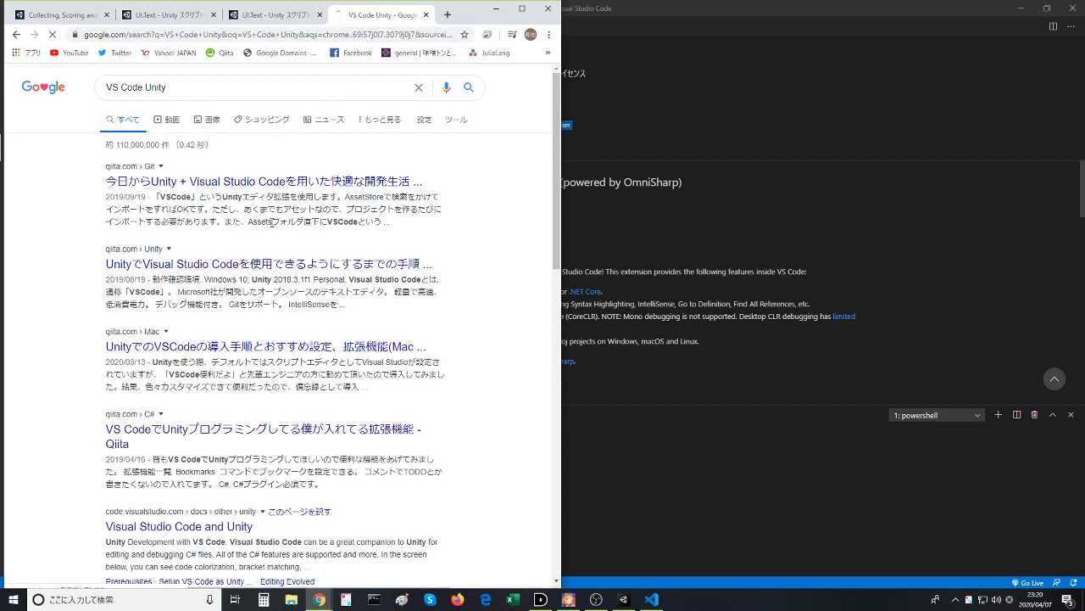
pyautogui.scroll(-2, 256, 305)
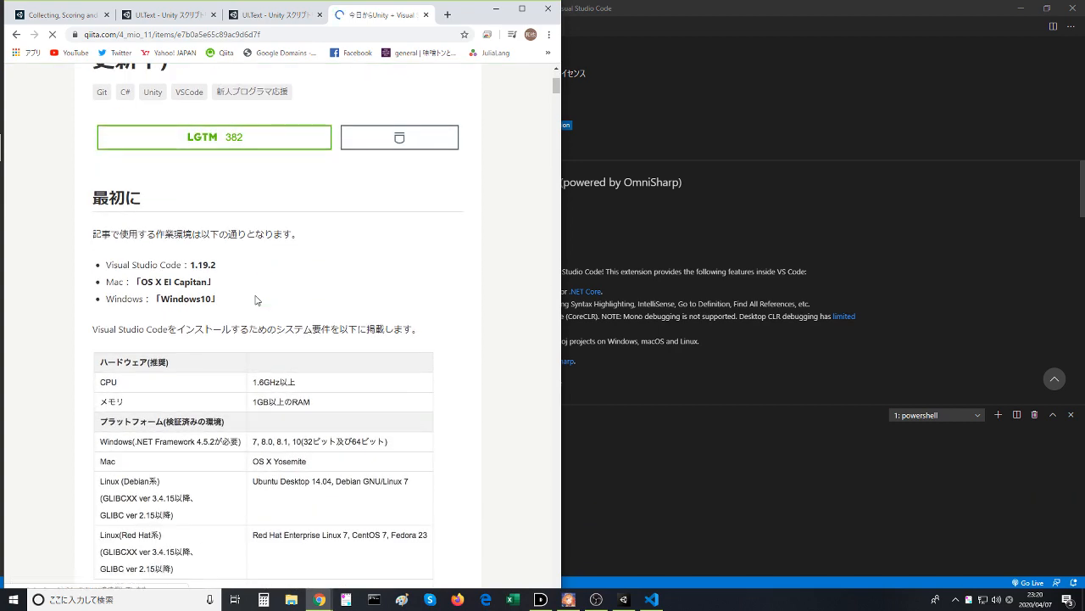
pyautogui.scroll(-8, 257, 301)
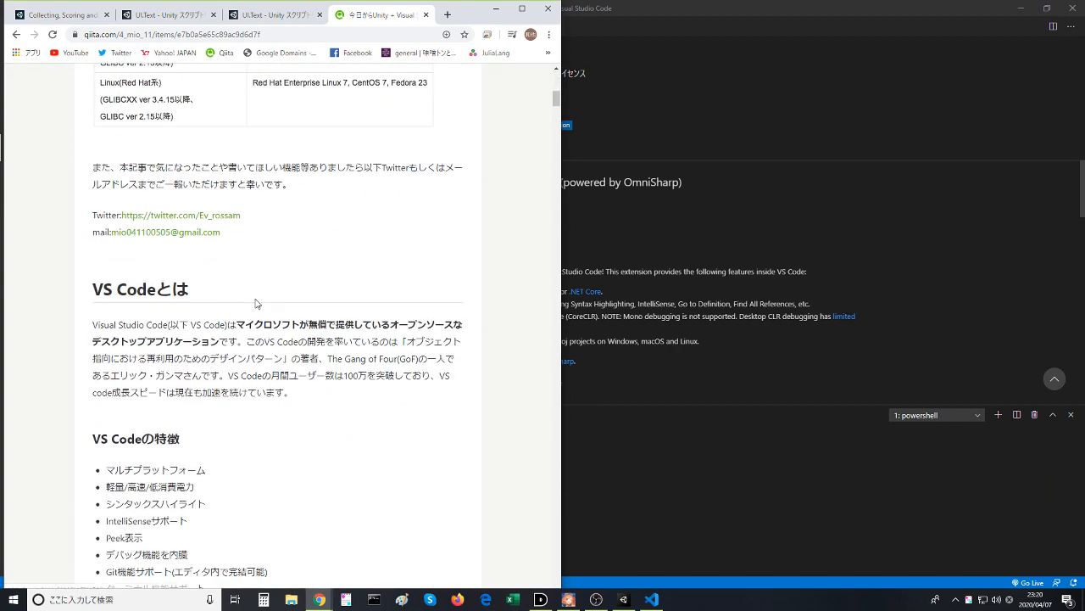
pyautogui.scroll(-2, 257, 303)
pyautogui.scroll(-4, 255, 306)
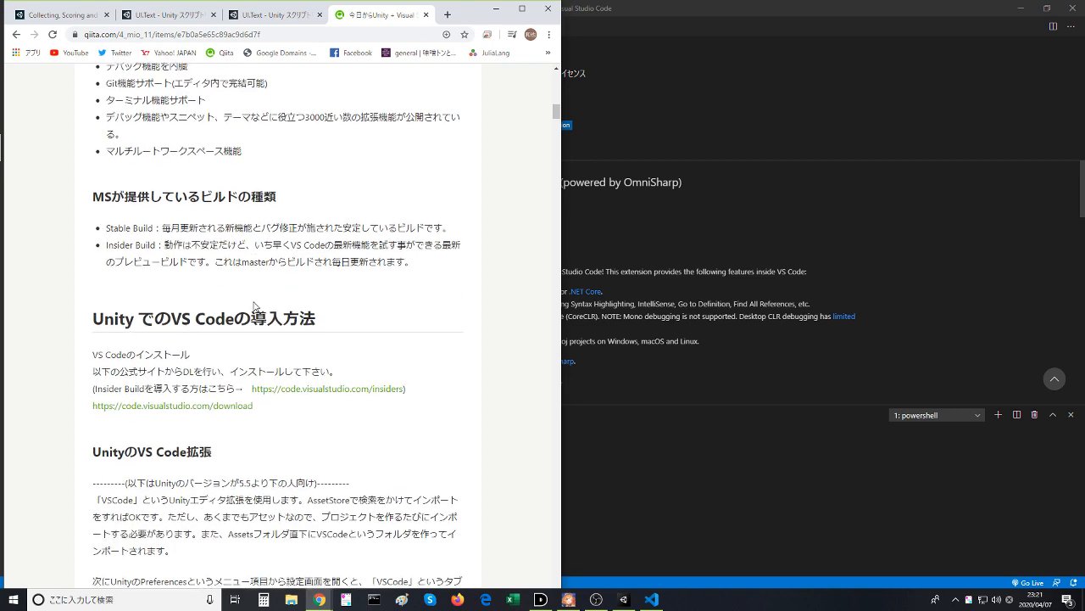
pyautogui.scroll(2, 255, 305)
pyautogui.scroll(-2, 256, 304)
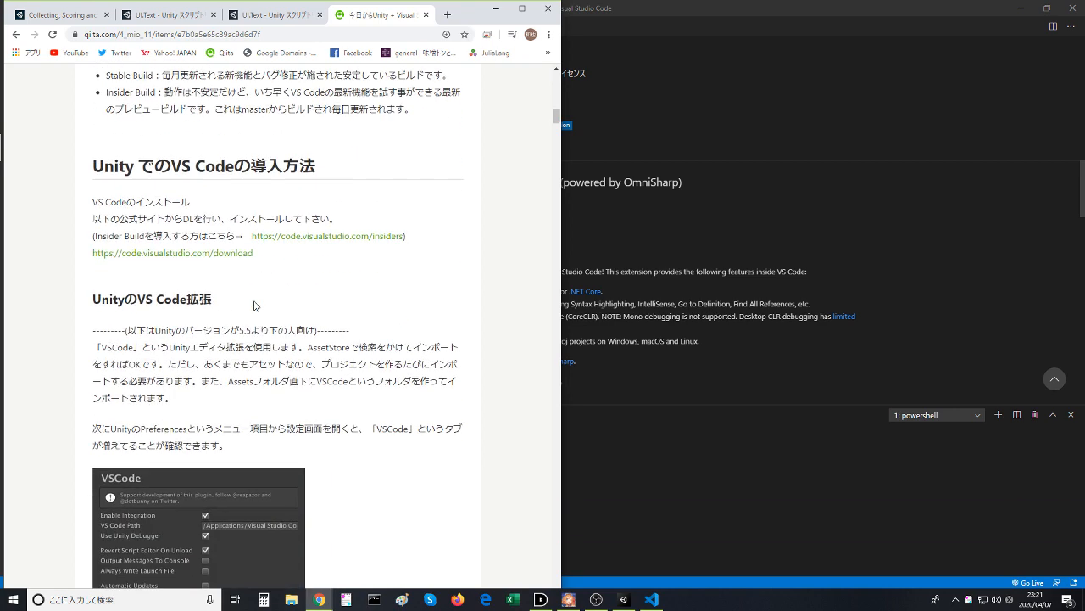
pyautogui.scroll(-2, 256, 306)
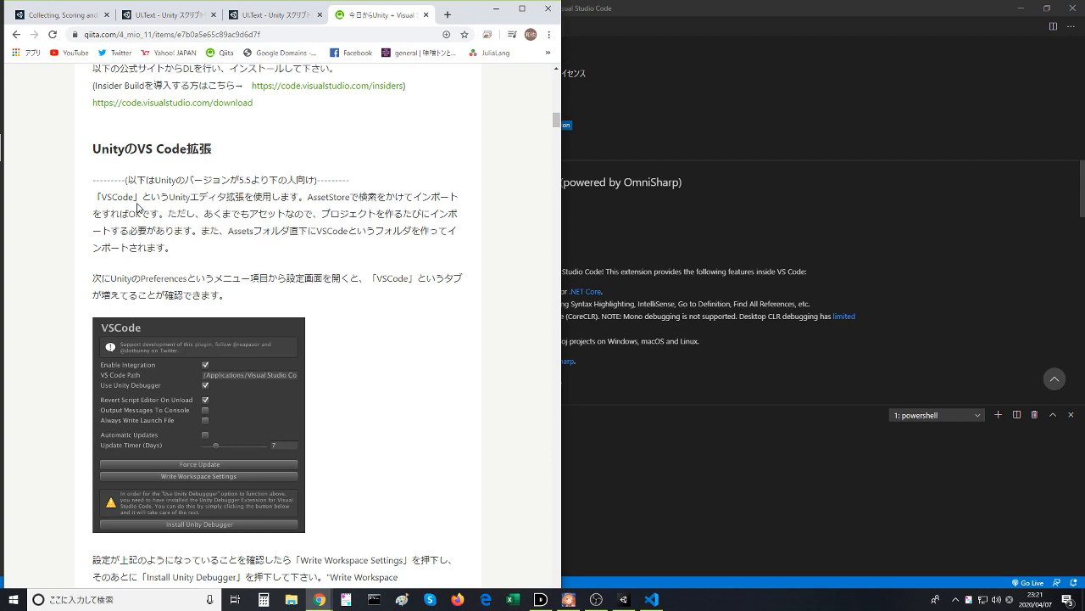
pyautogui.scroll(-6, 138, 207)
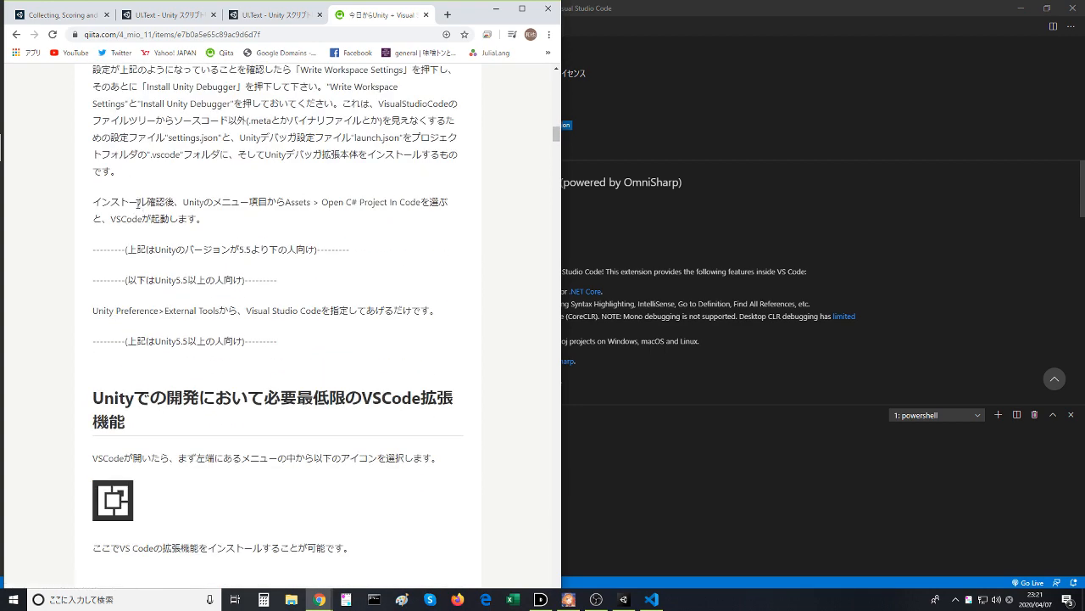
# - Read the article's section on the minimum VS Code extensions for Unity, covering C# and Debugger for Unity
pyautogui.scroll(-4, 138, 204)
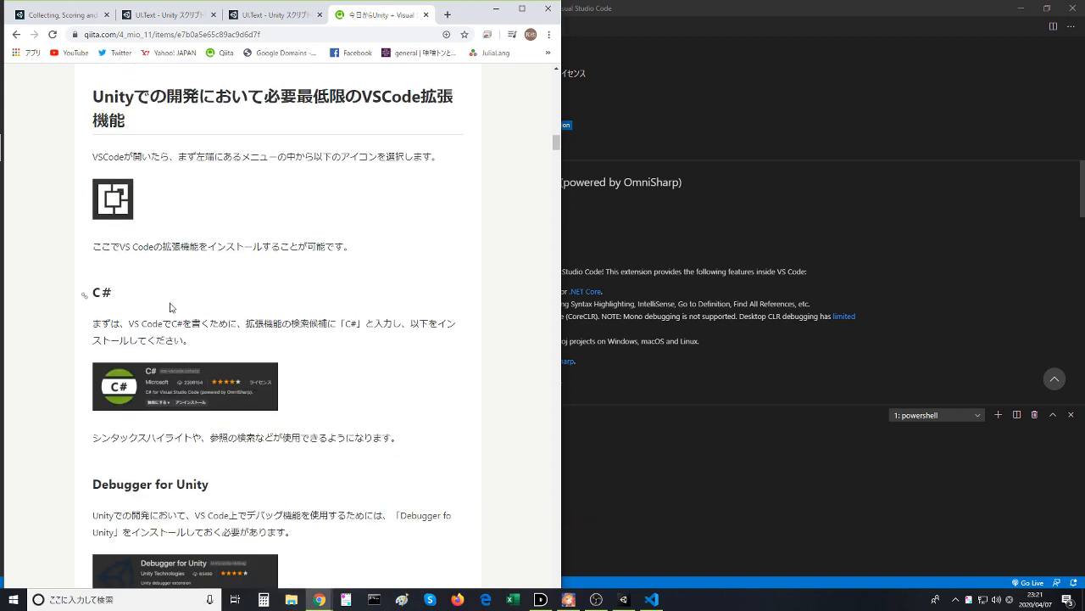
pyautogui.scroll(-1, 170, 307)
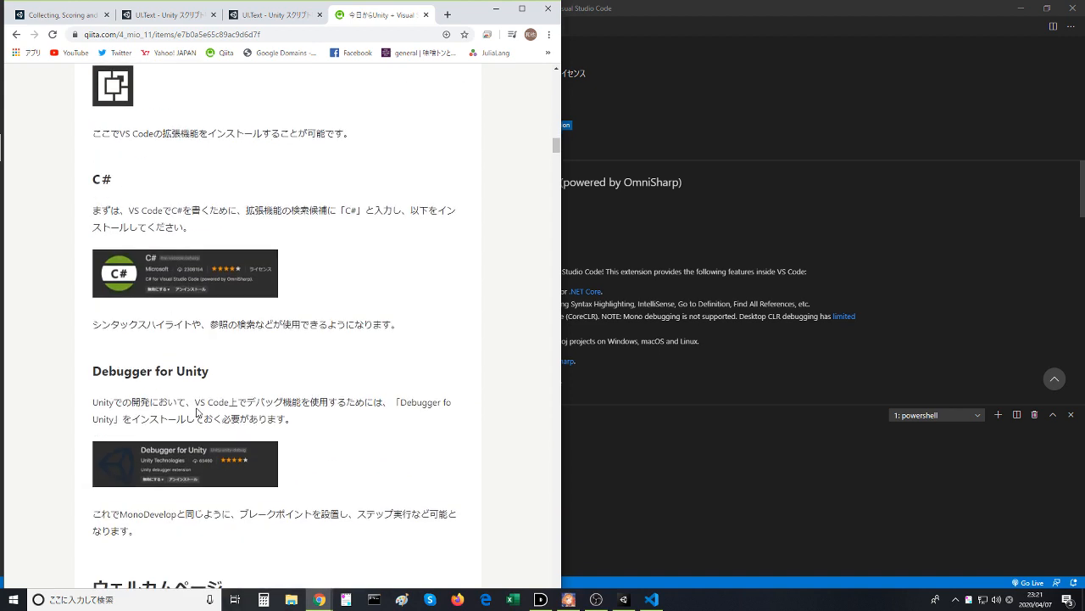
pyautogui.scroll(-3, 199, 413)
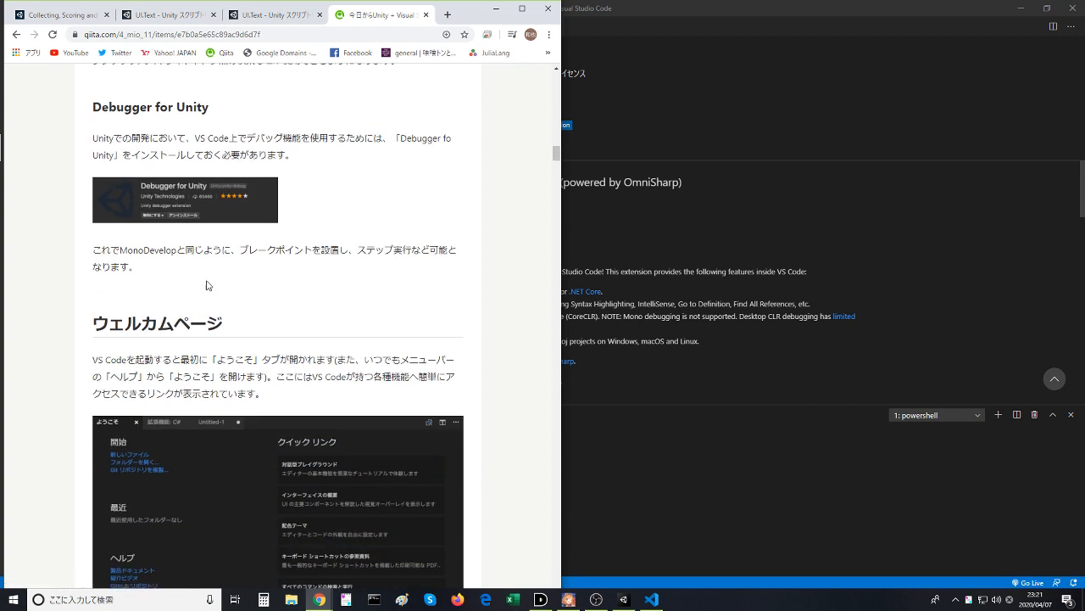
pyautogui.scroll(5, 201, 280)
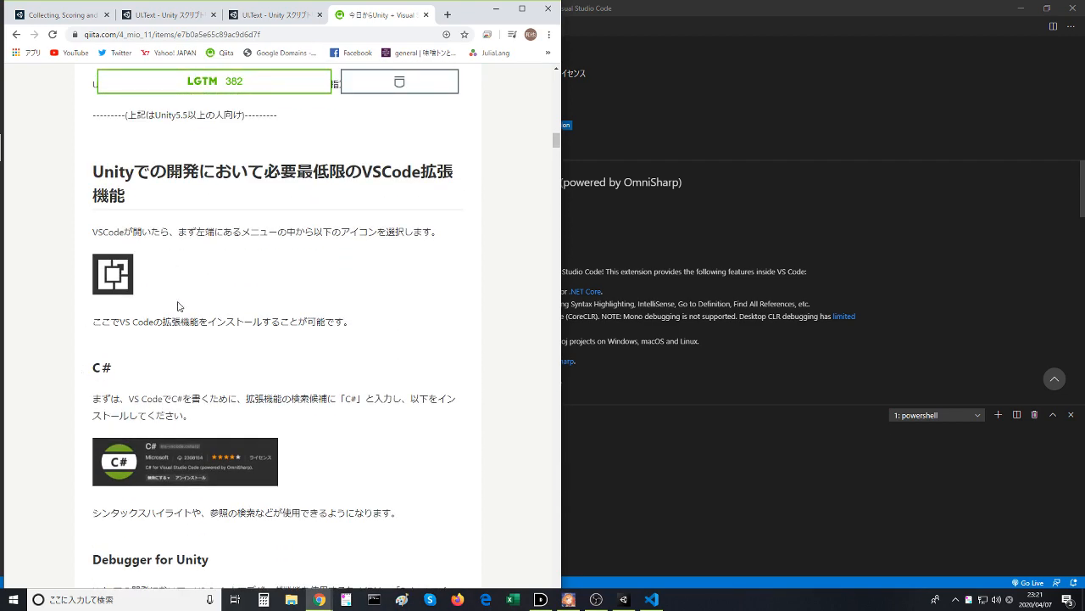
pyautogui.scroll(-1, 179, 307)
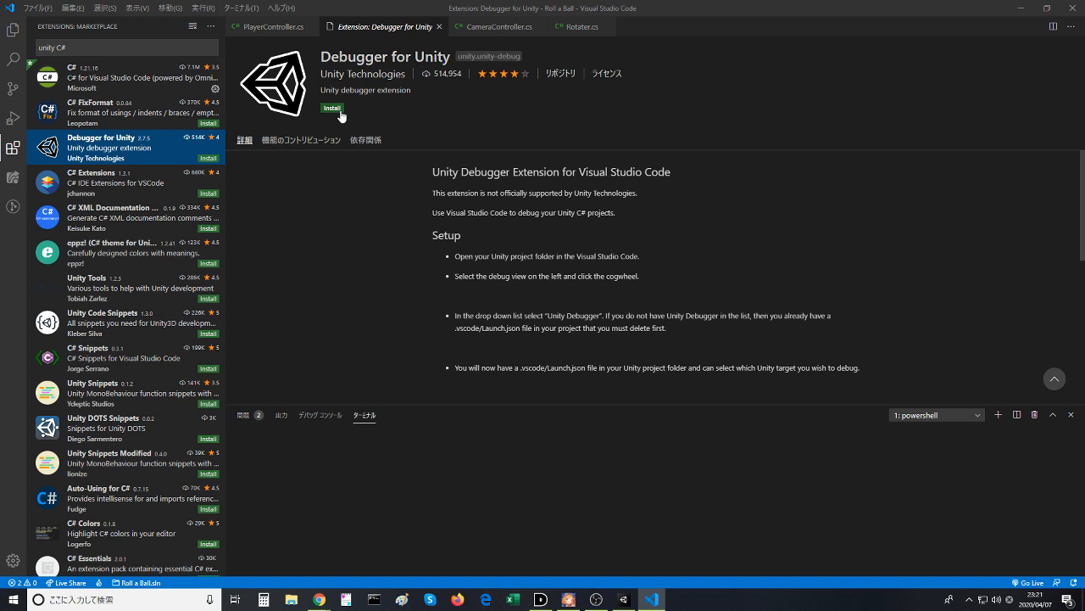
# - Install the Debugger for Unity extension in Visual Studio Code and switch back to the Qiita article in Chrome
pyautogui.click(337, 107)
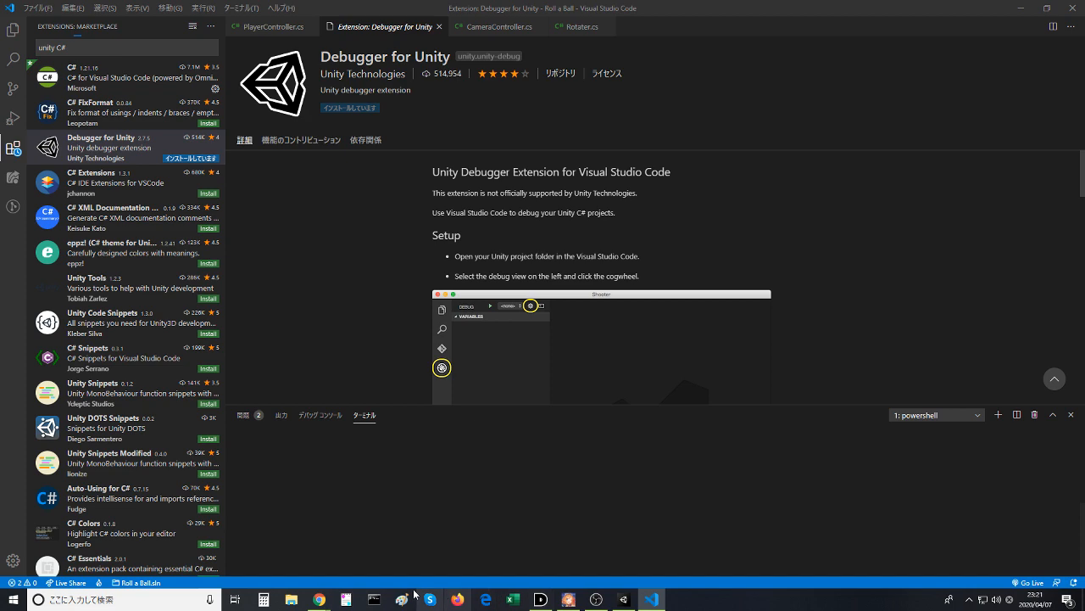
pyautogui.moveTo(319, 599)
pyautogui.click(356, 555)
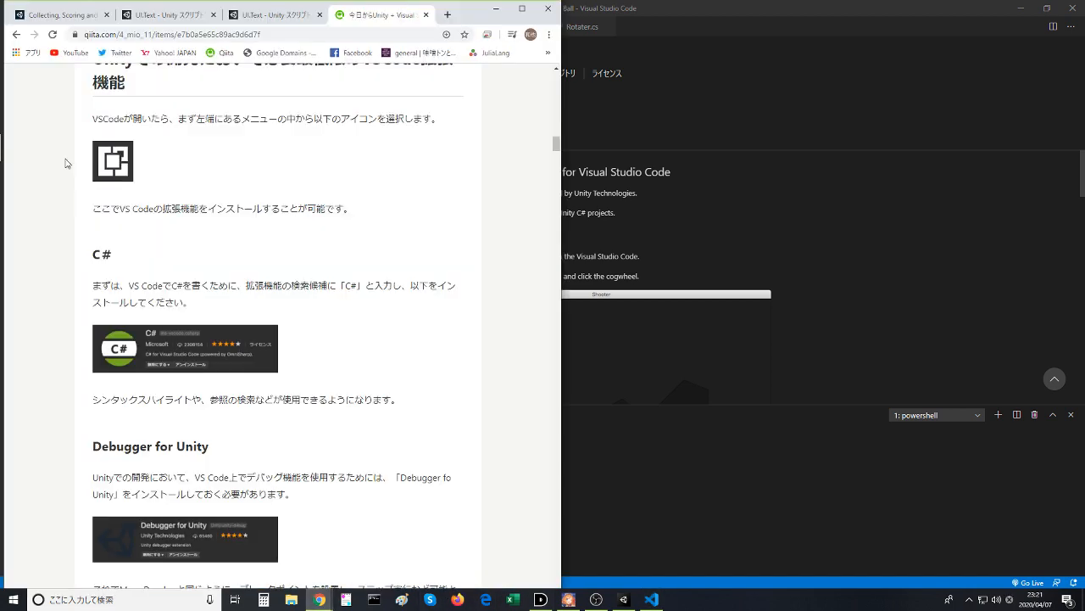
# - Return to the search results, open the Qiita article on making Visual Studio Code usable with Unity, and read it through
pyautogui.click(15, 35)
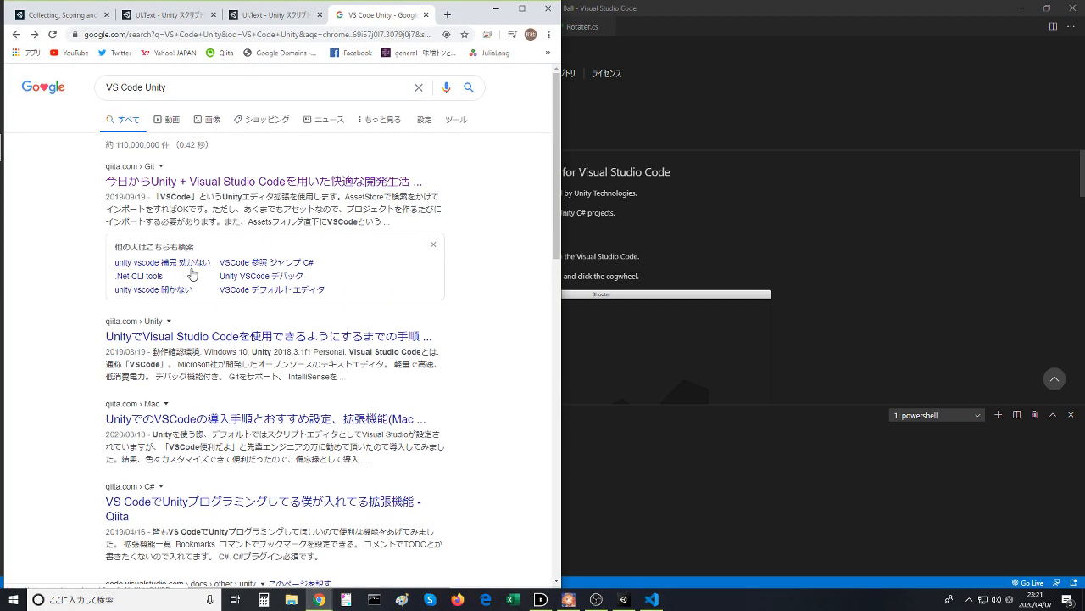
pyautogui.click(212, 338)
pyautogui.scroll(-10, 171, 446)
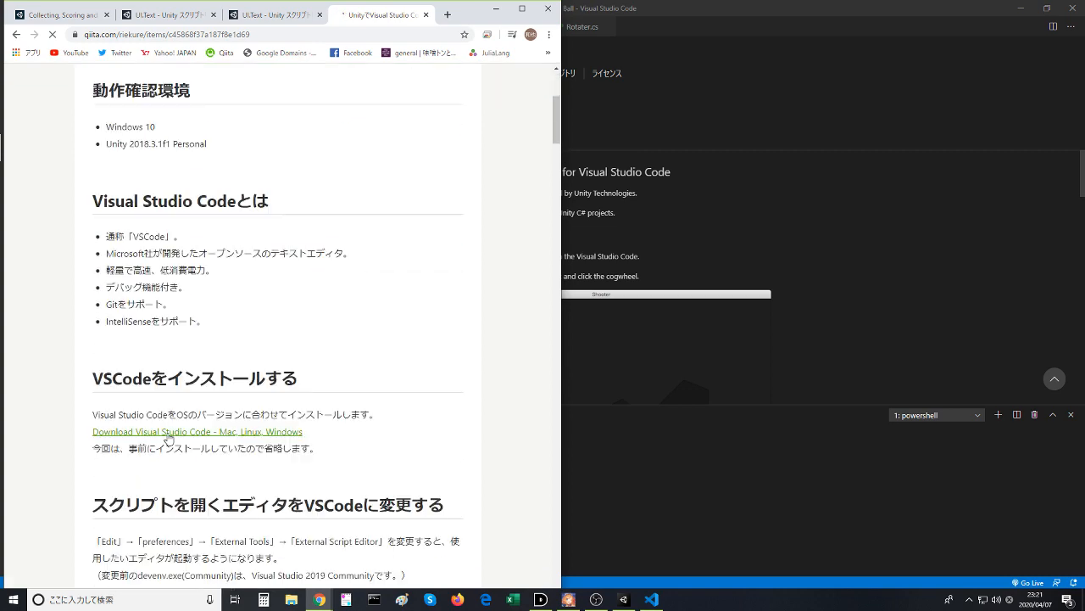
pyautogui.scroll(-5, 169, 437)
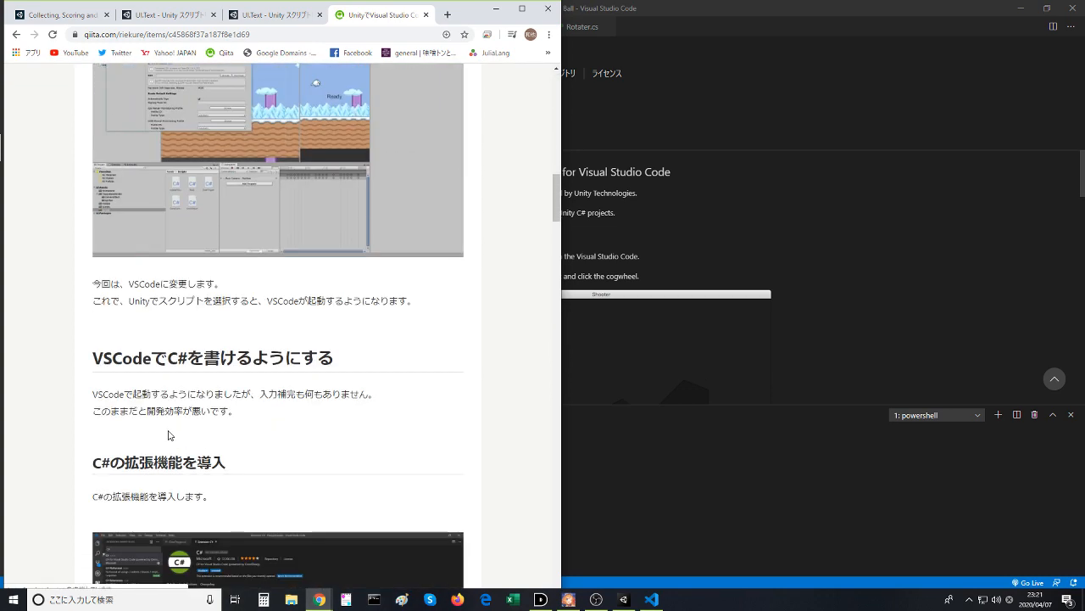
pyautogui.scroll(-6, 176, 415)
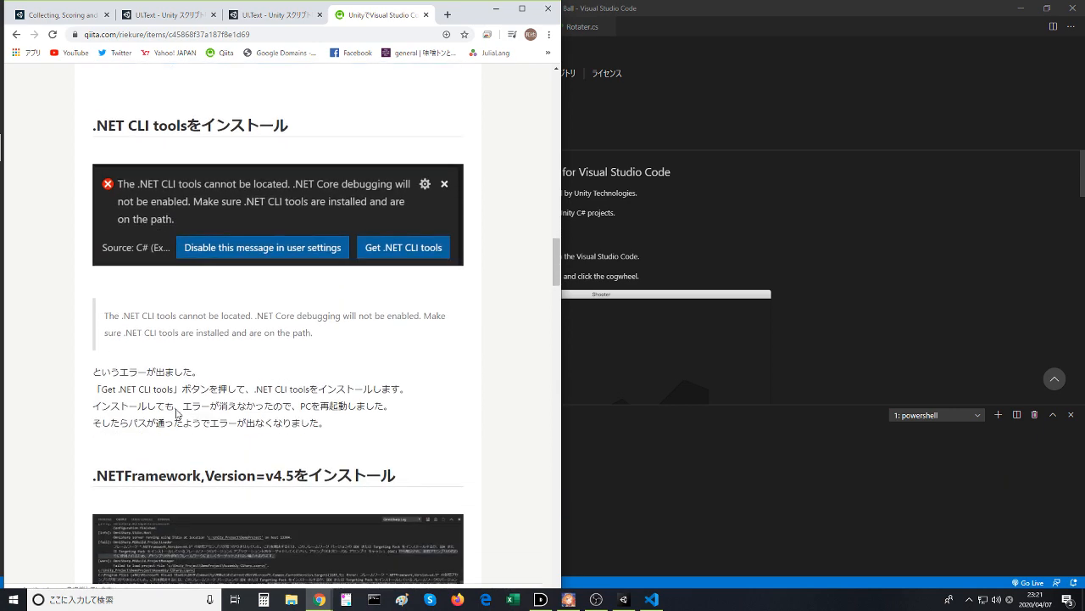
pyautogui.scroll(-7, 176, 414)
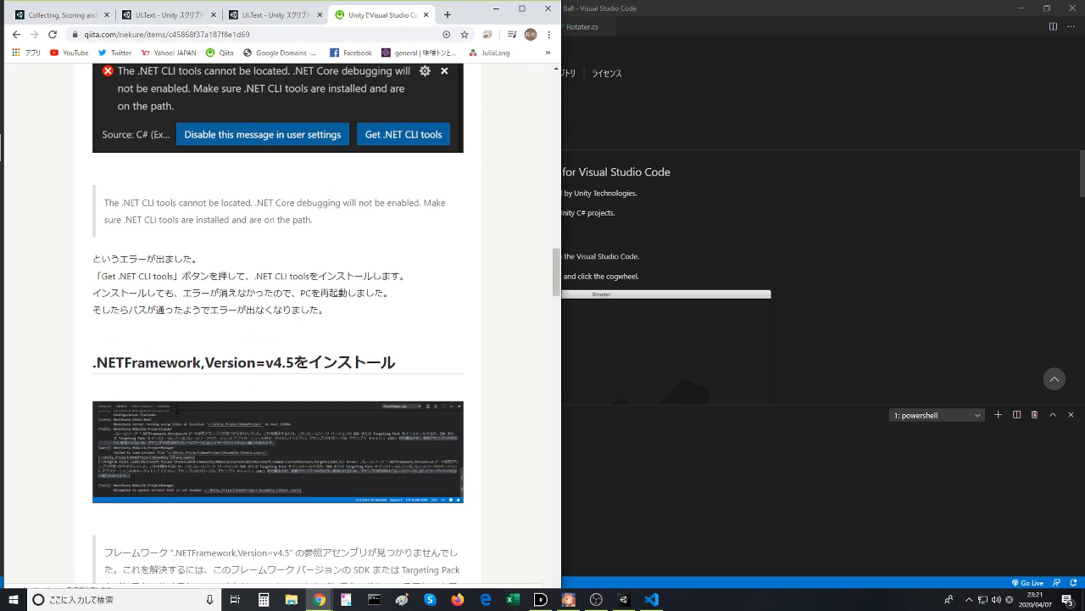
pyautogui.scroll(-8, 176, 415)
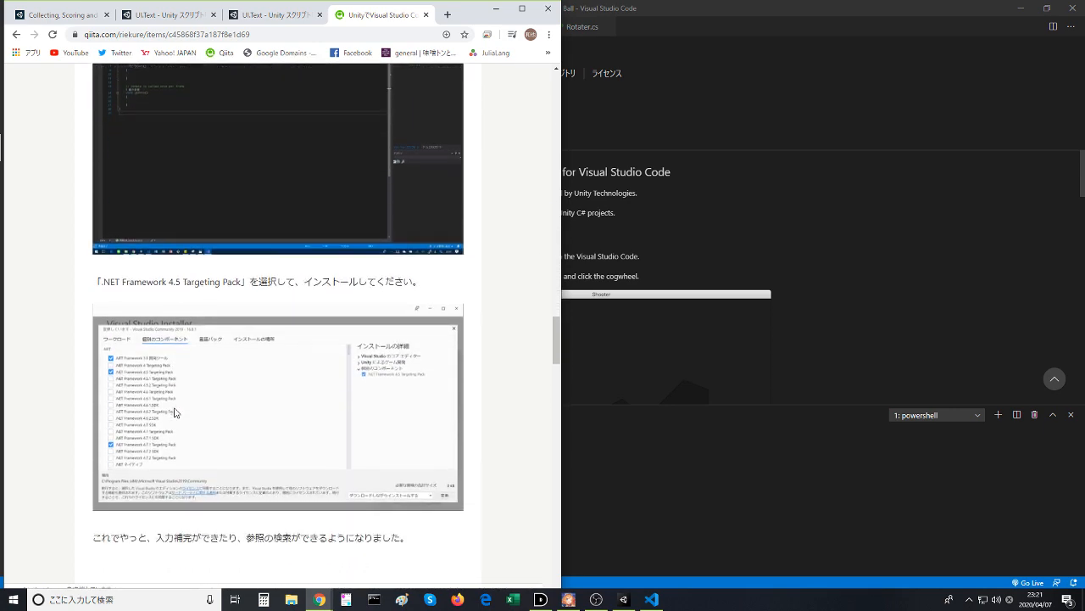
pyautogui.scroll(-8, 174, 413)
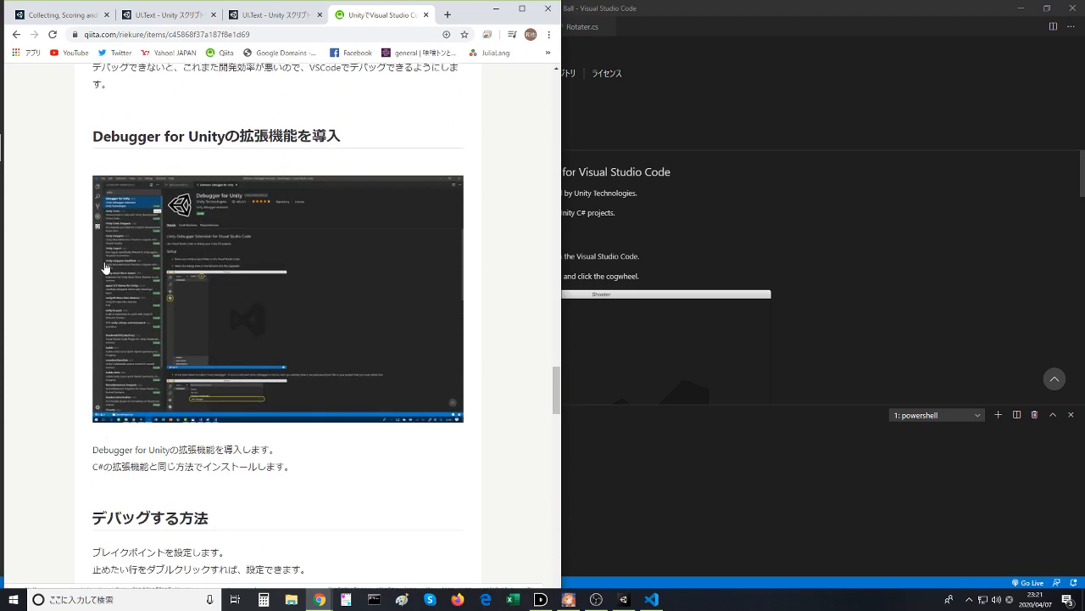
pyautogui.scroll(-7, 102, 288)
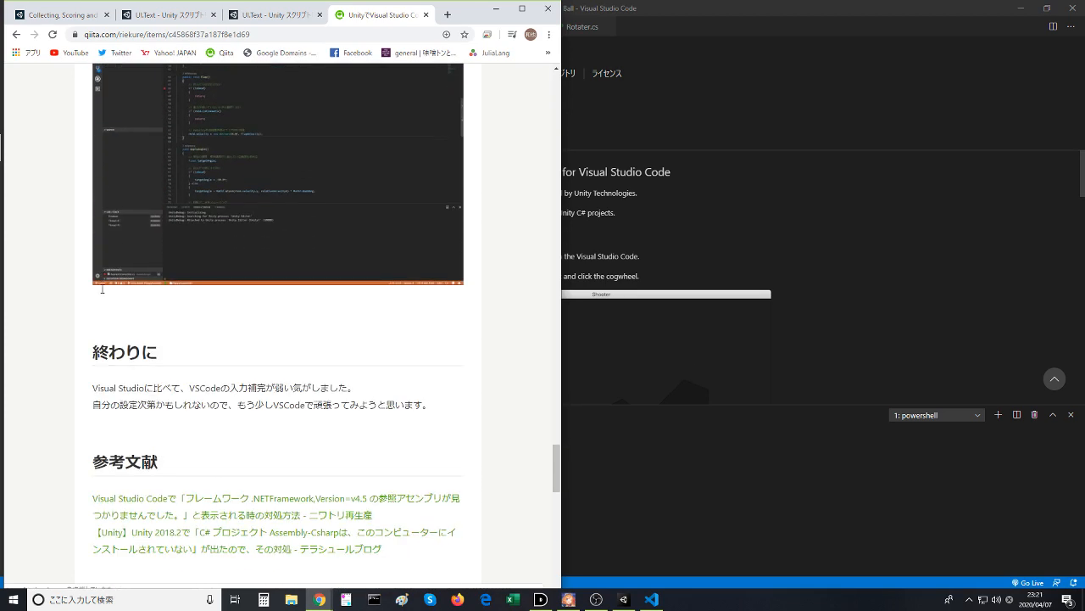
# - Return to the search results, open the Qiita article on extensions for Unity programming in VS Code, and read its extension list
pyautogui.click(13, 39)
pyautogui.scroll(-1, 93, 397)
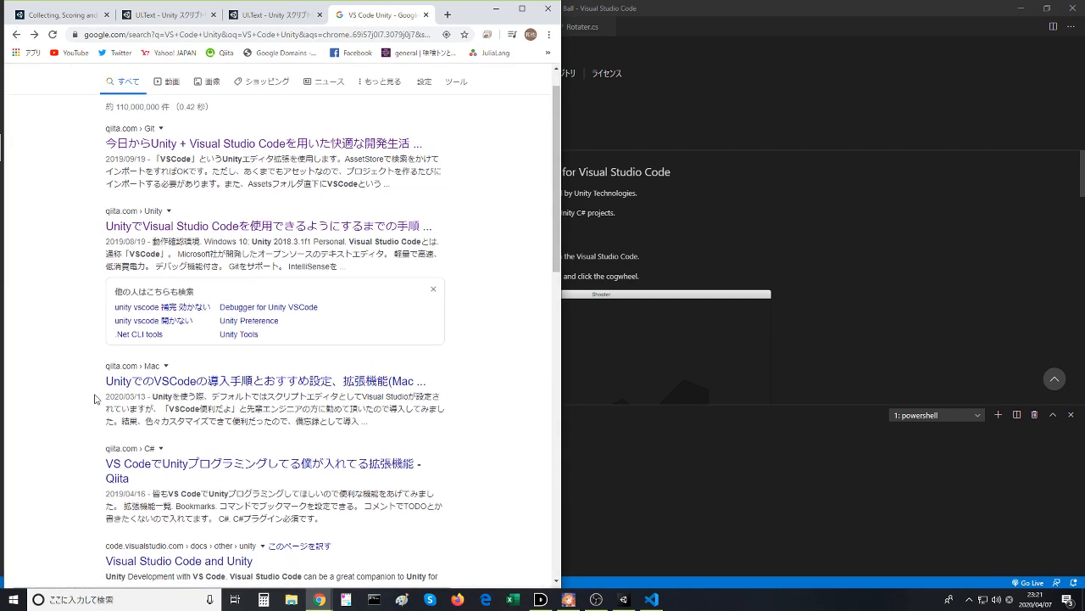
pyautogui.click(136, 423)
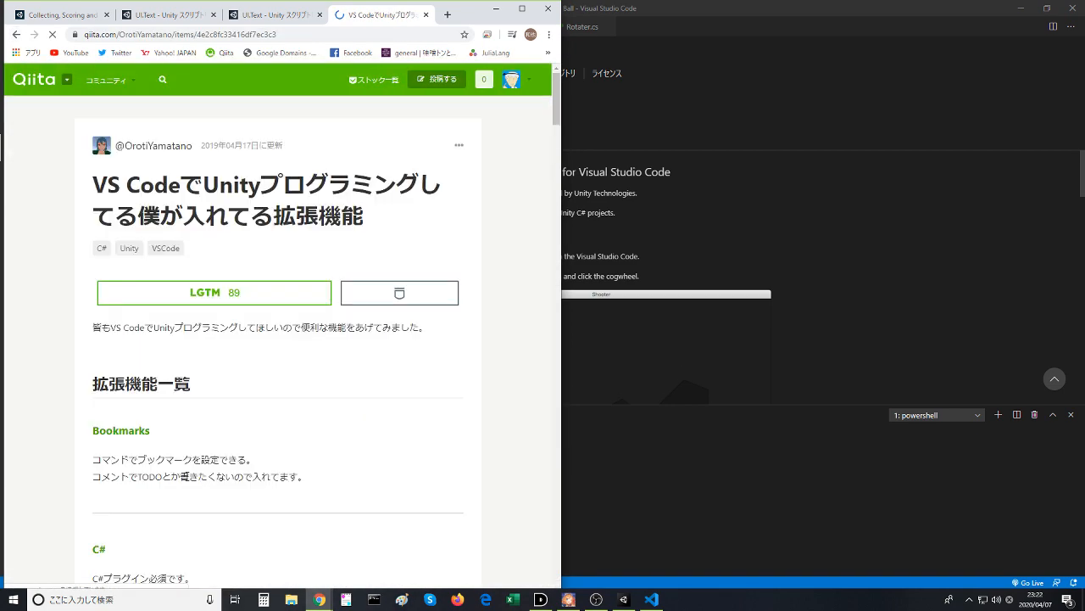
pyautogui.scroll(-3, 184, 464)
pyautogui.scroll(-3, 184, 465)
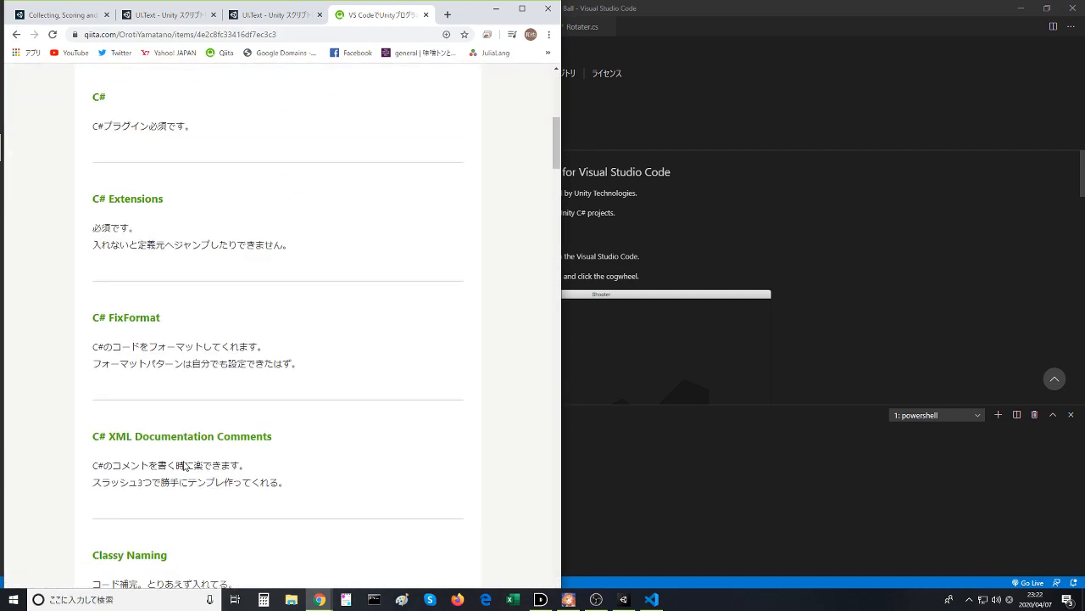
pyautogui.scroll(-4, 183, 459)
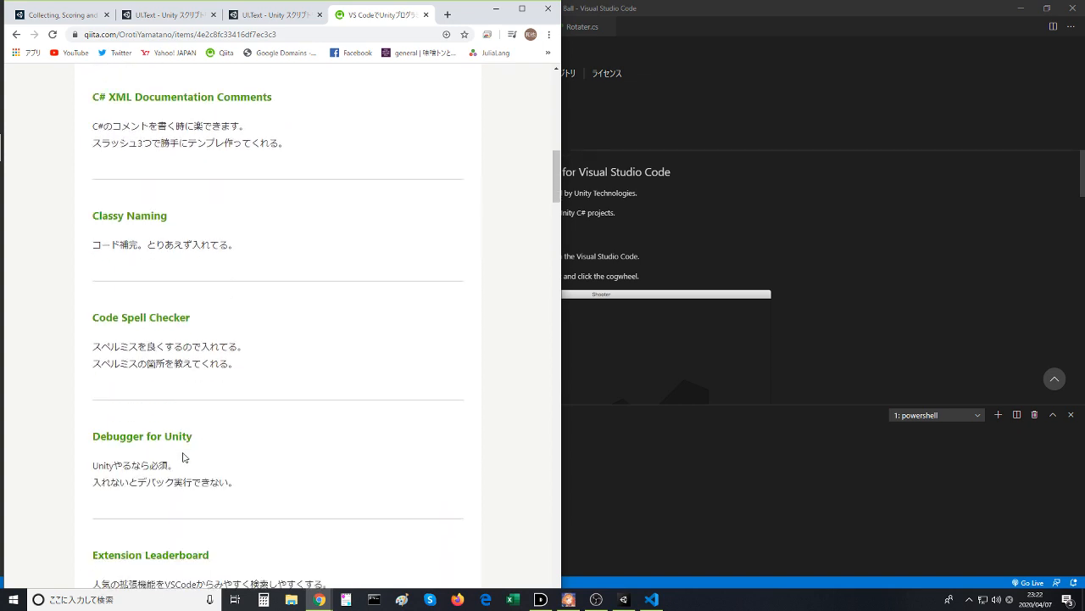
pyautogui.scroll(-1, 183, 458)
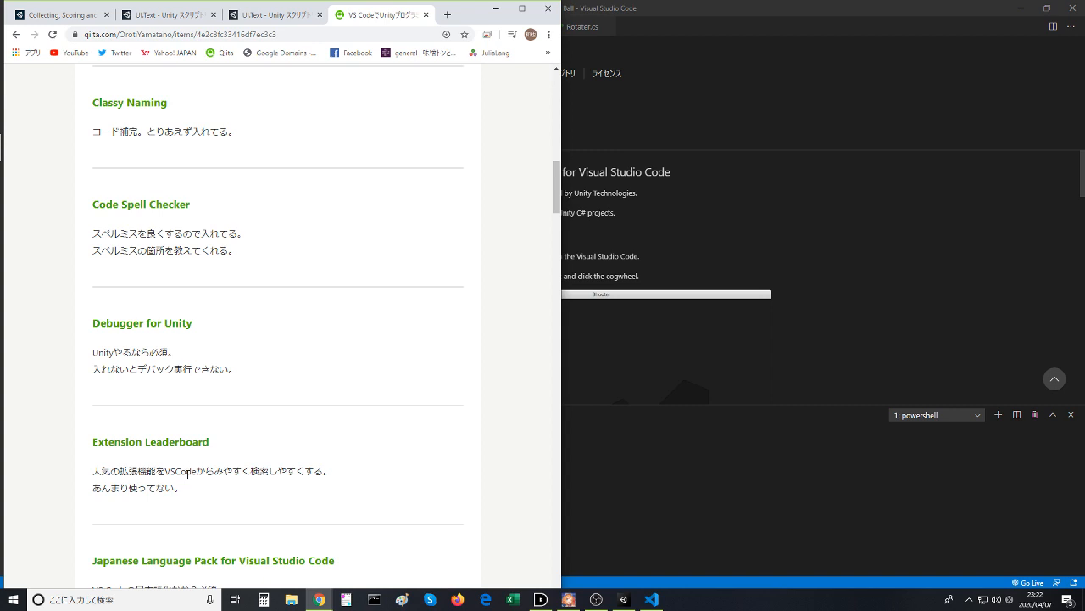
pyautogui.scroll(-1, 187, 473)
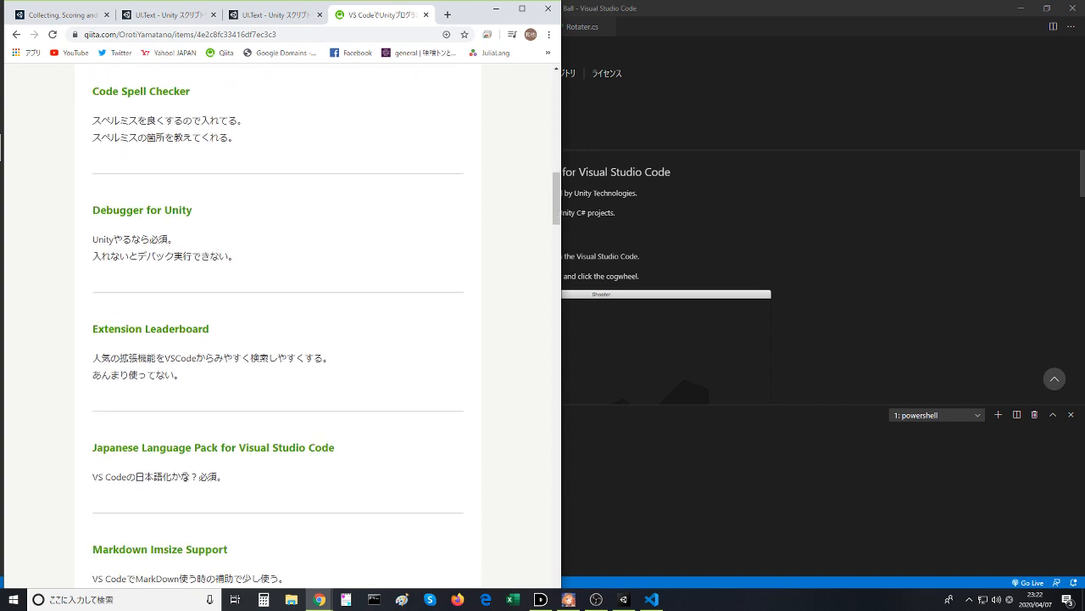
# - Read the rest of the article's extension list, down to the Unity Code Snippets, Unity Tools and zenkaku entries
pyautogui.scroll(-2, 162, 477)
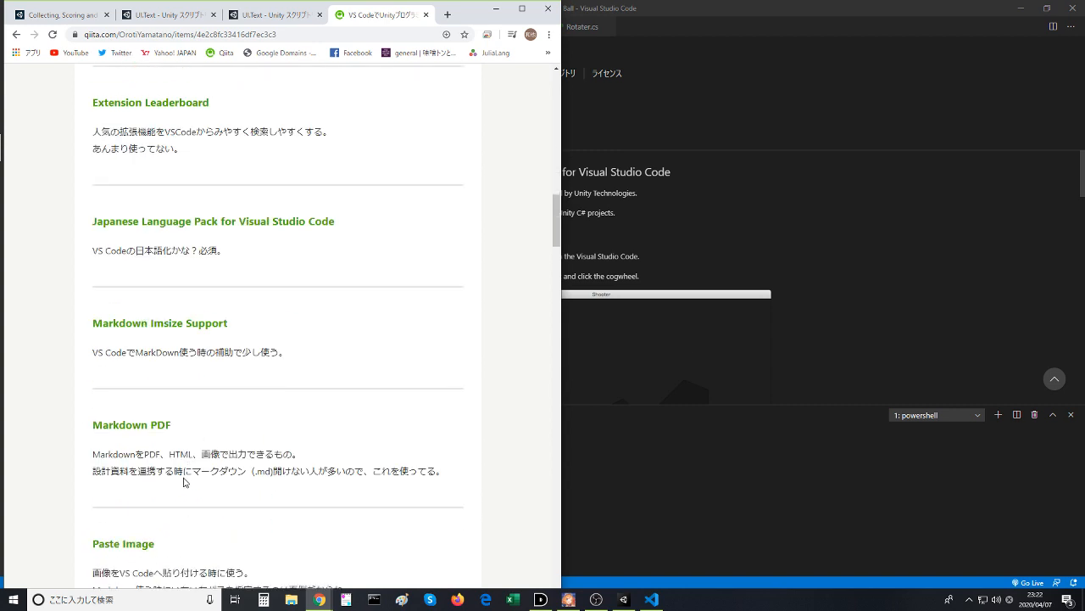
pyautogui.scroll(-3, 185, 482)
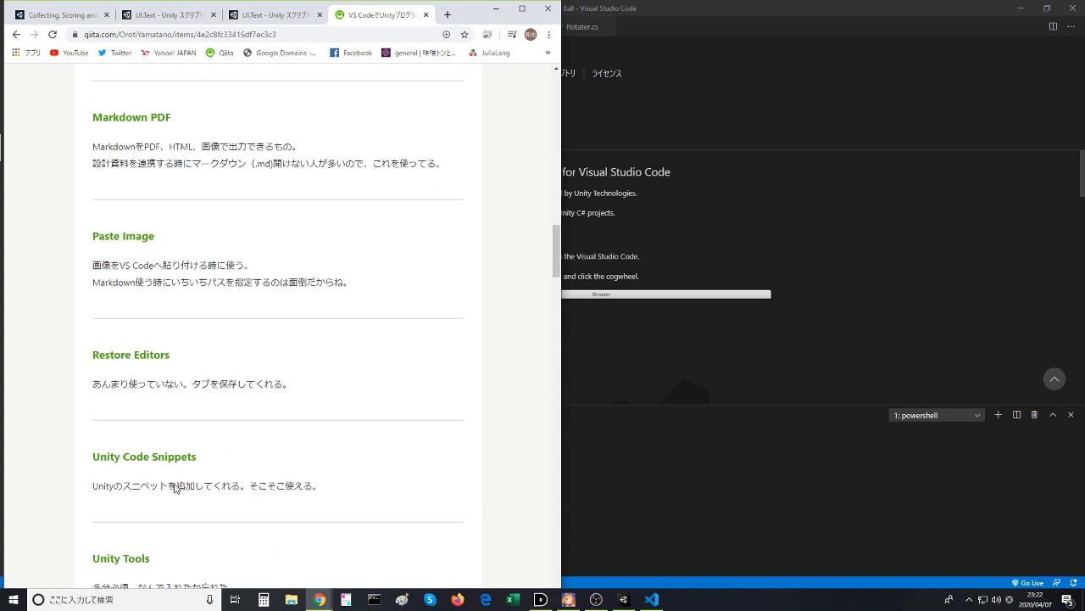
pyautogui.scroll(-2, 176, 488)
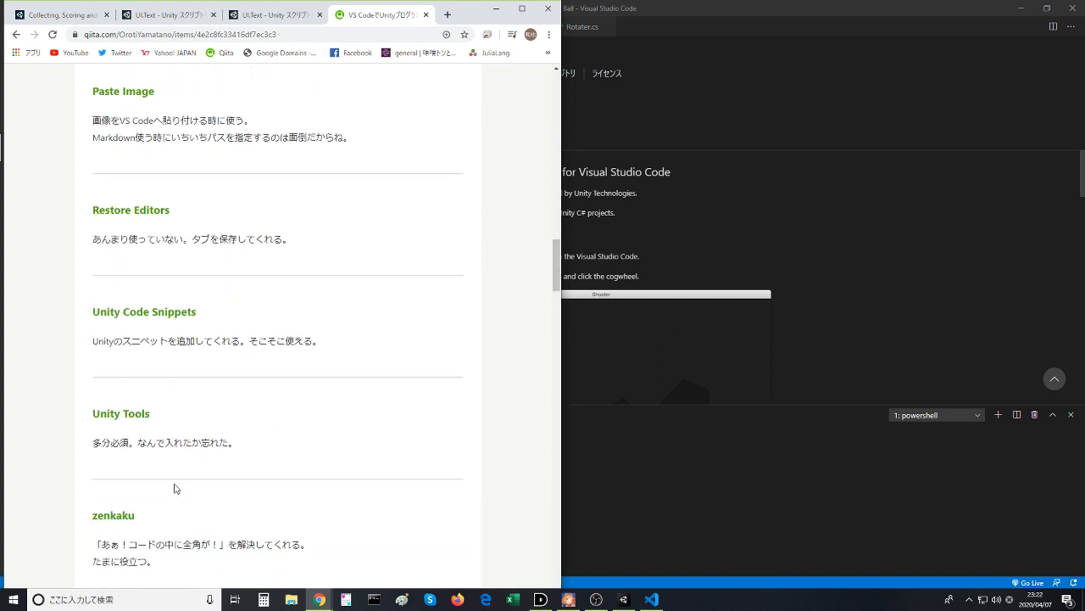
# - Switch to Visual Studio Code and shorten the extension marketplace search to "unity"
pyautogui.click(613, 483)
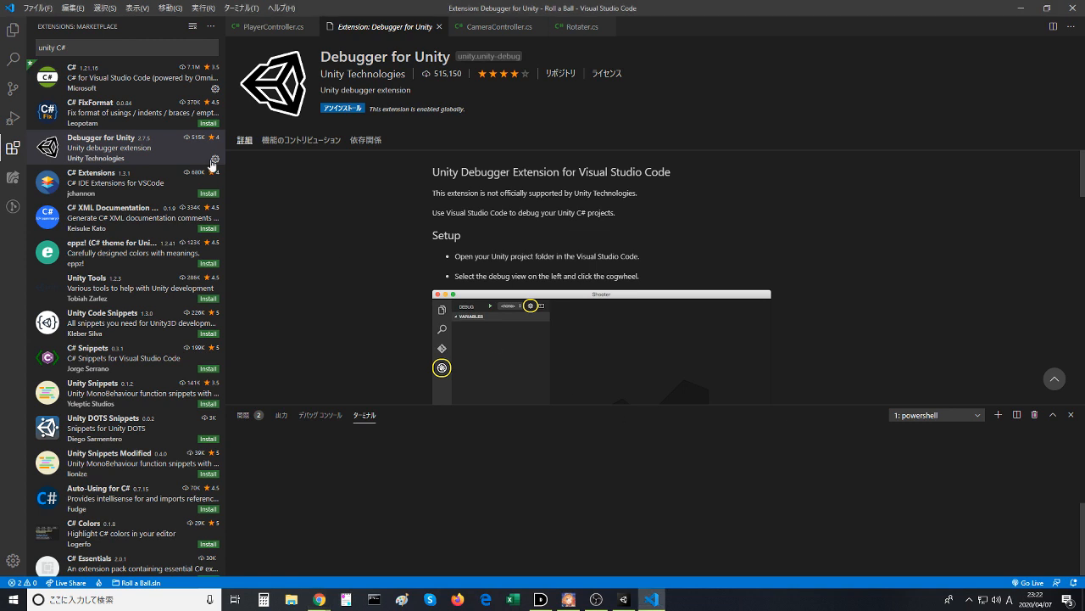
pyautogui.click(106, 46)
pyautogui.press('BackSpace')
pyautogui.press('BackSpace')
pyautogui.press('BackSpace')
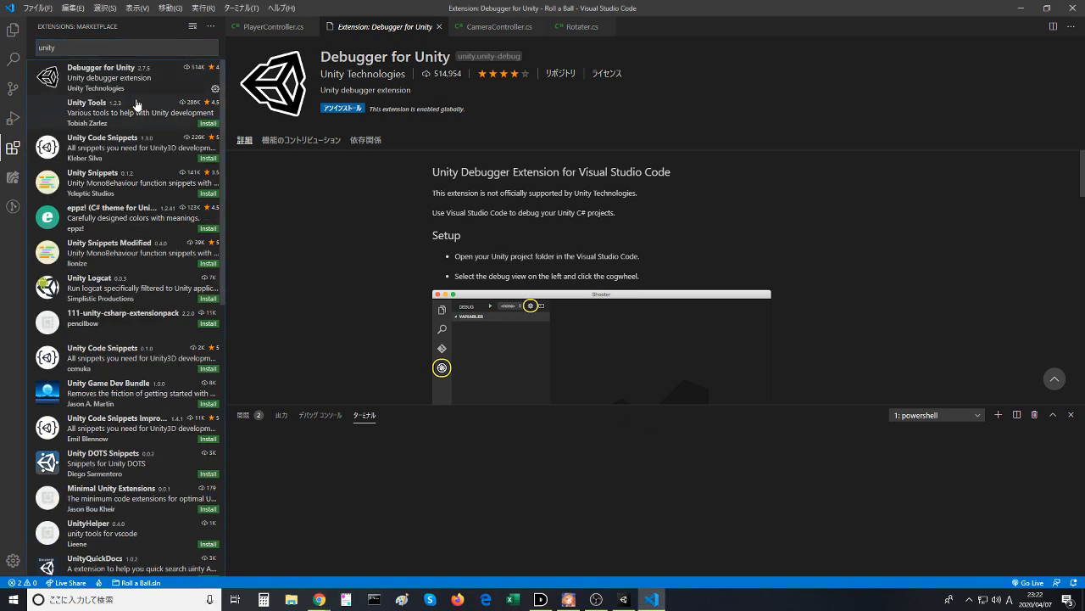
# - Open the Unity Tools extension page, read through its description and install the extension
pyautogui.click(125, 127)
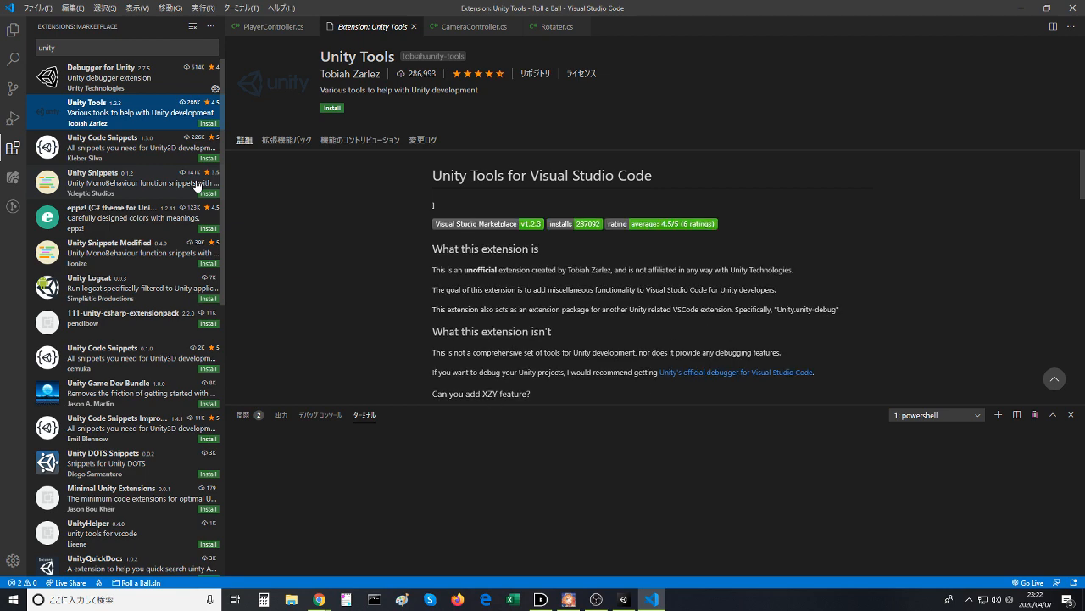
pyautogui.scroll(-4, 306, 262)
pyautogui.scroll(-10, 398, 314)
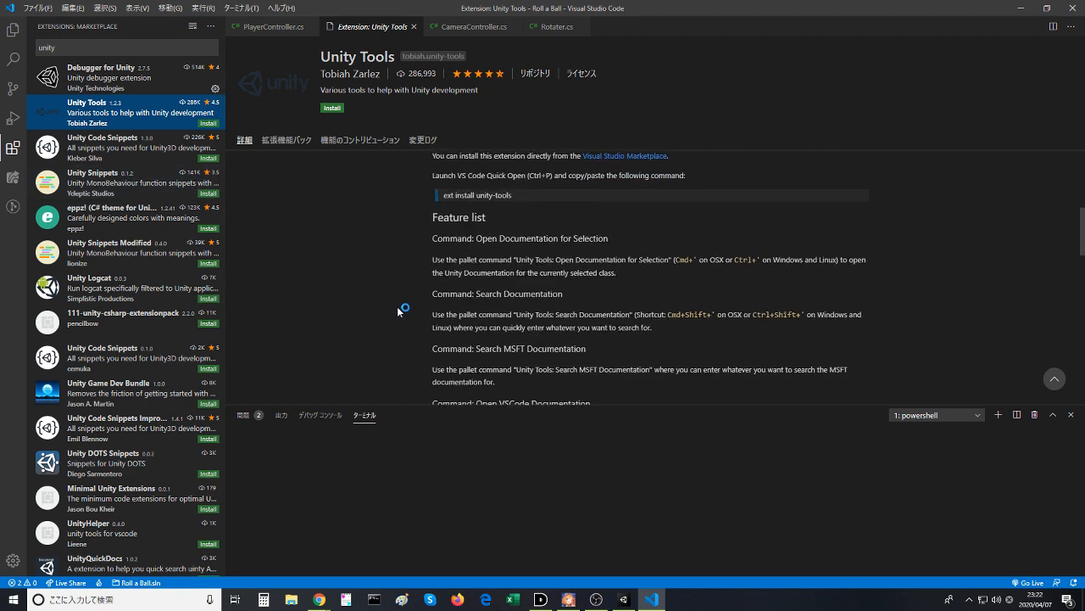
pyautogui.scroll(-10, 415, 316)
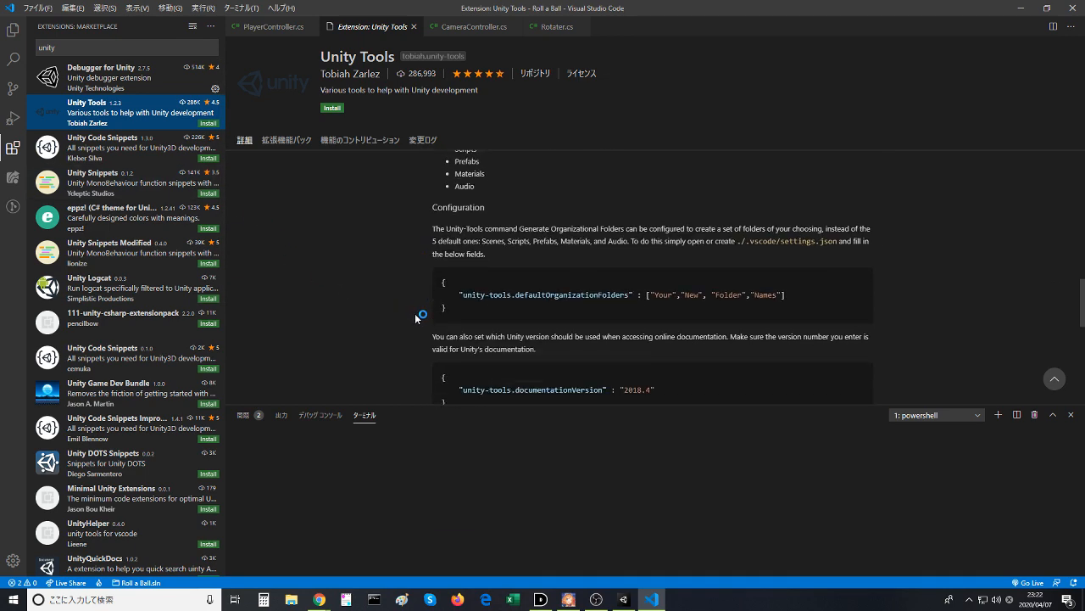
pyautogui.scroll(-1, 415, 326)
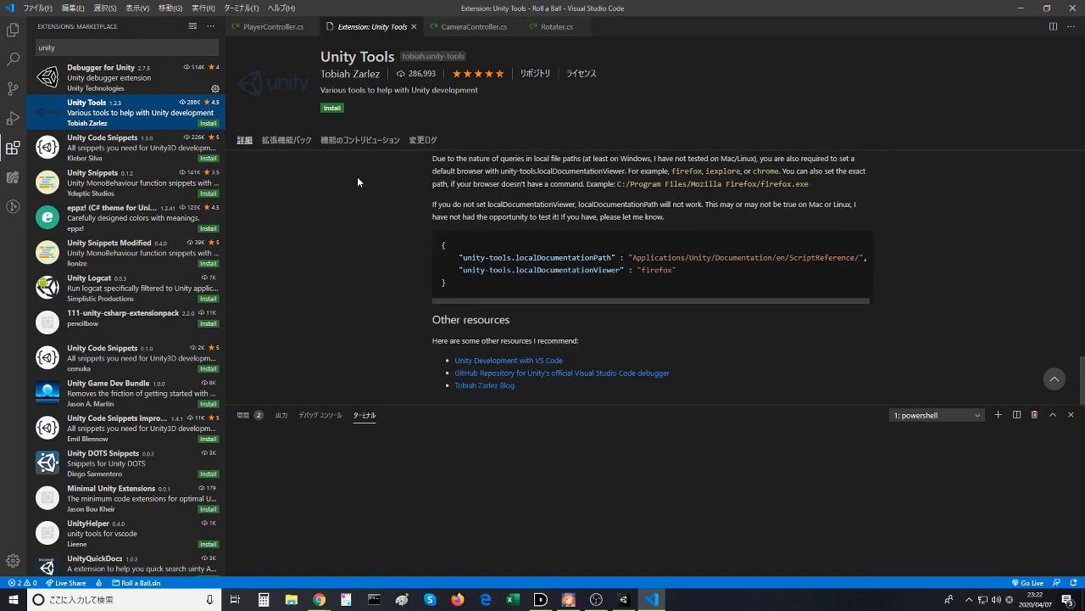
pyautogui.click(323, 105)
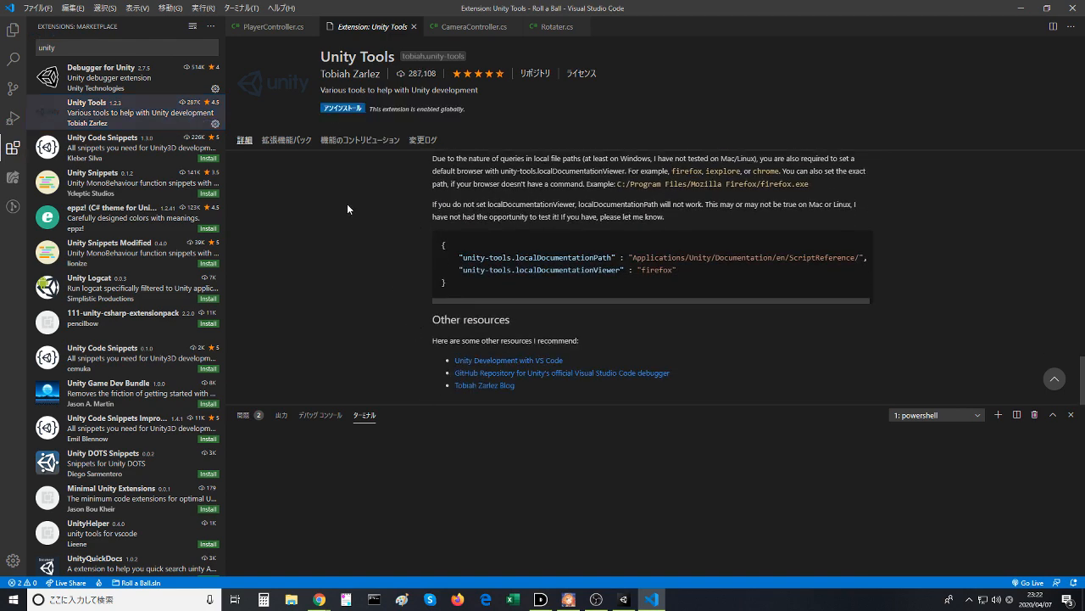
# - Show the project's files and open the PlayerController.cs script
pyautogui.click(12, 33)
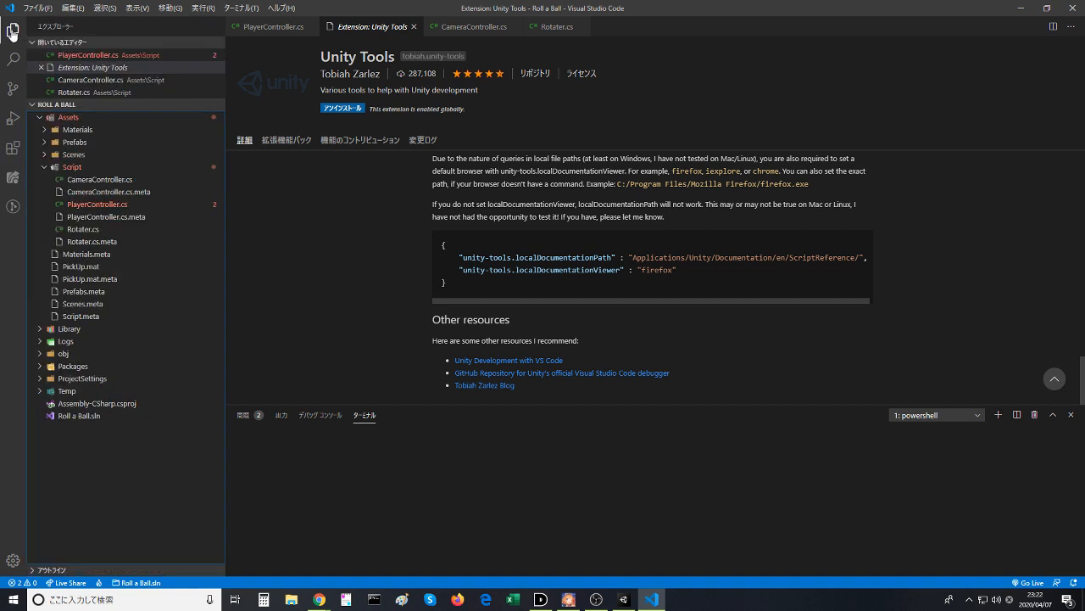
pyautogui.click(110, 204)
pyautogui.click(412, 134)
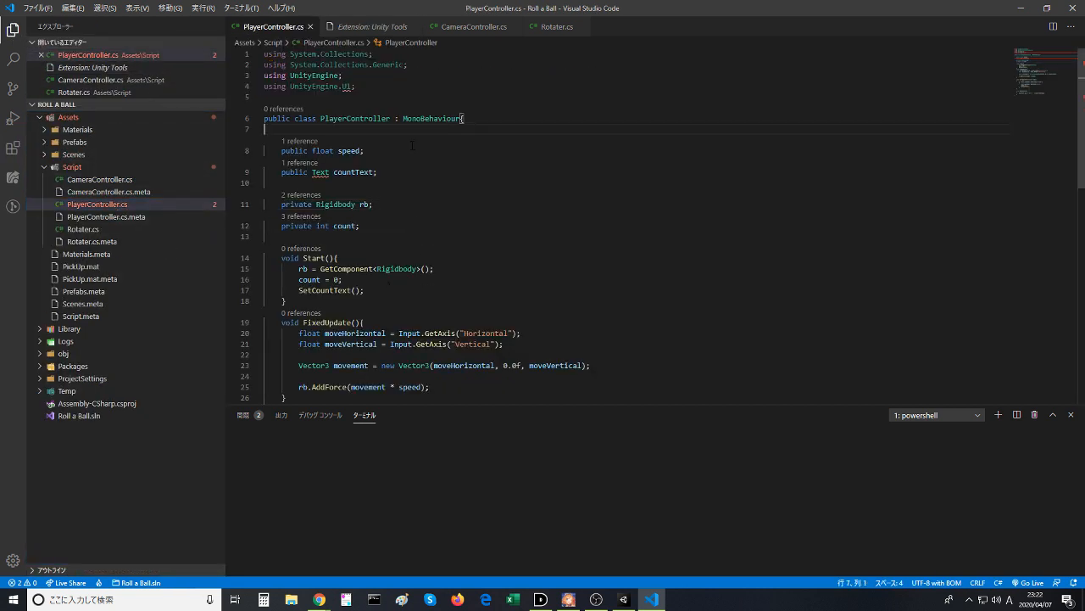
# - Look at the Rotater.cs and CameraController.cs scripts, close the Unity Tools extension page and return to PlayerController.cs
pyautogui.click(553, 28)
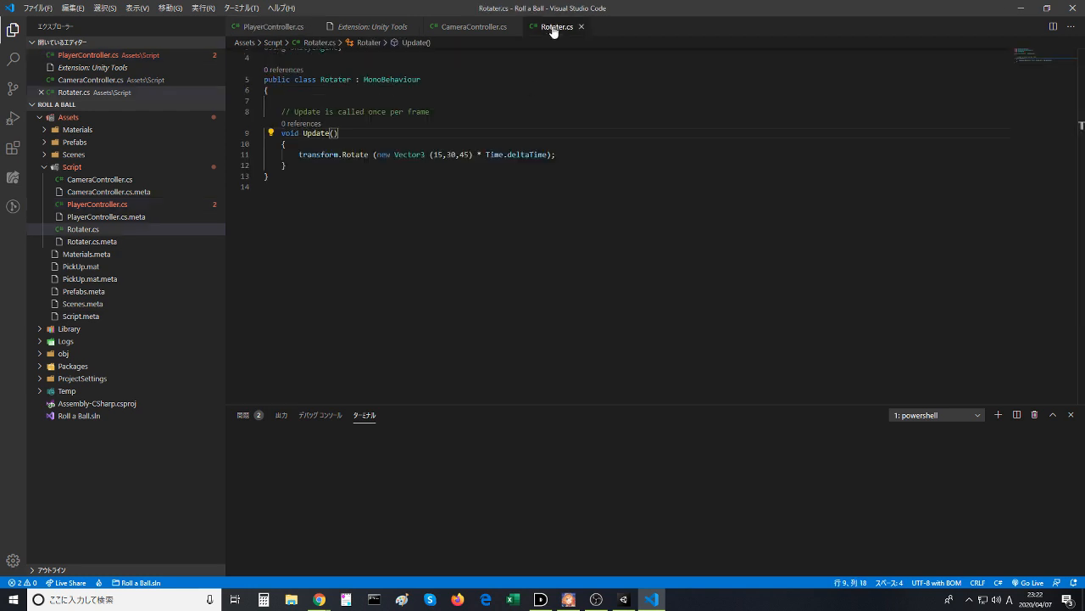
pyautogui.click(454, 31)
pyautogui.click(395, 30)
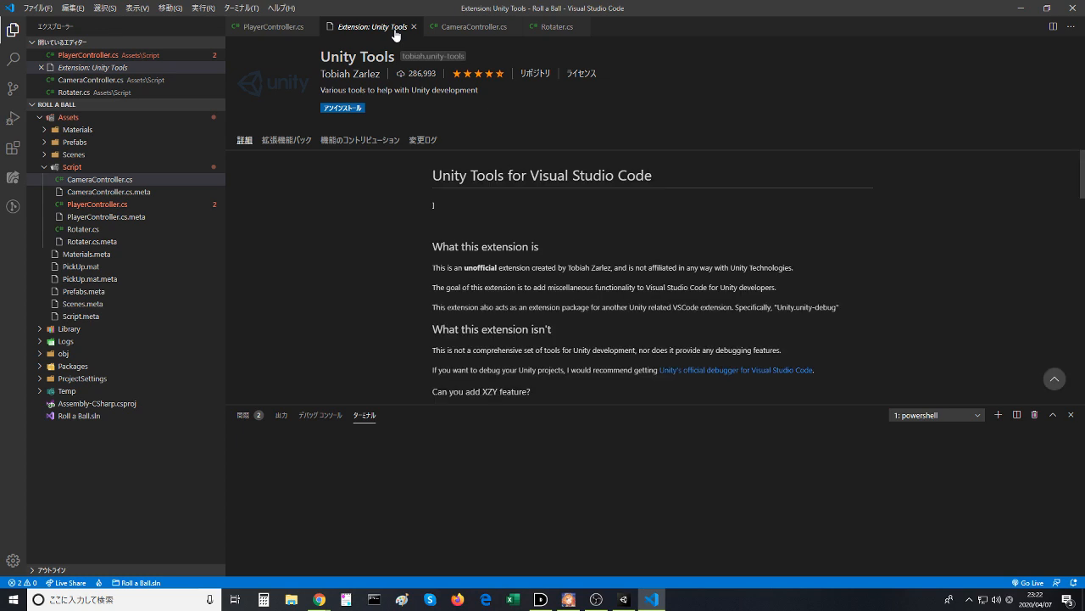
pyautogui.click(414, 26)
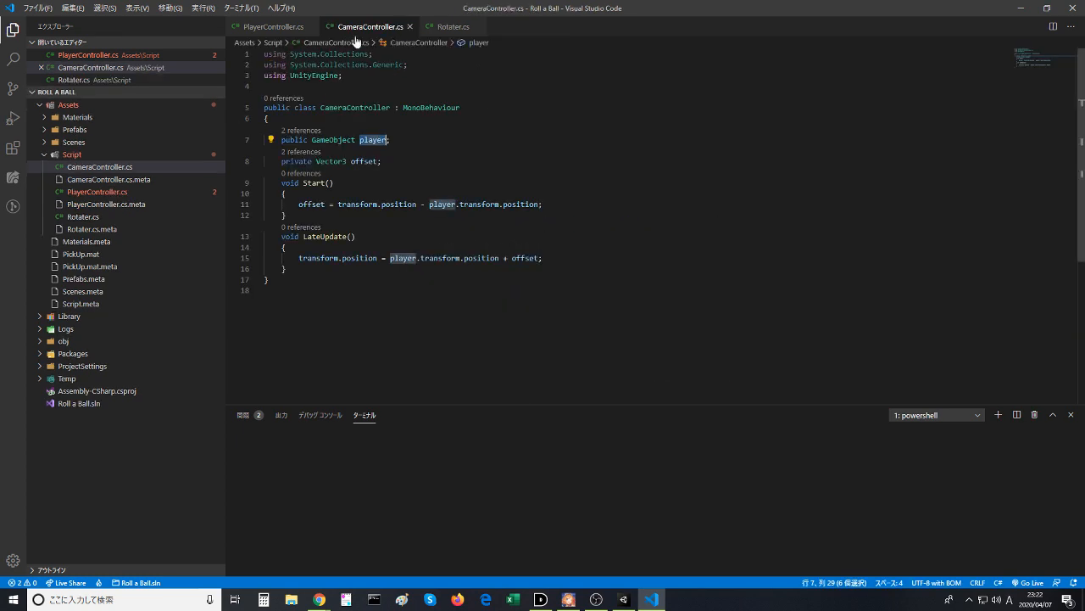
pyautogui.click(273, 27)
pyautogui.click(351, 97)
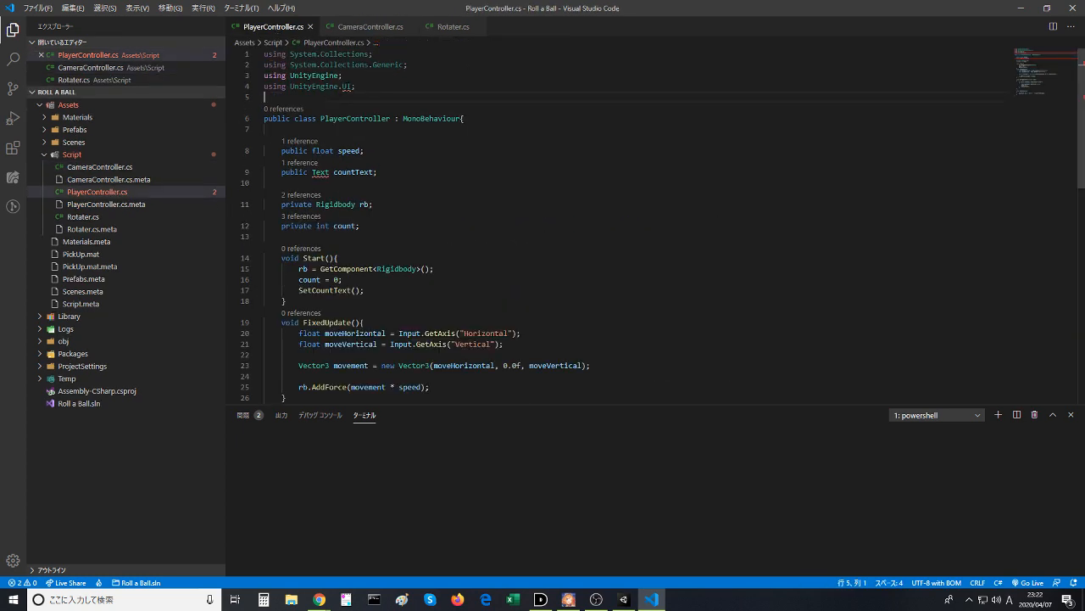
# - Inspect the error details on the UnityEngine.UI using directive in PlayerController.cs
pyautogui.moveTo(348, 87)
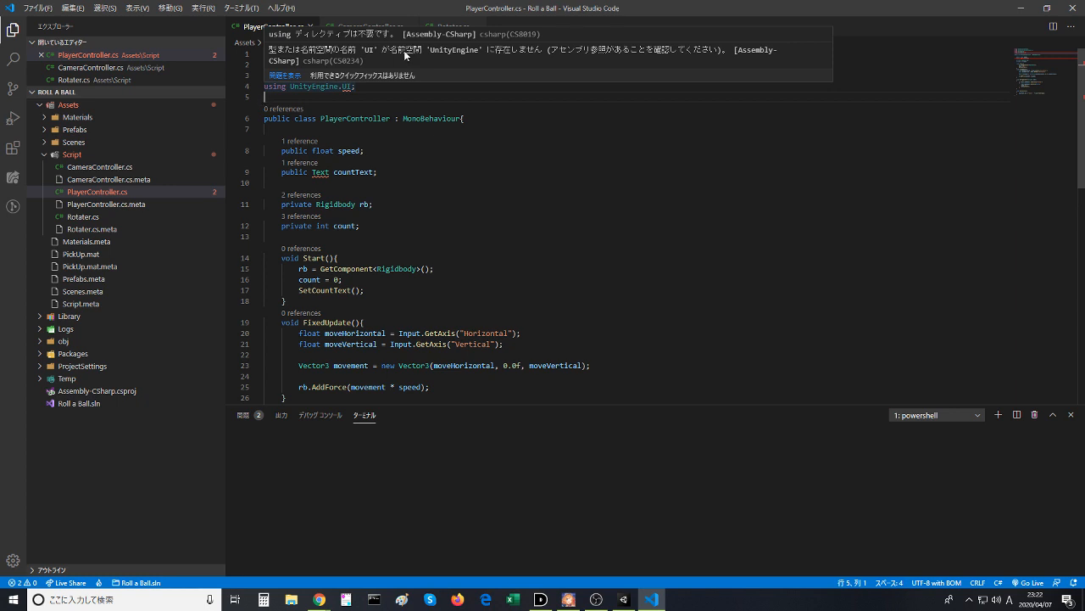
pyautogui.click(452, 179)
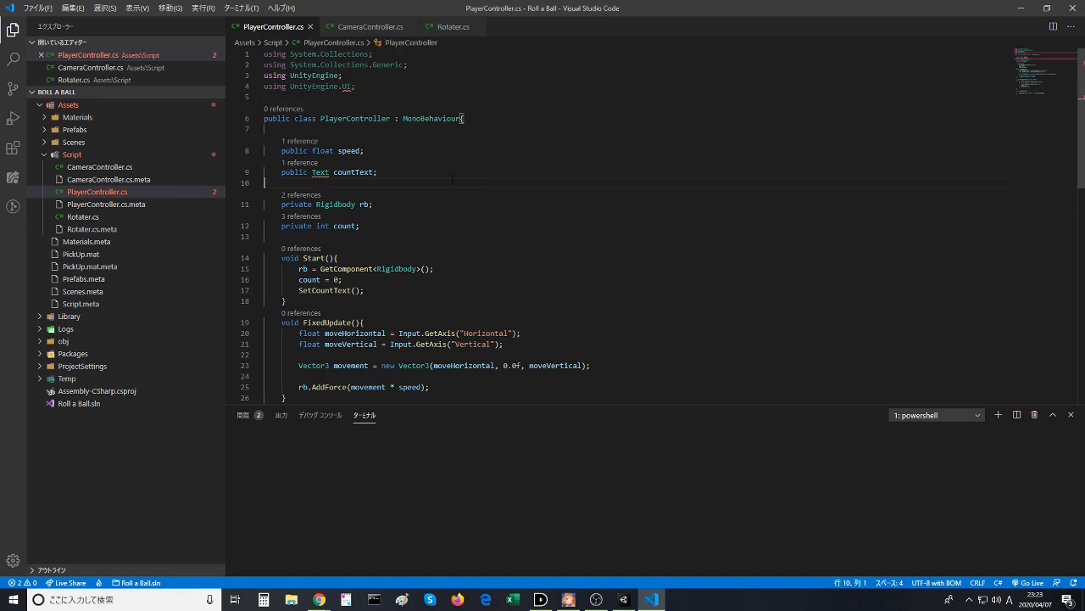
pyautogui.click(368, 80)
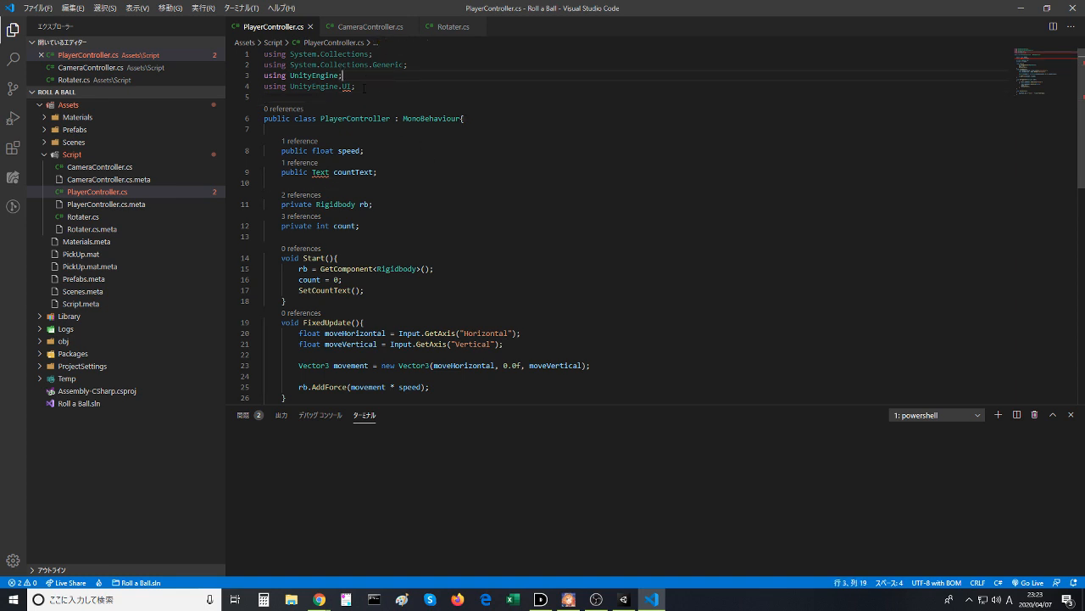
pyautogui.click(363, 95)
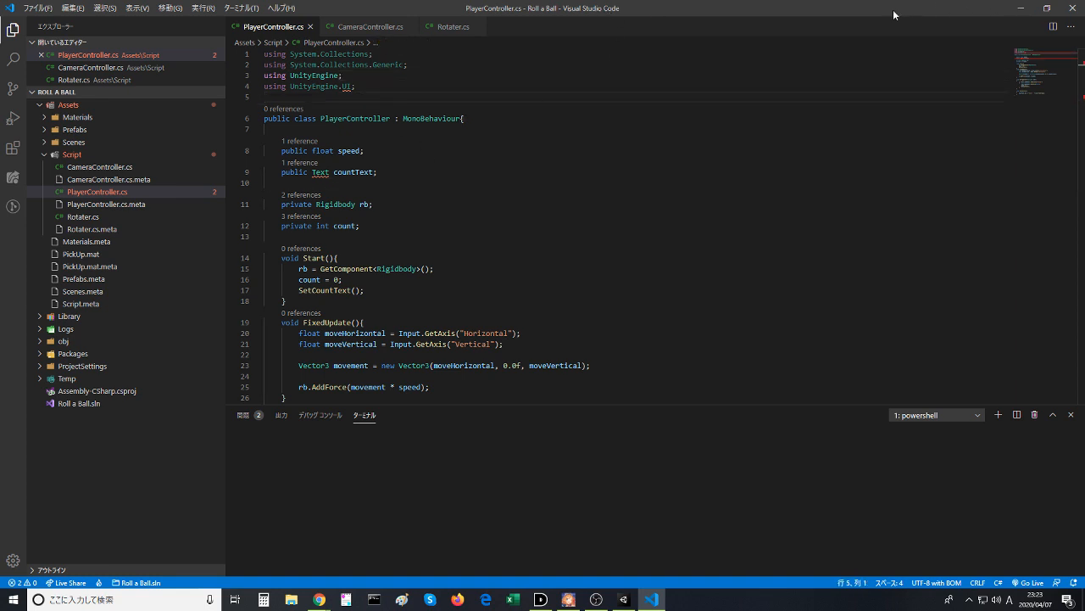
# - Dock Visual Studio Code beside Chrome and search the web in a new tab for "vs code unityengine.ui"
pyautogui.moveTo(893, 10); pyautogui.dragTo(1084, 10)
pyautogui.click(159, 197)
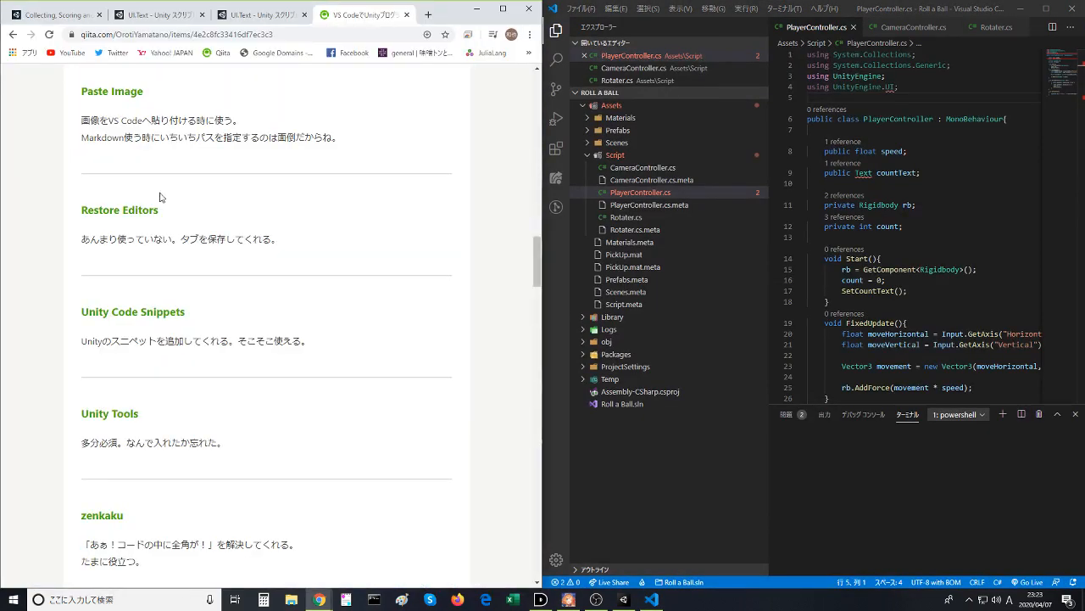
pyautogui.click(428, 15)
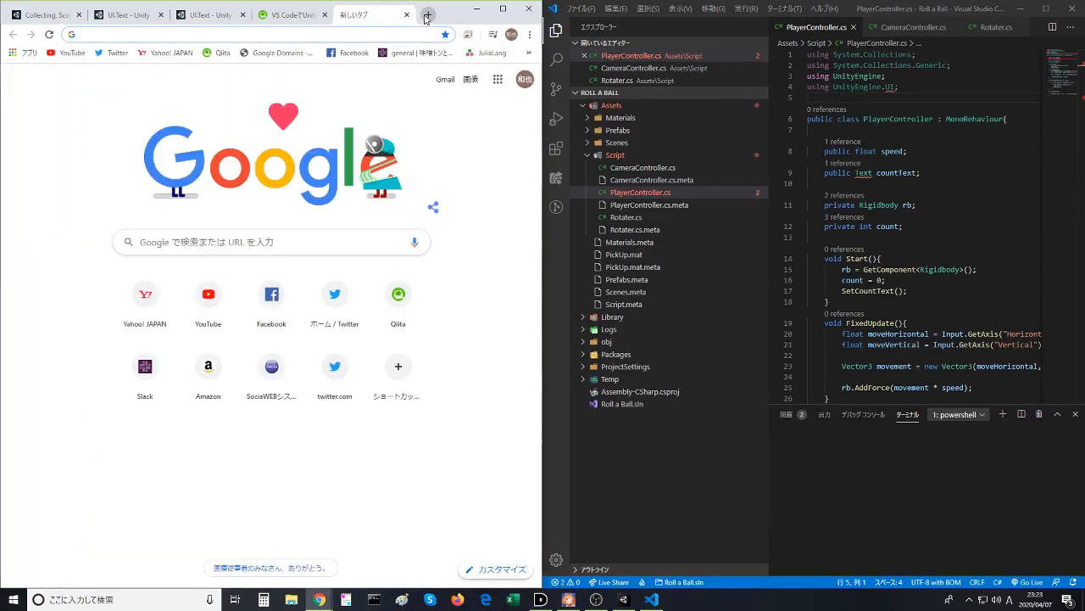
pyautogui.write('VS C')
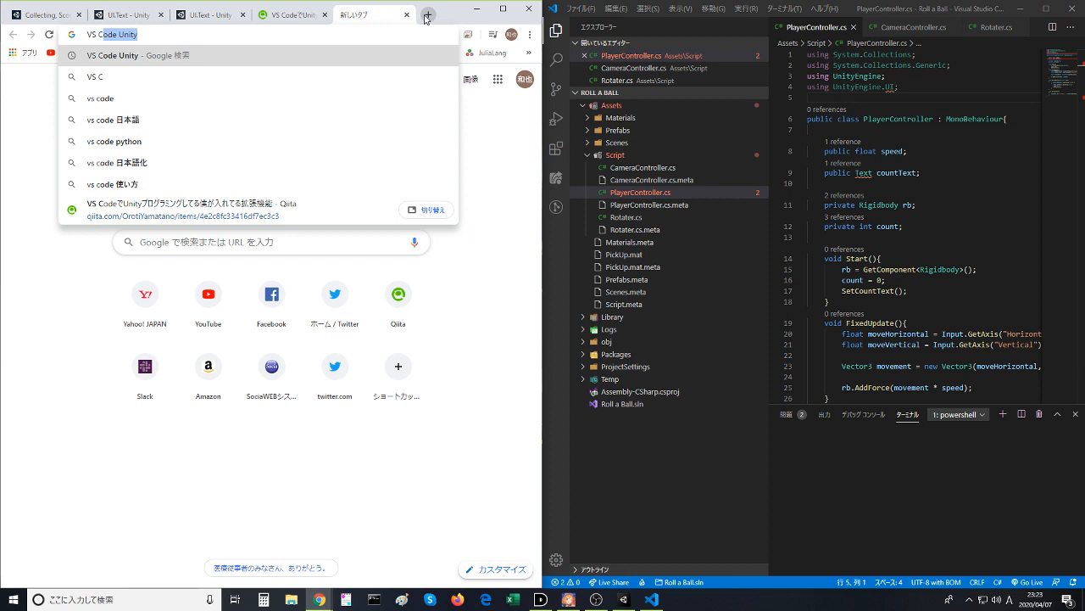
pyautogui.write('ode U')
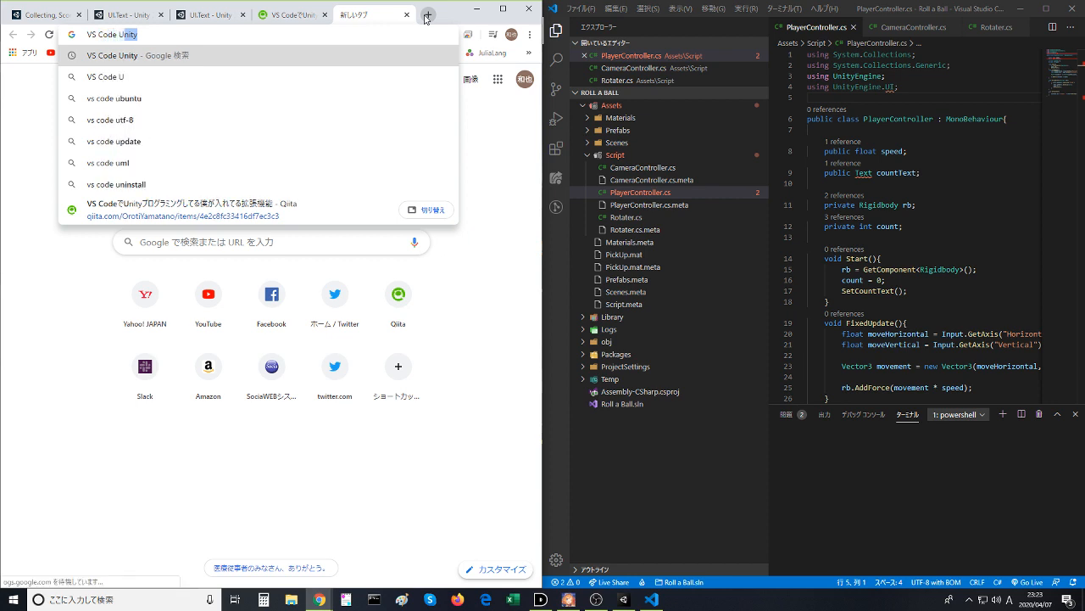
pyautogui.write('nityEngine')
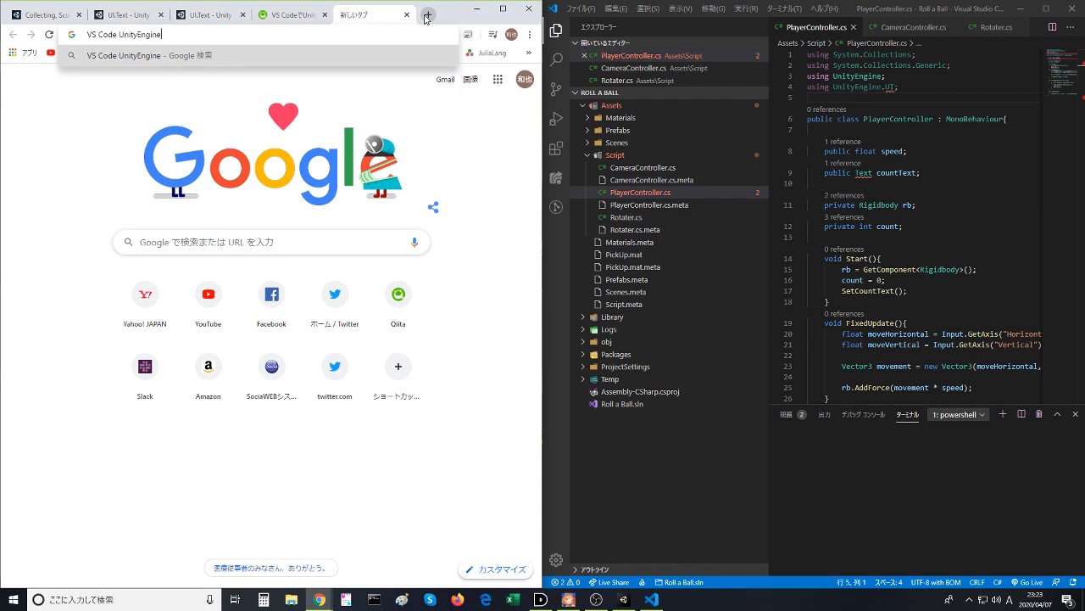
pyautogui.press('BackSpace')
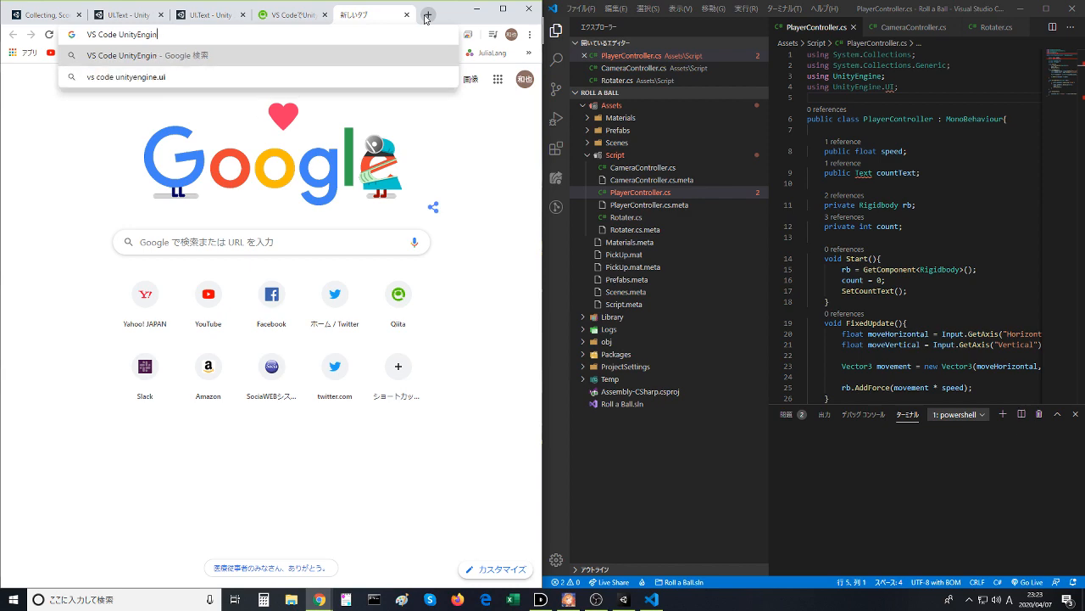
pyautogui.press('Down')
pyautogui.press('Return')
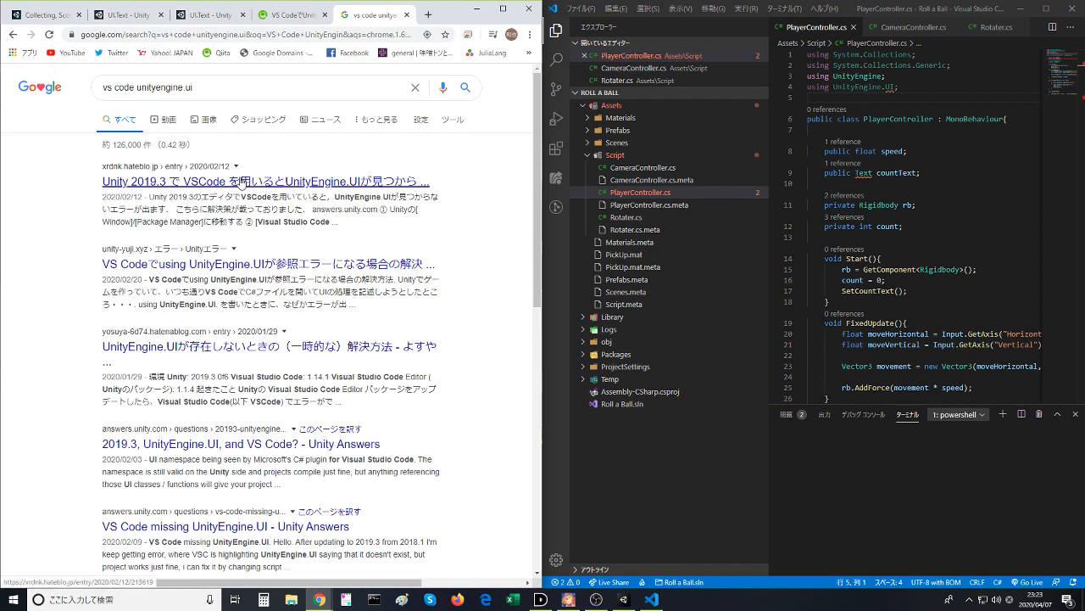
# - Read the Unity 2019.3 article on the missing UnityEngine.UI error, then its linked follow-up on VS Code Editor 1.2.0
pyautogui.click(243, 181)
pyautogui.scroll(-2, 206, 296)
pyautogui.scroll(-2, 206, 296)
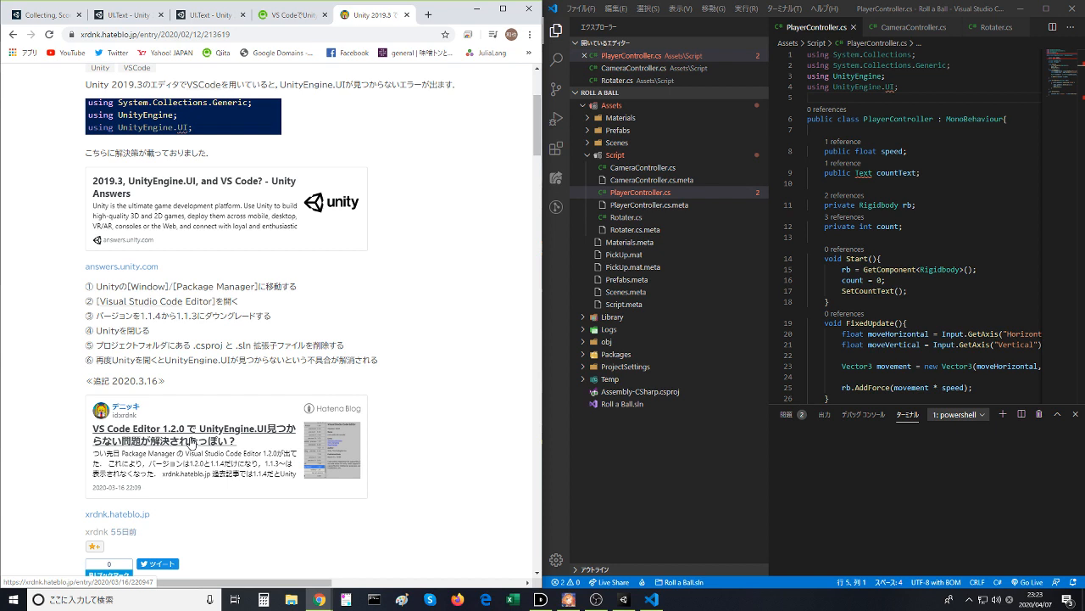
pyautogui.click(192, 442)
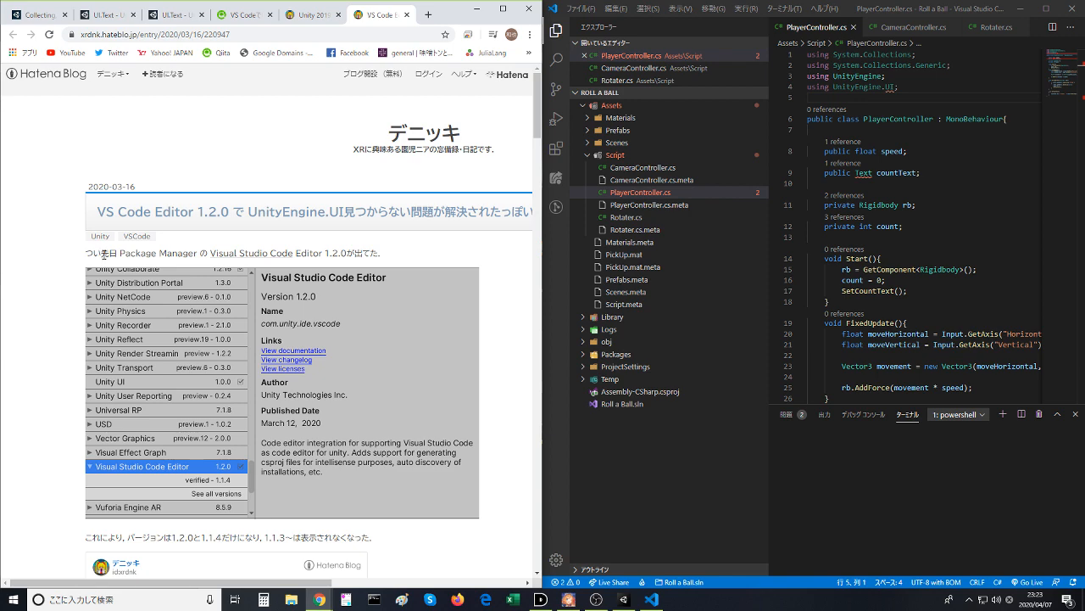
pyautogui.scroll(-3, 106, 254)
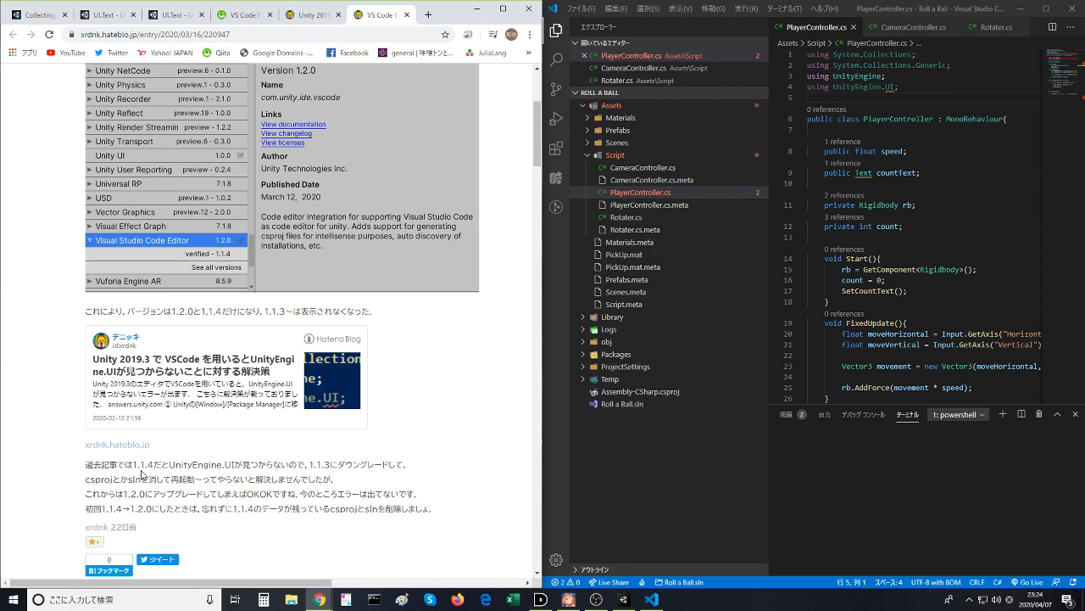
# - Check Visual Studio Code's version information and close the dialog
pyautogui.click(870, 130)
pyautogui.click(827, 8)
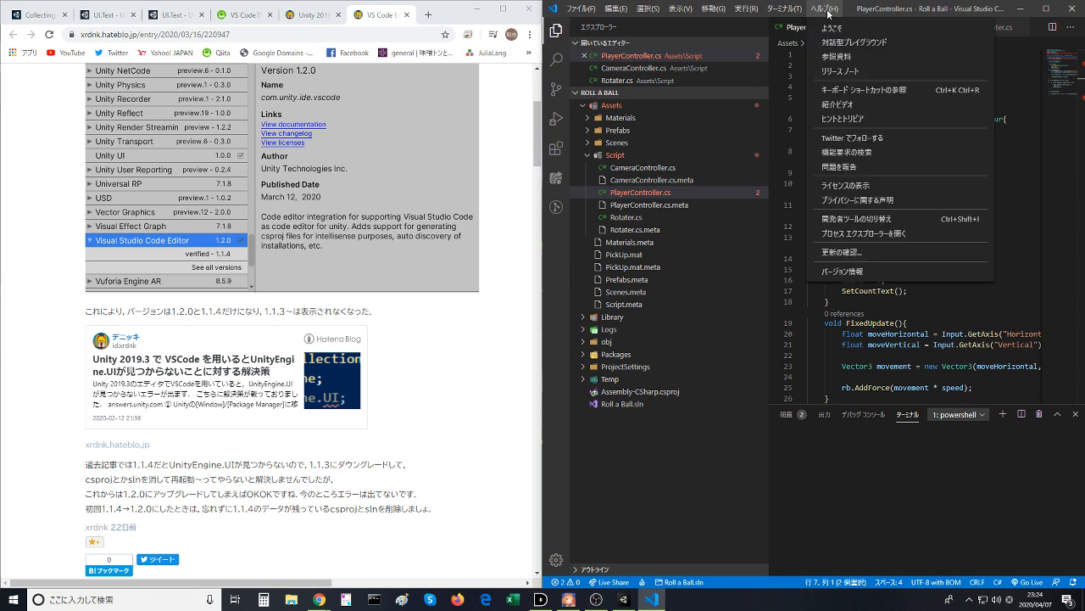
pyautogui.click(859, 272)
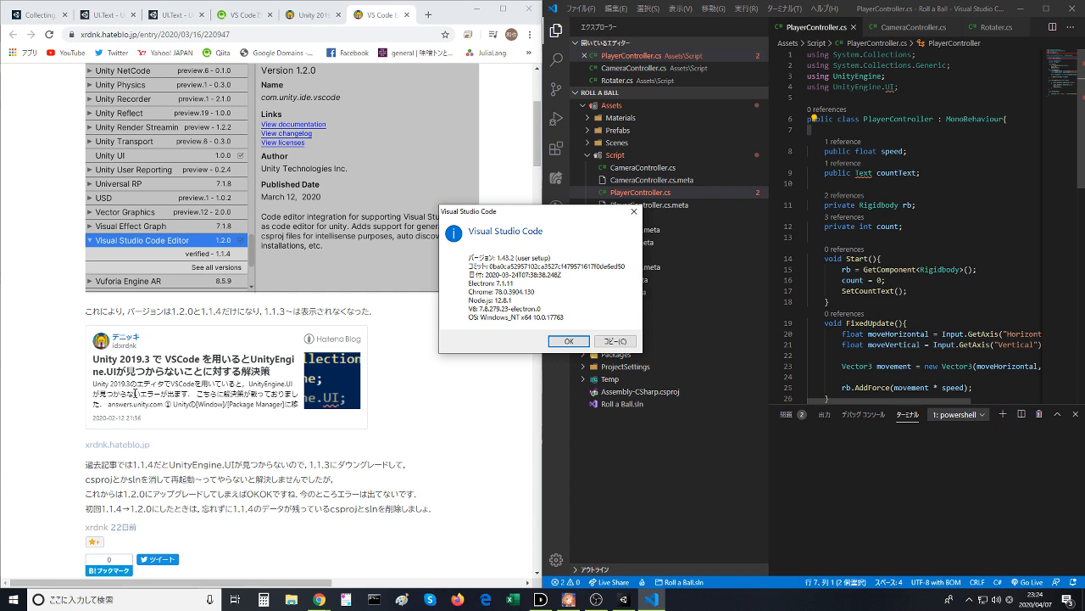
pyautogui.click(569, 342)
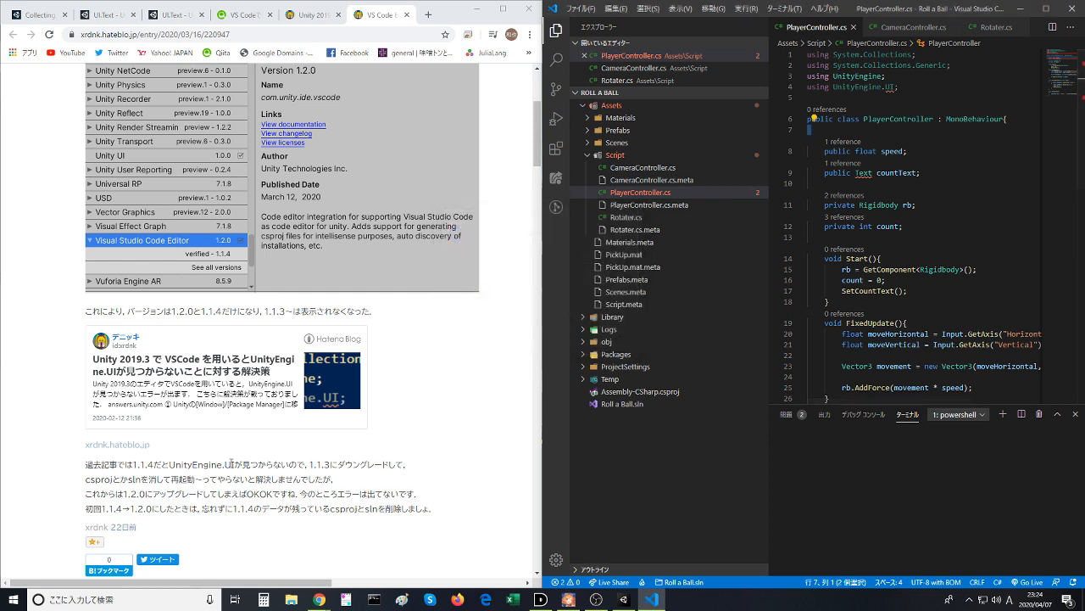
# - Compare the article's Visual Studio Code Editor 1.2.0 package details with Visual Studio Code's own version information
pyautogui.scroll(3, 147, 466)
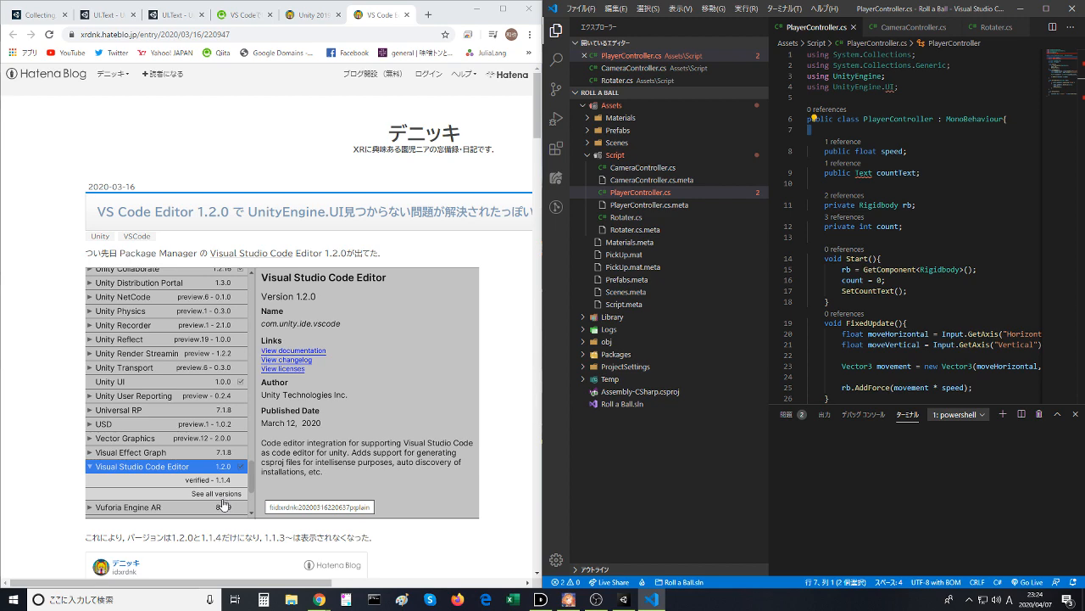
pyautogui.scroll(-1, 224, 509)
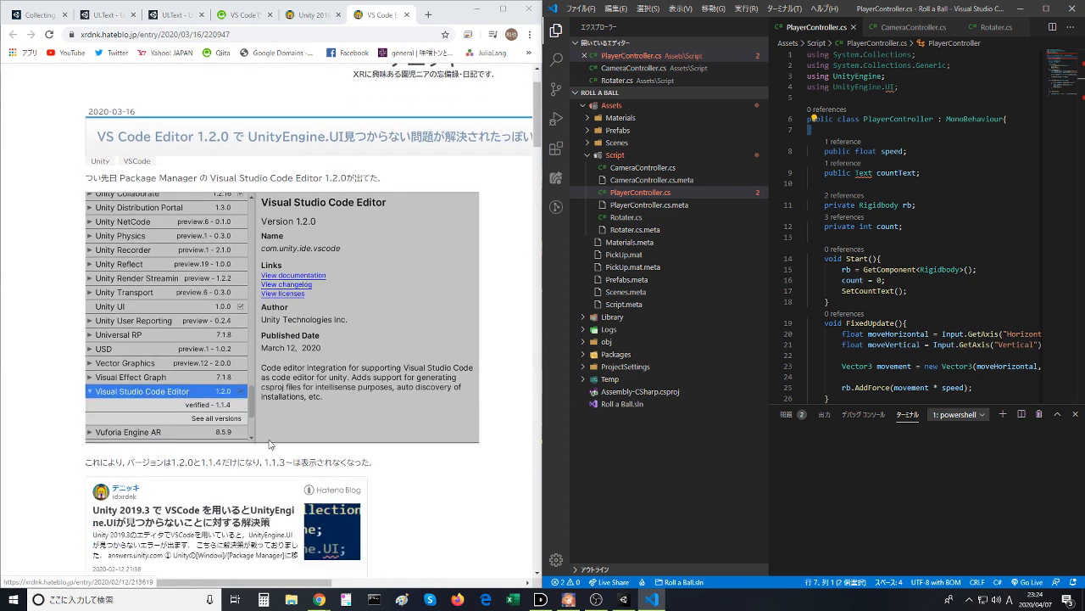
pyautogui.click(823, 8)
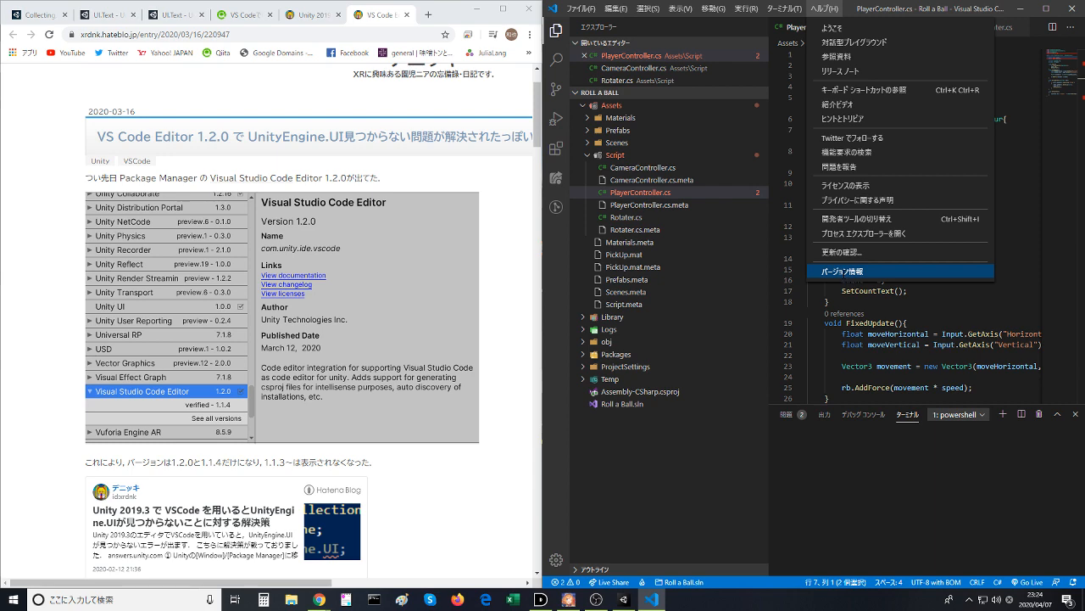
pyautogui.click(843, 271)
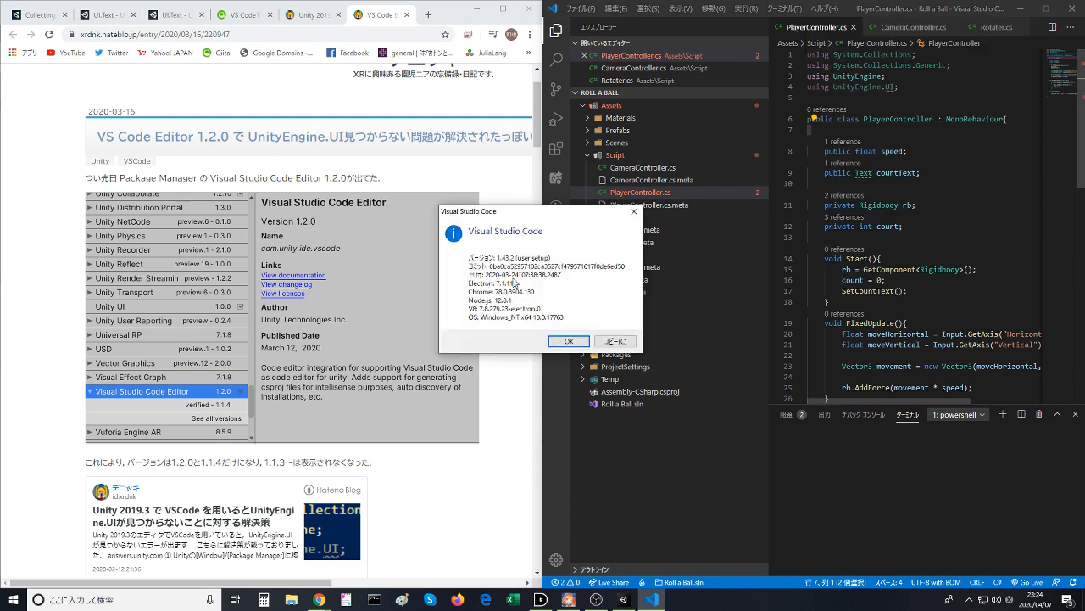
pyautogui.click(566, 341)
pyautogui.scroll(1, 279, 349)
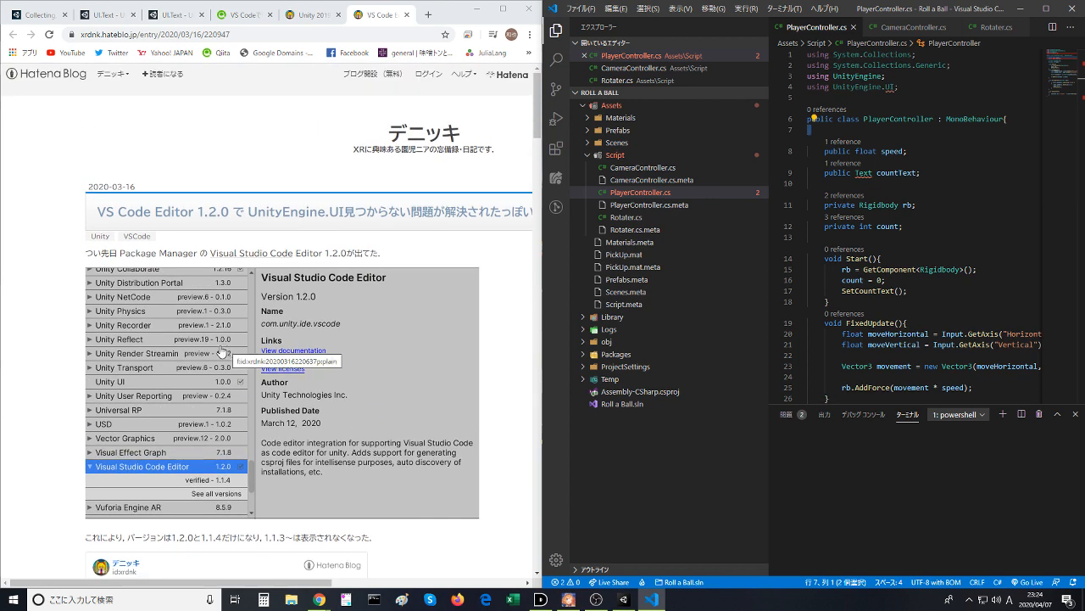
# - Switch to Unity and look through the External Tools, GI Cache, Languages, UI Scaling and Colors preferences, then close them
pyautogui.click(624, 599)
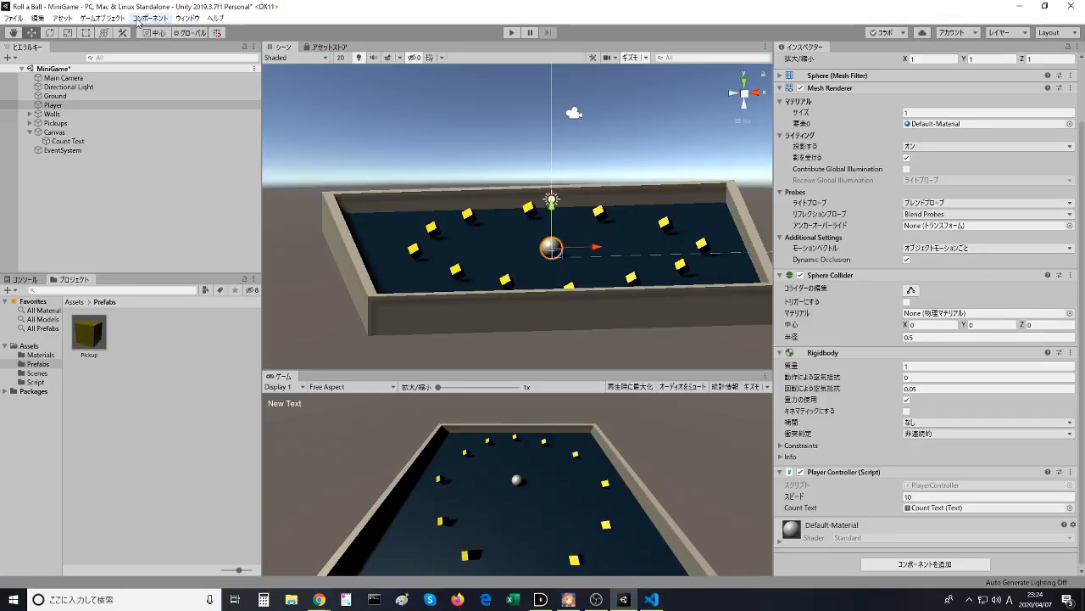
pyautogui.click(102, 18)
pyautogui.moveTo(73, 24)
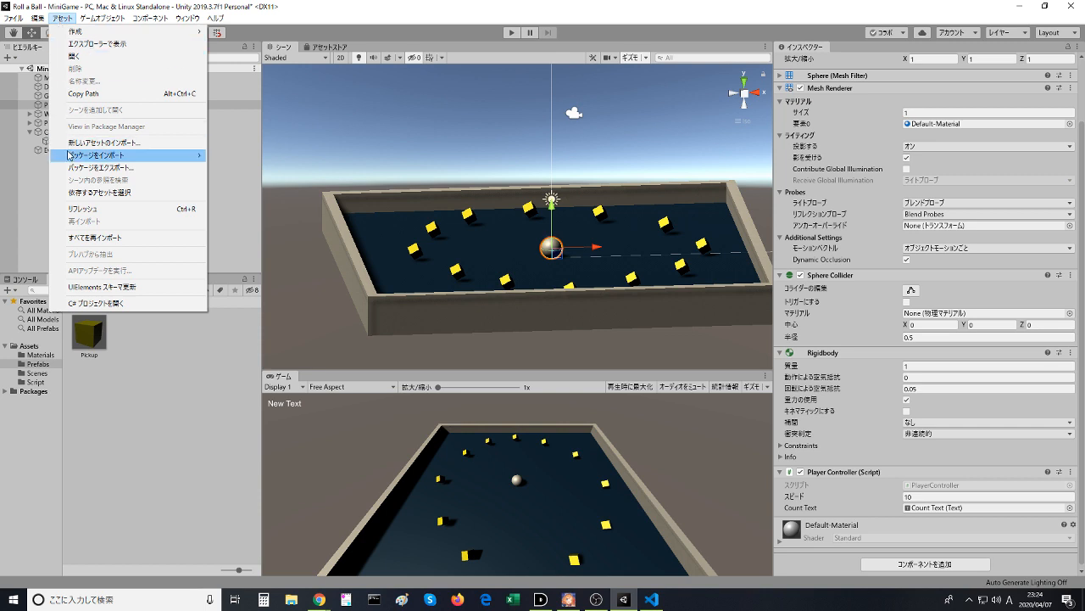
pyautogui.moveTo(37, 18)
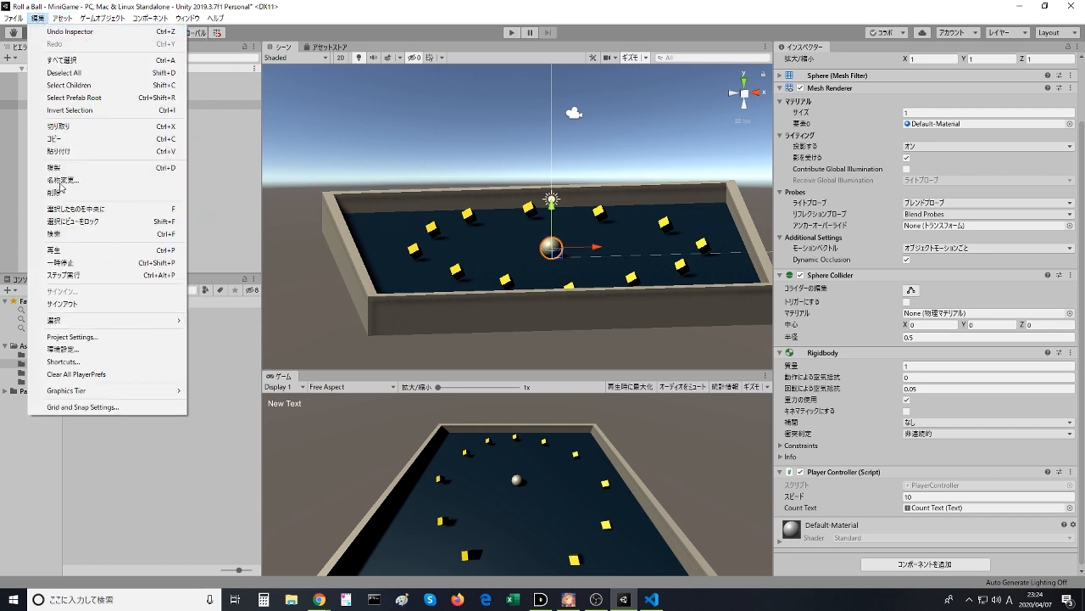
pyautogui.click(74, 348)
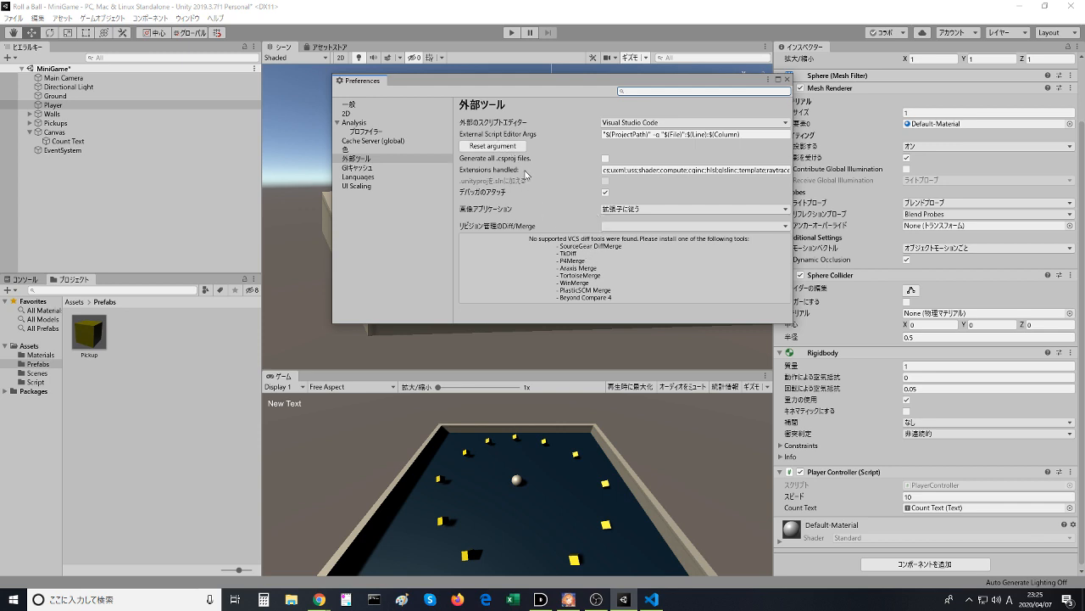
pyautogui.click(389, 167)
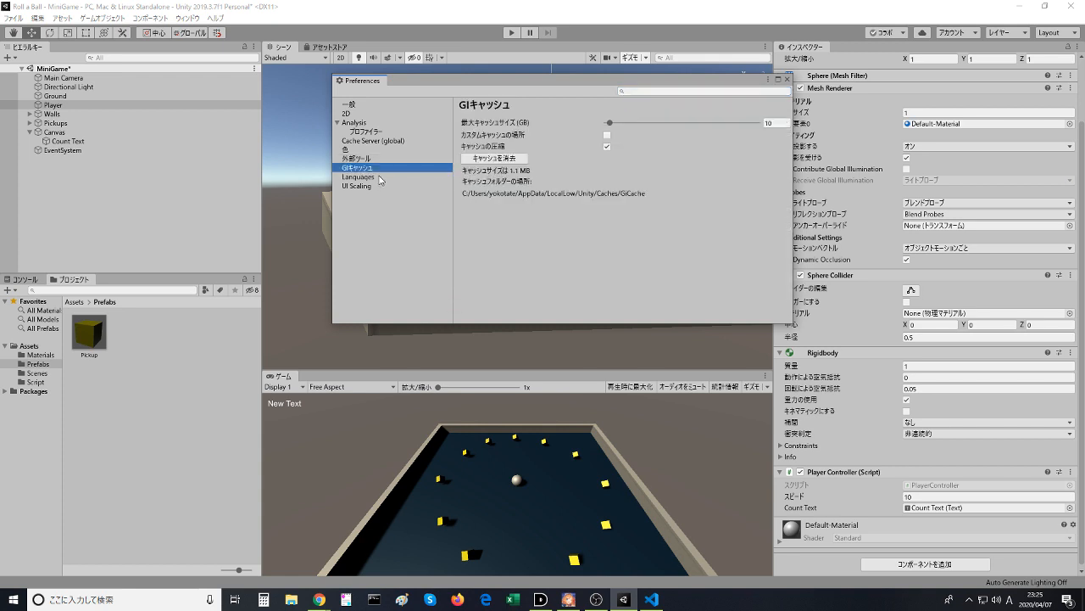
pyautogui.click(381, 177)
pyautogui.click(381, 186)
pyautogui.click(374, 159)
pyautogui.click(374, 150)
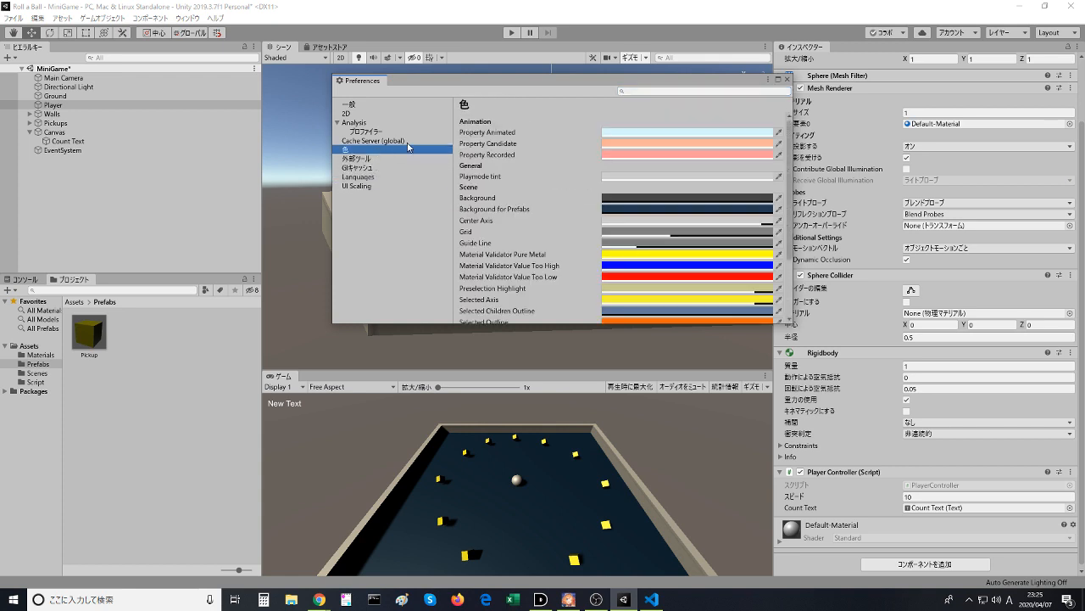
pyautogui.click(788, 79)
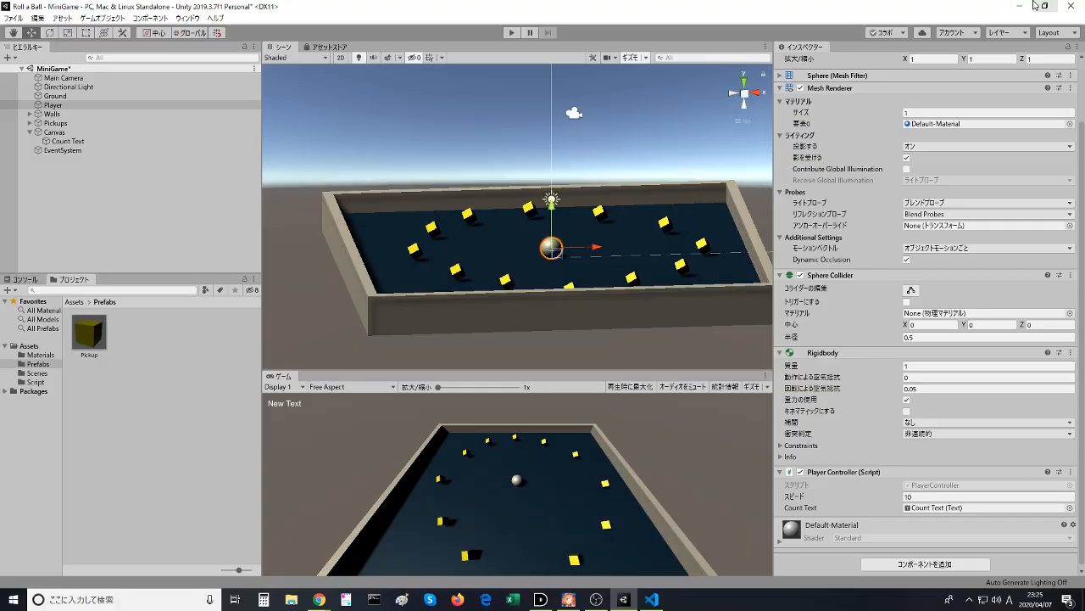
# - Go back to Chrome, close the VS Code Editor 1.2.0 article and reread the fix instructions in the Unity 2019.3 article
pyautogui.click(1022, 6)
pyautogui.scroll(-2, 185, 399)
pyautogui.scroll(-6, 185, 398)
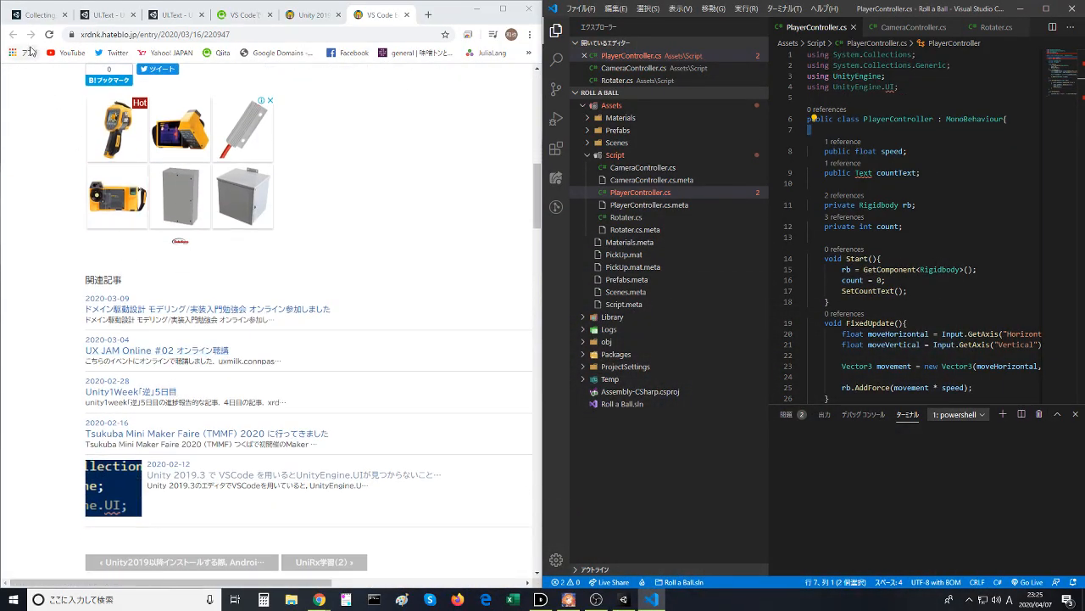
pyautogui.click(314, 16)
pyautogui.click(407, 14)
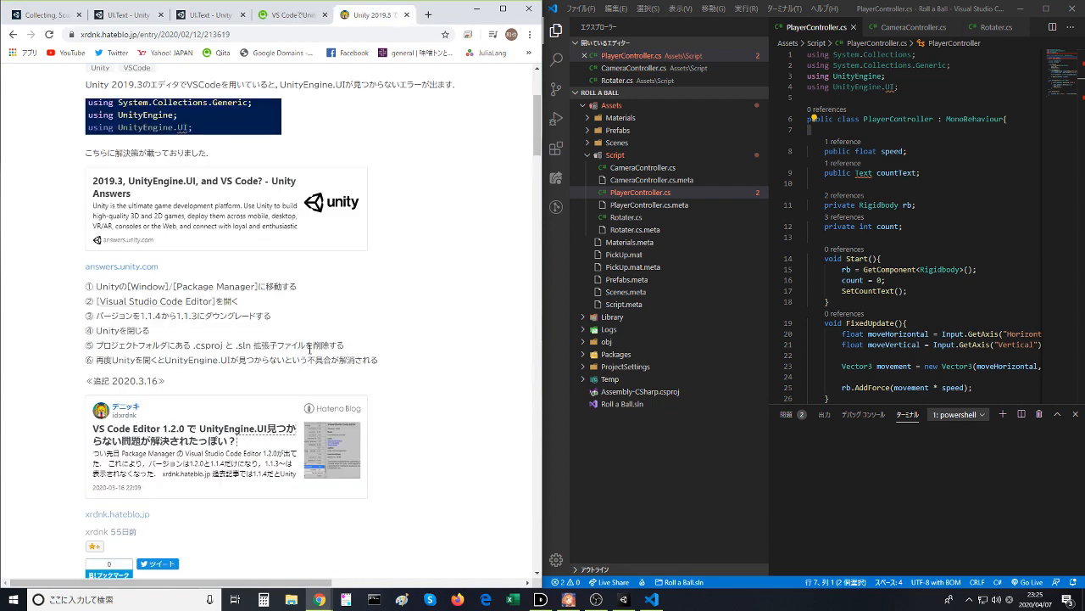
pyautogui.hotkey('alt', 'Tab')
pyautogui.hotkey('alt', 'Tab')
# - Open Unity's Package Manager, move its window over the scene and show the Visual Studio Code Editor package details
pyautogui.click(630, 600)
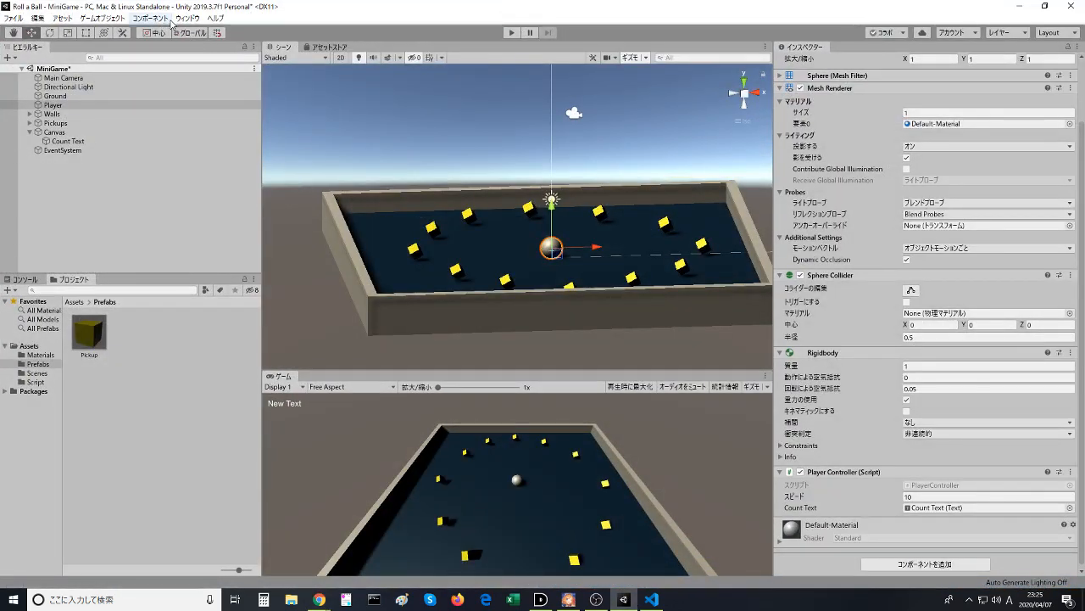
pyautogui.click(177, 19)
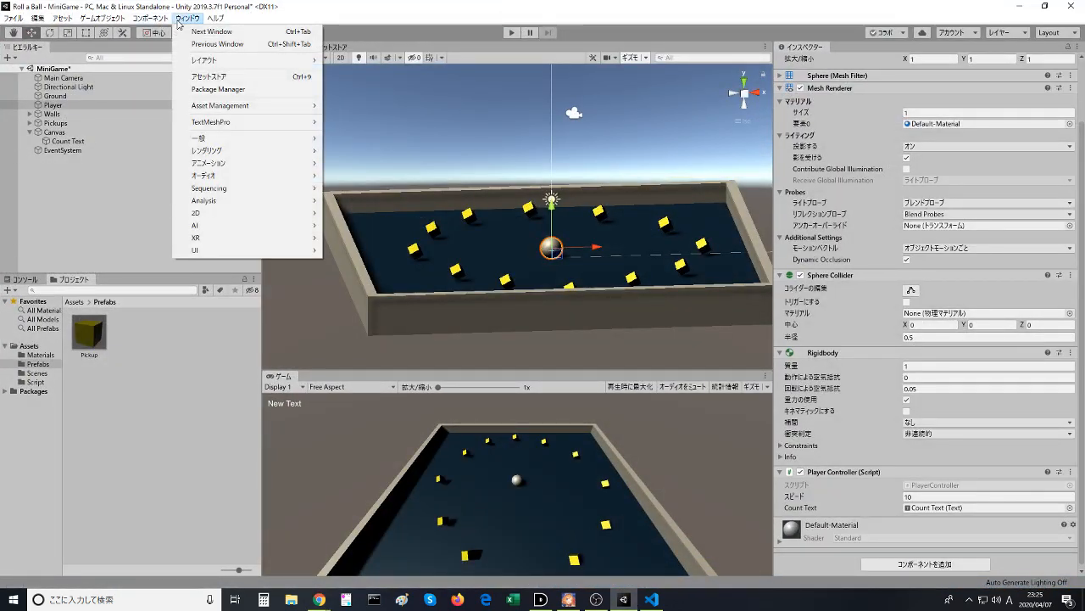
pyautogui.moveTo(202, 108)
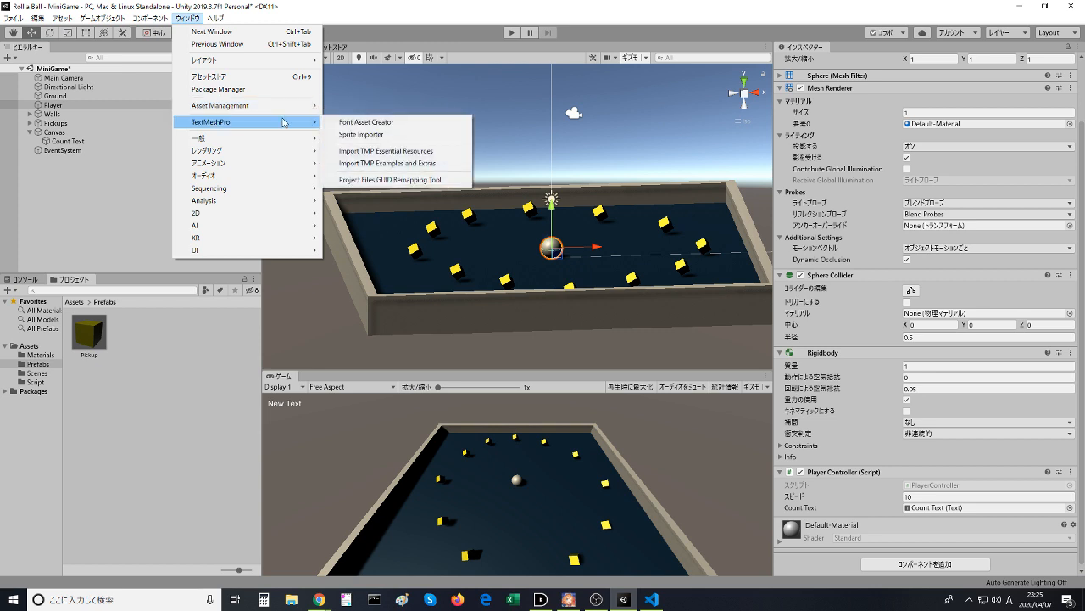
pyautogui.click(251, 96)
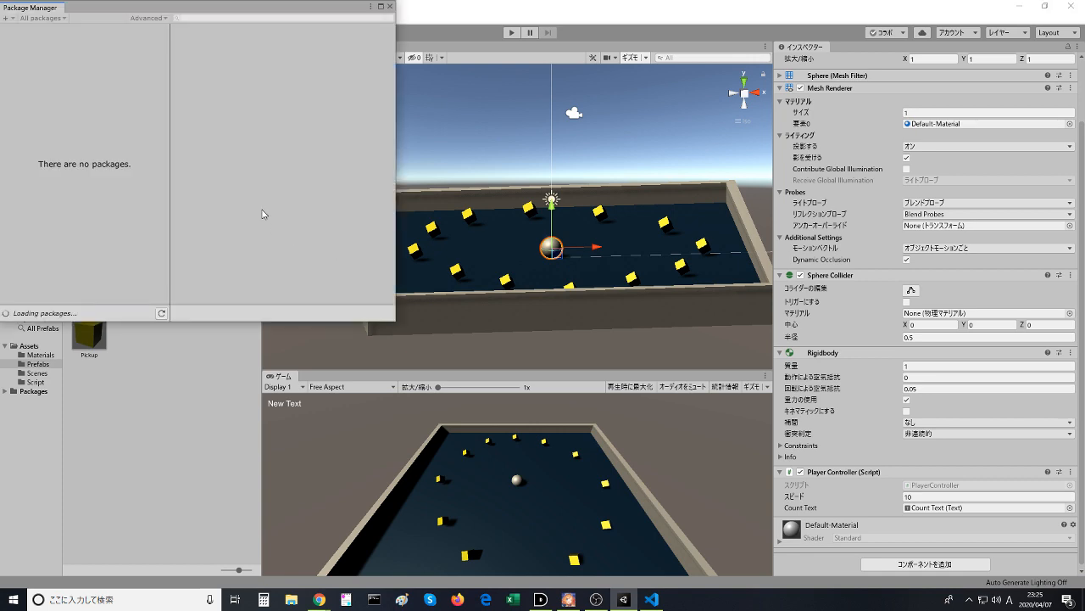
pyautogui.moveTo(157, 10); pyautogui.dragTo(297, 91)
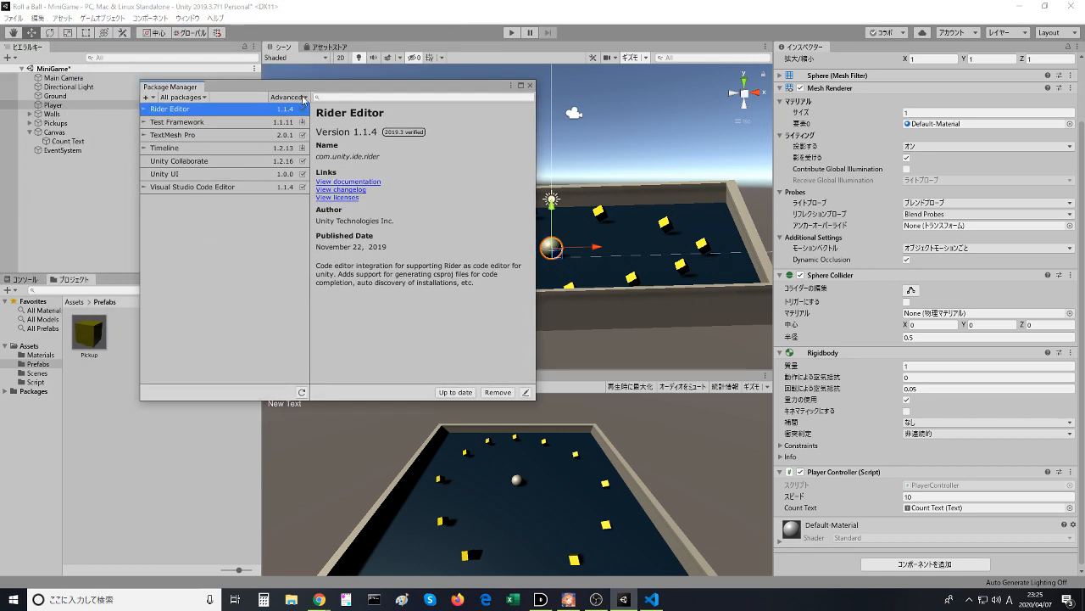
pyautogui.click(252, 191)
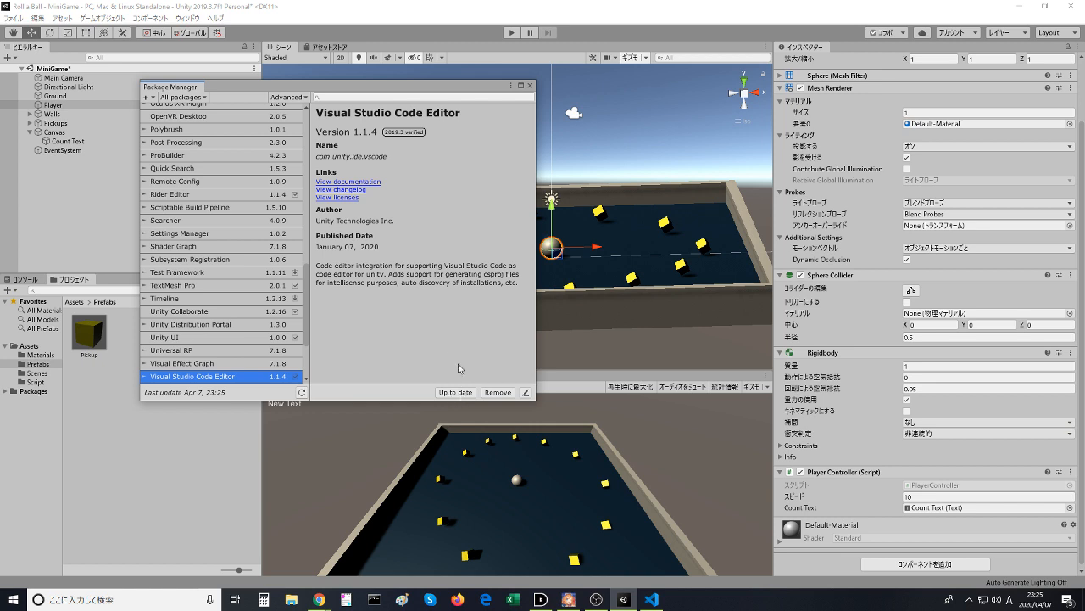
# - View the Visual Studio Code Editor package's manifest and recheck the article's version instructions in Chrome
pyautogui.scroll(-2, 236, 330)
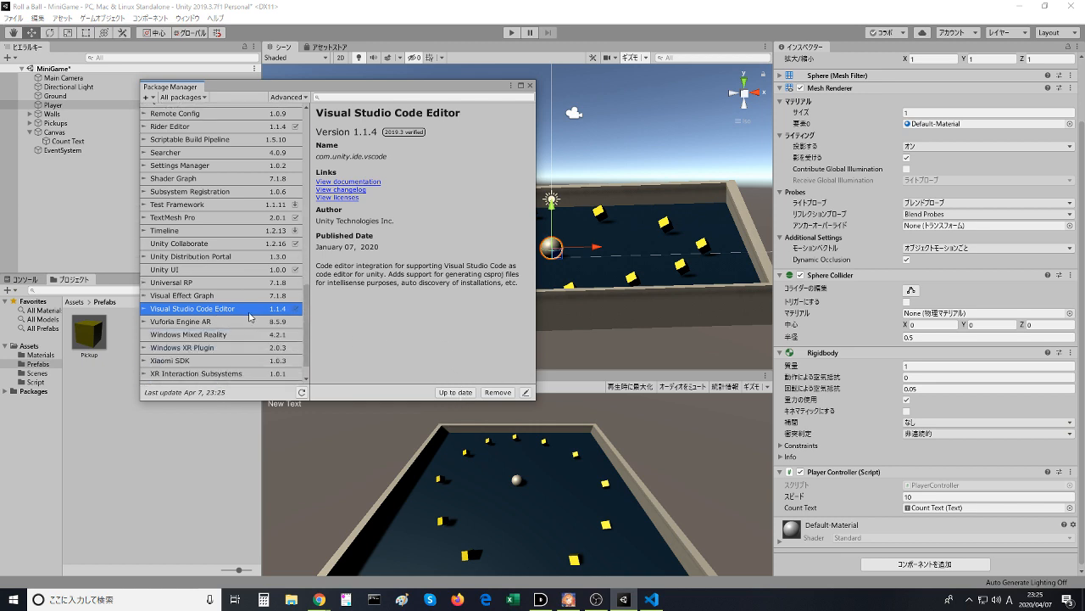
pyautogui.click(524, 393)
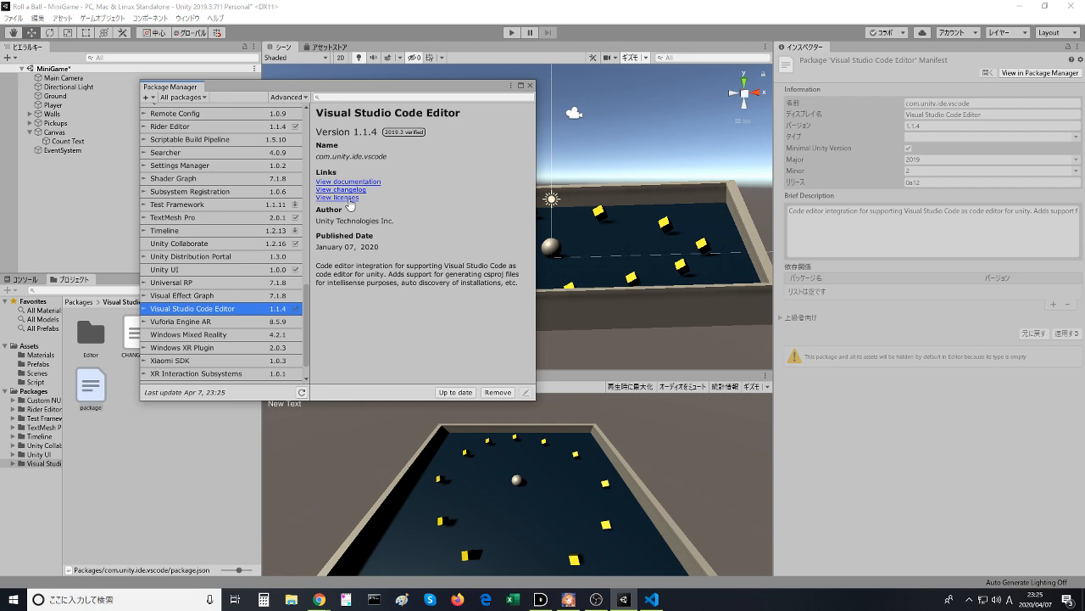
pyautogui.hotkey('alt', 'Tab')
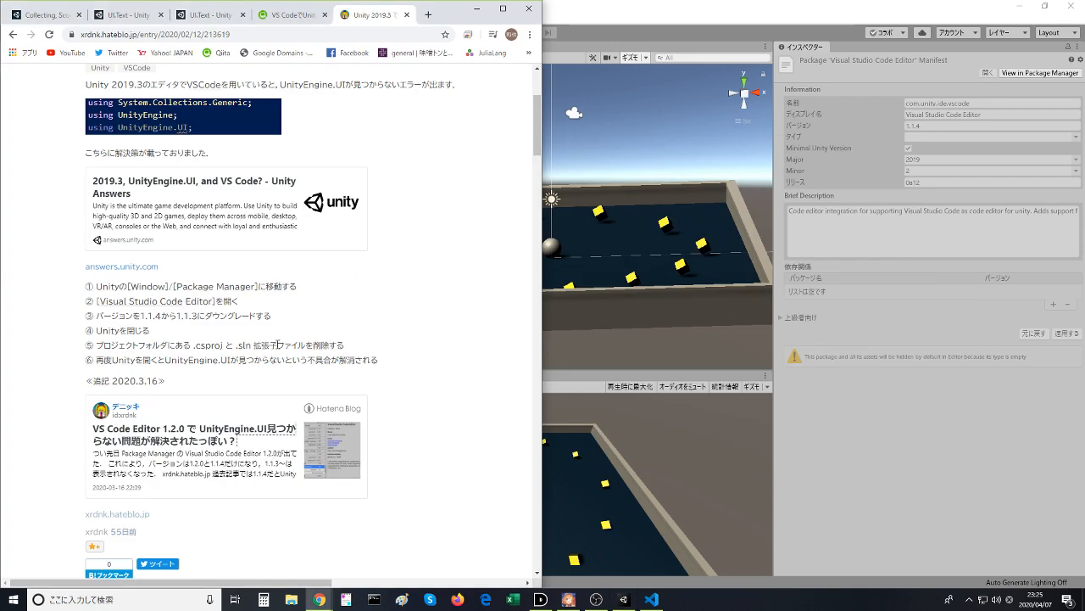
pyautogui.hotkey('alt', 'Tab')
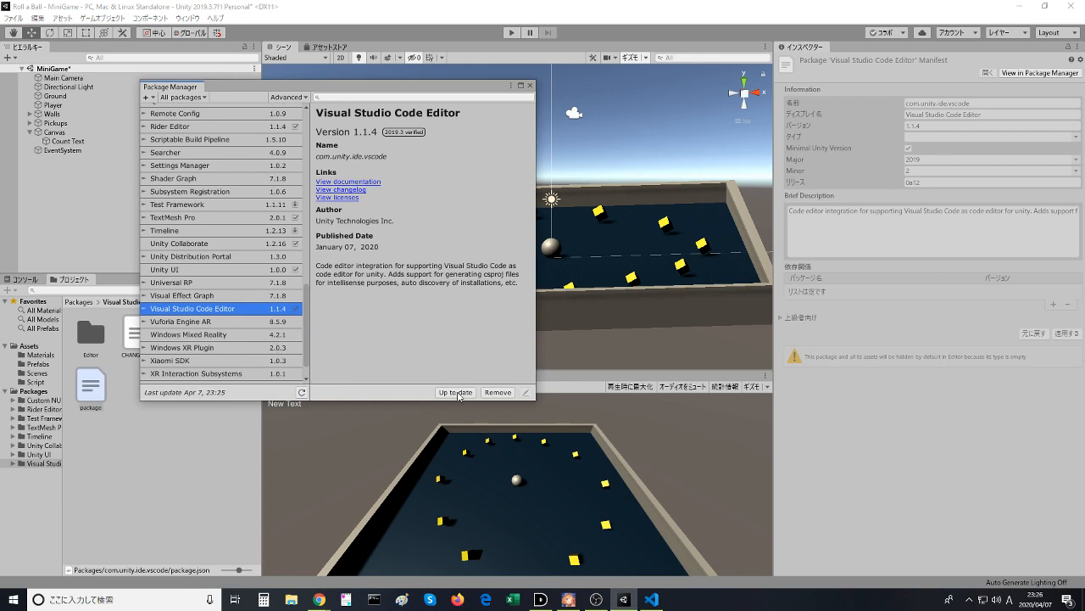
# - Refresh the package list and remove the Visual Studio Code Editor package from the project
pyautogui.click(498, 393)
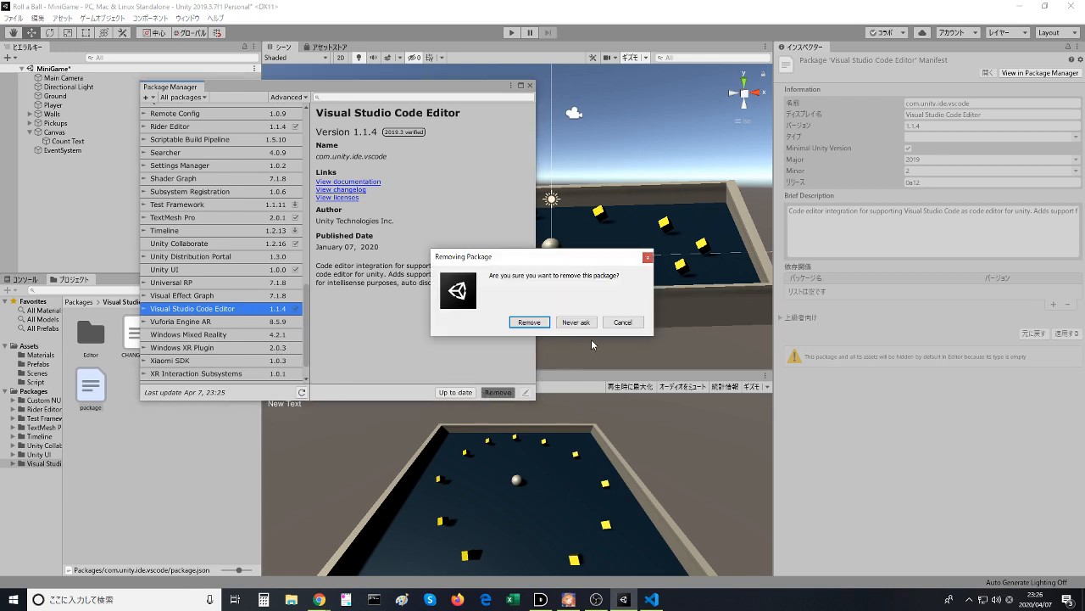
pyautogui.click(616, 324)
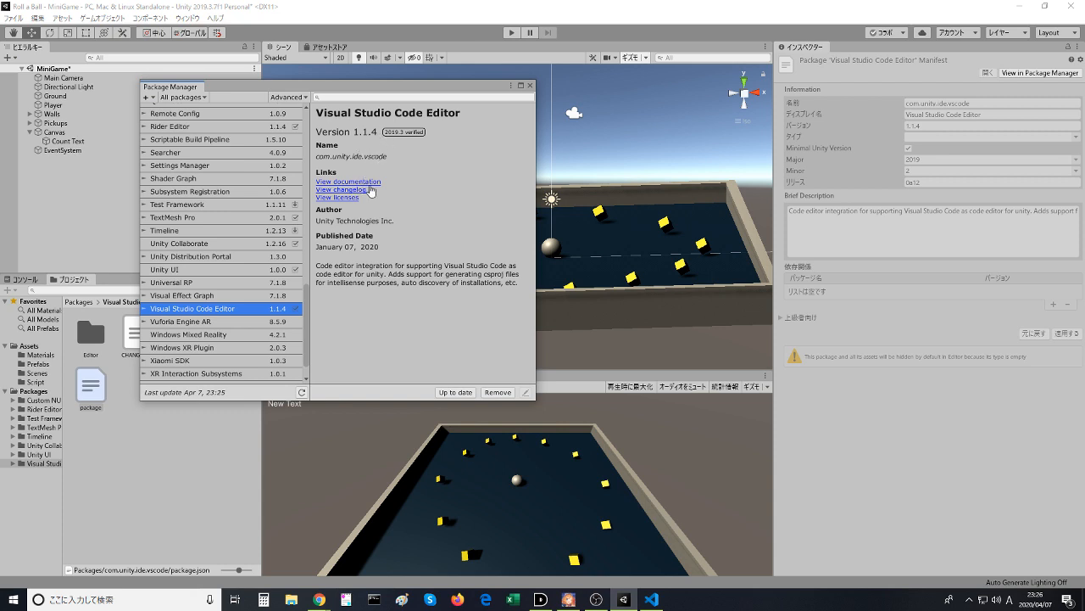
pyautogui.scroll(2, 247, 356)
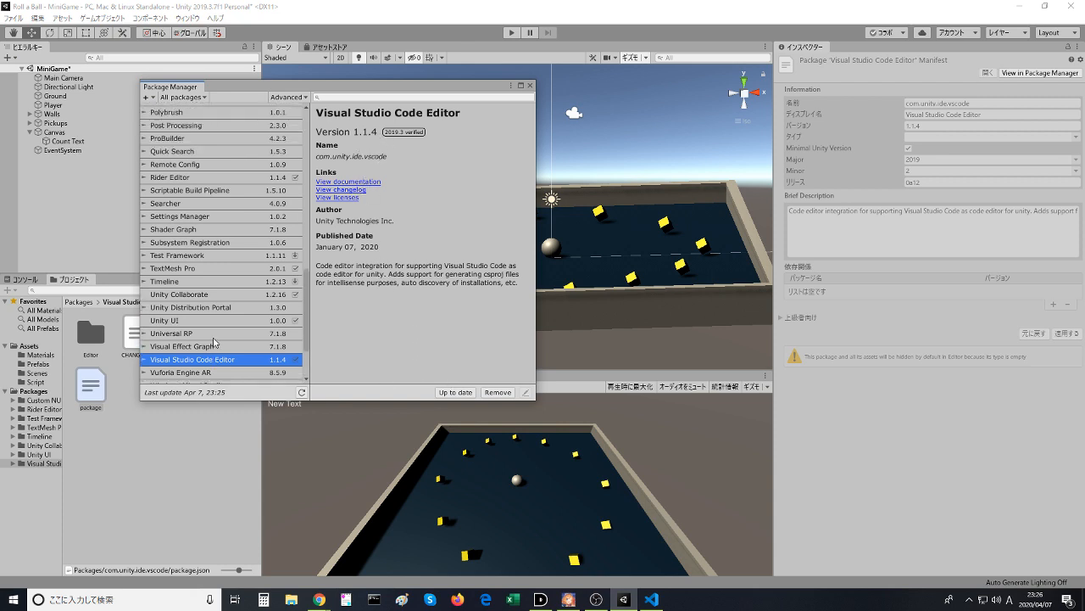
pyautogui.click(302, 392)
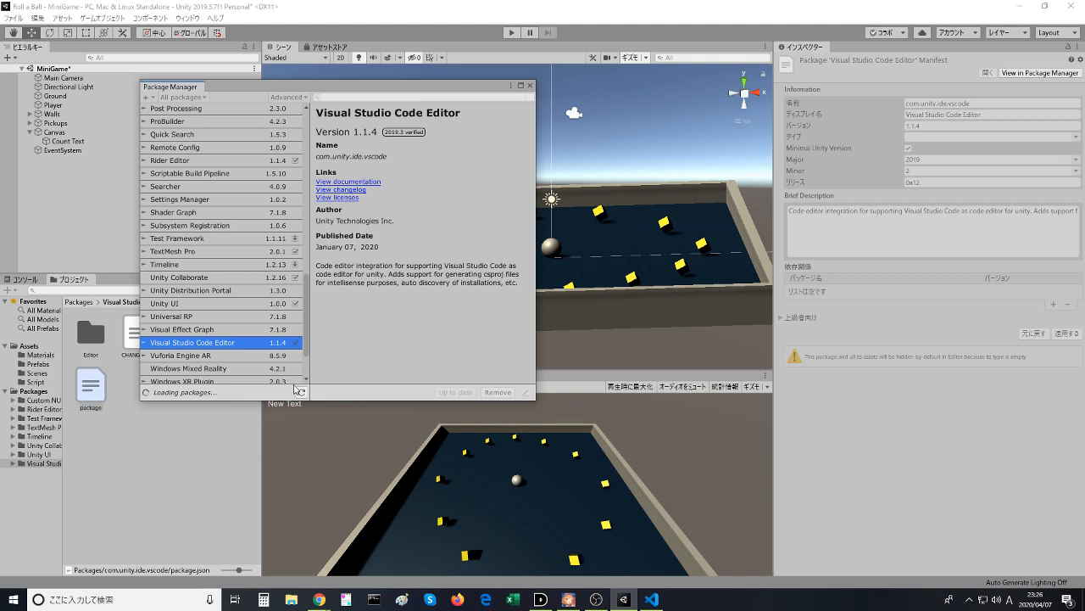
pyautogui.click(188, 356)
pyautogui.click(194, 345)
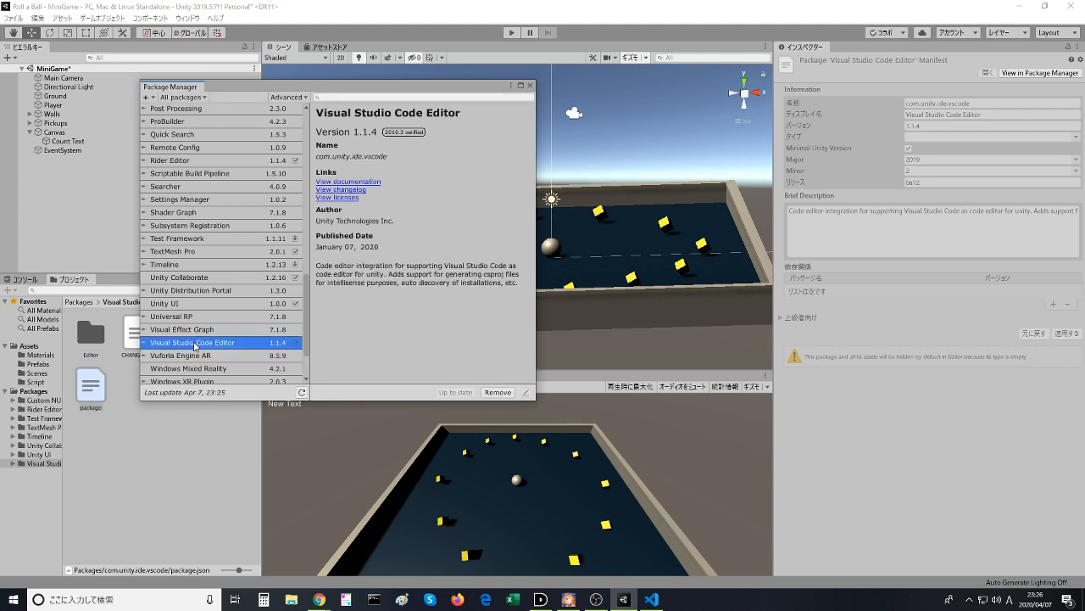
pyautogui.click(497, 392)
pyautogui.click(530, 322)
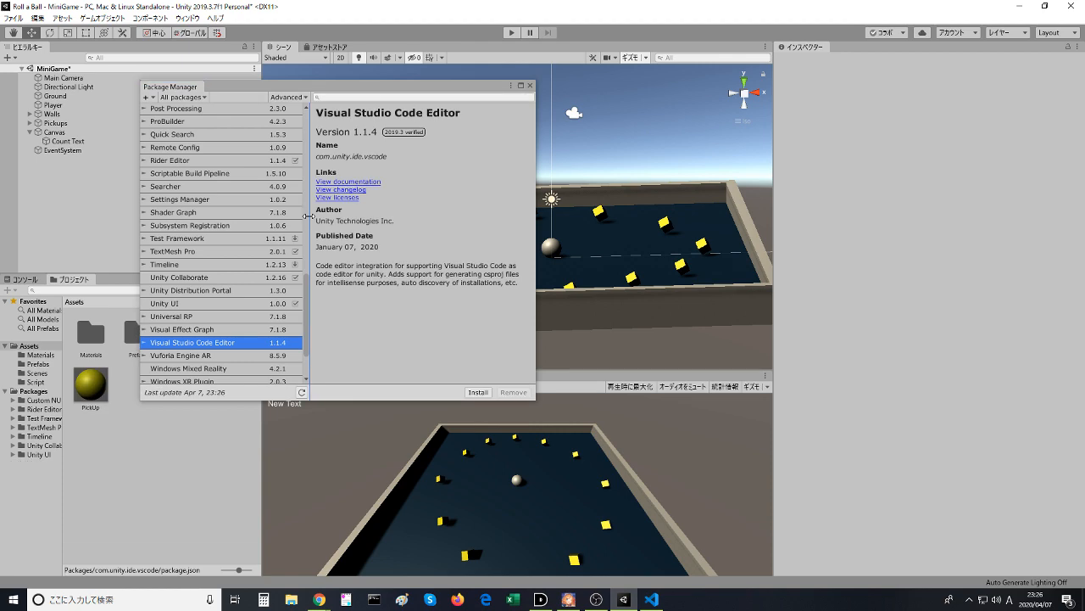
# - Bring up the Visual Studio Code window showing PlayerController.cs and close it
pyautogui.click(651, 598)
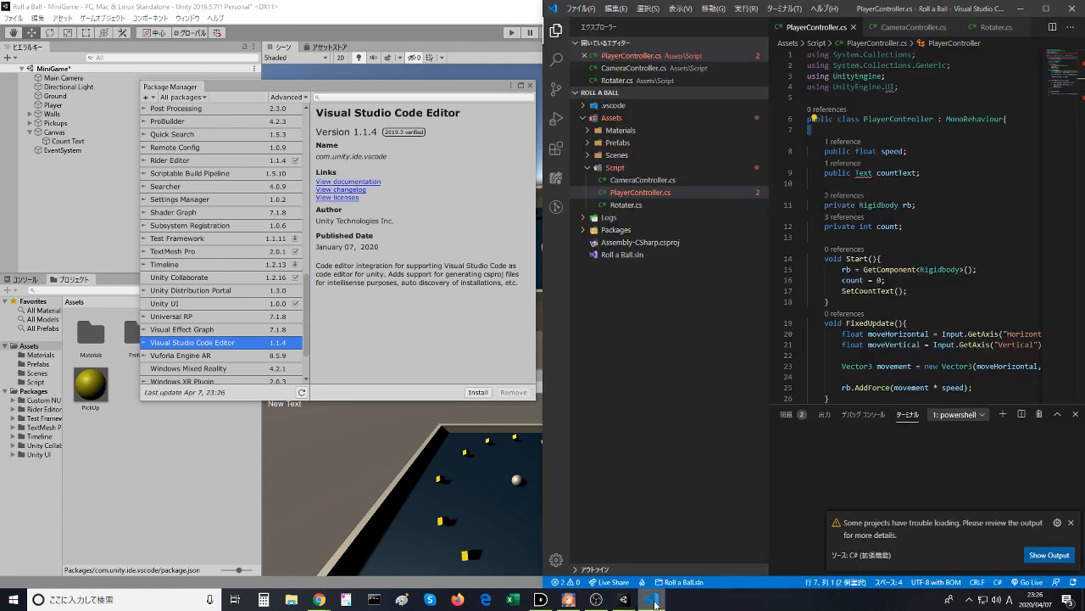
pyautogui.click(651, 599)
pyautogui.click(652, 599)
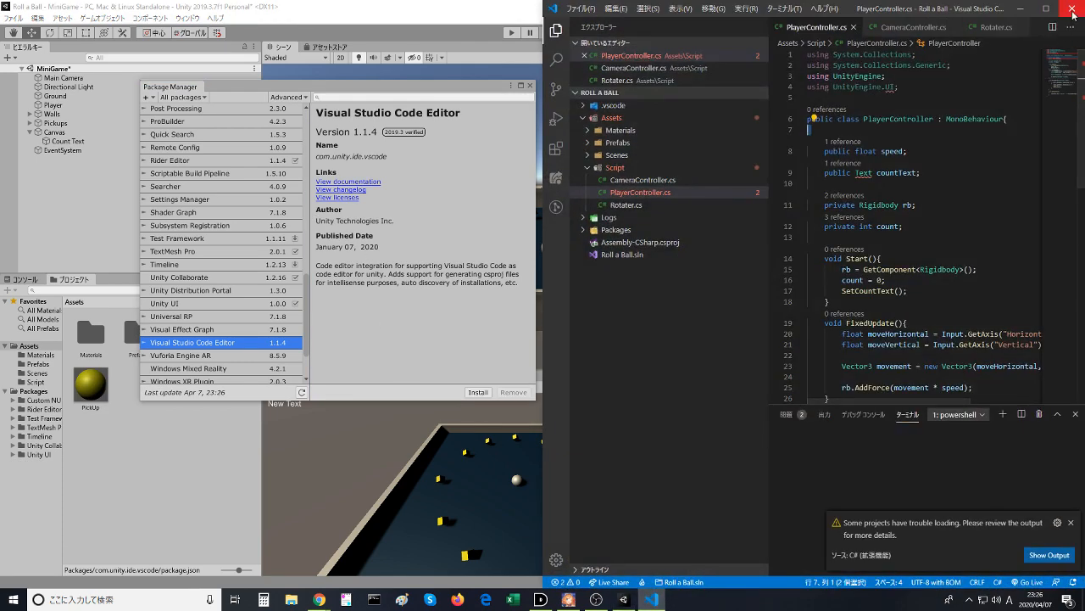
pyautogui.click(1072, 9)
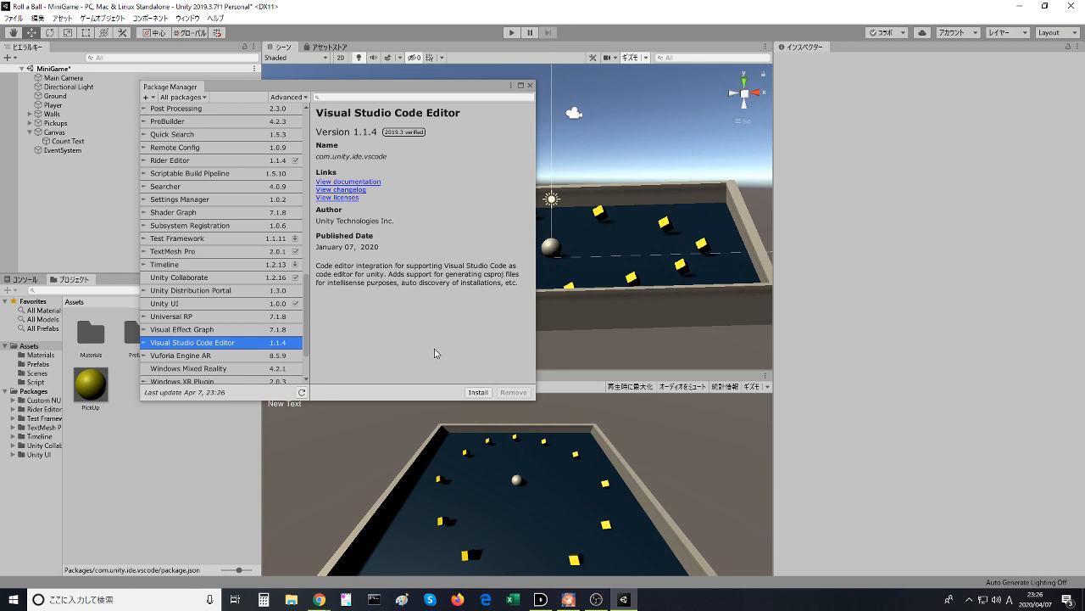
# - Expand the Visual Studio Code Editor package entry and list all of its available versions
pyautogui.click(231, 357)
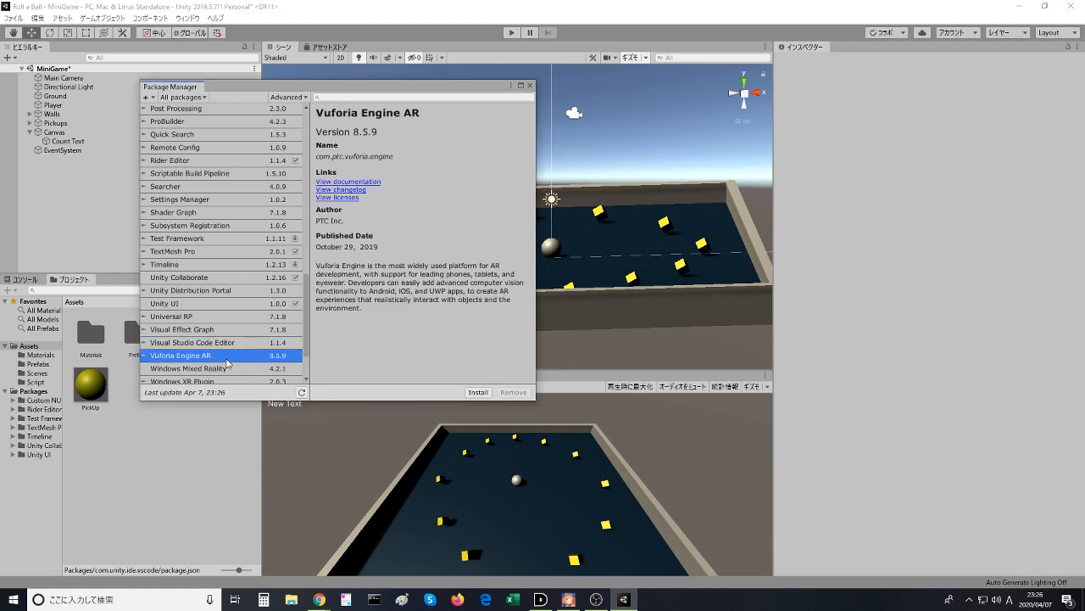
pyautogui.click(147, 344)
pyautogui.click(200, 356)
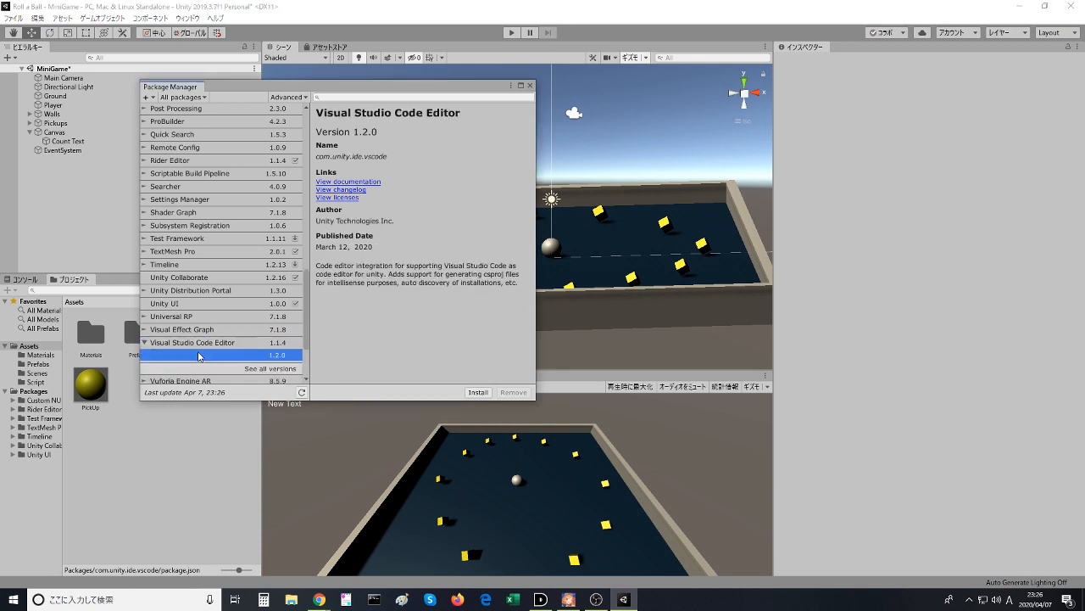
pyautogui.click(263, 368)
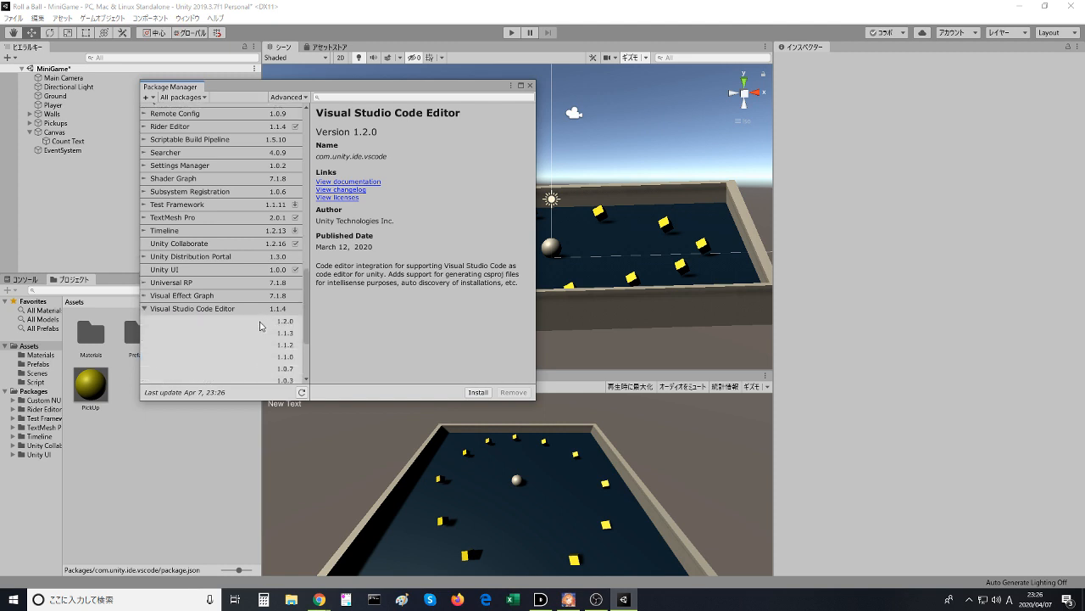
# - Install version 1.2.0 of the Visual Studio Code Editor package
pyautogui.scroll(-1, 259, 333)
pyautogui.click(260, 337)
pyautogui.click(267, 344)
pyautogui.click(277, 318)
pyautogui.click(286, 297)
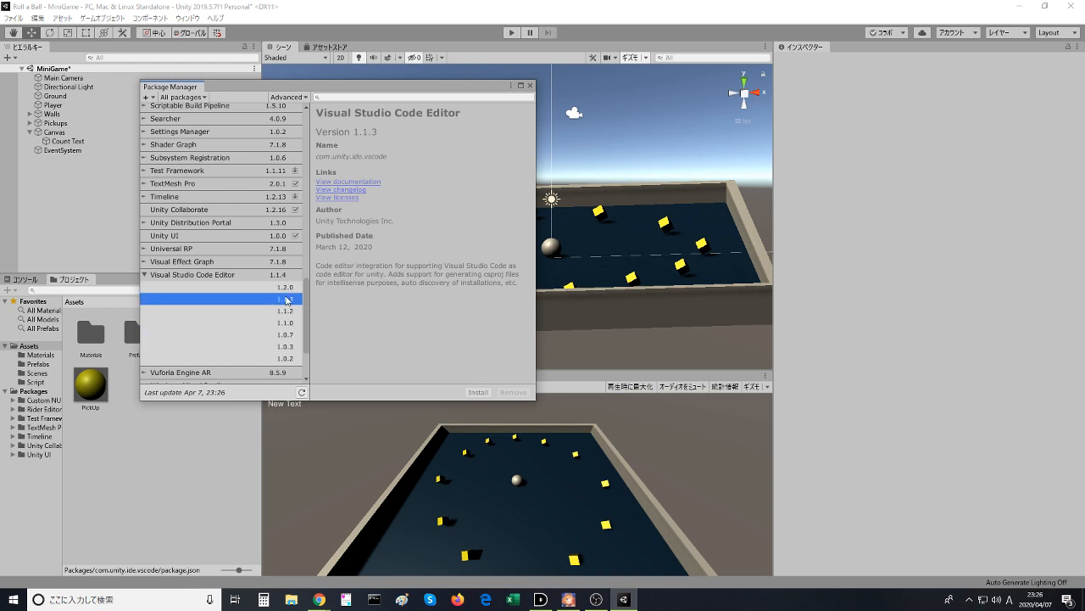
pyautogui.click(286, 287)
pyautogui.click(478, 393)
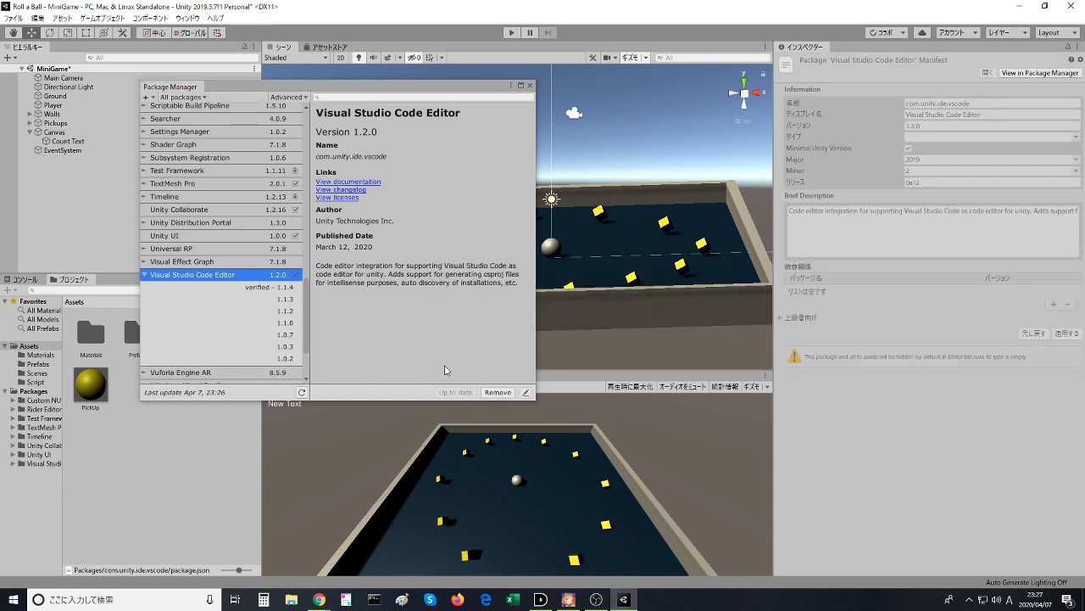
# - Collapse the Visual Studio Code Editor version list and close the Package Manager
pyautogui.click(144, 274)
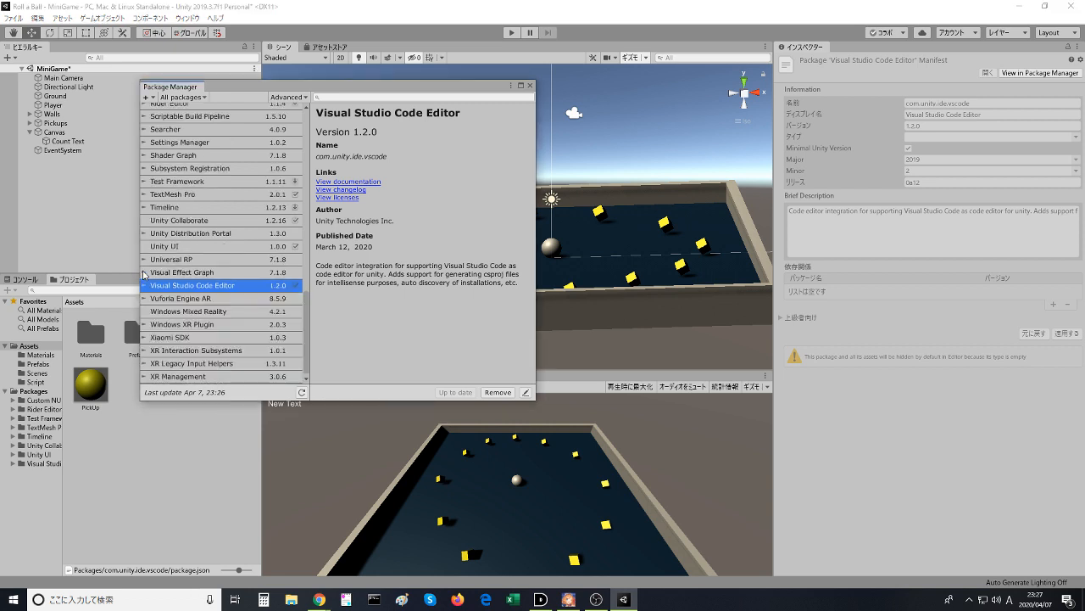
pyautogui.click(176, 260)
pyautogui.click(530, 87)
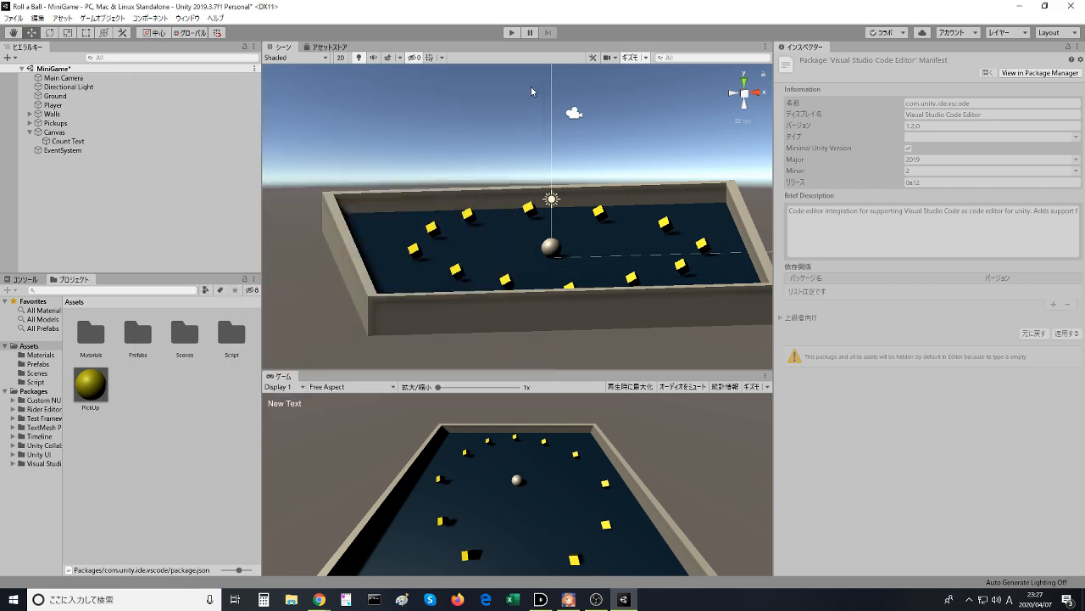
# - Quit Unity, saving the MiniGame scene changes, and relaunch it from its desktop shortcut
pyautogui.click(1074, 8)
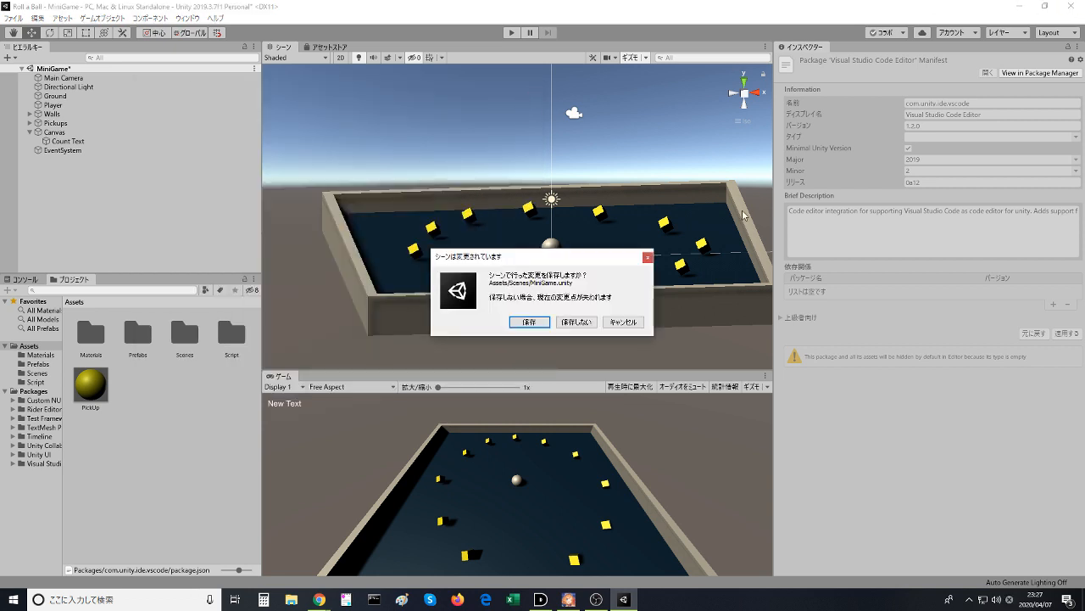
pyautogui.click(542, 322)
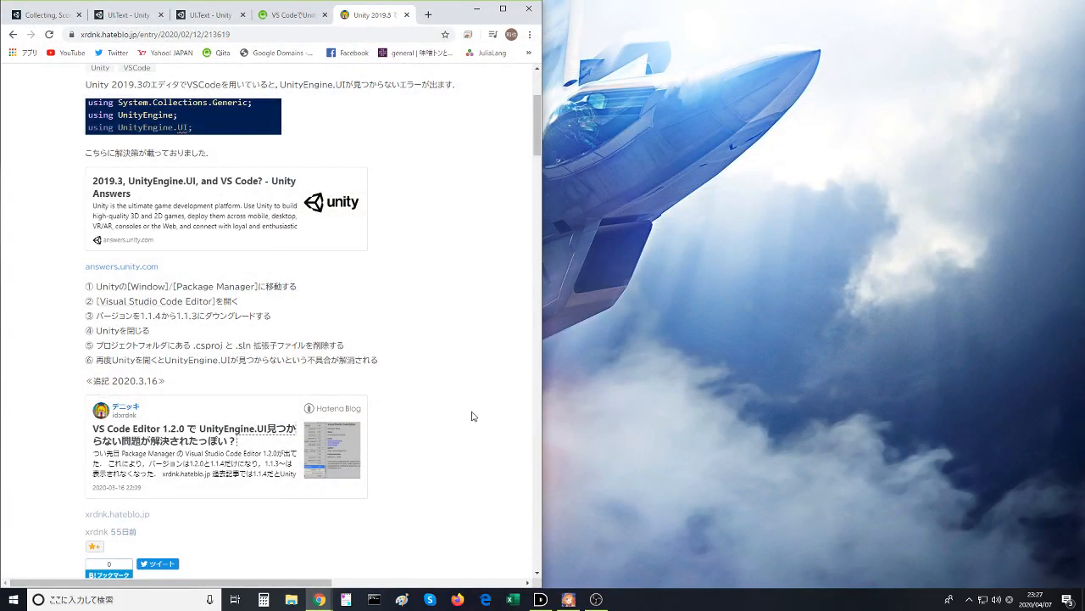
pyautogui.click(476, 8)
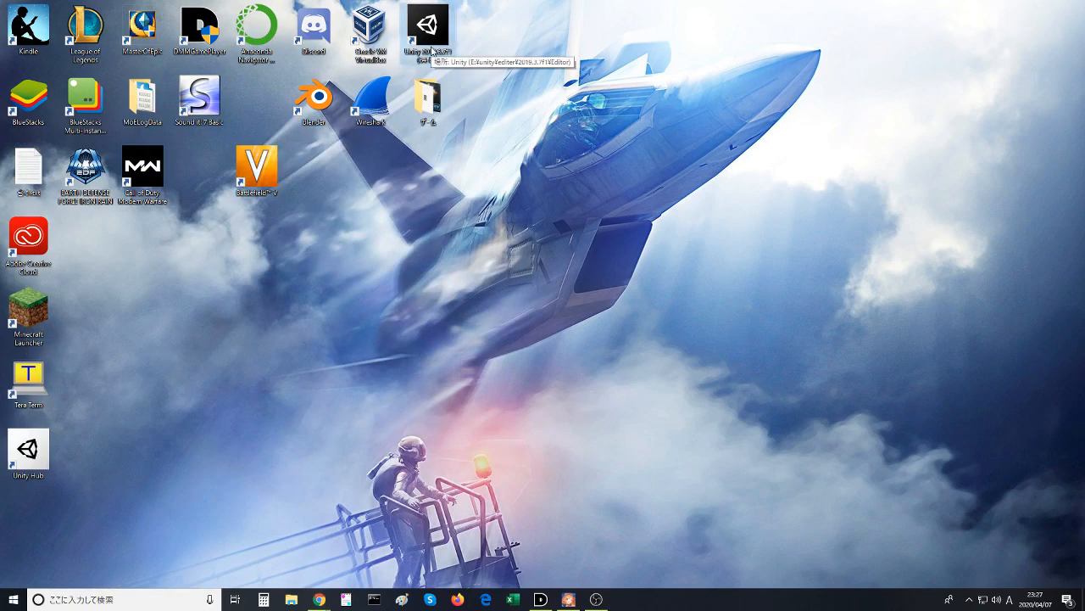
pyautogui.doubleClick(434, 49)
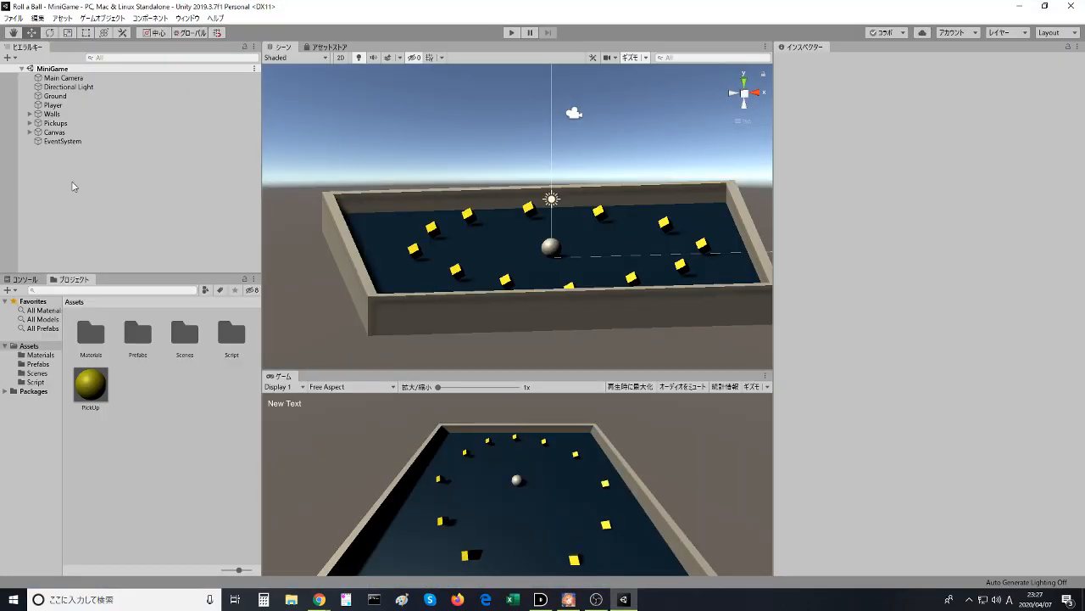
# - Select the Player object and open its Player Controller script for editing in Visual Studio Code
pyautogui.click(51, 106)
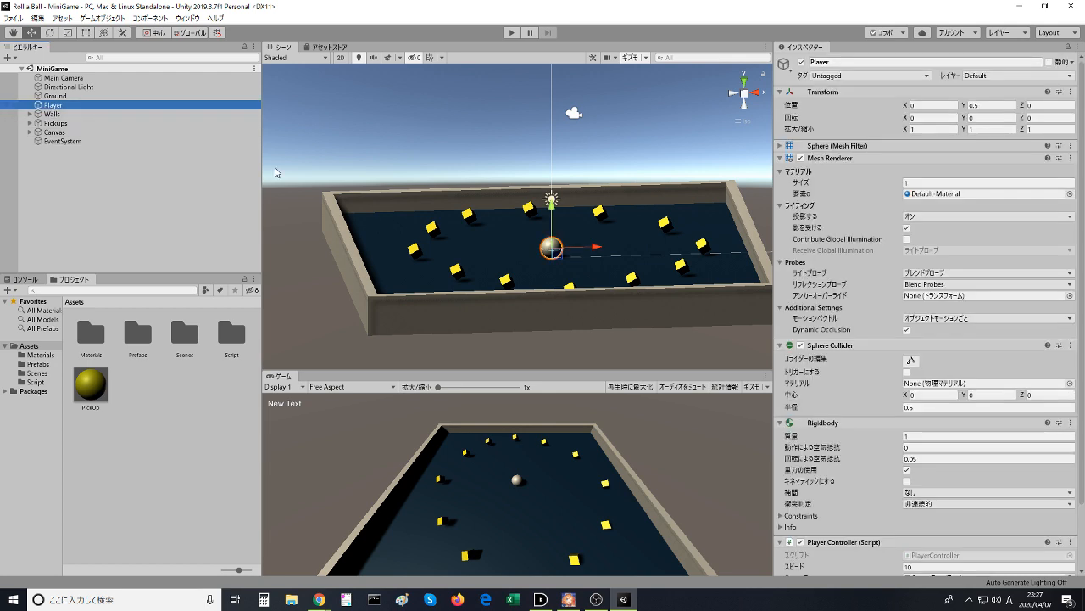
pyautogui.scroll(-2, 905, 508)
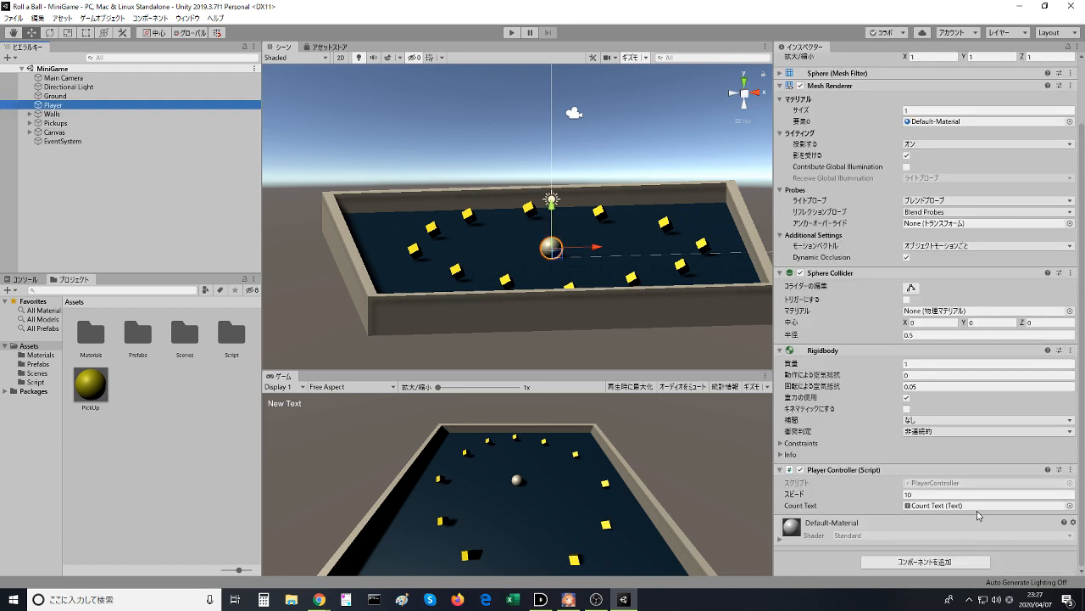
pyautogui.doubleClick(1070, 467)
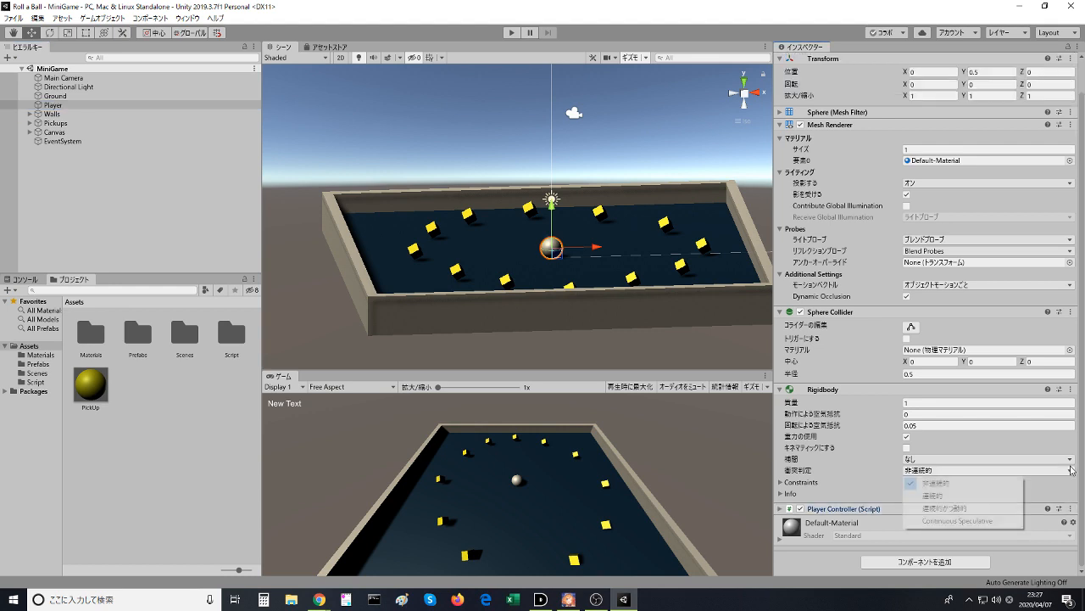
pyautogui.click(1072, 511)
pyautogui.click(1071, 509)
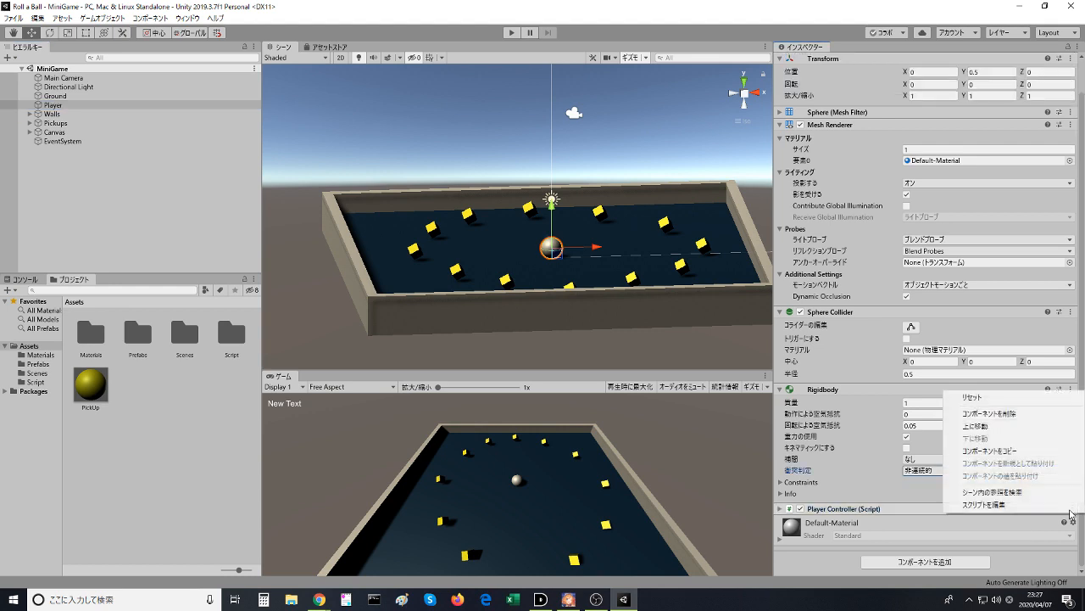
pyautogui.click(993, 505)
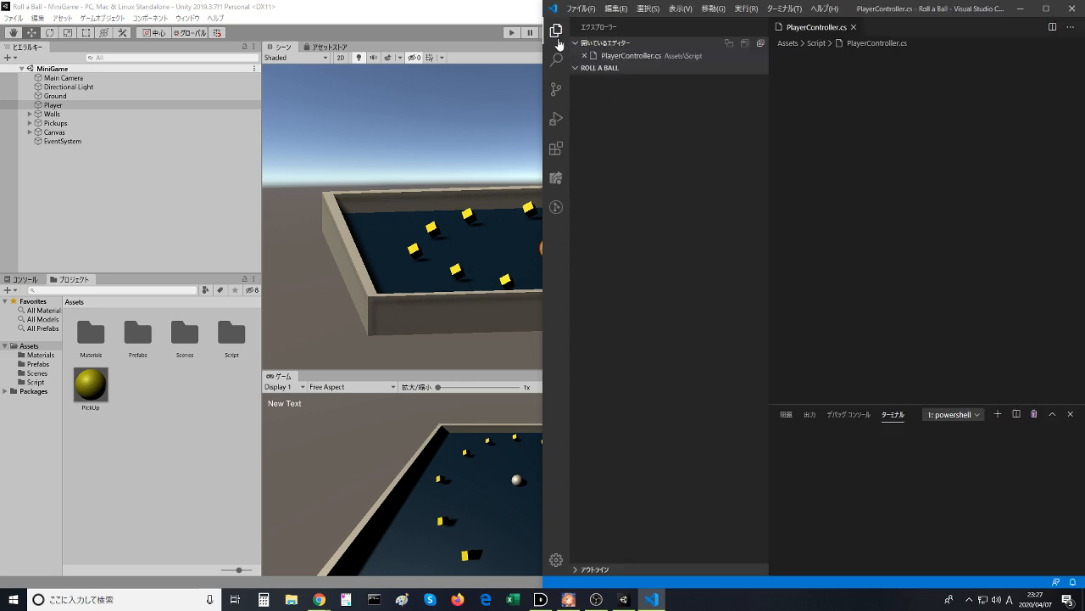
# - Hide the file explorer and review the PlayerController.cs code, including the UnityEngine.UI import
pyautogui.click(557, 38)
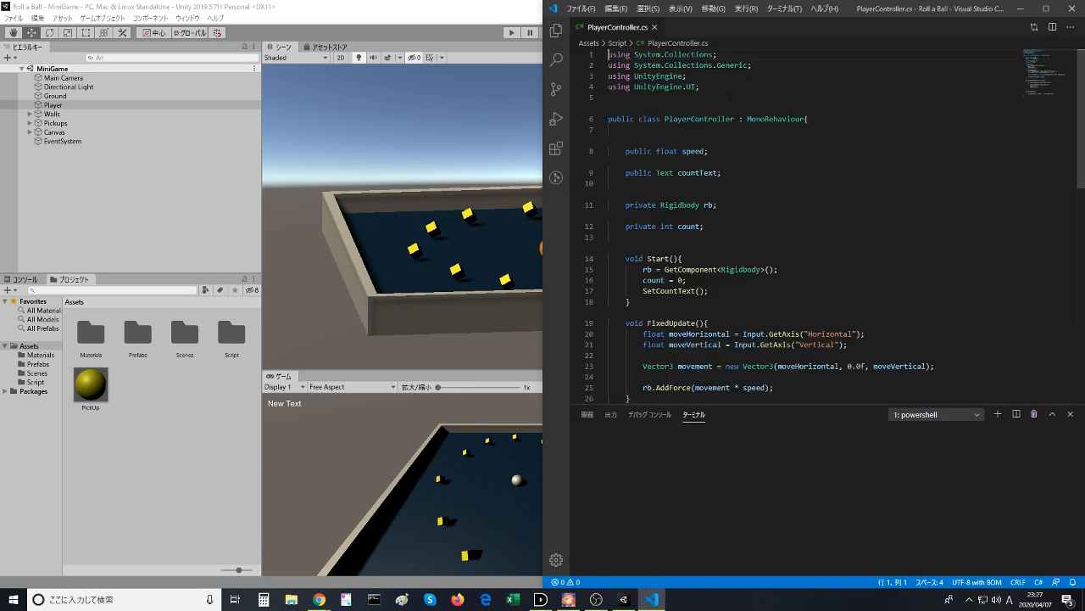
pyautogui.click(728, 96)
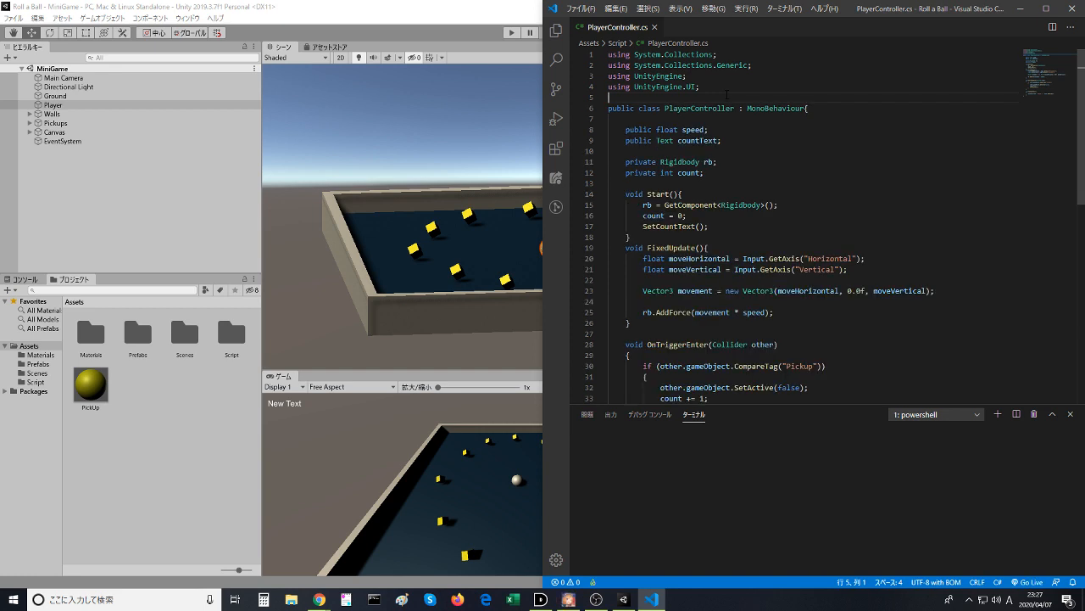
pyautogui.scroll(-6, 730, 165)
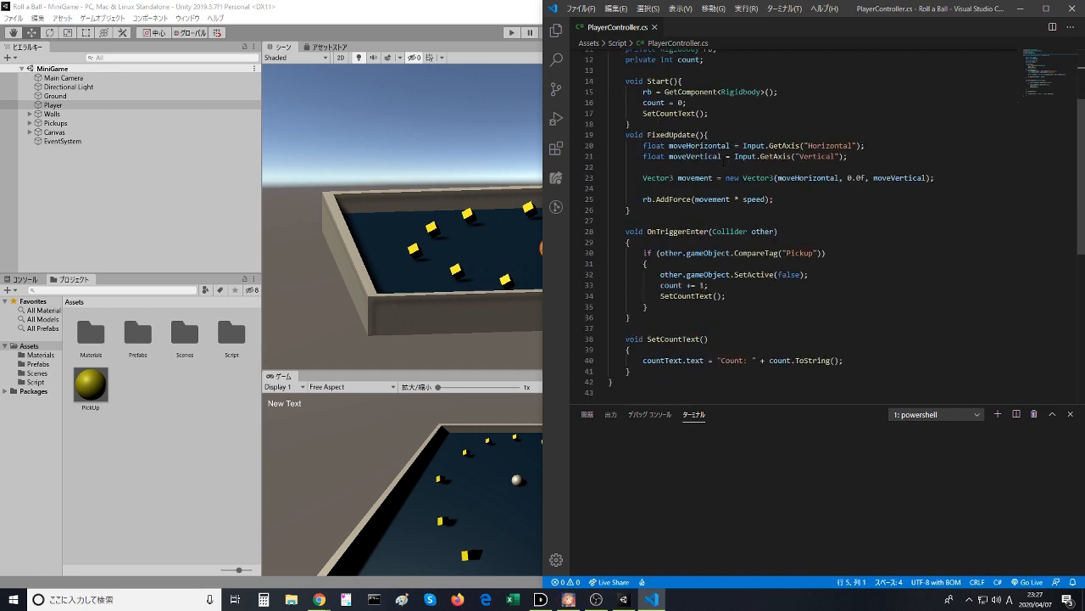
pyautogui.scroll(6, 755, 240)
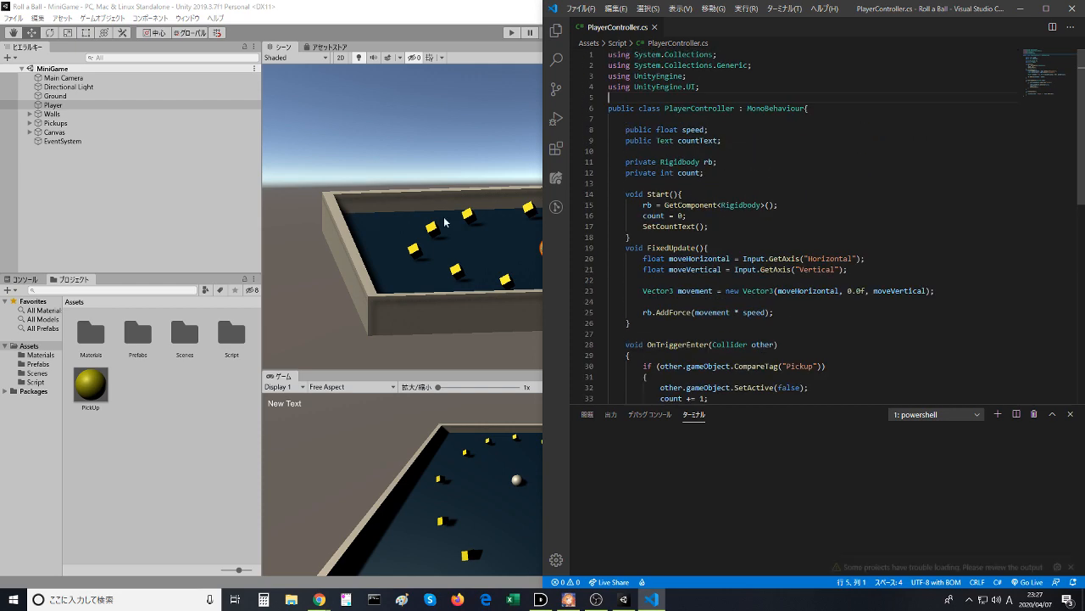
# - Switch to the Chrome window showing the Unity 2019.3 article
pyautogui.hotkey('alt', 'Tab')
pyautogui.hotkey('alt', 'Tab')
pyautogui.click(623, 599)
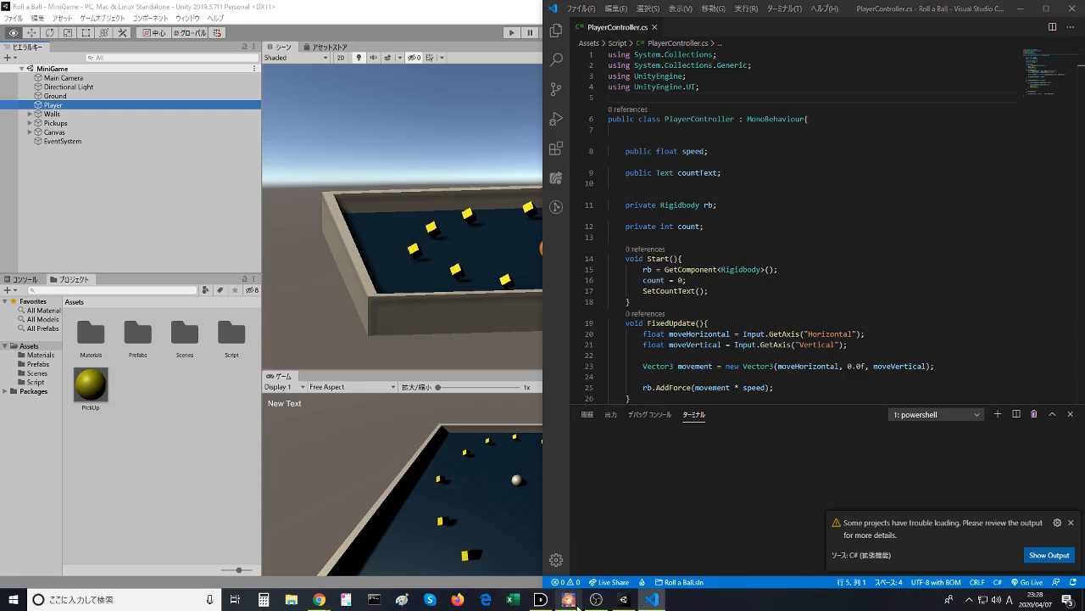
pyautogui.click(346, 600)
pyautogui.moveTo(324, 602)
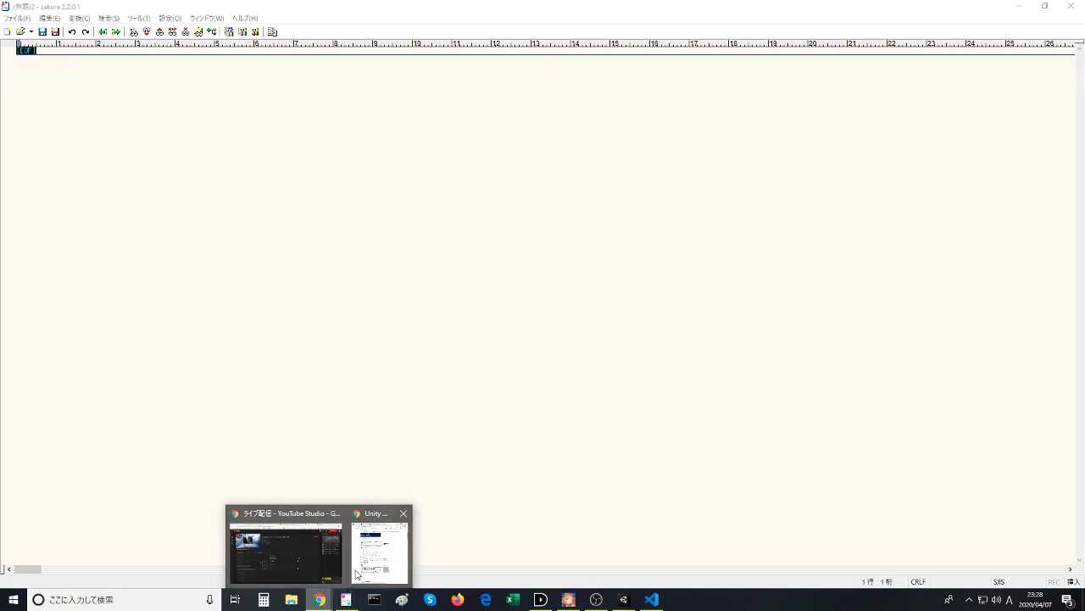
pyautogui.click(380, 553)
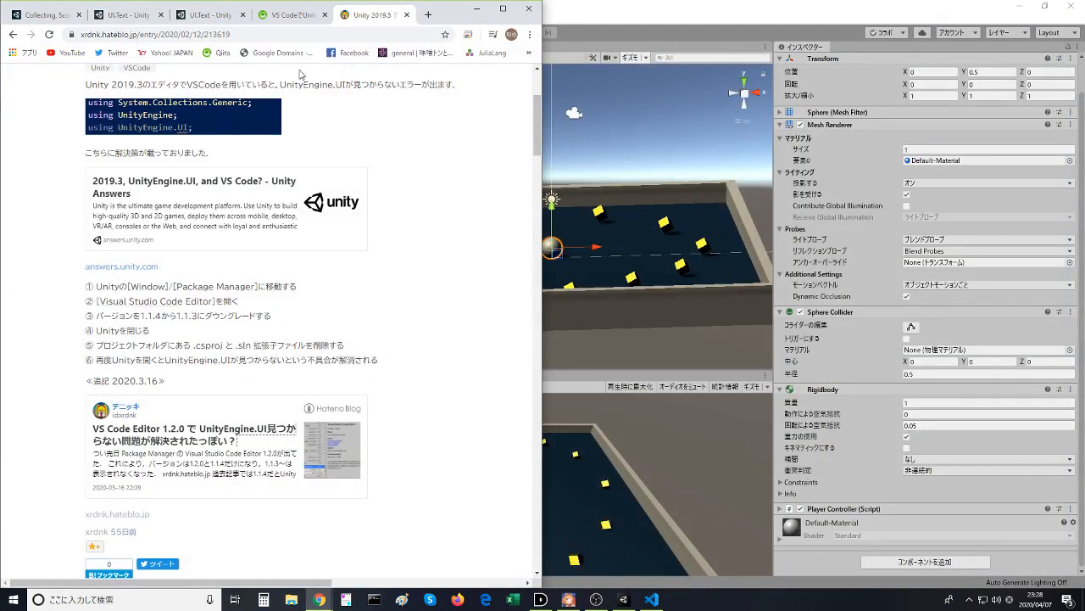
# - Close the VS Code article and UI.Text reference tabs and resume the Displaying the Score and Text tutorial video
pyautogui.click(309, 14)
pyautogui.click(325, 15)
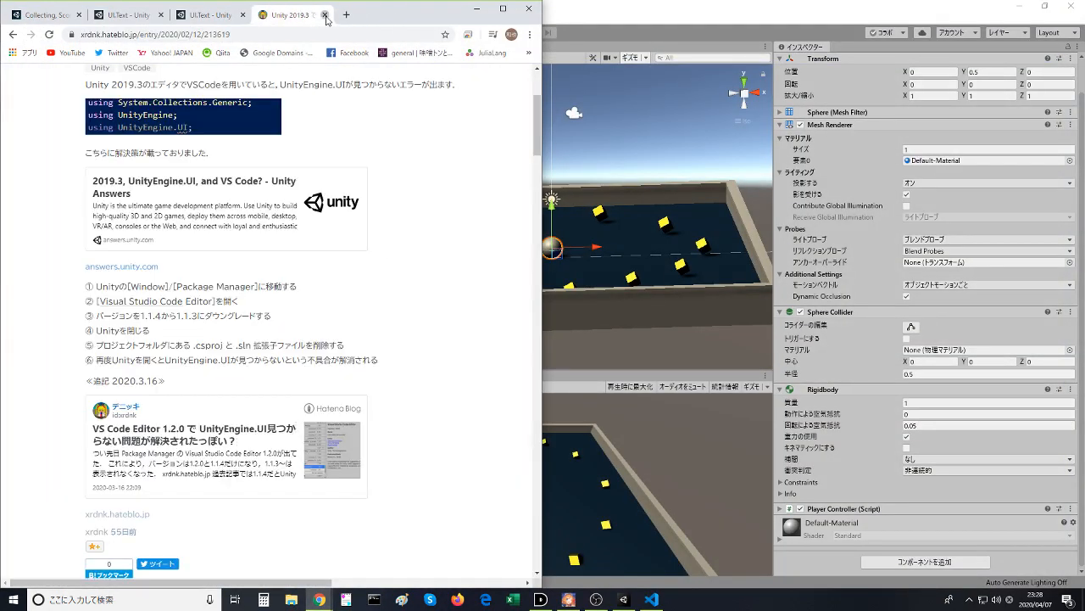
pyautogui.click(325, 14)
pyautogui.click(324, 14)
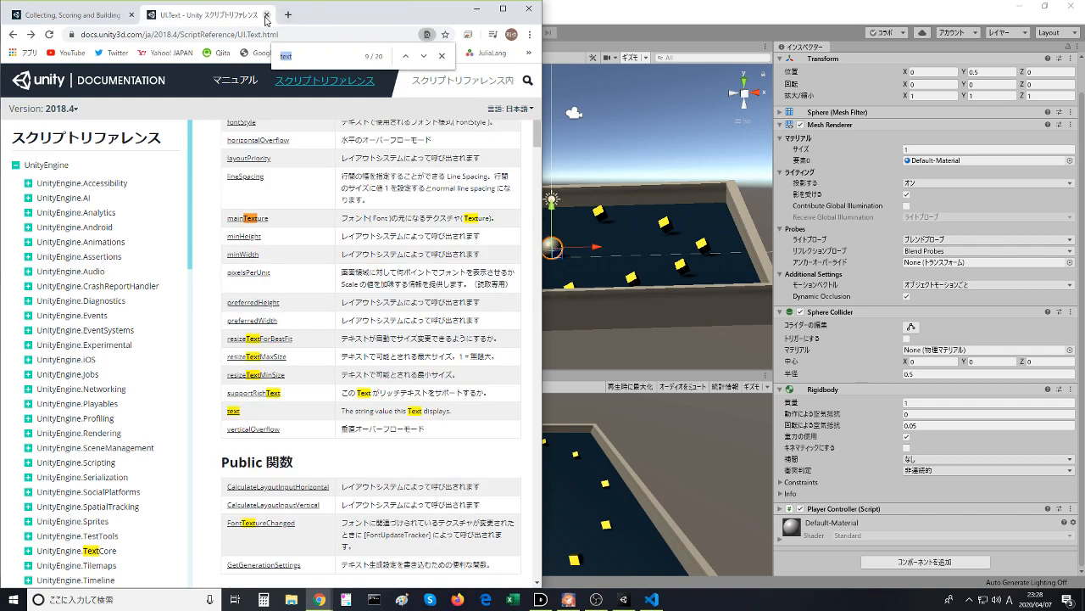
pyautogui.click(270, 15)
pyautogui.click(130, 362)
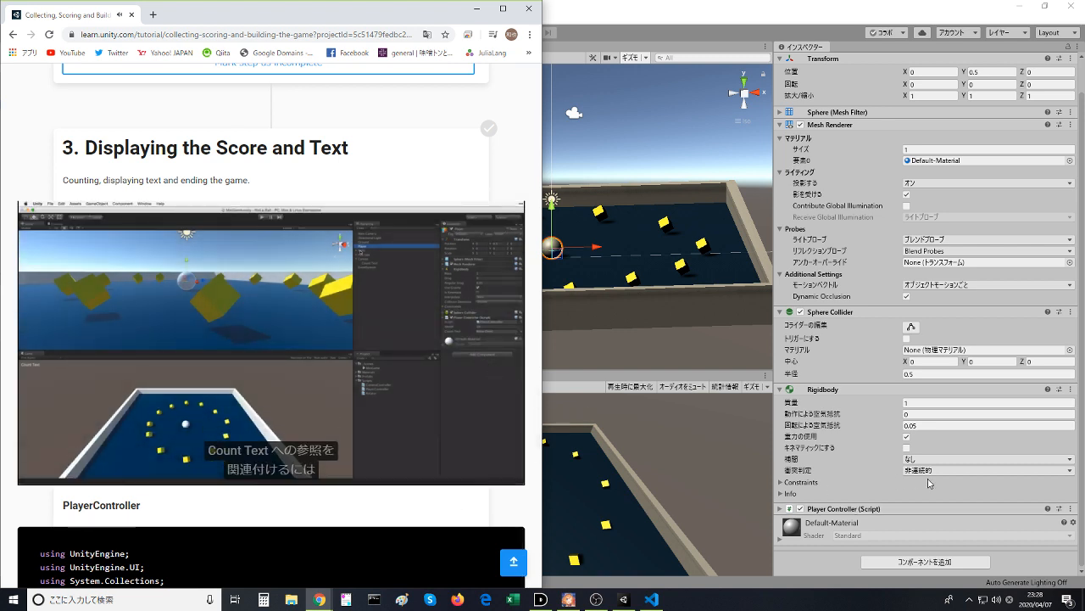
# - Check the Player Controller's Count Text reference in Unity, then return to the tutorial video in Chrome and pause it at the Win Text instruction
pyautogui.click(788, 512)
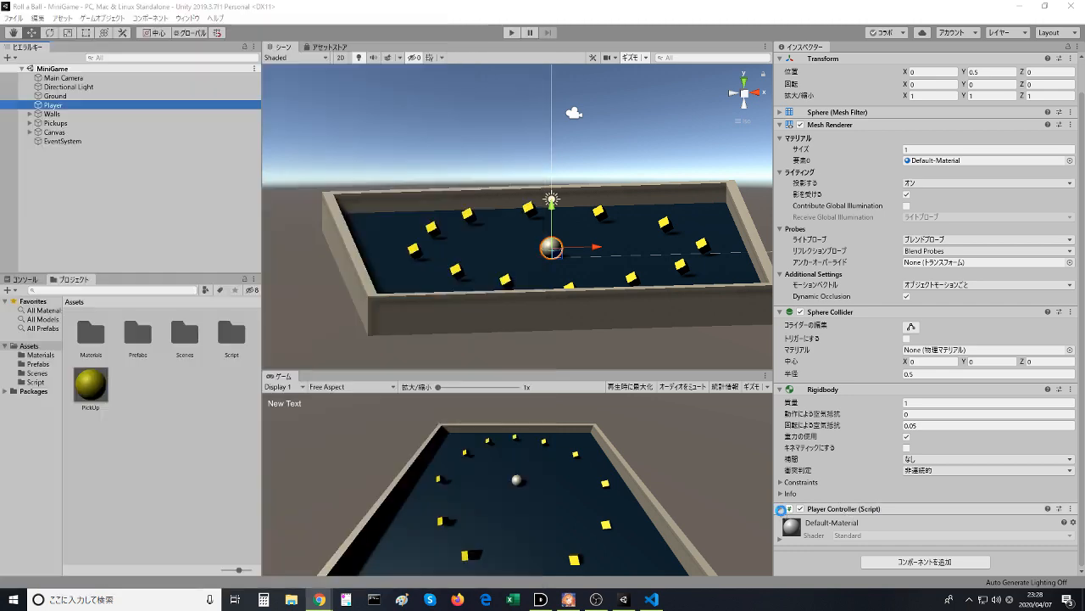
pyautogui.scroll(-1, 938, 520)
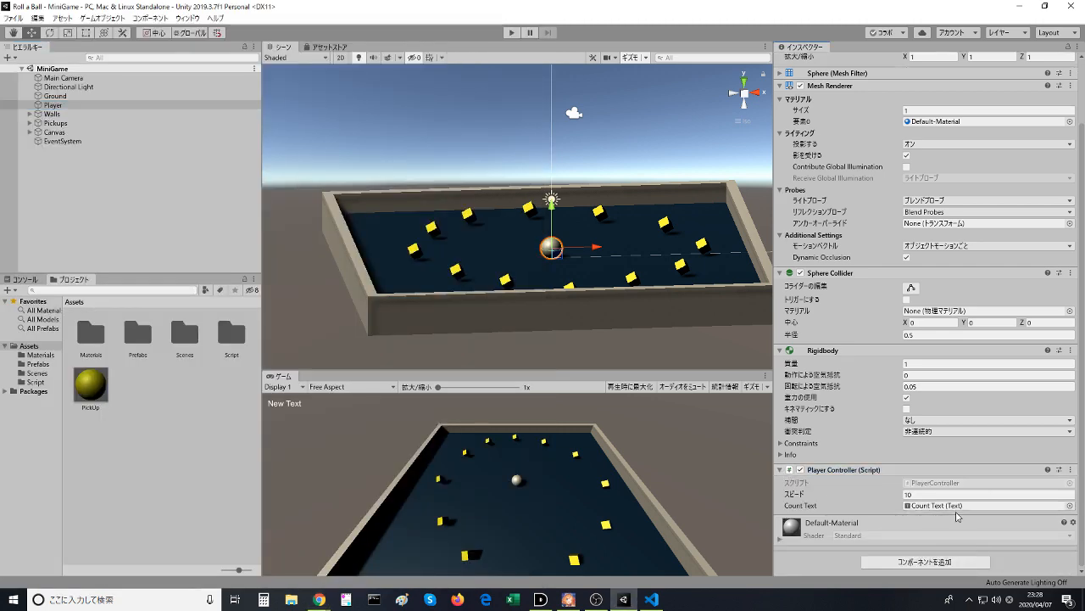
pyautogui.hotkey('alt', 'Tab')
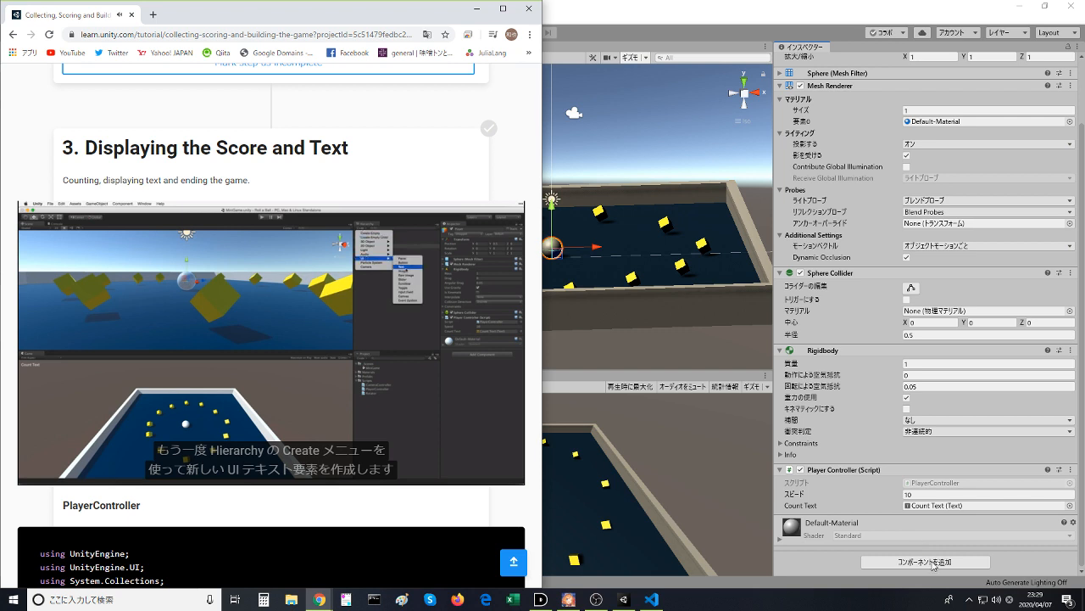
pyautogui.moveTo(234, 381)
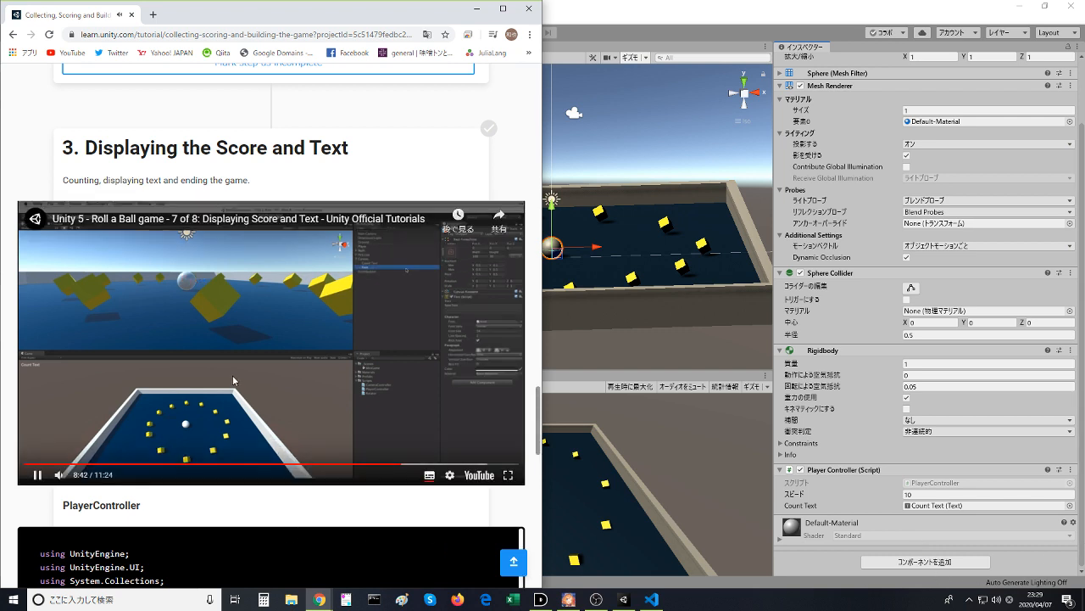
pyautogui.click(233, 381)
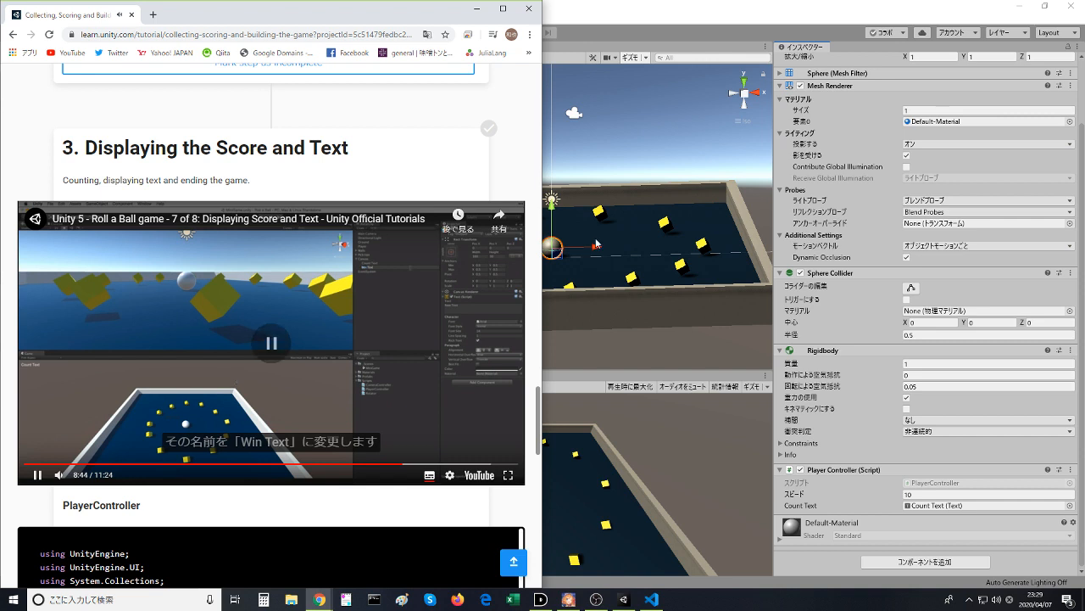
# - Back in Unity, add a new UI Text element under the Canvas
pyautogui.click(637, 126)
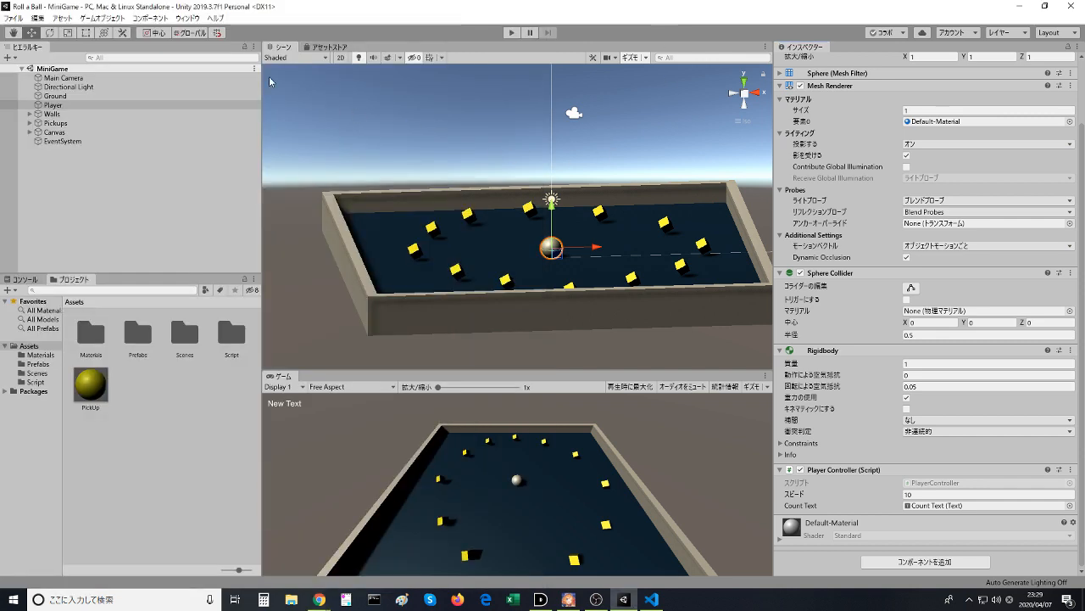
pyautogui.click(92, 168)
pyautogui.click(53, 132)
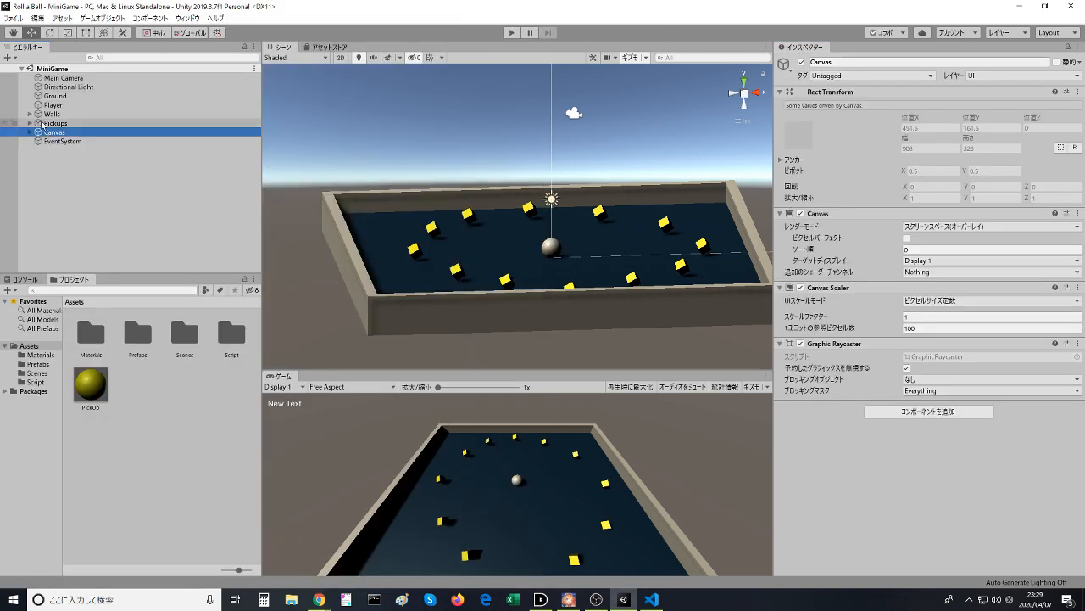
pyautogui.click(12, 57)
pyautogui.moveTo(76, 177)
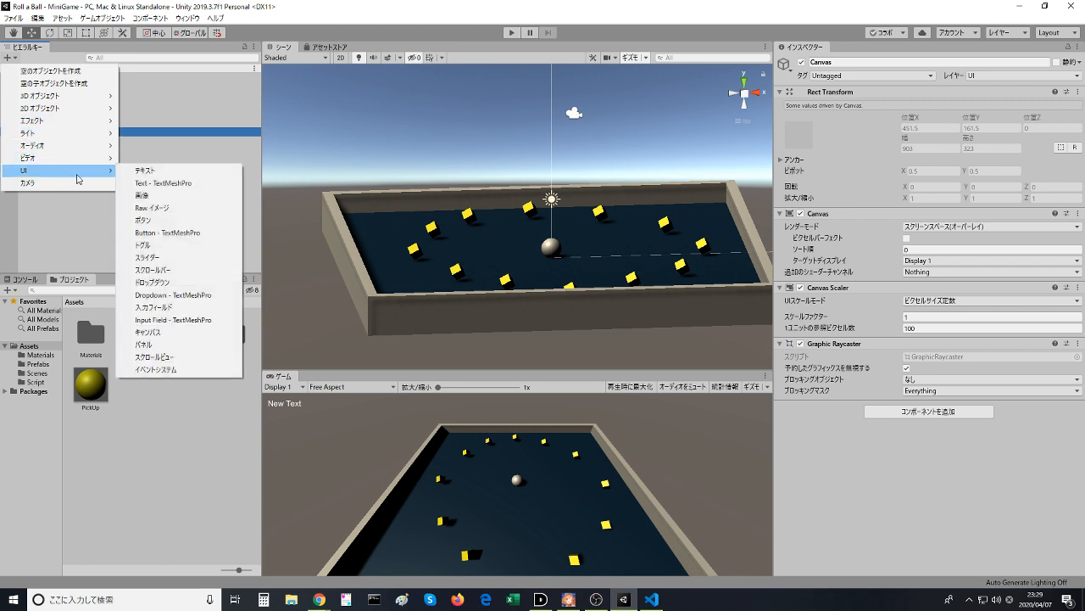
pyautogui.click(145, 170)
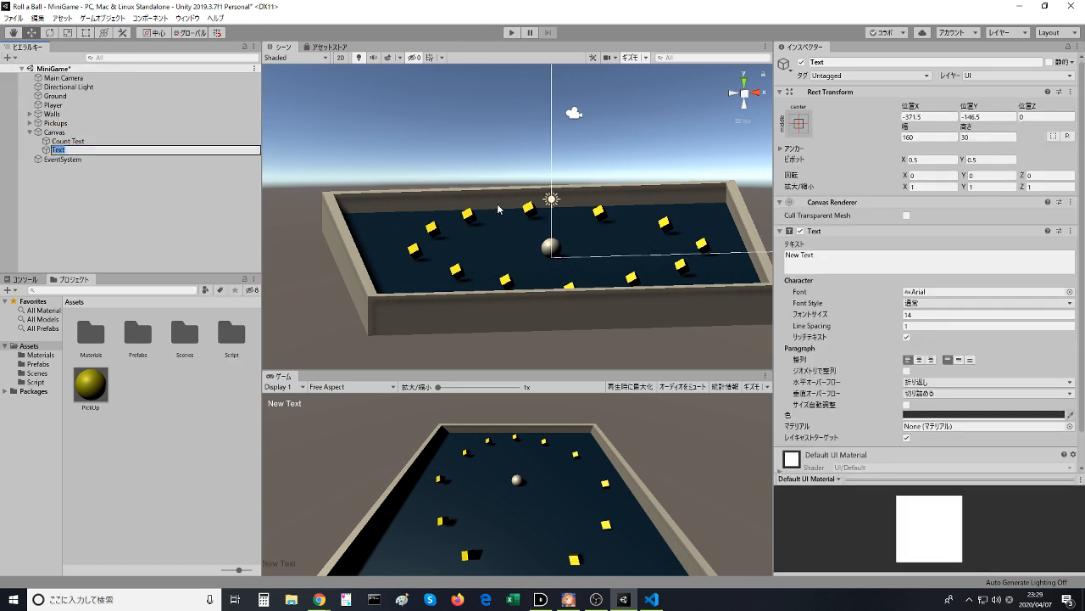
# - Name the new UI text element under the Canvas "Win Text"
pyautogui.write('Win Text')
pyautogui.press('Return')
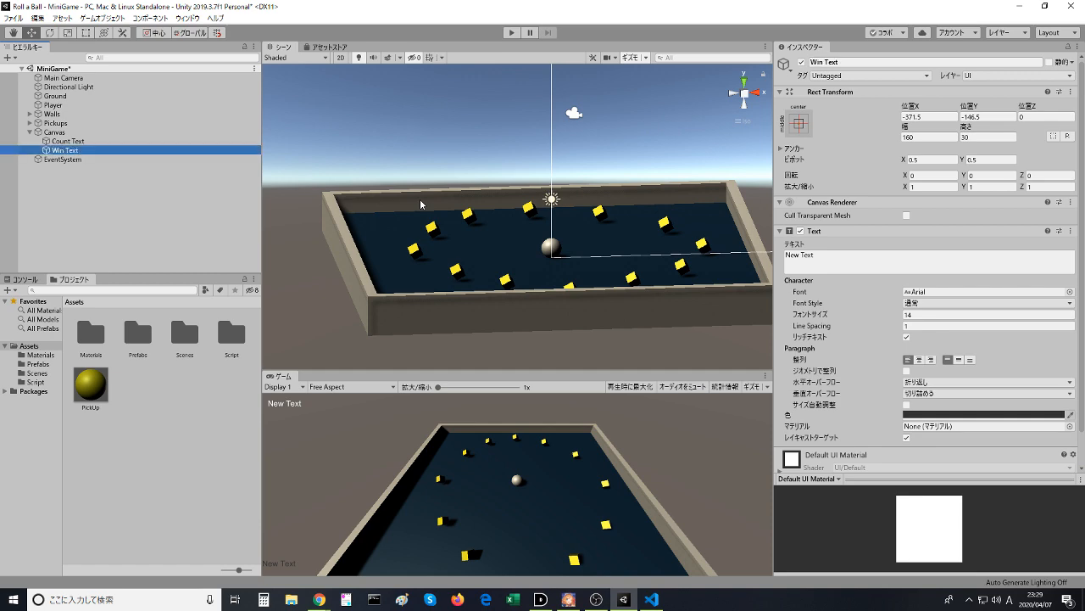
# - Check the tutorial video, then set the Win Text color to white in Unity
pyautogui.hotkey('alt', 'Tab')
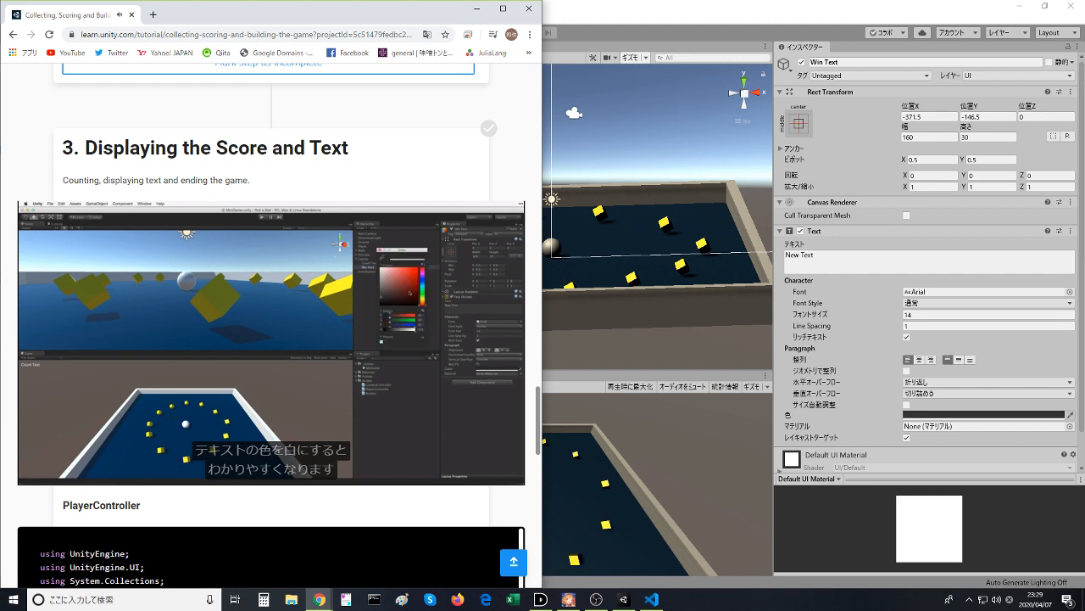
pyautogui.click(757, 5)
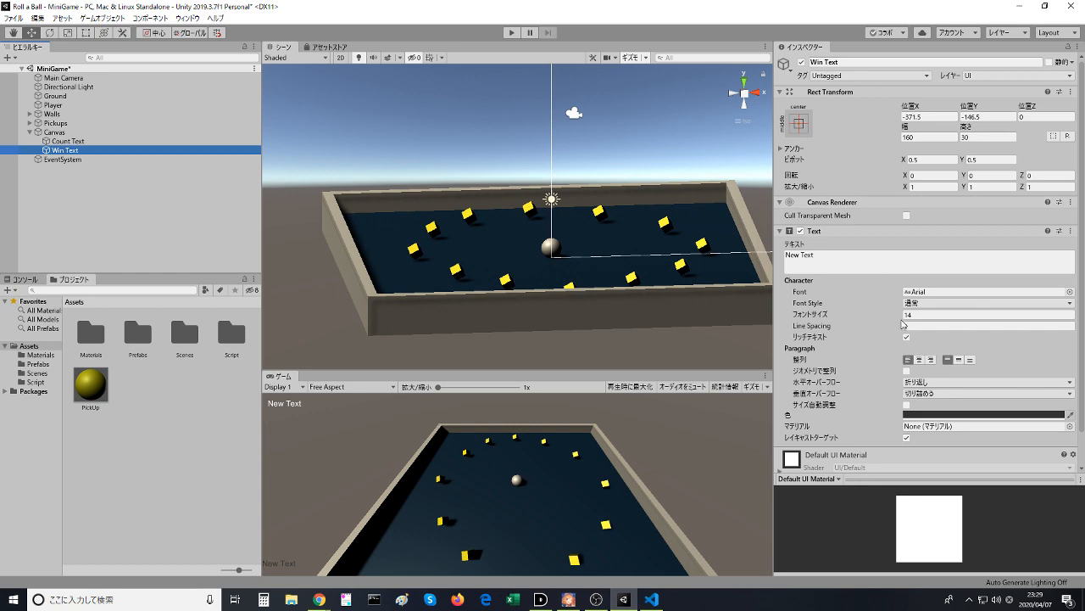
pyautogui.click(975, 414)
pyautogui.moveTo(64, 100); pyautogui.dragTo(37, 72)
pyautogui.click(129, 10)
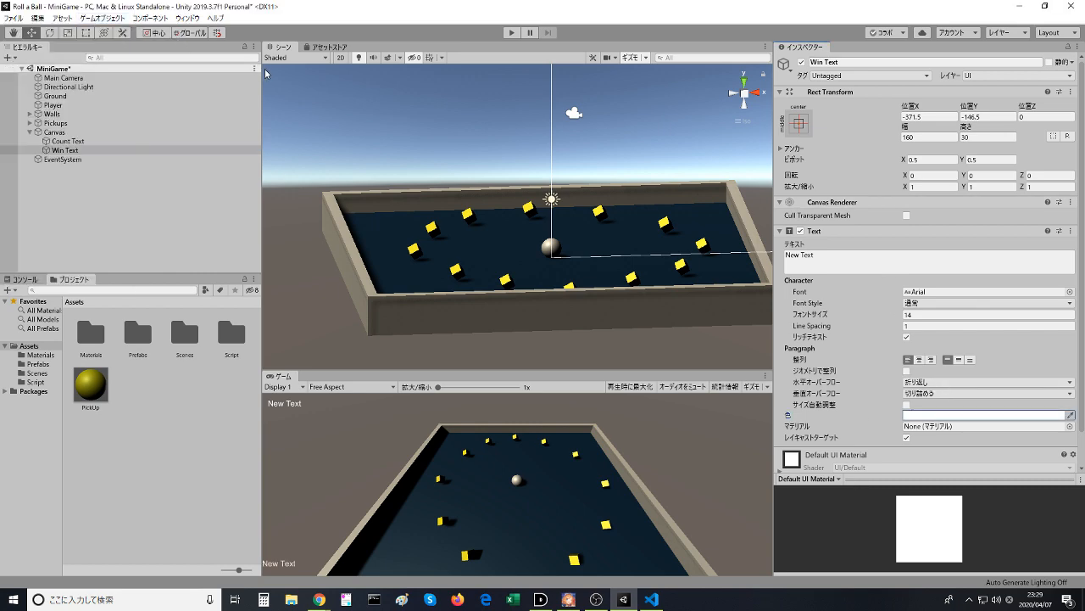
# - Check the tutorial video, then apply the middle-center anchor preset to Win Text, setting both its pivot and position
pyautogui.hotkey('alt', 'Tab')
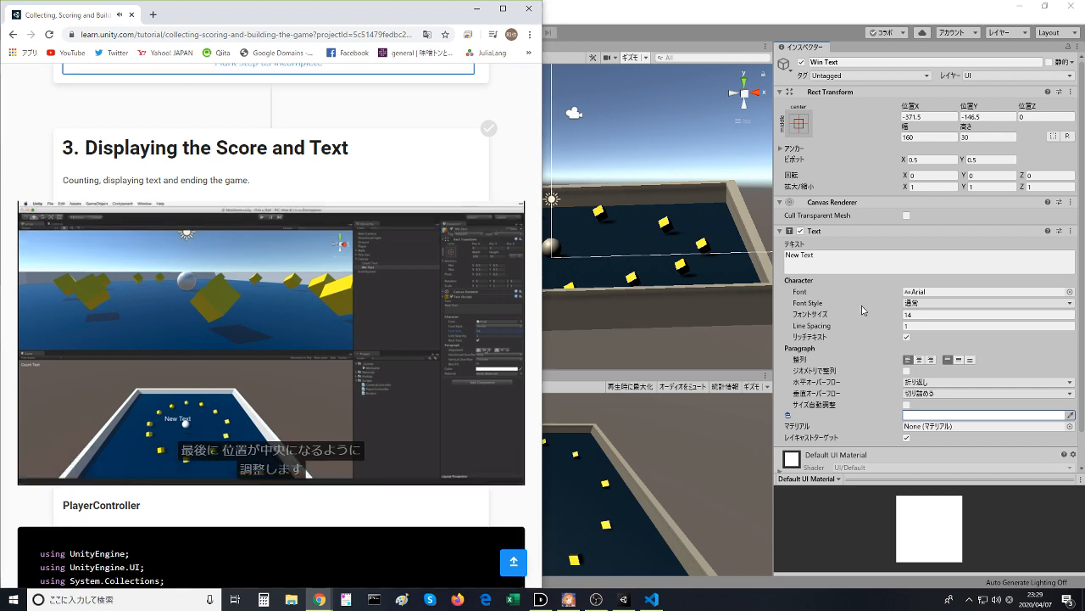
pyautogui.hotkey('alt', 'Tab')
pyautogui.click(798, 123)
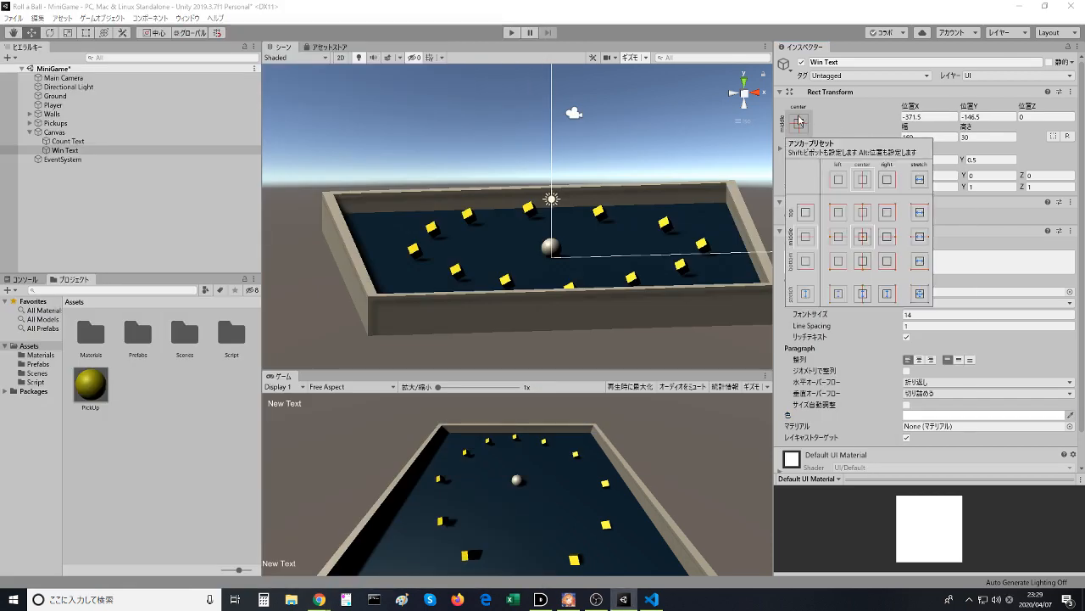
pyautogui.hotkey('shift', 'alt')
pyautogui.keyDown('alt'); pyautogui.keyDown('shift'); pyautogui.click(862, 249); pyautogui.keyUp('shift'); pyautogui.keyUp('alt')
# - Set the Win Text font size to 25
pyautogui.click(911, 314)
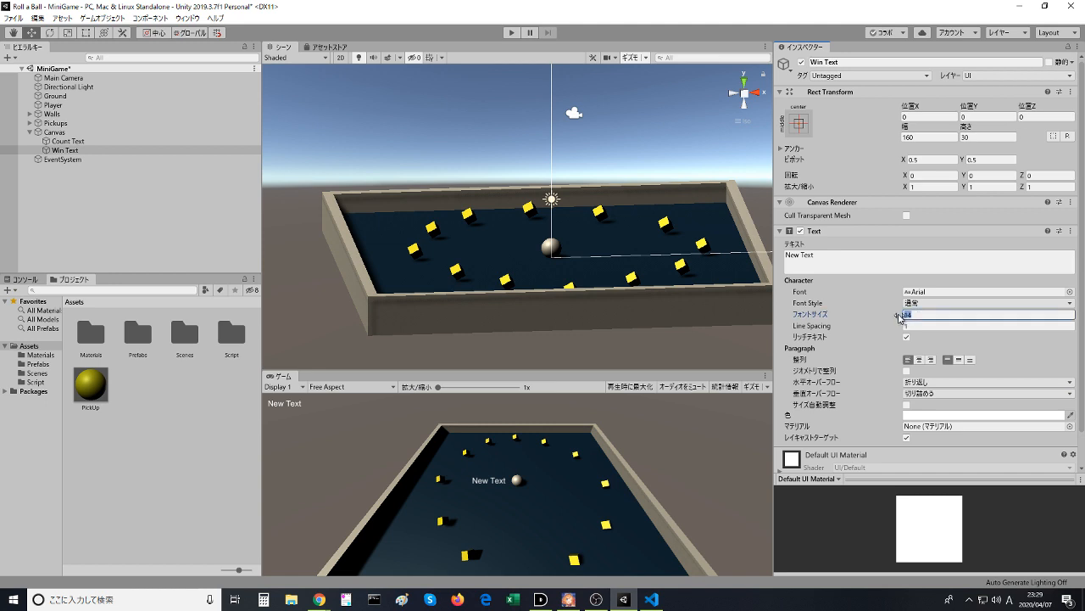
pyautogui.write('156')
pyautogui.moveTo(988, 317); pyautogui.dragTo(1005, 319)
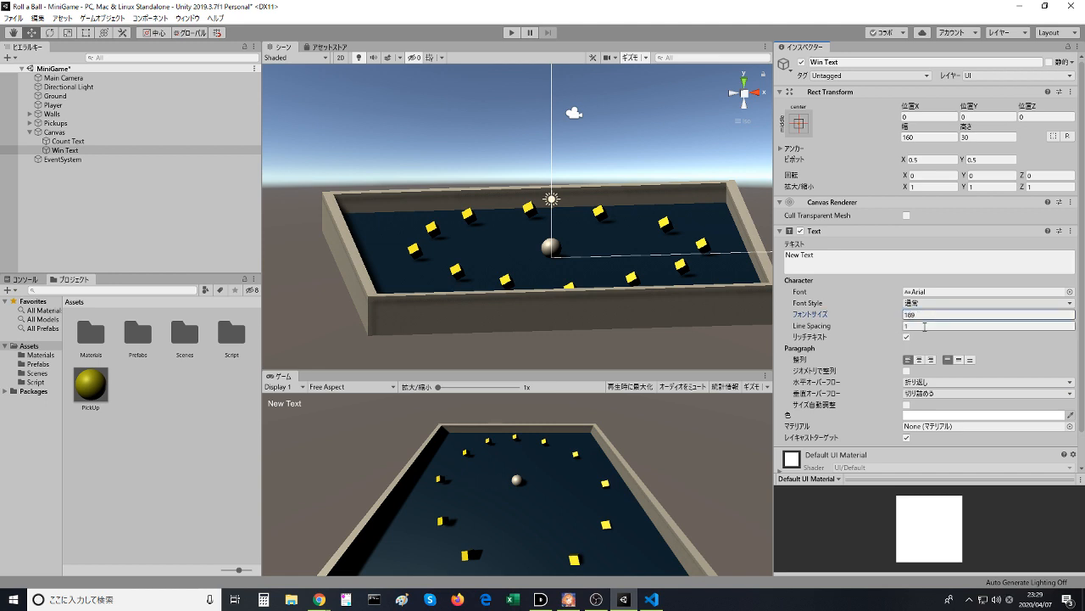
pyautogui.moveTo(899, 318); pyautogui.dragTo(795, 319)
# - Pause the tutorial video at the Pos Y instruction and set the Win Text Y position to 75 in Unity
pyautogui.hotkey('alt', 'Tab')
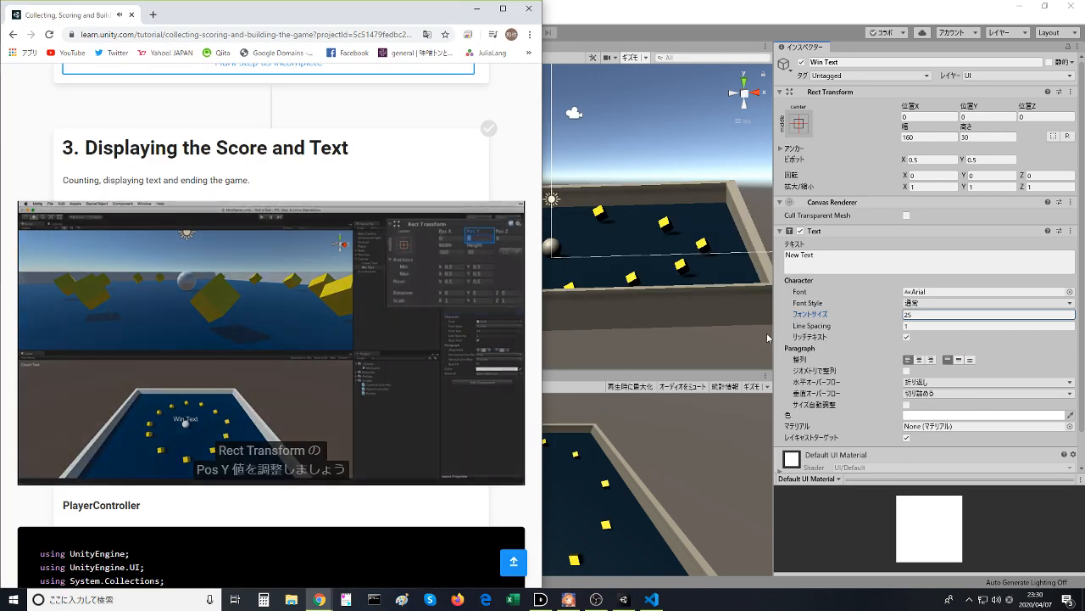
pyautogui.moveTo(286, 348)
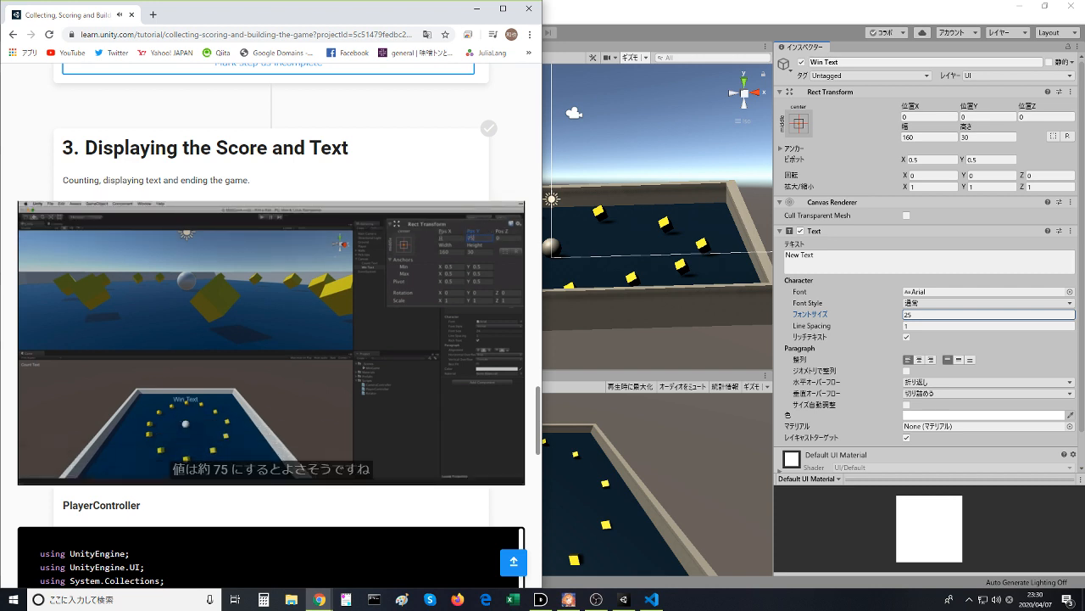
pyautogui.click(316, 358)
pyautogui.click(903, 293)
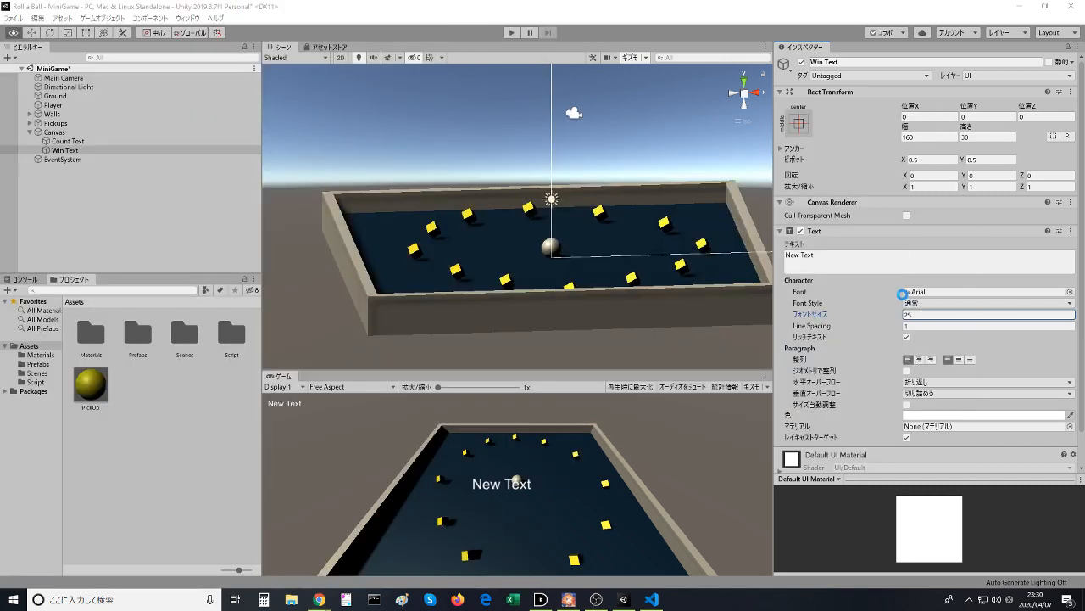
pyautogui.click(978, 118)
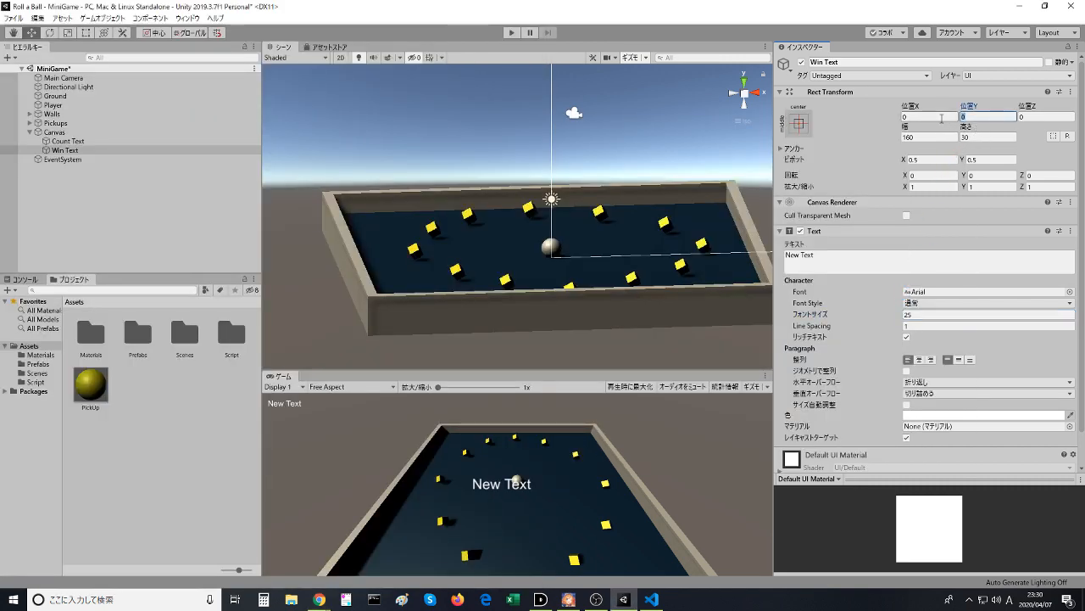
pyautogui.write('75')
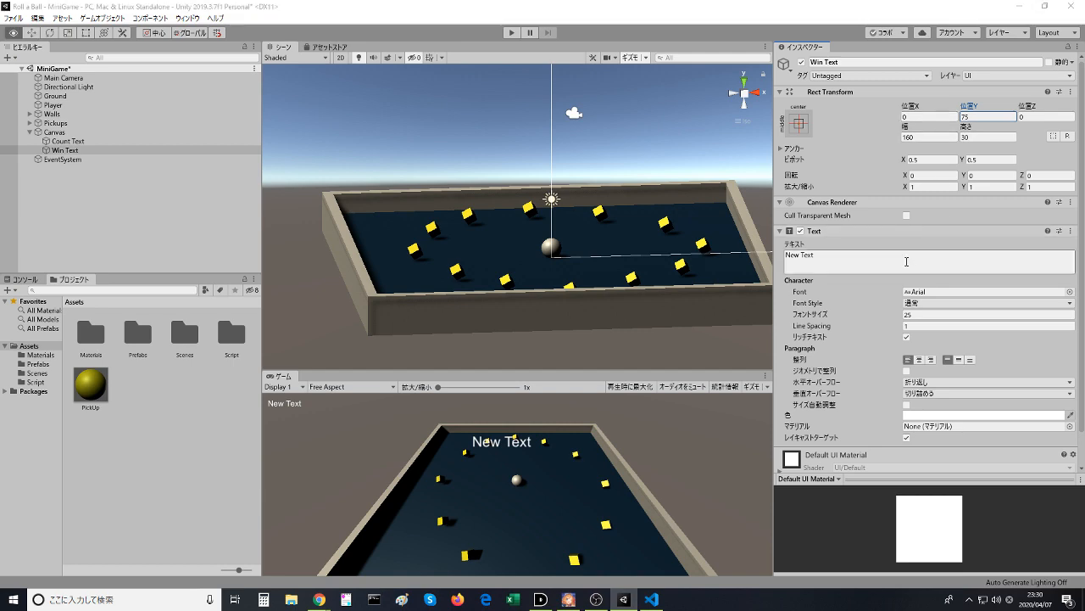
# - Resume the tutorial video, then return to Unity, save the scene and change the Win Text content to "YOU WIN"
pyautogui.hotkey('alt', 'Tab')
pyautogui.click(286, 338)
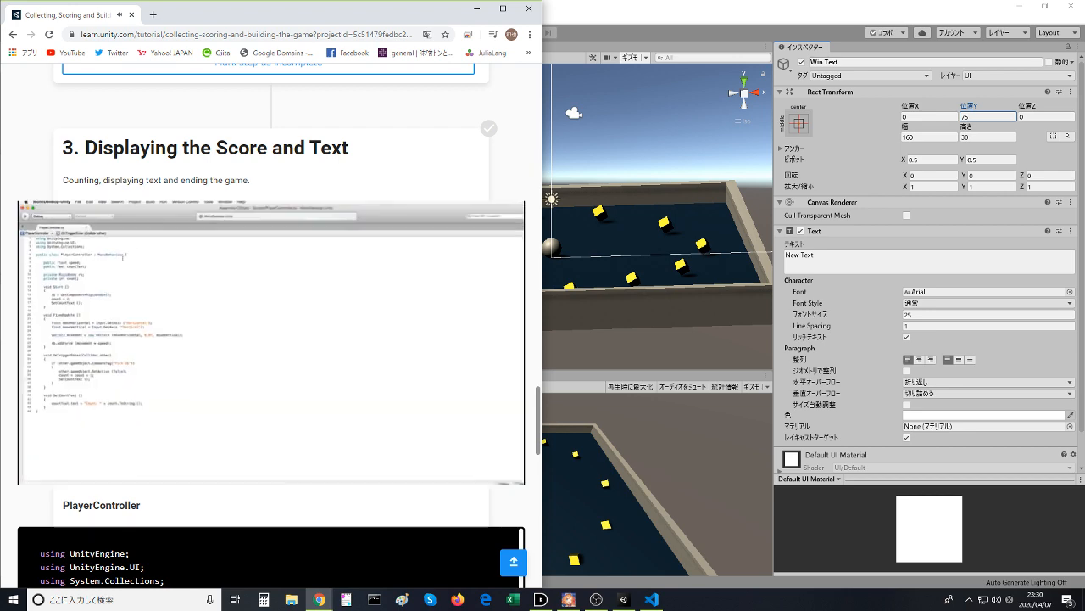
pyautogui.click(791, 193)
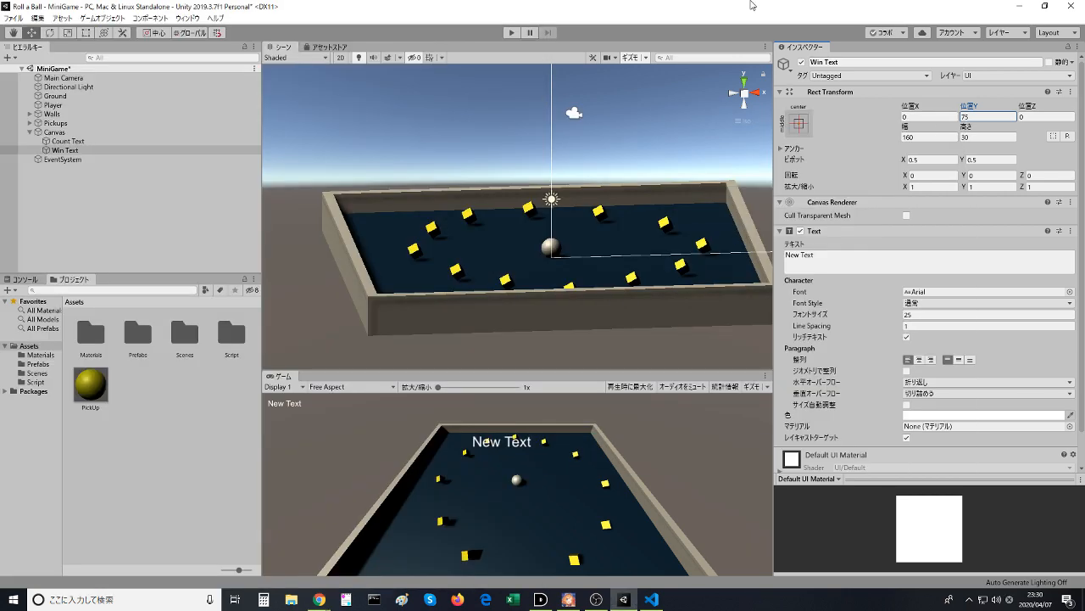
pyautogui.click(785, 254)
pyautogui.hotkey('ctrl', 'a')
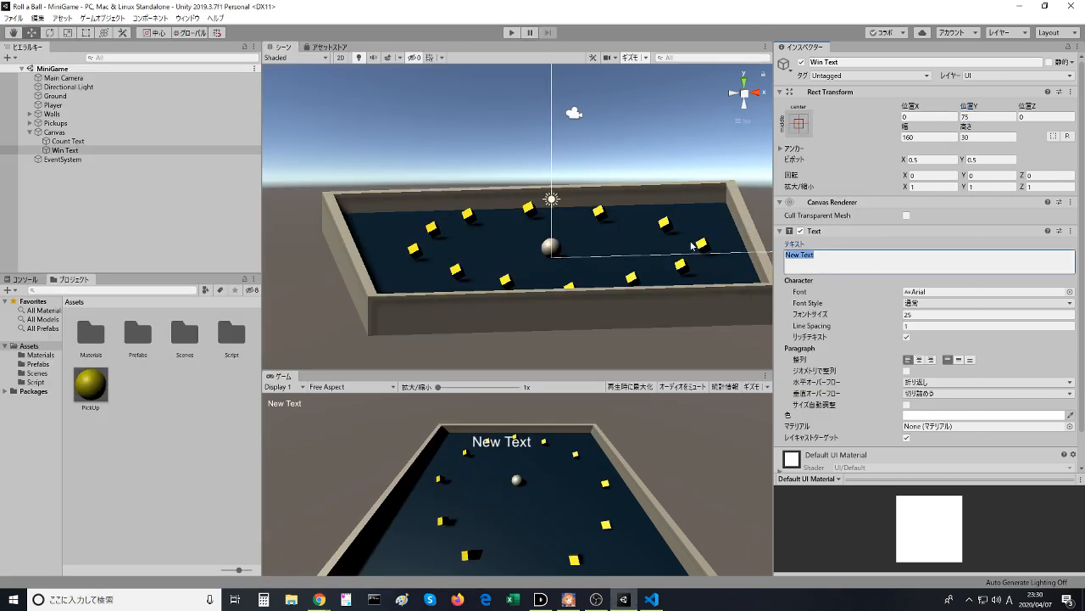
pyautogui.write('WIN')
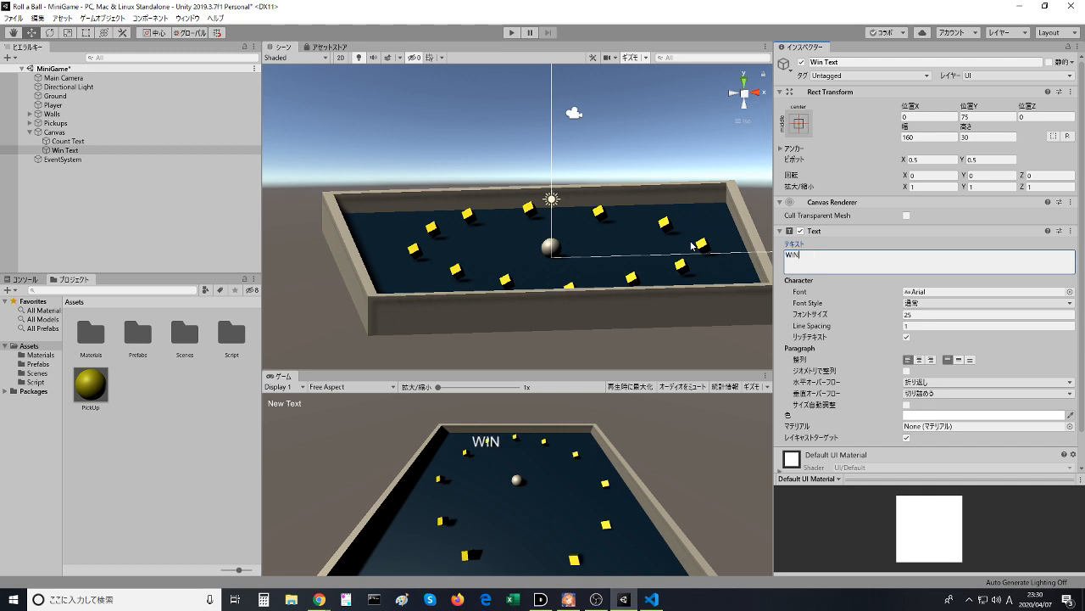
pyautogui.write('YOU')
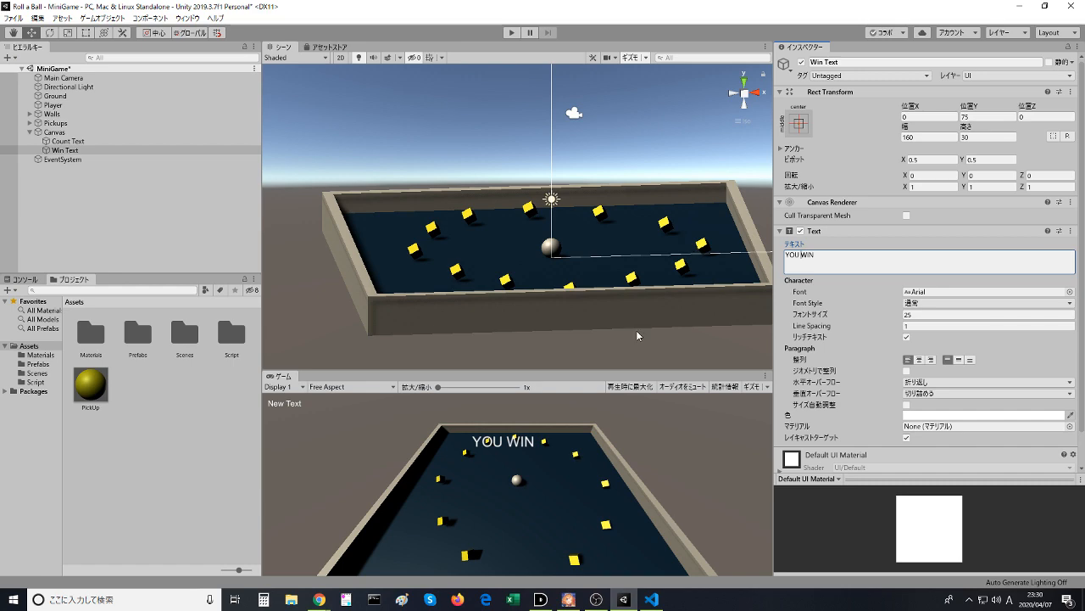
# - Pause the tutorial video in Chrome at the winText variable instruction and switch to PlayerController.cs in Visual Studio Code
pyautogui.hotkey('alt', 'Tab')
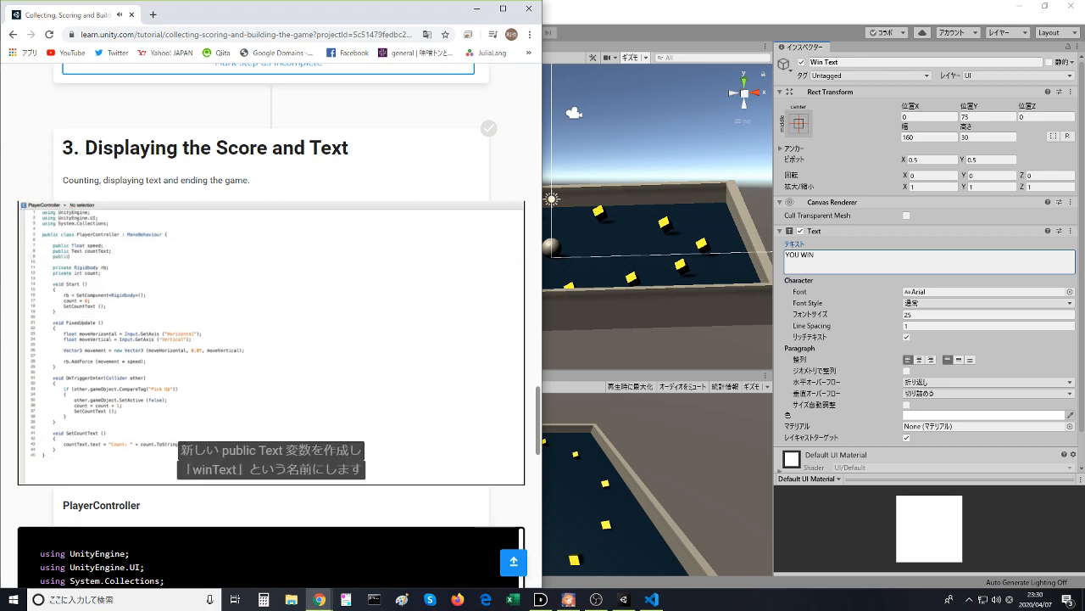
pyautogui.click(272, 343)
pyautogui.click(624, 599)
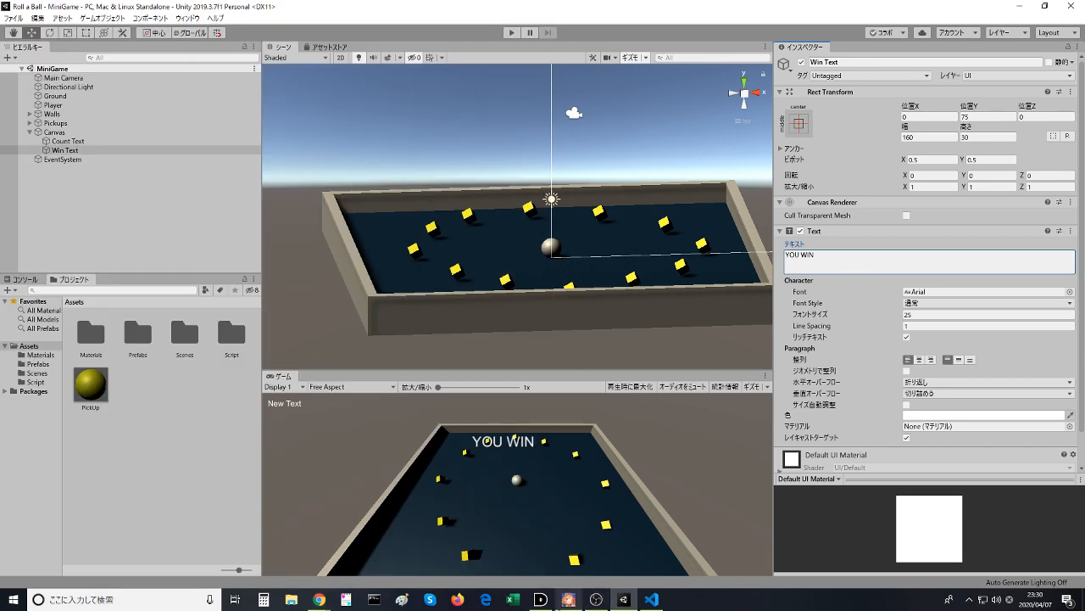
pyautogui.click(661, 602)
pyautogui.click(661, 602)
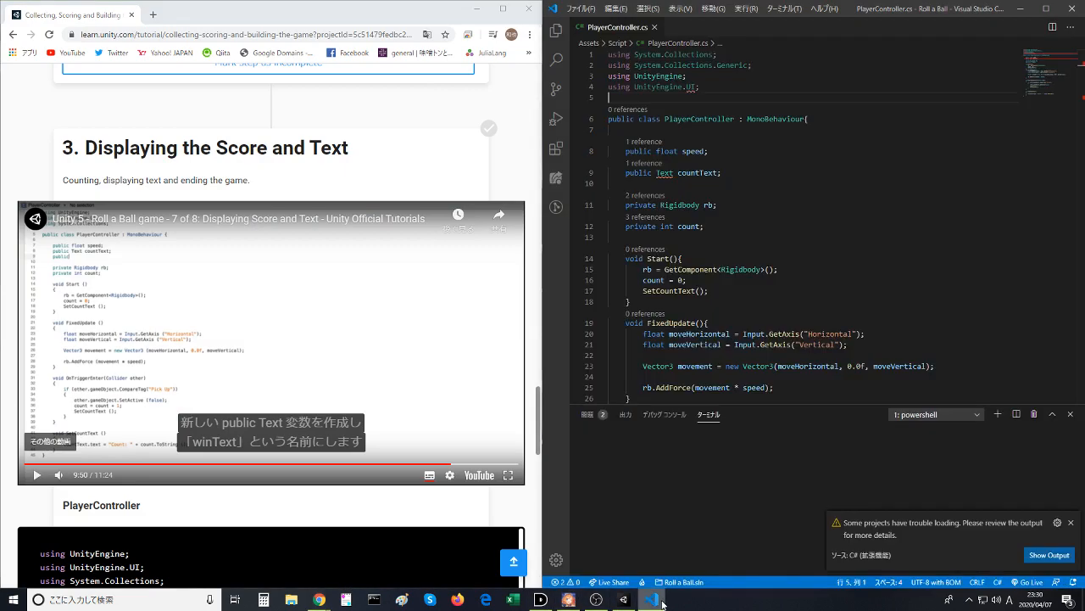
# - Declare "public TextAlignment winText;" below the countText variable and save the script
pyautogui.click(731, 175)
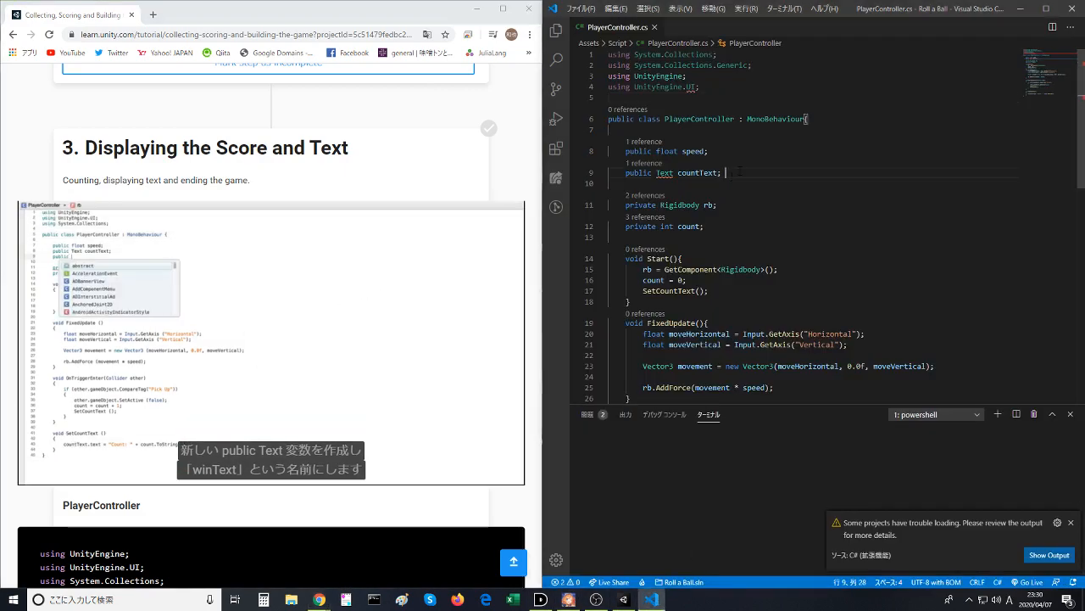
pyautogui.press('Return')
pyautogui.write('publ')
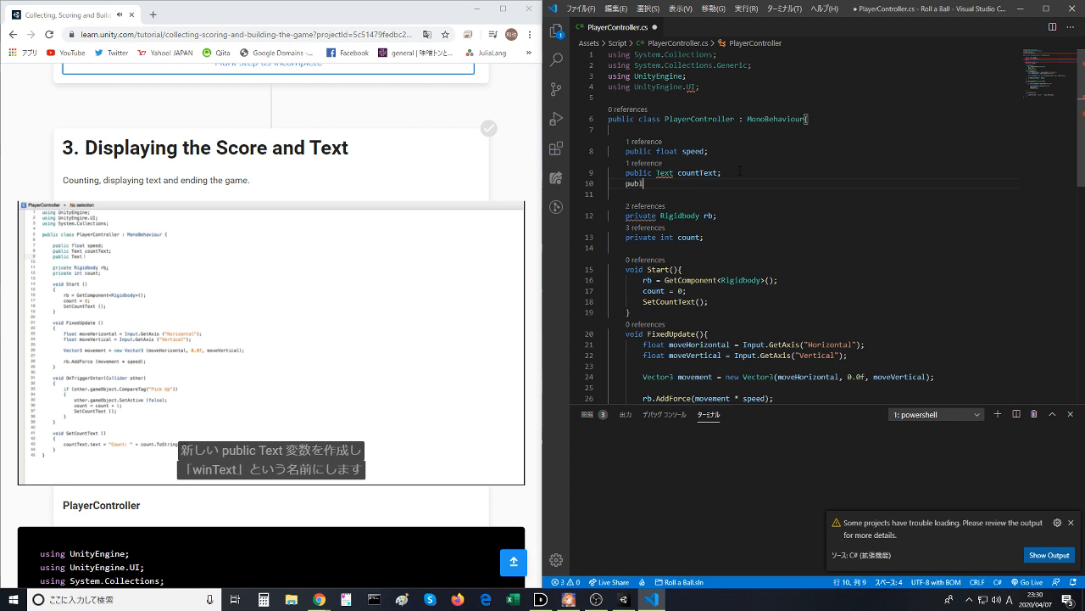
pyautogui.write('ic Text')
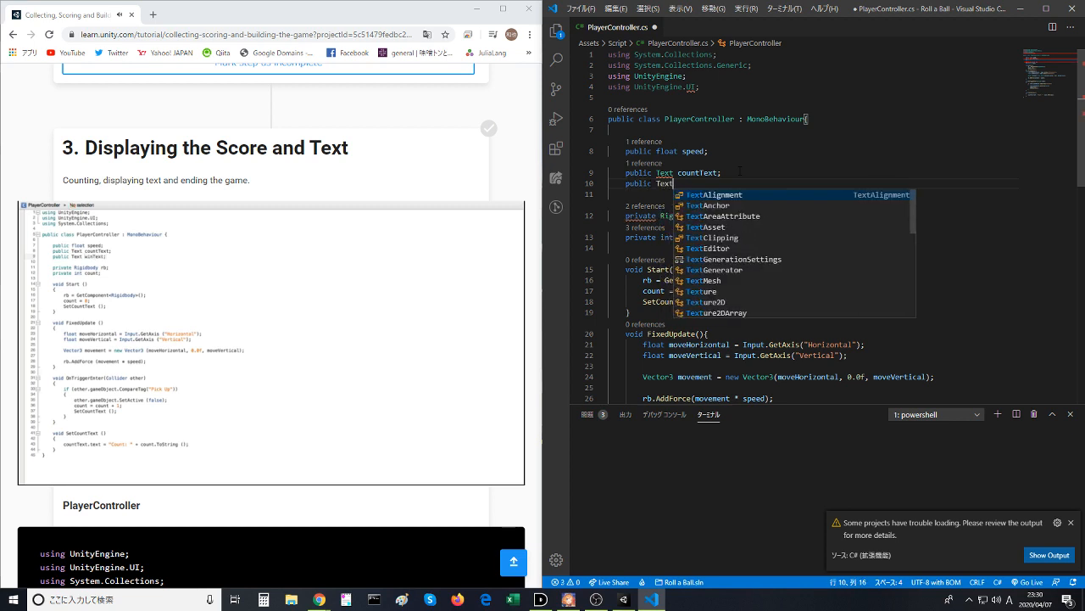
pyautogui.write('Alignment winTe')
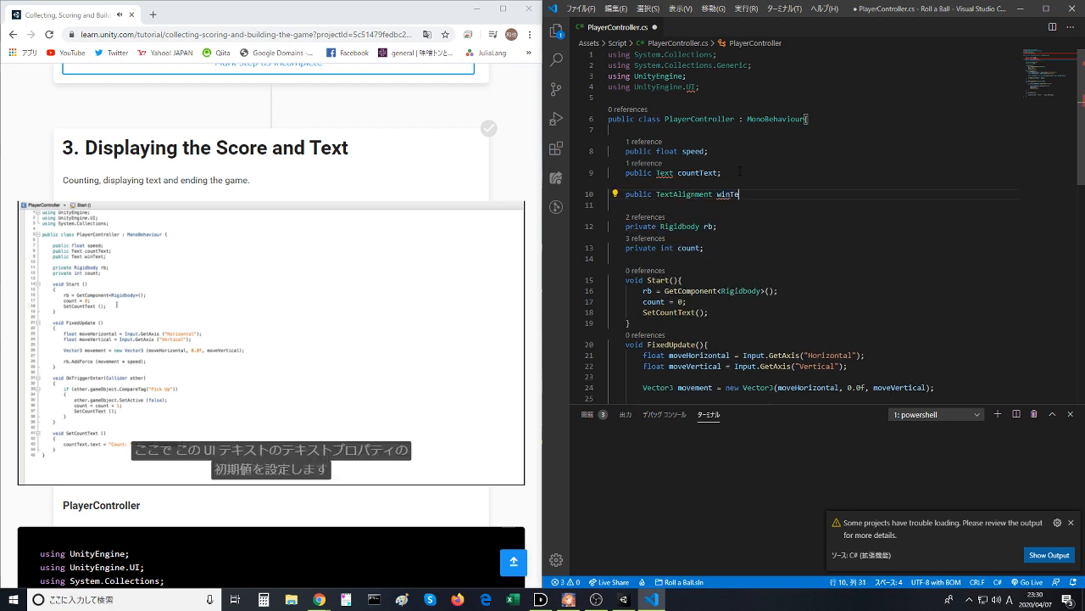
pyautogui.write('sxt;')
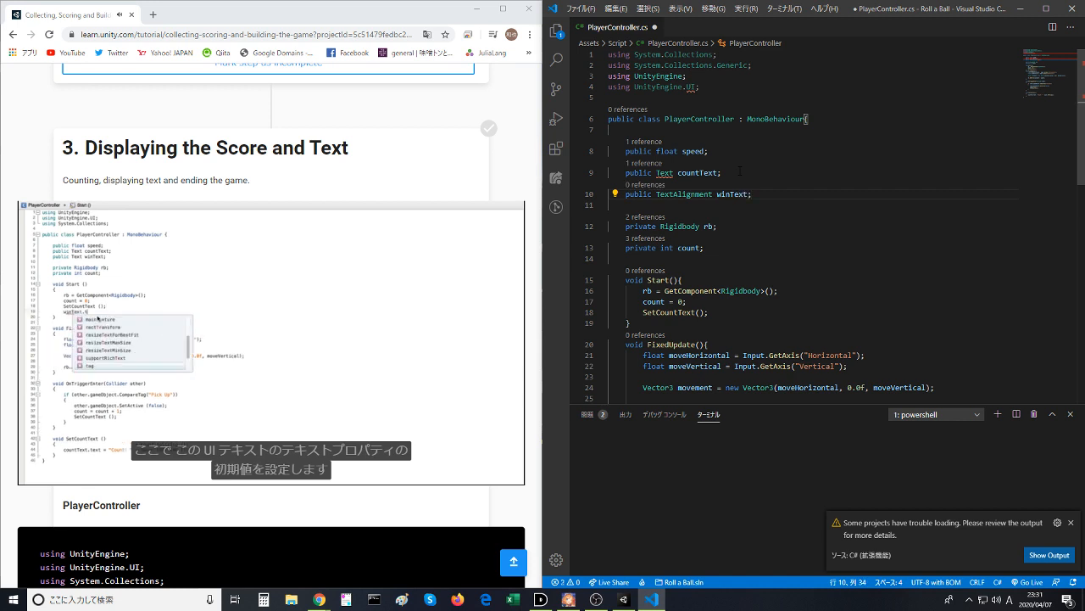
pyautogui.click(740, 171)
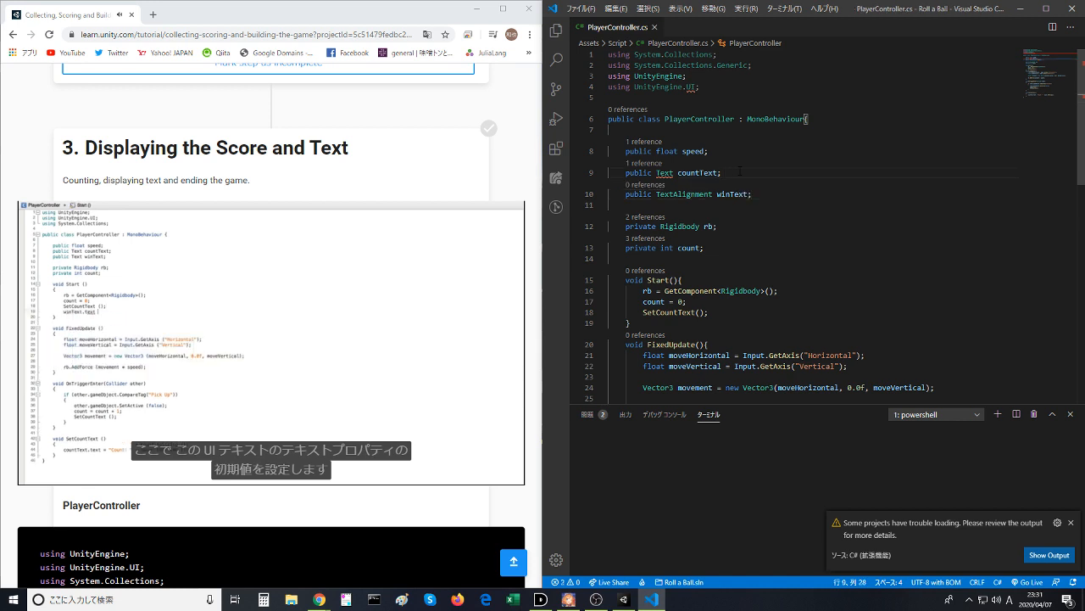
# - Replace the winText variable's type with Text, copied from the countText declaration, and save PlayerController.cs
pyautogui.press('BackSpace')
pyautogui.press('Up')
pyautogui.press('Up')
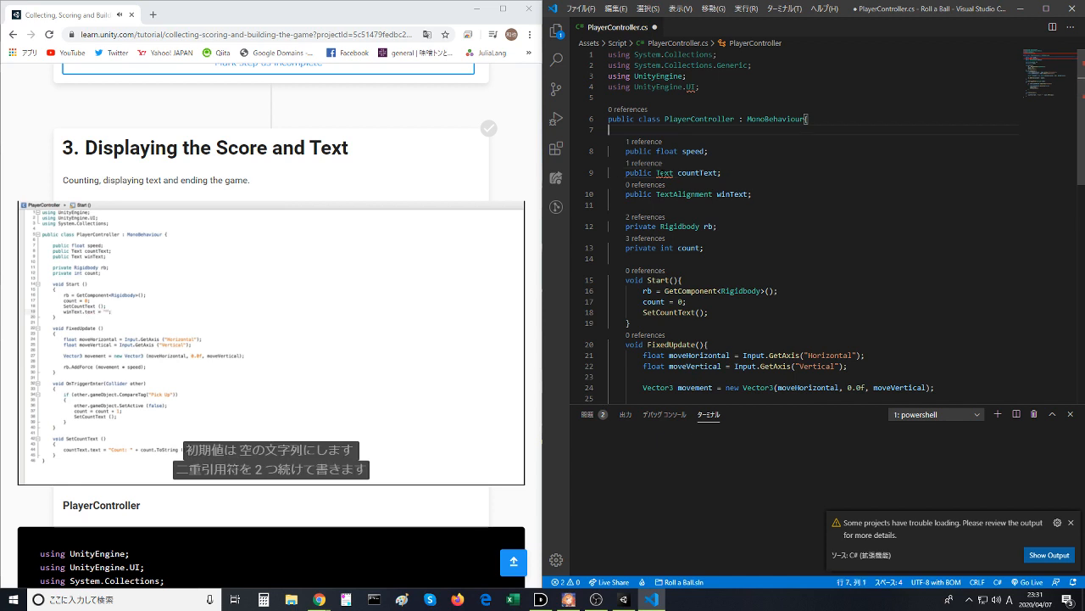
pyautogui.doubleClick(664, 173)
pyautogui.hotkey('ctrl', 'c')
pyautogui.doubleClick(671, 194)
pyautogui.hotkey('ctrl', 'v')
pyautogui.click(697, 179)
pyautogui.hotkey('ctrl', 's')
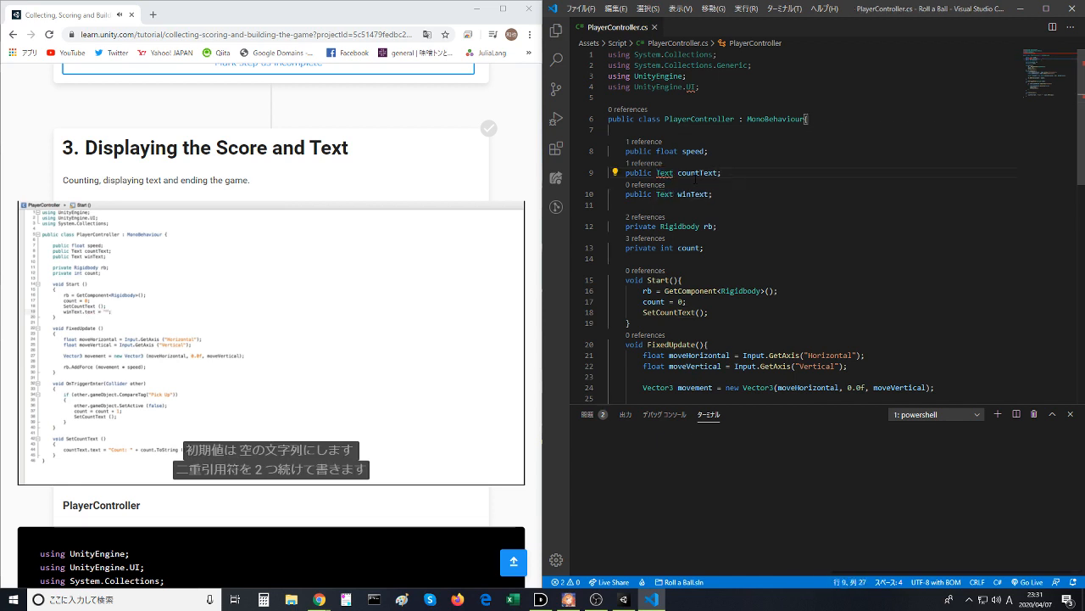
# - Pause the tutorial video, switch to Unity and view the Visual Studio Code Editor package details in the Package Manager
pyautogui.click(608, 247)
pyautogui.click(247, 315)
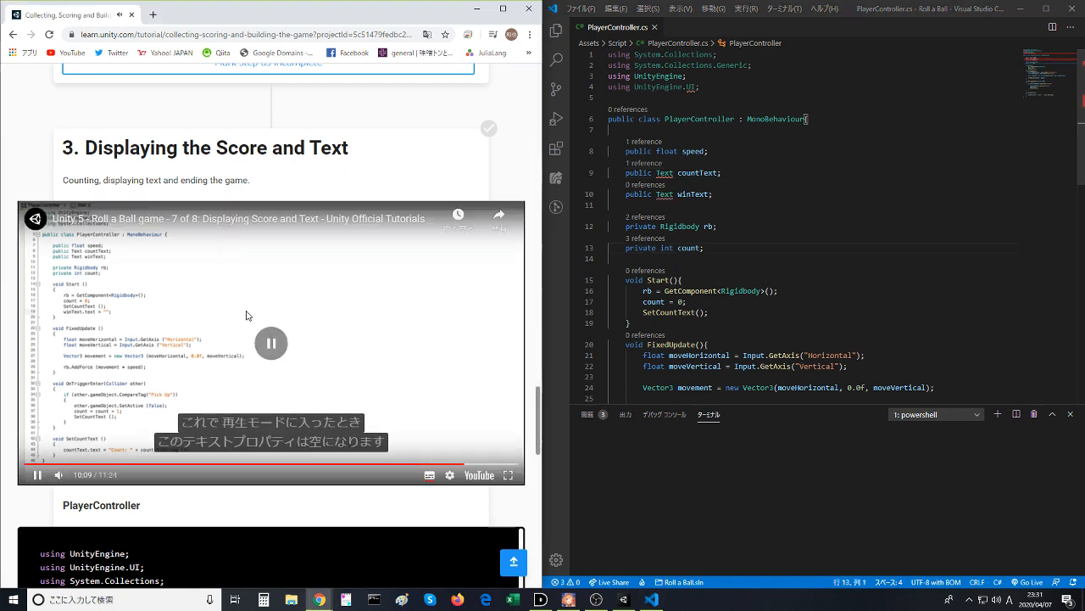
pyautogui.click(624, 598)
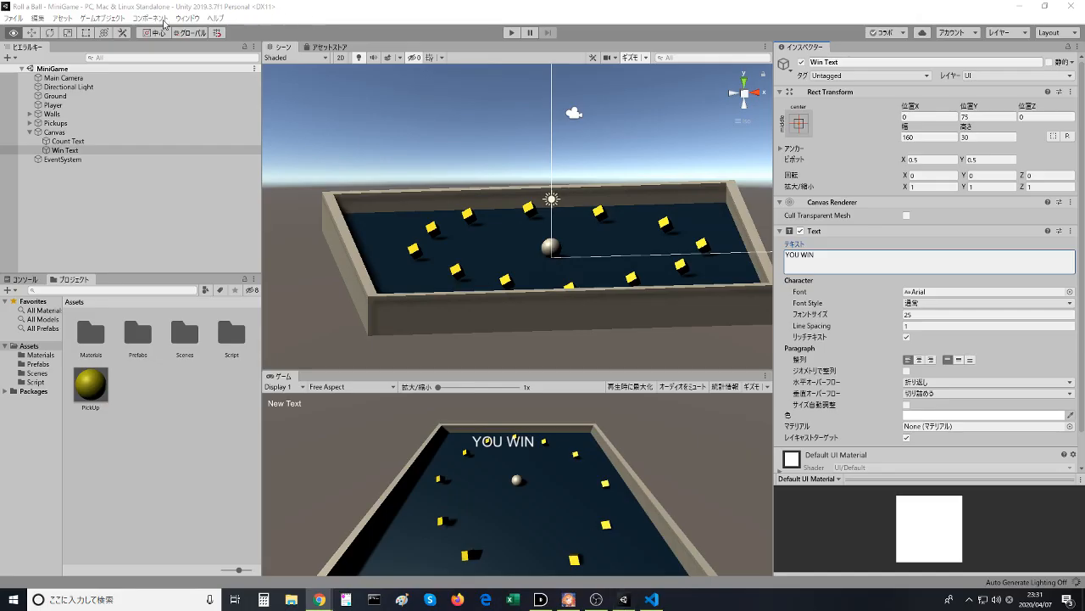
pyautogui.click(60, 18)
pyautogui.moveTo(38, 18)
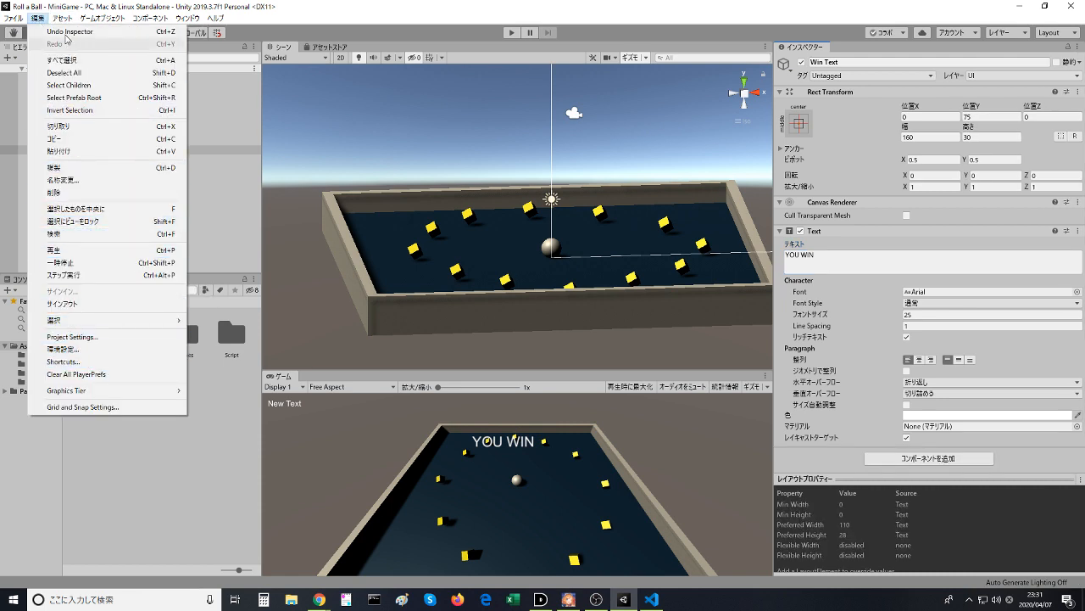
pyautogui.moveTo(177, 21)
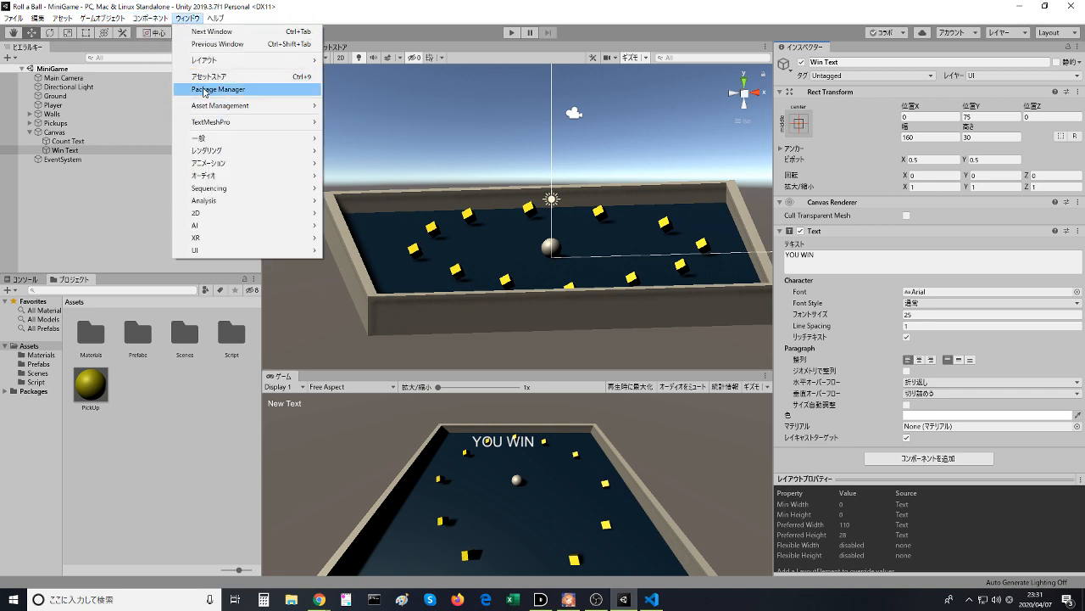
pyautogui.click(208, 89)
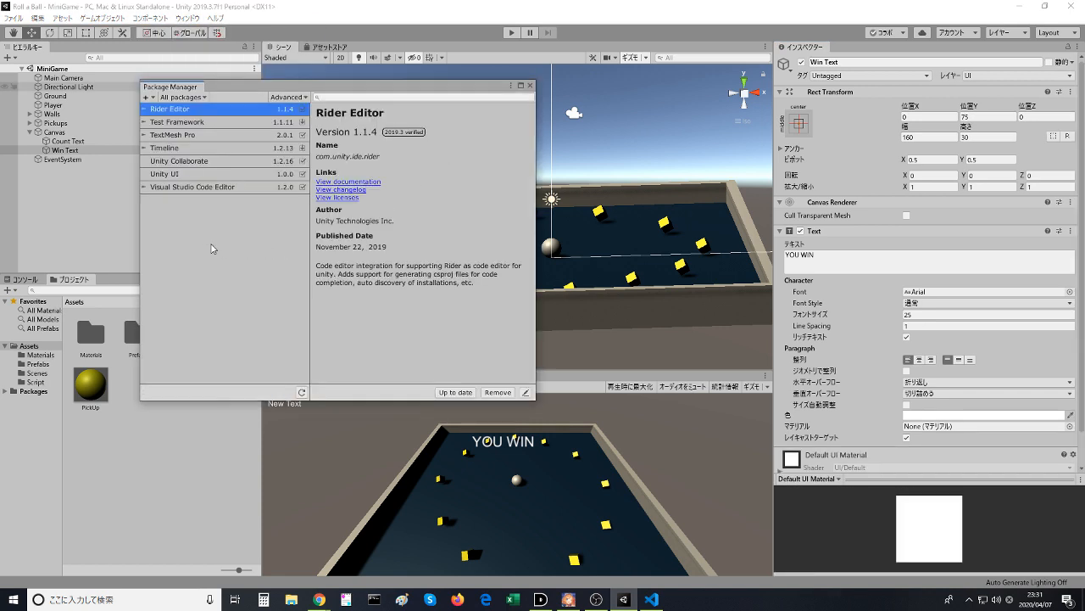
pyautogui.click(176, 186)
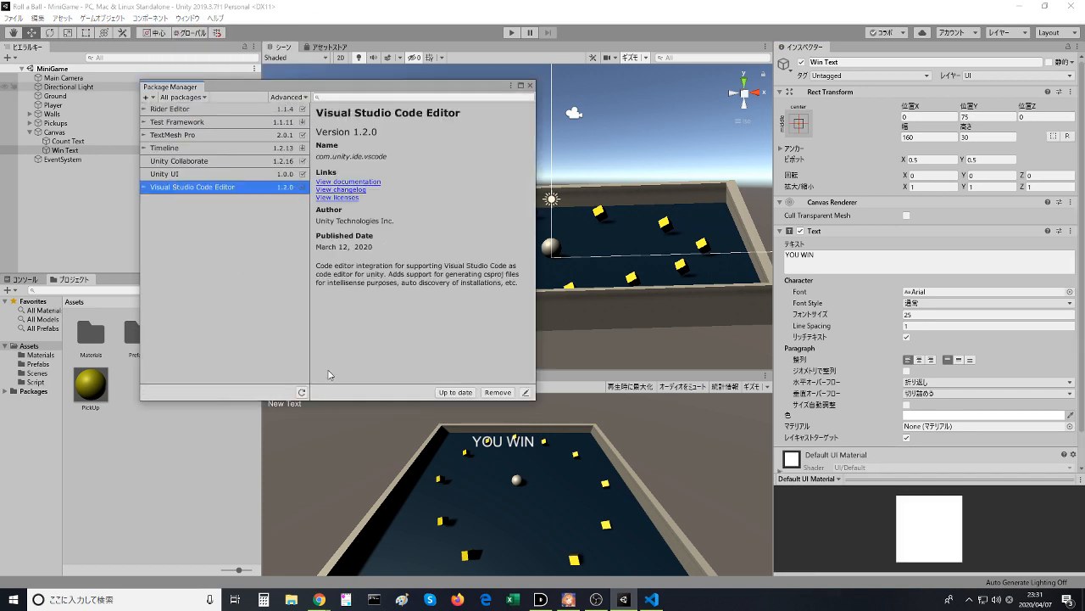
# - List all versions of the Visual Studio Code Editor package and install version 1.1.3
pyautogui.click(146, 188)
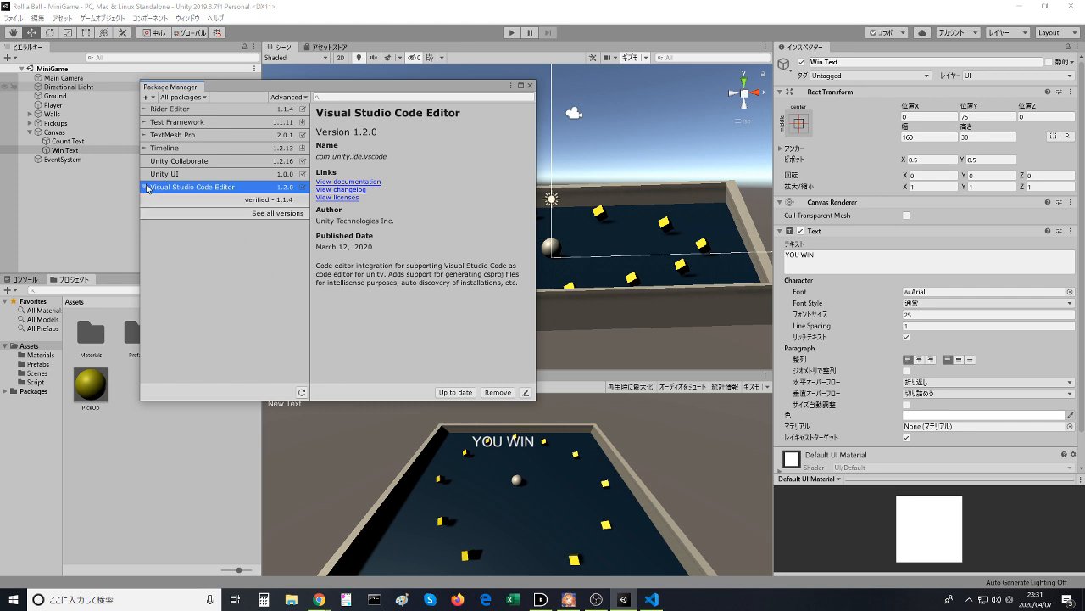
pyautogui.click(224, 202)
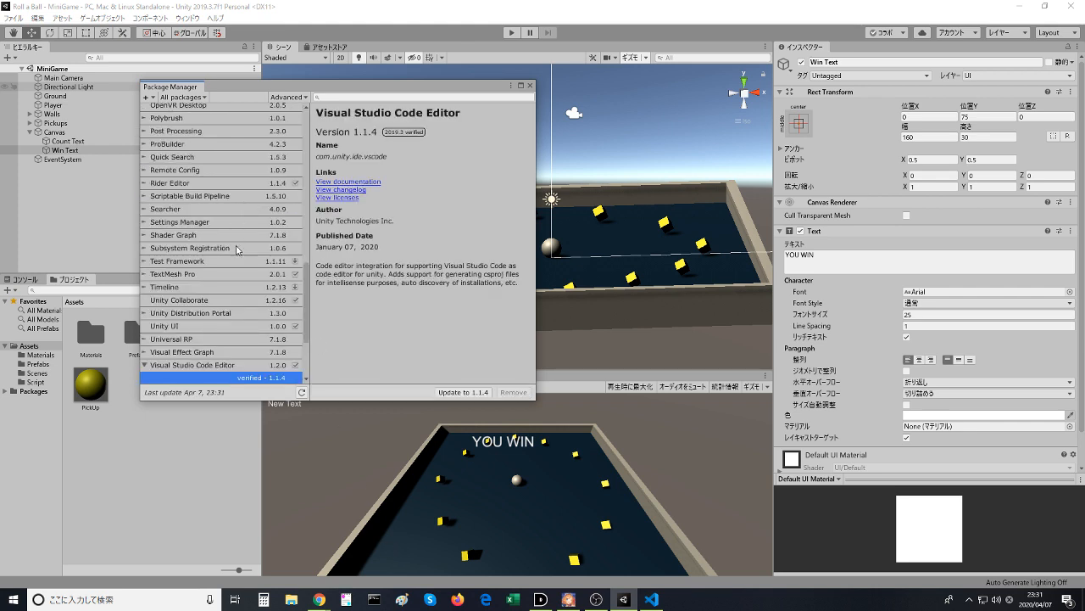
pyautogui.scroll(-3, 254, 366)
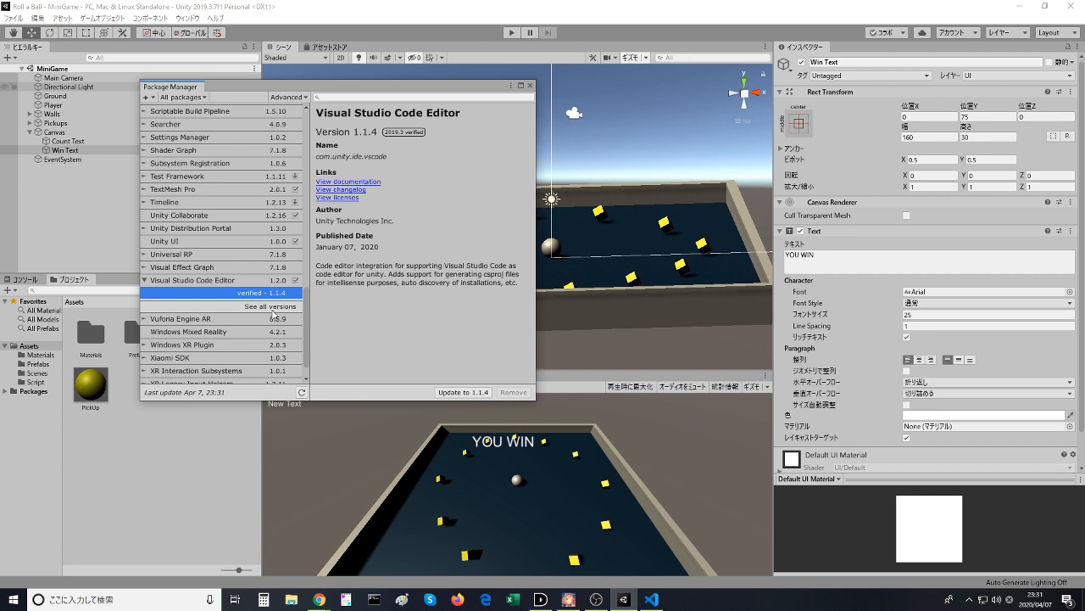
pyautogui.click(271, 307)
pyautogui.click(276, 307)
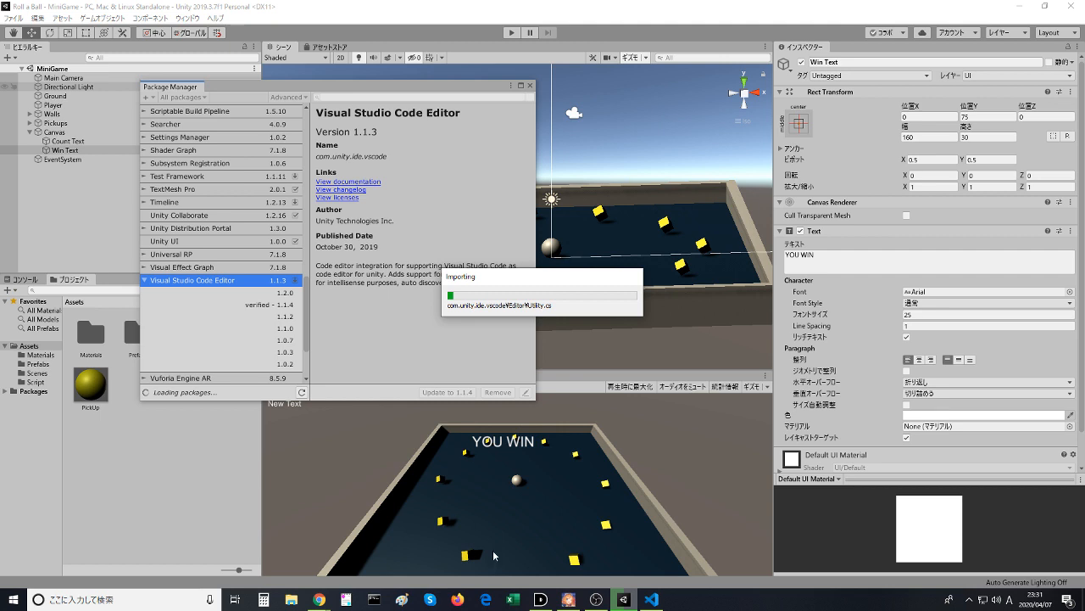
# - Close Visual Studio Code, the Package Manager and the Unity editor
pyautogui.click(651, 598)
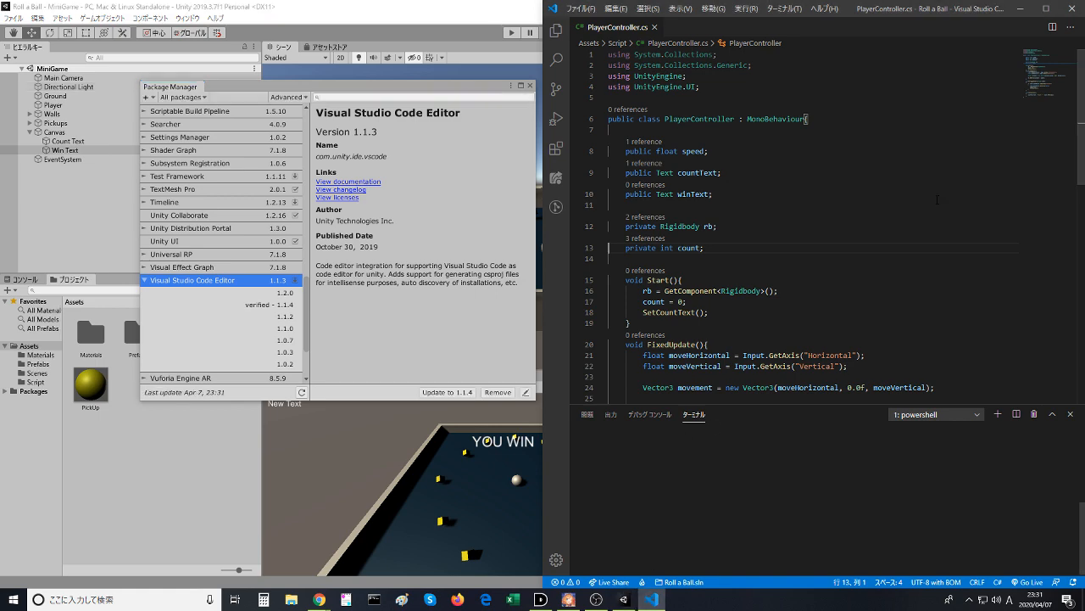
pyautogui.click(1070, 8)
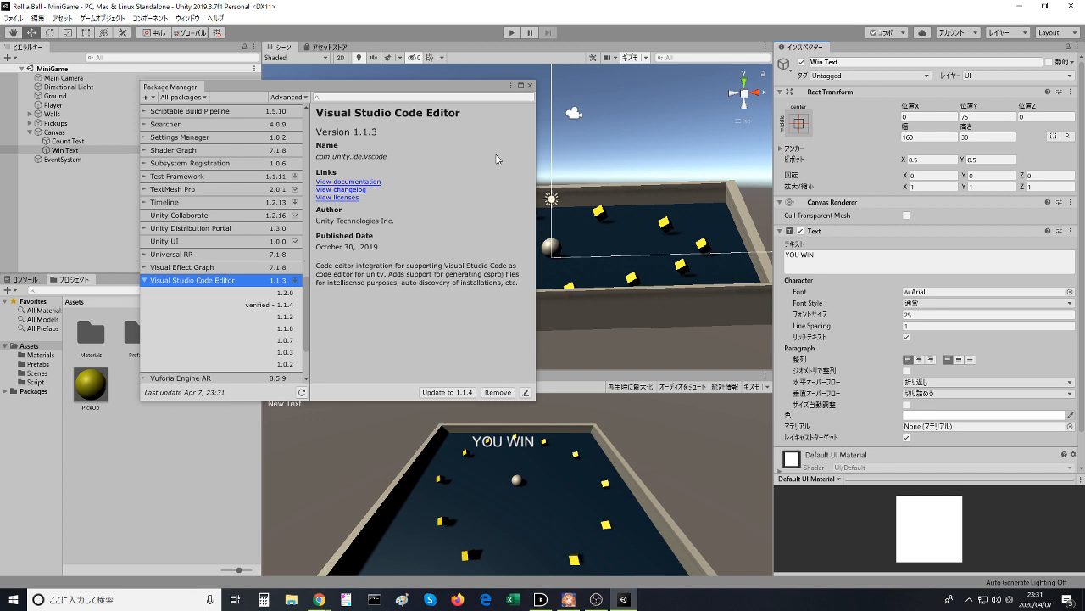
pyautogui.click(530, 85)
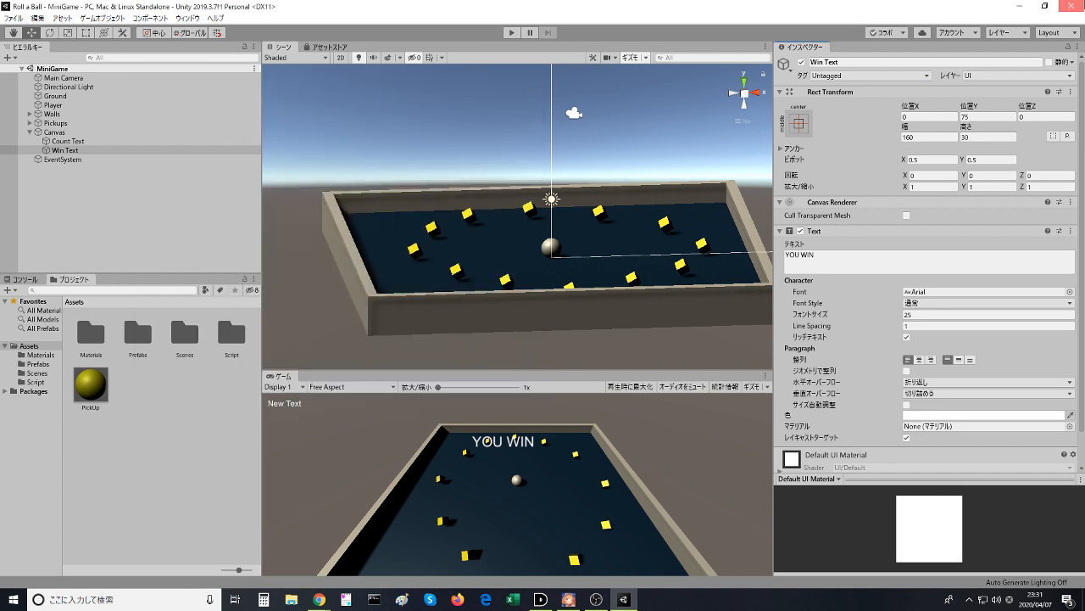
pyautogui.click(1071, 6)
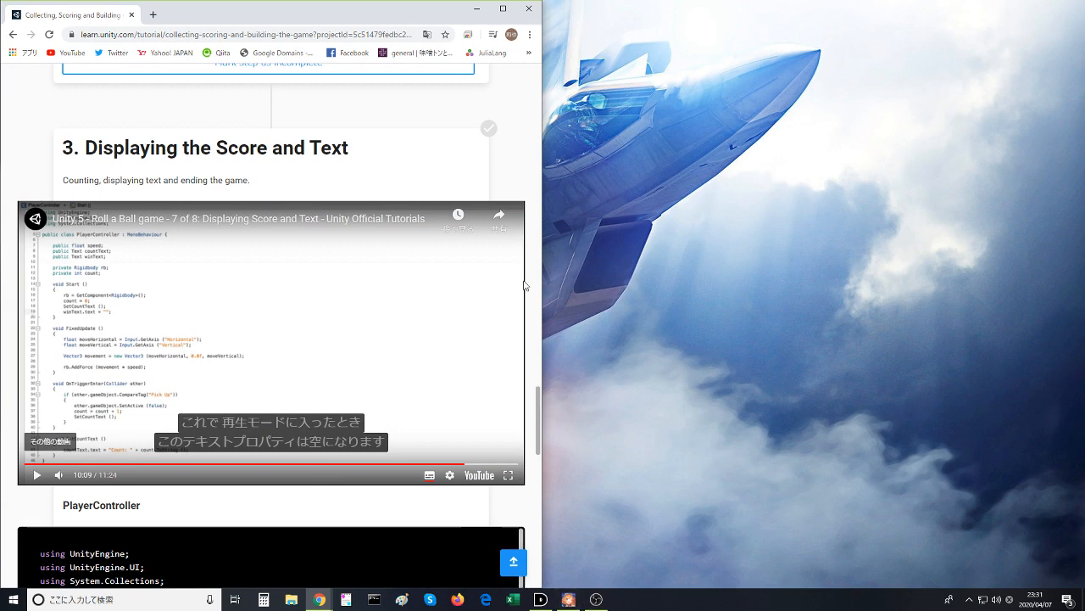
# - Minimize Chrome, relaunch Unity from the desktop and bring the tutorial page back up in Chrome
pyautogui.click(487, 12)
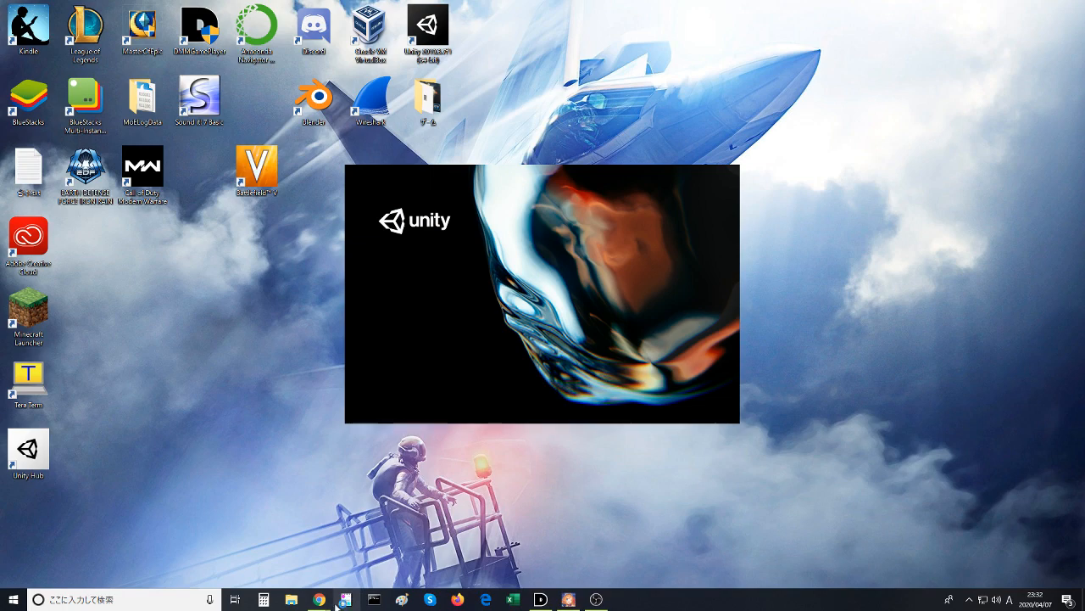
pyautogui.moveTo(319, 598)
pyautogui.click(372, 556)
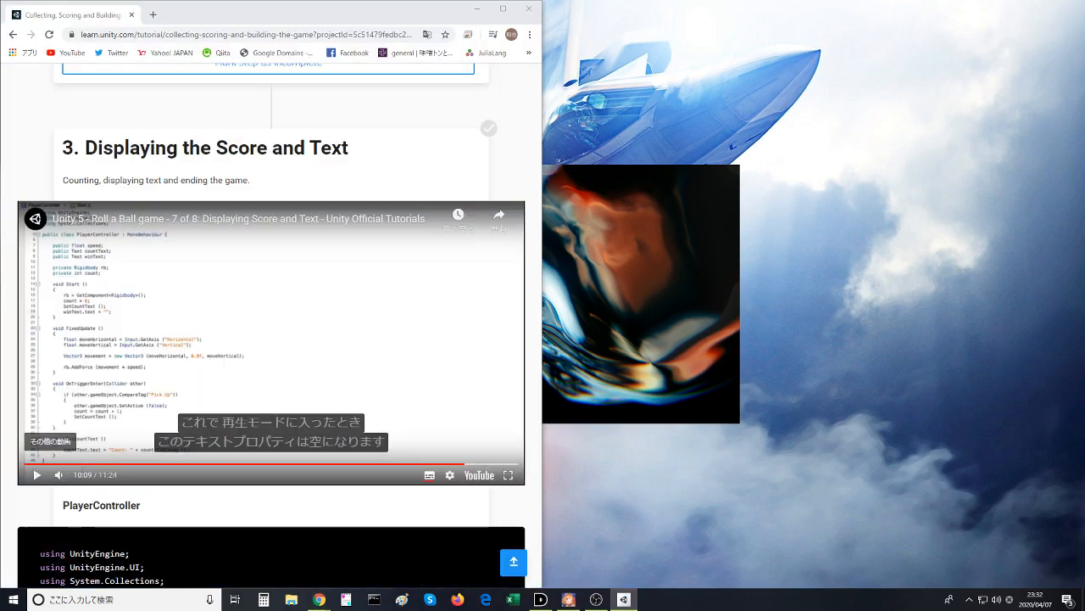
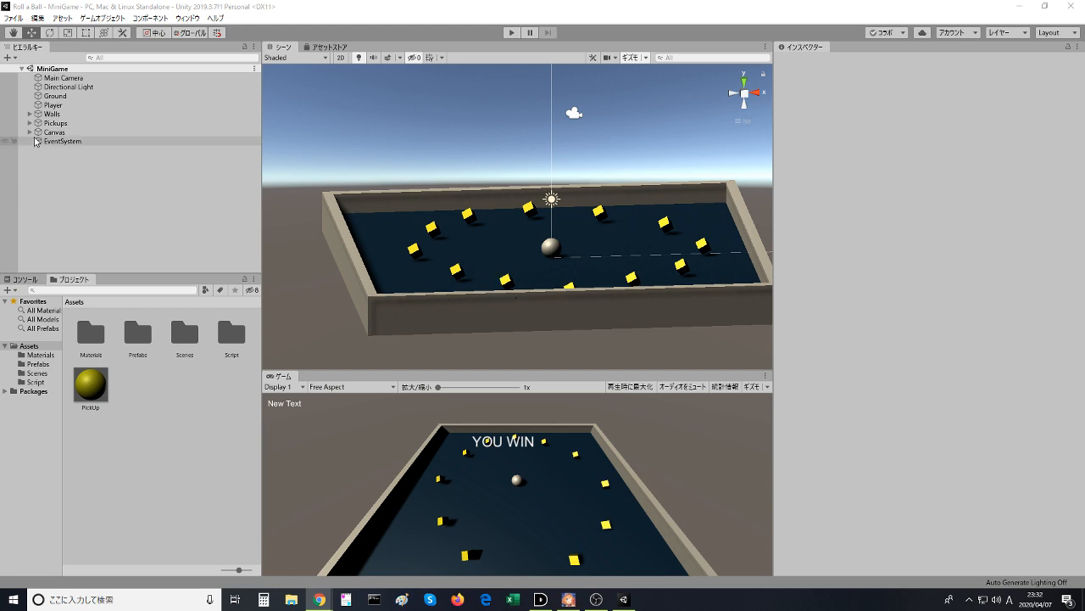
# - Open the Player object's PlayerController script in Visual Studio Code for editing
pyautogui.click(51, 114)
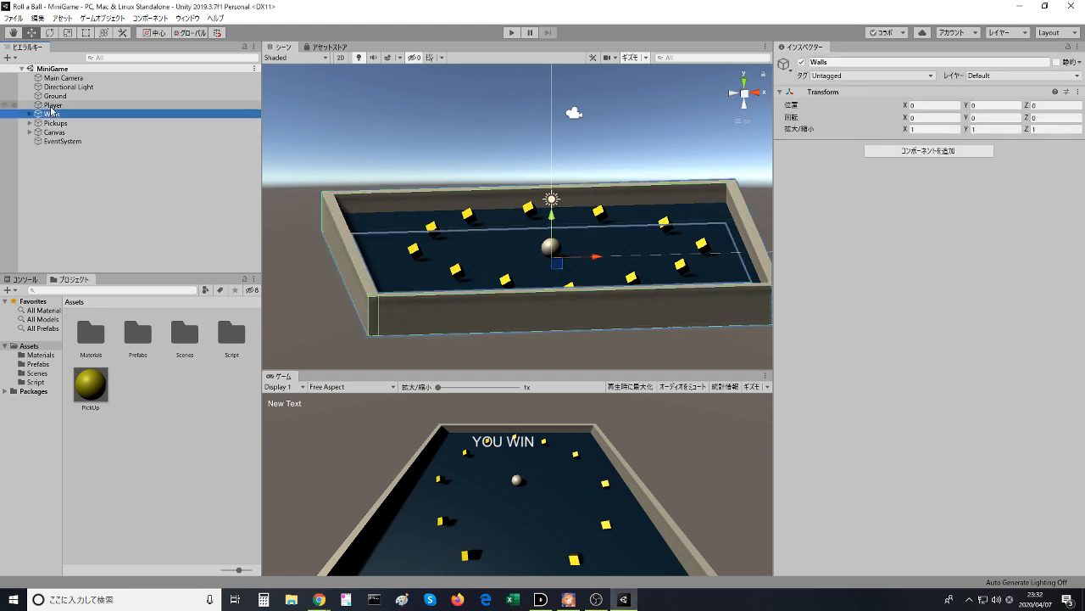
pyautogui.click(53, 104)
pyautogui.scroll(-5, 925, 424)
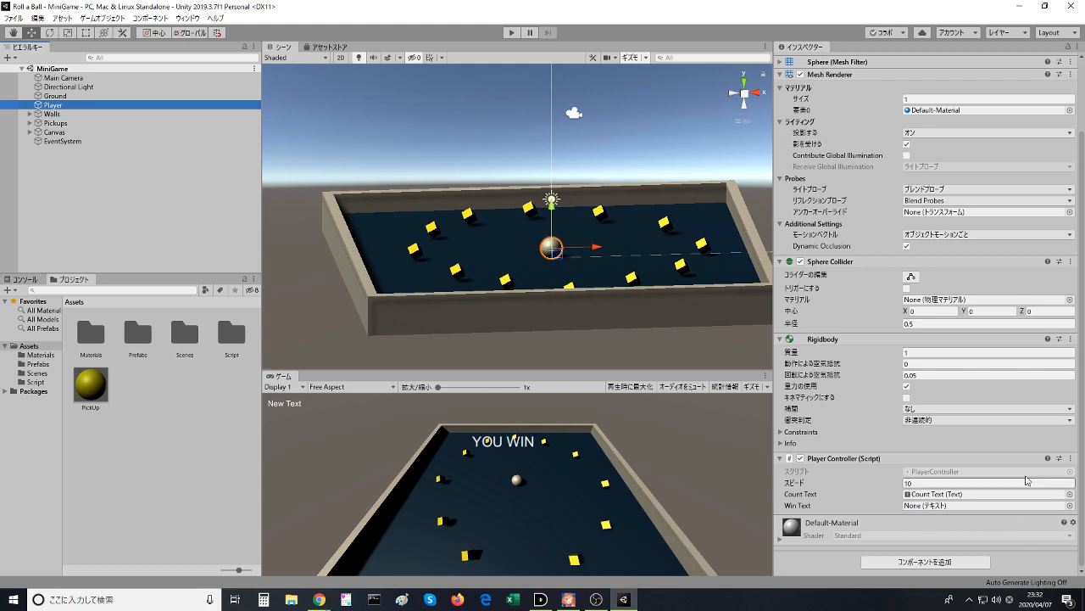
pyautogui.click(1070, 458)
pyautogui.click(1009, 578)
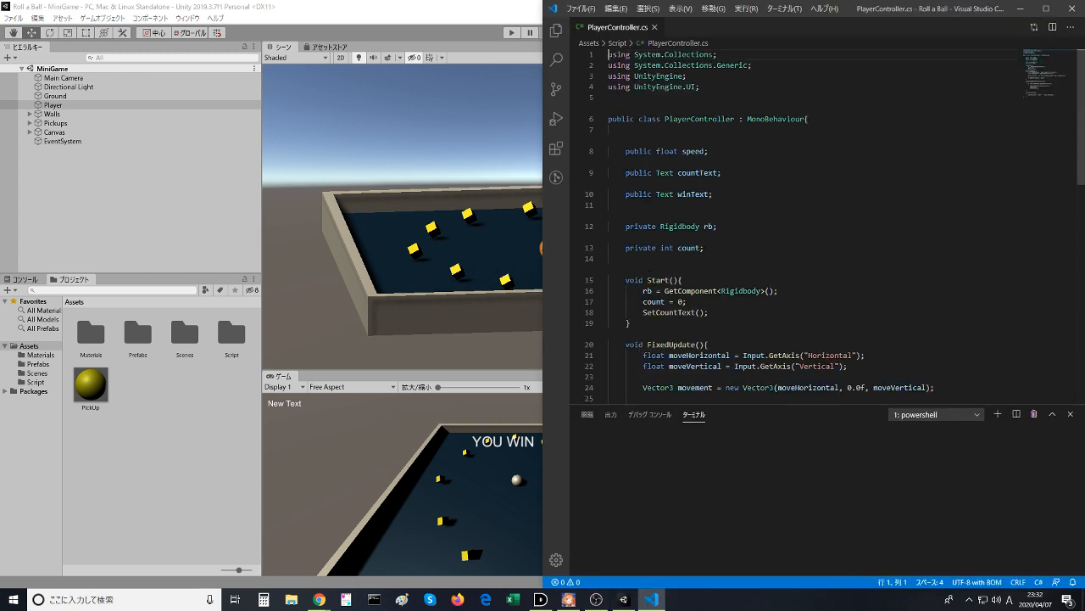
# - Retype the winText declaration as public Text winText; below countText and save the script
pyautogui.click(656, 151)
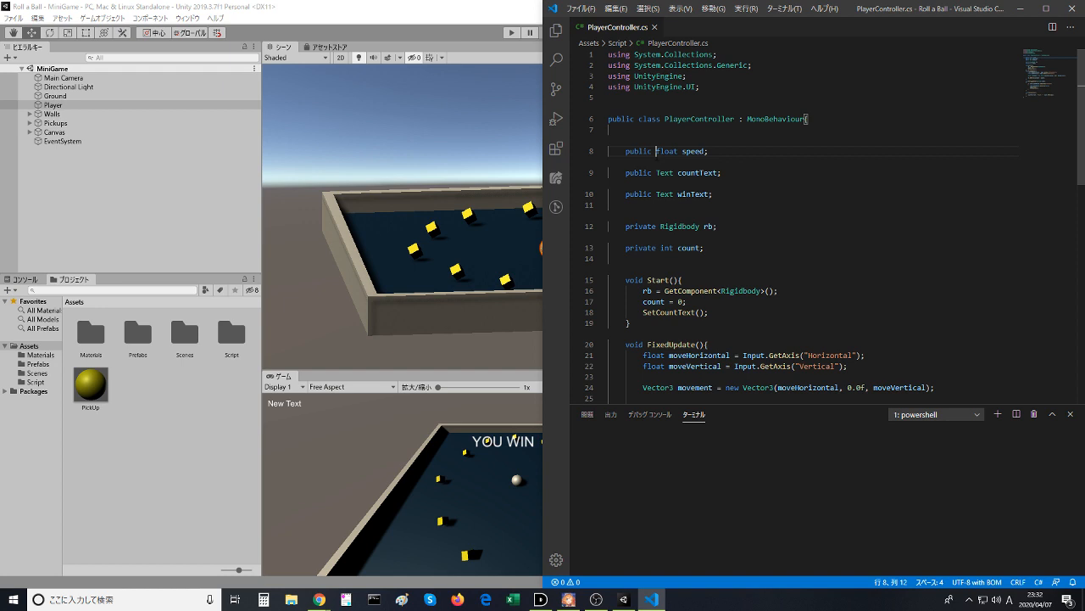
pyautogui.click(728, 151)
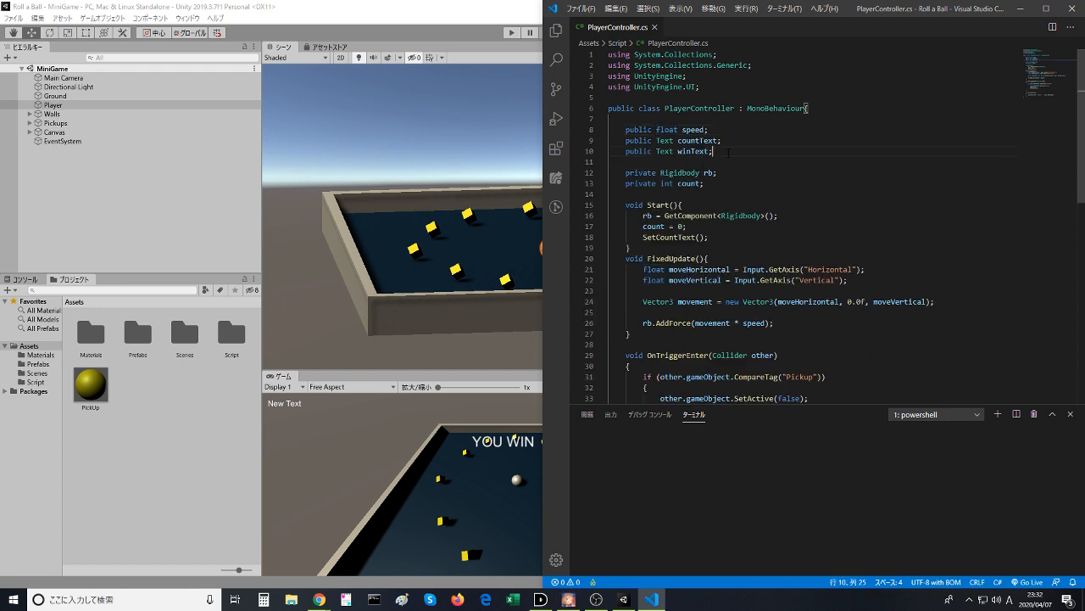
pyautogui.moveTo(713, 151); pyautogui.dragTo(659, 151)
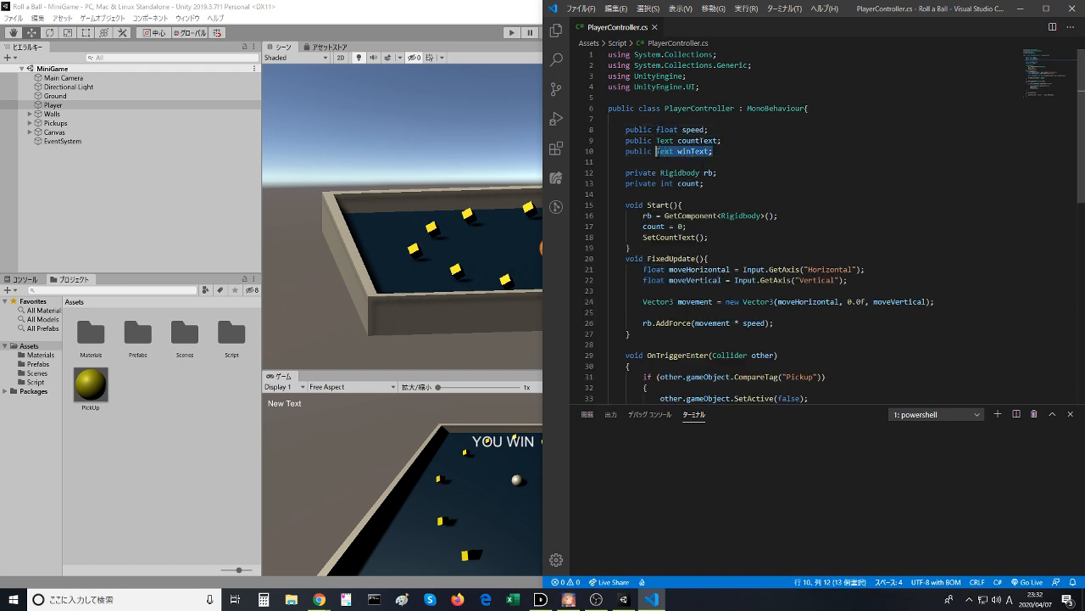
pyautogui.press('BackSpace')
pyautogui.write('Te')
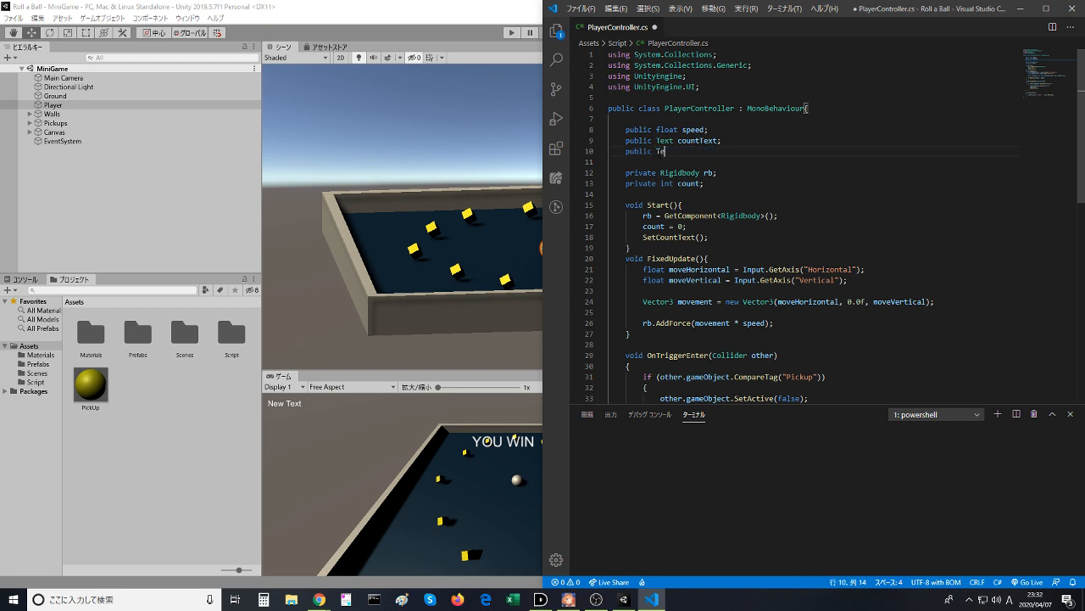
pyautogui.write('xt')
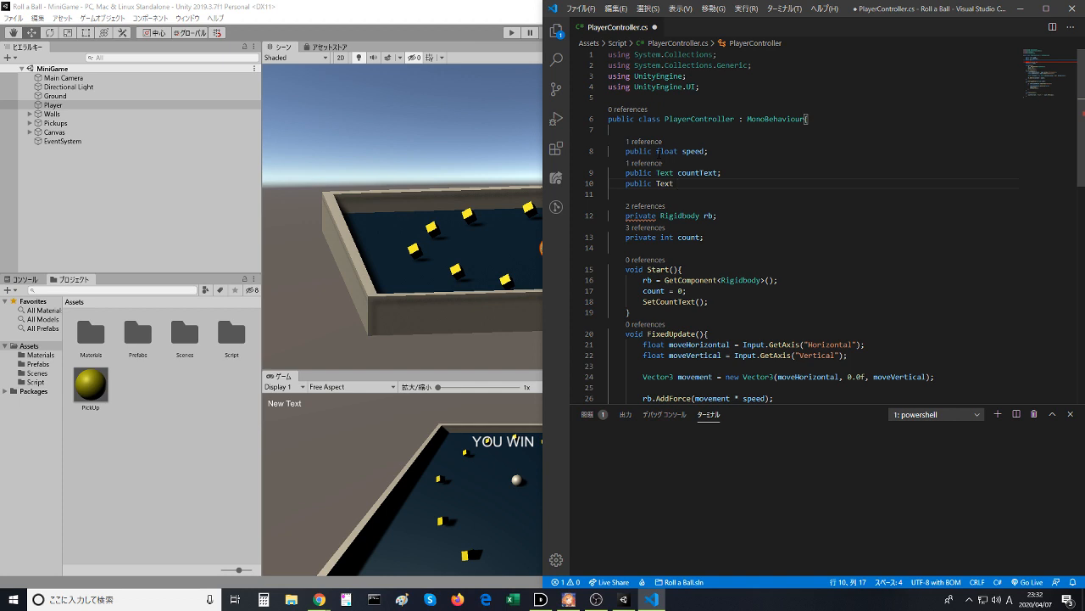
pyautogui.write(' w')
pyautogui.press('BackSpace')
pyautogui.write('wintText;')
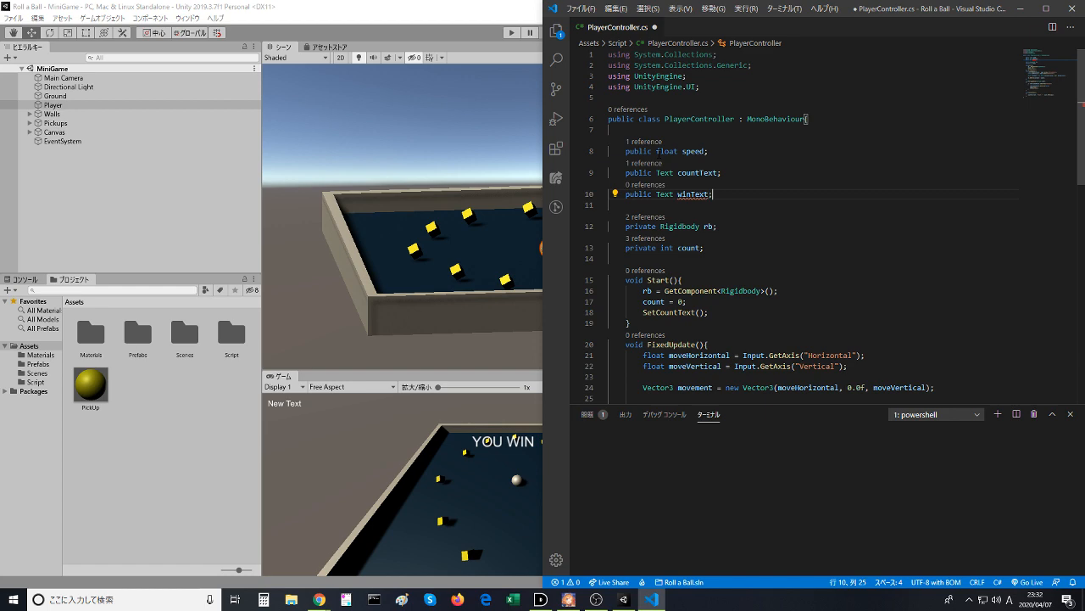
pyautogui.hotkey('ctrl', 's')
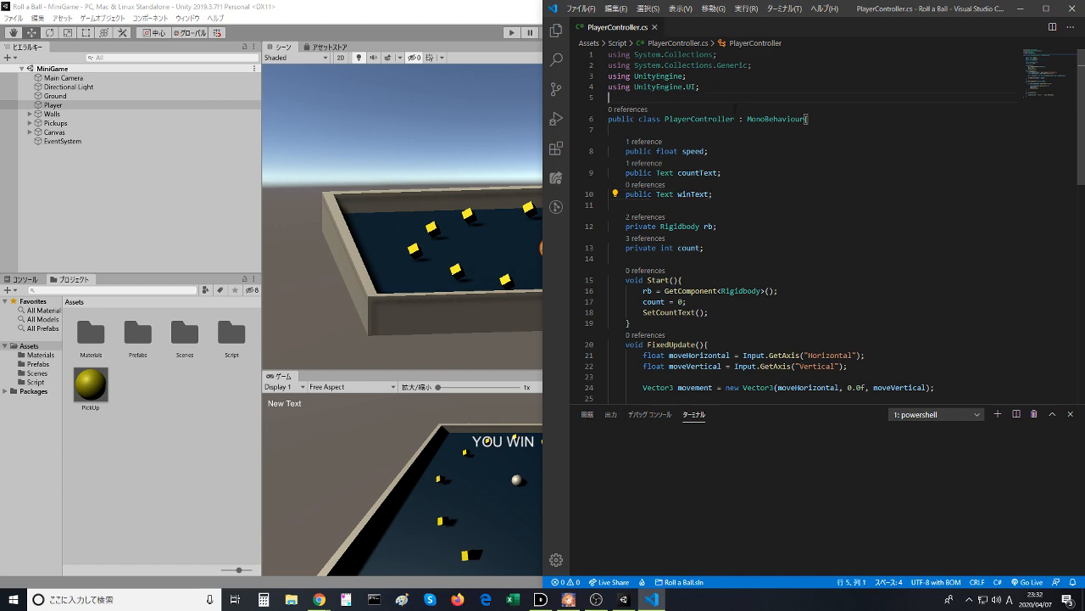
# - Switch to the Unity Learn tutorial in Chrome and resume the Displaying Score and Text video
pyautogui.hotkey('alt', 'Tab')
pyautogui.hotkey('alt', 'Tab')
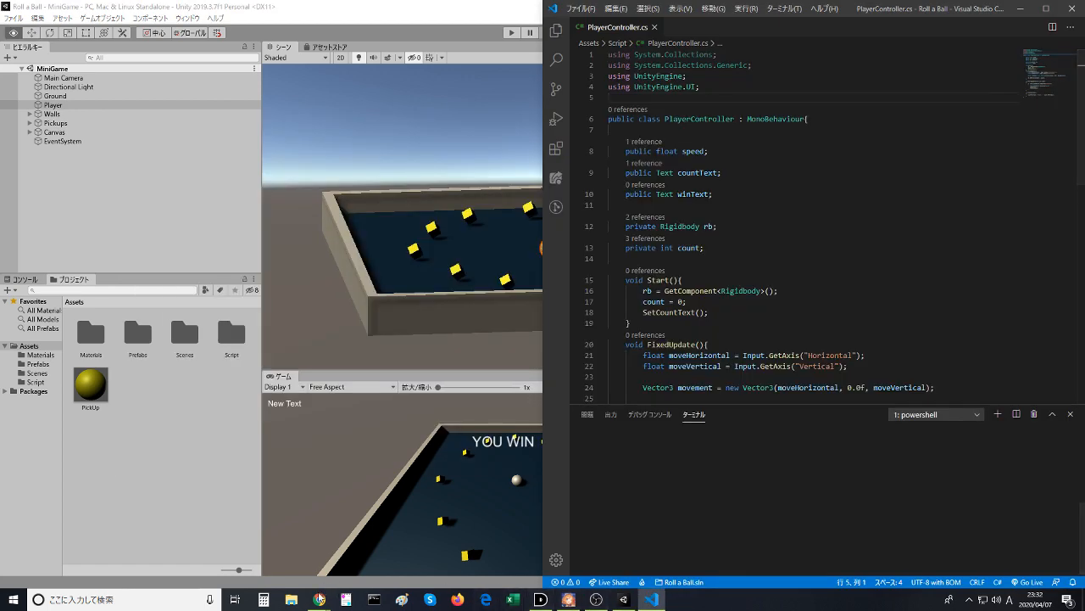
pyautogui.moveTo(318, 598)
pyautogui.click(405, 550)
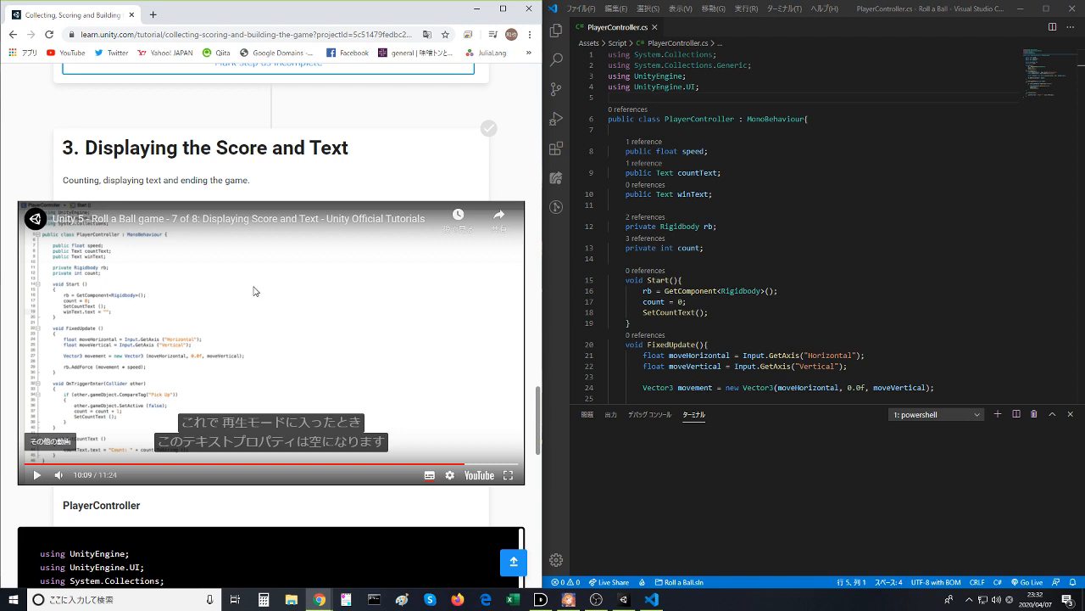
pyautogui.click(253, 290)
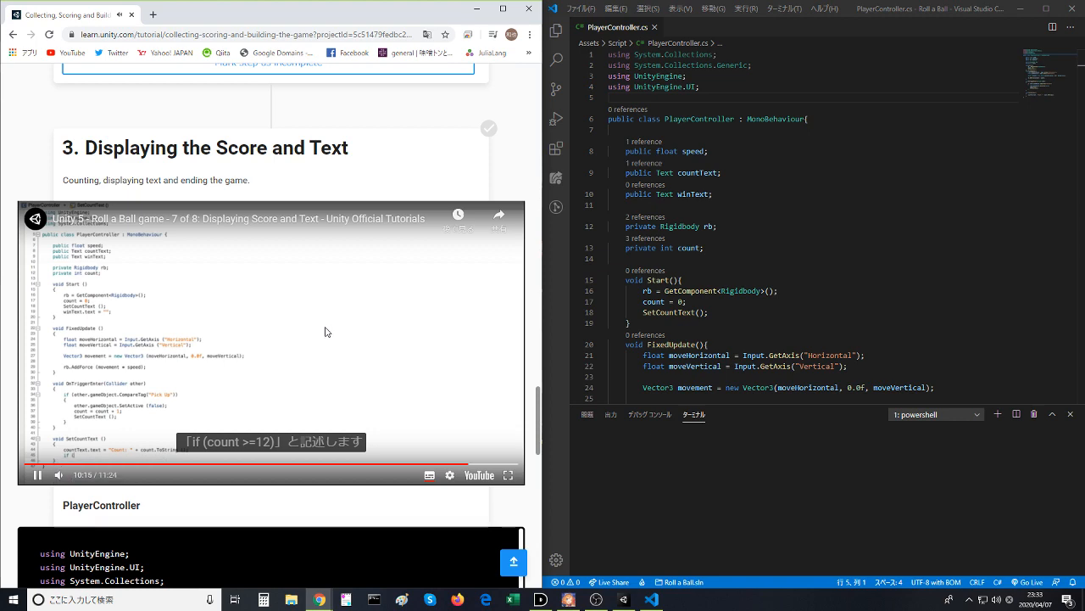
# - Add an if (count >= 12) block after the countText line in SetCountText()
pyautogui.scroll(-8, 823, 315)
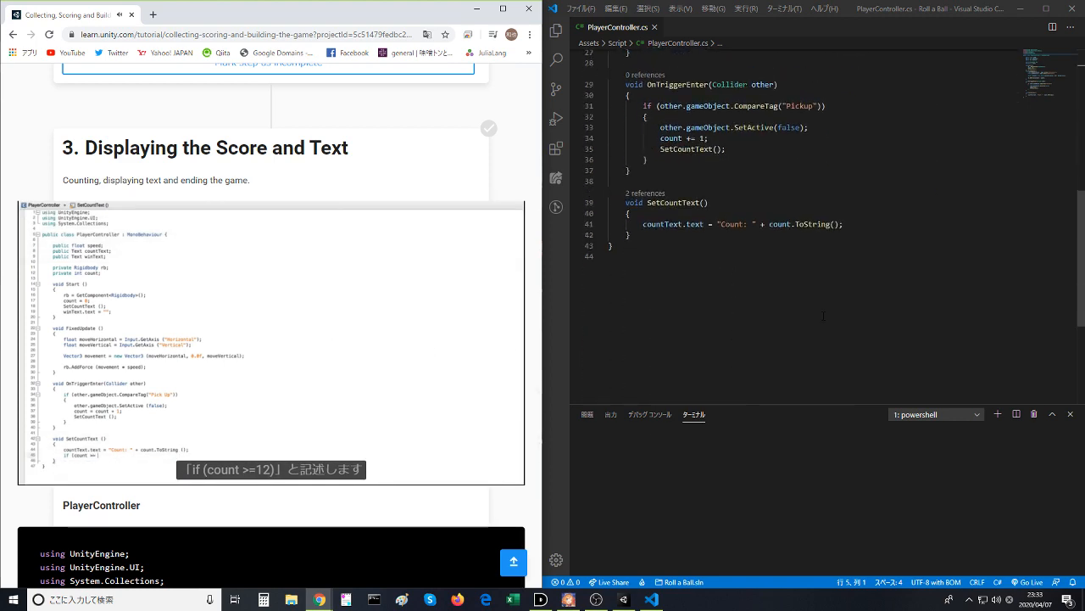
pyautogui.click(890, 224)
pyautogui.press('Return')
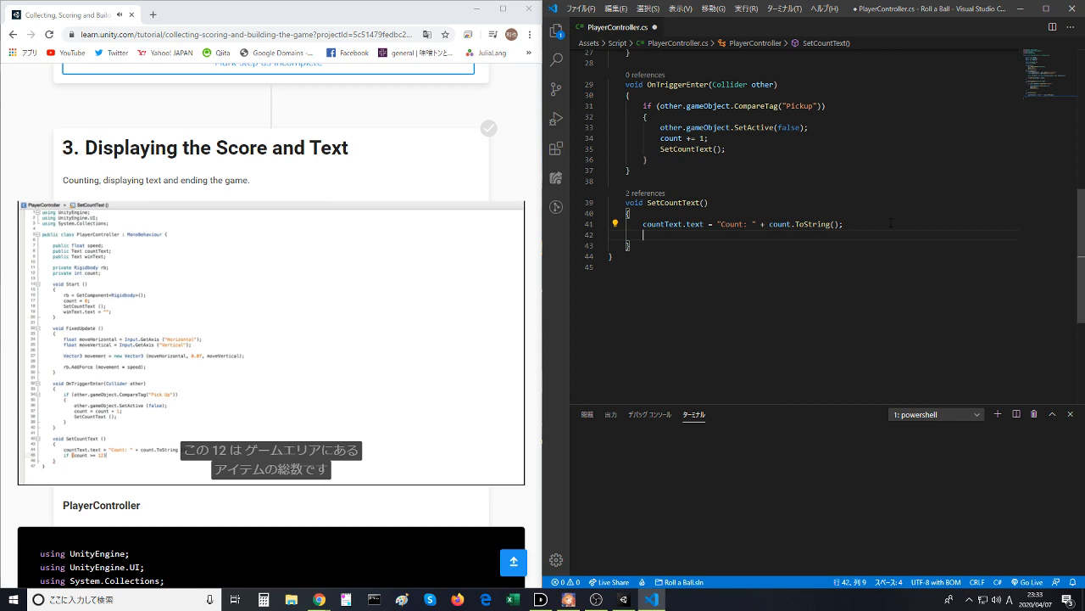
pyautogui.write('if')
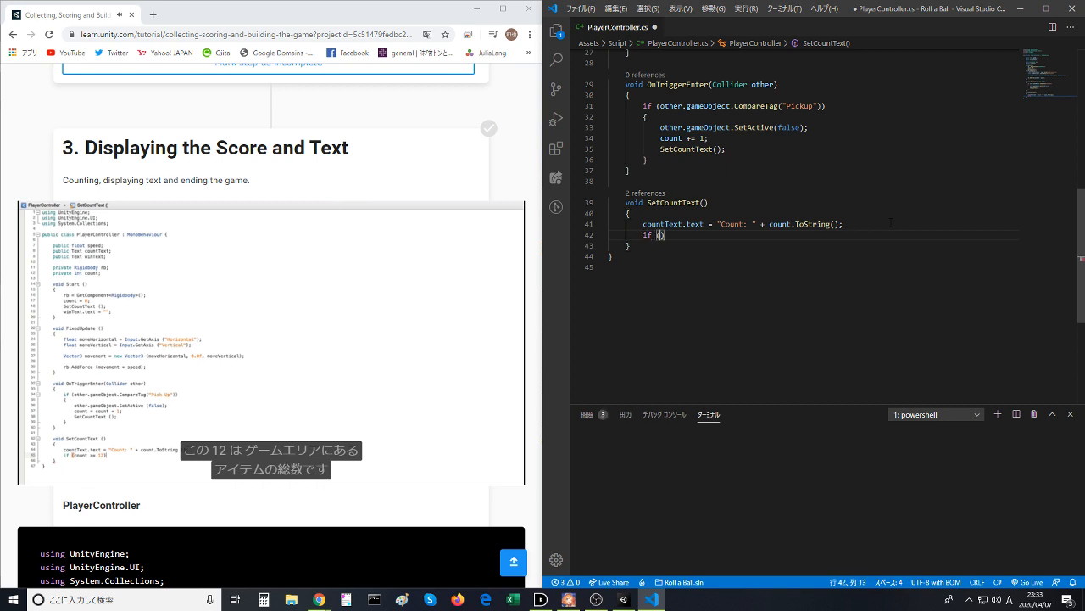
pyautogui.write(' (count')
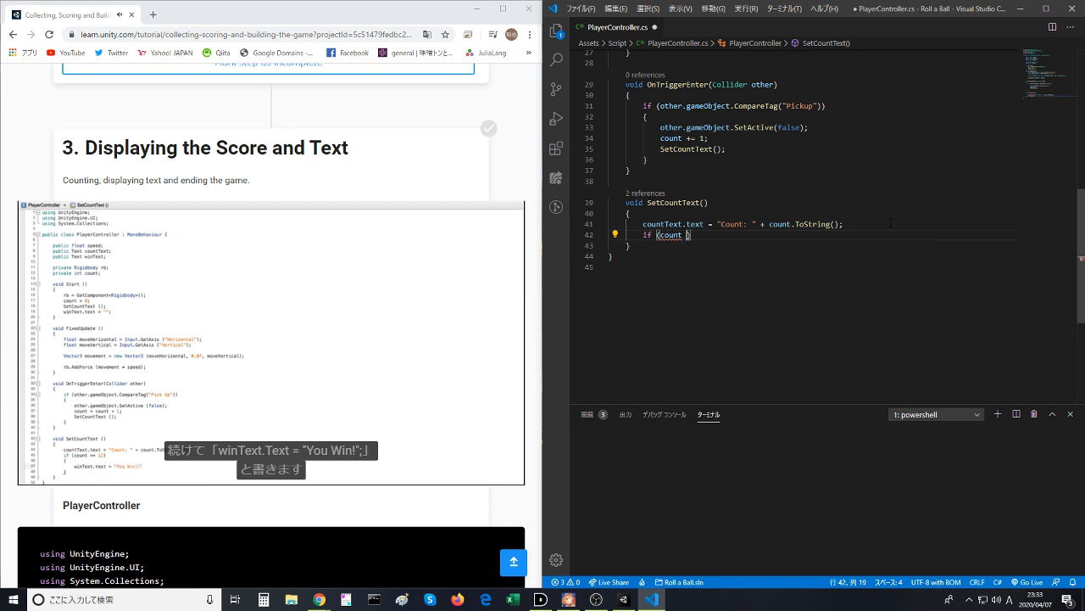
pyautogui.write(' >= 12')
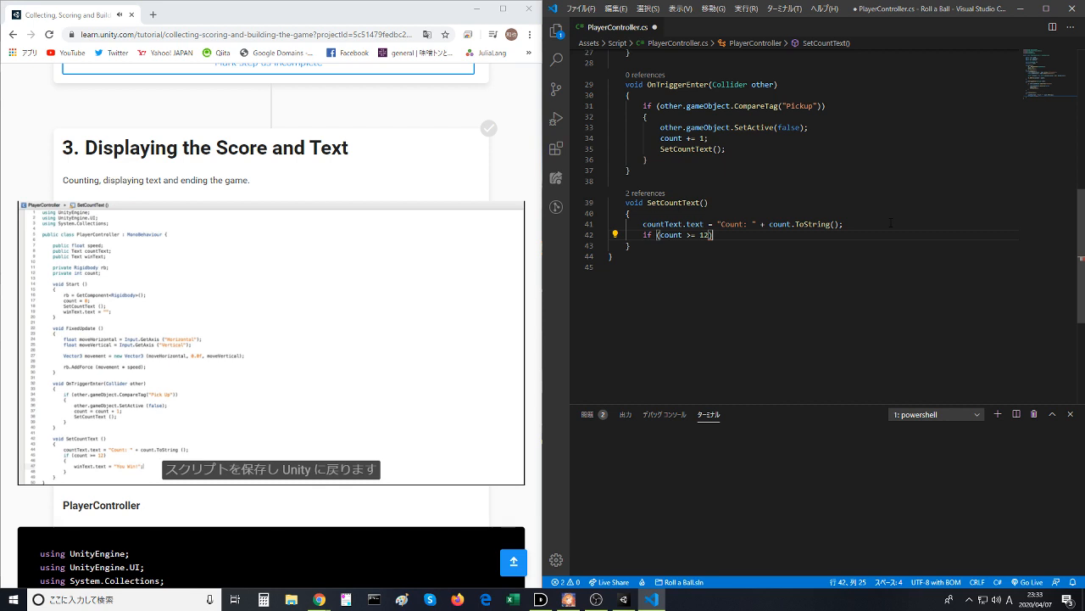
pyautogui.press('Return')
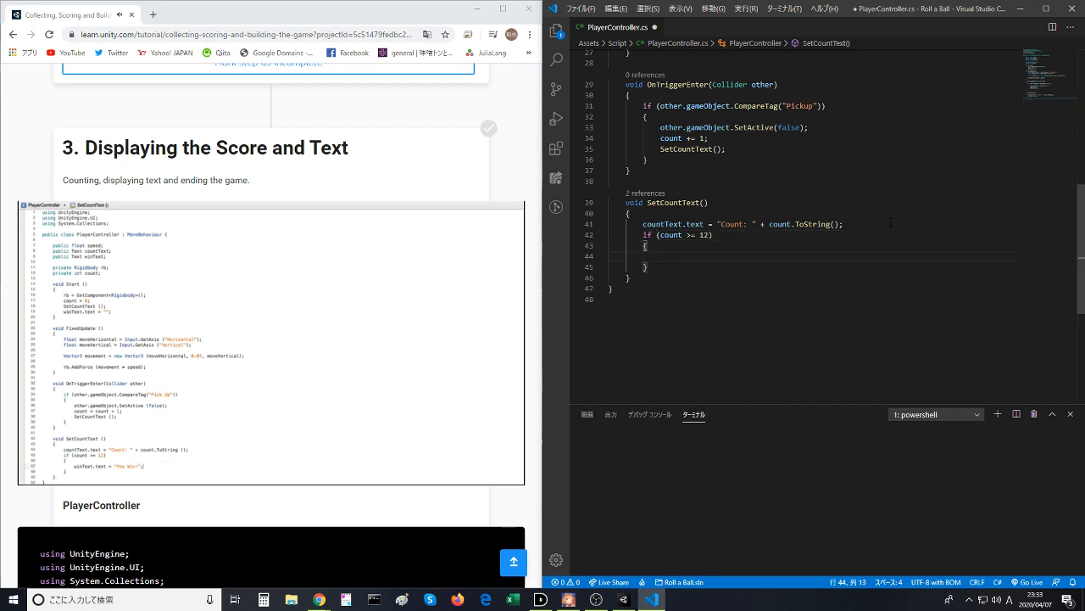
# - Write winText.text = "You Win !!!"; inside the if block and save the script
pyautogui.write('win')
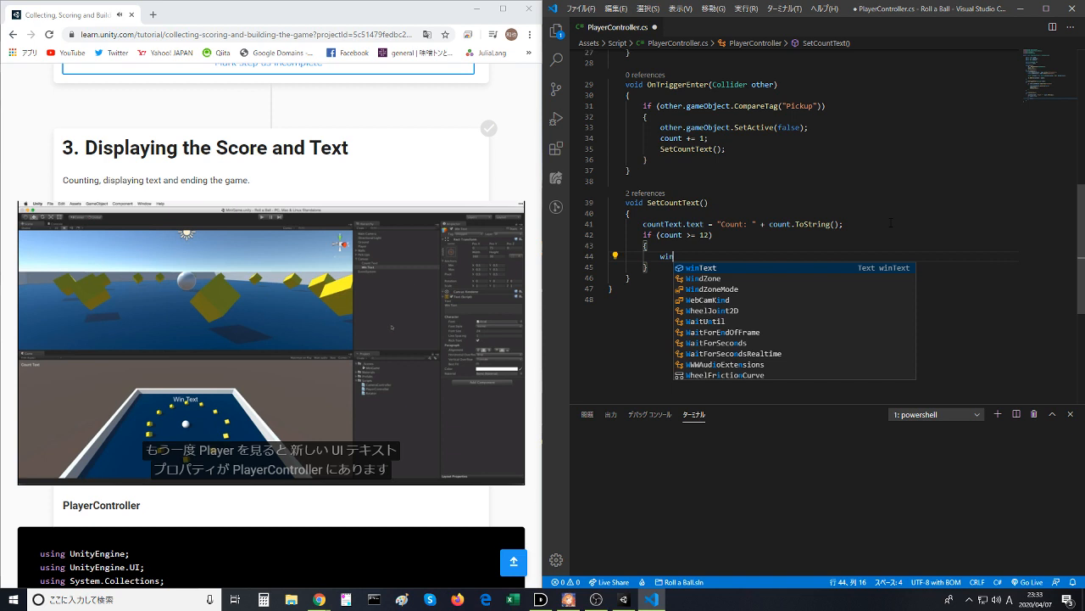
pyautogui.press('Tab')
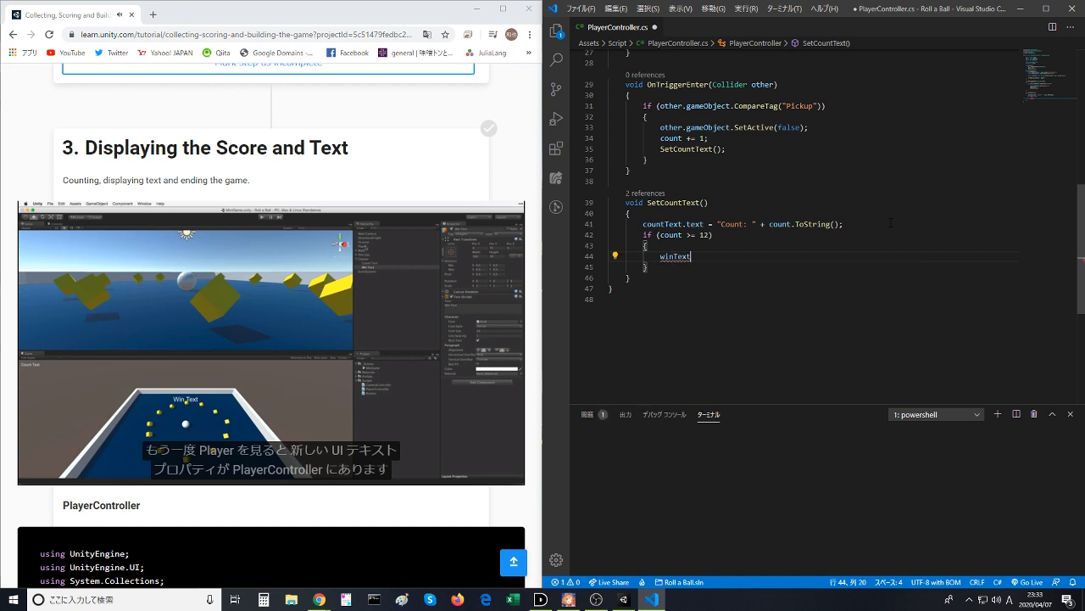
pyautogui.write('.te')
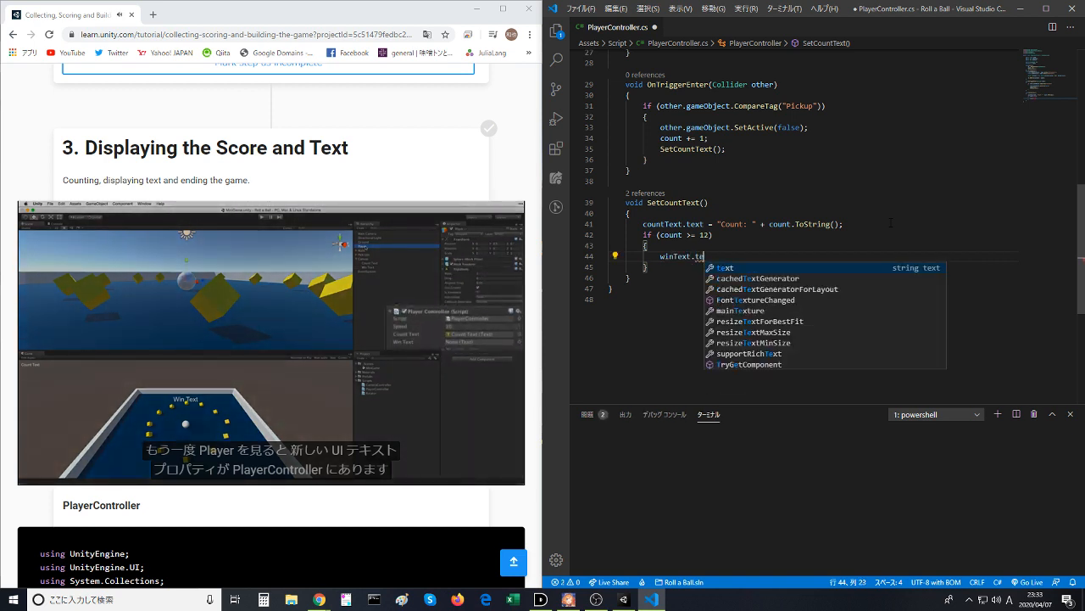
pyautogui.write('xt = "')
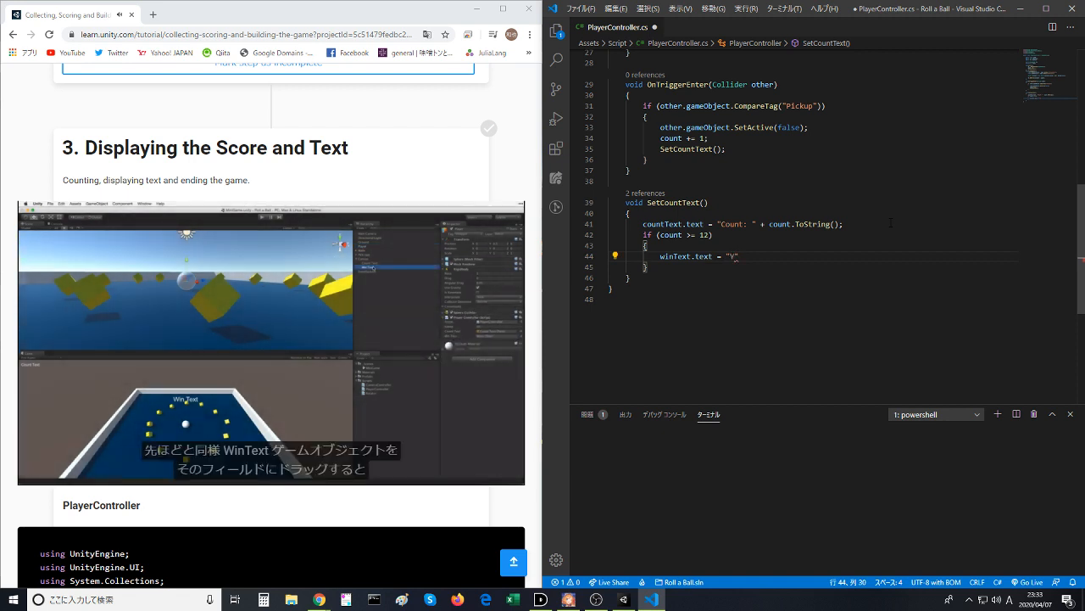
pyautogui.write('You Win !!!')
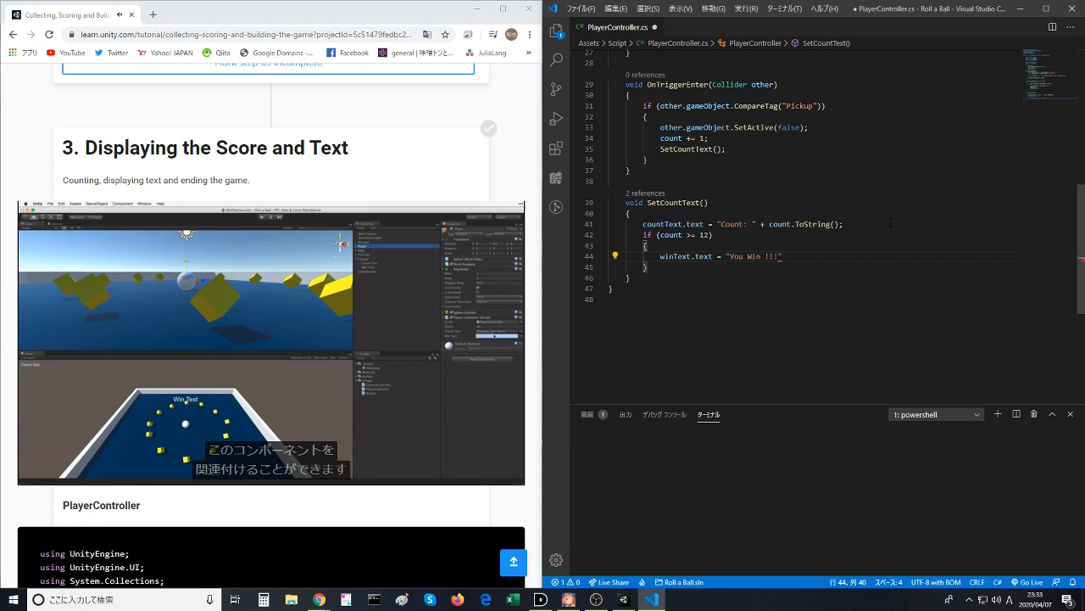
pyautogui.hotkey('ctrl', 's')
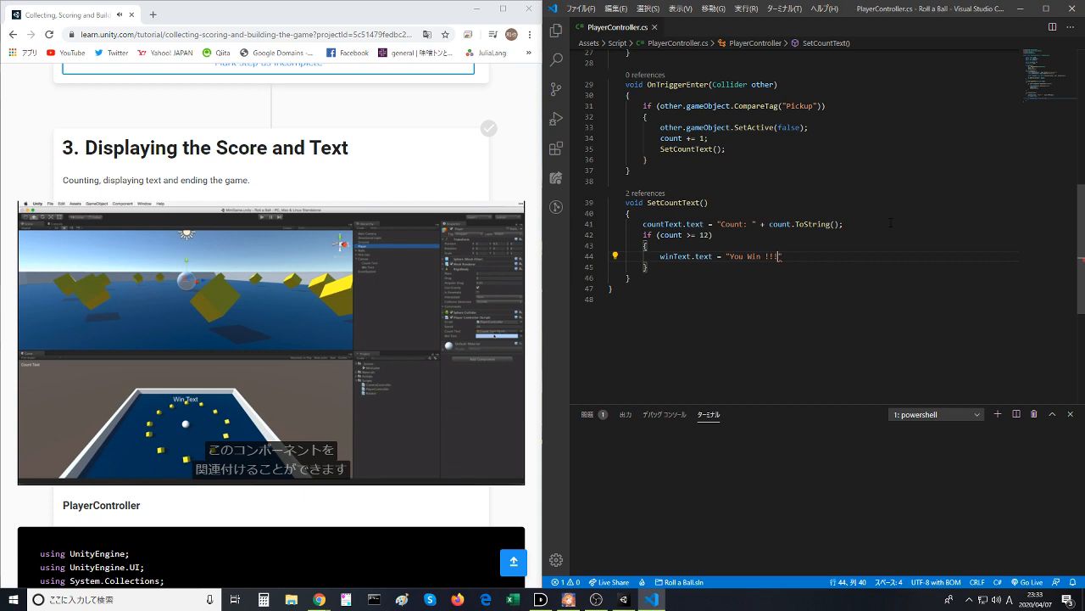
pyautogui.write('";')
pyautogui.hotkey('ctrl', 's')
pyautogui.click(891, 223)
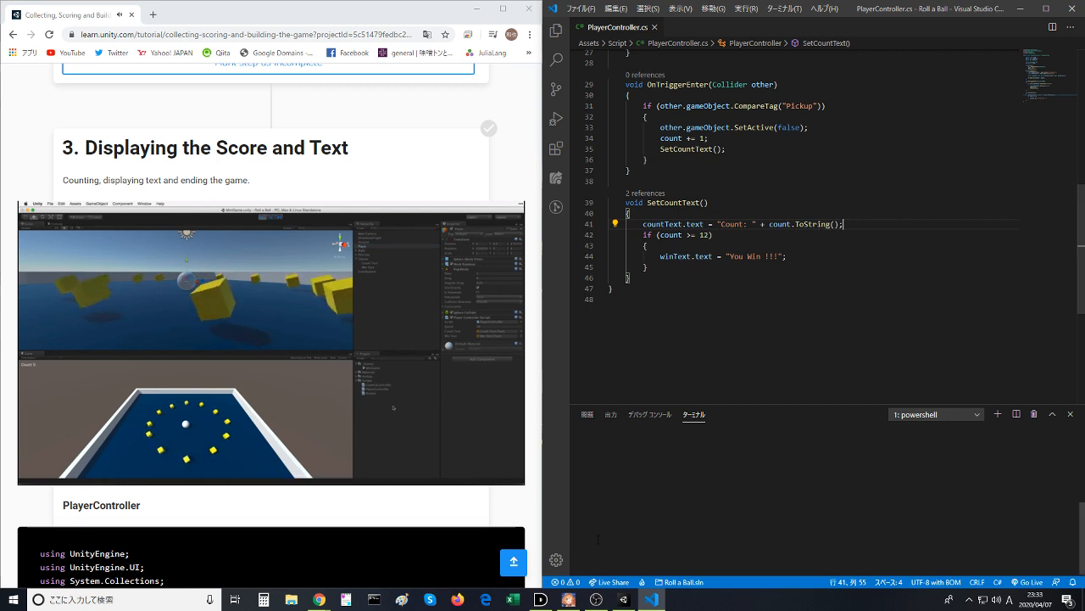
# - Pause the tutorial video, switch to Unity, and clear the text of the Win Text object under Canvas
pyautogui.click(305, 394)
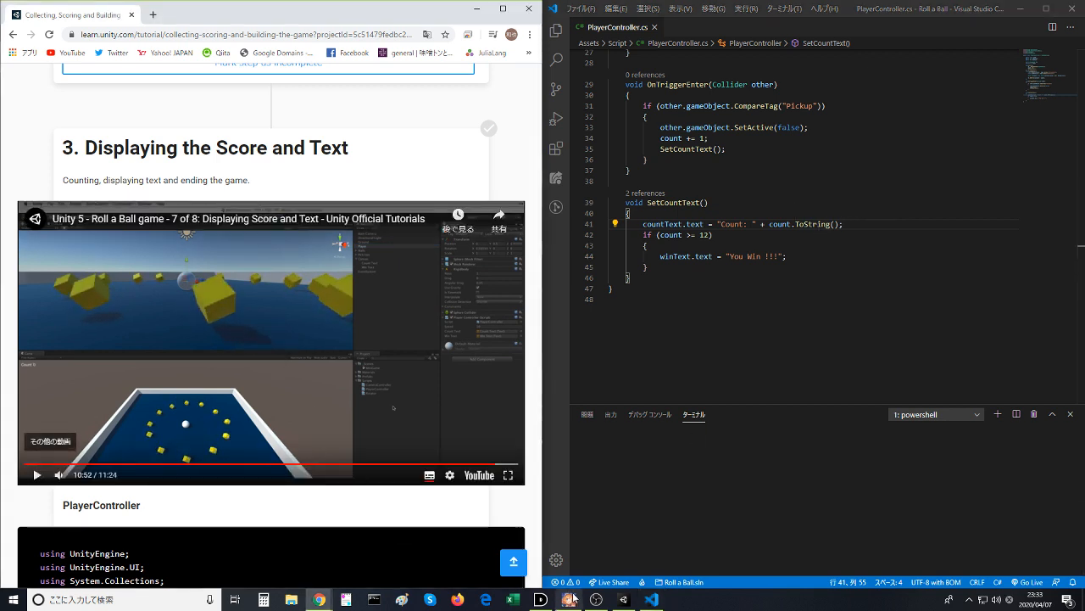
pyautogui.click(624, 598)
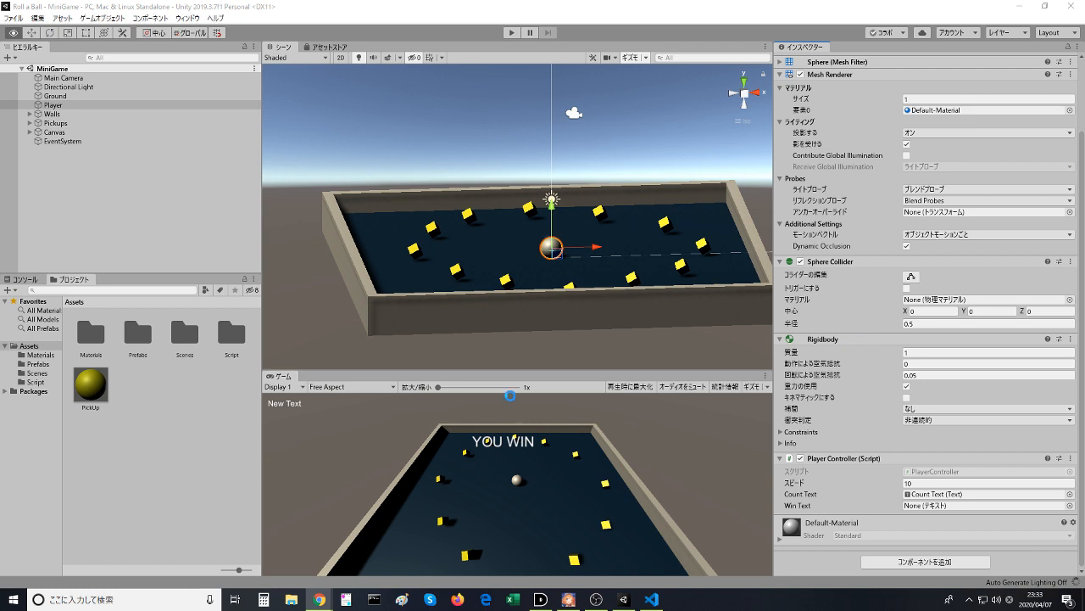
pyautogui.click(30, 123)
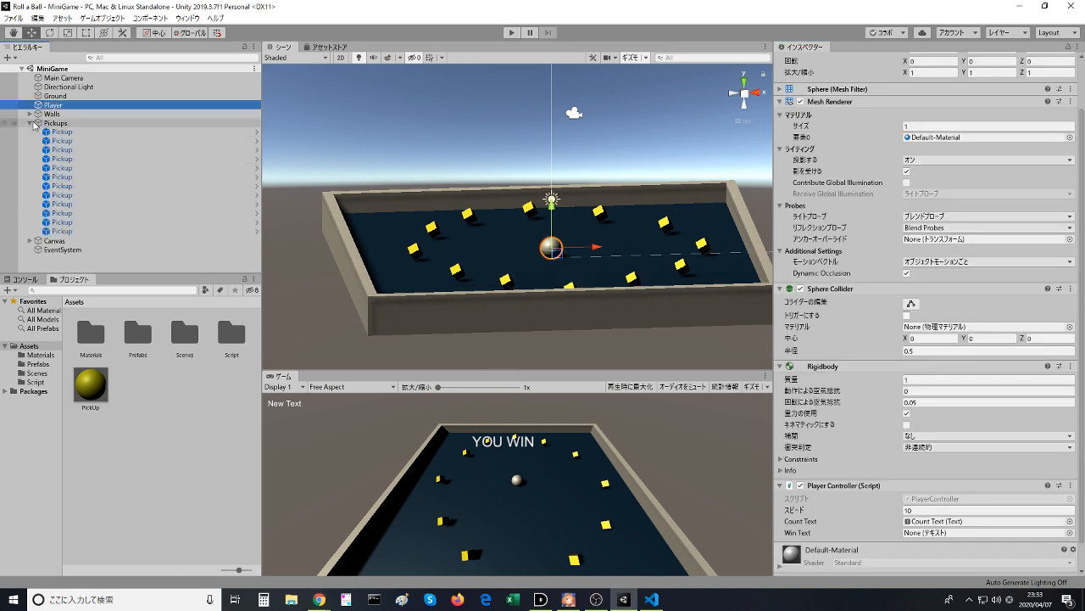
pyautogui.click(29, 122)
pyautogui.click(30, 132)
pyautogui.click(85, 150)
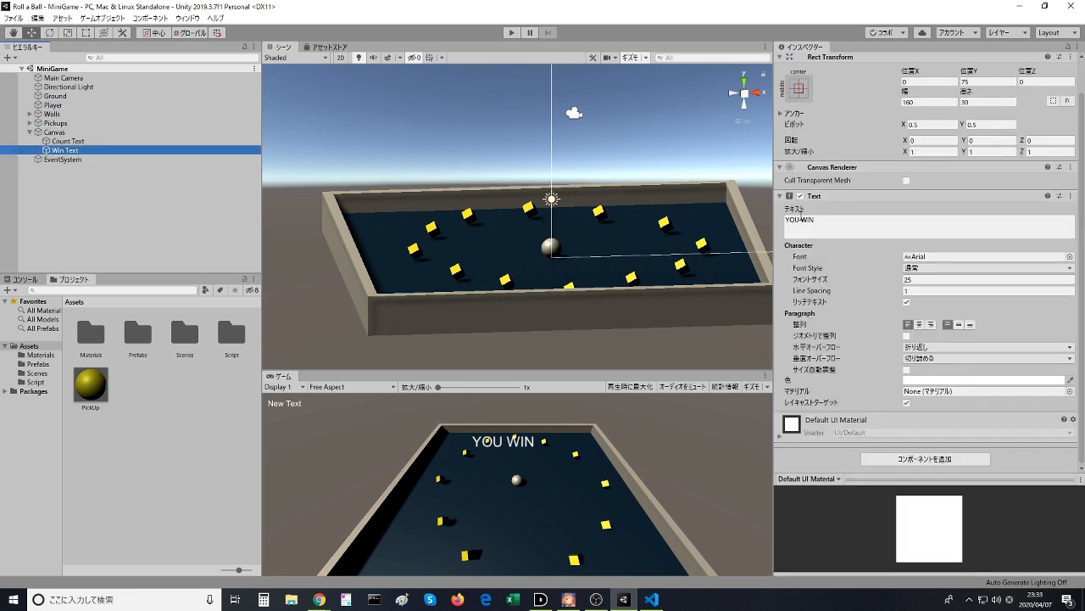
pyautogui.click(801, 219)
pyautogui.press('BackSpace')
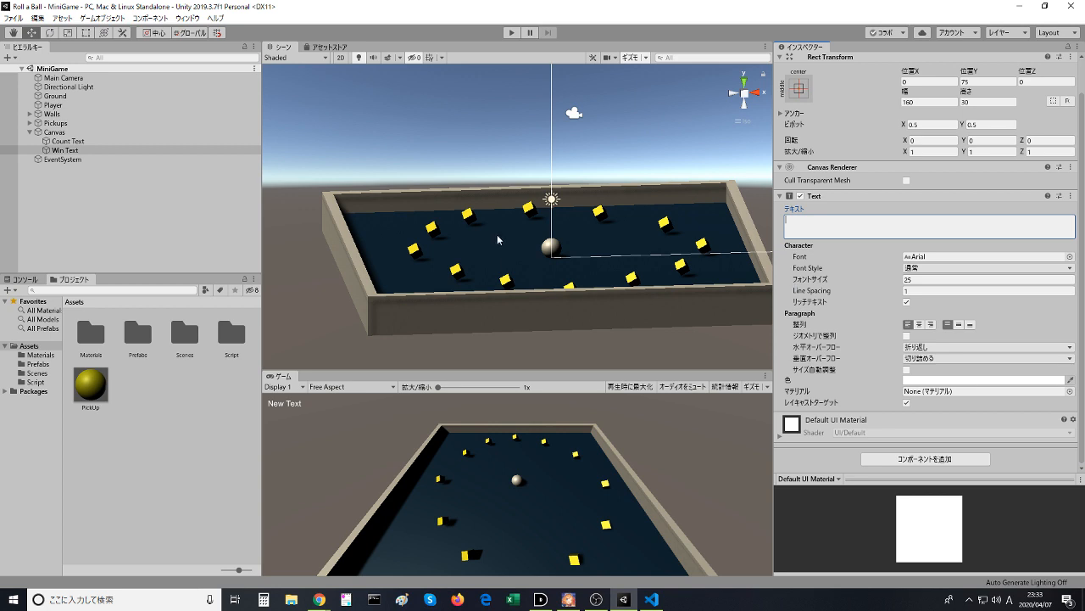
# - Run the game and roll the ball around the board to collect pickups and test the counter
pyautogui.click(513, 33)
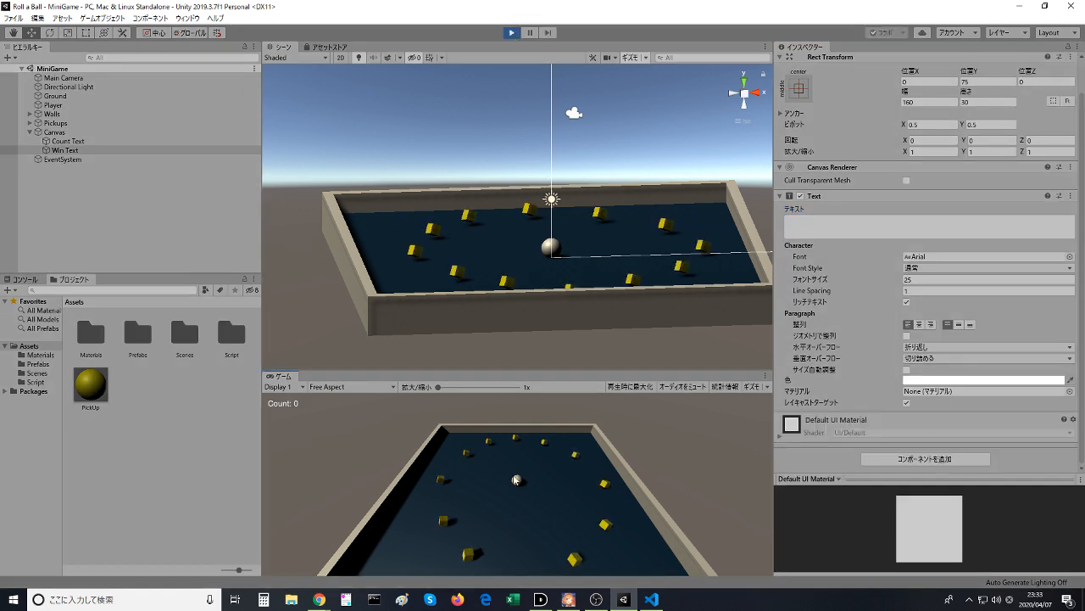
pyautogui.press('w')
pyautogui.press('d')
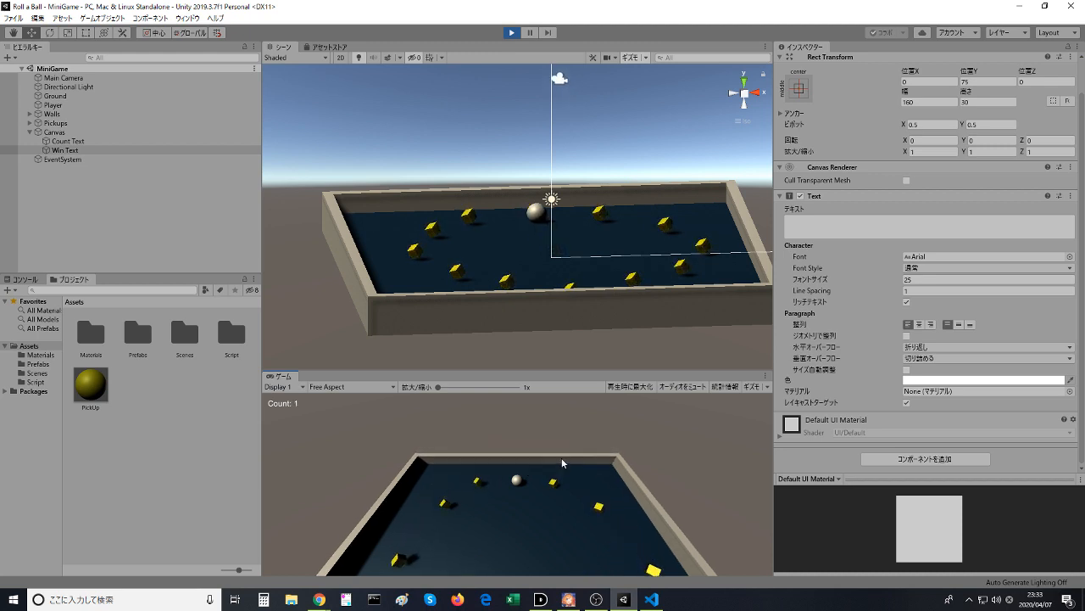
pyautogui.press('s')
pyautogui.press('d')
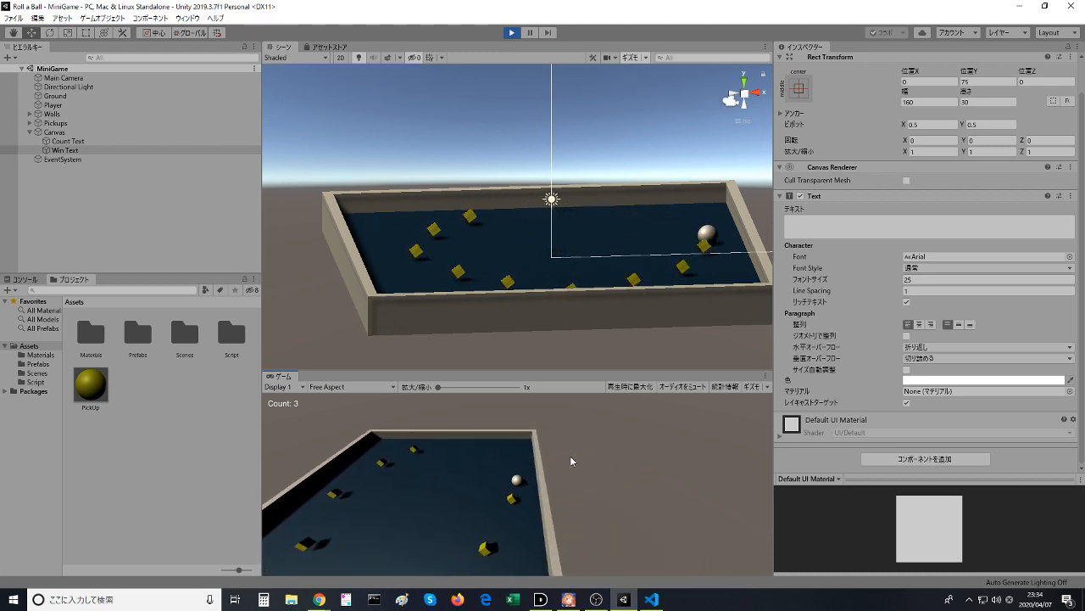
pyautogui.press('a')
pyautogui.press('w')
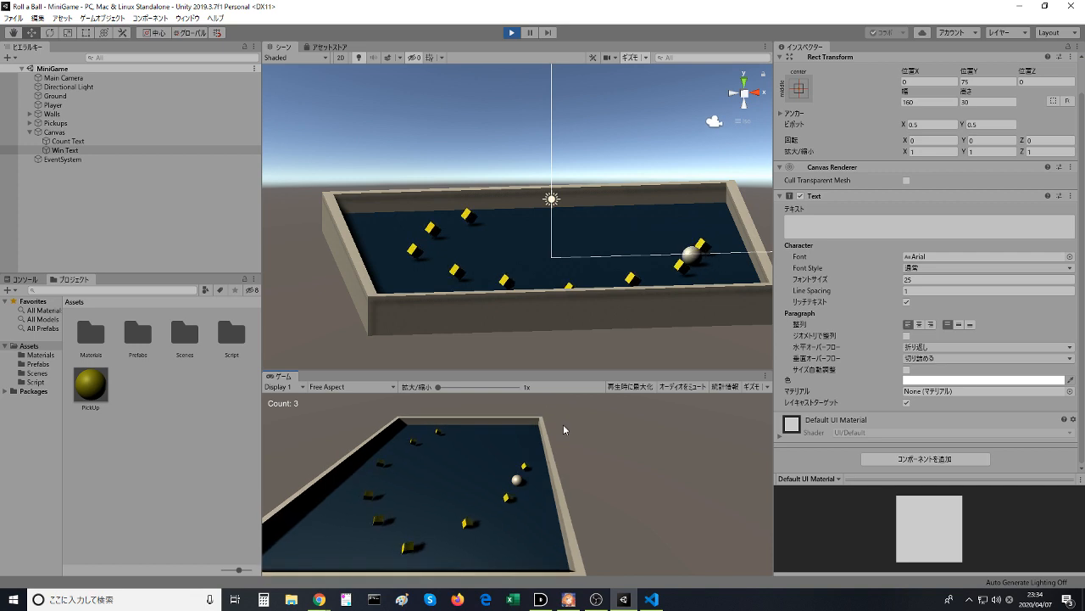
# - Stop the game and assign the Win Text object to the Win Text field of the Player's Player Controller script
pyautogui.click(511, 32)
pyautogui.moveTo(74, 150); pyautogui.dragTo(732, 308)
pyautogui.moveTo(358, 225); pyautogui.dragTo(99, 150)
pyautogui.click(57, 106)
pyautogui.scroll(-1, 943, 441)
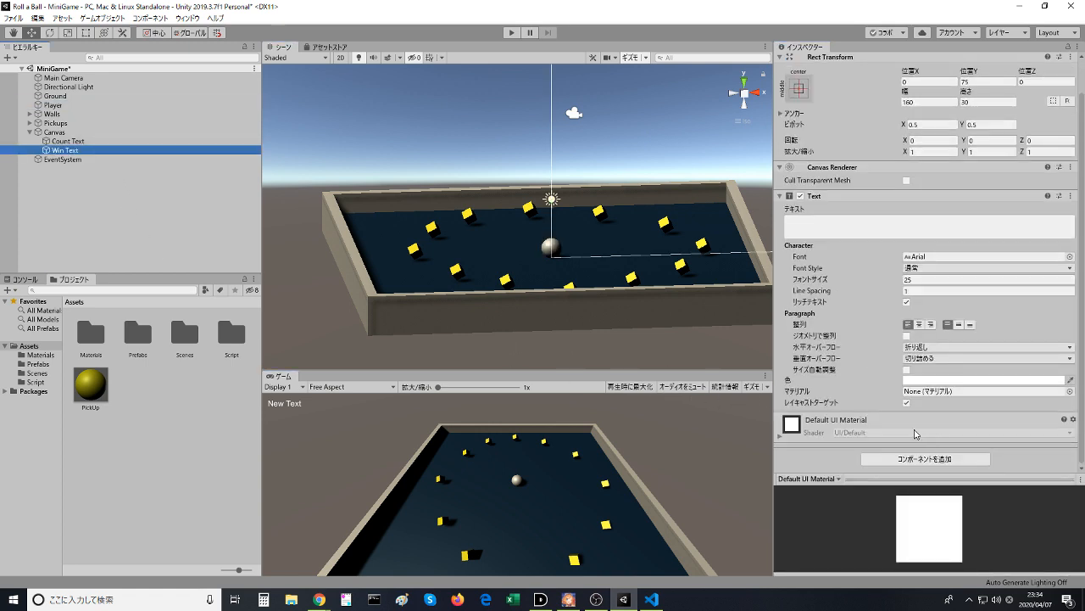
pyautogui.click(53, 104)
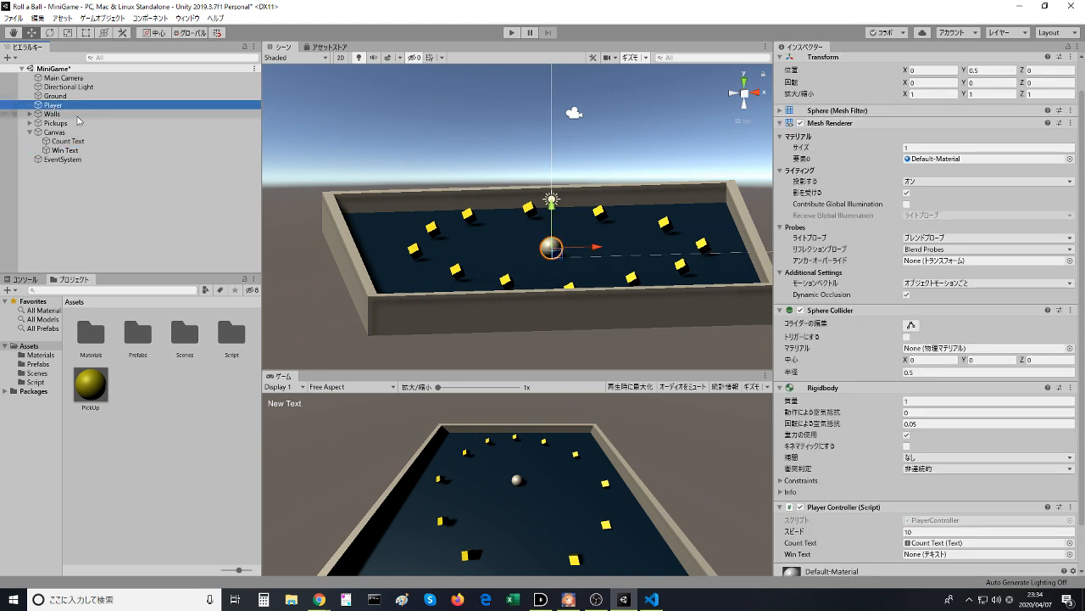
pyautogui.scroll(-2, 931, 514)
pyautogui.click(932, 507)
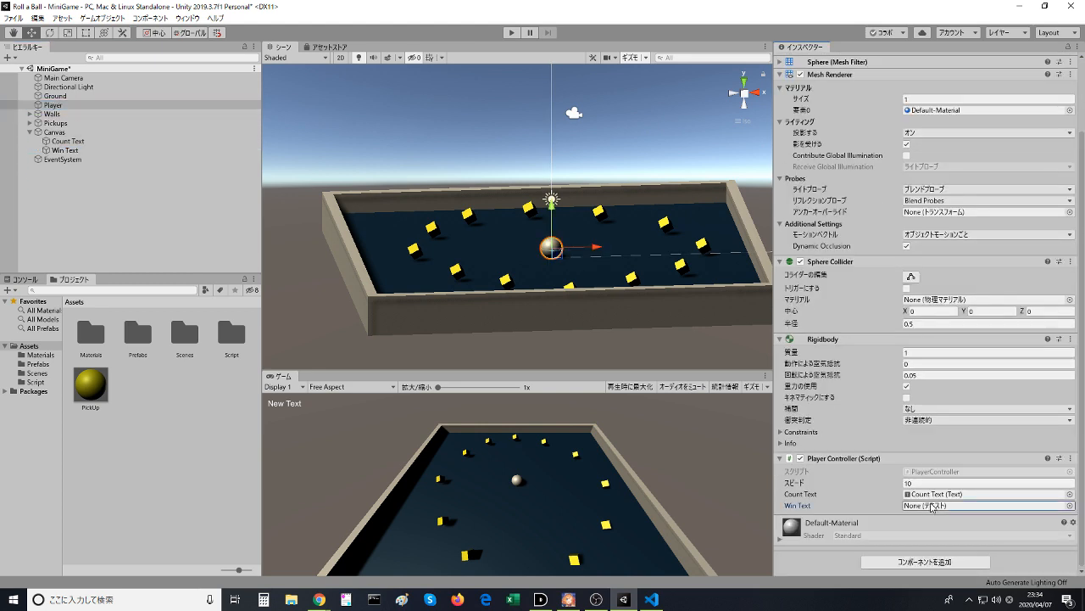
pyautogui.moveTo(76, 150); pyautogui.dragTo(919, 512)
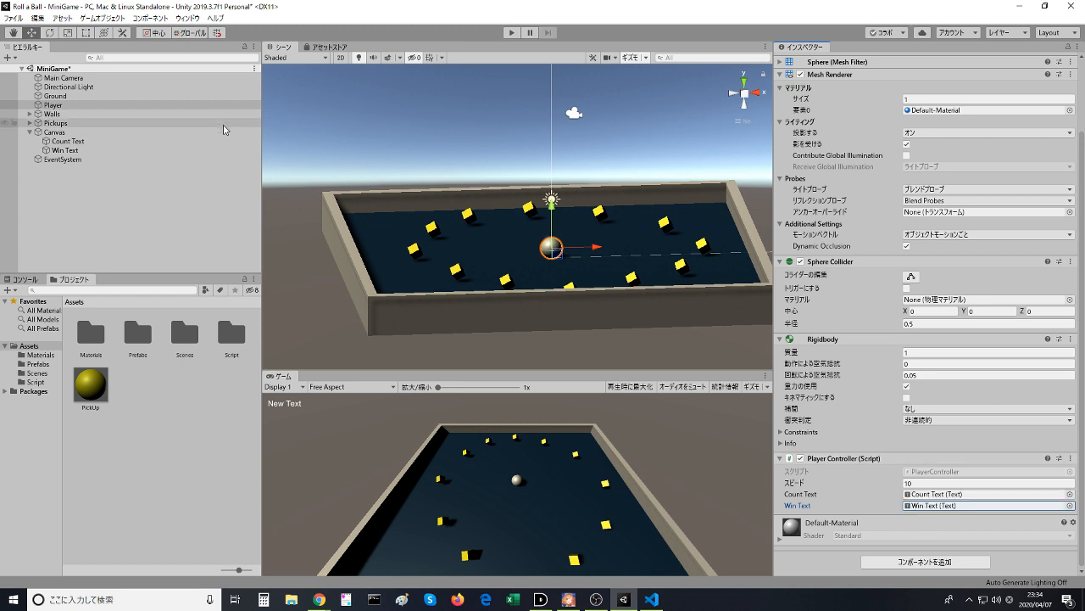
# - Run the game, roll the ball to collect all 12 pickups to test the win message, and stop the game
pyautogui.click(490, 211)
pyautogui.click(512, 34)
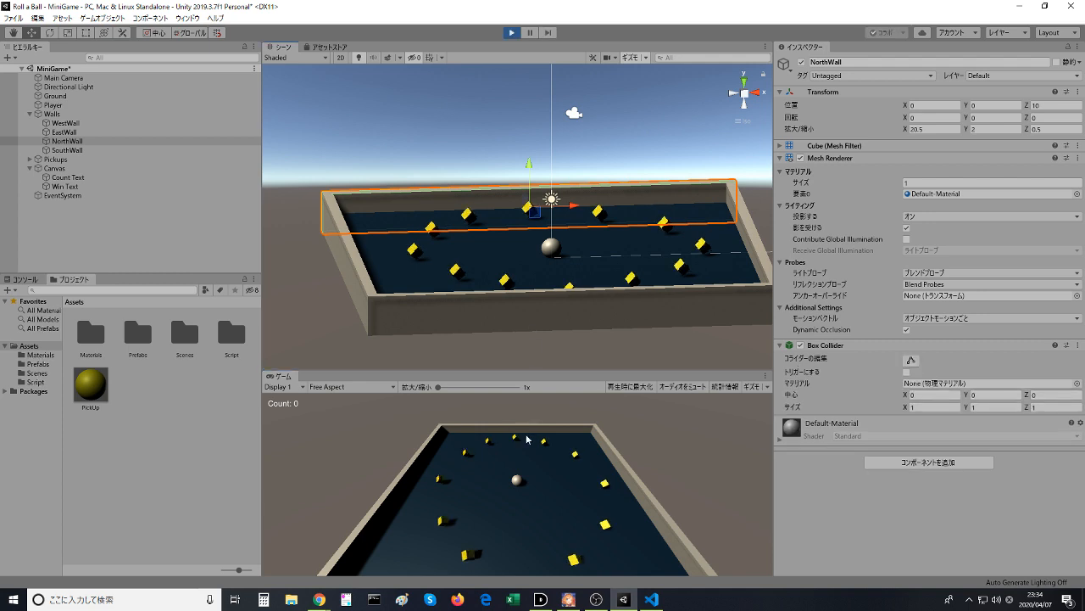
pyautogui.press('Up')
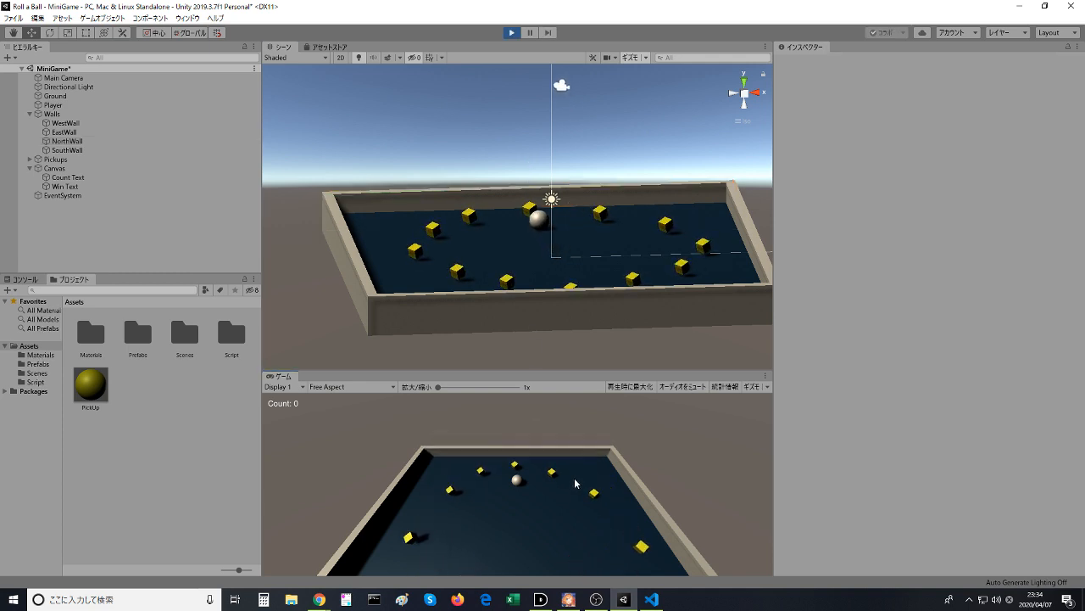
pyautogui.press('Right')
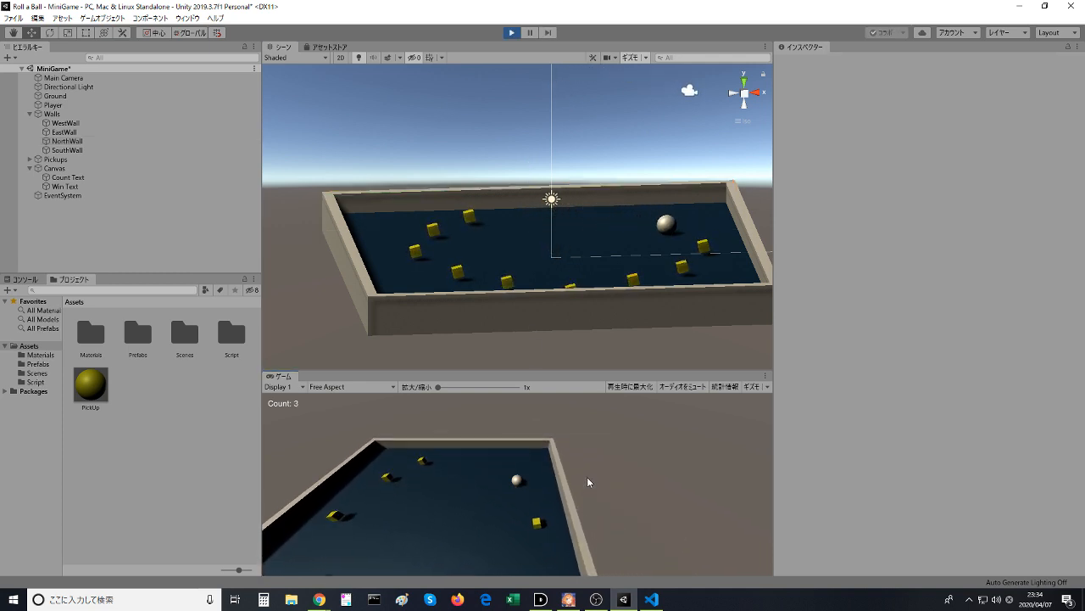
pyautogui.press('Left')
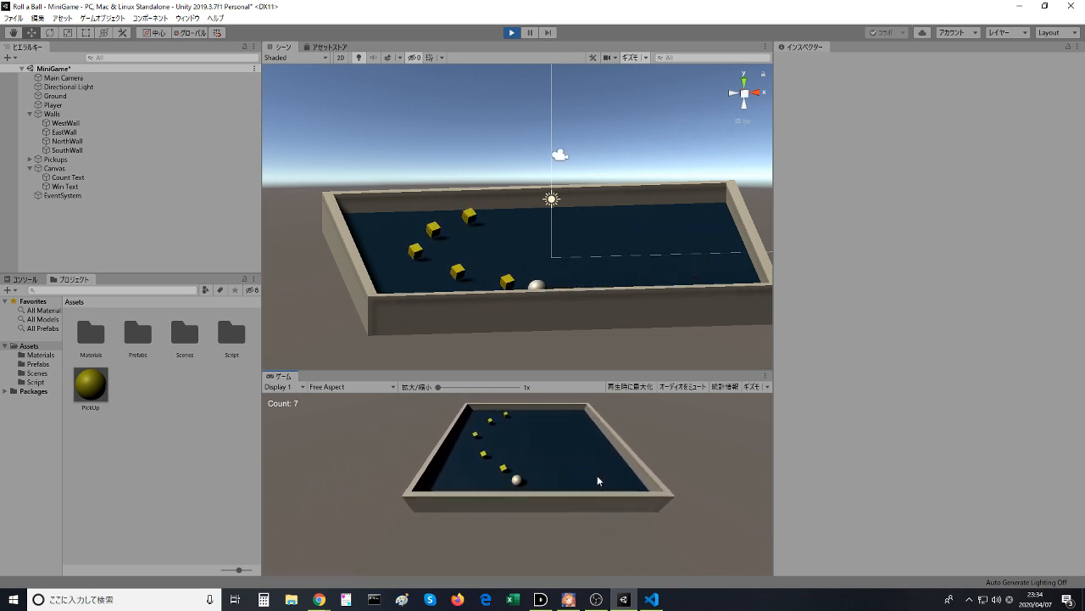
pyautogui.press('Up')
pyautogui.press('Right')
pyautogui.press('Up')
pyautogui.press('Right')
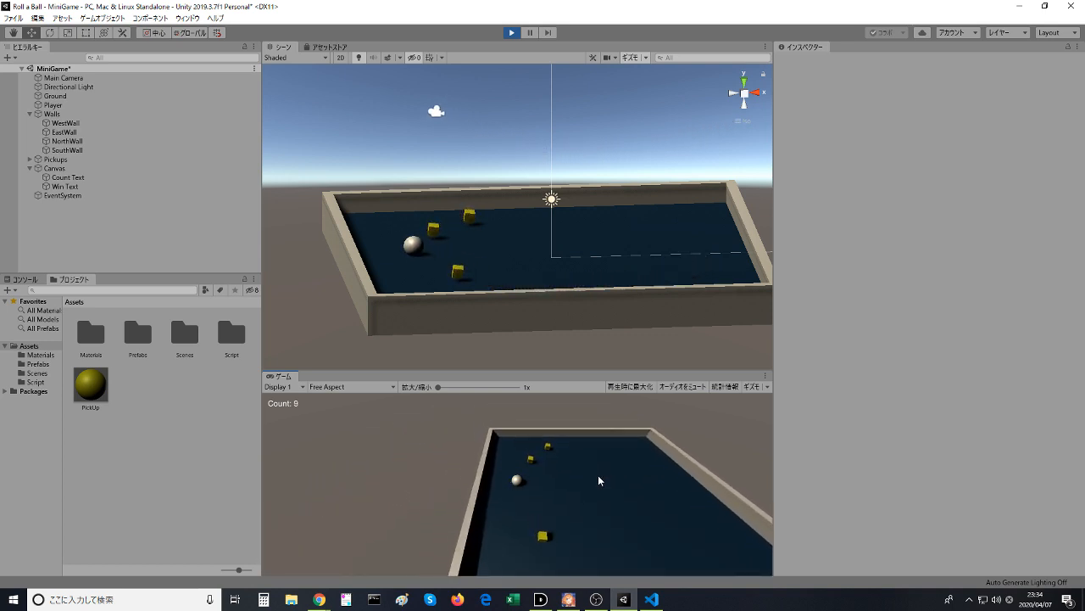
pyautogui.press('Left')
pyautogui.press('Down')
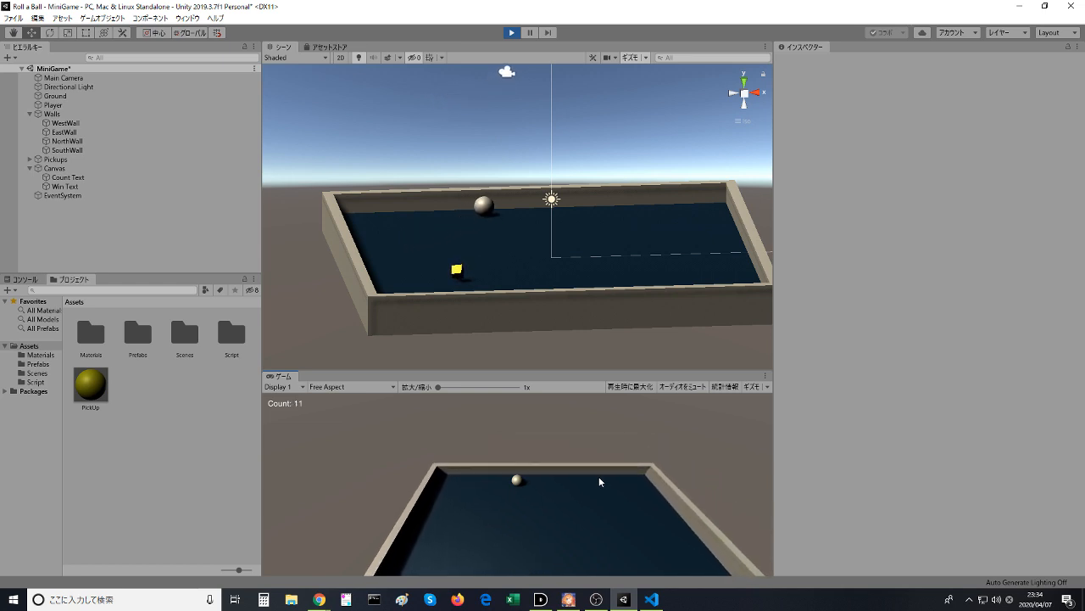
pyautogui.press('Down')
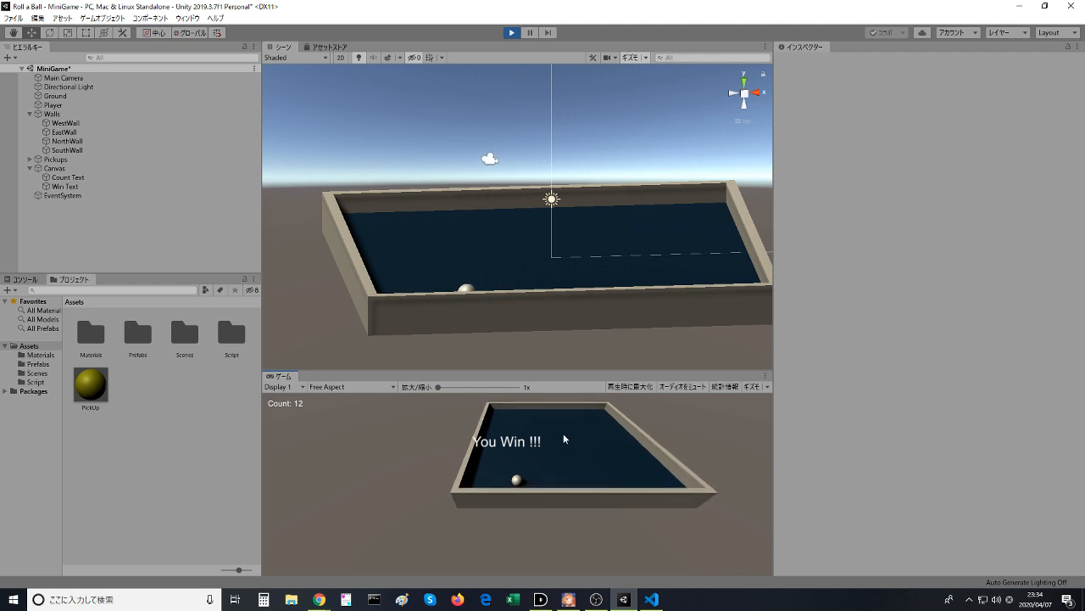
pyautogui.click(516, 36)
# - Switch to the Unity Learn tutorial in Chrome and watch the rest of the Displaying the Score and Text video
pyautogui.hotkey('alt', 'Tab')
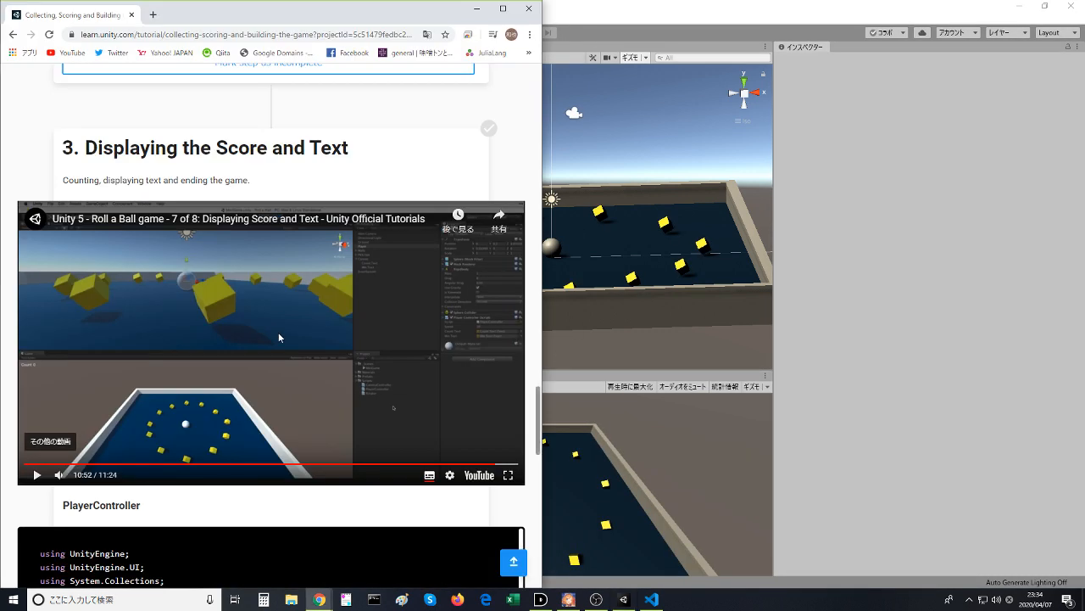
pyautogui.click(279, 336)
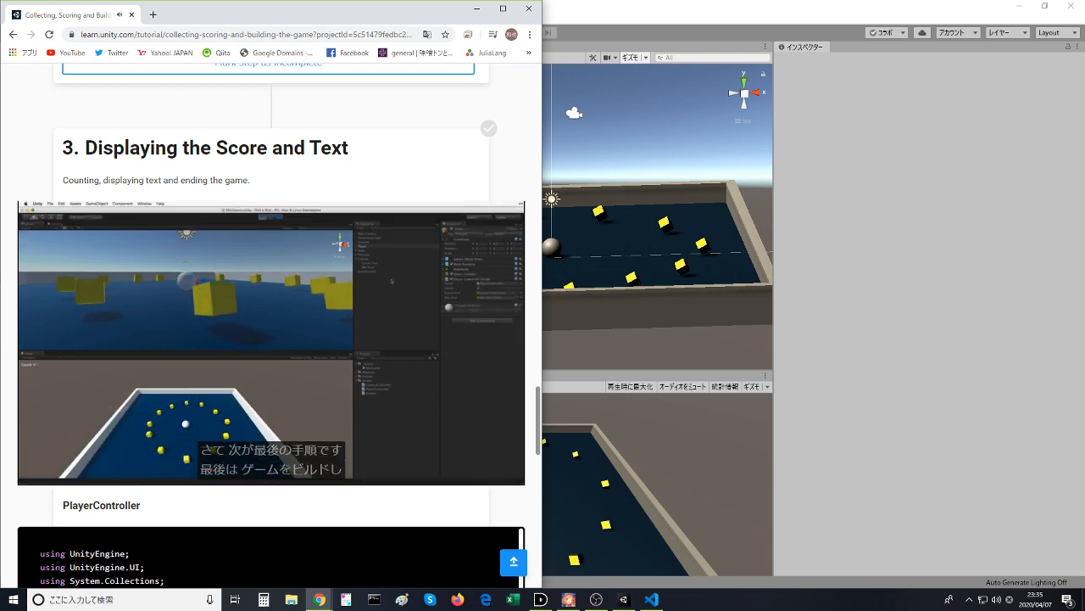
pyautogui.moveTo(316, 414)
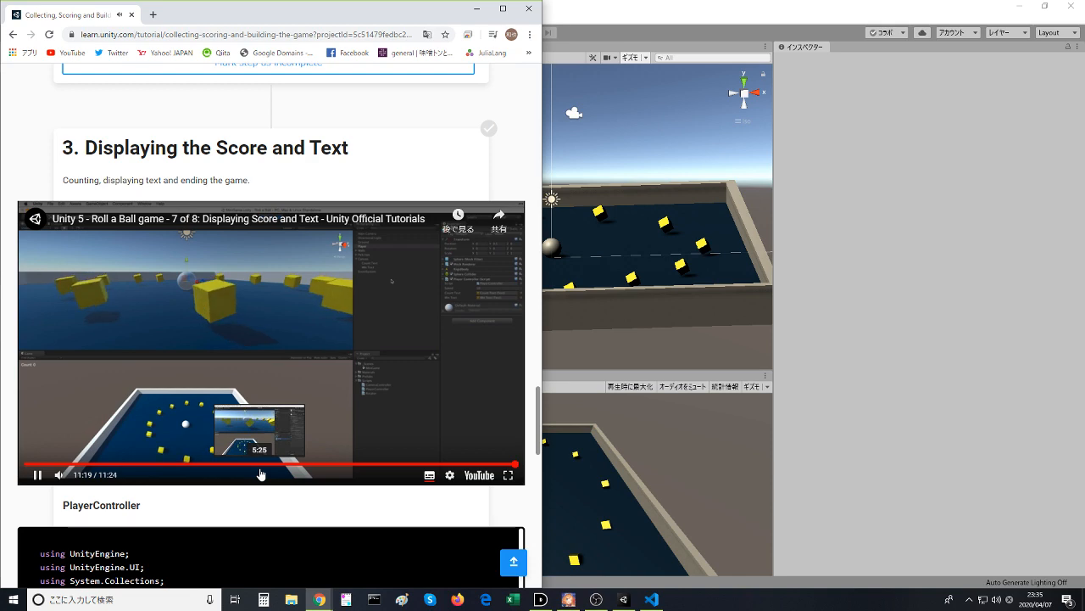
# - Start the Building the Game video and mark the Displaying the Score and Text step as completed
pyautogui.scroll(-1, 244, 499)
pyautogui.scroll(-10, 240, 515)
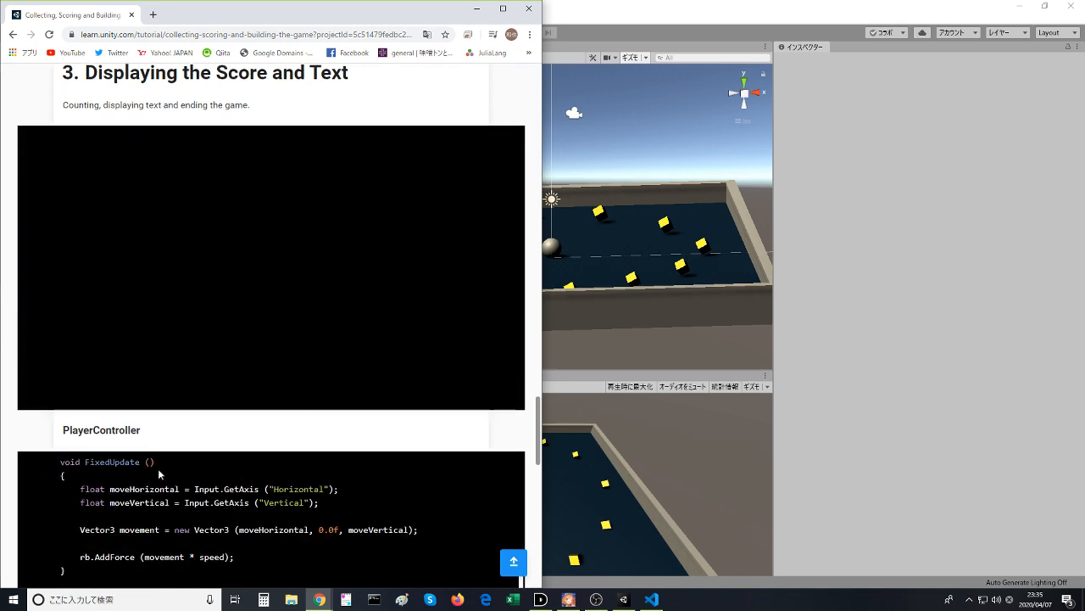
pyautogui.scroll(-3, 54, 388)
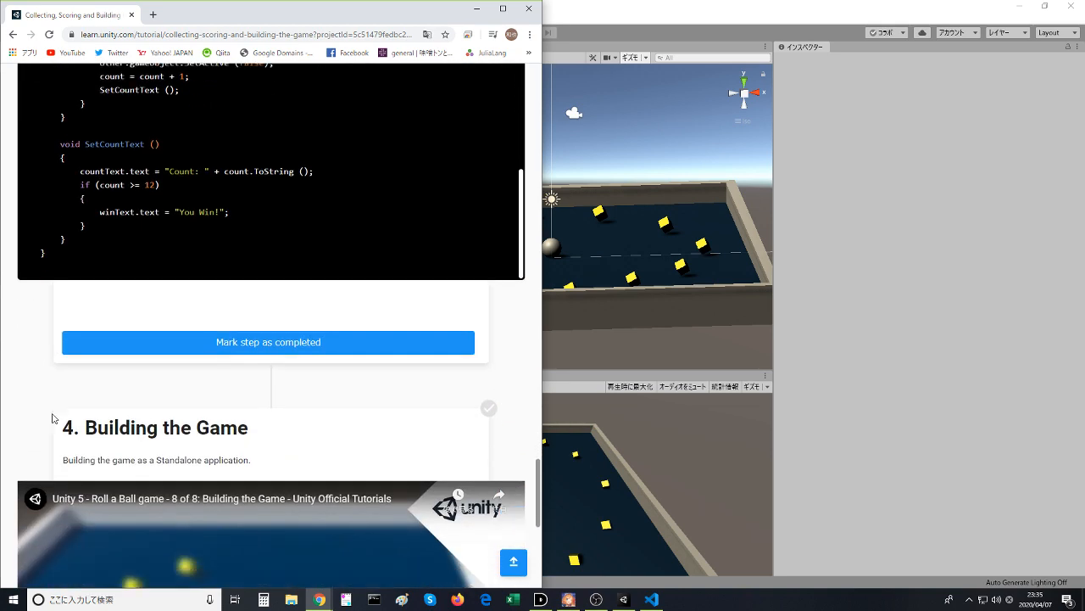
pyautogui.click(254, 462)
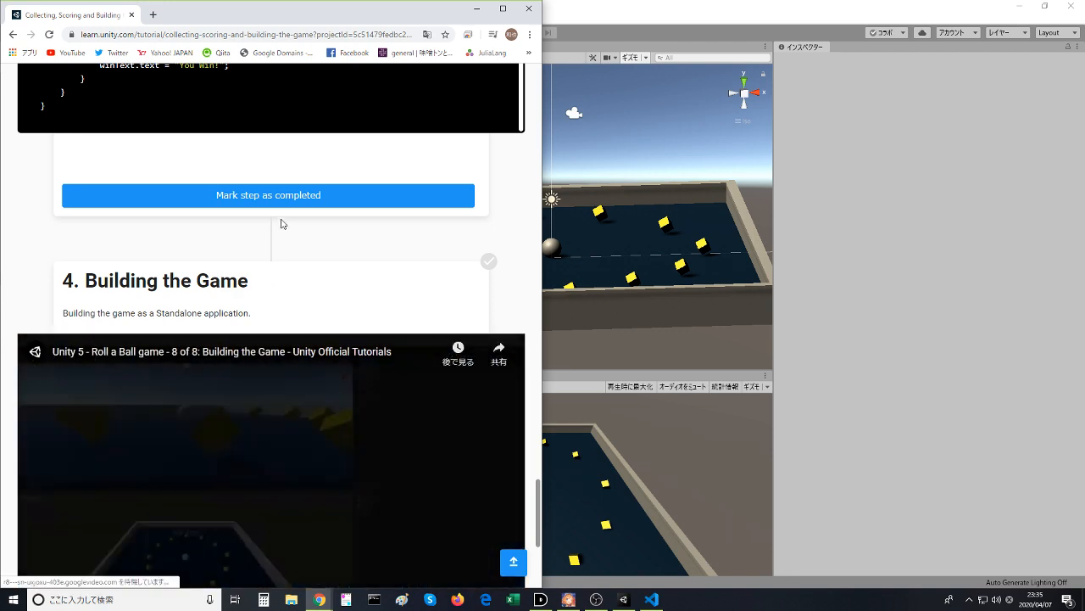
pyautogui.click(263, 196)
# - Watch the Building the Game video for the standalone build procedure and pause it at 2:56
pyautogui.scroll(-3, 74, 265)
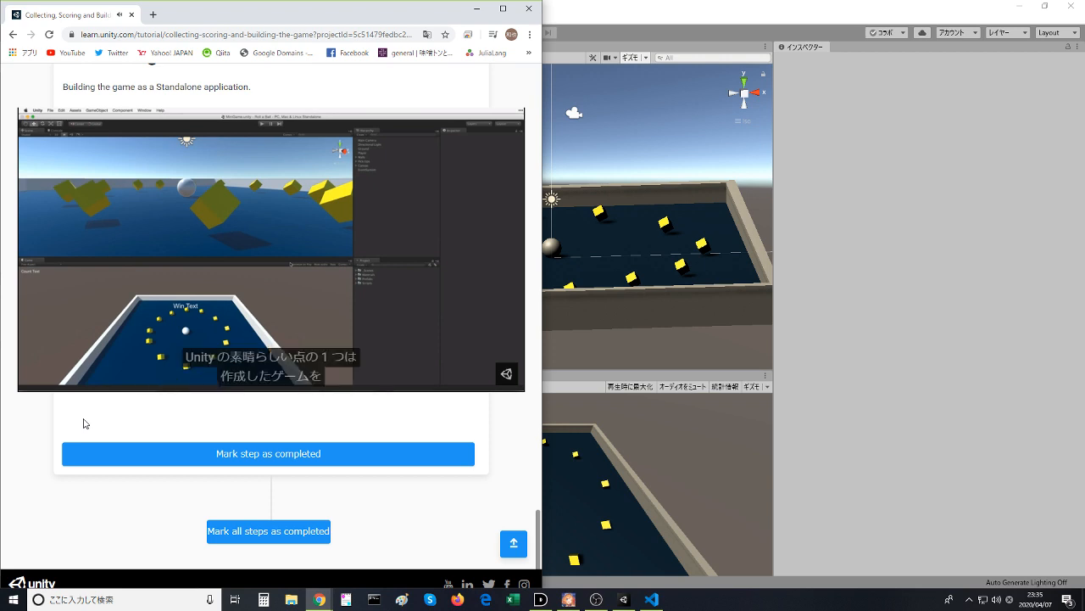
pyautogui.scroll(1, 83, 423)
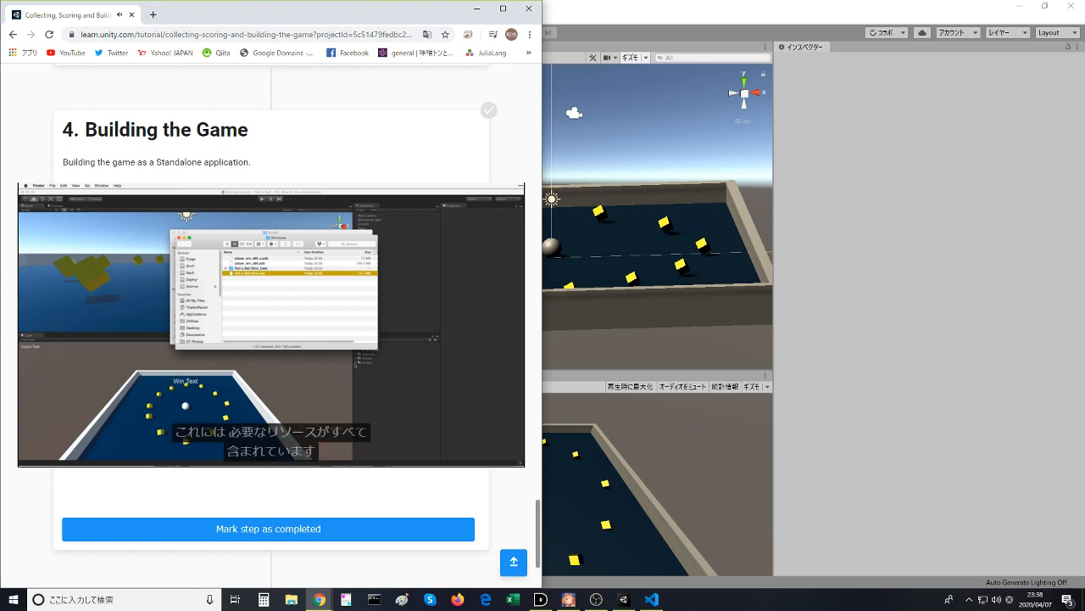
pyautogui.moveTo(451, 379)
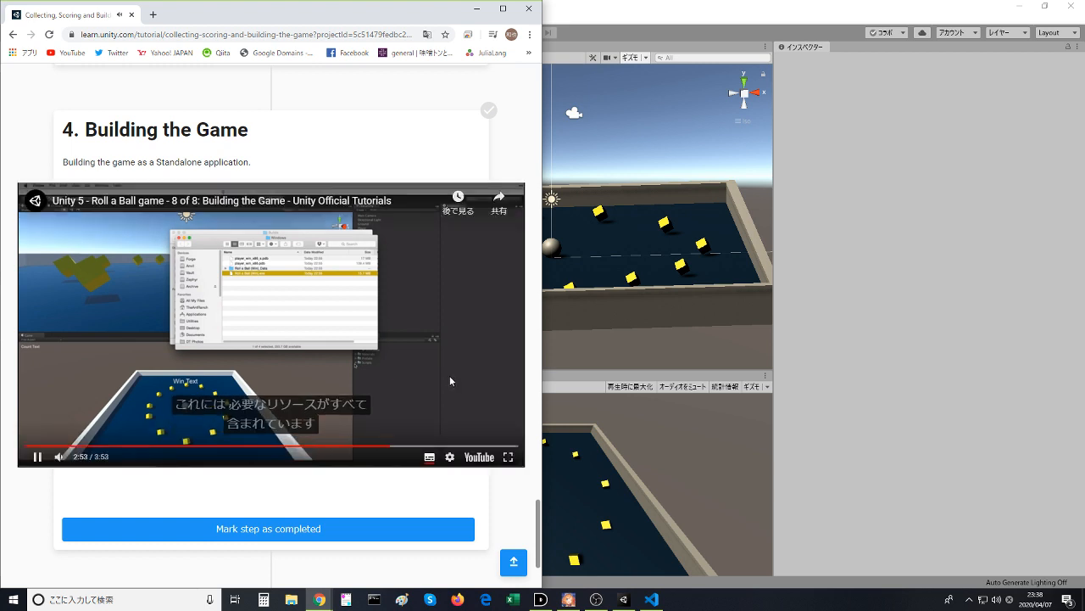
pyautogui.click(386, 323)
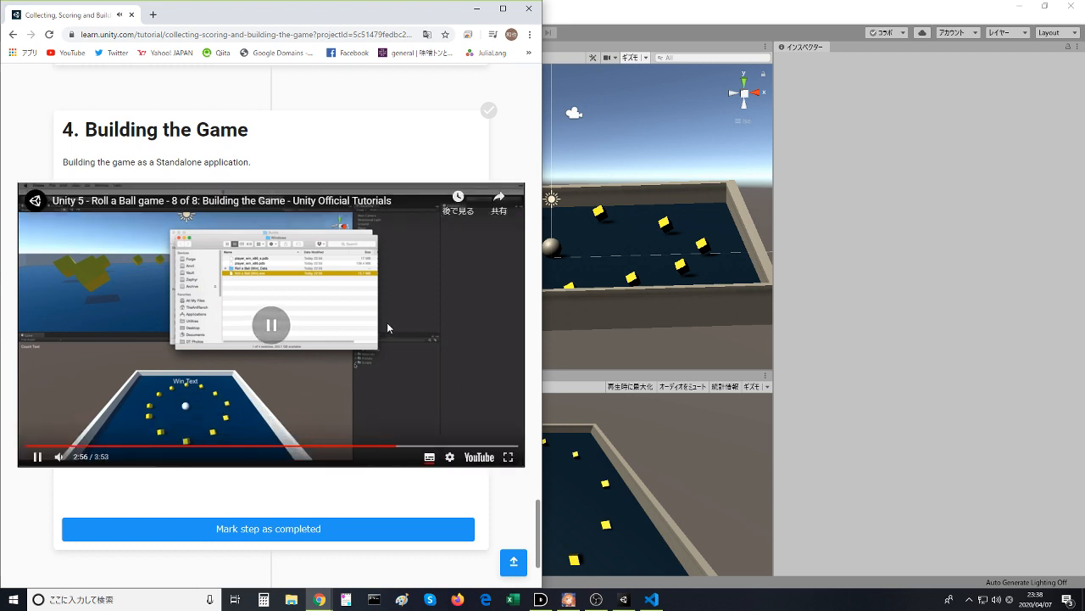
# - Switch to Unity and add the MiniGame scene to the Build Settings with PC, Mac & Linux Standalone as the platform
pyautogui.click(634, 602)
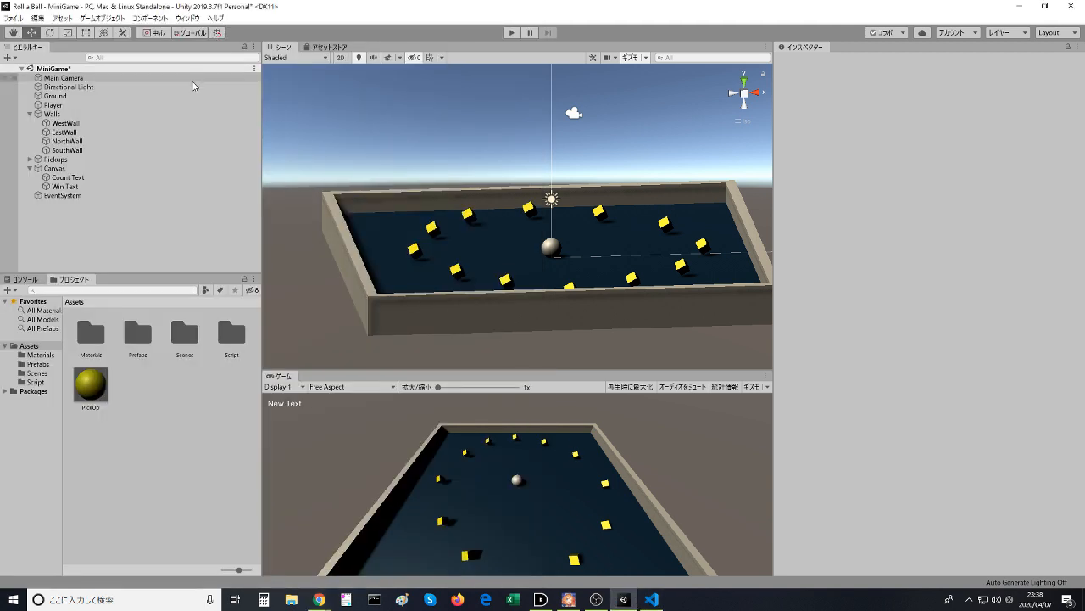
pyautogui.hotkey('ctrl', 'shift', 'b')
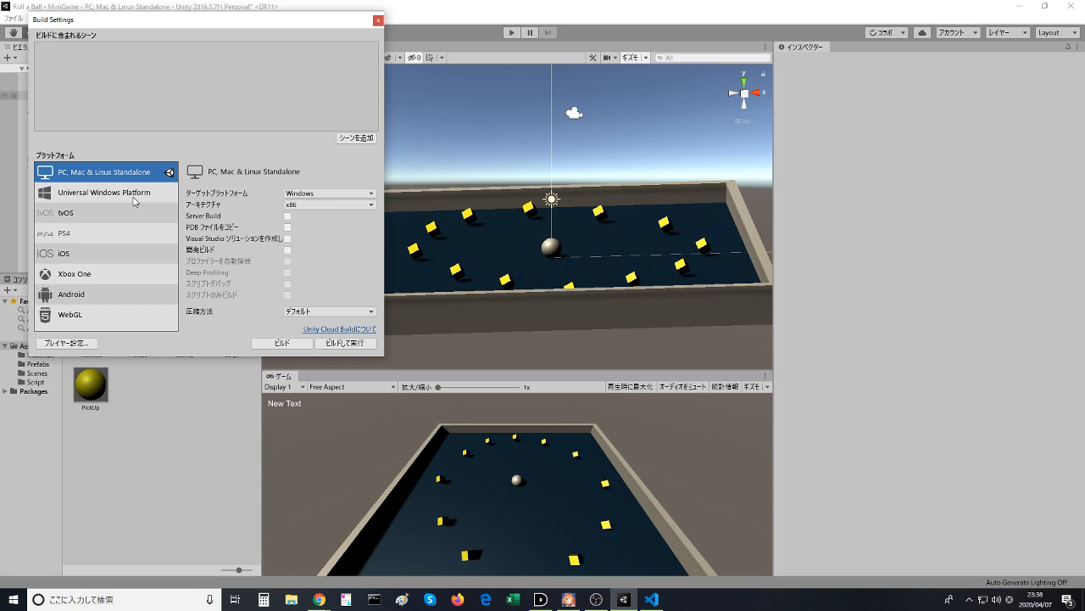
pyautogui.click(113, 194)
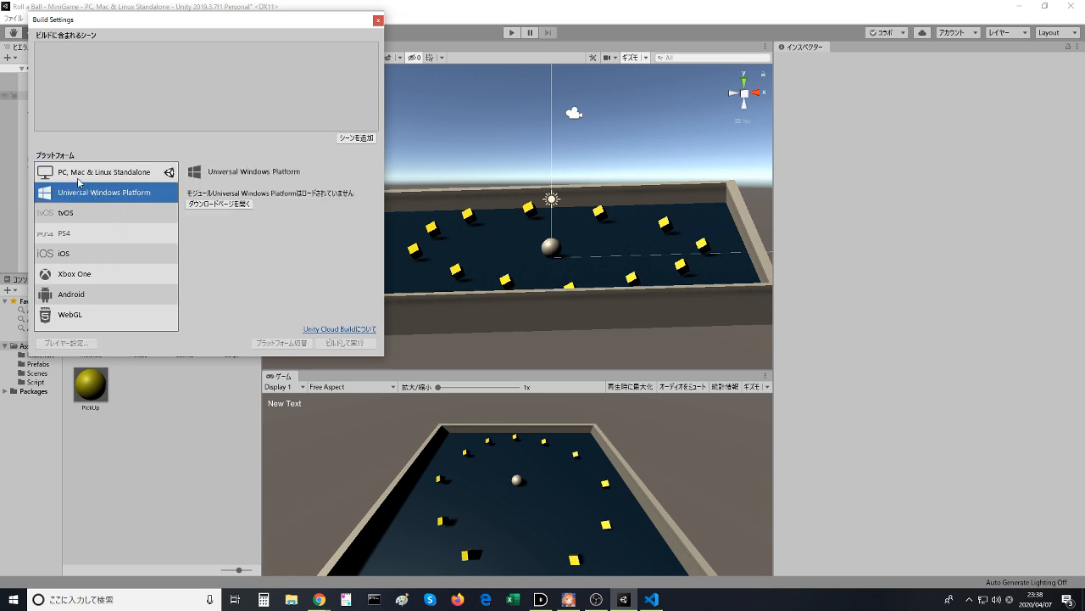
pyautogui.click(78, 176)
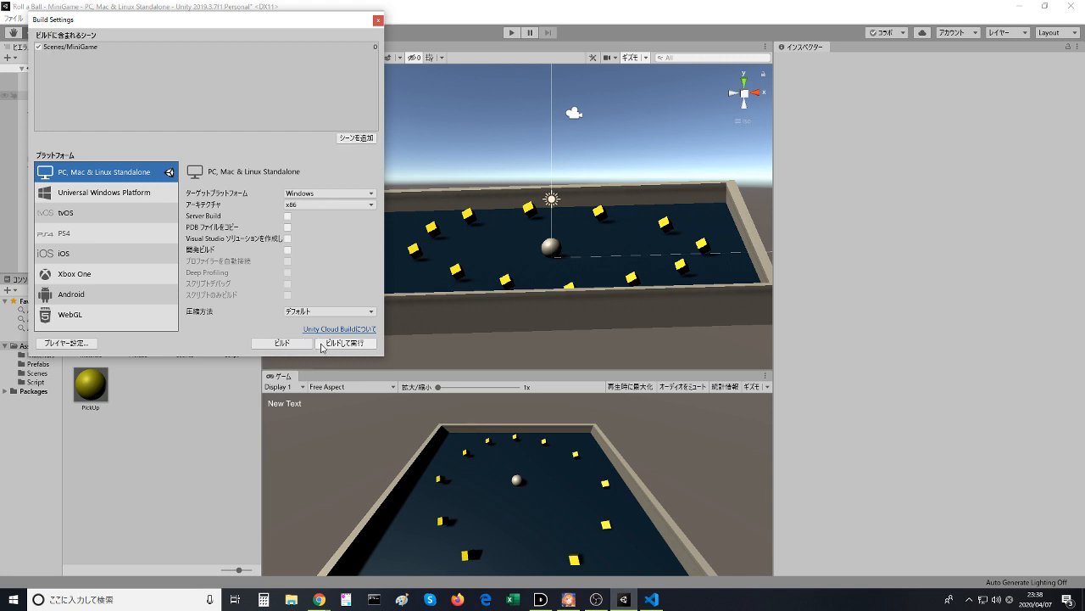
# - Build the game into a new folder named build inside the Roll a Ball project folder
pyautogui.click(283, 343)
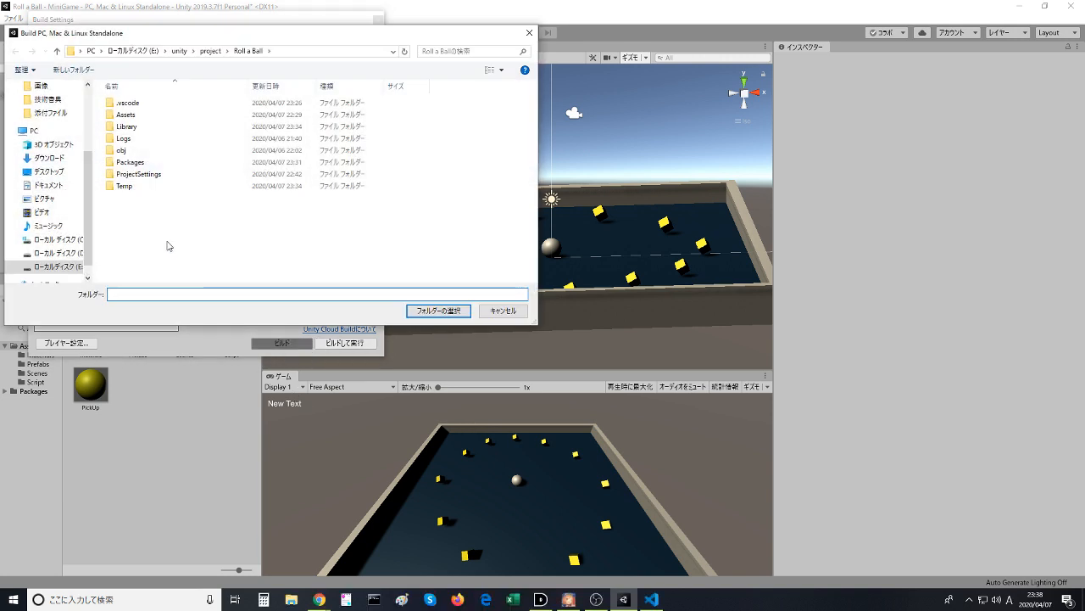
pyautogui.rightClick(167, 246)
pyautogui.rightClick(141, 230)
pyautogui.rightClick(141, 226)
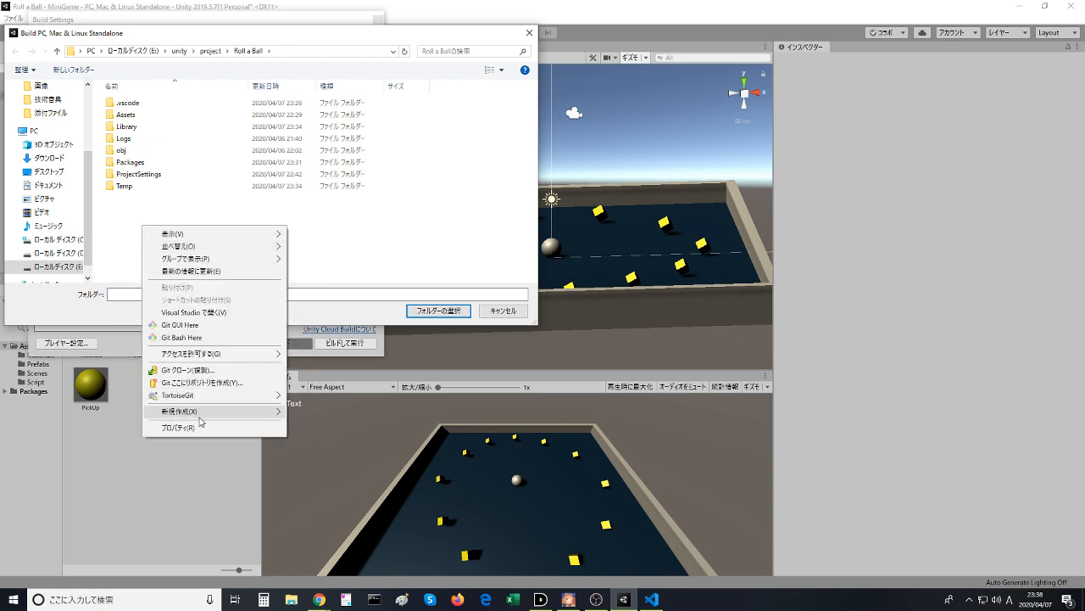
pyautogui.moveTo(200, 415)
pyautogui.click(335, 412)
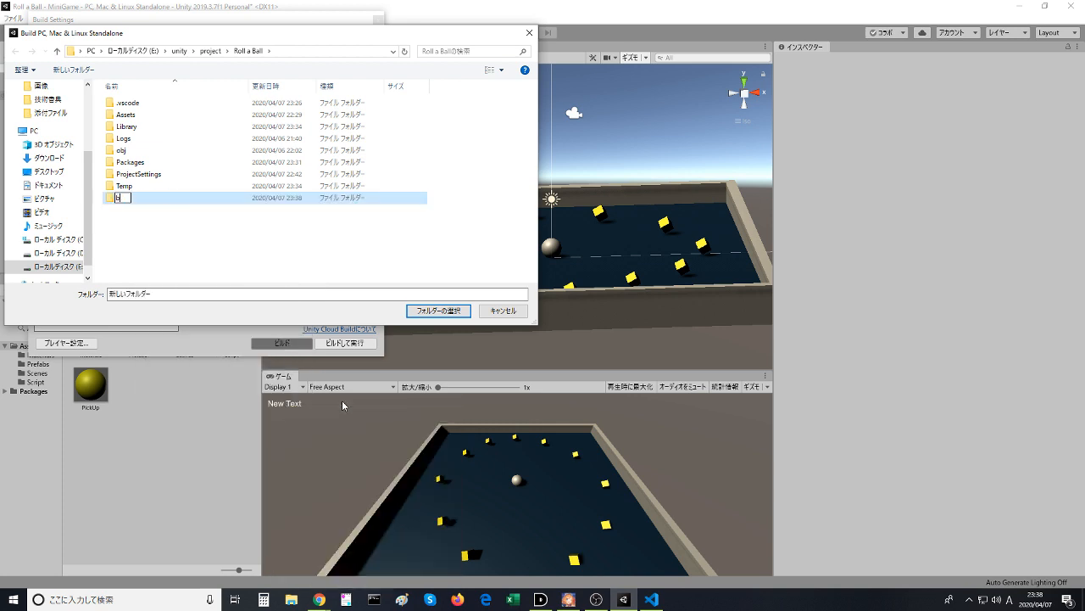
pyautogui.press('Return')
pyautogui.press('Return')
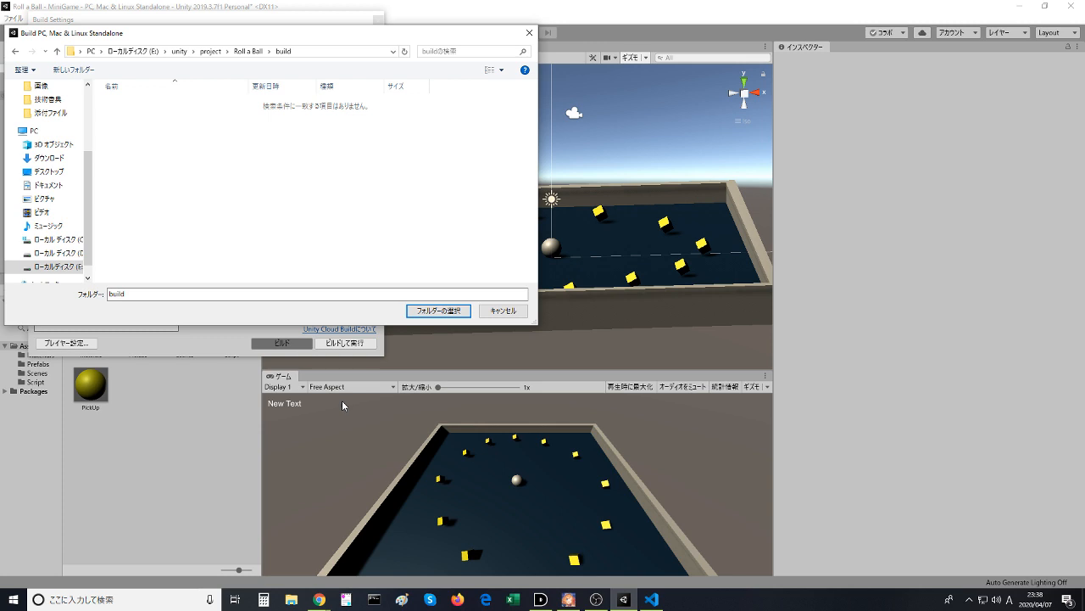
pyautogui.click(458, 310)
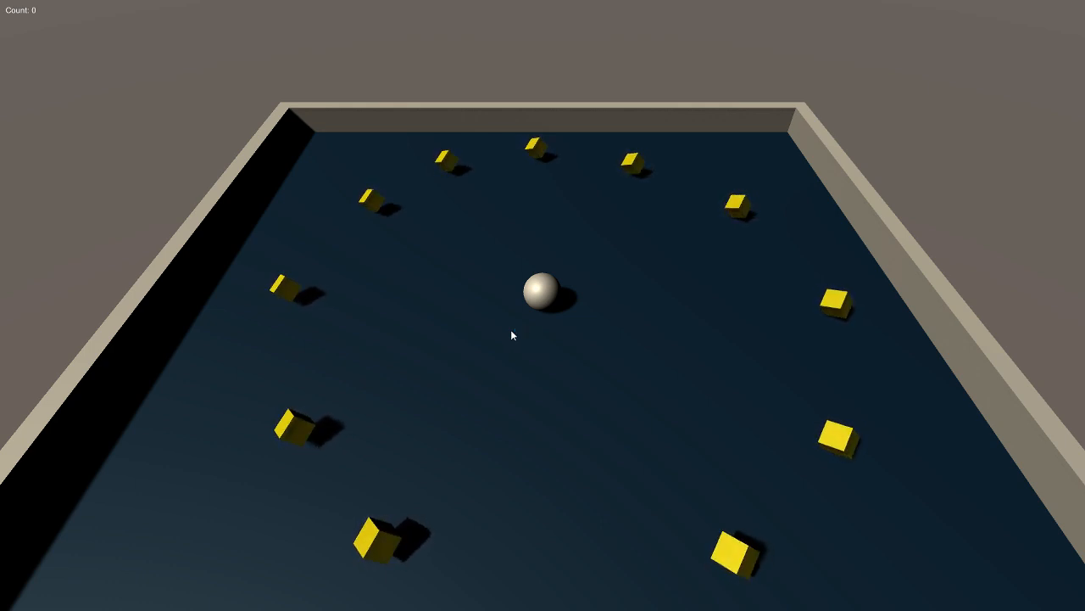
# - Test the built game by rolling the ball around the board until every pickup is collected
pyautogui.press('Down')
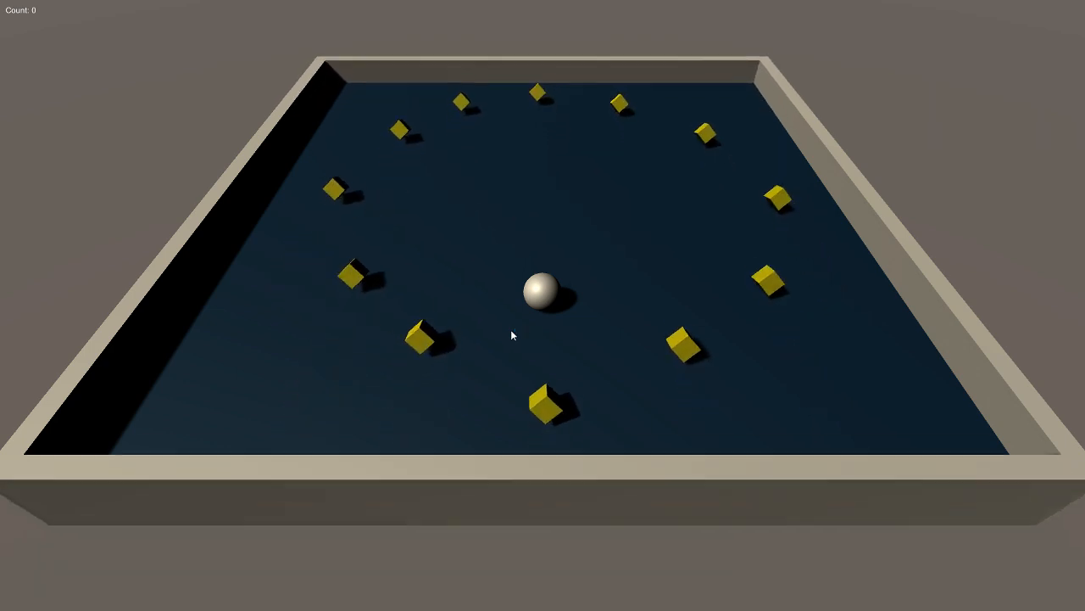
pyautogui.press('Up')
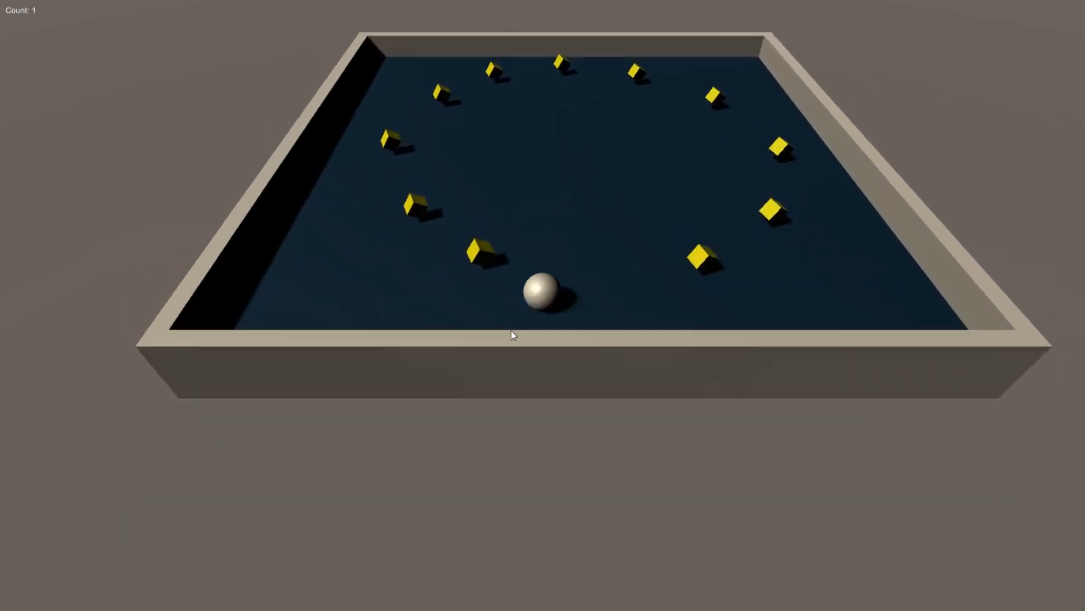
pyautogui.press('Down')
pyautogui.press('Right')
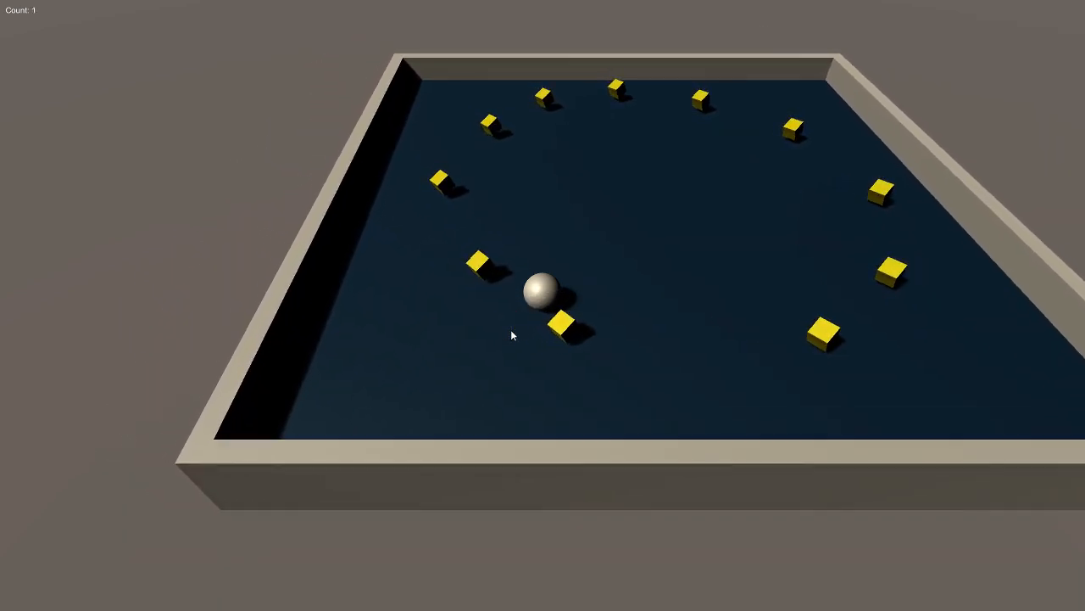
pyautogui.press('Down')
pyautogui.press('Left')
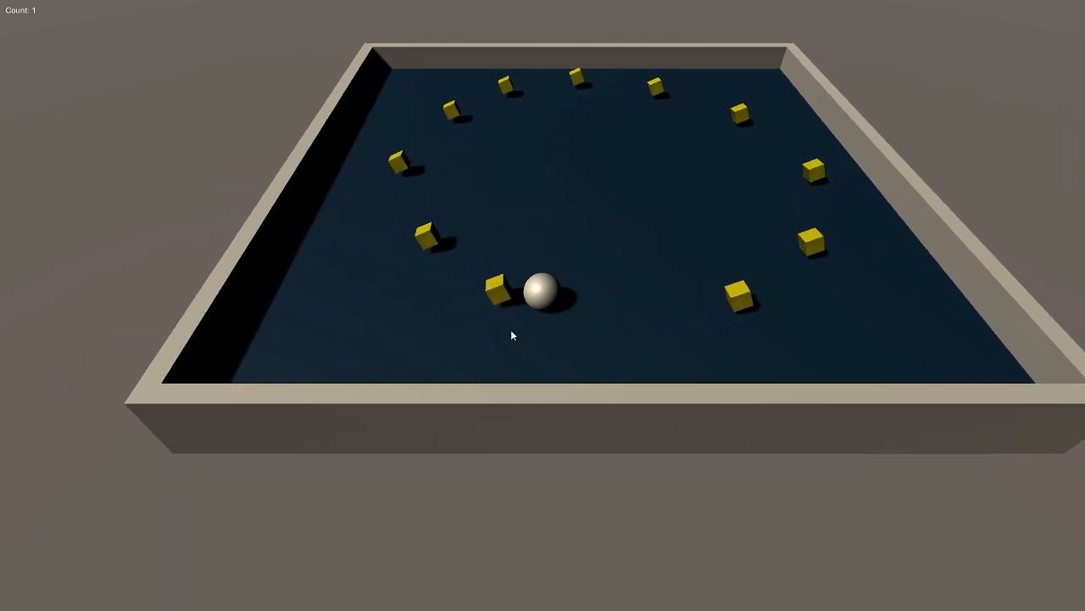
pyautogui.press('Up')
pyautogui.press('Left')
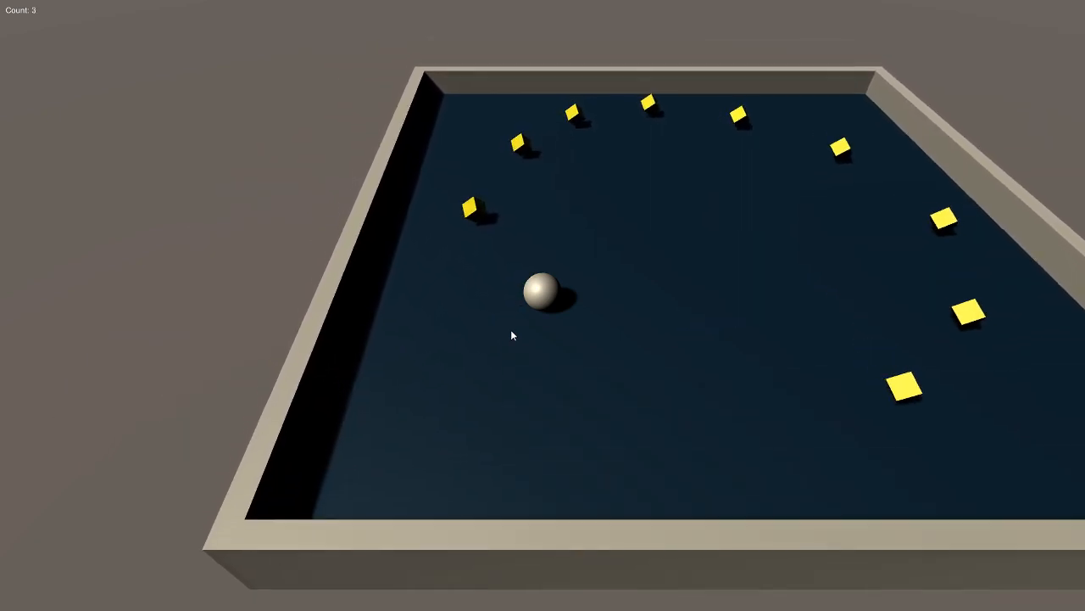
pyautogui.press('Right')
pyautogui.press('Right')
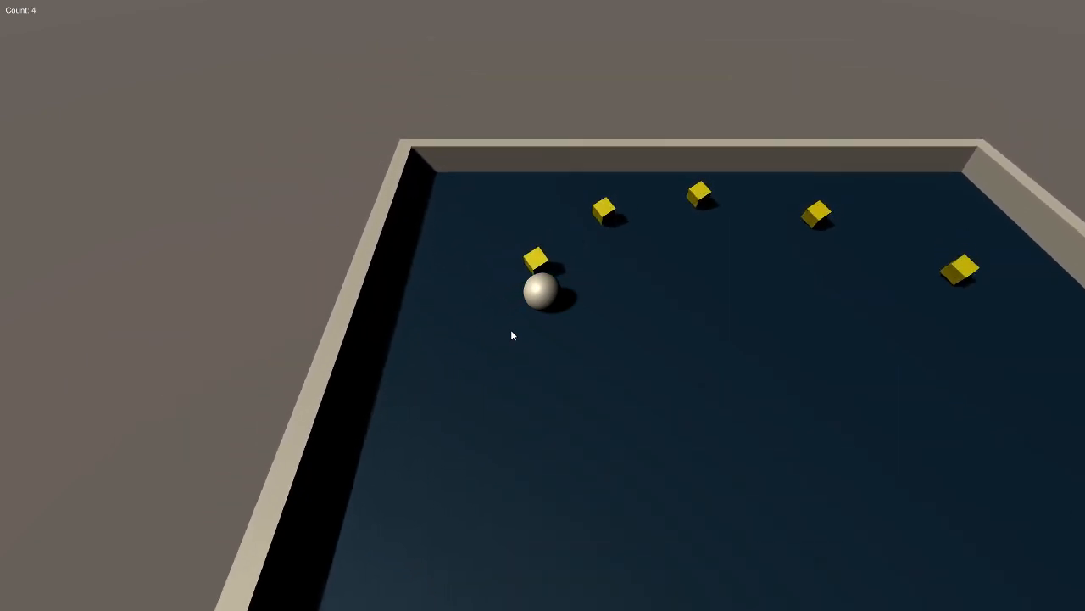
pyautogui.press('Down')
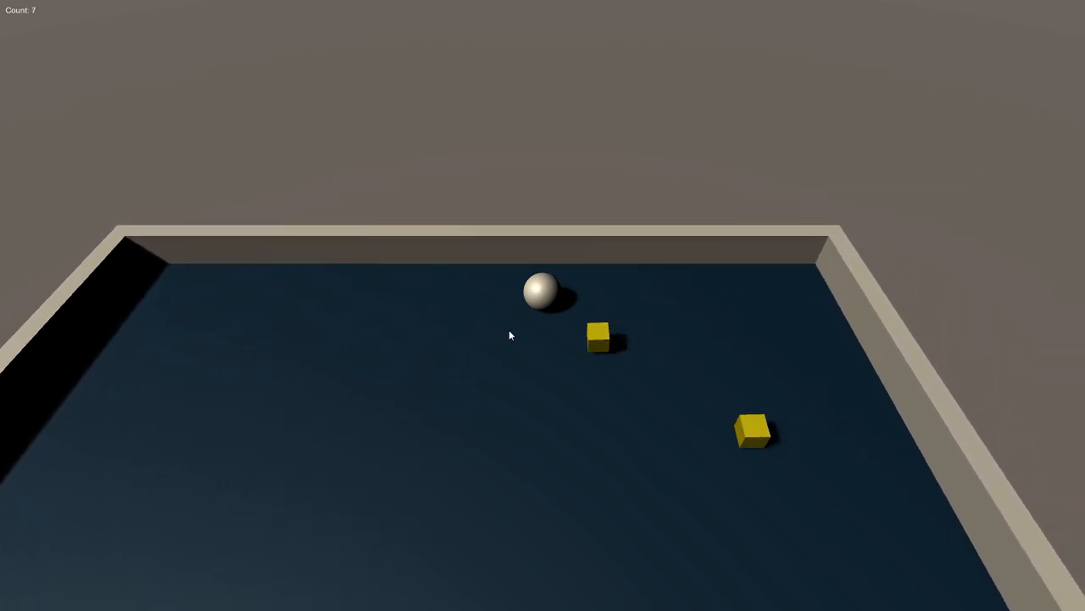
pyautogui.press('Left')
pyautogui.press('Down')
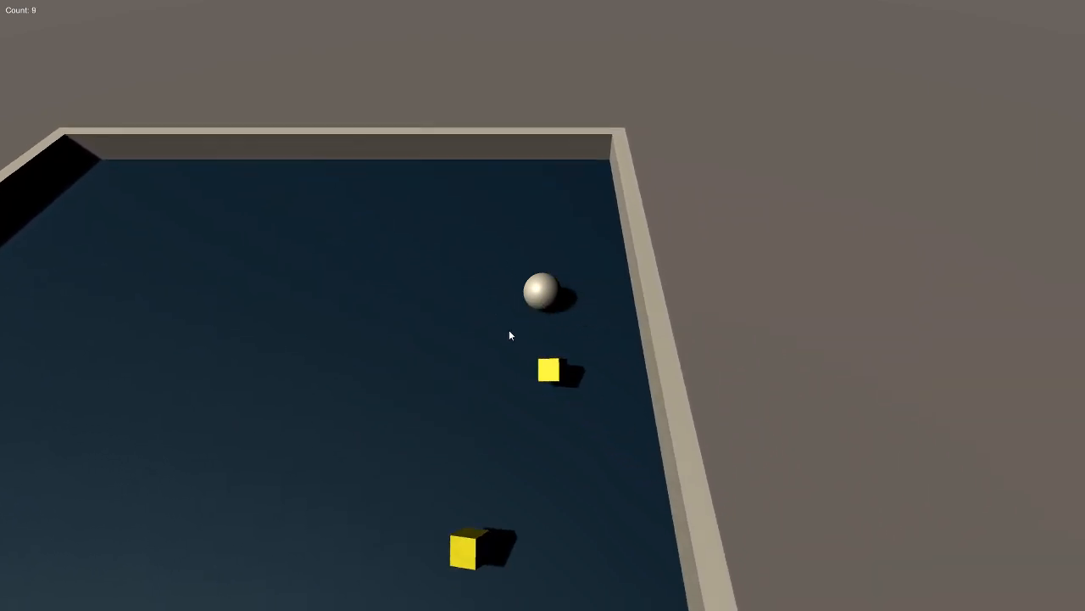
pyautogui.press('Left')
pyautogui.press('Right')
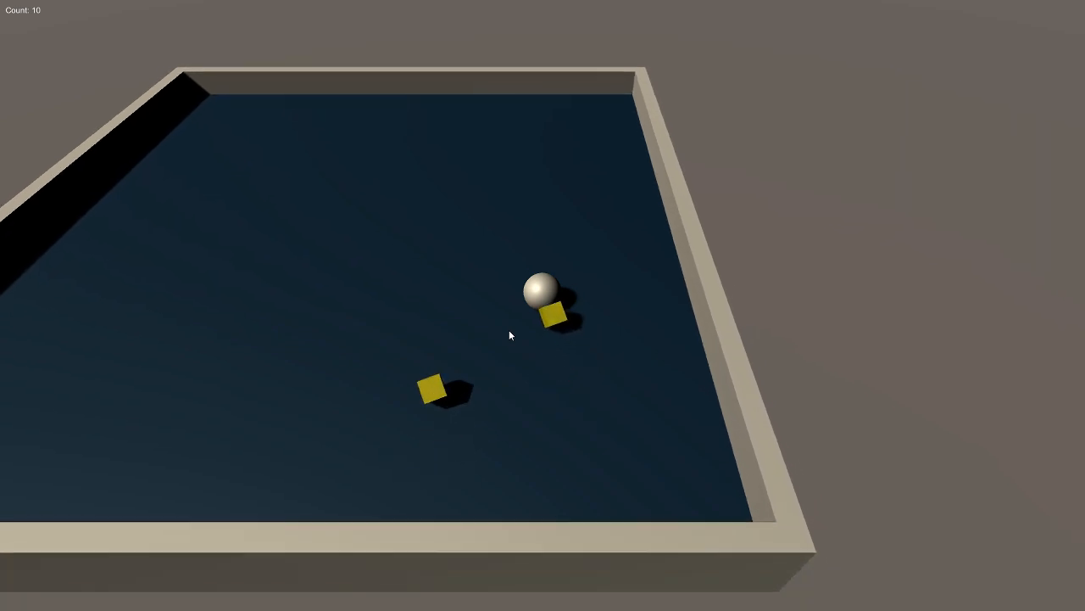
pyautogui.press('Left')
pyautogui.press('Up')
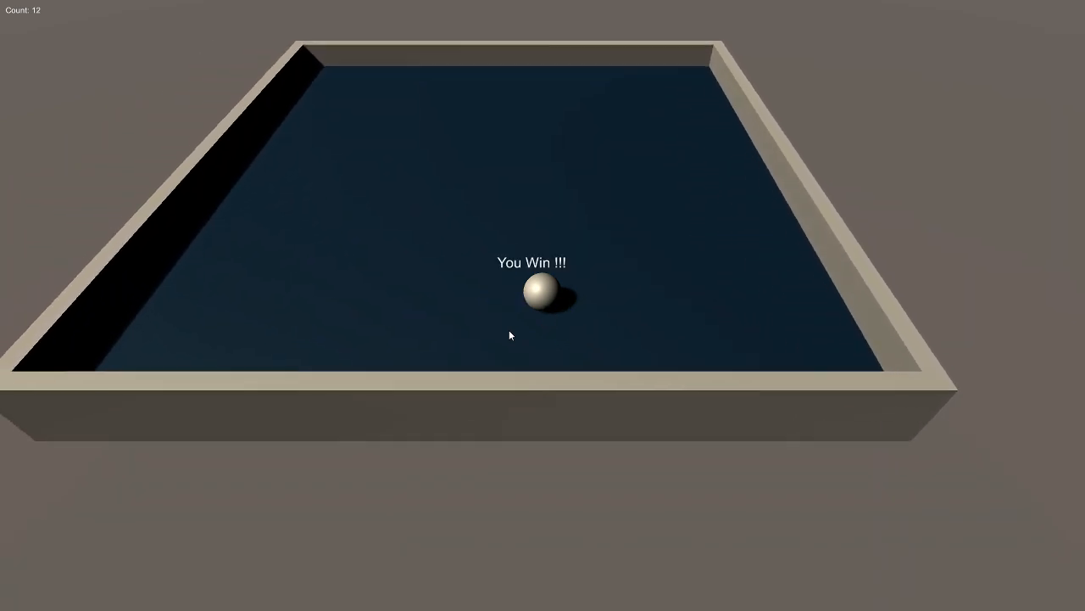
# - Keep rolling the ball against the walls and corners of the emptied board to check its movement after winning
pyautogui.press('Right')
pyautogui.press('Down')
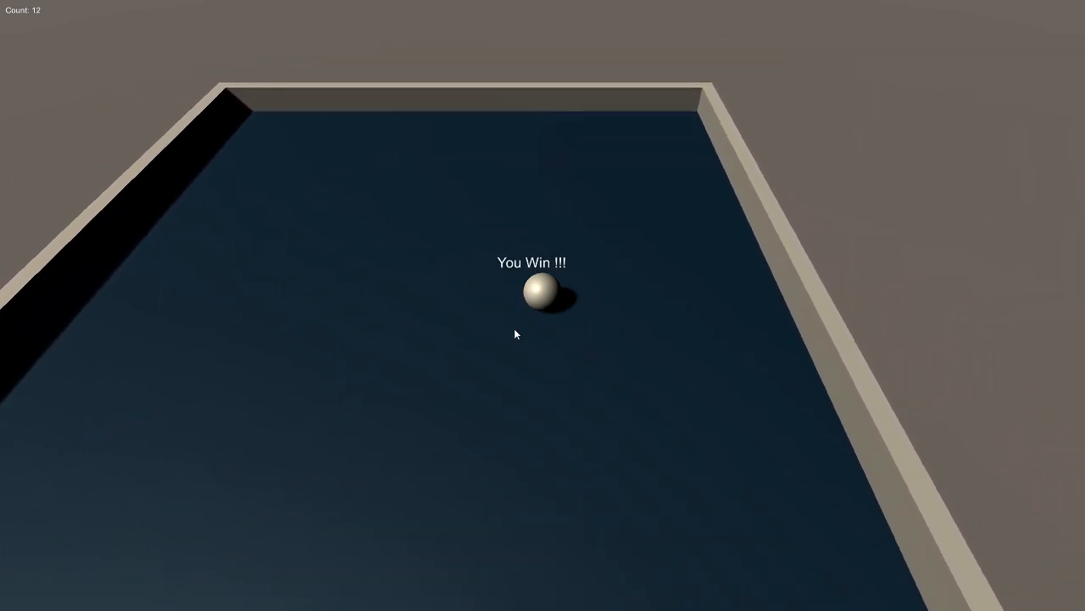
pyautogui.press('Left')
pyautogui.press('Up')
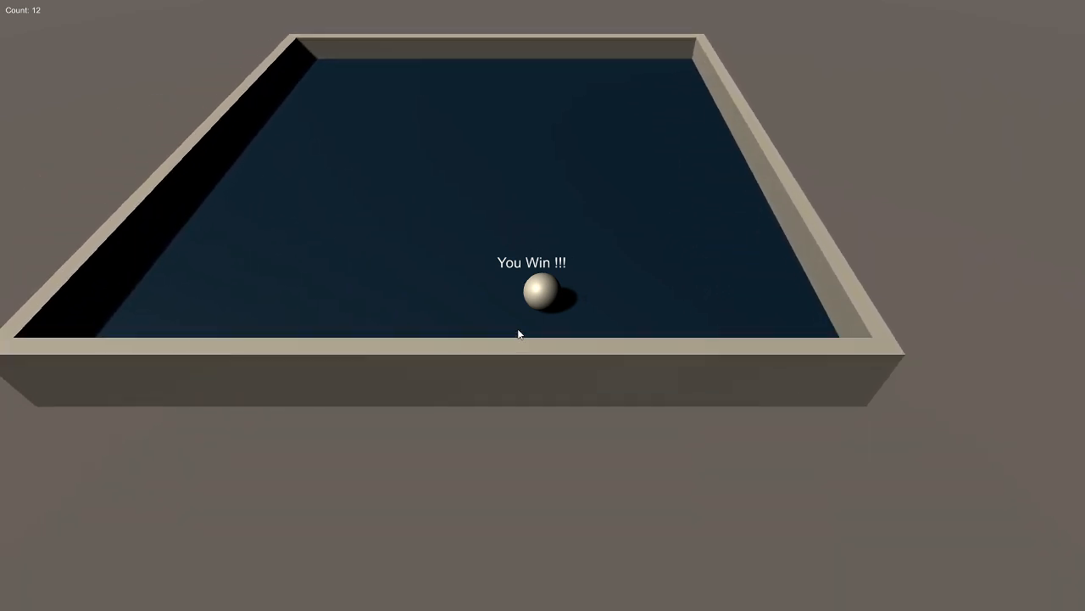
pyautogui.press('Right')
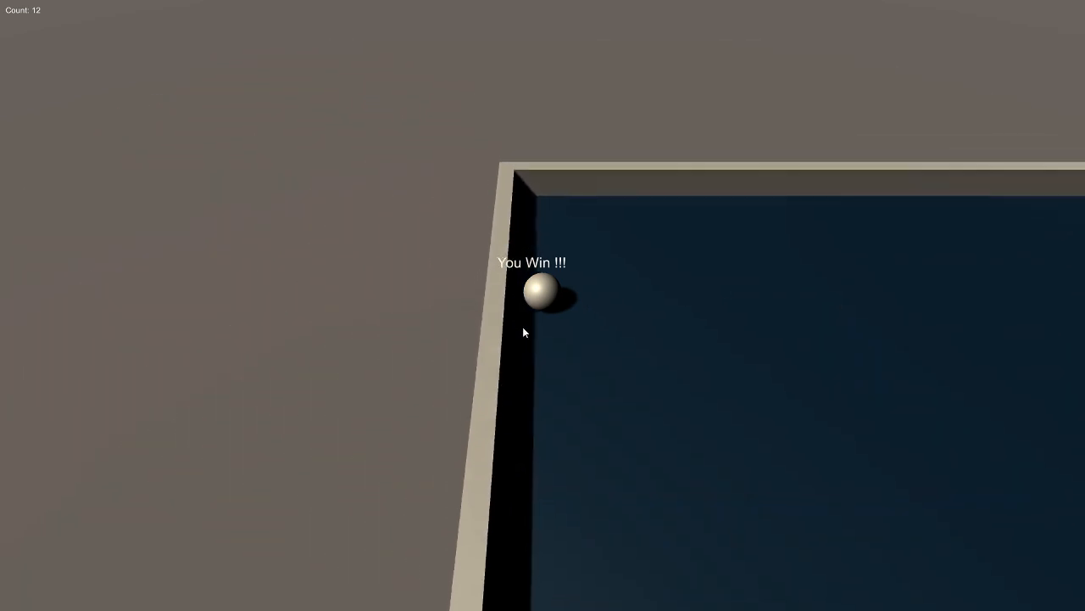
pyautogui.press('Down')
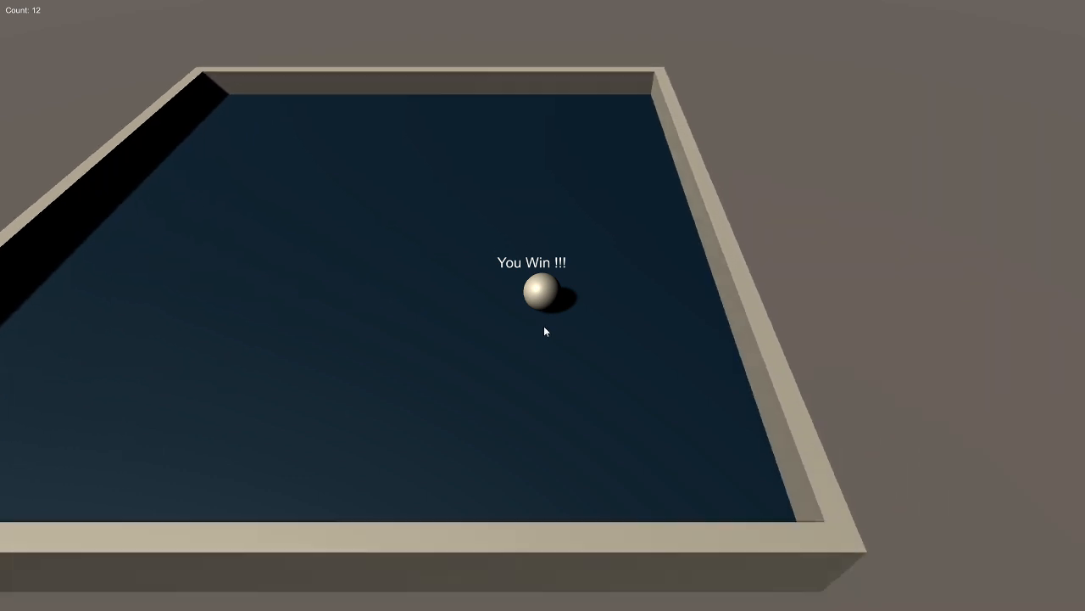
pyautogui.press('Up')
pyautogui.press('Left')
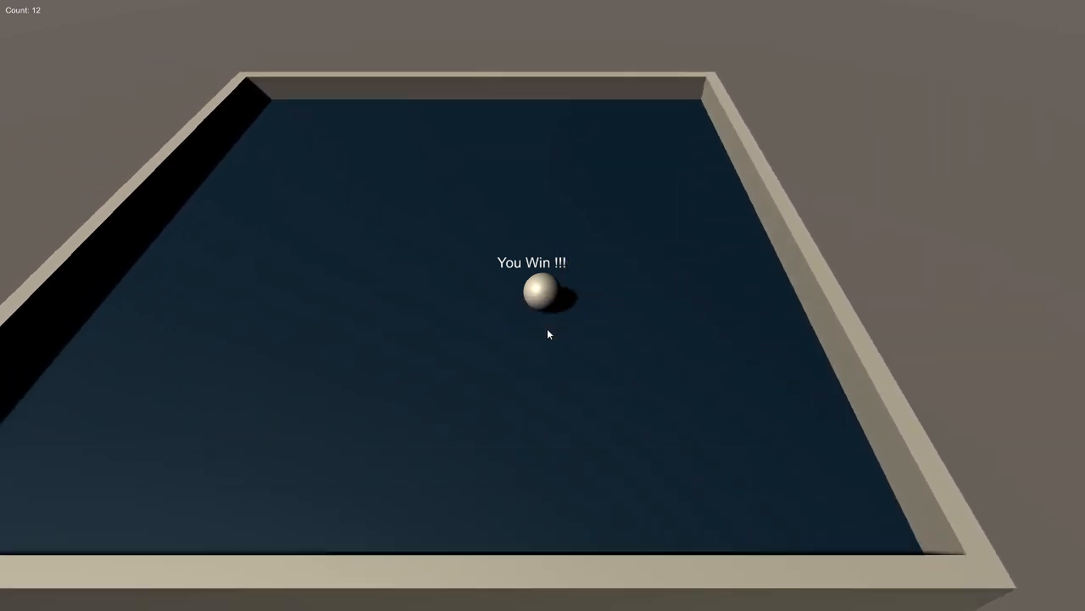
pyautogui.press('Right')
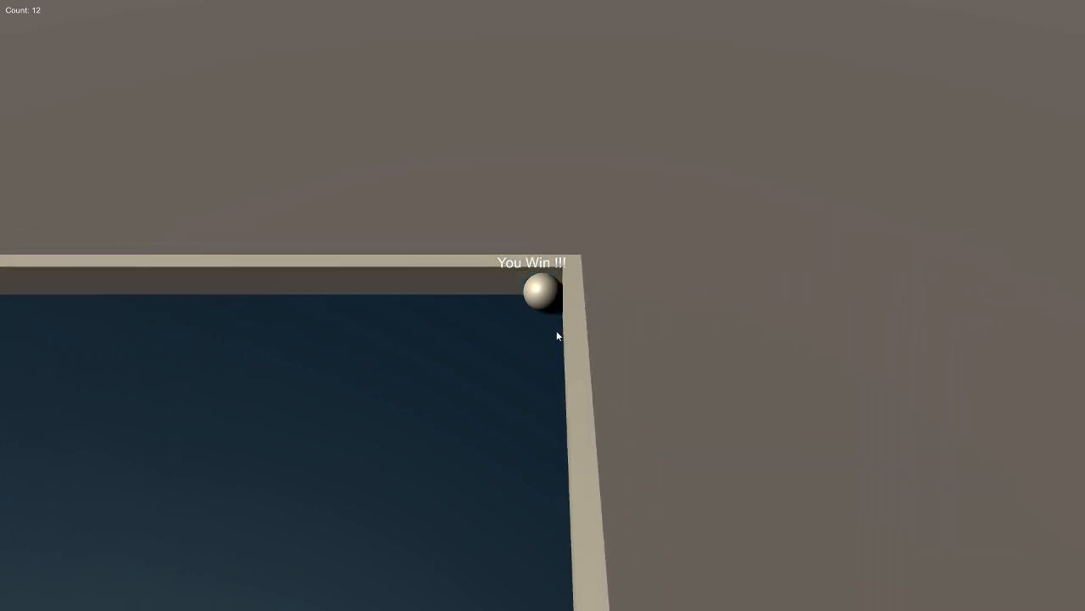
pyautogui.press('Down')
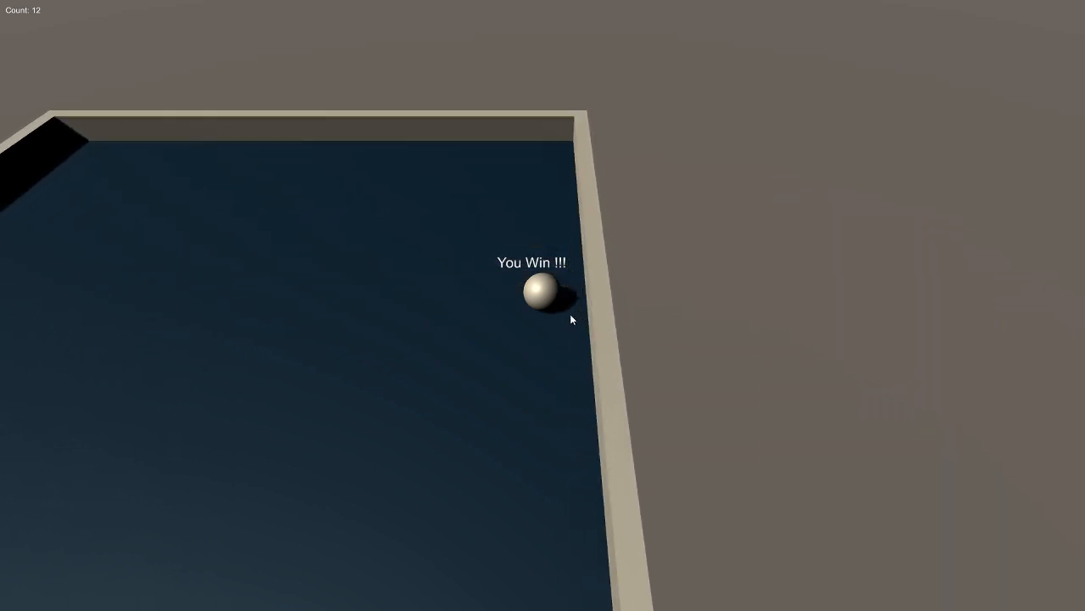
pyautogui.press('Left')
pyautogui.press('Up')
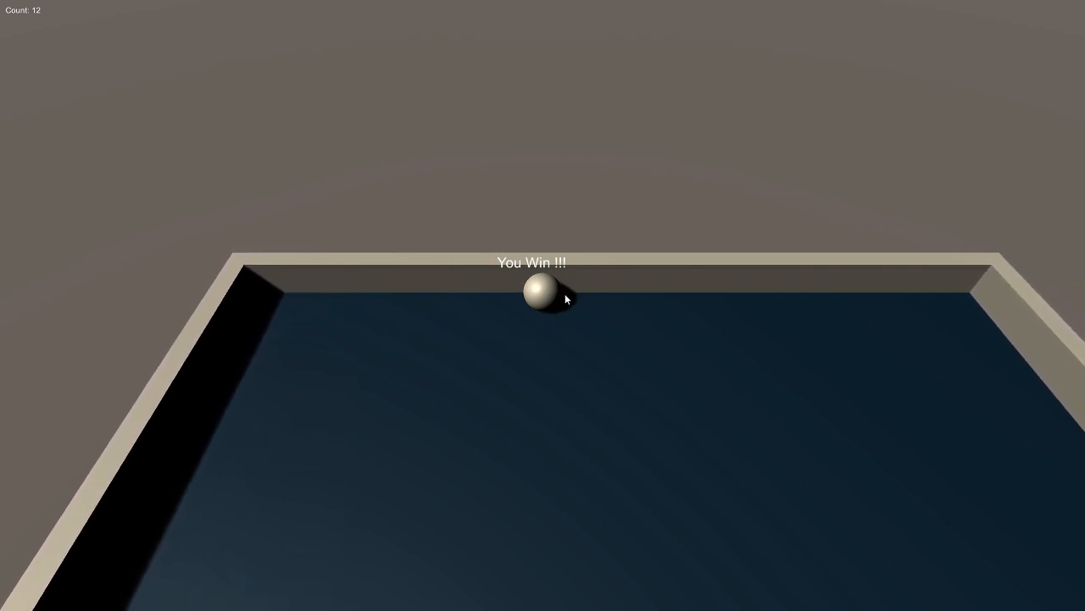
pyautogui.press('Down')
pyautogui.press('Right')
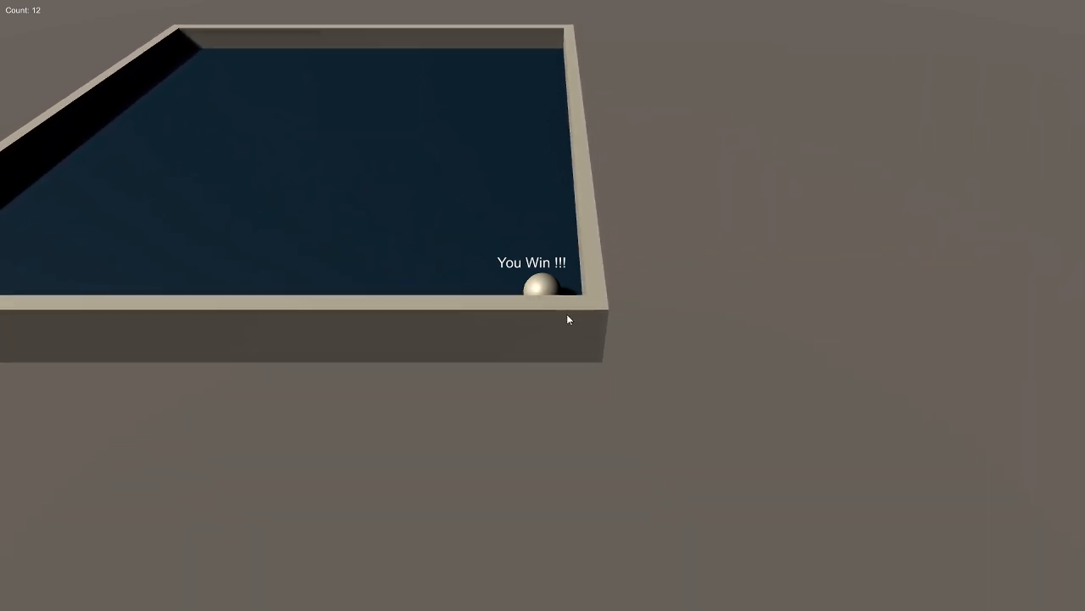
# - Close the full-screen standalone game and return to the desktop windows
pyautogui.press('super')
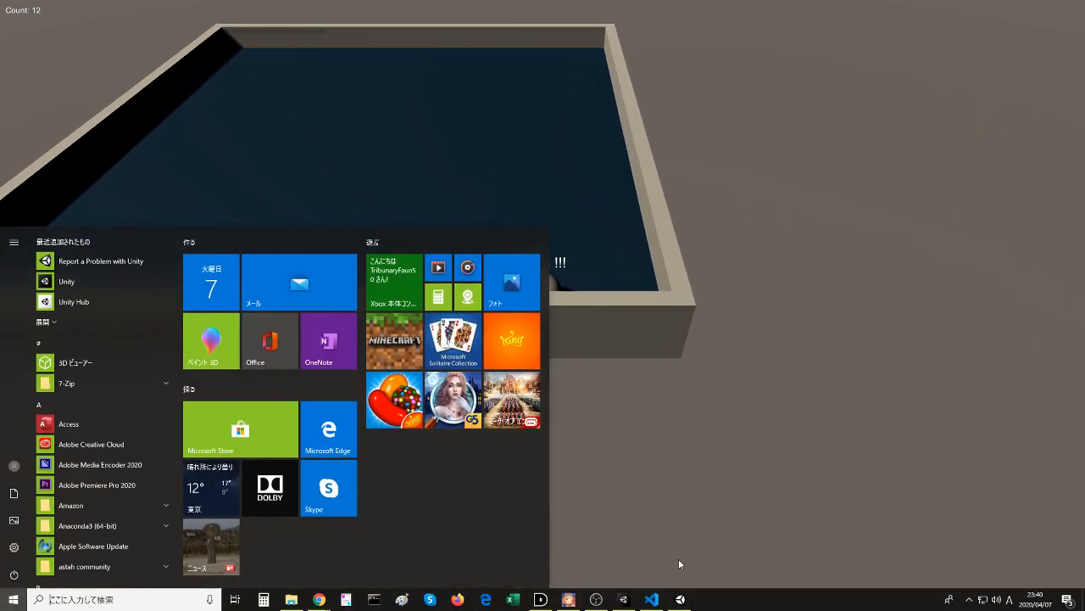
pyautogui.rightClick(680, 599)
pyautogui.click(684, 581)
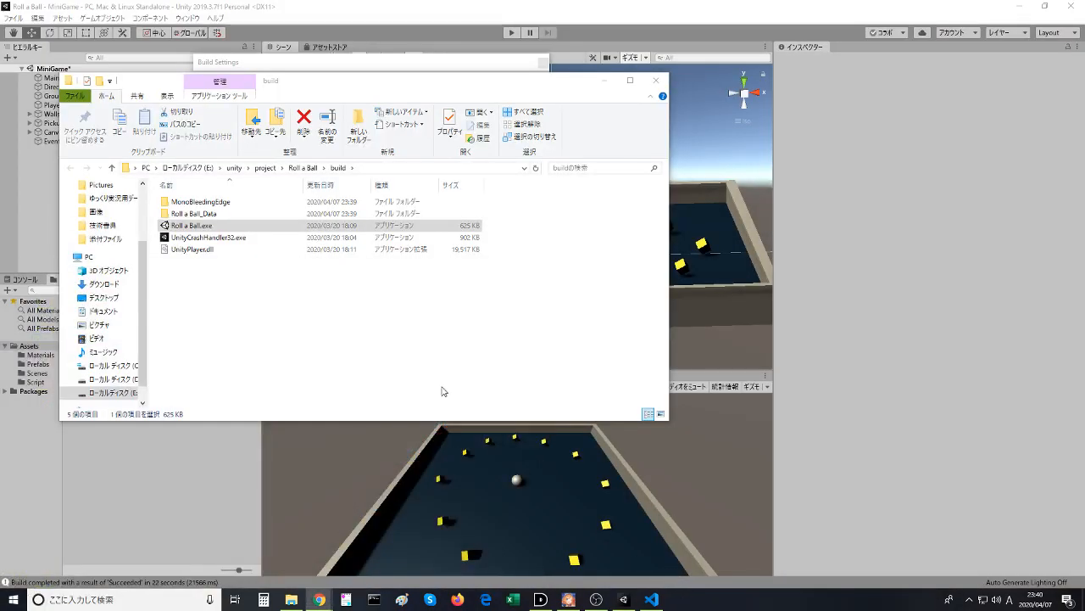
pyautogui.click(217, 451)
pyautogui.hotkey('alt', 'Tab')
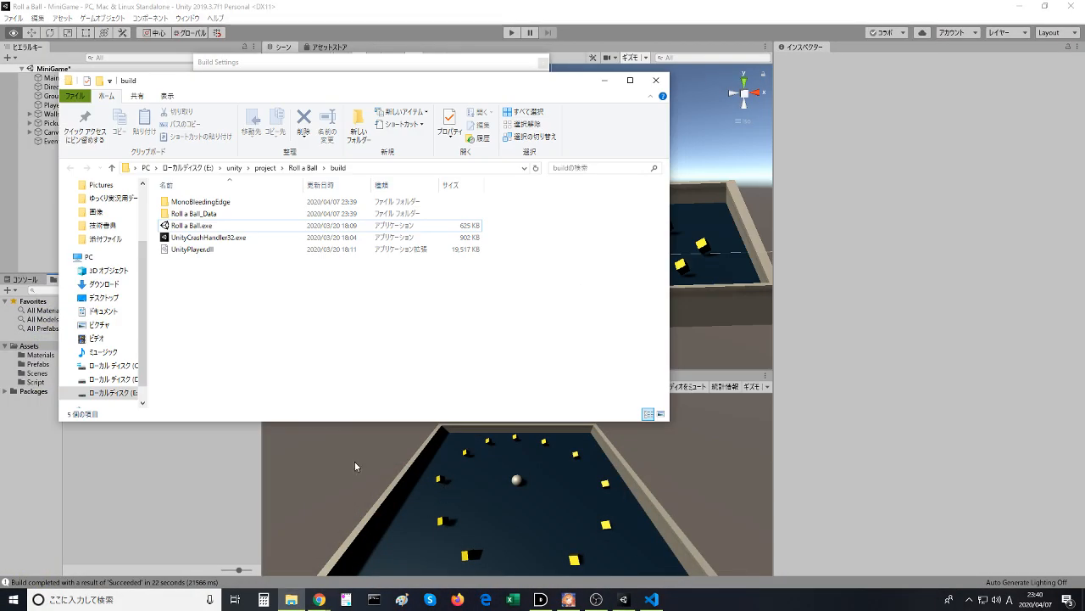
# - Switch to the Unity Learn page in Chrome, resume the Building the Game video, bring up Visual Studio Code beside it and skip ahead
pyautogui.moveTo(319, 599)
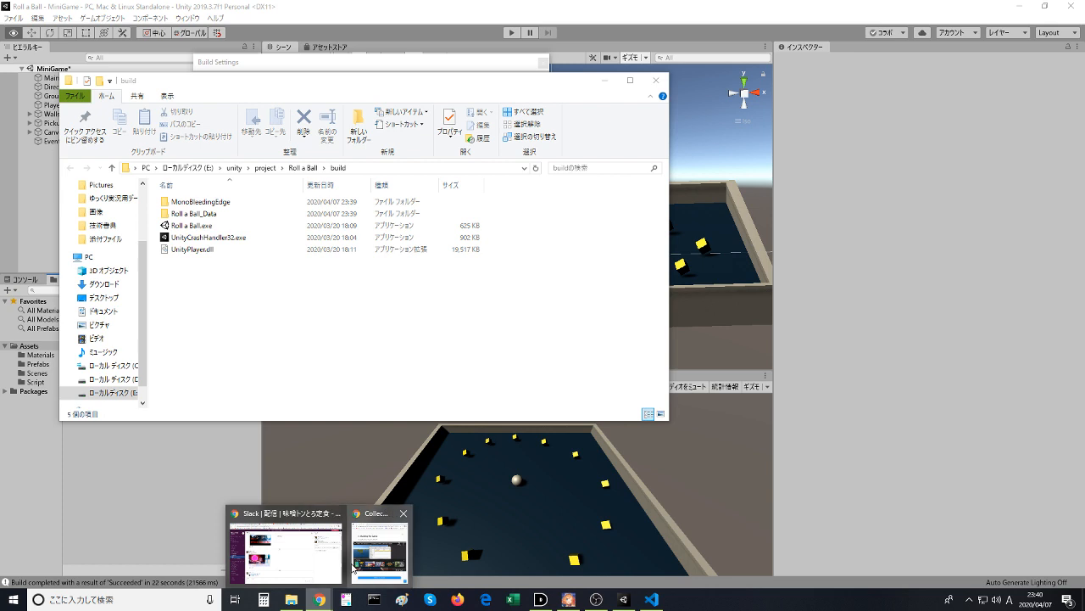
pyautogui.click(394, 547)
pyautogui.click(500, 390)
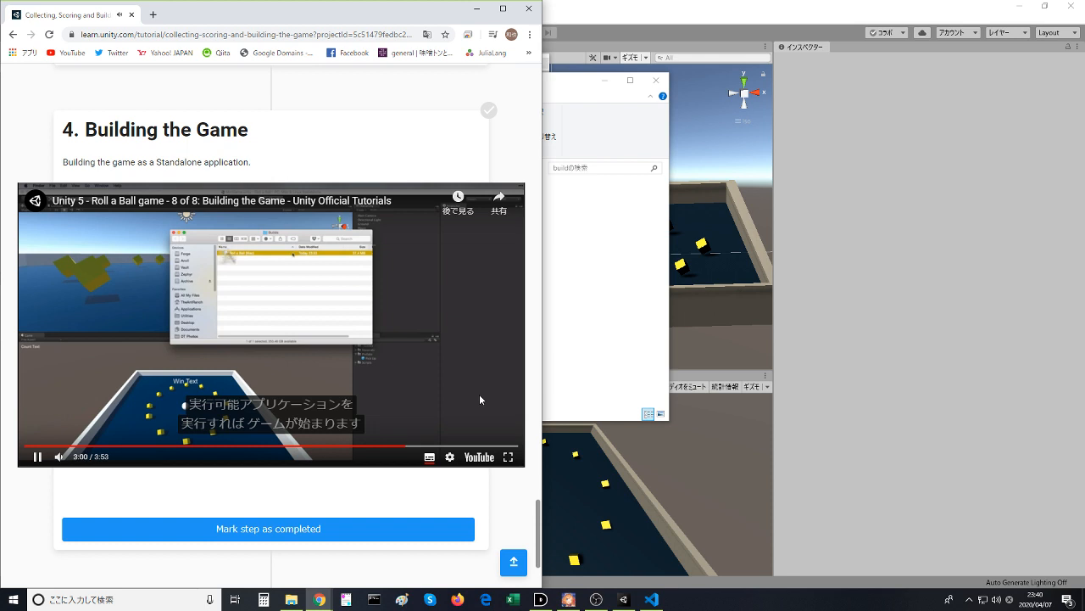
pyautogui.click(651, 599)
pyautogui.moveTo(627, 599)
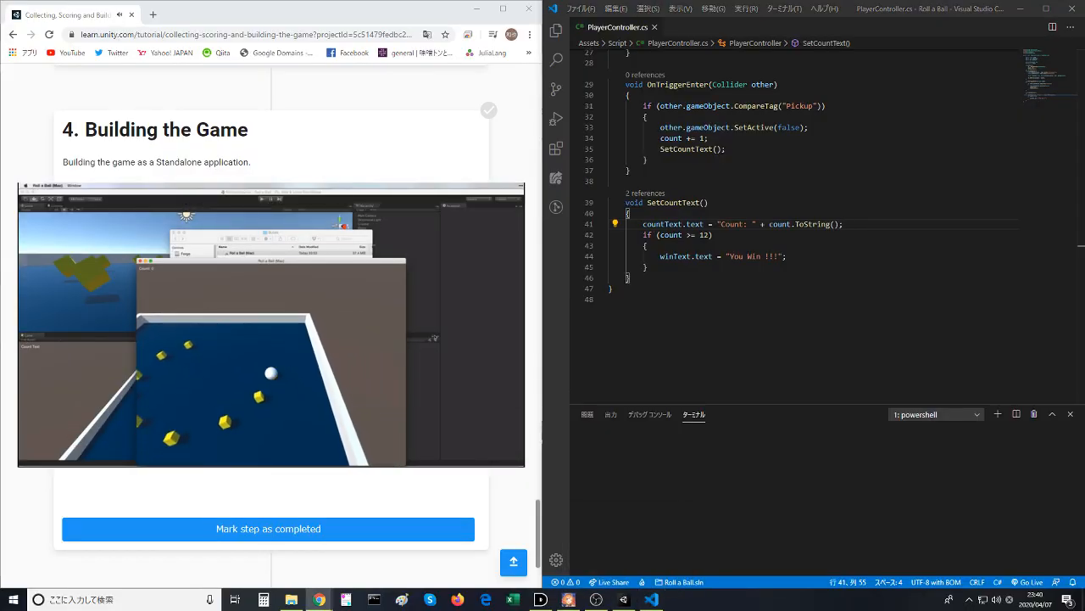
pyautogui.moveTo(286, 308)
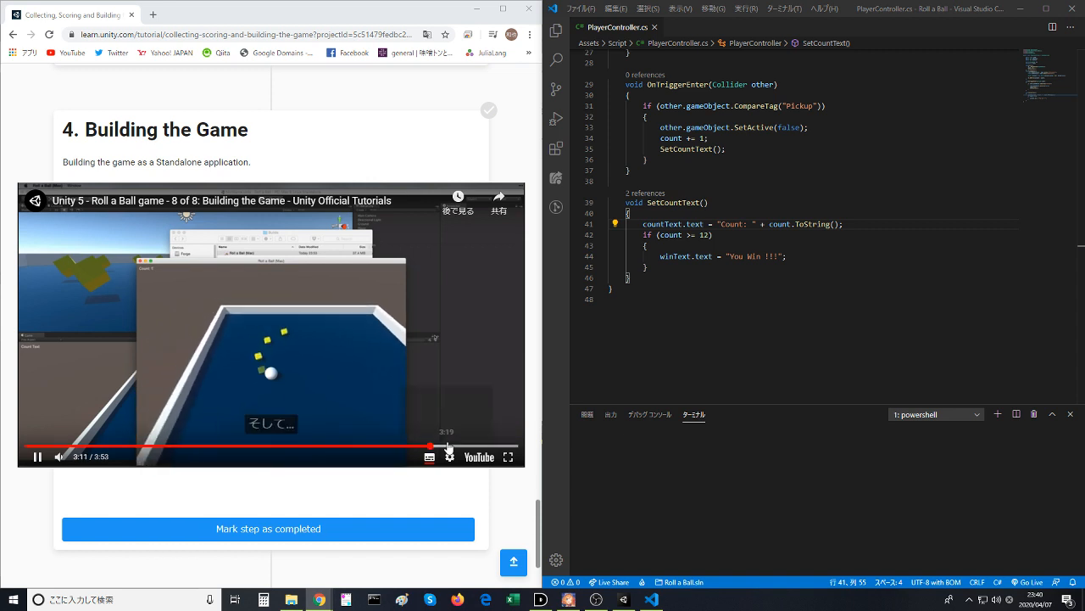
pyautogui.click(449, 445)
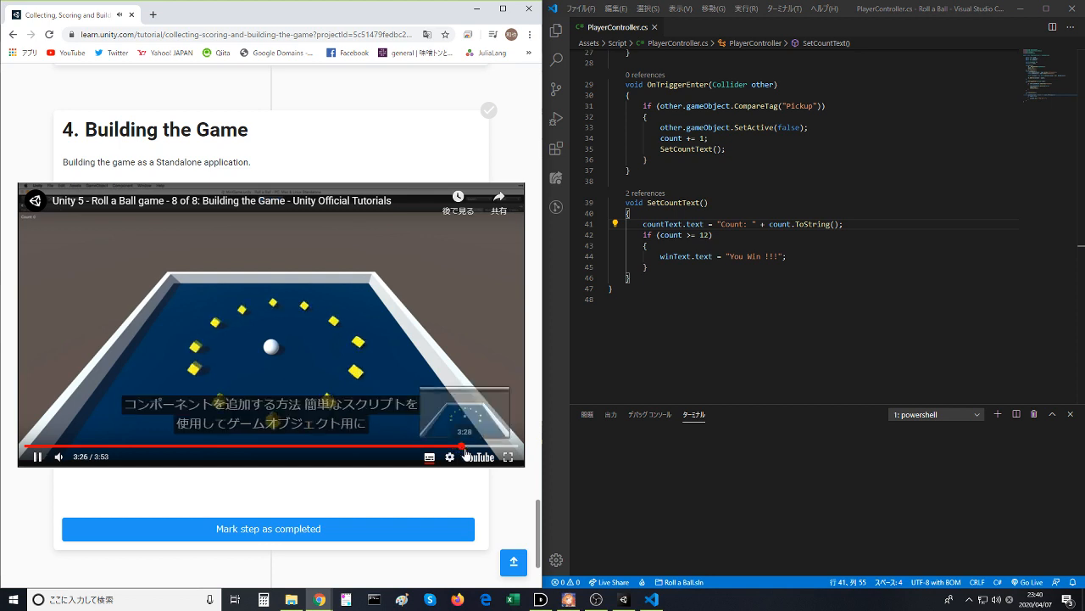
# - Open the Building the Game video on YouTube, skip to its end and close that page
pyautogui.click(473, 455)
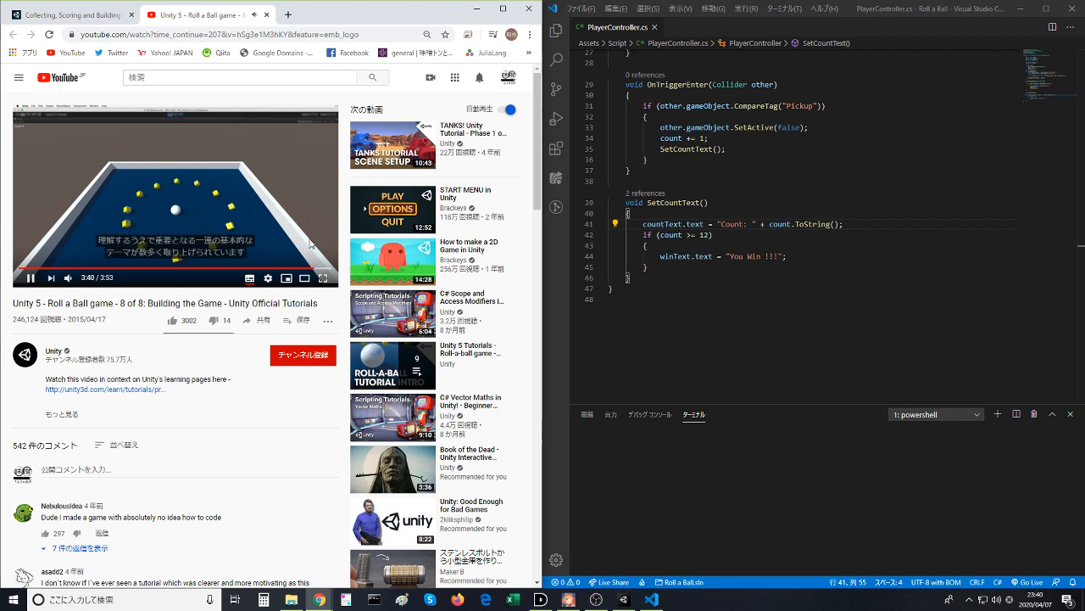
pyautogui.click(330, 269)
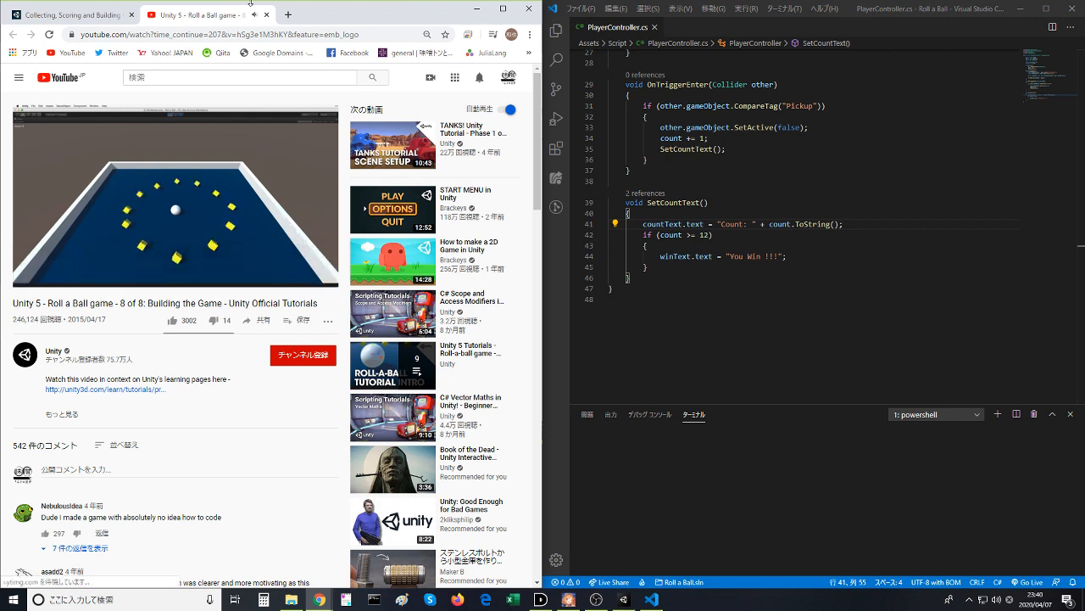
pyautogui.click(267, 15)
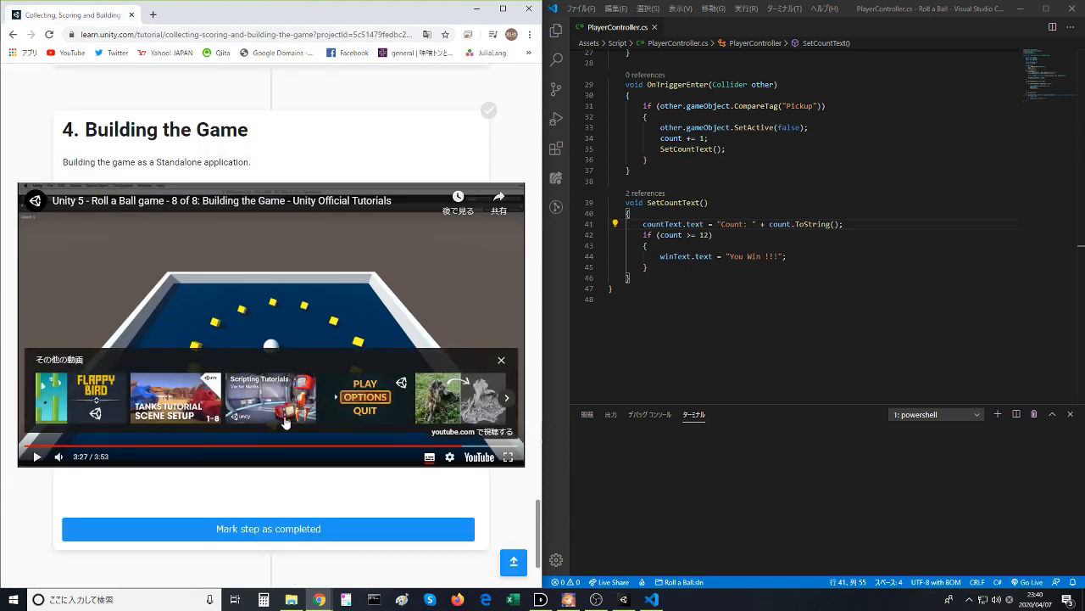
# - Mark the Building the Game step as completed on the tutorial page
pyautogui.click(294, 536)
pyautogui.scroll(-2, 290, 544)
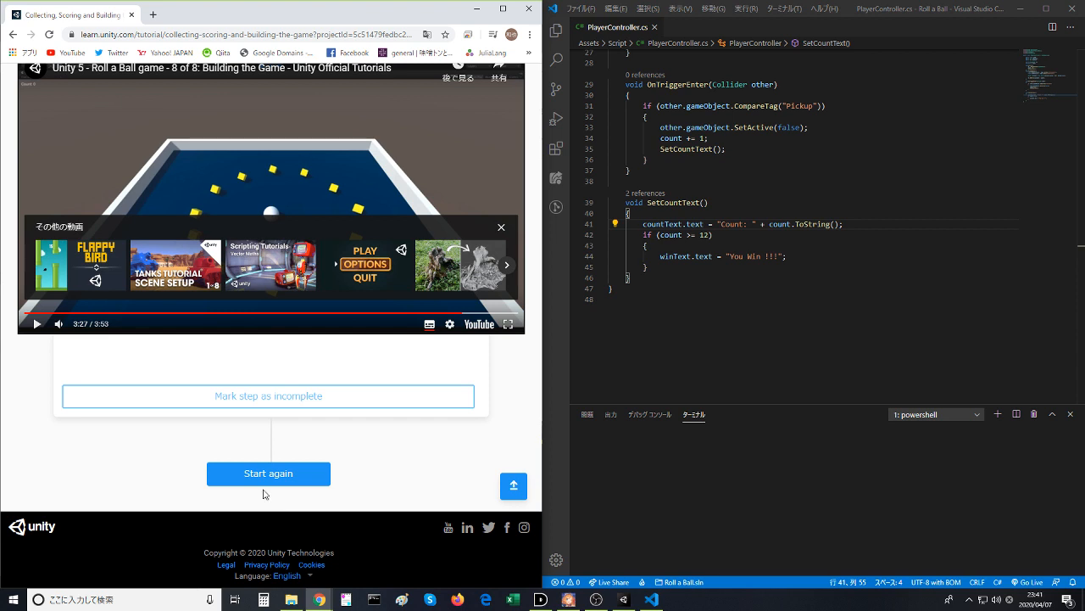
# - Delete the using lines for System.Collections and System.Collections.Generic at the start of PlayerController.cs
pyautogui.scroll(9, 814, 100)
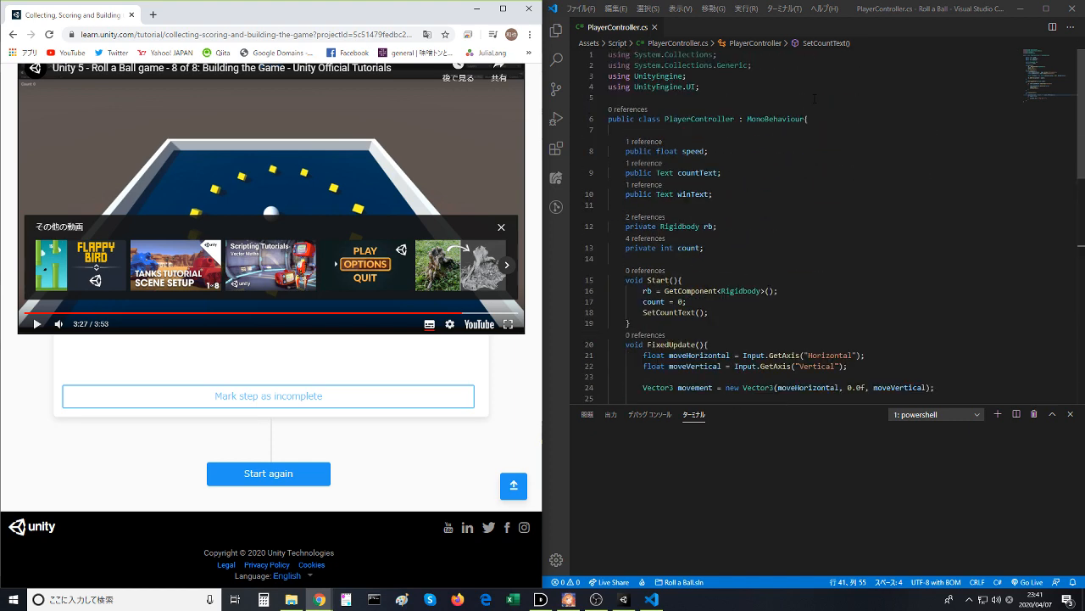
pyautogui.hotkey('ctrl', 's')
pyautogui.click(802, 139)
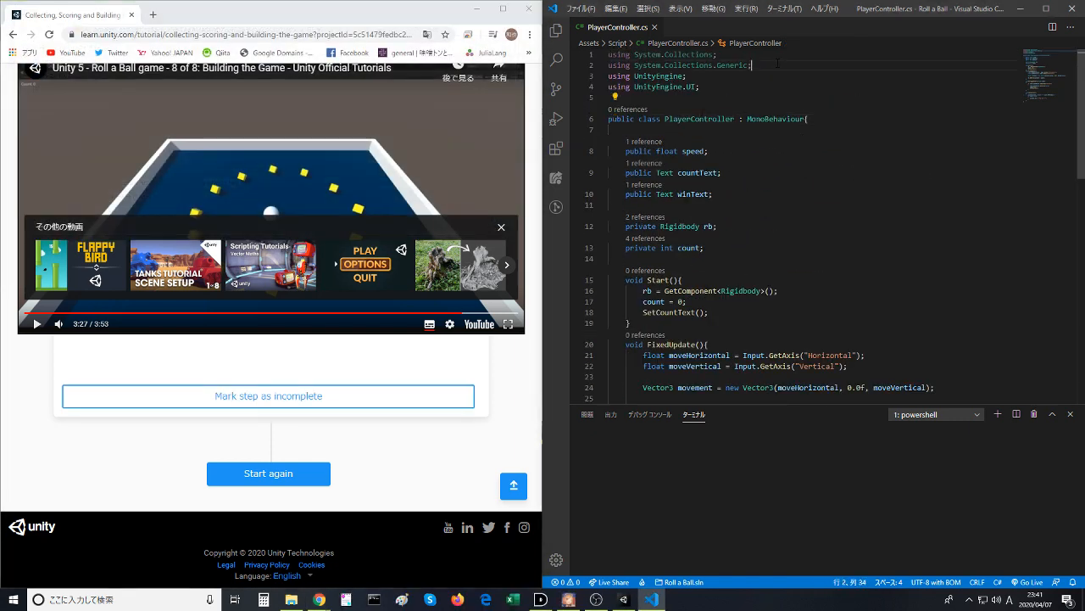
pyautogui.moveTo(608, 76); pyautogui.dragTo(482, 7)
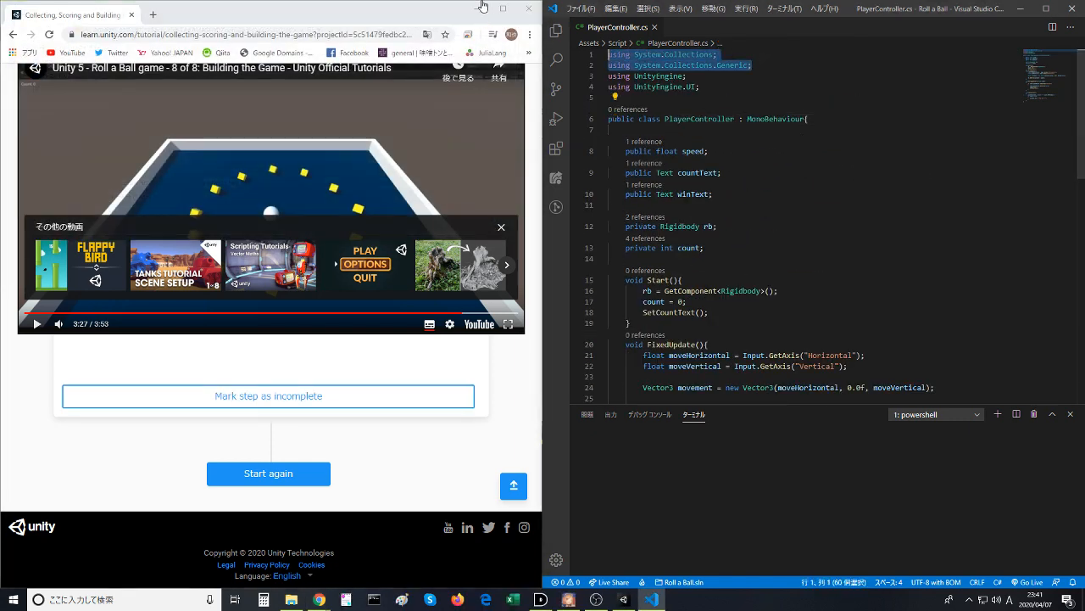
pyautogui.press('BackSpace')
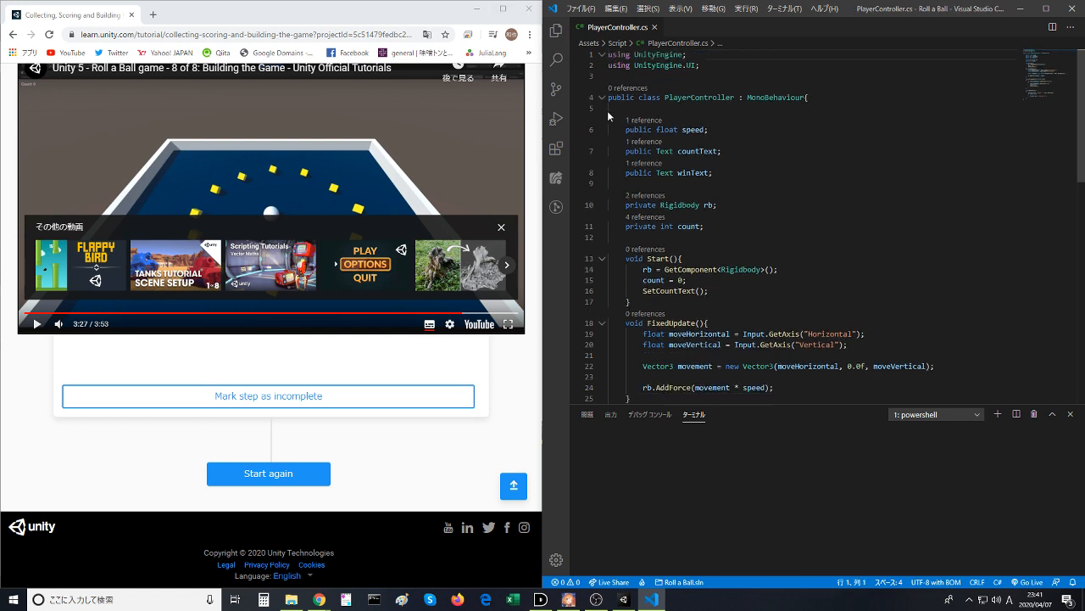
# - Peek at the reference to the speed variable in PlayerController.cs and close the peek view
pyautogui.click(644, 120)
pyautogui.click(977, 81)
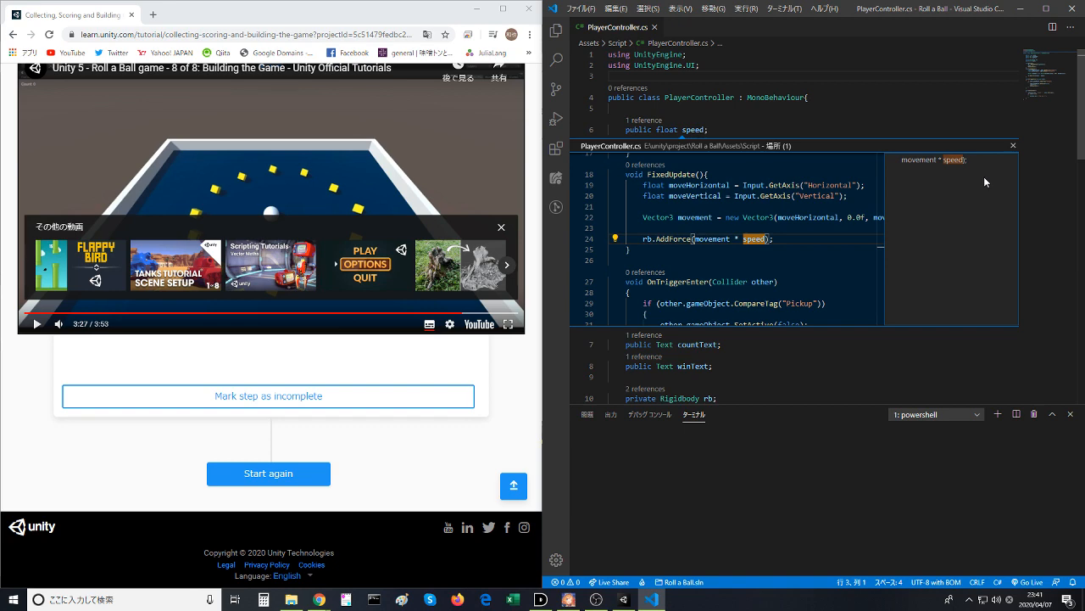
pyautogui.click(1013, 145)
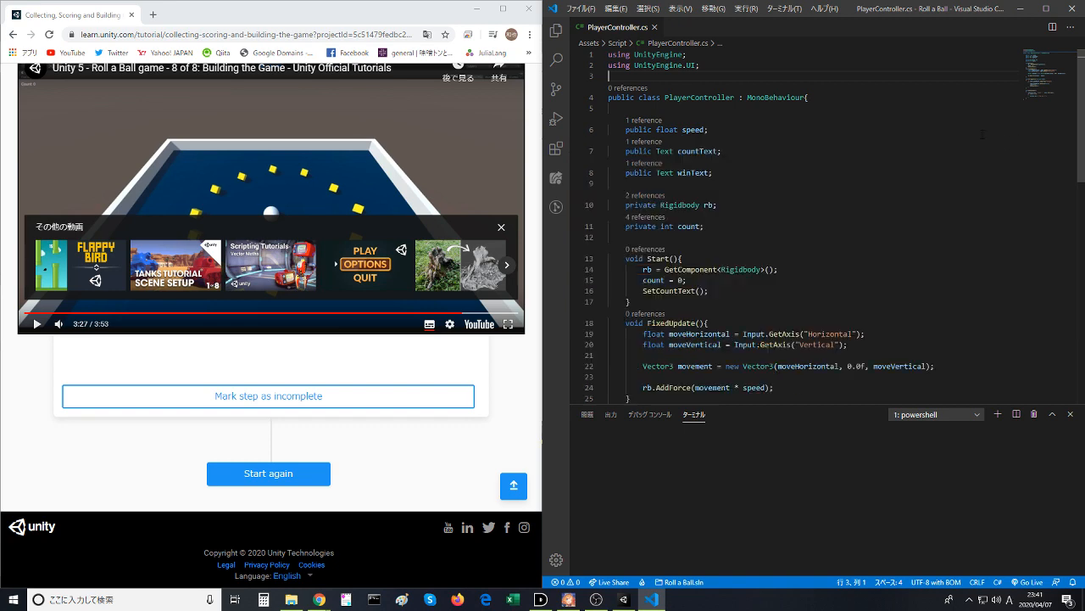
# - Close Visual Studio Code, switch to the Unity editor and close the Build Settings window
pyautogui.click(1073, 8)
pyautogui.click(775, 272)
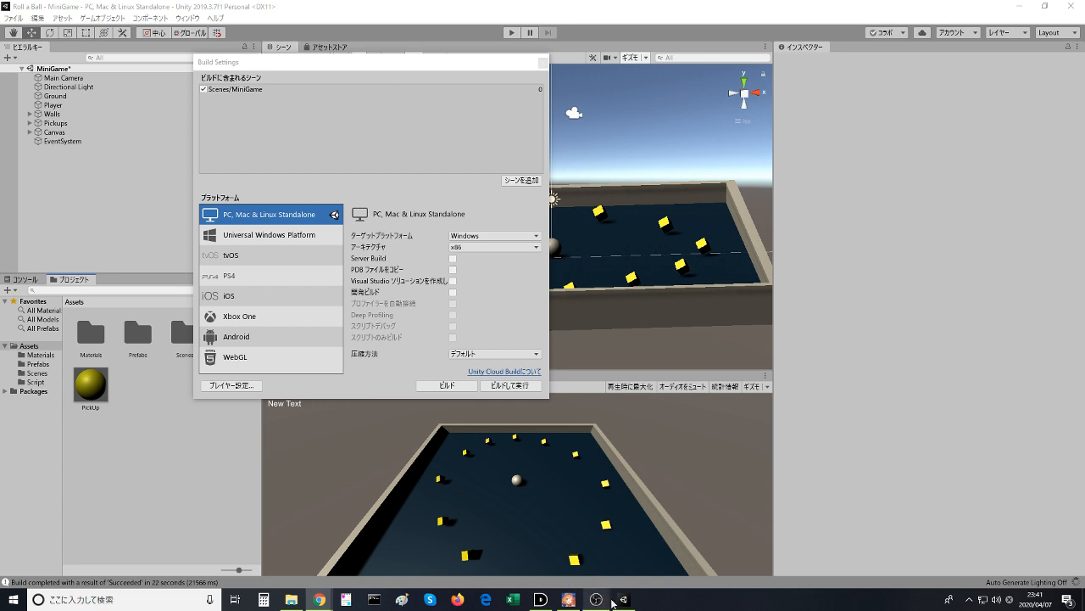
pyautogui.click(623, 602)
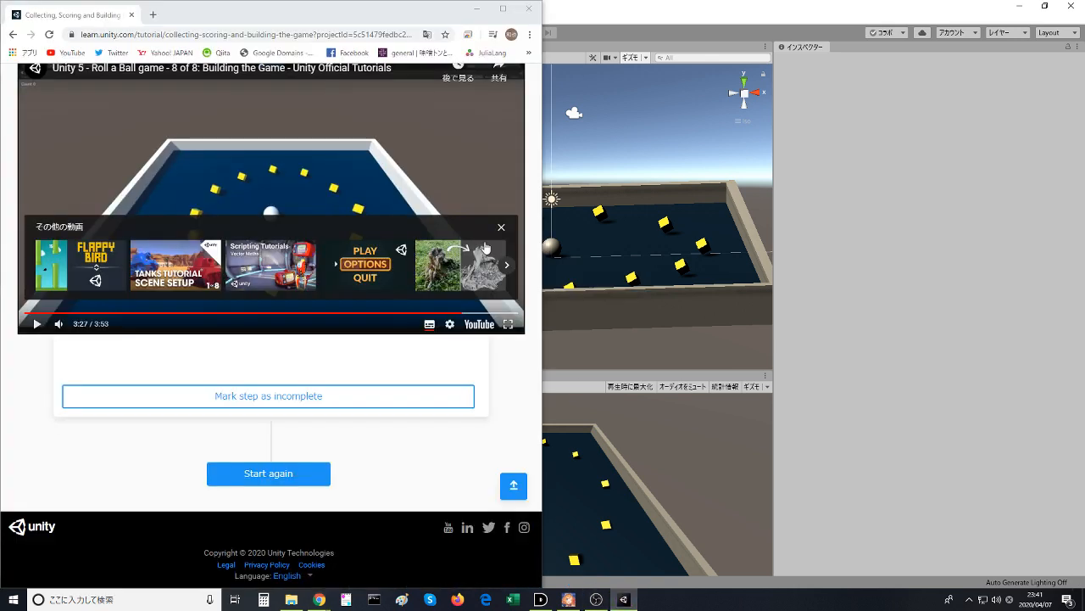
pyautogui.click(621, 5)
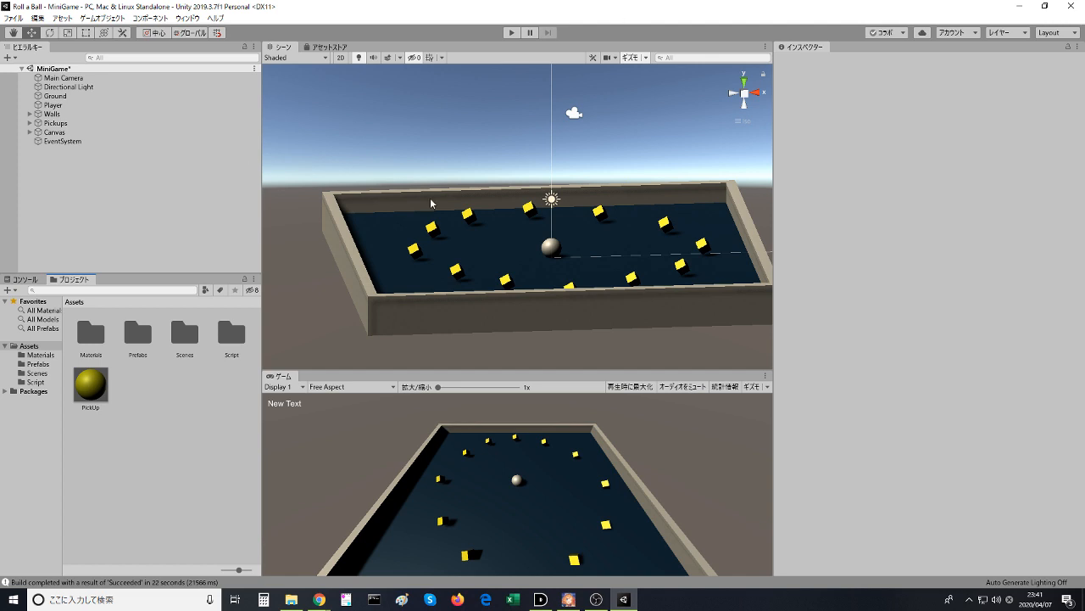
pyautogui.click(881, 262)
# - Switch to Chrome, review the Collecting, Scoring and Building the Game tutorial page up to its beginning and maximize the window
pyautogui.moveTo(329, 597)
pyautogui.click(354, 550)
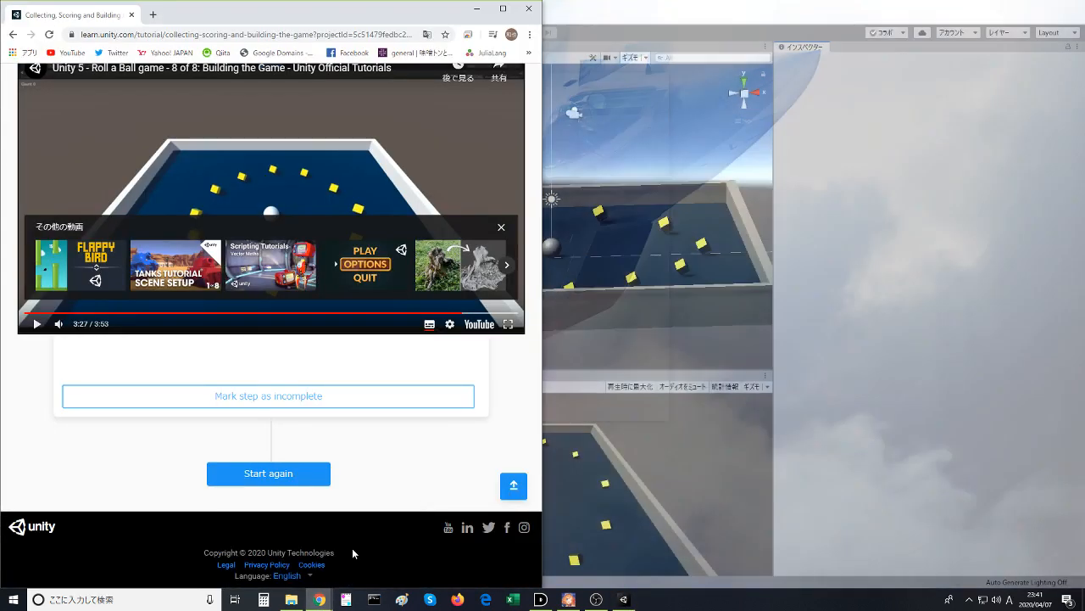
pyautogui.moveTo(244, 19); pyautogui.dragTo(479, 34)
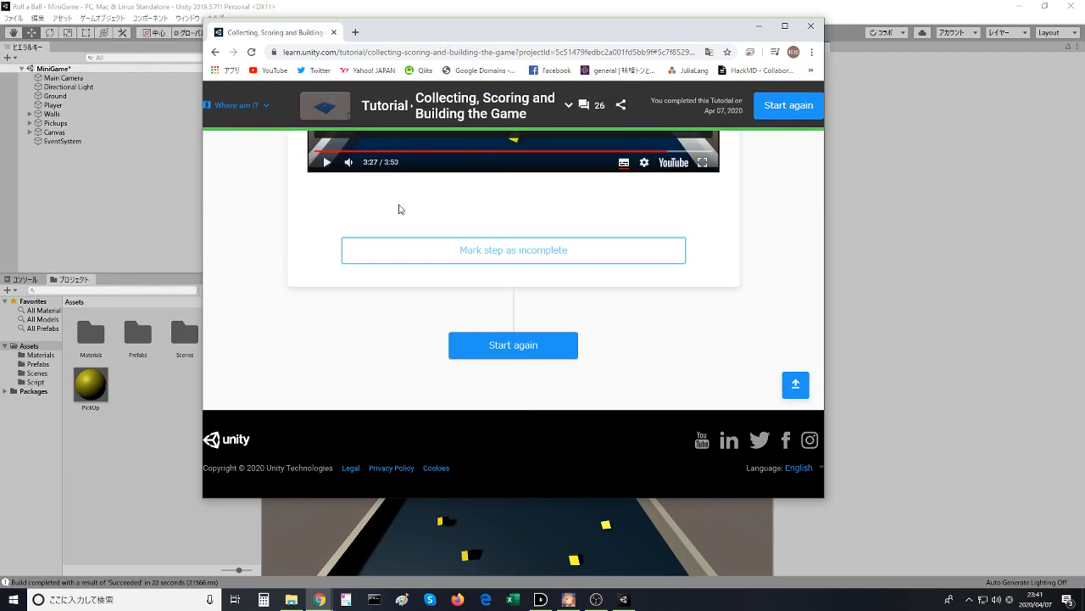
pyautogui.scroll(5, 322, 274)
pyautogui.scroll(10, 319, 274)
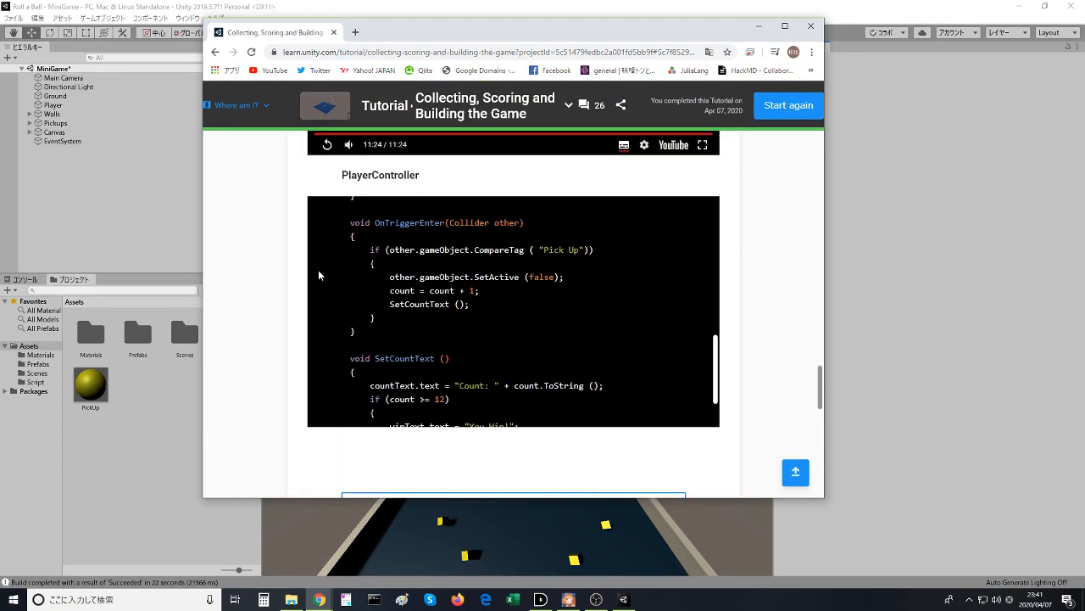
pyautogui.scroll(-6, 304, 280)
pyautogui.scroll(2, 303, 281)
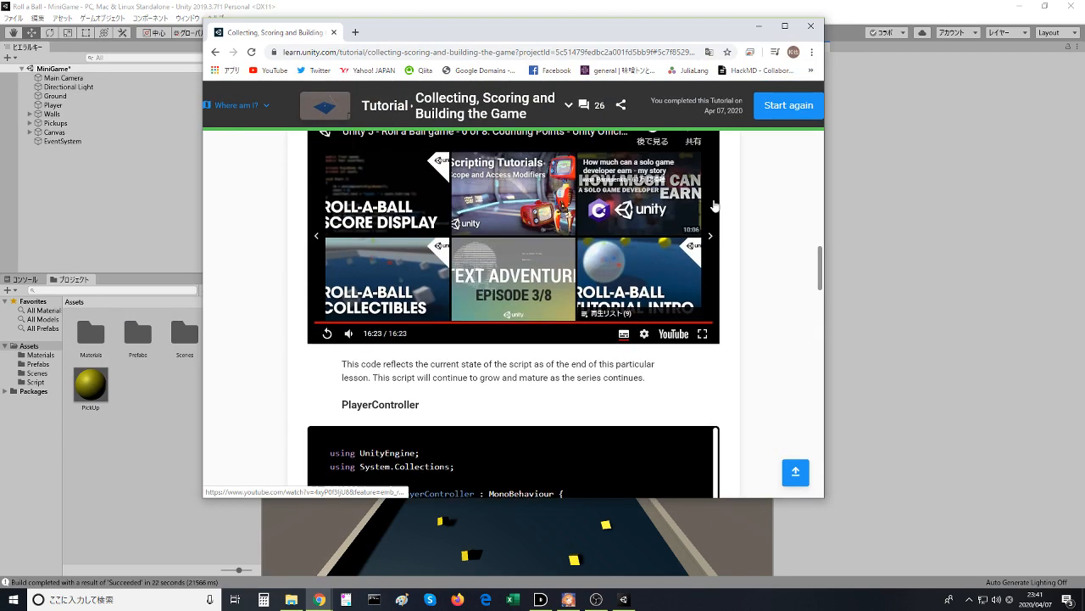
pyautogui.moveTo(820, 274); pyautogui.dragTo(828, 100)
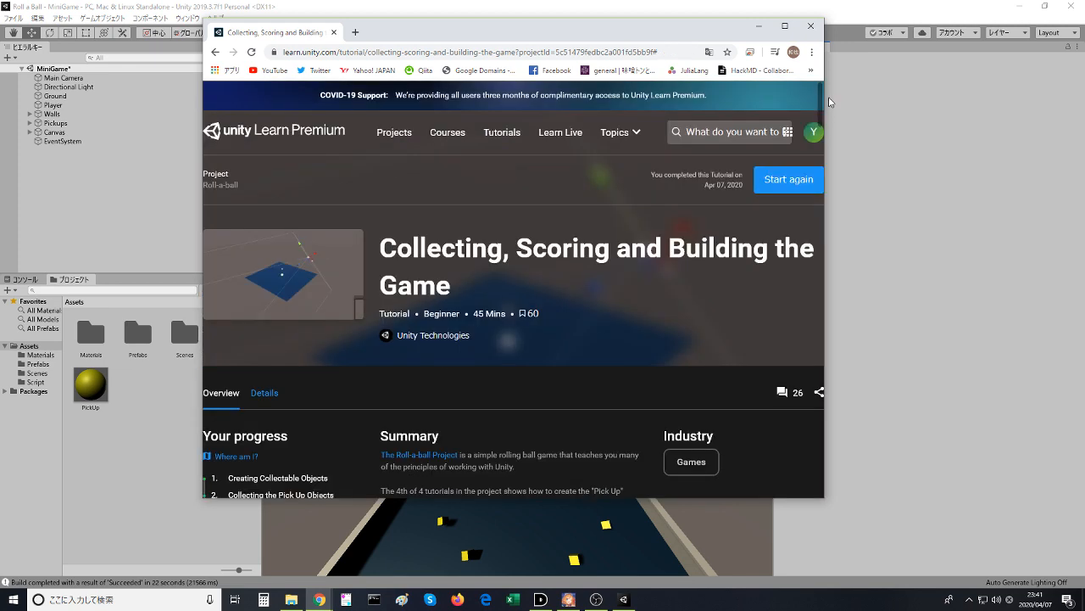
pyautogui.doubleClick(678, 39)
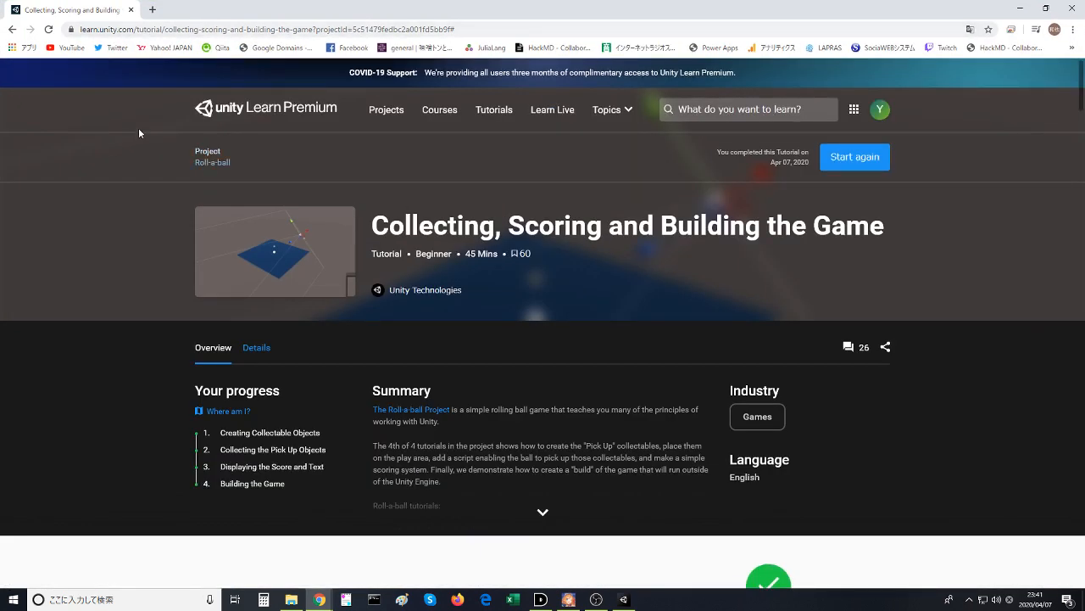
# - Go back to the Unity Learn projects page through the browsing history, look through the project list and restore the window to its smaller size
pyautogui.rightClick(12, 29)
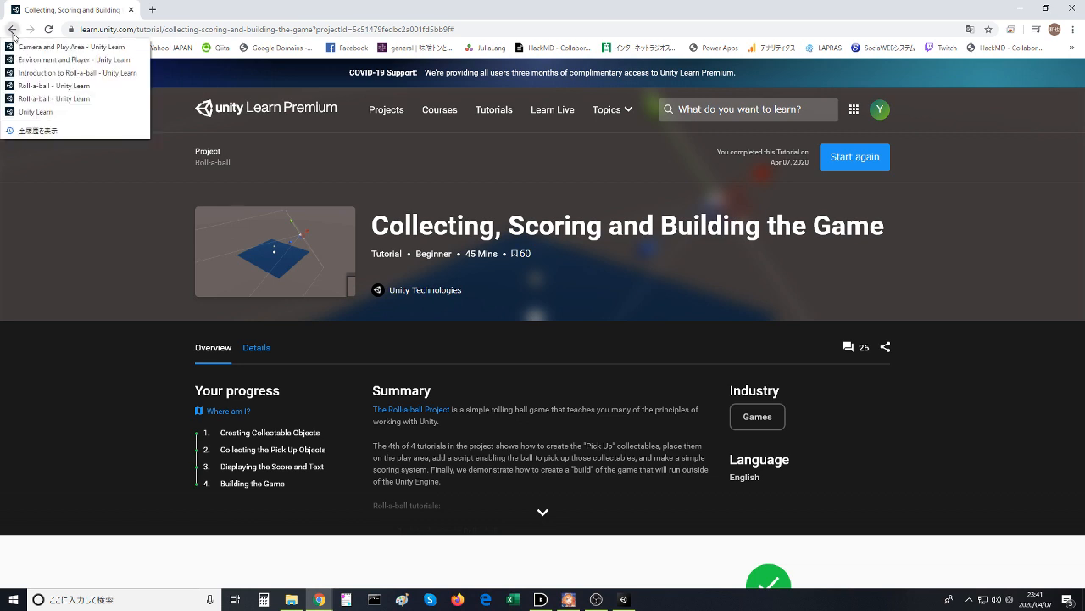
pyautogui.click(35, 112)
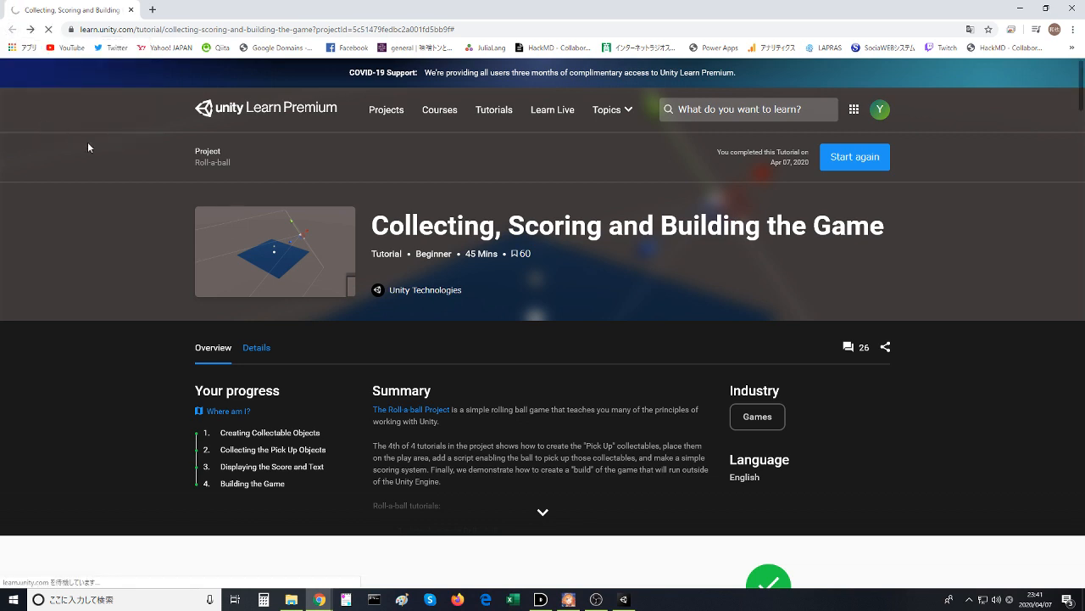
pyautogui.scroll(-3, 85, 162)
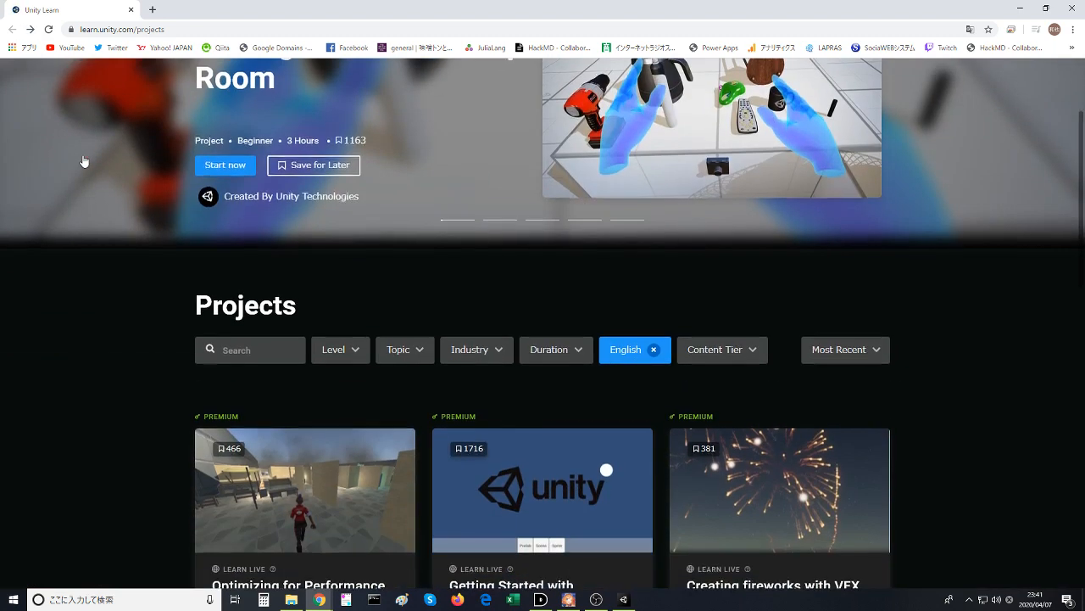
pyautogui.scroll(-4, 80, 165)
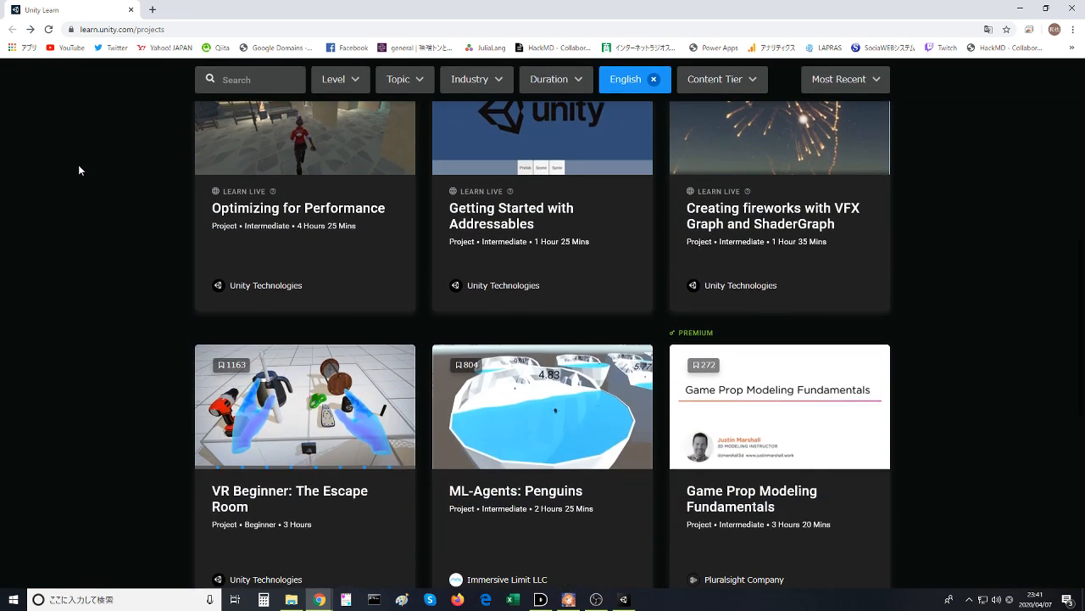
pyautogui.scroll(-4, 79, 167)
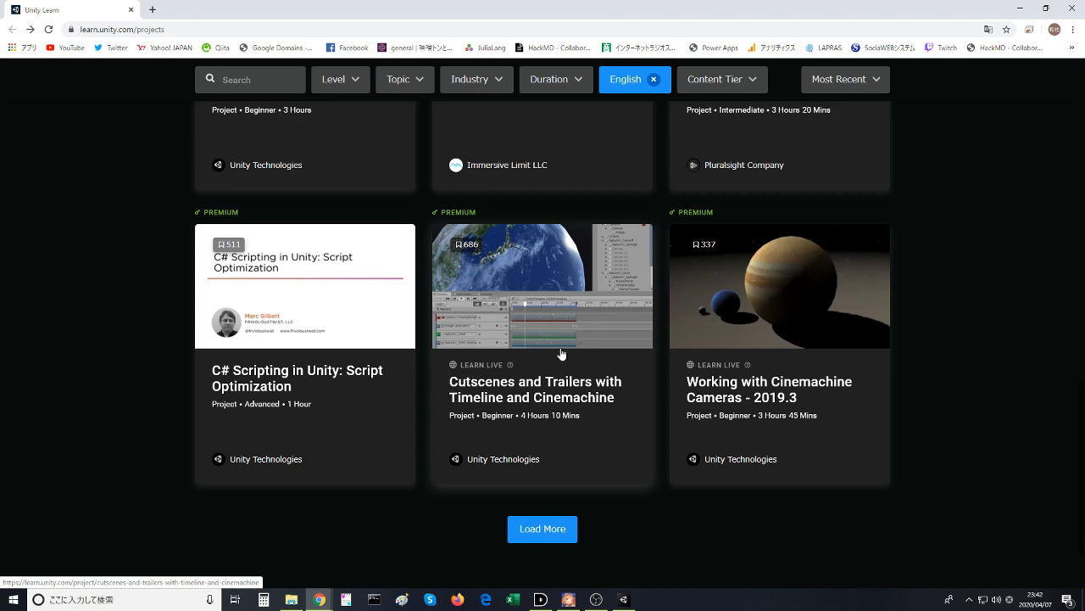
pyautogui.click(1037, 7)
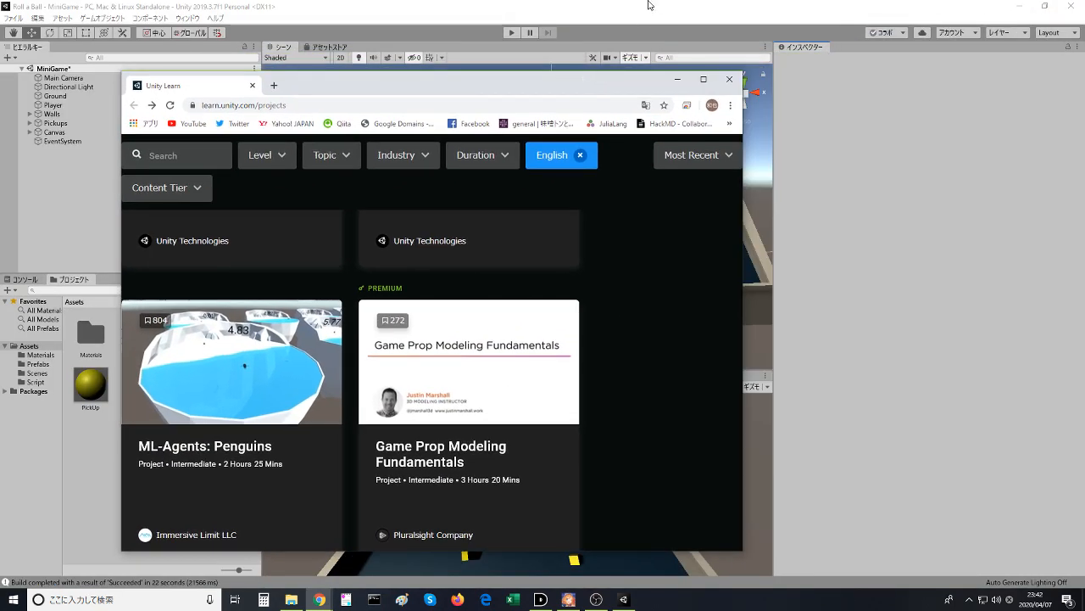